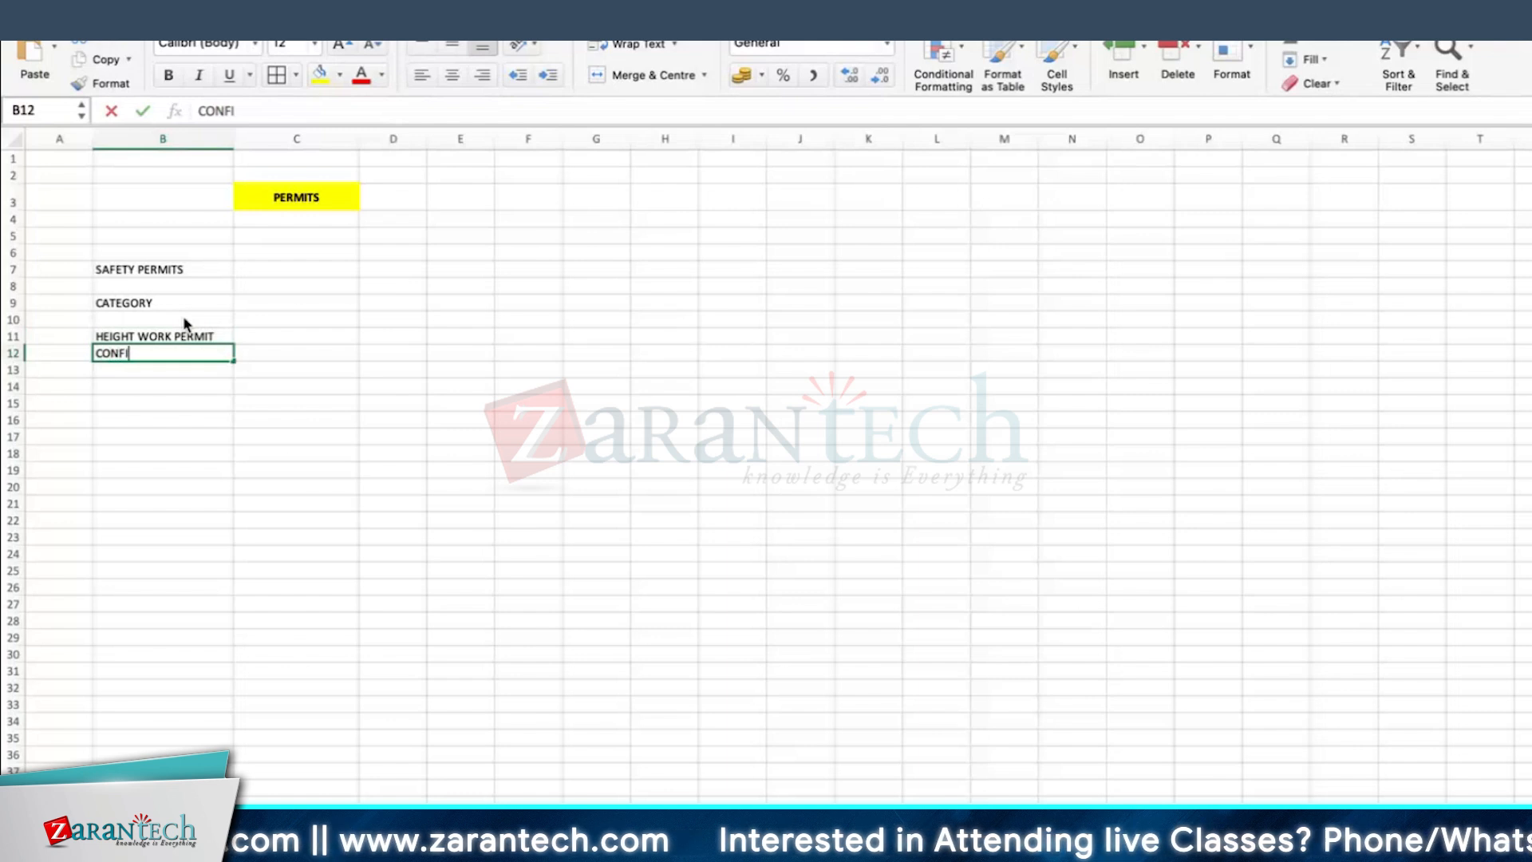
# Step: Complete B12 as CONFINED SPACE ENTRY WORK, and list HOT WORK and COLD WORK in the two cells below it
pyautogui.write('ENTRY')
pyautogui.write(' WORK')
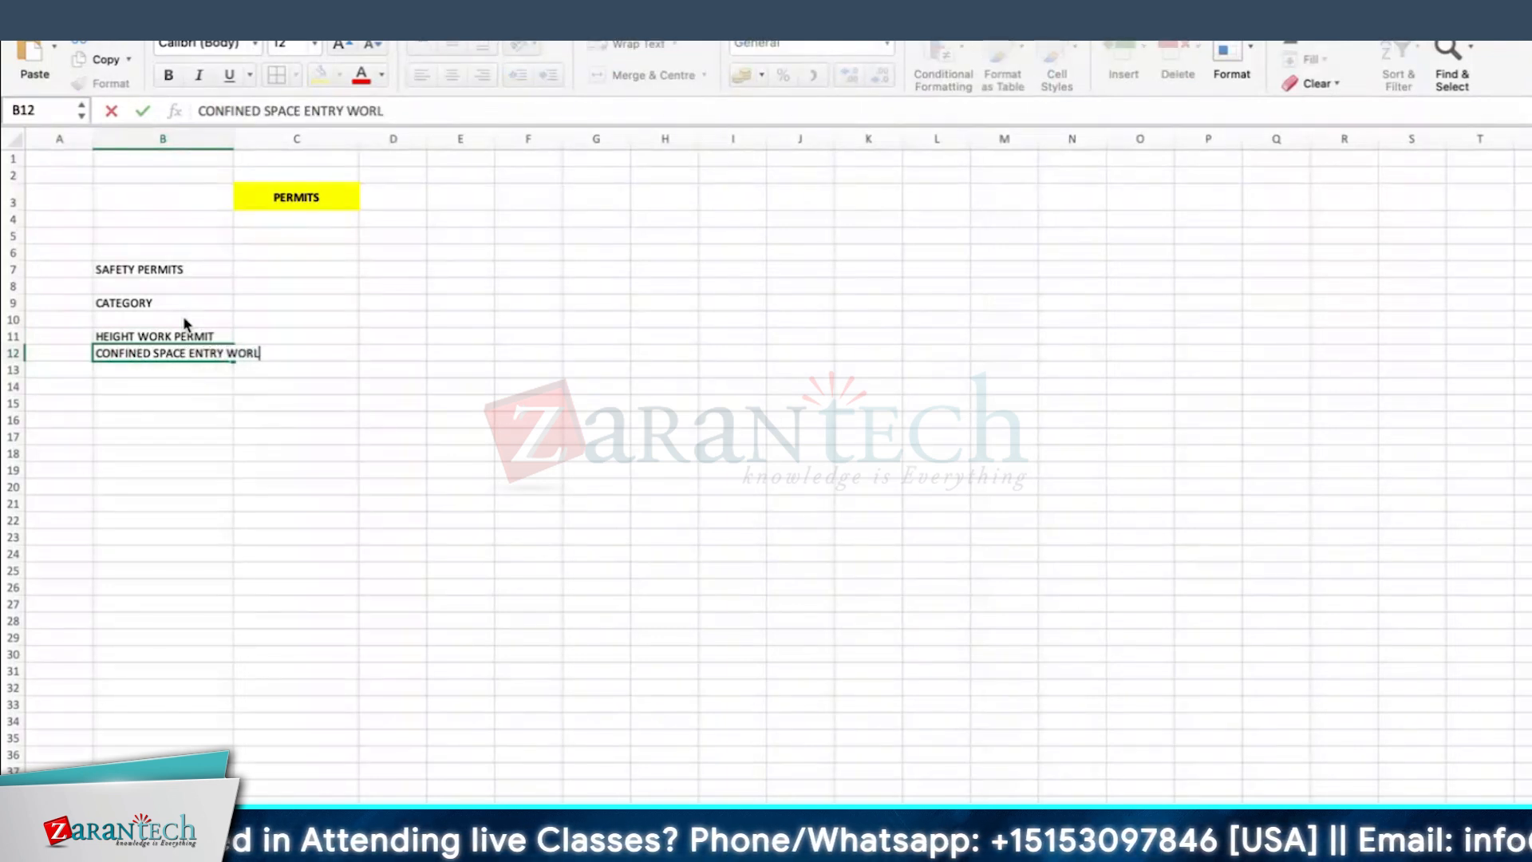
pyautogui.press('Return')
pyautogui.write('HOT')
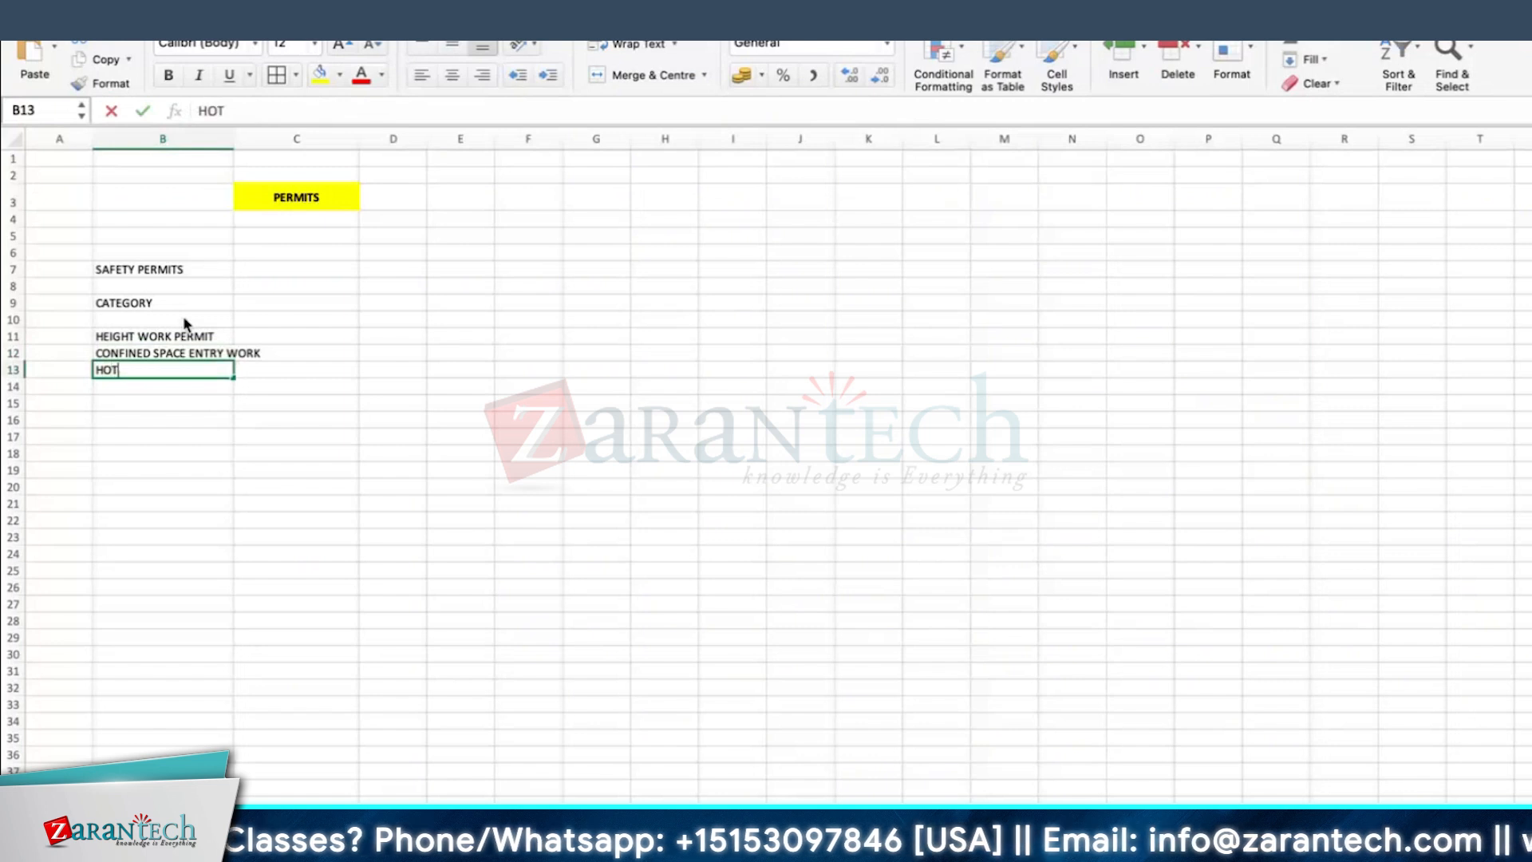
pyautogui.write(' WORK')
pyautogui.press('Return')
pyautogui.write('COLD')
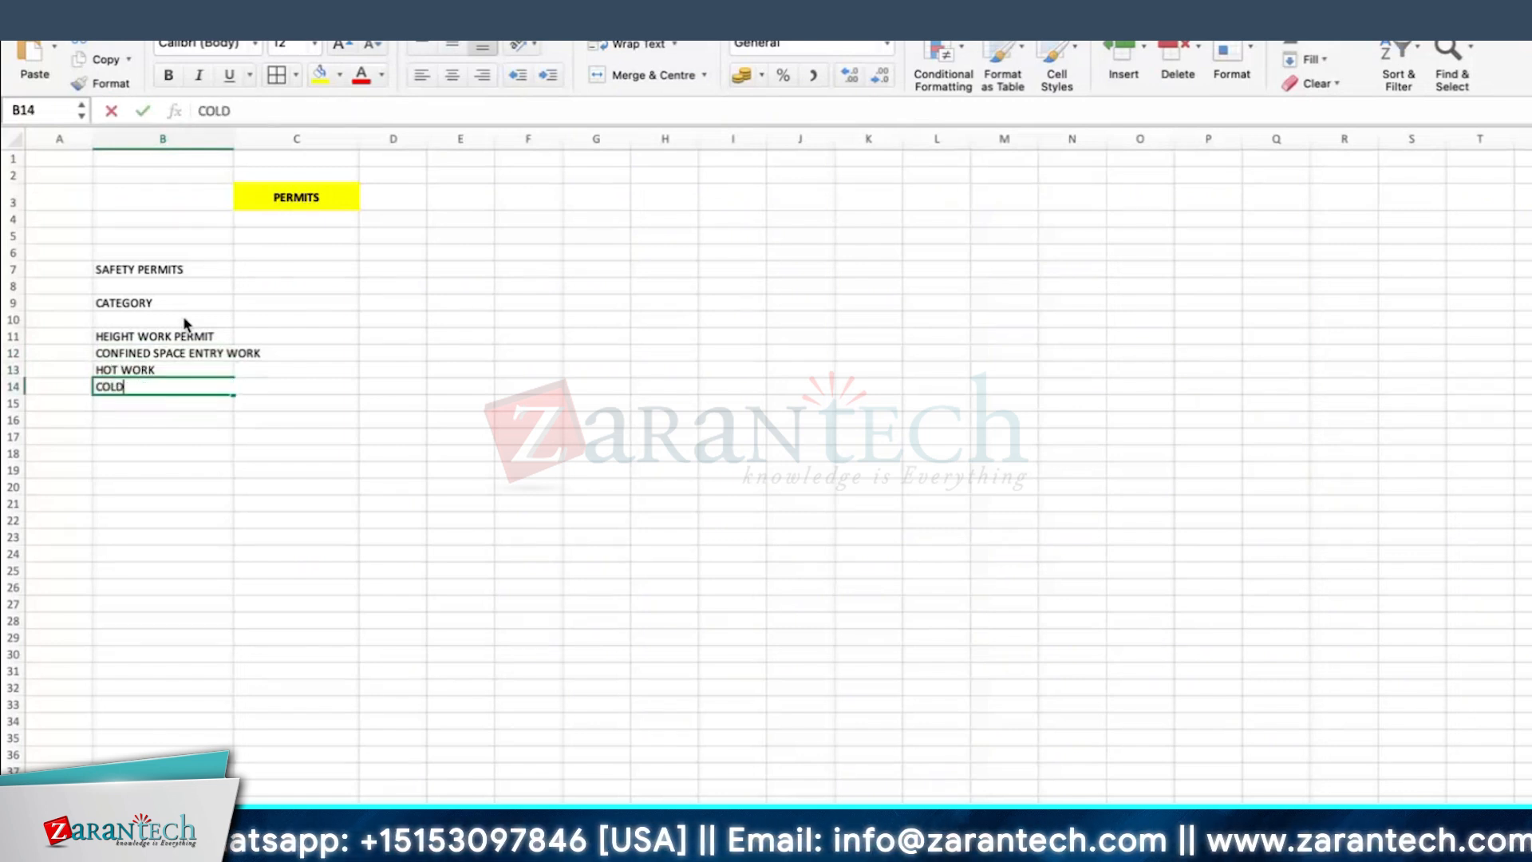
pyautogui.write(' WORK')
pyautogui.press('Return')
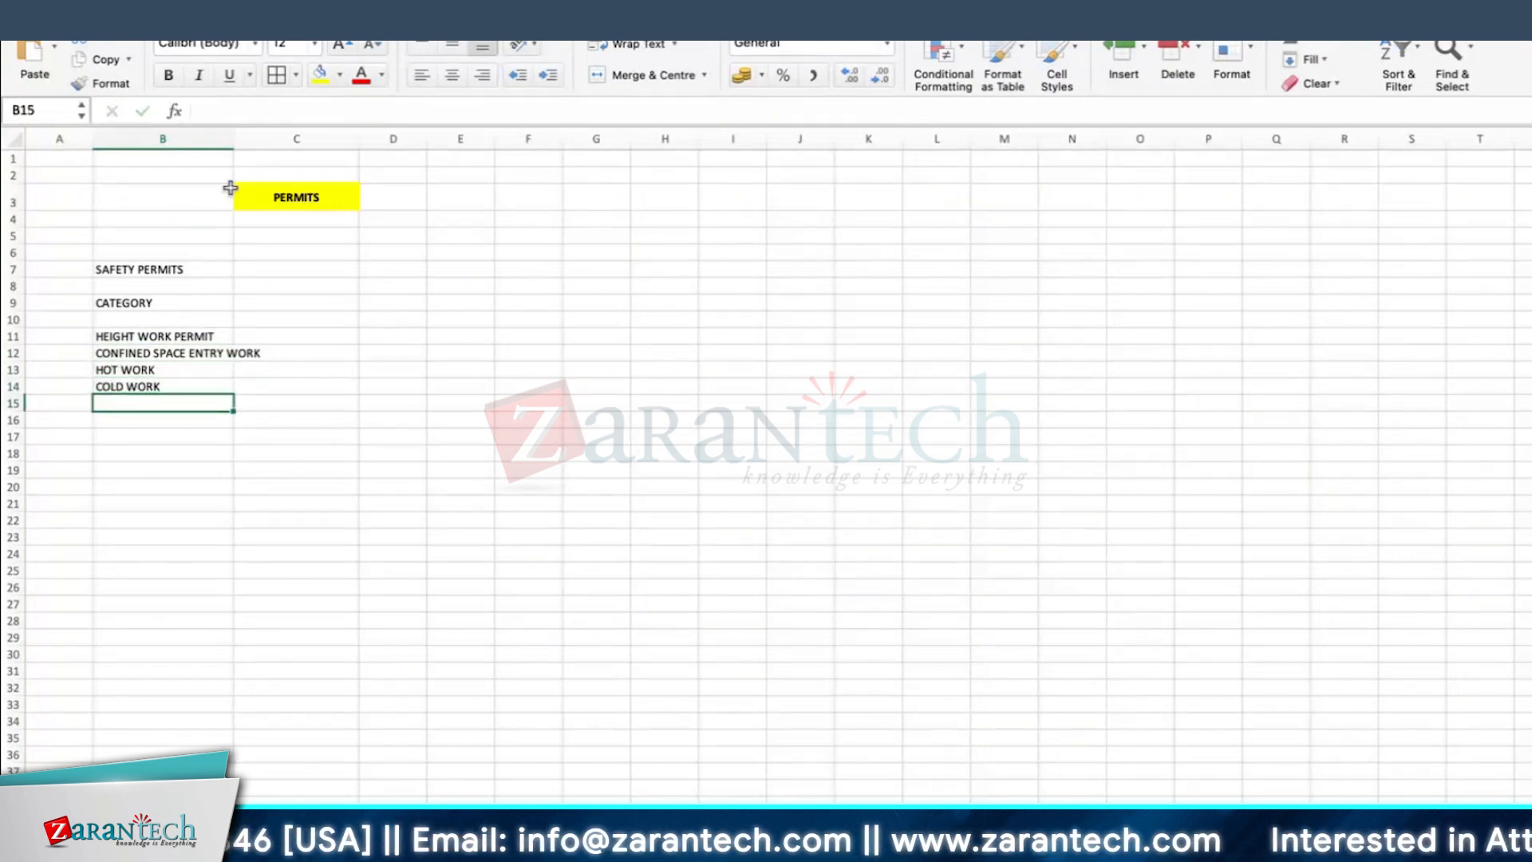
# Step: Widen column B to fit its longest permit name and add ETC in B15
pyautogui.moveTo(232, 138); pyautogui.dragTo(268, 138)
pyautogui.write('ETC')
pyautogui.press('Return')
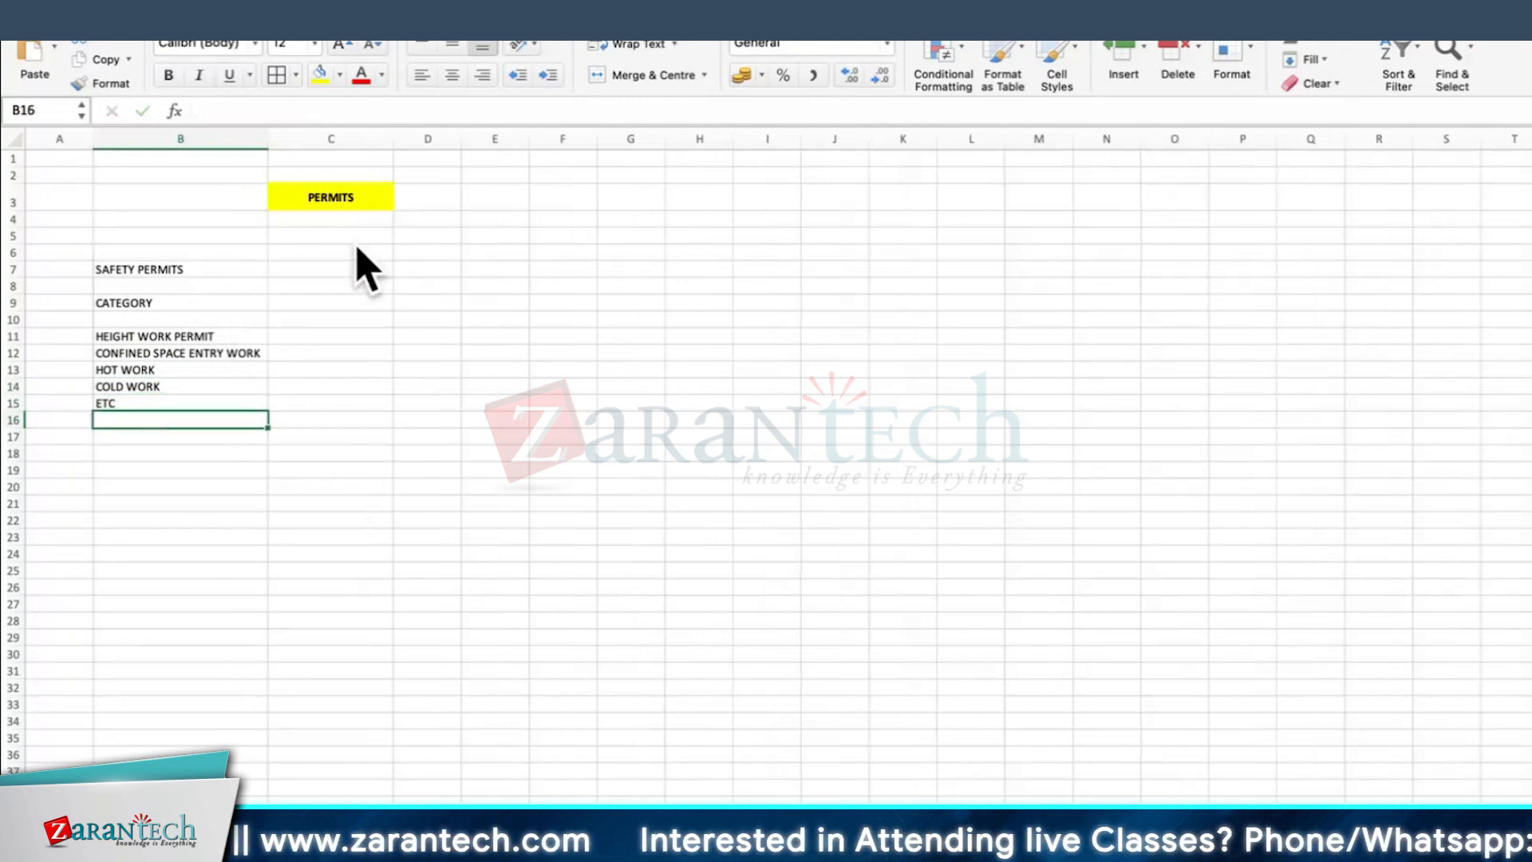
# Step: Put a border around the yellow PERMITS heading cell
pyautogui.click(360, 192)
pyautogui.click(276, 74)
pyautogui.click(419, 256)
# Step: Enter APPROVAL FOR WORK AT SITE in cell G3
pyautogui.click(621, 191)
pyautogui.write('A')
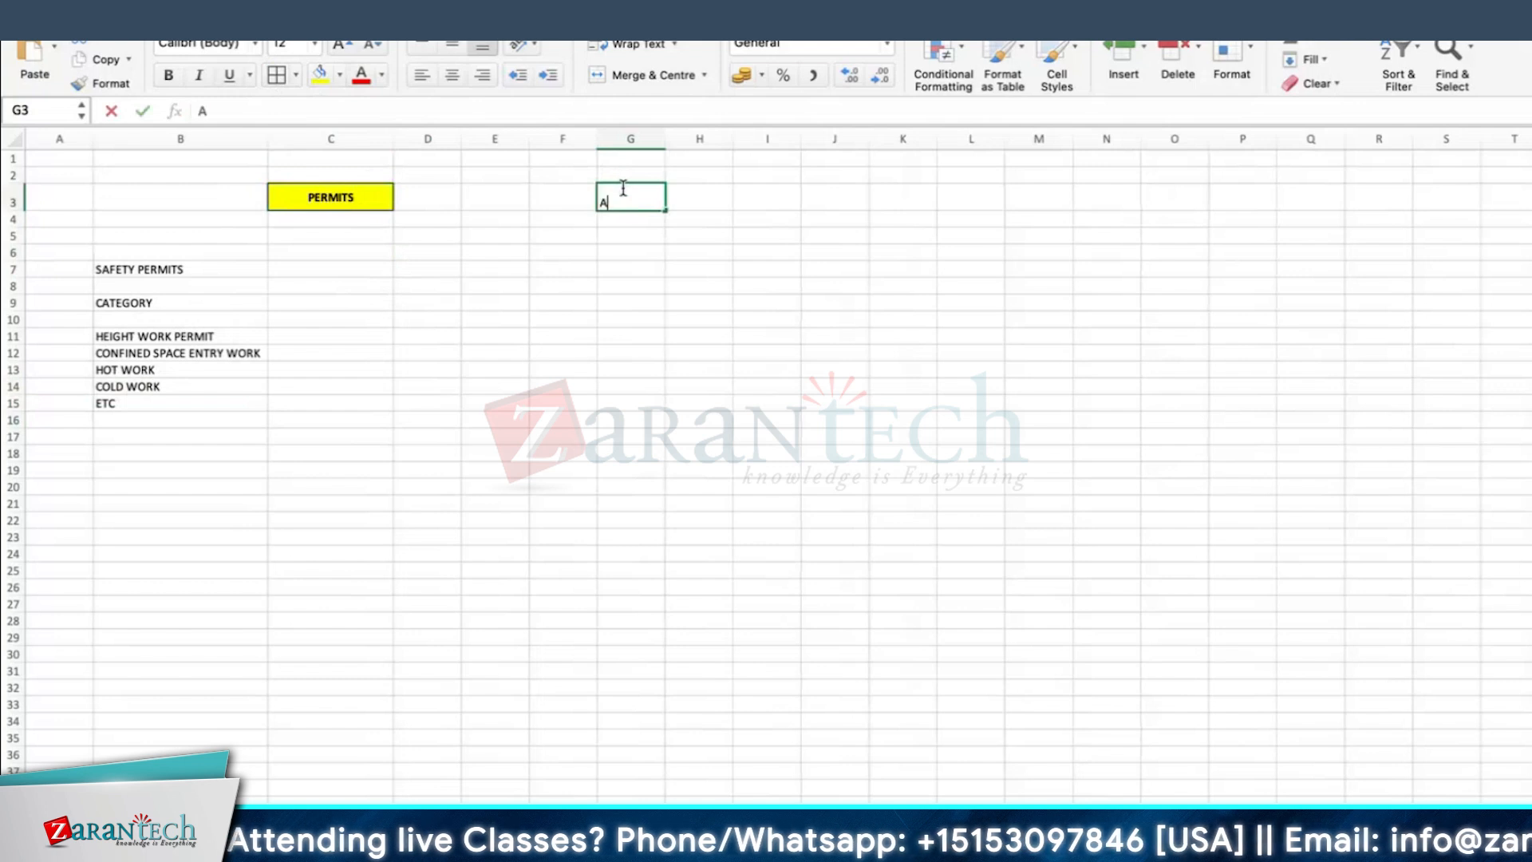
pyautogui.write('PPROVAL ')
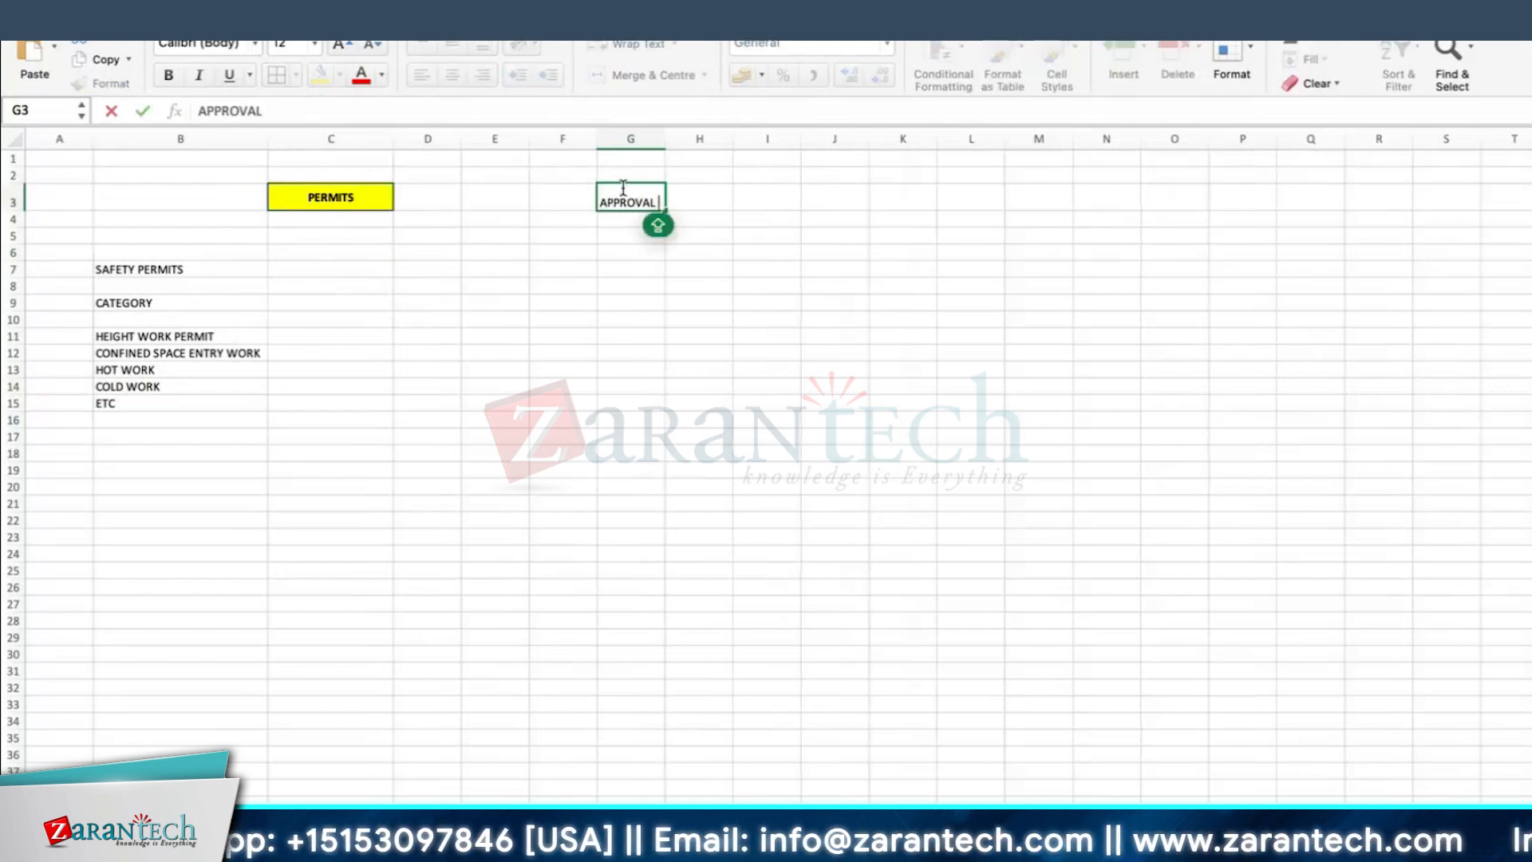
pyautogui.write('TO')
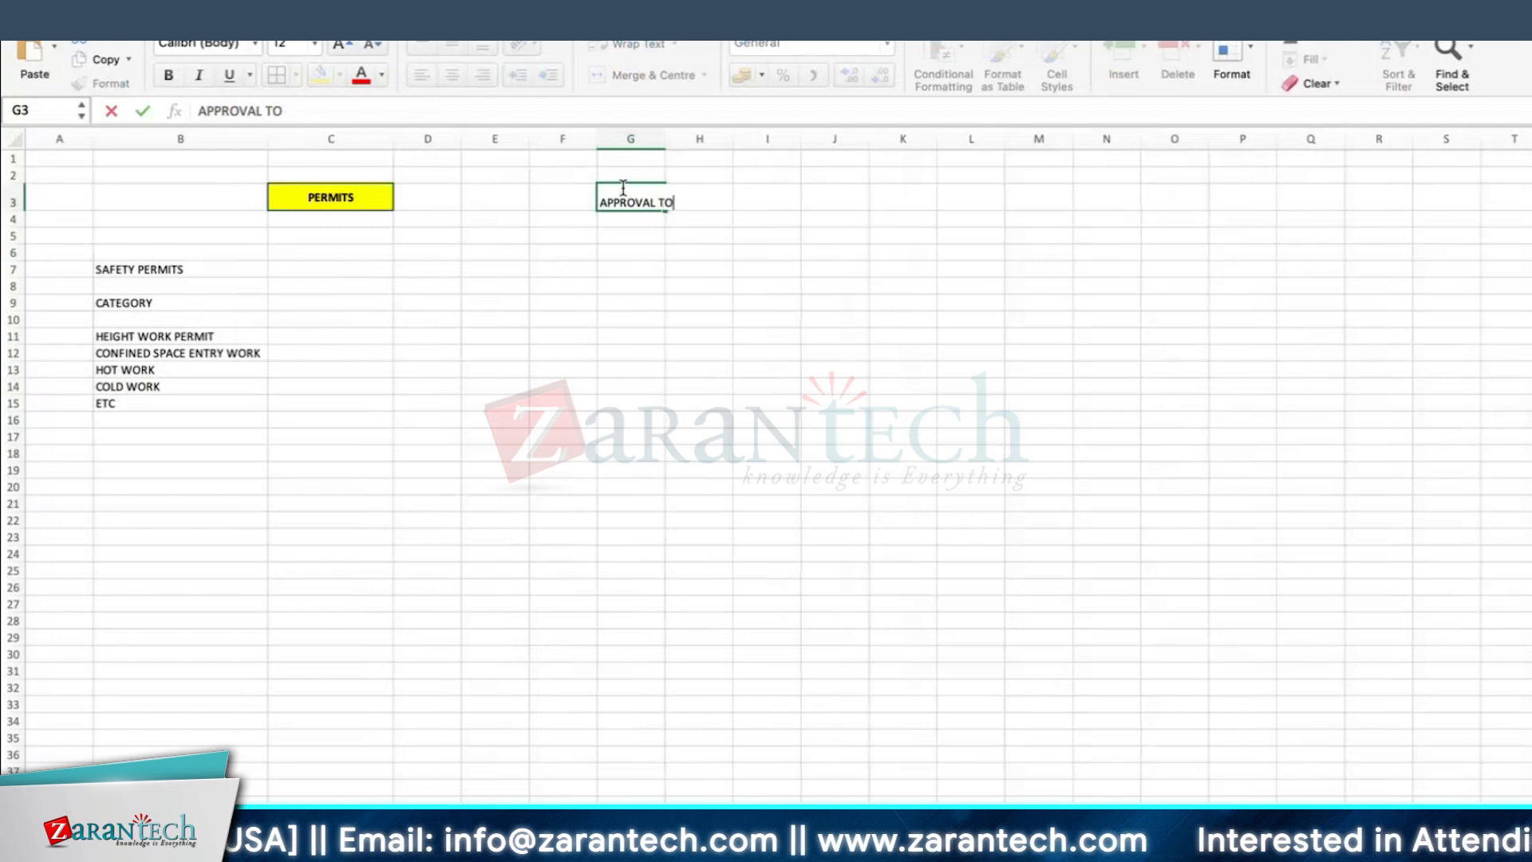
pyautogui.press('BackSpace')
pyautogui.write('FOR WORK AT SITE')
pyautogui.press('Return')
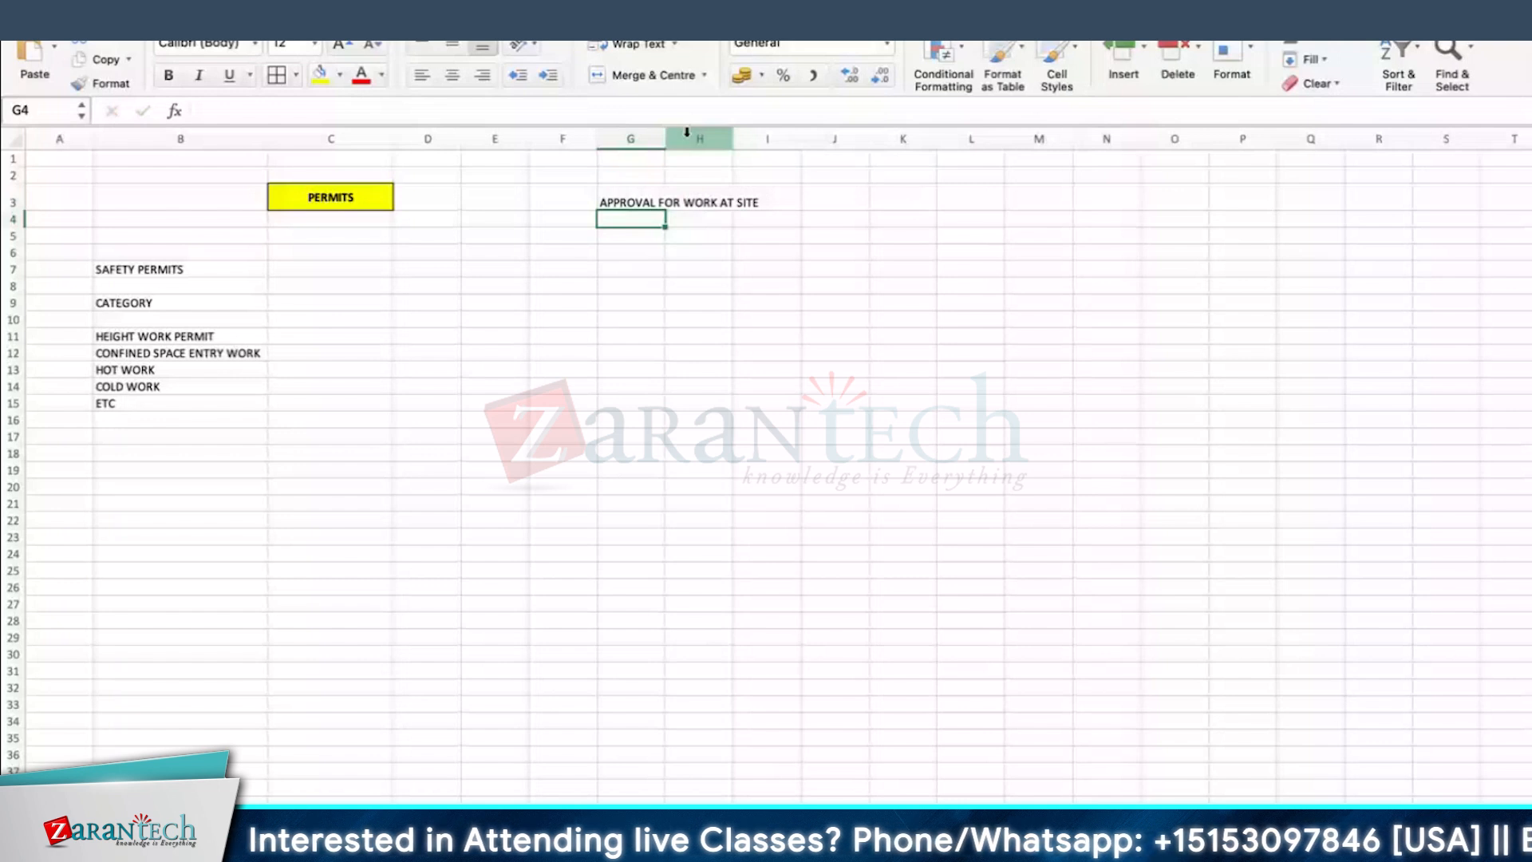
# Step: Fit column G to its text and put a border around cell G3
pyautogui.doubleClick(666, 139)
pyautogui.click(647, 202)
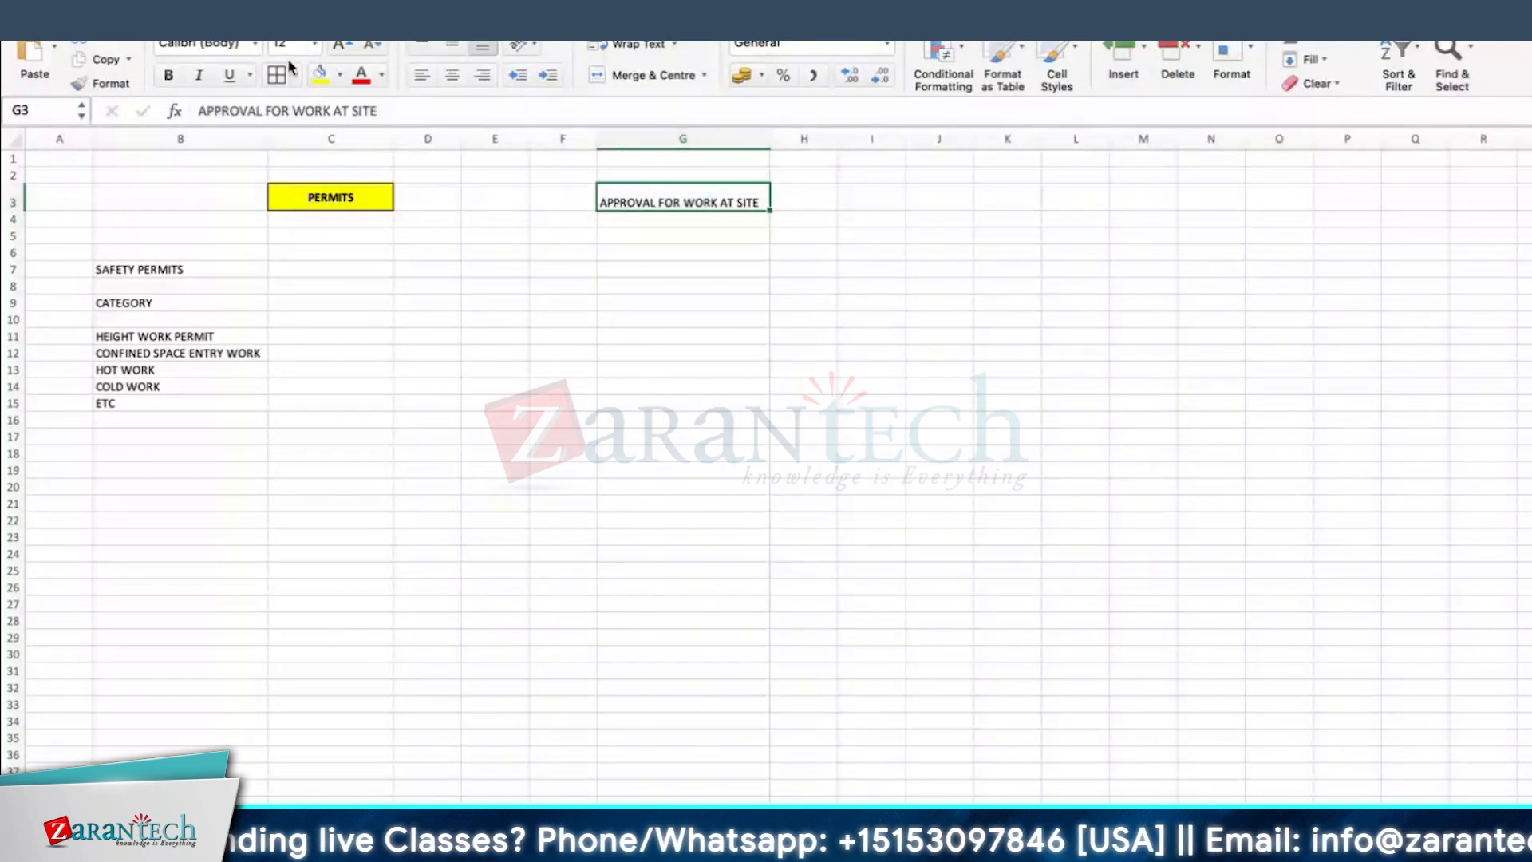
# Step: Enter the note T CODE : IPMD in cell G8
pyautogui.click(646, 284)
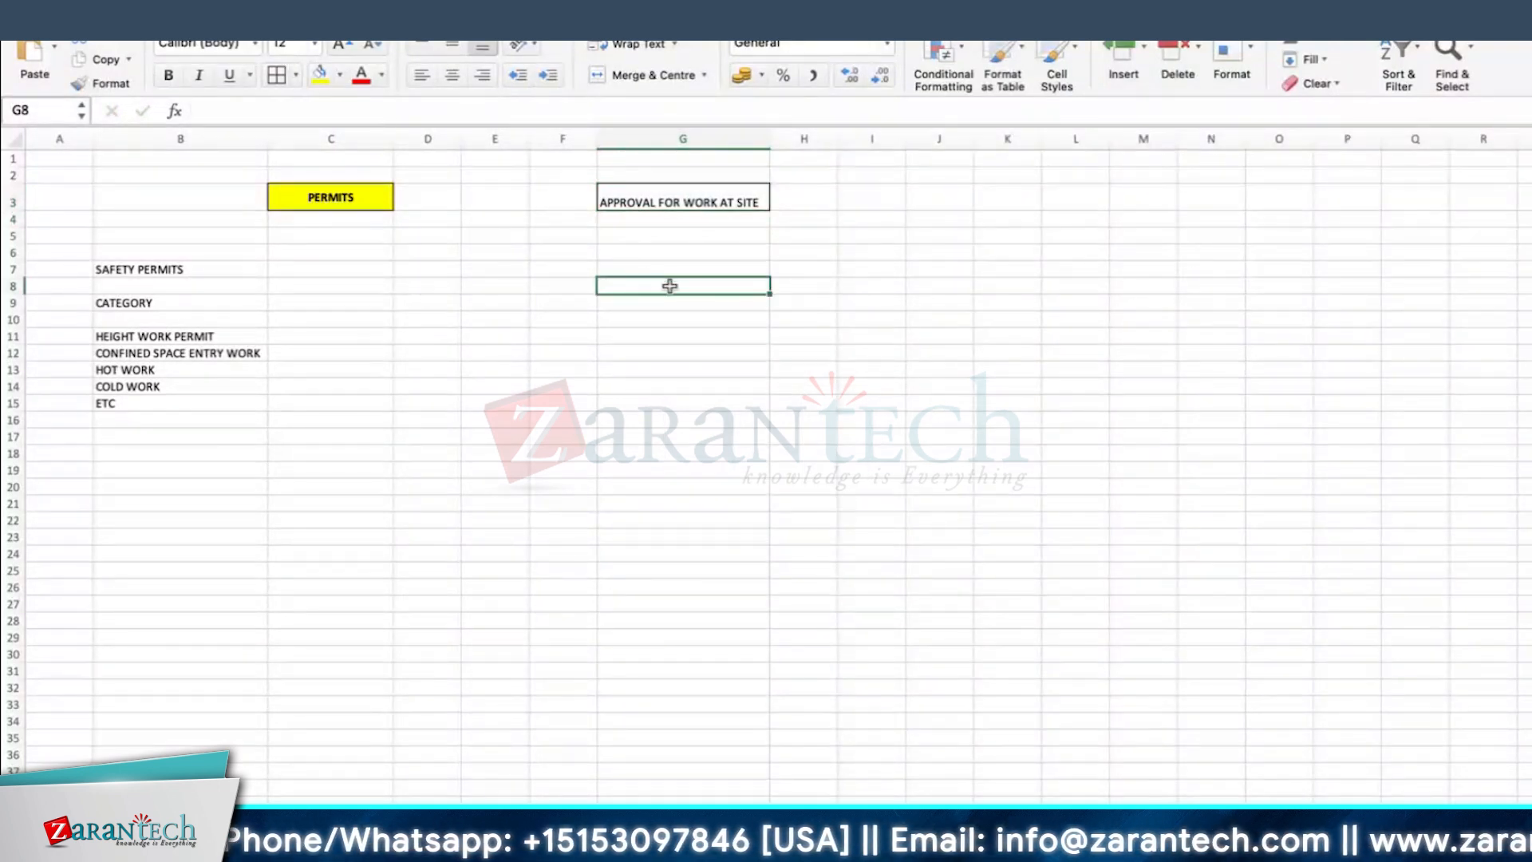
pyautogui.write('T COD')
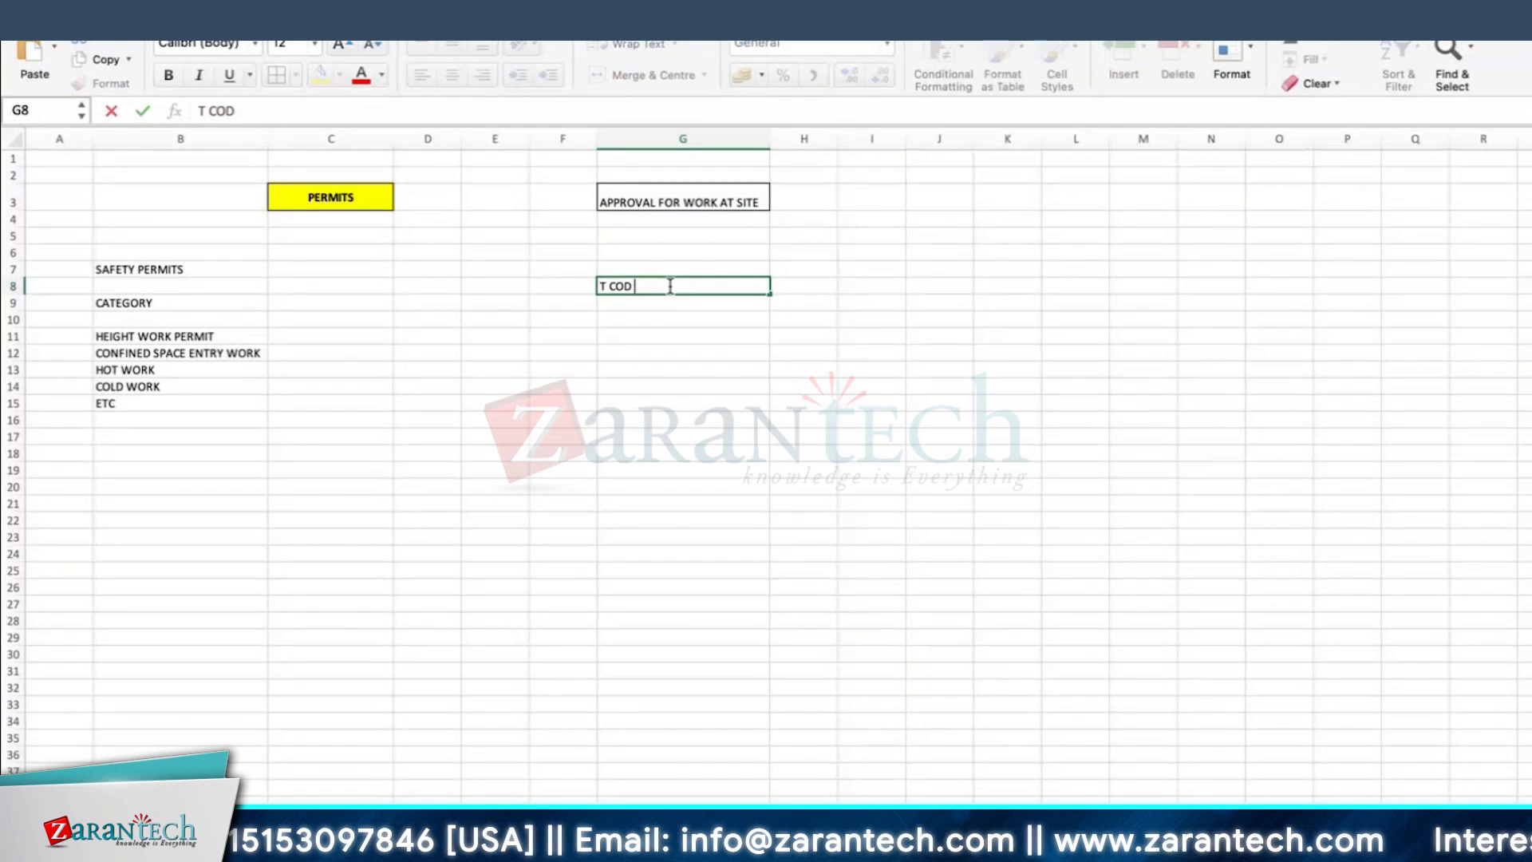
pyautogui.write('E : IPMS')
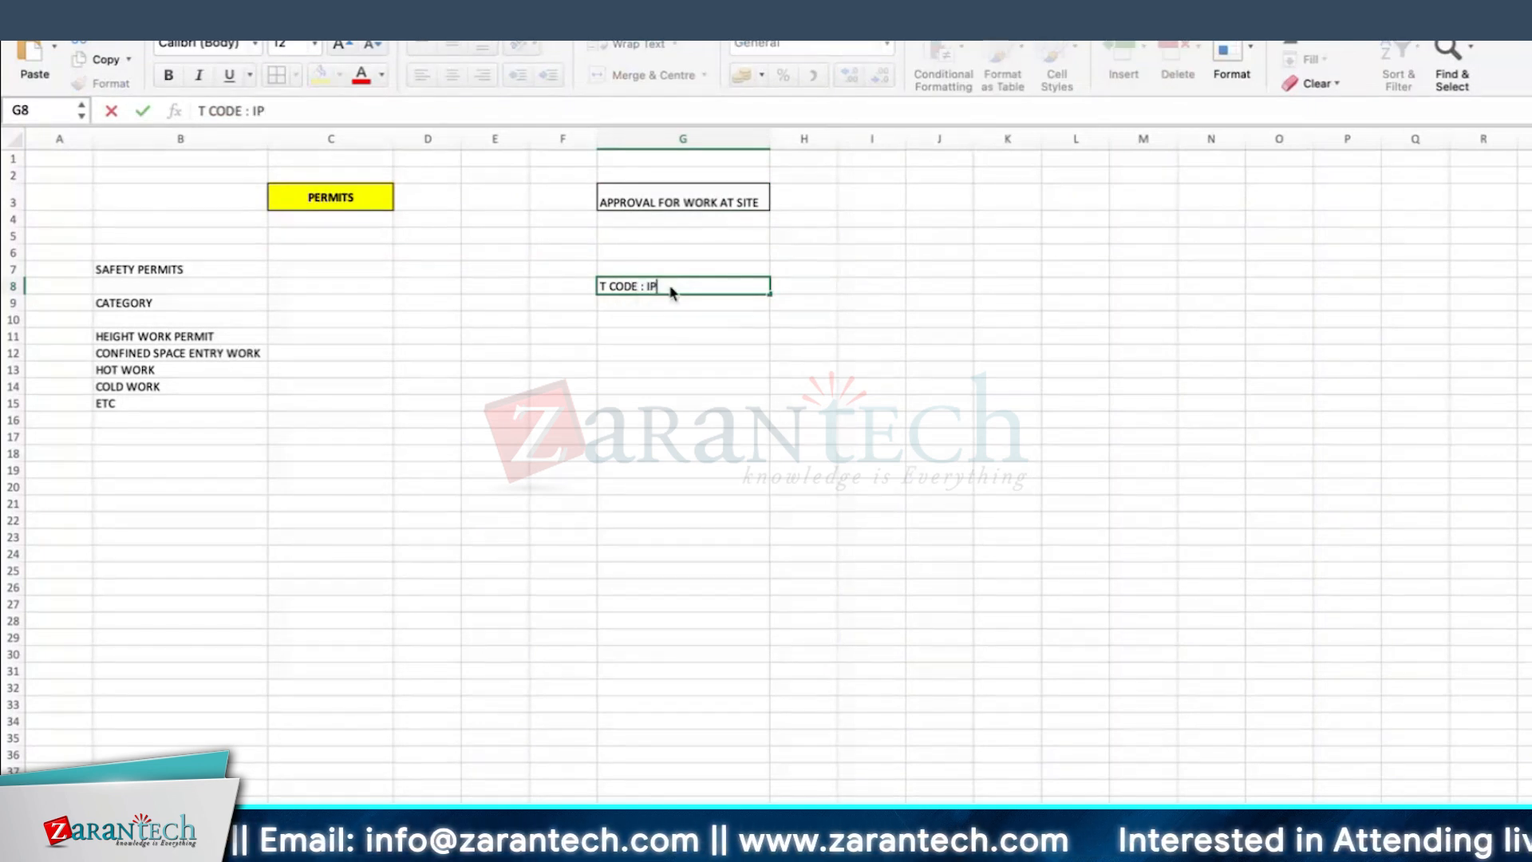
pyautogui.press('Return')
# Step: Format cell G8 with a border, bold text and a yellow fill
pyautogui.click(671, 287)
pyautogui.click(276, 78)
pyautogui.click(170, 74)
pyautogui.click(319, 75)
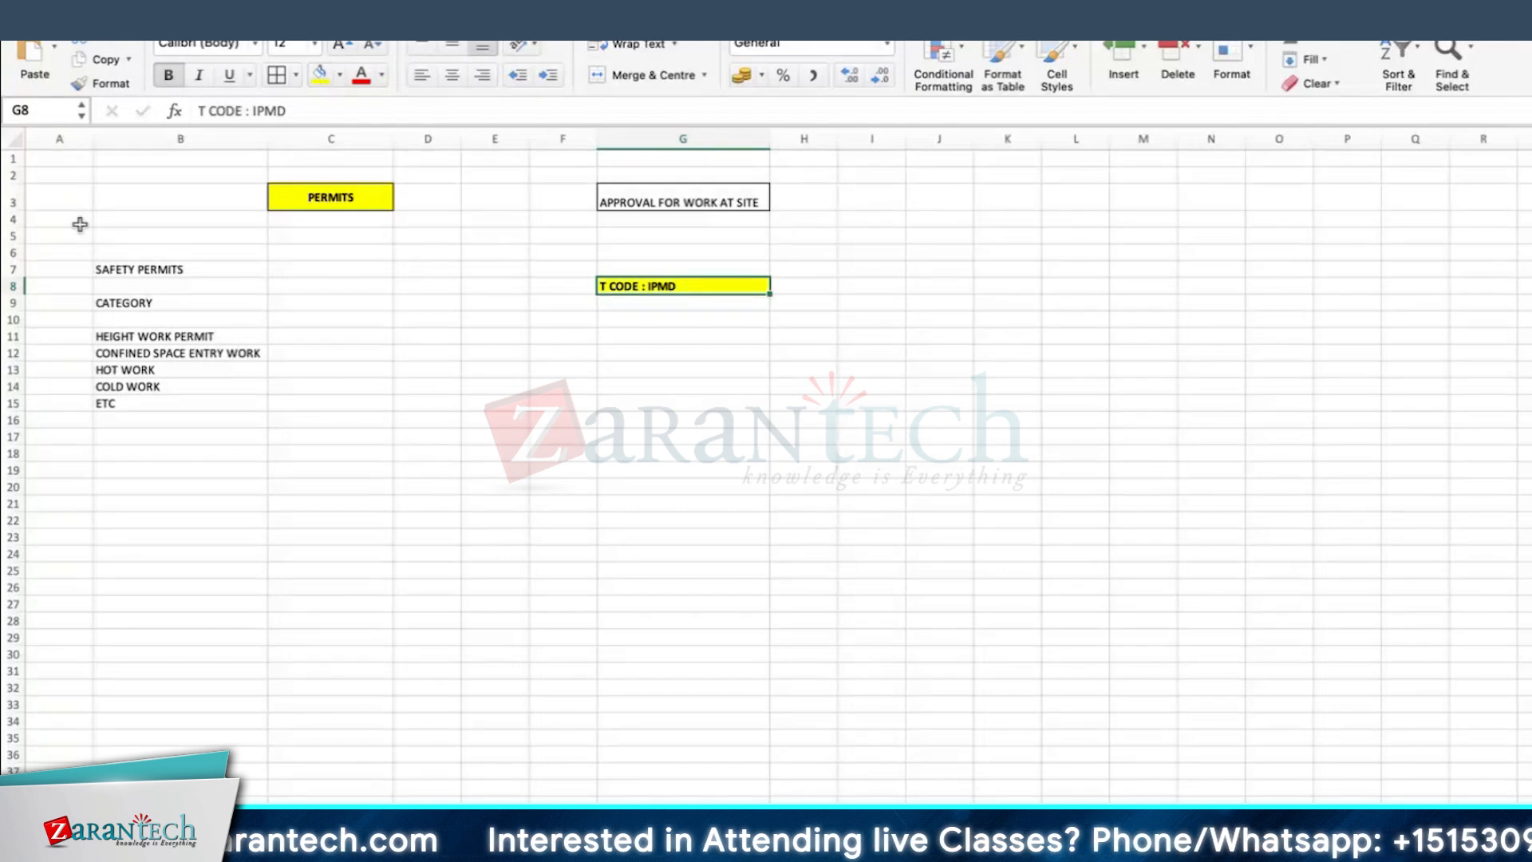
# Step: Make row 8 taller and centre the G8 text horizontally and vertically
pyautogui.moveTo(17, 297); pyautogui.dragTo(18, 308)
pyautogui.click(453, 75)
pyautogui.click(453, 49)
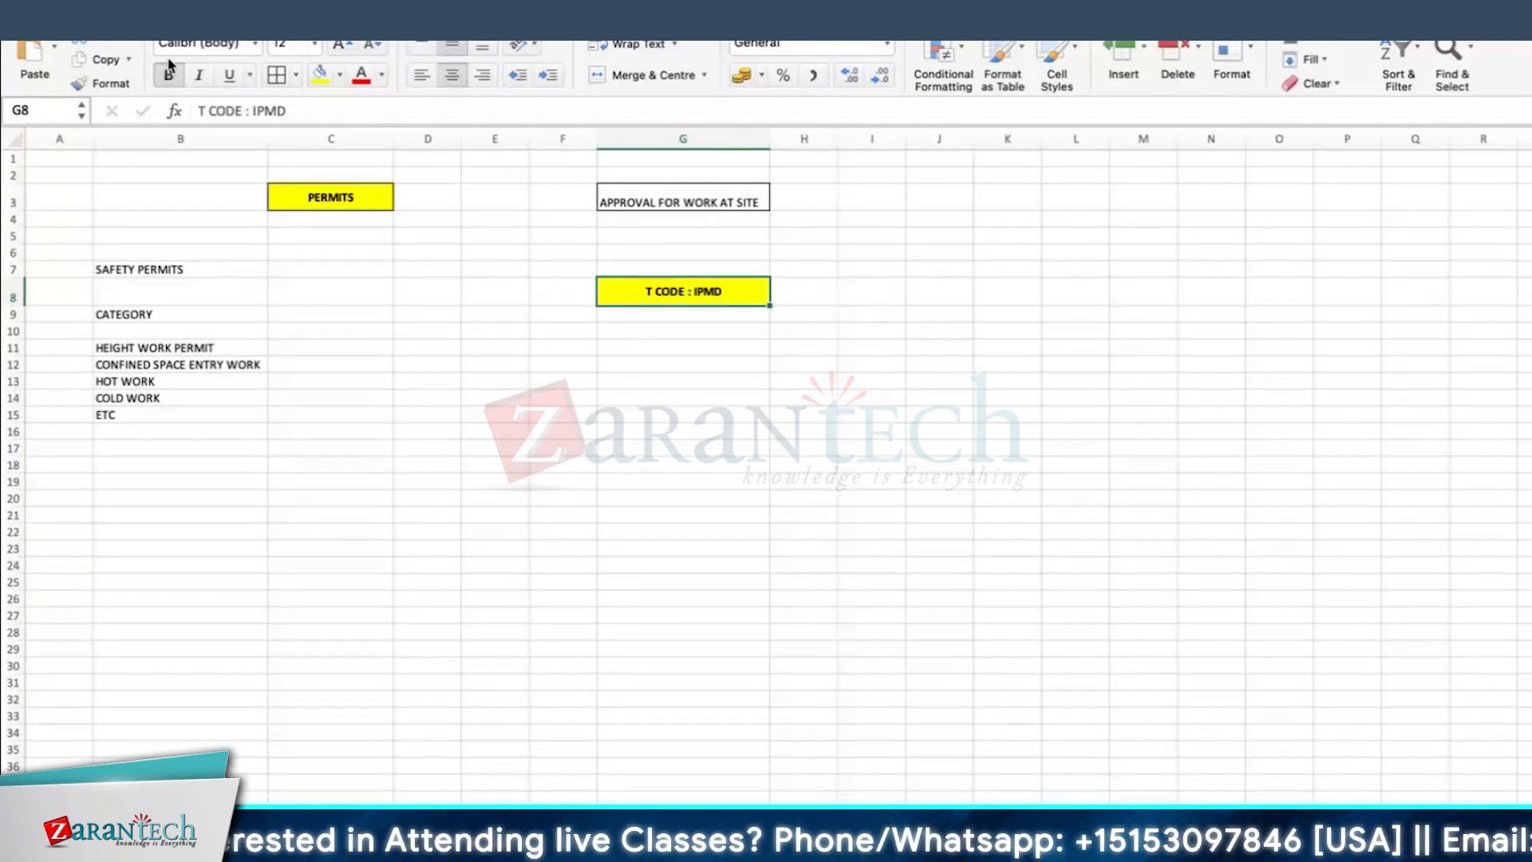
pyautogui.click(790, 382)
pyautogui.click(675, 290)
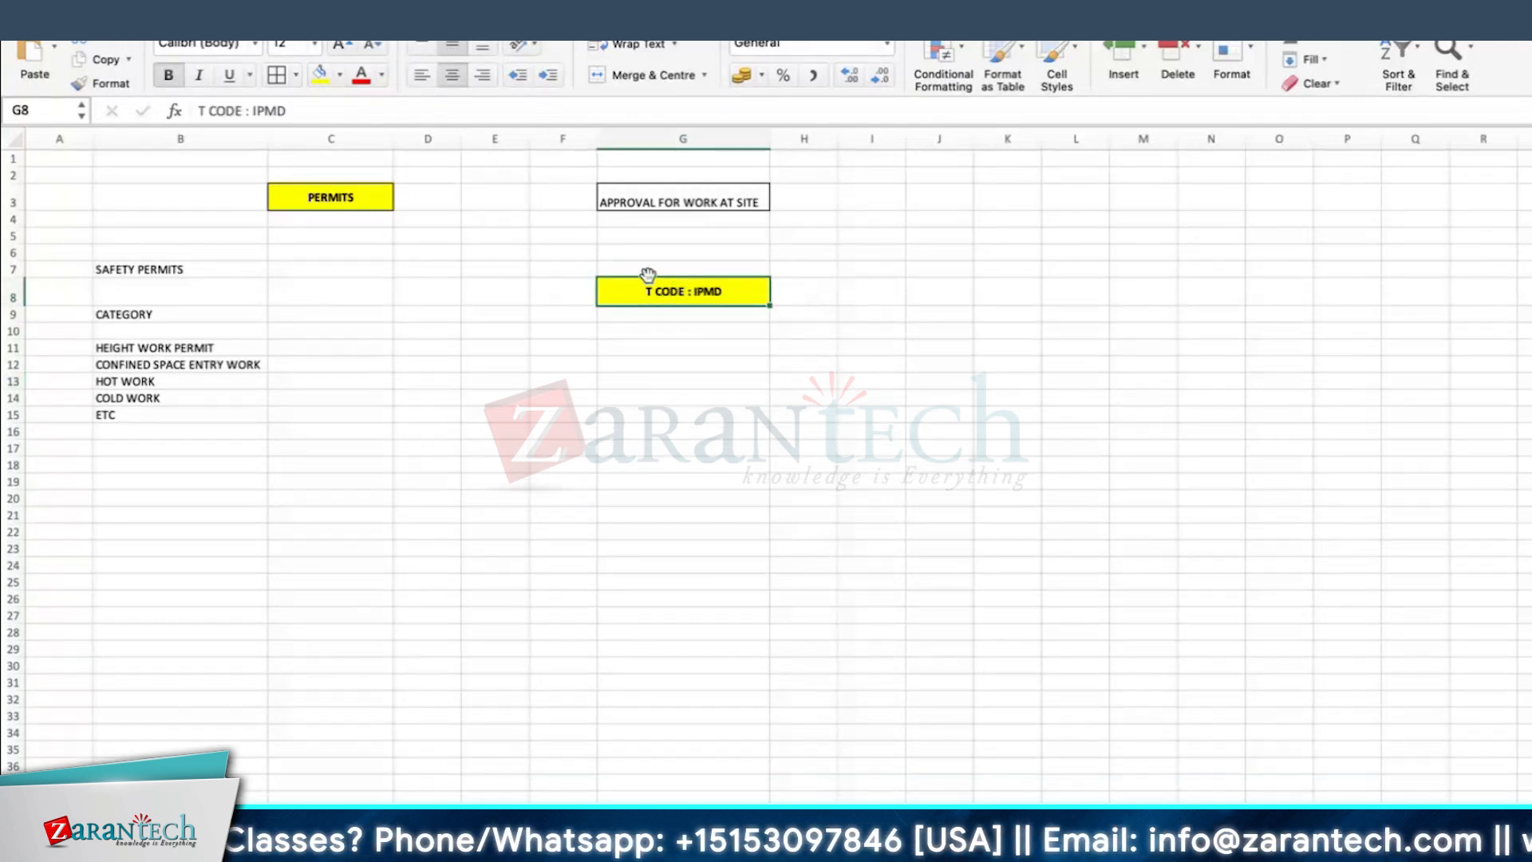
pyautogui.click(700, 315)
pyautogui.click(700, 298)
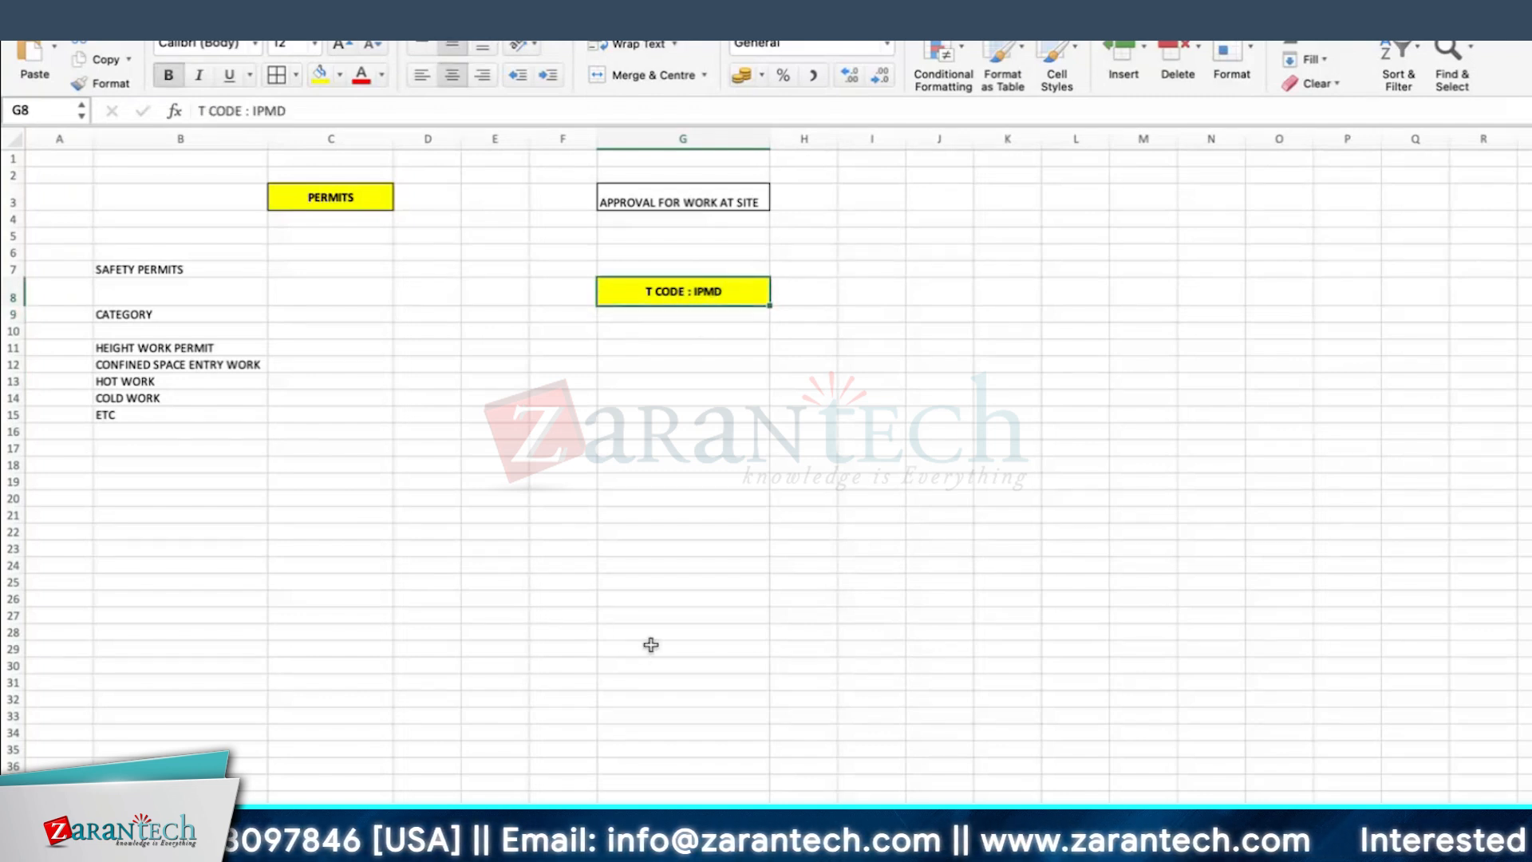
# Step: Switch to the SAP Easy Access screen and run transaction IPMD
pyautogui.press('super+Tab')
pyautogui.press('super+Tab')
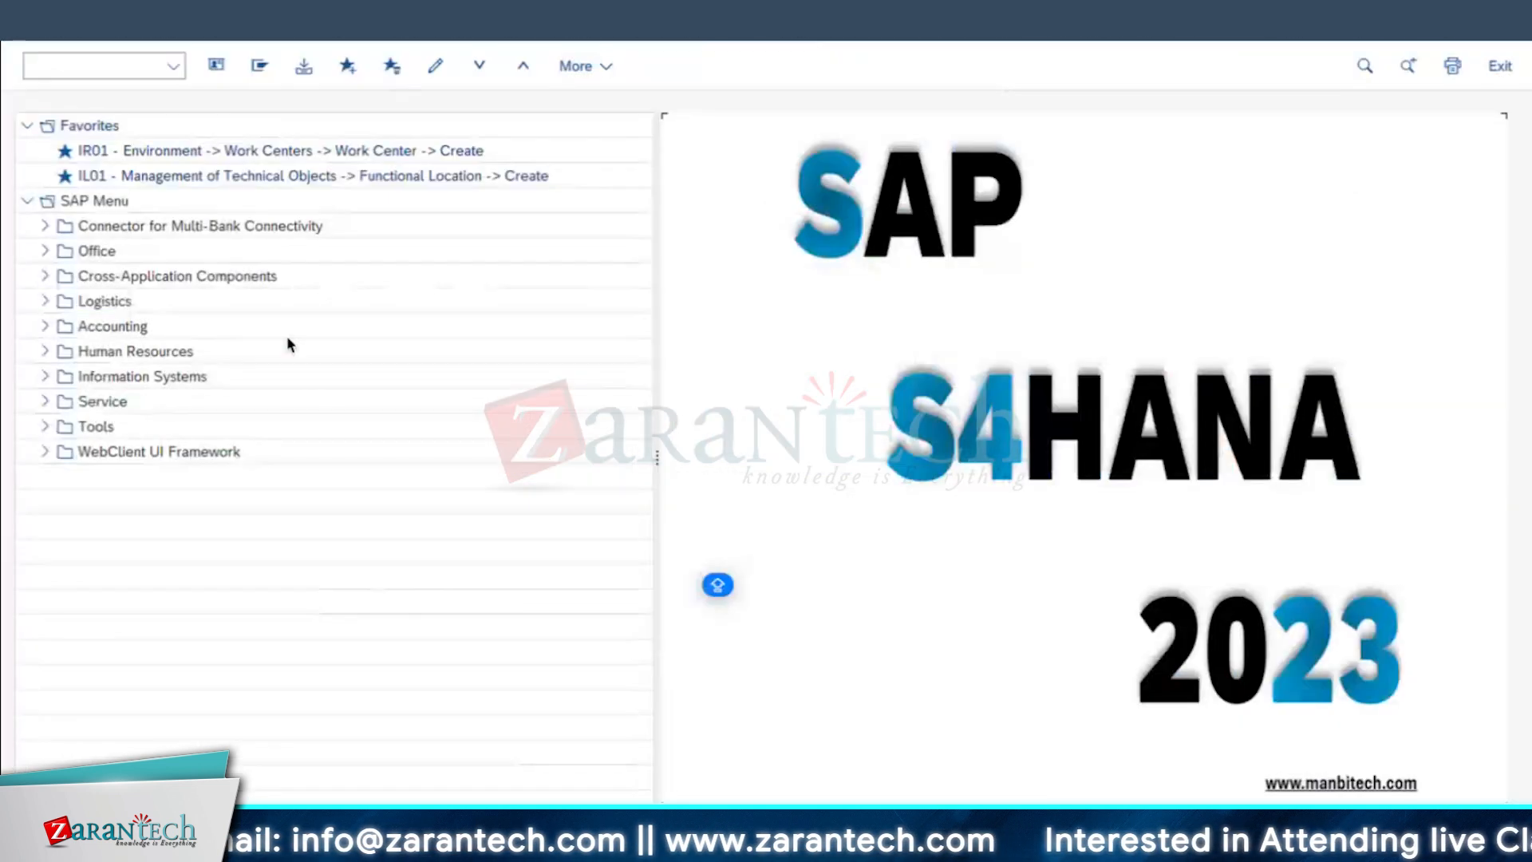
pyautogui.click(131, 66)
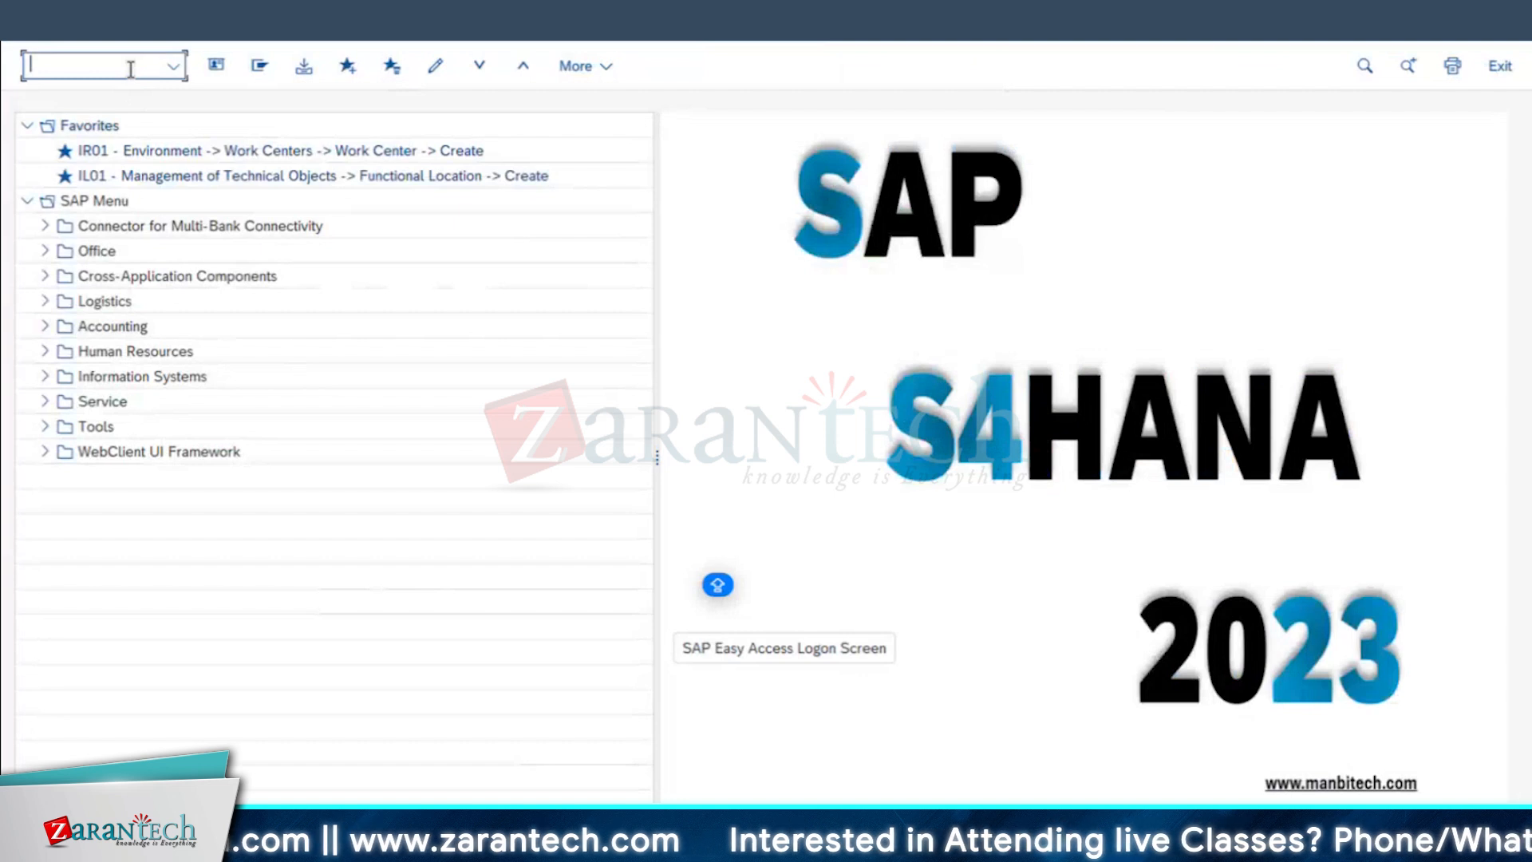
pyautogui.write('IPMD')
pyautogui.press('Return')
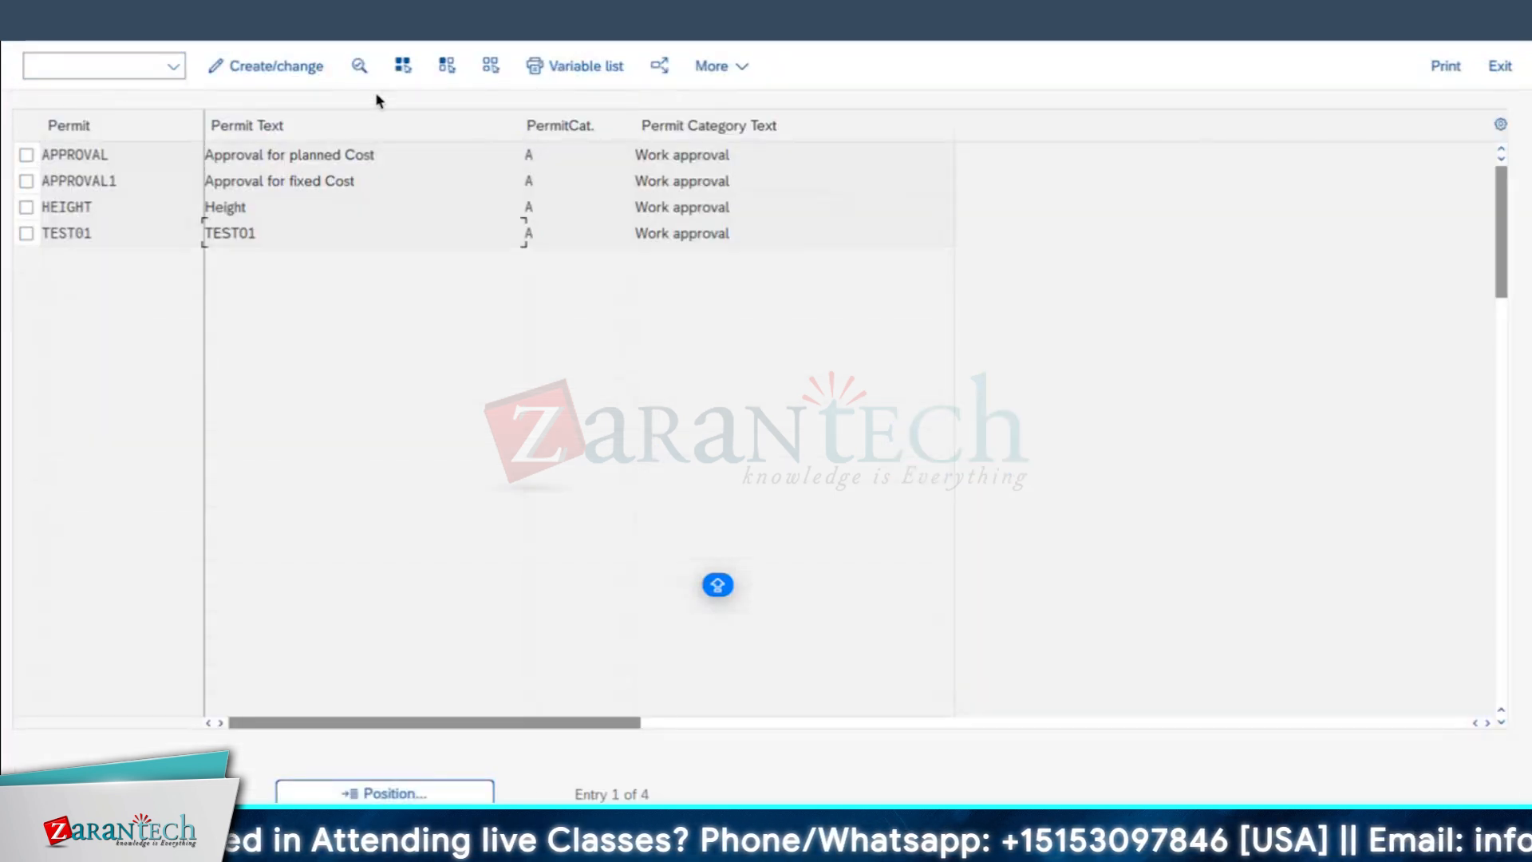
# Step: Put the permit list into change mode and start a new permit entry
pyautogui.click(268, 67)
pyautogui.click(268, 70)
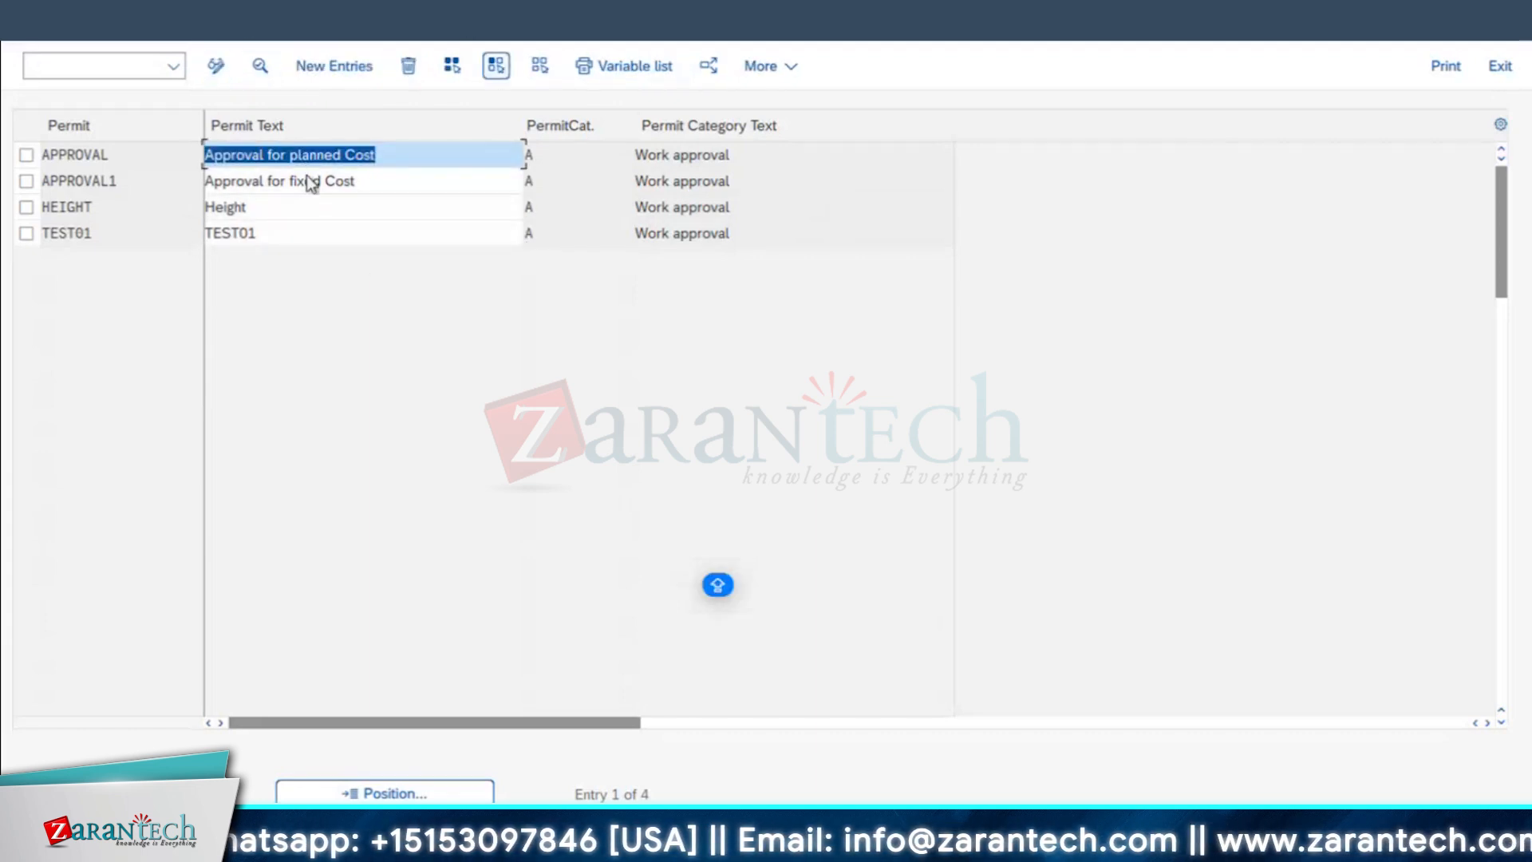
pyautogui.click(356, 71)
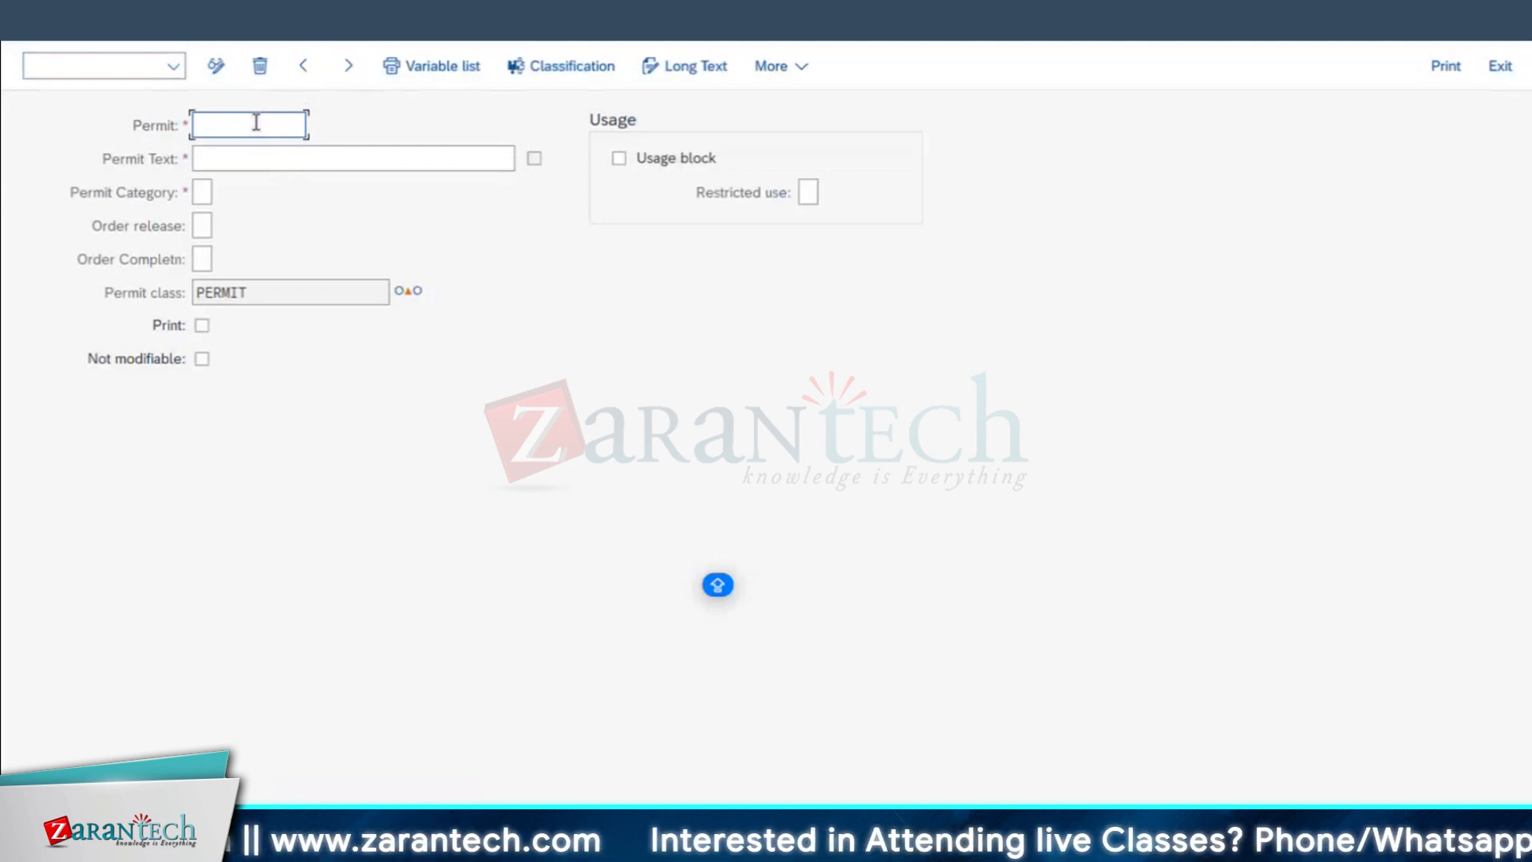
# Step: Enter WORKPERMIT as the permit and WORK PERMIT FOR MECH JOB as the permit text
pyautogui.write('WORK PERMI')
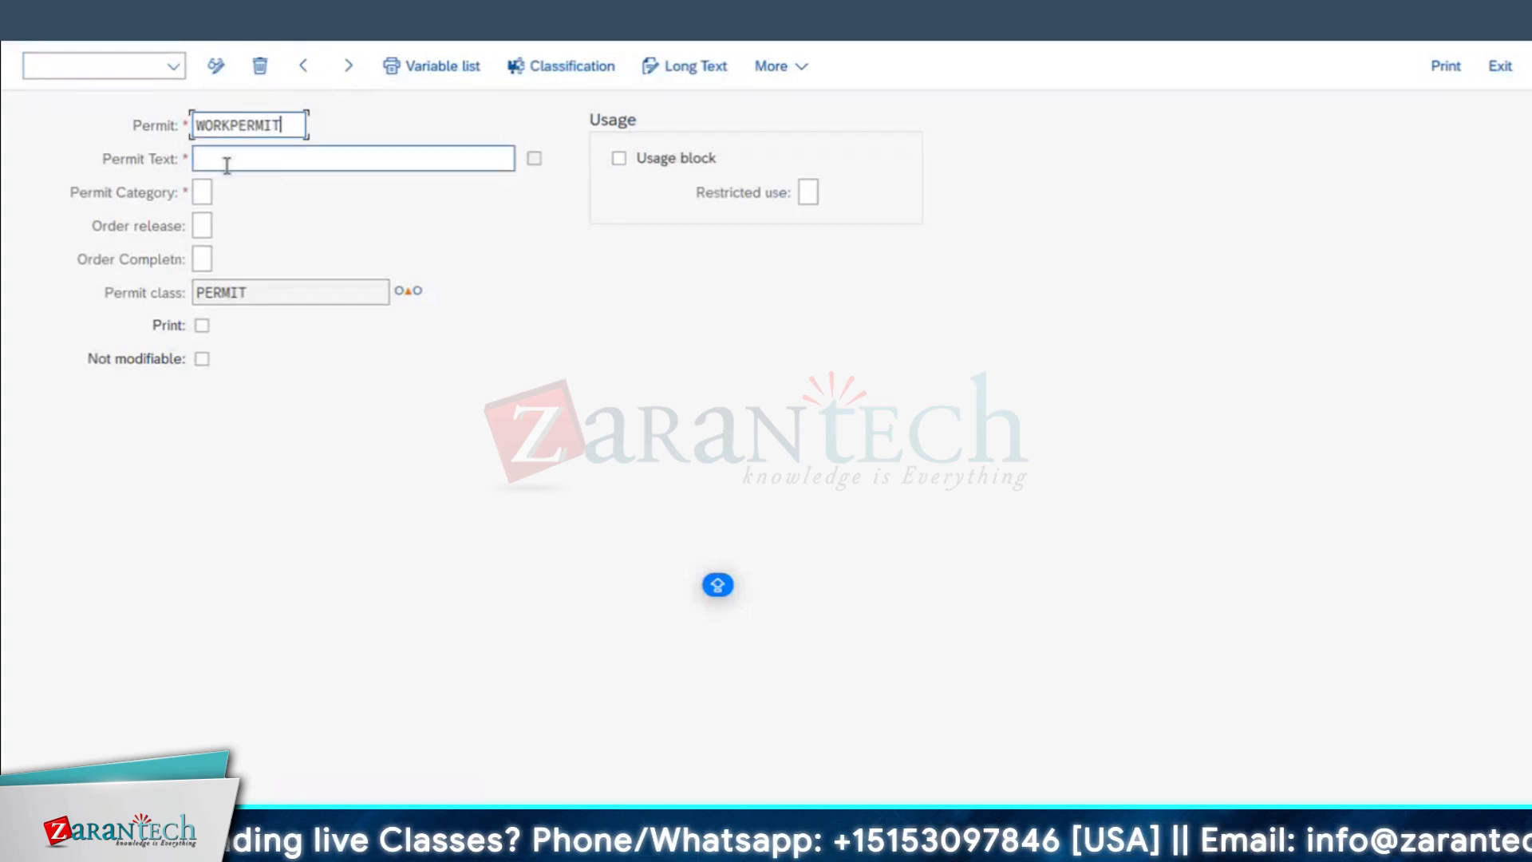
pyautogui.click(226, 164)
pyautogui.write('WORK PERMIT FOR MECH JOB')
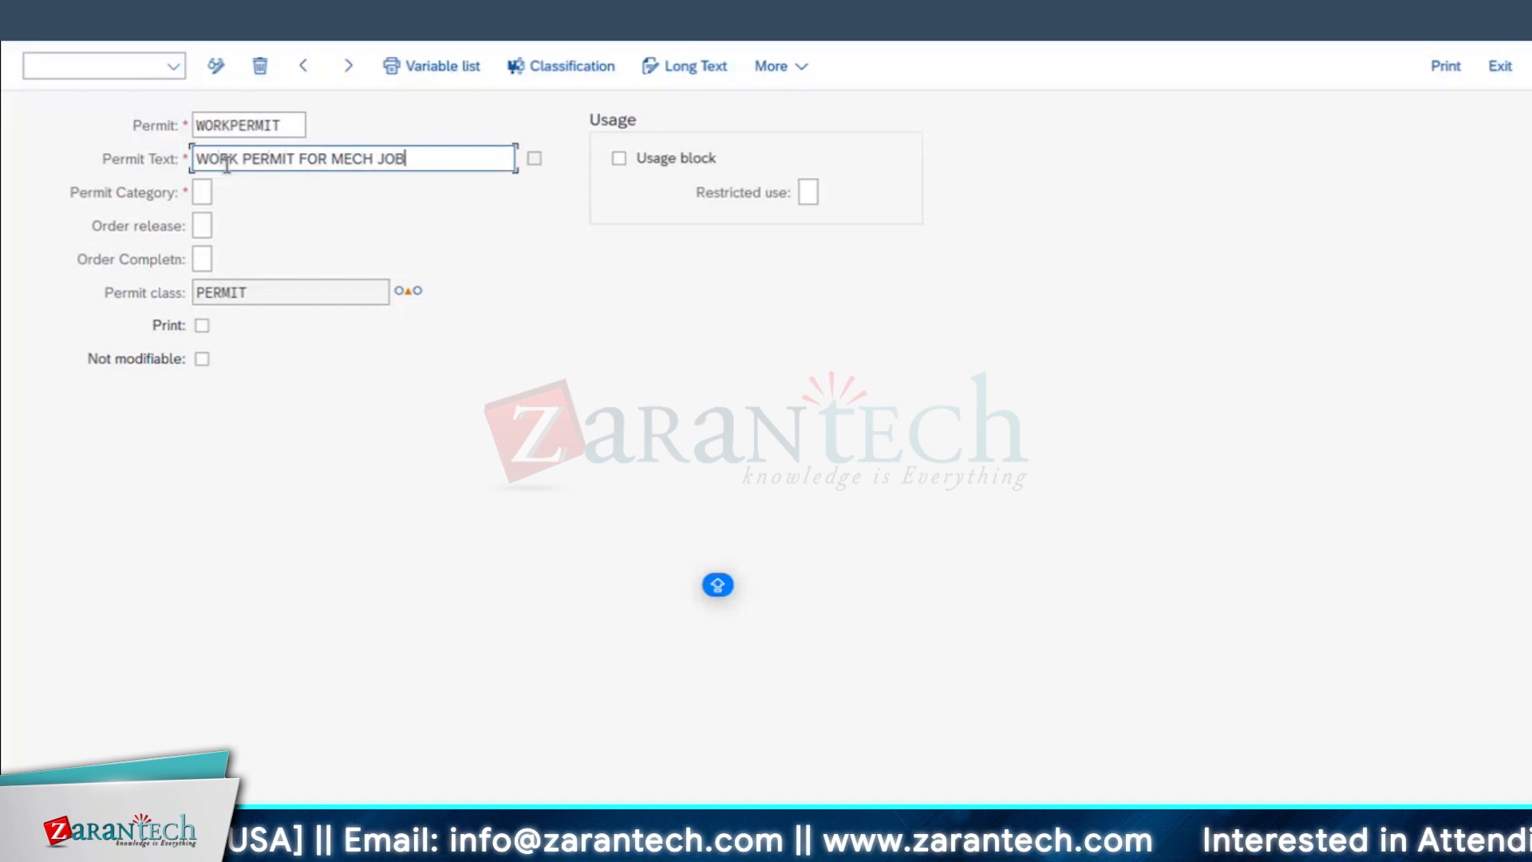
# Step: Check the available values for the permit category and close the list without choosing one
pyautogui.click(204, 191)
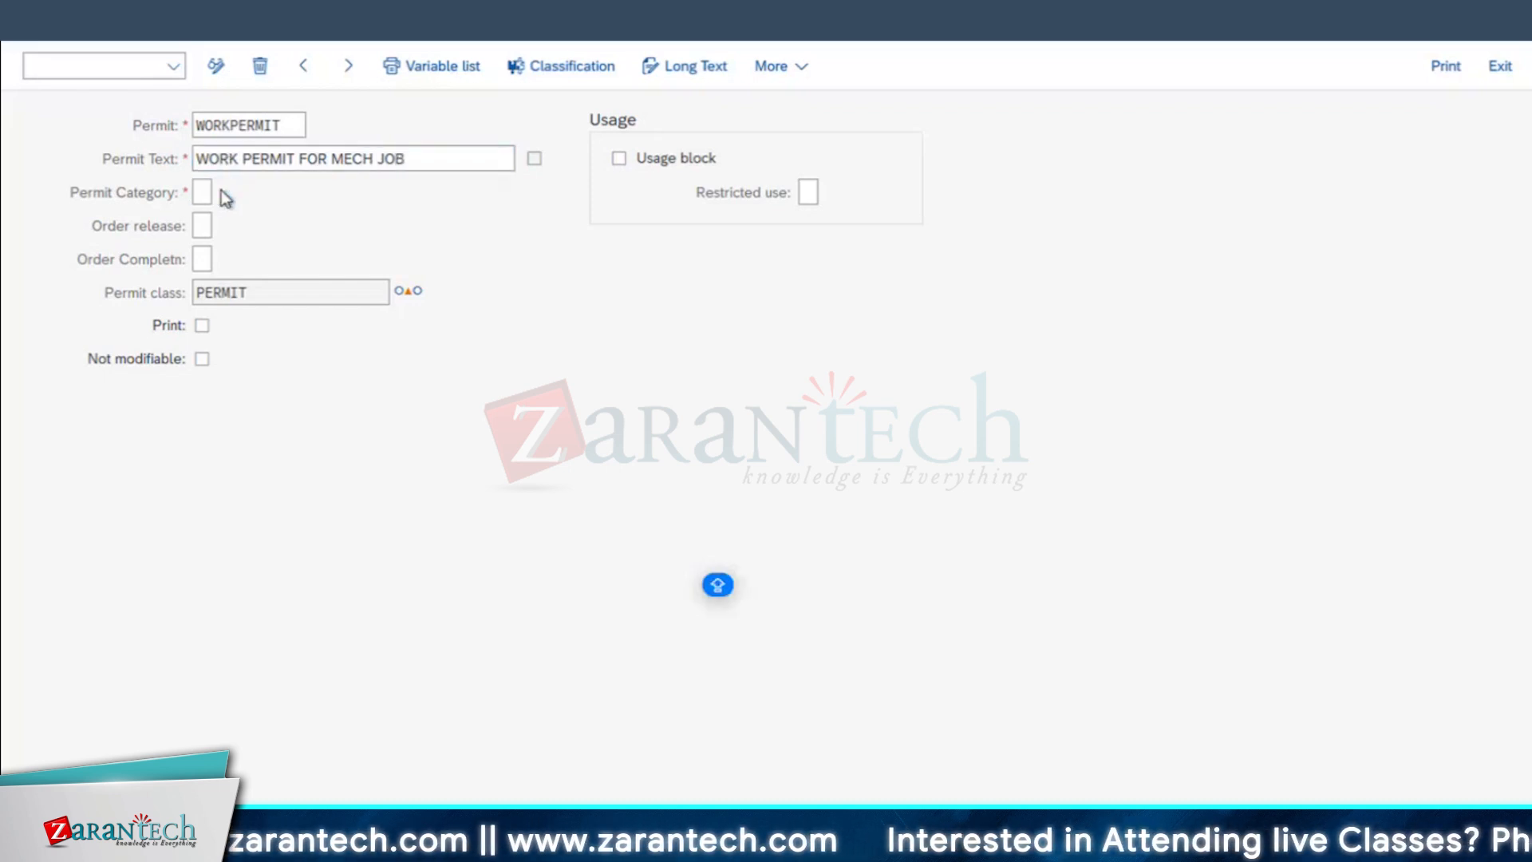
pyautogui.press('F4')
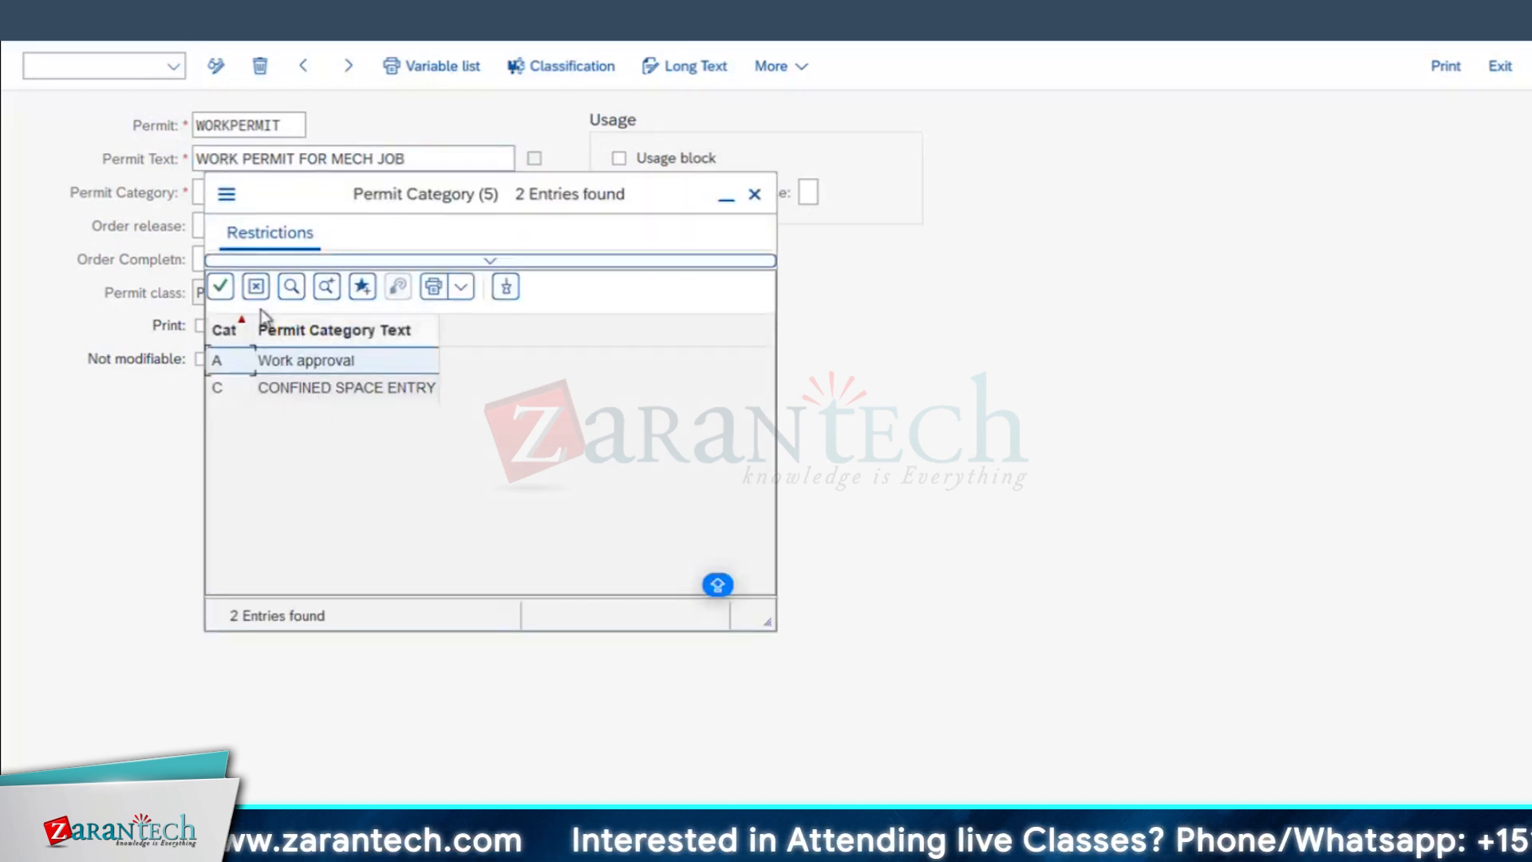
pyautogui.click(307, 390)
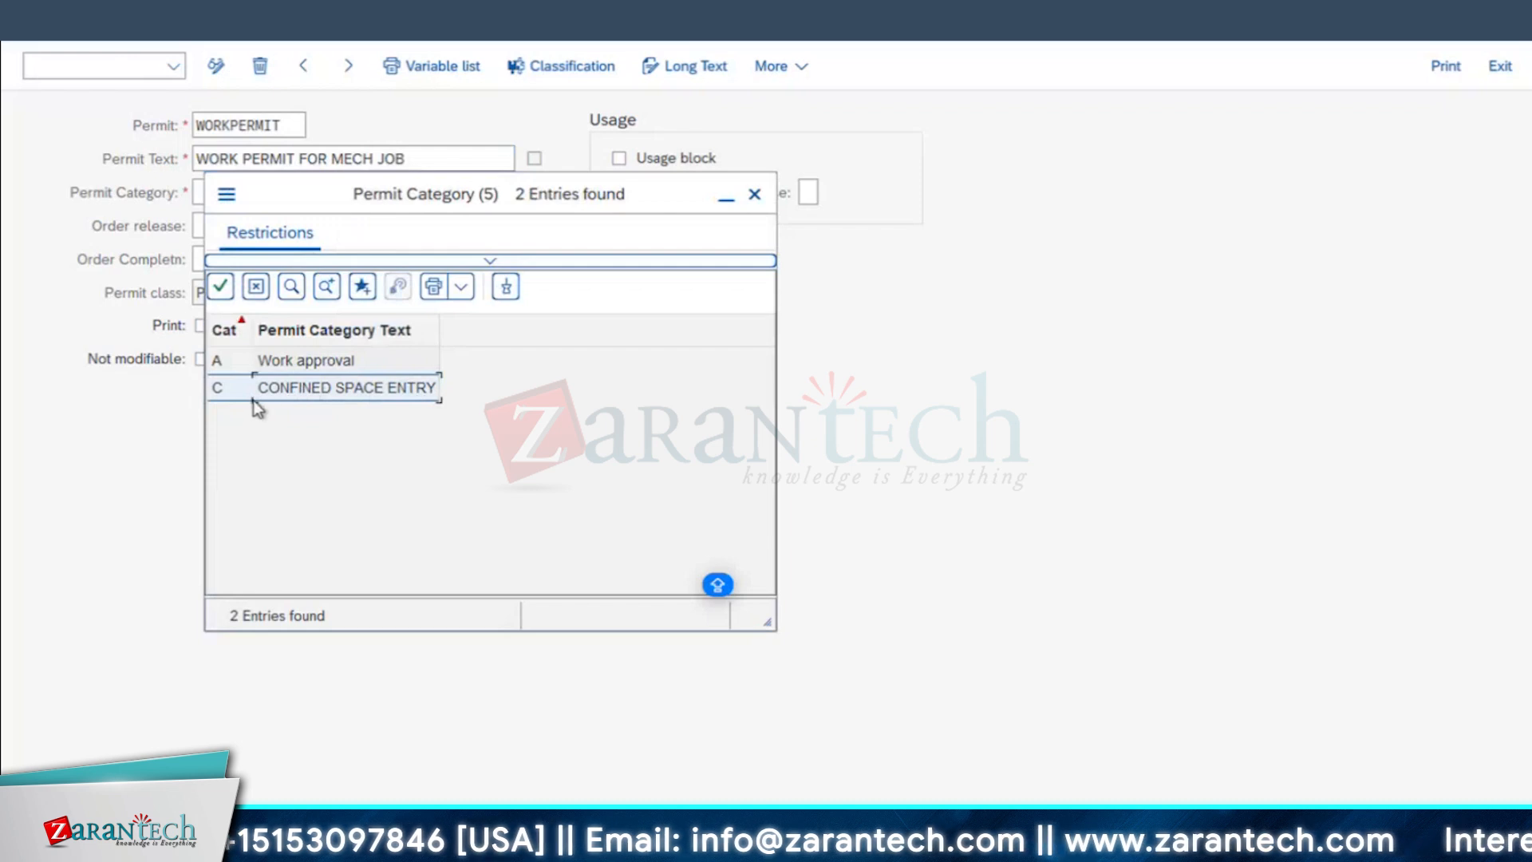
pyautogui.click(754, 194)
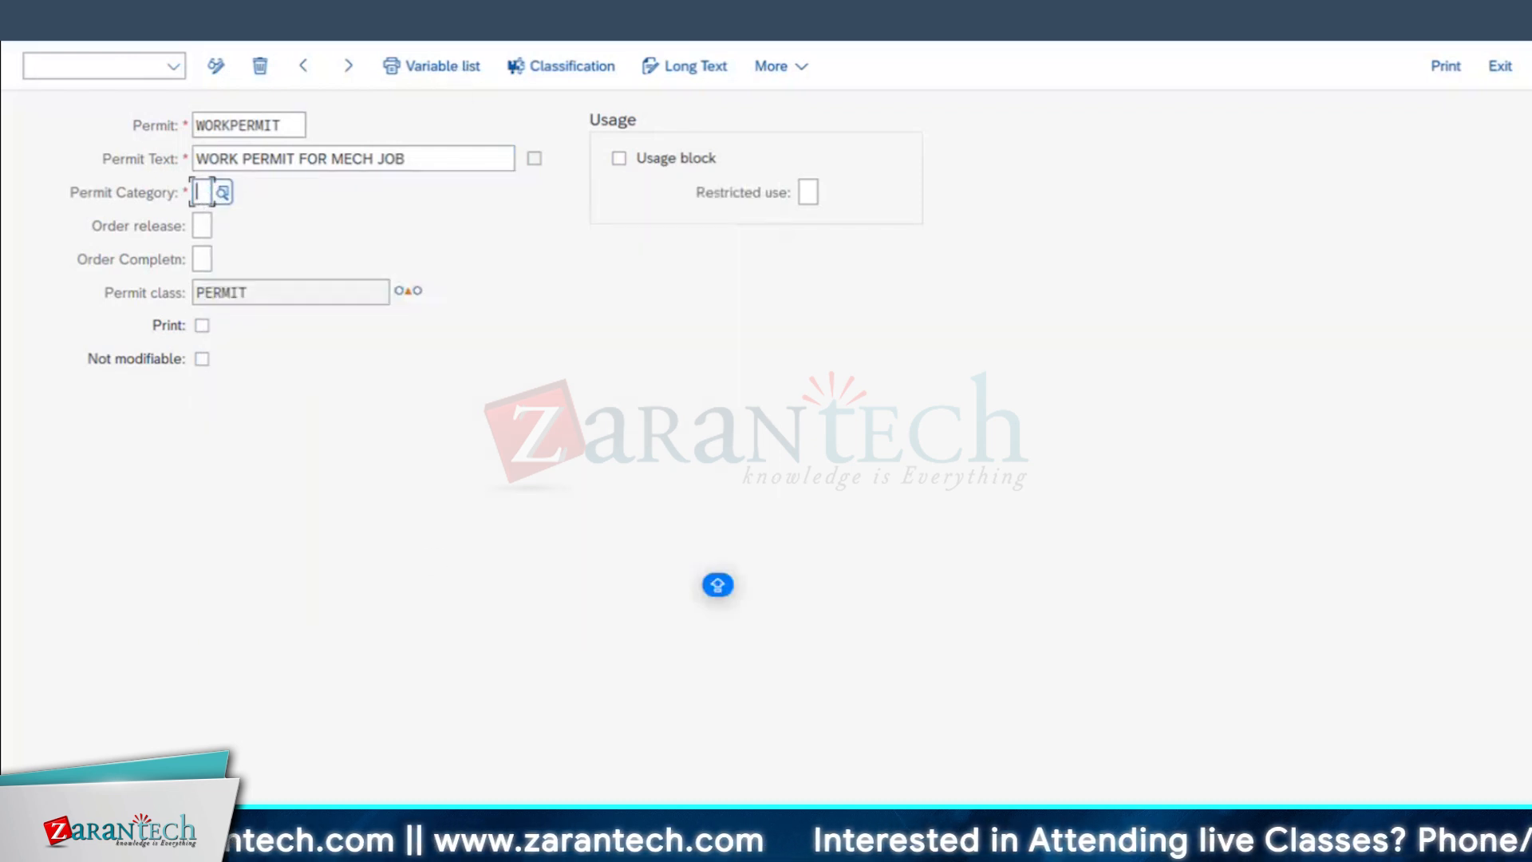
# Step: Run transaction SPRO and open the SAP Reference IMG
pyautogui.click(419, 21)
pyautogui.click(447, 339)
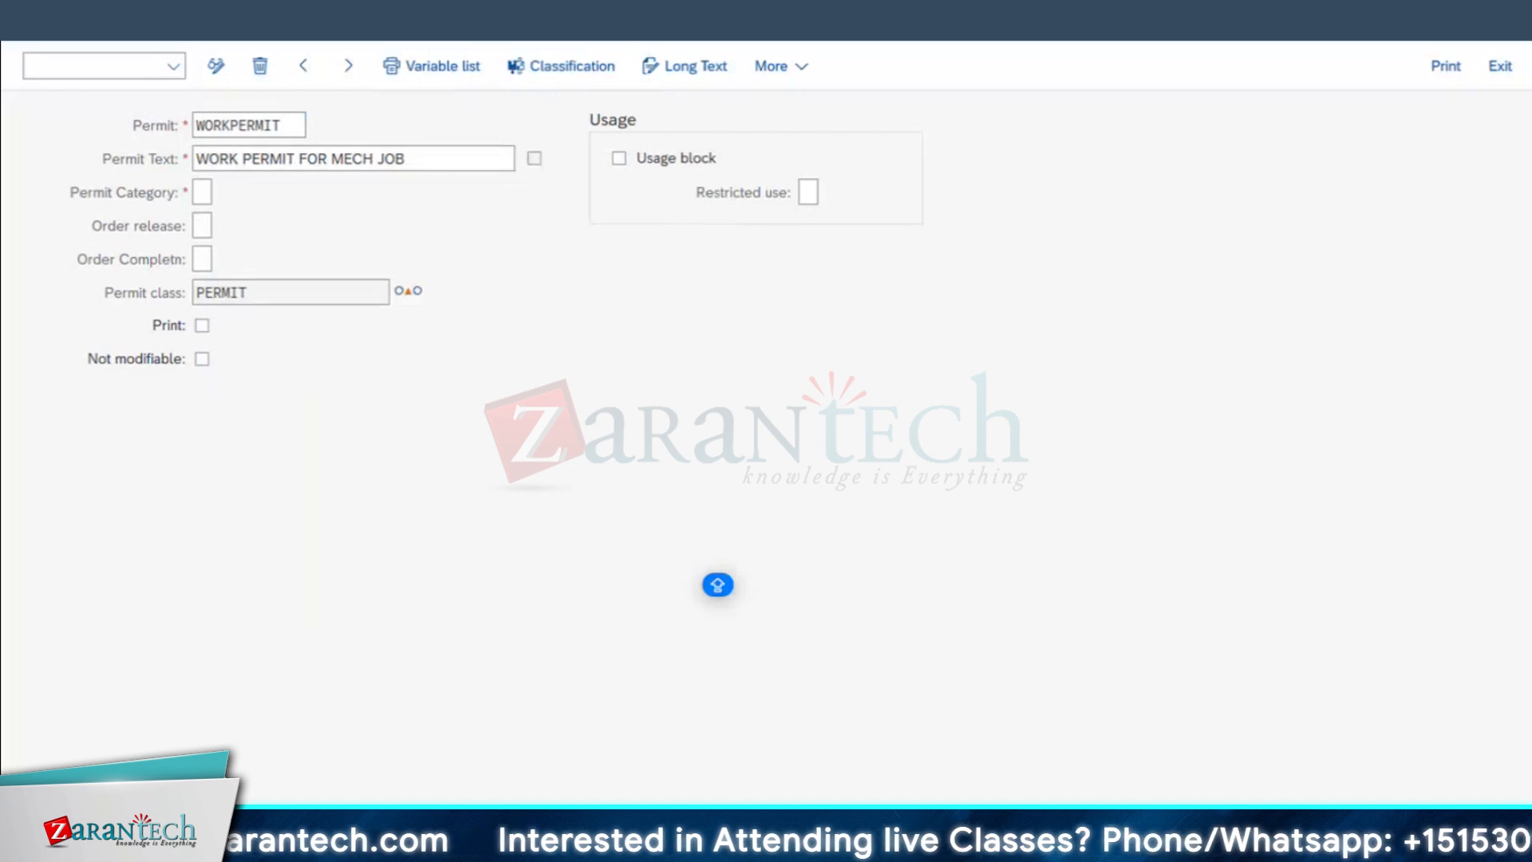
pyautogui.click(290, 140)
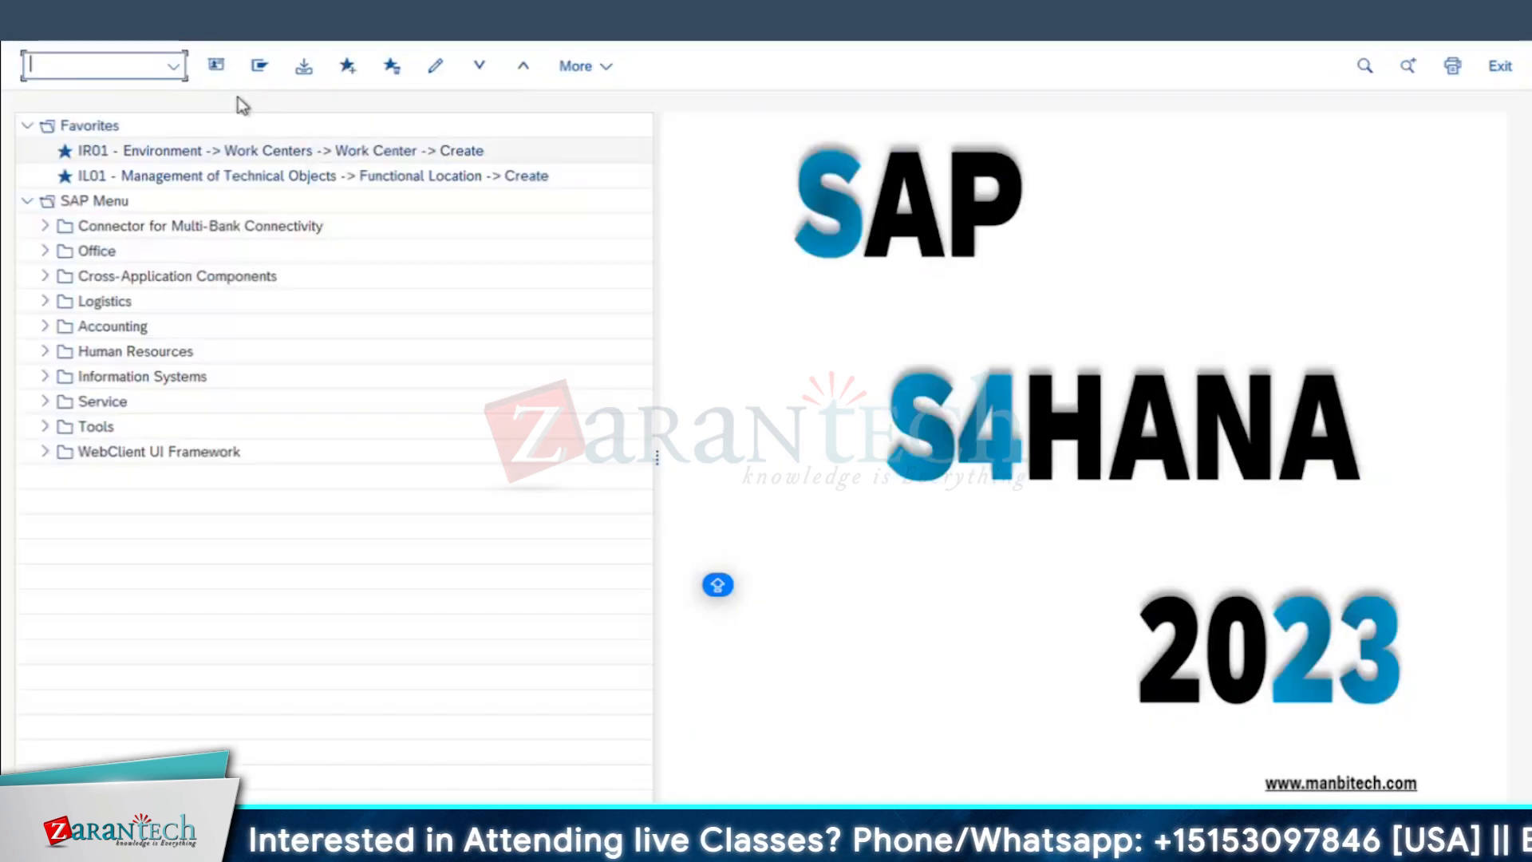
pyautogui.write('SPRO')
pyautogui.press('Return')
pyautogui.click(341, 68)
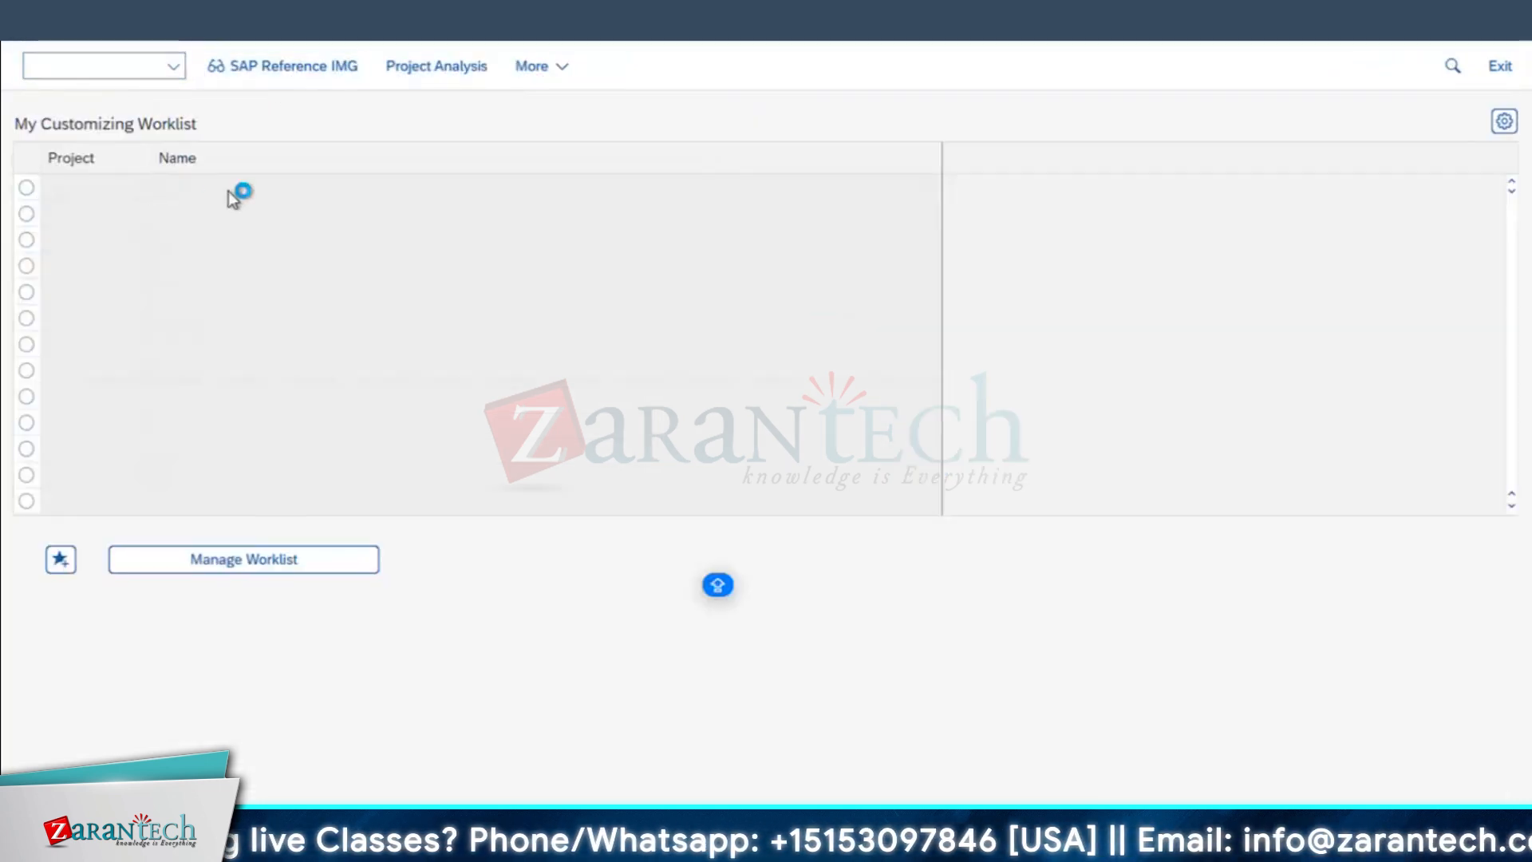
# Step: Expand the IMG structure through Plant Maintenance and Customer Service and its master data node to Basic Settings
pyautogui.scroll(-3, 228, 552)
pyautogui.scroll(-3, 229, 552)
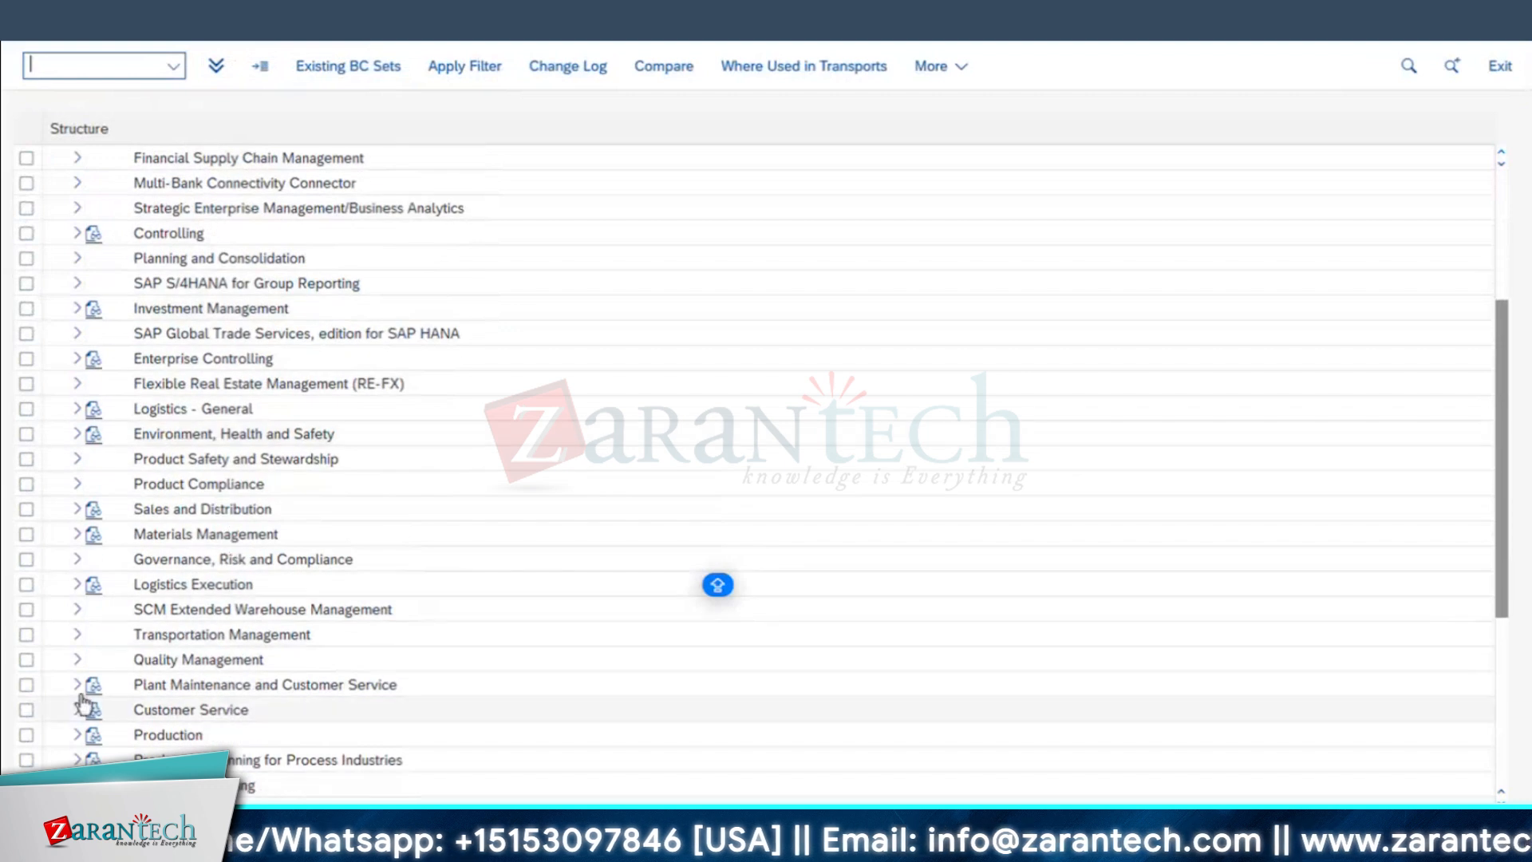
pyautogui.click(77, 684)
pyautogui.scroll(-2, 78, 684)
pyautogui.doubleClick(228, 634)
pyautogui.scroll(-4, 525, 575)
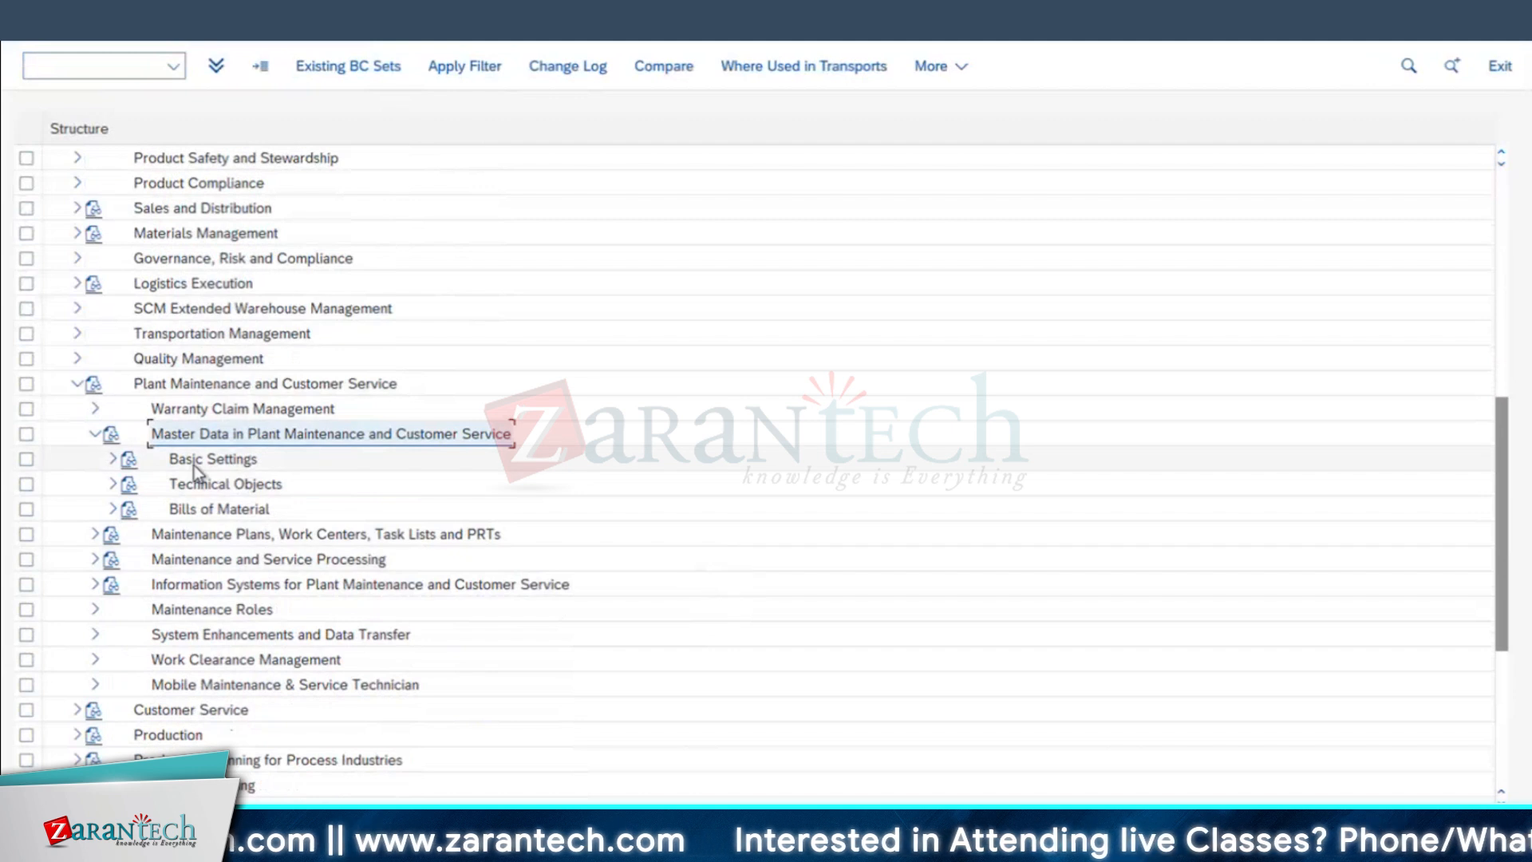
pyautogui.doubleClick(193, 468)
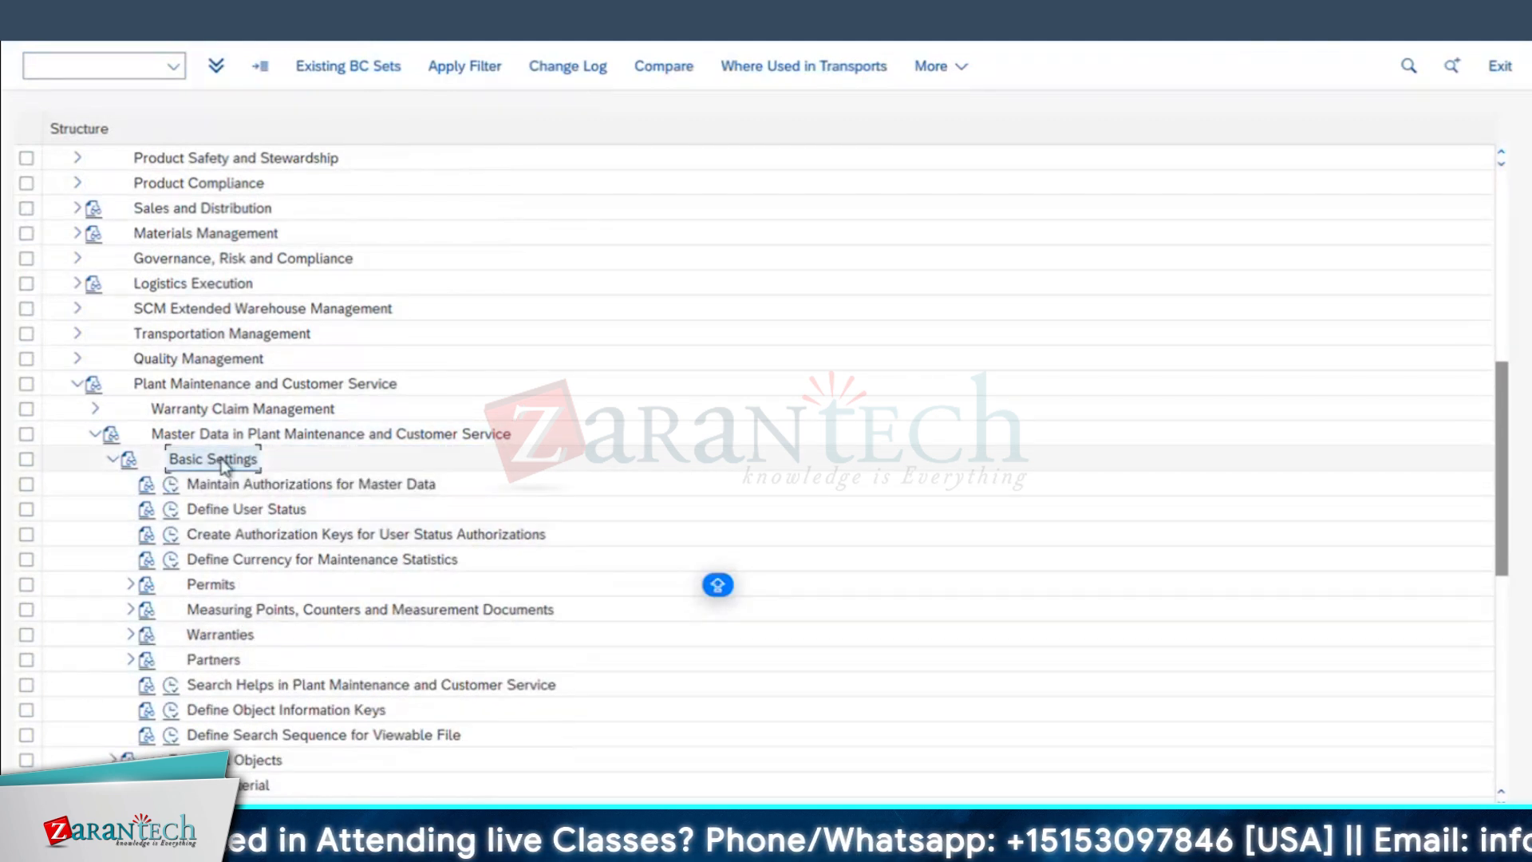
# Step: Expand Permits under Basic Settings and open the permit category customizing table
pyautogui.click(189, 584)
pyautogui.click(131, 584)
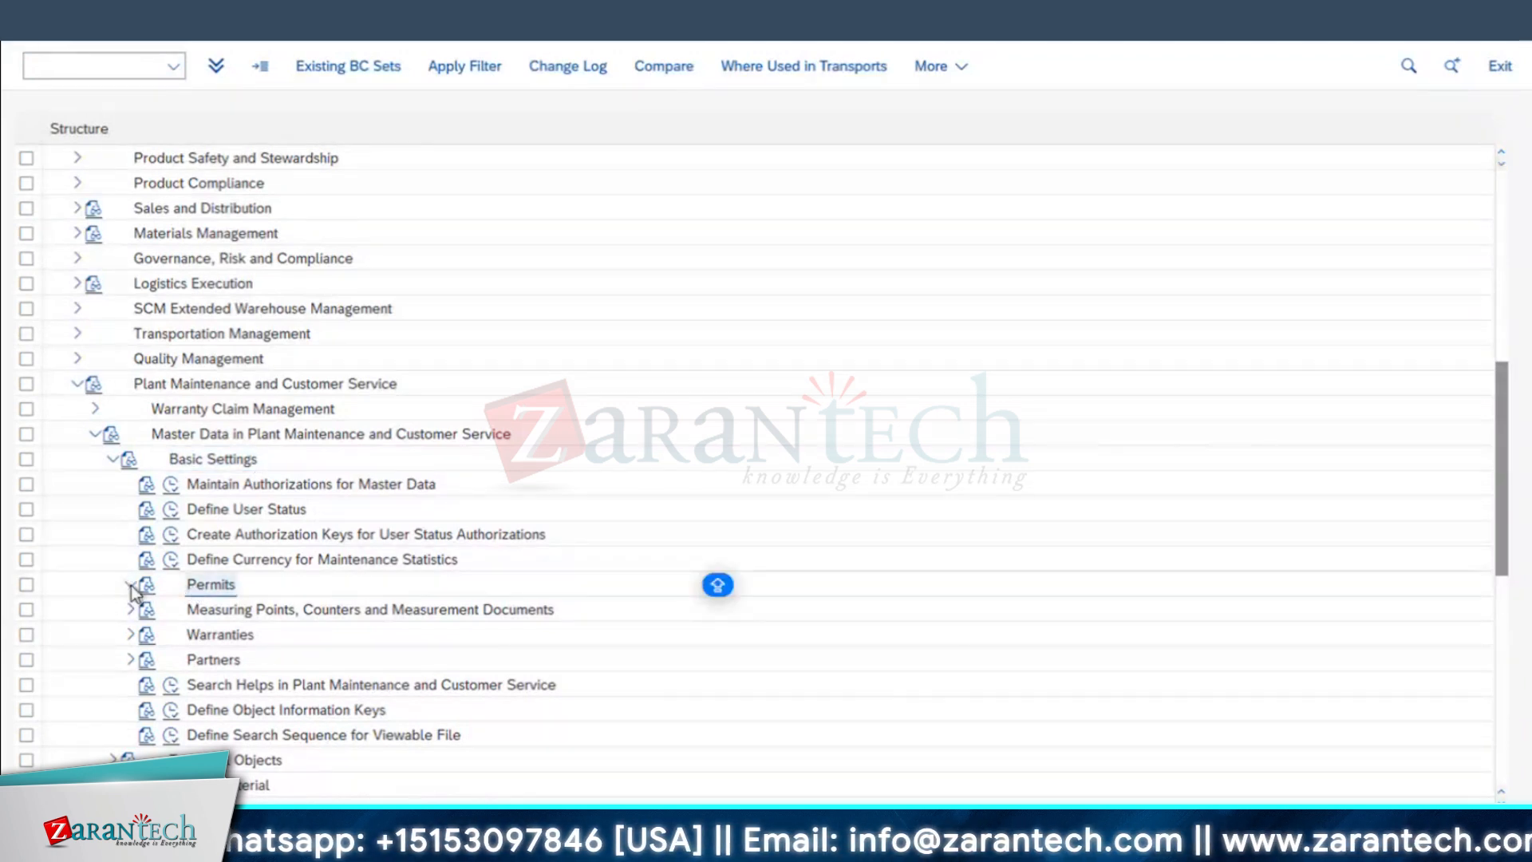
pyautogui.scroll(-1, 277, 564)
pyautogui.click(189, 561)
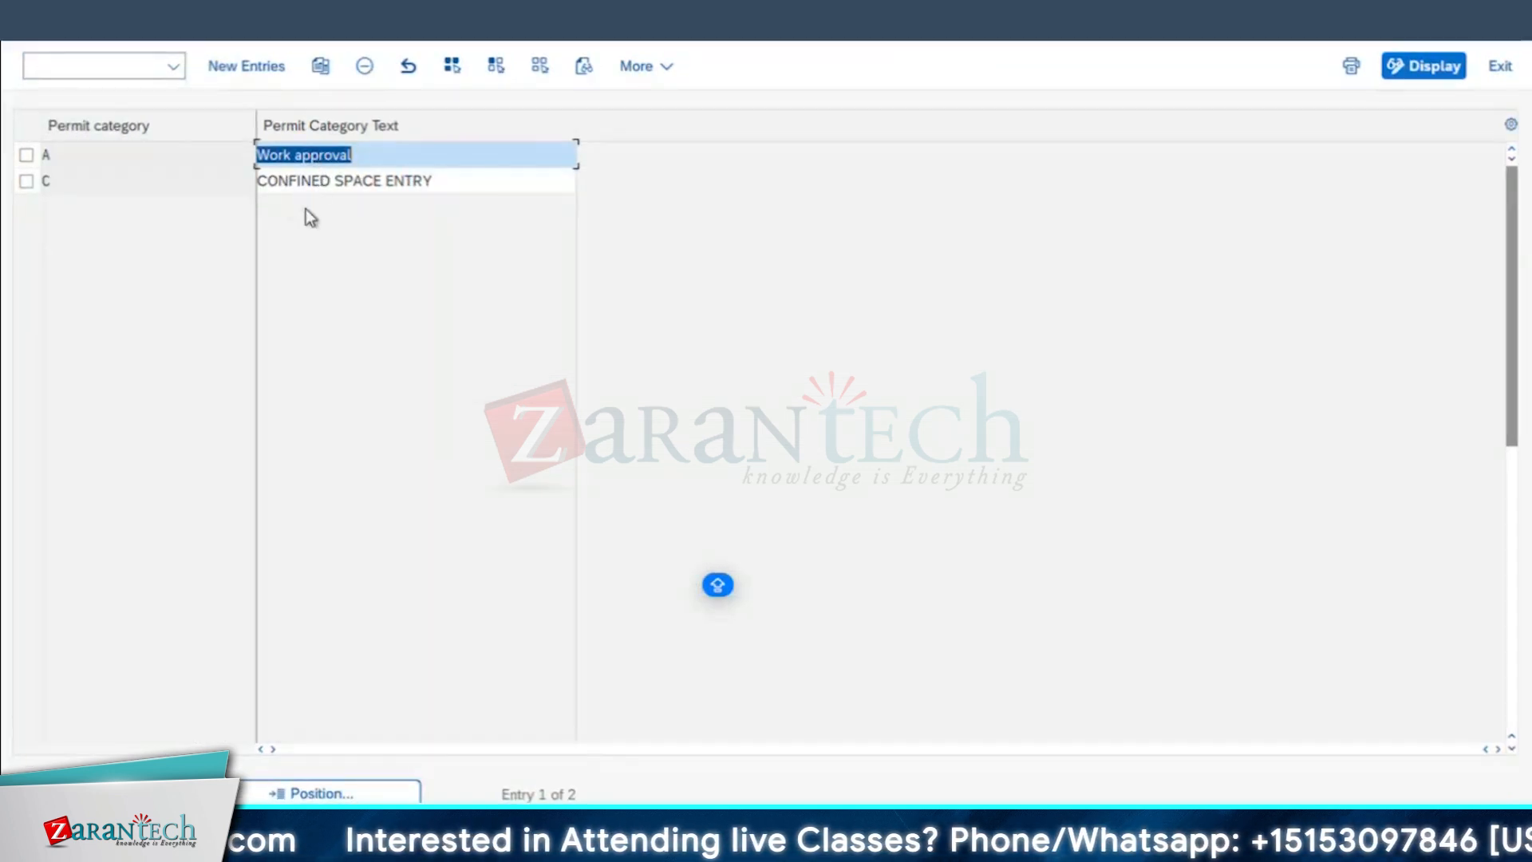
# Step: Start new entries in the permit category table and add category H with the text HEIGHT WORK
pyautogui.click(246, 73)
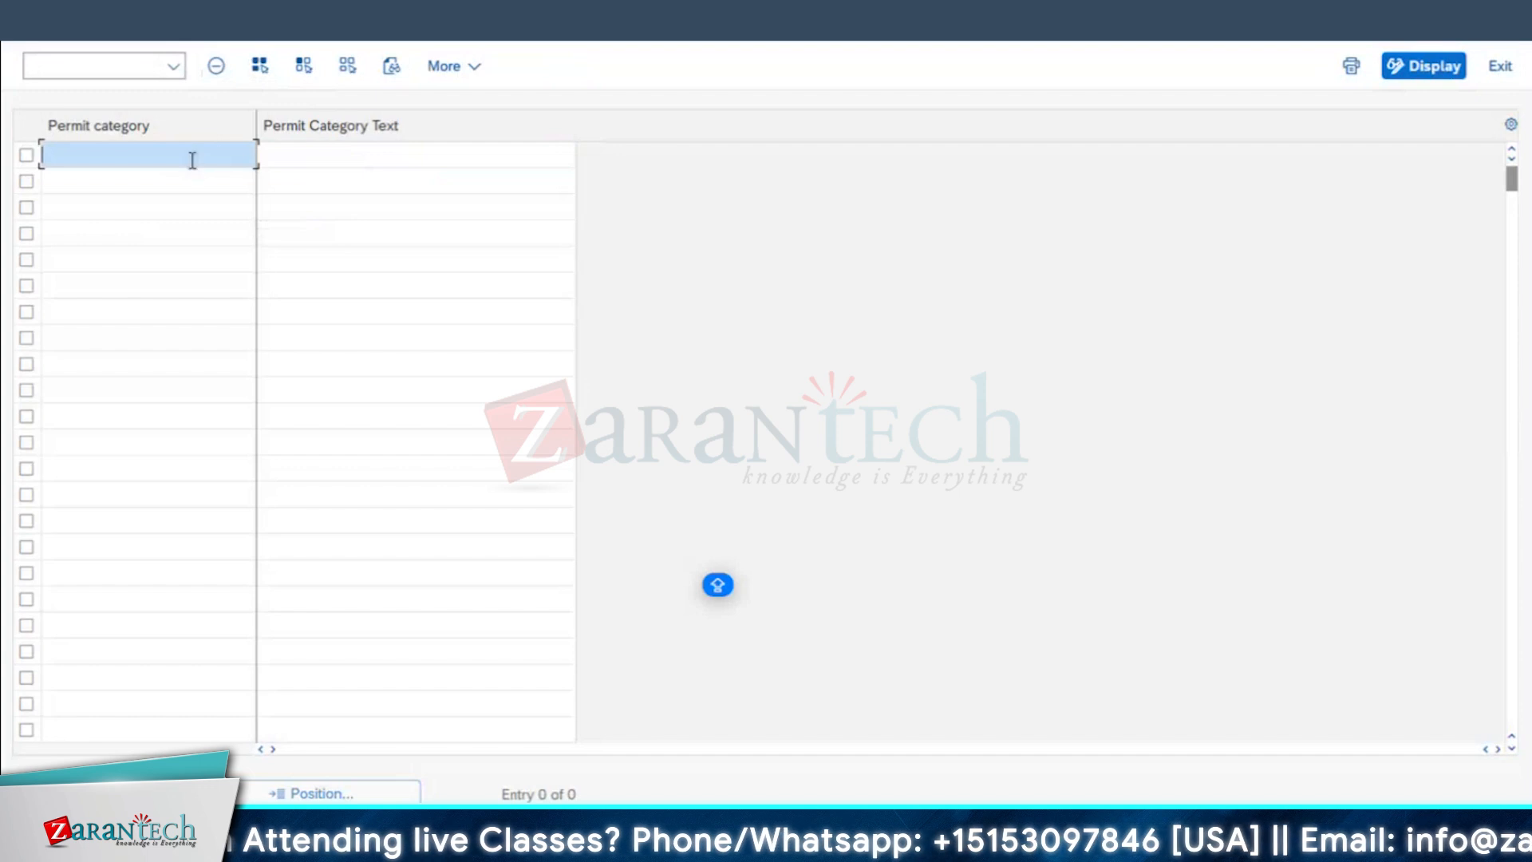
pyautogui.press('Tab')
pyautogui.write('HEIGHT WO')
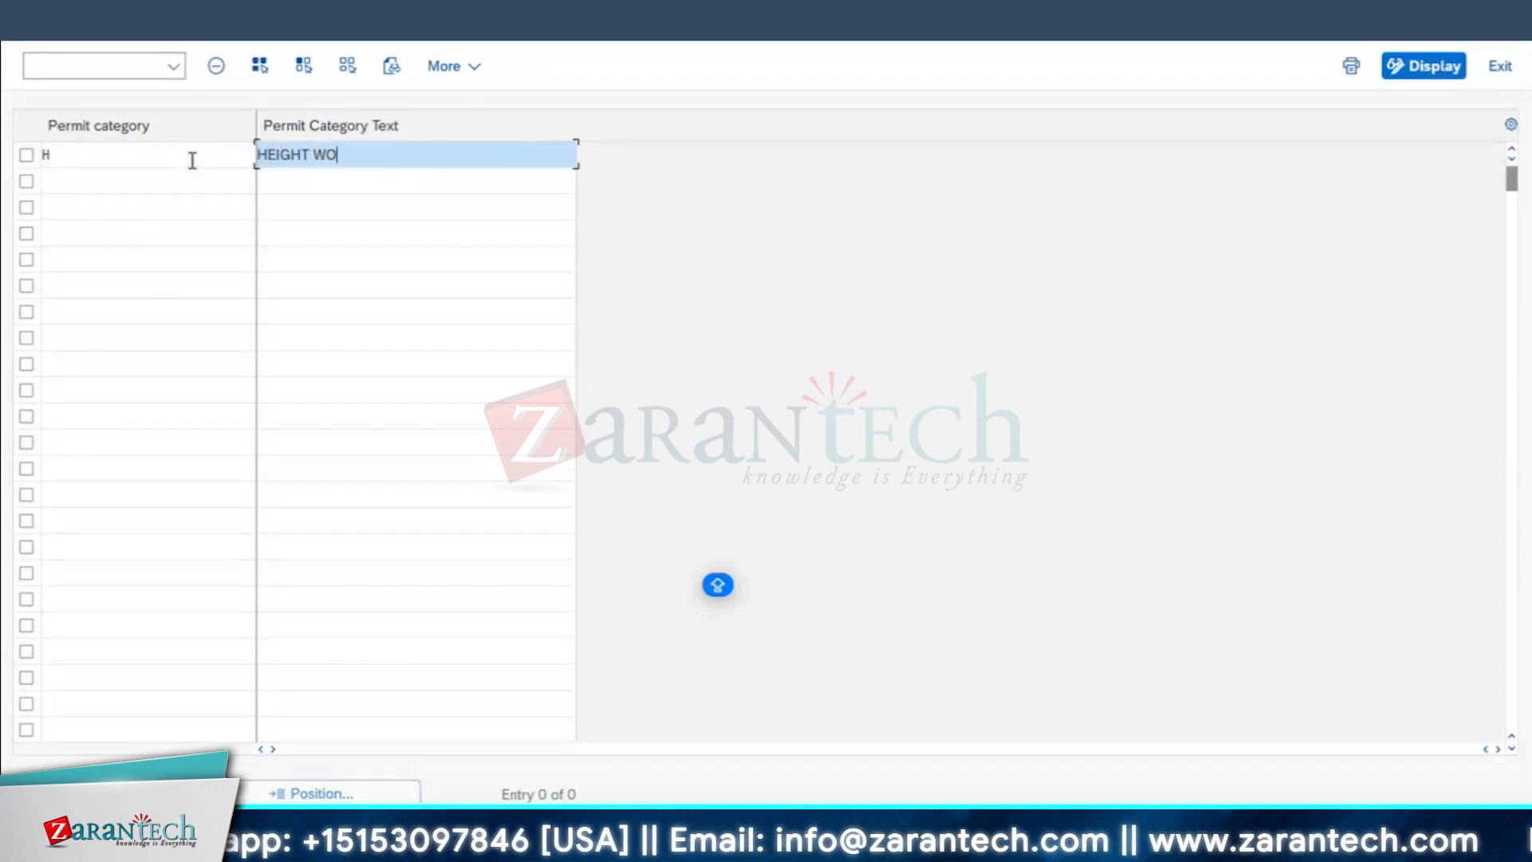
pyautogui.write('RK')
# Step: Add permit category S with the text SAFETY PERMIT and category W with the text HOT WORK
pyautogui.click(81, 179)
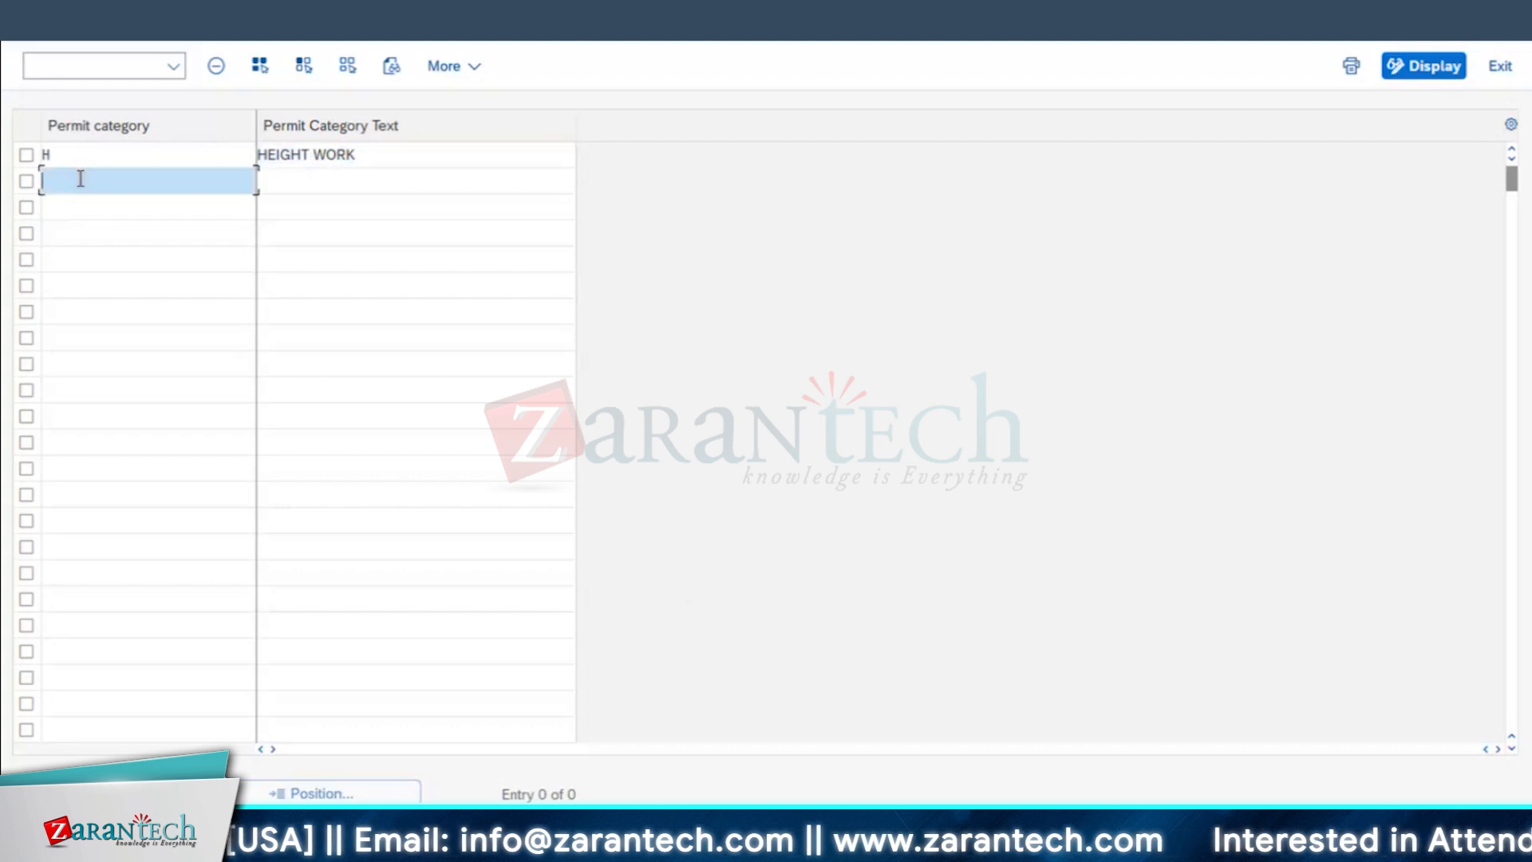
pyautogui.press('Tab')
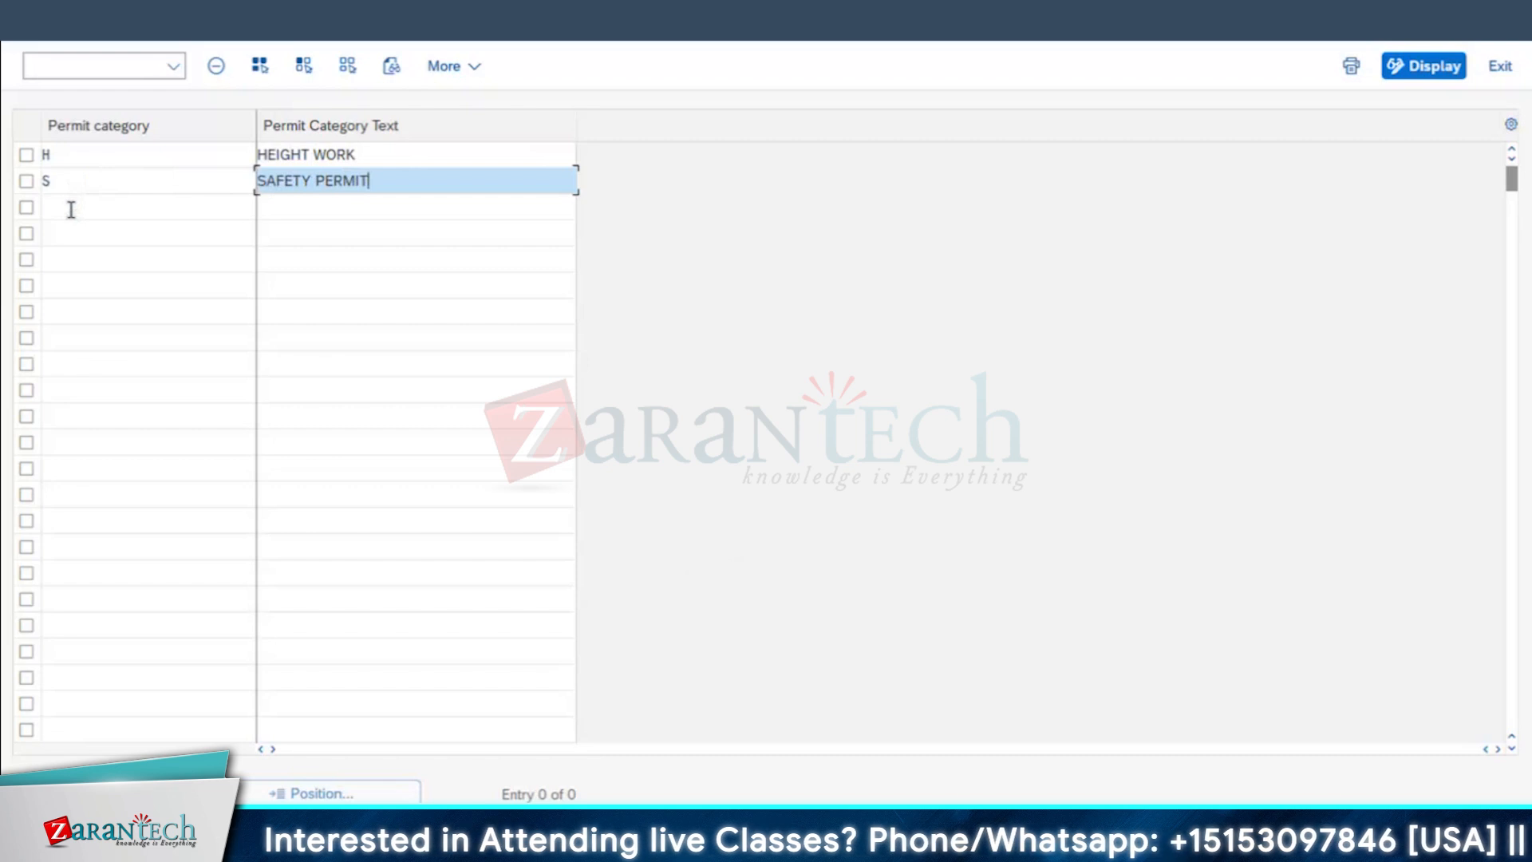
pyautogui.click(71, 209)
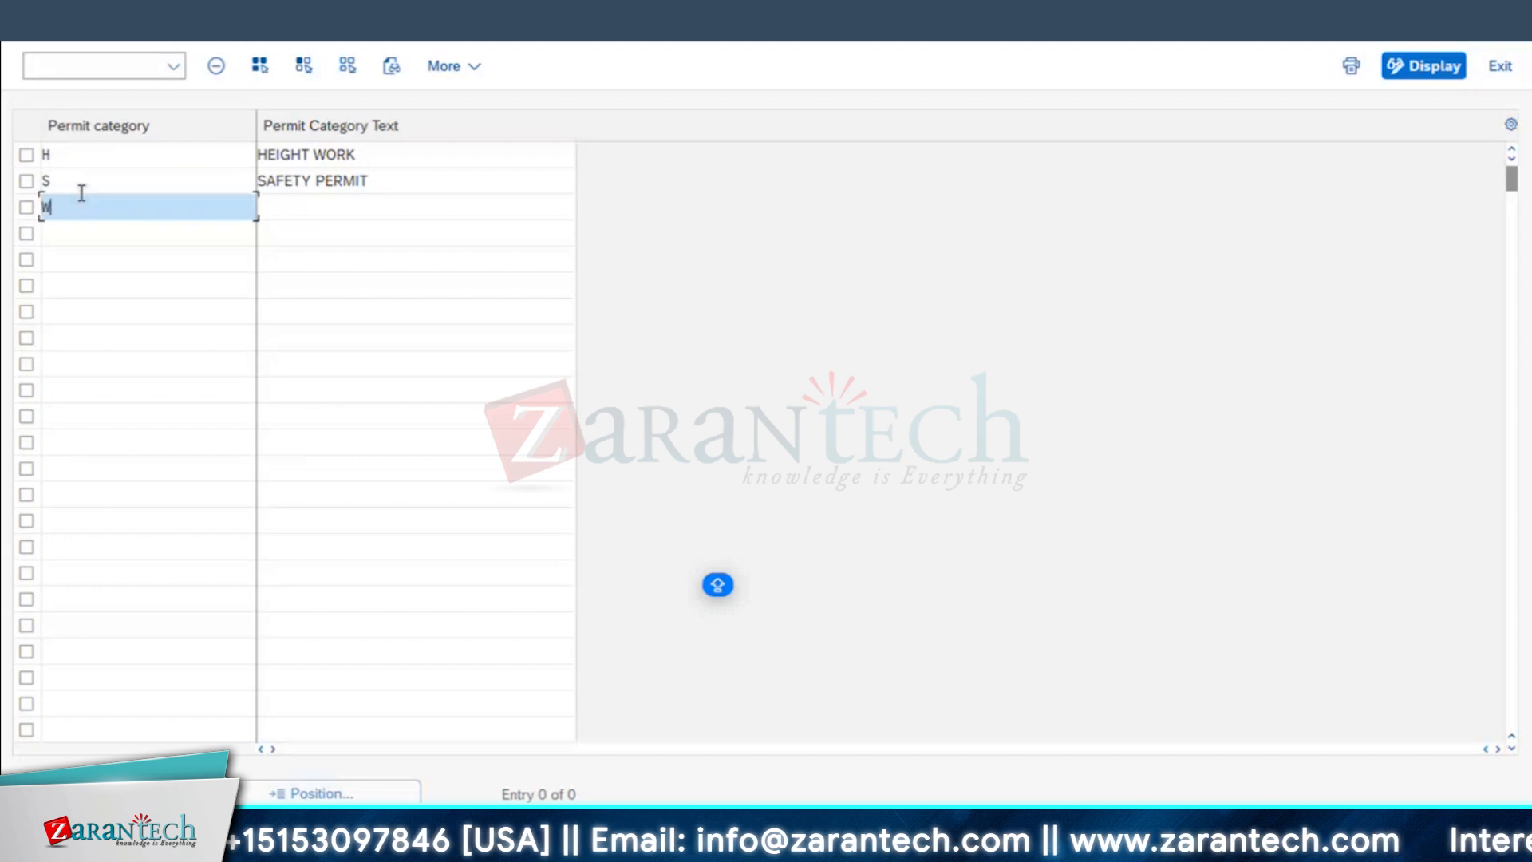
pyautogui.press('Tab')
pyautogui.write('HOT WORK')
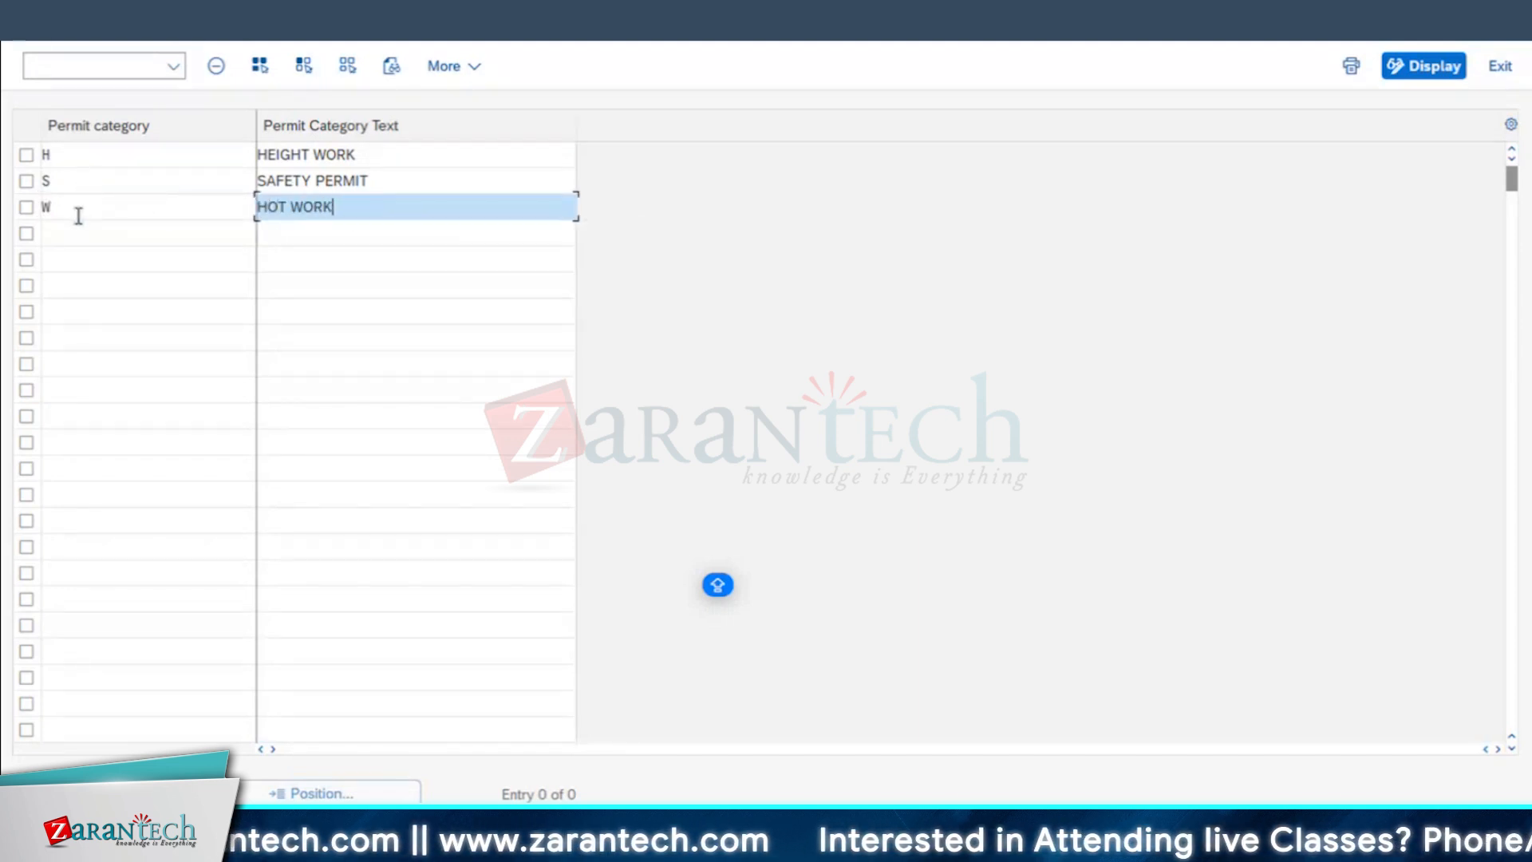
# Step: Add a fourth permit category row with key C and the text COLD WORK
pyautogui.click(72, 235)
pyautogui.write('C')
pyautogui.press('Tab')
pyautogui.write('CO')
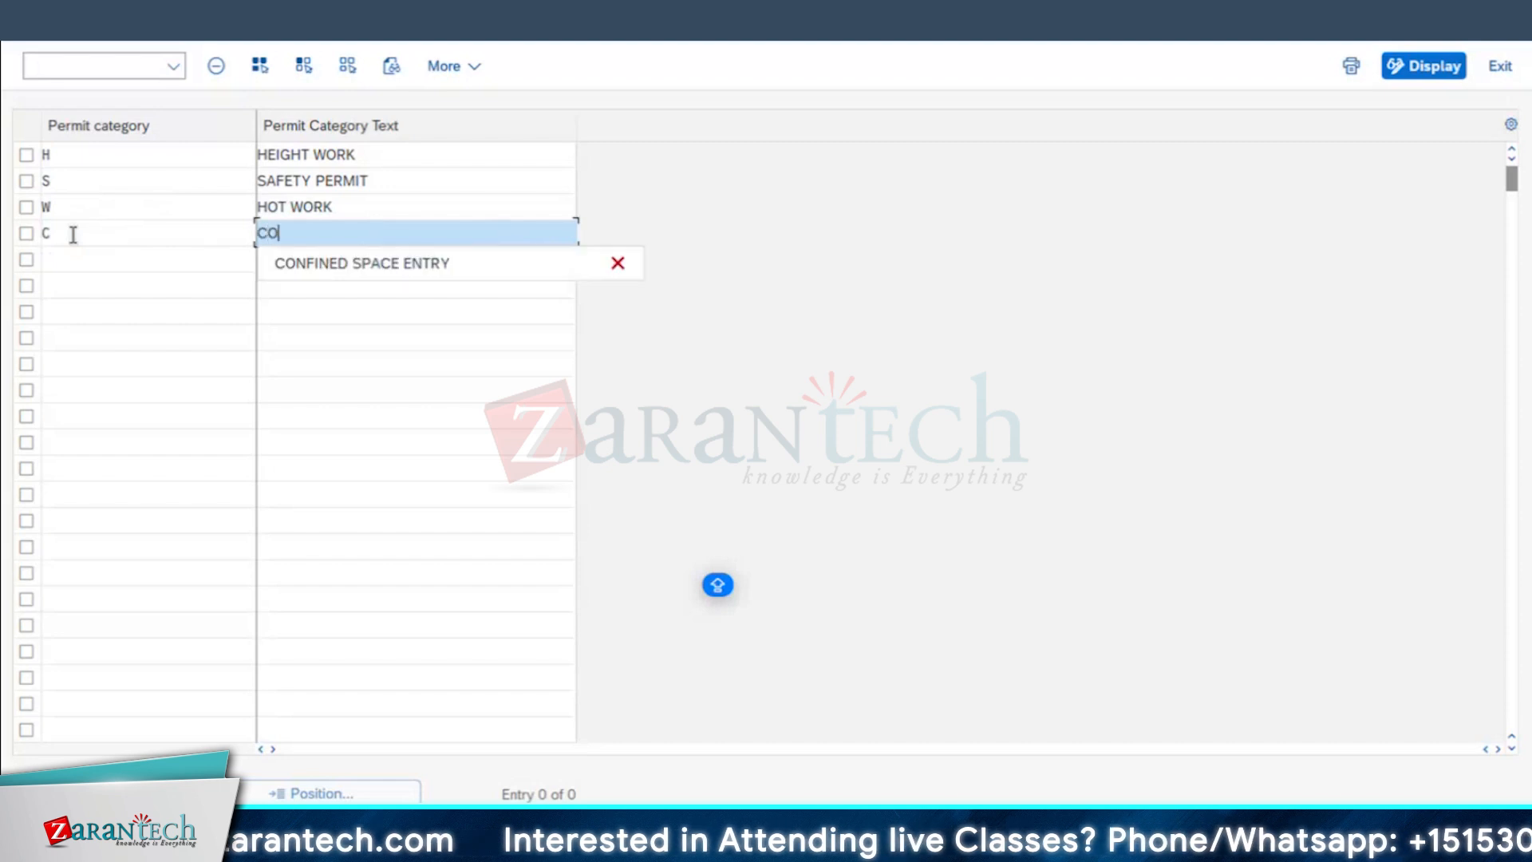
pyautogui.write('LD WORK')
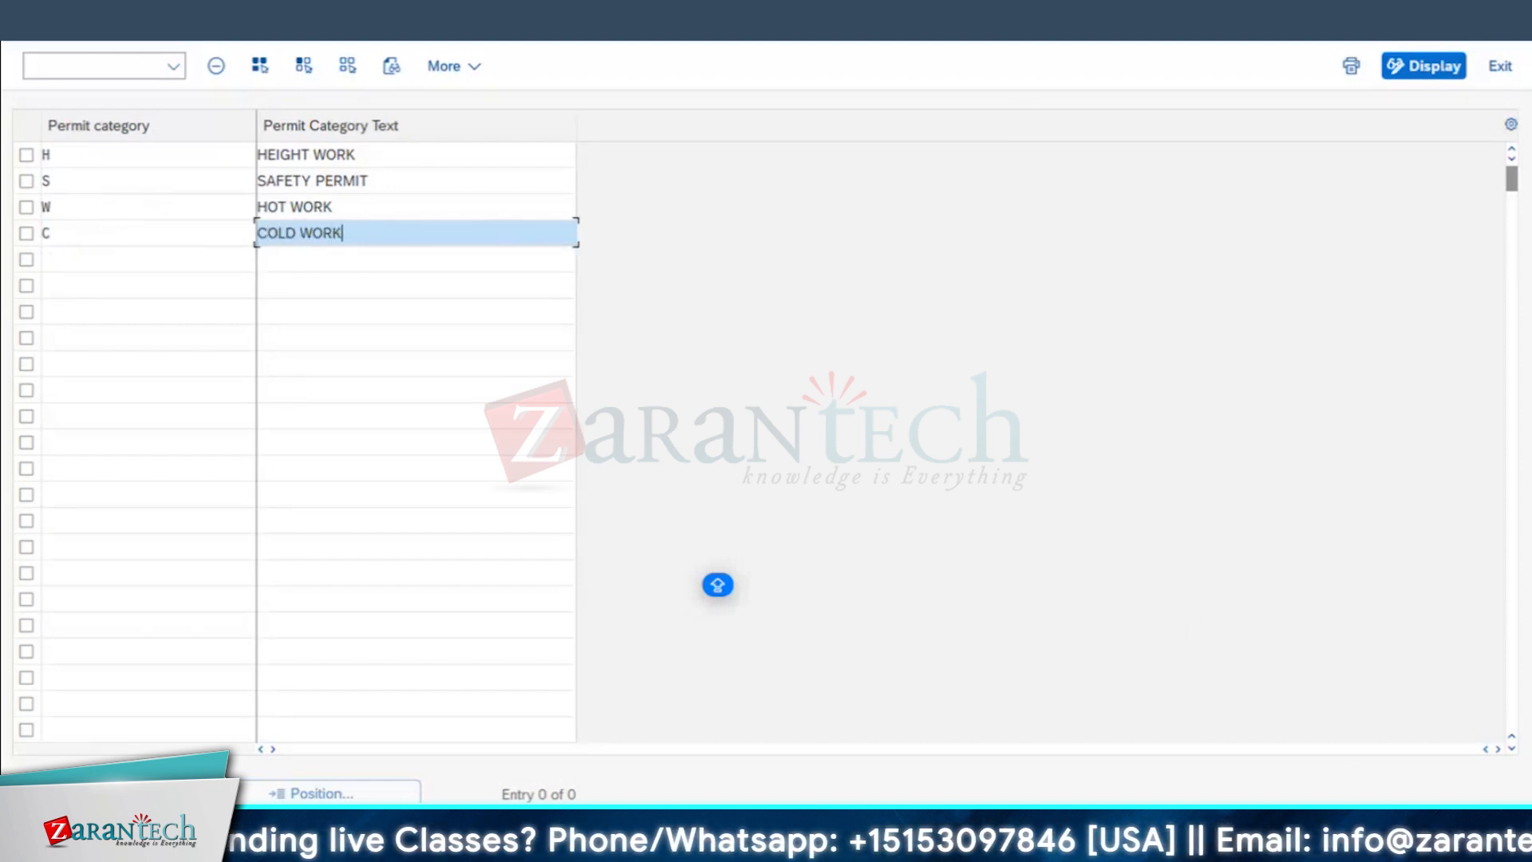
# Step: Change the COLD WORK category key to 1 and save the new entries to the proposed customizing request
pyautogui.click(1425, 830)
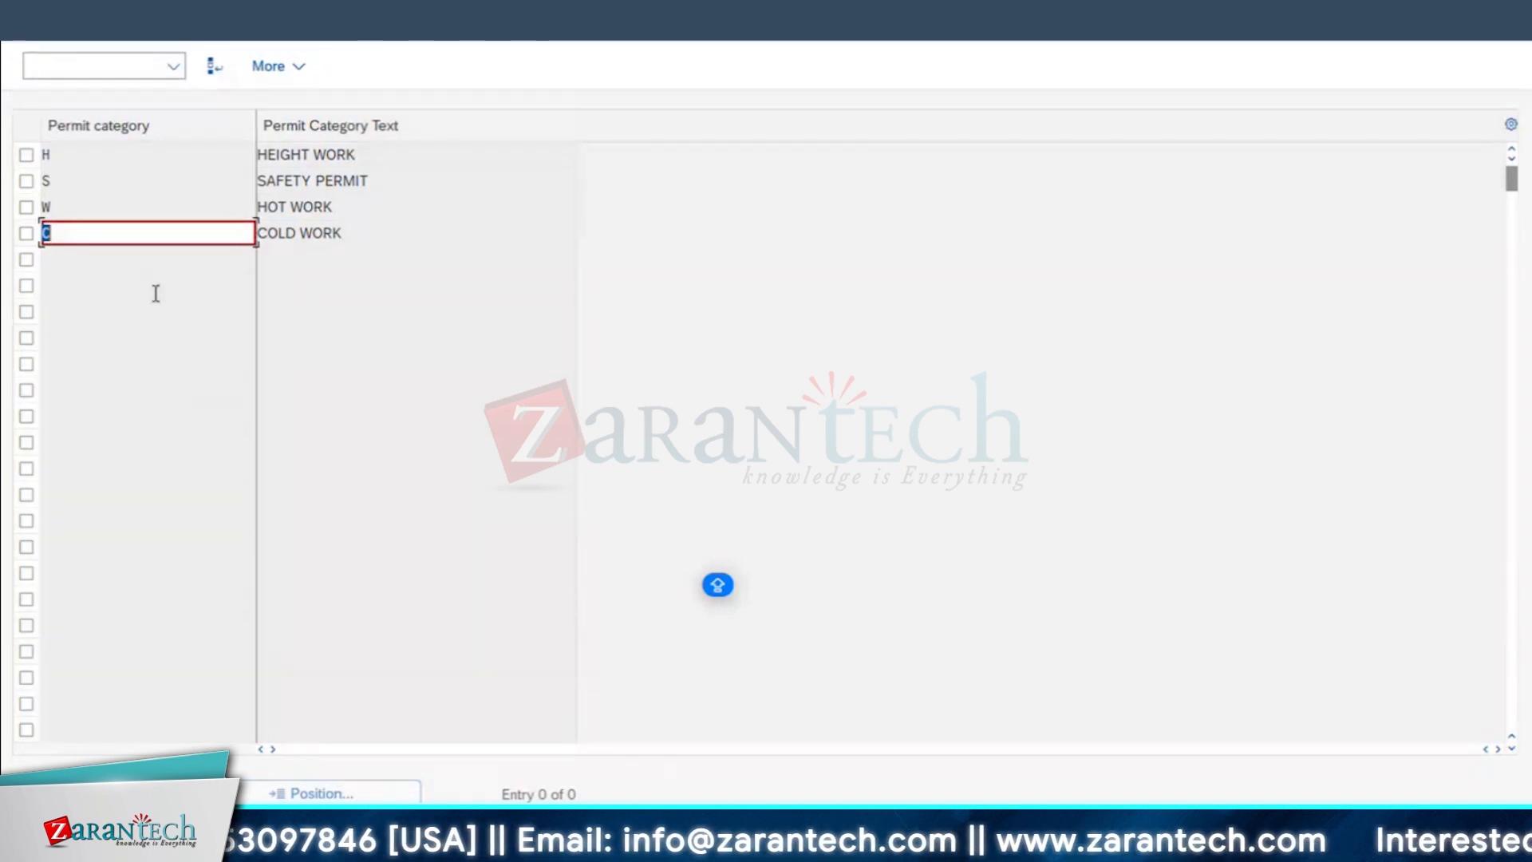
pyautogui.hotkey('ctrl', 's')
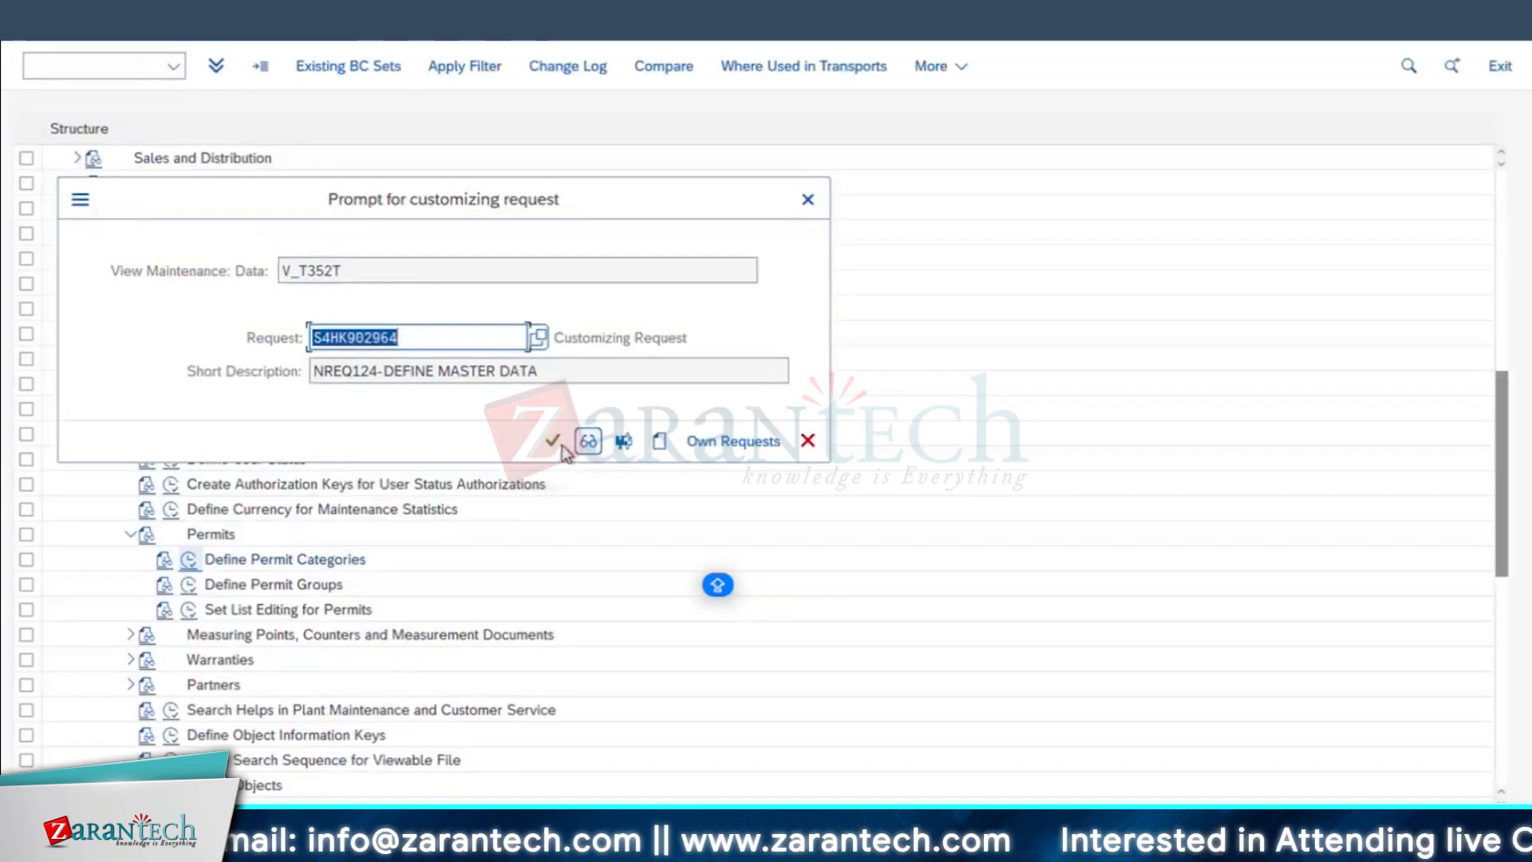
pyautogui.click(553, 441)
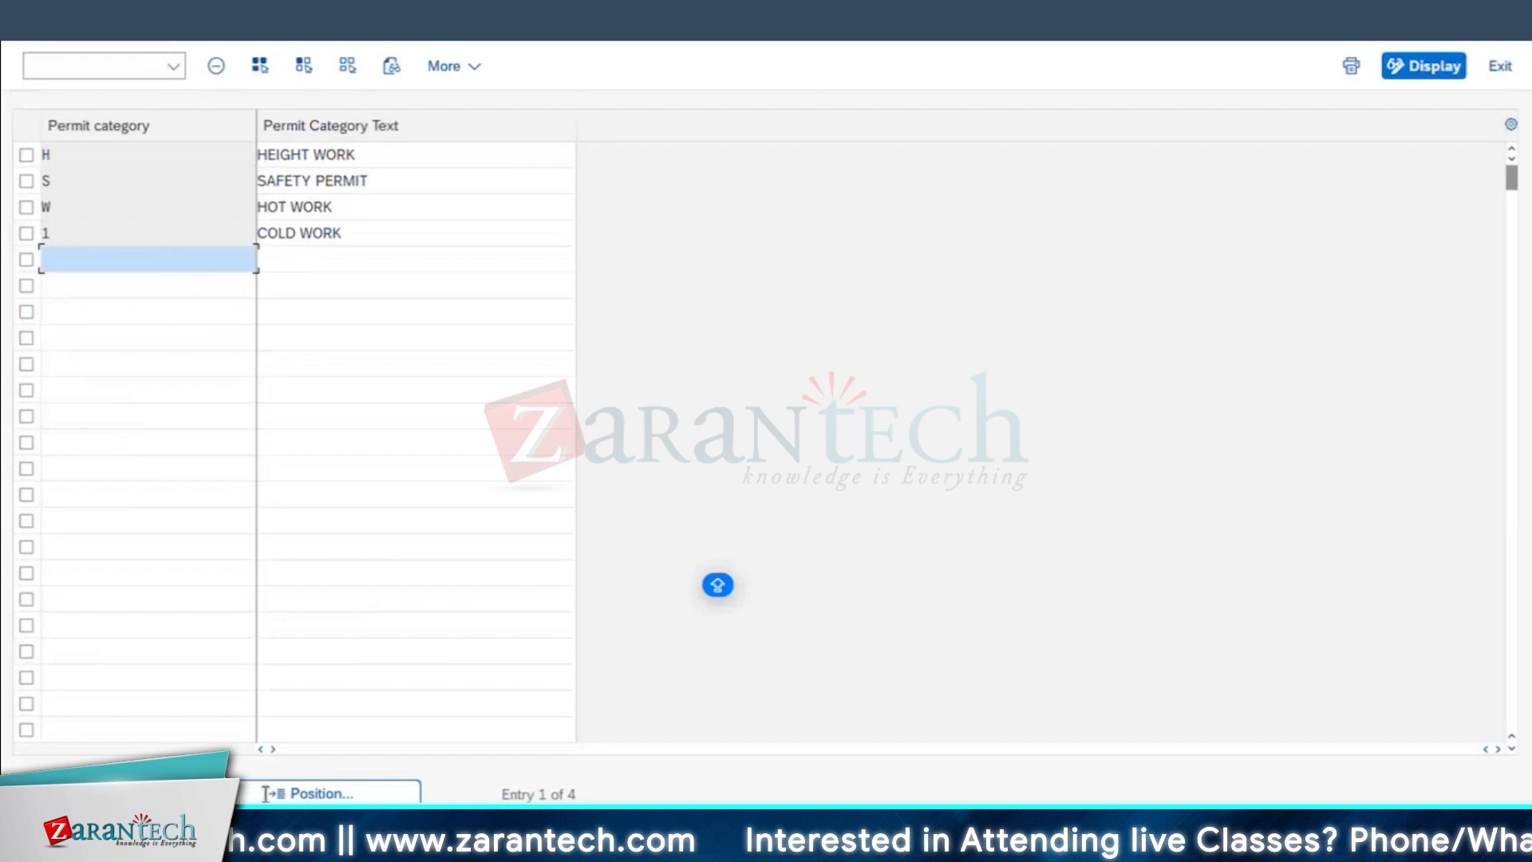
# Step: Switch to the WORKPERMIT permit window and set its permit category to S, SAFETY PERMIT
pyautogui.click(343, 844)
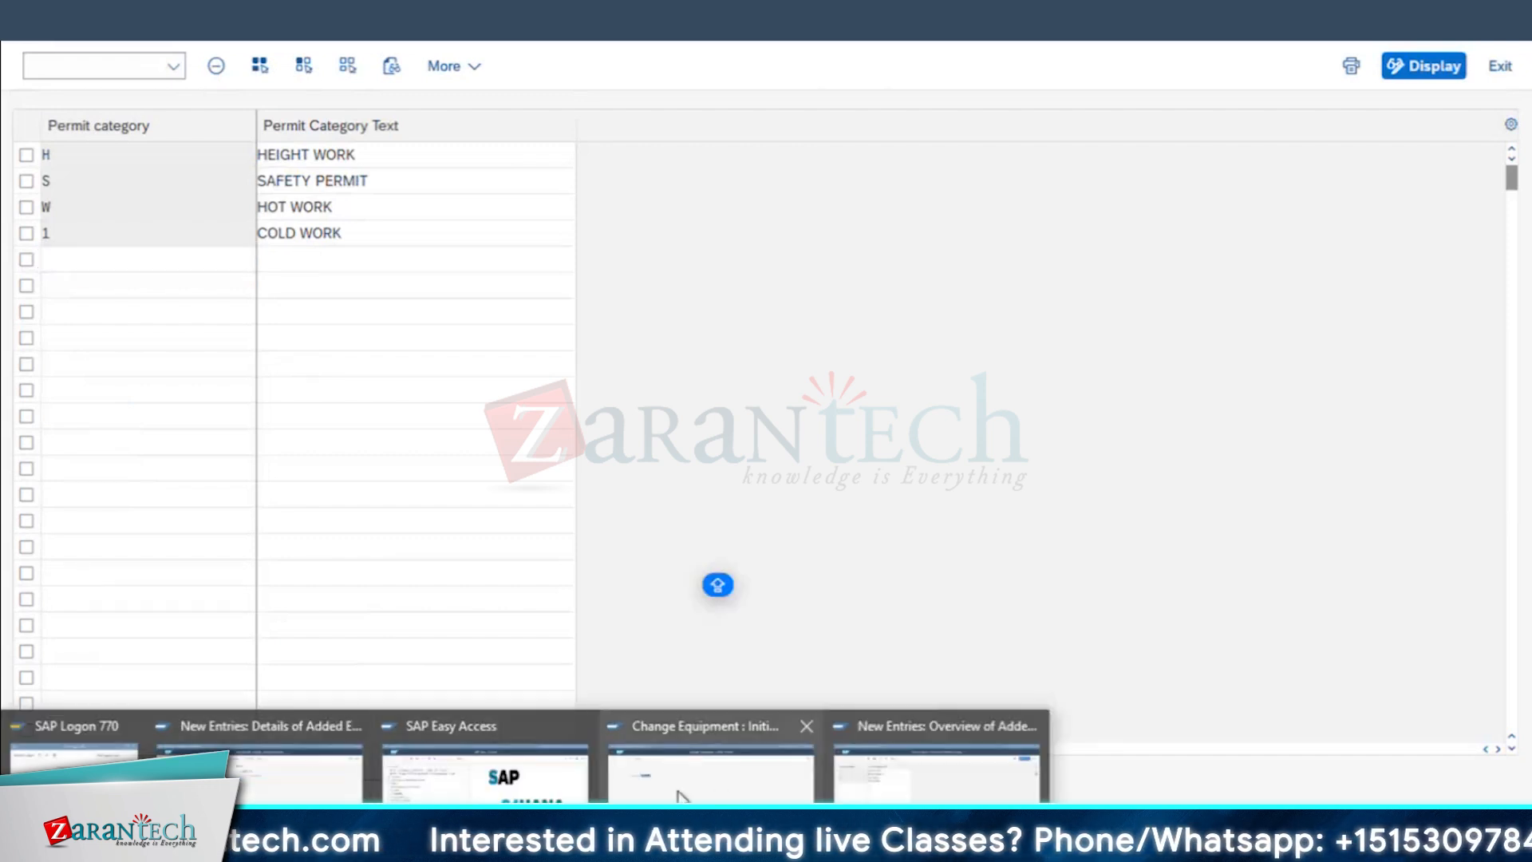
pyautogui.click(681, 796)
pyautogui.click(226, 195)
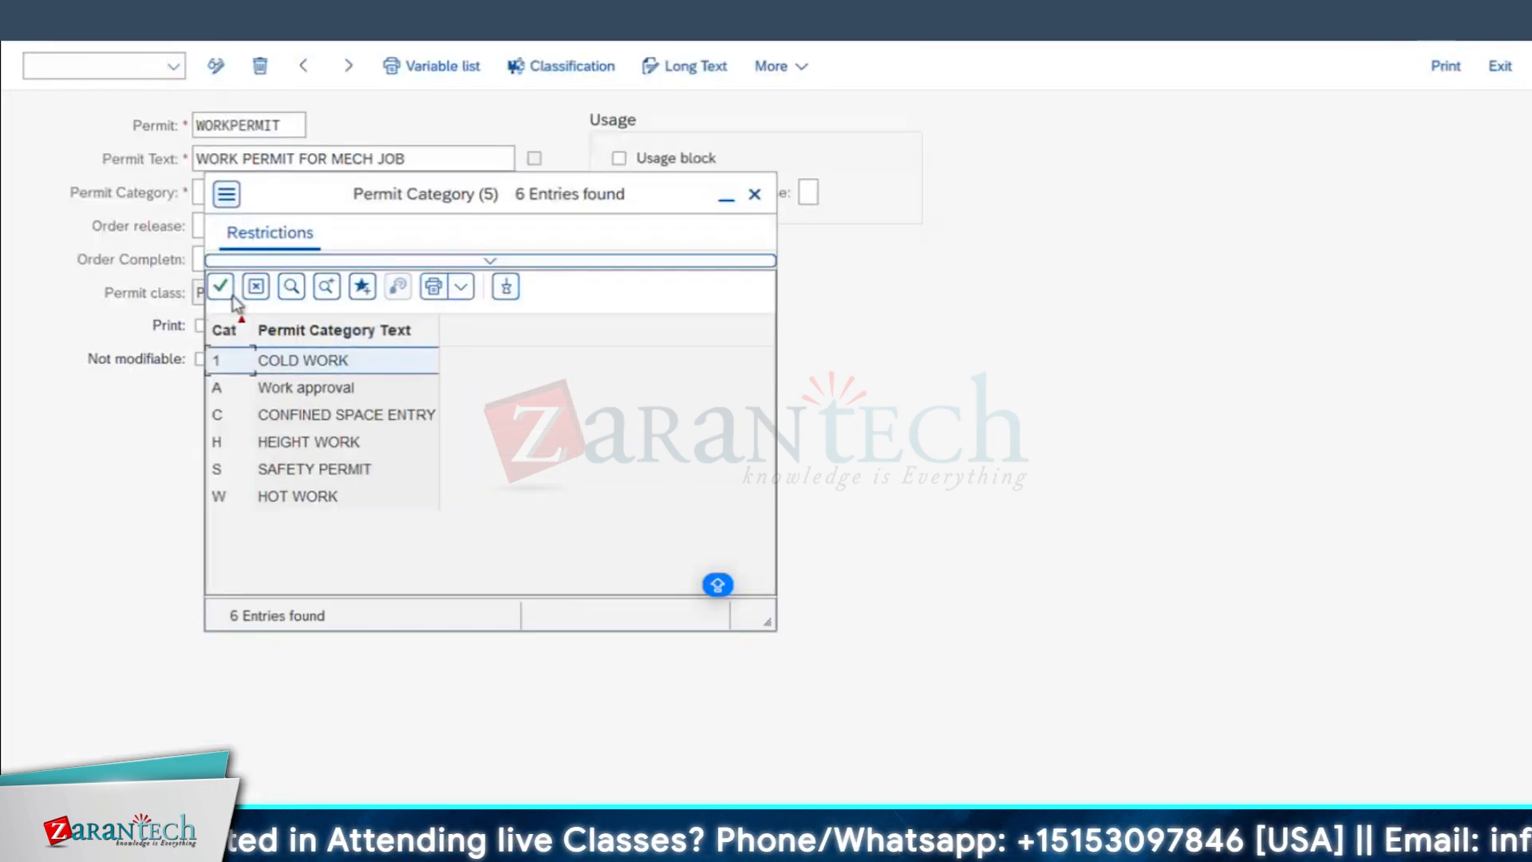
pyautogui.click(304, 444)
pyautogui.click(321, 471)
pyautogui.doubleClick(321, 470)
pyautogui.click(203, 226)
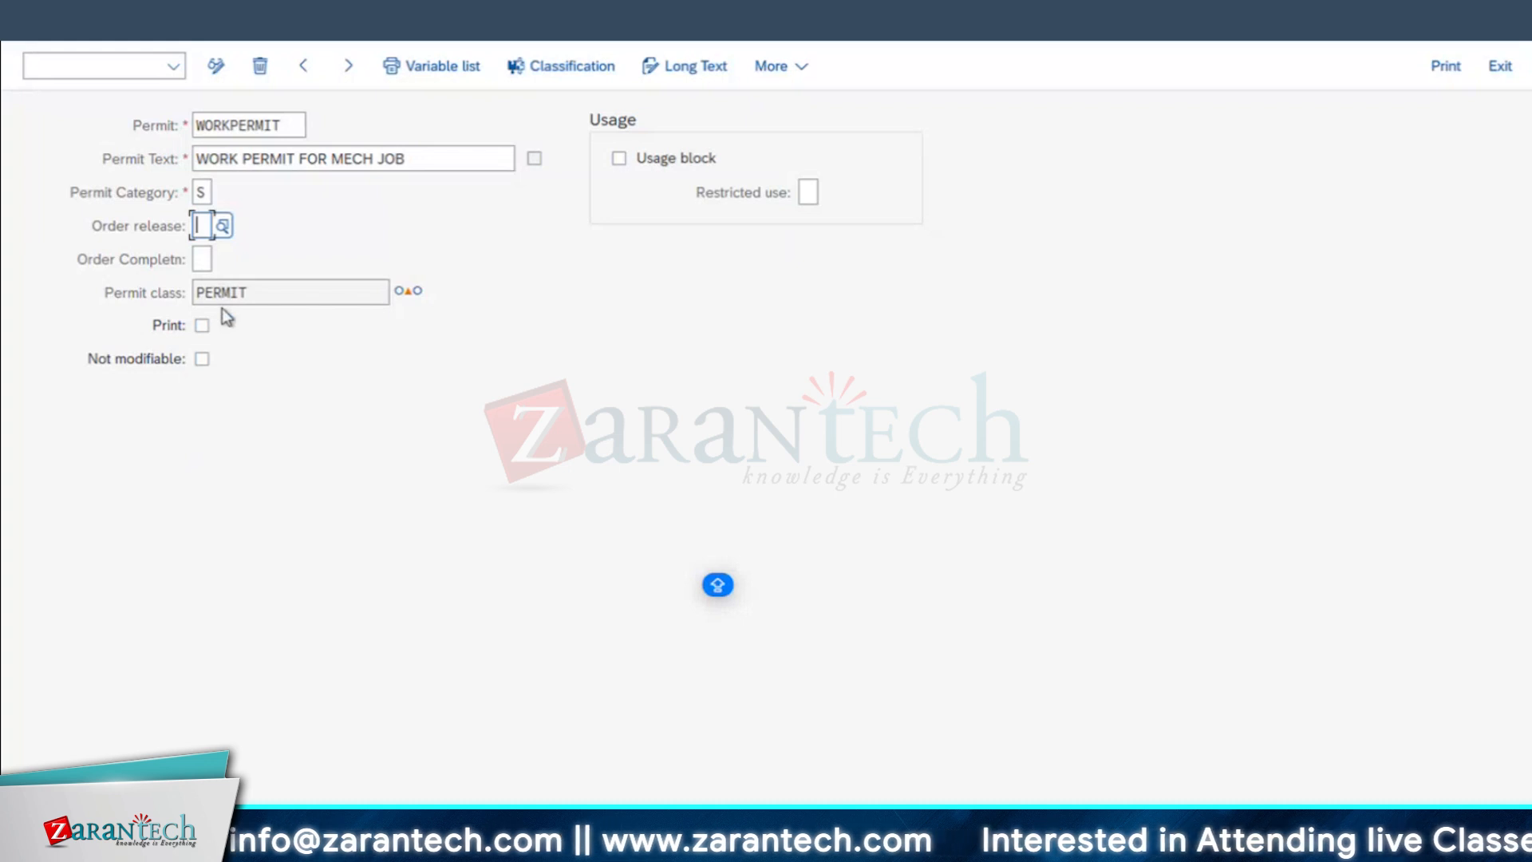
# Step: Switch to the Excel permits sheet, enter WORK ORDER in B19 and MAINTENANCE ORDER in C19, and widen column C to fit
pyautogui.press('super+Tab')
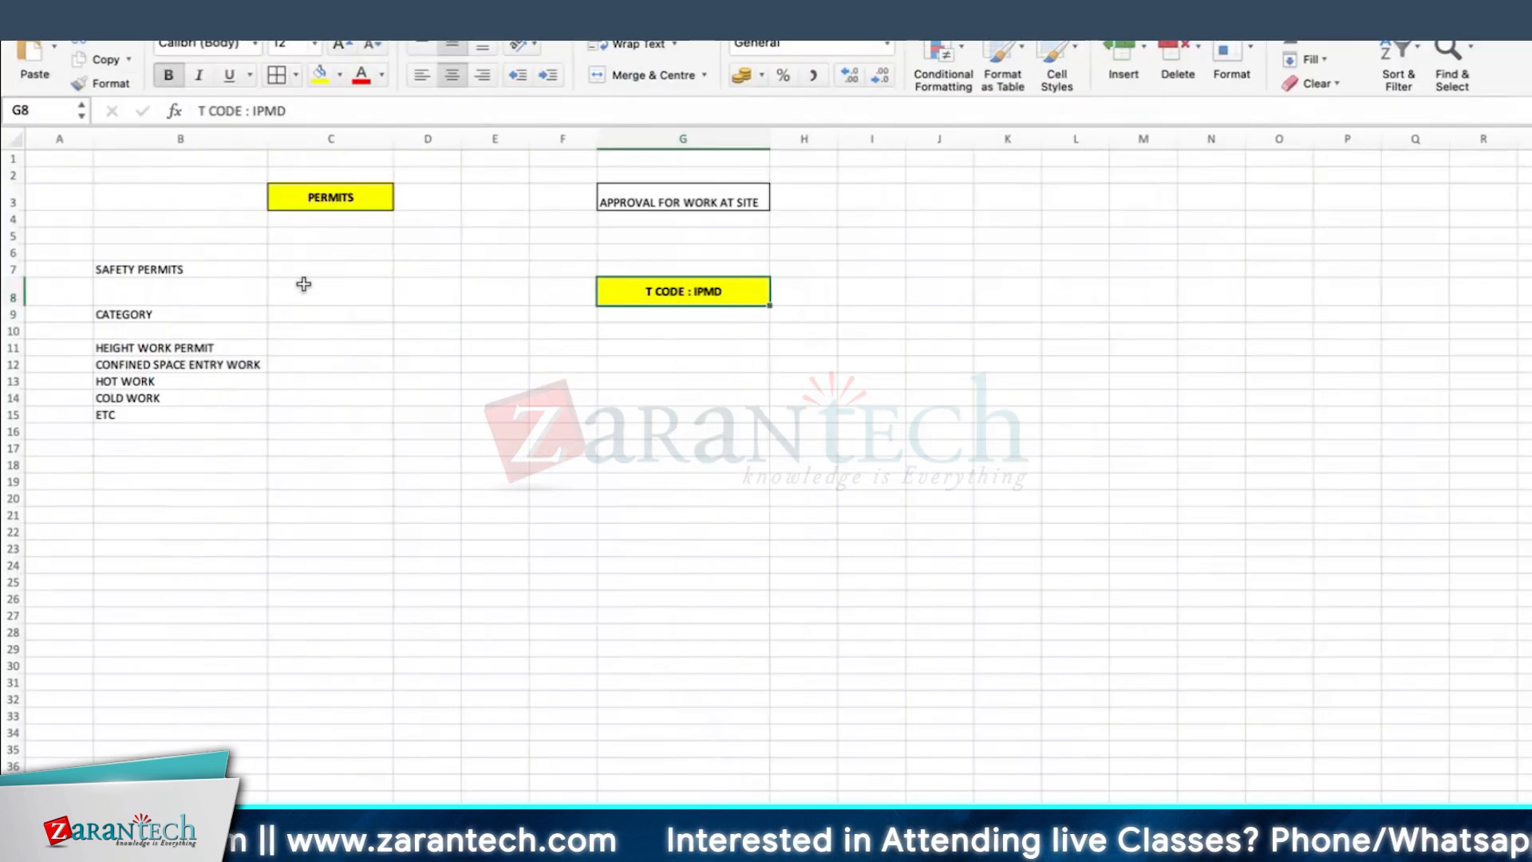
pyautogui.click(249, 476)
pyautogui.write('WORM')
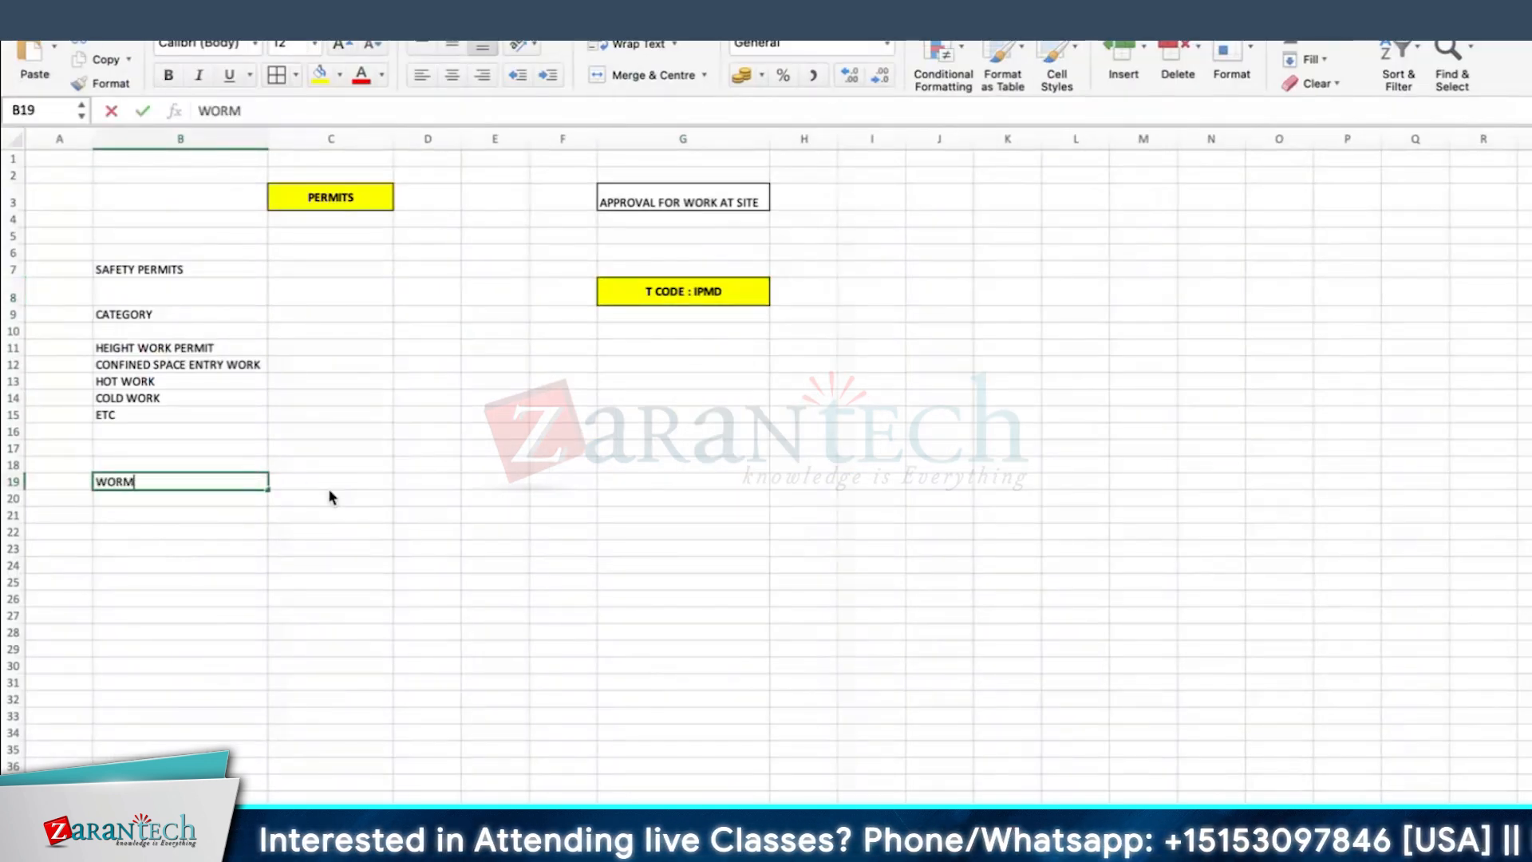
pyautogui.press('BackSpace')
pyautogui.write('K ORDER')
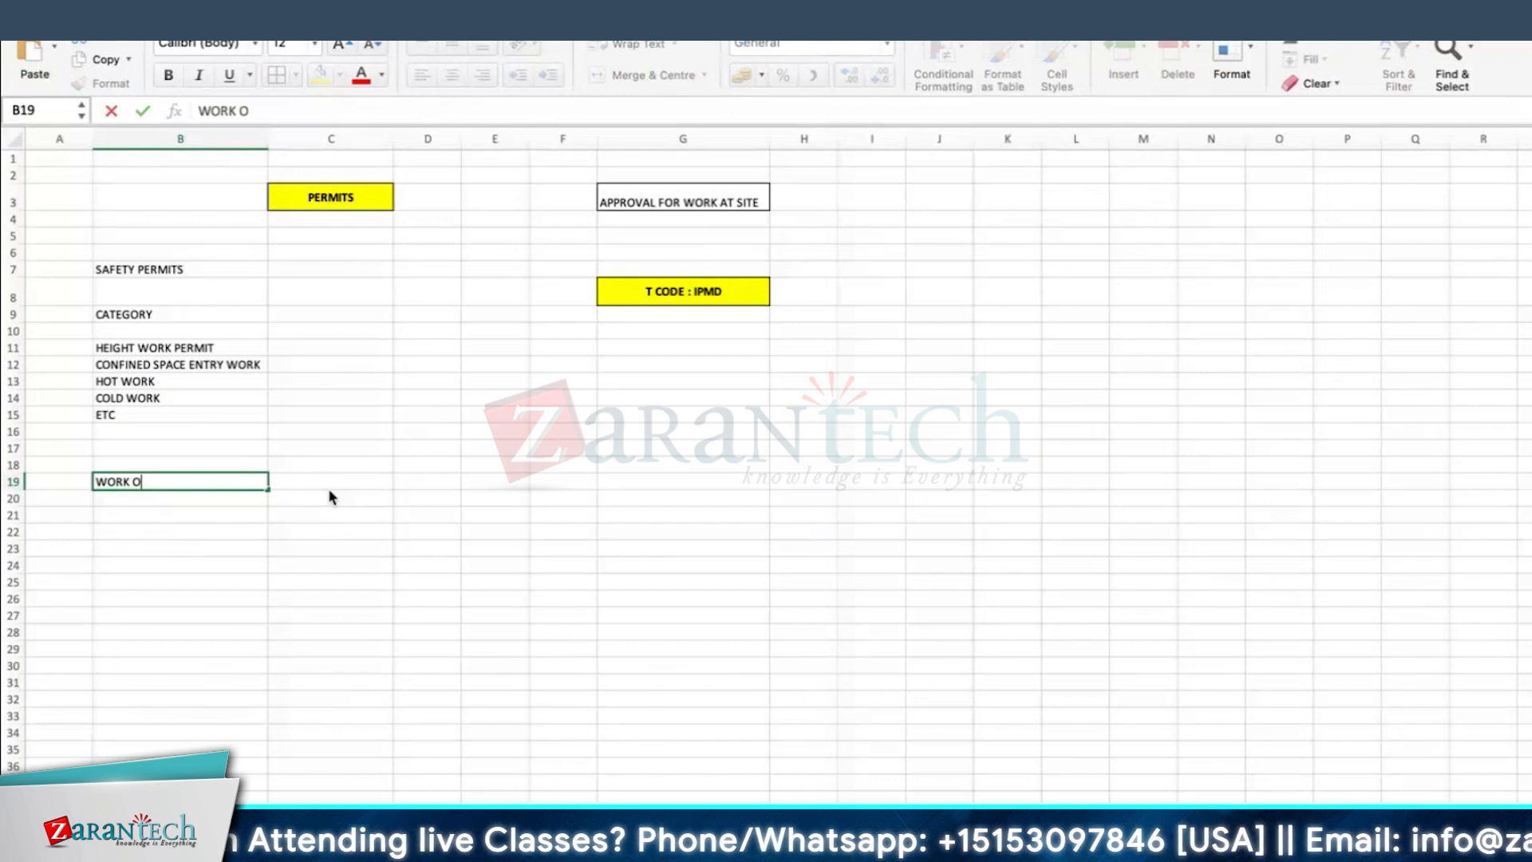
pyautogui.press('Tab')
pyautogui.write('MAINTENANCE ORDER')
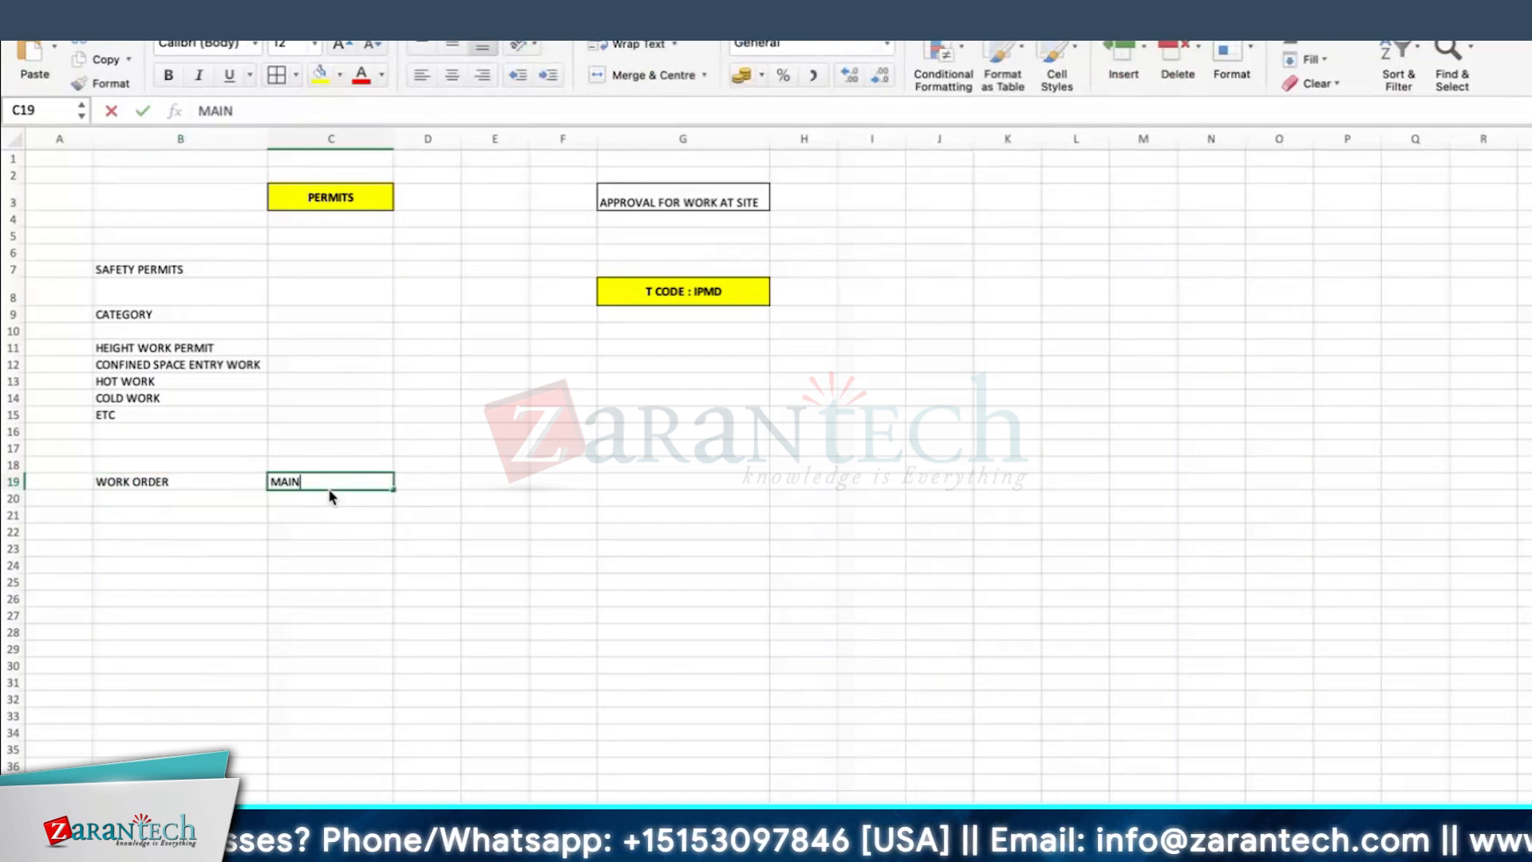
pyautogui.press('Return')
pyautogui.moveTo(393, 139); pyautogui.dragTo(445, 139)
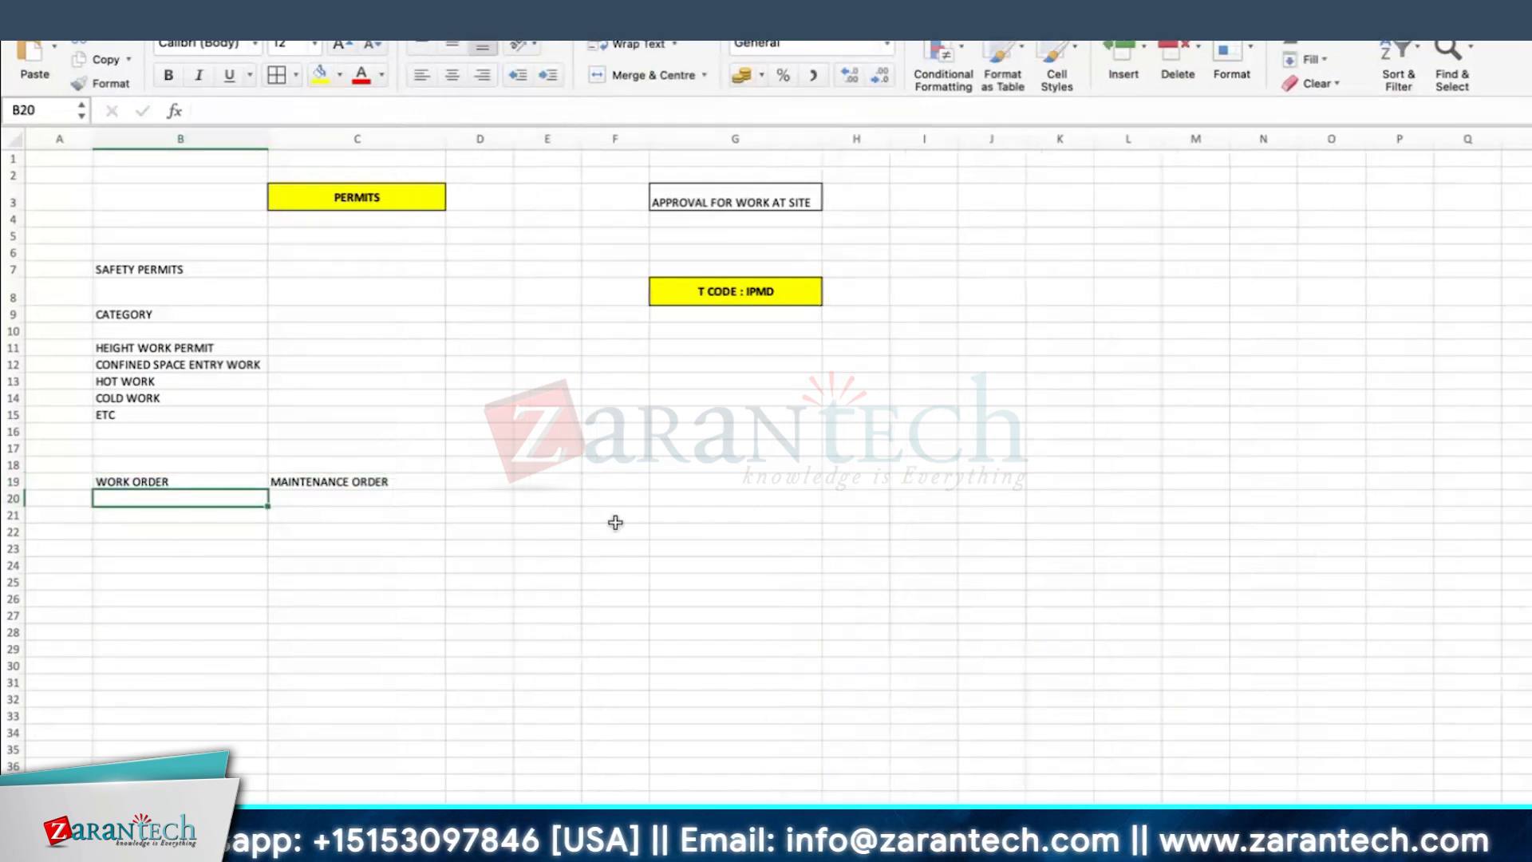
# Step: Enter the status CREATED in cell E19 and widen column E to fit it
pyautogui.click(538, 488)
pyautogui.write('C')
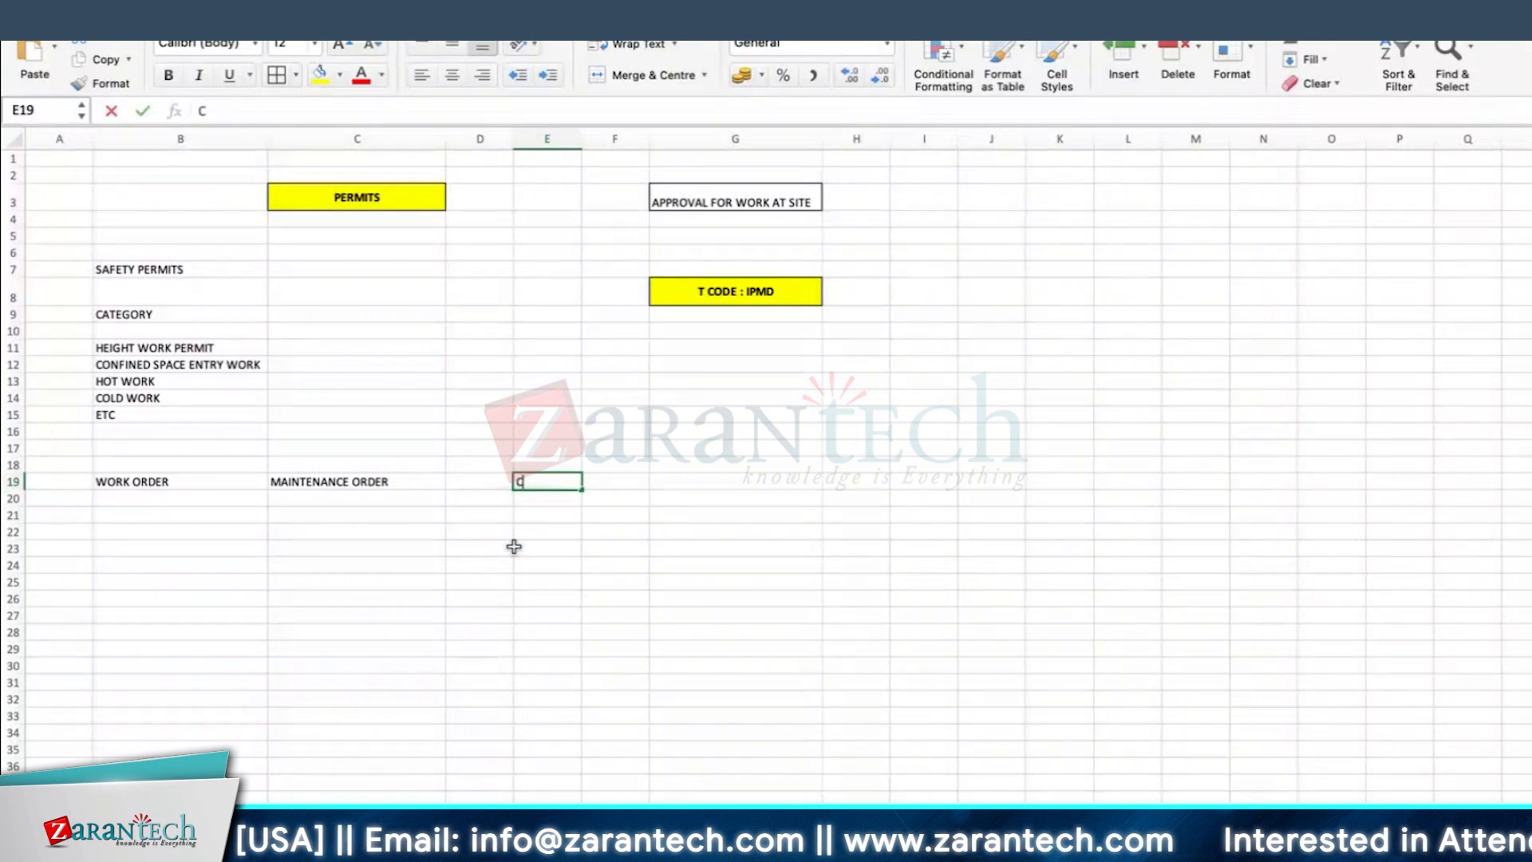
pyautogui.write('REAT')
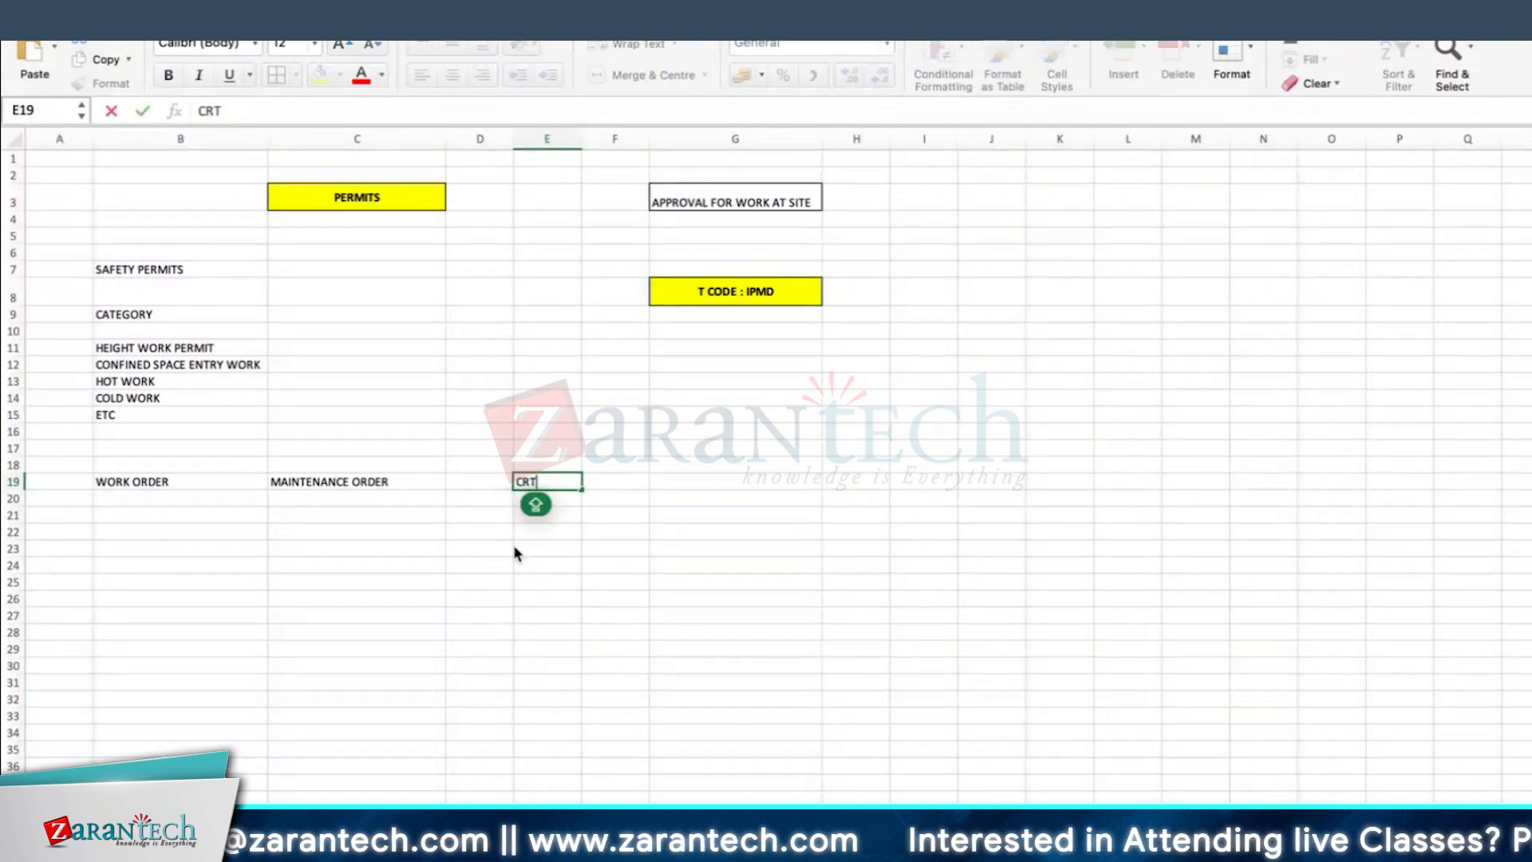
pyautogui.press('Return')
pyautogui.moveTo(582, 138); pyautogui.dragTo(609, 139)
# Step: Enter RE in cell E20 and add the heading SYSTEM STATUS in cell E17
pyautogui.write('RE')
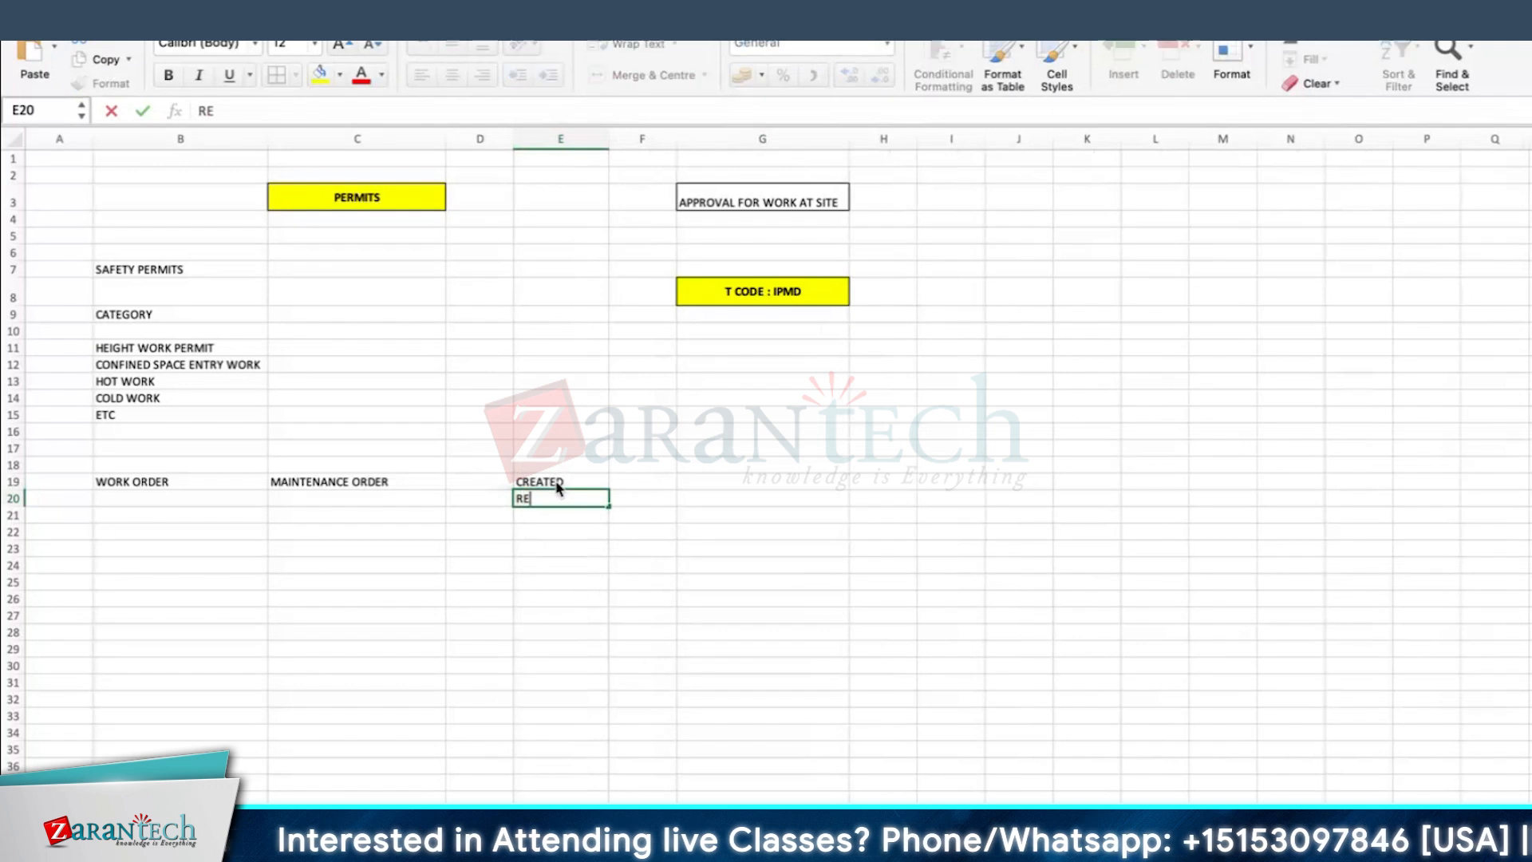
pyautogui.click(559, 452)
pyautogui.write('SYSTEM STATUS')
pyautogui.press('Return')
pyautogui.press('Return')
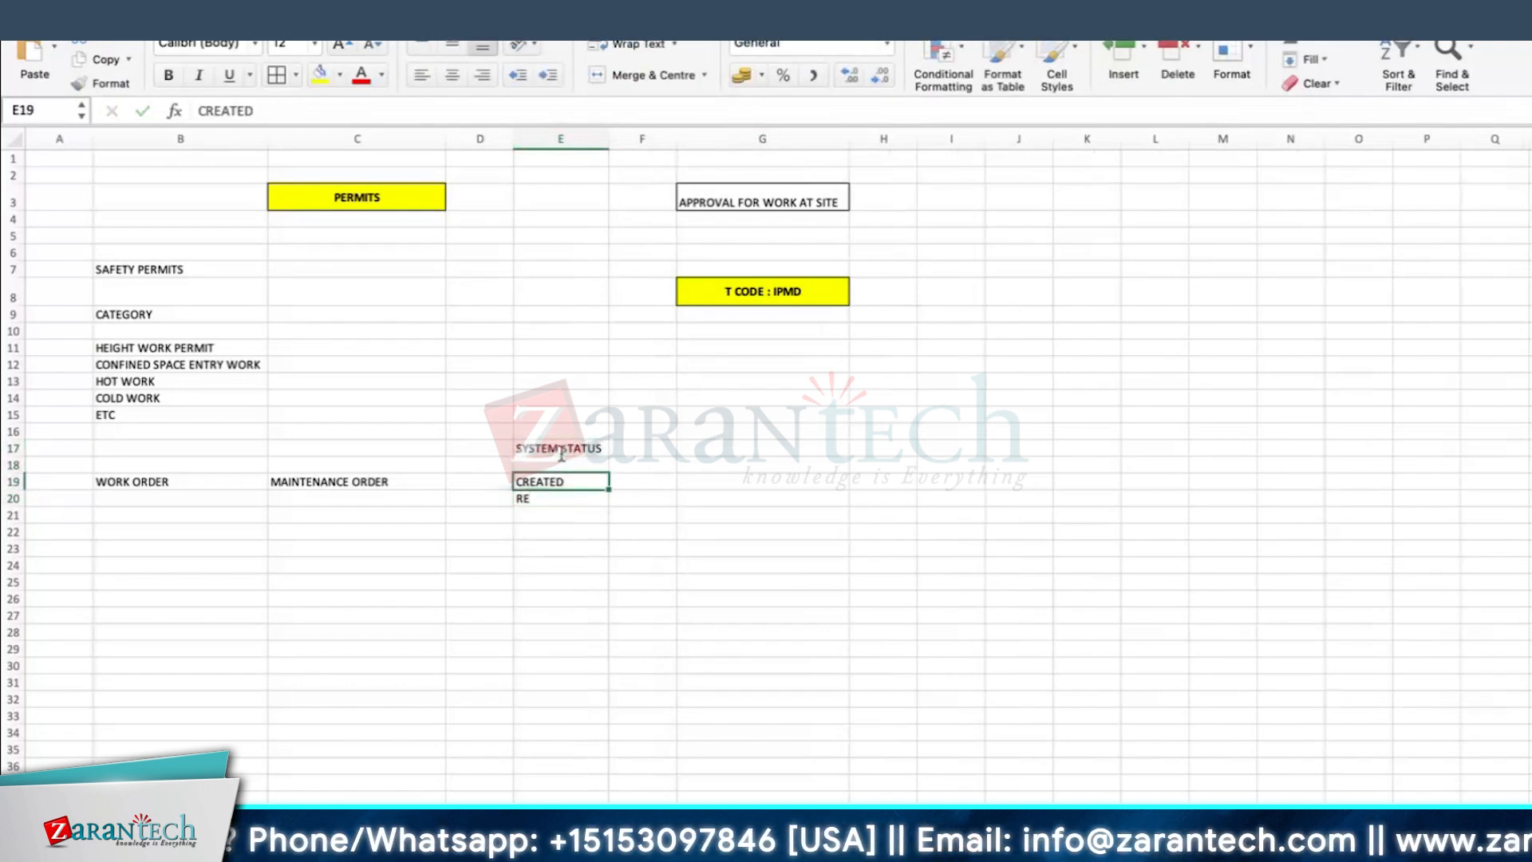
# Step: Complete E20 as RELEASE and enter TECHNICAL COMPLETION in E21, widening column E to fit the text
pyautogui.click(534, 497)
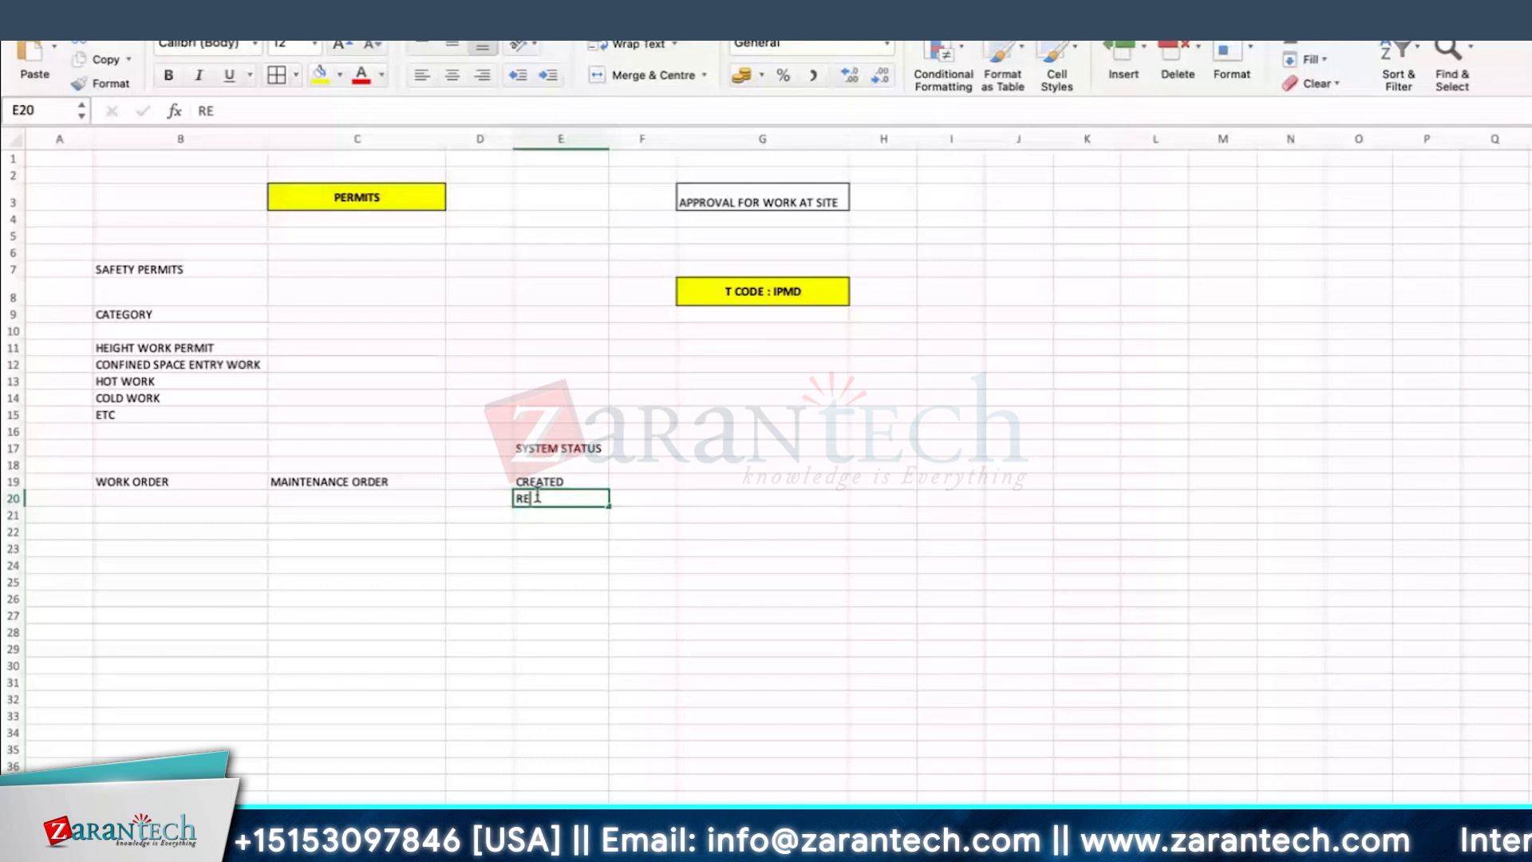
pyautogui.write('RELEASE')
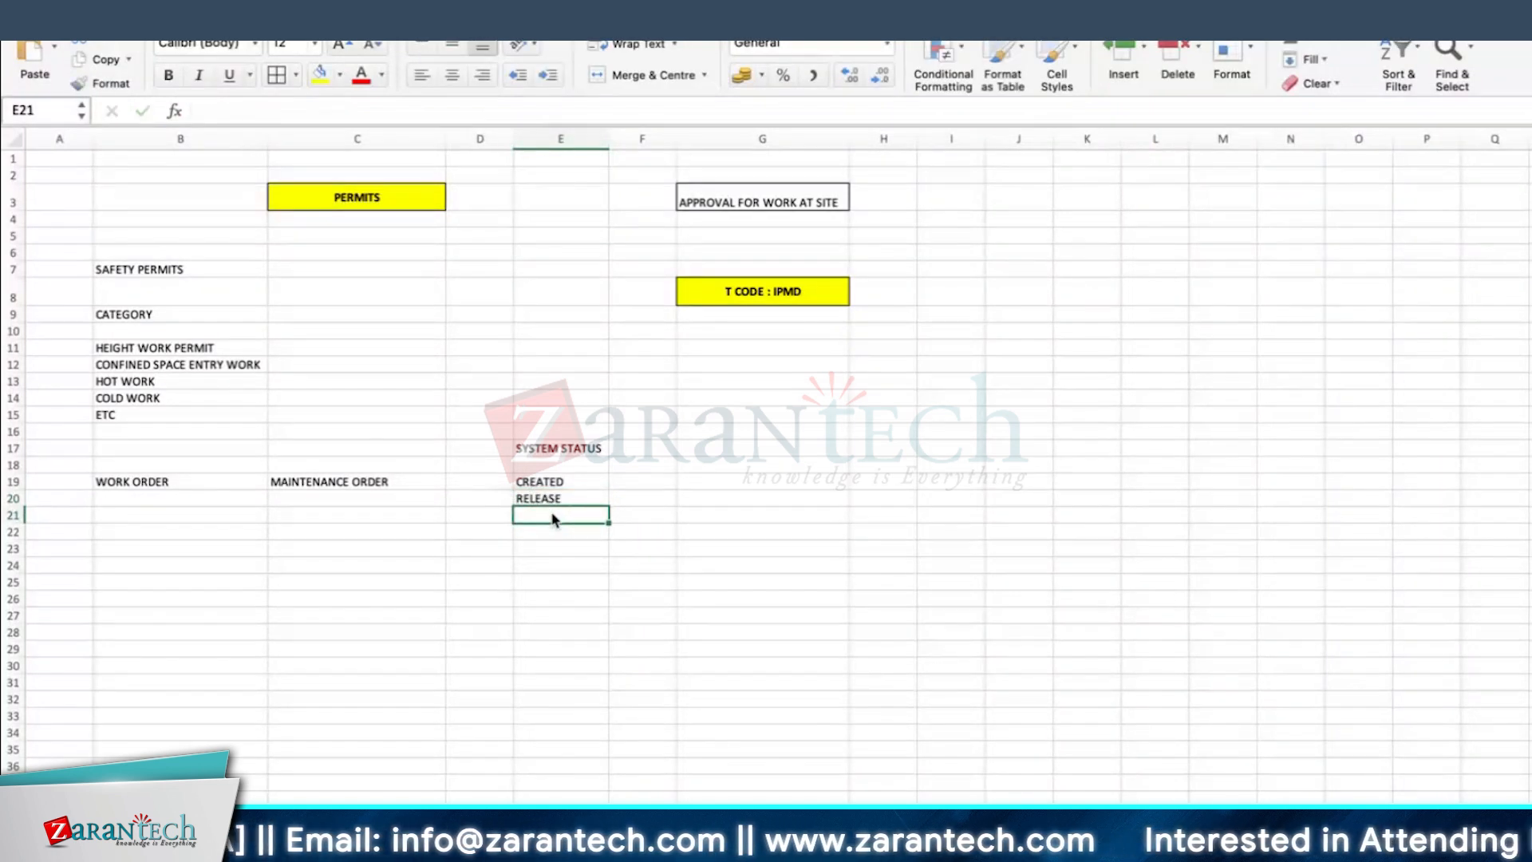
pyautogui.write('TECHN')
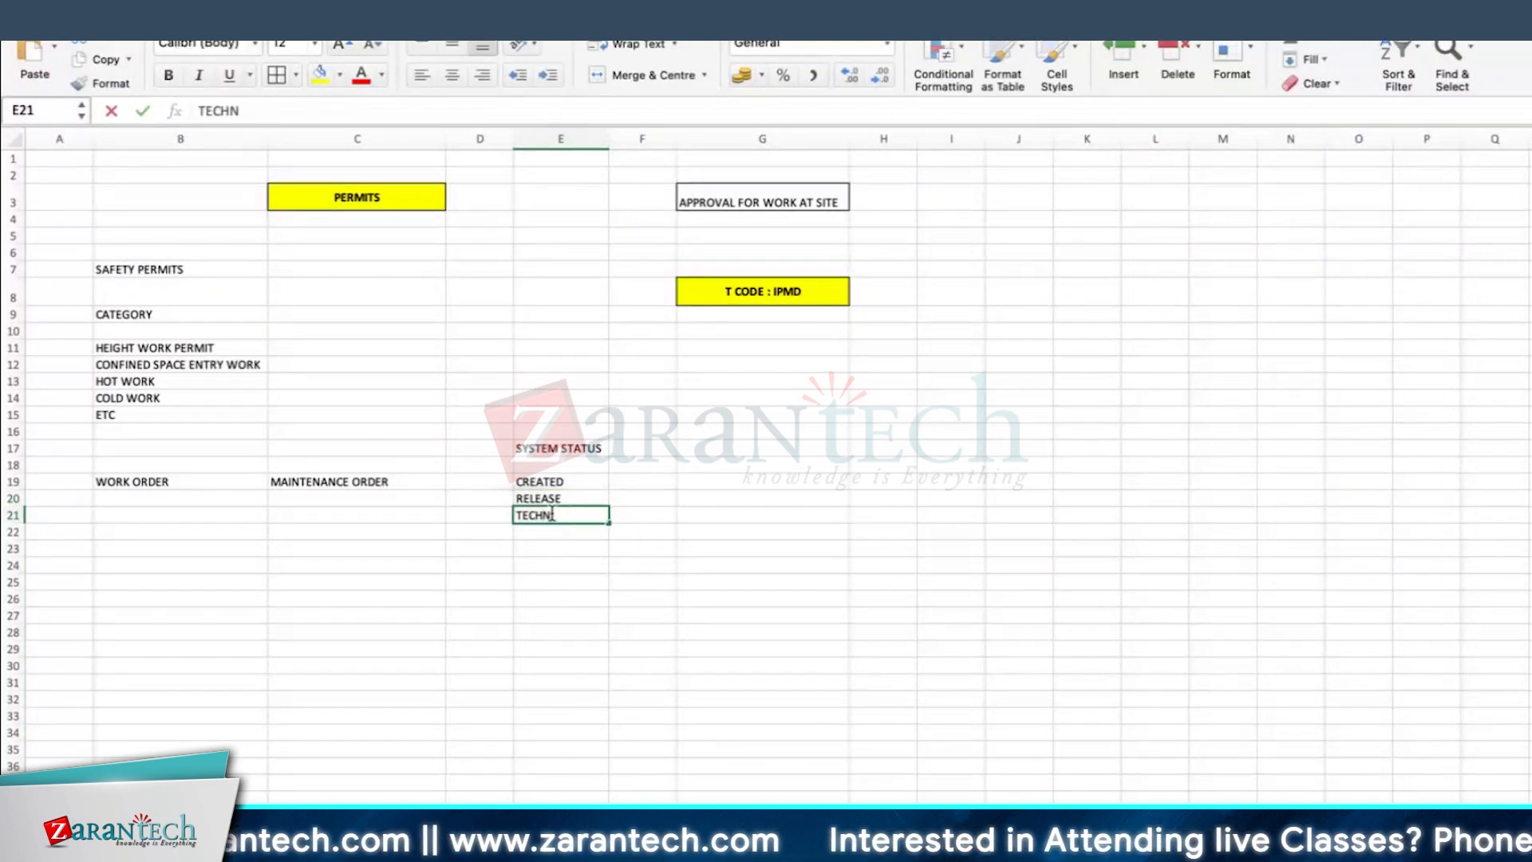
pyautogui.write('ICAL COMPLETION')
pyautogui.press('Return')
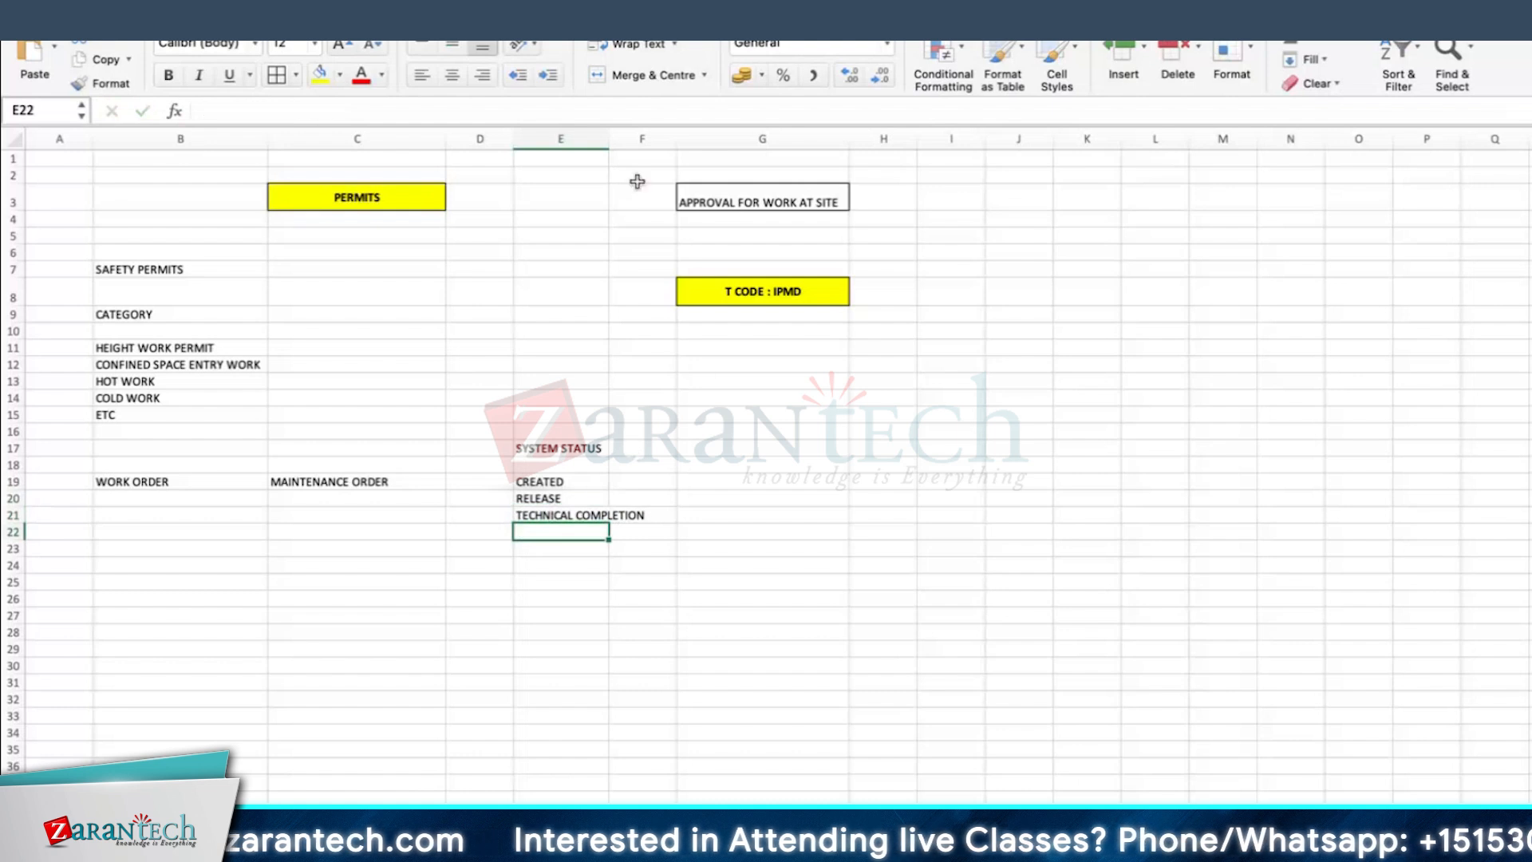
pyautogui.moveTo(609, 138); pyautogui.dragTo(655, 138)
# Step: Enter the status codes CRTD, REL and TECO in F19 to F21 beside their matching system statuses
pyautogui.click(622, 555)
pyautogui.click(572, 482)
pyautogui.click(694, 480)
pyautogui.write('CRTD')
pyautogui.press('Return')
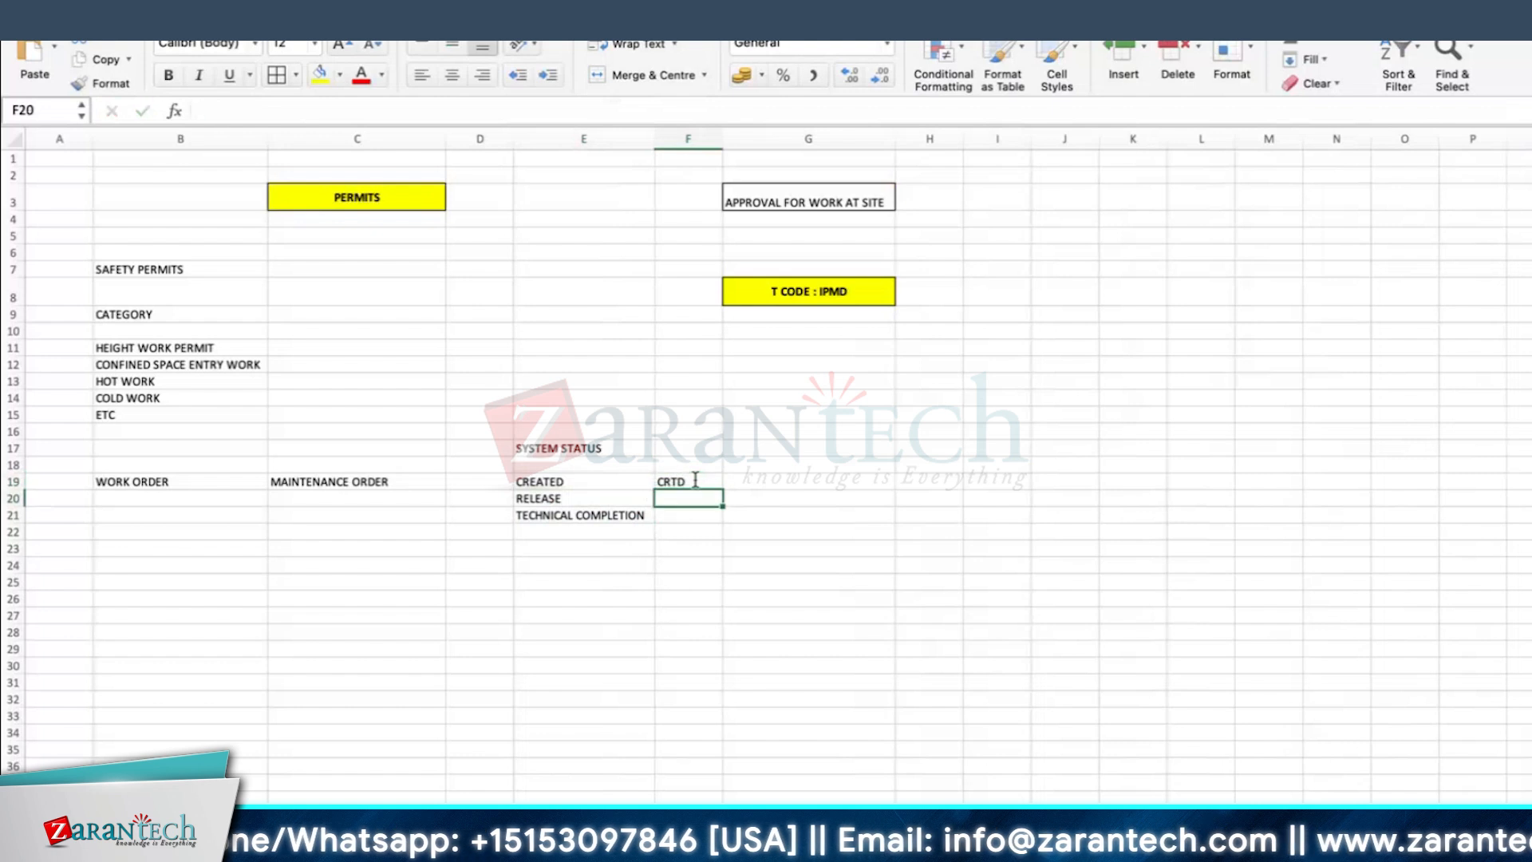
pyautogui.write('REL')
pyautogui.press('Return')
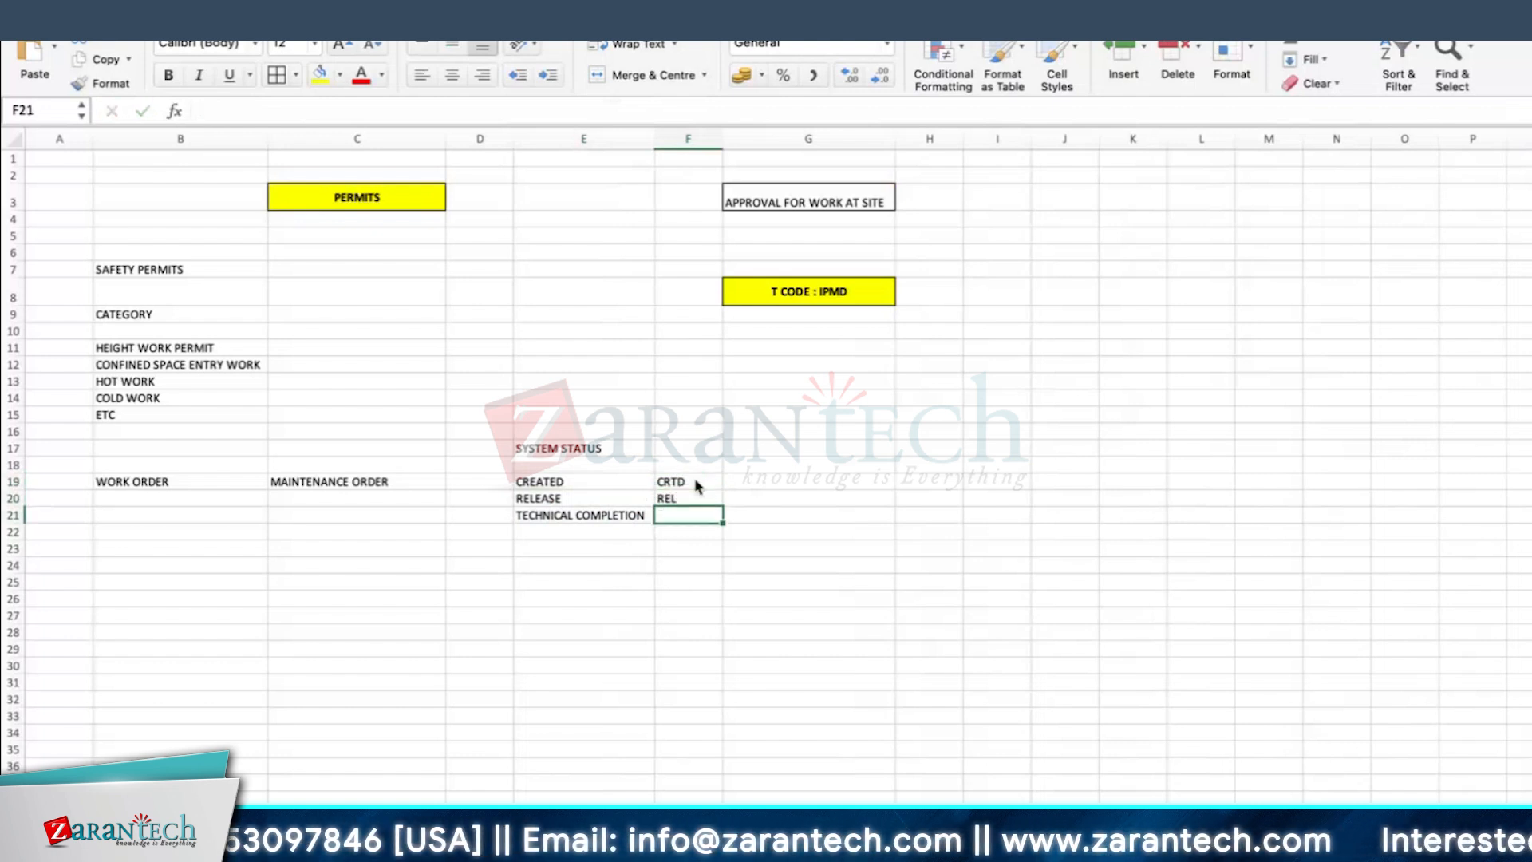
pyautogui.write('TECO')
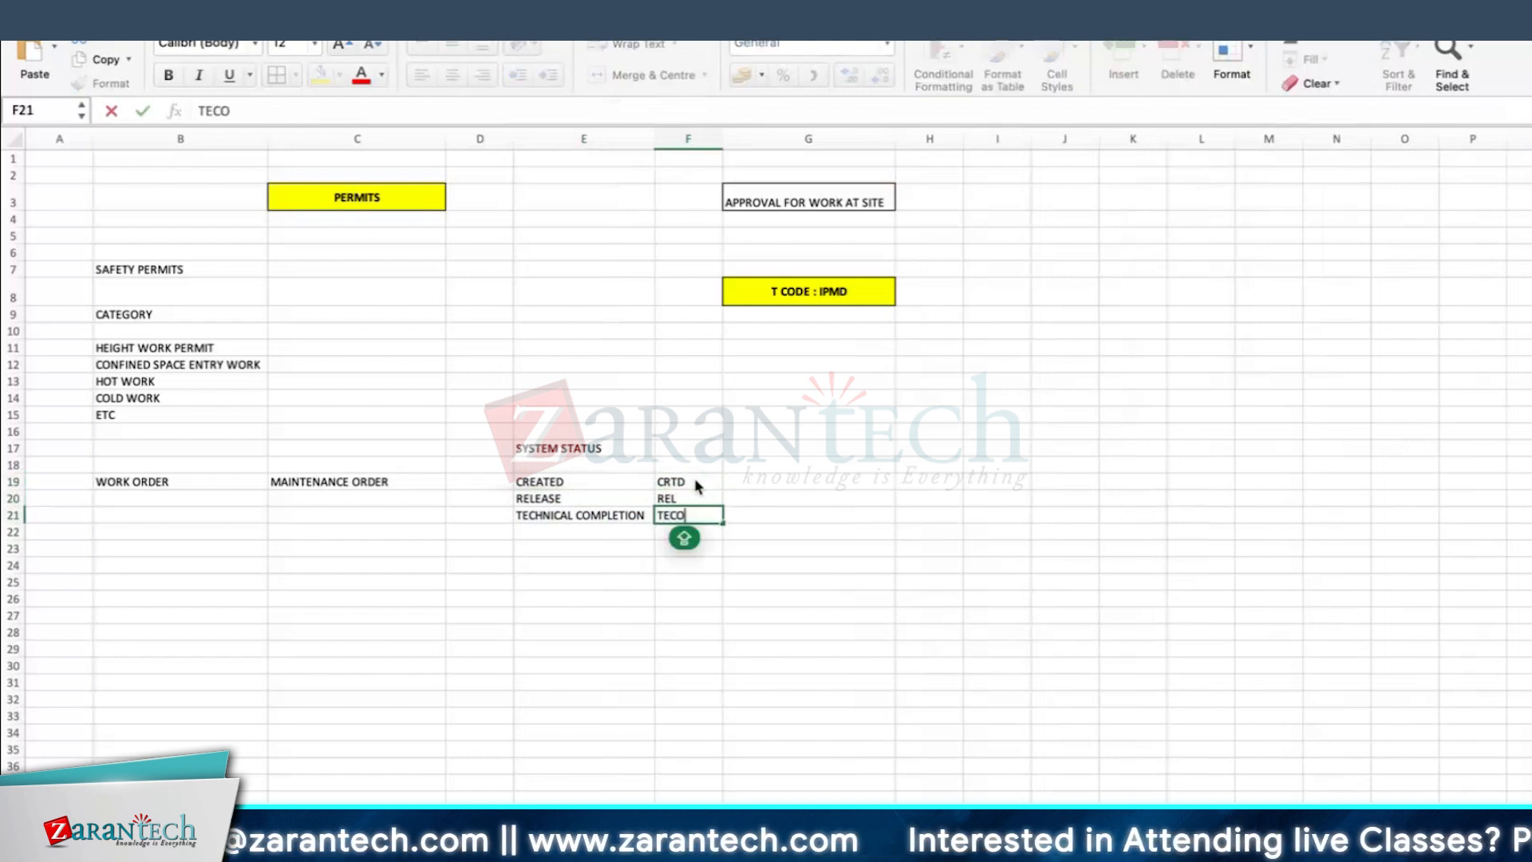
pyautogui.press('Return')
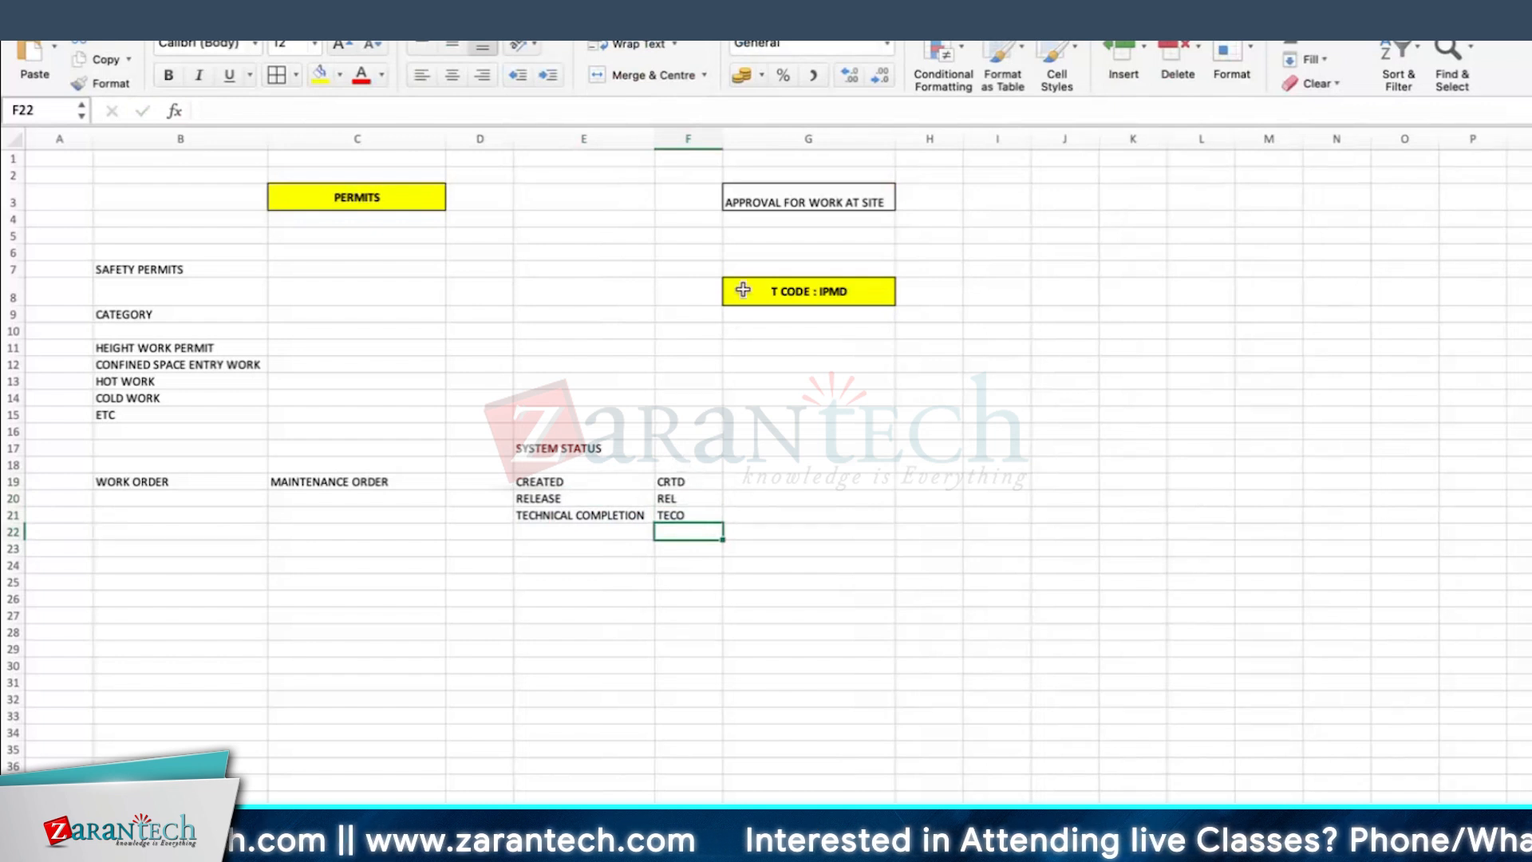
# Step: Widen column E slightly and apply borders to all cells of the status table E19:F21
pyautogui.moveTo(654, 139); pyautogui.dragTo(660, 139)
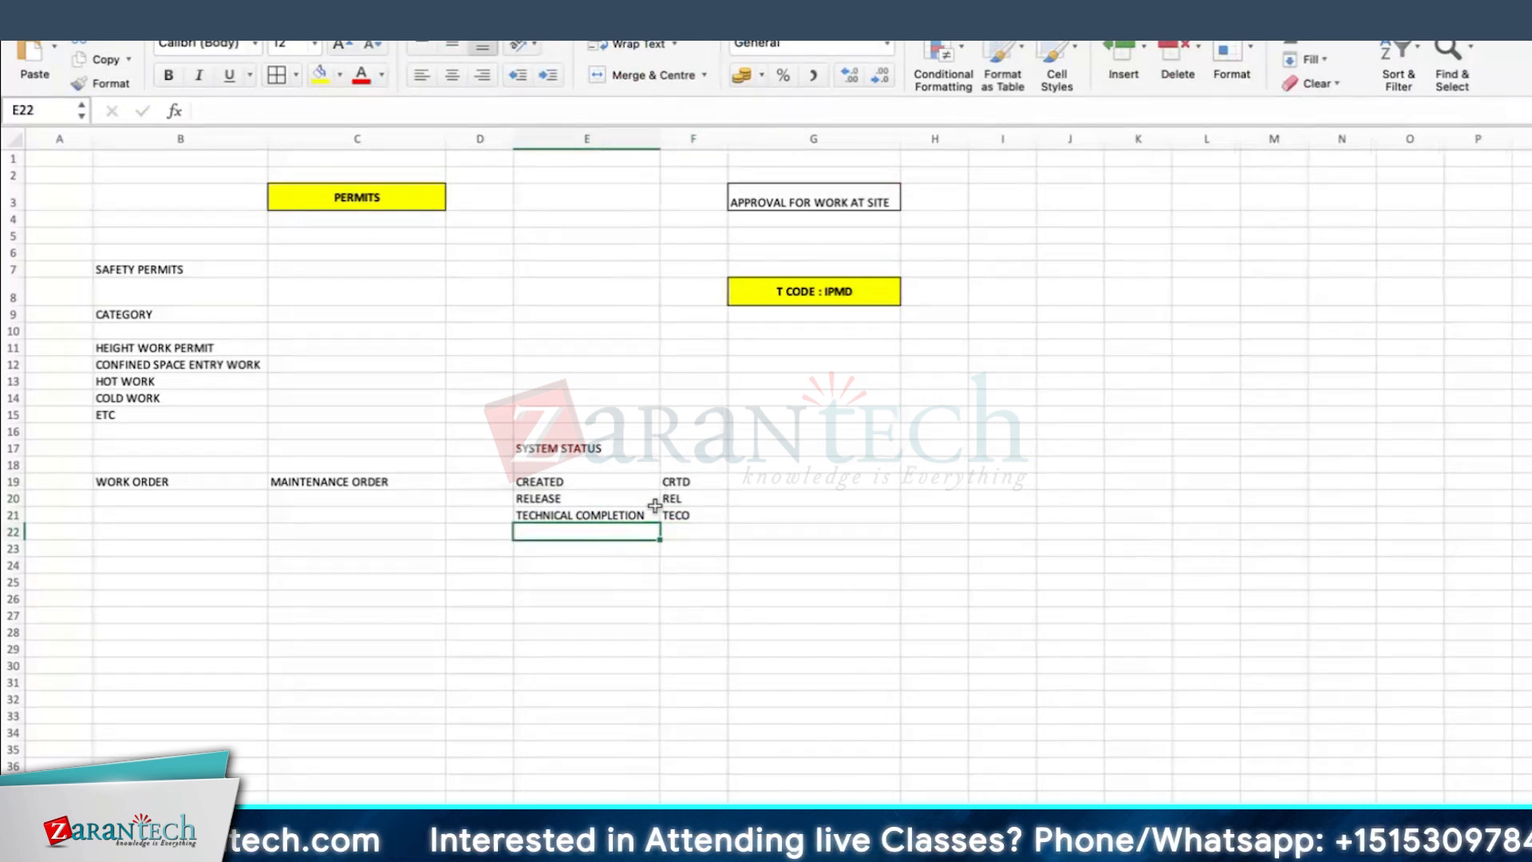
pyautogui.moveTo(560, 481); pyautogui.dragTo(693, 509)
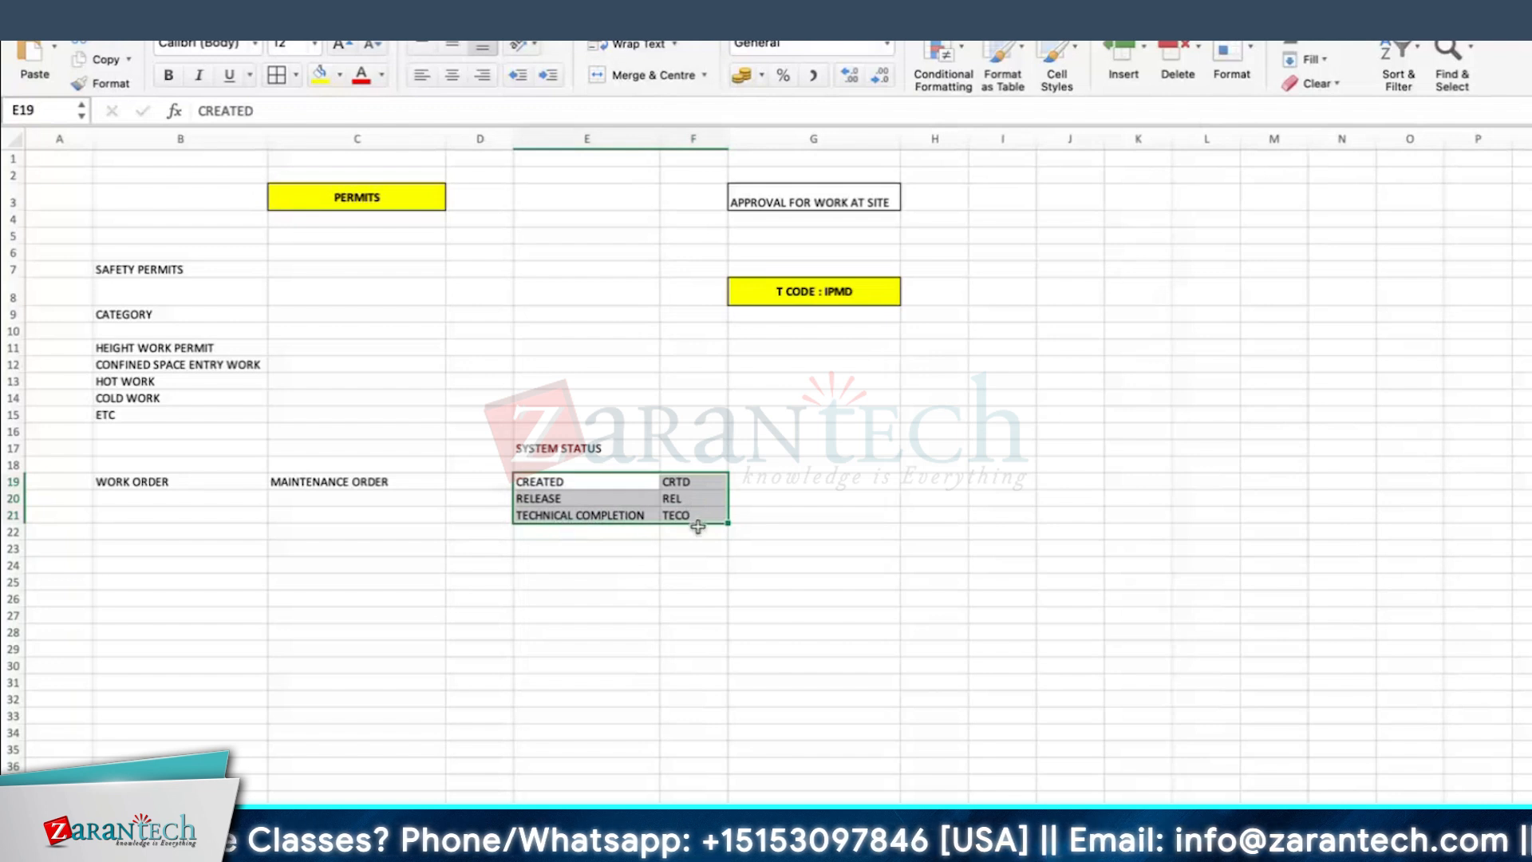
pyautogui.click(289, 77)
pyautogui.moveTo(678, 482); pyautogui.dragTo(689, 511)
pyautogui.click(686, 479)
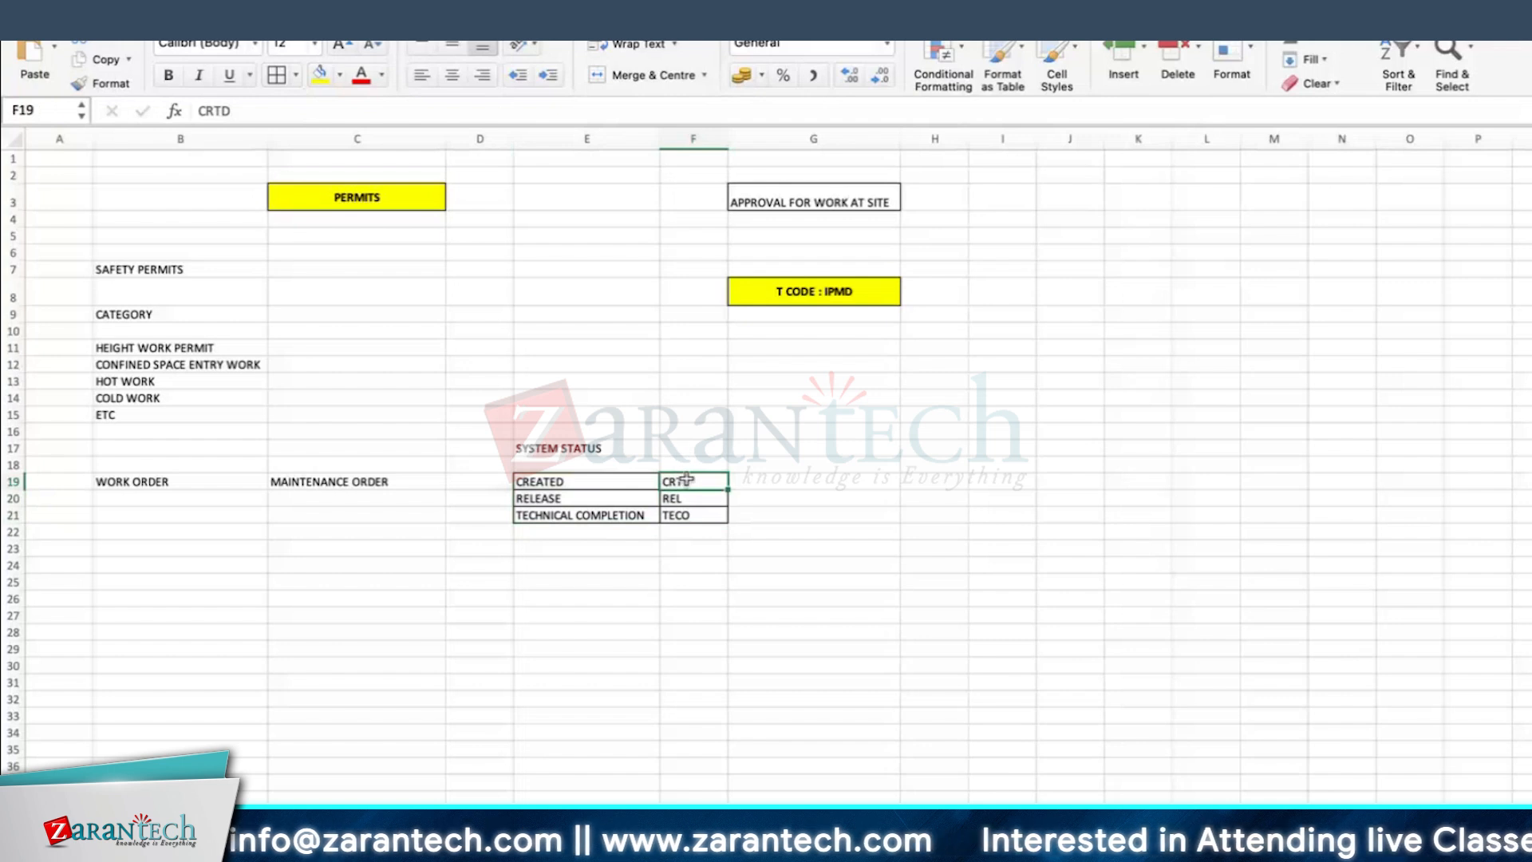
pyautogui.click(693, 499)
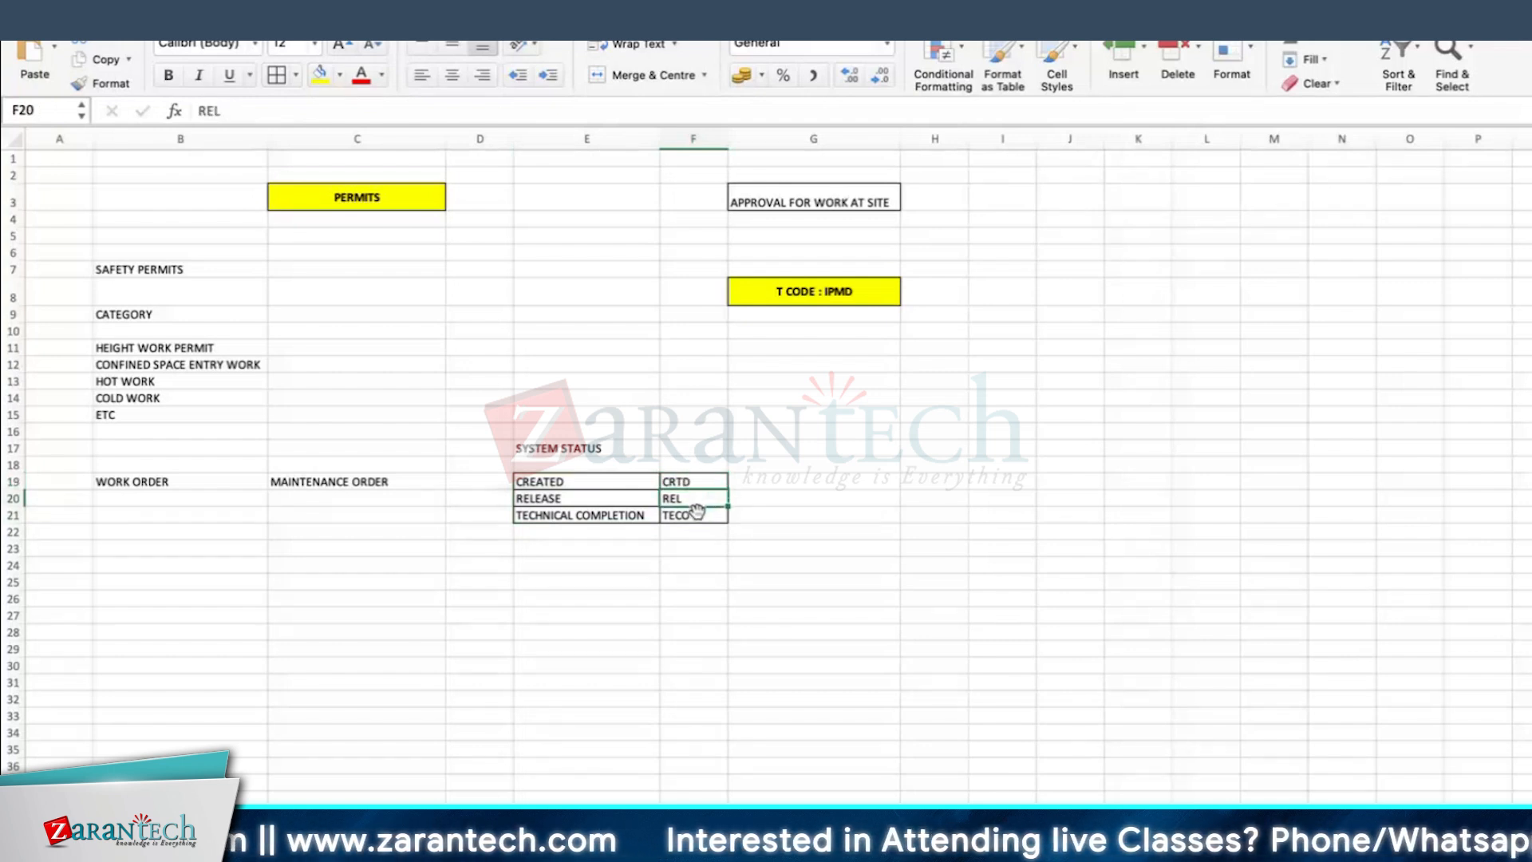
# Step: Format the REL and TECO cells F20:F21 with yellow fill and bold text, widening column F and increasing the height of rows 20 and 21
pyautogui.click(691, 514)
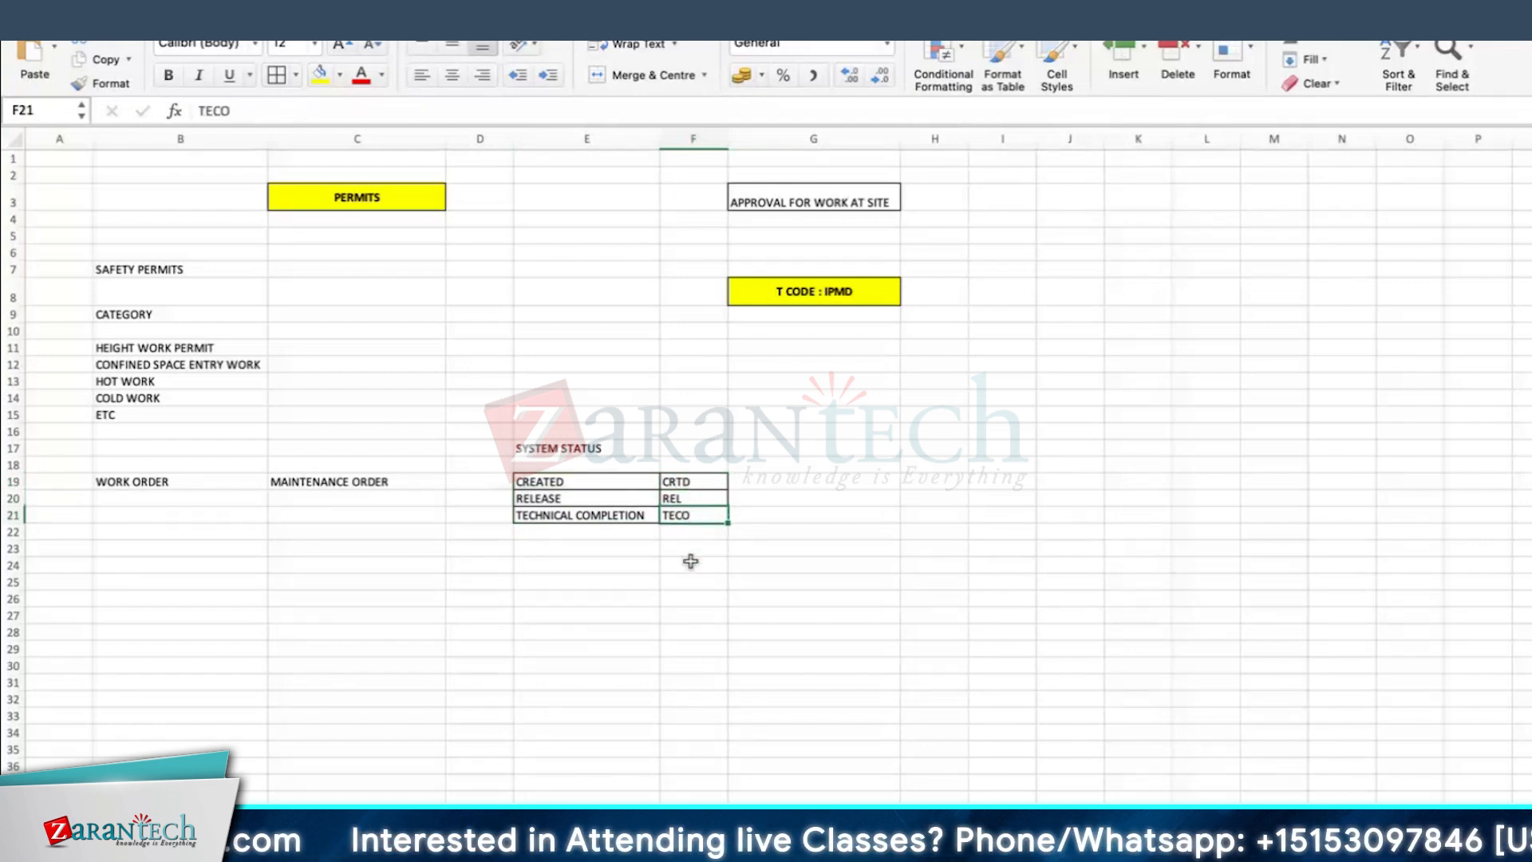
pyautogui.moveTo(693, 499); pyautogui.dragTo(699, 516)
pyautogui.click(322, 78)
pyautogui.click(169, 75)
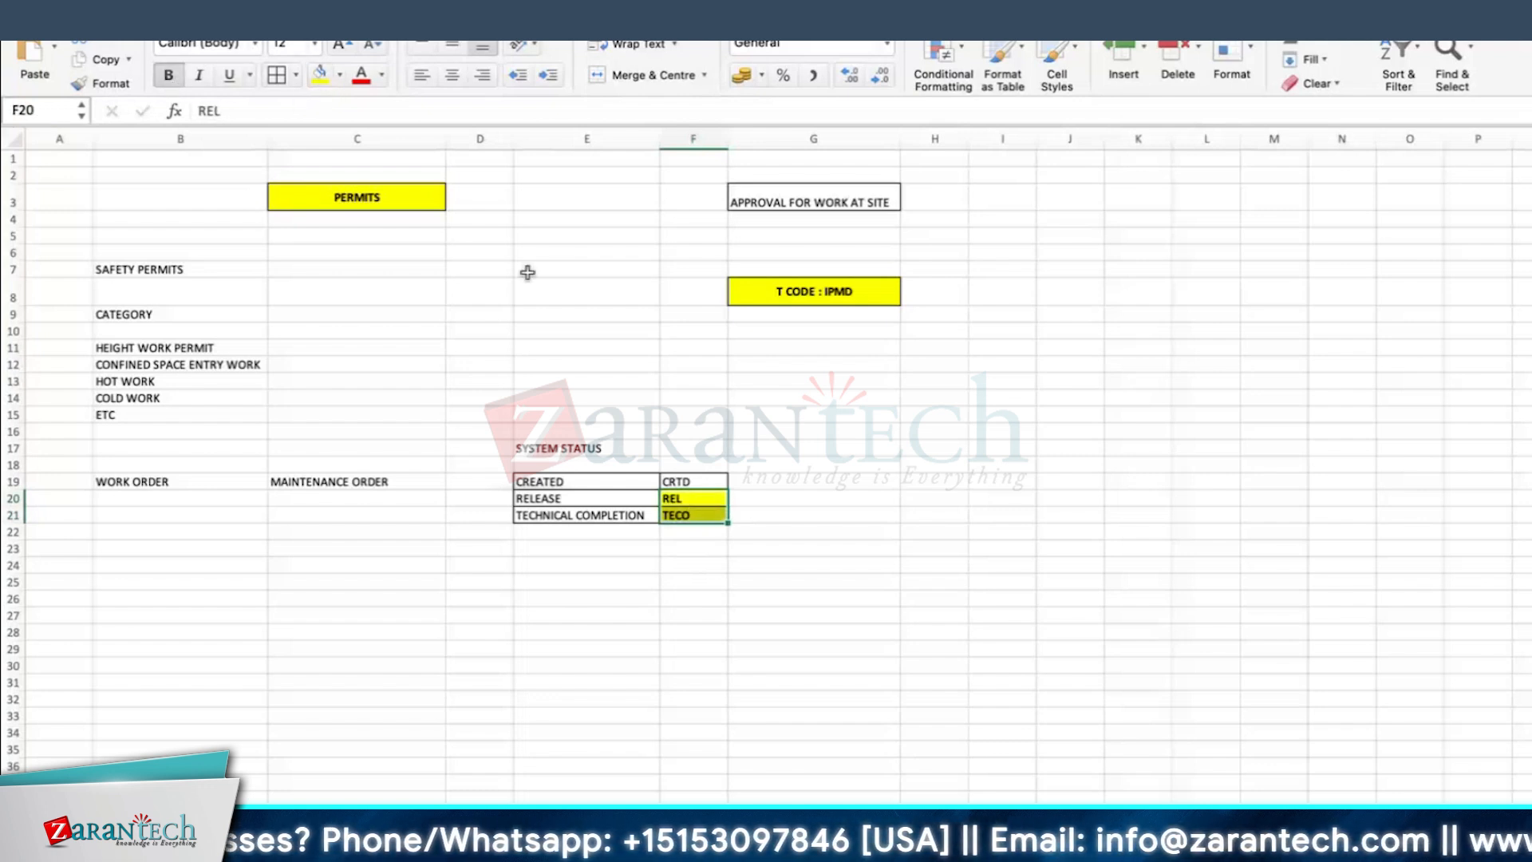
pyautogui.moveTo(728, 138); pyautogui.dragTo(743, 139)
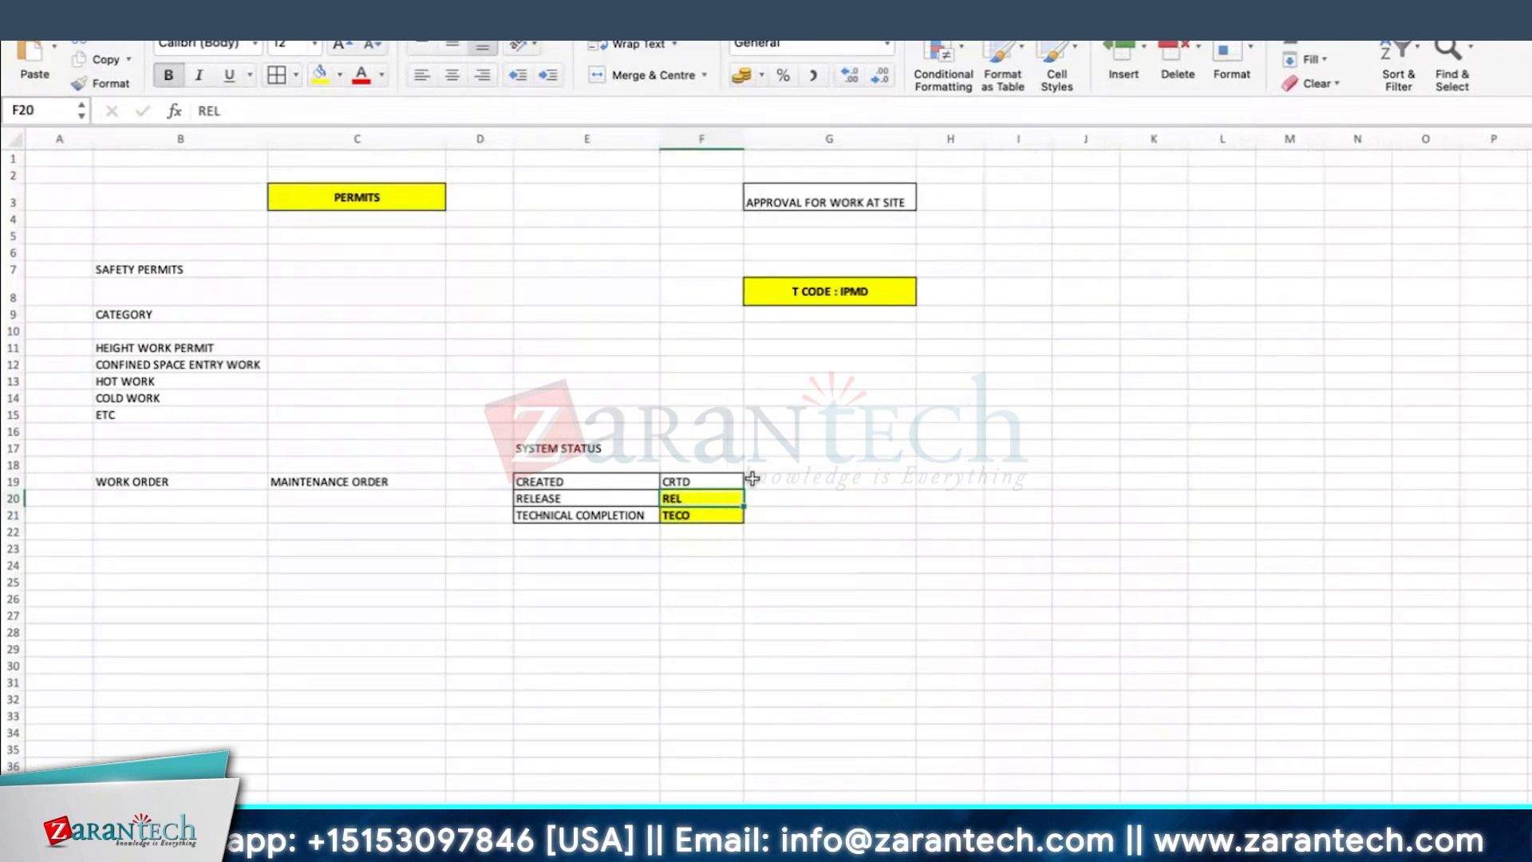
pyautogui.moveTo(10, 524); pyautogui.dragTo(12, 516)
# Step: Enter WARNING in G20 beside the REL status
pyautogui.click(848, 503)
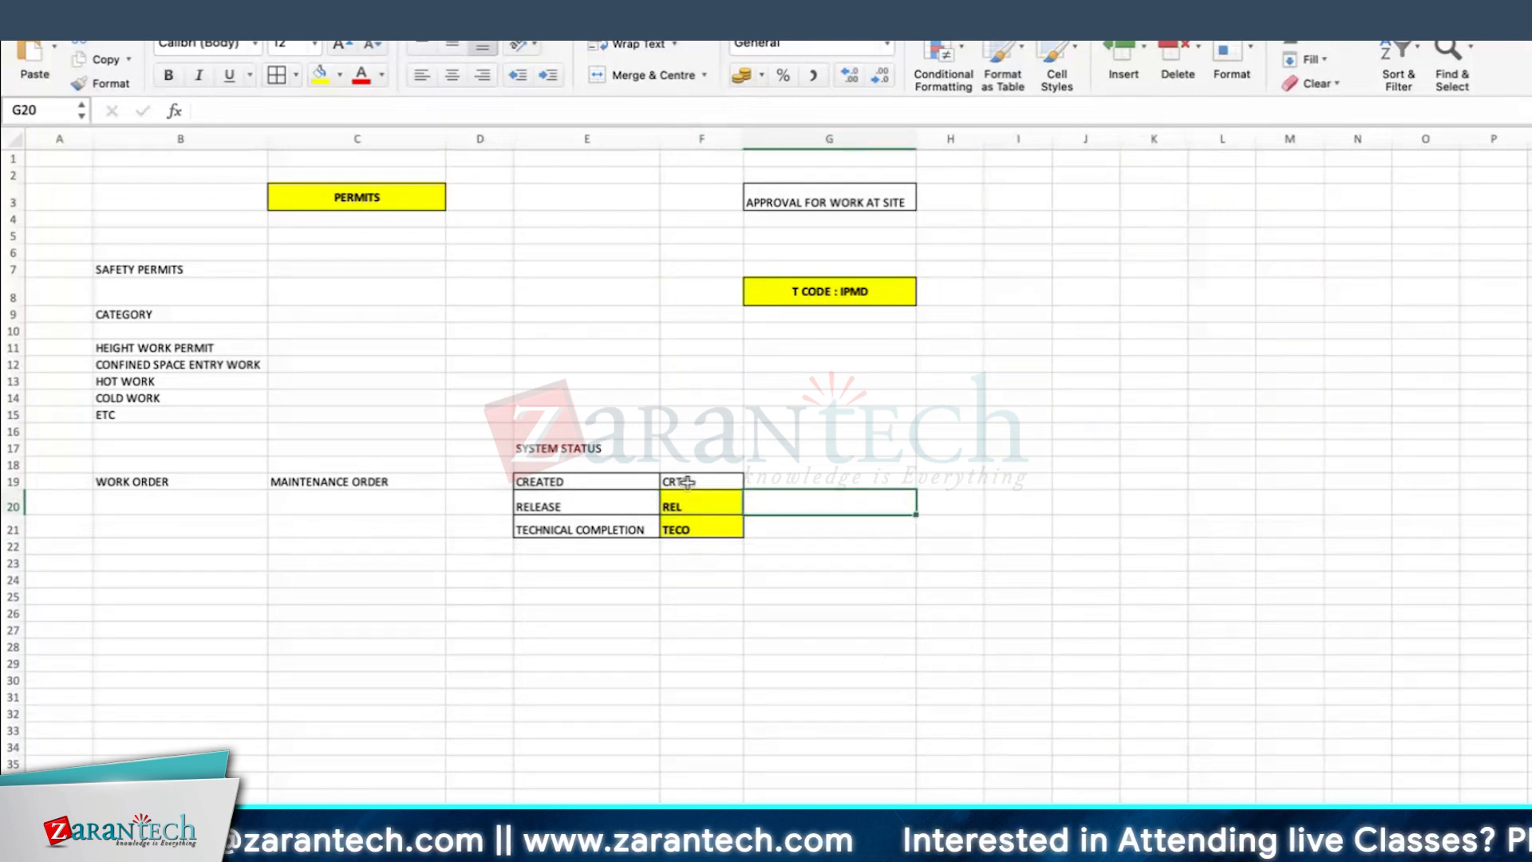
pyautogui.write('WARNING')
pyautogui.press('Return')
pyautogui.click(807, 511)
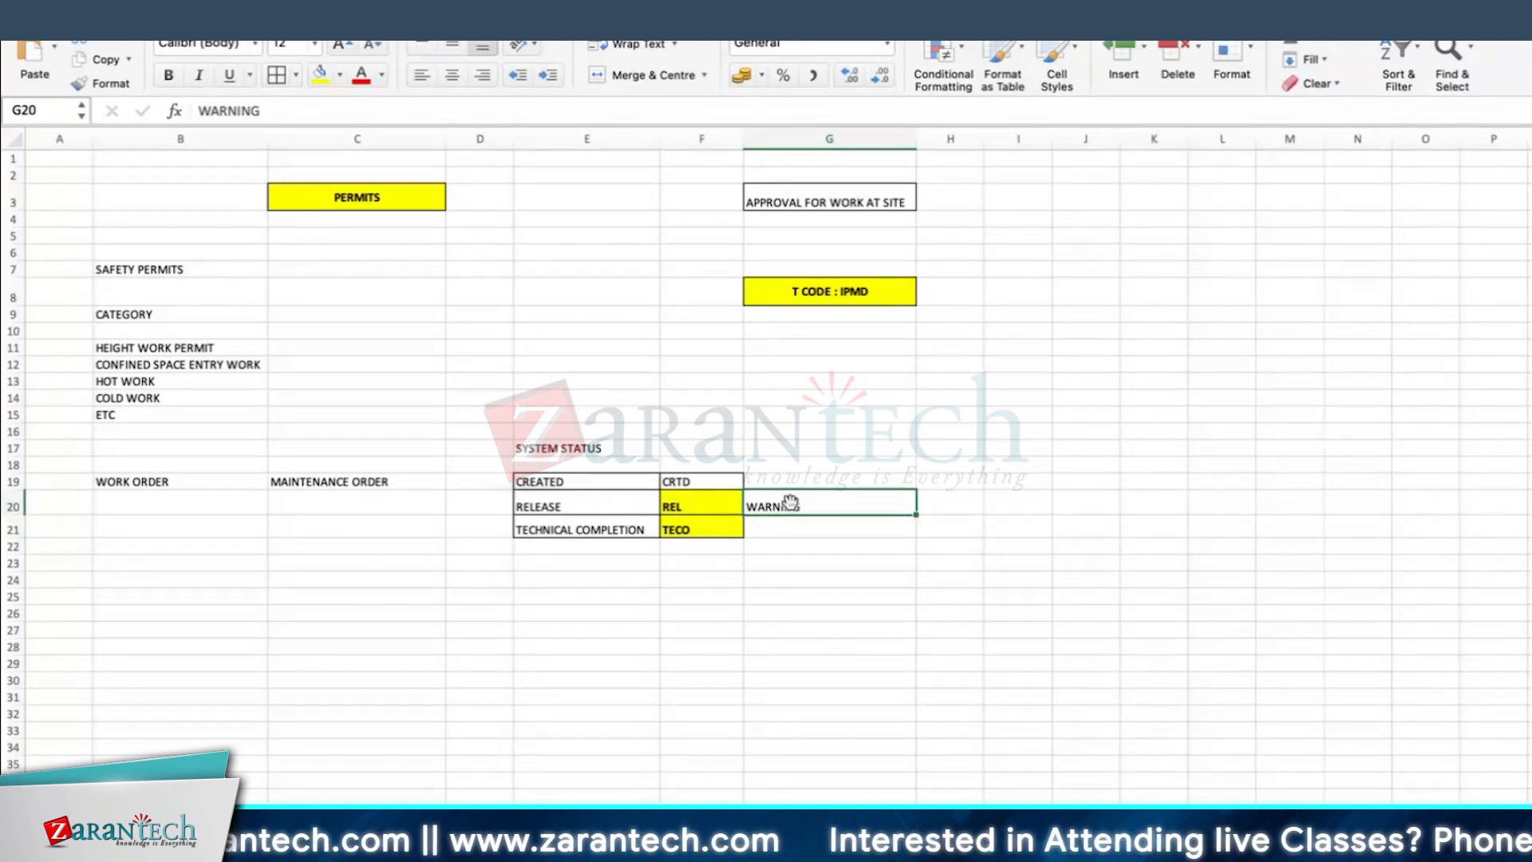
# Step: Enter MANDATORY in G21 and ERROR in H21 beside the TECO status
pyautogui.click(772, 530)
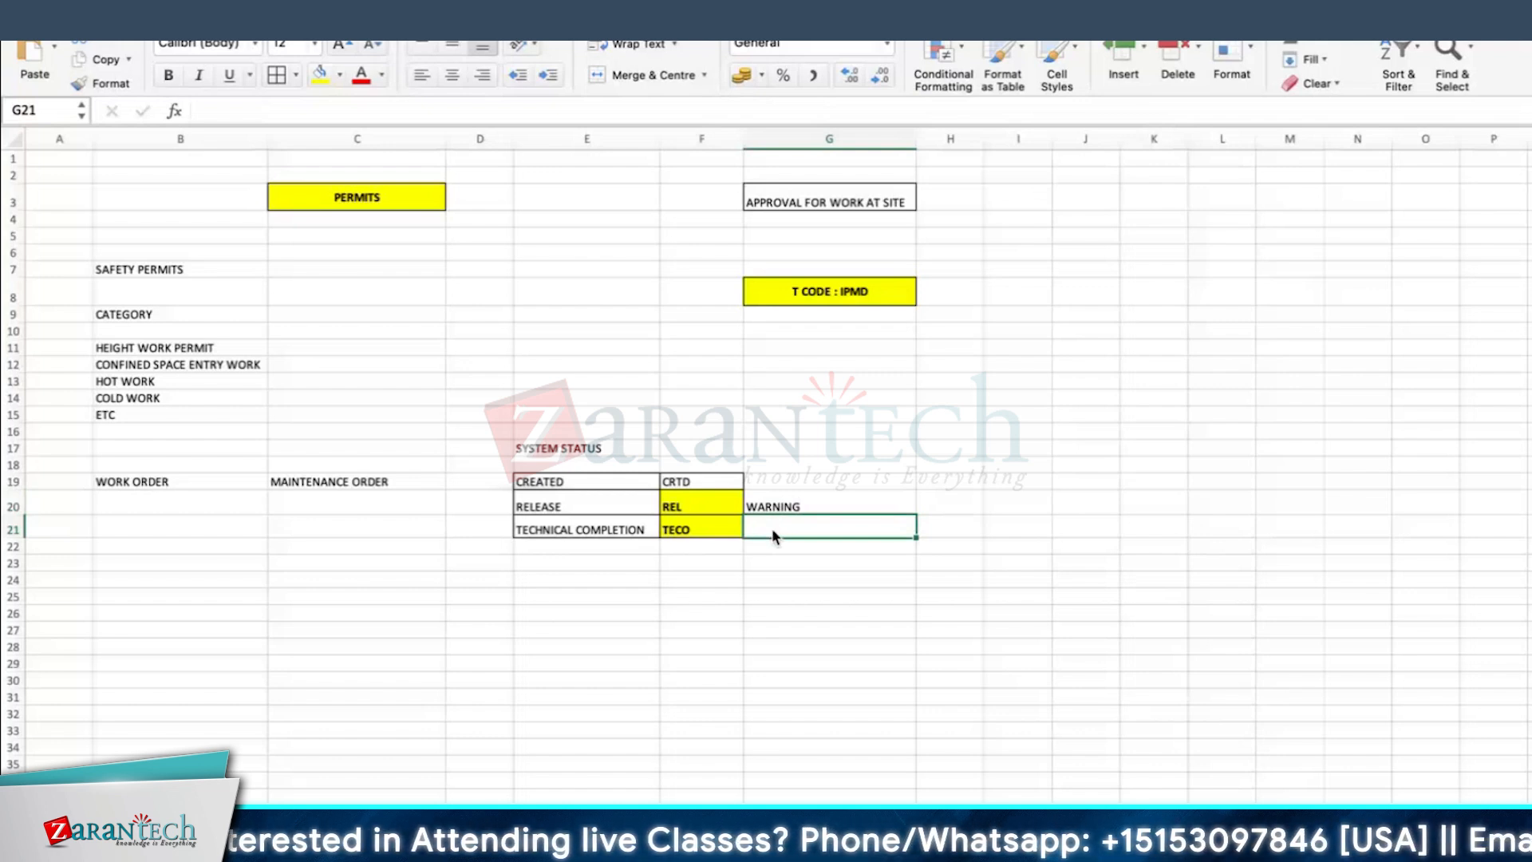
pyautogui.write('MANDATORY')
pyautogui.press('Tab')
pyautogui.write('ERROR')
pyautogui.press('Return')
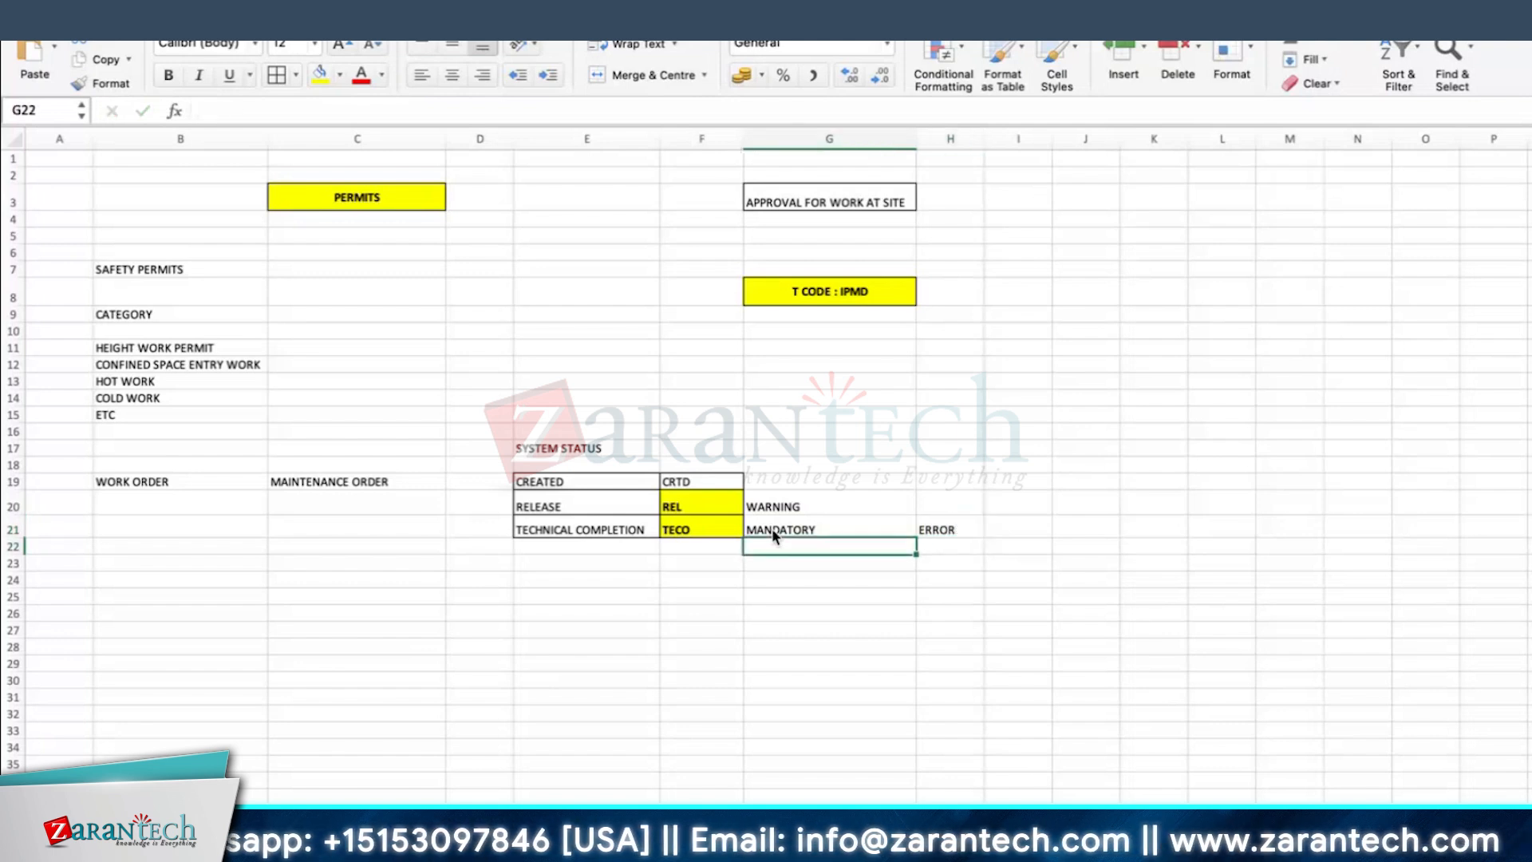
# Step: Enter ERROR in H20 beside the WARNING entry of the release row
pyautogui.click(728, 519)
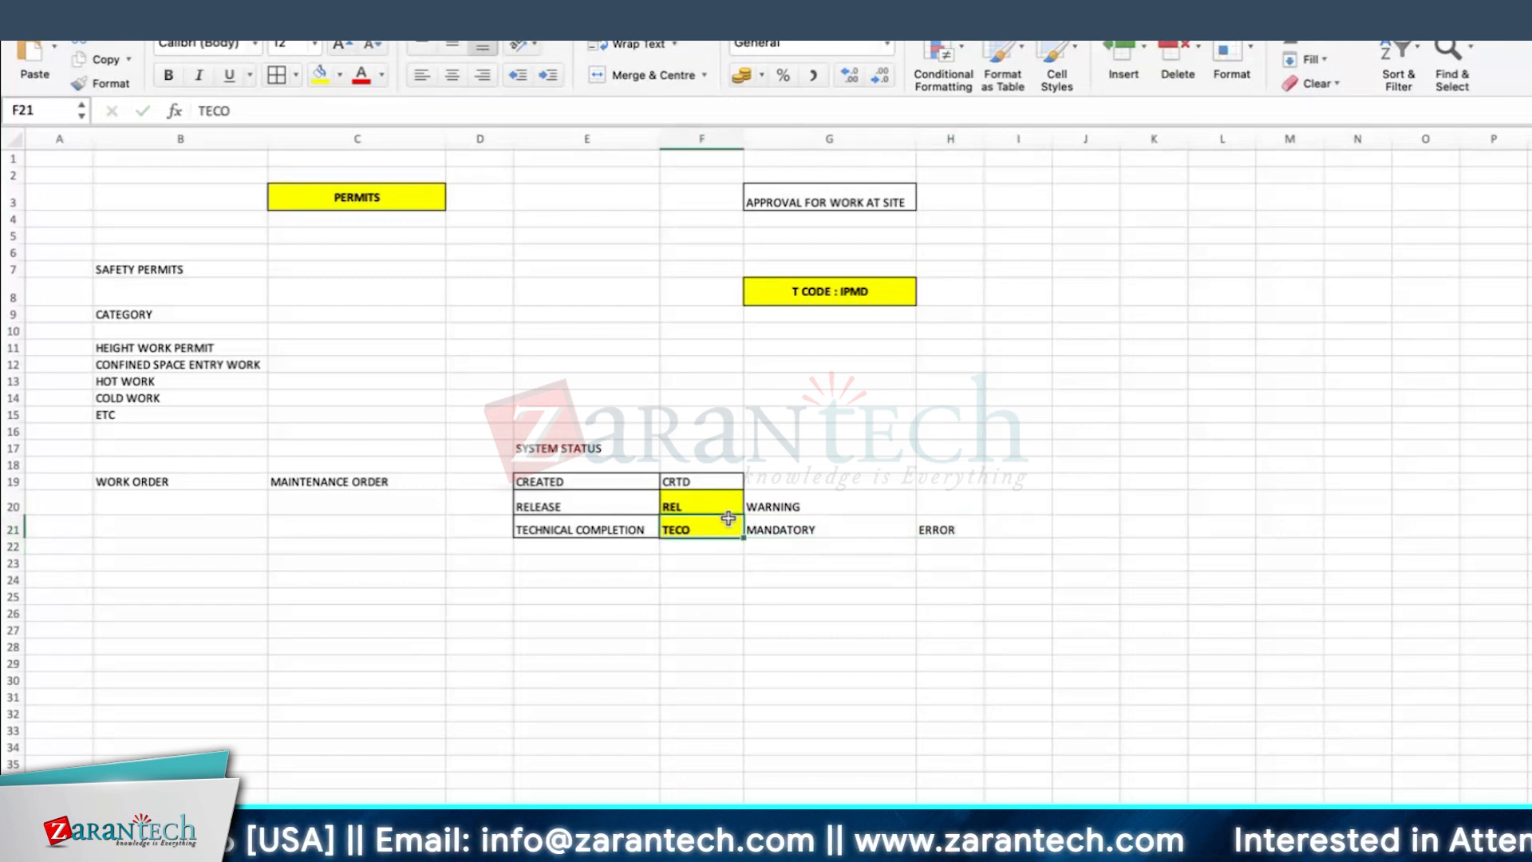
pyautogui.click(810, 525)
pyautogui.click(699, 524)
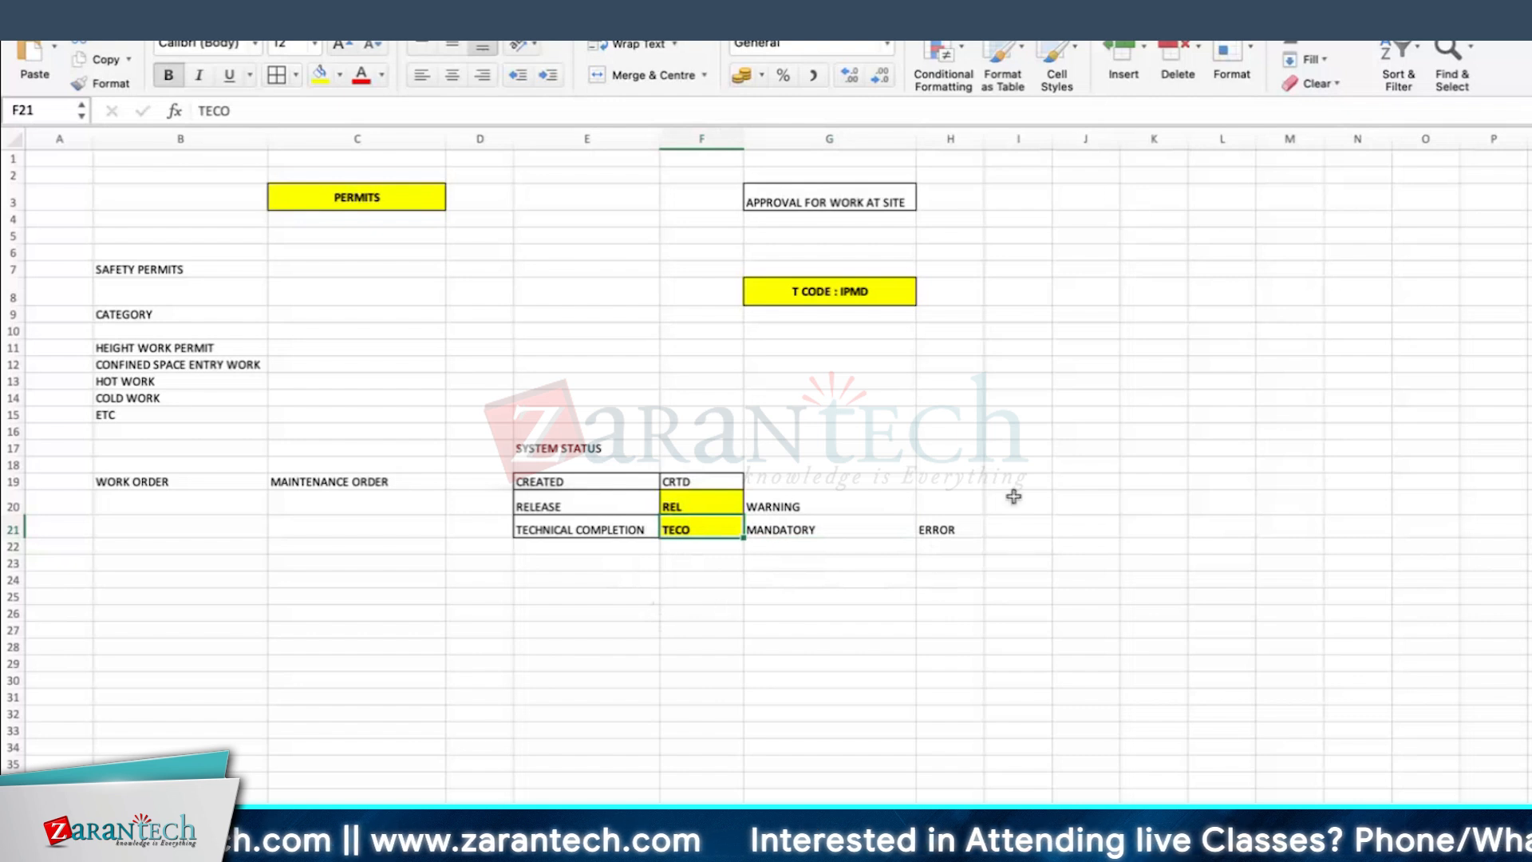
pyautogui.click(935, 503)
pyautogui.write('ERROR')
pyautogui.press('Return')
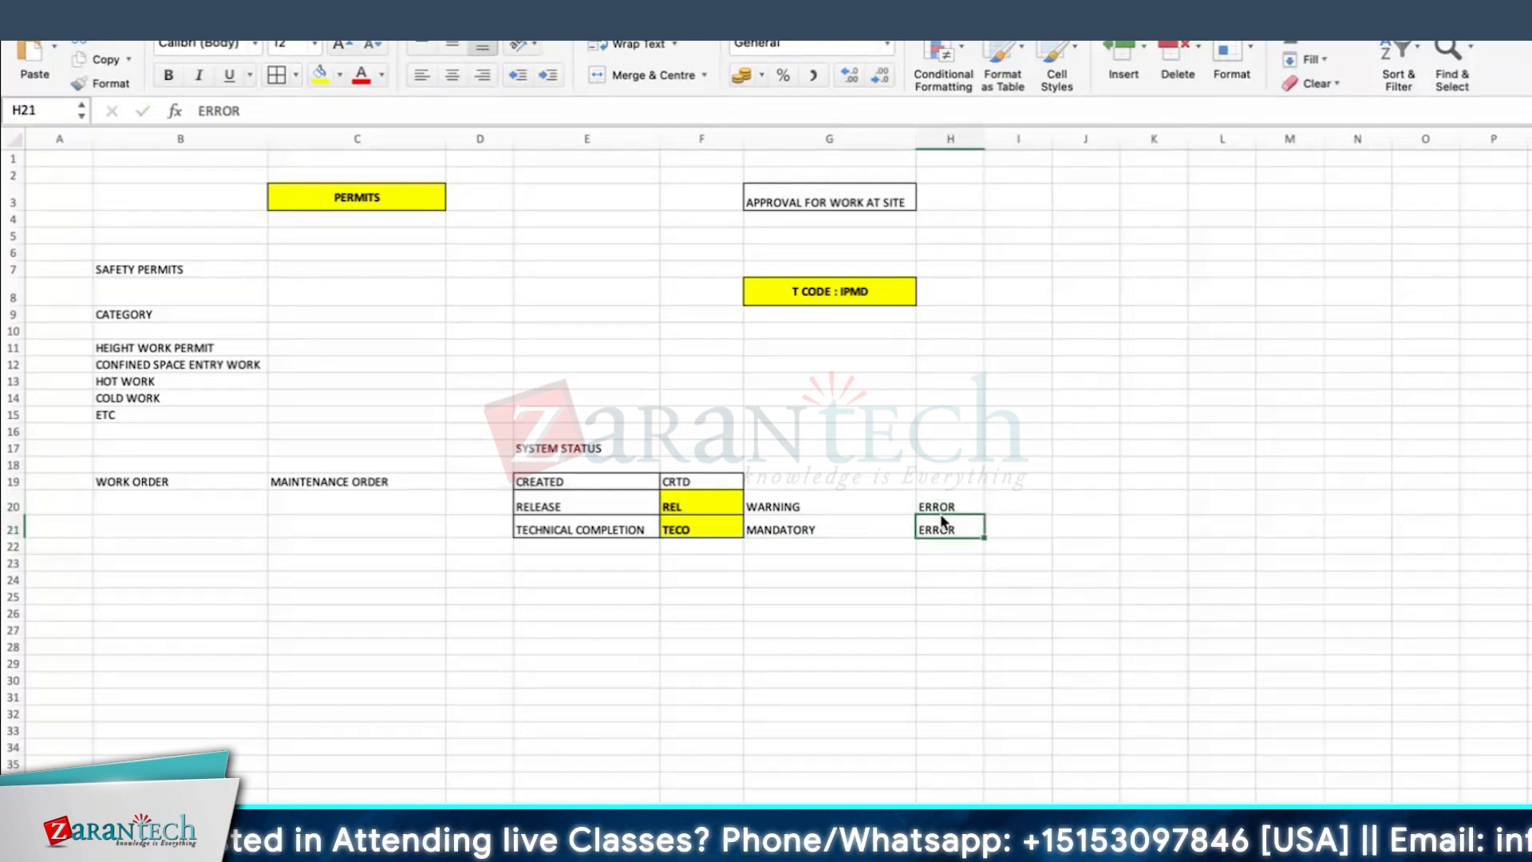
# Step: Review the warning, mandatory and error entries beside the release and technical completion statuses
pyautogui.click(949, 502)
pyautogui.click(714, 498)
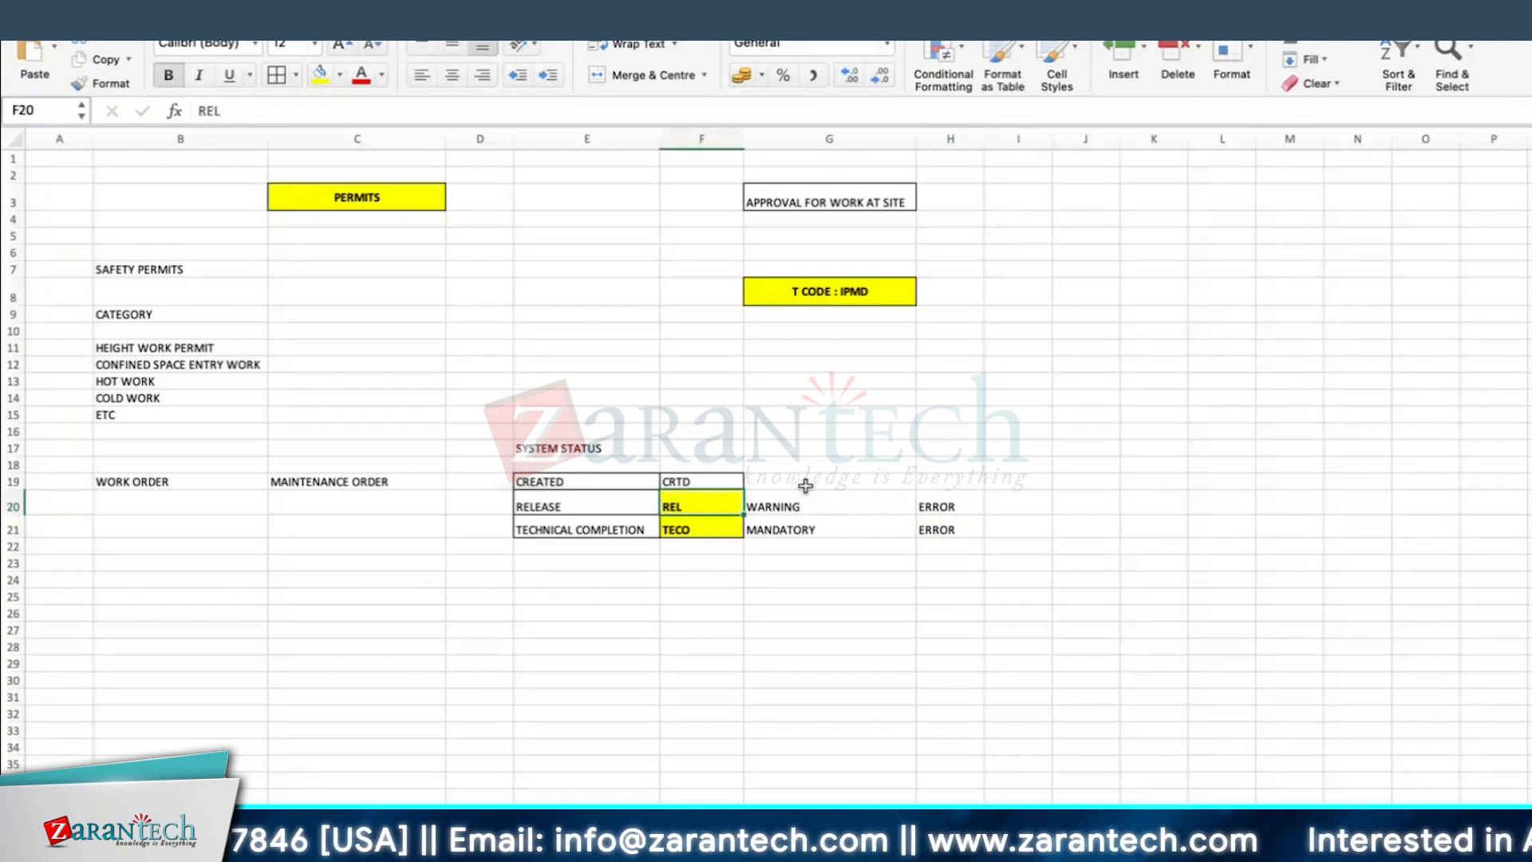
pyautogui.click(978, 512)
pyautogui.click(800, 529)
pyautogui.click(1015, 533)
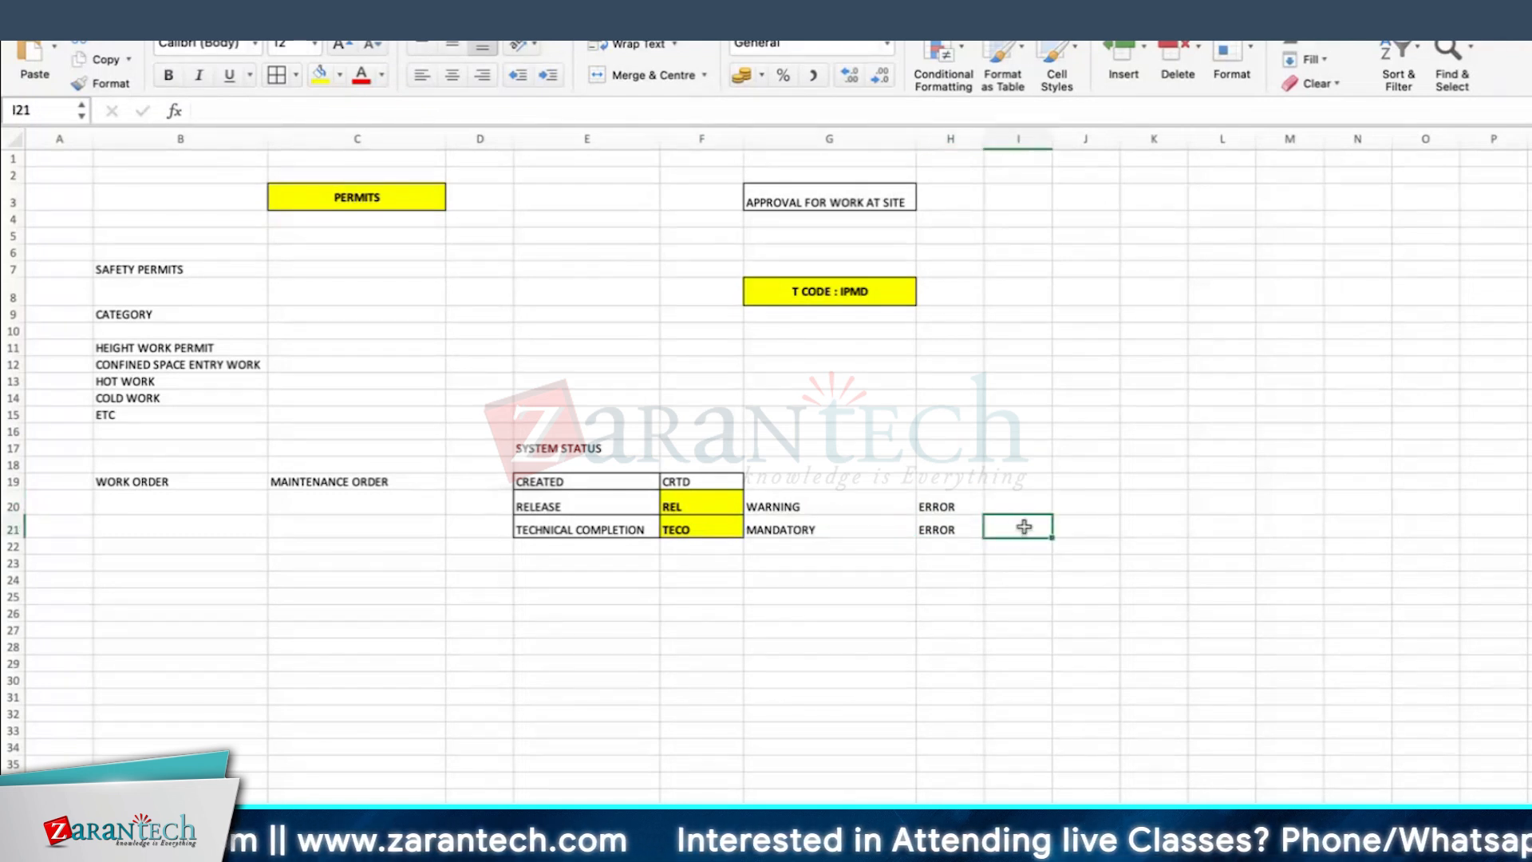
pyautogui.moveTo(798, 527); pyautogui.dragTo(934, 523)
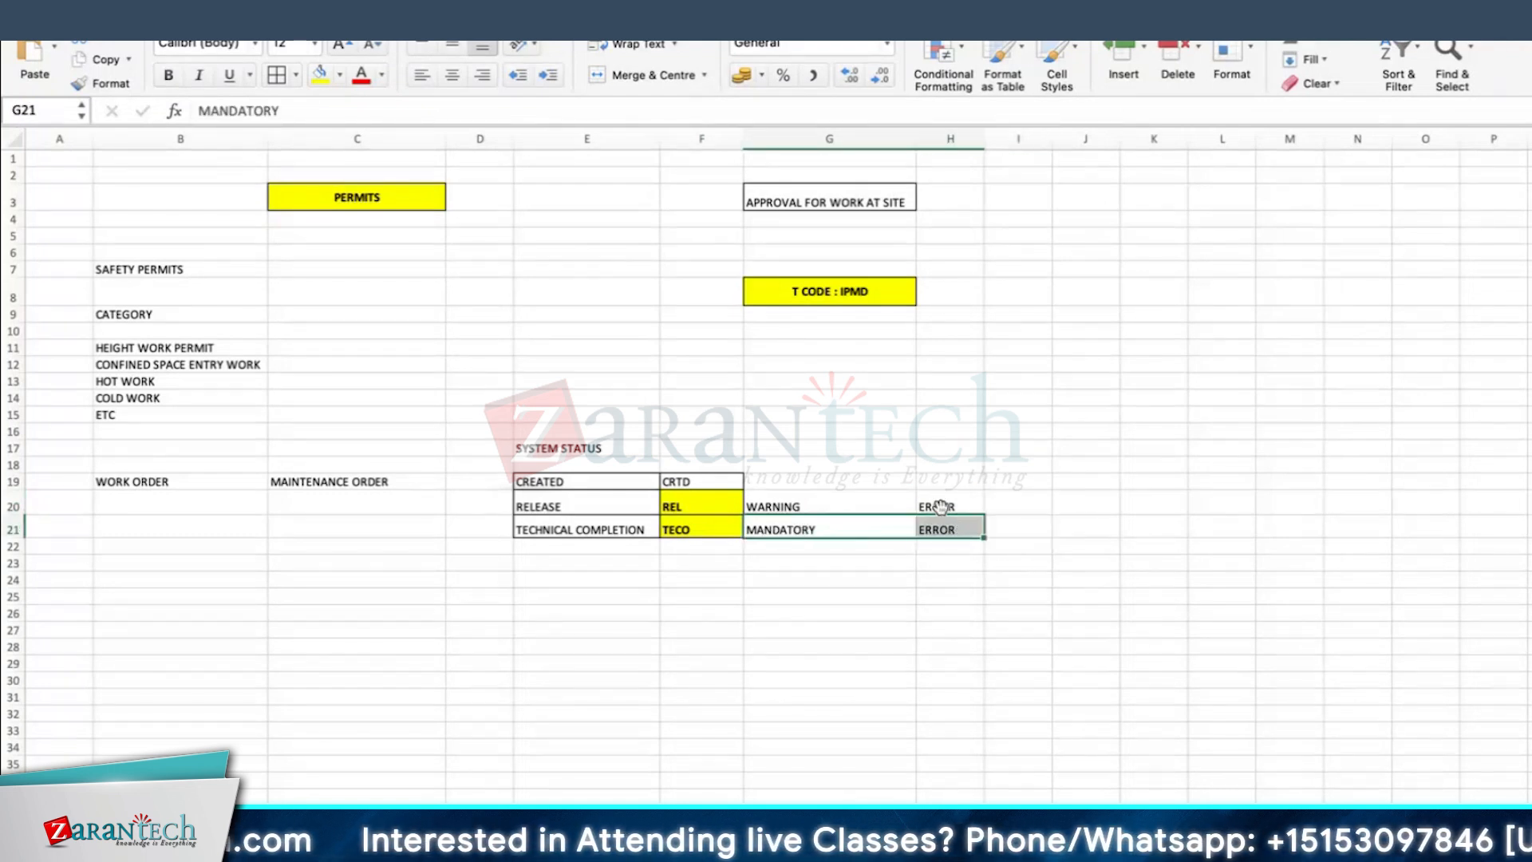
pyautogui.click(940, 507)
pyautogui.click(974, 613)
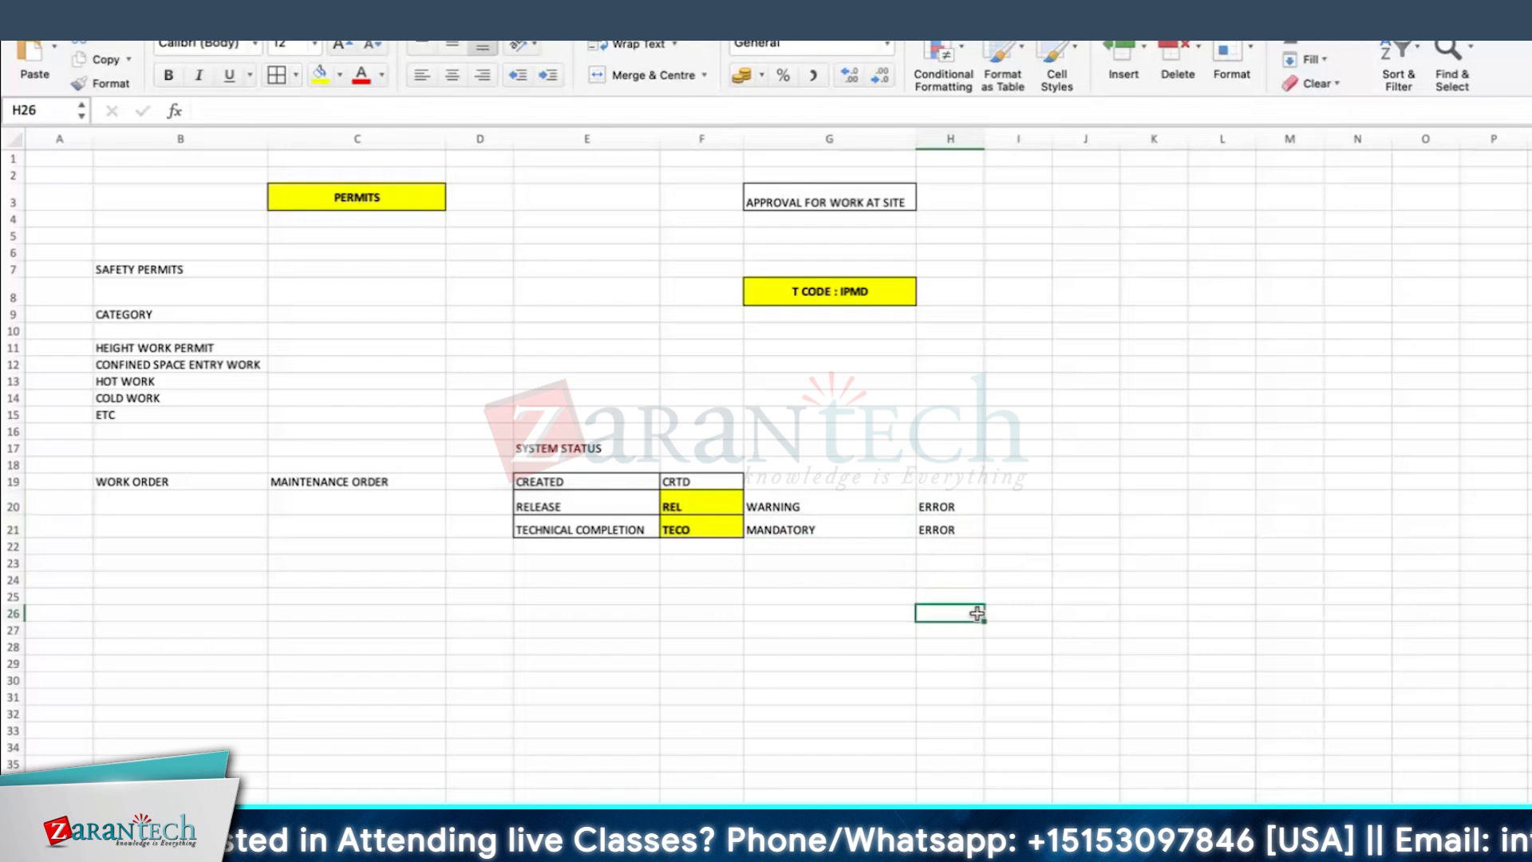
pyautogui.click(807, 495)
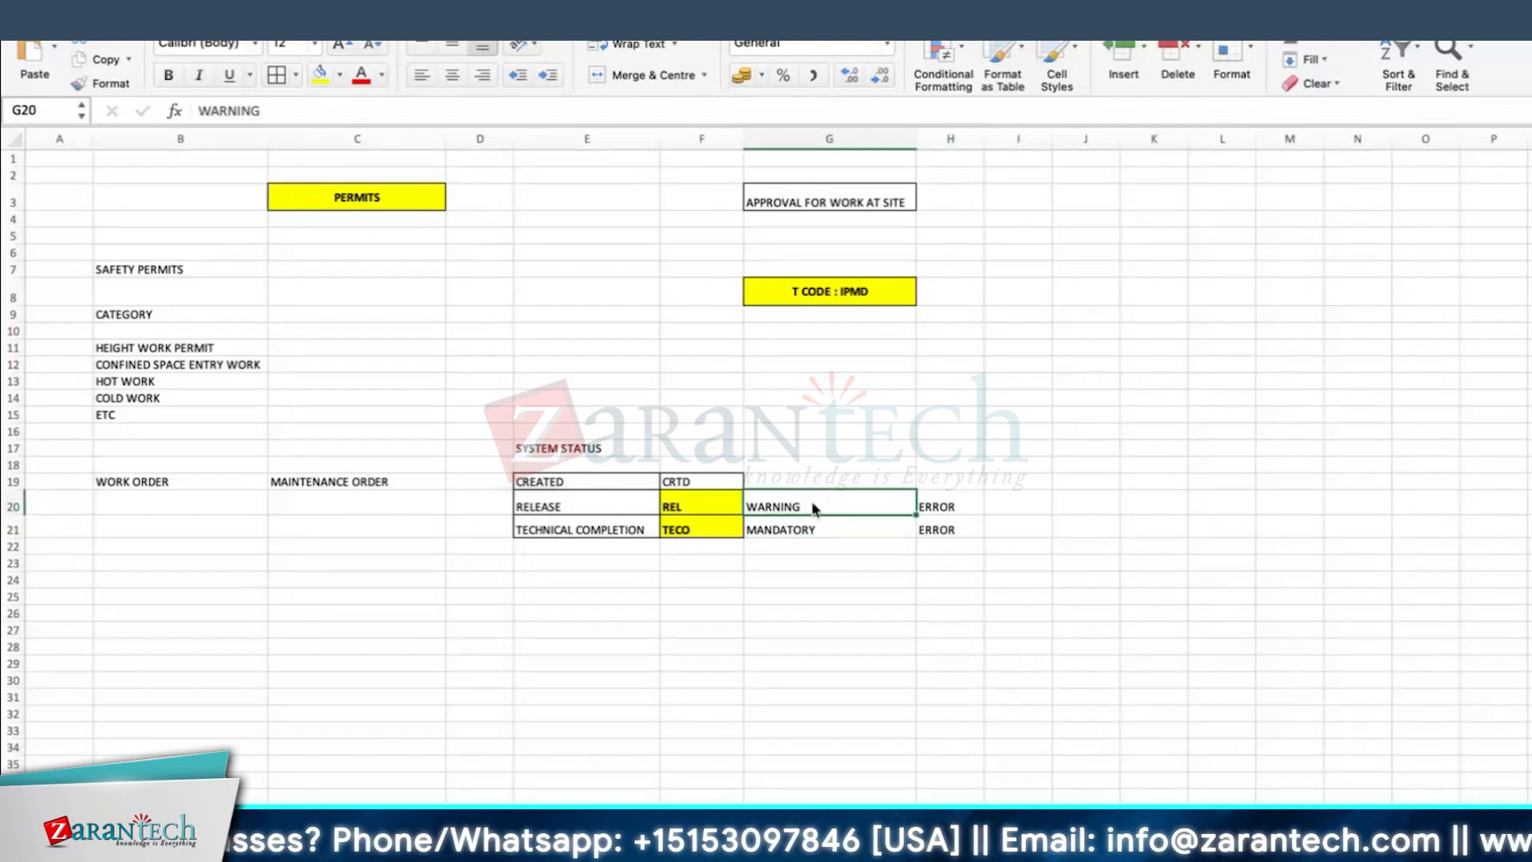
# Step: Switch to SAP and set the work permit's Order release indicator to 2, so that the permit must be issued
pyautogui.press('super+Tab')
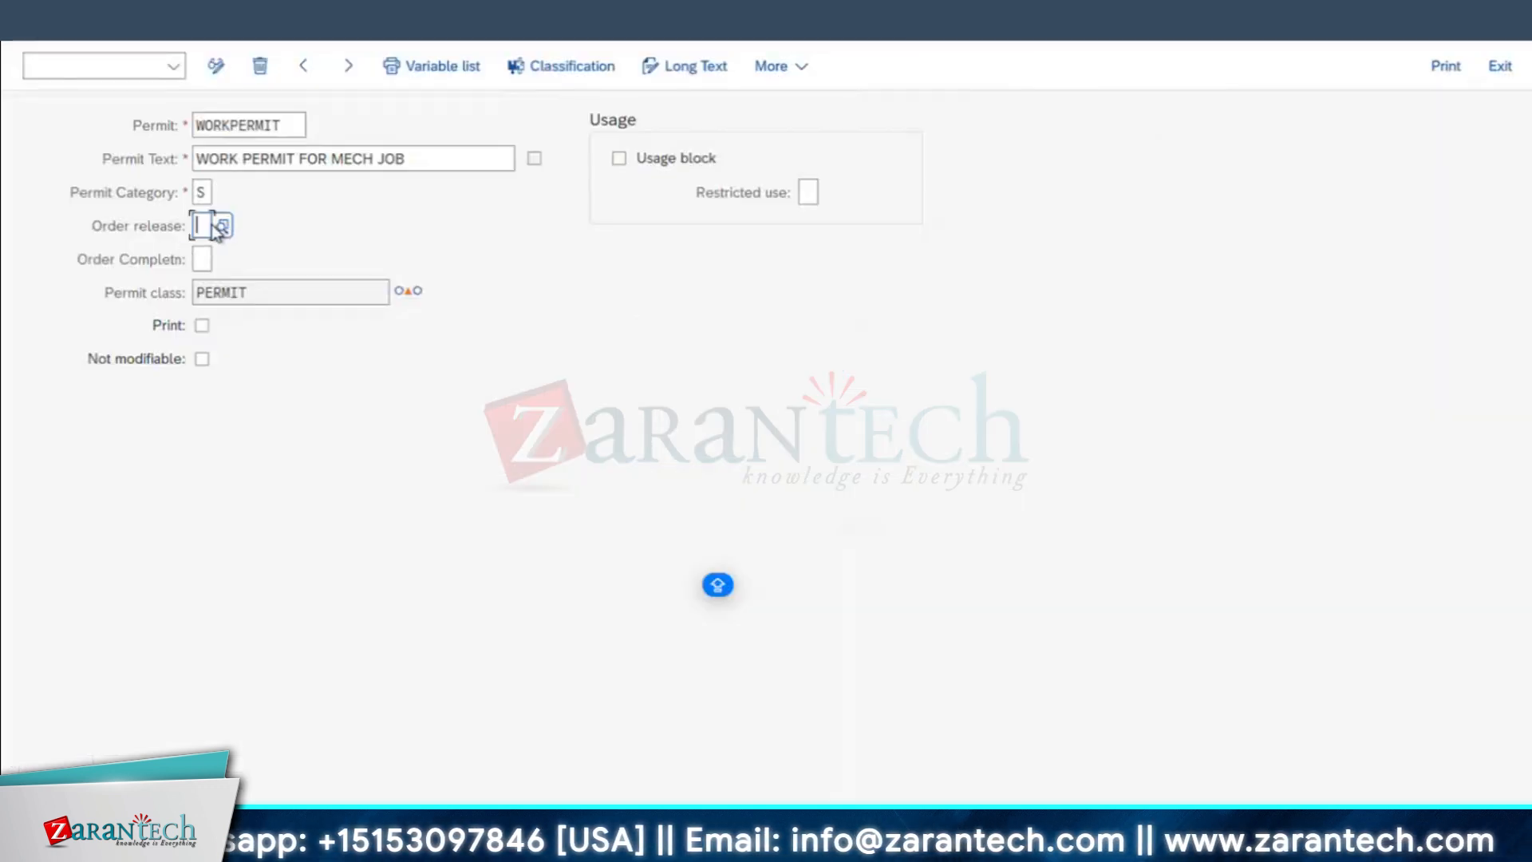
pyautogui.click(225, 226)
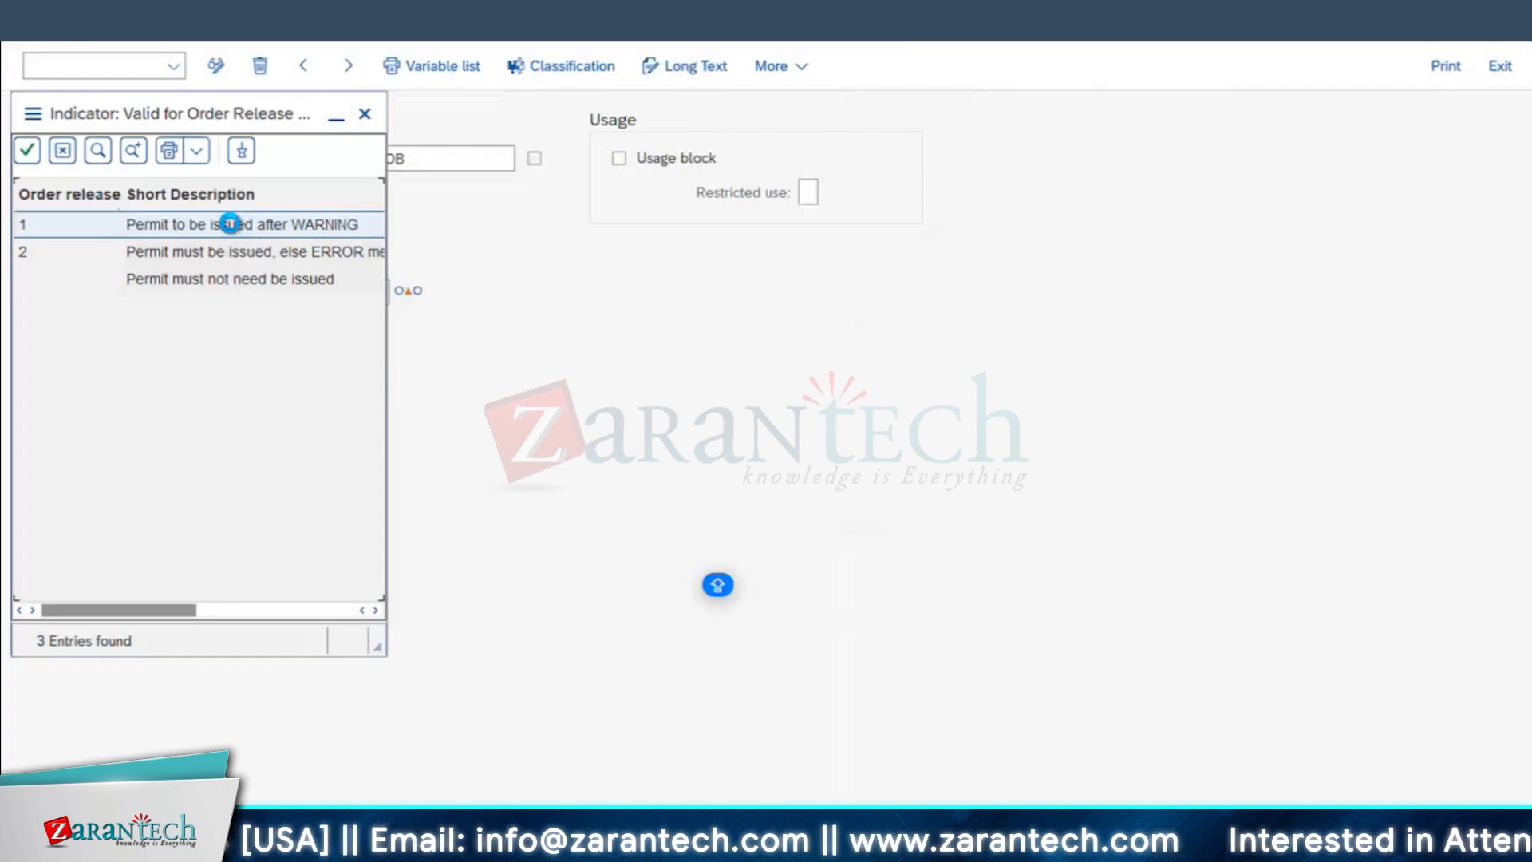
pyautogui.moveTo(106, 118); pyautogui.dragTo(622, 171)
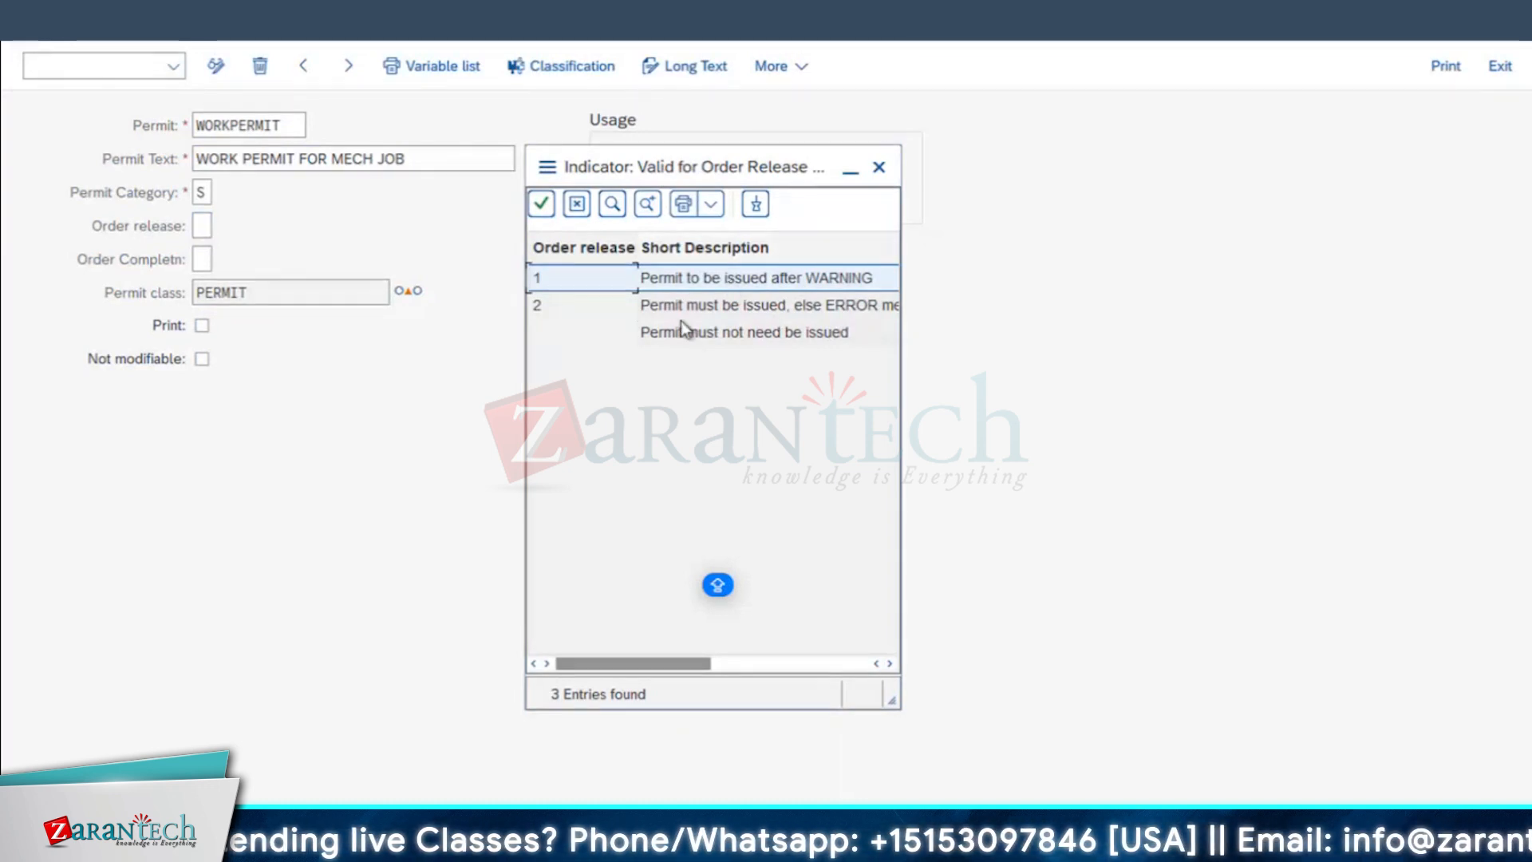
pyautogui.click(702, 310)
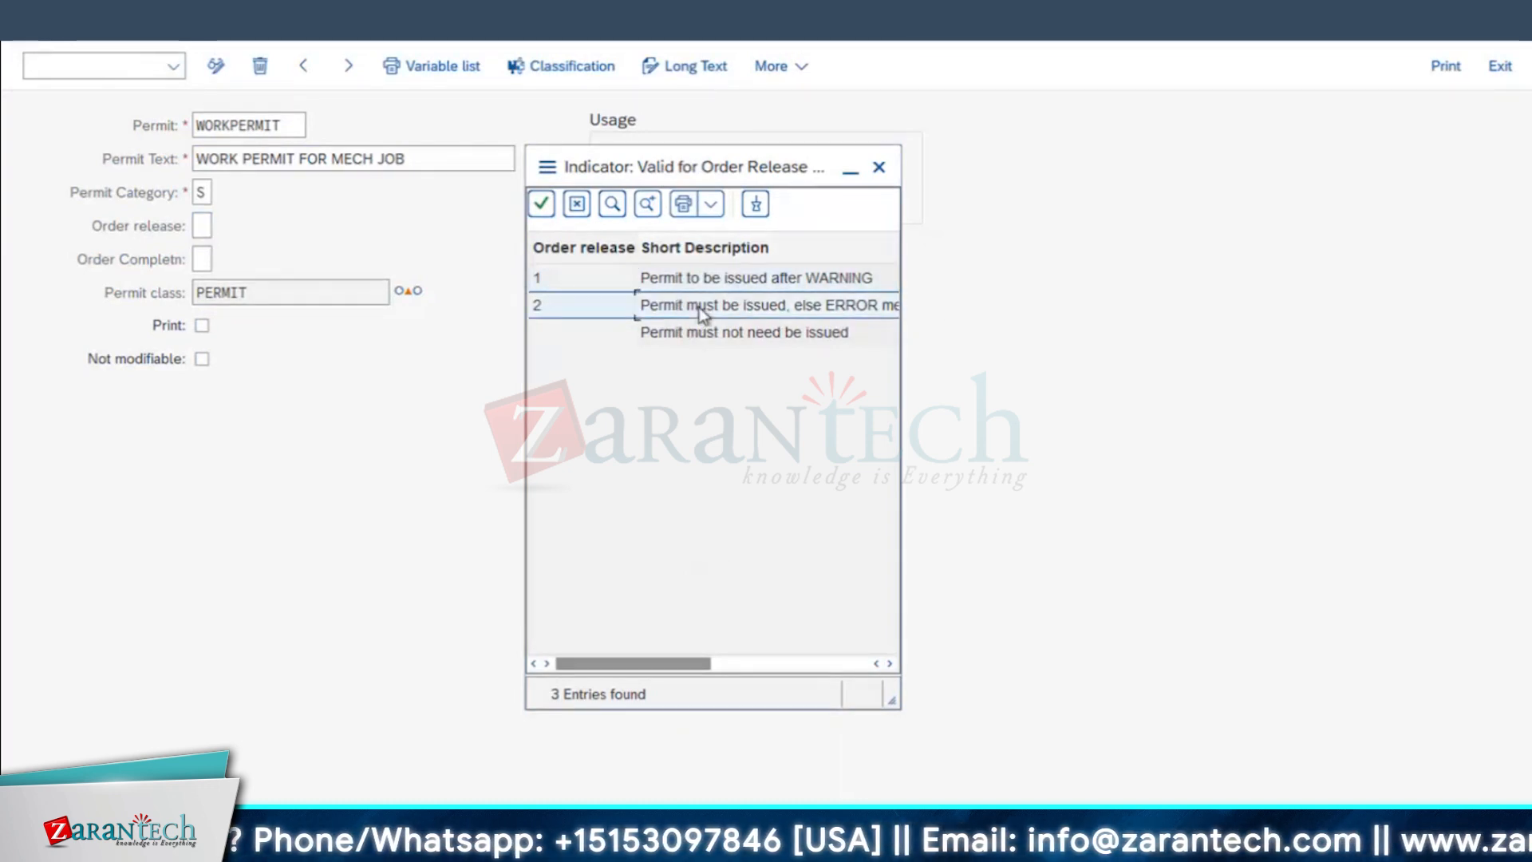
pyautogui.doubleClick(699, 310)
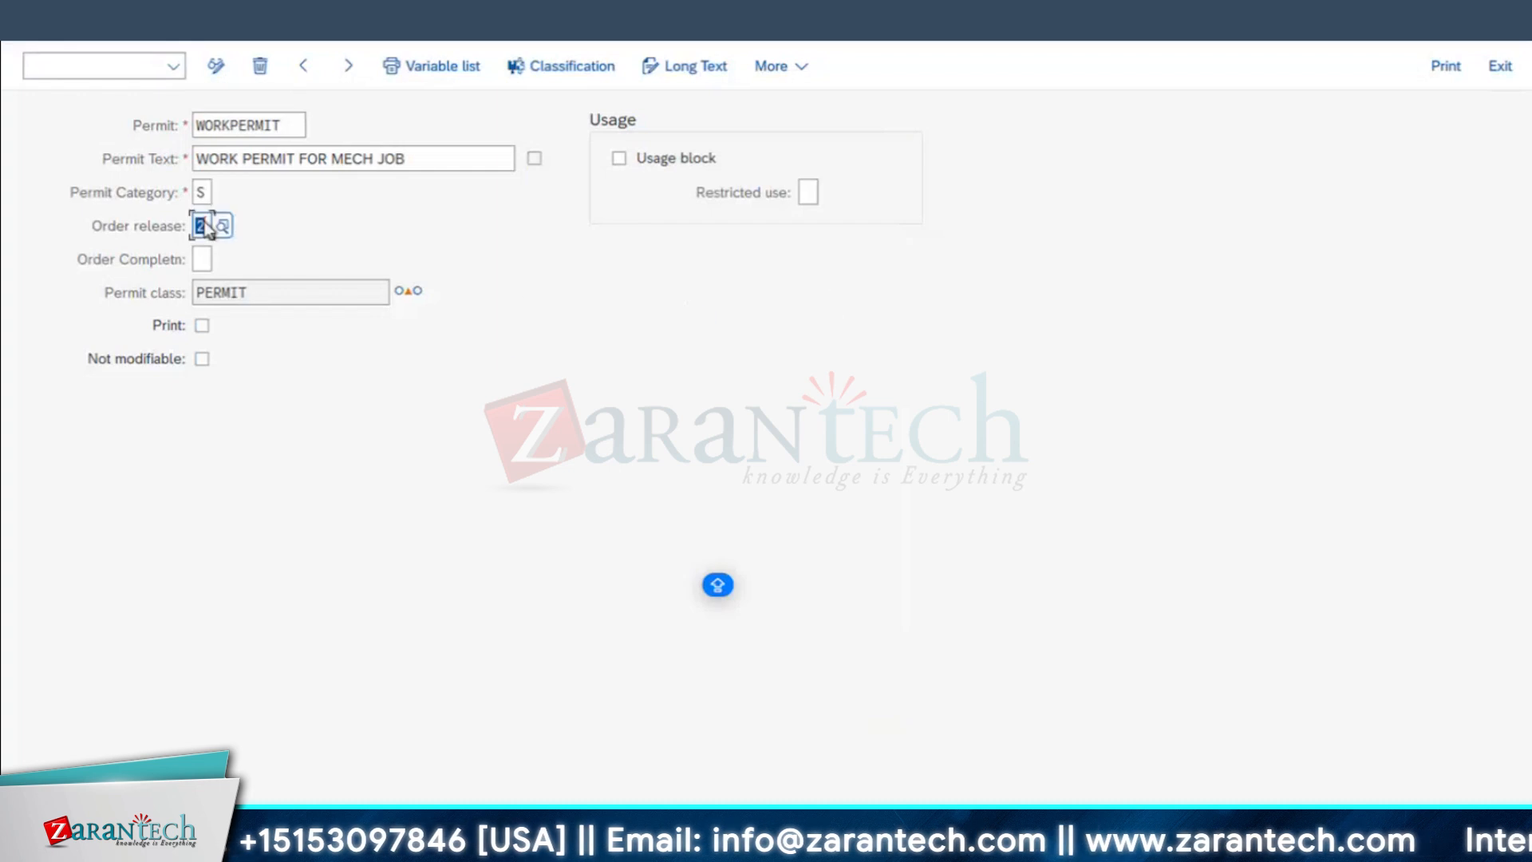
pyautogui.press('Return')
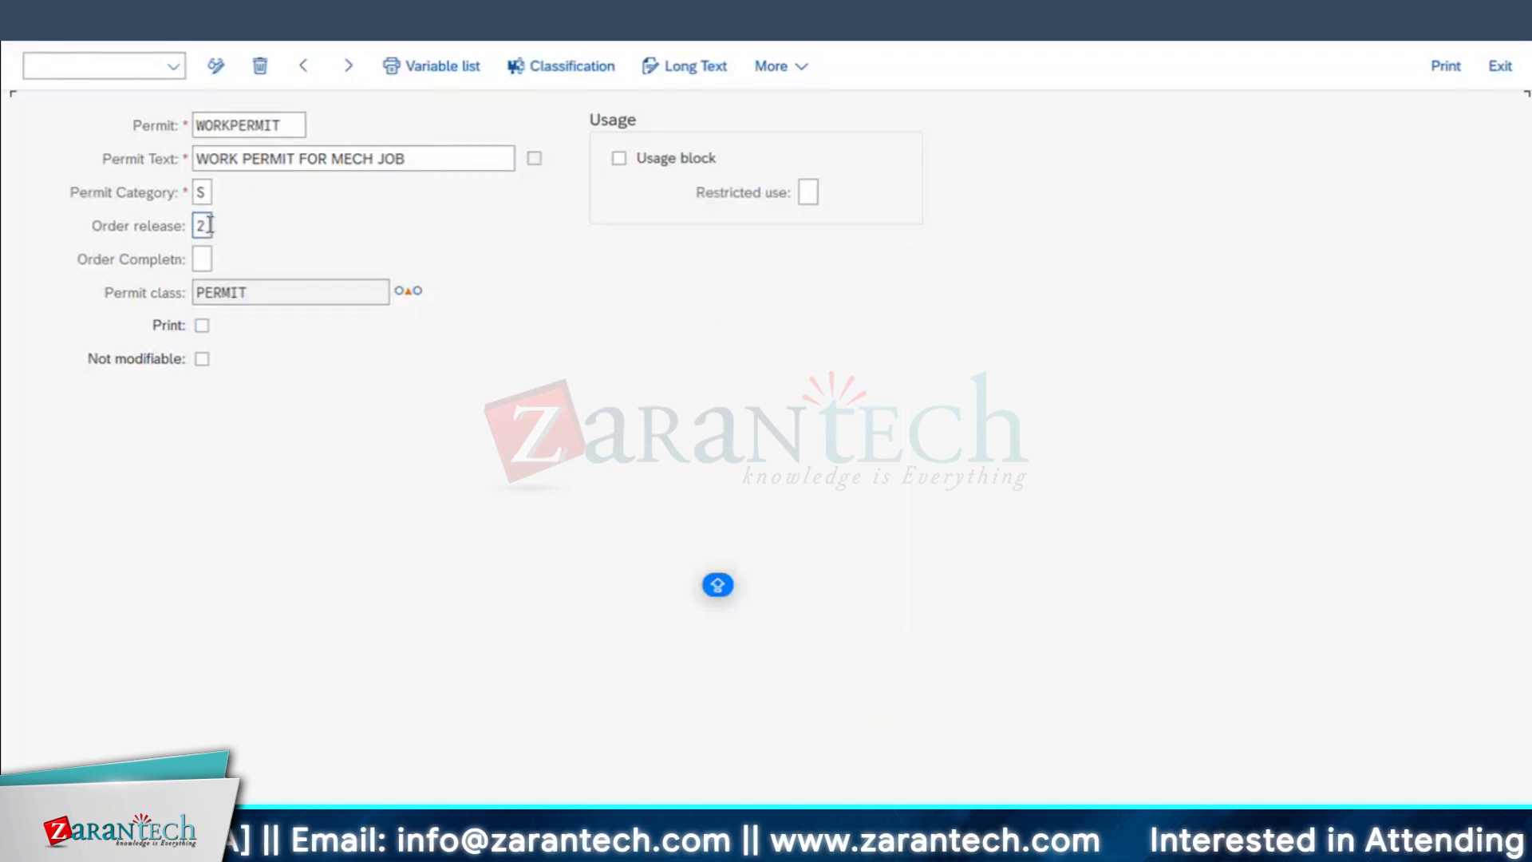
pyautogui.click(209, 228)
# Step: Look at the possible values for the Order Completion indicator and close the list without choosing one
pyautogui.click(206, 259)
pyautogui.click(224, 259)
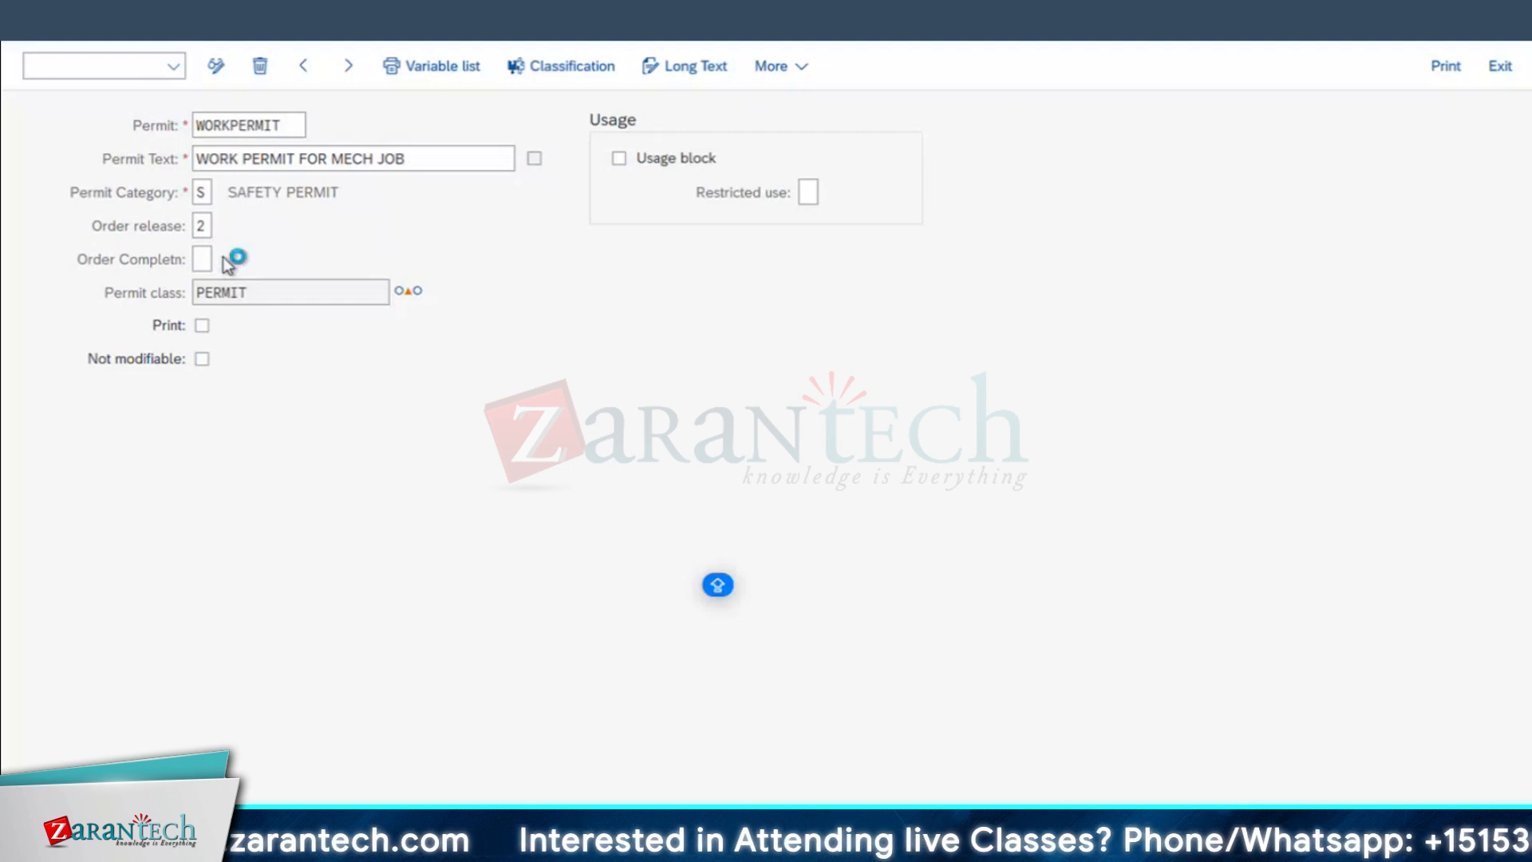
pyautogui.moveTo(191, 104); pyautogui.dragTo(627, 154)
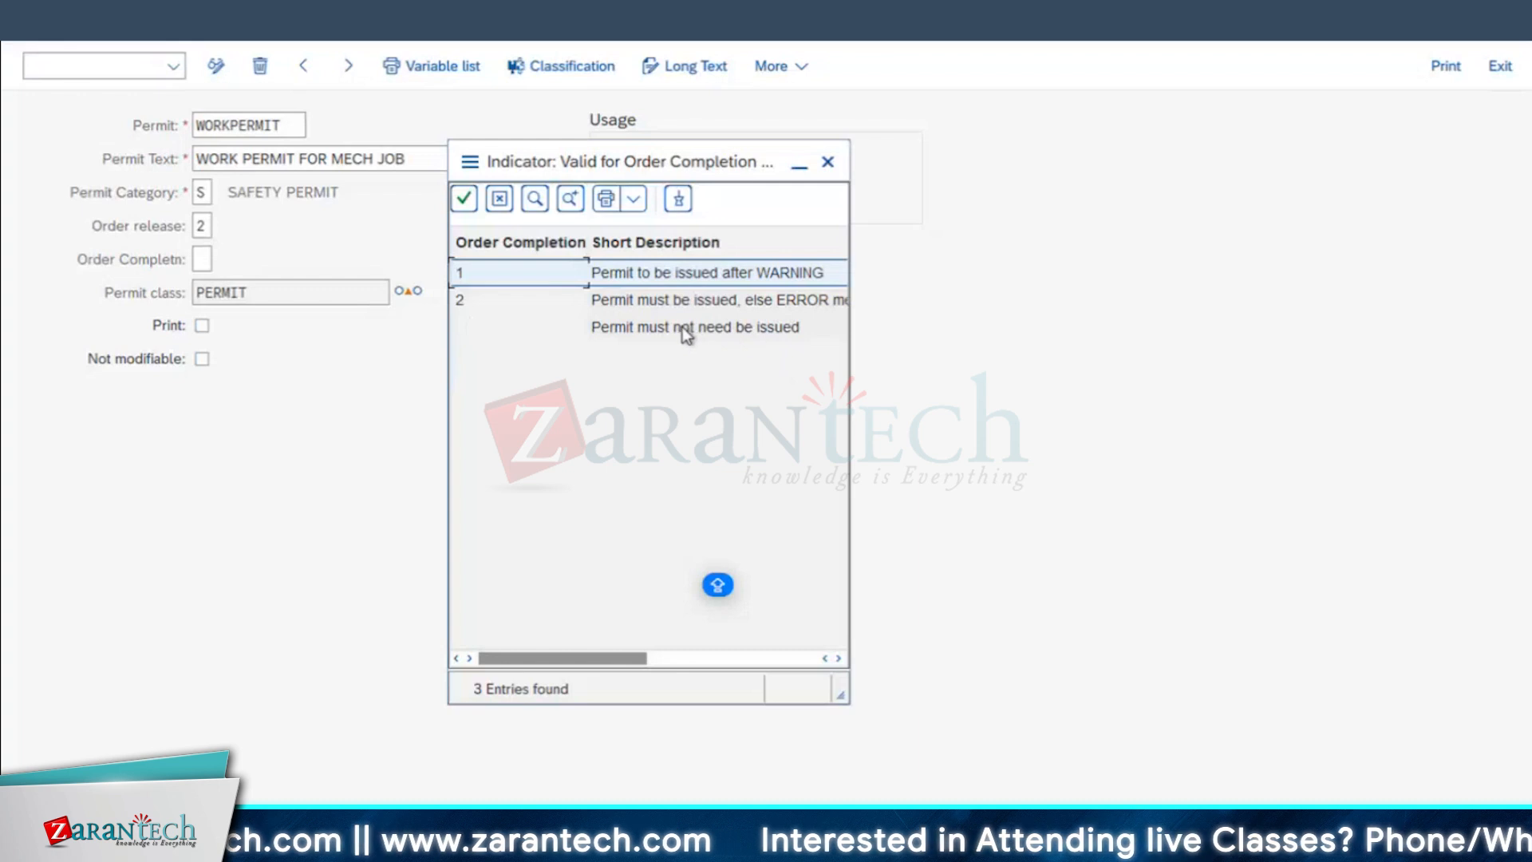
pyautogui.click(828, 163)
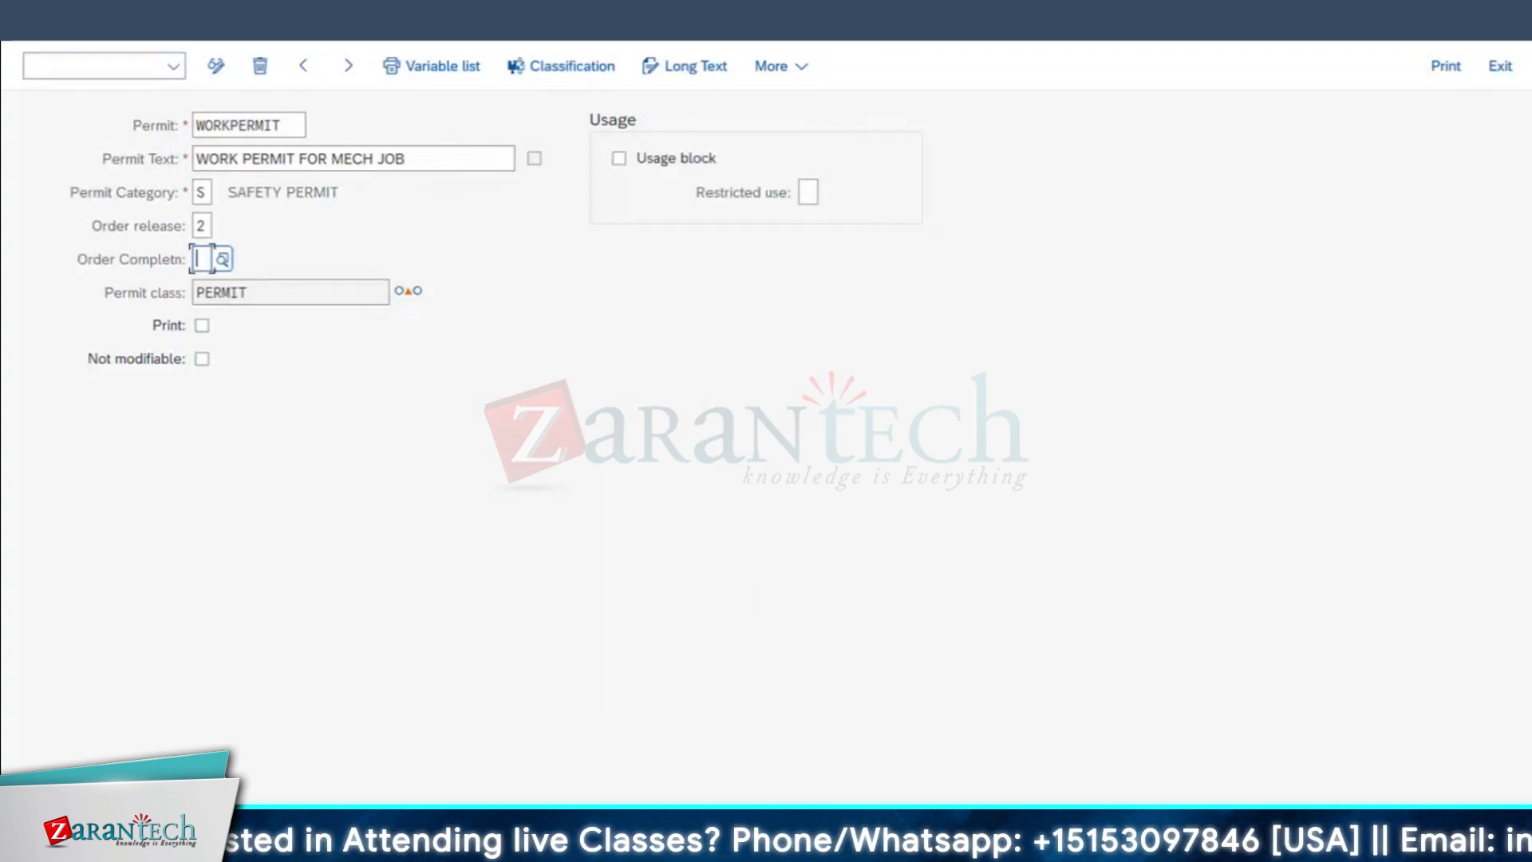
# Step: Save the work permit and return to the SAP main menu
pyautogui.press('Return')
pyautogui.press('F3')
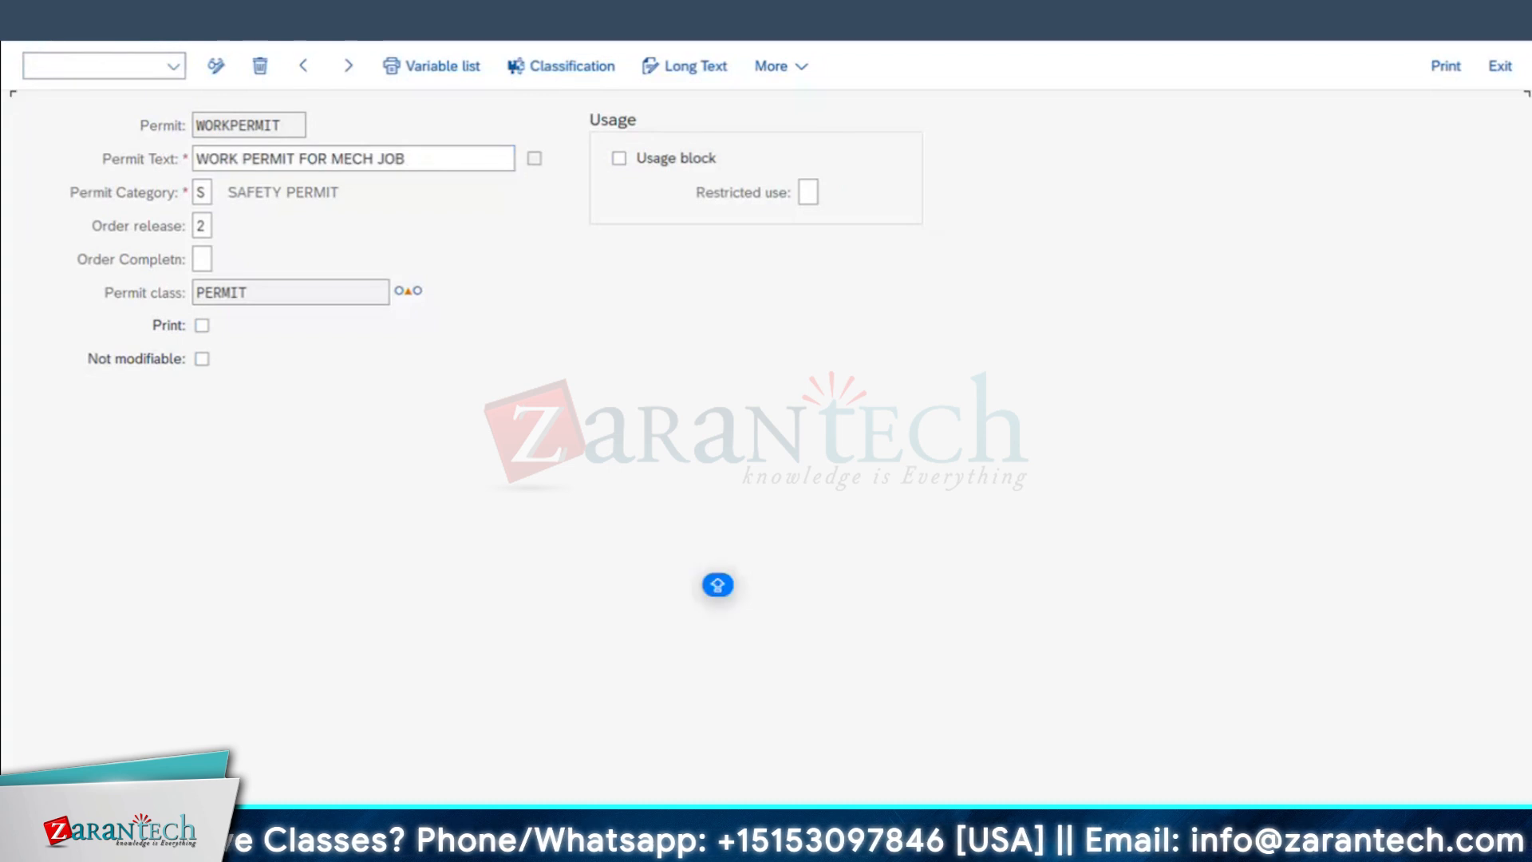
pyautogui.press('F3')
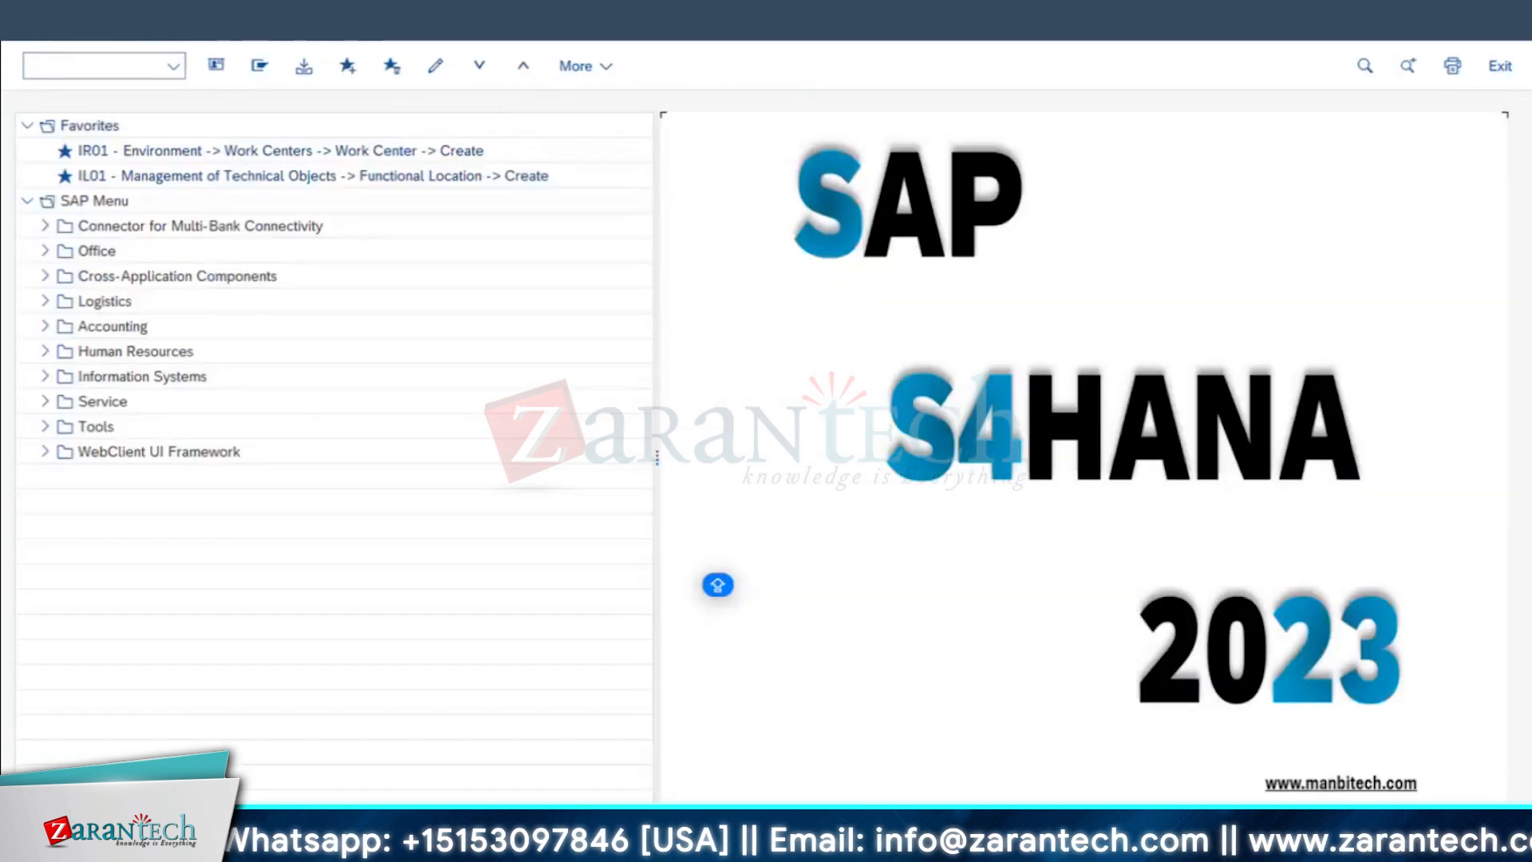
# Step: Display the structure of functional location RI01, RELIANCE POWER, with its installed equipment
pyautogui.click(94, 66)
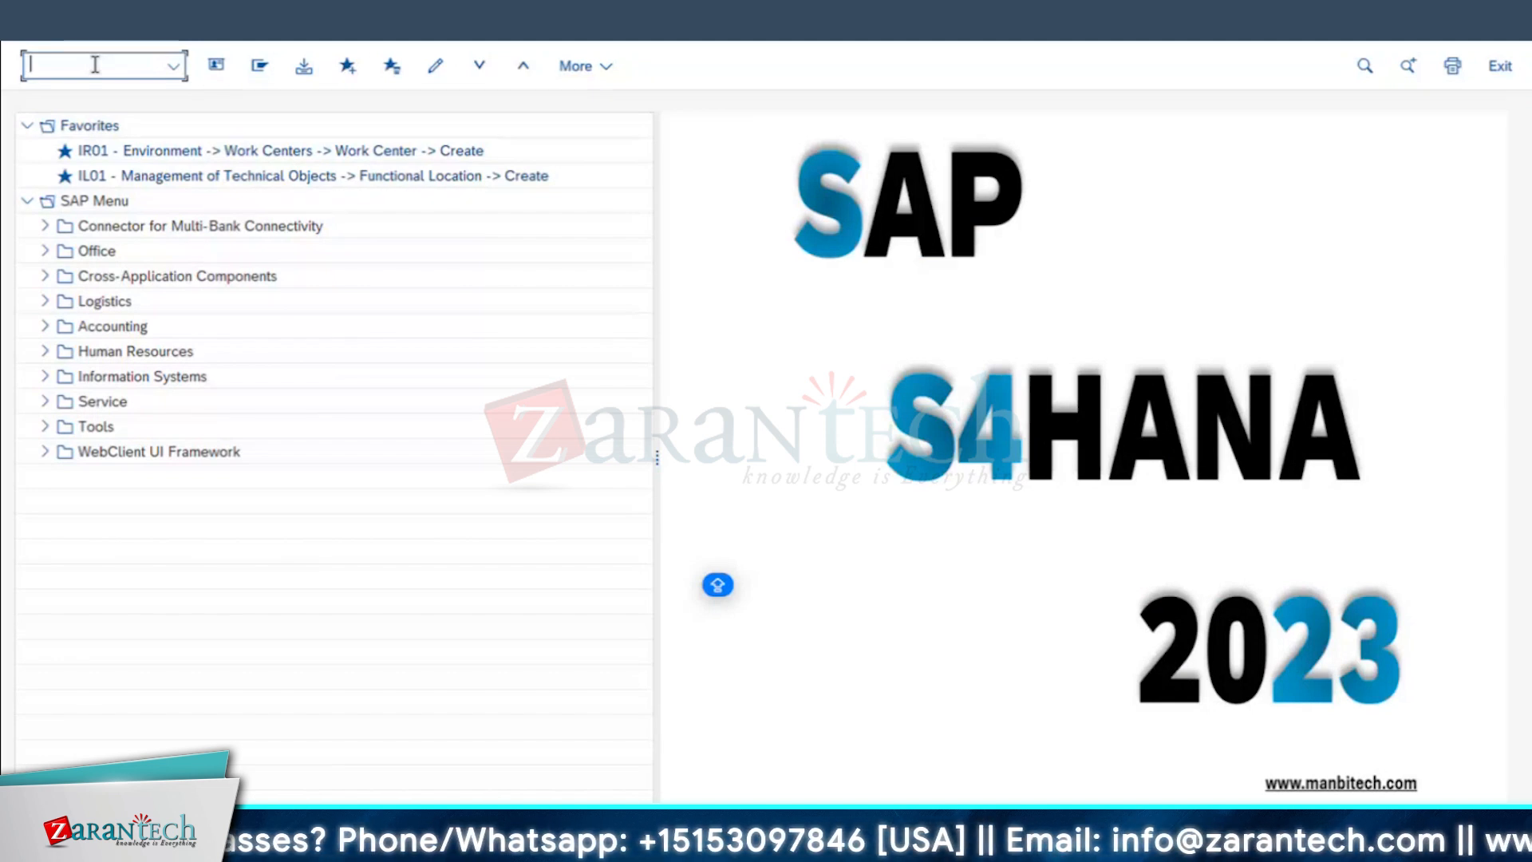
pyautogui.write('IH01')
pyautogui.press('Return')
pyautogui.click(421, 166)
pyautogui.press('F8')
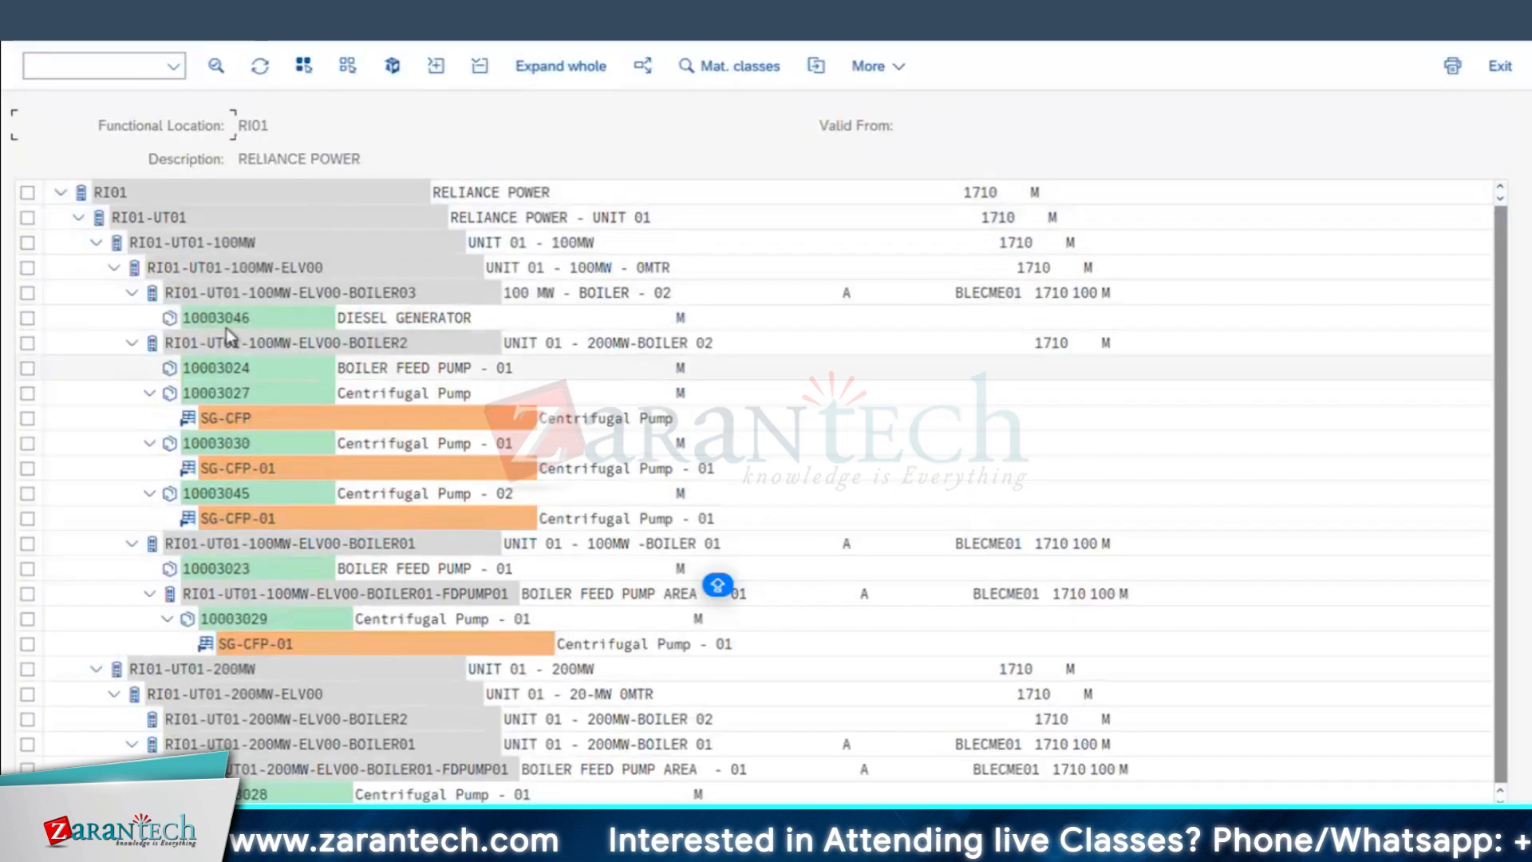
# Step: Open the DIESEL GENERATOR equipment under BOILER03 and switch its master record from display to change mode
pyautogui.click(228, 319)
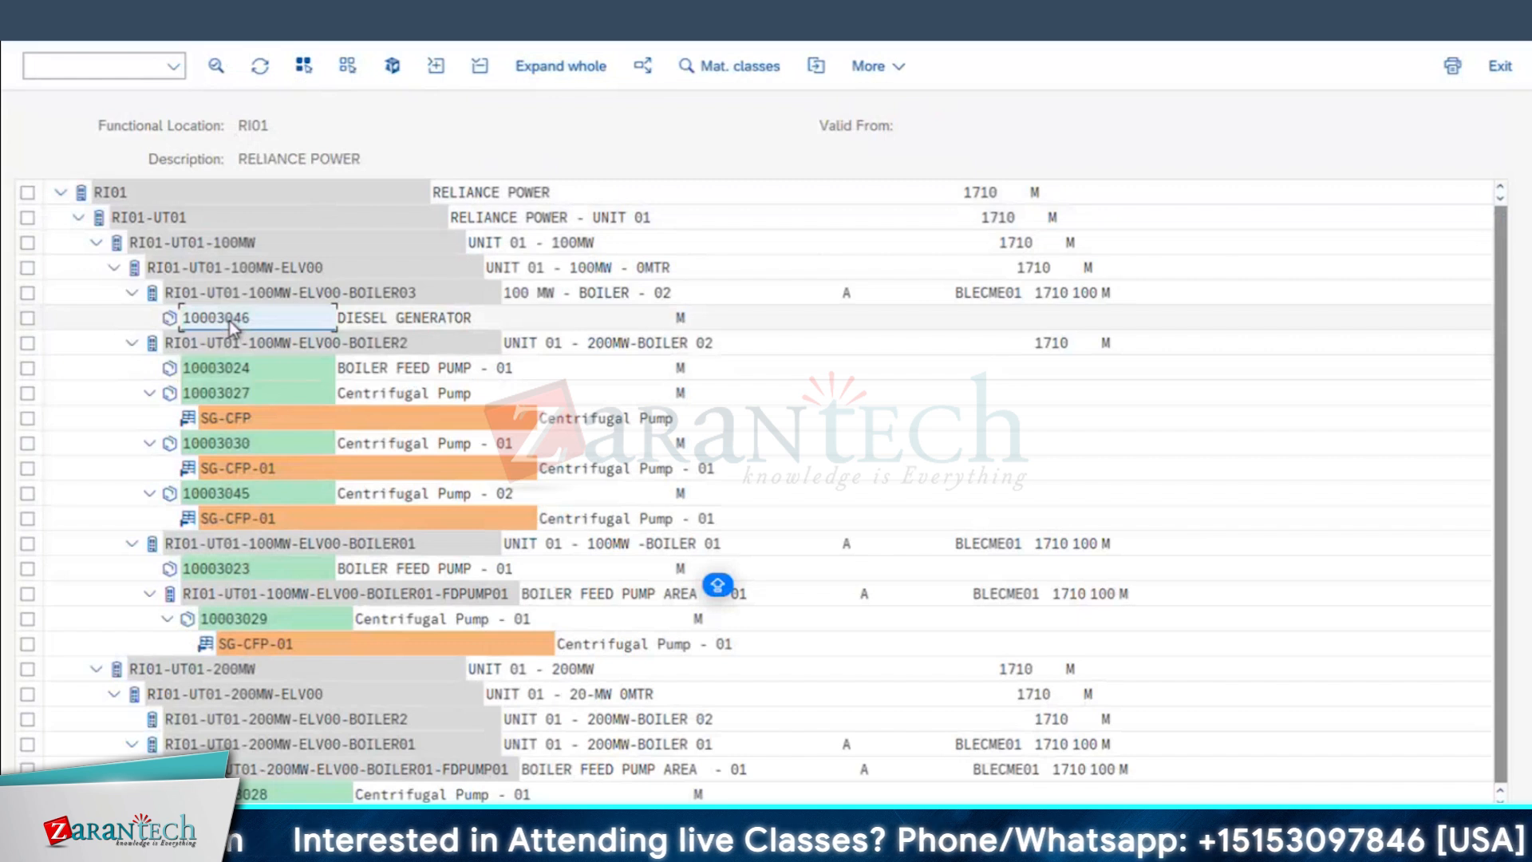
pyautogui.doubleClick(228, 319)
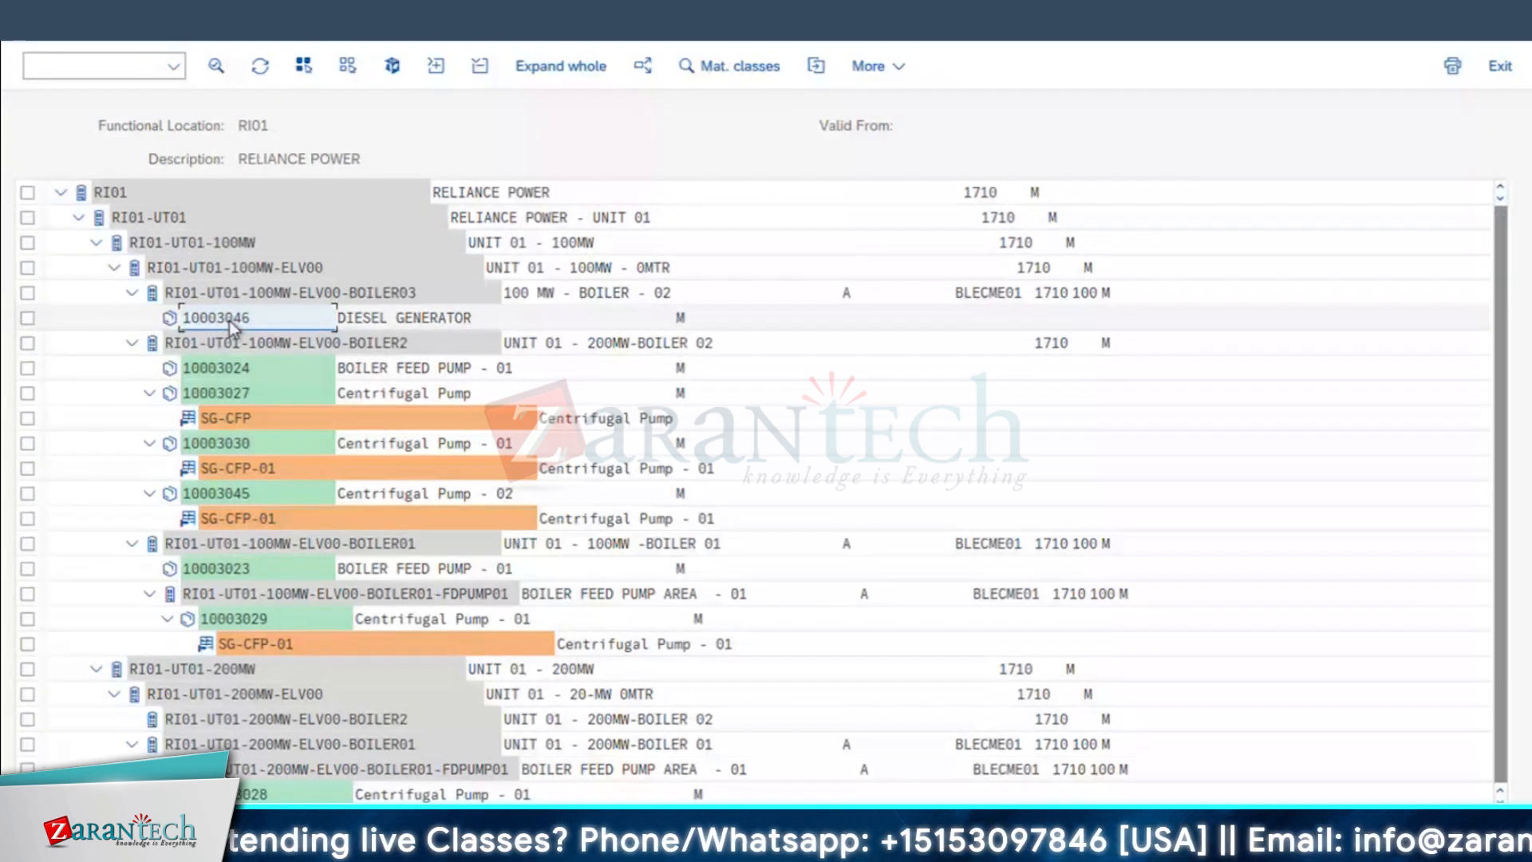
pyautogui.click(103, 66)
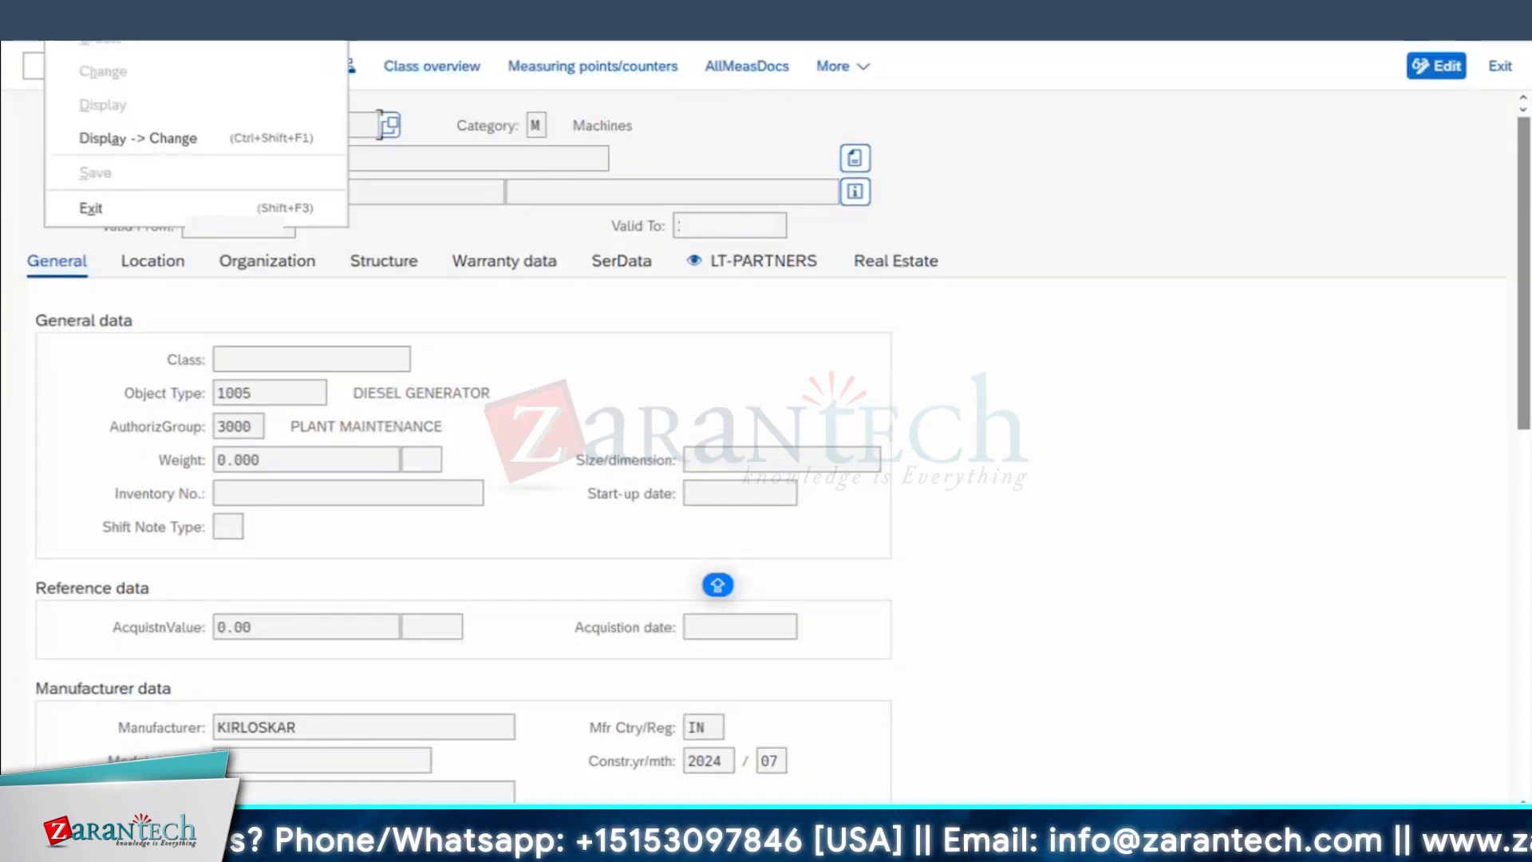
pyautogui.click(137, 139)
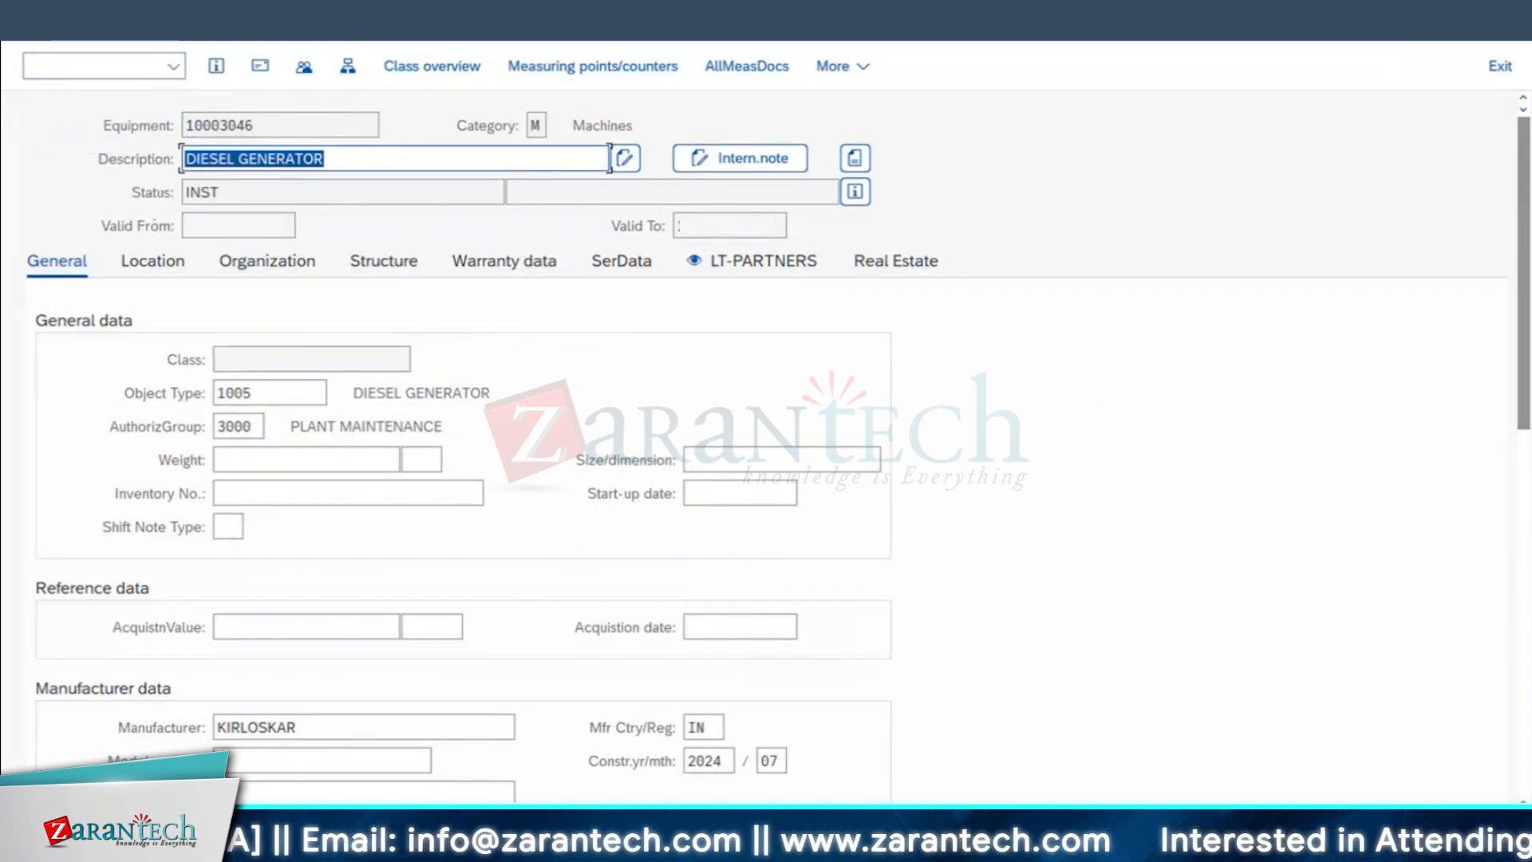
# Step: Open the permit assignment of the DIESEL GENERATOR equipment and assign the WORKPERMIT safety permit to it
pyautogui.click(198, 21)
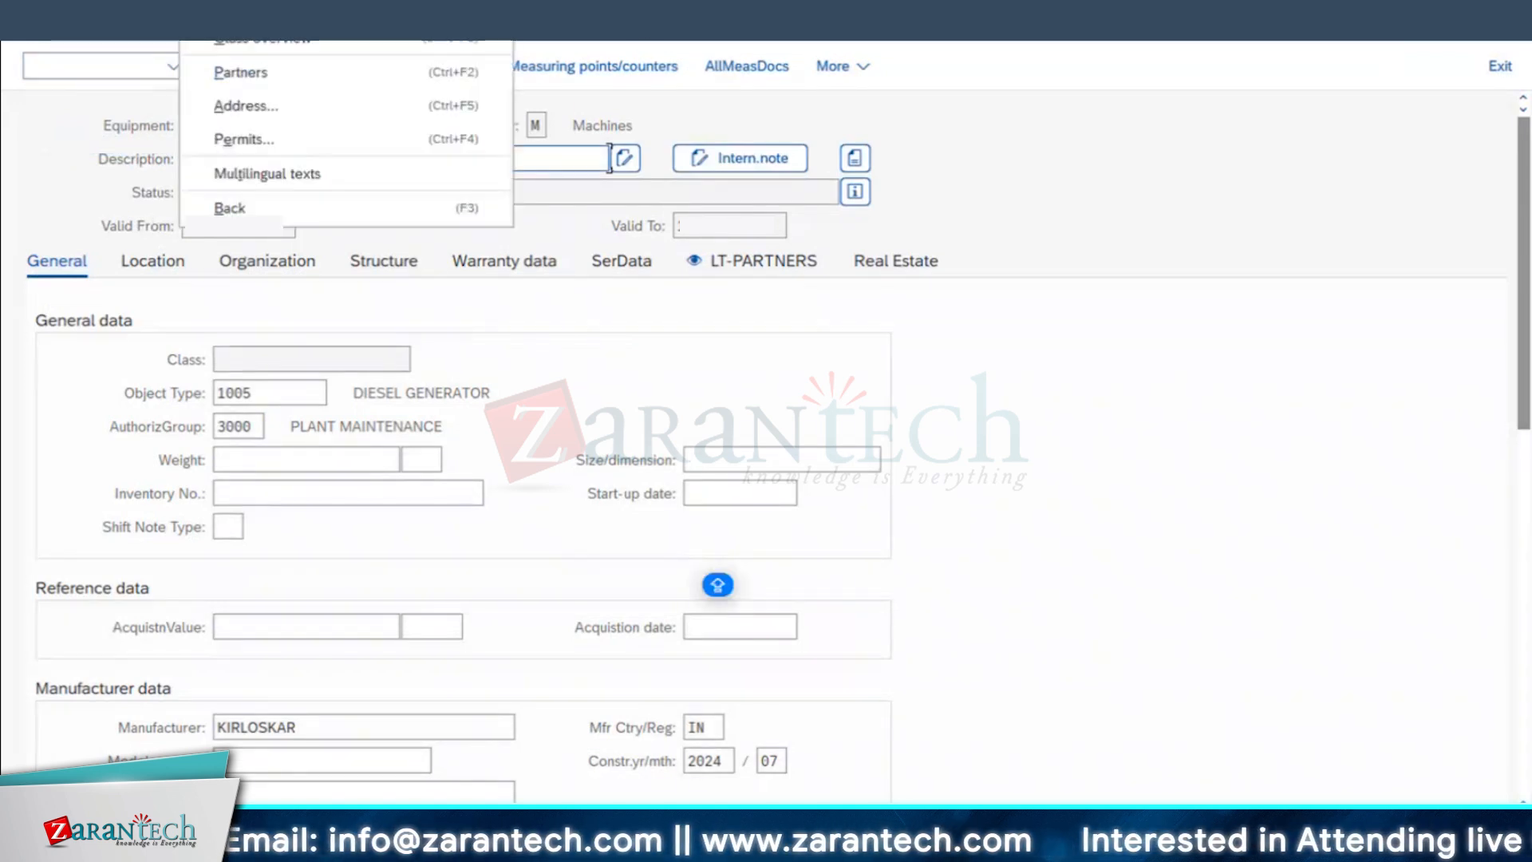
pyautogui.click(234, 140)
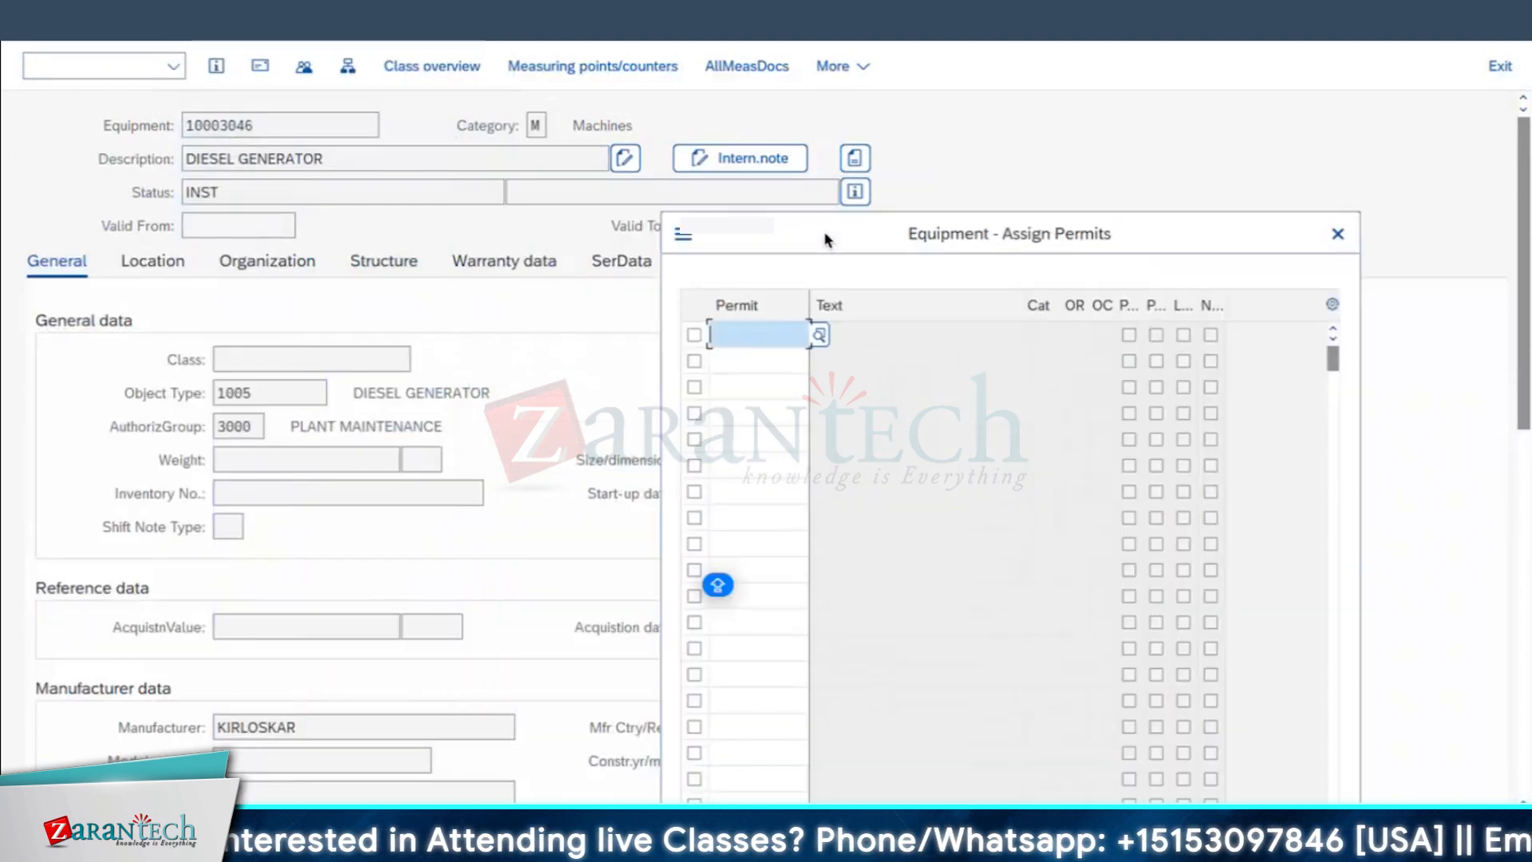
pyautogui.press('F4')
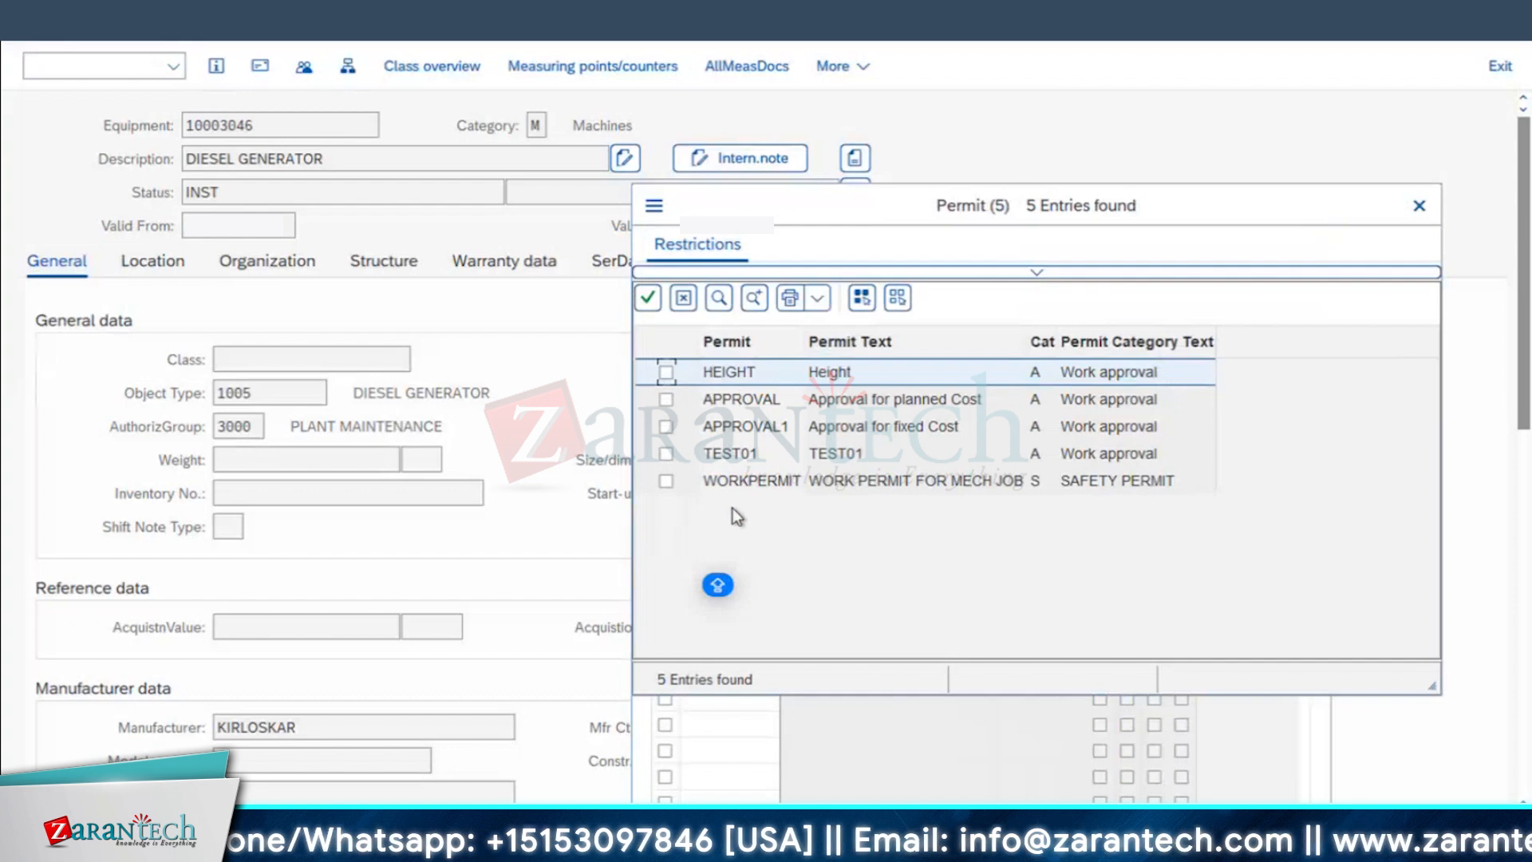
pyautogui.click(755, 481)
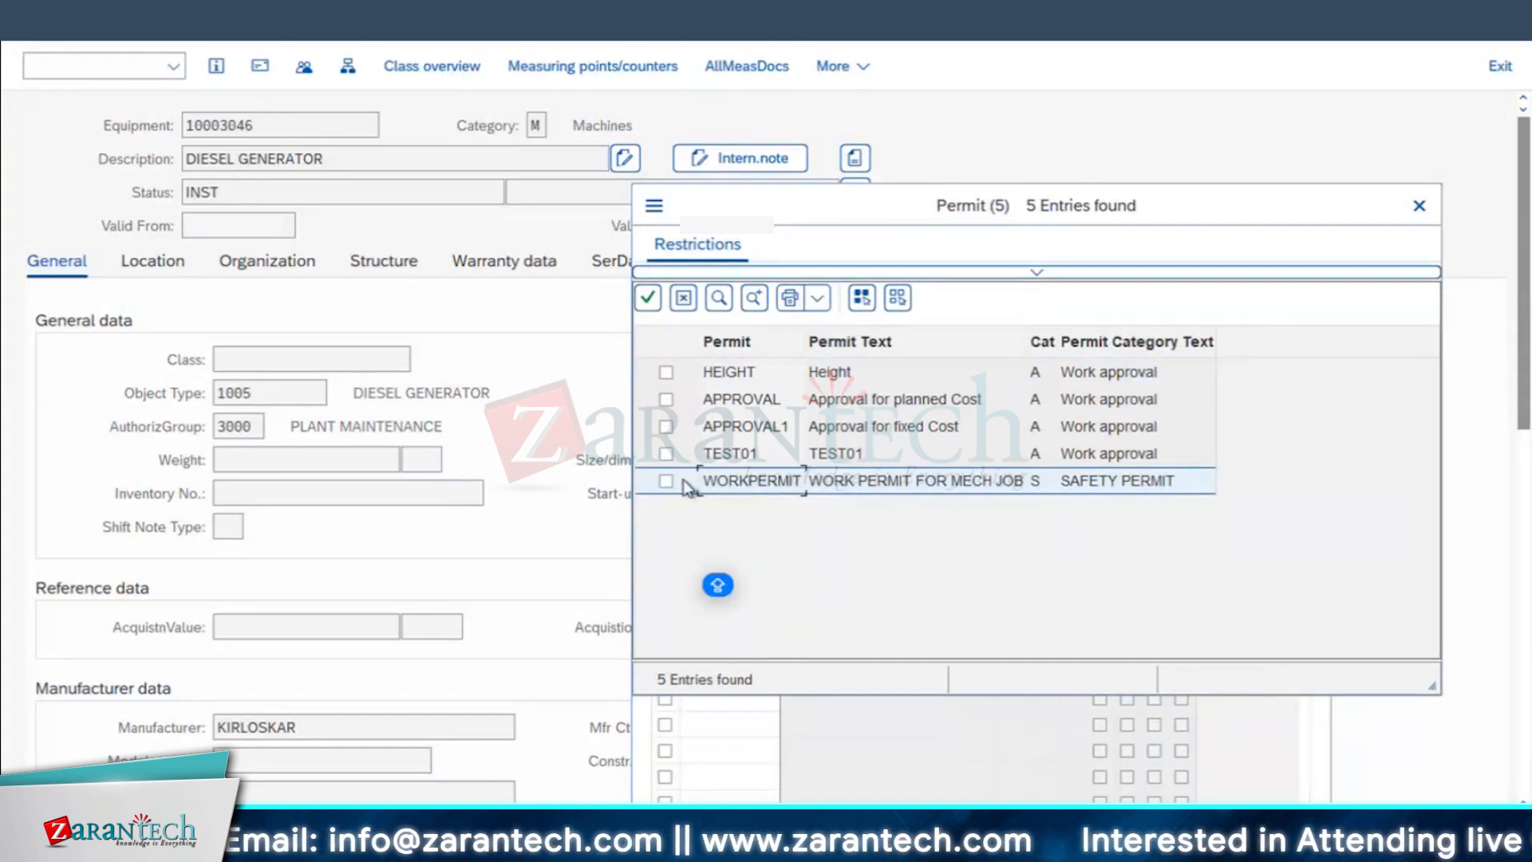
pyautogui.click(647, 298)
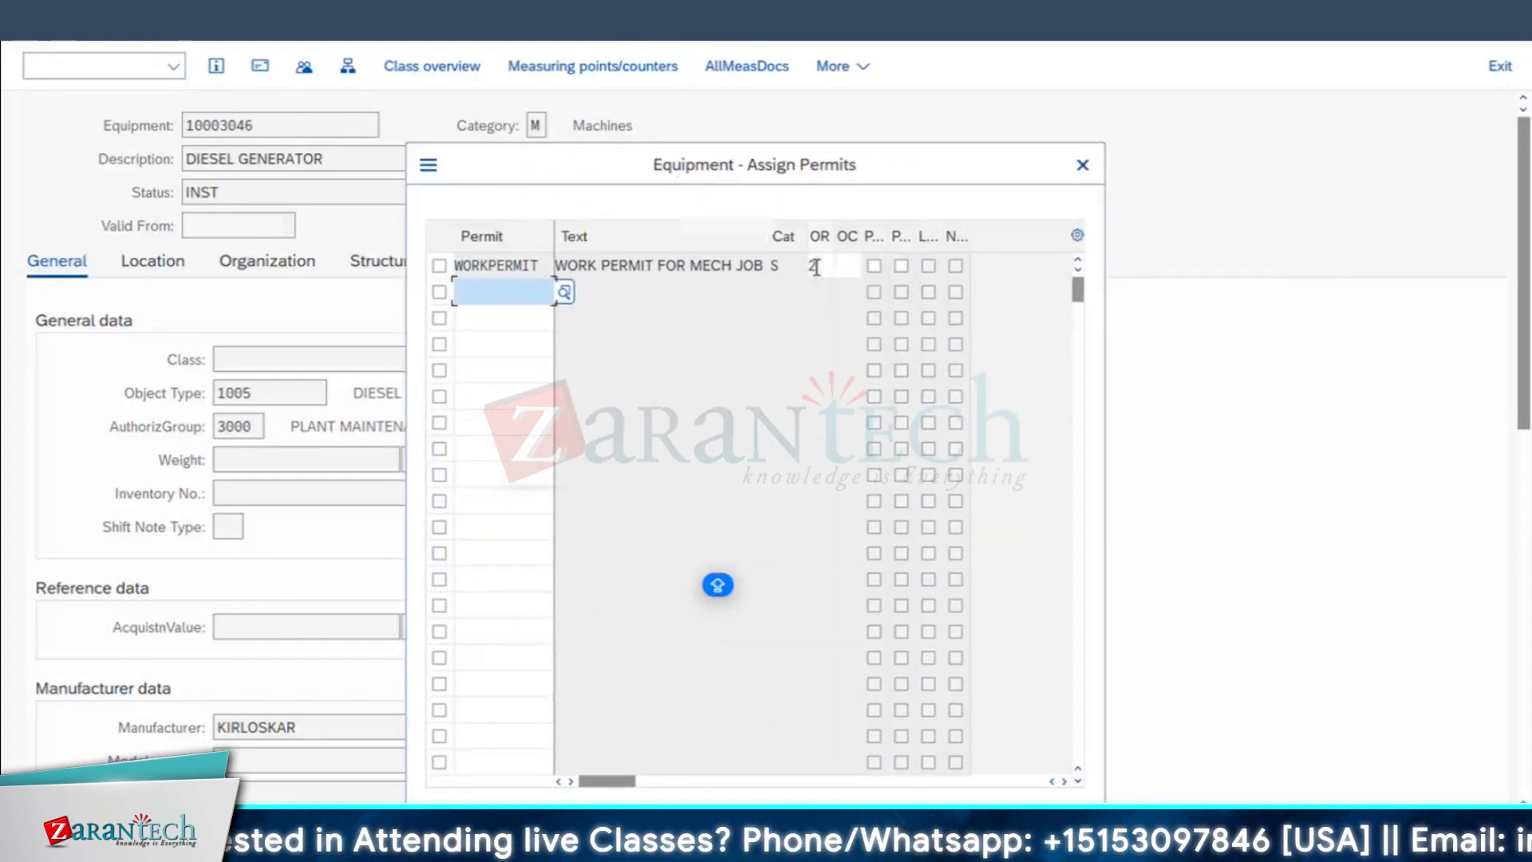
# Step: Look at the possible order release indicator values for the assigned permit and close the list without choosing one
pyautogui.click(816, 267)
pyautogui.click(847, 269)
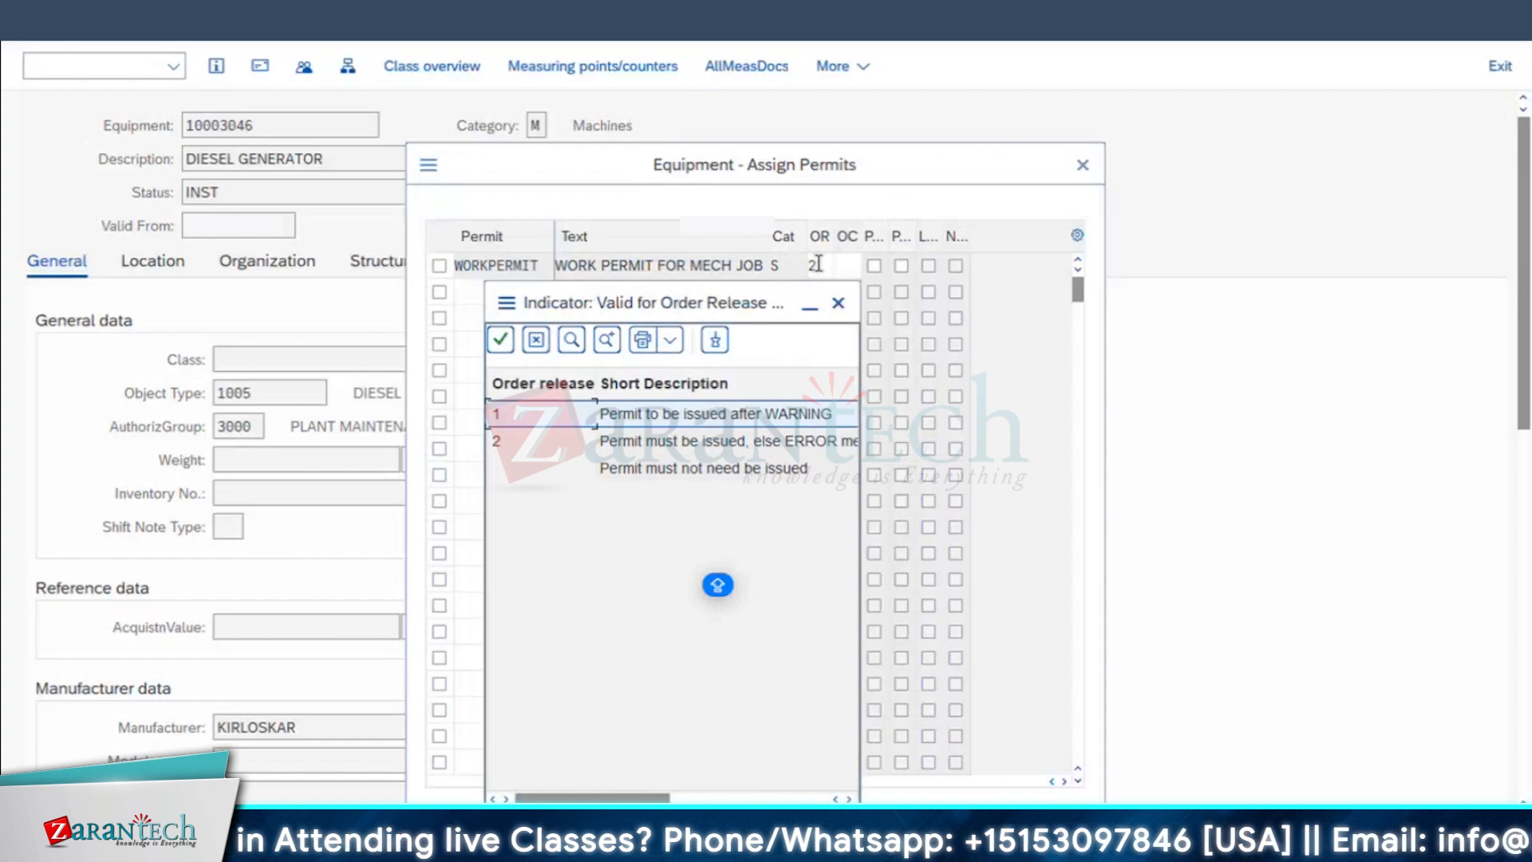
pyautogui.click(840, 304)
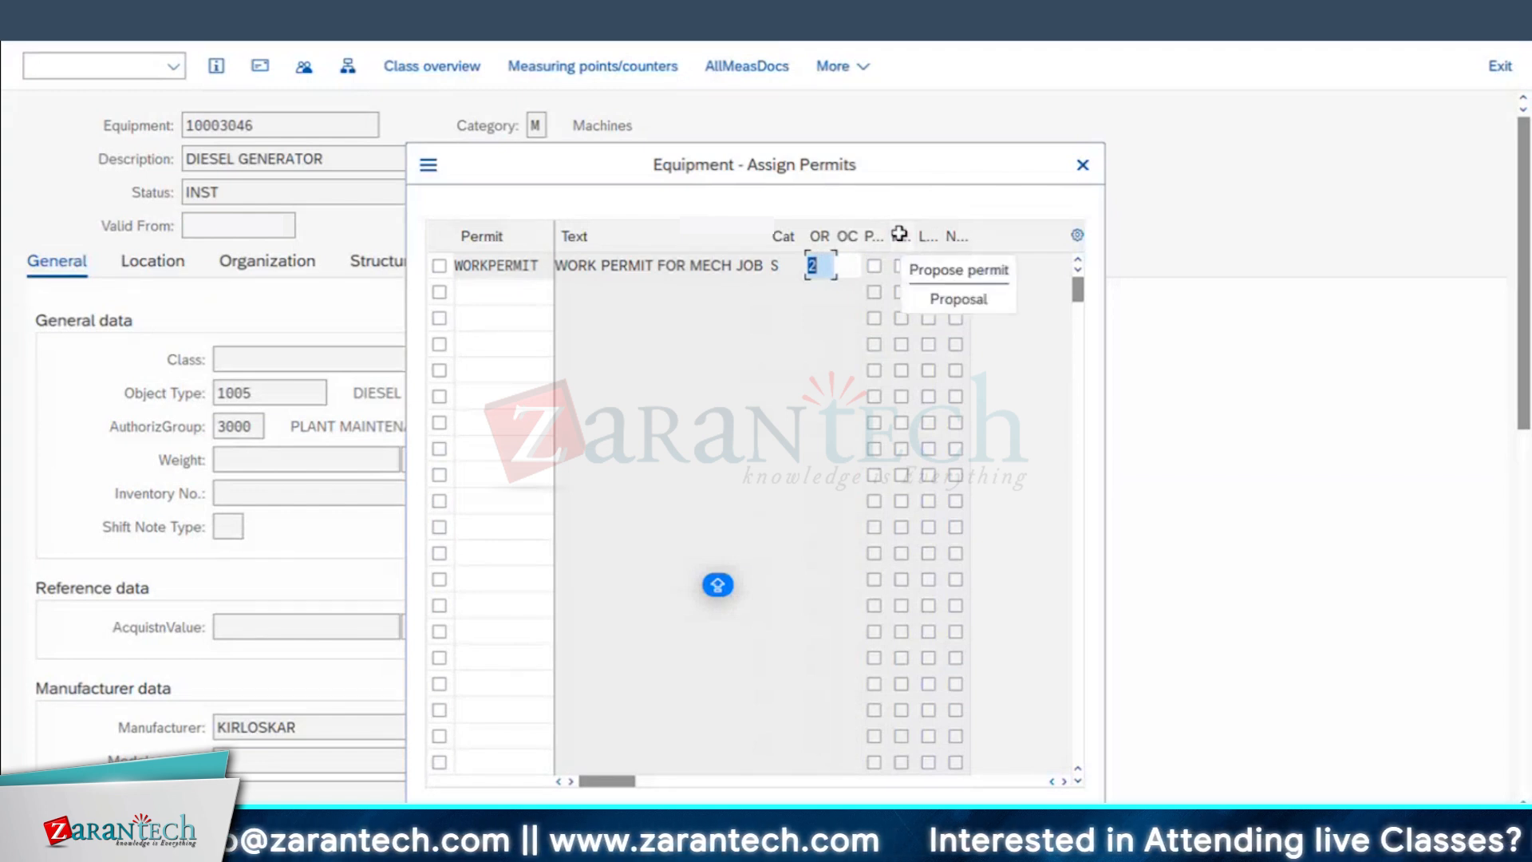
# Step: Mark WORKPERMIT as a proposed permit and save the equipment, returning to the RI01 structure list
pyautogui.click(901, 267)
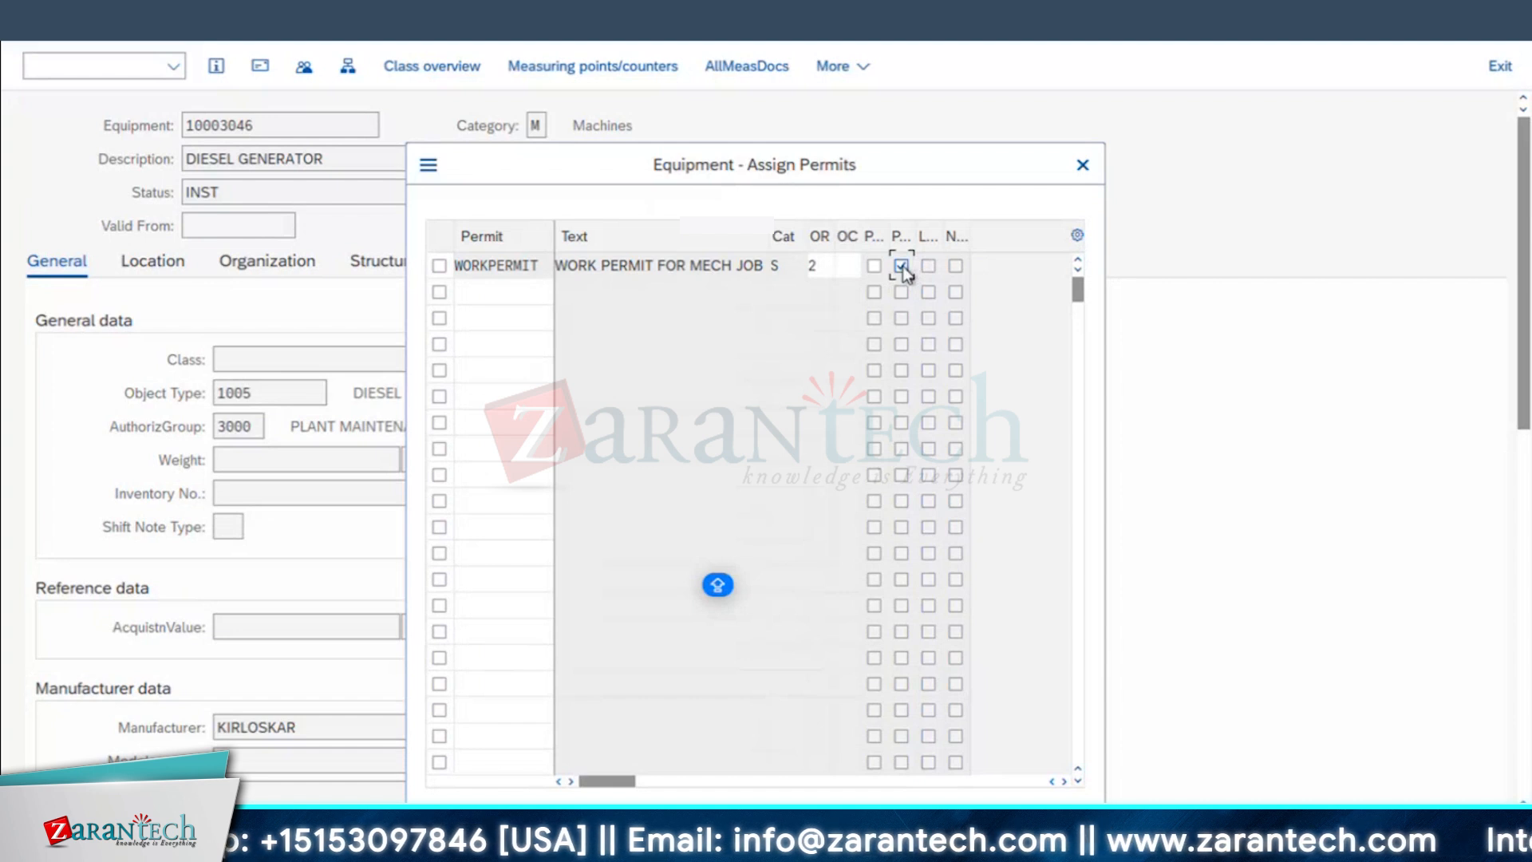
pyautogui.press('Return')
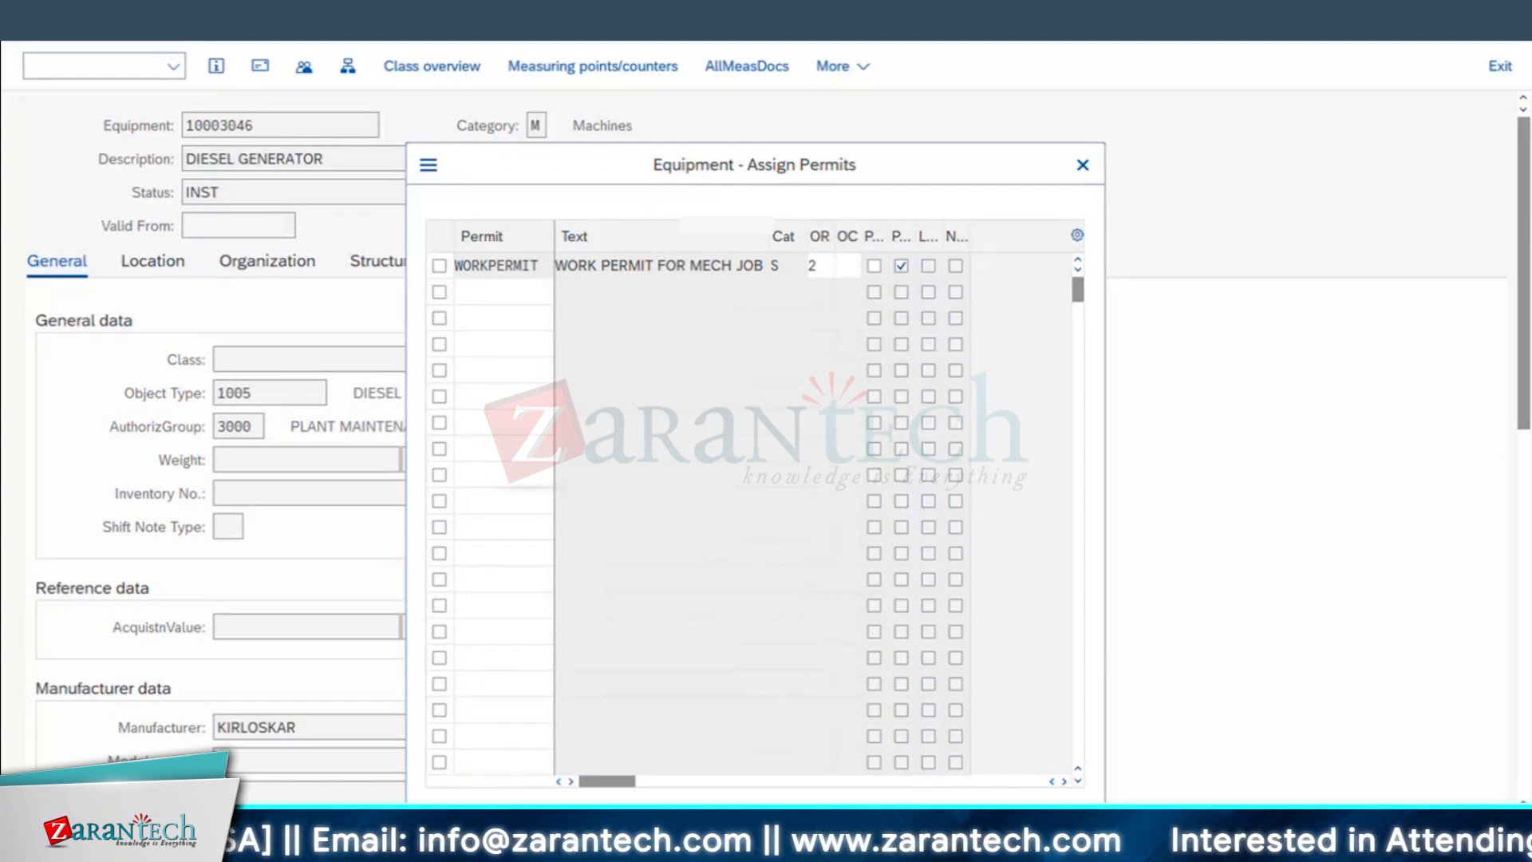
pyautogui.click(1443, 827)
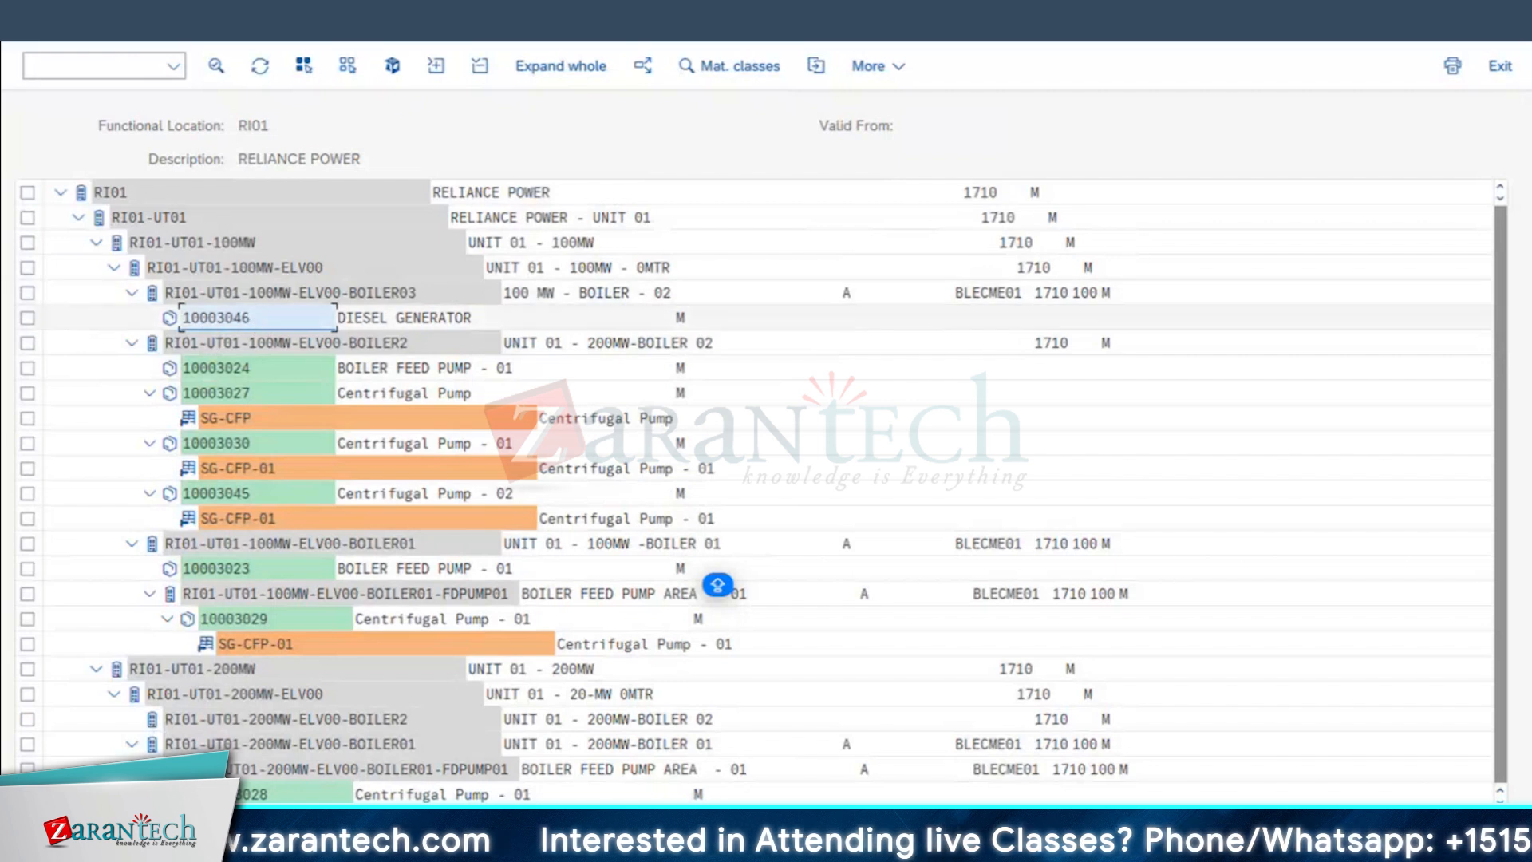
pyautogui.click(447, 3)
pyautogui.click(717, 585)
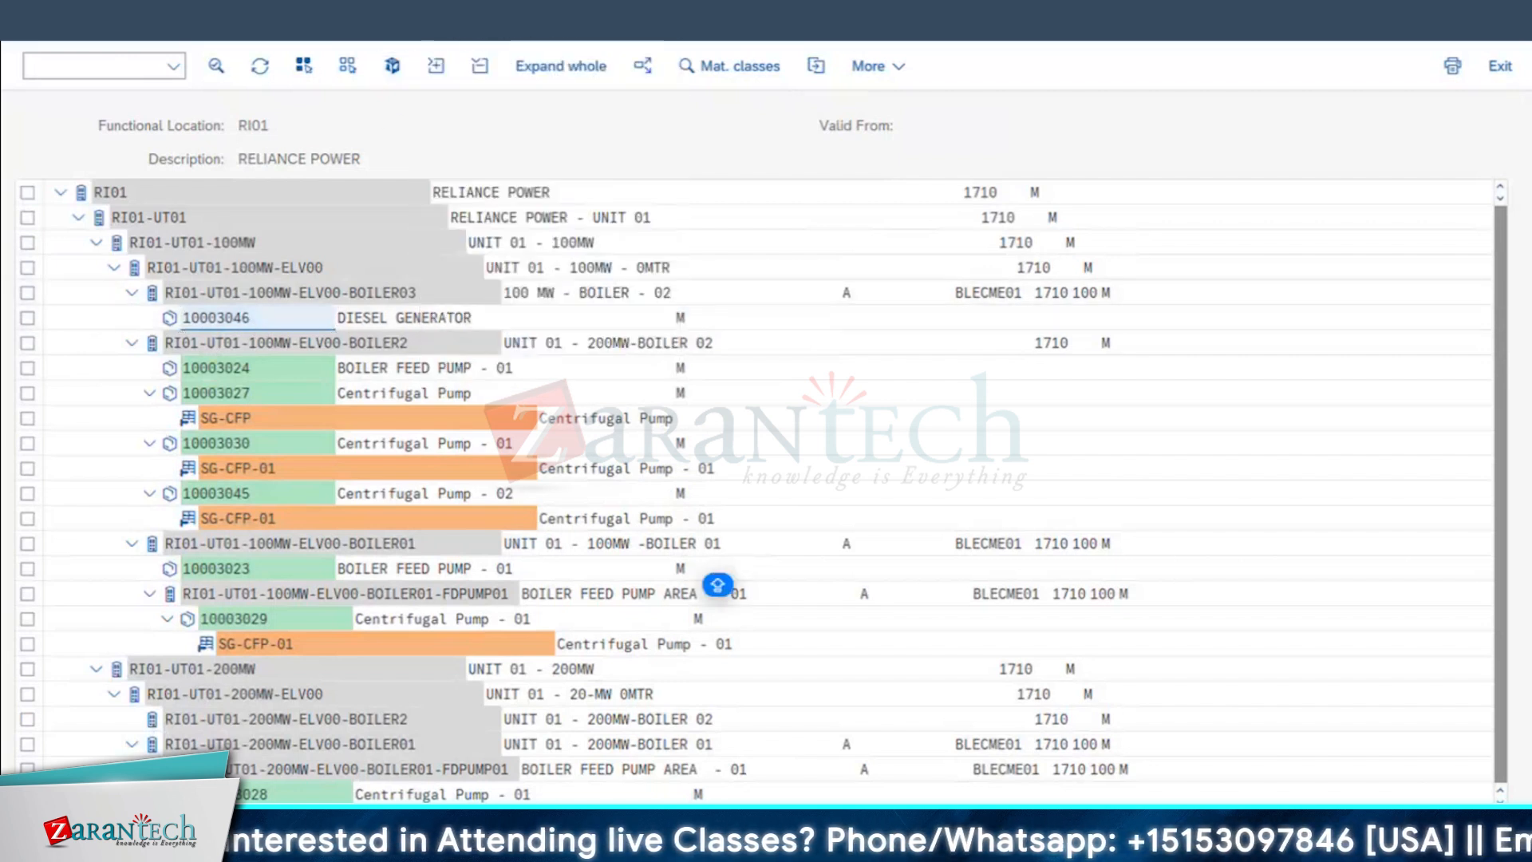
# Step: Switch to the Excel workbook and enter IW31, IW32 and IW33 in cells B23, C23 and D23 of the permits sheet
pyautogui.press('super+Tab')
pyautogui.scroll(-5, 806, 667)
pyautogui.scroll(-2, 381, 639)
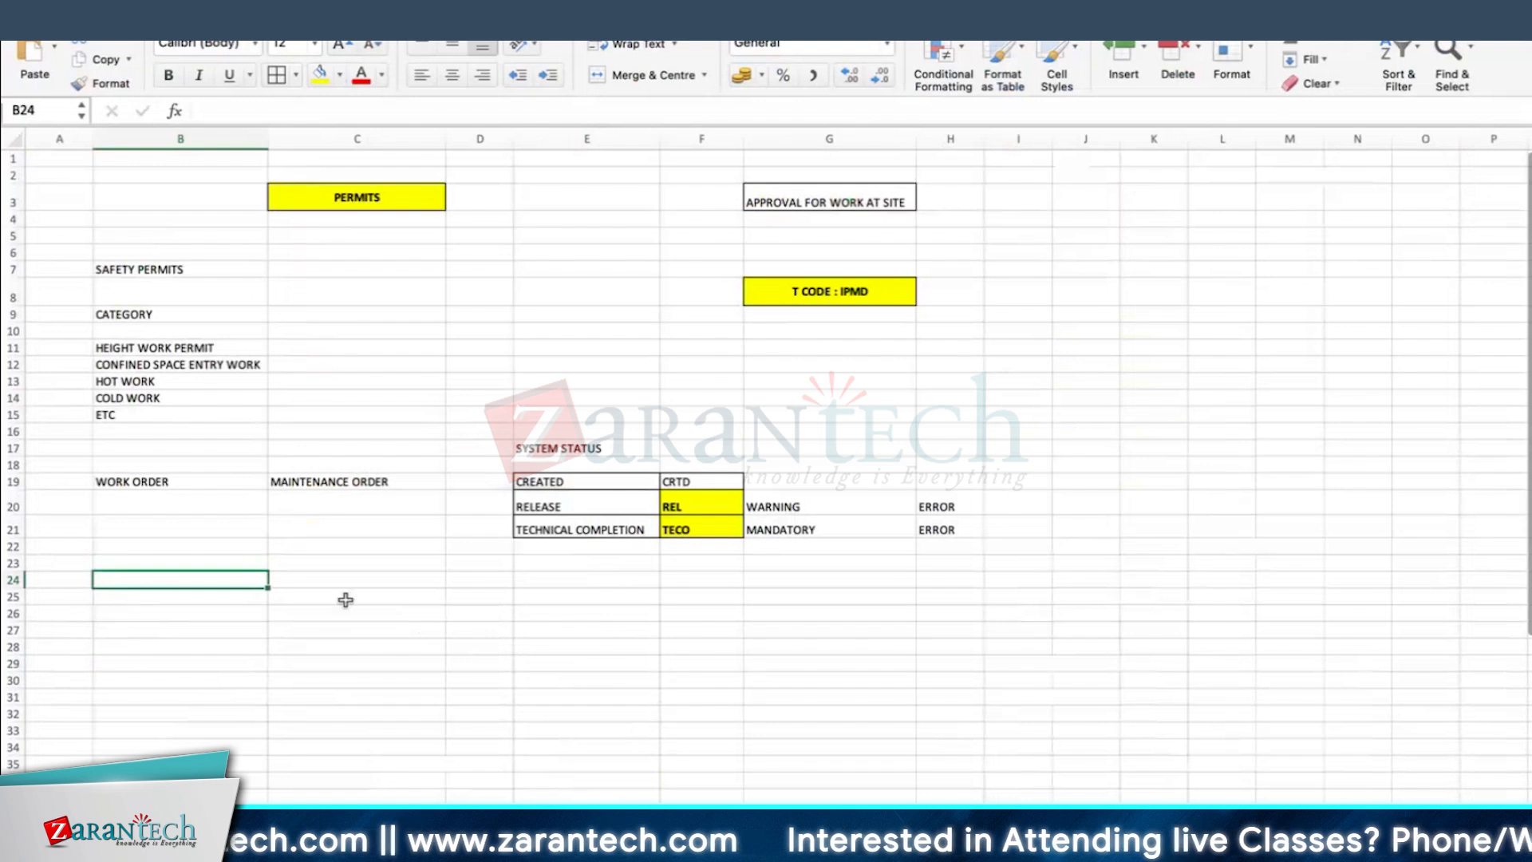
pyautogui.scroll(-2, 182, 613)
pyautogui.click(345, 442)
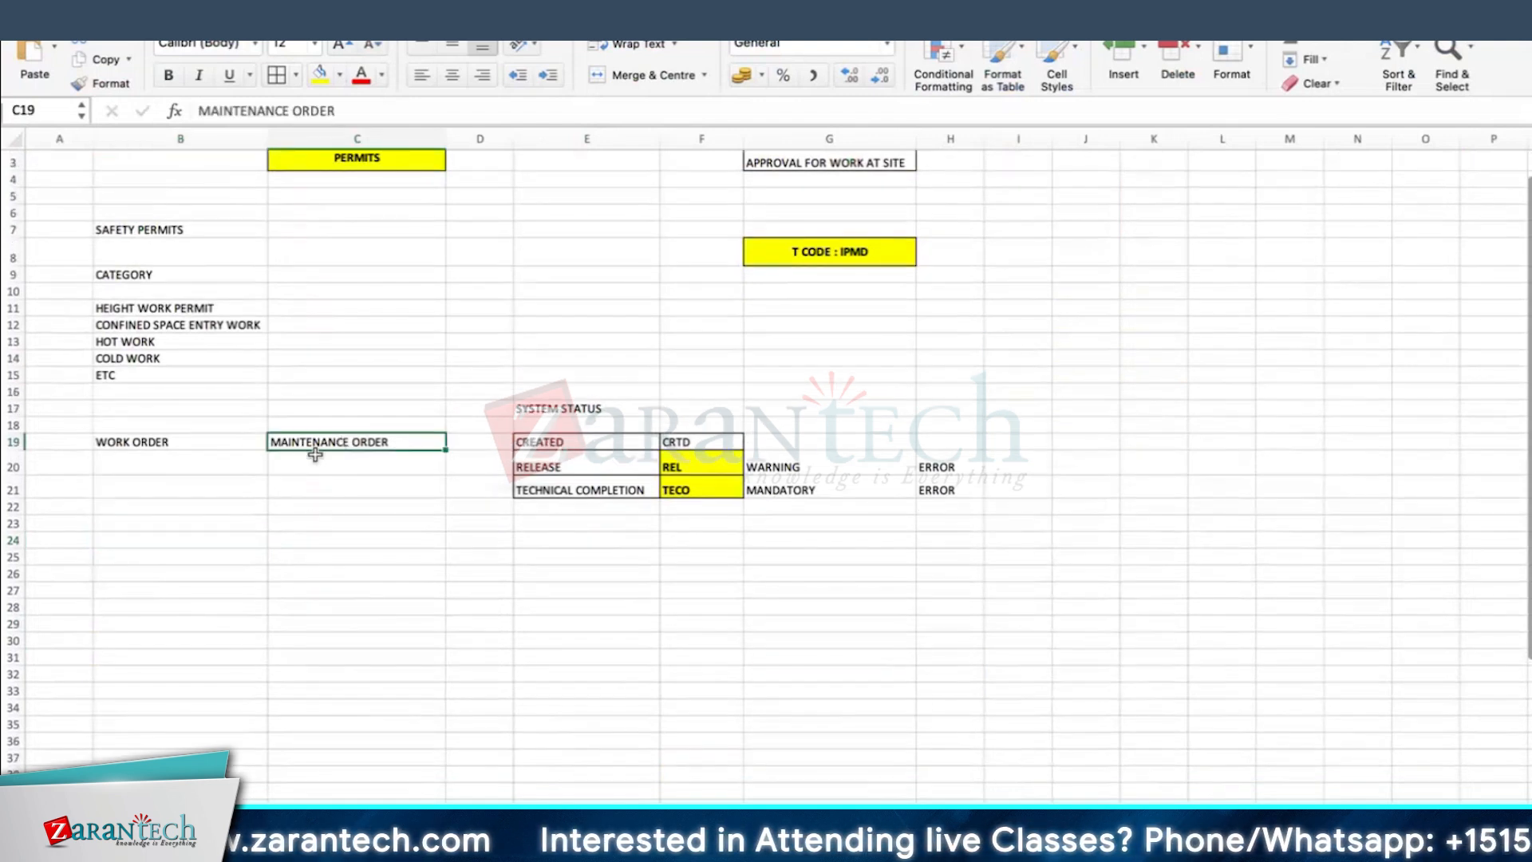
pyautogui.click(236, 525)
pyautogui.write('IW31')
pyautogui.press('Tab')
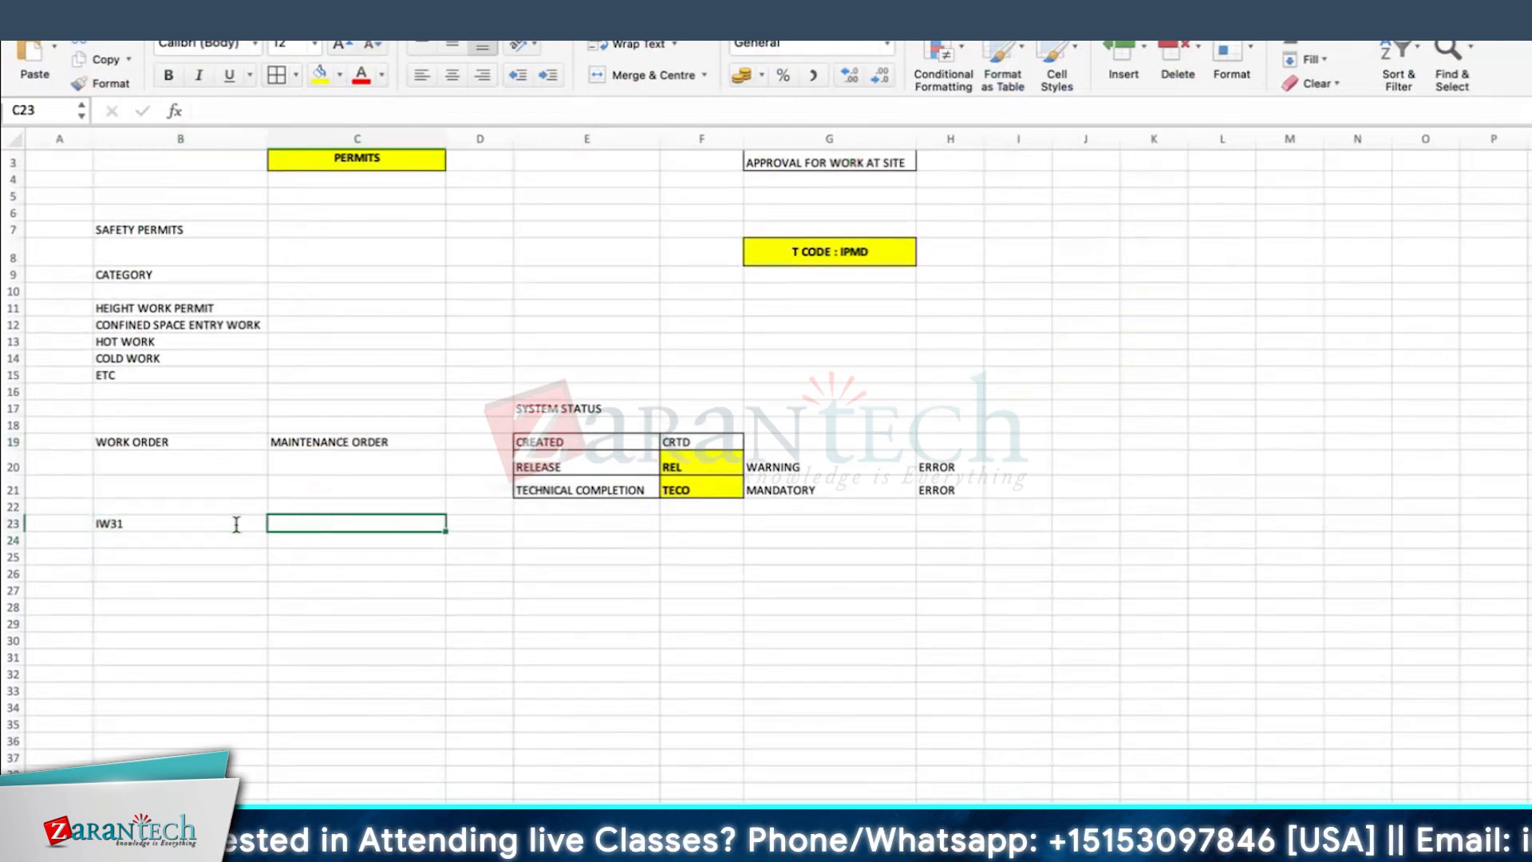
pyautogui.write('IW32')
pyautogui.press('Tab')
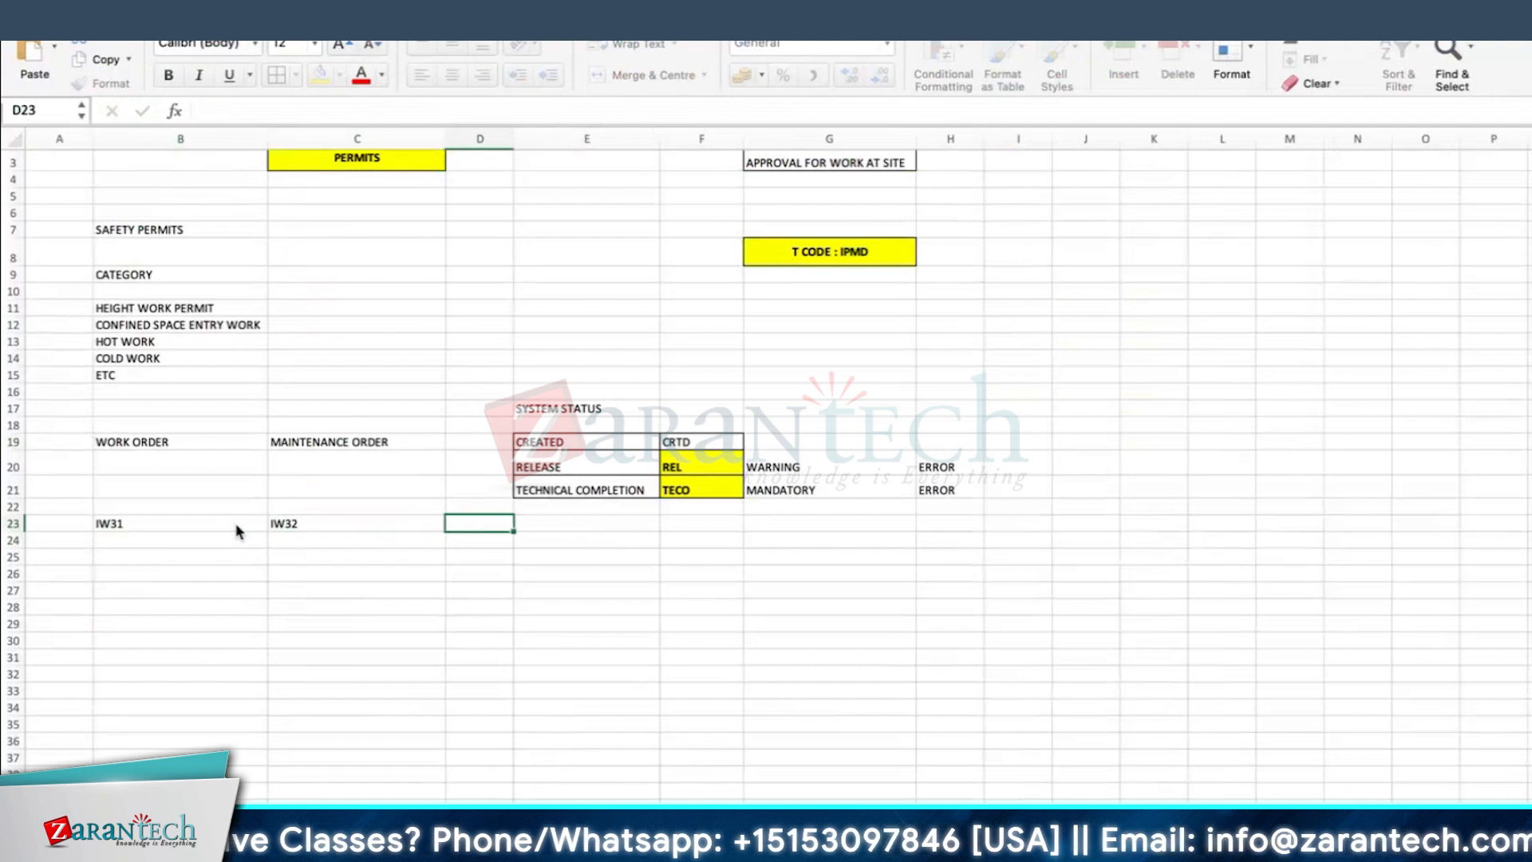
pyautogui.write('IW33')
pyautogui.press('Return')
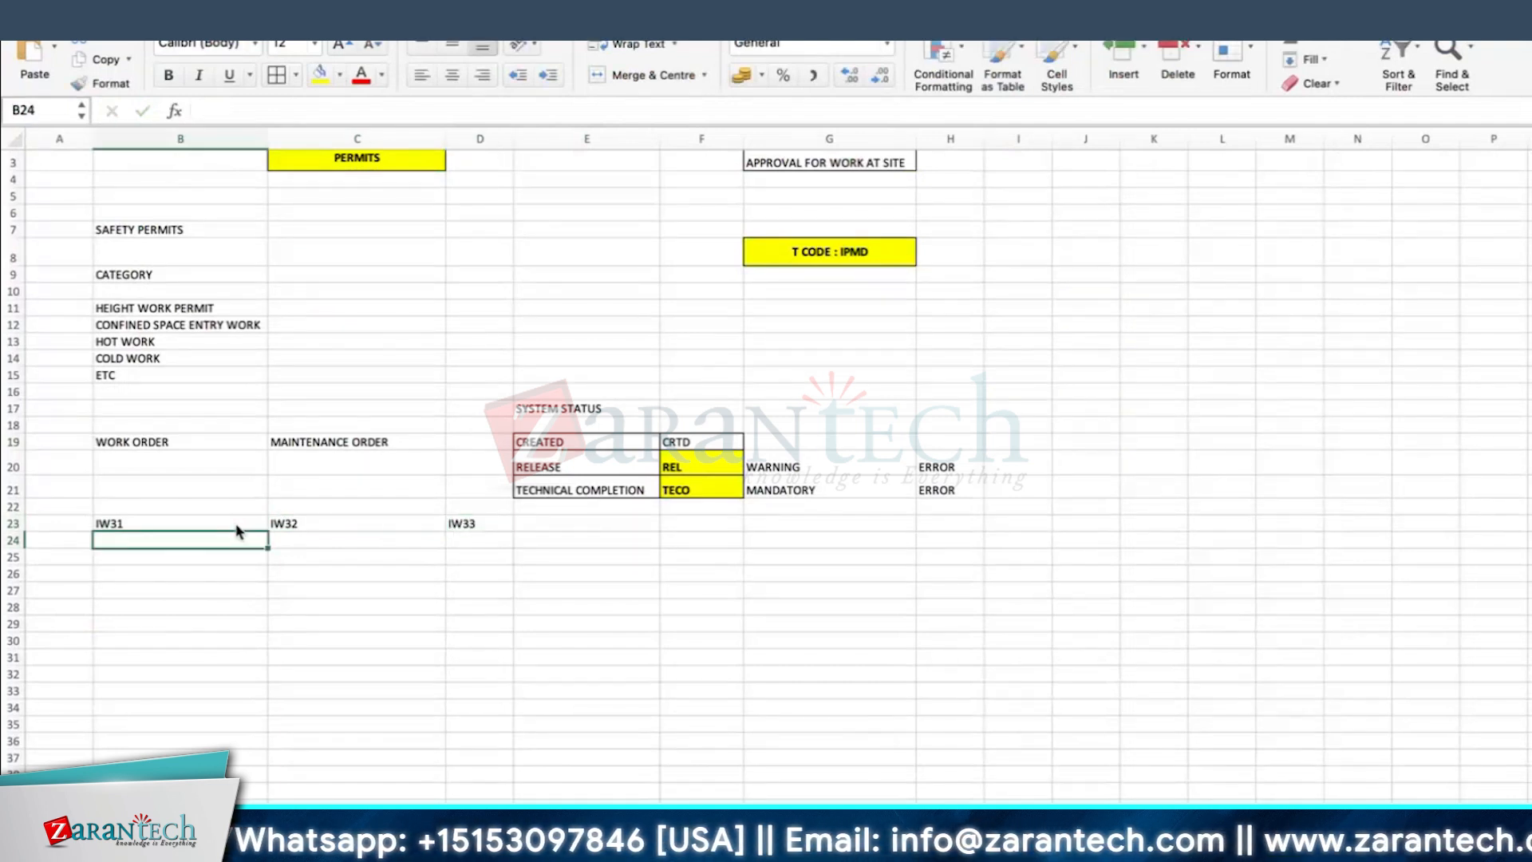
pyautogui.moveTo(235, 522); pyautogui.dragTo(496, 524)
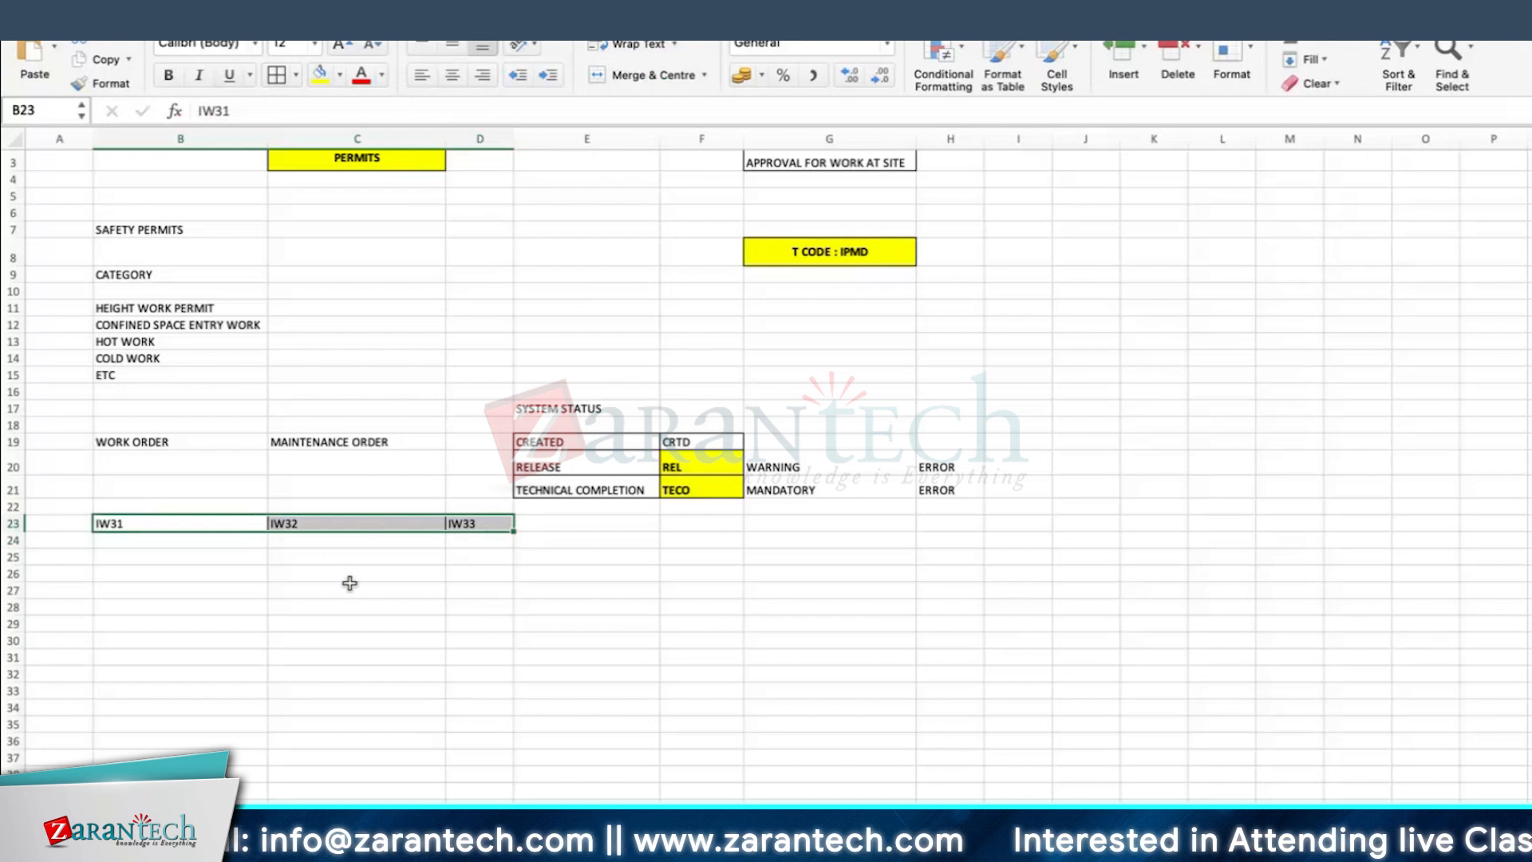
pyautogui.moveTo(350, 585); pyautogui.dragTo(352, 581)
# Step: Switch back to SAP and start transaction IW31 to create a maintenance order
pyautogui.press('super+Tab')
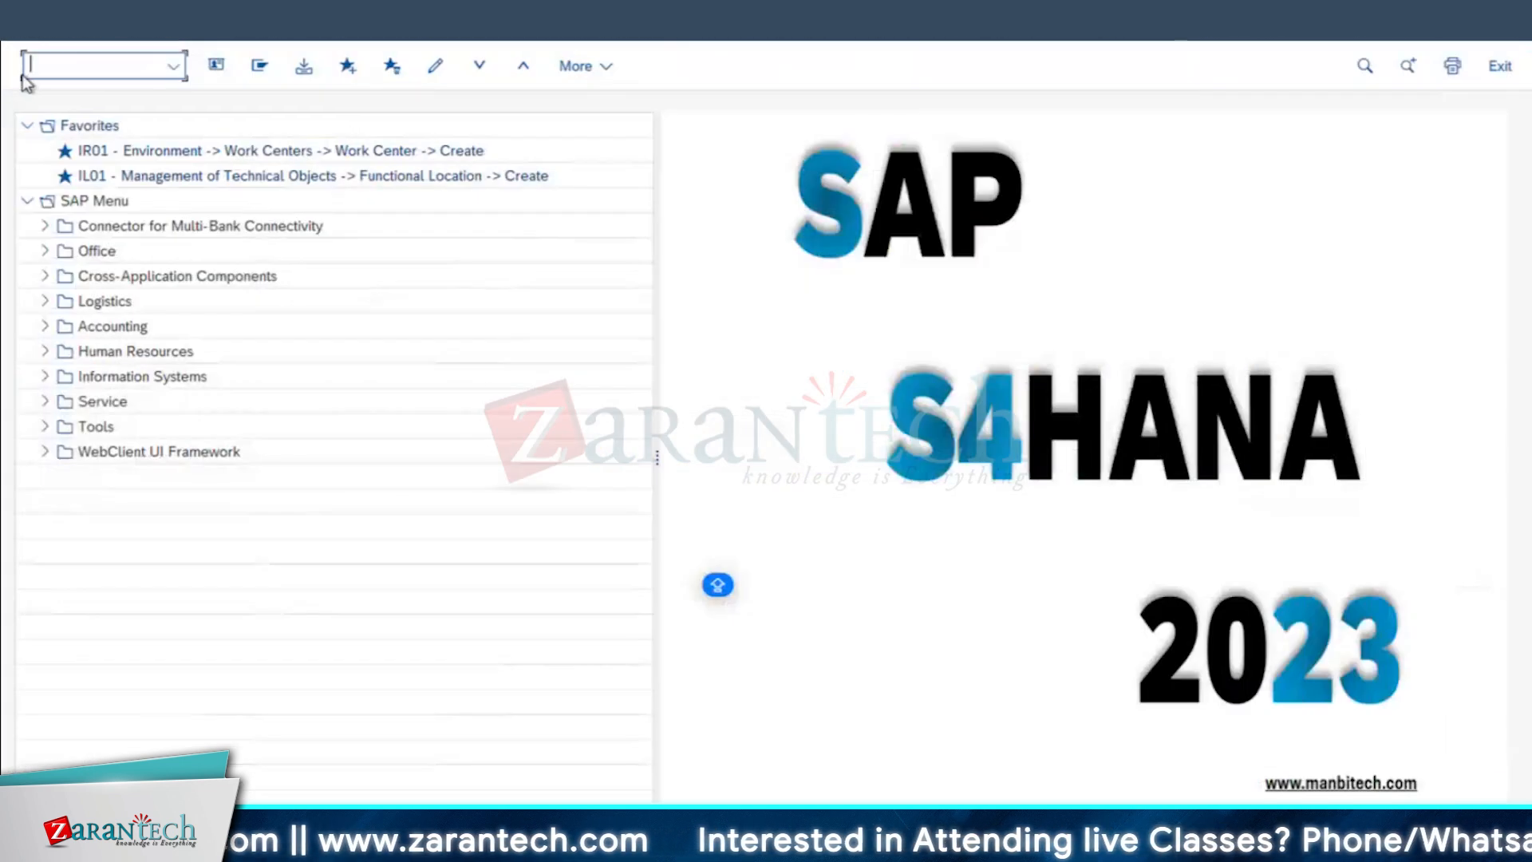
pyautogui.write('IW31')
pyautogui.press('Return')
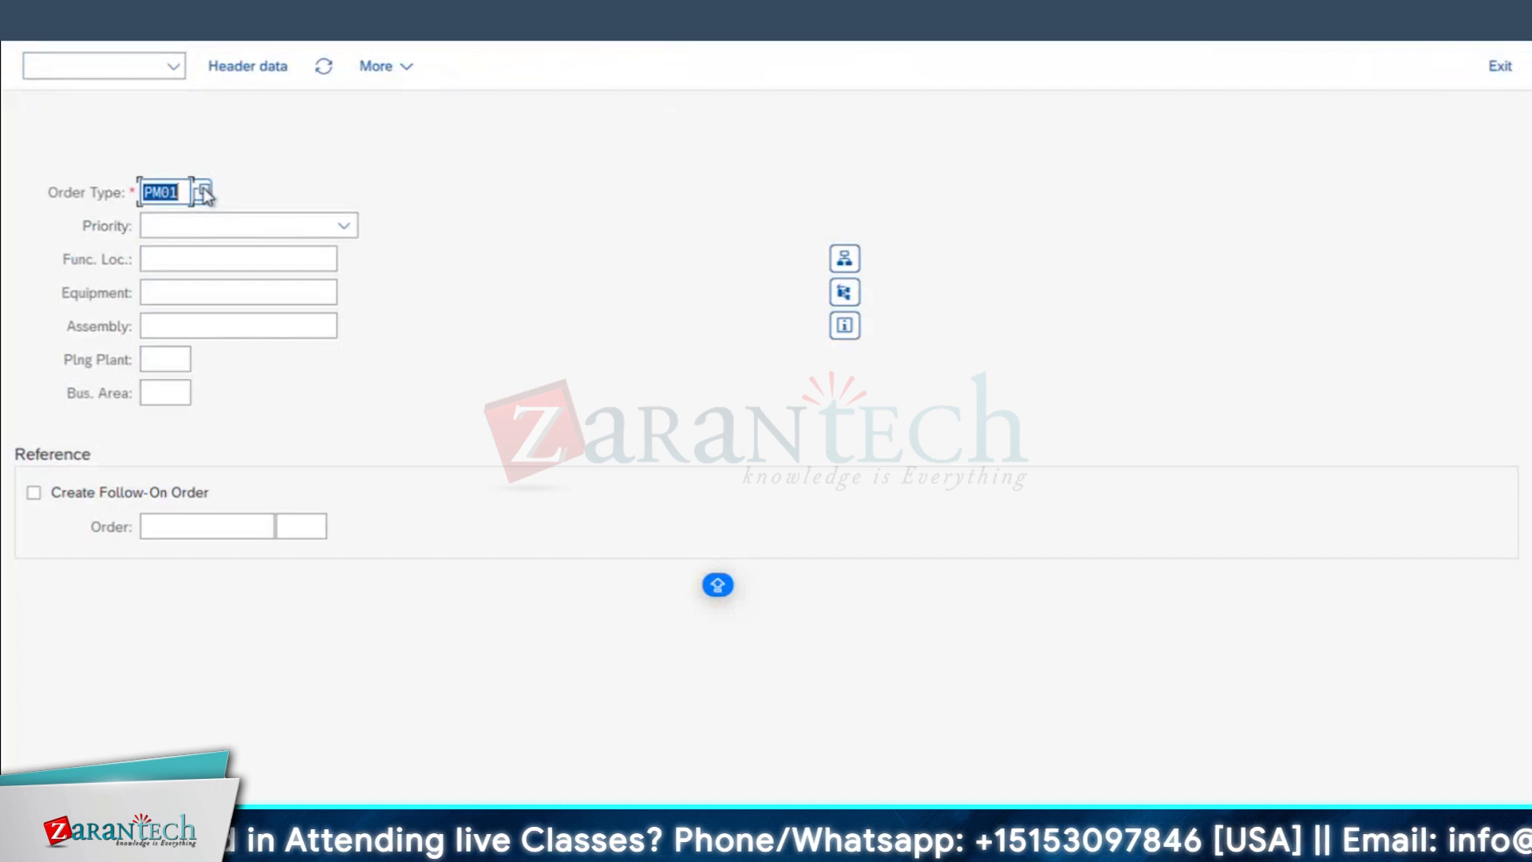
# Step: Examine the list of maintenance order types, especially entries PM01 through PM06
pyautogui.click(204, 192)
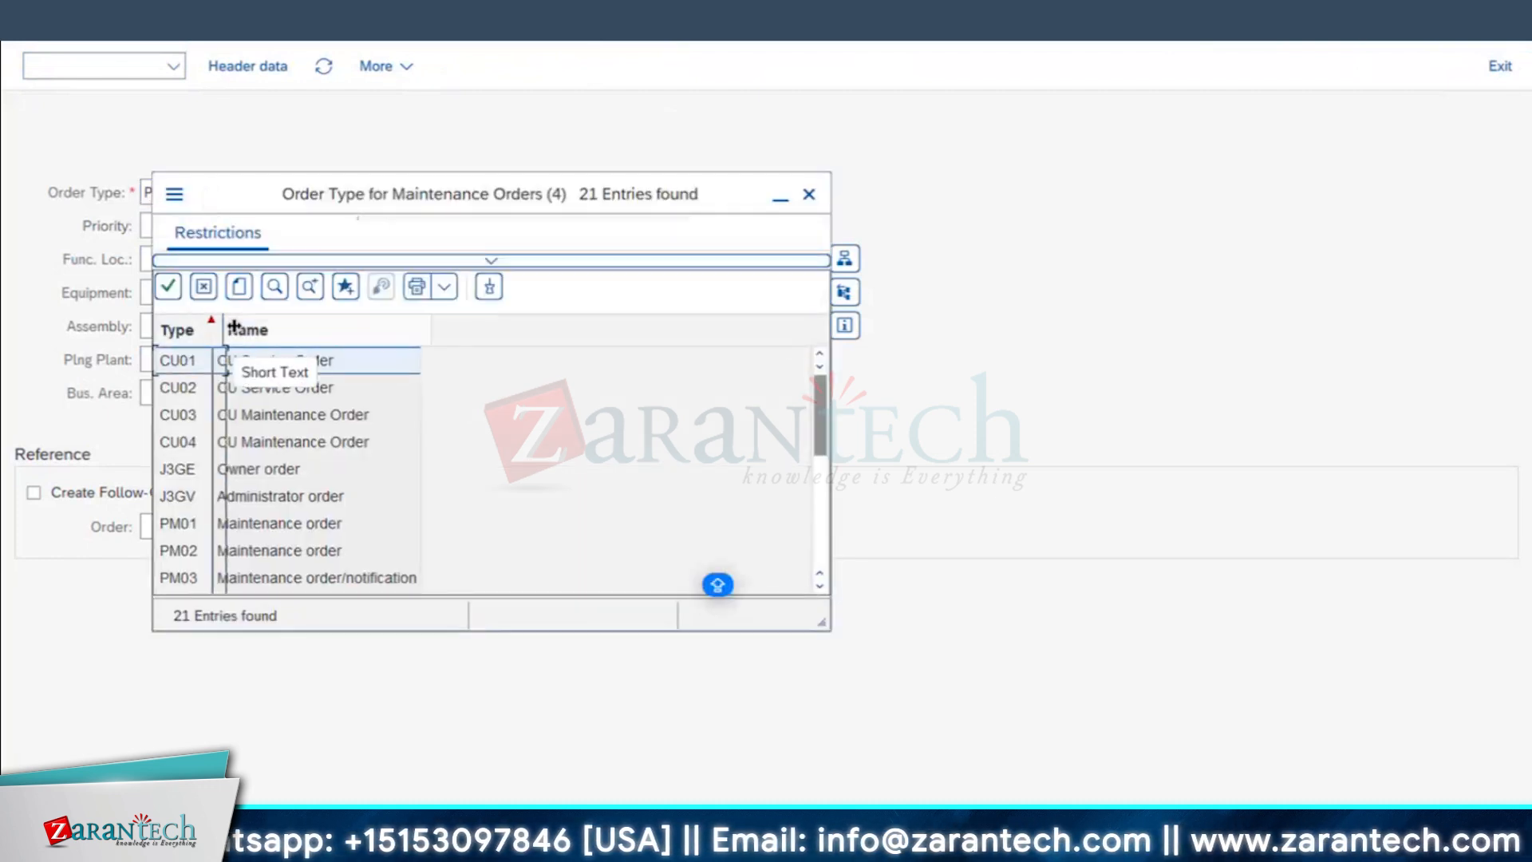
pyautogui.moveTo(413, 200); pyautogui.dragTo(575, 84)
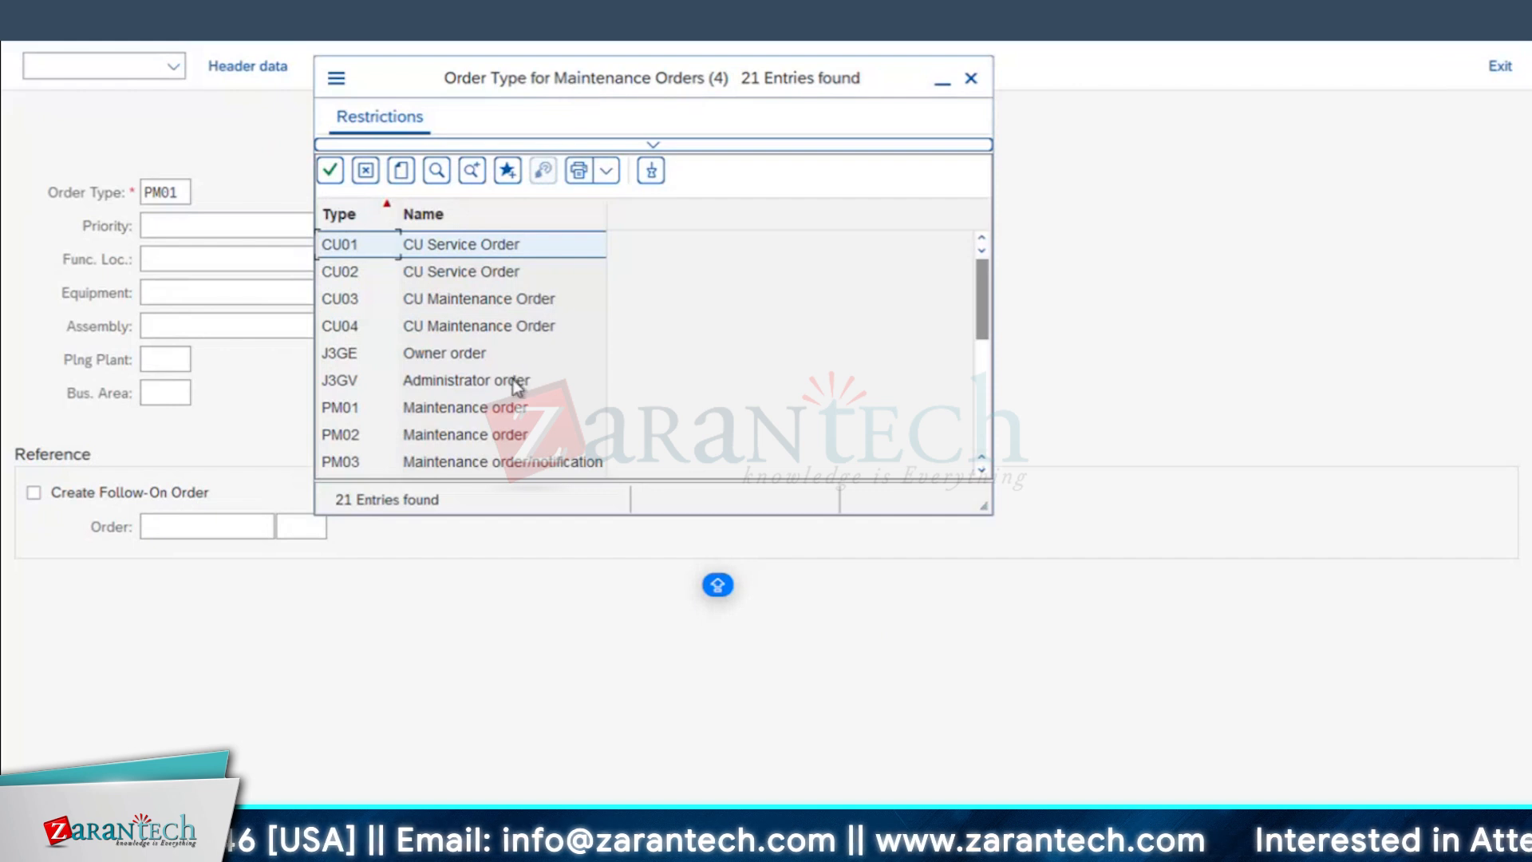
pyautogui.scroll(-2, 396, 383)
pyautogui.scroll(1, 443, 329)
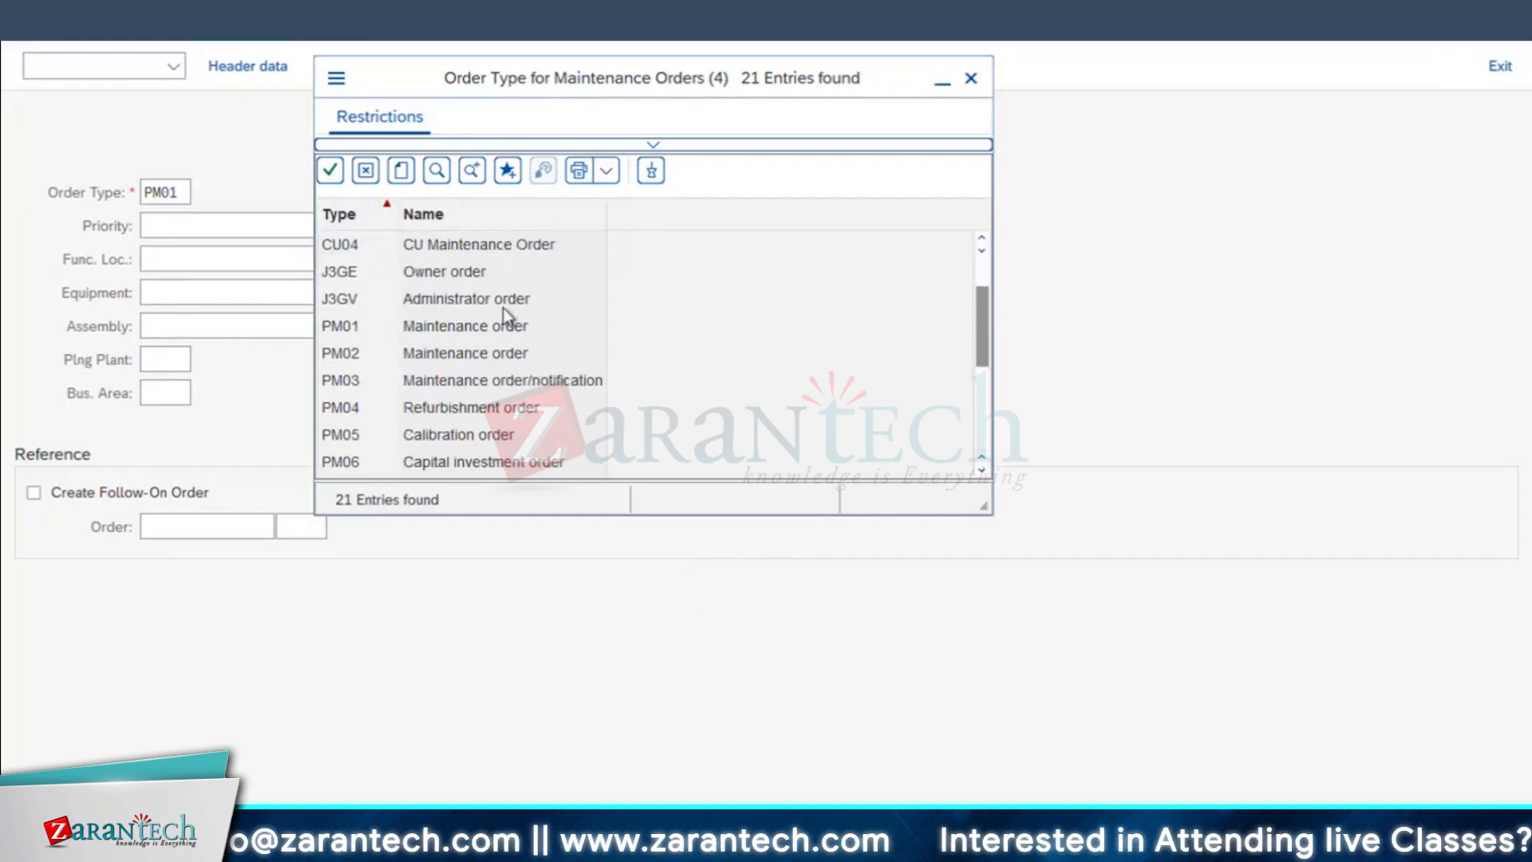
pyautogui.click(434, 329)
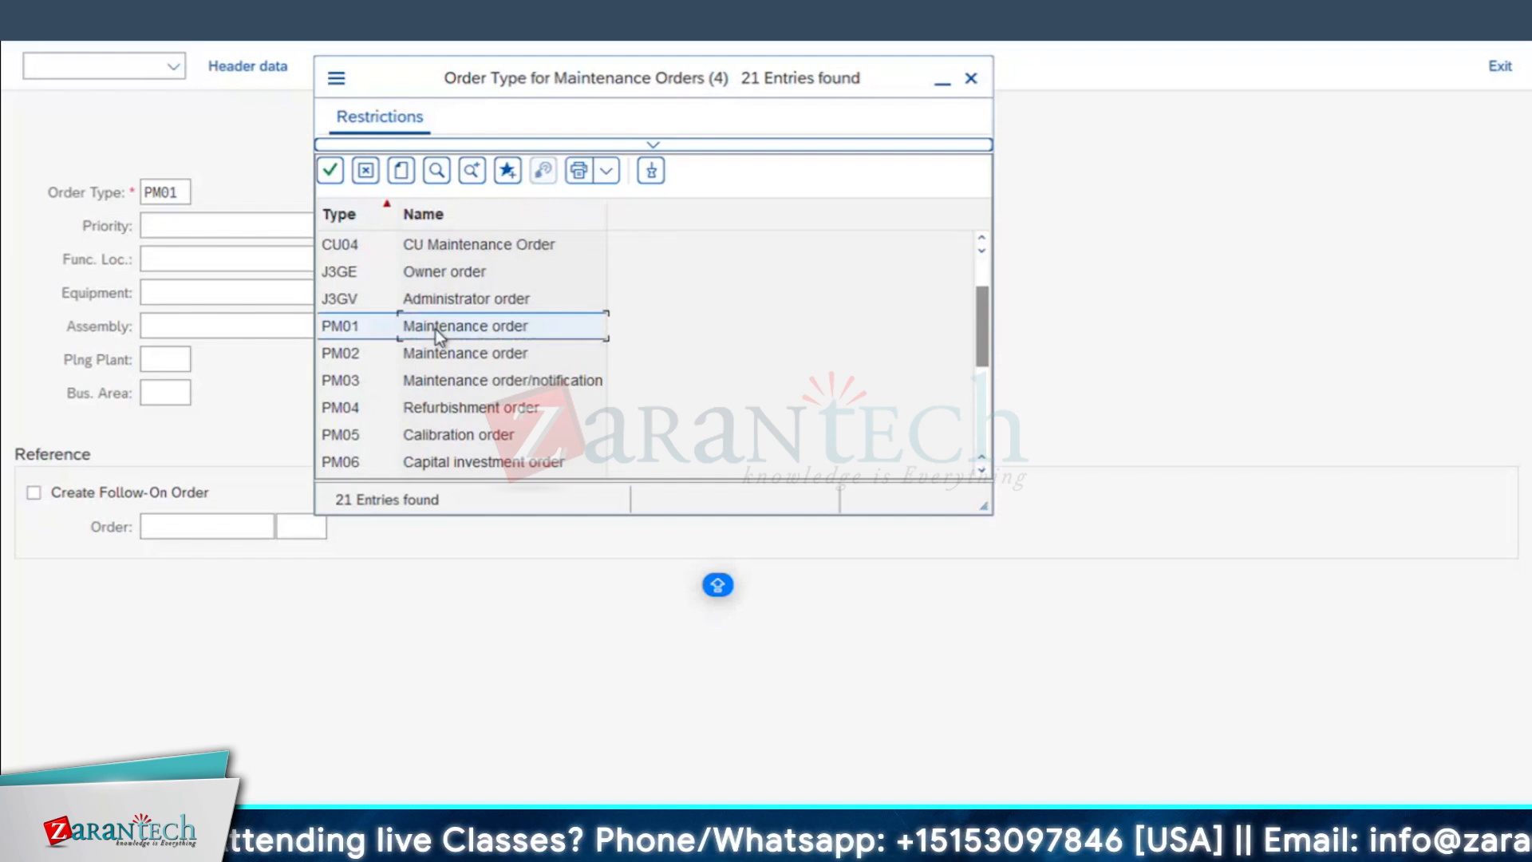
pyautogui.click(474, 411)
pyautogui.click(490, 435)
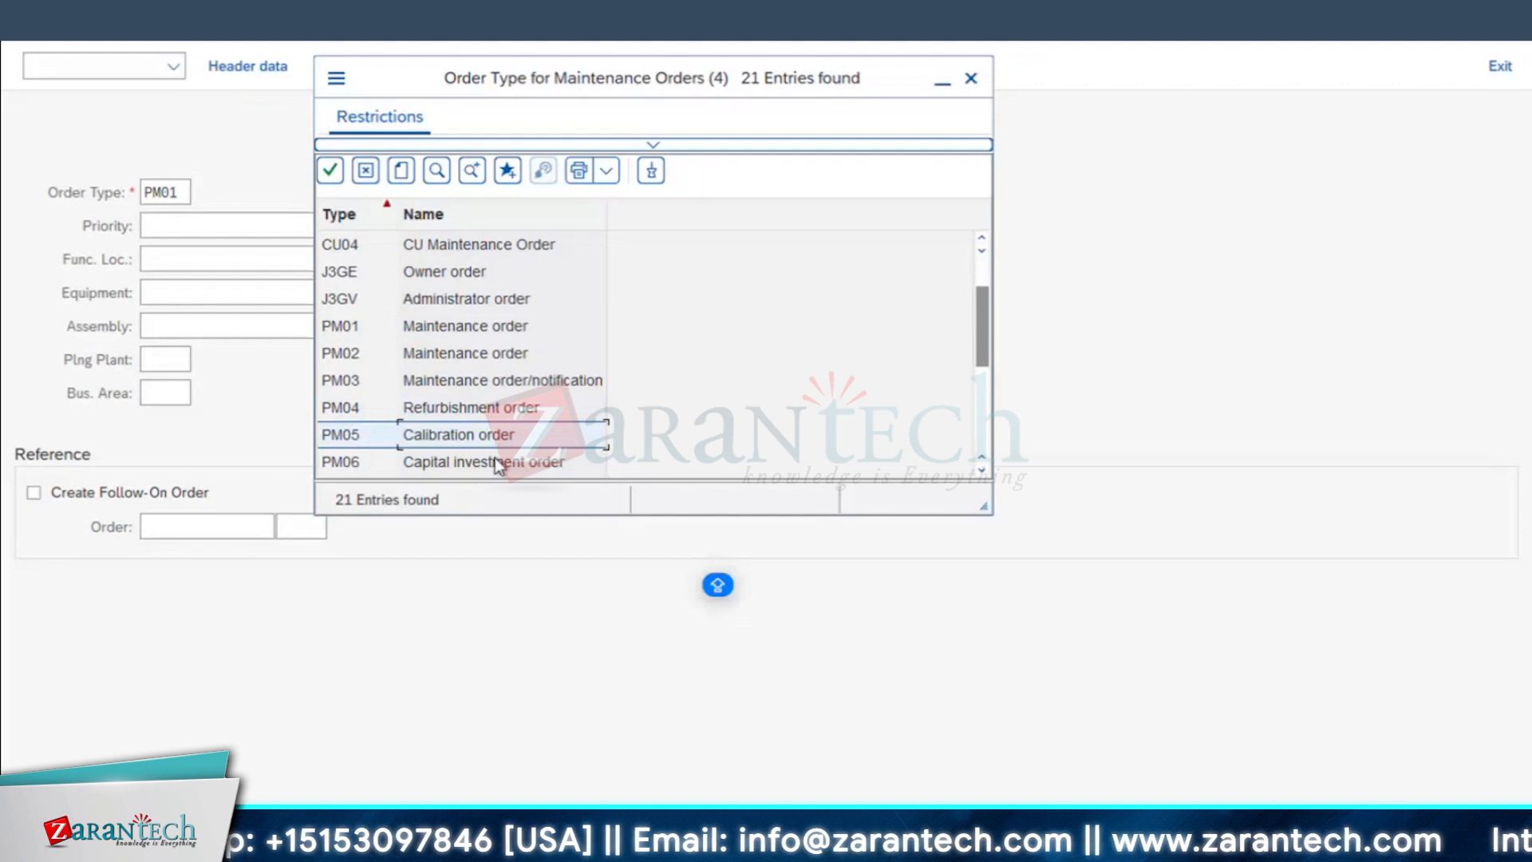
pyautogui.click(500, 462)
pyautogui.scroll(-1, 512, 402)
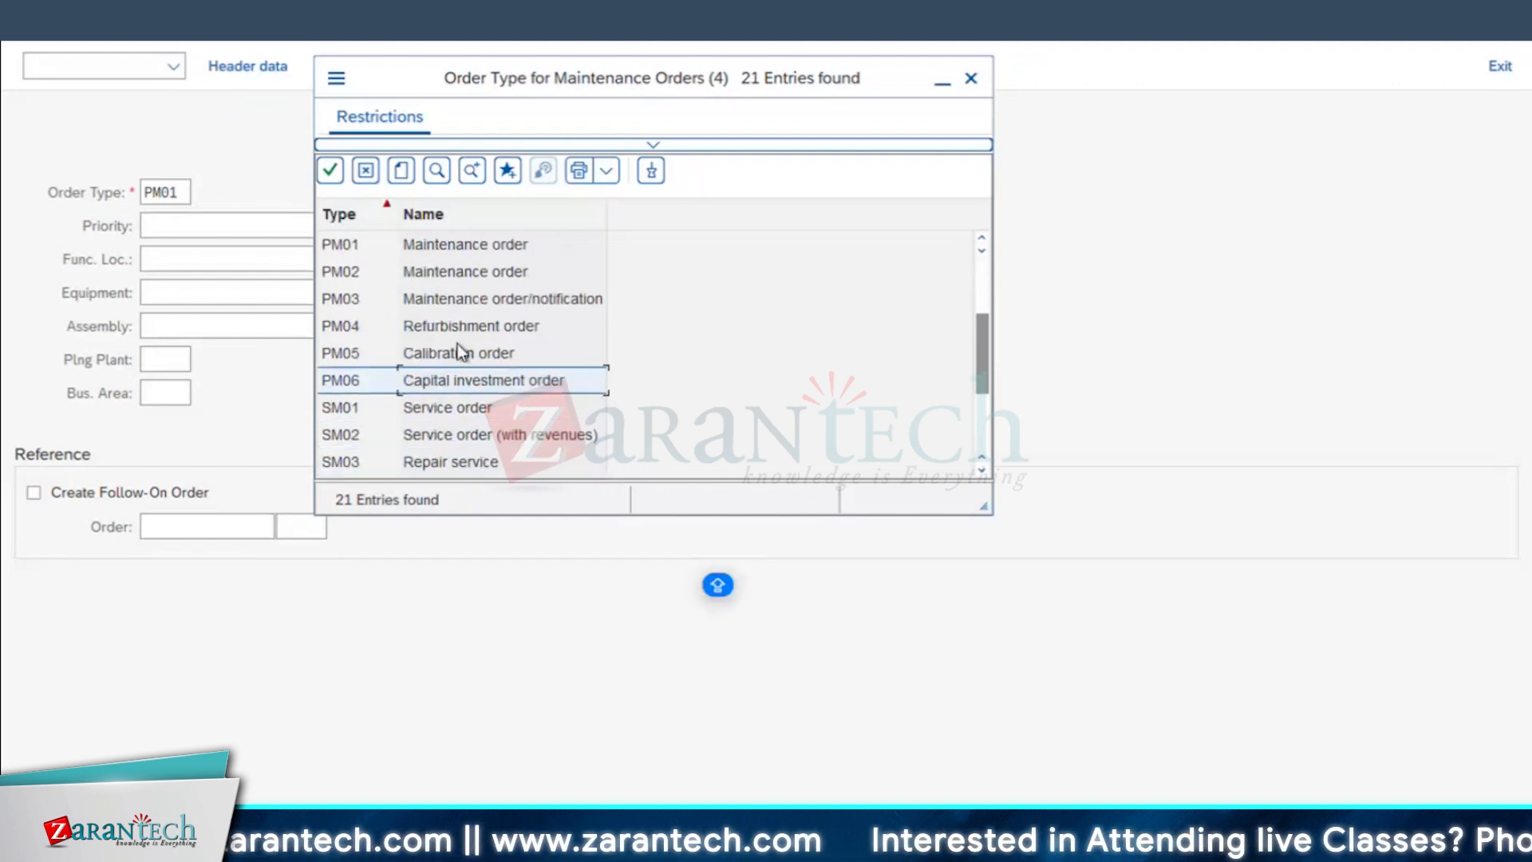
pyautogui.scroll(1, 441, 300)
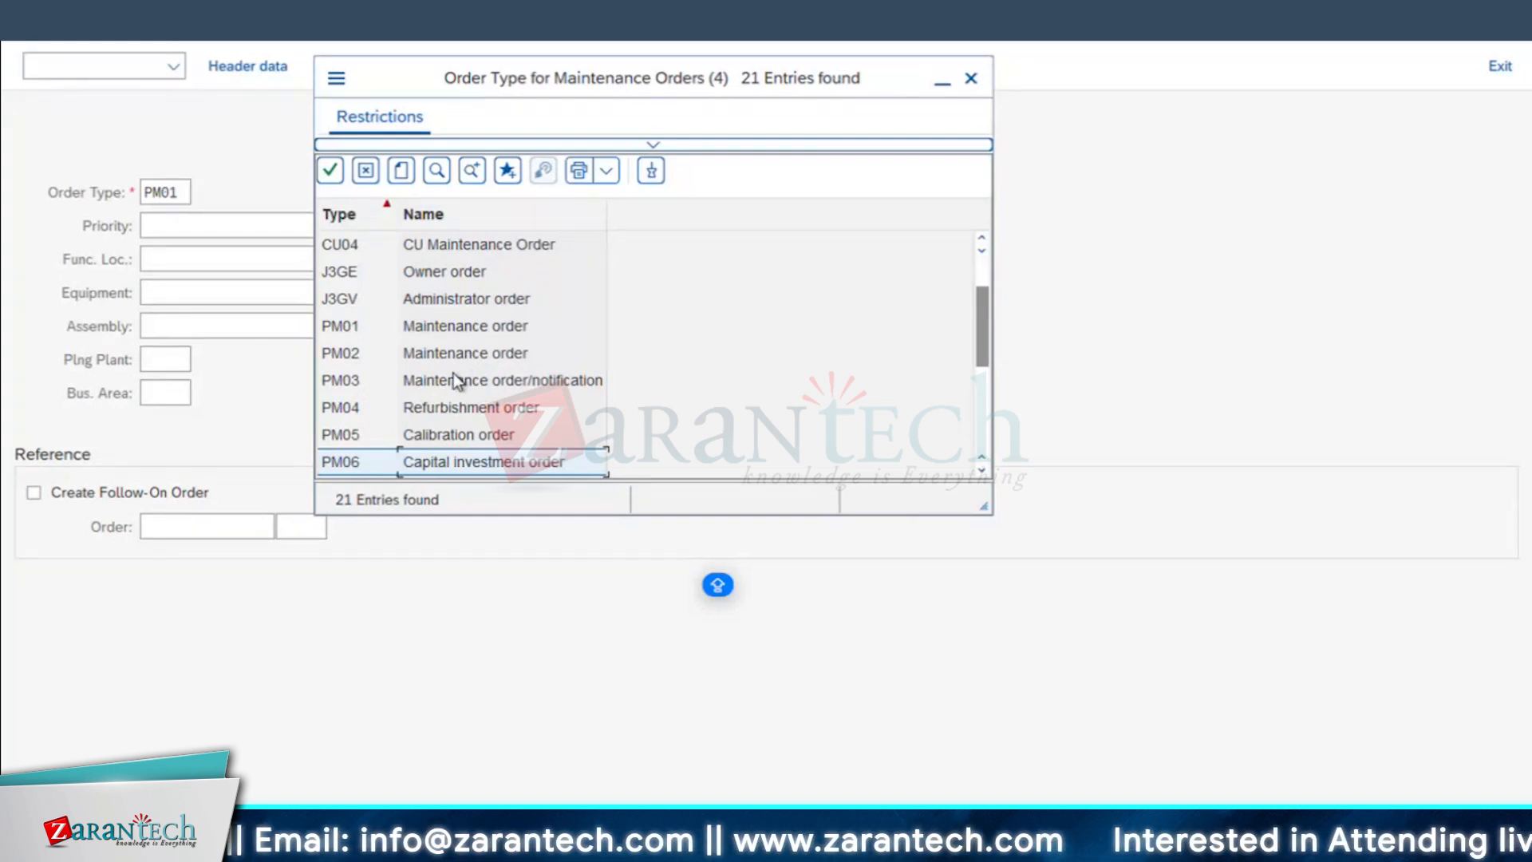
# Step: Choose order type PM01, enter equipment 10003046 and continue past its object information to the order header
pyautogui.click(351, 329)
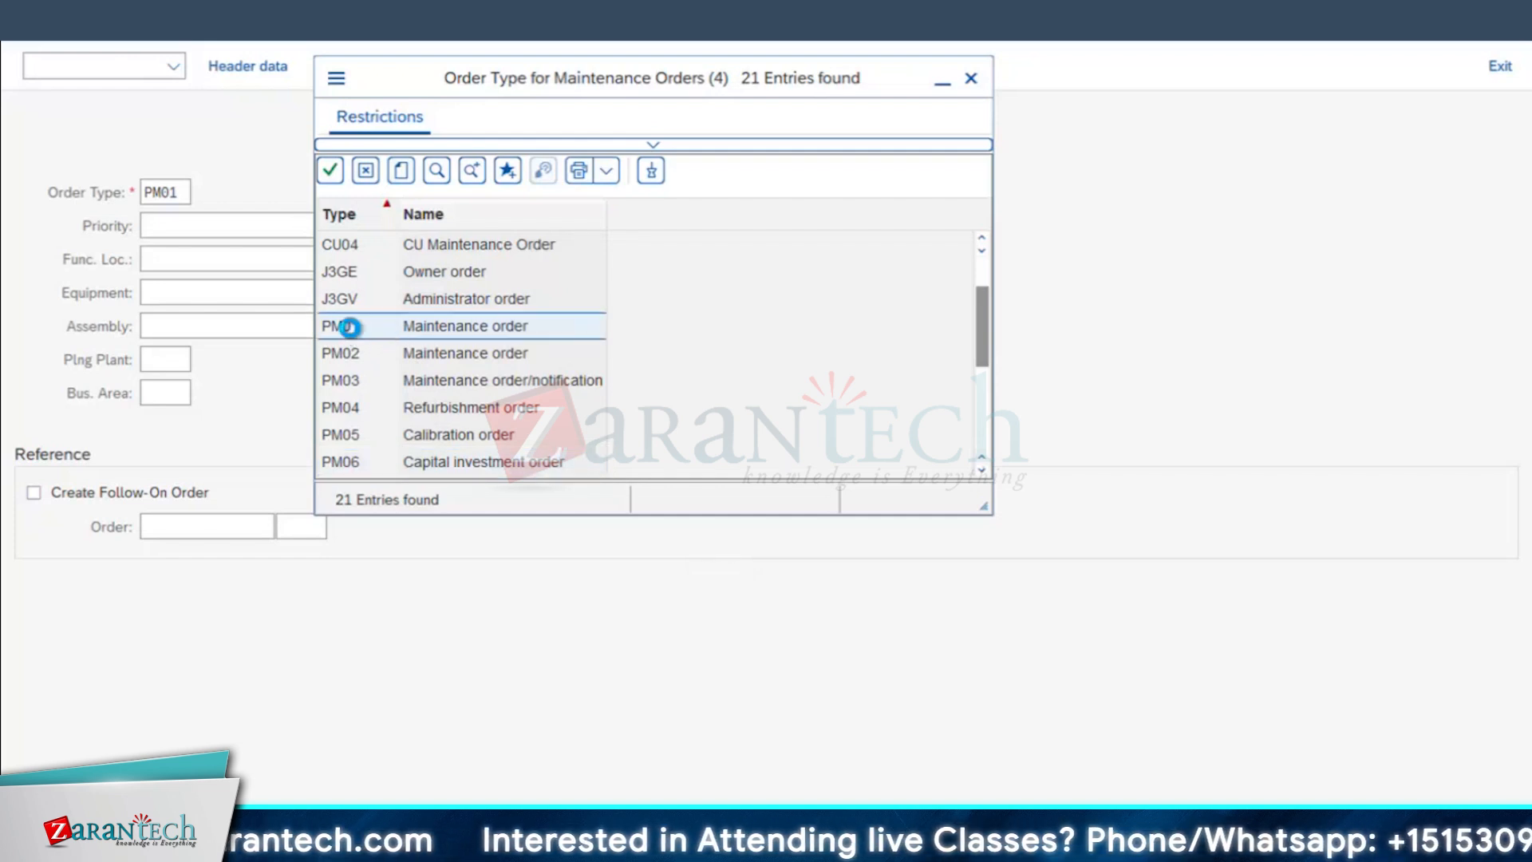
pyautogui.doubleClick(351, 329)
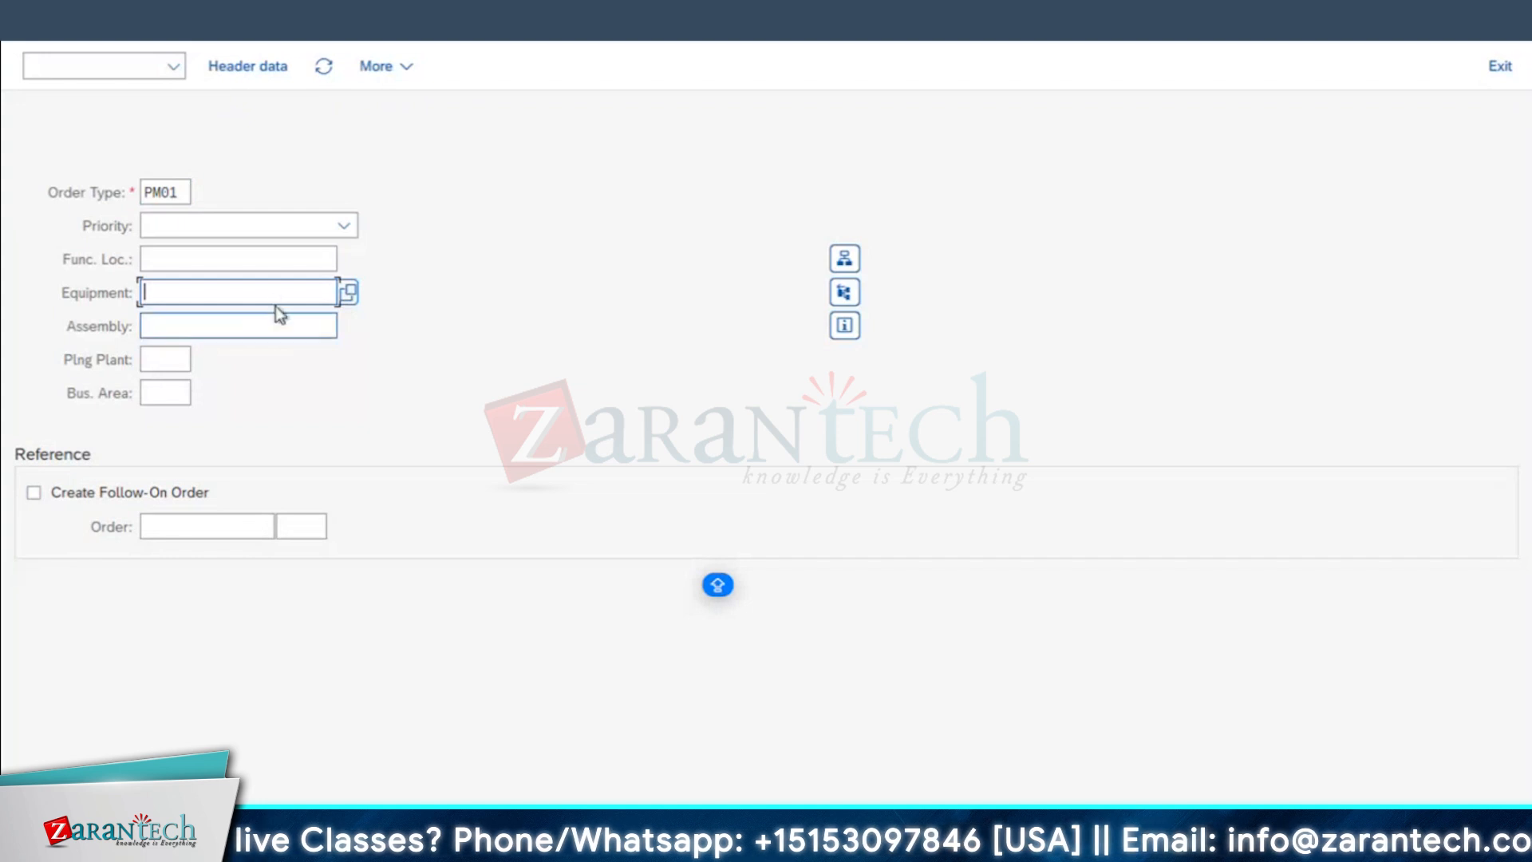
pyautogui.write('10003046')
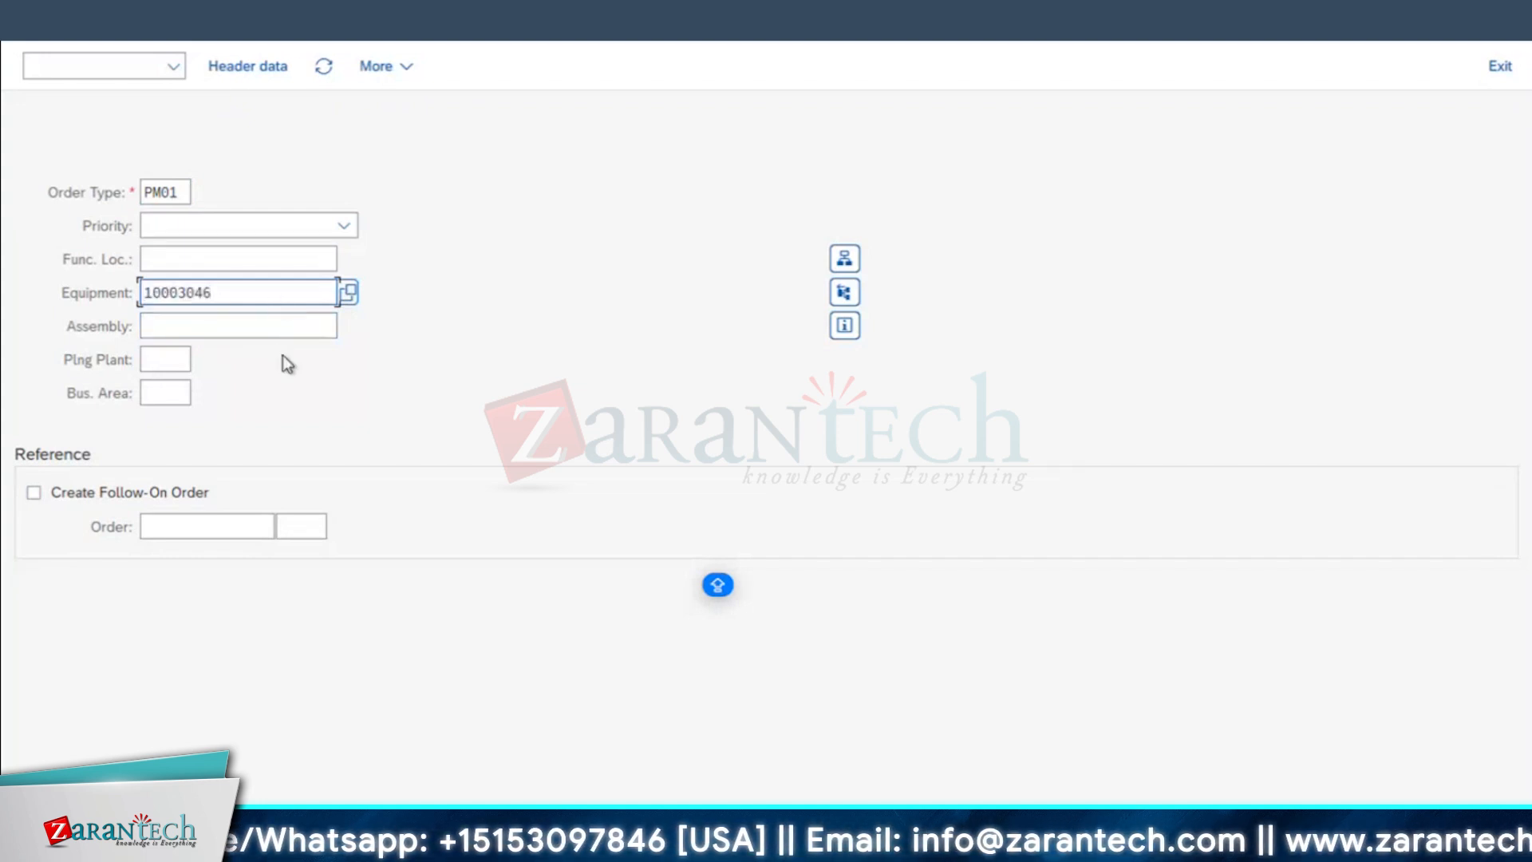
pyautogui.press('Return')
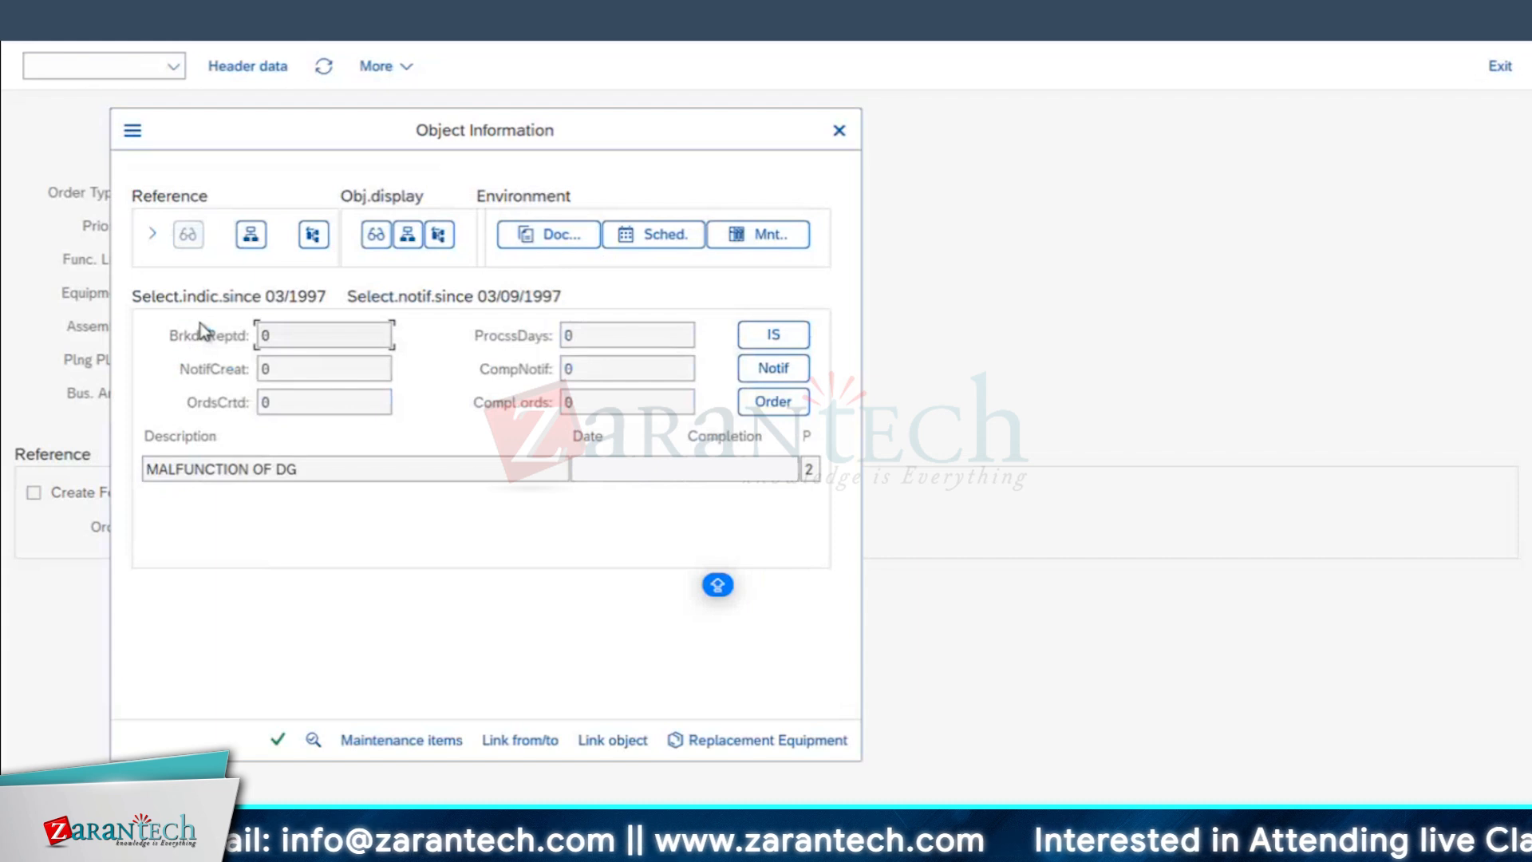
pyautogui.click(278, 740)
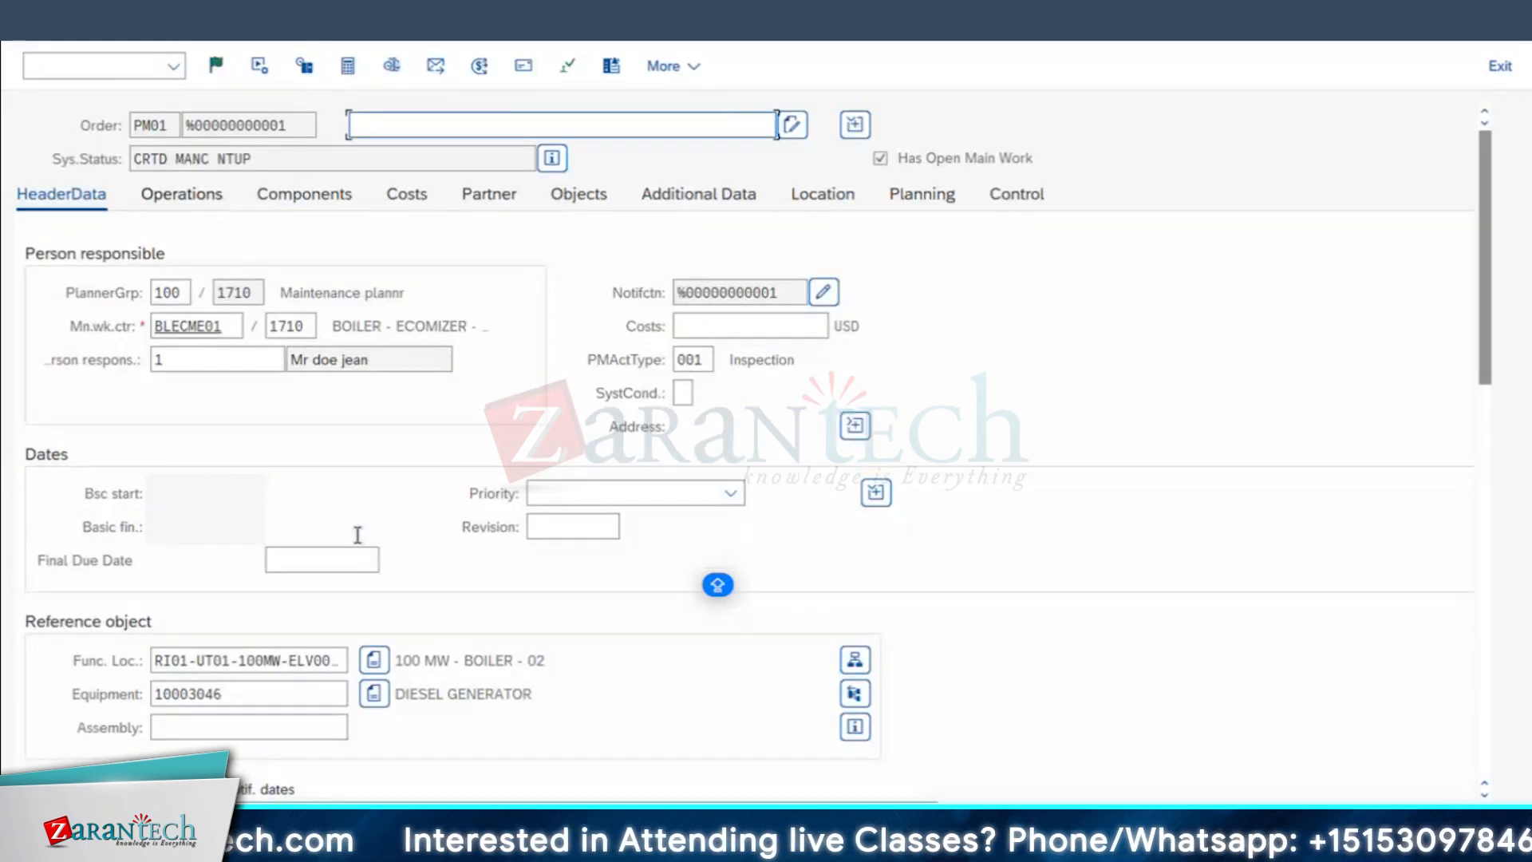
# Step: Give the order the short text MTNCE OF DG and save it
pyautogui.write('MTNCE OF DG')
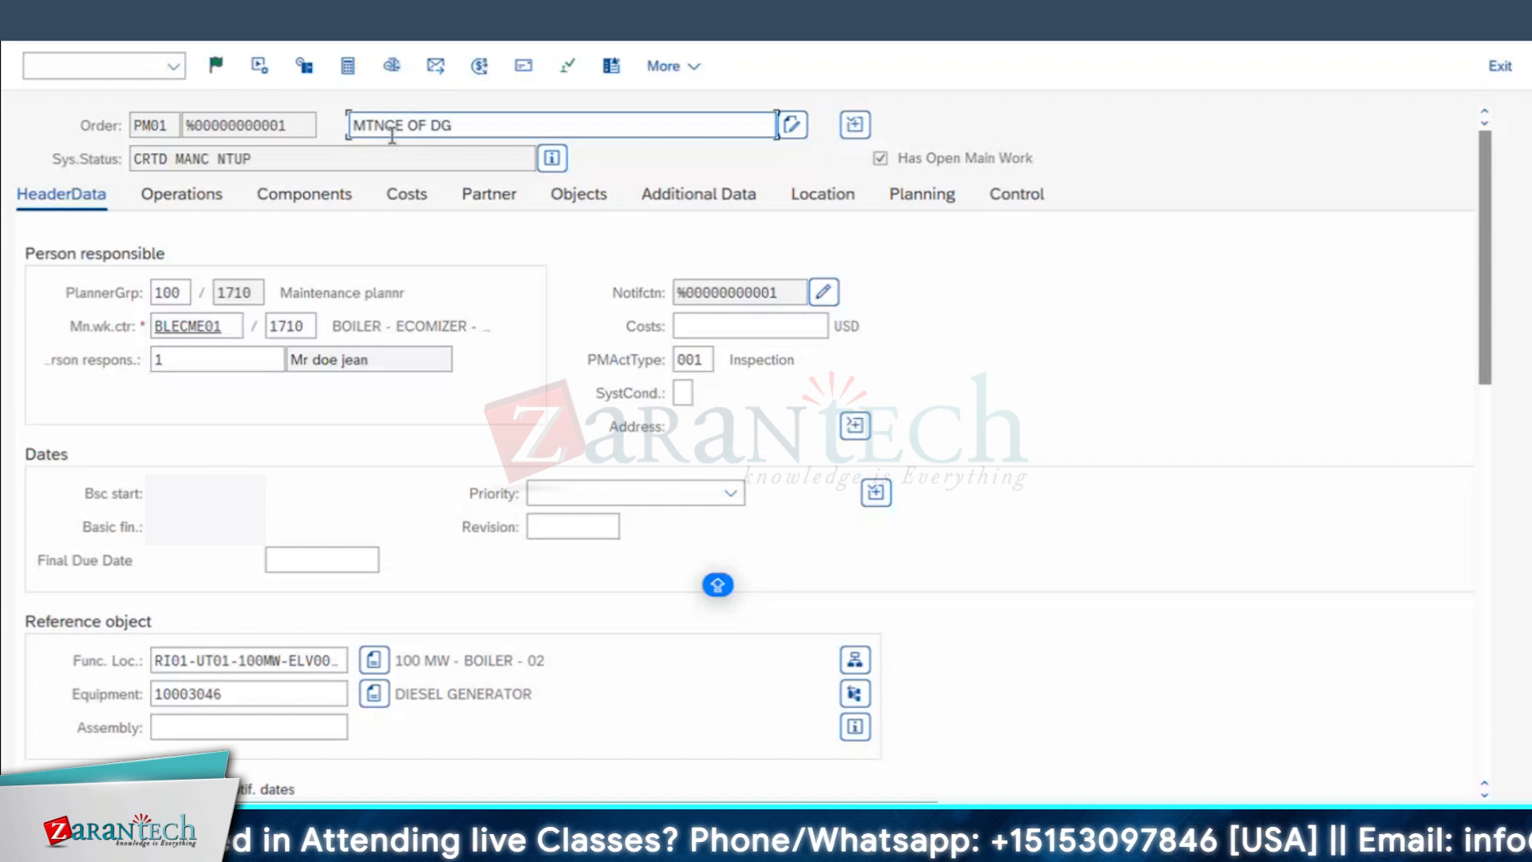
pyautogui.tripleClick(398, 126)
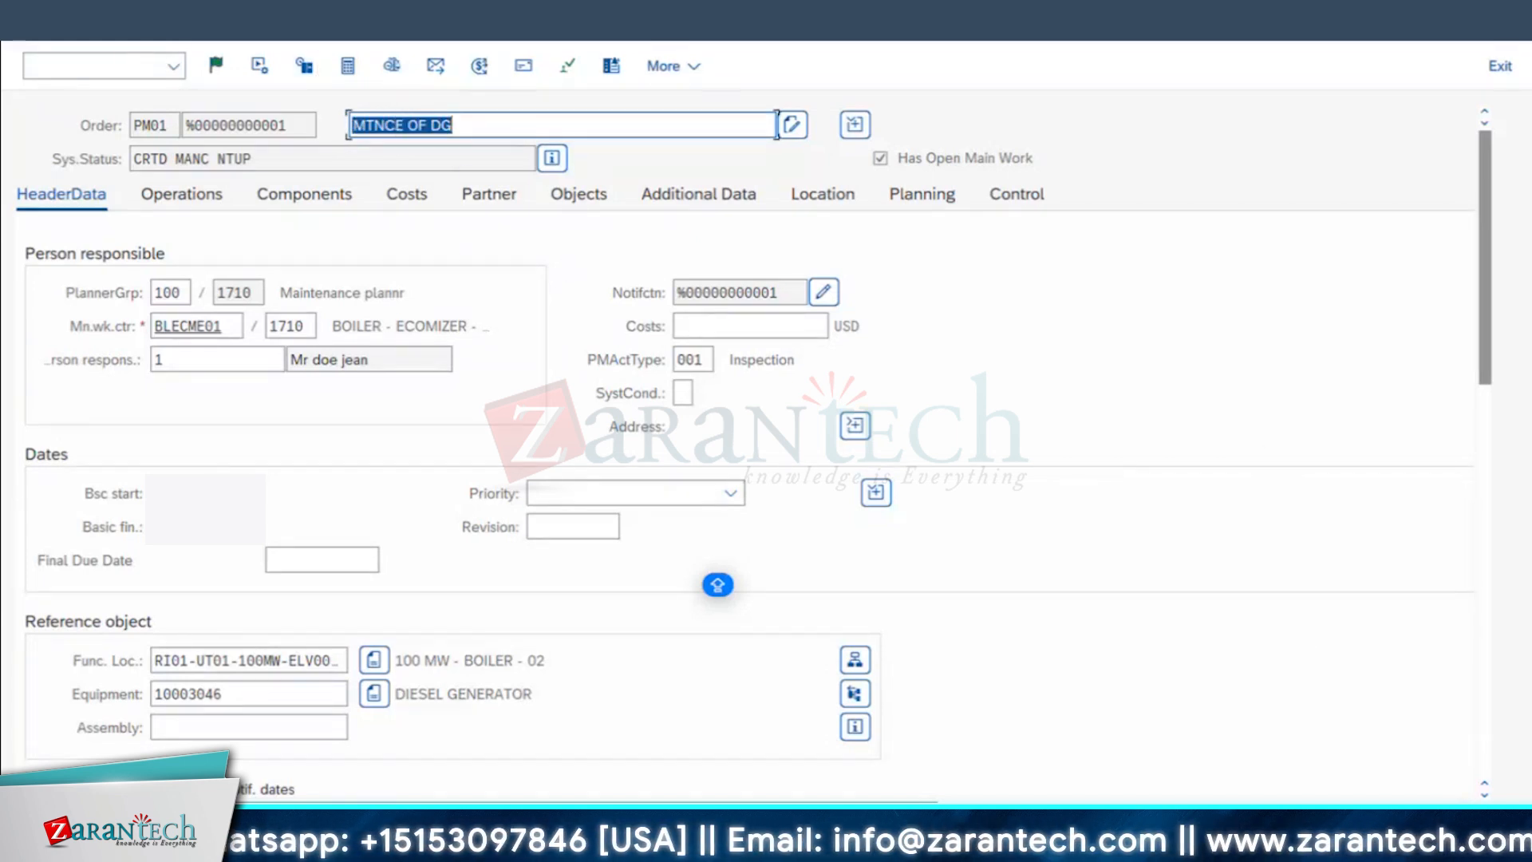
pyautogui.press('Return')
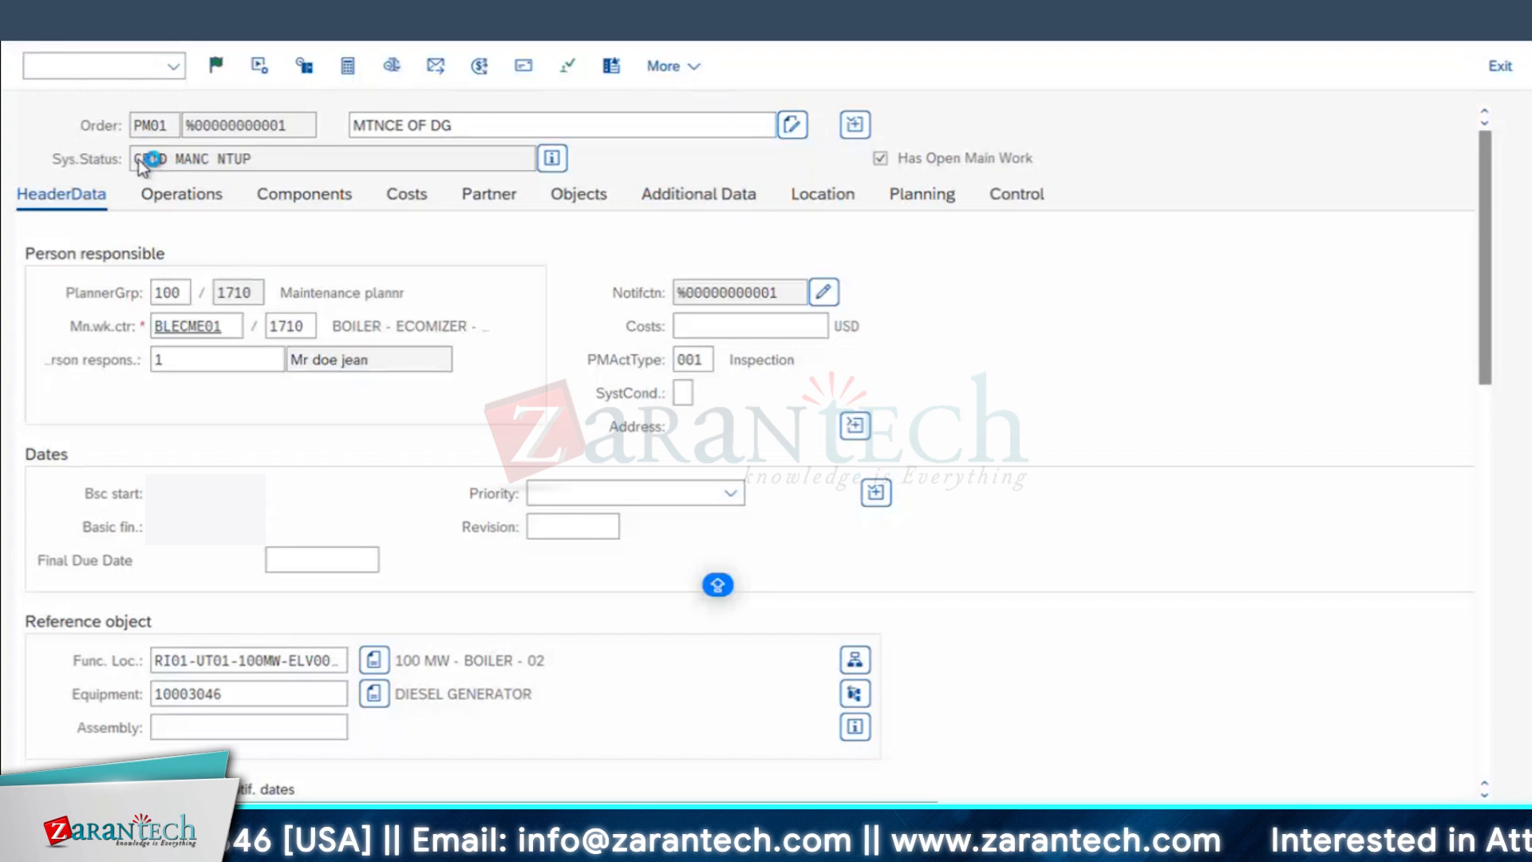
# Step: Open the newly saved maintenance order for the diesel generator in change mode
pyautogui.click(100, 66)
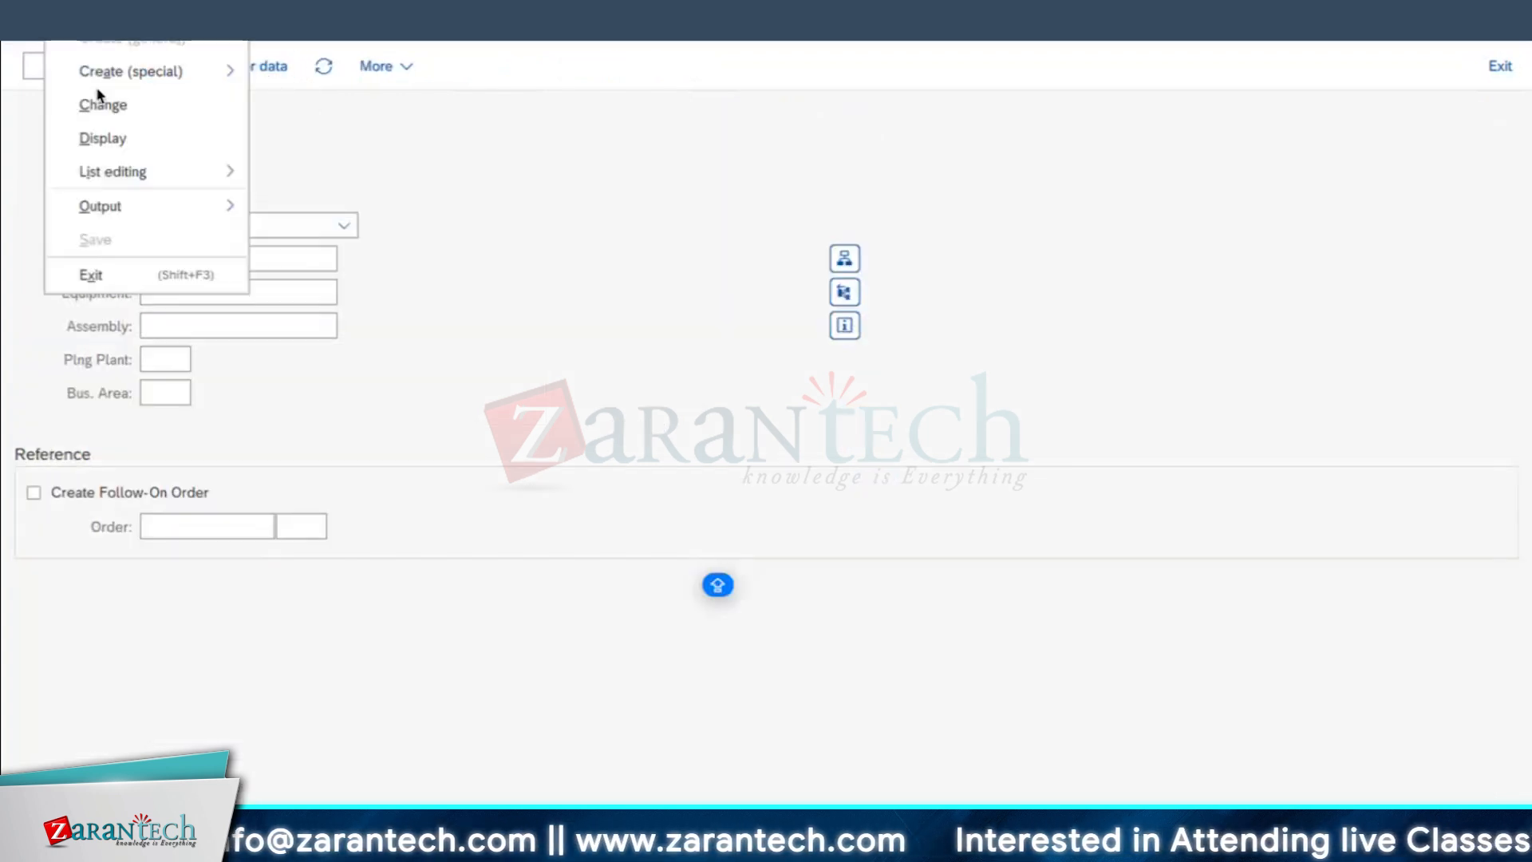
pyautogui.click(112, 105)
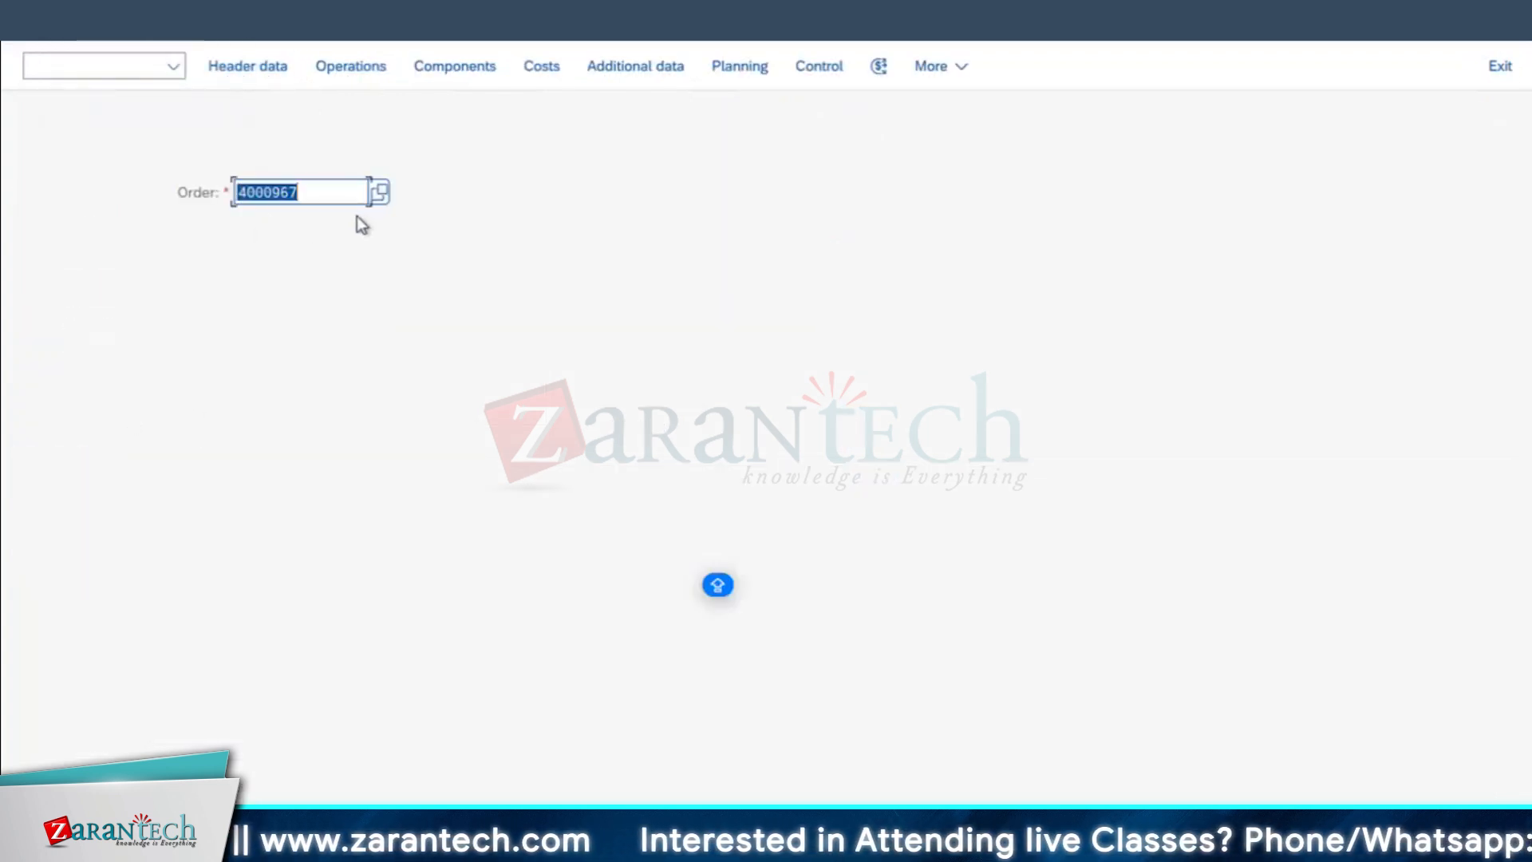
pyautogui.press('Return')
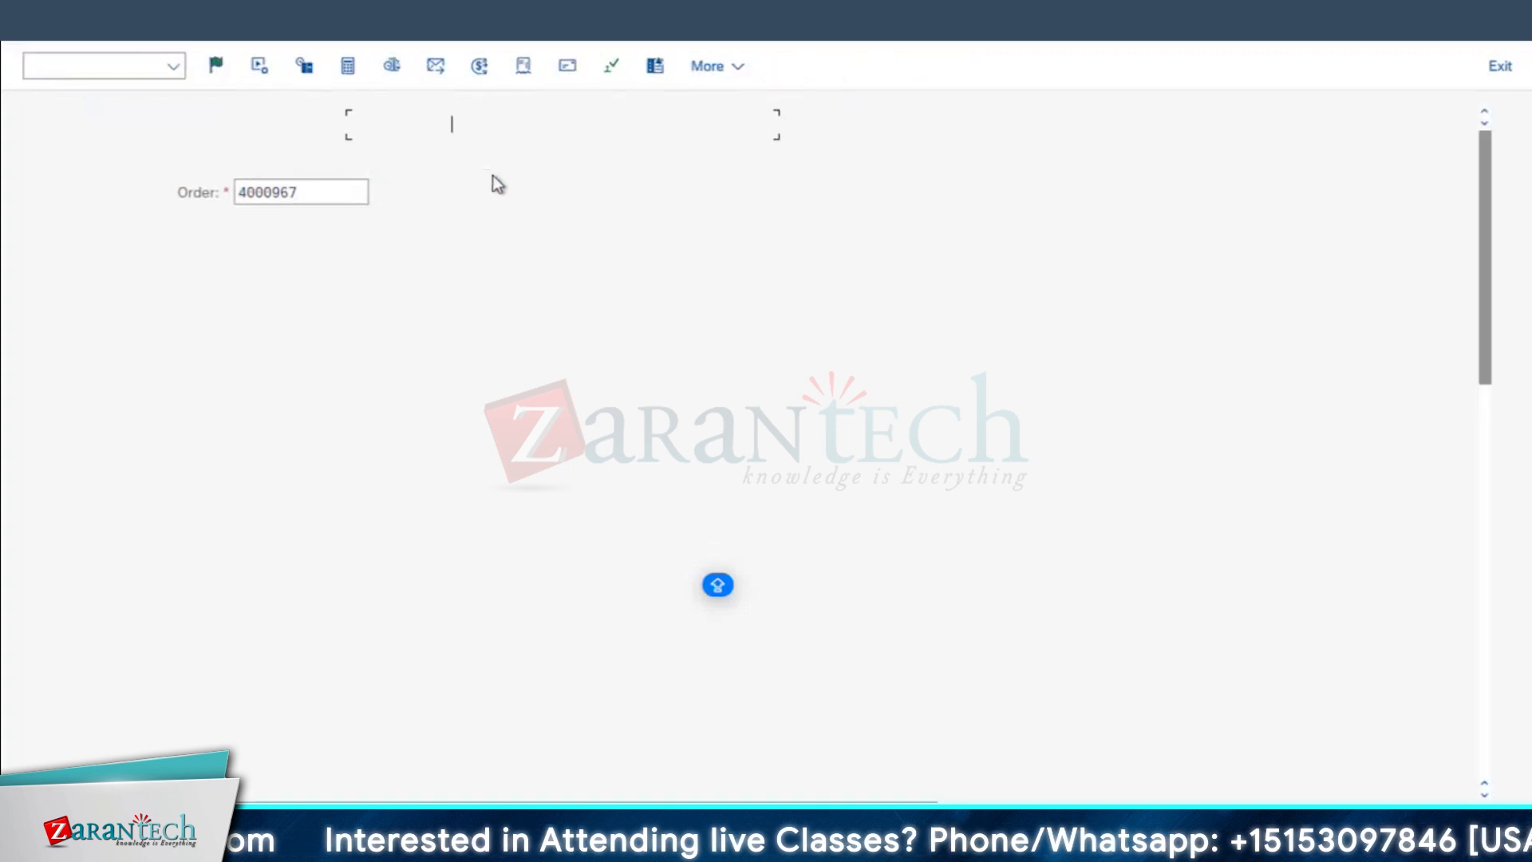
# Step: Examine the order's system status list, especially the CRTD entry, and return to the order header
pyautogui.click(551, 158)
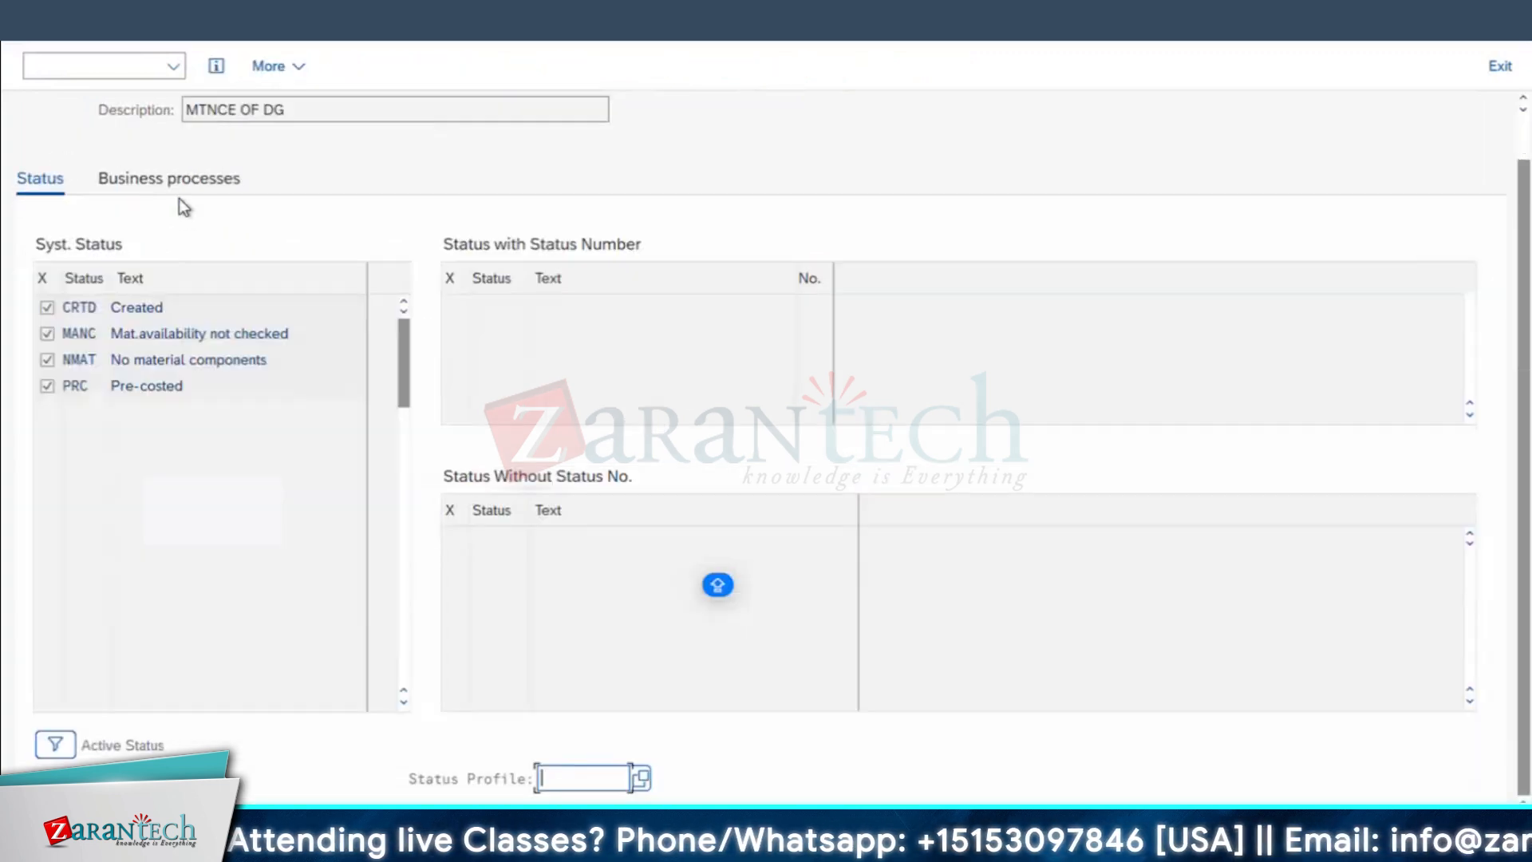
pyautogui.moveTo(176, 305); pyautogui.dragTo(85, 291)
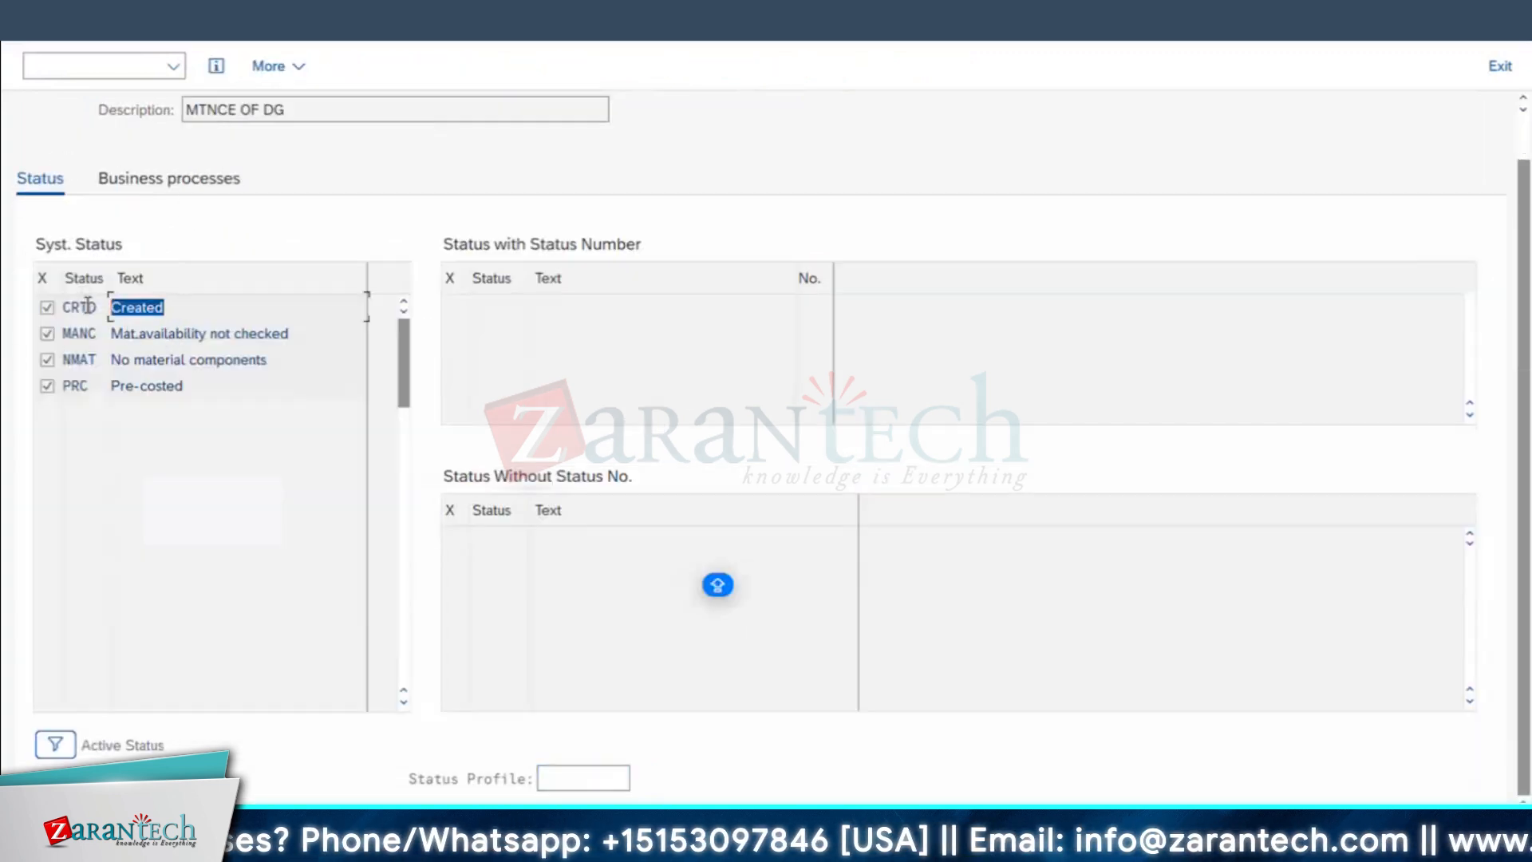
pyautogui.click(87, 307)
pyautogui.click(34, 20)
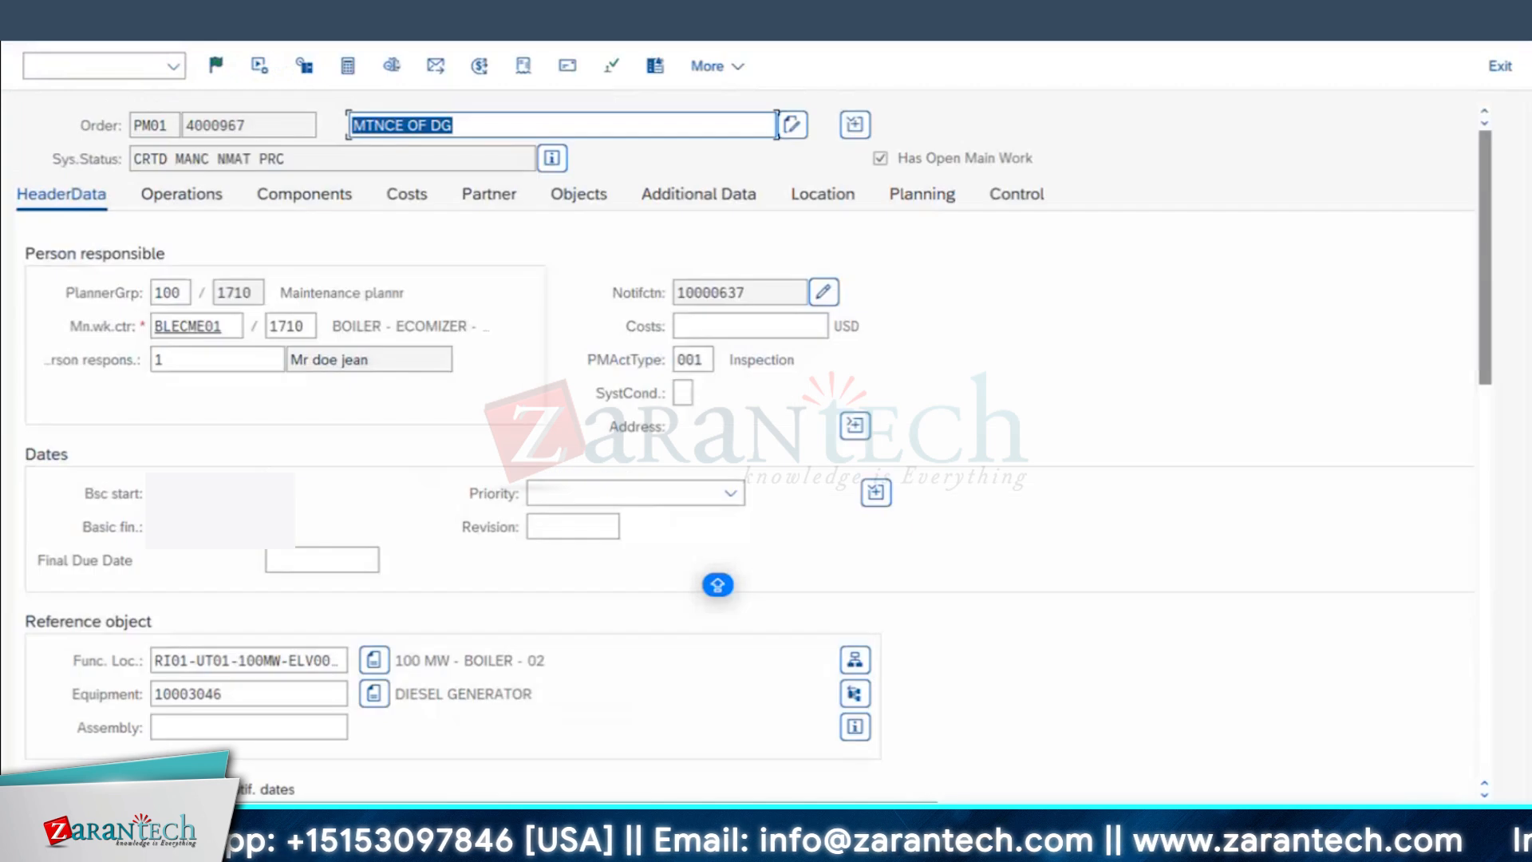
# Step: Try to release the MTNCE OF DG order, acknowledge the information message and save the order
pyautogui.click(411, 154)
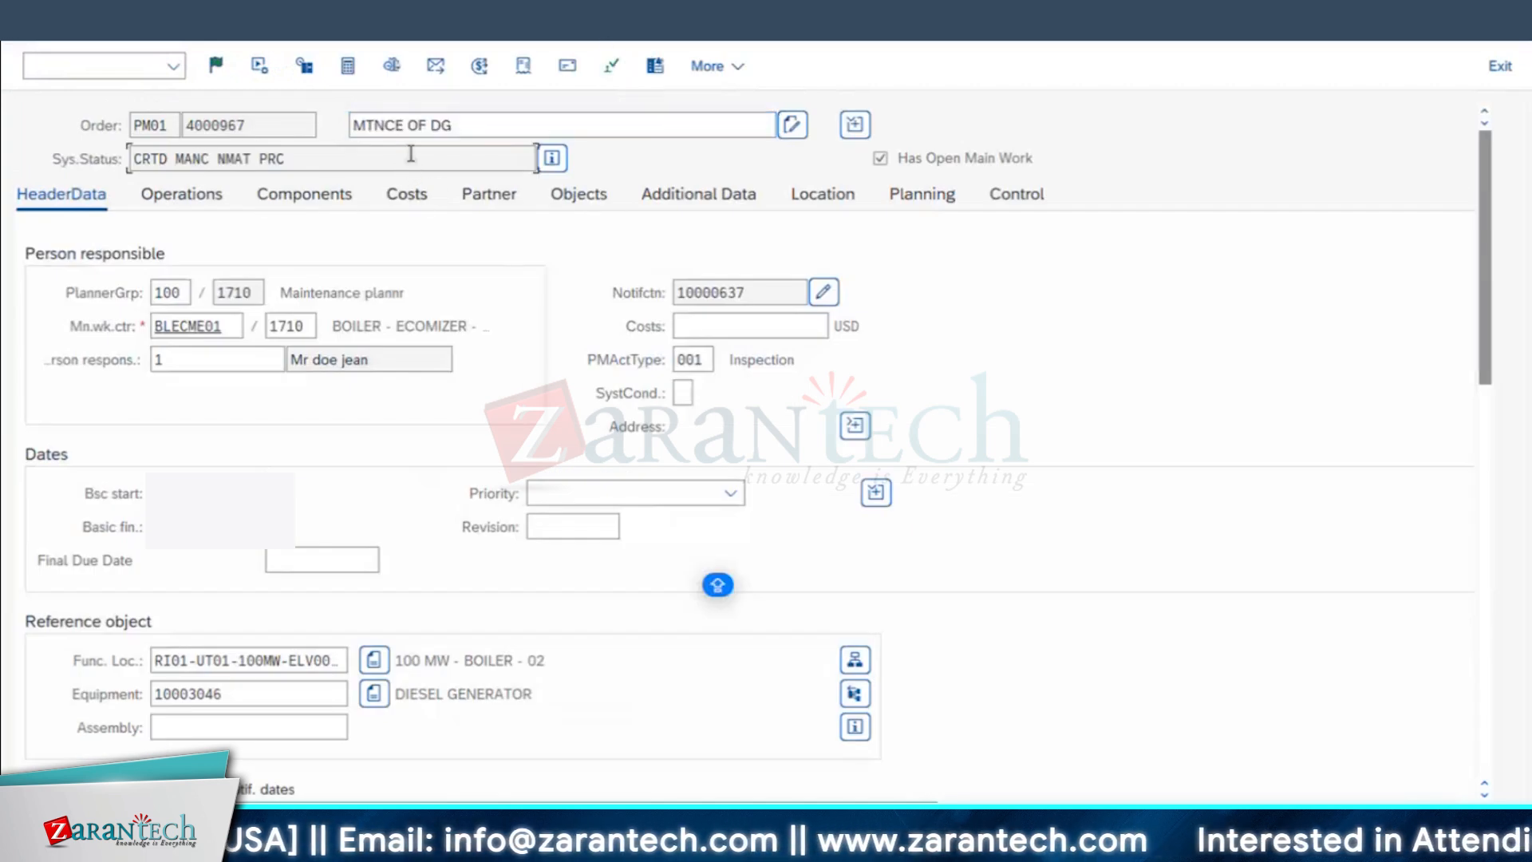
pyautogui.click(216, 65)
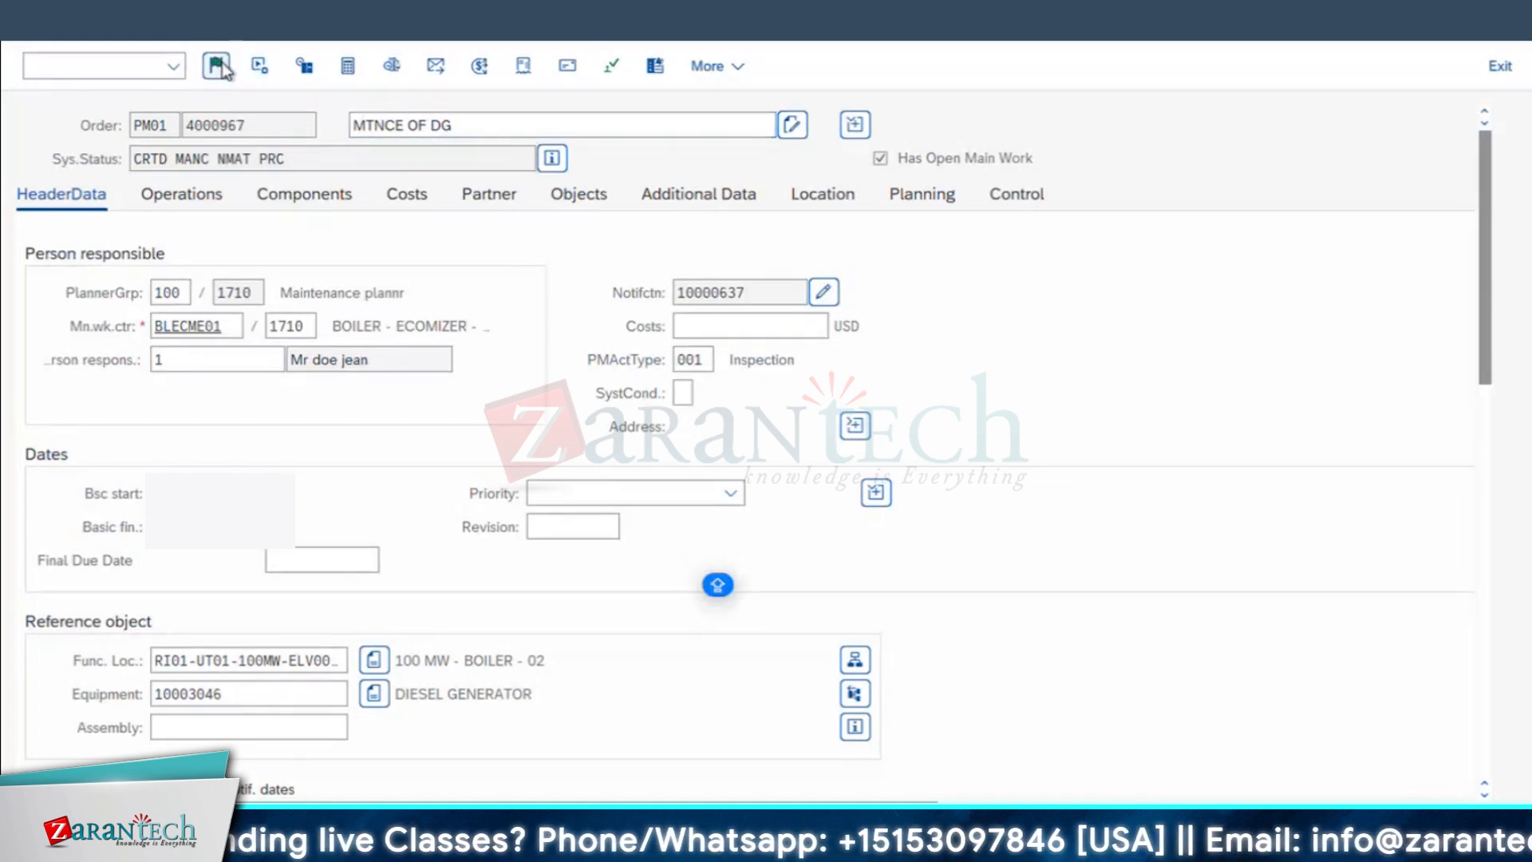
pyautogui.moveTo(499, 604); pyautogui.dragTo(758, 302)
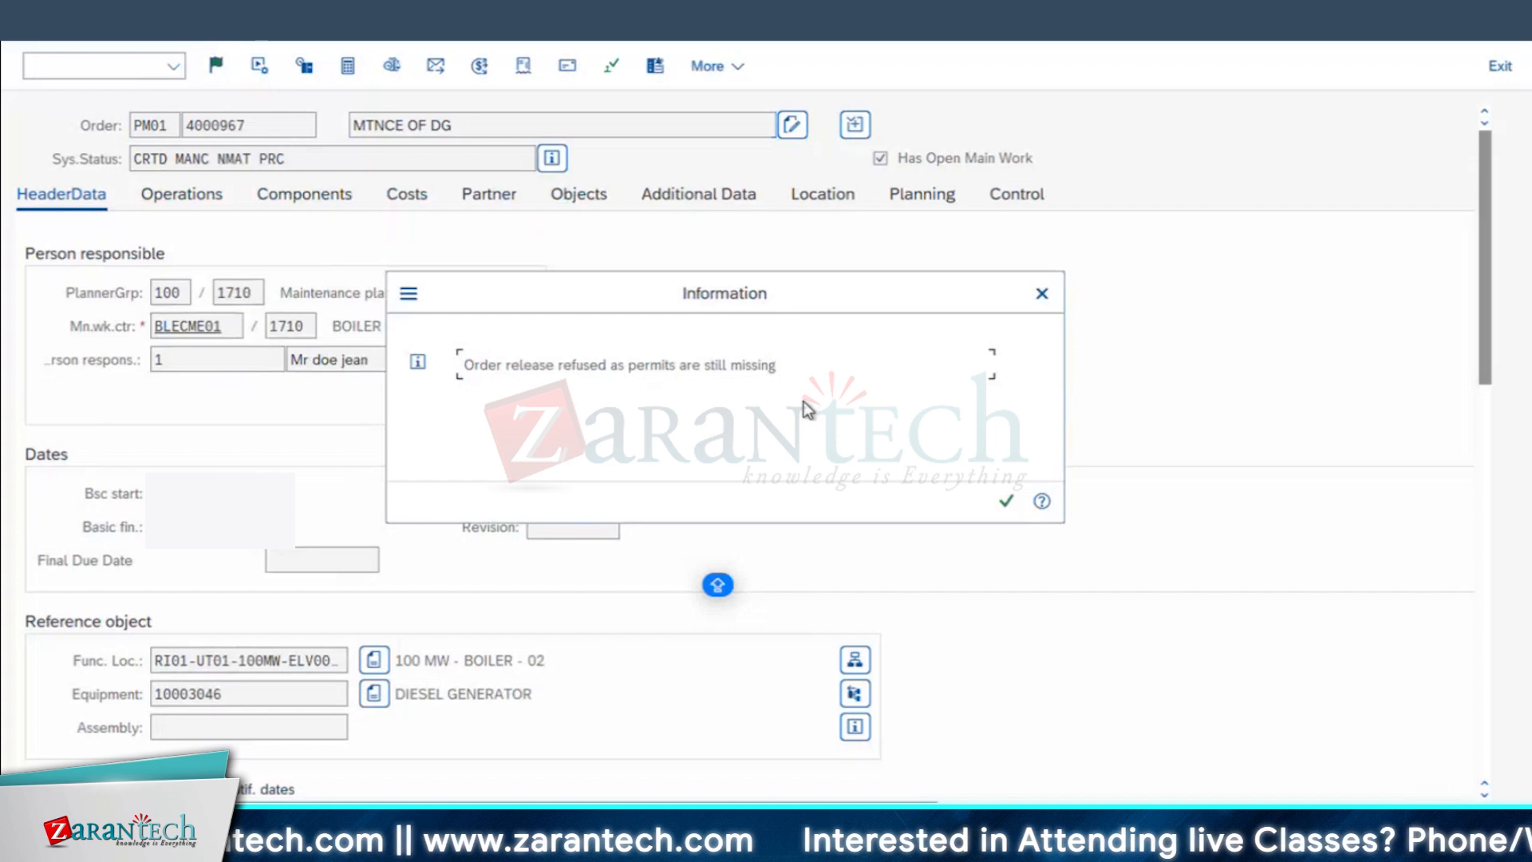
pyautogui.click(1007, 501)
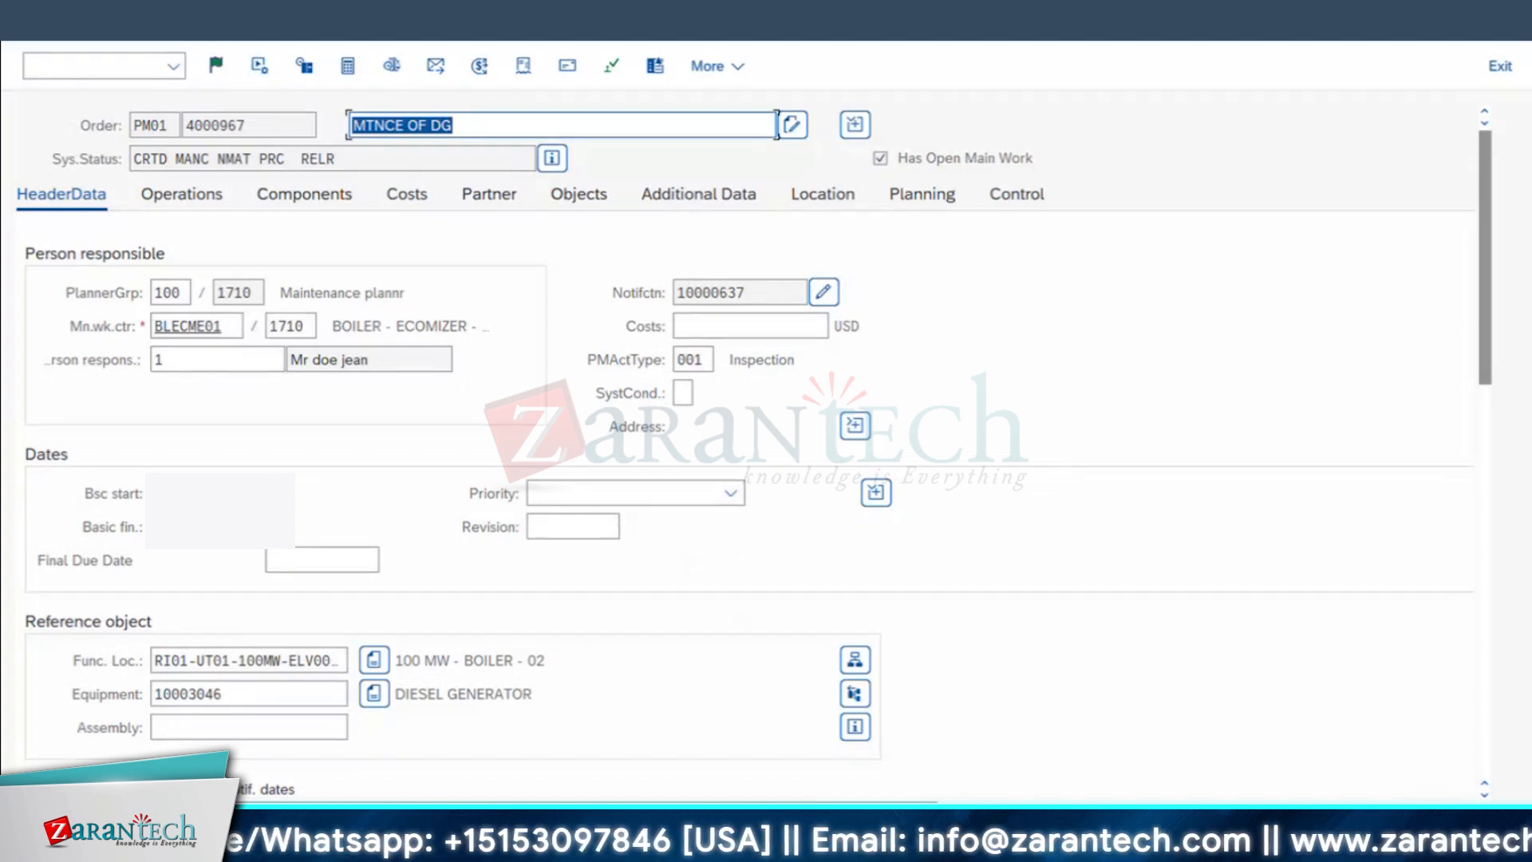
pyautogui.click(631, 388)
# Step: Copy the order number and start the Change Permit transaction in a new session
pyautogui.moveTo(302, 192); pyautogui.dragTo(97, 188)
pyautogui.hotkey('ctrl', 'c')
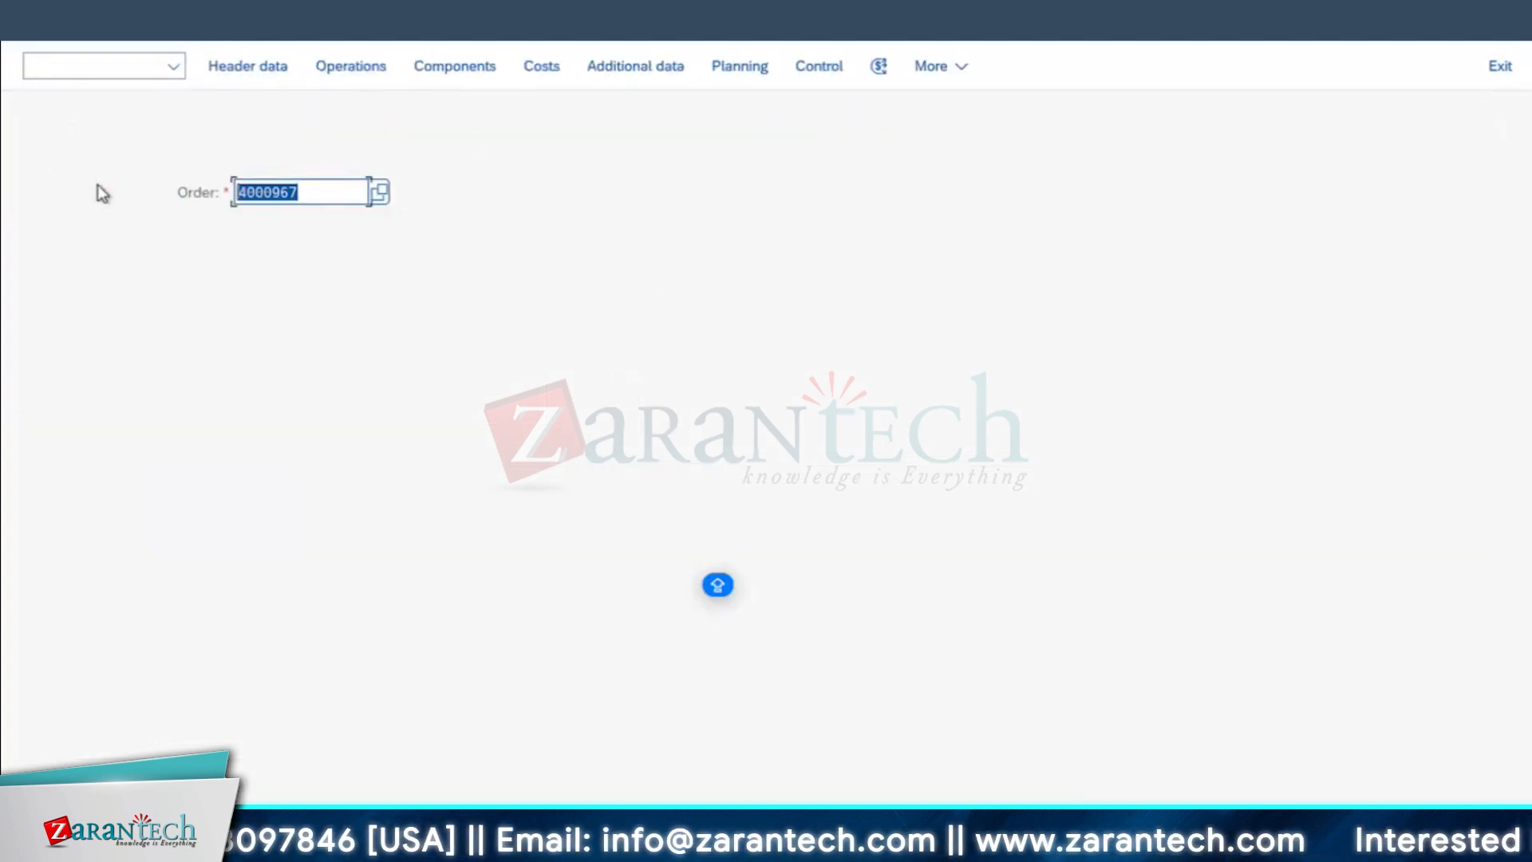
pyautogui.click(227, 24)
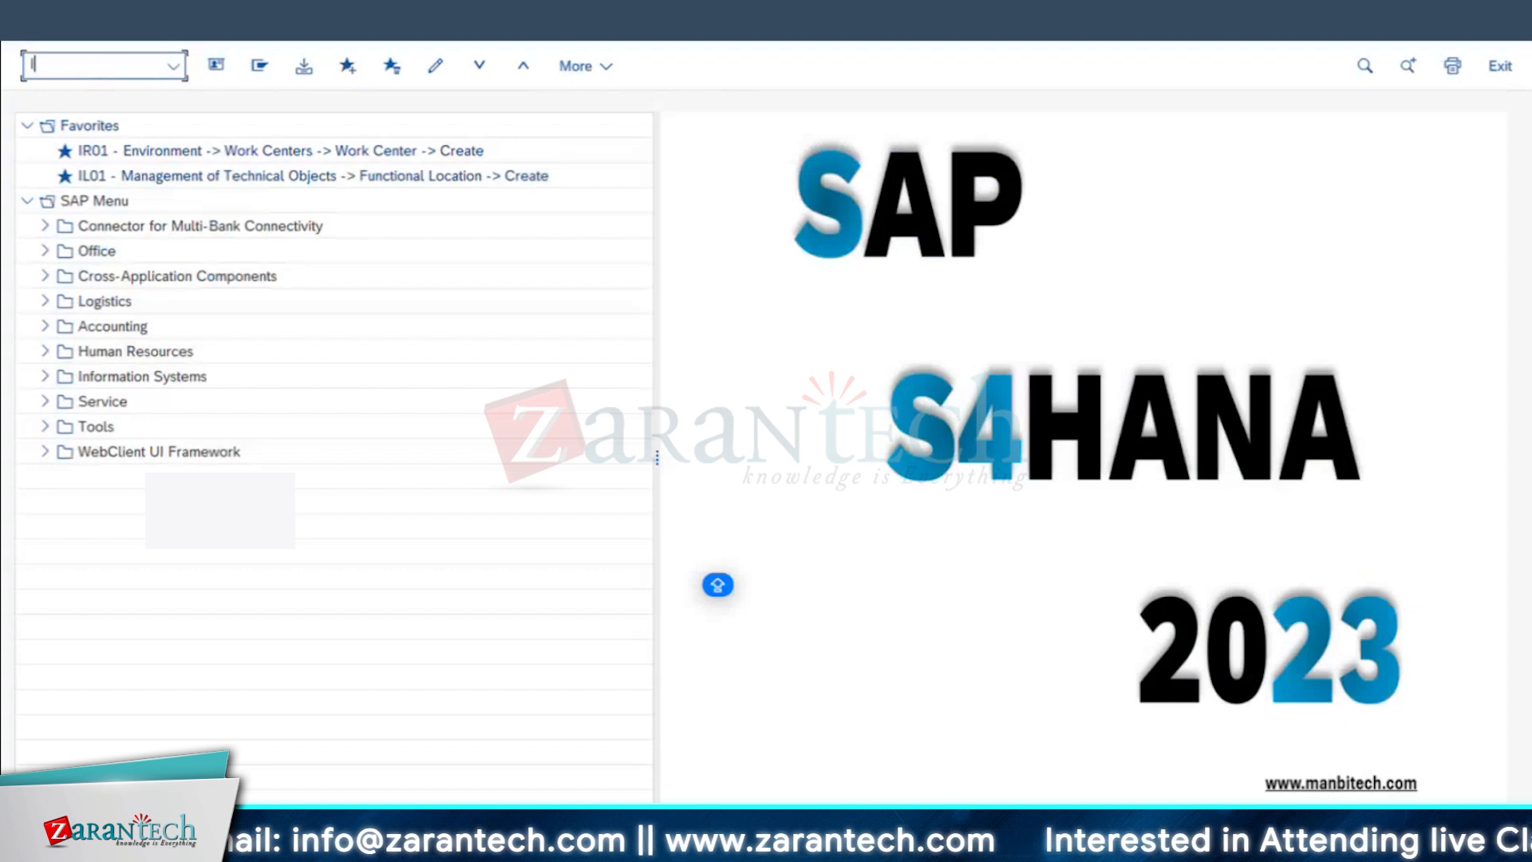
pyautogui.press('Return')
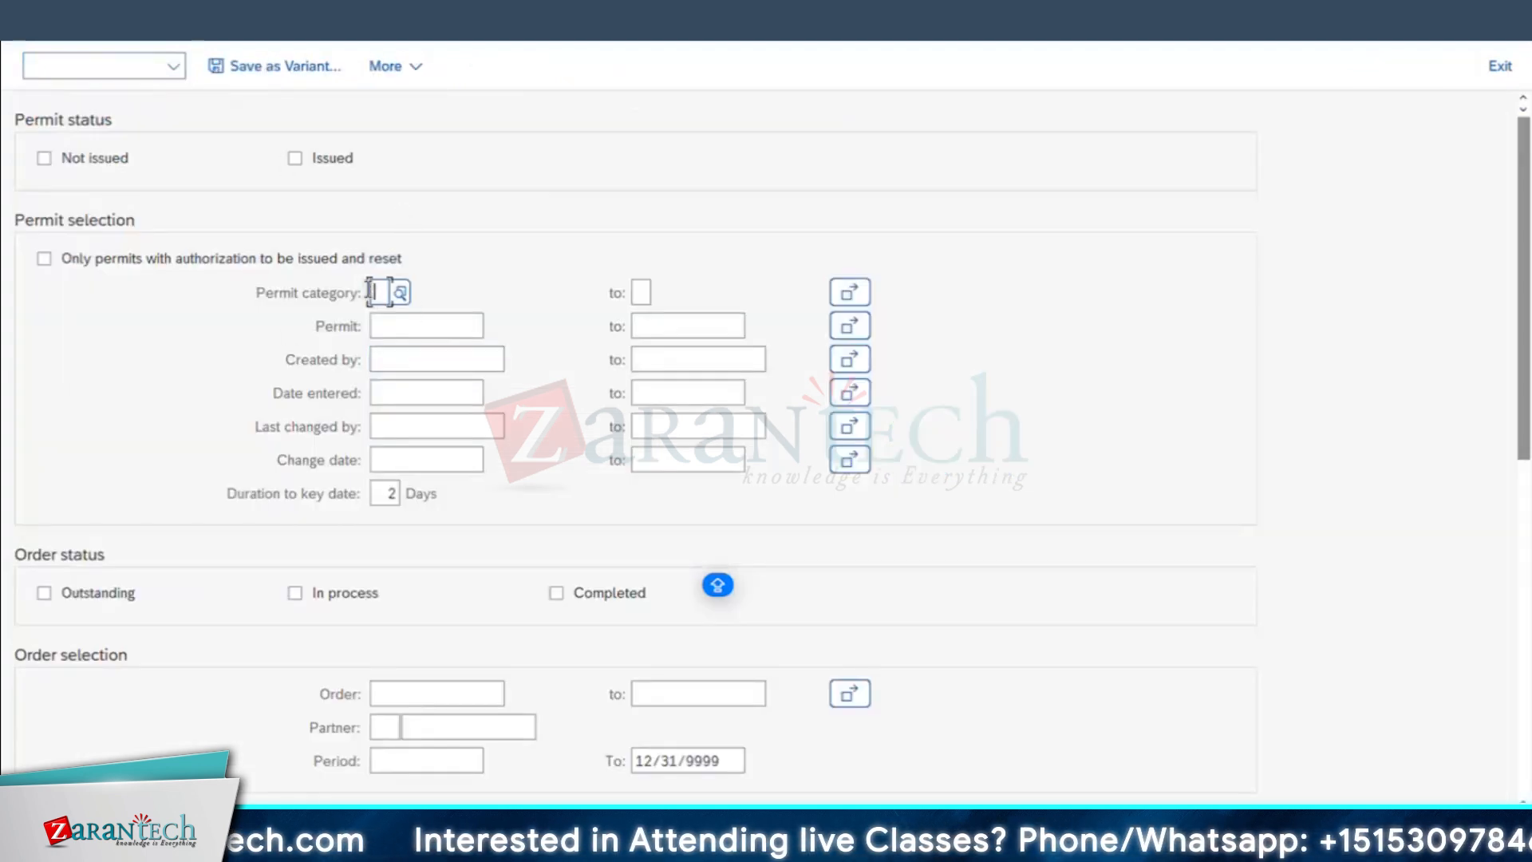
# Step: Restrict the permit selection to category S, SAFETY PERMIT, and paste the copied maintenance order number
pyautogui.click(401, 293)
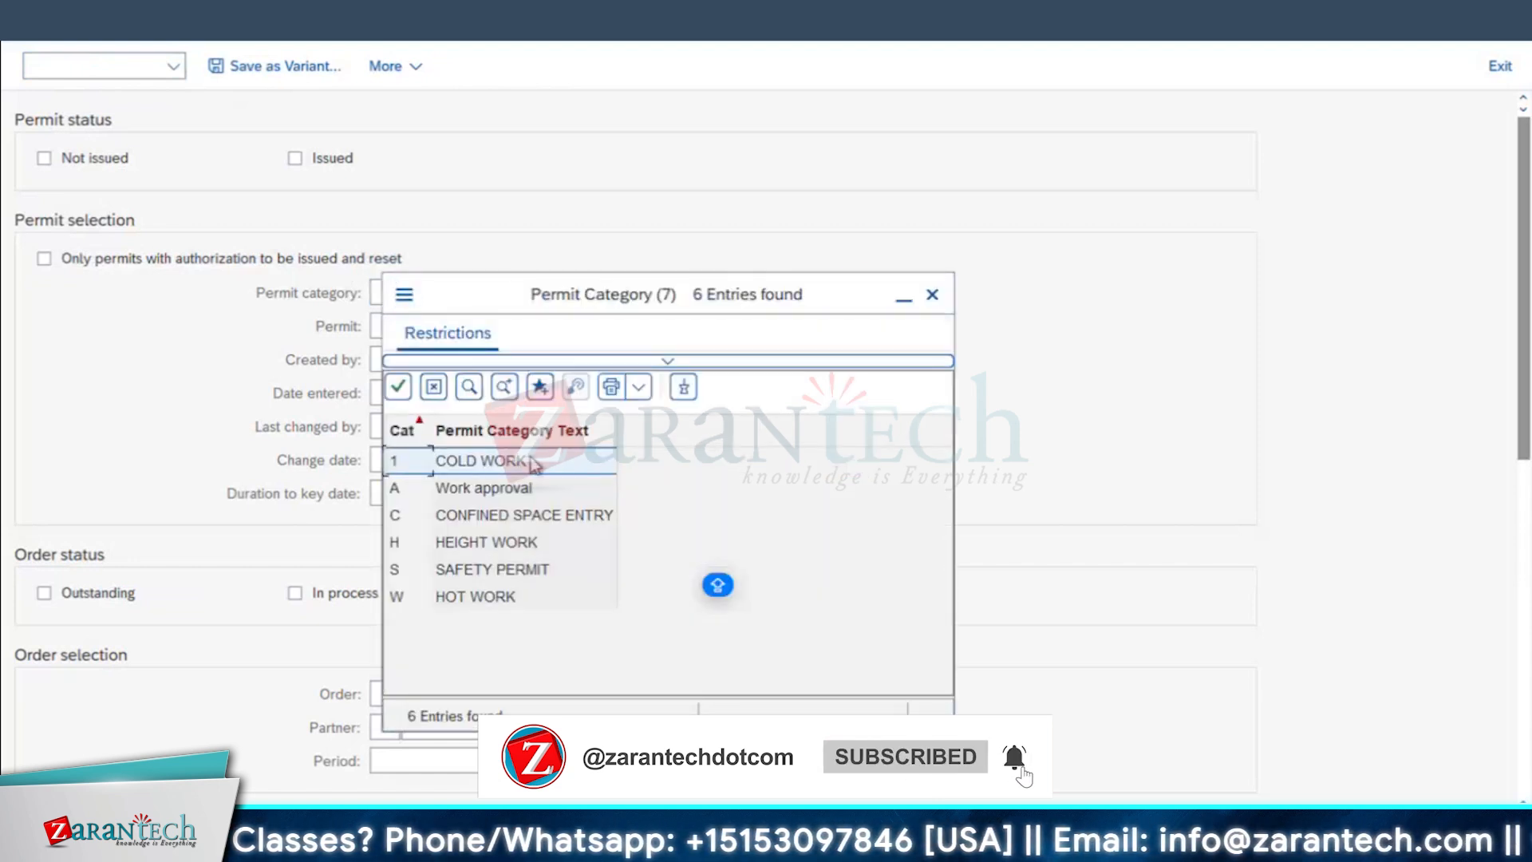
pyautogui.doubleClick(496, 571)
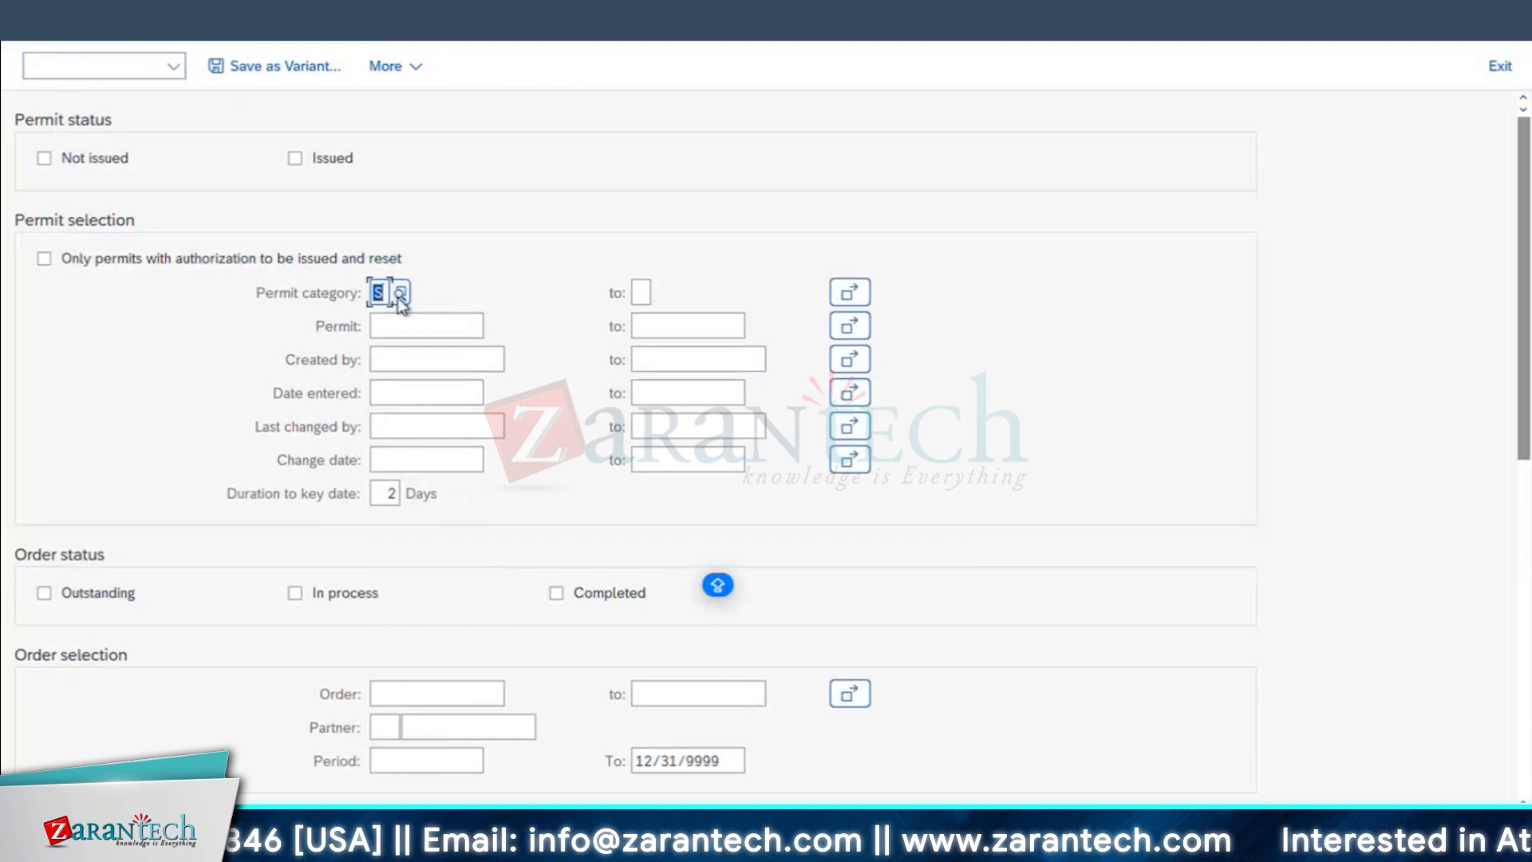
pyautogui.scroll(-1, 525, 529)
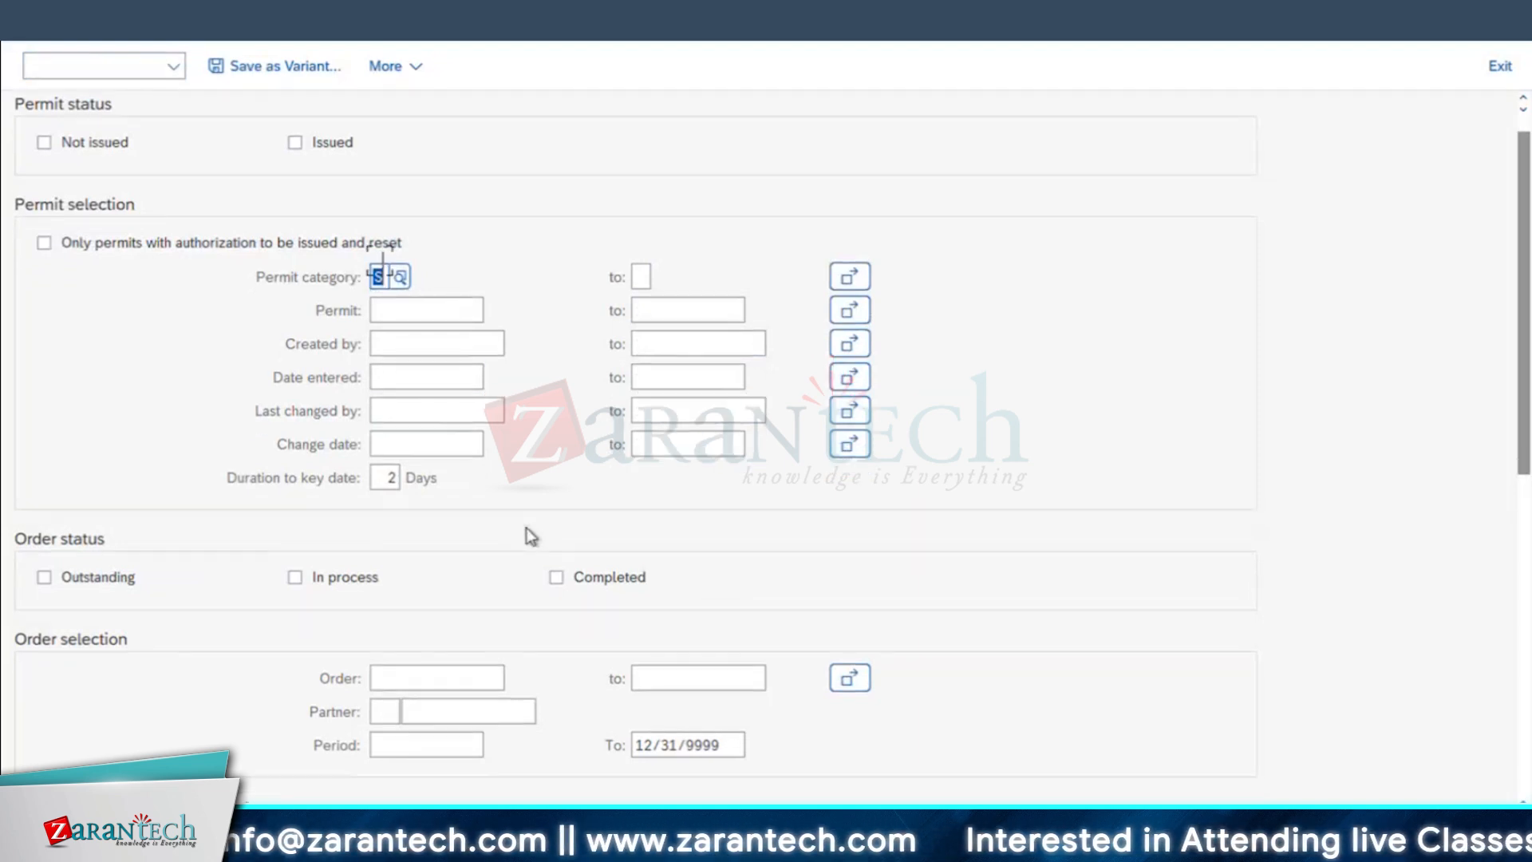
pyautogui.click(412, 665)
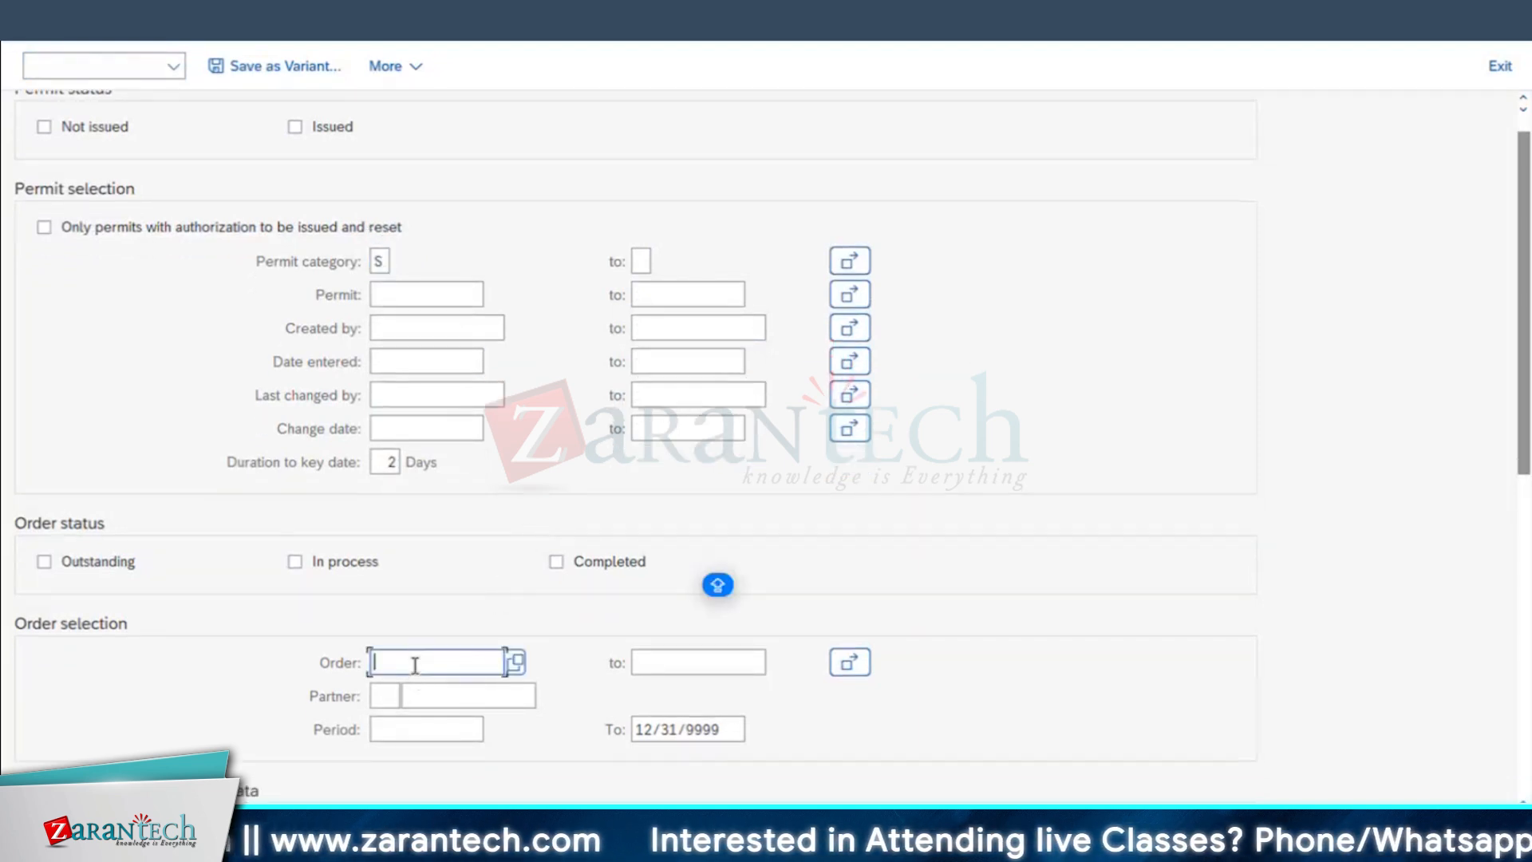
pyautogui.hotkey('ctrl', 'v')
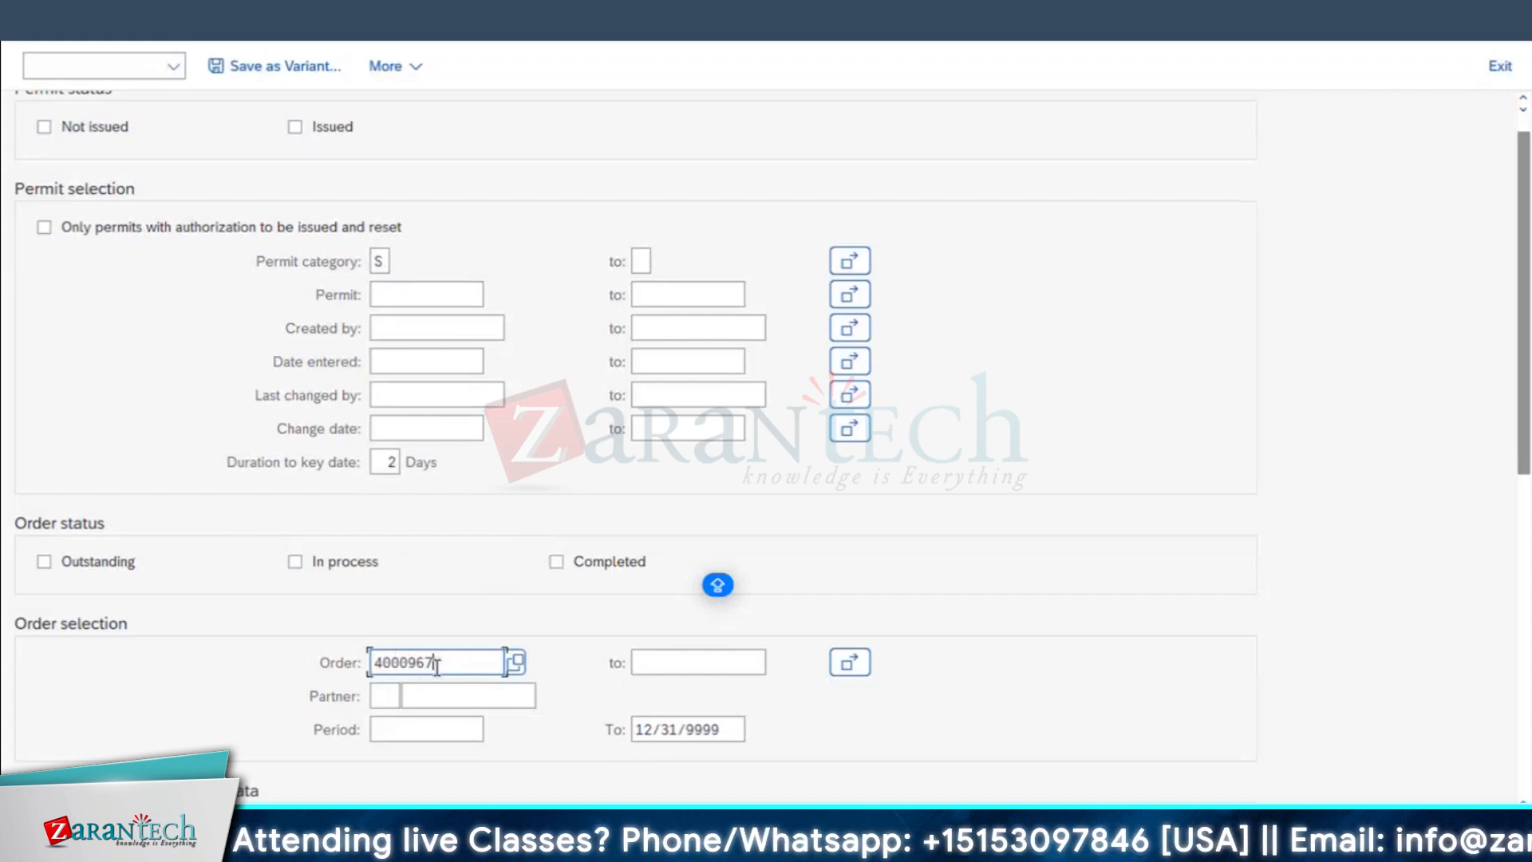
# Step: Include order status Outstanding and permit status Not issued, and run the selection to list the permits
pyautogui.click(110, 560)
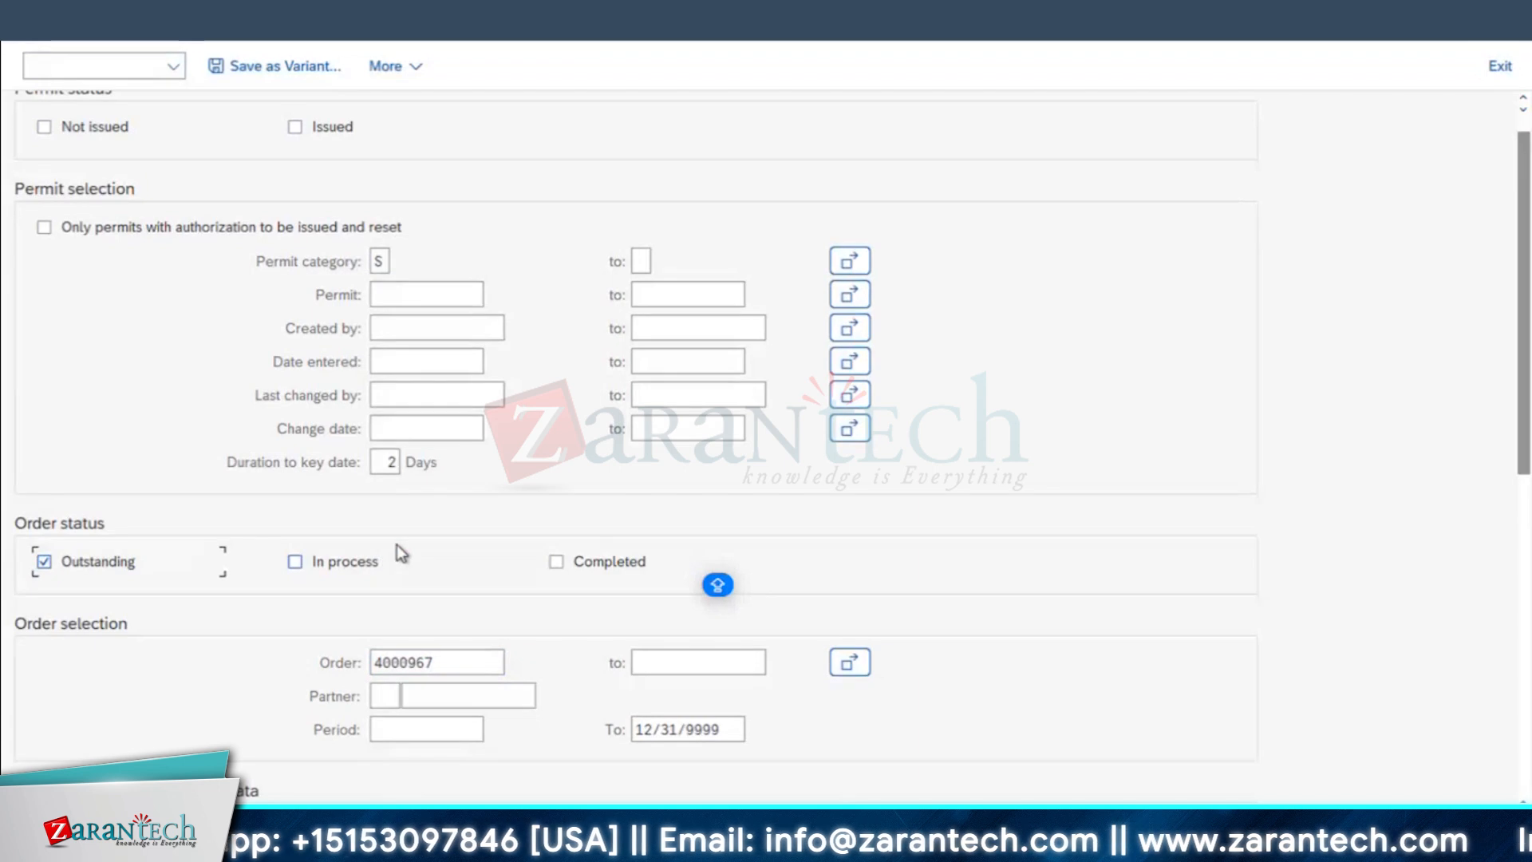
pyautogui.press('F8')
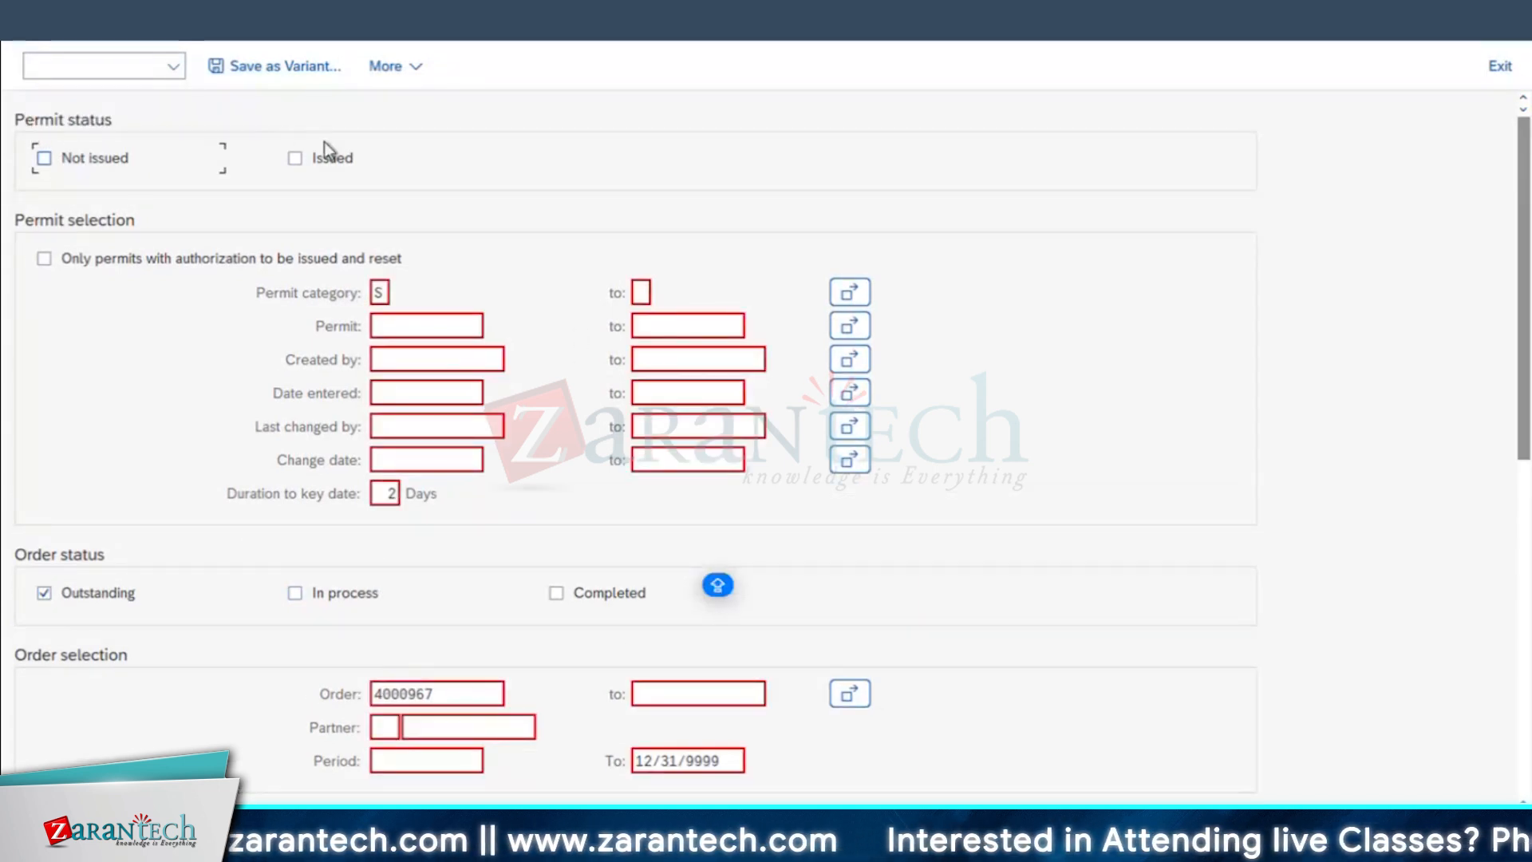
pyautogui.click(45, 157)
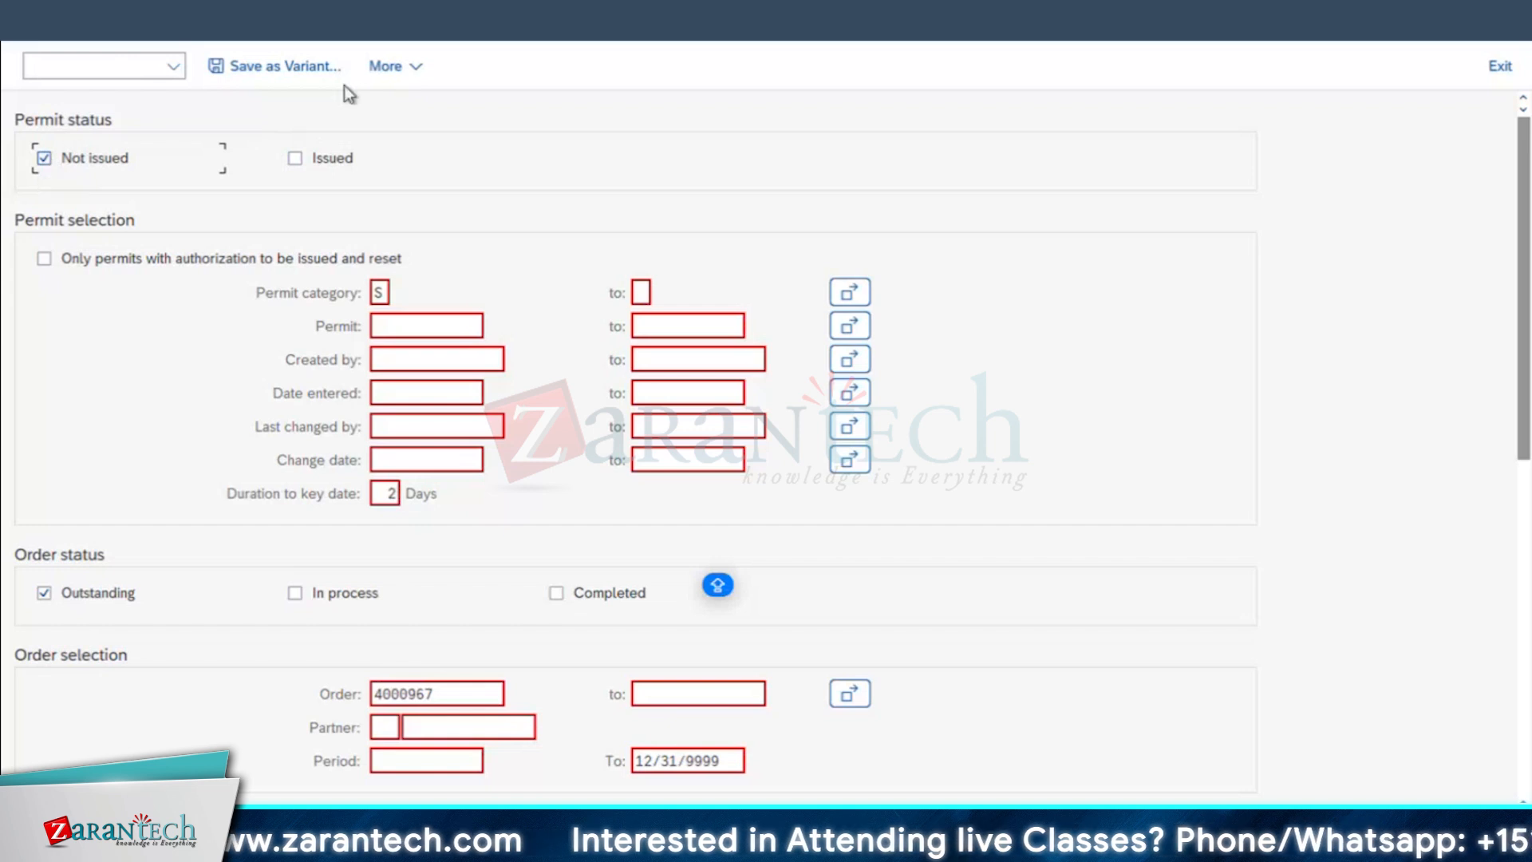
pyautogui.click(1489, 827)
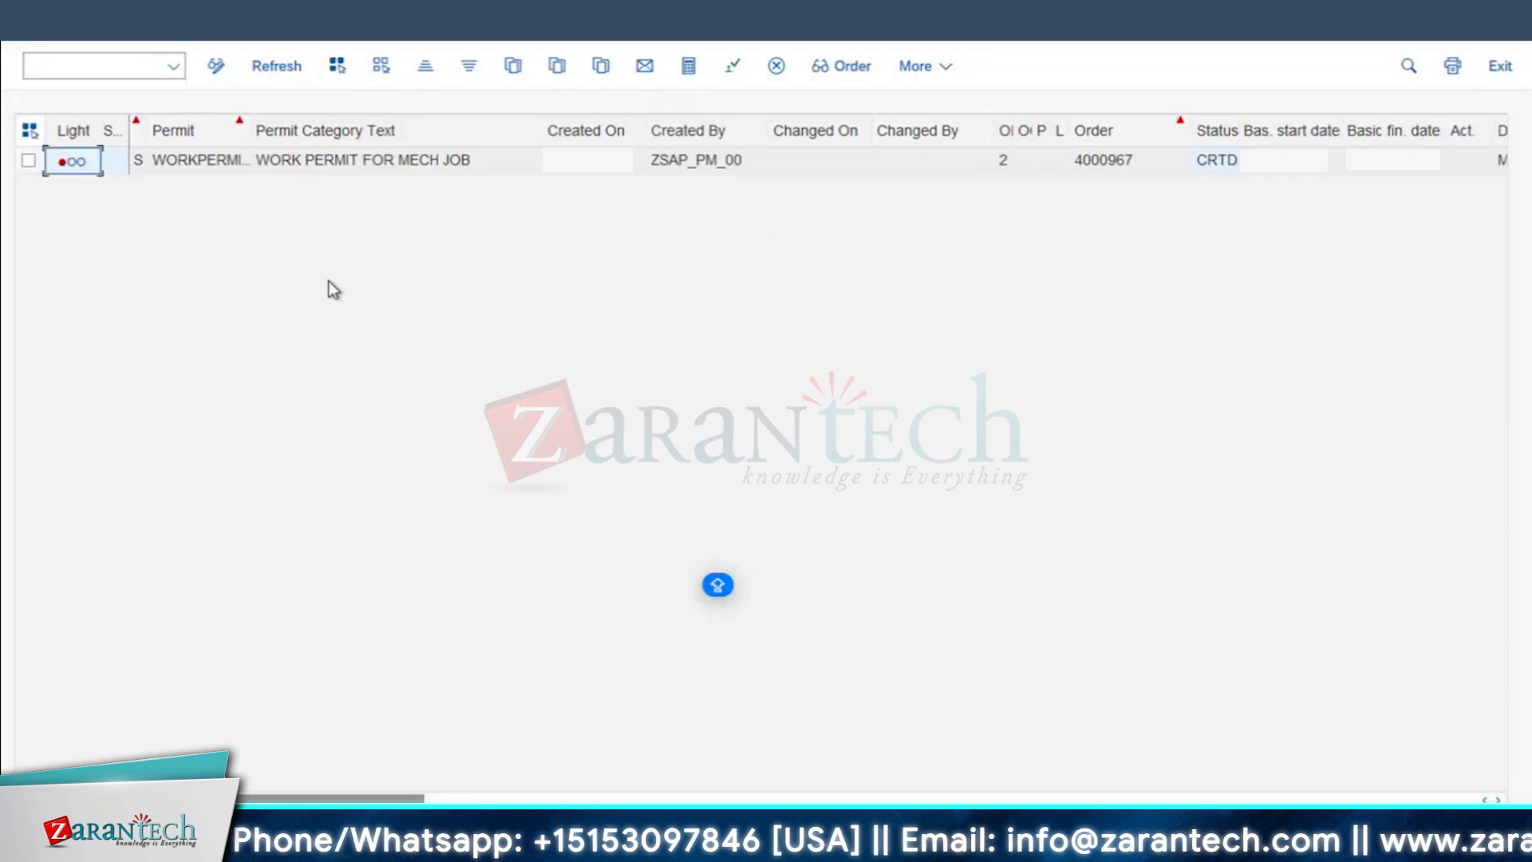
# Step: Issue the WORK PERMIT FOR MECH JOB permit for the order, acknowledge the message log and leave the list
pyautogui.click(28, 160)
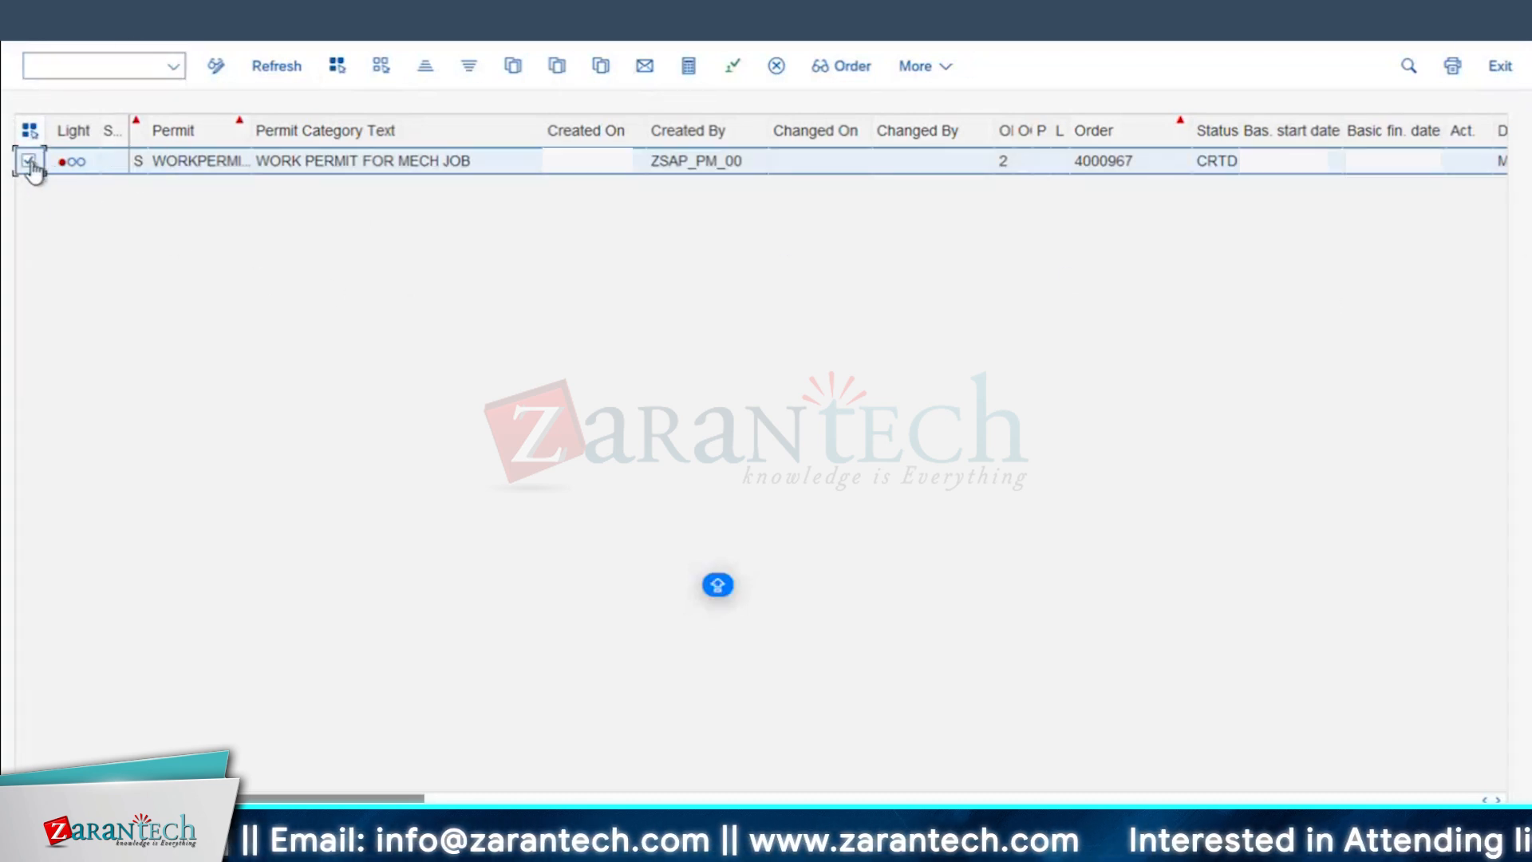
pyautogui.click(734, 67)
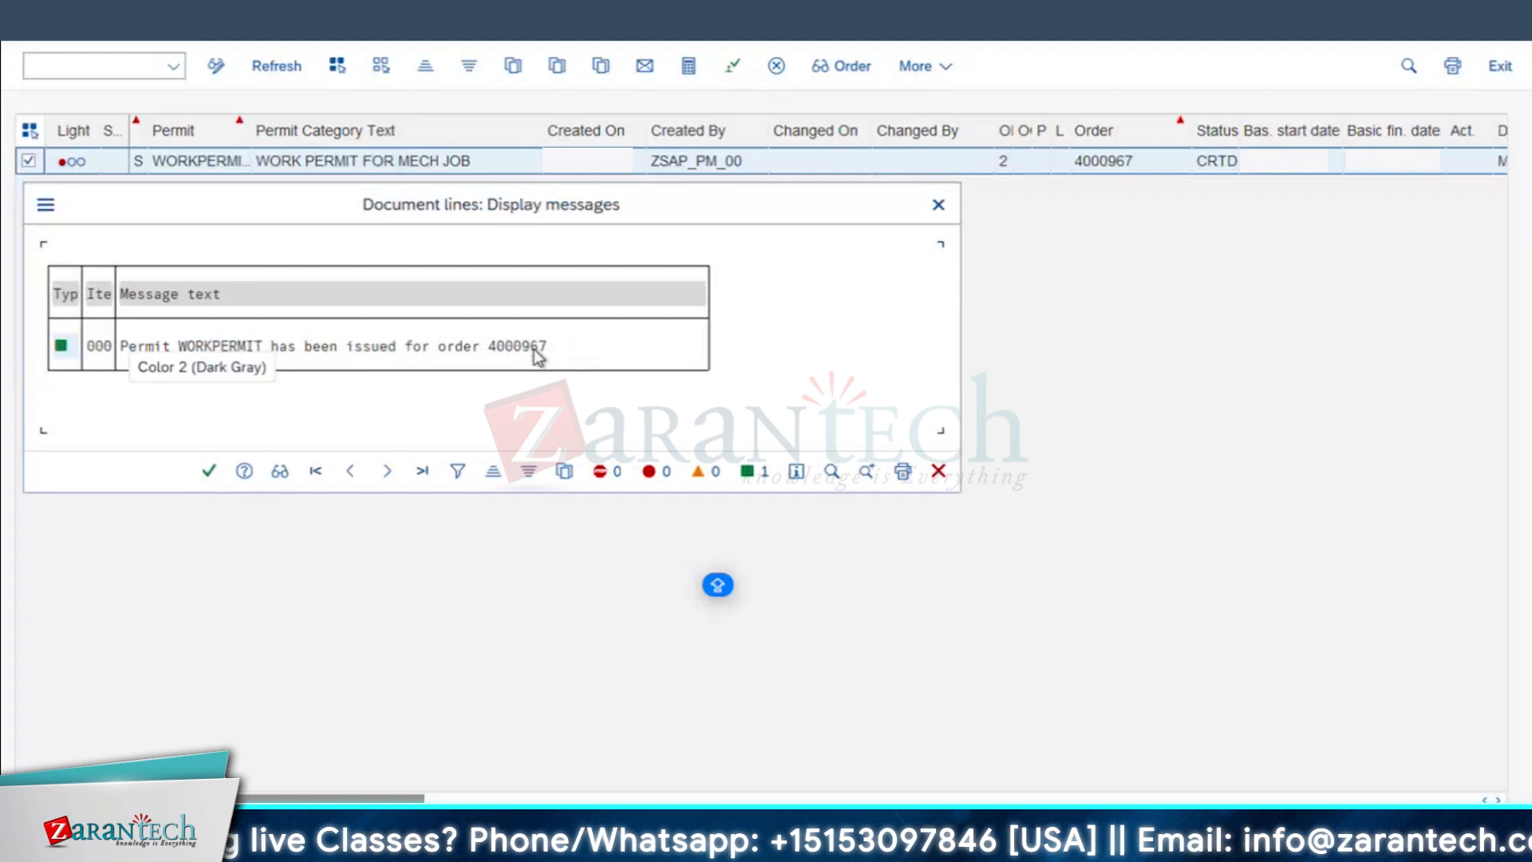
pyautogui.click(209, 471)
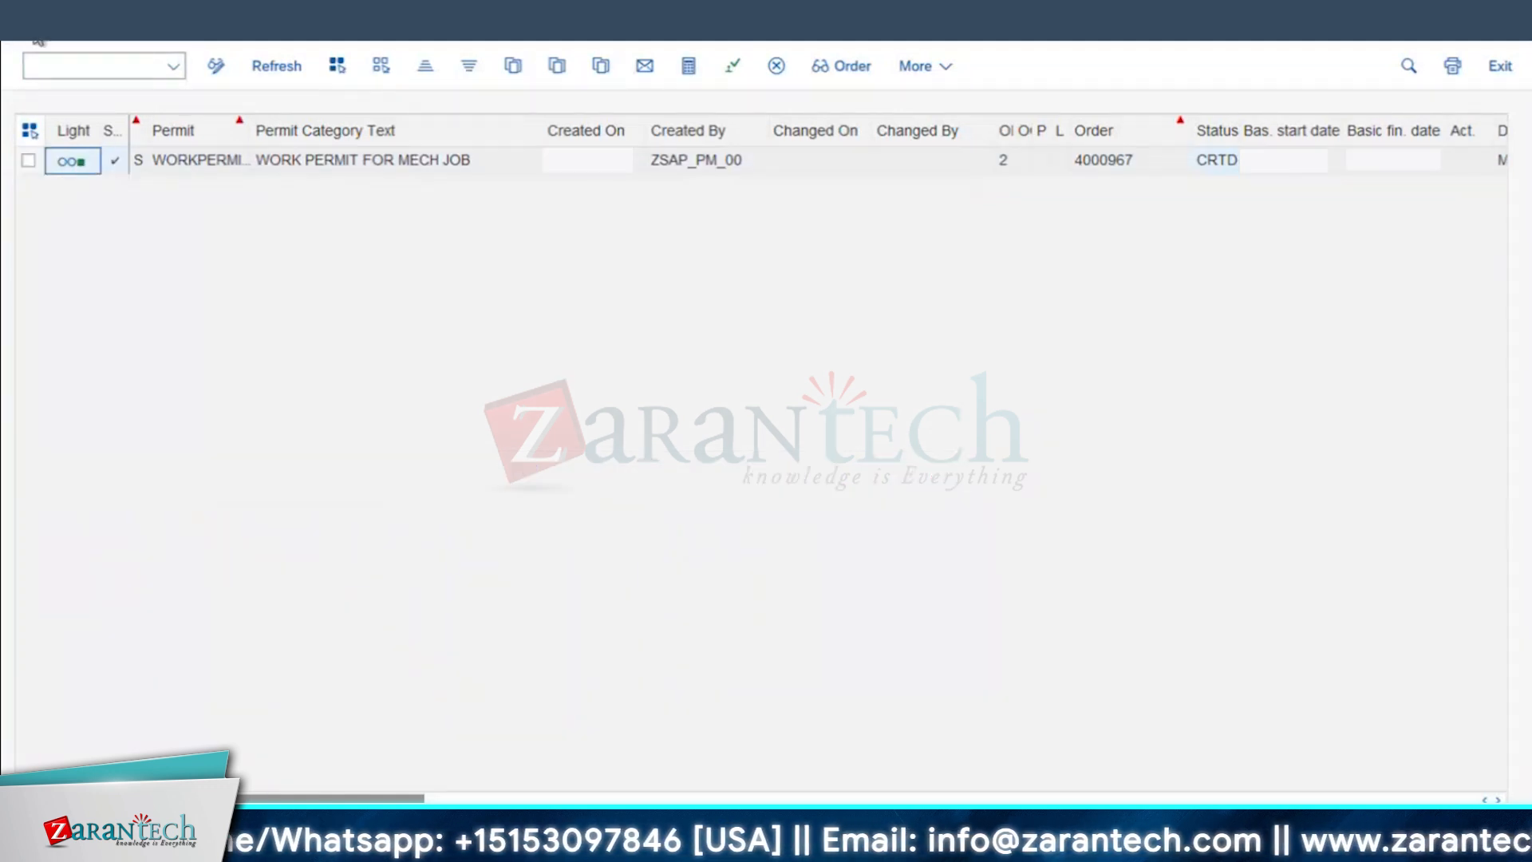
pyautogui.press('F3')
# Step: Check the open Change Order session and return to Change Permit to list the order's permits again
pyautogui.moveTo(726, 842)
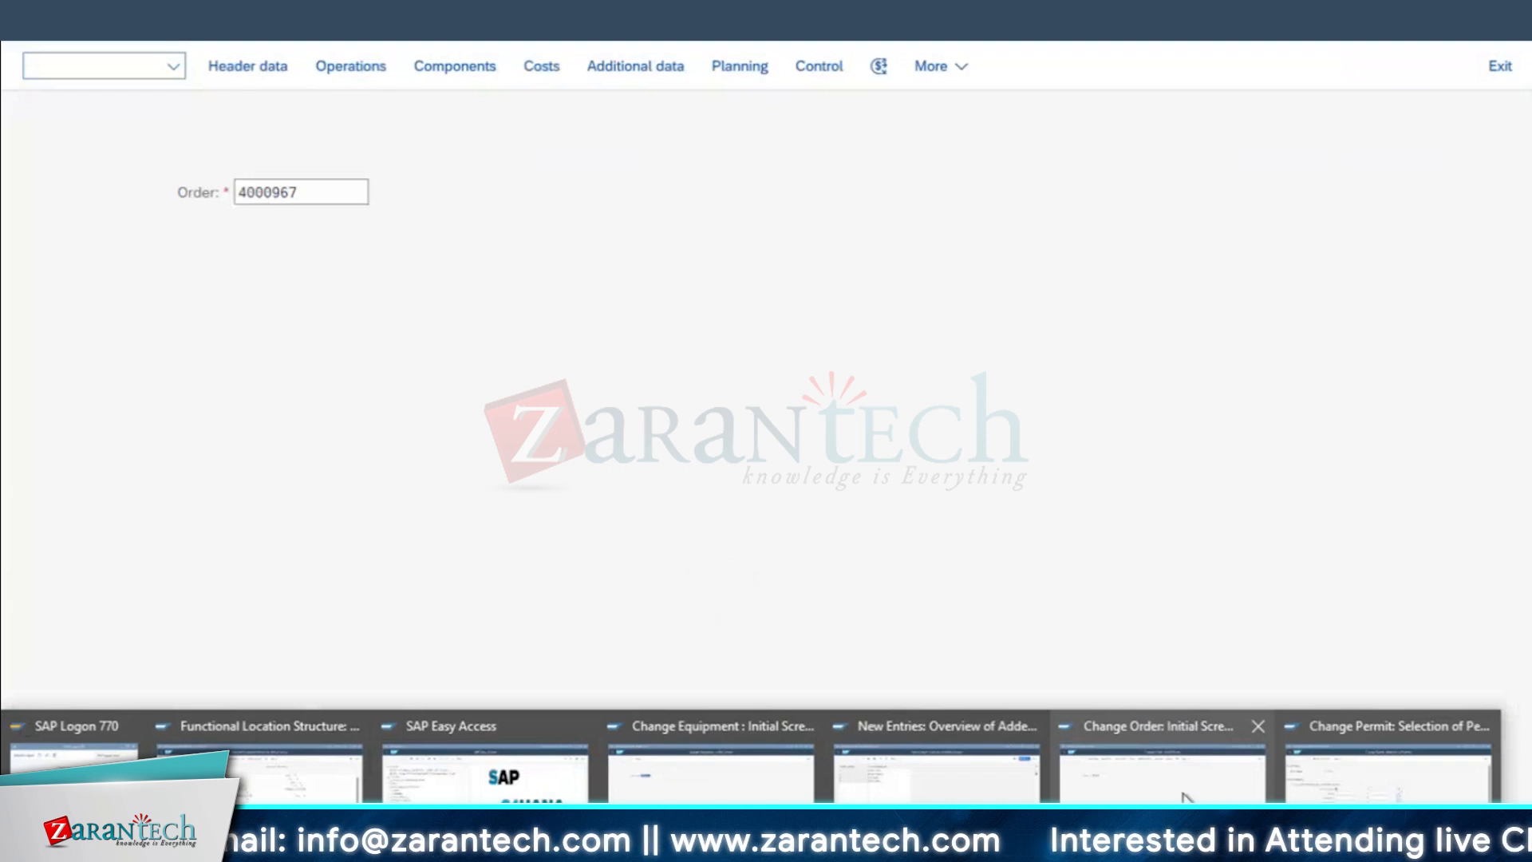
pyautogui.click(1209, 778)
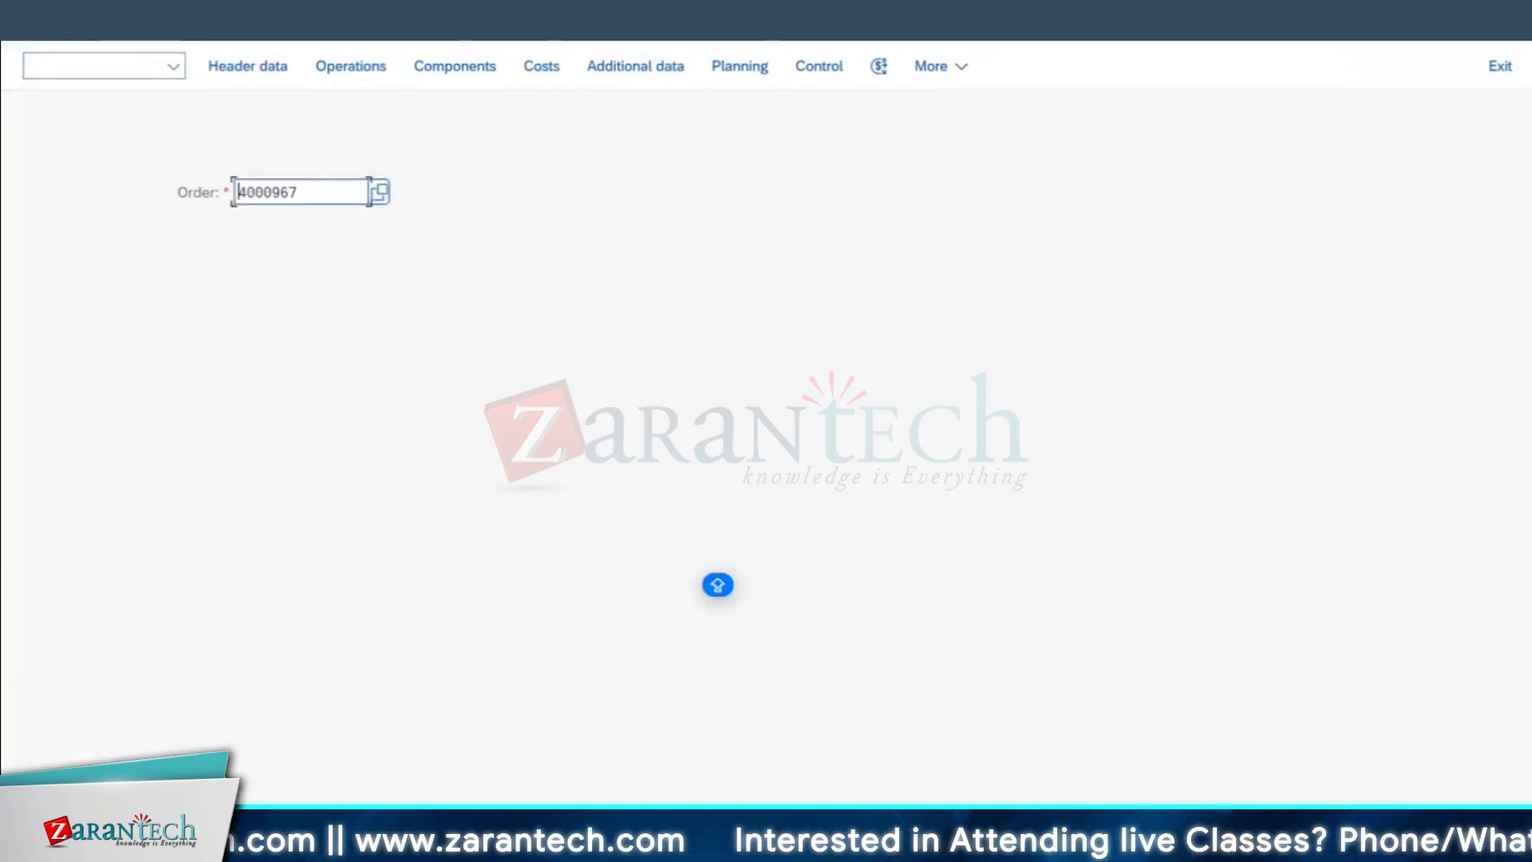
pyautogui.moveTo(726, 842)
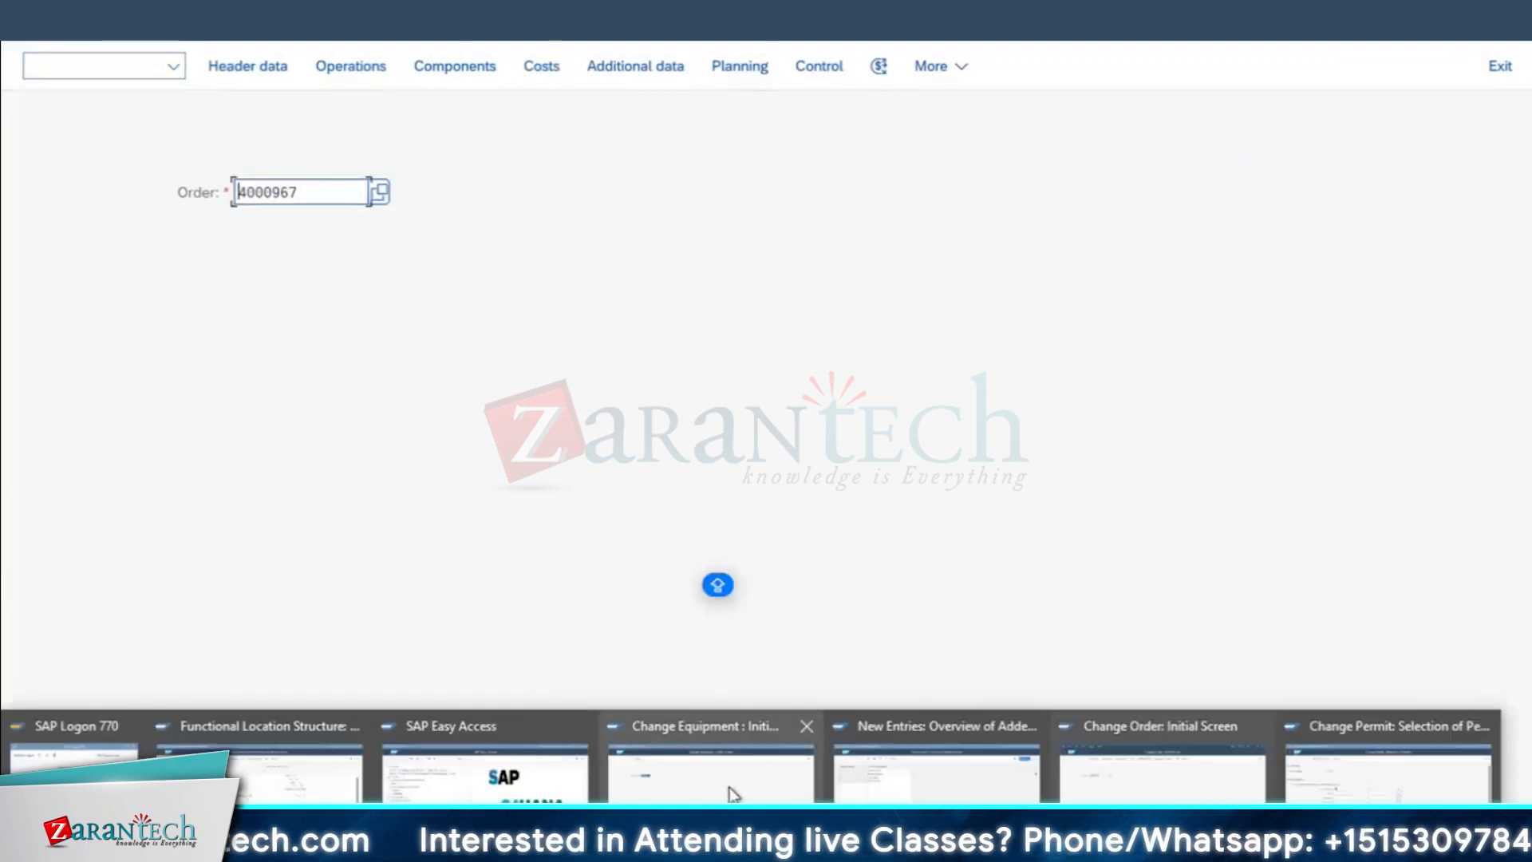
pyautogui.moveTo(730, 793)
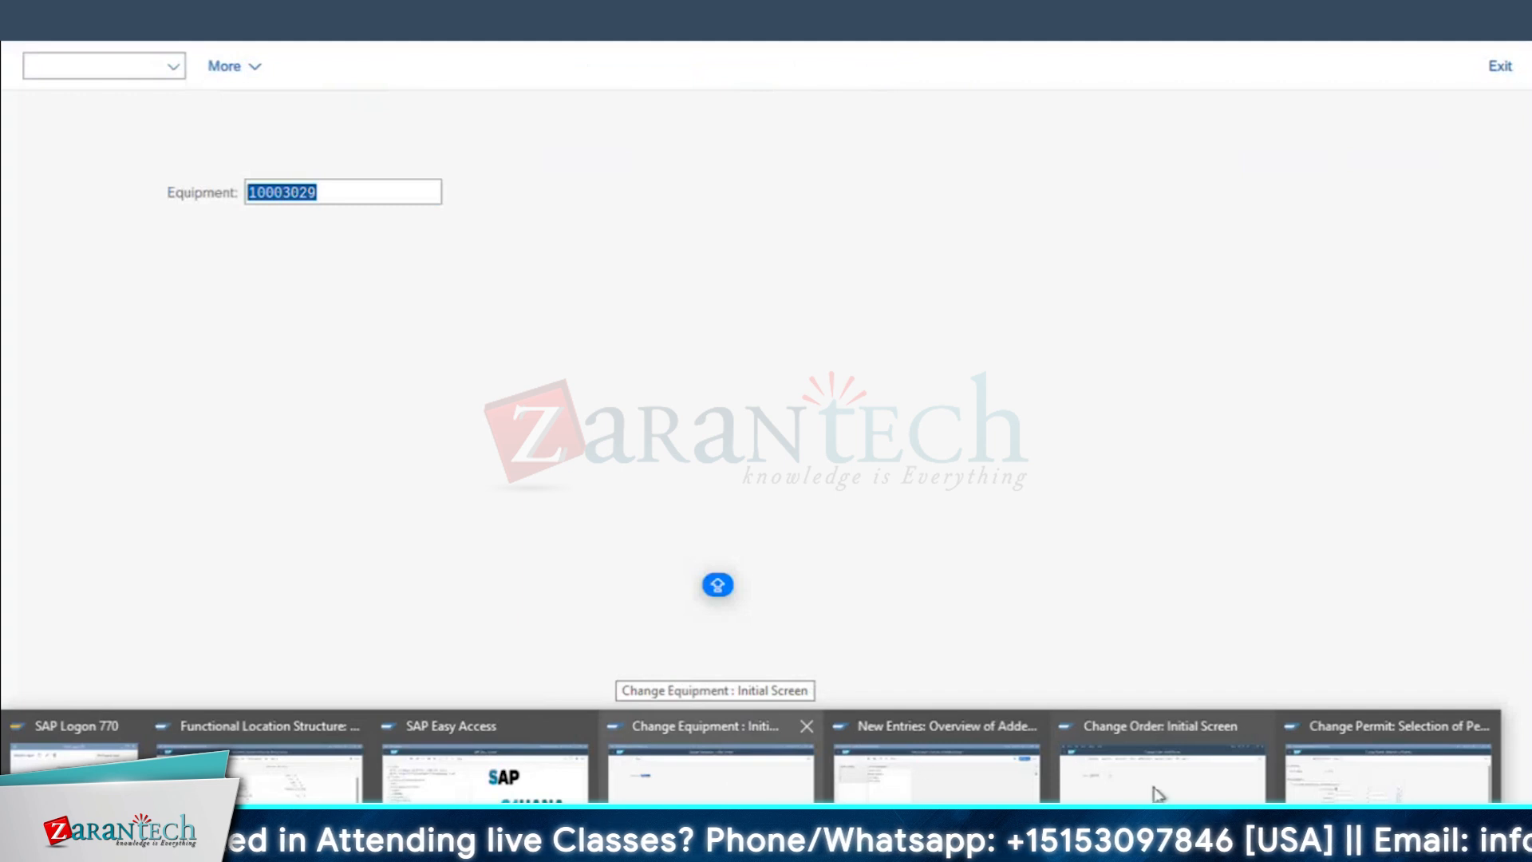
pyautogui.click(1414, 779)
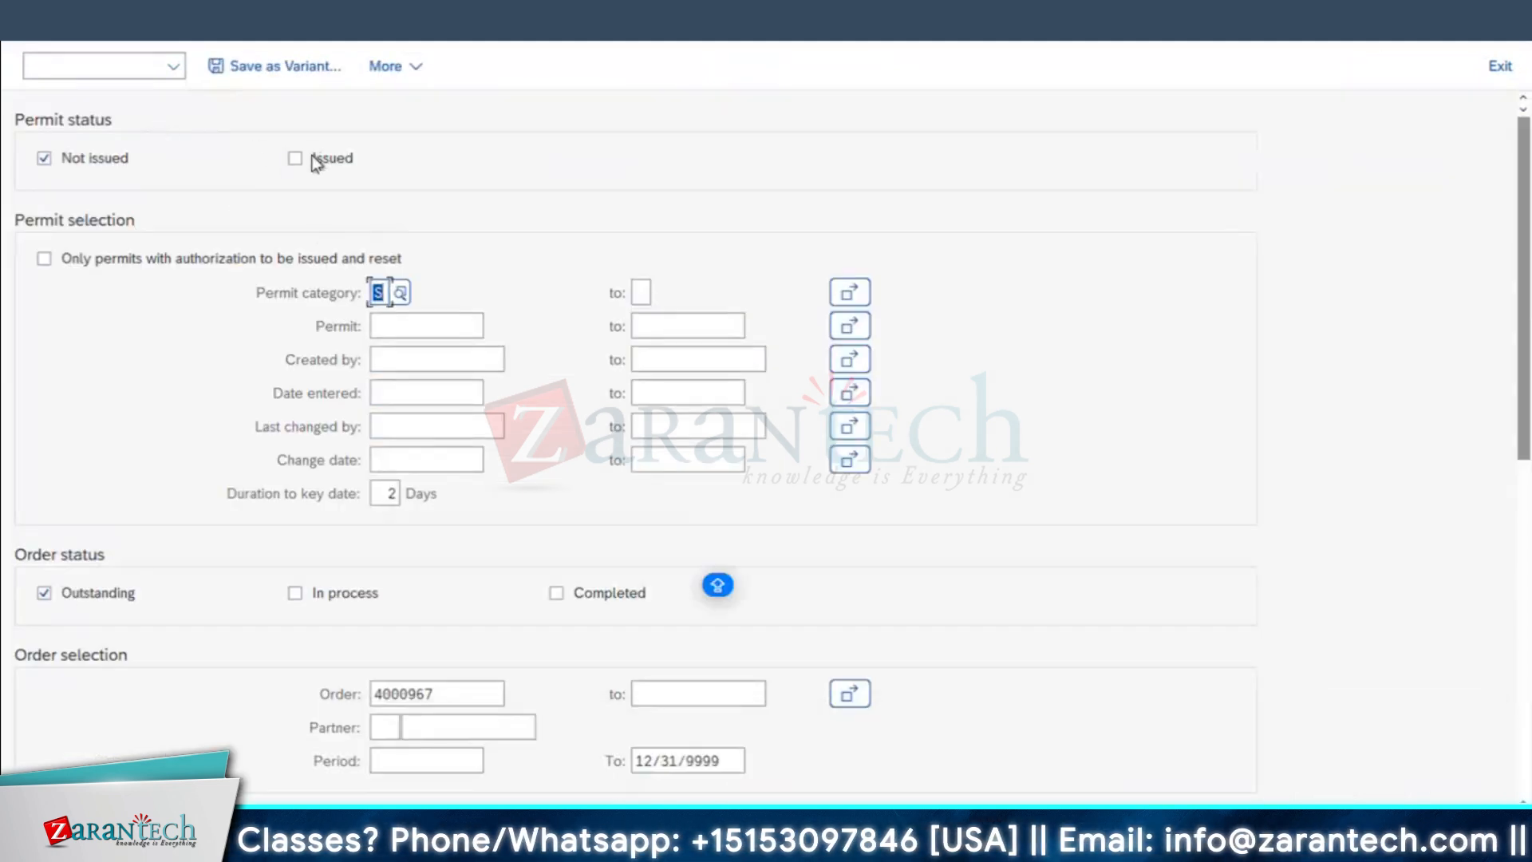
pyautogui.press('F8')
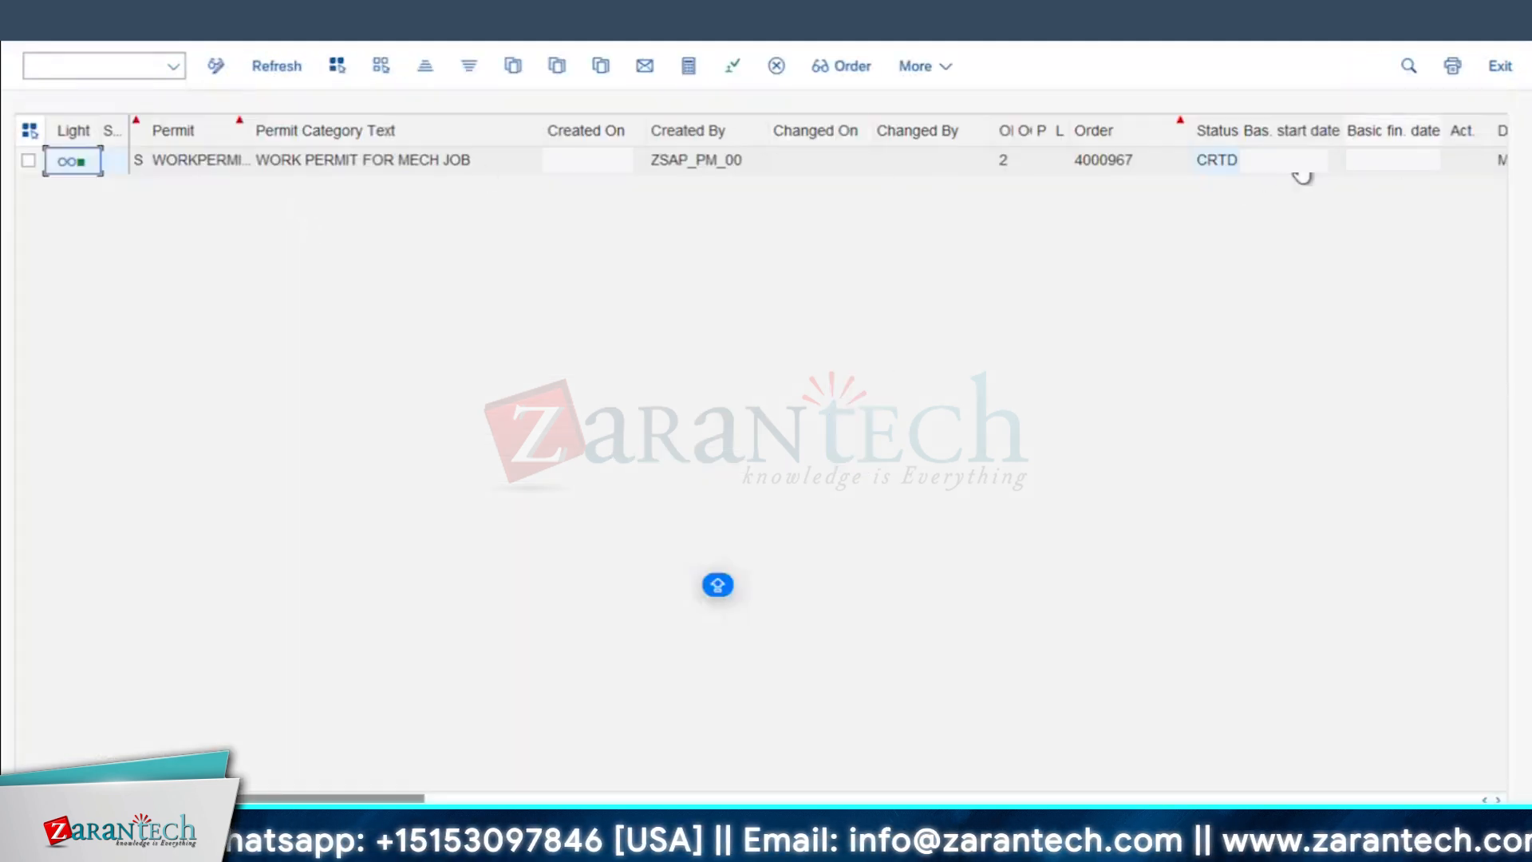
# Step: Narrow the Changed By column in the permit list and examine the basic start and finish dates
pyautogui.moveTo(976, 126); pyautogui.dragTo(917, 125)
pyautogui.click(1185, 164)
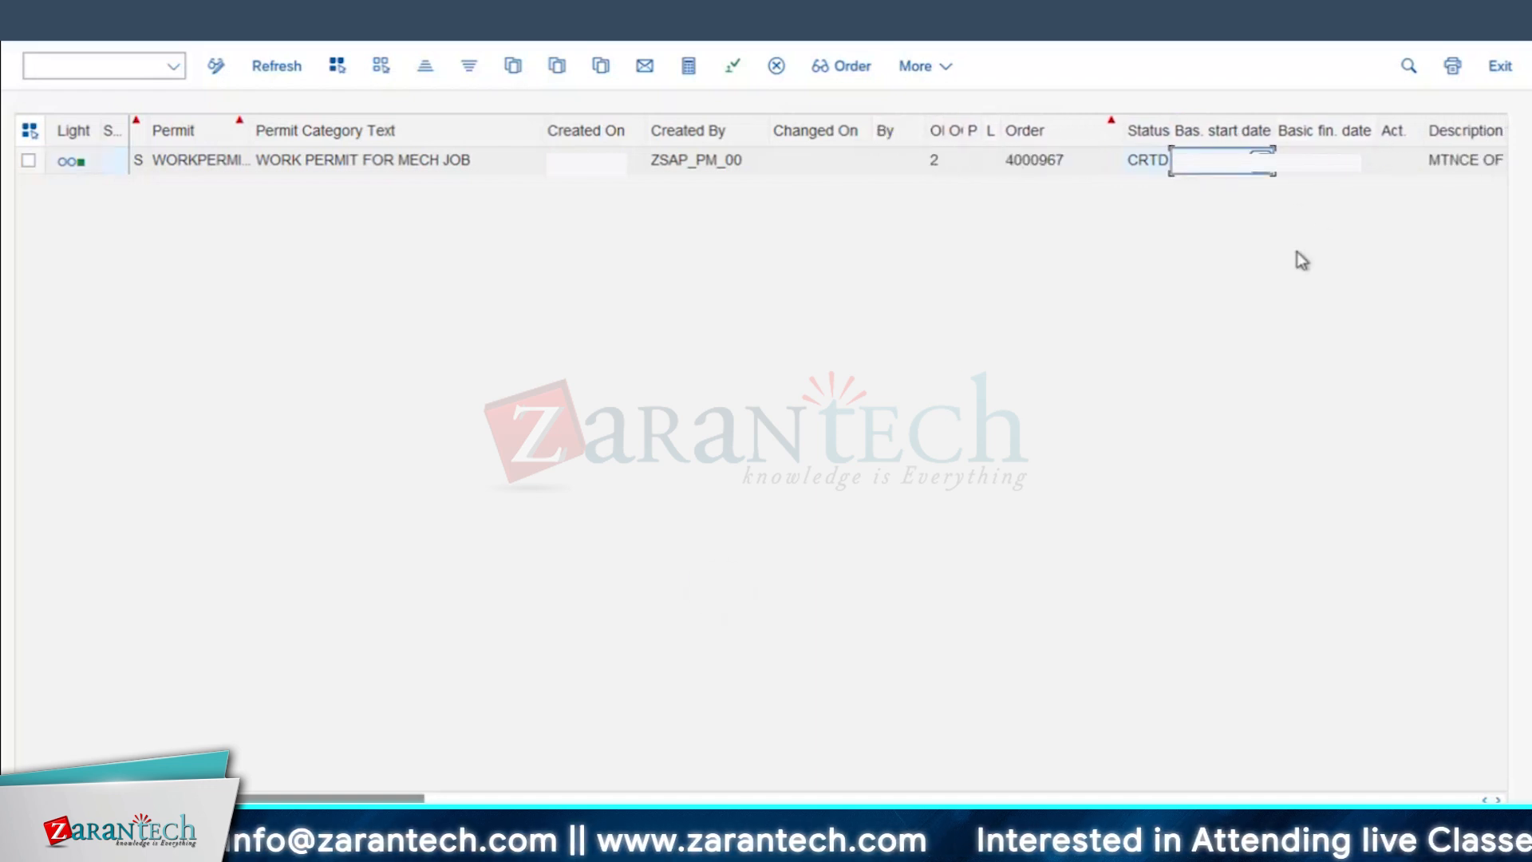
pyautogui.press('Tab')
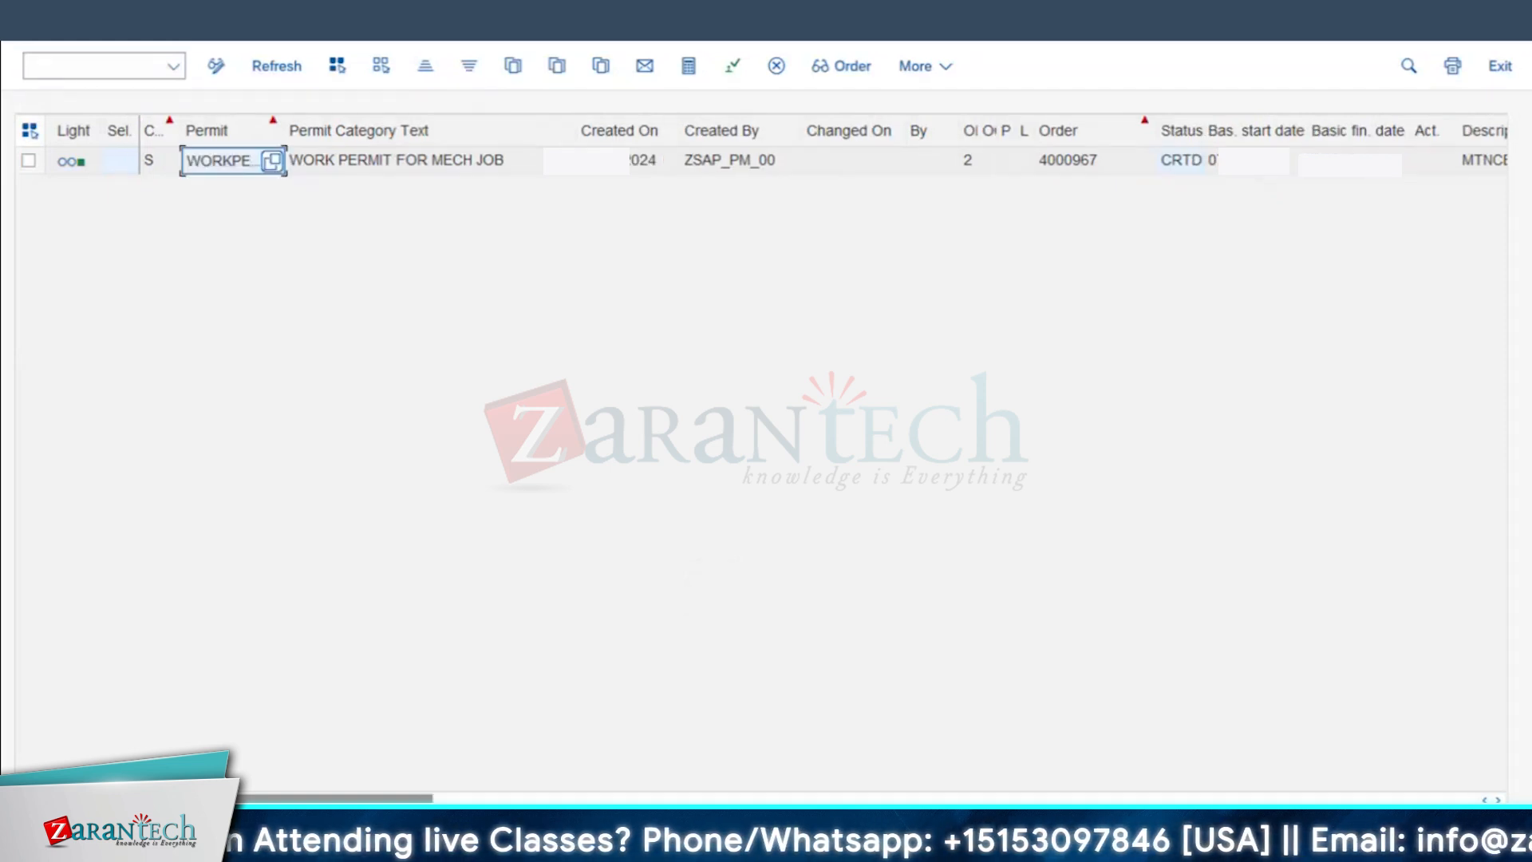
# Step: Switch to the Change Order session, reopen the maintenance order and examine its detailed system status
pyautogui.click(423, 845)
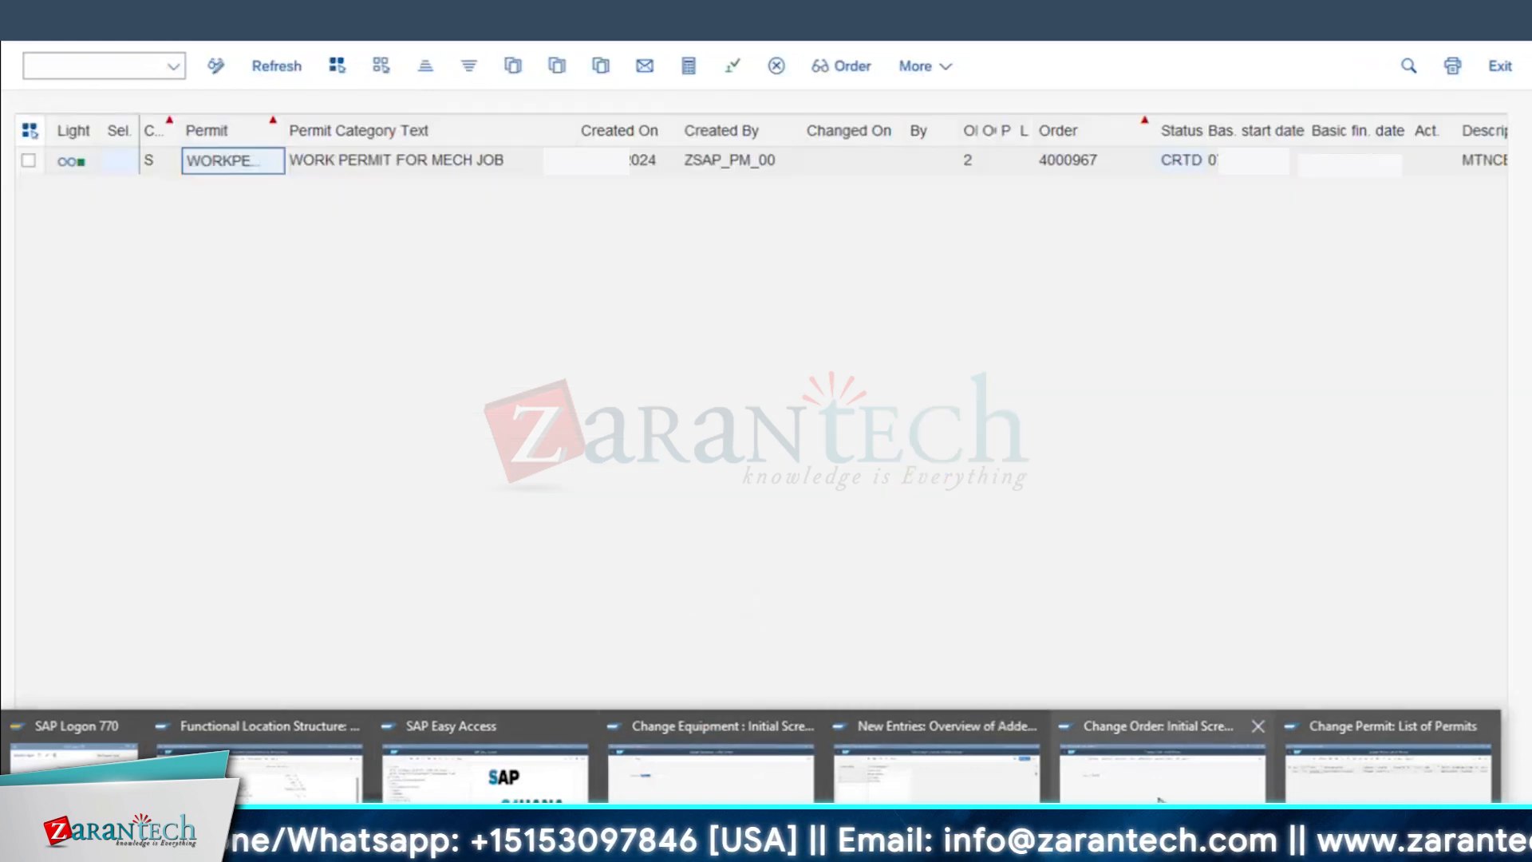
pyautogui.click(1162, 766)
pyautogui.press('Return')
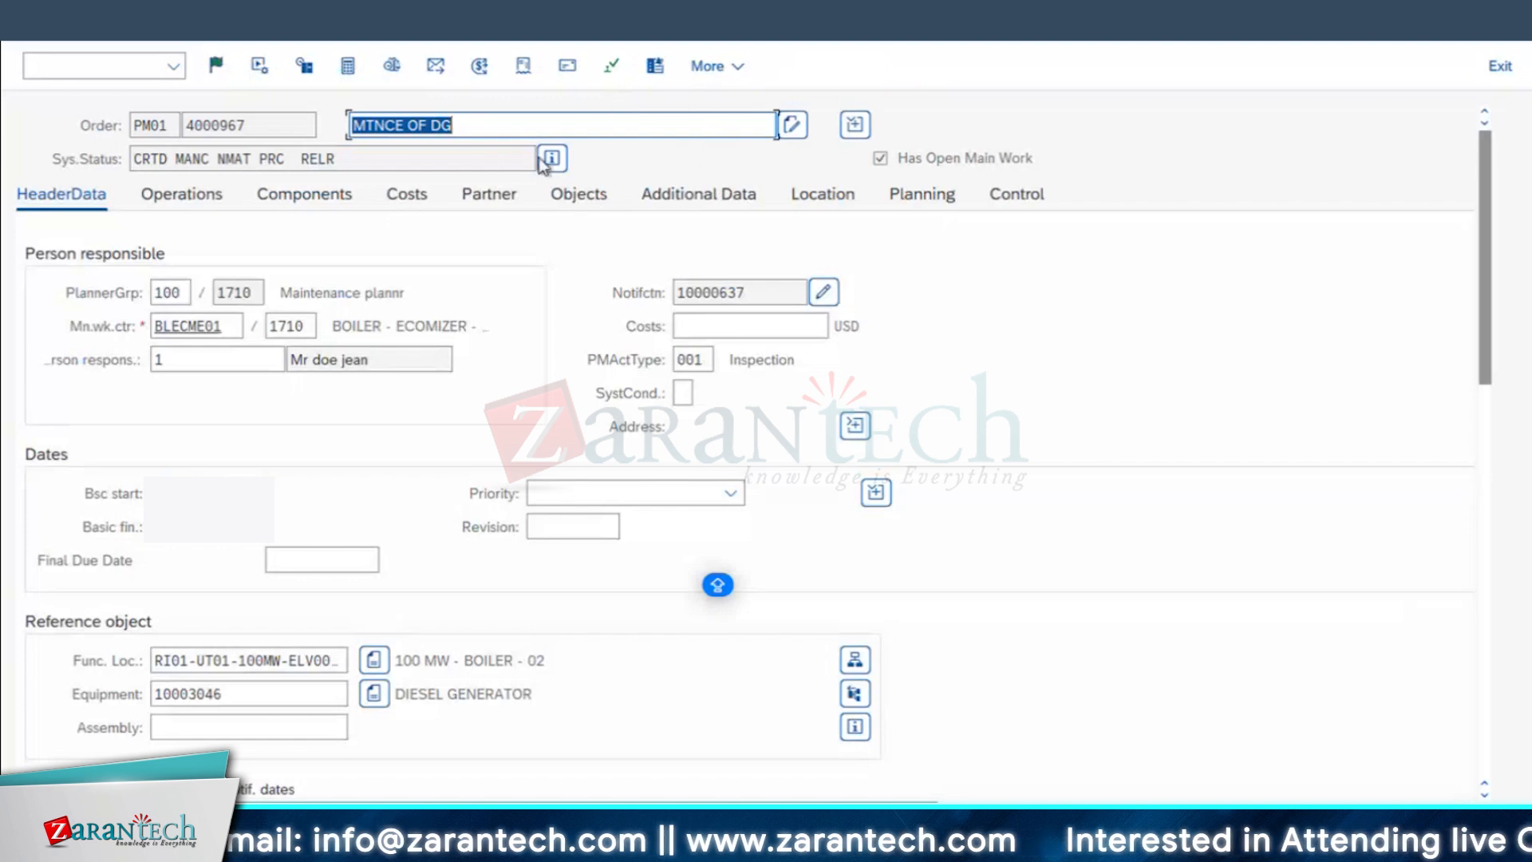
pyautogui.click(551, 160)
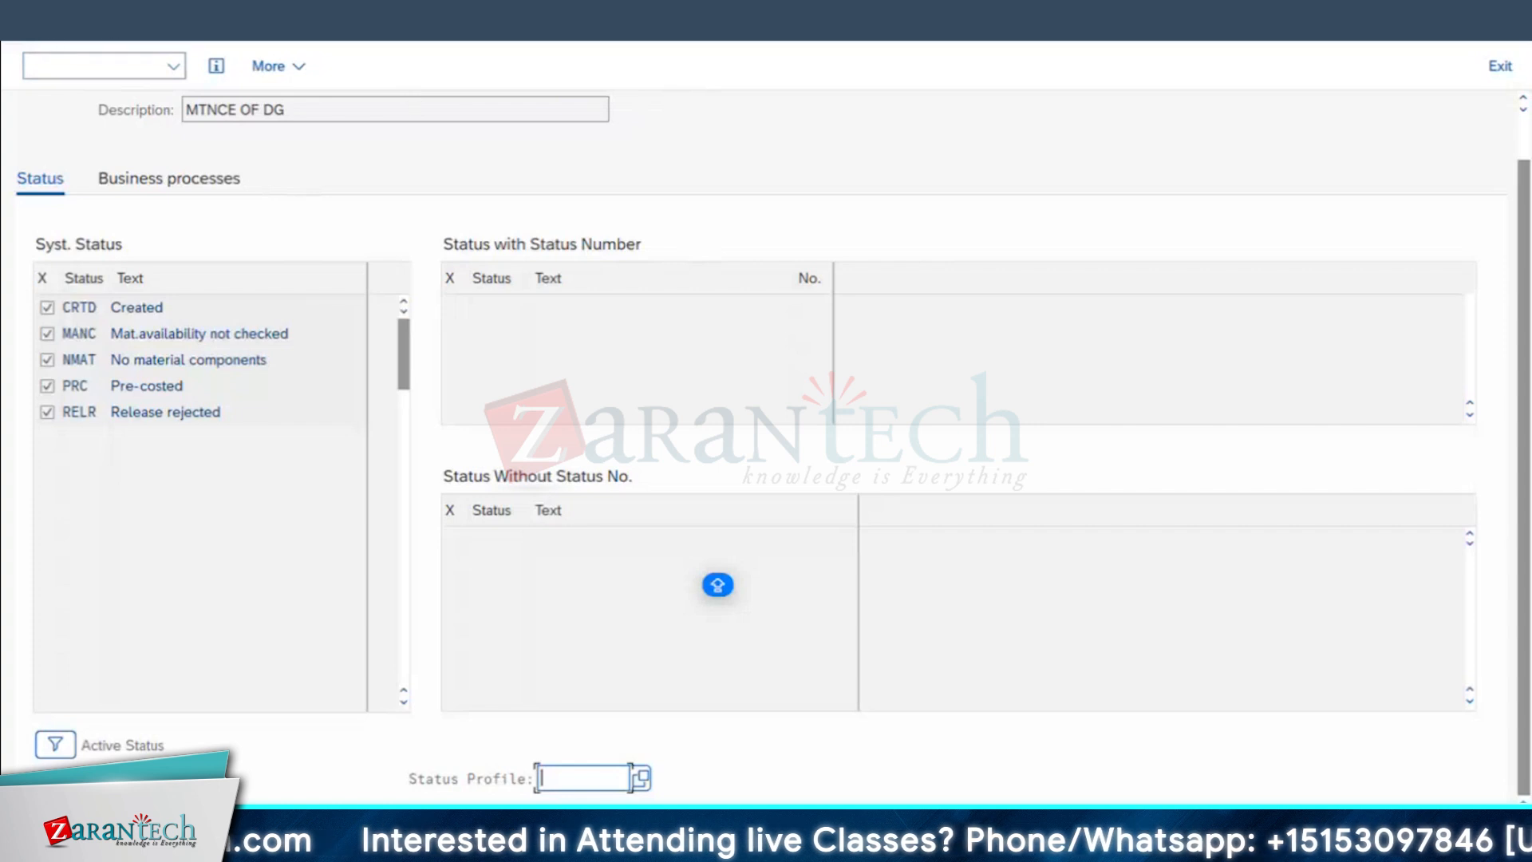
# Step: Return to the maintenance order, recheck its detailed system status and go back to the order header
pyautogui.click(69, 39)
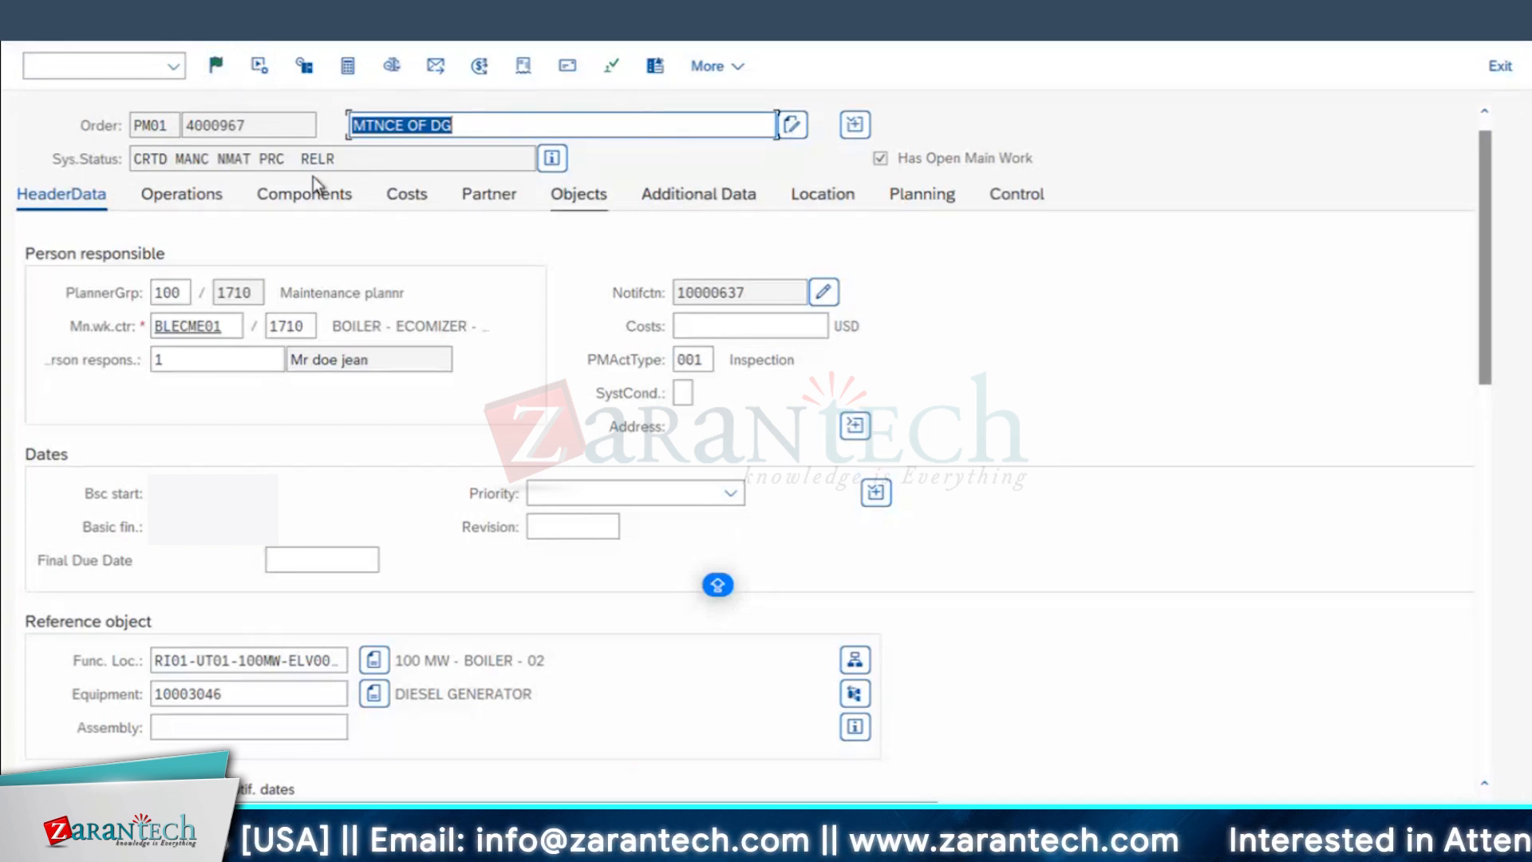
pyautogui.click(555, 159)
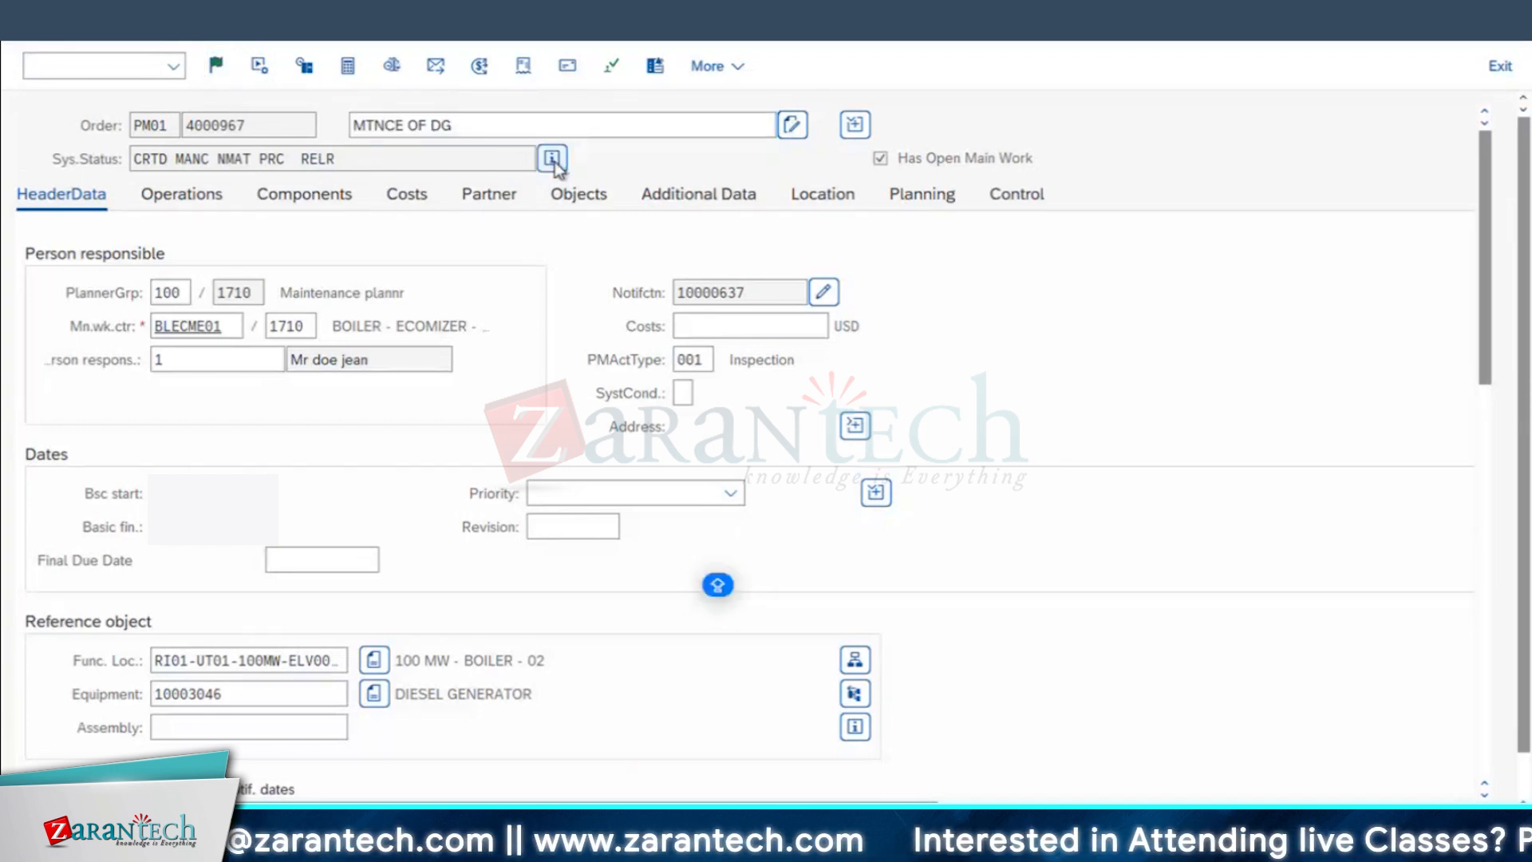
pyautogui.moveTo(225, 421); pyautogui.dragTo(38, 485)
pyautogui.click(41, 28)
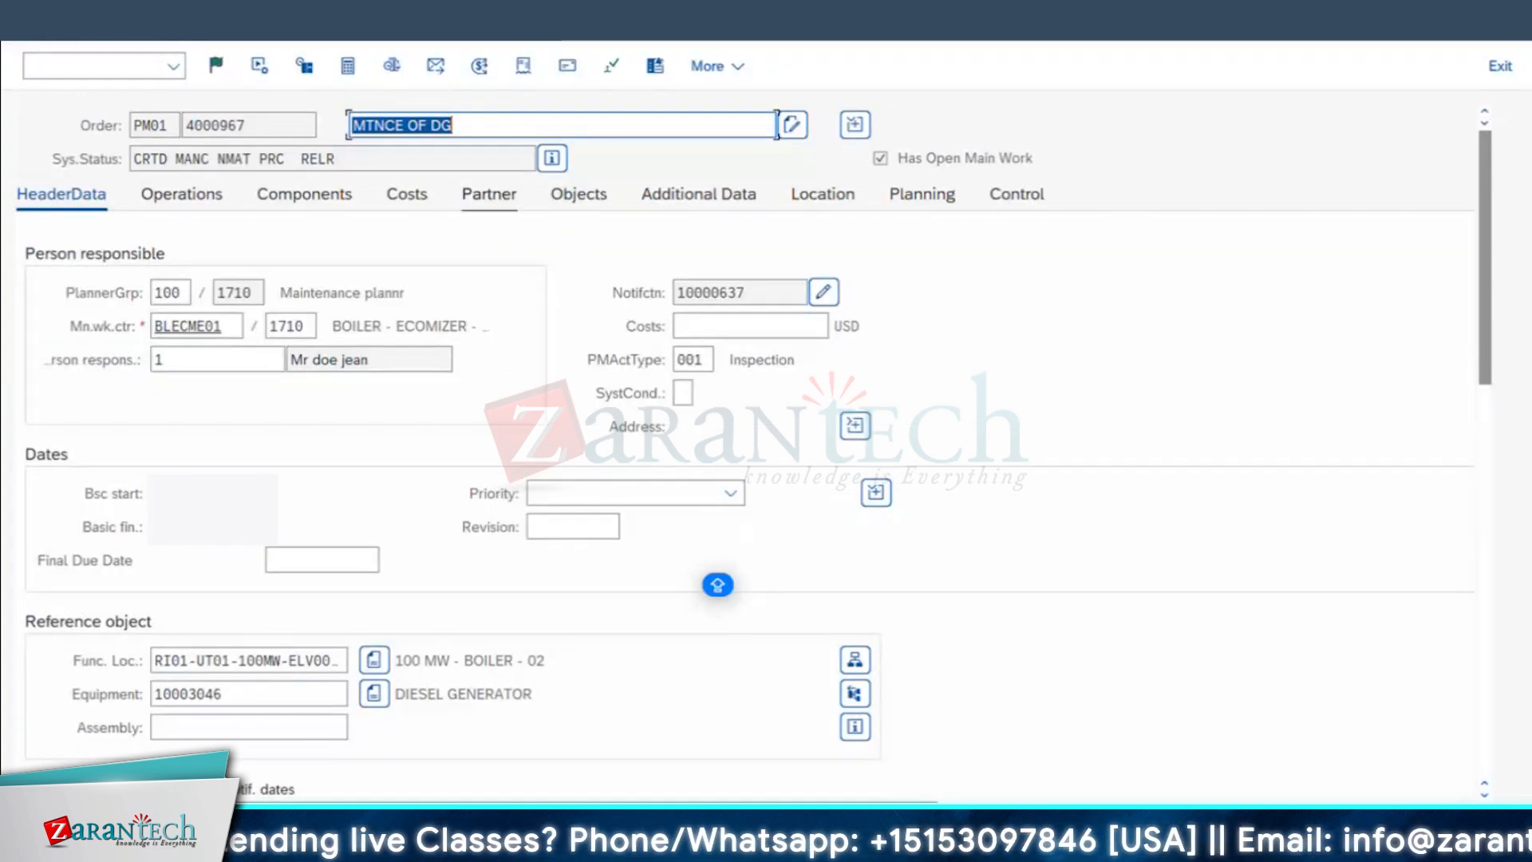
# Step: Release the MTNCE OF DG maintenance order and check its system status
pyautogui.click(216, 68)
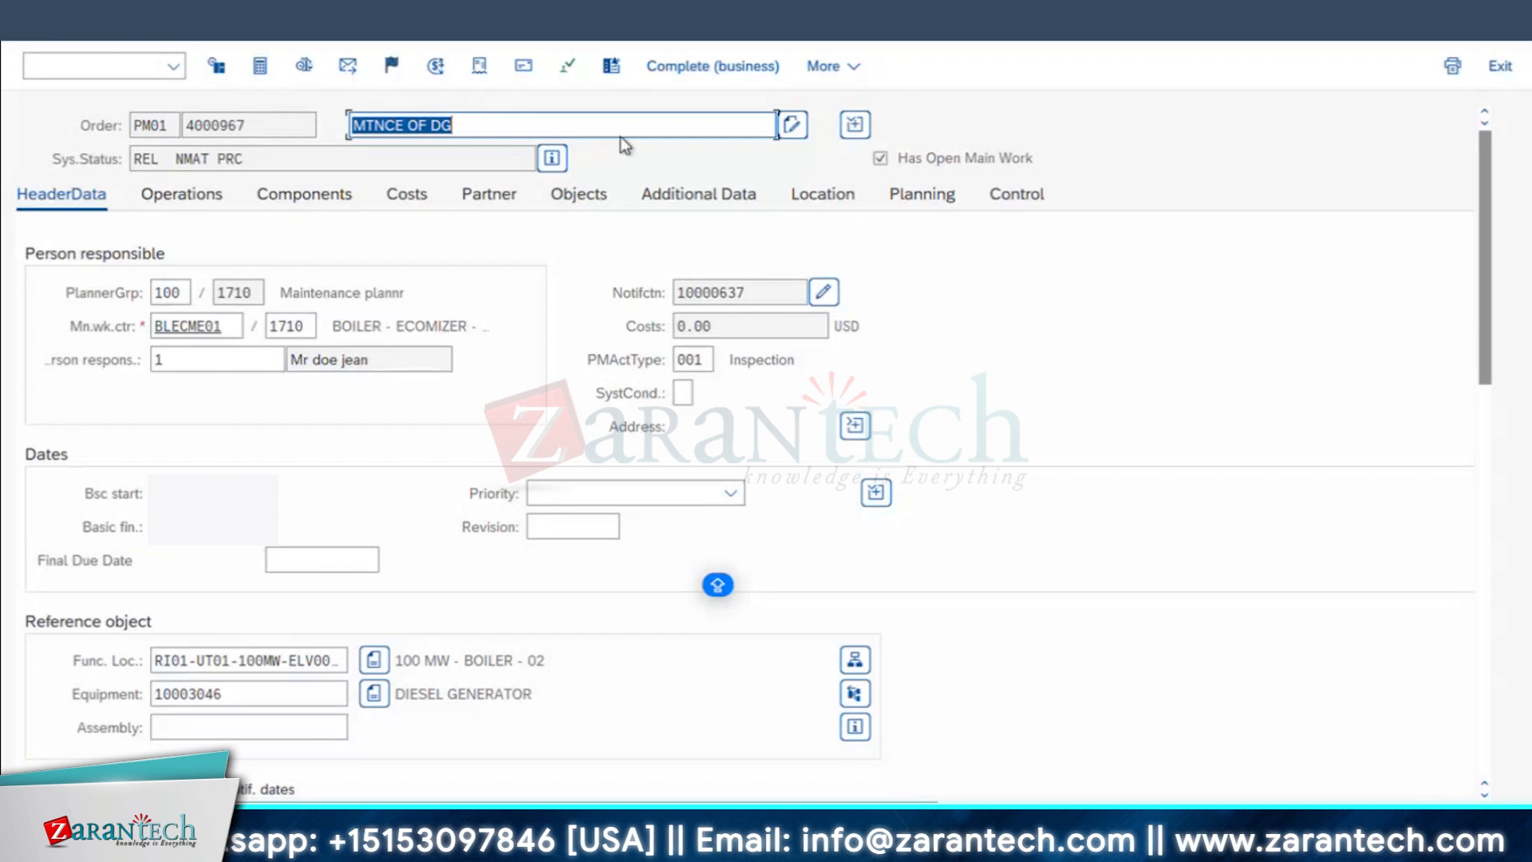
pyautogui.doubleClick(147, 159)
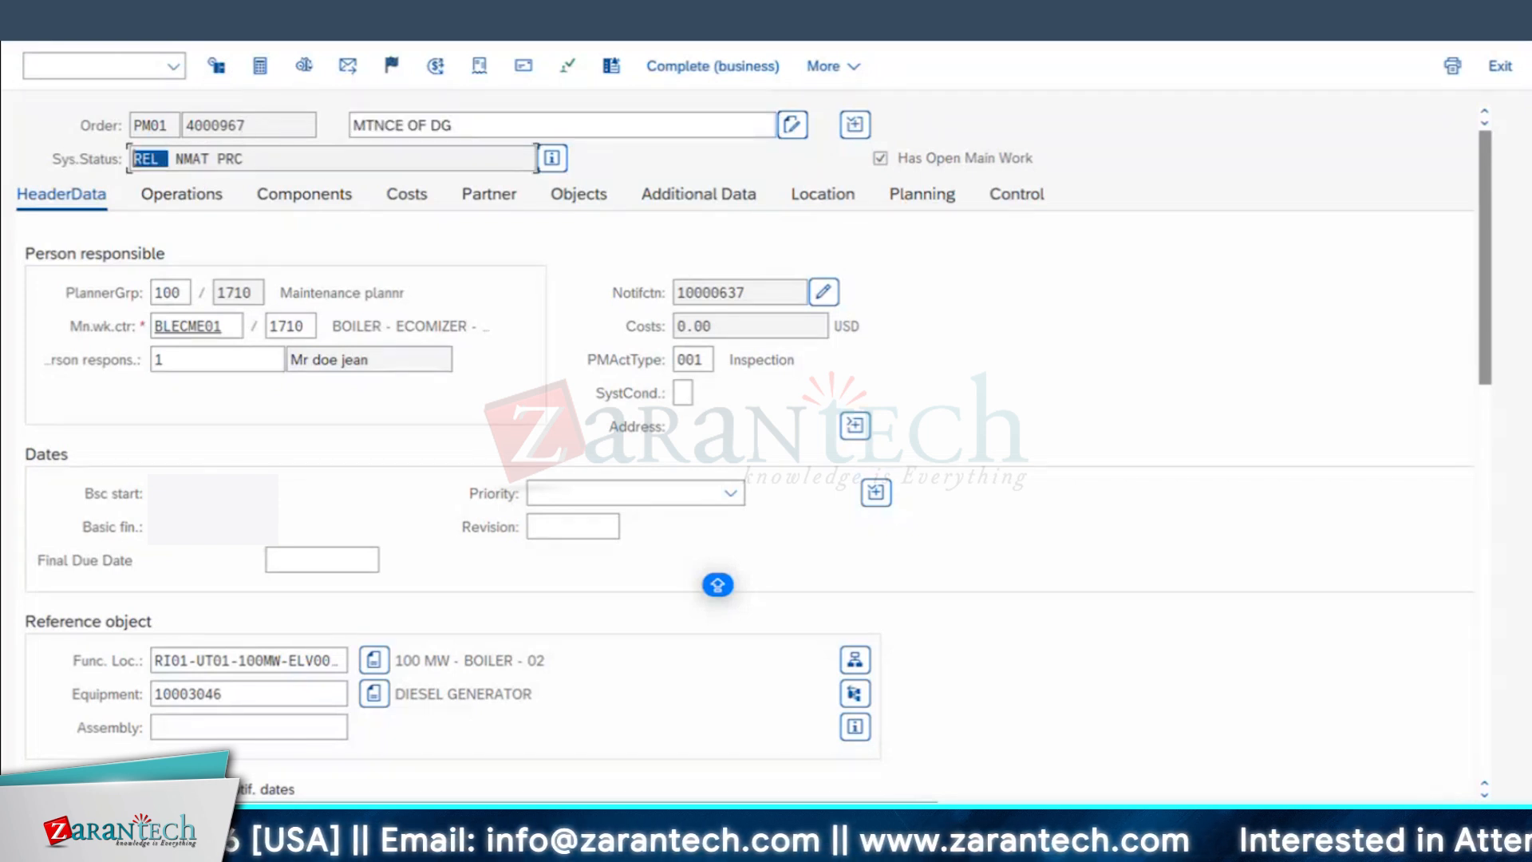
pyautogui.press('F3')
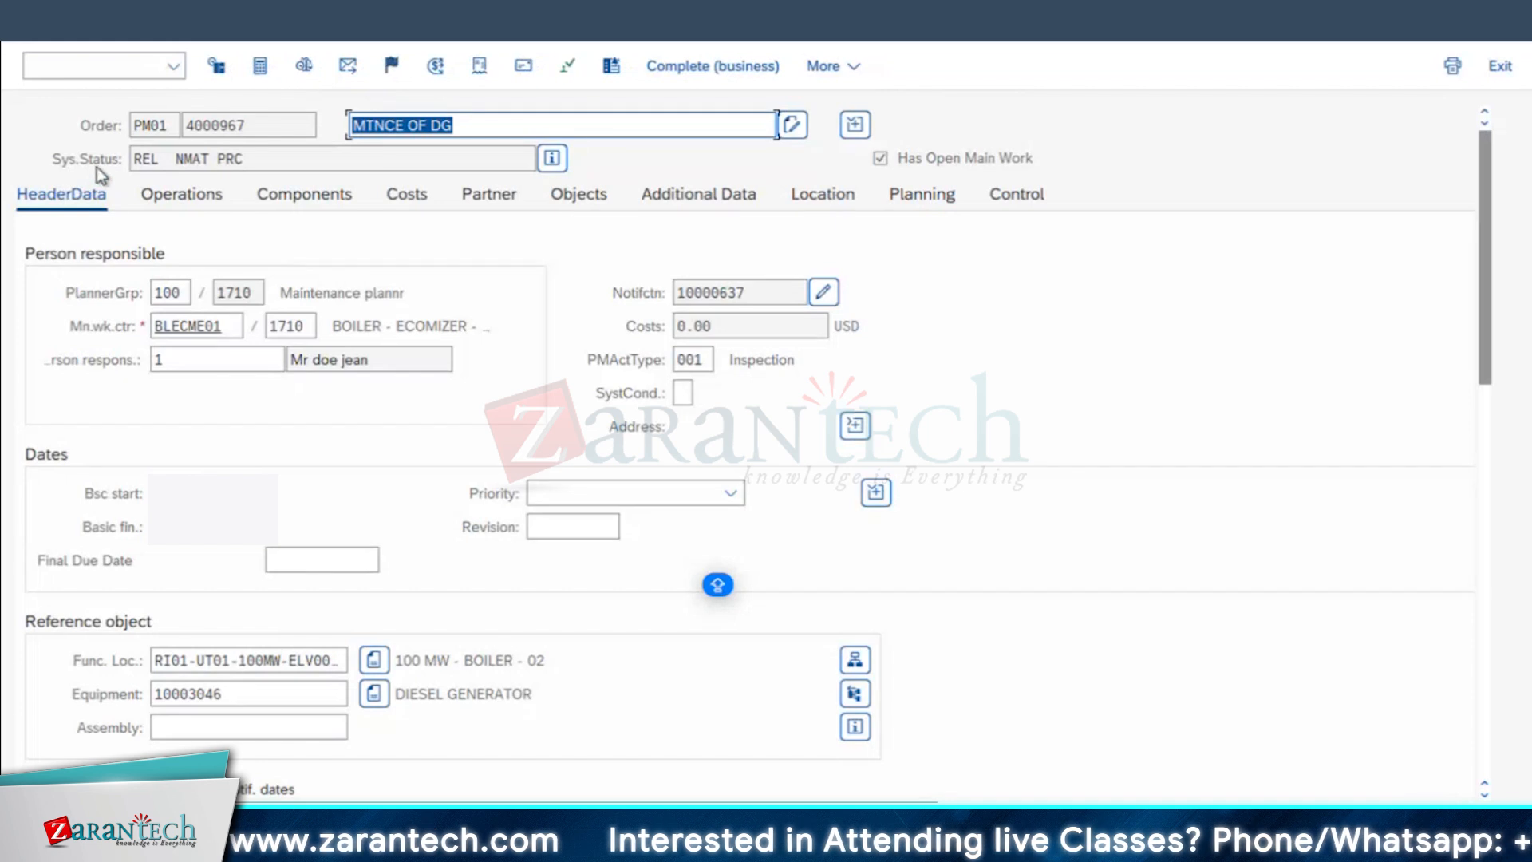
pyautogui.doubleClick(159, 159)
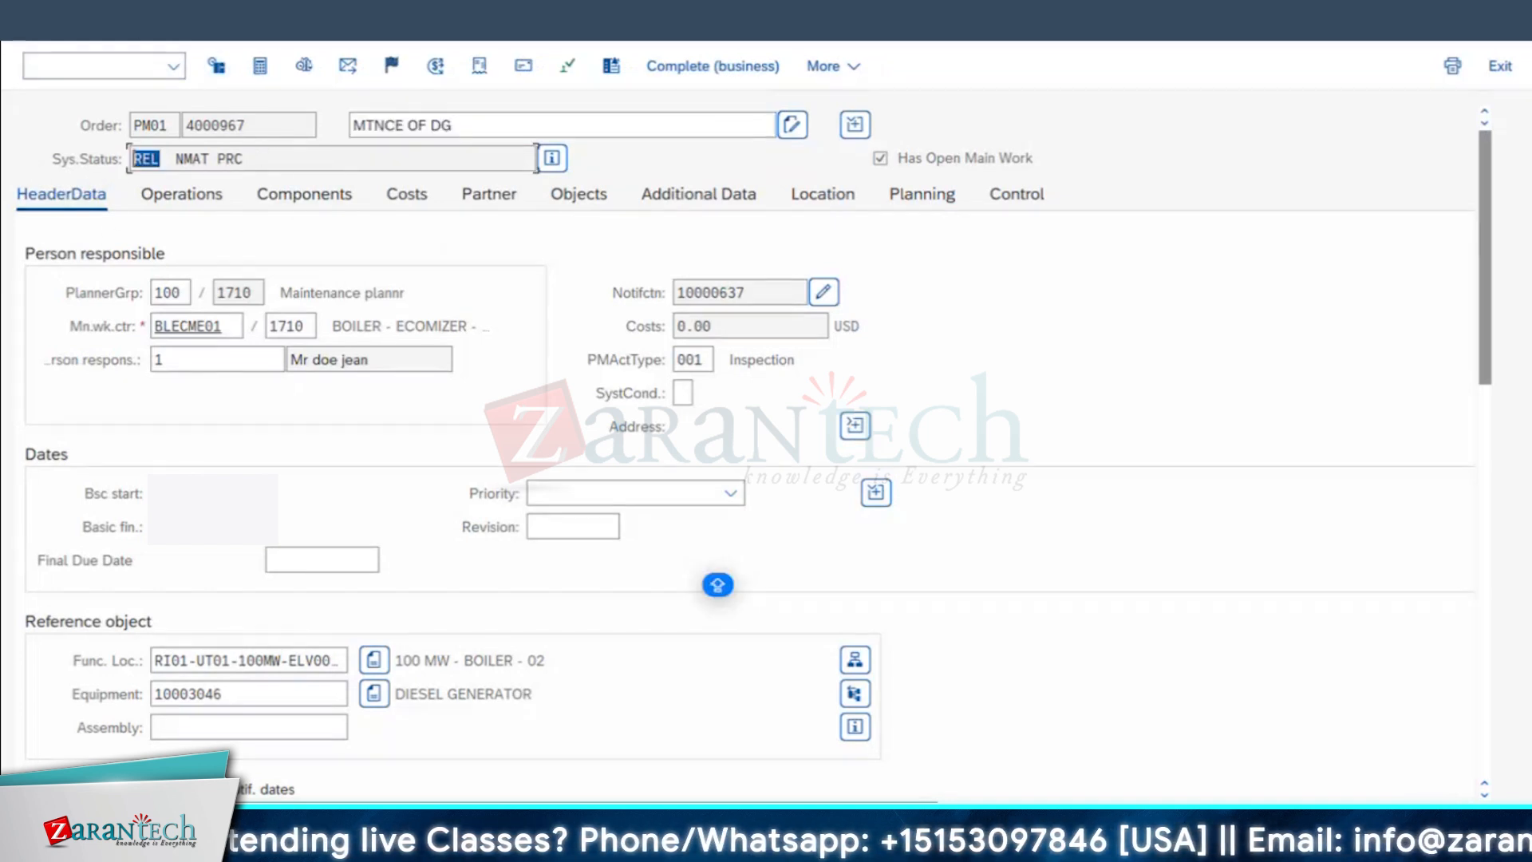
# Step: Switch to the Change Equipment session and open the permit assignments of equipment 10003029
pyautogui.click(414, 845)
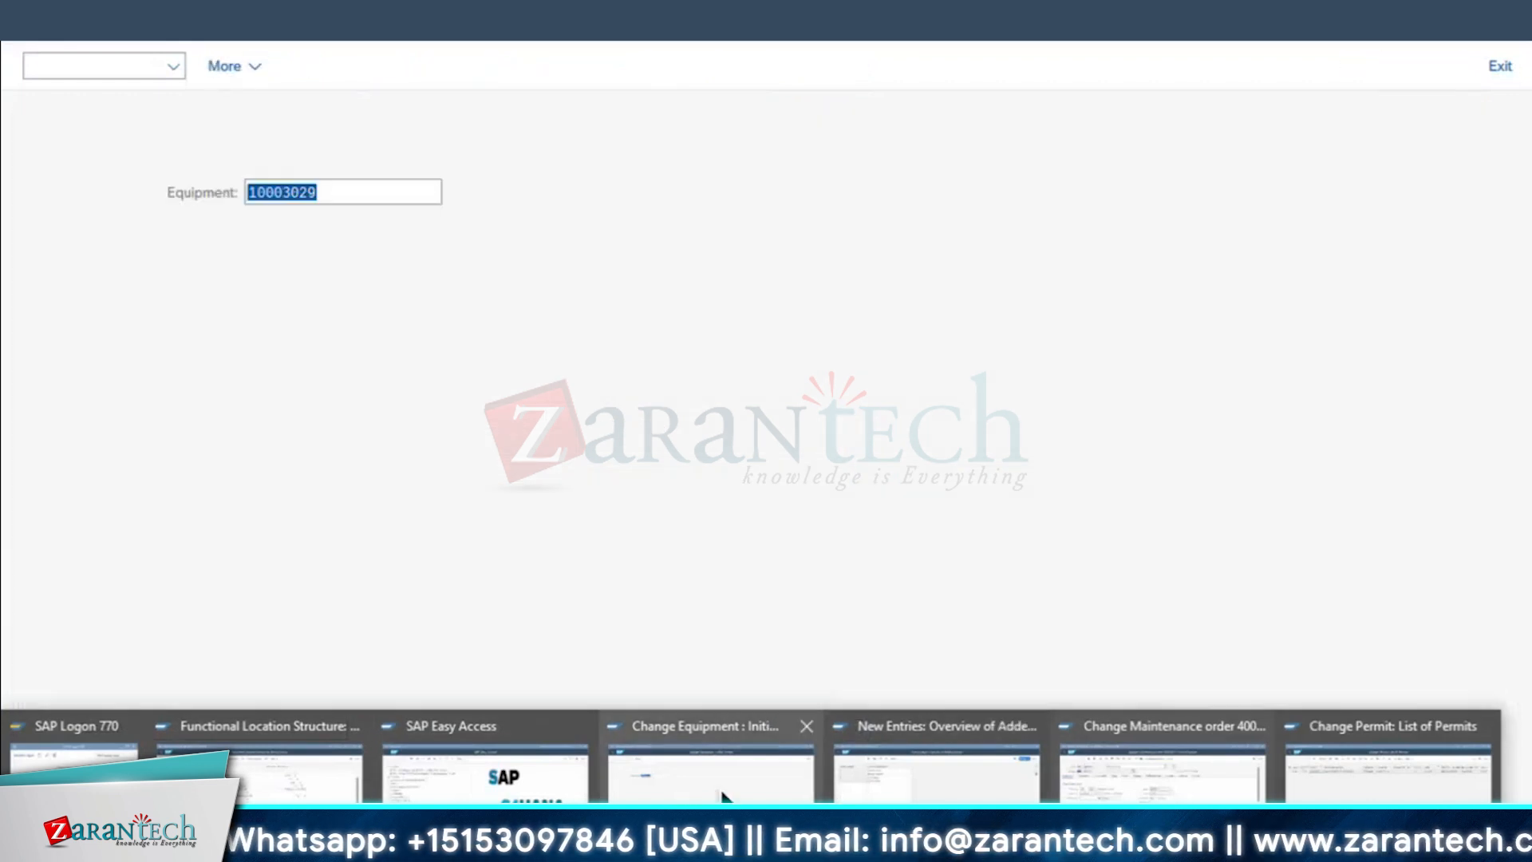
pyautogui.click(712, 770)
pyautogui.press('Return')
pyautogui.click(199, 17)
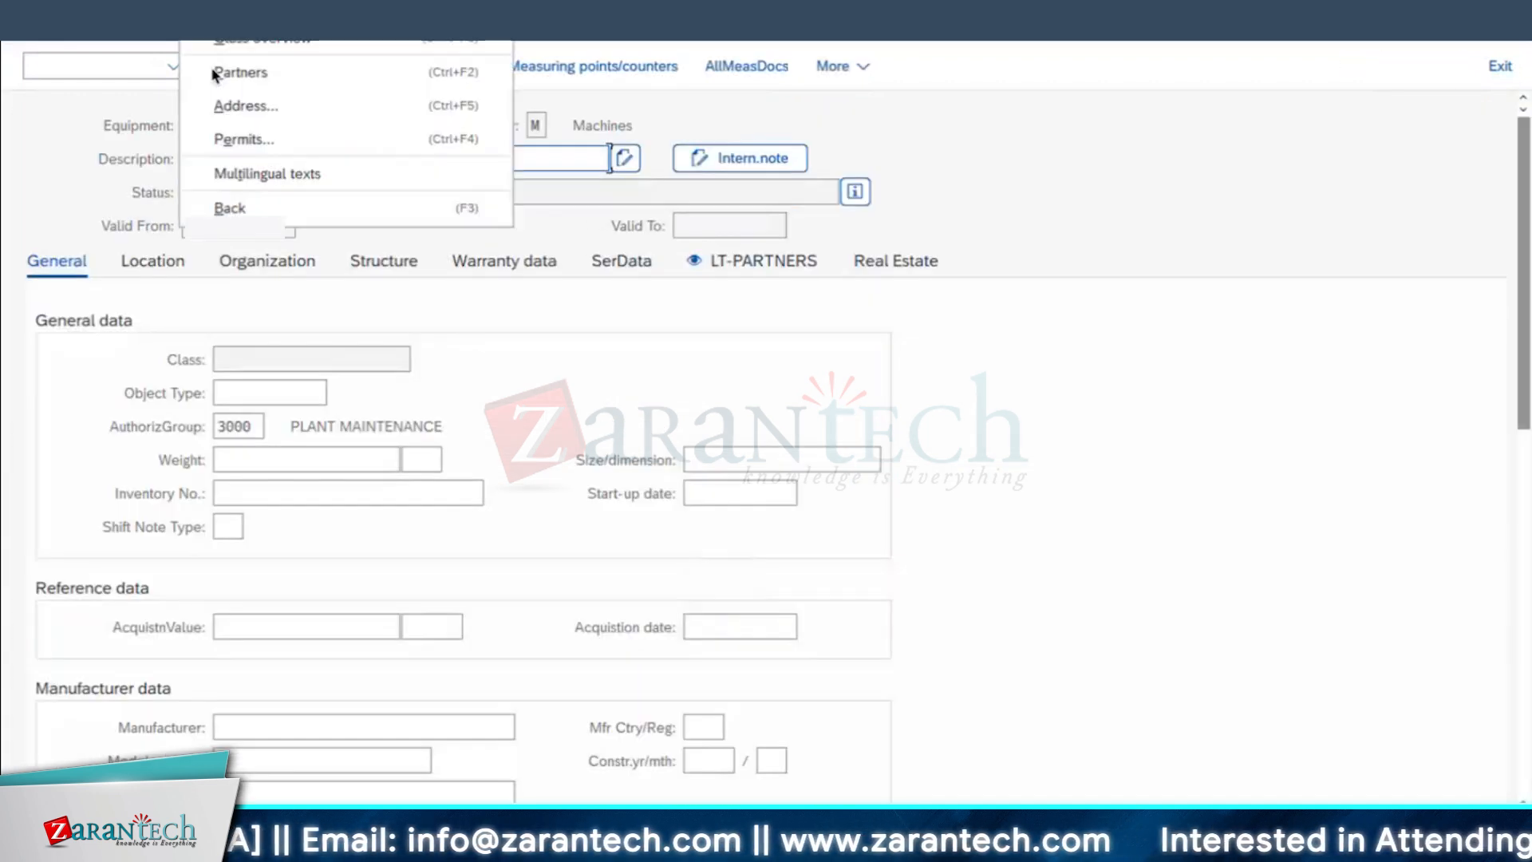
pyautogui.click(252, 147)
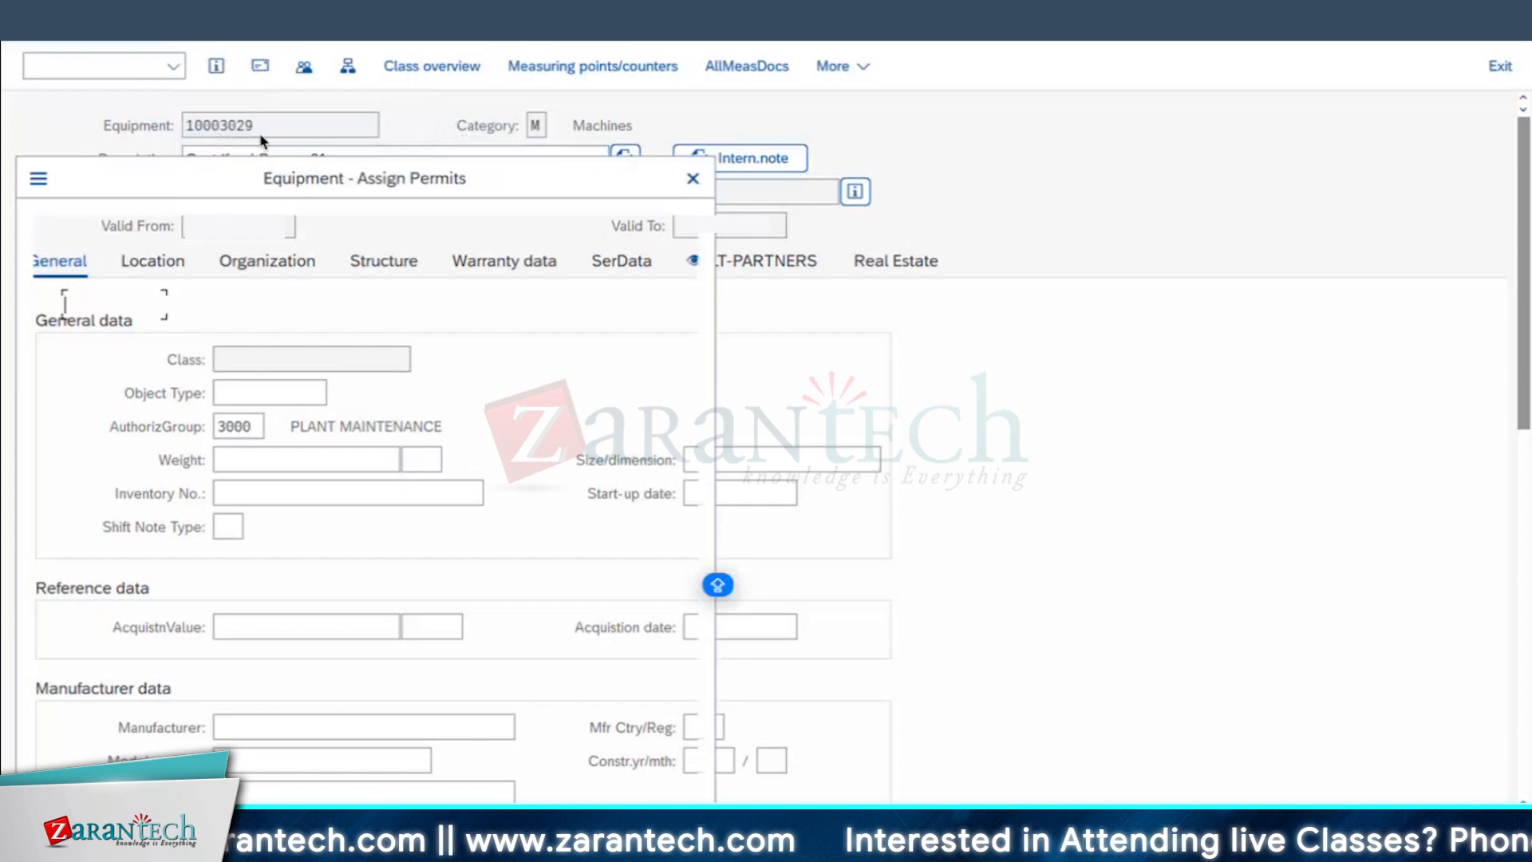
# Step: Examine the TEST01 permit's order release indicator options, try clearing its marked checkbox and leave equipment 10003029
pyautogui.click(428, 279)
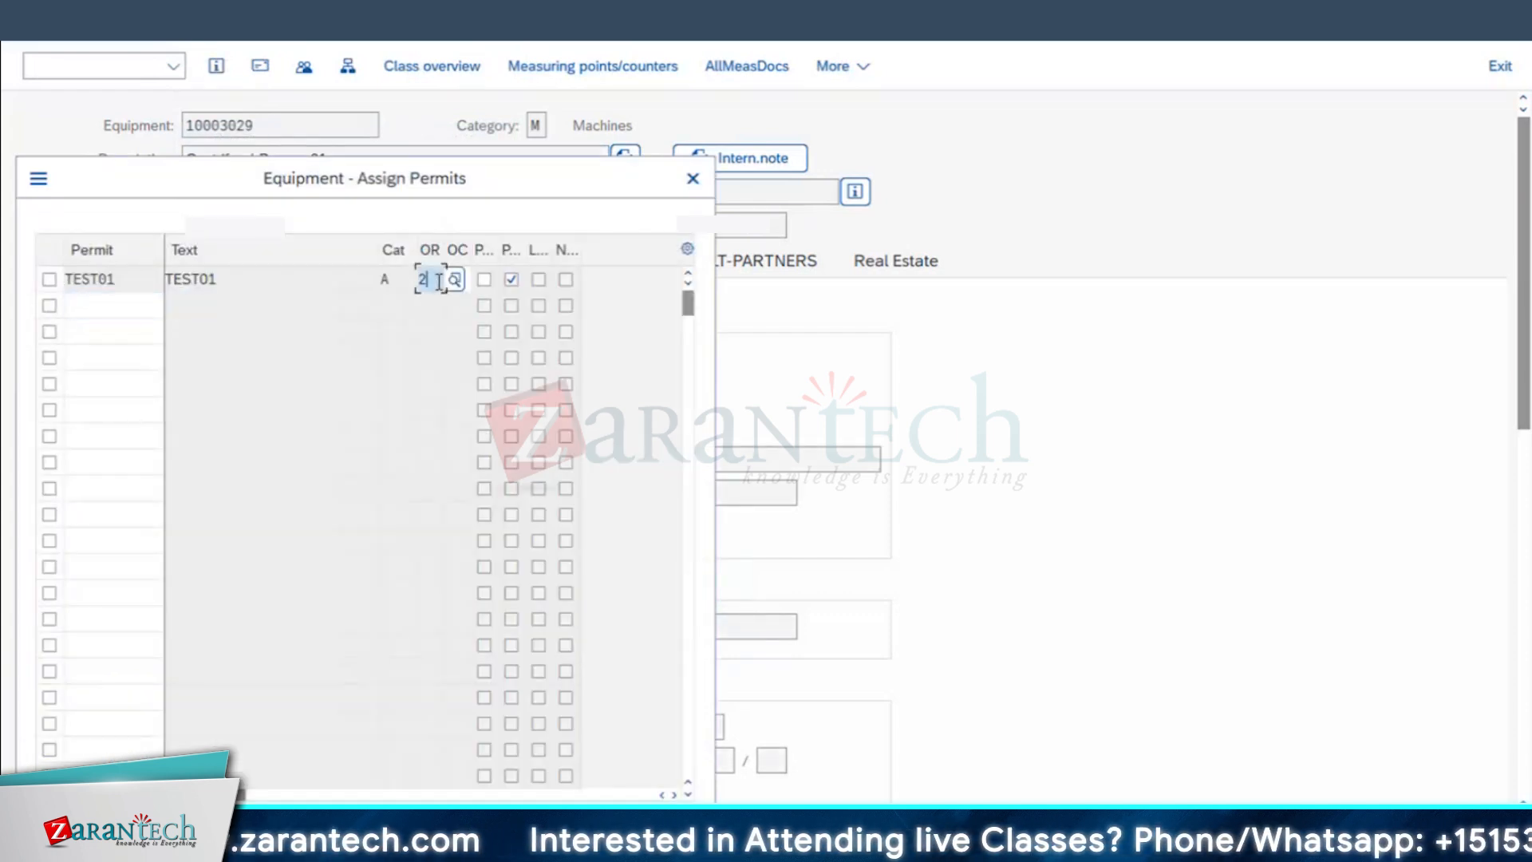
pyautogui.click(459, 281)
pyautogui.press('F4')
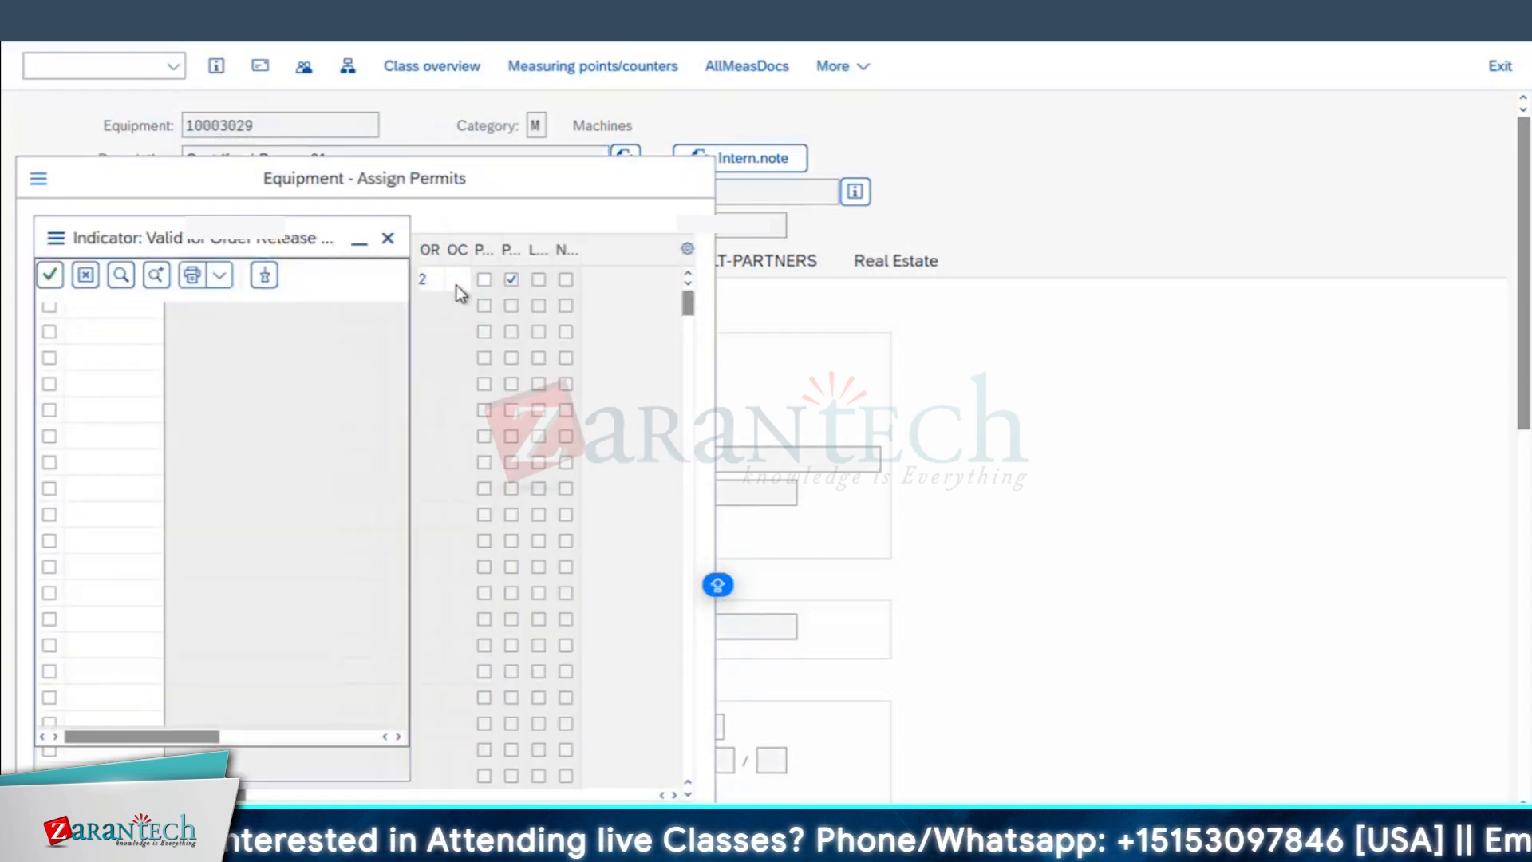
pyautogui.click(332, 380)
pyautogui.click(388, 238)
pyautogui.click(511, 280)
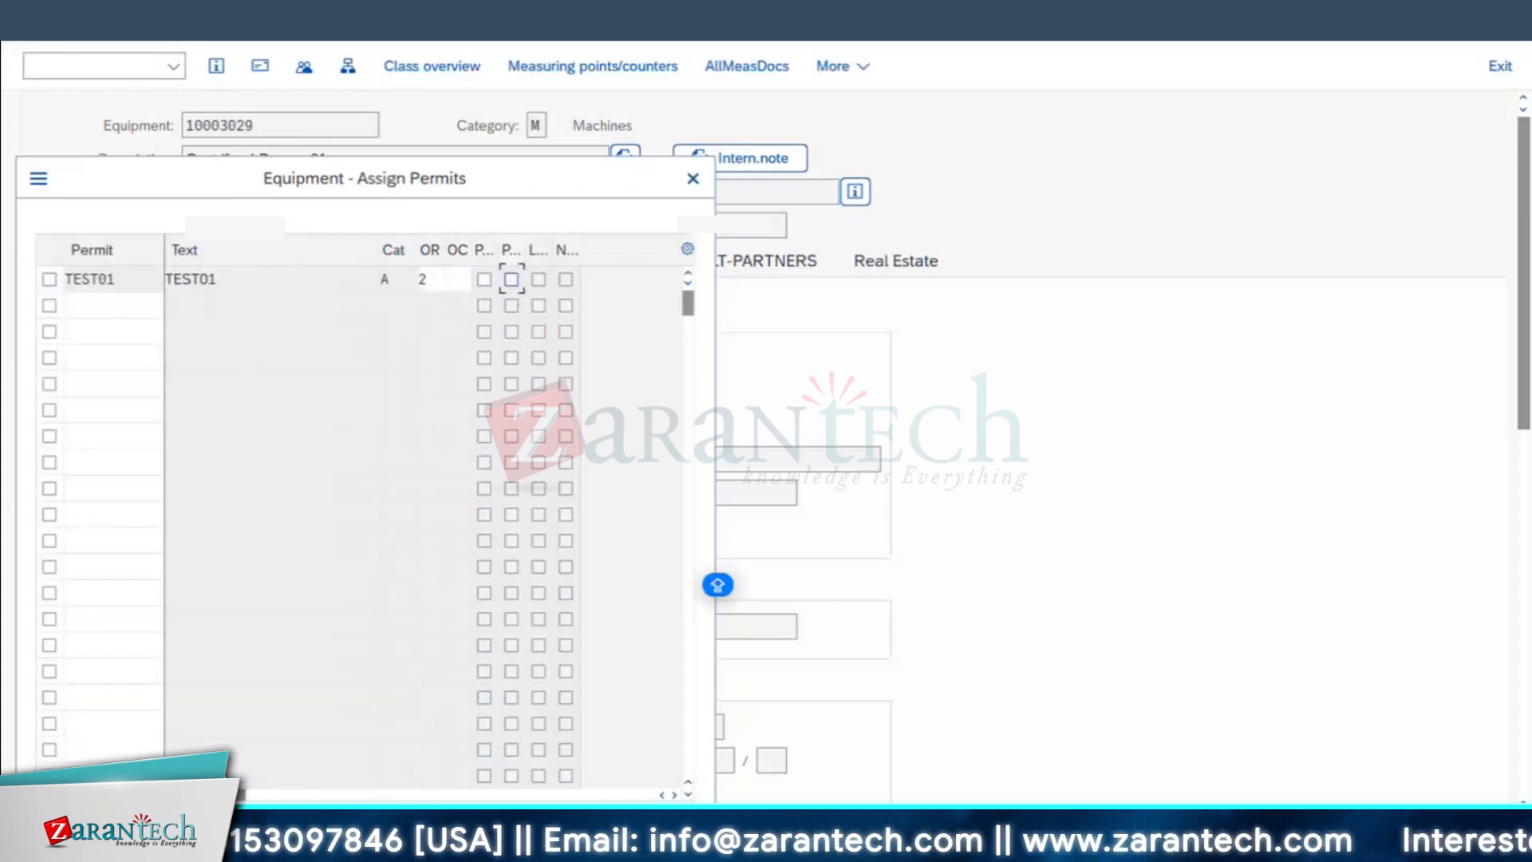
pyautogui.click(693, 178)
pyautogui.press('F3')
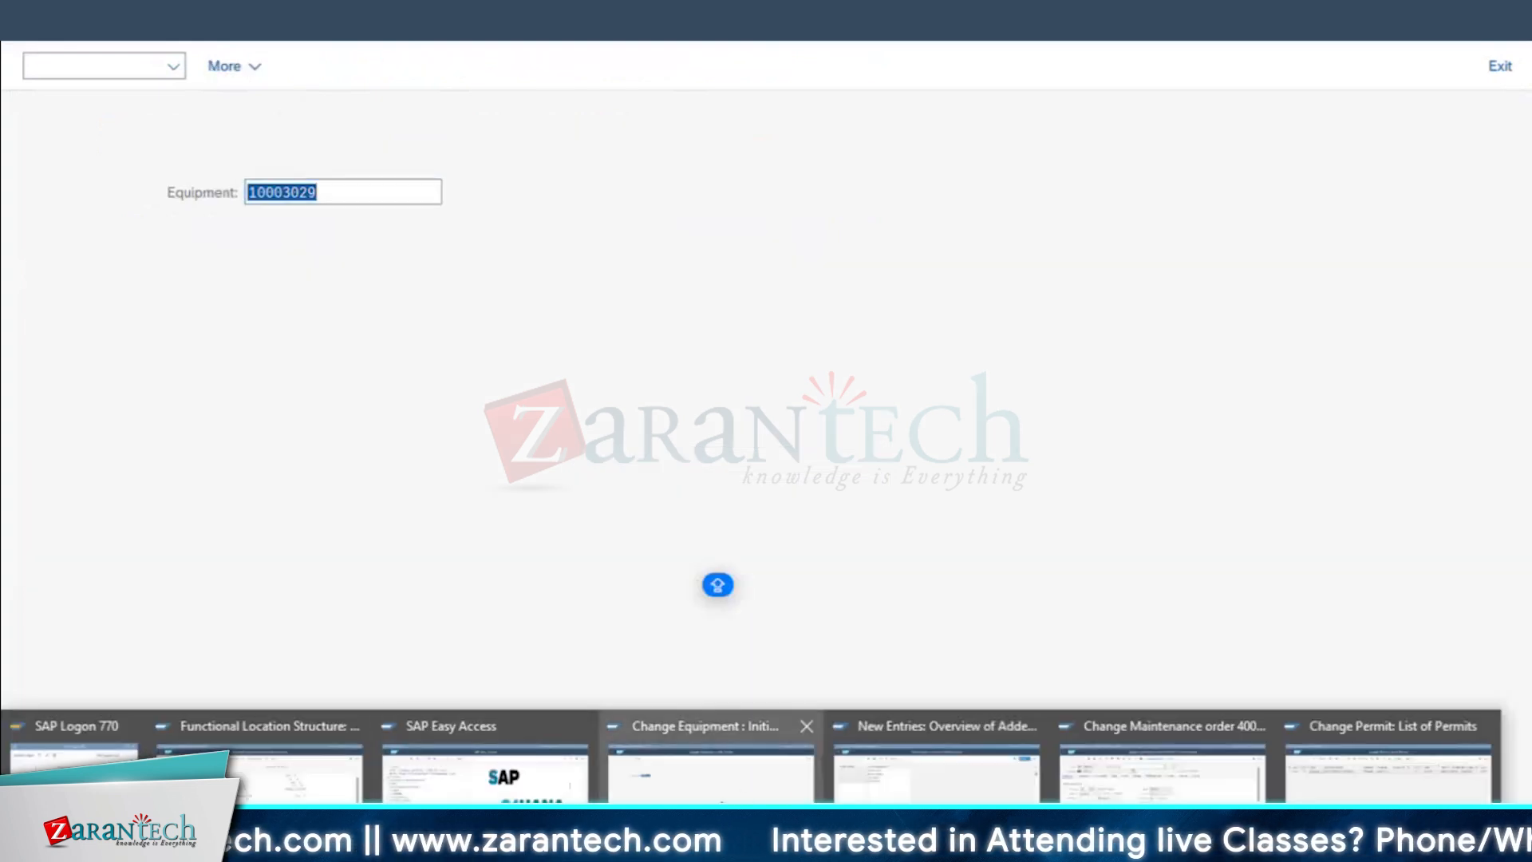
# Step: Start a PM01 maintenance order for equipment 10003046, describe it as MTNCE OF DG - 01 and try to release it
pyautogui.press('F3')
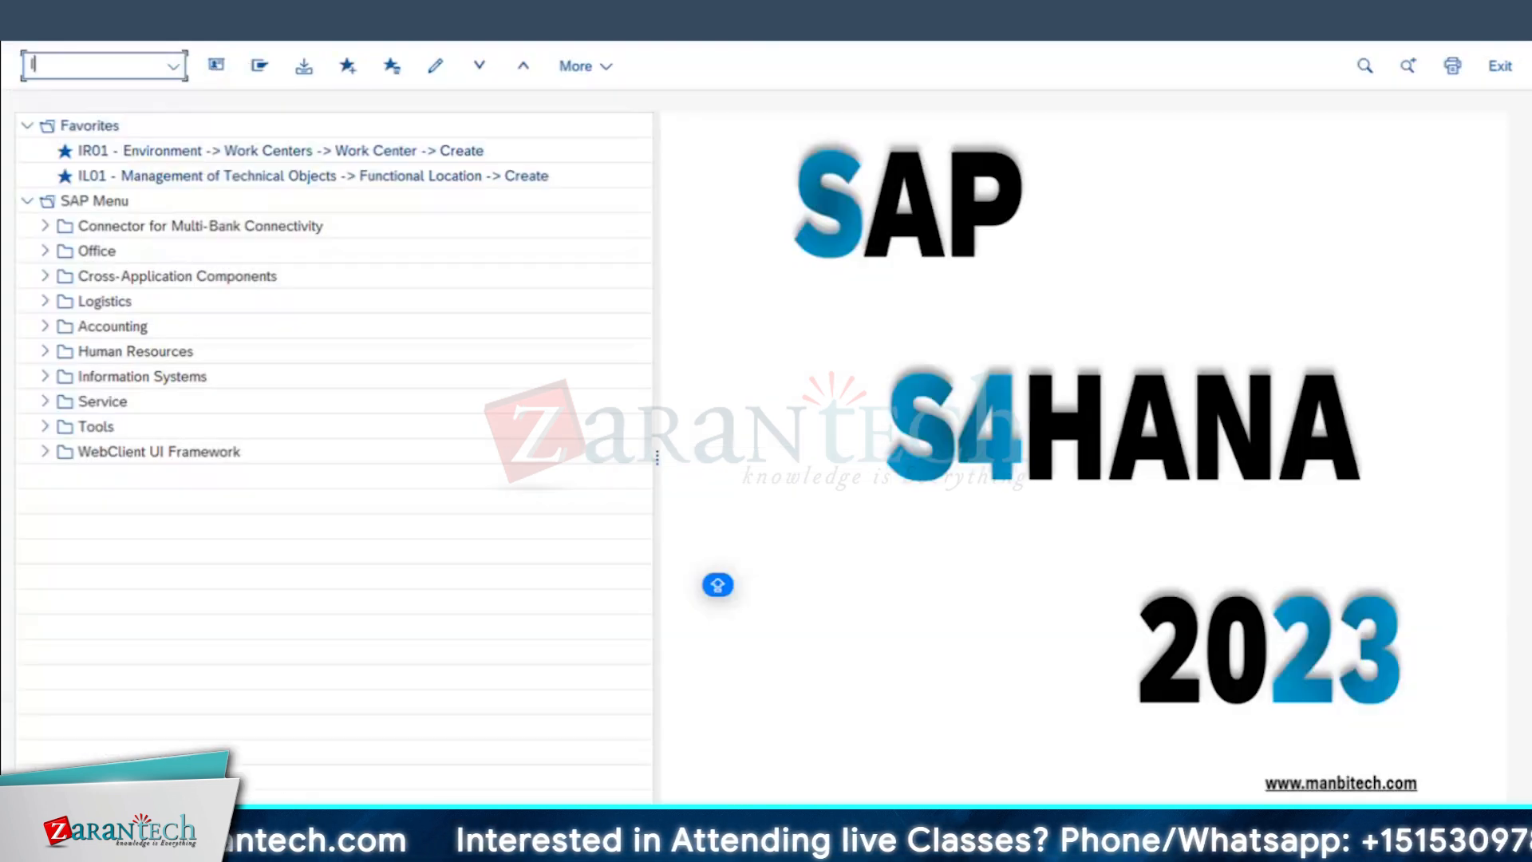
pyautogui.press('Return')
pyautogui.click(176, 294)
pyautogui.click(213, 324)
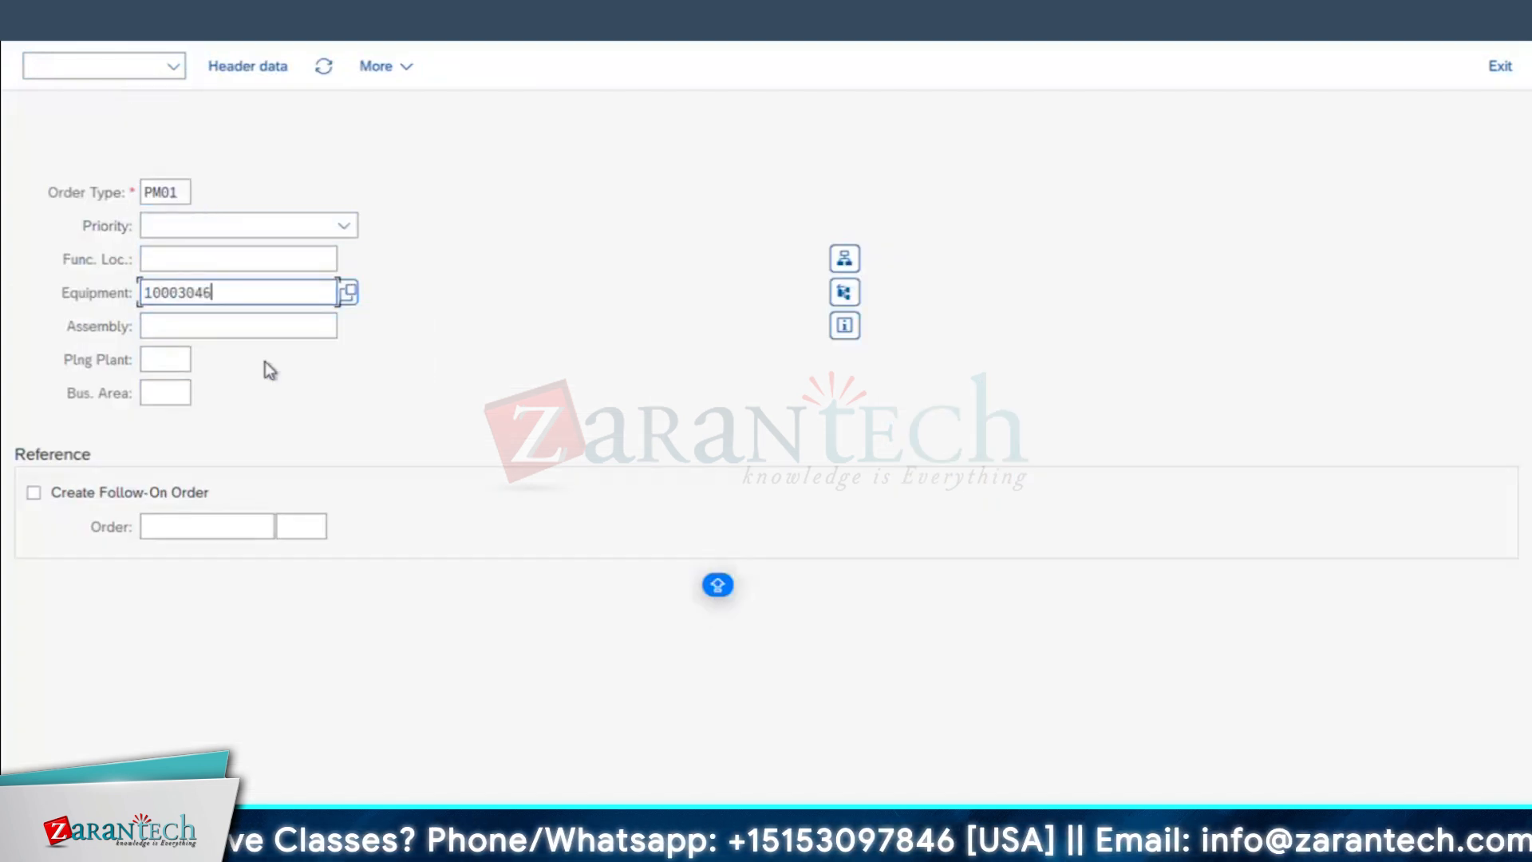
pyautogui.press('Return')
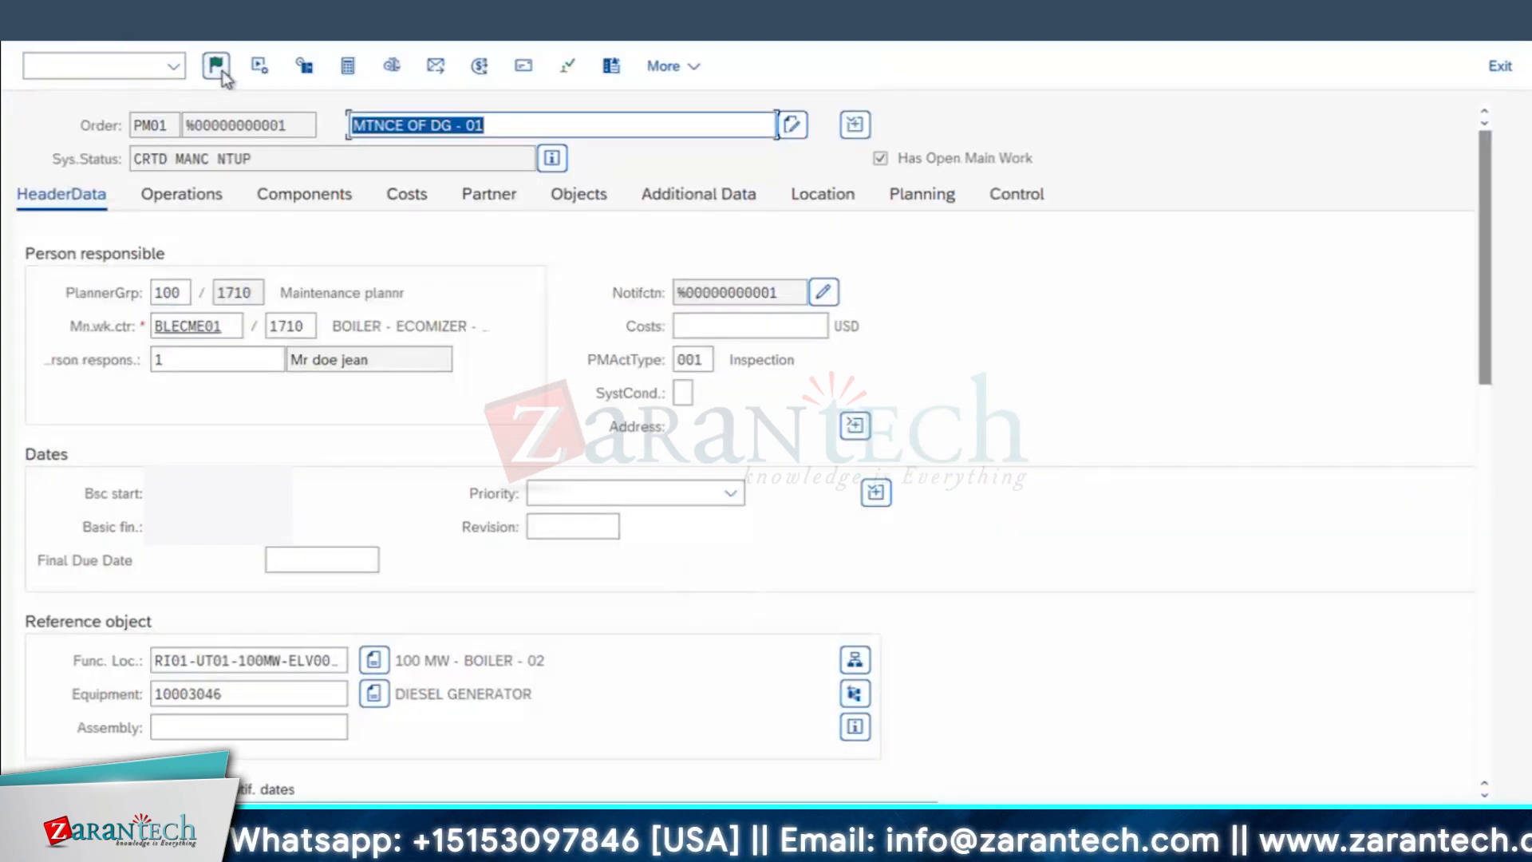
pyautogui.click(216, 67)
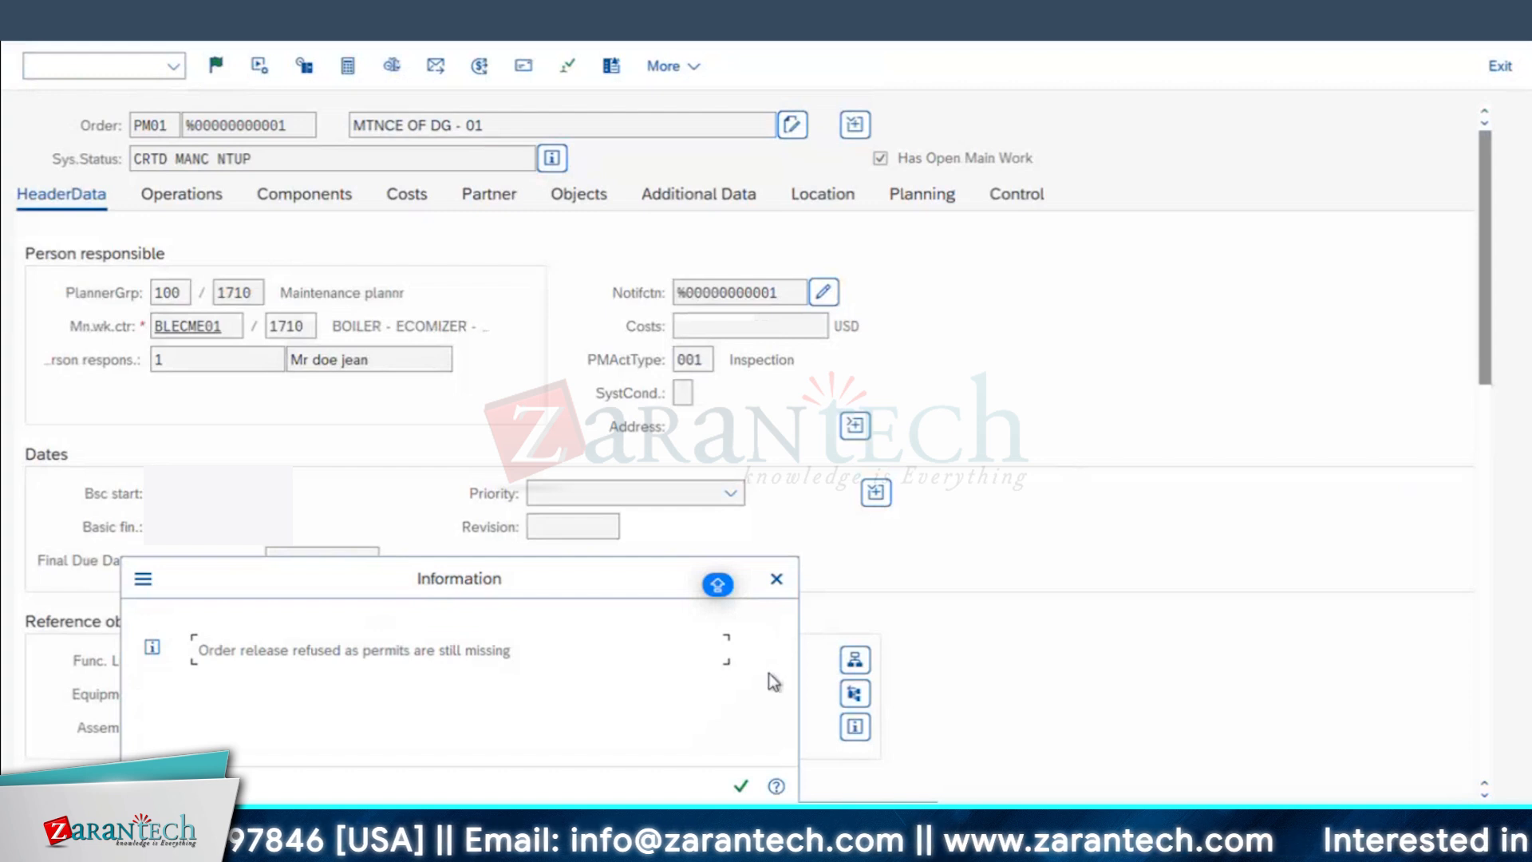
pyautogui.click(779, 582)
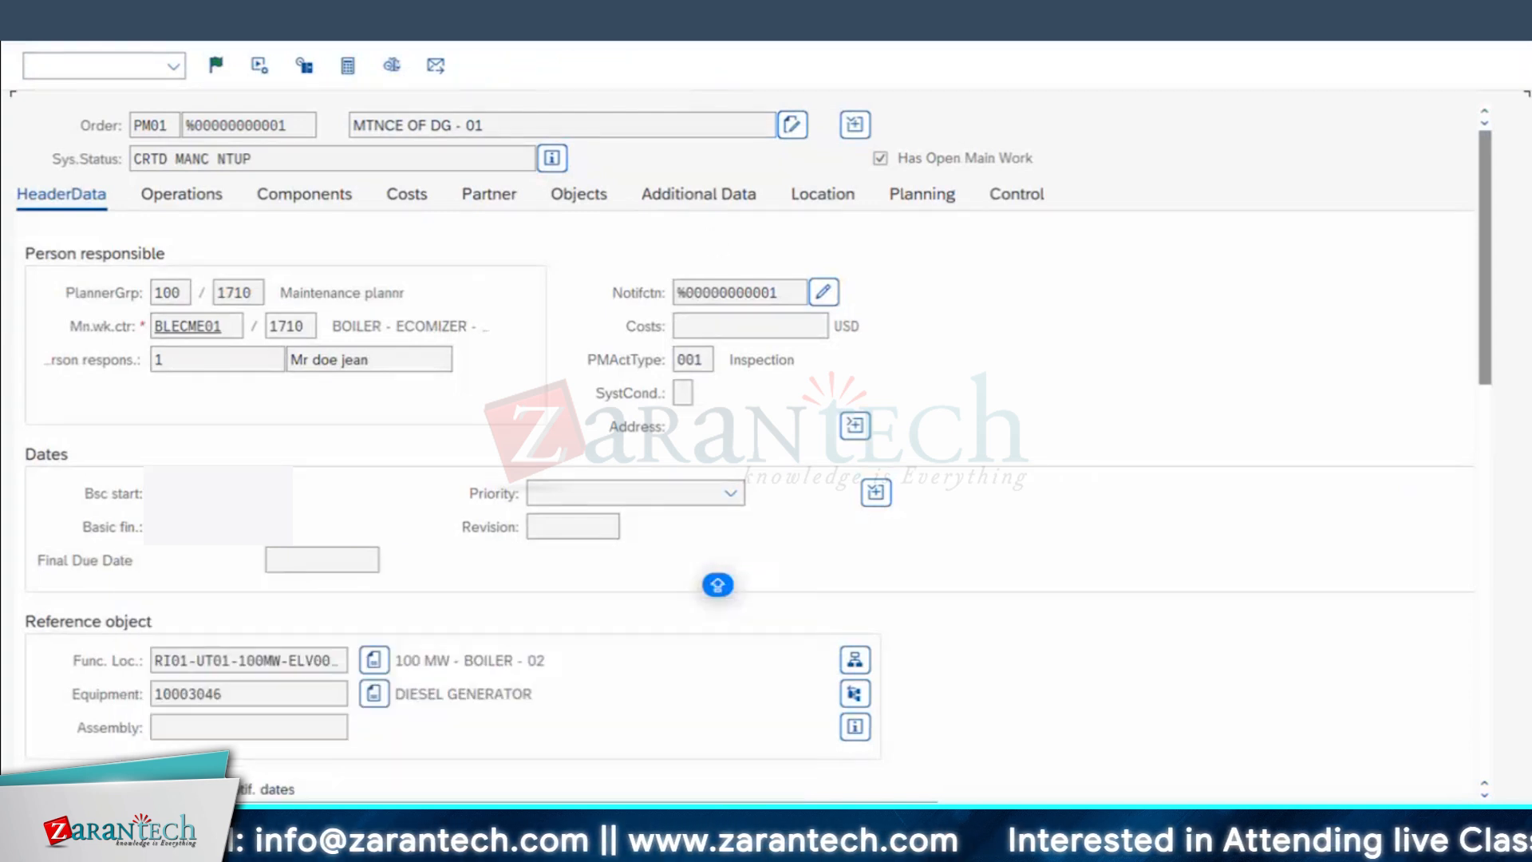
# Step: Leave the order without saving, restart maintenance order creation and try the release again
pyautogui.press('F3')
pyautogui.click(528, 482)
pyautogui.moveTo(535, 733)
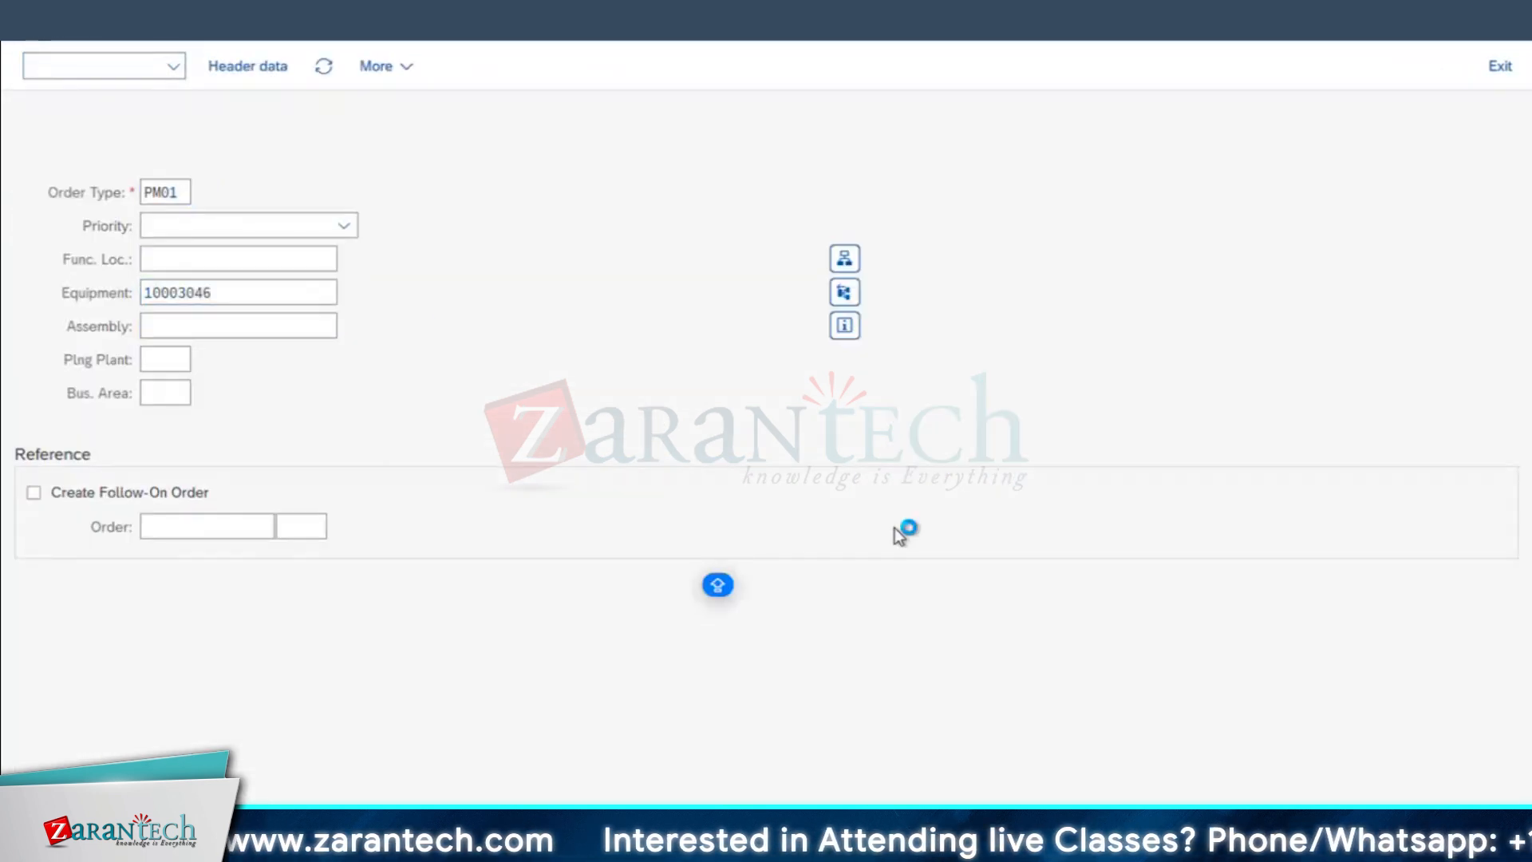
pyautogui.press('Return')
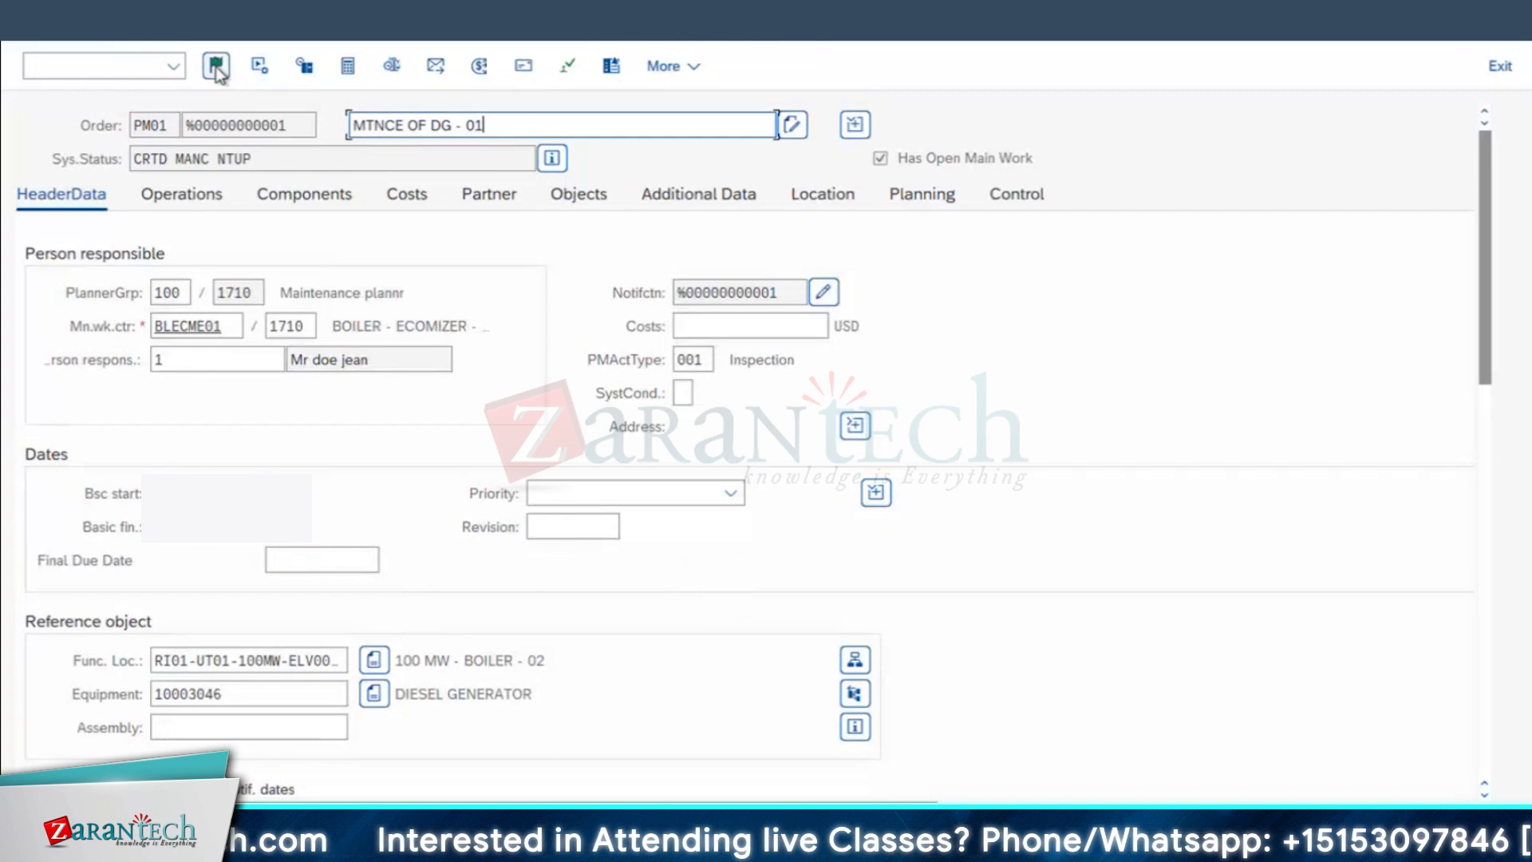
pyautogui.click(216, 65)
pyautogui.click(741, 787)
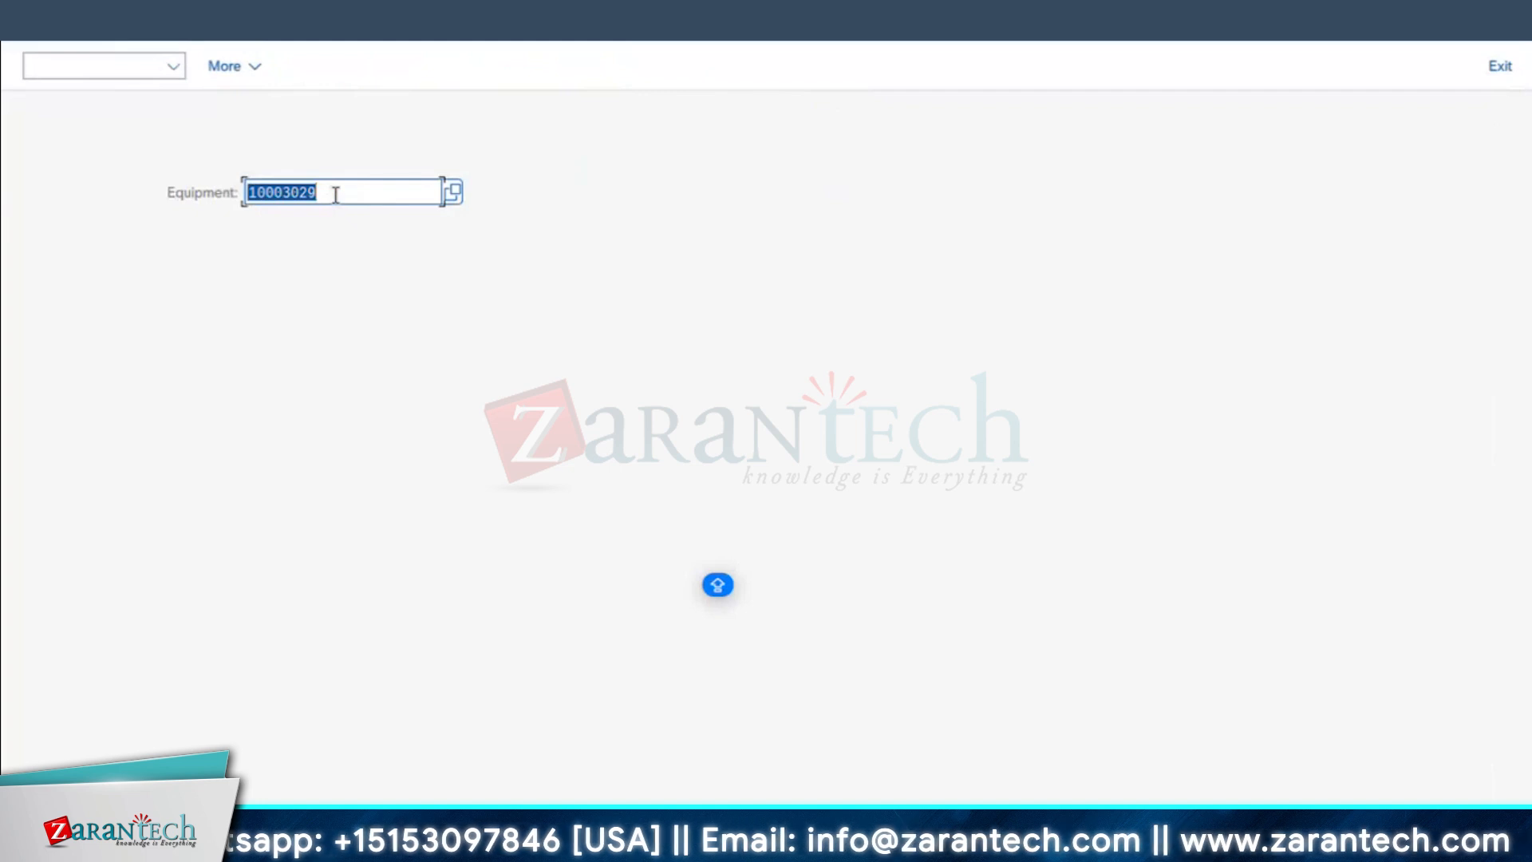
# Step: Check the diesel generator's equipment number in the Create Maintenance Order session and return to Change Equipment
pyautogui.hotkey('ctrl', 'Right')
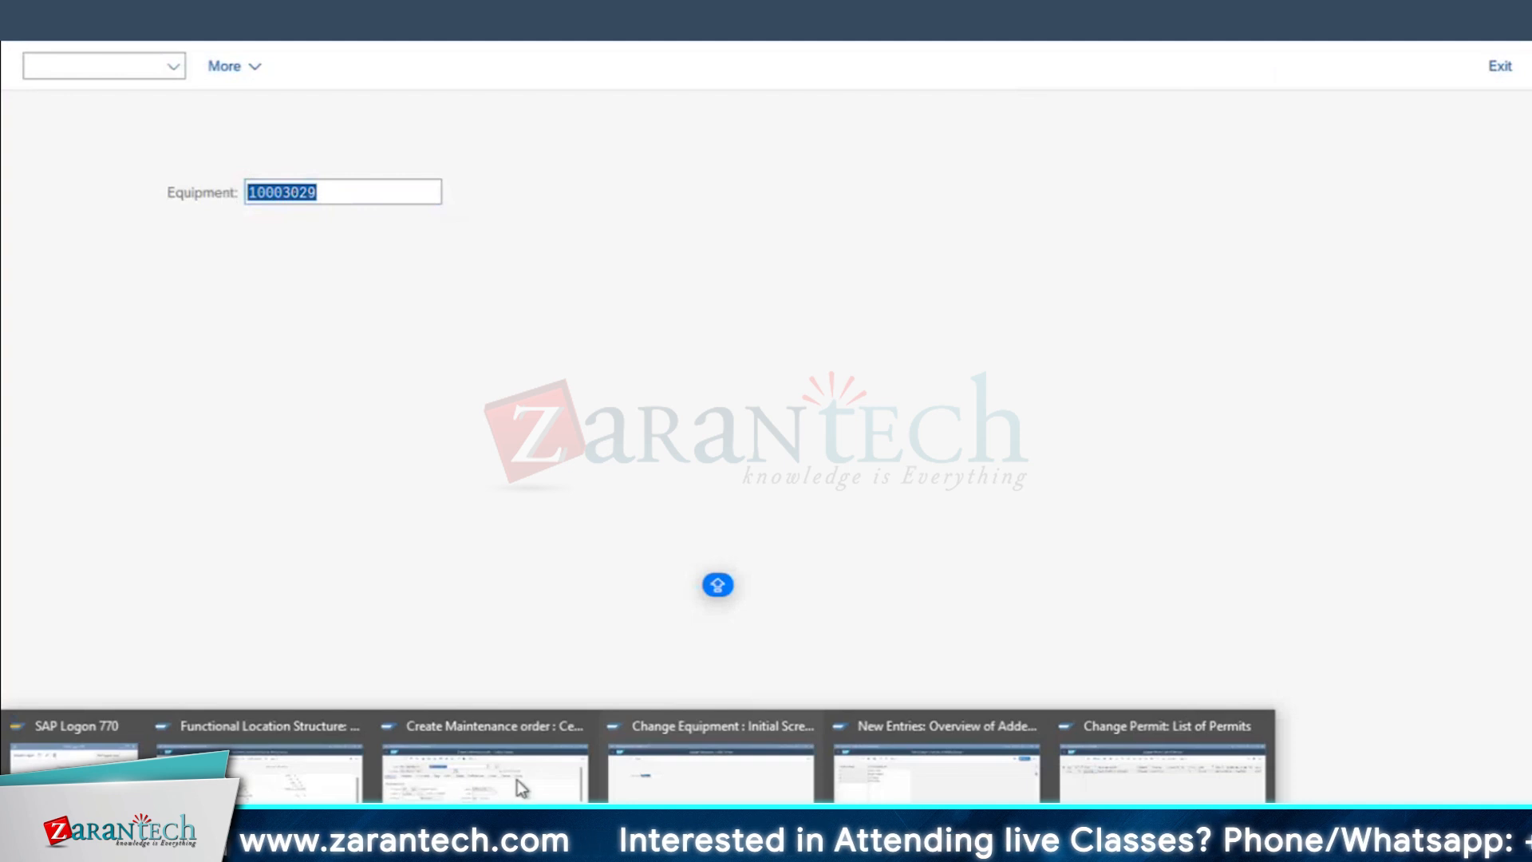
pyautogui.click(520, 778)
pyautogui.doubleClick(234, 695)
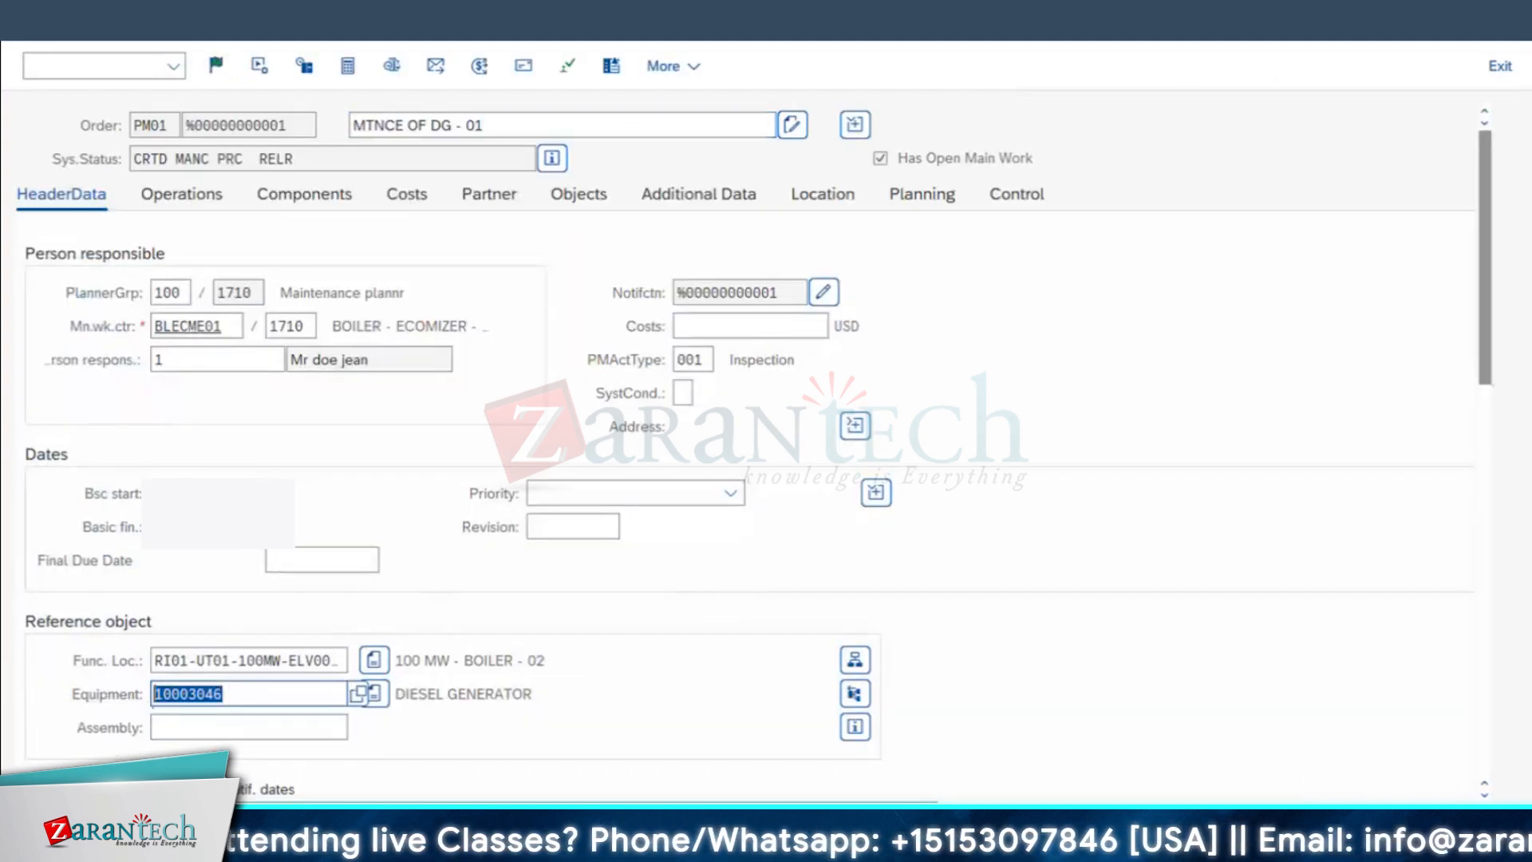
pyautogui.moveTo(710, 848)
pyautogui.click(717, 792)
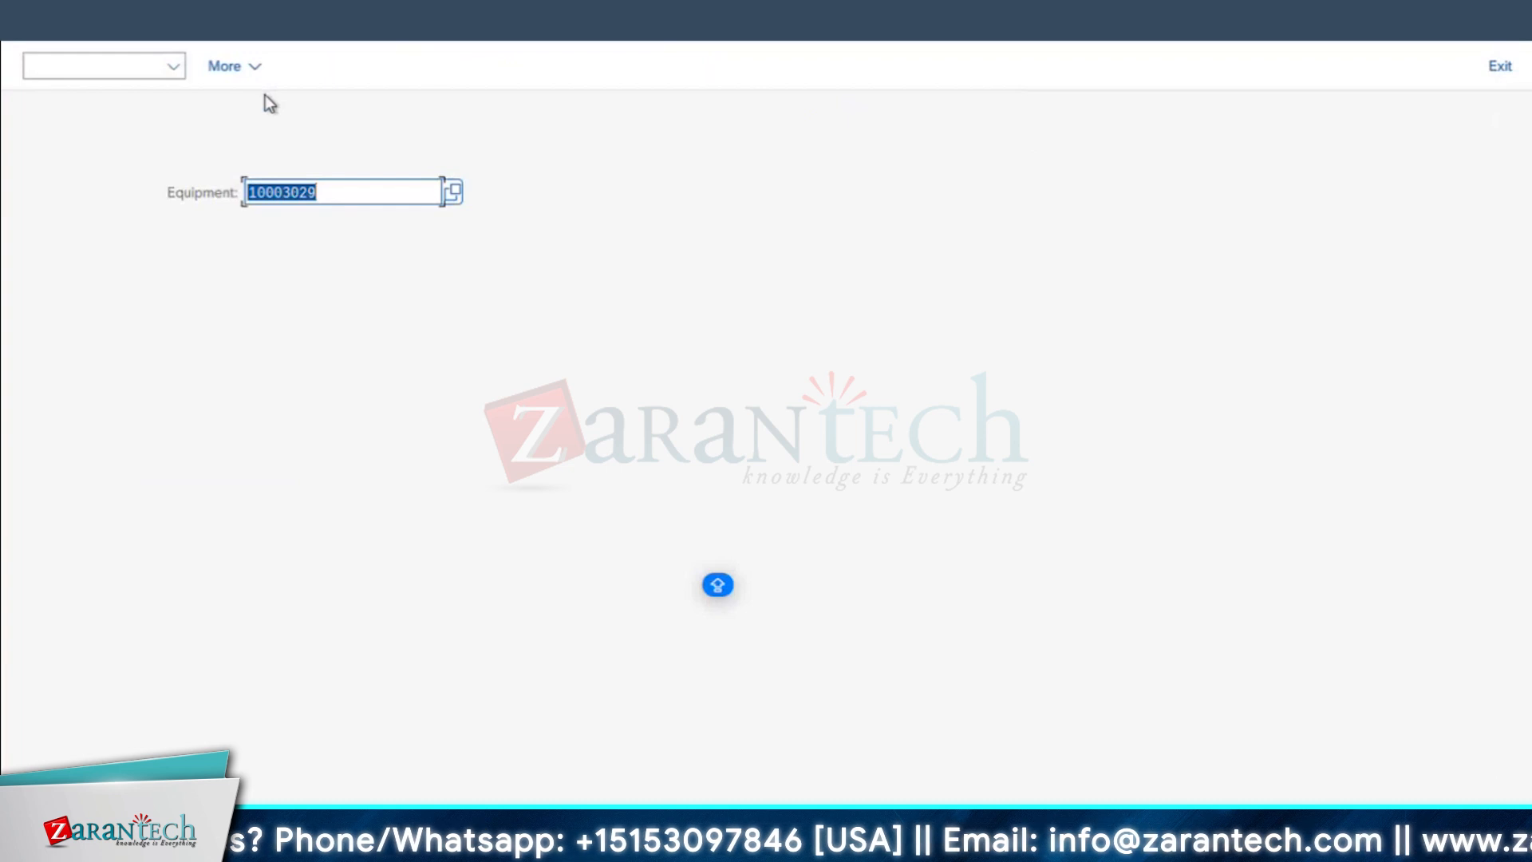
# Step: Open equipment 10003046 for changing
pyautogui.press('BackSpace')
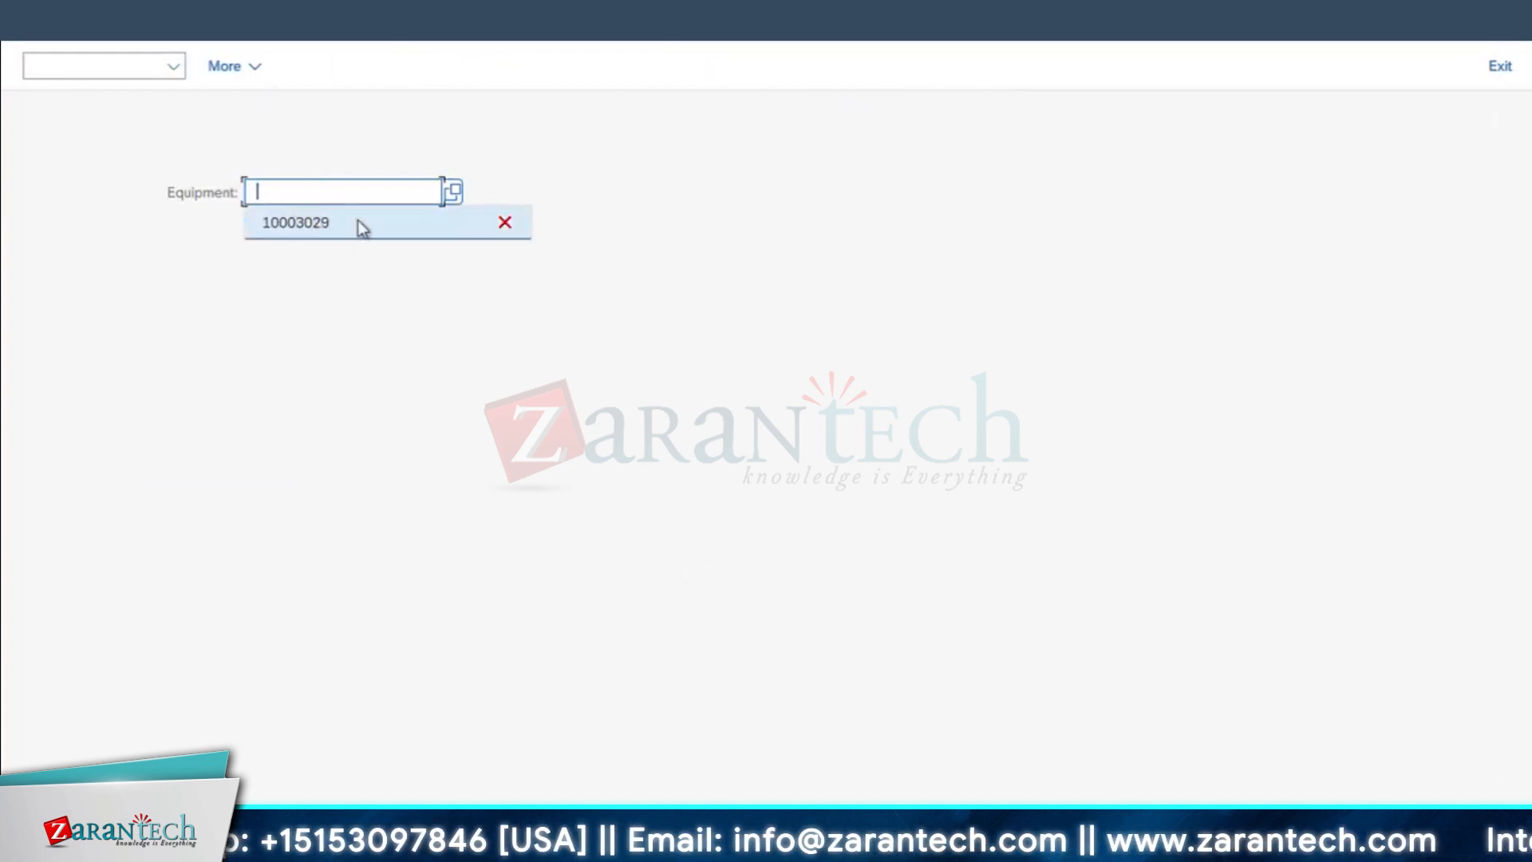
pyautogui.click(358, 220)
pyautogui.press('BackSpace')
pyautogui.press('BackSpace')
pyautogui.write('46')
pyautogui.press('Return')
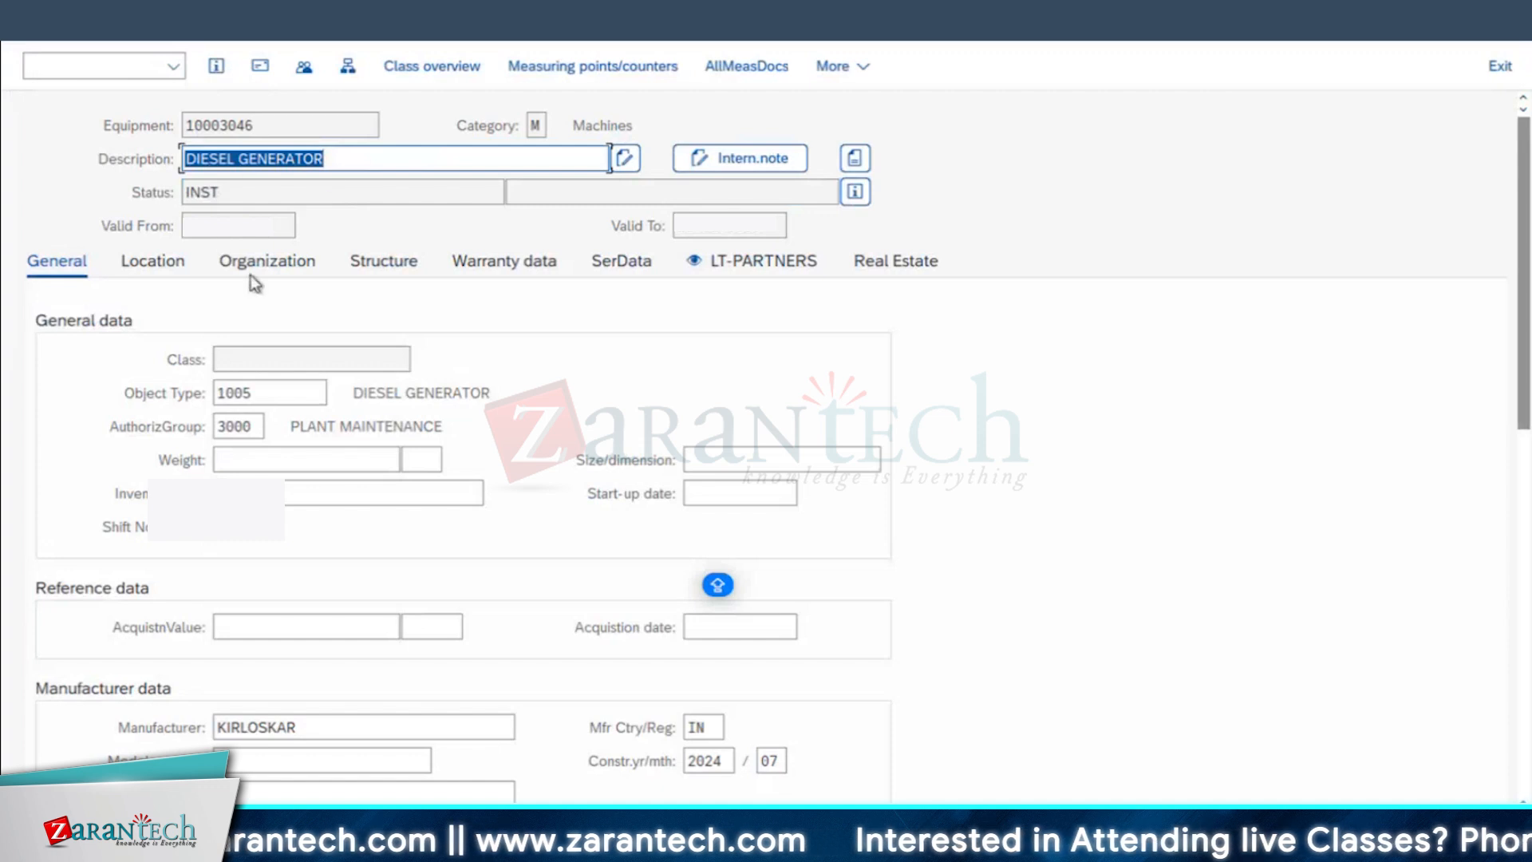
# Step: Clear the marked checkbox of the WORKPERMIT permit assigned to the diesel generator and save the equipment
pyautogui.click(206, 22)
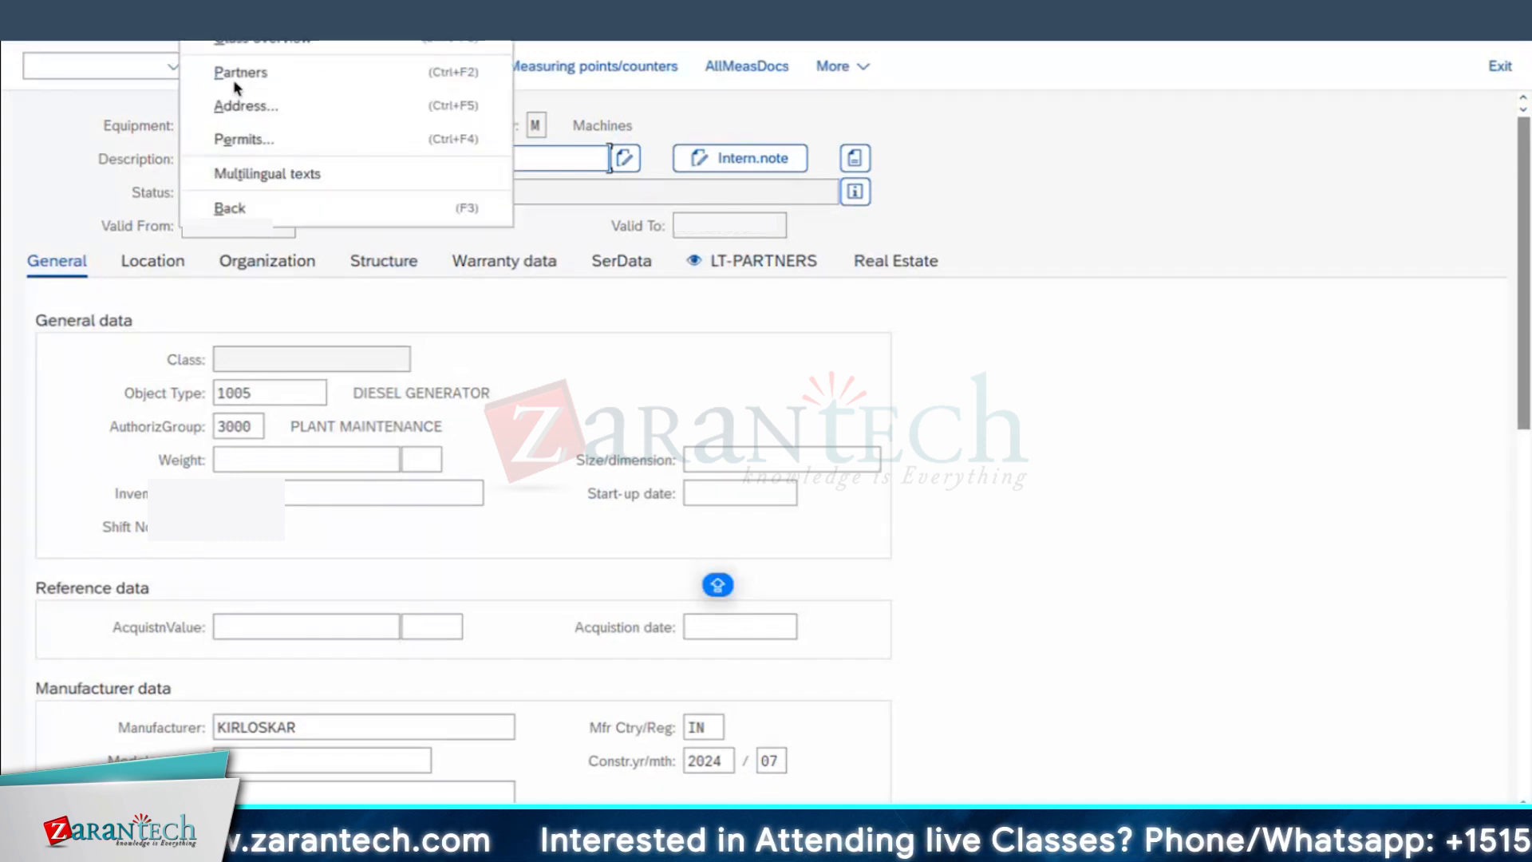
pyautogui.click(250, 142)
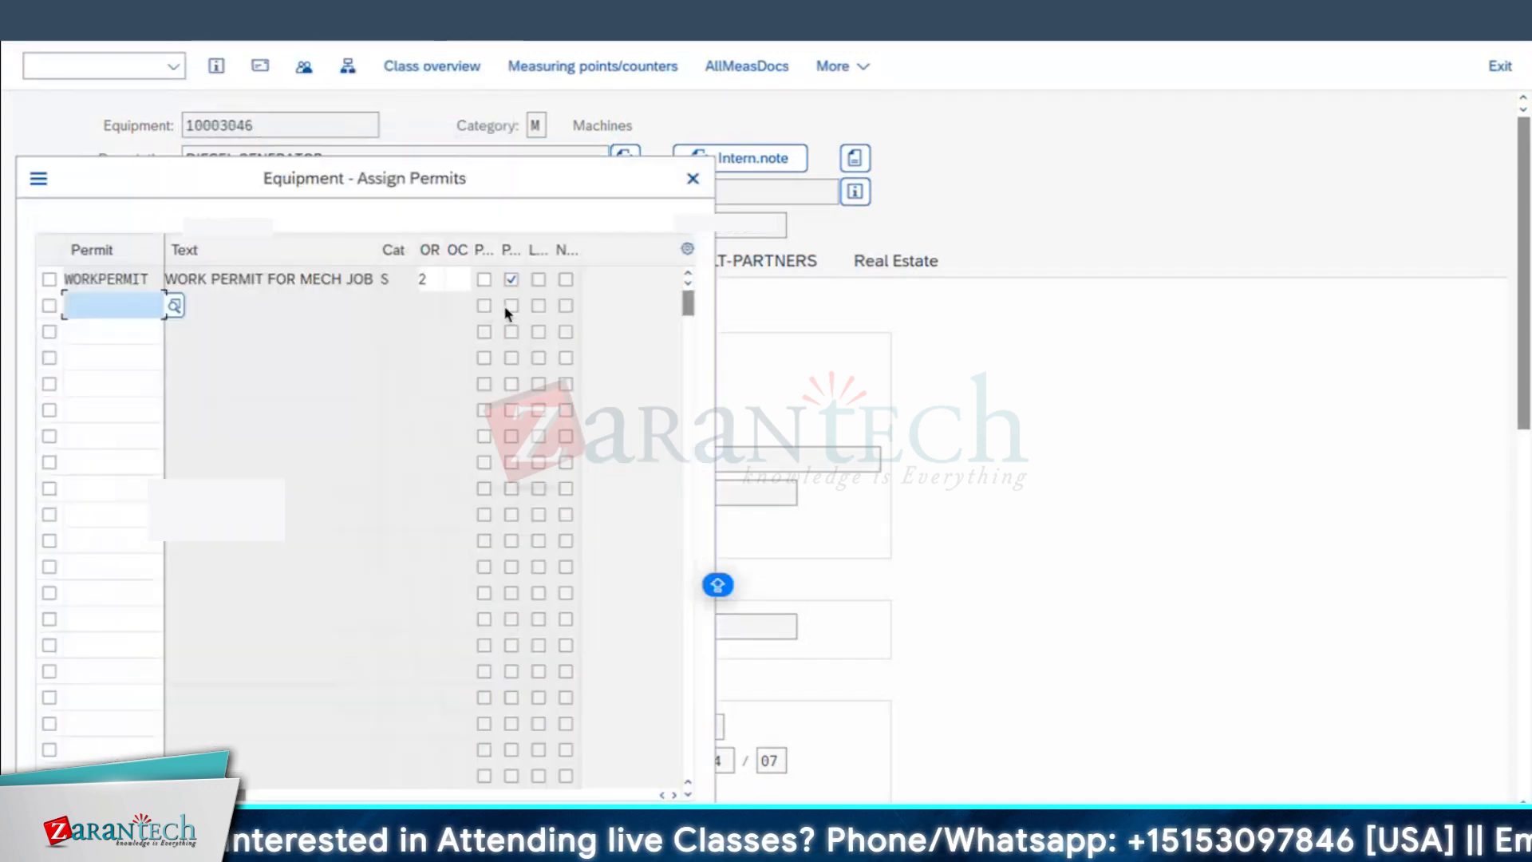
pyautogui.click(511, 280)
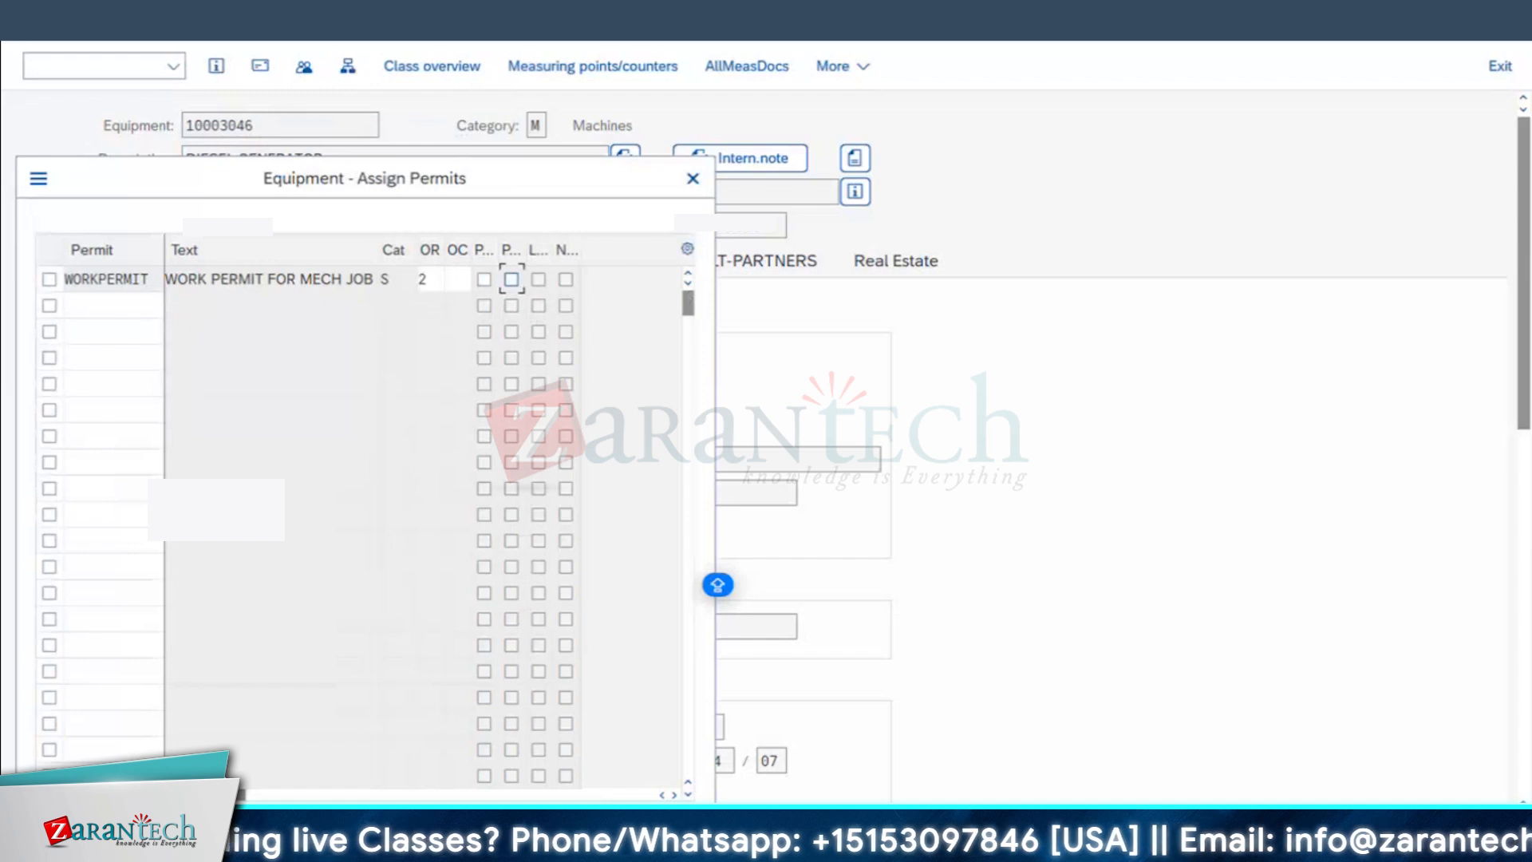
pyautogui.press('Return')
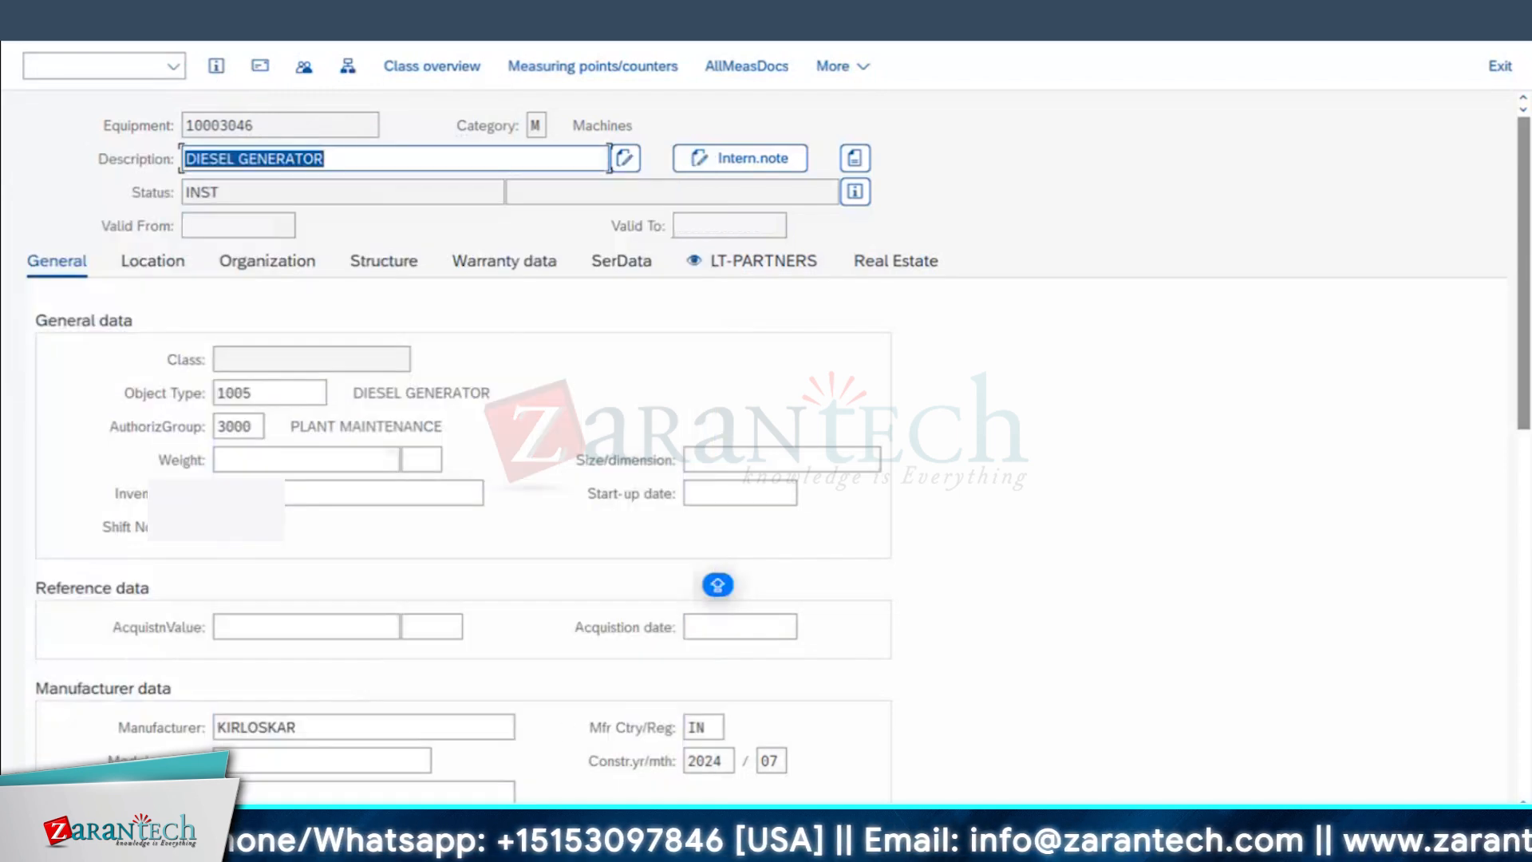
pyautogui.hotkey('ctrl', 's')
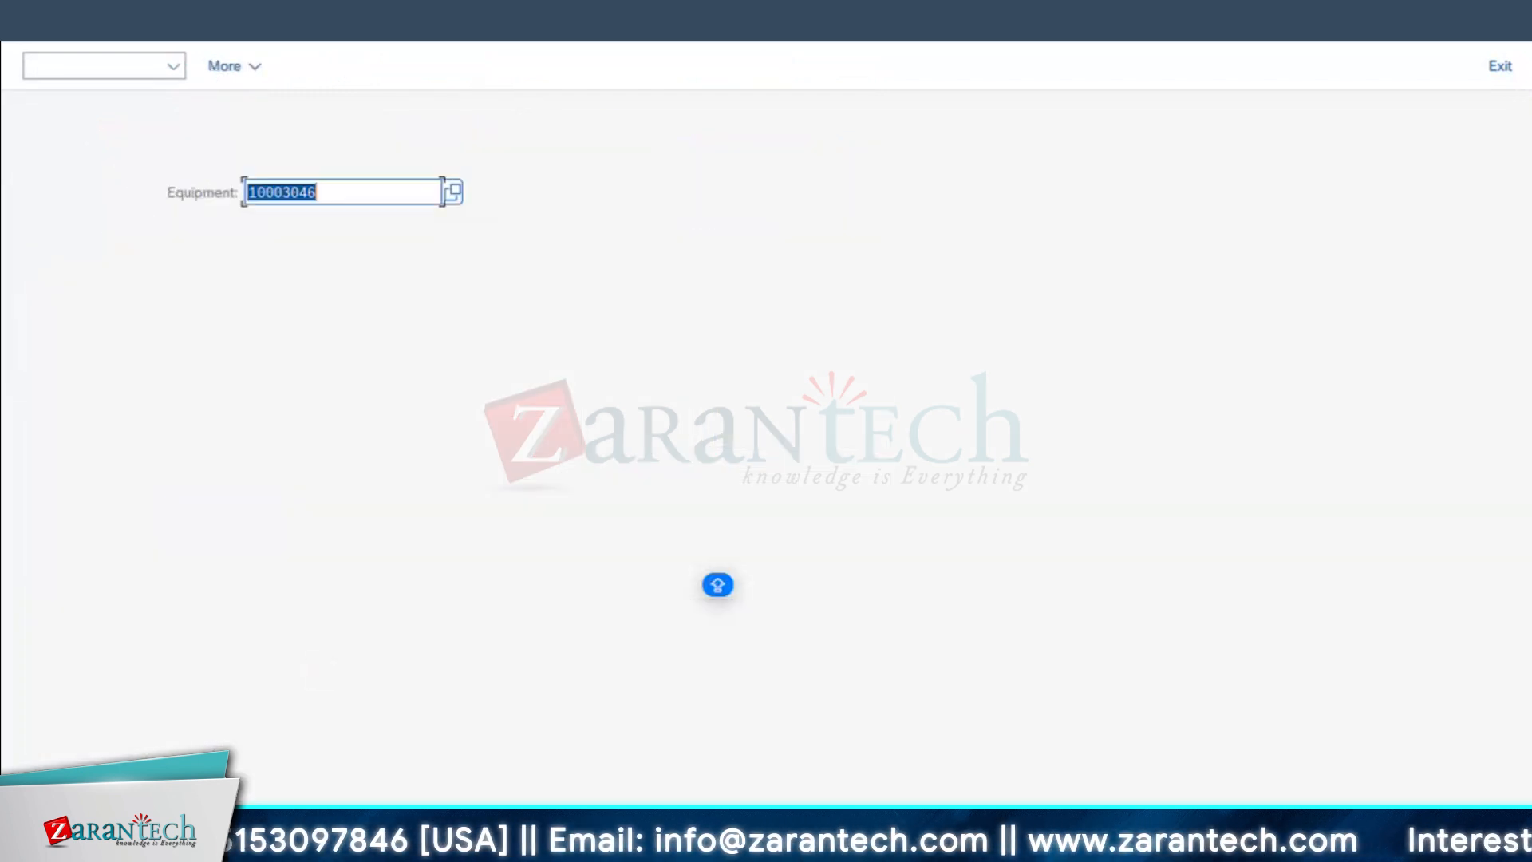
# Step: Discard the unsaved MTNCE OF DG - 01 order and start a new PM01 order for equipment 10003046
pyautogui.click(574, 846)
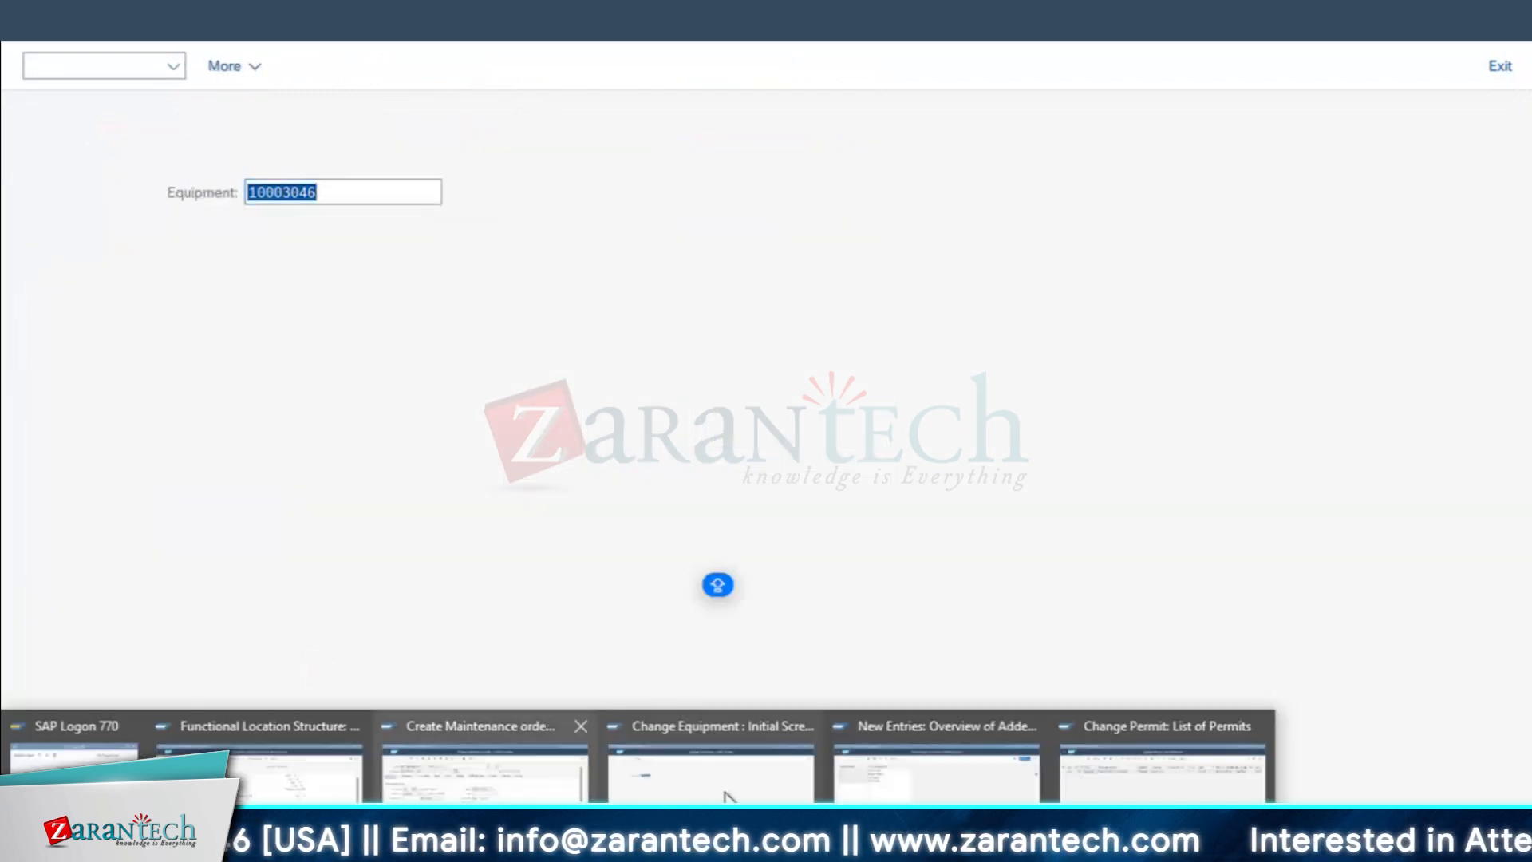
pyautogui.click(503, 798)
pyautogui.click(43, 23)
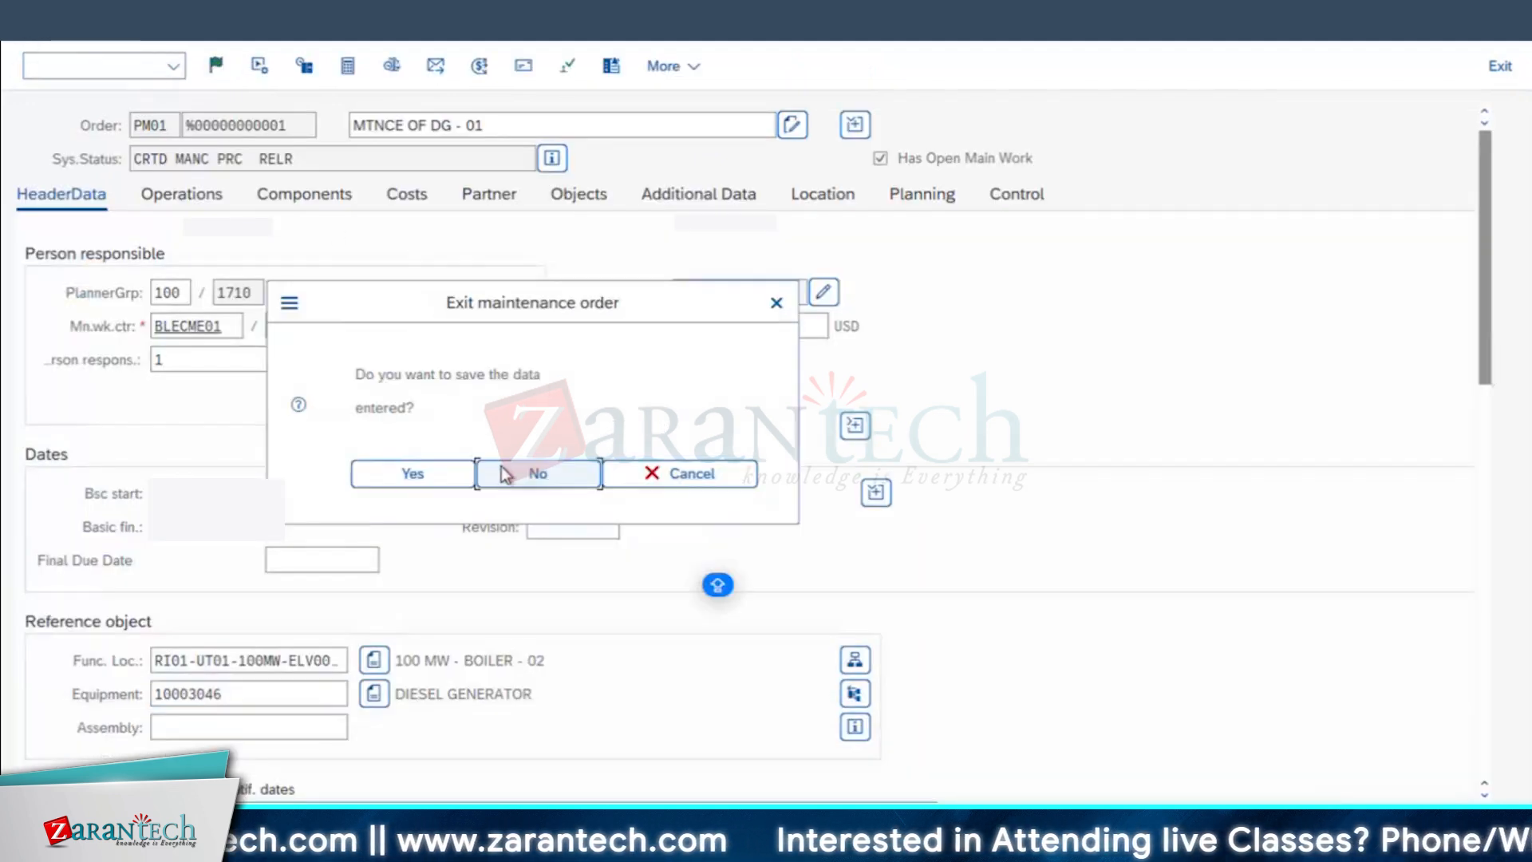
pyautogui.press('Return')
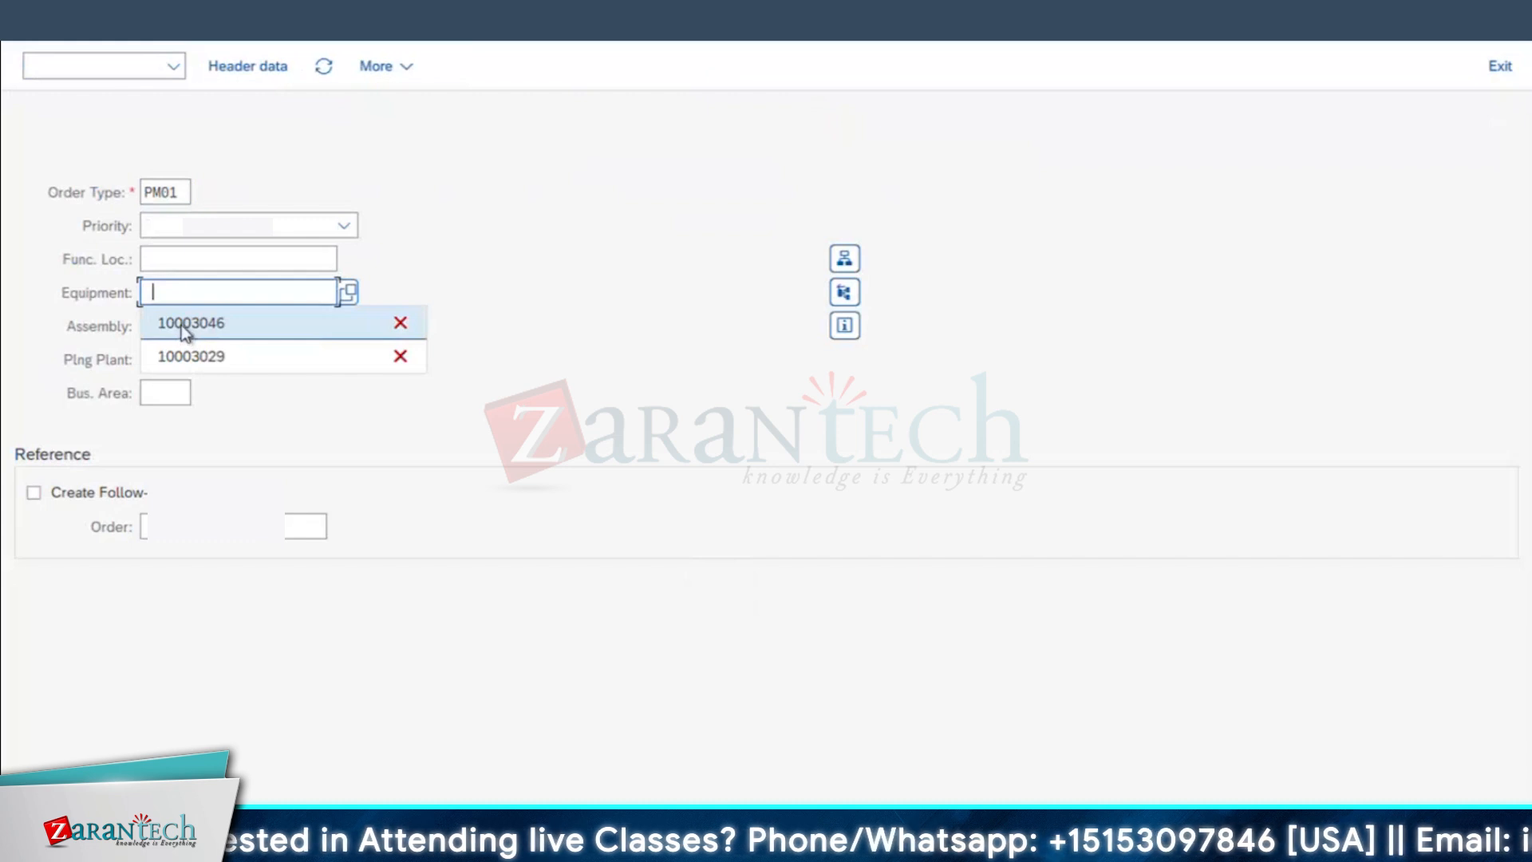
pyautogui.click(180, 324)
pyautogui.press('Return')
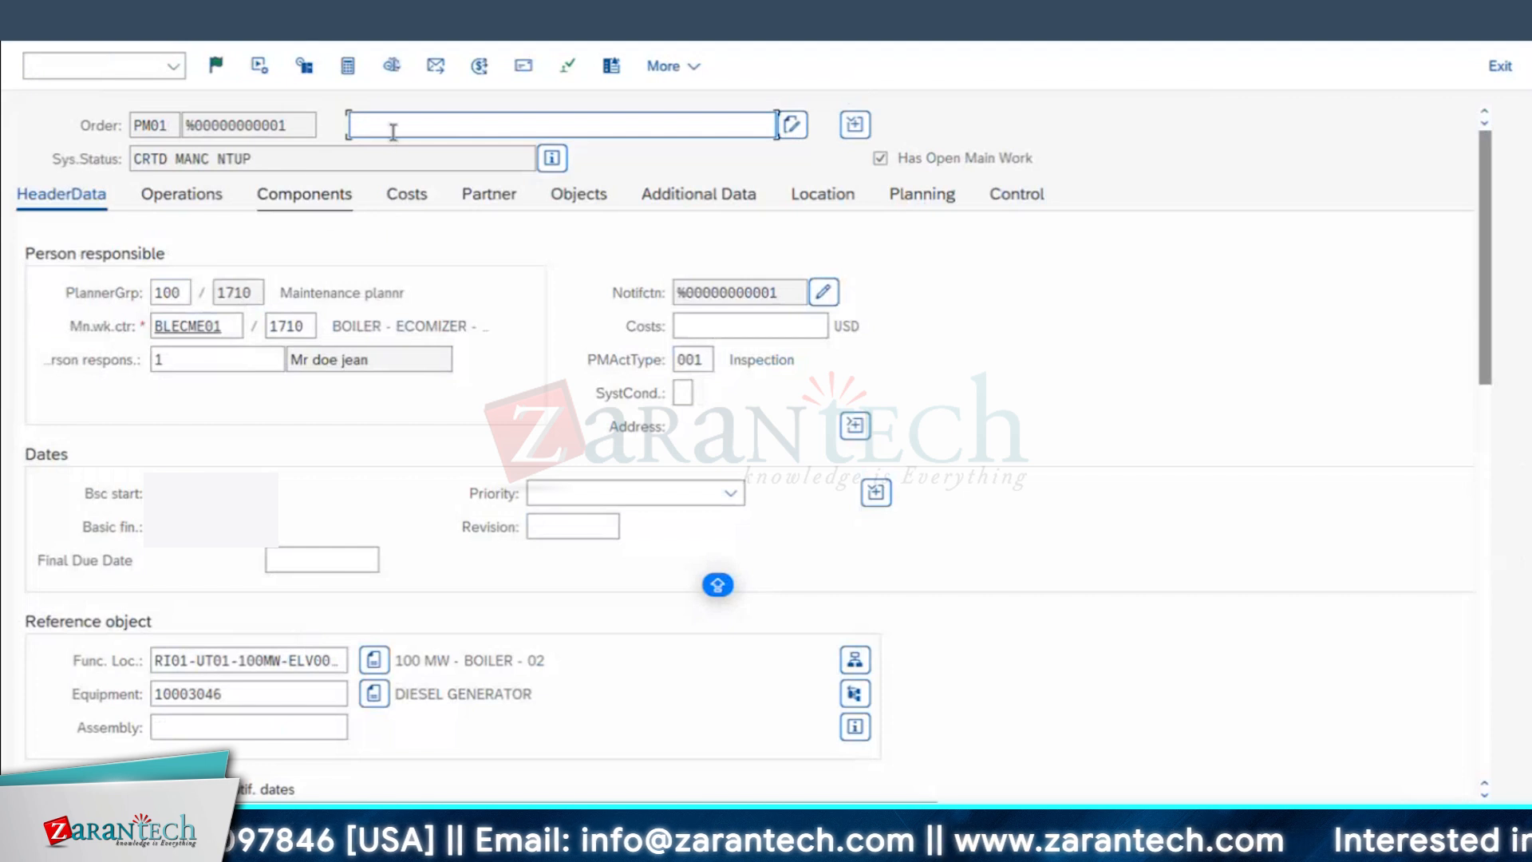
# Step: Enter MTNCE OF DG - 01 as the new PM01 order's description and release the order
pyautogui.click(393, 132)
pyautogui.click(400, 154)
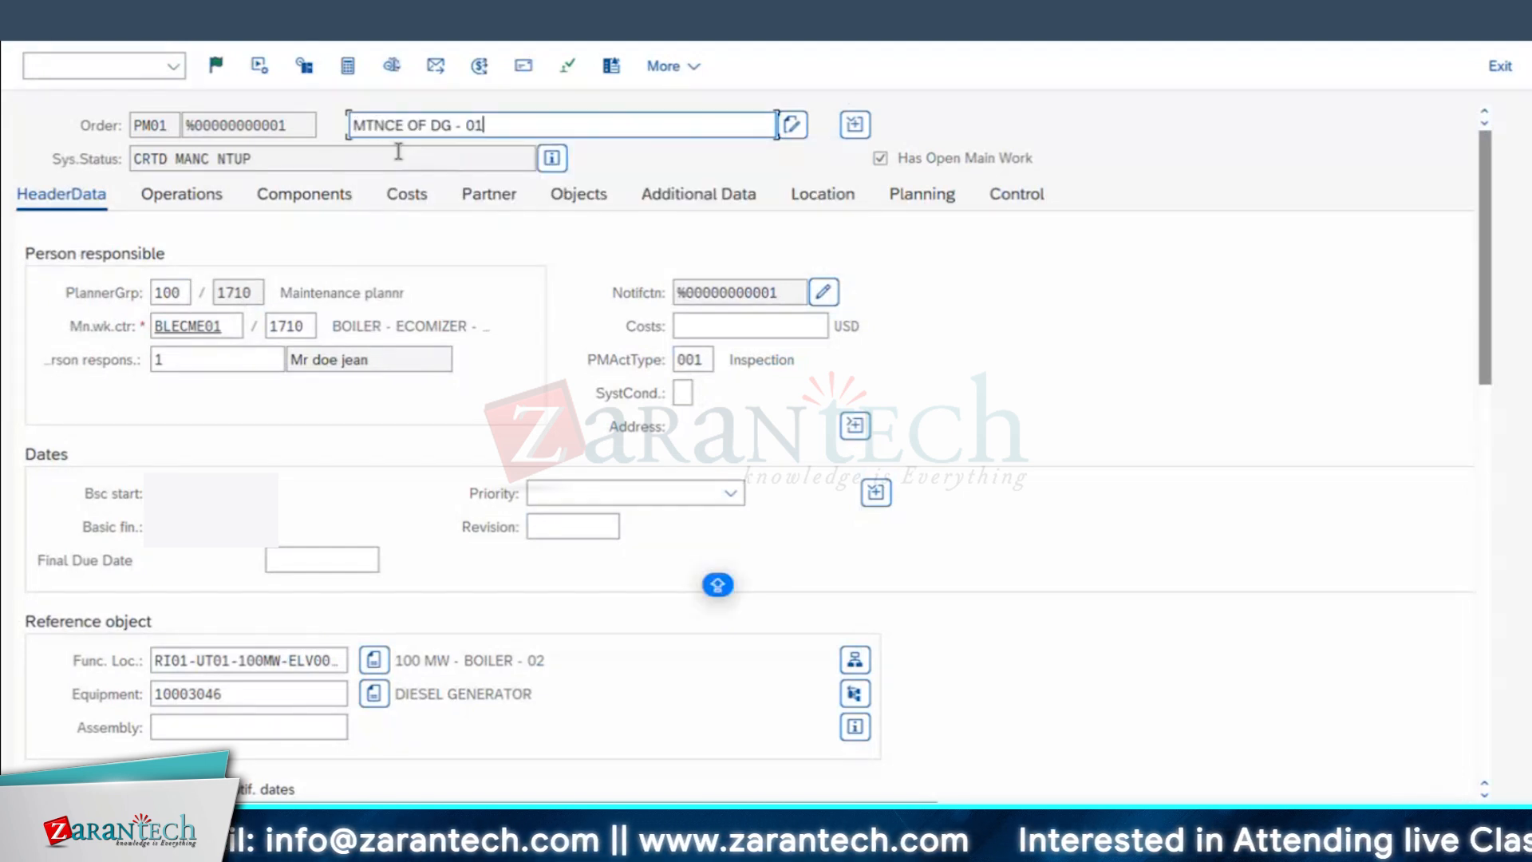
pyautogui.click(216, 66)
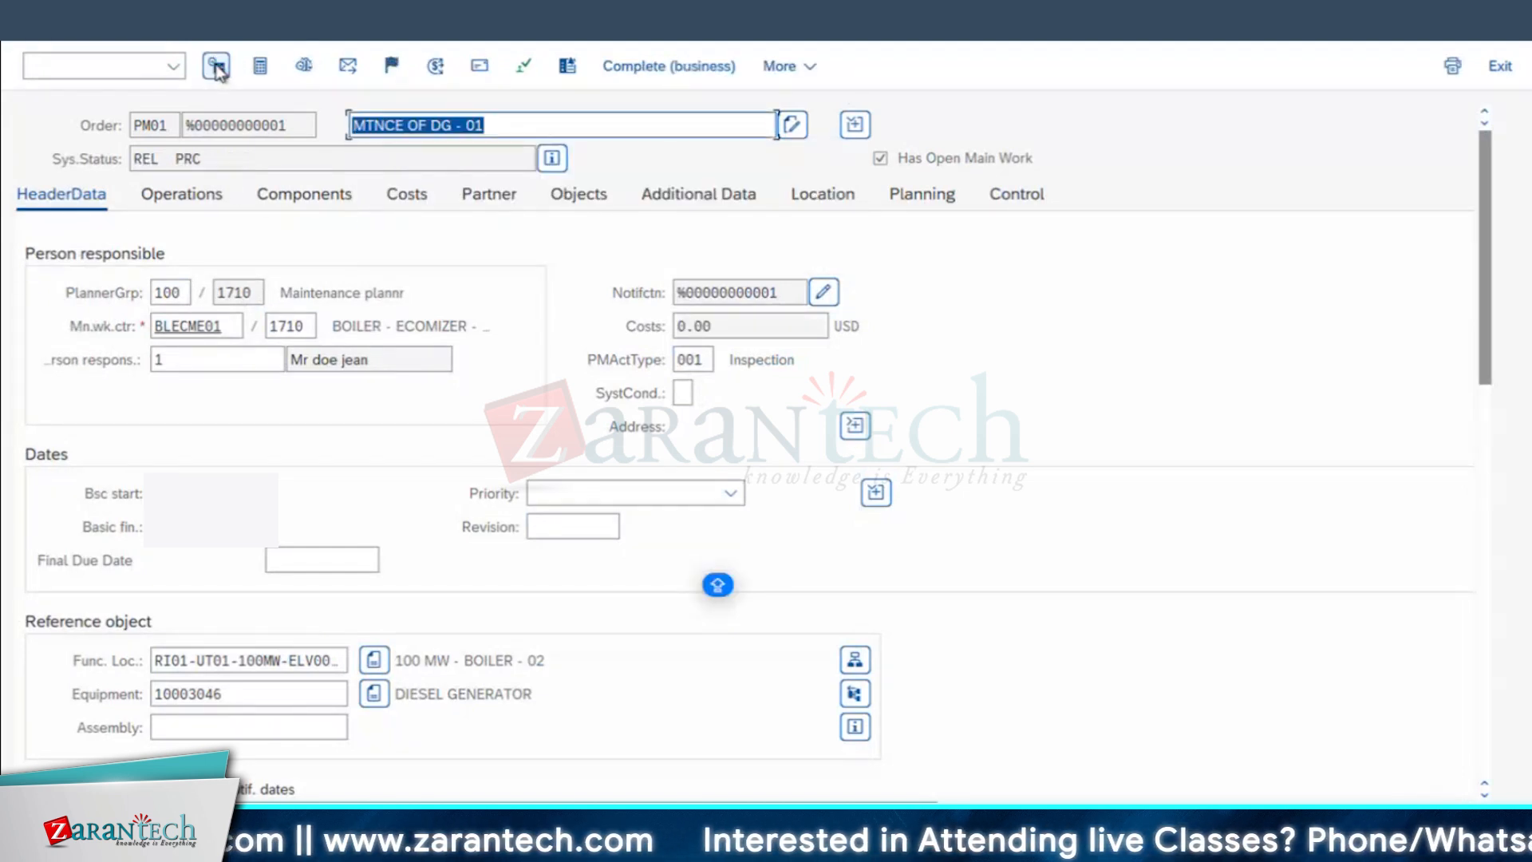
pyautogui.doubleClick(129, 158)
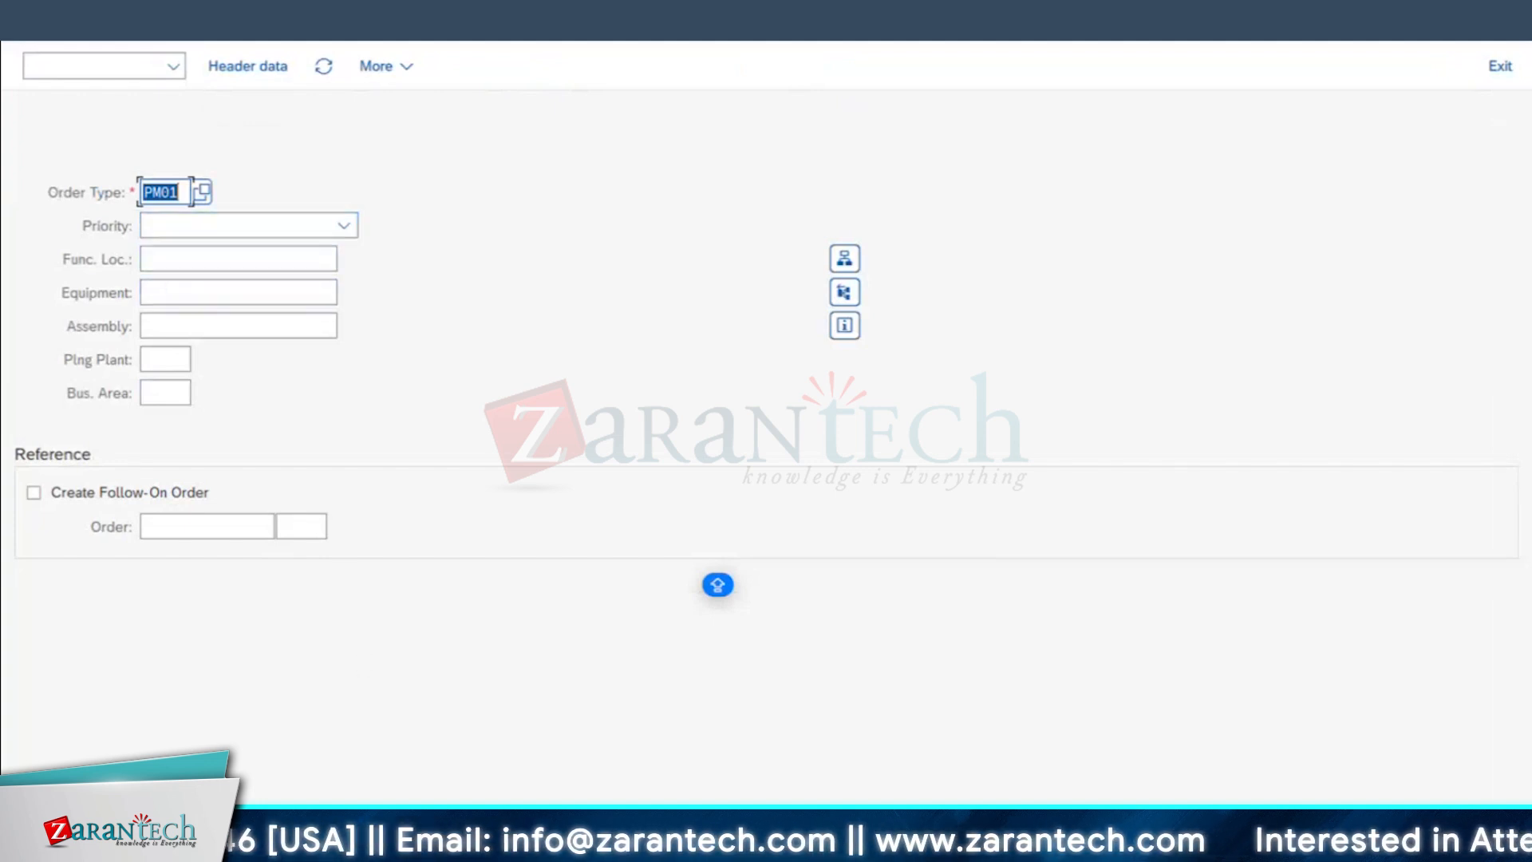
# Step: Return to the Change Equipment session, open equipment 10003046, and bring up its permit assignments
pyautogui.click(335, 845)
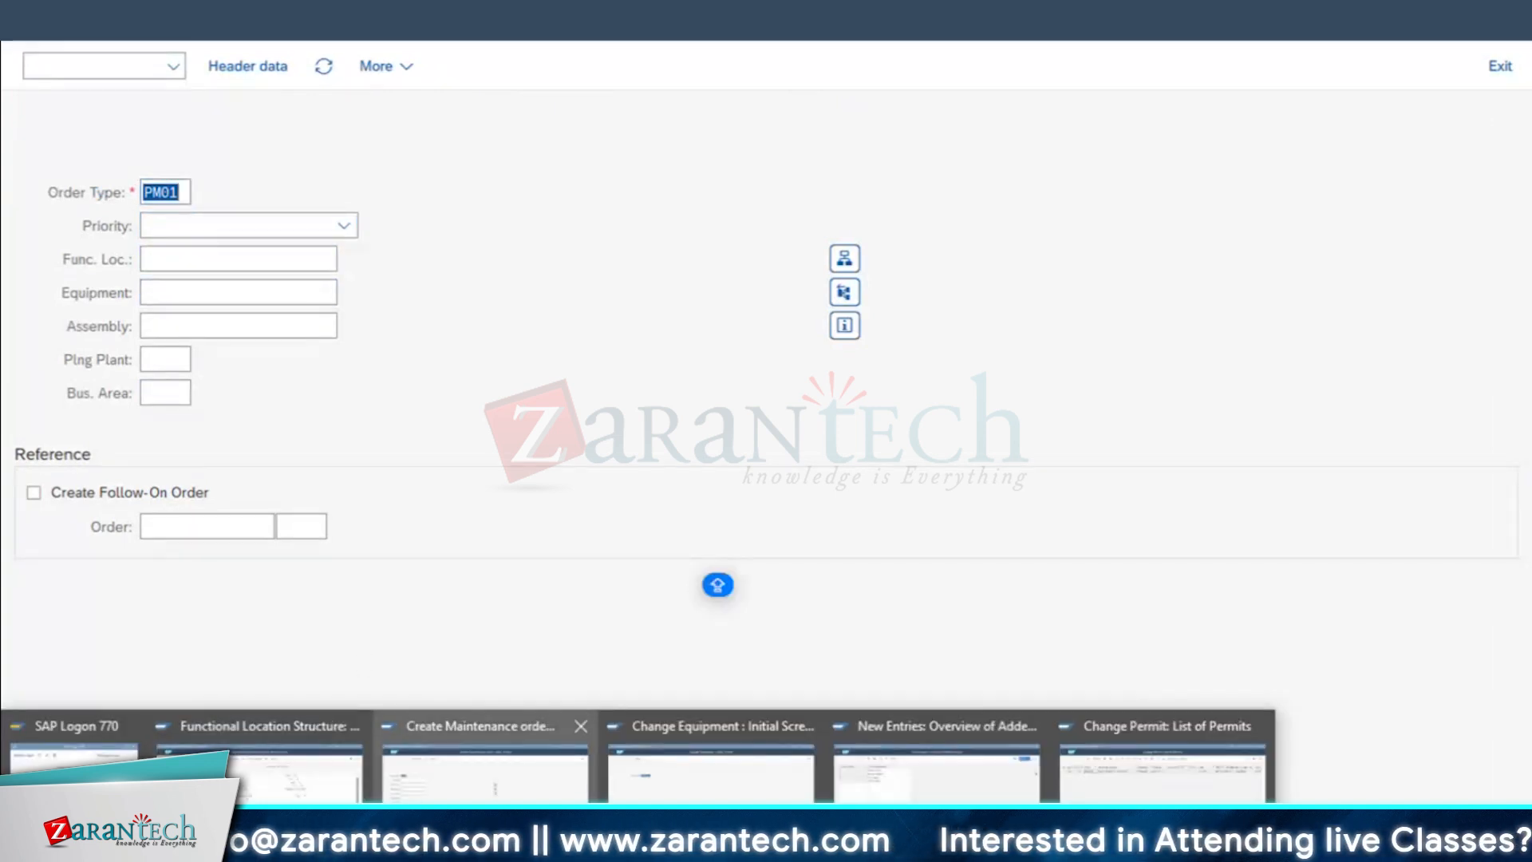
pyautogui.click(710, 762)
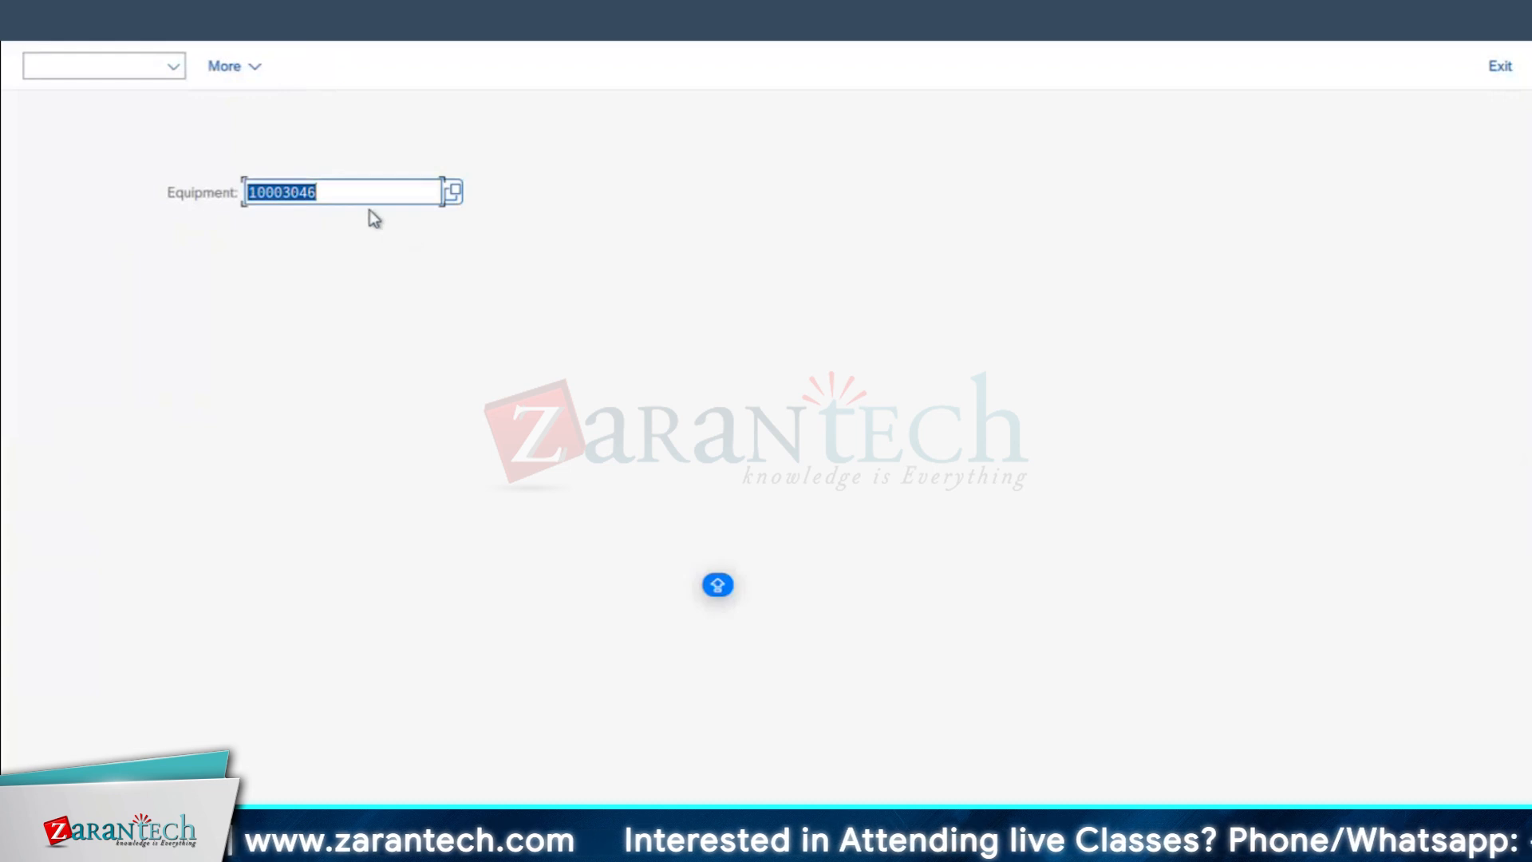
pyautogui.press('Return')
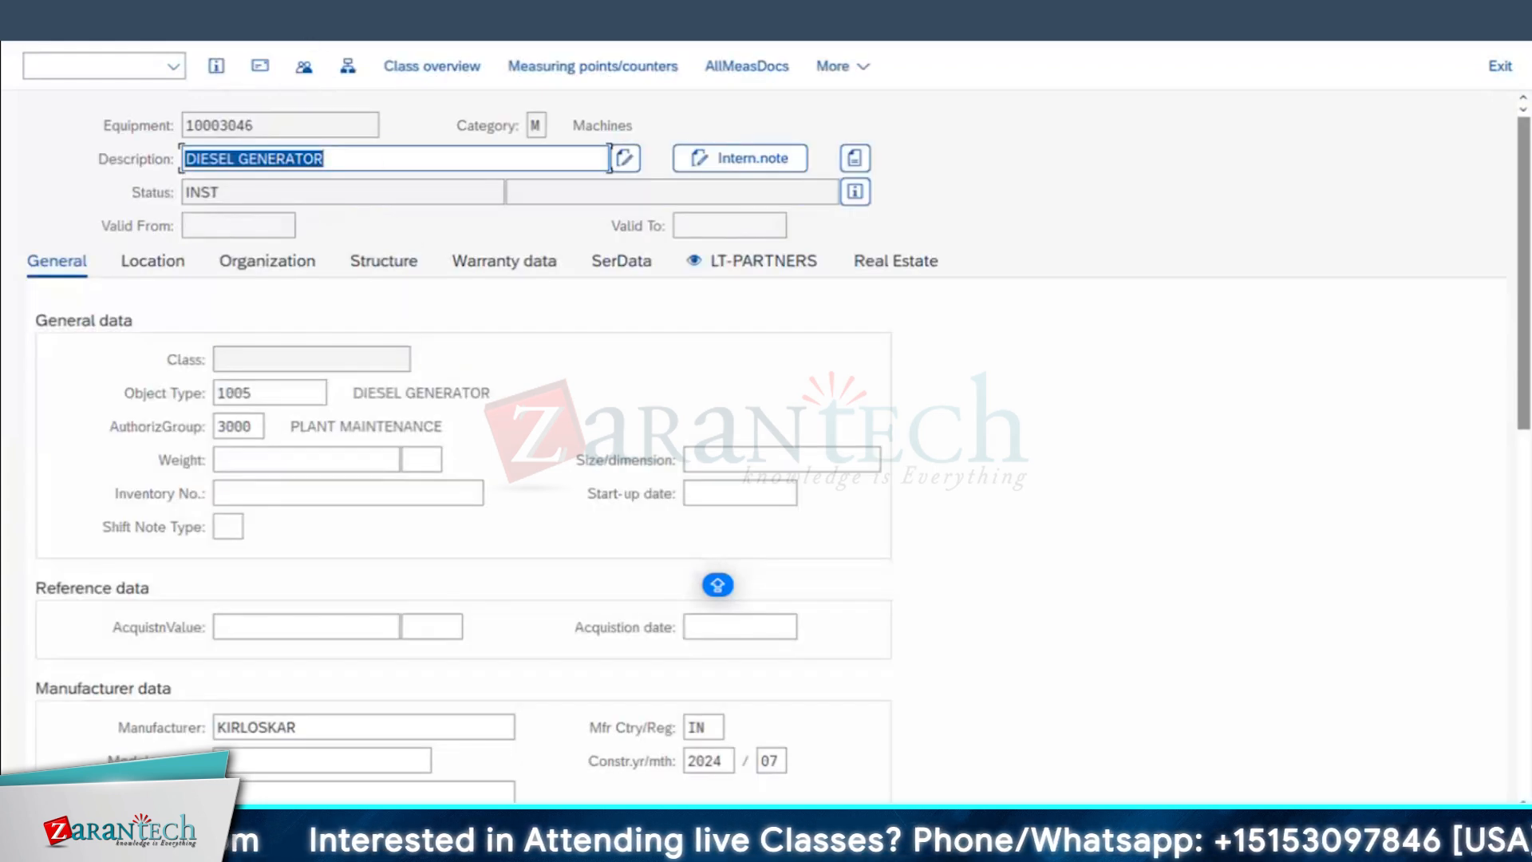
pyautogui.click(204, 16)
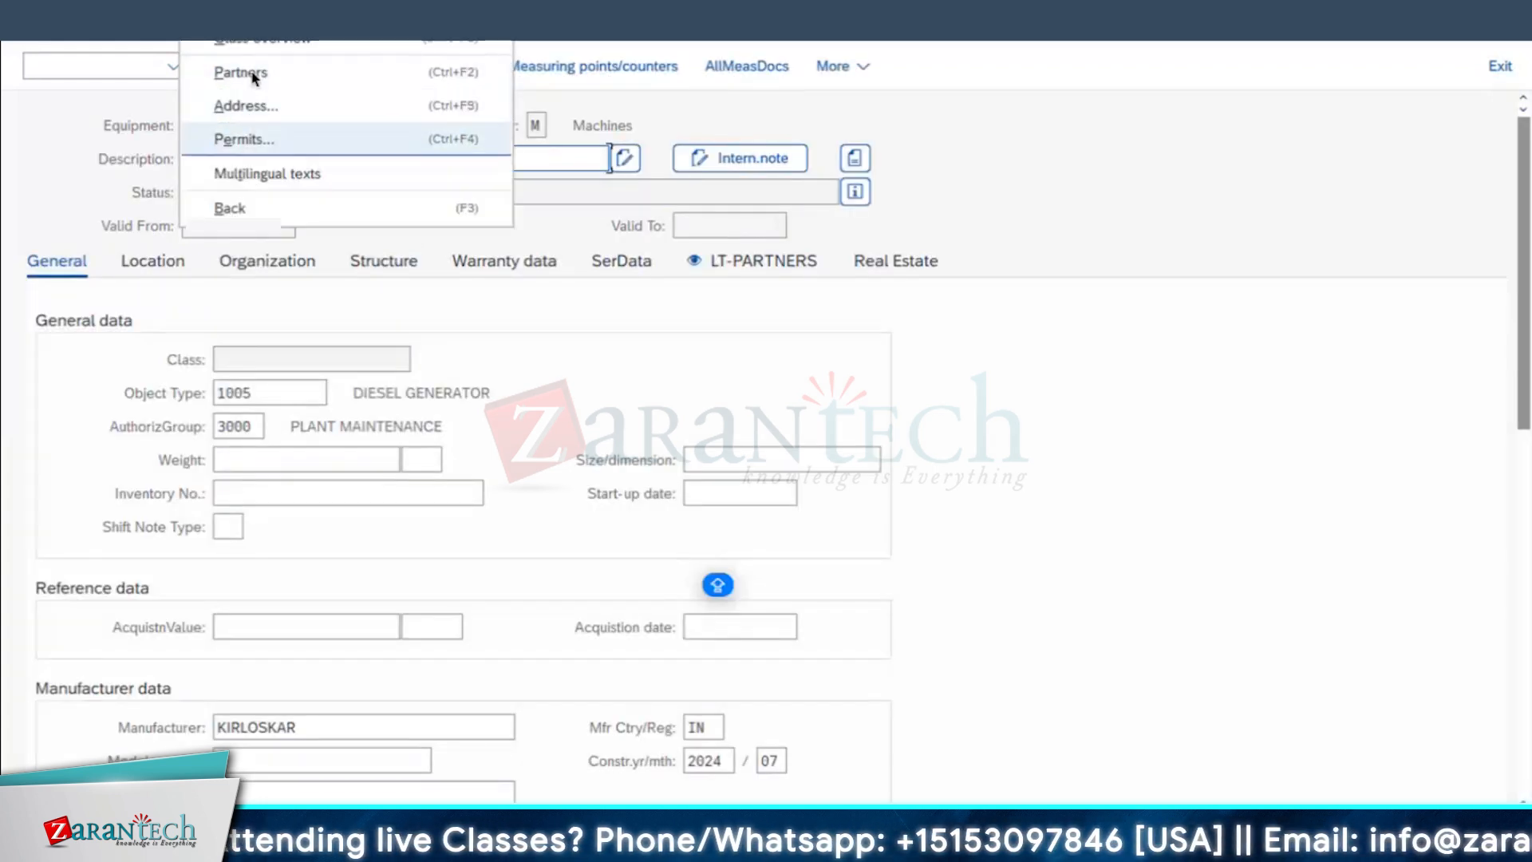
pyautogui.click(249, 140)
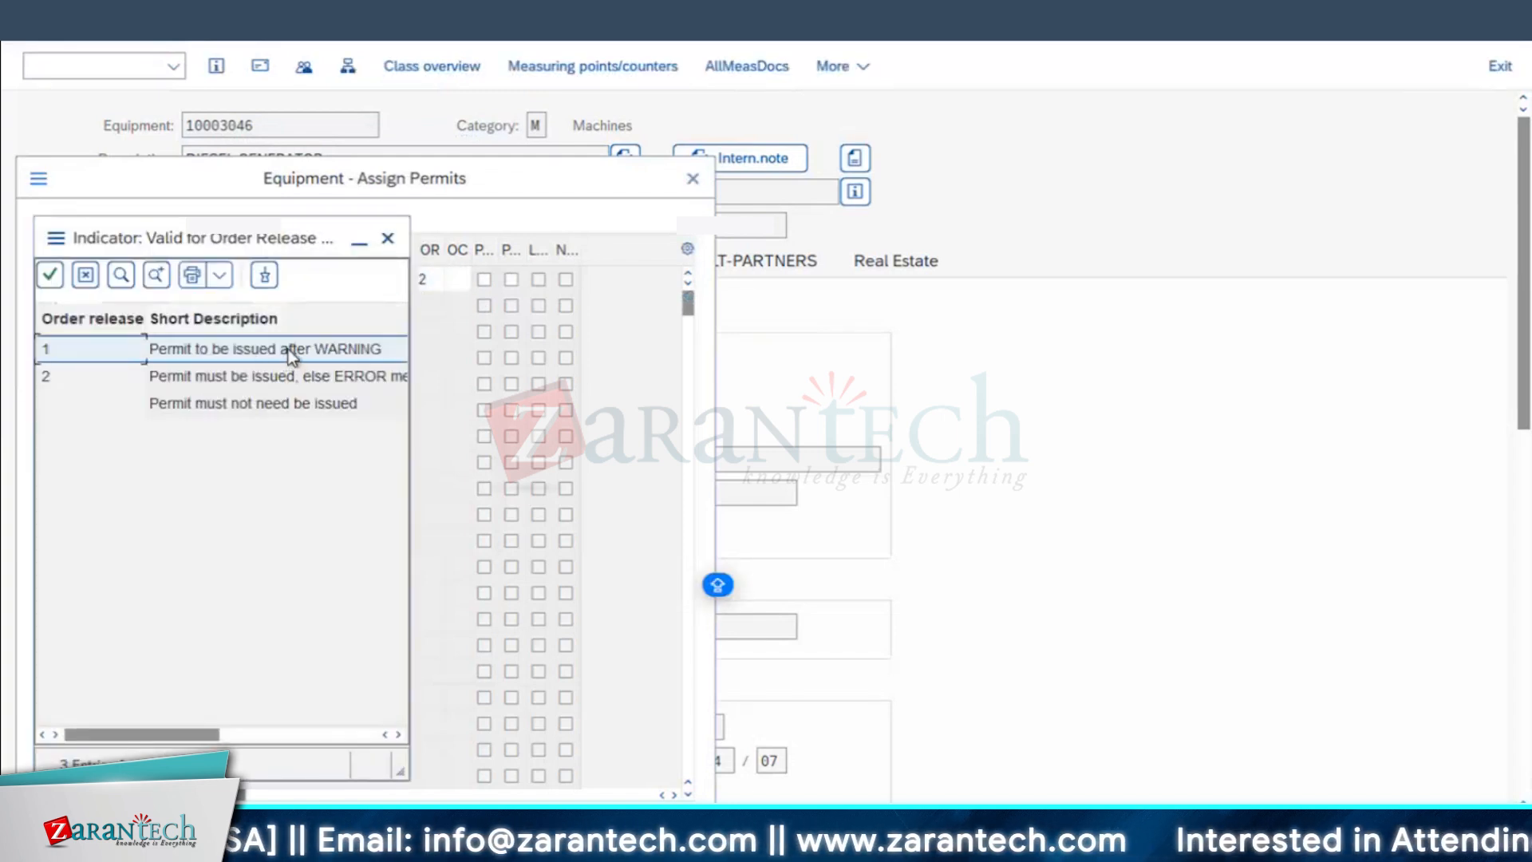
# Step: Set WORKPERMIT's order release indicator to 1 (warning) and its order completion indicator to 2 (error), then accept the assignment
pyautogui.doubleClick(289, 348)
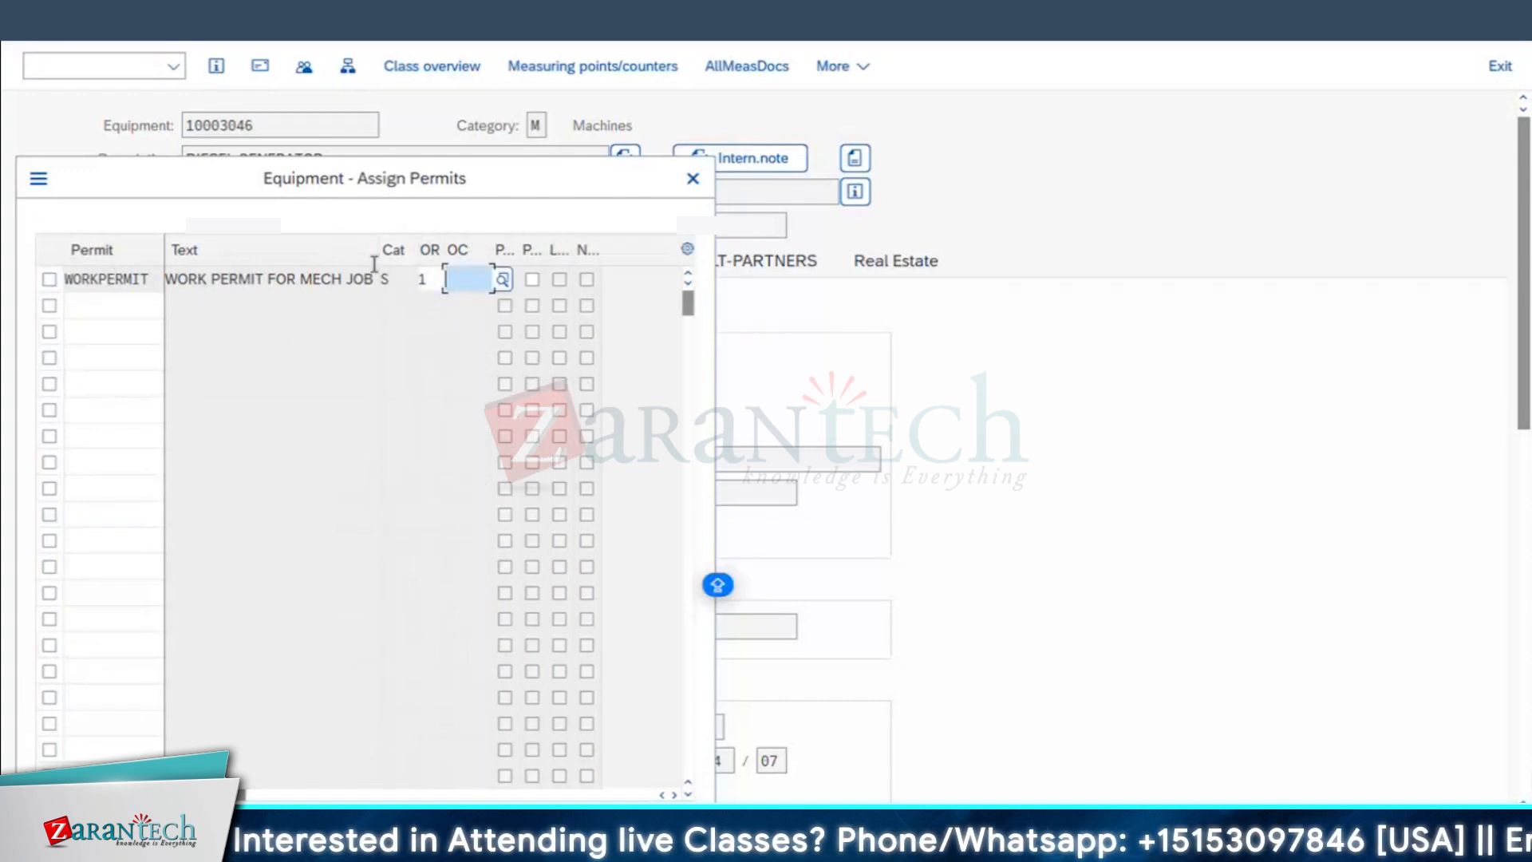
pyautogui.click(503, 276)
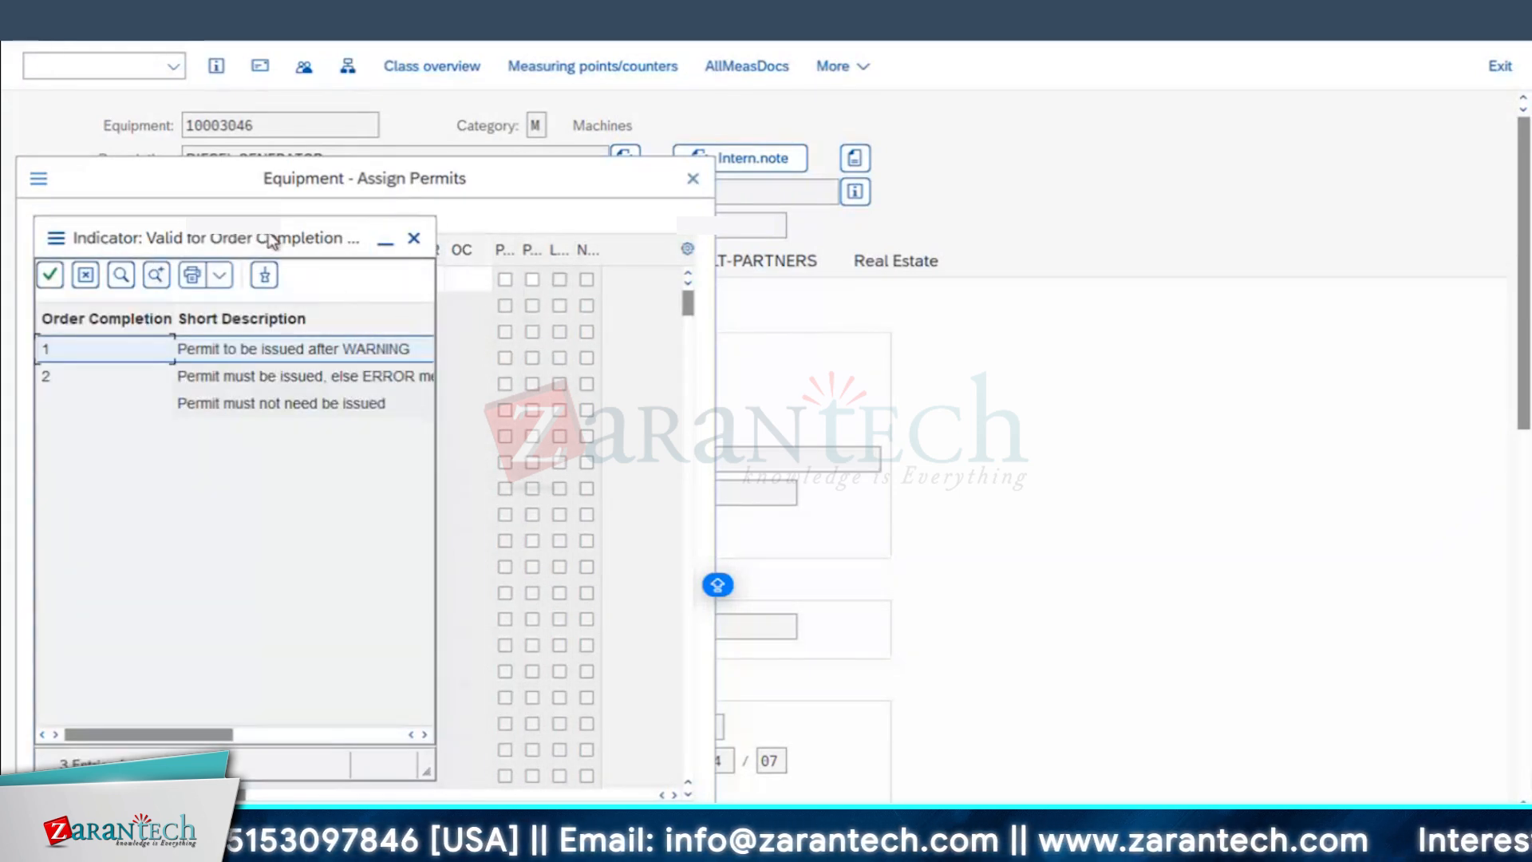
pyautogui.doubleClick(260, 377)
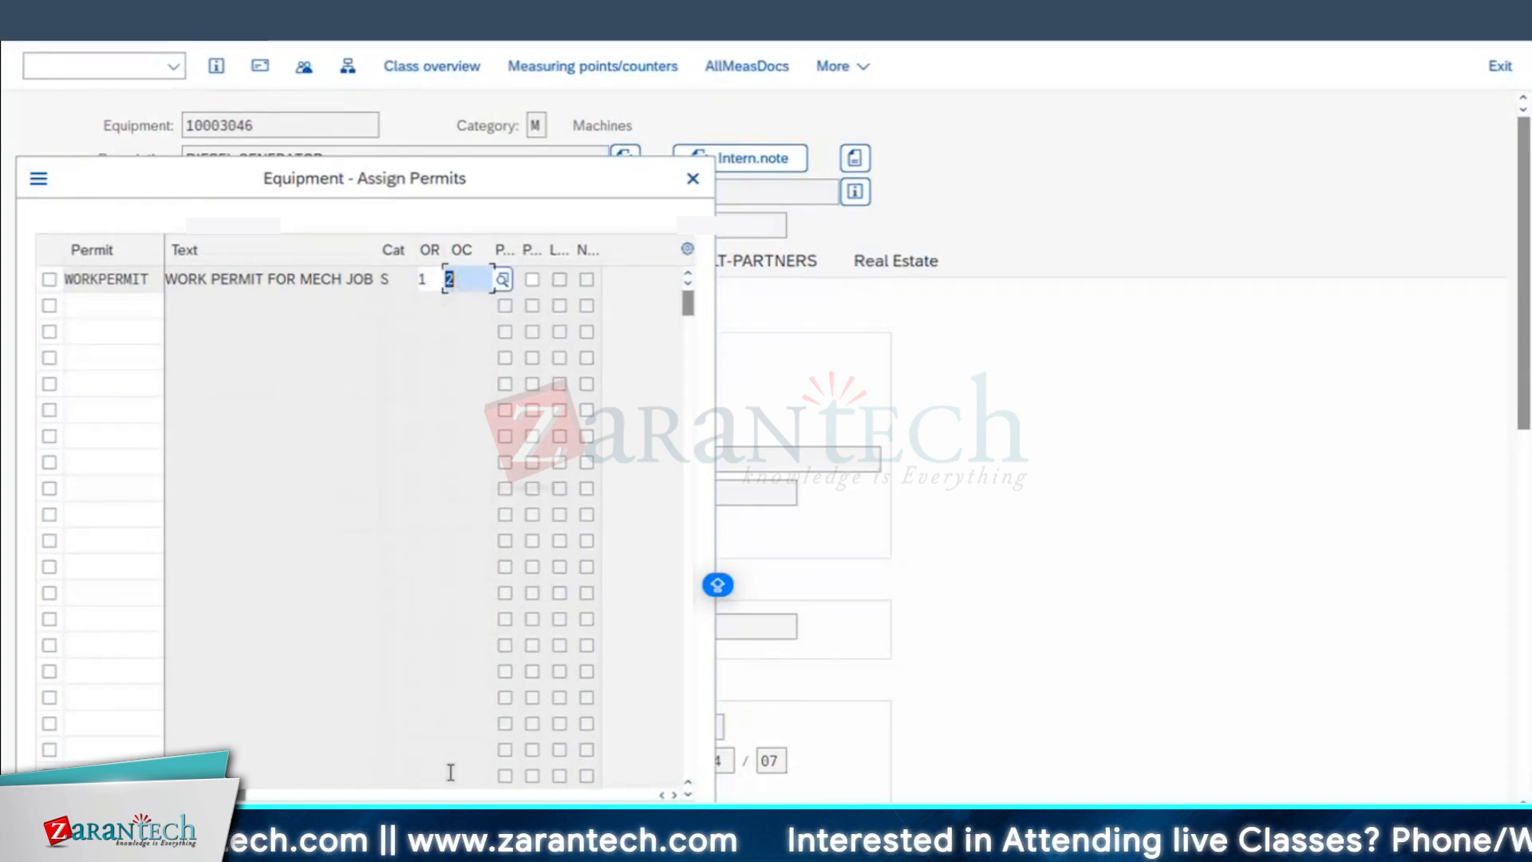
pyautogui.click(622, 826)
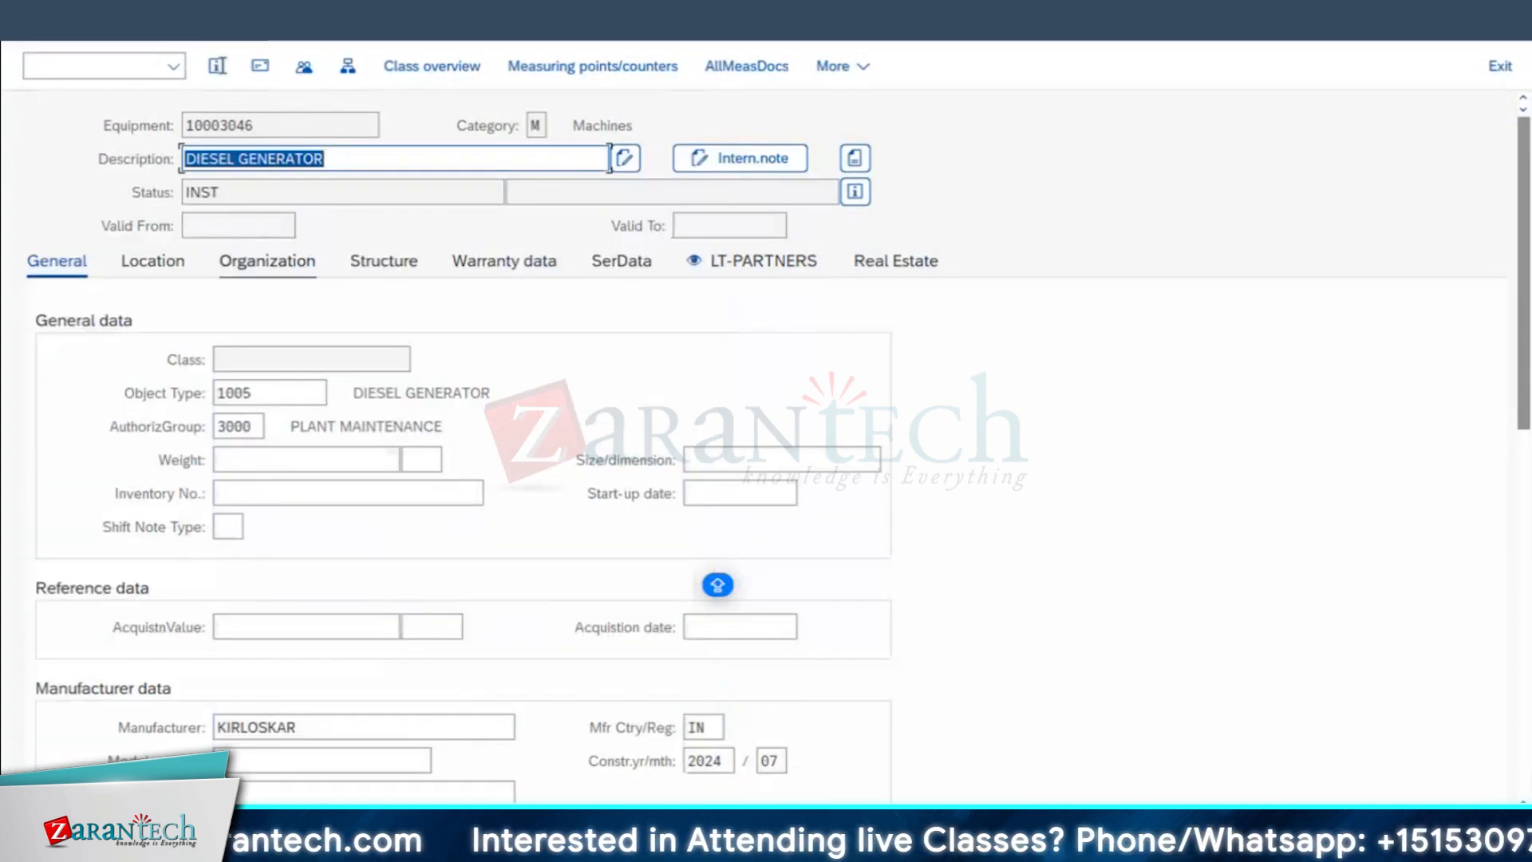
# Step: Reopen the diesel generator's permit assignments, mark WORKPERMIT's second "P..." checkbox, and save the equipment
pyautogui.click(200, 20)
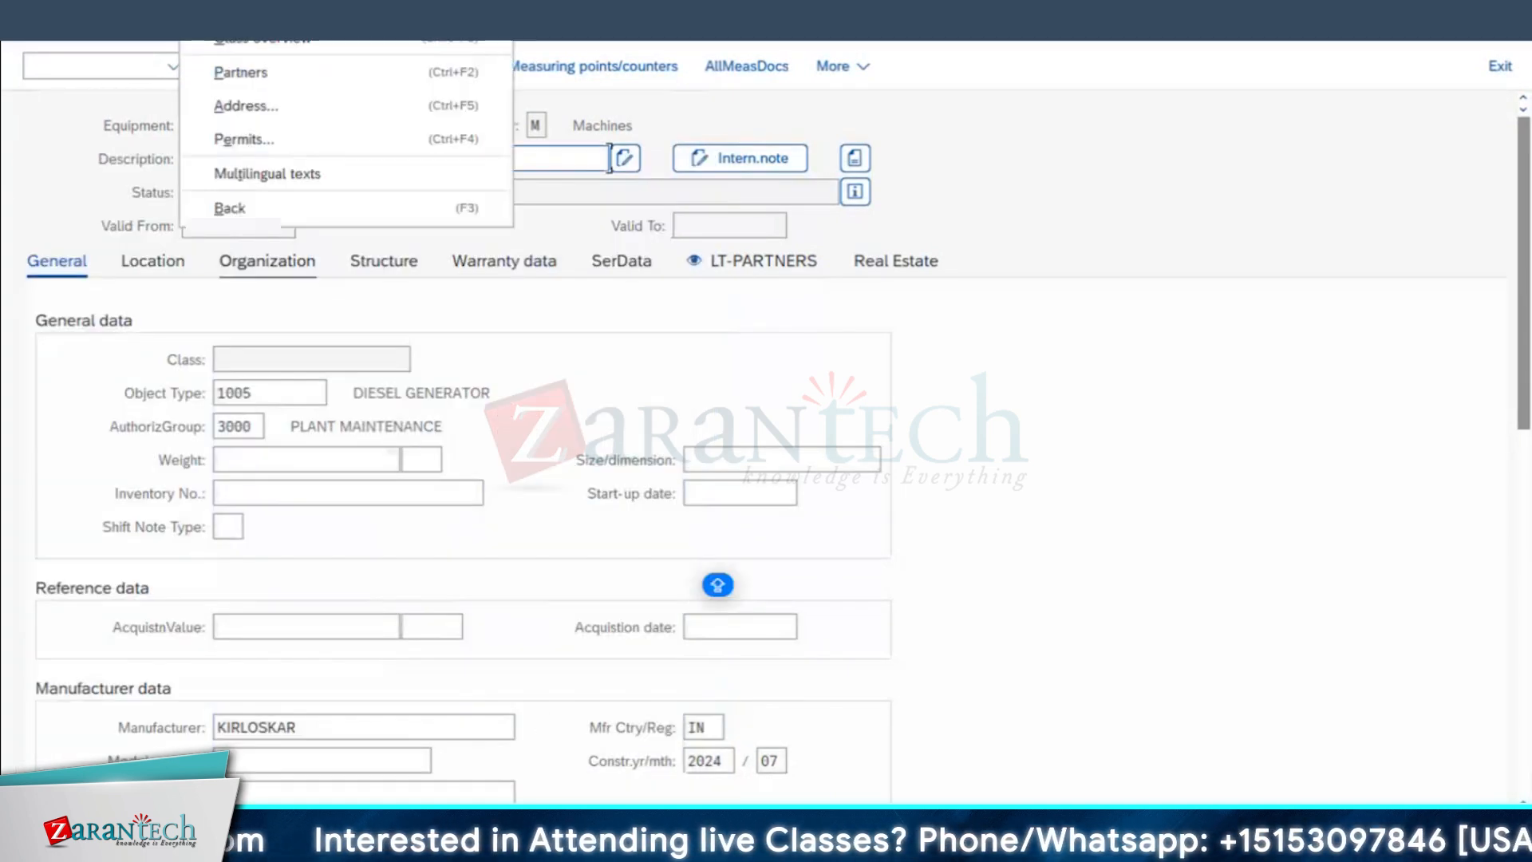
pyautogui.click(248, 138)
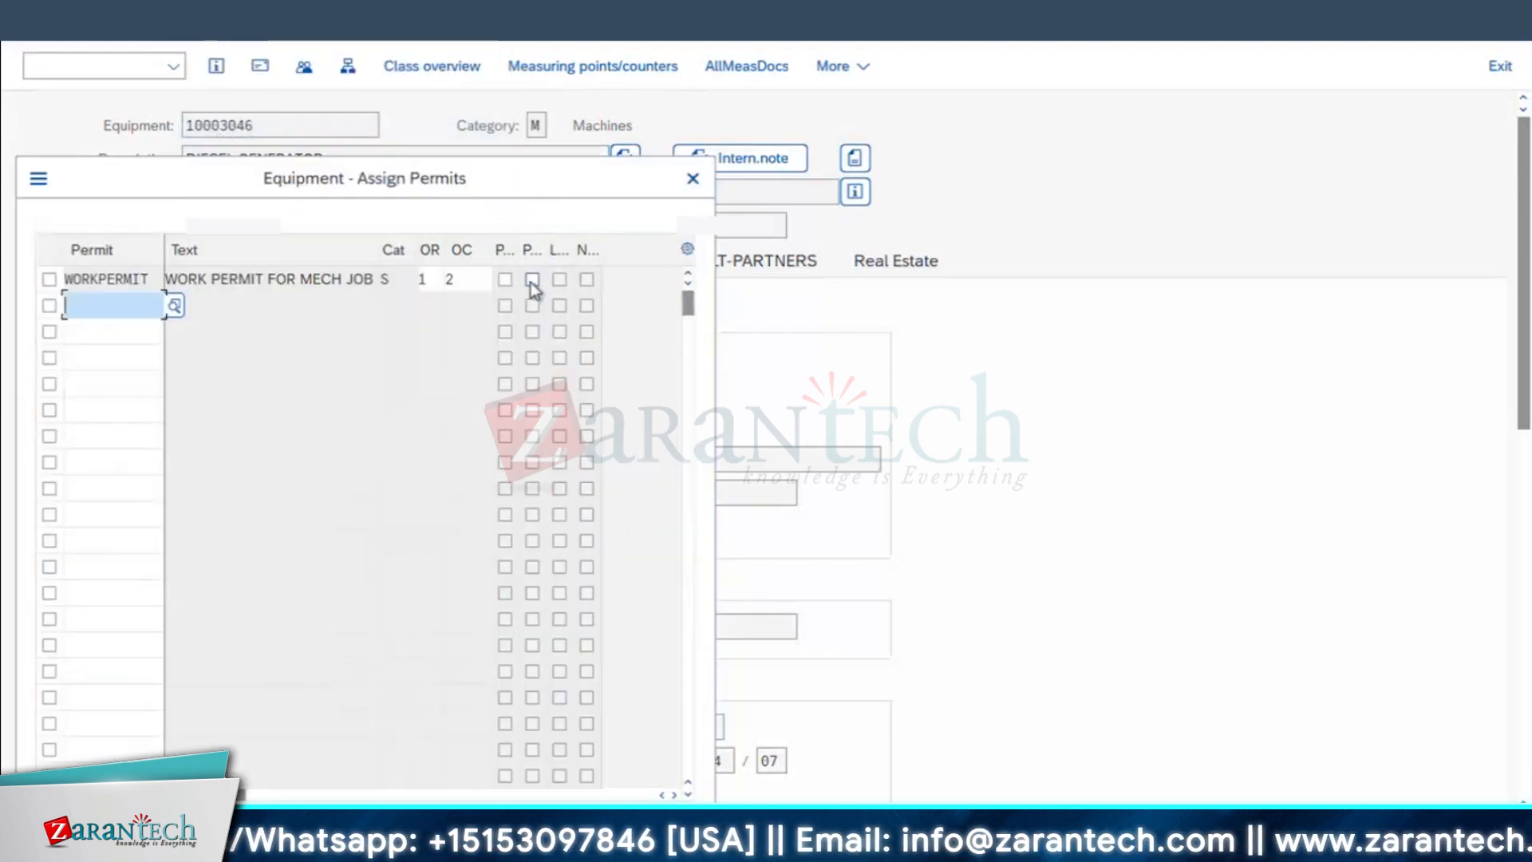
pyautogui.click(531, 280)
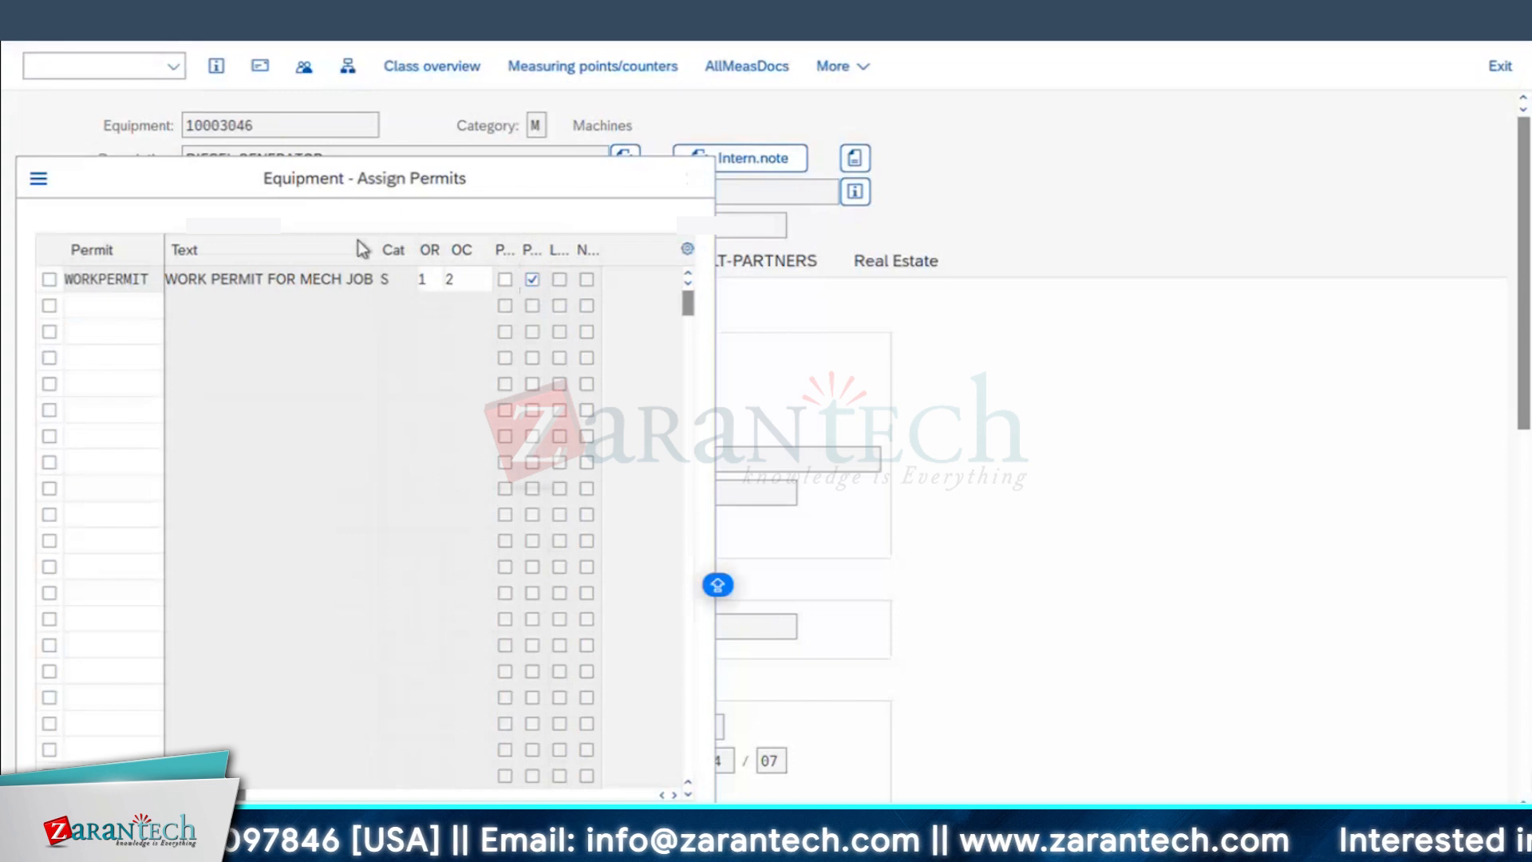
pyautogui.press('Return')
pyautogui.click(1446, 834)
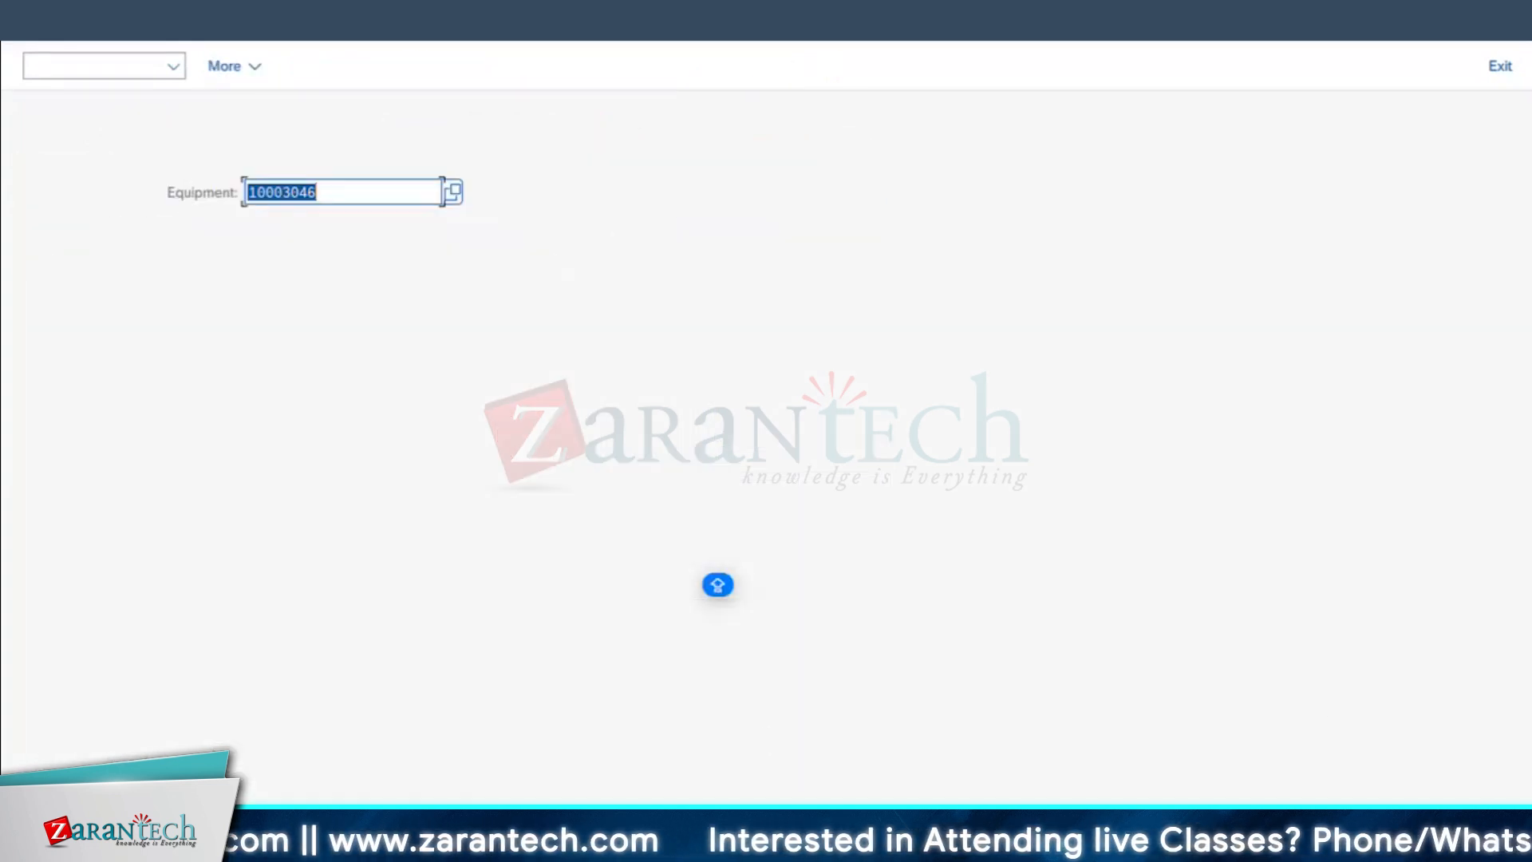
# Step: Return to the Create Maintenance Order session and start a new PM01 order for equipment 10003046
pyautogui.click(591, 844)
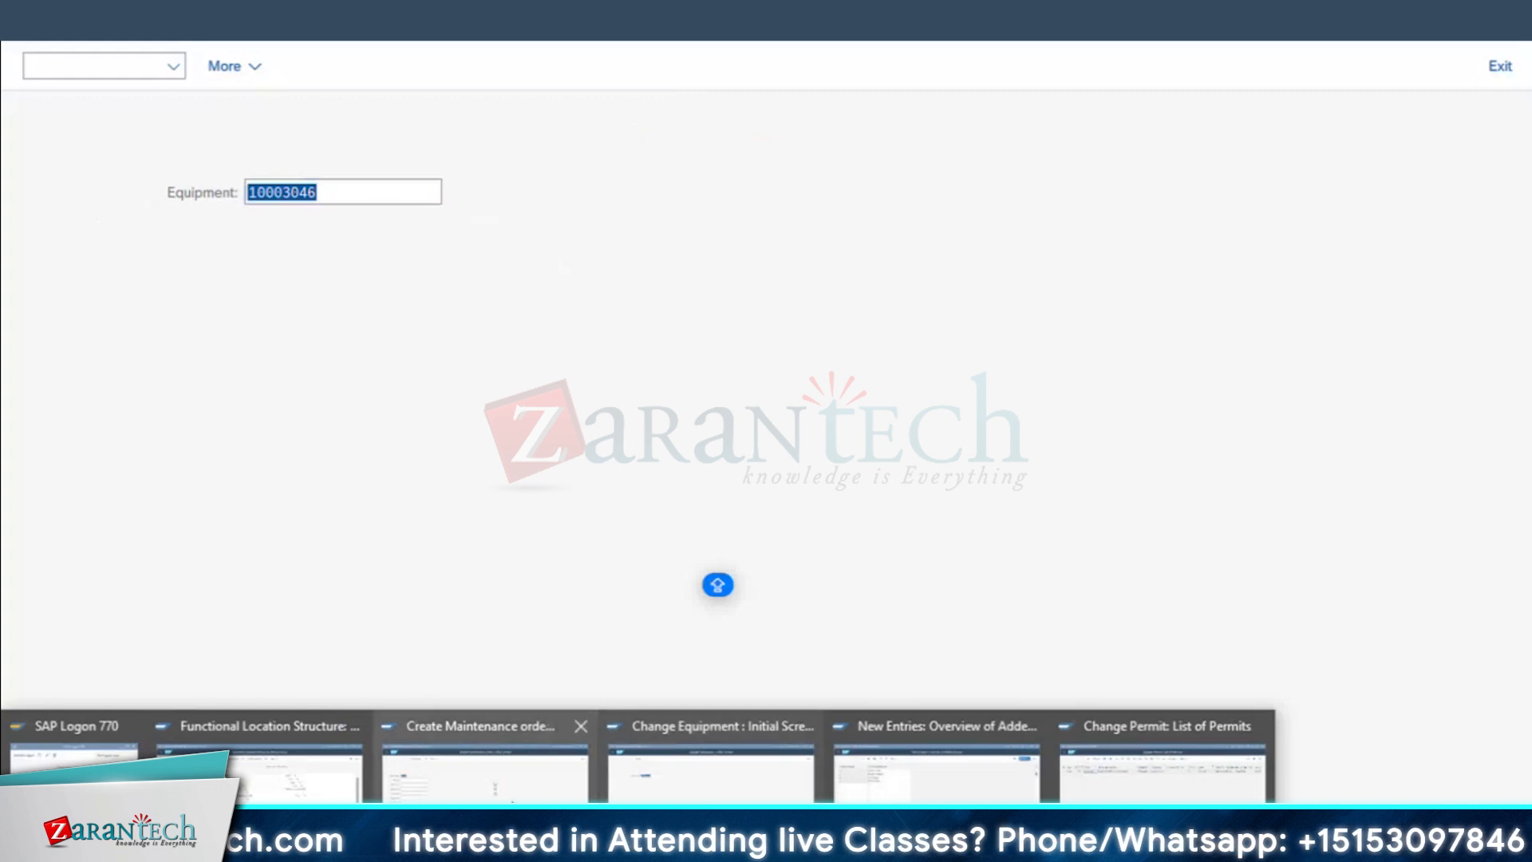
pyautogui.click(485, 766)
pyautogui.click(182, 292)
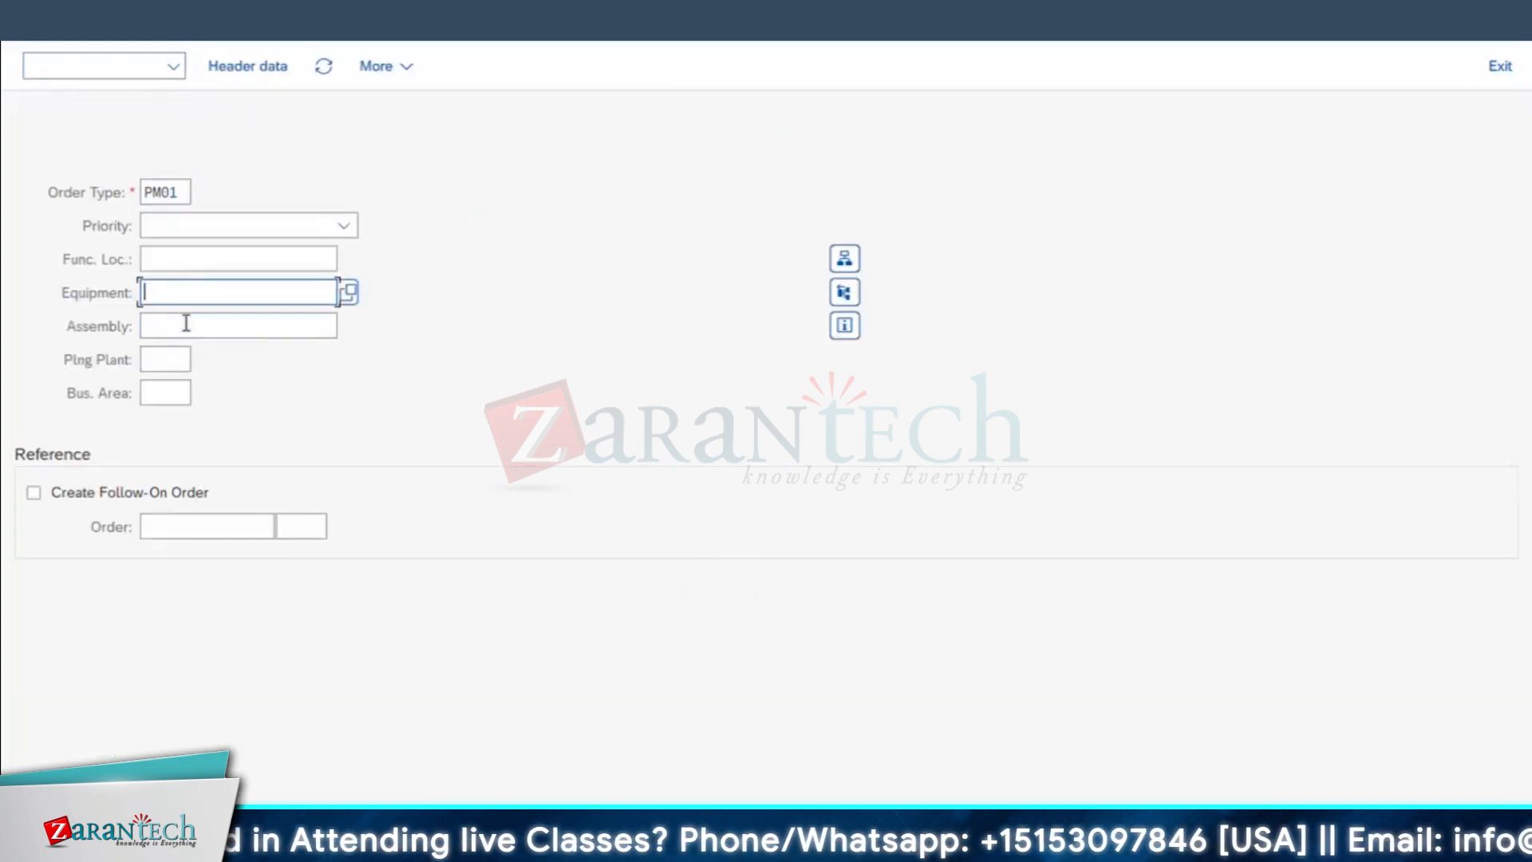
pyautogui.click(209, 327)
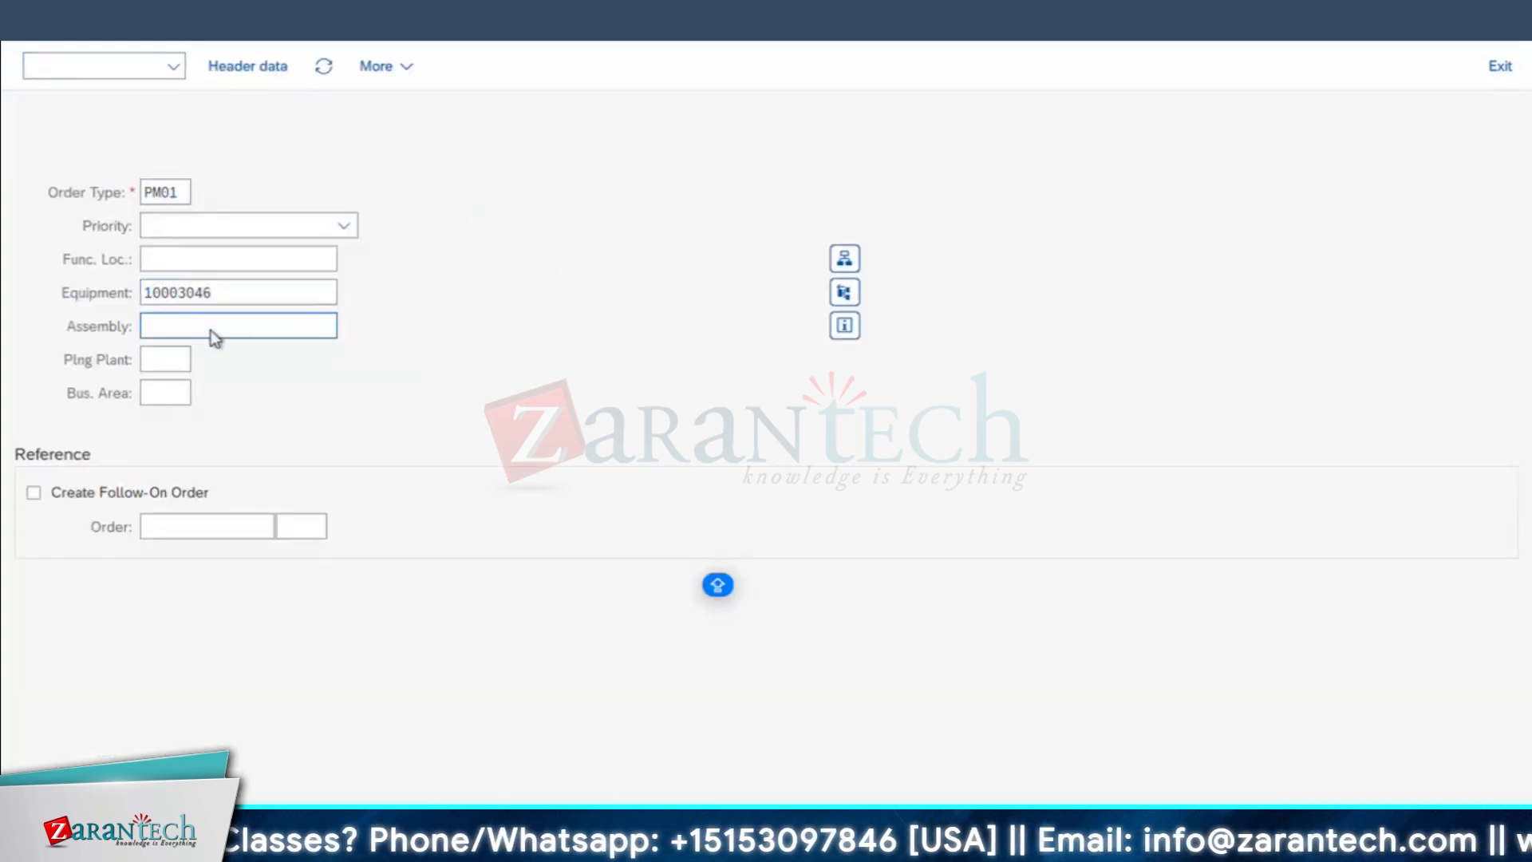
pyautogui.press('Return')
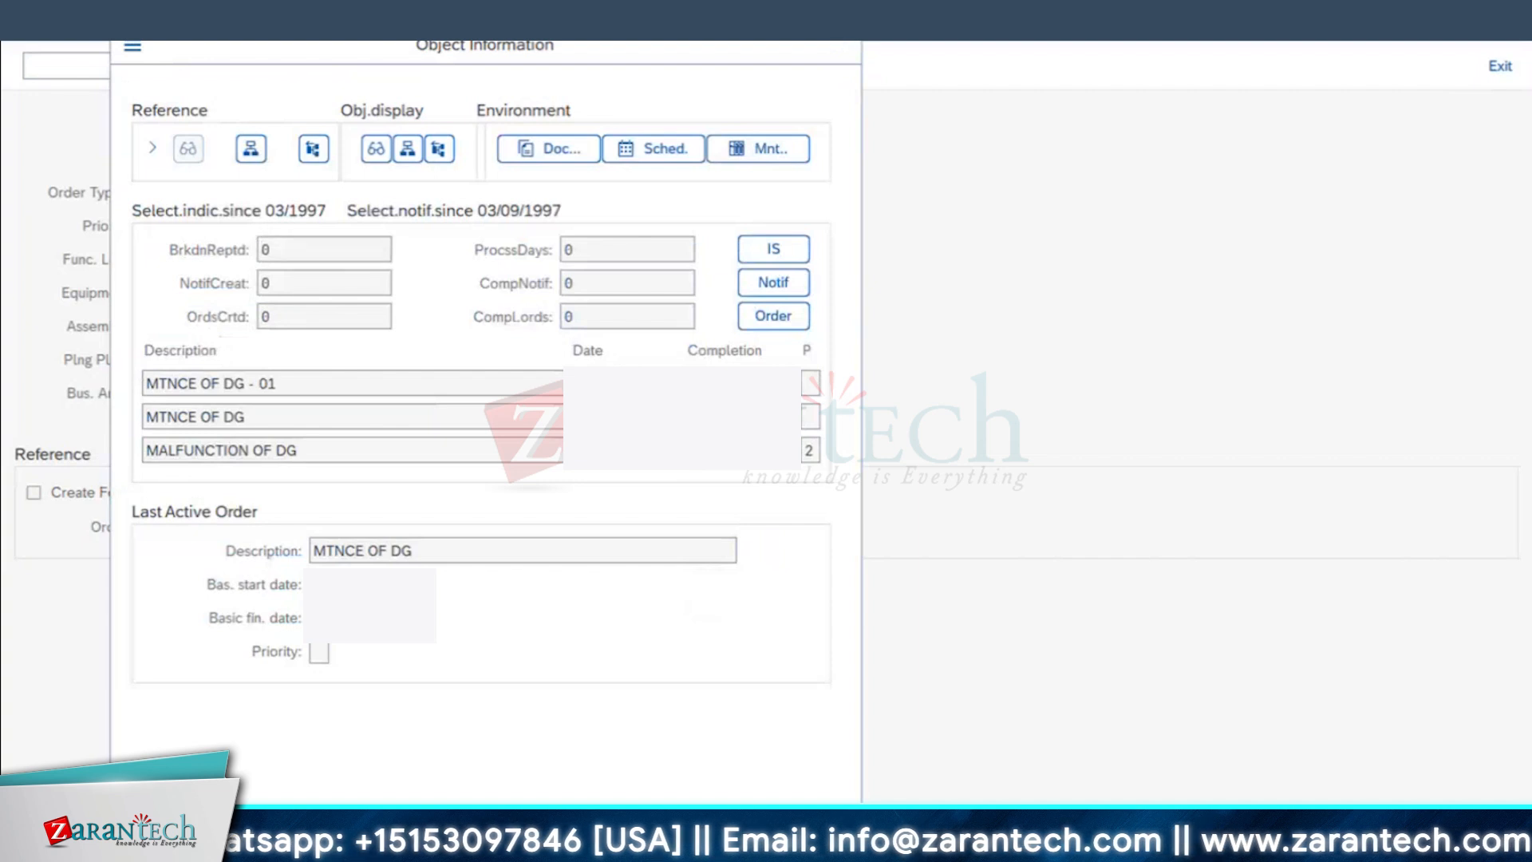
pyautogui.press('Return')
# Step: Enter MTNCE OF DG - 02 as the order description and try to release the order
pyautogui.click(410, 124)
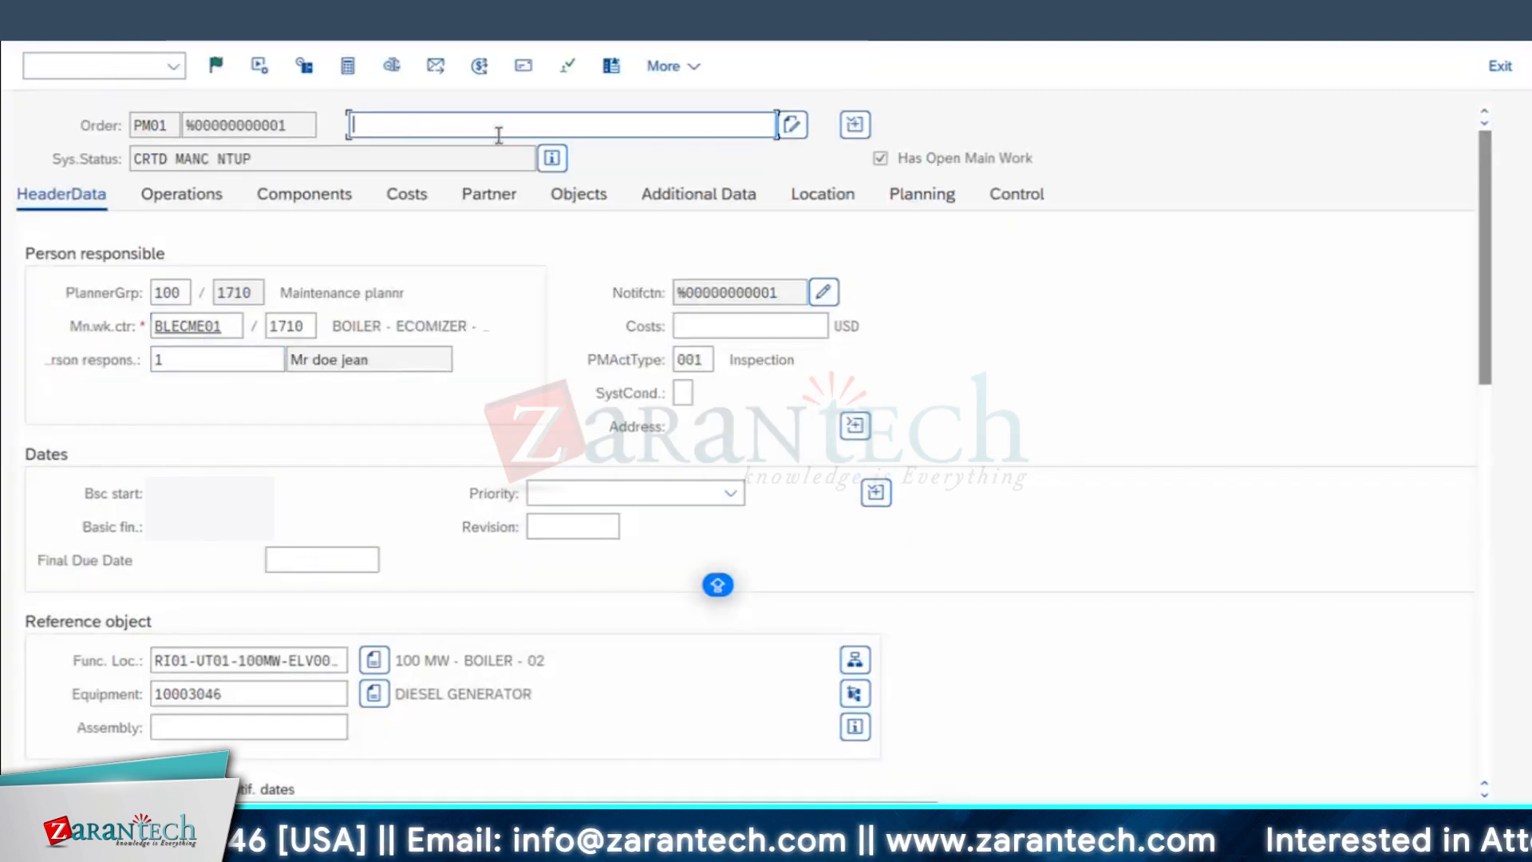
pyautogui.click(482, 154)
pyautogui.press('BackSpace')
pyautogui.write('2')
pyautogui.click(216, 66)
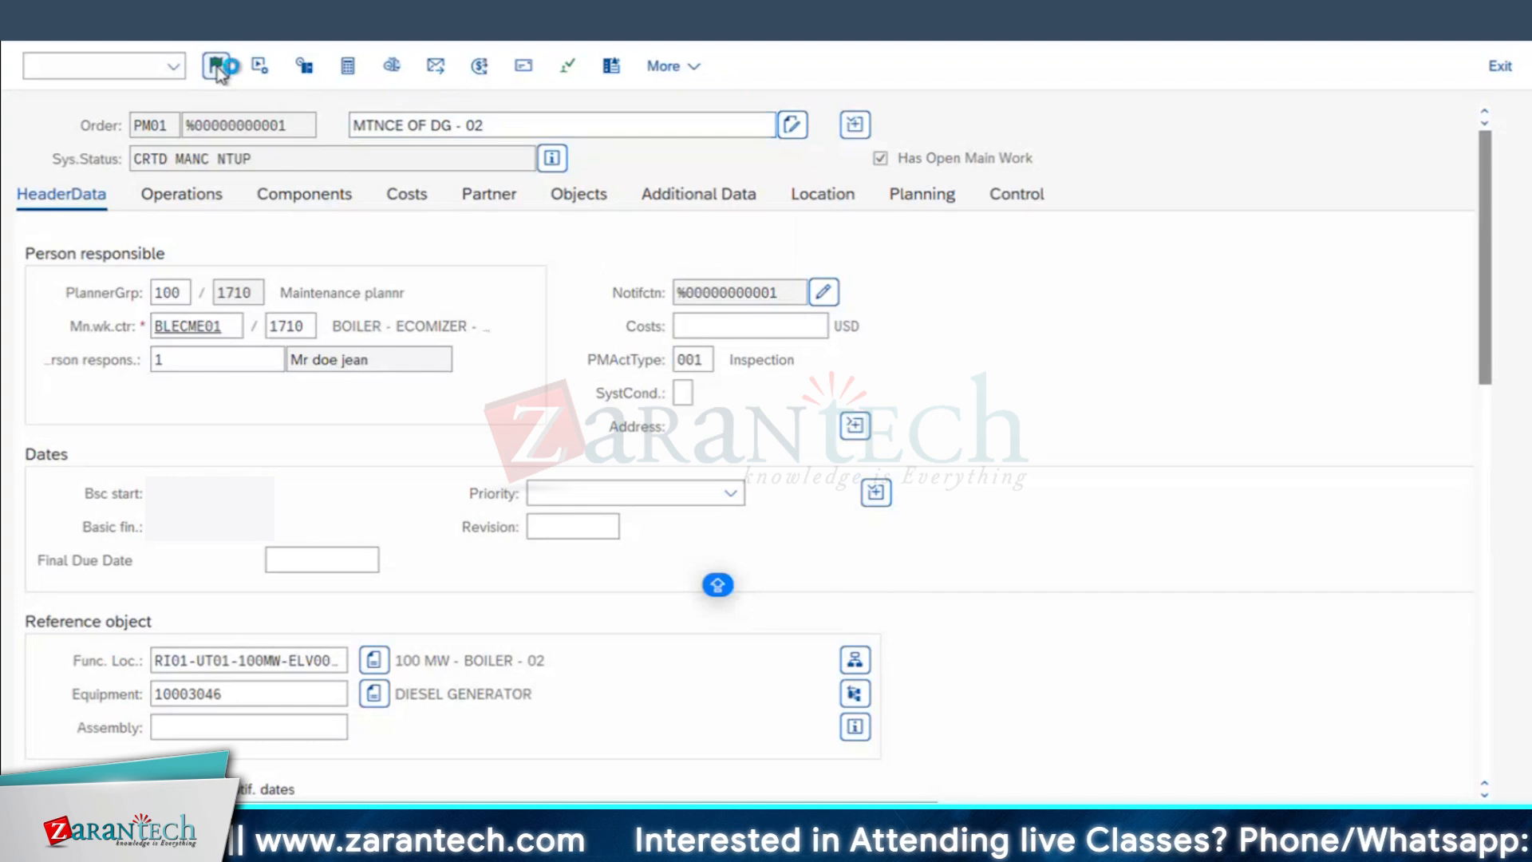
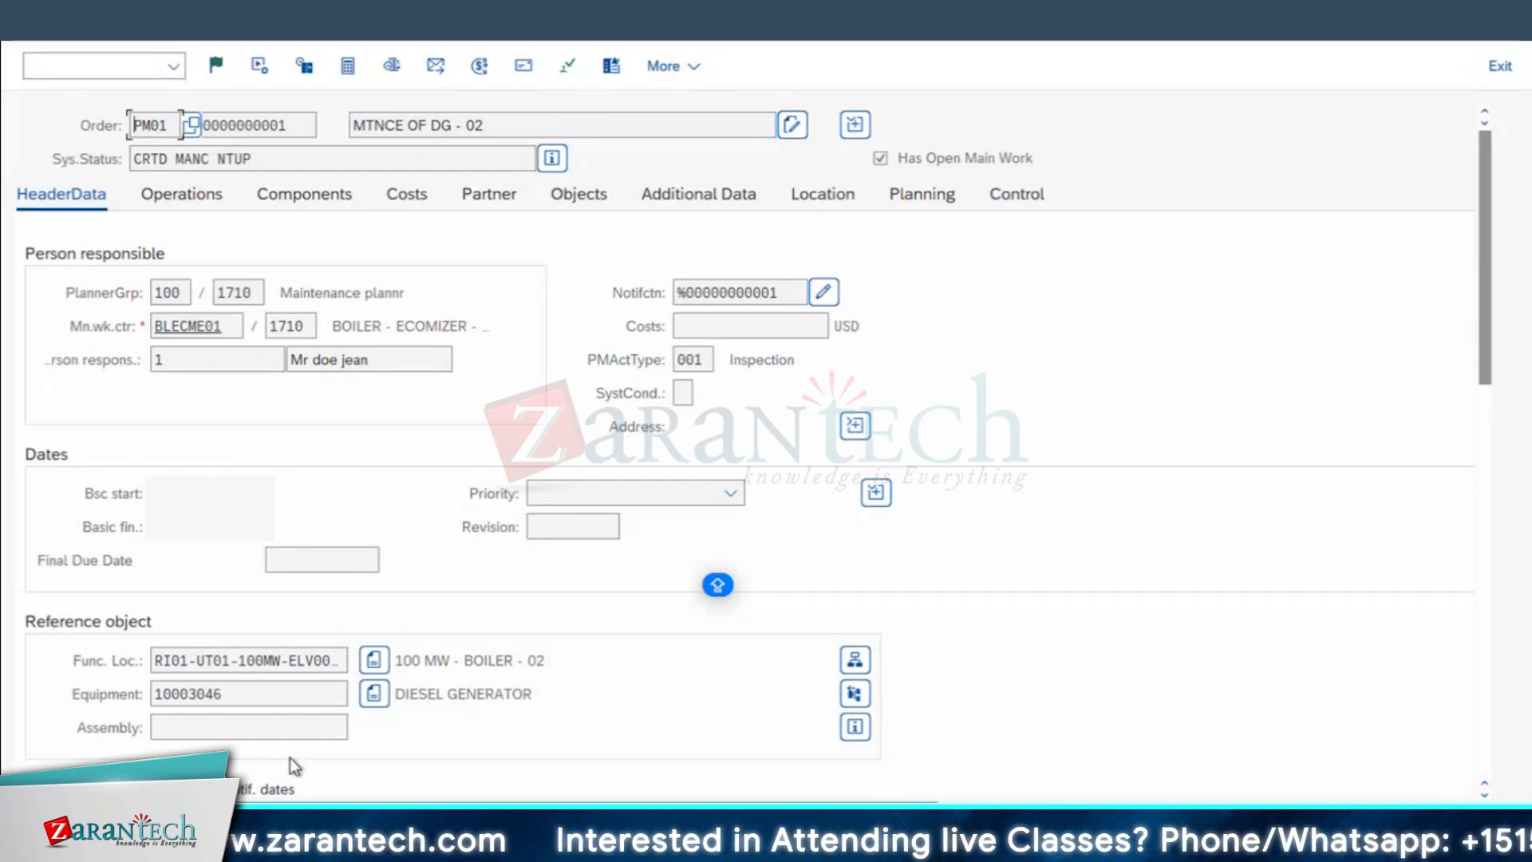
# Step: Confirm the release of the MTNCE OF DG - 02 order, save it, and open the saved order for changing
pyautogui.press('Return')
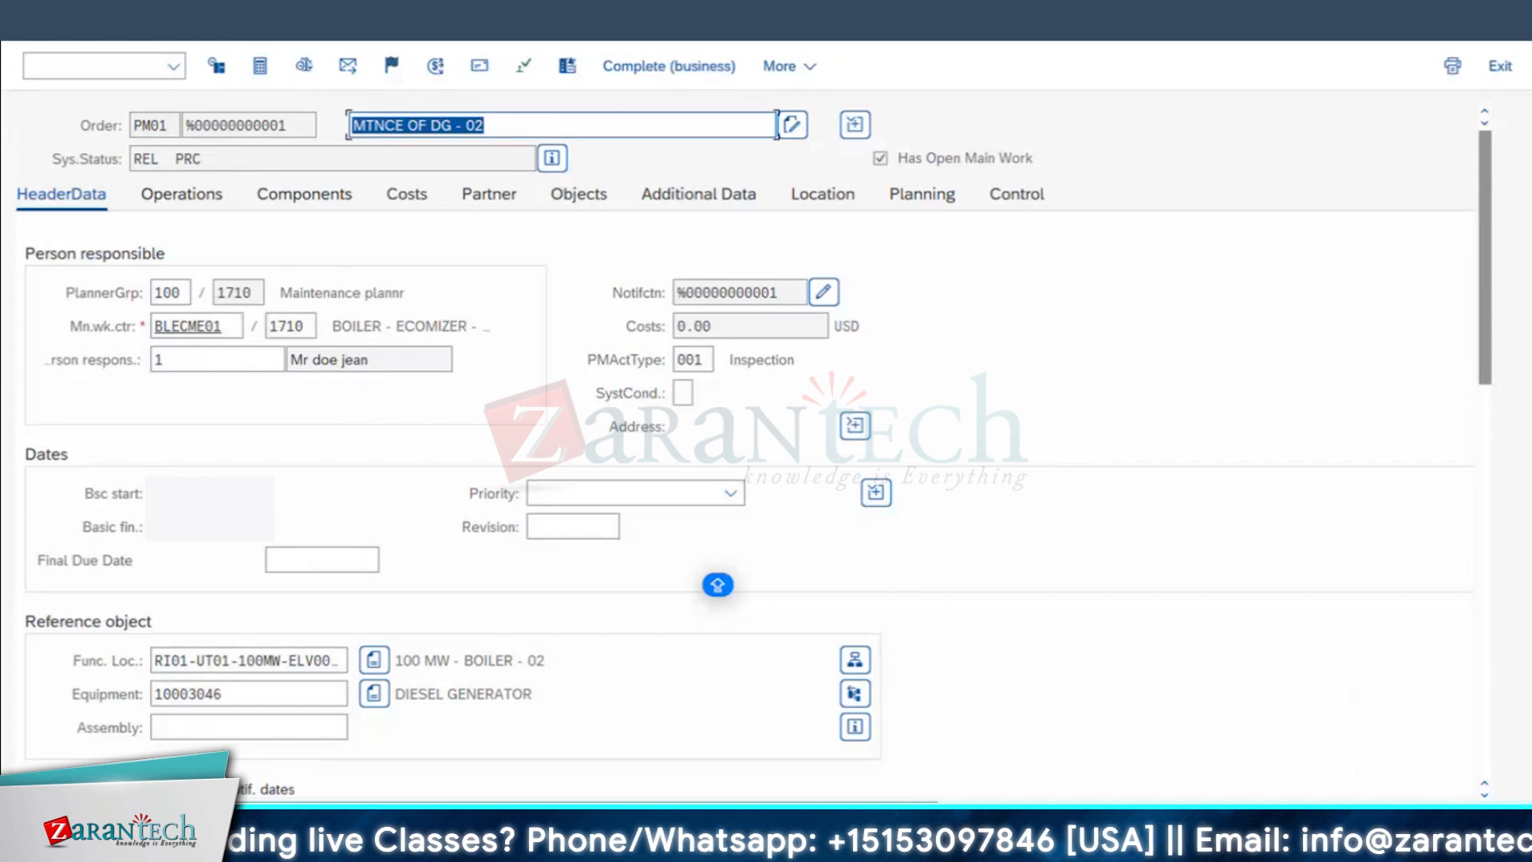
pyautogui.click(229, 192)
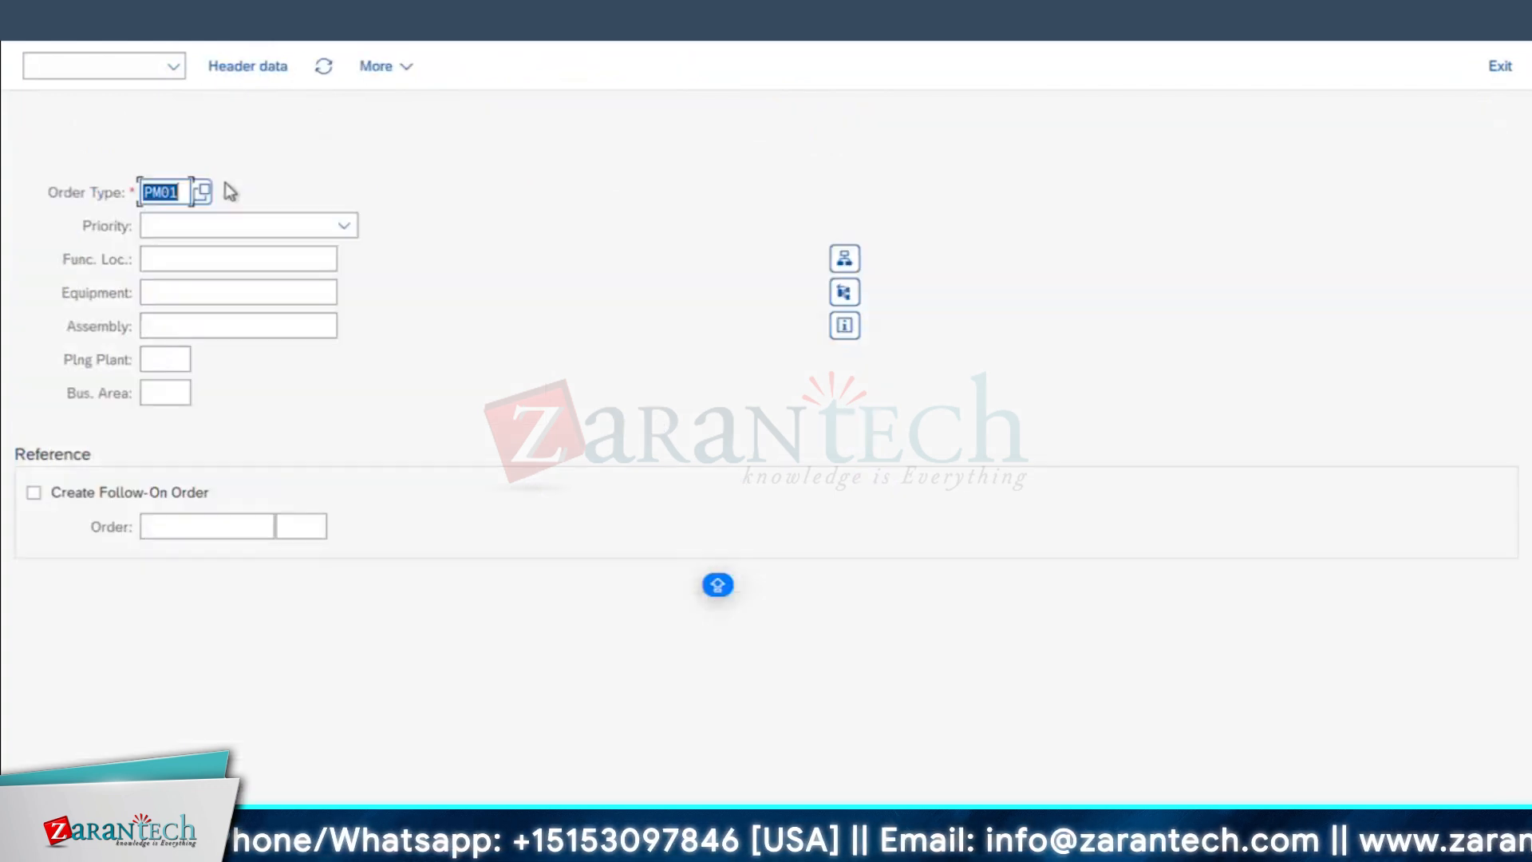
pyautogui.click(104, 65)
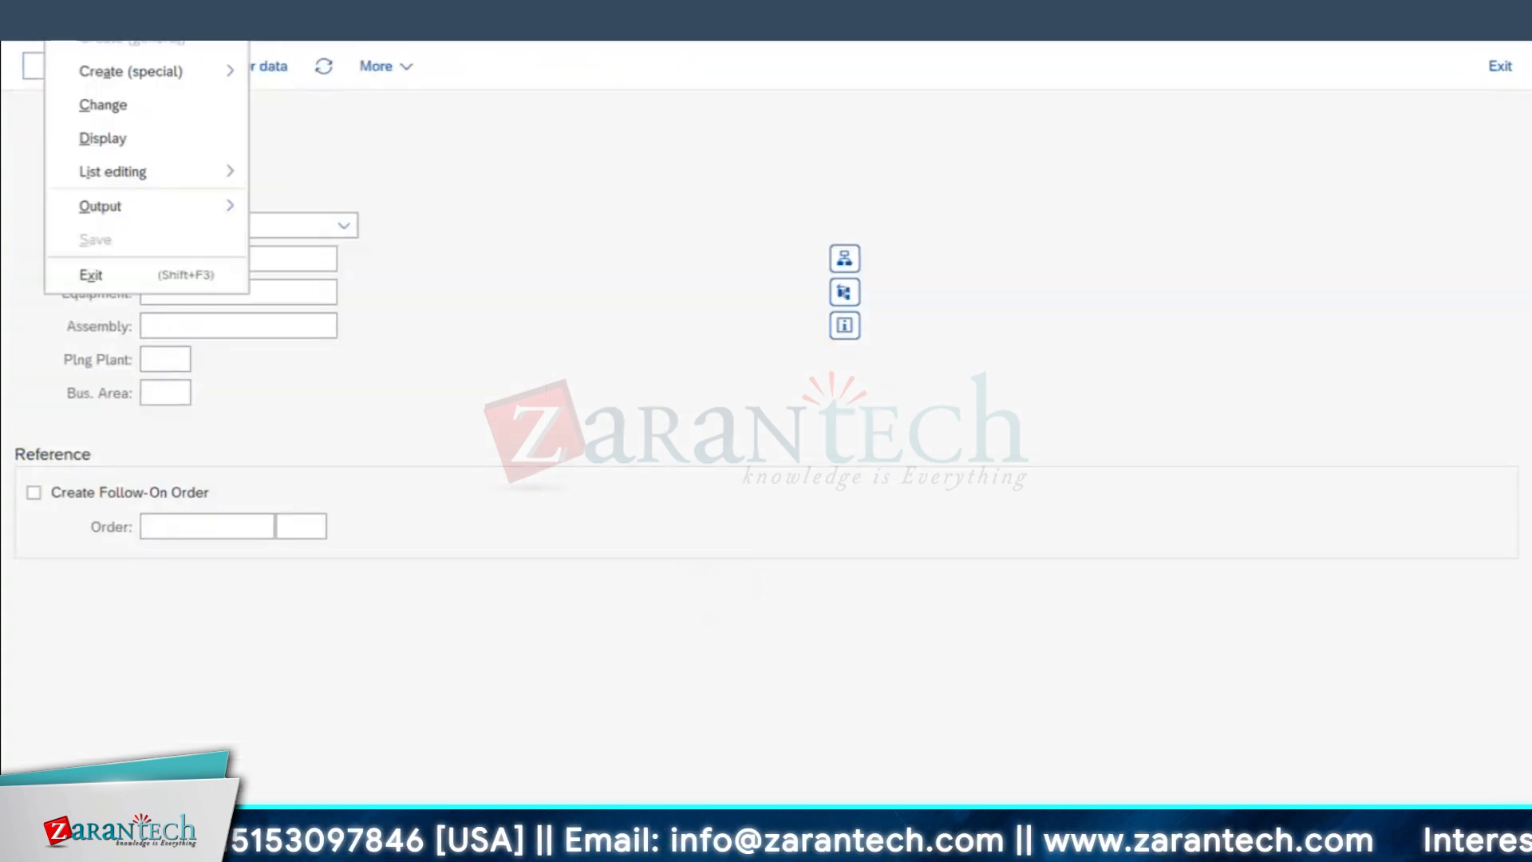
pyautogui.click(112, 106)
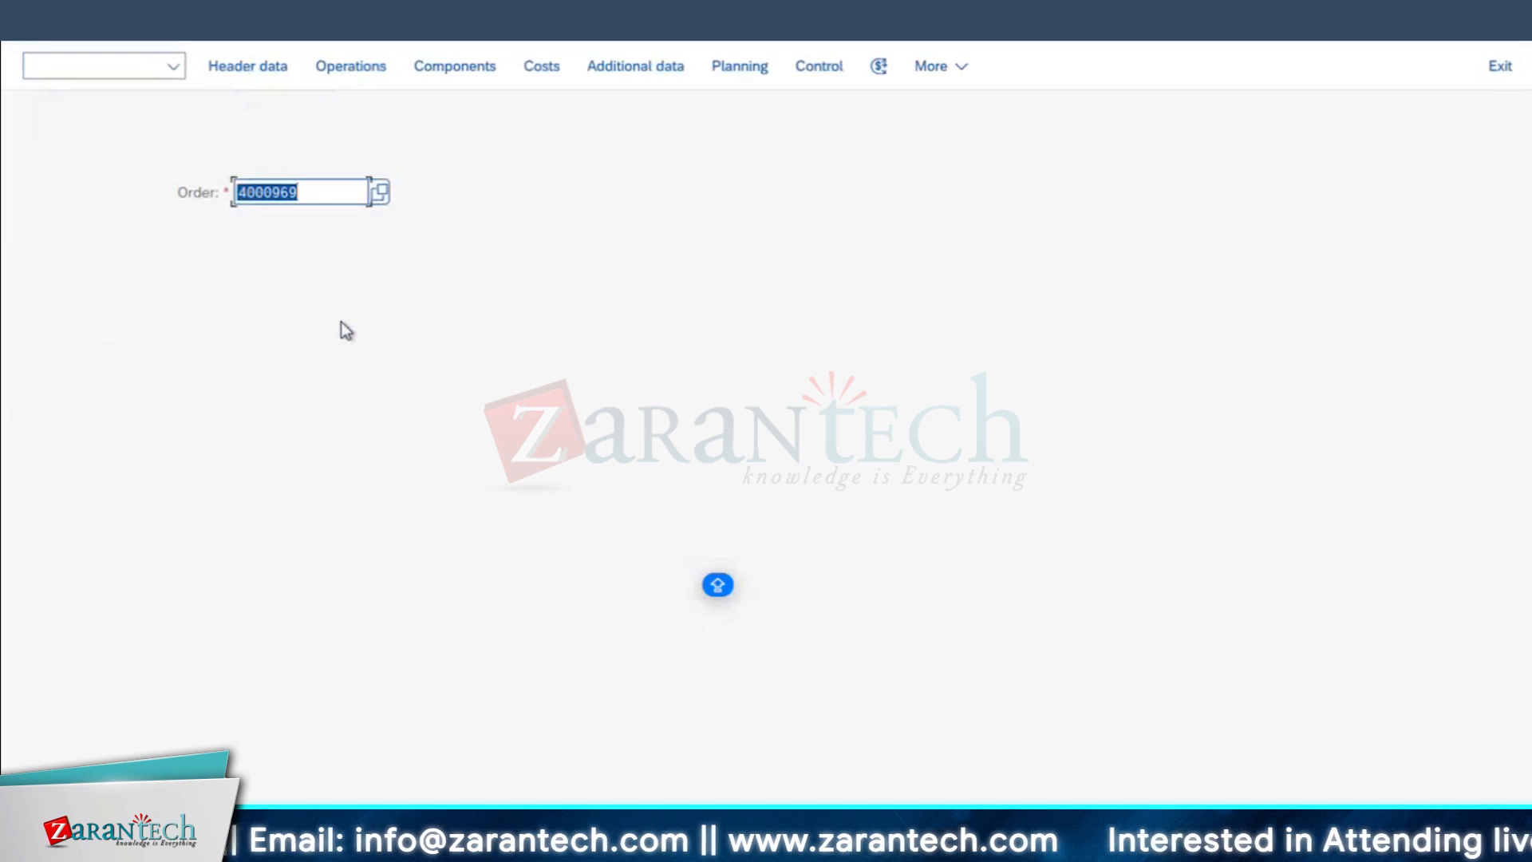
pyautogui.press('Return')
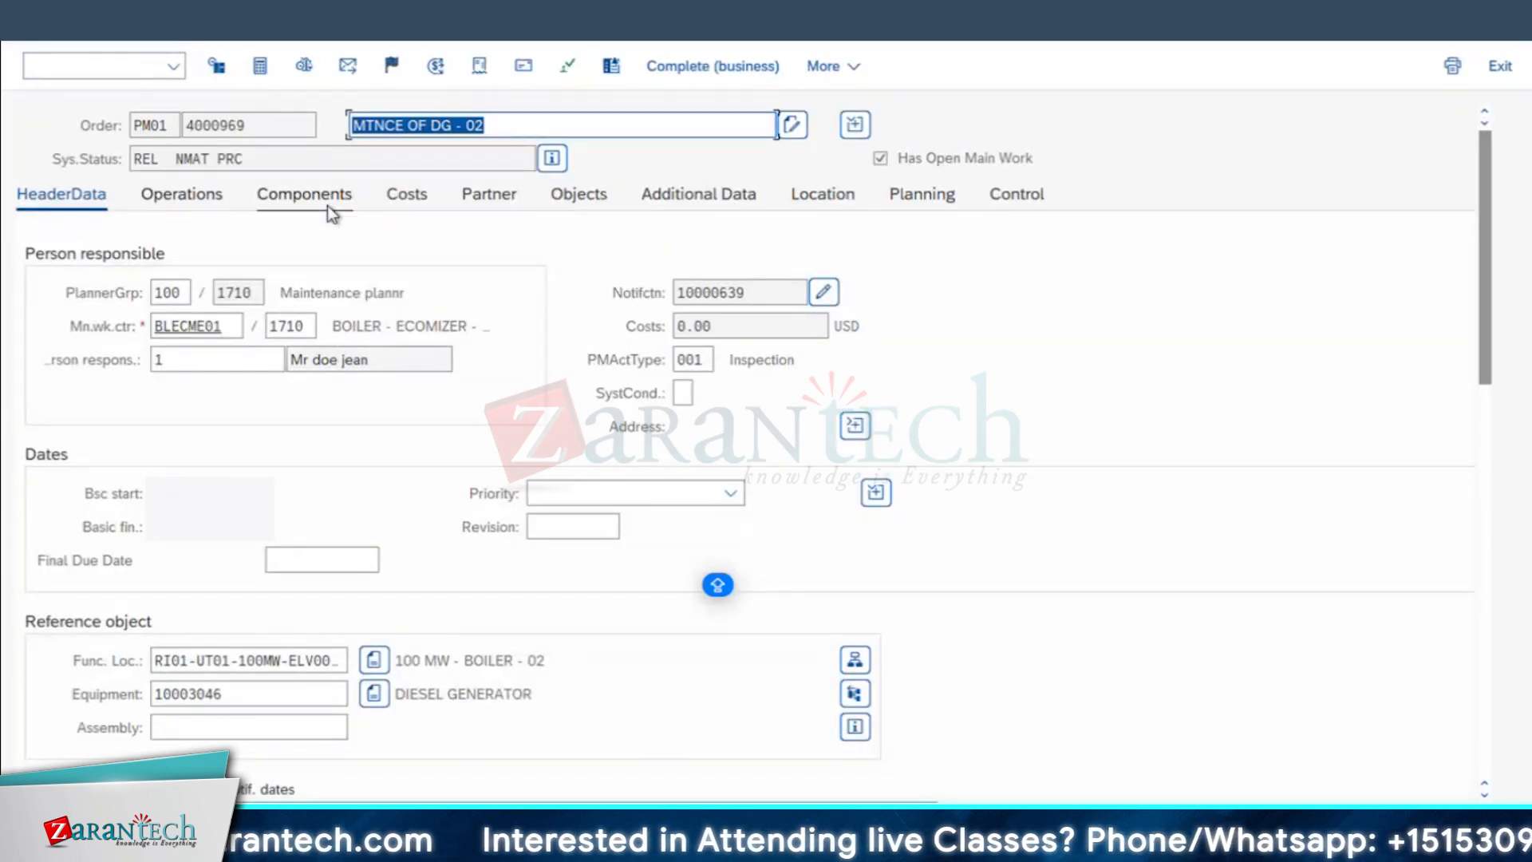
# Step: Try to technically complete the diesel generator order before its work permit is approved
pyautogui.click(391, 65)
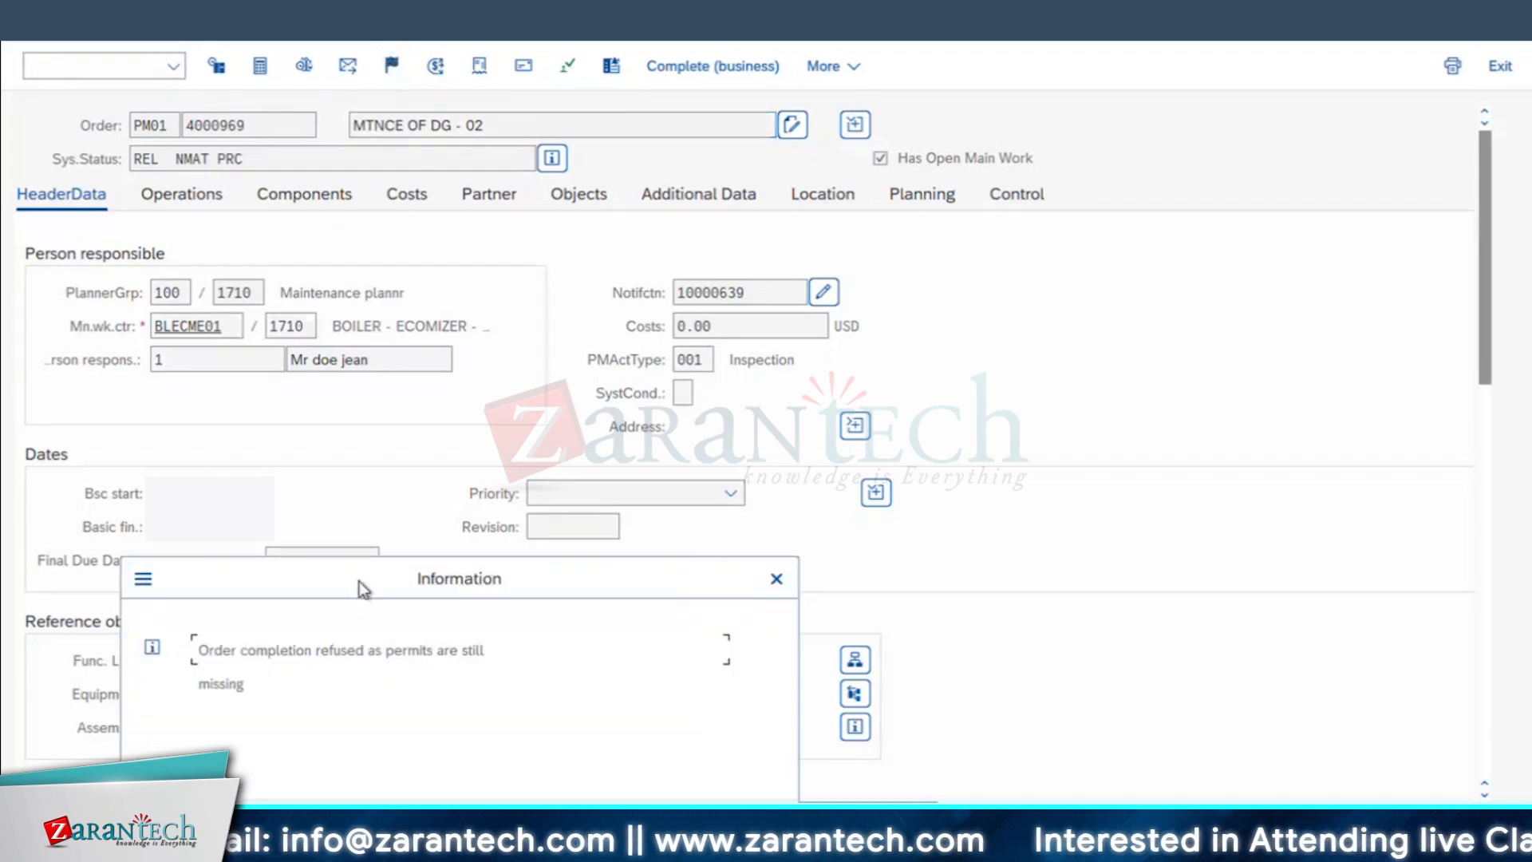
pyautogui.moveTo(359, 581); pyautogui.dragTo(434, 332)
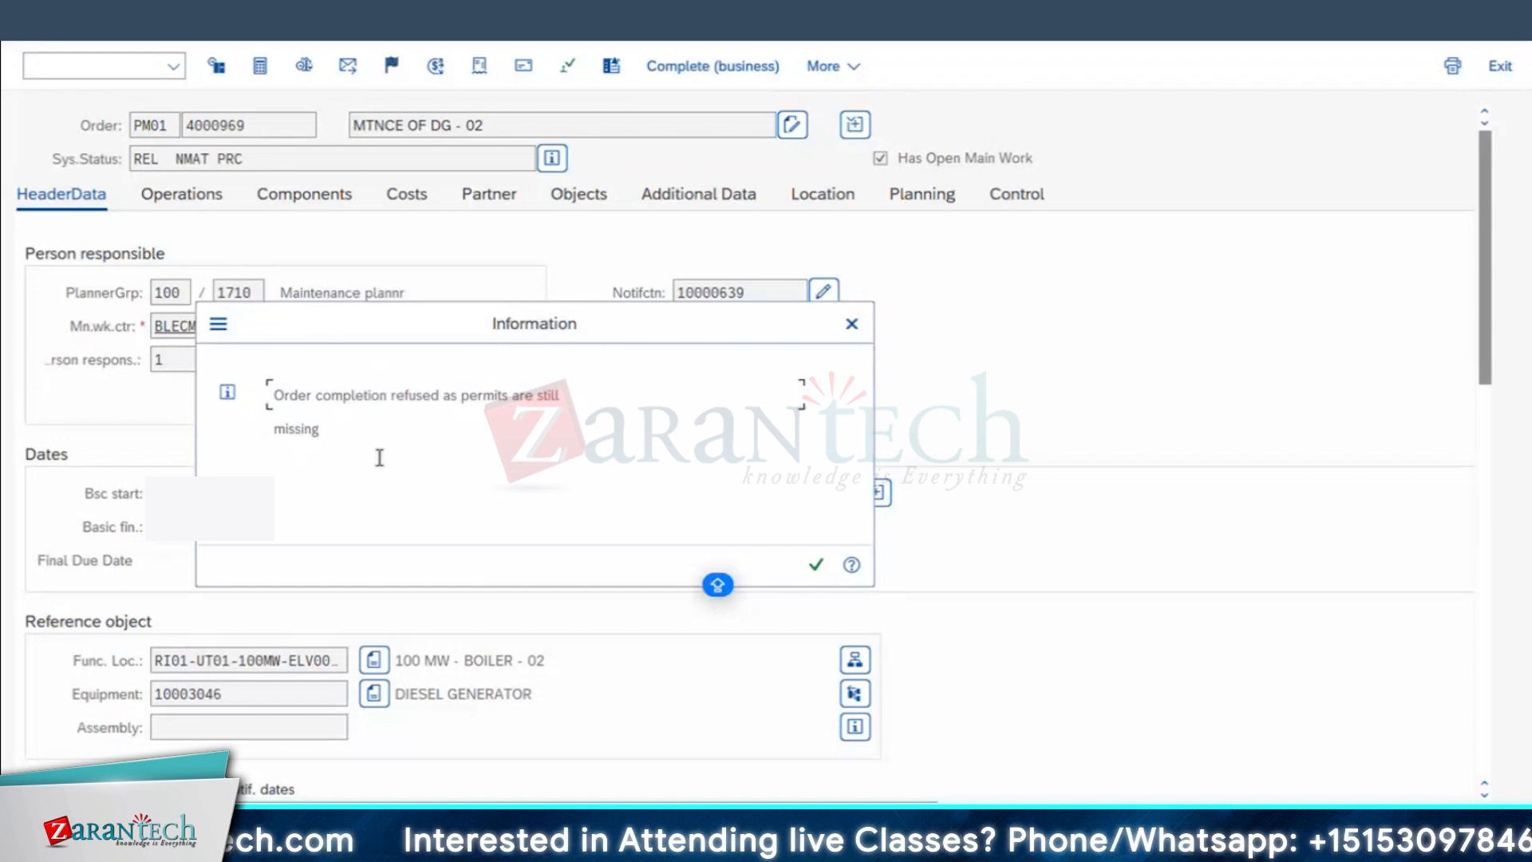
pyautogui.click(815, 565)
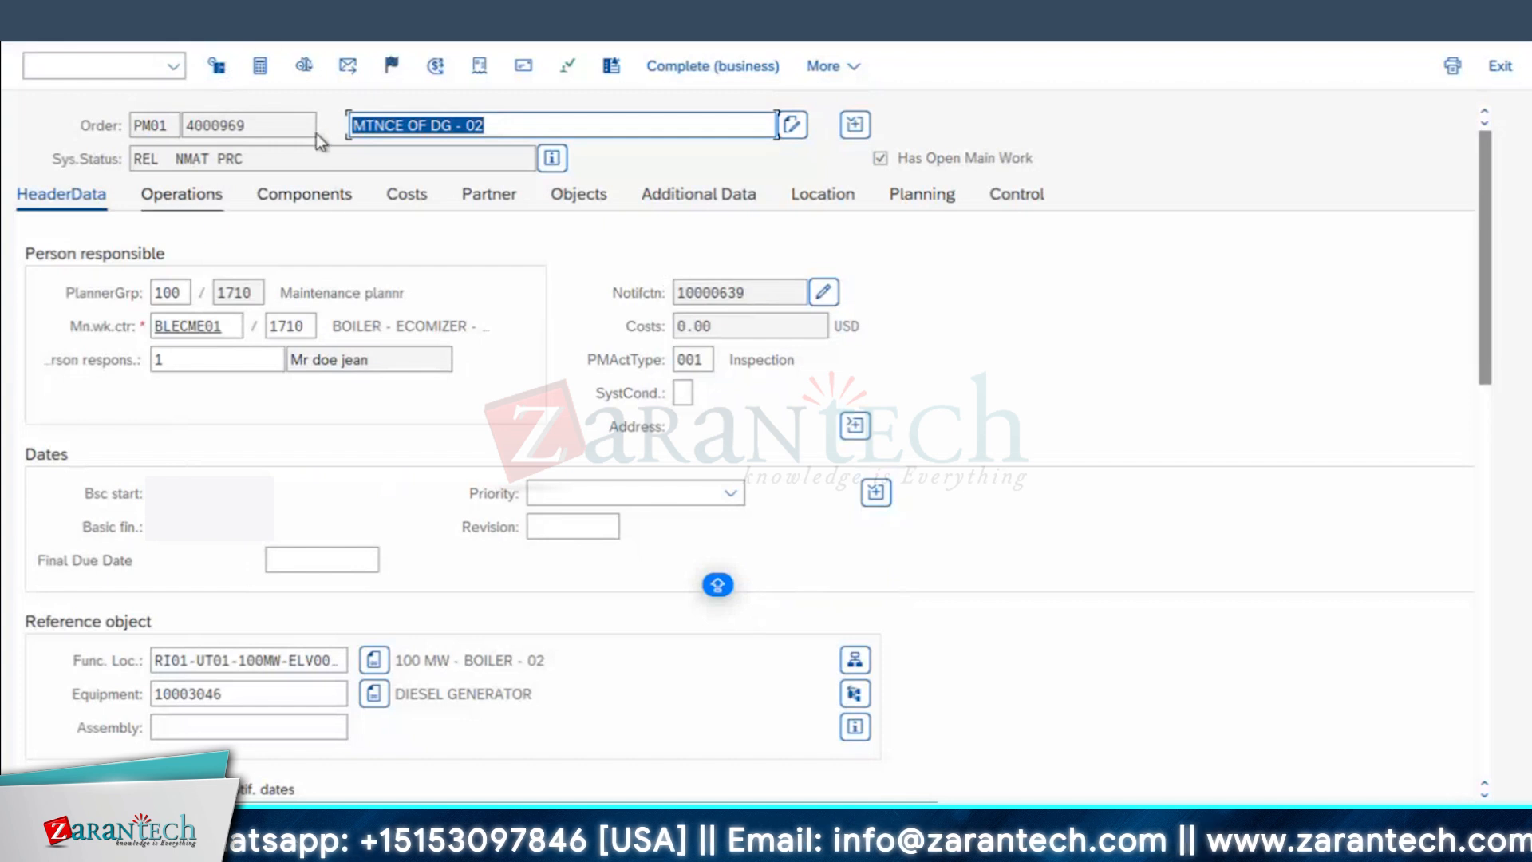
# Step: Enter TEST USE as the approver of the order's WORKPERMIT and technically complete the order
pyautogui.click(567, 69)
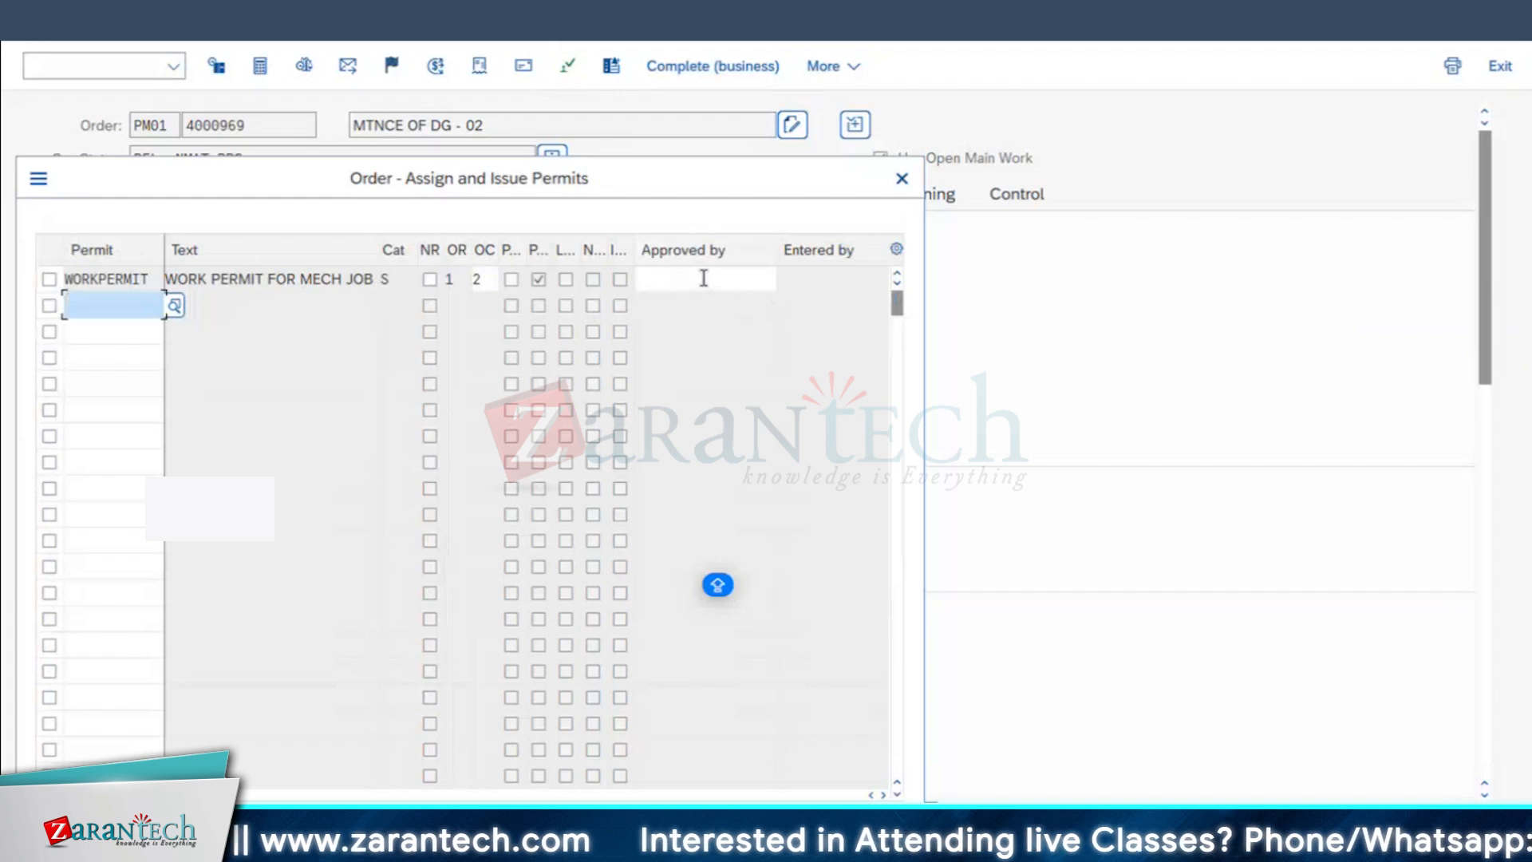
pyautogui.click(745, 279)
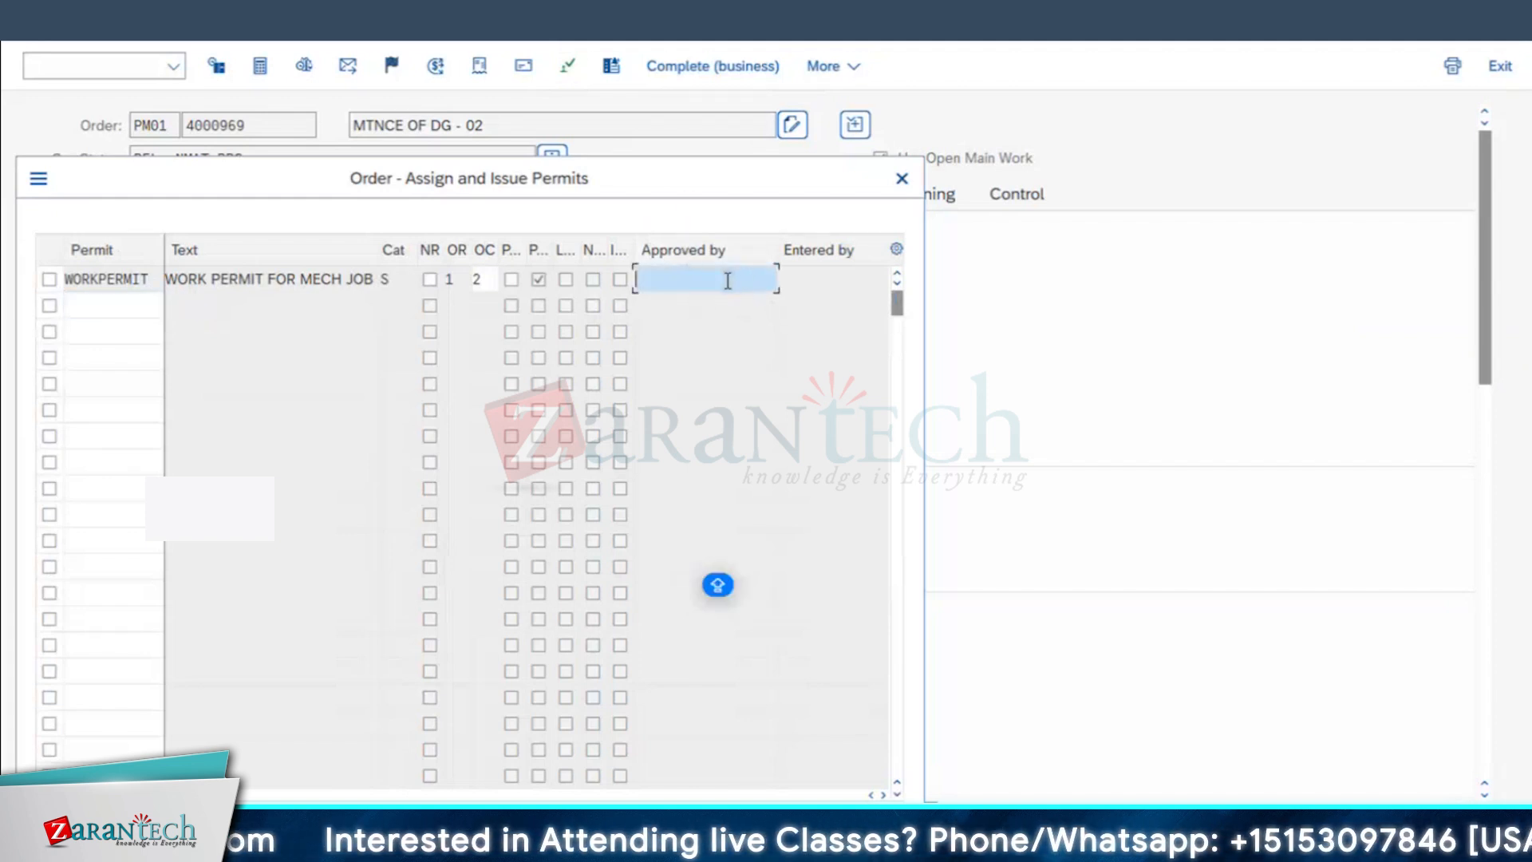
pyautogui.write('TEST USER')
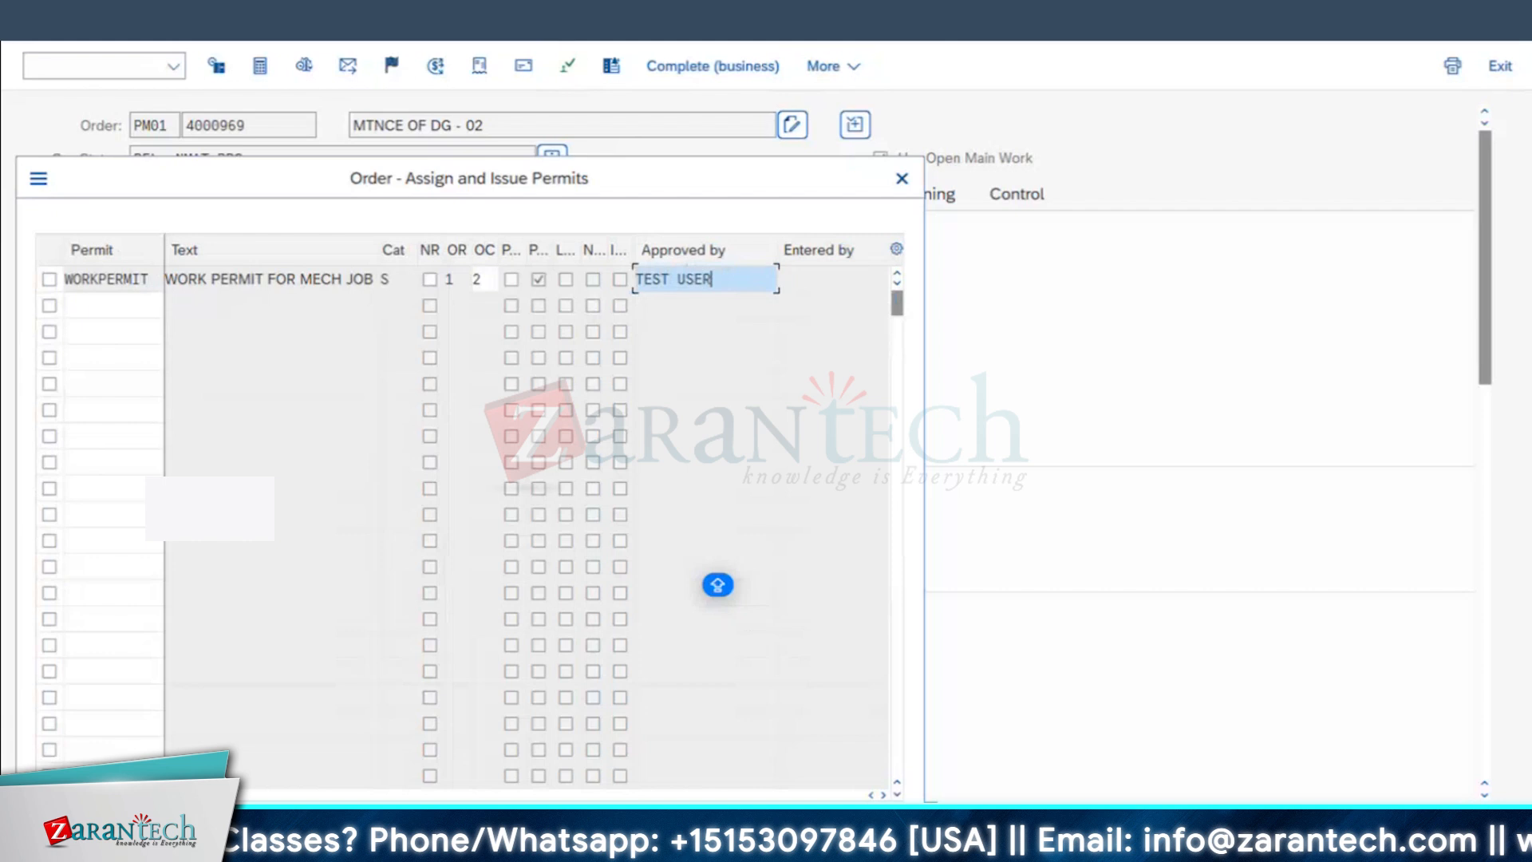
pyautogui.press('Return')
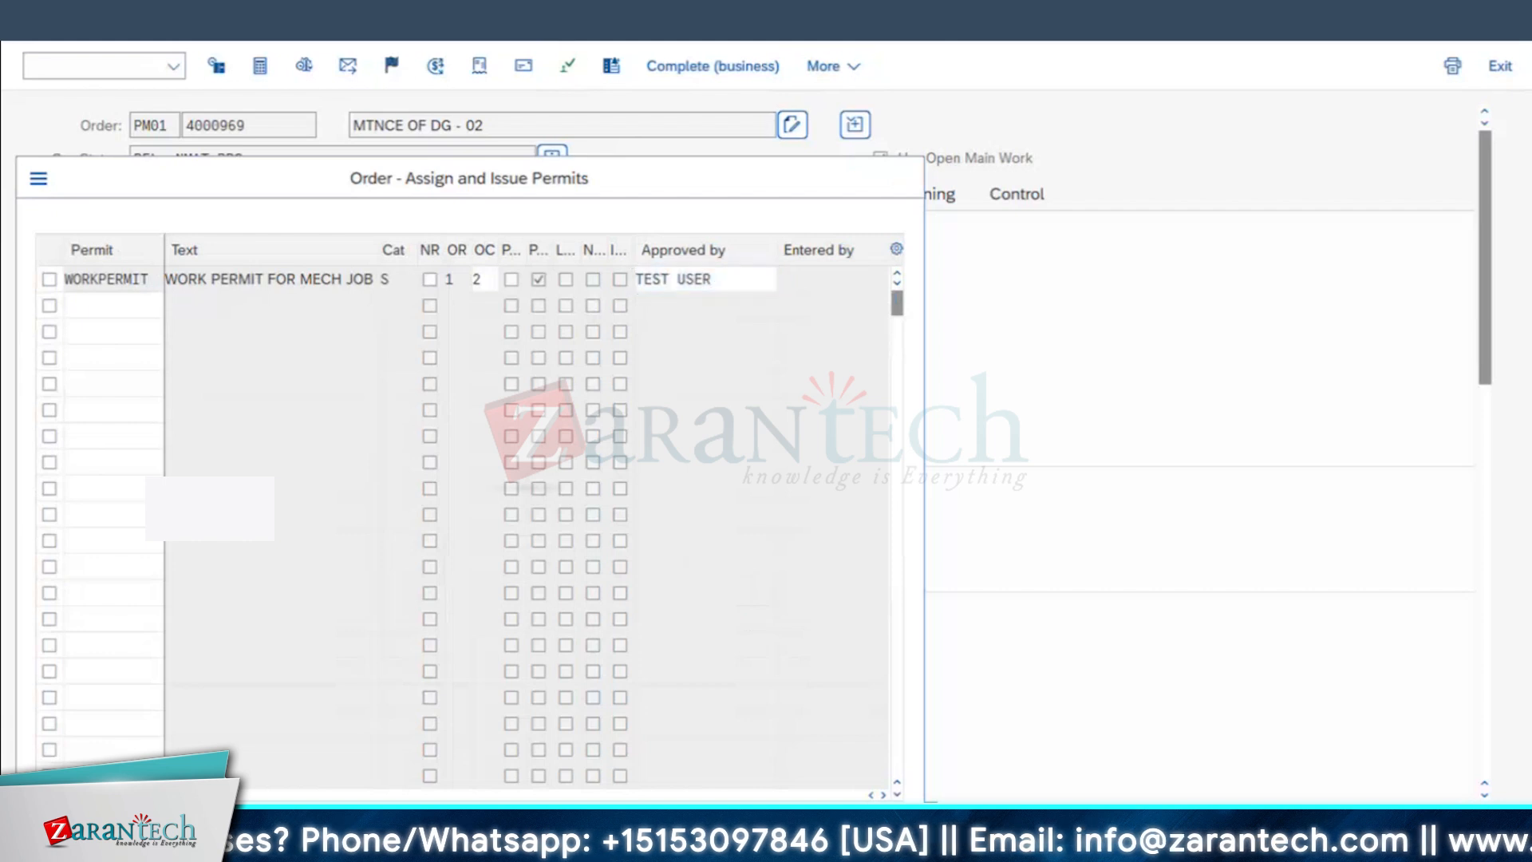
pyautogui.click(395, 72)
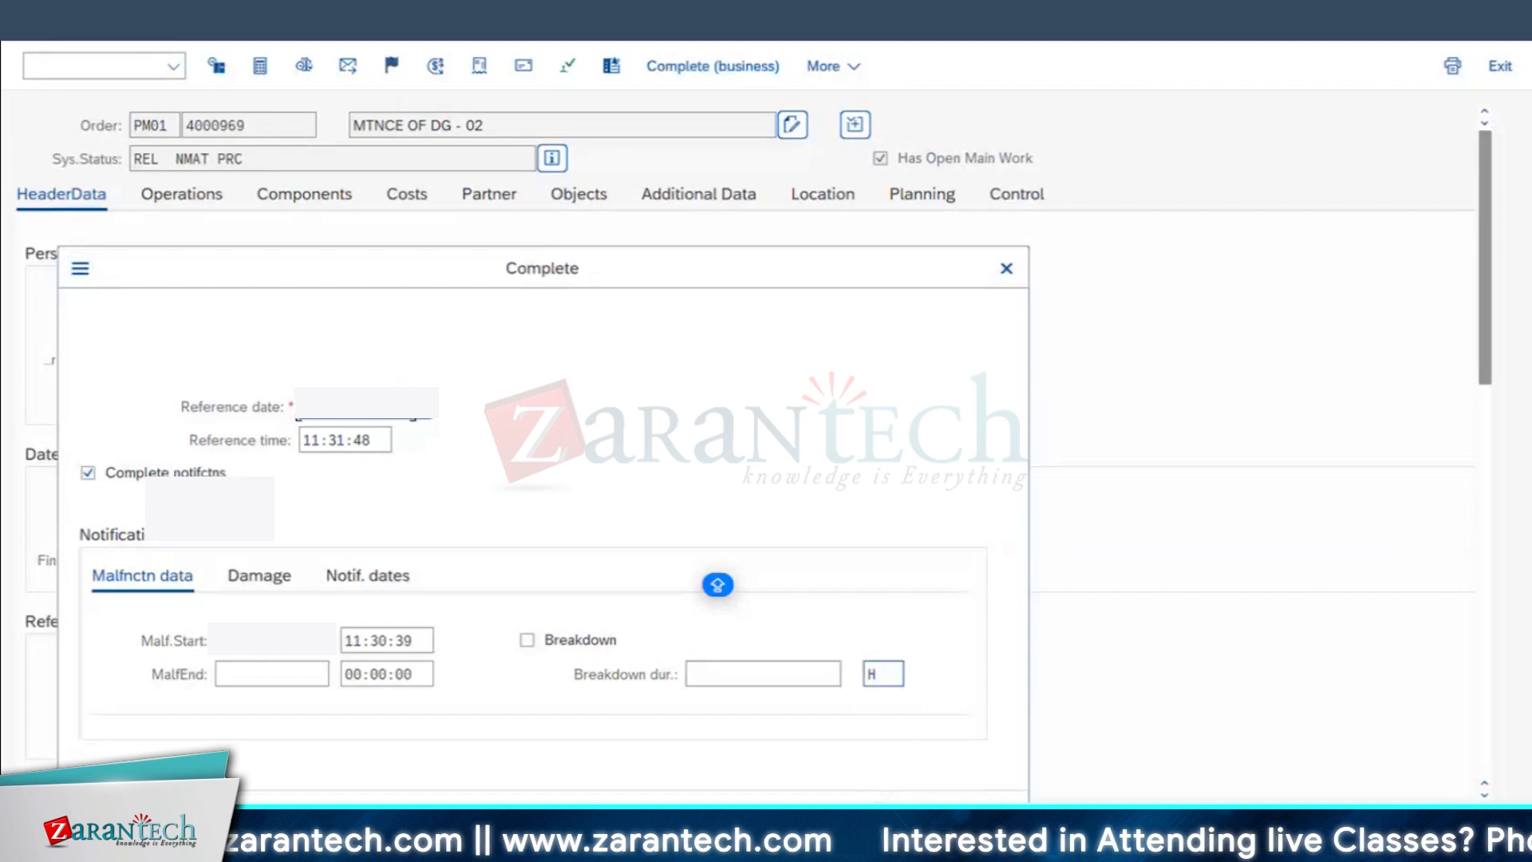
pyautogui.click(889, 811)
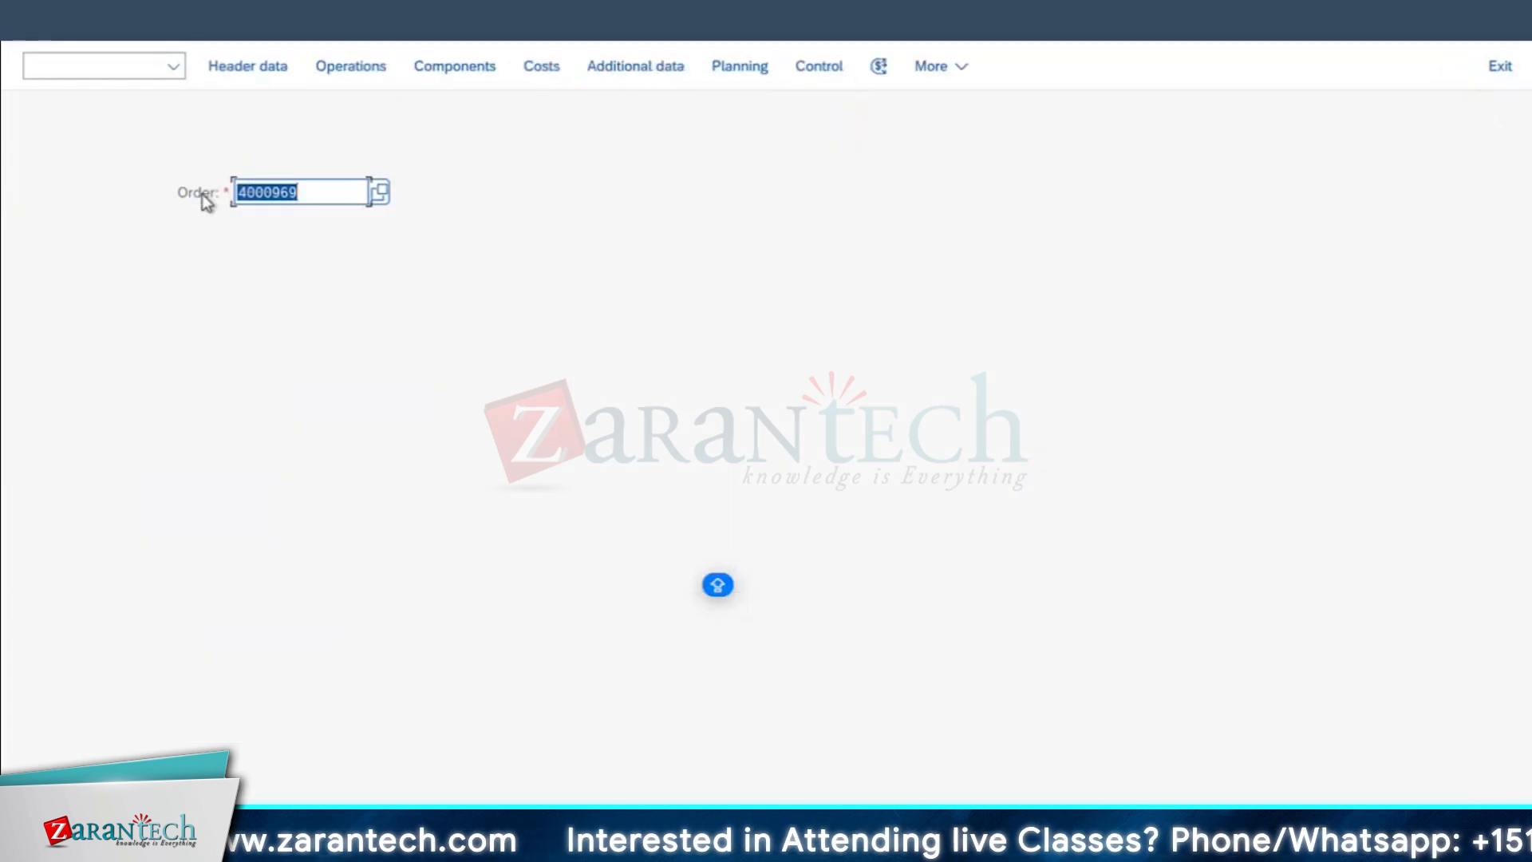
# Step: Reopen the completed order to check its system status, and return to the SAP start screen
pyautogui.press('Return')
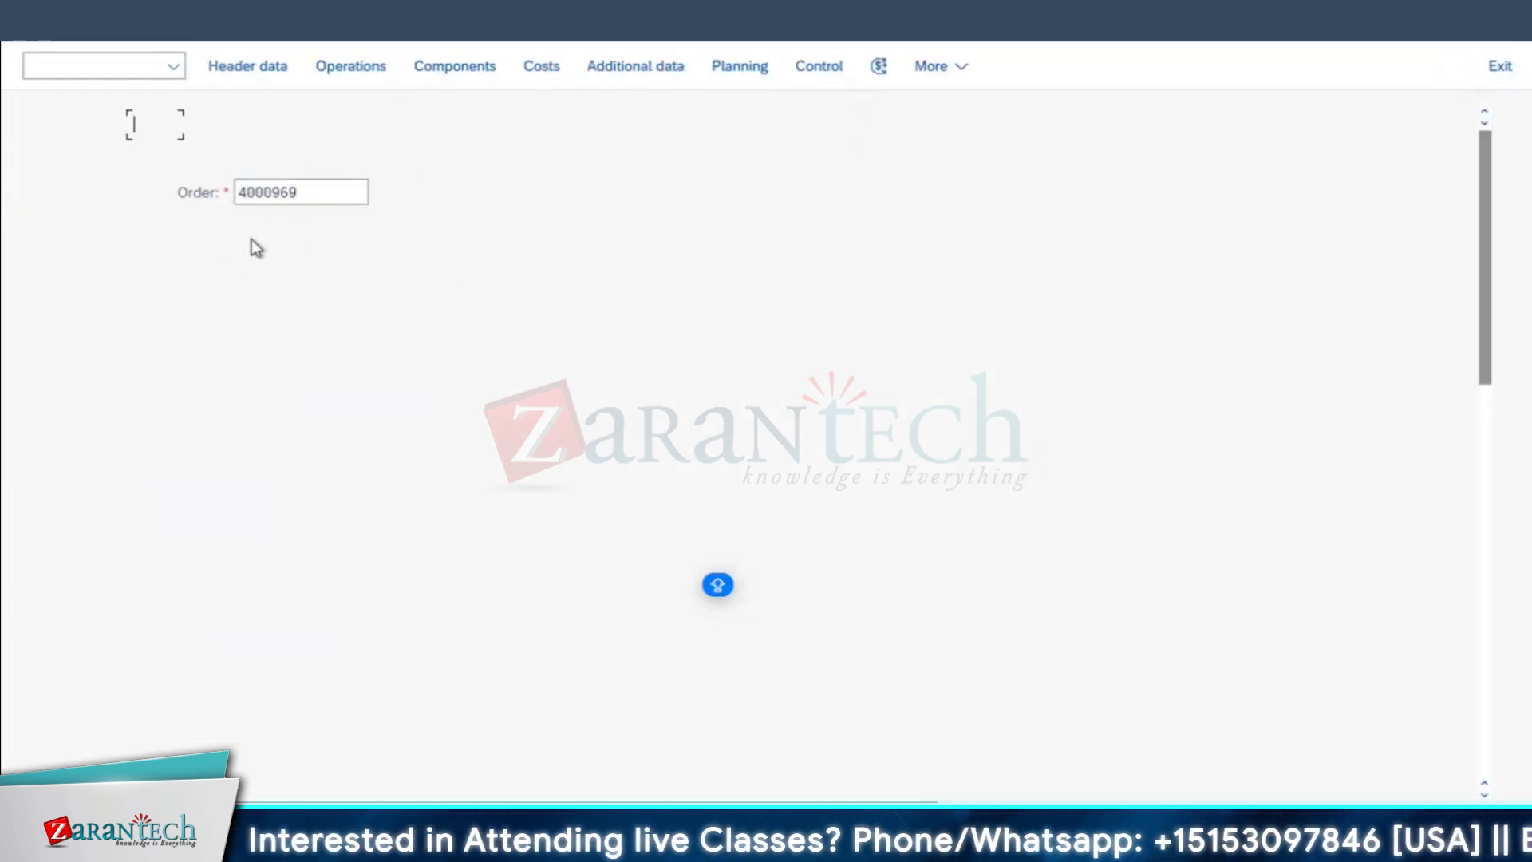
pyautogui.doubleClick(153, 158)
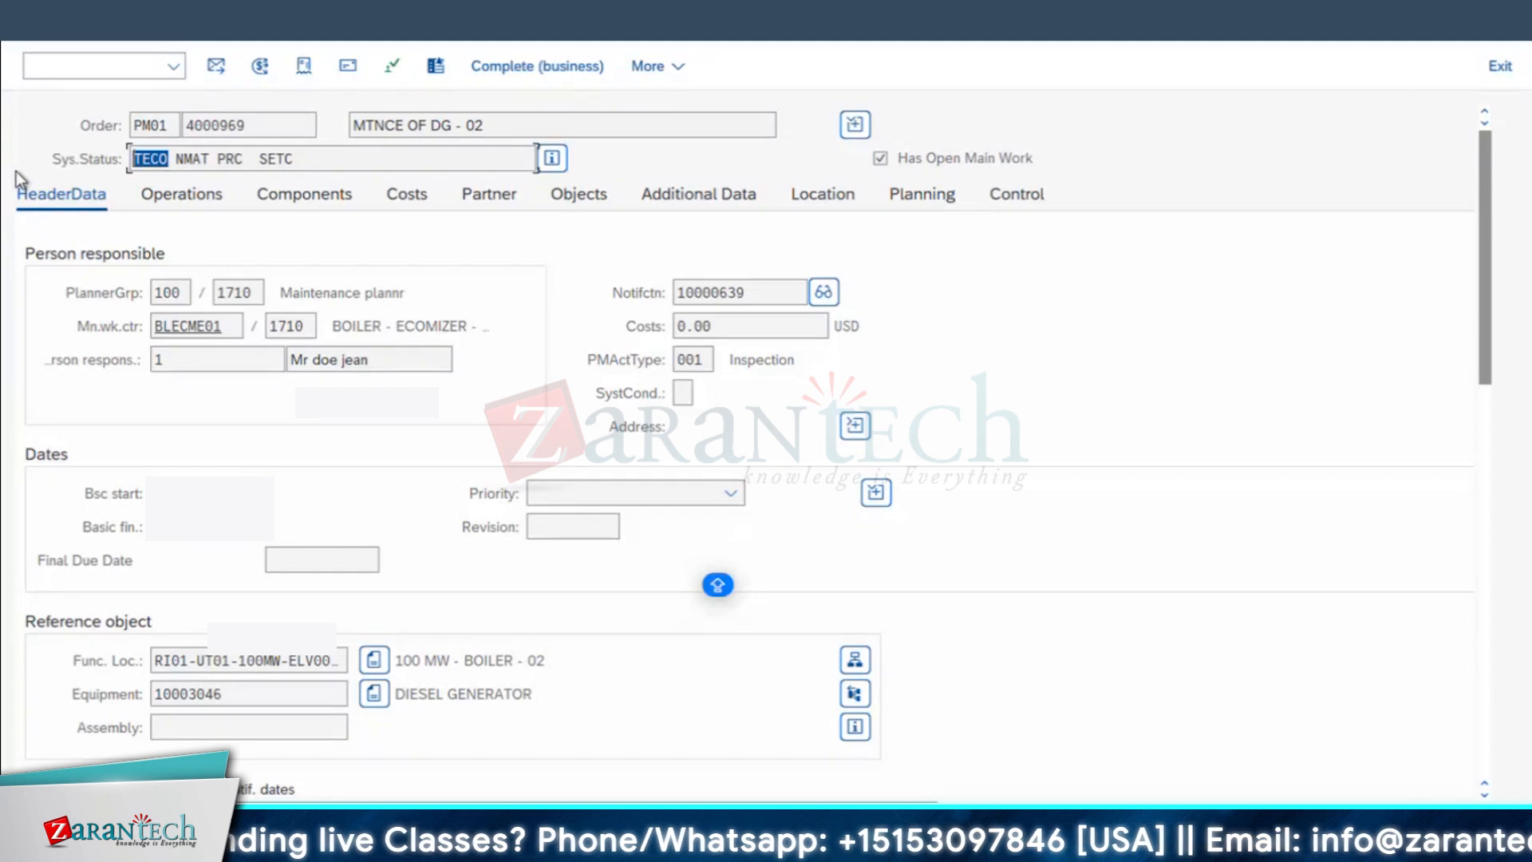
pyautogui.click(301, 158)
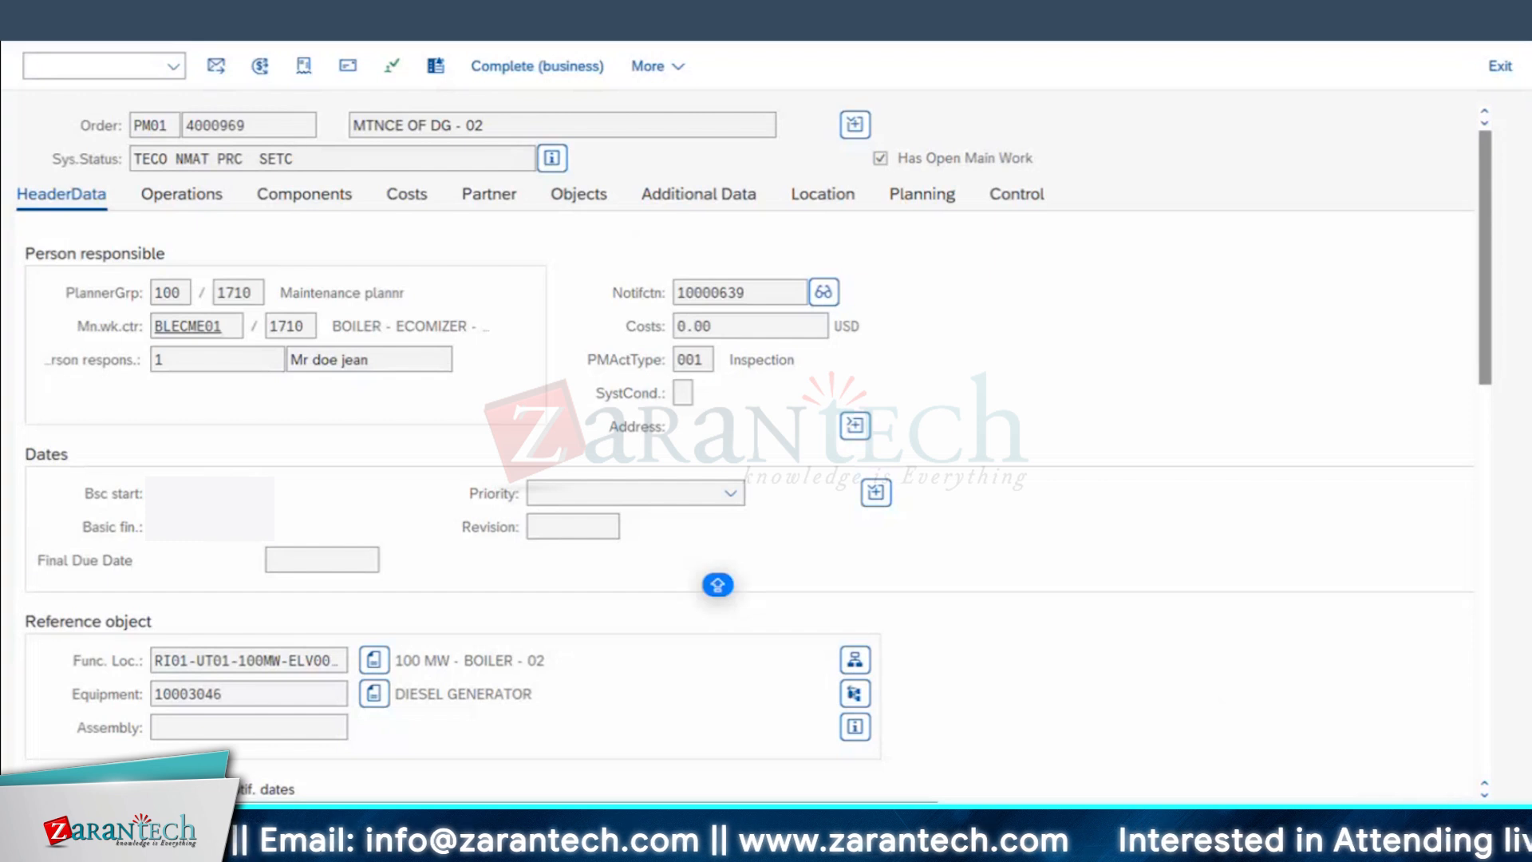
pyautogui.press('F3')
pyautogui.press('F3')
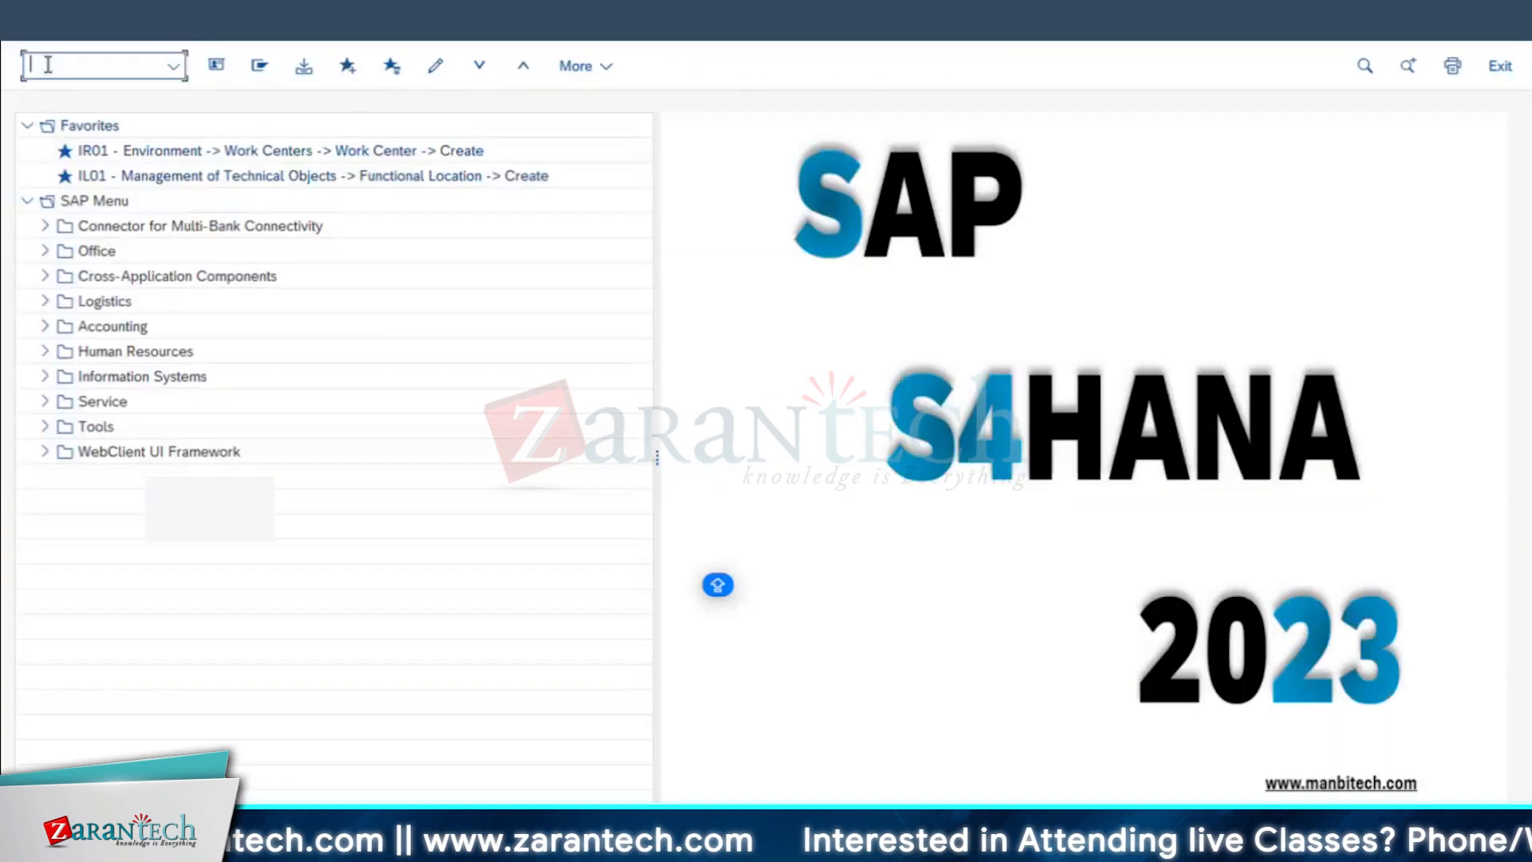
# Step: Switch to the permits worksheet in Excel and enter the heading REVISION in cell B29
pyautogui.press('super+Tab')
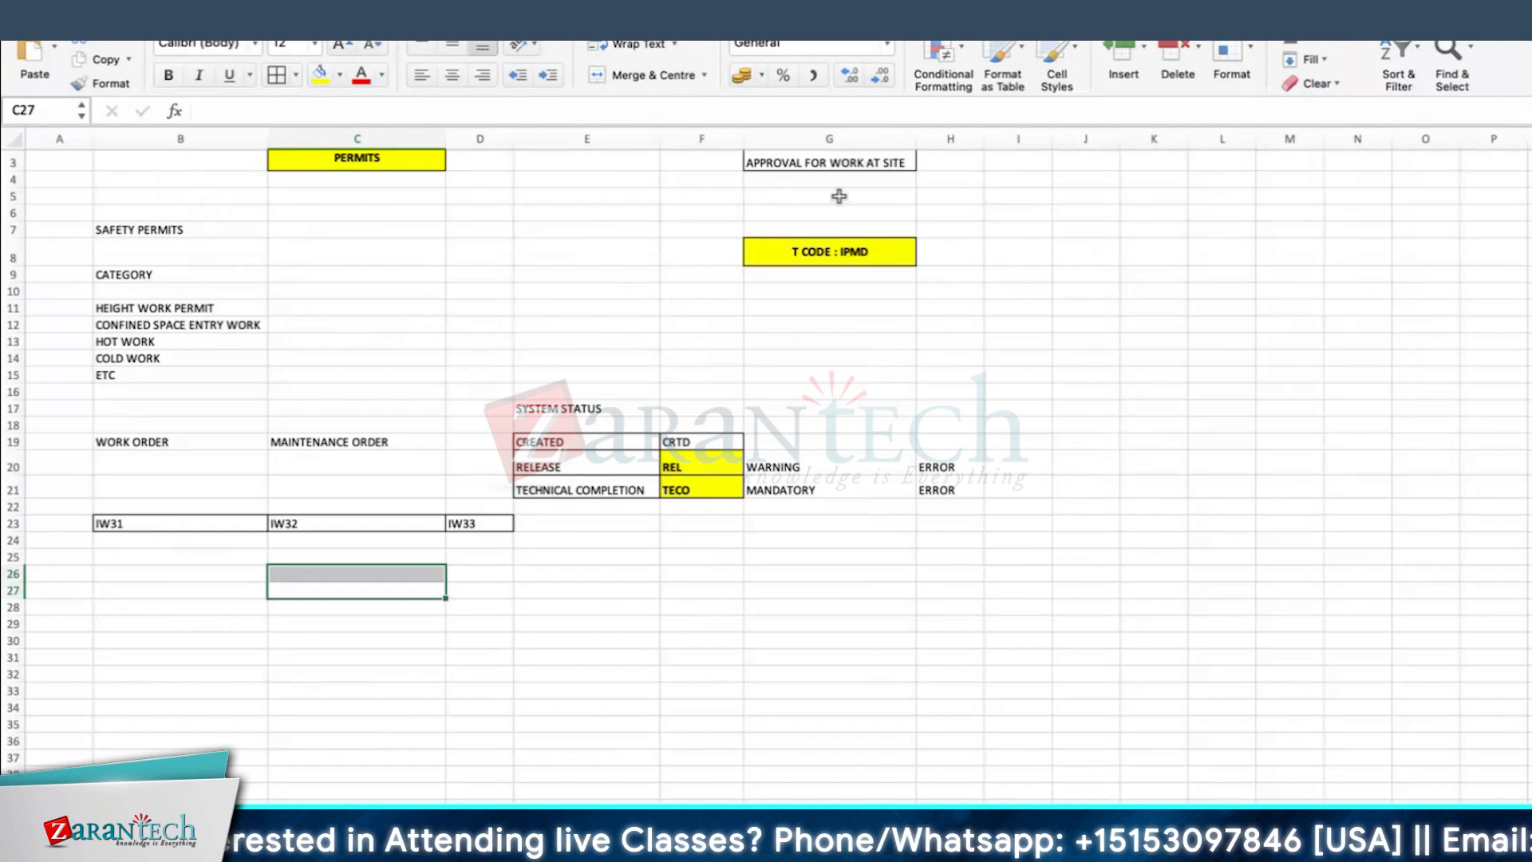
pyautogui.click(850, 165)
pyautogui.click(1204, 277)
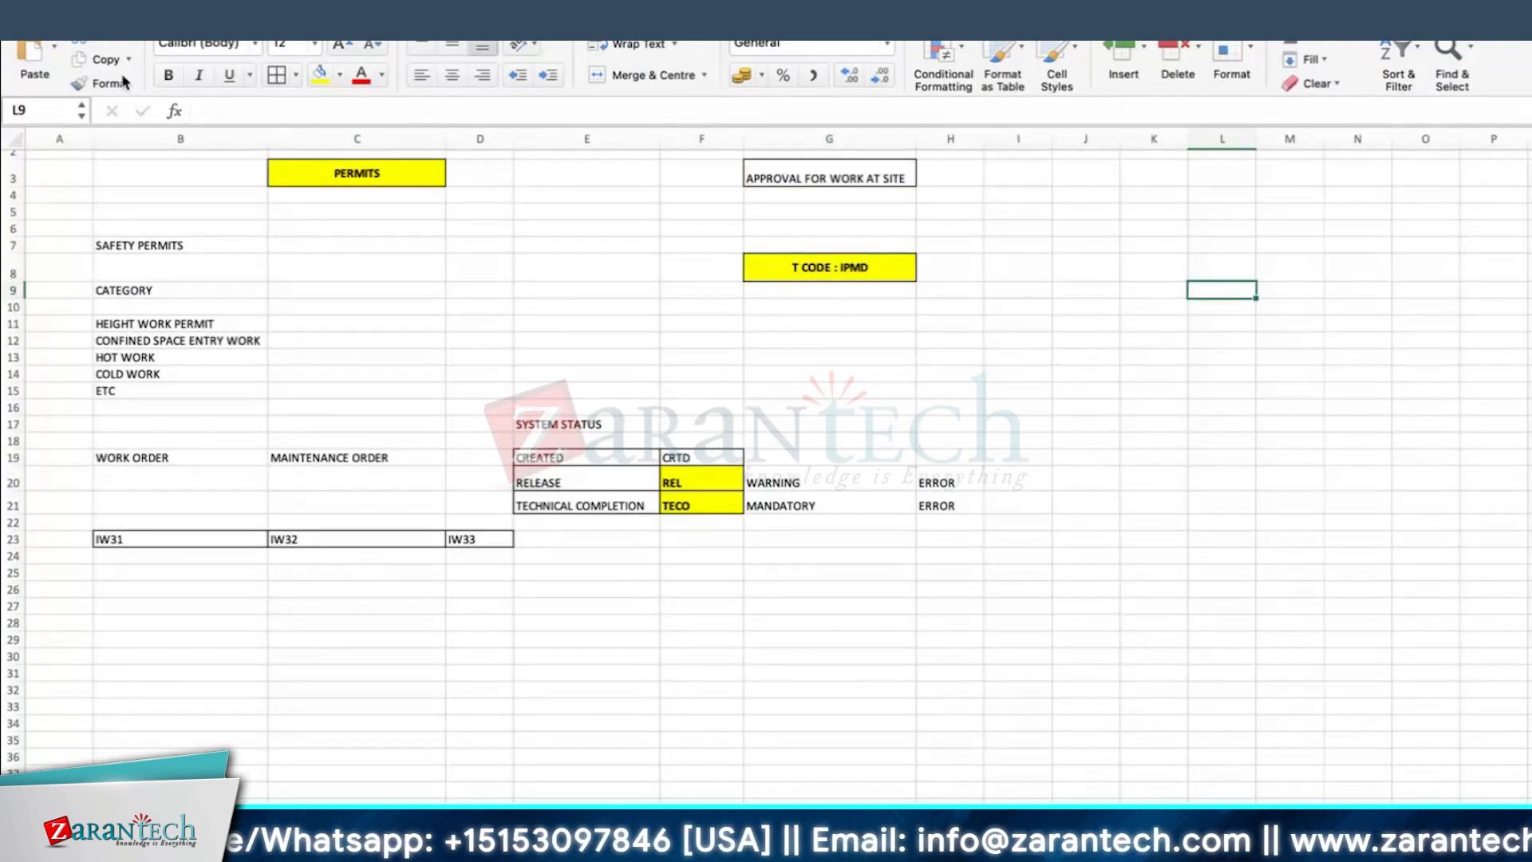
pyautogui.scroll(-4, 345, 547)
pyautogui.click(134, 470)
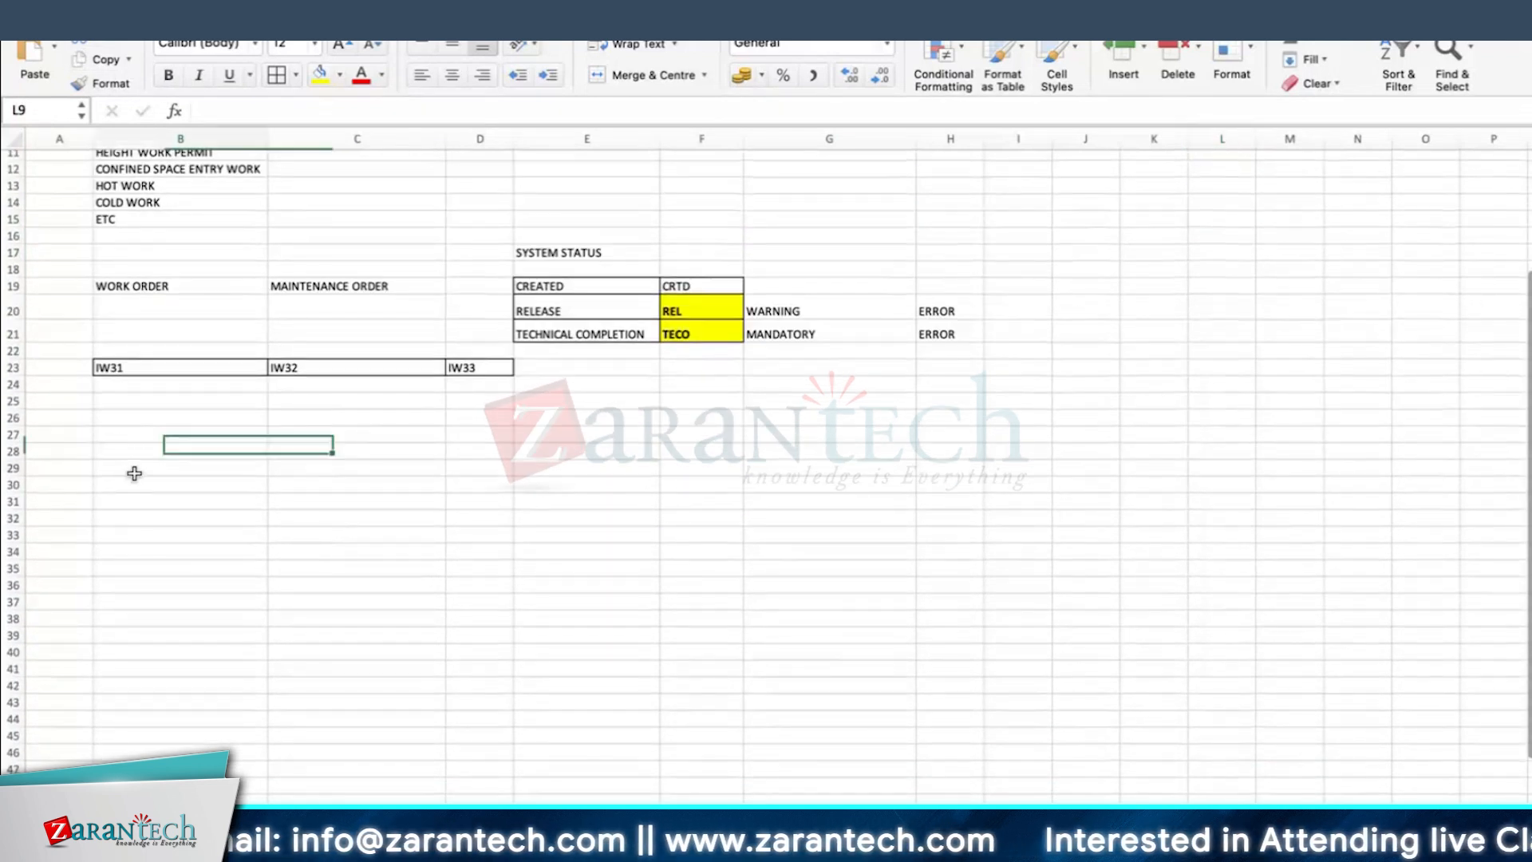
pyautogui.write('REVSIO')
pyautogui.press('BackSpace')
pyautogui.press('BackSpace')
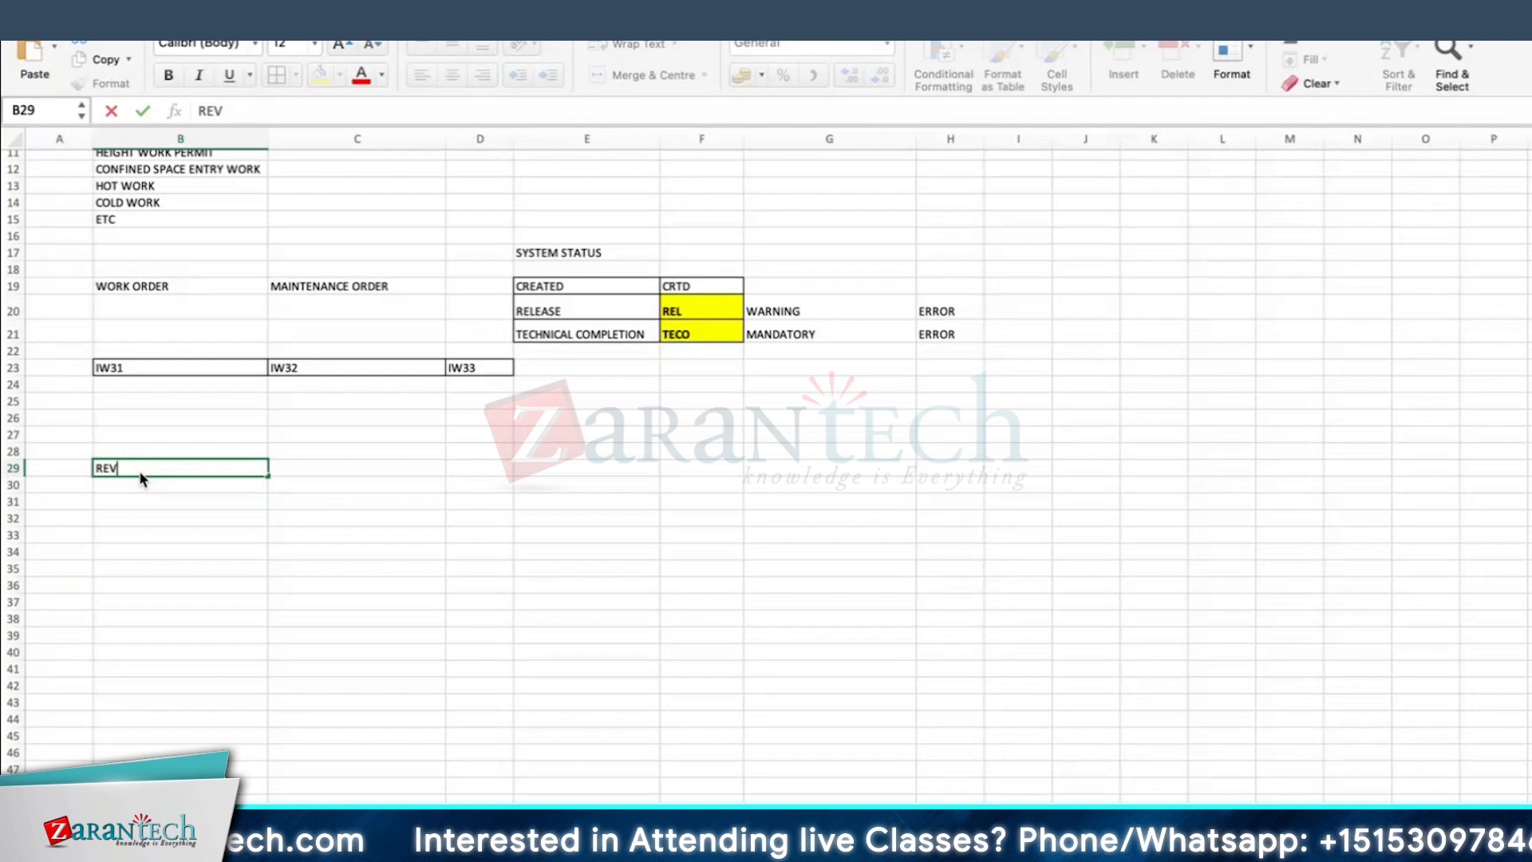
pyautogui.write('SION')
pyautogui.press('Return')
pyautogui.press('Return')
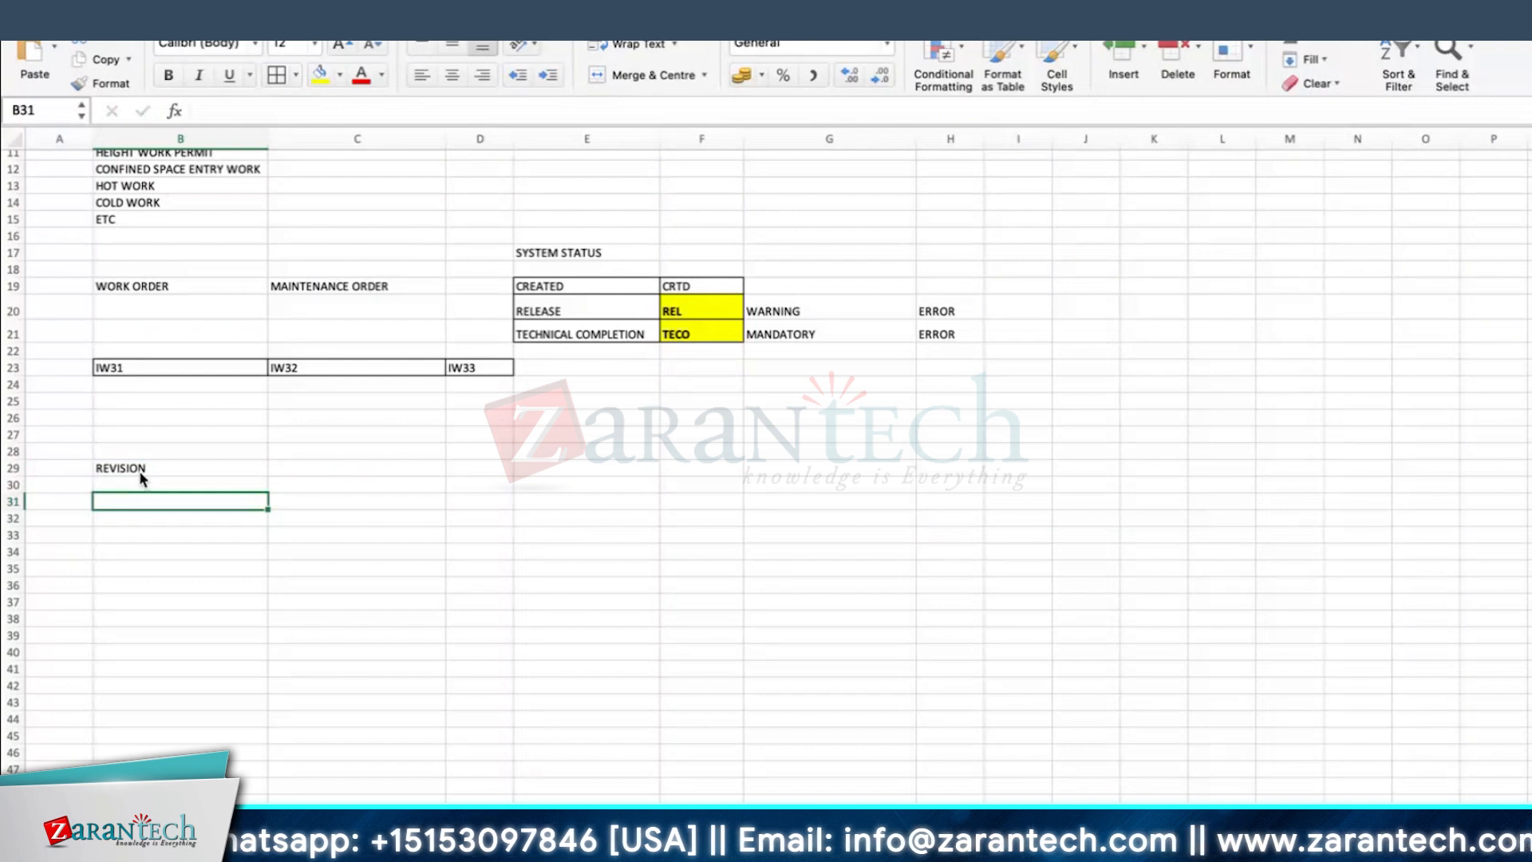
# Step: Enter PLANT in cell B31, COMPLETE in C31 and SHUTDOWN in D31 under the REVISION heading
pyautogui.write('PLANT')
pyautogui.press('Tab')
pyautogui.write('COM')
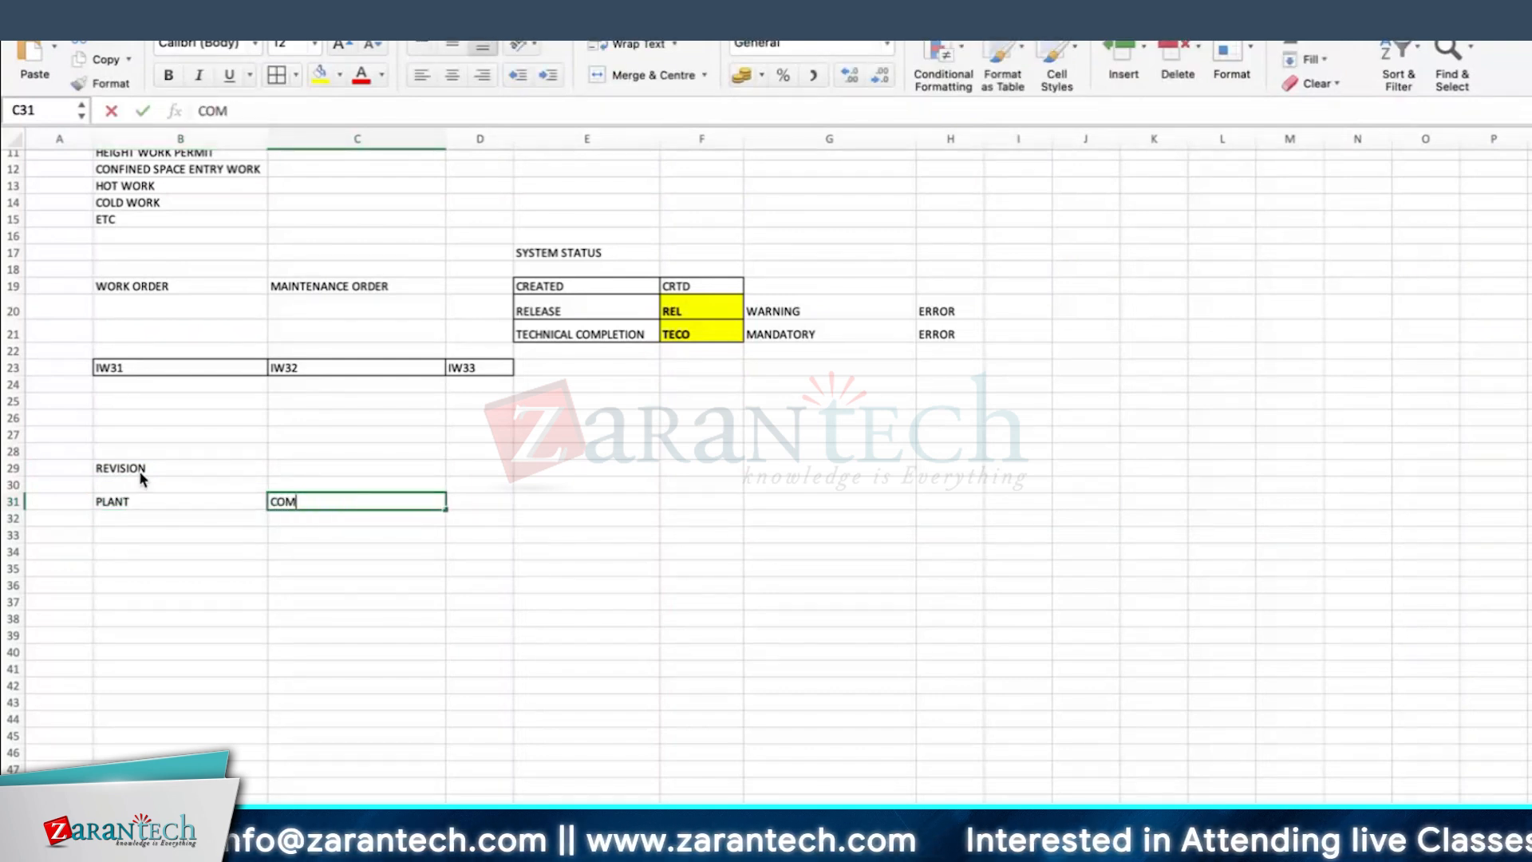
pyautogui.write('PLETE')
pyautogui.press('Return')
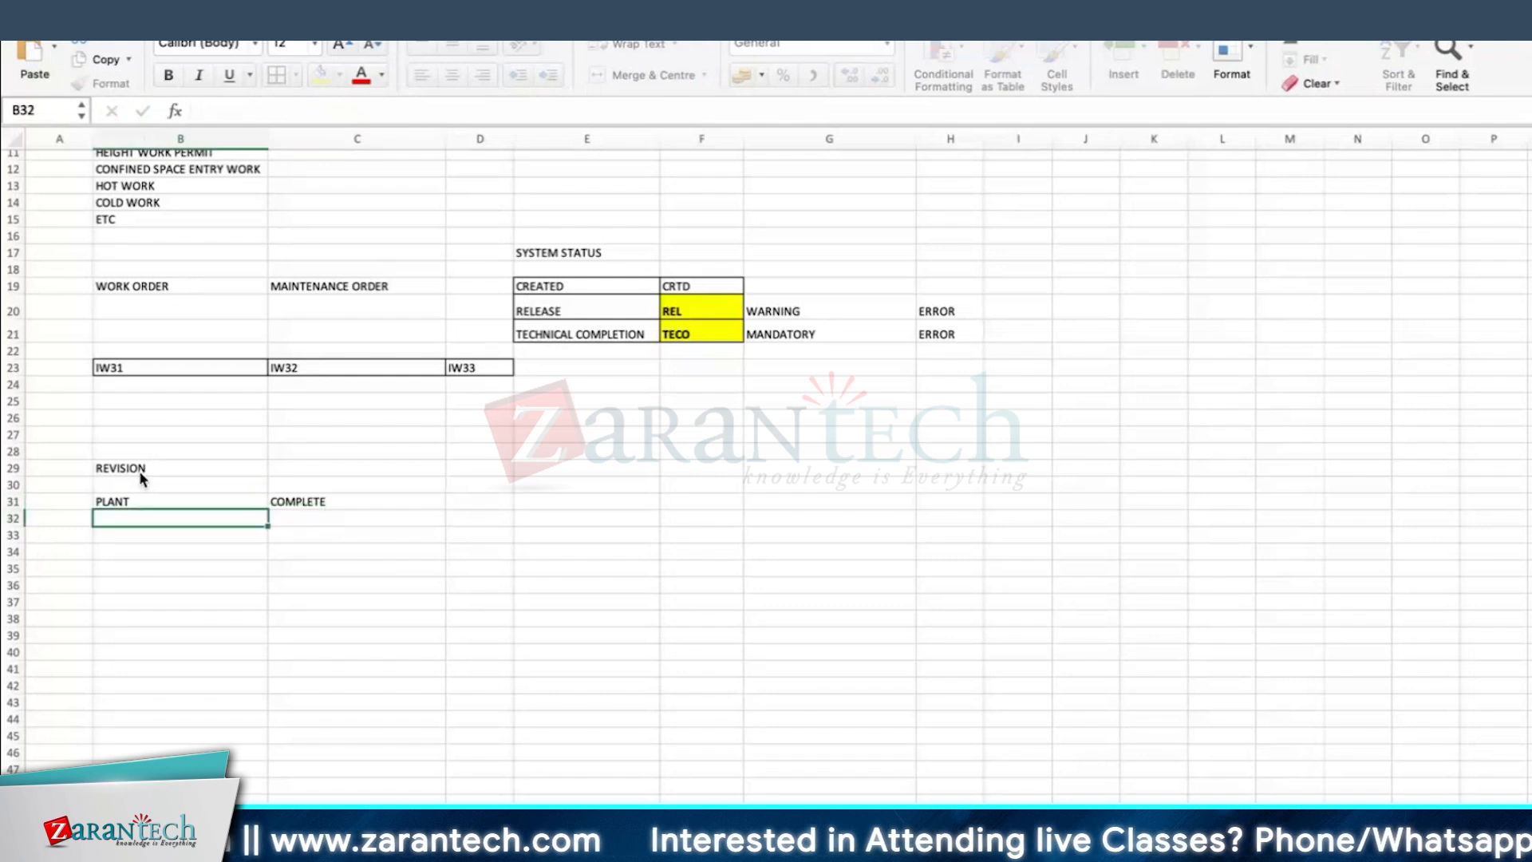
pyautogui.press('Up')
pyautogui.press('Right')
pyautogui.press('Right')
pyautogui.write('SHUTDOWN')
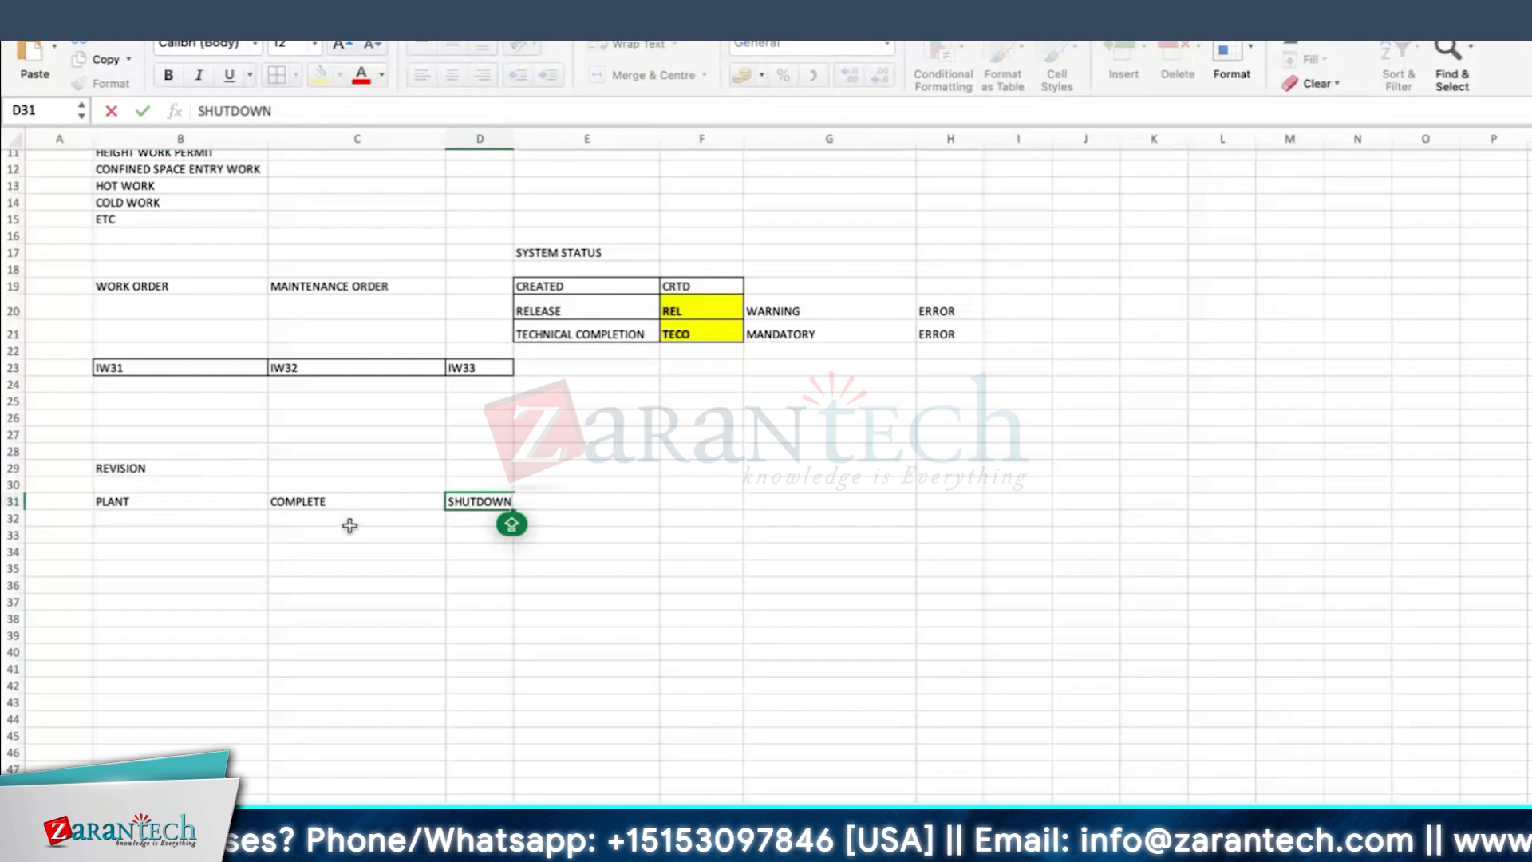
# Step: Extend the text in cell C31 to COMPLETE /PART and widen column D to fit SHUTDOWN
pyautogui.doubleClick(344, 499)
pyautogui.write('/PA')
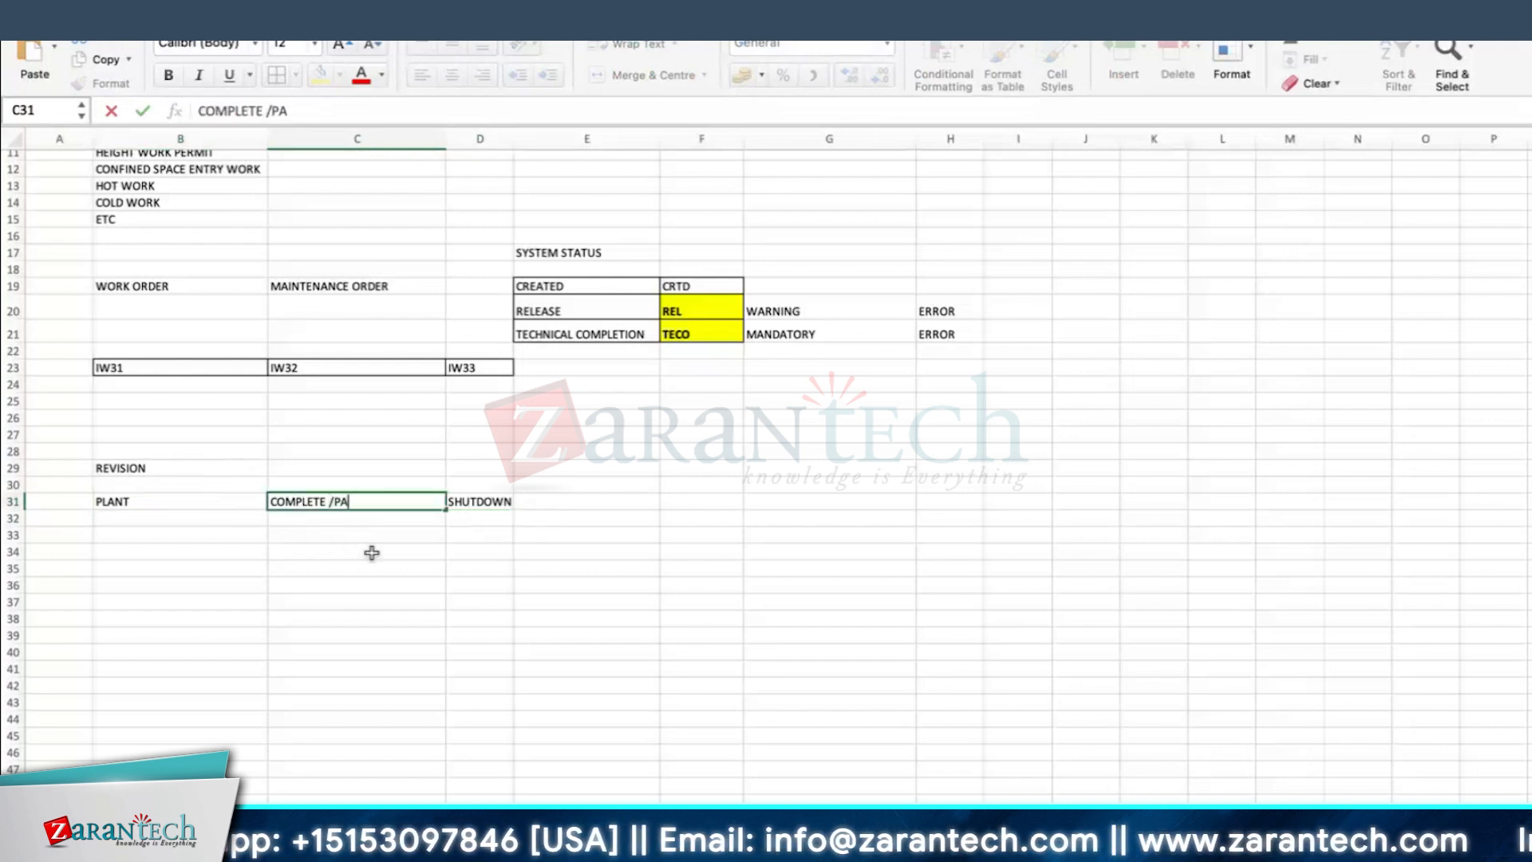
pyautogui.write('RT')
pyautogui.press('Return')
pyautogui.moveTo(514, 138); pyautogui.dragTo(557, 128)
# Step: Enter MAINTENANCE JOBS in cell D33 and widen column D to fit the text
pyautogui.click(421, 548)
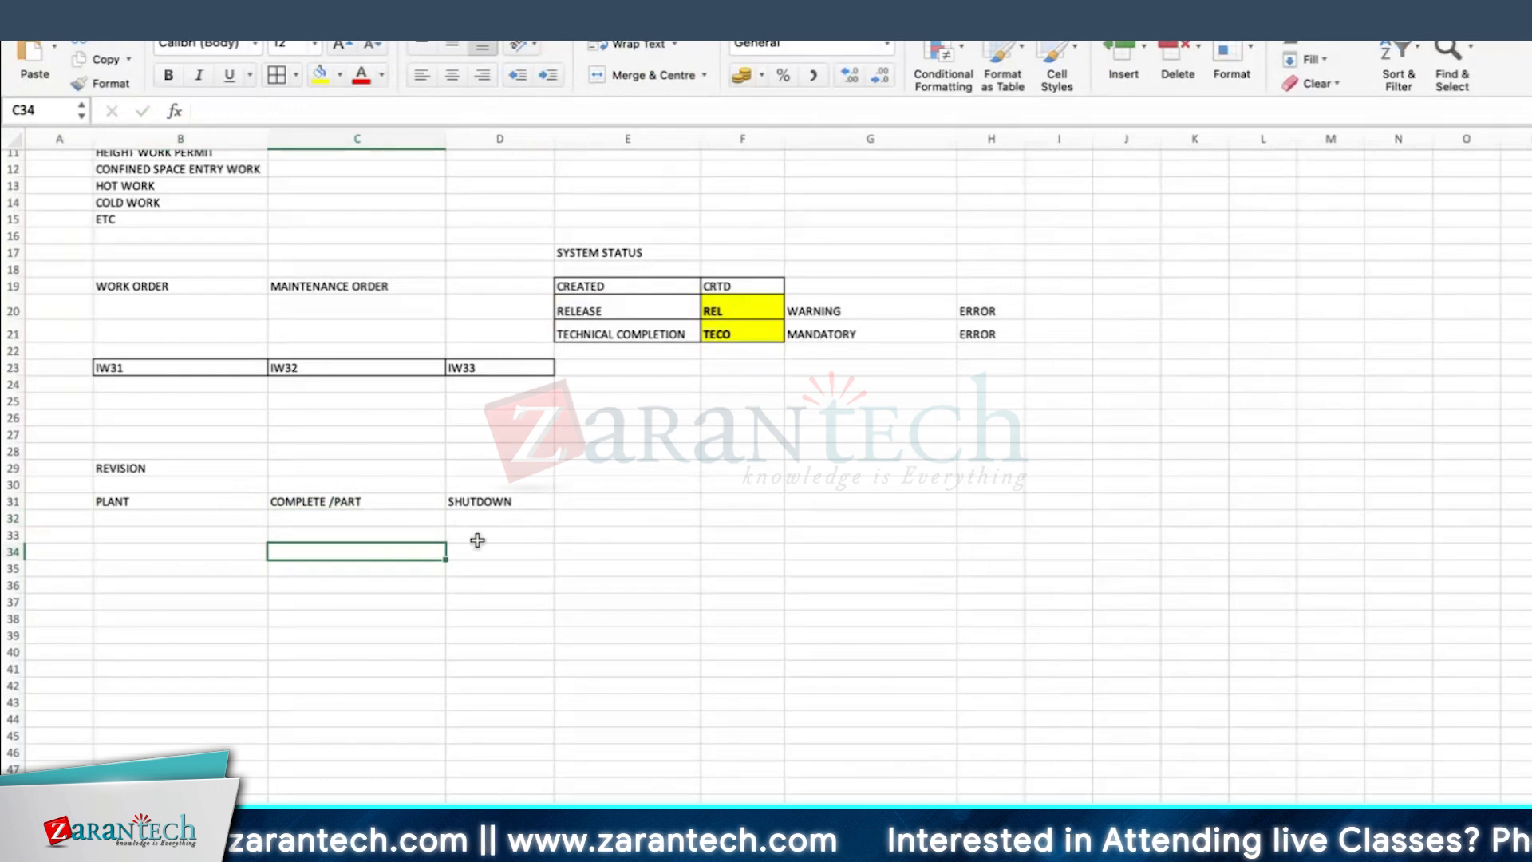
pyautogui.click(450, 531)
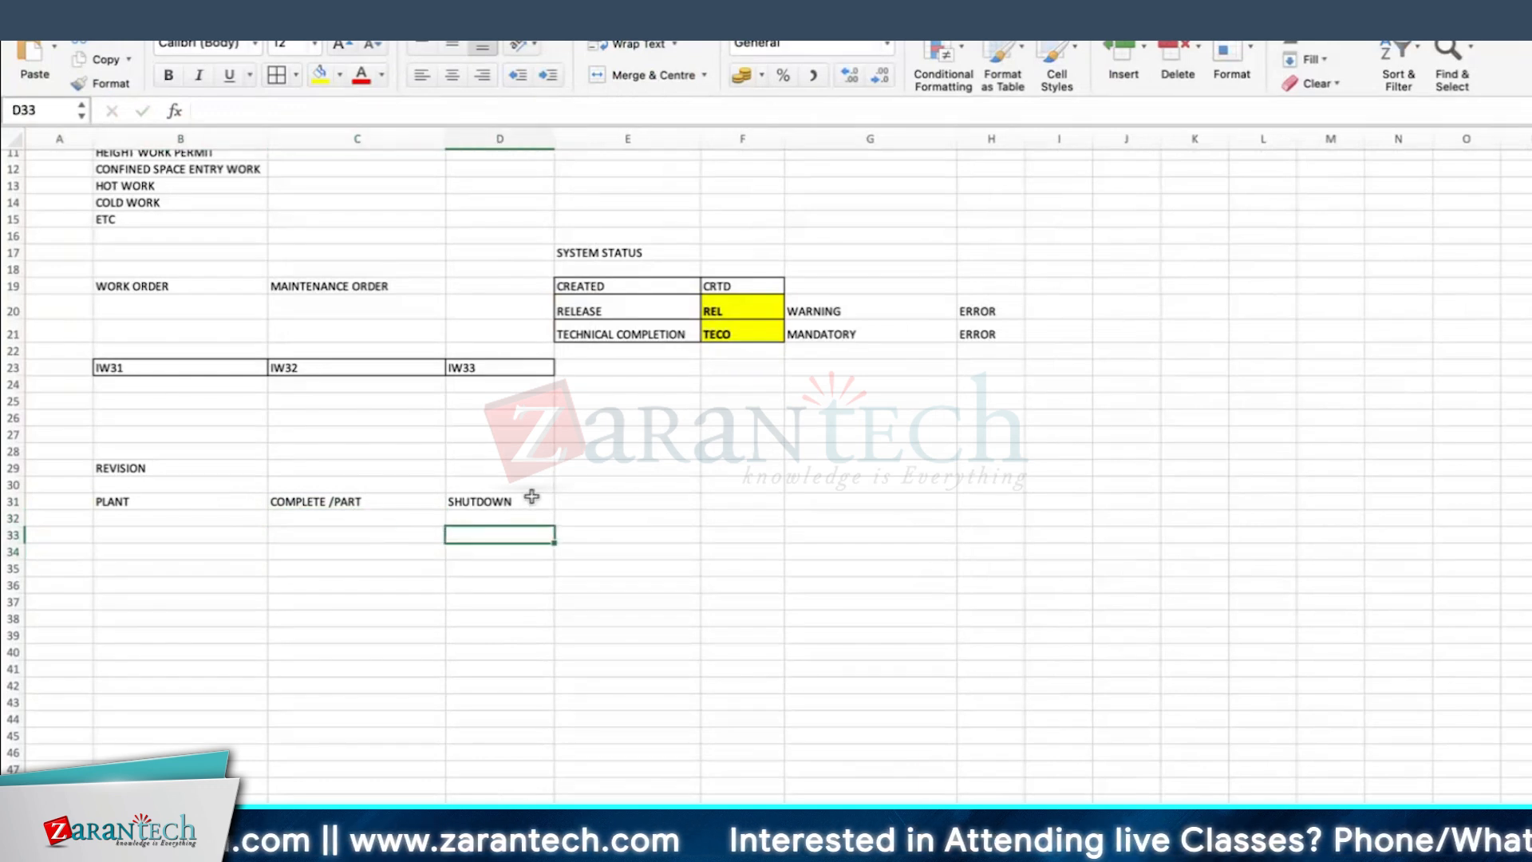
pyautogui.click(489, 496)
pyautogui.click(492, 540)
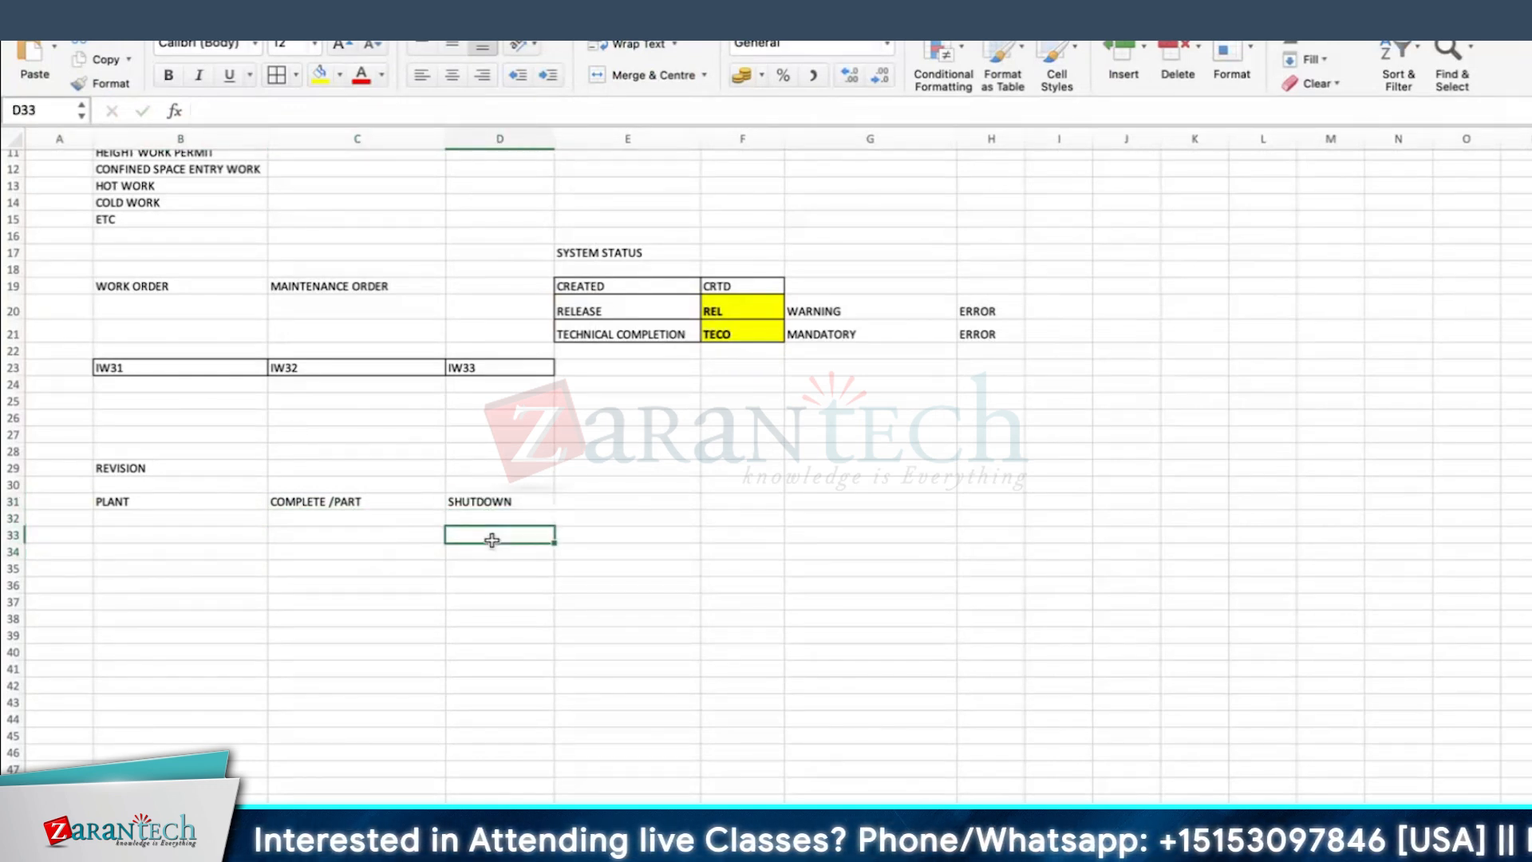
pyautogui.write('MAINTENANCE JOBS')
pyautogui.press('Return')
pyautogui.moveTo(555, 141); pyautogui.dragTo(570, 141)
# Step: Enter the duration 15 DAYS in cell E33 beside MAINTENANCE JOBS
pyautogui.click(678, 524)
pyautogui.click(679, 531)
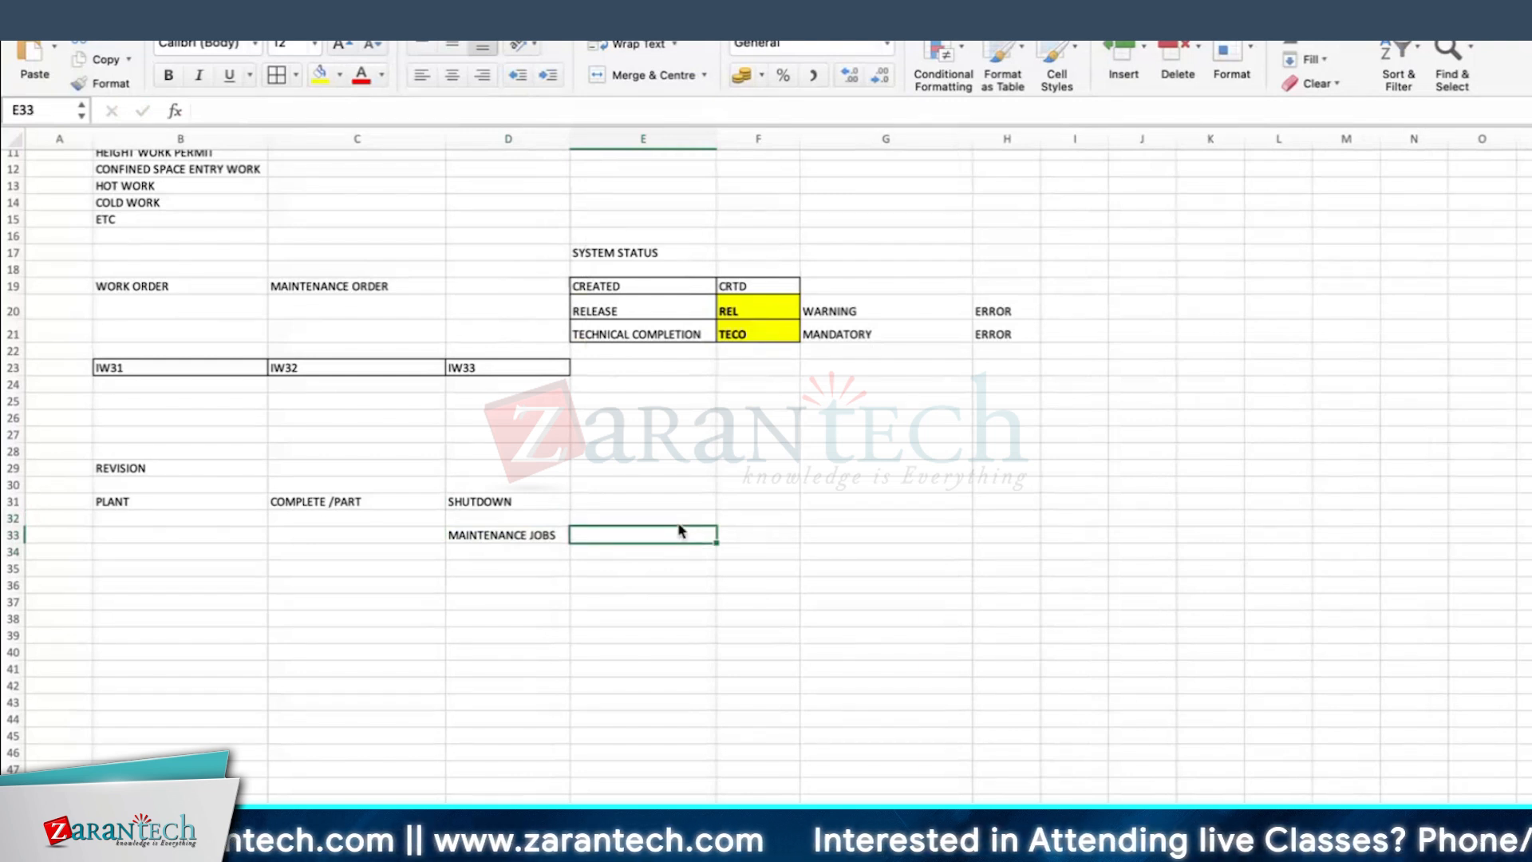
pyautogui.write('15 DAYS')
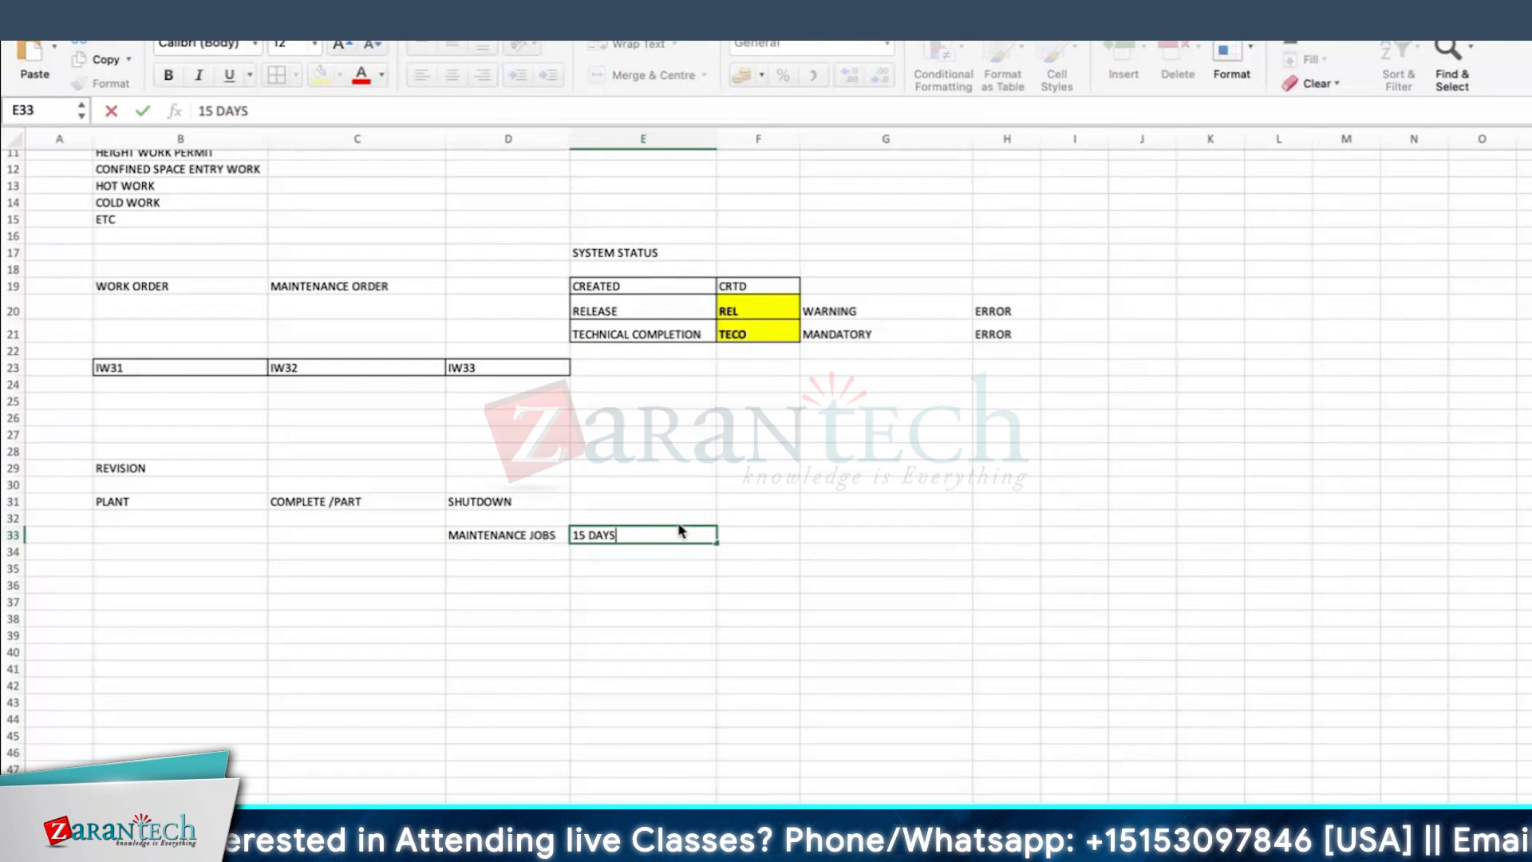
pyautogui.press('Return')
# Step: Enter HOW MANY ORDERS/ TYPE OF ORDERS in cell C35 and widen column C to fit the text
pyautogui.click(509, 578)
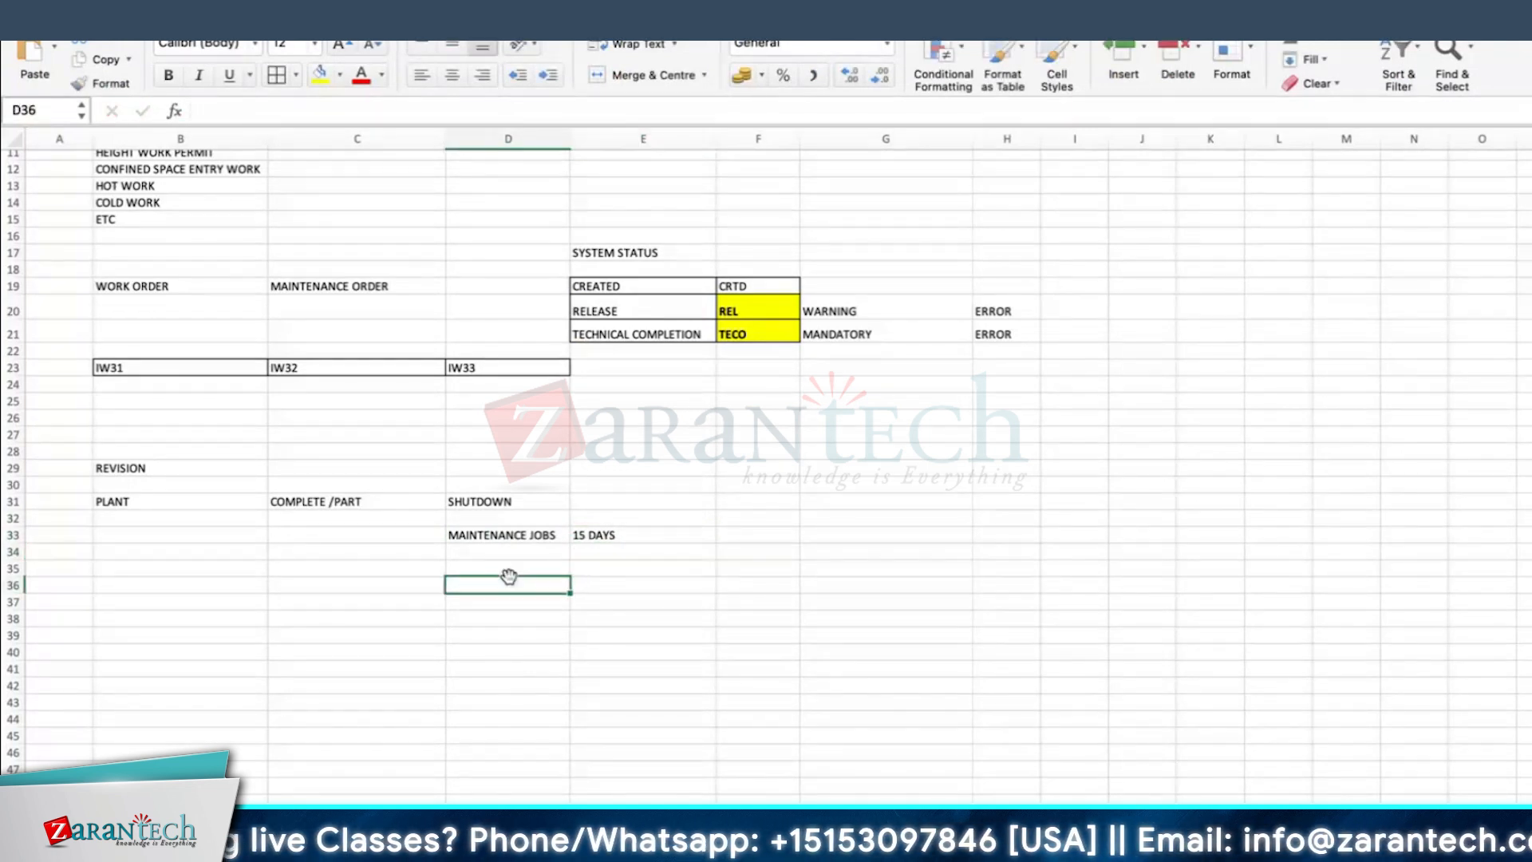
pyautogui.click(308, 571)
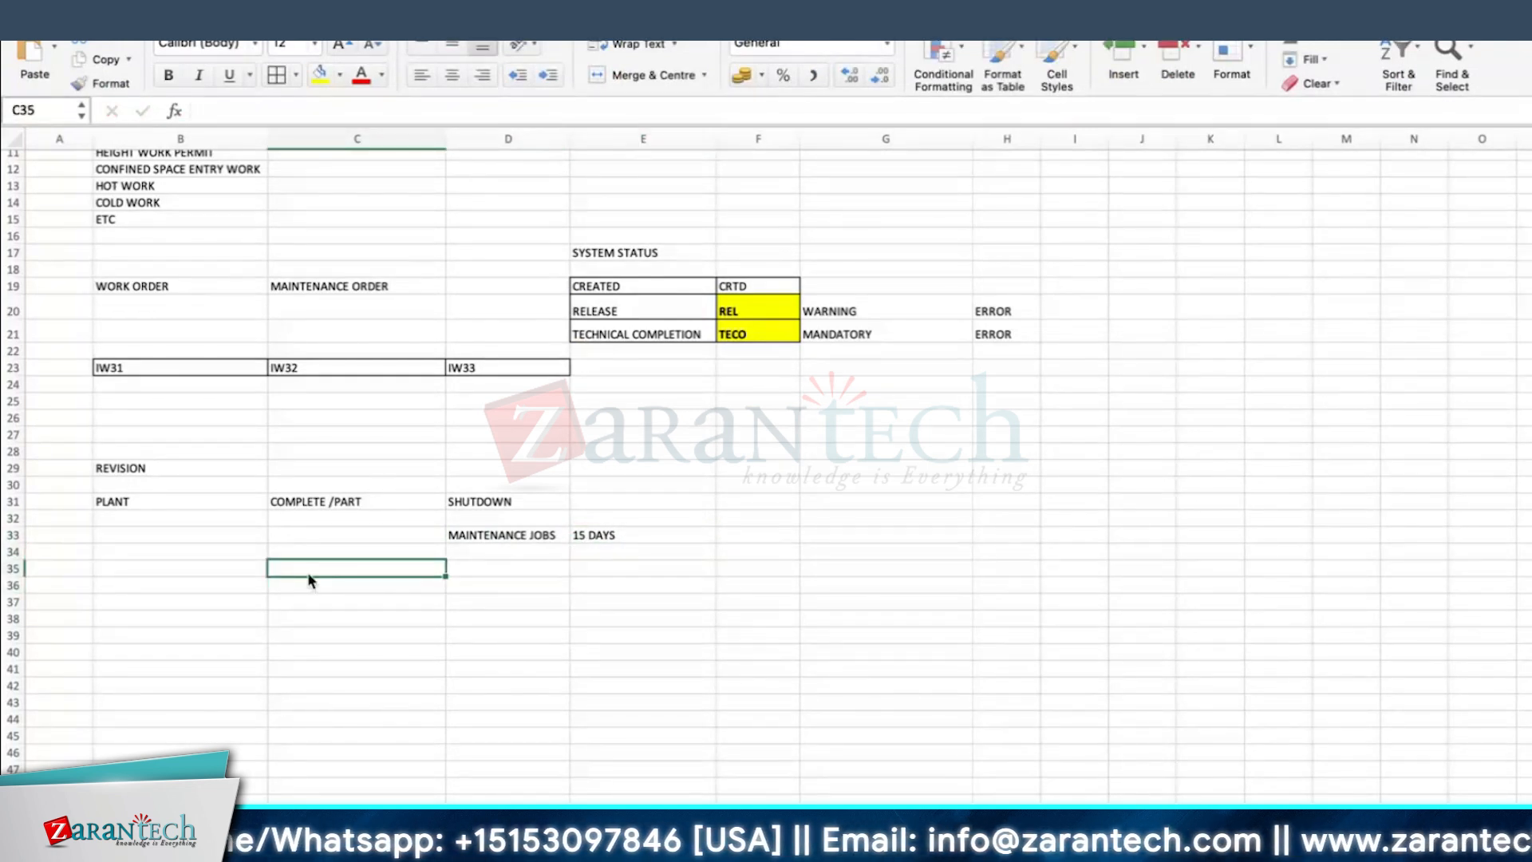
pyautogui.write('HOW MAN')
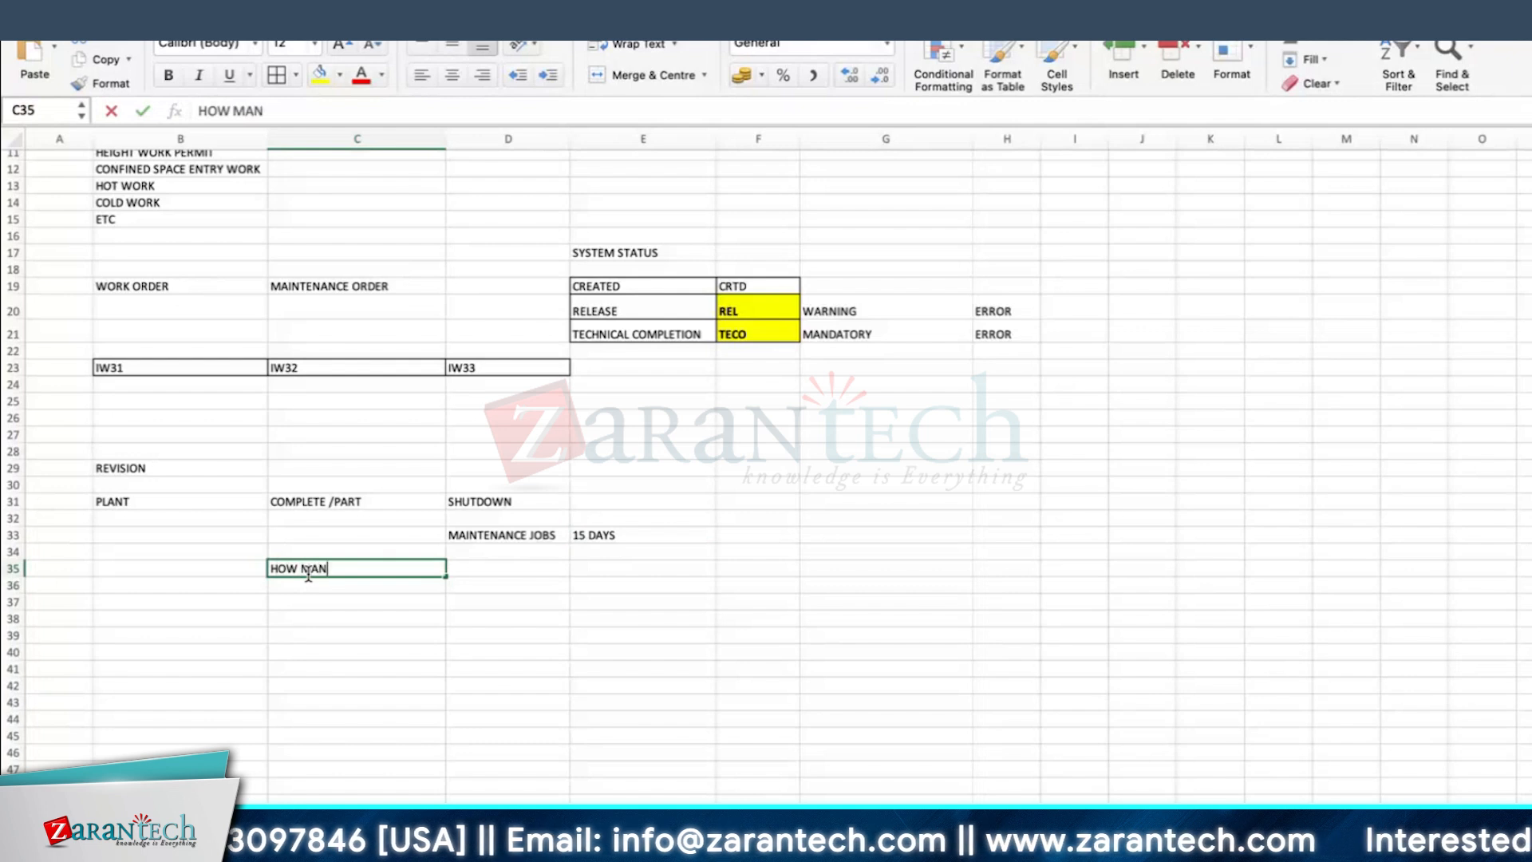
pyautogui.write('Y OR')
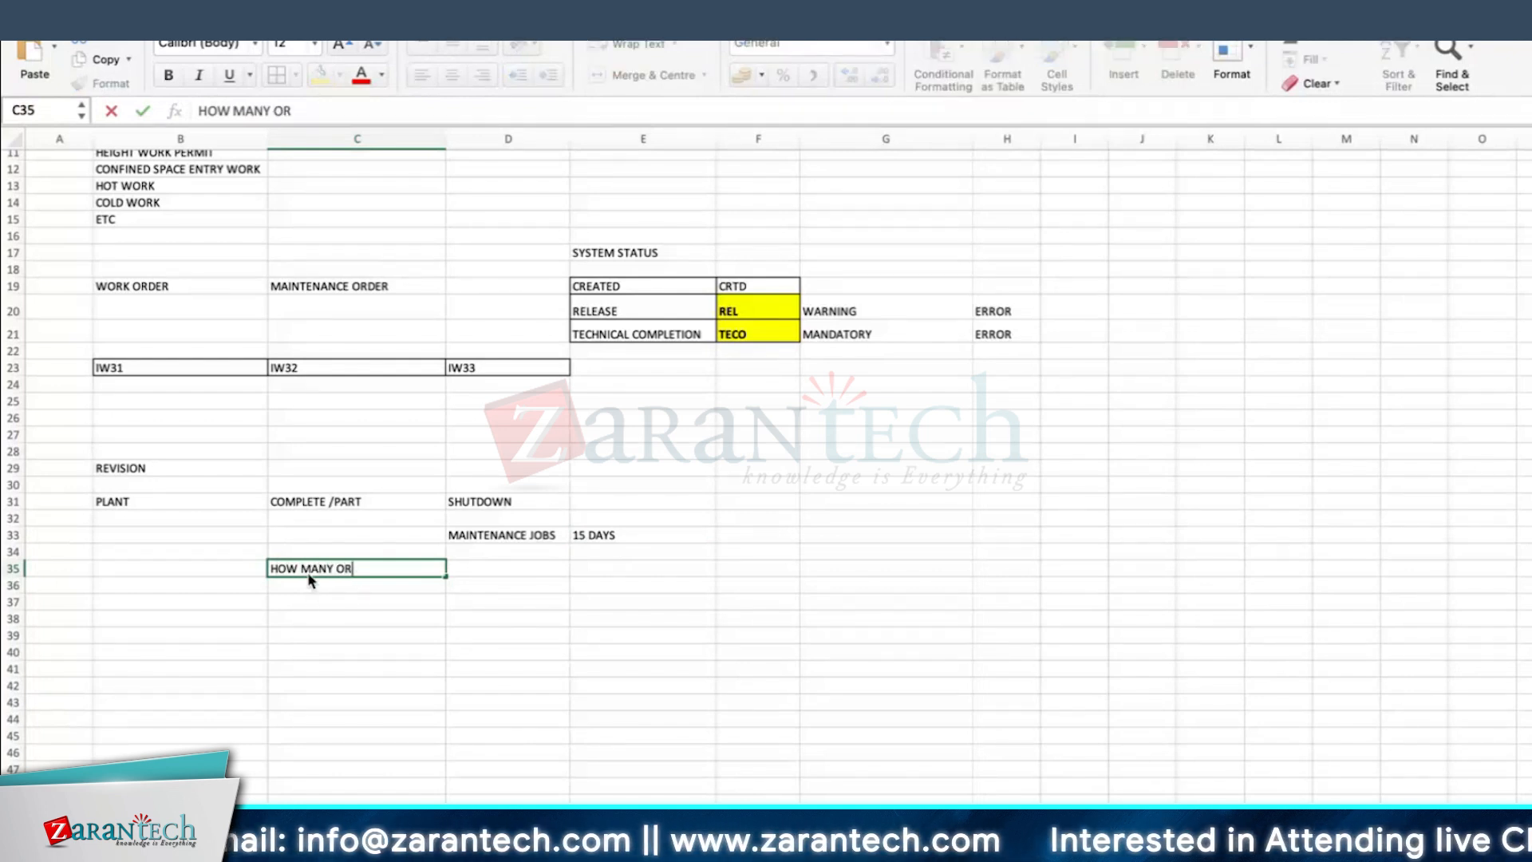
pyautogui.write('DERS/ TYPE')
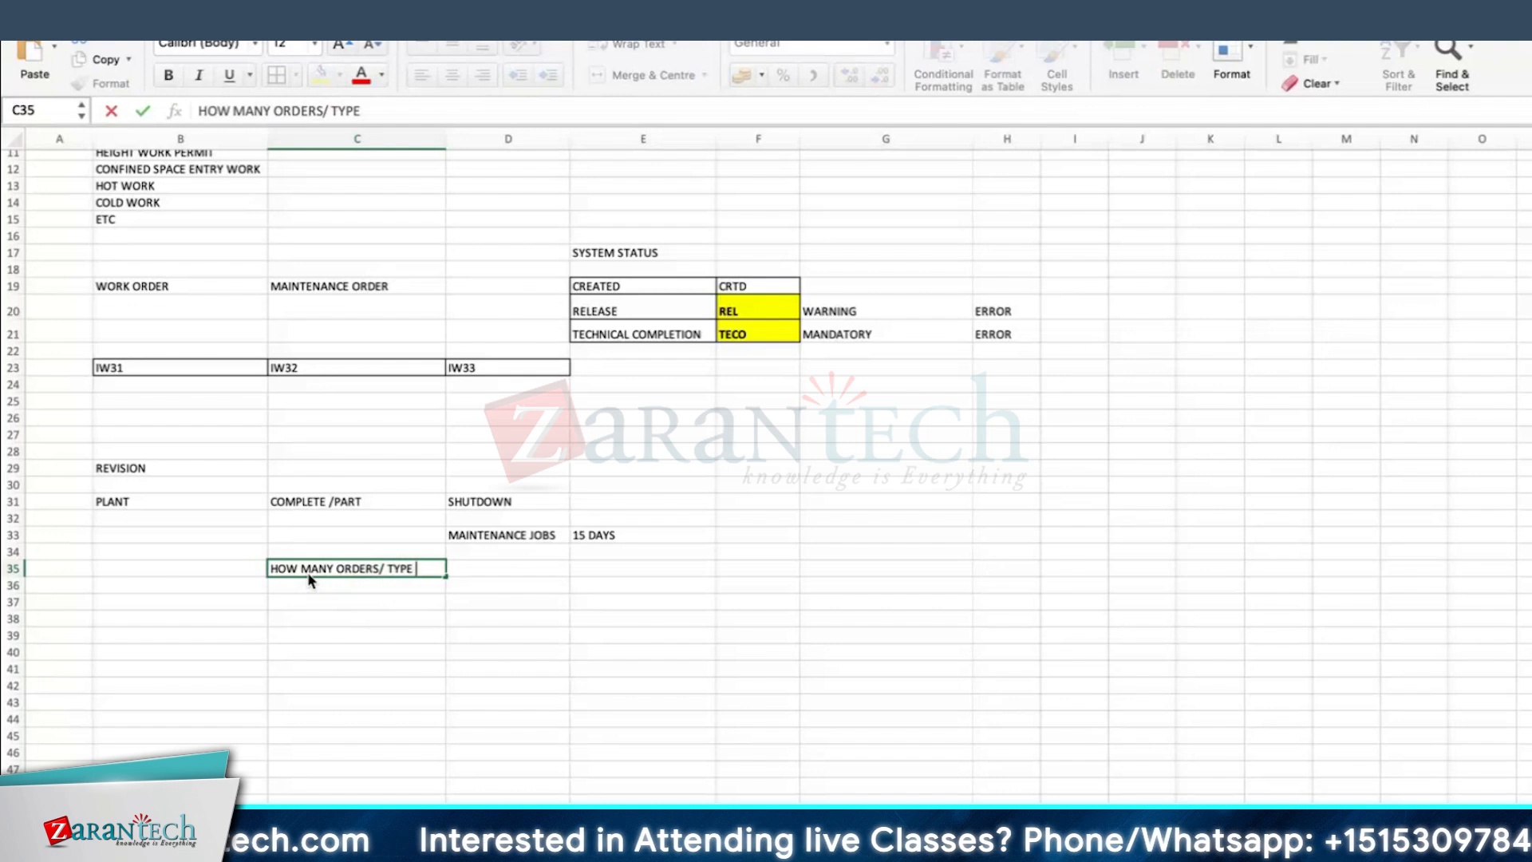
pyautogui.write(' OF ORDERS')
pyautogui.press('Return')
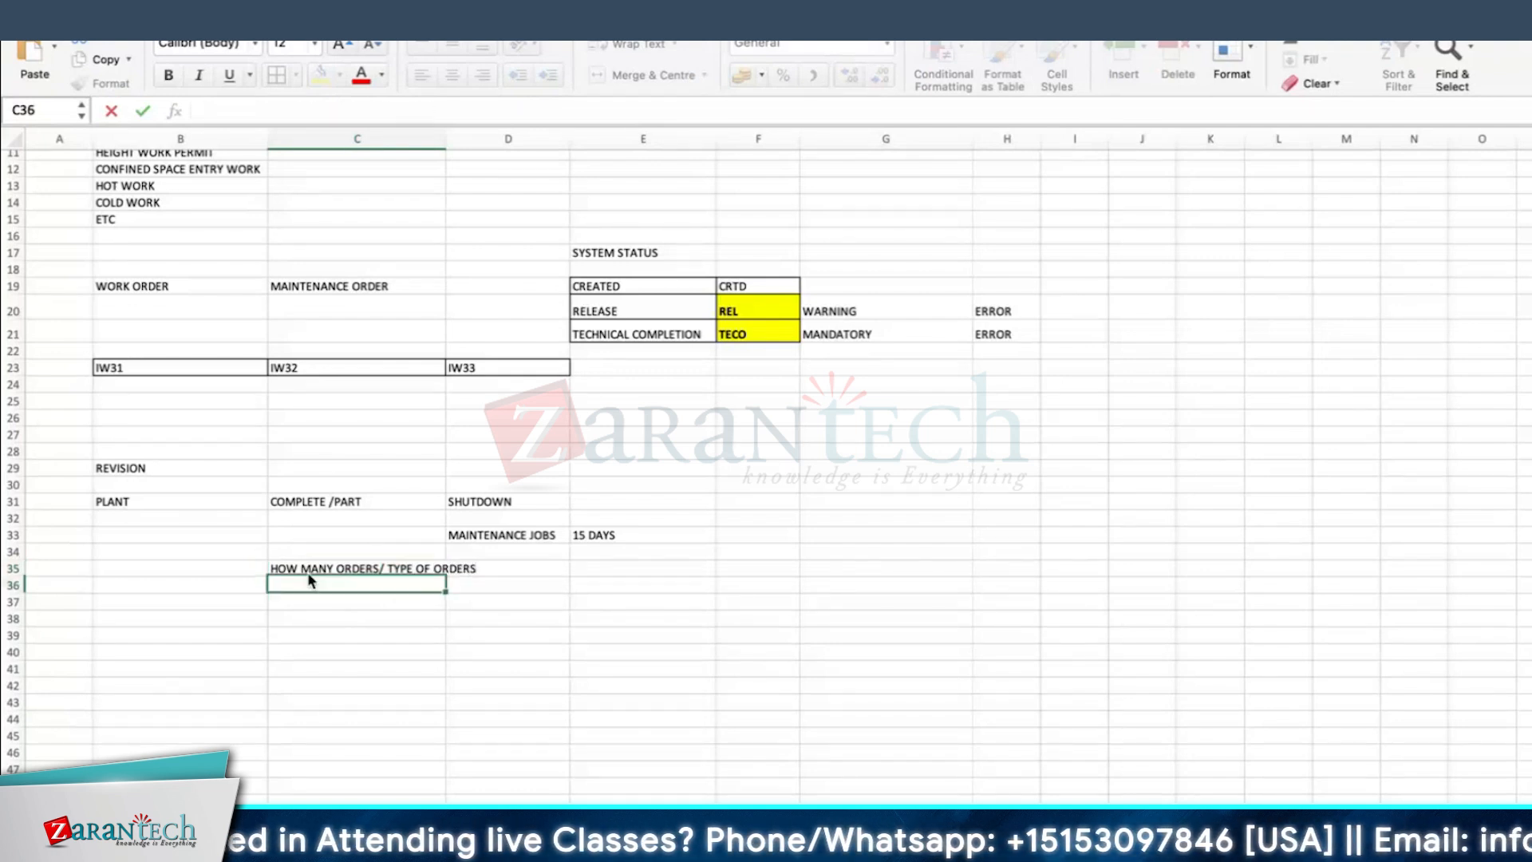
pyautogui.moveTo(445, 139); pyautogui.dragTo(485, 138)
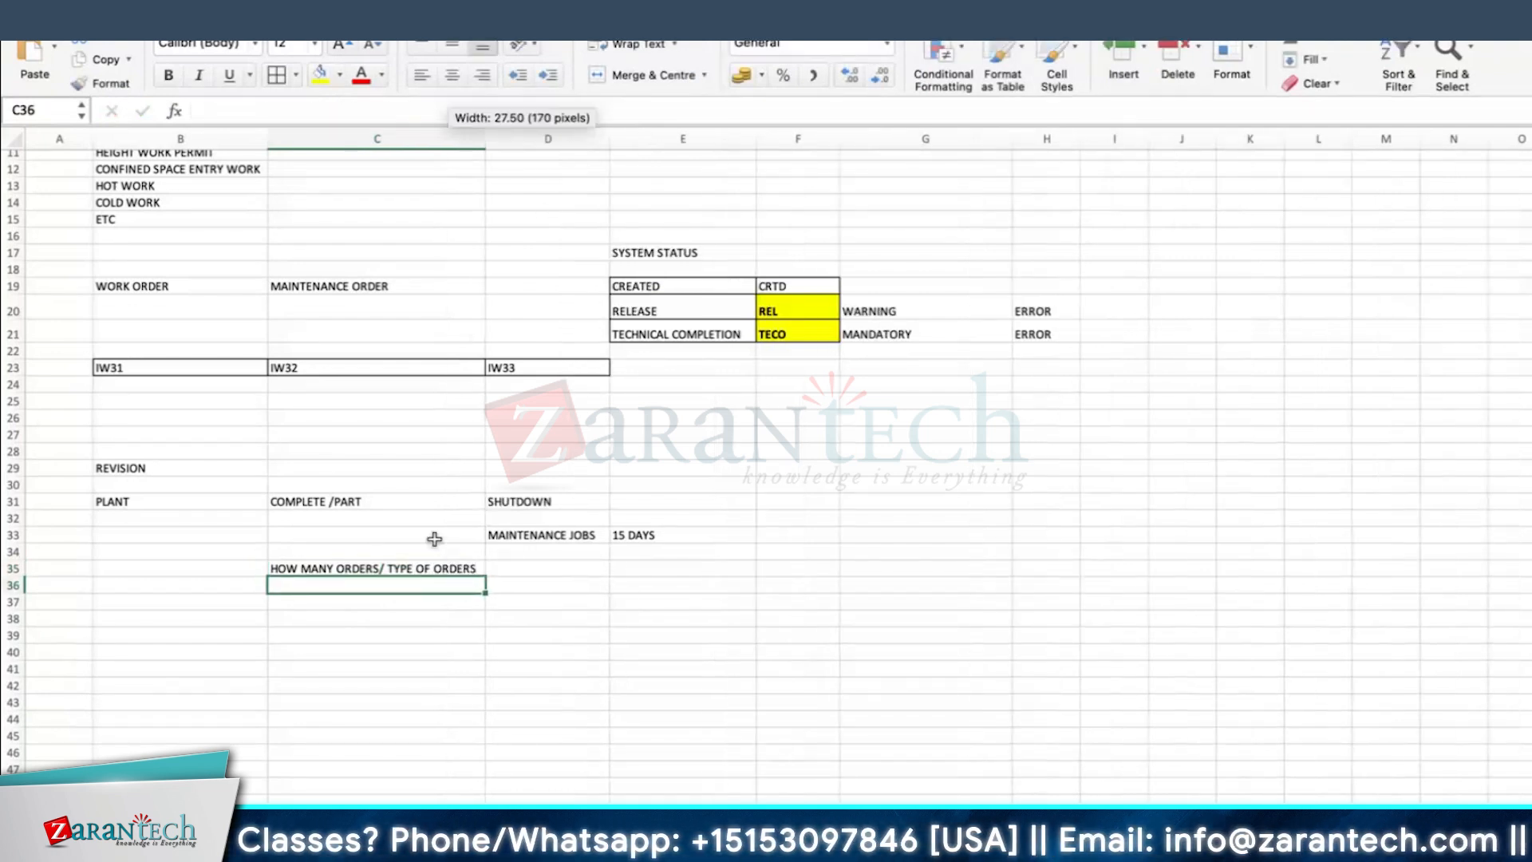
# Step: List ACTUAL COST, ESTIMATED COST and PLANNED COST in cells C36 to C38
pyautogui.write('ACTUAL COST')
pyautogui.press('Return')
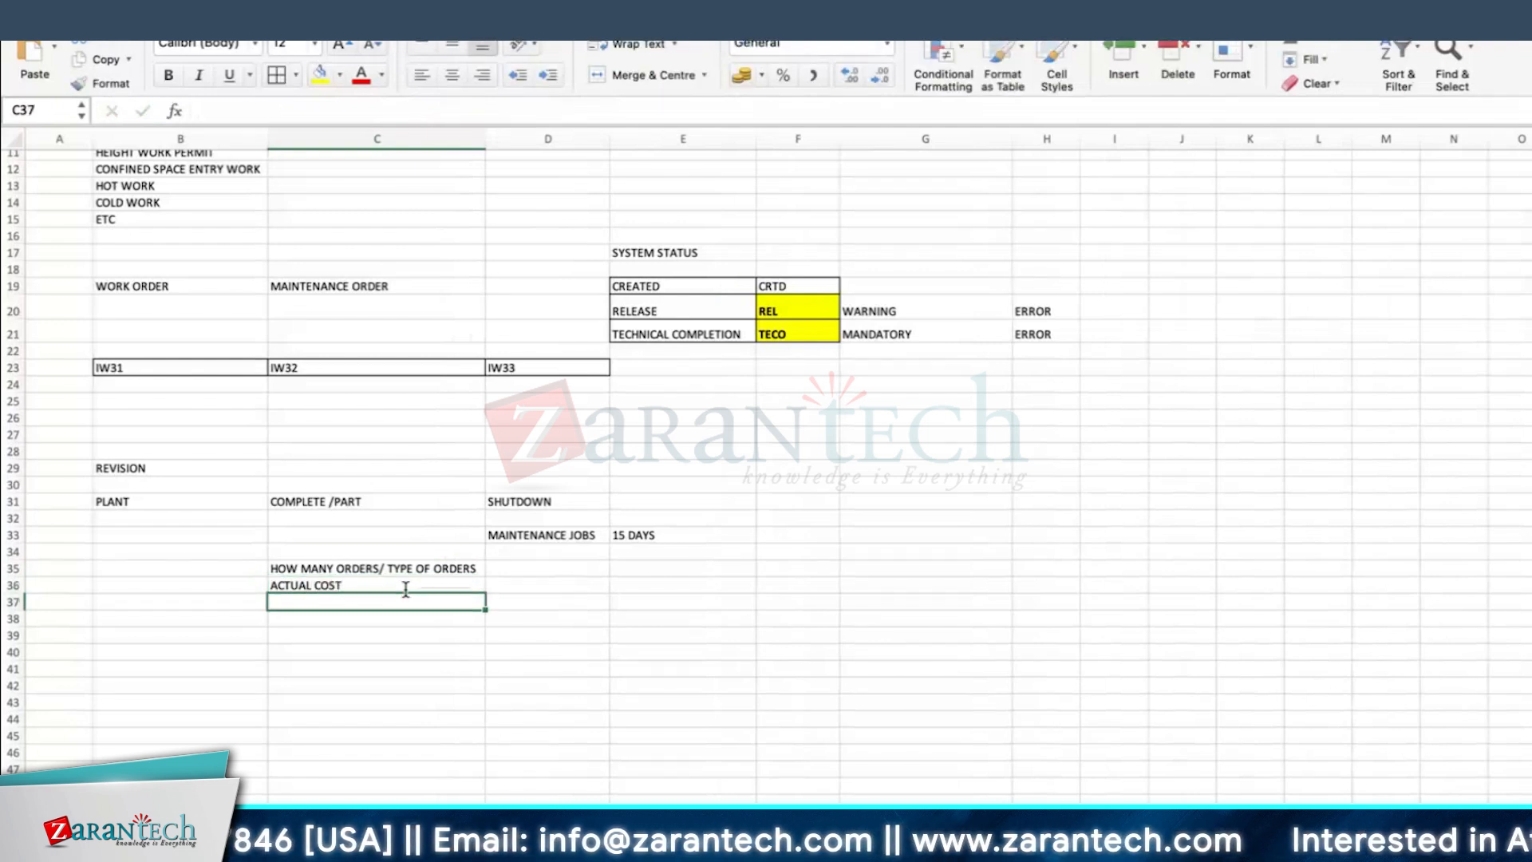
pyautogui.write('ESTIMATED COST')
pyautogui.press('Return')
pyautogui.write('PLANNED C')
pyautogui.press('Return')
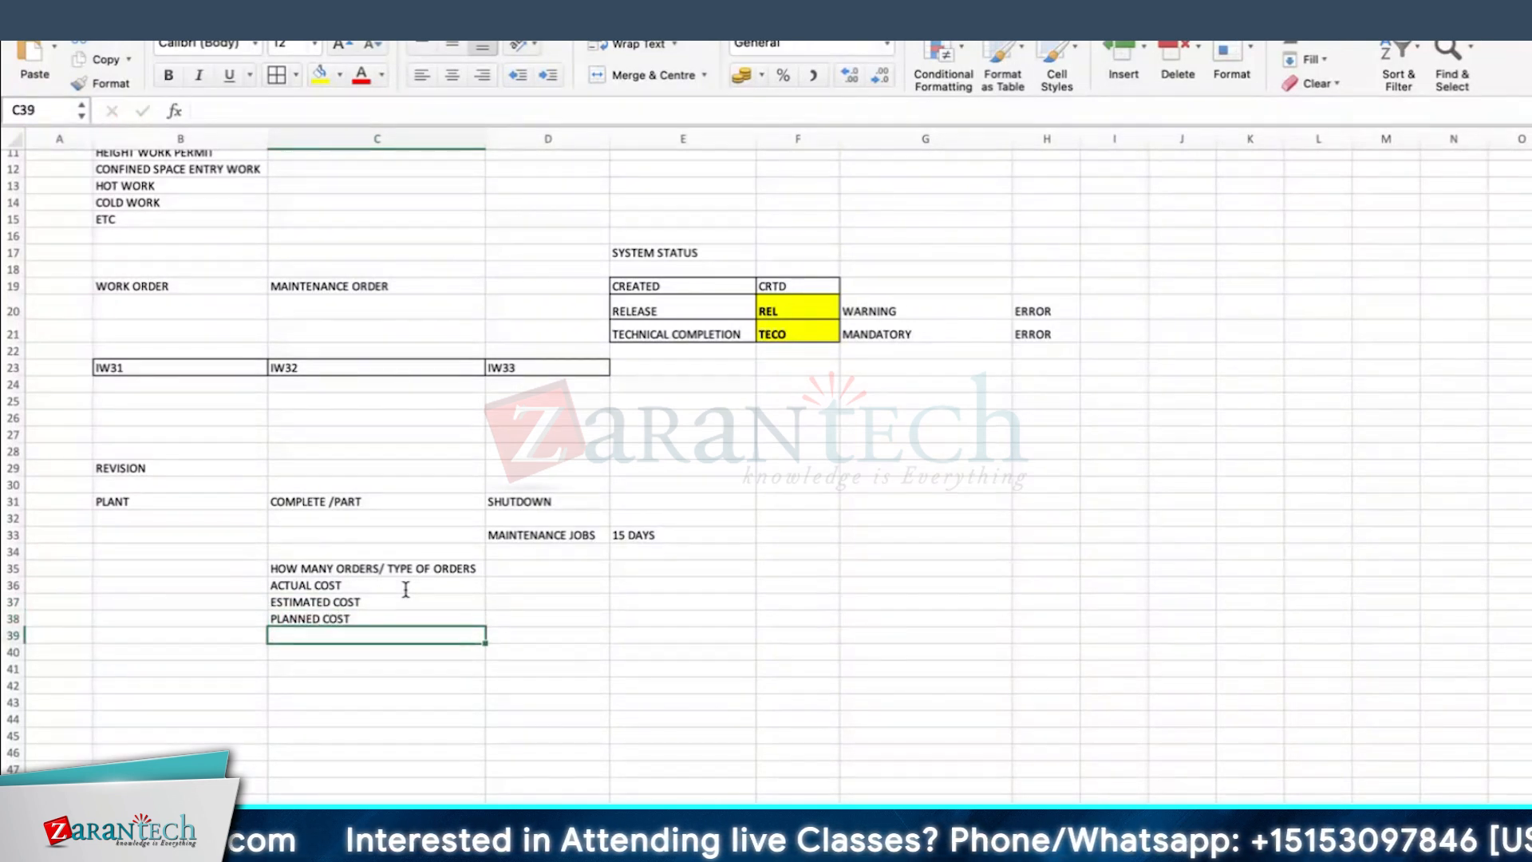
# Step: Enter EQUIPMNT in cell C39 and STATUS OF IT in cell C40
pyautogui.write('EQUIPMNT')
pyautogui.press('Return')
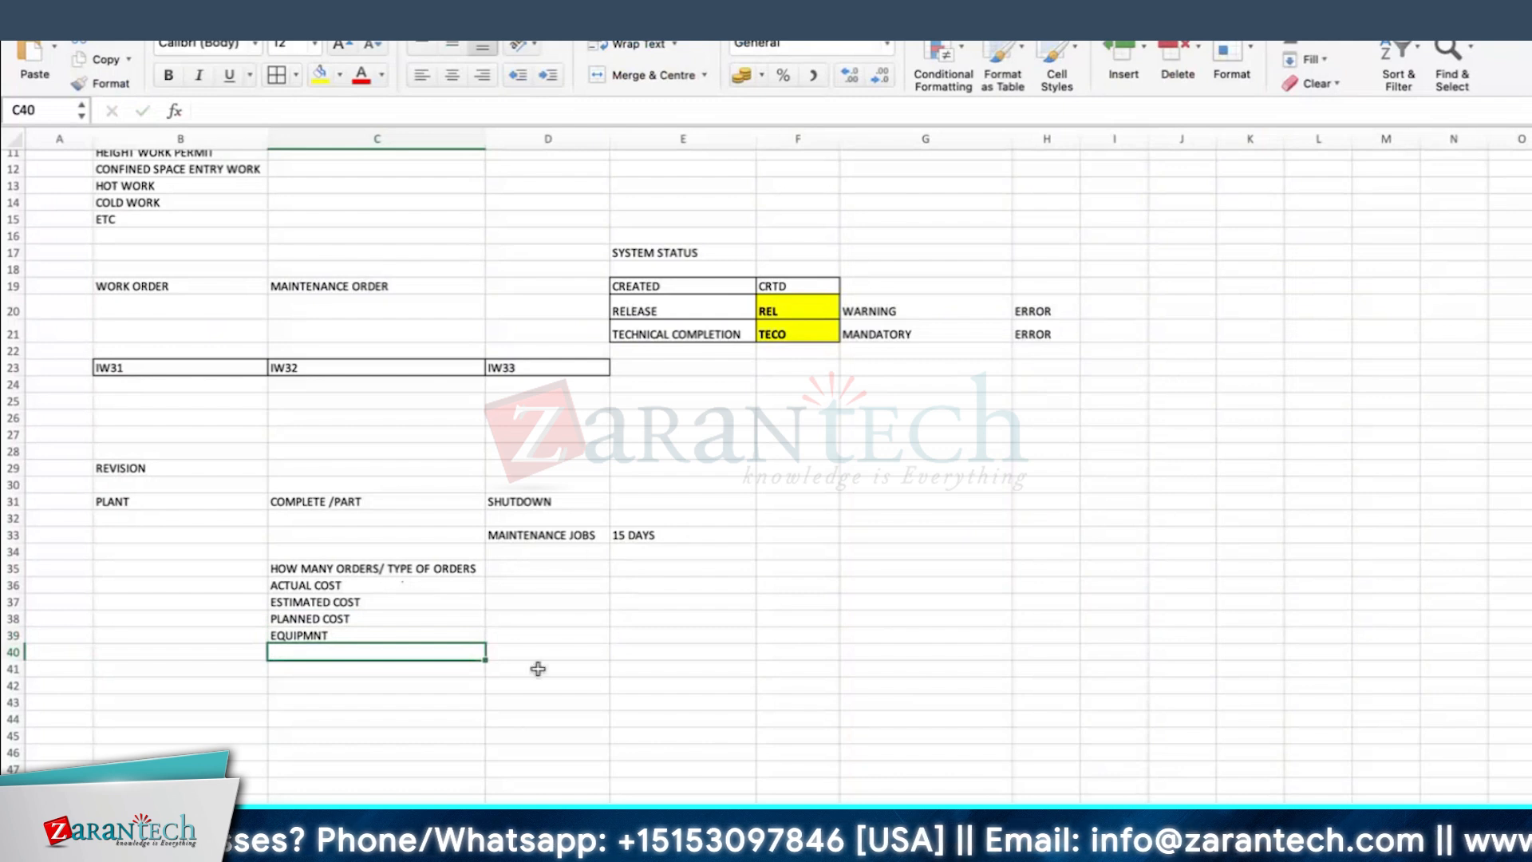
pyautogui.scroll(-1, 335, 616)
pyautogui.write('STA')
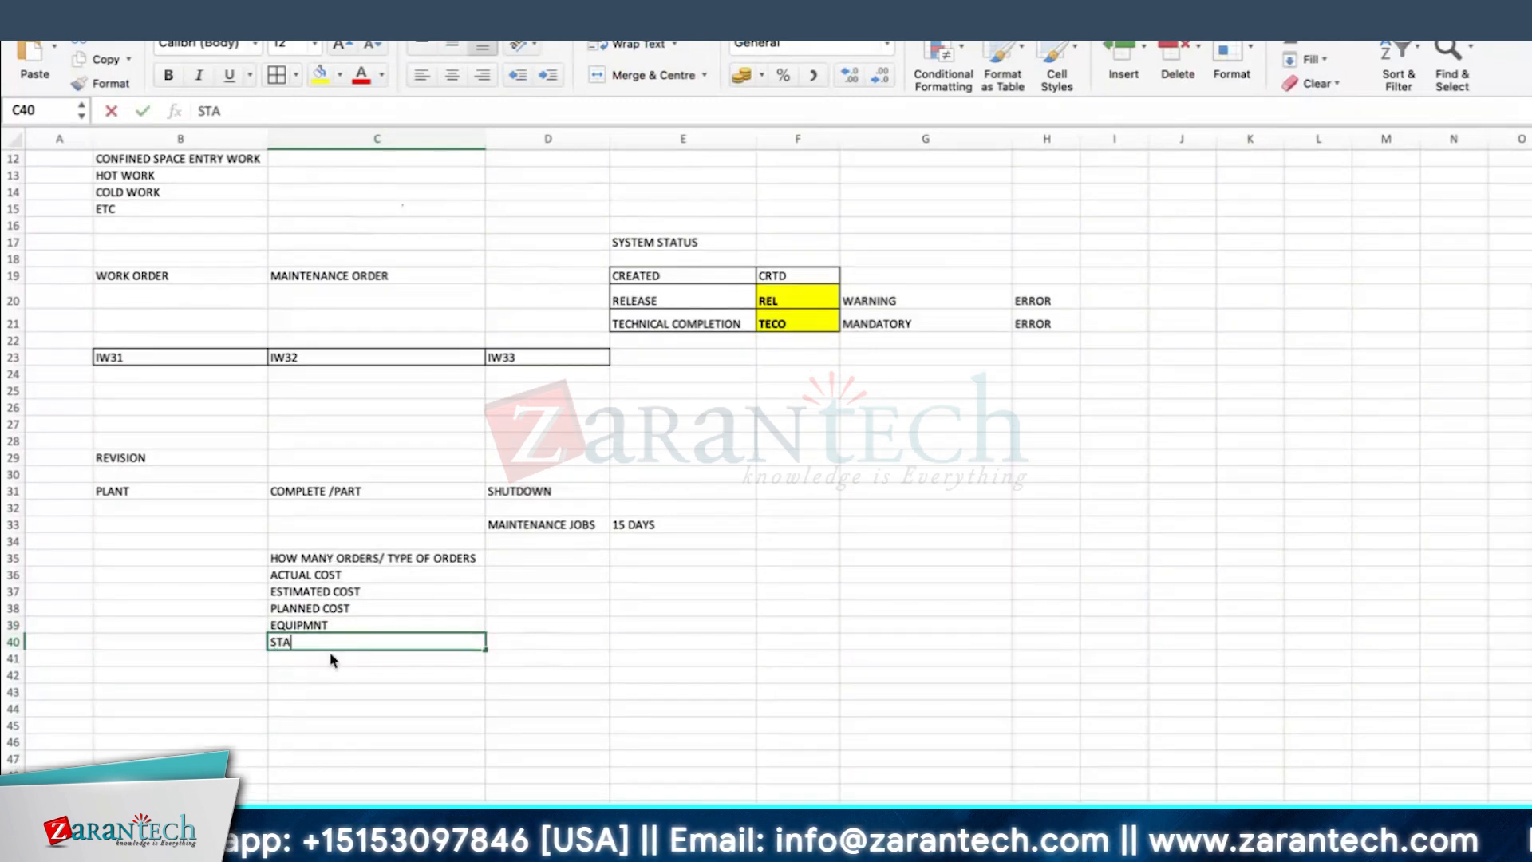
pyautogui.write('TUS OF')
pyautogui.press('Return')
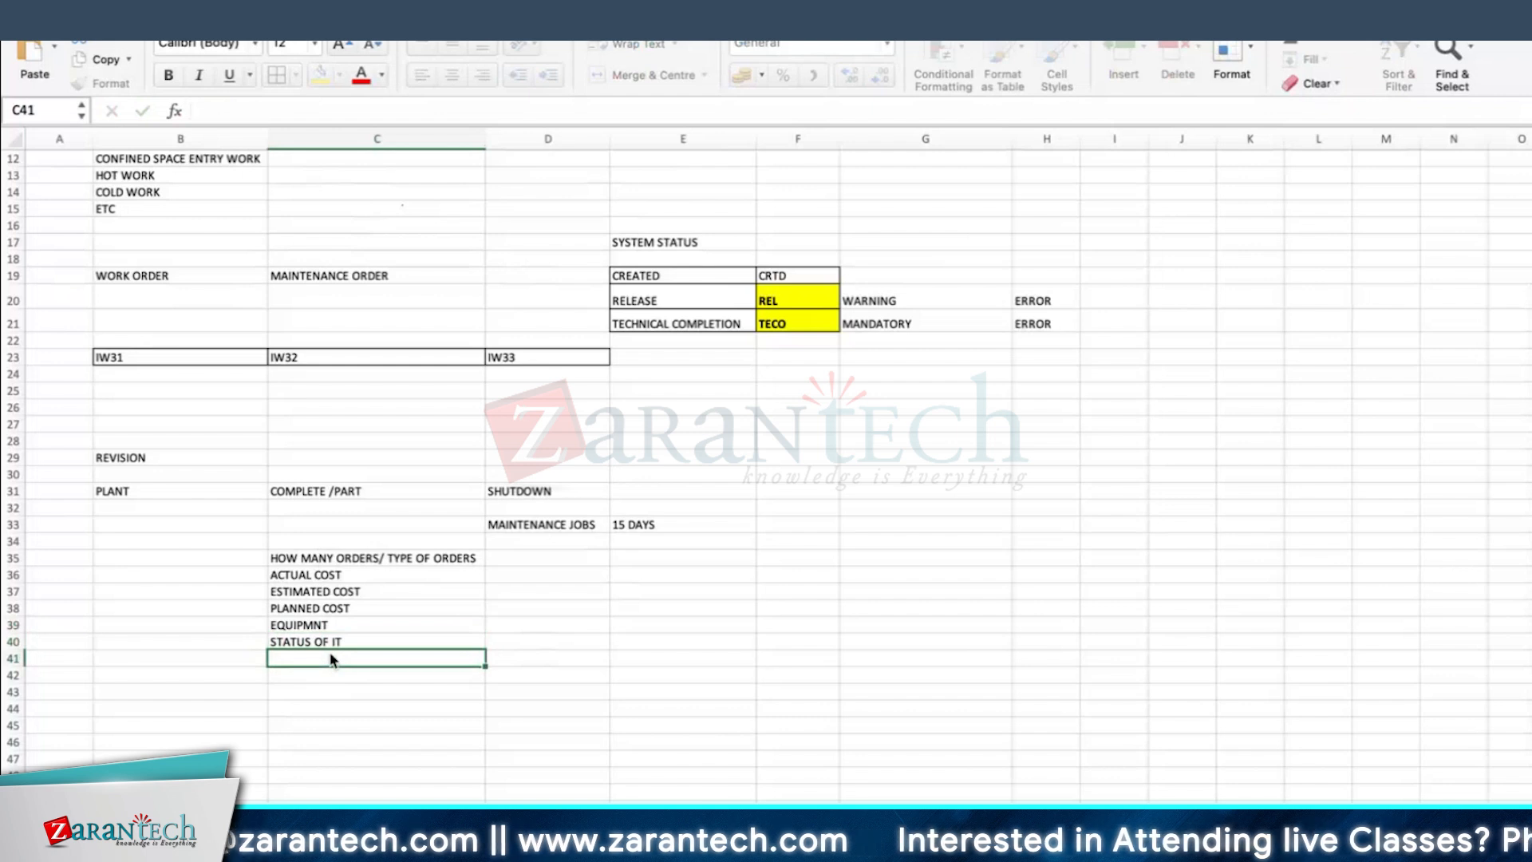
# Step: Apply cell borders to the list in C35:C40
pyautogui.scroll(-3, 327, 655)
pyautogui.moveTo(304, 515); pyautogui.dragTo(304, 603)
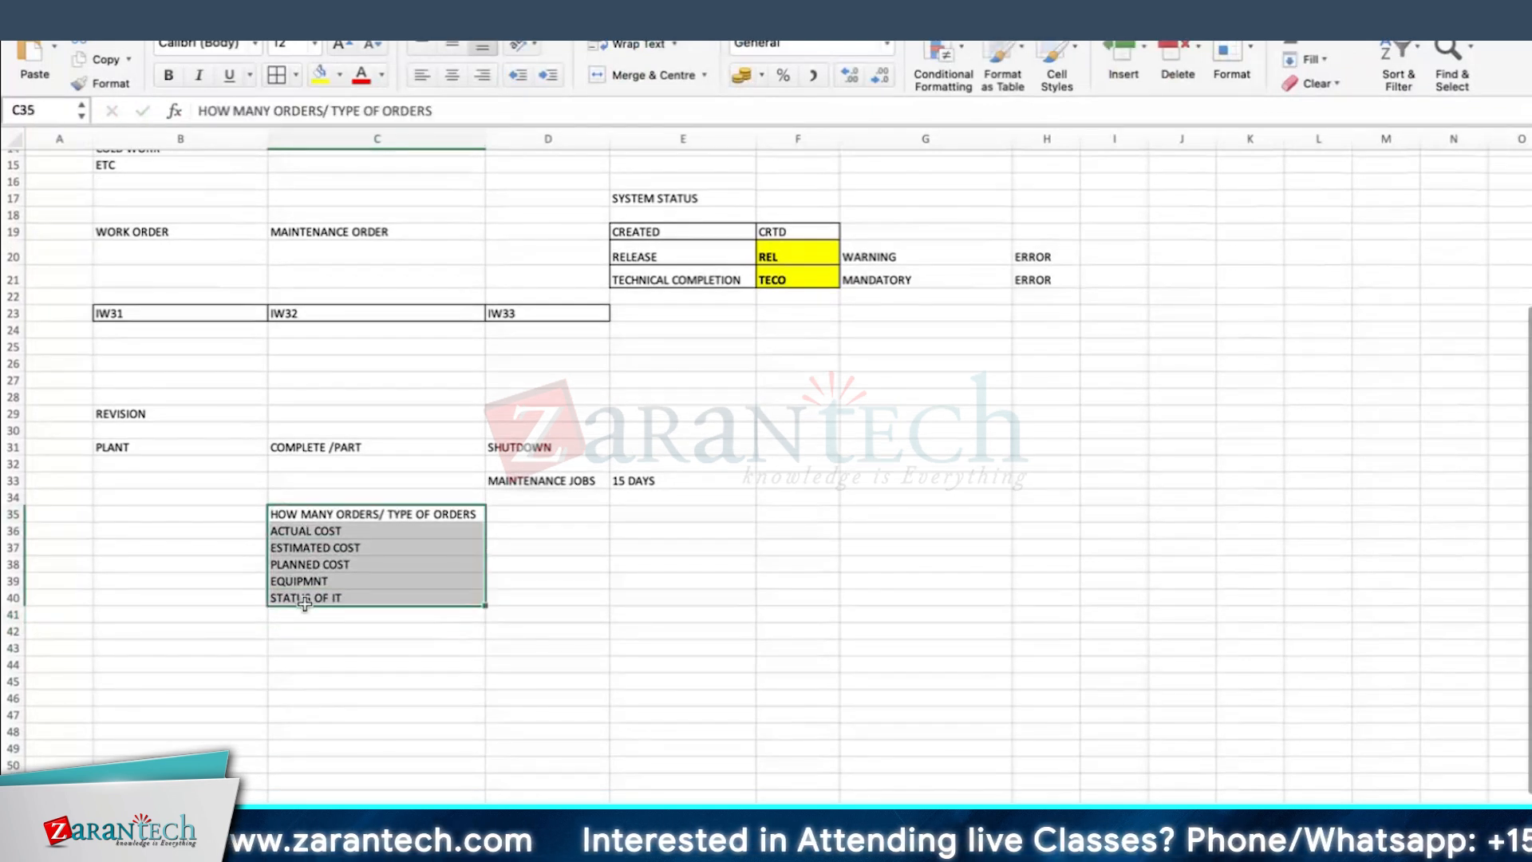
pyautogui.click(276, 75)
pyautogui.click(691, 646)
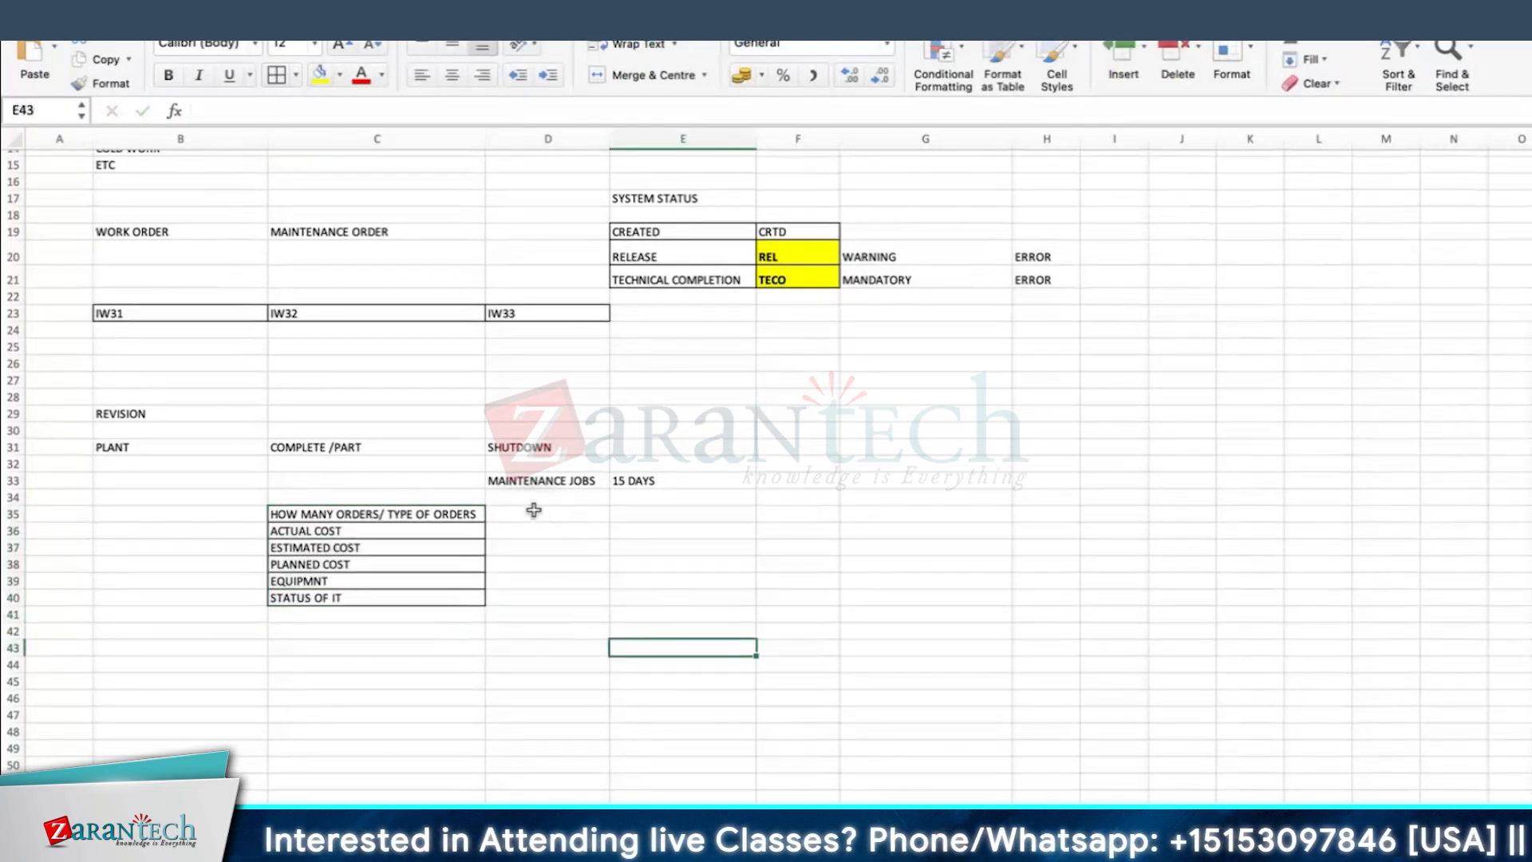
# Step: Enter 10 in cell E35, in the row of the number and type of orders
pyautogui.click(729, 518)
pyautogui.write('10')
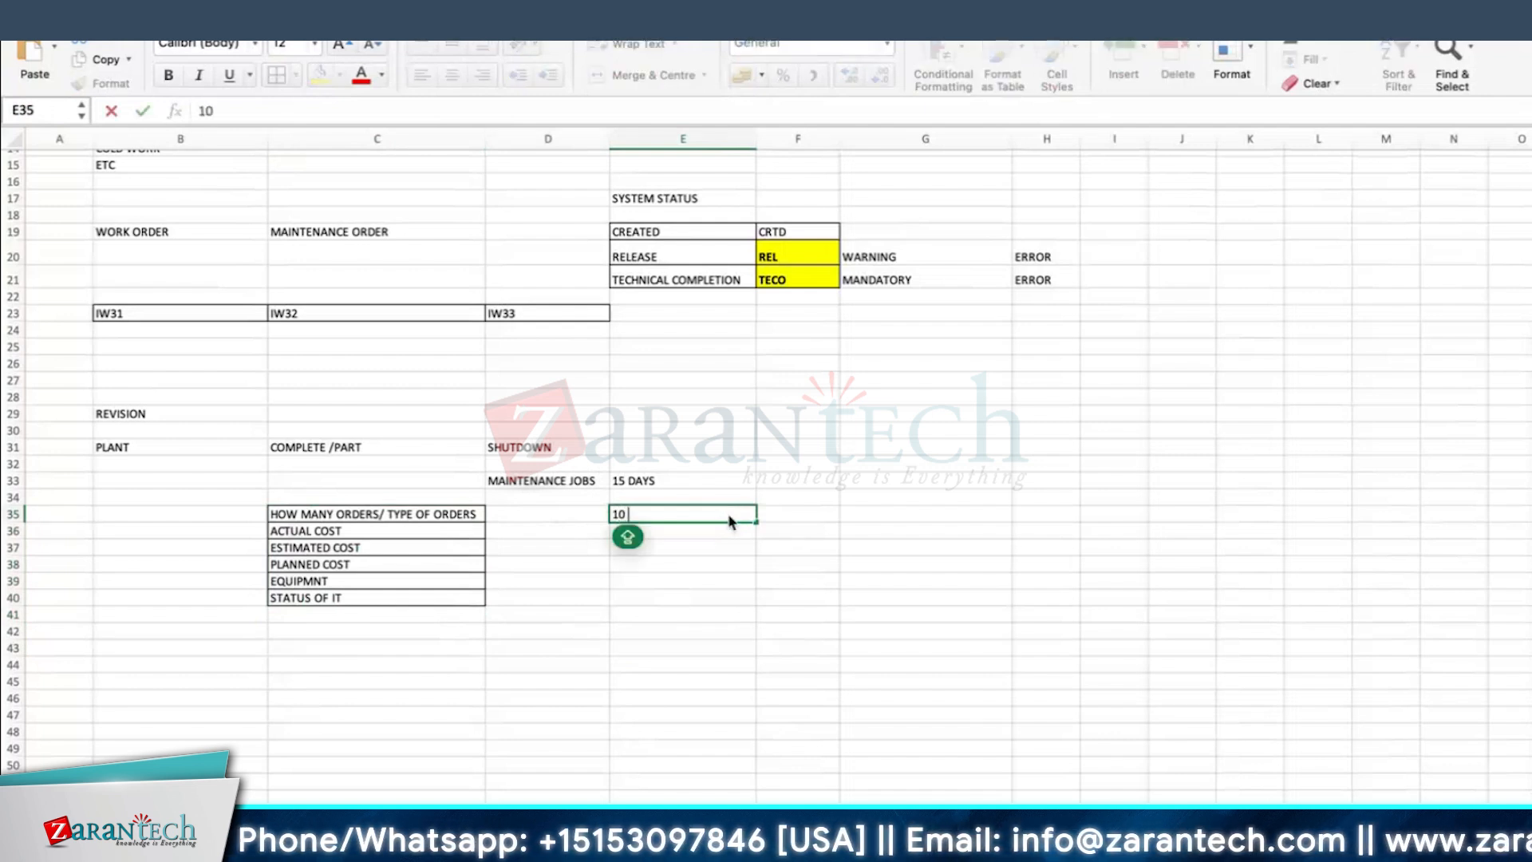
pyautogui.click(651, 577)
pyautogui.click(664, 515)
pyautogui.click(723, 530)
pyautogui.click(738, 512)
# Step: Format the REVISION heading in B29 as bold with yellow fill and slightly widen column B
pyautogui.click(164, 414)
pyautogui.click(169, 75)
pyautogui.click(319, 75)
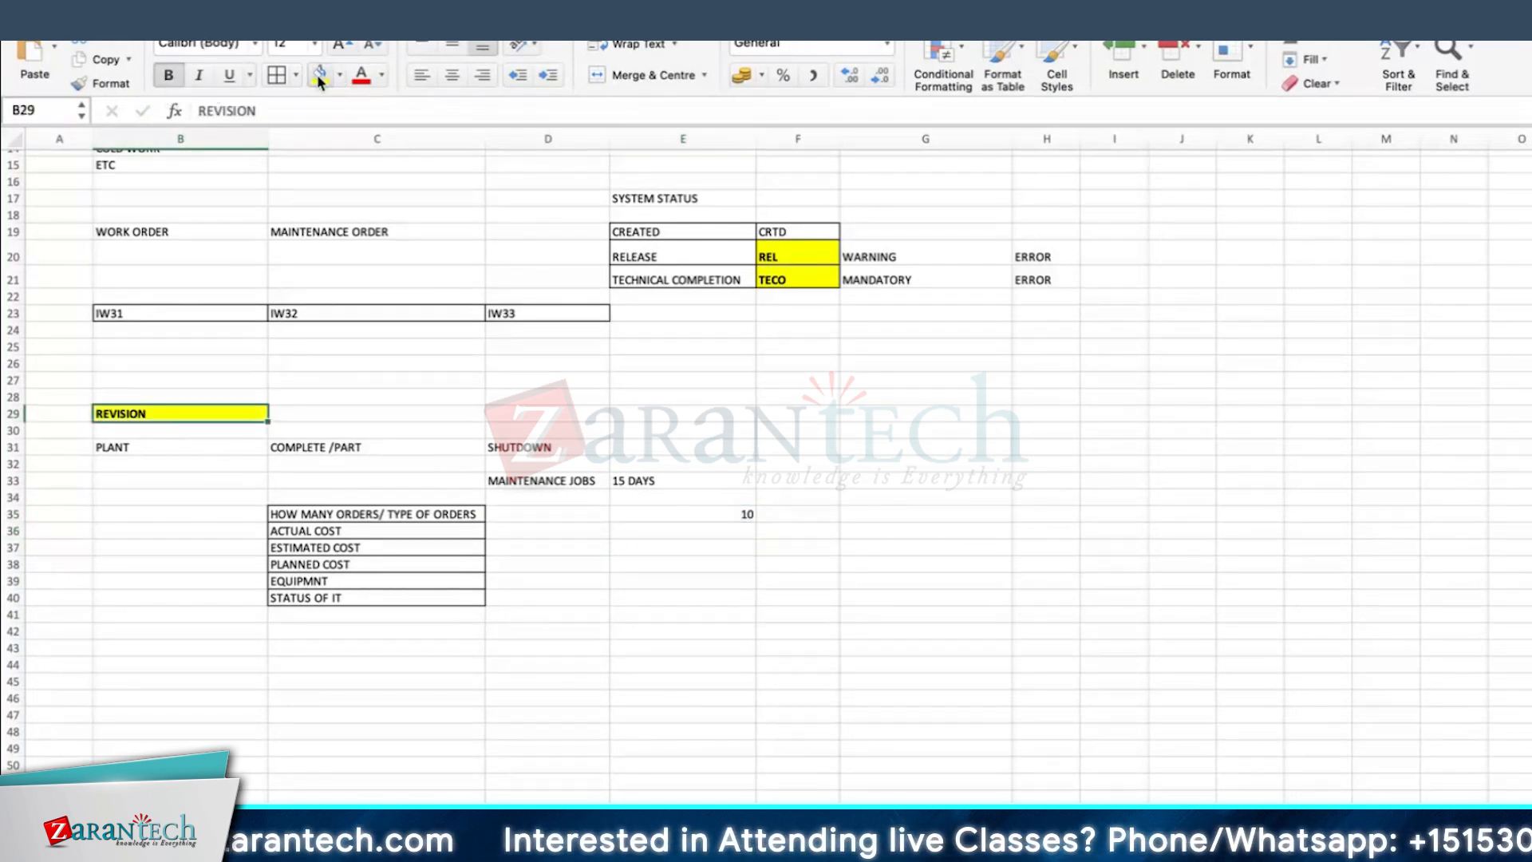
pyautogui.moveTo(268, 139); pyautogui.dragTo(288, 138)
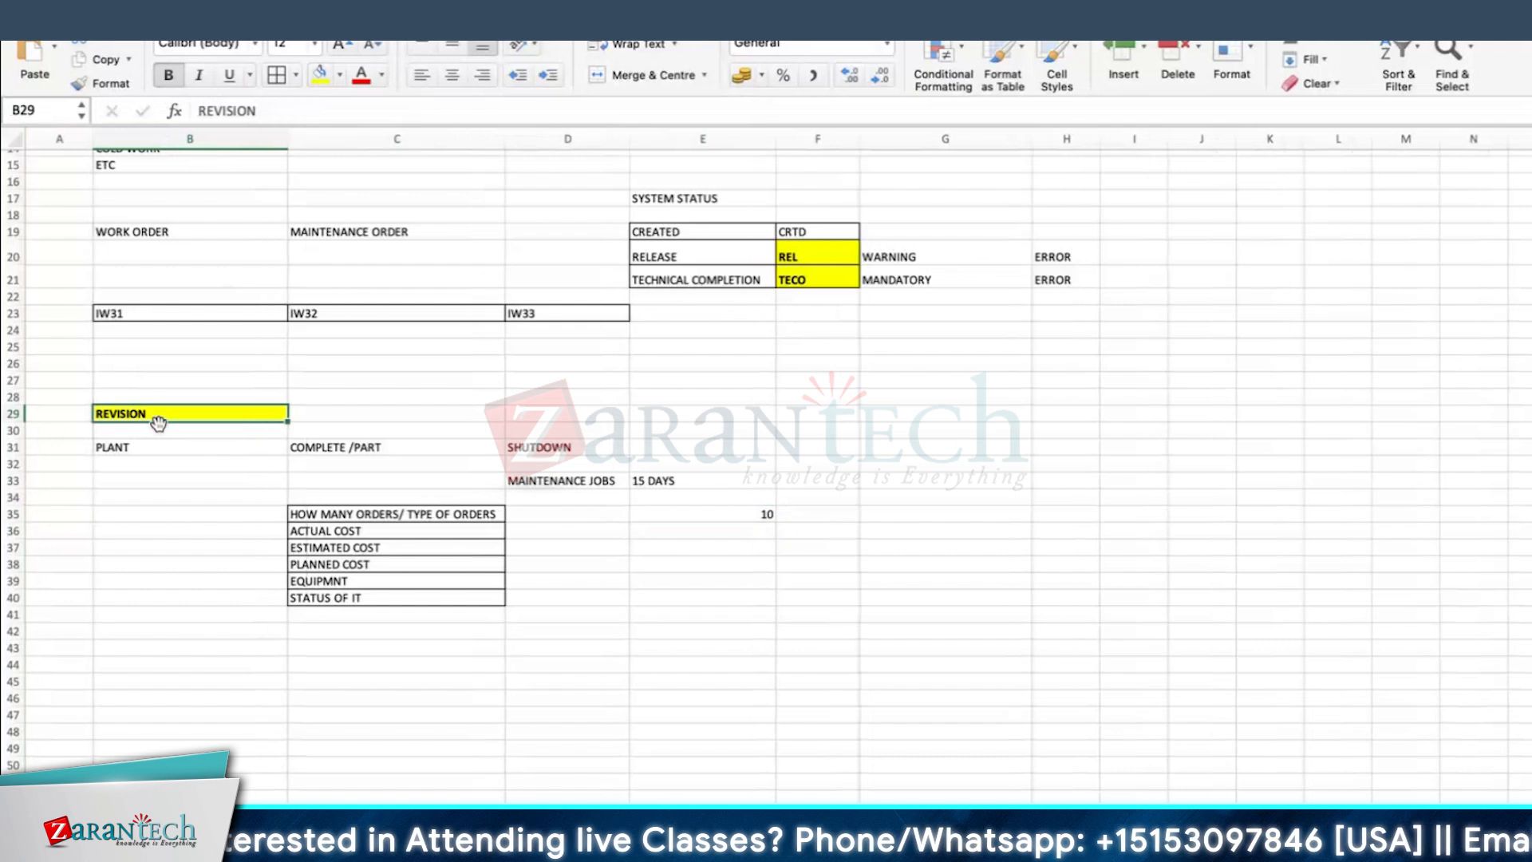
# Step: Enter CODE in cell C29 beside the REVISION heading and add borders around B29:C29
pyautogui.click(317, 409)
pyautogui.write('CODE')
pyautogui.press('Return')
pyautogui.click(346, 416)
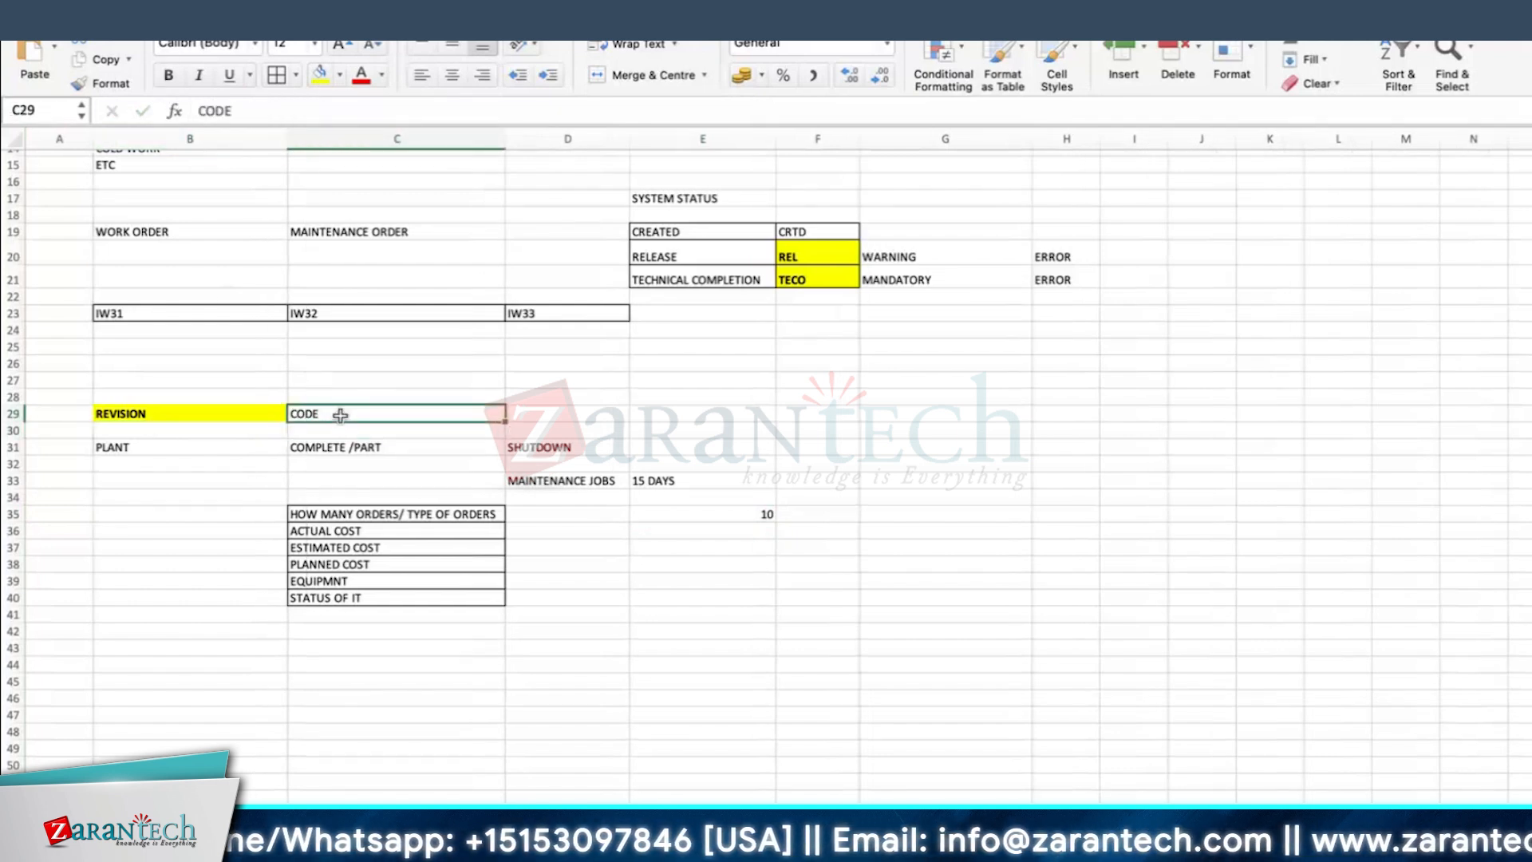
pyautogui.moveTo(198, 411); pyautogui.dragTo(335, 414)
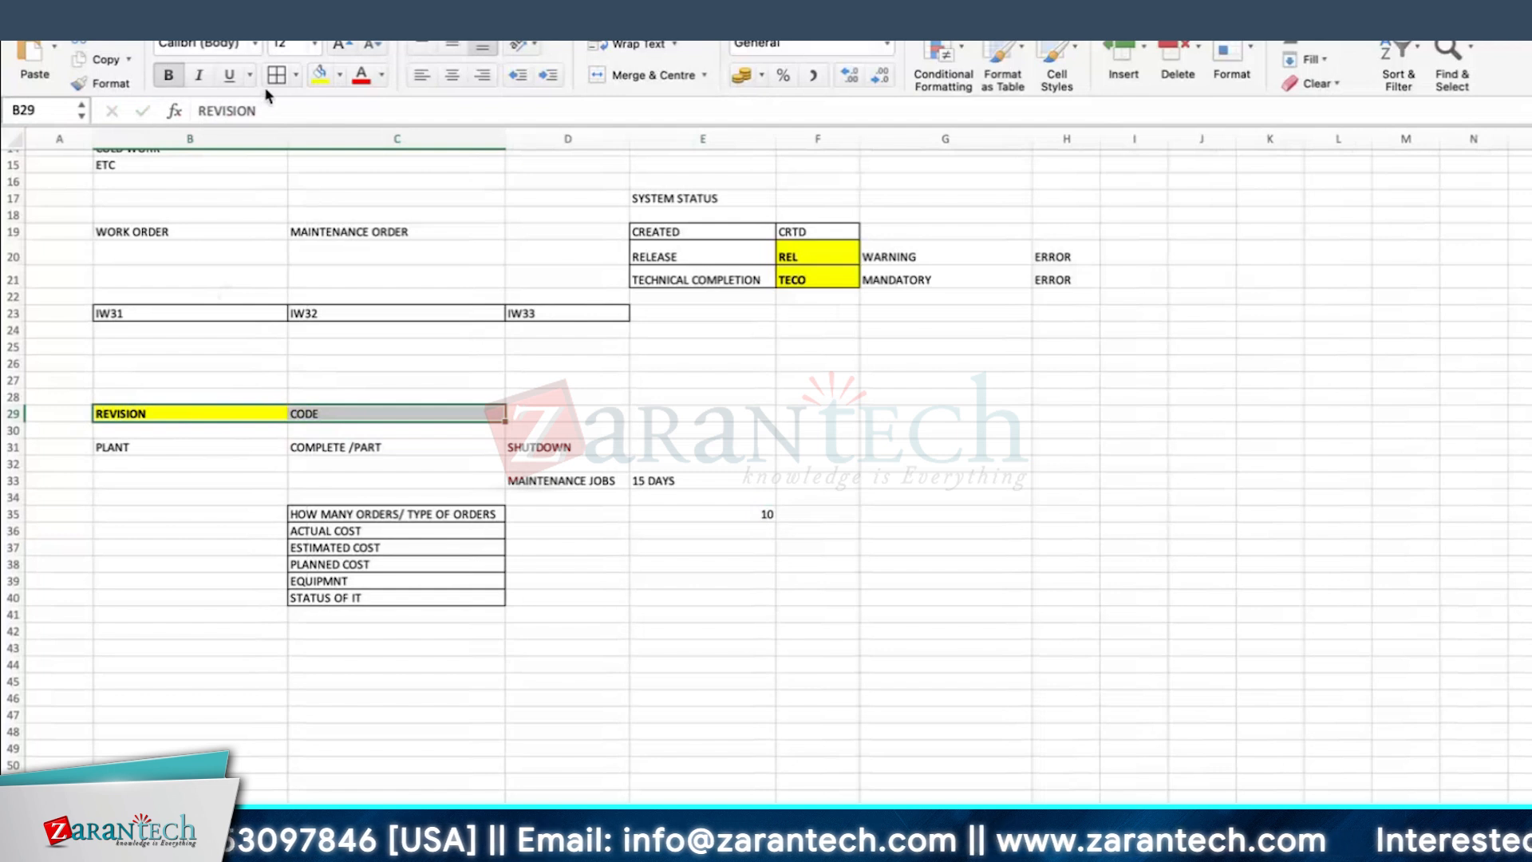
pyautogui.click(742, 515)
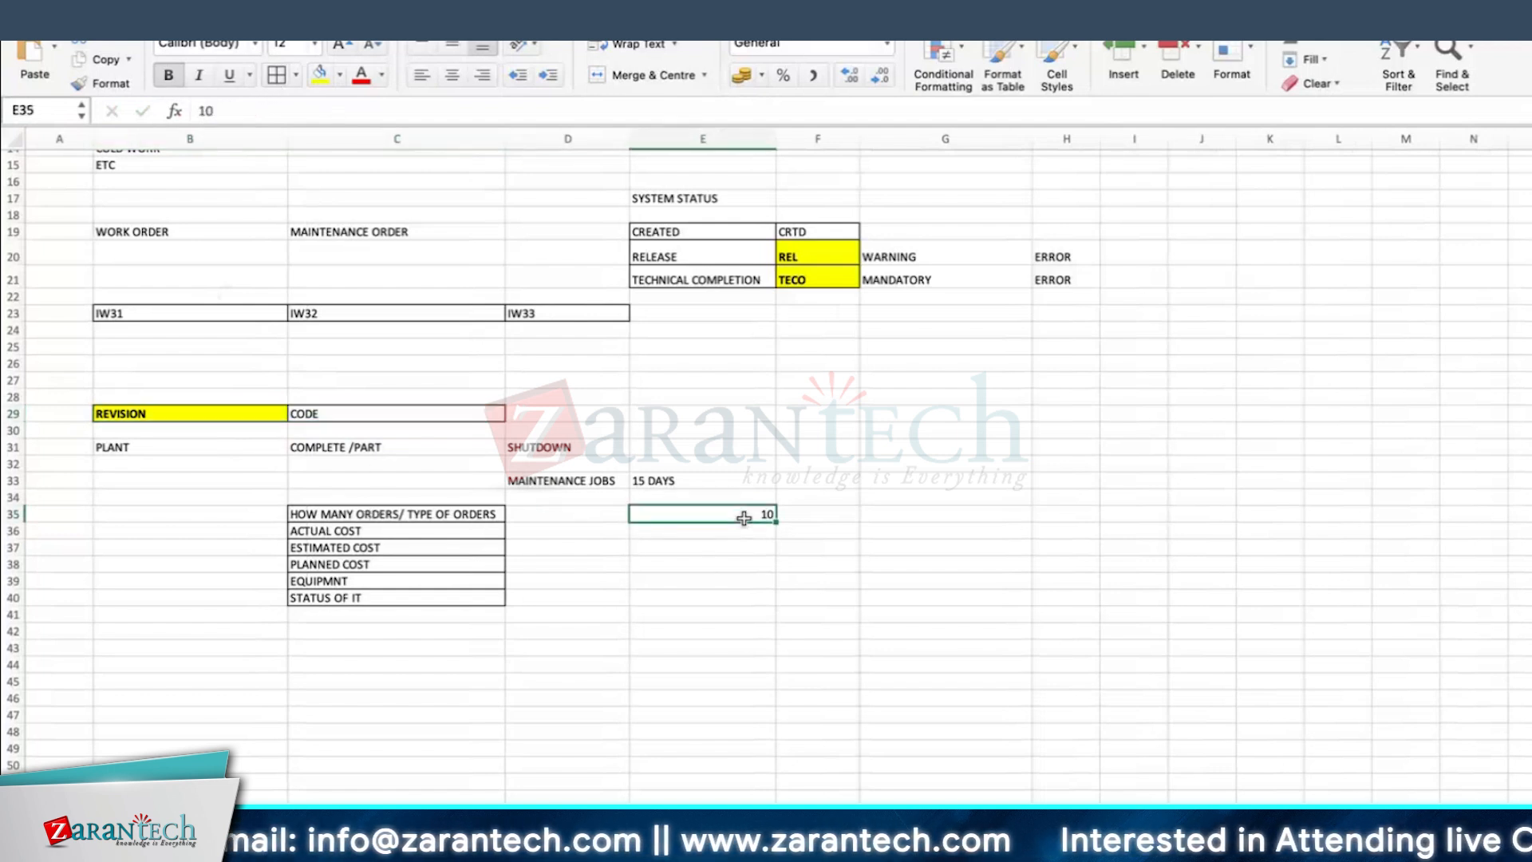
pyautogui.click(658, 487)
pyautogui.click(683, 567)
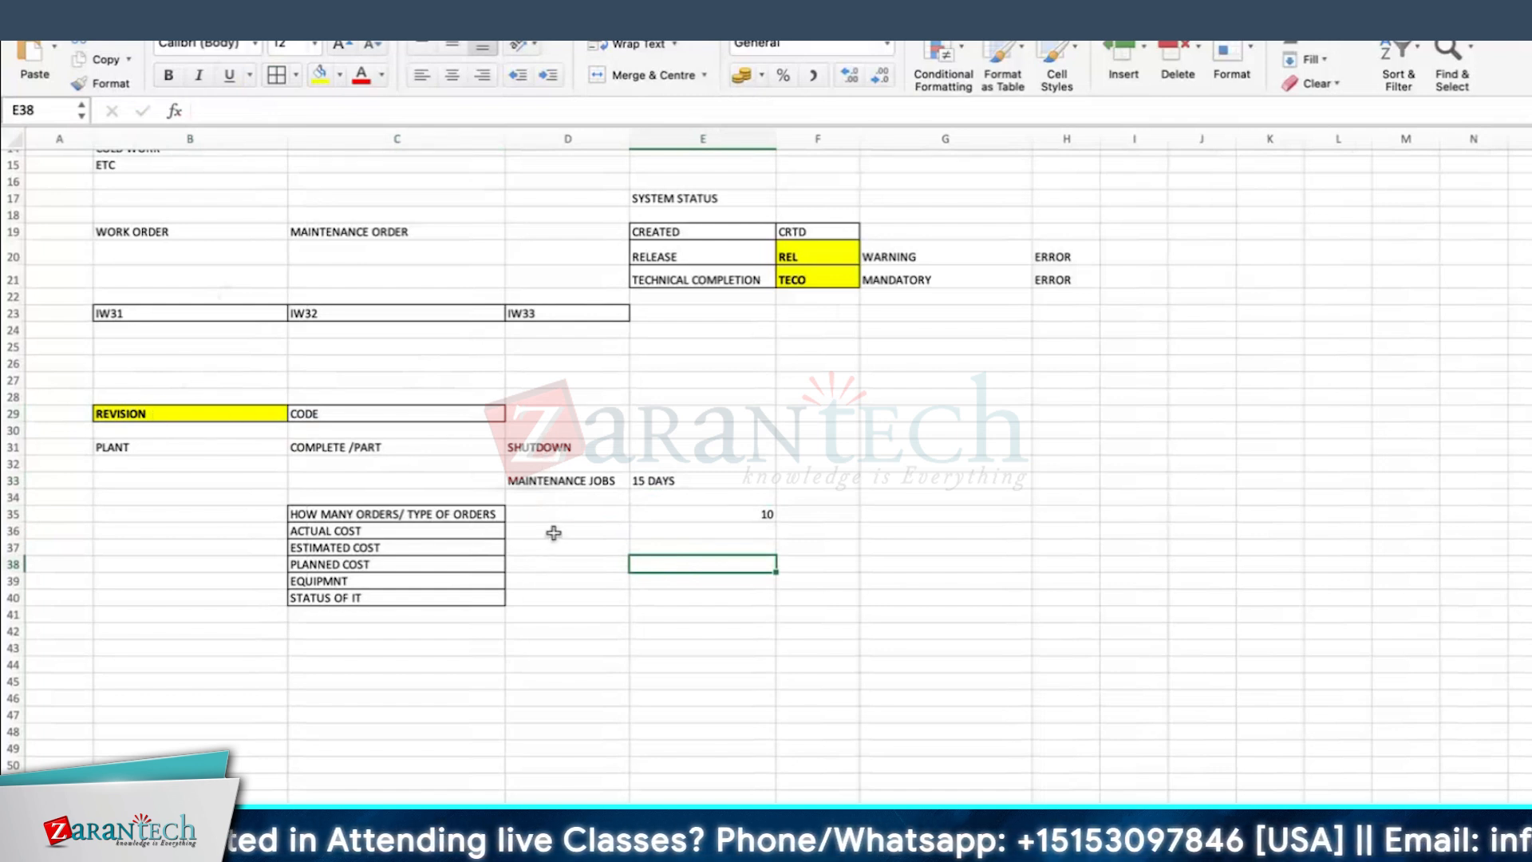
pyautogui.click(180, 627)
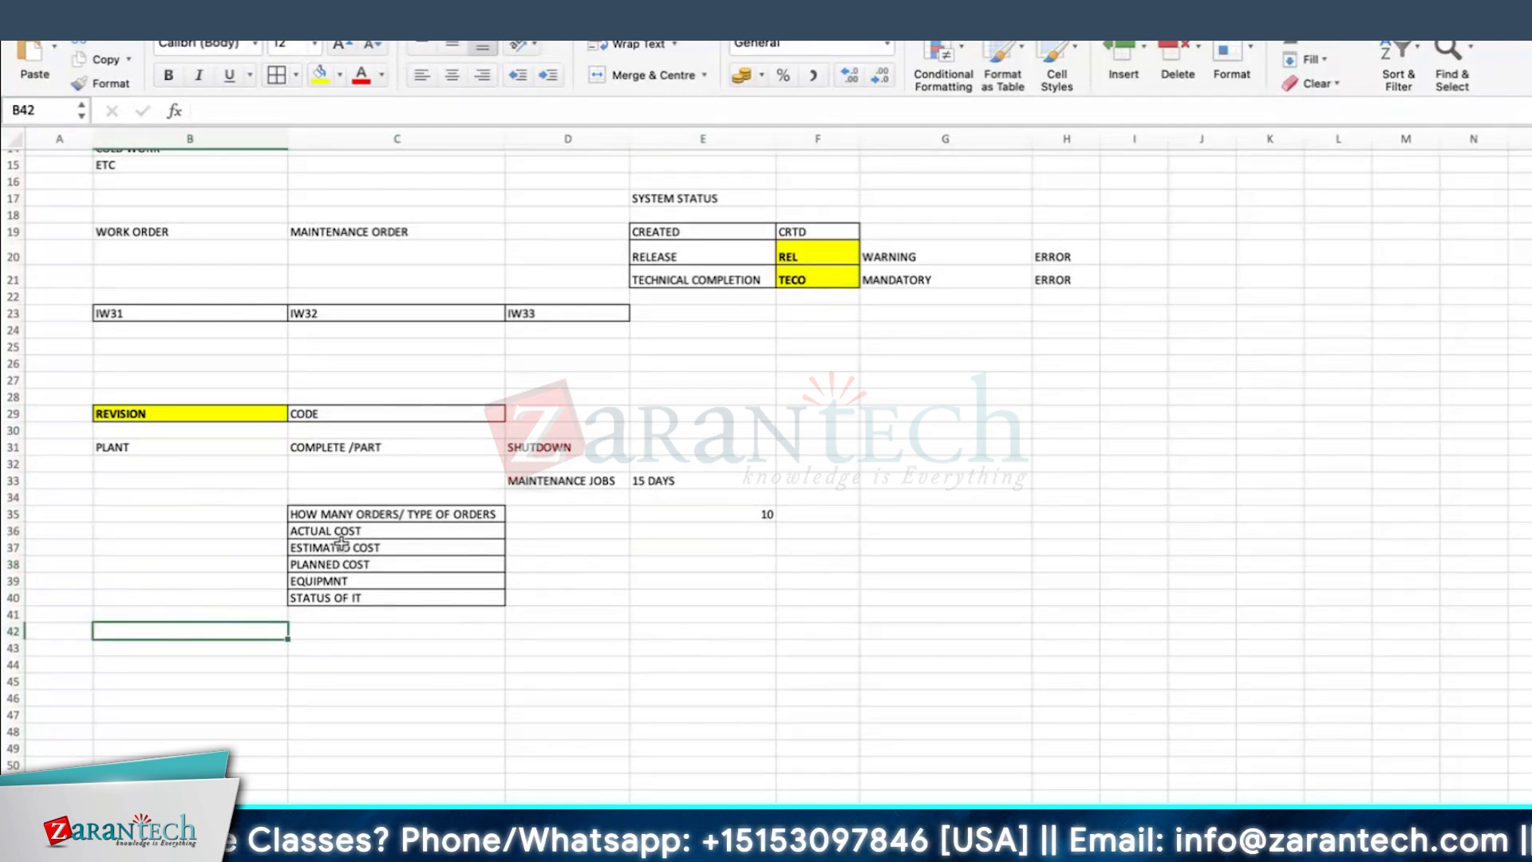
# Step: Enter T CODE : OIOB in cell B33, then make it bold with a cell border
pyautogui.click(127, 480)
pyautogui.write('T CODE :')
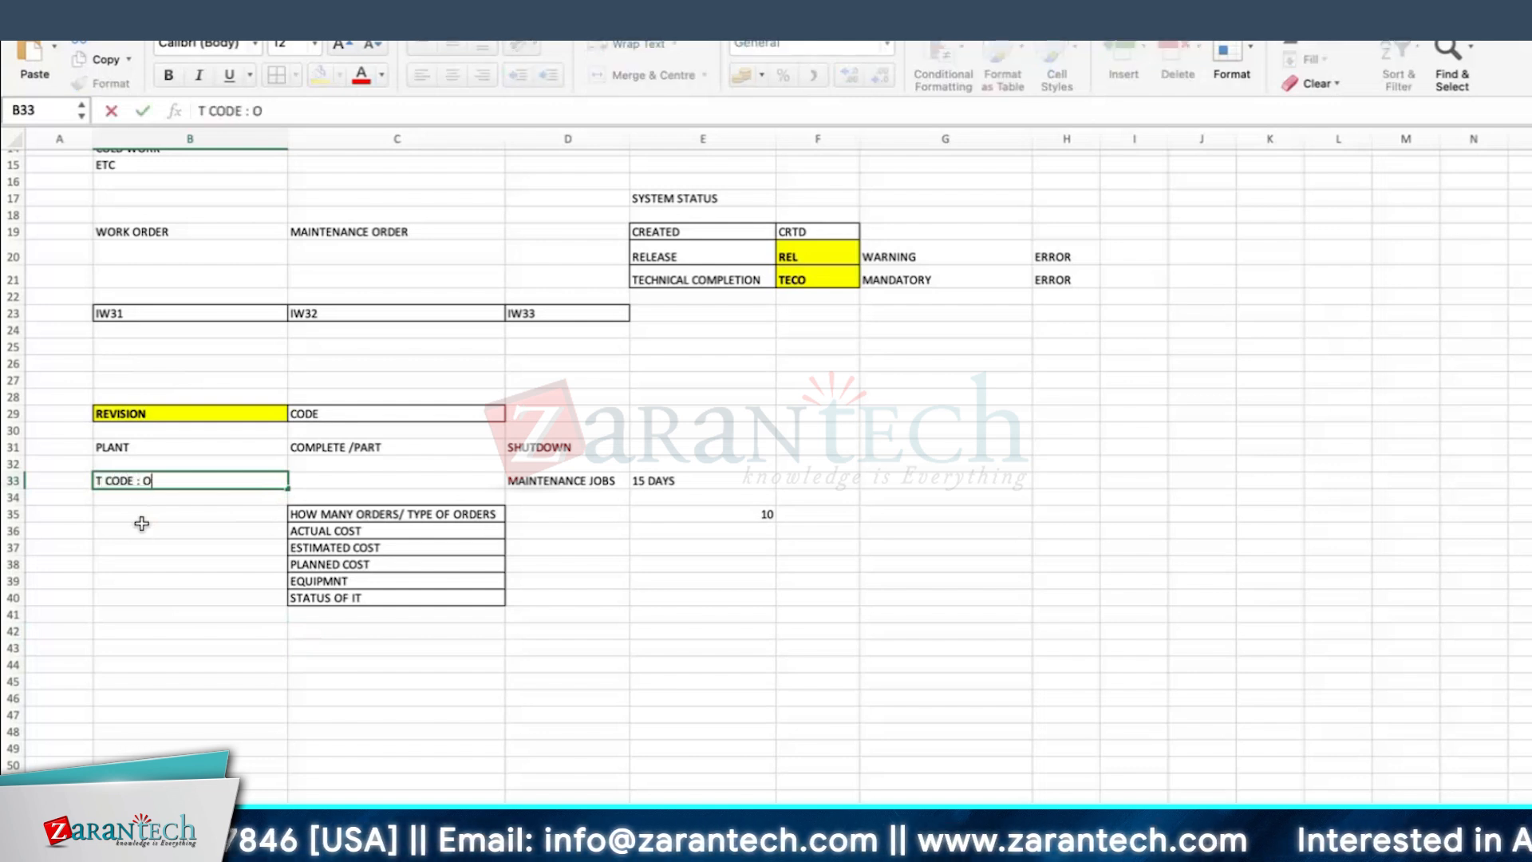
pyautogui.write(' OIOB')
pyautogui.press('Return')
pyautogui.click(168, 481)
pyautogui.click(169, 75)
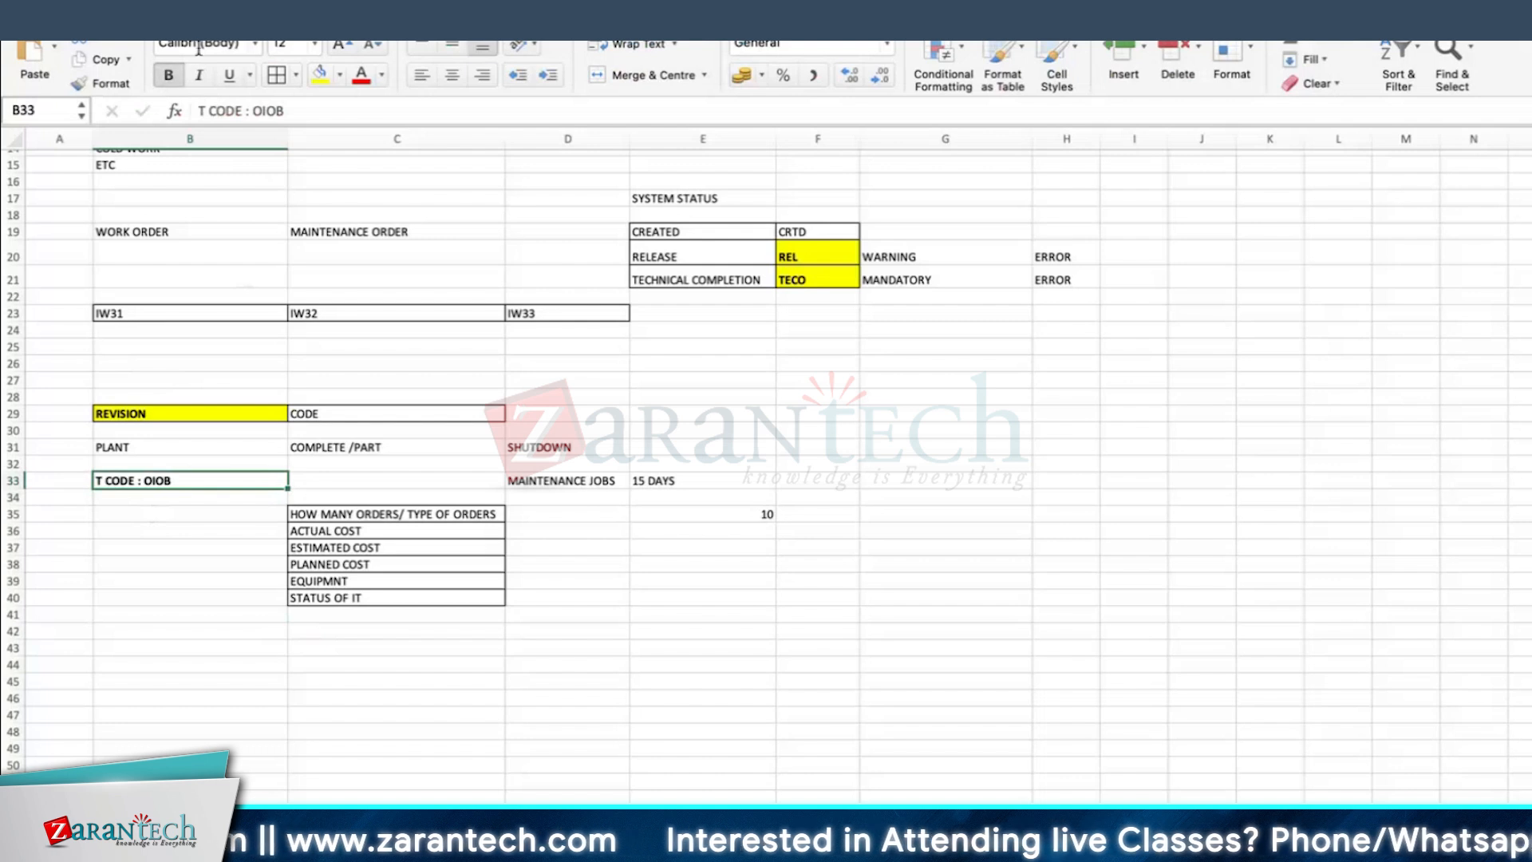
pyautogui.click(145, 581)
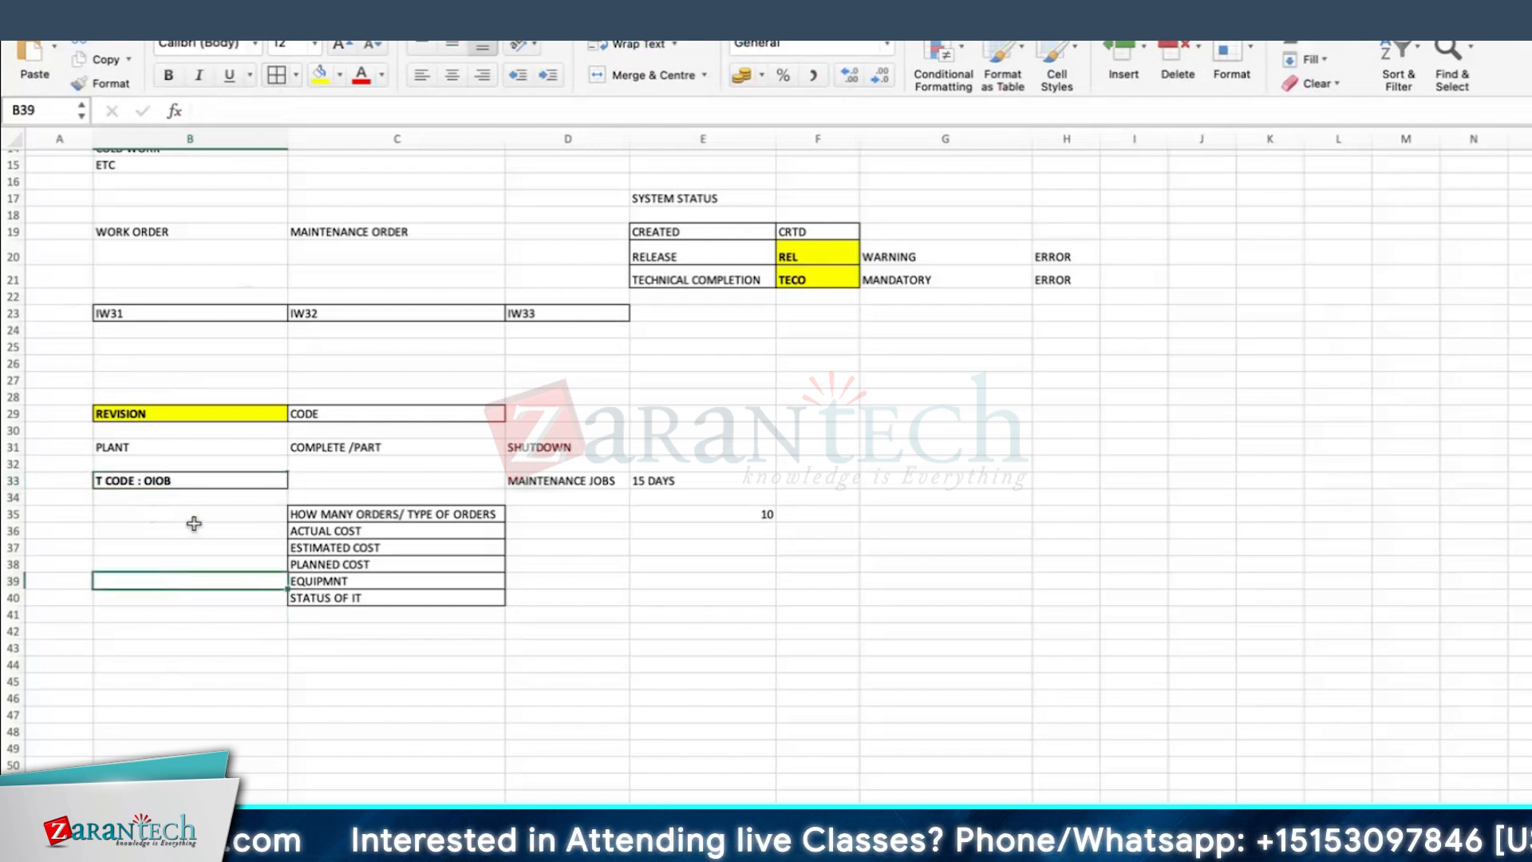
# Step: Switch to SAP, run transaction OIOB and start a new revision entry in edit mode
pyautogui.press('super+Tab')
pyautogui.write('OIOB')
pyautogui.press('Return')
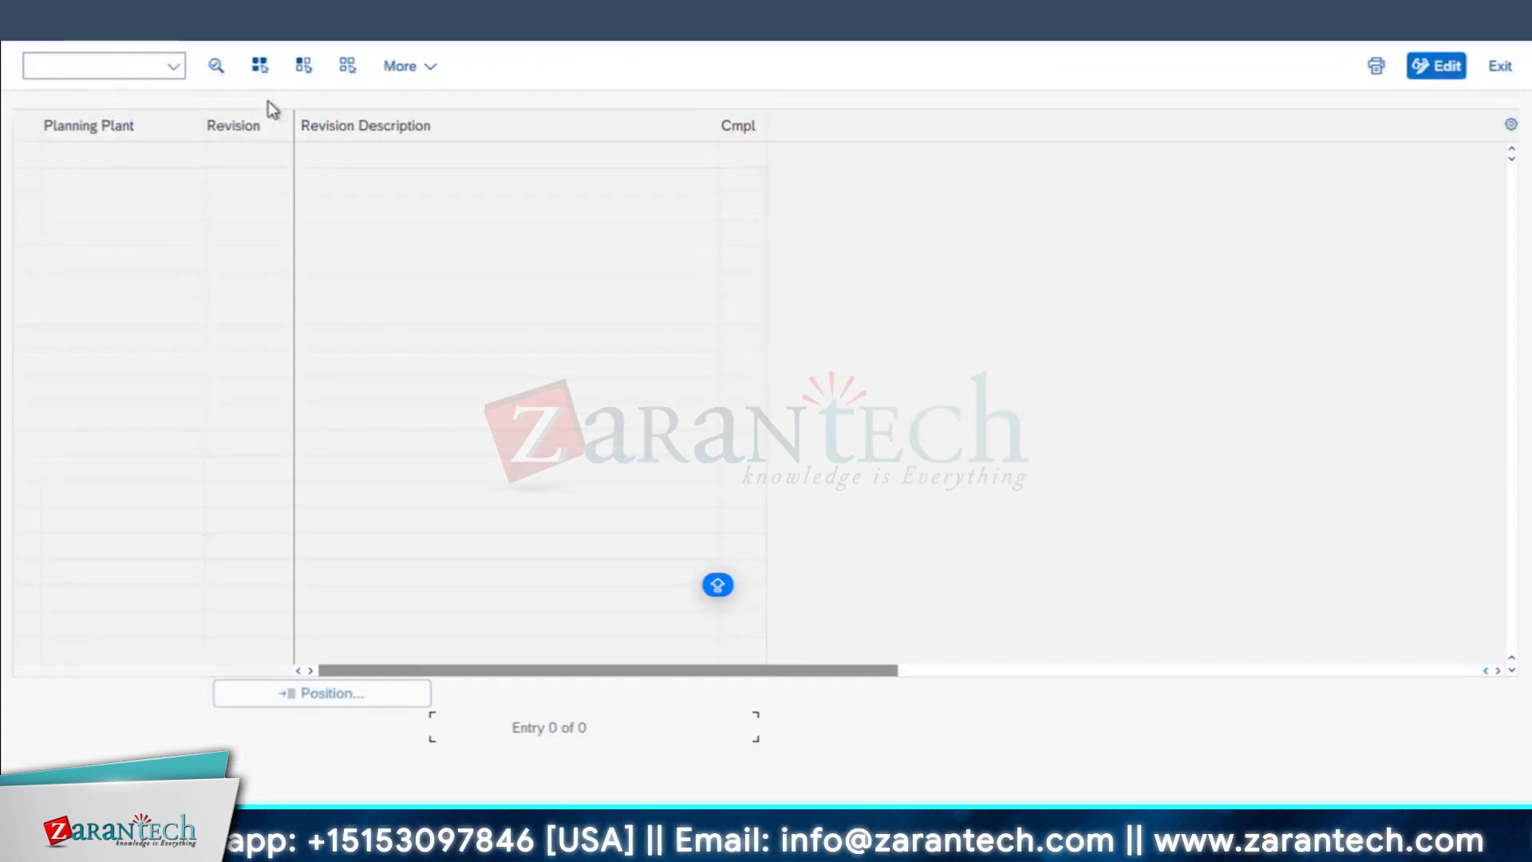
pyautogui.click(1432, 67)
pyautogui.click(263, 74)
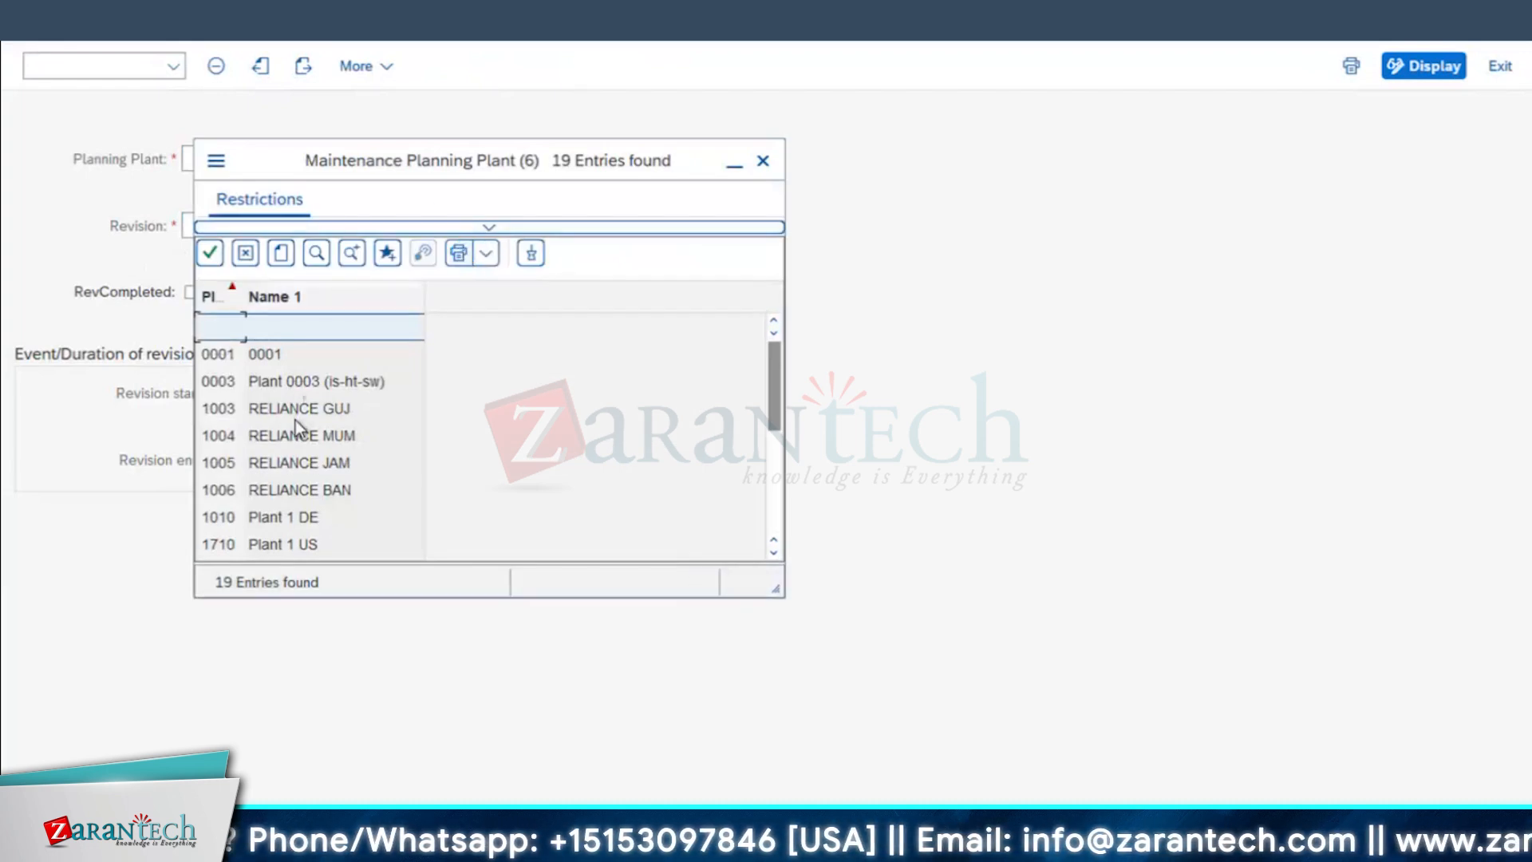
# Step: Choose planning plant 1710 and enter revision code JULY2024 with a description starting with SHUTDOWN -
pyautogui.scroll(-2, 296, 419)
pyautogui.doubleClick(232, 383)
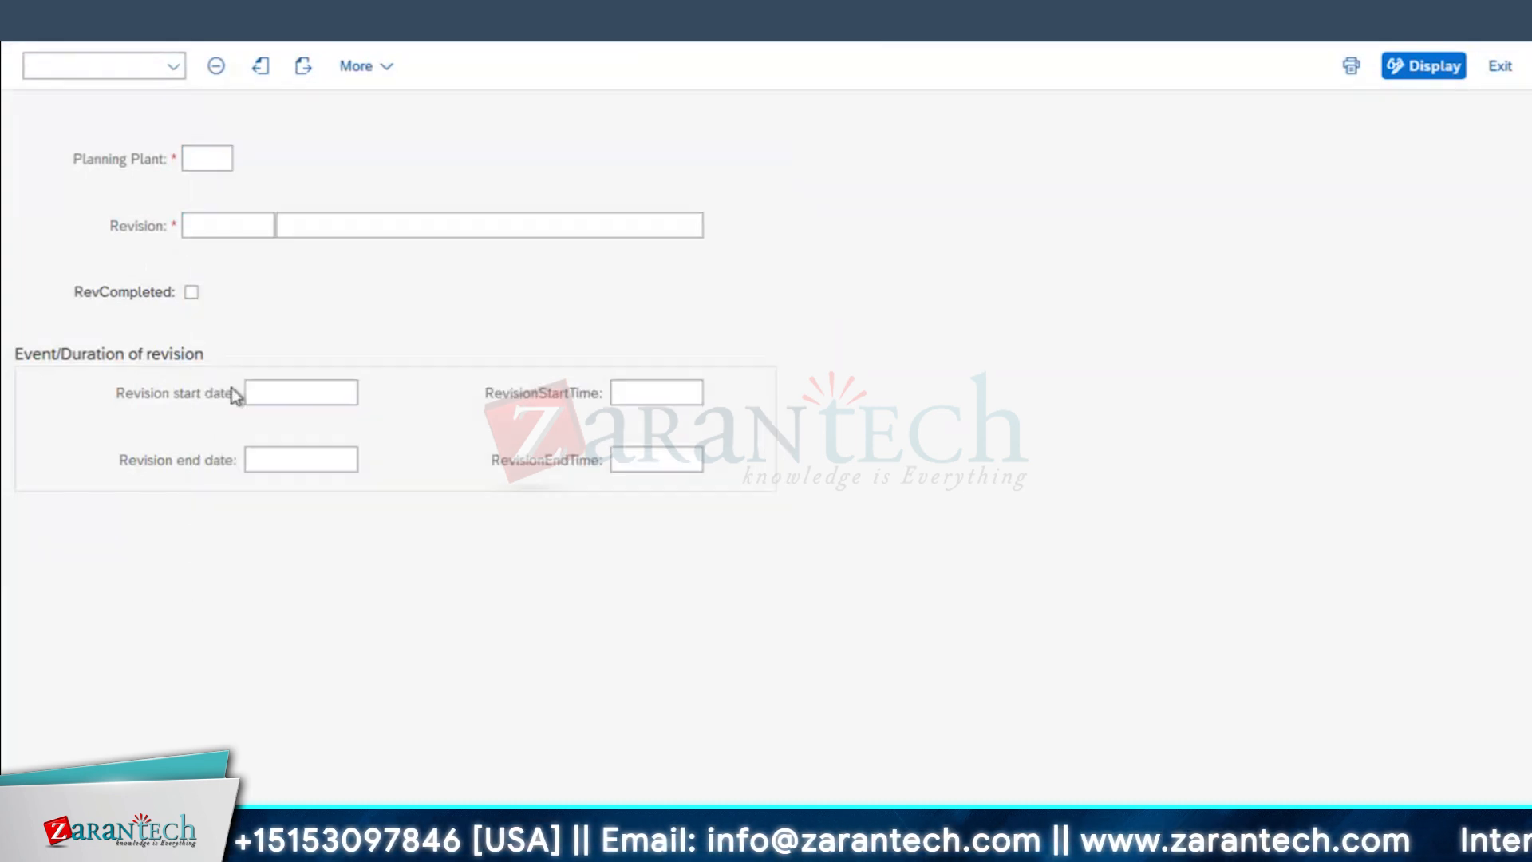
pyautogui.click(240, 226)
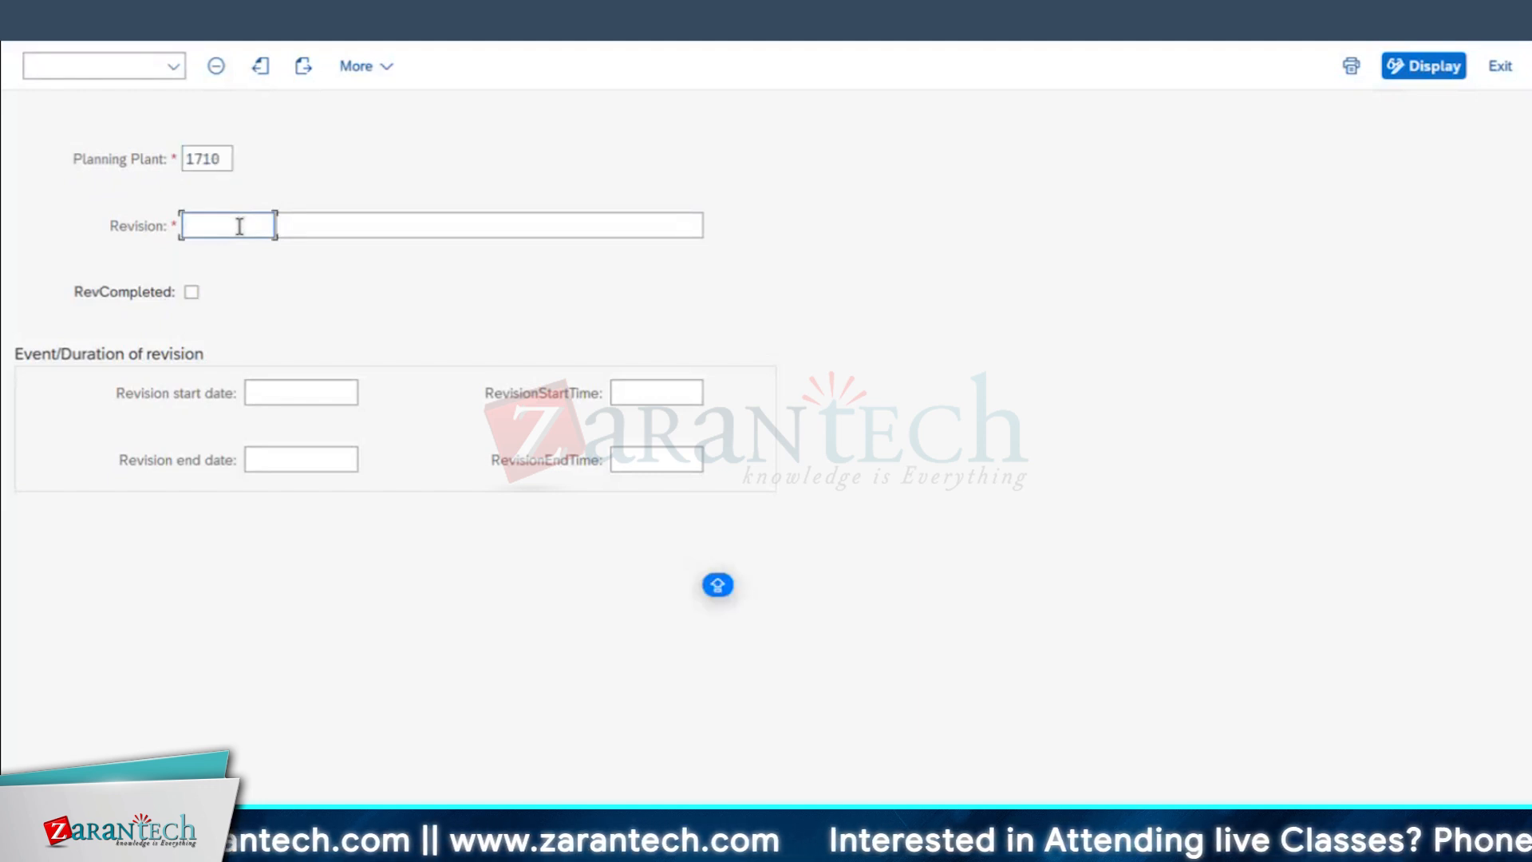
pyautogui.write('JULY2024')
pyautogui.press('Tab')
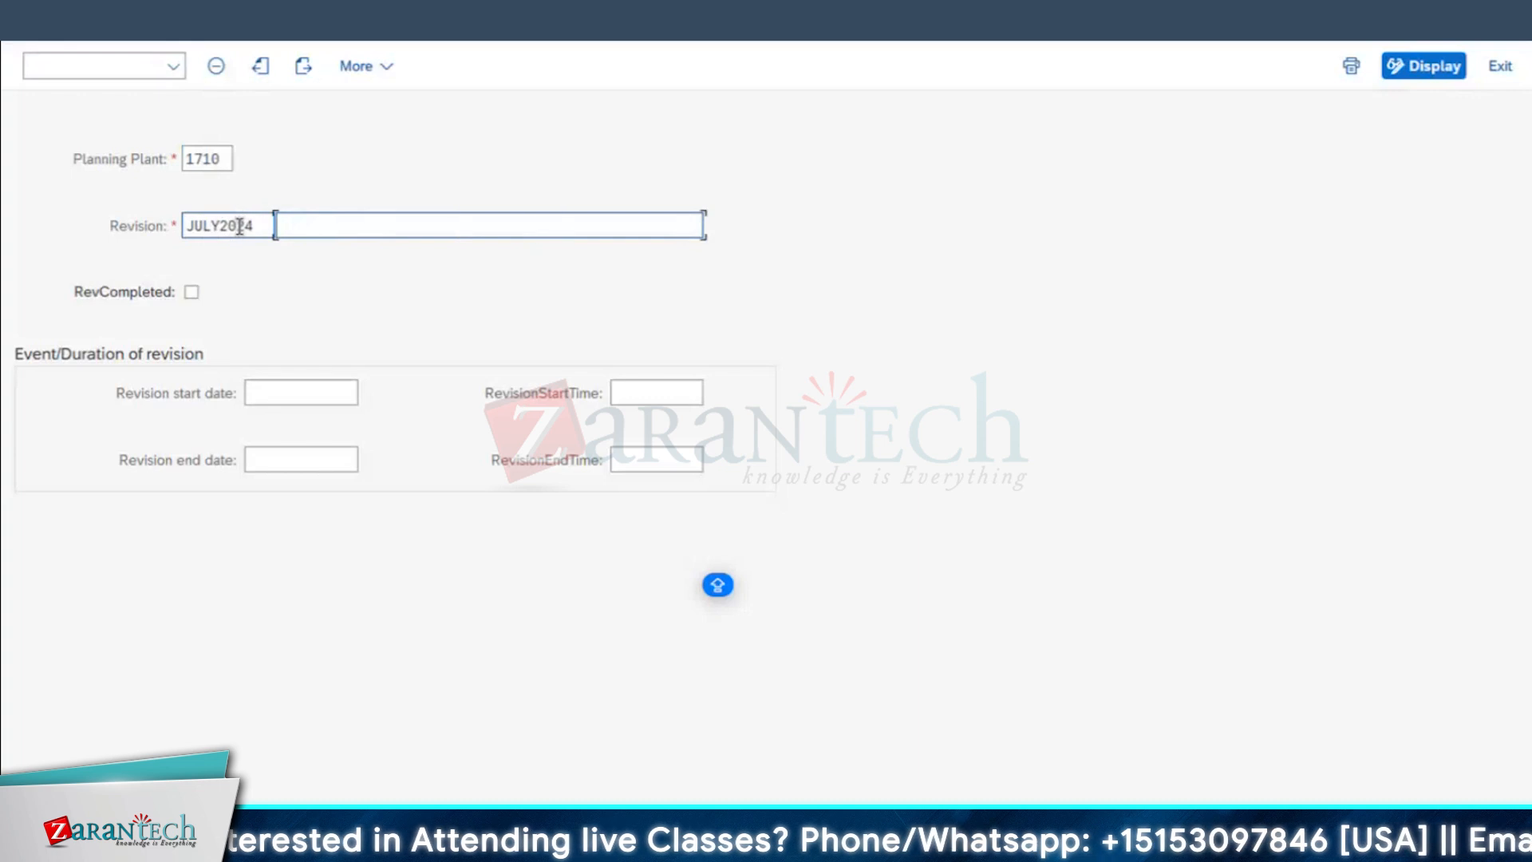
pyautogui.write('SHUTDOWN -')
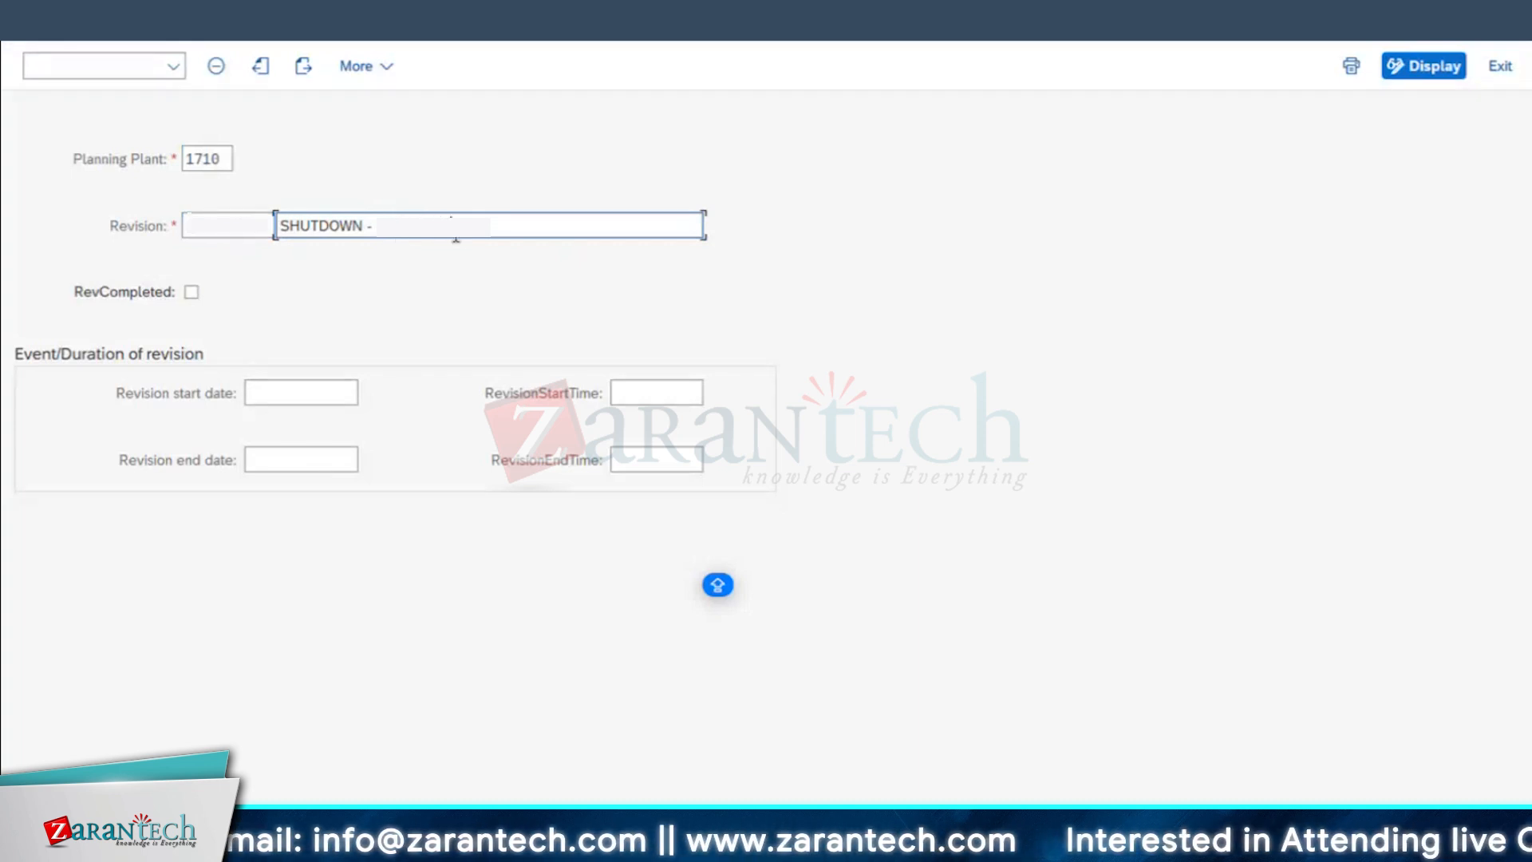
# Step: Fill in the revision's start and end dates, with start time 11:35:49 and end time 11:35:59
pyautogui.click(317, 390)
pyautogui.click(370, 391)
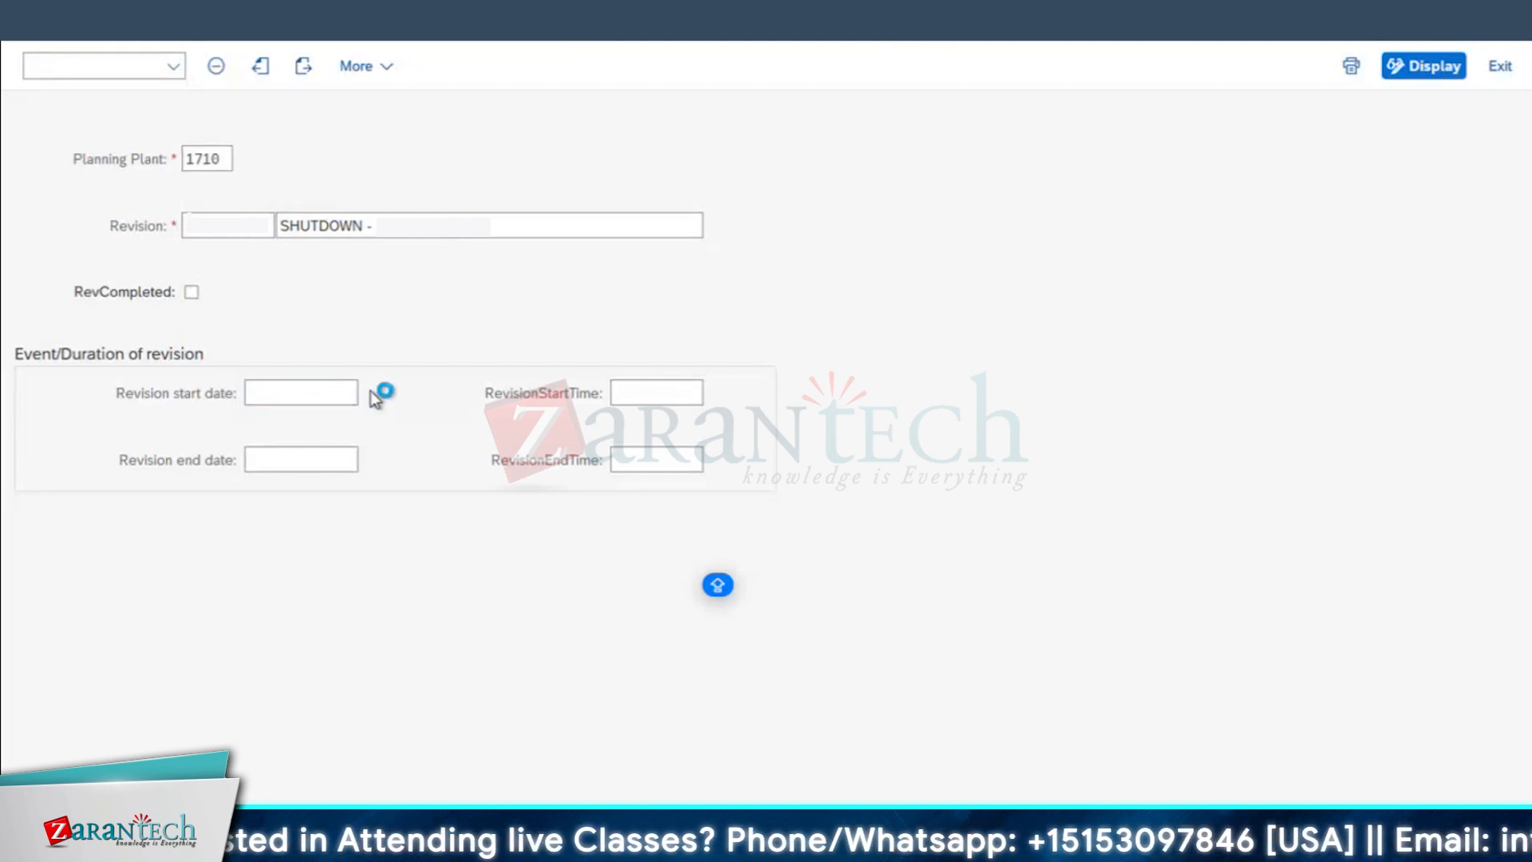
pyautogui.click(656, 392)
pyautogui.click(313, 463)
pyautogui.click(371, 462)
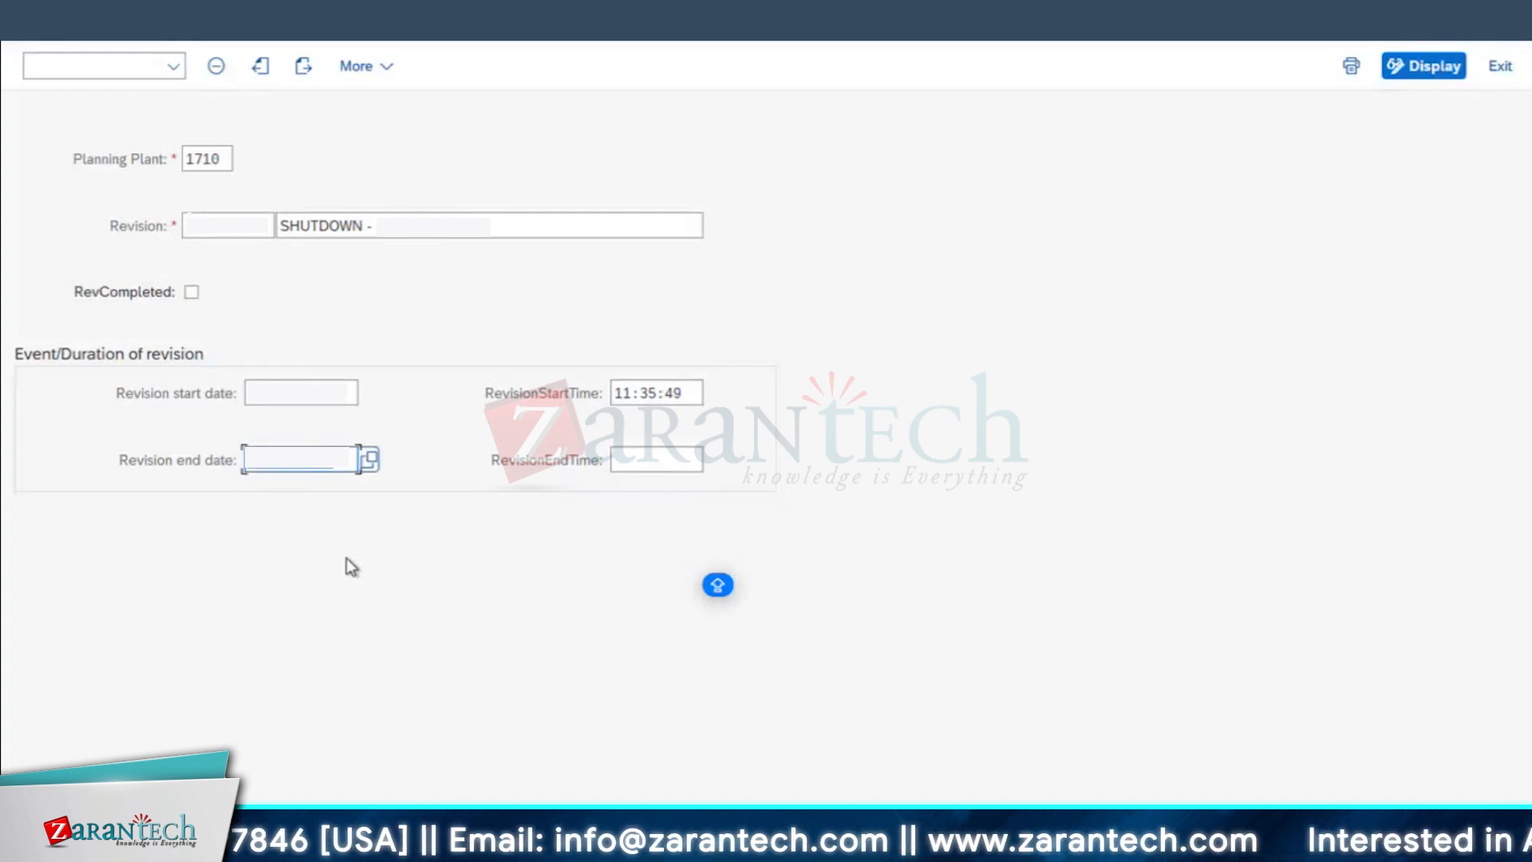
pyautogui.click(688, 465)
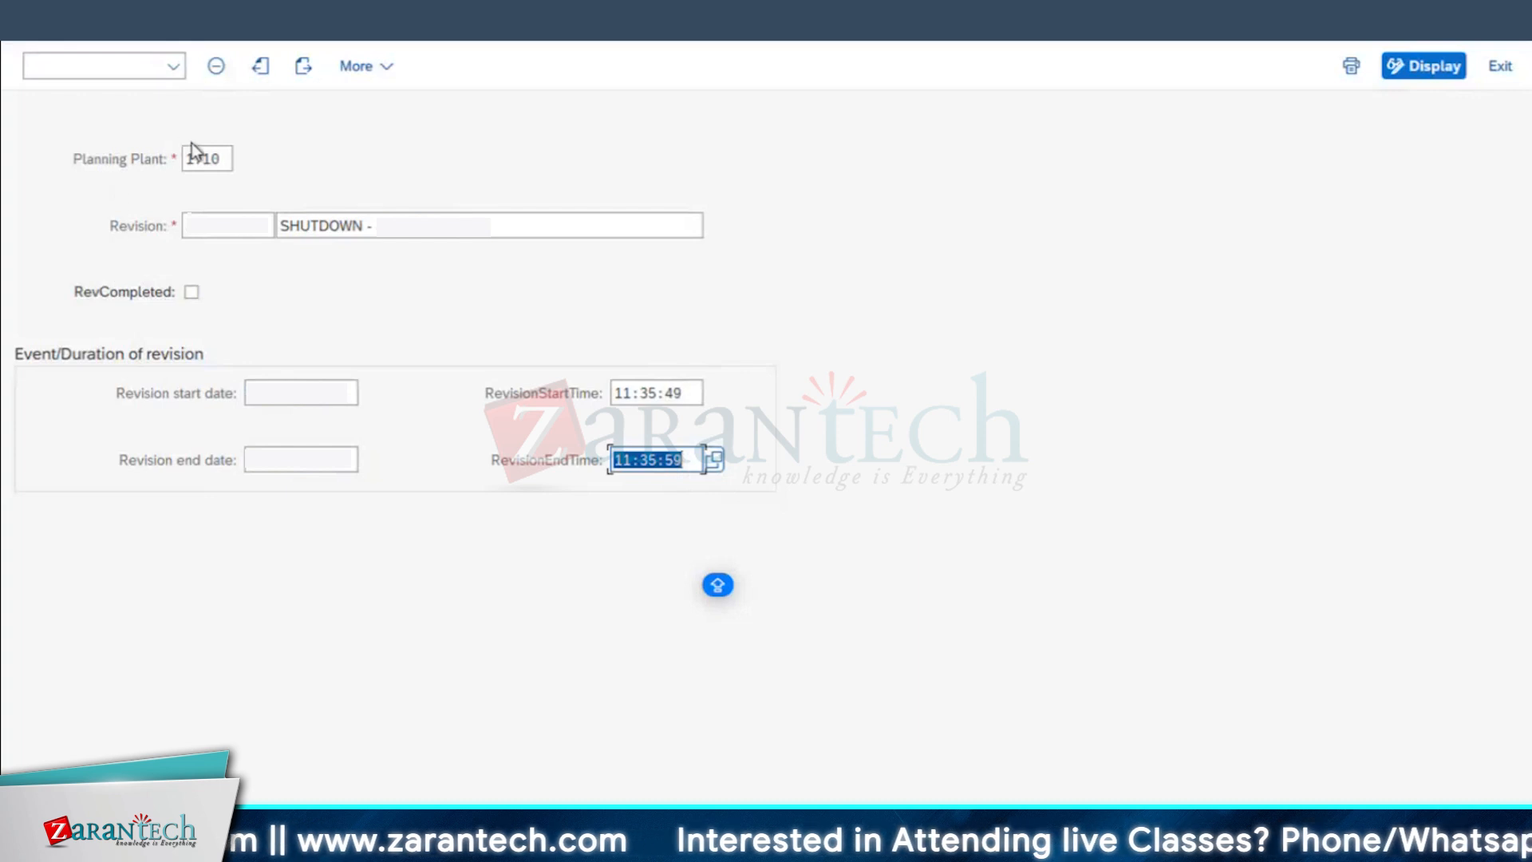
pyautogui.click(247, 227)
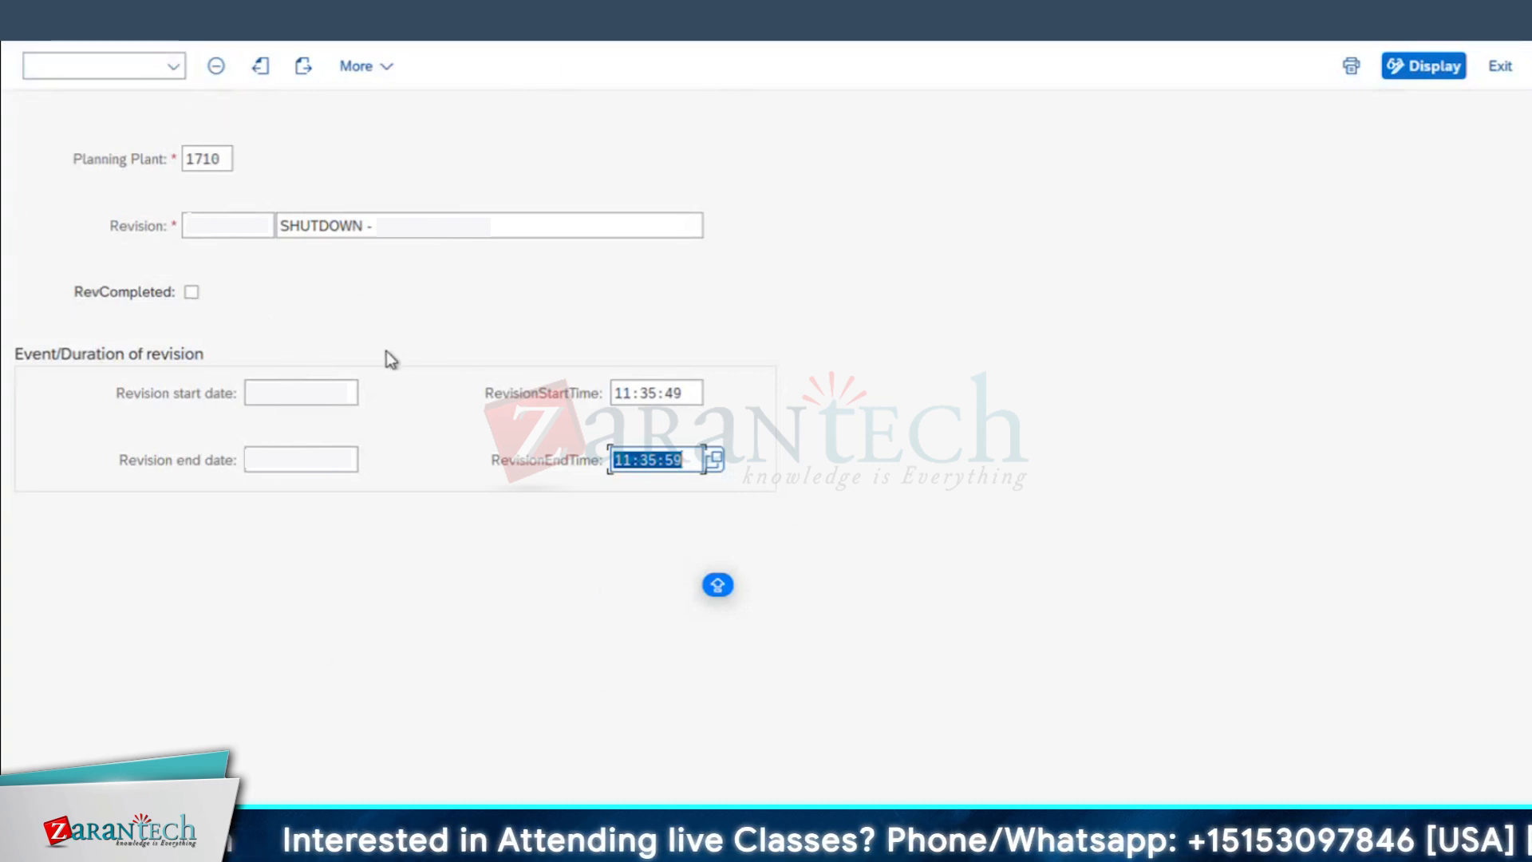
# Step: Save the new shutdown revision and run transaction IW31 in the Change Equipment session
pyautogui.click(657, 461)
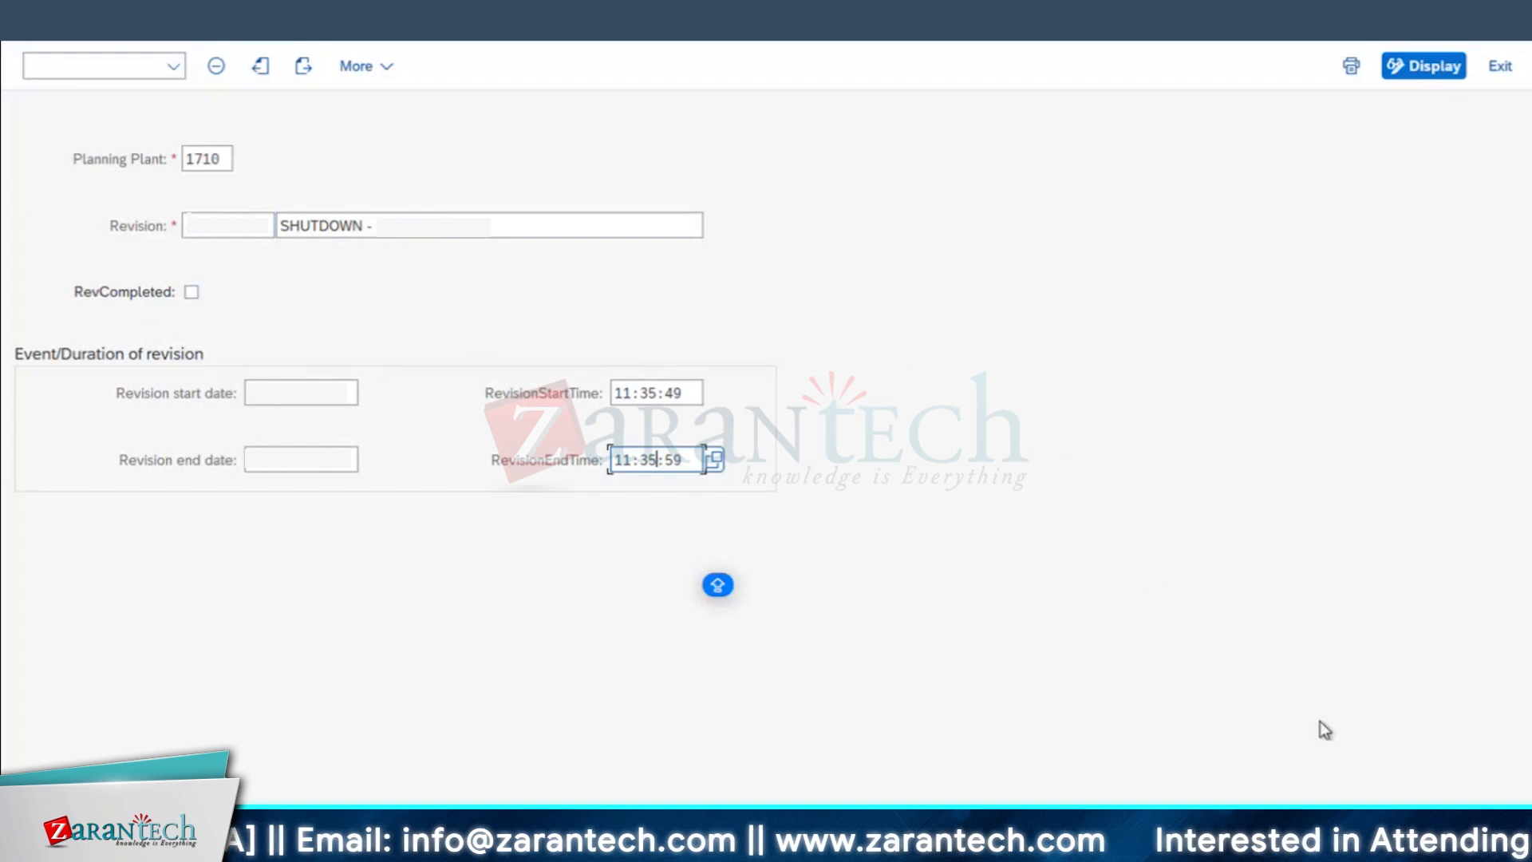
pyautogui.press('Return')
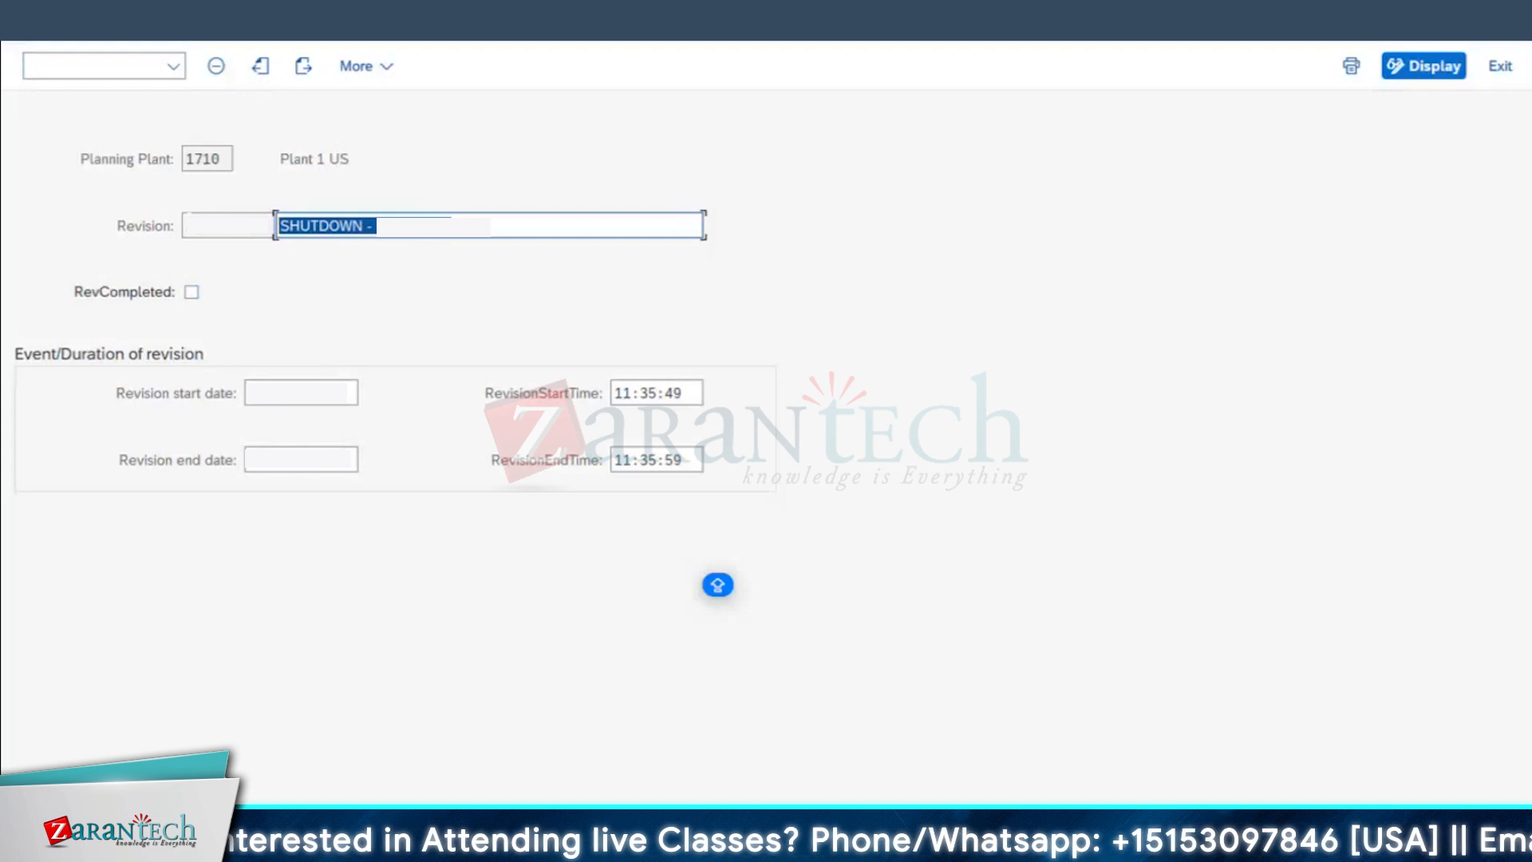
pyautogui.click(495, 844)
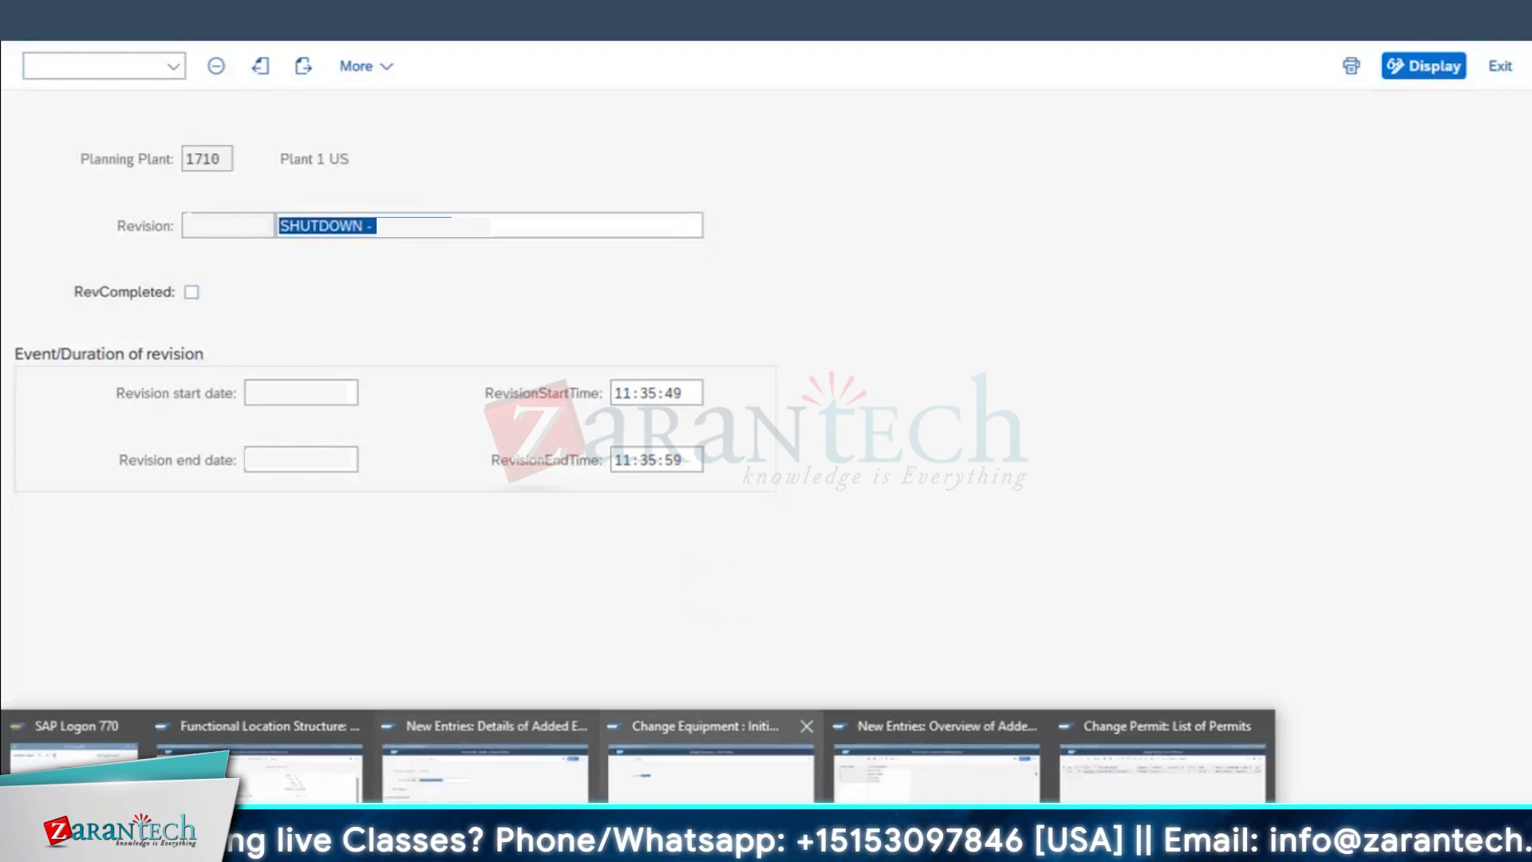
pyautogui.click(710, 762)
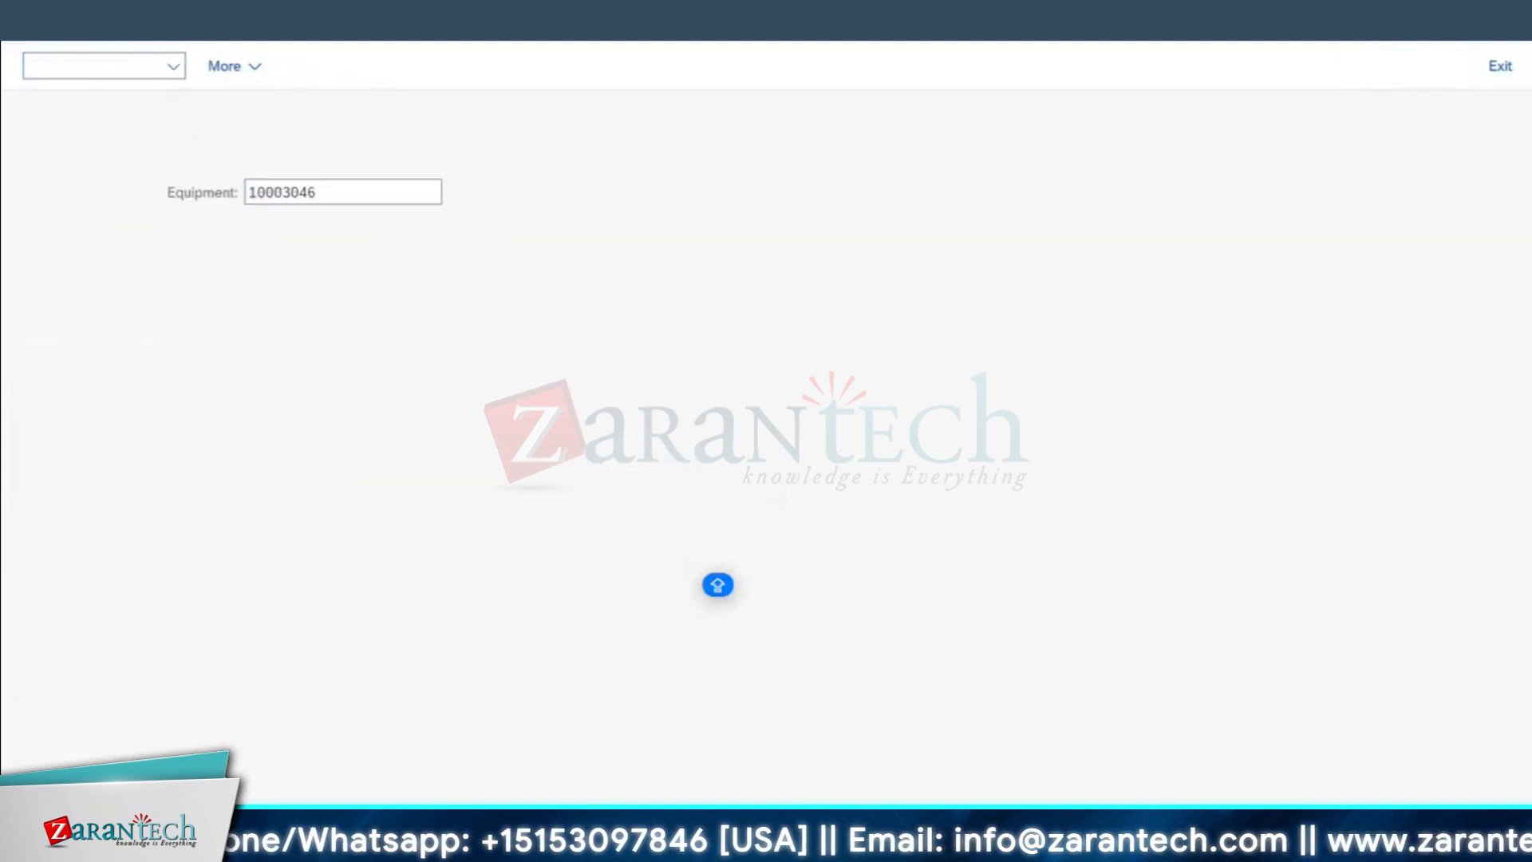
pyautogui.press('F3')
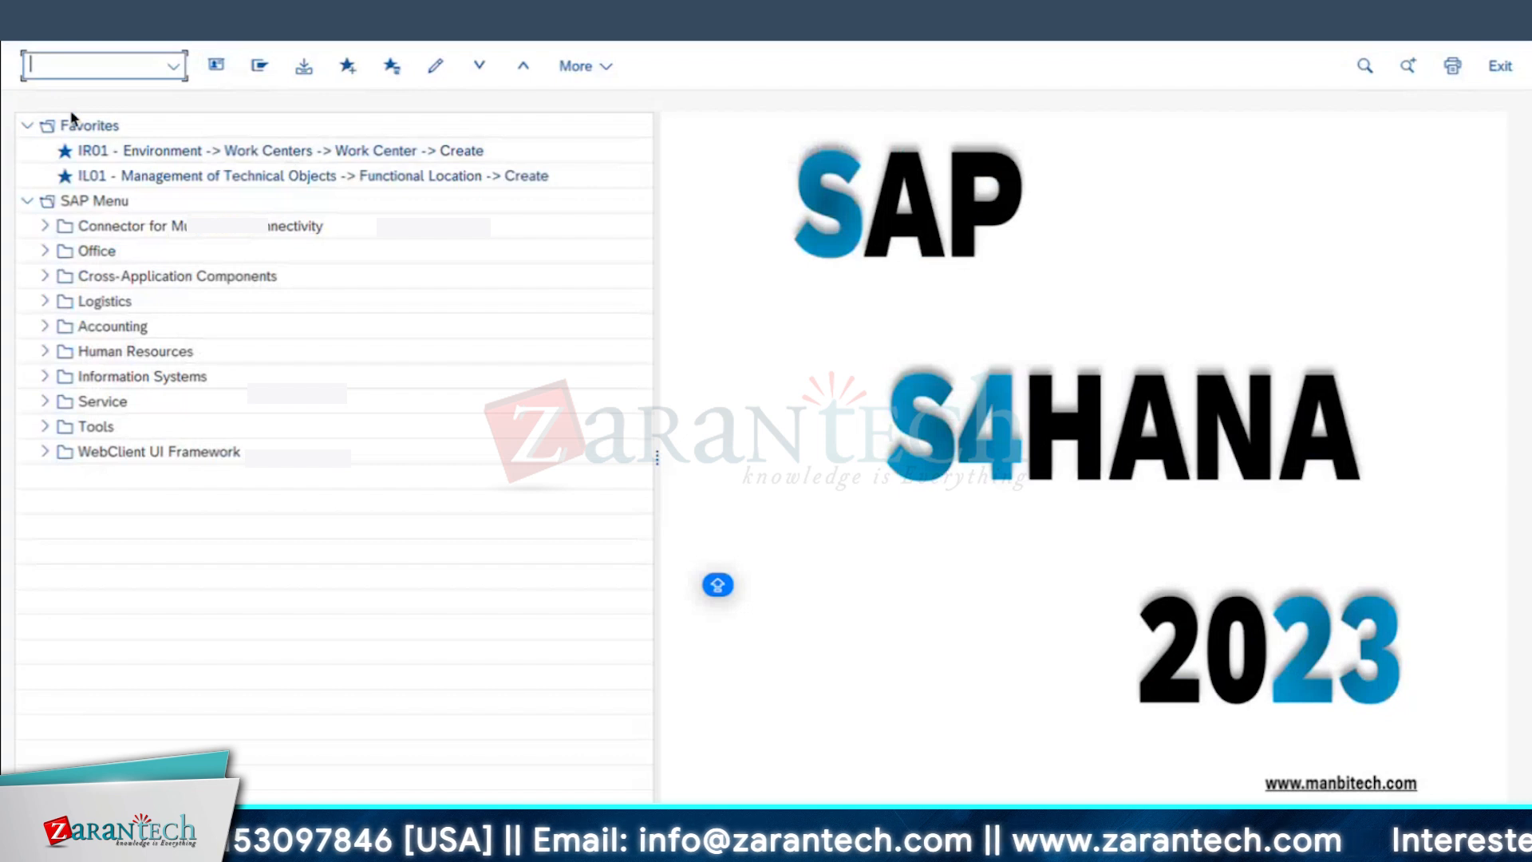
pyautogui.write('IW31')
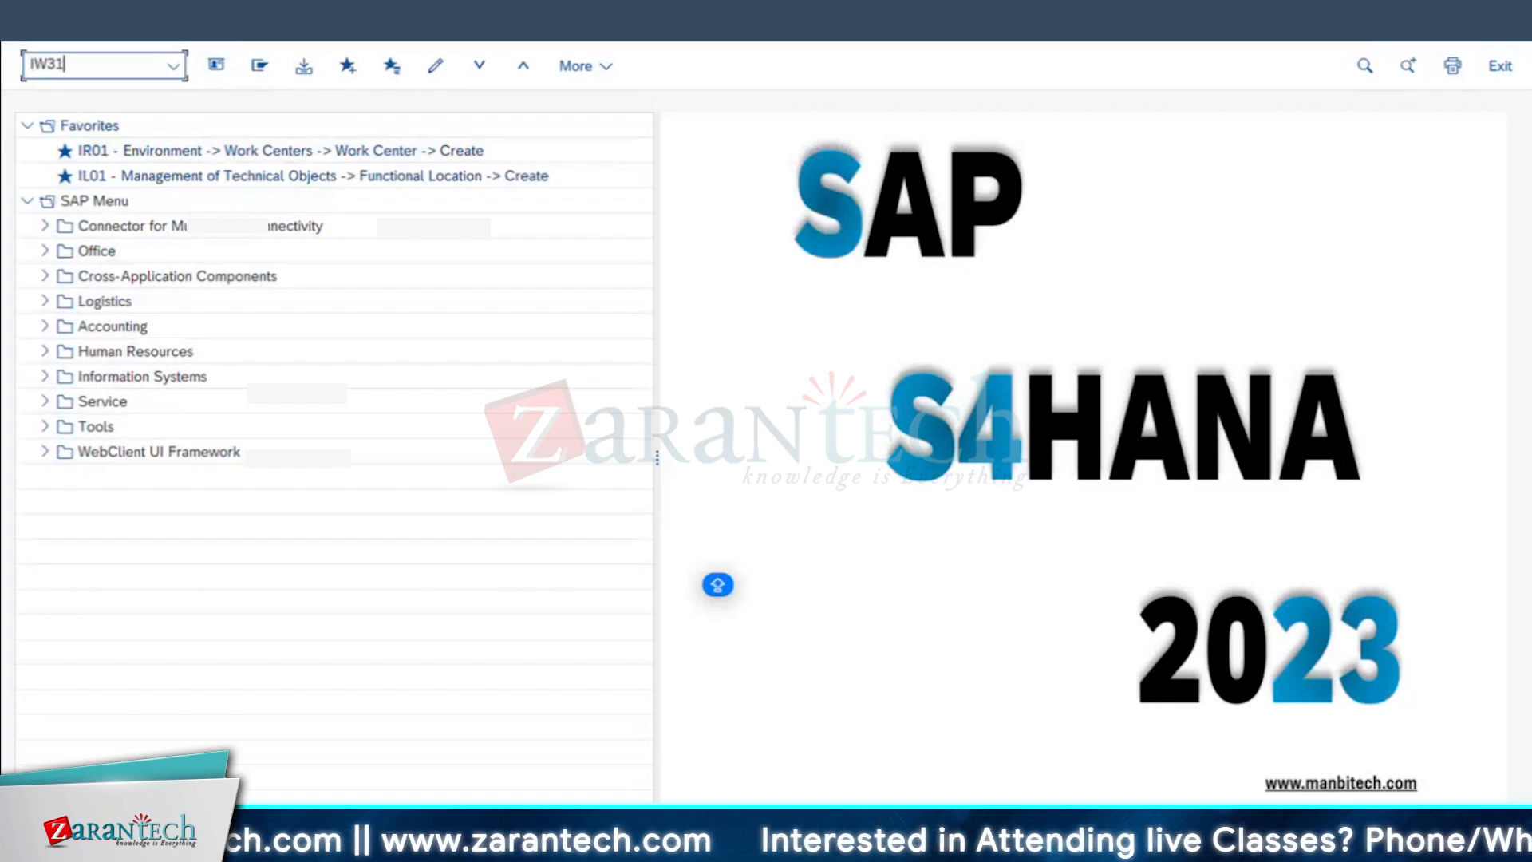
pyautogui.press('Return')
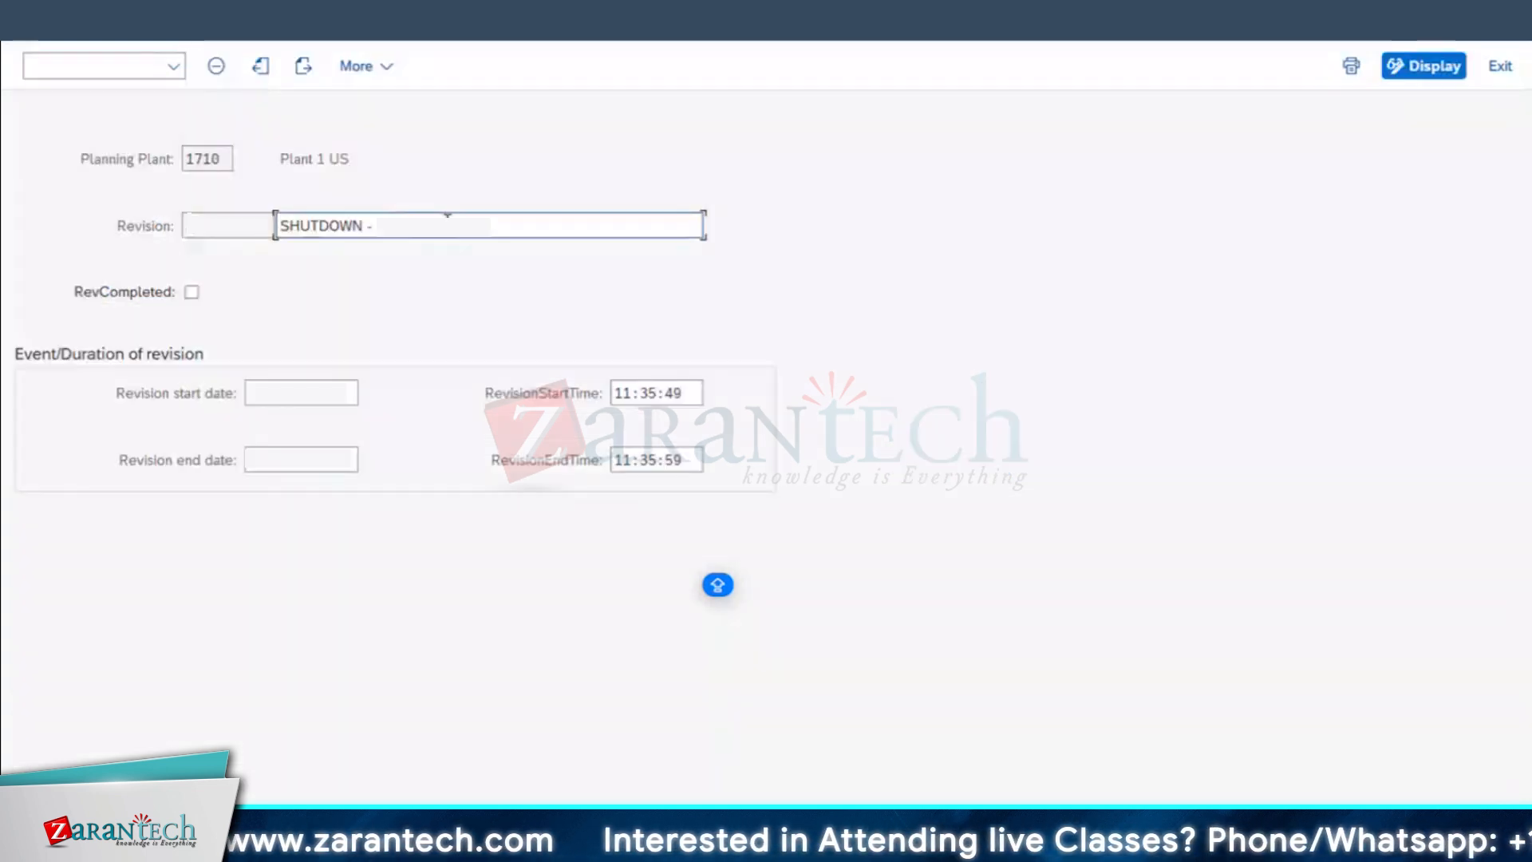
# Step: Start a PM01 maintenance order for equipment 10003046 with the description SHUTDOWN - JOB 01
pyautogui.moveTo(452, 225); pyautogui.dragTo(132, 229)
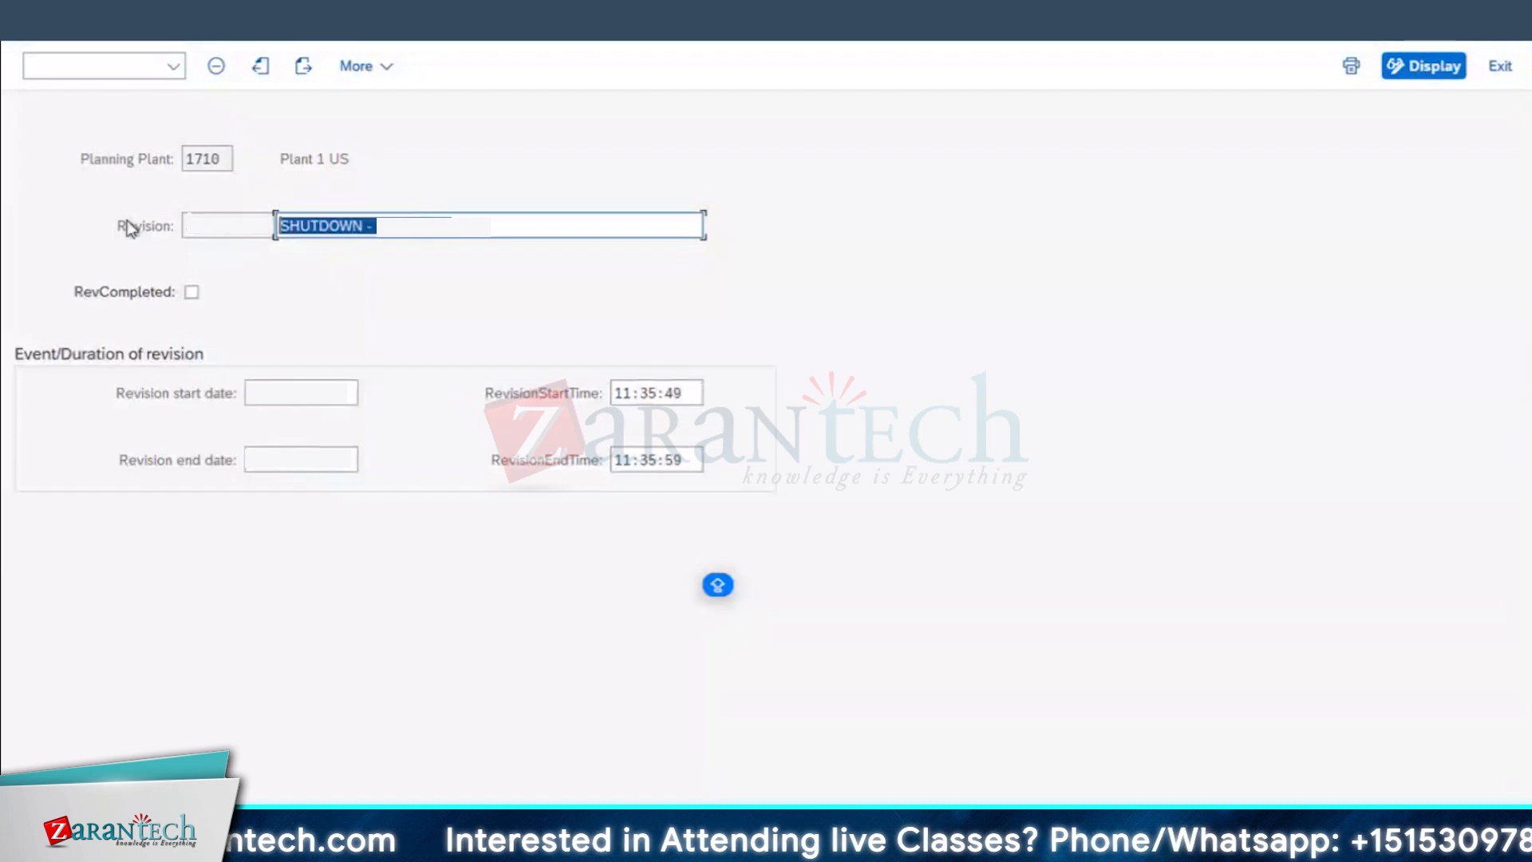
pyautogui.moveTo(575, 844)
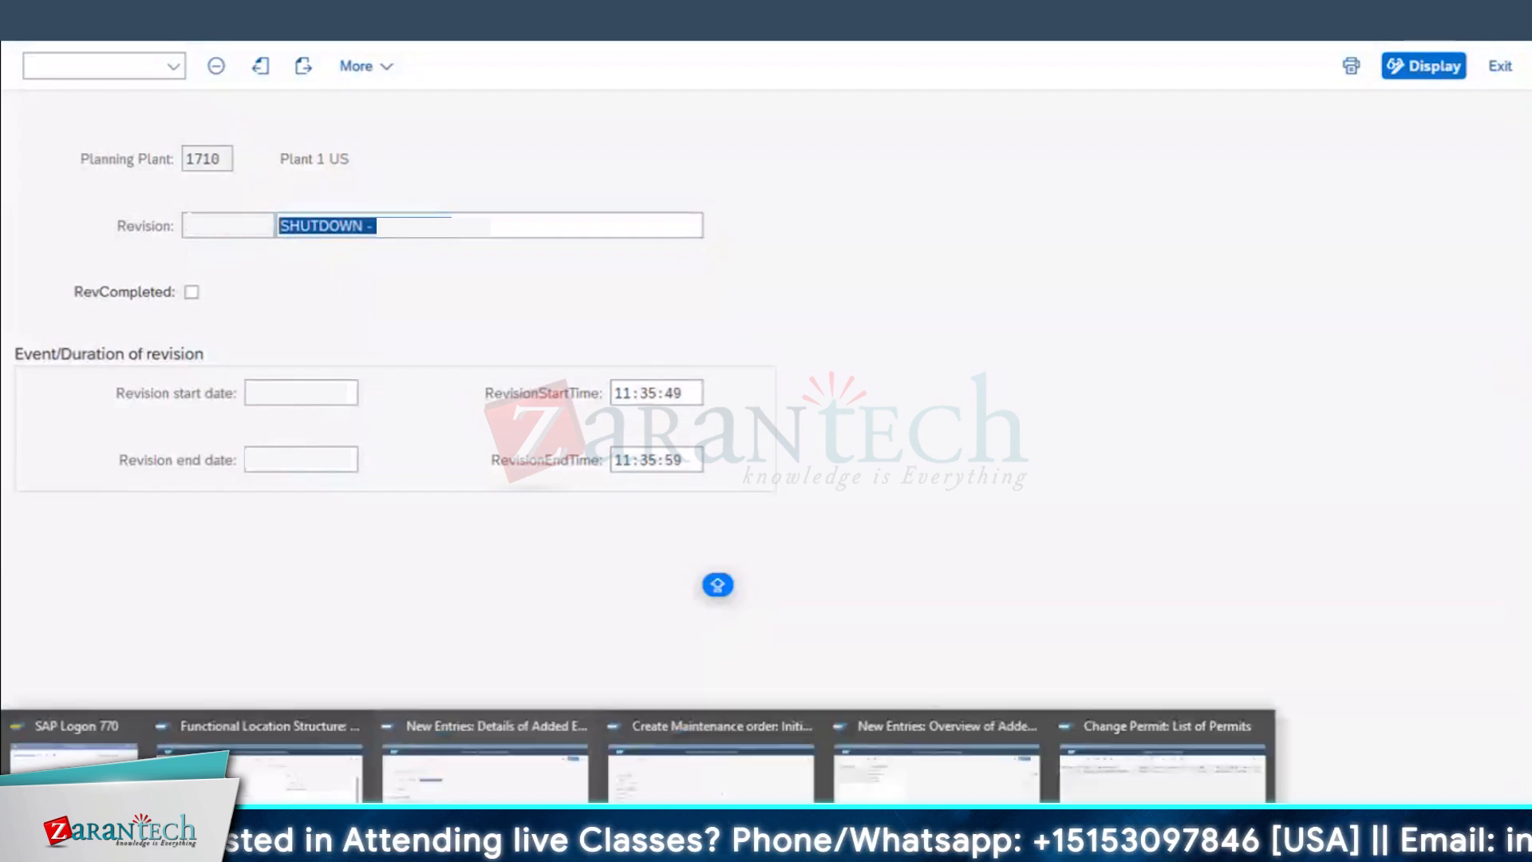
pyautogui.click(710, 766)
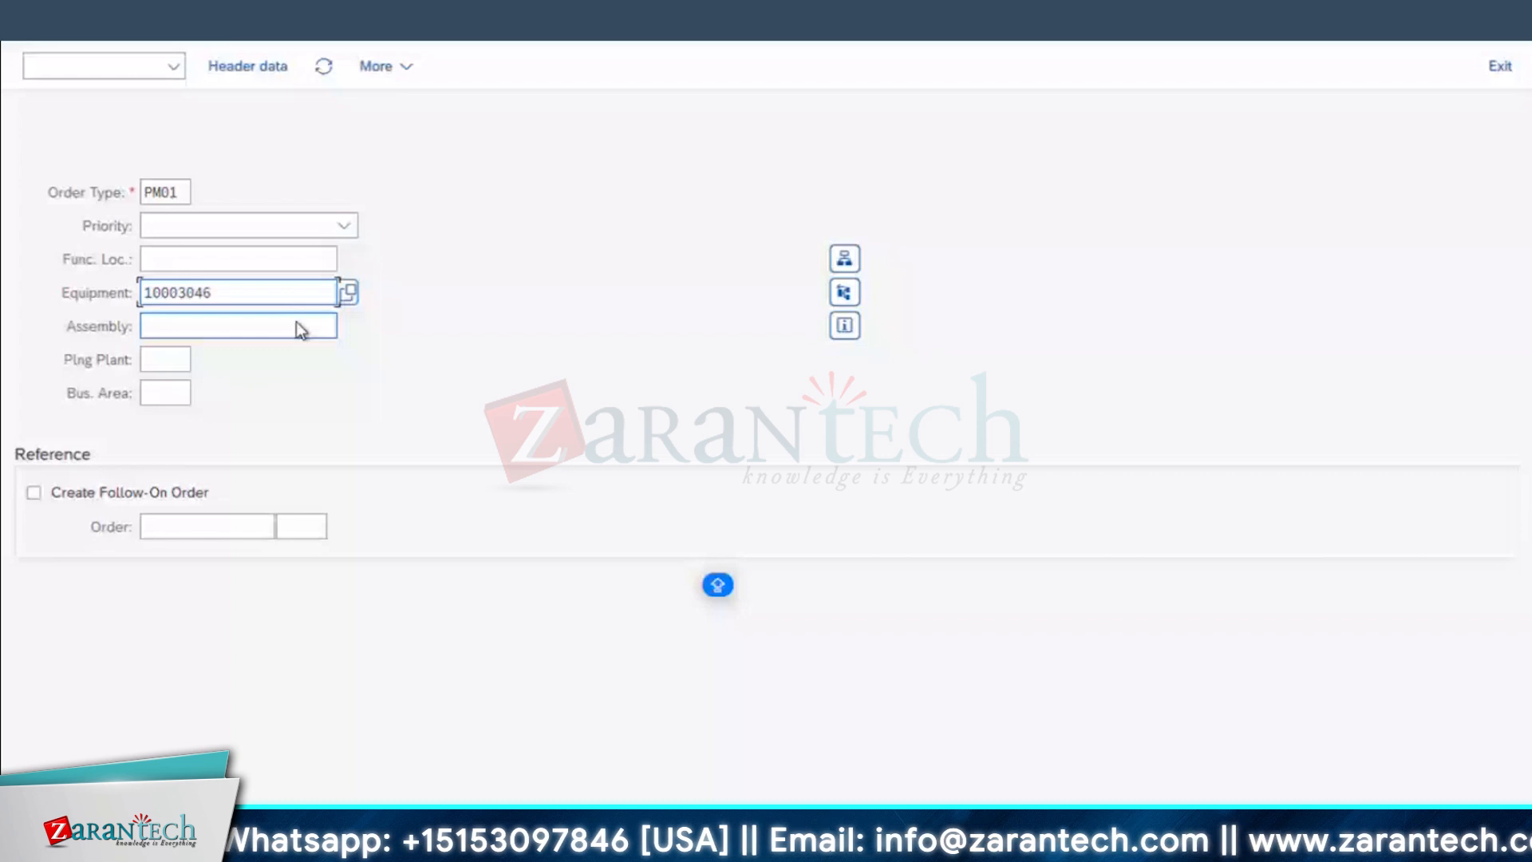
pyautogui.press('Return')
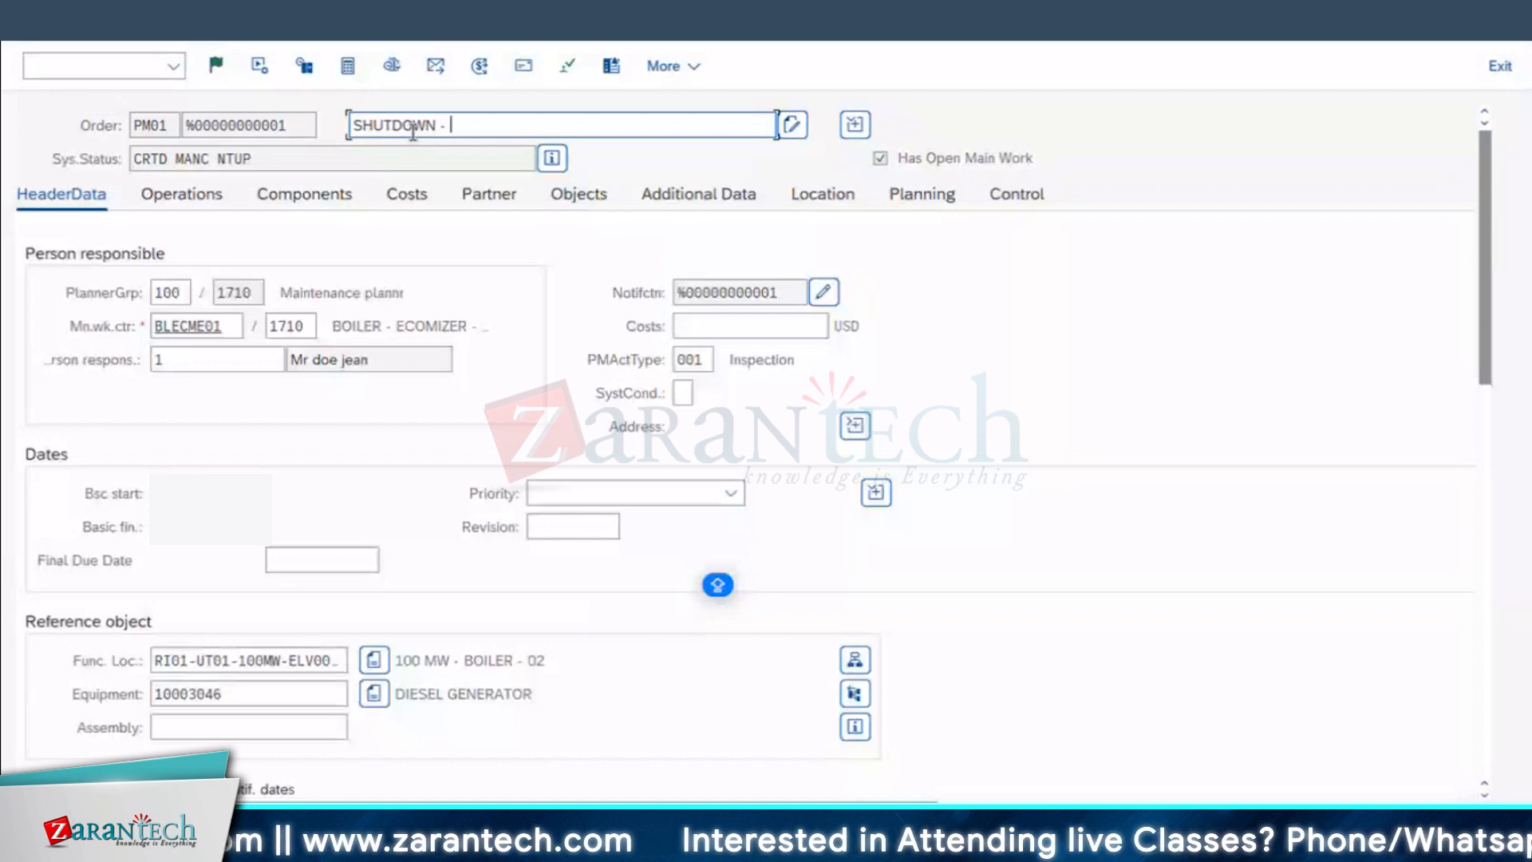
pyautogui.write('JOB 01')
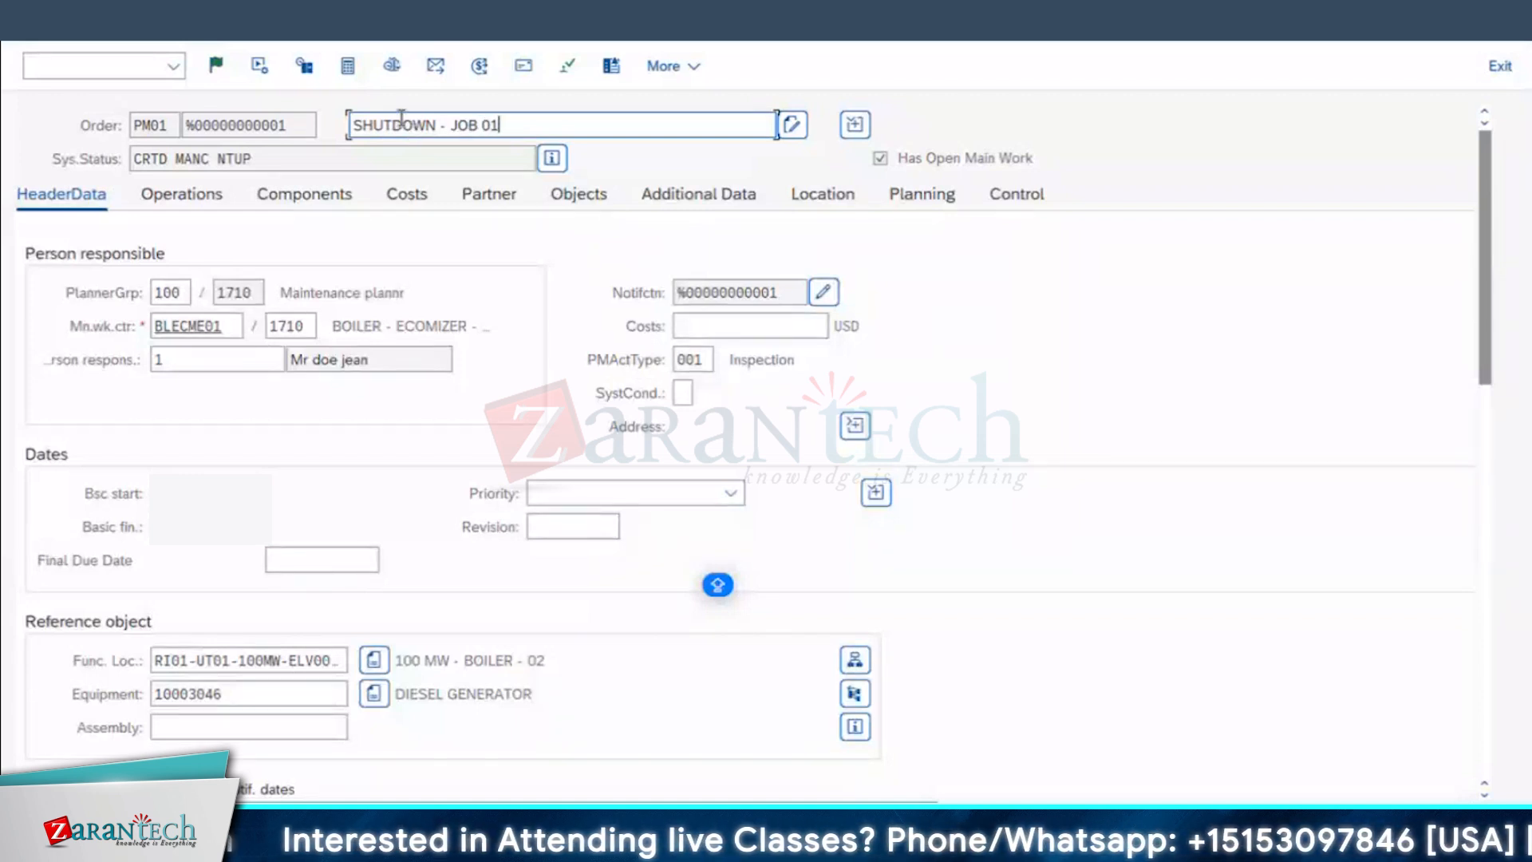
# Step: Set the order's priority to Medium and review its reference object, malfunction data and first operation
pyautogui.click(624, 494)
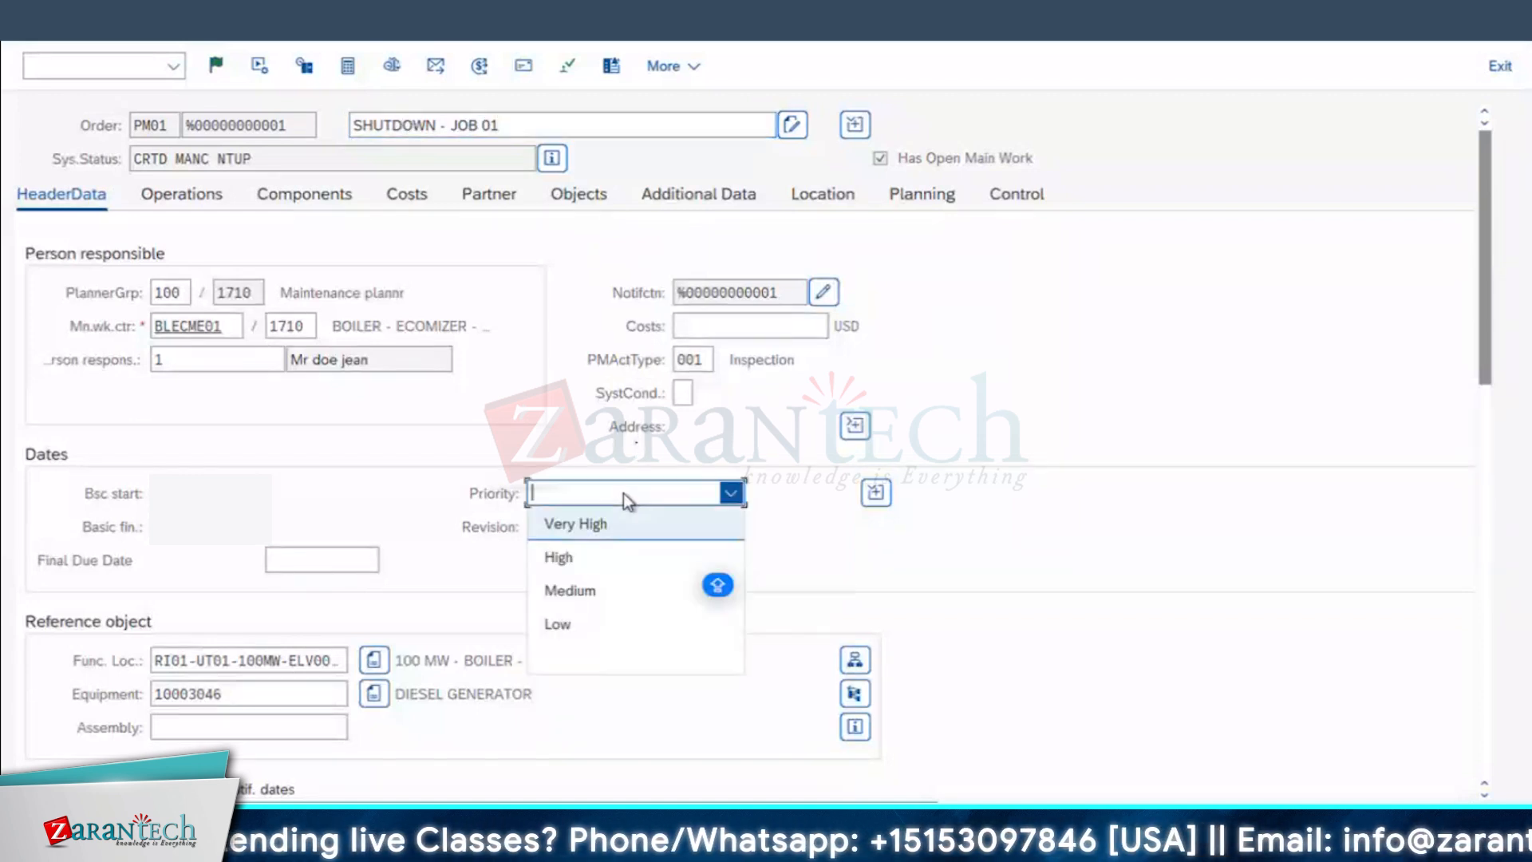
pyautogui.click(566, 597)
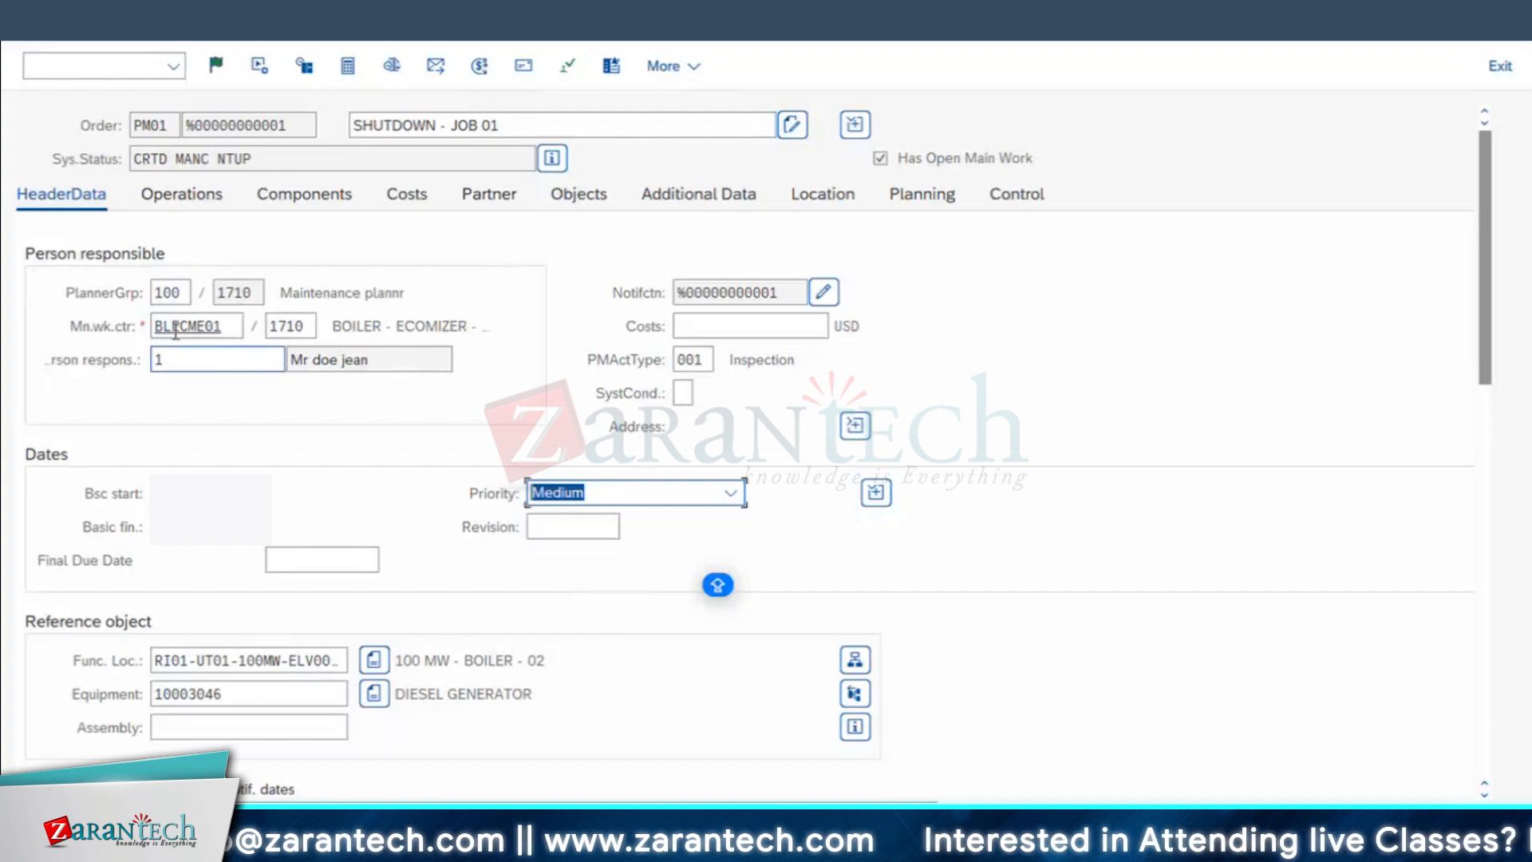
pyautogui.click(212, 694)
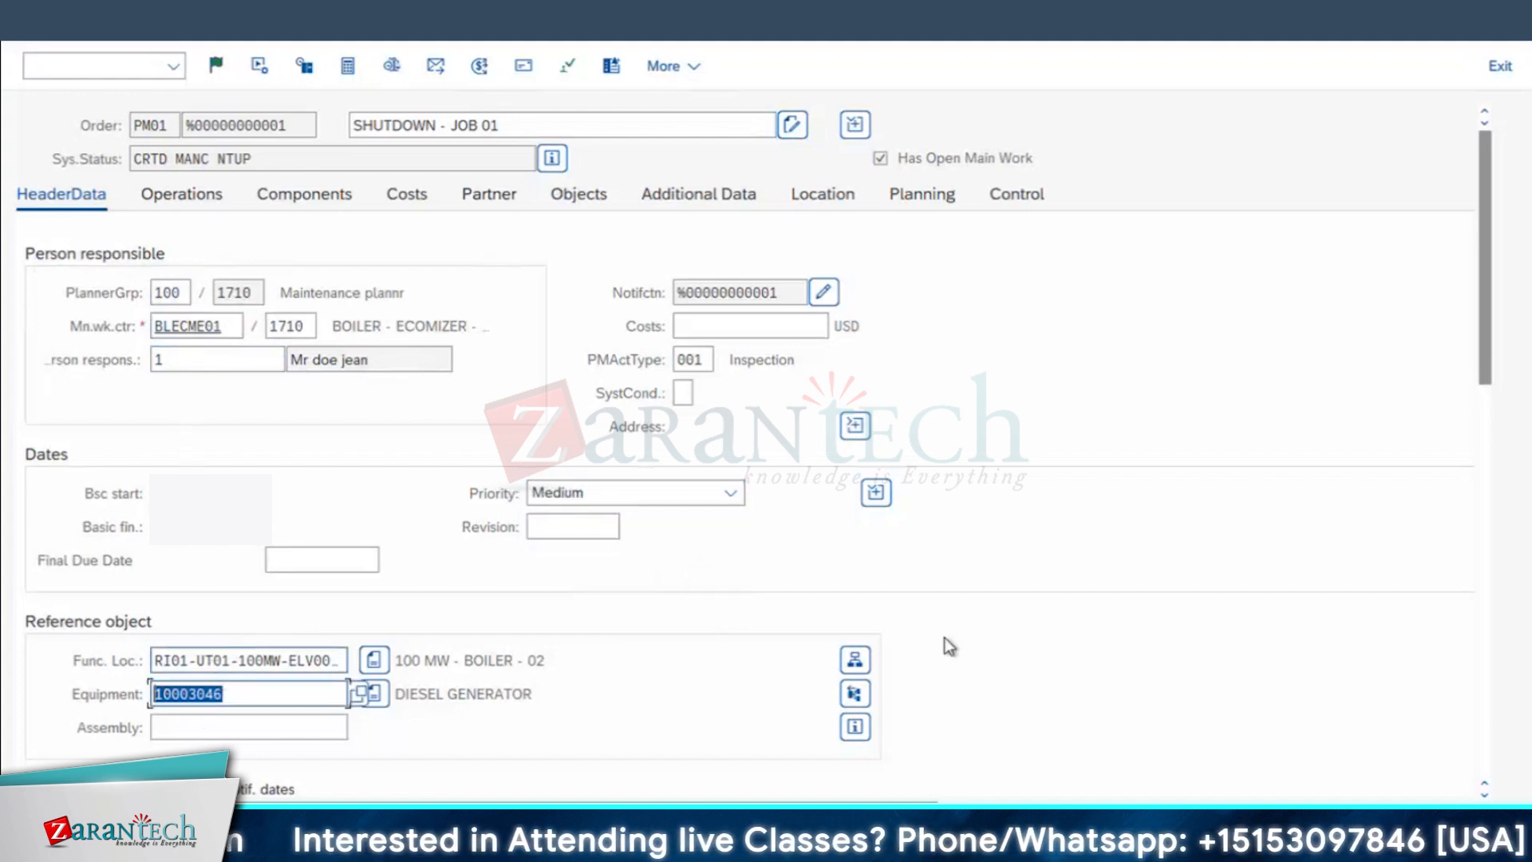
pyautogui.scroll(-3, 950, 643)
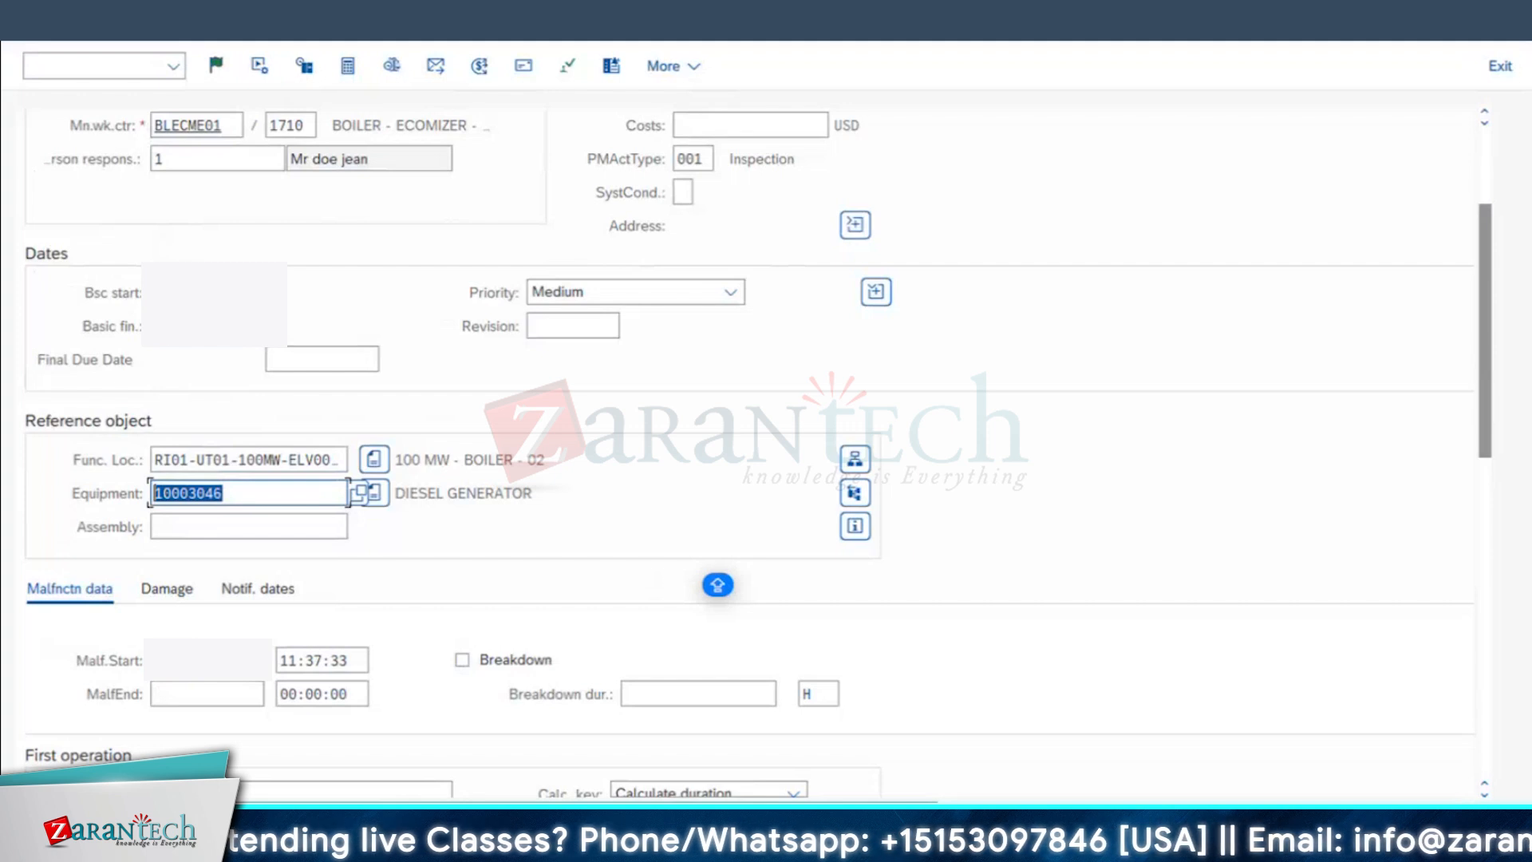
pyautogui.scroll(-3, 628, 563)
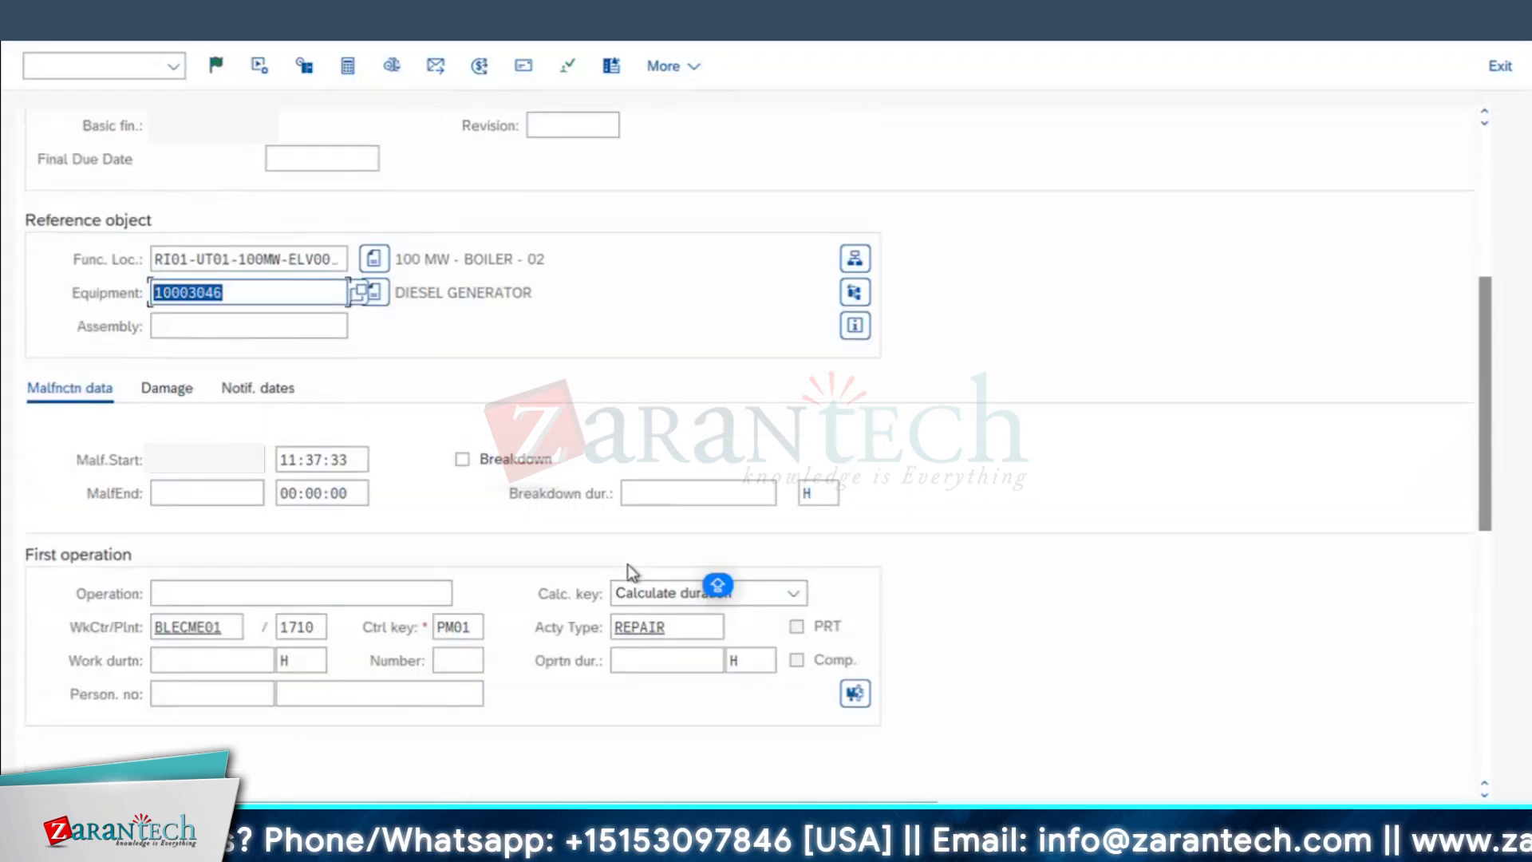
pyautogui.scroll(-3, 563, 456)
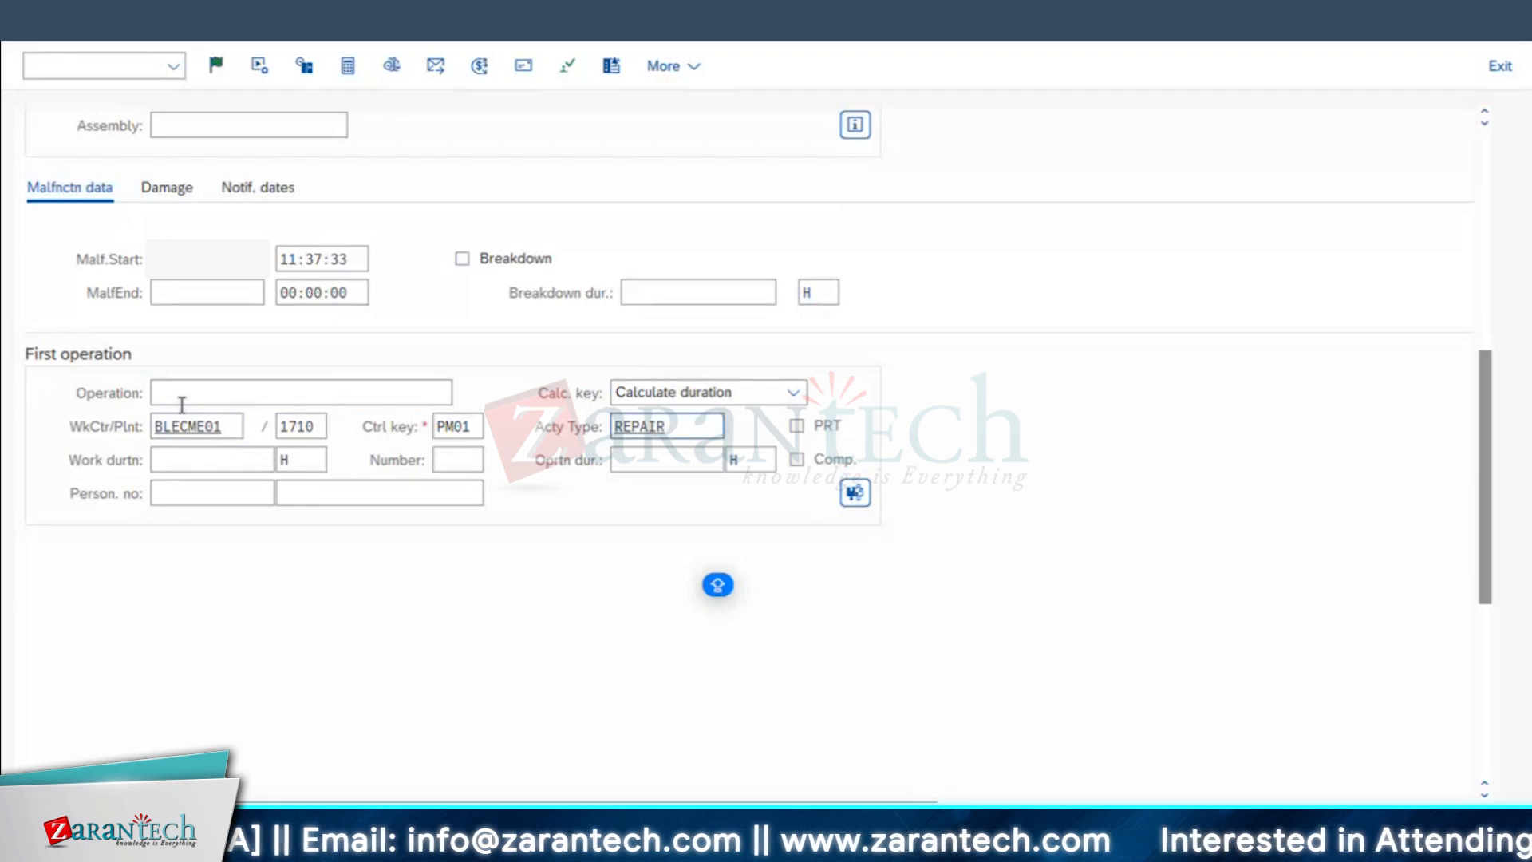
pyautogui.scroll(3, 671, 429)
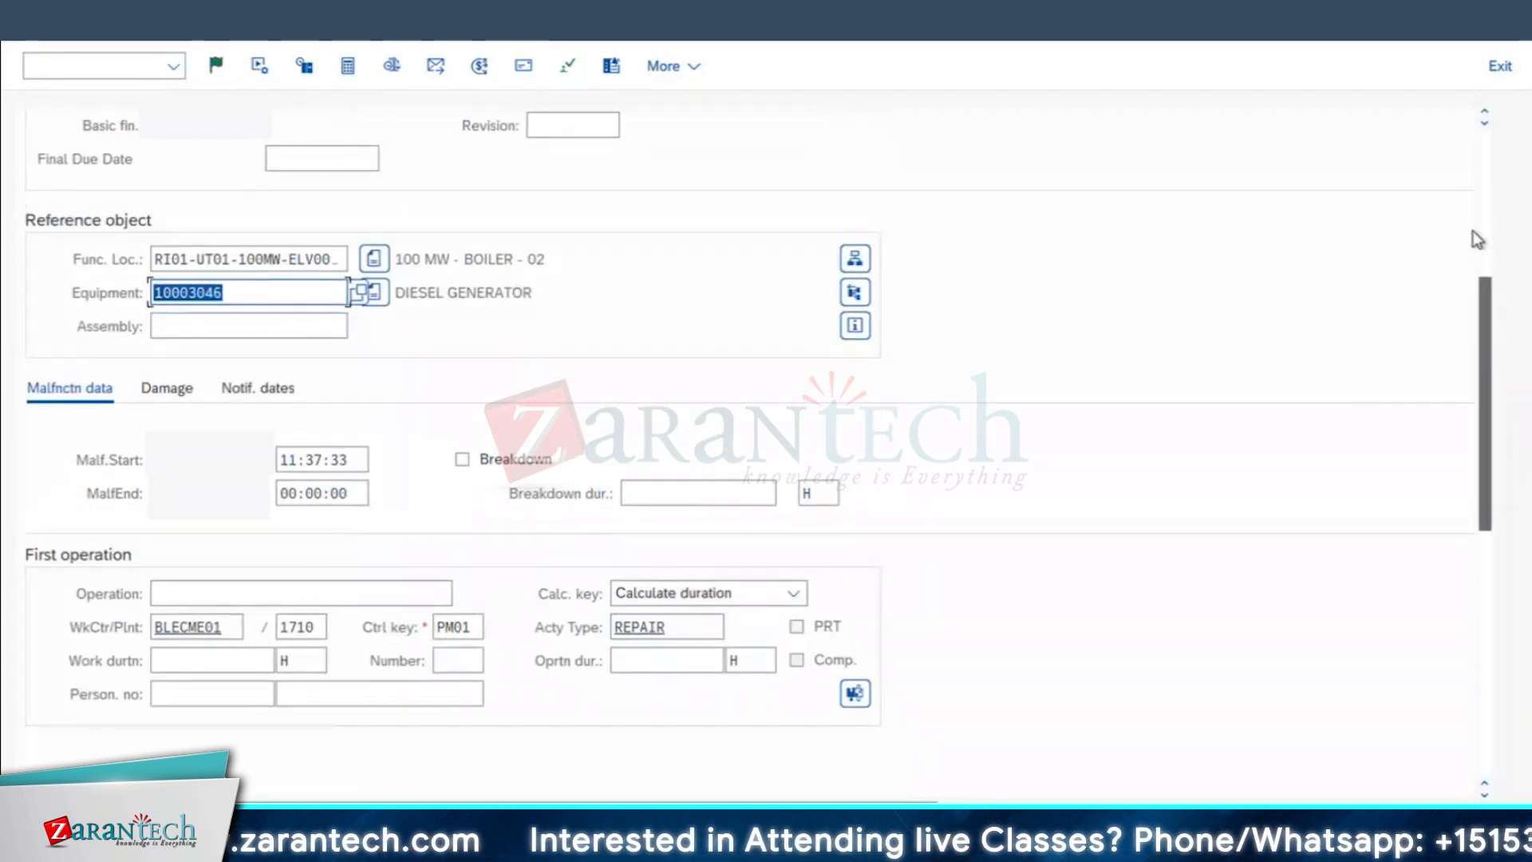
pyautogui.scroll(5, 1475, 231)
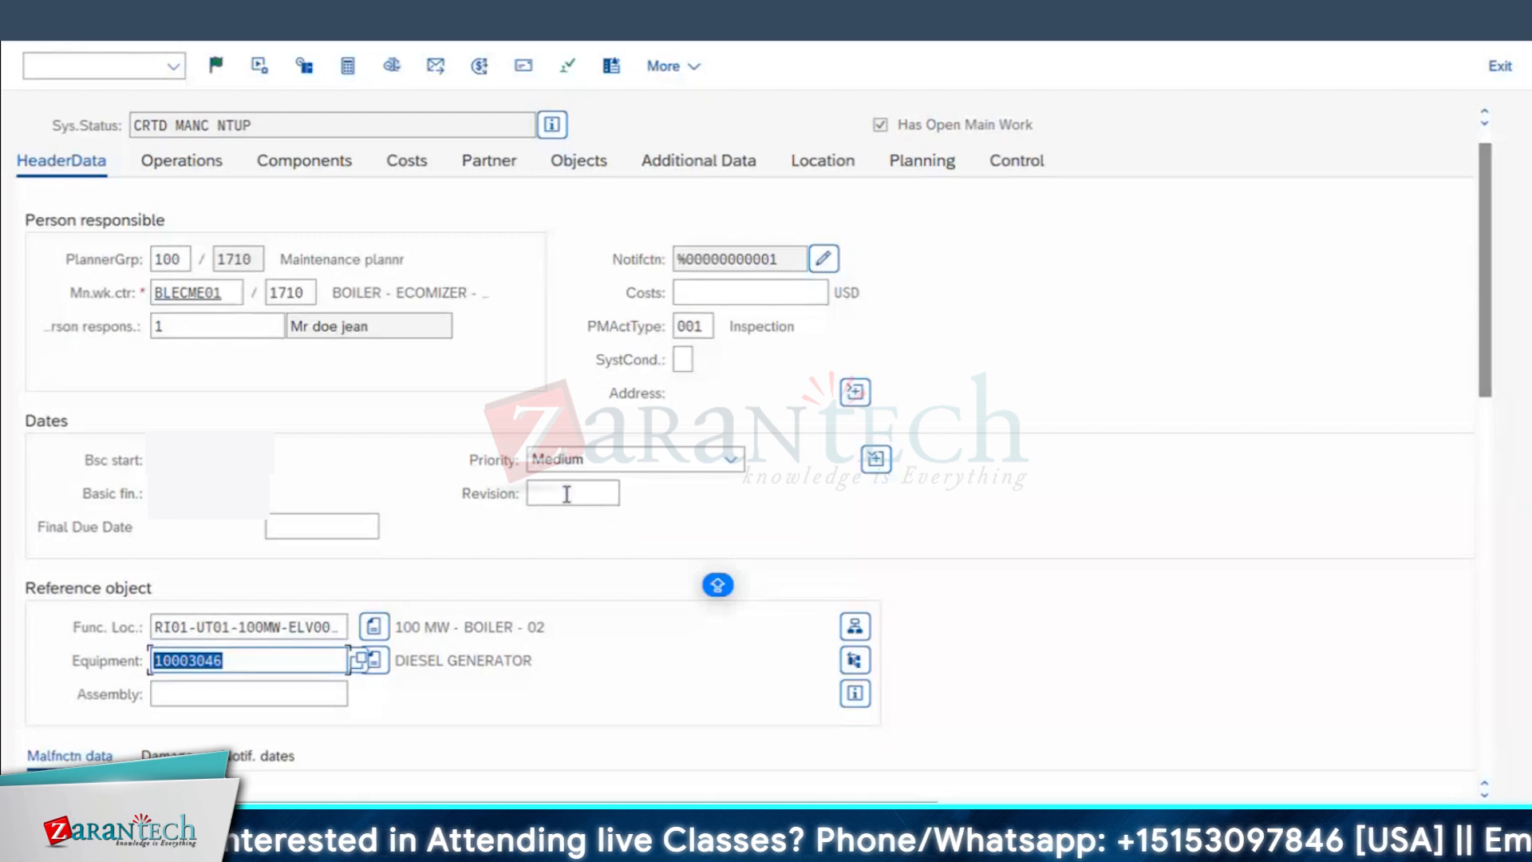
# Step: Search the available revisions and assign JULY2024 to the order
pyautogui.click(564, 493)
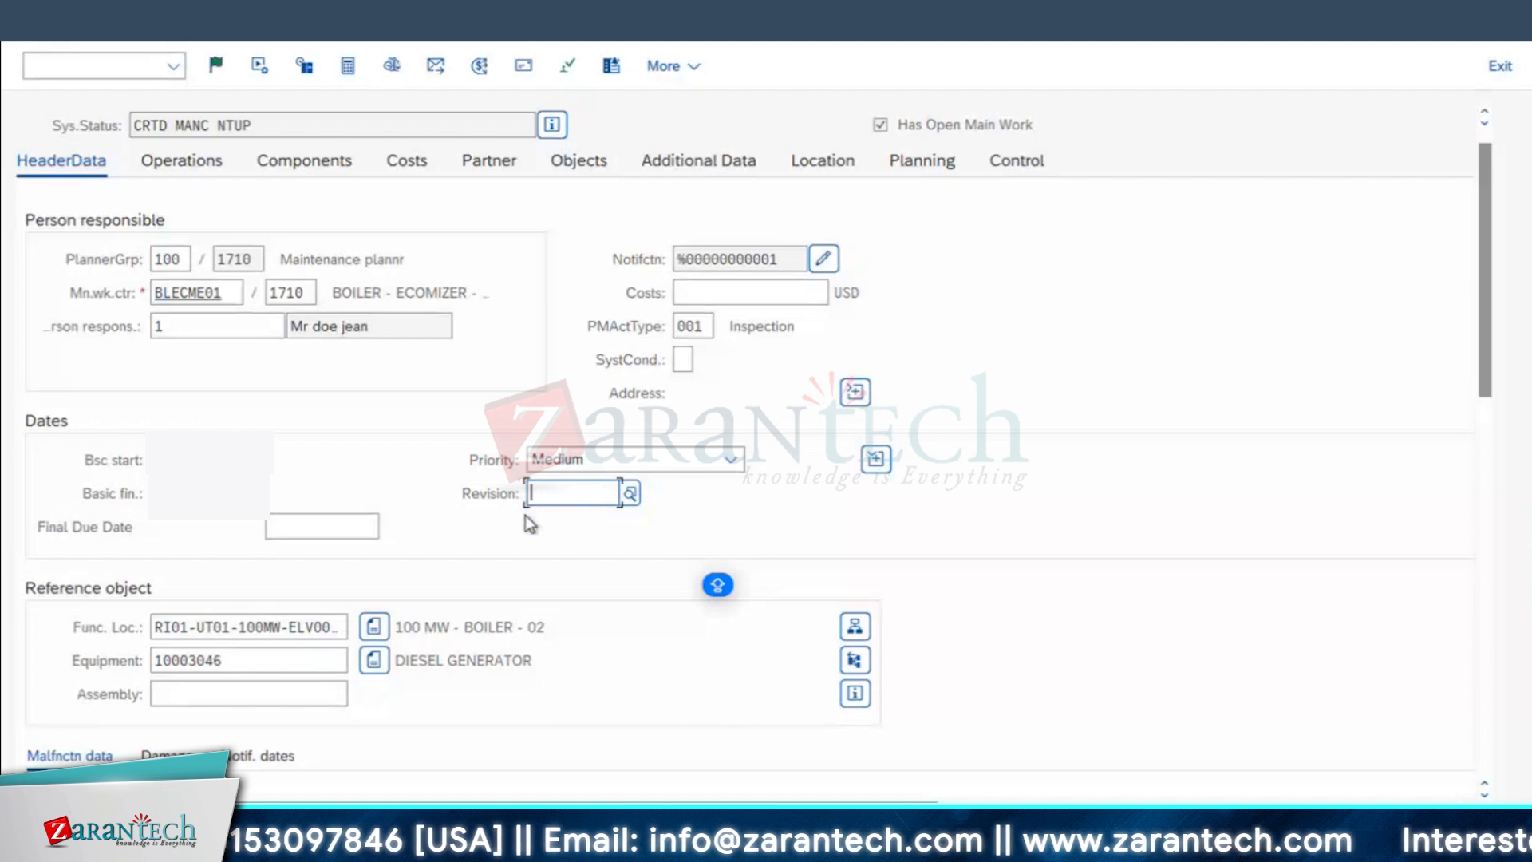
pyautogui.click(631, 494)
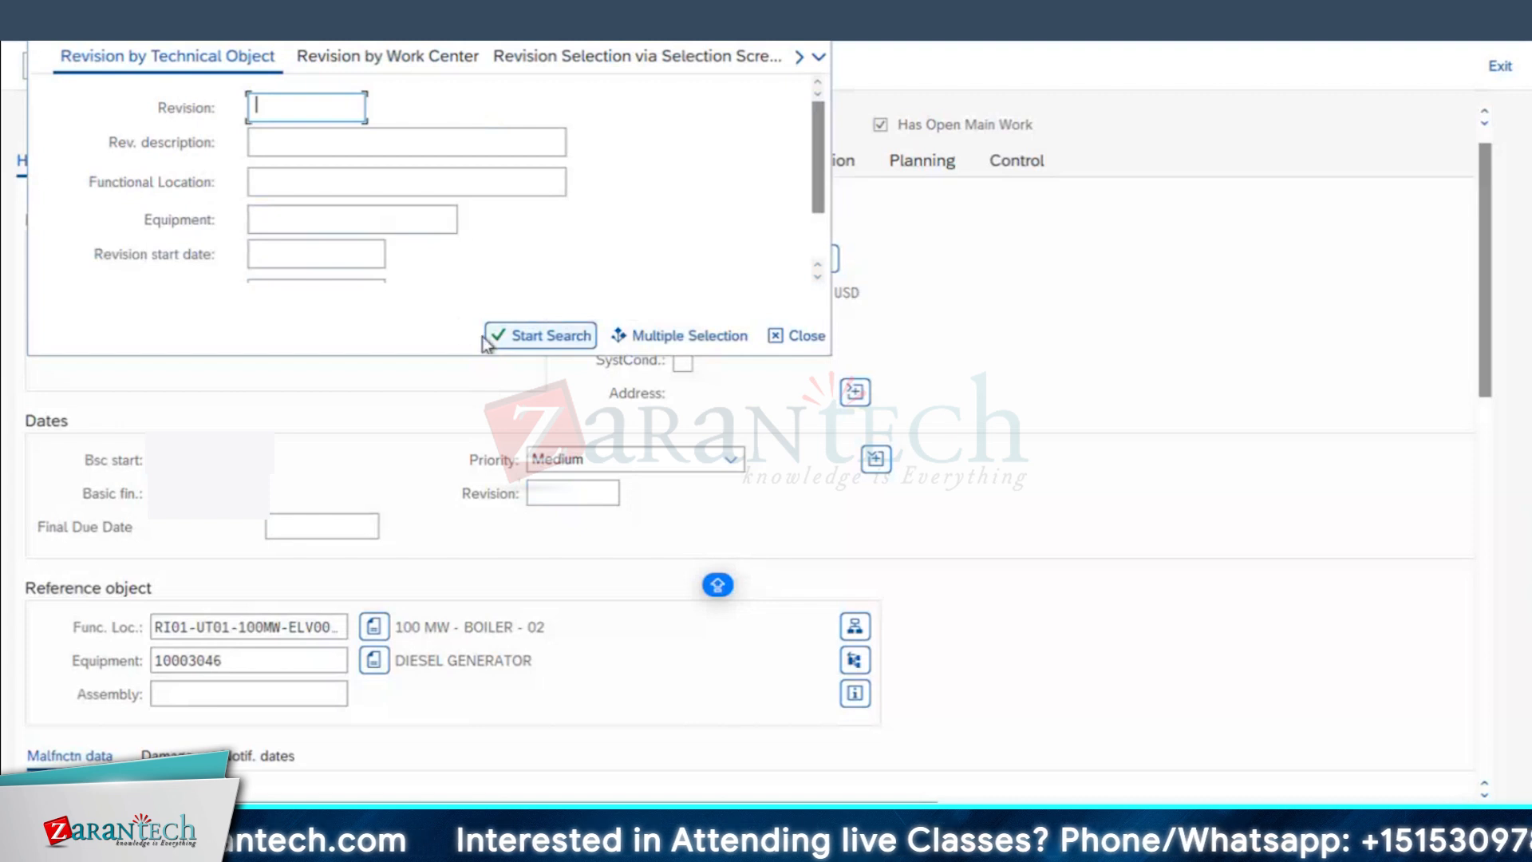
pyautogui.click(522, 336)
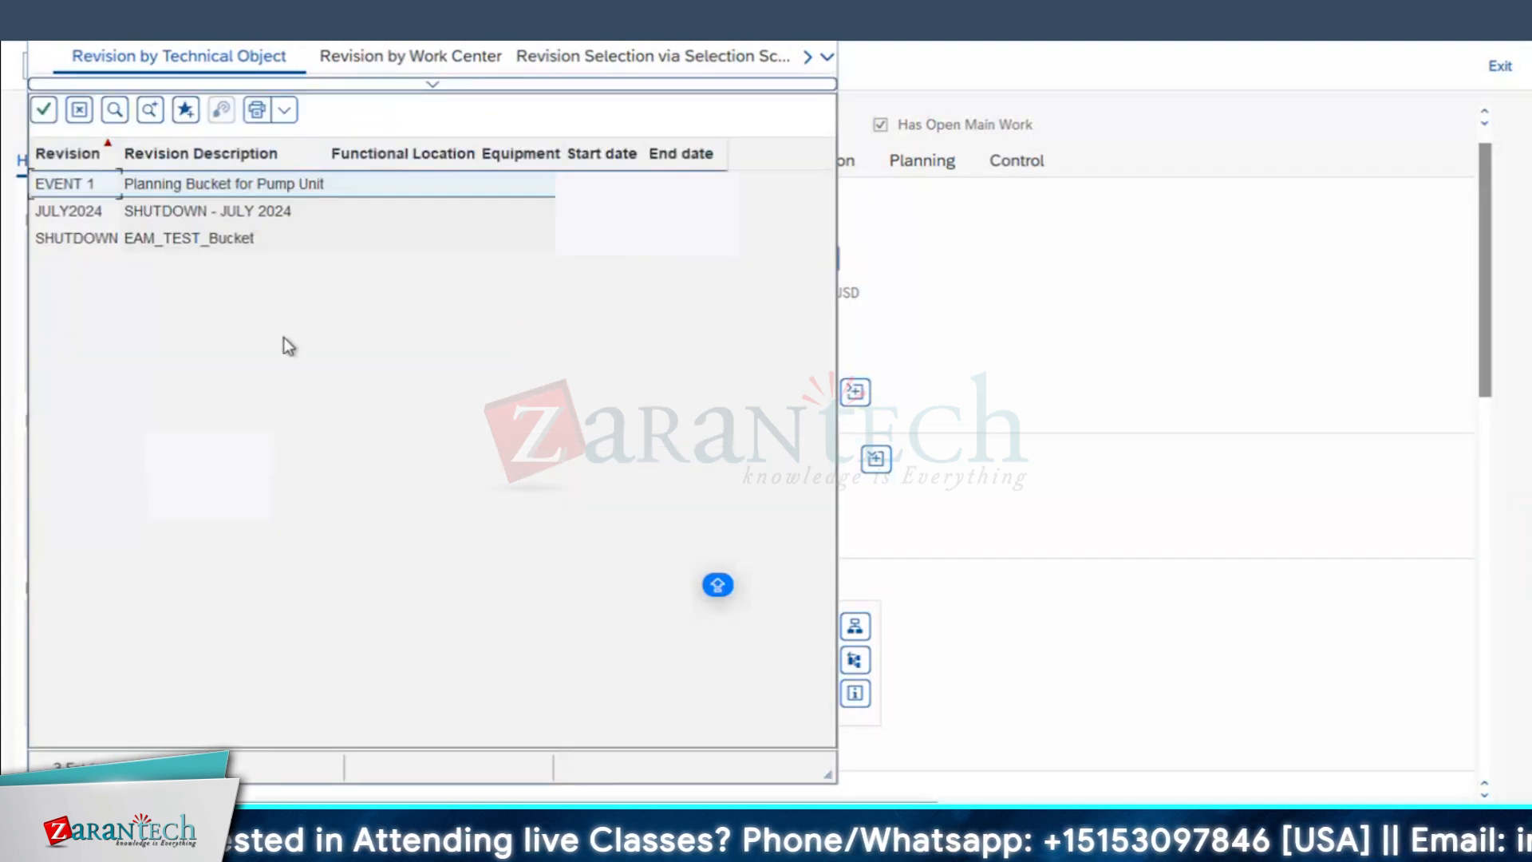
pyautogui.moveTo(120, 156); pyautogui.dragTo(139, 156)
pyautogui.click(269, 214)
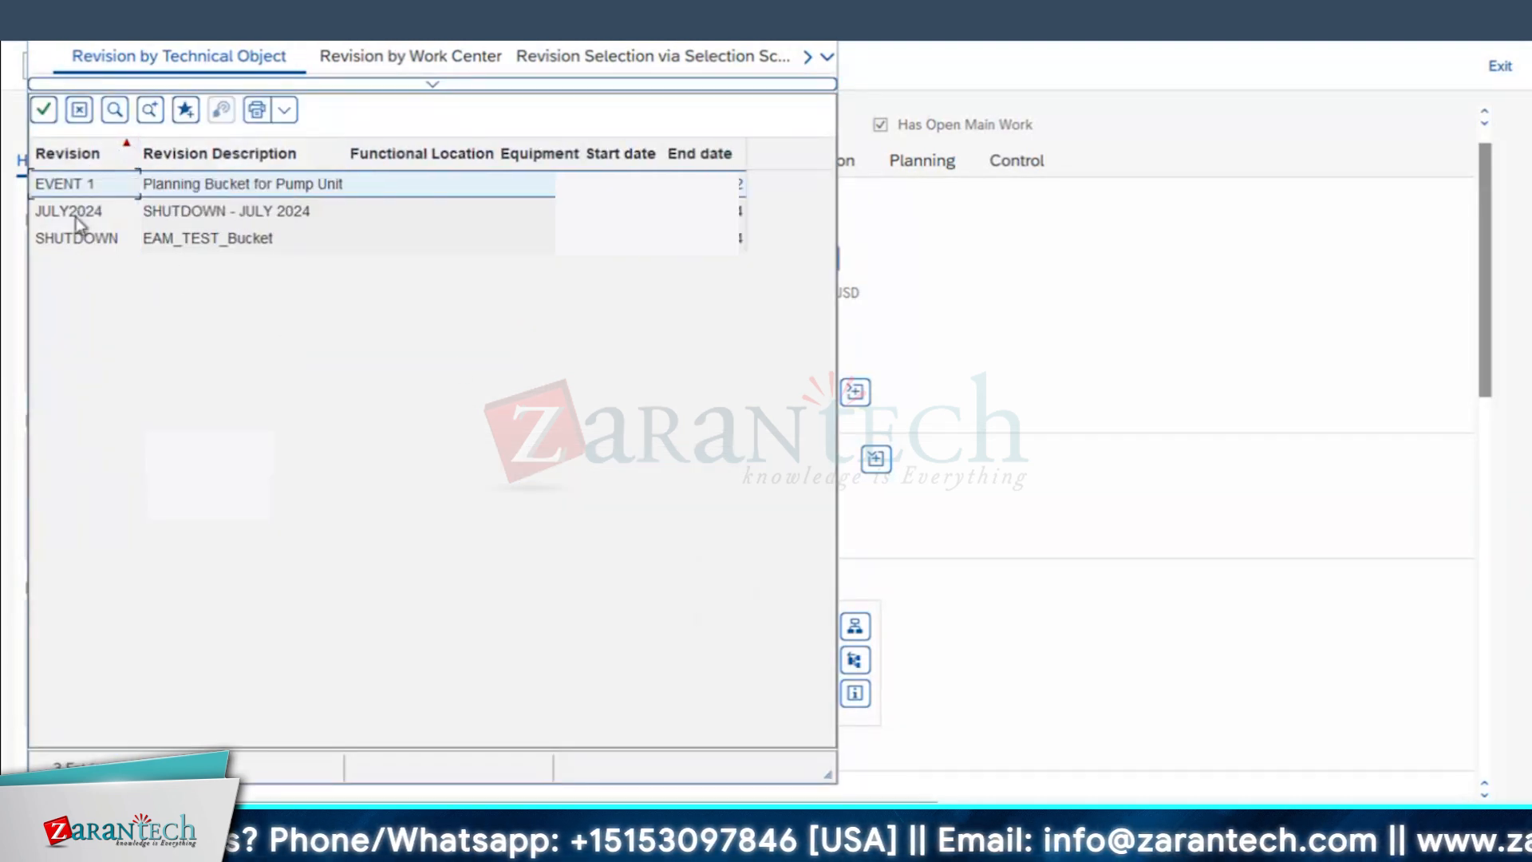
pyautogui.click(198, 237)
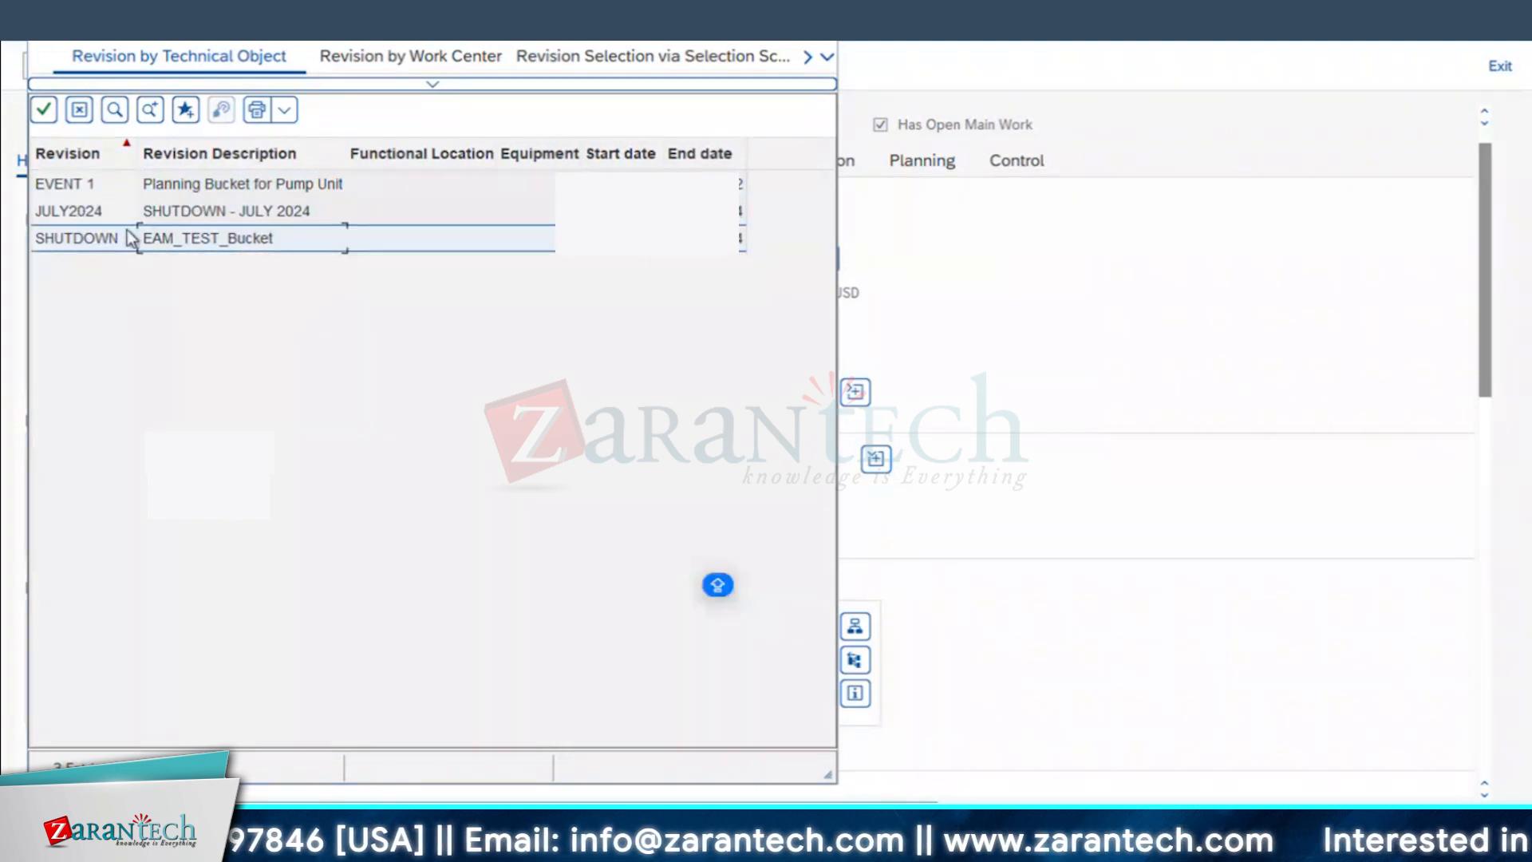
pyautogui.click(323, 191)
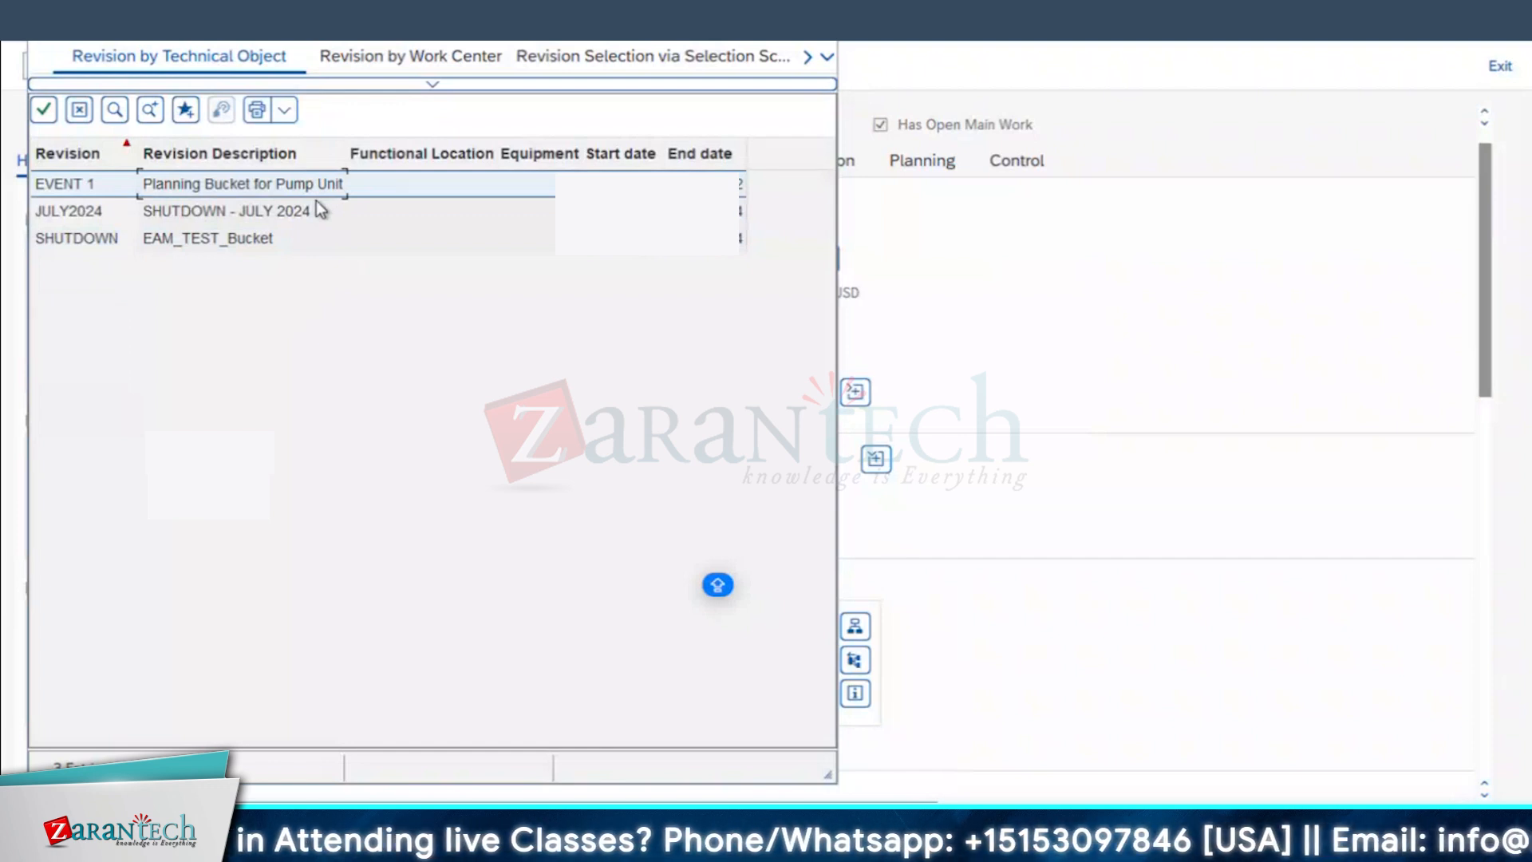
pyautogui.click(319, 209)
pyautogui.doubleClick(78, 212)
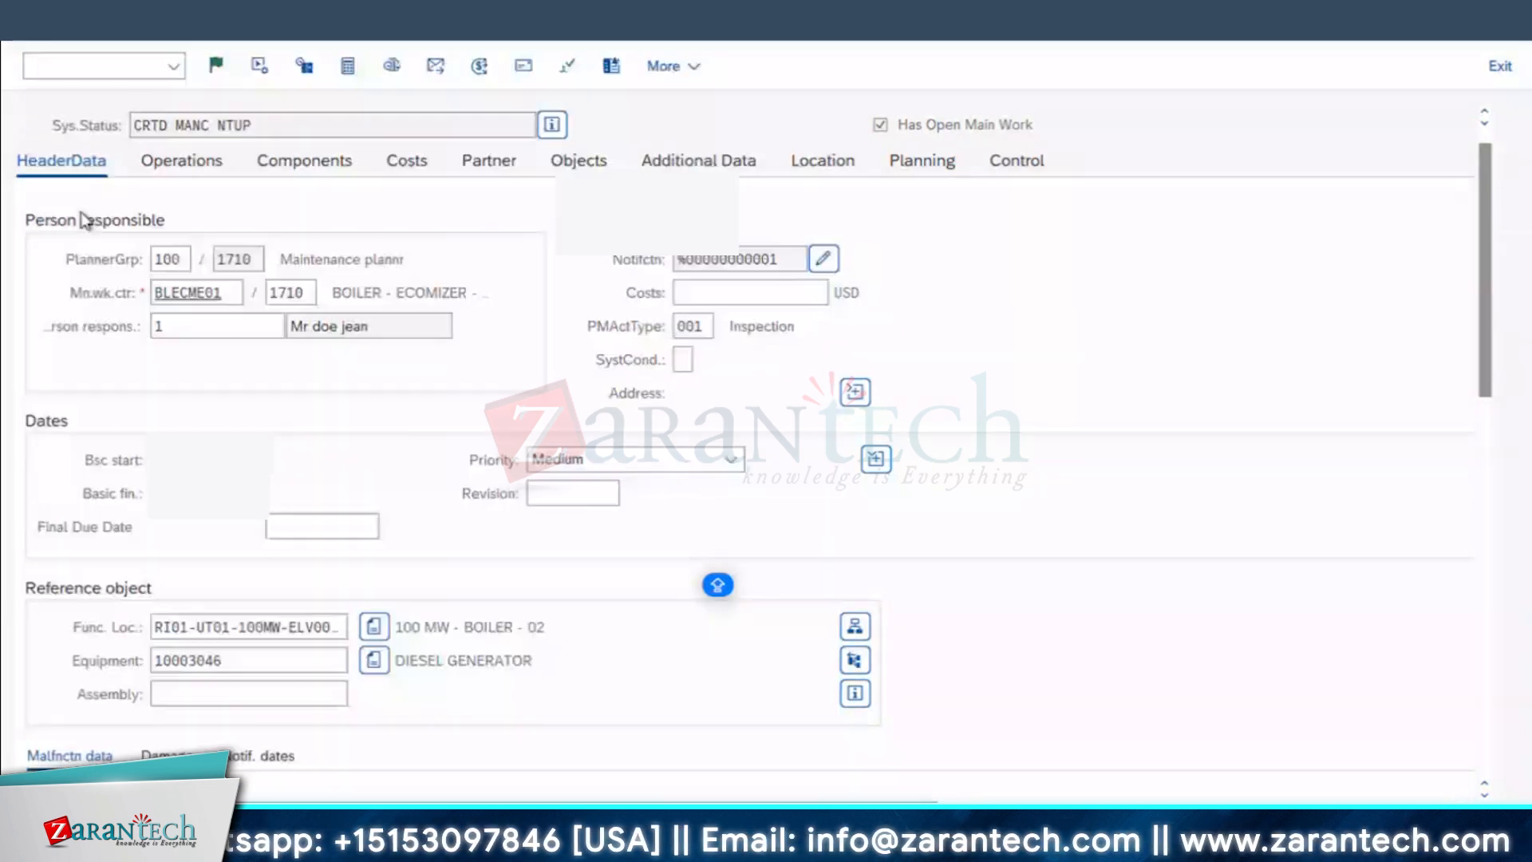
# Step: Accept the revision dates for the order's start and end, and save the SHUTDOWN - JOB 01 order
pyautogui.press('Return')
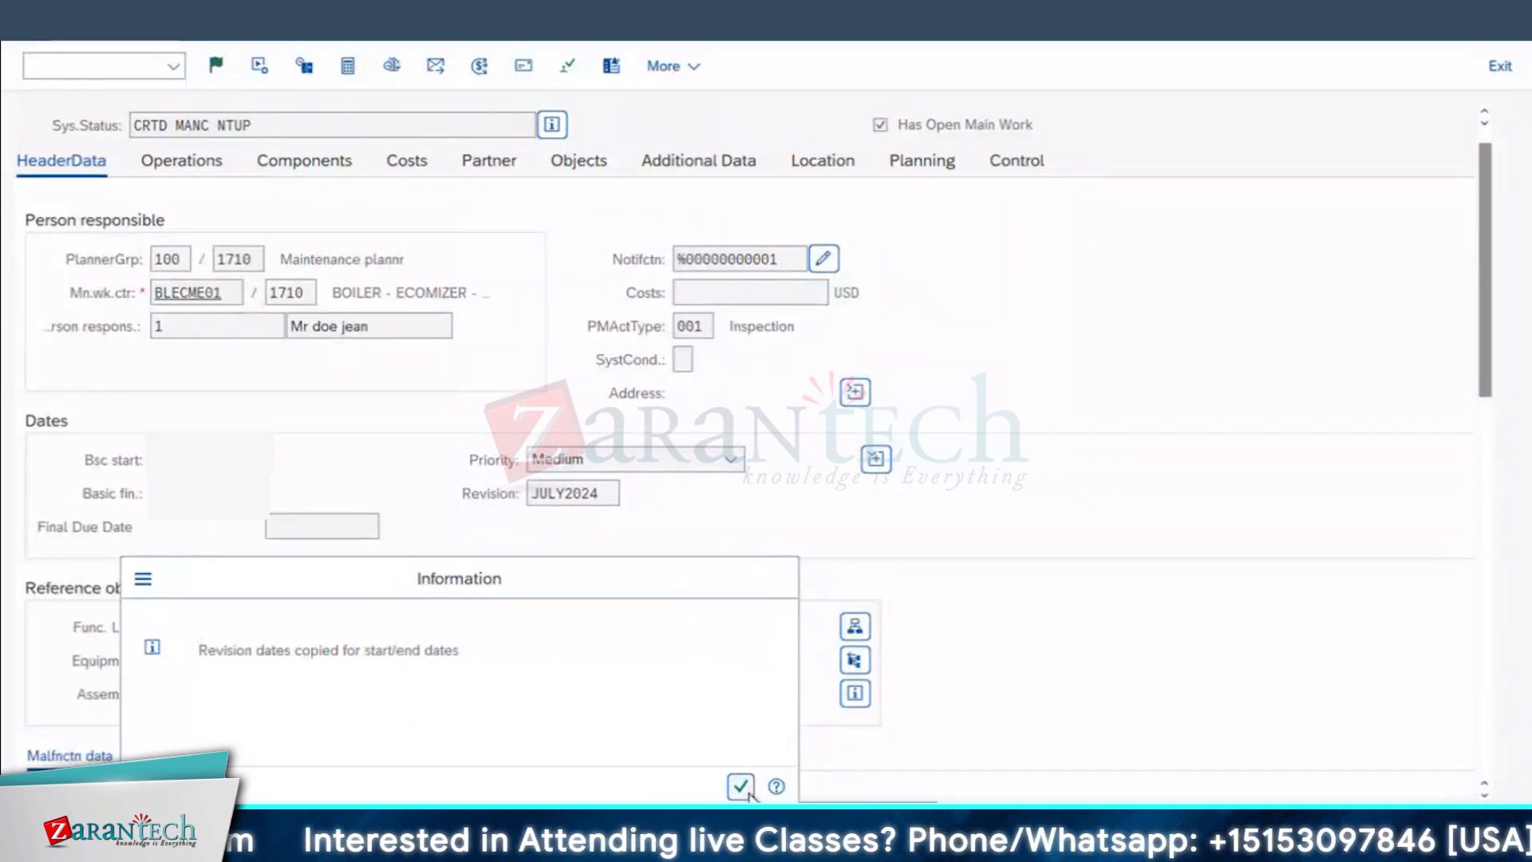
pyautogui.click(742, 787)
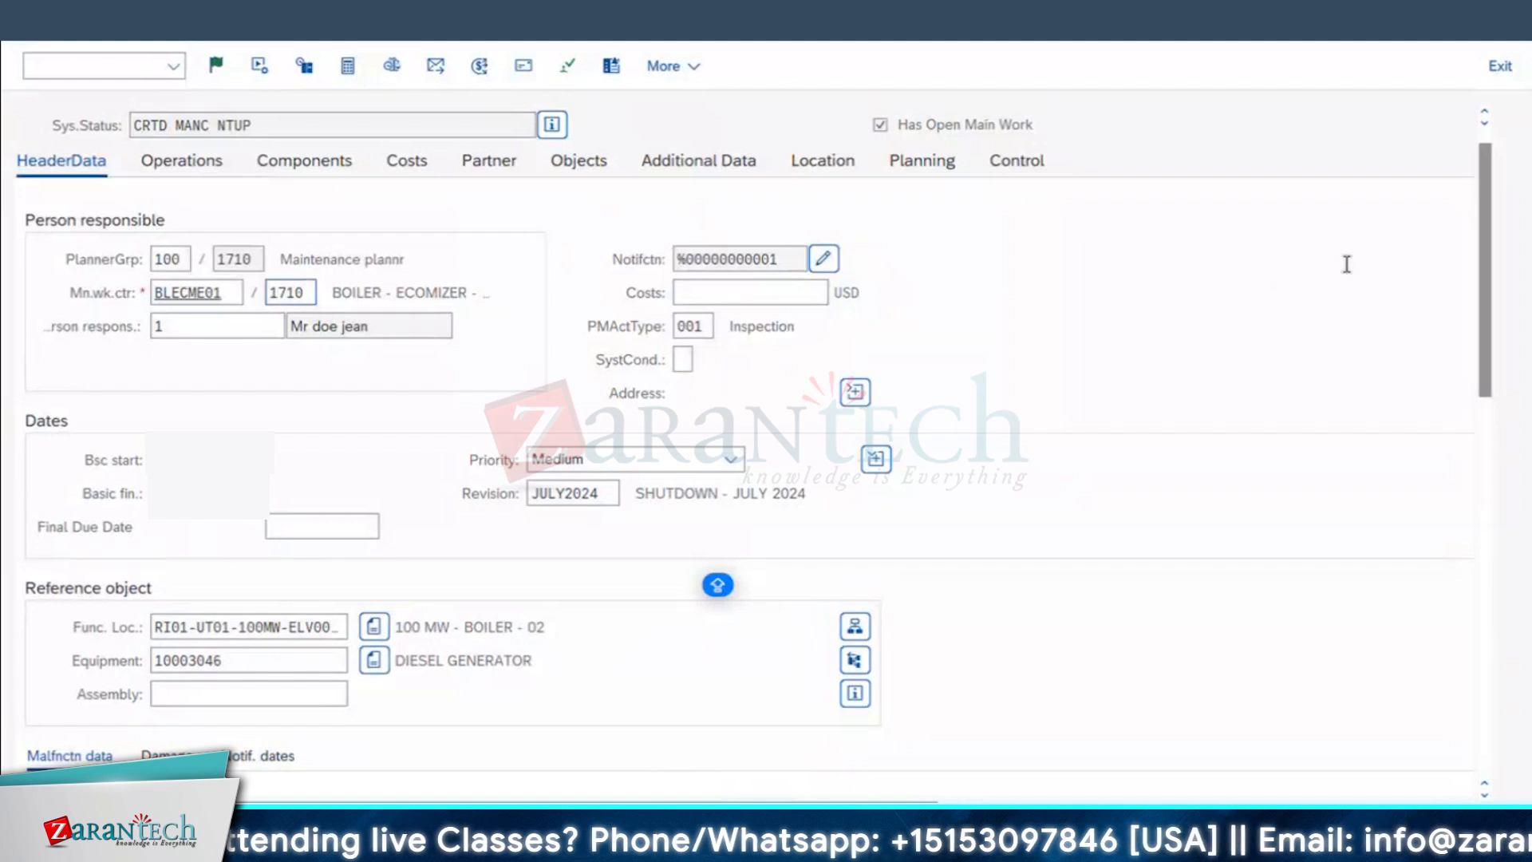
pyautogui.click(1489, 132)
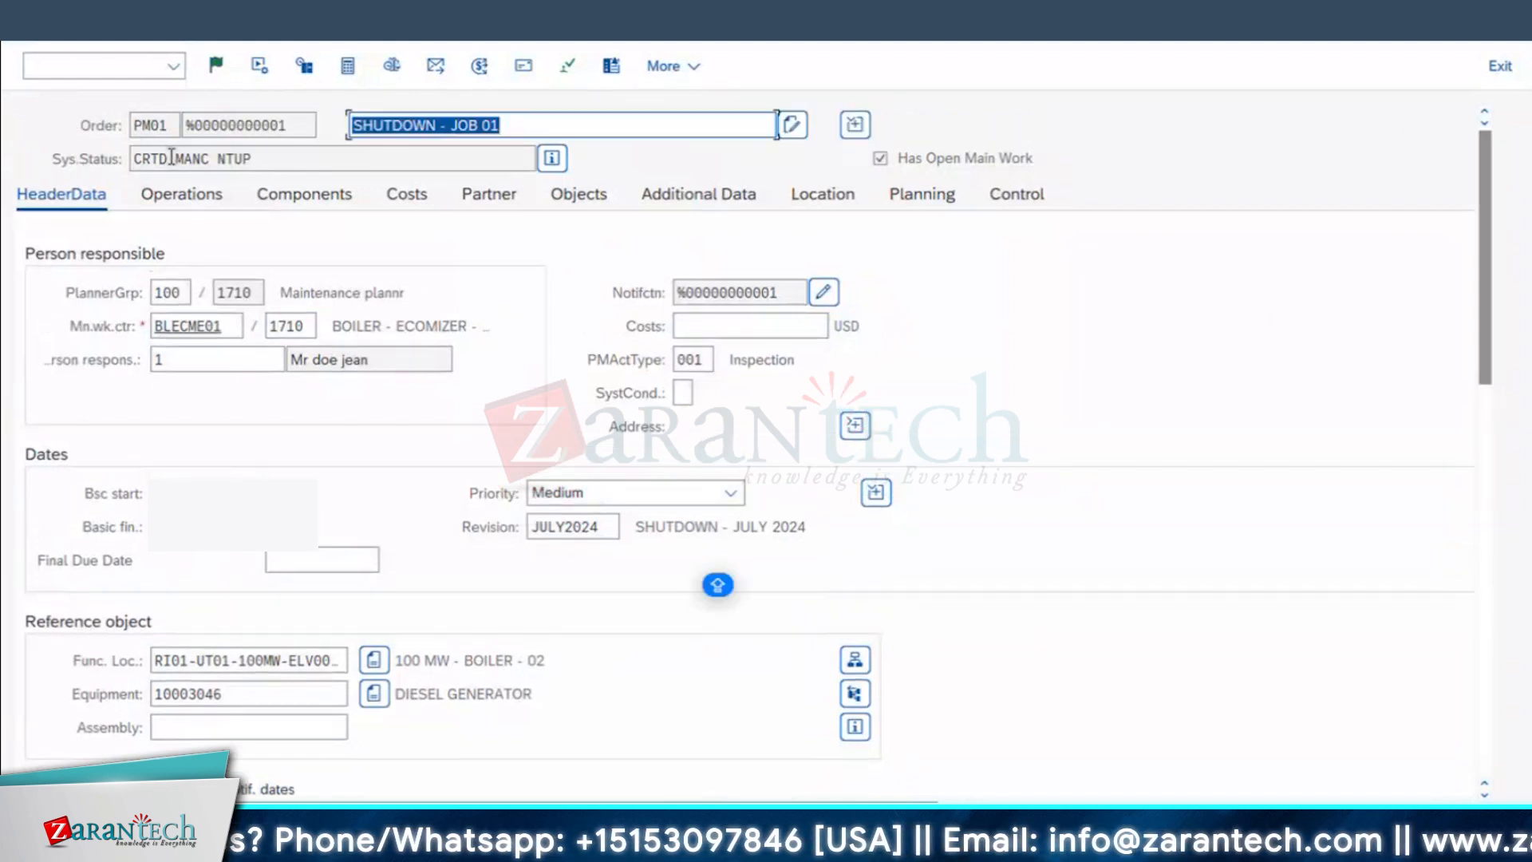
pyautogui.click(1436, 830)
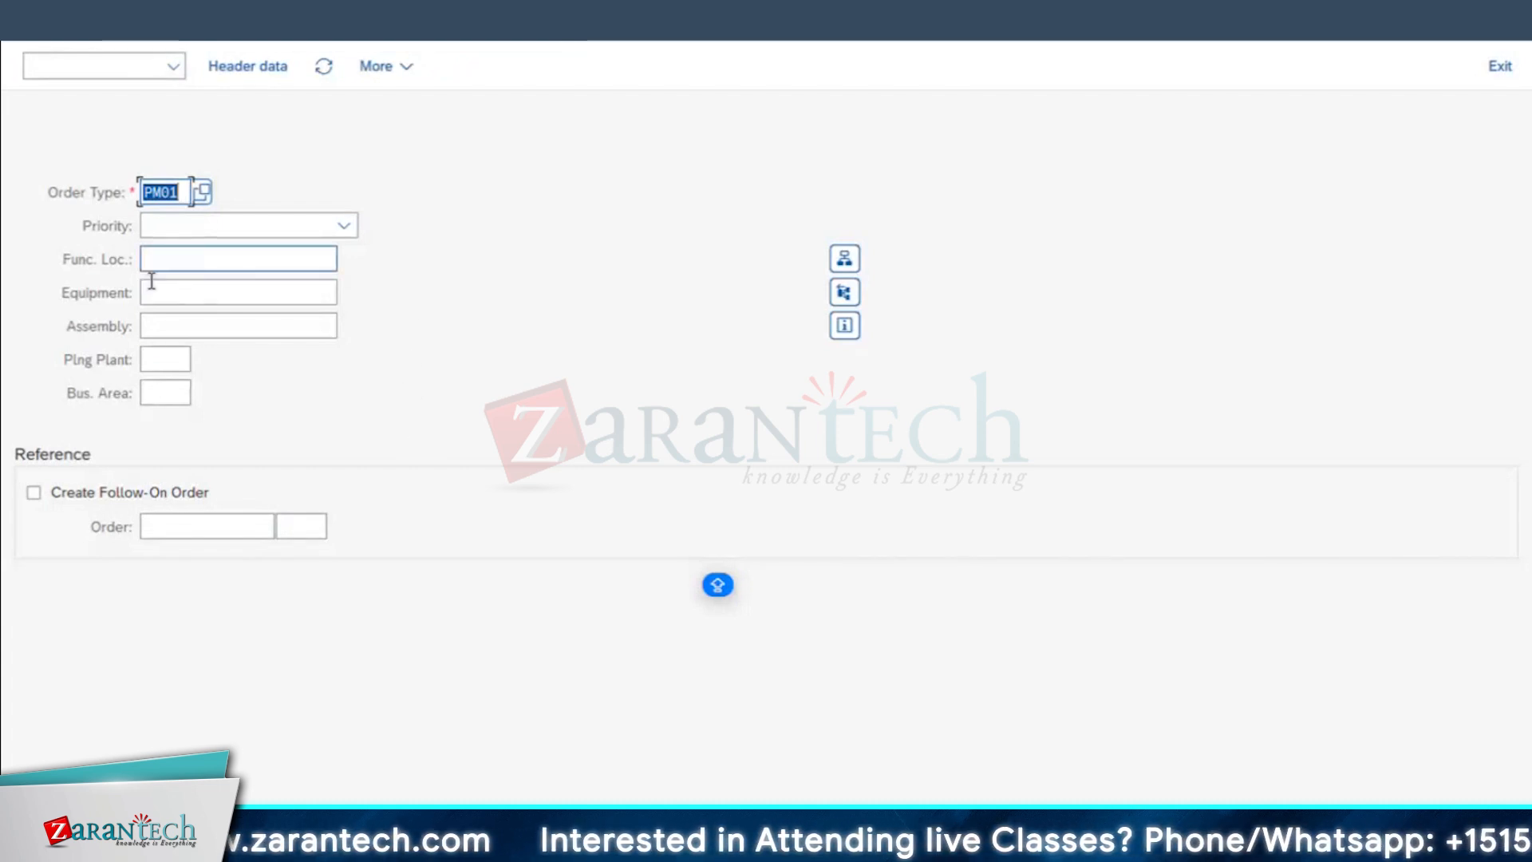
# Step: Start another maintenance order with order type PM02 for equipment 10003029
pyautogui.press('F4')
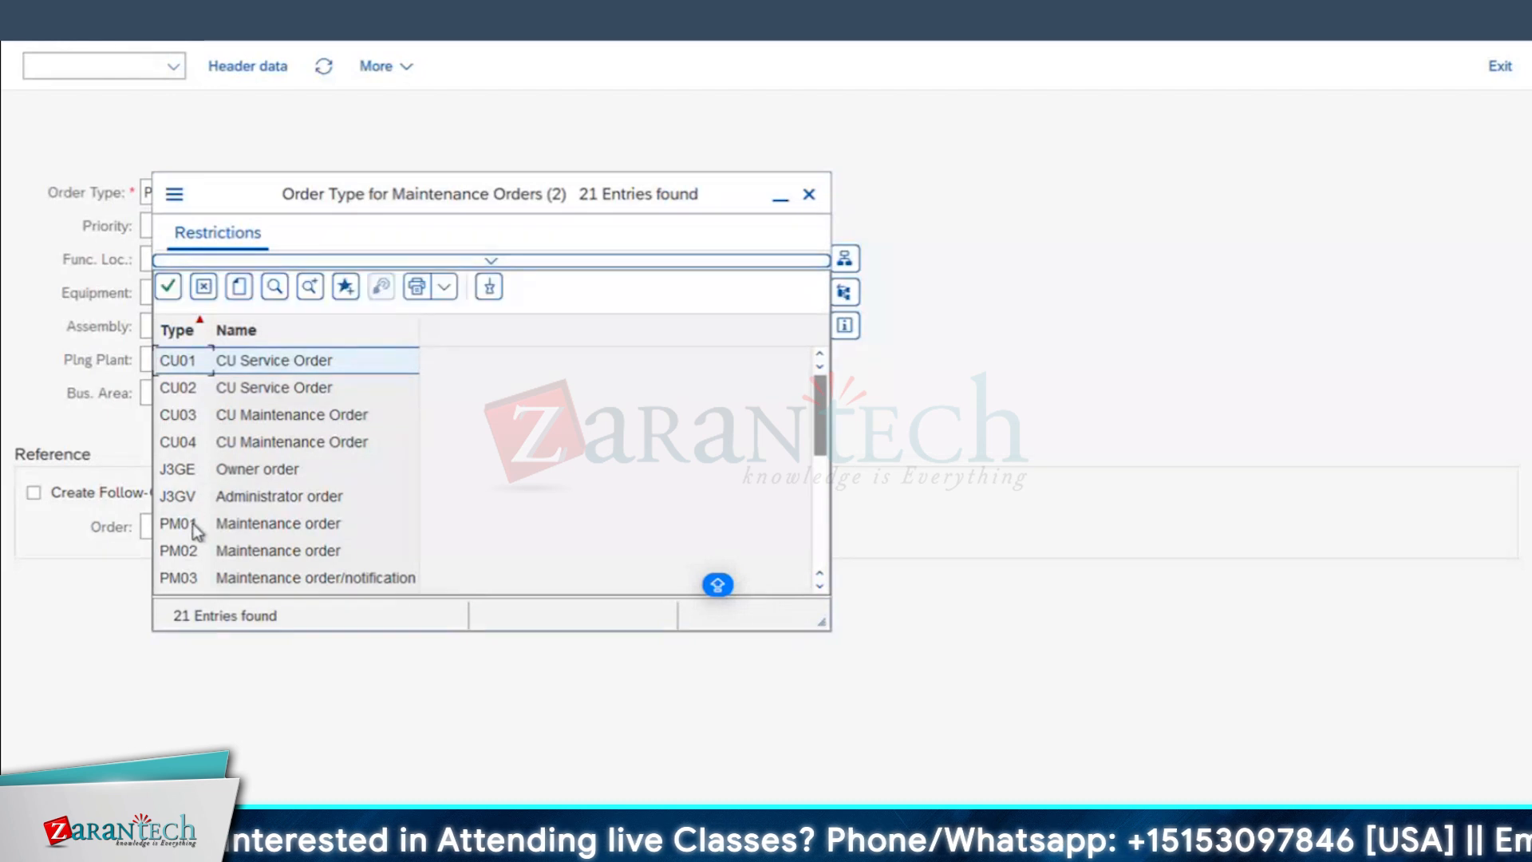
pyautogui.doubleClick(191, 551)
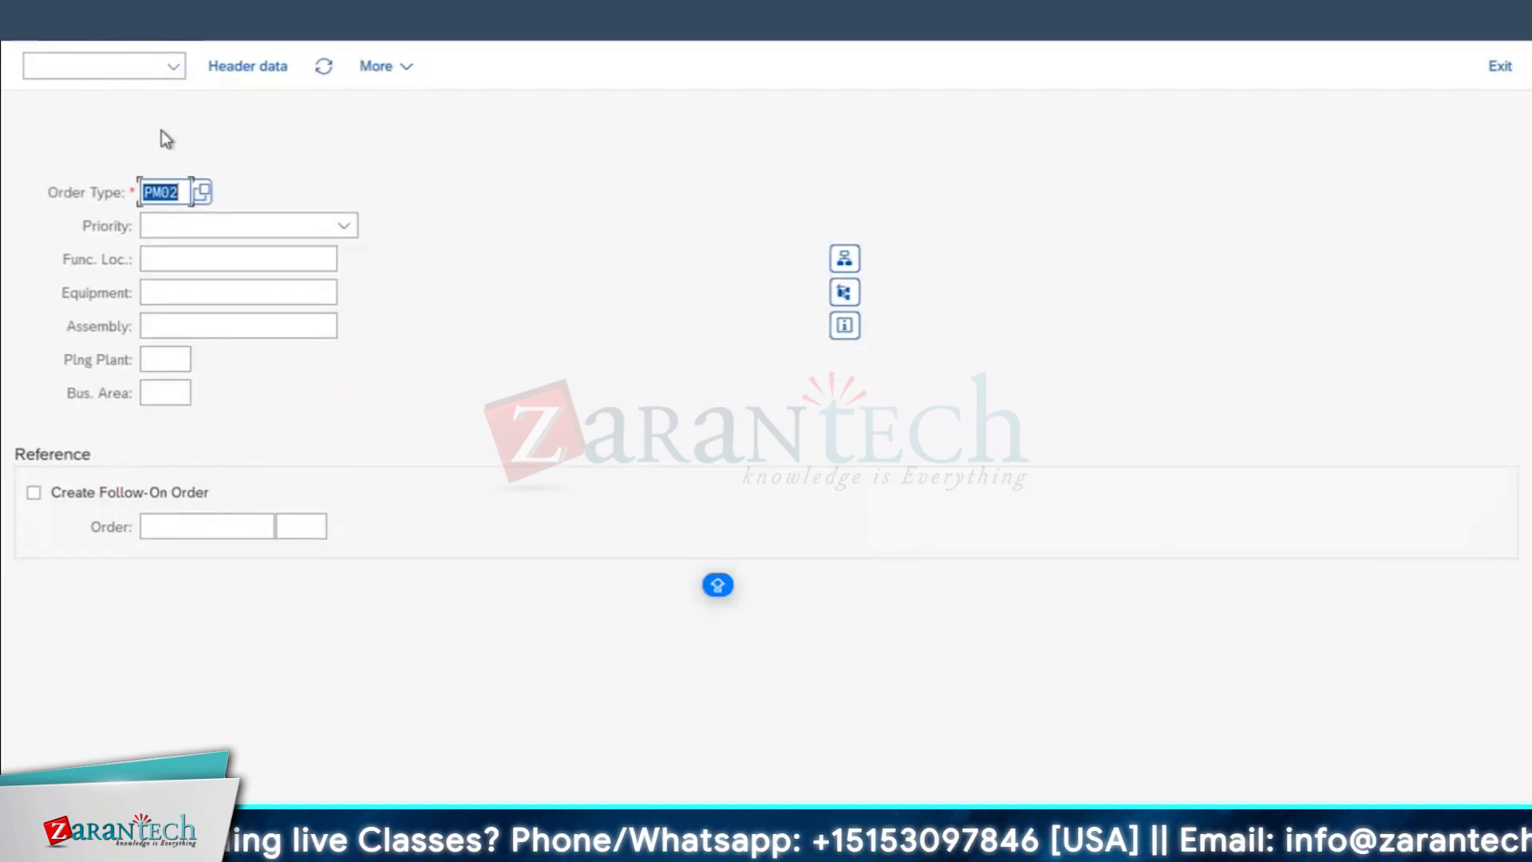
pyautogui.click(182, 294)
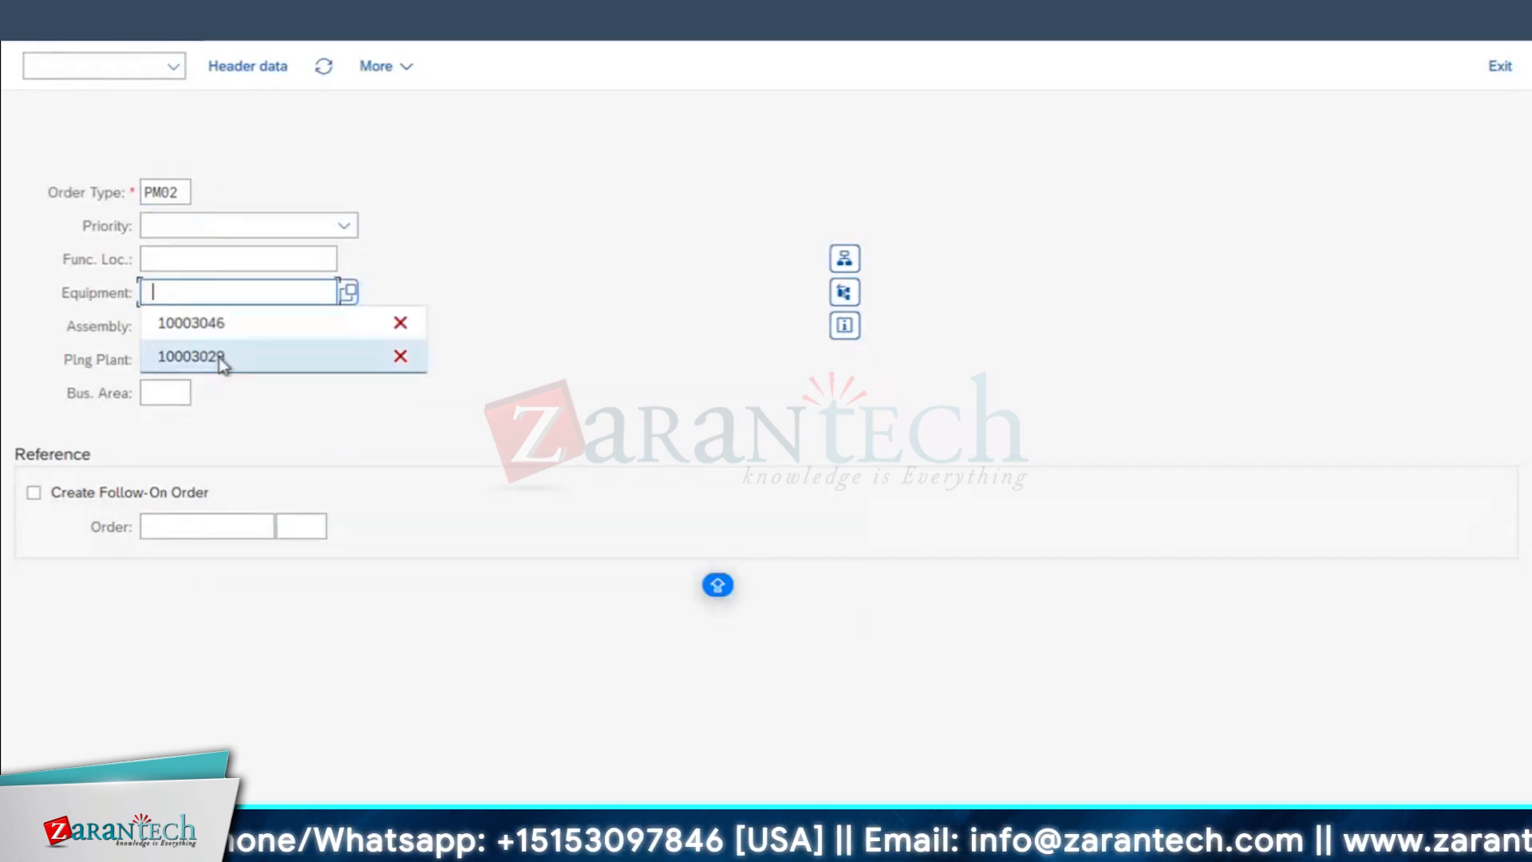
pyautogui.click(218, 356)
pyautogui.click(249, 333)
pyautogui.press('Return')
pyautogui.press('Return')
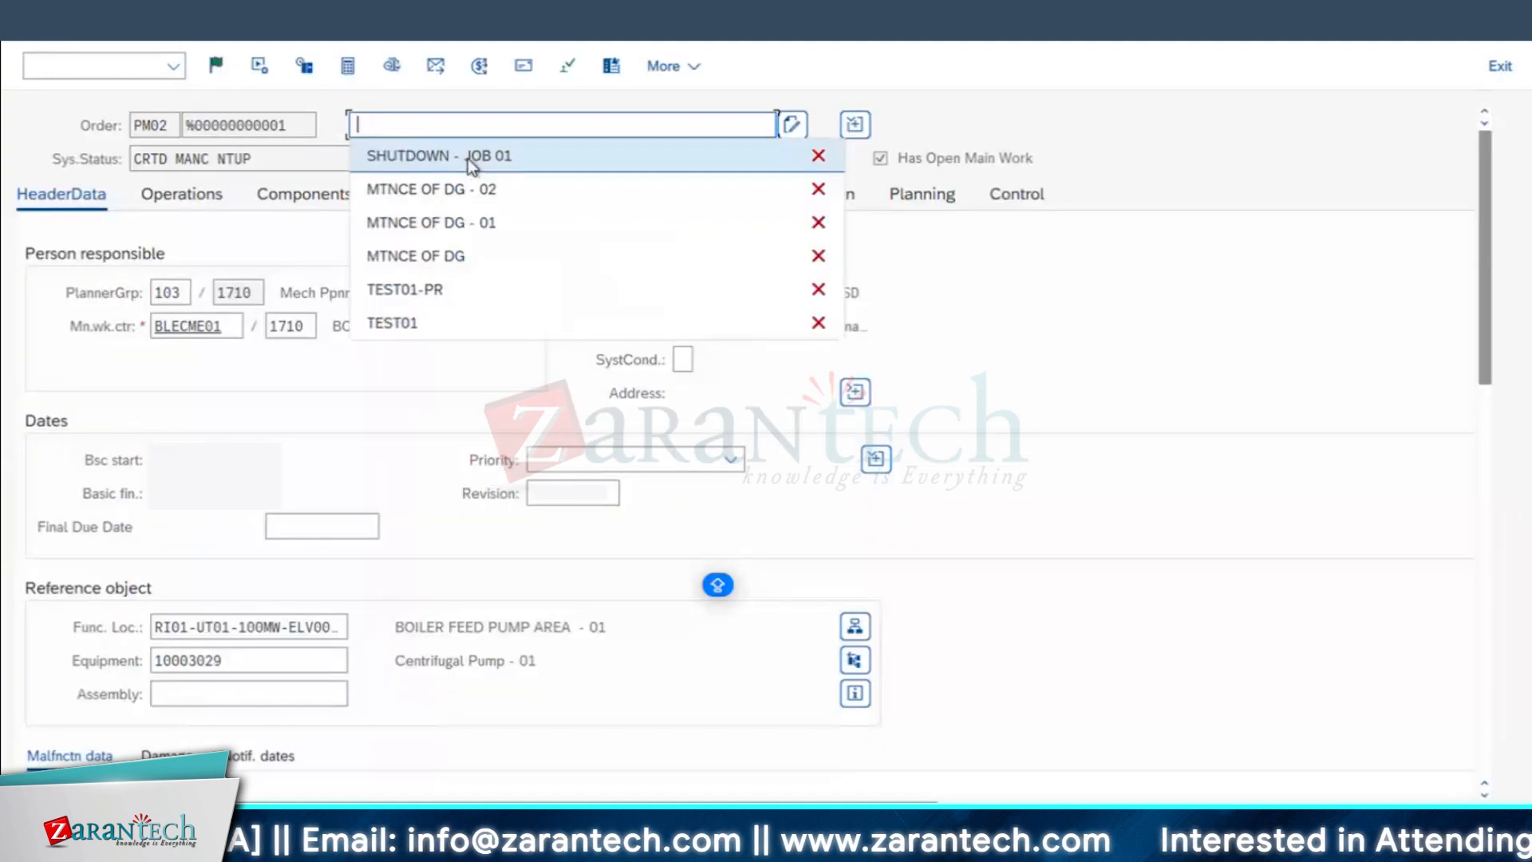
# Step: Describe the order as SHUTDOWN - JOB 02 and set its priority to Medium
pyautogui.click(526, 155)
pyautogui.press('BackSpace')
pyautogui.write('2')
pyautogui.click(611, 458)
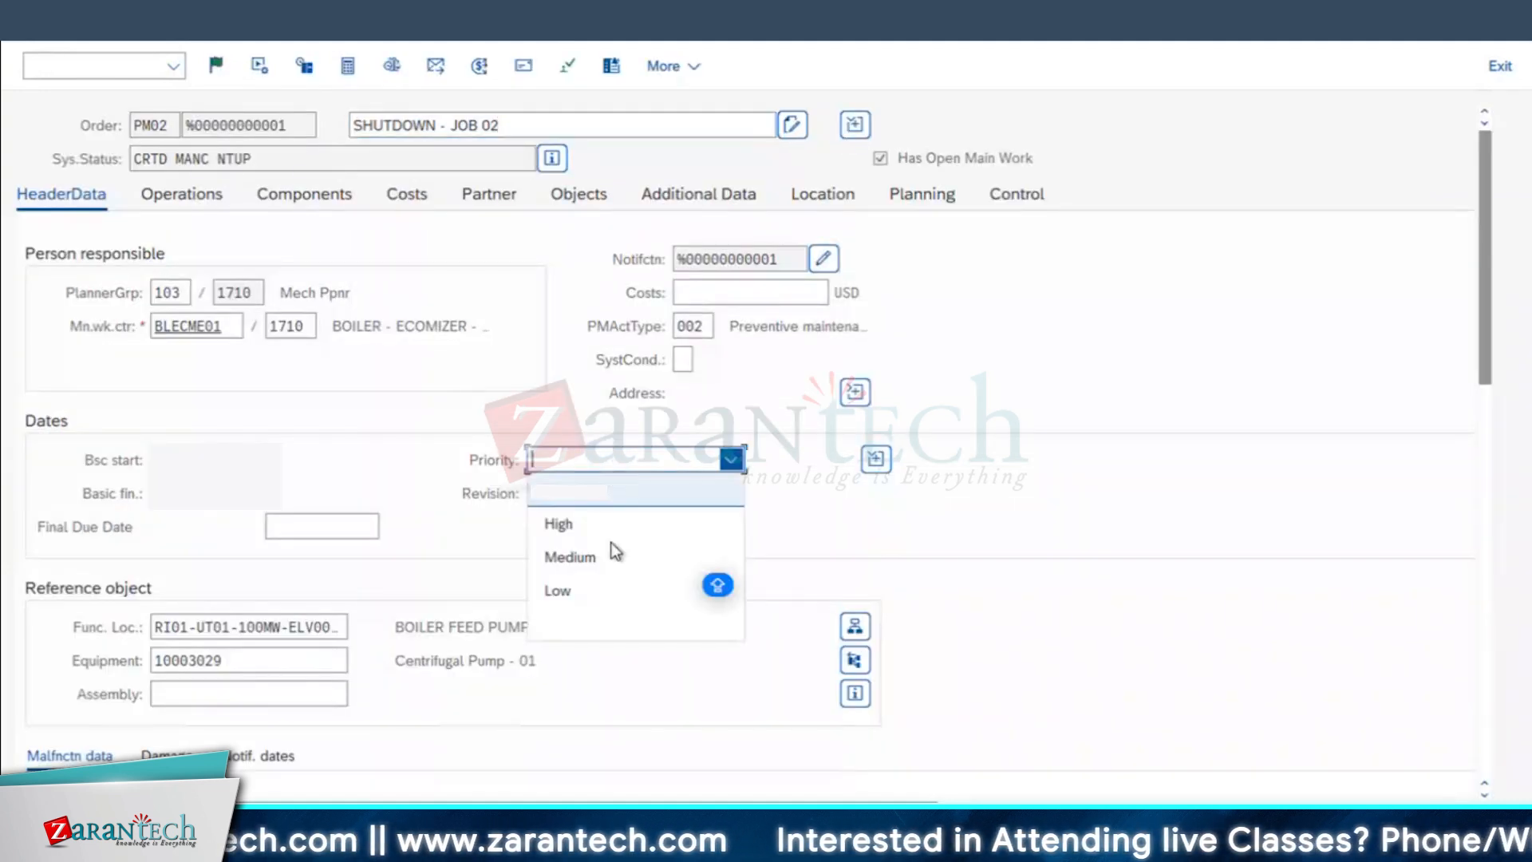
pyautogui.click(582, 554)
# Step: Assign revision JULY2024 to the order and accept the revision dates for its start and end
pyautogui.click(559, 485)
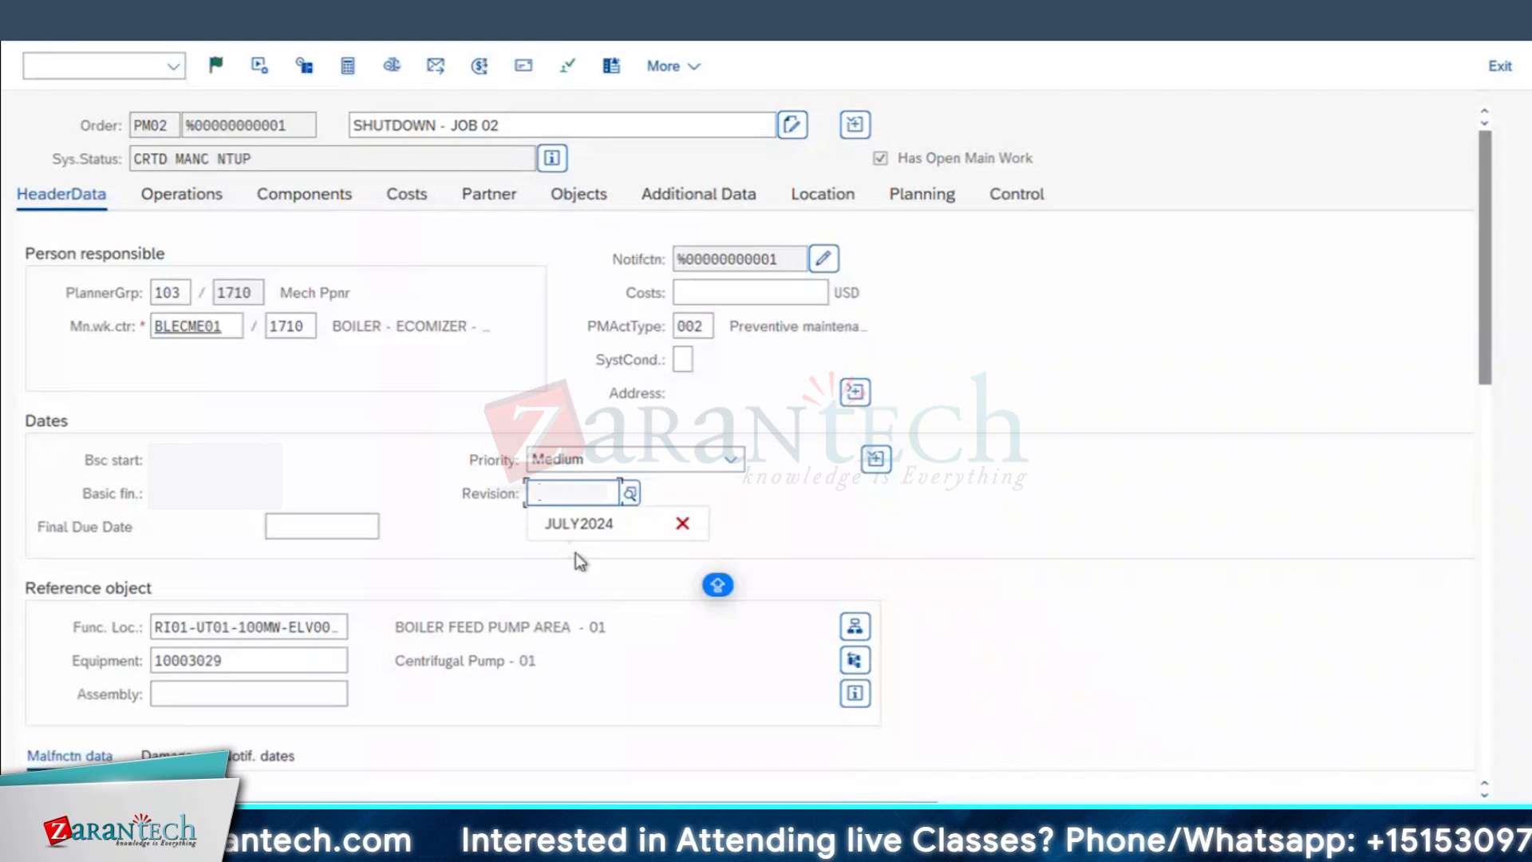
pyautogui.click(586, 526)
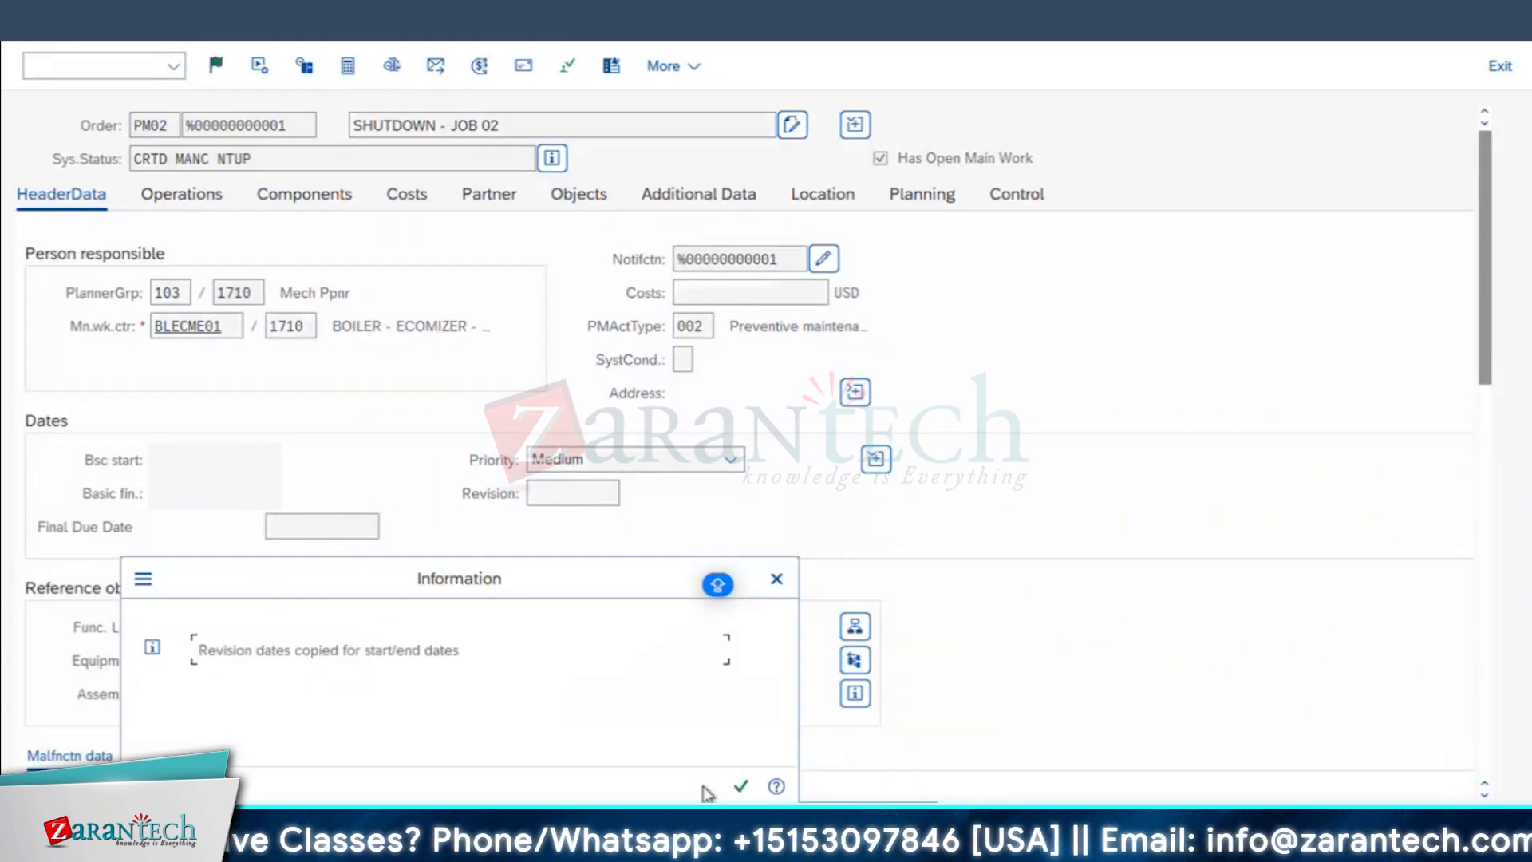
pyautogui.press('Return')
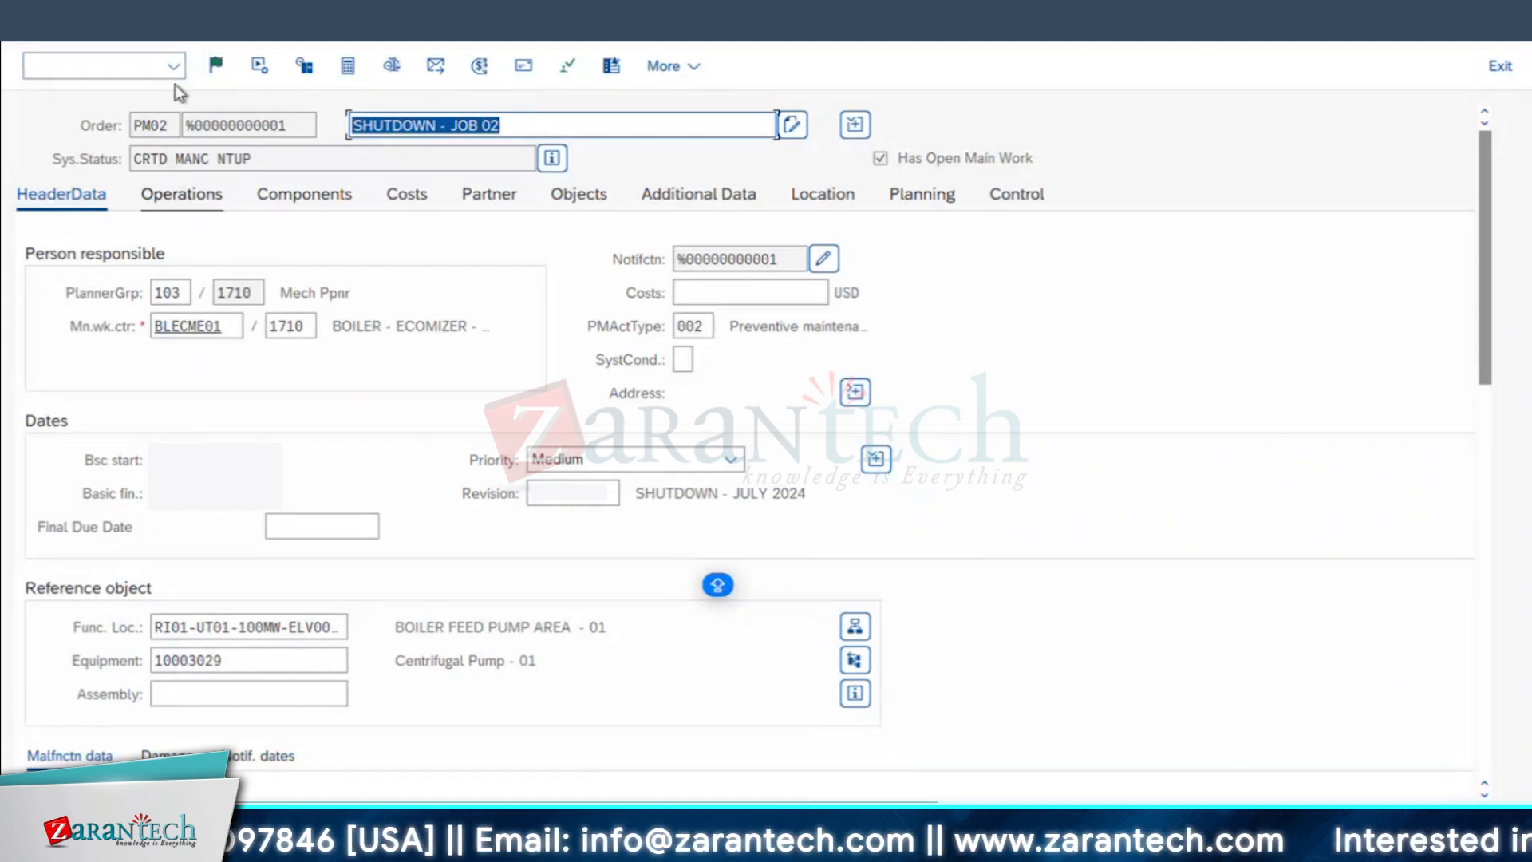
# Step: Release the SHUTDOWN - JOB 02 order and save it
pyautogui.click(216, 67)
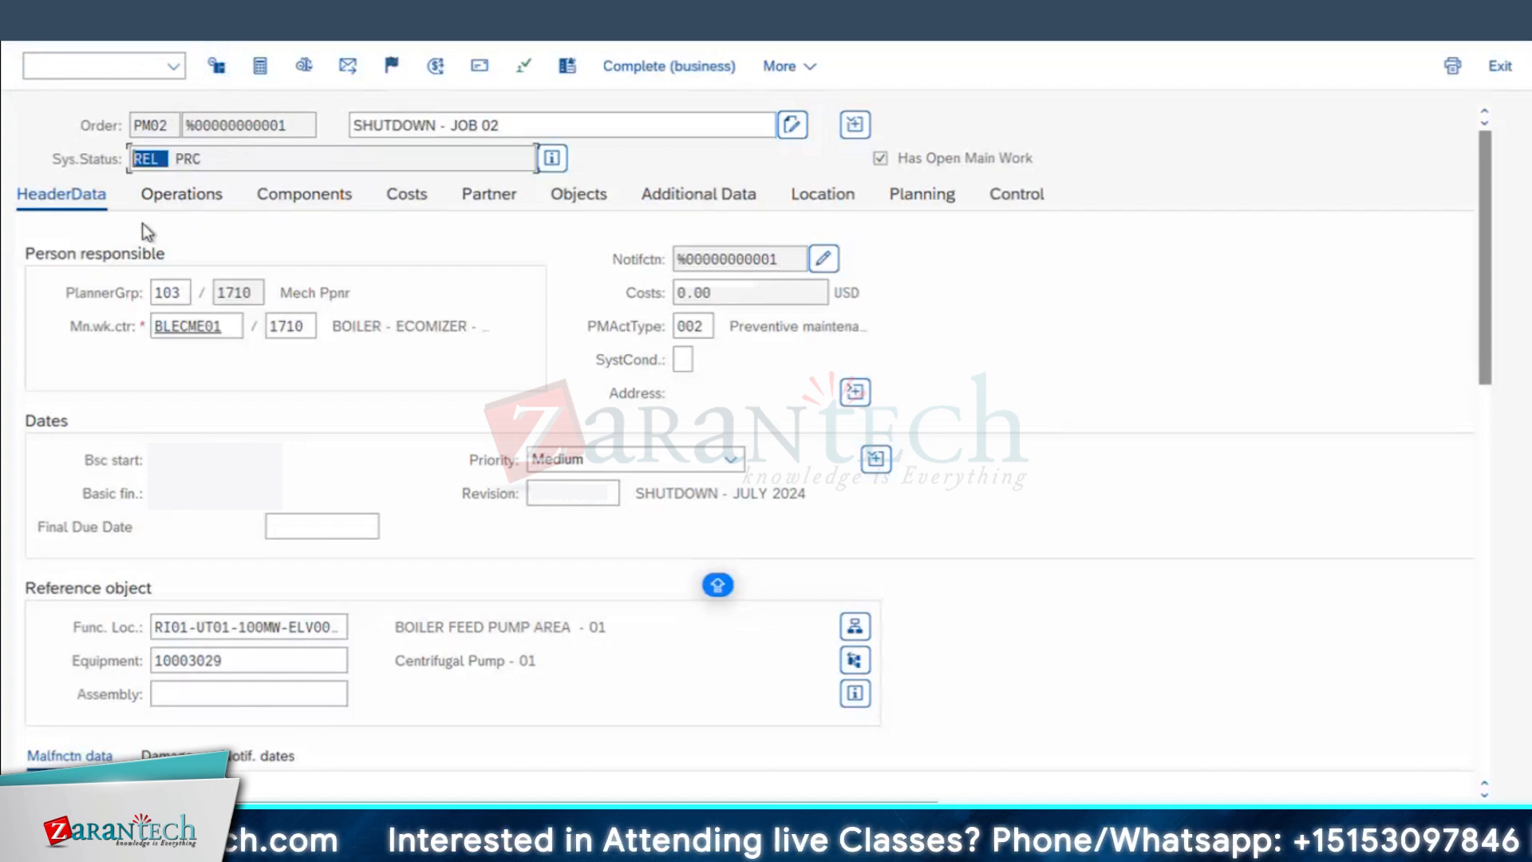
pyautogui.click(690, 383)
pyautogui.hotkey('ctrl', 's')
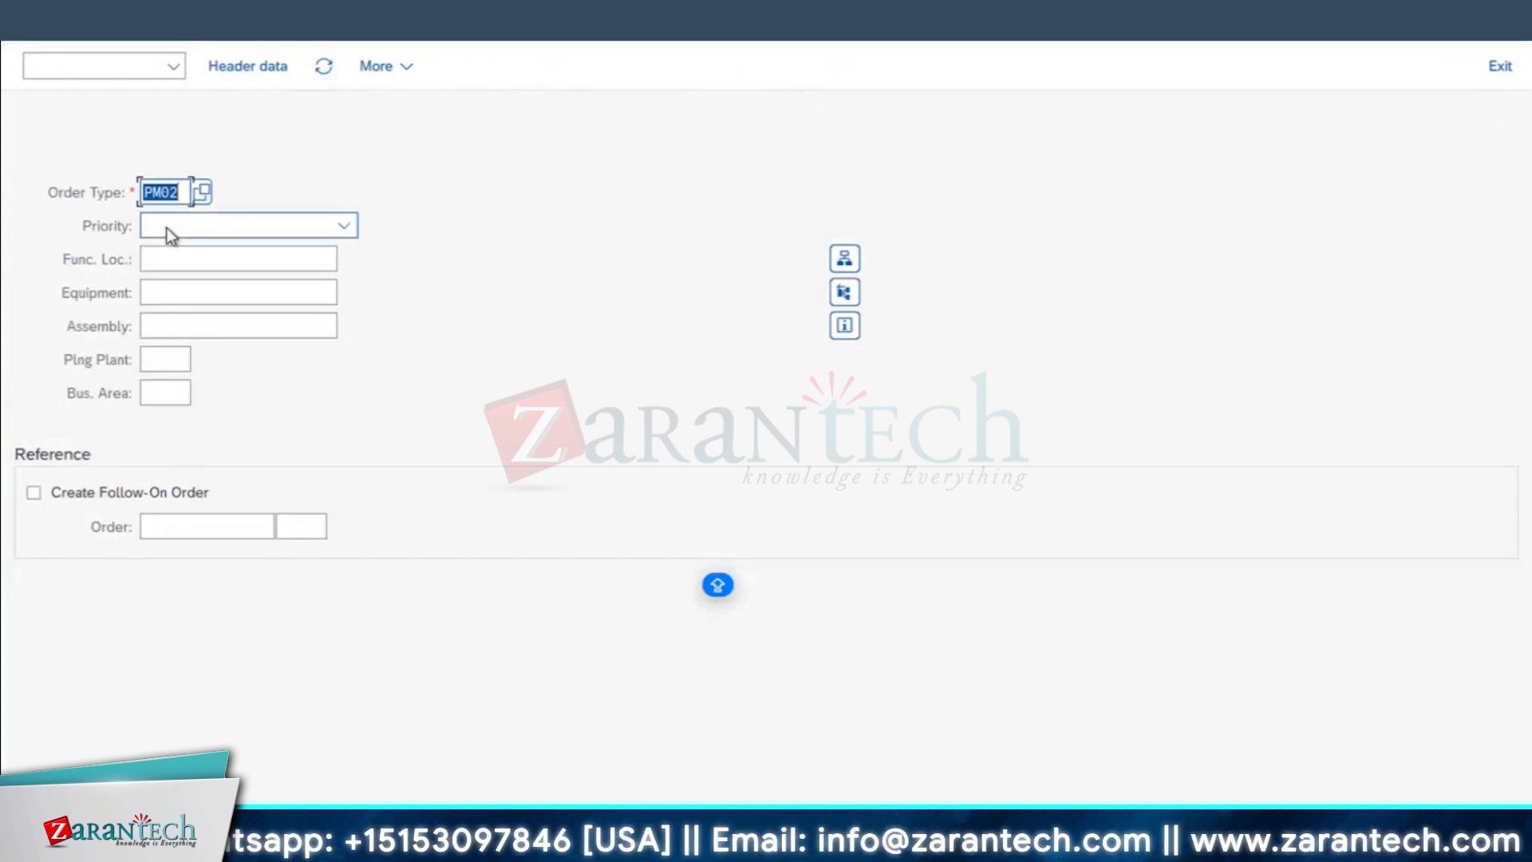
# Step: Start another maintenance order with order type PM02 for equipment 10003046
pyautogui.click(174, 289)
pyautogui.write('10003046')
pyautogui.press('Return')
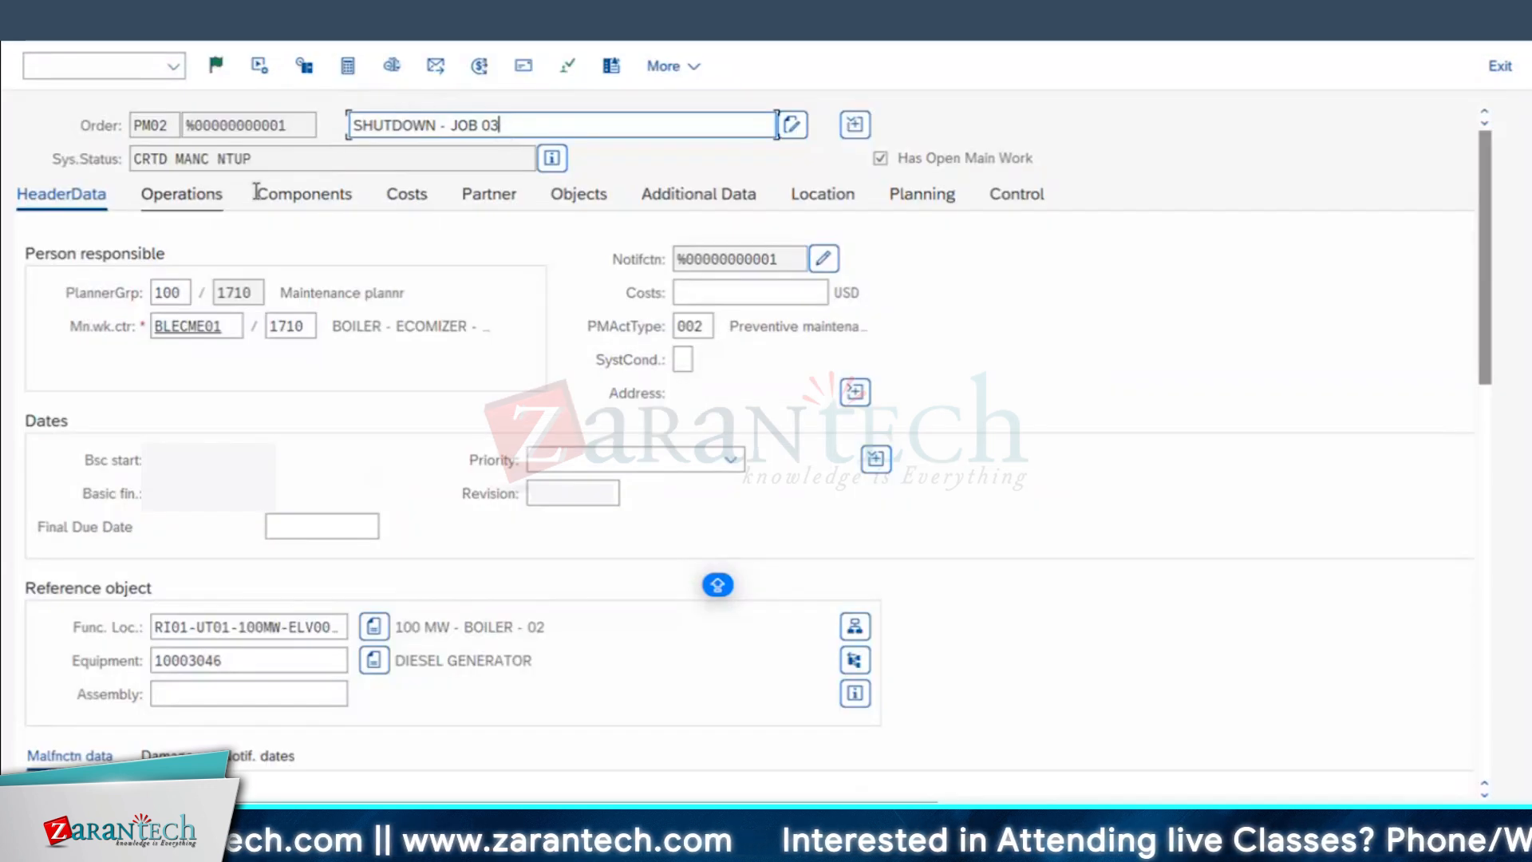
# Step: Describe the order as SHUTDOWN - JOB 03 with Medium priority and revision JULY2024, accepting the revision dates
pyautogui.click(579, 495)
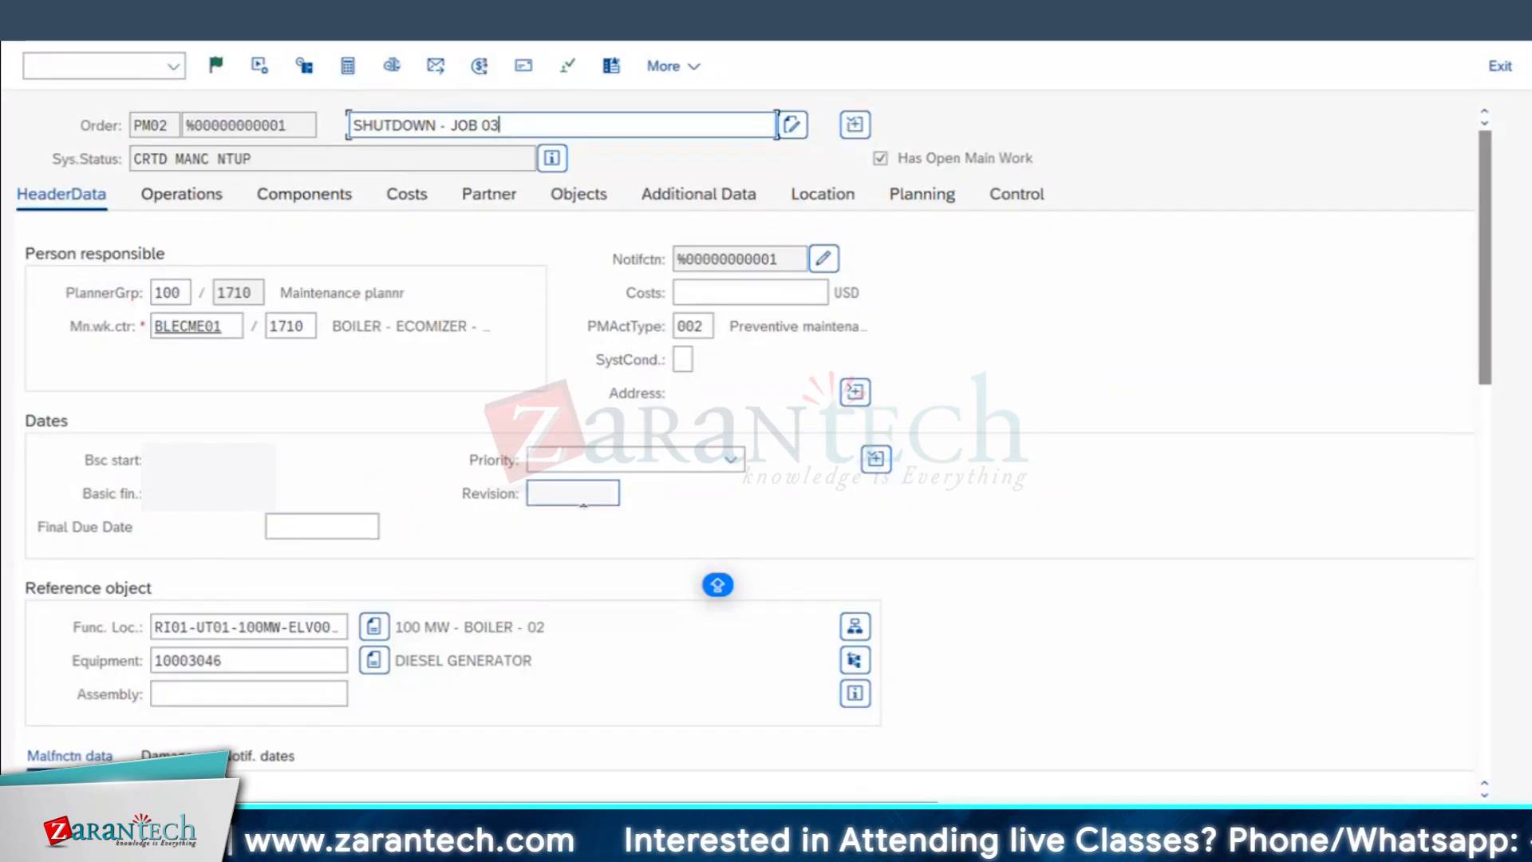
pyautogui.click(581, 528)
pyautogui.click(731, 460)
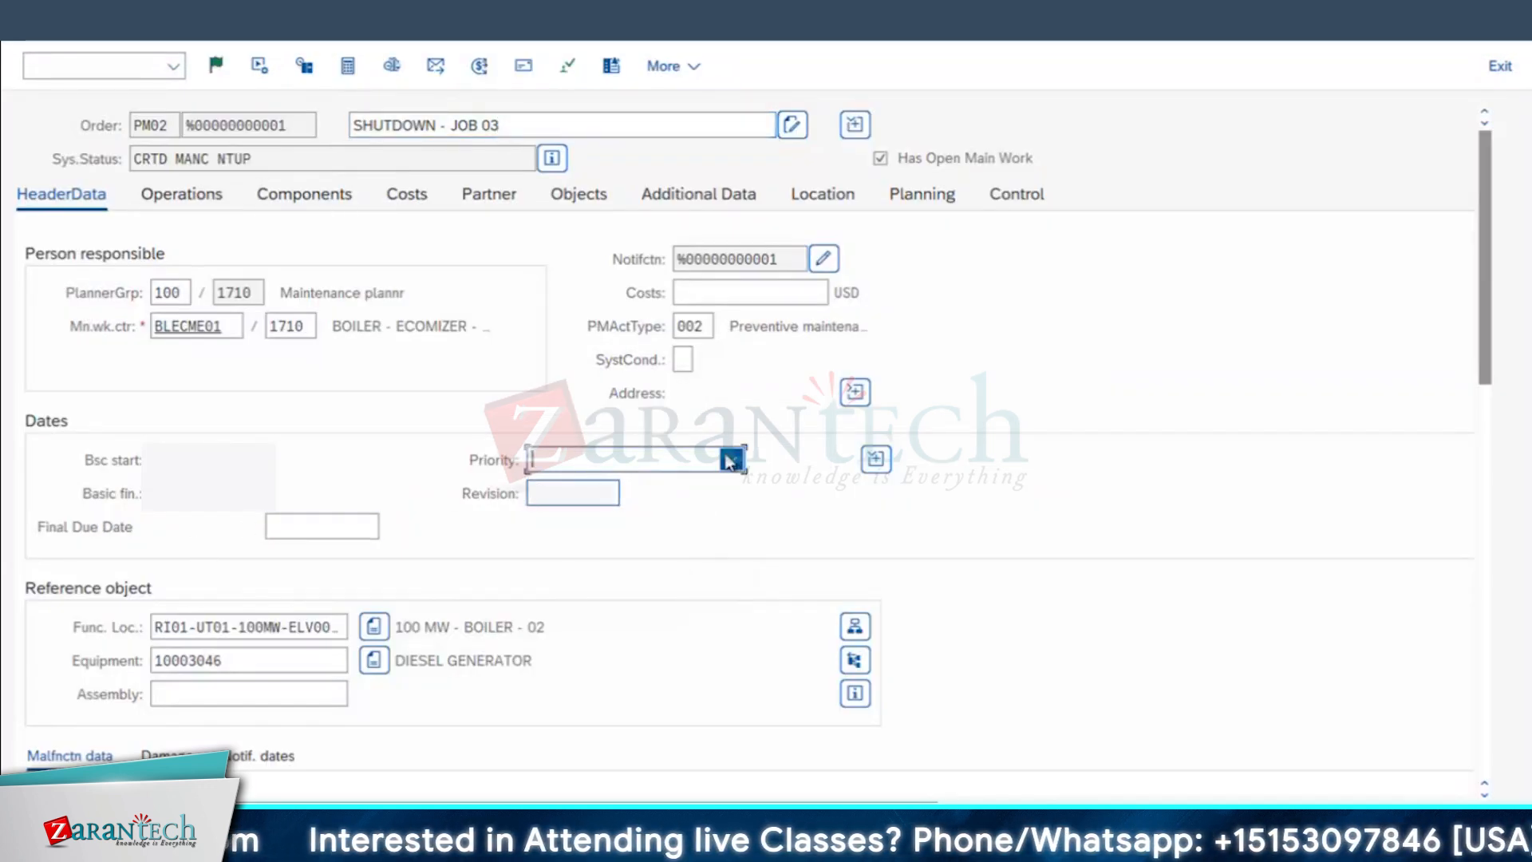
pyautogui.click(570, 557)
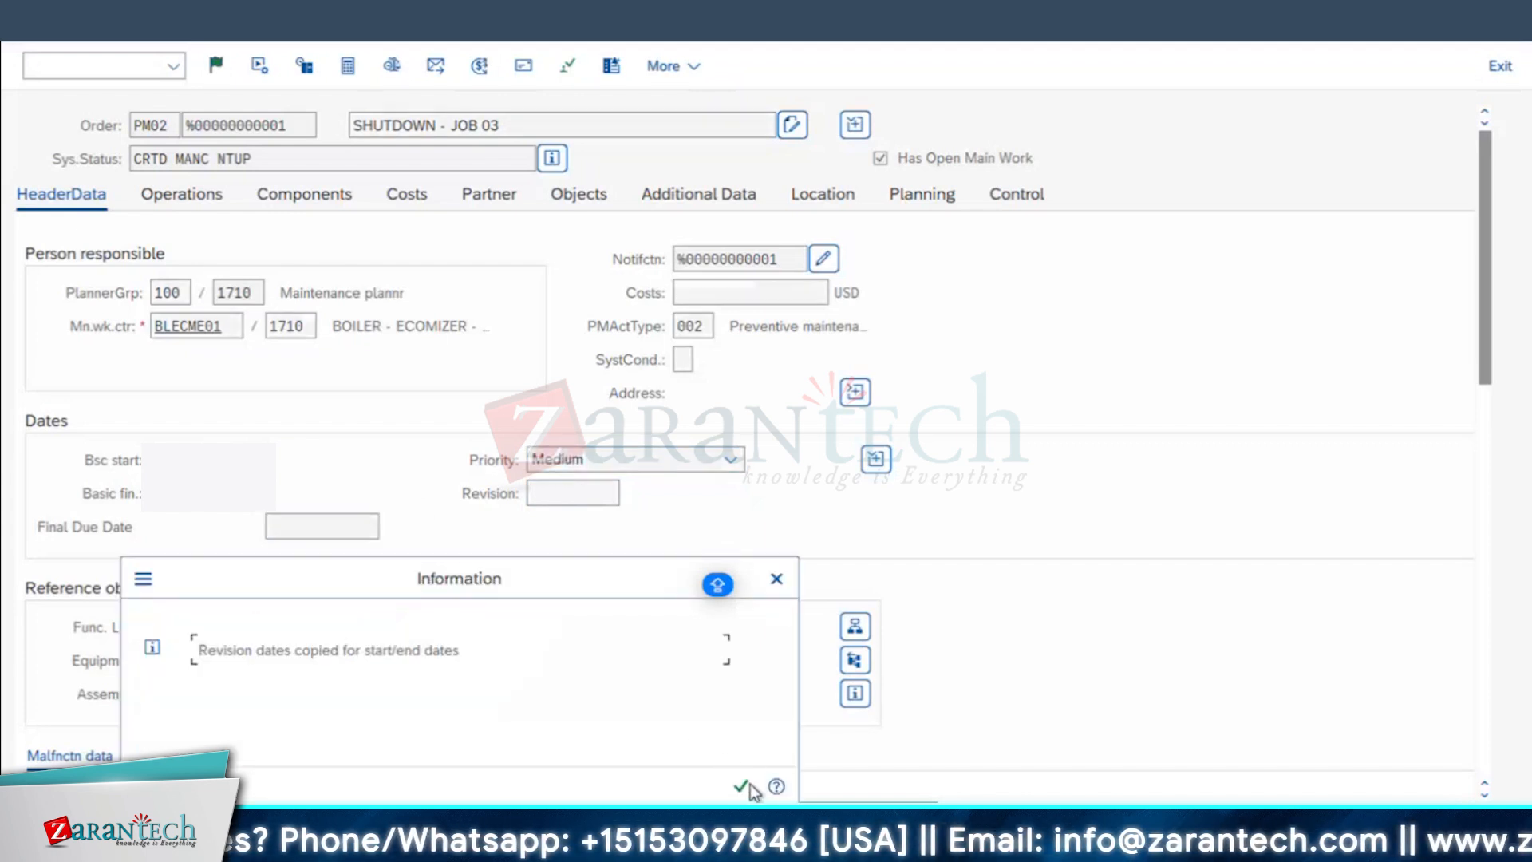
pyautogui.click(742, 787)
# Step: Enter estimated costs of 5,000 USD for the SHUTDOWN - JOB 03 order and save it
pyautogui.click(712, 296)
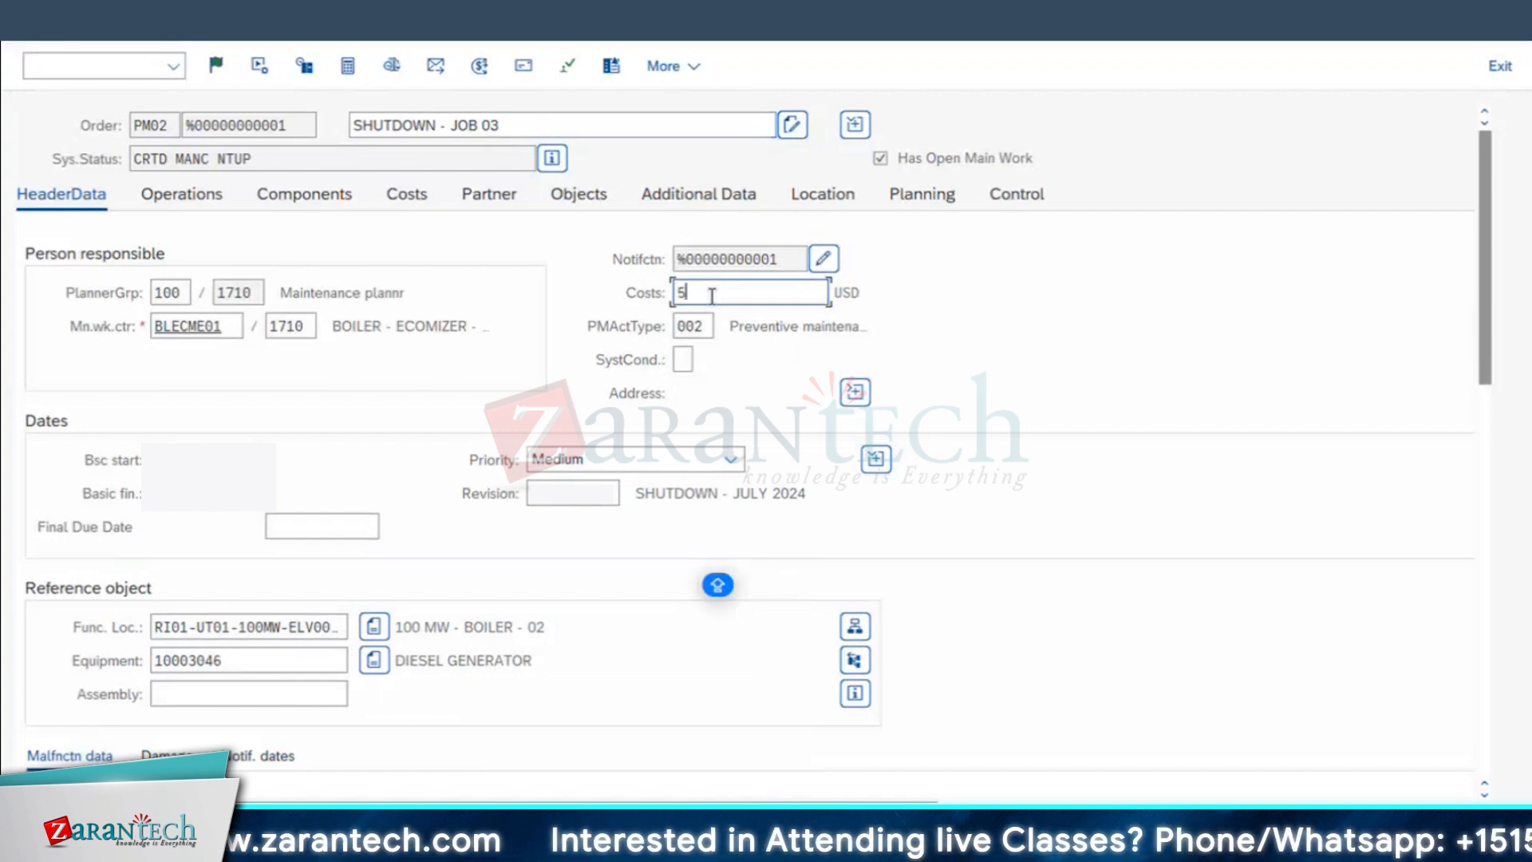
pyautogui.write('5,000')
pyautogui.press('Return')
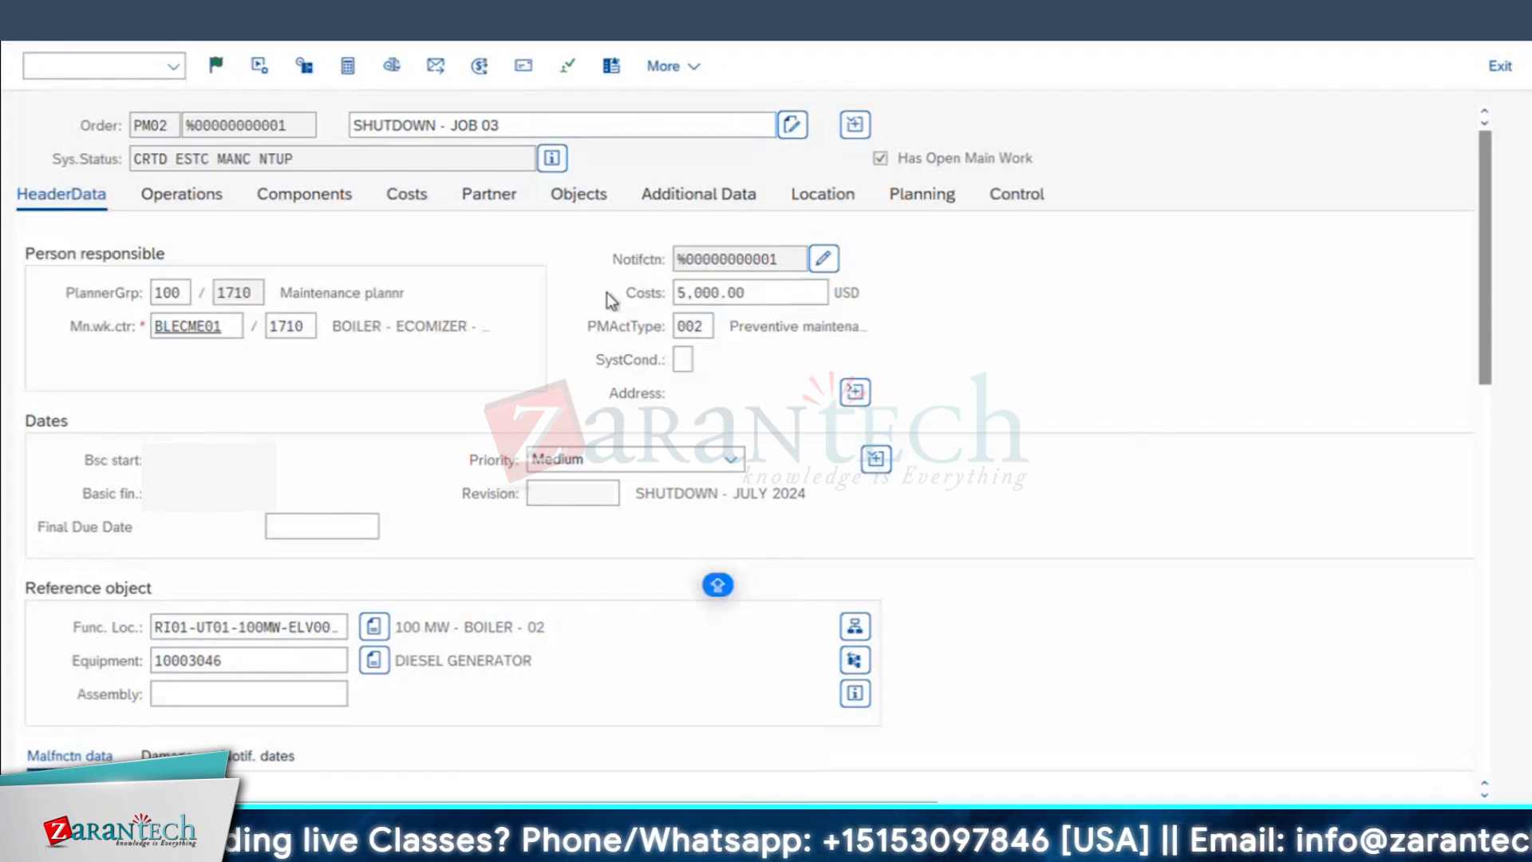
pyautogui.hotkey('ctrl', 's')
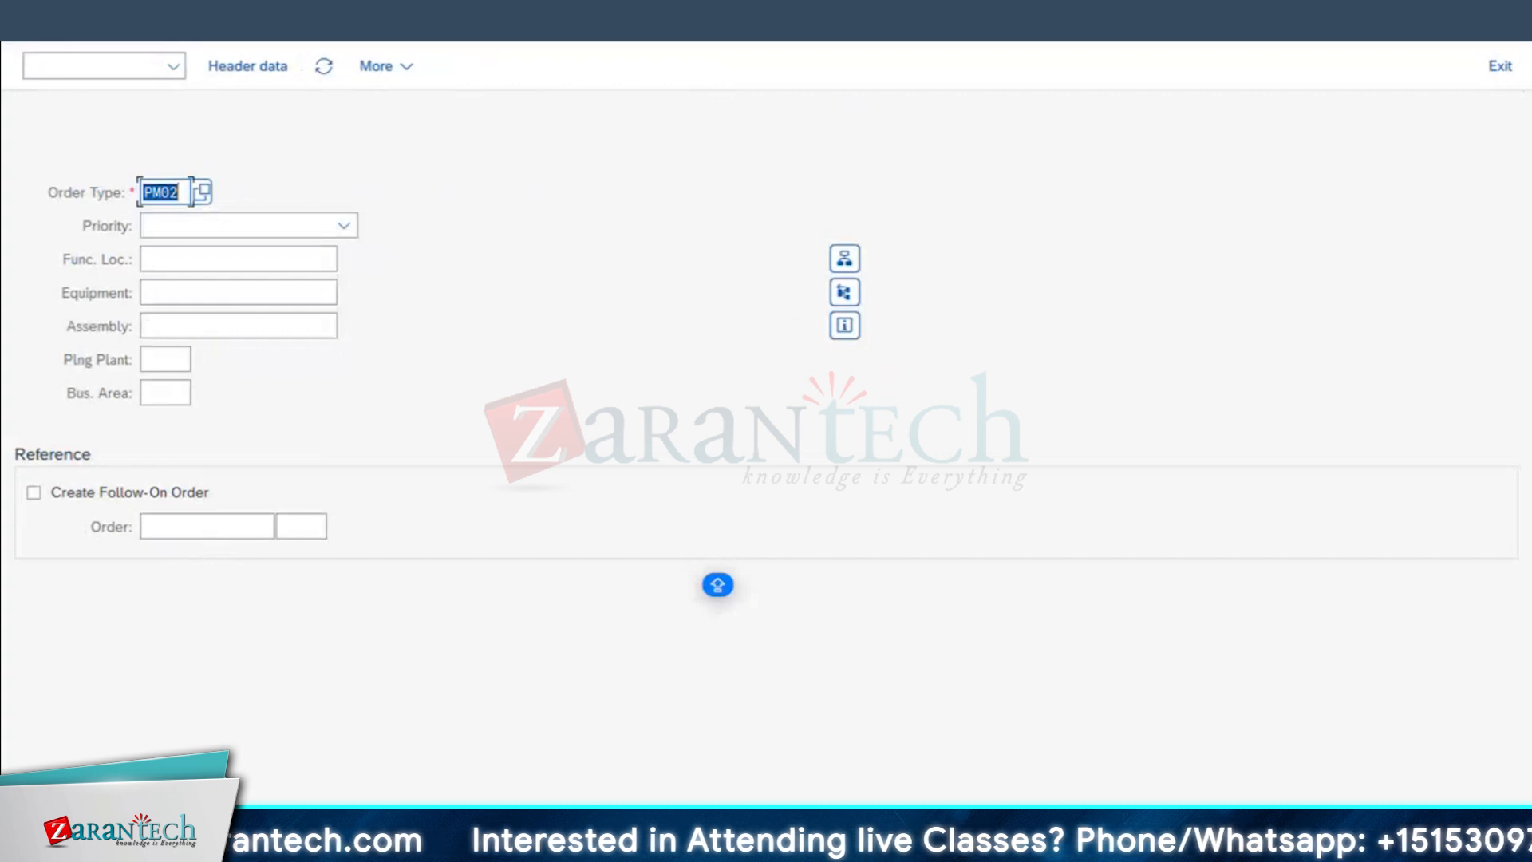
# Step: Leave order creation and start the maintenance order list transaction to reach its selection criteria
pyautogui.press('Return')
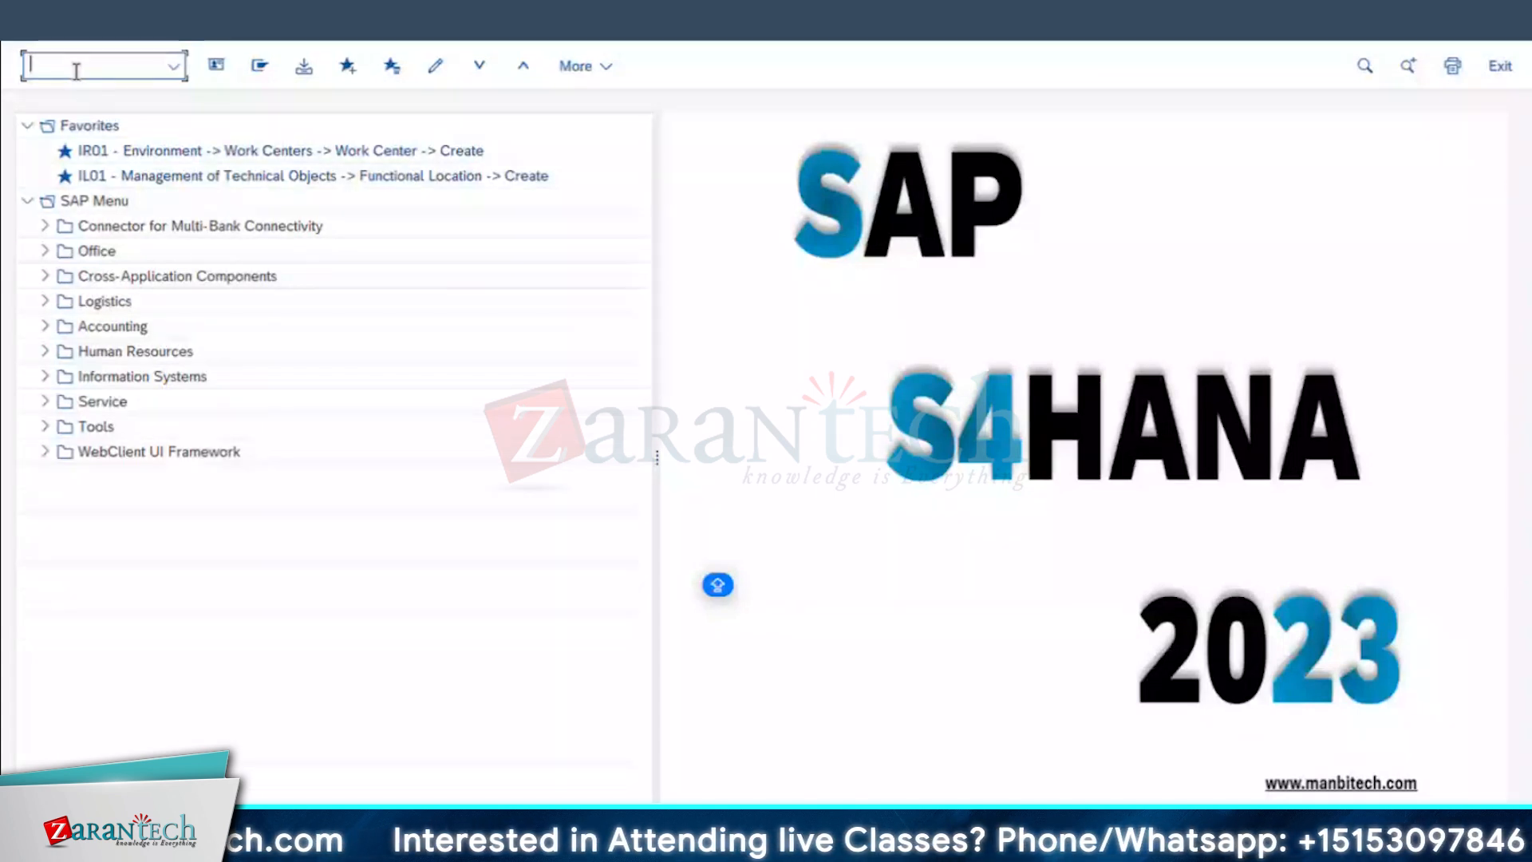
pyautogui.write('IW3')
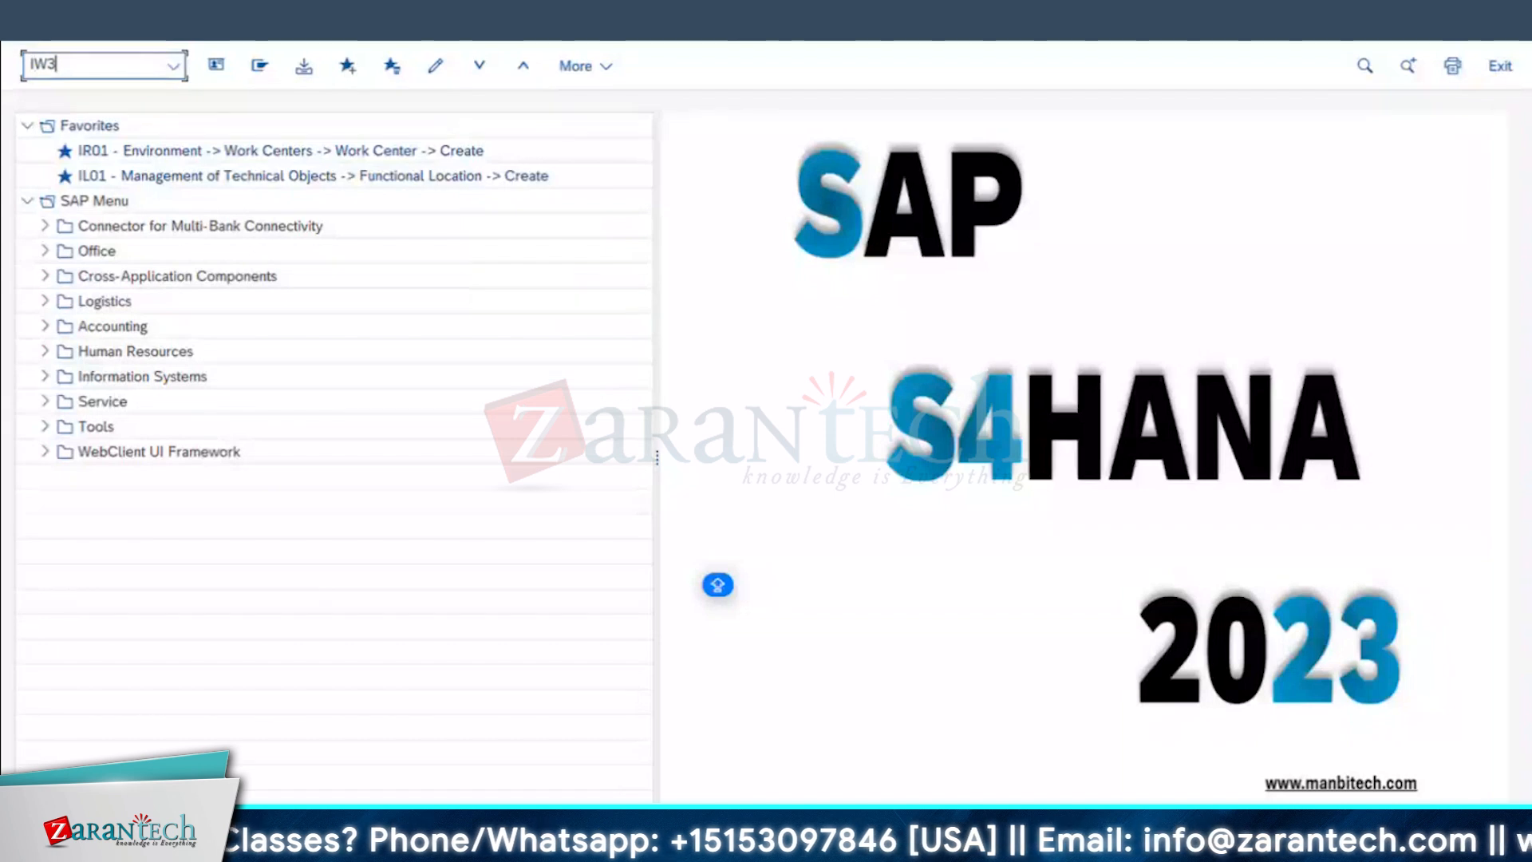
pyautogui.write('1')
pyautogui.press('Return')
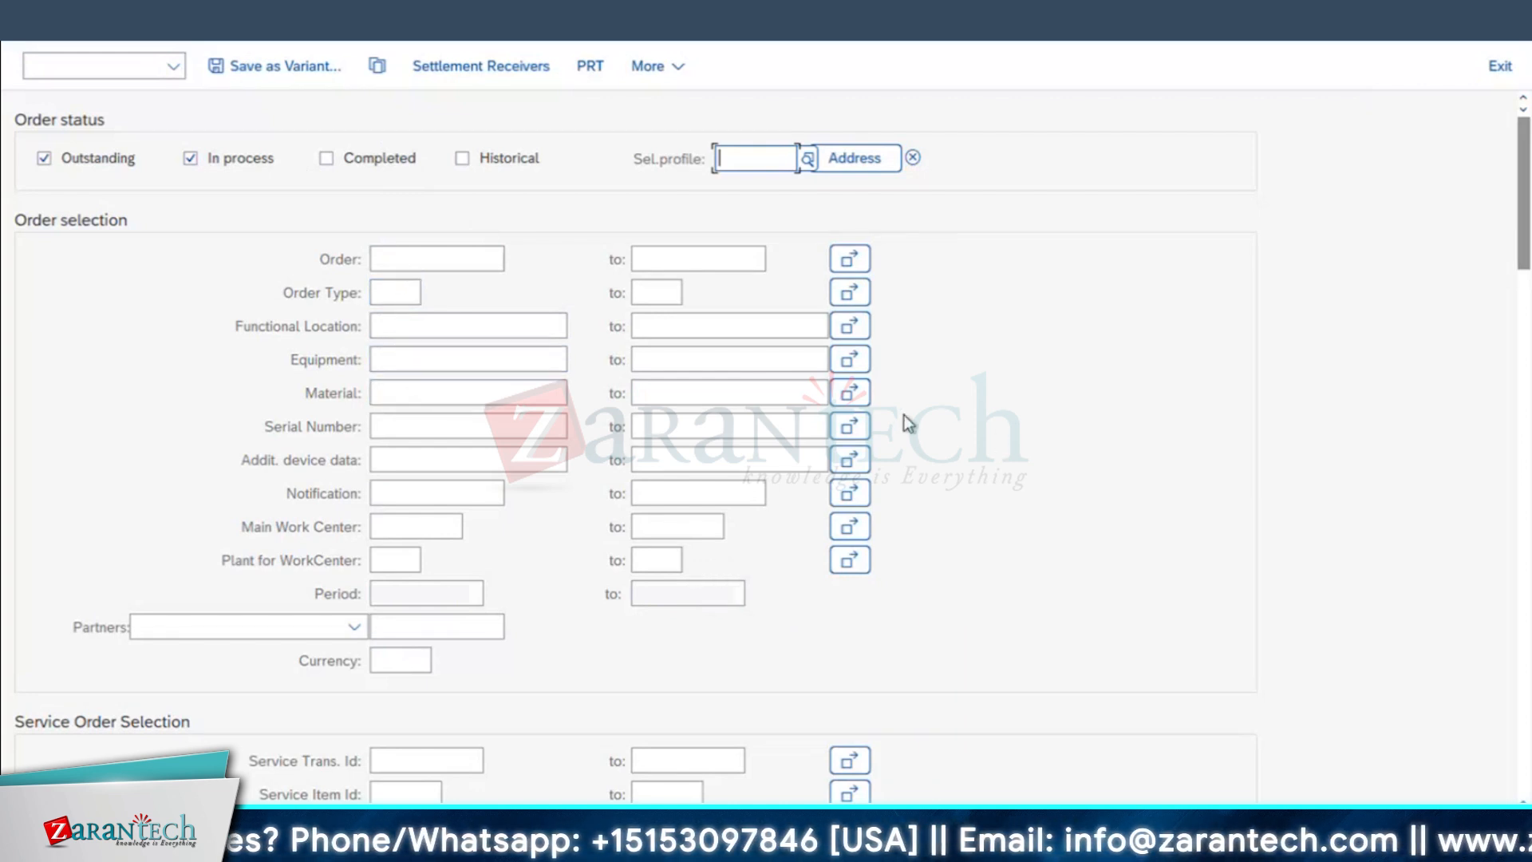
# Step: Restrict the maintenance order selection to planning plant 1710
pyautogui.scroll(-5, 903, 415)
pyautogui.scroll(-7, 907, 417)
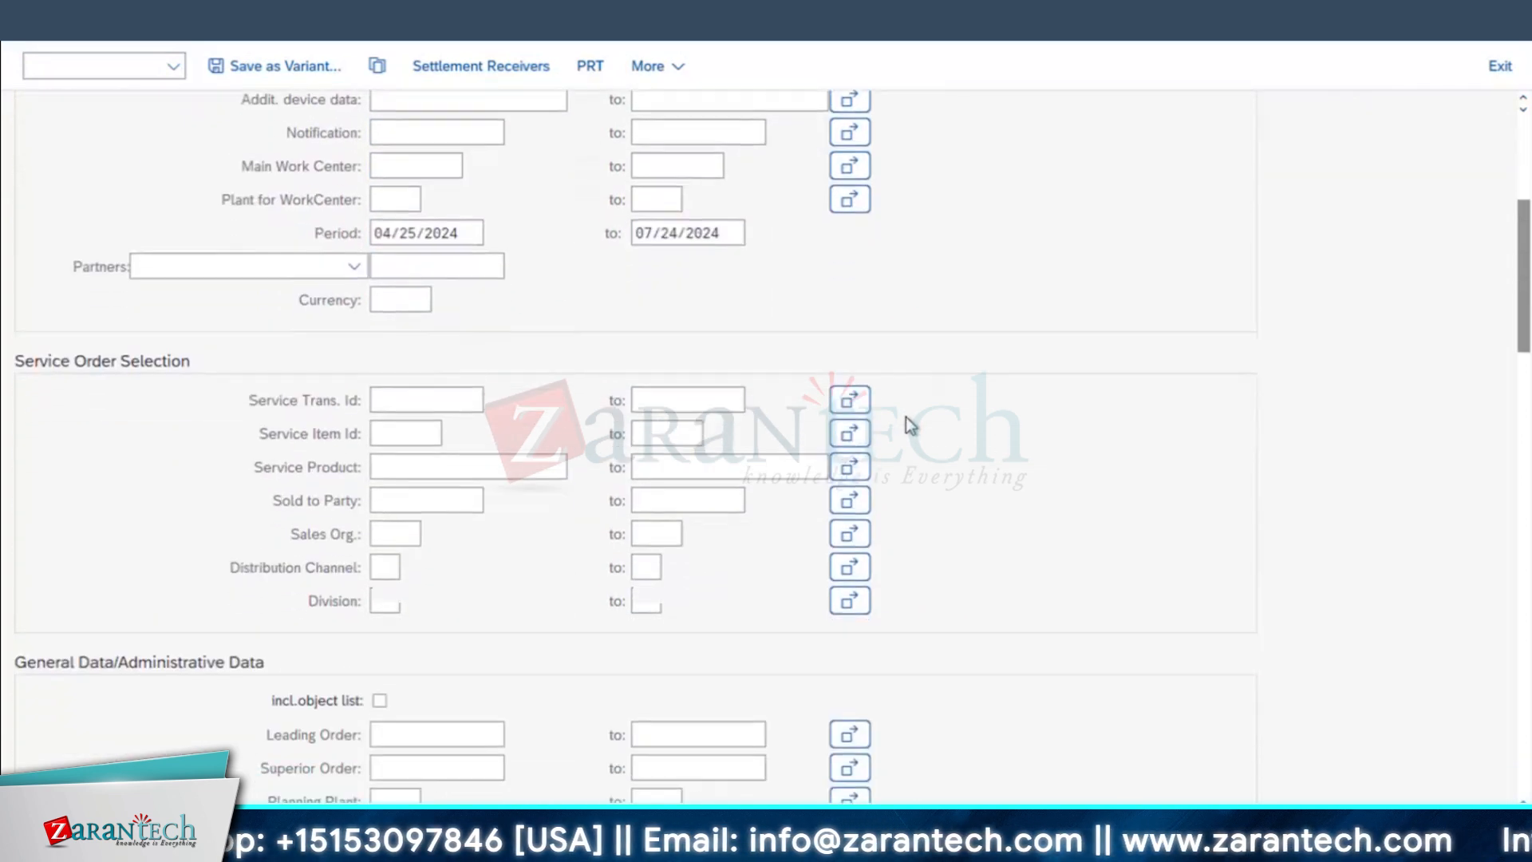
pyautogui.click(409, 536)
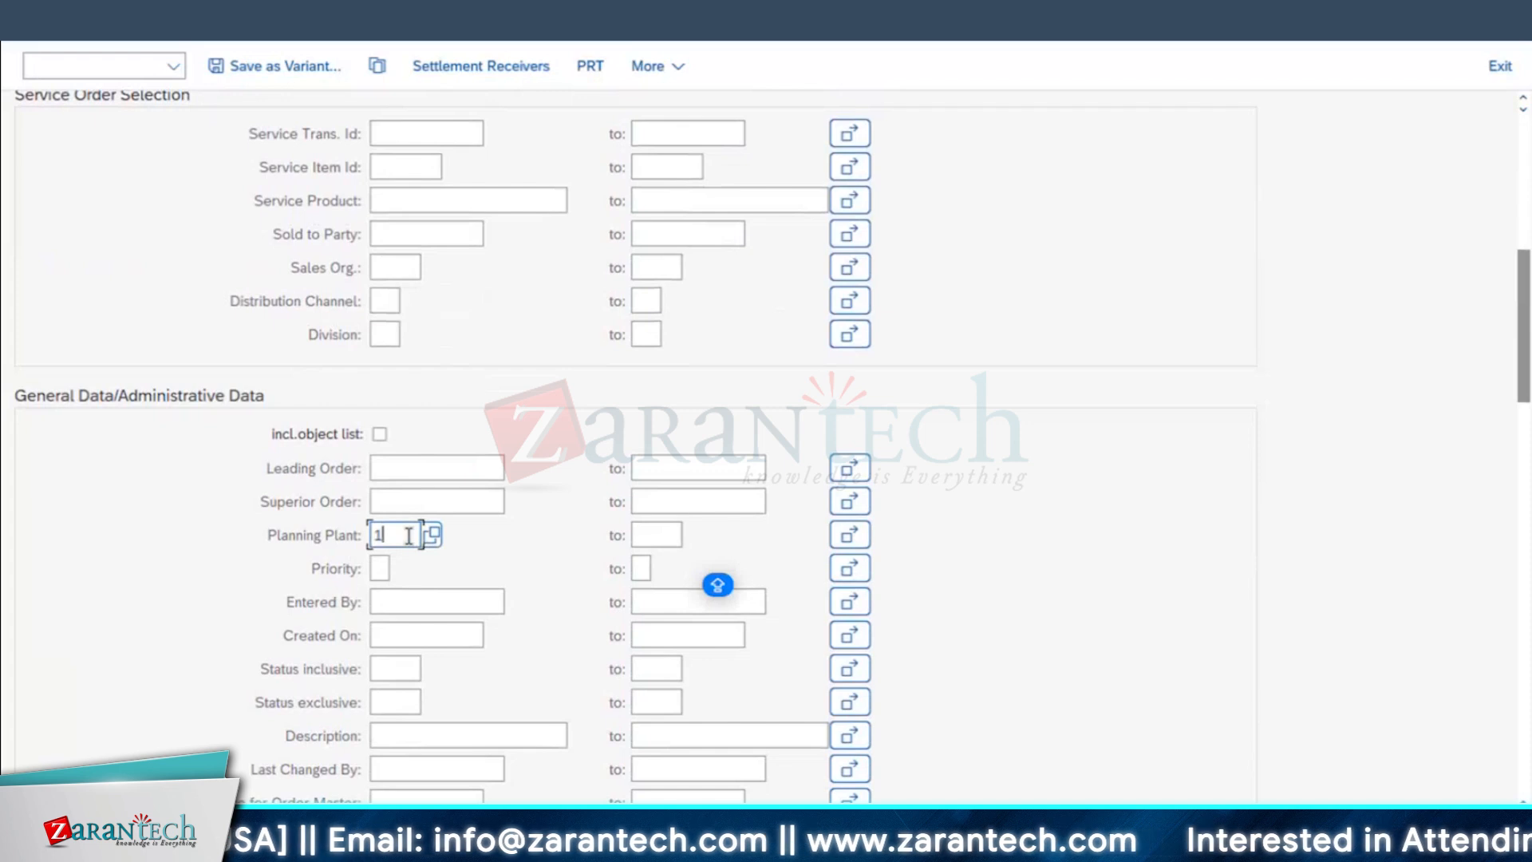
pyautogui.scroll(-3, 427, 531)
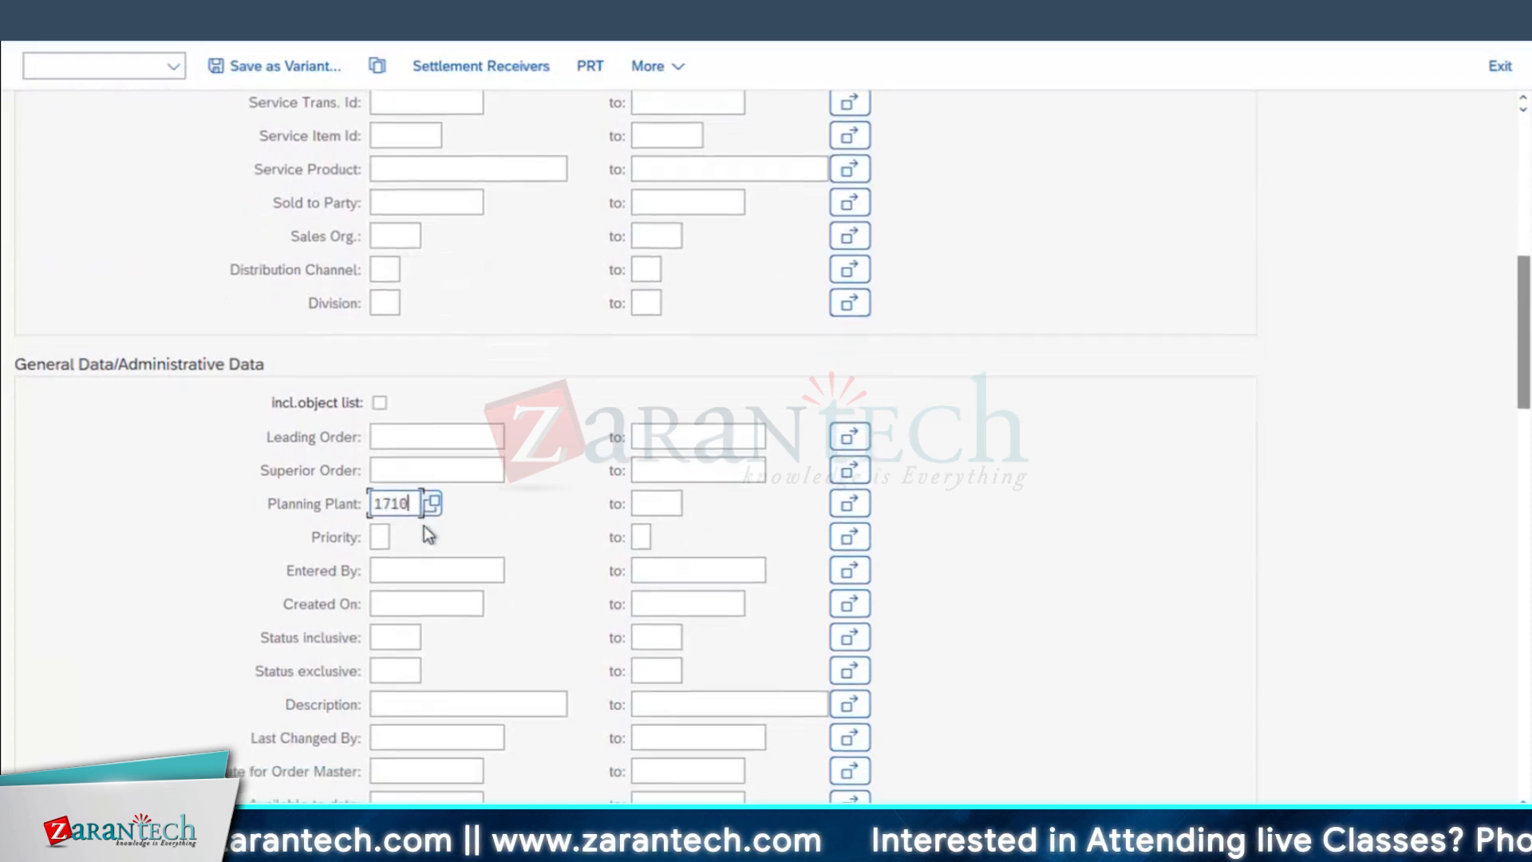
# Step: Search the available revisions, restrict the selection to JULY2024 and run the order list
pyautogui.scroll(-10, 424, 527)
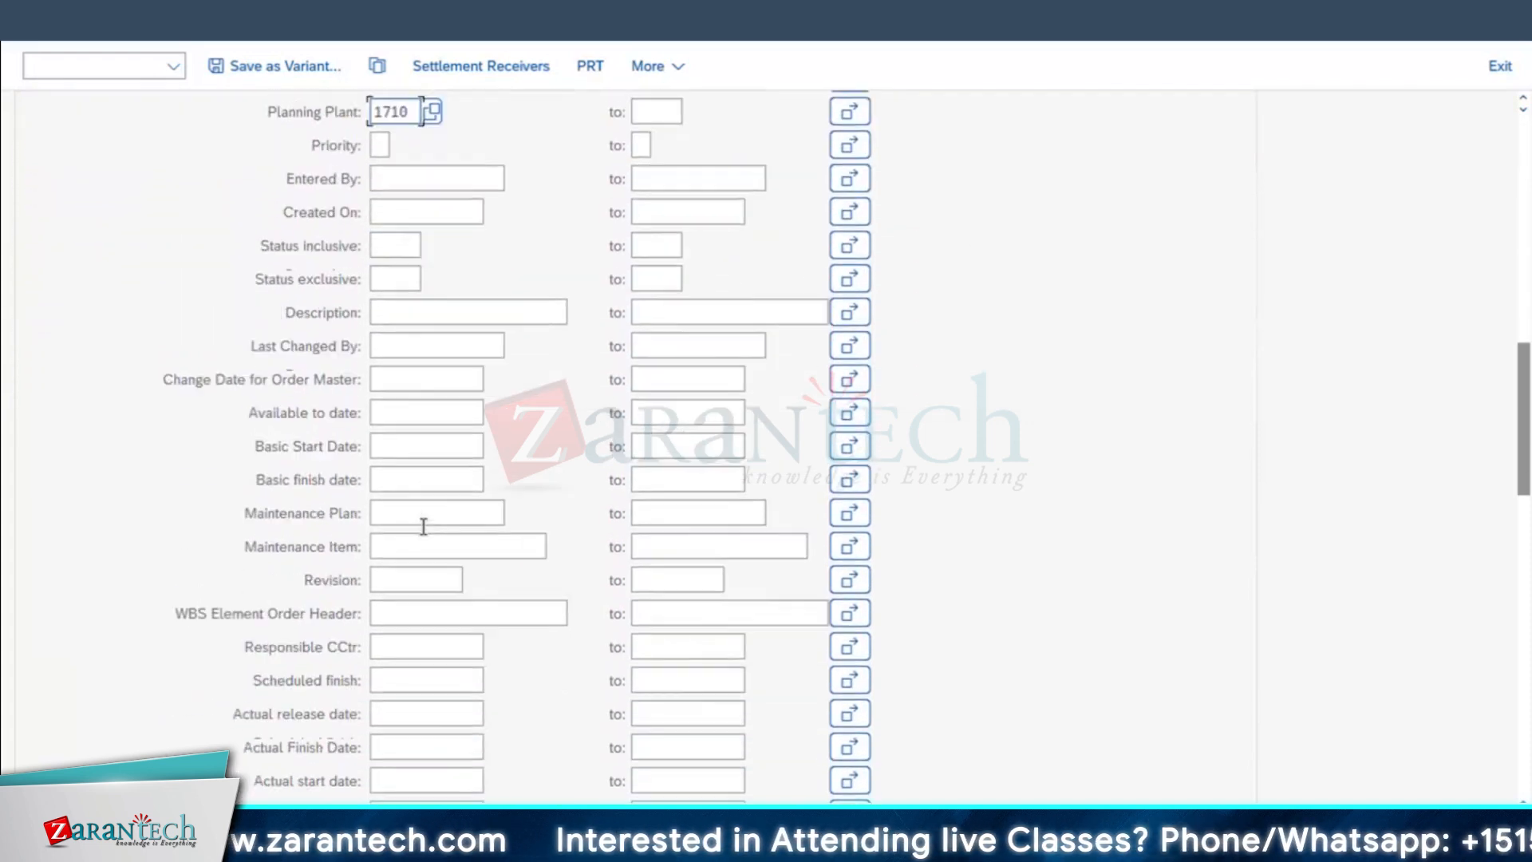
pyautogui.scroll(-8, 423, 529)
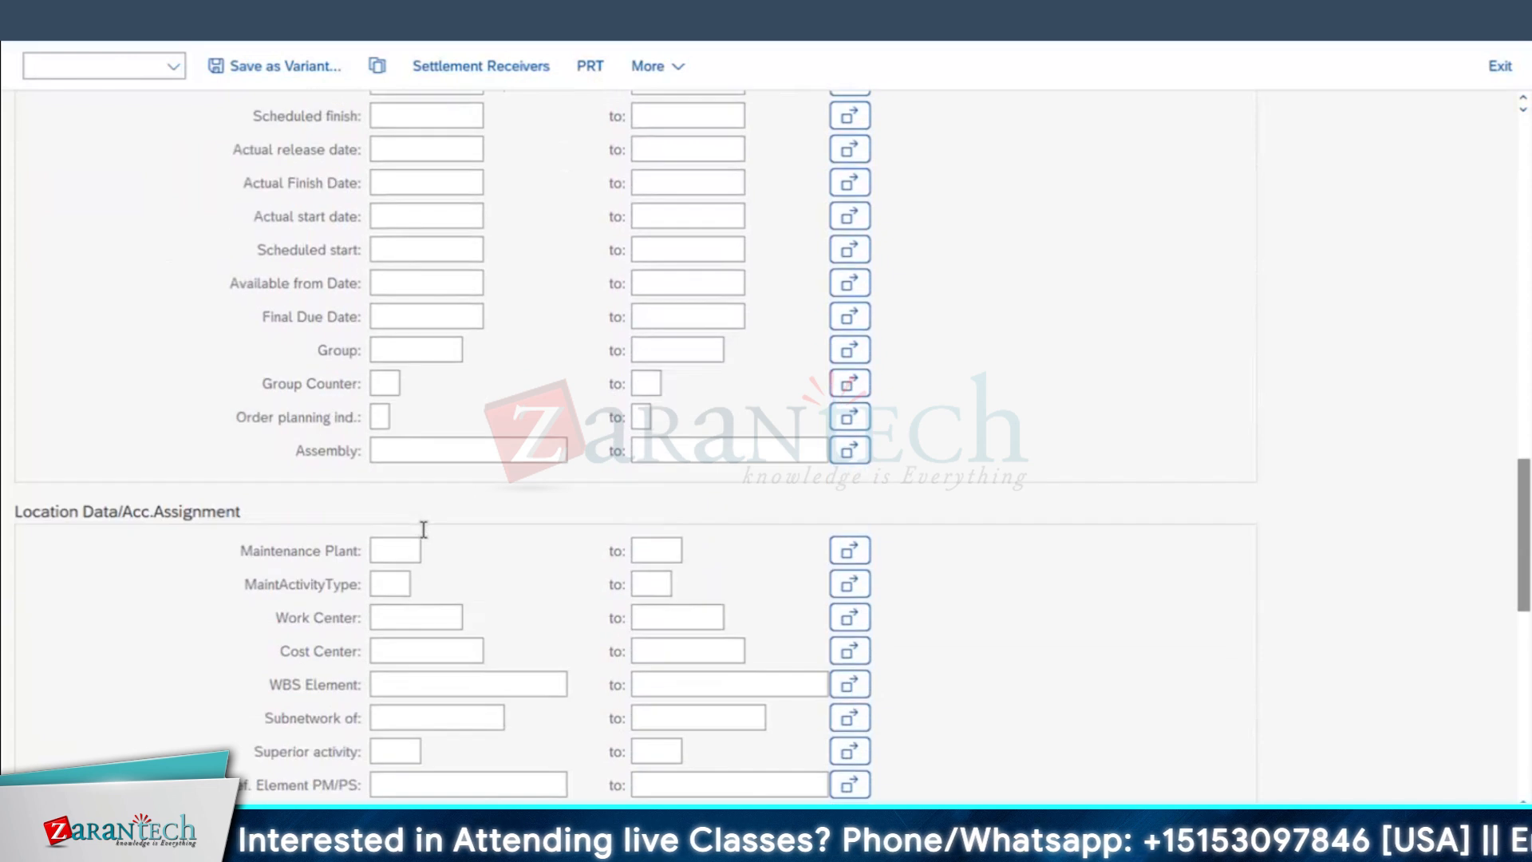
pyautogui.scroll(-7, 421, 532)
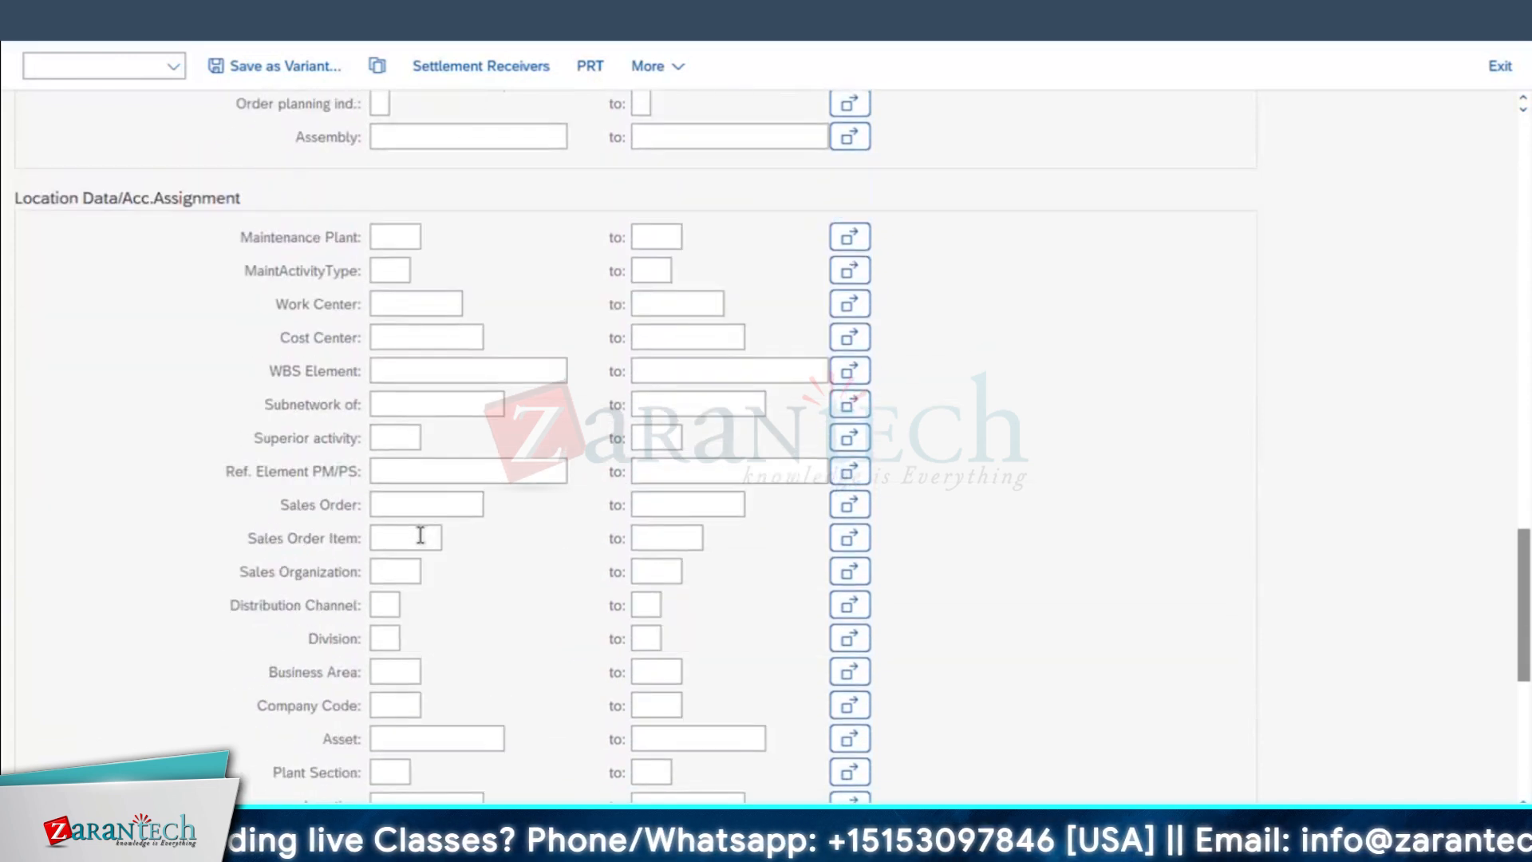
pyautogui.scroll(8, 417, 543)
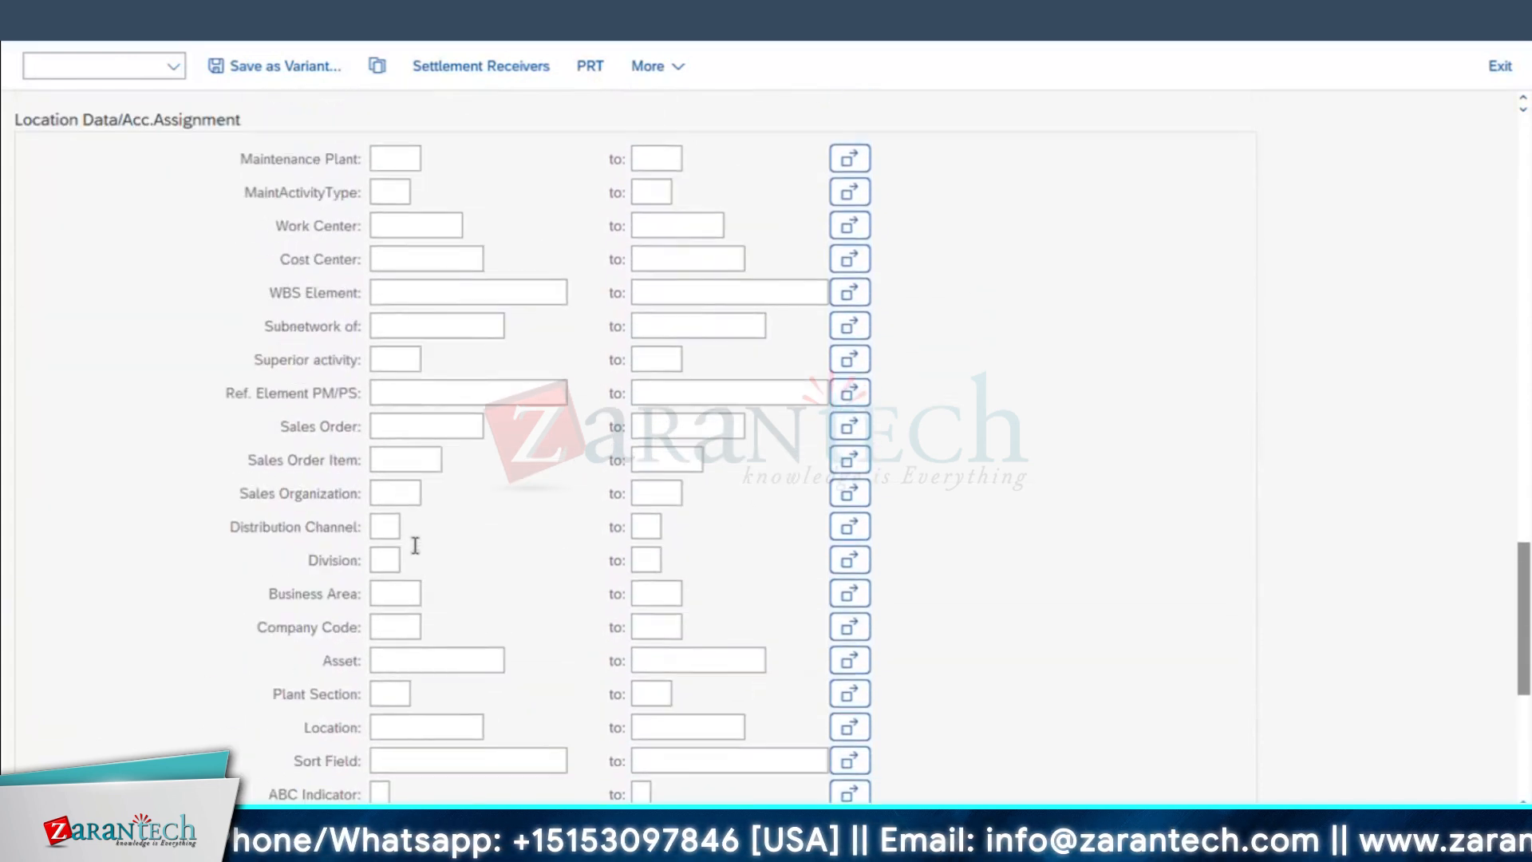
pyautogui.scroll(5, 415, 546)
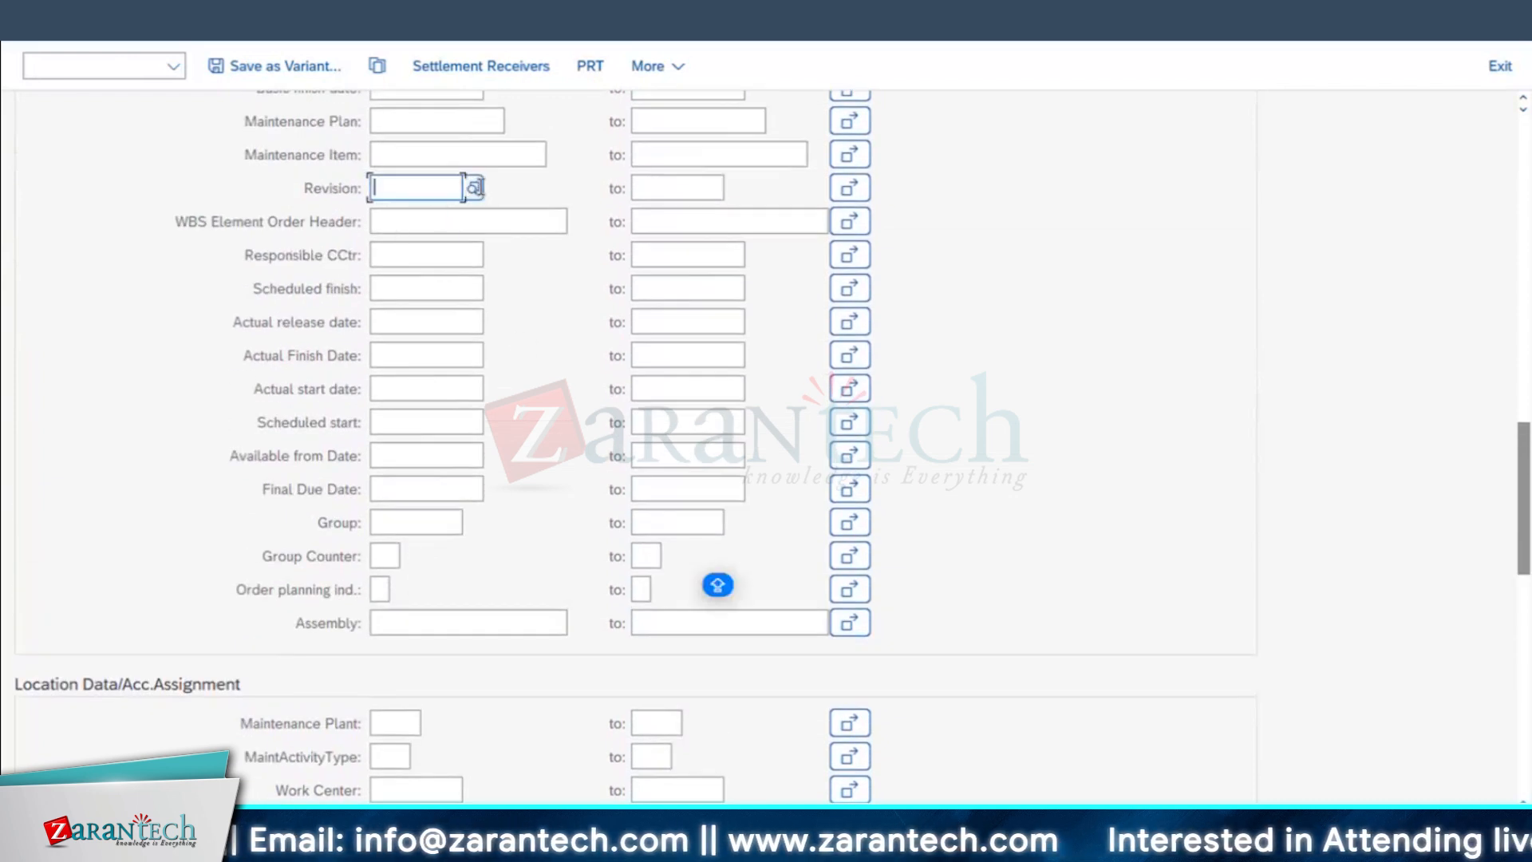
pyautogui.click(474, 188)
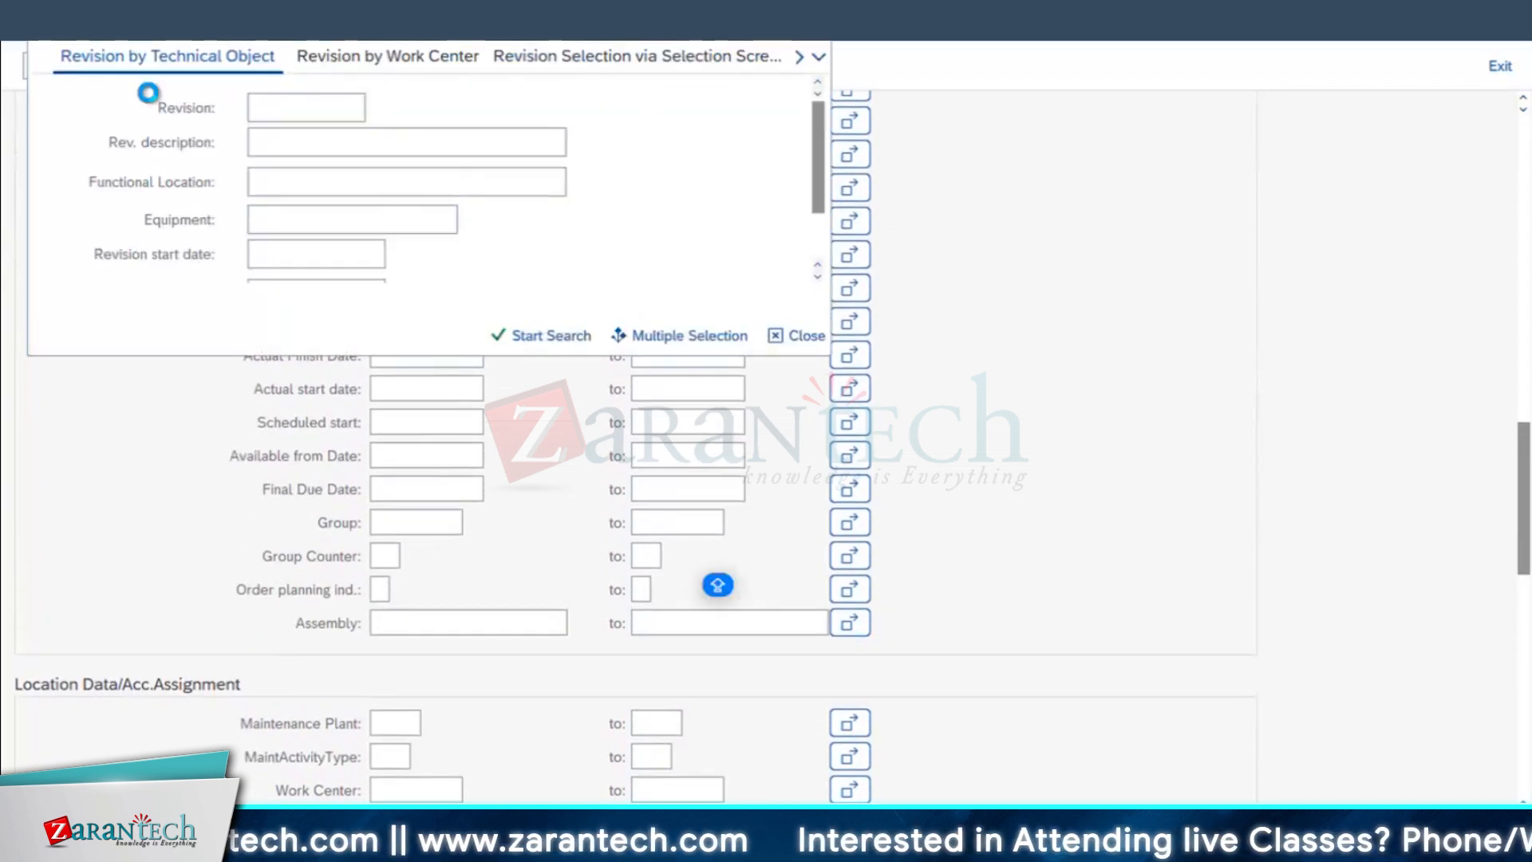
pyautogui.click(515, 345)
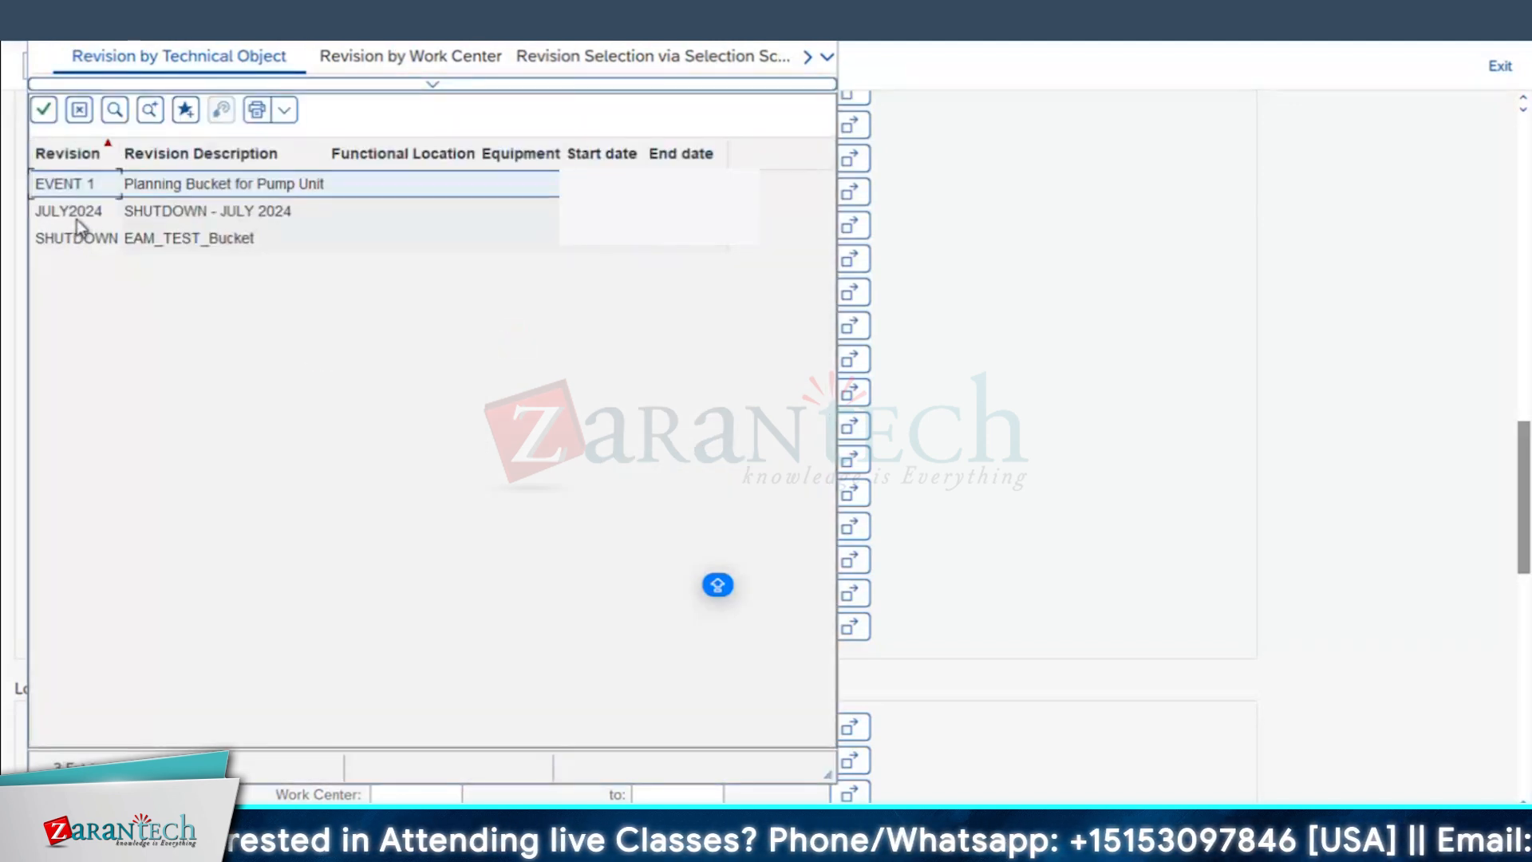
pyautogui.click(77, 212)
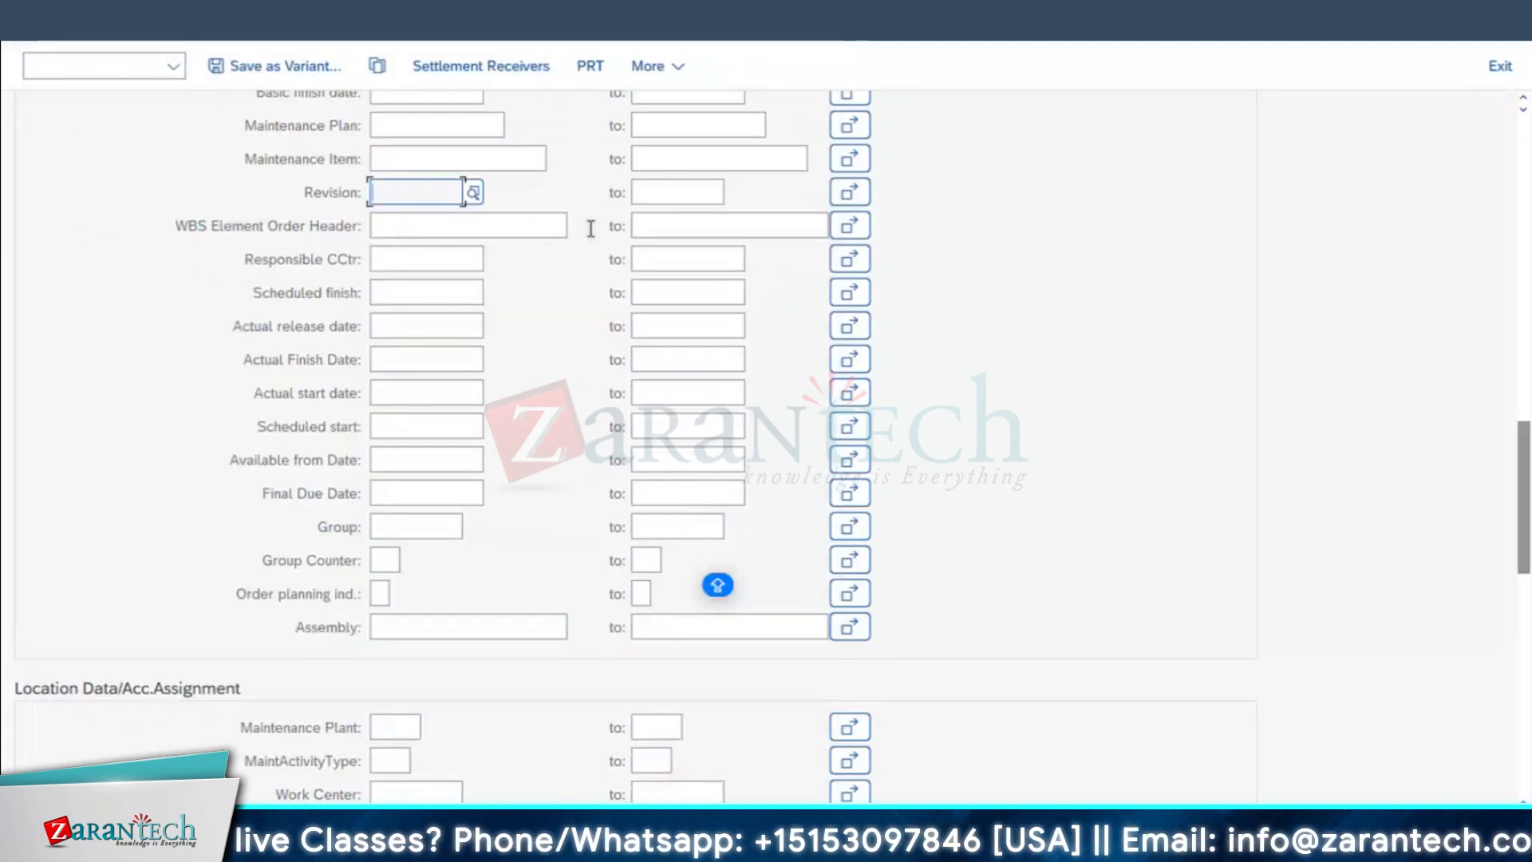
pyautogui.press('F8')
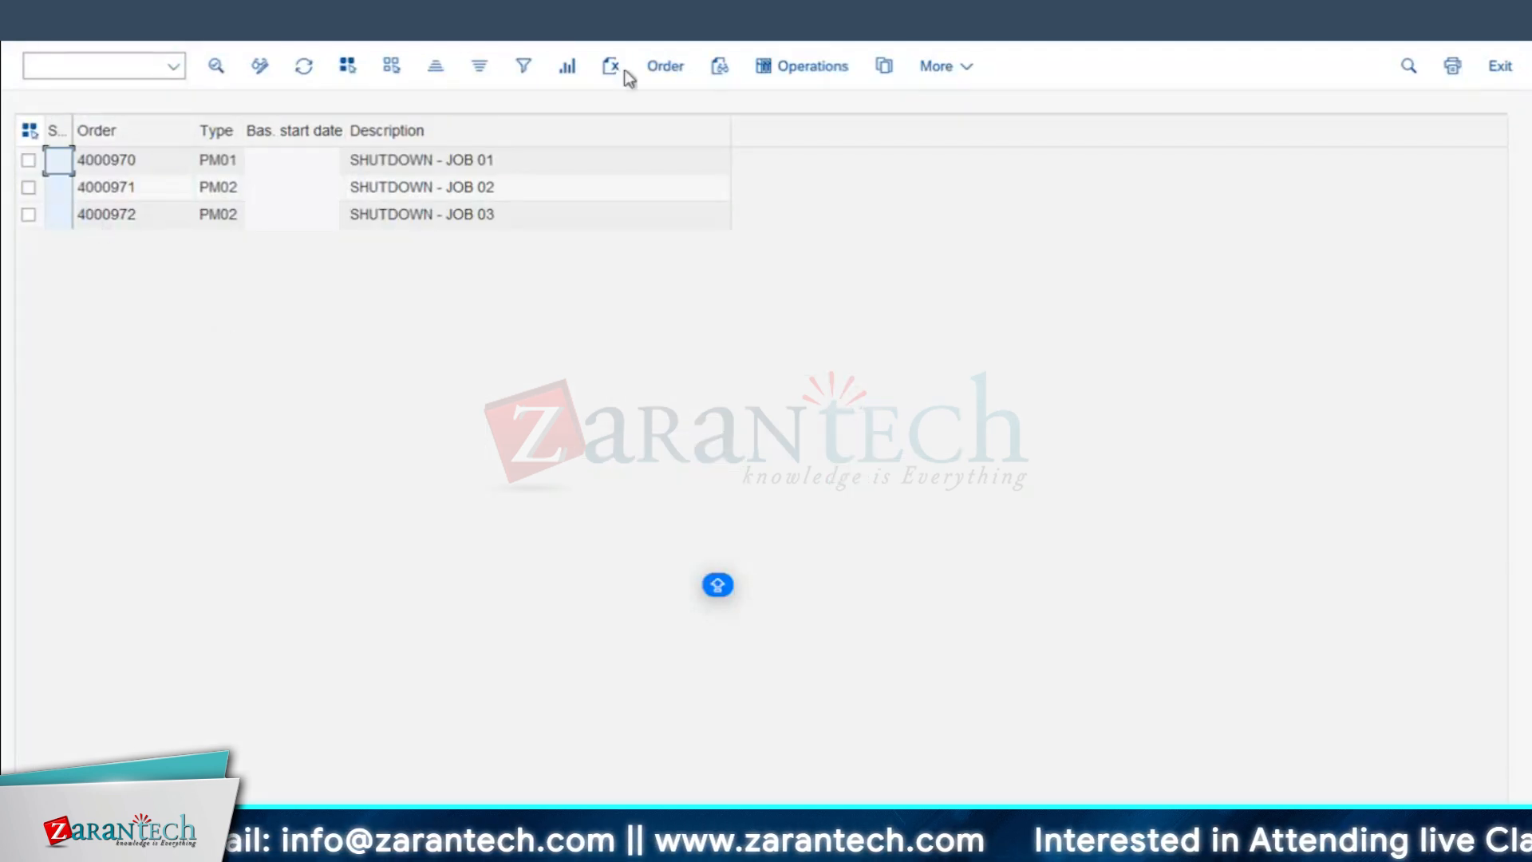
# Step: Open the order list's layout settings and add the Plant column to the displayed columns
pyautogui.click(375, 11)
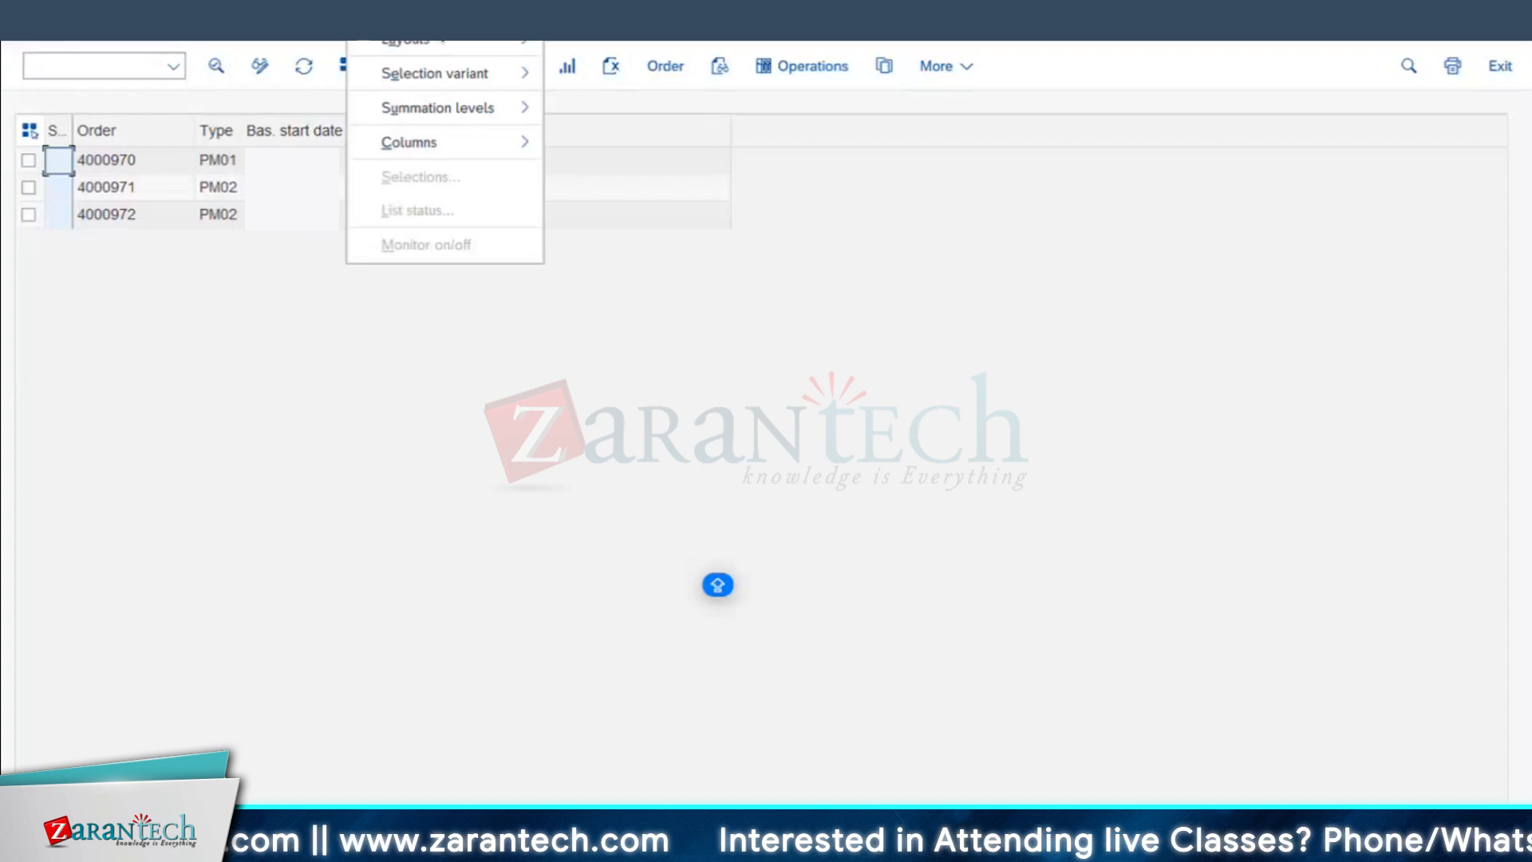
pyautogui.moveTo(443, 41)
pyautogui.click(583, 47)
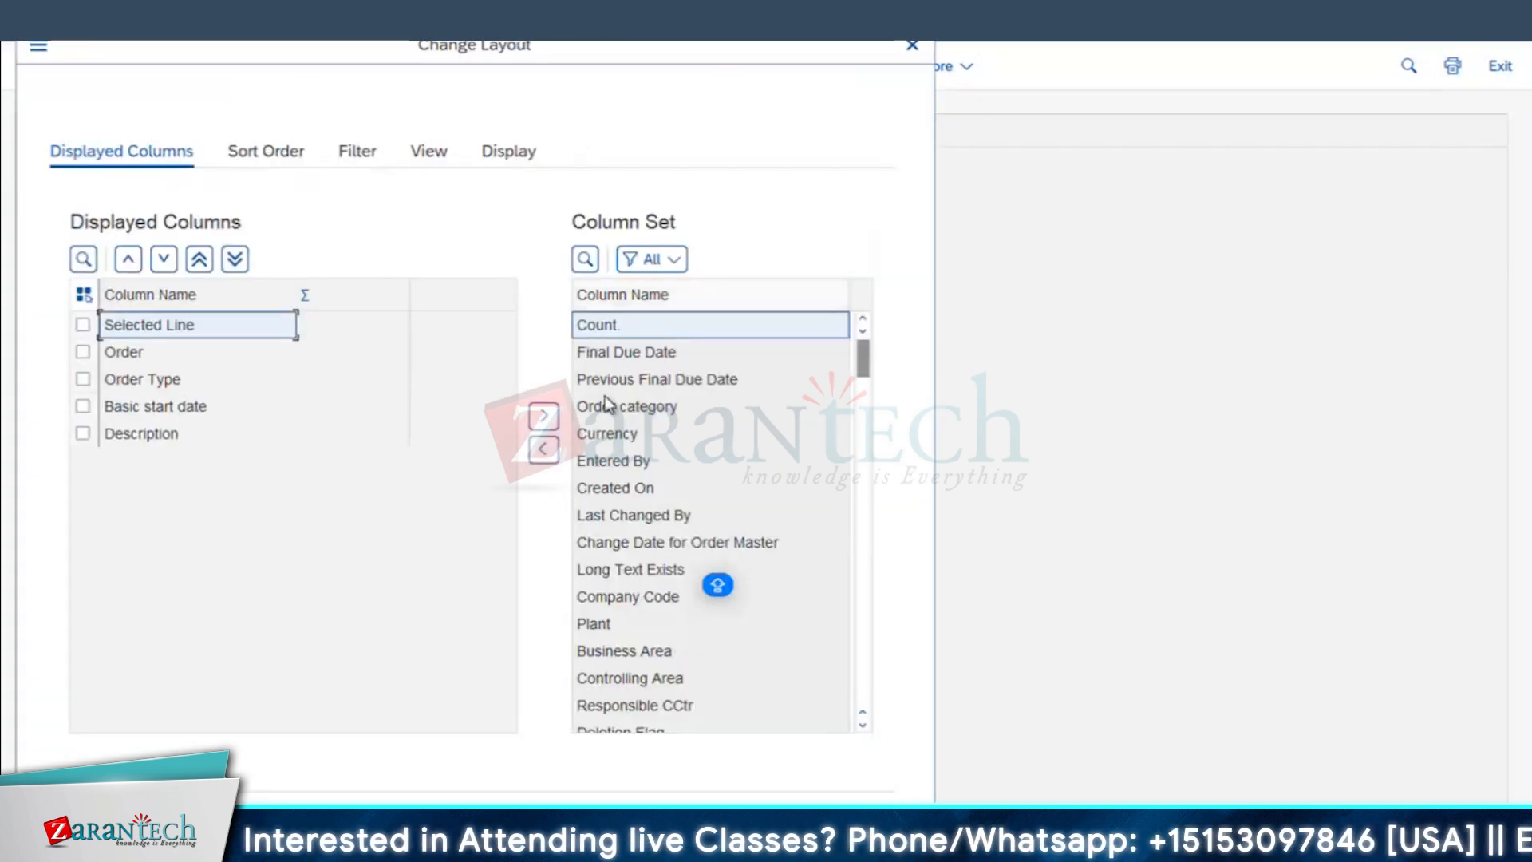
pyautogui.scroll(-1, 656, 485)
pyautogui.scroll(-1, 654, 479)
pyautogui.click(654, 475)
# Step: Add Priority, Equipment, Maint. Planner Group, Functional Location, Revision, System status, Total planned costs and Estimated costs to the displayed columns and apply the layout
pyautogui.scroll(-1, 658, 491)
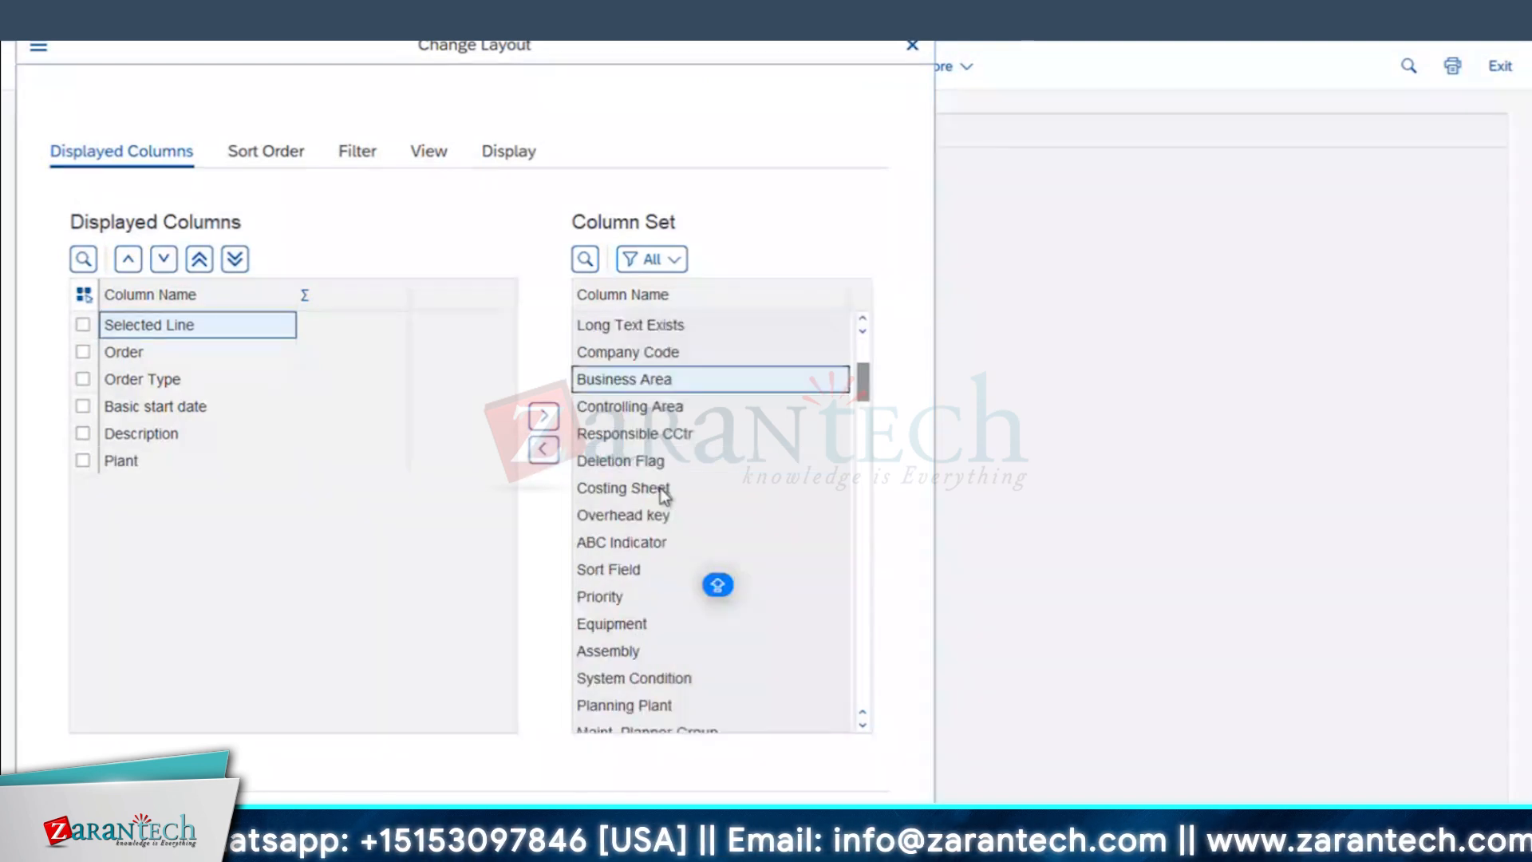
pyautogui.scroll(-2, 662, 493)
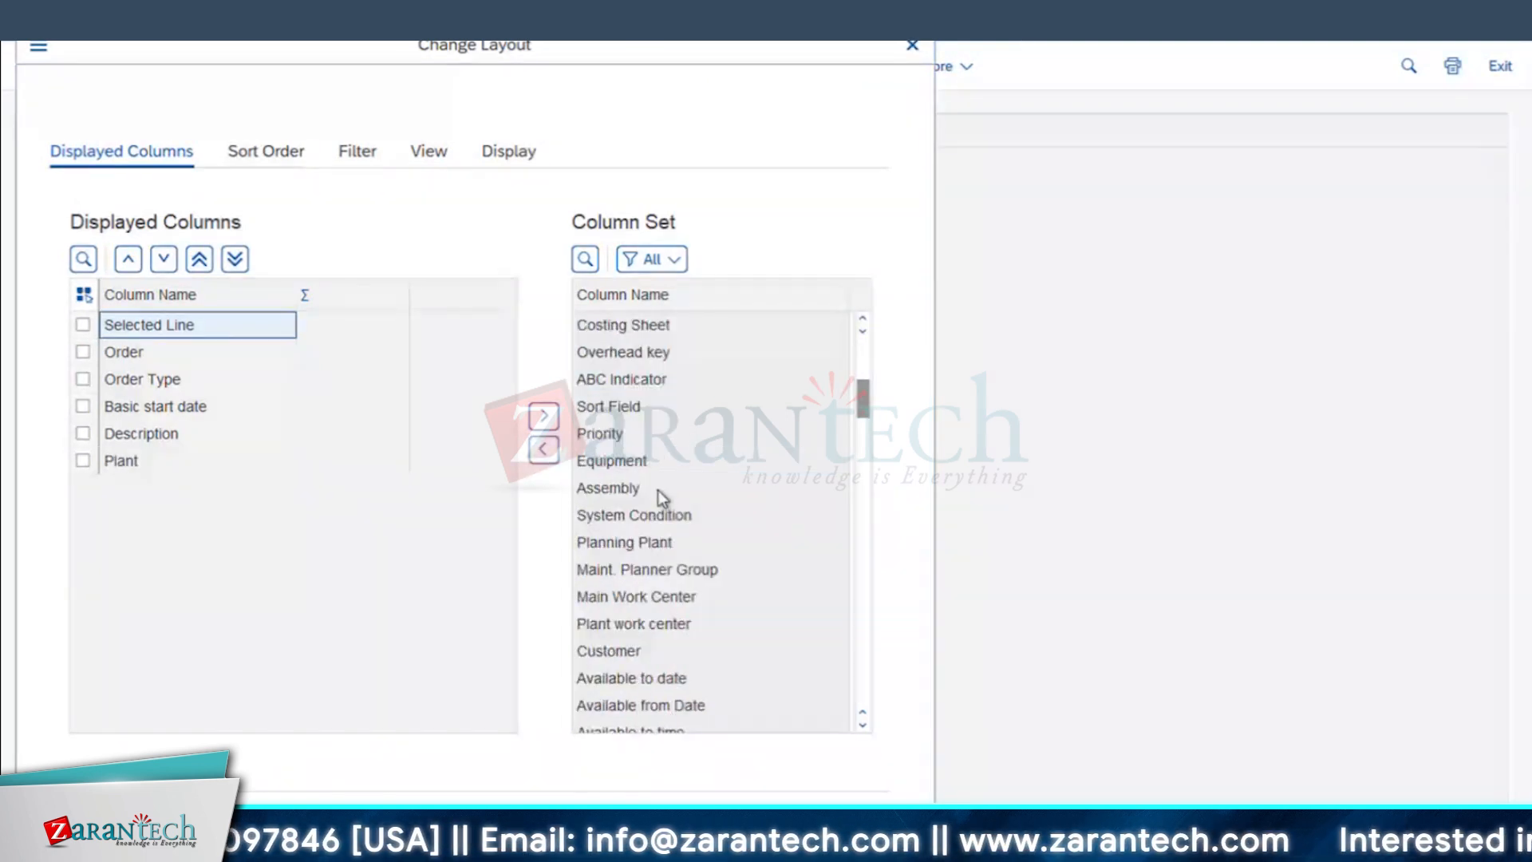
pyautogui.click(615, 438)
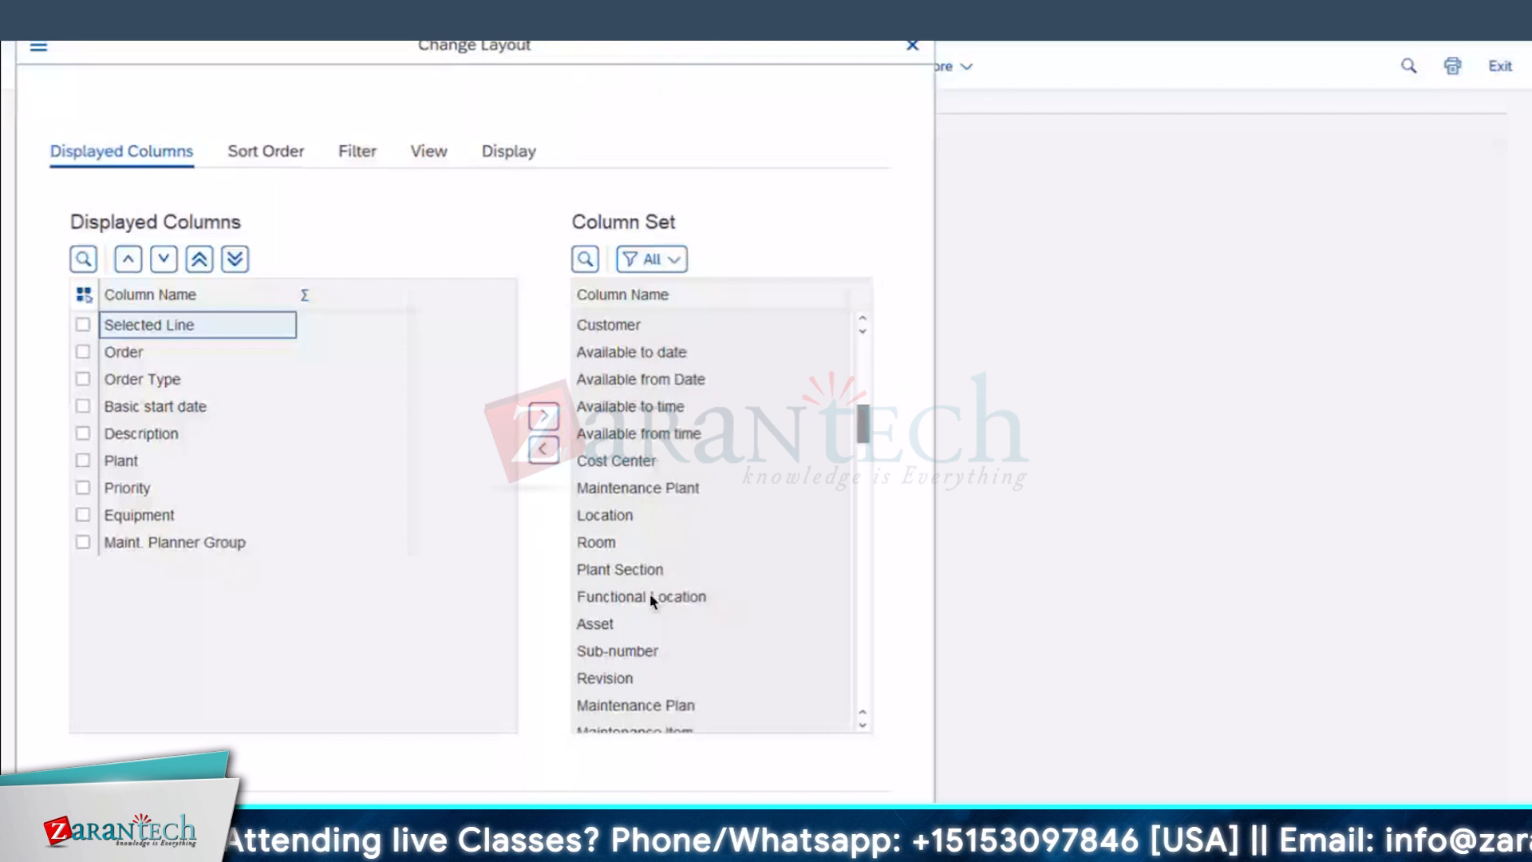
pyautogui.doubleClick(650, 592)
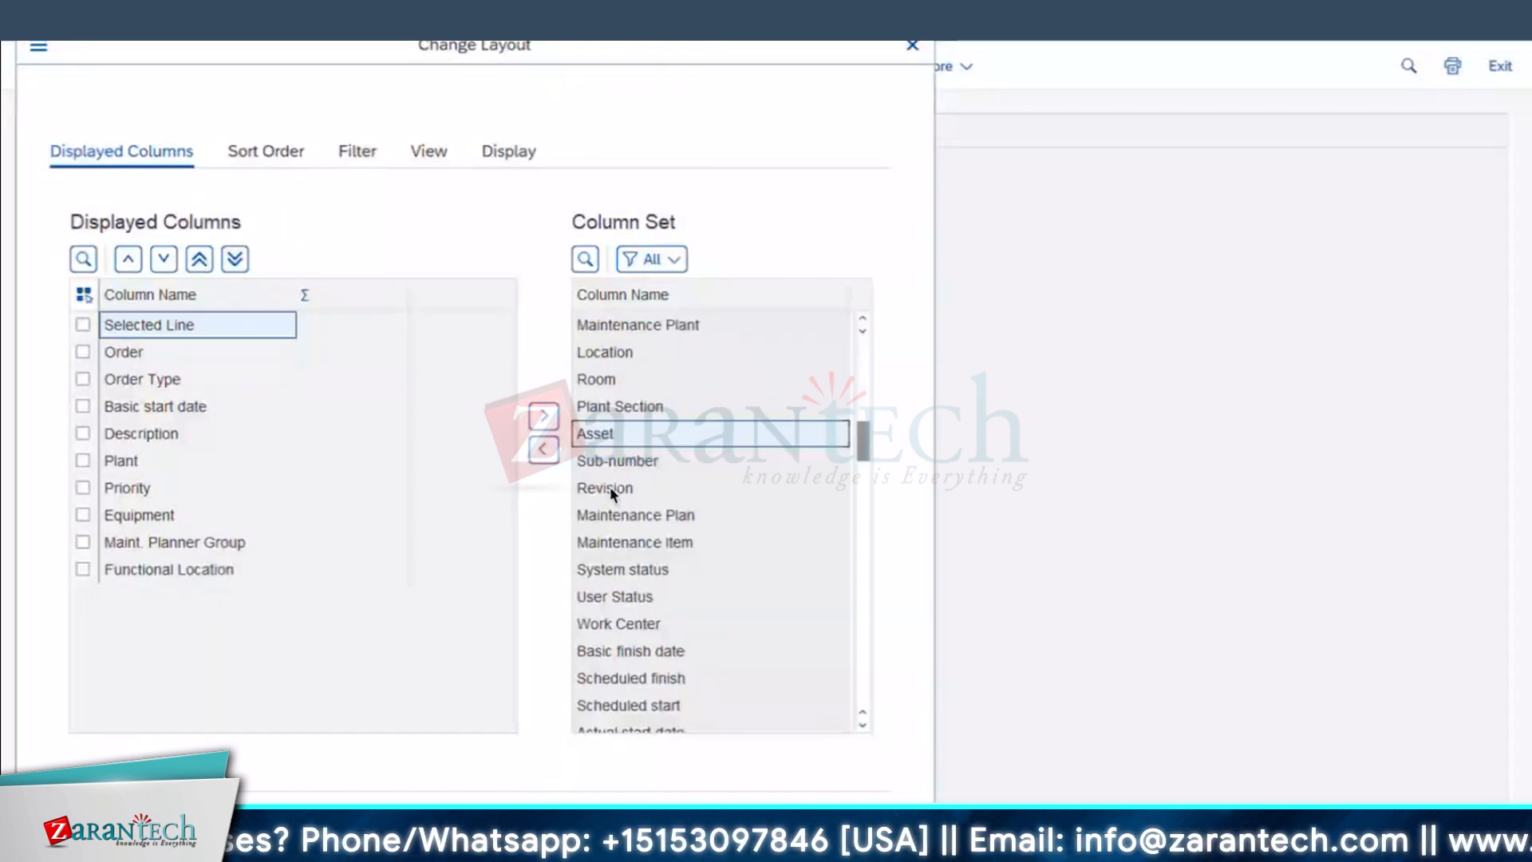
pyautogui.doubleClick(609, 488)
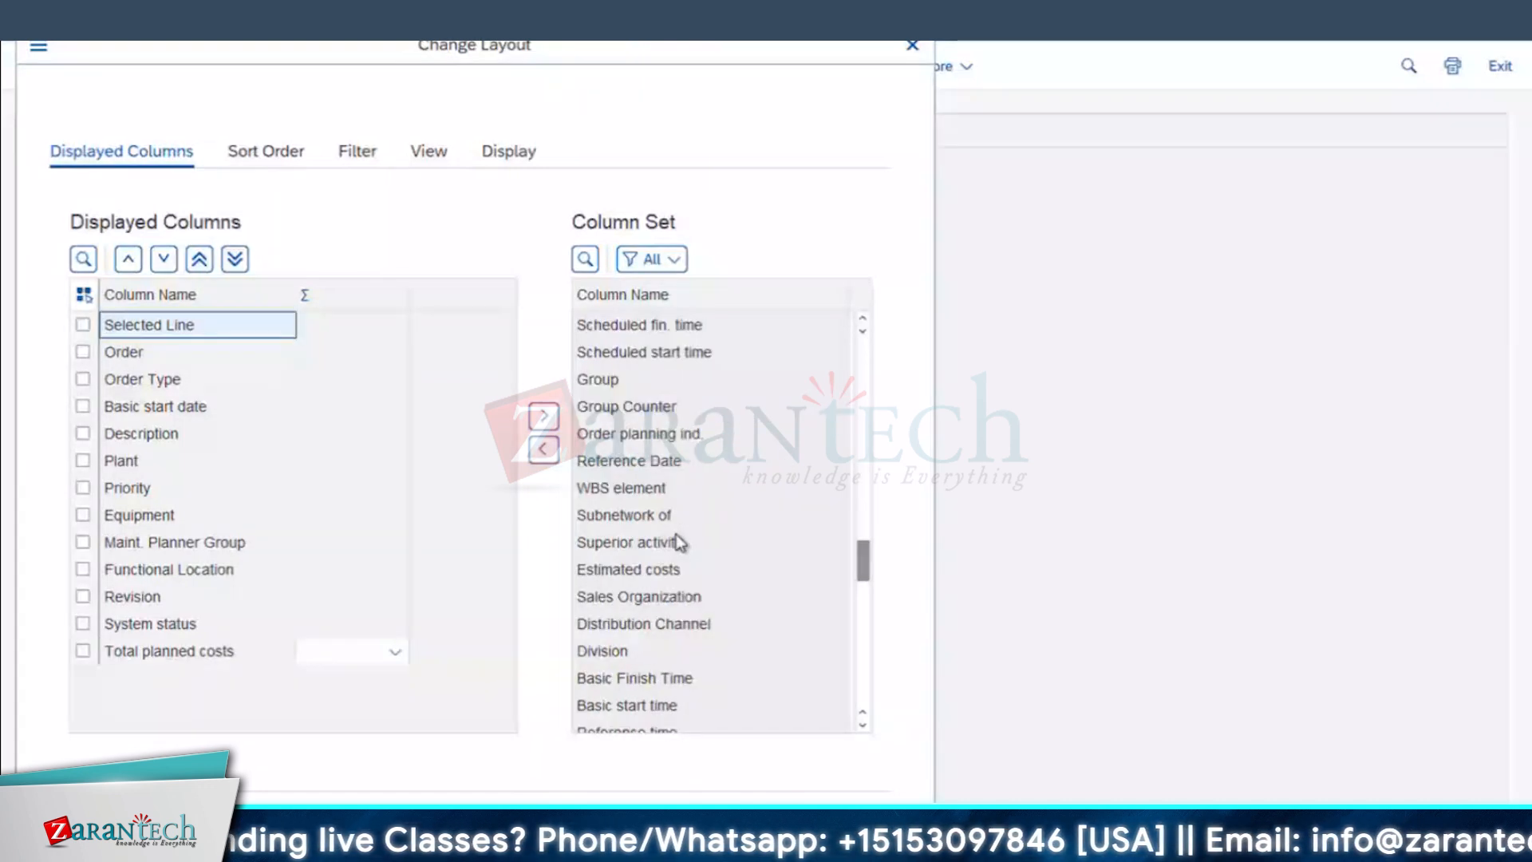
pyautogui.doubleClick(677, 569)
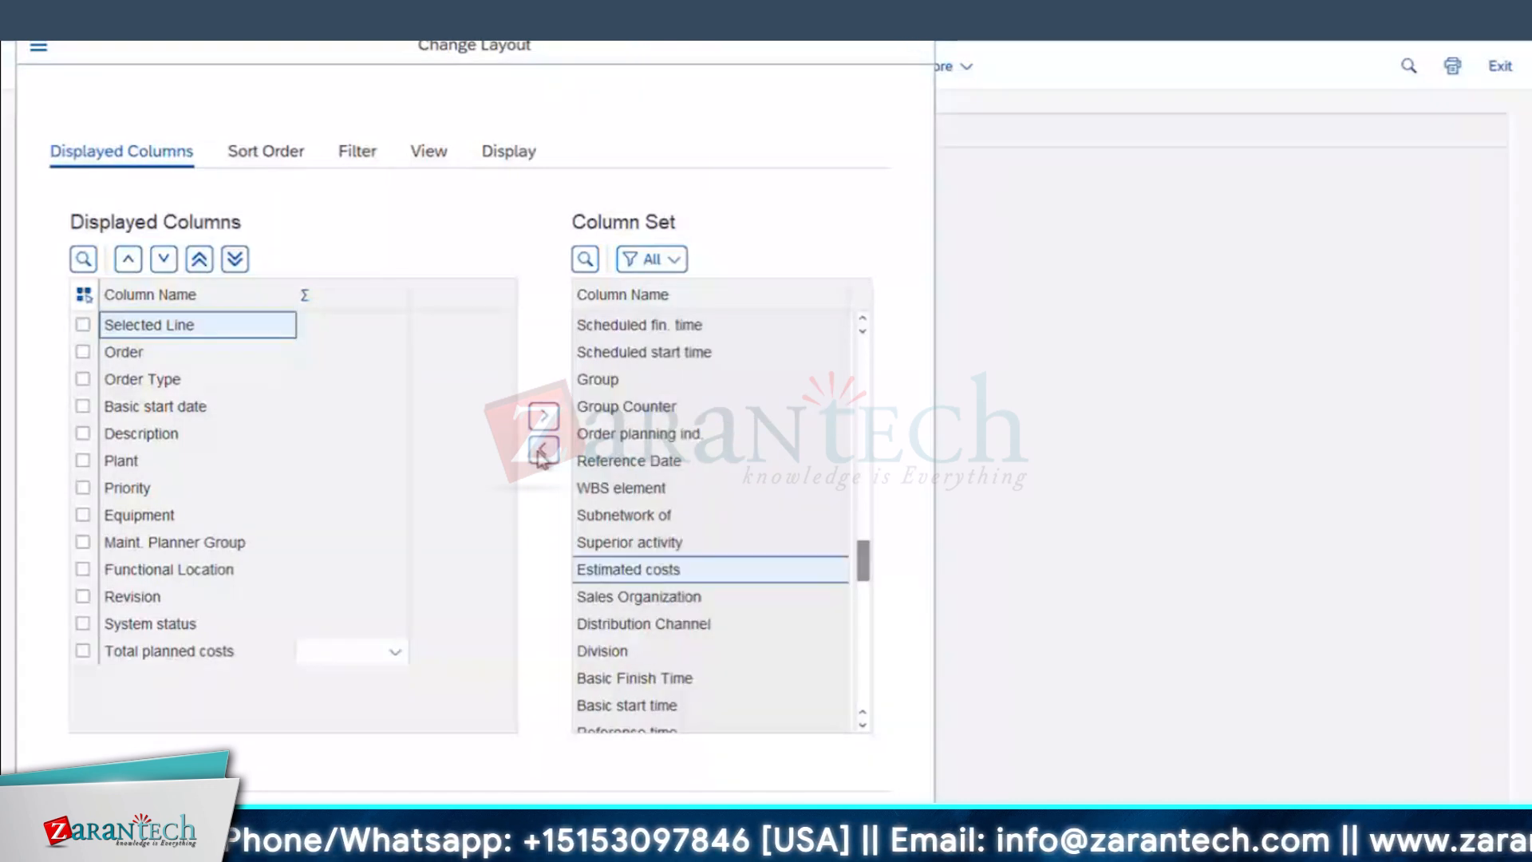
# Step: Move the Revision column directly after the Order column in the order list
pyautogui.moveTo(742, 131); pyautogui.dragTo(550, 103)
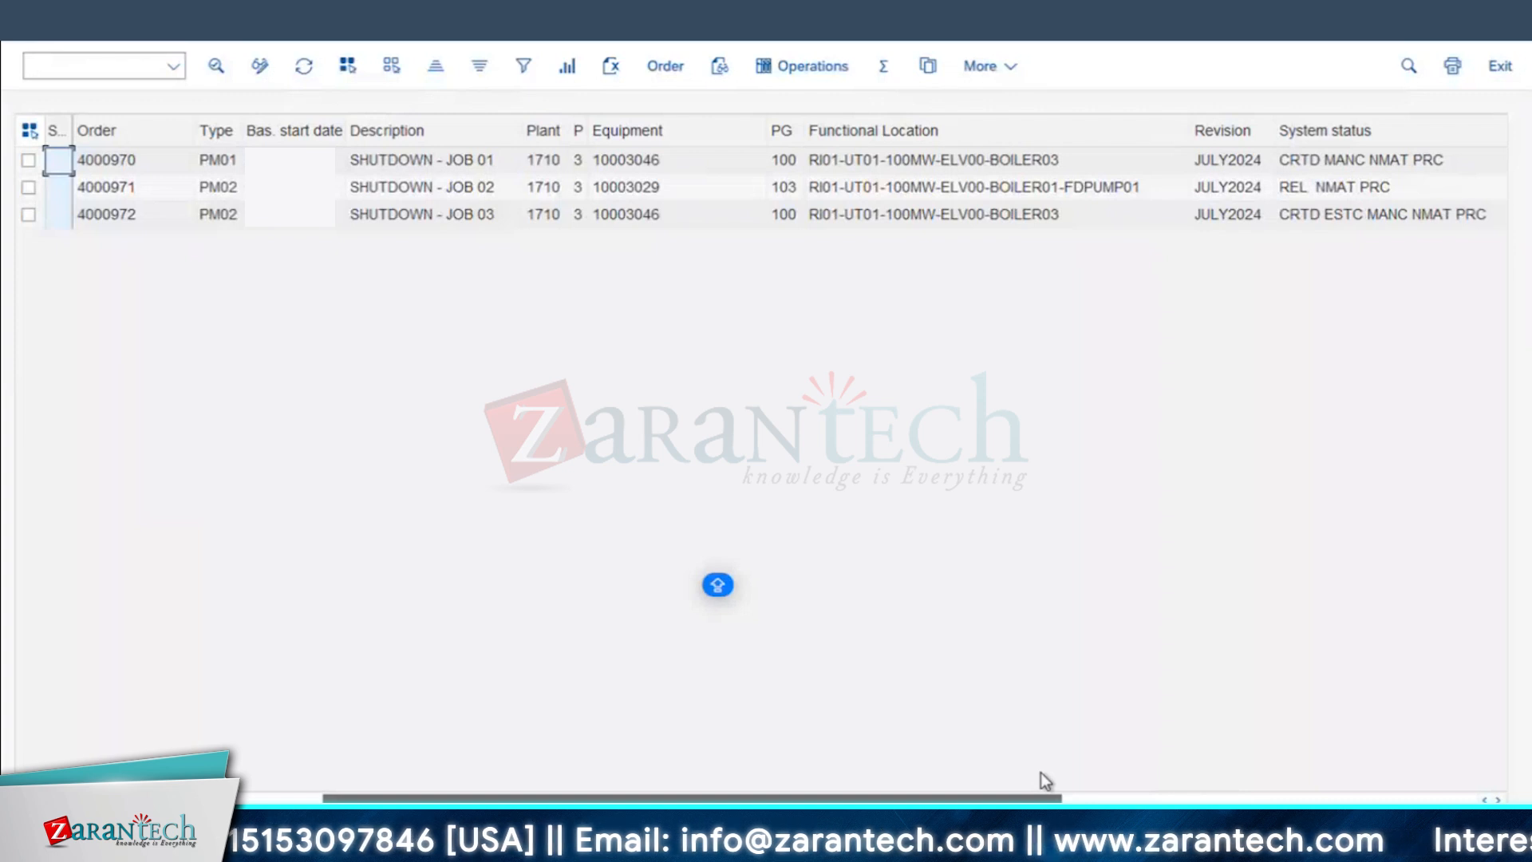
pyautogui.click(1067, 134)
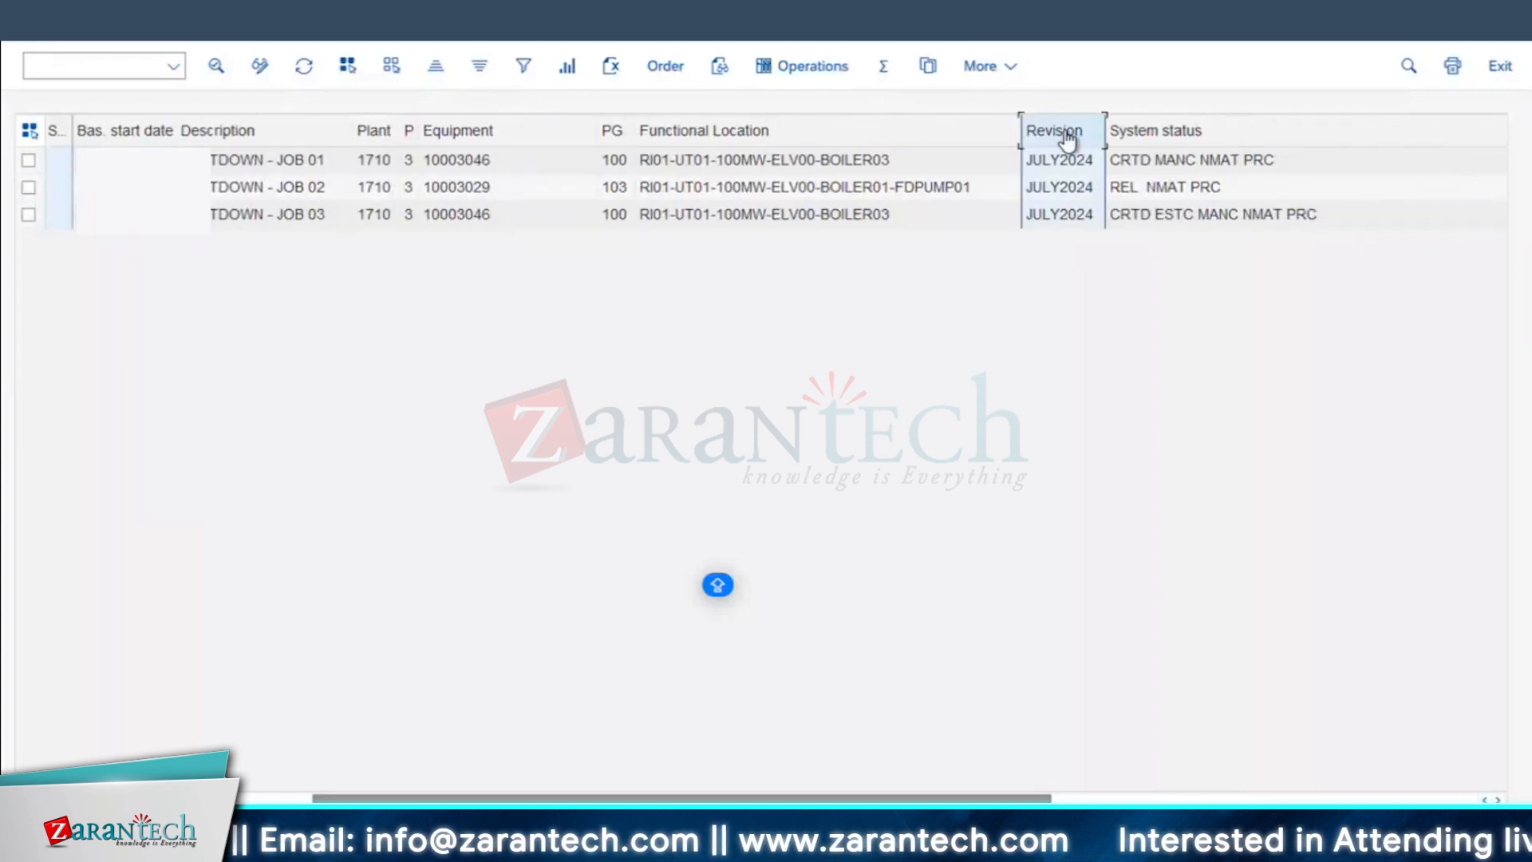
pyautogui.moveTo(1068, 138); pyautogui.dragTo(41, 142)
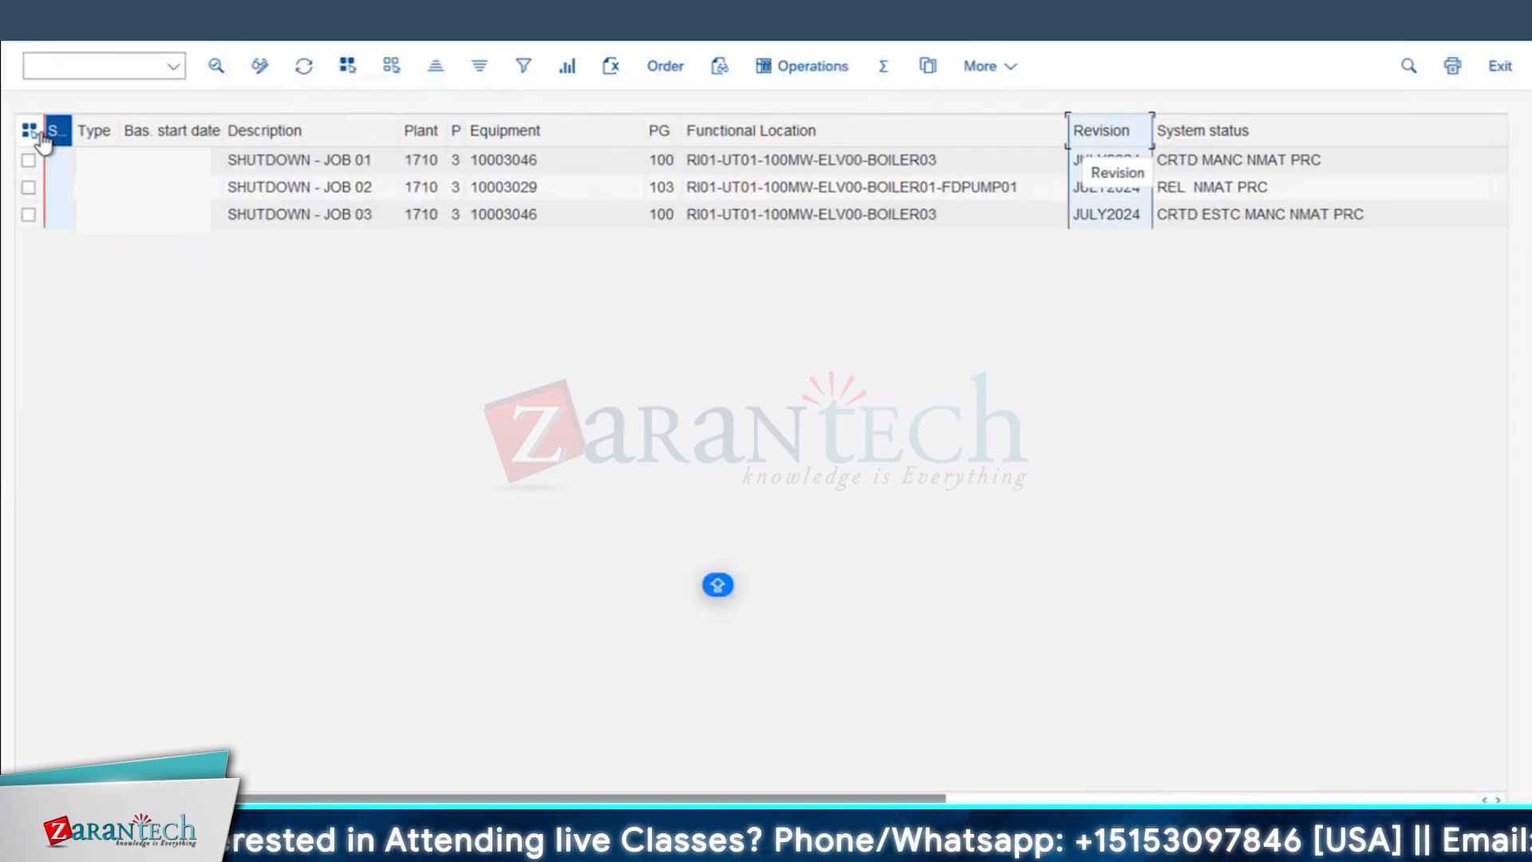
pyautogui.moveTo(41, 142); pyautogui.dragTo(42, 142)
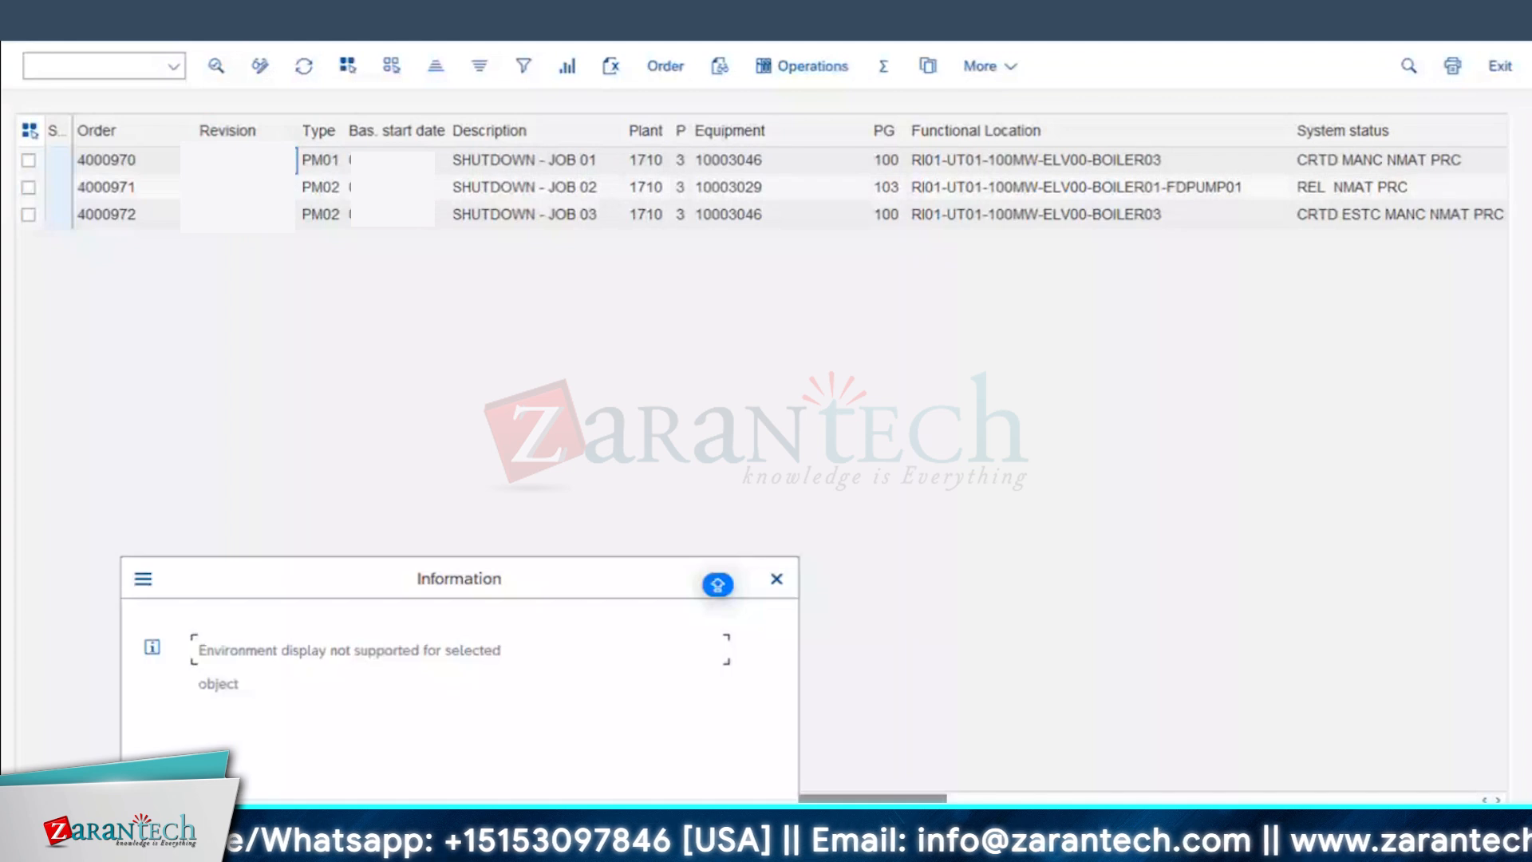
pyautogui.press('Return')
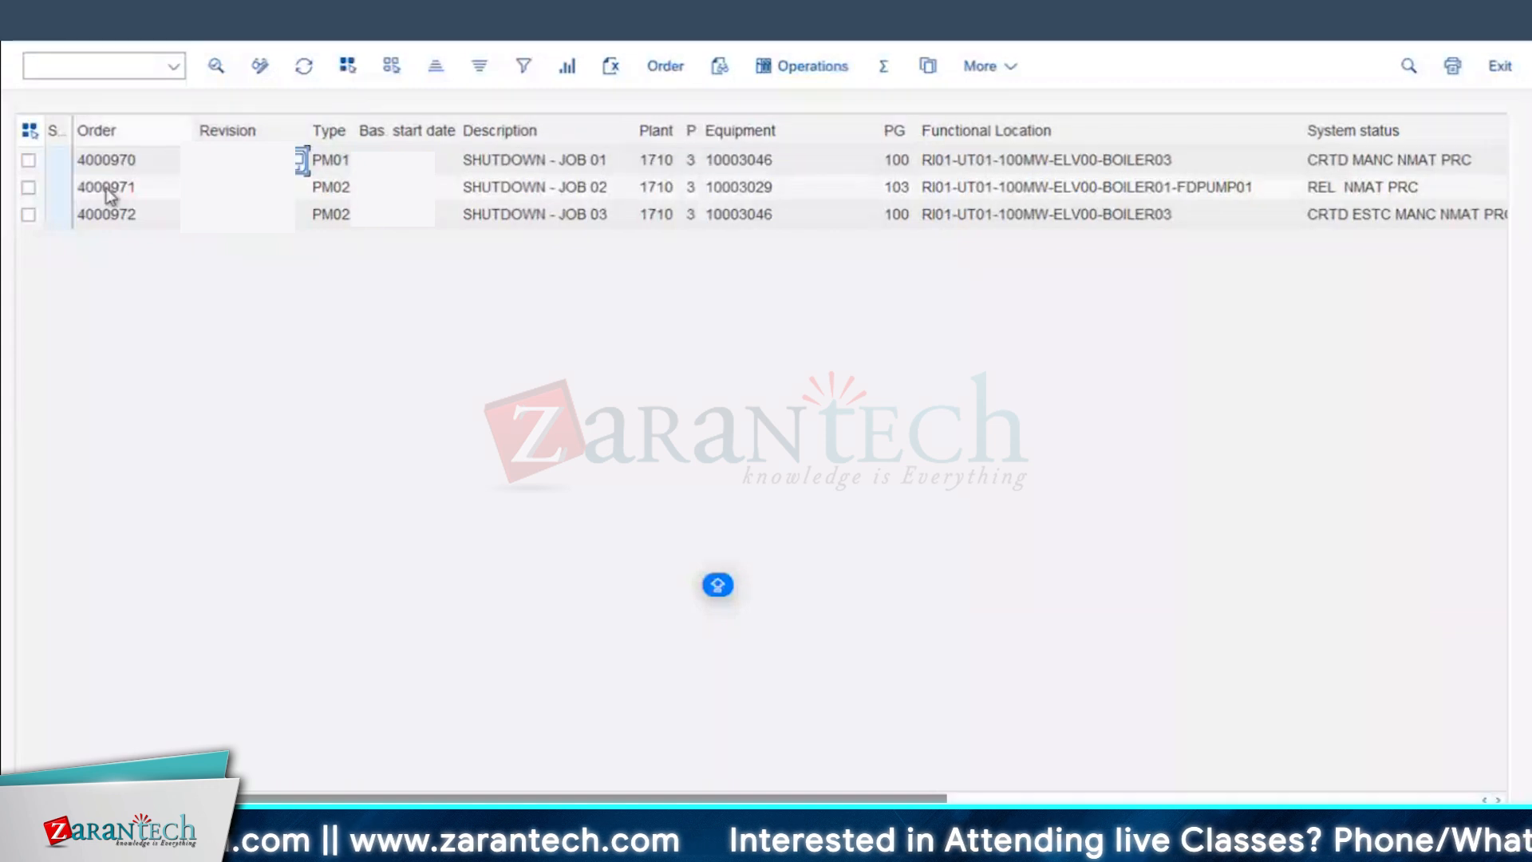
# Step: Display the SHUTDOWN - JOB 01 order, check its revision in the header data and return to the order list
pyautogui.click(112, 163)
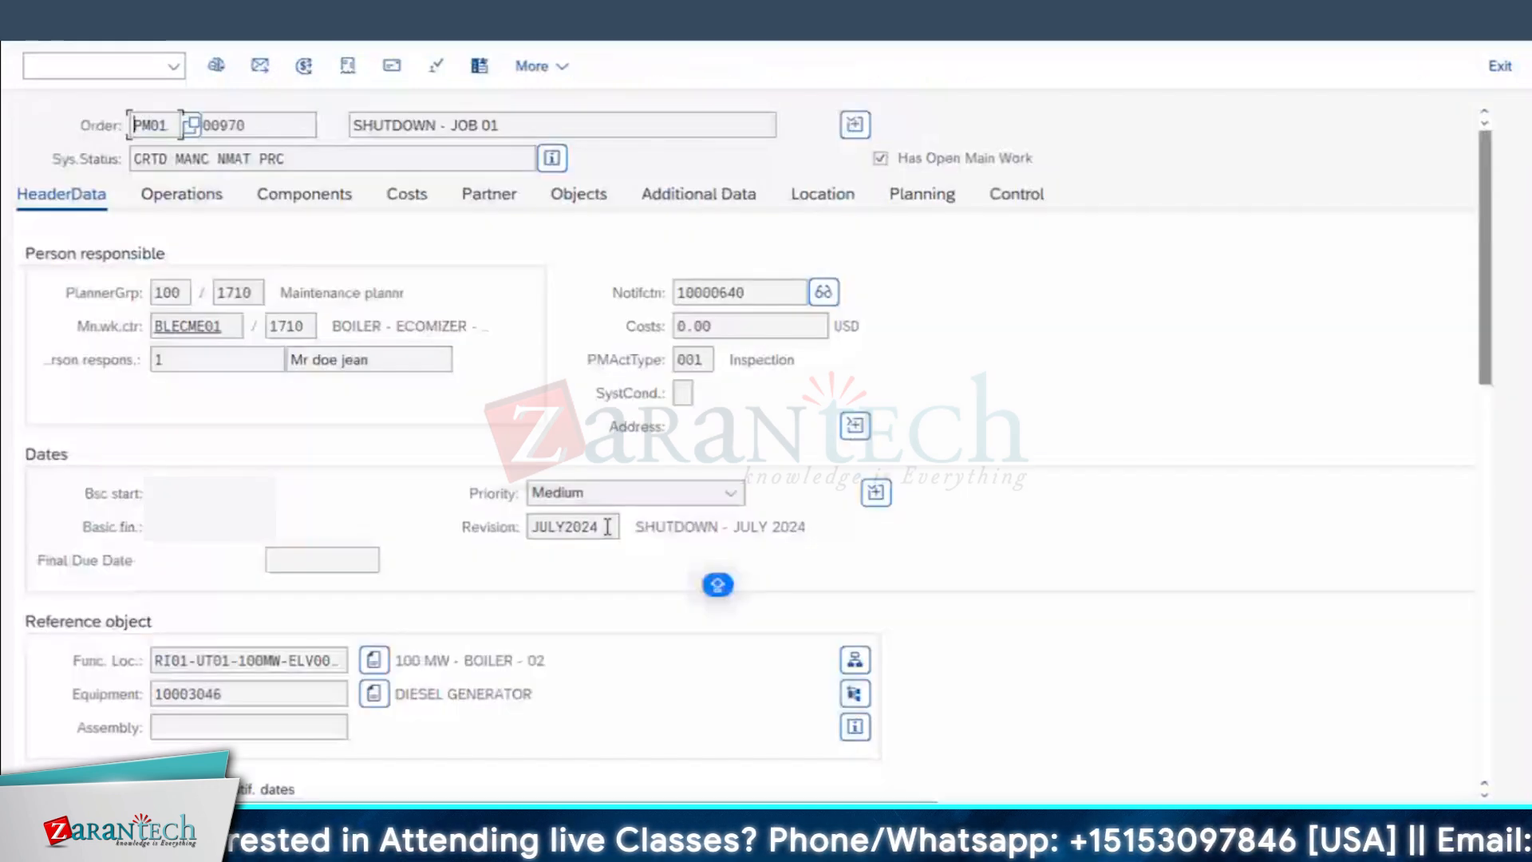
pyautogui.moveTo(607, 527); pyautogui.dragTo(8, 475)
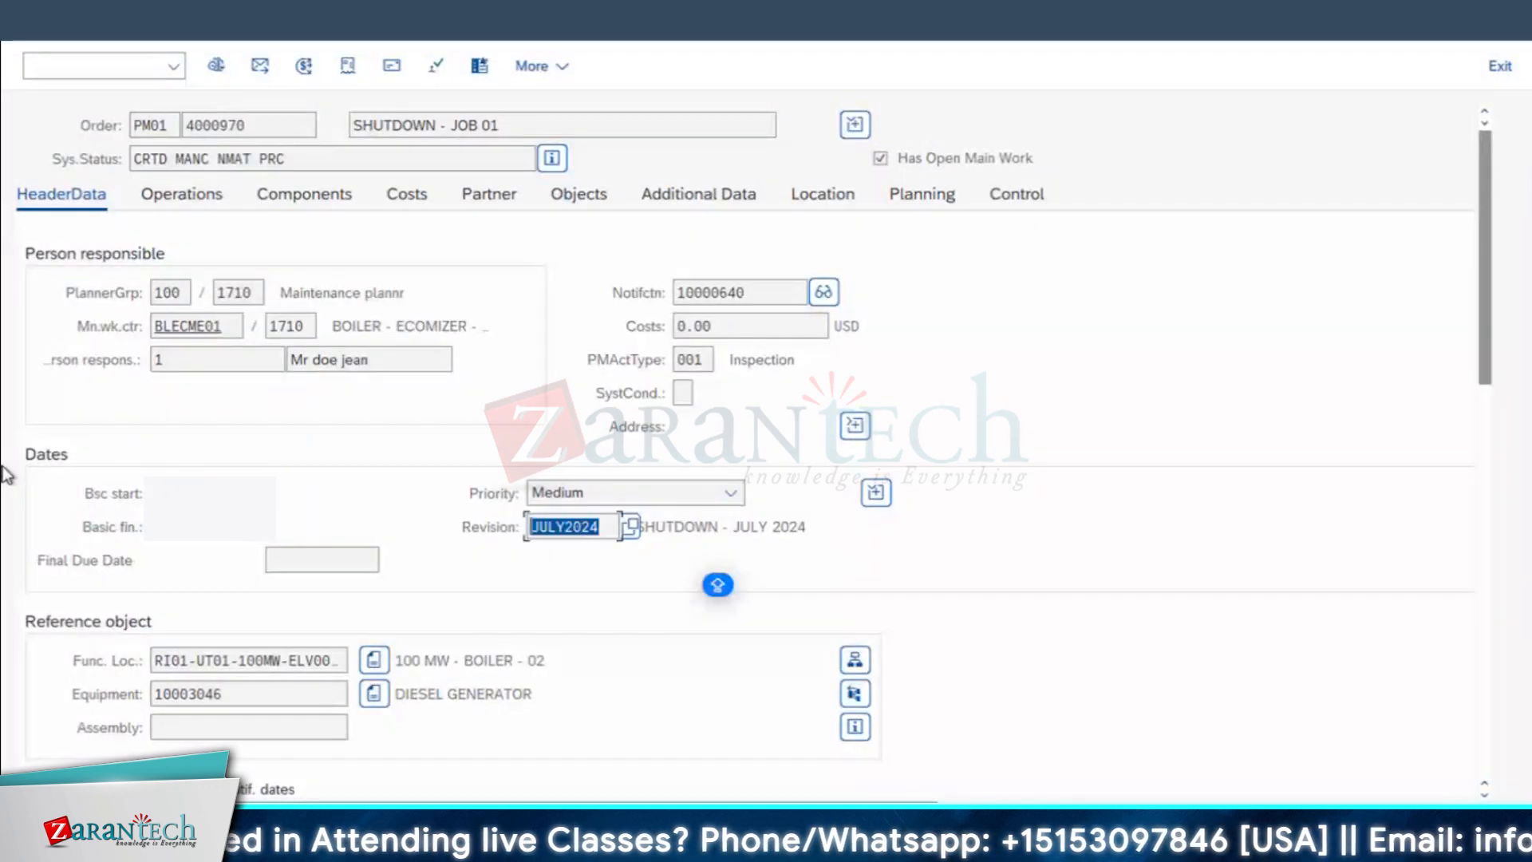
pyautogui.click(708, 632)
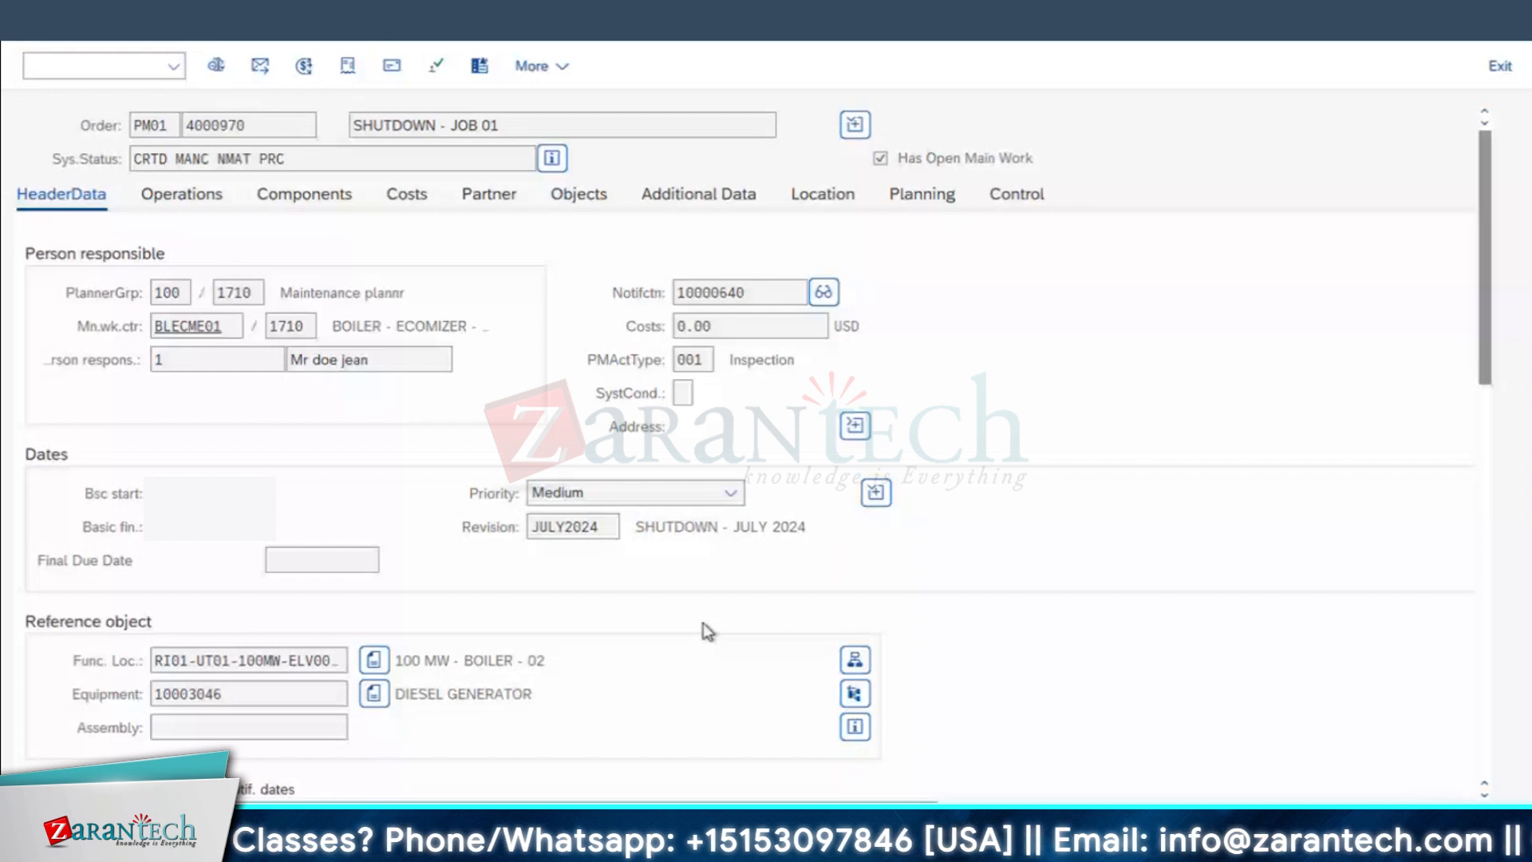
pyautogui.press('F3')
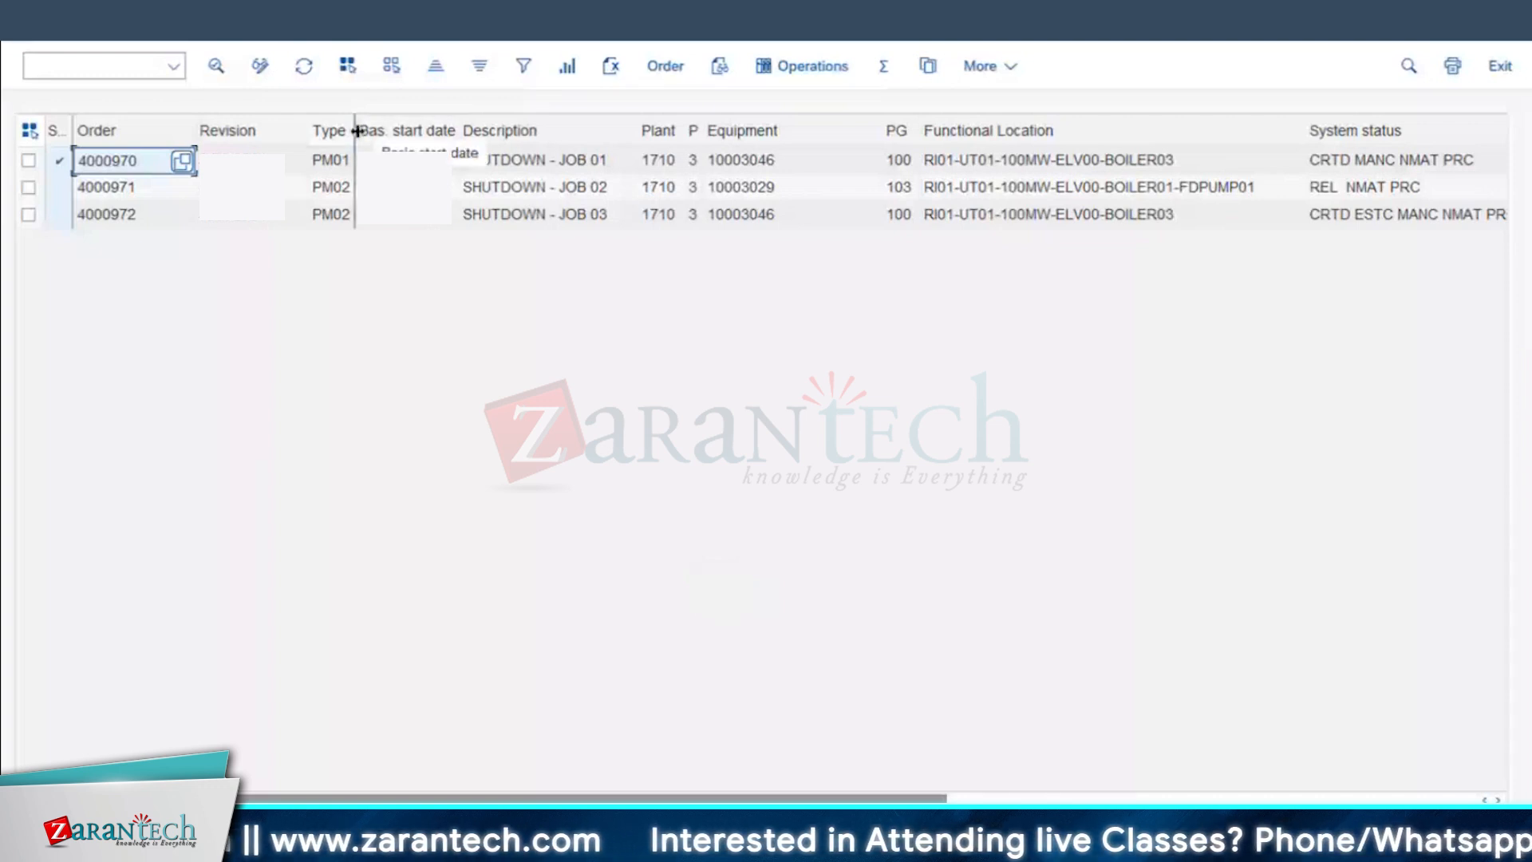
# Step: Slightly widen the Type and PG columns while checking the listed orders' types and equipment
pyautogui.moveTo(357, 131); pyautogui.dragTo(368, 131)
pyautogui.click(331, 214)
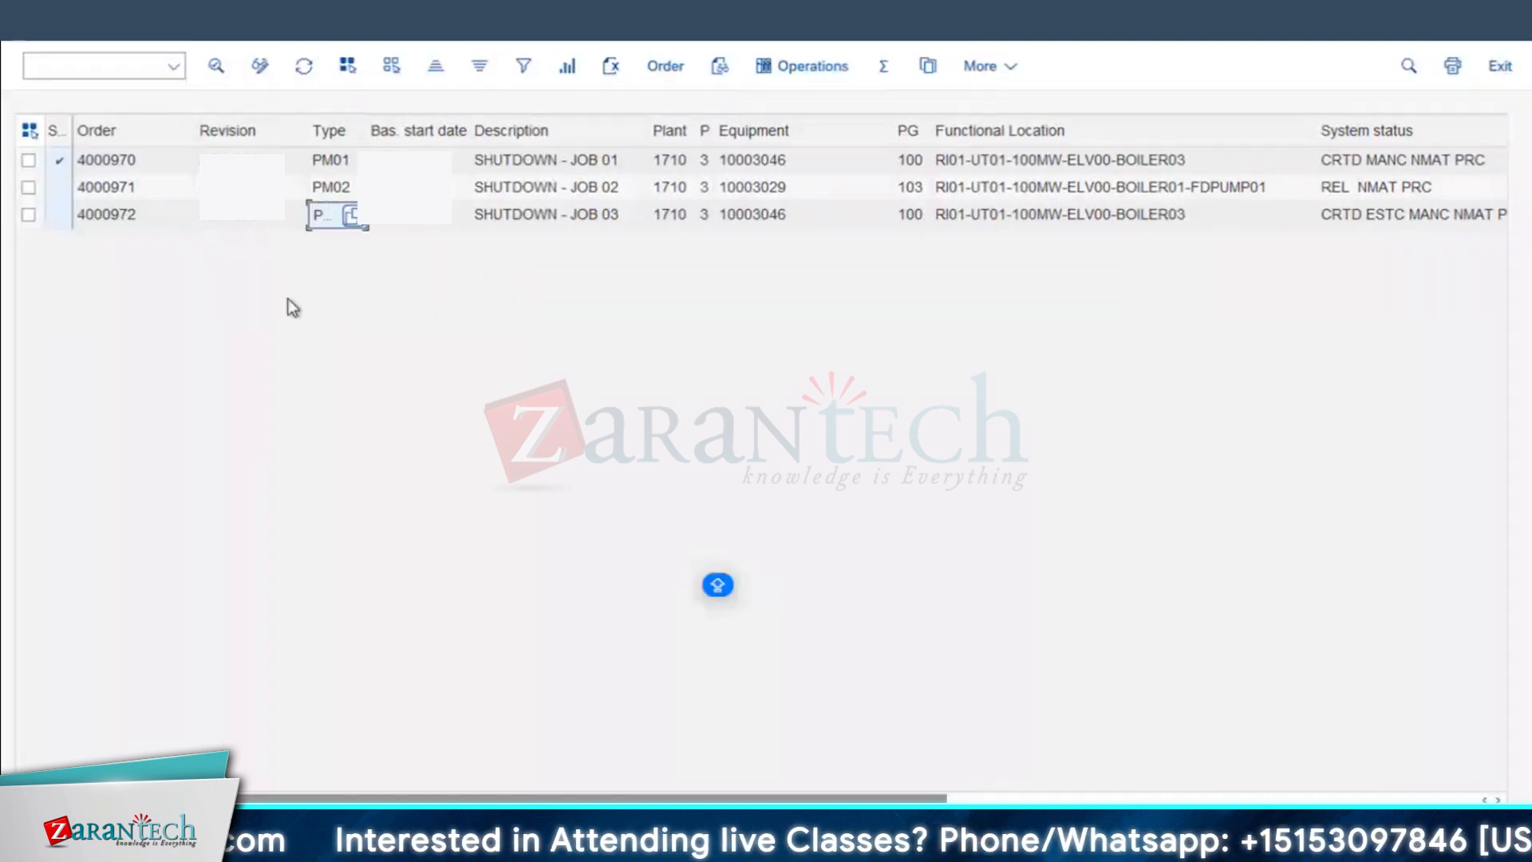
pyautogui.click(766, 191)
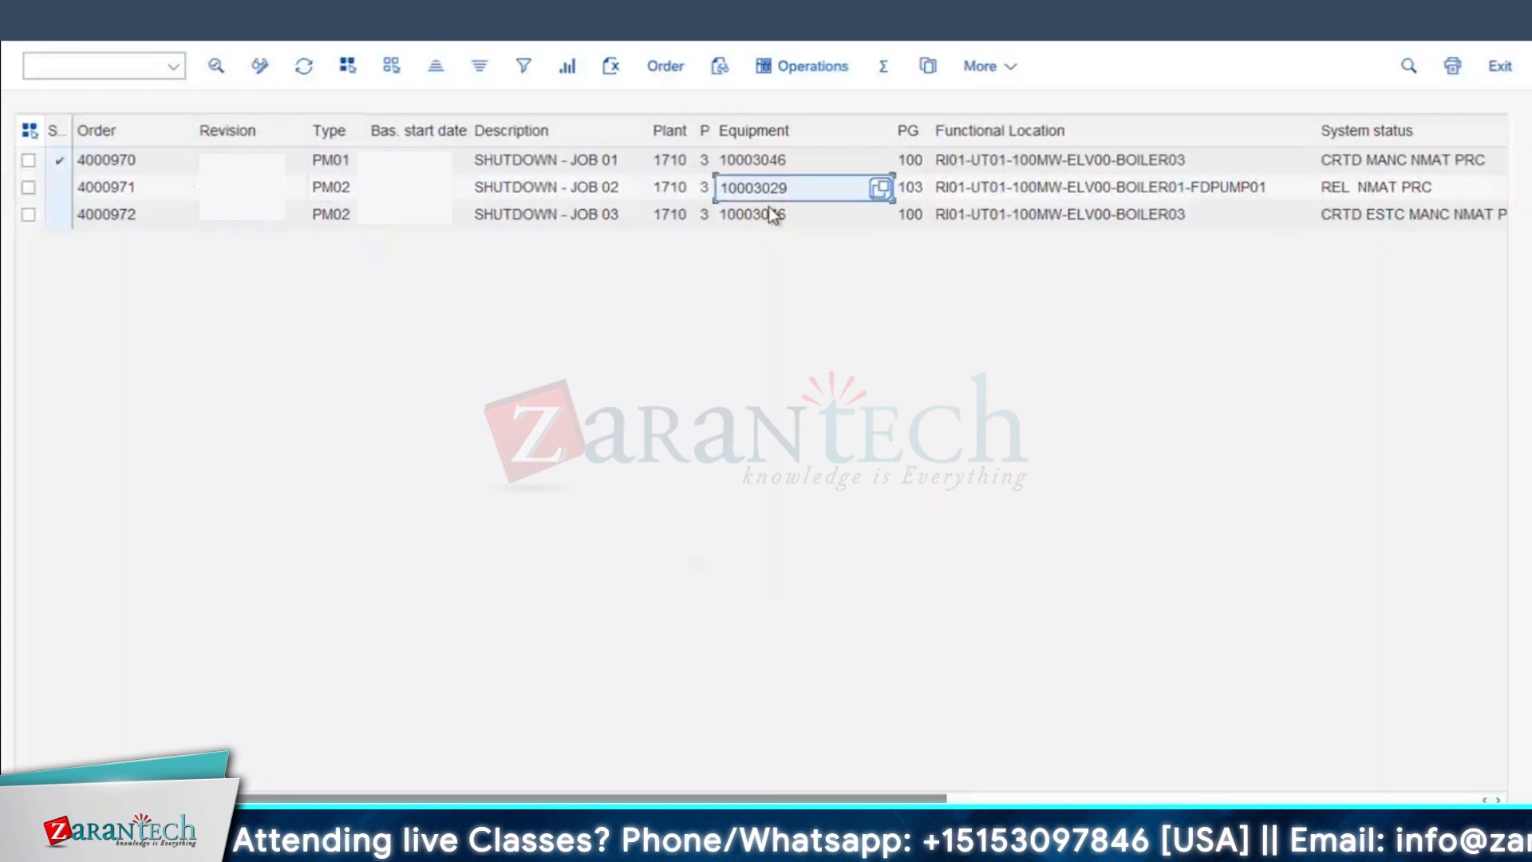
pyautogui.click(773, 211)
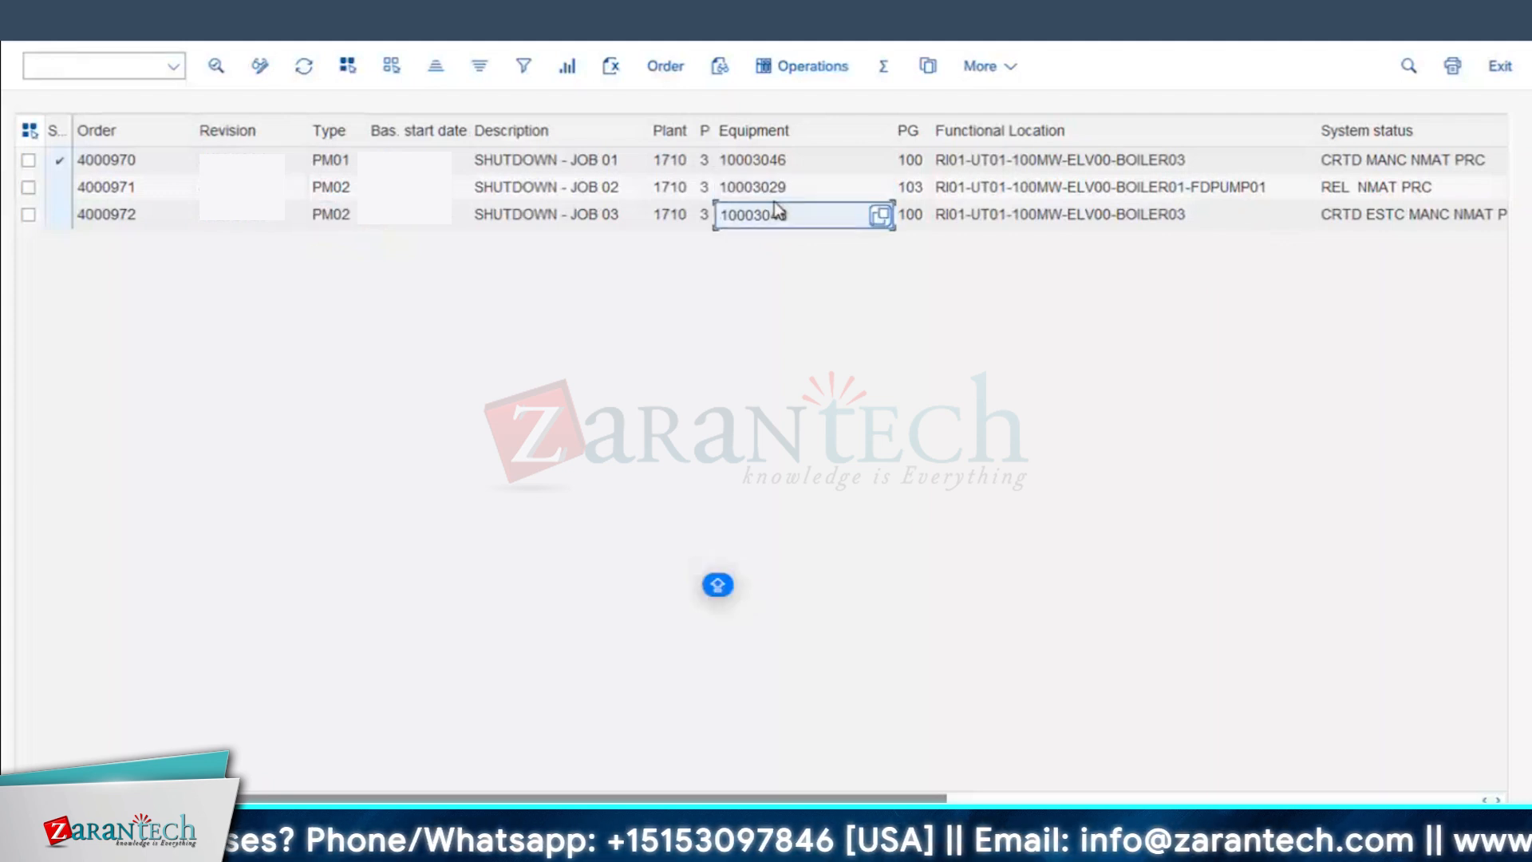
pyautogui.moveTo(933, 128); pyautogui.dragTo(942, 127)
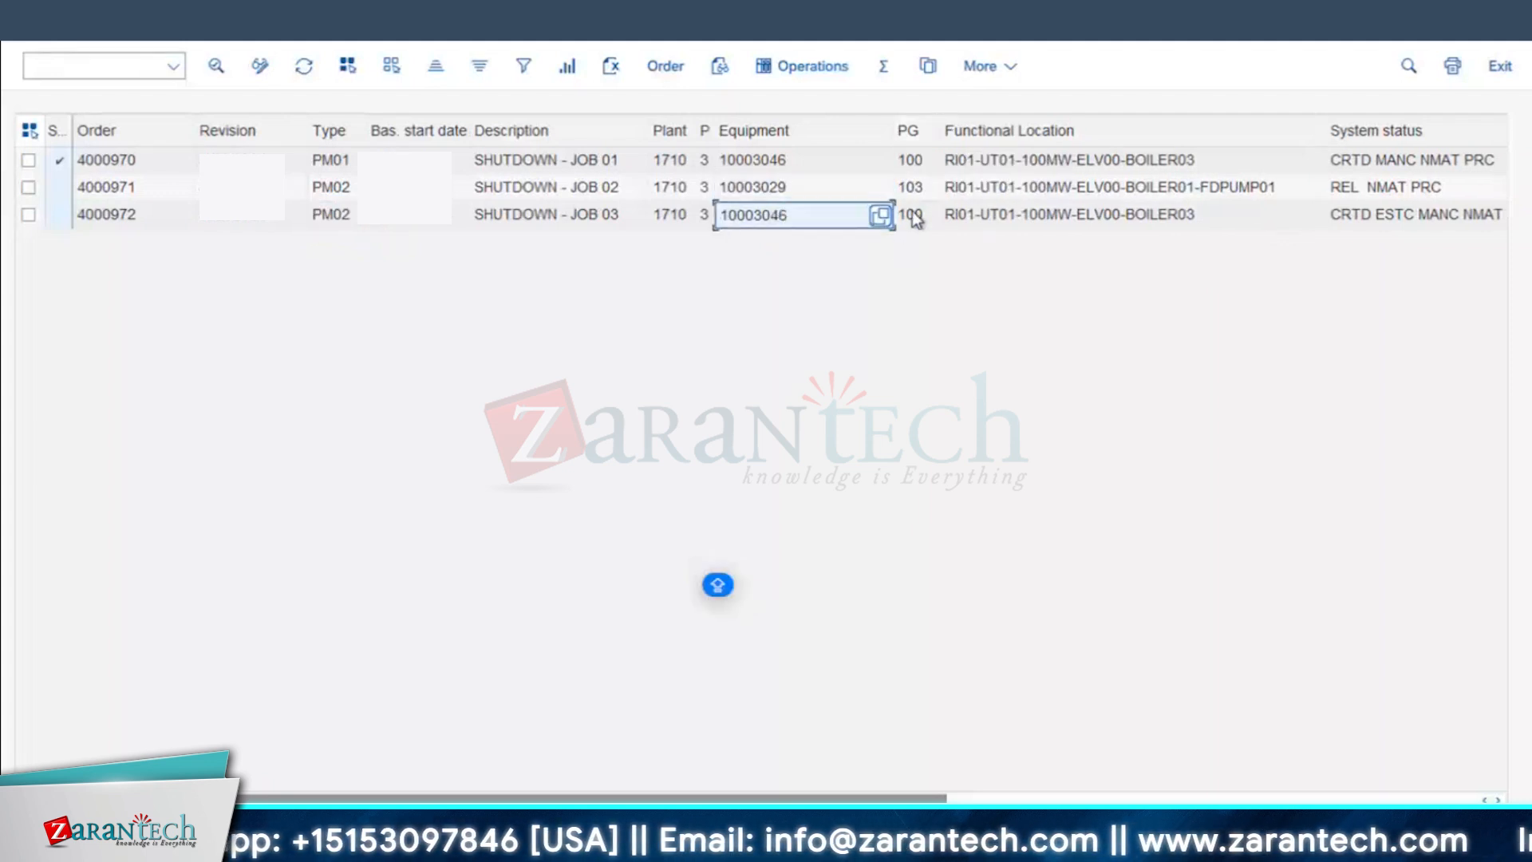
# Step: Move the System status column directly before the Description column and check the orders' statuses
pyautogui.click(1371, 132)
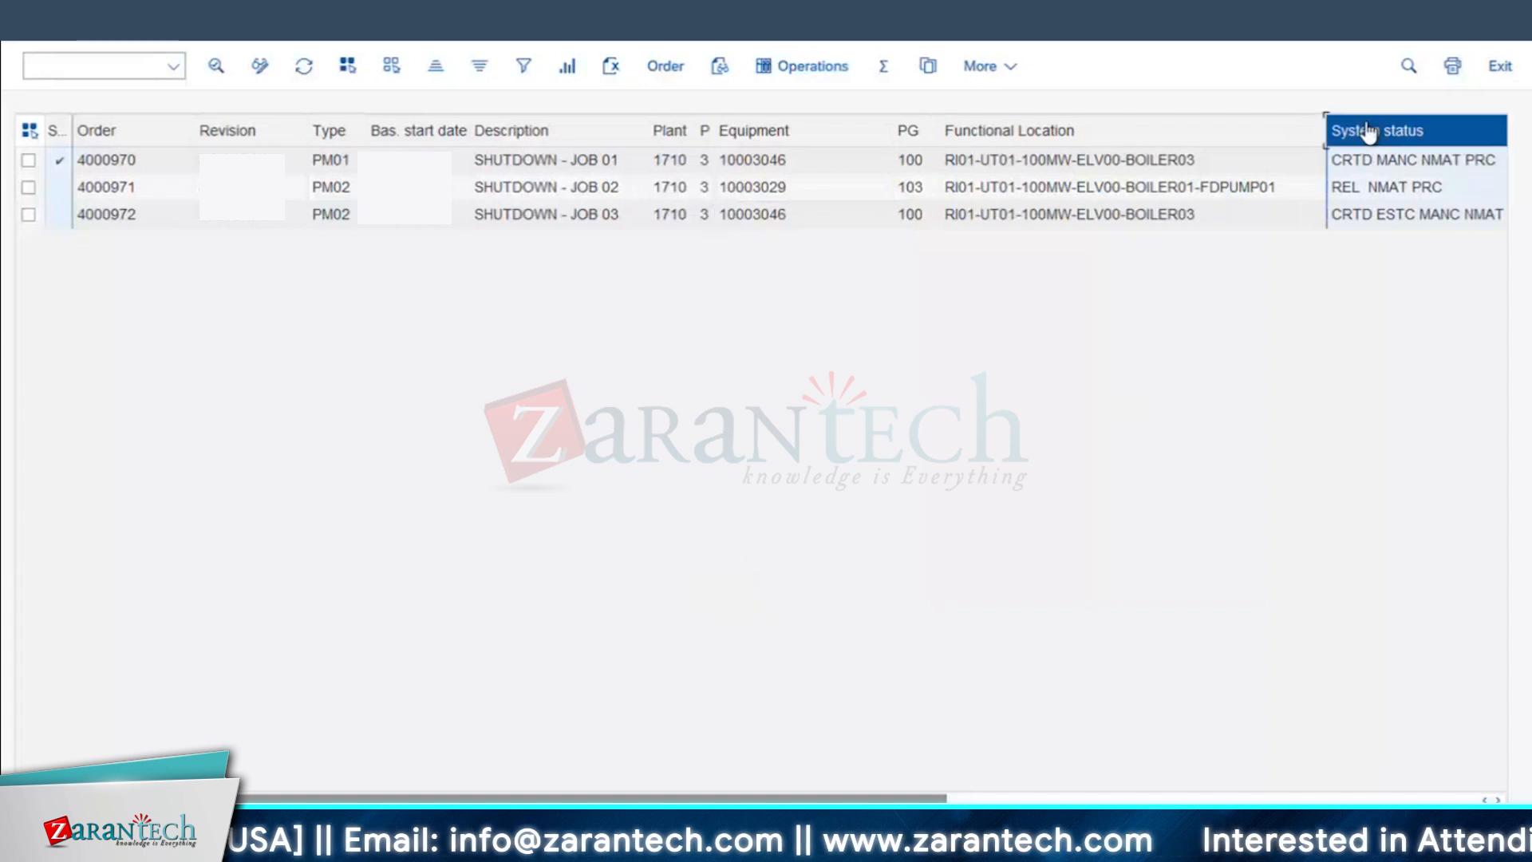
pyautogui.moveTo(1371, 135); pyautogui.dragTo(520, 163)
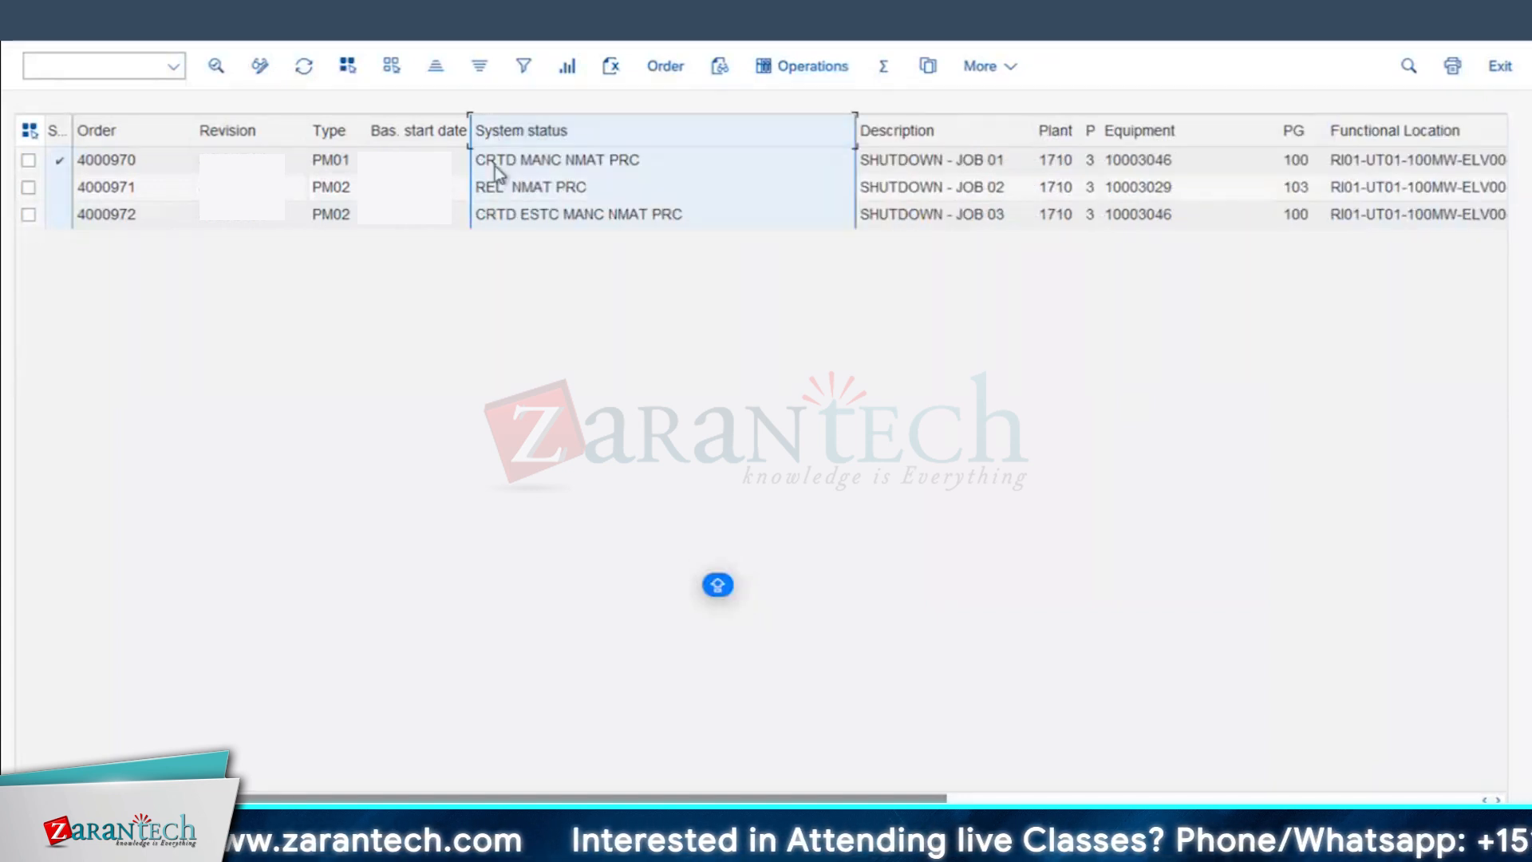
pyautogui.click(490, 184)
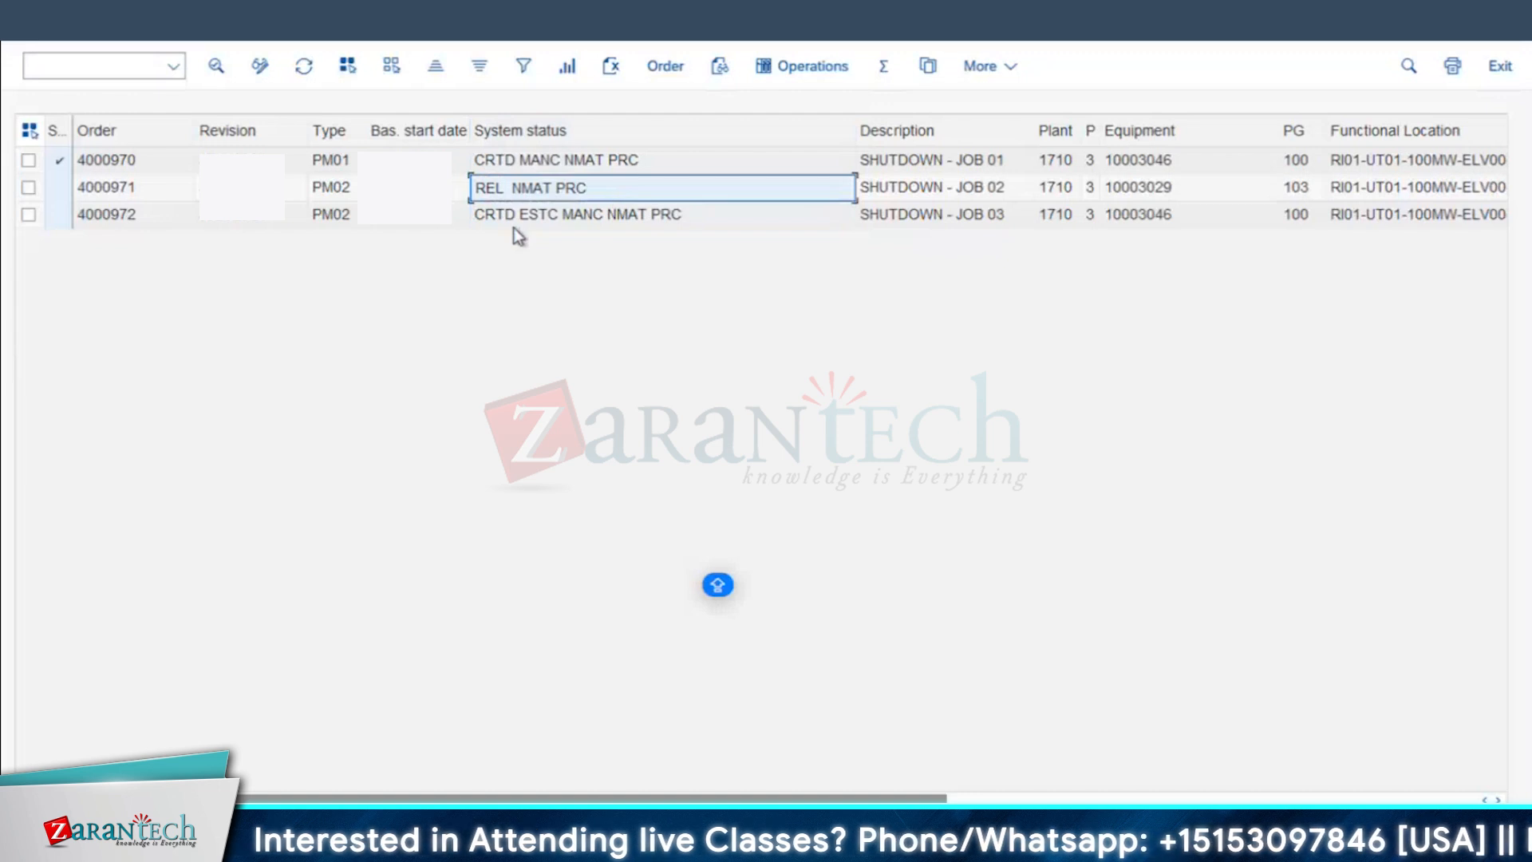
pyautogui.click(494, 218)
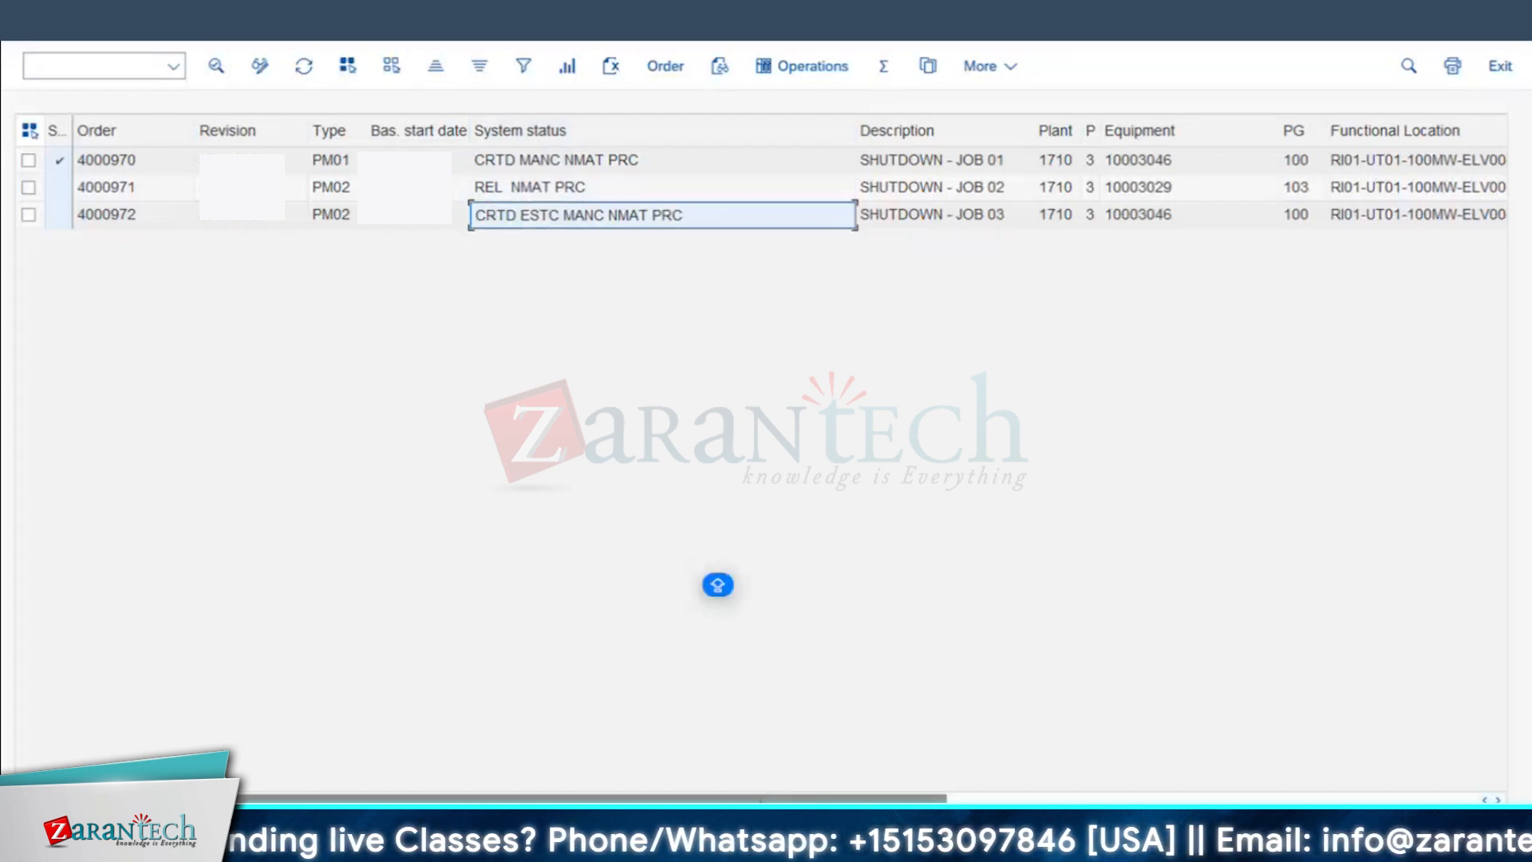
# Step: Move the Estimated costs column directly before the System status column
pyautogui.moveTo(897, 798); pyautogui.dragTo(1189, 791)
pyautogui.moveTo(1350, 800); pyautogui.dragTo(1494, 761)
pyautogui.moveTo(1215, 136)
pyautogui.mouseDown()
pyautogui.moveTo(59, 147)
pyautogui.moveTo(444, 136)
pyautogui.moveTo(446, 191)
pyautogui.mouseUp()
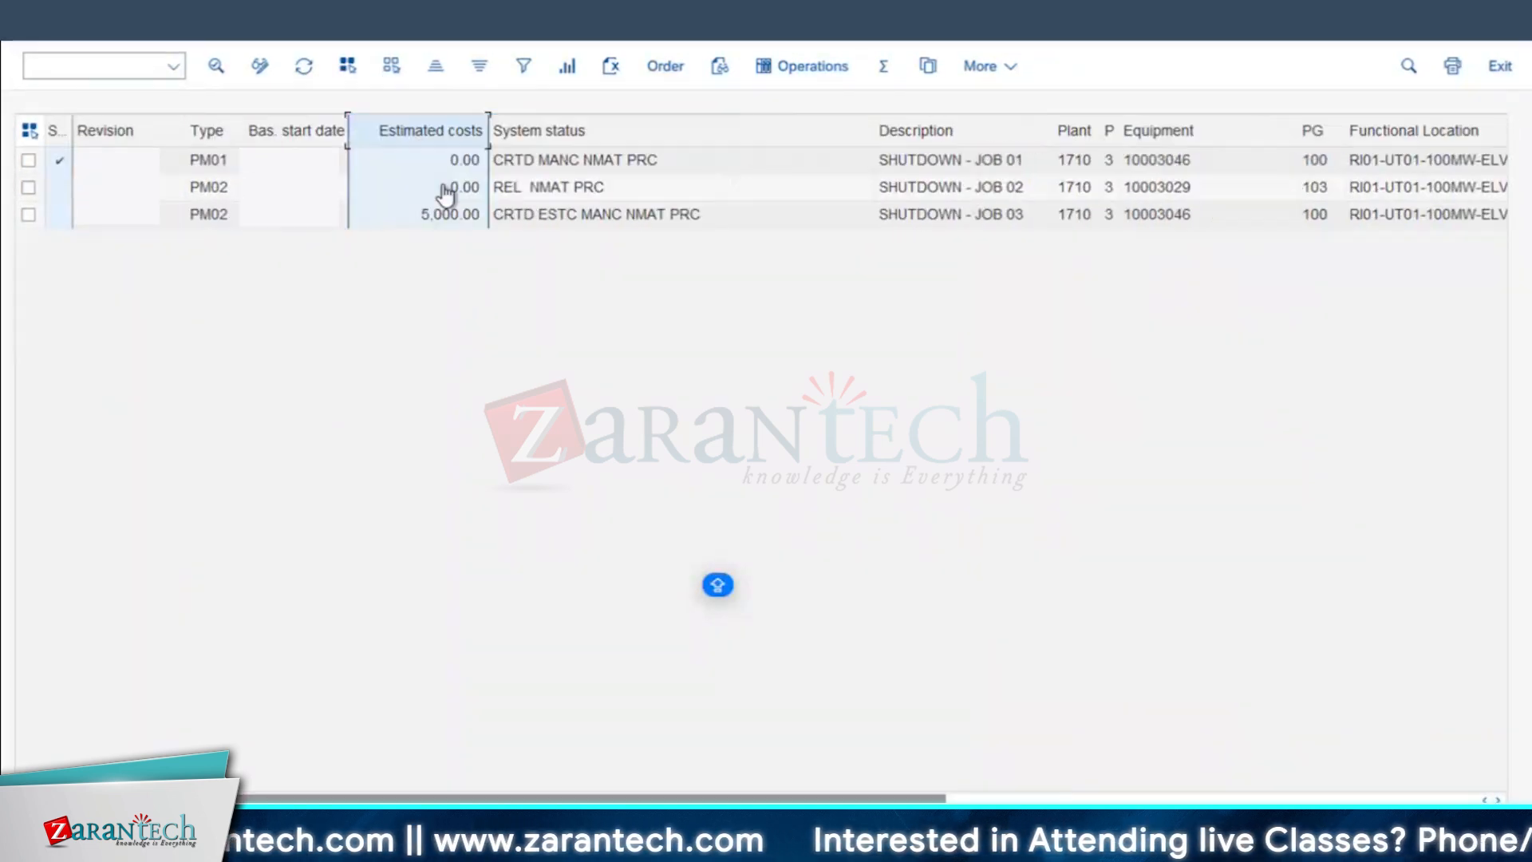
# Step: Calculate a total for the Estimated costs column
pyautogui.click(443, 215)
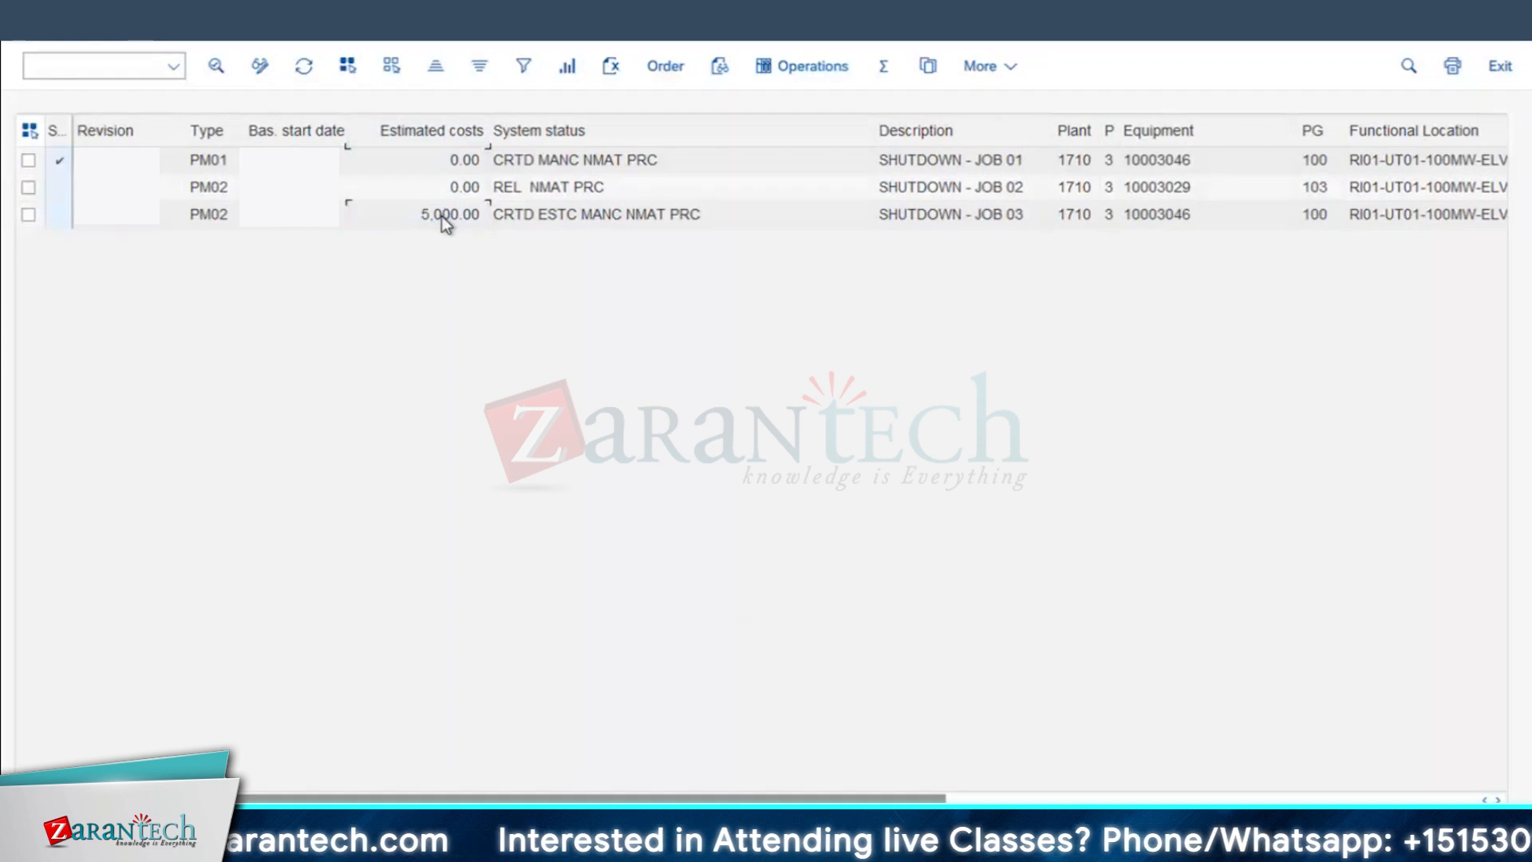
pyautogui.click(443, 216)
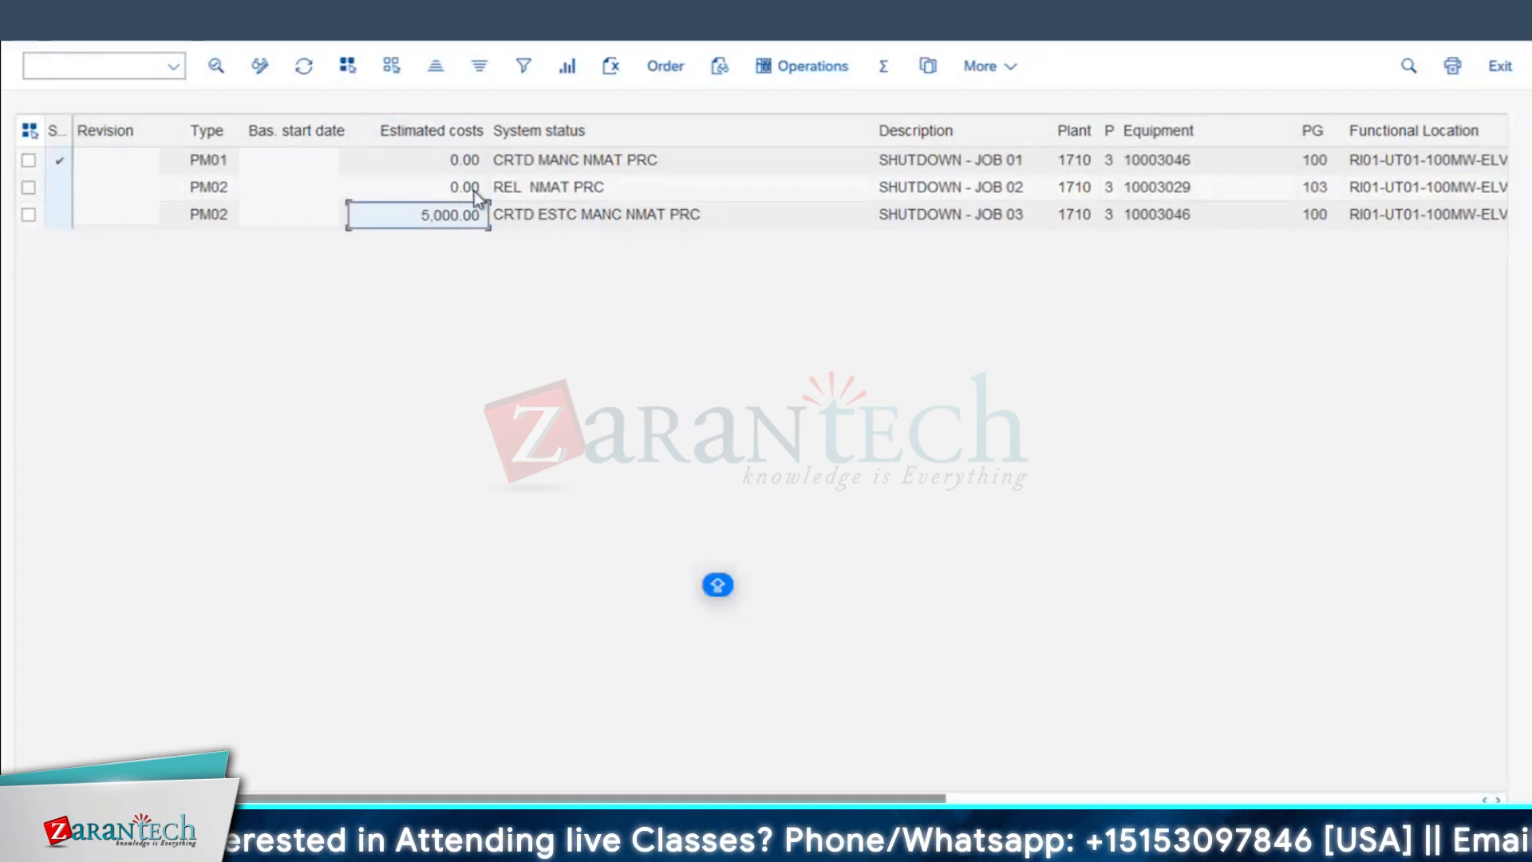
pyautogui.click(445, 136)
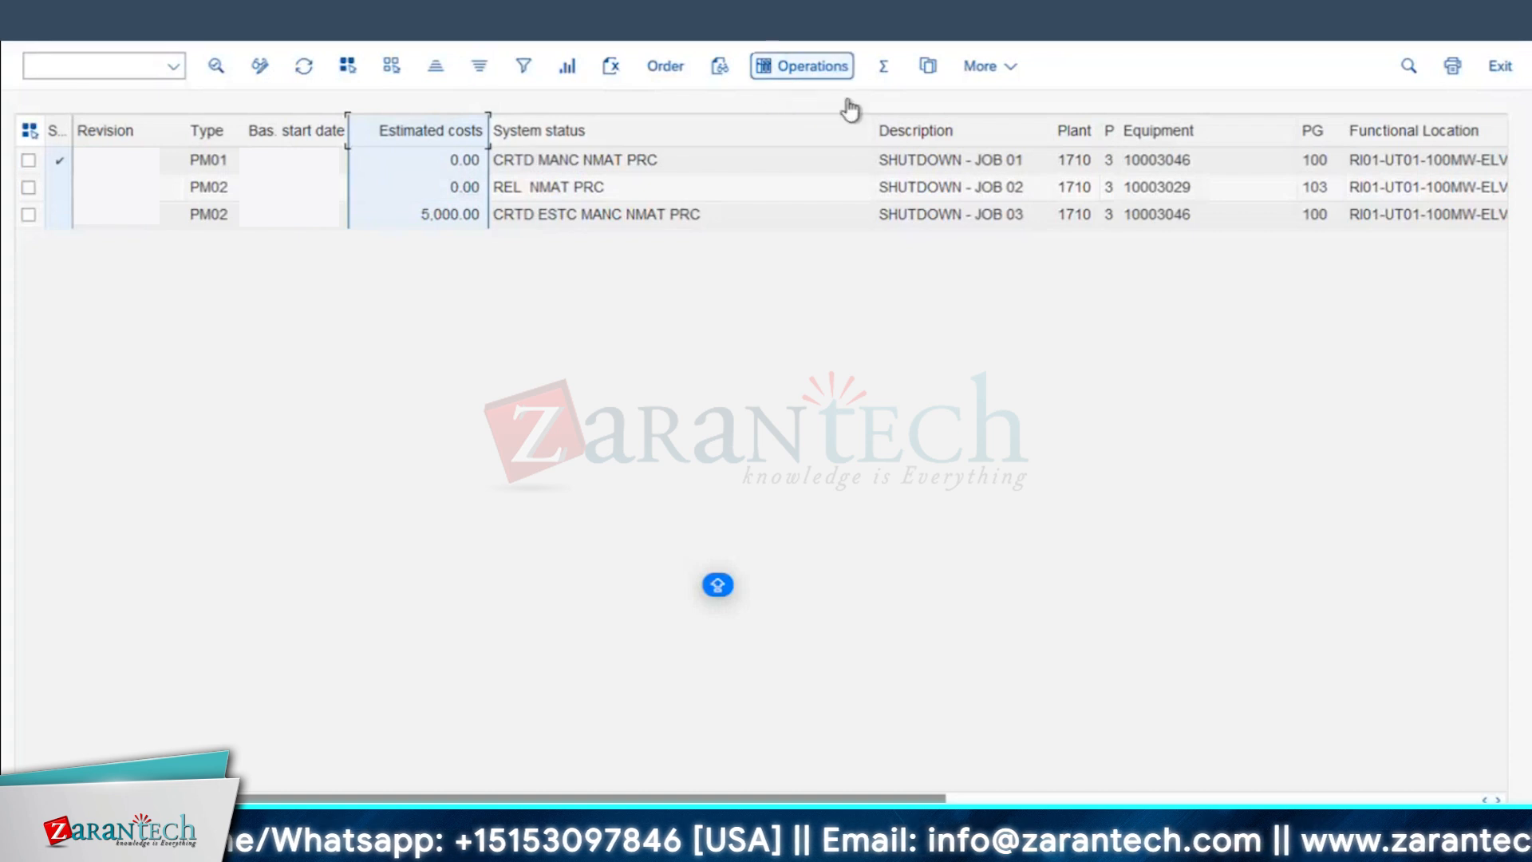
pyautogui.click(883, 66)
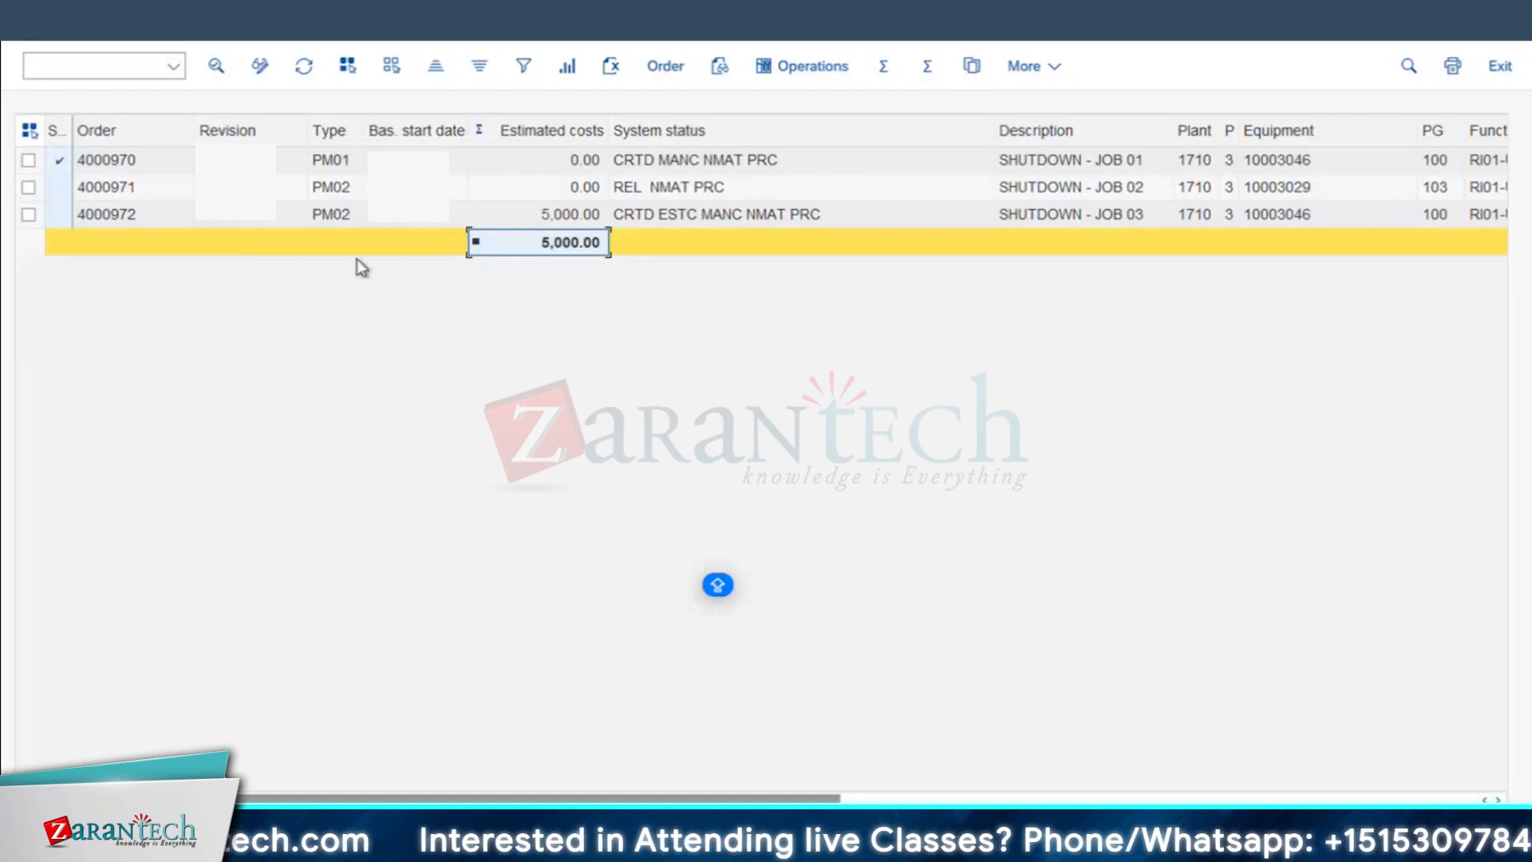
# Step: Switch the order list to change mode and open the SHUTDOWN - JOB 02 order for editing
pyautogui.click(111, 187)
pyautogui.click(260, 66)
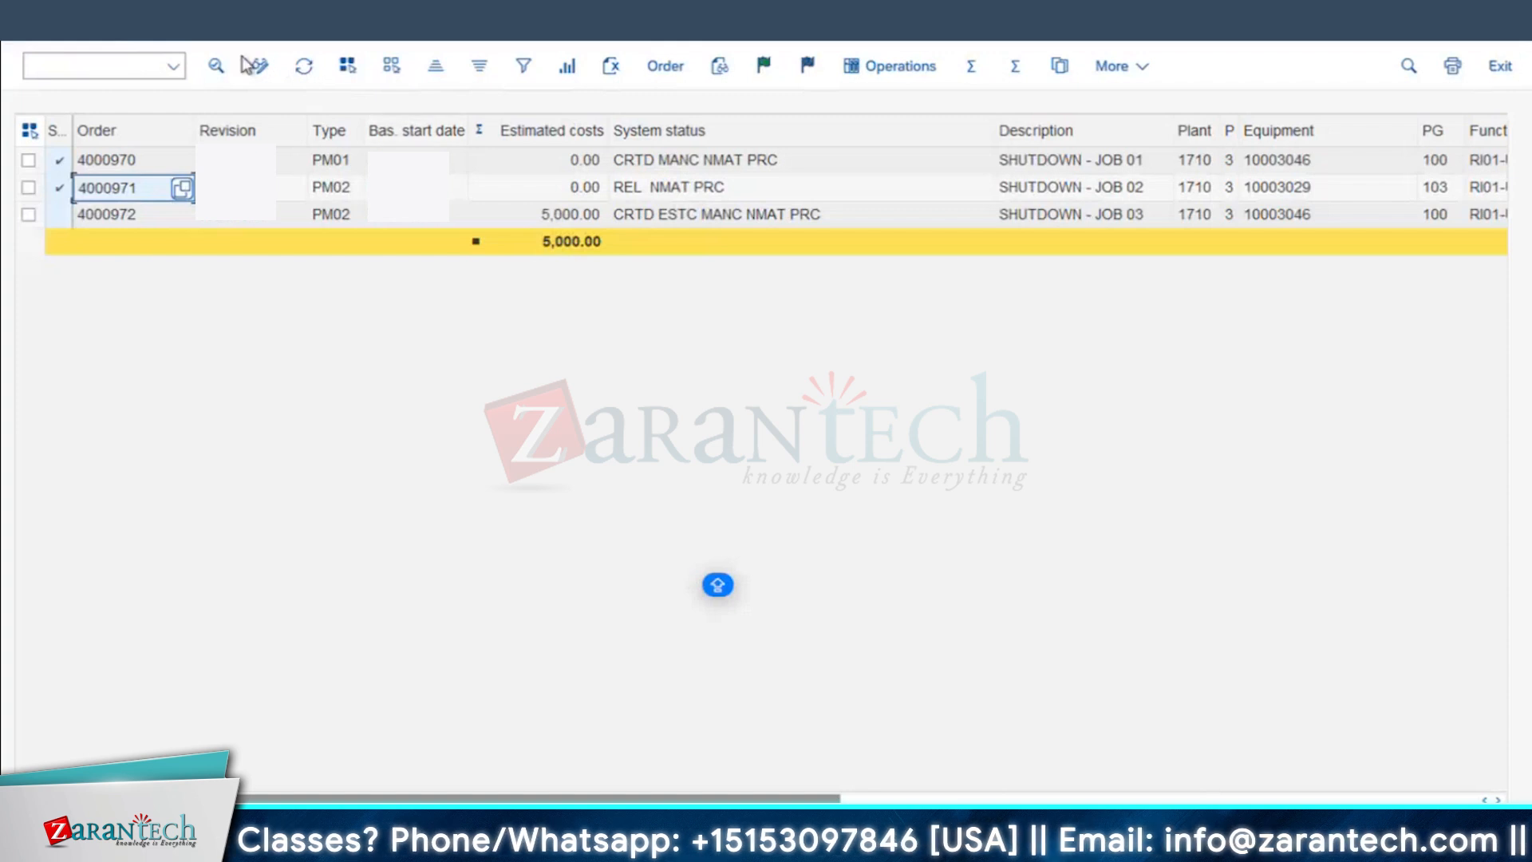
pyautogui.click(116, 189)
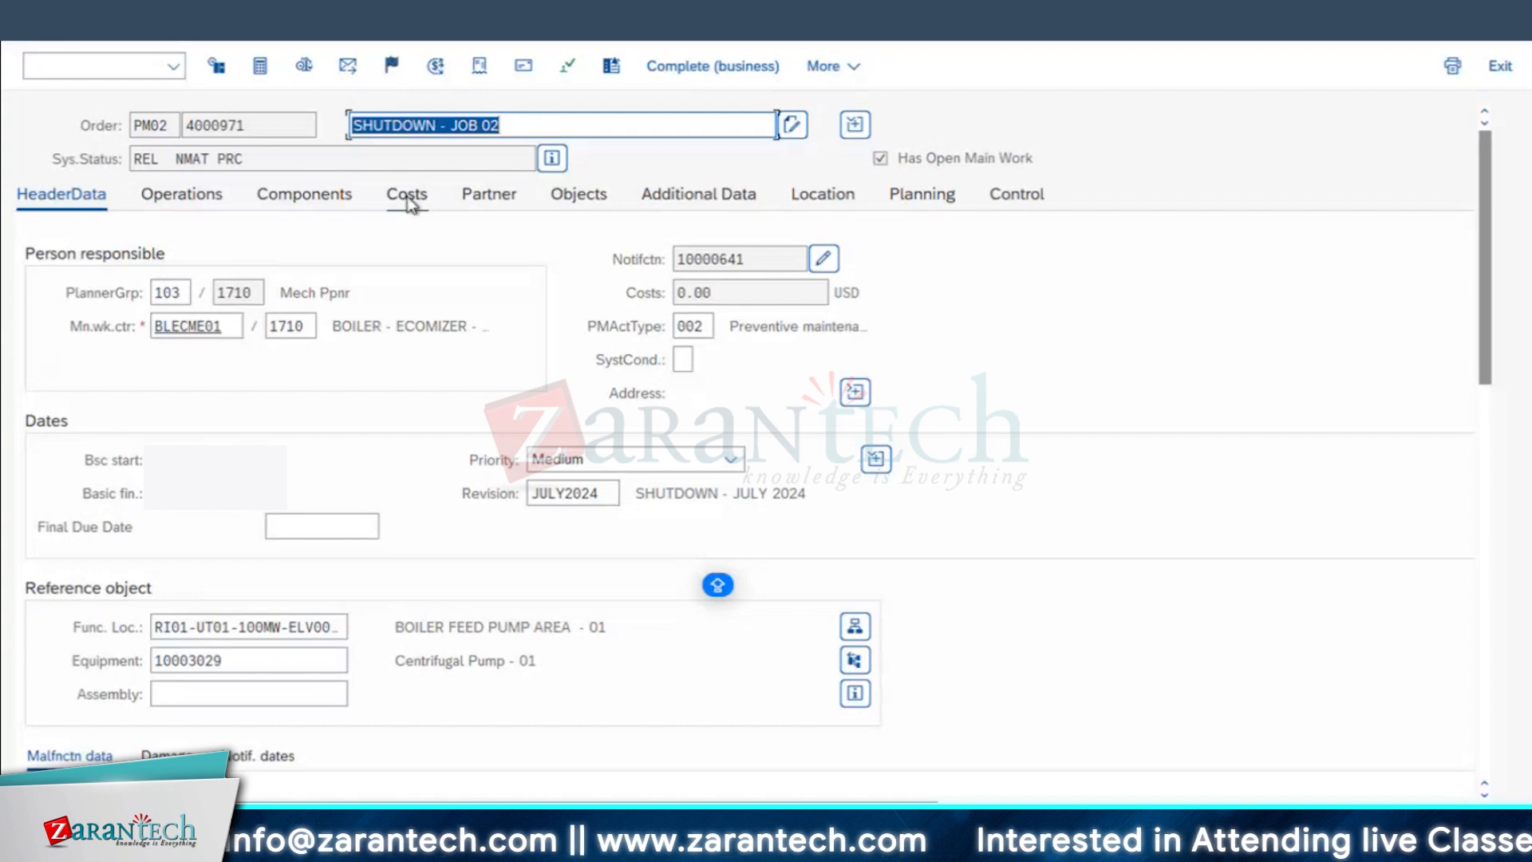
# Step: Narrow the Operation Short Text column in the order's operations, check the header's costs field and return to the operations
pyautogui.click(185, 205)
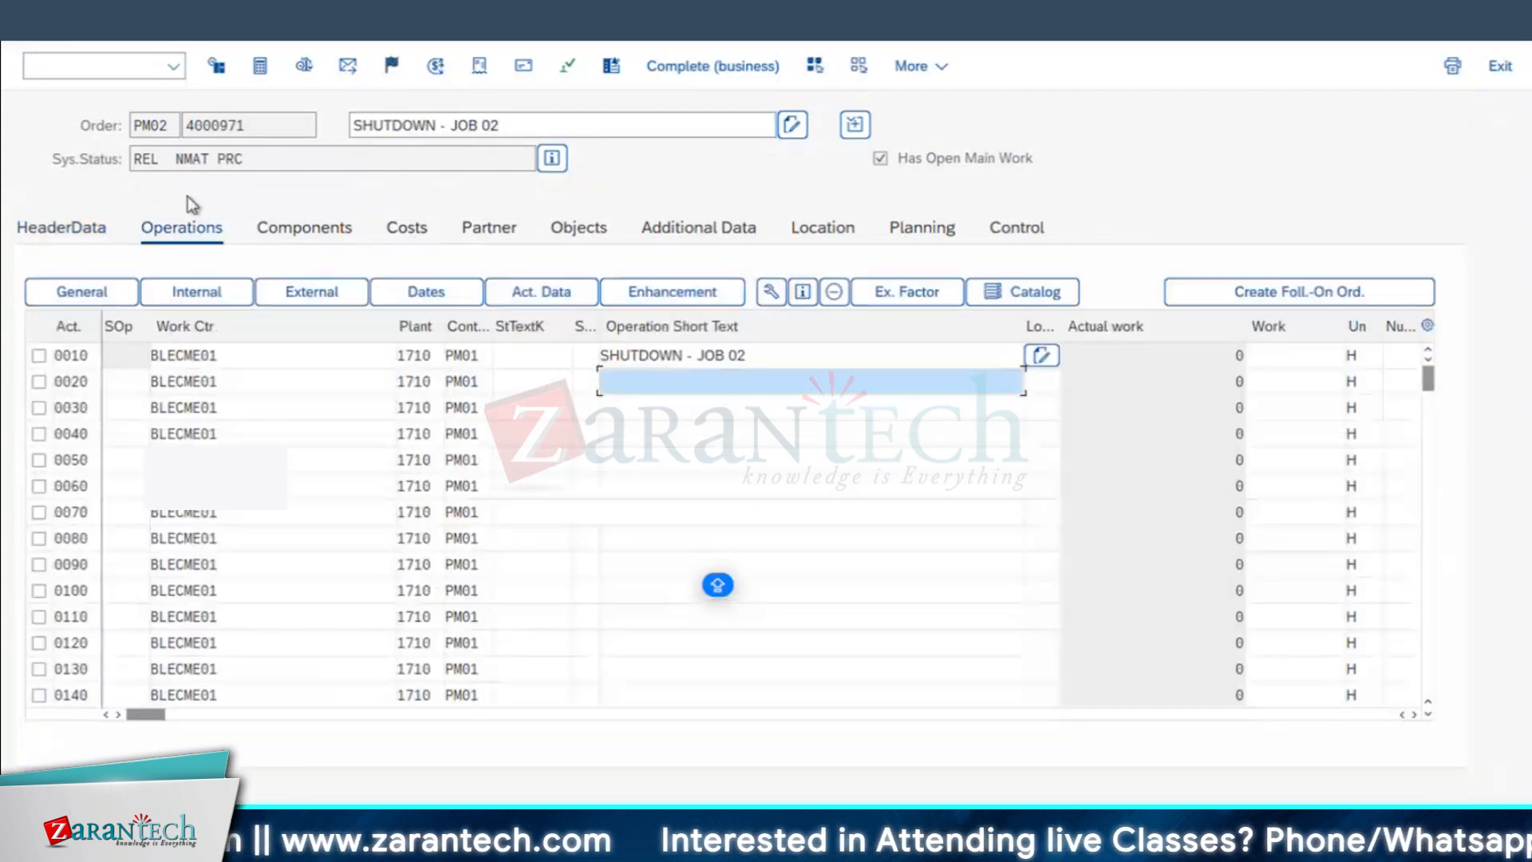
pyautogui.moveTo(1025, 324); pyautogui.dragTo(764, 320)
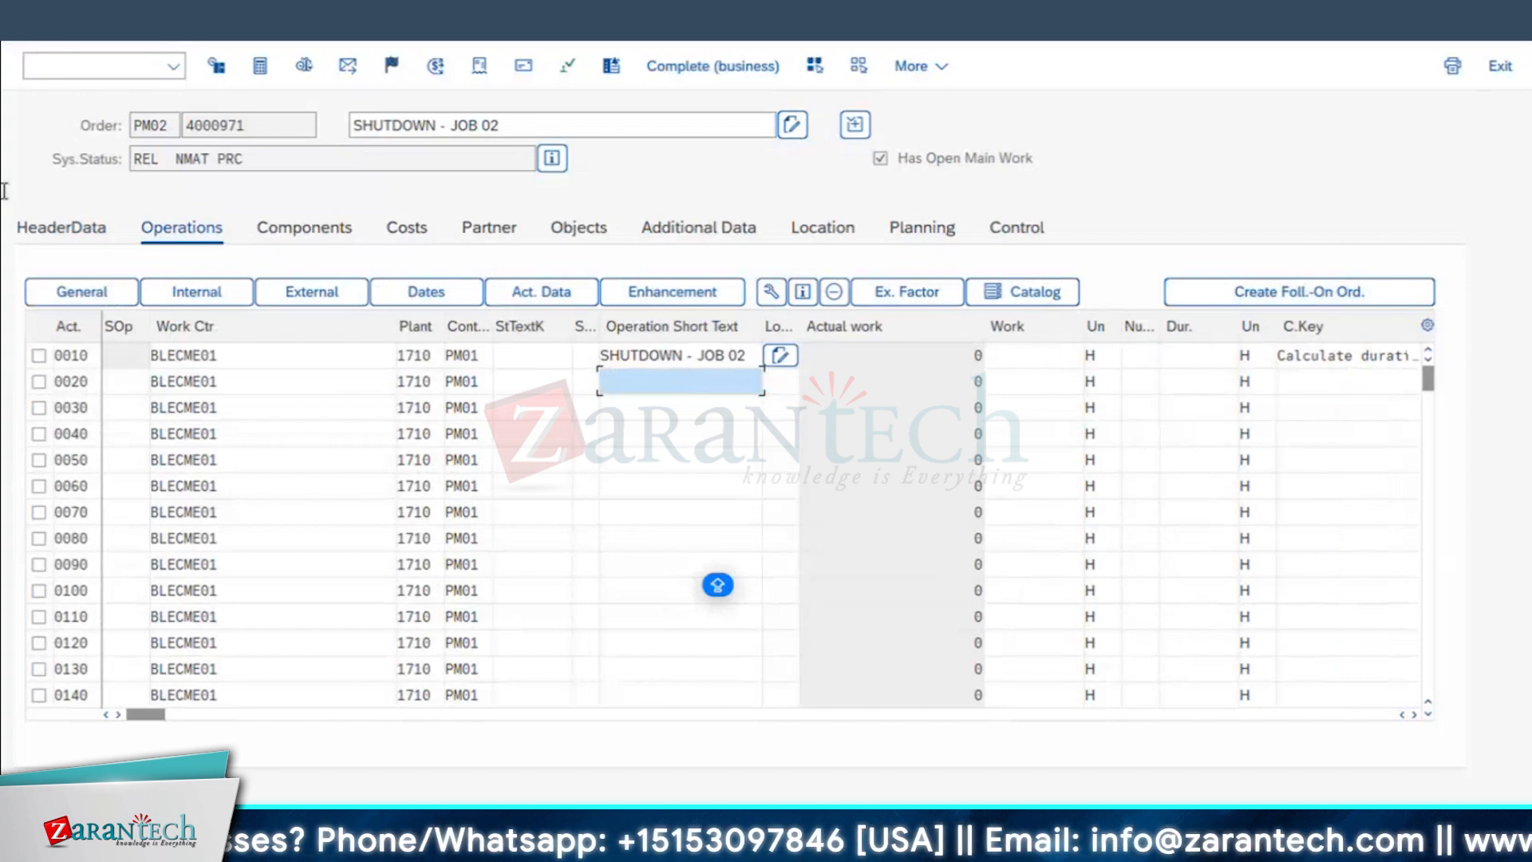
pyautogui.click(67, 231)
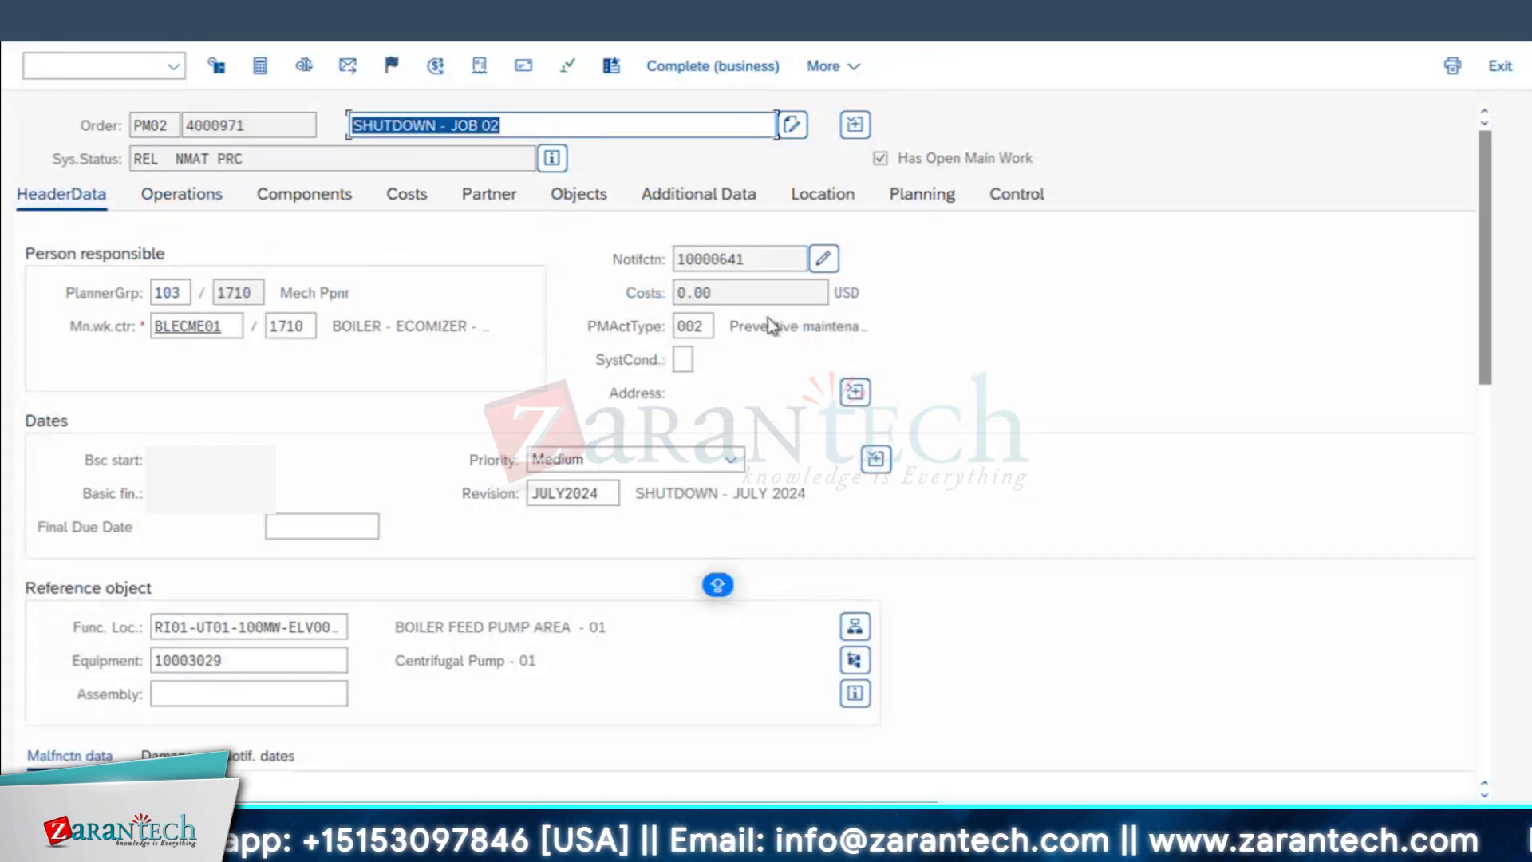
pyautogui.click(720, 292)
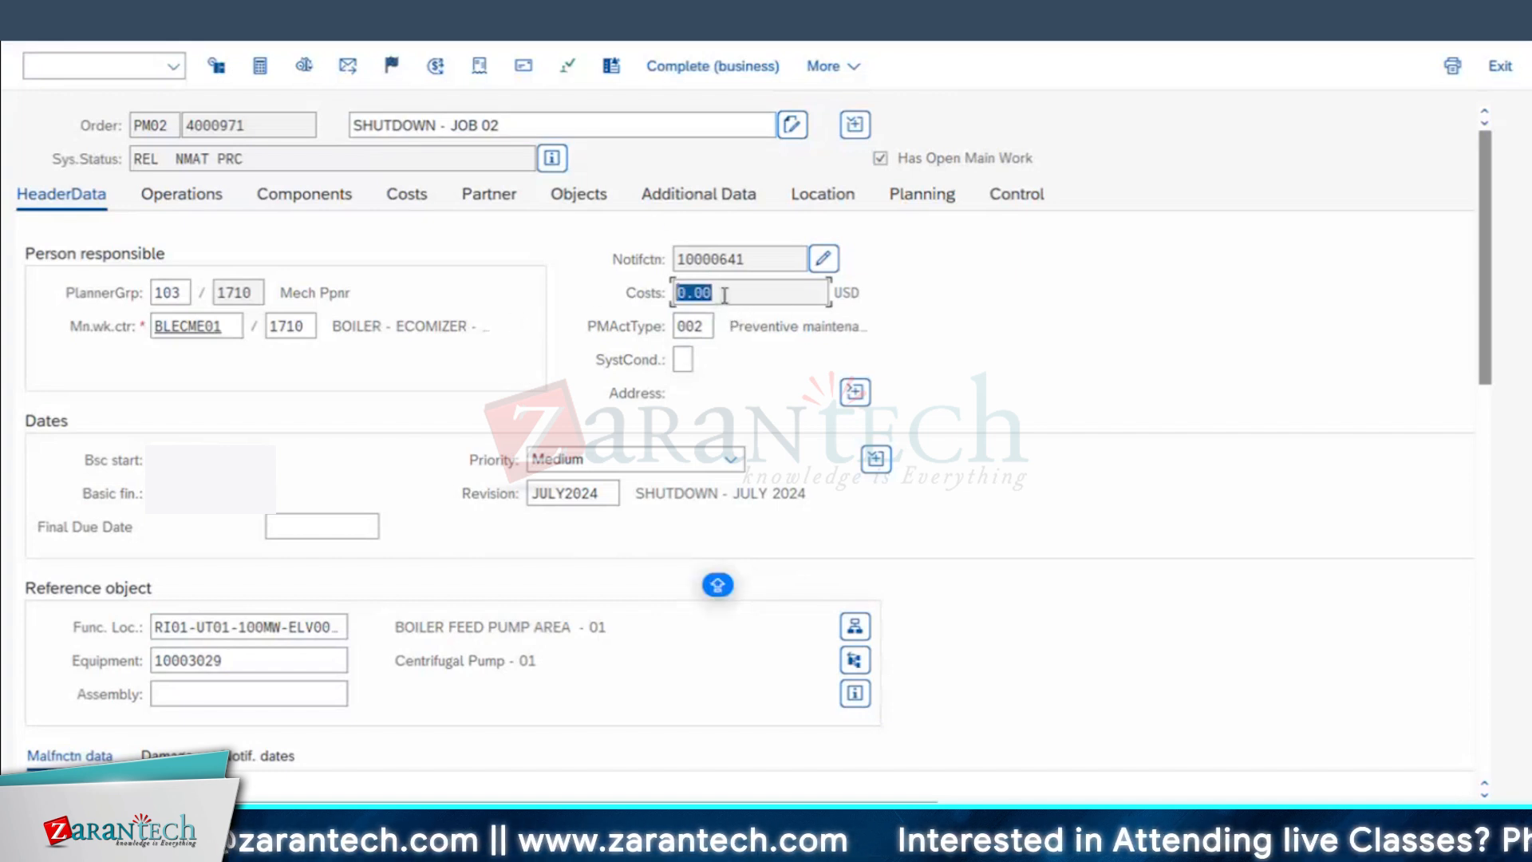
pyautogui.click(188, 194)
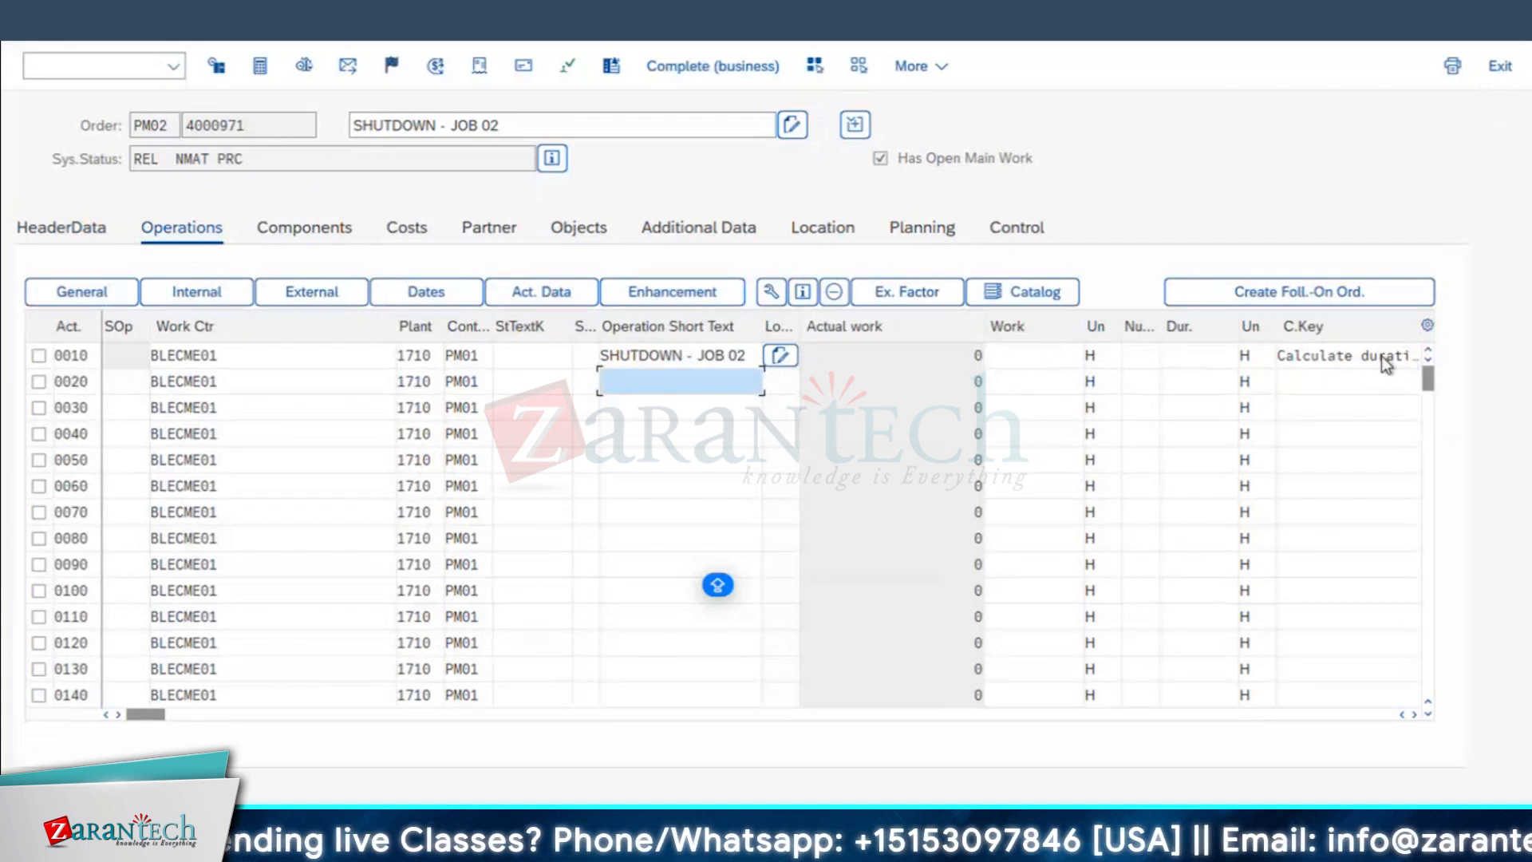
# Step: Set operation 0010 to the Calculate work key with a number of 5 and a duration of 4 H, and apply the entries
pyautogui.click(1408, 357)
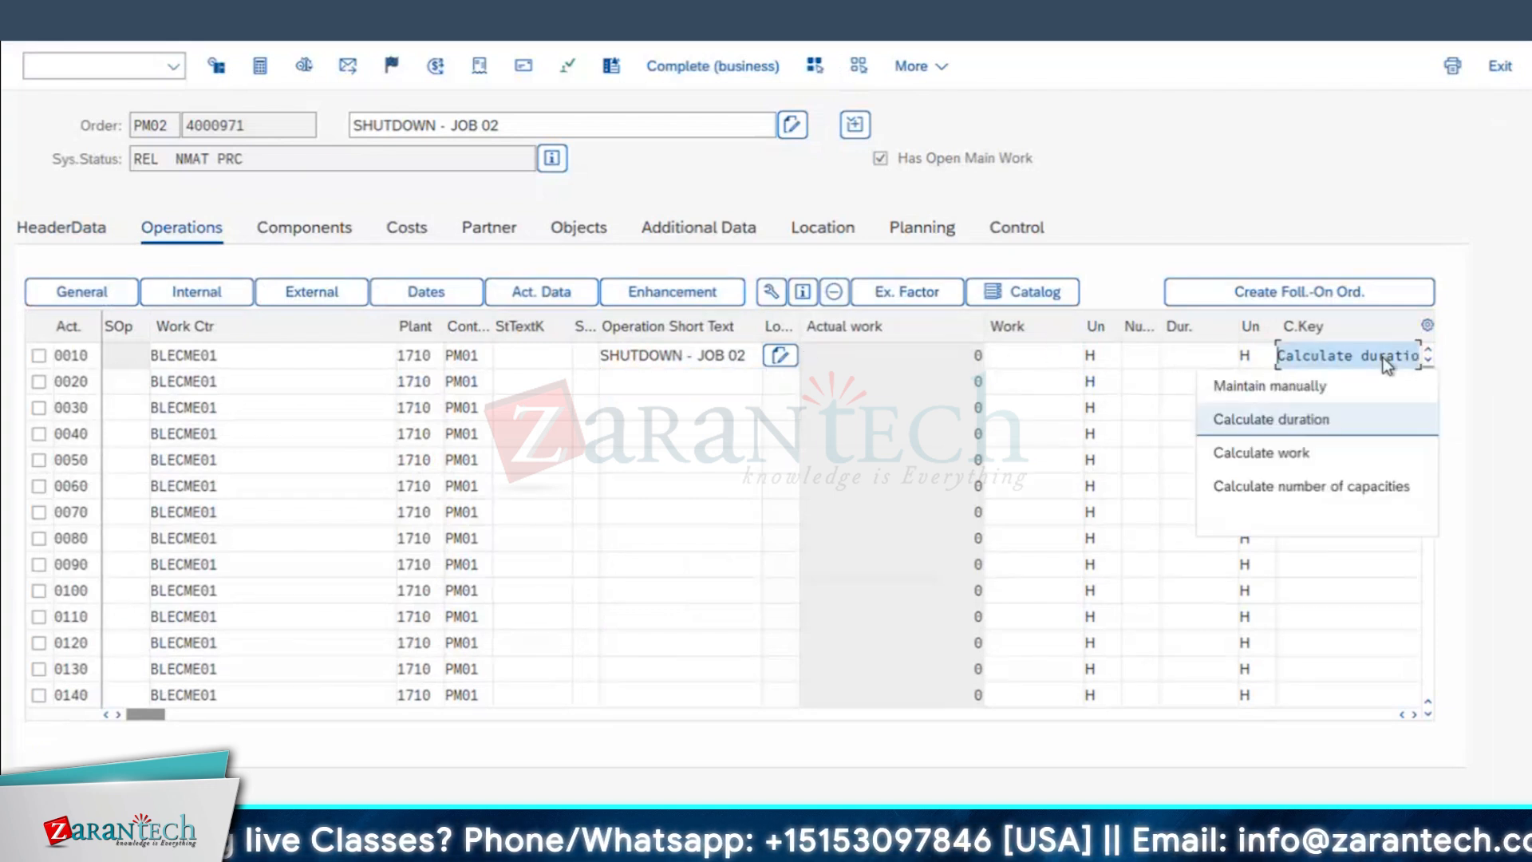
pyautogui.click(1289, 454)
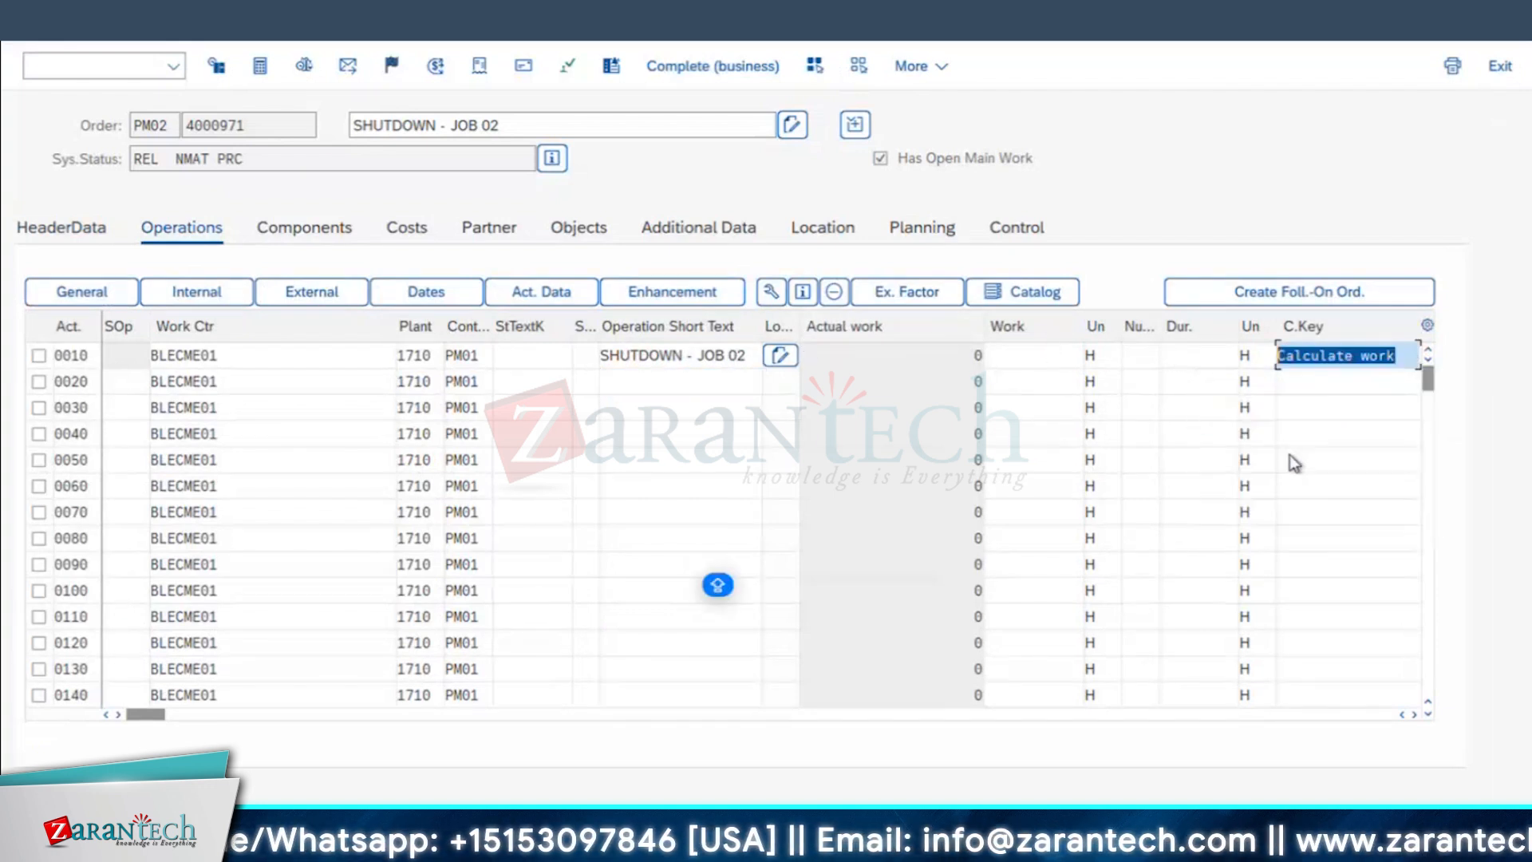
pyautogui.click(1139, 353)
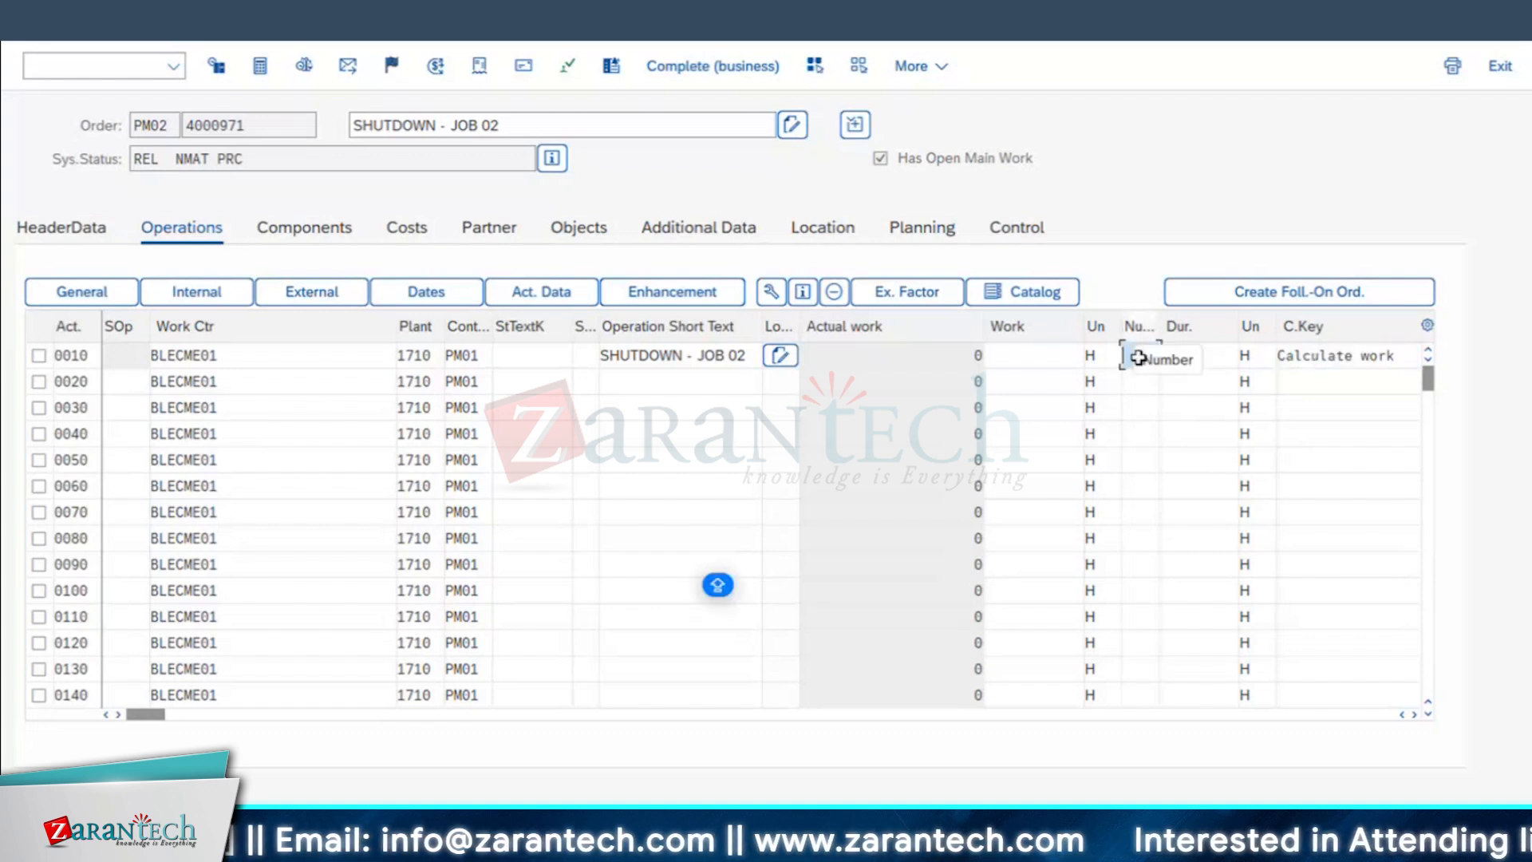
pyautogui.write('5')
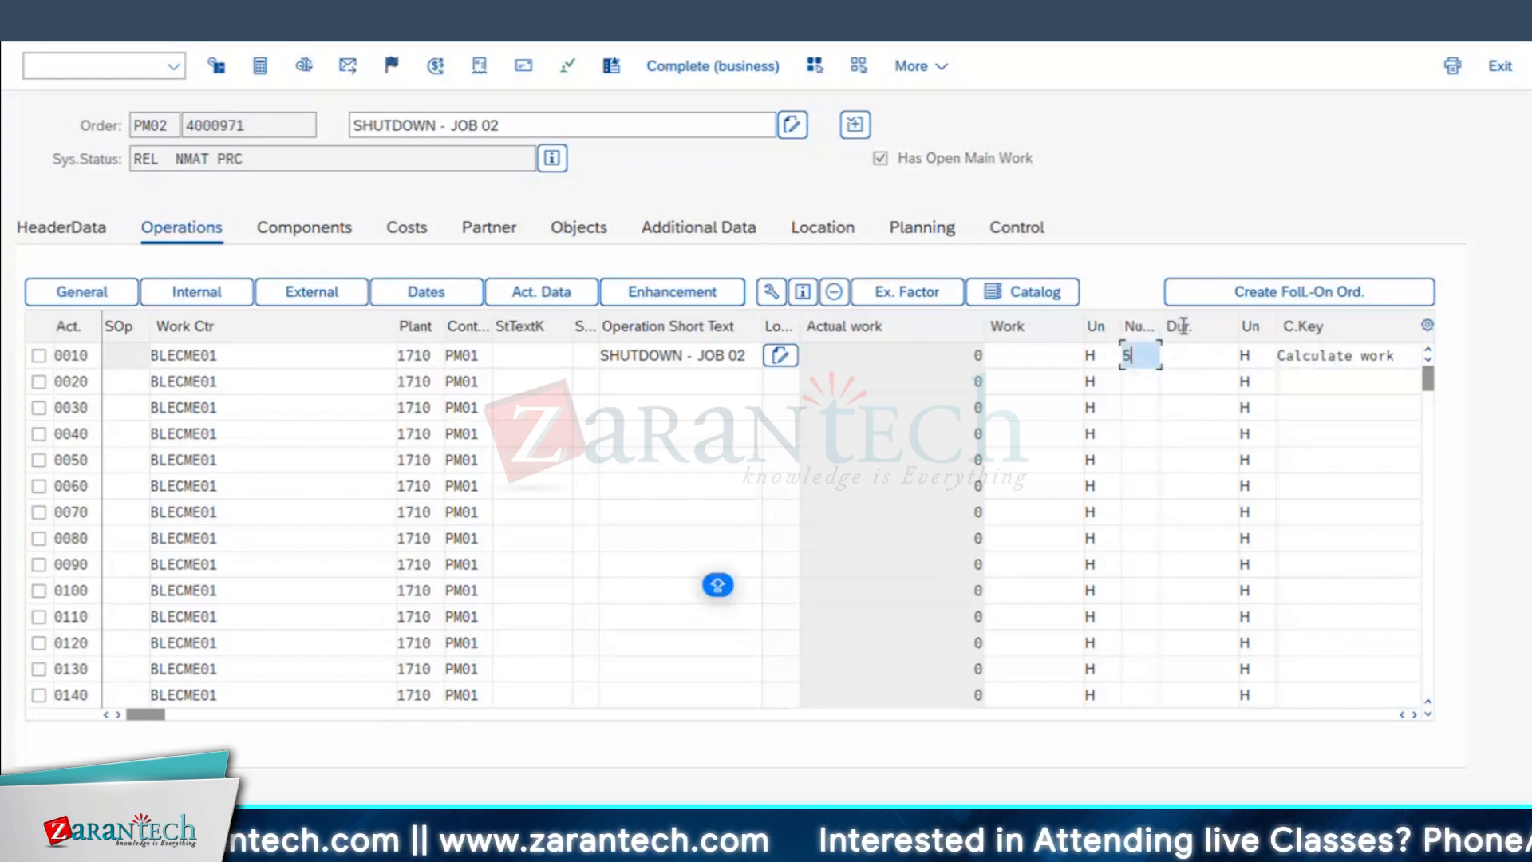
pyautogui.click(1182, 351)
pyautogui.write('4')
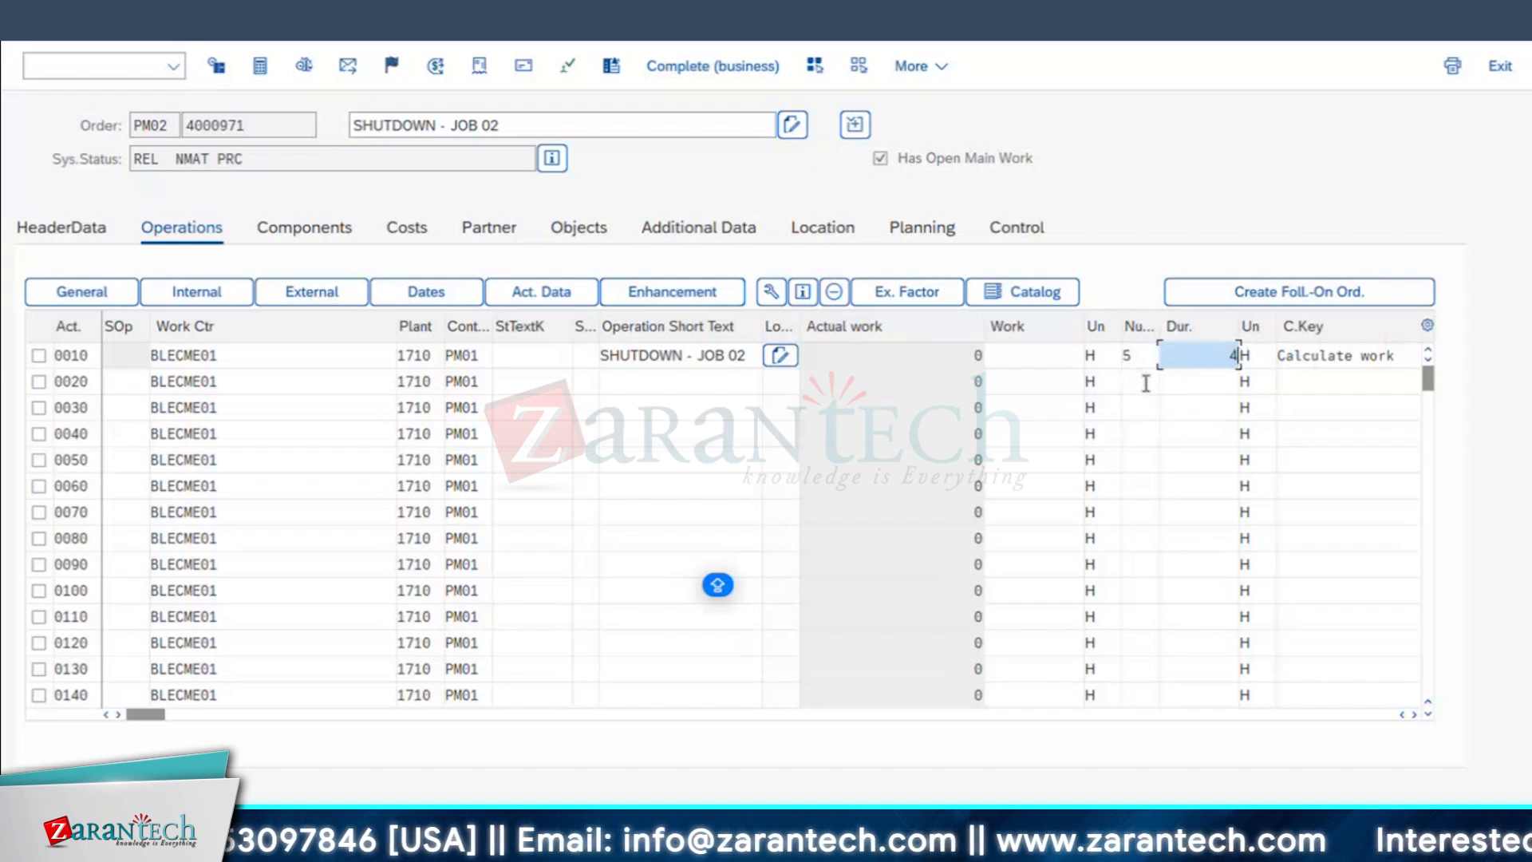
pyautogui.press('Return')
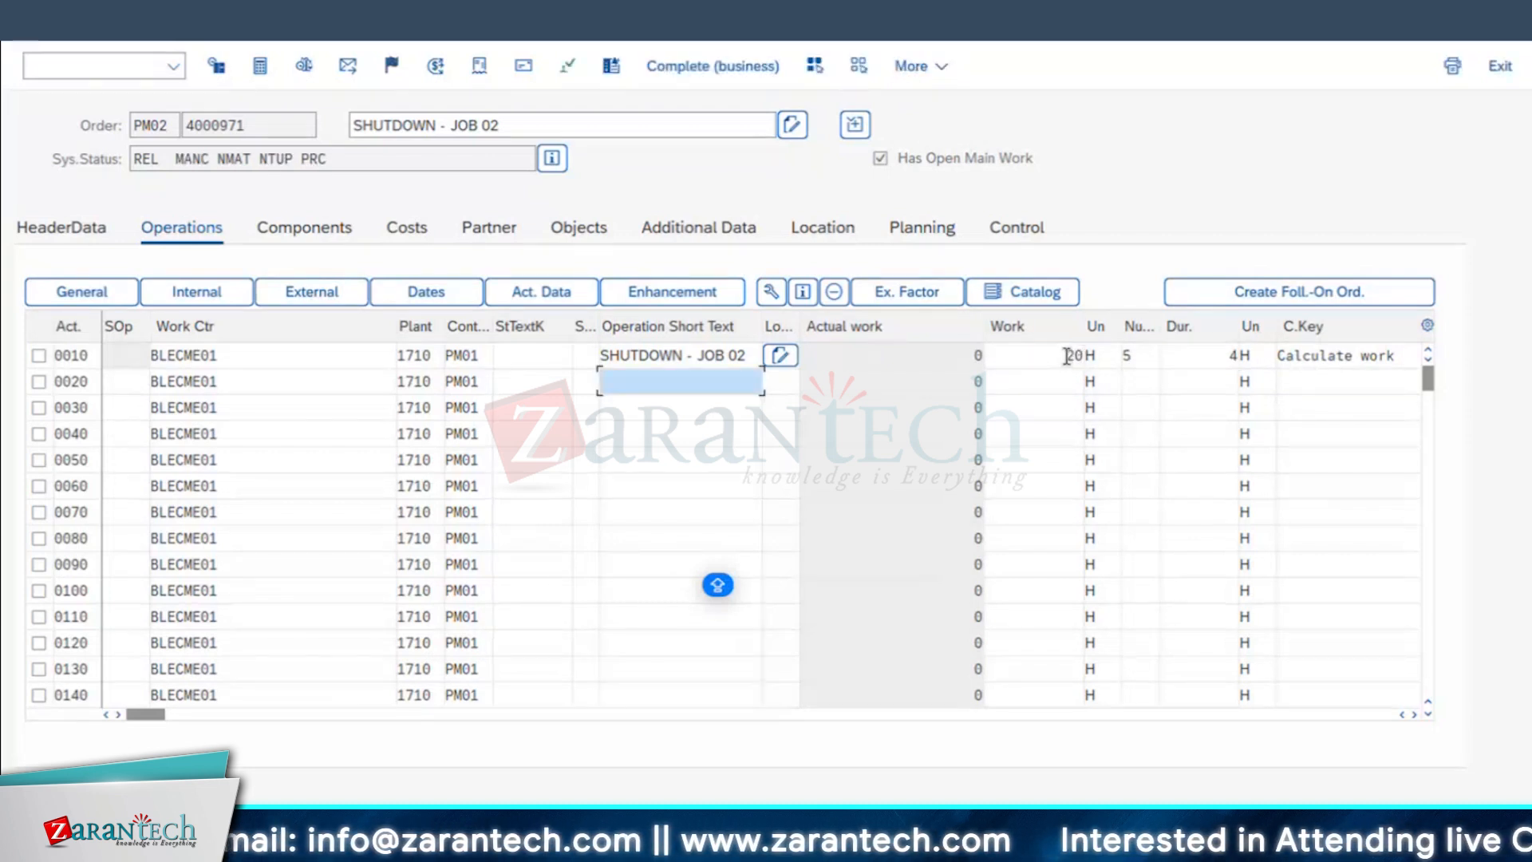
# Step: Check the calculated work of operation 0010 and narrow the Work column
pyautogui.moveTo(1067, 356); pyautogui.dragTo(1130, 353)
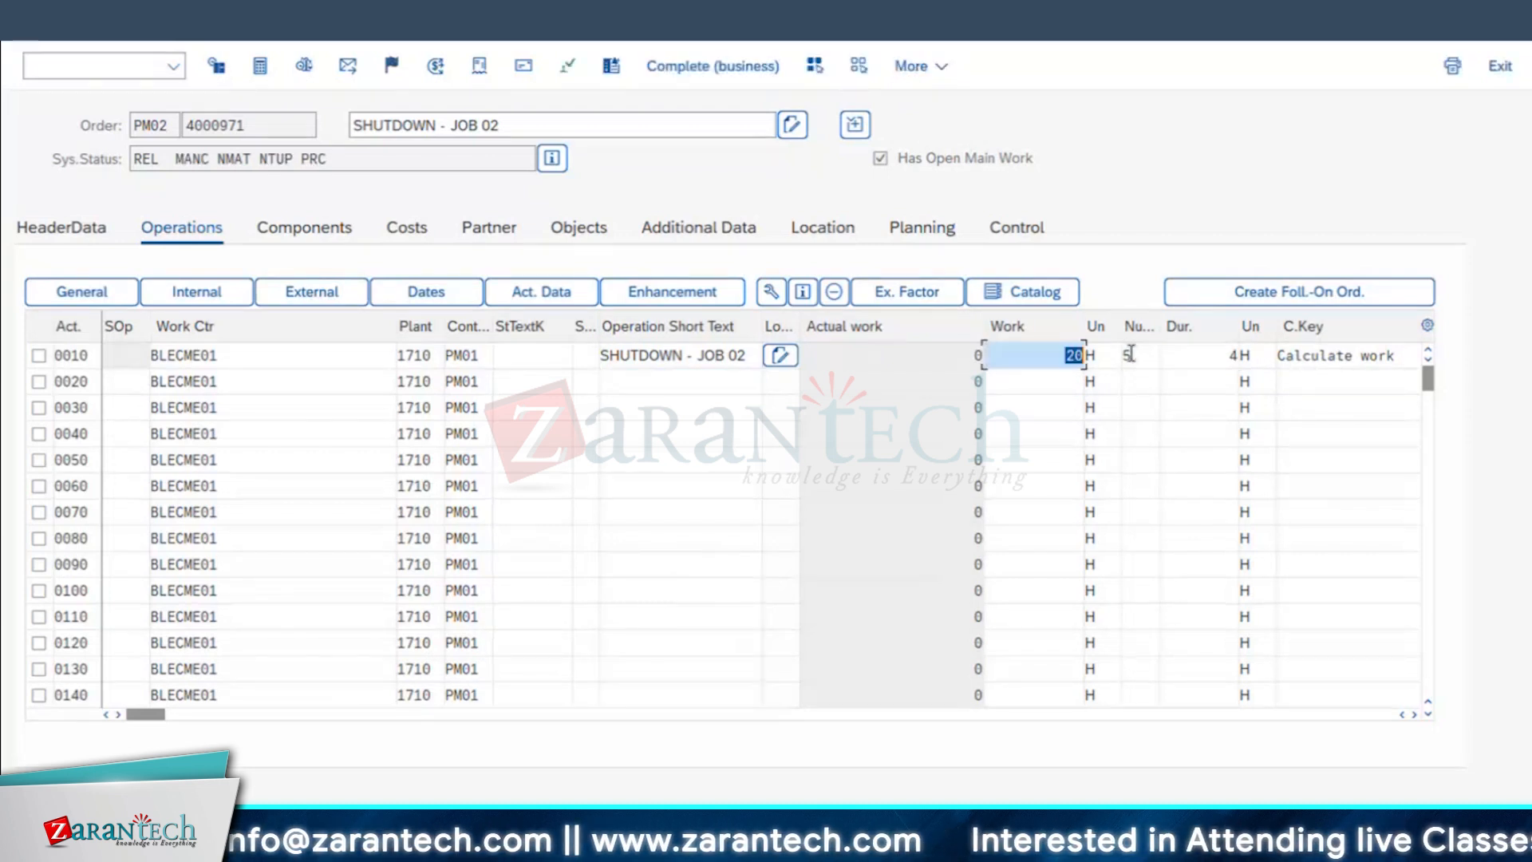
pyautogui.click(1067, 354)
pyautogui.moveTo(1067, 354); pyautogui.dragTo(1121, 356)
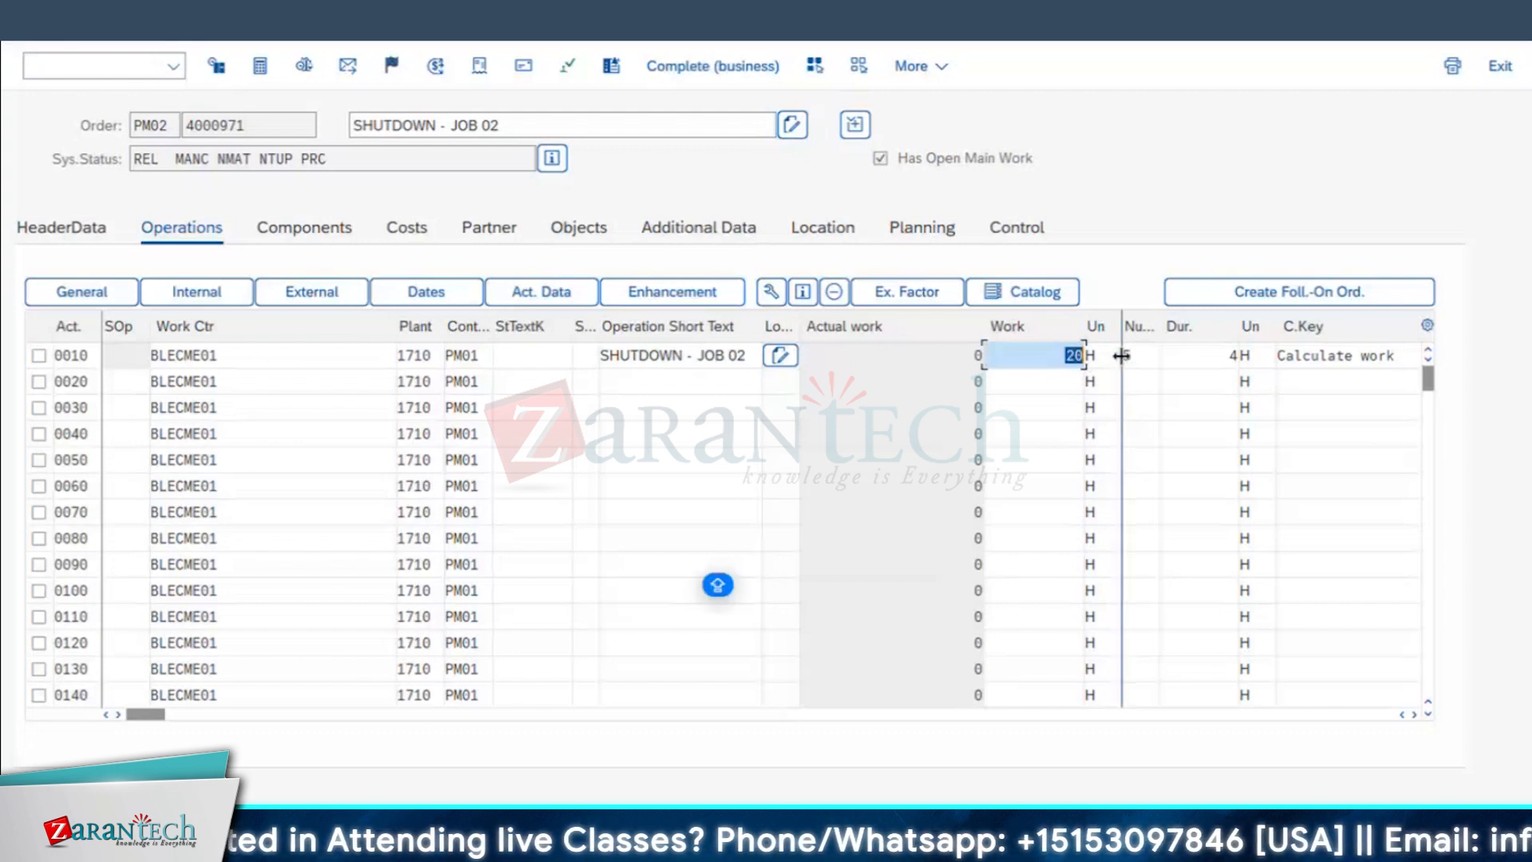
pyautogui.moveTo(1077, 323); pyautogui.dragTo(1054, 323)
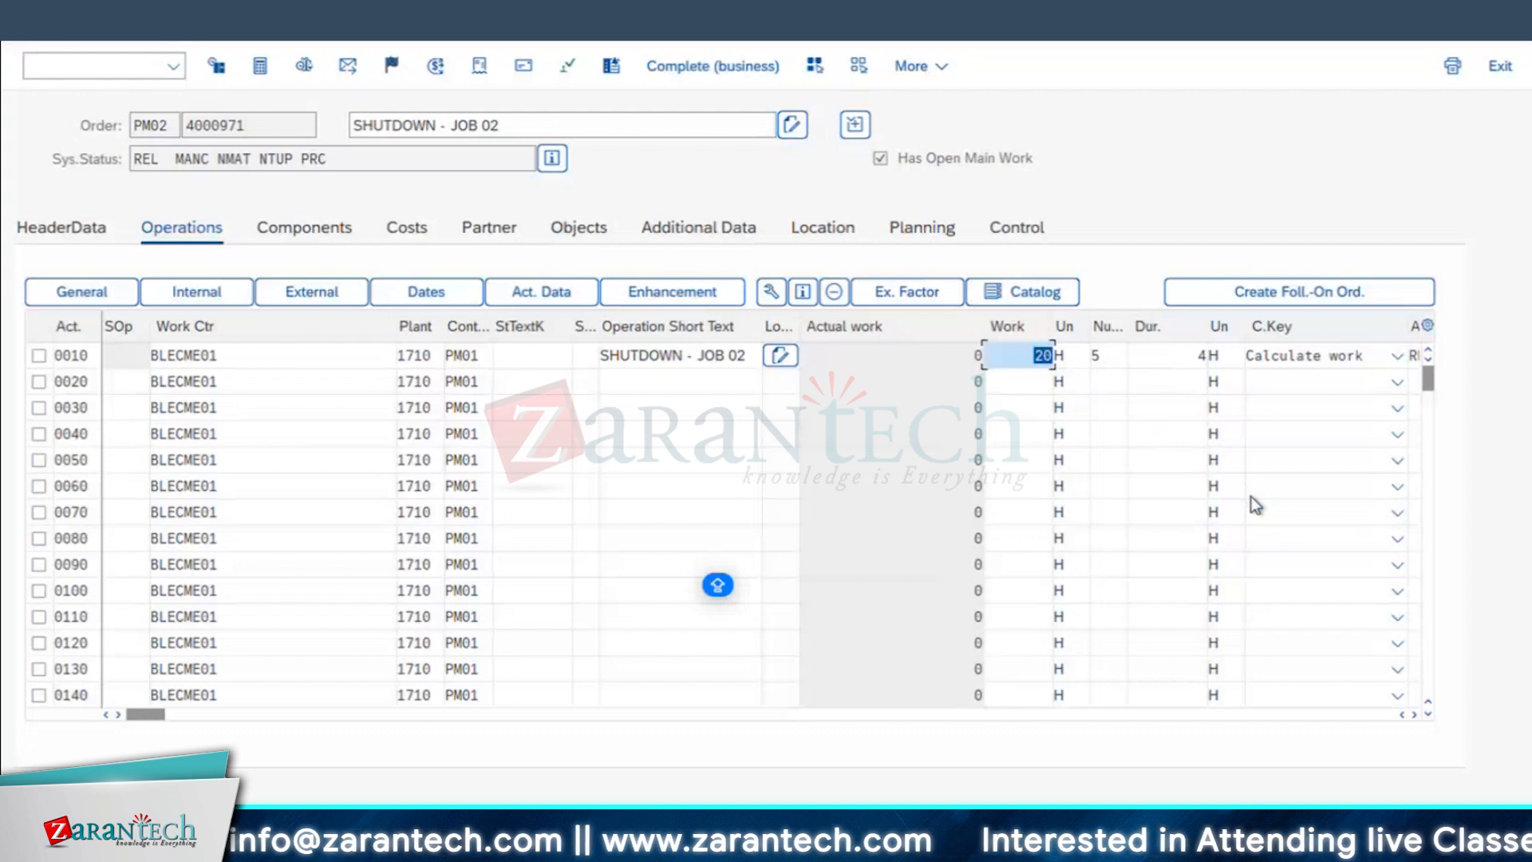
# Step: Open work center BLECME01 from operation 0010 and check the internal processing activity type in its costing data
pyautogui.doubleClick(191, 354)
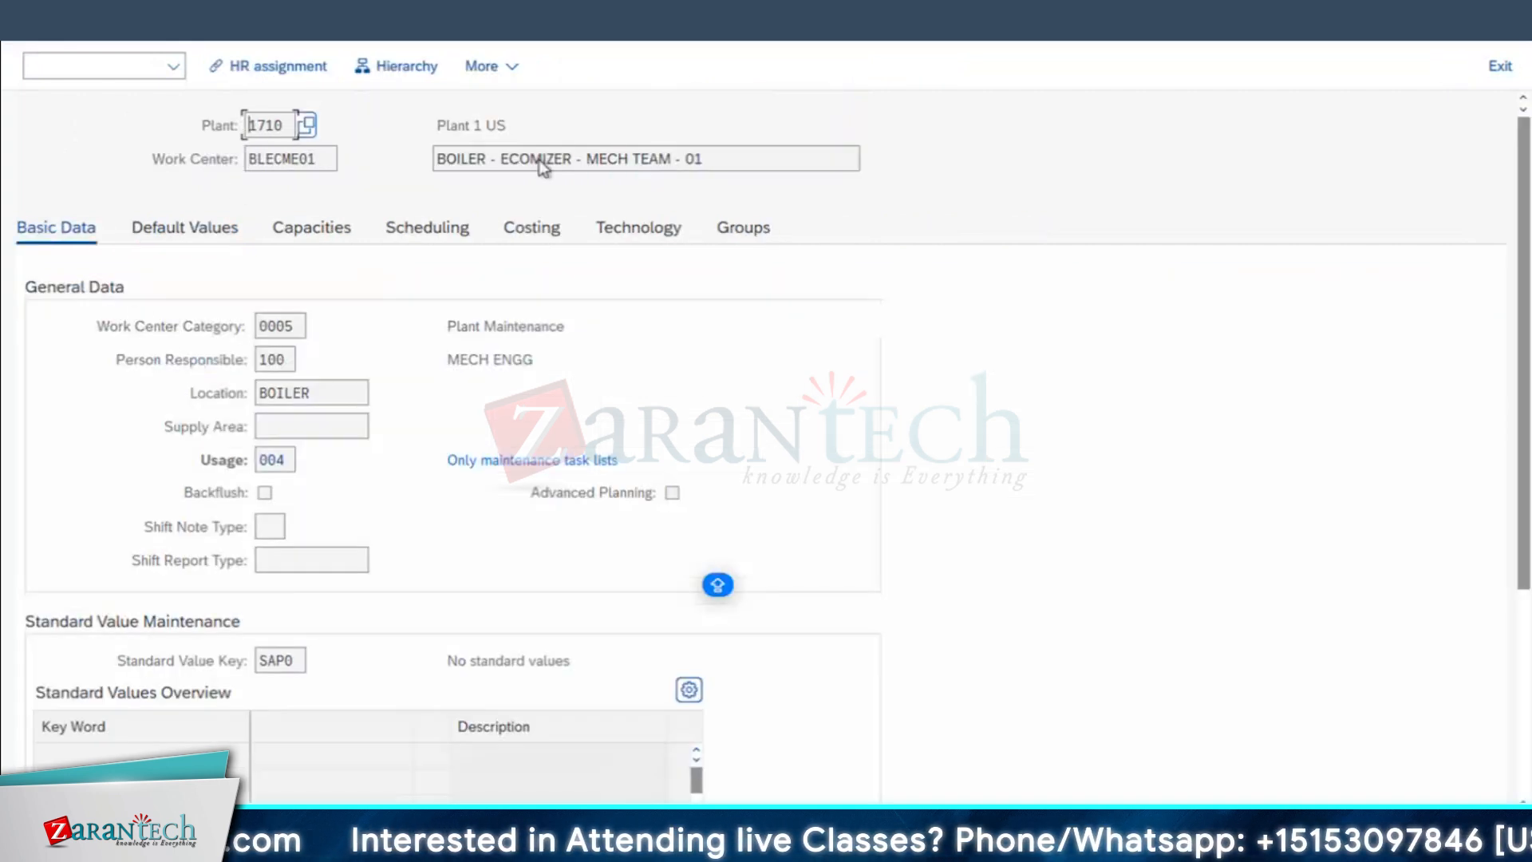
pyautogui.click(541, 235)
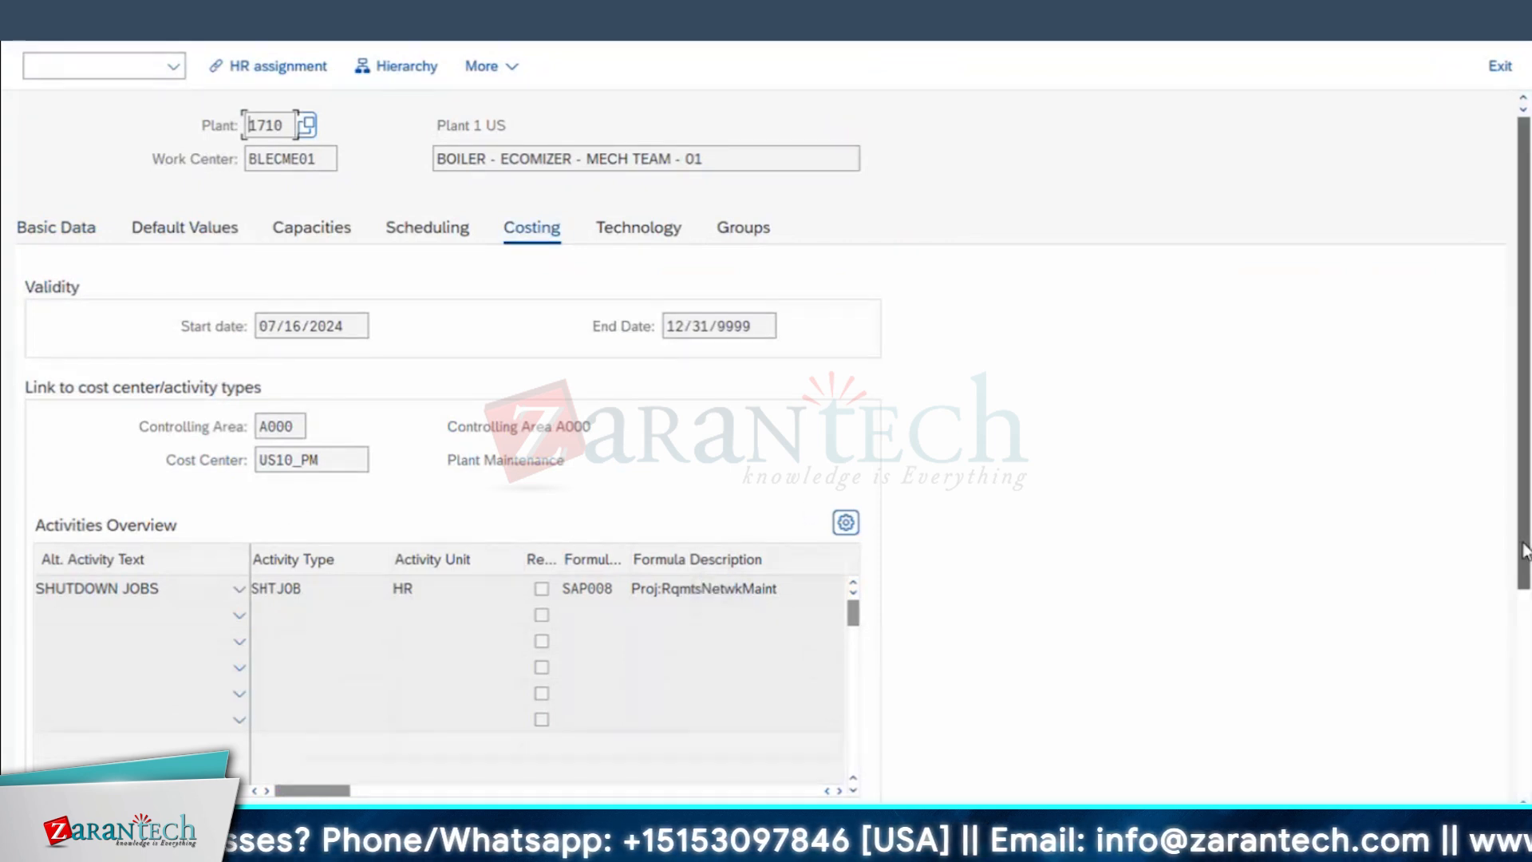
pyautogui.scroll(-4, 686, 599)
pyautogui.click(276, 511)
pyautogui.moveTo(323, 517); pyautogui.dragTo(11, 568)
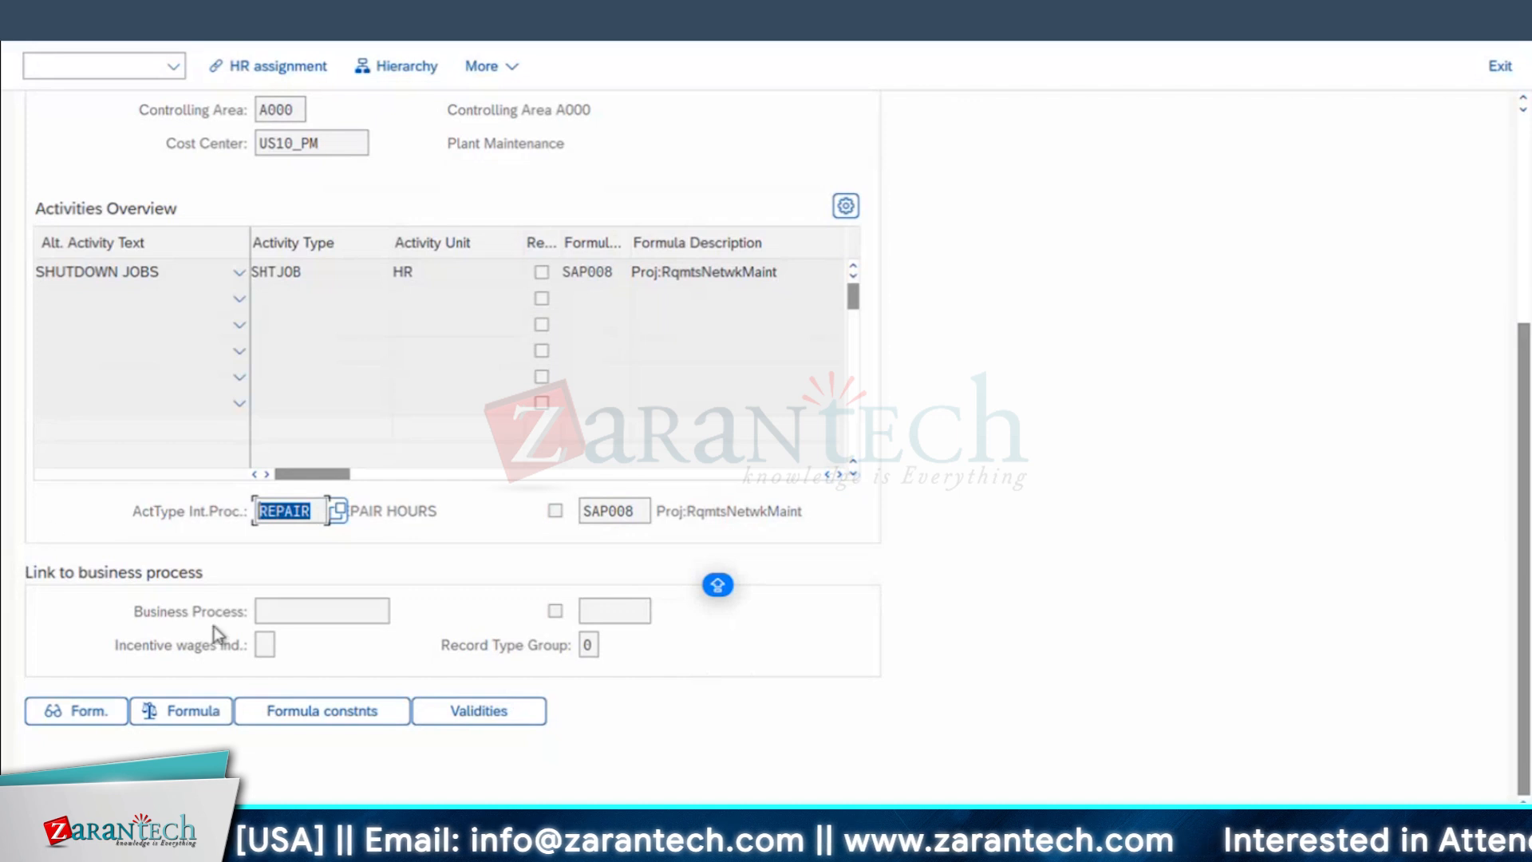
# Step: Open activity price planning with transaction KP26 in a new session and set the starting period to 01
pyautogui.click(324, 4)
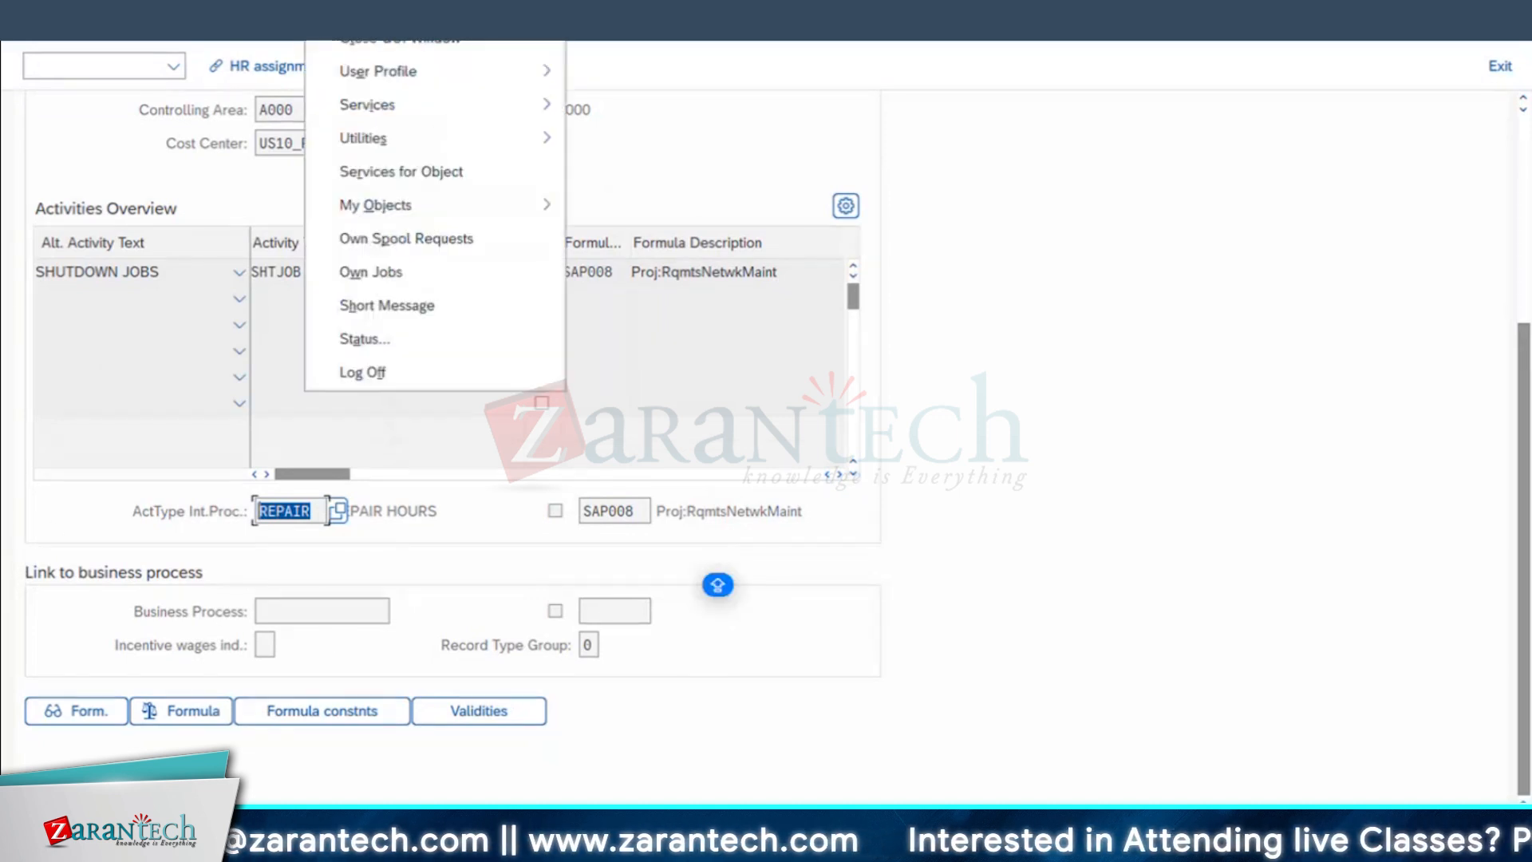
pyautogui.click(359, 11)
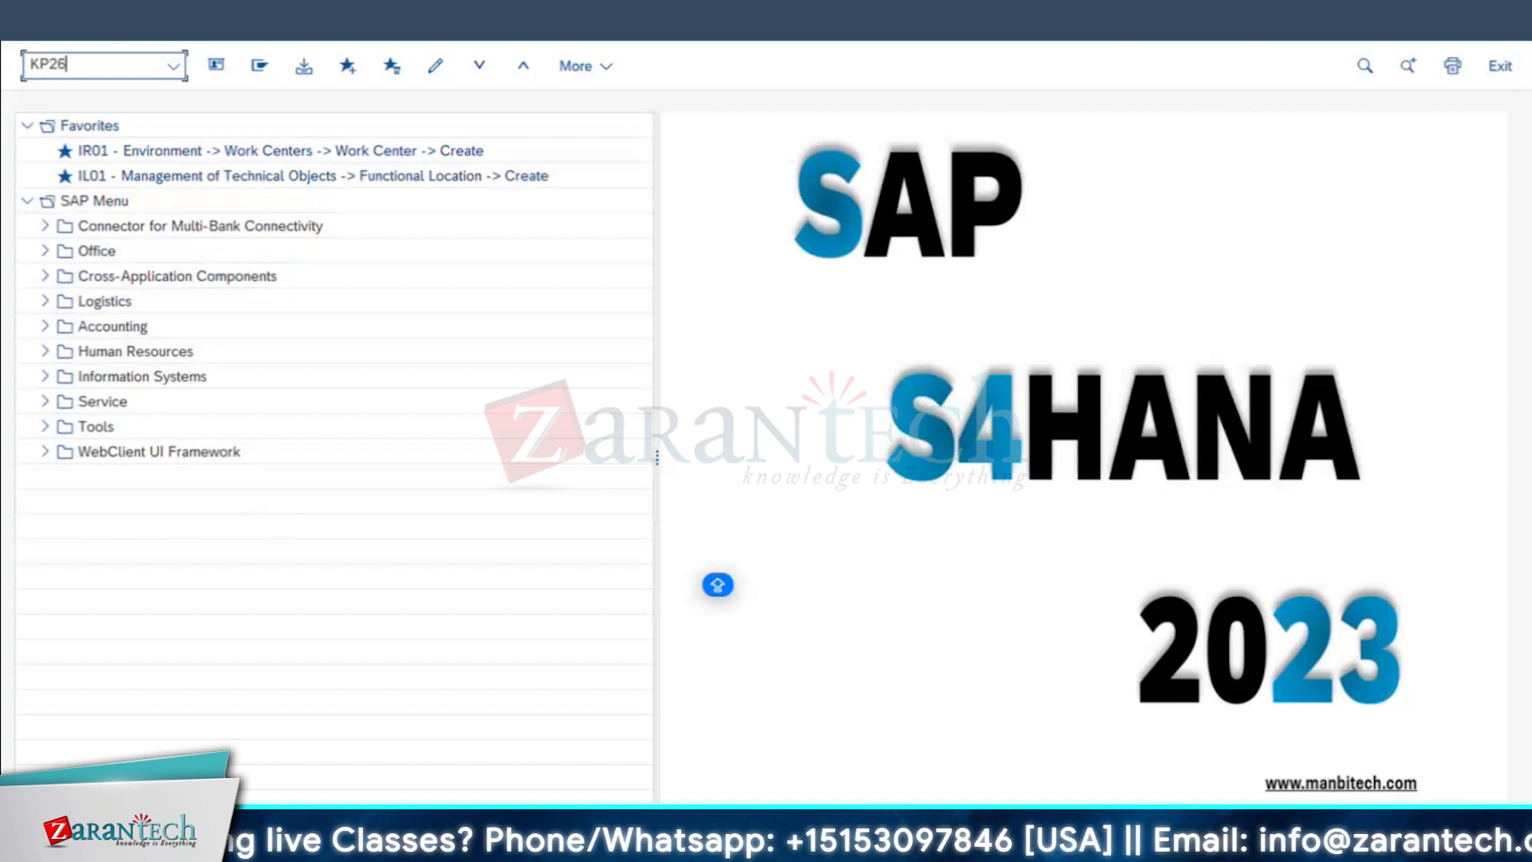
pyautogui.press('Return')
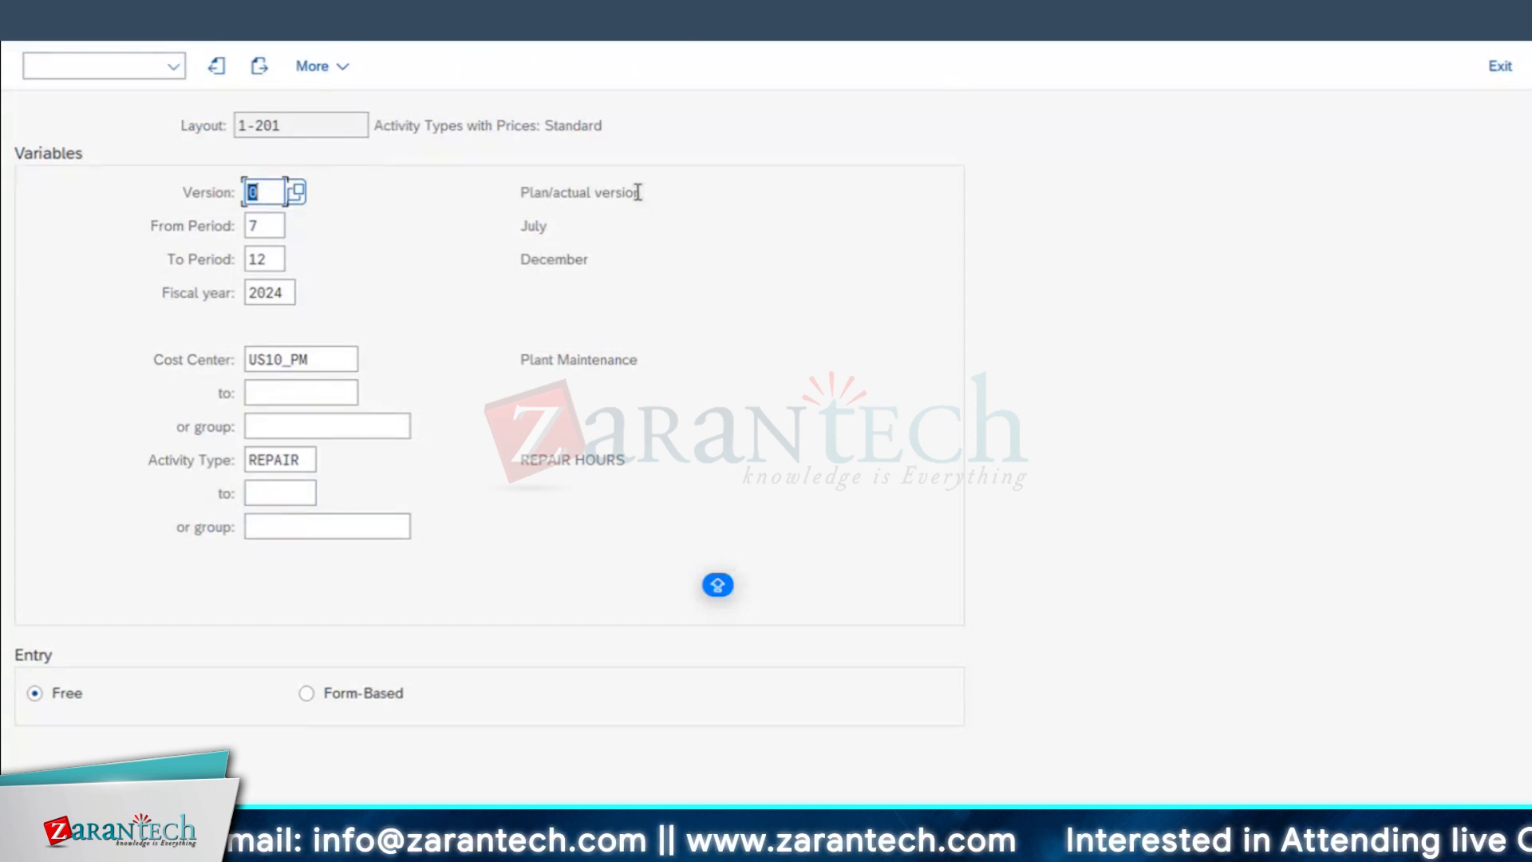
pyautogui.click(607, 193)
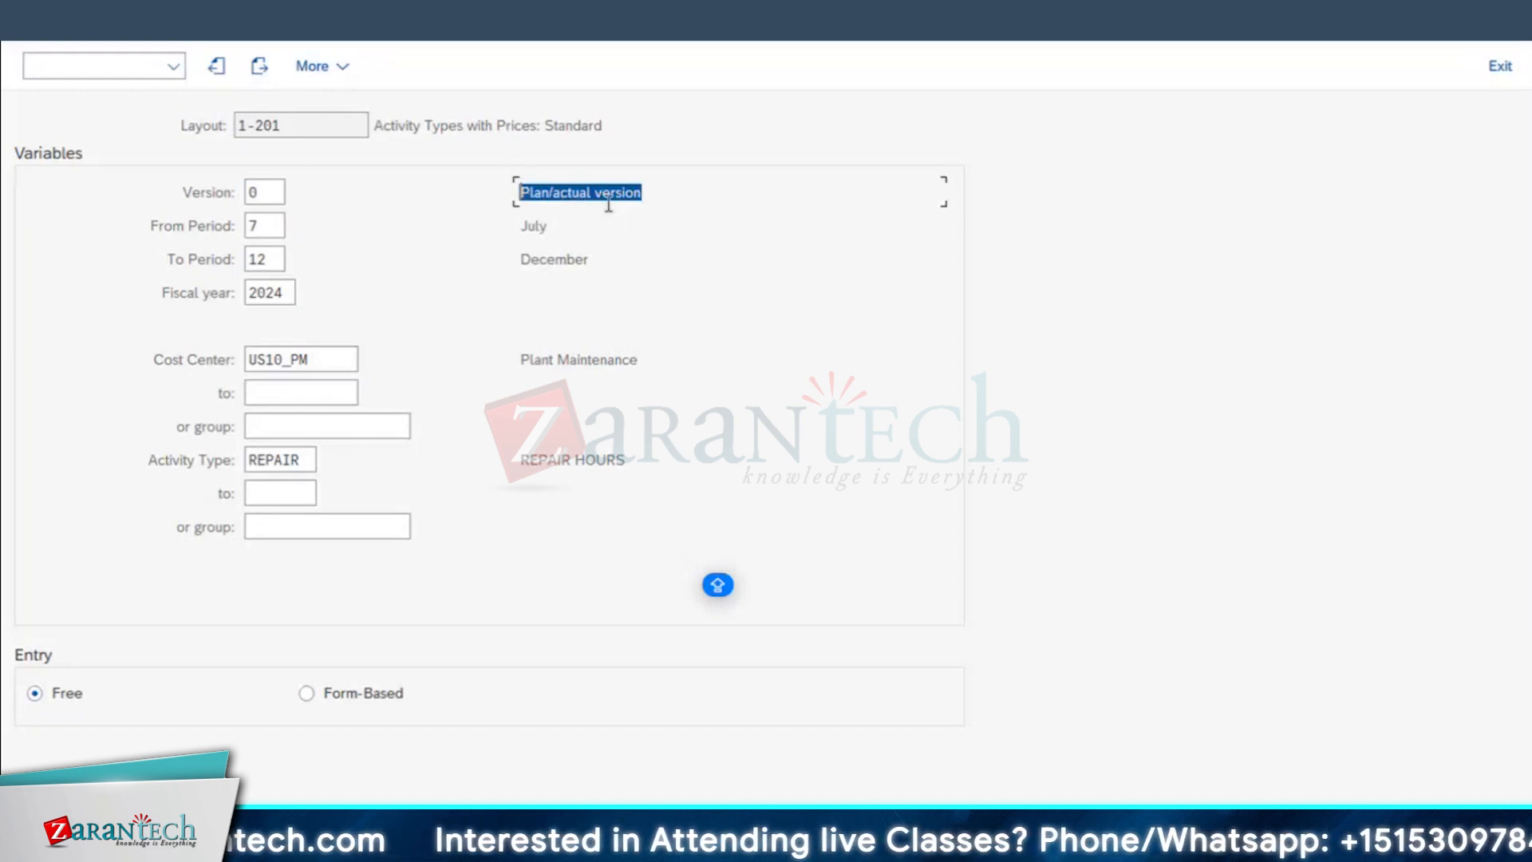
pyautogui.click(268, 225)
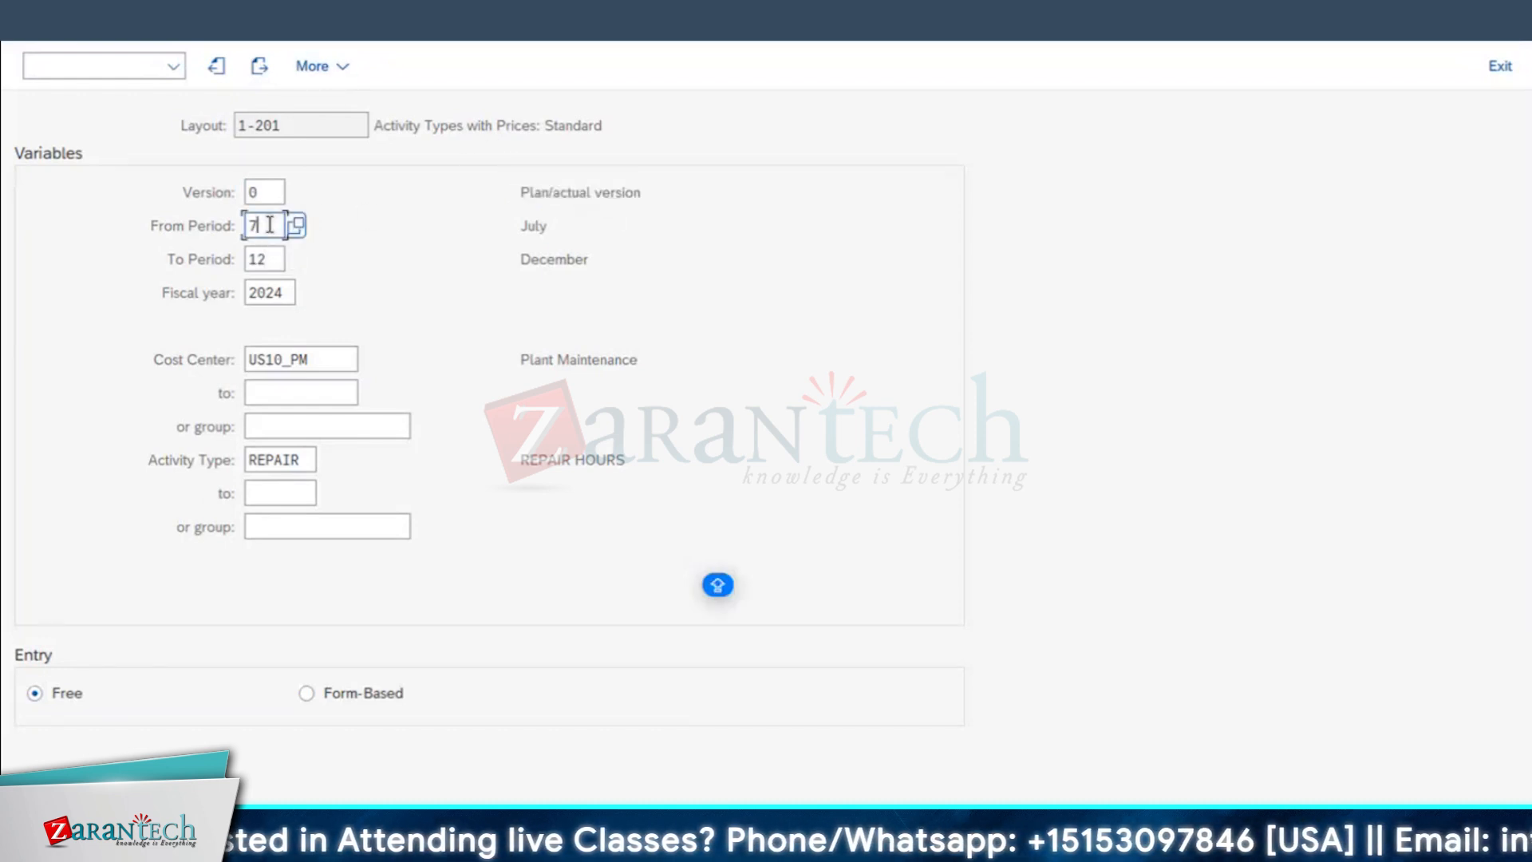
pyautogui.click(176, 229)
pyautogui.write('01')
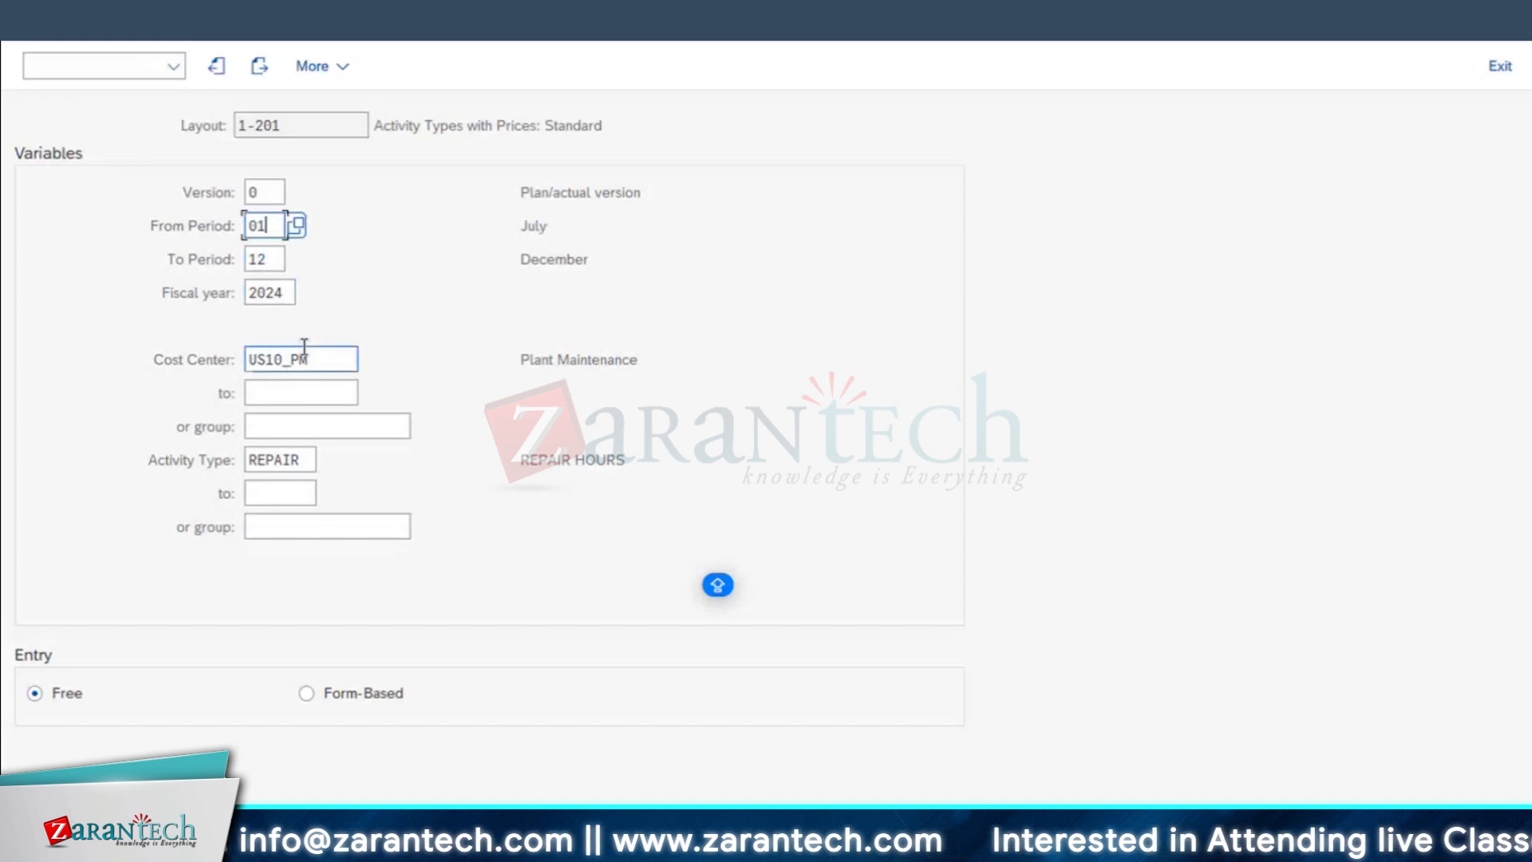
# Step: Check the cost center in the work center's costing data and return to the activity price planning session
pyautogui.click(560, 851)
pyautogui.click(718, 786)
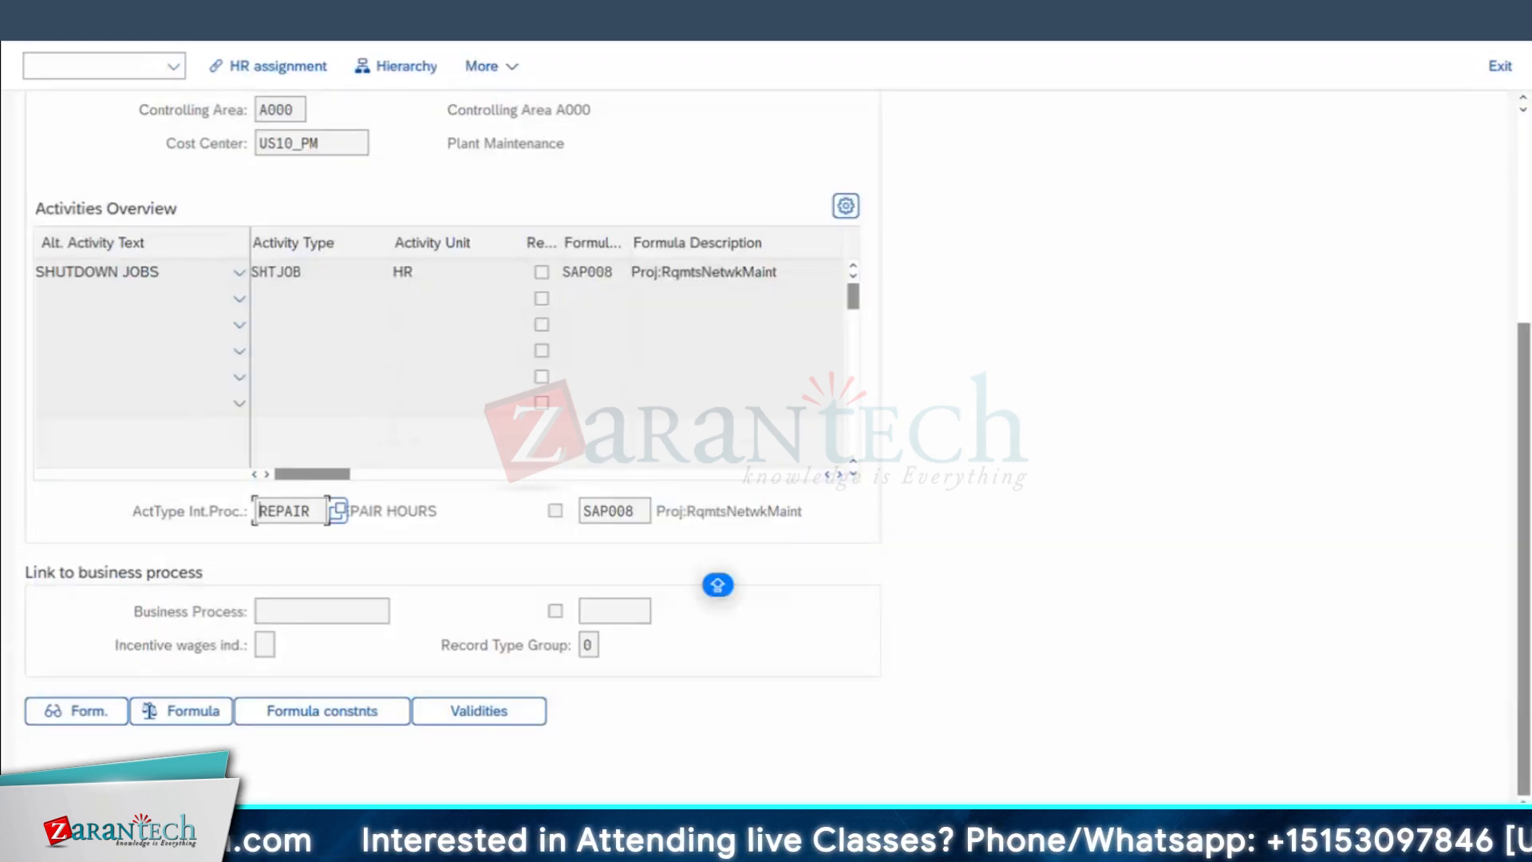
pyautogui.scroll(2, 545, 259)
pyautogui.click(312, 280)
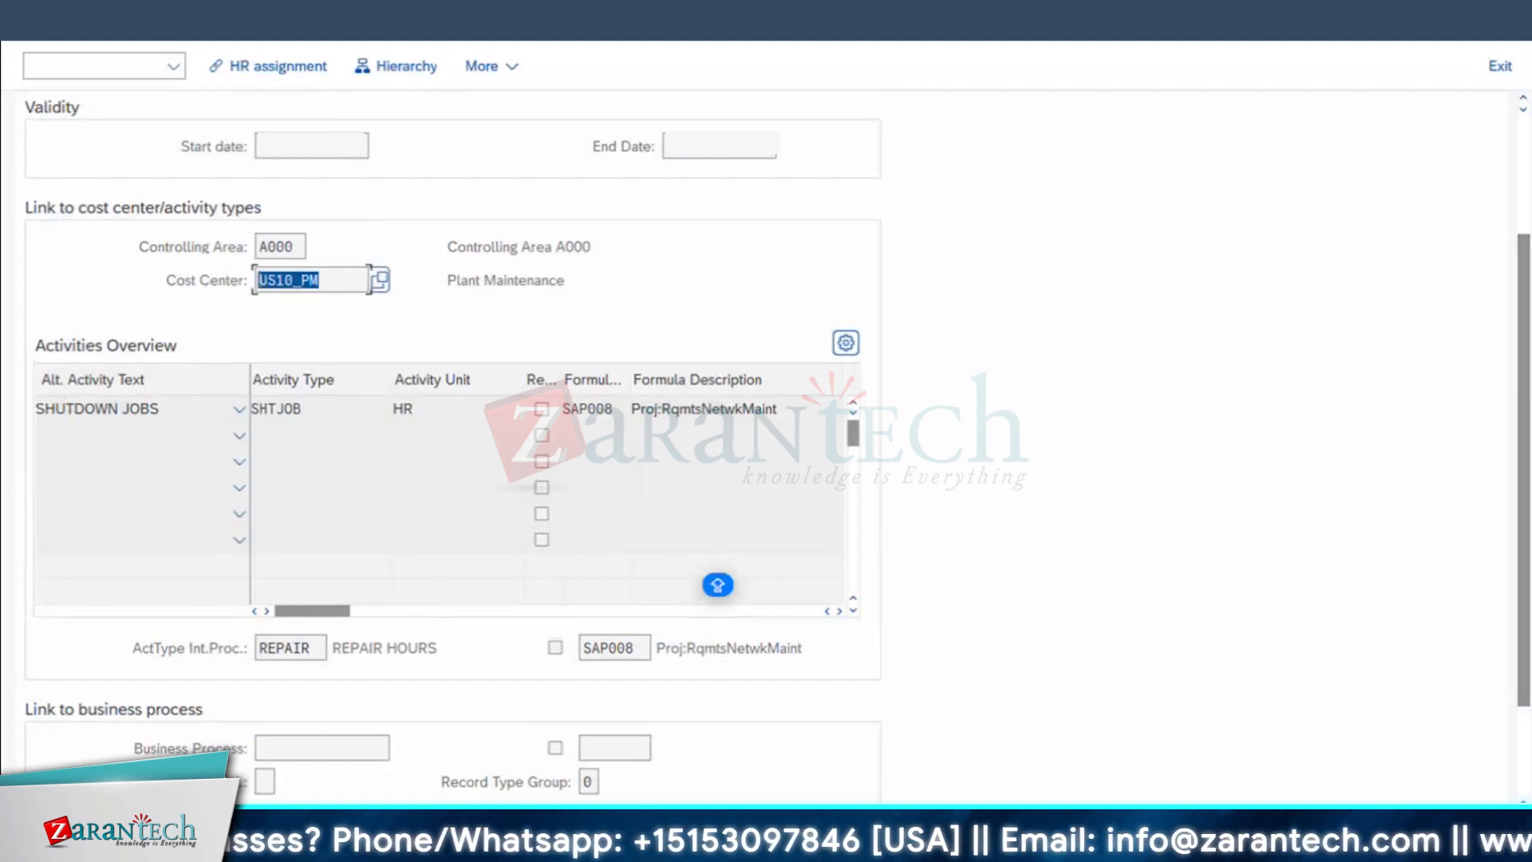
pyautogui.moveTo(489, 845)
pyautogui.click(1369, 771)
# Step: Display the planning overview for activity type REPAIR and examine its fixed price
pyautogui.click(310, 461)
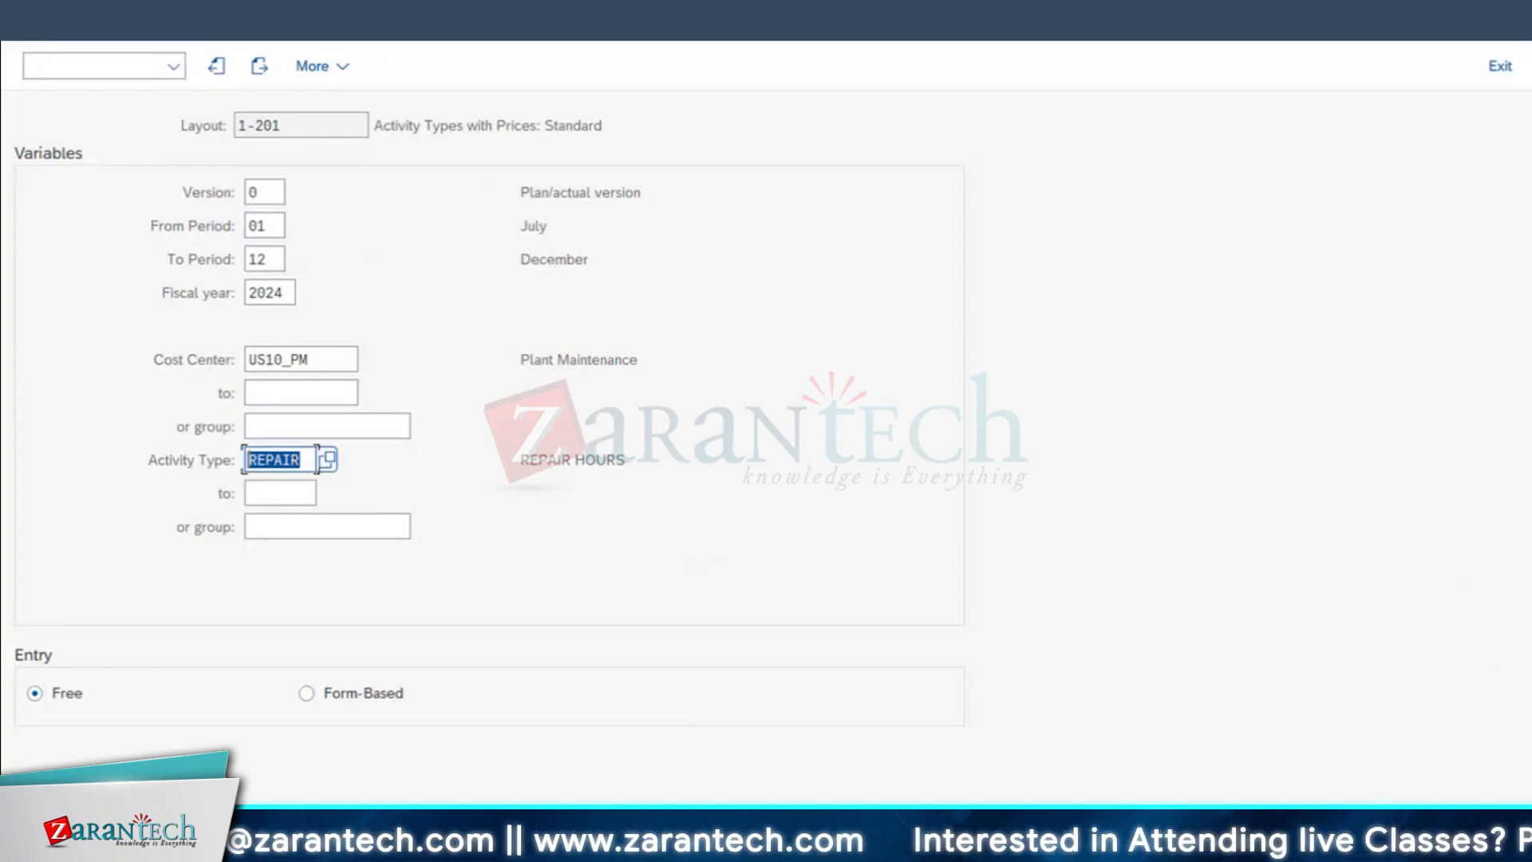
pyautogui.press('F5')
pyautogui.moveTo(589, 324); pyautogui.dragTo(674, 378)
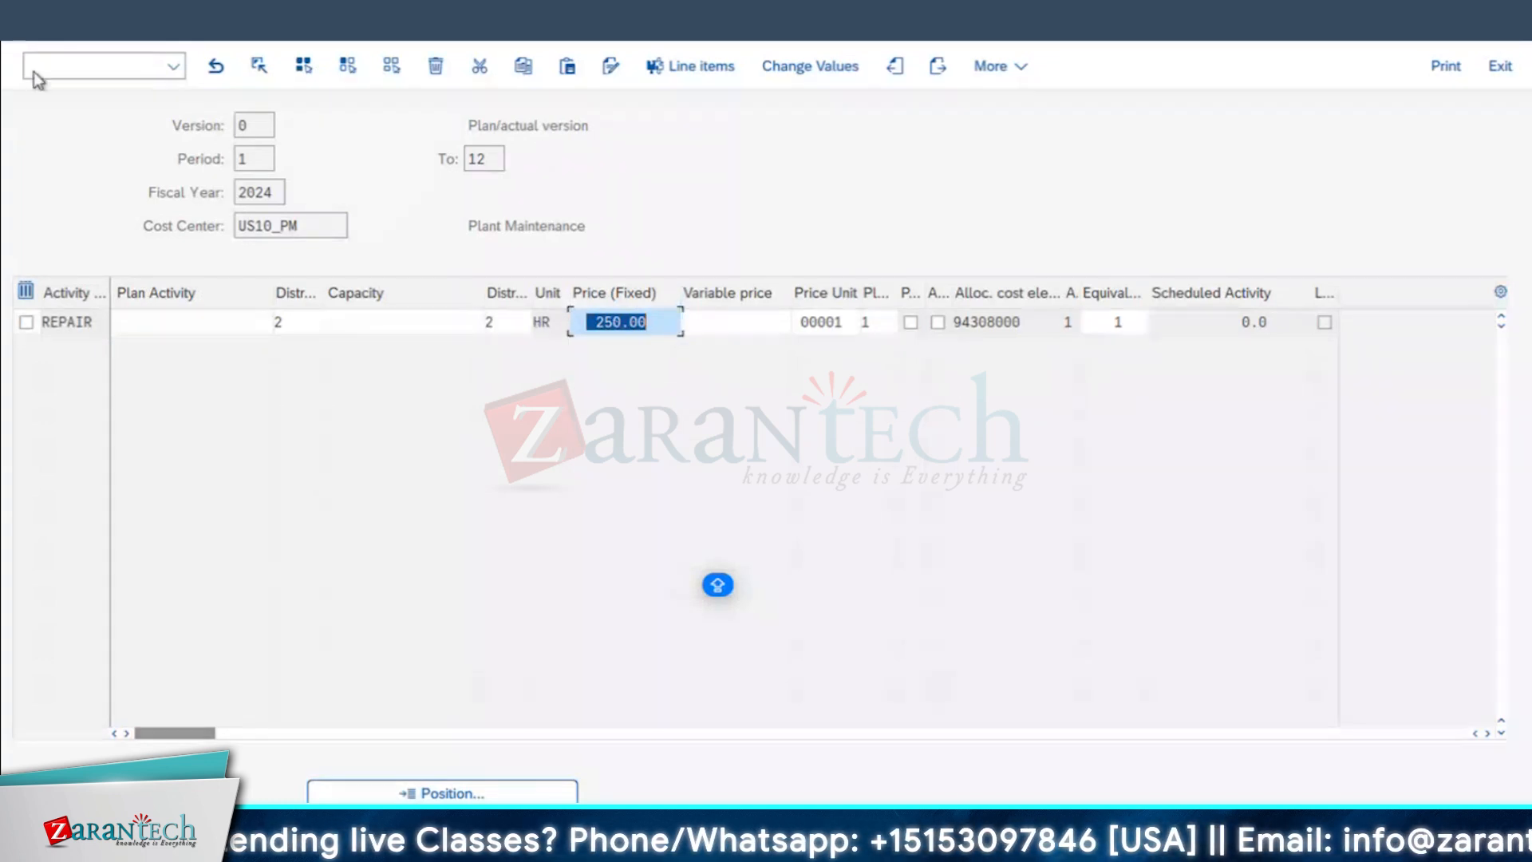
# Step: Switch to the Excel notes and calculate 250*20 in cell D46 as the planned labour cost
pyautogui.click(26, 25)
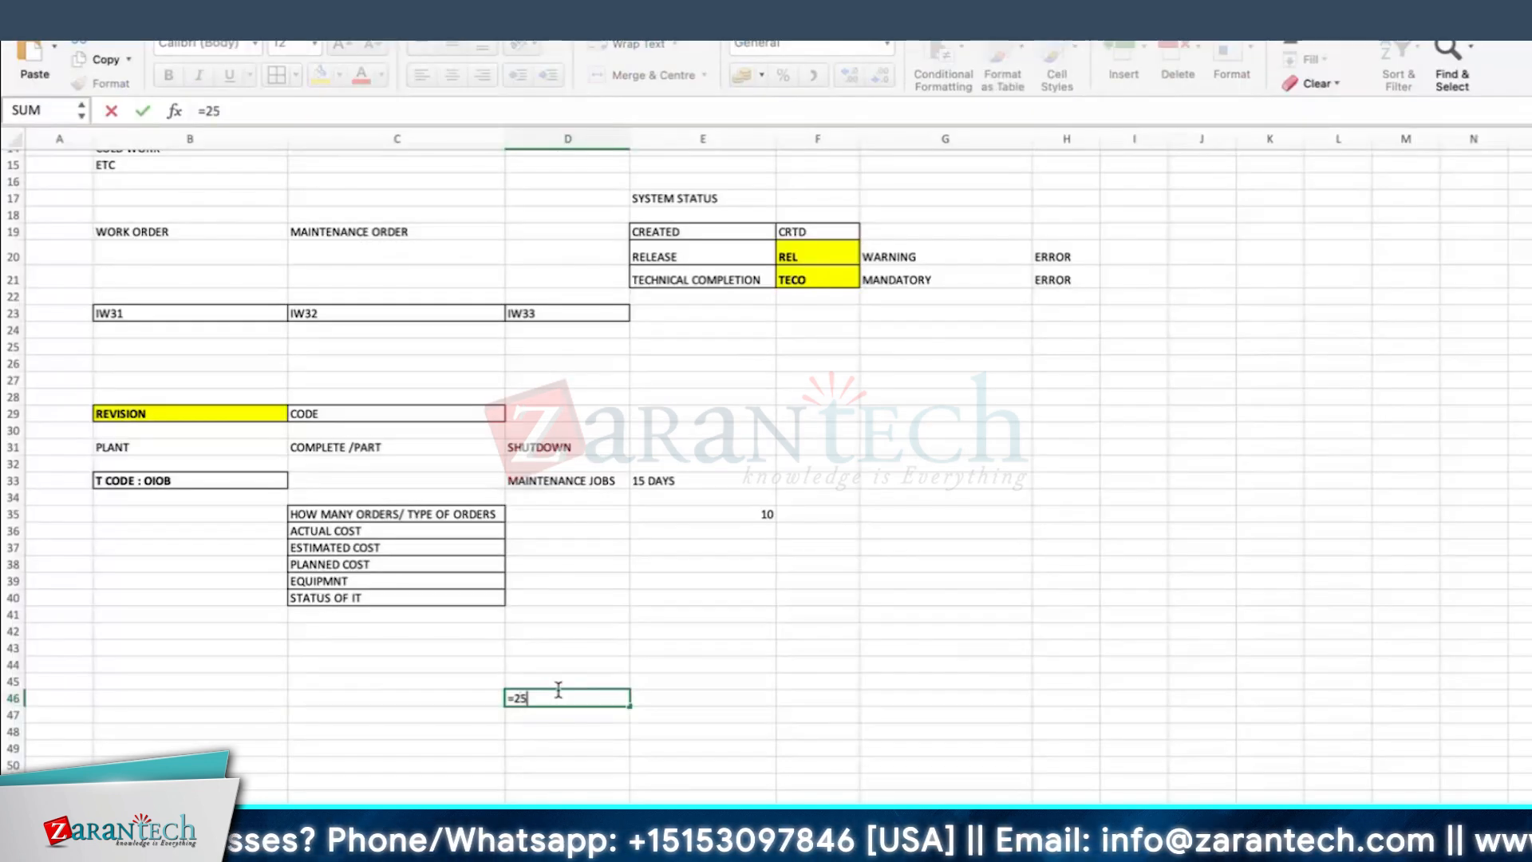
pyautogui.write('*50')
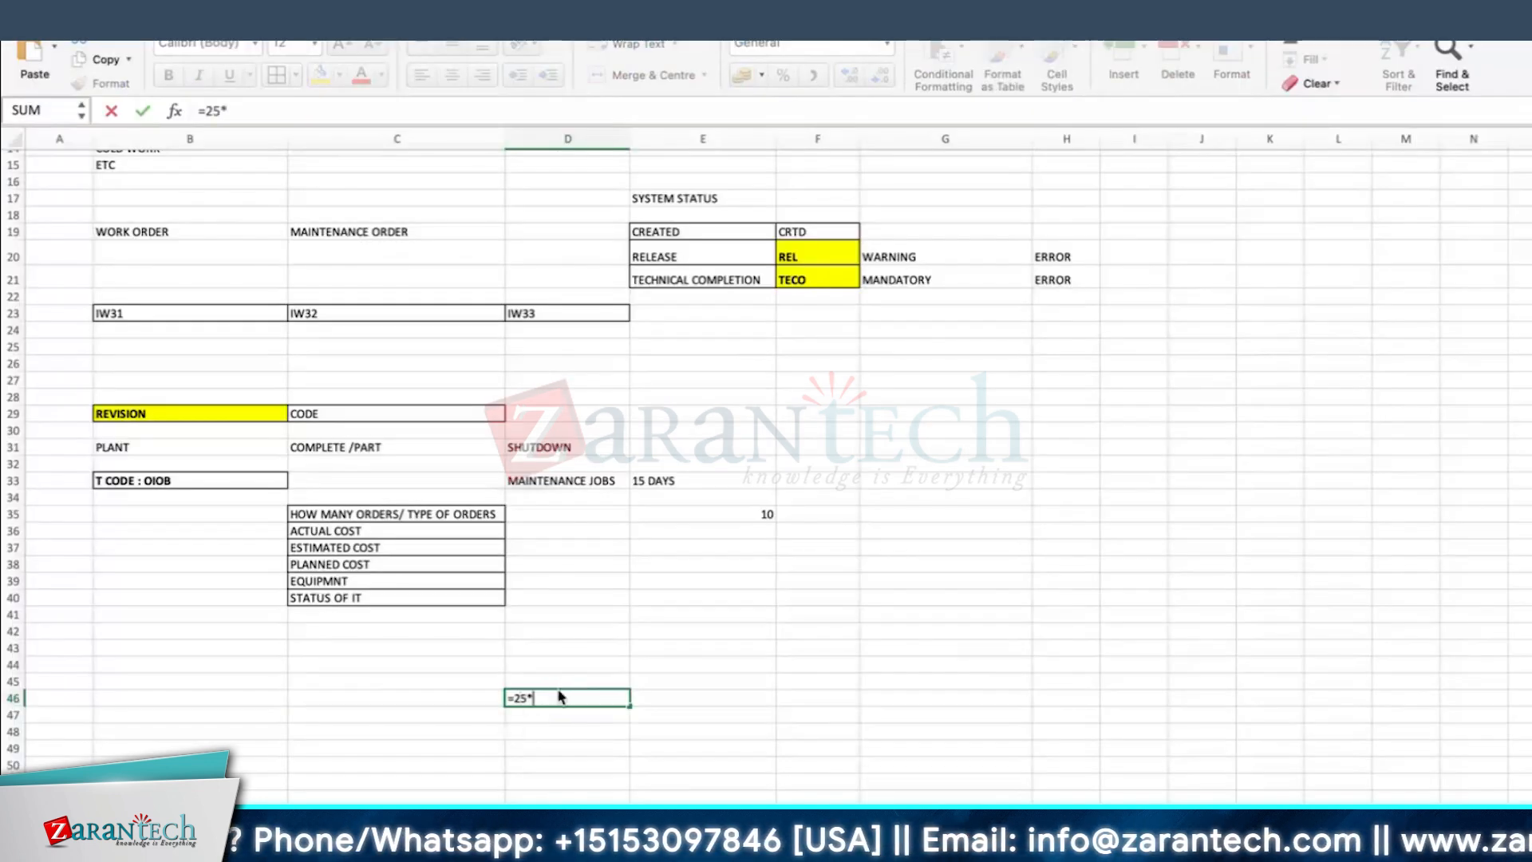
pyautogui.press('Return')
pyautogui.click(559, 697)
pyautogui.write('=25*20')
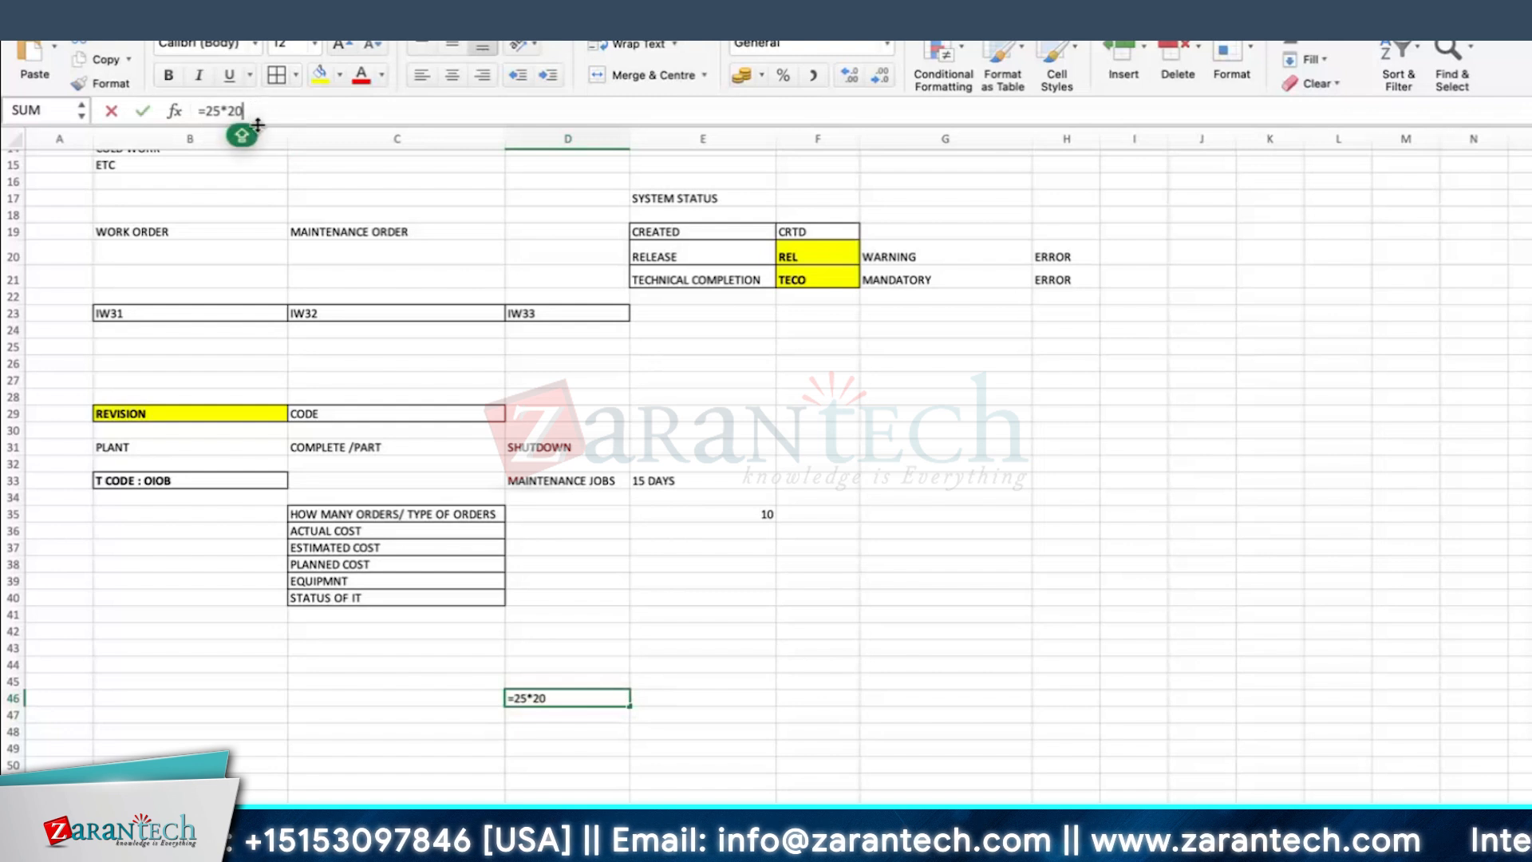
pyautogui.press('Return')
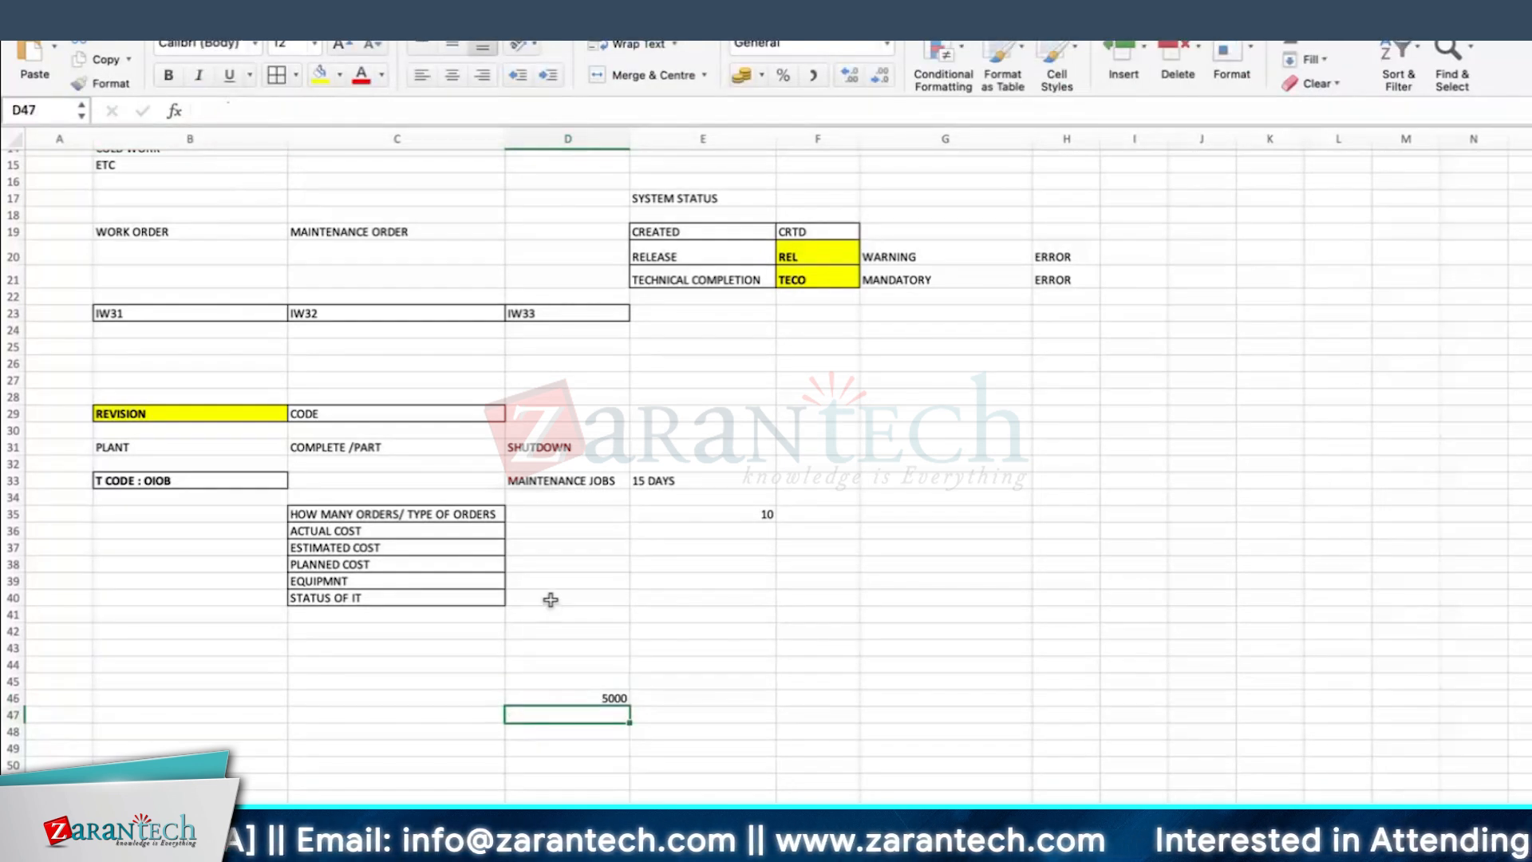
pyautogui.press('Up')
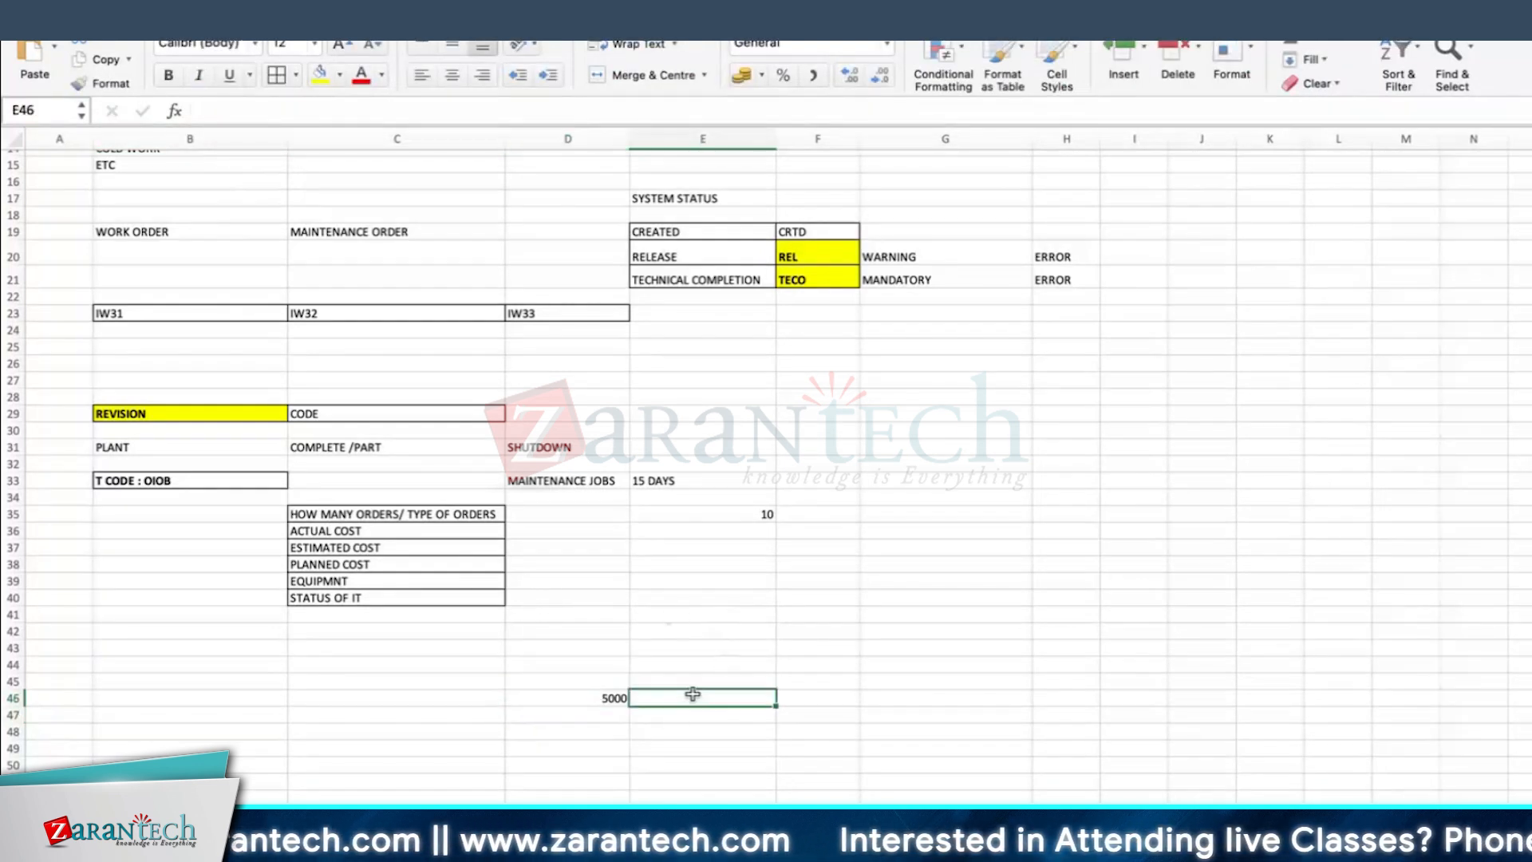
# Step: Switch back to SAP, save the SHUTDOWN - JOB 02 order and return to the order list
pyautogui.press('super+Tab')
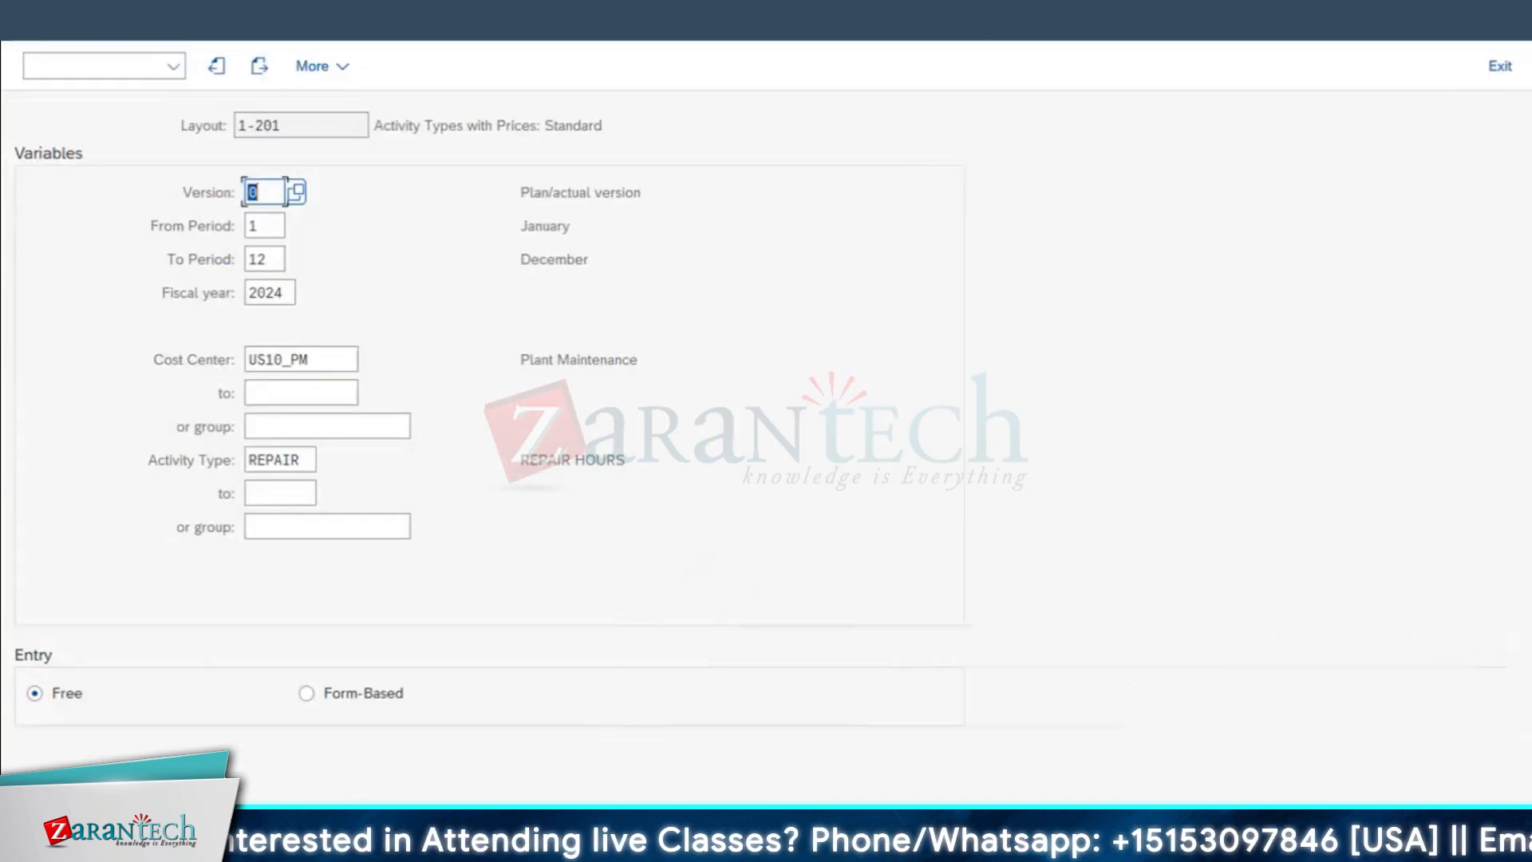
pyautogui.moveTo(712, 845)
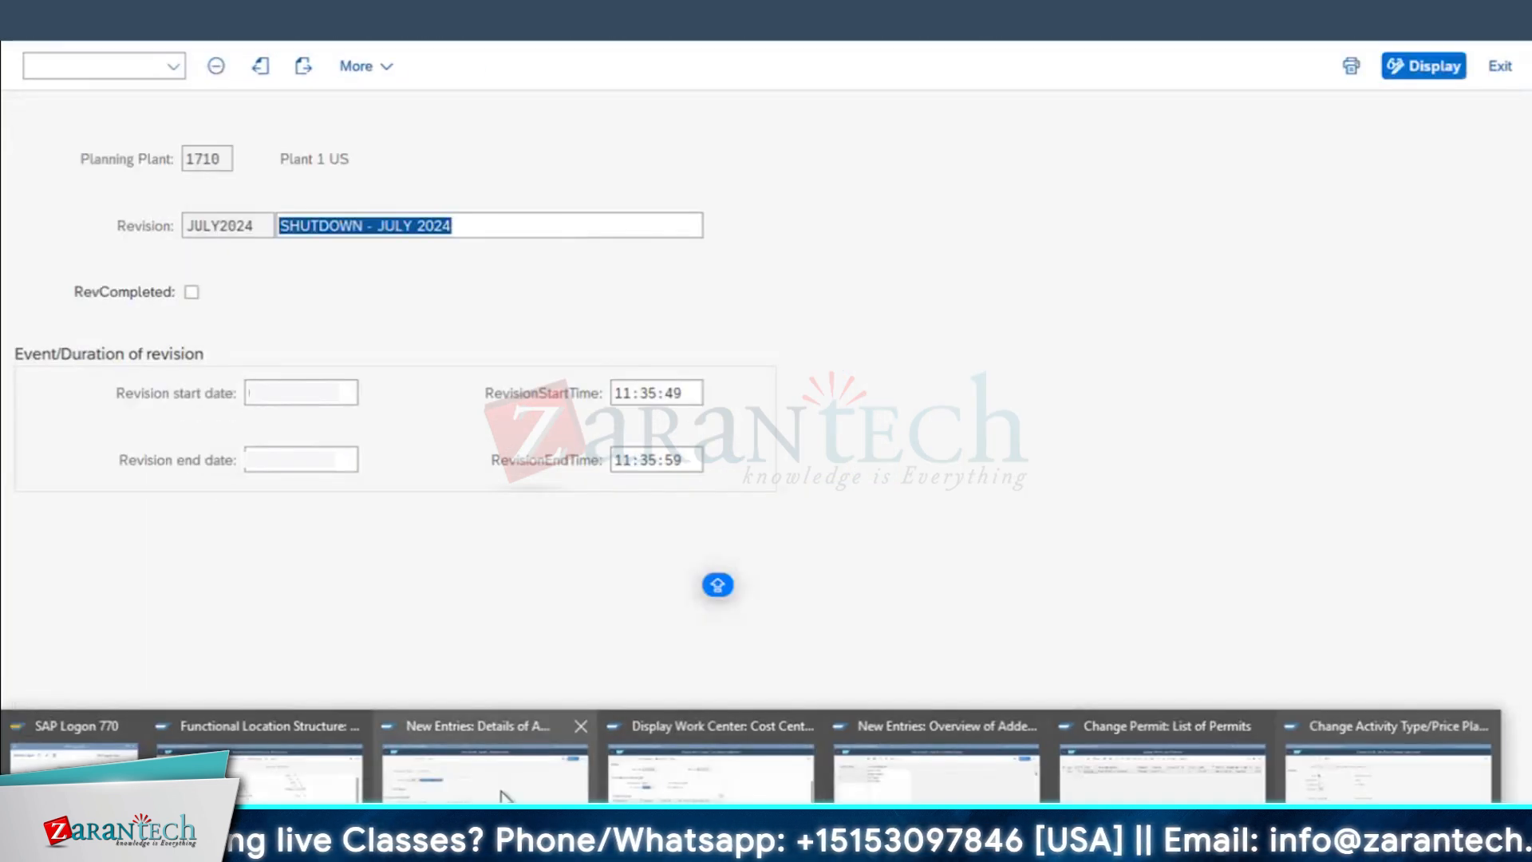
pyautogui.click(710, 778)
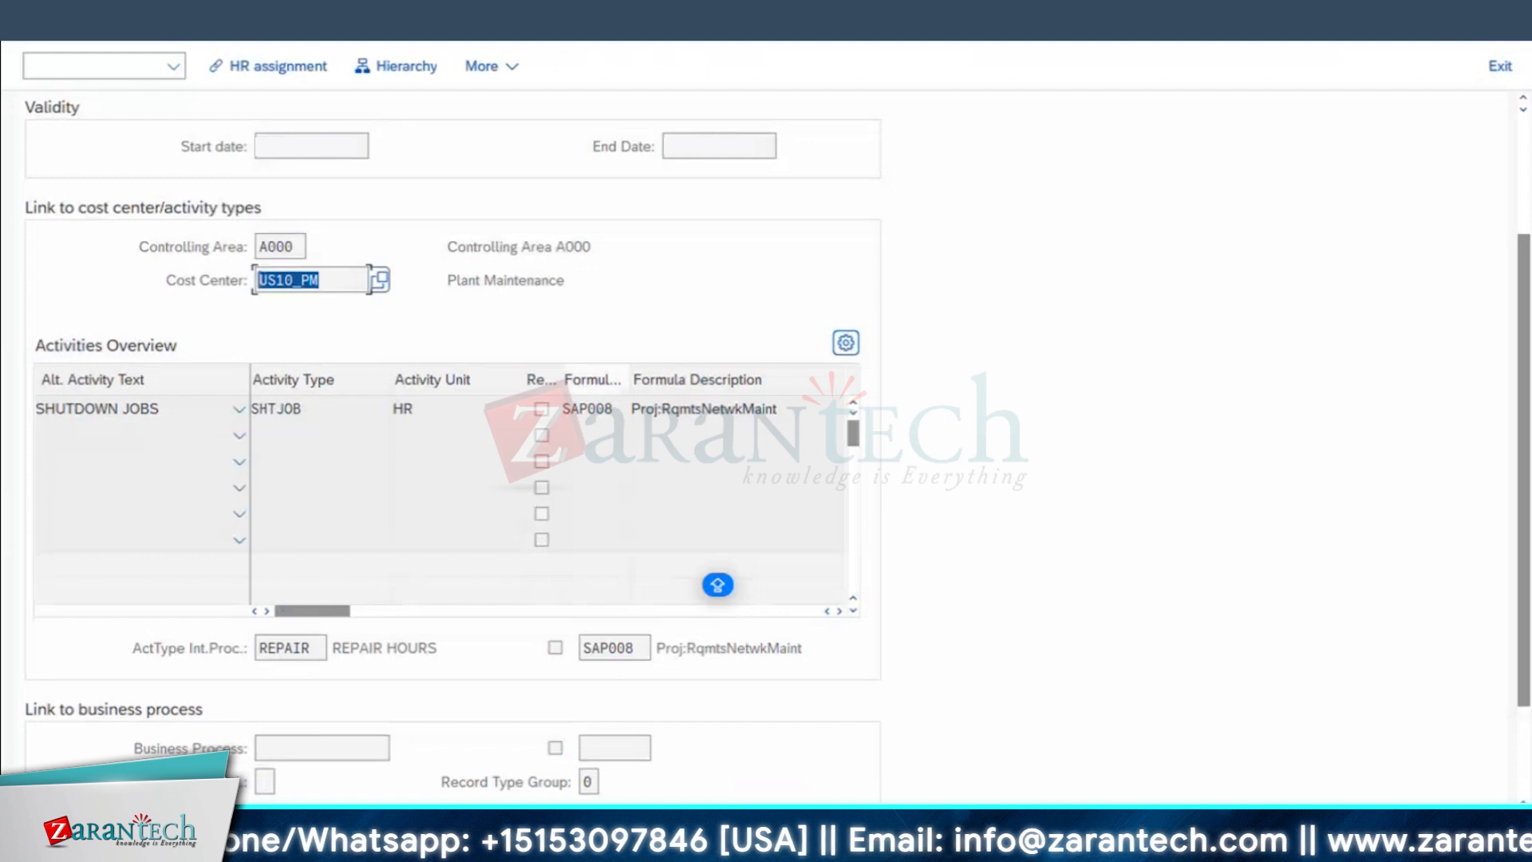
pyautogui.click(37, 23)
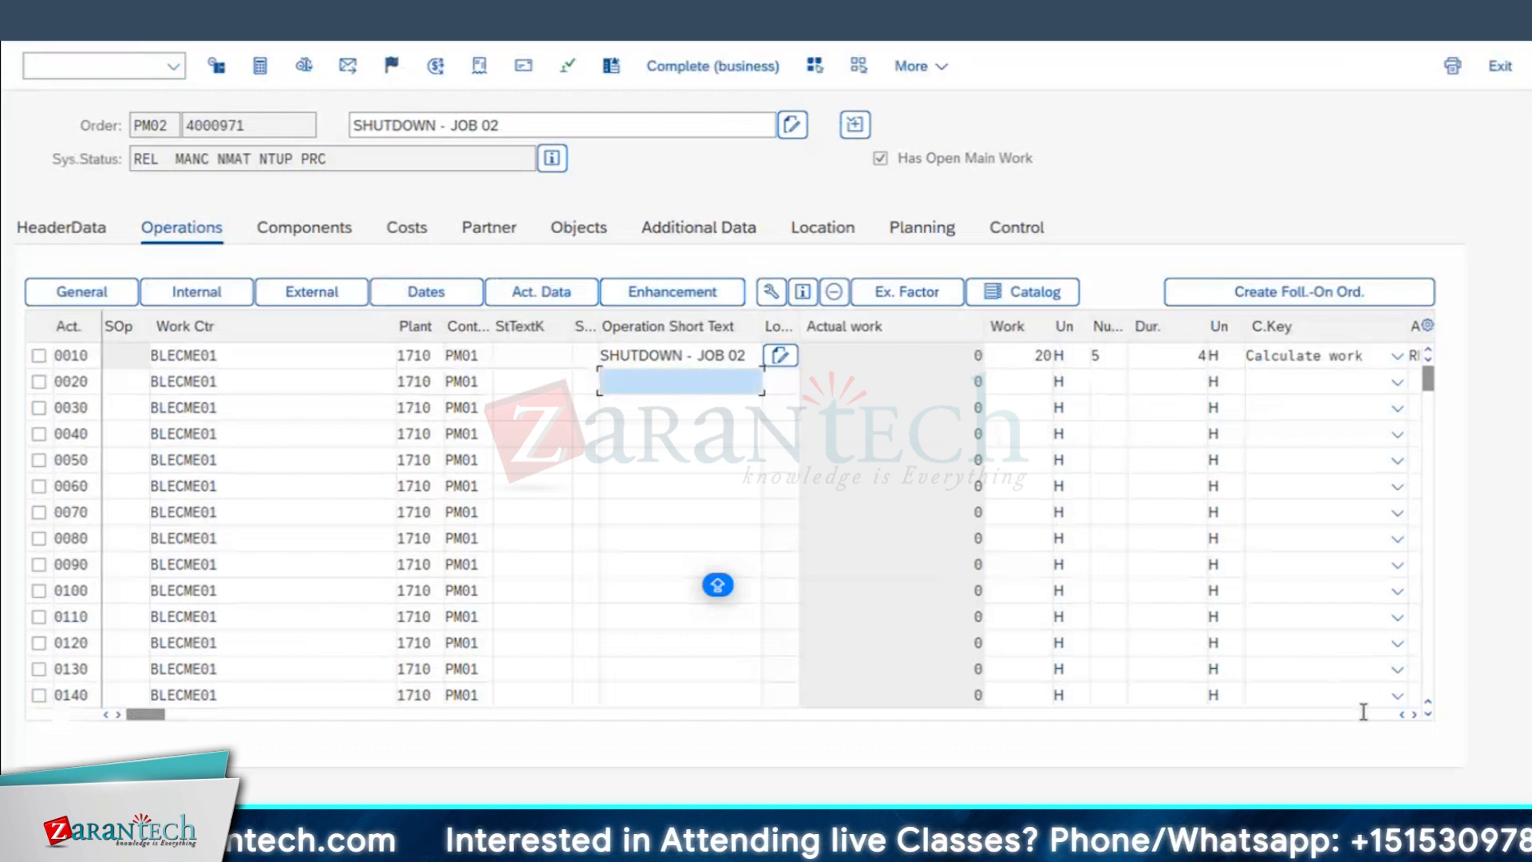
pyautogui.press('F3')
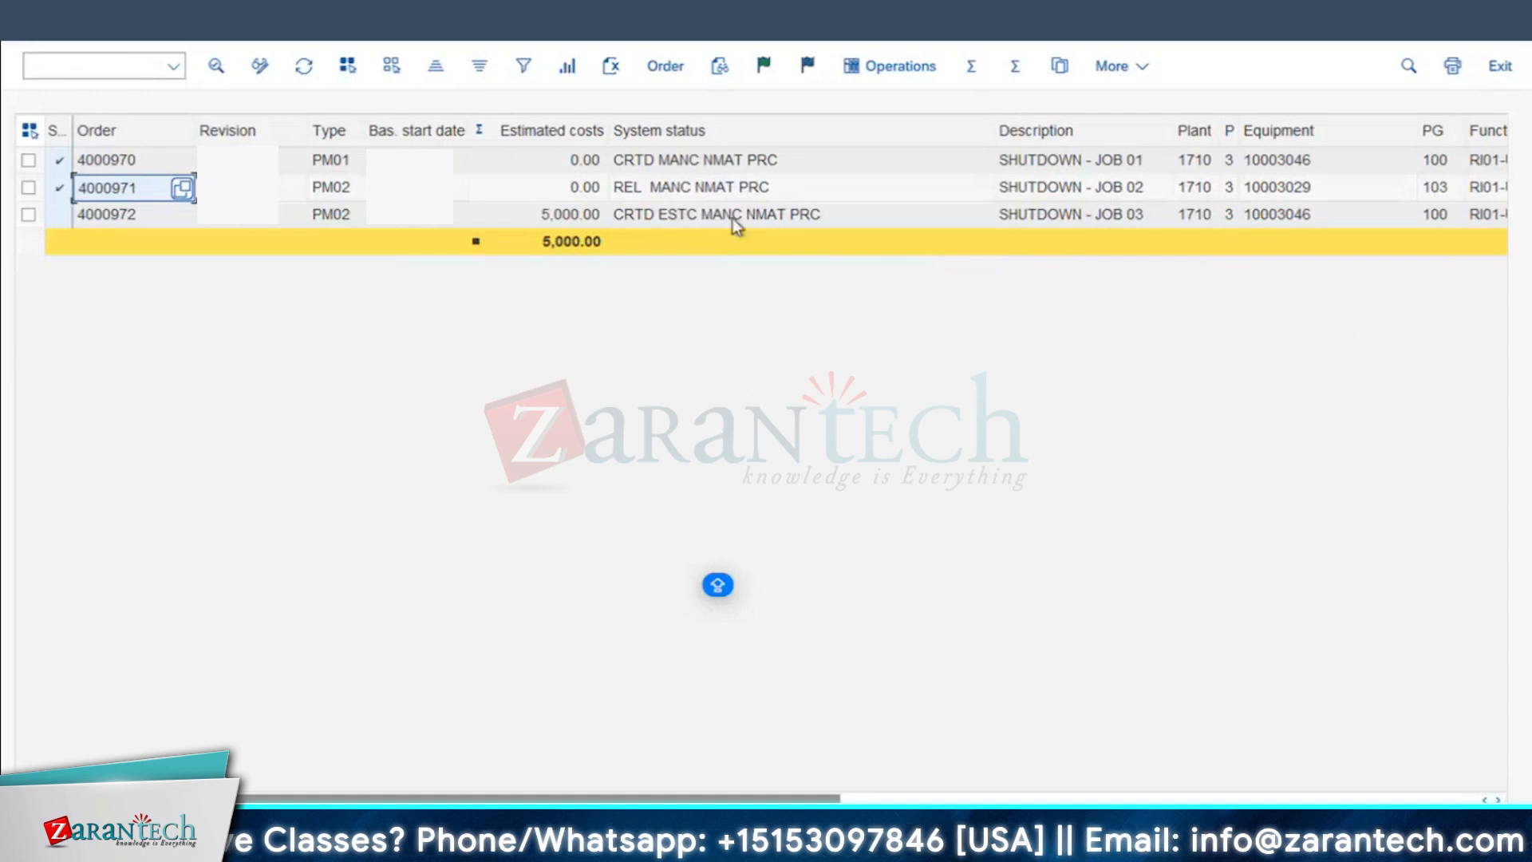
# Step: Refresh the order list and compare the Total planned costs of the three shutdown orders
pyautogui.moveTo(1091, 794); pyautogui.dragTo(1437, 797)
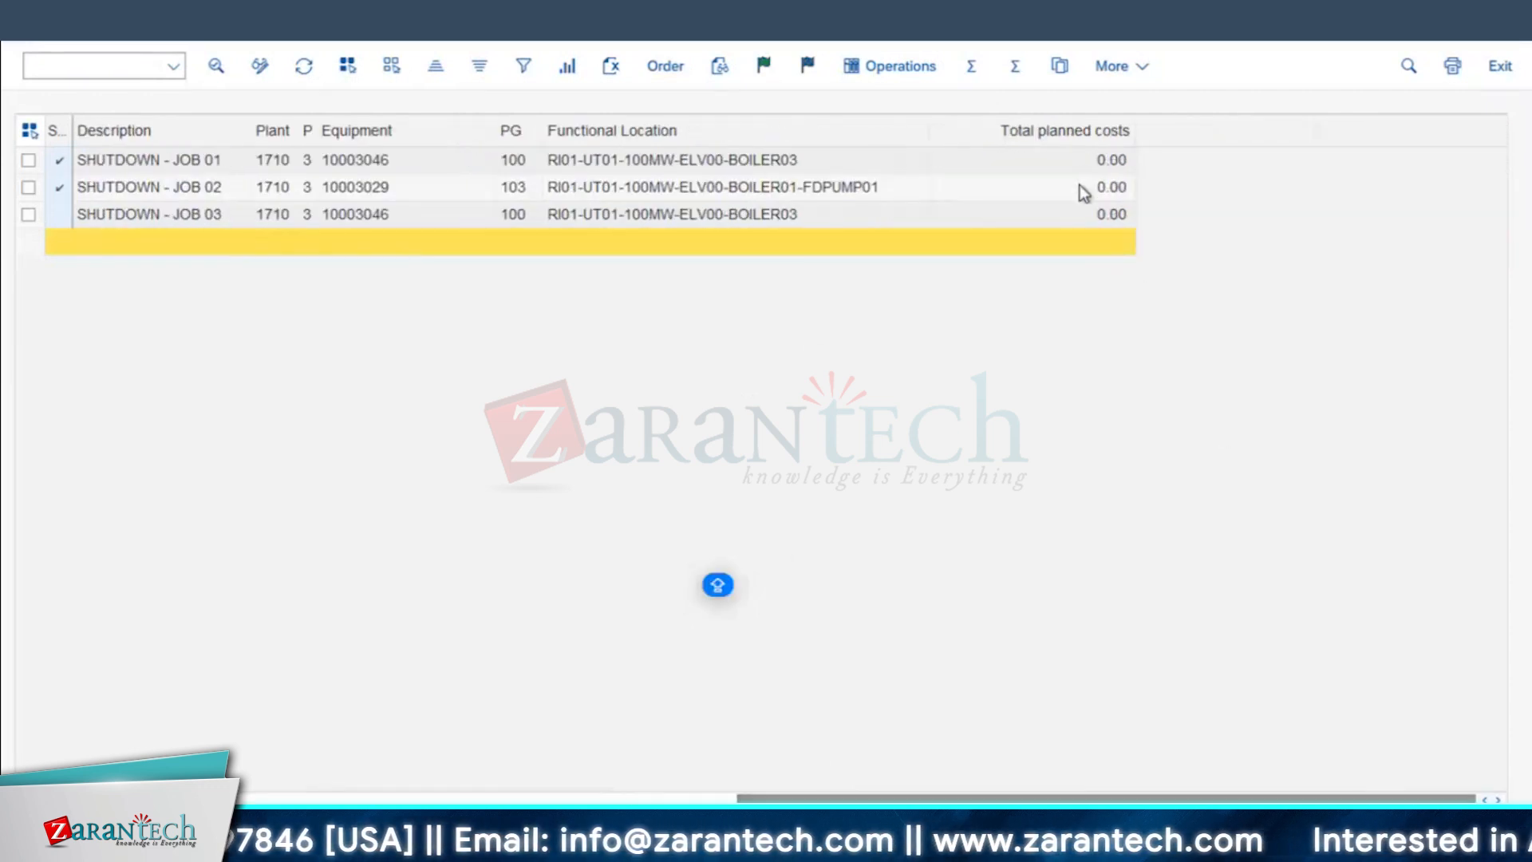
pyautogui.click(303, 71)
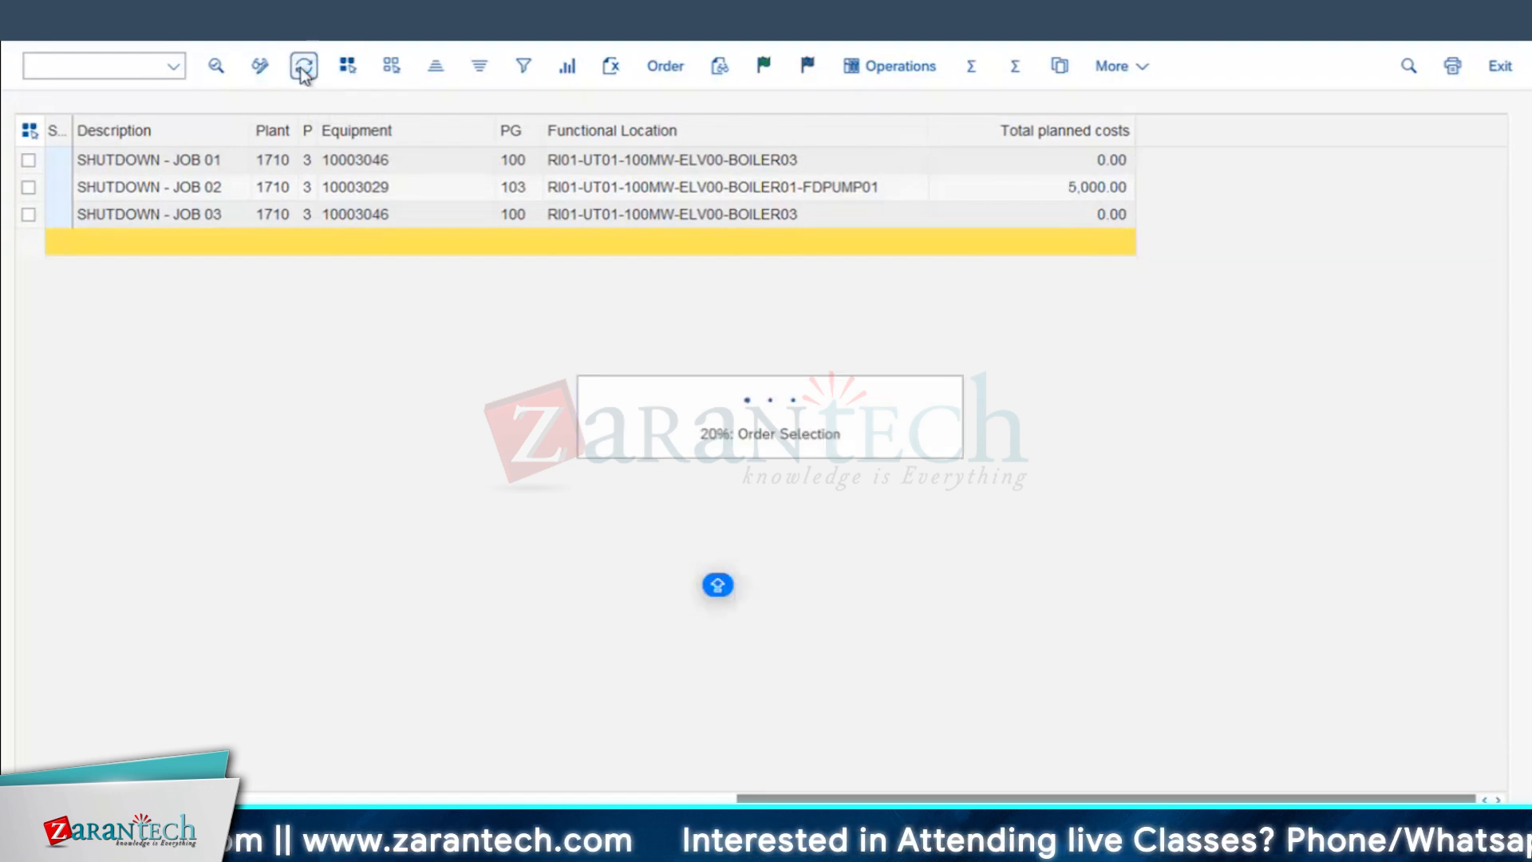
pyautogui.click(1059, 161)
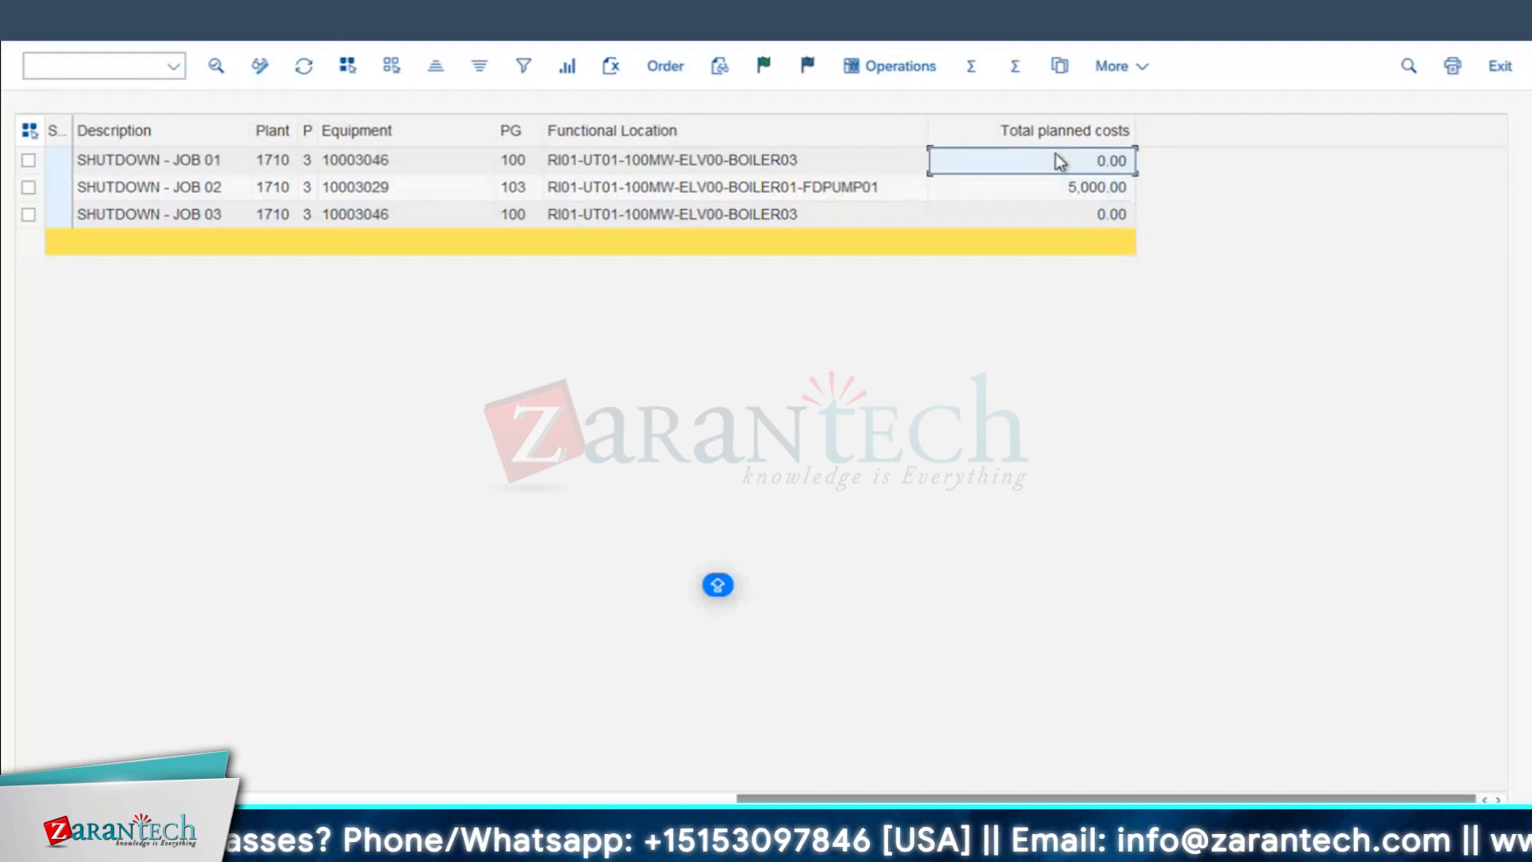
pyautogui.click(1071, 221)
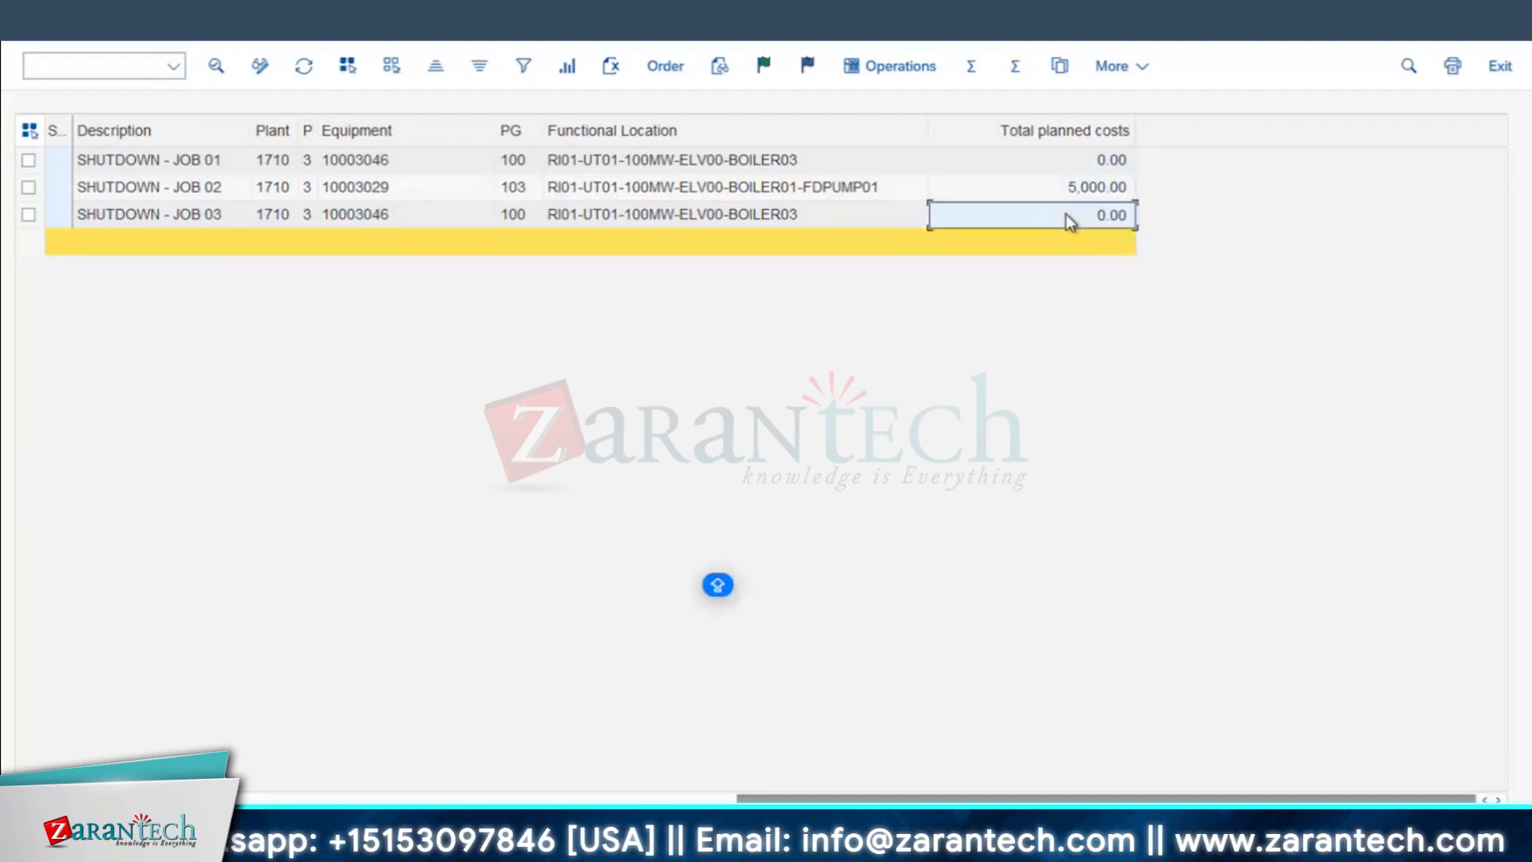
# Step: Compare the Estimated costs and Total planned costs of the SHUTDOWN - JOB 02 and SHUTDOWN - JOB 03 orders
pyautogui.click(836, 193)
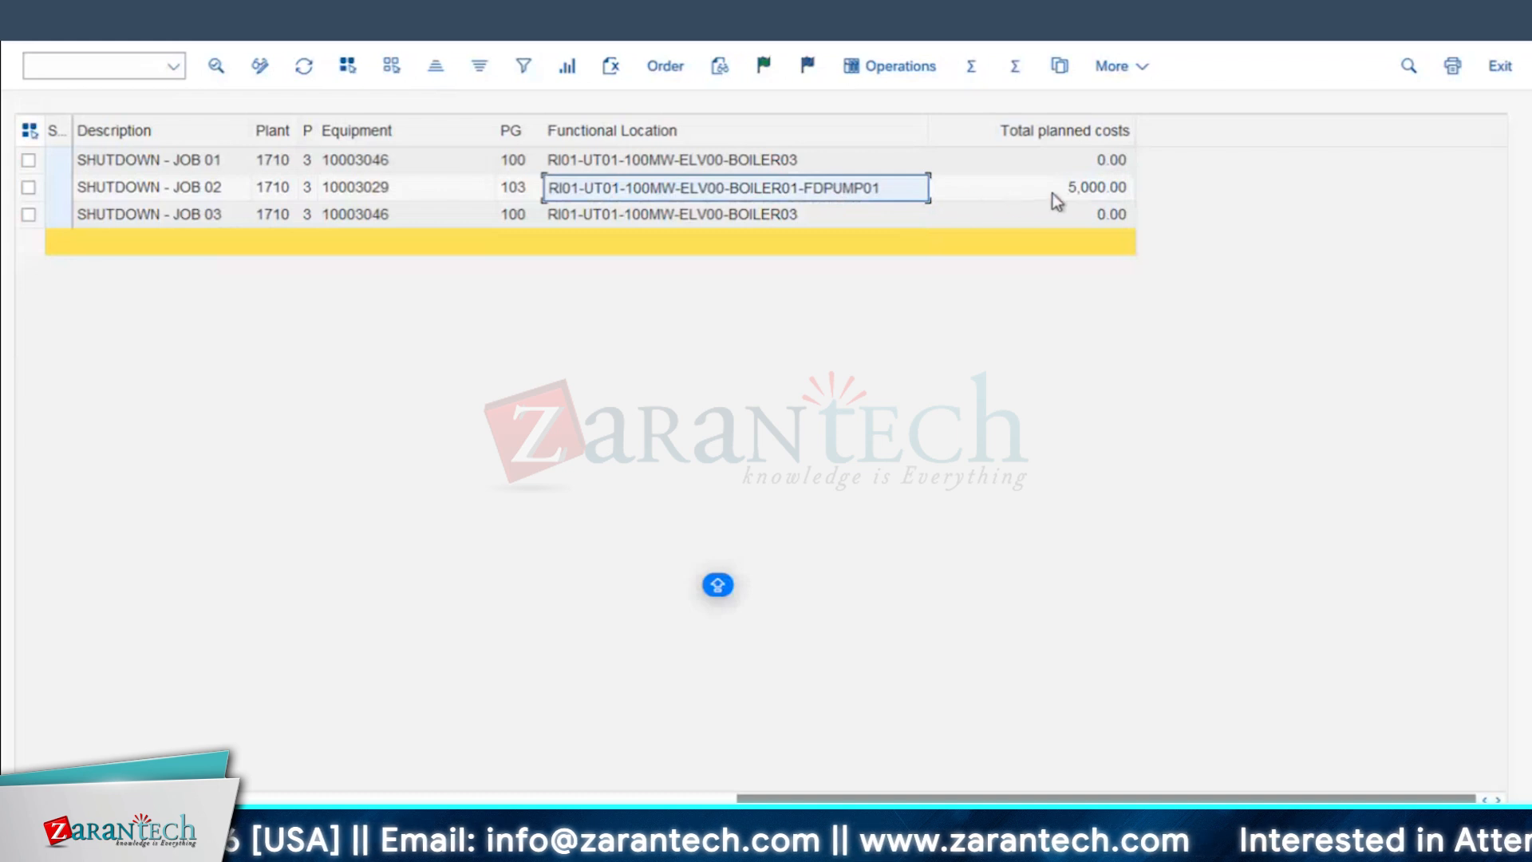
pyautogui.click(1101, 194)
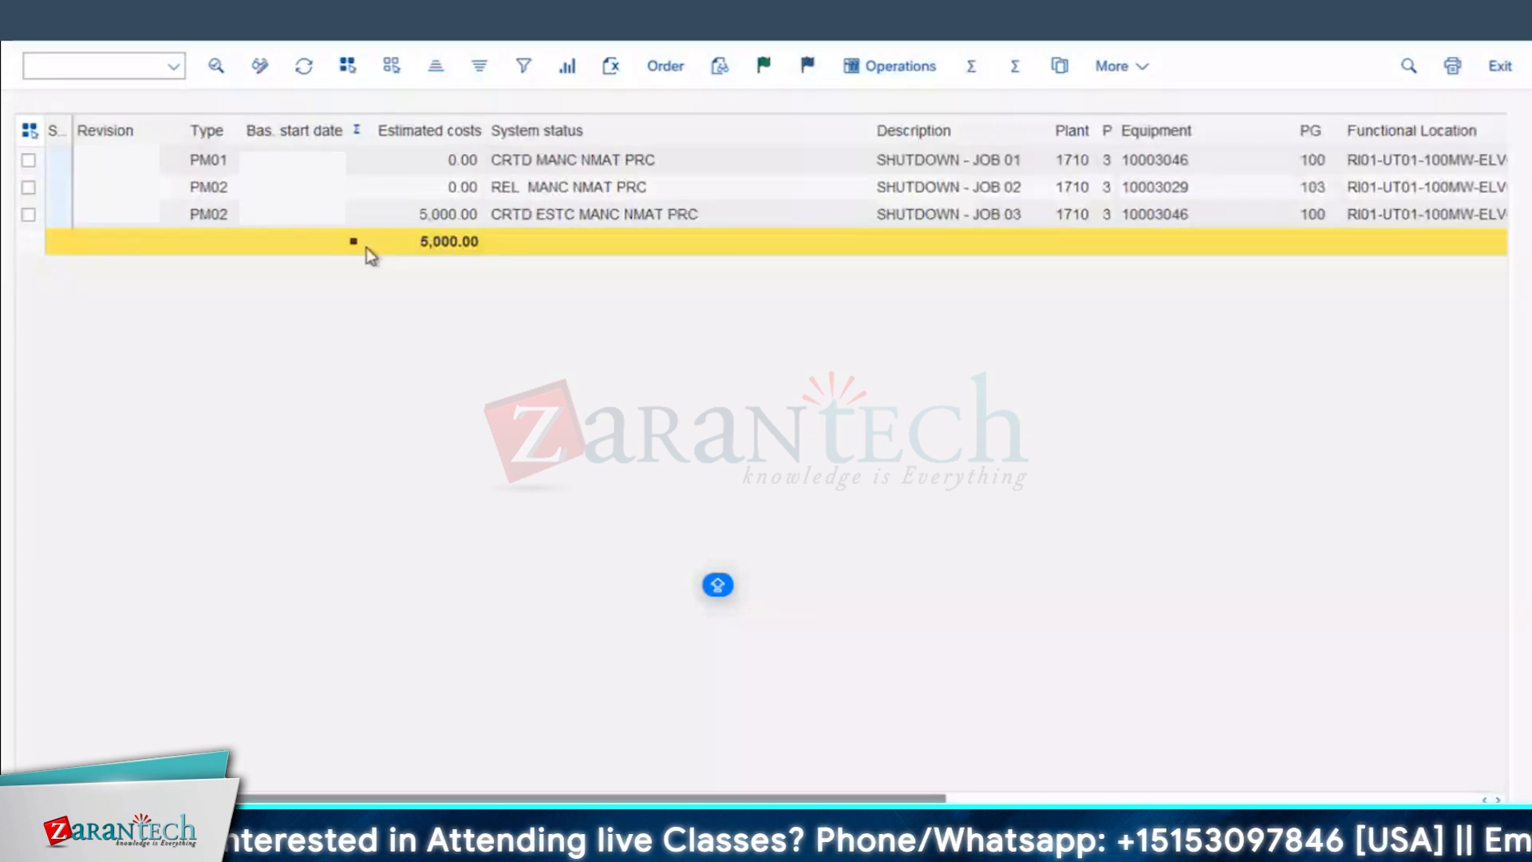
pyautogui.click(438, 214)
pyautogui.click(443, 204)
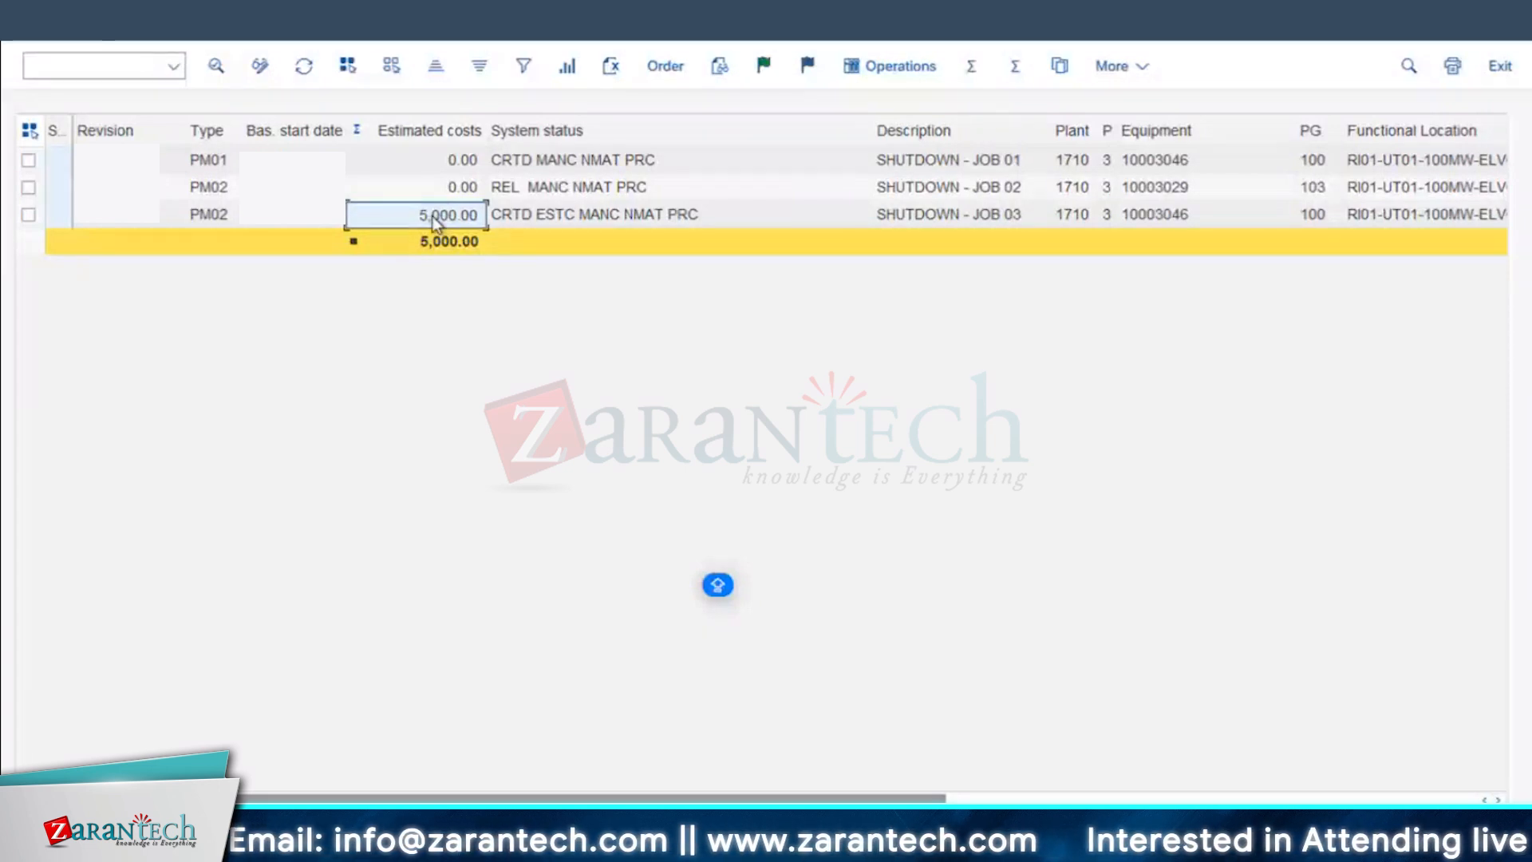
pyautogui.hscroll(5, 1214, 321)
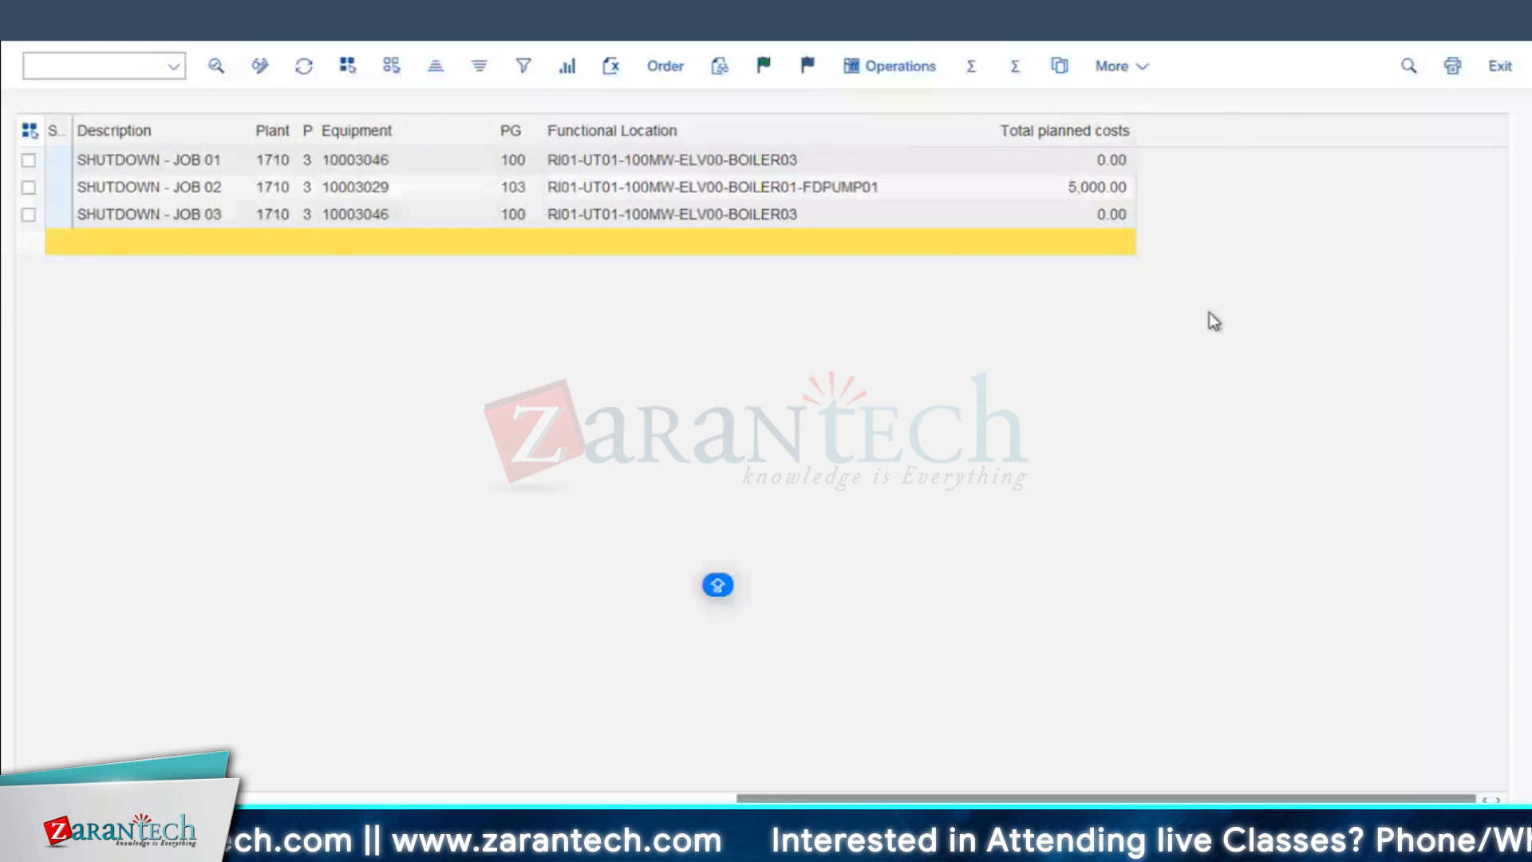
pyautogui.click(1091, 190)
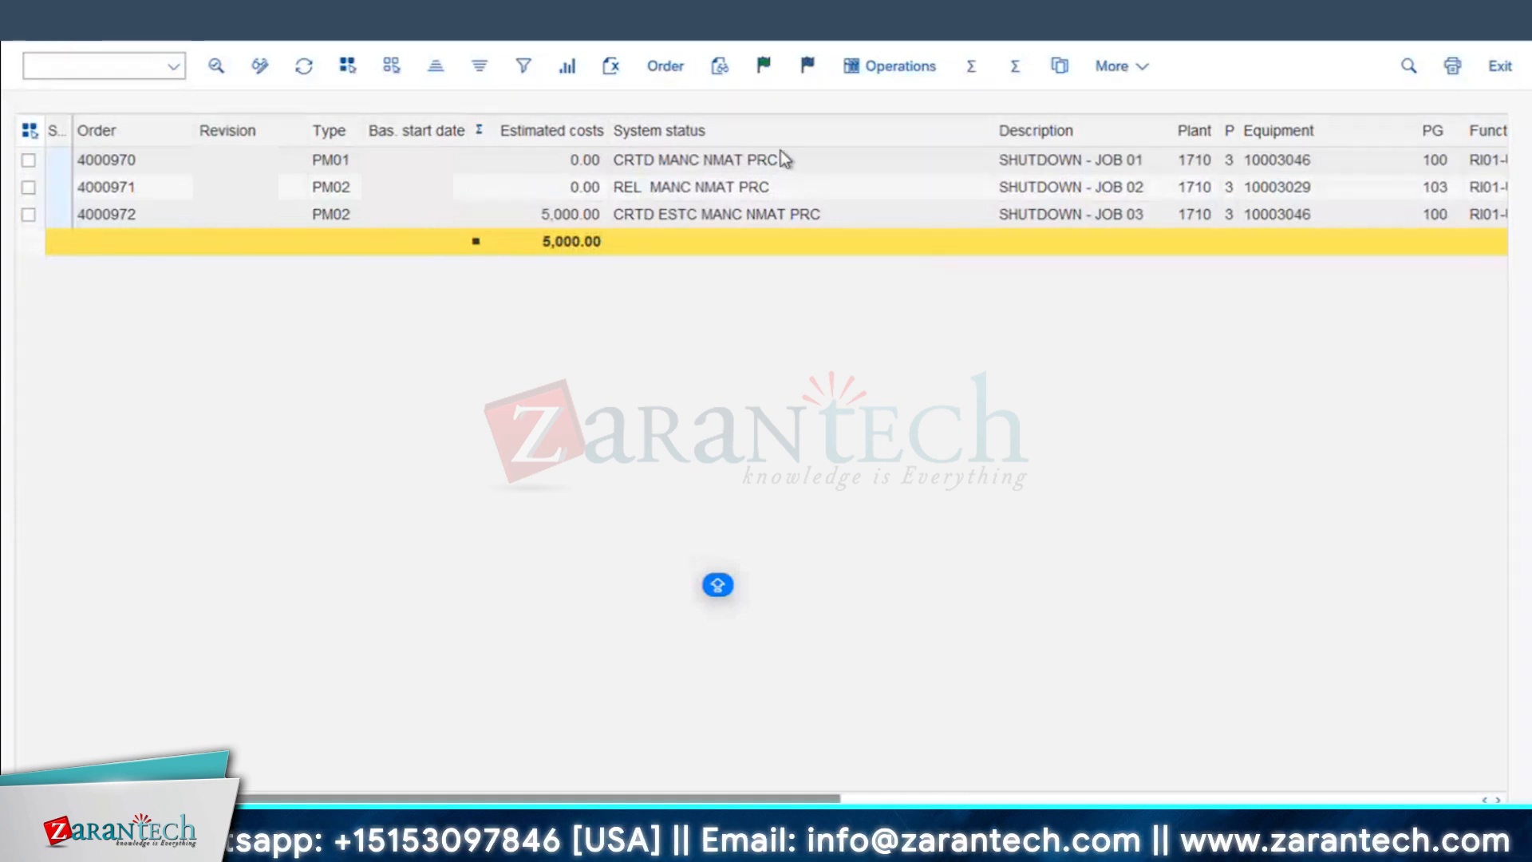
# Step: Examine the System status entries and the summed Estimated costs in the shutdown order list
pyautogui.click(772, 218)
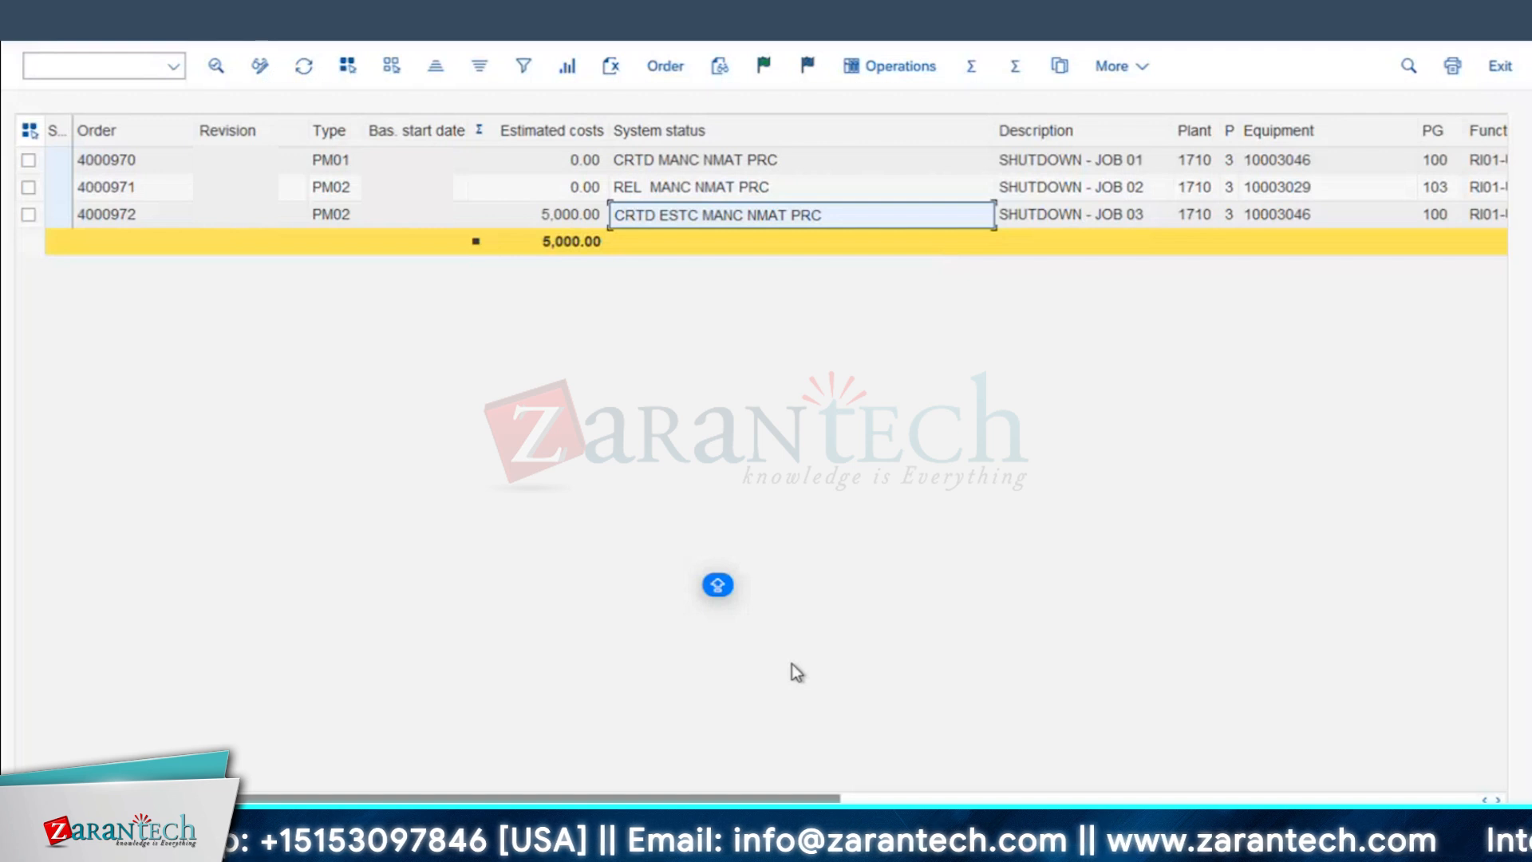
pyautogui.click(584, 134)
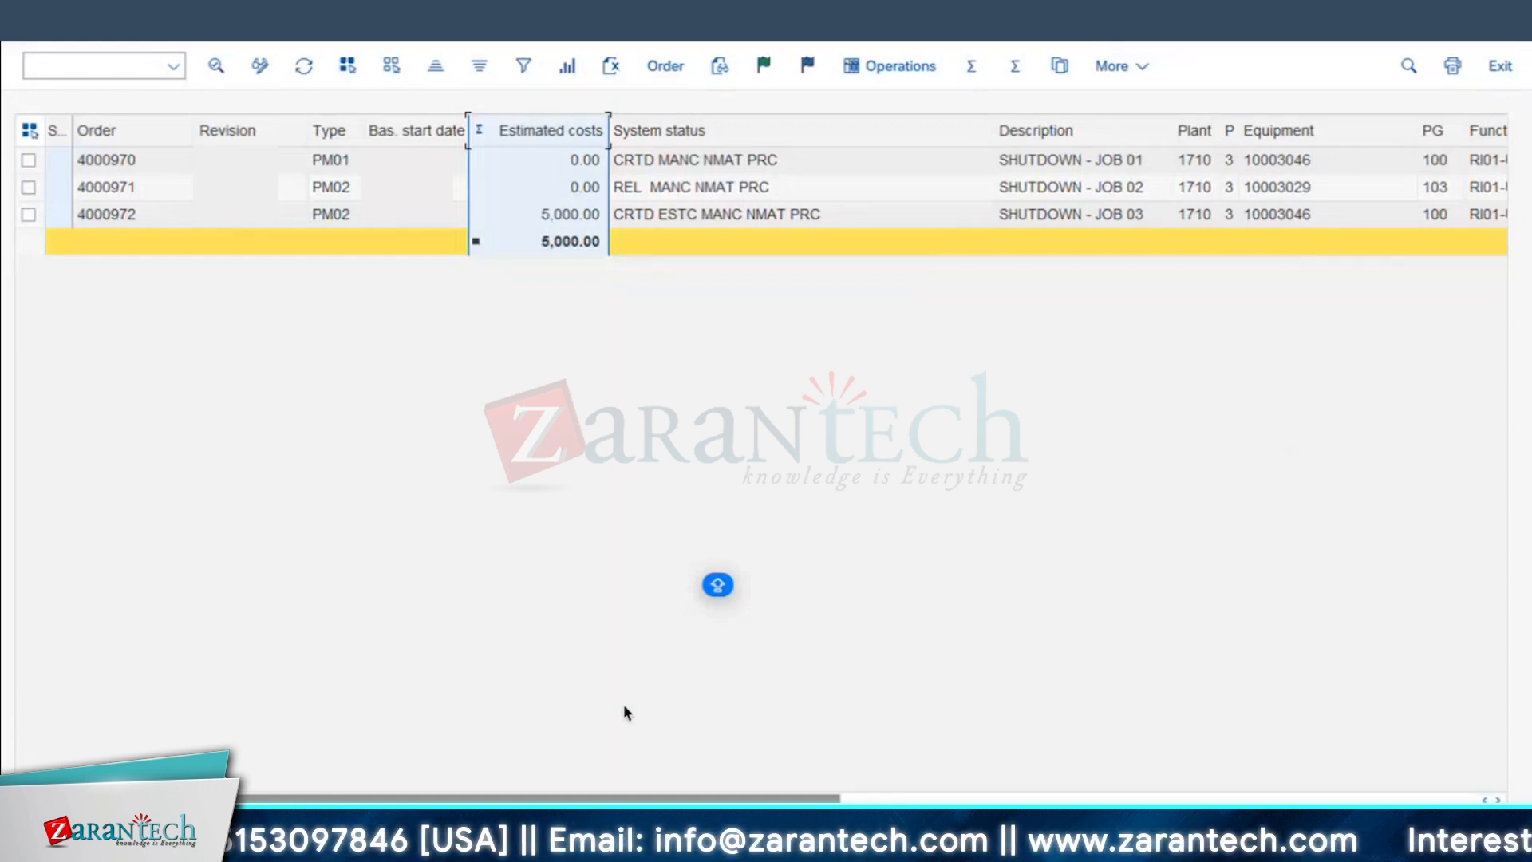
pyautogui.moveTo(806, 799); pyautogui.dragTo(981, 796)
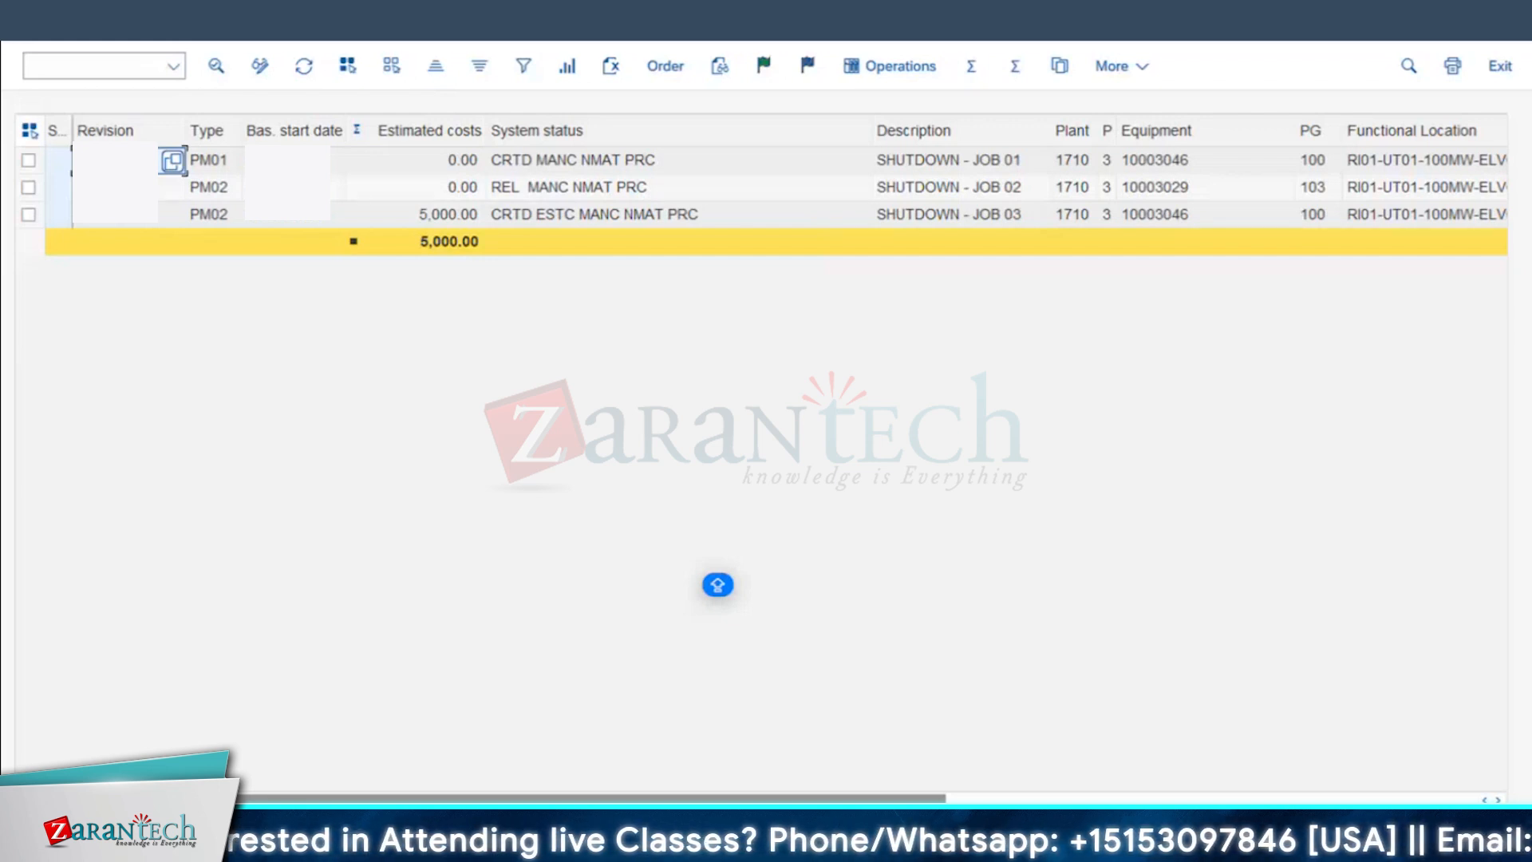
pyautogui.click(573, 192)
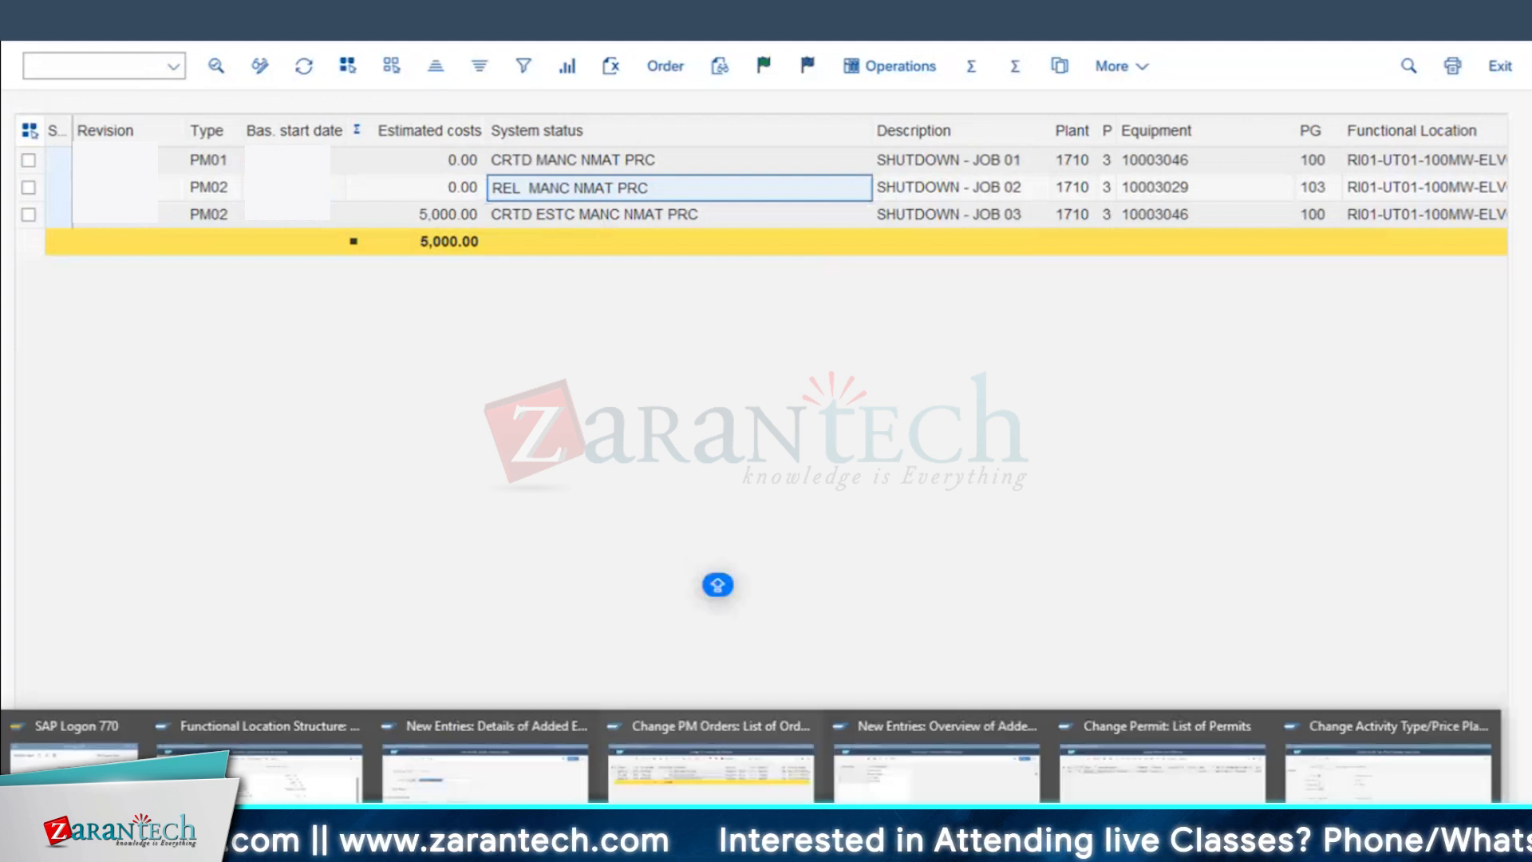
pyautogui.click(450, 245)
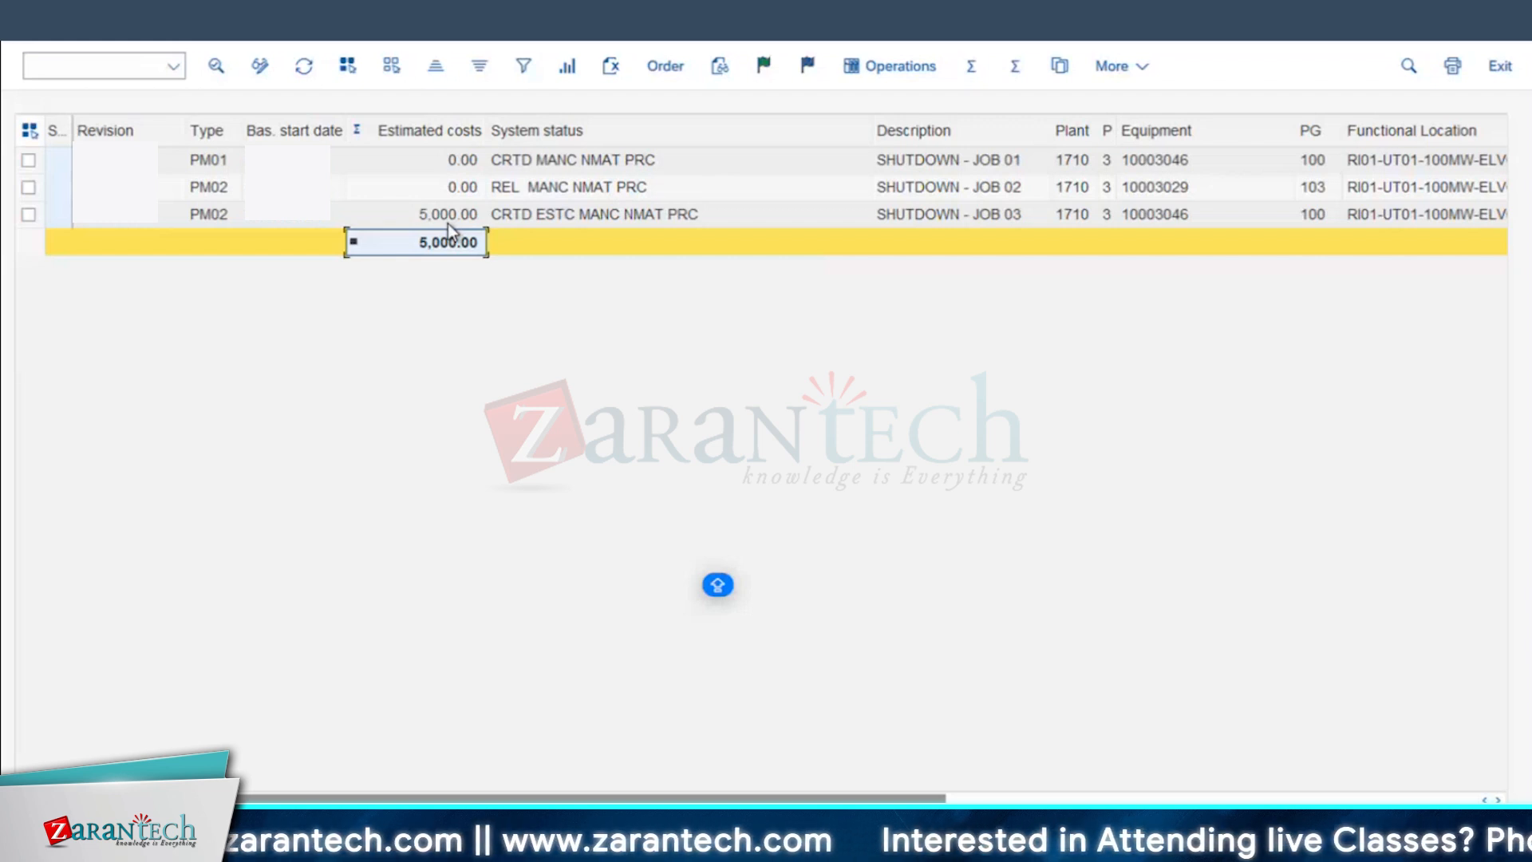
# Step: Examine which equipment is assigned to each of the three shutdown orders
pyautogui.click(1165, 166)
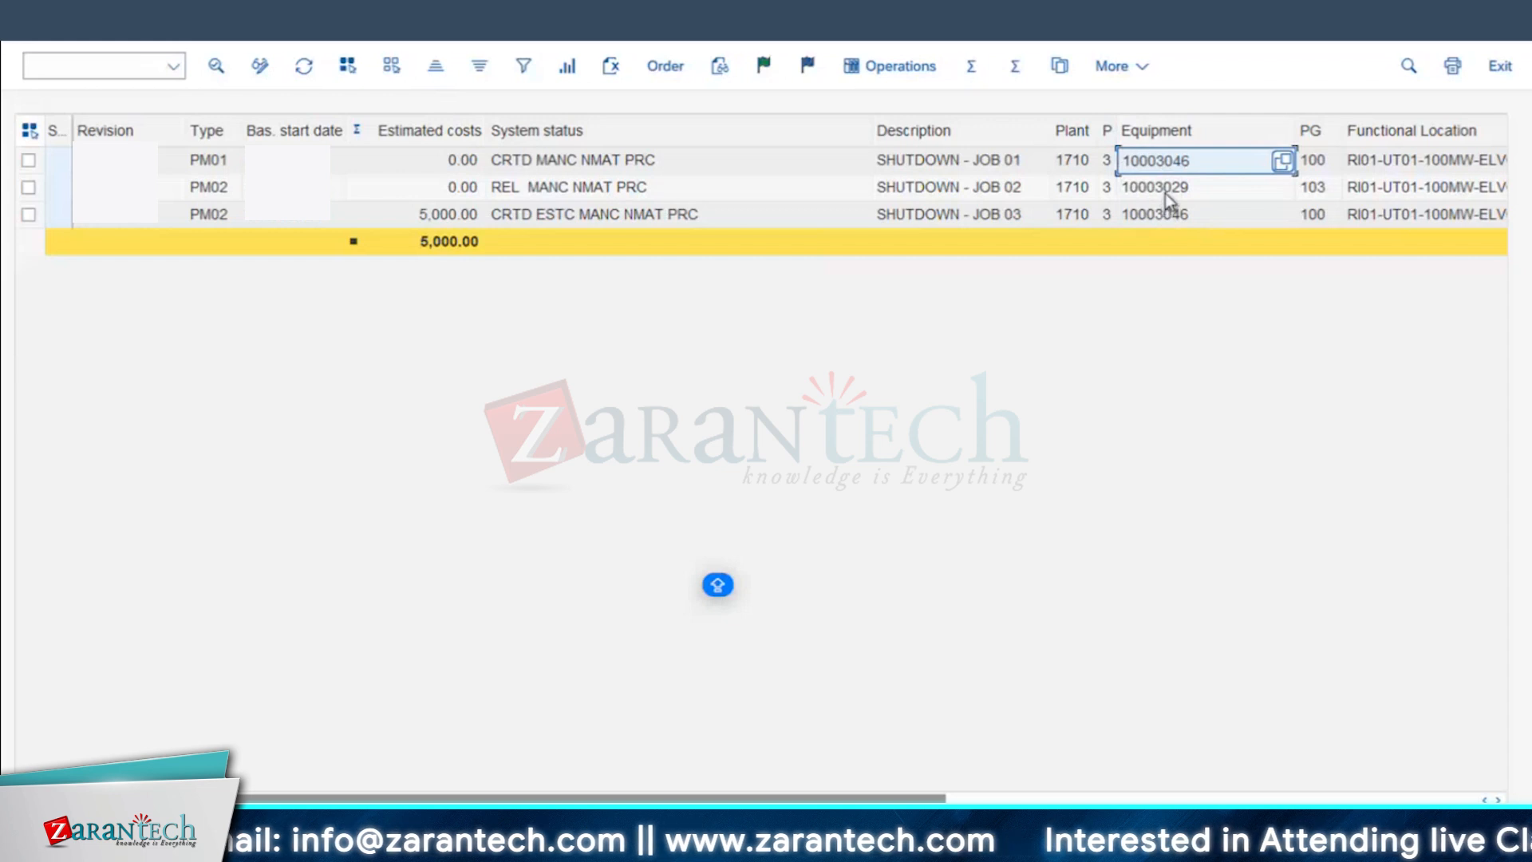
pyautogui.click(1168, 197)
pyautogui.click(1168, 217)
pyautogui.click(1170, 162)
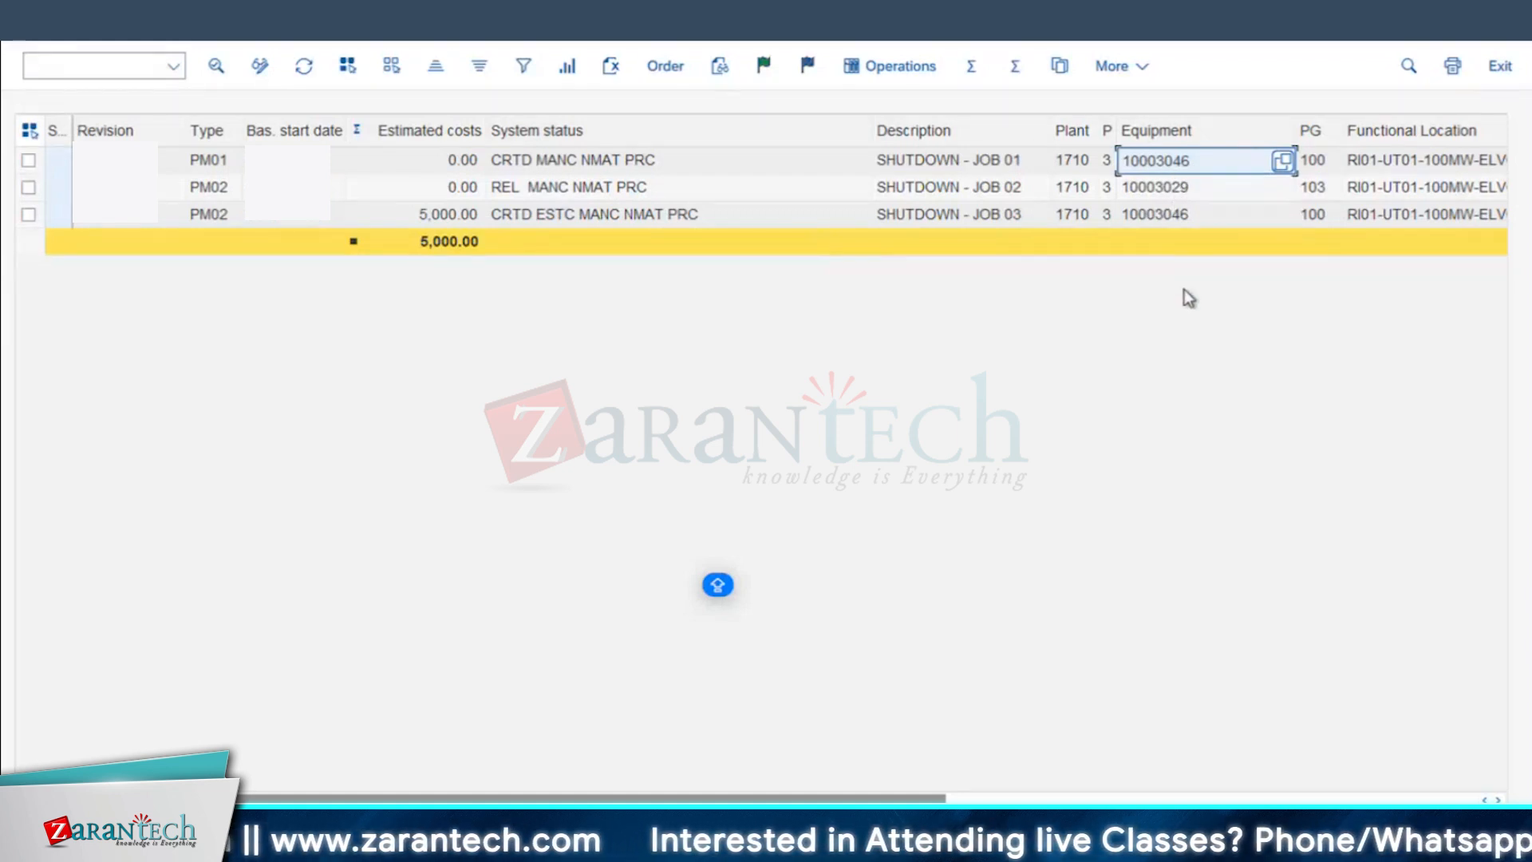
pyautogui.click(1173, 192)
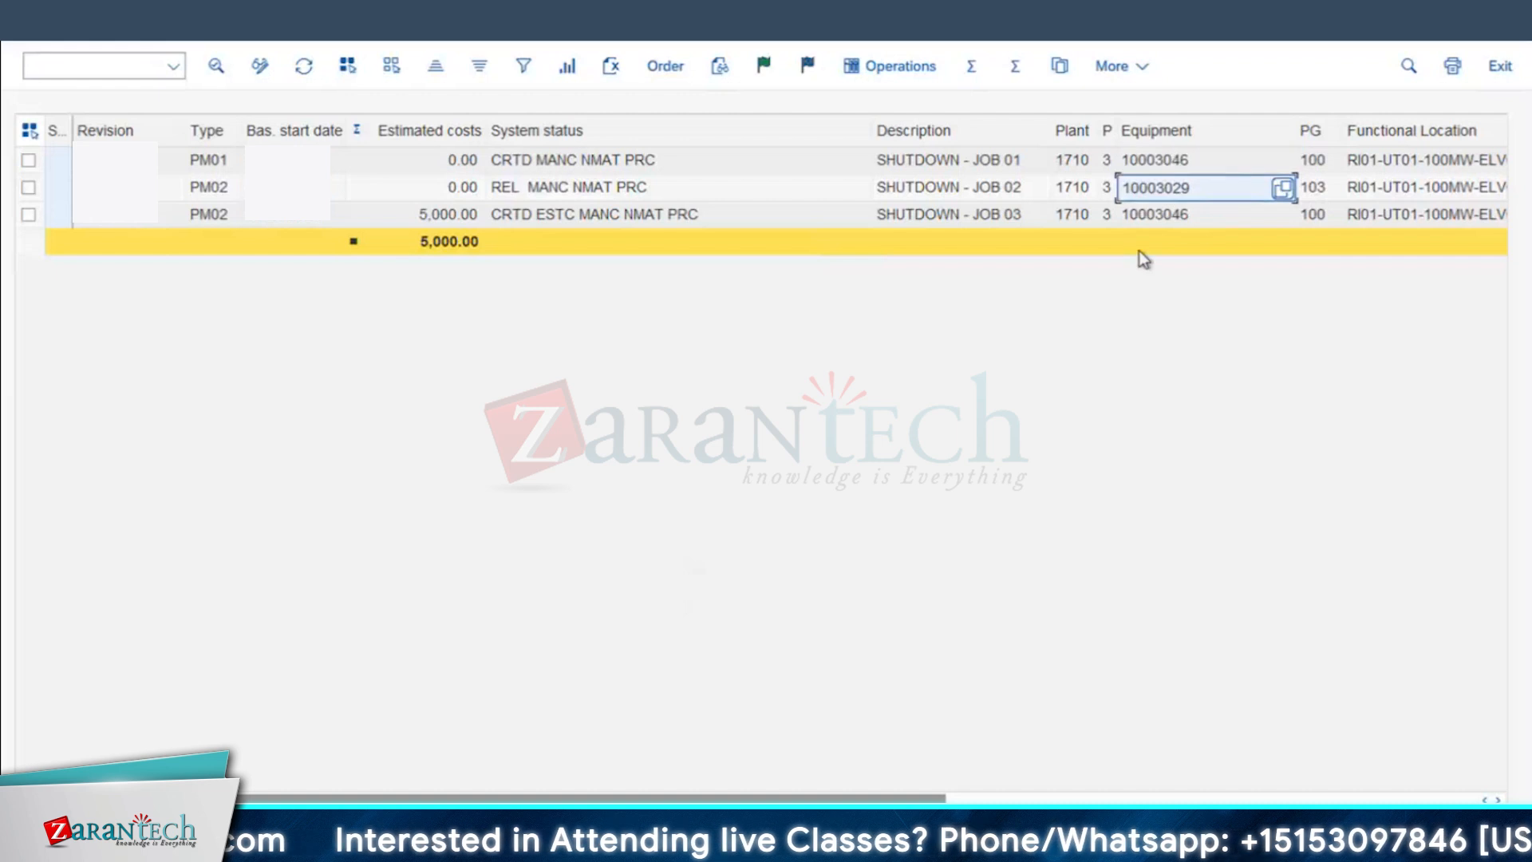
pyautogui.click(1161, 220)
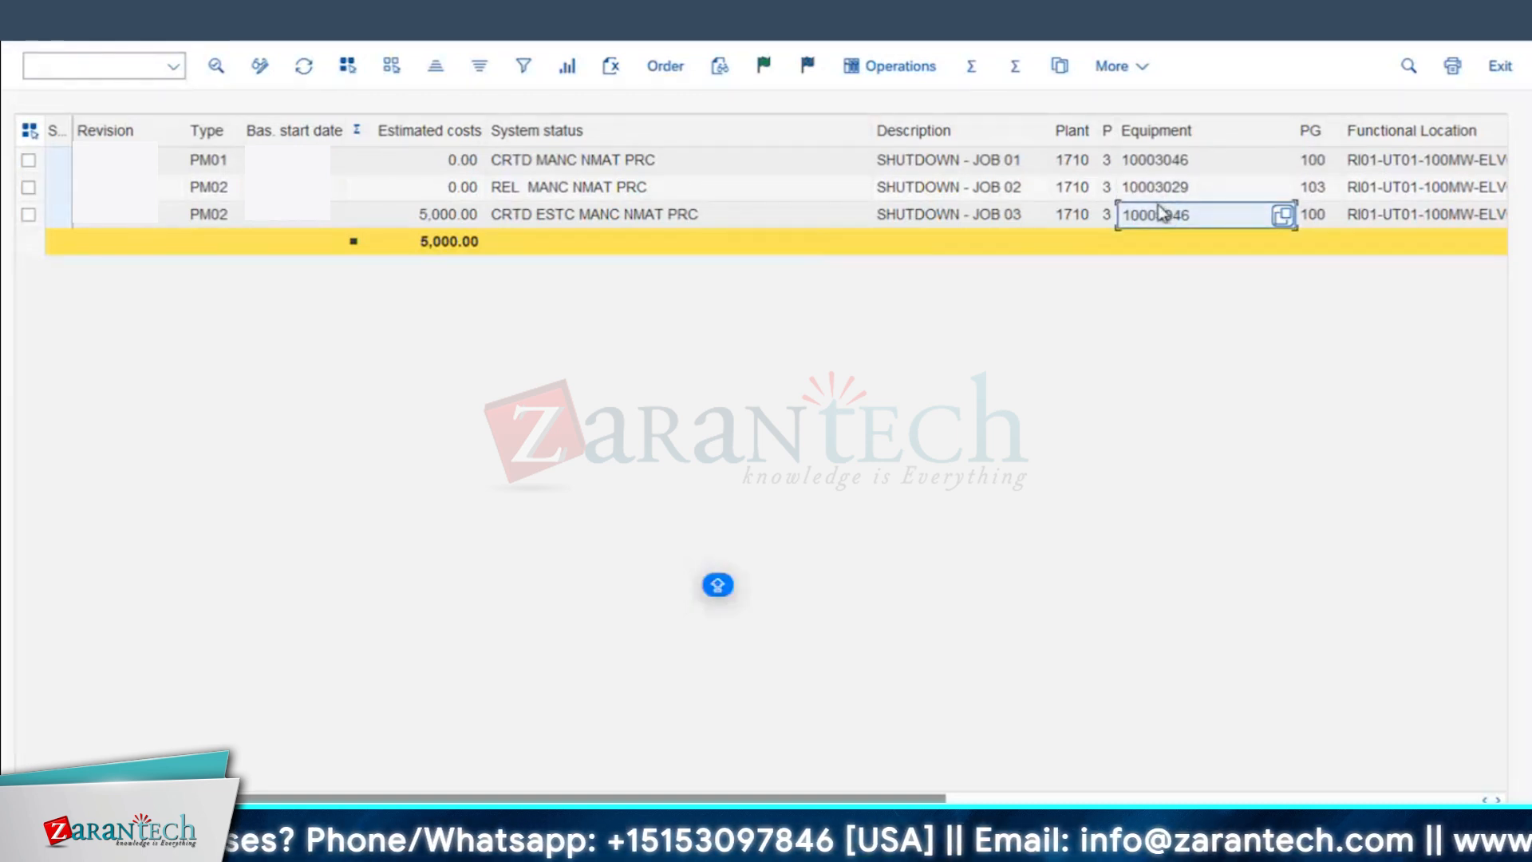
pyautogui.click(1173, 164)
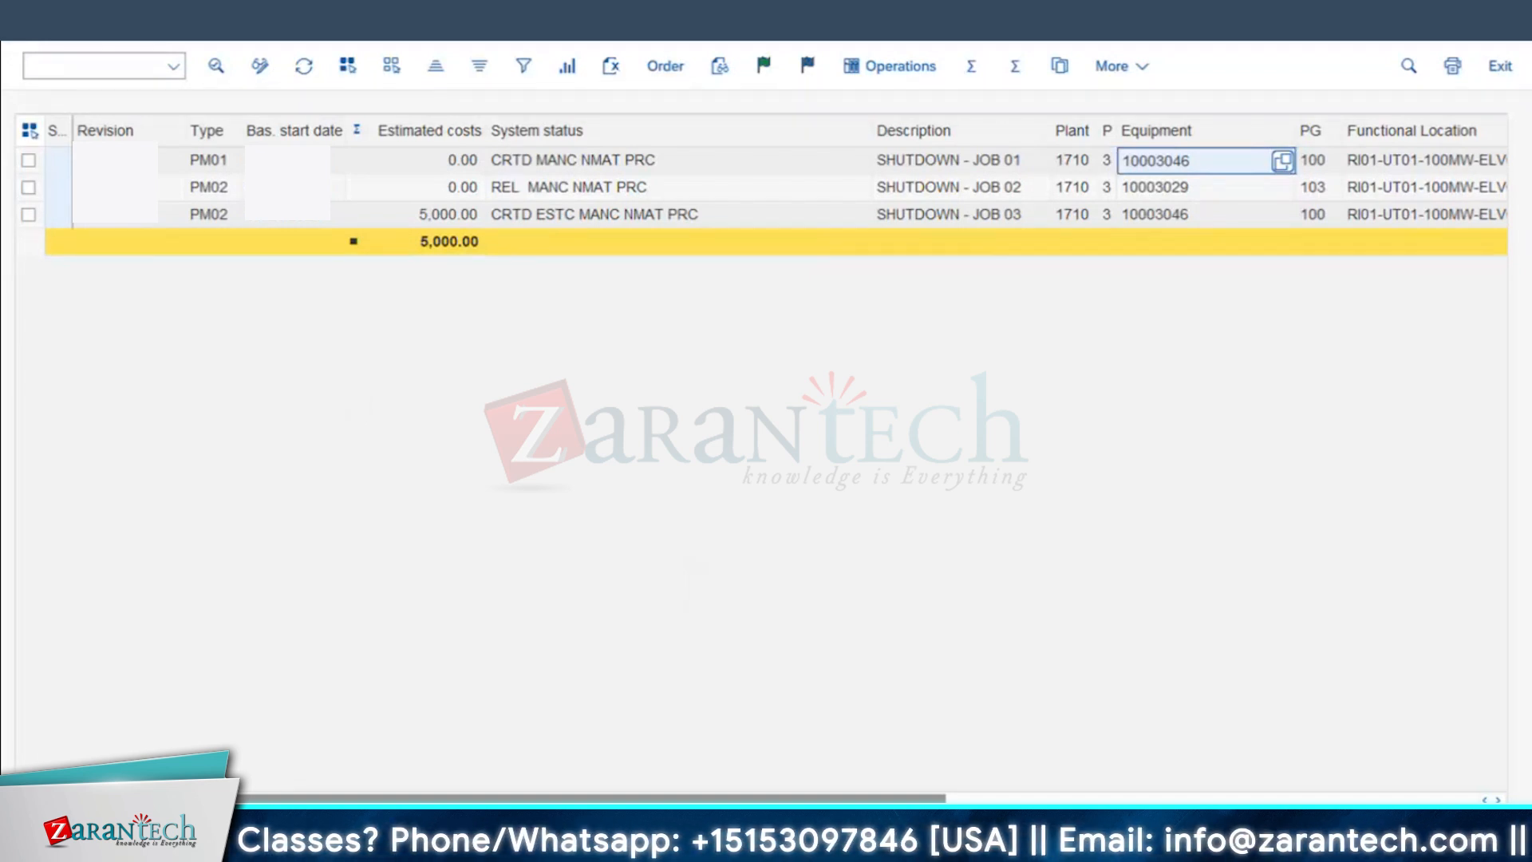
# Step: View the JULY2024 revision details in SAP, then switch to the Excel notes and enter WBS in cell B45
pyautogui.click(702, 844)
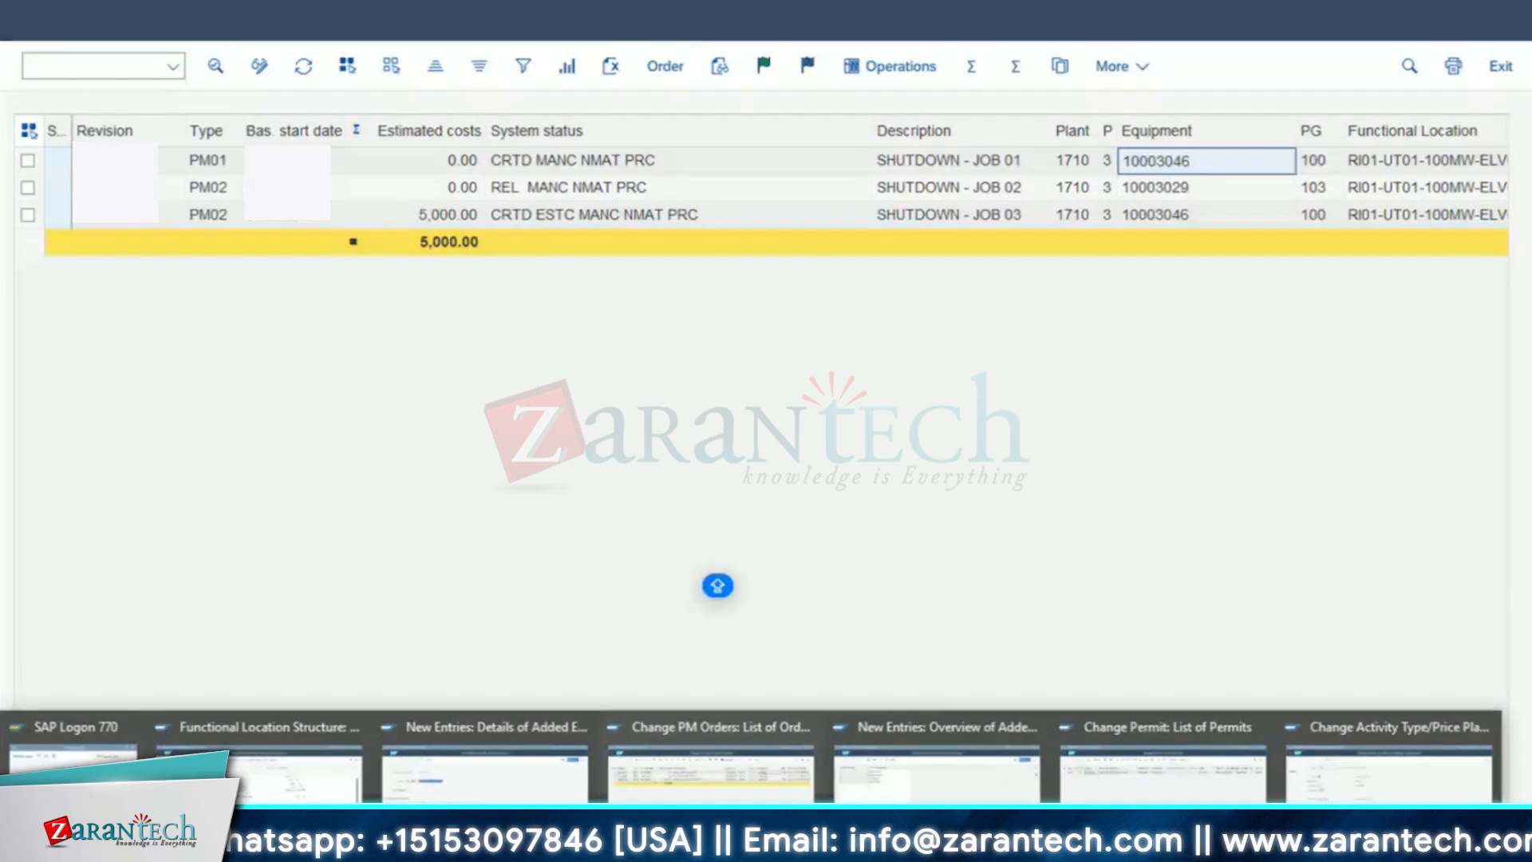
pyautogui.click(479, 766)
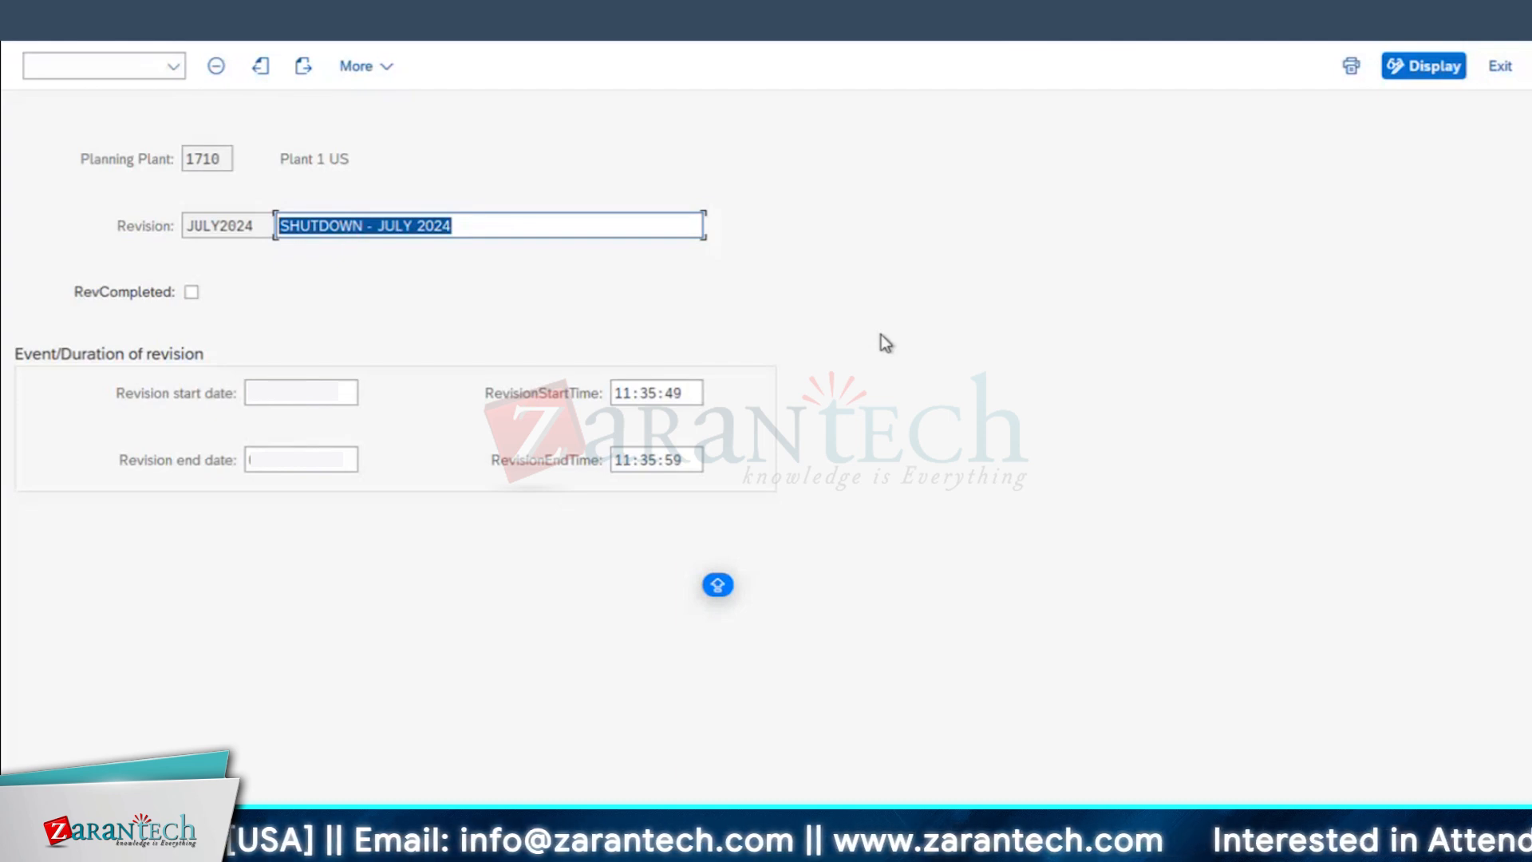
pyautogui.press('super+Tab')
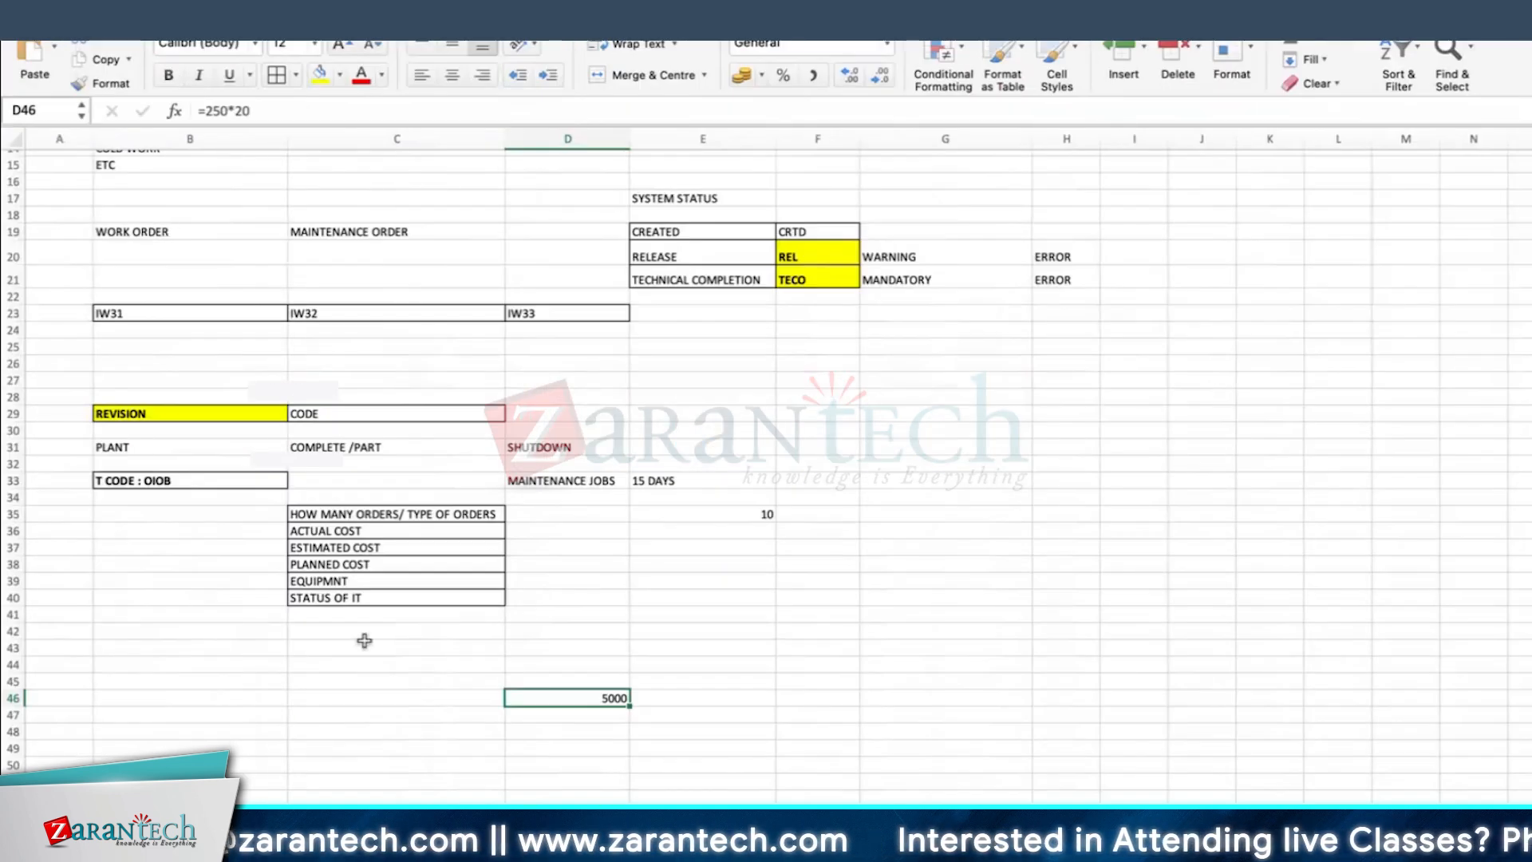
pyautogui.click(182, 681)
pyautogui.write('WBS')
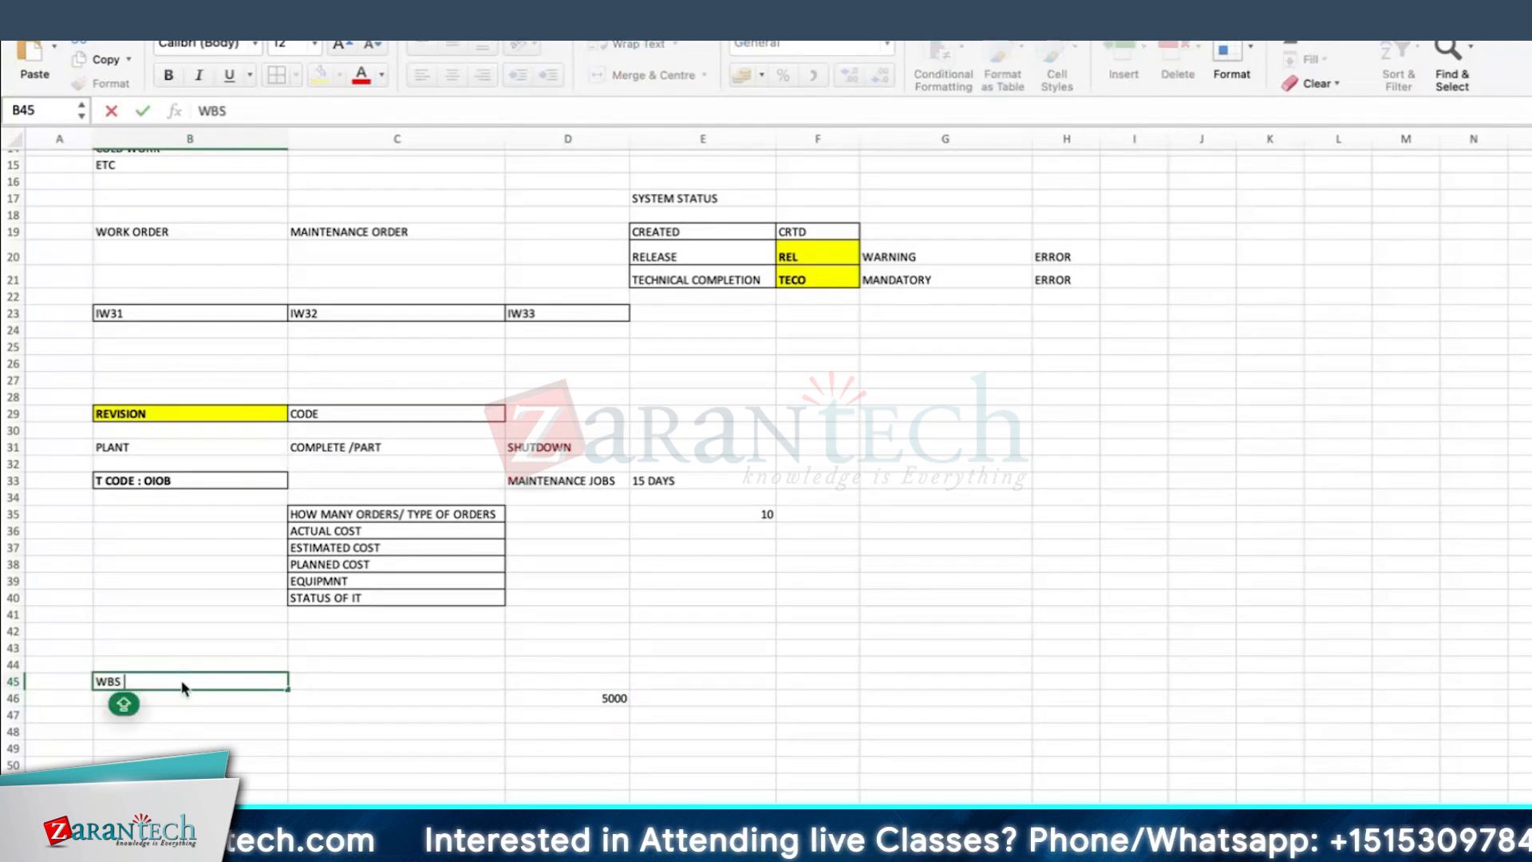
pyautogui.press('Return')
pyautogui.click(183, 684)
# Step: Review the SHUTDOWN entry and the surrounding revision notes in relation to the WBS note
pyautogui.click(627, 599)
pyautogui.click(572, 451)
pyautogui.click(598, 582)
pyautogui.click(594, 447)
pyautogui.click(852, 479)
pyautogui.click(559, 448)
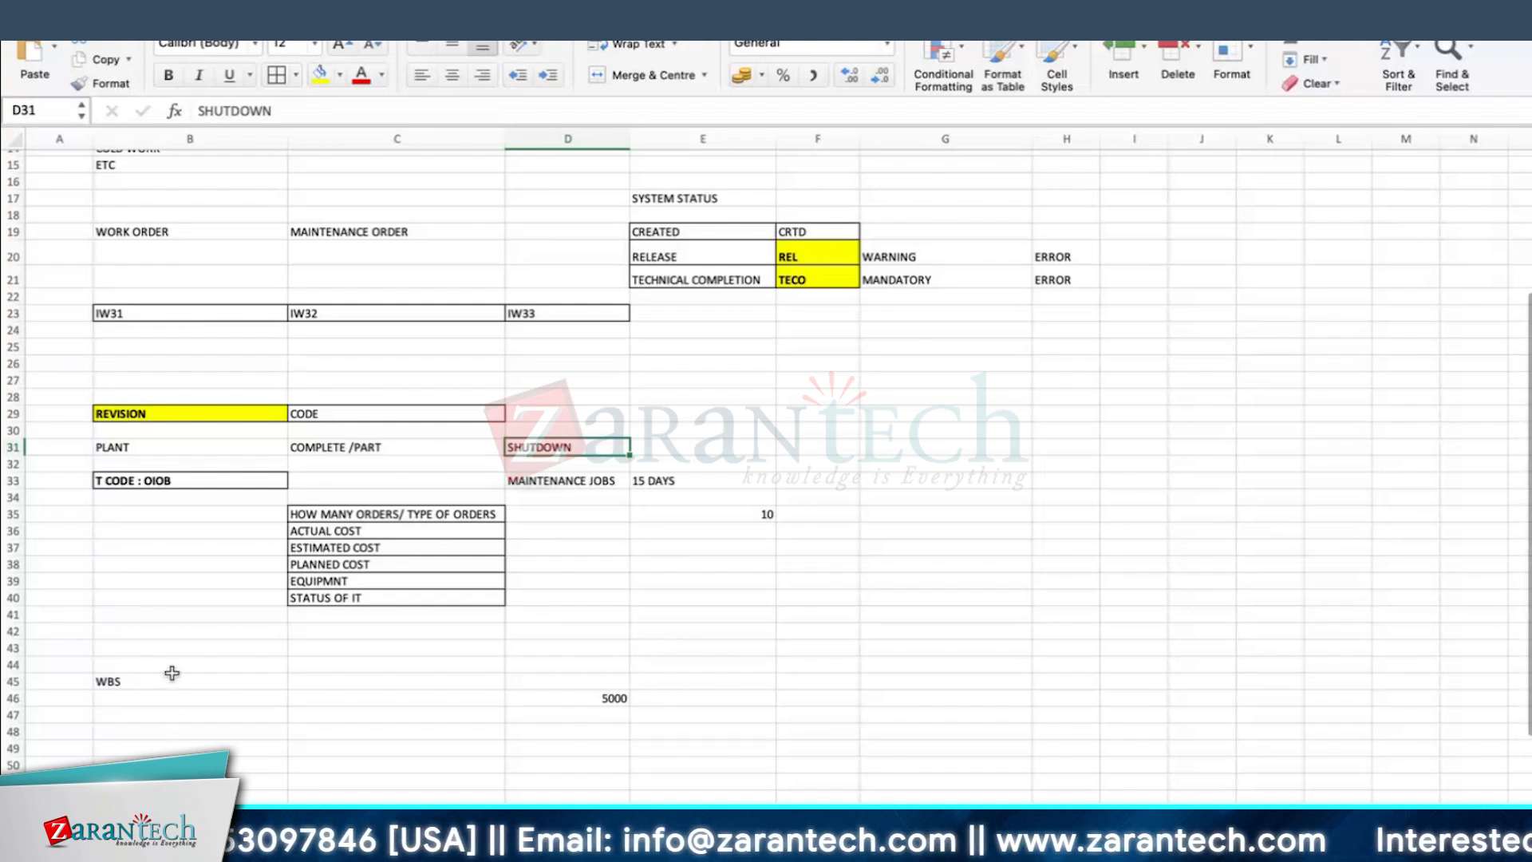
pyautogui.click(462, 682)
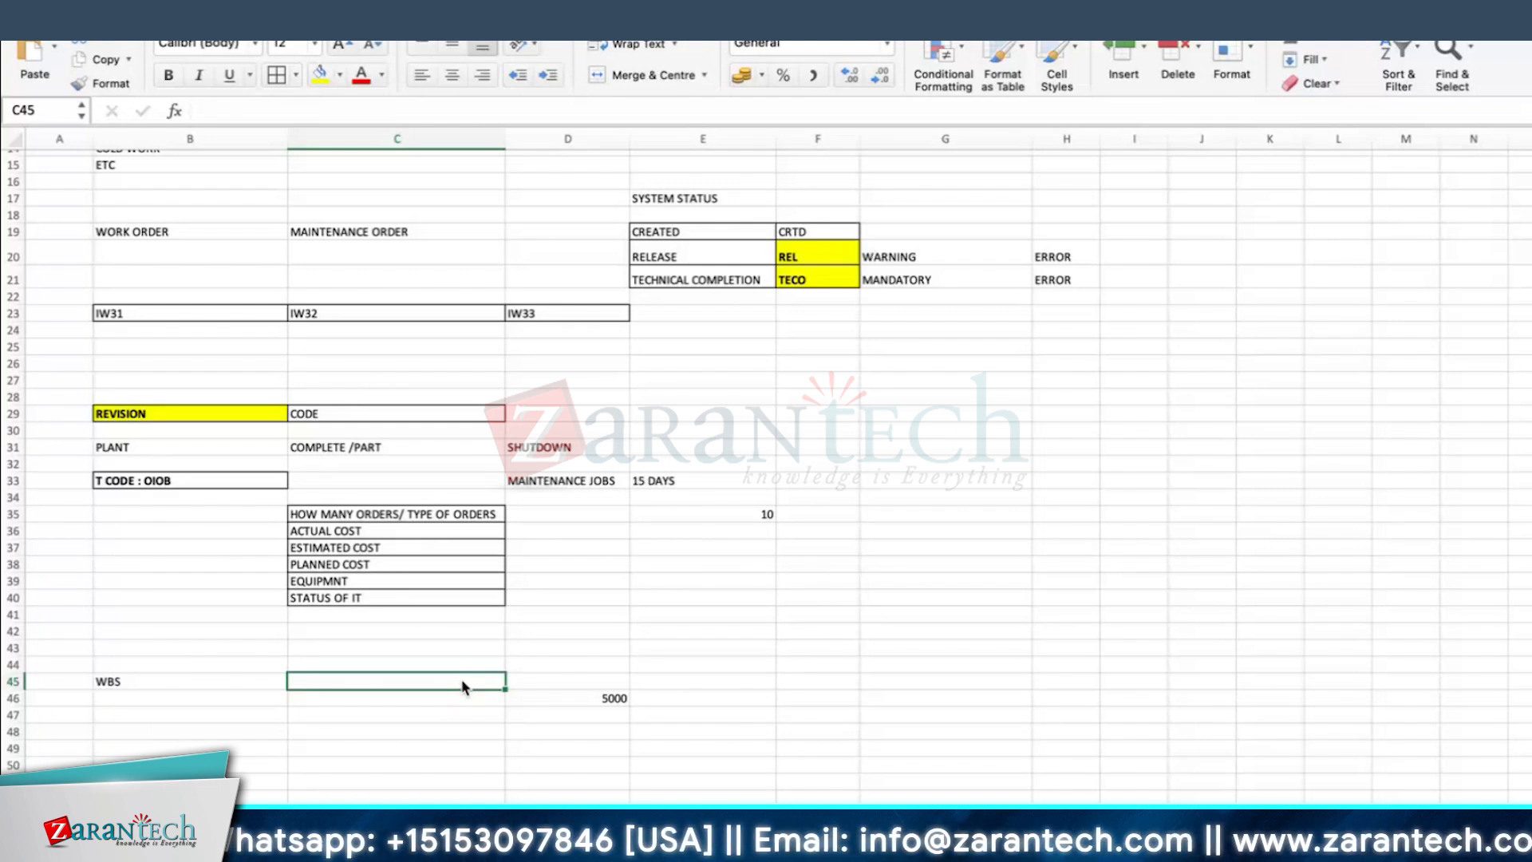
# Step: Enter SUPERIOR ORDER in cell I30, widen column I to fit, and format the cell bold with yellow fill and a border
pyautogui.scroll(-2, 1099, 343)
pyautogui.click(1101, 341)
pyautogui.write('SU')
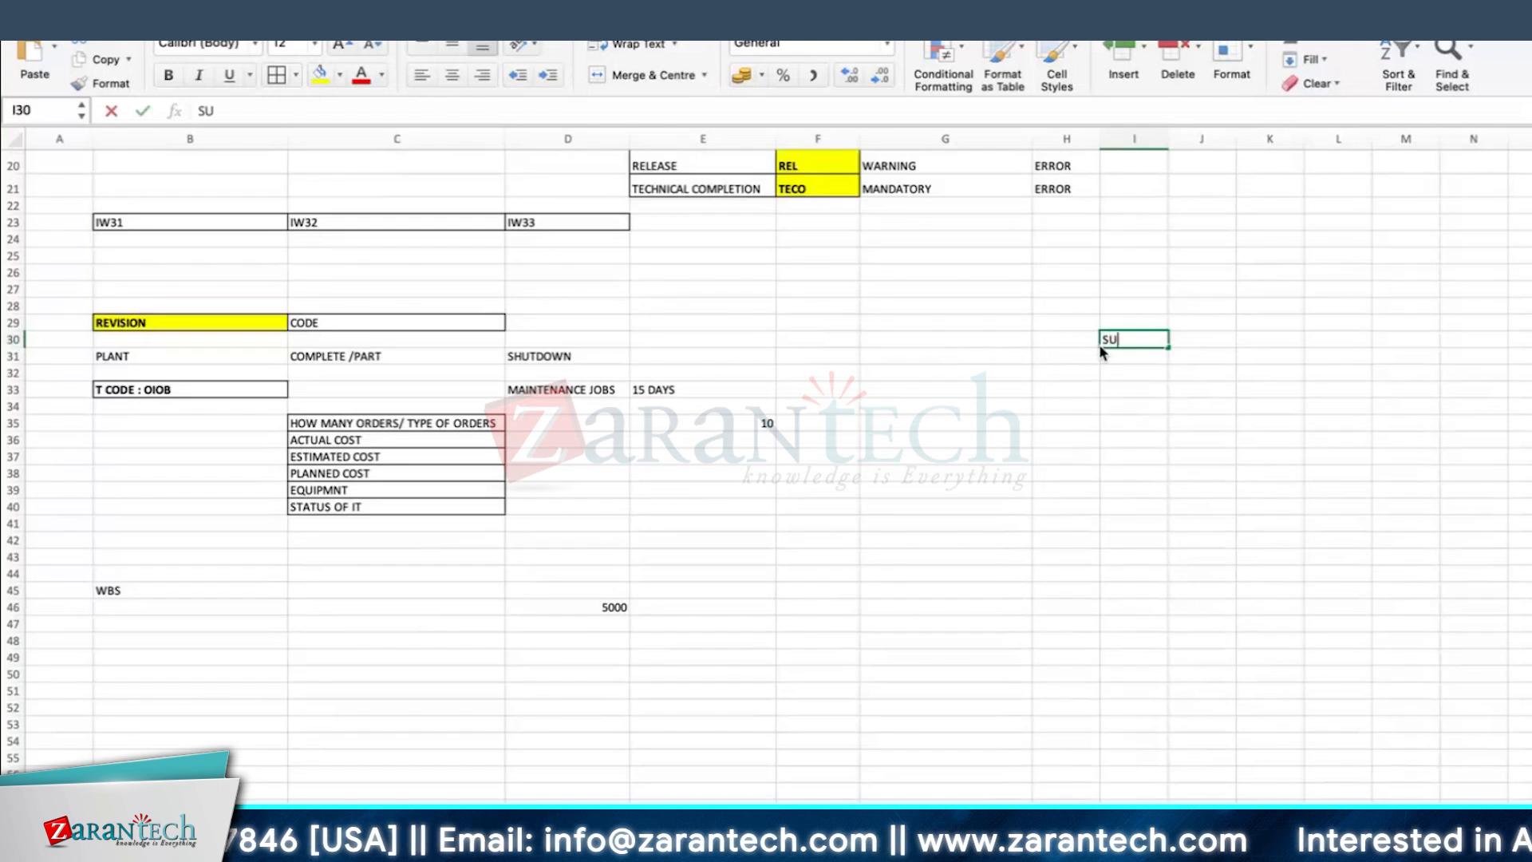
pyautogui.write('PERIOR ORDER')
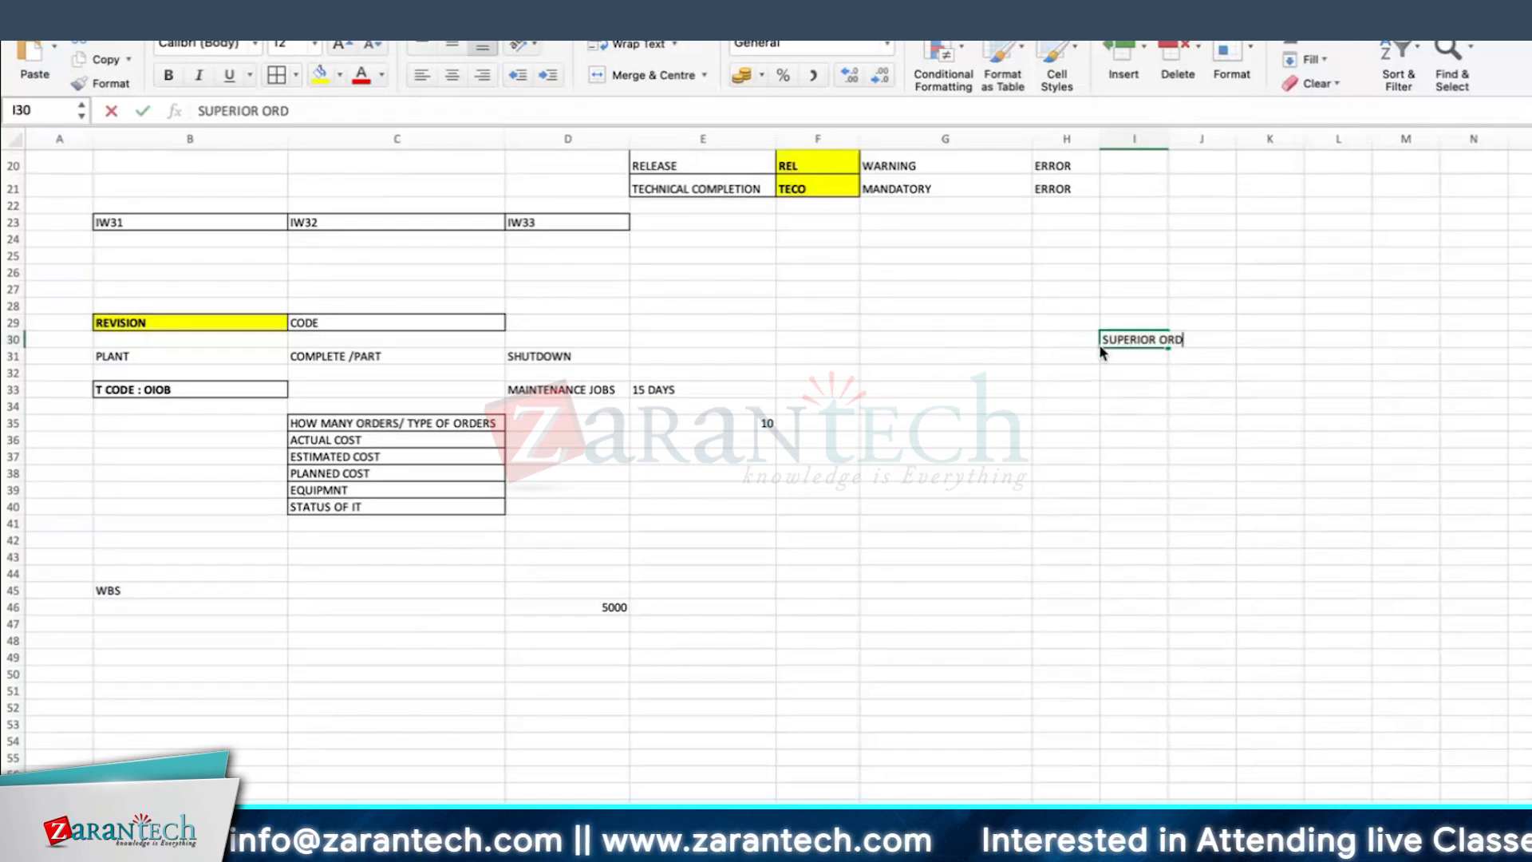
pyautogui.press('Return')
pyautogui.moveTo(1169, 139); pyautogui.dragTo(1205, 139)
pyautogui.click(1147, 336)
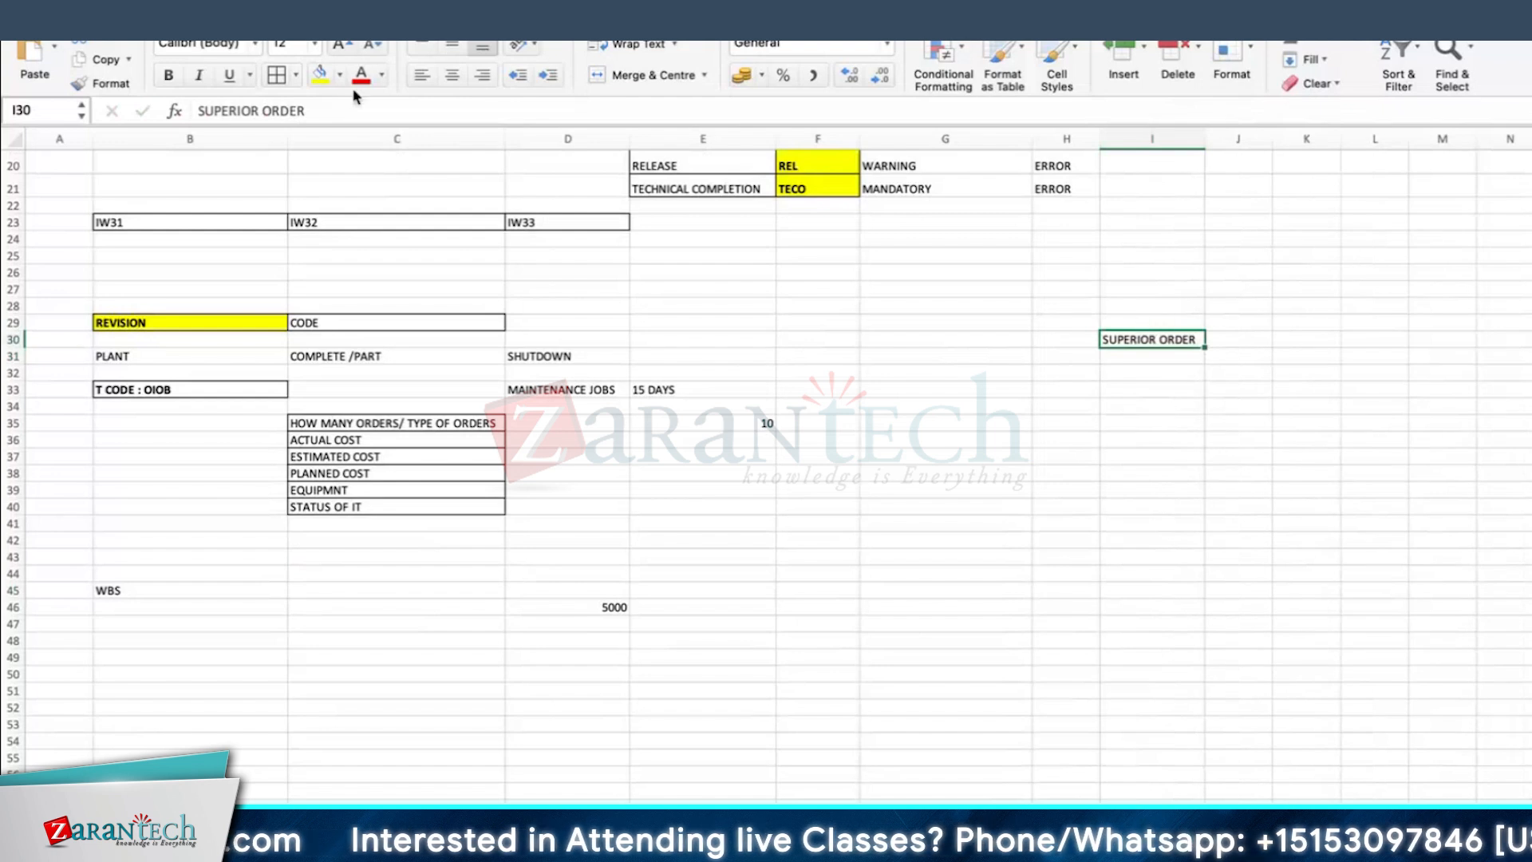
pyautogui.click(1012, 467)
# Step: Fill the whole of row 48 yellow as a divider below the revision notes
pyautogui.scroll(-5, 1013, 468)
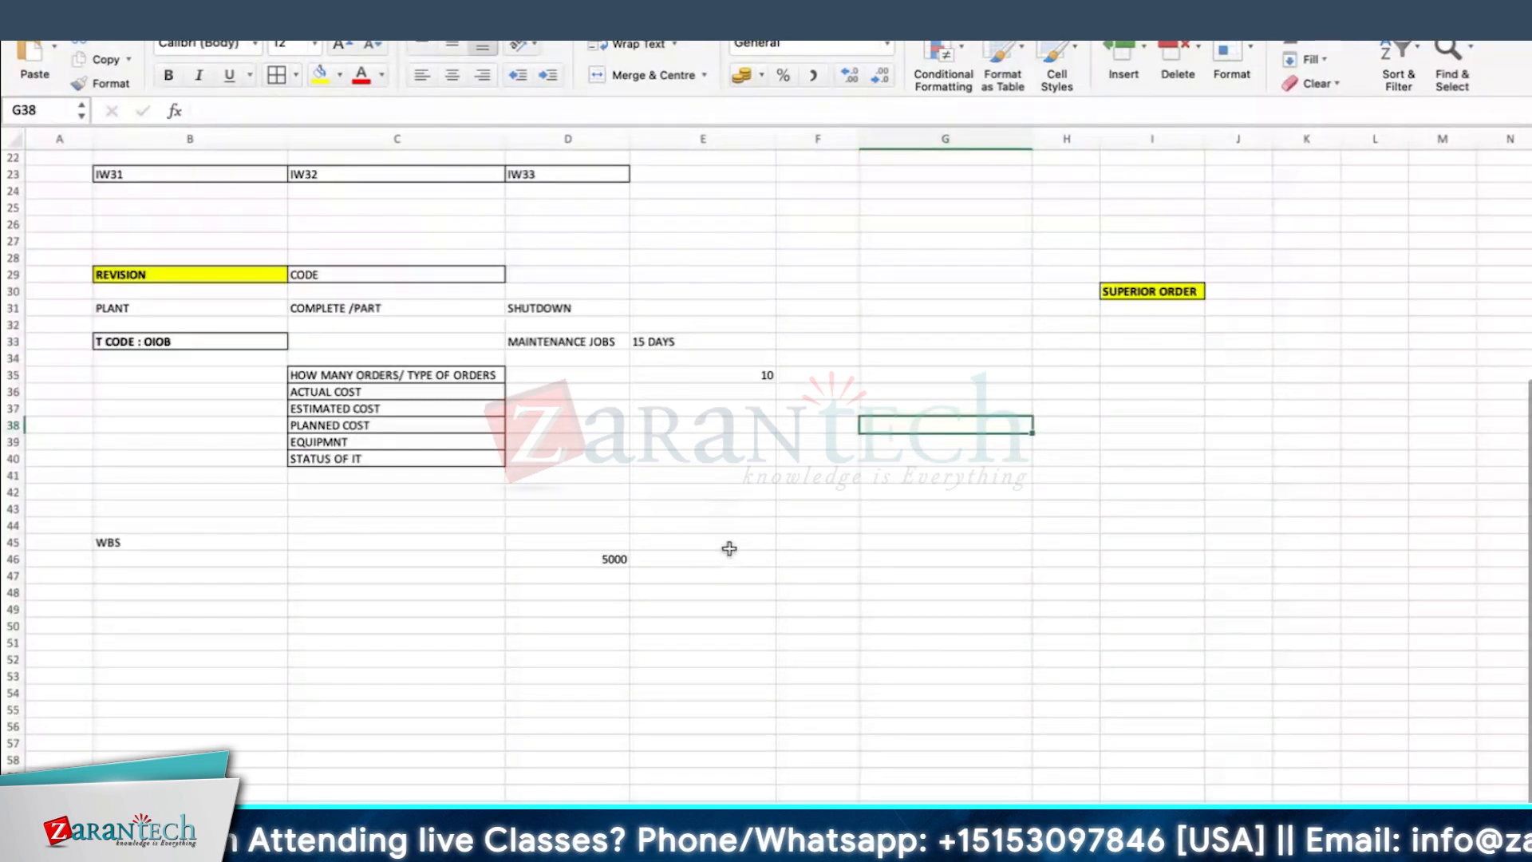
pyautogui.click(758, 463)
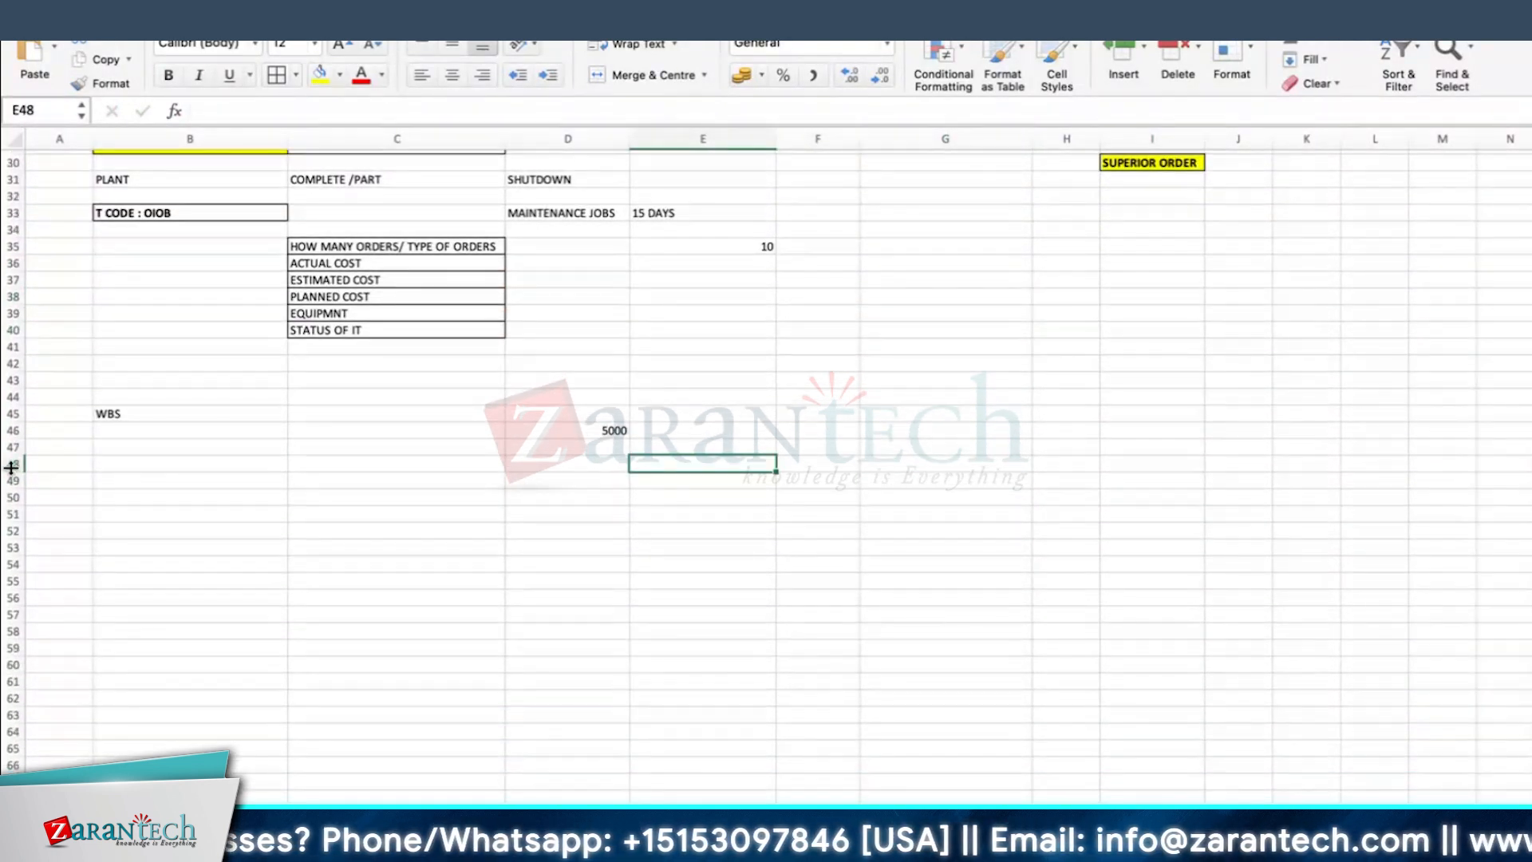
pyautogui.click(13, 463)
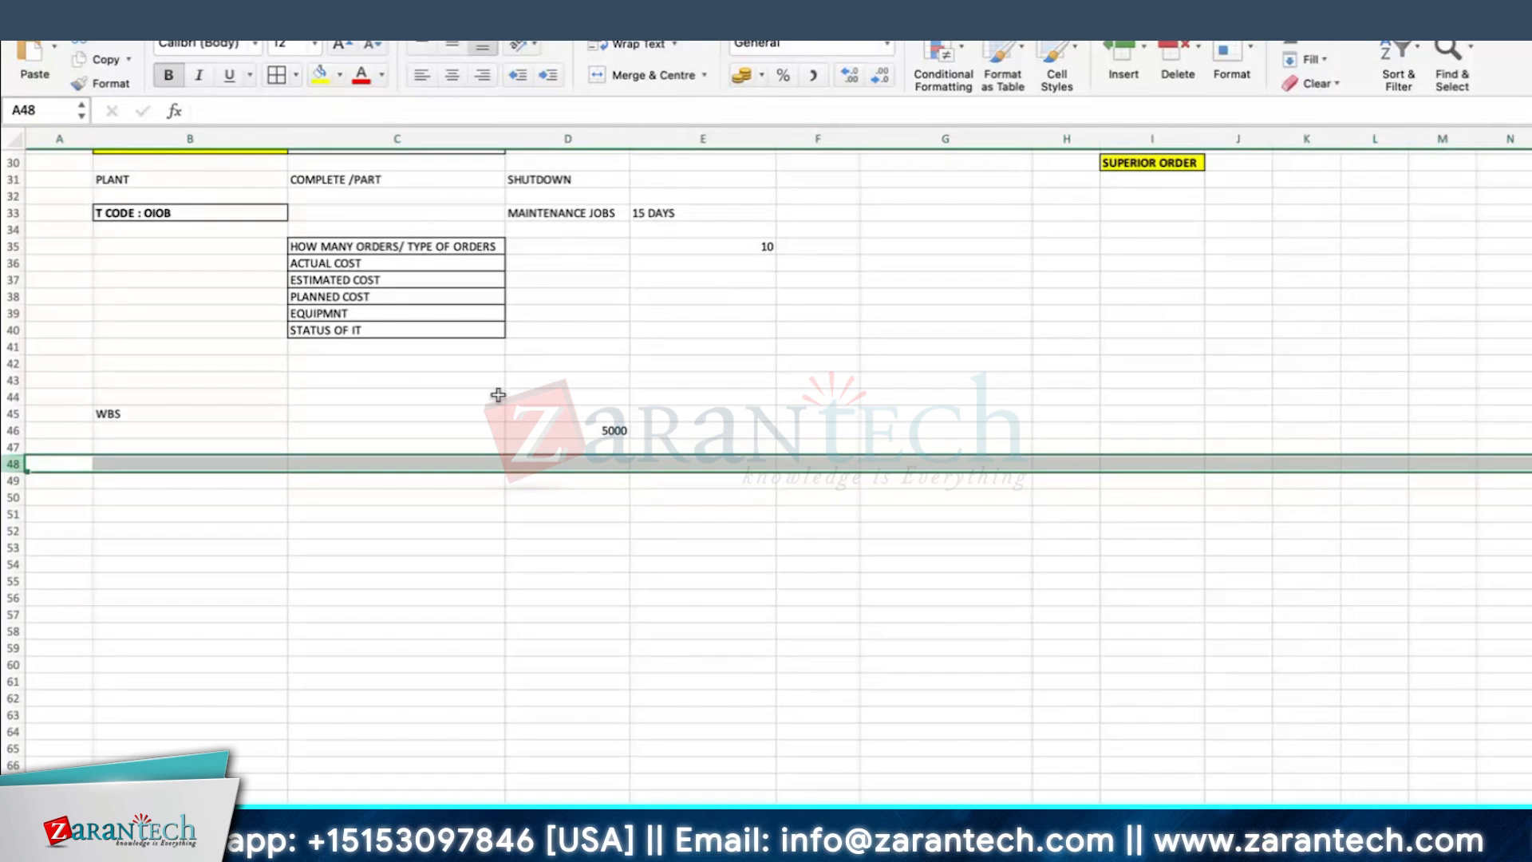
pyautogui.click(320, 78)
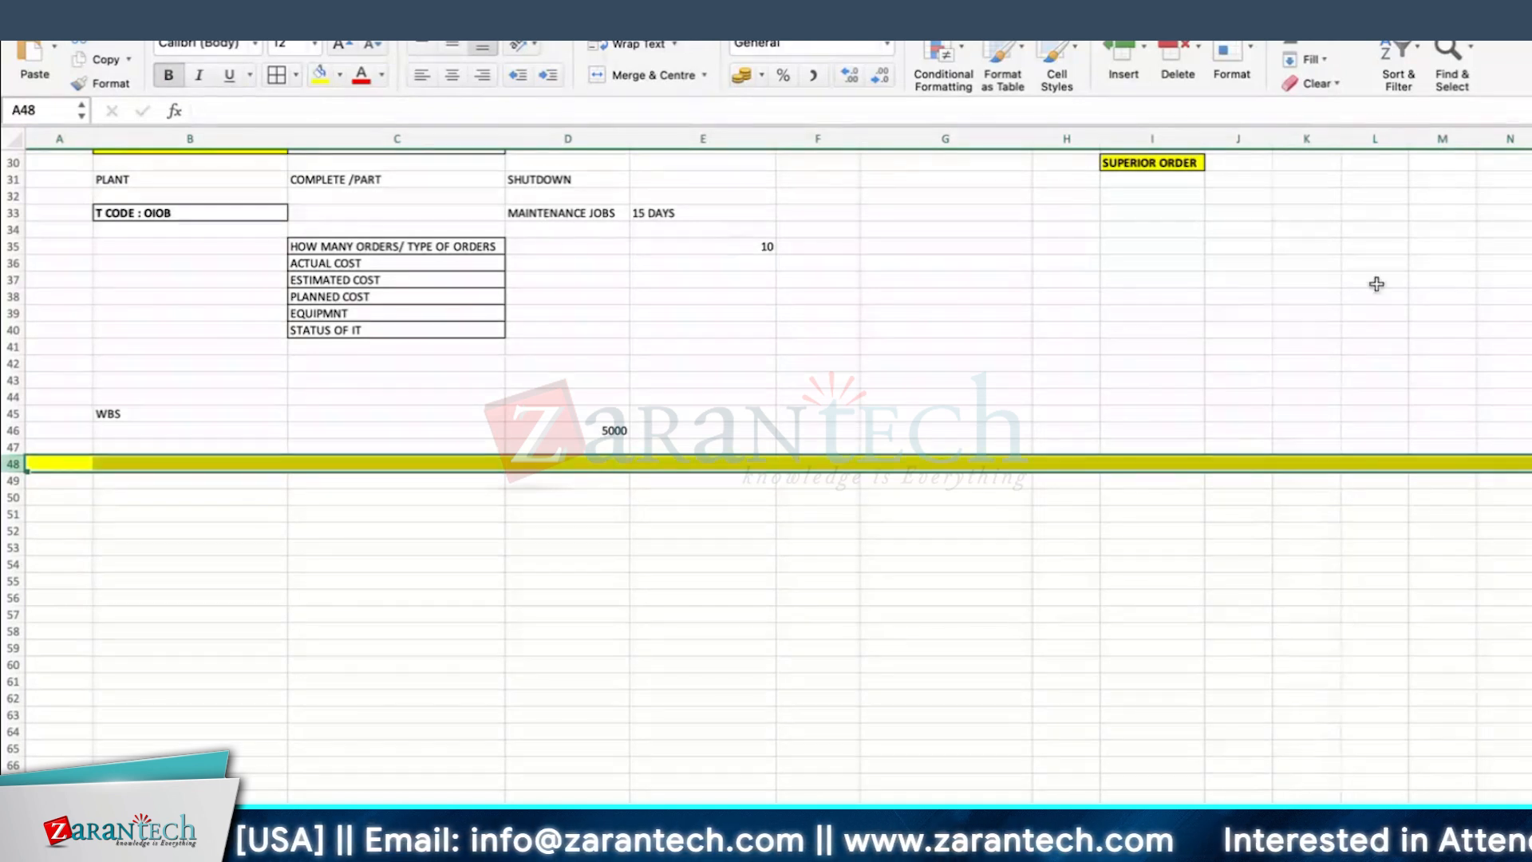
# Step: Enter PERMIT CLASSIFICATION in cell B51, fill it yellow and make row 51 slightly taller
pyautogui.scroll(-2, 232, 494)
pyautogui.click(241, 461)
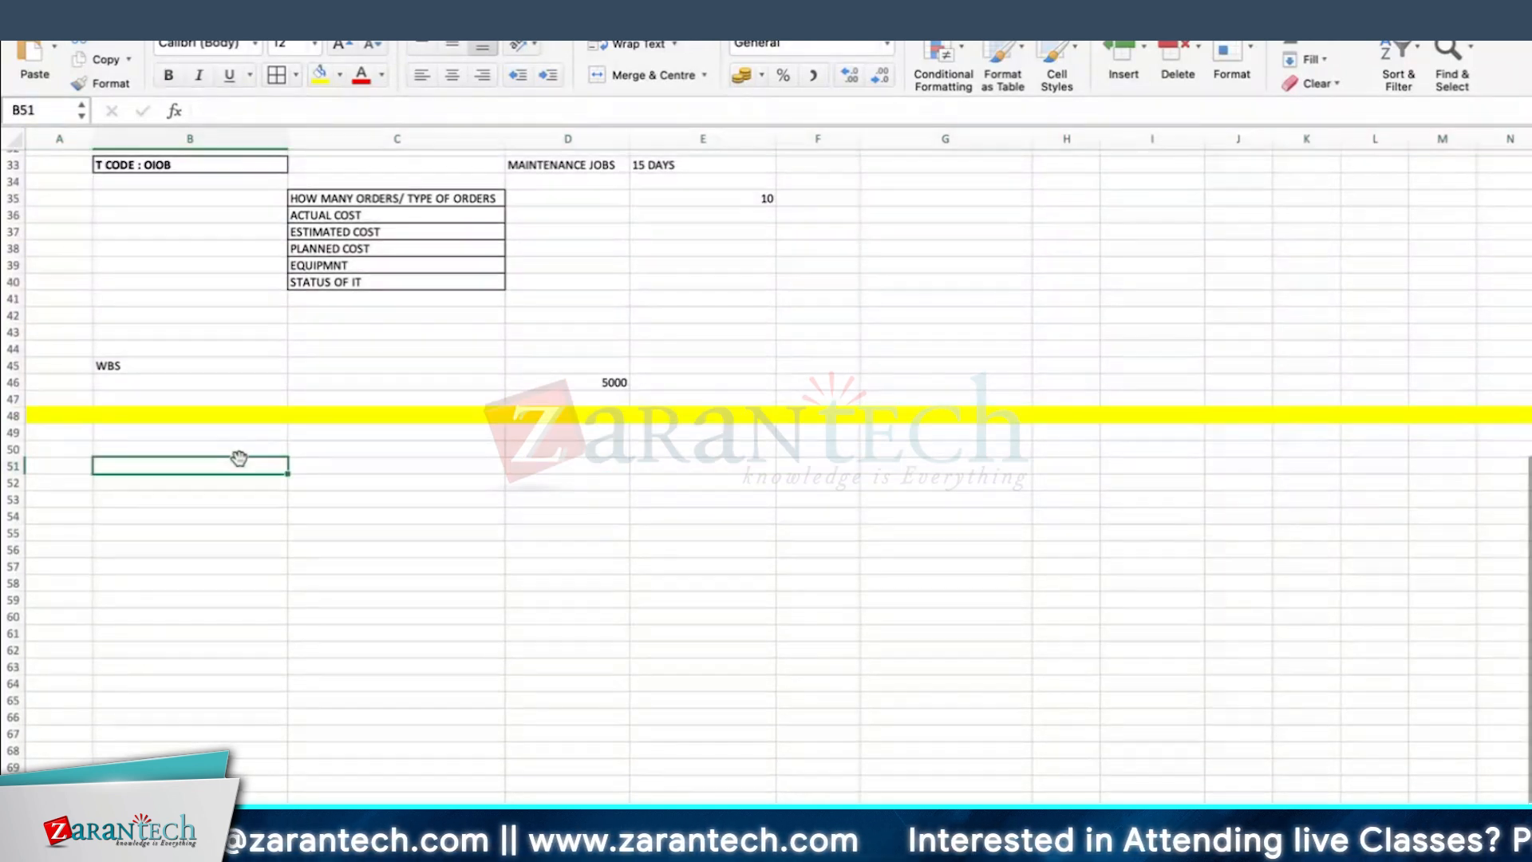
pyautogui.write('PERMIT CLA')
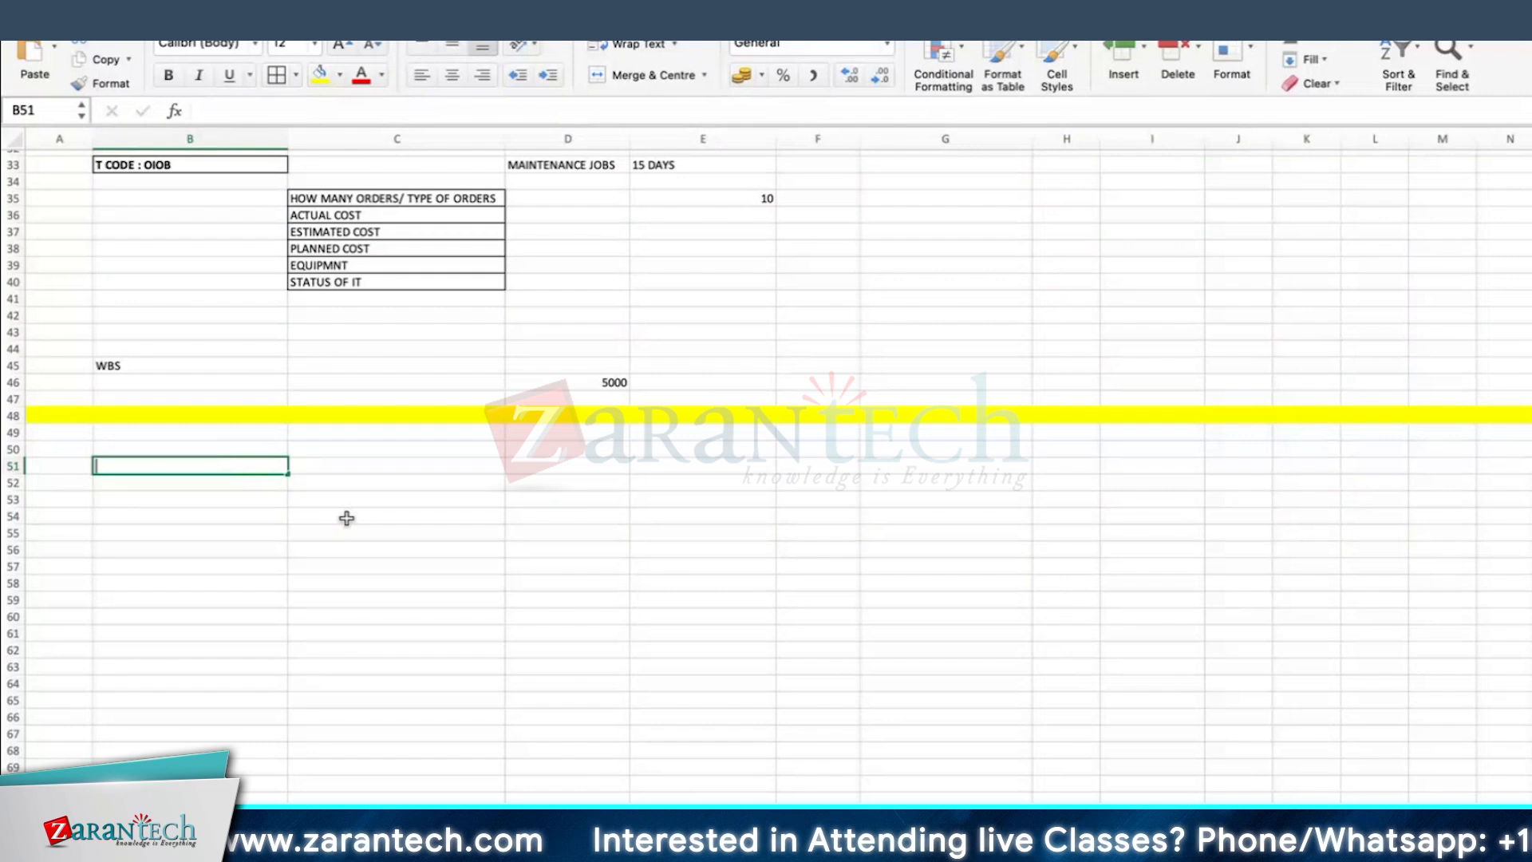
pyautogui.write('SSIFICATION')
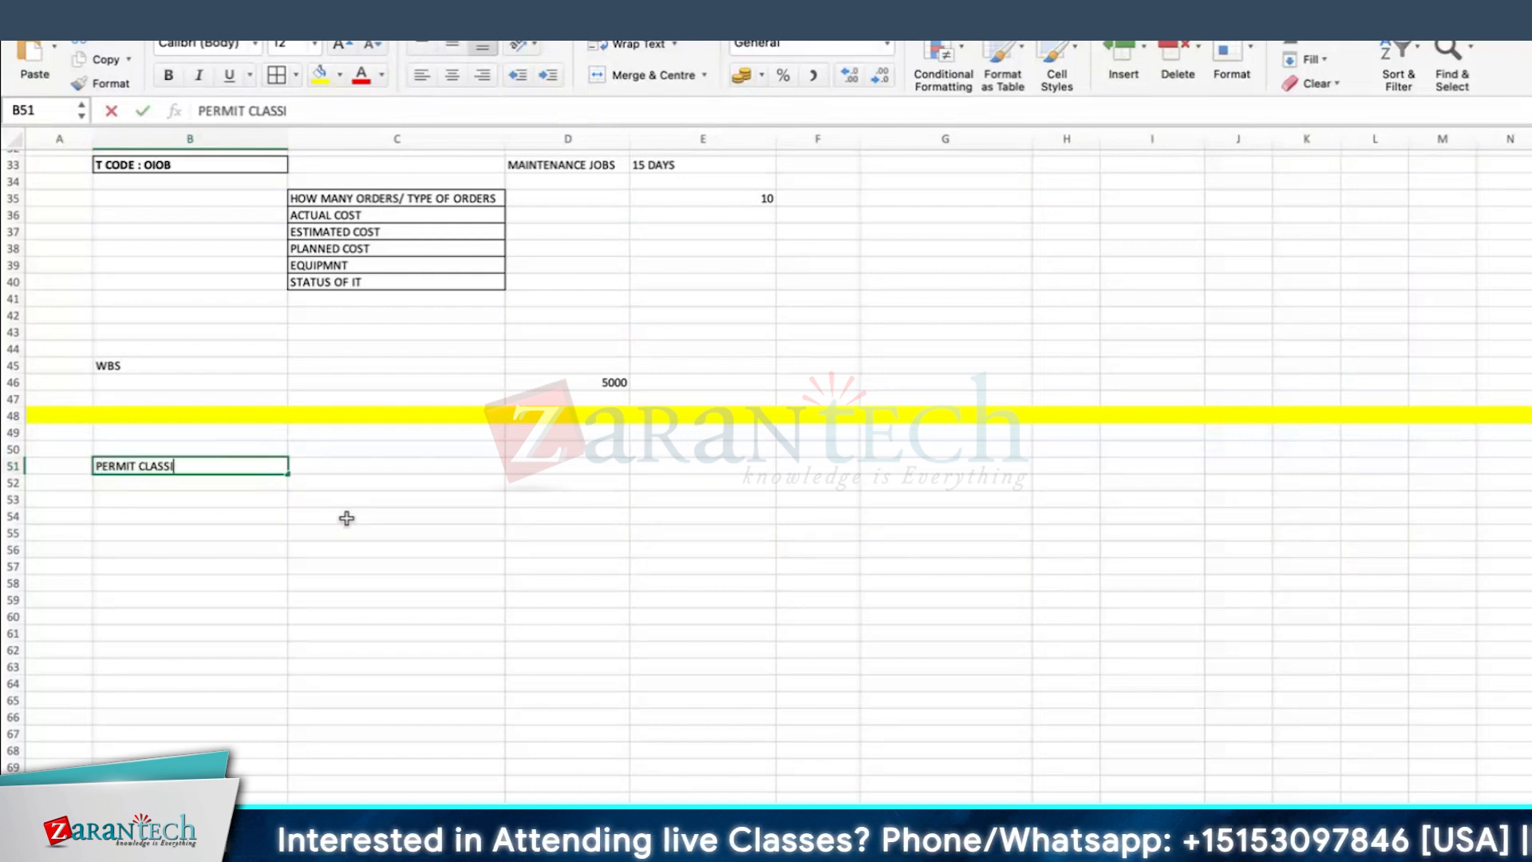
pyautogui.press('Return')
pyautogui.press('Up')
pyautogui.click(320, 74)
pyautogui.moveTo(12, 473); pyautogui.dragTo(12, 479)
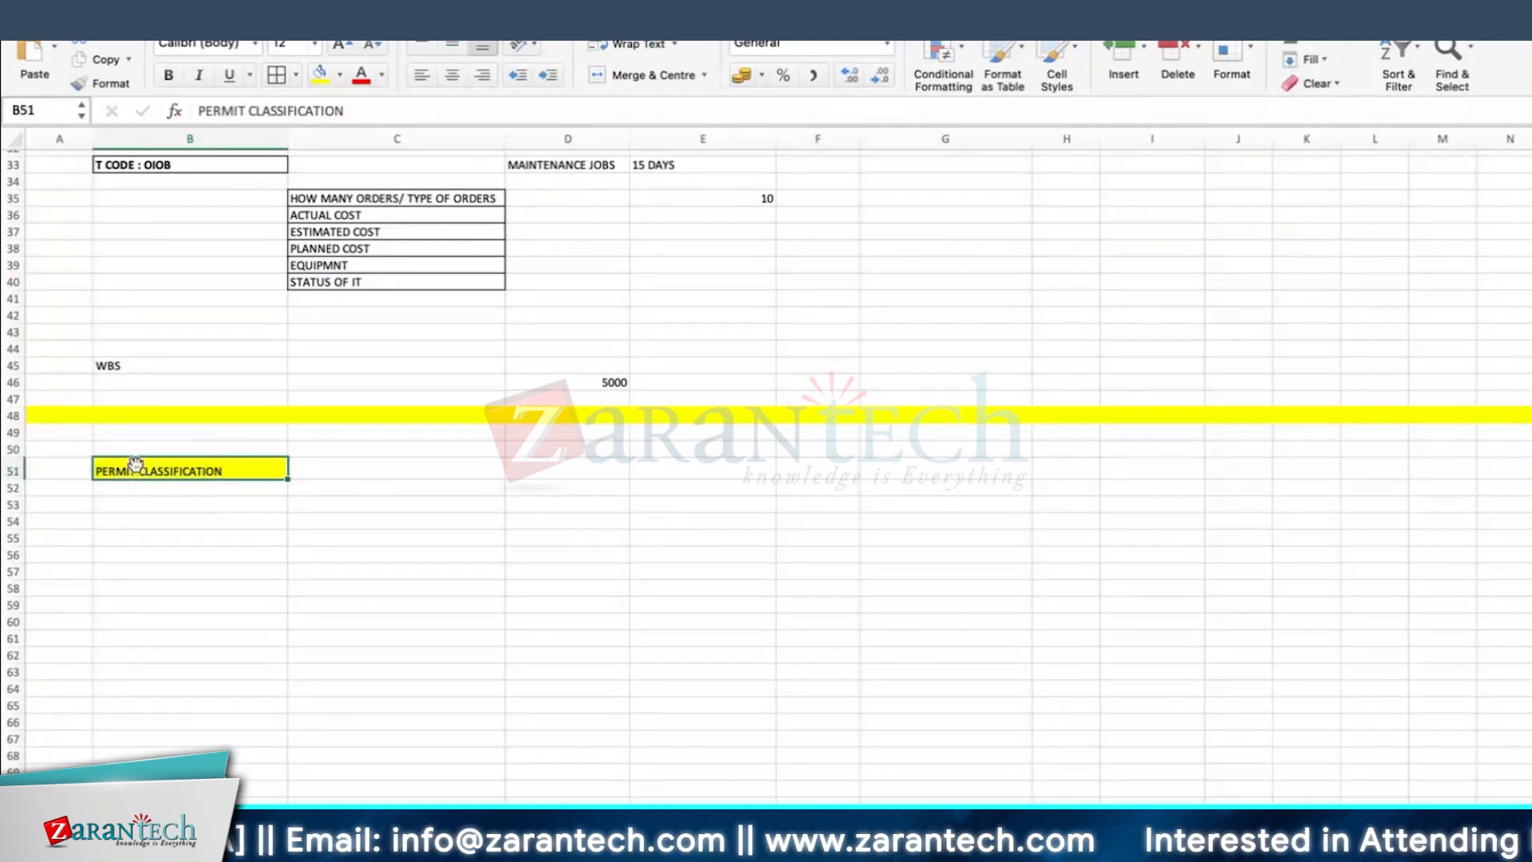
# Step: Enter CLASS in cell D51 and CHAR in cell D52 beside the permit classification heading
pyautogui.click(536, 467)
pyautogui.write('CLASS')
pyautogui.press('Return')
pyautogui.write('CH')
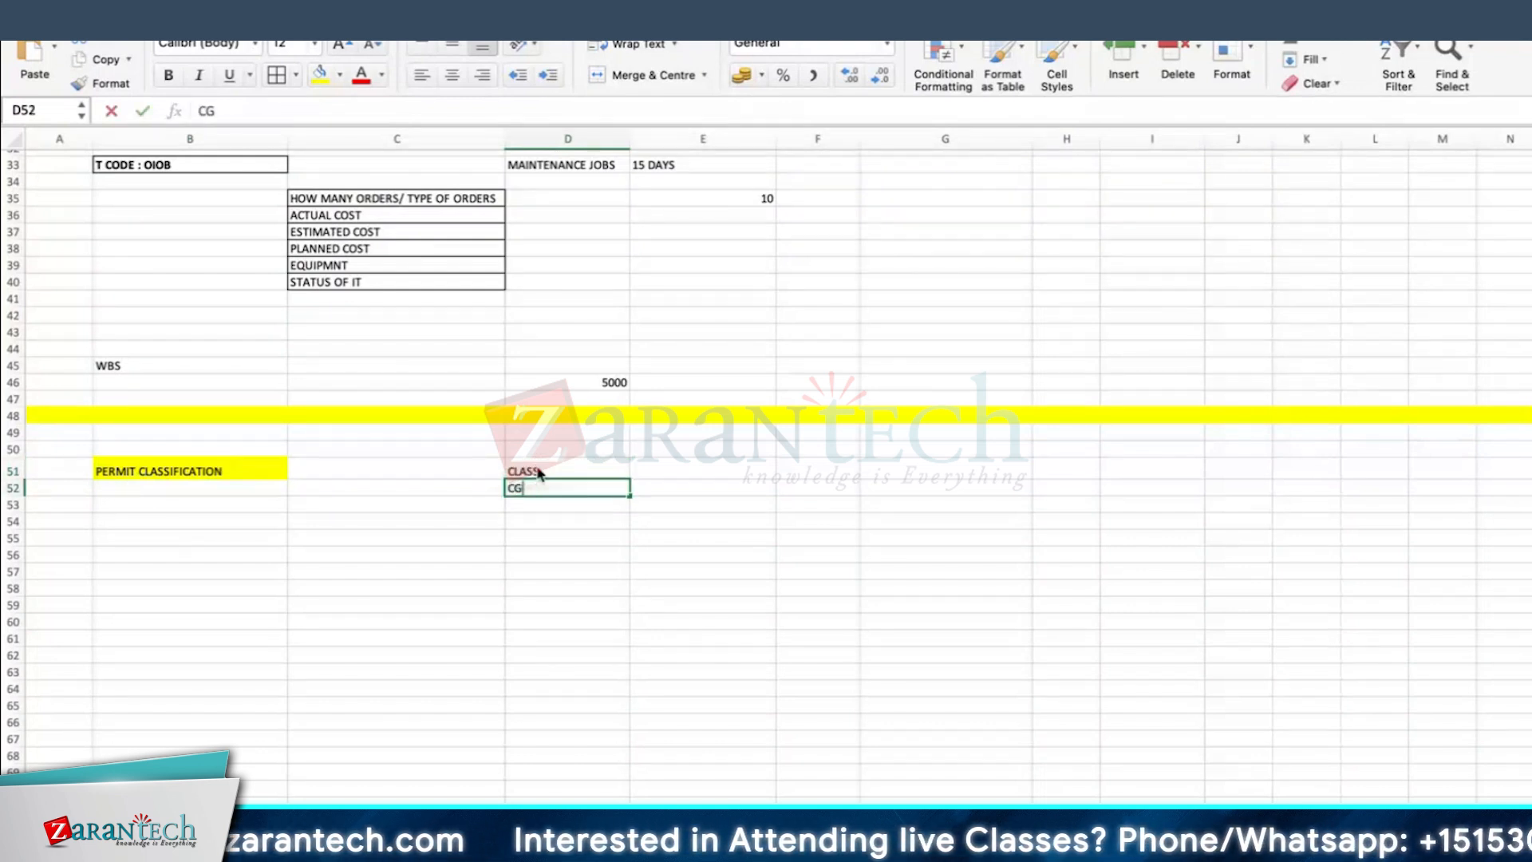
pyautogui.write('AR')
pyautogui.press('Return')
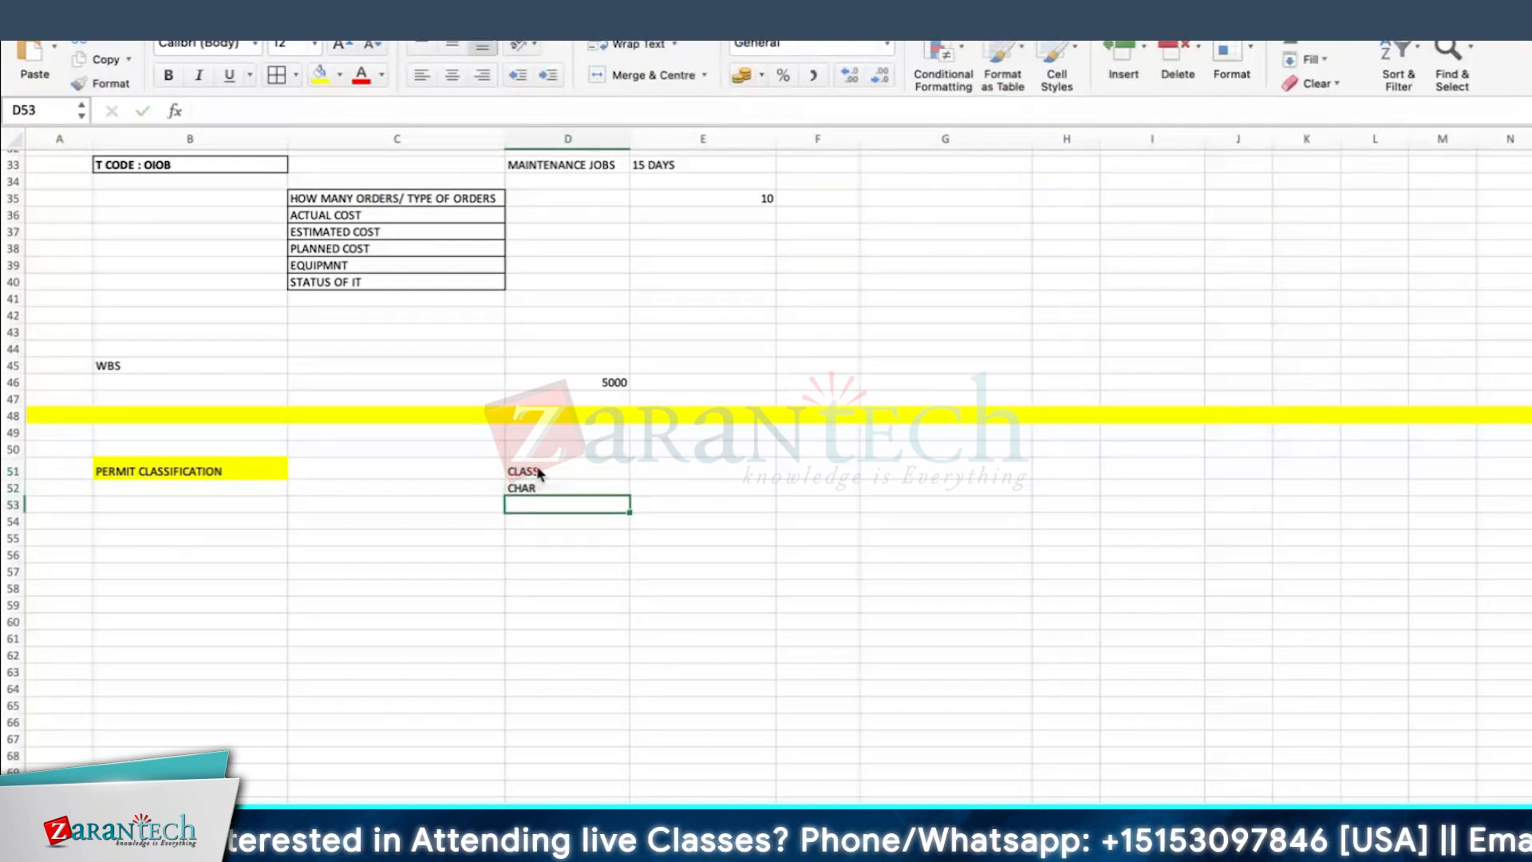
# Step: Make the PERMIT CLASSIFICATION heading in cell B51 bold
pyautogui.click(163, 464)
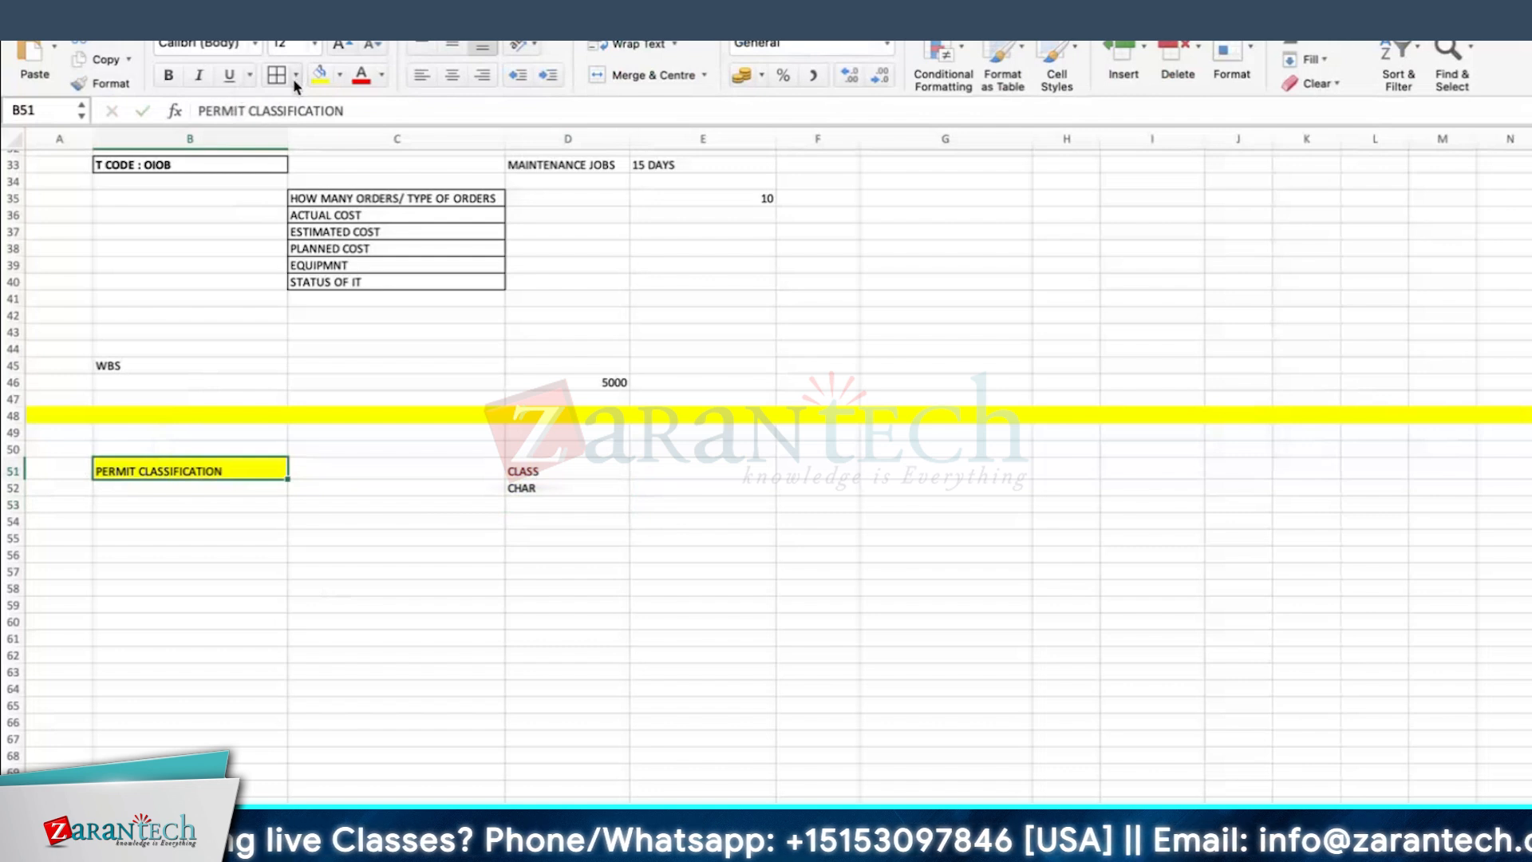
pyautogui.click(168, 75)
pyautogui.click(494, 604)
# Step: Enter WORK ORDER in cell E55 and ESTIMATED COST in cell E58
pyautogui.click(683, 530)
pyautogui.write('WORK ORDER')
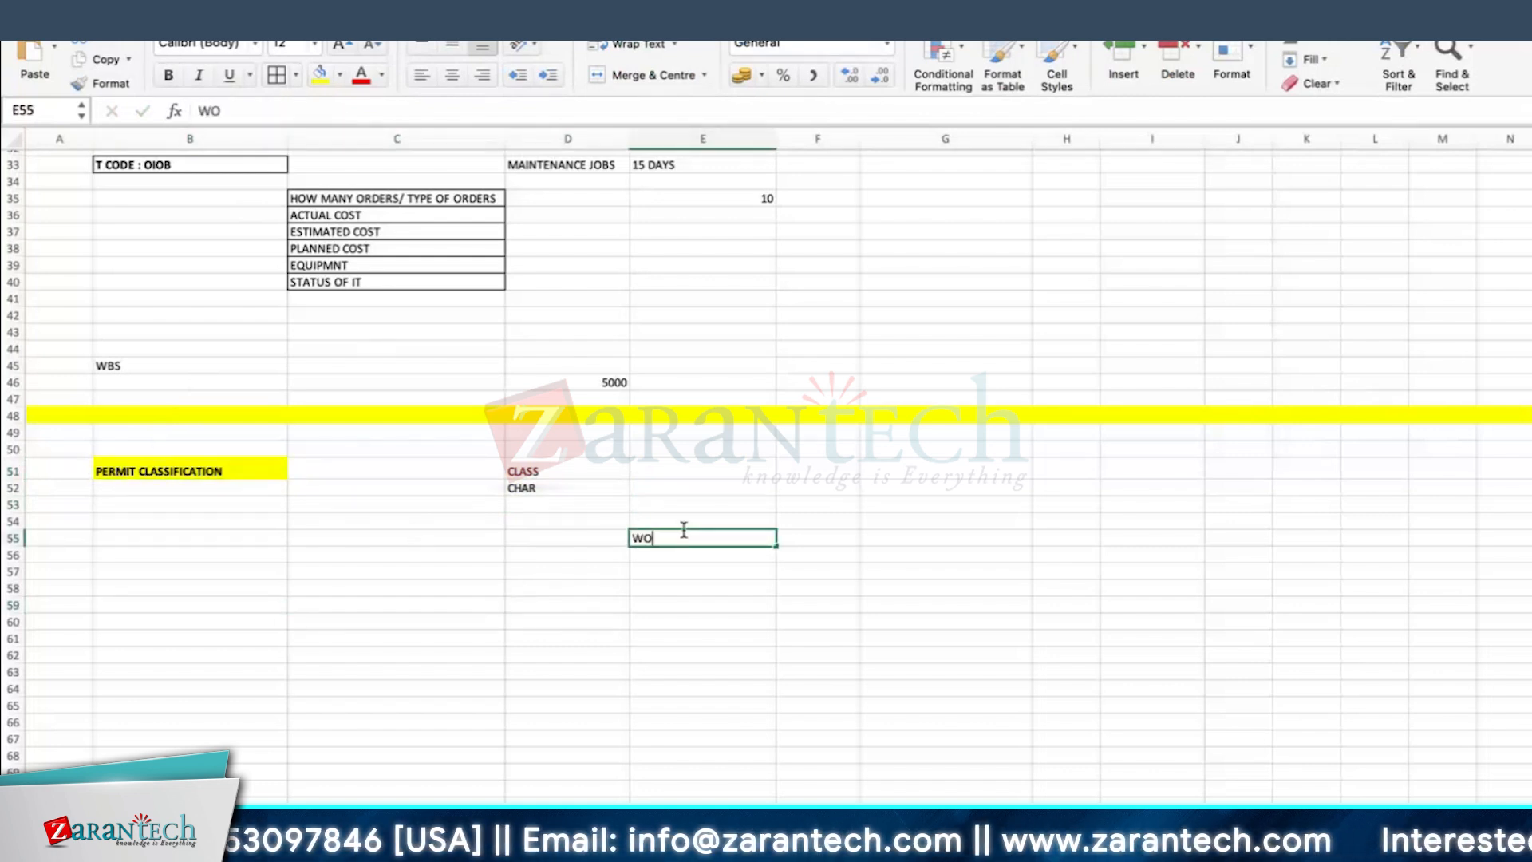
pyautogui.press('Return')
pyautogui.click(646, 592)
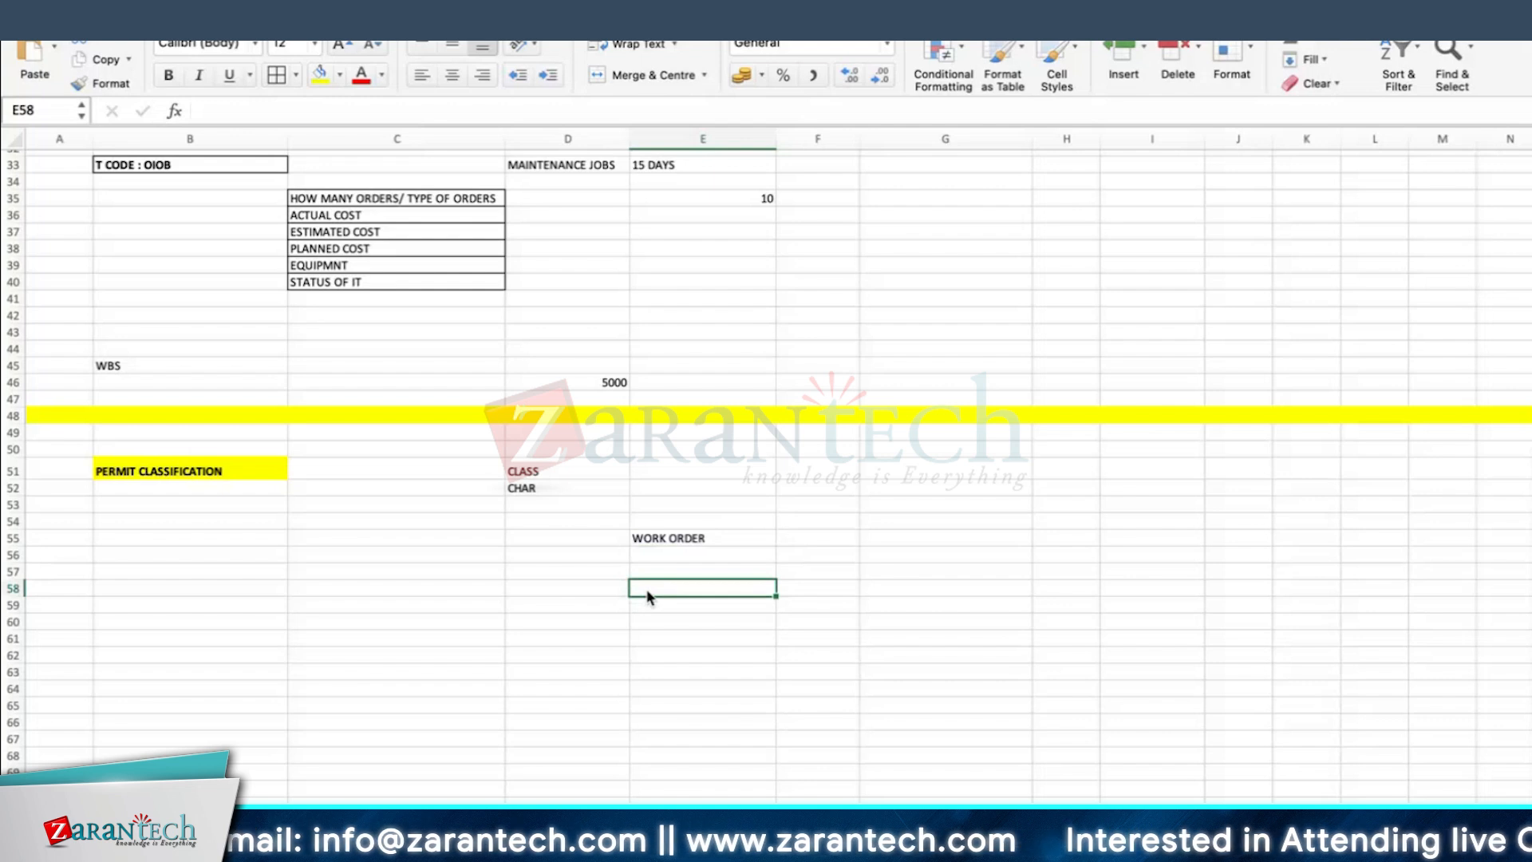
pyautogui.write('ESTIMATED COST')
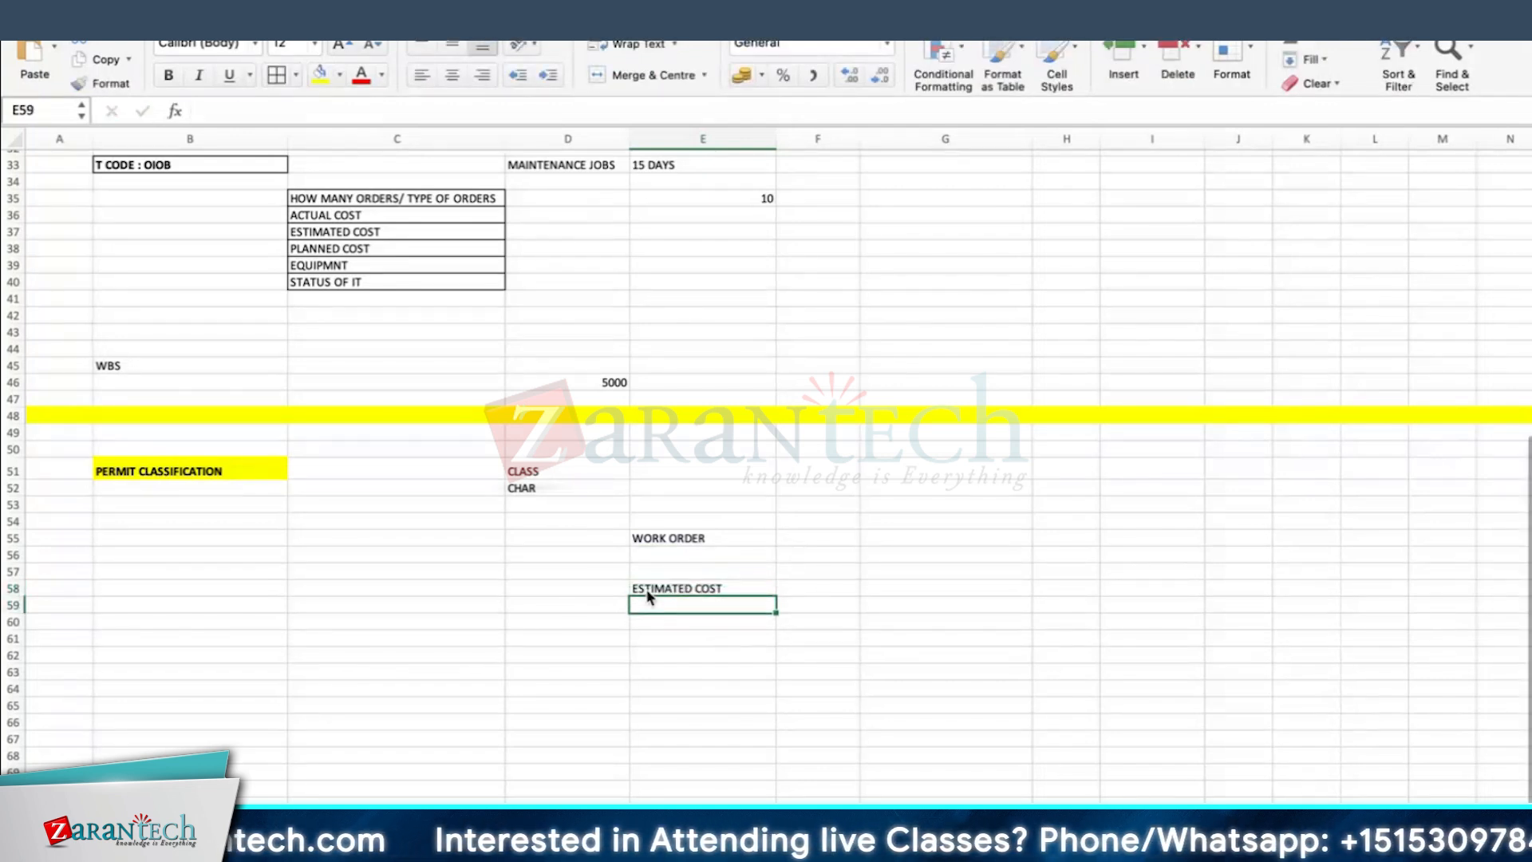
# Step: Widen column F and enter the estimated cost as 1000 in F58 with USD in G58
pyautogui.click(808, 595)
pyautogui.moveTo(859, 138); pyautogui.dragTo(917, 138)
pyautogui.write('1000')
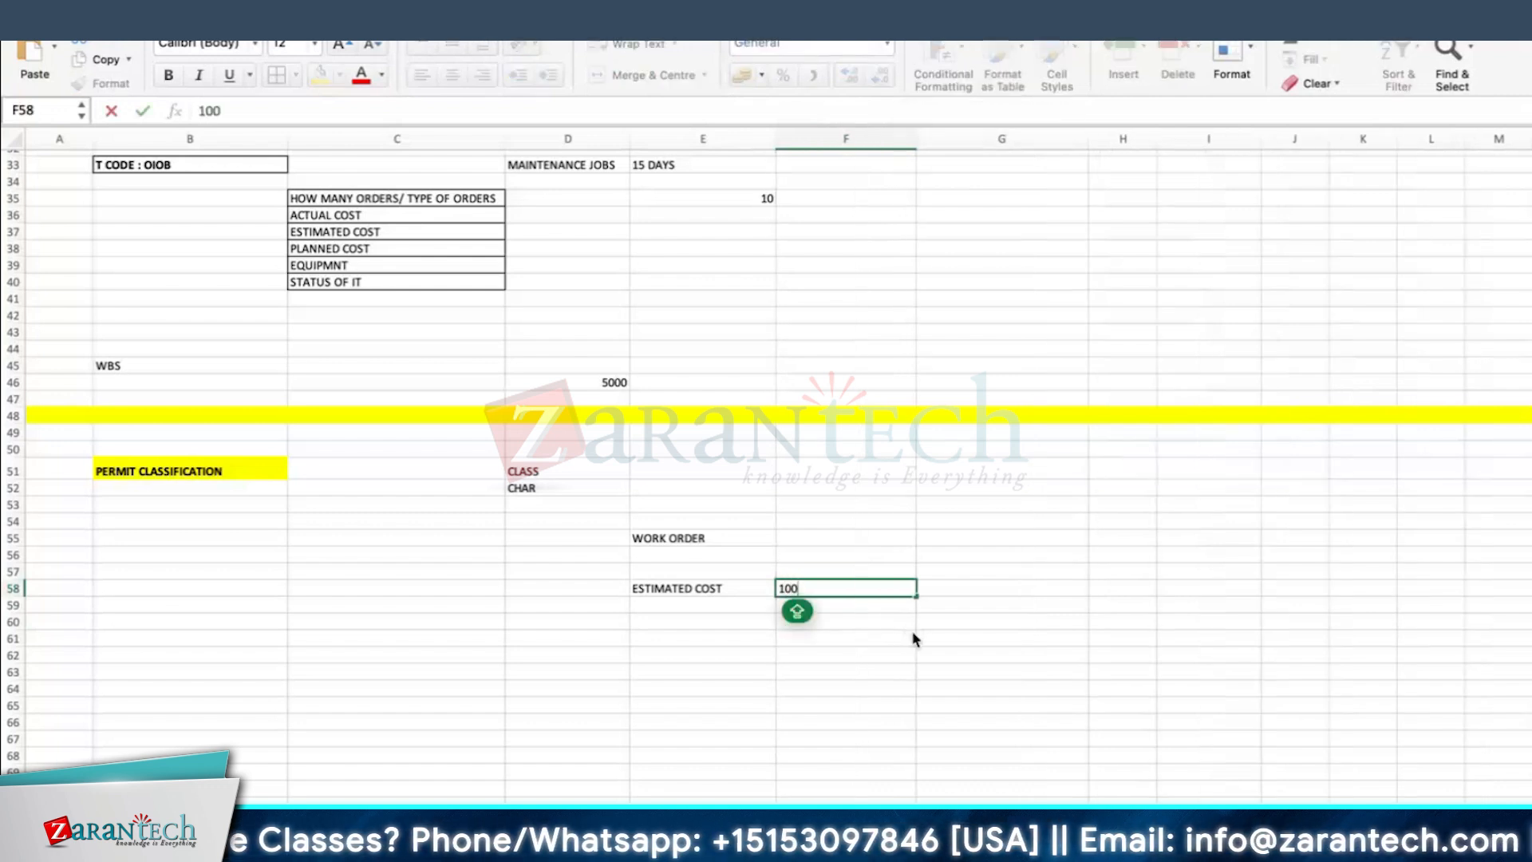
pyautogui.press('Tab')
pyautogui.write('USD')
pyautogui.press('Return')
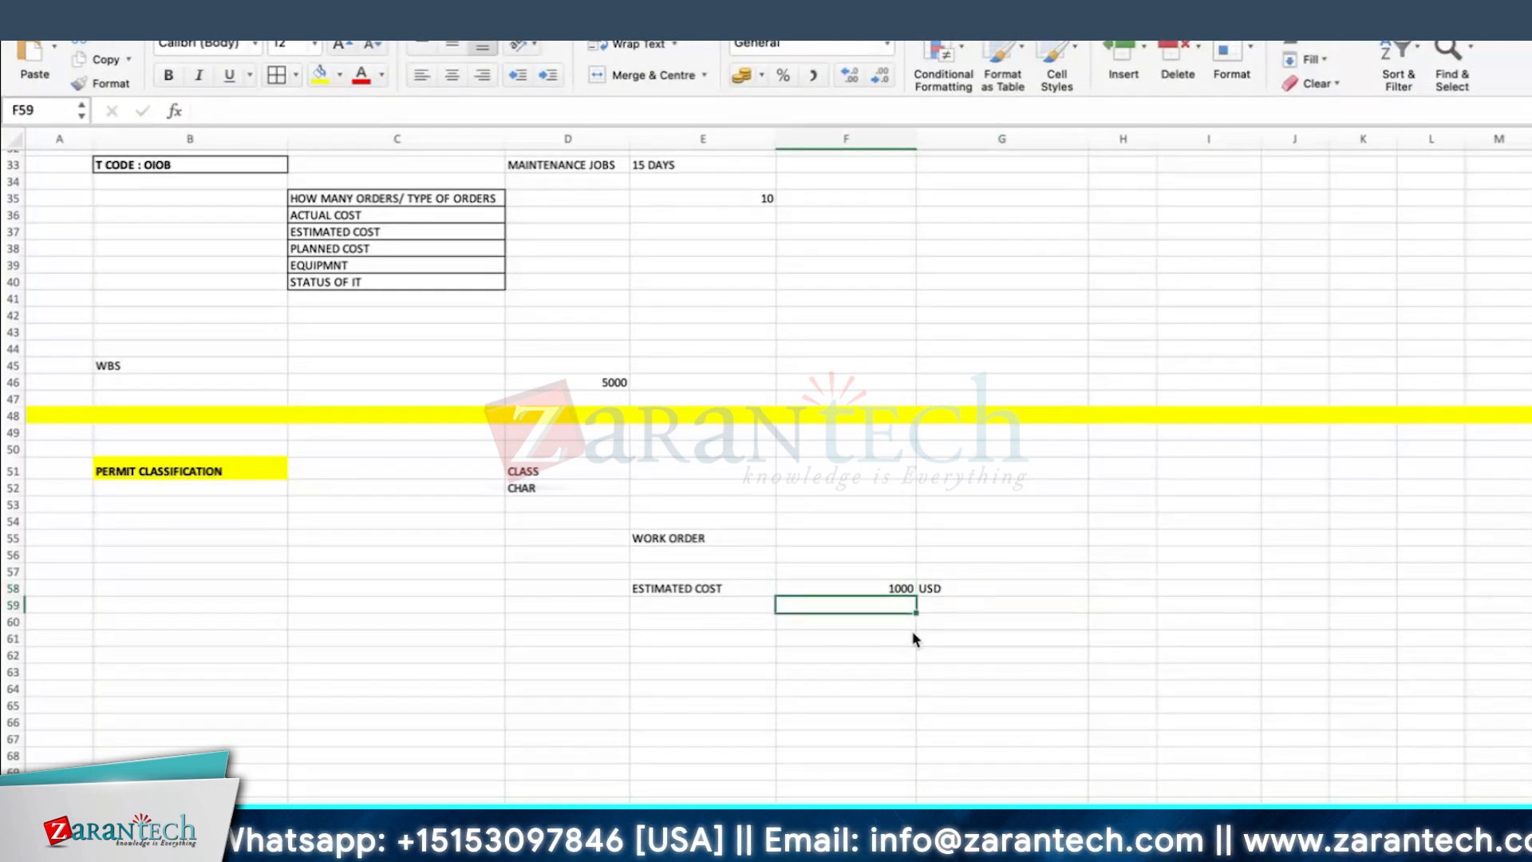
# Step: Format the estimated cost cells E58:G58 bold with yellow fill and make row 58 slightly taller
pyautogui.scroll(-3, 964, 574)
pyautogui.click(944, 578)
pyautogui.click(892, 541)
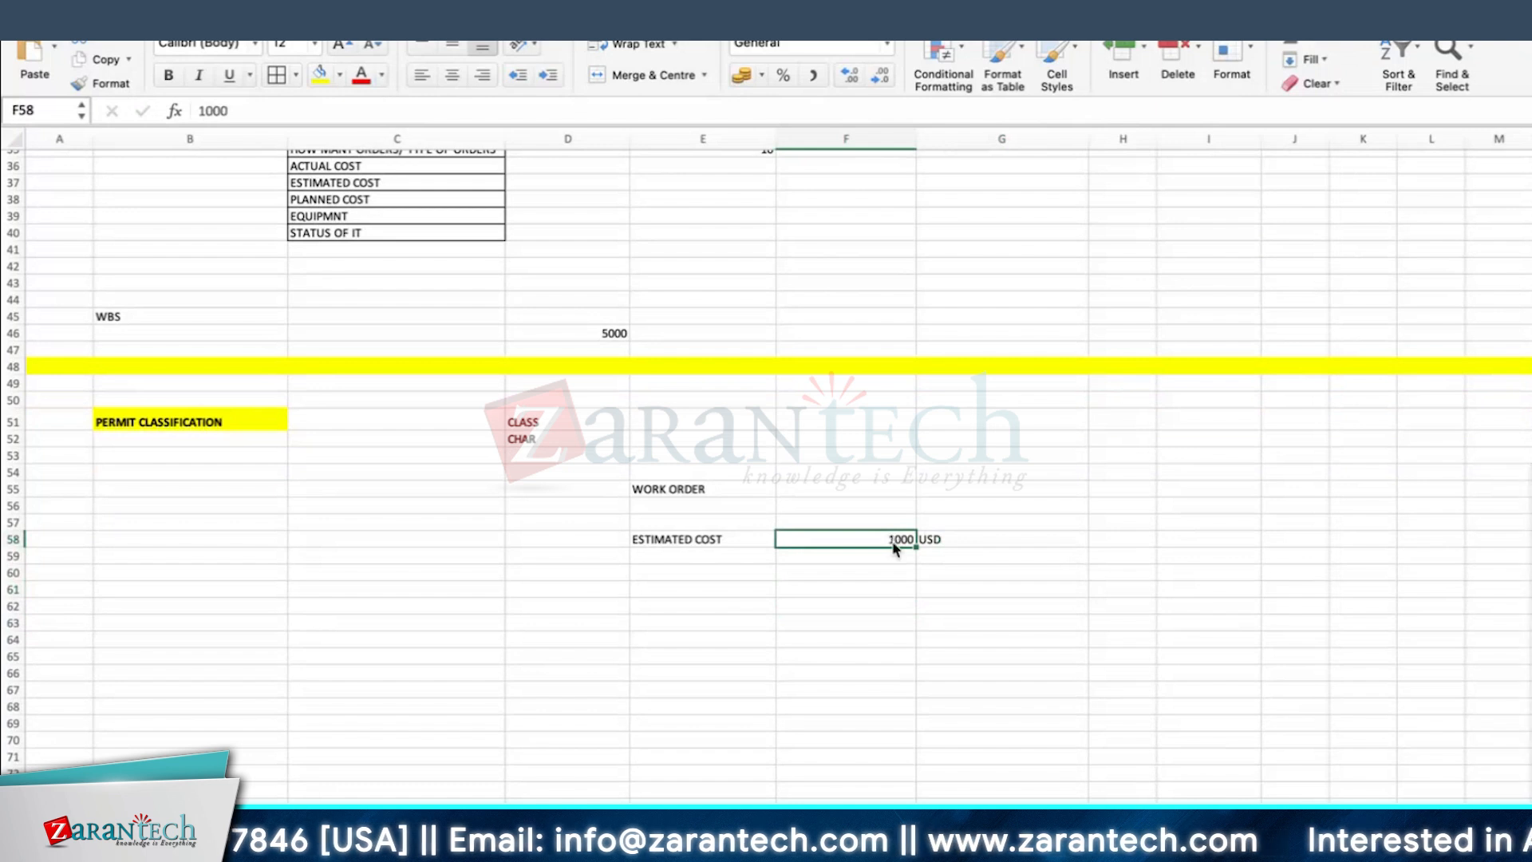
pyautogui.moveTo(970, 538); pyautogui.dragTo(682, 535)
pyautogui.click(320, 74)
pyautogui.click(169, 75)
pyautogui.moveTo(16, 548); pyautogui.dragTo(16, 553)
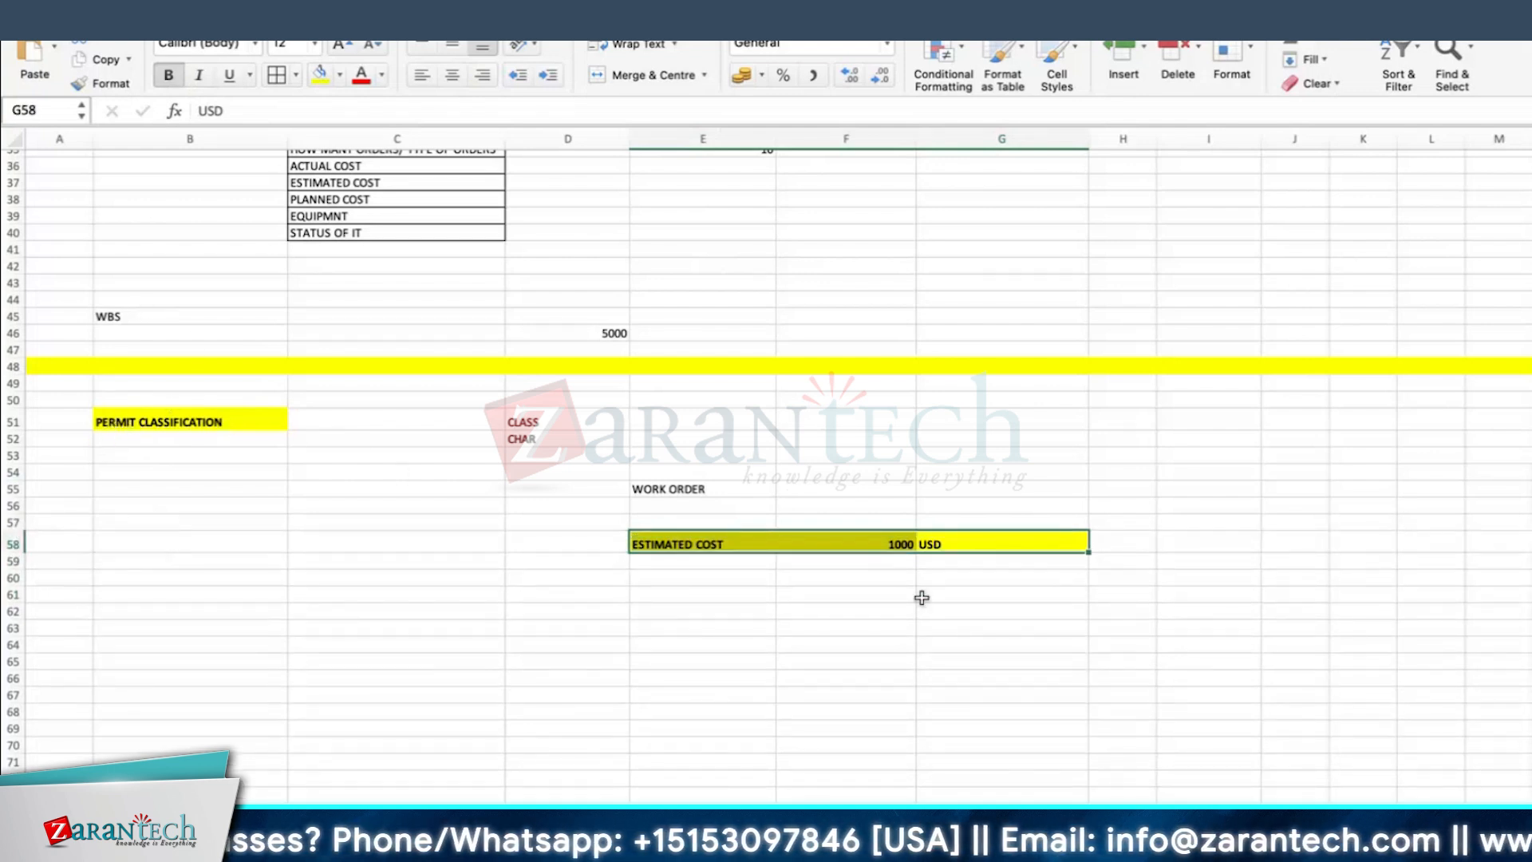
# Step: Enter APPROVAL in cell F55 beside the work order label
pyautogui.click(807, 491)
pyautogui.write('APPROVAL')
pyautogui.press('Return')
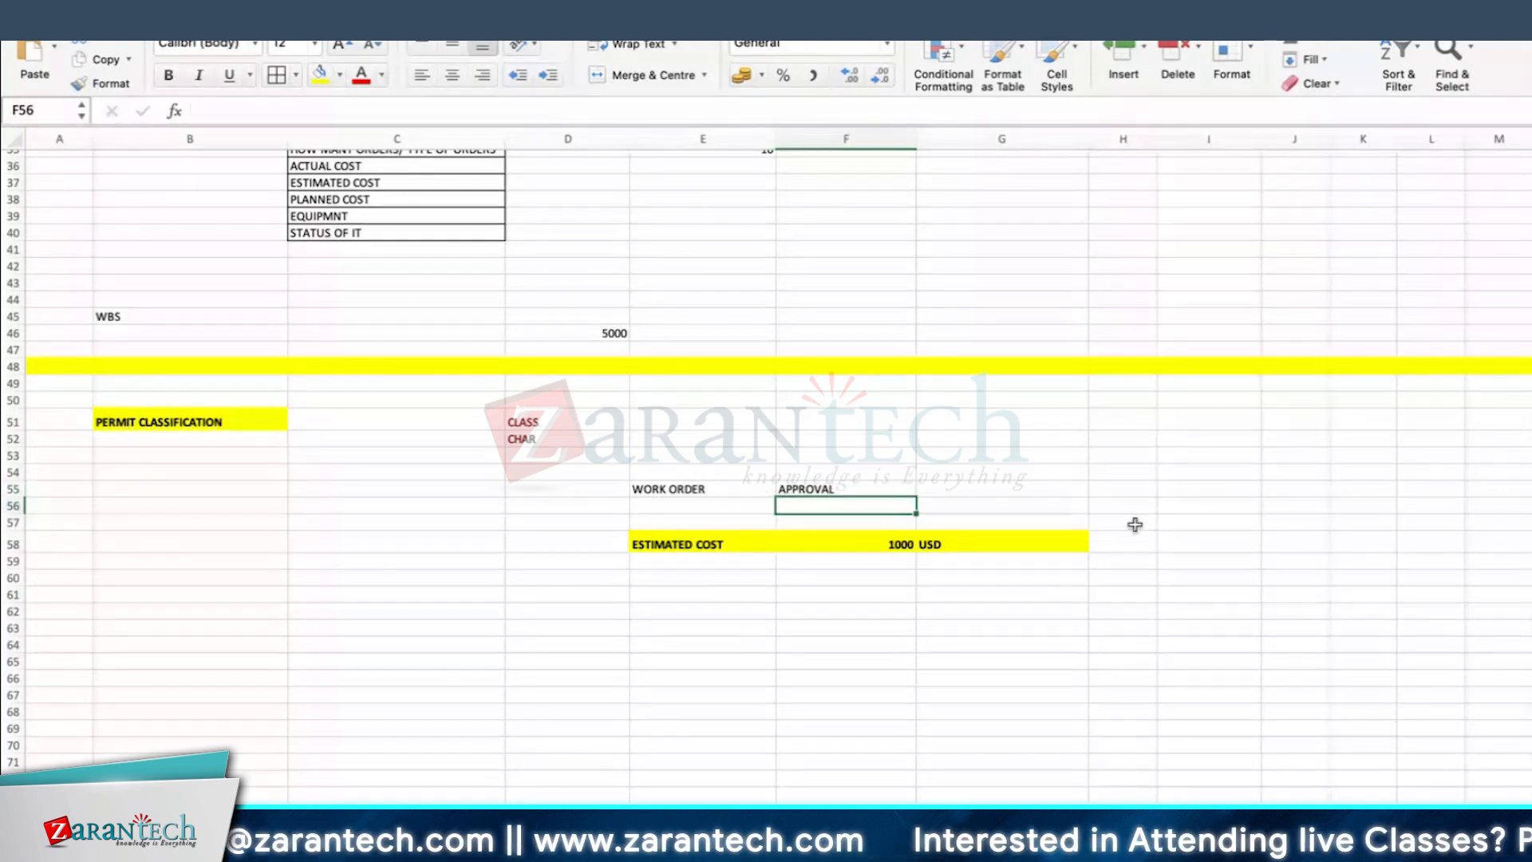
# Step: Enter the role MNGR_RL in cell E62 with the cost range 1 - 1000 in F62
pyautogui.click(680, 613)
pyautogui.write('MNGR_RL')
pyautogui.press('Return')
pyautogui.scroll(-1, 750, 615)
pyautogui.click(818, 605)
pyautogui.write('1 - 1000')
pyautogui.press('Return')
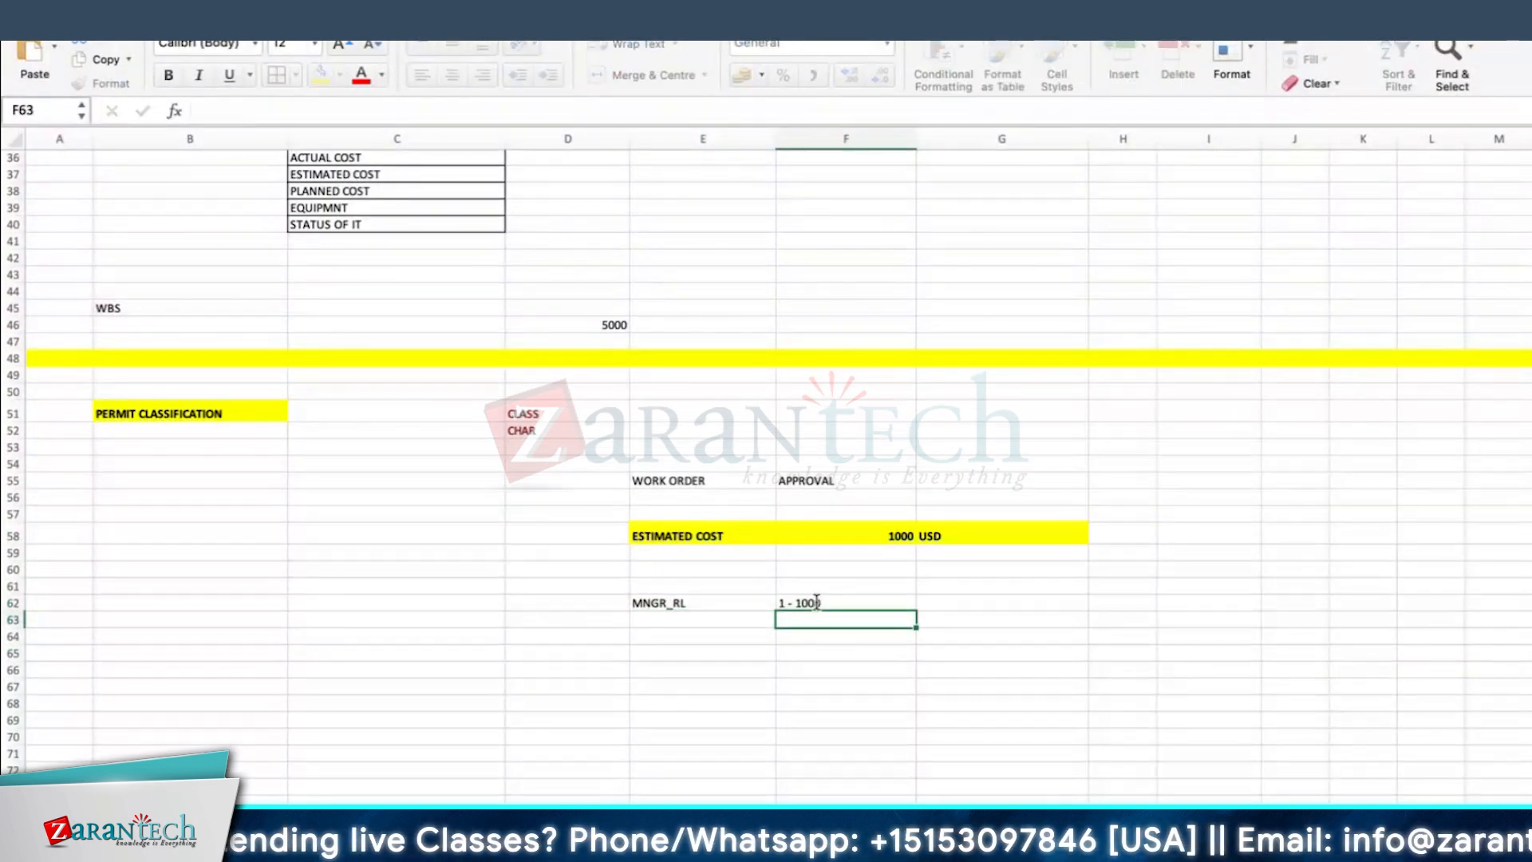
# Step: Enter the cost range 1001 - 5000 in F63 and the role SR.MNGR_RL in E63
pyautogui.scroll(-1, 877, 511)
pyautogui.click(877, 517)
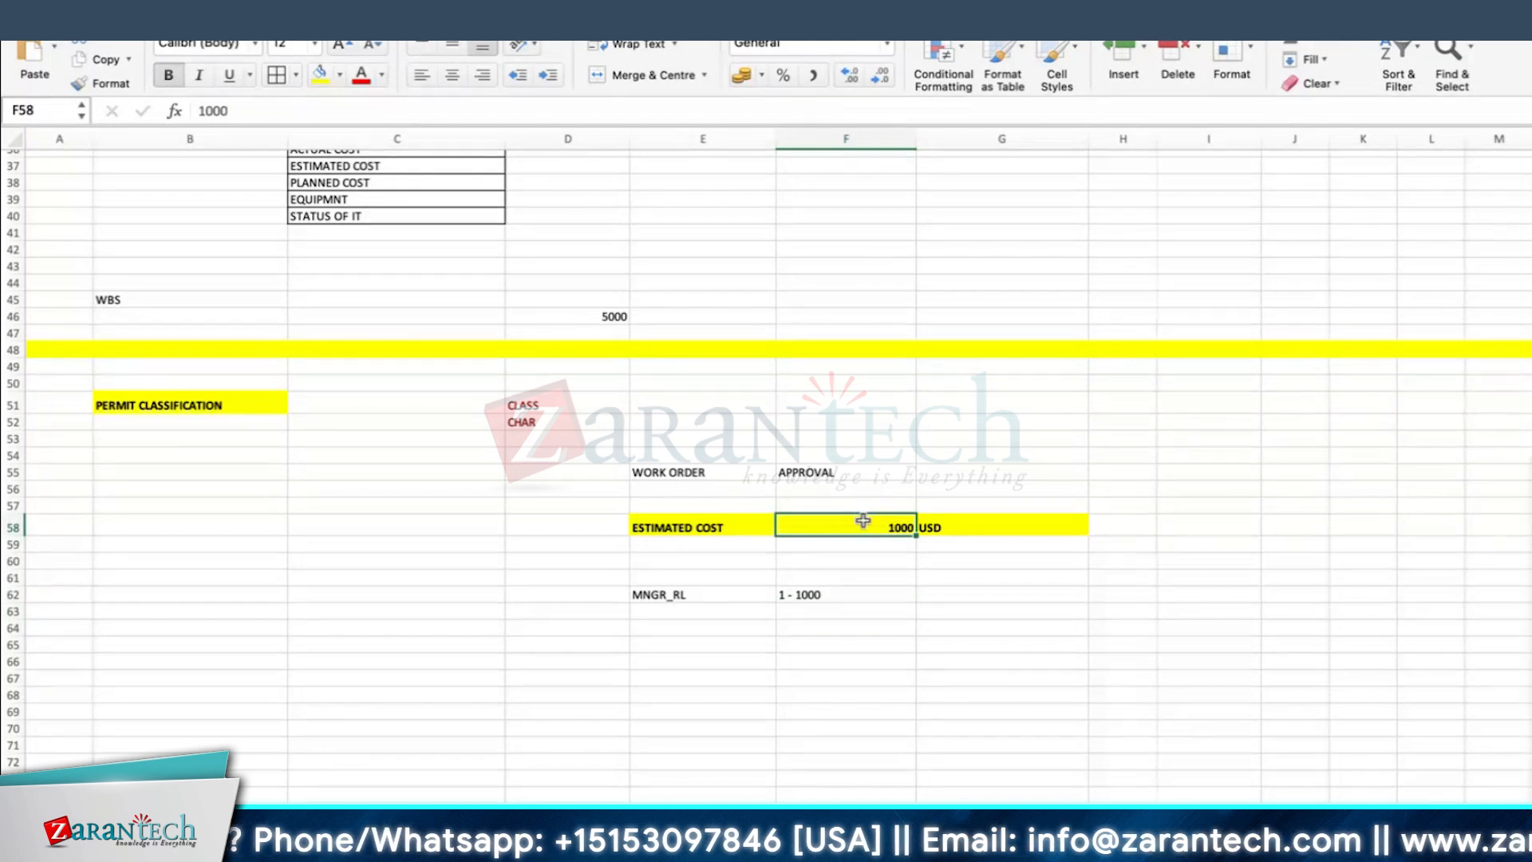
pyautogui.click(676, 612)
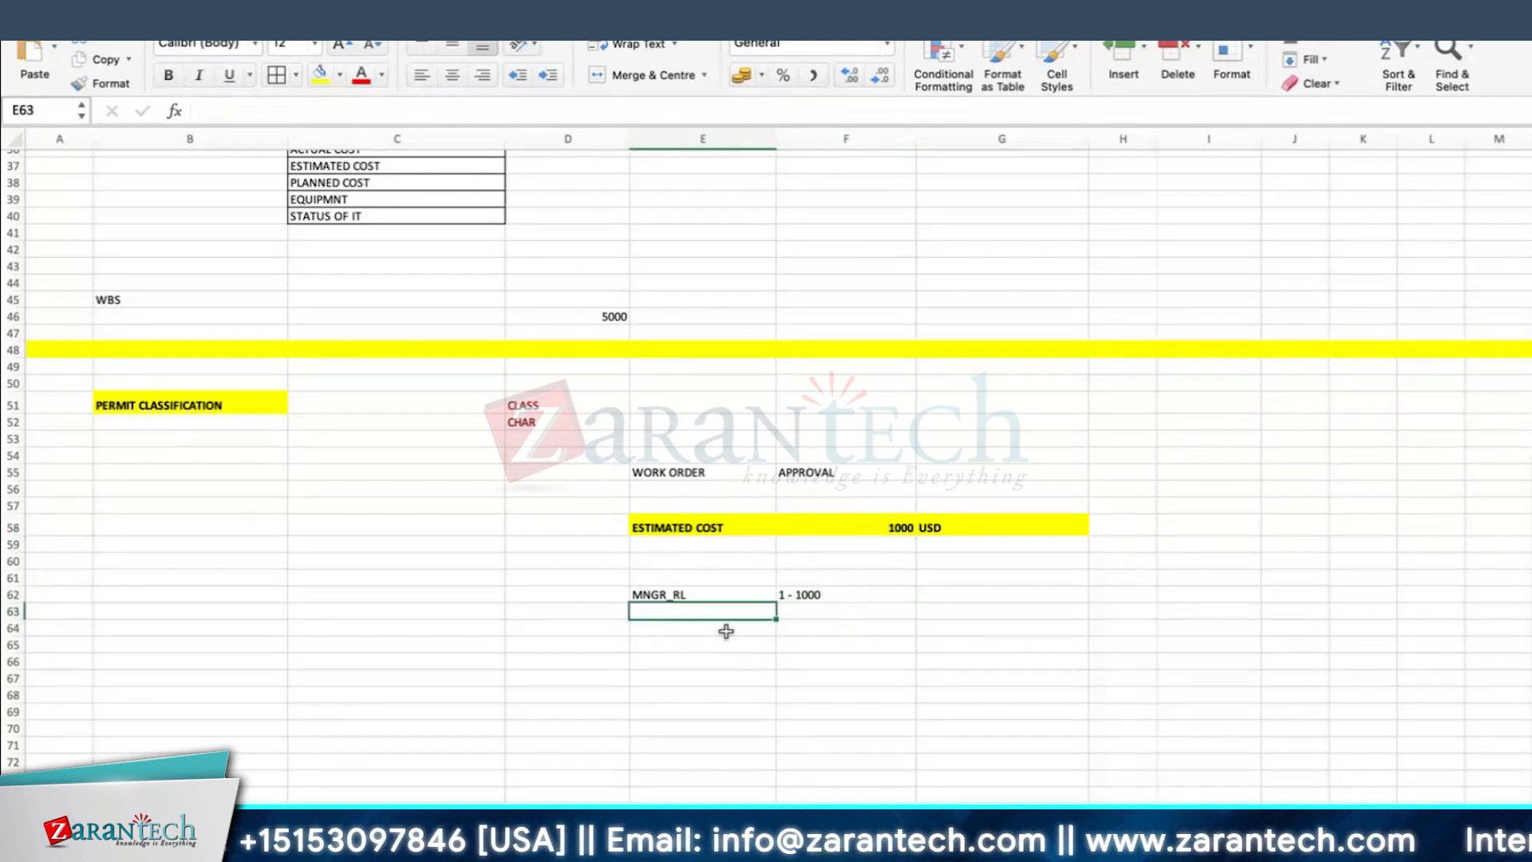
pyautogui.press('Right')
pyautogui.write('1001')
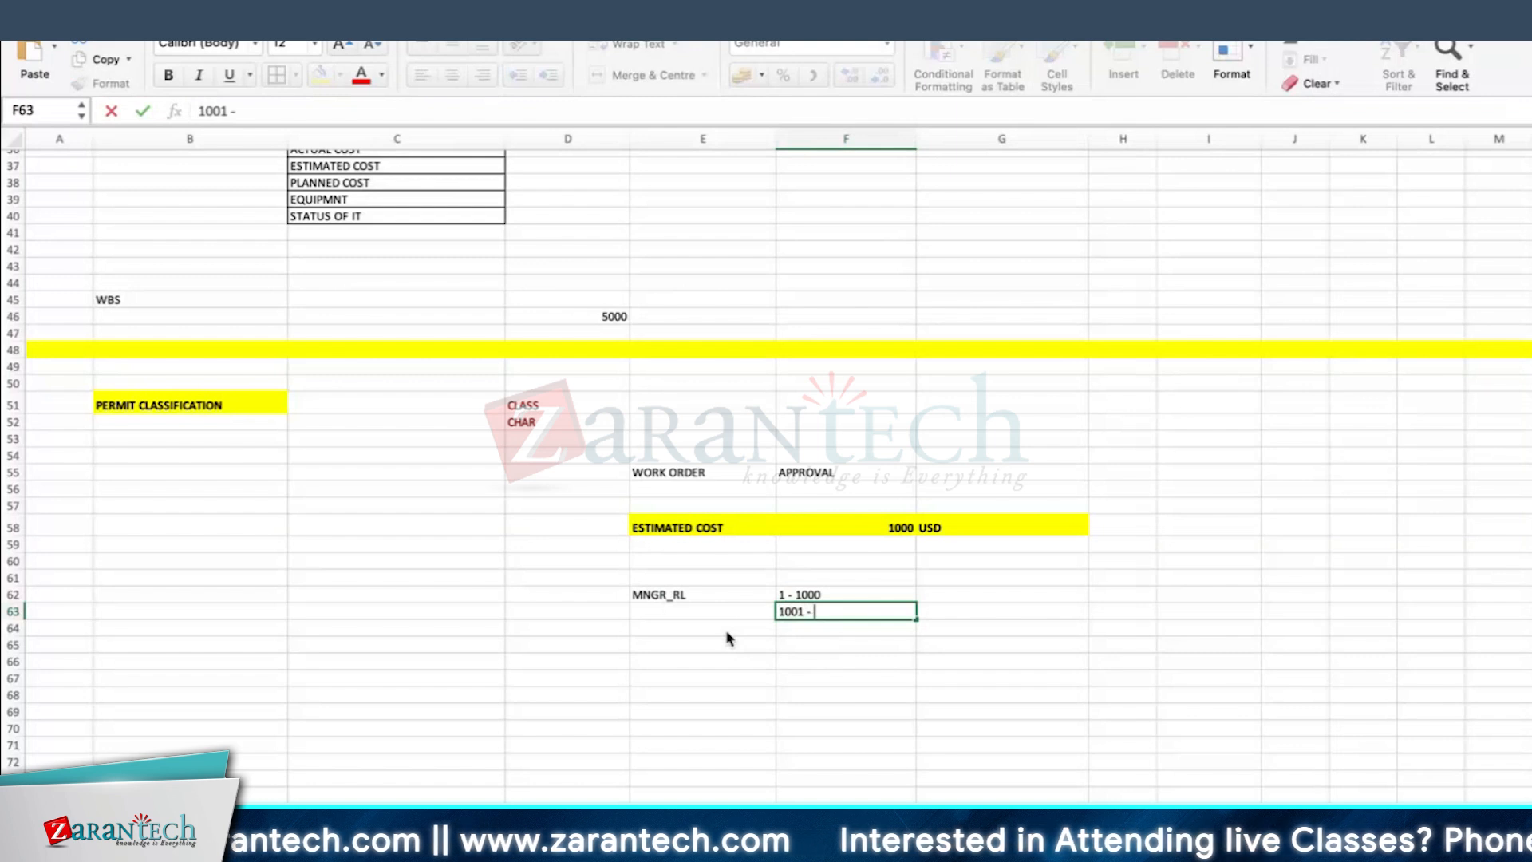
pyautogui.press('Return')
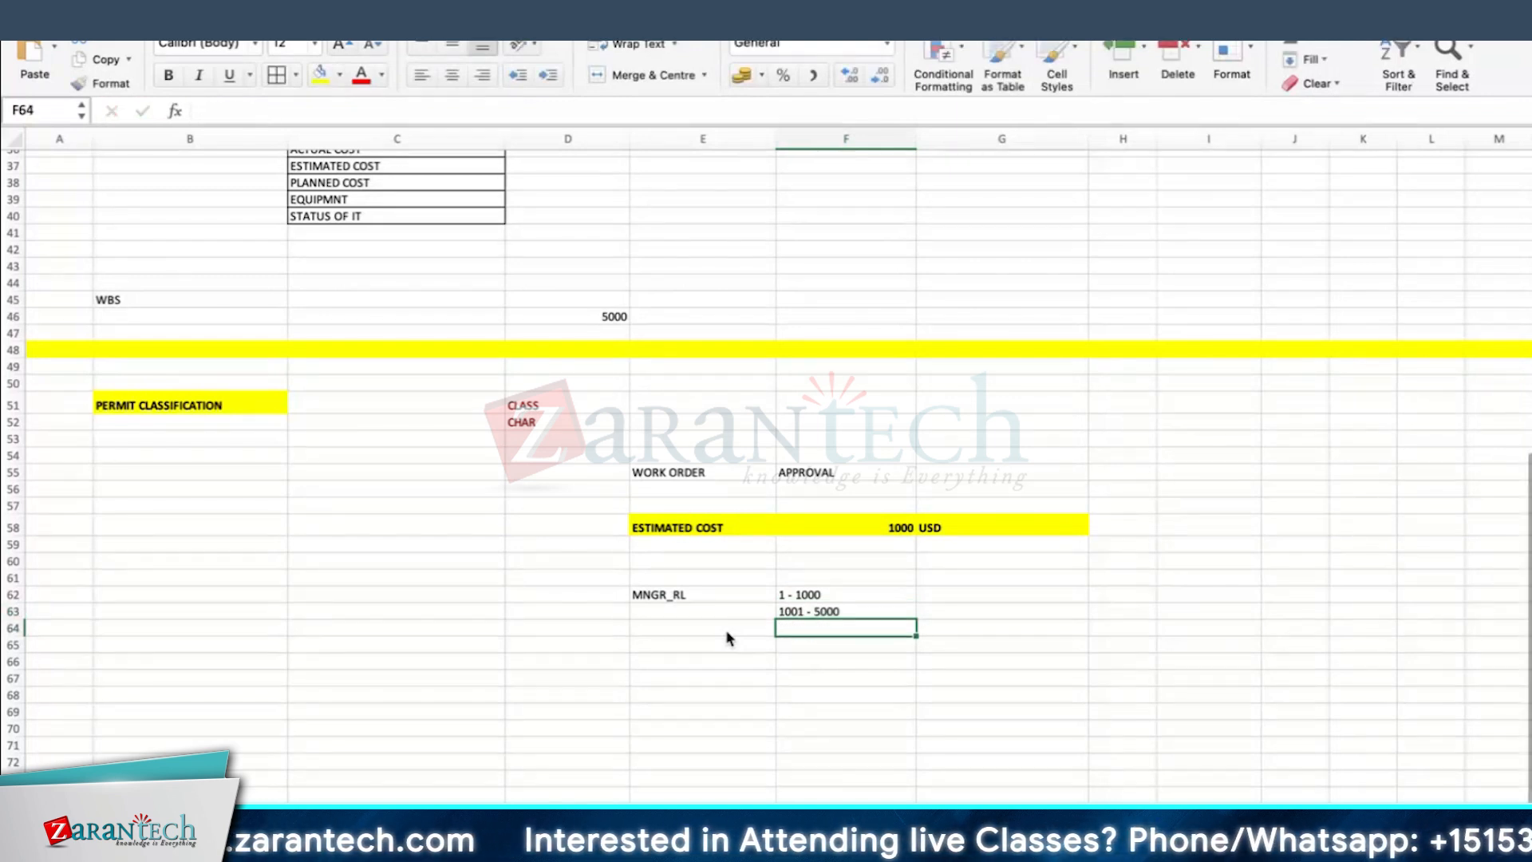
pyautogui.click(711, 612)
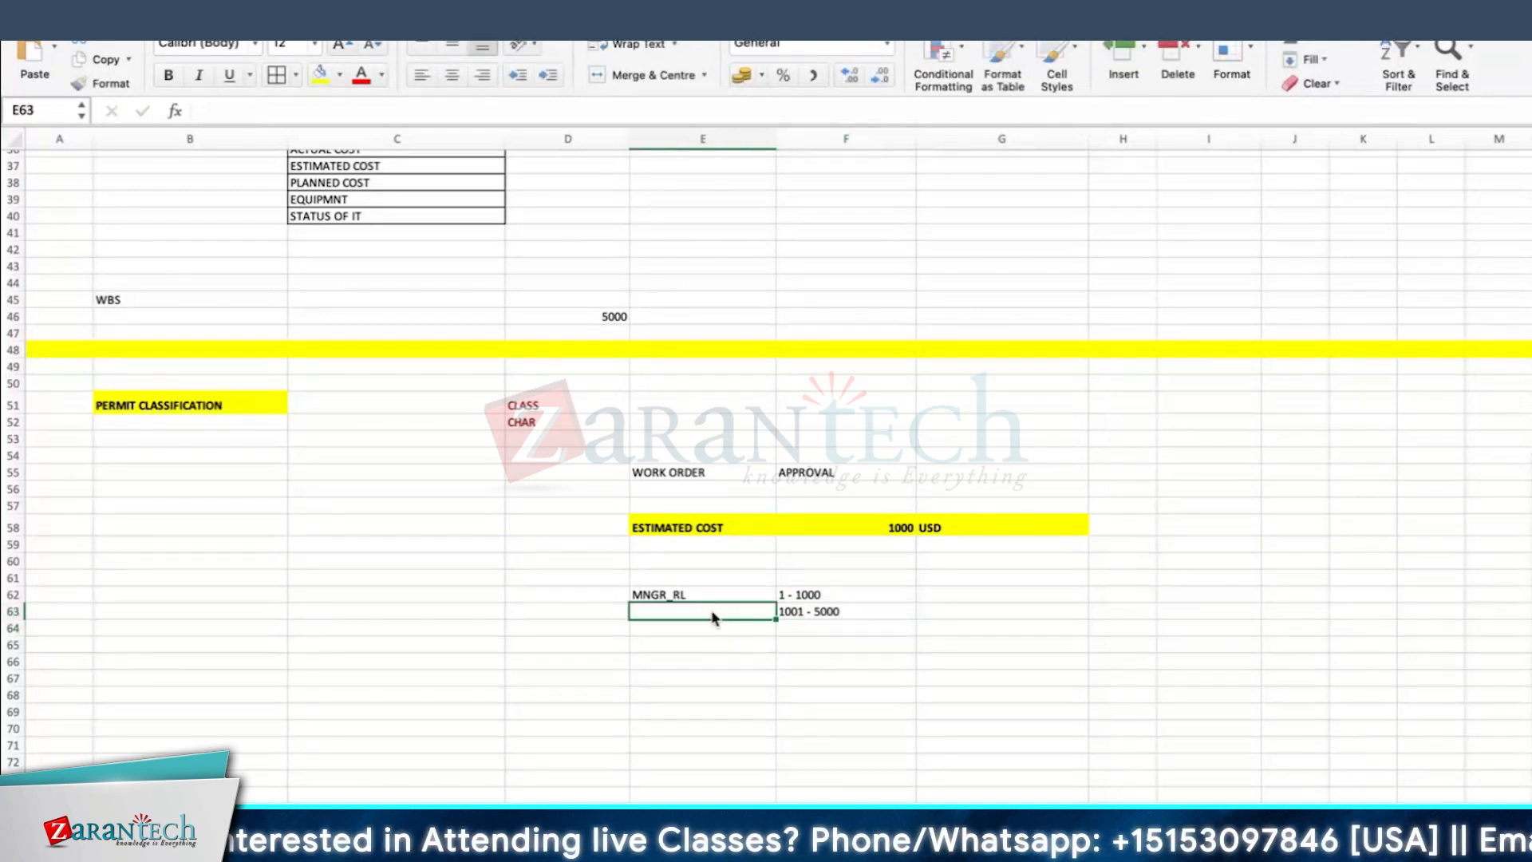
pyautogui.write('SR.MNGR_RL')
pyautogui.press('Return')
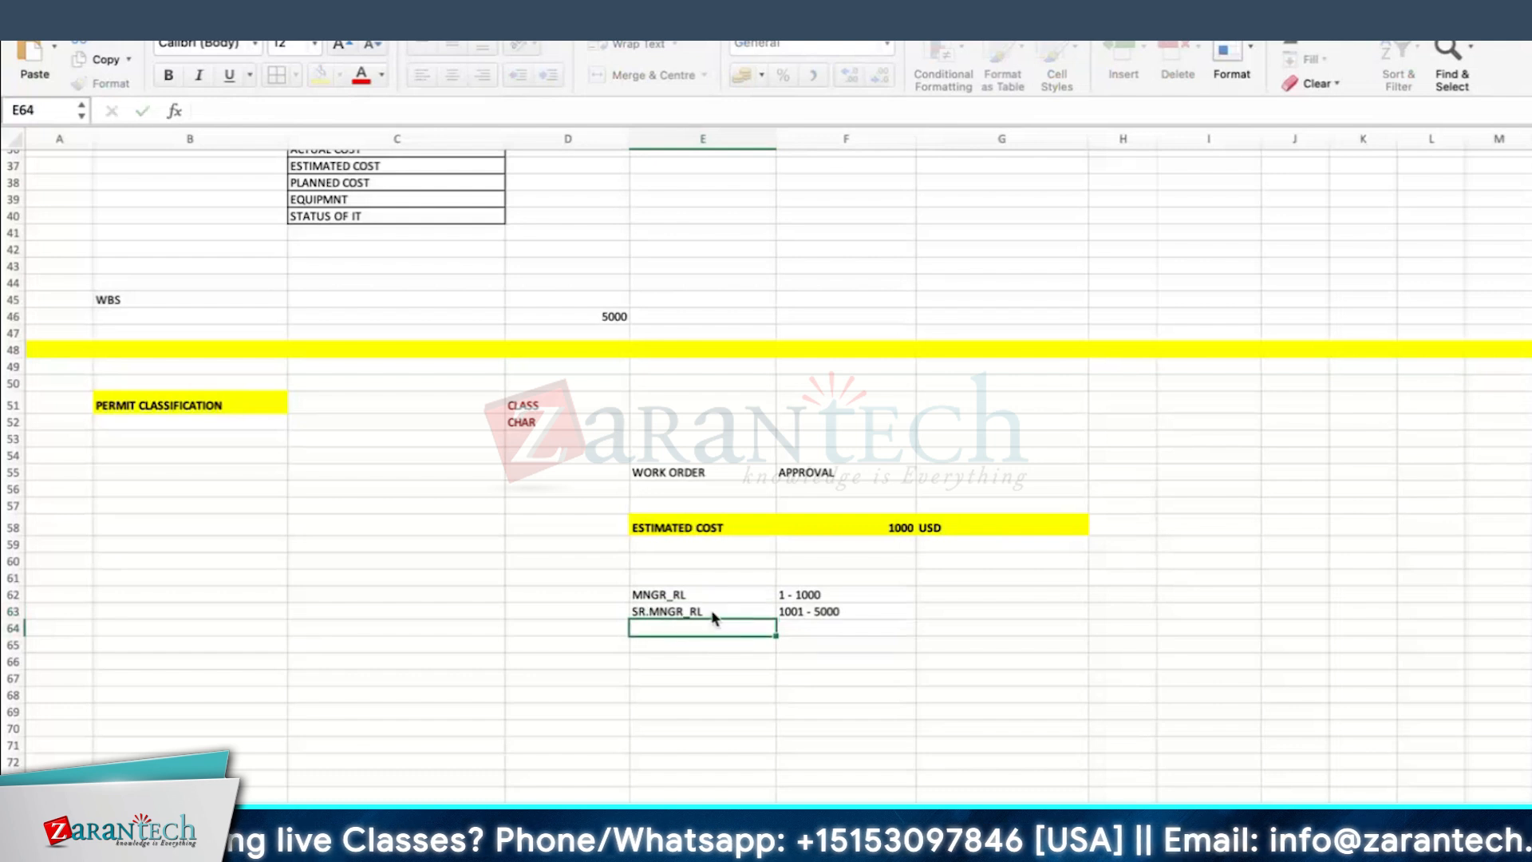
# Step: Enter the cost range 5001 - 10000 in F64 and the role GM_RL in E64
pyautogui.scroll(-2, 718, 614)
pyautogui.click(851, 587)
pyautogui.write('5001')
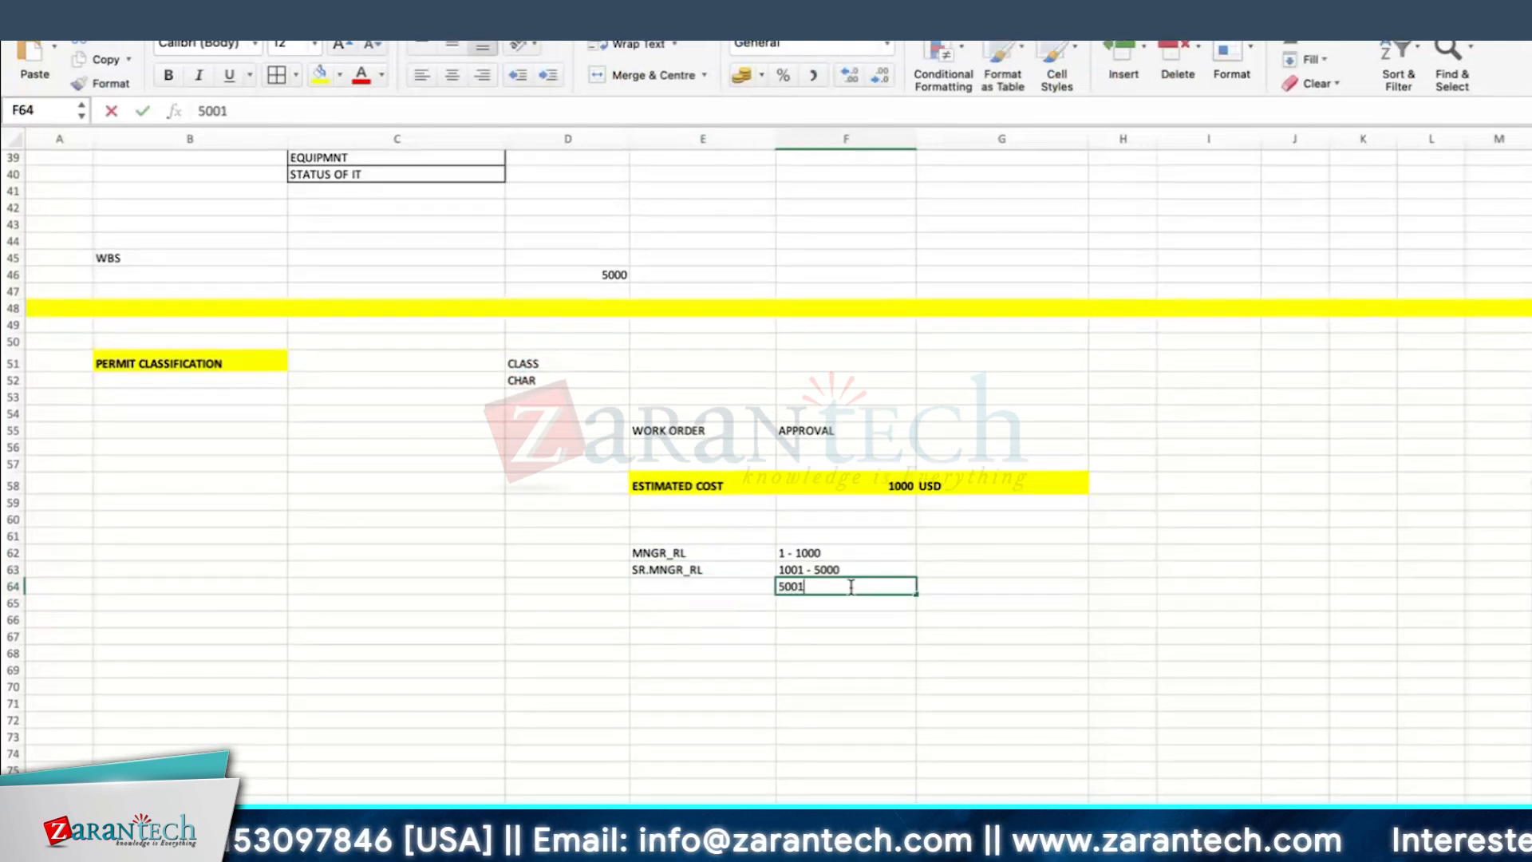
pyautogui.write(' - 10000')
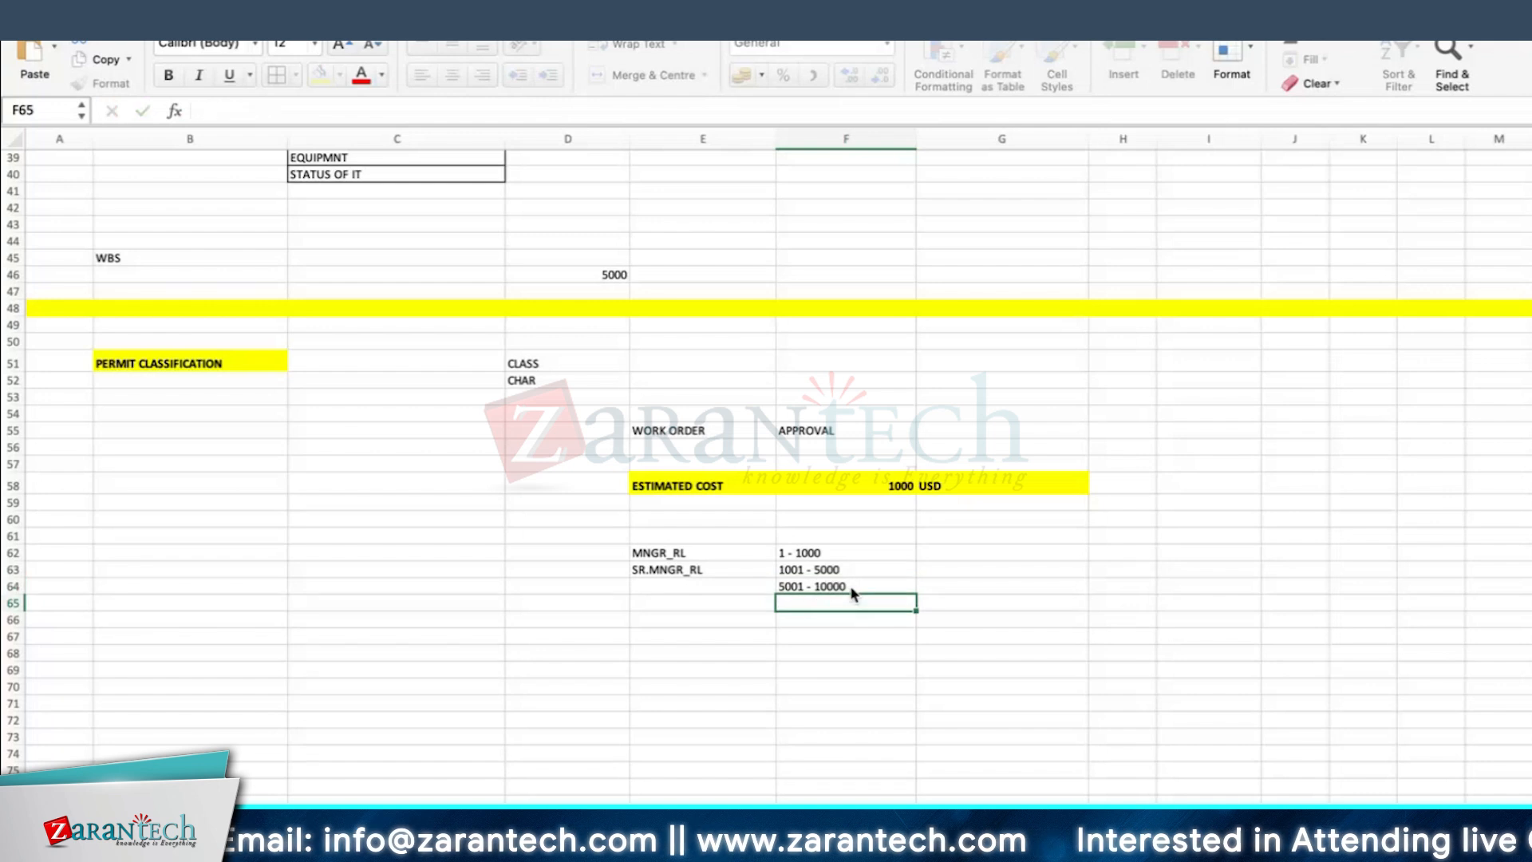
pyautogui.click(667, 592)
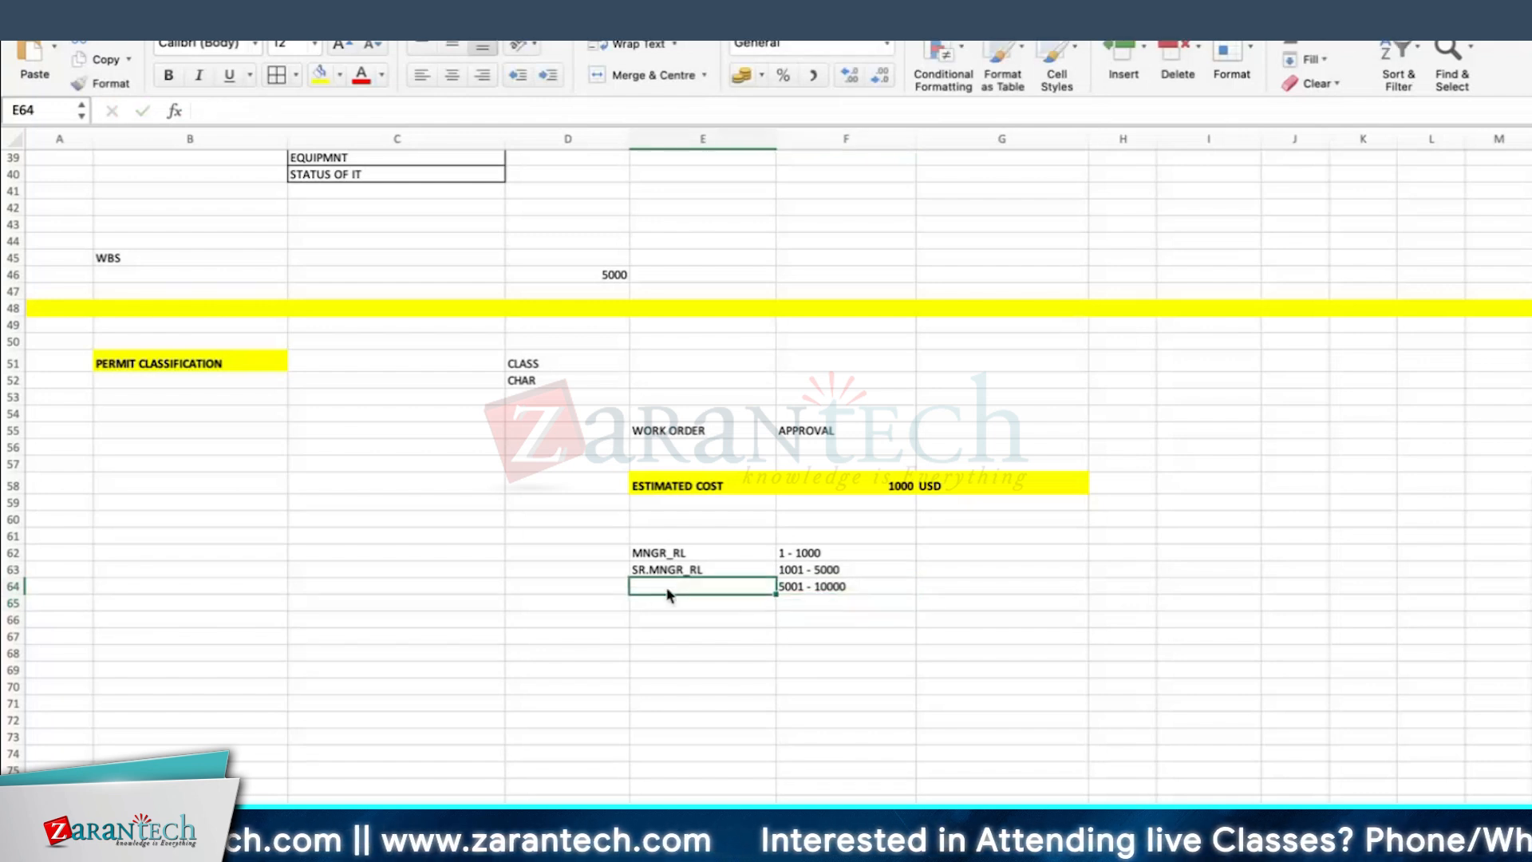
pyautogui.write('GM_RL')
pyautogui.press('Return')
# Step: Enter the role HOD_RL in E65 with the cost range >10000 in F65
pyautogui.write('HO')
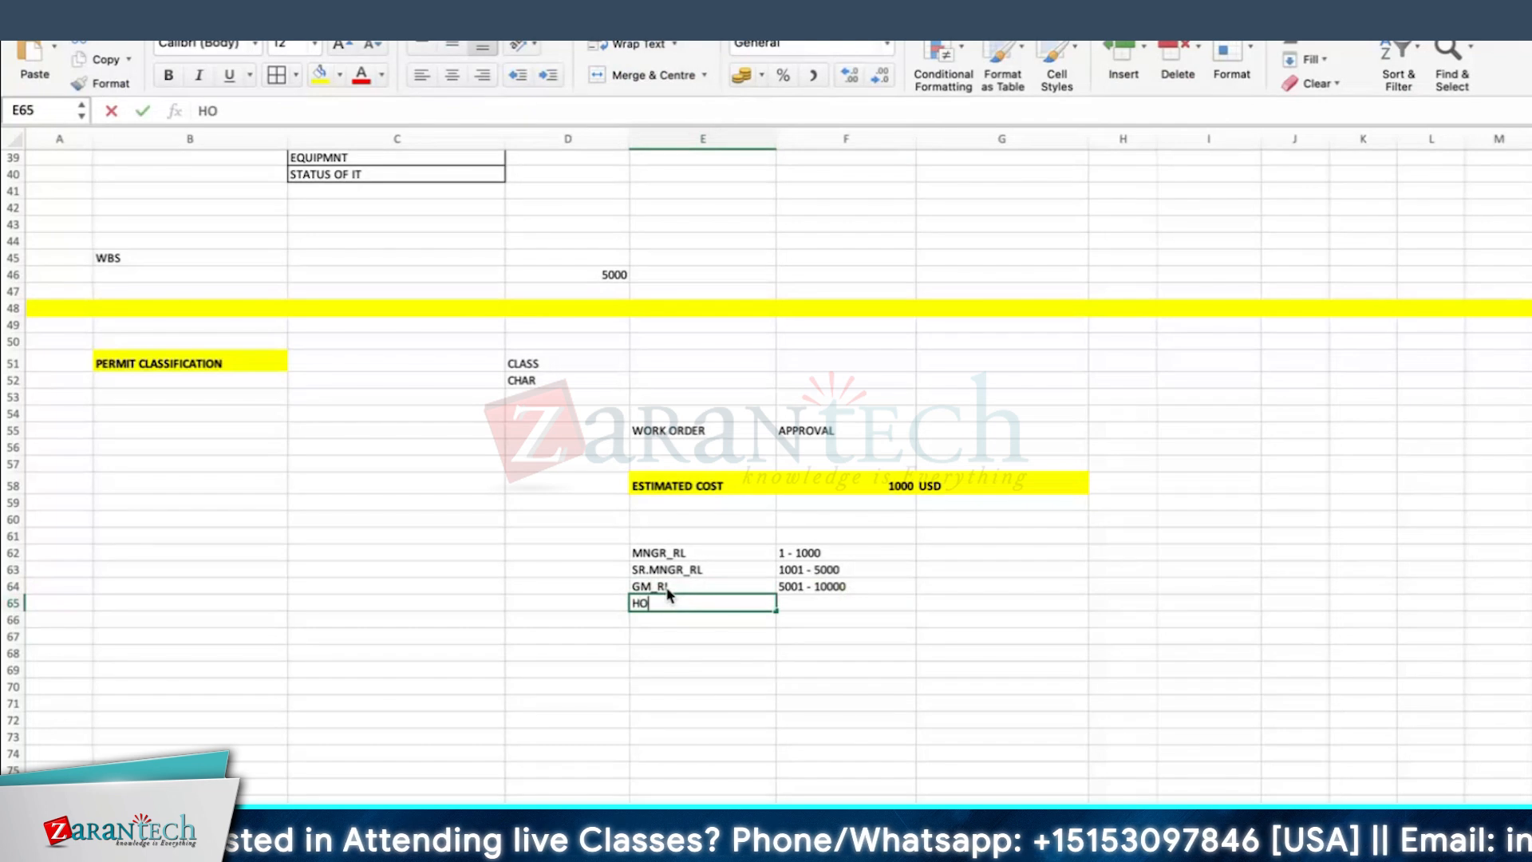
pyautogui.write('D_RL')
pyautogui.press('Tab')
pyautogui.write('>')
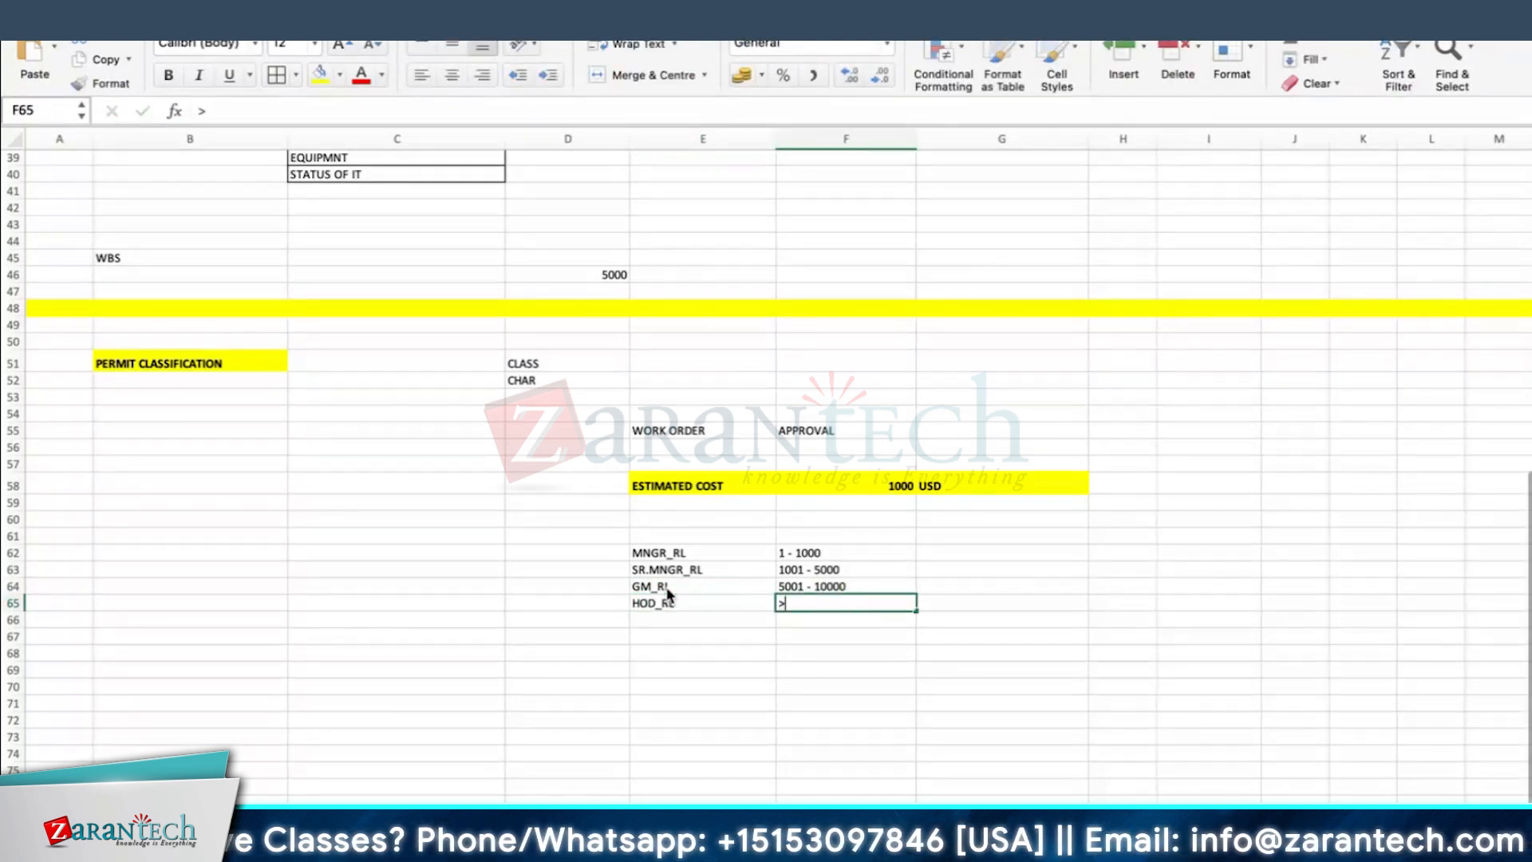
pyautogui.write('10000')
# Step: Apply borders to all cells of the approval role table E62:F65
pyautogui.moveTo(661, 552); pyautogui.dragTo(818, 605)
pyautogui.click(277, 74)
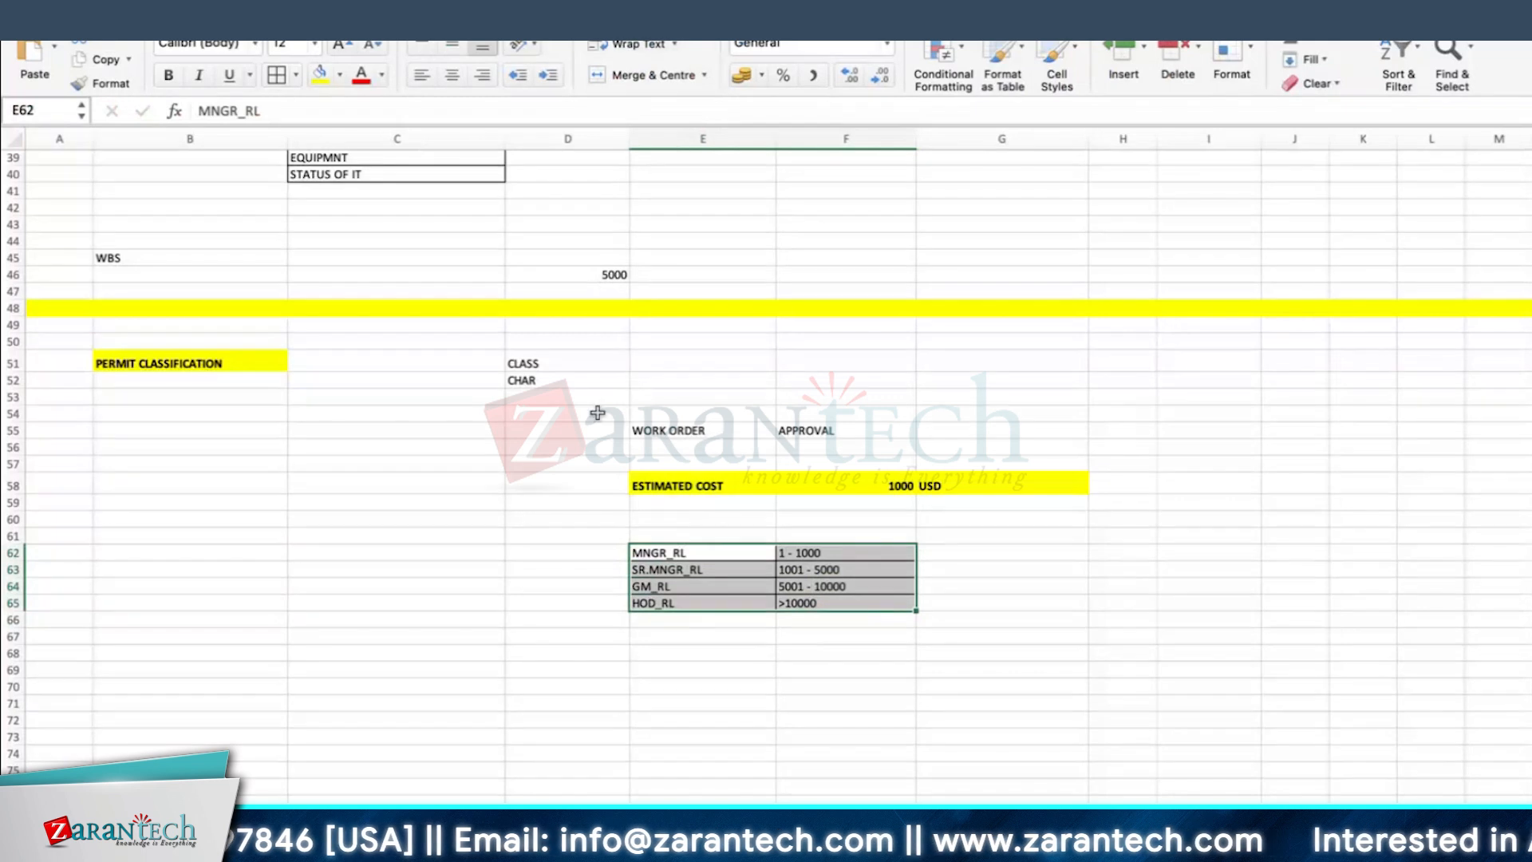
pyautogui.scroll(-1, 736, 593)
pyautogui.click(701, 628)
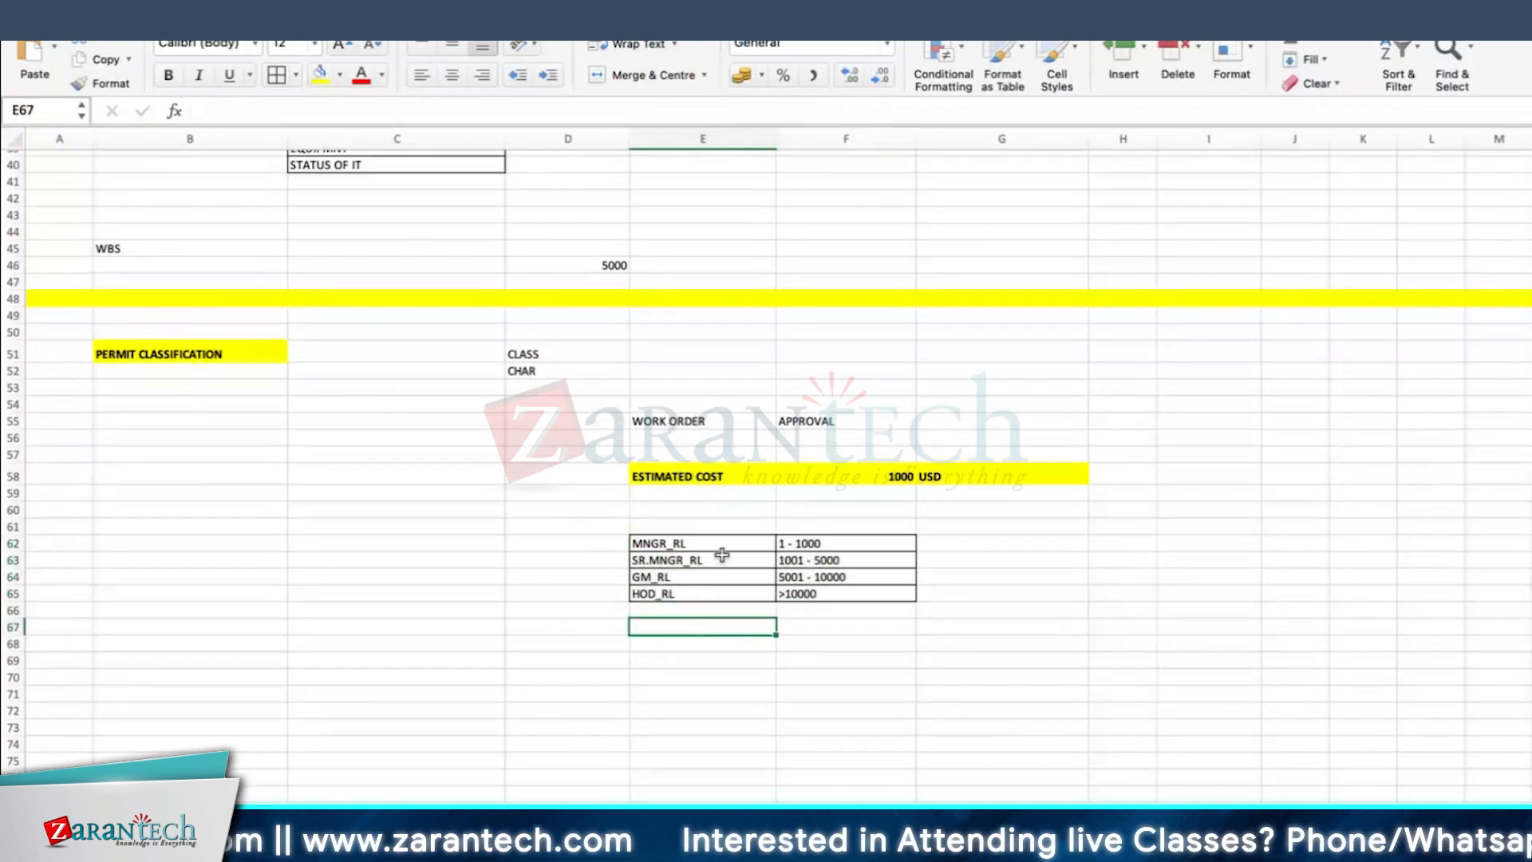
pyautogui.click(730, 476)
# Step: Add a border to the PERMIT CLASSIFICATION heading and enter IPMD in cell B55
pyautogui.click(186, 355)
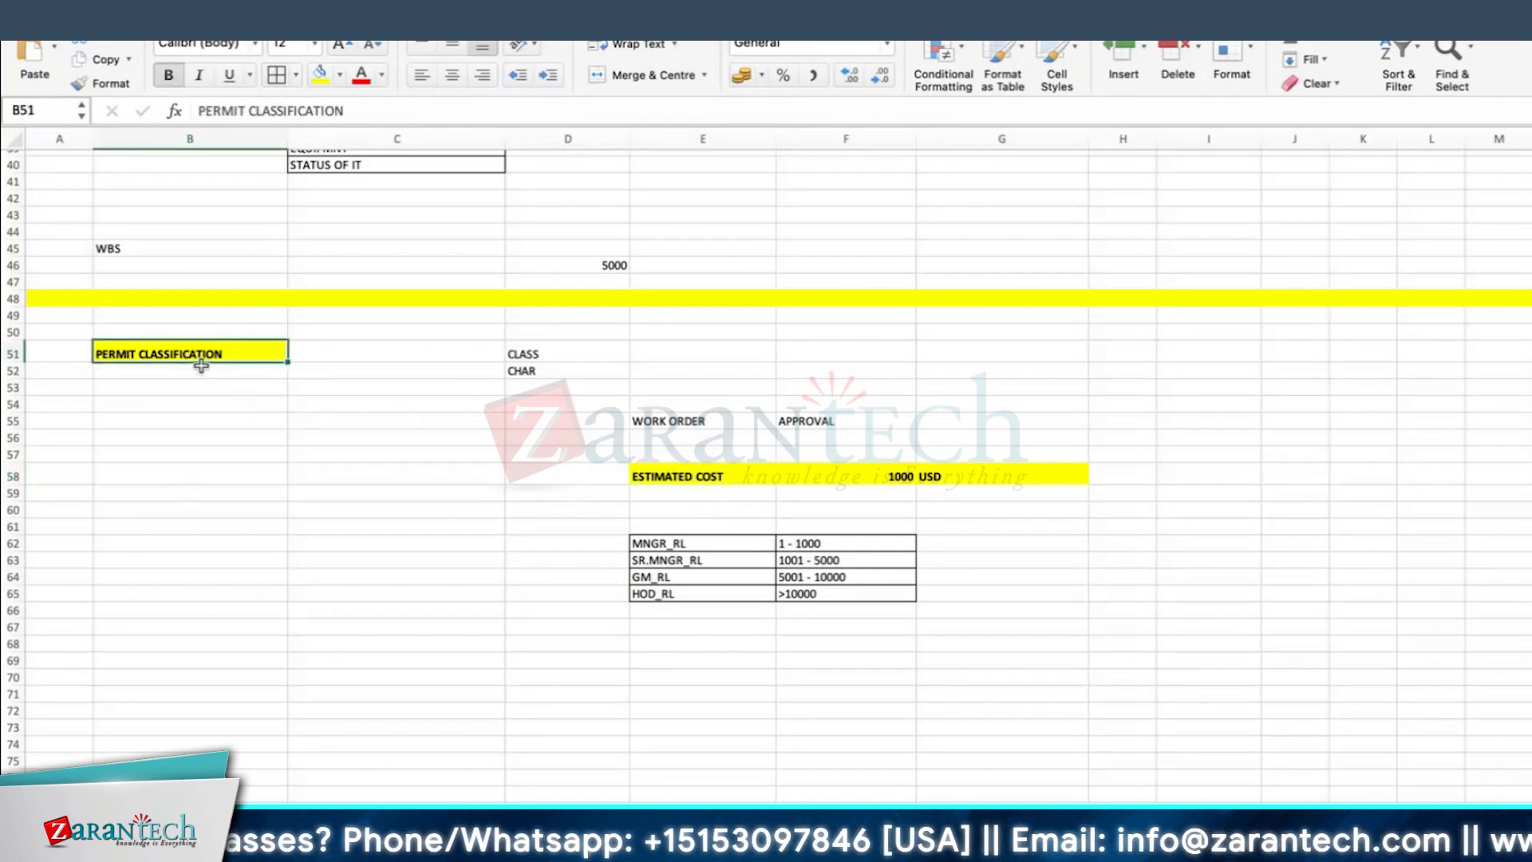
pyautogui.click(133, 414)
pyautogui.write('IPMD')
pyautogui.press('Return')
# Step: Move CLASS and CHAR to cells B57:B58 and enter CL02 in C57 beside CLASS
pyautogui.moveTo(542, 357); pyautogui.dragTo(208, 459)
pyautogui.click(349, 454)
pyautogui.write('CL02')
pyautogui.press('Return')
pyautogui.write('CL')
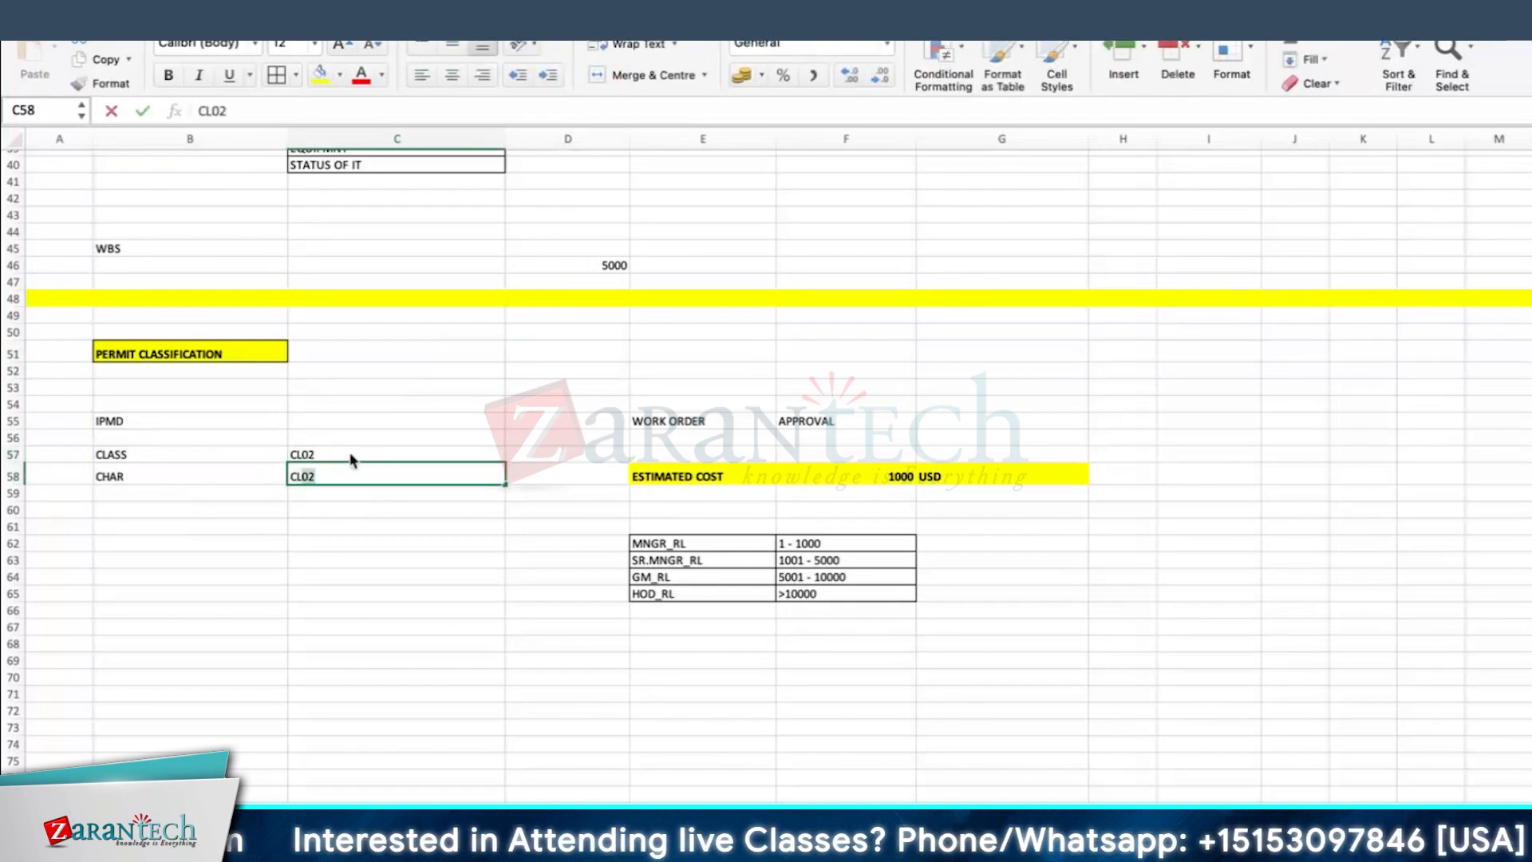
pyautogui.write('03')
pyautogui.press('Return')
# Step: Enter CT04 in cell C58 as the transaction code for CHAR
pyautogui.click(324, 476)
pyautogui.write('CT04')
pyautogui.press('Return')
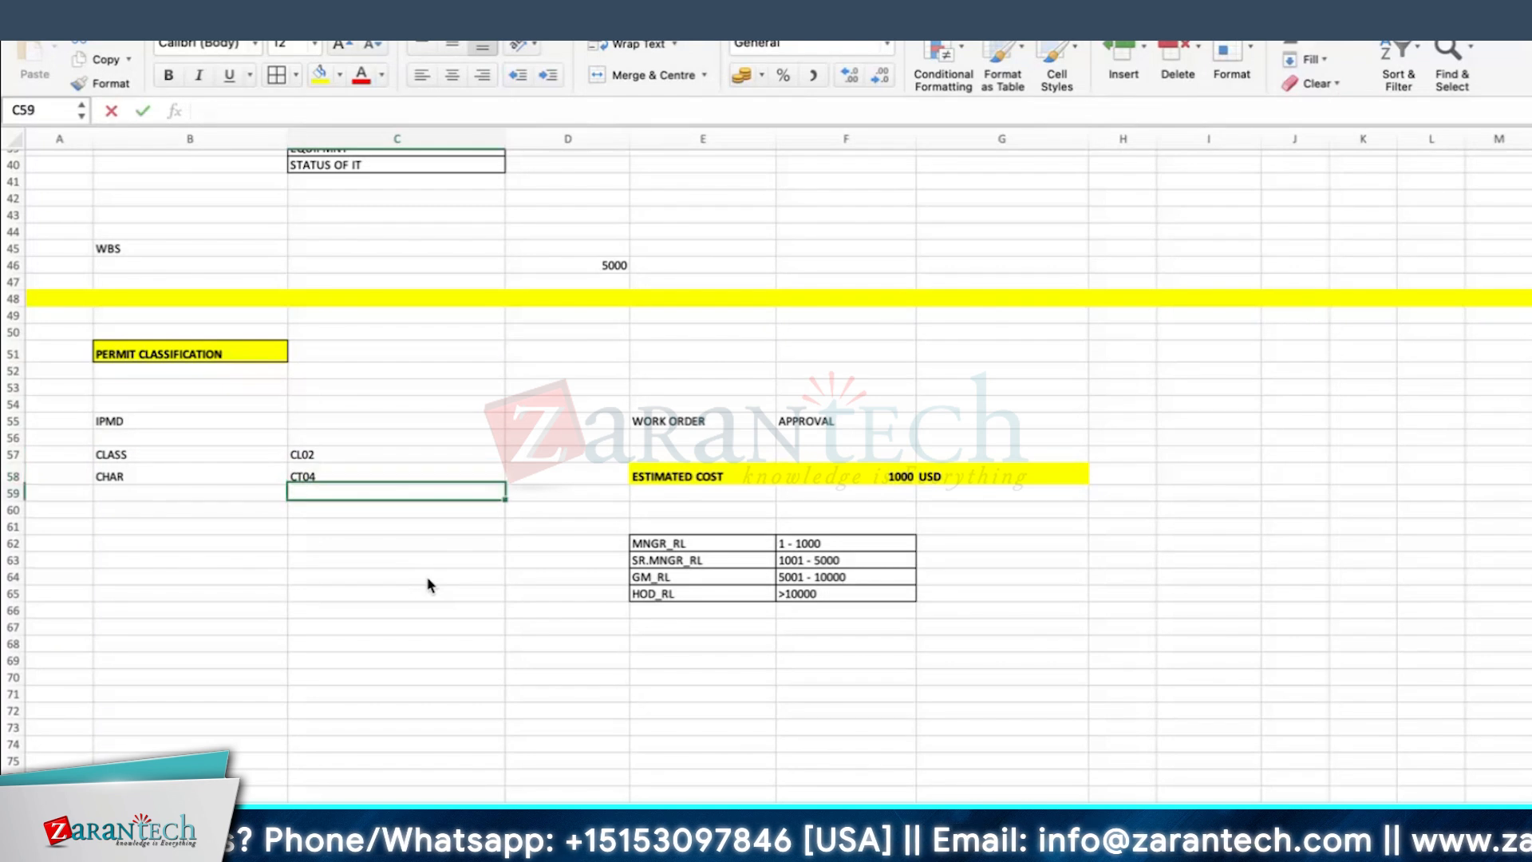
pyautogui.click(414, 530)
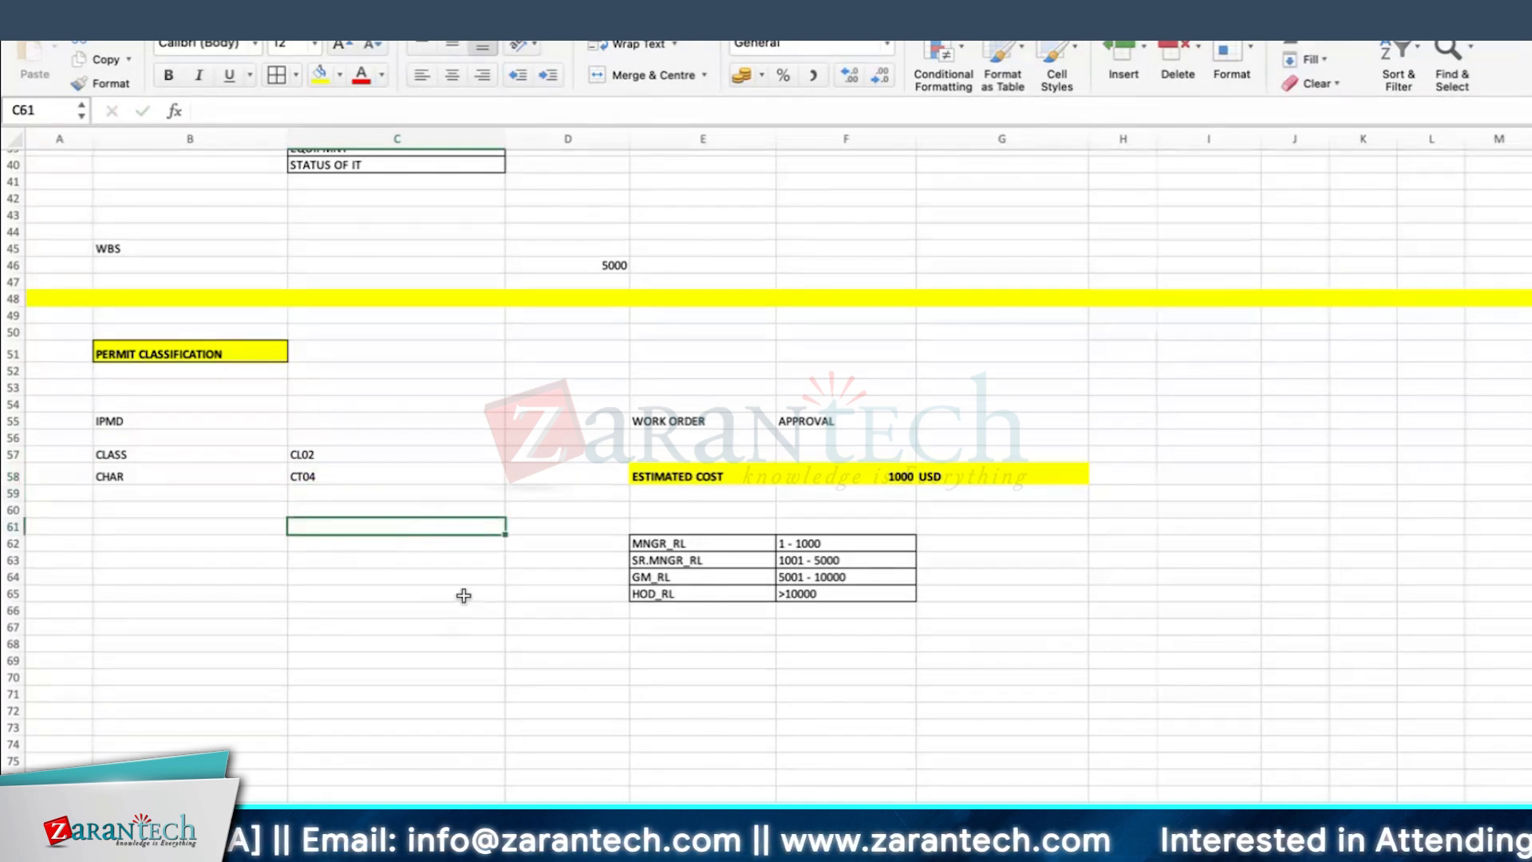
# Step: Switch to the SAP session in Microsoft Remote Desktop, leave the revision view and open transaction IPMD
pyautogui.click(161, 418)
pyautogui.press('super+Tab')
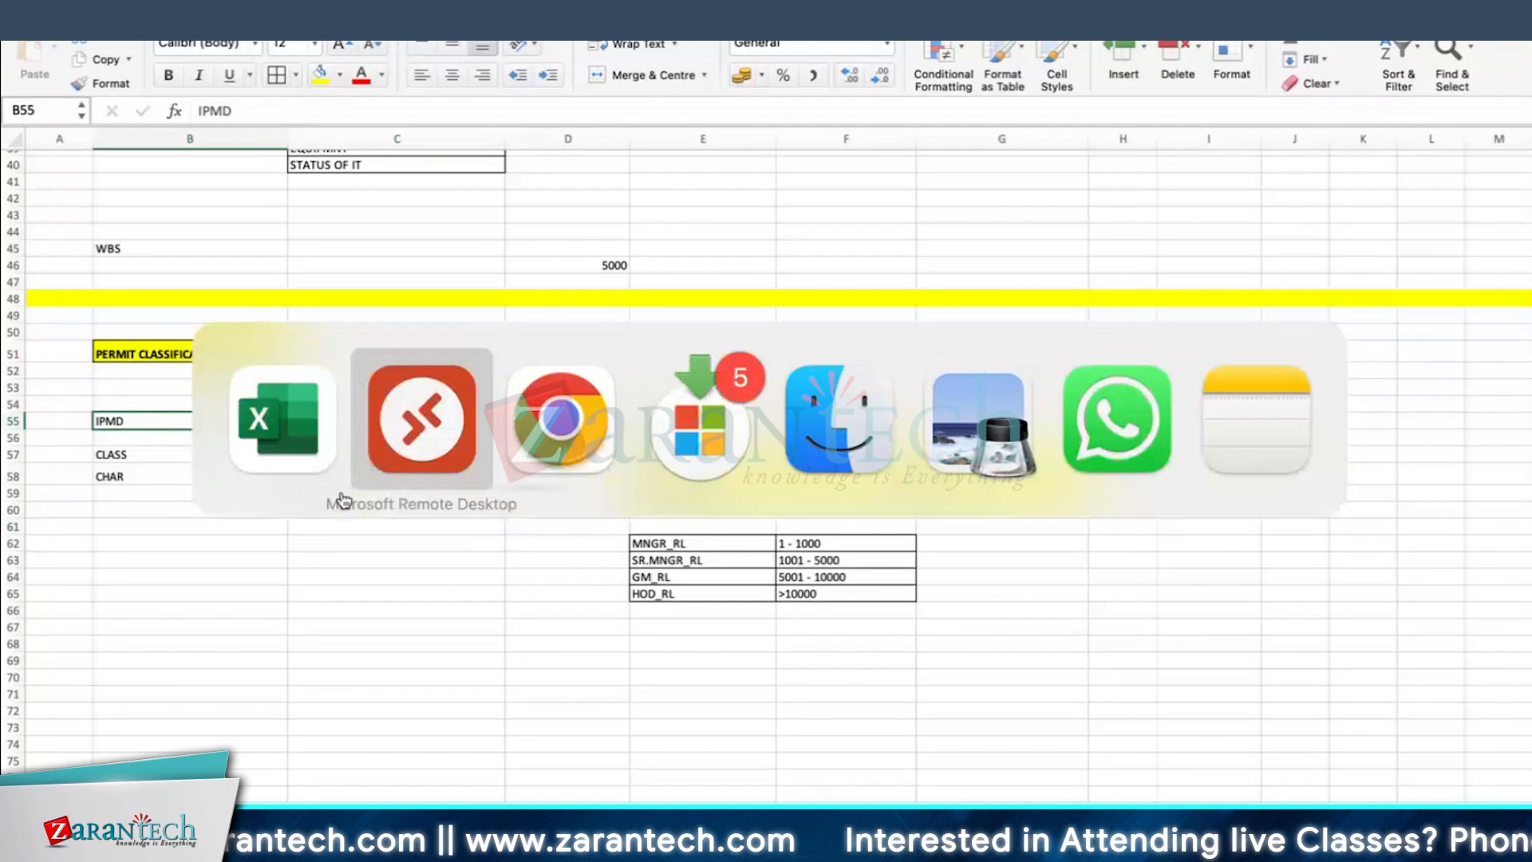
pyautogui.click(34, 24)
pyautogui.click(33, 24)
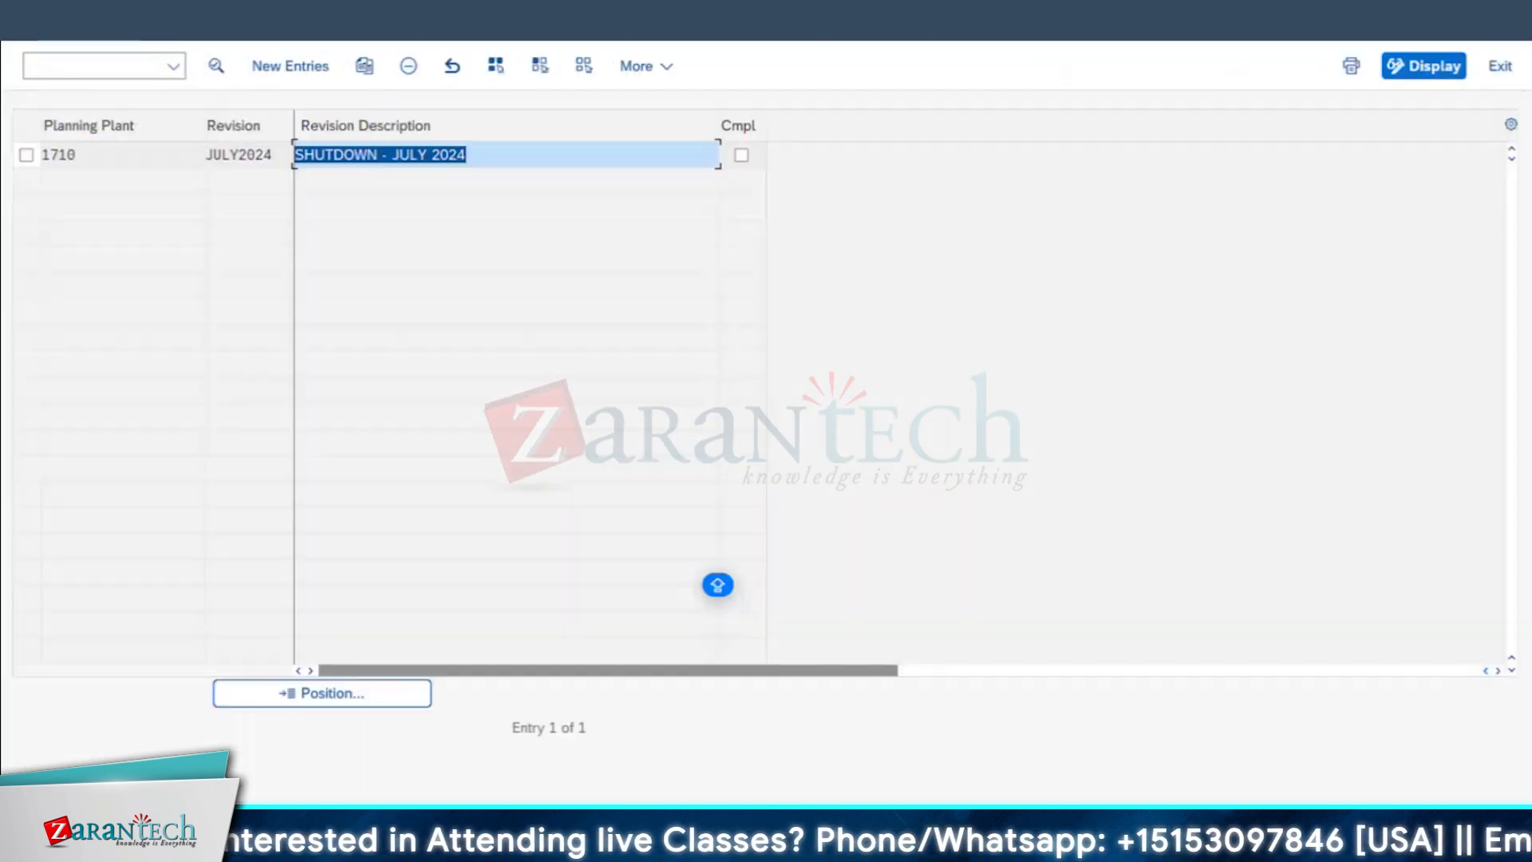
pyautogui.click(33, 24)
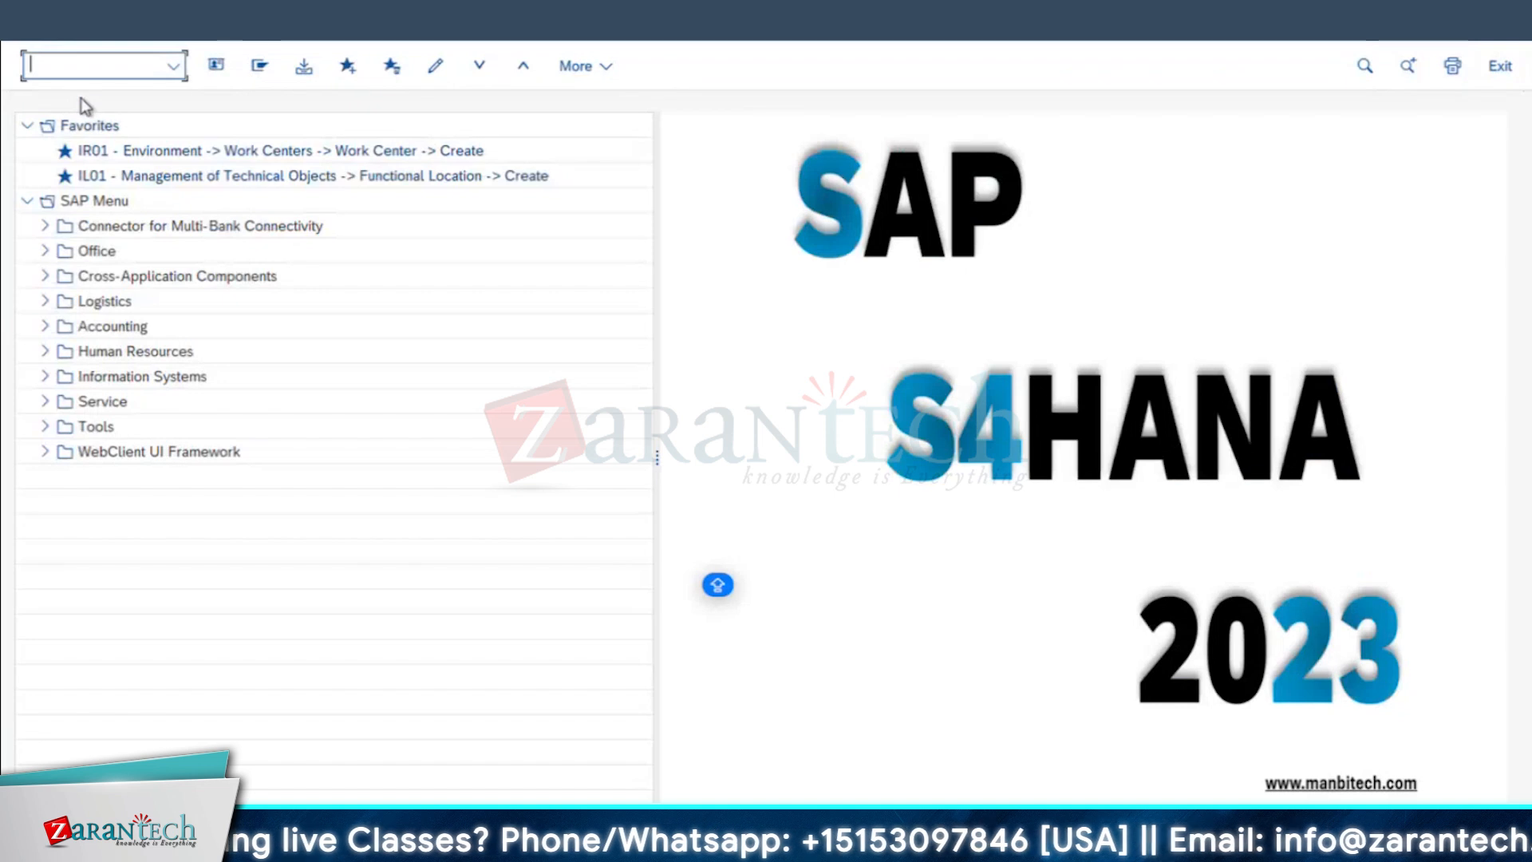
pyautogui.write('3')
pyautogui.press('Return')
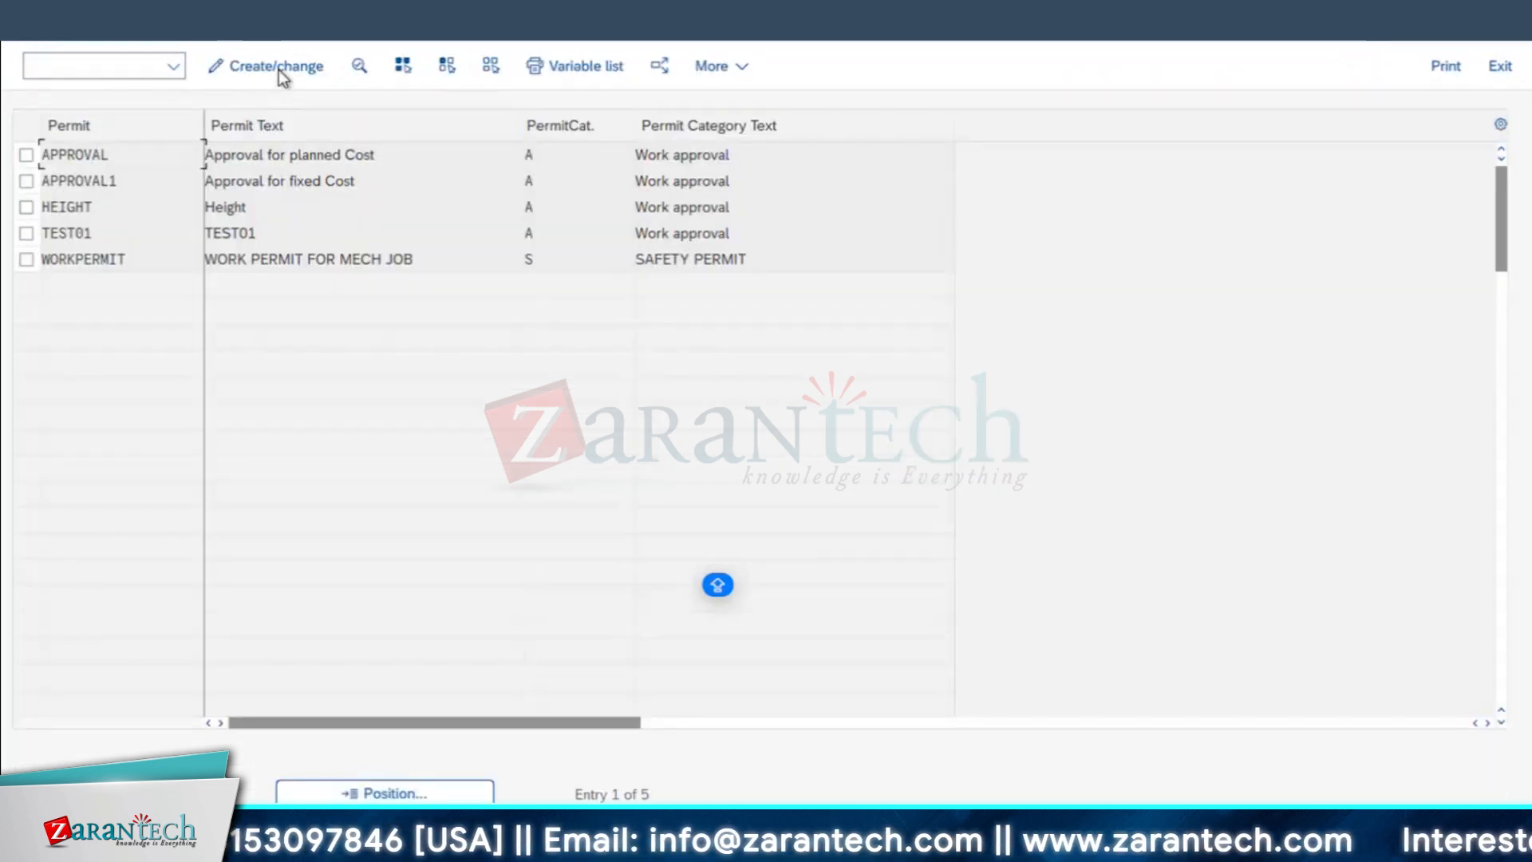
# Step: Start a new permit entry and select the Permit class value PERMIT
pyautogui.click(281, 72)
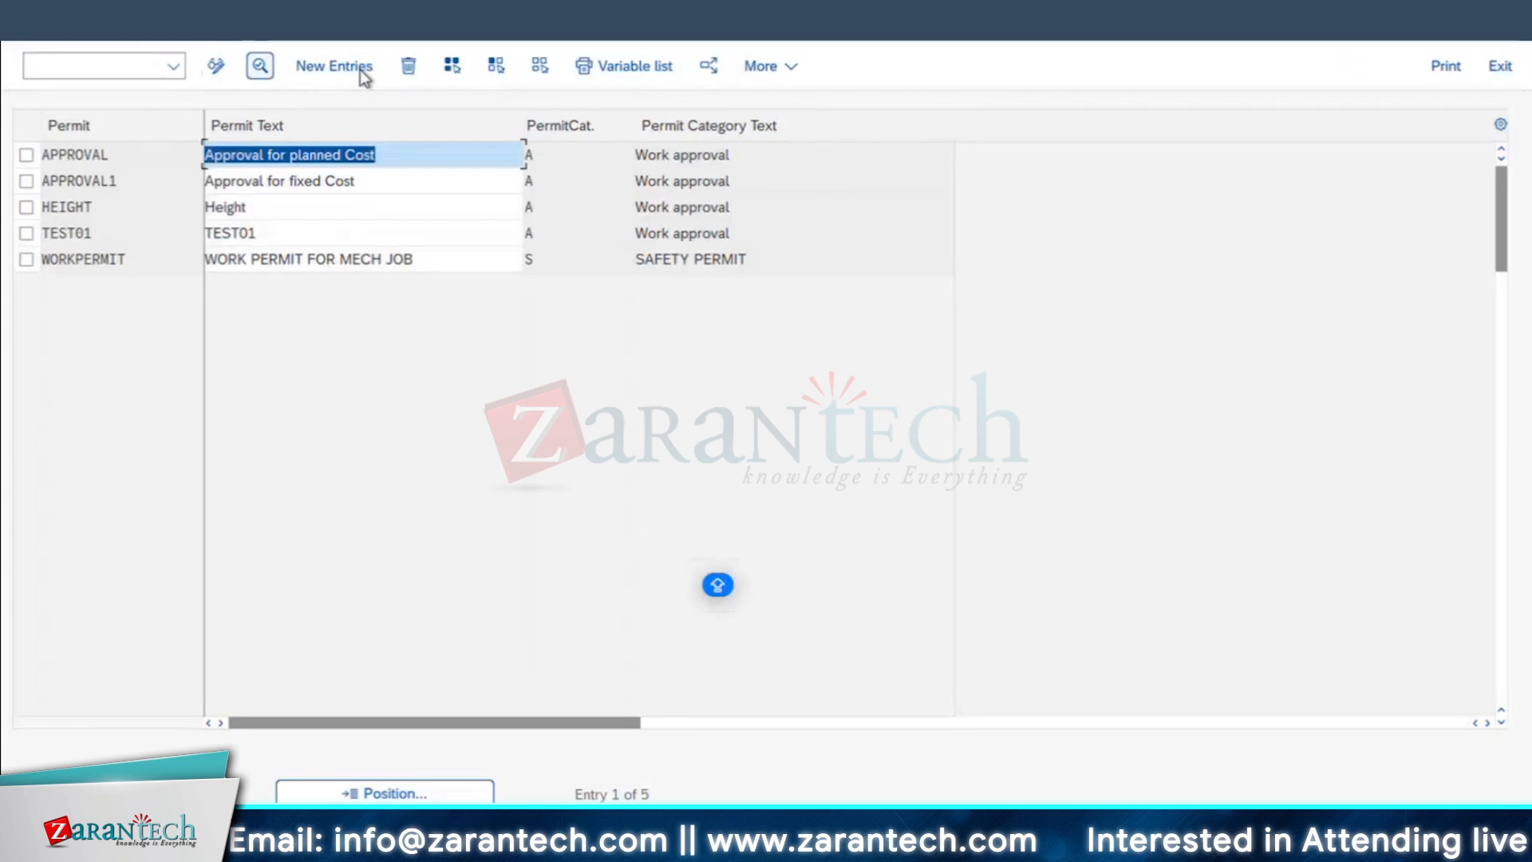
pyautogui.click(361, 70)
pyautogui.doubleClick(246, 293)
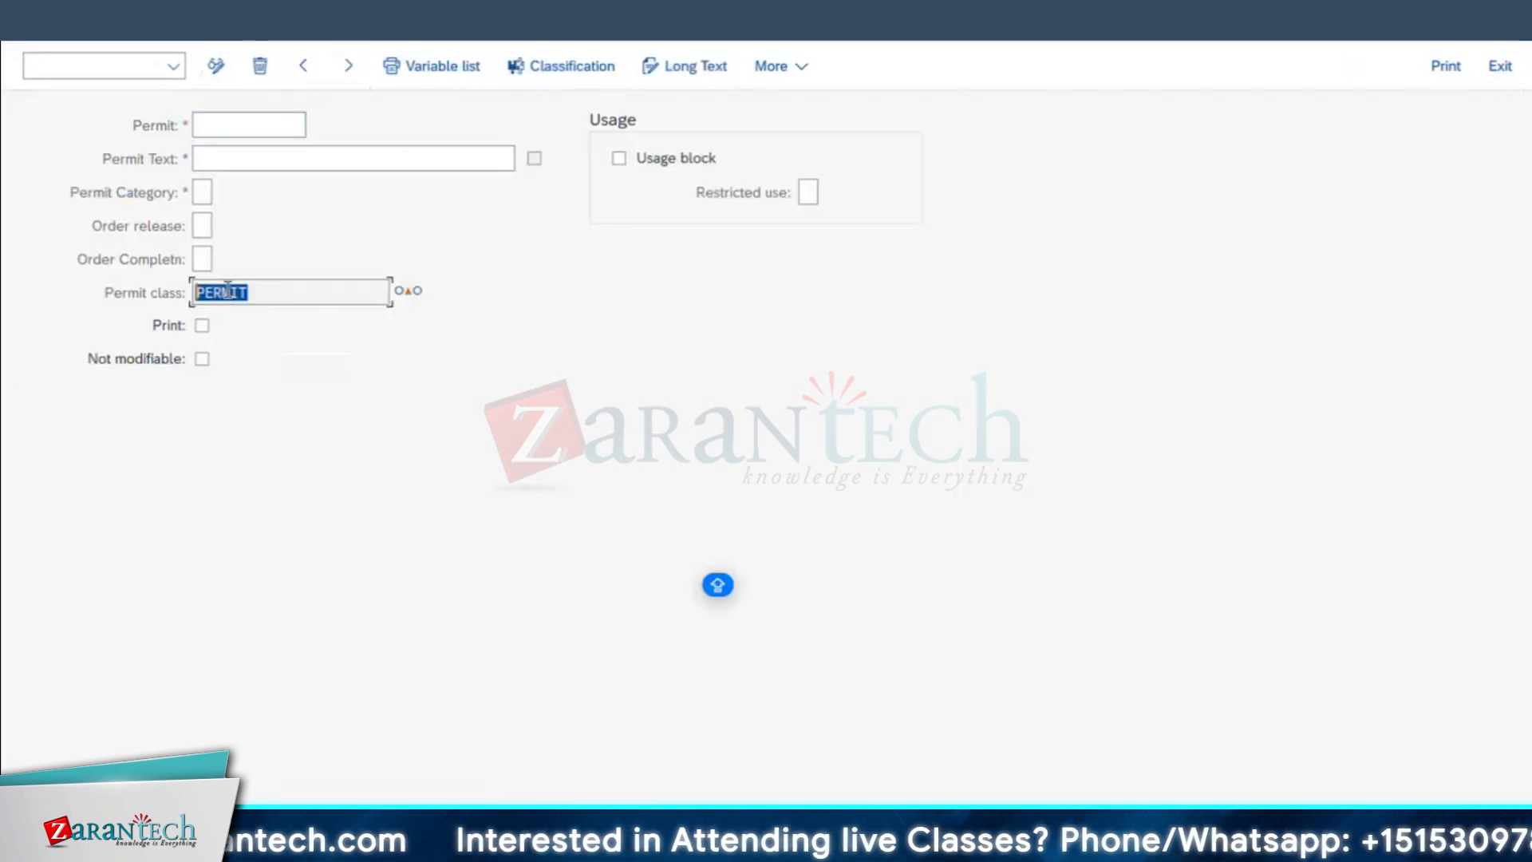
pyautogui.moveTo(259, 294); pyautogui.dragTo(3, 350)
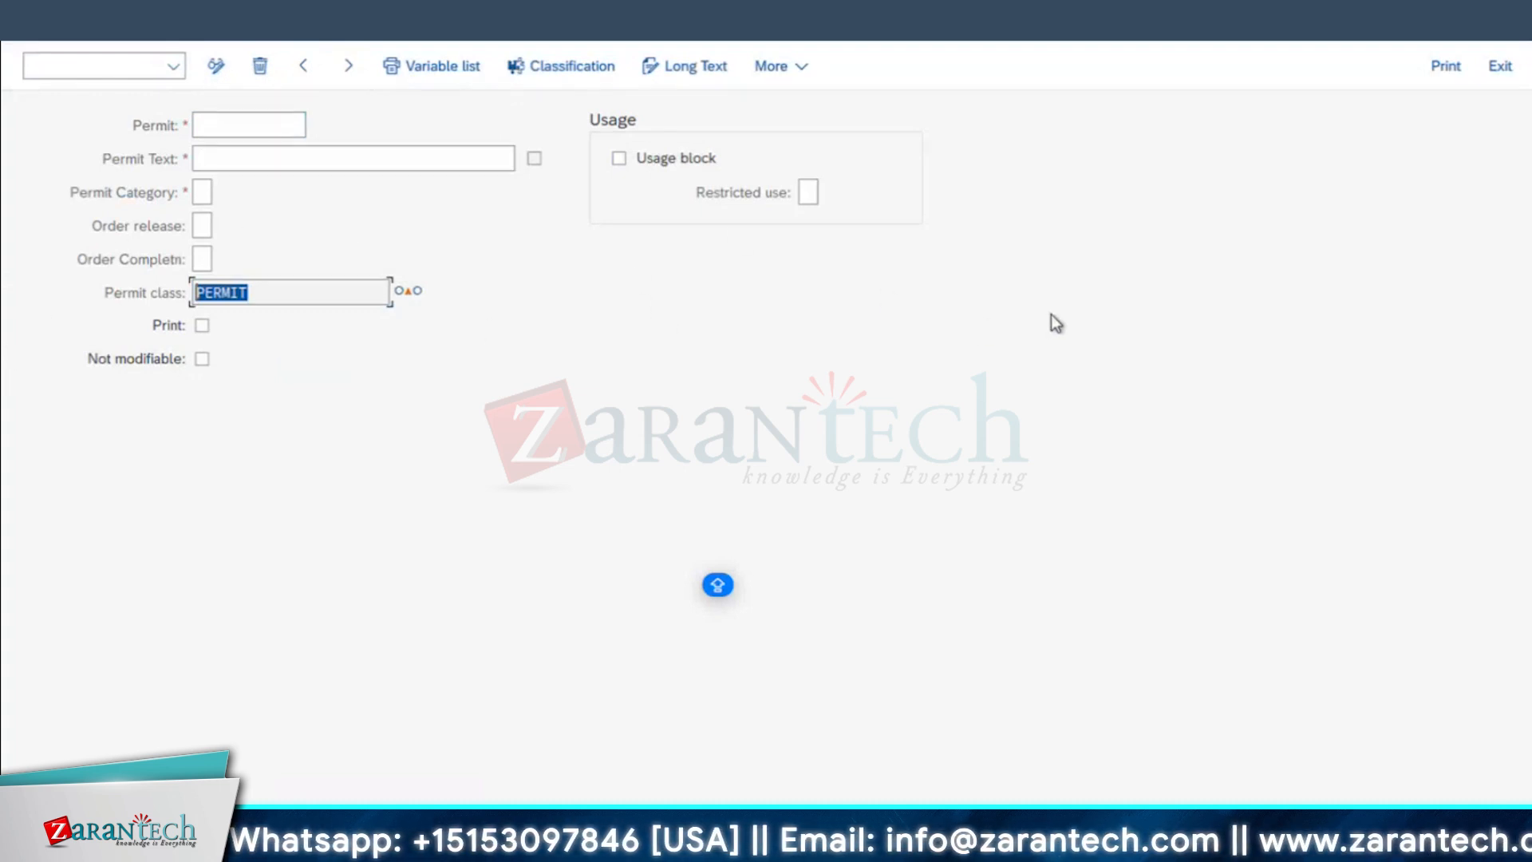
pyautogui.click(311, 296)
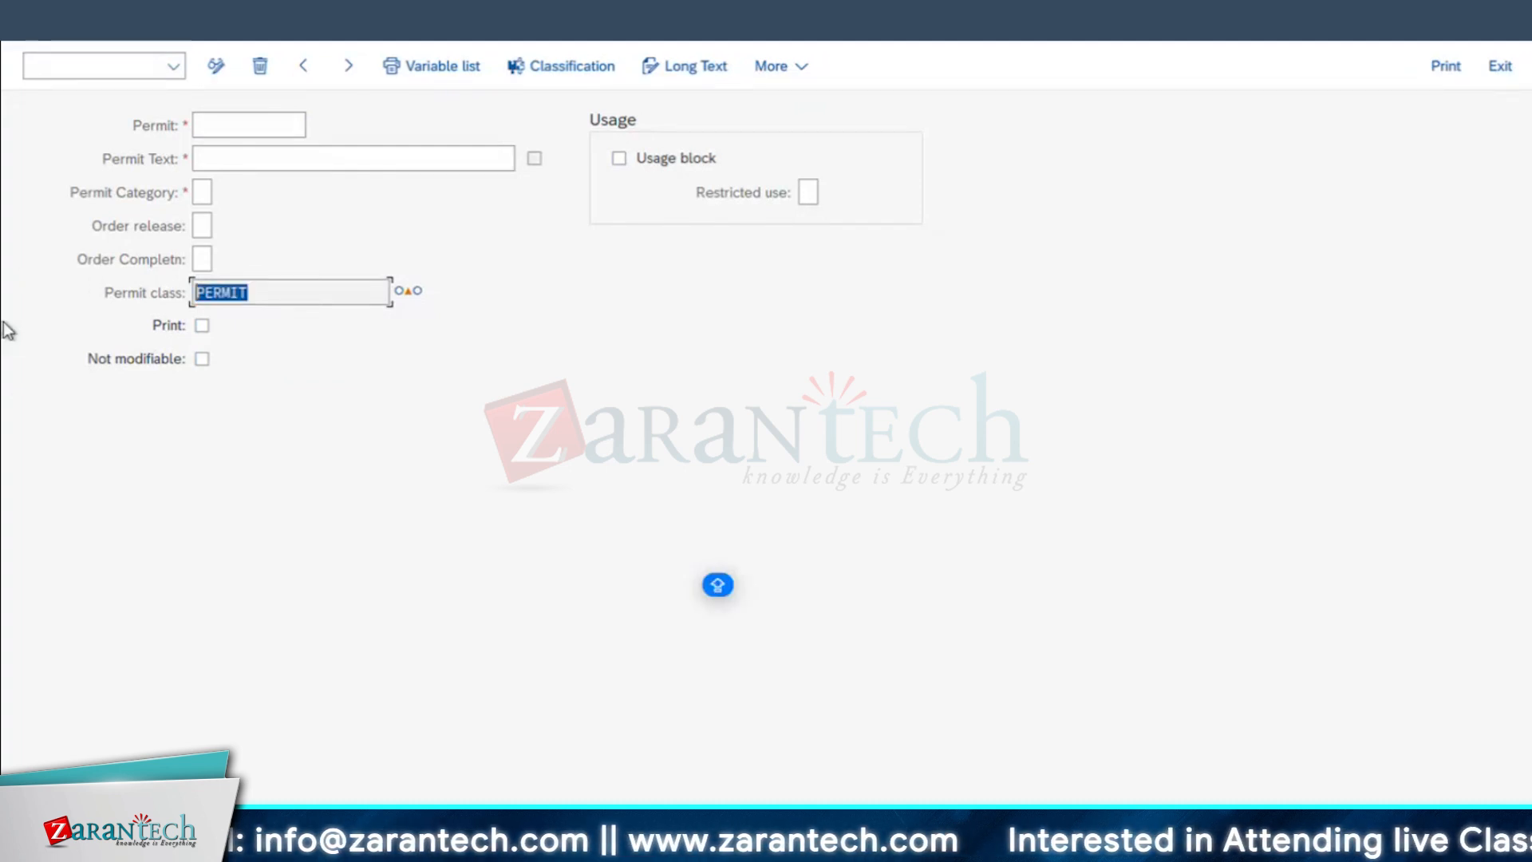
# Step: Check the Permit class field, then switch to the Excel notes and look up the transaction code beside CHAR
pyautogui.click(341, 292)
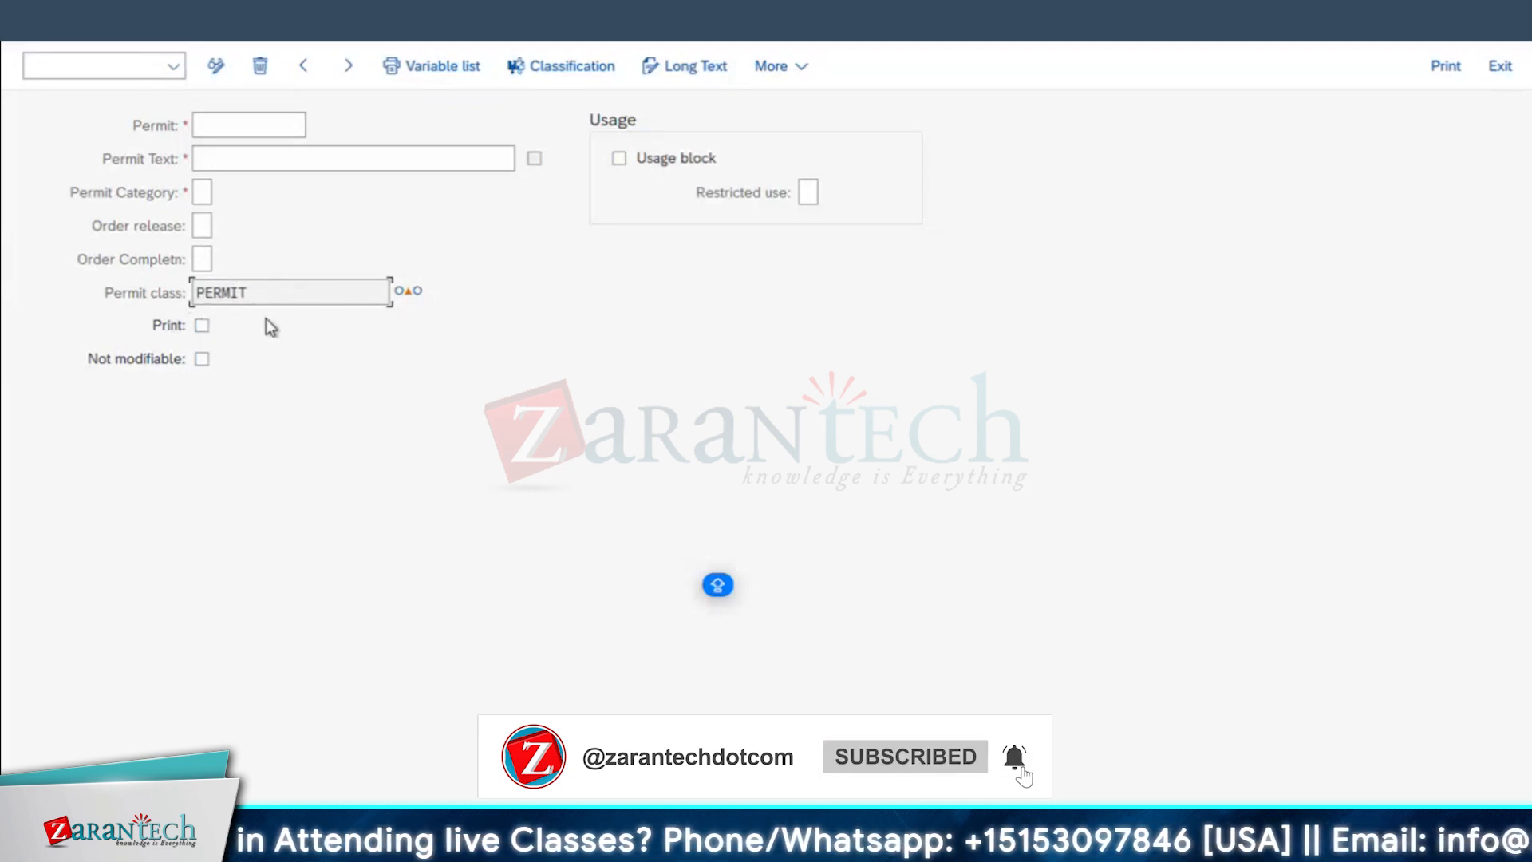
pyautogui.moveTo(559, 853)
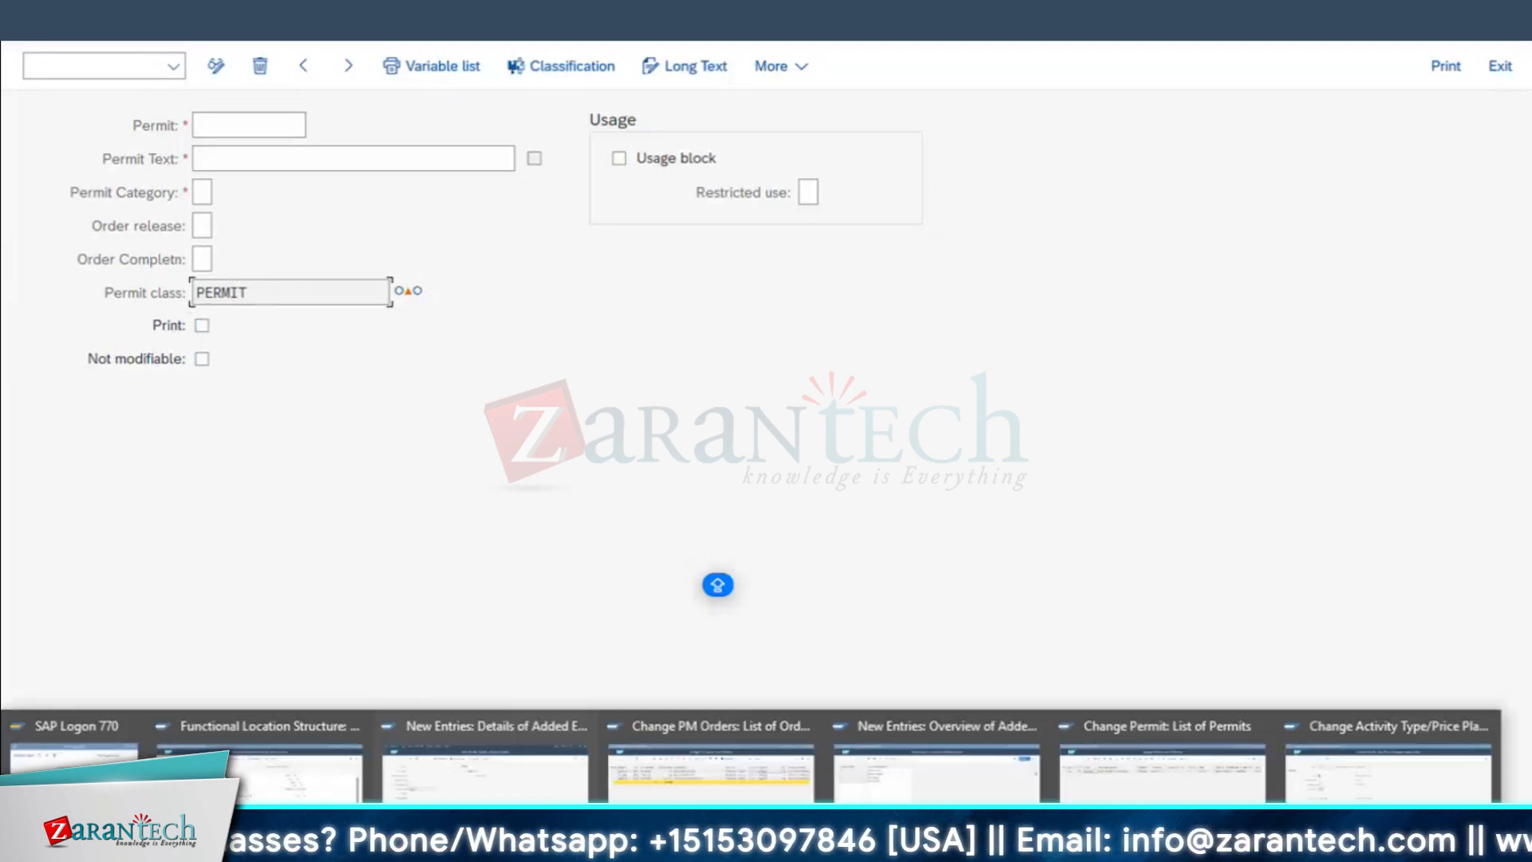
pyautogui.press('super+Tab')
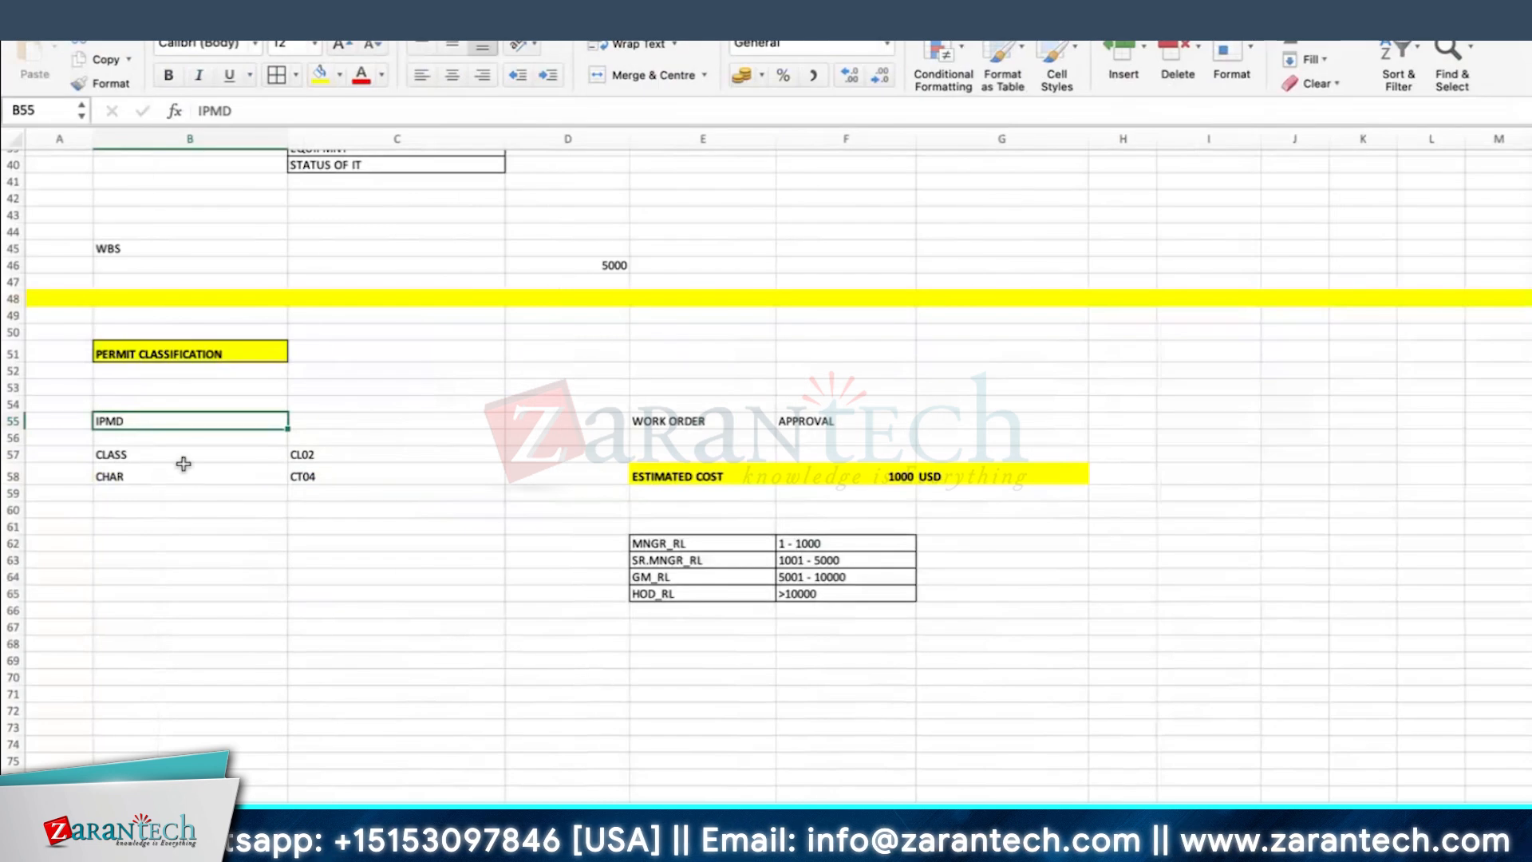
pyautogui.click(134, 478)
pyautogui.click(318, 477)
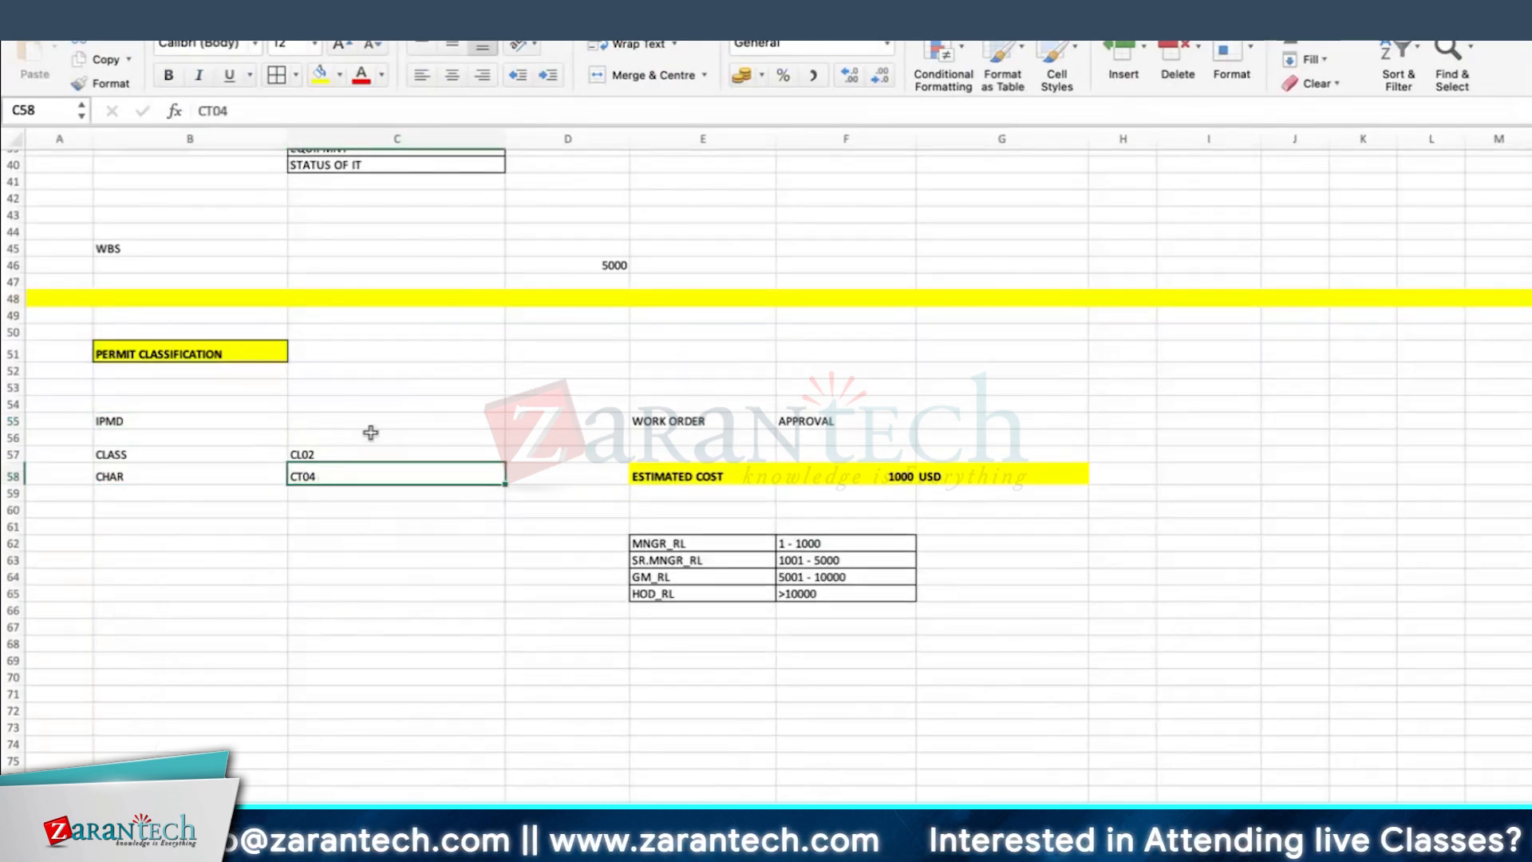
# Step: Return to Microsoft Remote Desktop, leave the permit category table in the other SAP session and open transaction CT04
pyautogui.press('super+Tab')
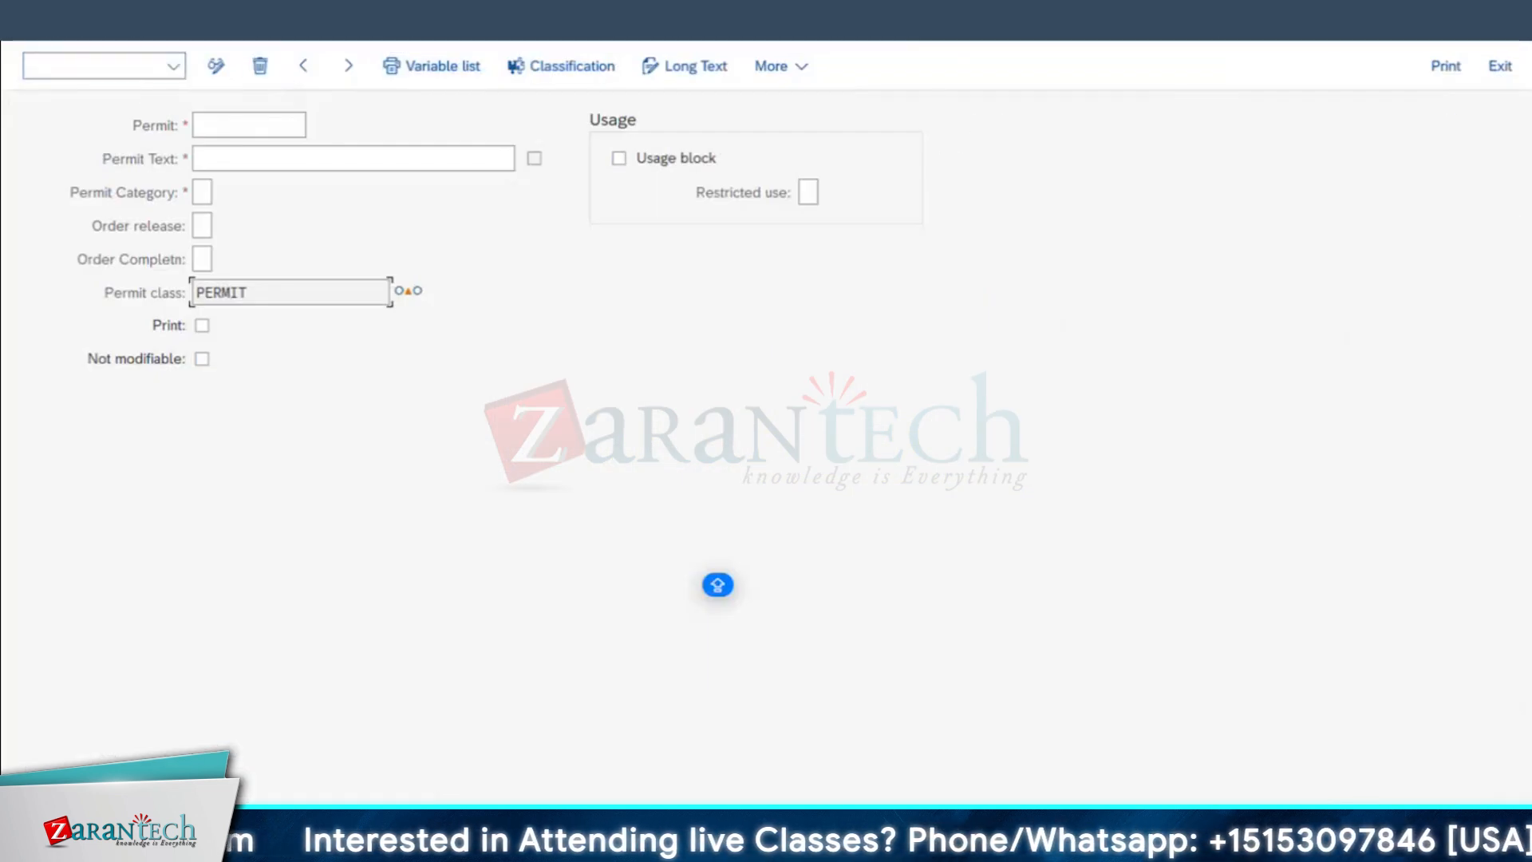
pyautogui.moveTo(551, 848)
pyautogui.click(940, 768)
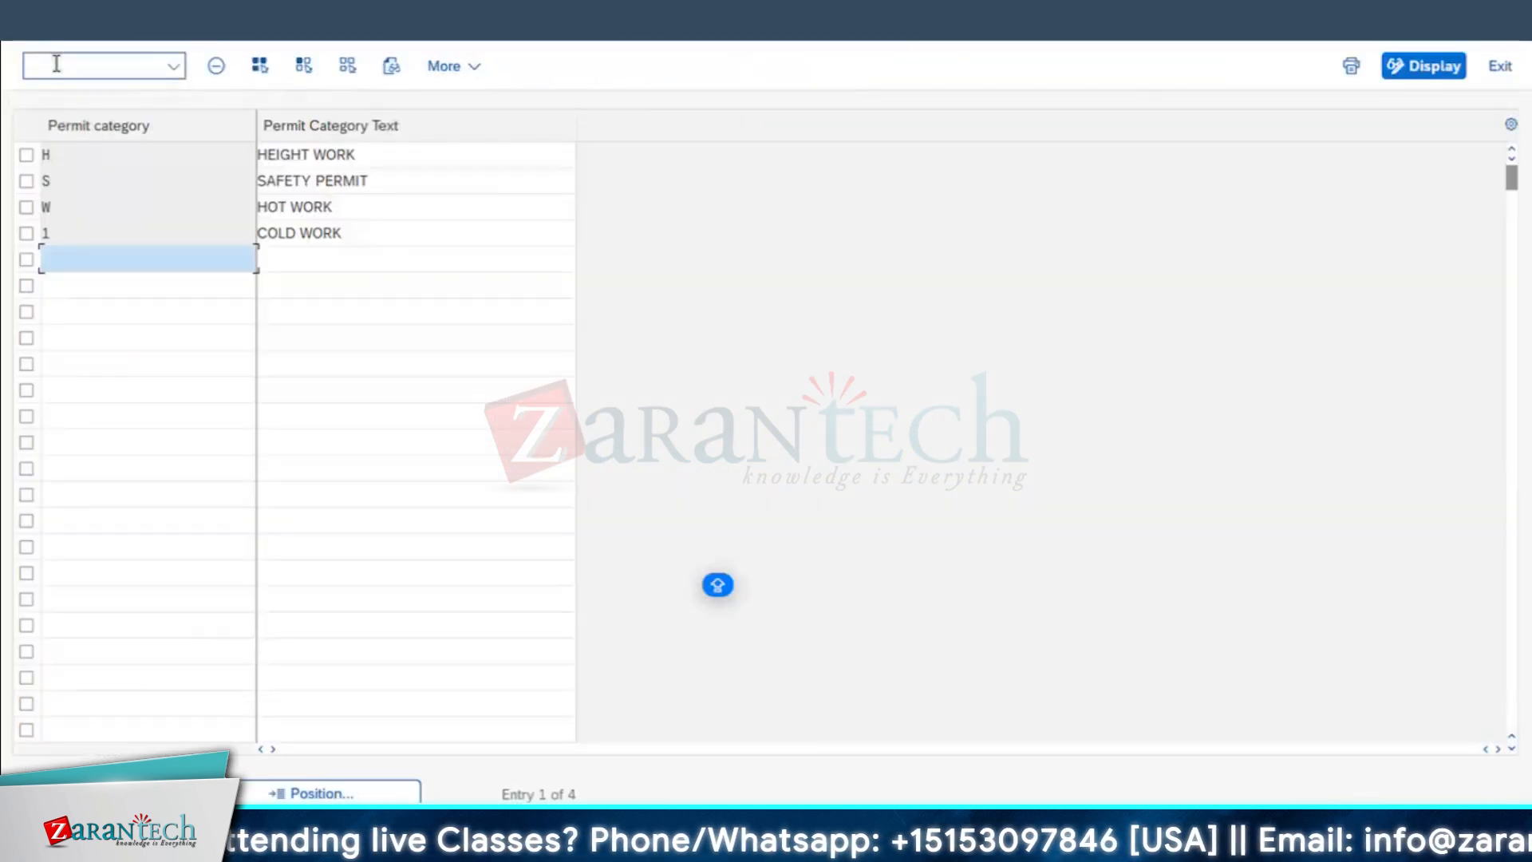
pyautogui.click(27, 24)
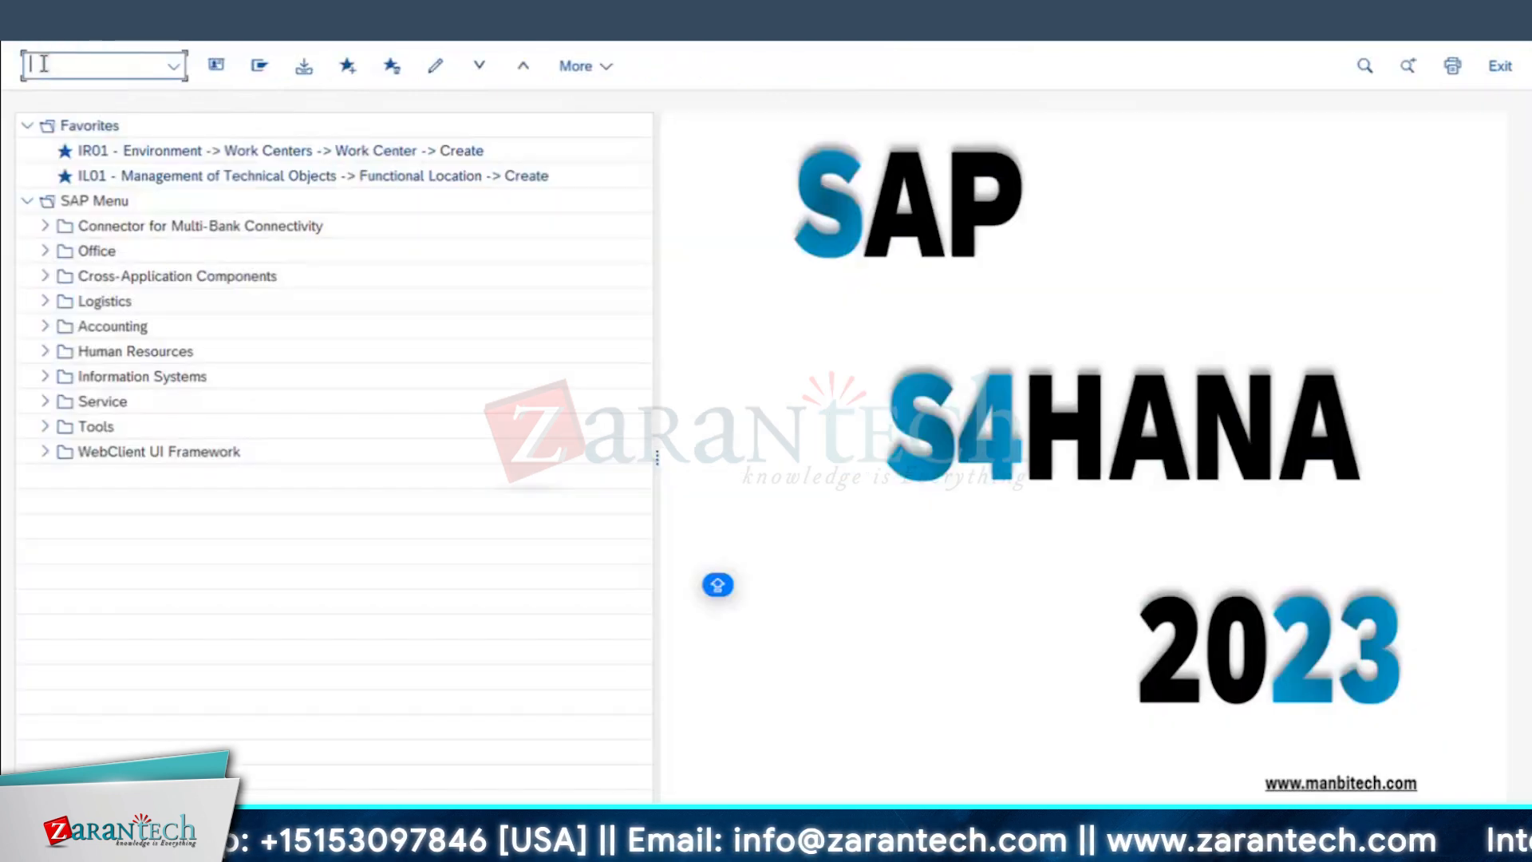
pyautogui.write('04')
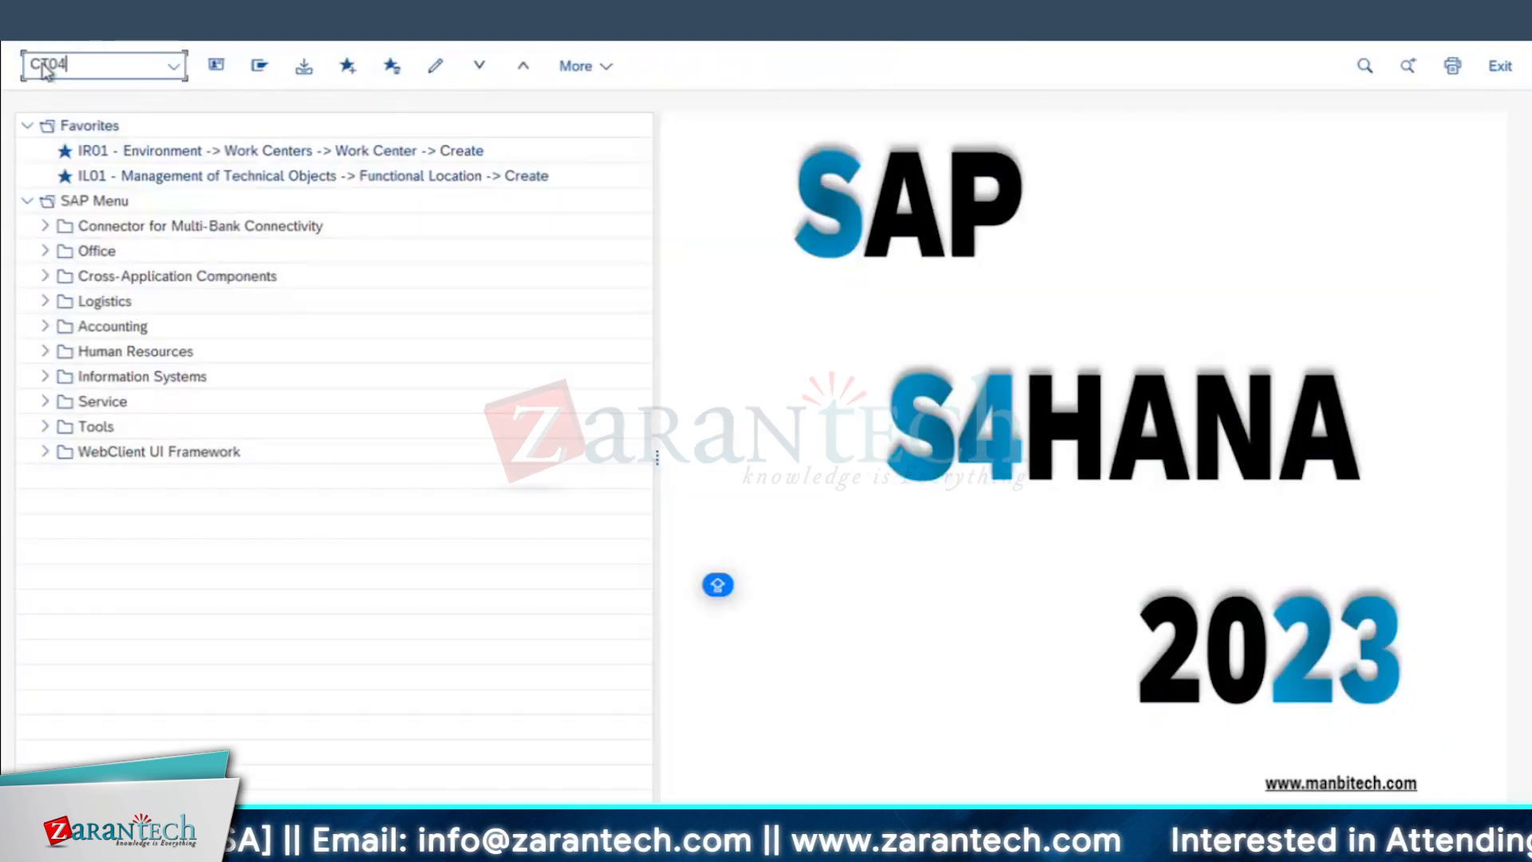
pyautogui.press('Return')
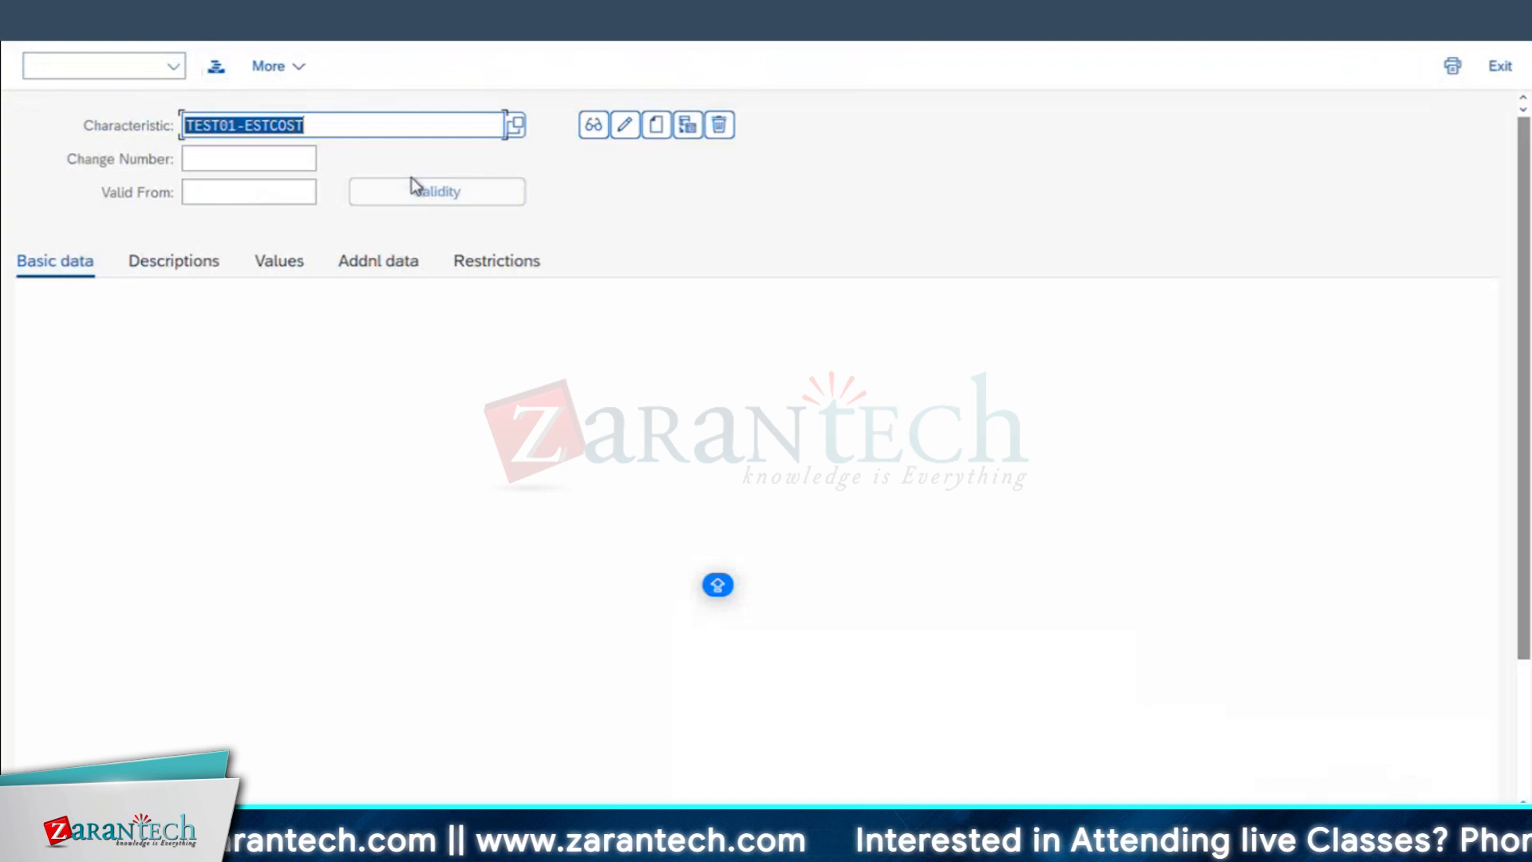
# Step: Create a new characteristic named ESTIMATEDCOST_RL
pyautogui.write('EST')
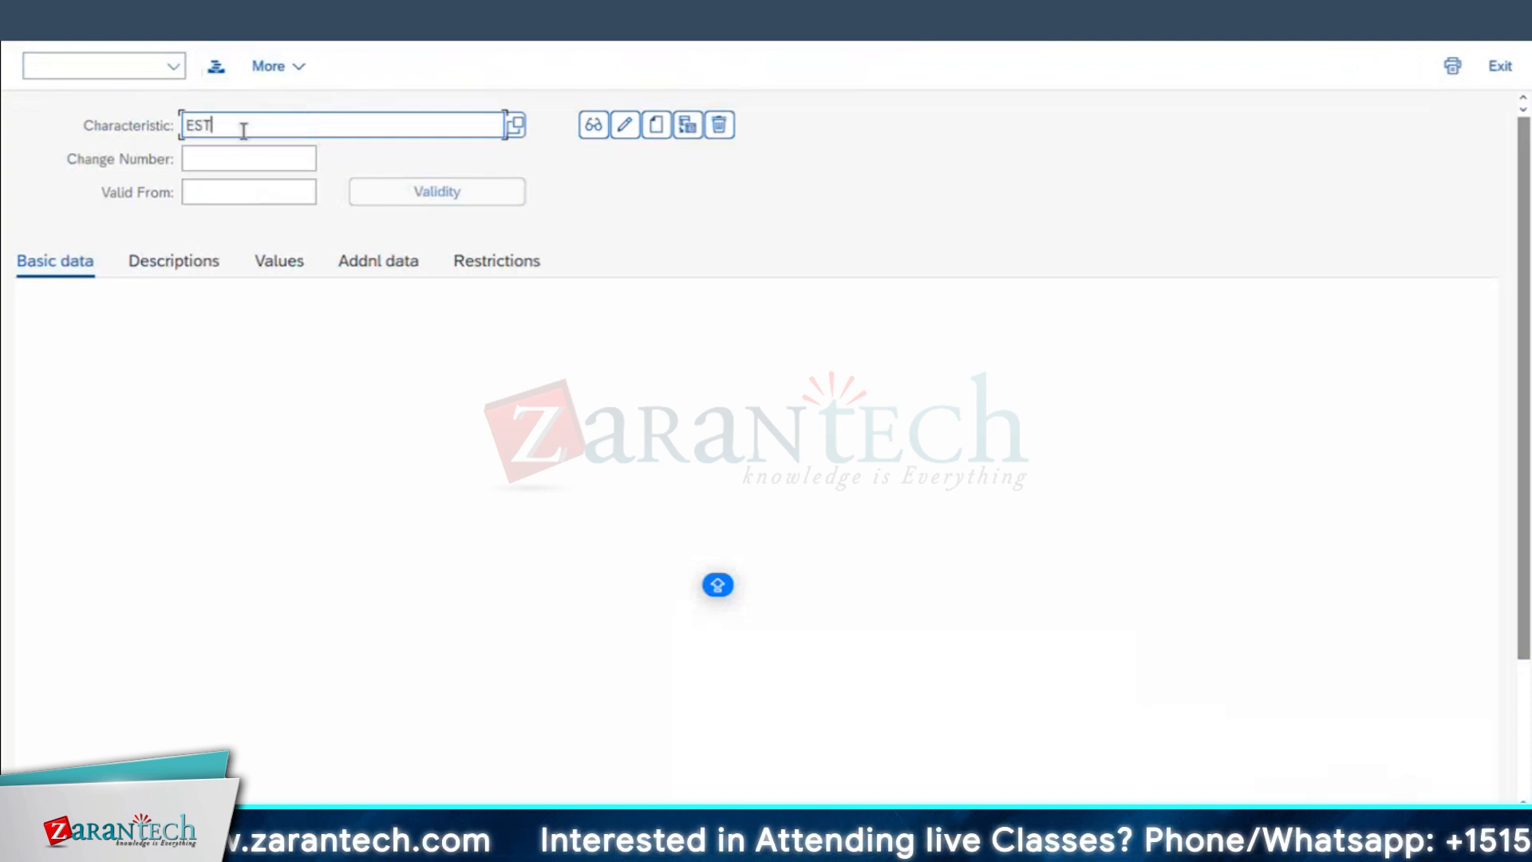
pyautogui.write('IMATED COST')
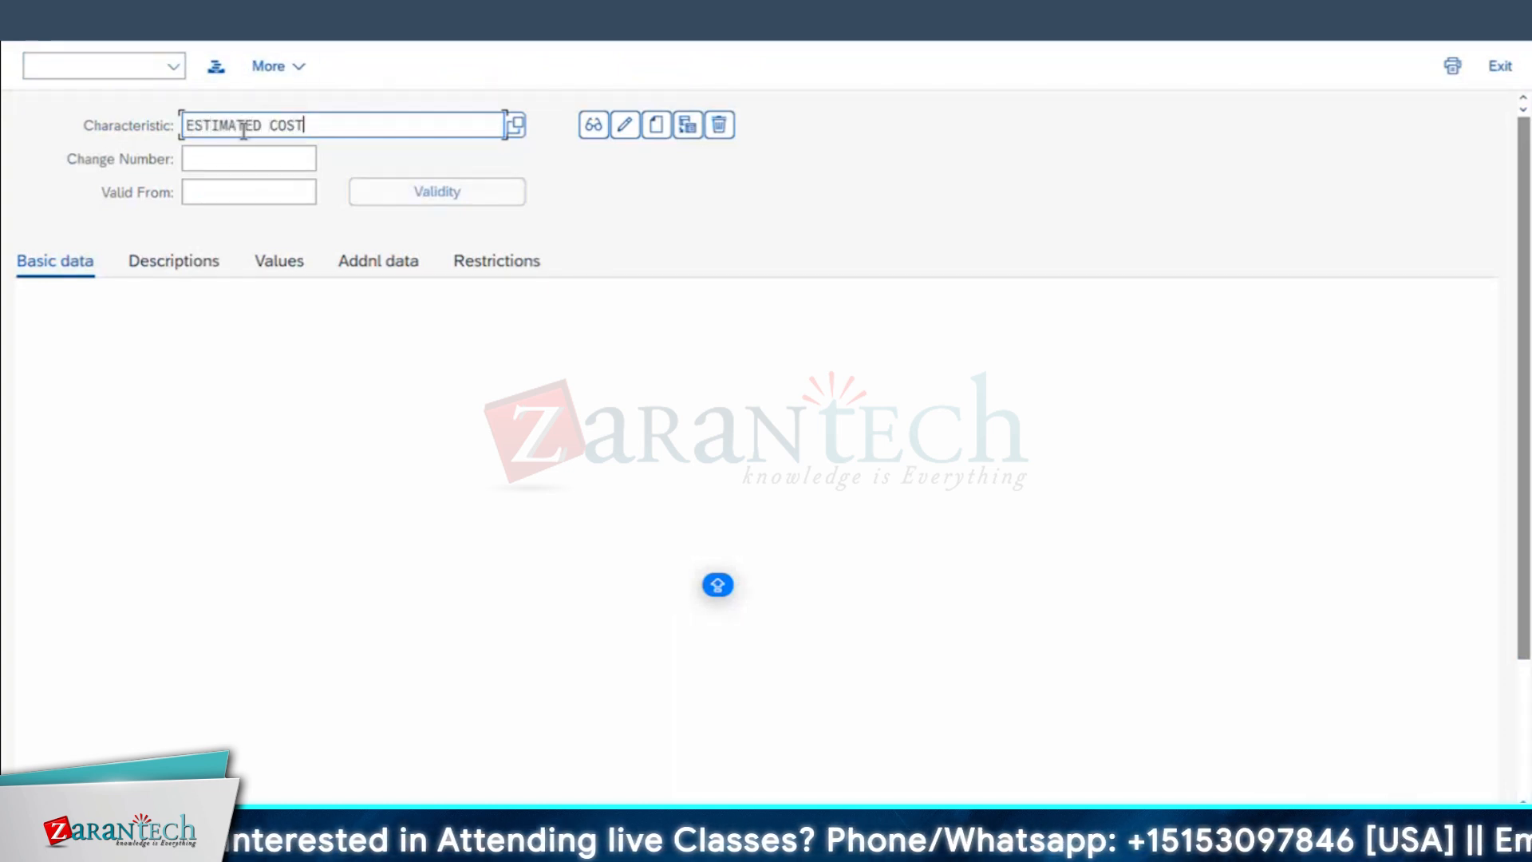
pyautogui.write('_RL')
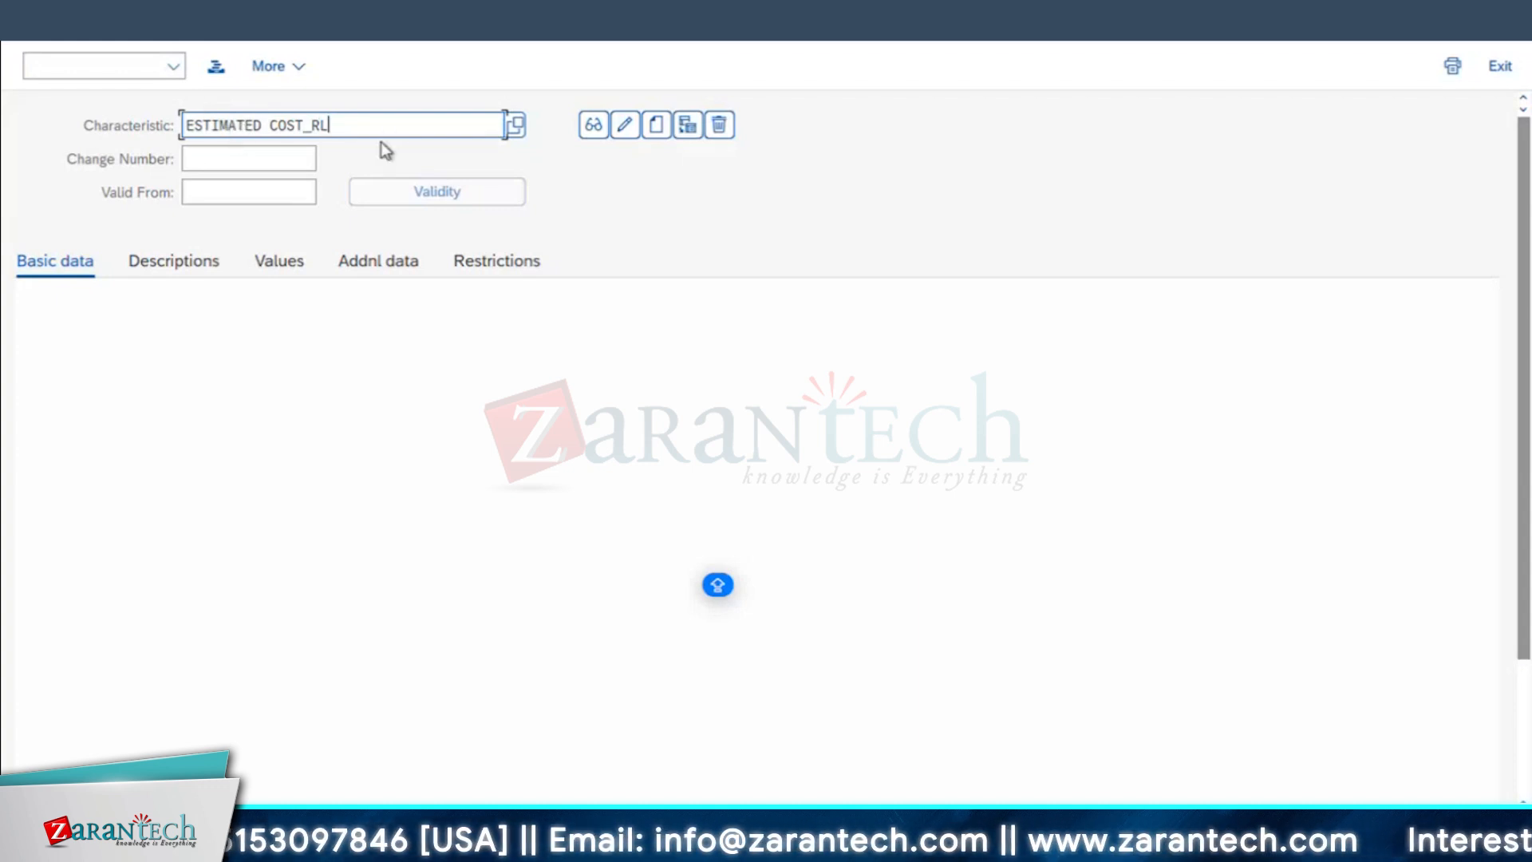
pyautogui.click(657, 126)
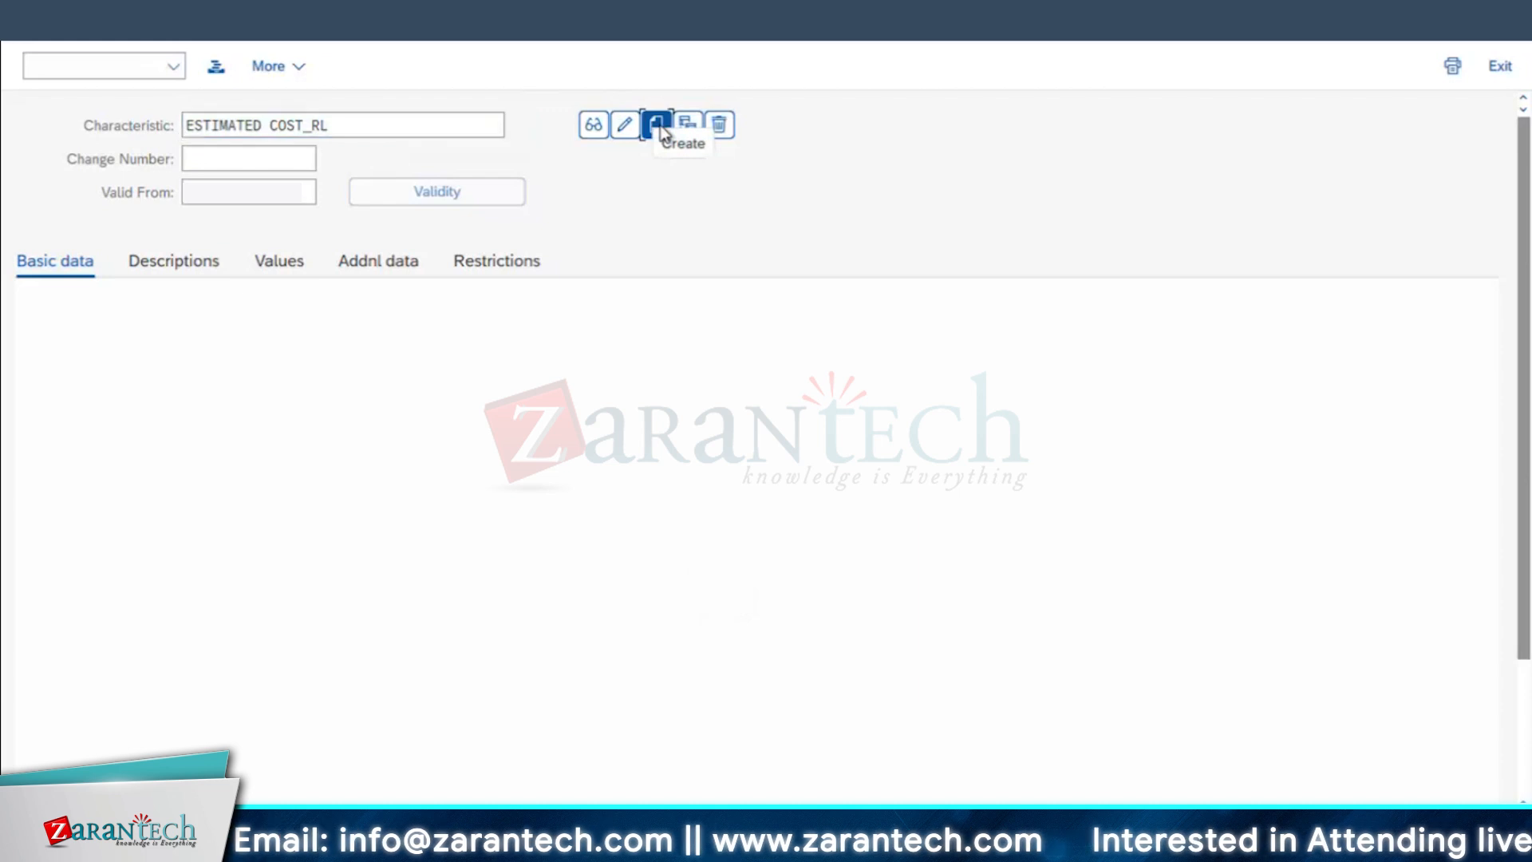
# Step: Copy the characteristic name ESTIMATEDCOST_RL into its Description in the basic data
pyautogui.moveTo(317, 127); pyautogui.dragTo(4, 124)
pyautogui.hotkey('ctrl', 'c')
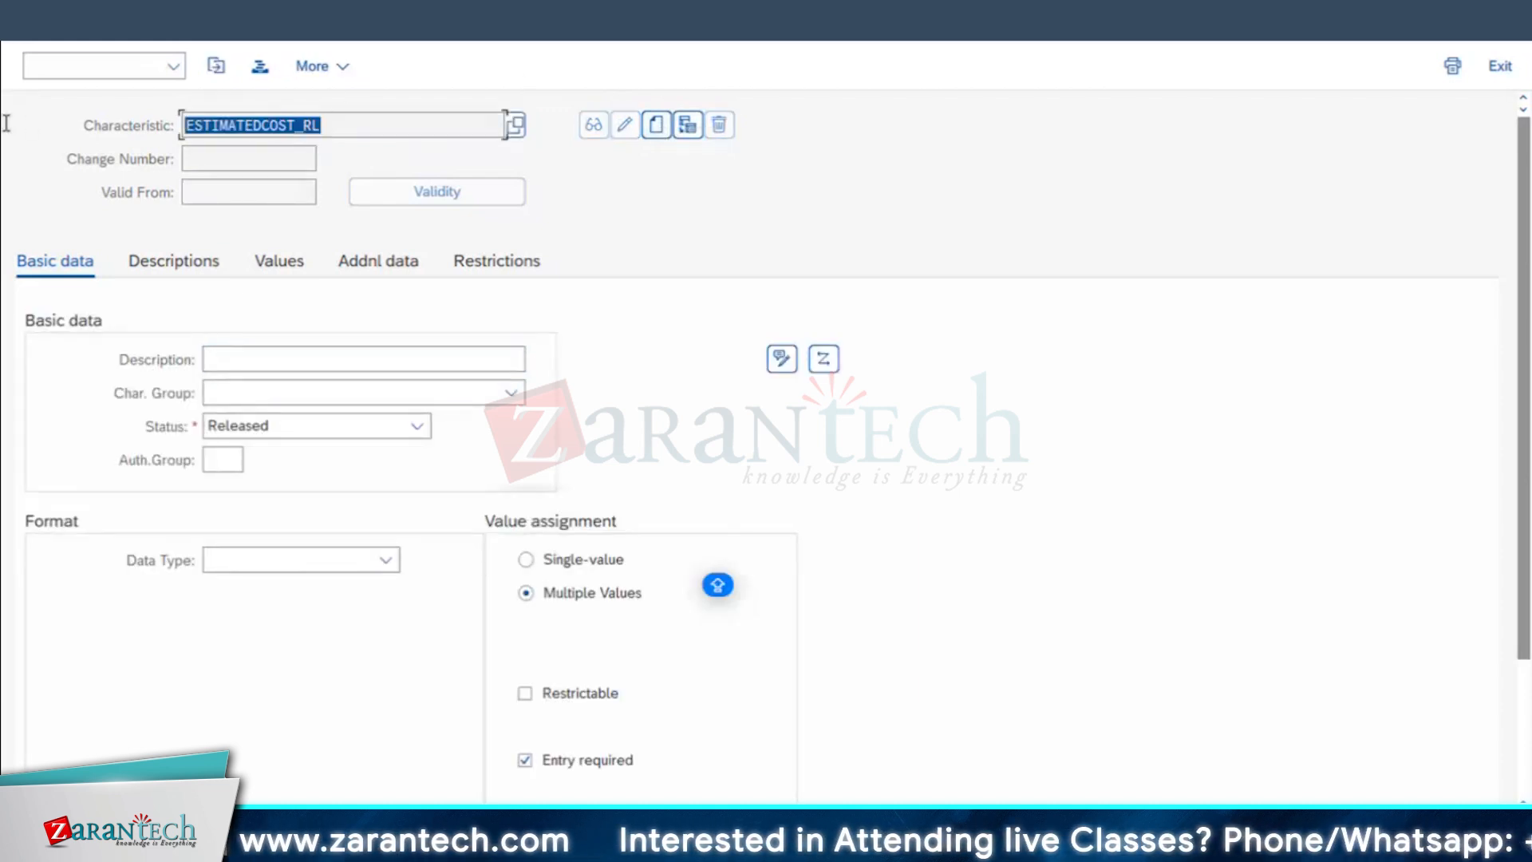
pyautogui.click(302, 352)
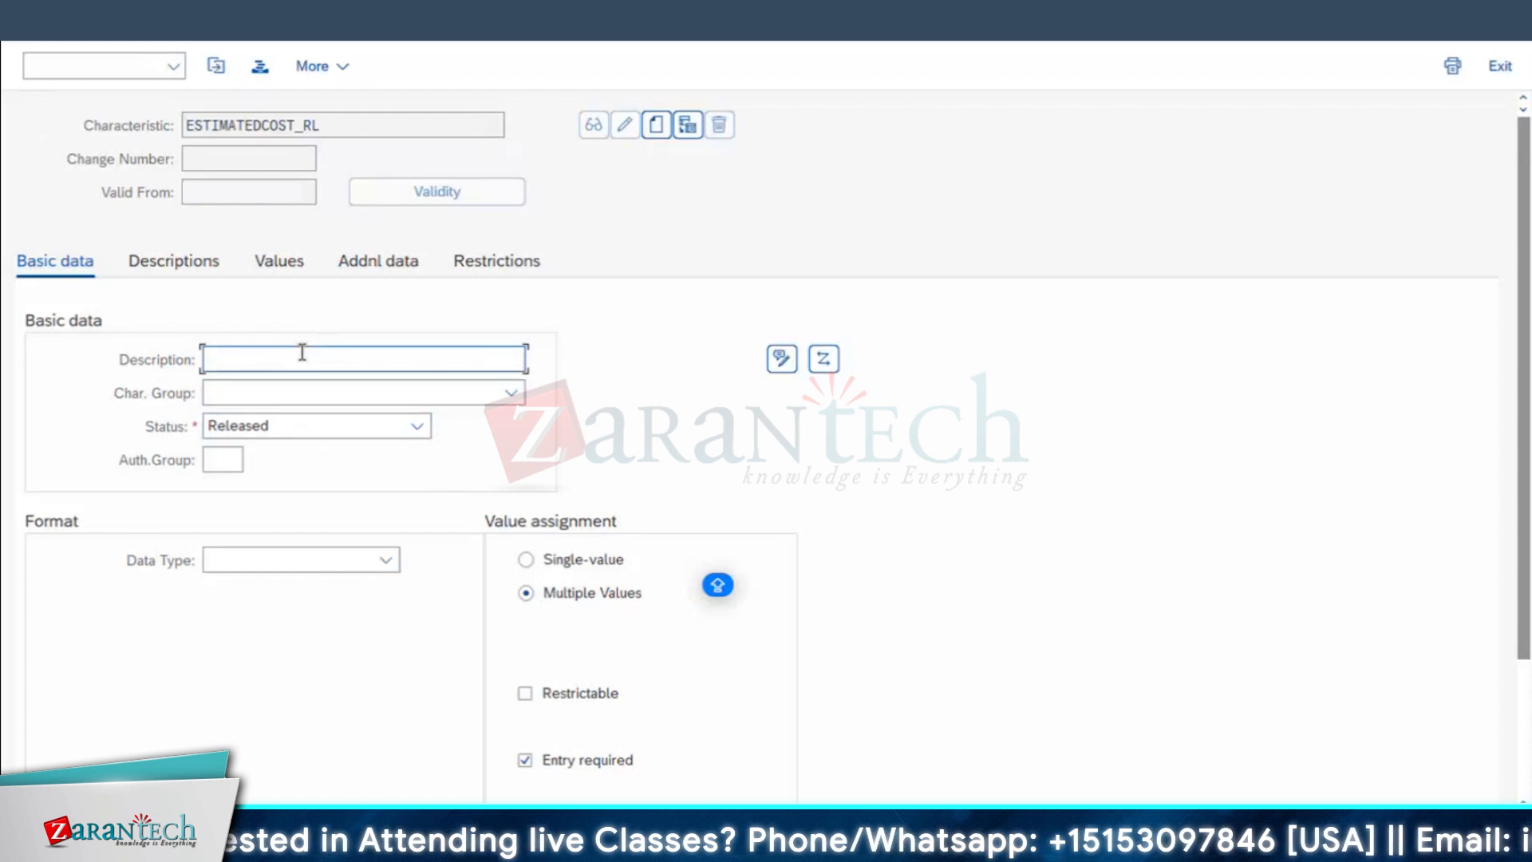
pyautogui.hotkey('ctrl', 'v')
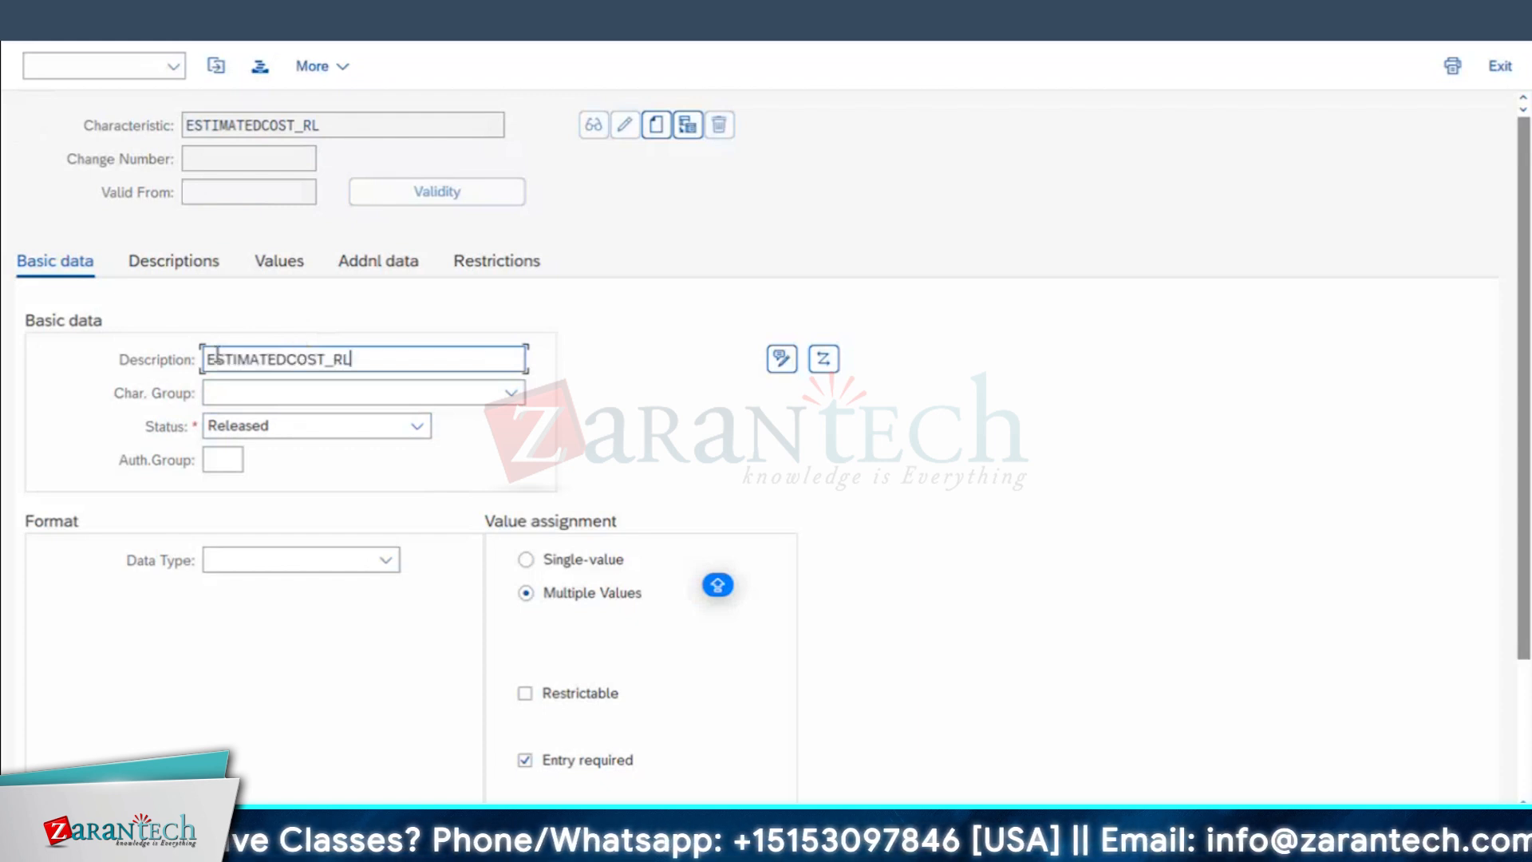
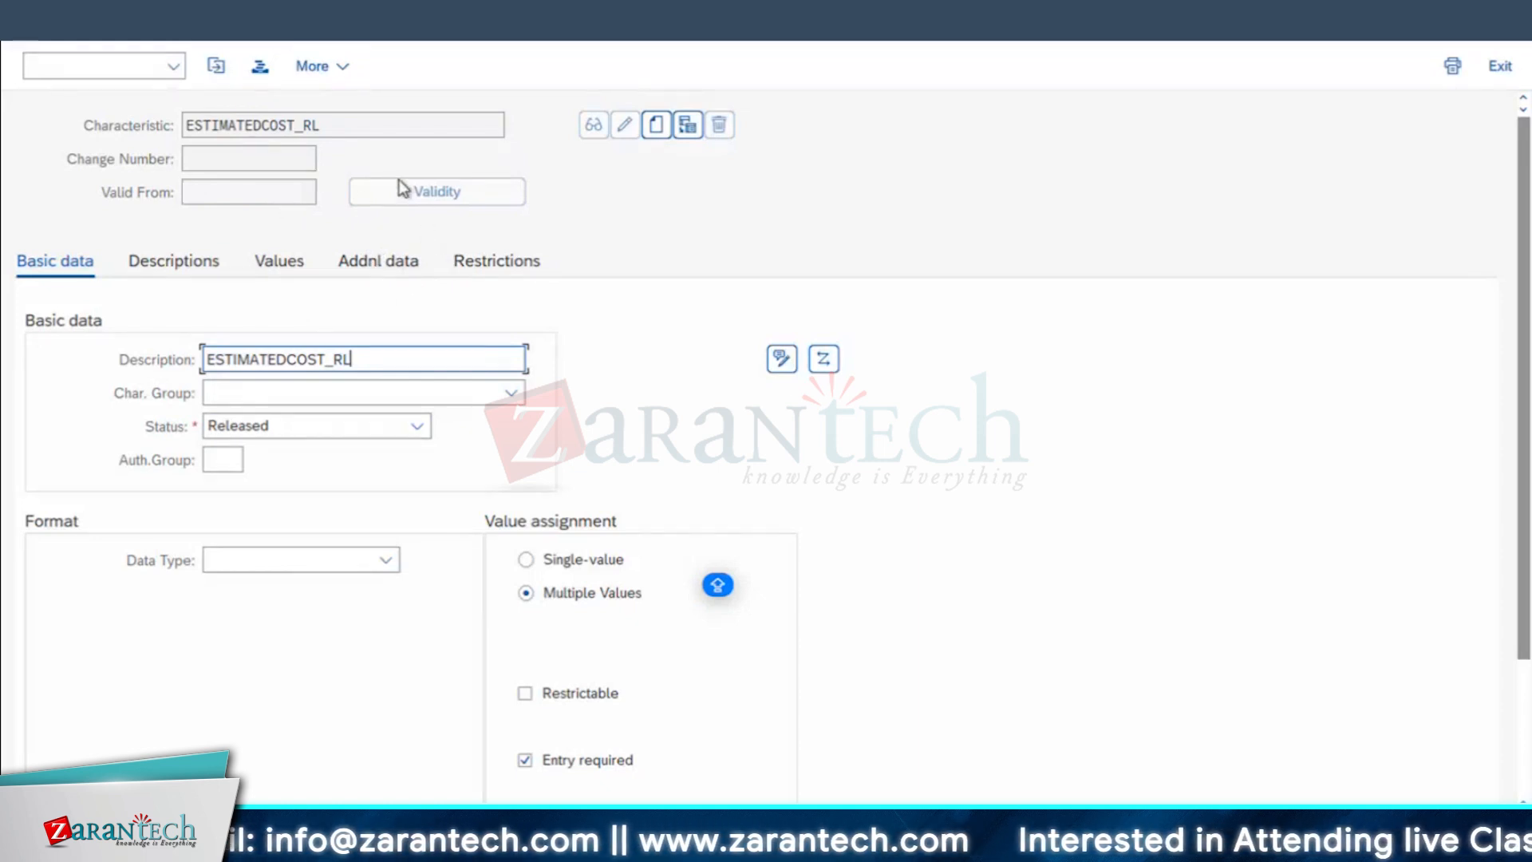
# Step: Open the characteristic's additional data, then switch to the activity price planning session and open the maintenance order with transaction IW32
pyautogui.click(411, 263)
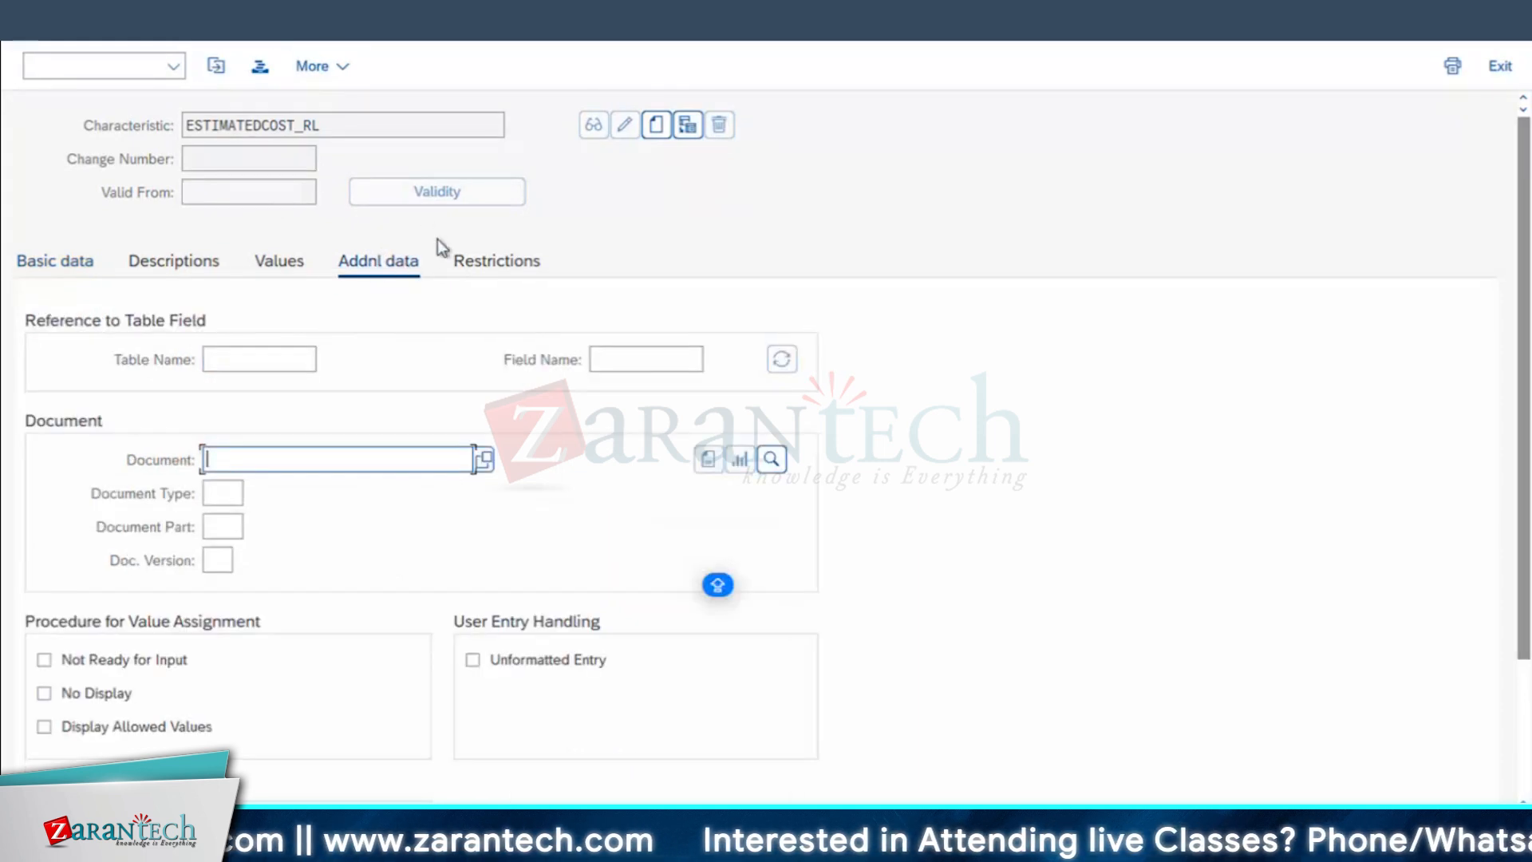
pyautogui.click(462, 846)
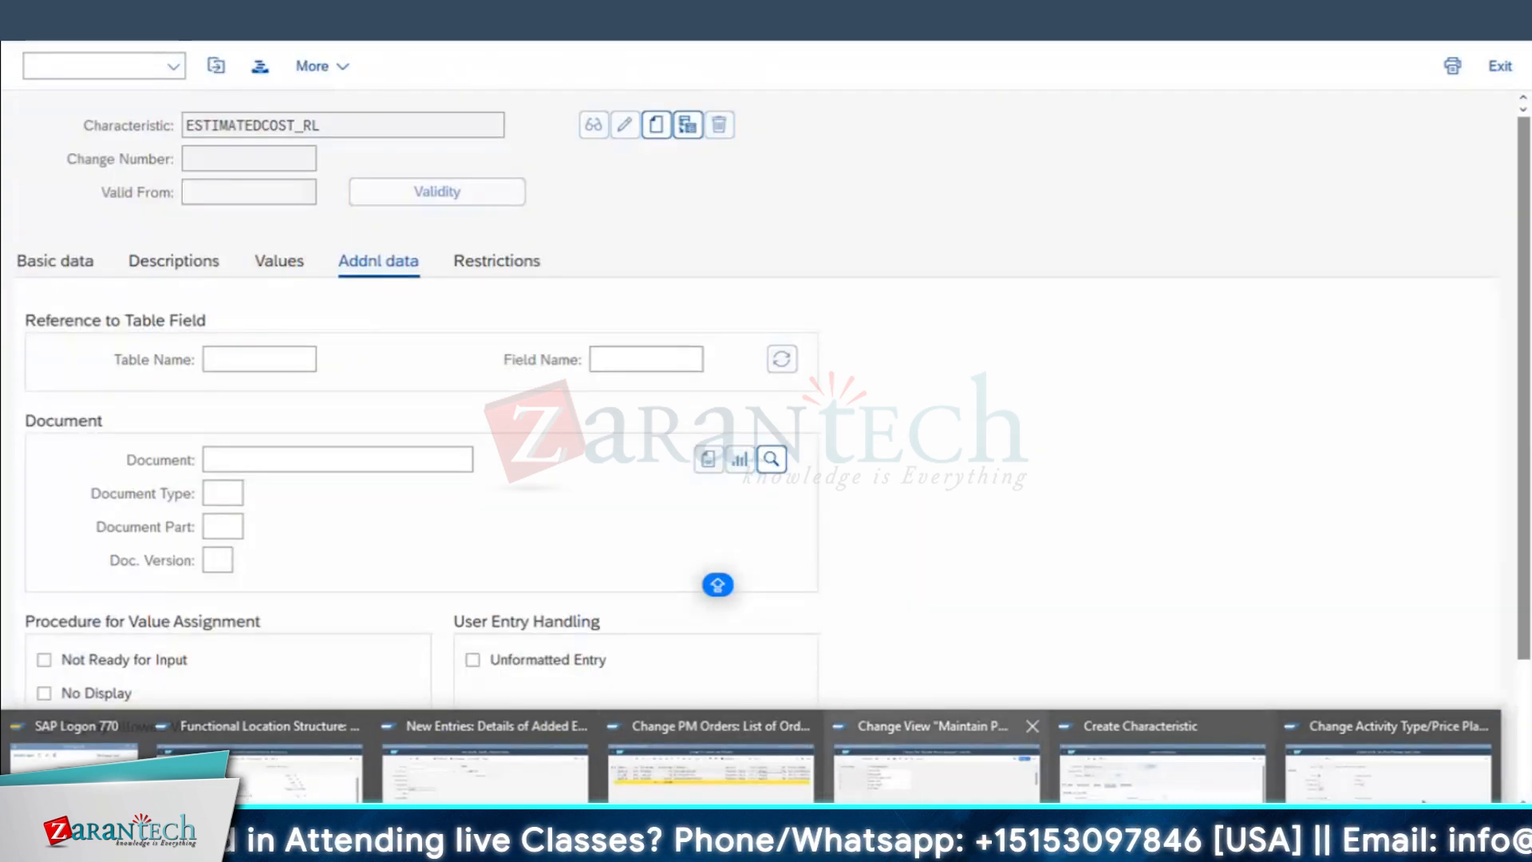
pyautogui.click(1389, 766)
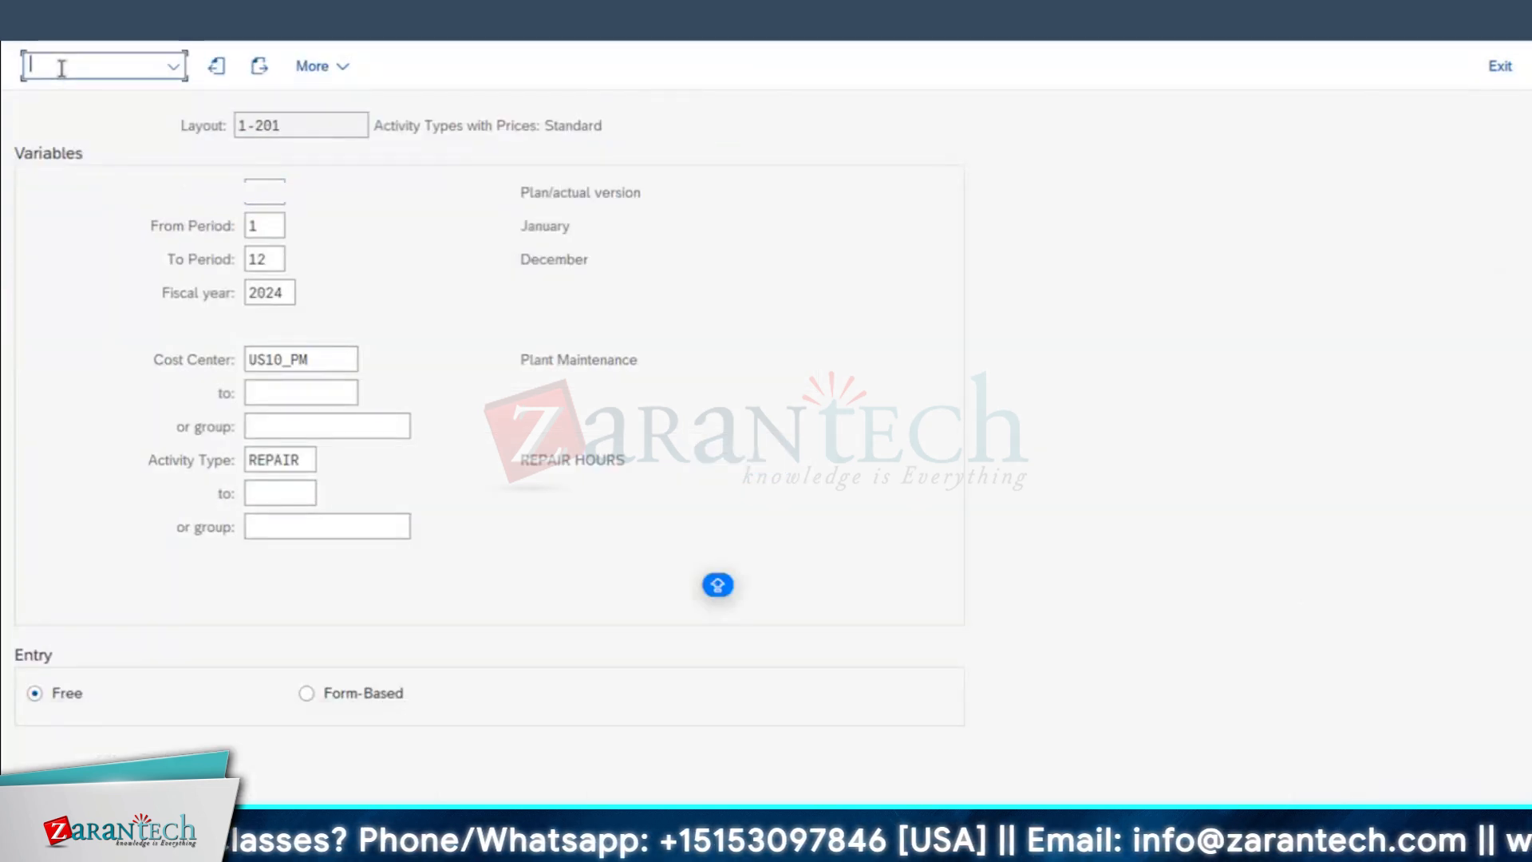
pyautogui.write('/NIW32')
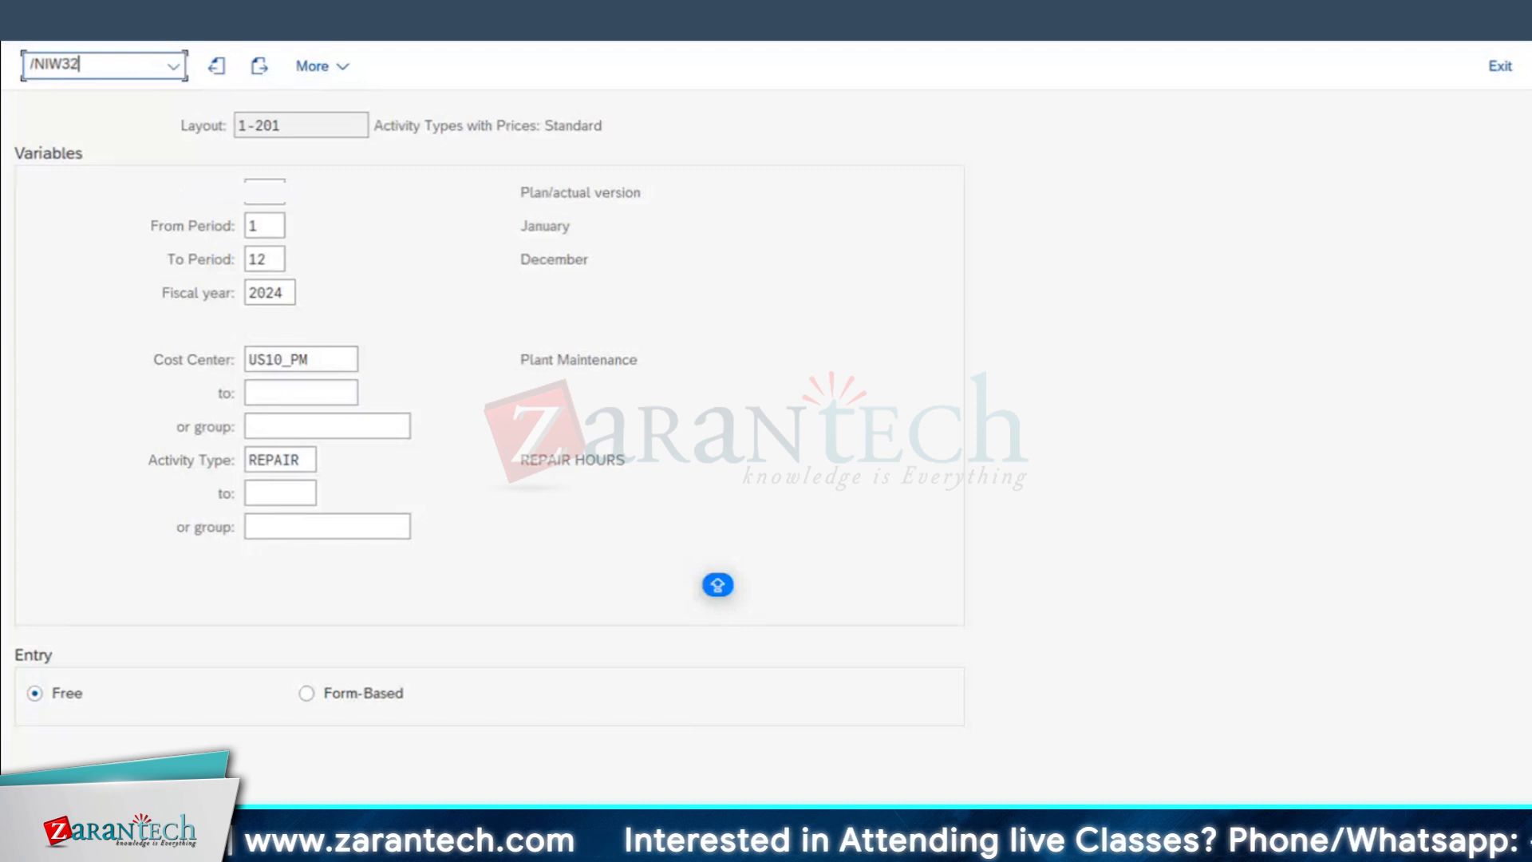
pyautogui.press('Return')
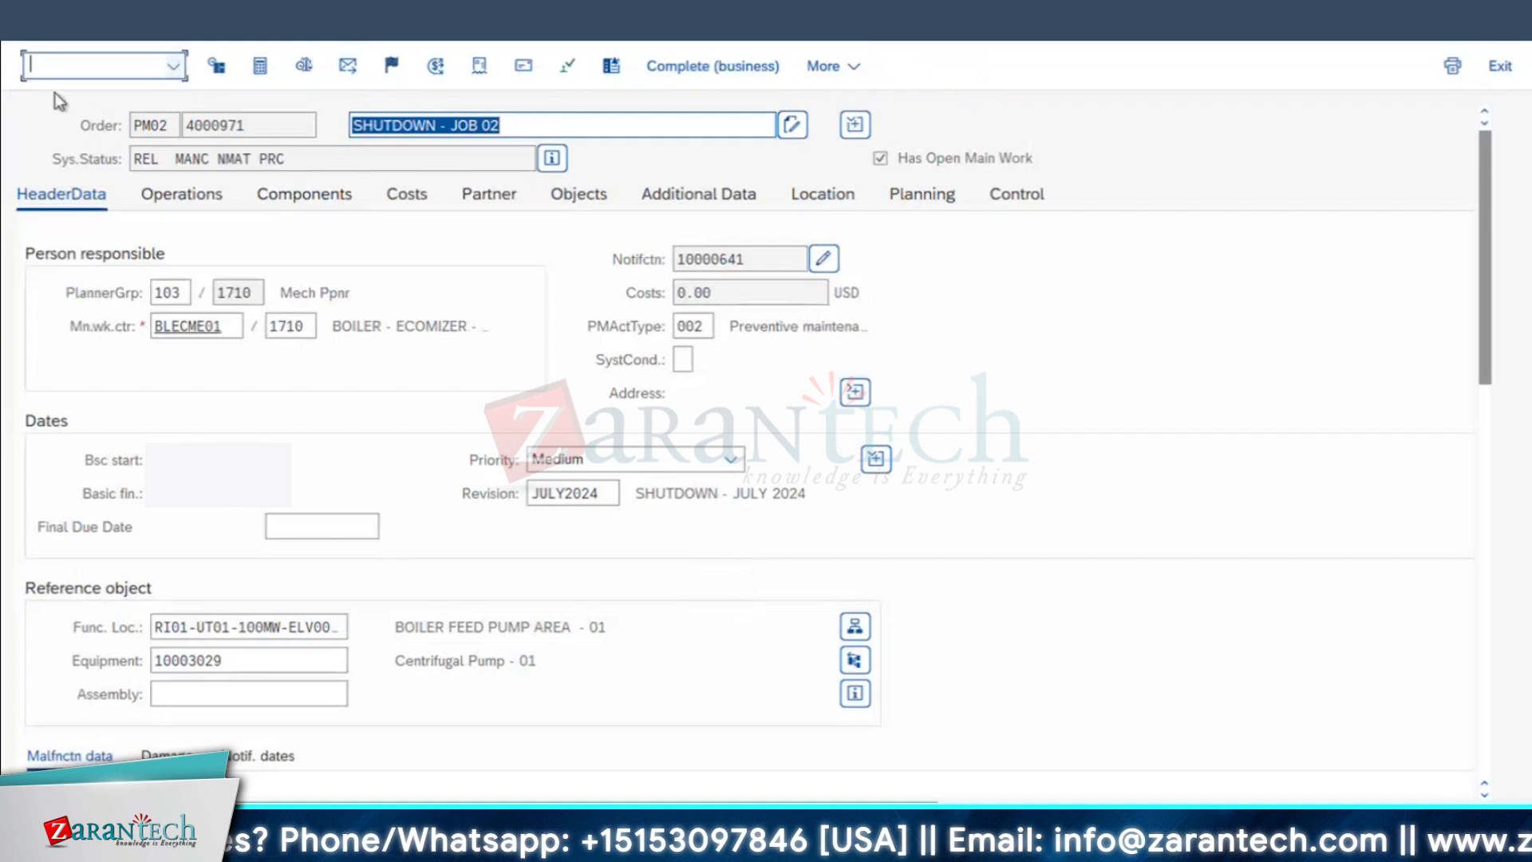
pyautogui.click(174, 66)
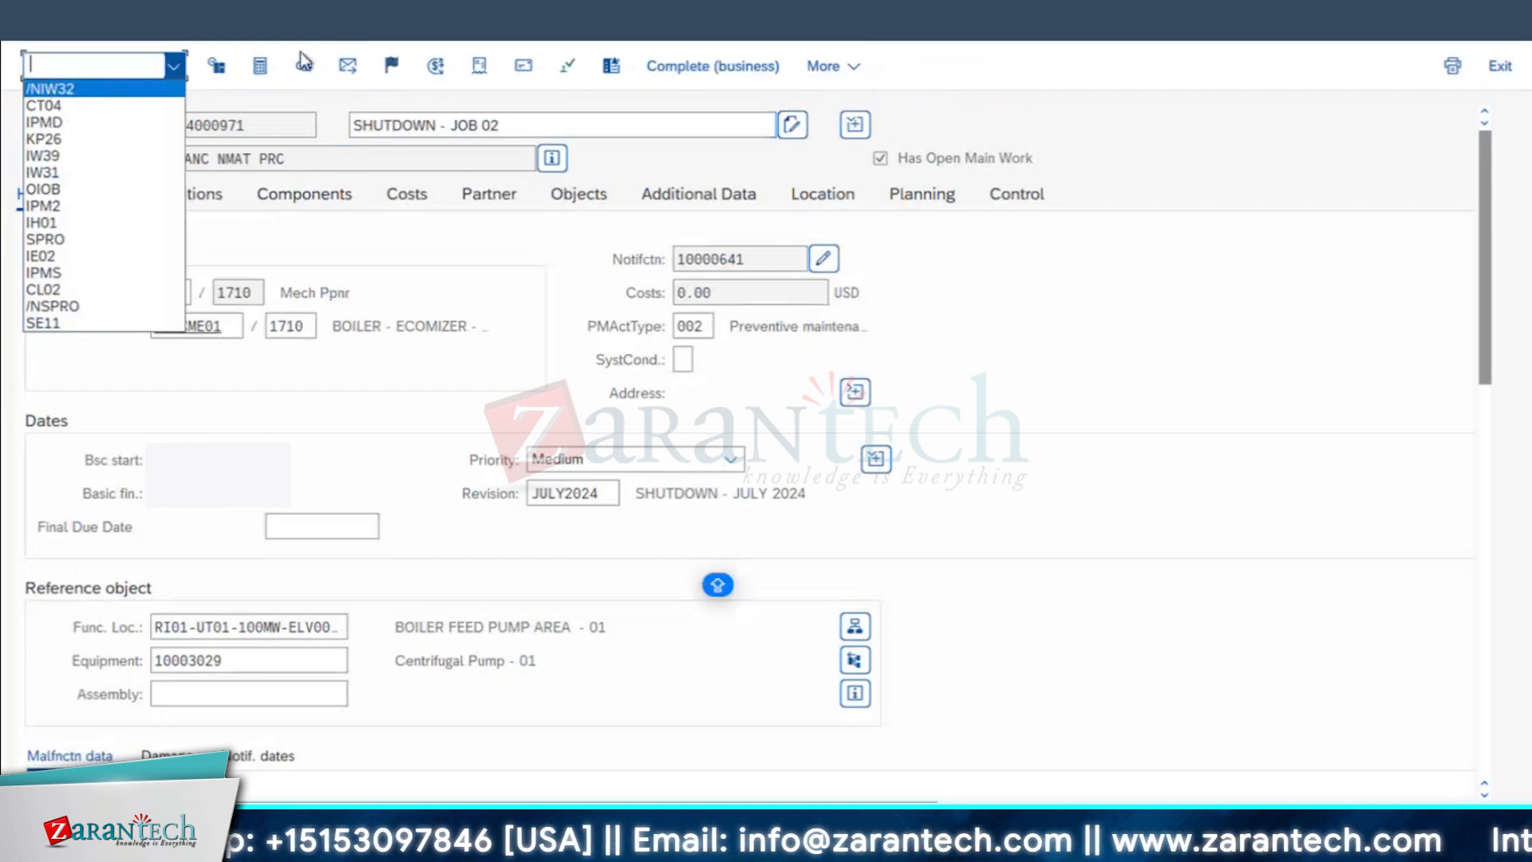
pyautogui.click(209, 94)
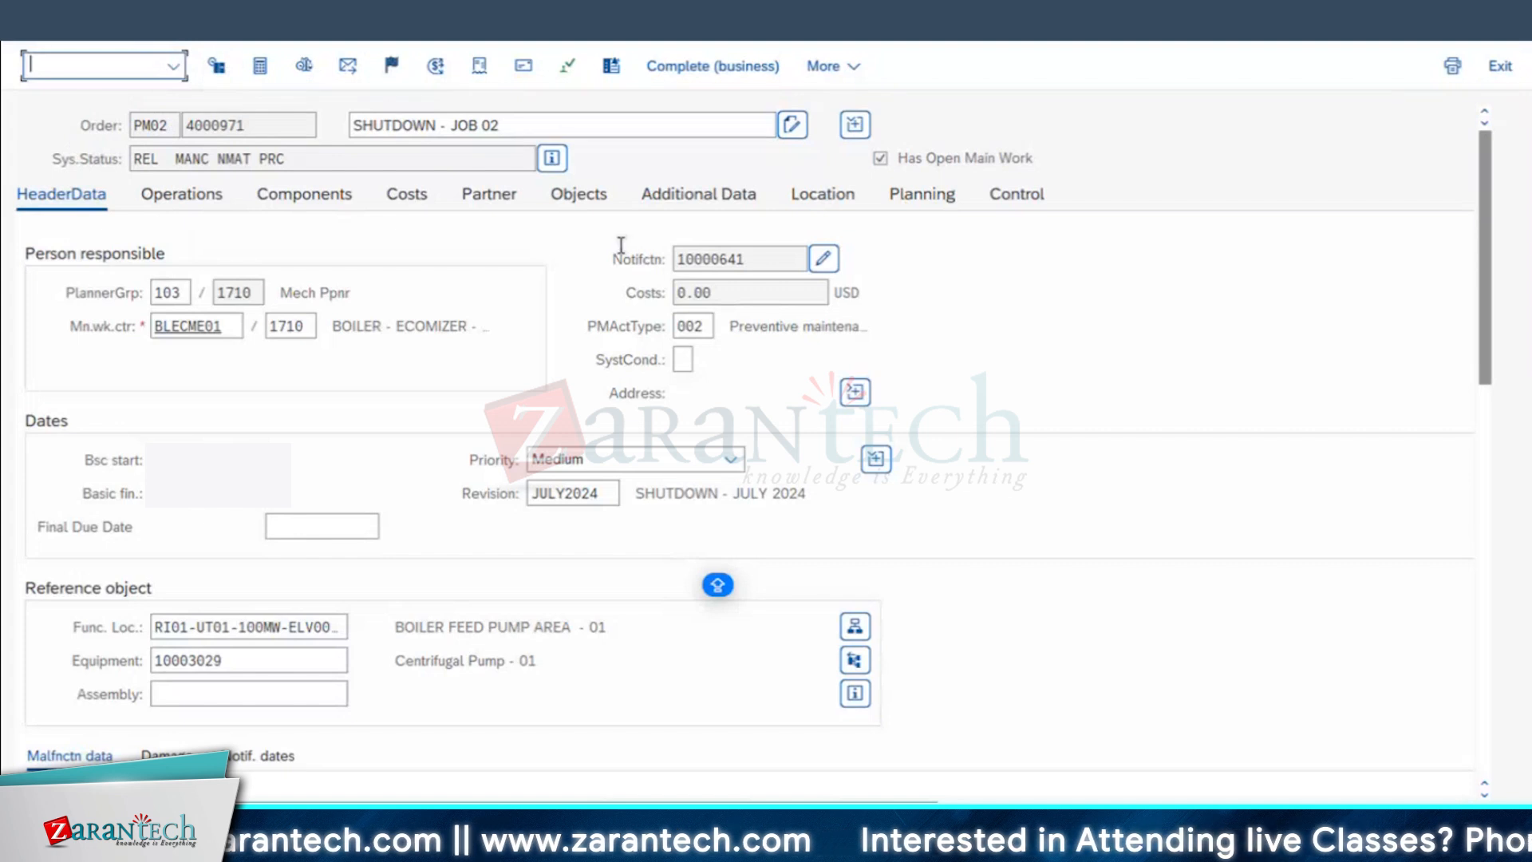
# Step: Open the technical information for the order's Costs field and copy its field name
pyautogui.click(717, 292)
pyautogui.click(732, 293)
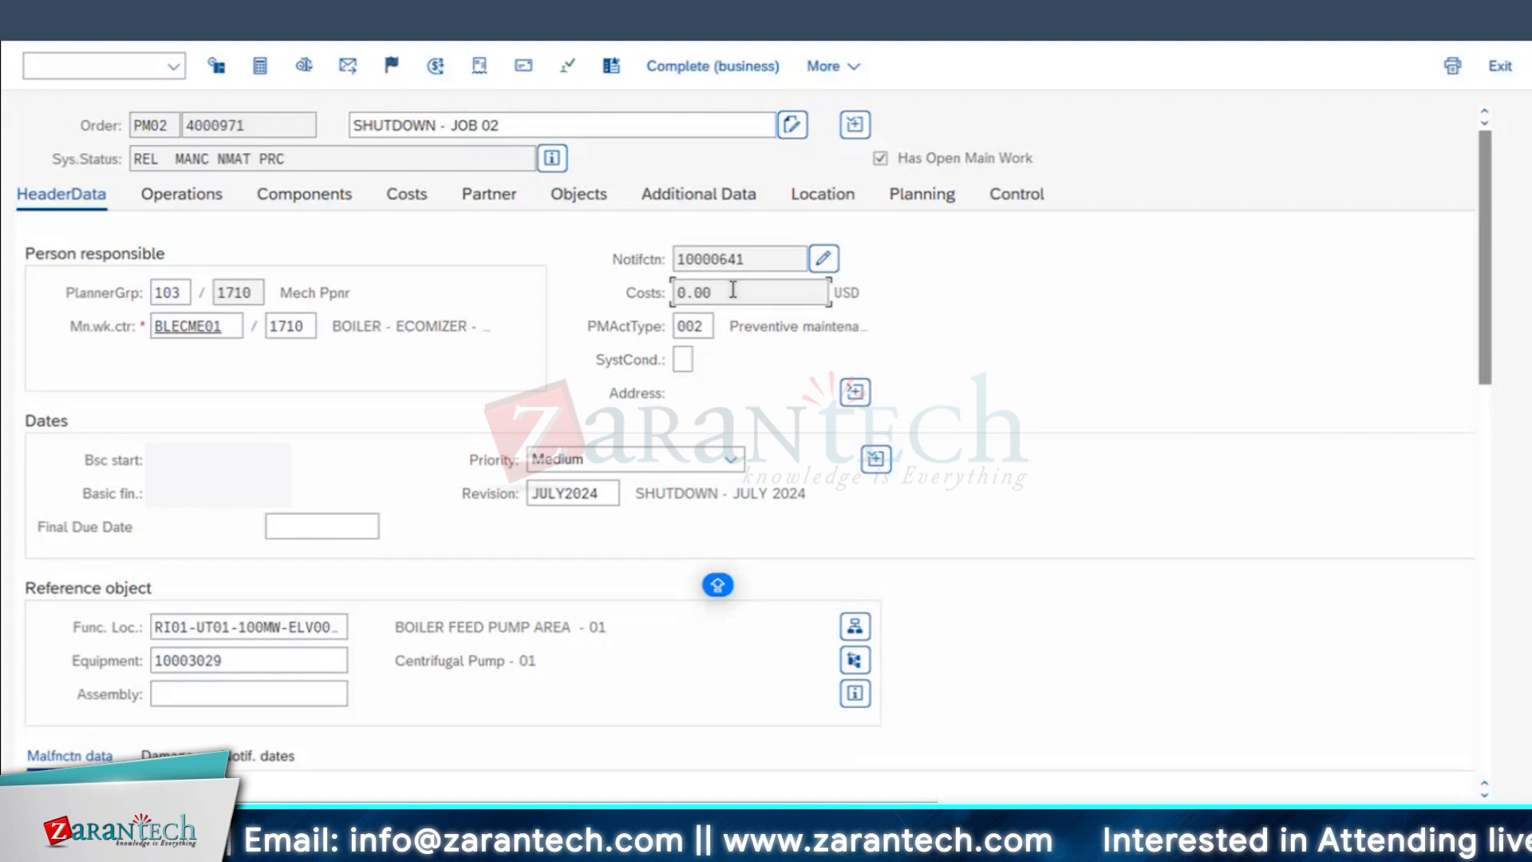
pyautogui.click(733, 292)
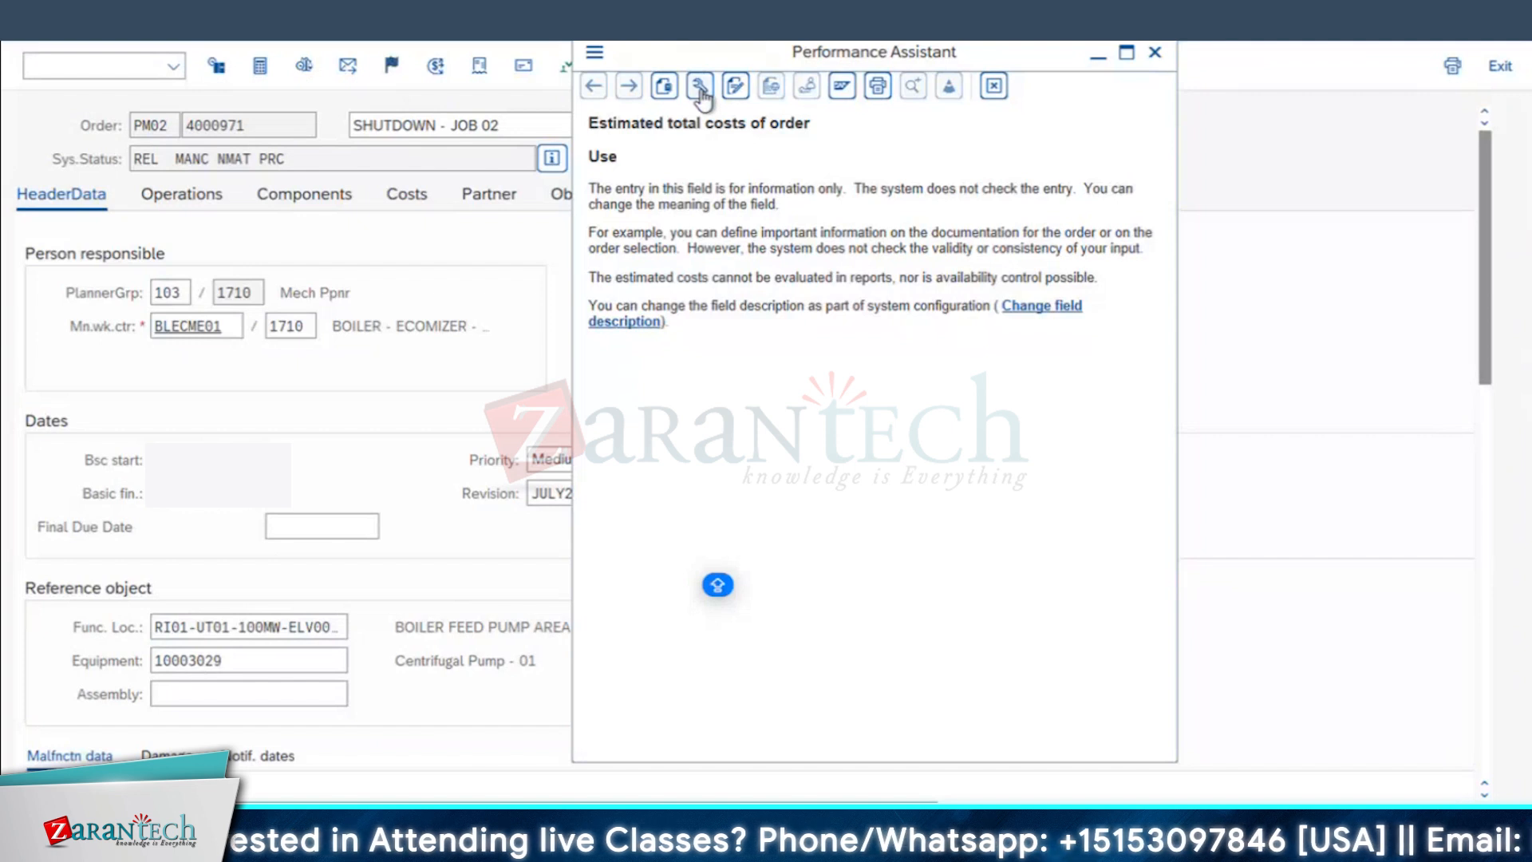
pyautogui.click(700, 87)
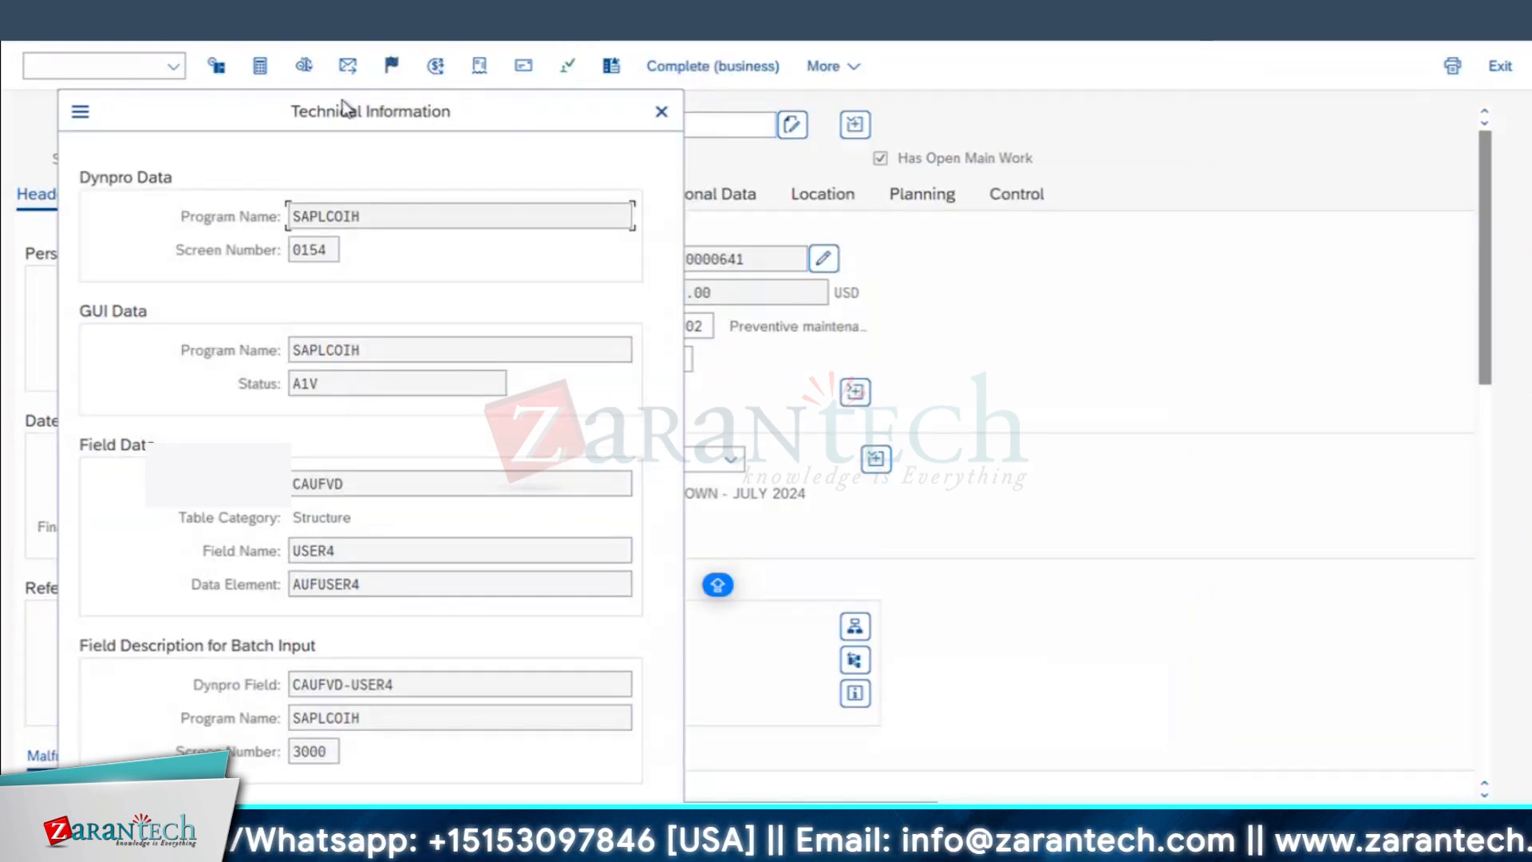
pyautogui.moveTo(333, 114); pyautogui.dragTo(923, 136)
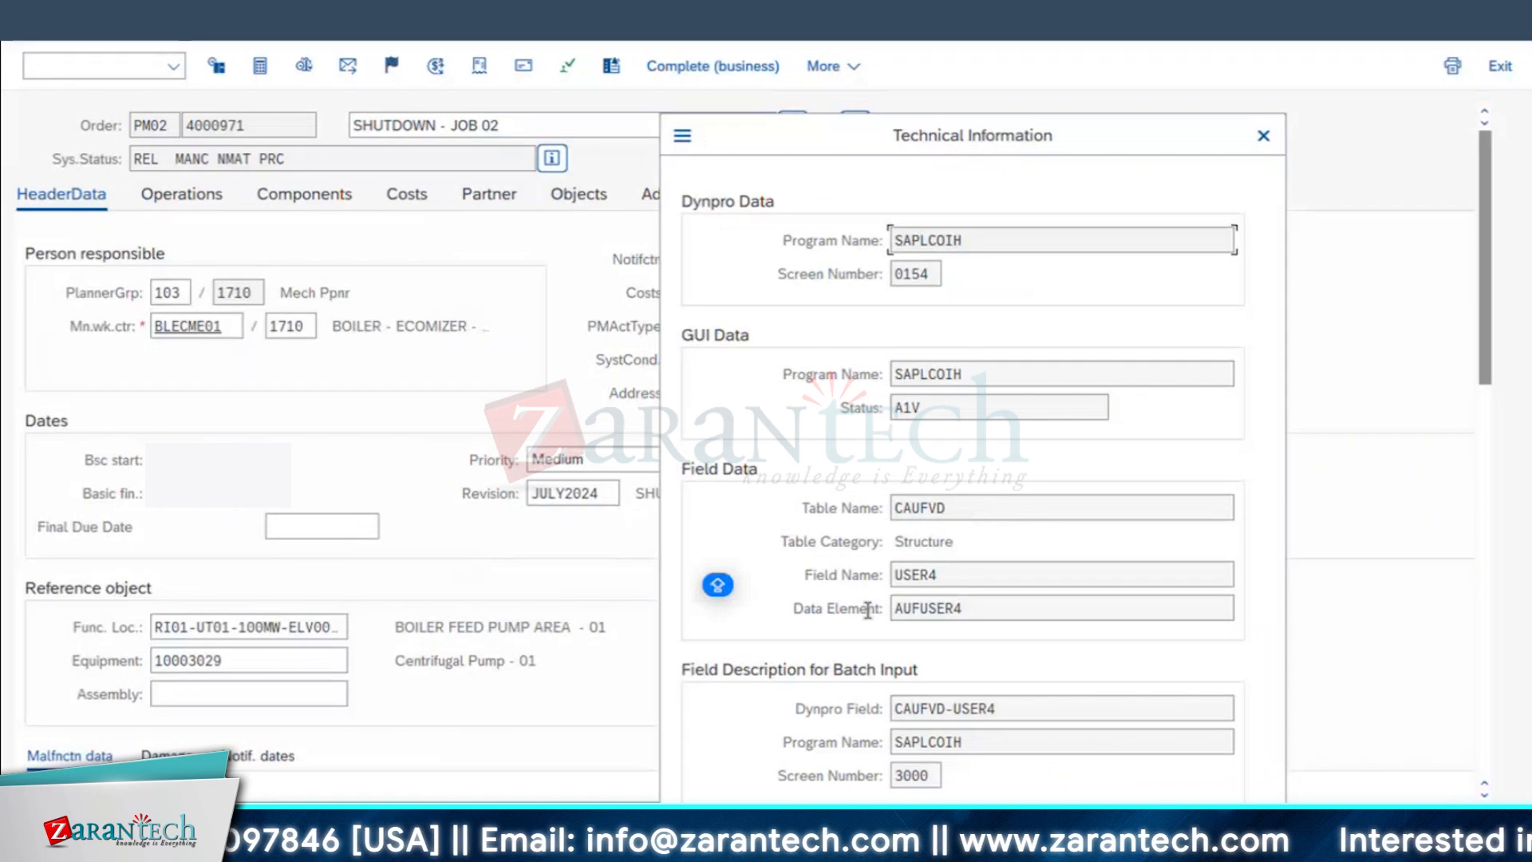
pyautogui.doubleClick(950, 575)
pyautogui.press('super+c')
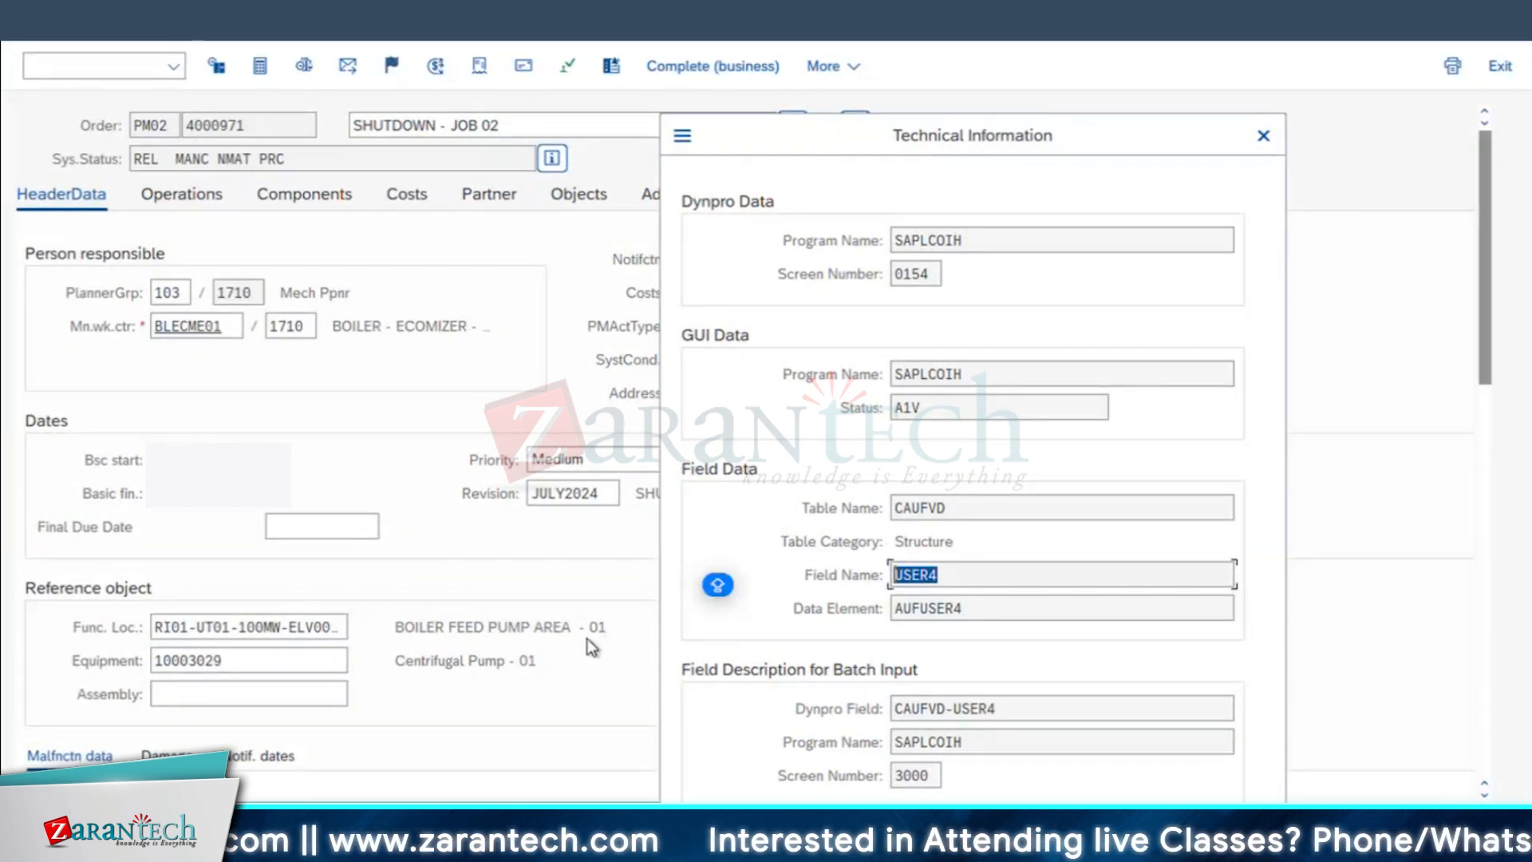
# Step: Switch to the Excel notes, add the labels TABLE and FILED in B63:B64, and paste USER4 into C64
pyautogui.press('super+Tab')
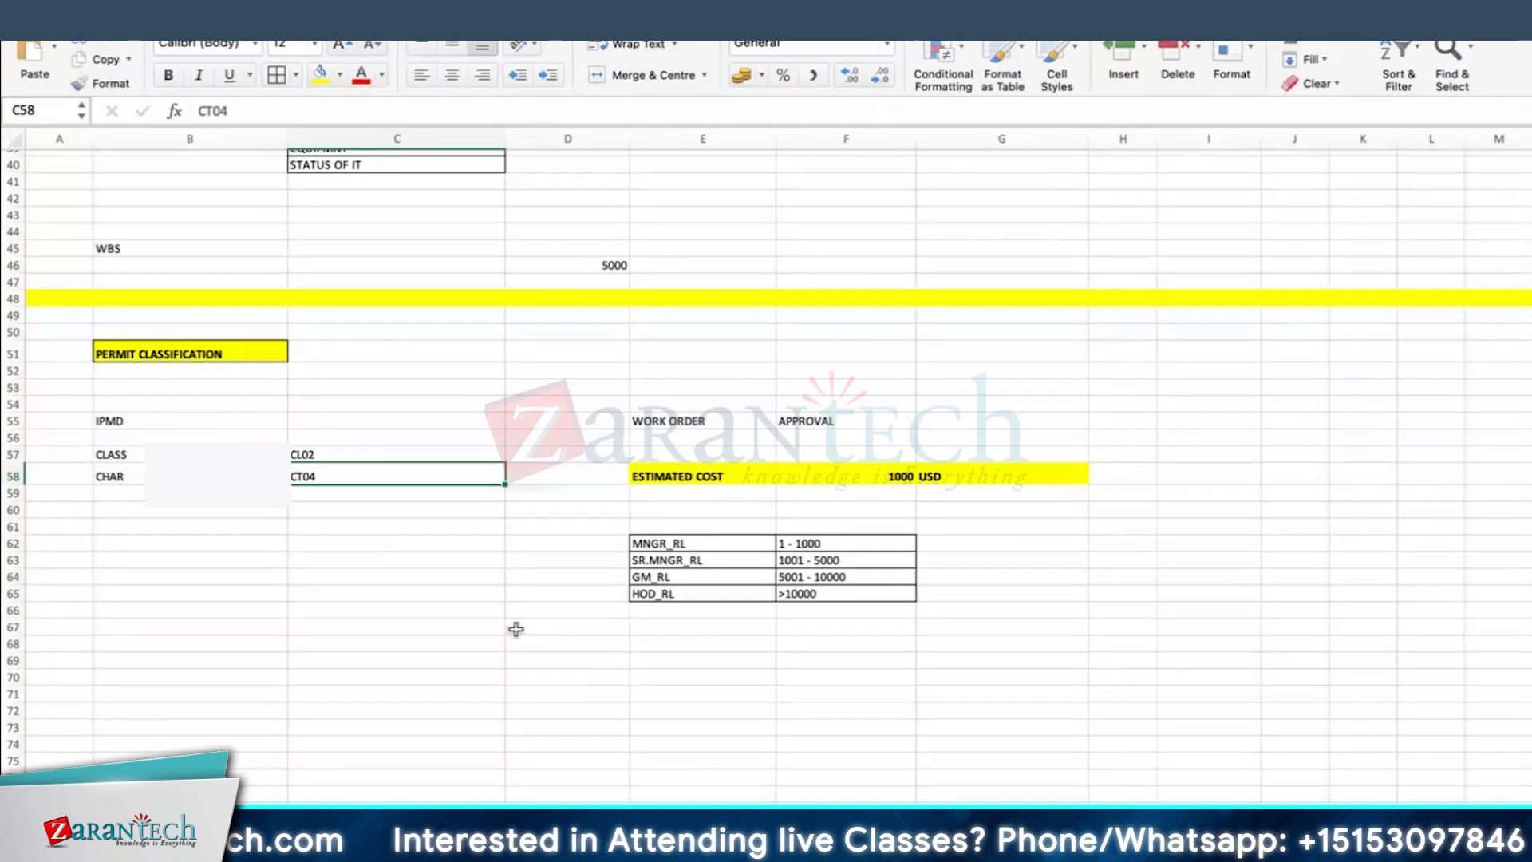
pyautogui.click(157, 557)
pyautogui.write('TABLE')
pyautogui.press('Return')
pyautogui.write('FILED')
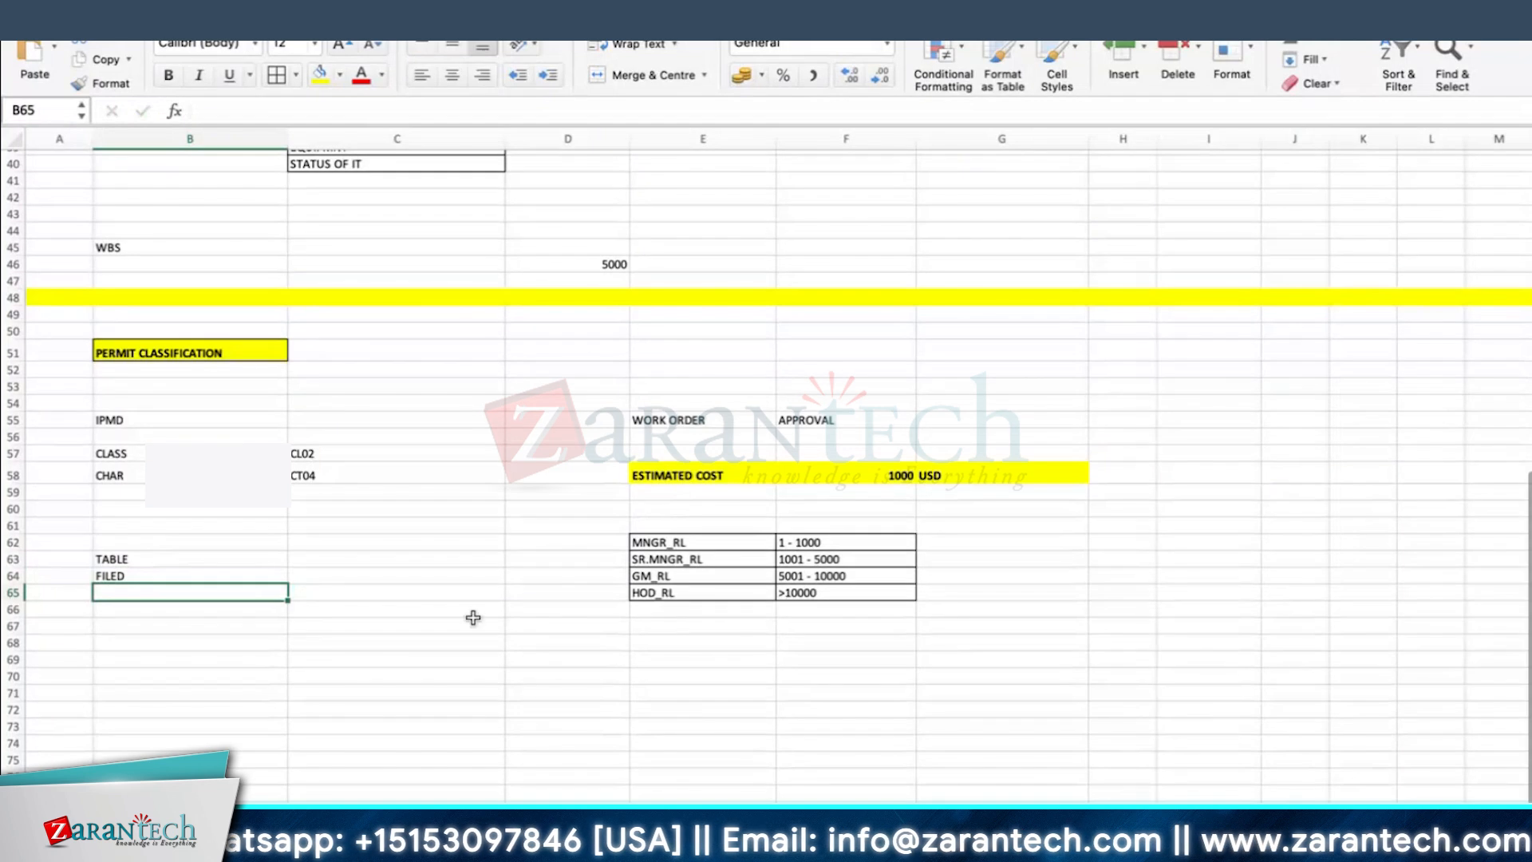
pyautogui.click(335, 576)
pyautogui.press('super+v')
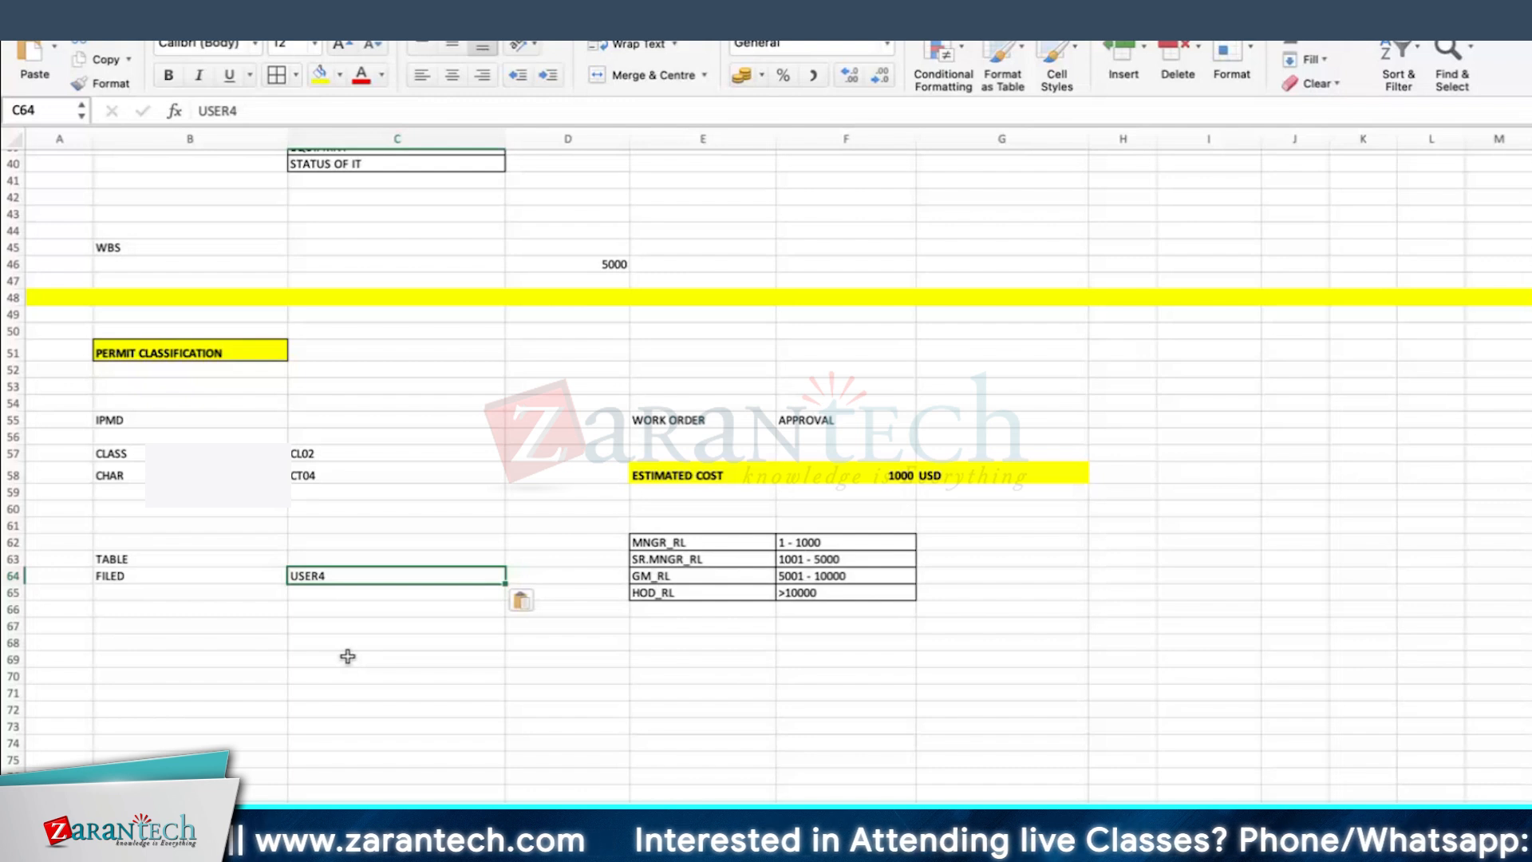
# Step: Enter CSEVPERMIT beside the TABLE label in the notes
pyautogui.click(331, 556)
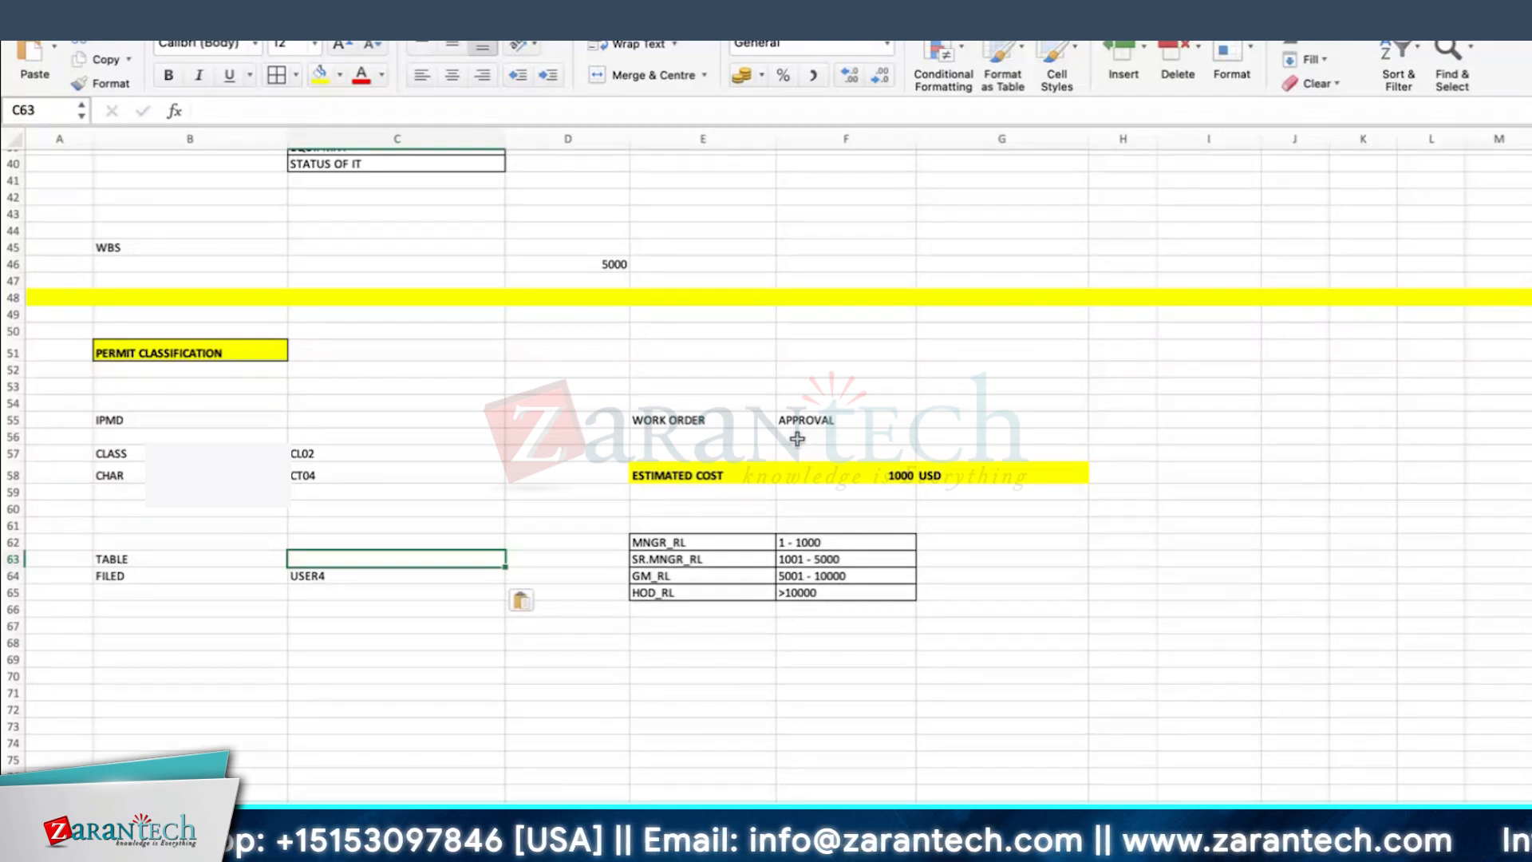
pyautogui.moveTo(26, 580); pyautogui.dragTo(26, 585)
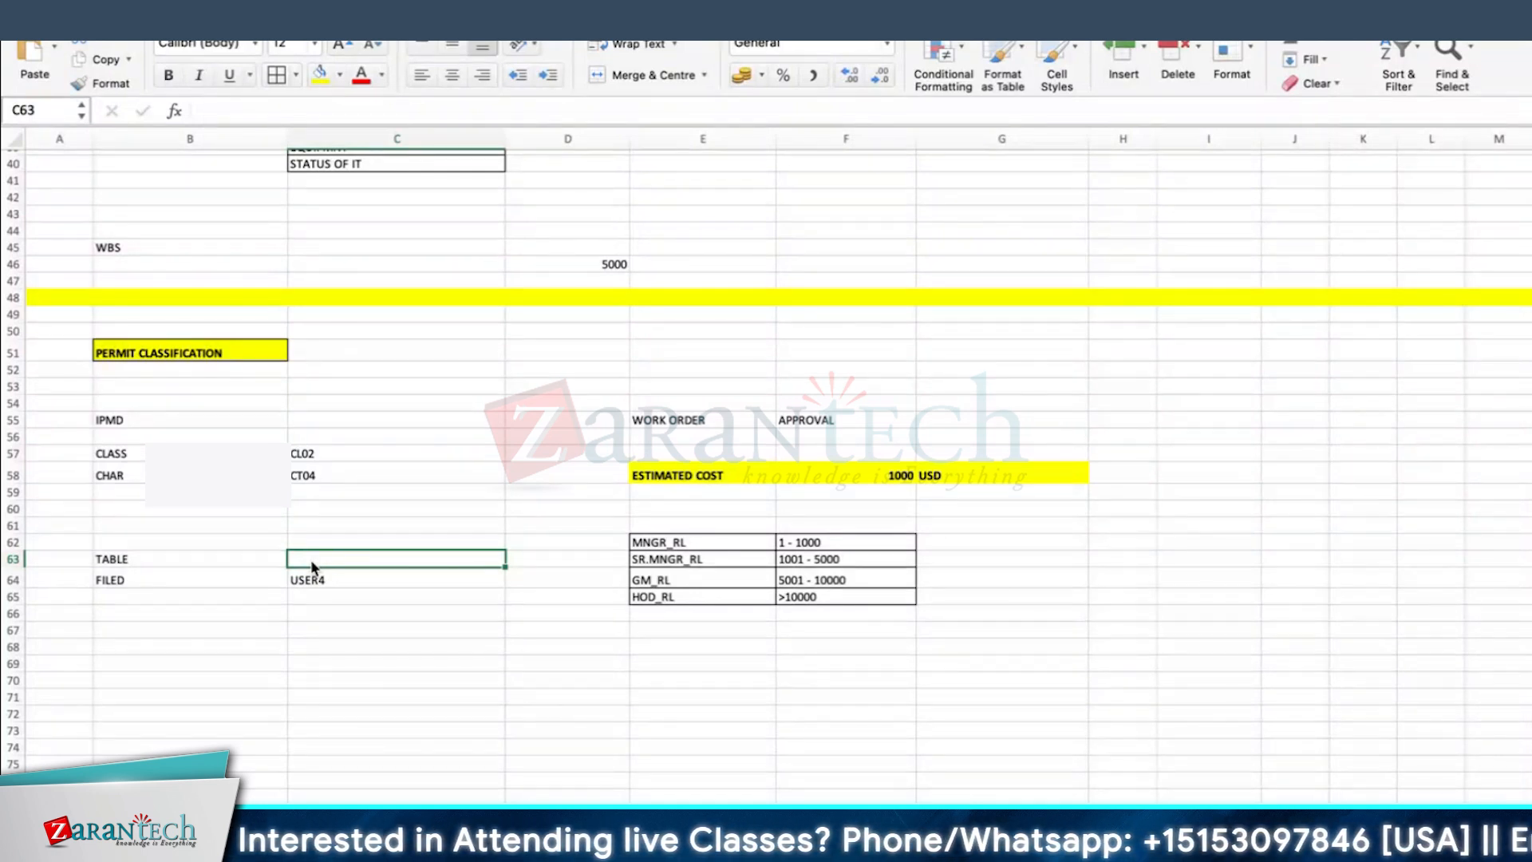
pyautogui.write('C')
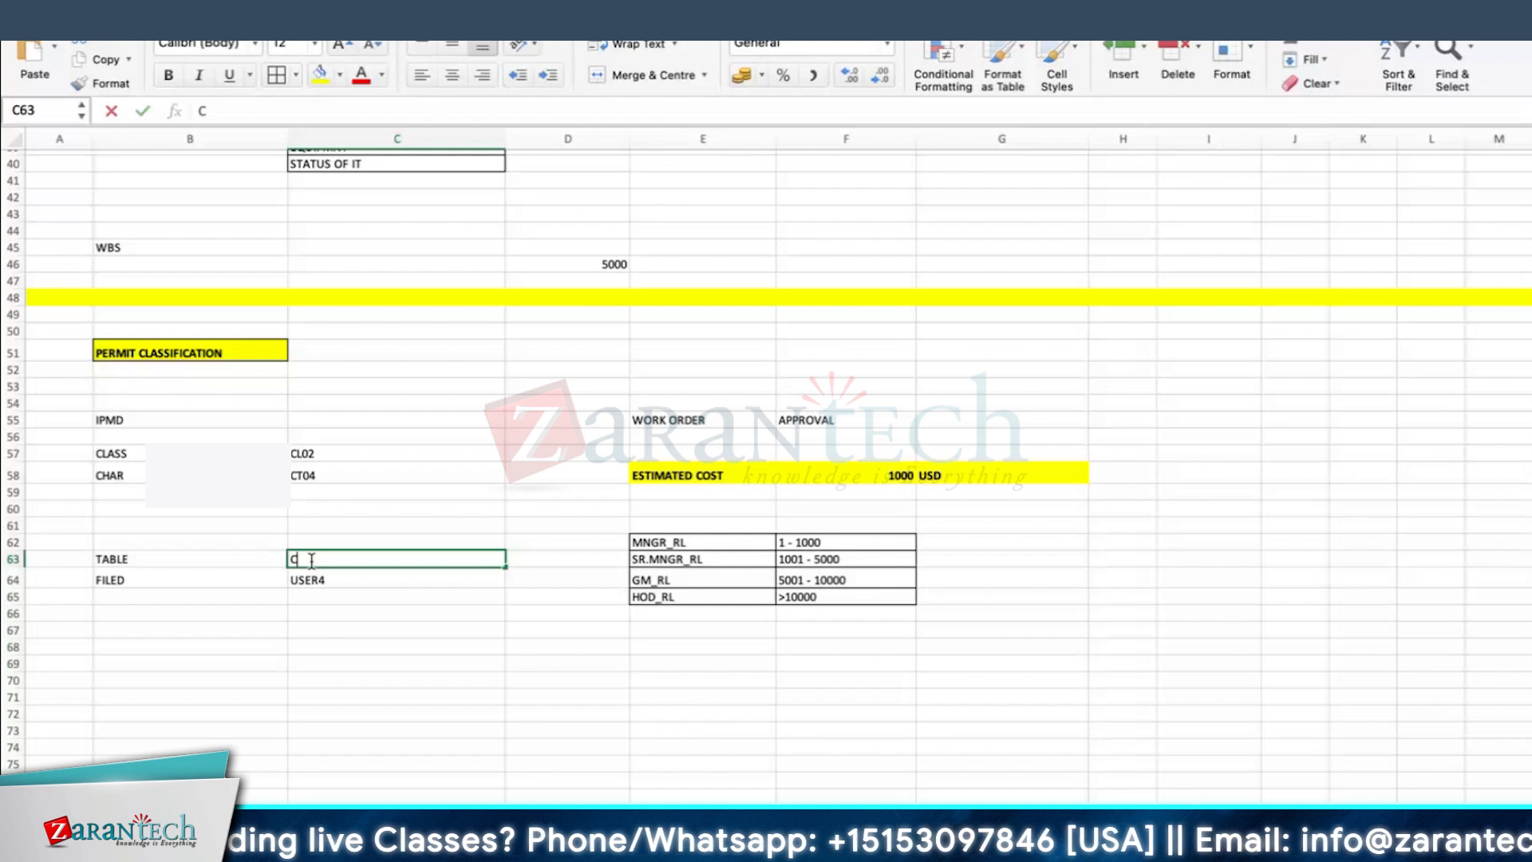
pyautogui.write('SEVPERMIT')
pyautogui.press('Return')
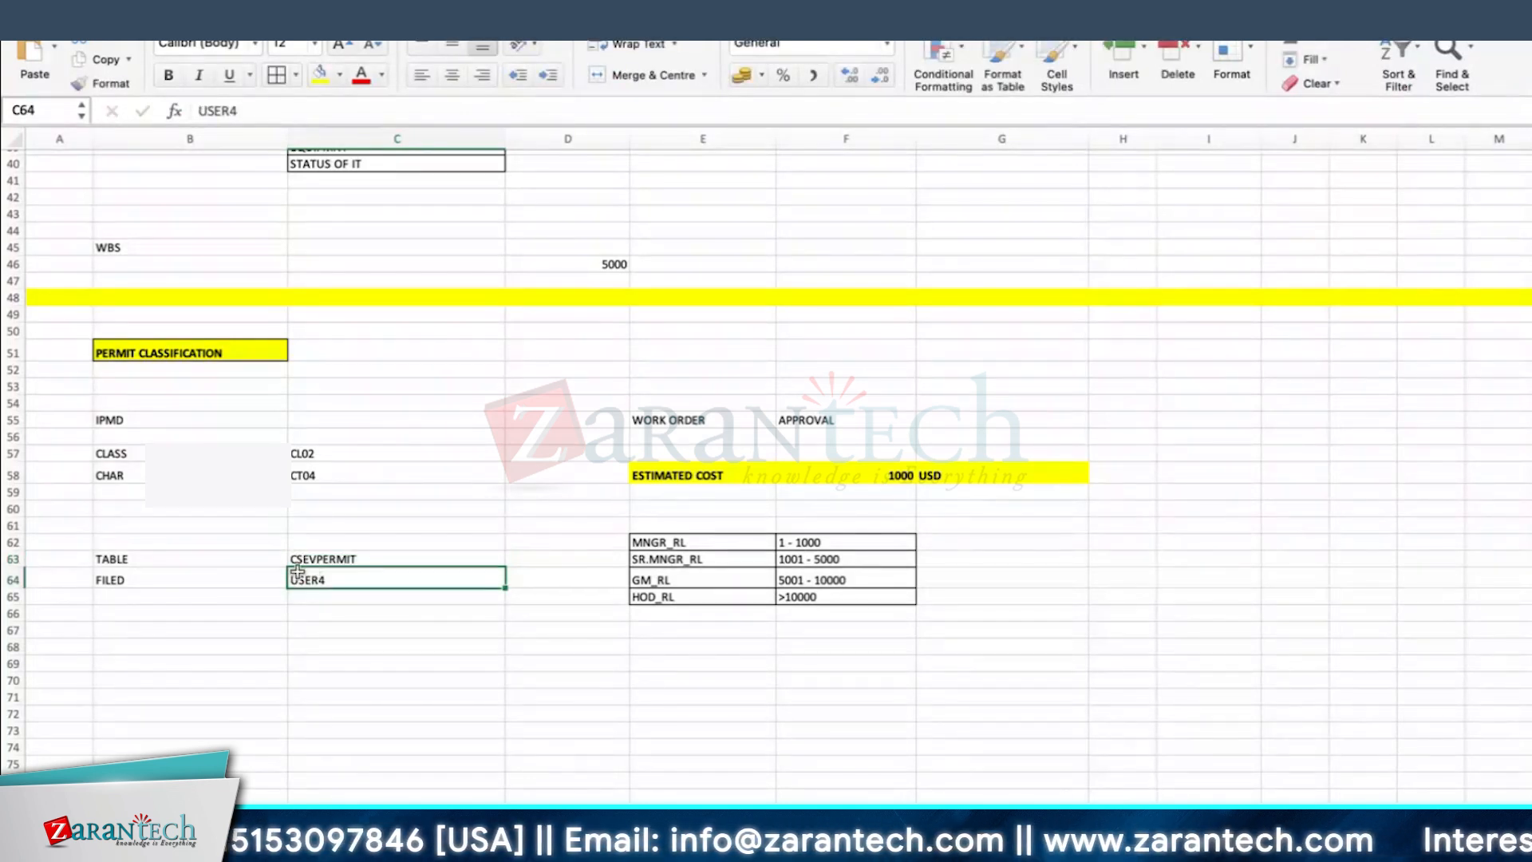
# Step: Correct the label FILED to FIELD and format the table and field cells B63:C64 with borders and bold text
pyautogui.click(387, 646)
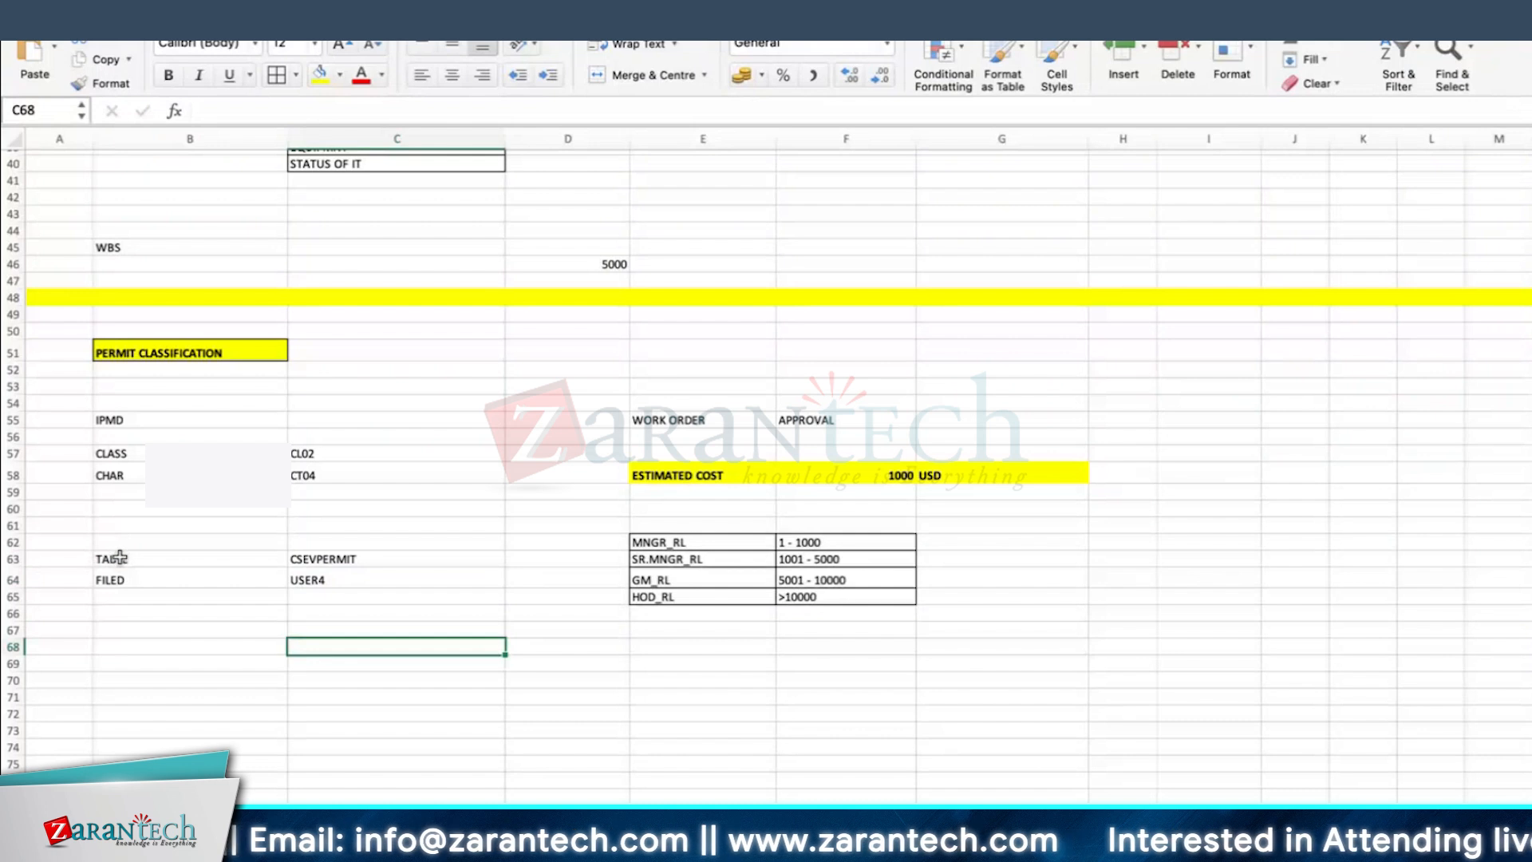
pyautogui.moveTo(120, 558); pyautogui.dragTo(378, 578)
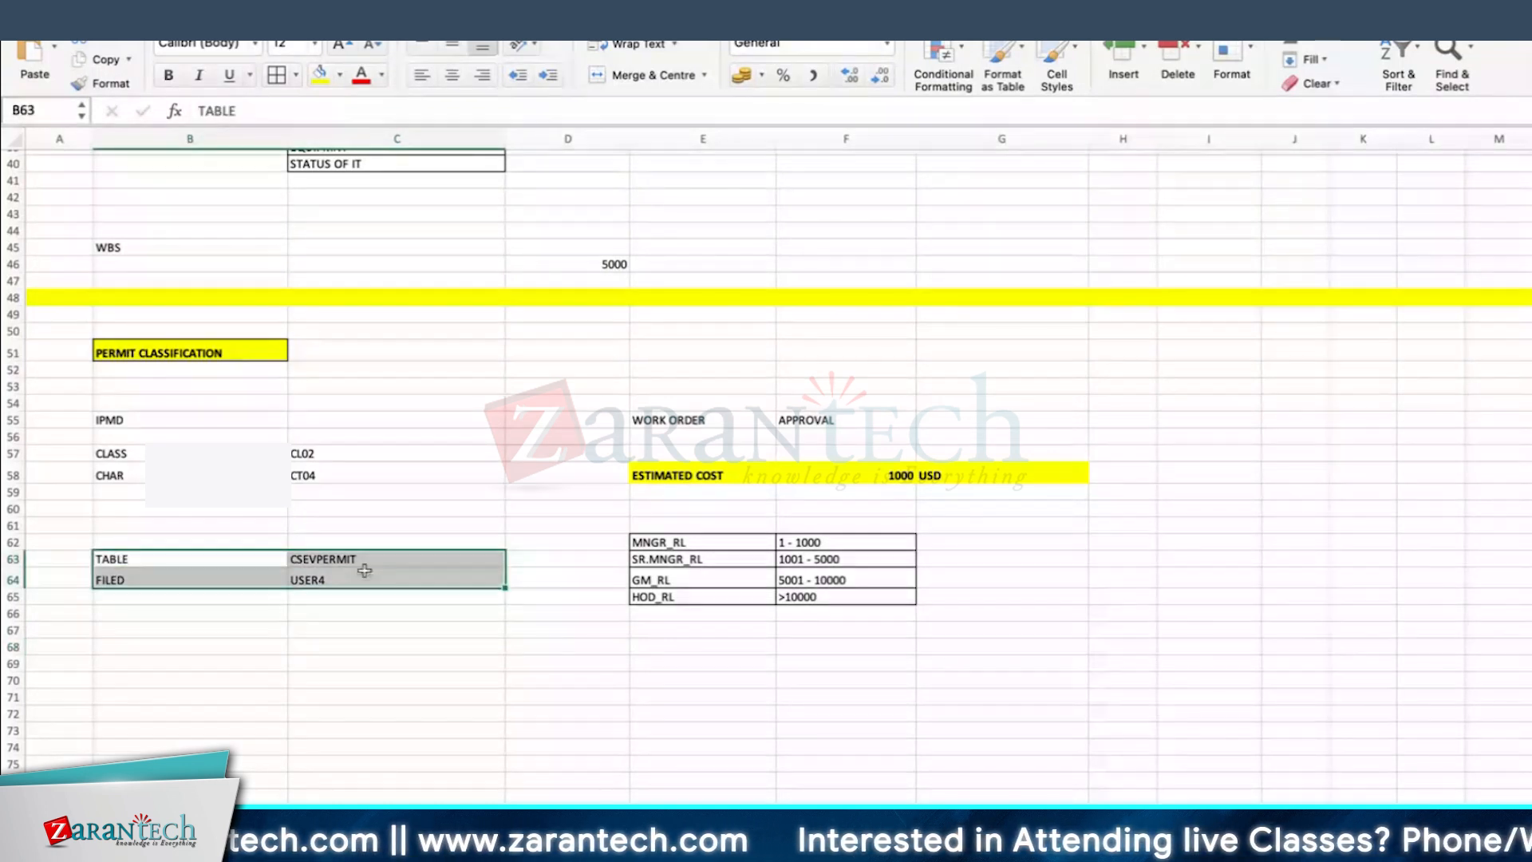
pyautogui.write('FIELD')
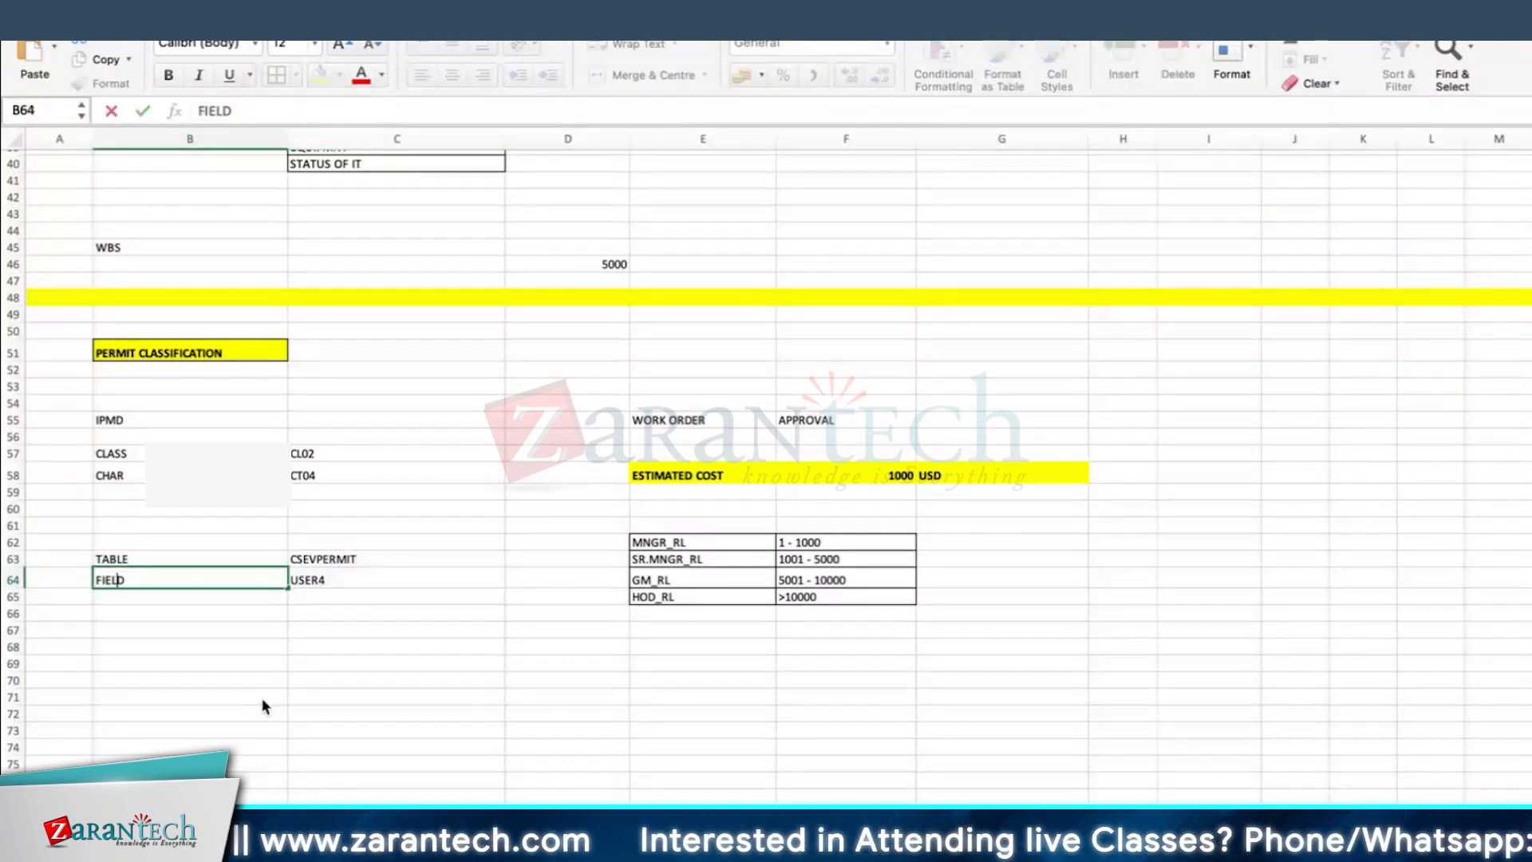
pyautogui.press('Return')
pyautogui.click(311, 664)
pyautogui.moveTo(213, 558); pyautogui.dragTo(383, 580)
pyautogui.press('super+b')
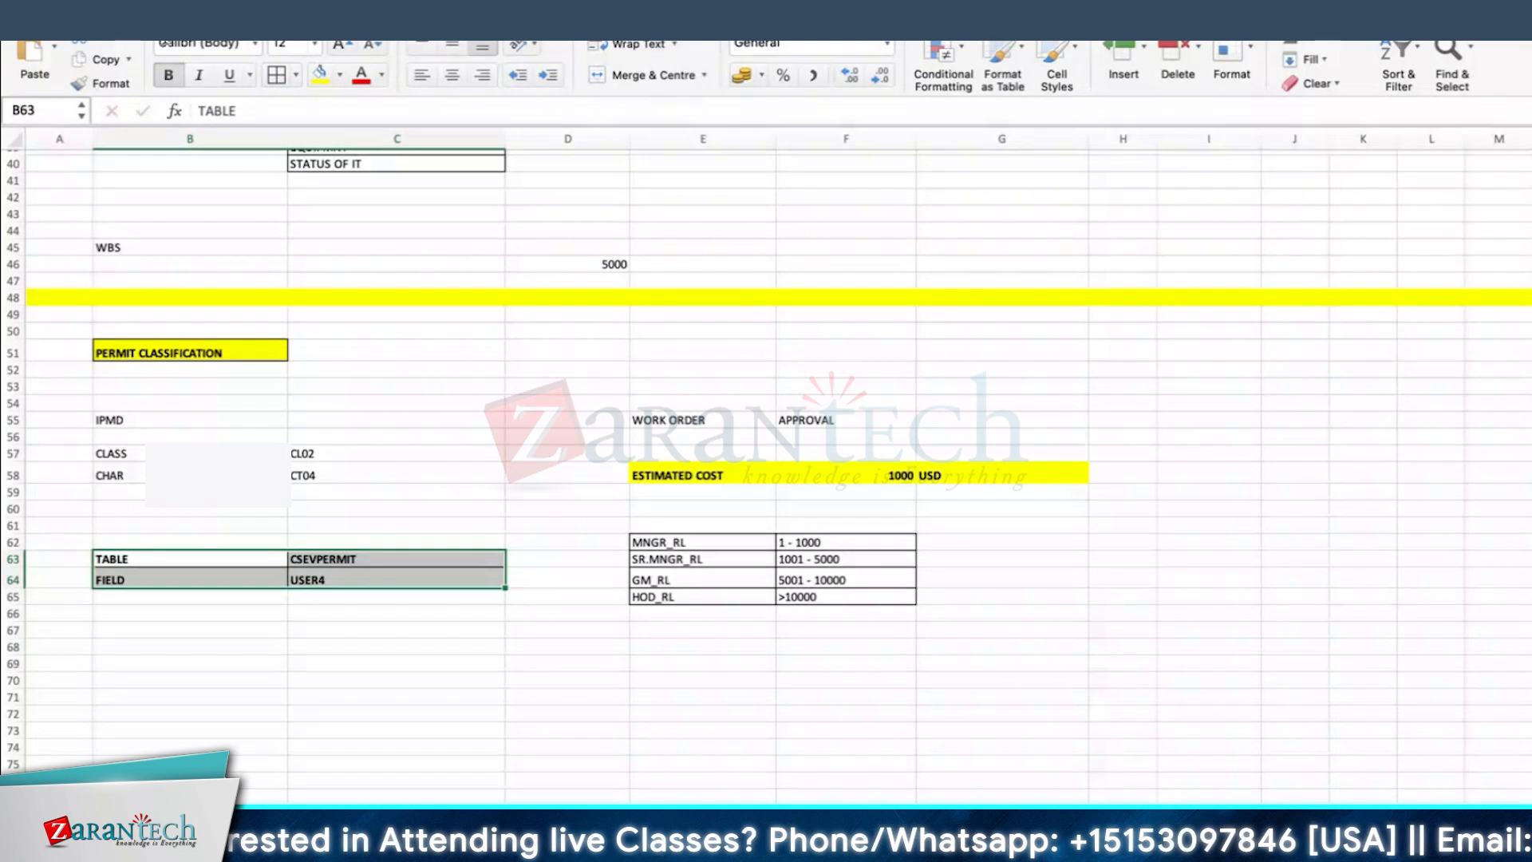
# Step: Copy CSEVPERMIT from the notes, return to the SAP order, close the technical information and open transaction SE11
pyautogui.click(357, 561)
pyautogui.press('super+c')
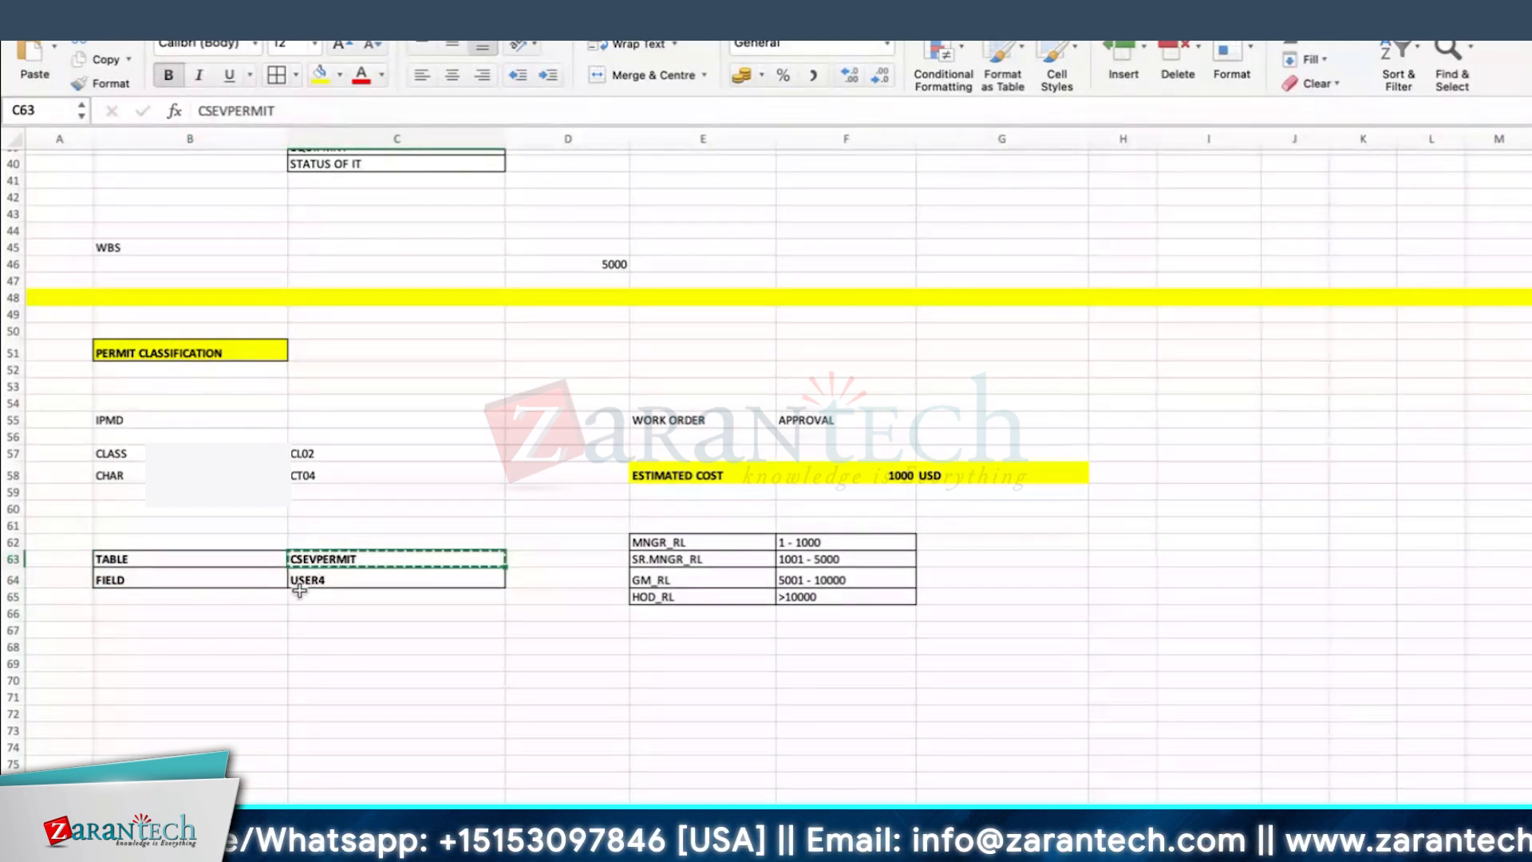
pyautogui.click(599, 838)
pyautogui.click(1264, 139)
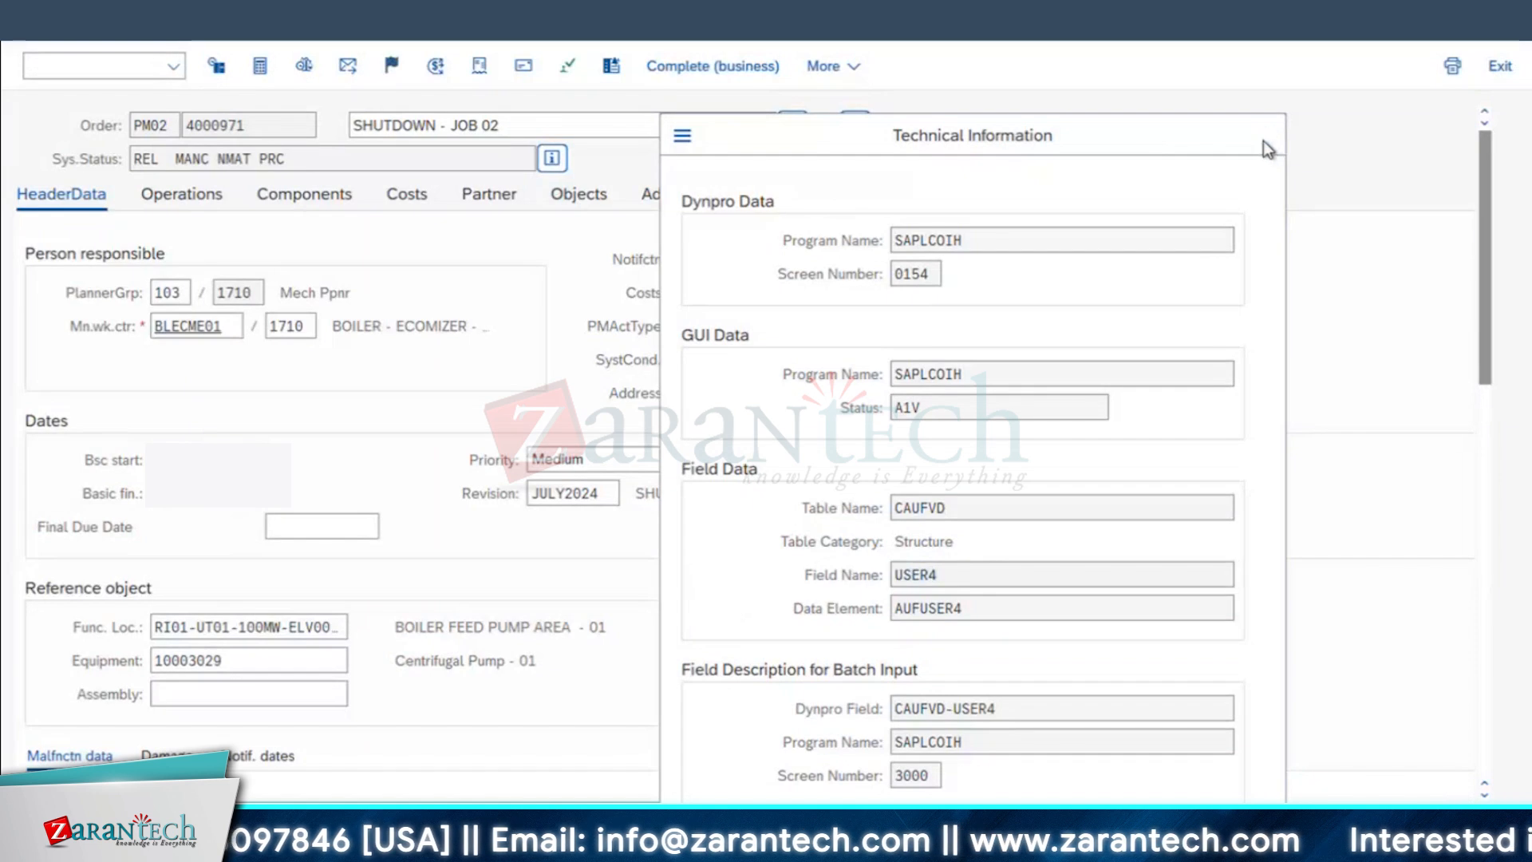
pyautogui.click(85, 64)
pyautogui.write('/NSE11')
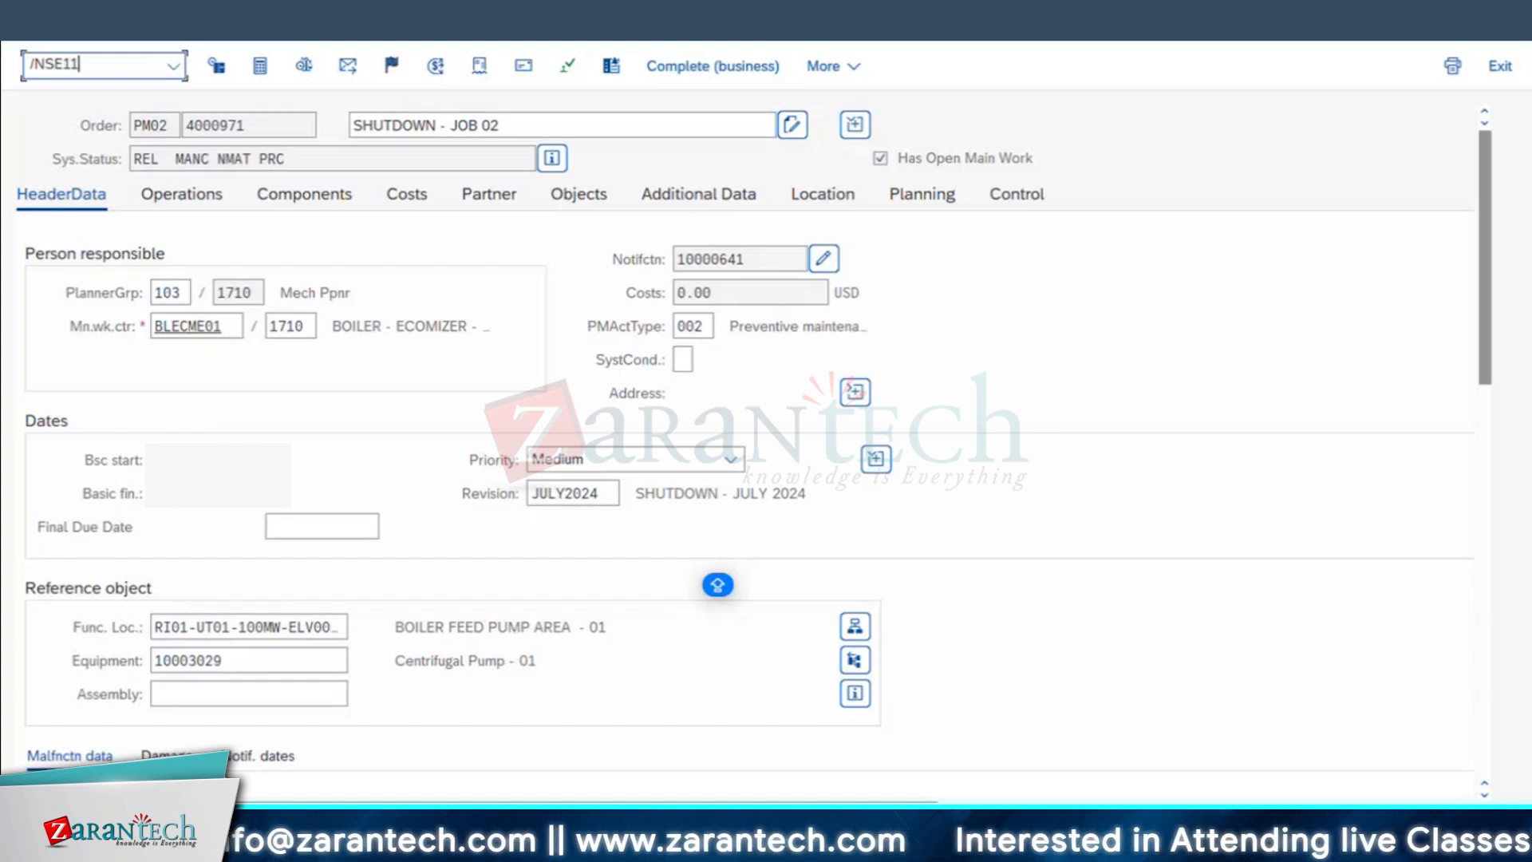
pyautogui.press('Return')
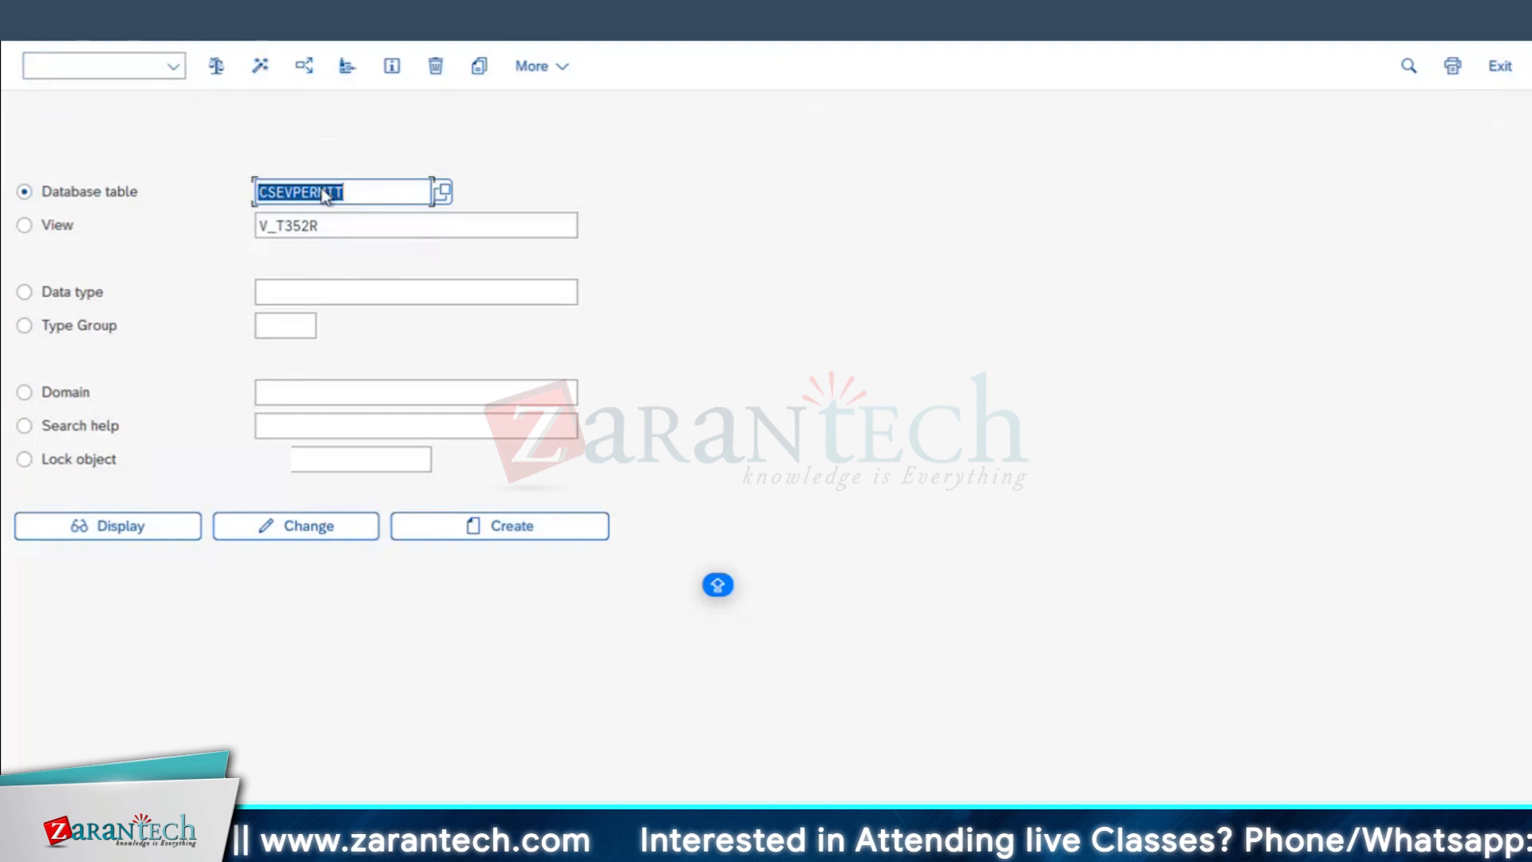
# Step: Clear the View name, display the dictionary structure of CSEVPERMIT and examine its short description
pyautogui.press('Tab')
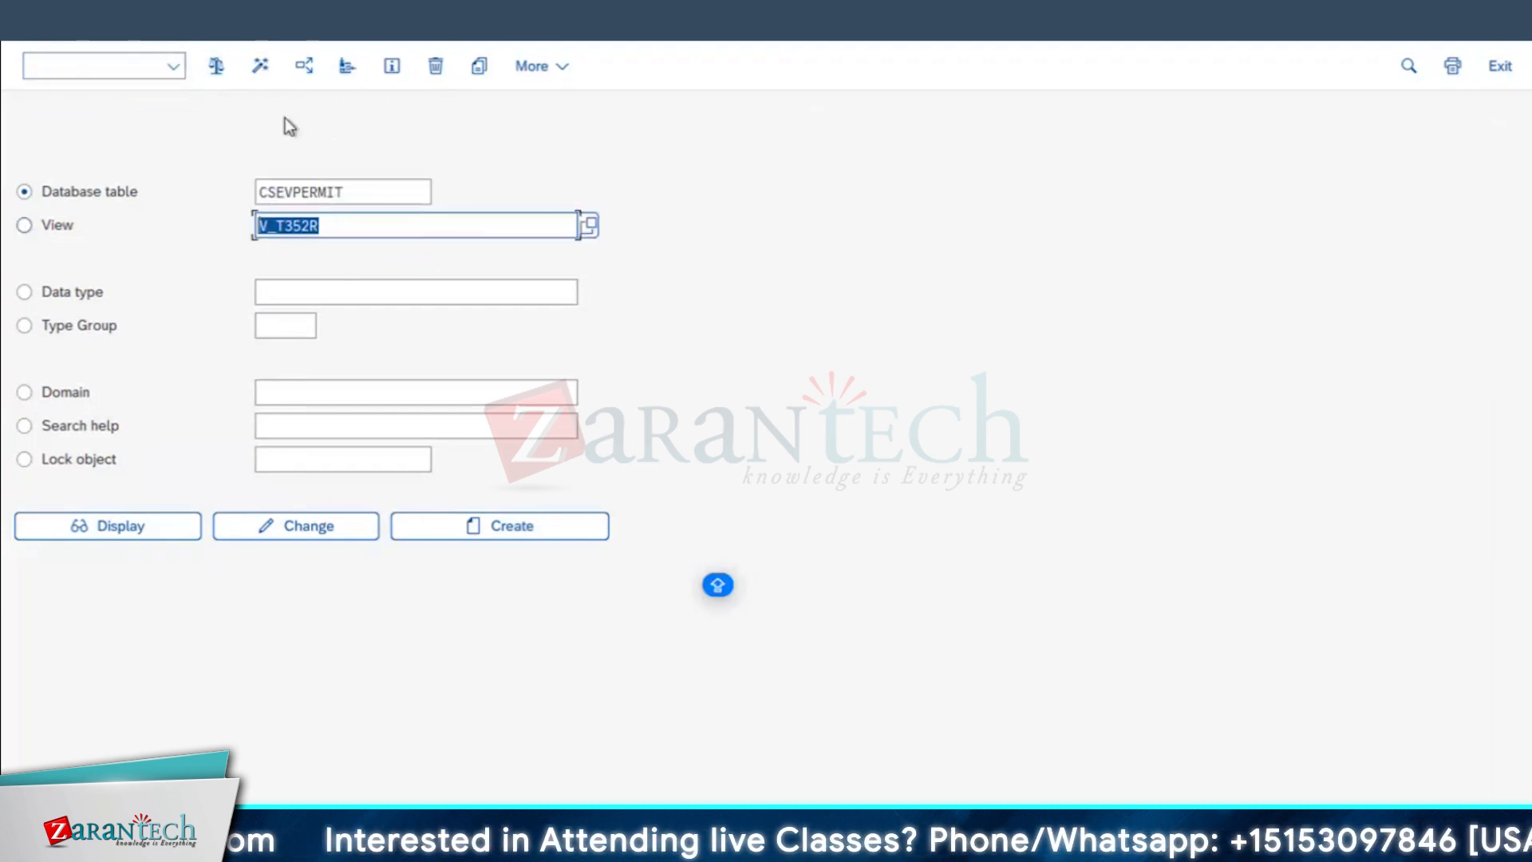
pyautogui.press('BackSpace')
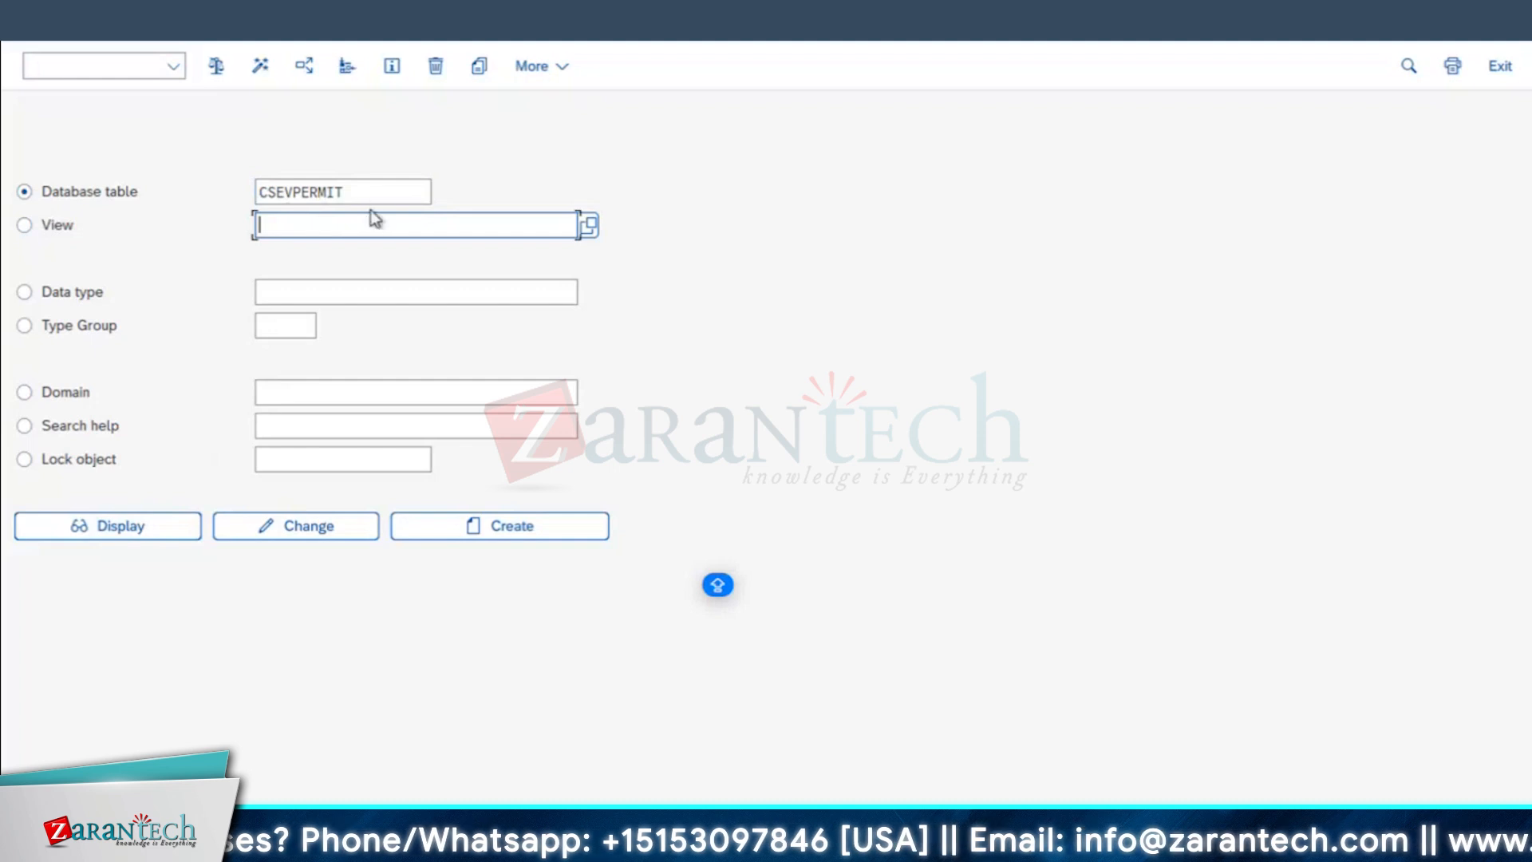
pyautogui.click(115, 534)
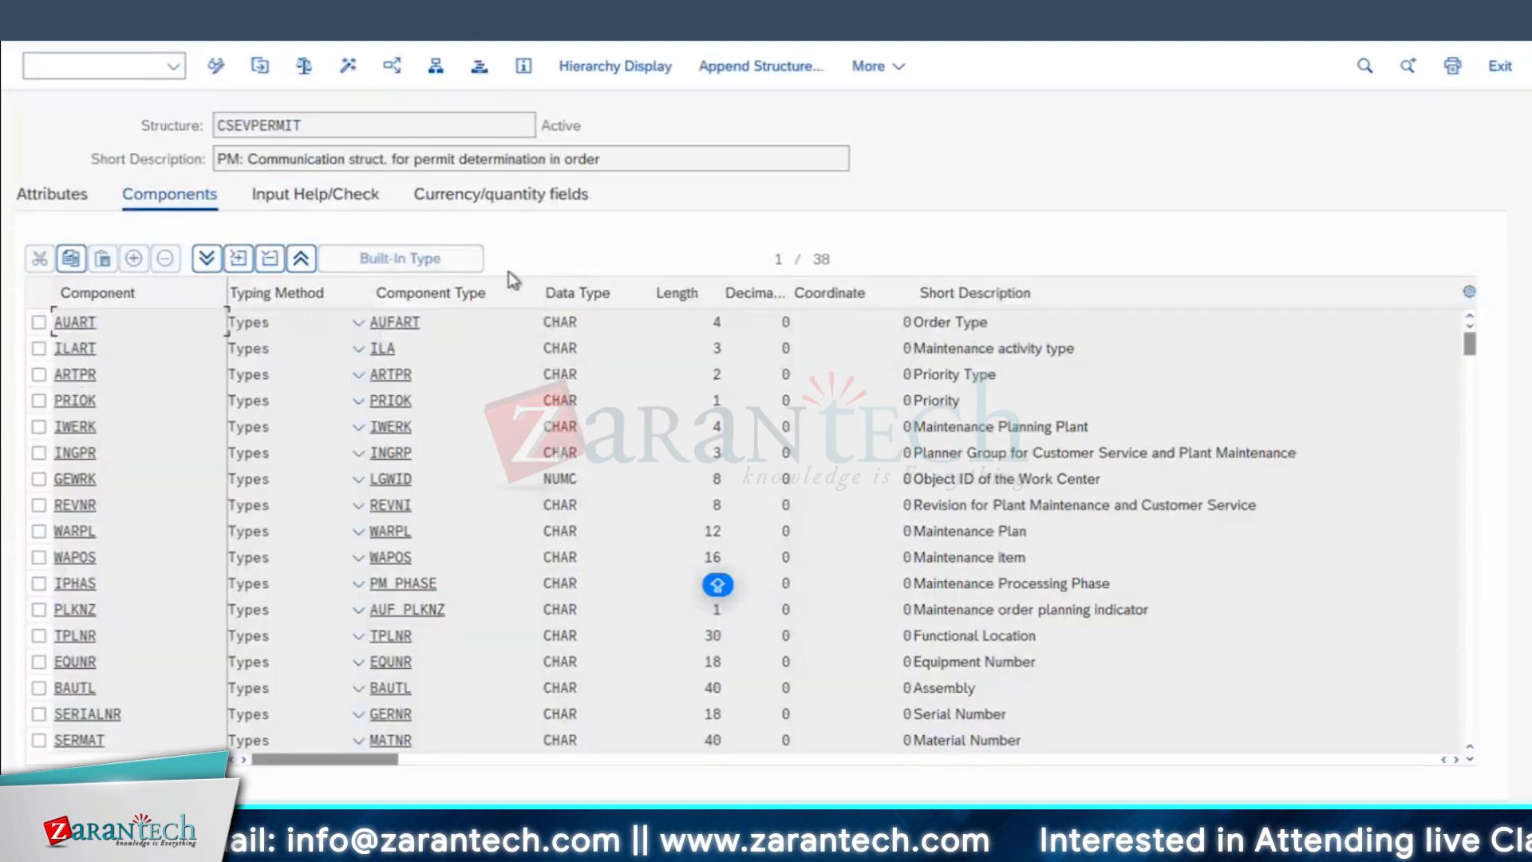
pyautogui.moveTo(604, 159); pyautogui.dragTo(413, 158)
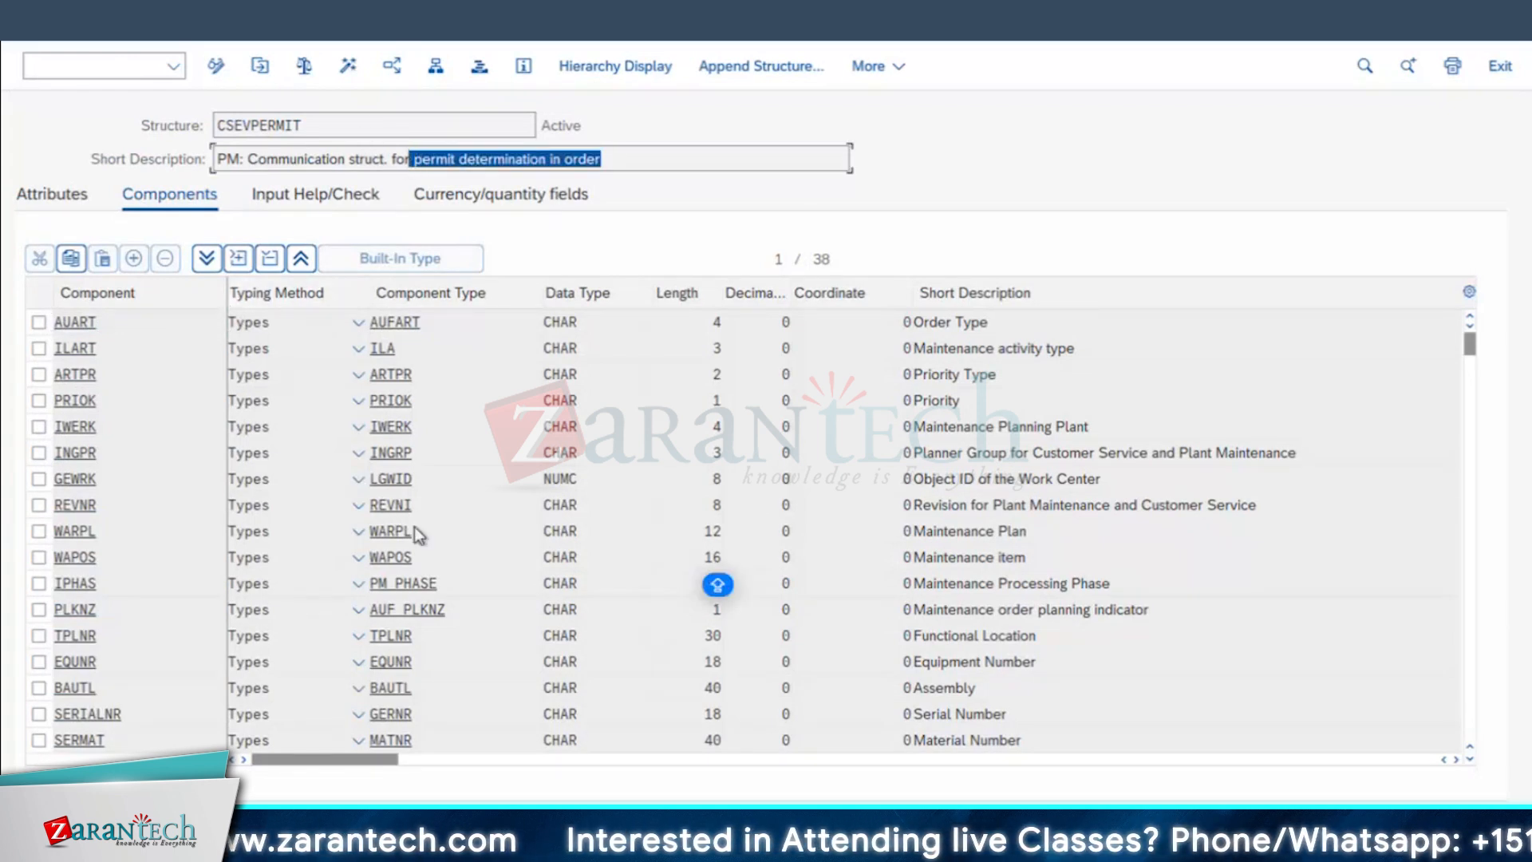
# Step: Search the component list for USE and examine the USER4 component's description, data type, length and decimals
pyautogui.hotkey('ctrl', 'f')
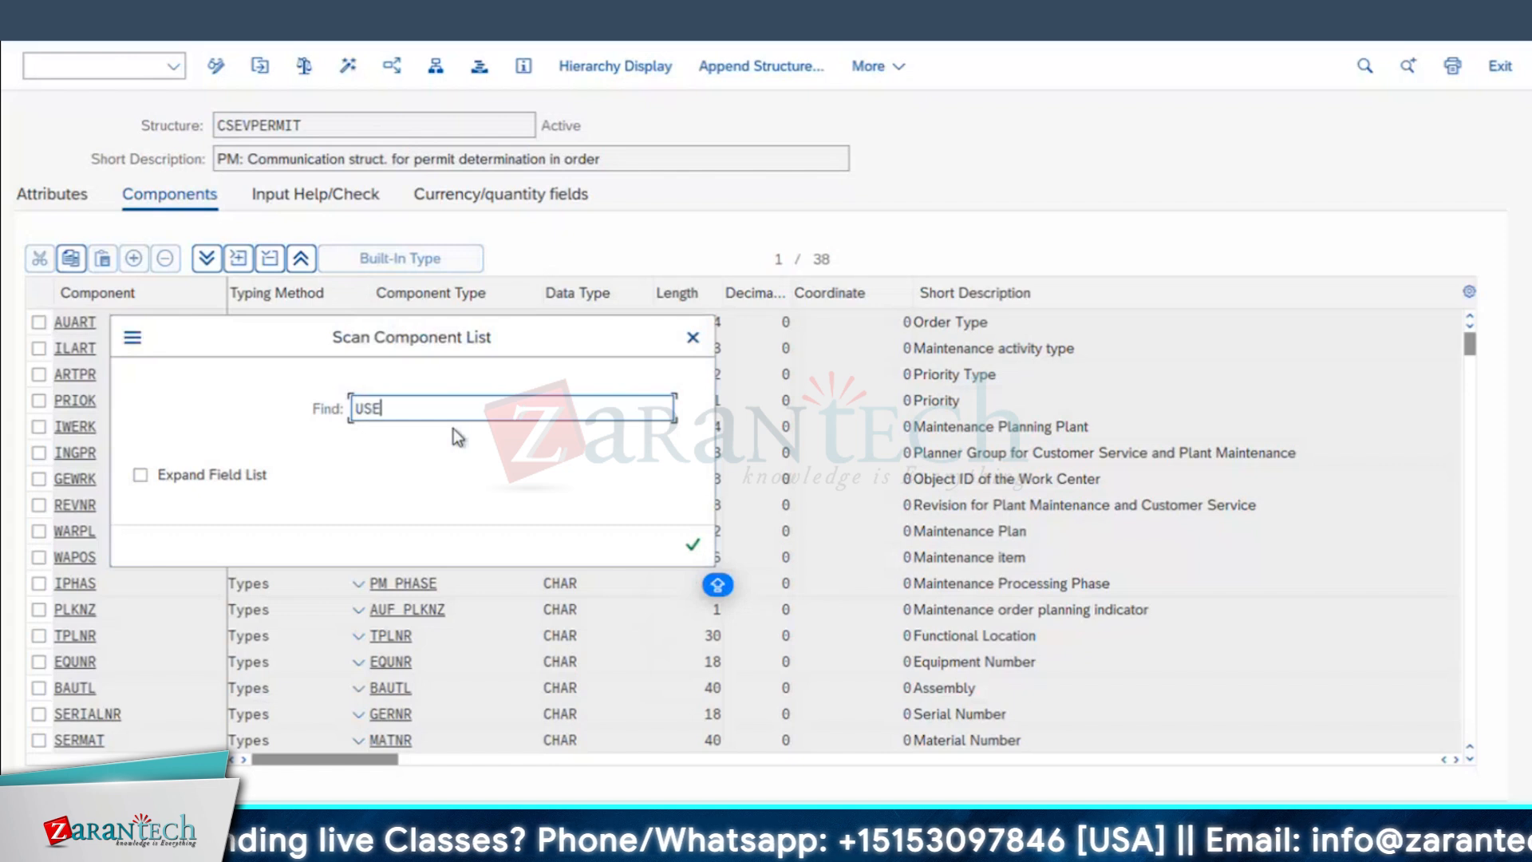
pyautogui.press('Return')
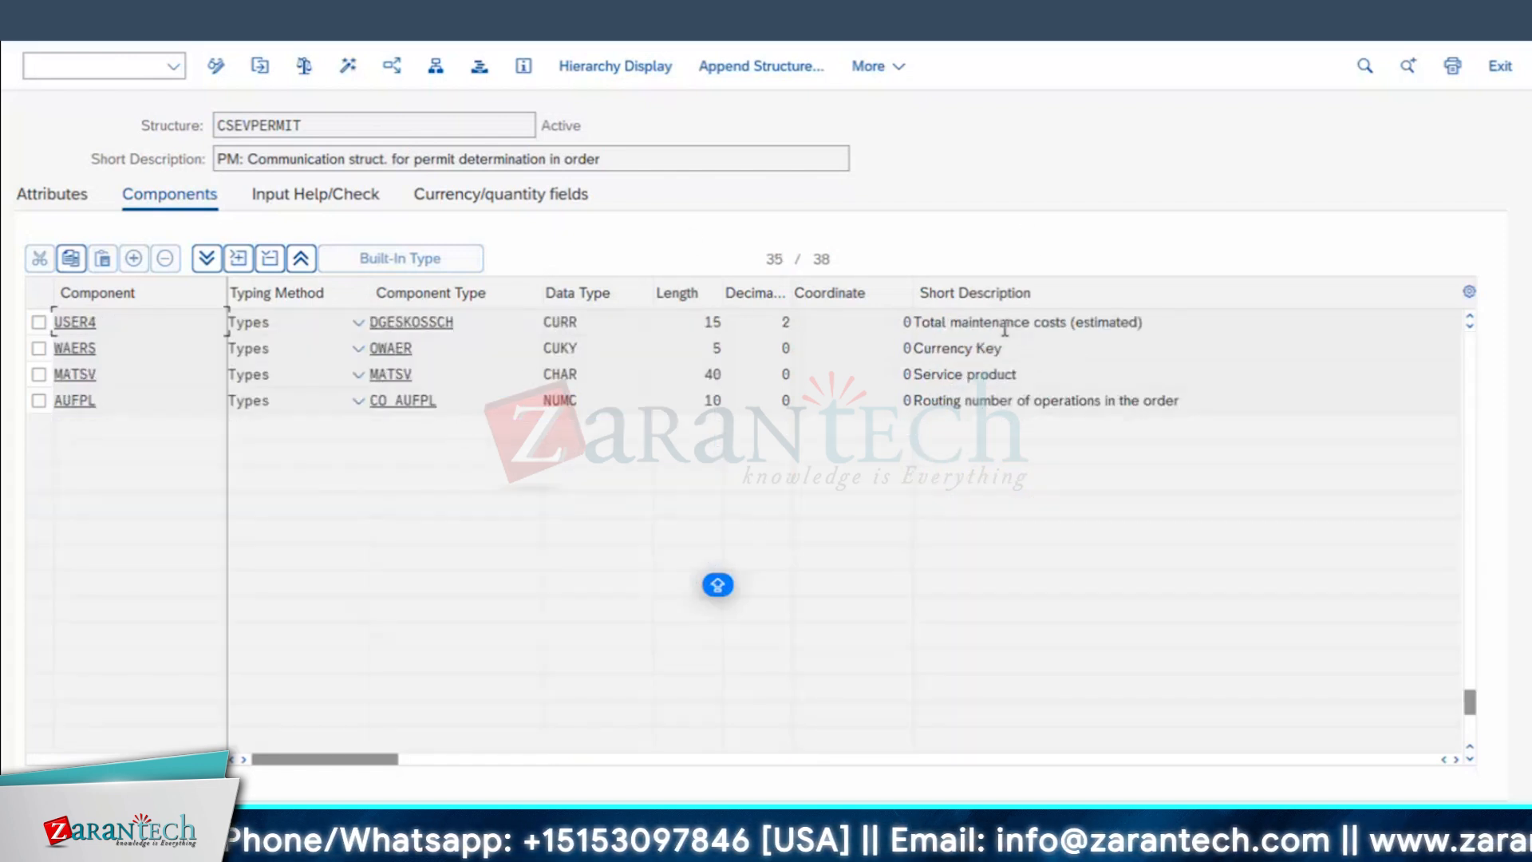
pyautogui.moveTo(929, 323); pyautogui.dragTo(1157, 315)
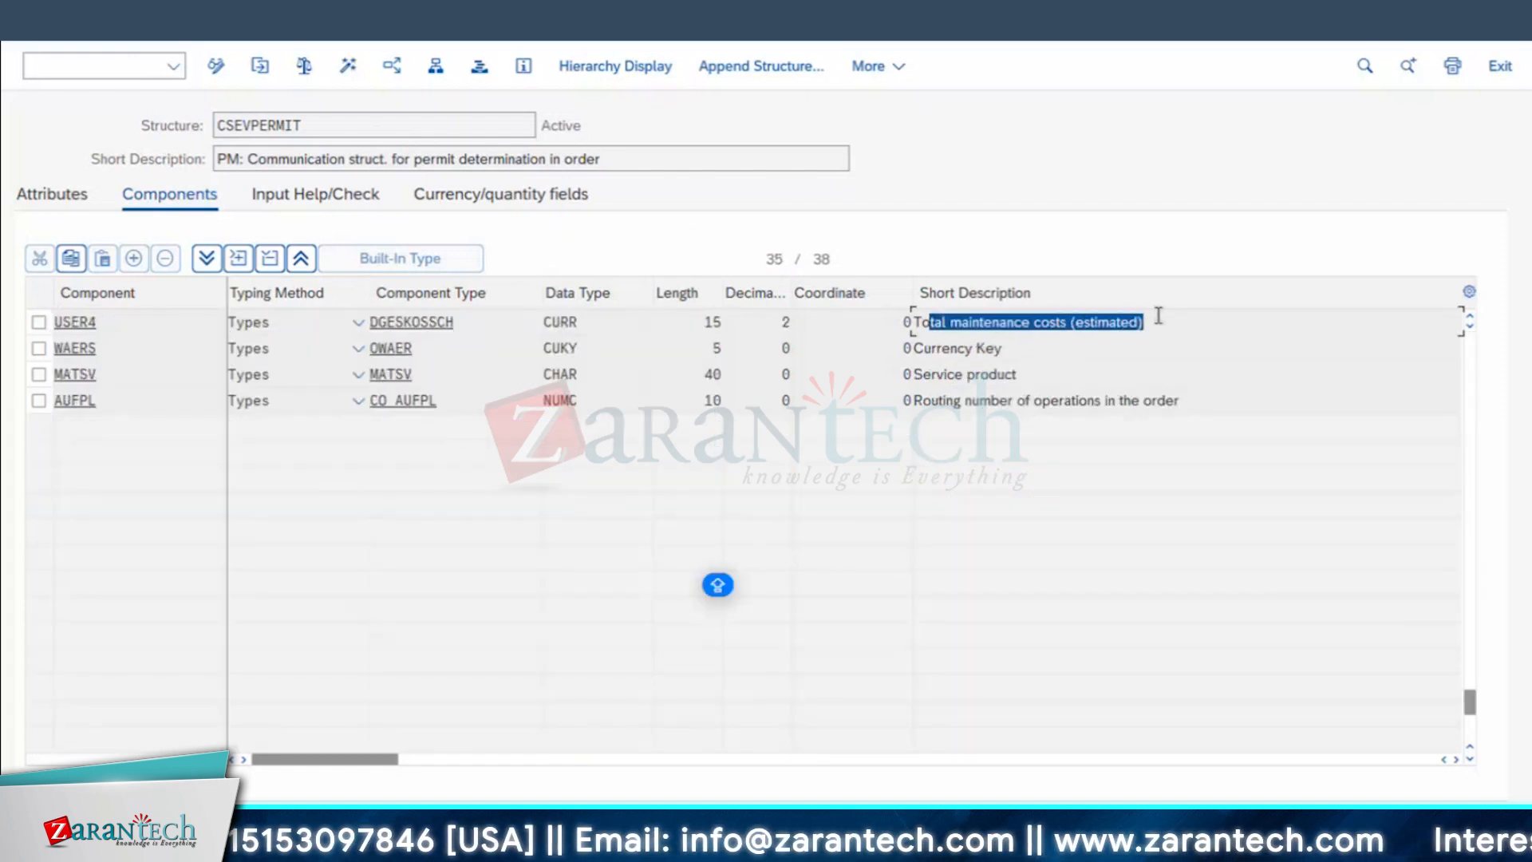
pyautogui.moveTo(102, 329); pyautogui.dragTo(5, 337)
pyautogui.moveTo(585, 322); pyautogui.dragTo(455, 397)
pyautogui.moveTo(699, 320); pyautogui.dragTo(1056, 377)
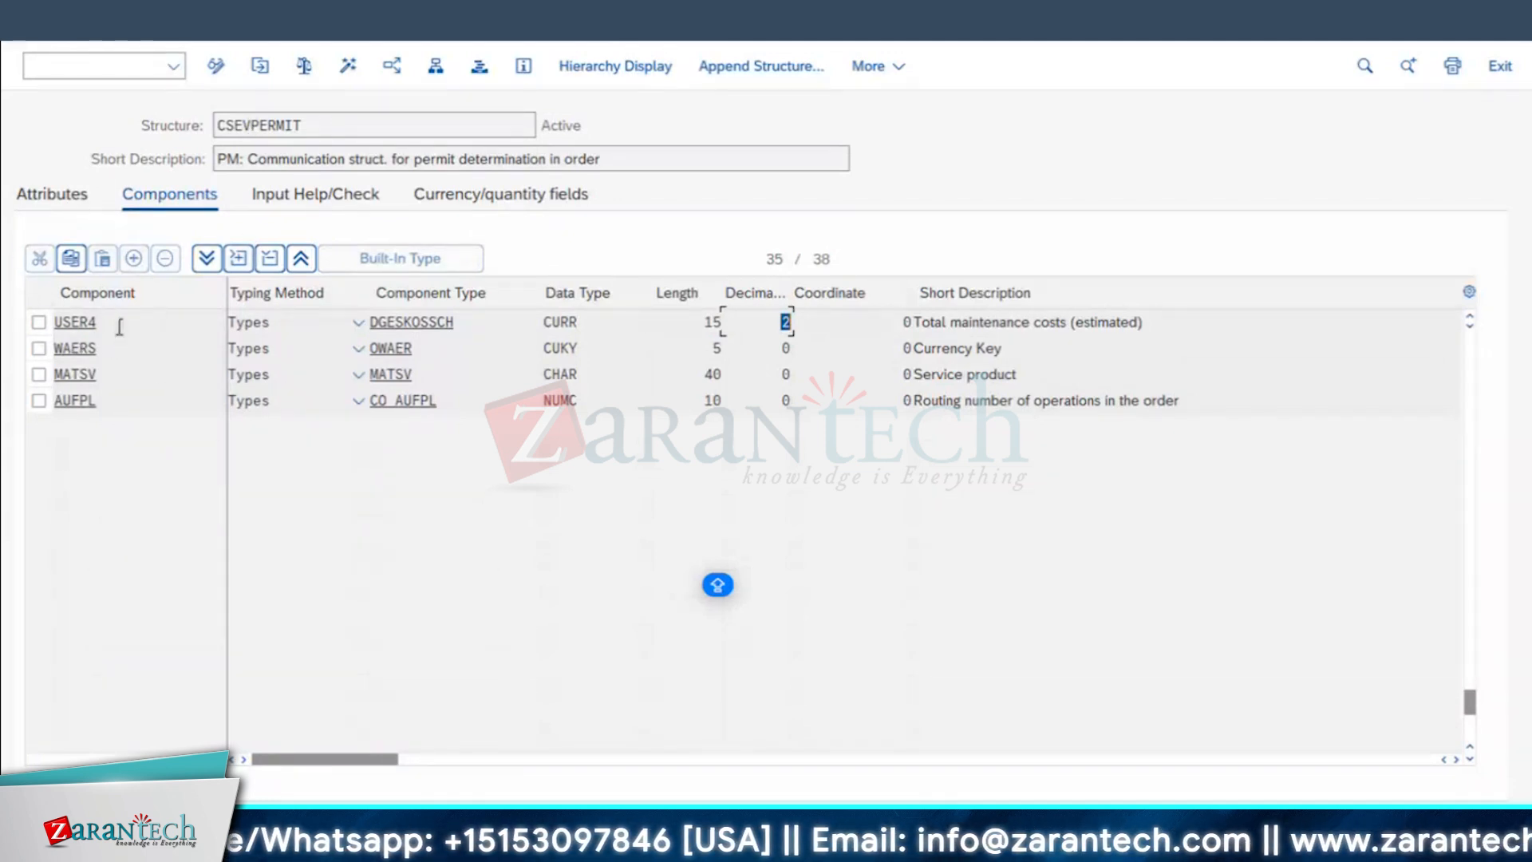
# Step: Return to characteristic ESTIMATEDCOST_RL, reference table CSEVPERMIT and field USER4, and accept the ABAP Dictionary format data
pyautogui.moveTo(636, 846)
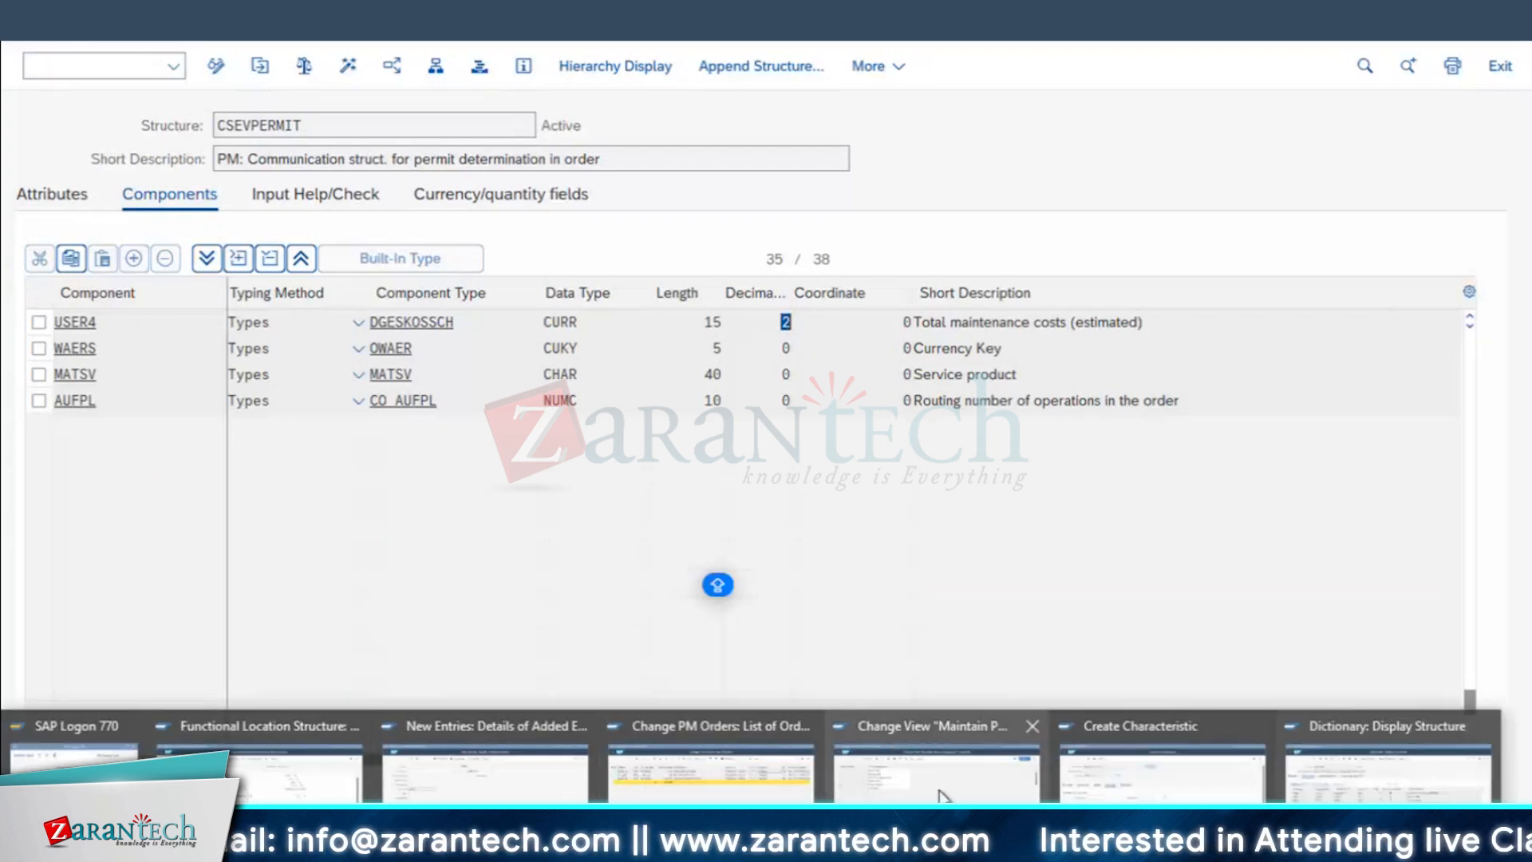
pyautogui.click(1182, 782)
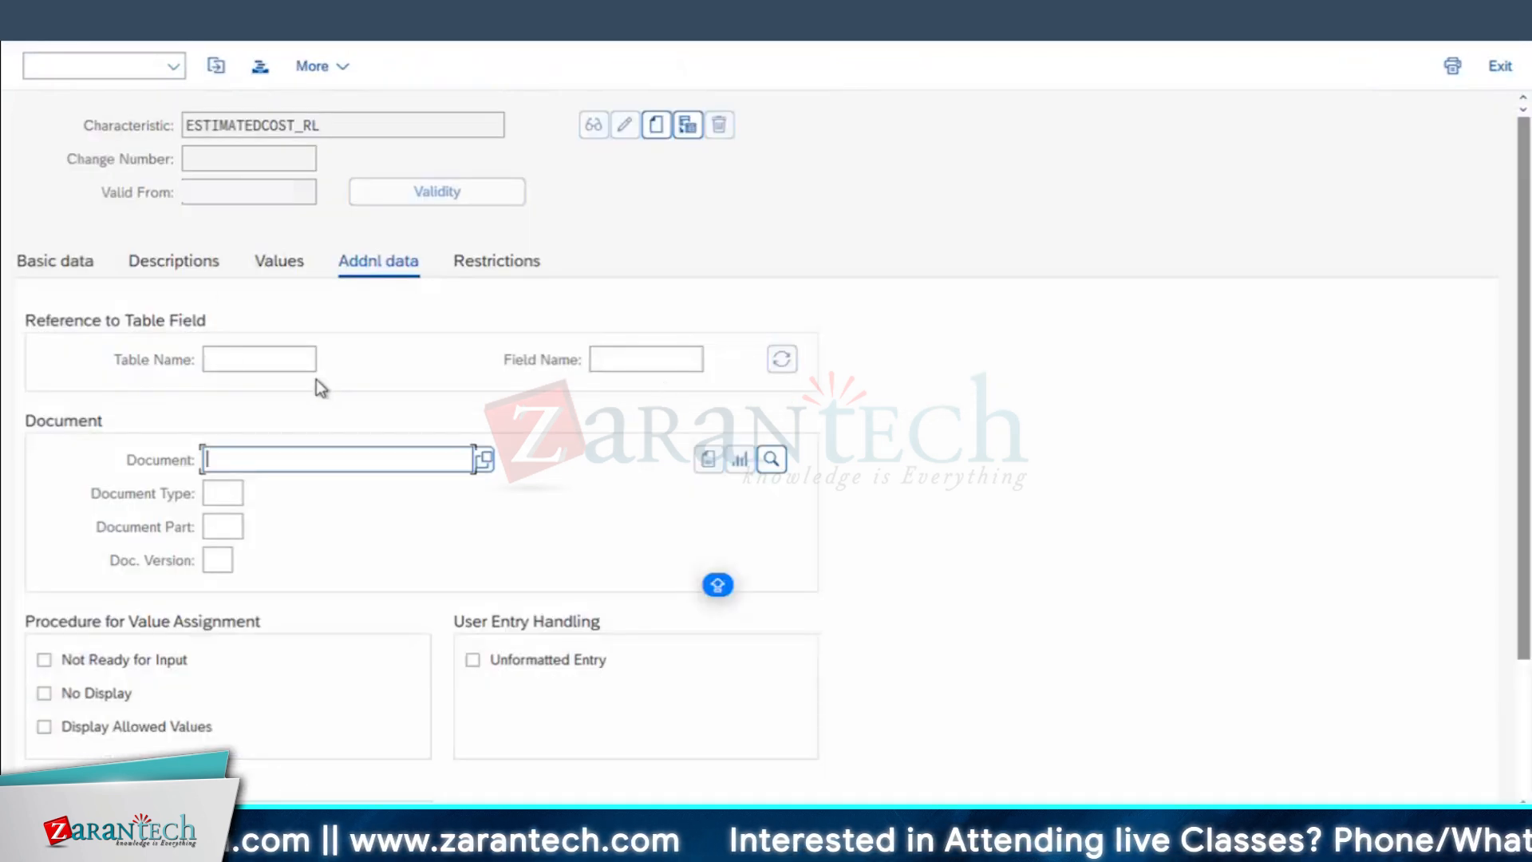
pyautogui.click(276, 360)
pyautogui.write('CSE')
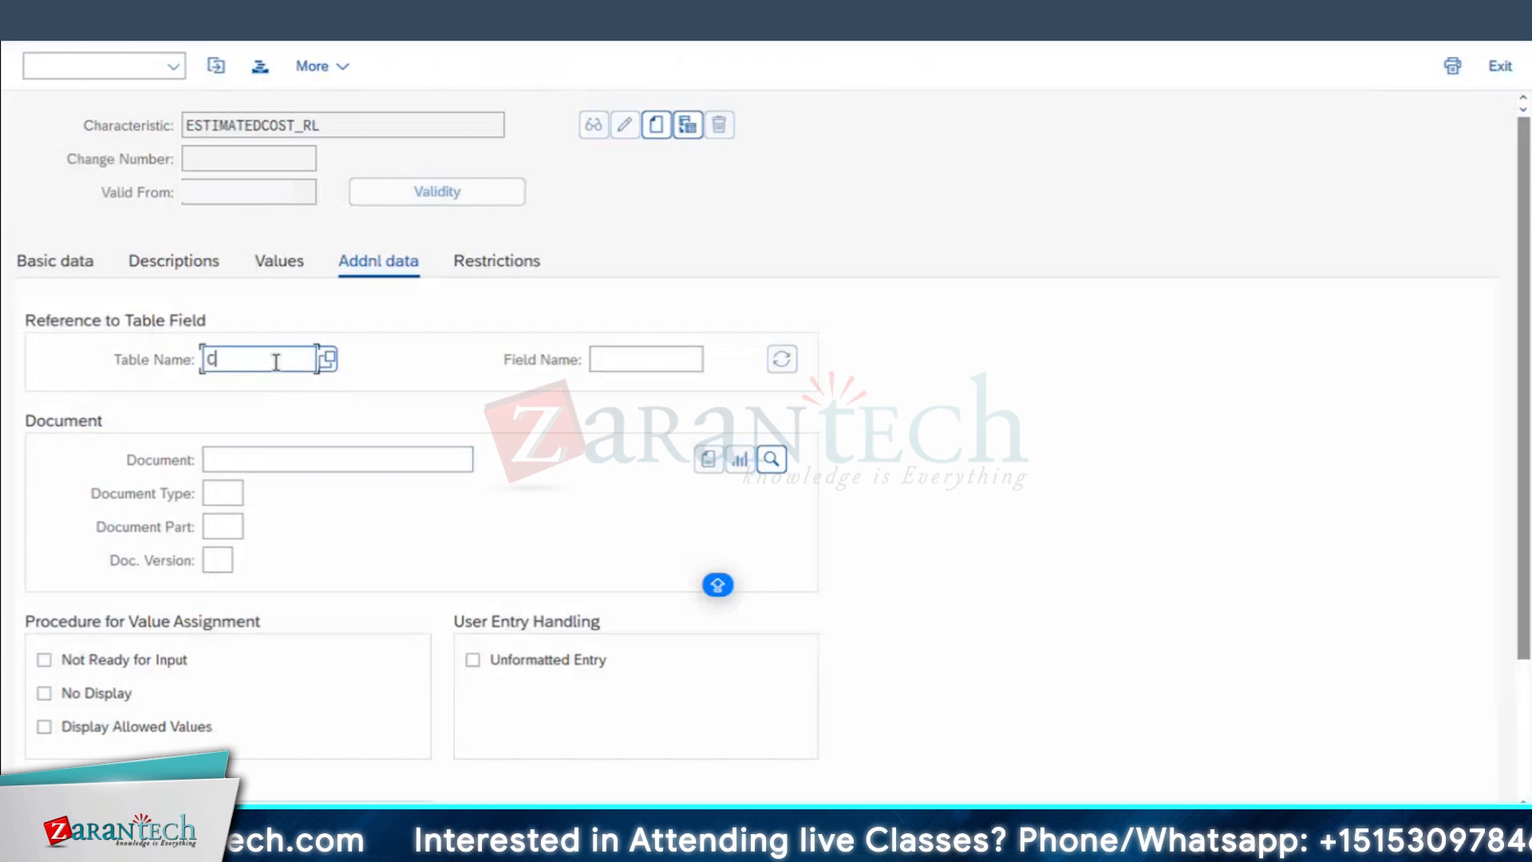
pyautogui.click(274, 391)
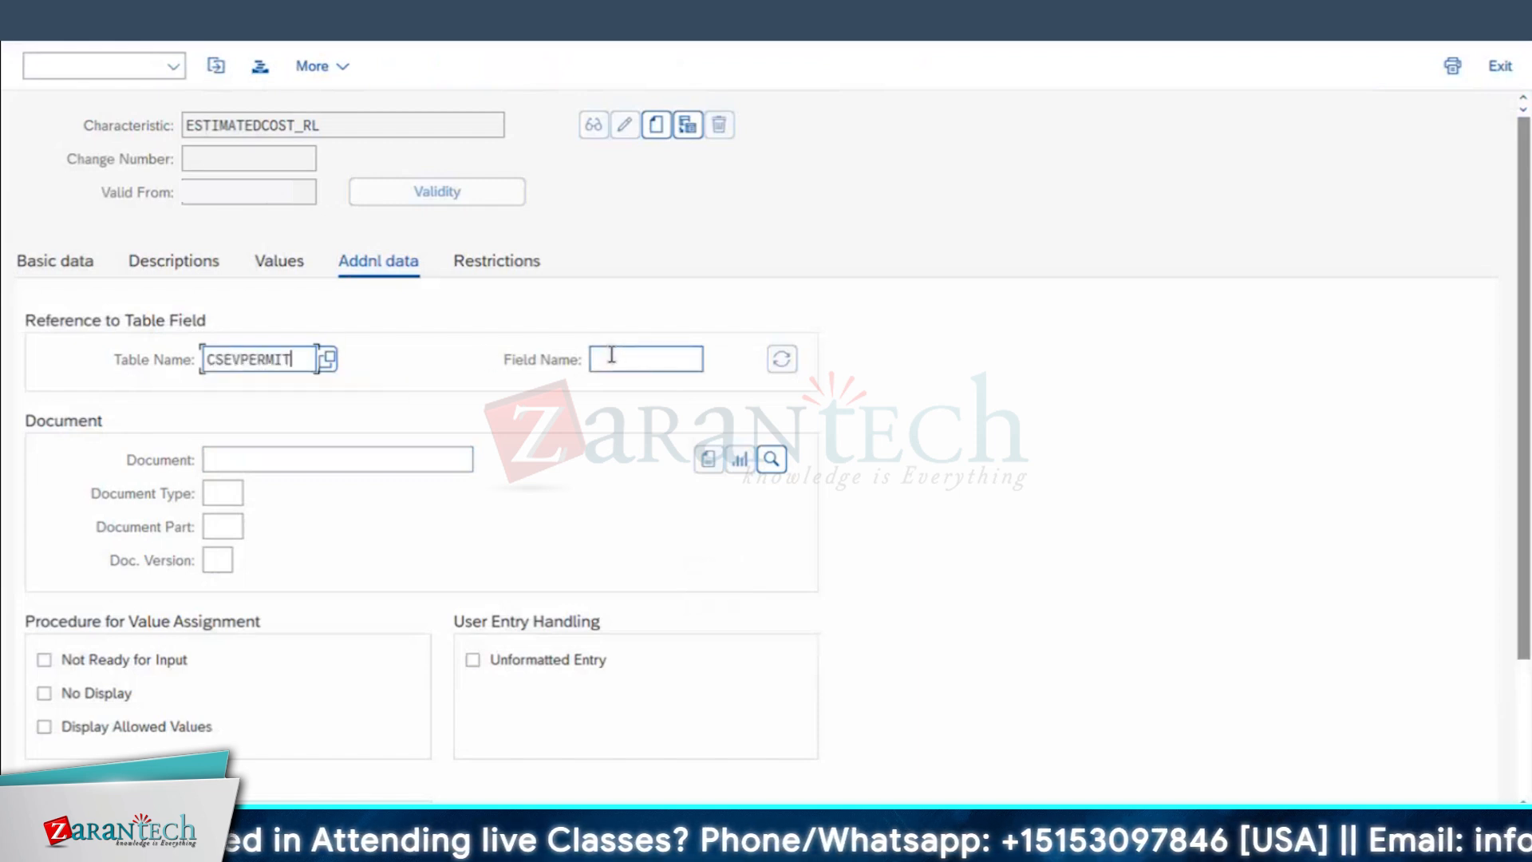
pyautogui.click(604, 359)
pyautogui.click(636, 391)
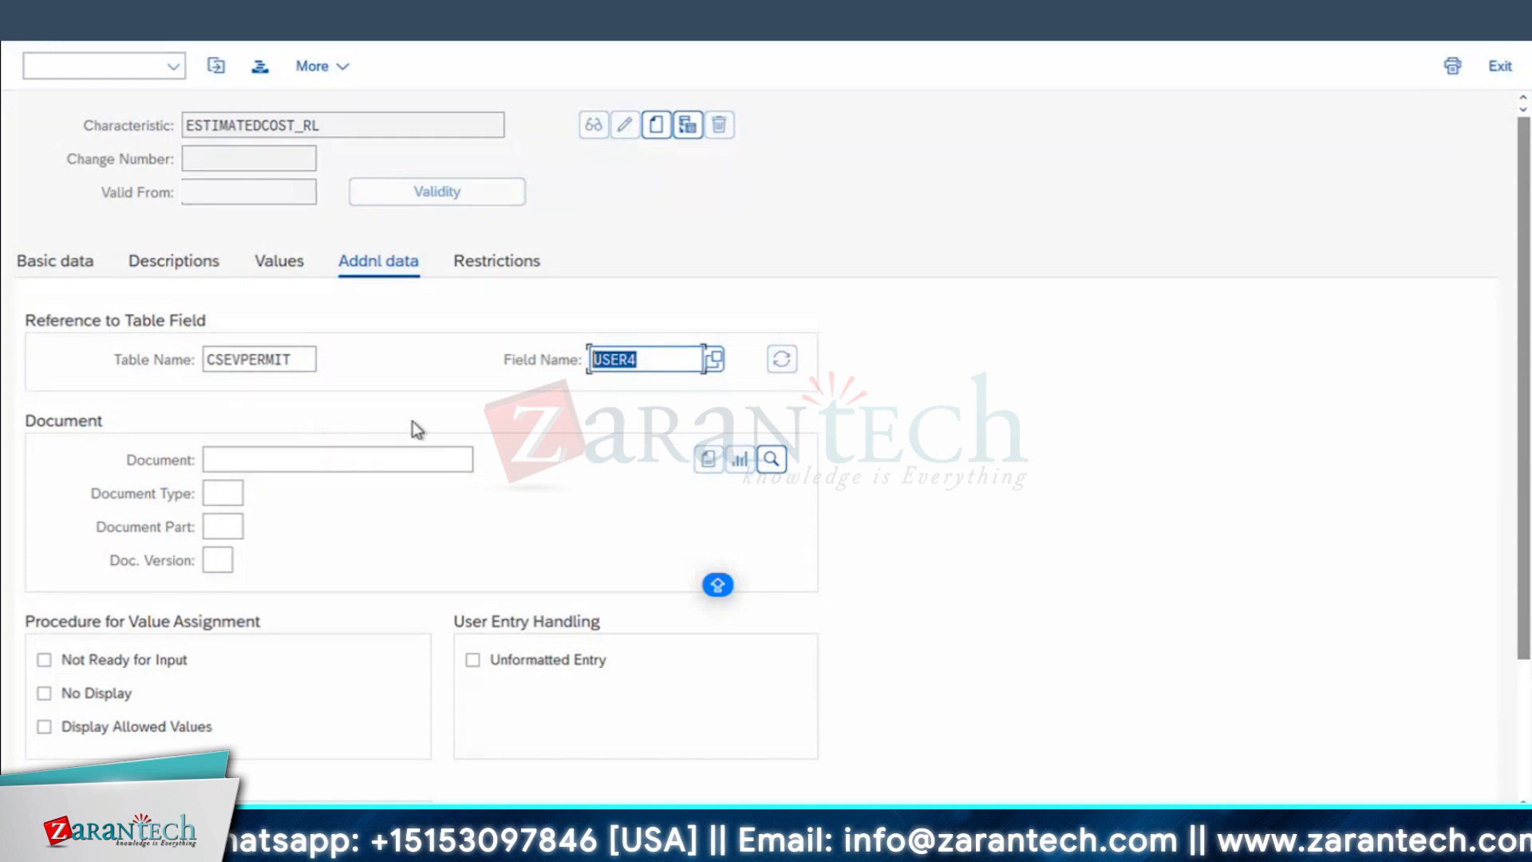
pyautogui.press('Return')
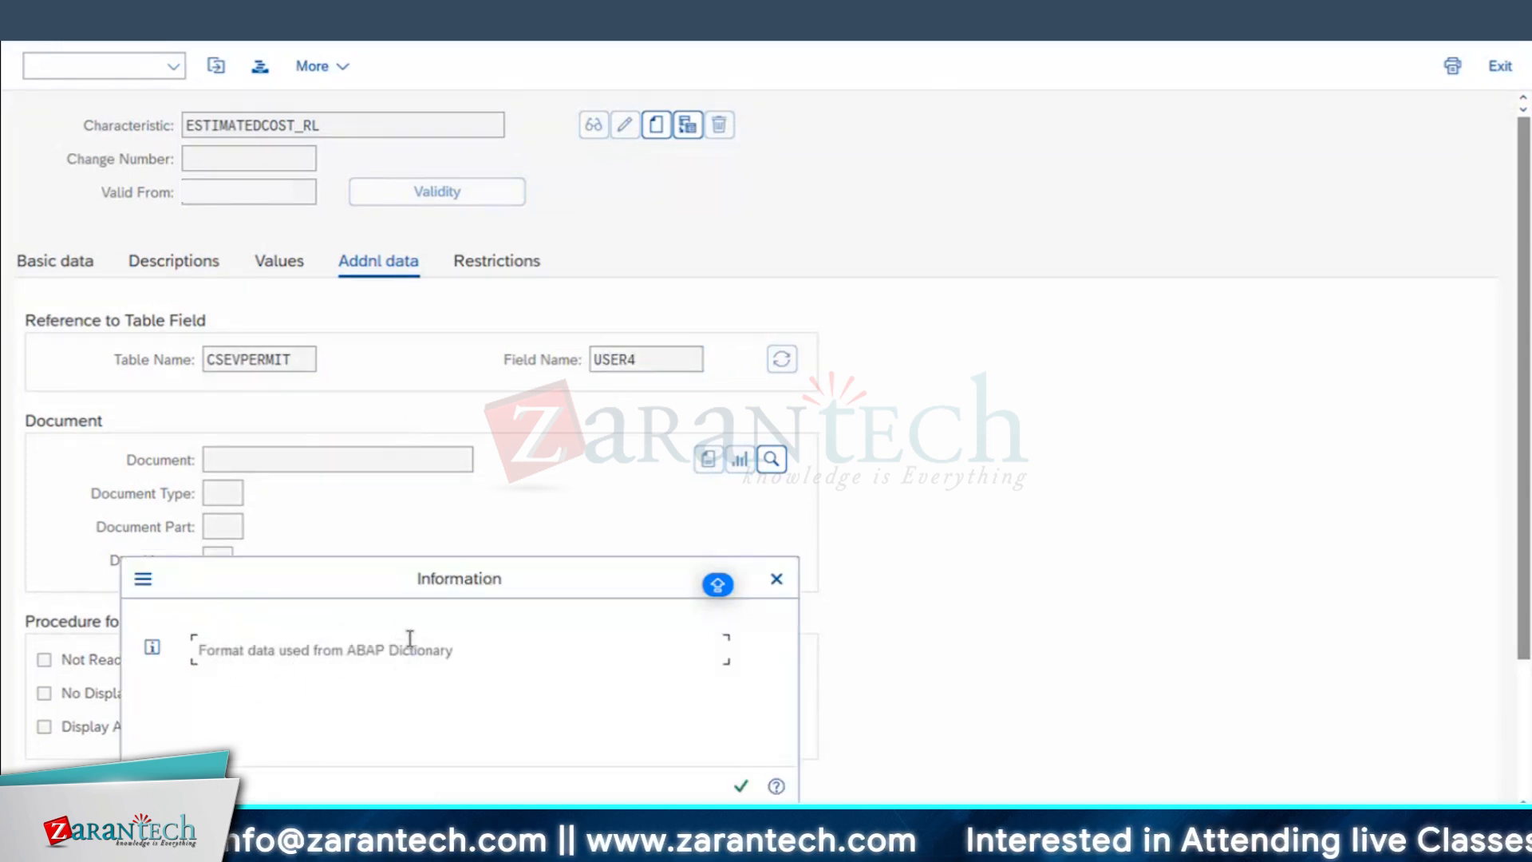
pyautogui.click(740, 789)
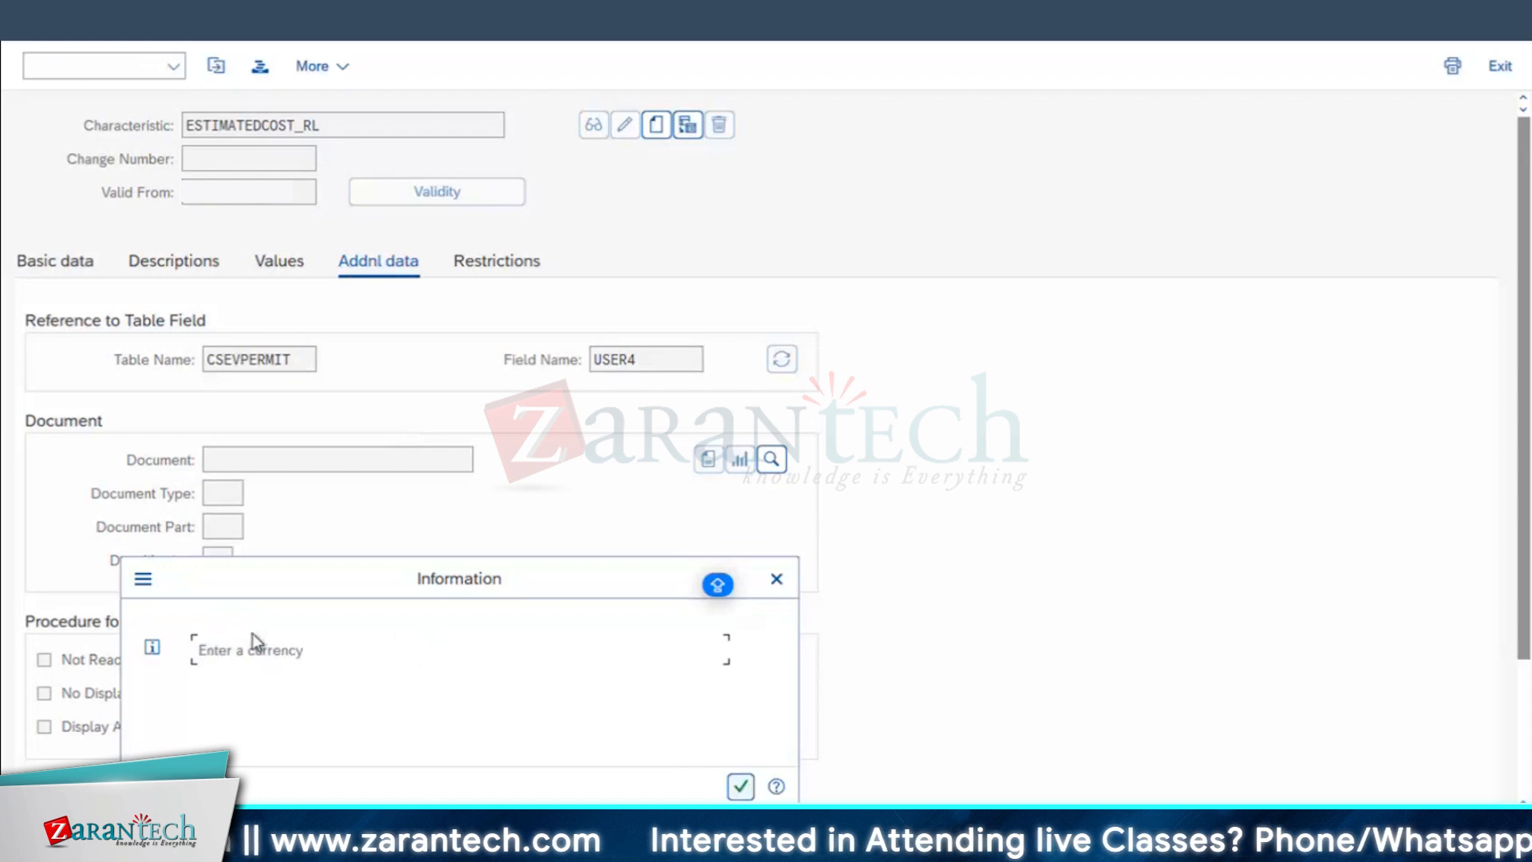
pyautogui.click(741, 786)
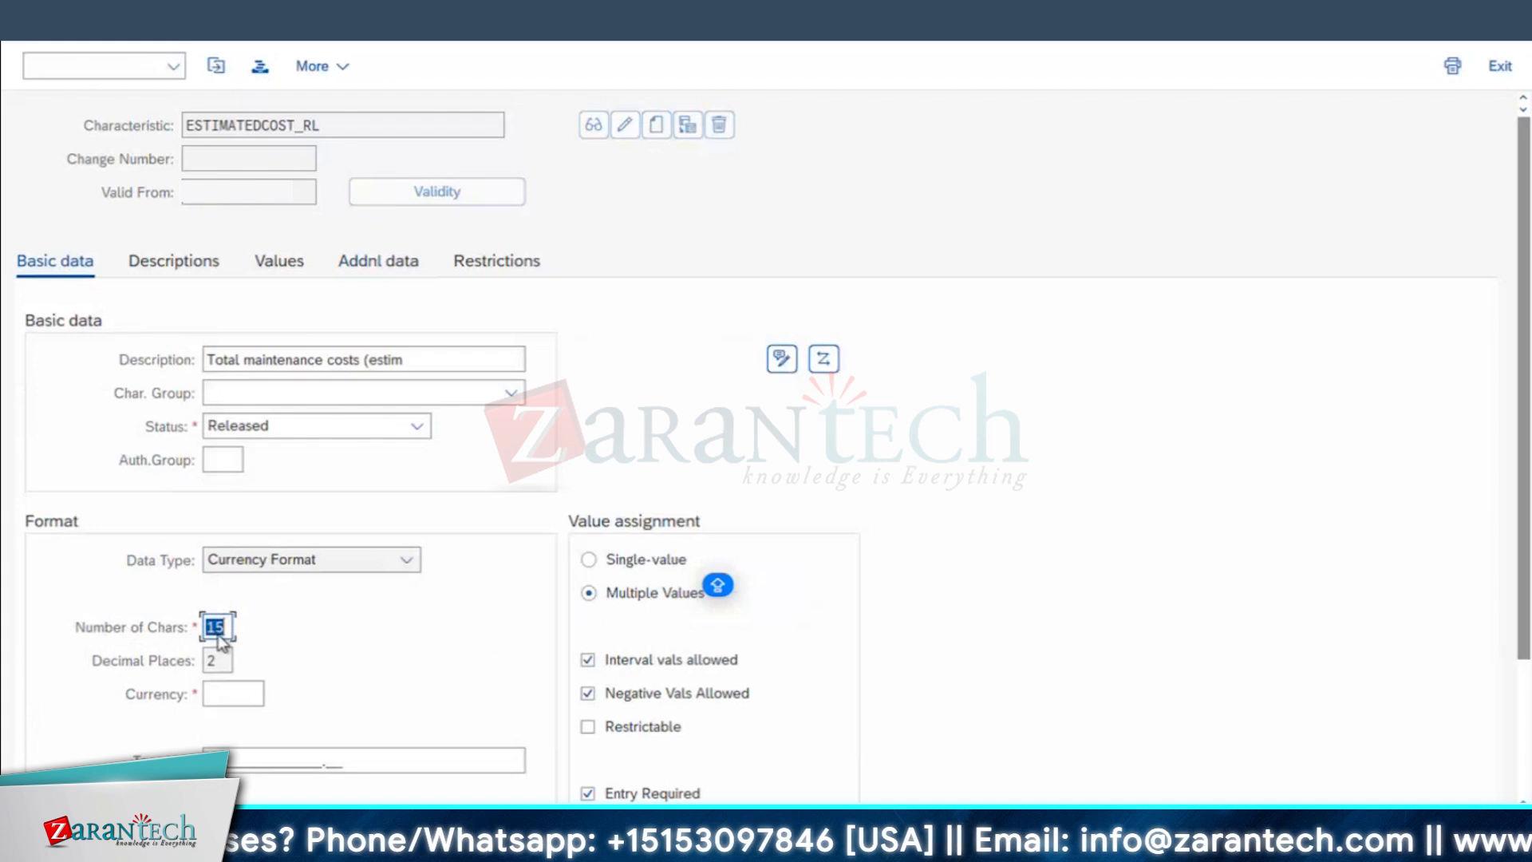
# Step: Set the characteristic's currency to USD, disable negative values and required entry, and save it
pyautogui.click(239, 697)
pyautogui.write('USD')
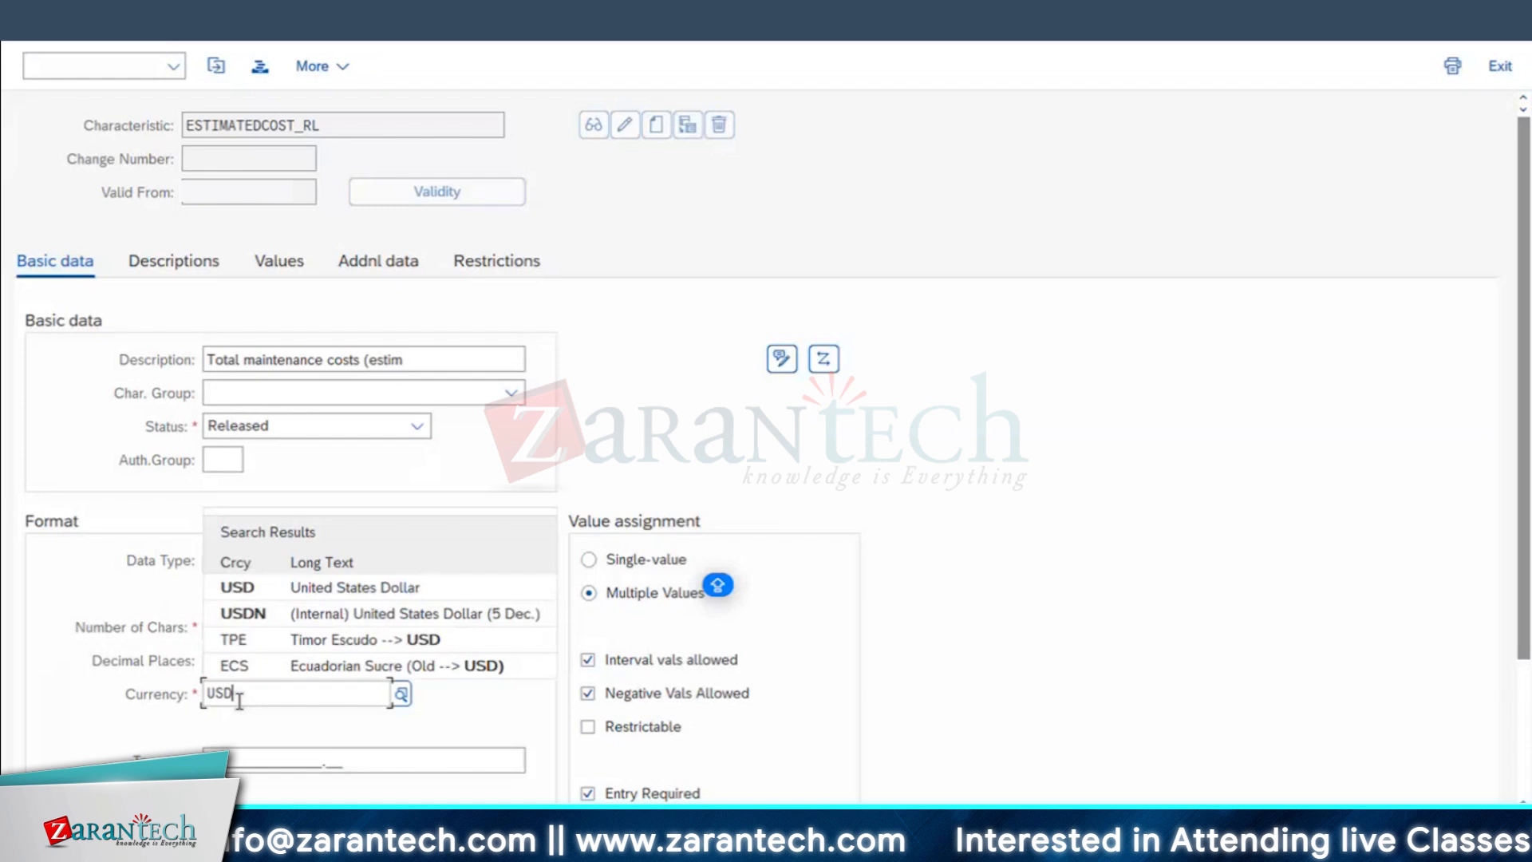
pyautogui.press('Return')
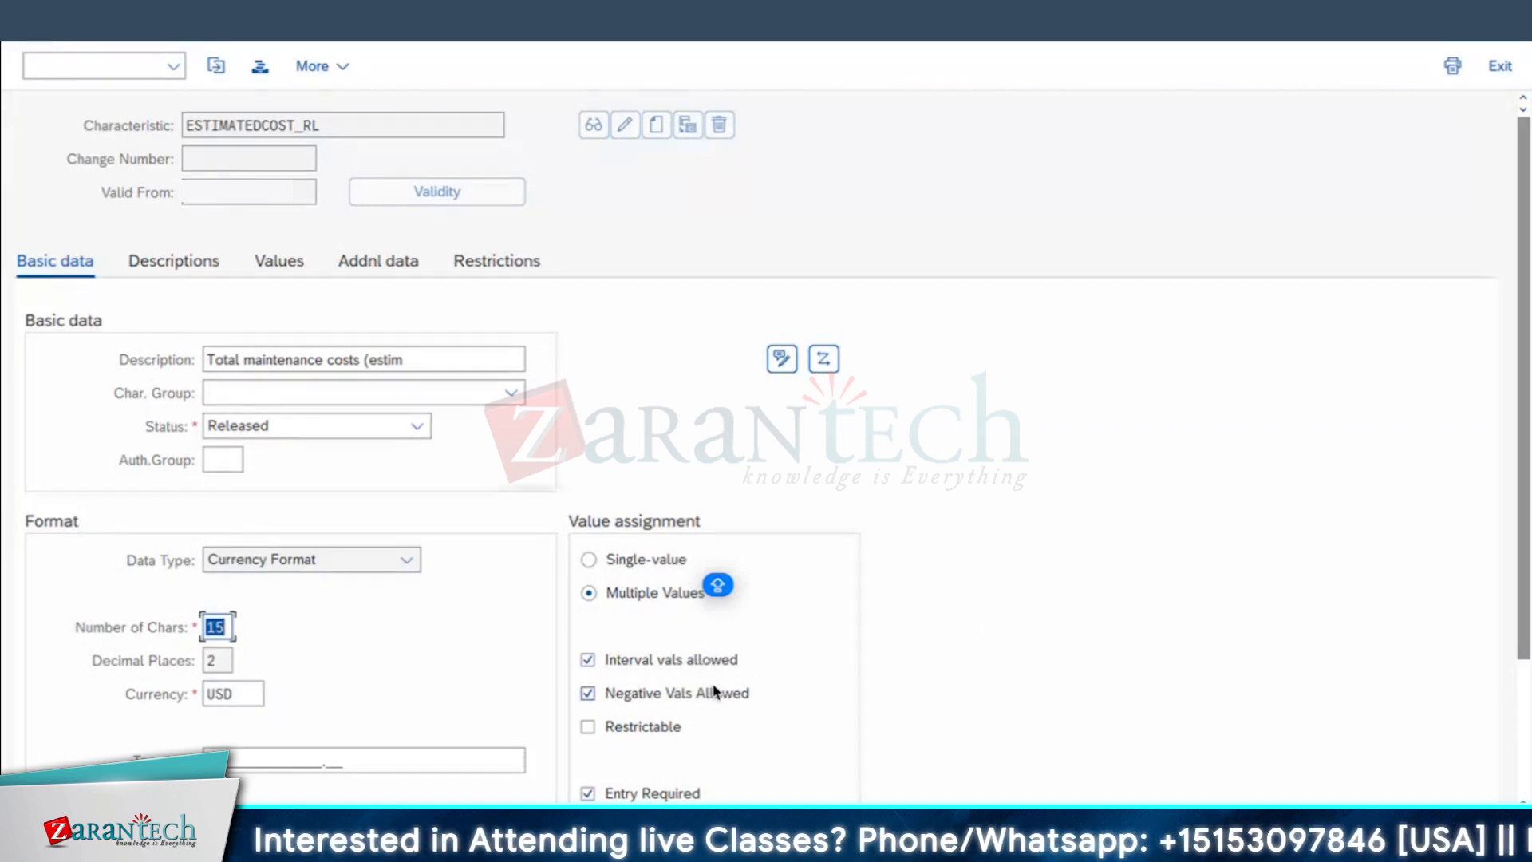
pyautogui.click(590, 694)
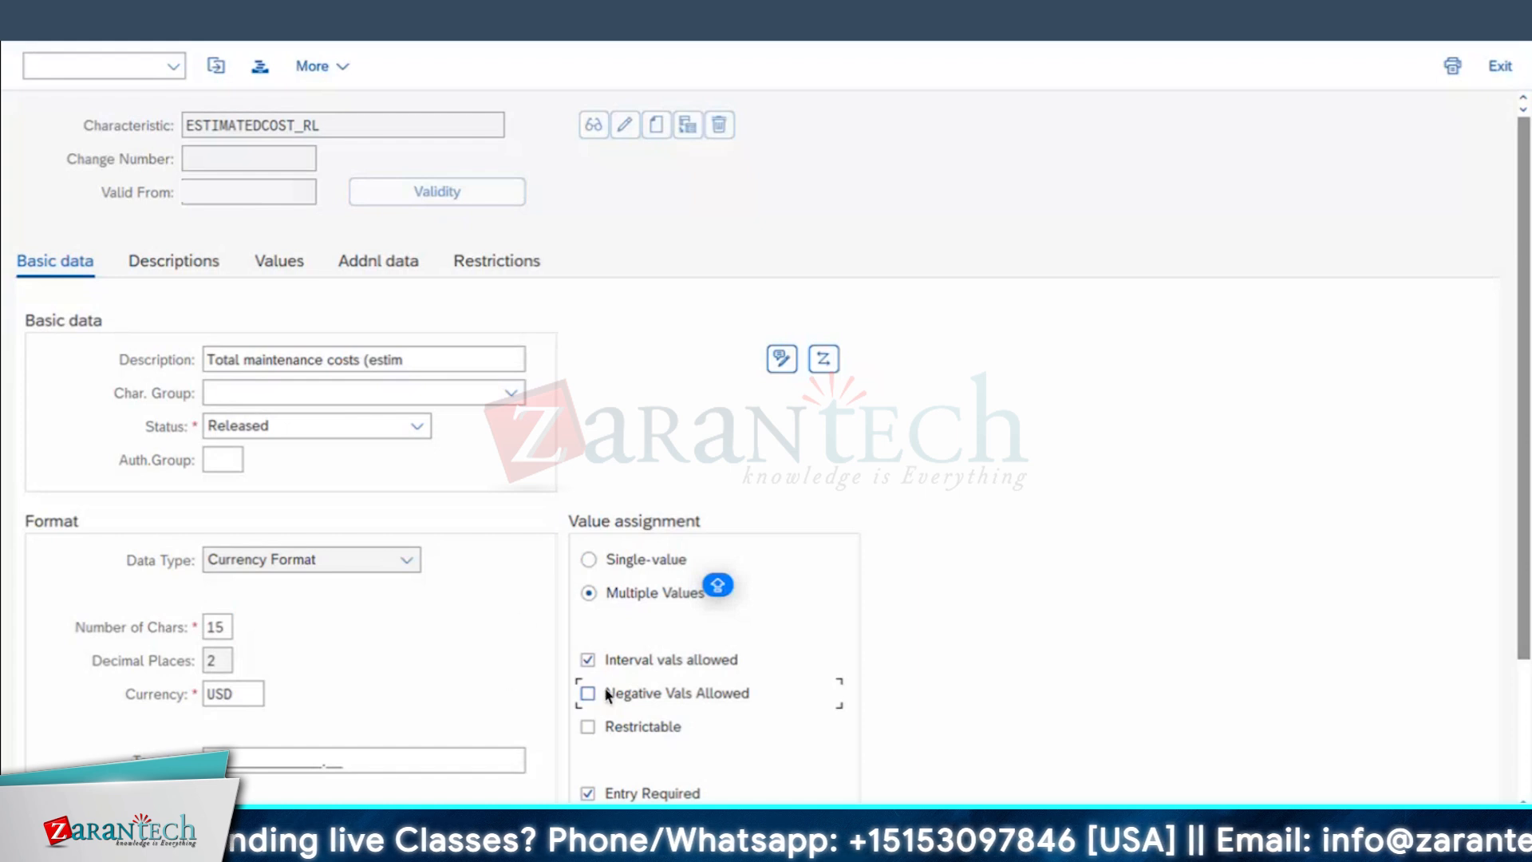
pyautogui.click(588, 794)
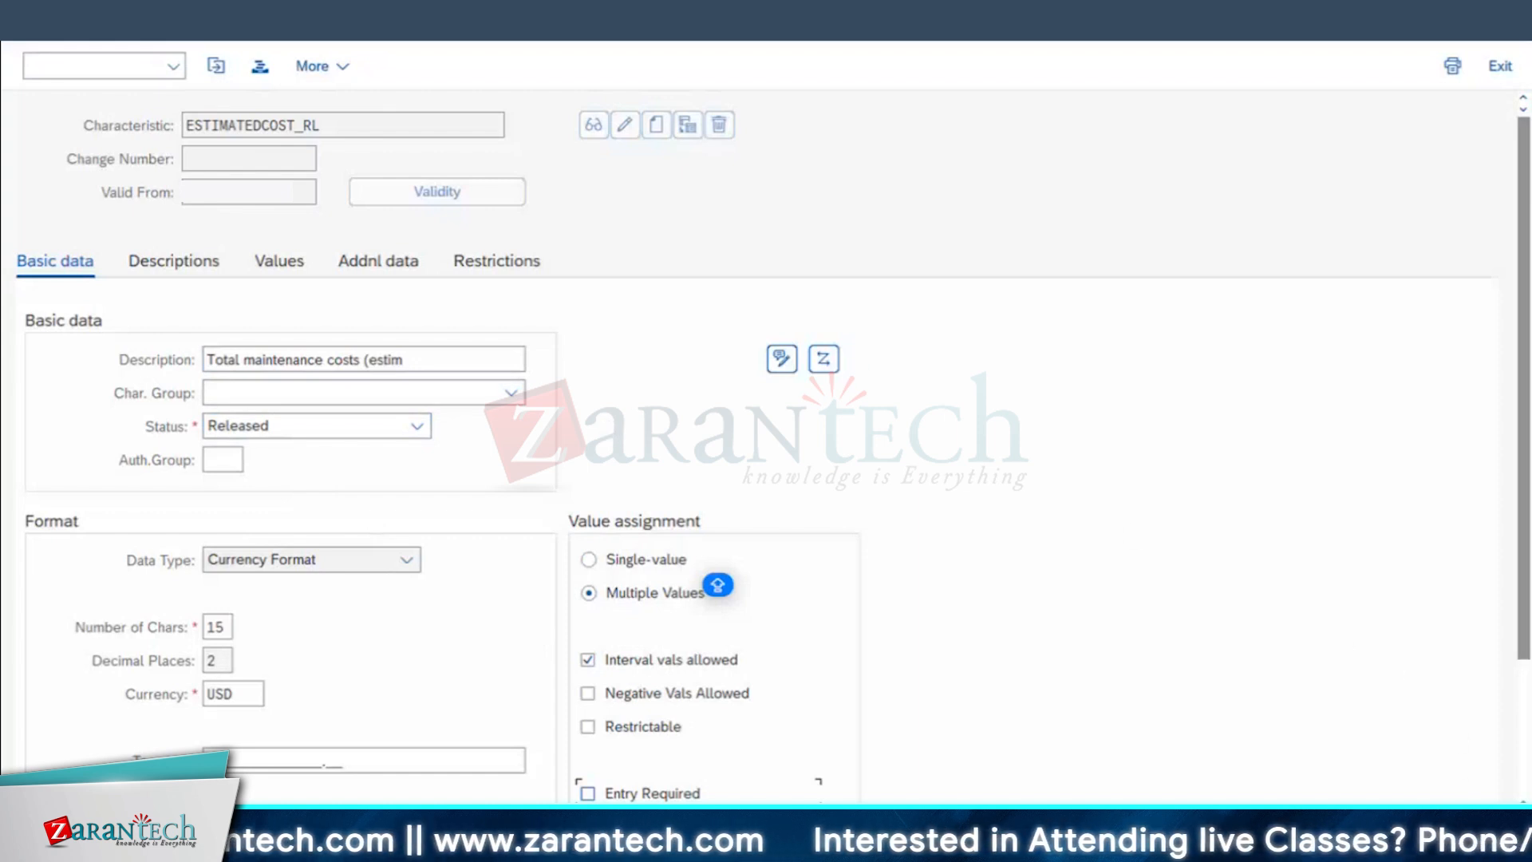
pyautogui.hotkey('ctrl', 's')
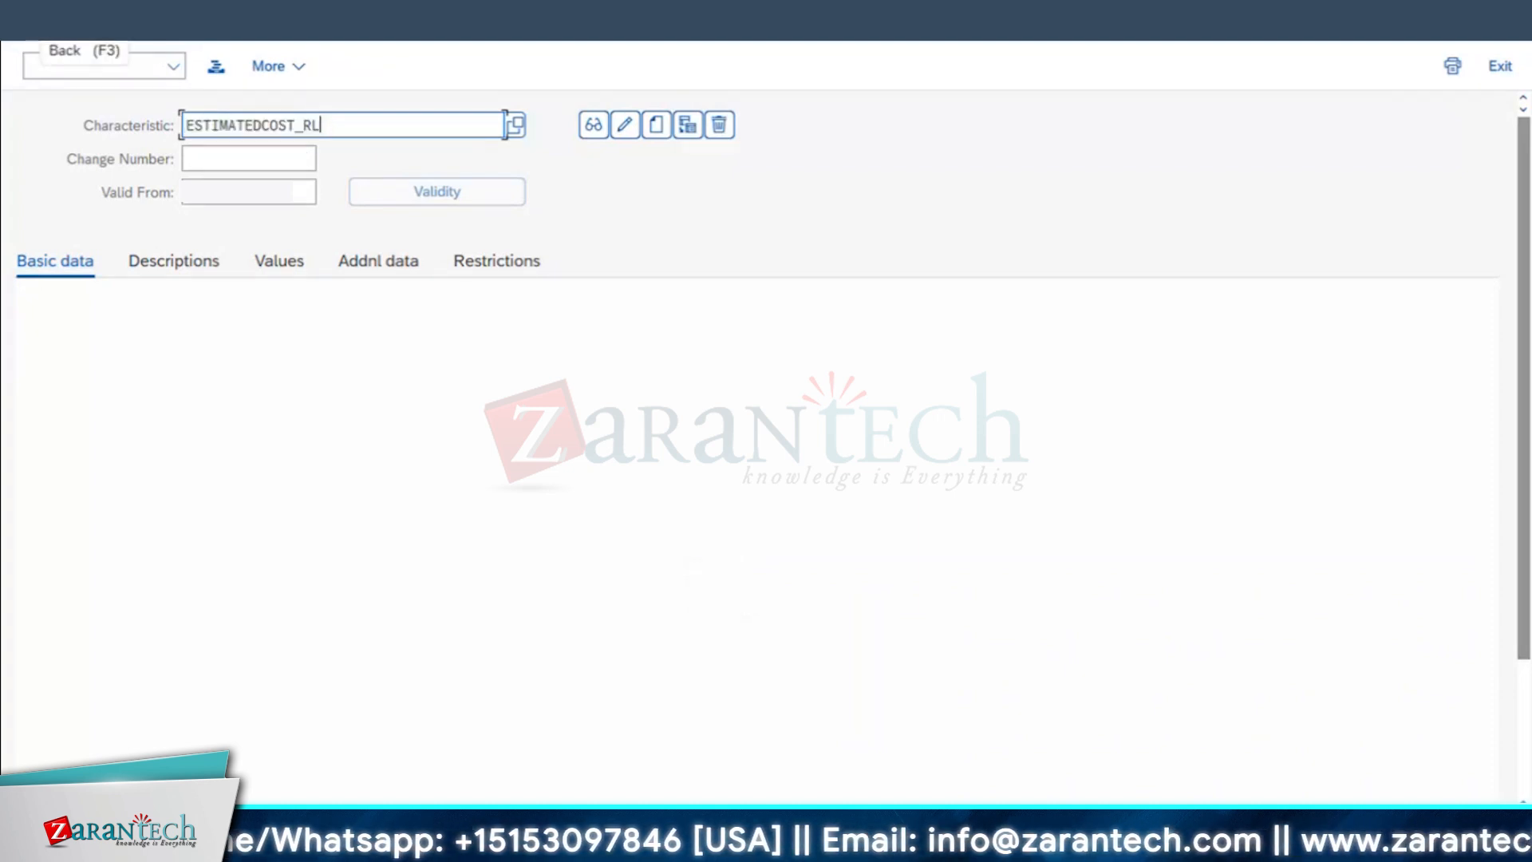
# Step: Leave the characteristic, open transaction CL02 and enter ESTCOST_RL as the class name
pyautogui.click(33, 45)
pyautogui.write('CL02')
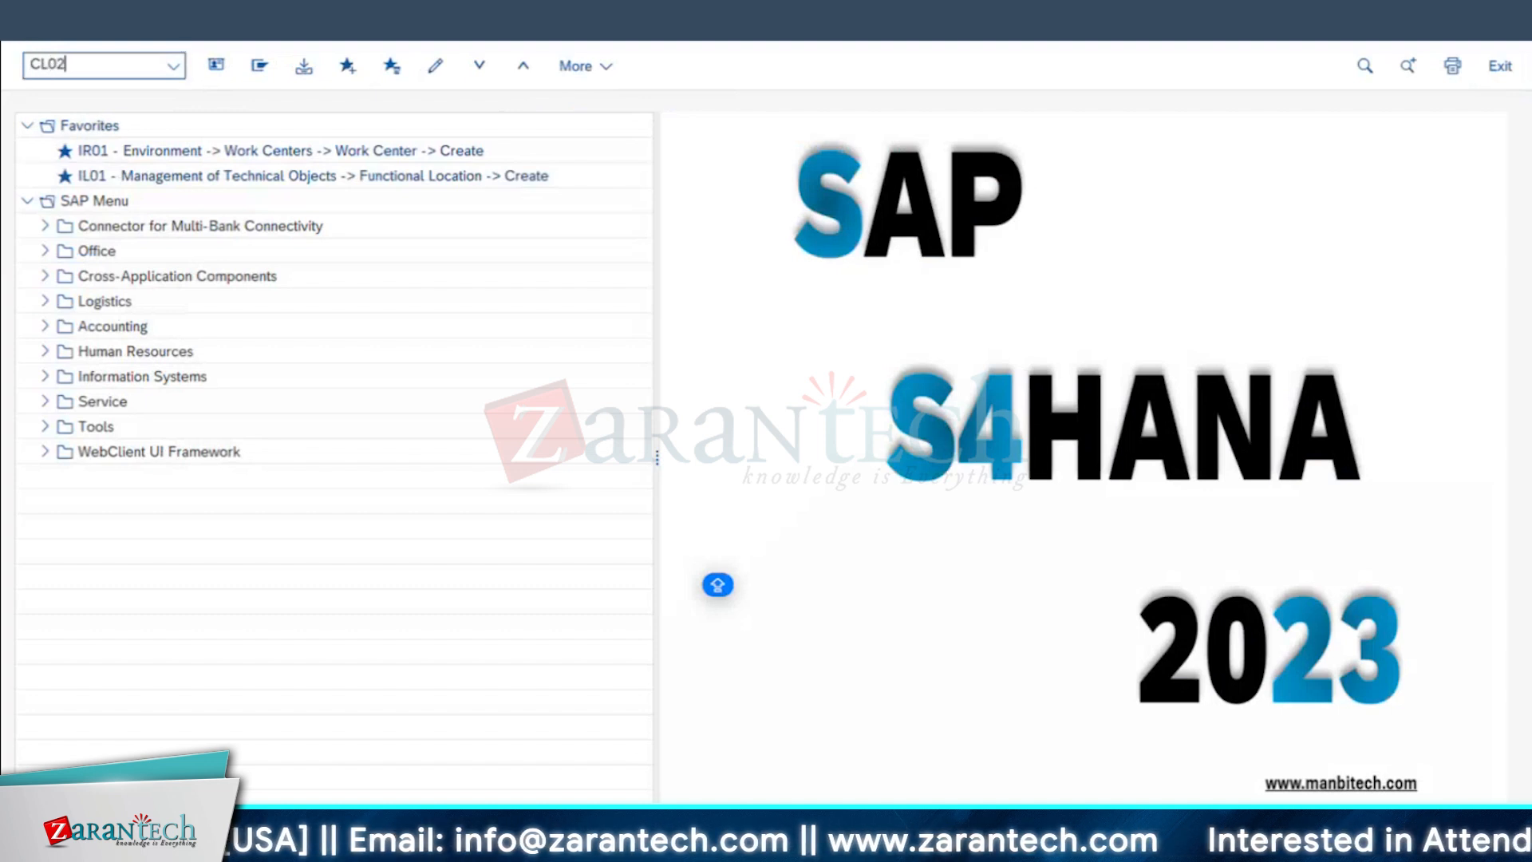
pyautogui.press('Return')
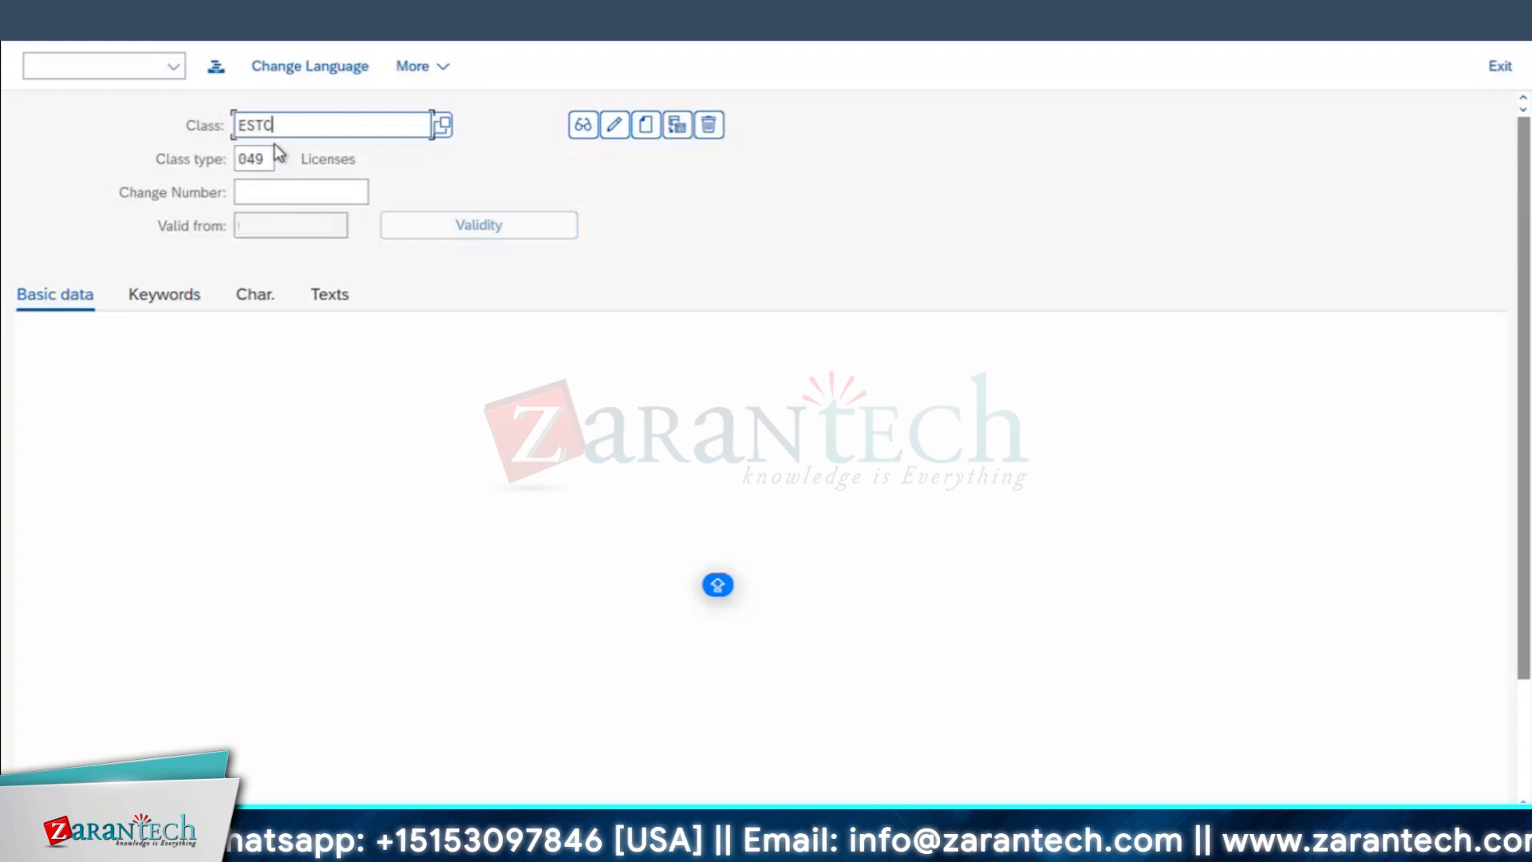
pyautogui.write('RL')
# Step: Look up the available class types and choose 049 Licenses for the class
pyautogui.click(267, 165)
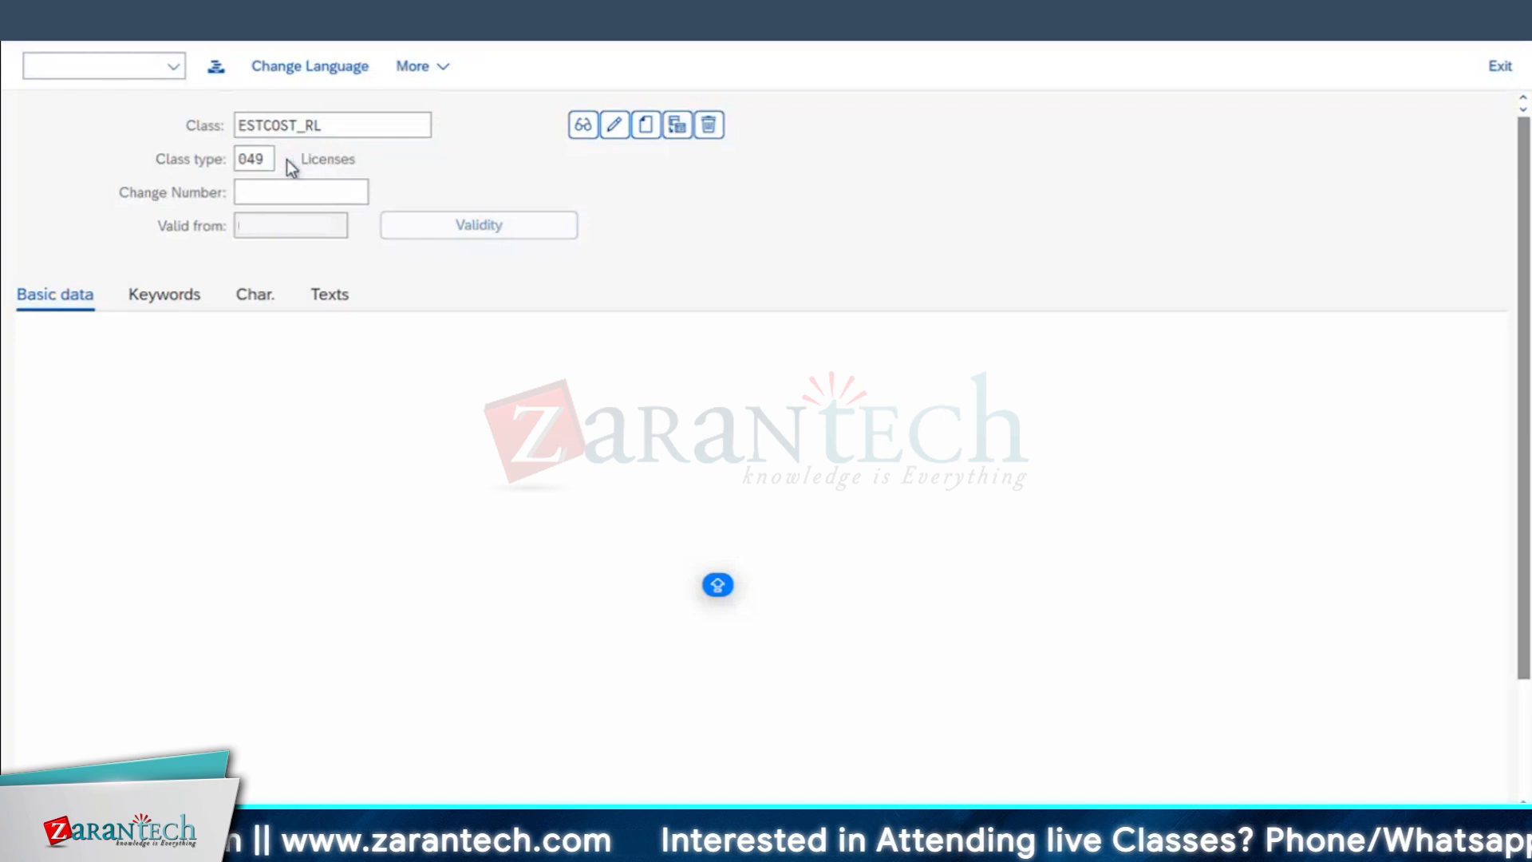
pyautogui.click(337, 394)
pyautogui.moveTo(289, 330); pyautogui.dragTo(299, 330)
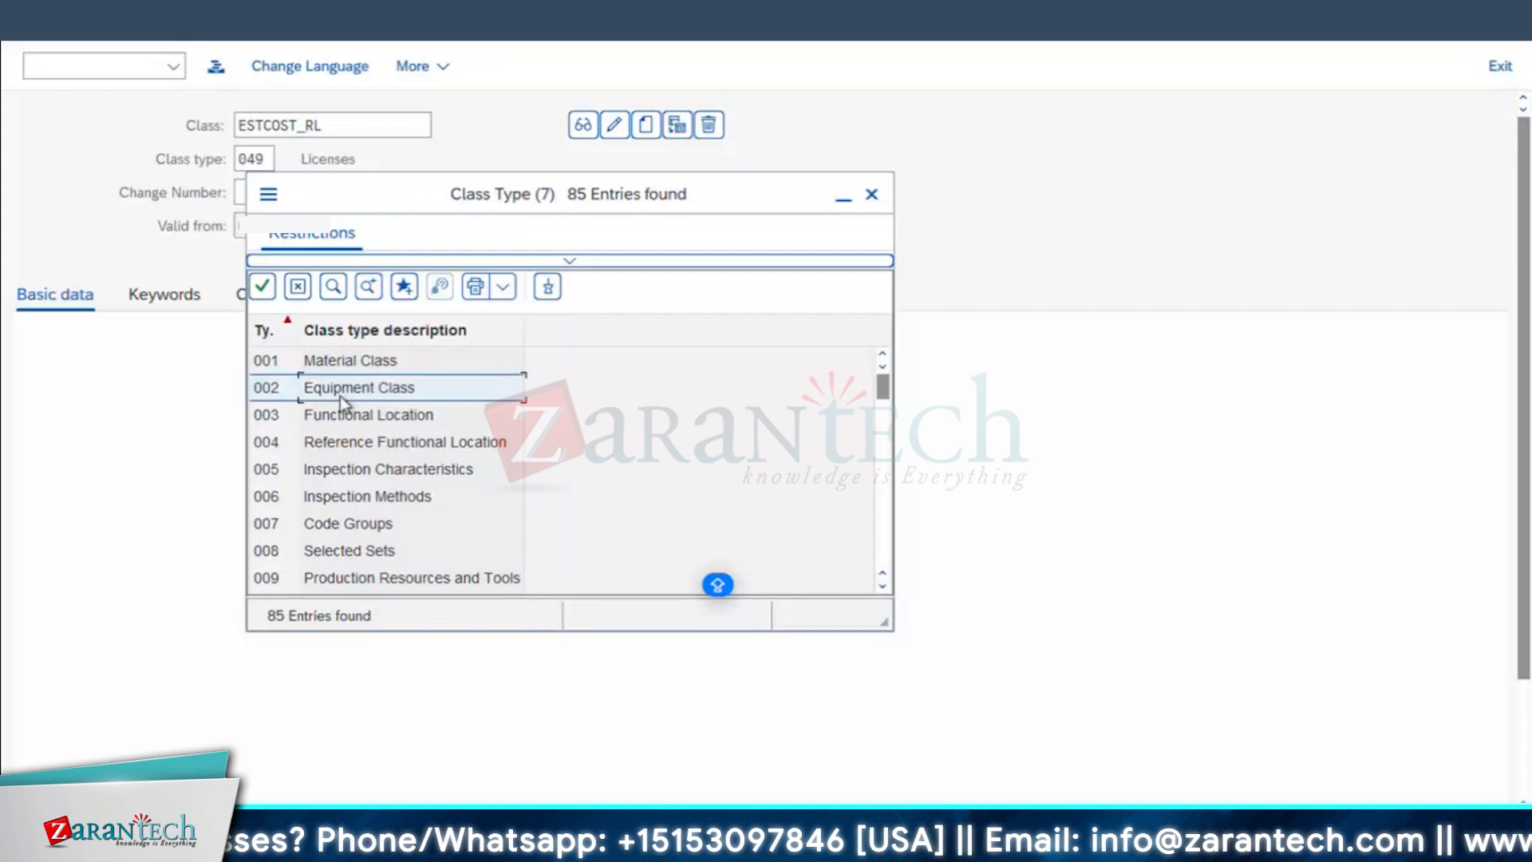
pyautogui.moveTo(387, 198); pyautogui.dragTo(656, 170)
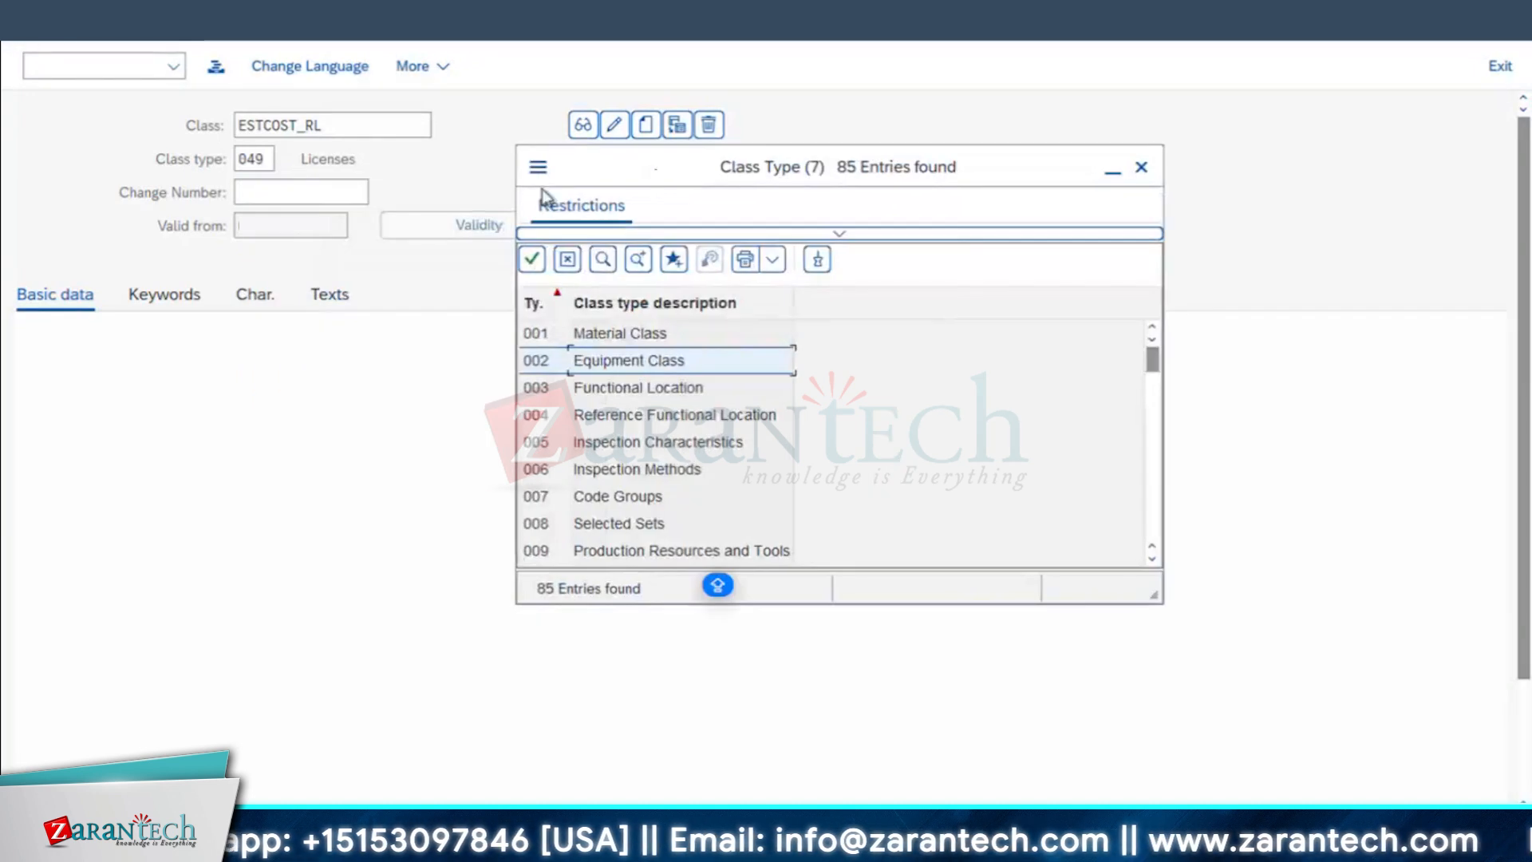
pyautogui.scroll(-2, 640, 469)
pyautogui.scroll(-9, 640, 470)
pyautogui.click(612, 447)
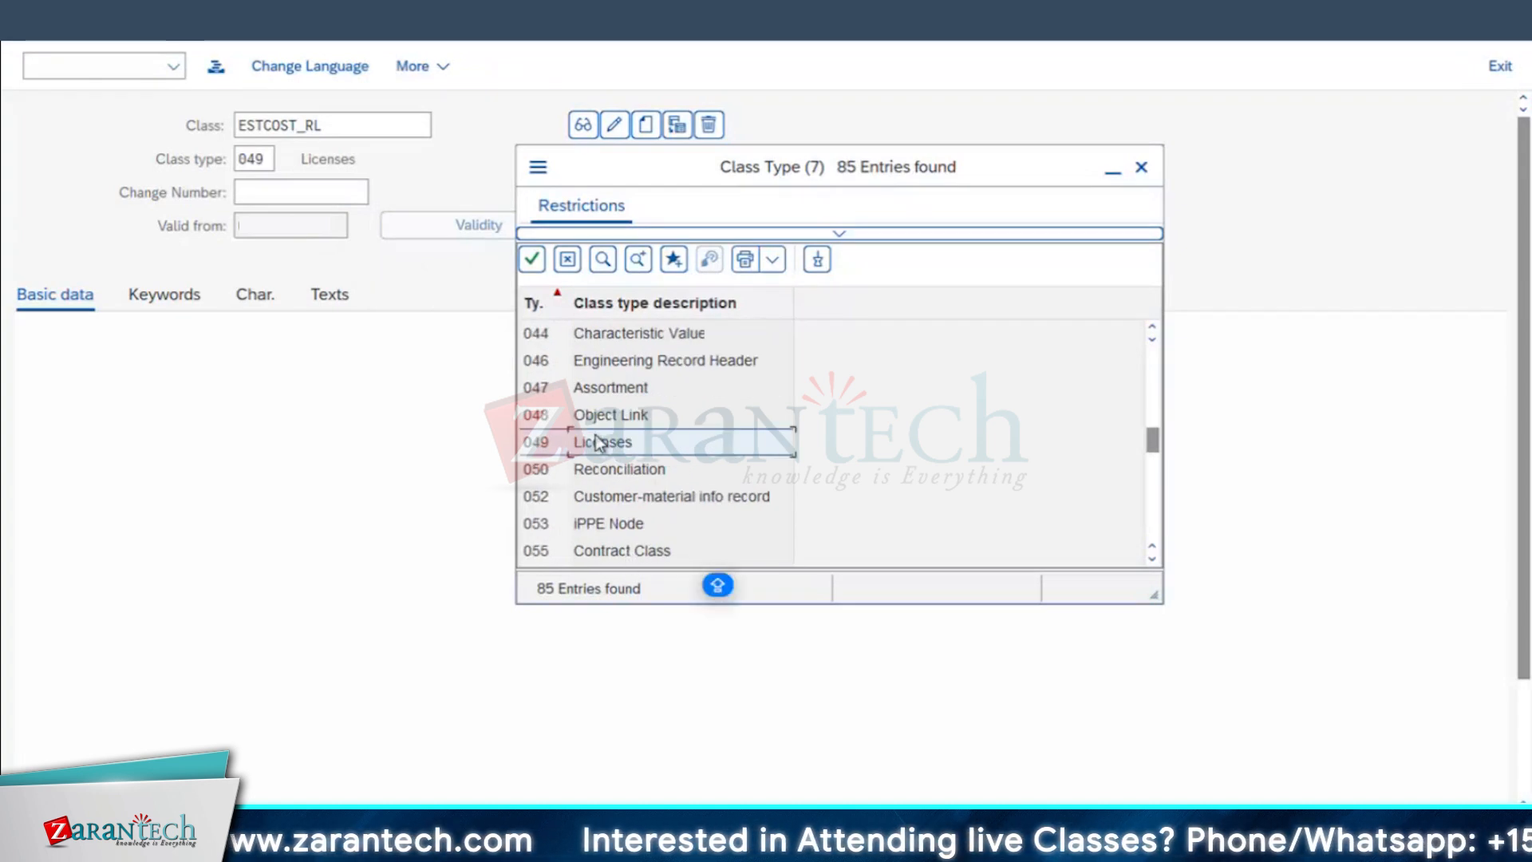
pyautogui.doubleClick(539, 453)
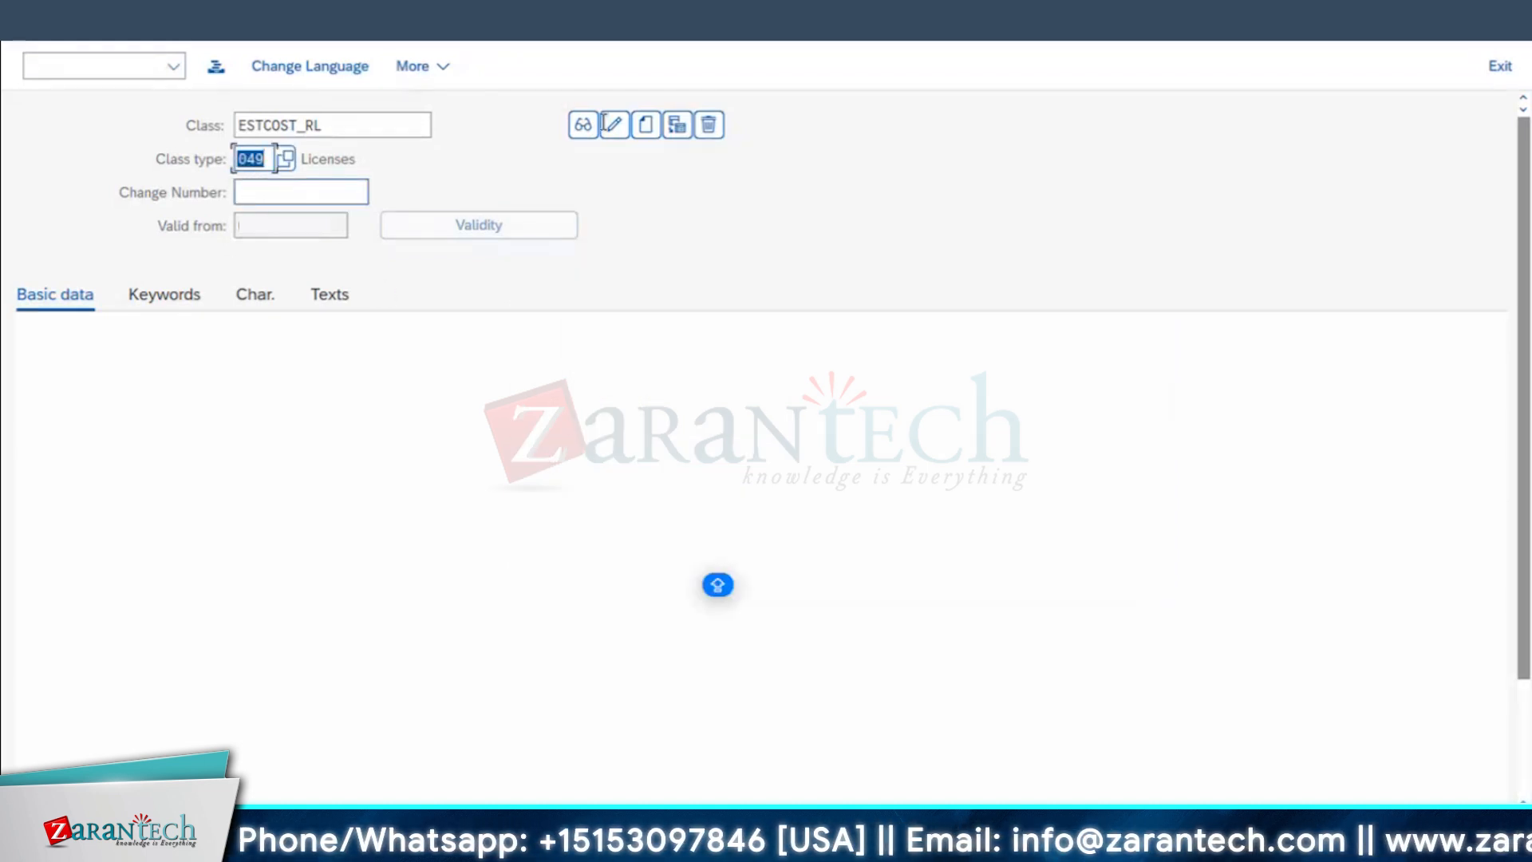
# Step: Start creating class ESTCOST_RL with the description ESTIMATED COST FOR WO APPROVAL
pyautogui.click(647, 127)
pyautogui.write('ESTIMATED COS')
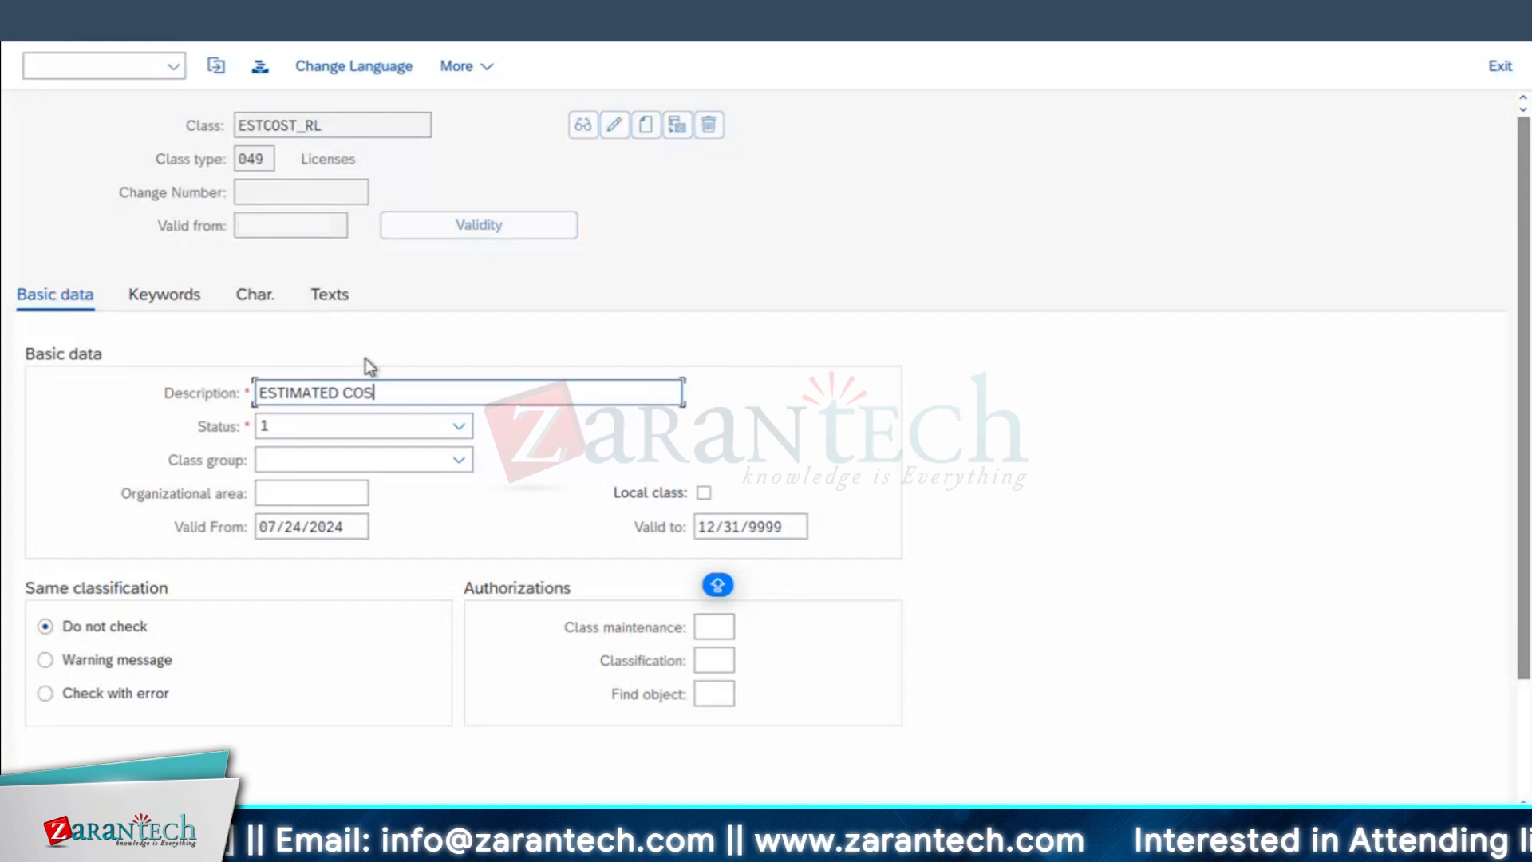
pyautogui.write('T FOR WO APPROVAL')
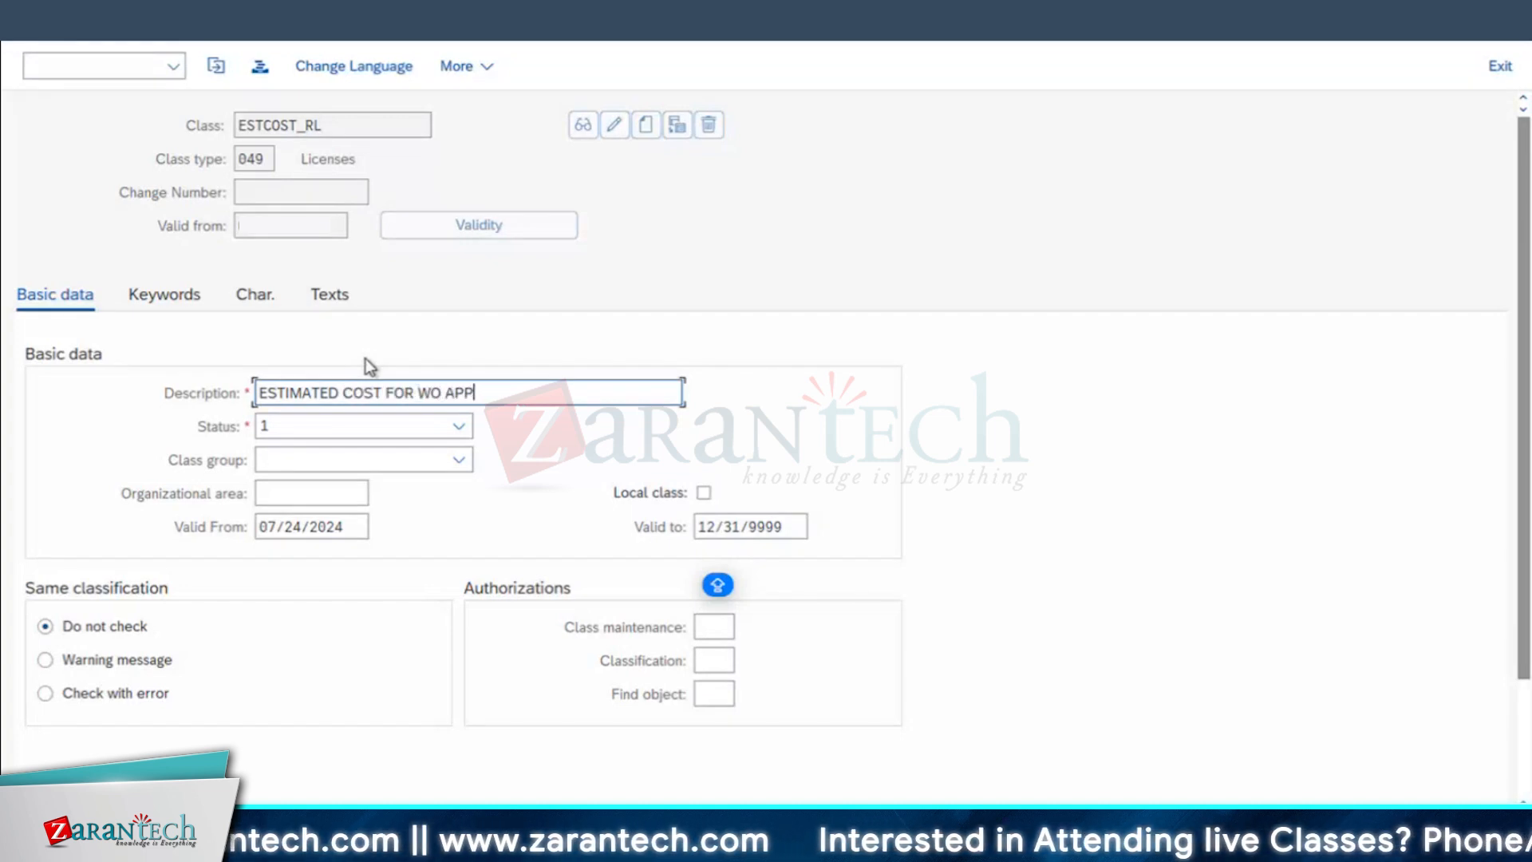
# Step: Search characteristic names for RL, assign ESTIMATEDCOST_RL to class ESTCOST_RL and finish the class entry
pyautogui.click(256, 294)
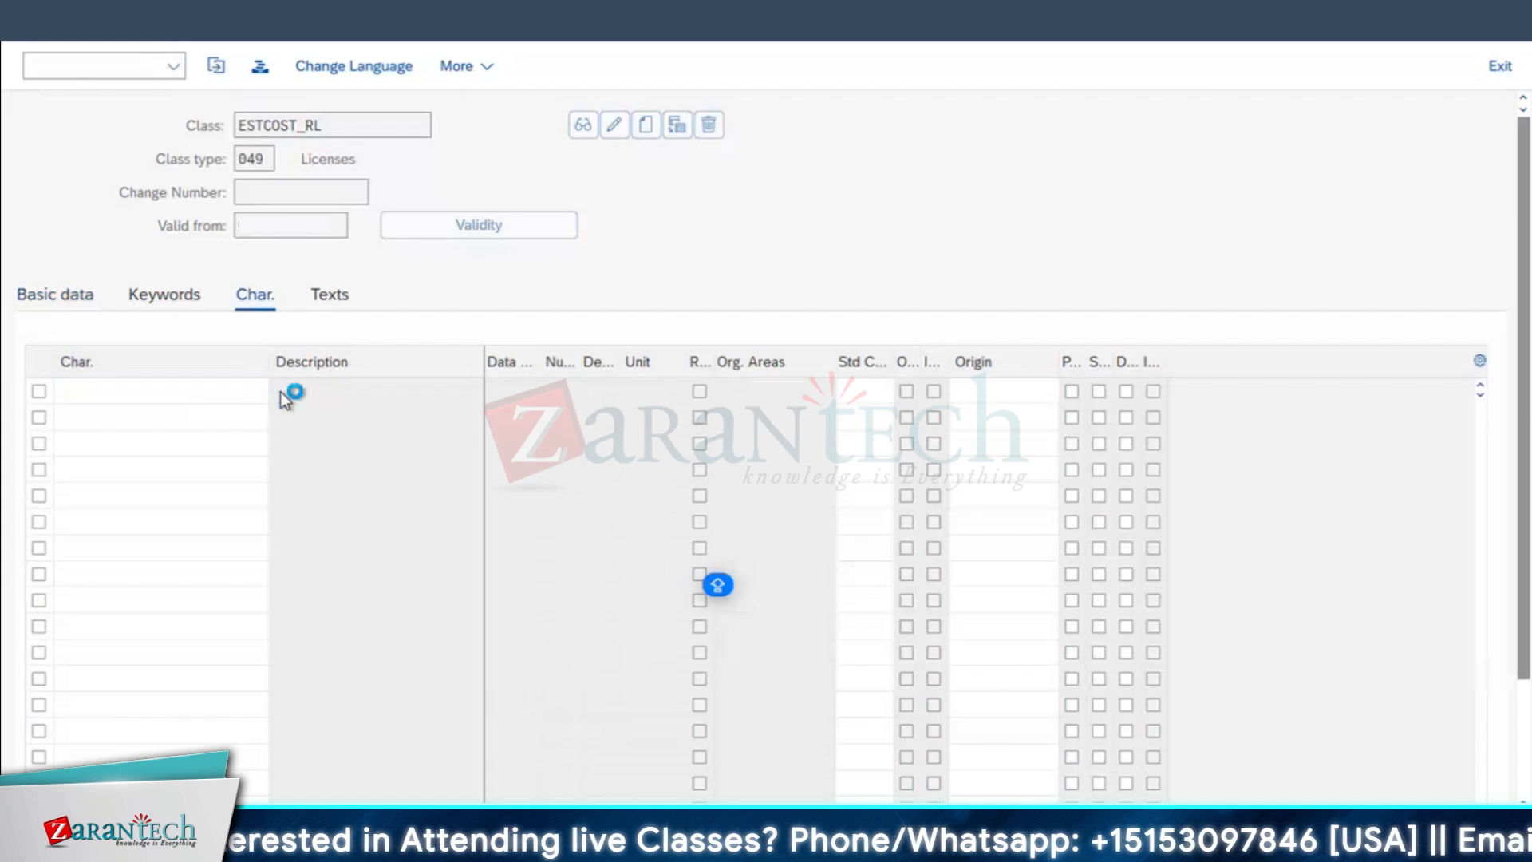
pyautogui.click(281, 391)
pyautogui.click(527, 677)
pyautogui.click(819, 24)
pyautogui.click(280, 391)
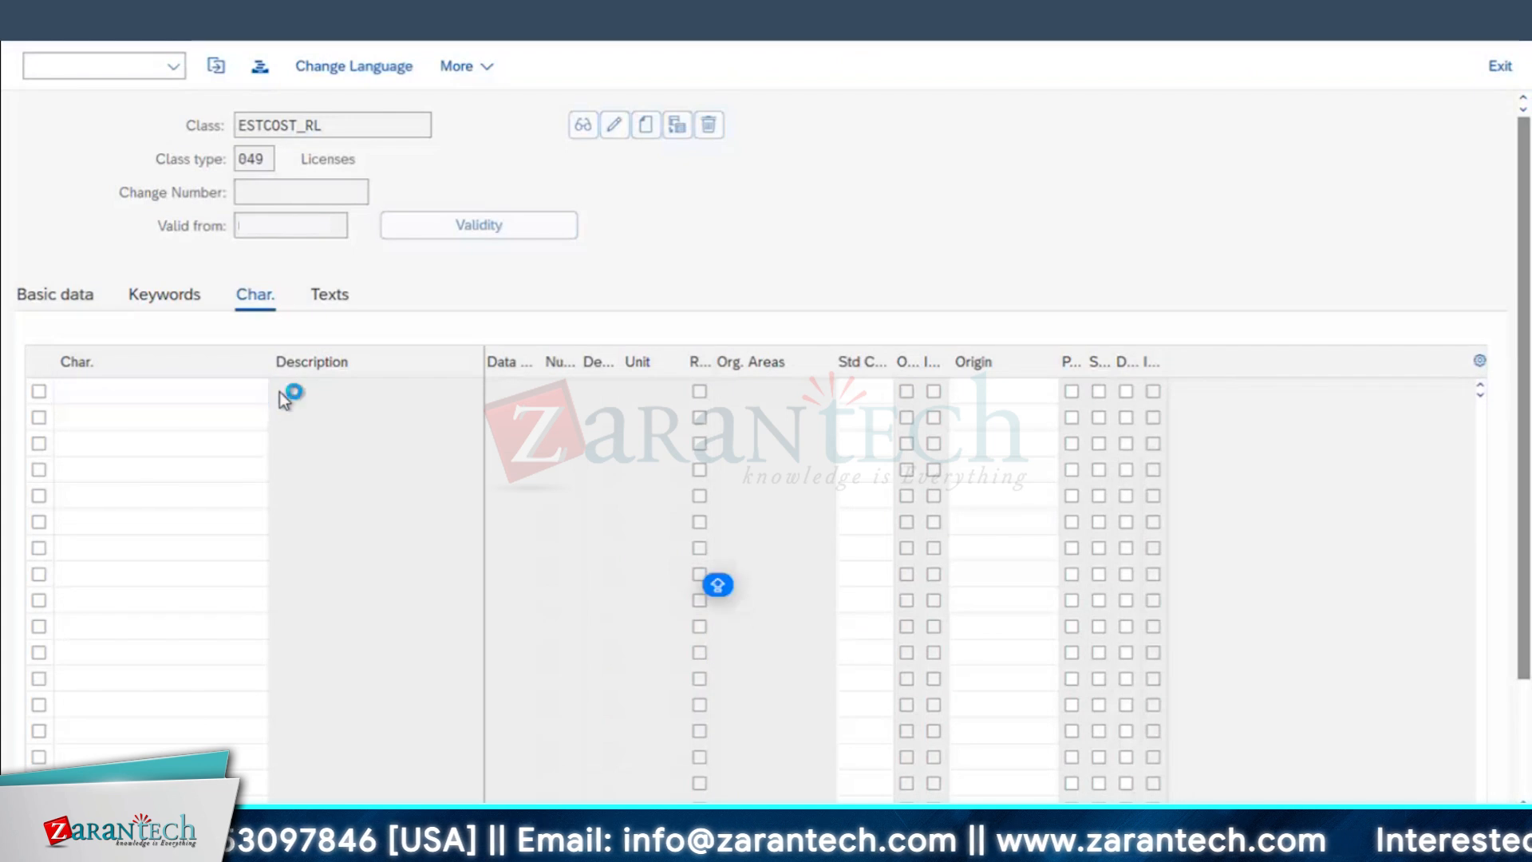
pyautogui.click(277, 483)
pyautogui.write('*RL&')
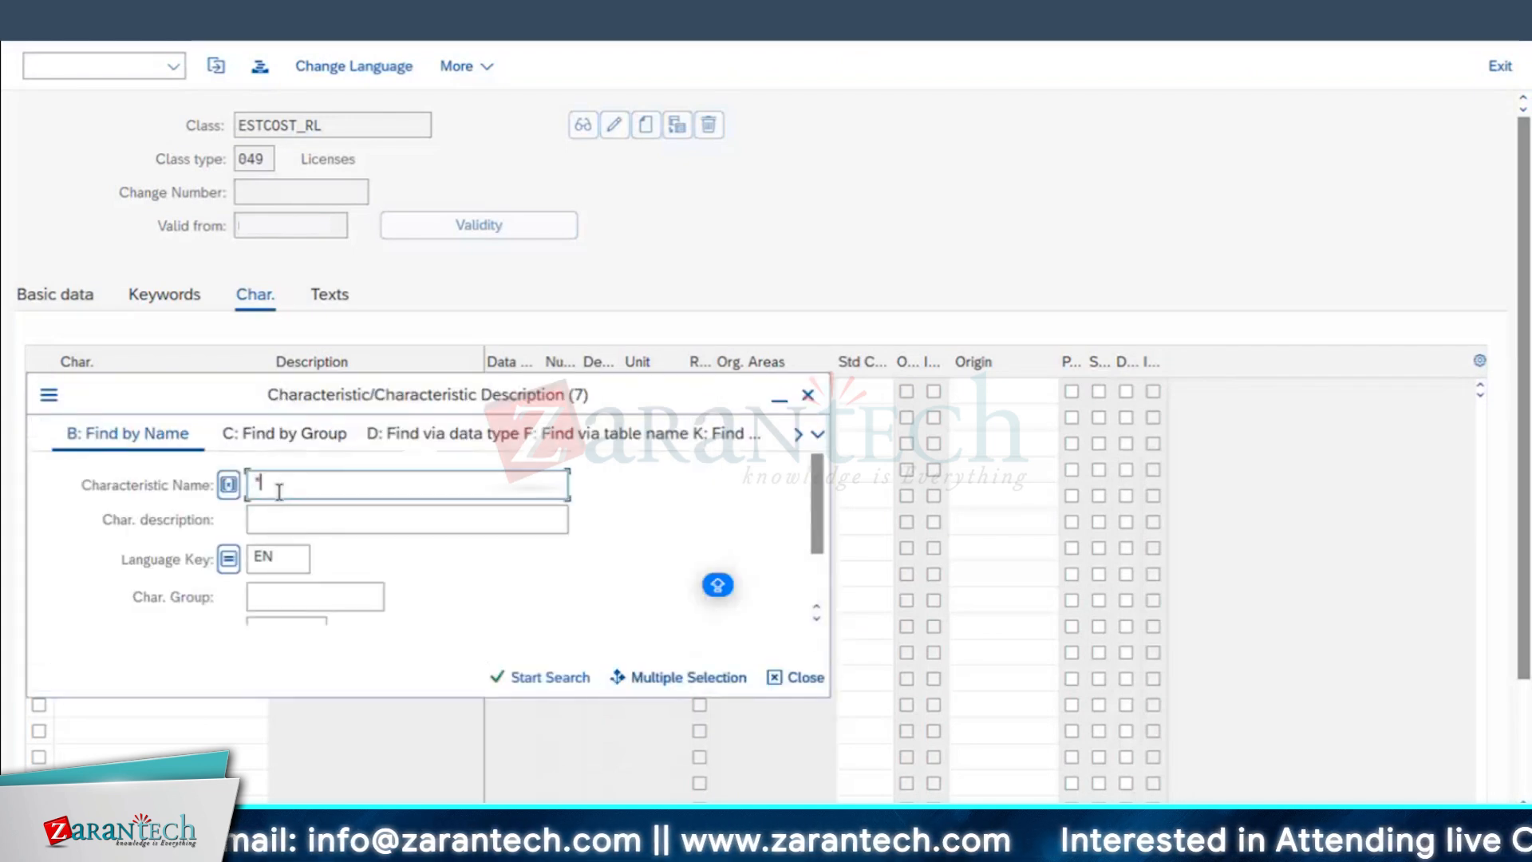
pyautogui.press('Return')
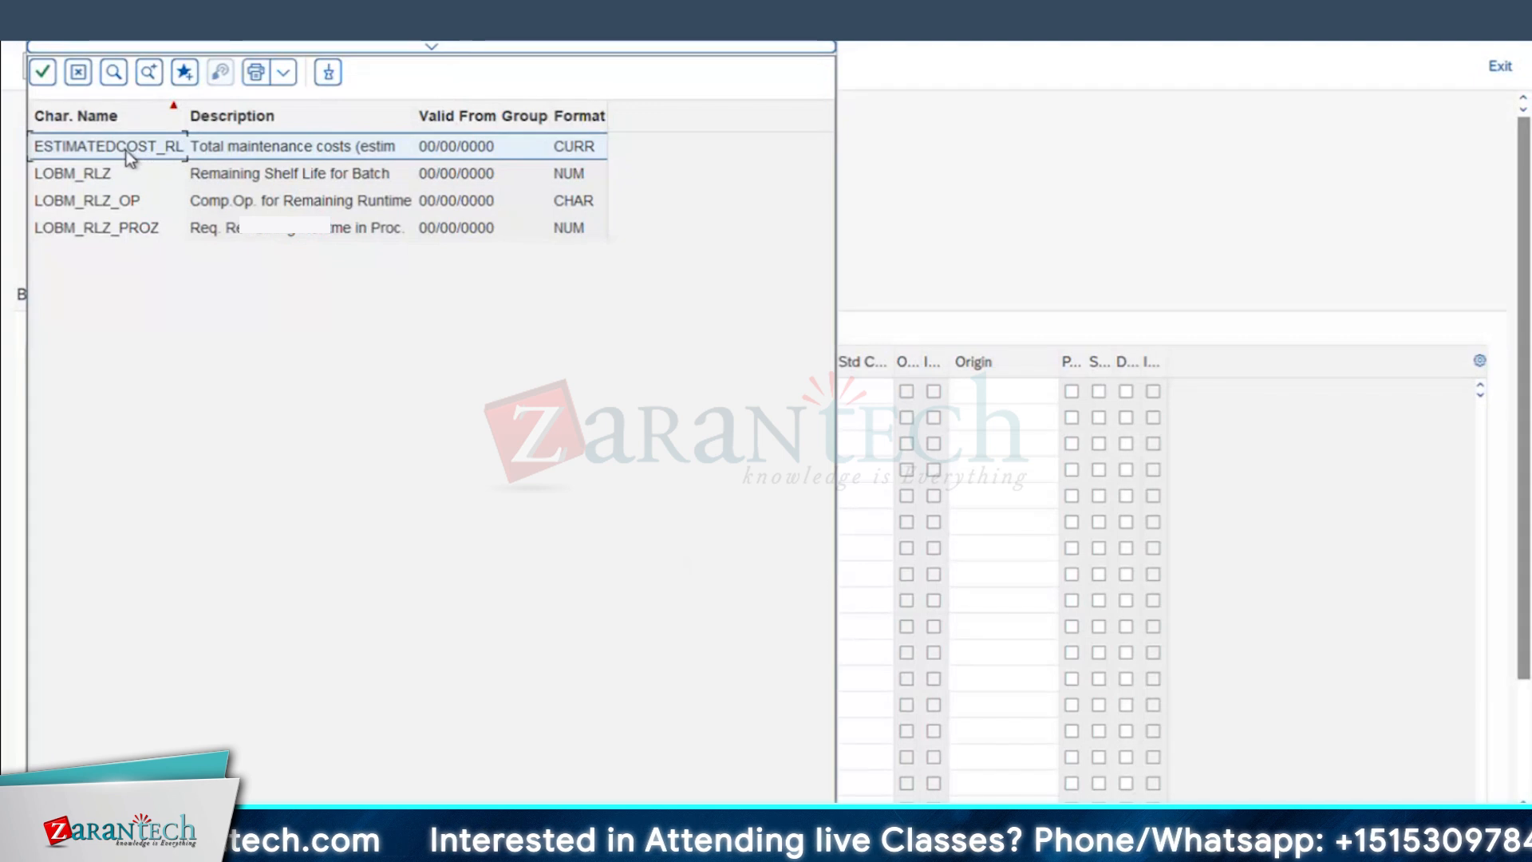
pyautogui.doubleClick(125, 151)
pyautogui.press('Return')
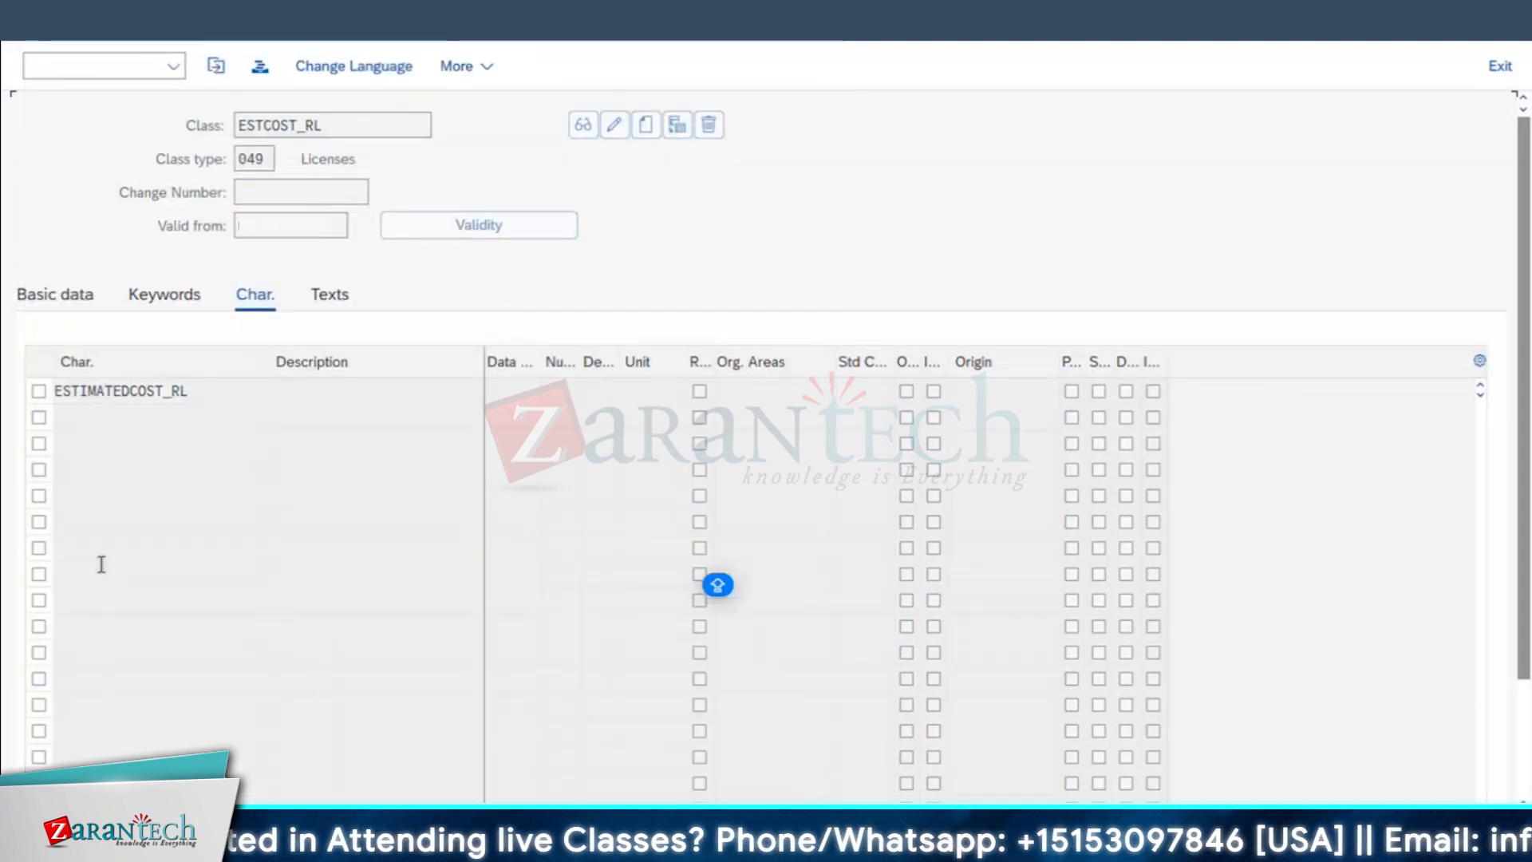
pyautogui.click(316, 392)
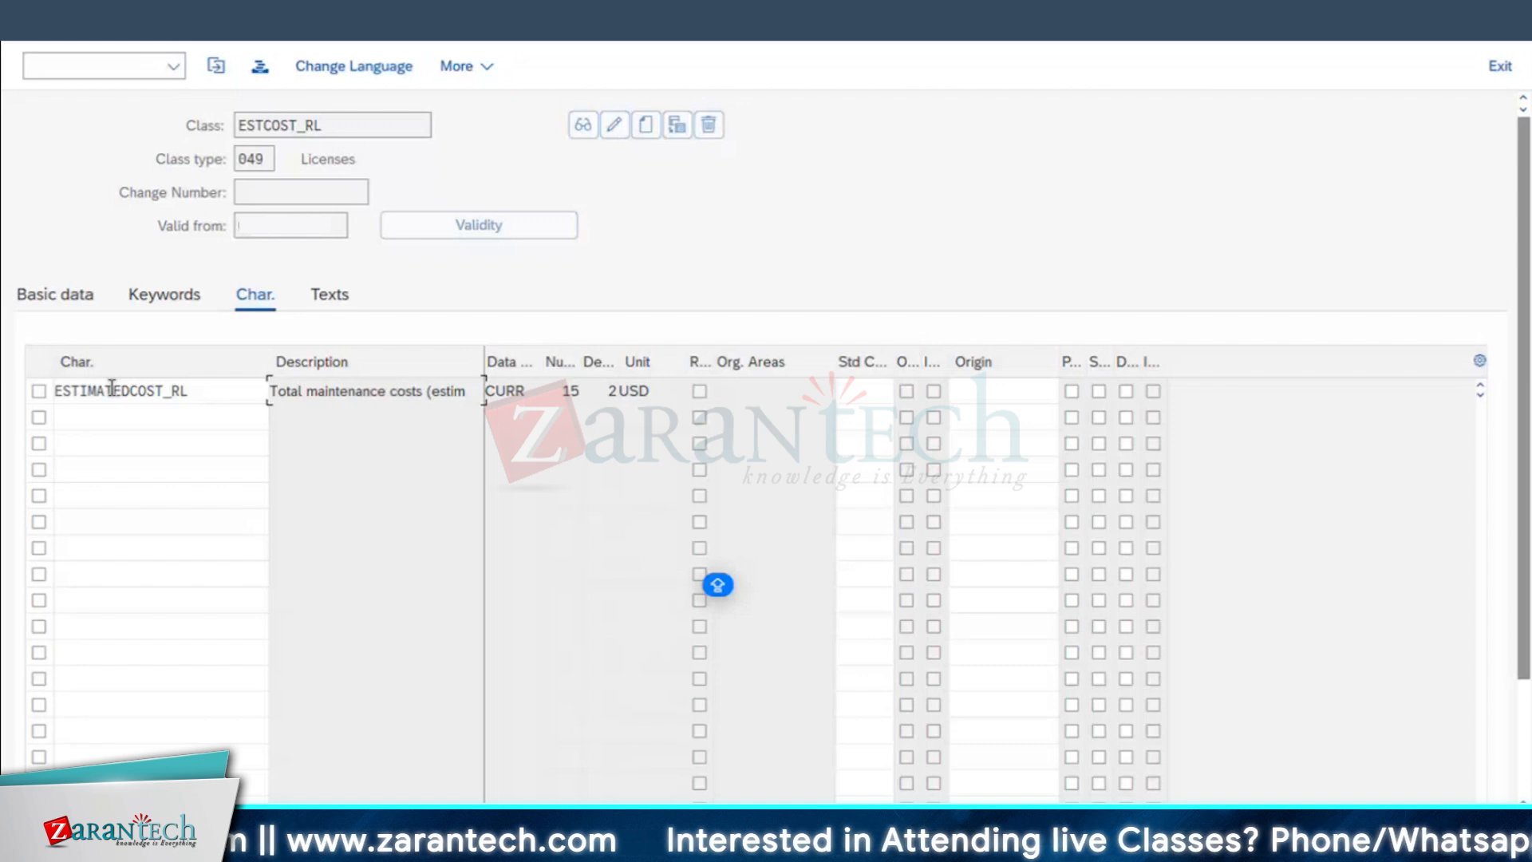
pyautogui.press('F3')
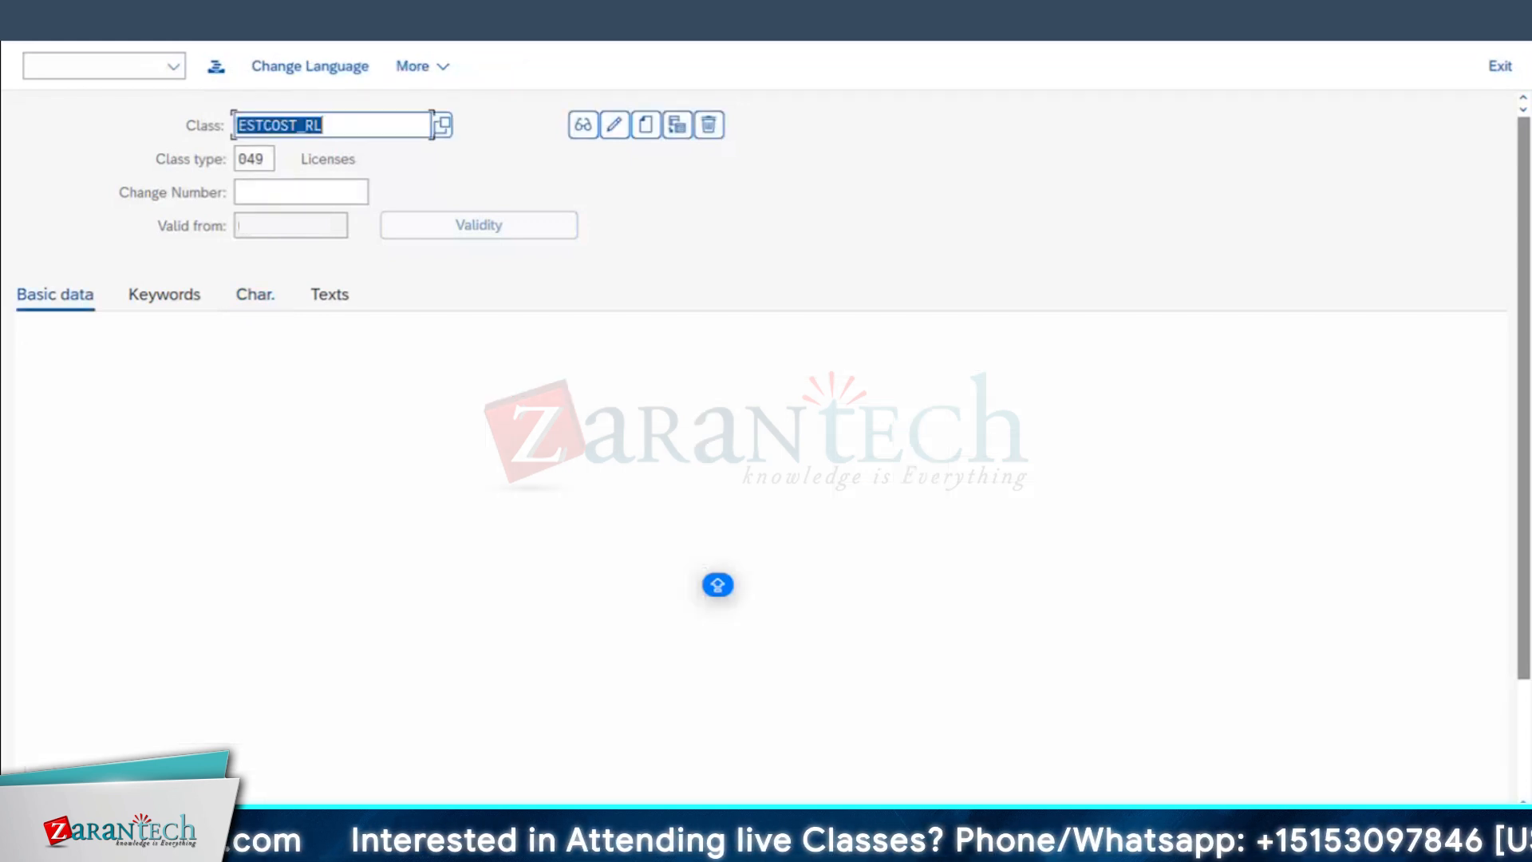
# Step: Switch to the new permit entry and examine its Permit class field
pyautogui.moveTo(489, 845)
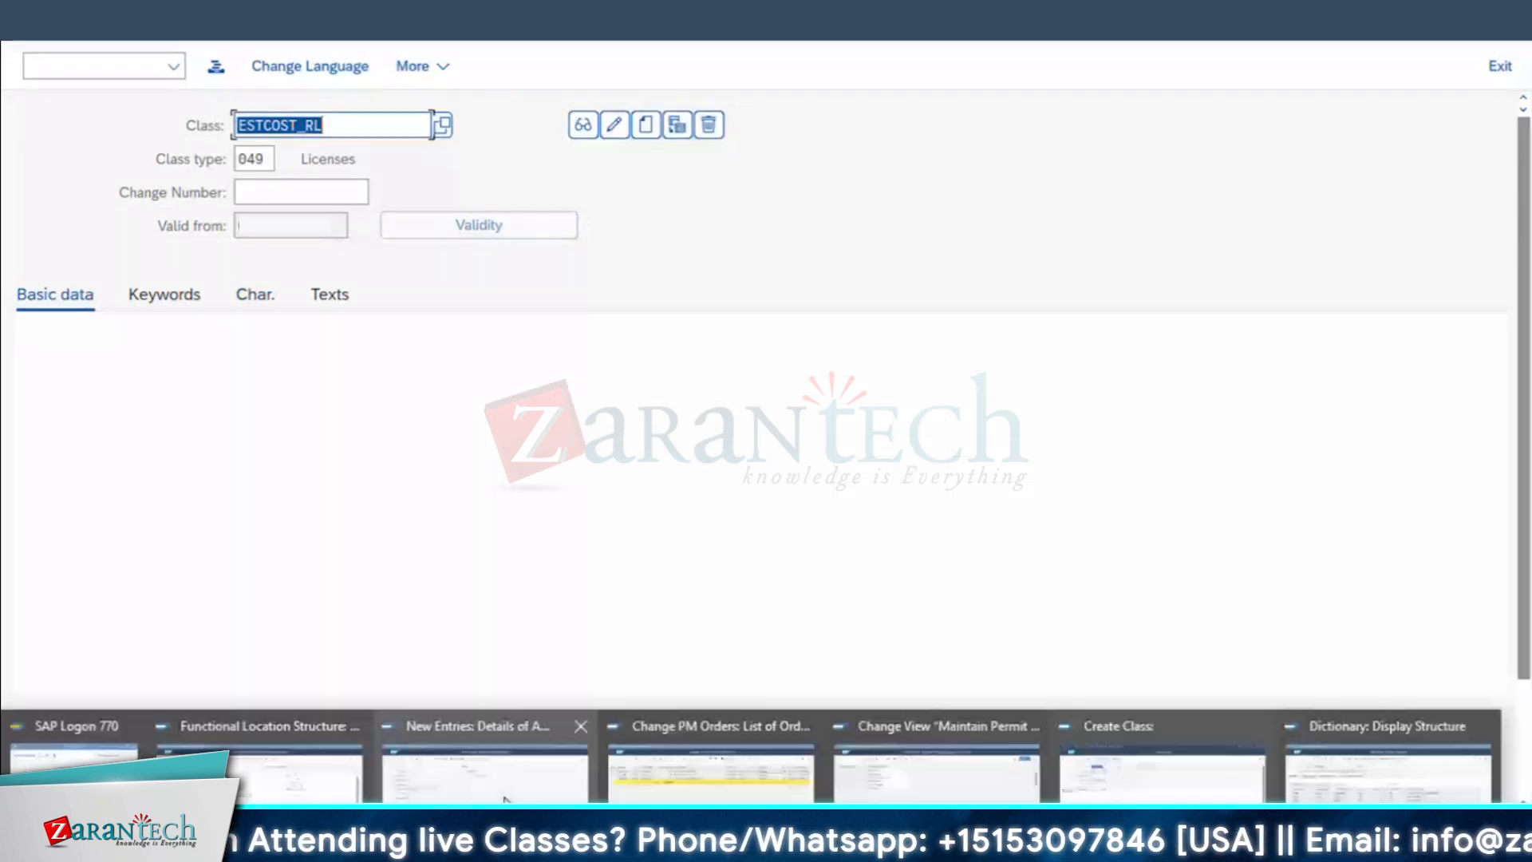
pyautogui.click(488, 768)
pyautogui.moveTo(256, 287); pyautogui.dragTo(195, 292)
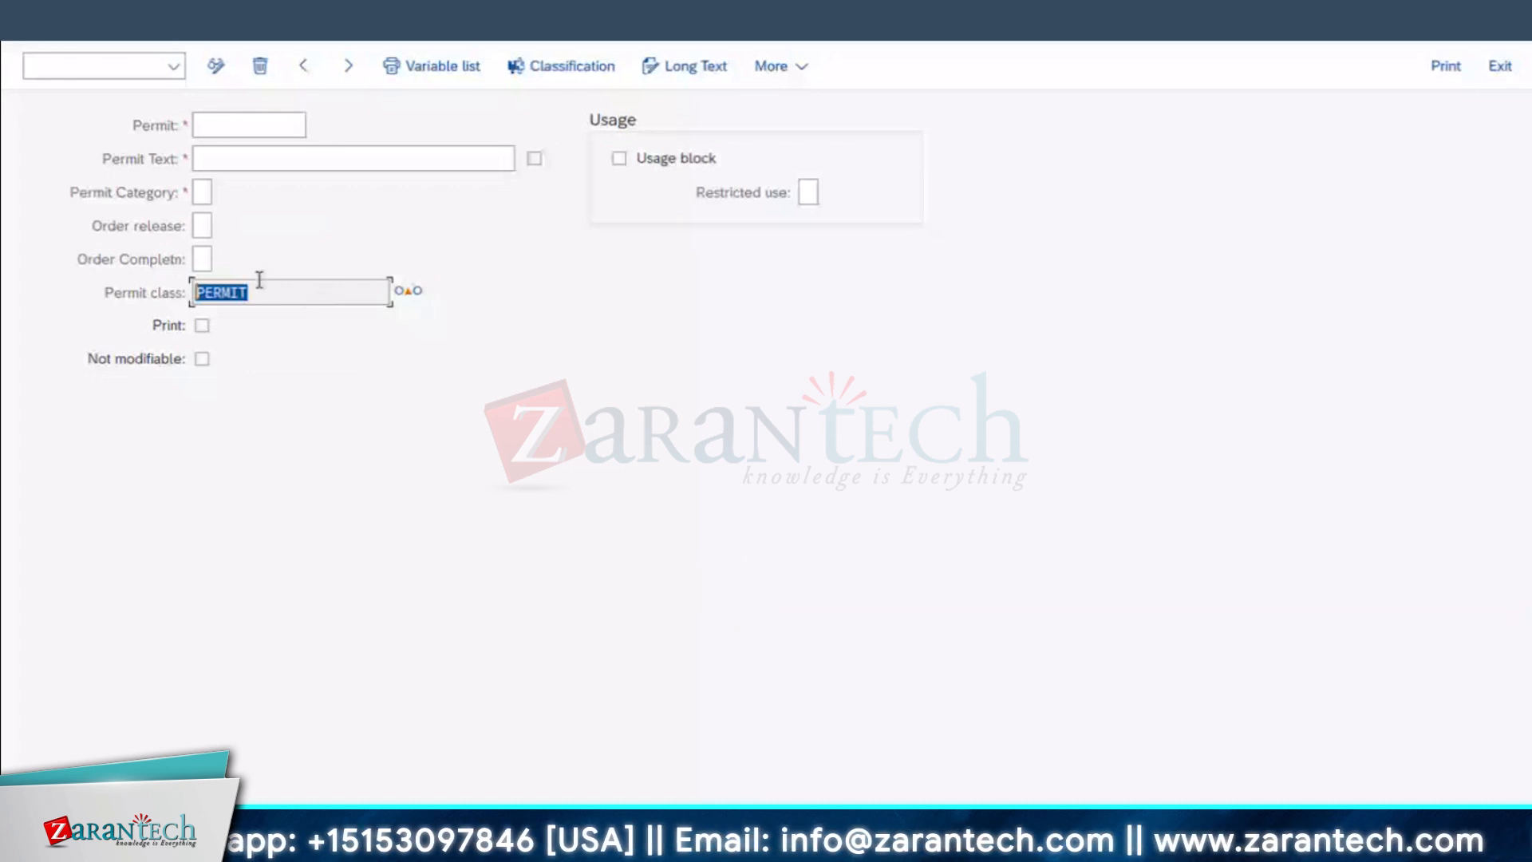
pyautogui.click(201, 299)
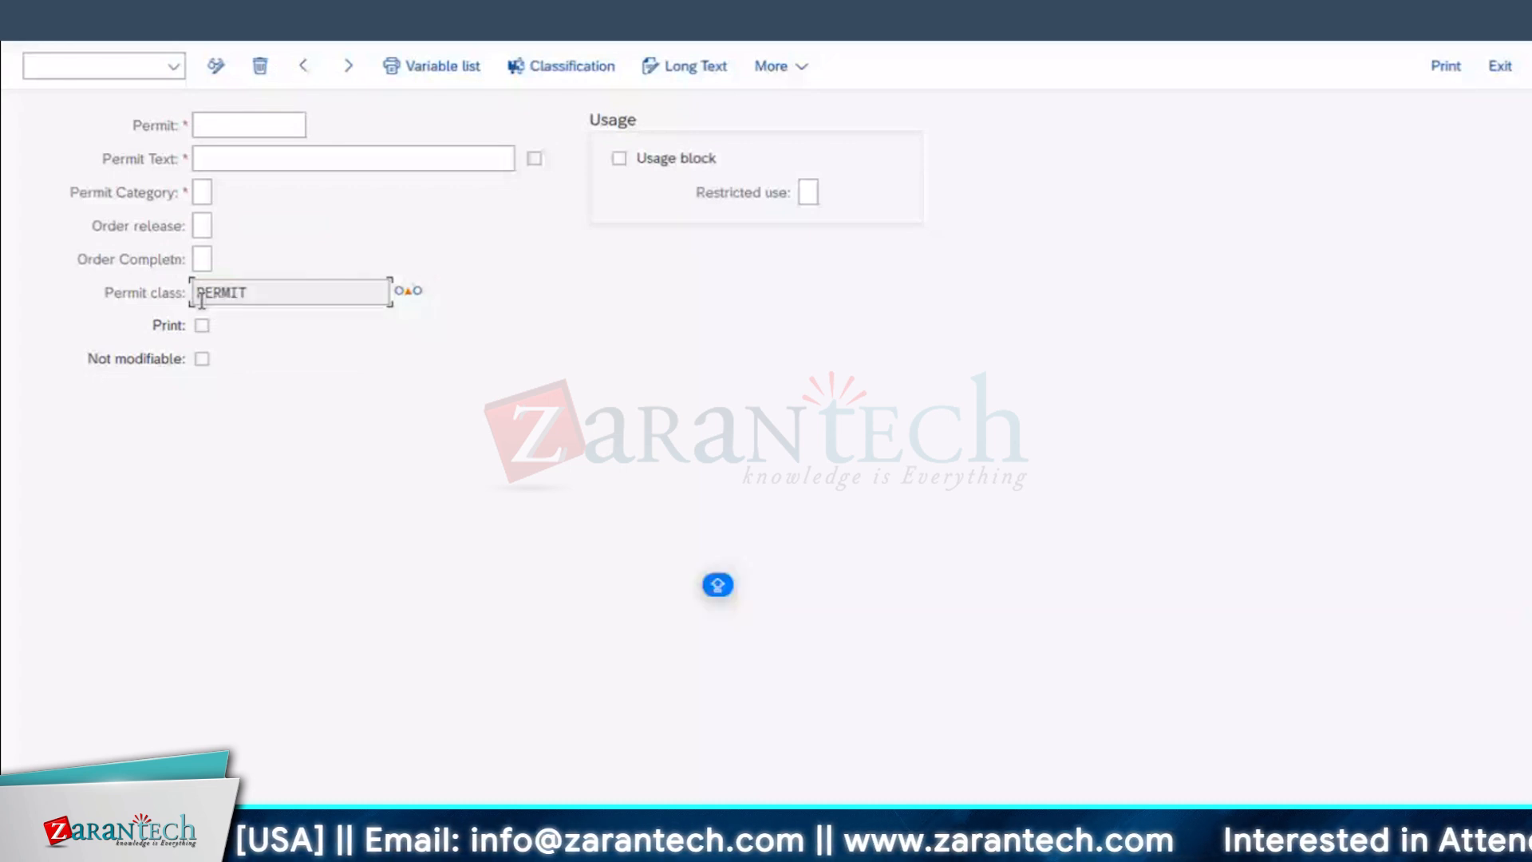
# Step: Switch to the customizing structure and open Define Permit Groups under the Basic Settings permits
pyautogui.moveTo(953, 800)
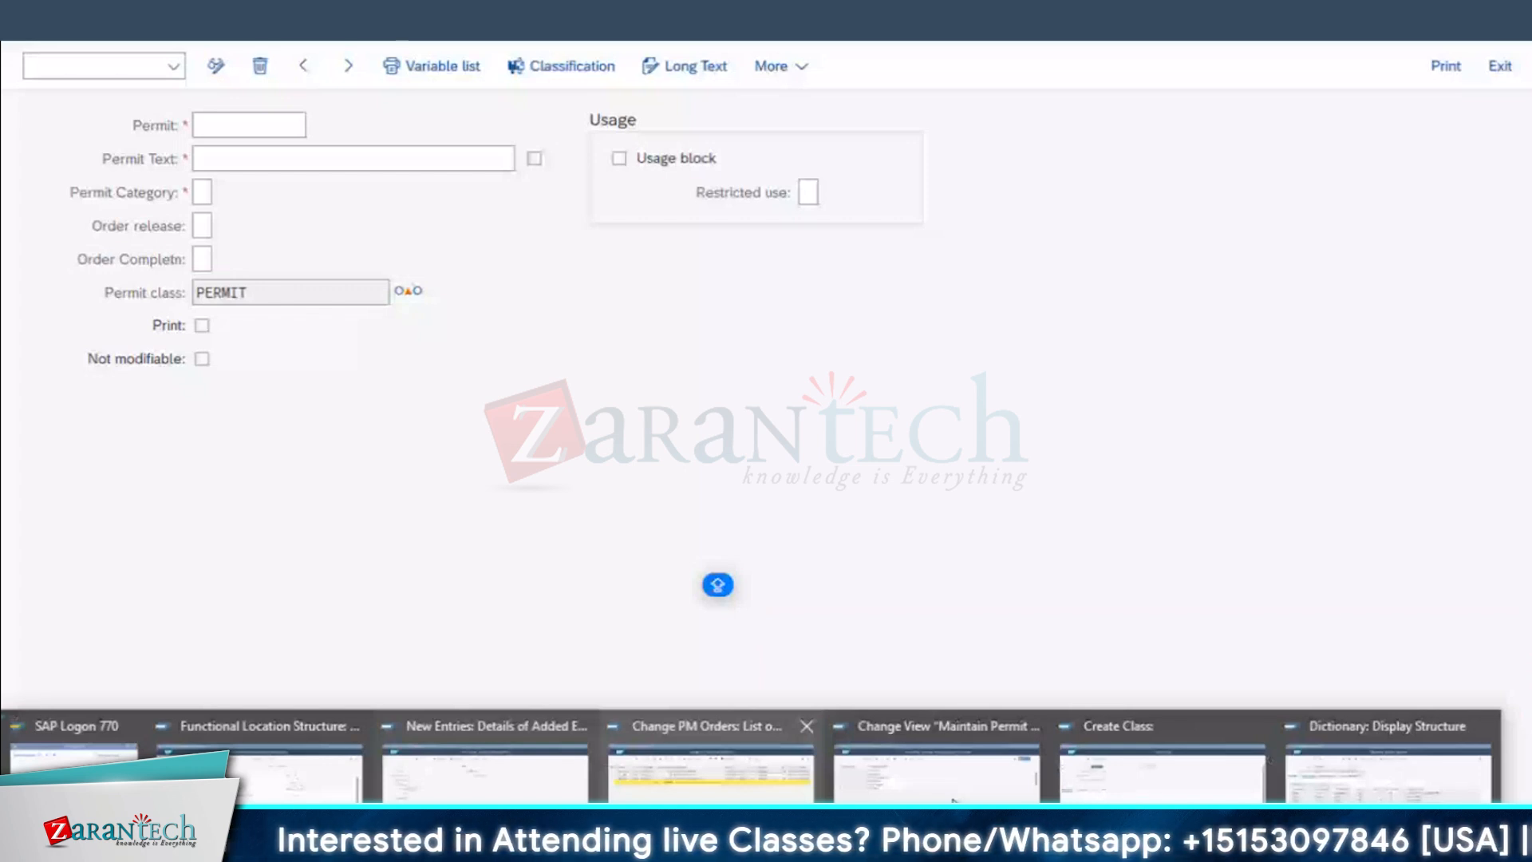
pyautogui.click(953, 798)
pyautogui.click(206, 408)
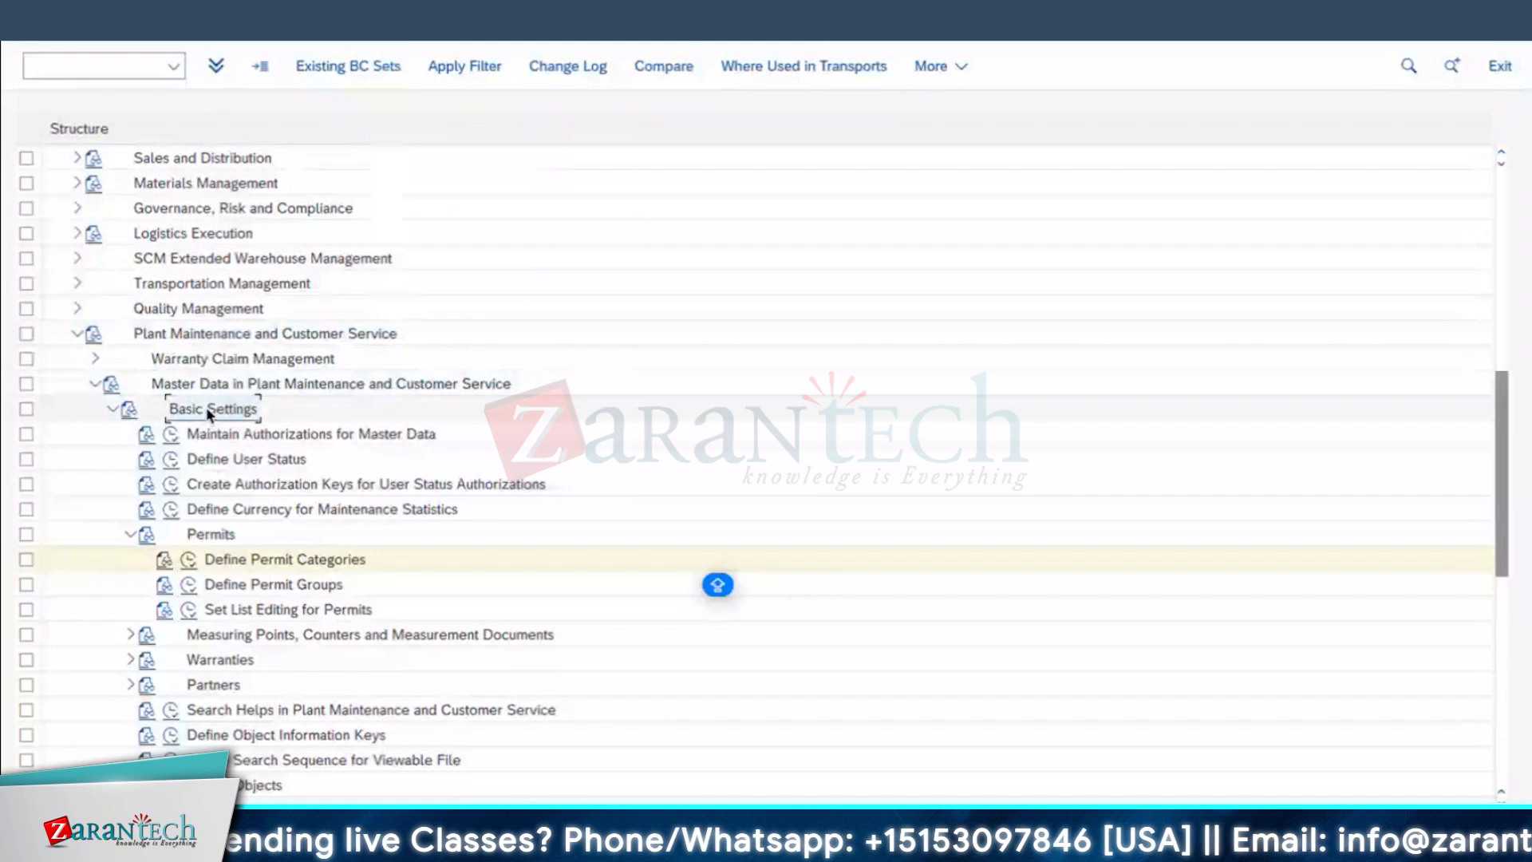
pyautogui.click(211, 535)
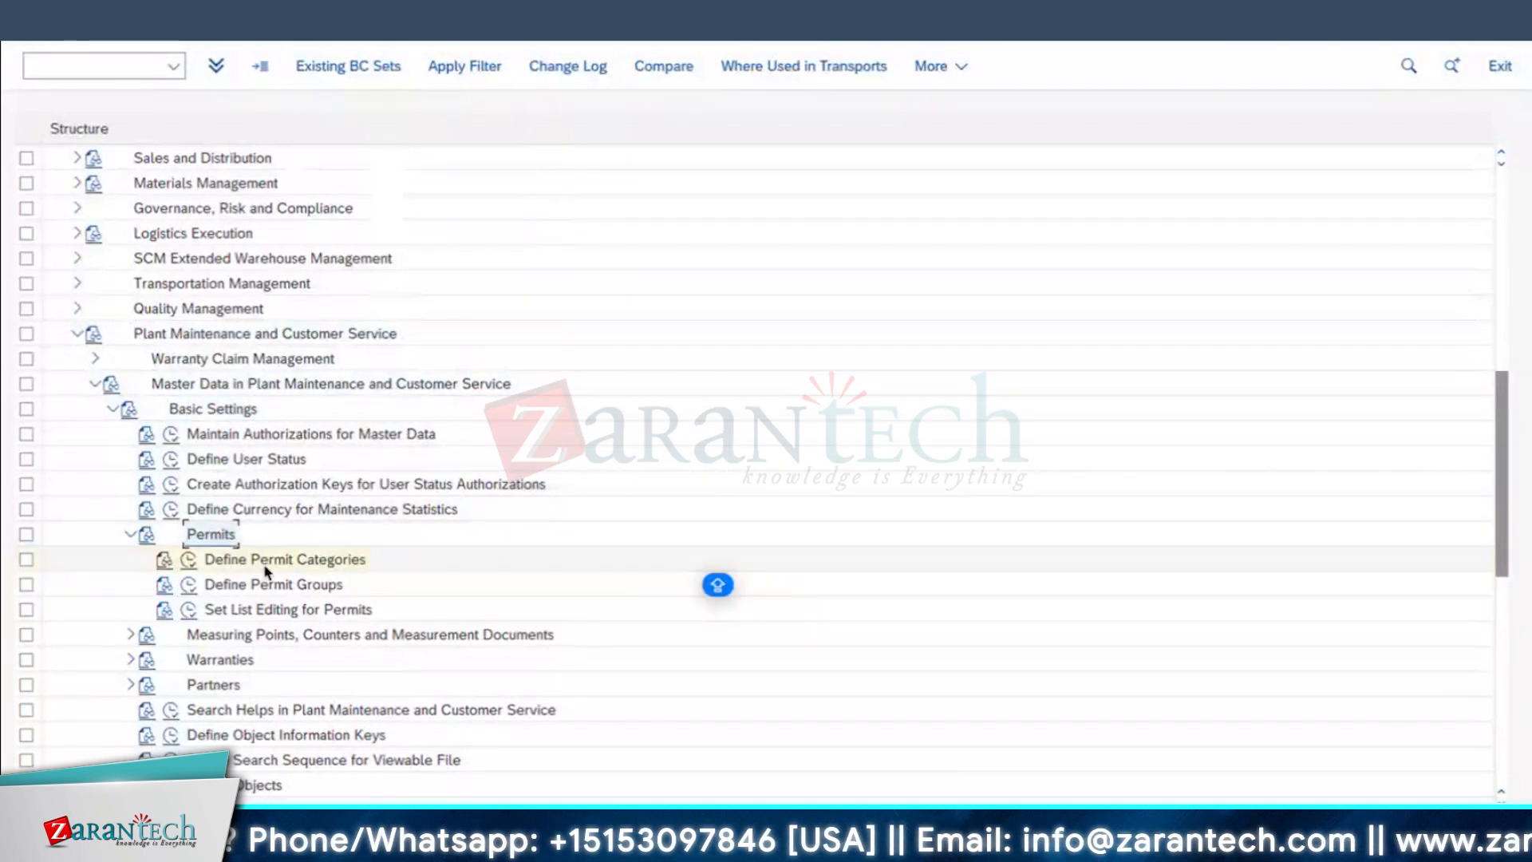
pyautogui.click(188, 586)
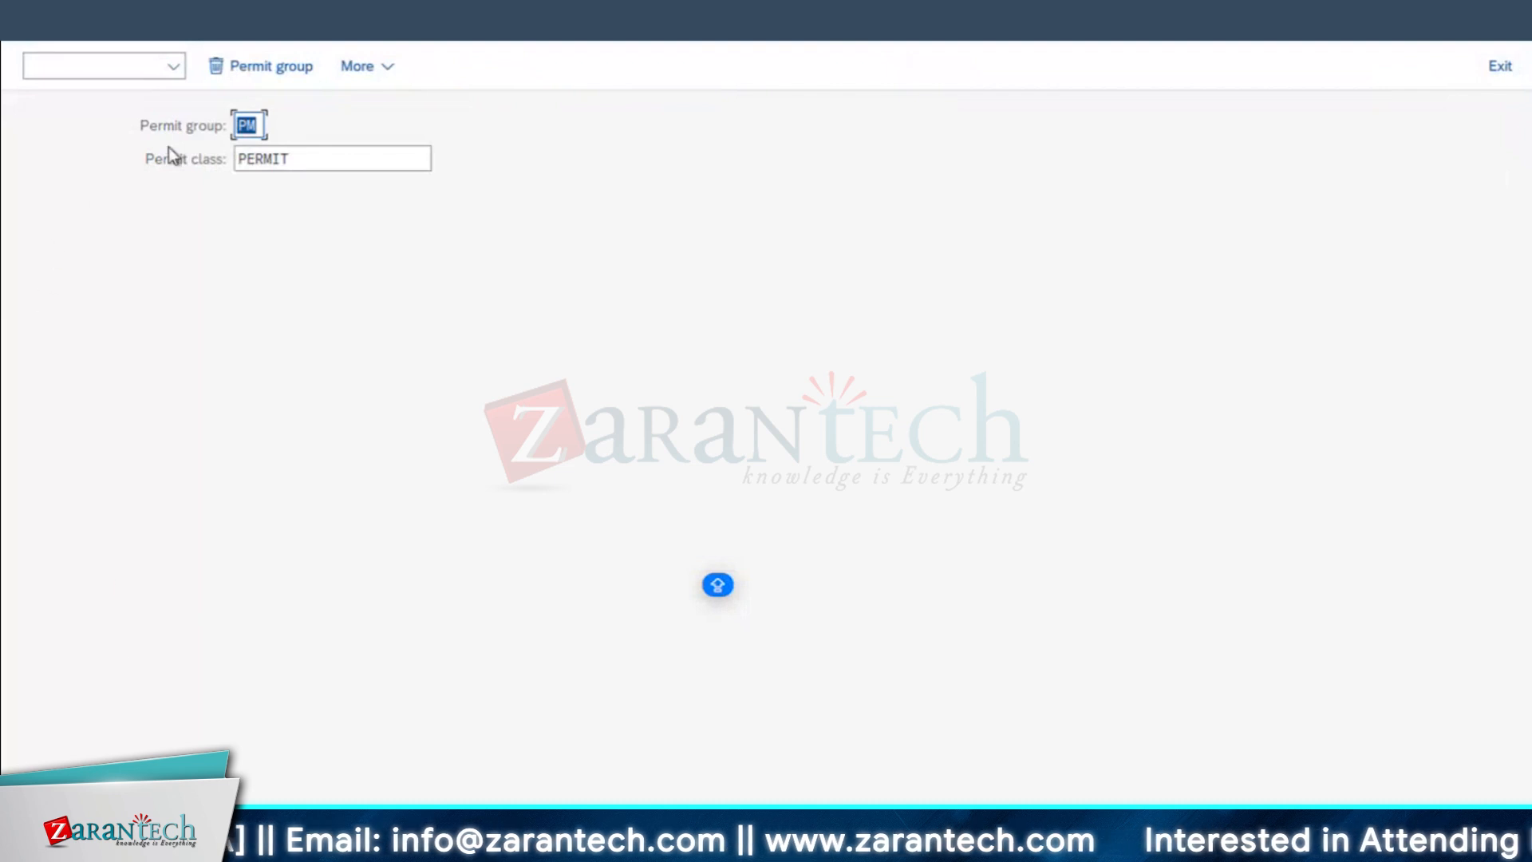
# Step: Assign permit class ESTCOST_RL to permit group PM and save it with the proposed customizing request
pyautogui.click(297, 156)
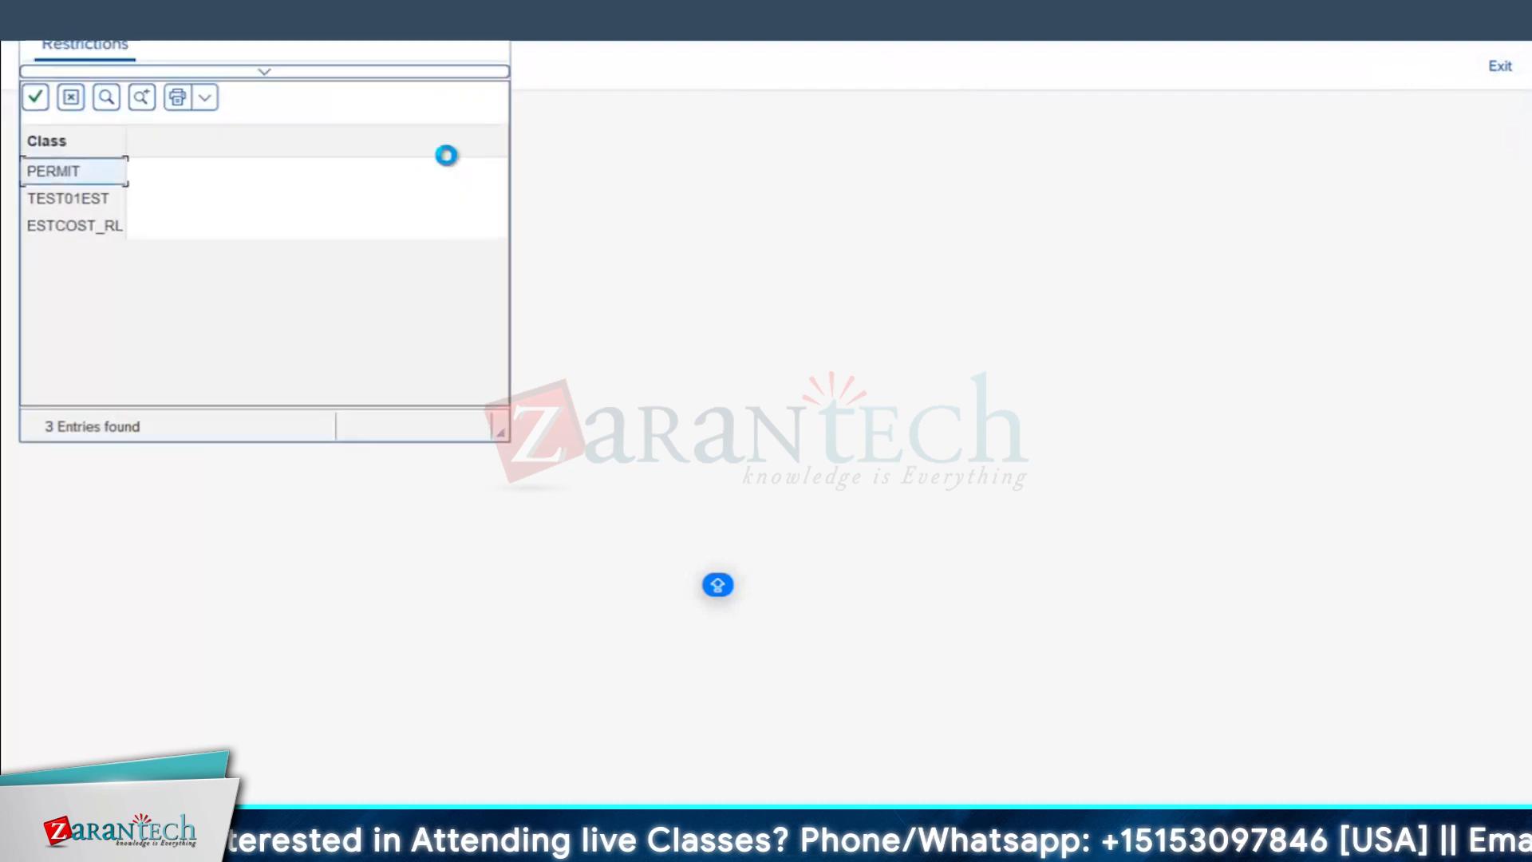
pyautogui.moveTo(126, 132); pyautogui.dragTo(140, 132)
pyautogui.click(78, 237)
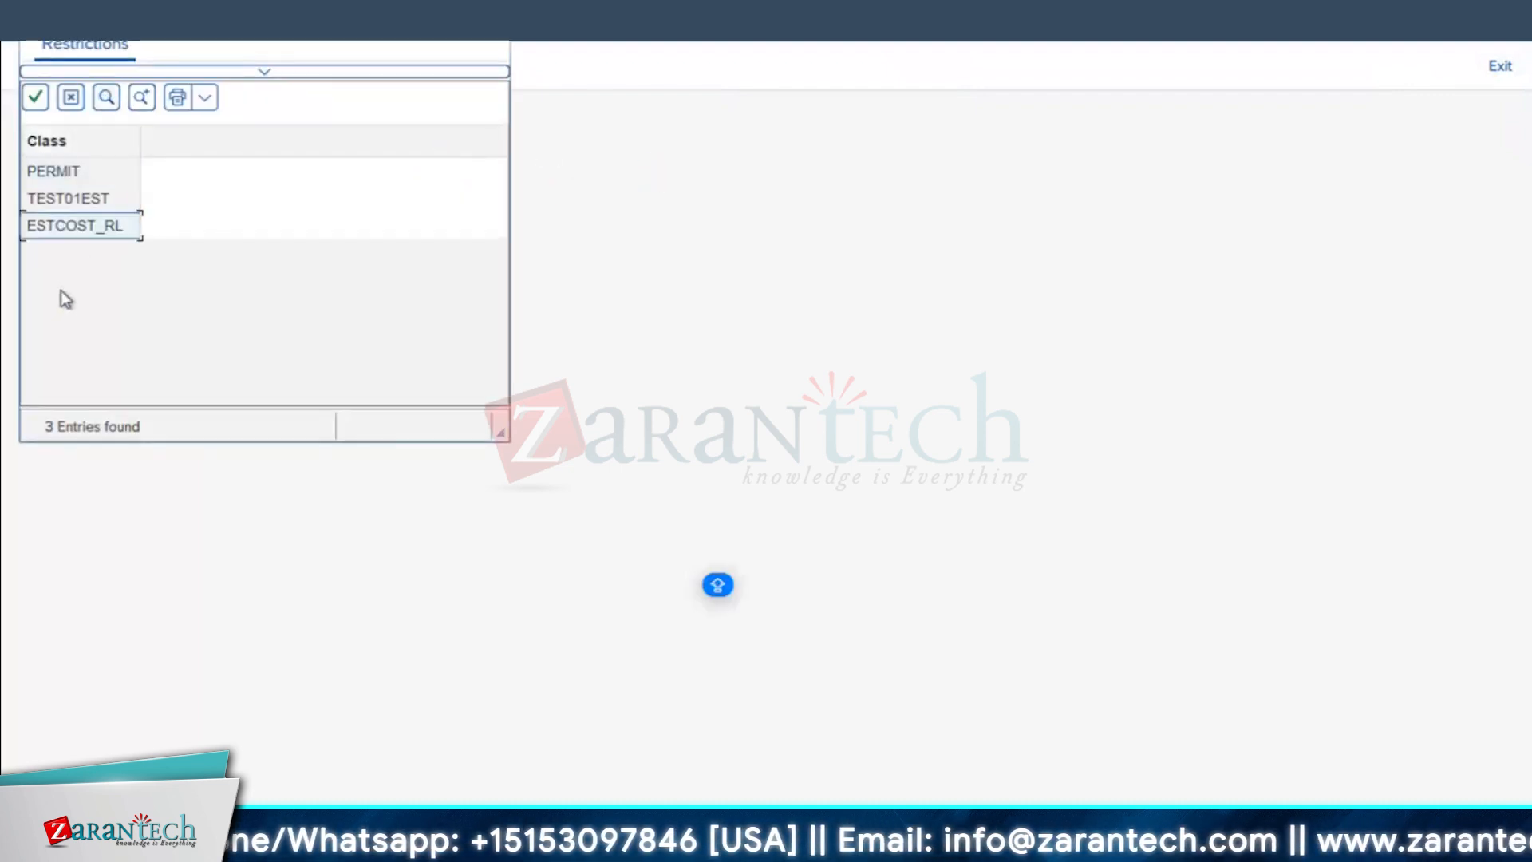
pyautogui.doubleClick(63, 232)
pyautogui.click(1431, 827)
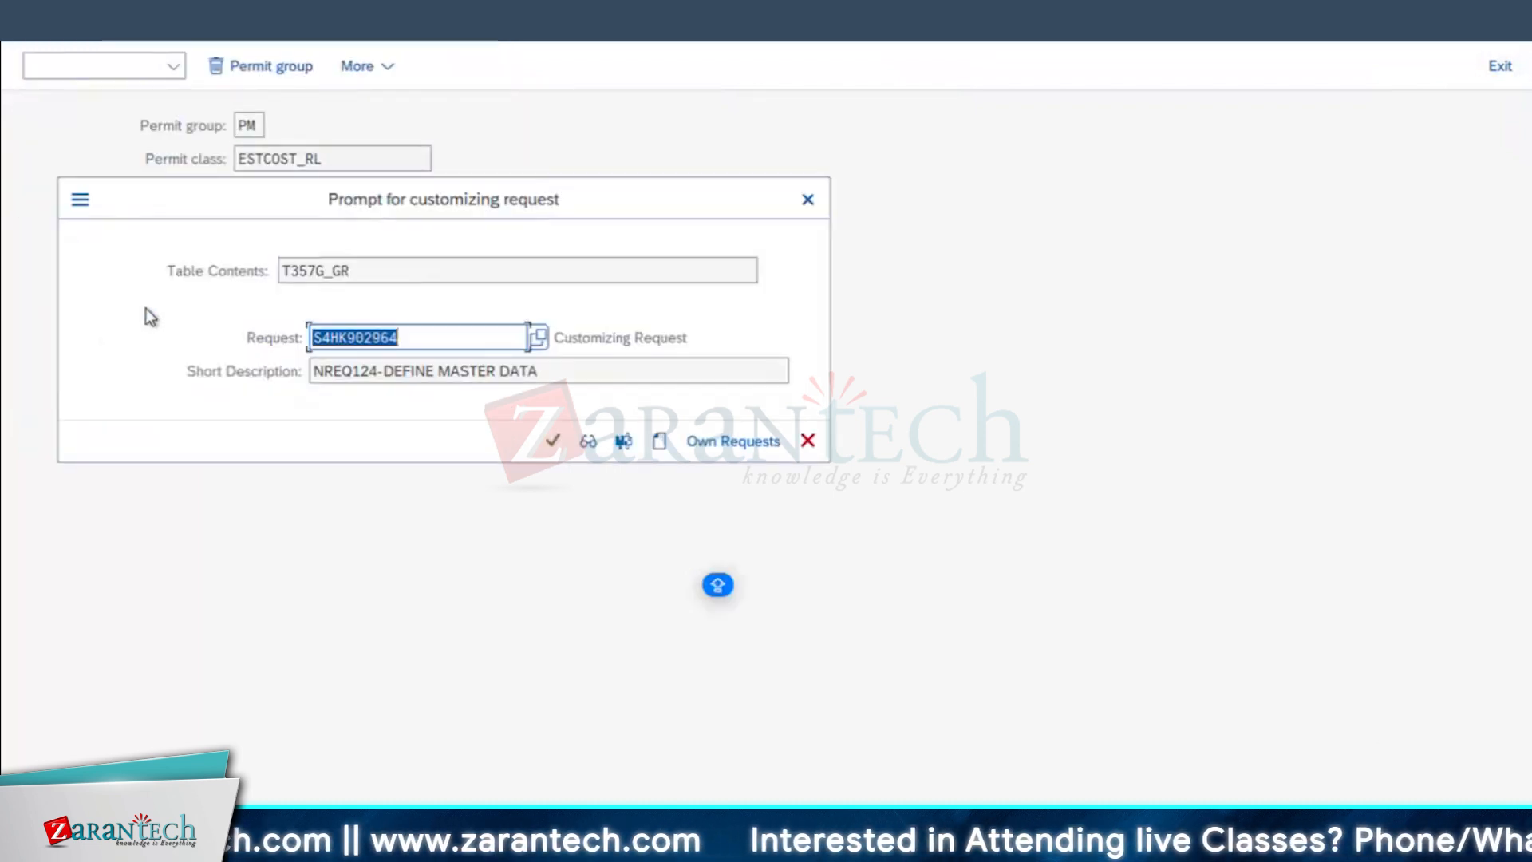
pyautogui.click(555, 443)
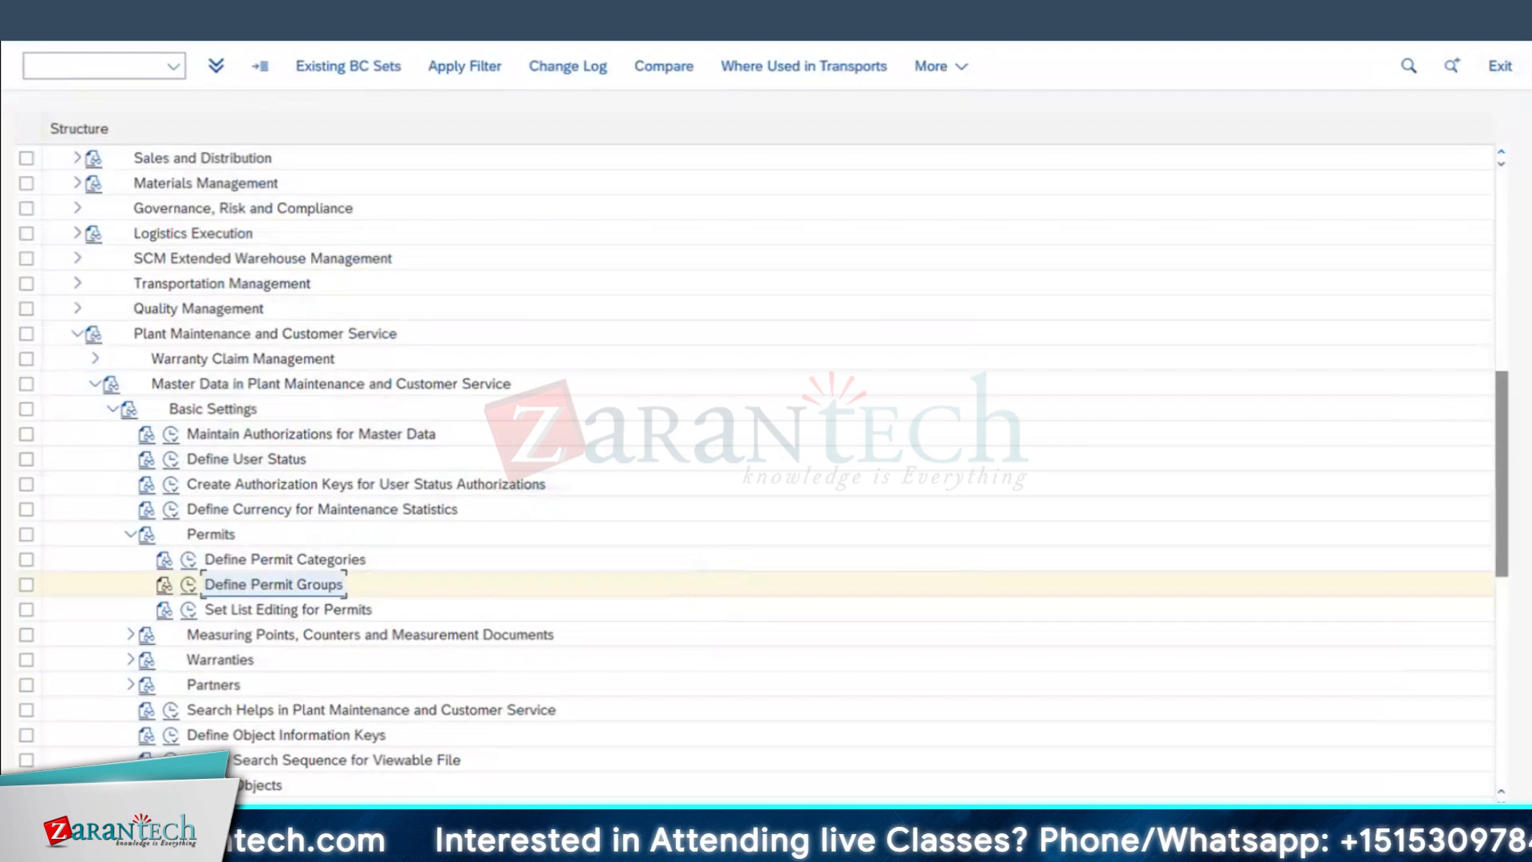
# Step: Switch back to the permit maintenance session, abandon the open entry, start a fresh new entry and check its Permit class
pyautogui.moveTo(487, 847)
pyautogui.click(487, 821)
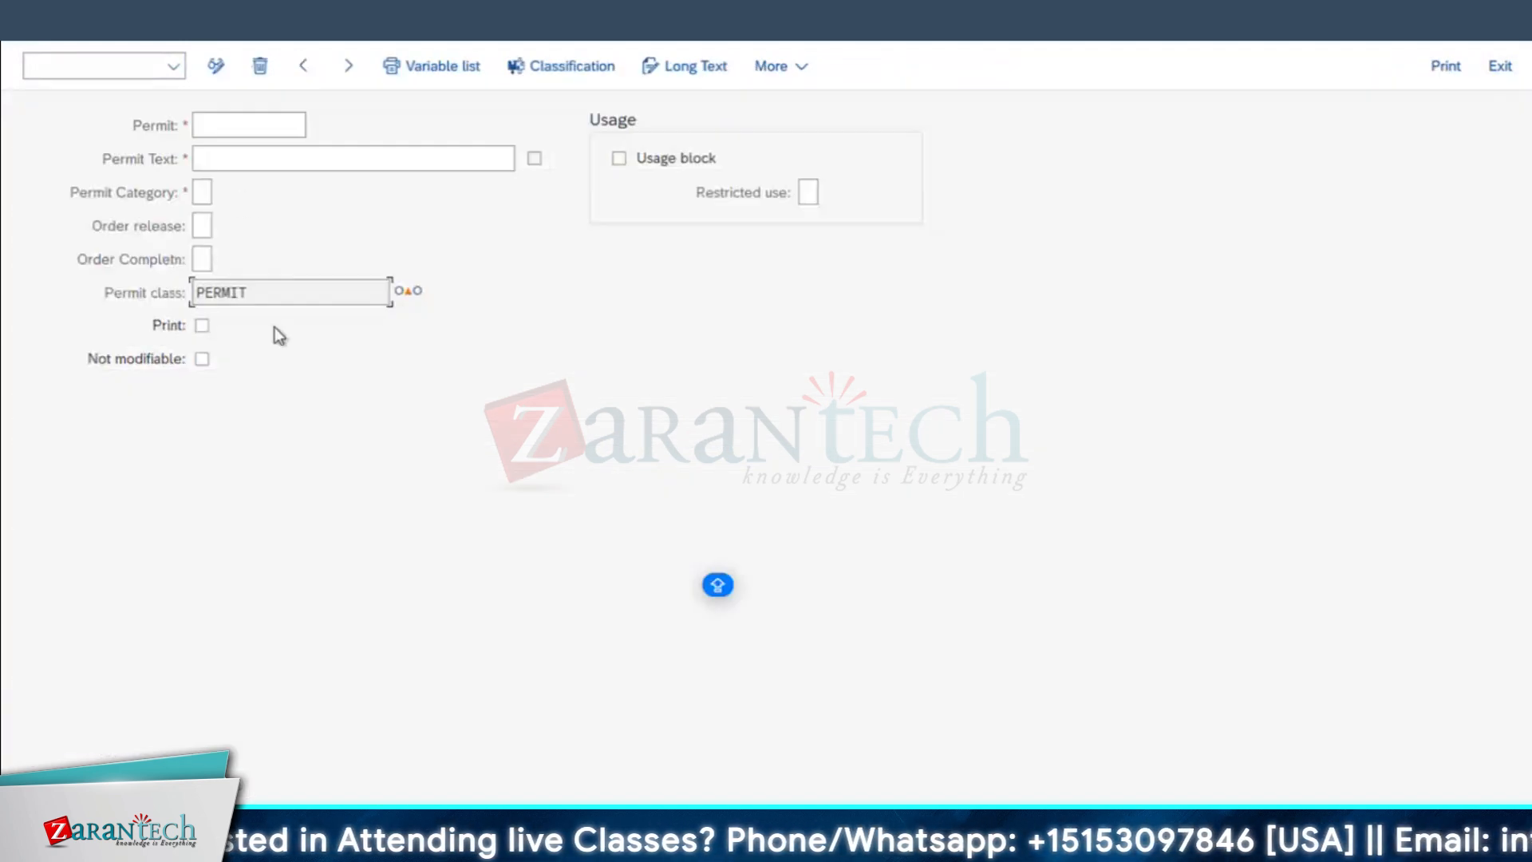
pyautogui.moveTo(250, 292); pyautogui.dragTo(75, 254)
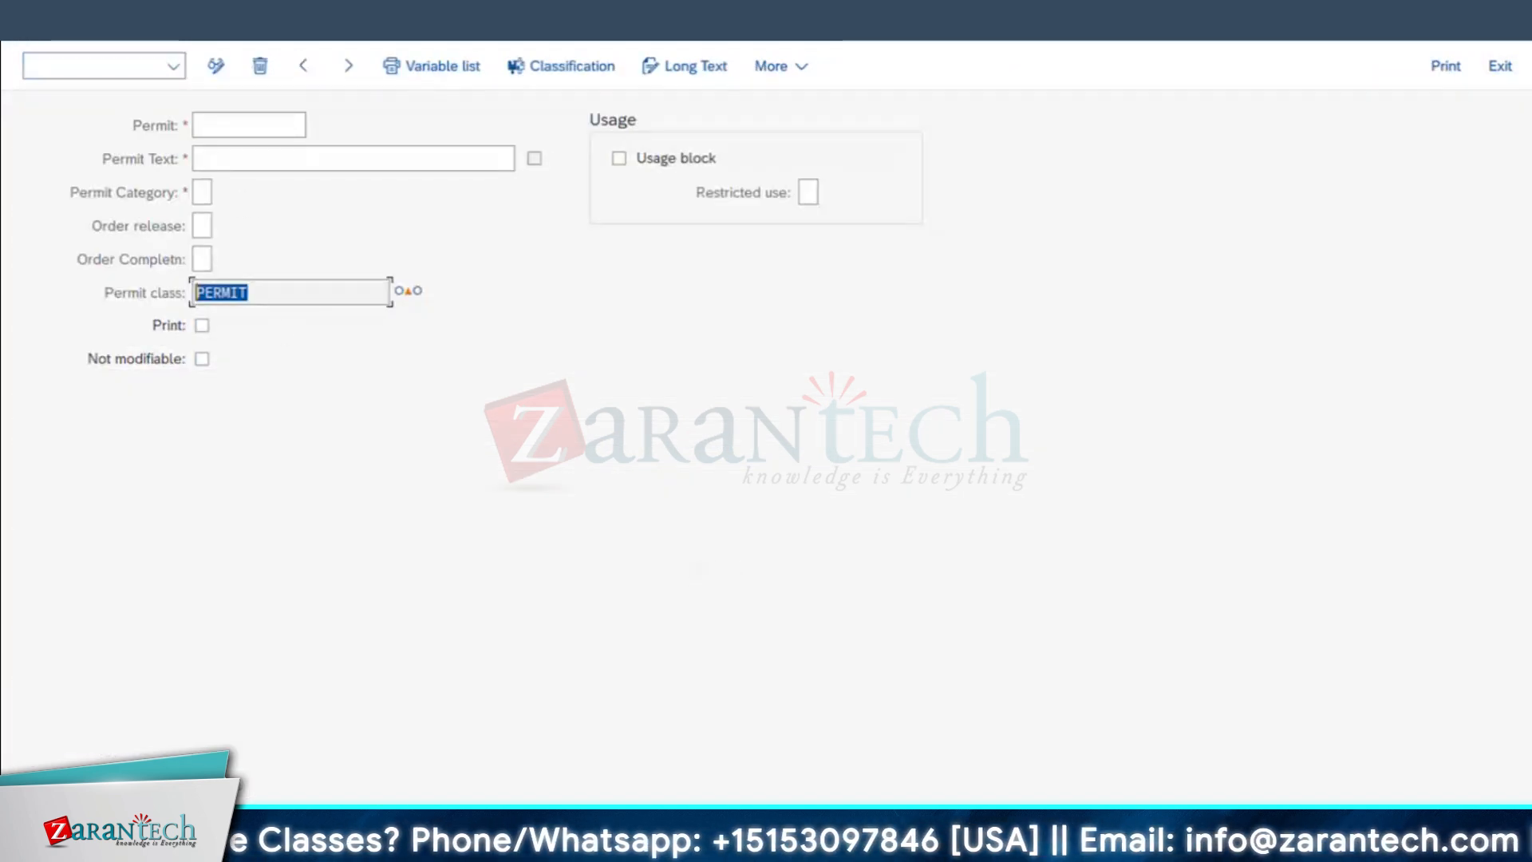
pyautogui.click(249, 126)
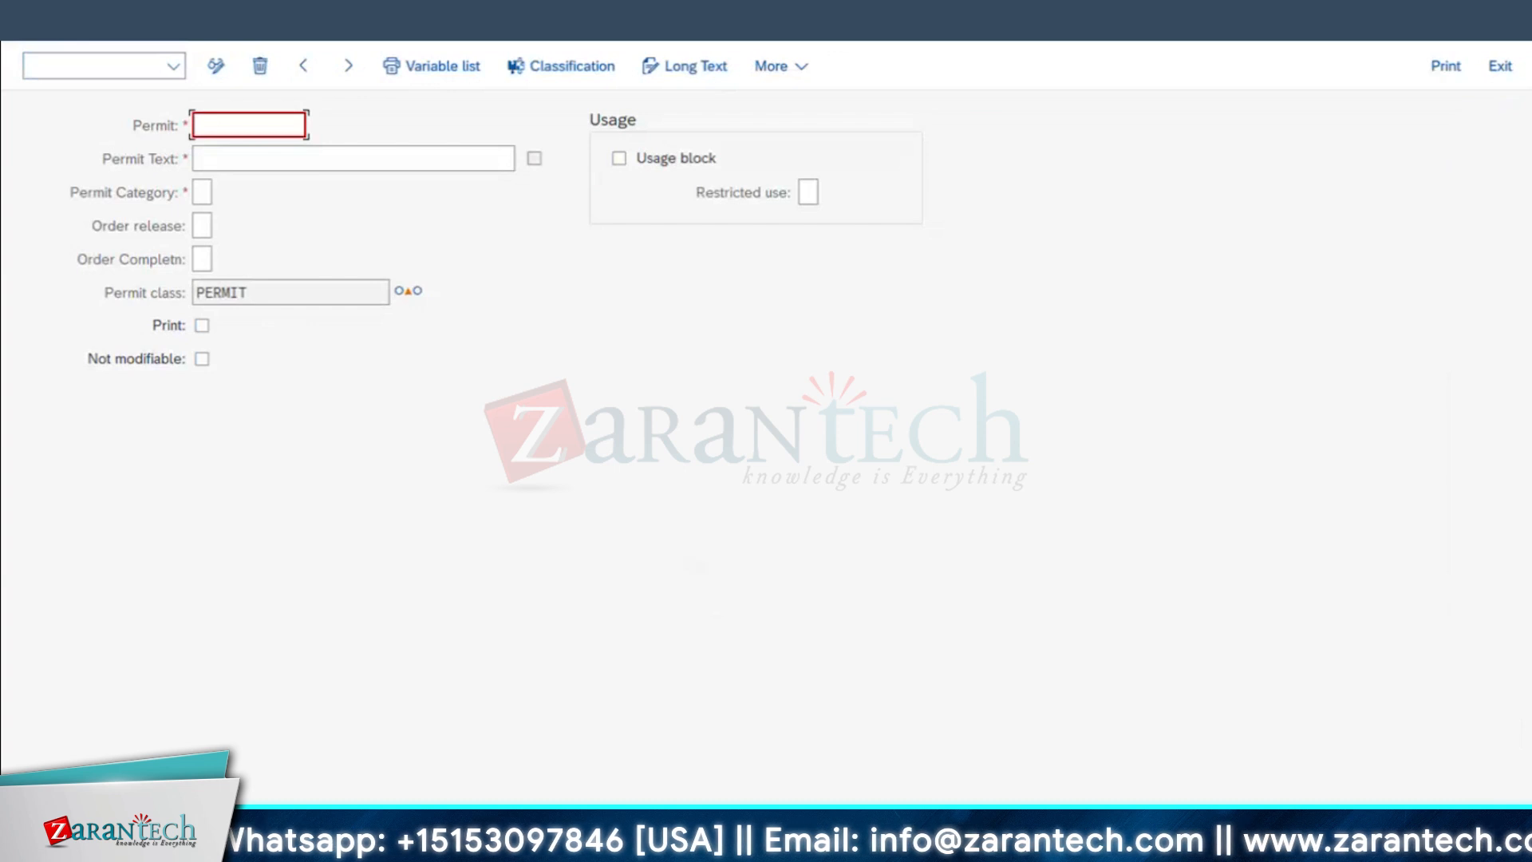
pyautogui.press('Escape')
pyautogui.click(410, 471)
pyautogui.click(316, 66)
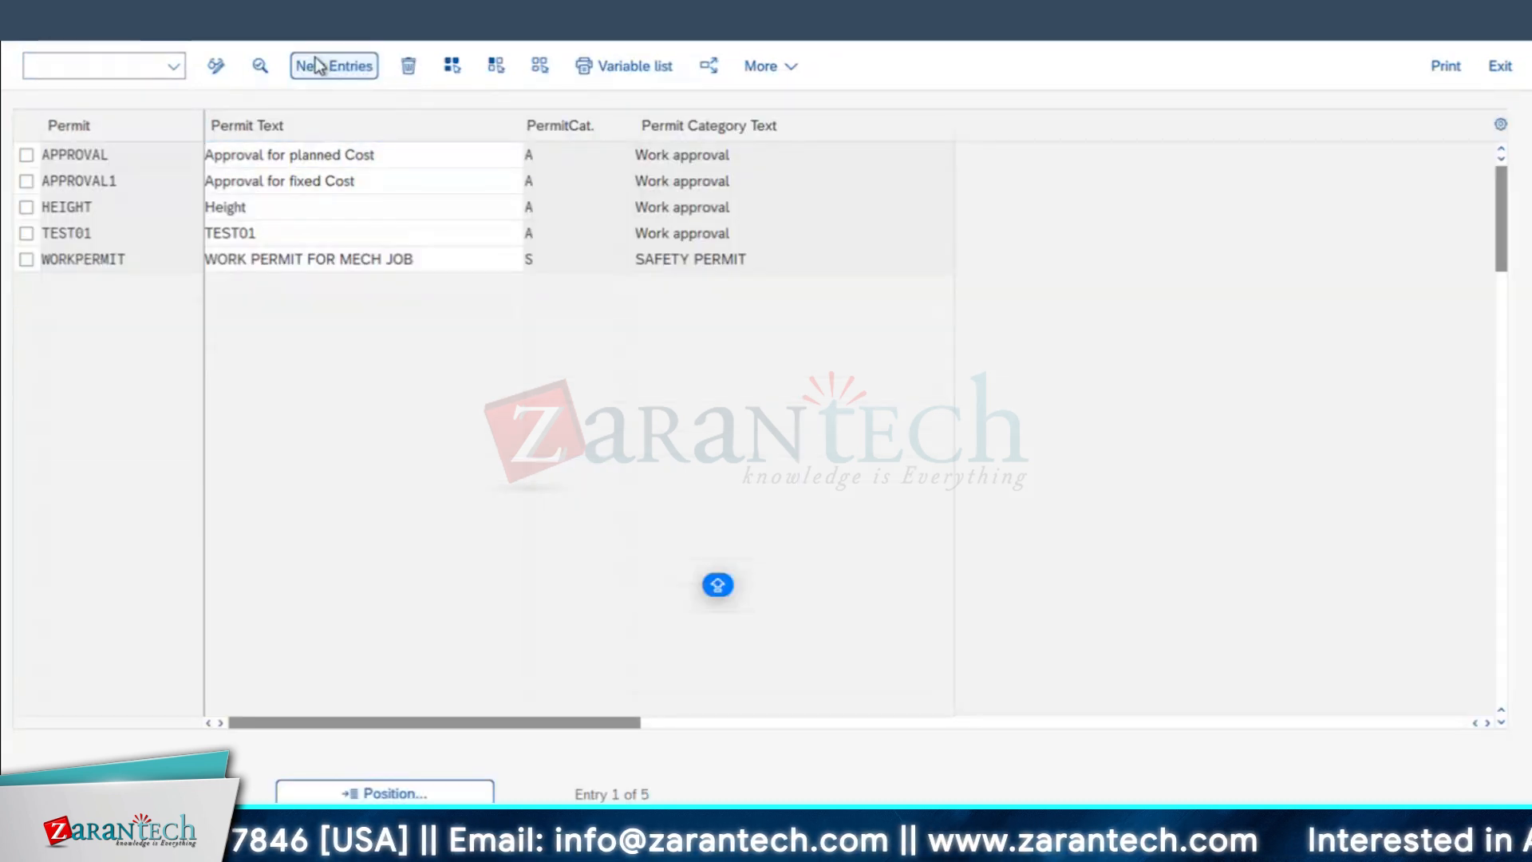
pyautogui.moveTo(299, 293); pyautogui.dragTo(4, 370)
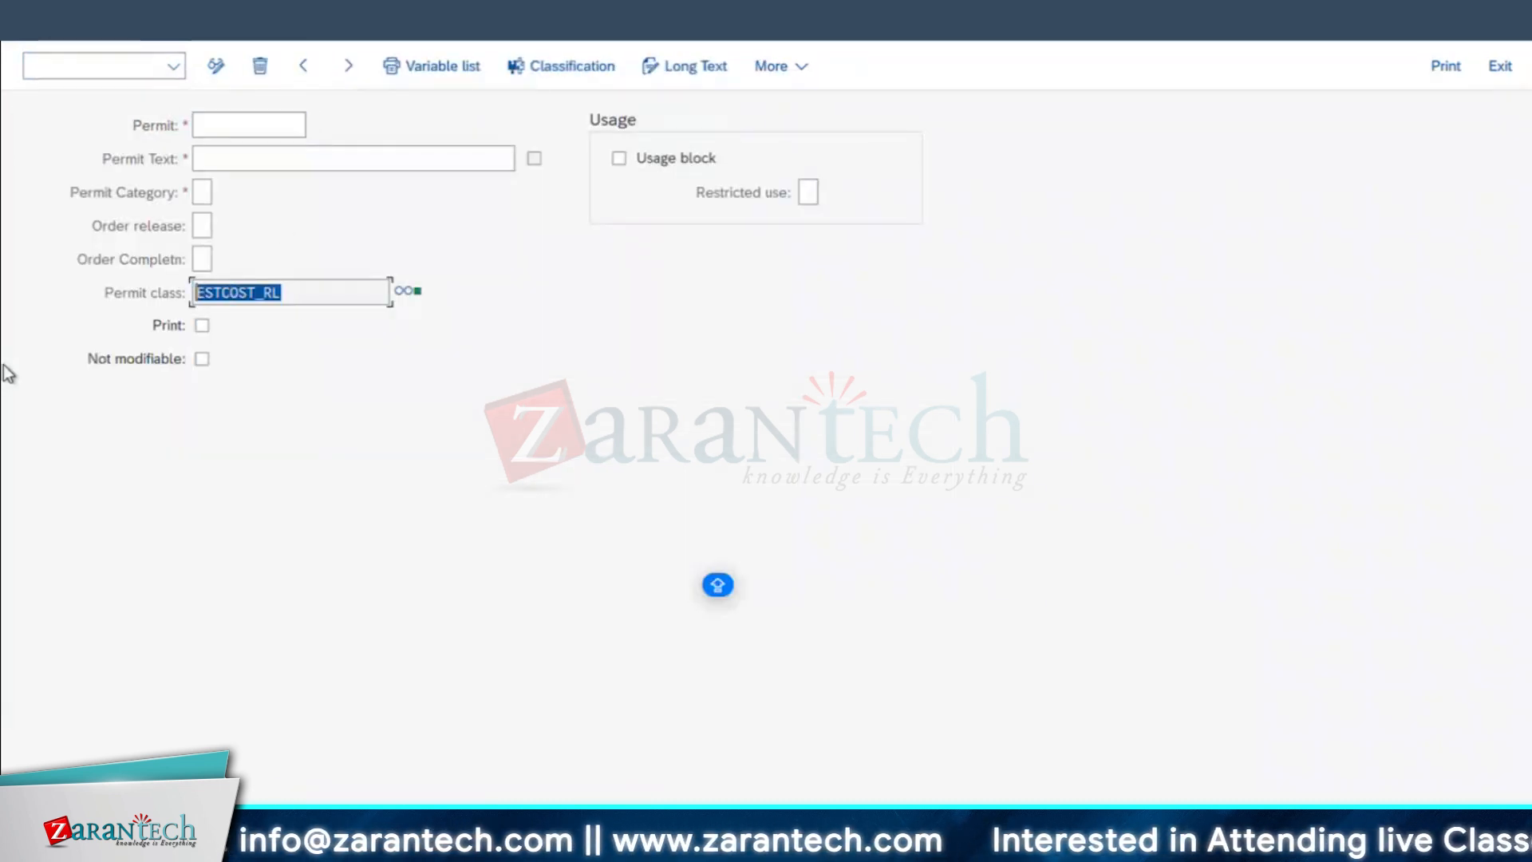
# Step: Copy MNGR_RL from the worksheet's approval table into both the Permit and Permit Text fields of the new permit entry
pyautogui.click(204, 126)
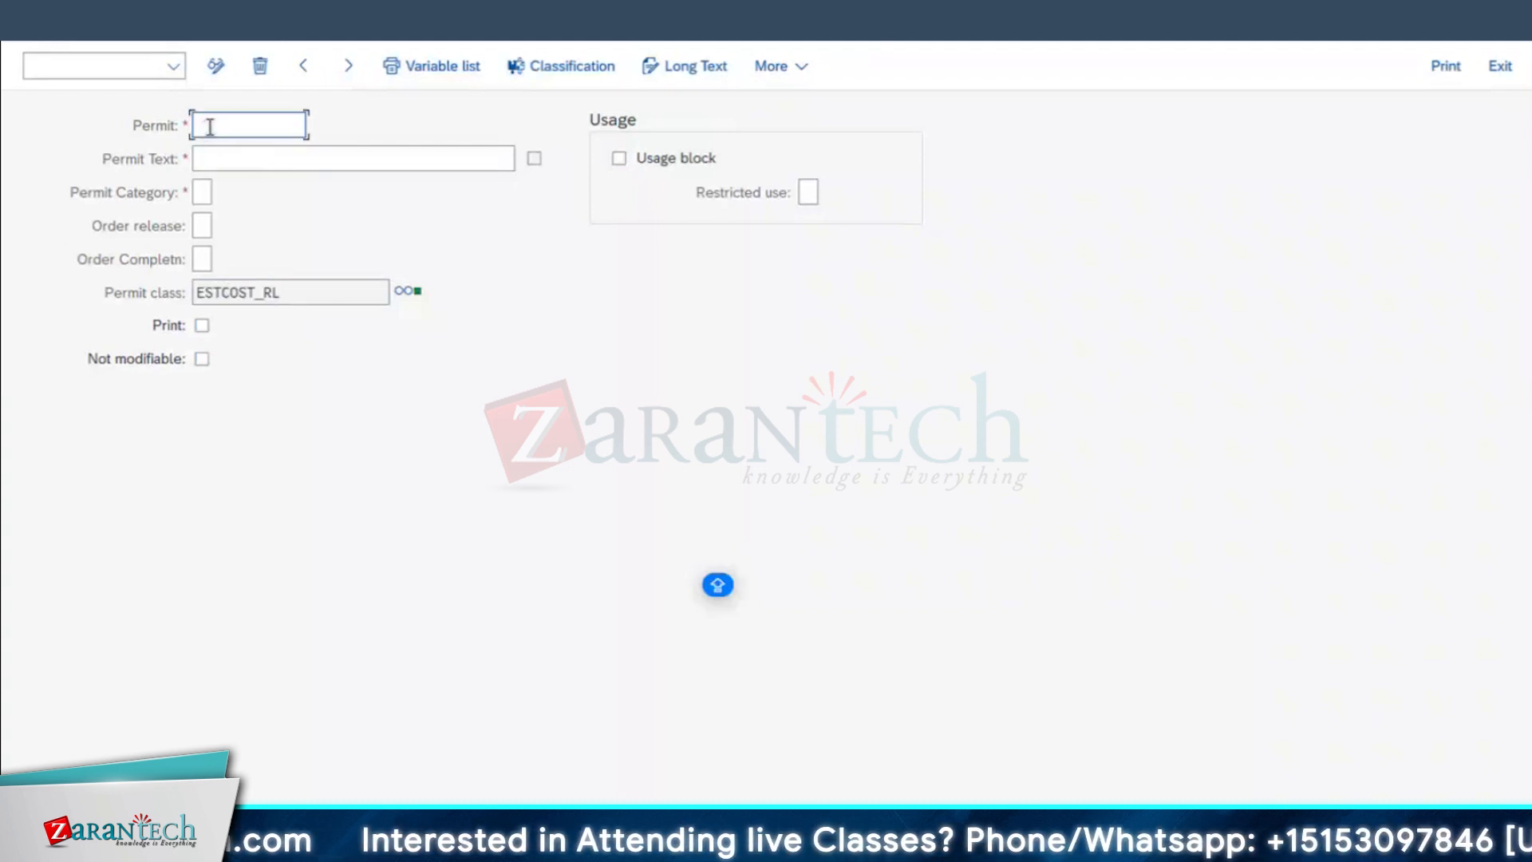
pyautogui.press('super+Tab')
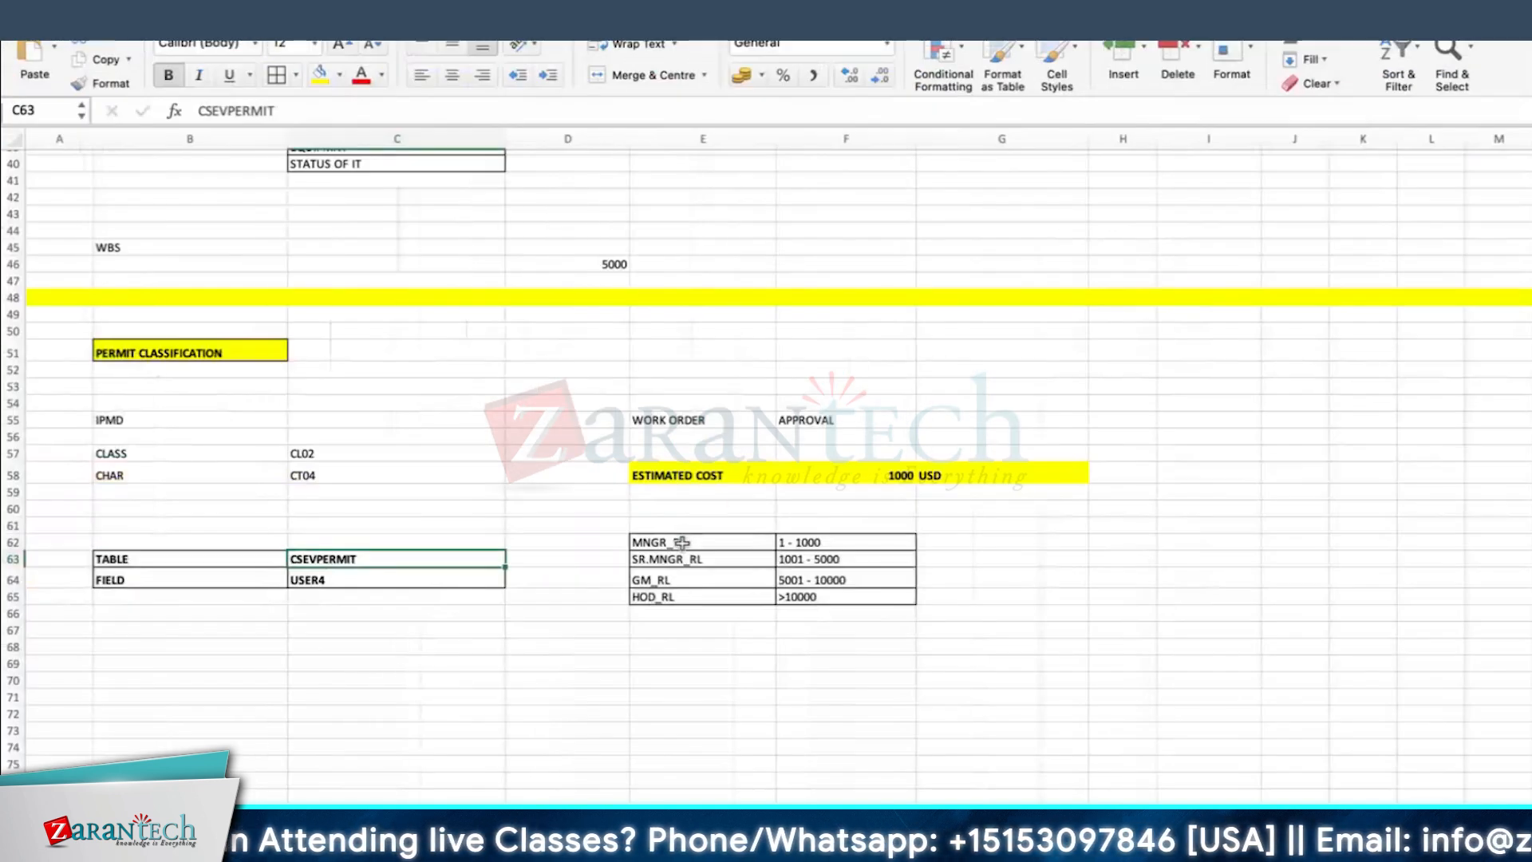
pyautogui.click(682, 542)
pyautogui.press('super+c')
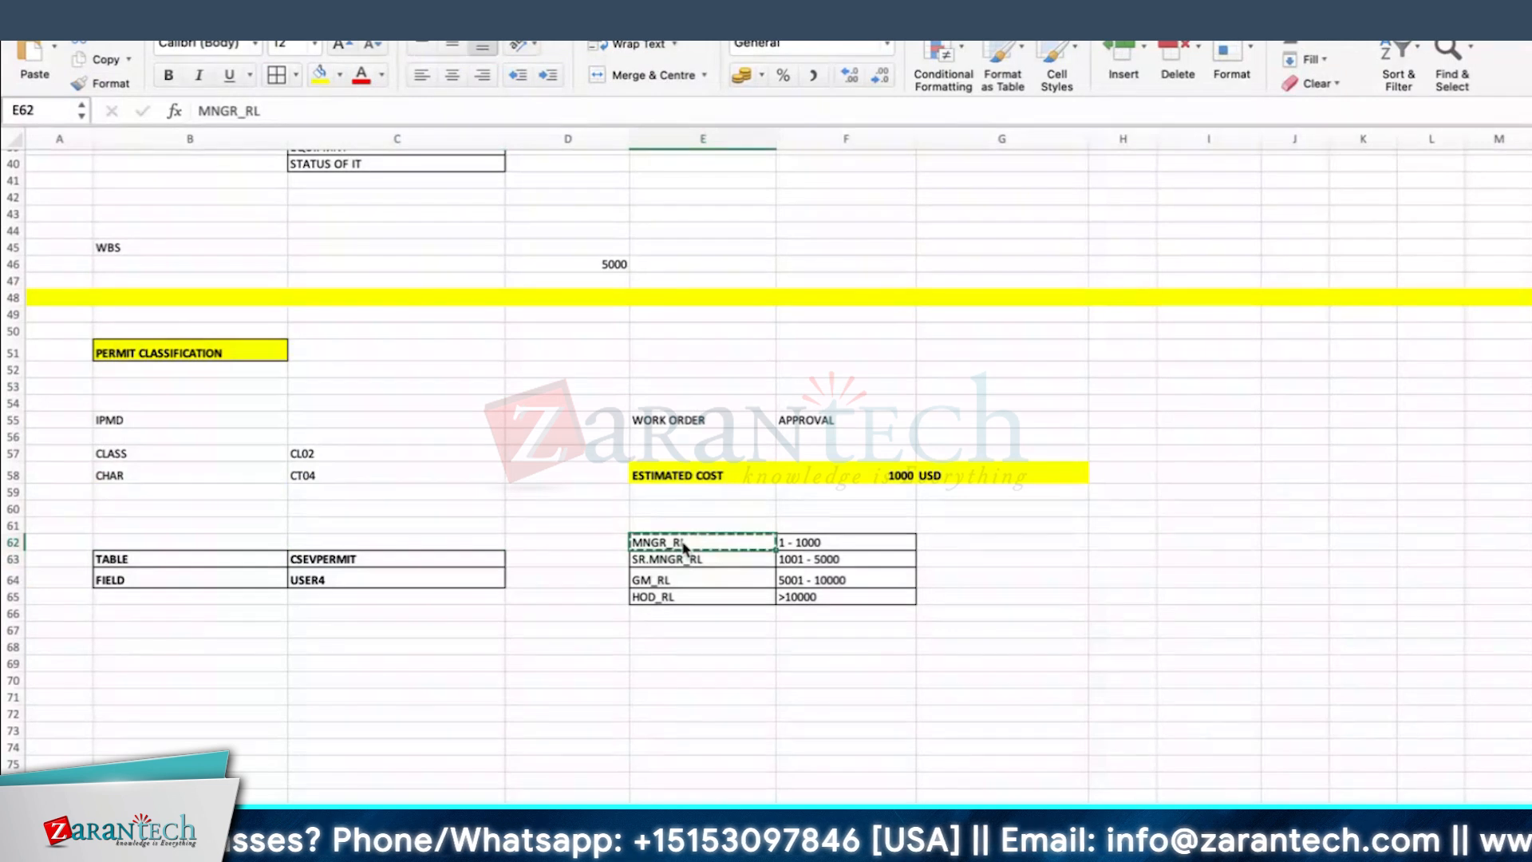
pyautogui.press('super+Tab')
pyautogui.press('super+v')
pyautogui.click(224, 162)
pyautogui.press('super+v')
# Step: Set the permit category to A Work approval and order release to 2, so the permit must be issued
pyautogui.click(205, 194)
pyautogui.click(237, 193)
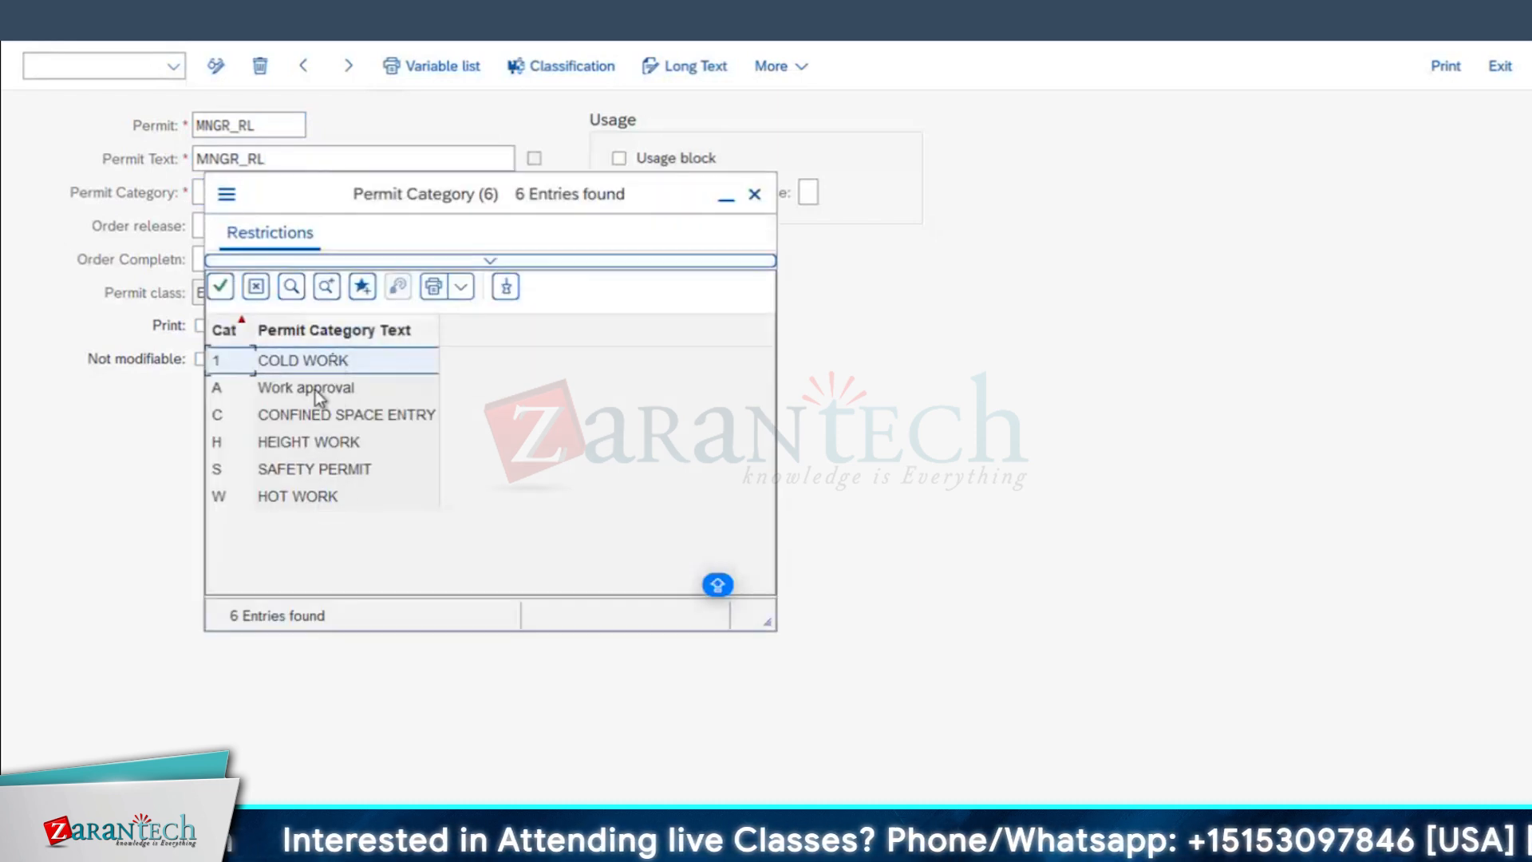
pyautogui.click(303, 390)
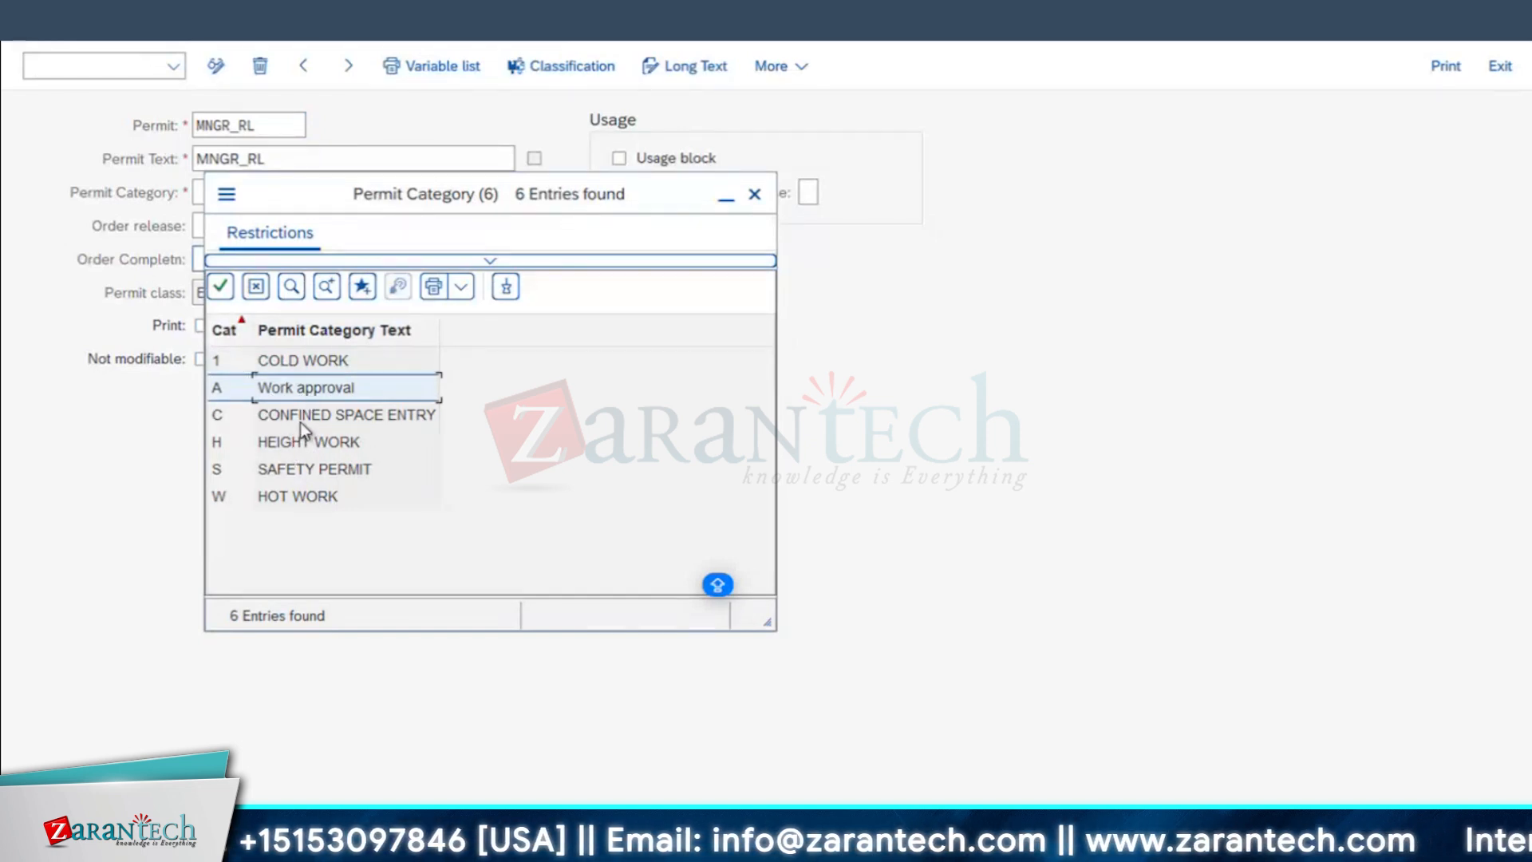
pyautogui.click(296, 491)
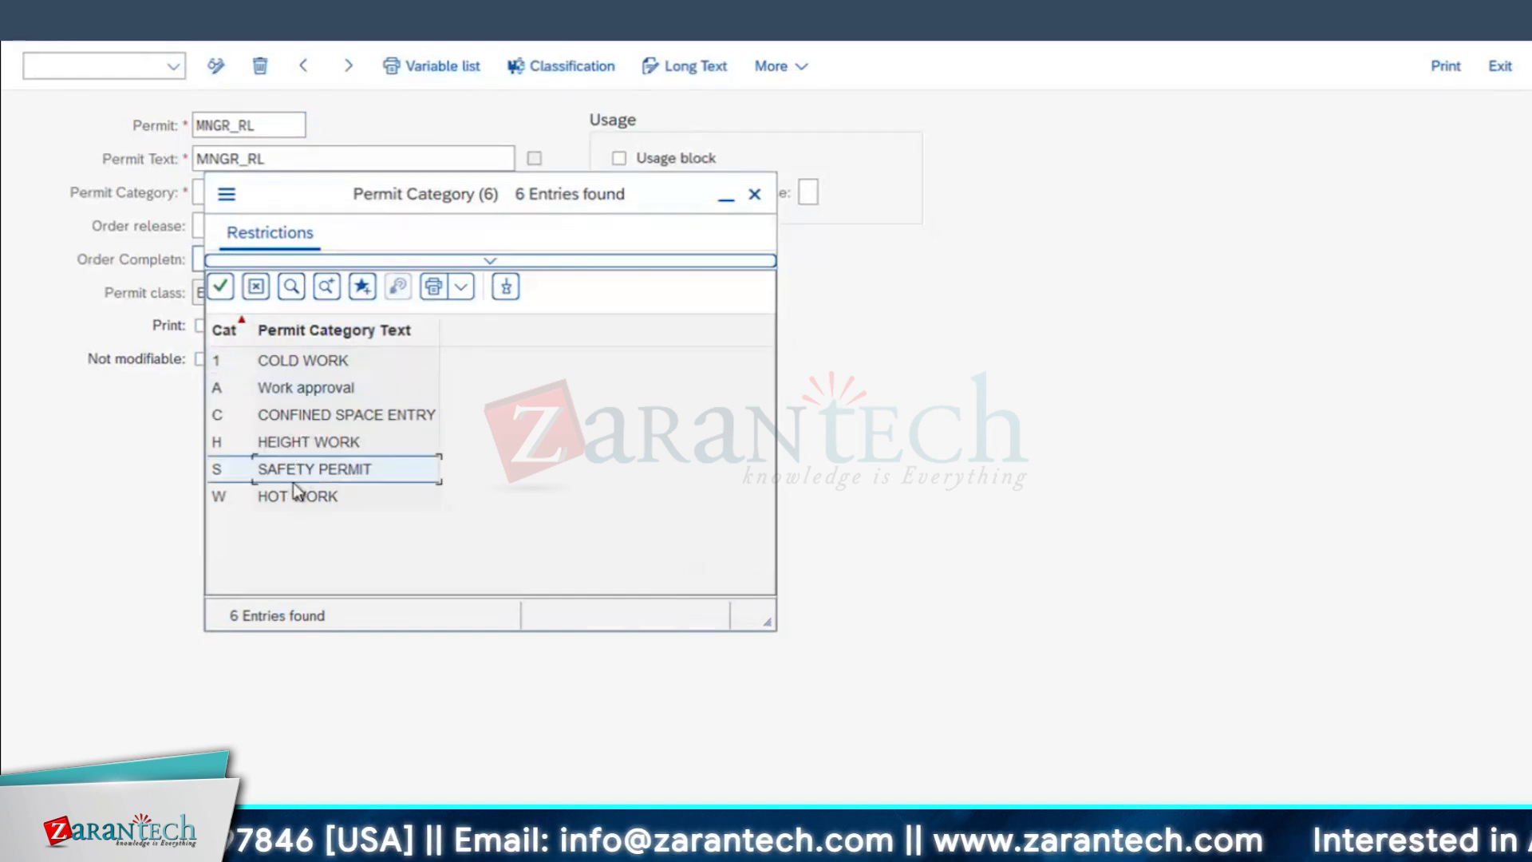
pyautogui.click(302, 394)
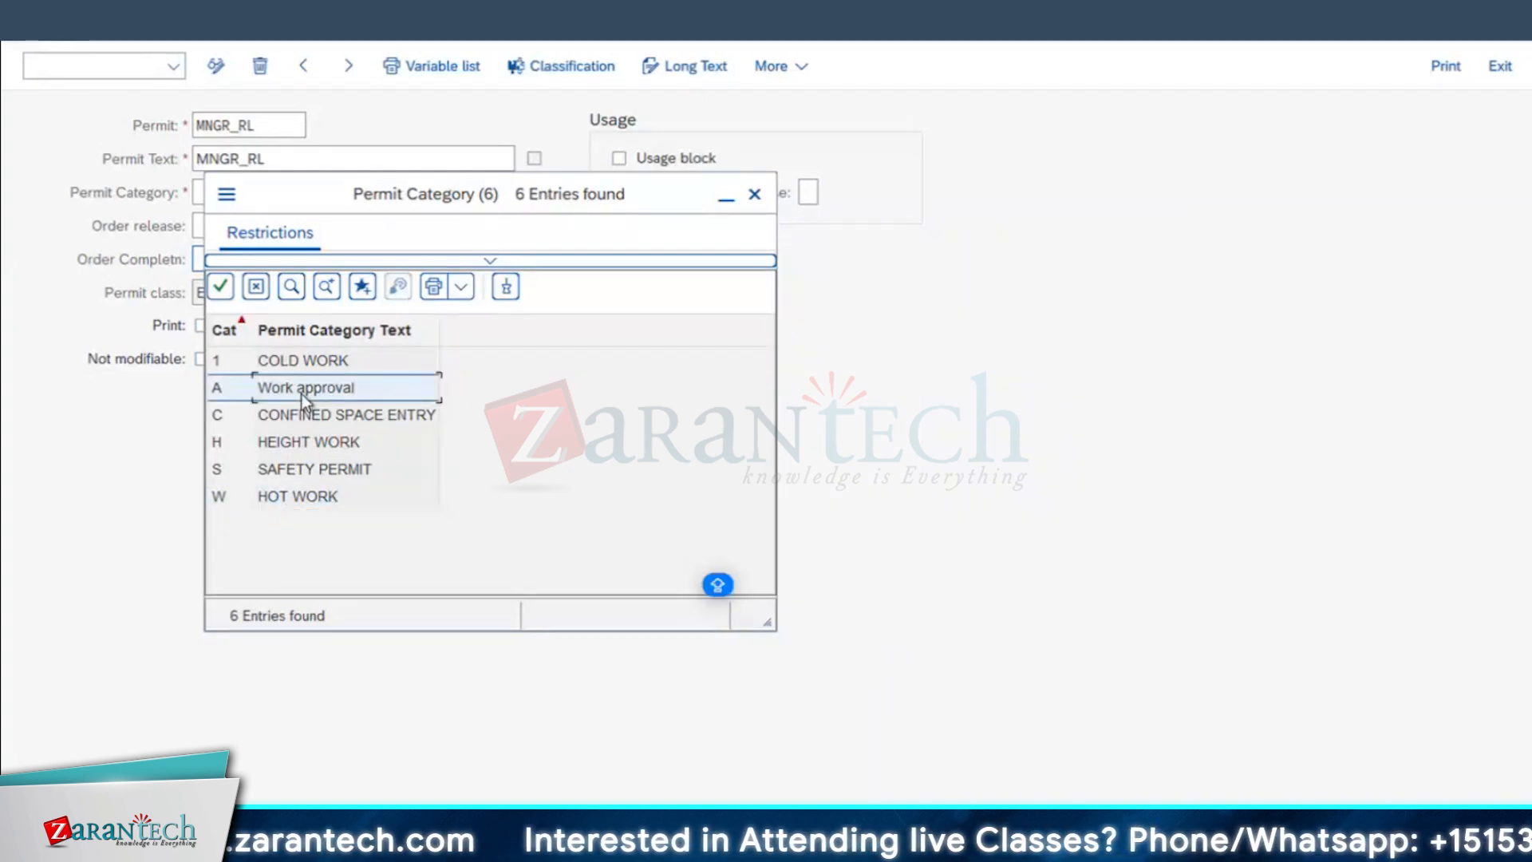
pyautogui.doubleClick(302, 394)
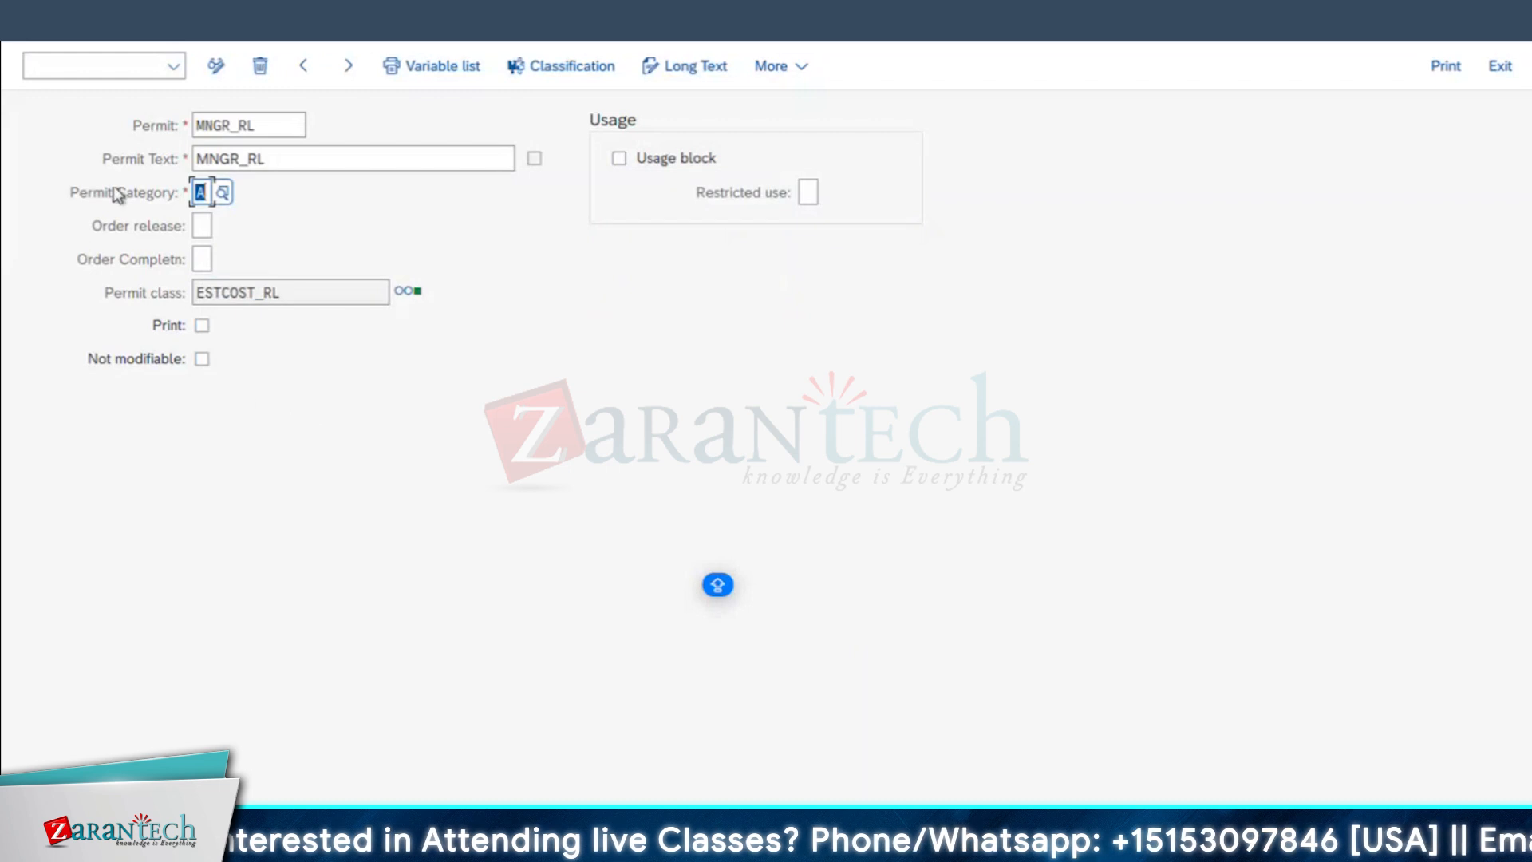
pyautogui.click(202, 225)
pyautogui.click(222, 228)
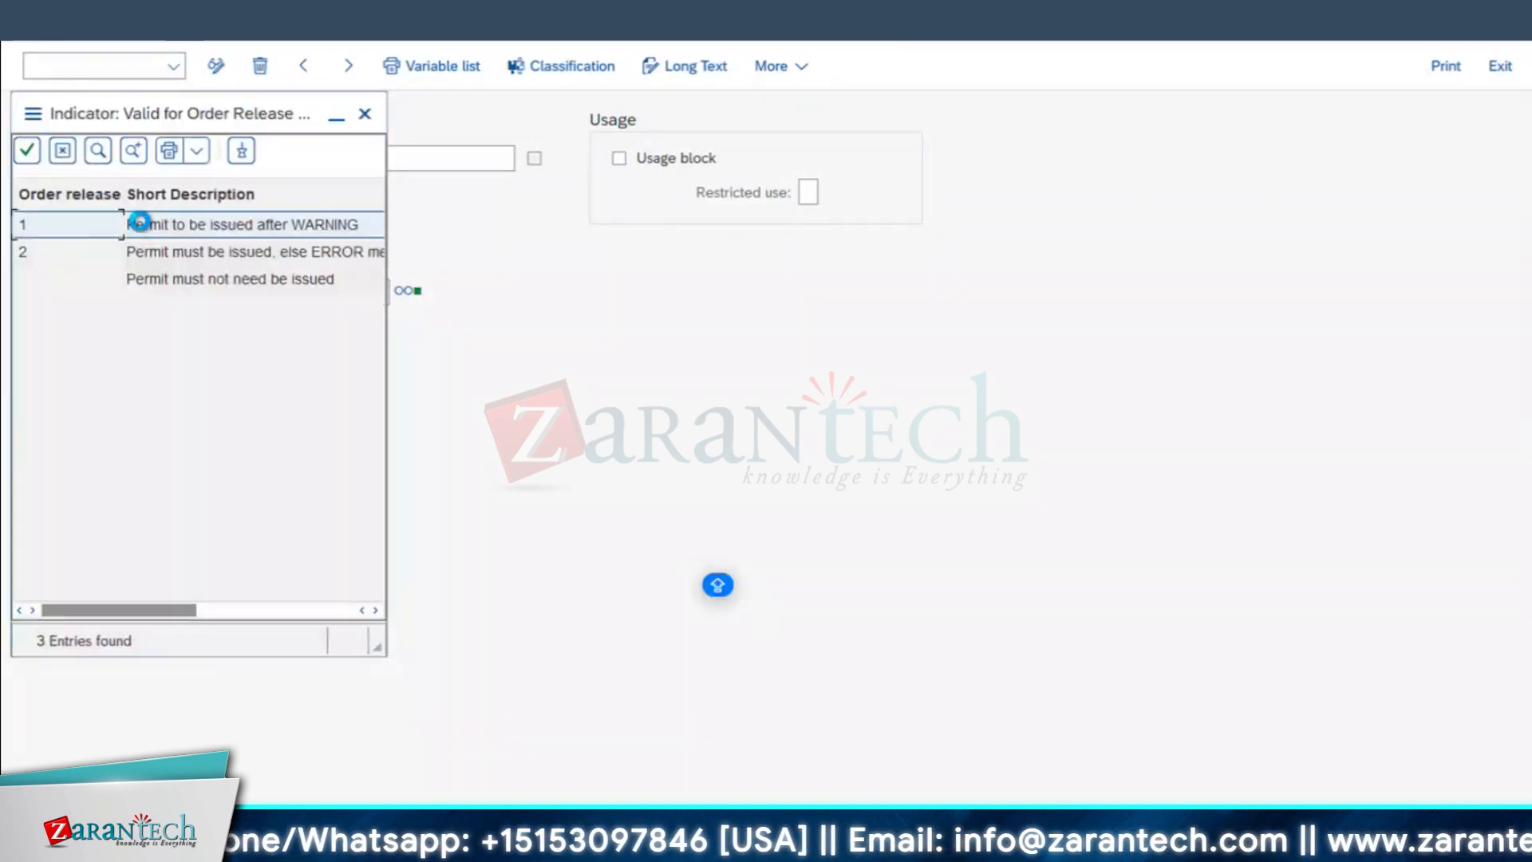
pyautogui.click(216, 254)
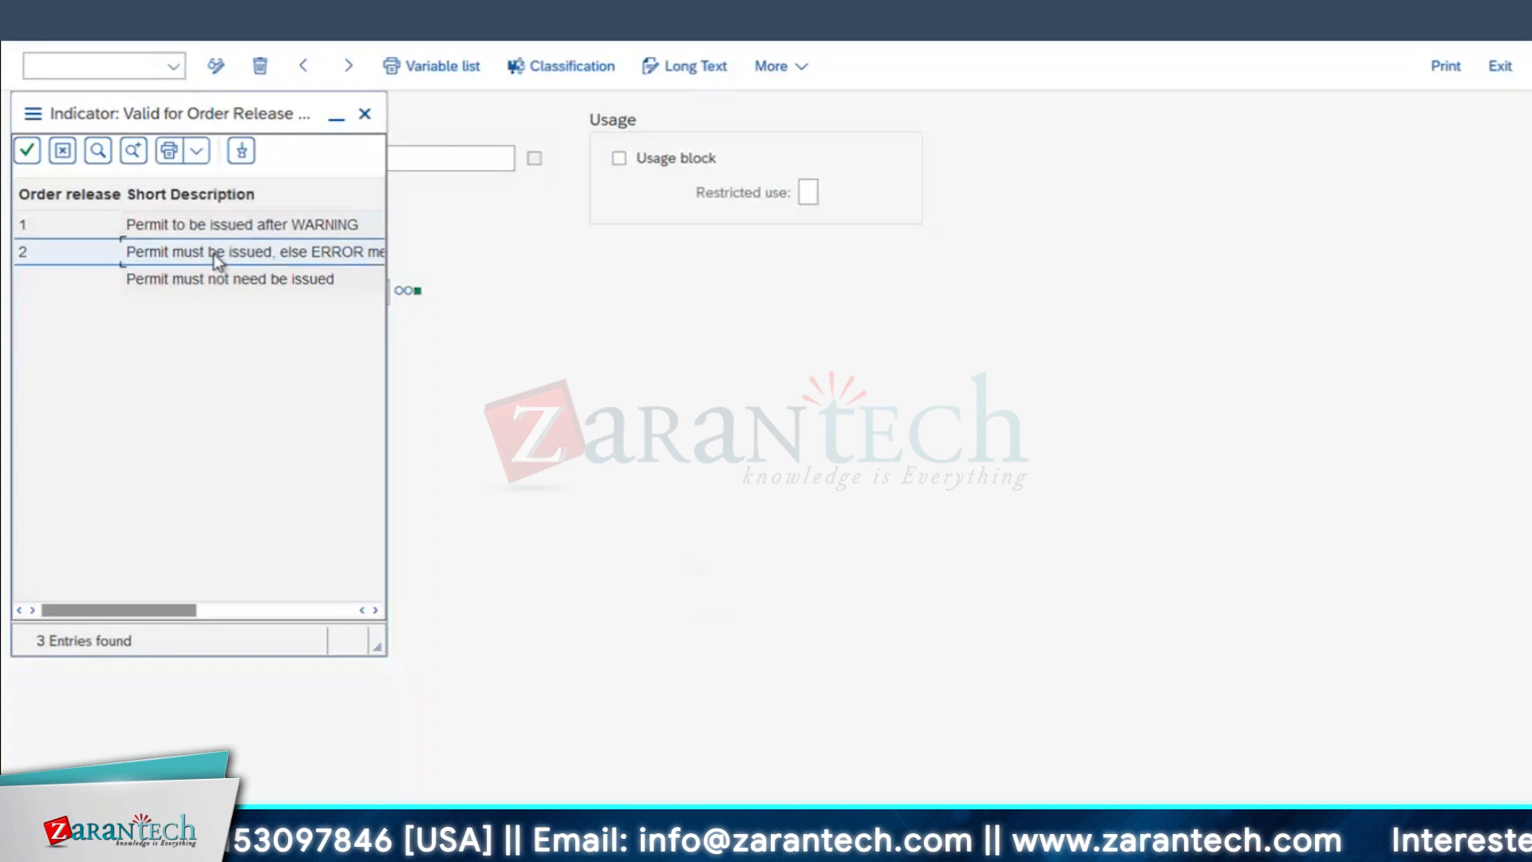
pyautogui.doubleClick(213, 254)
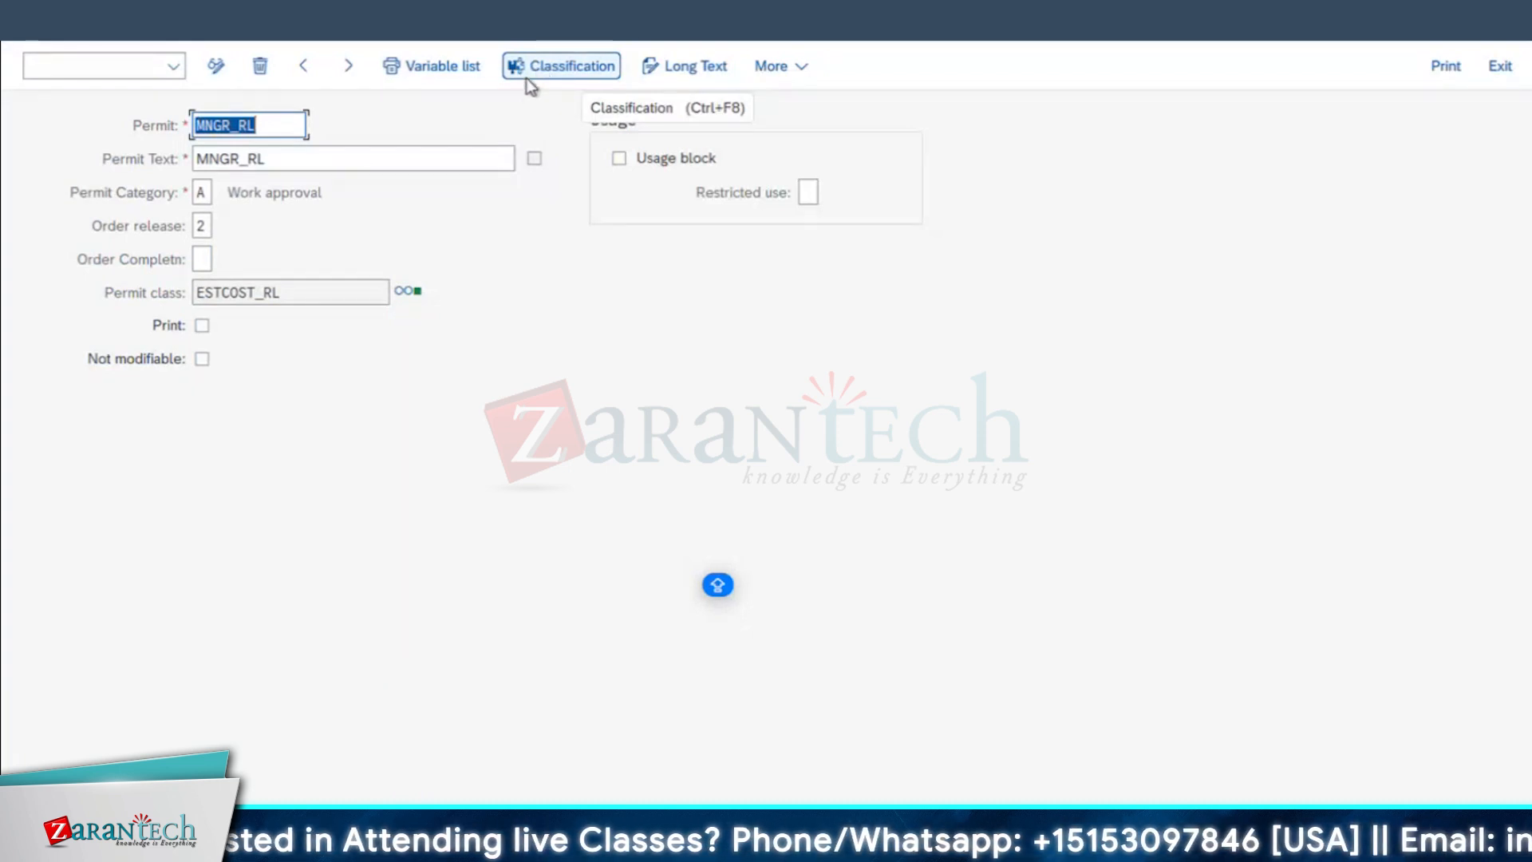
# Step: Classify permit MNGR_RL in class ESTCOST_RL with estimated total maintenance costs of 1 - 1000, then return to the permit list
pyautogui.click(568, 67)
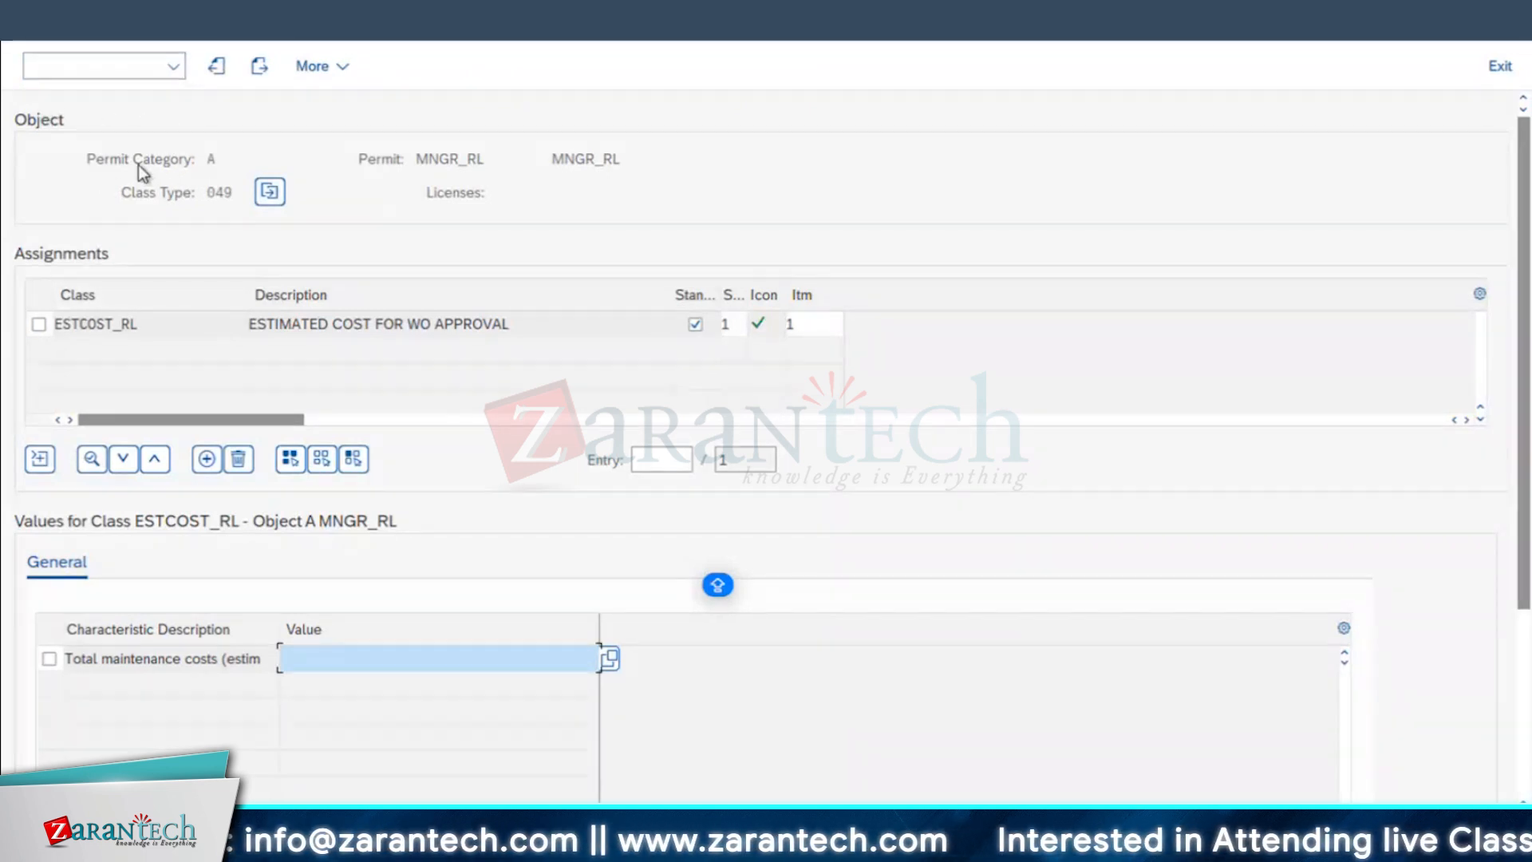
pyautogui.moveTo(146, 323); pyautogui.dragTo(54, 358)
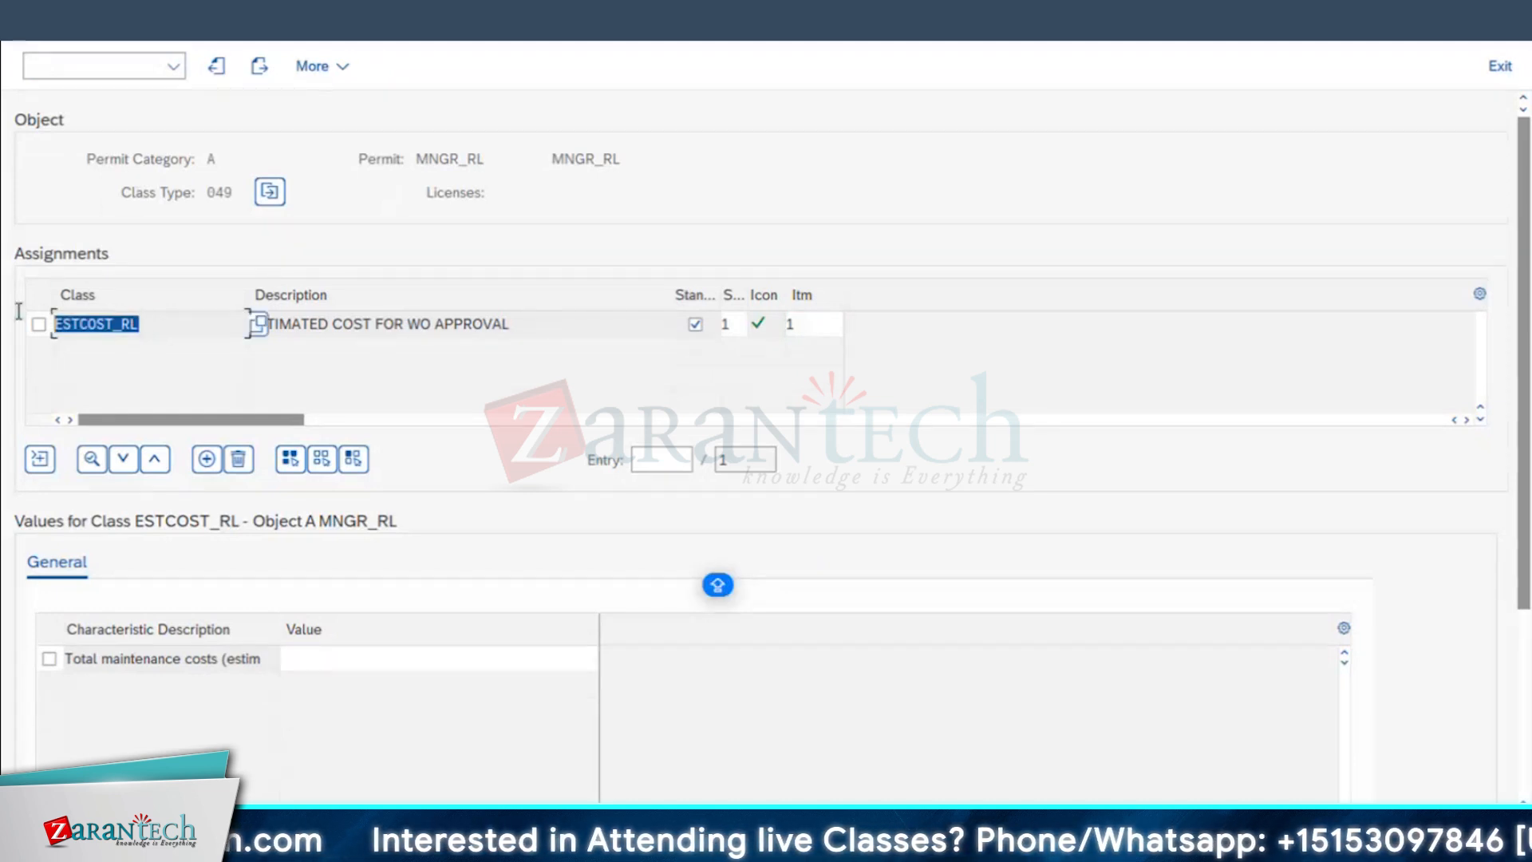
pyautogui.click(149, 658)
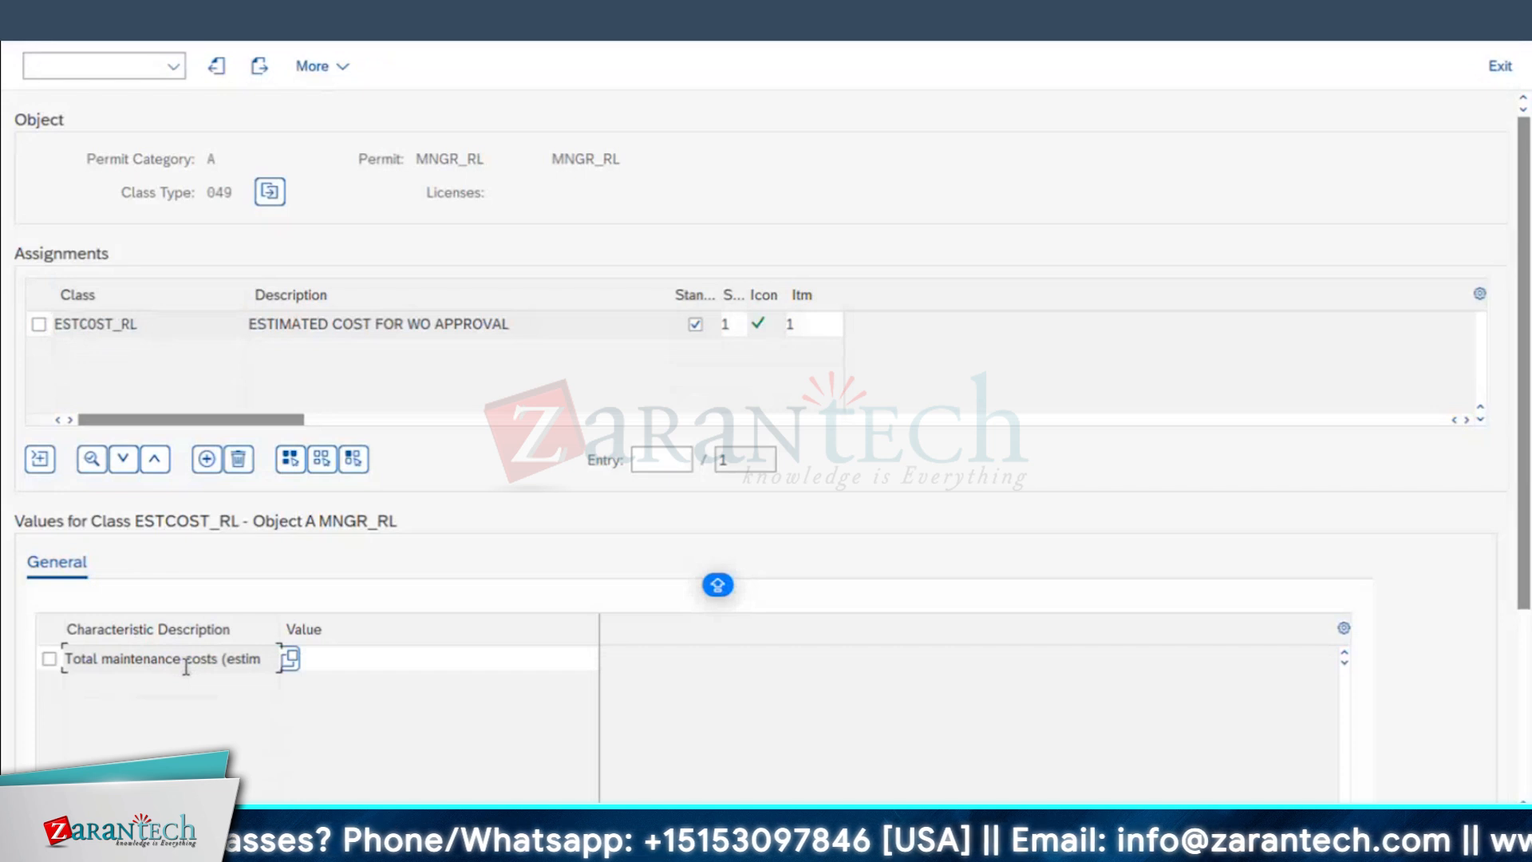
pyautogui.click(388, 657)
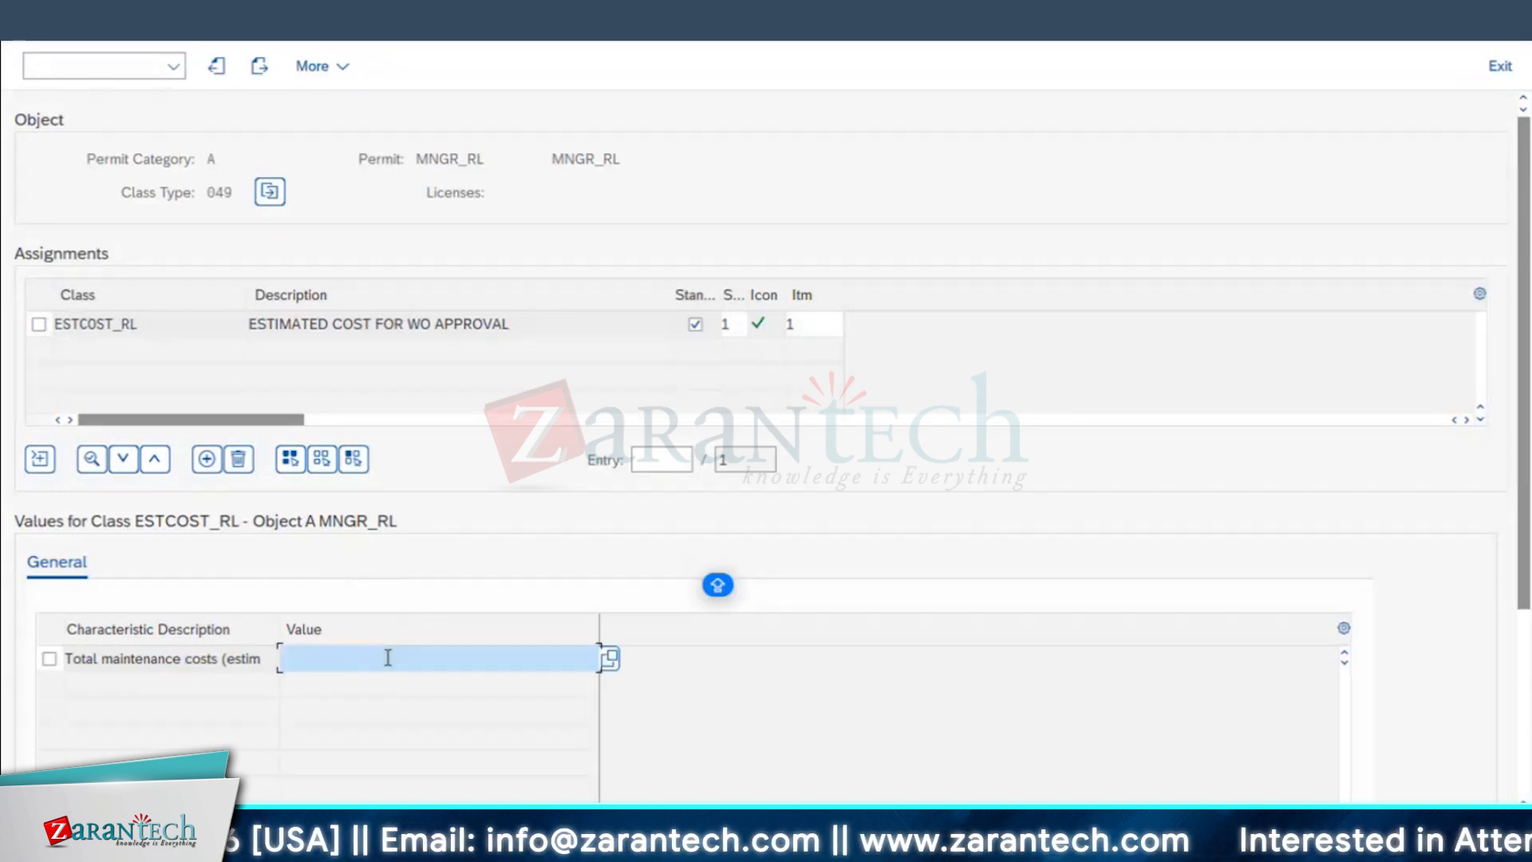
pyautogui.write('1 - 1000')
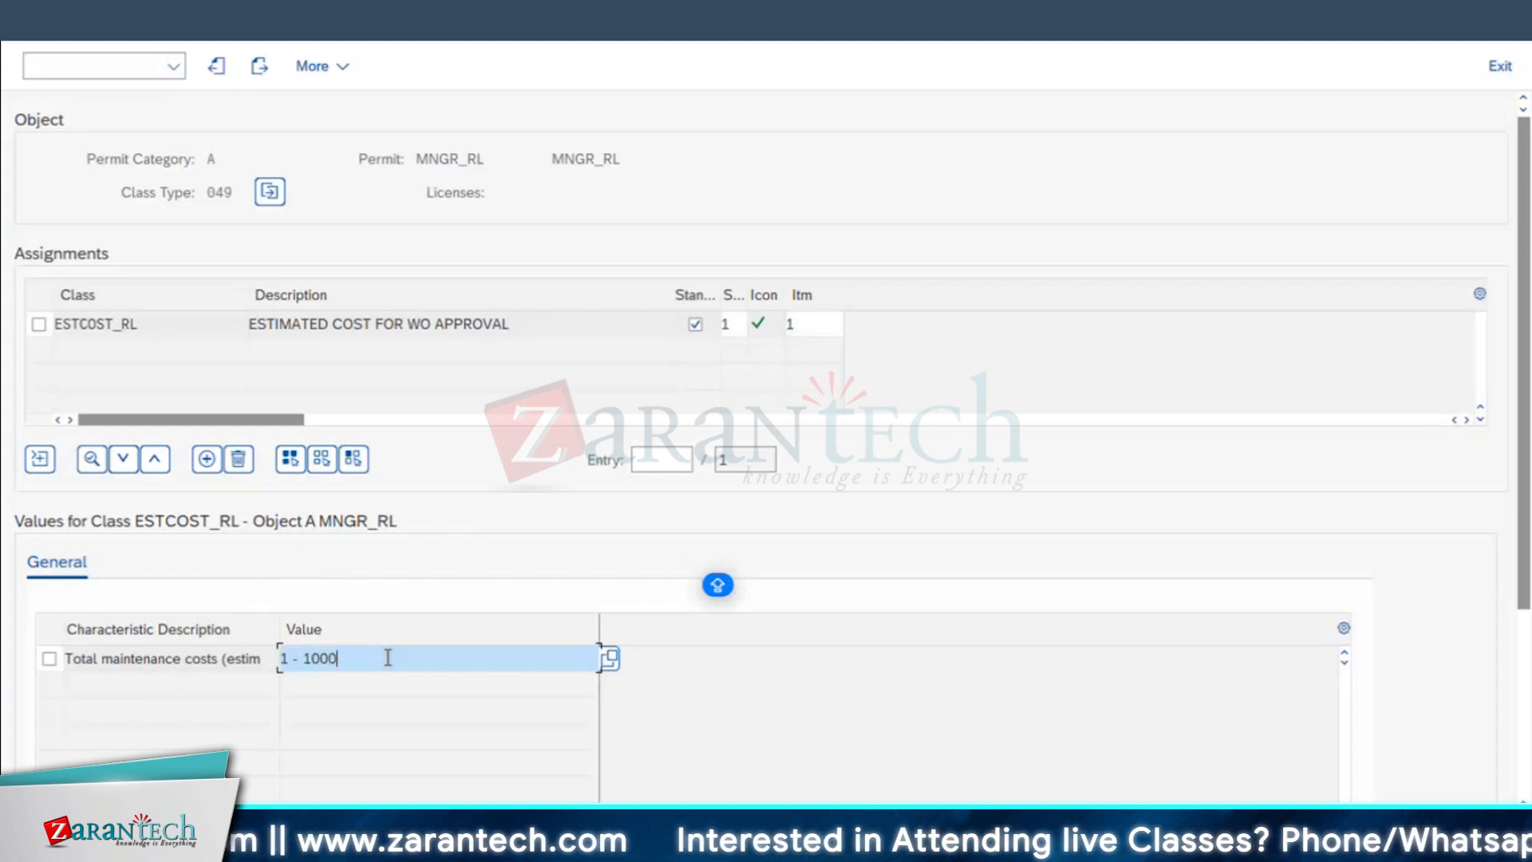
pyautogui.press('Return')
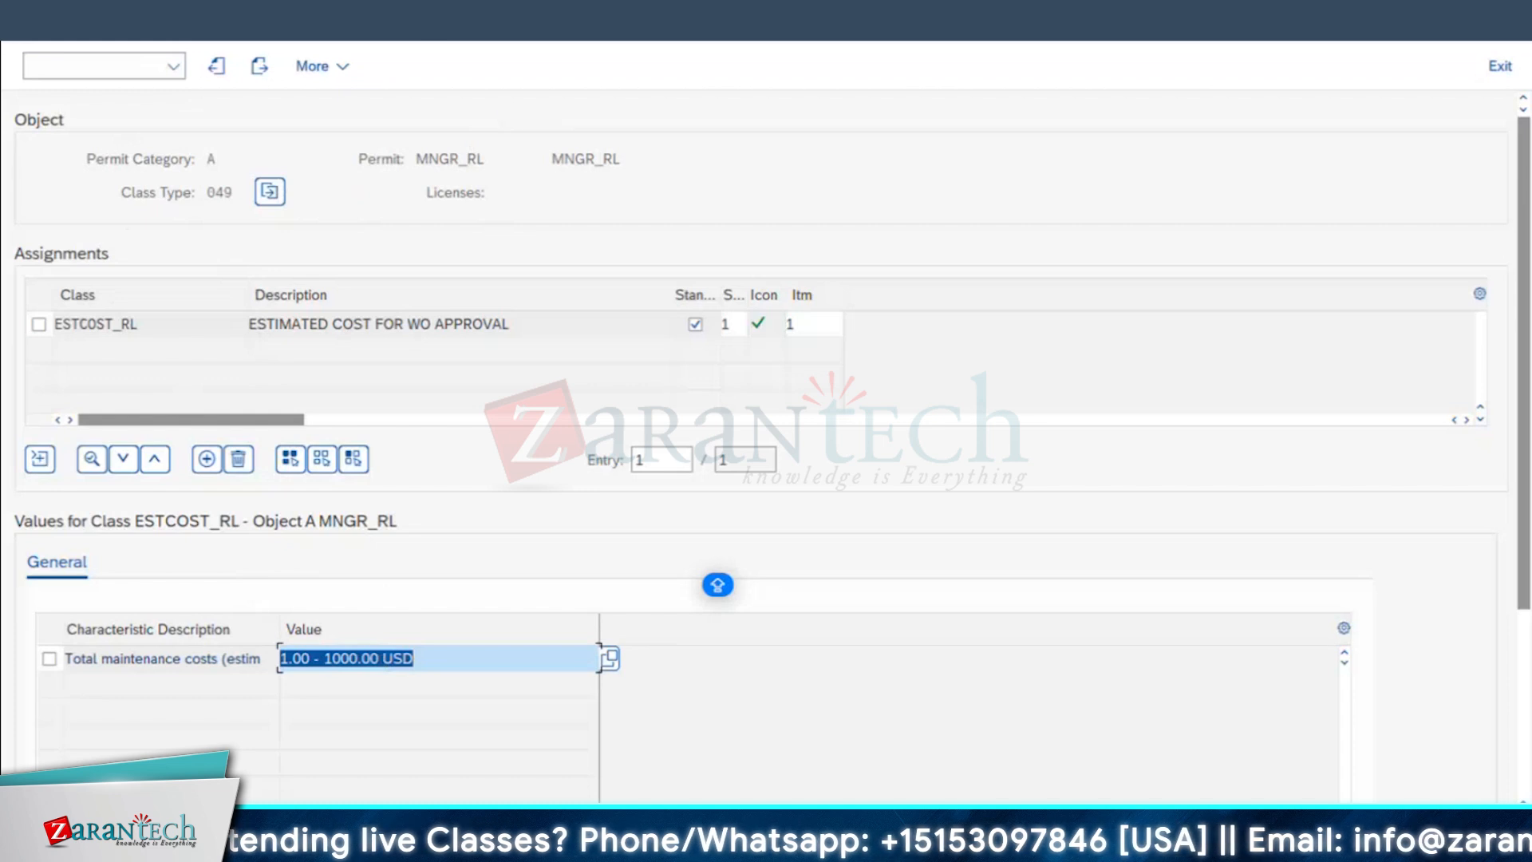
pyautogui.click(34, 21)
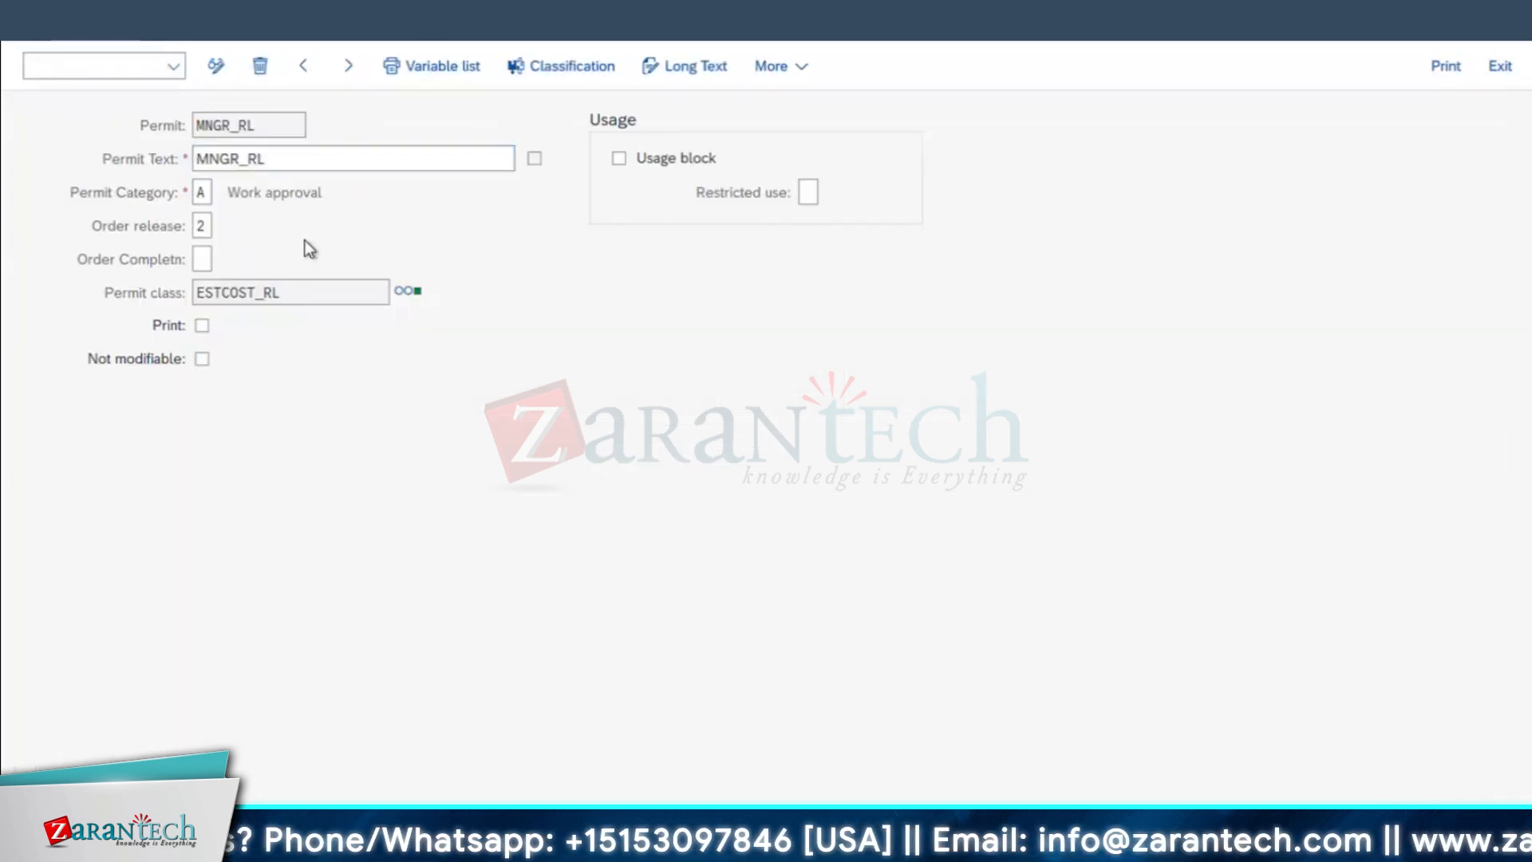
pyautogui.click(33, 21)
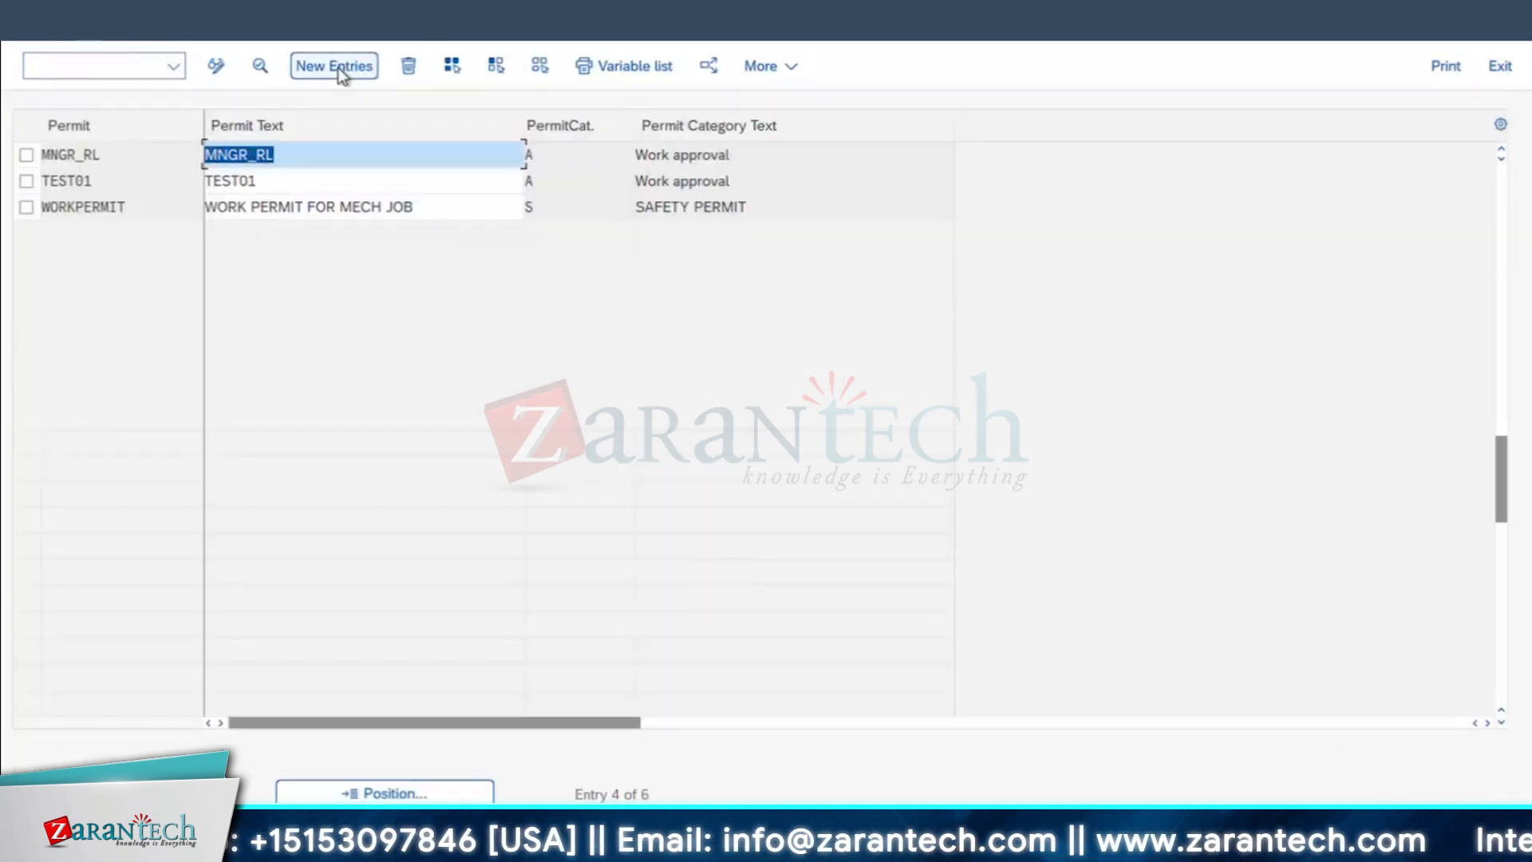
# Step: Start a new permit entry and copy SR.MNGR_RL from the worksheet's approval table into its Permit and Permit Text fields
pyautogui.click(341, 73)
pyautogui.hotkey('ctrl', 'Left')
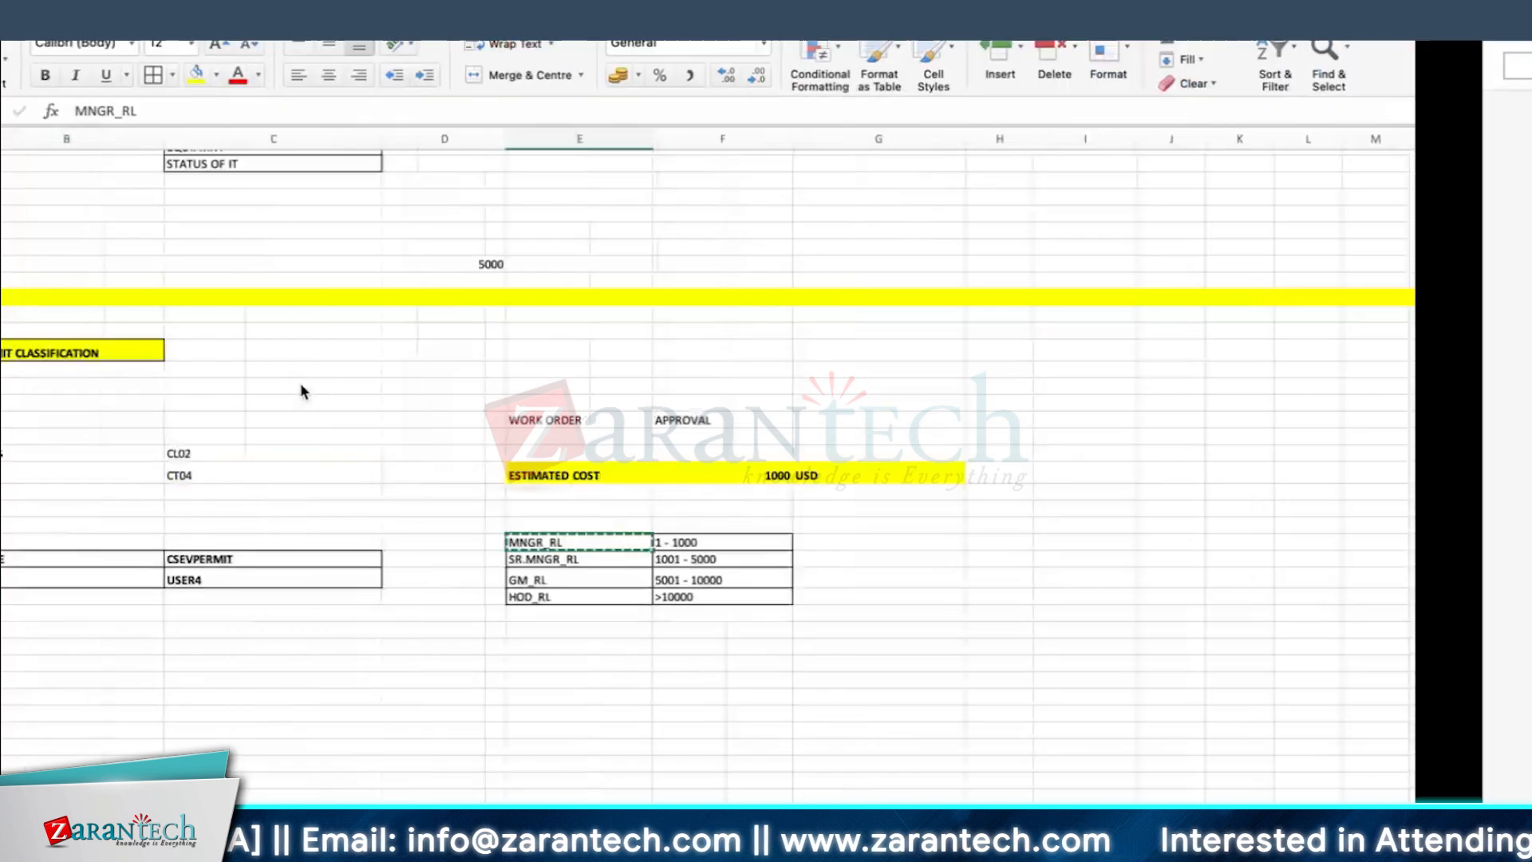
pyautogui.click(668, 559)
pyautogui.hotkey('ctrl', 'c')
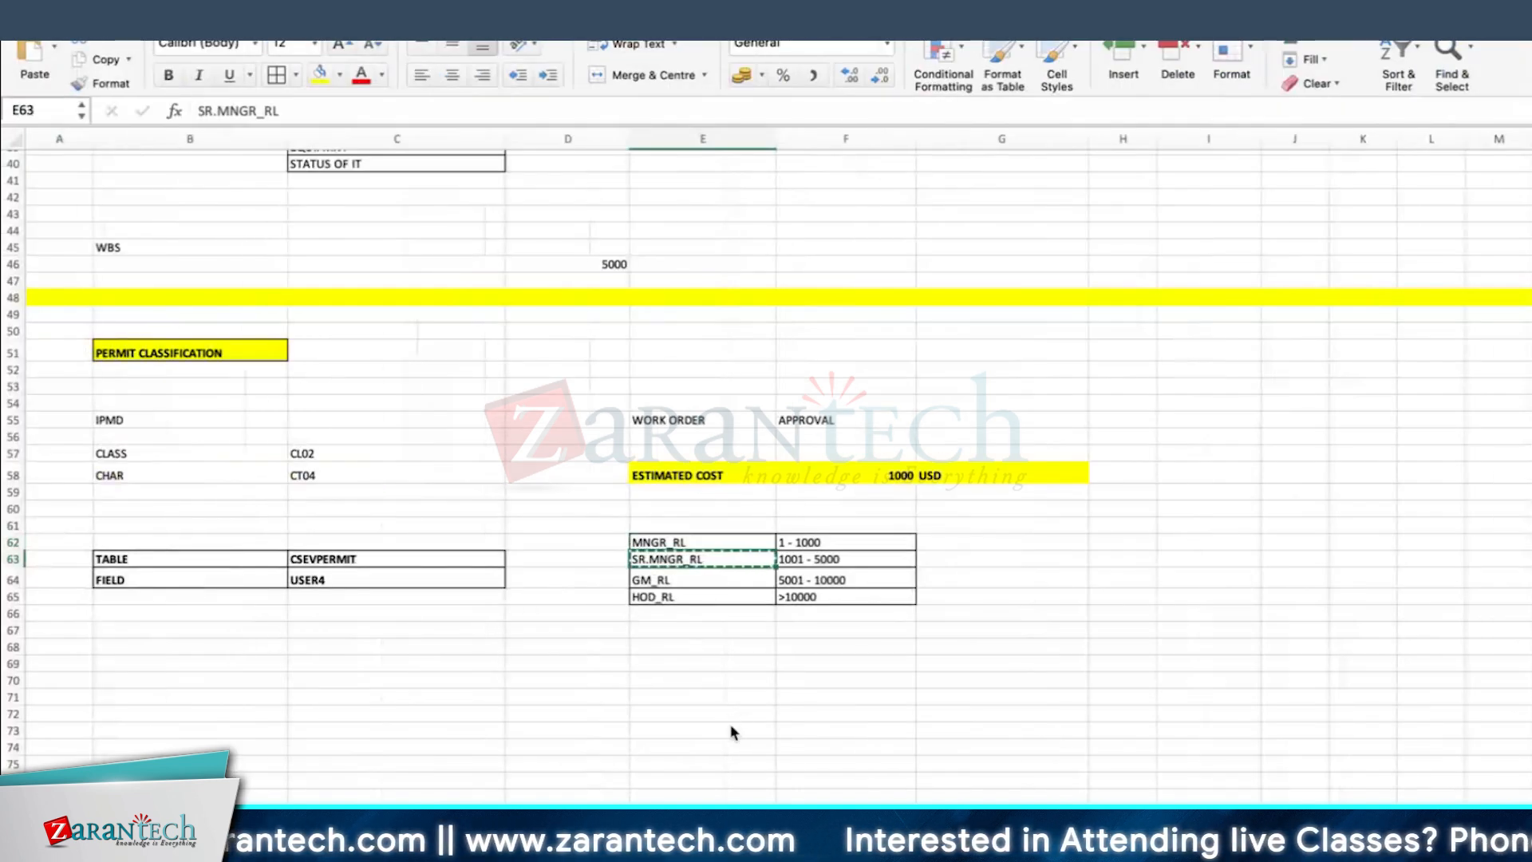
pyautogui.hotkey('ctrl', 'Right')
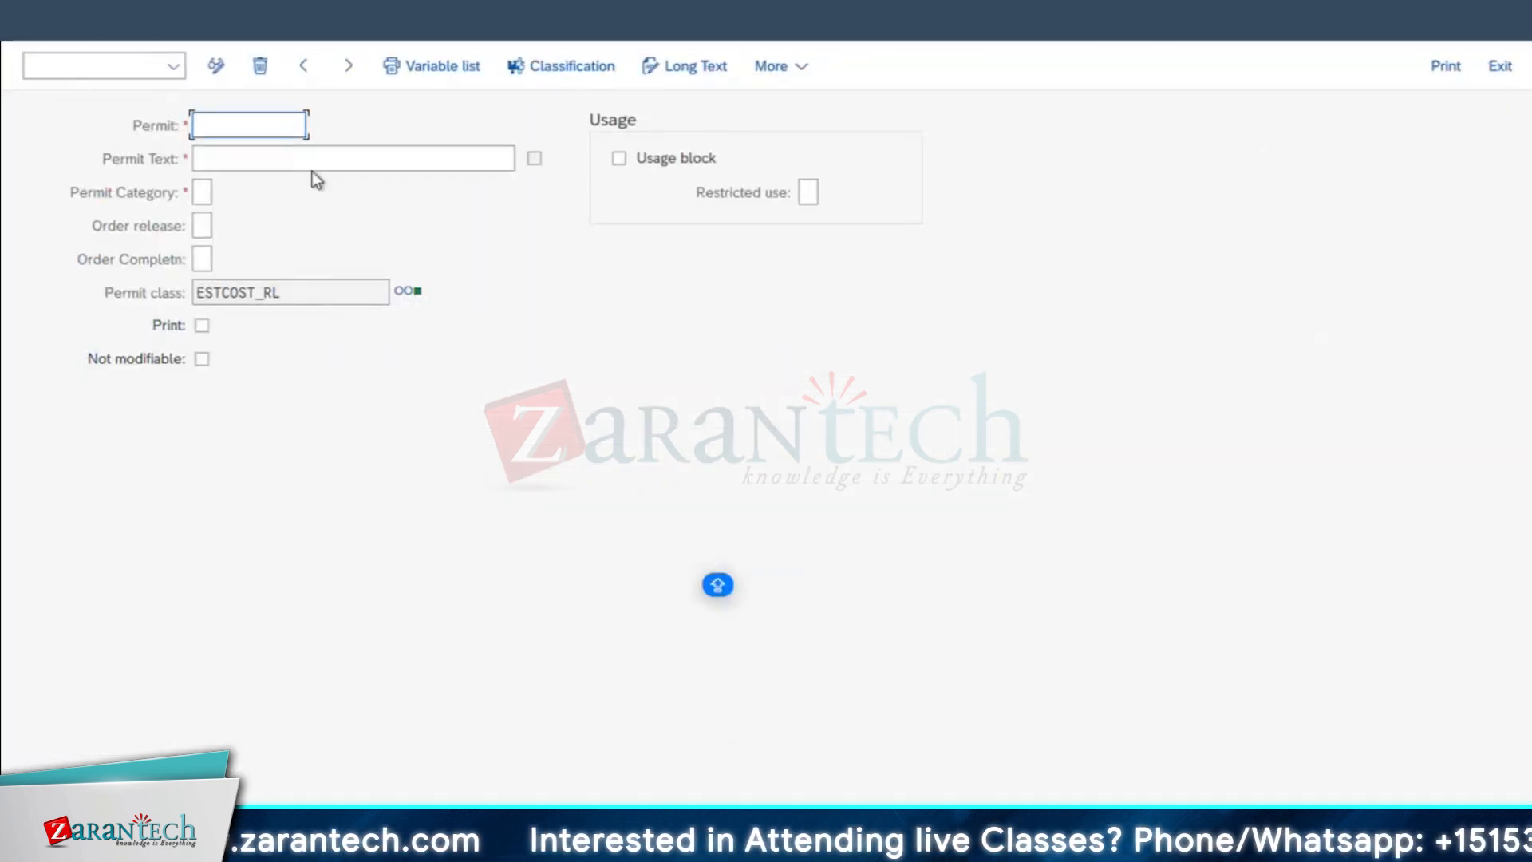
pyautogui.press('super')
pyautogui.click(229, 127)
pyautogui.hotkey('ctrl', 'v')
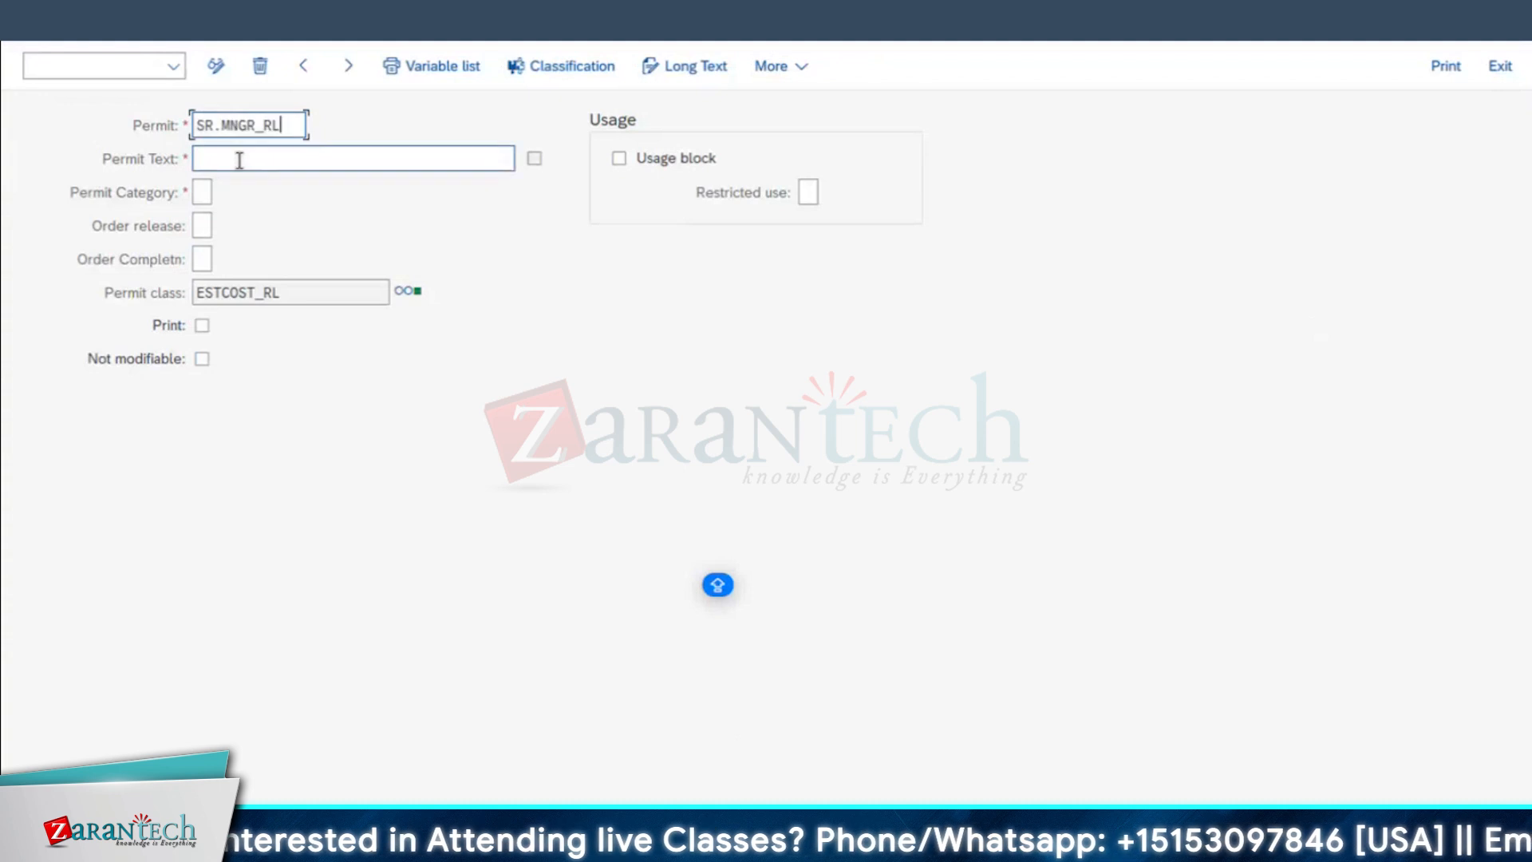
pyautogui.click(230, 158)
pyautogui.hotkey('ctrl', 'v')
# Step: Set permit SR.MNGR_RL to category A, Work approval, with order release 2
pyautogui.click(204, 193)
pyautogui.write('A')
pyautogui.click(201, 231)
pyautogui.write('2')
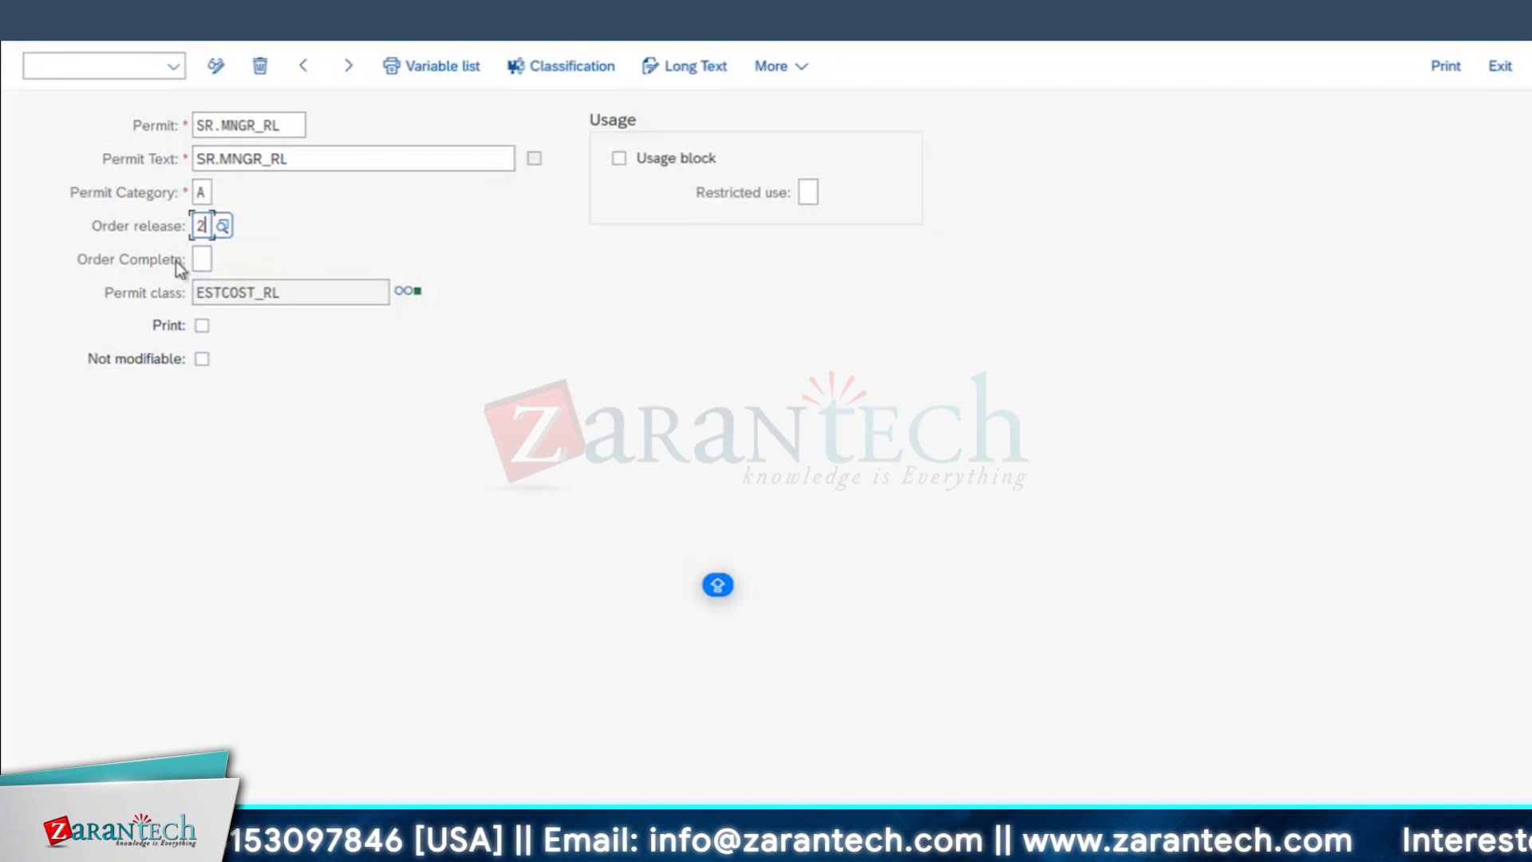
pyautogui.press('Return')
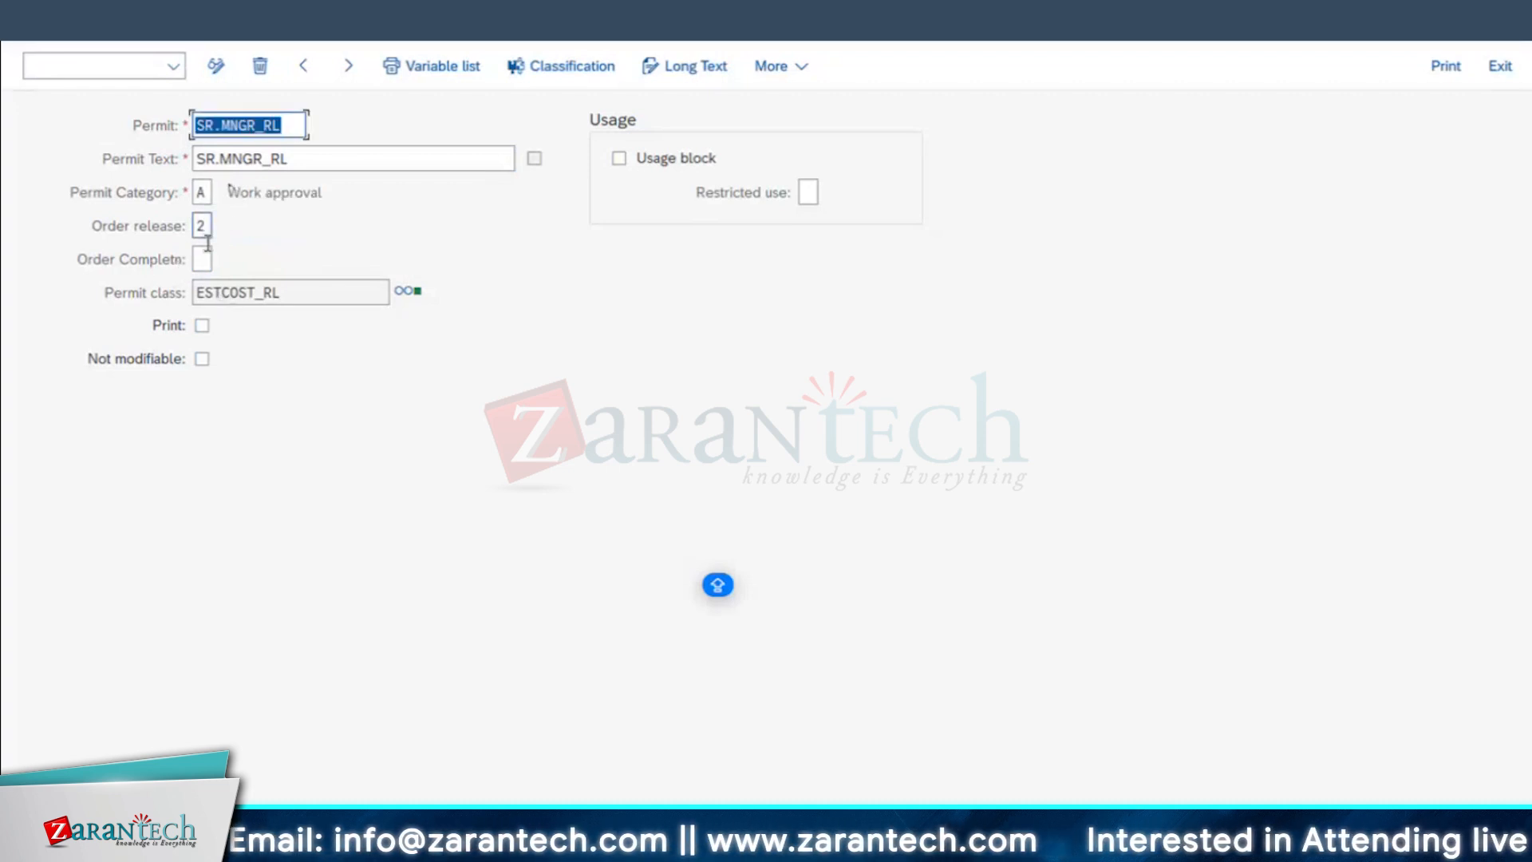
# Step: Classify permit SR.MNGR_RL in class ESTCOST_RL with estimated total maintenance costs of 5001 - 10000, and return to the permit list
pyautogui.click(581, 70)
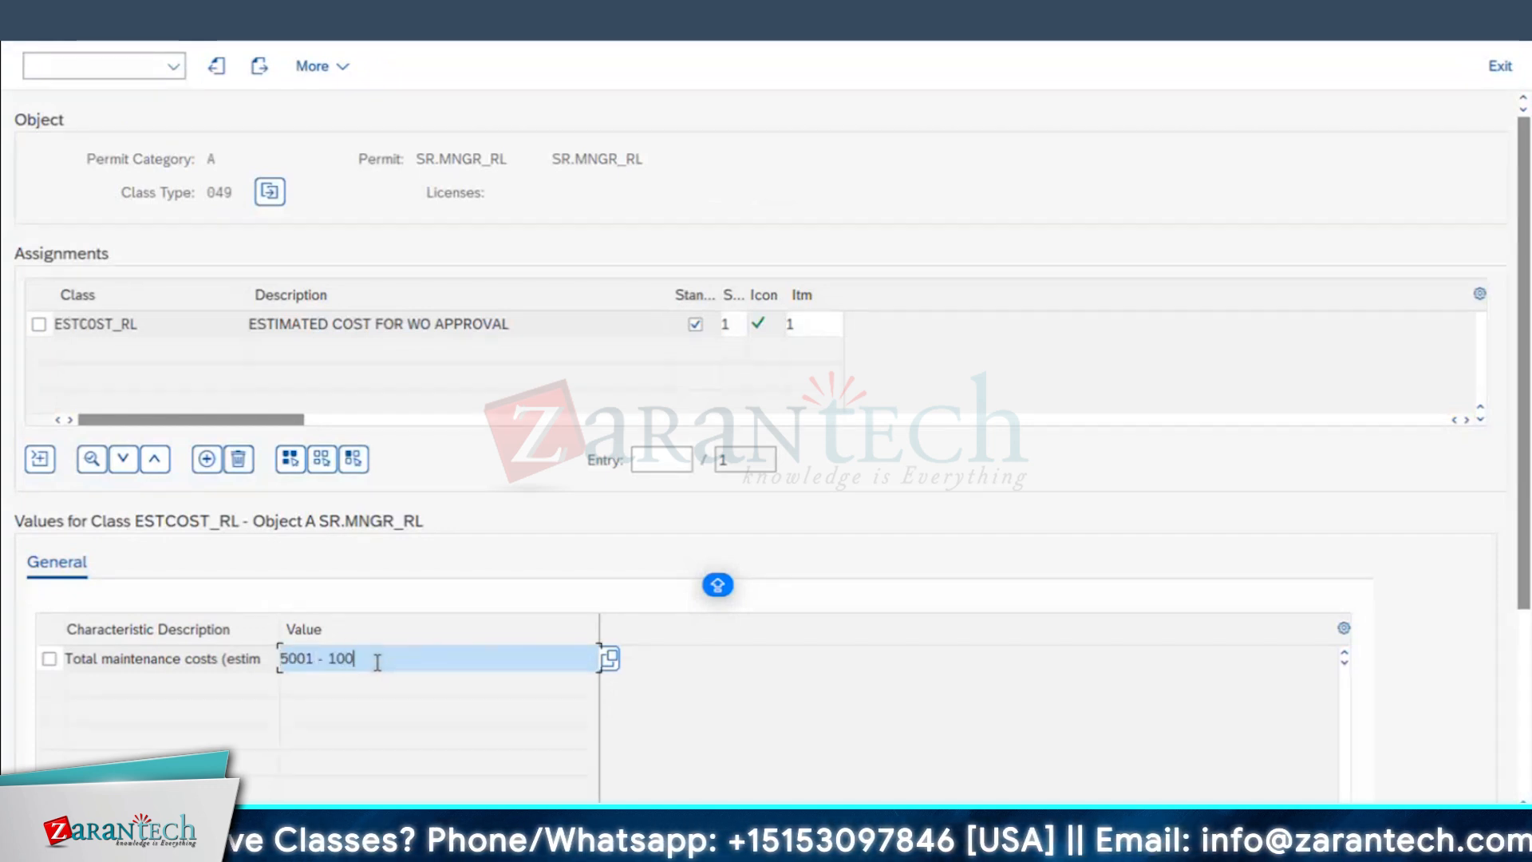
pyautogui.press('Return')
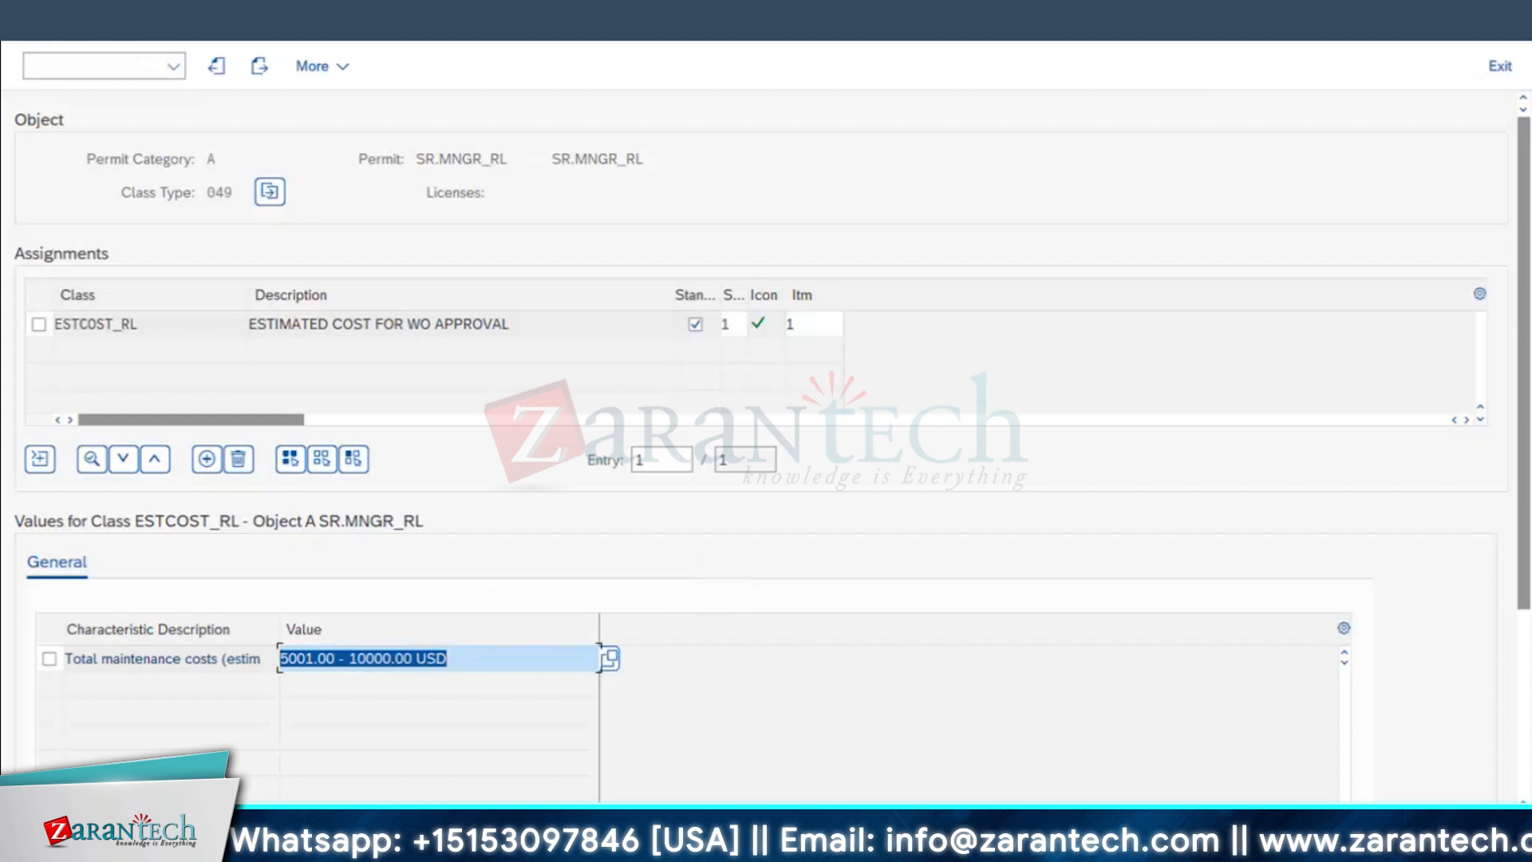
pyautogui.press('F3')
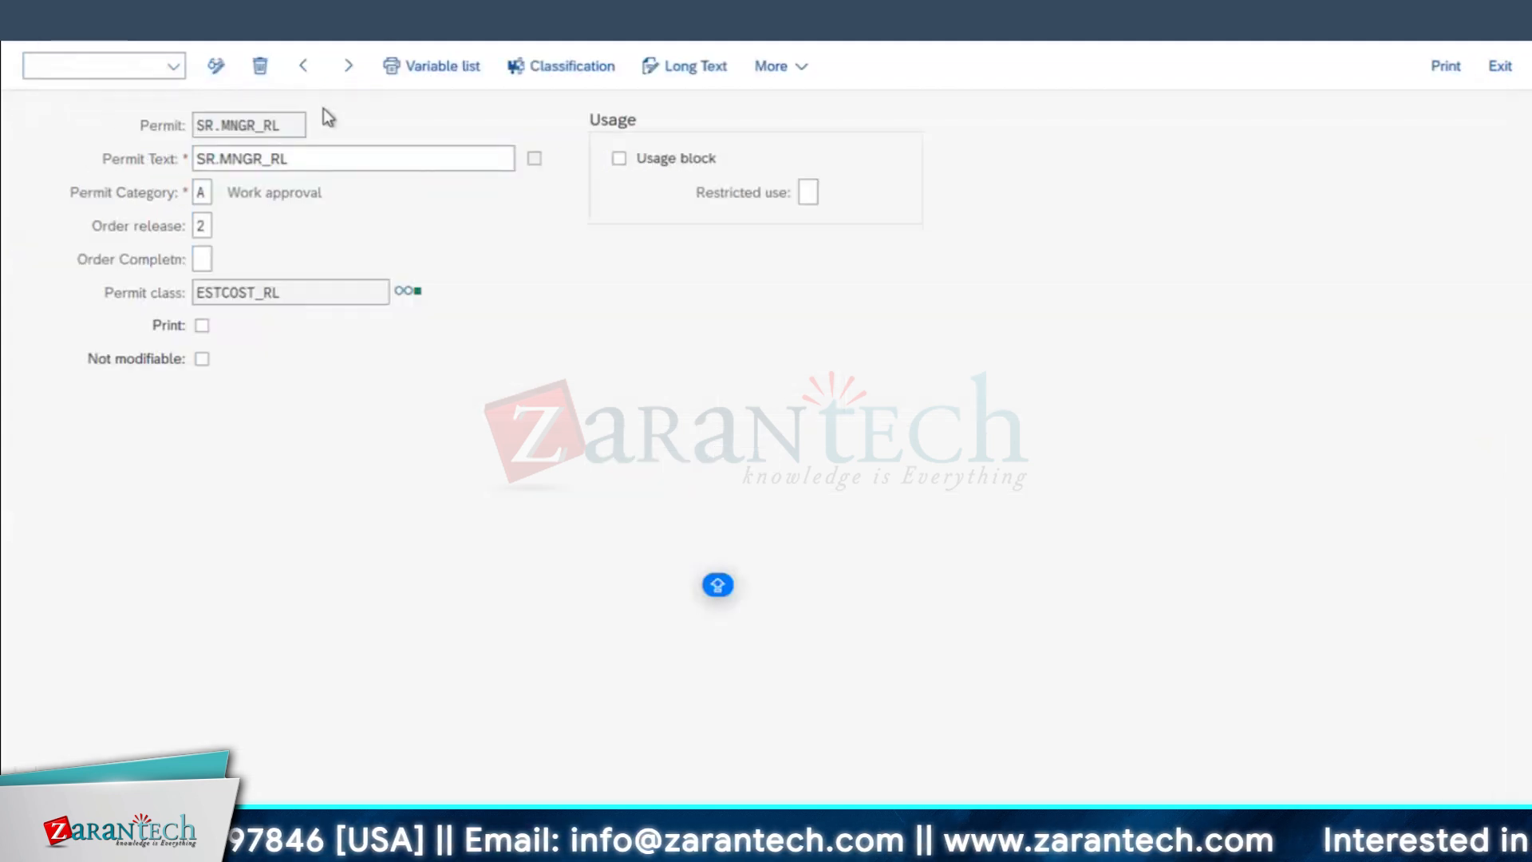
pyautogui.press('F3')
# Step: Create another permit entry and copy GM_RL from the worksheet into both its Permit and Permit Text fields
pyautogui.click(317, 68)
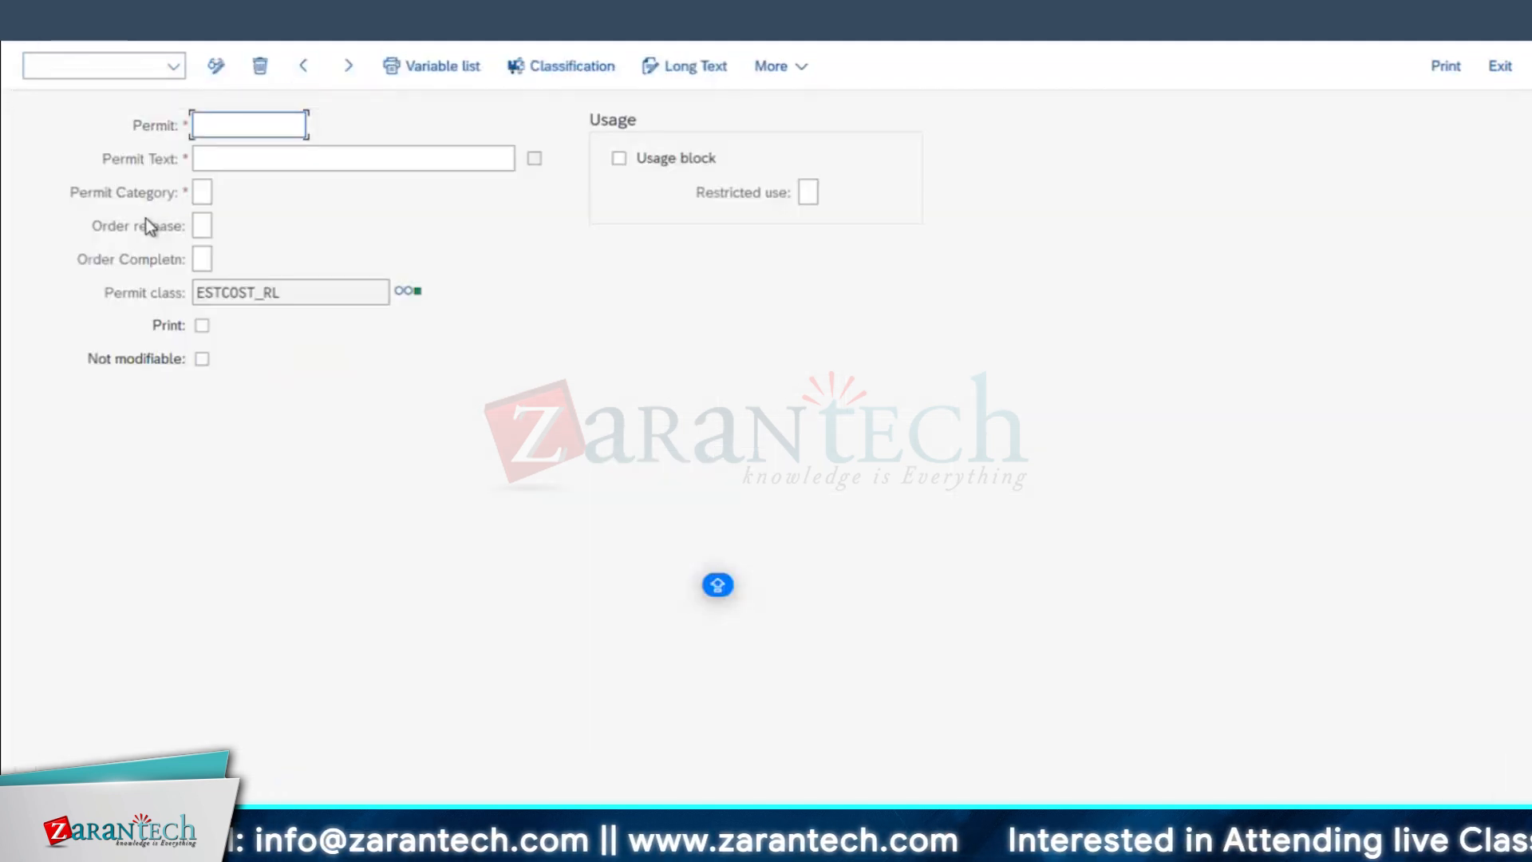
pyautogui.press('super+Tab')
pyautogui.click(676, 580)
pyautogui.press('super+c')
pyautogui.press('super+Tab')
pyautogui.press('super+v')
pyautogui.click(231, 159)
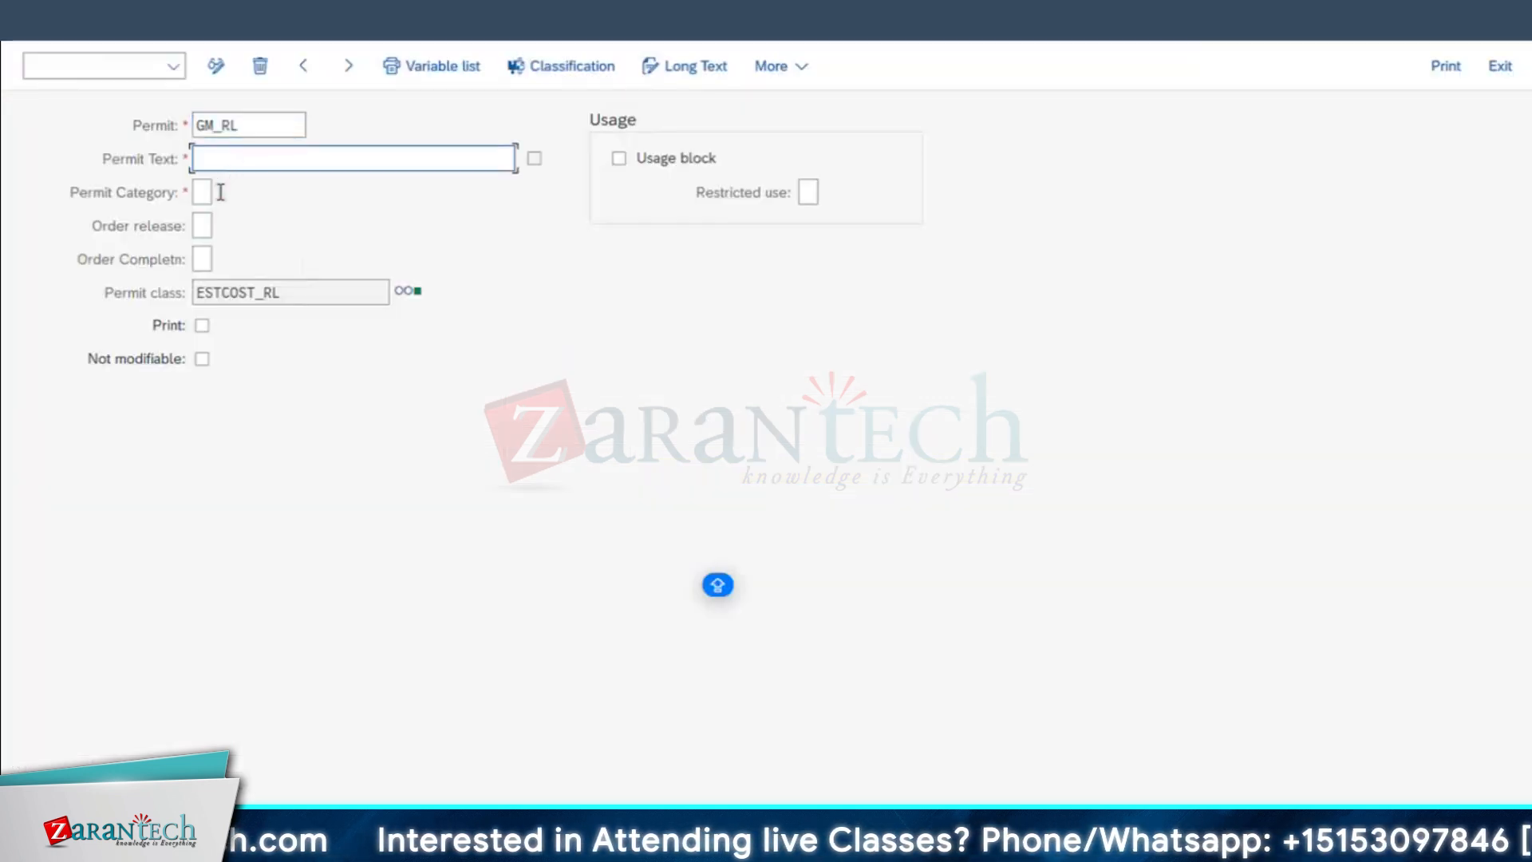
pyautogui.press('super+v')
# Step: Assign permit category A and order release 2 to the GM_RL permit
pyautogui.press('Tab')
pyautogui.write('A')
pyautogui.press('Tab')
pyautogui.write('2')
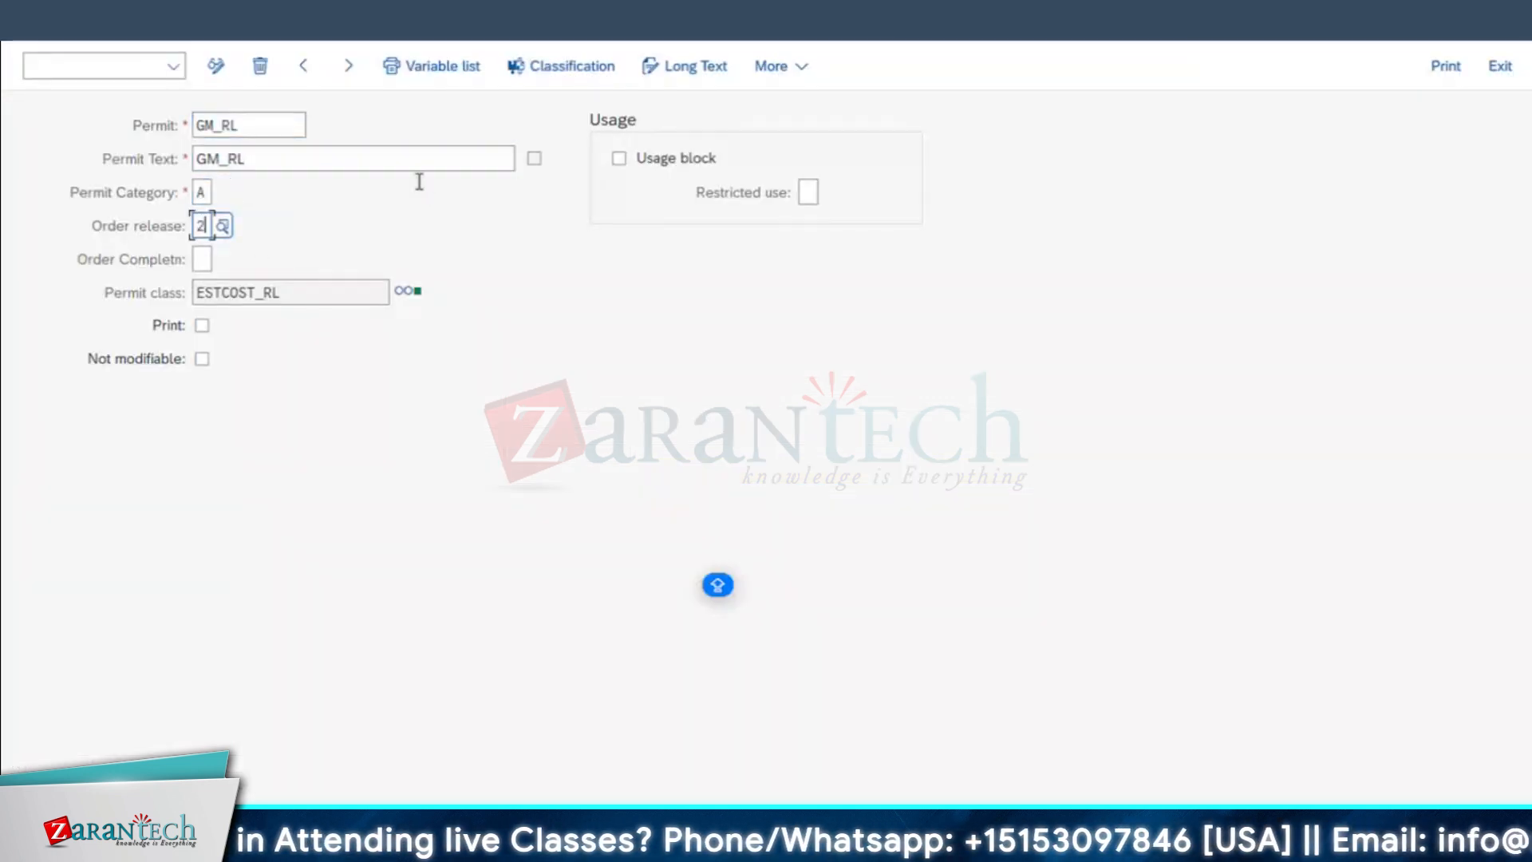
# Step: Classify permit GM_RL in class ESTCOST_RL with estimated total maintenance costs of 10001 - 20000, and leave the entry
pyautogui.click(546, 74)
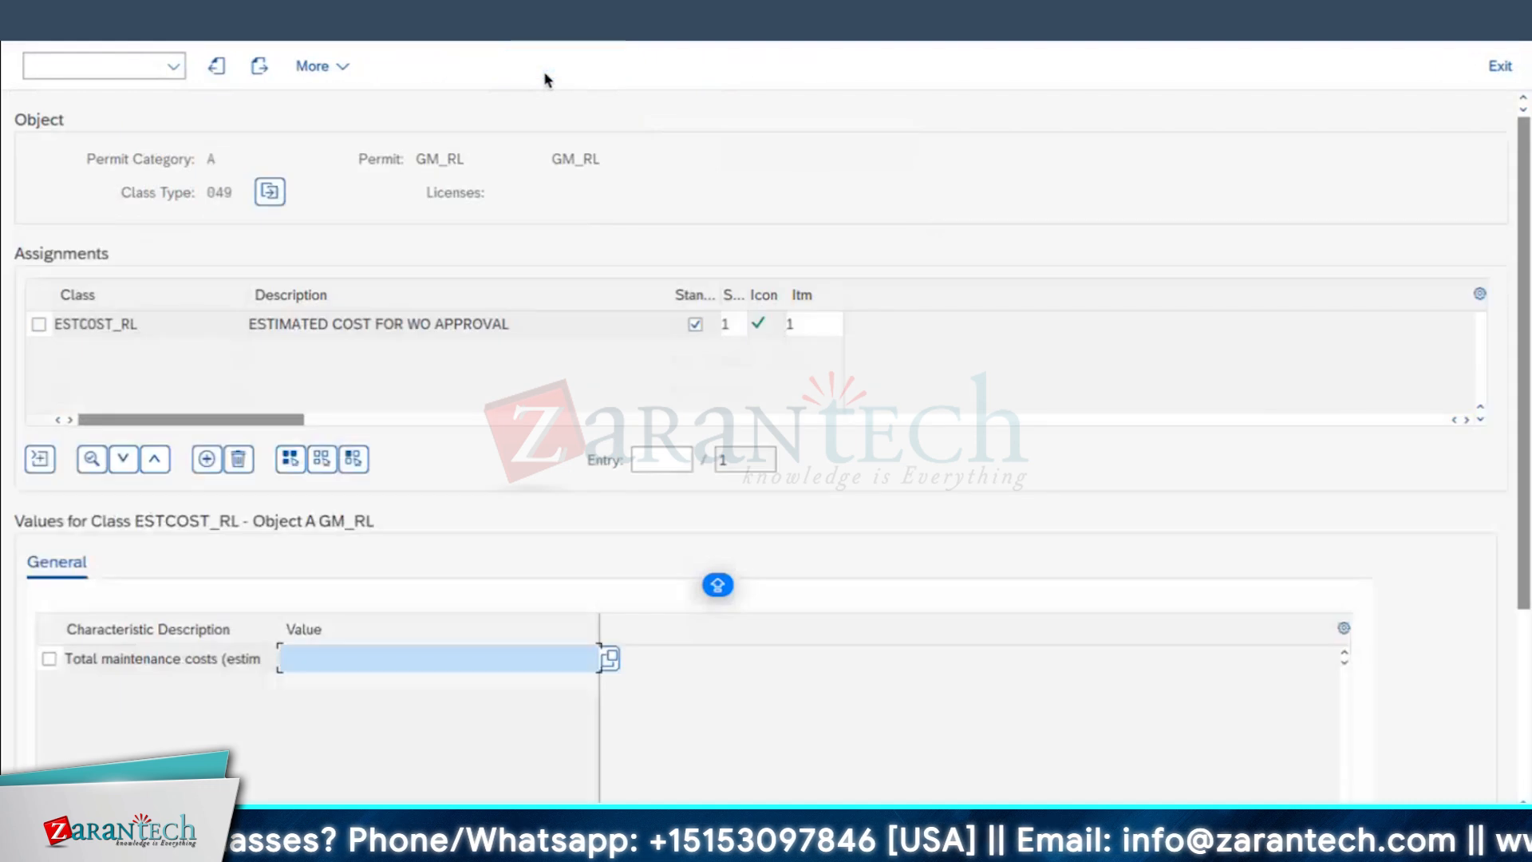
pyautogui.click(359, 666)
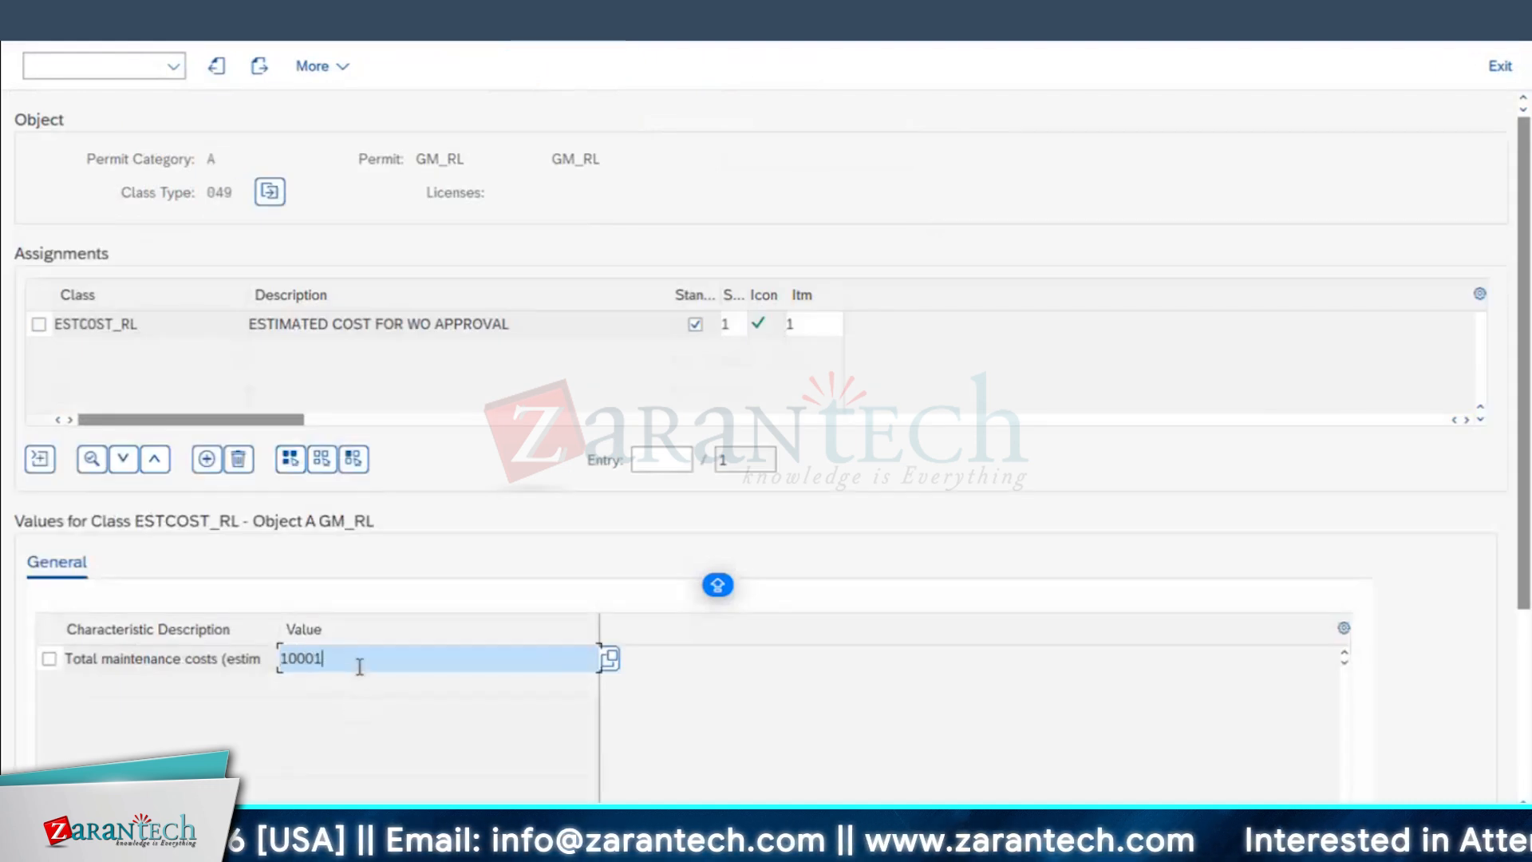
pyautogui.write('10001 - 20000')
pyautogui.press('Return')
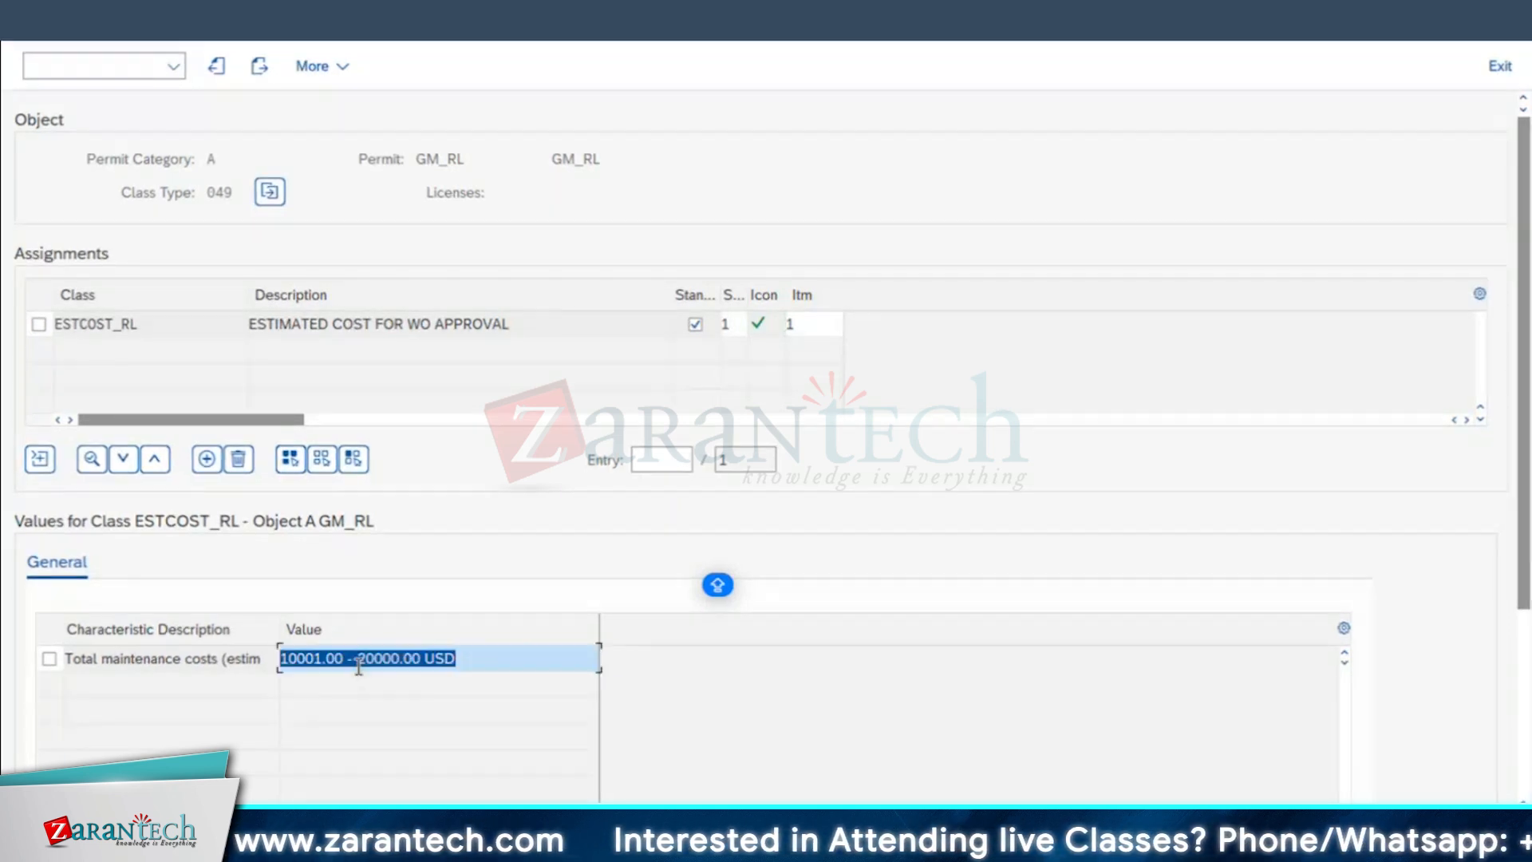
pyautogui.click(31, 22)
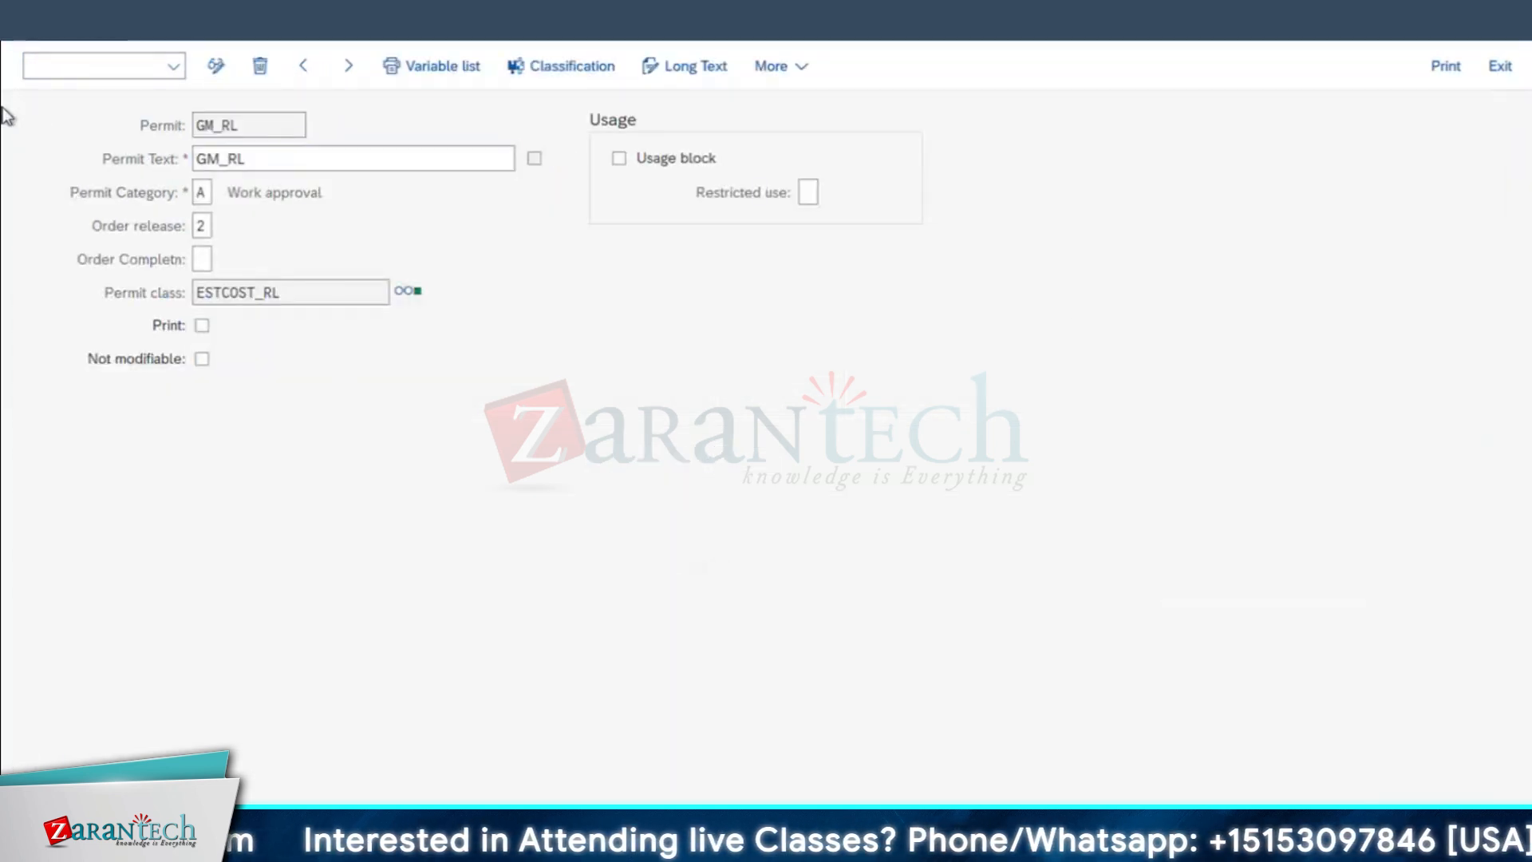
pyautogui.click(30, 21)
# Step: Copy HOD_RL from the worksheet's approval table into the Permit and Permit Text fields of a new permit entry
pyautogui.press('super+Tab')
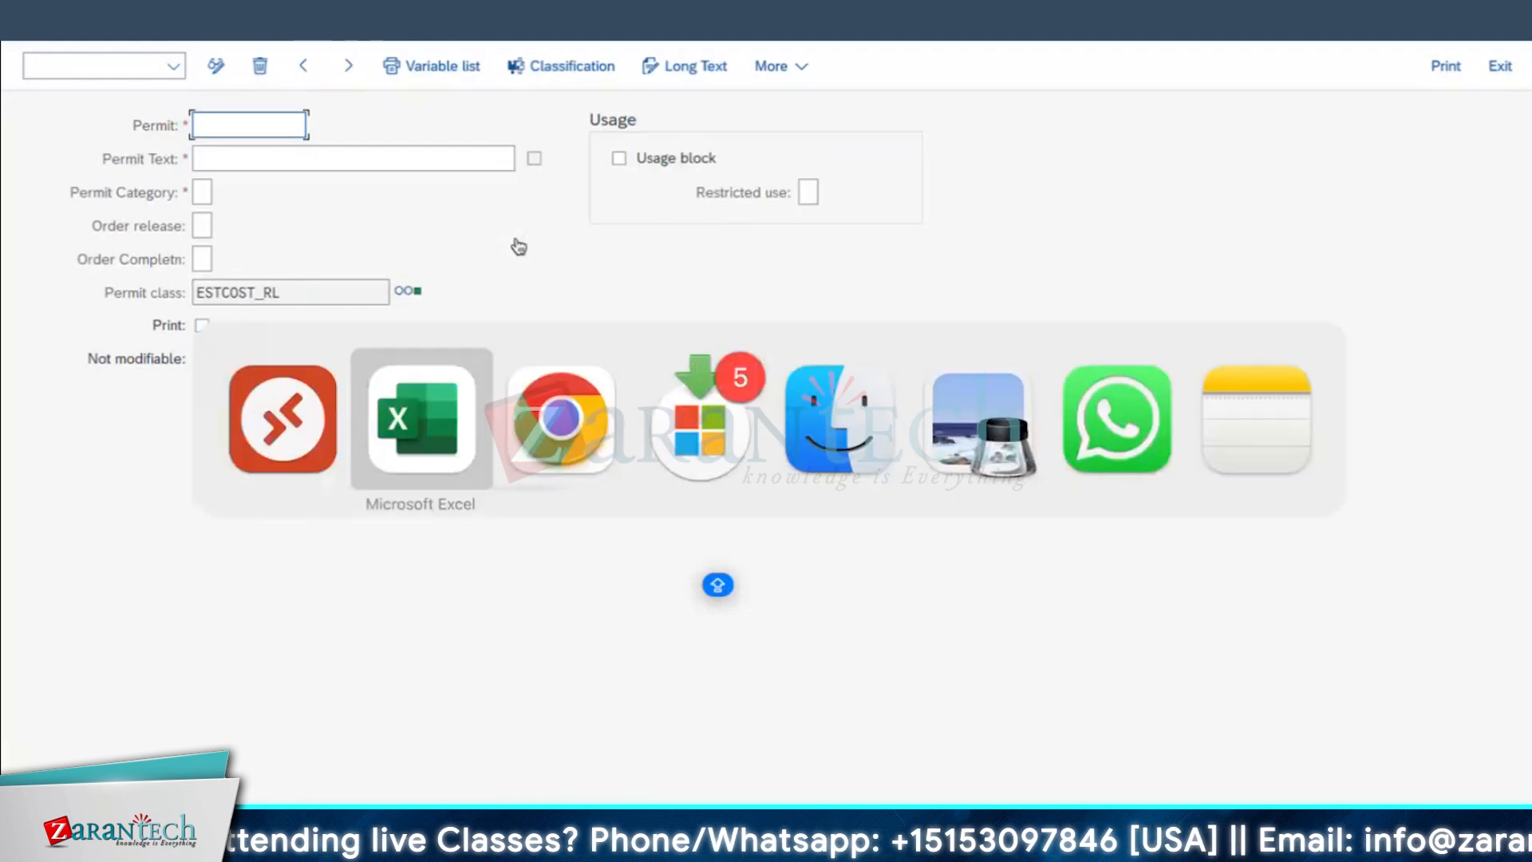
pyautogui.click(662, 602)
pyautogui.press('super+c')
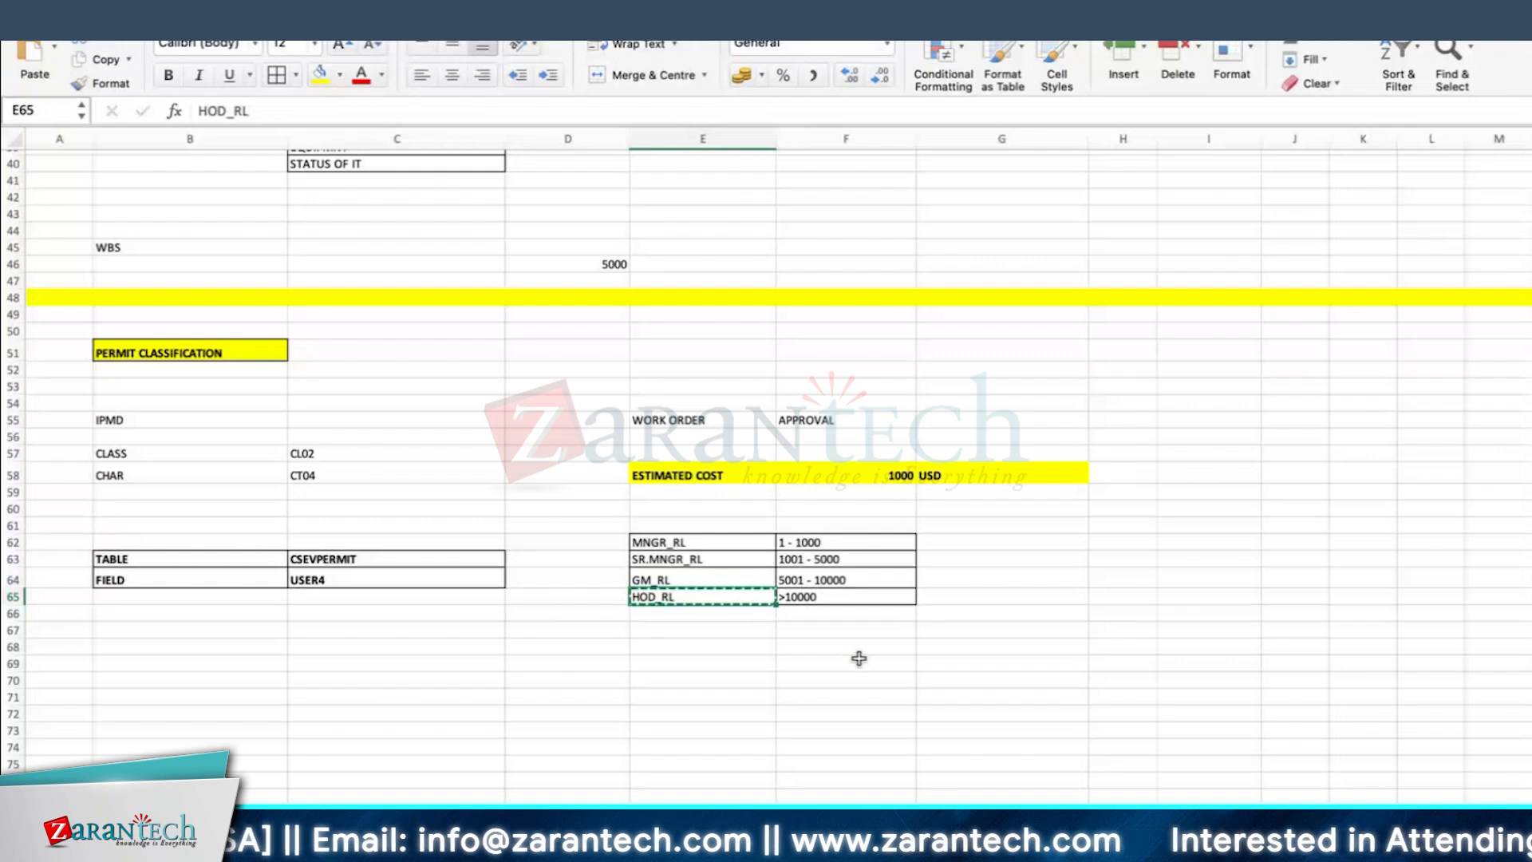
pyautogui.hotkey('ctrl', 'Right')
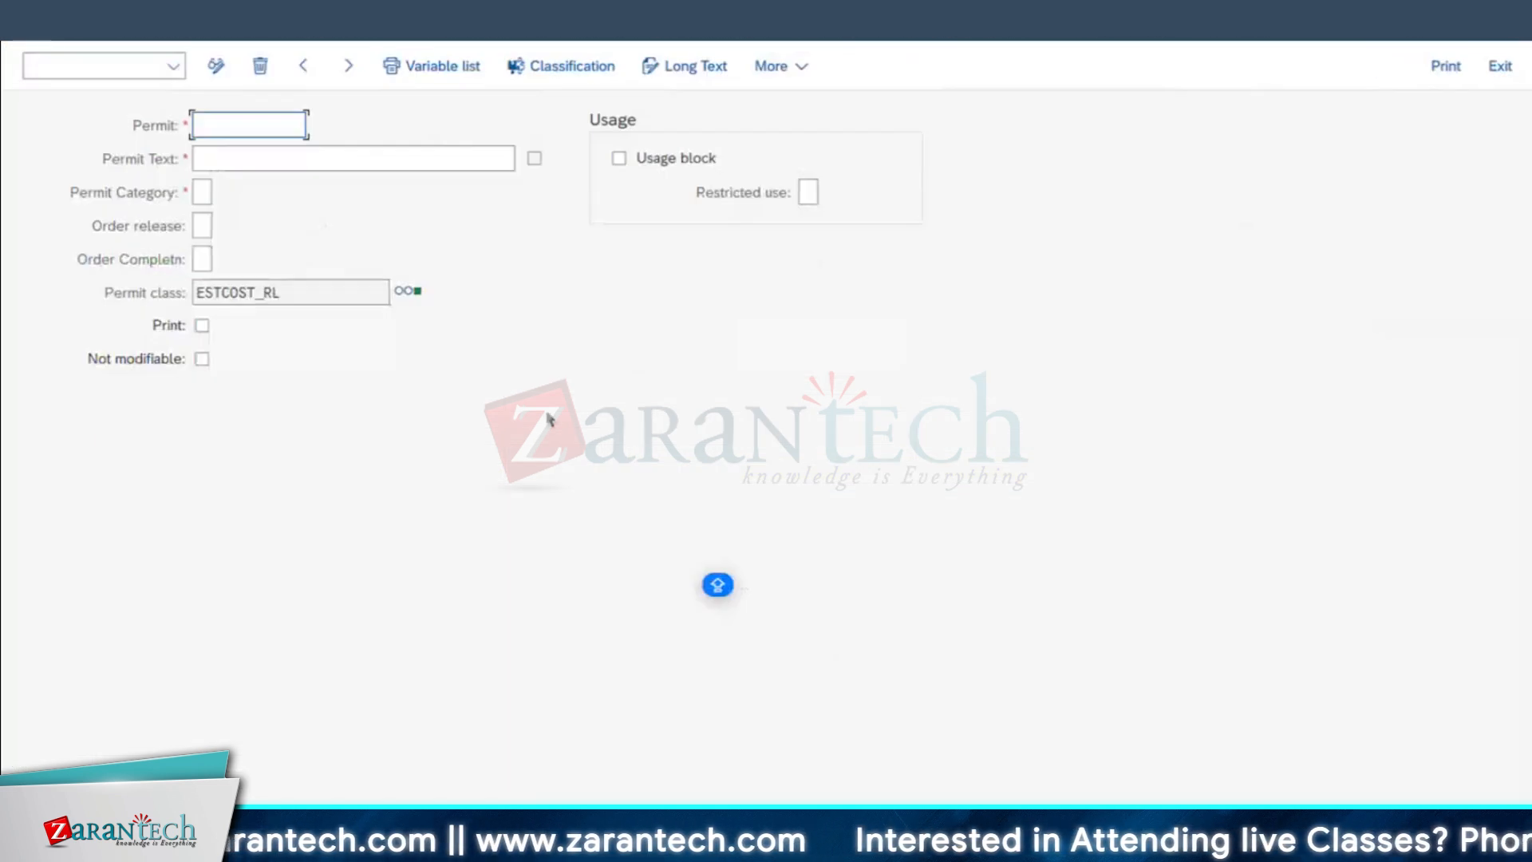
pyautogui.click(249, 128)
pyautogui.press('super+v')
pyautogui.click(231, 158)
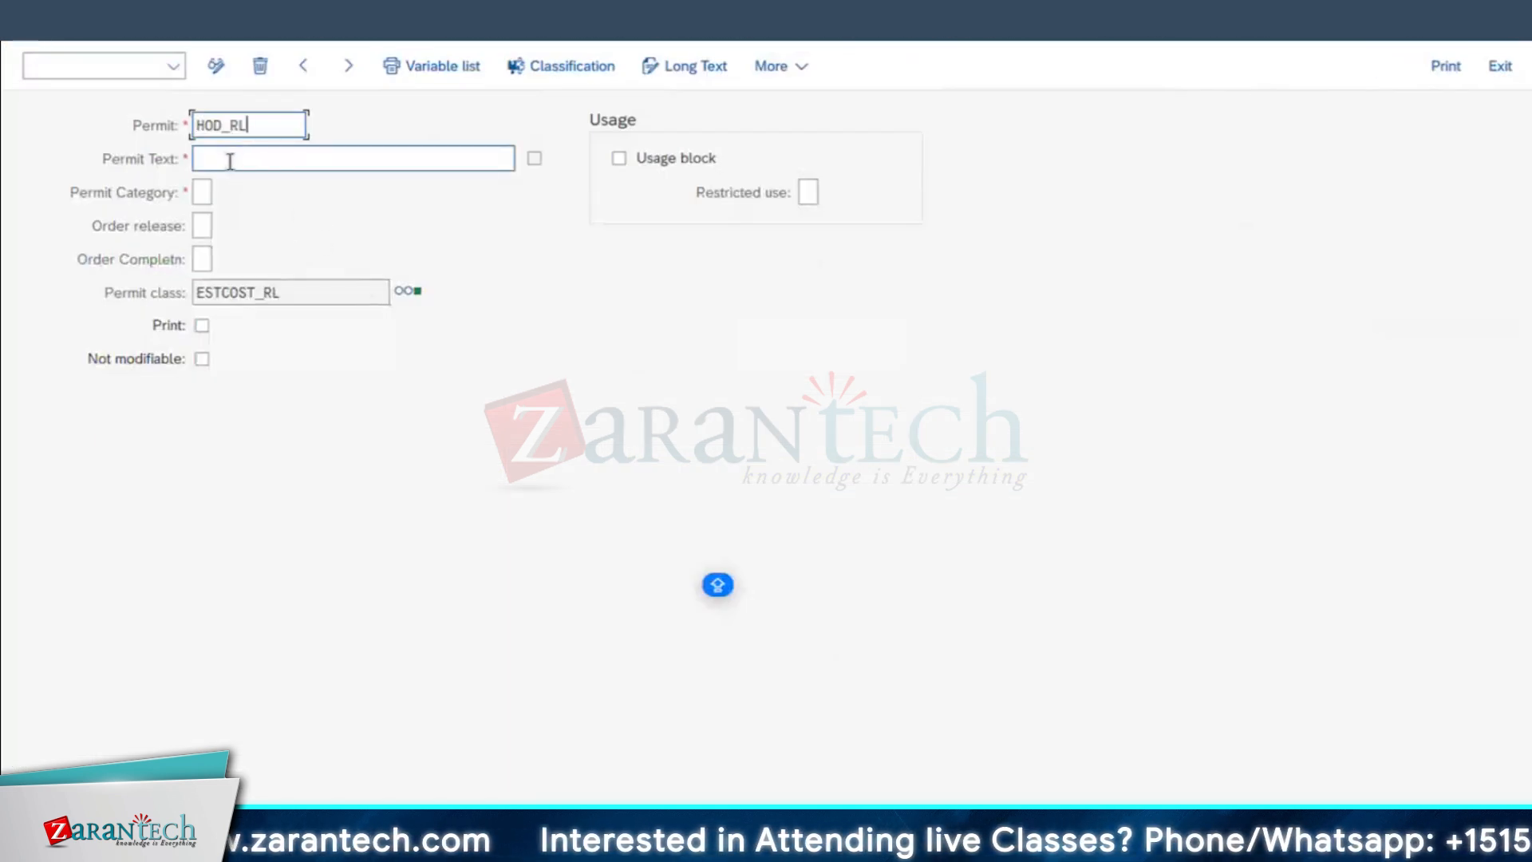
pyautogui.press('super+v')
# Step: Set the HOD_RL permit's category to A and its order release to 2
pyautogui.click(204, 192)
pyautogui.click(213, 228)
pyautogui.click(205, 225)
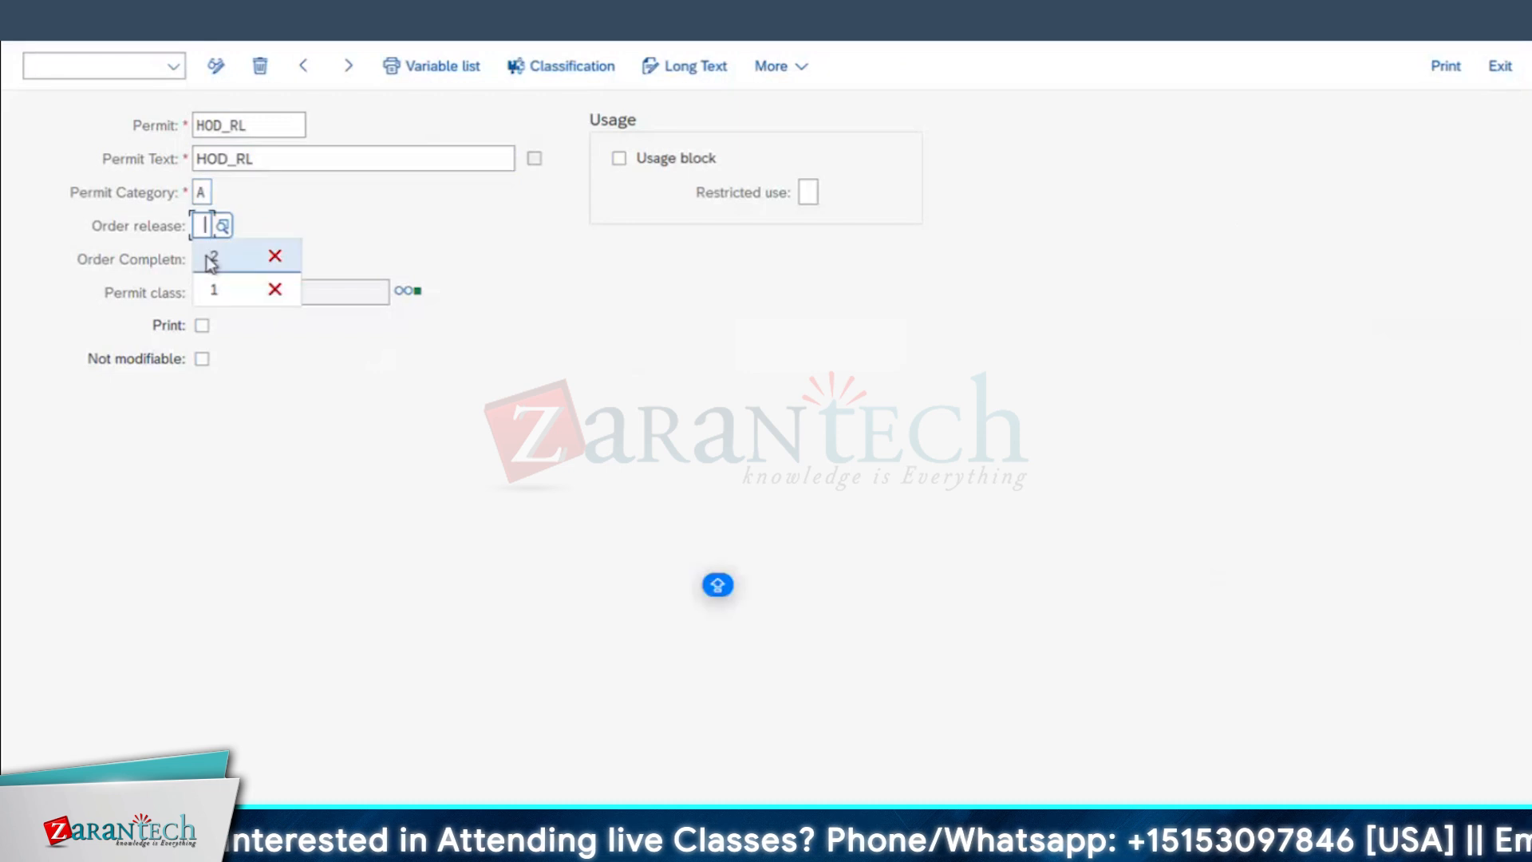
pyautogui.click(217, 263)
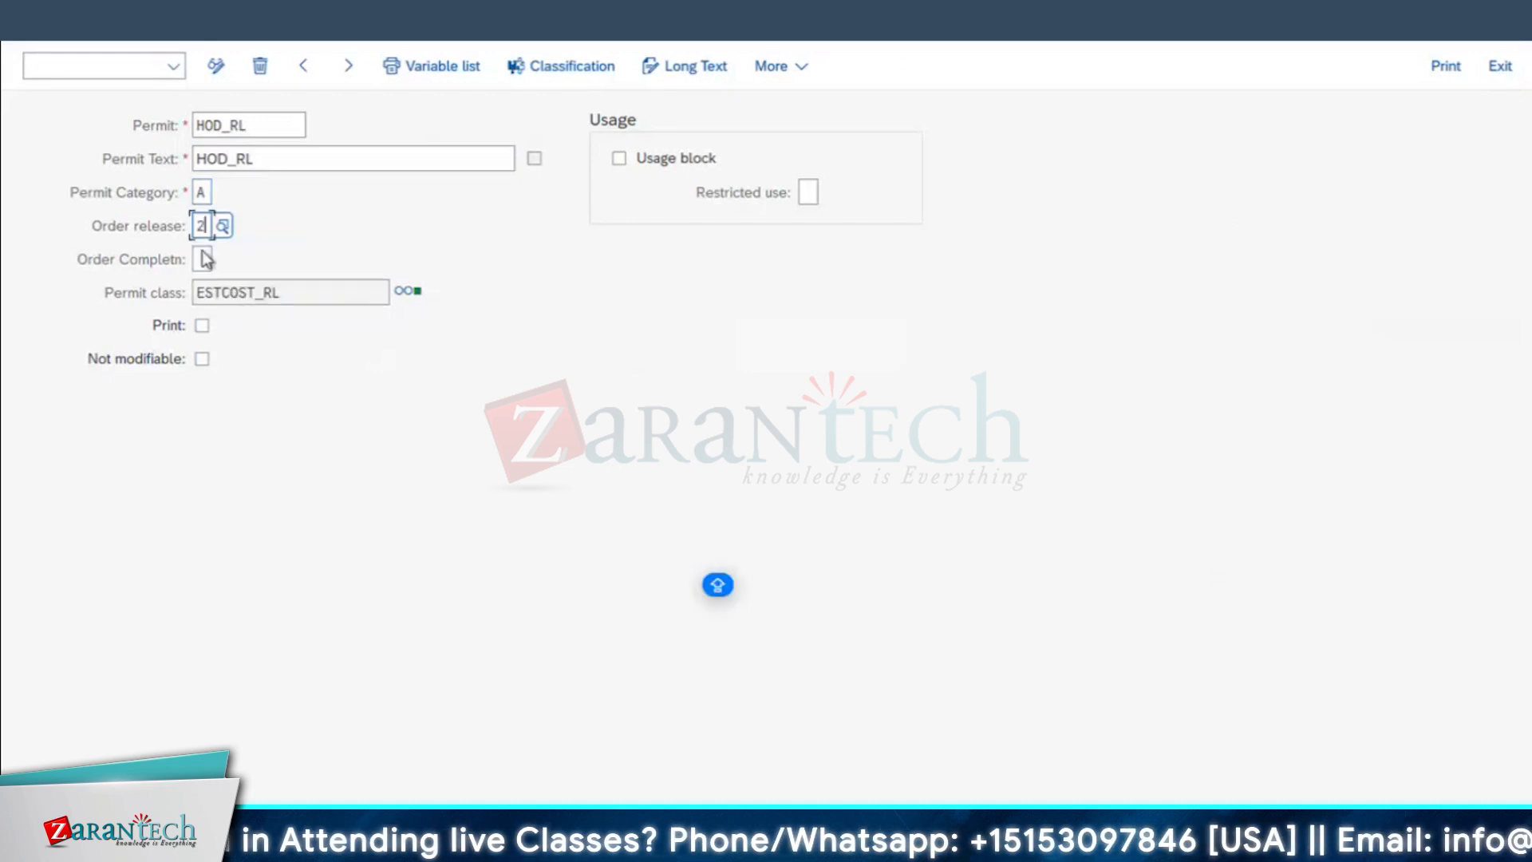
# Step: Classify permit HOD_RL in class ESTCOST_RL with estimated total maintenance costs >20000, and return to the permit list
pyautogui.click(534, 69)
pyautogui.write('>20000')
pyautogui.press('Return')
pyautogui.click(34, 34)
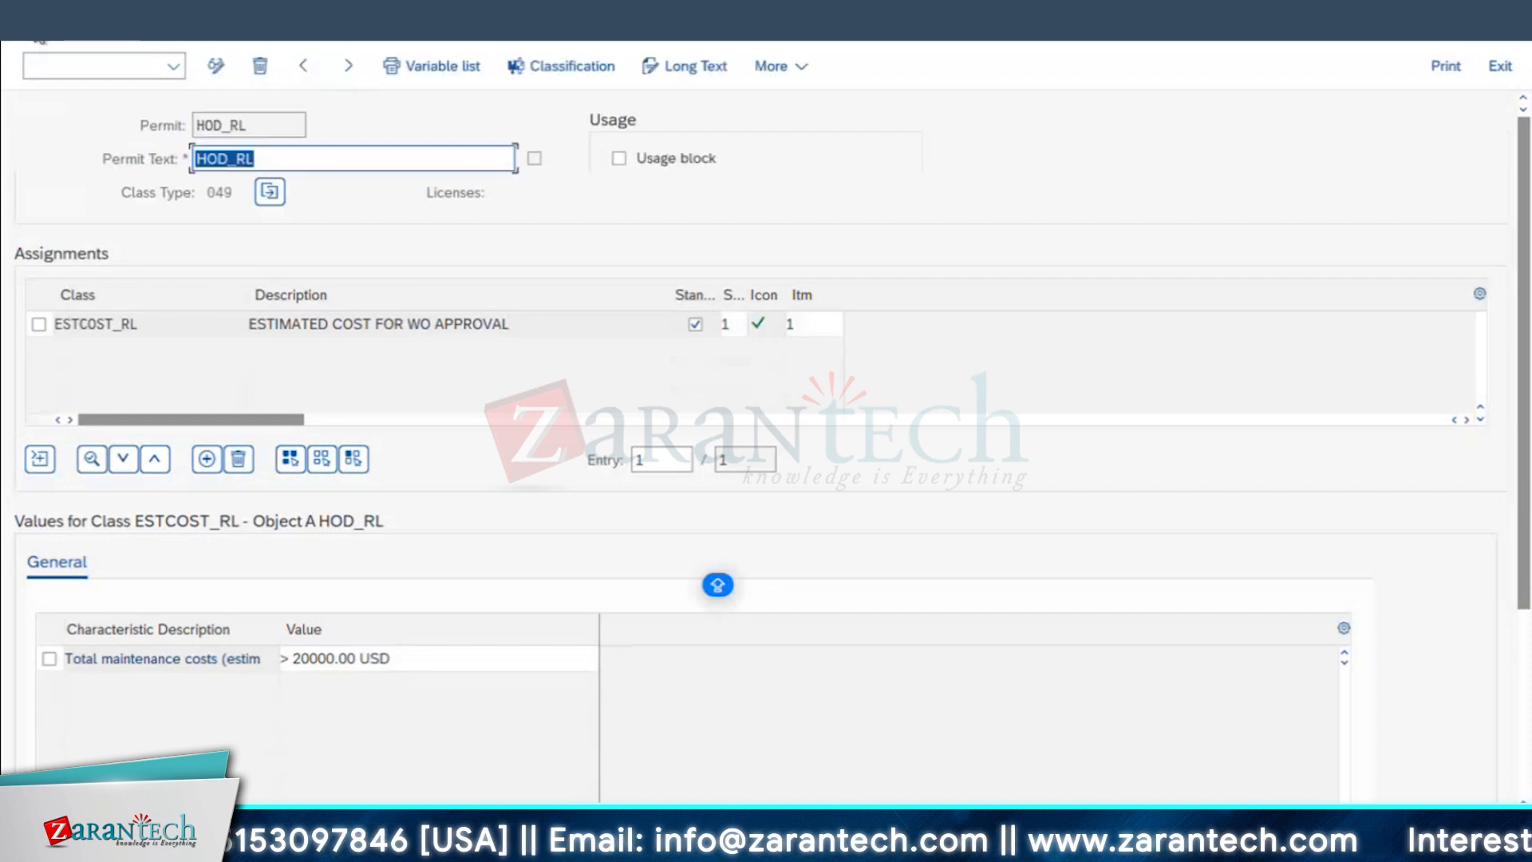
pyautogui.click(34, 33)
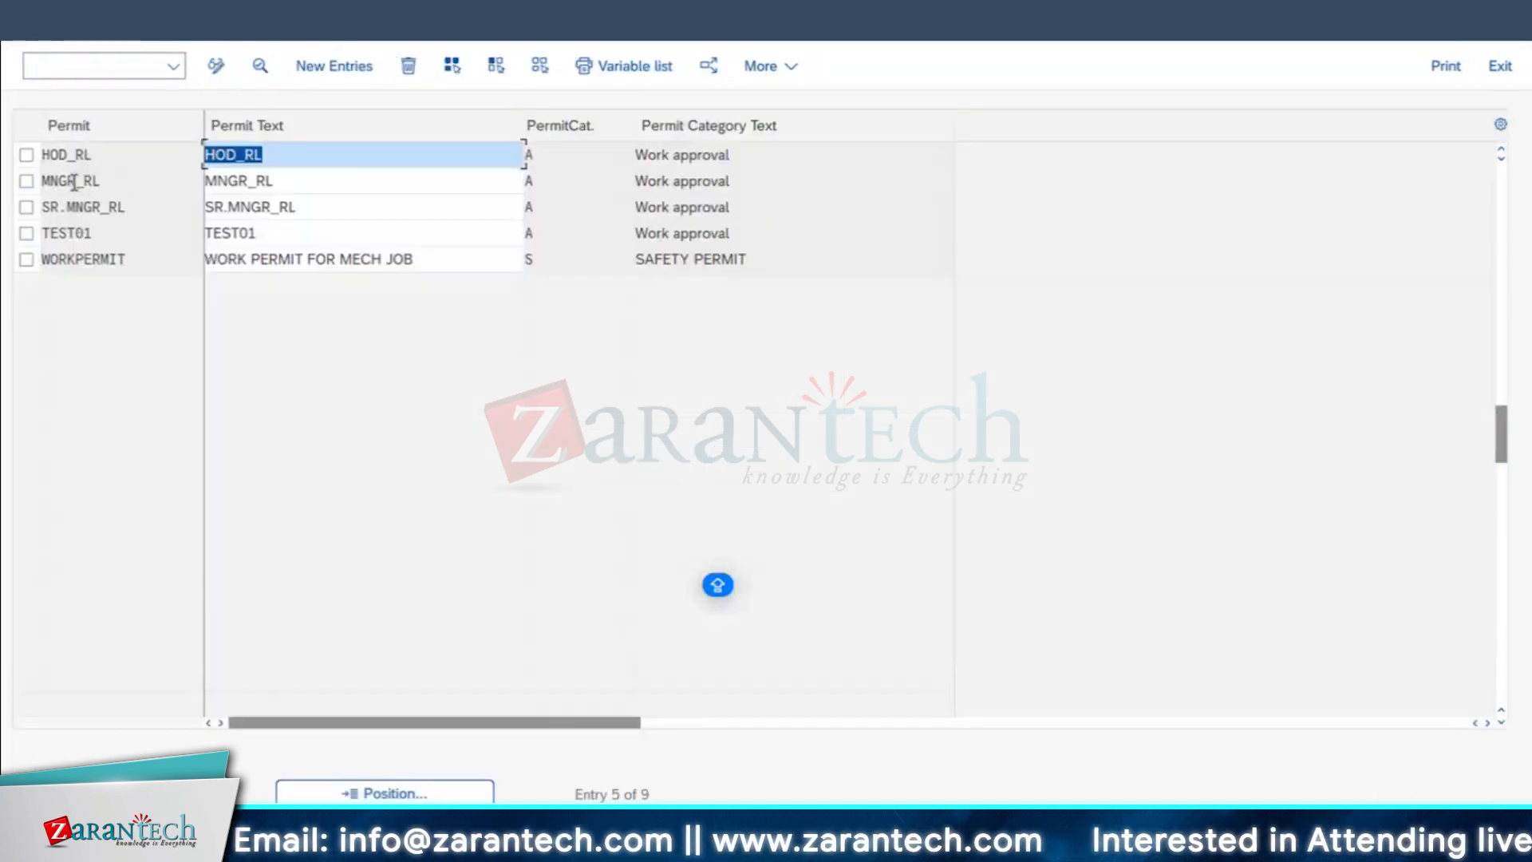
# Step: Review the permit list and check the cost range in SR.MNGR_RL's classification, and return to the list
pyautogui.scroll(-1, 134, 210)
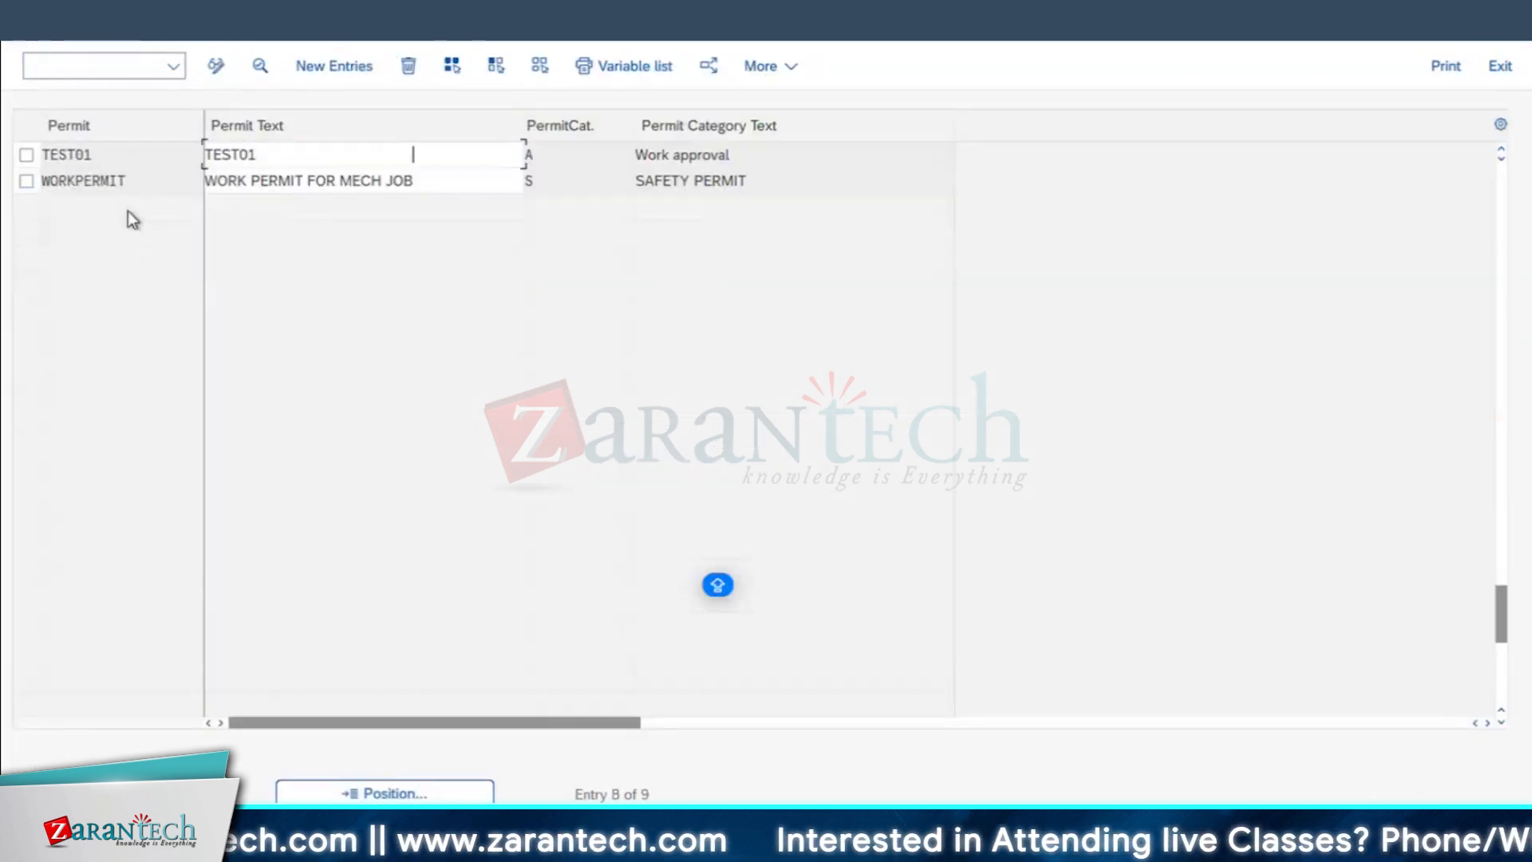
pyautogui.scroll(3, 130, 219)
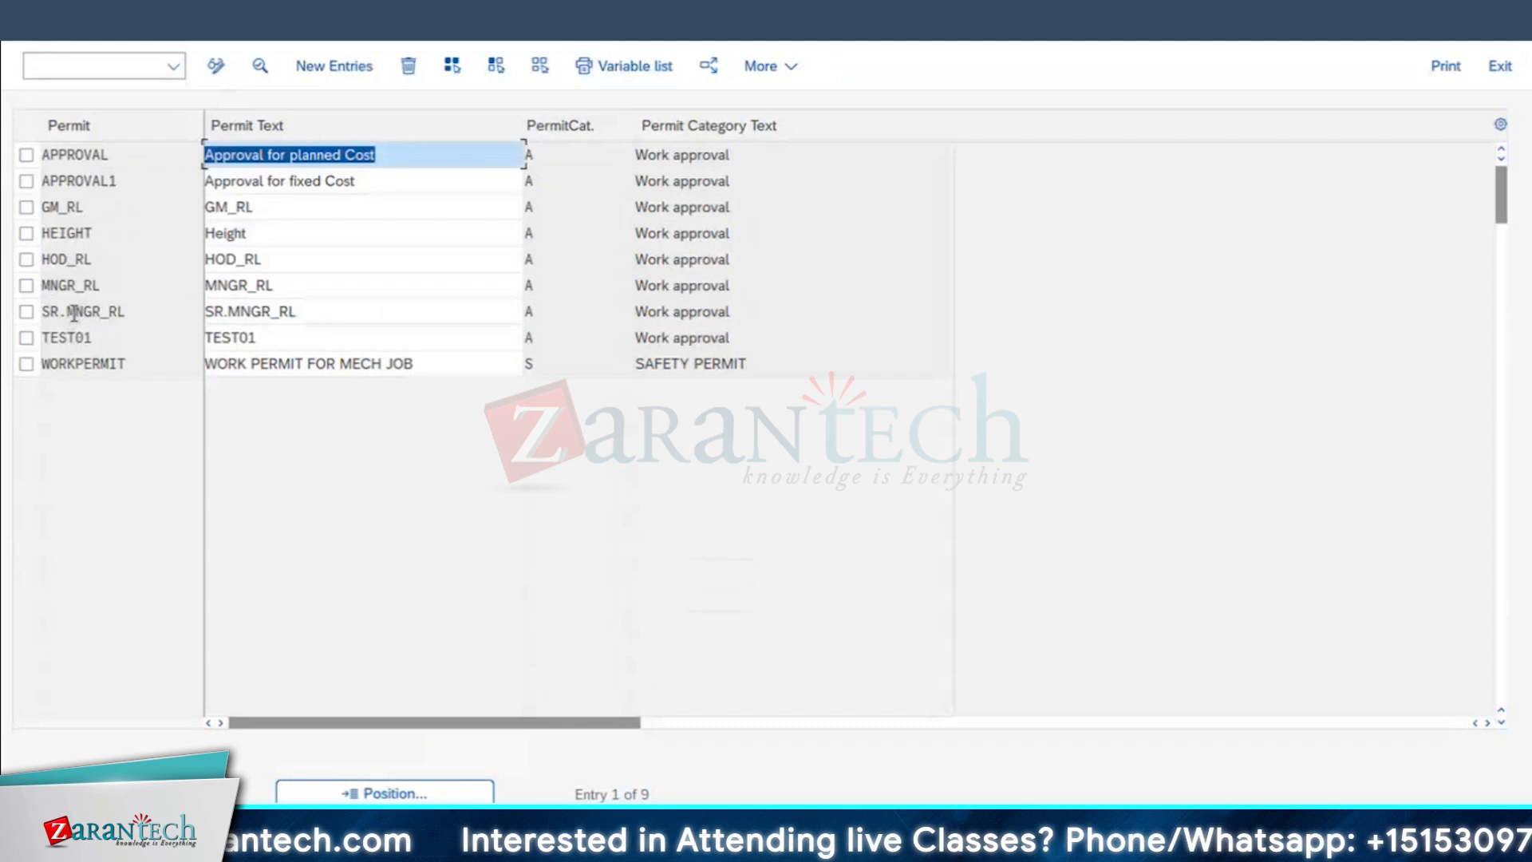
pyautogui.doubleClick(75, 311)
pyautogui.click(701, 68)
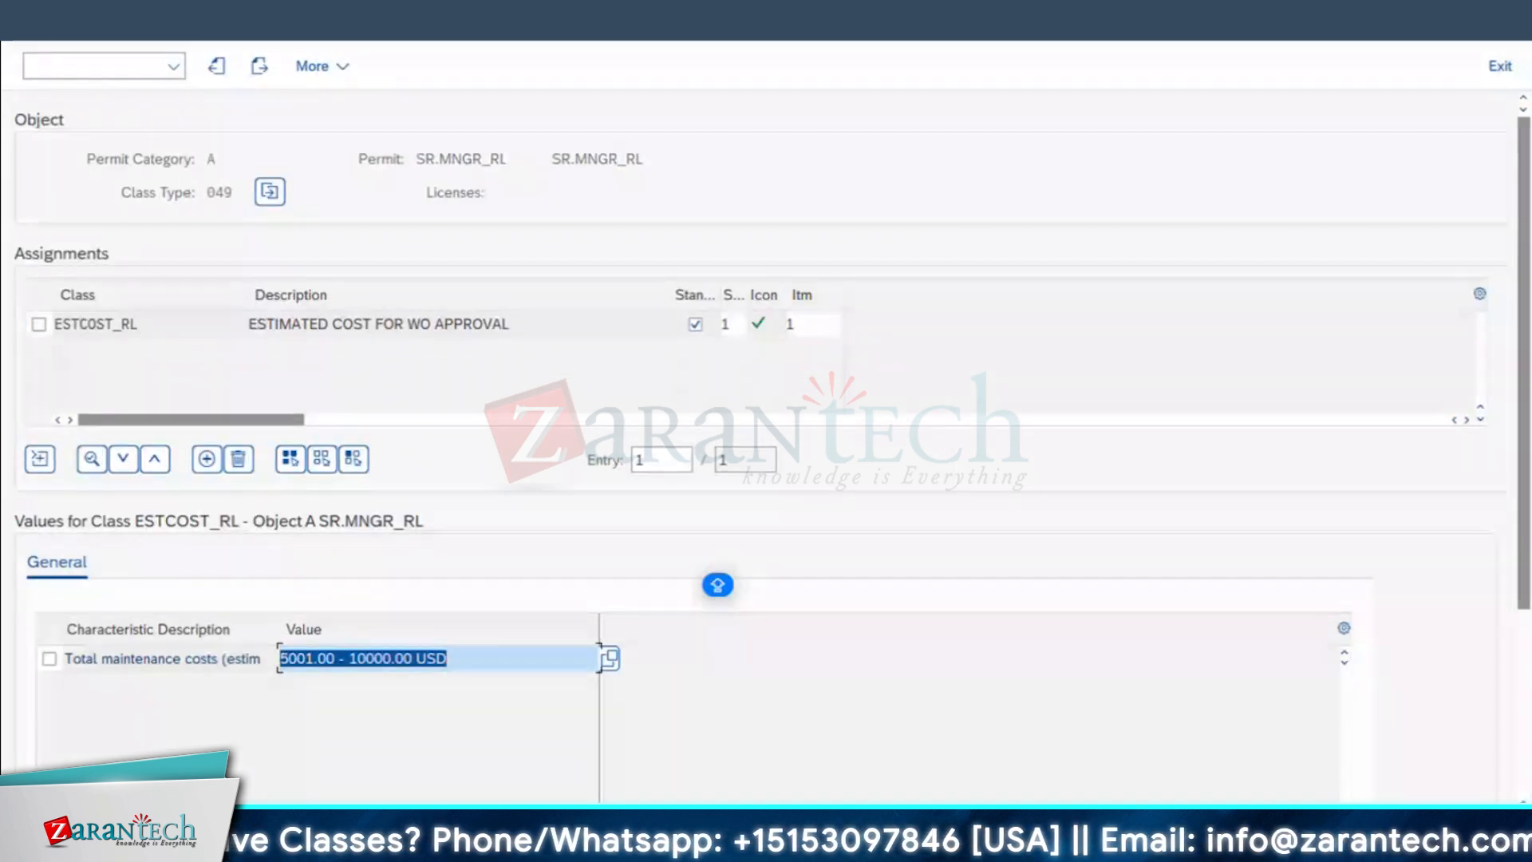
pyautogui.click(60, 22)
pyautogui.click(61, 23)
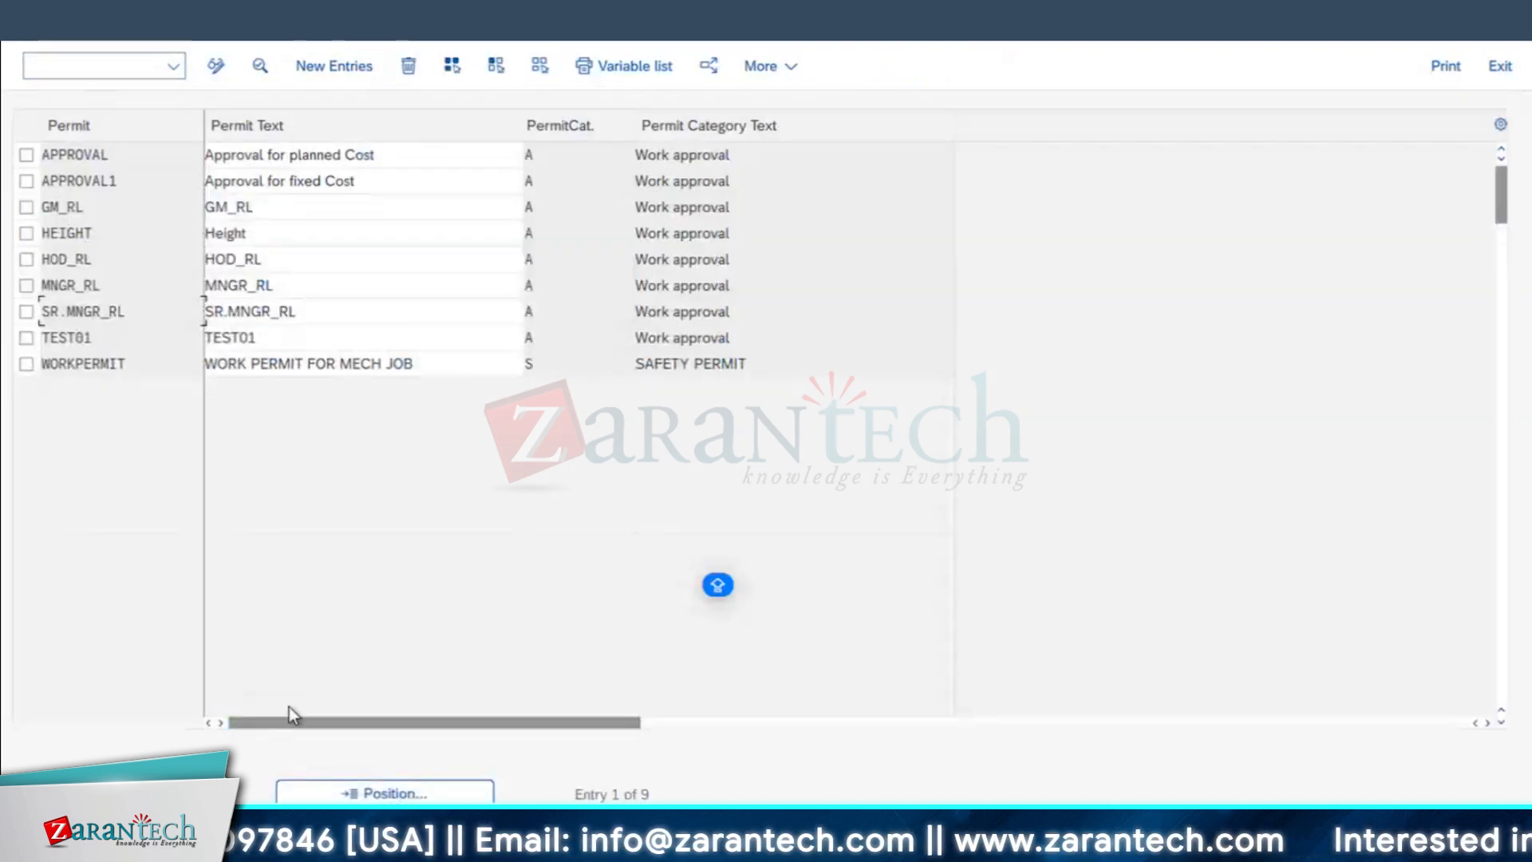
# Step: In the Excel approval table, set the cost range of MNGR_RL to 1 - 5000 and of SR.MNGR_RL to 5001 - 10000
pyautogui.press('super+Tab')
pyautogui.doubleClick(833, 541)
pyautogui.press('BackSpace')
pyautogui.press('BackSpace')
pyautogui.press('BackSpace')
pyautogui.press('BackSpace')
pyautogui.write('5000')
pyautogui.press('Return')
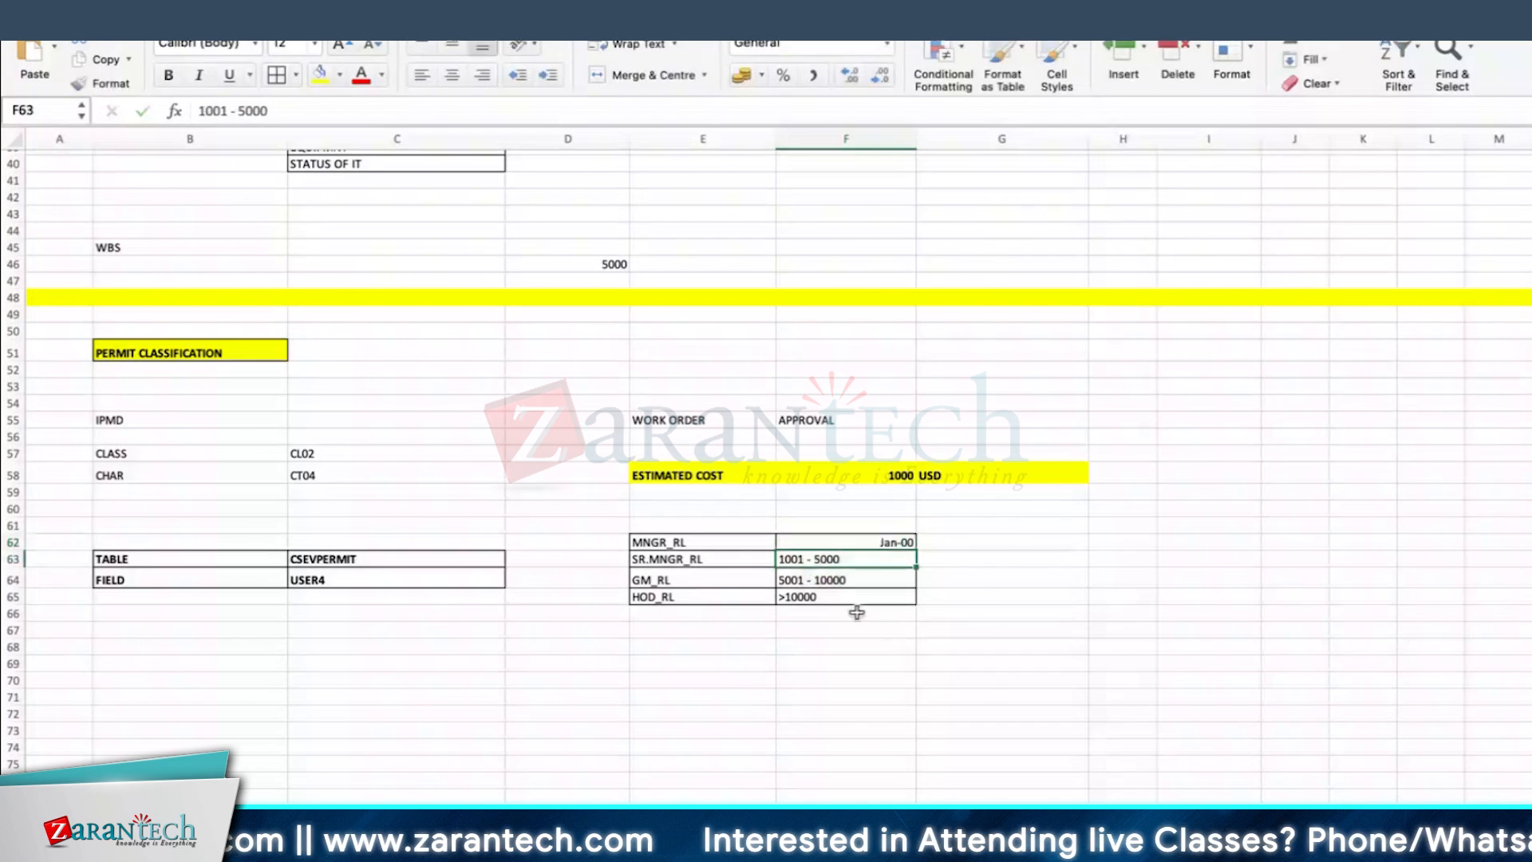
pyautogui.doubleClick(787, 560)
pyautogui.press('BackSpace')
pyautogui.write('5')
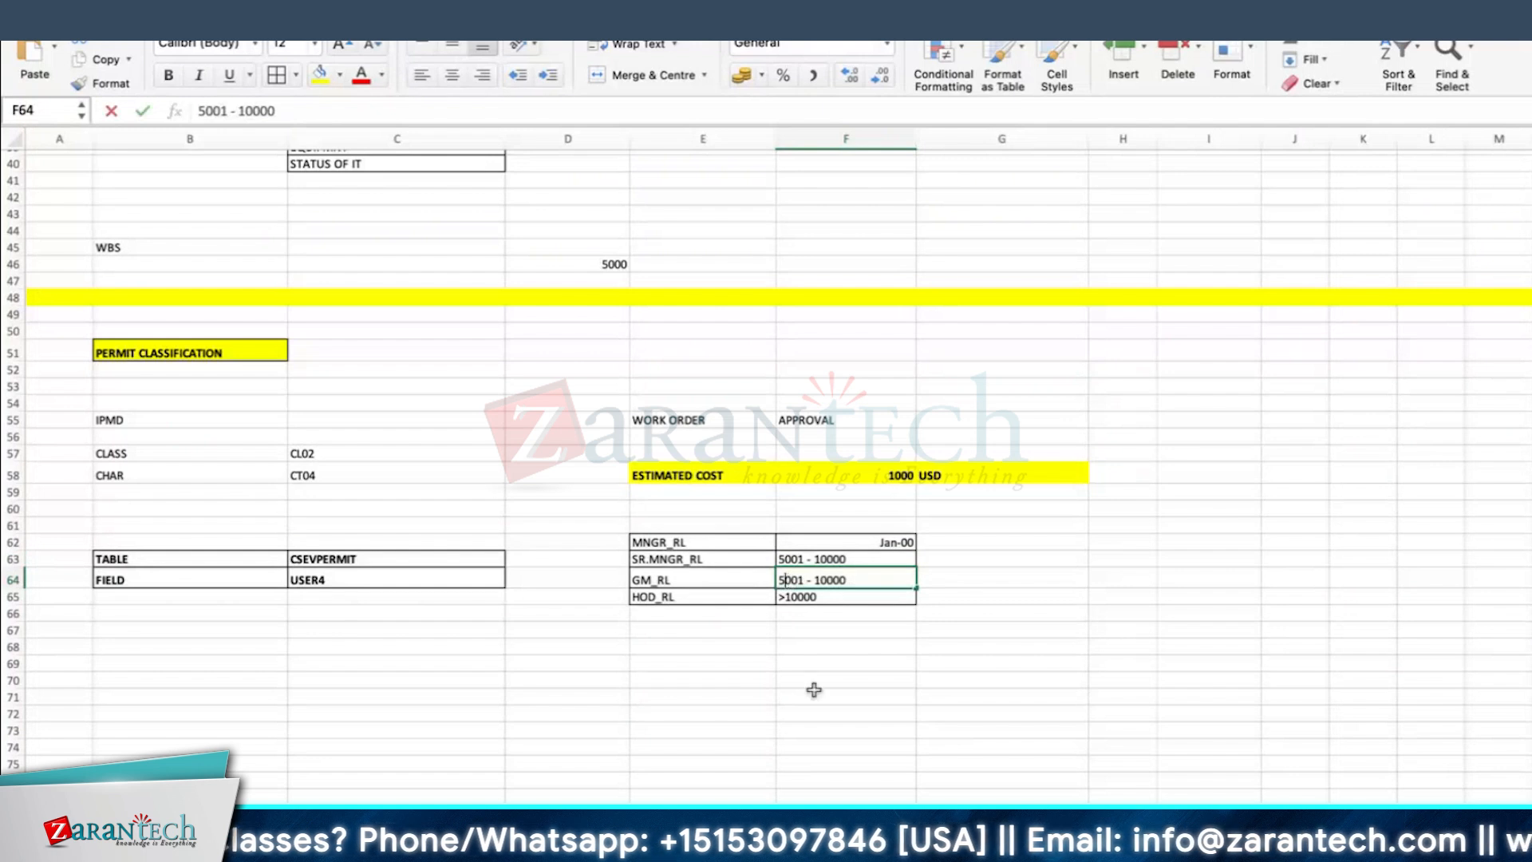
# Step: Update the approval table's cost ranges to 10001 - 20000 for GM_RL and >20000 for HOD_RL
pyautogui.press('BackSpace')
pyautogui.write('10')
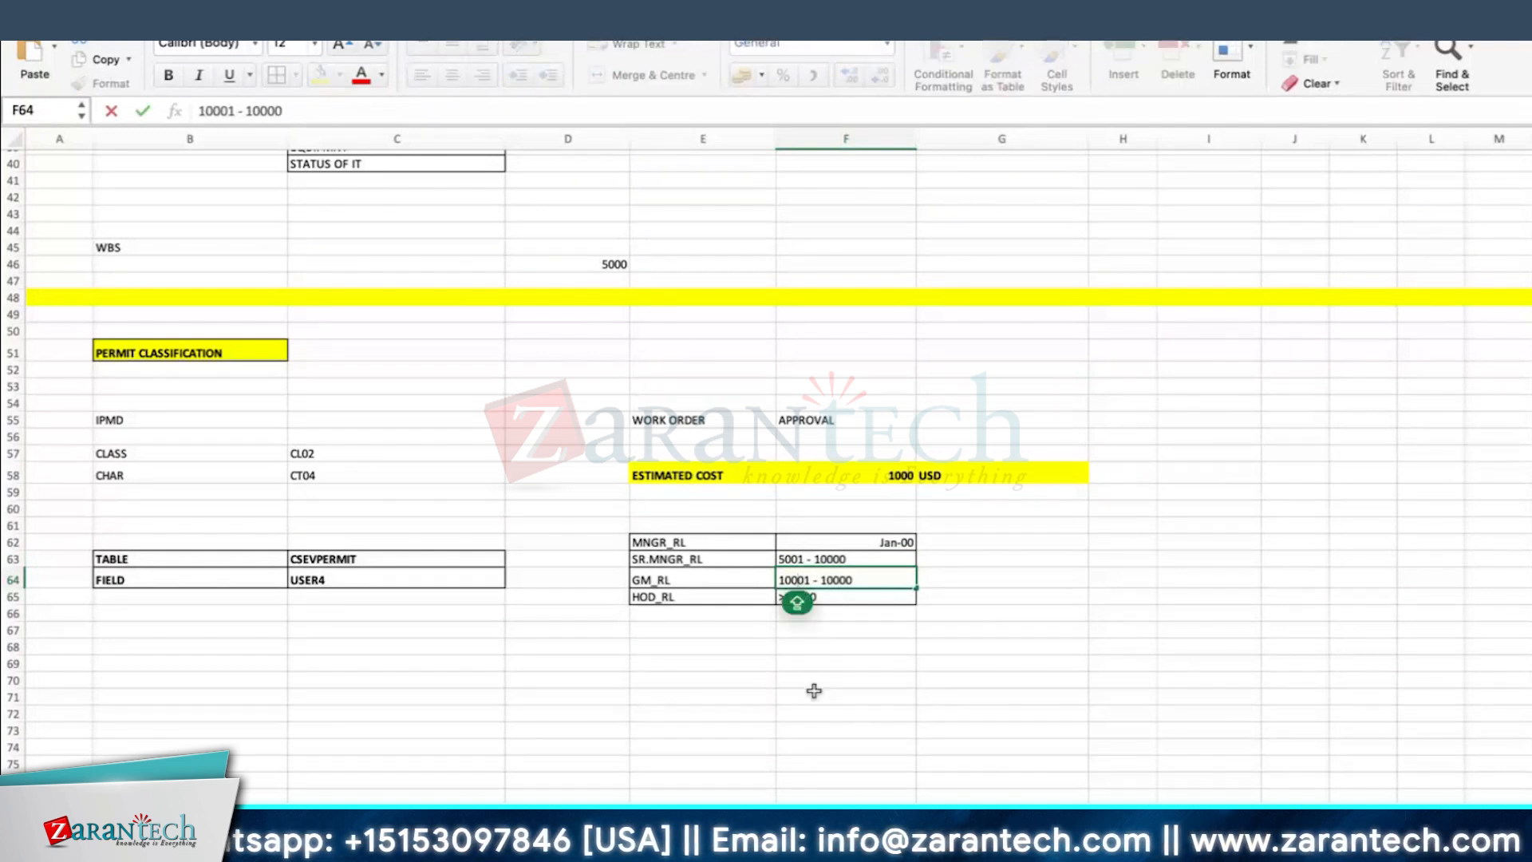
pyautogui.press('Delete')
pyautogui.write('2')
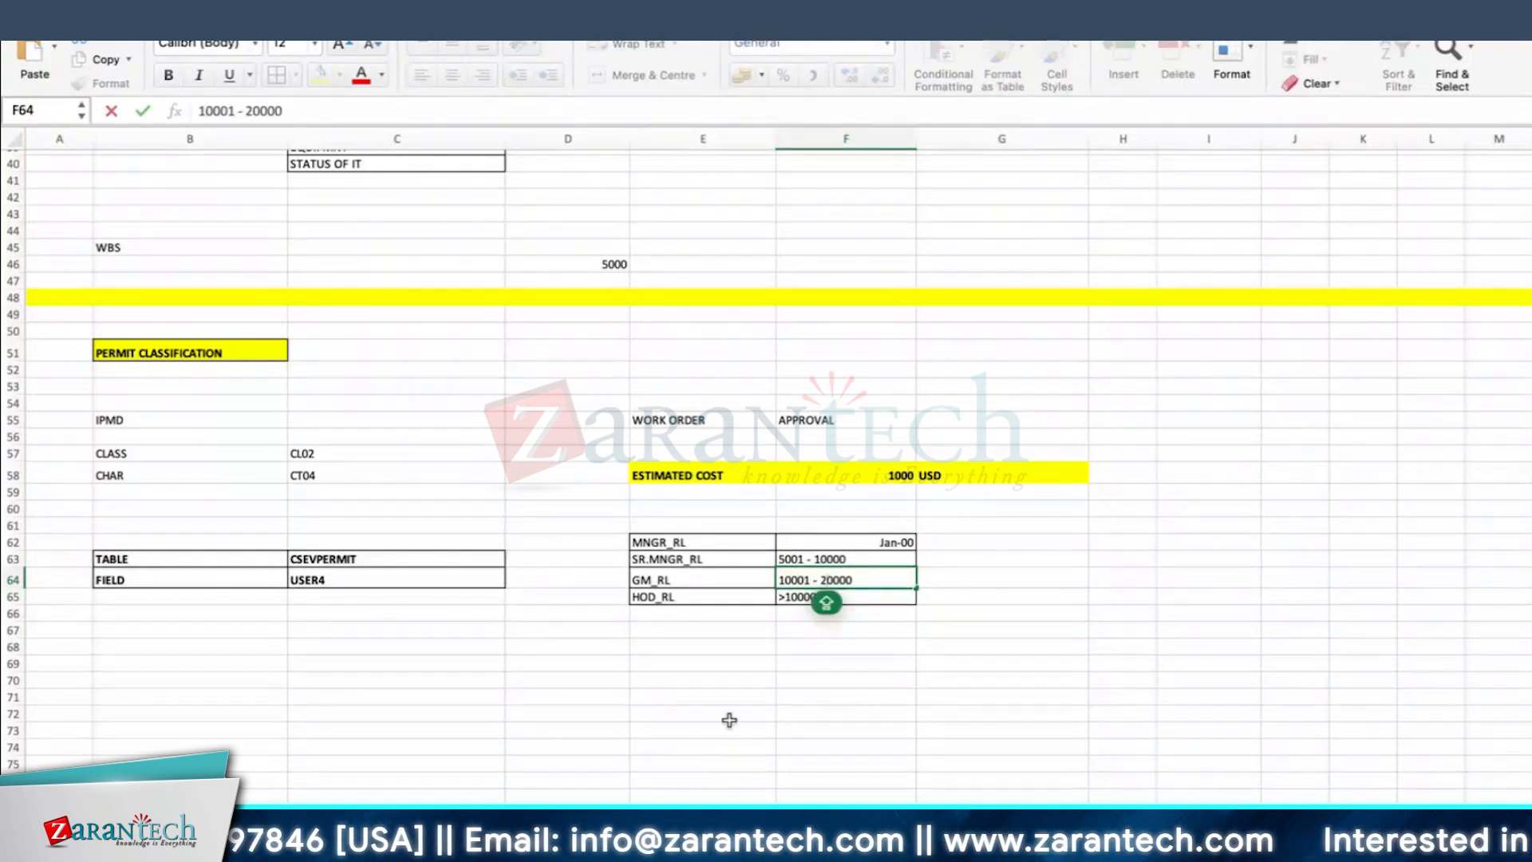
pyautogui.doubleClick(795, 597)
pyautogui.press('Delete')
pyautogui.write('2')
pyautogui.click(927, 694)
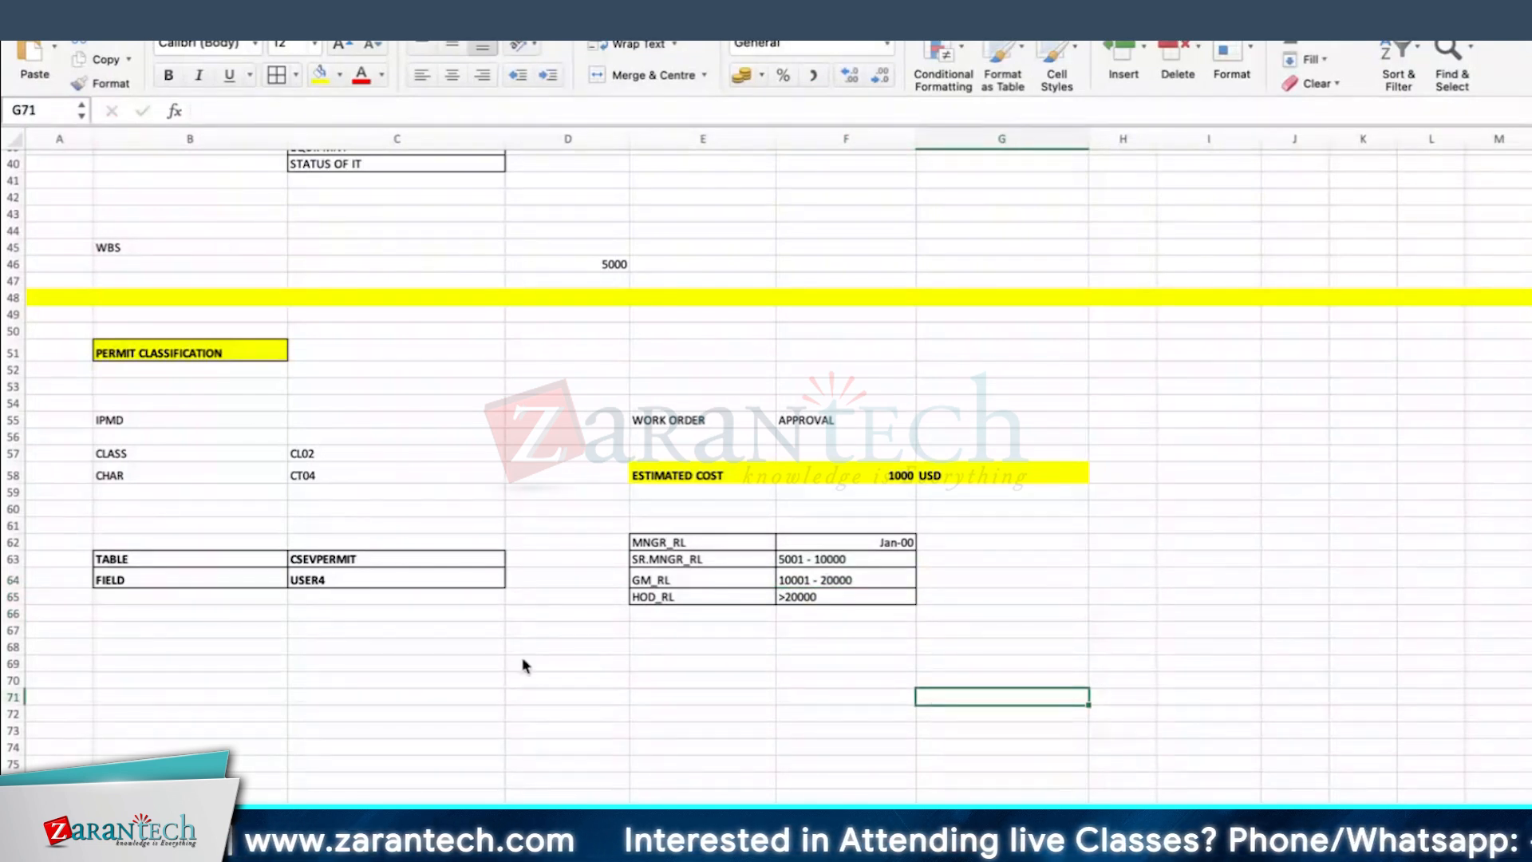
# Step: Switch back to SAP and open the order creation screen with transaction IW31
pyautogui.press('super+Tab')
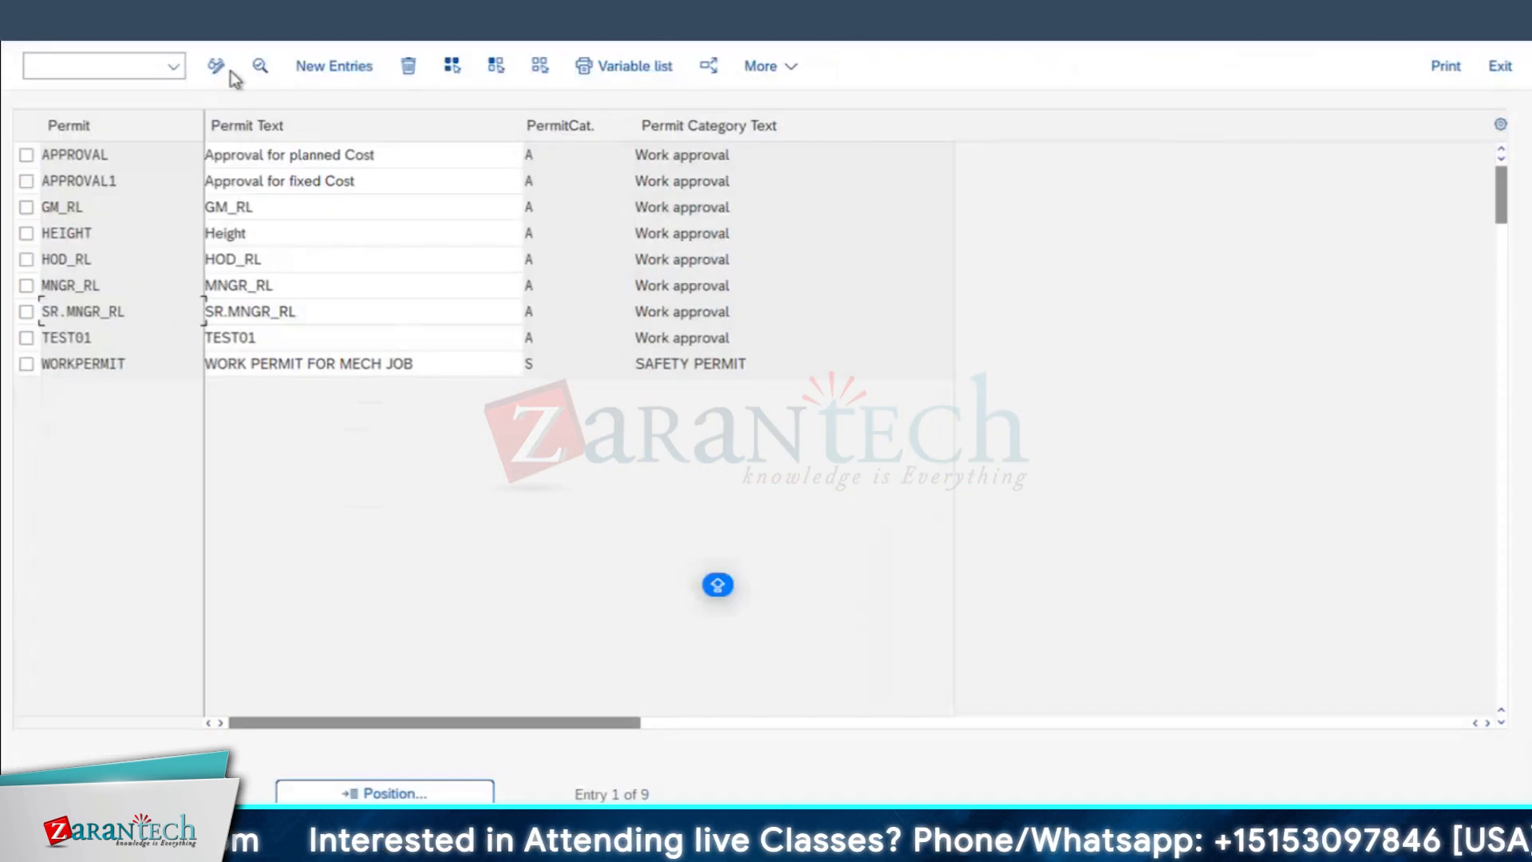
pyautogui.click(216, 67)
pyautogui.write('IW31')
pyautogui.press('Return')
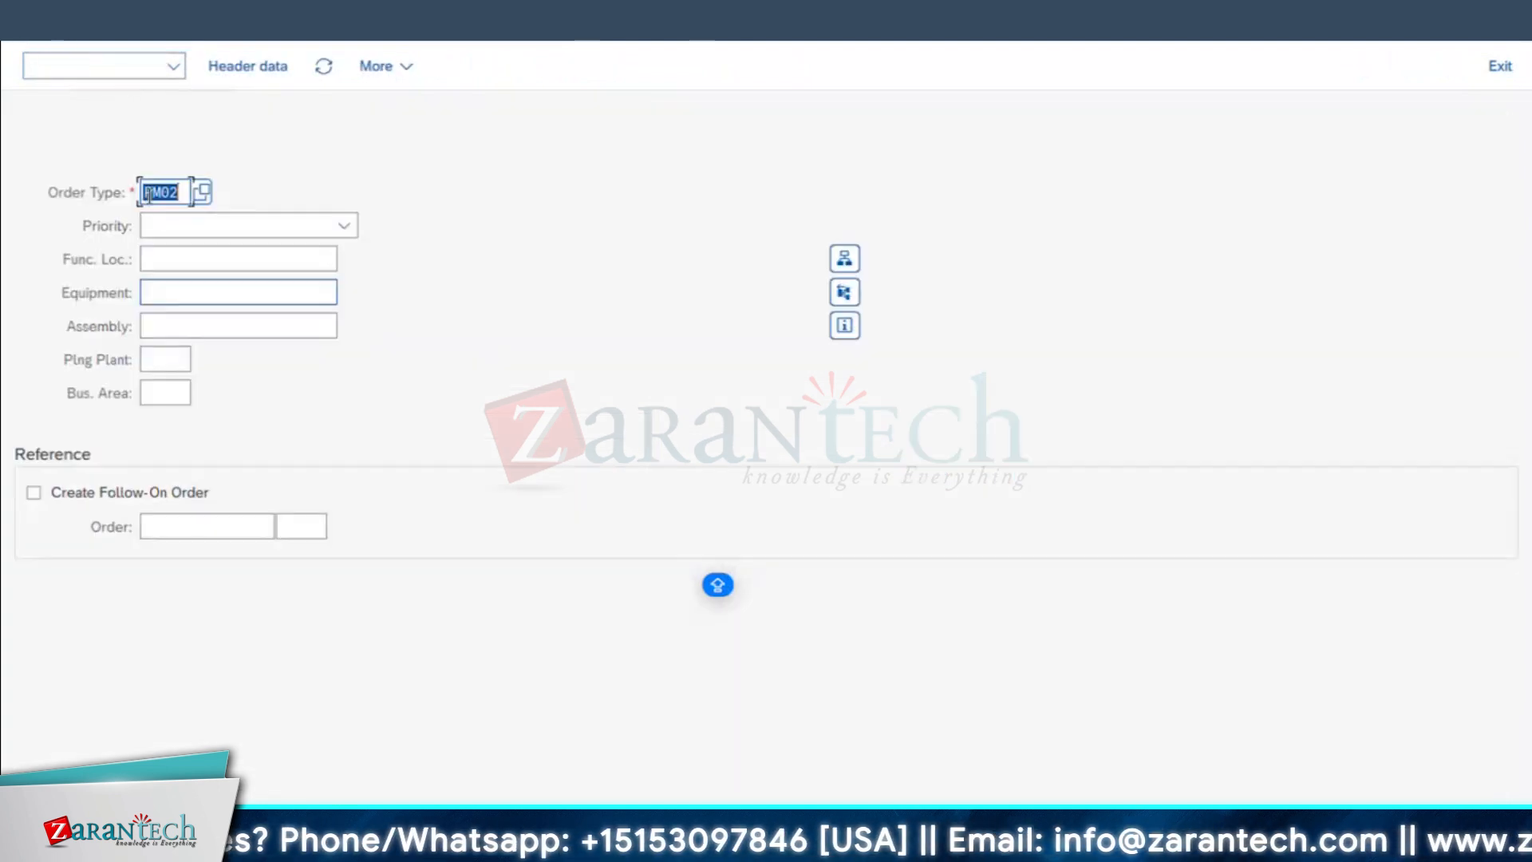
# Step: Start a new order of type PM01 for equipment 10003046 and continue past the object information to its header
pyautogui.press('BackSpace')
pyautogui.write('PM0')
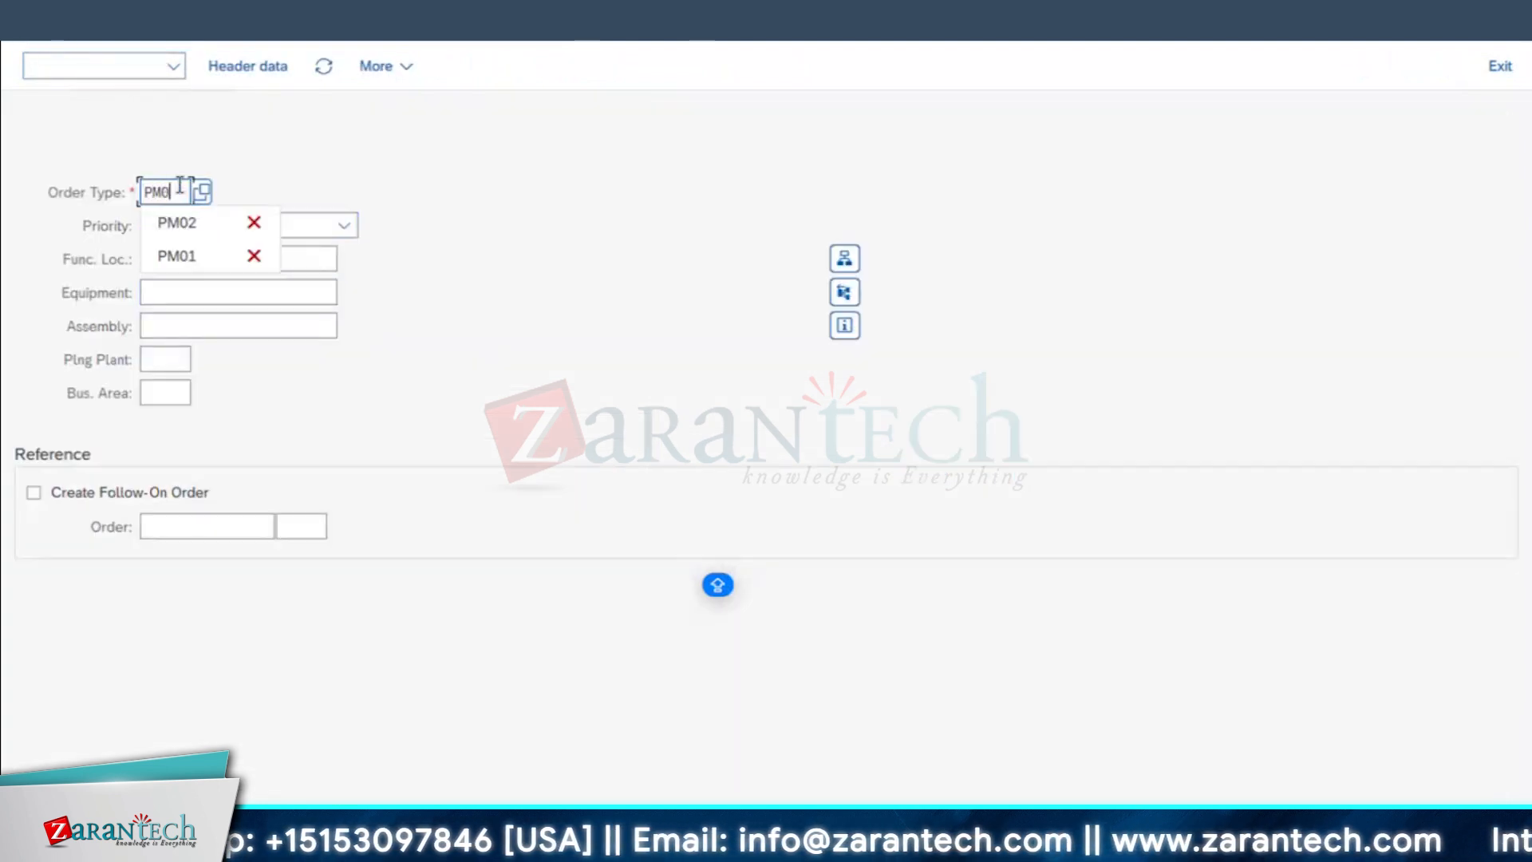
pyautogui.write('1')
pyautogui.click(180, 292)
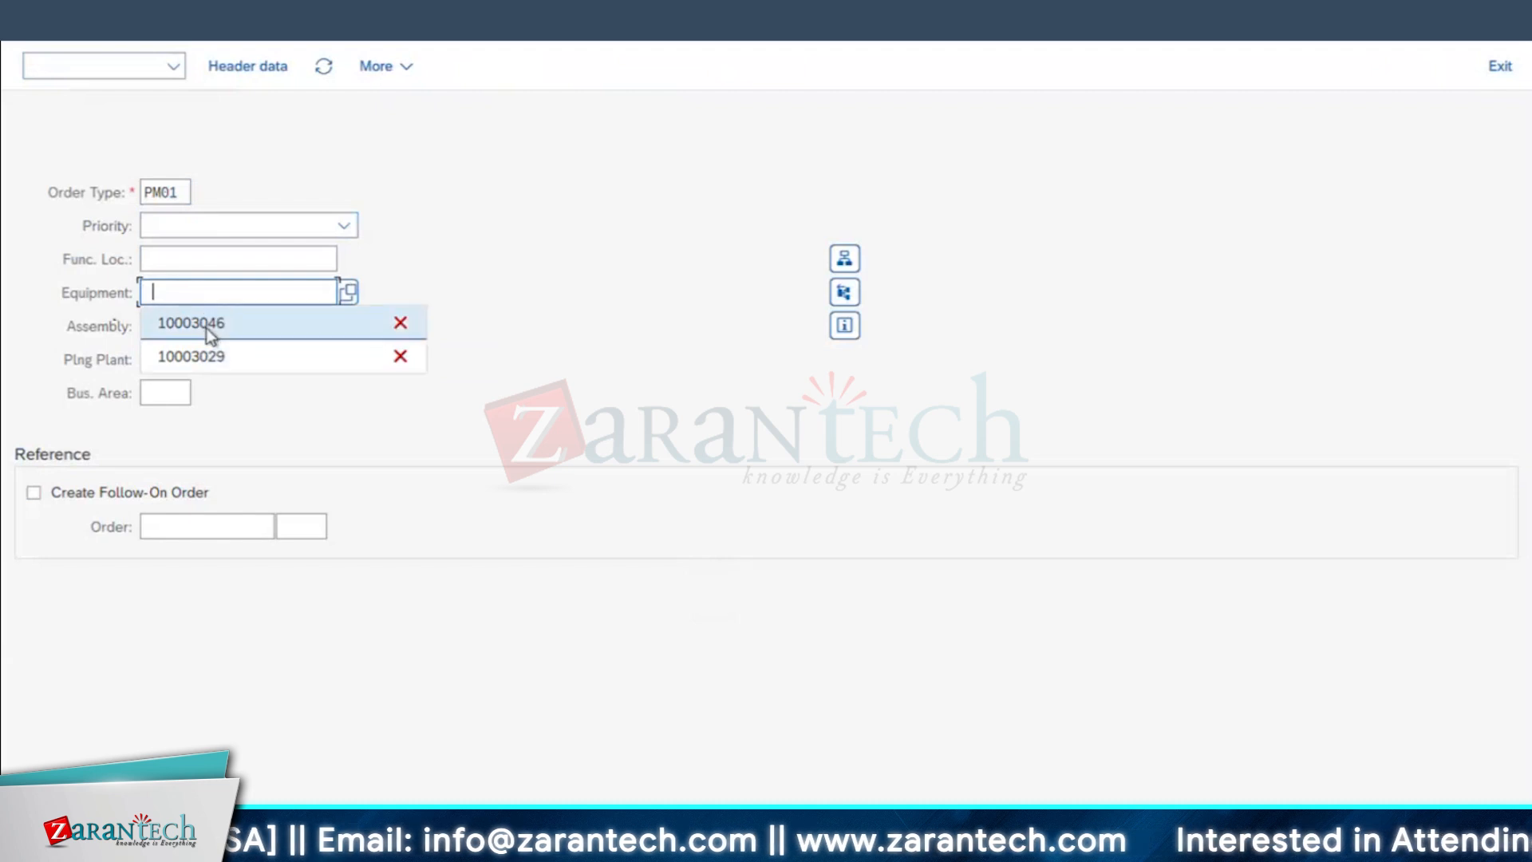
pyautogui.click(210, 326)
pyautogui.press('Return')
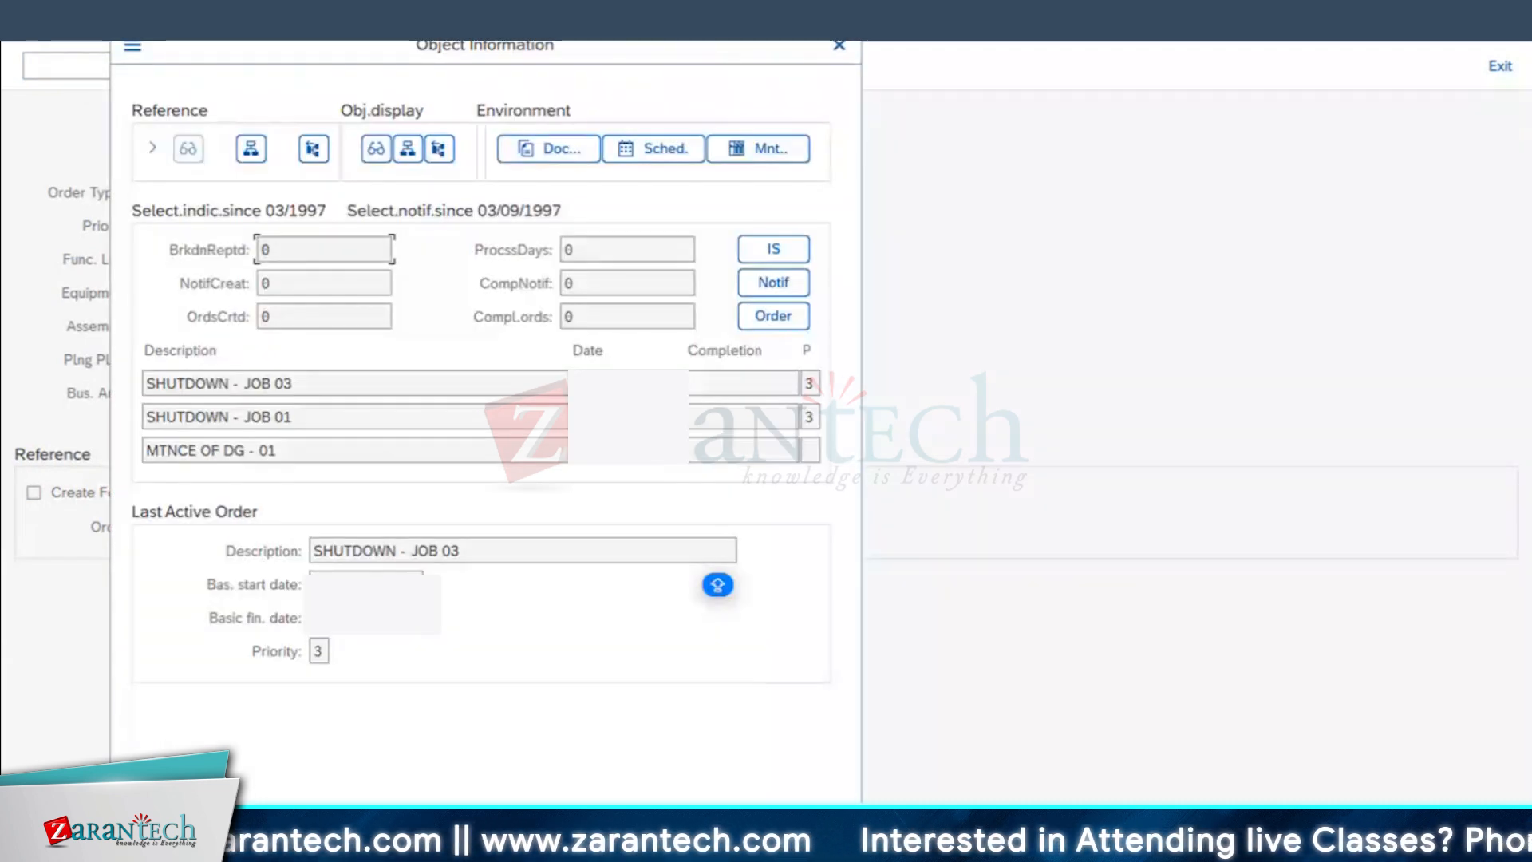
pyautogui.press('Return')
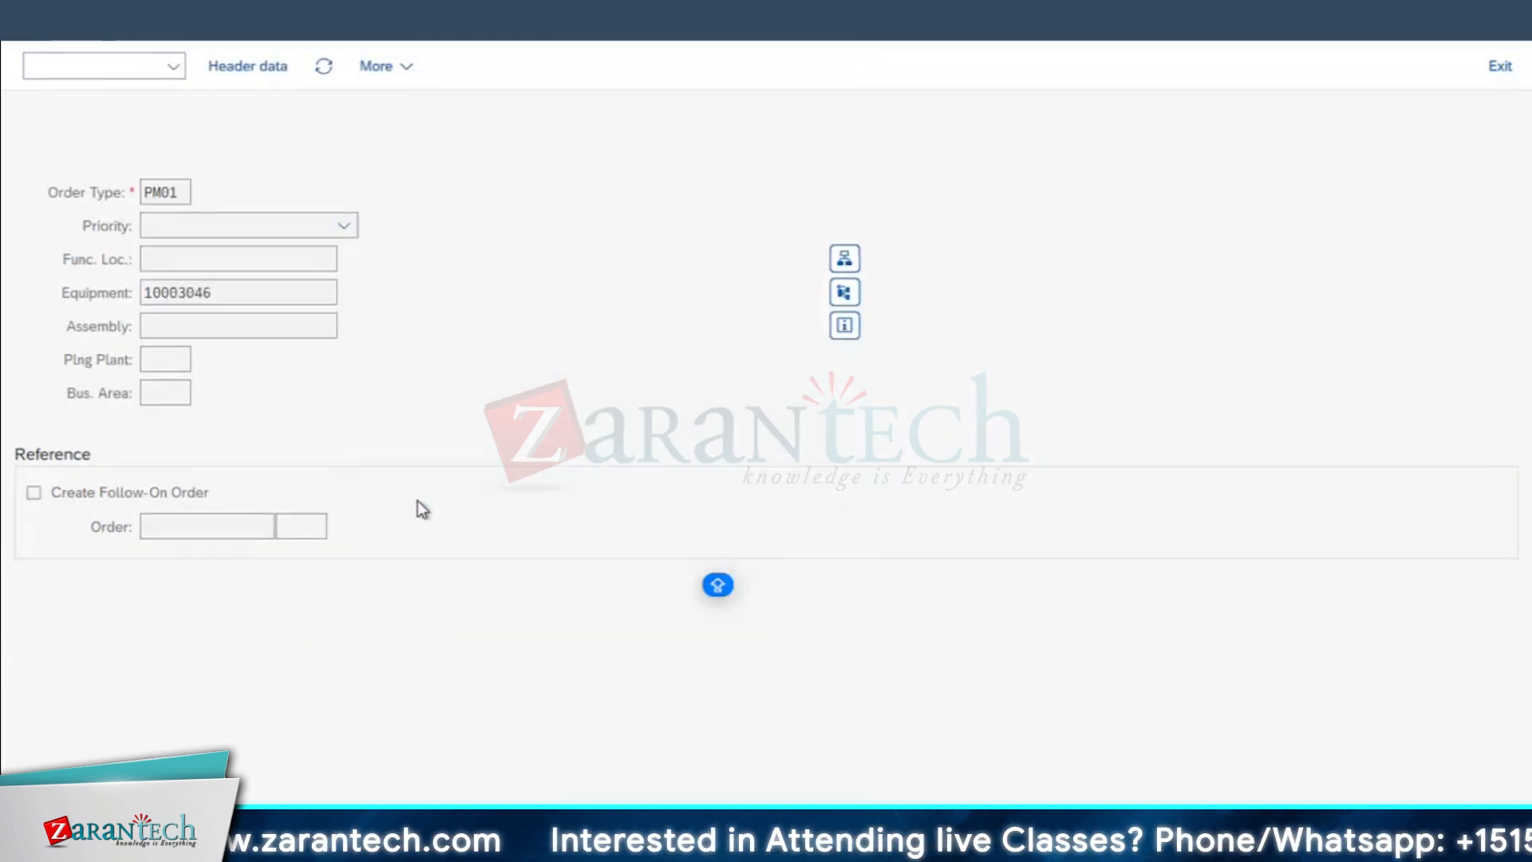
# Step: Describe the order as ESTIMATED COST - APPROVAL, set its estimated costs to 3000 USD and save it
pyautogui.click(485, 131)
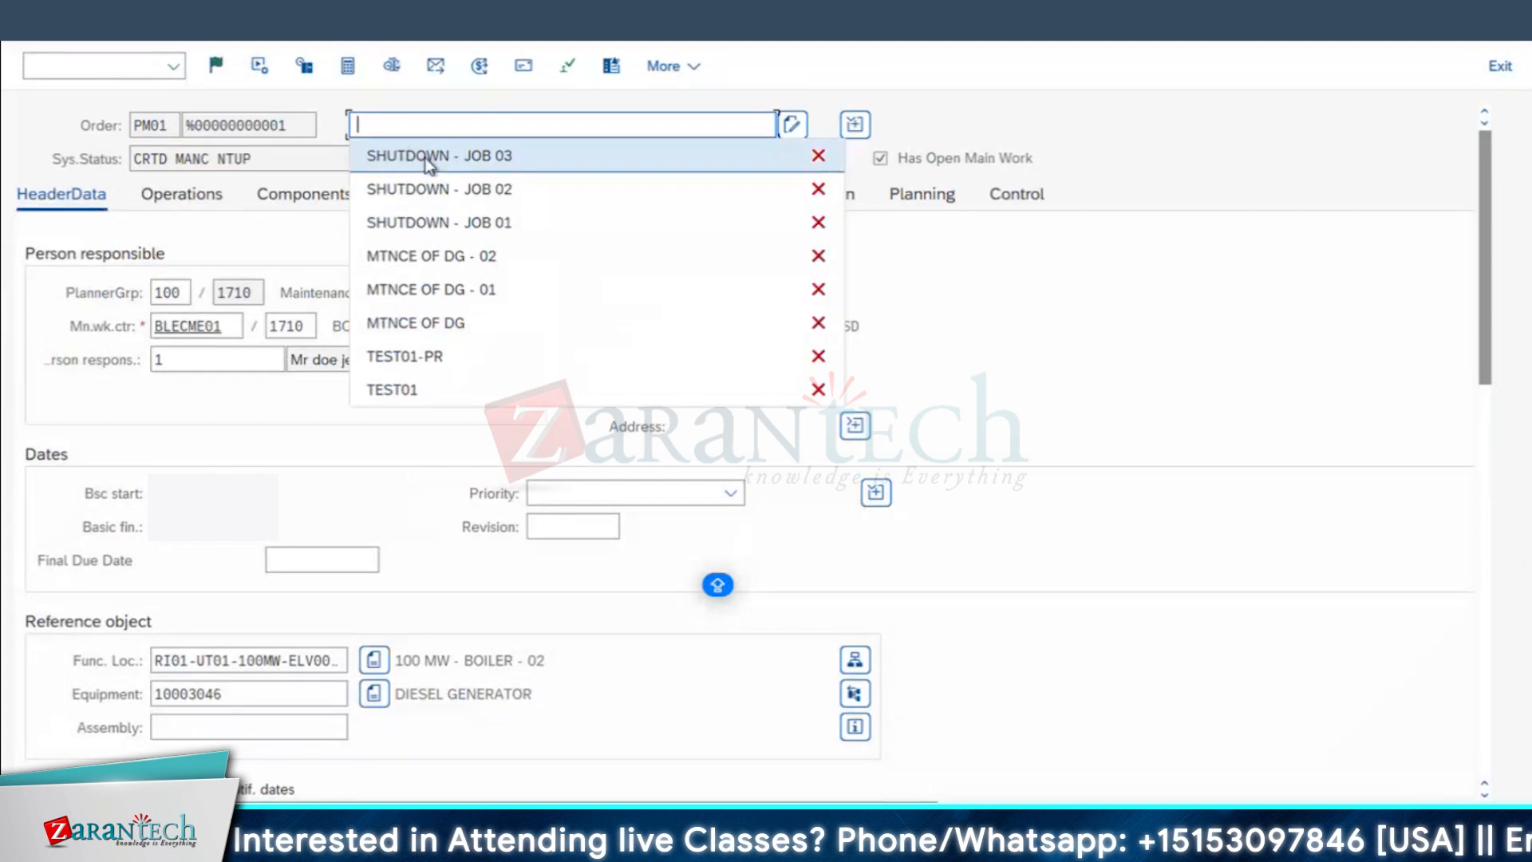
pyautogui.click(388, 124)
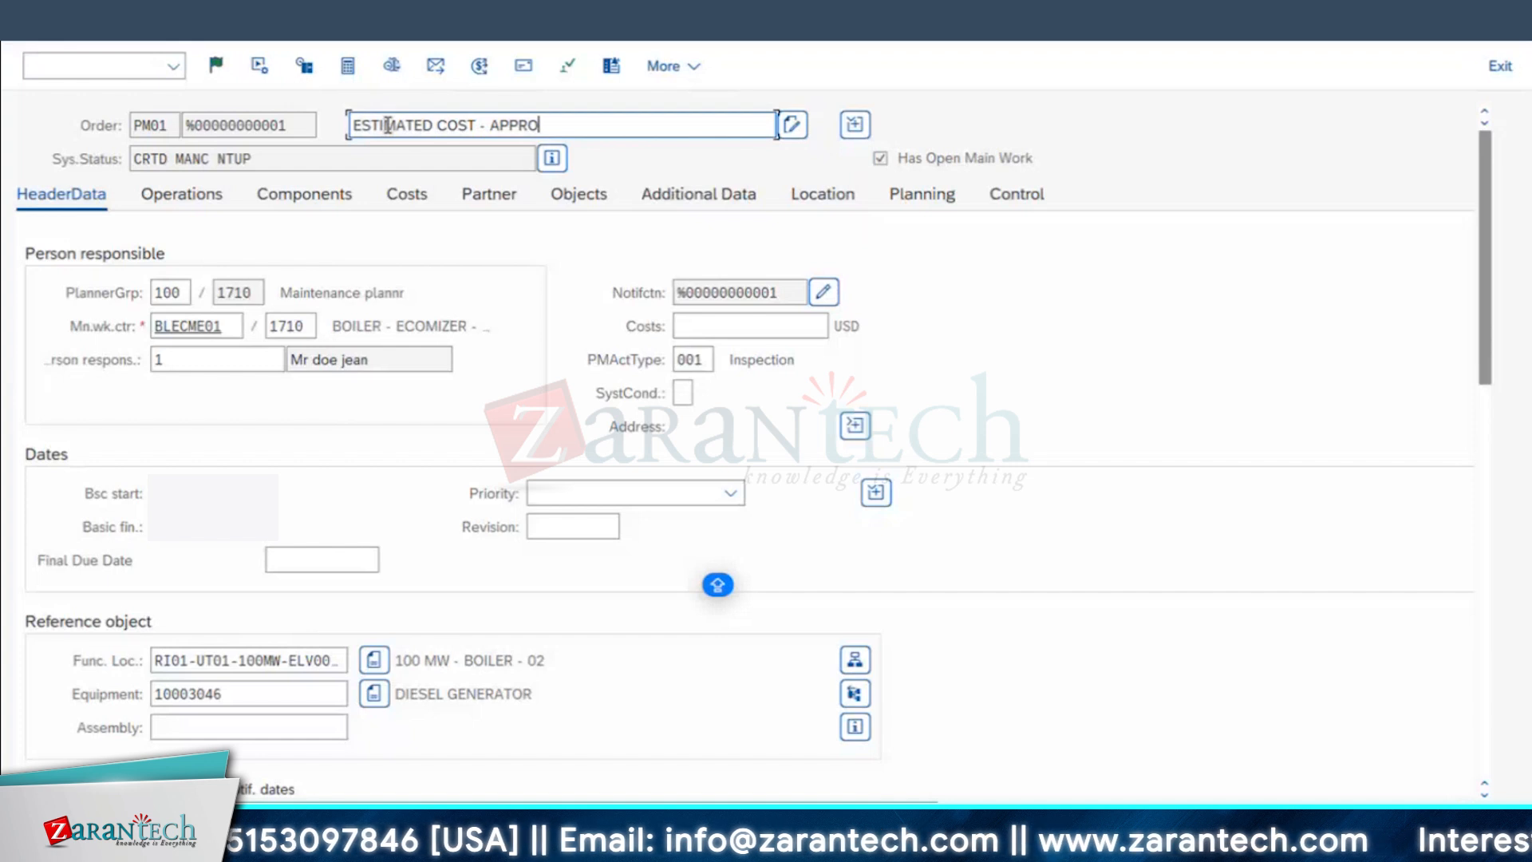
pyautogui.click(684, 326)
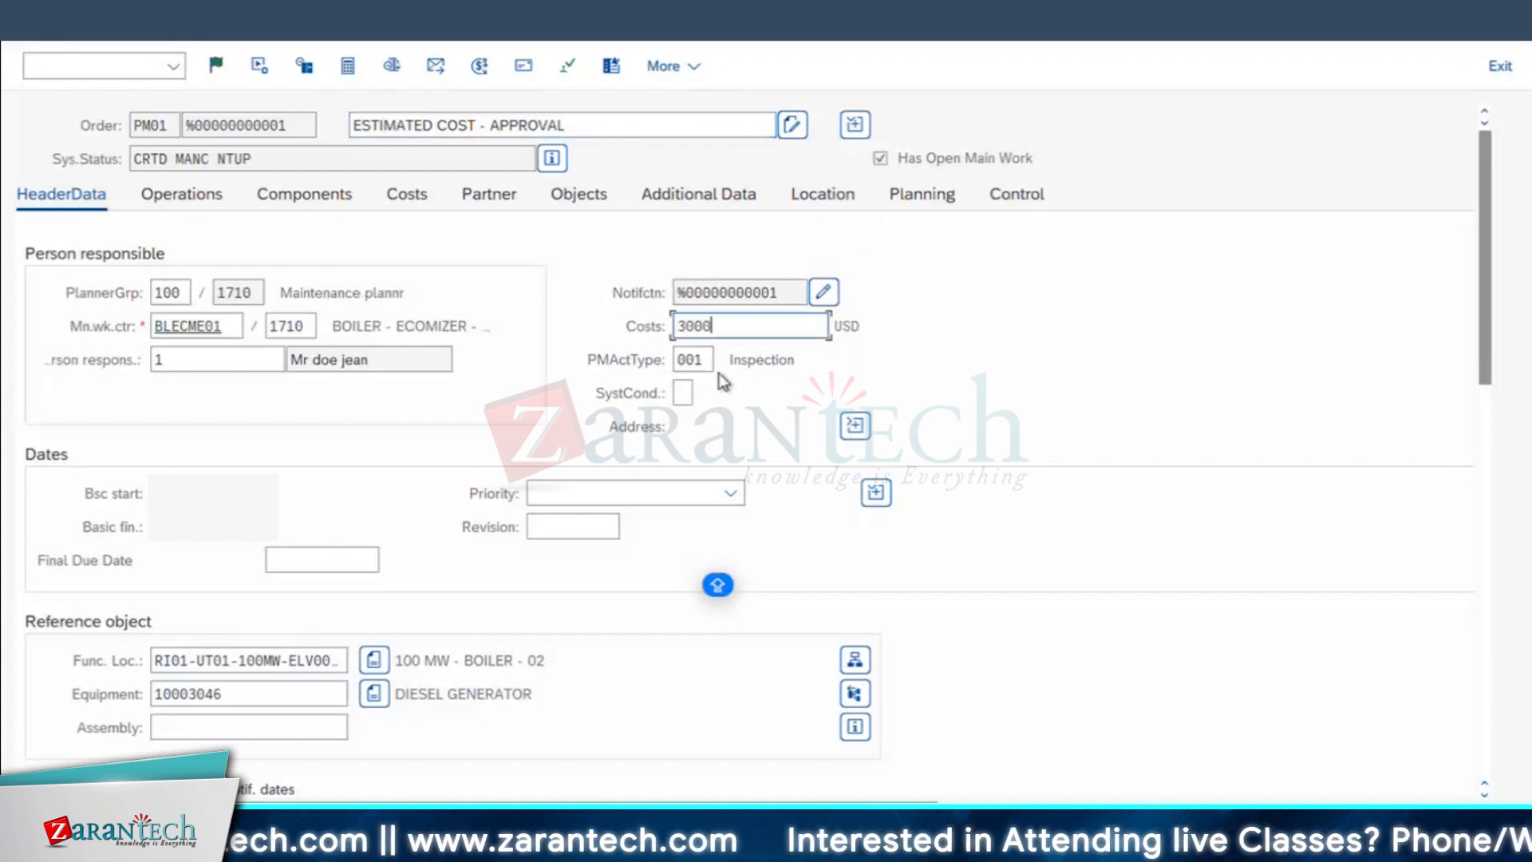
pyautogui.write('3000')
pyautogui.press('Return')
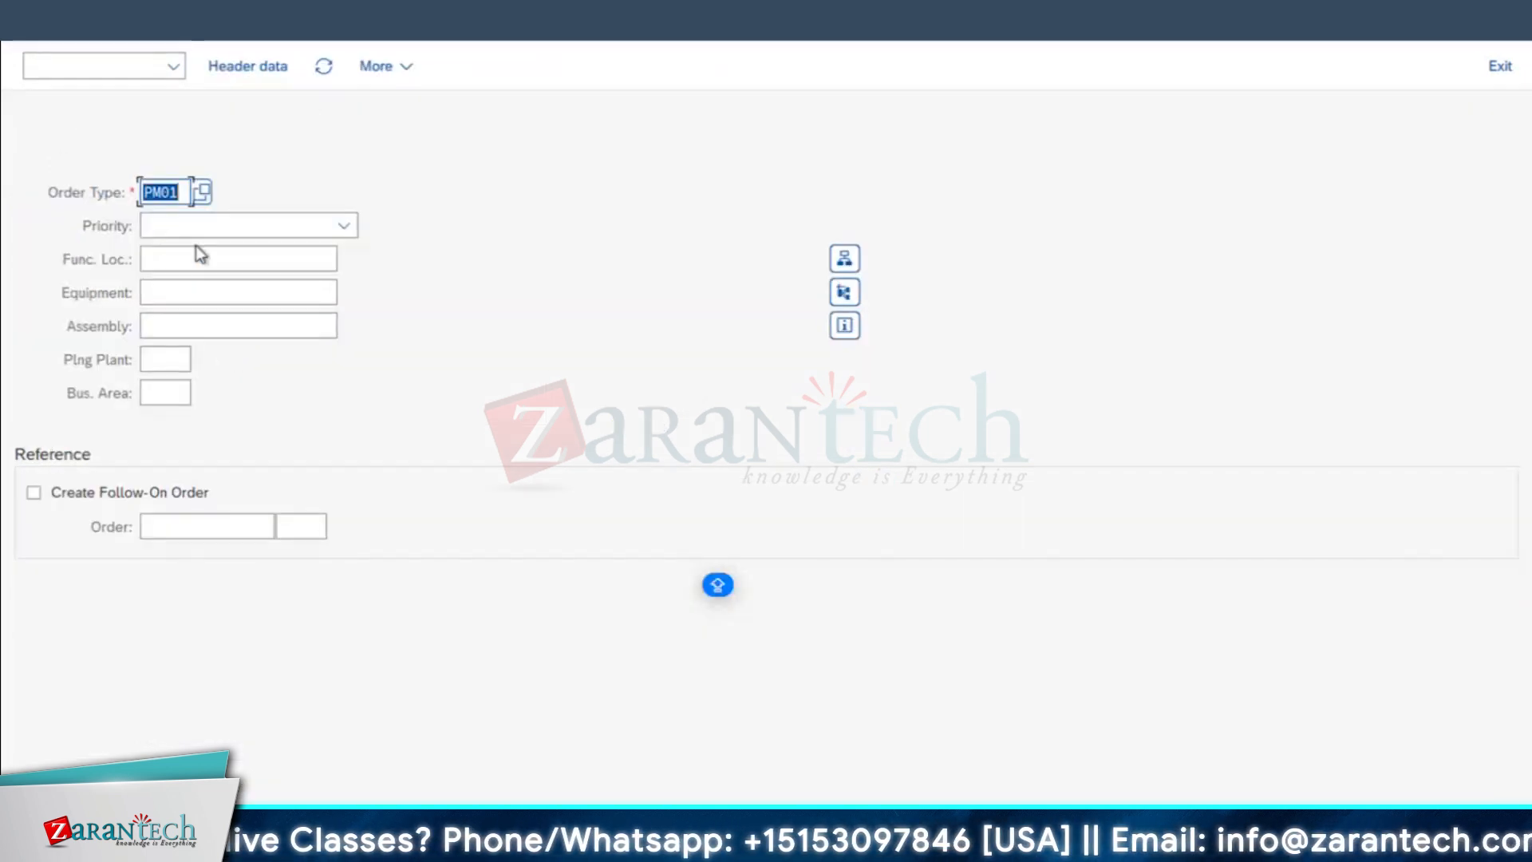
# Step: Bring up the new order's number on the order display screen, and open the Change Permit selection in the Create Class session
pyautogui.click(103, 66)
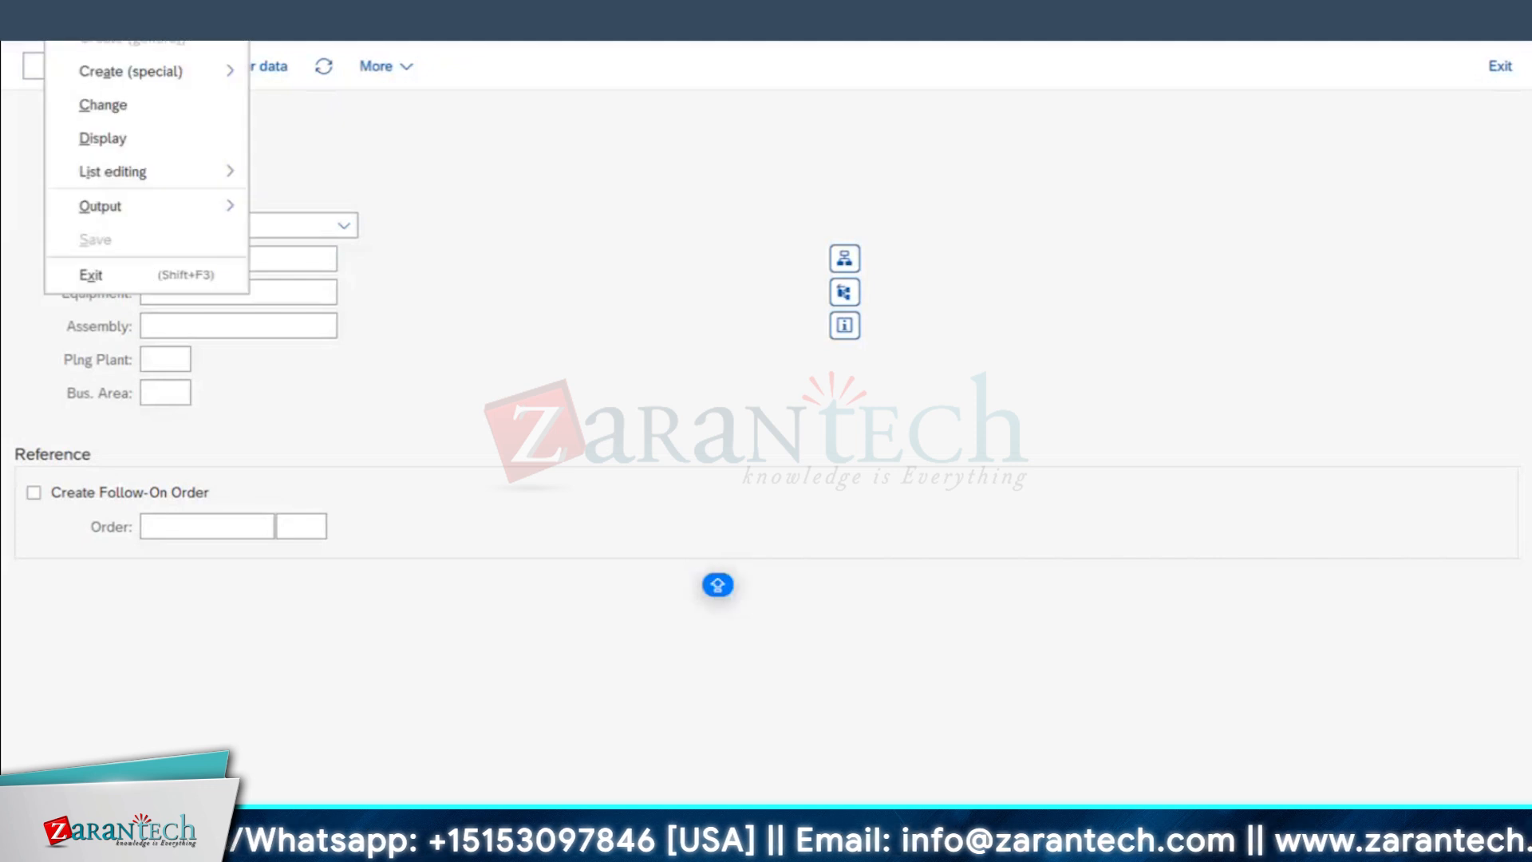
pyautogui.click(112, 139)
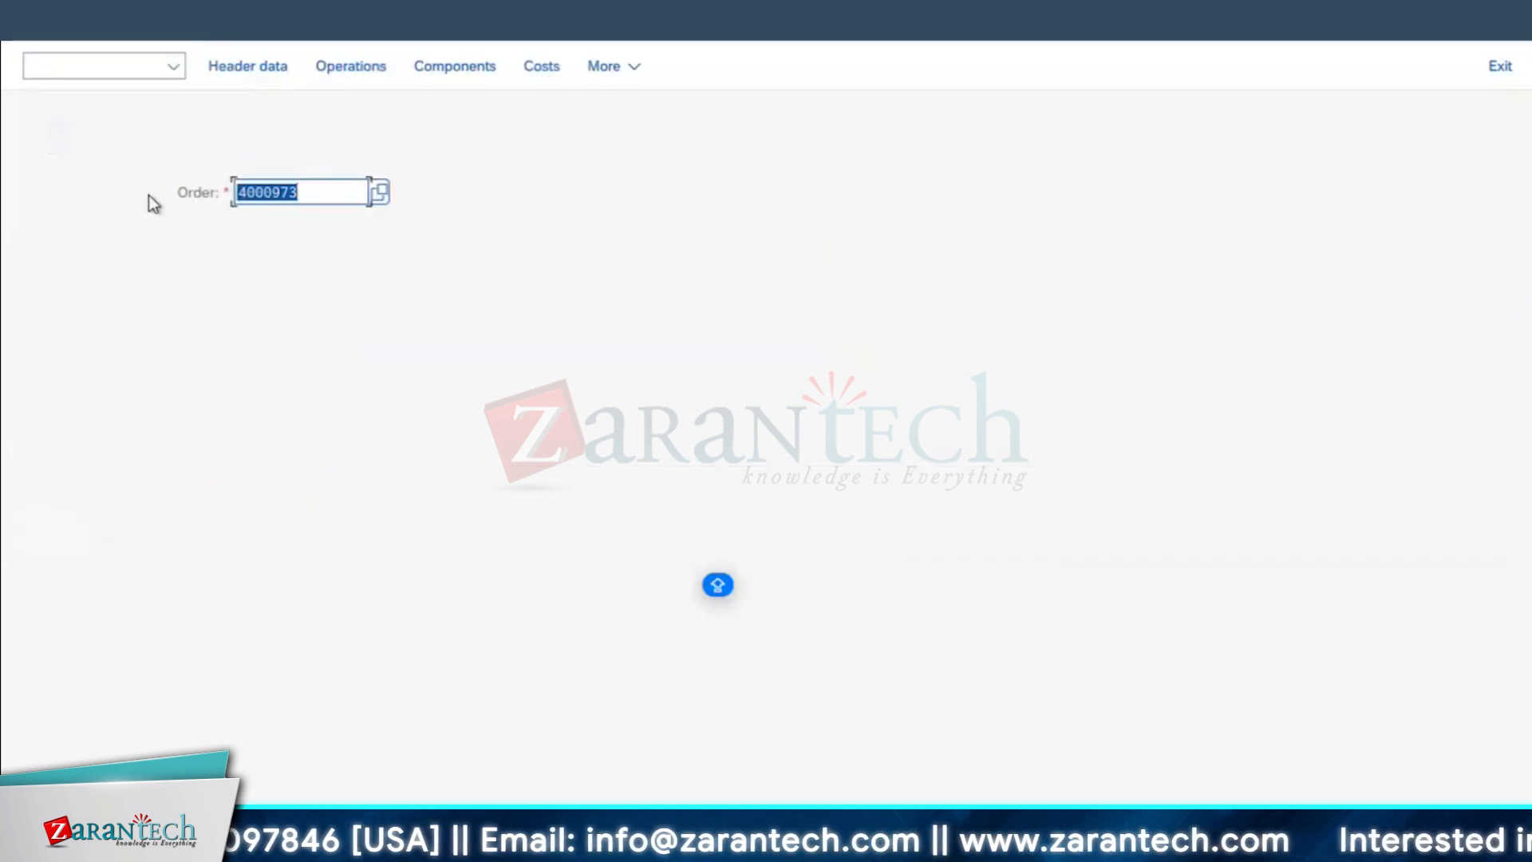
pyautogui.click(74, 194)
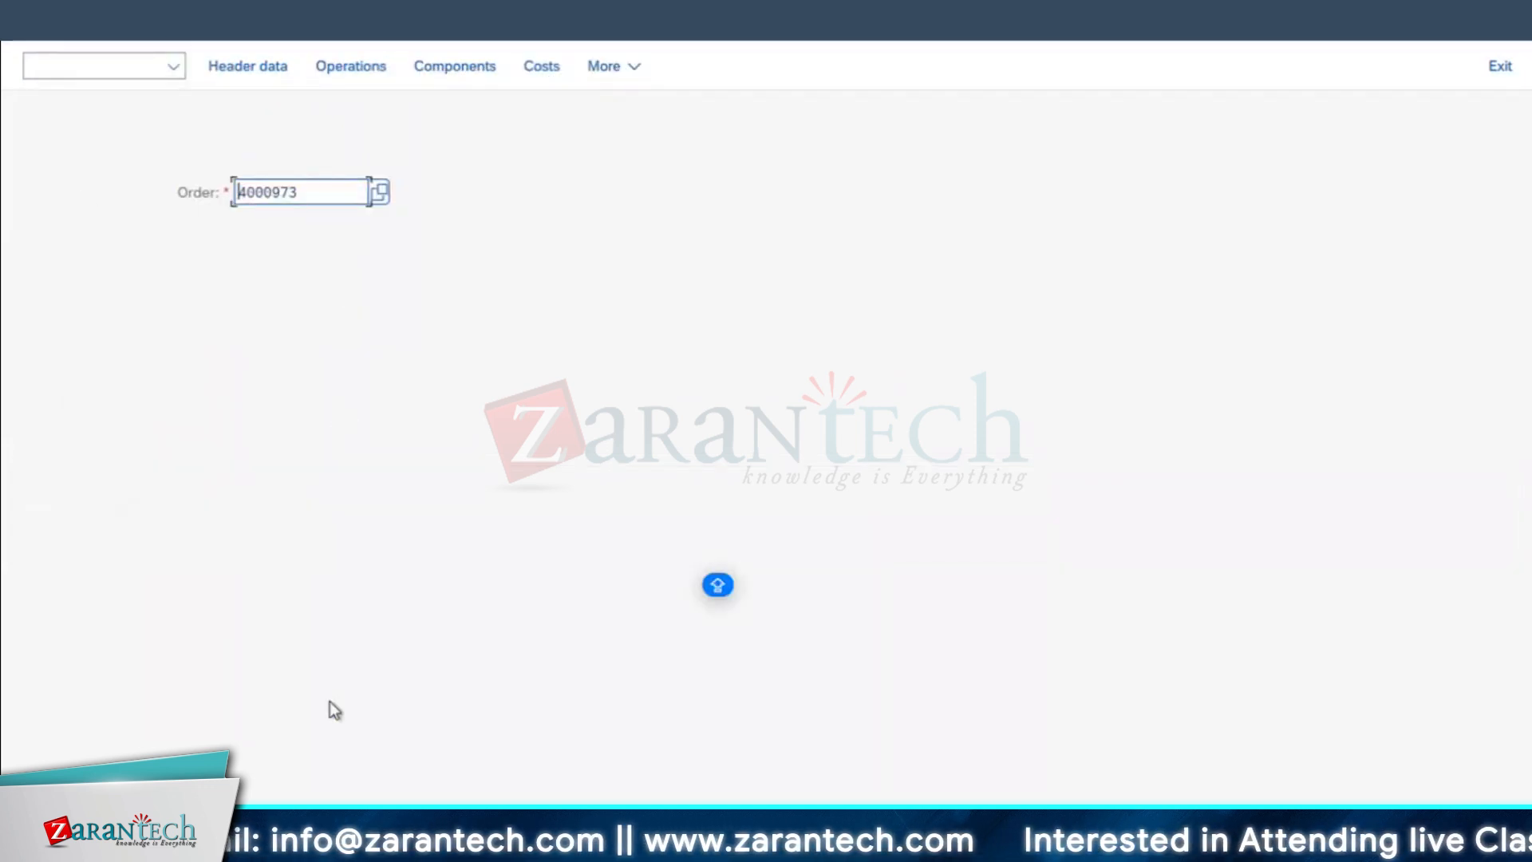
pyautogui.click(511, 854)
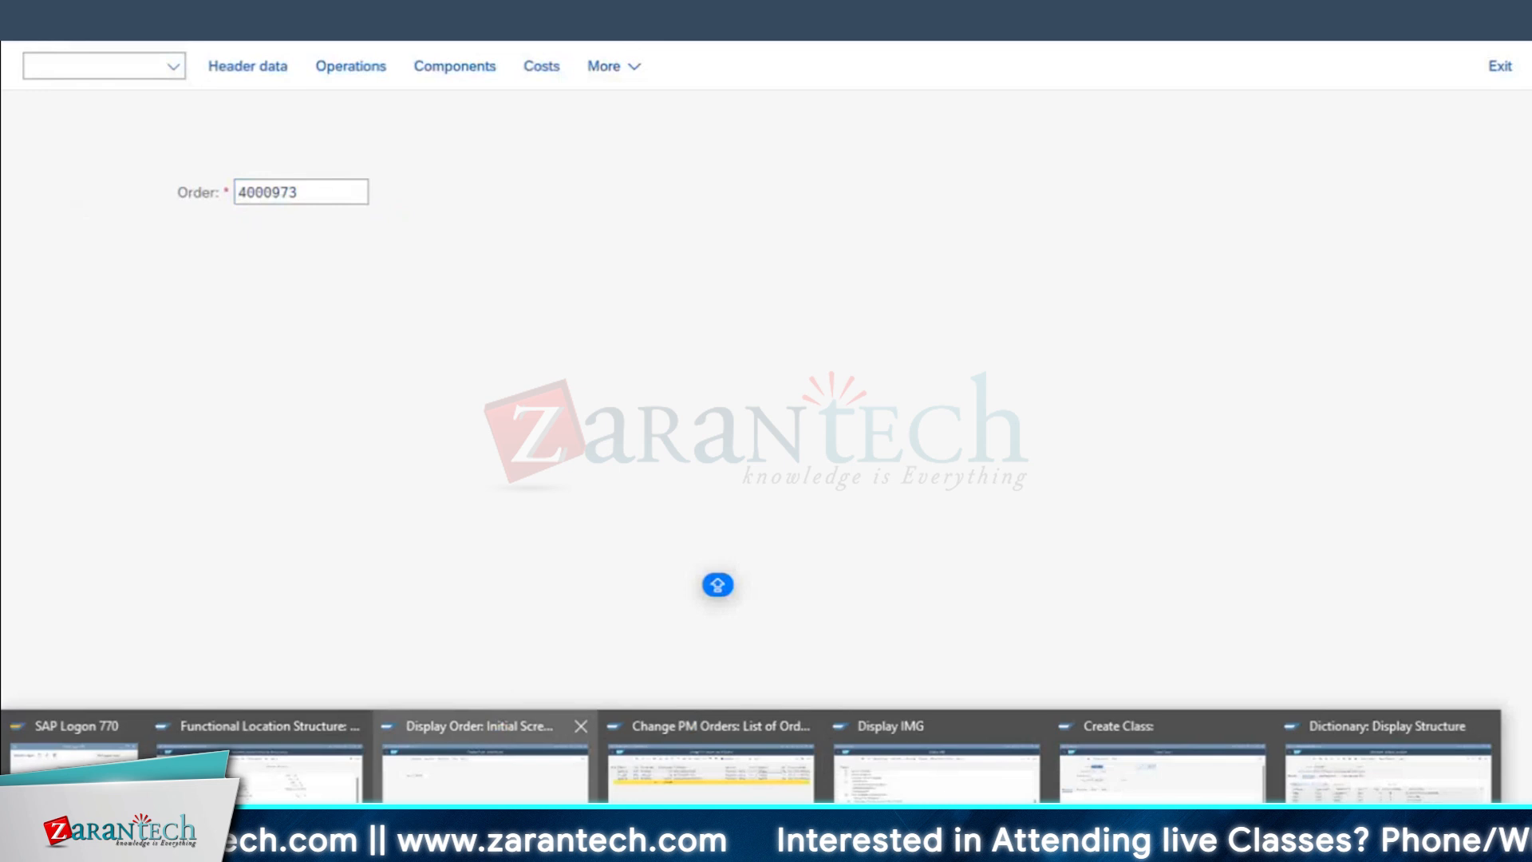
pyautogui.click(1182, 798)
pyautogui.write('/NIP')
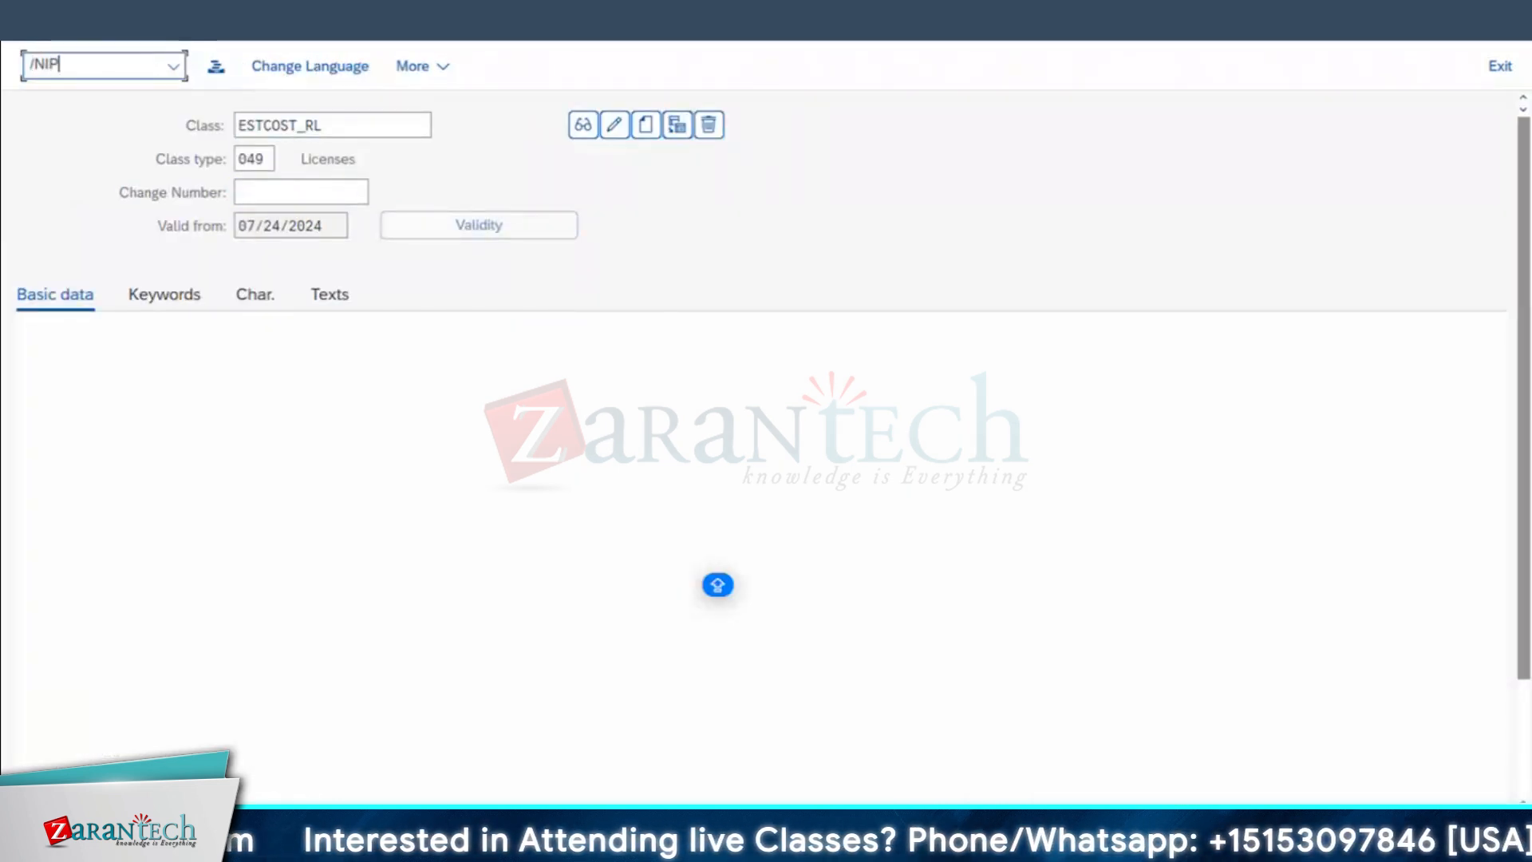
pyautogui.press('Return')
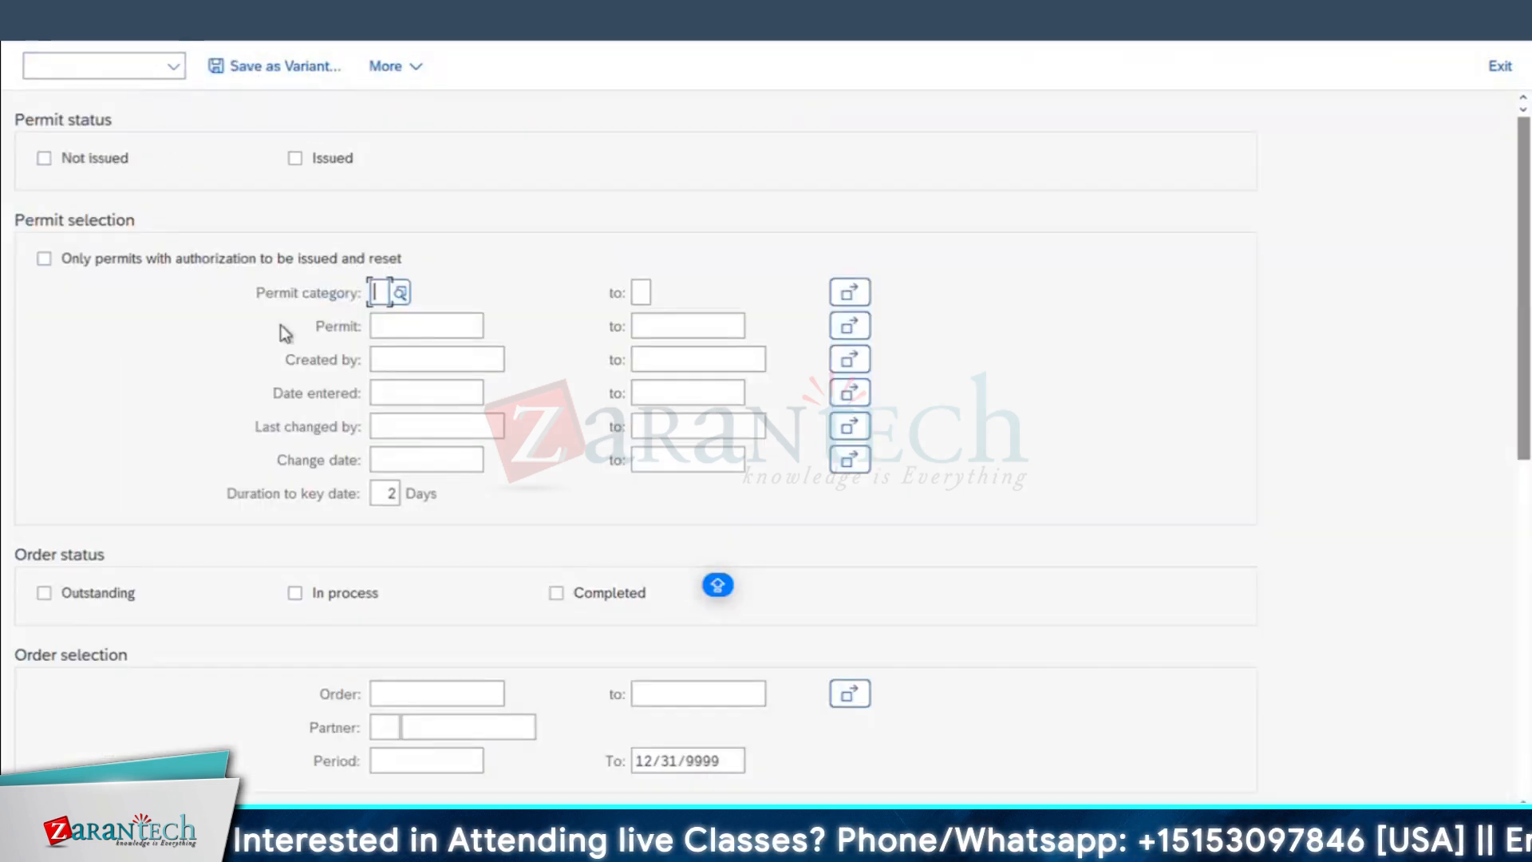
# Step: Run the permit selection for not issued permits of category A (Work approval) and outstanding orders, entering the new order's number
pyautogui.click(137, 173)
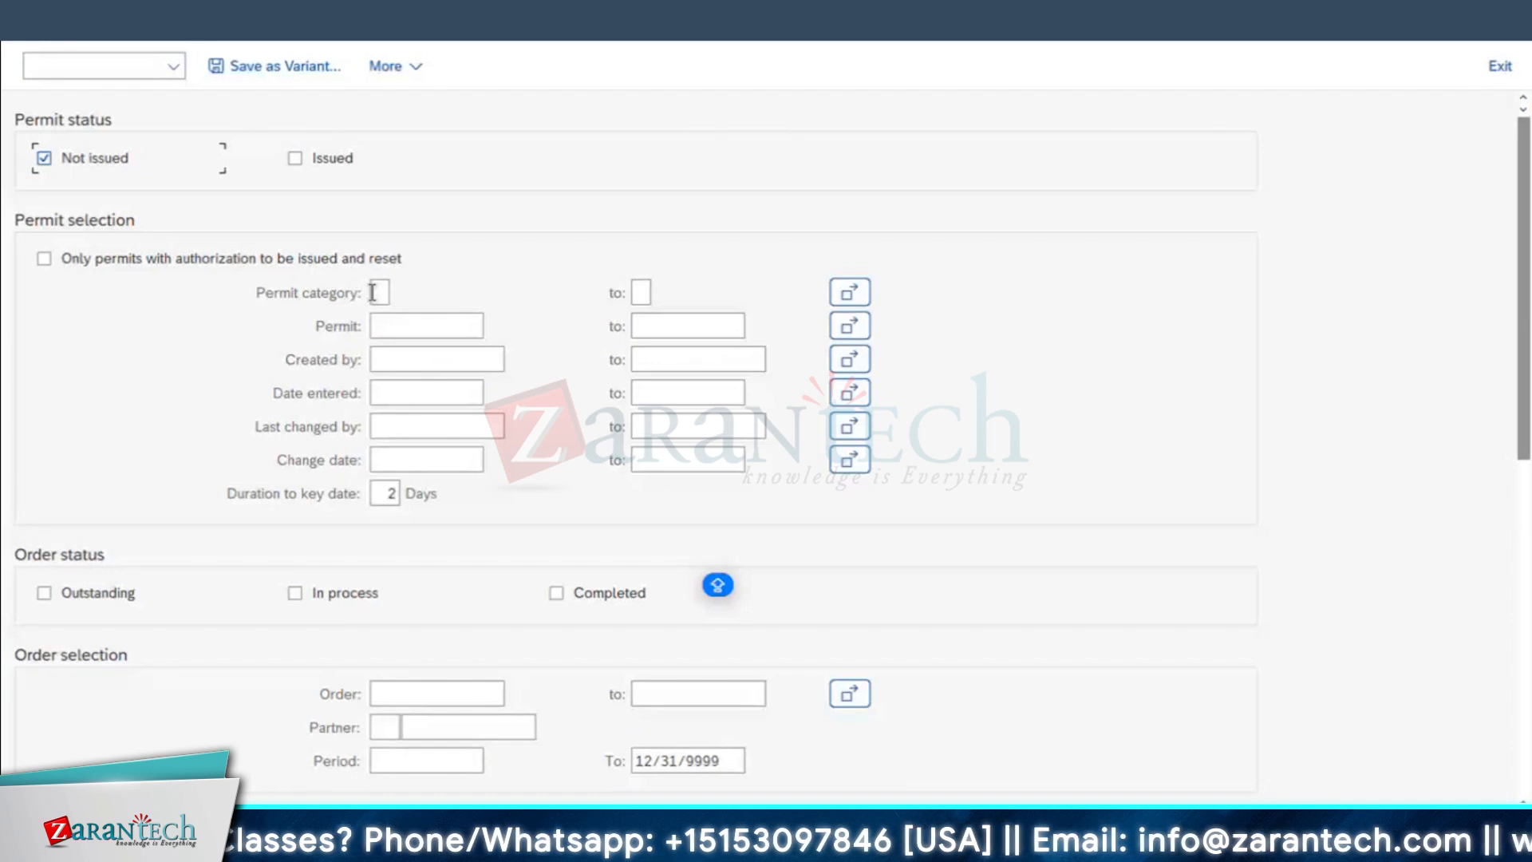
pyautogui.click(372, 293)
pyautogui.click(400, 293)
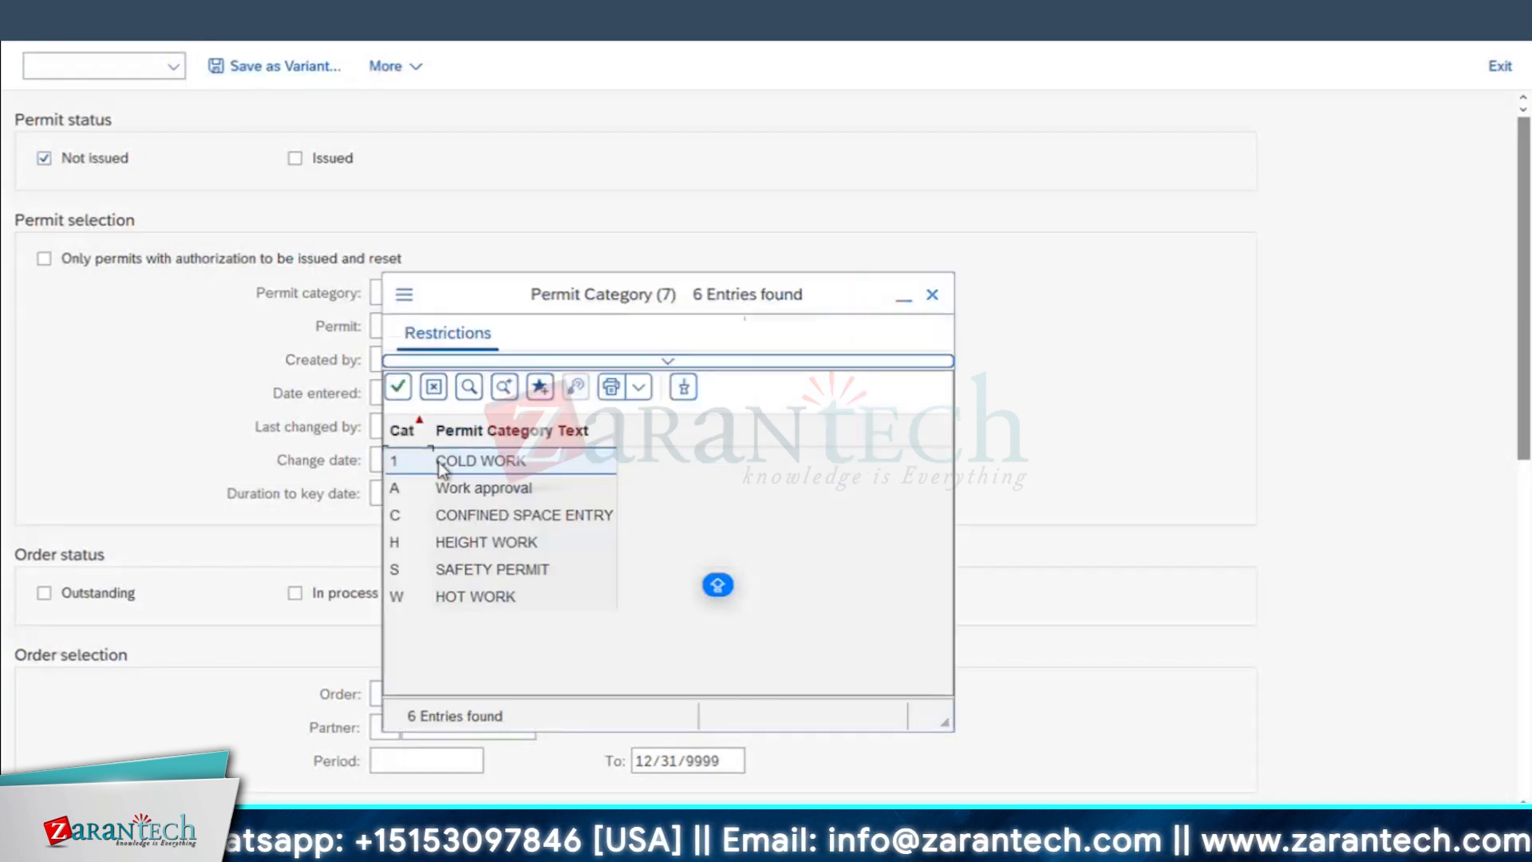
pyautogui.click(415, 490)
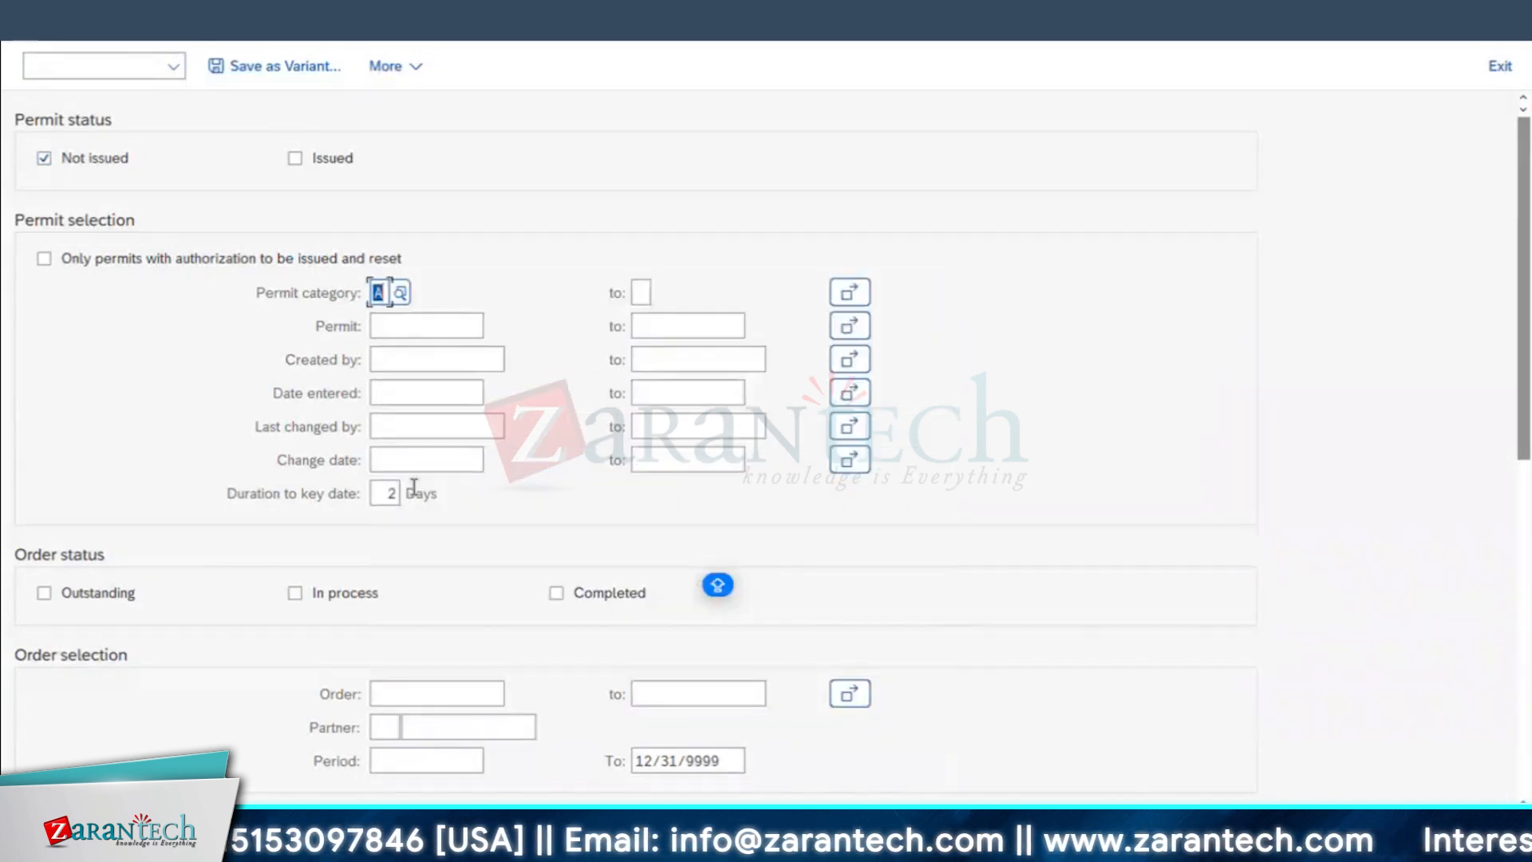
pyautogui.click(64, 605)
pyautogui.click(399, 694)
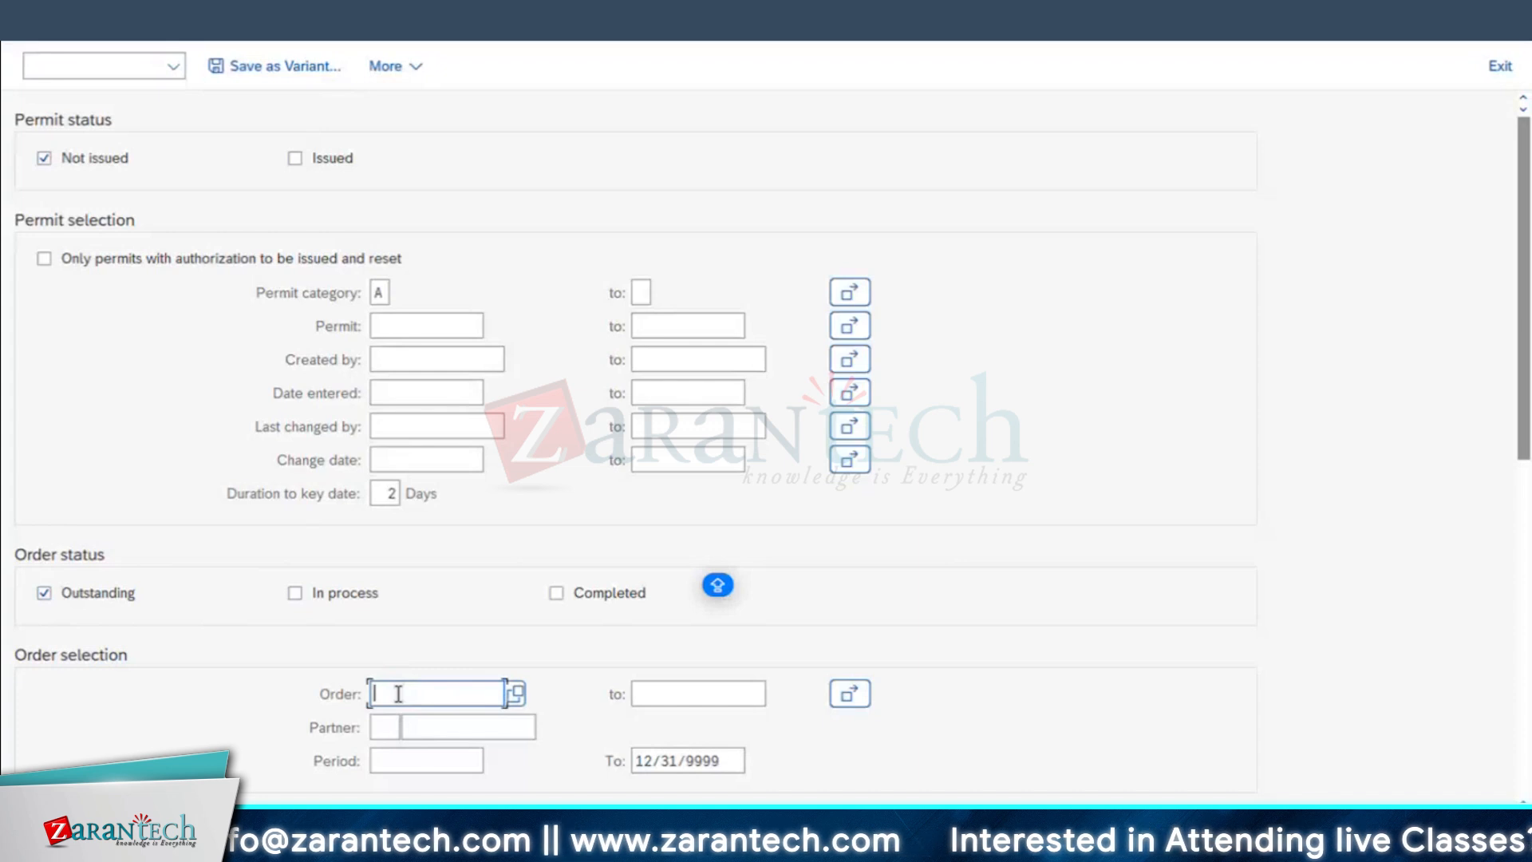
pyautogui.write('4000973')
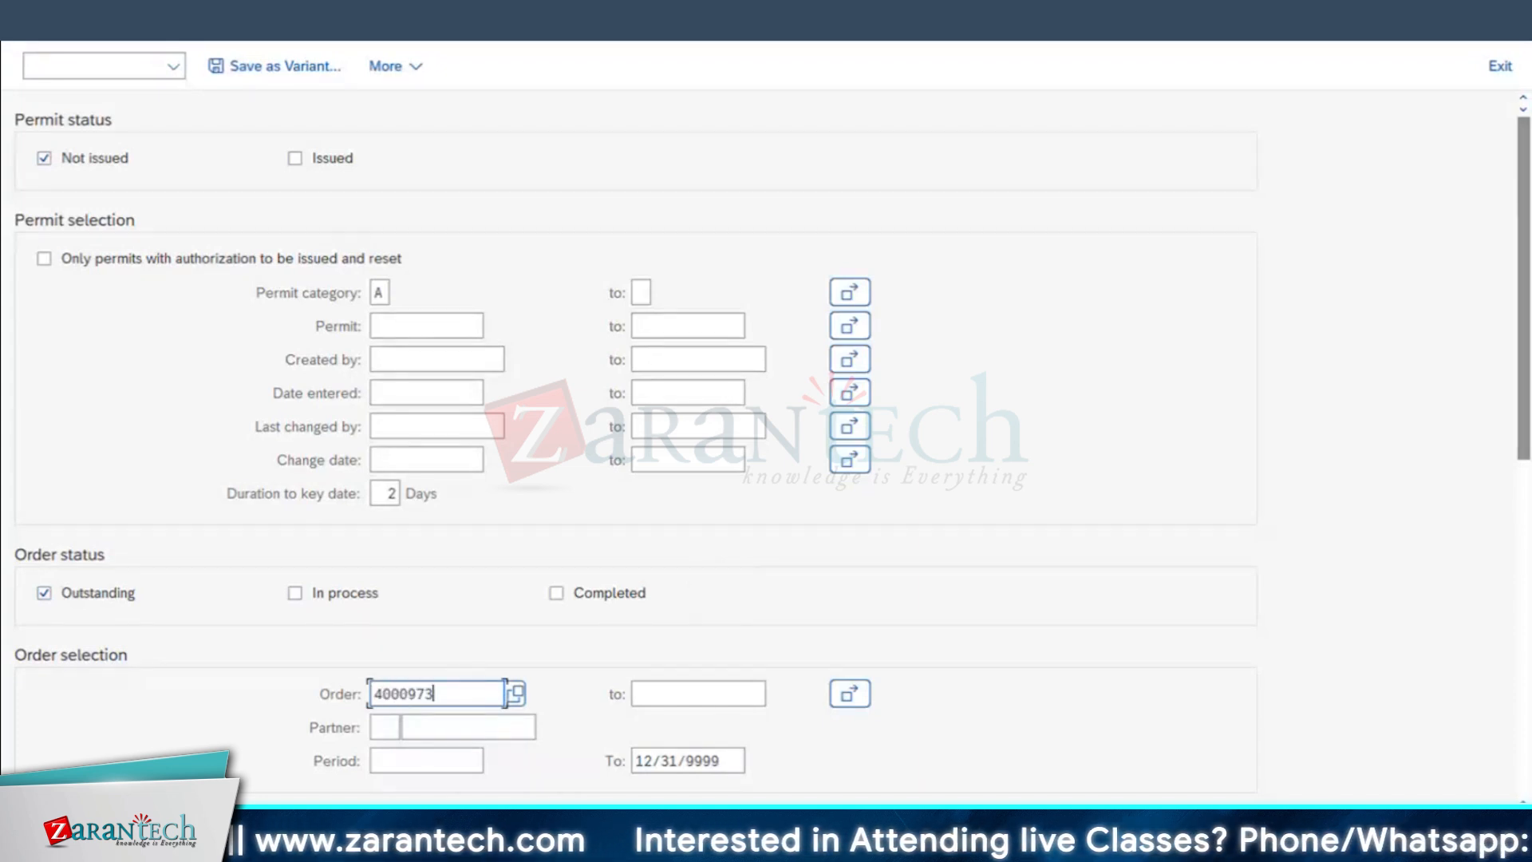
pyautogui.press('F8')
pyautogui.click(739, 788)
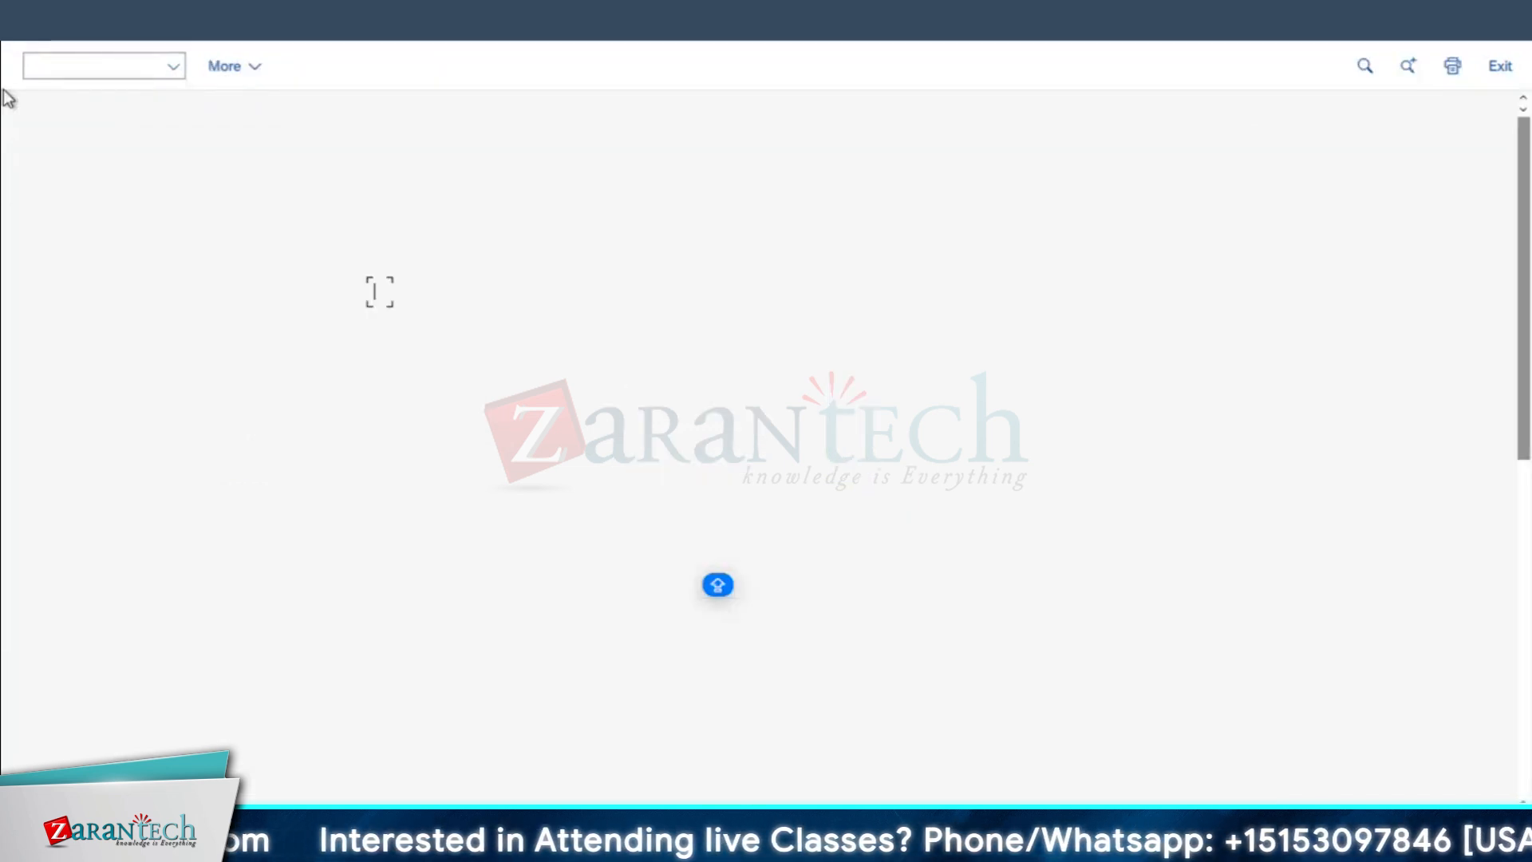
# Step: Recheck the available permit categories and pick A (Work approval) again in the permit selection
pyautogui.scroll(-1, 1098, 506)
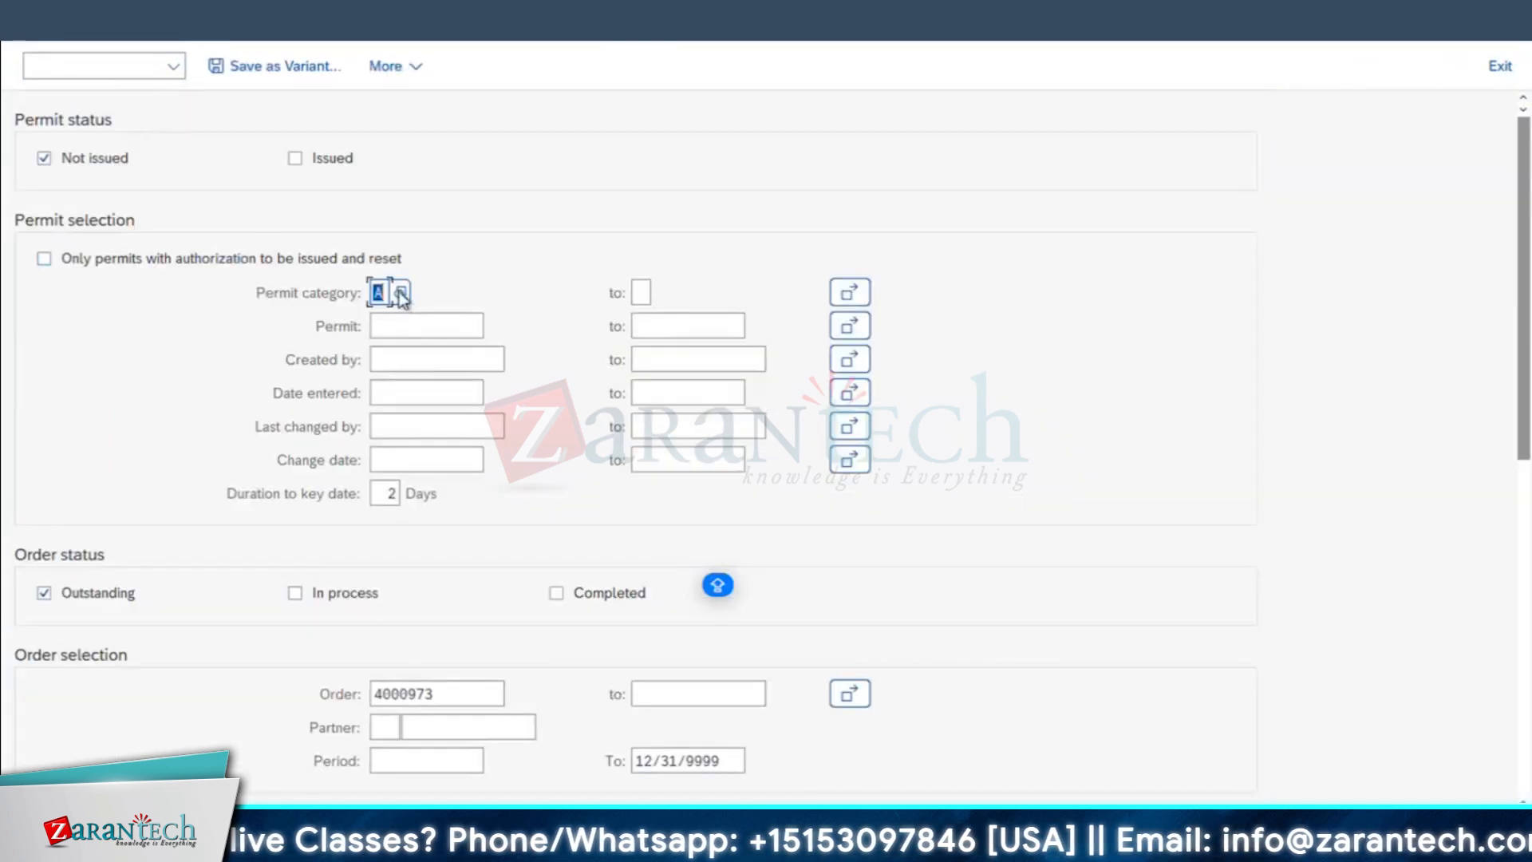
pyautogui.click(400, 293)
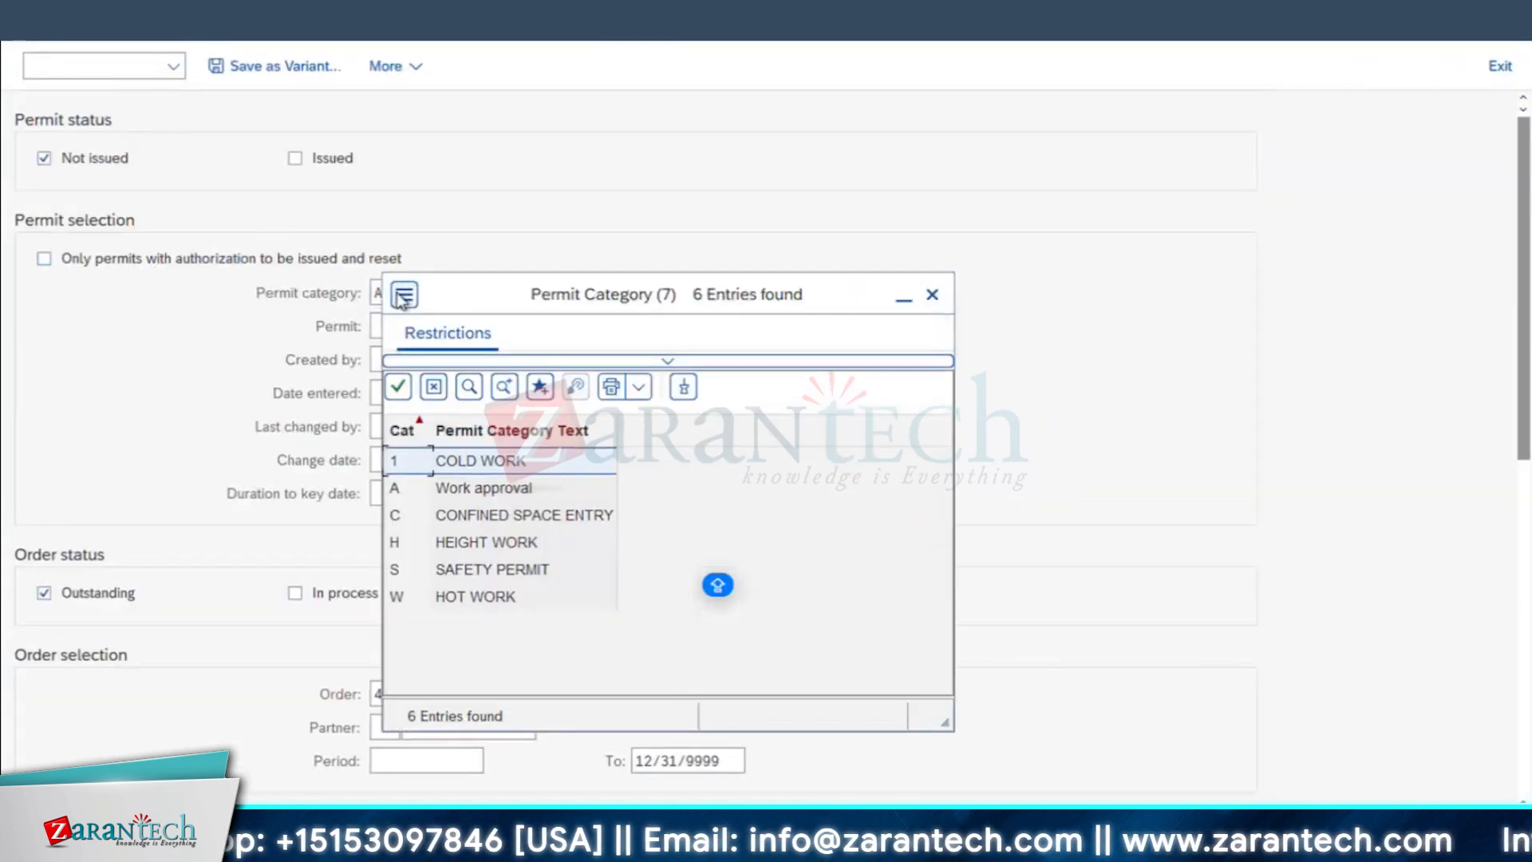
pyautogui.doubleClick(403, 490)
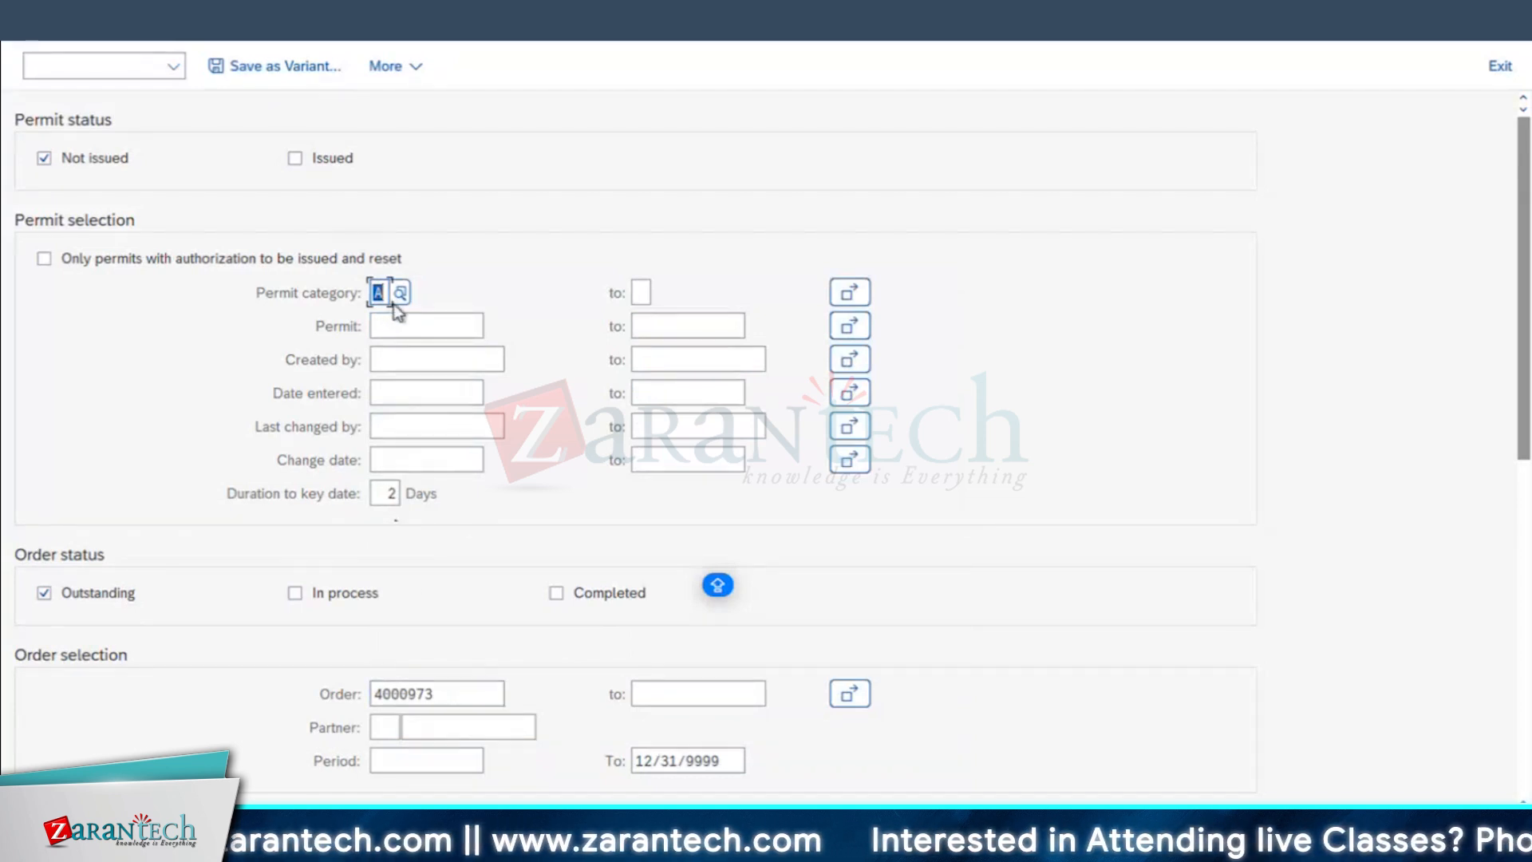
# Step: In the Dictionary session, open the permit list with transaction IPMD, check the category in GM_RL's details and return to the list
pyautogui.moveTo(626, 834)
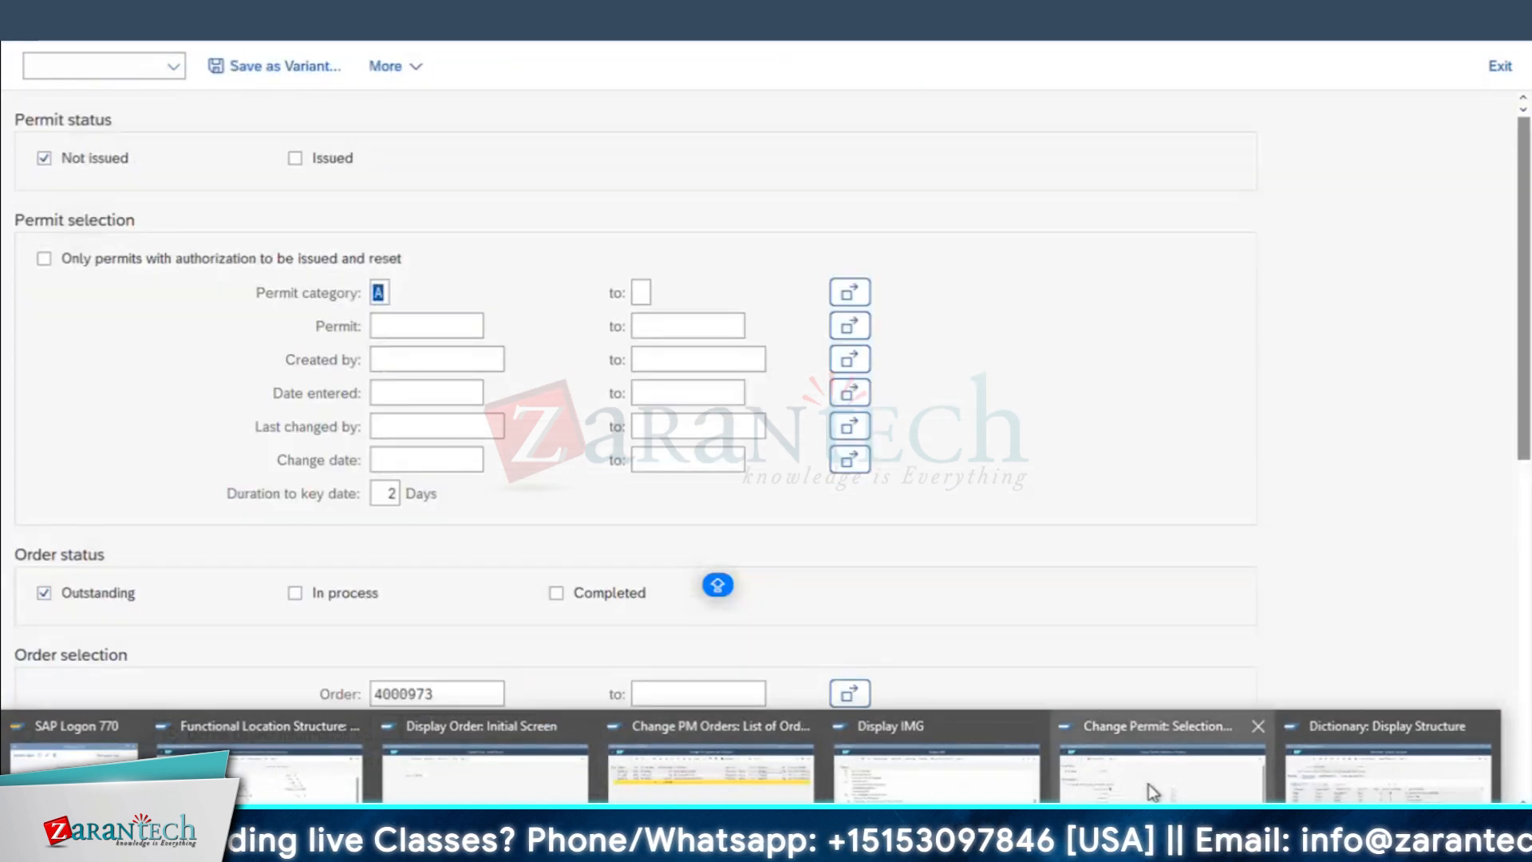
pyautogui.click(1388, 770)
pyautogui.click(54, 67)
pyautogui.write('/OIPMD')
pyautogui.press('Return')
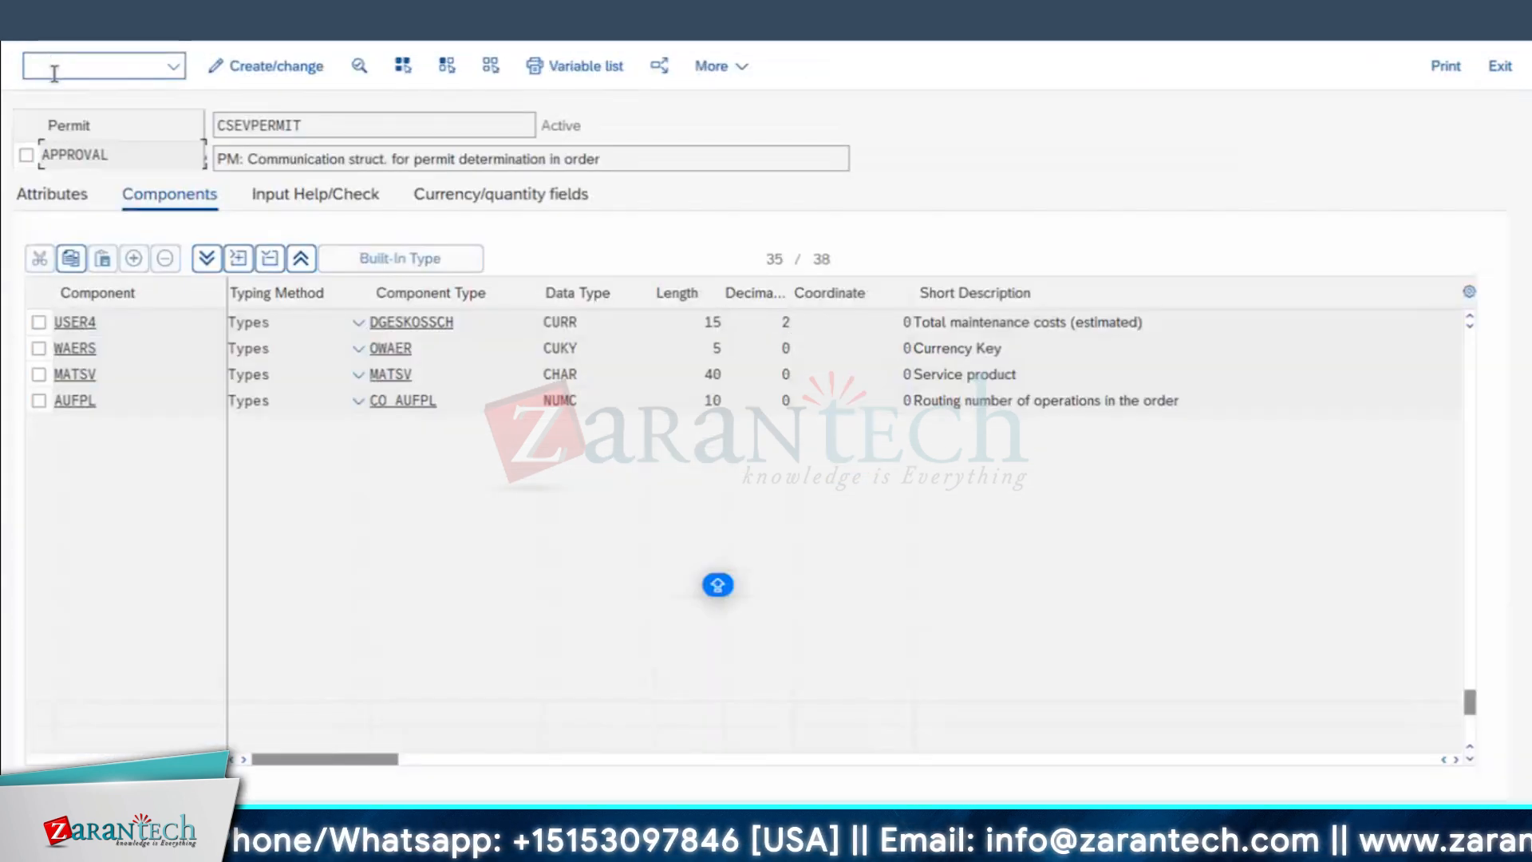
pyautogui.doubleClick(73, 209)
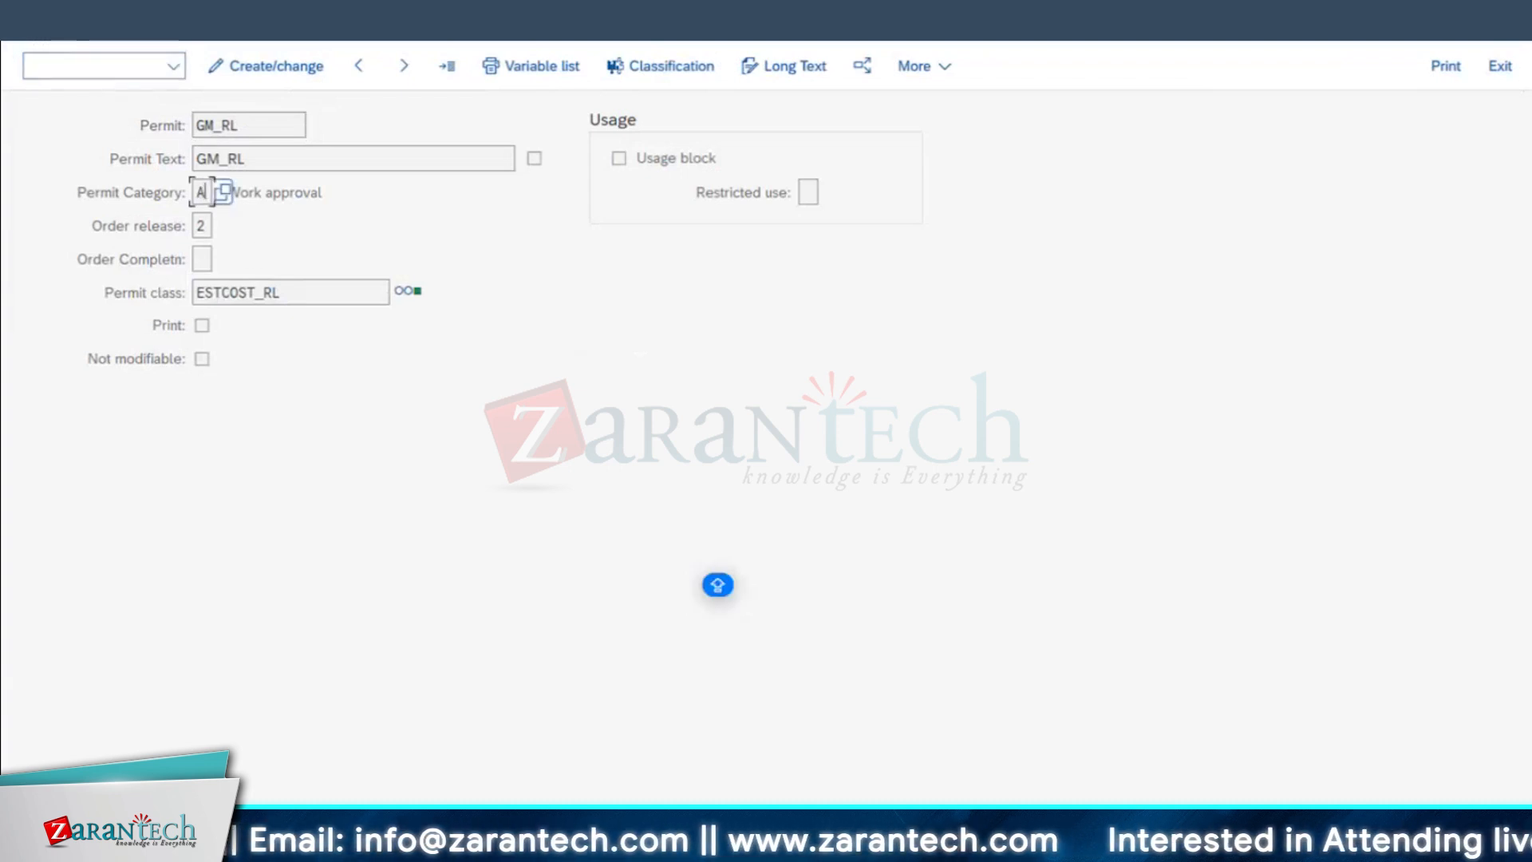
pyautogui.press('F3')
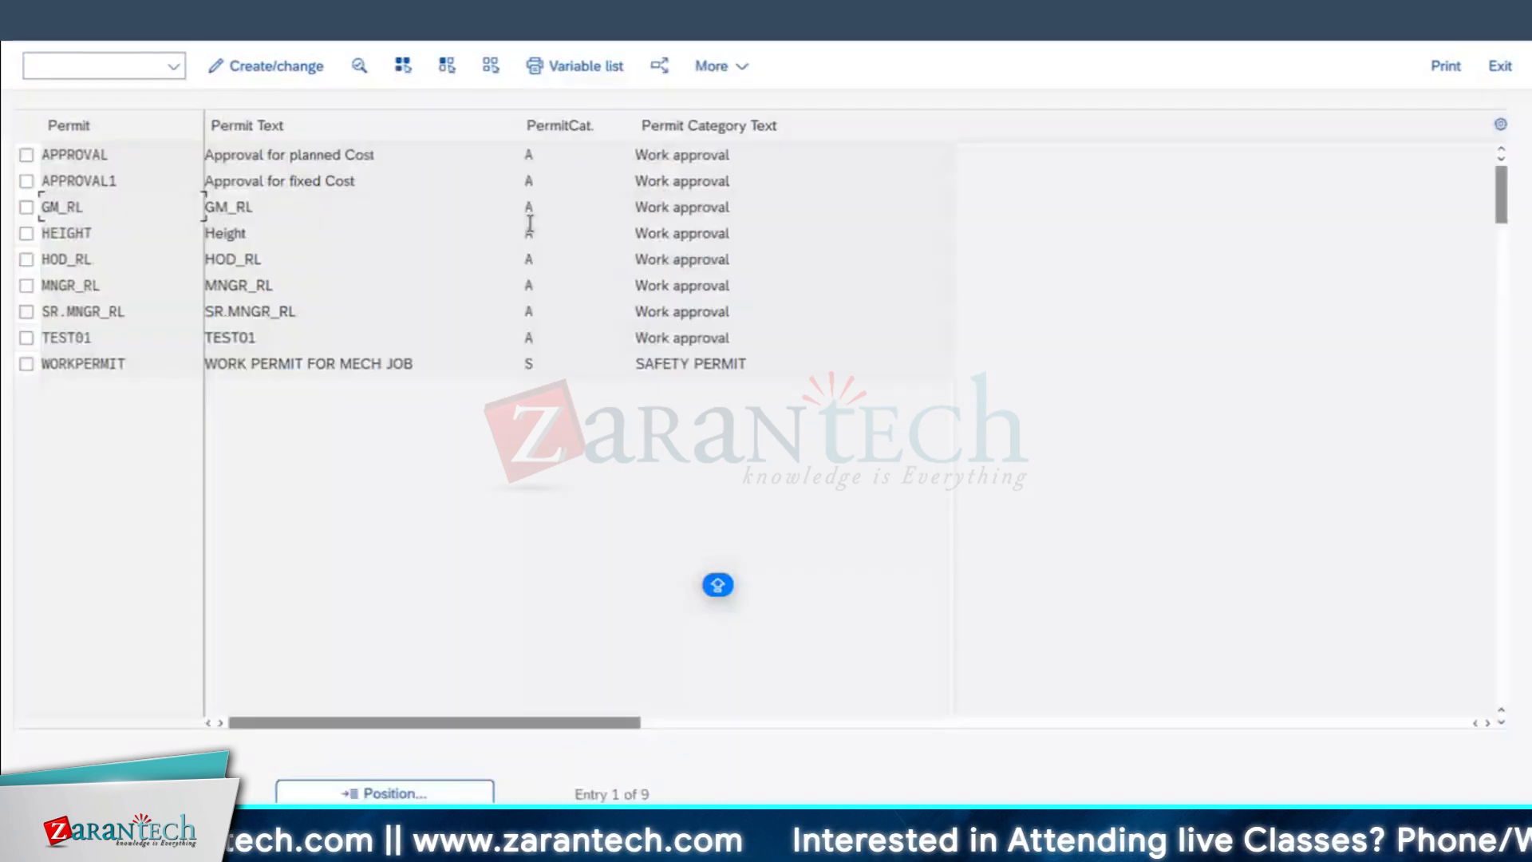
pyautogui.click(547, 261)
# Step: Glance at the Excel approval table, return to the SAP permit selection and rerun it for the order without a permit category
pyautogui.press('super+Tab')
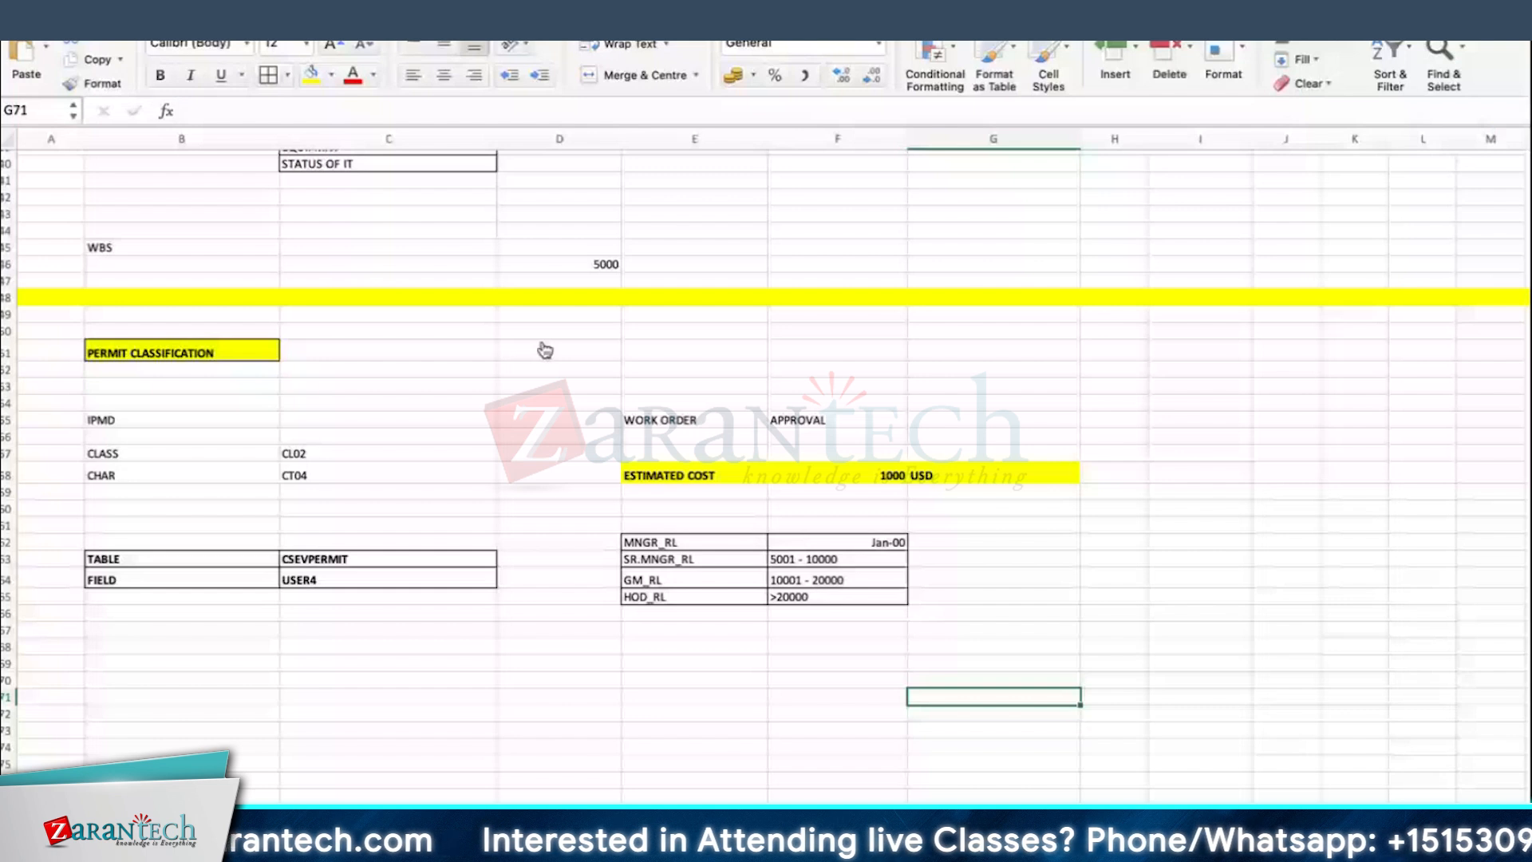
pyautogui.press('super+Tab')
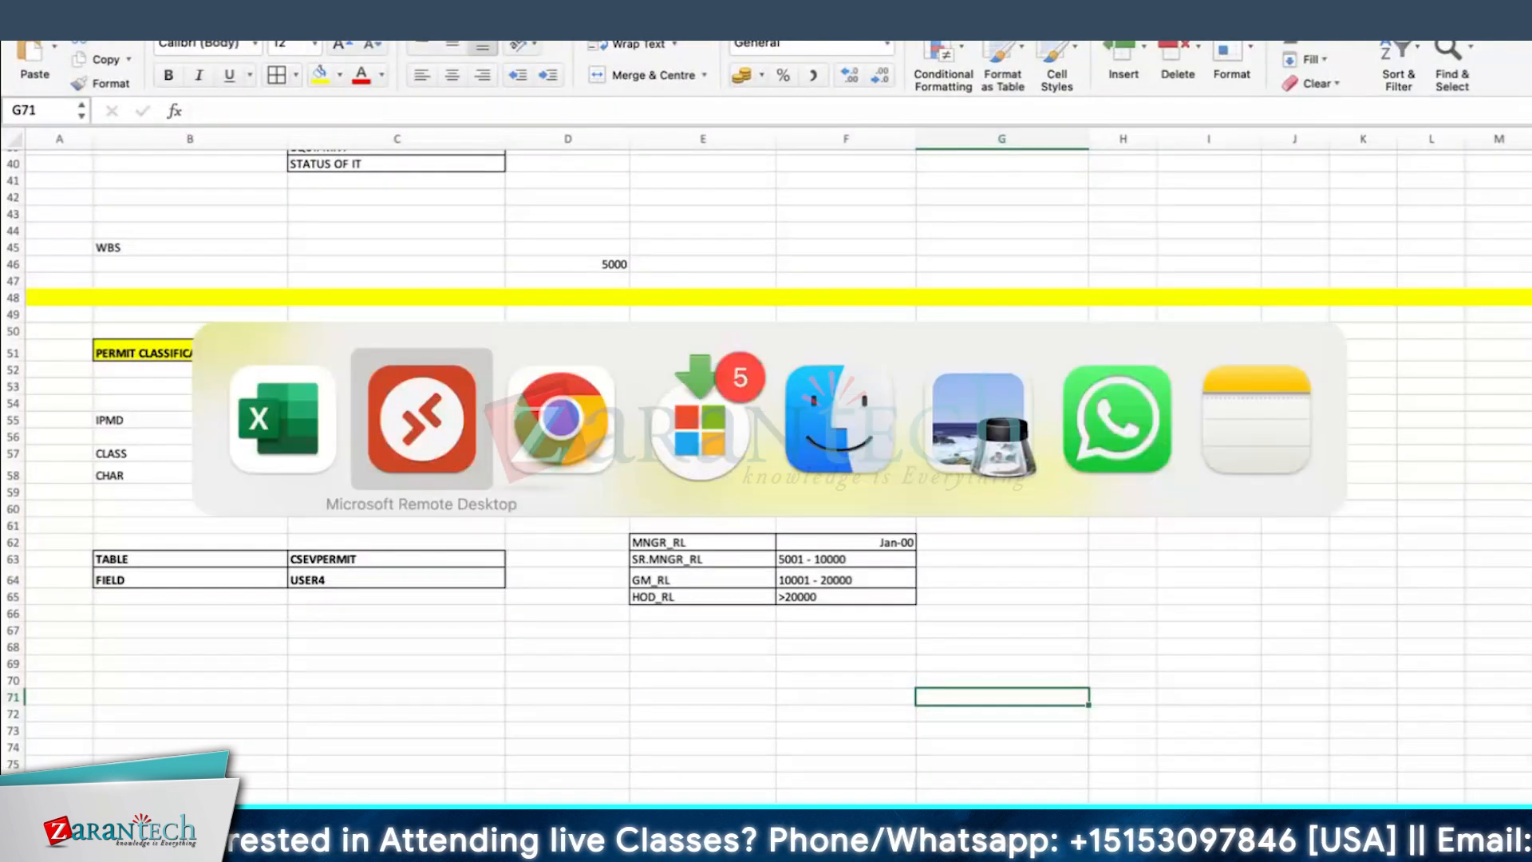
pyautogui.press('F3')
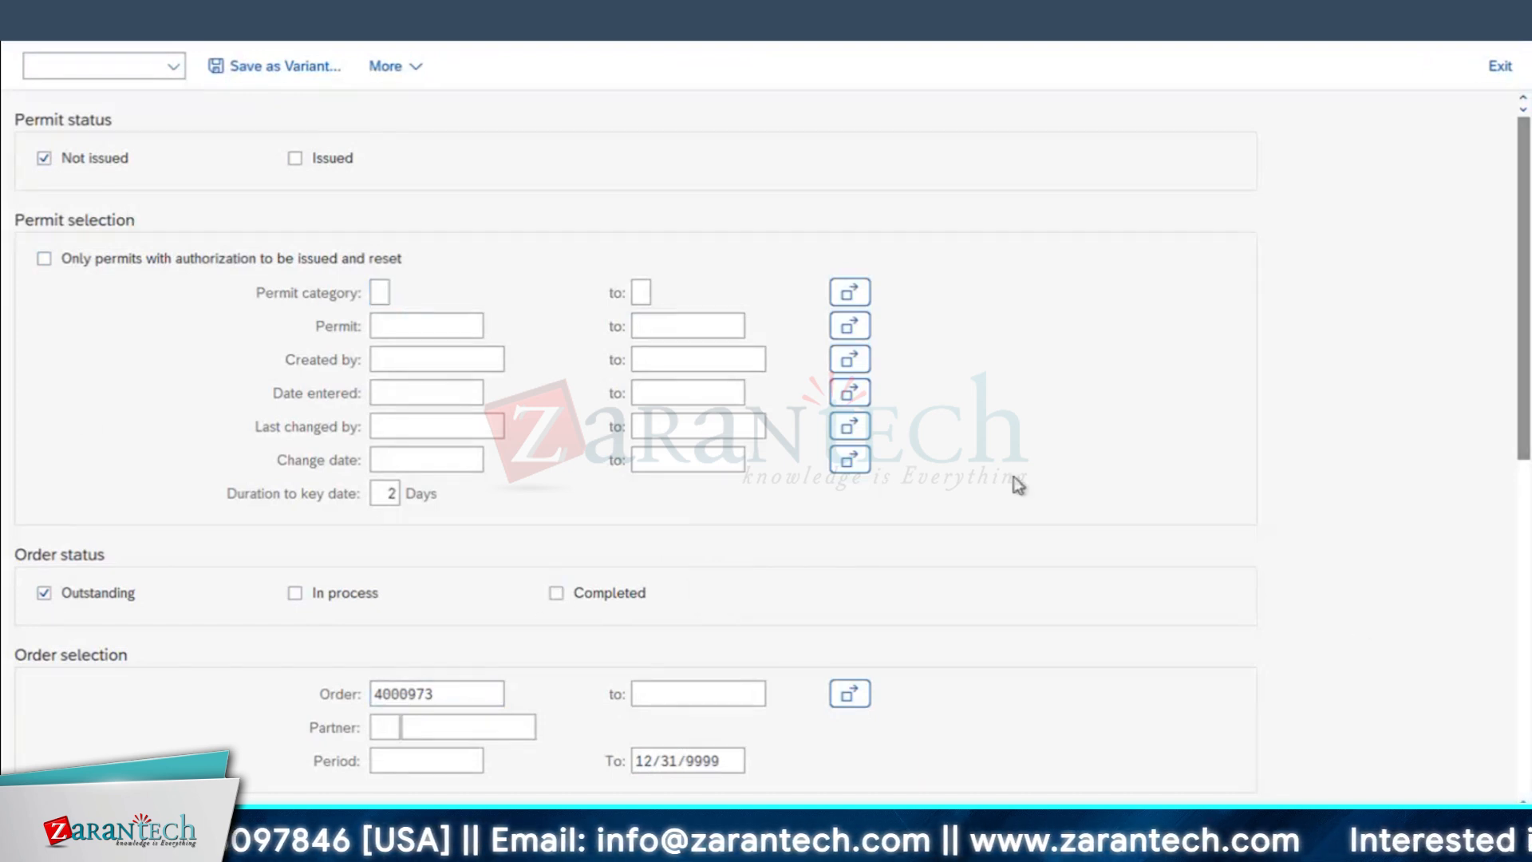
pyautogui.press('F8')
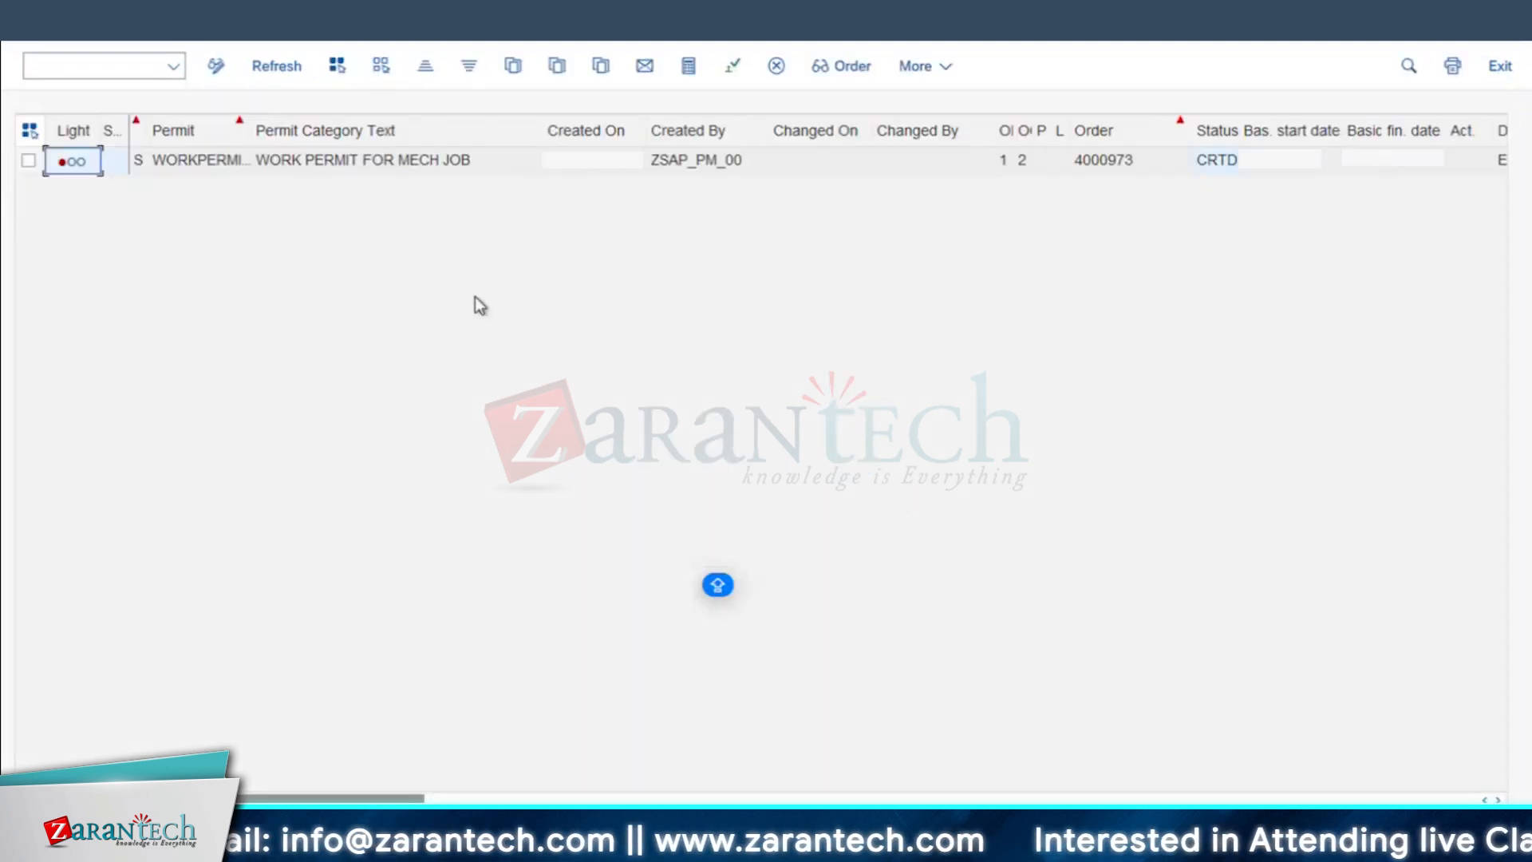
# Step: Widen the Permit category column to read the listed permit's category, and return to the selection screen
pyautogui.moveTo(130, 120); pyautogui.dragTo(167, 125)
pyautogui.doubleClick(167, 124)
pyautogui.click(212, 163)
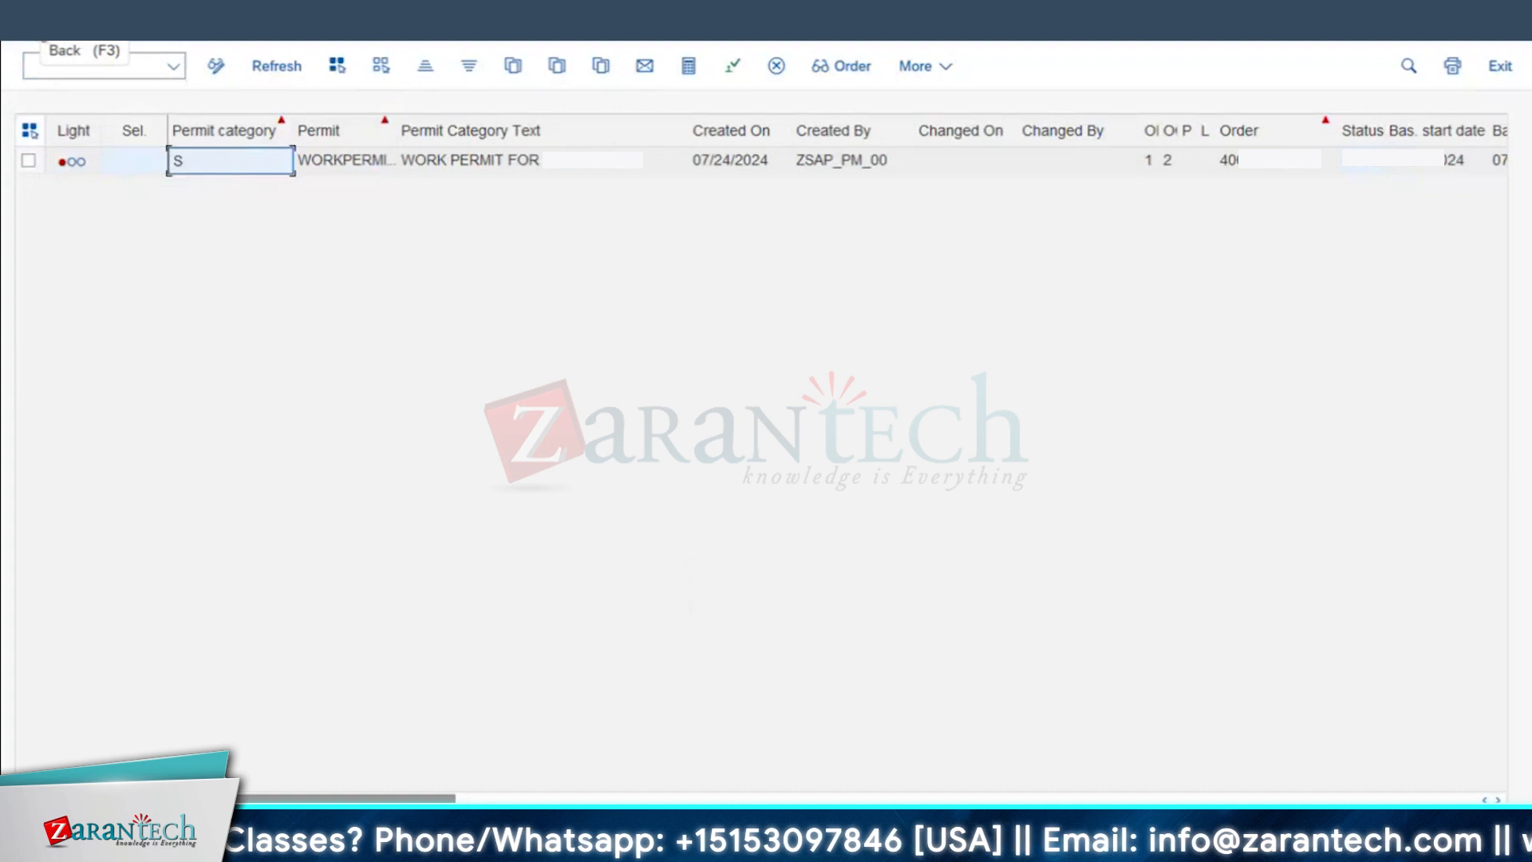
pyautogui.press('F3')
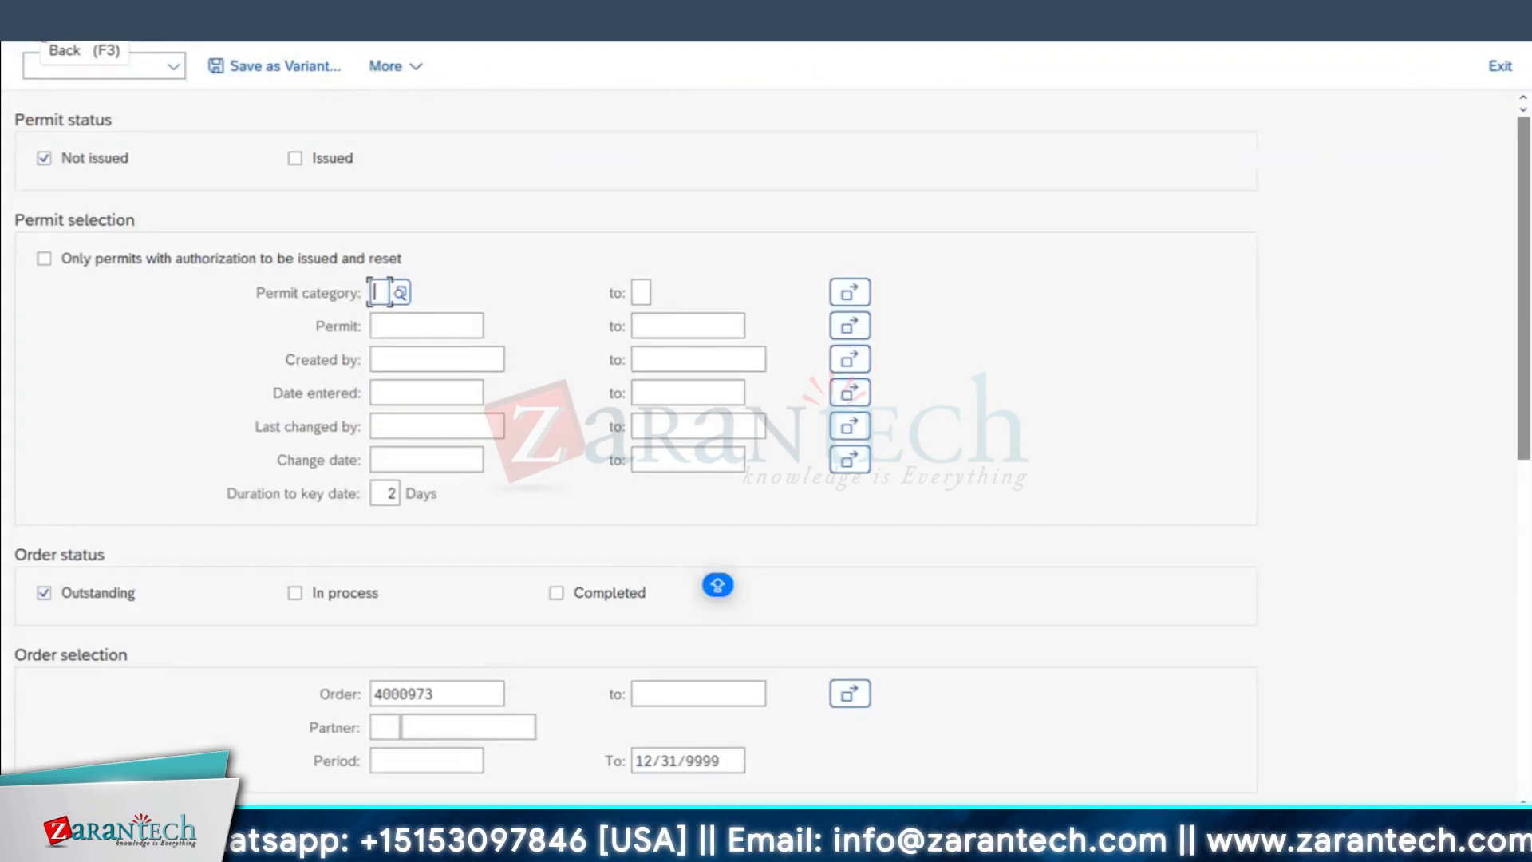
# Step: Switch to the order display session and open the new work order in change mode
pyautogui.scroll(-1, 399, 736)
pyautogui.moveTo(484, 845)
pyautogui.click(484, 746)
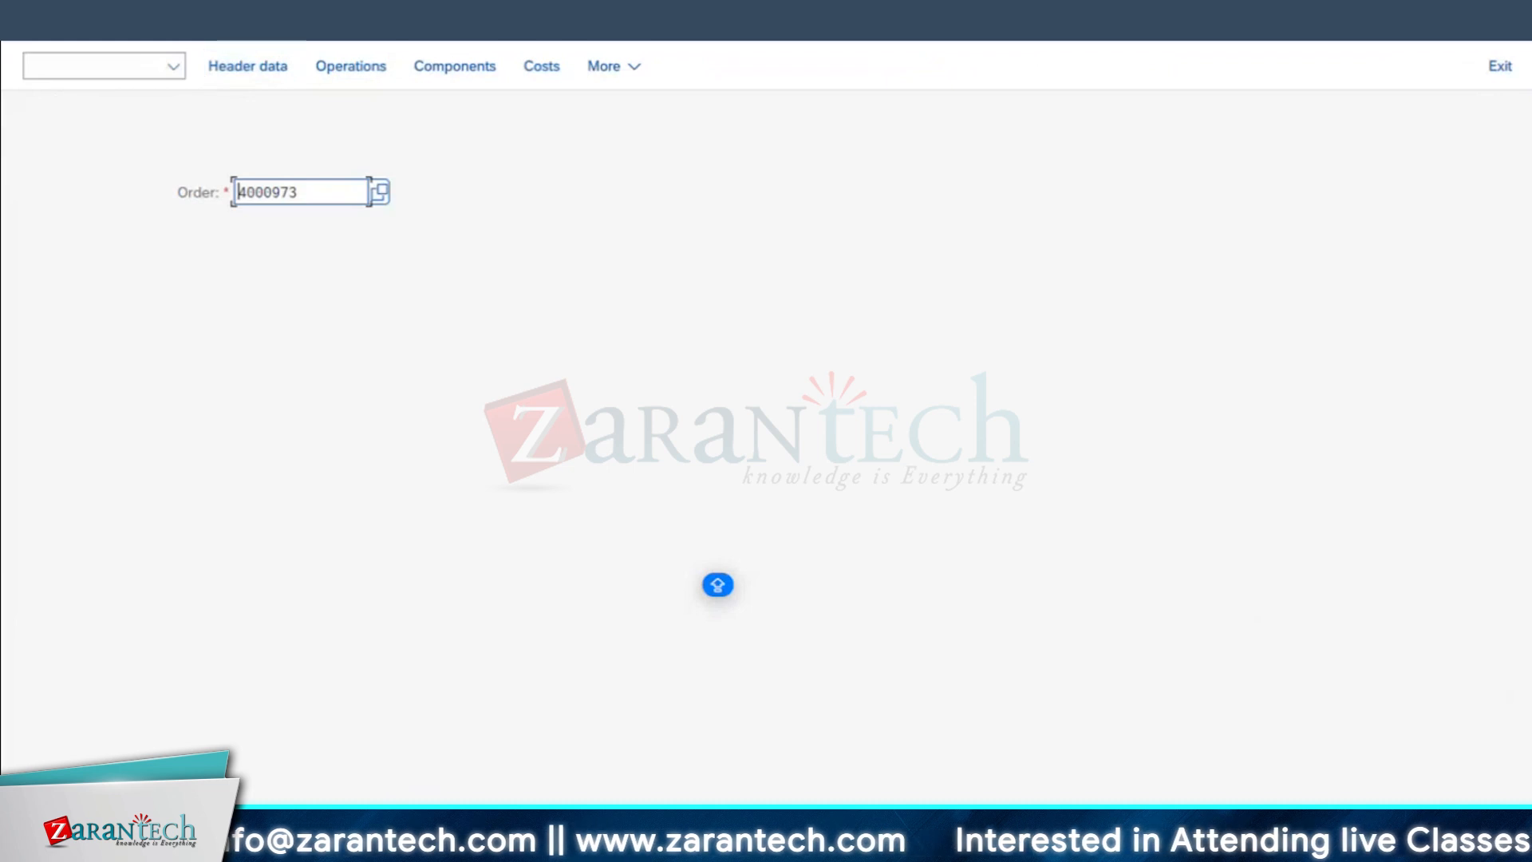
pyautogui.click(112, 68)
pyautogui.click(102, 107)
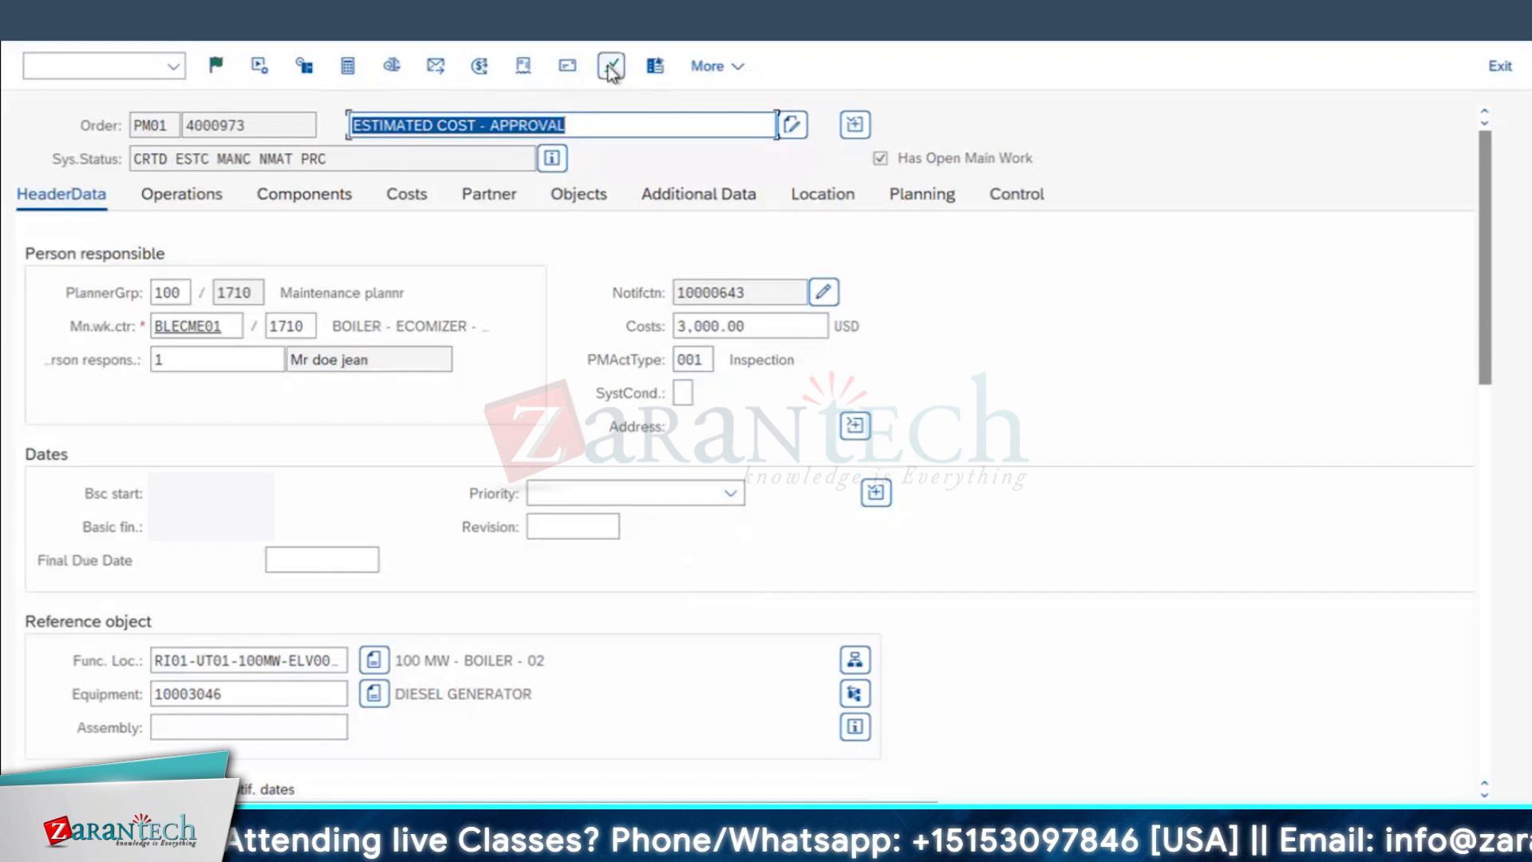
# Step: Open the work order's assigned permits, check the WORKPERMIT entry and close the permit list
pyautogui.click(612, 65)
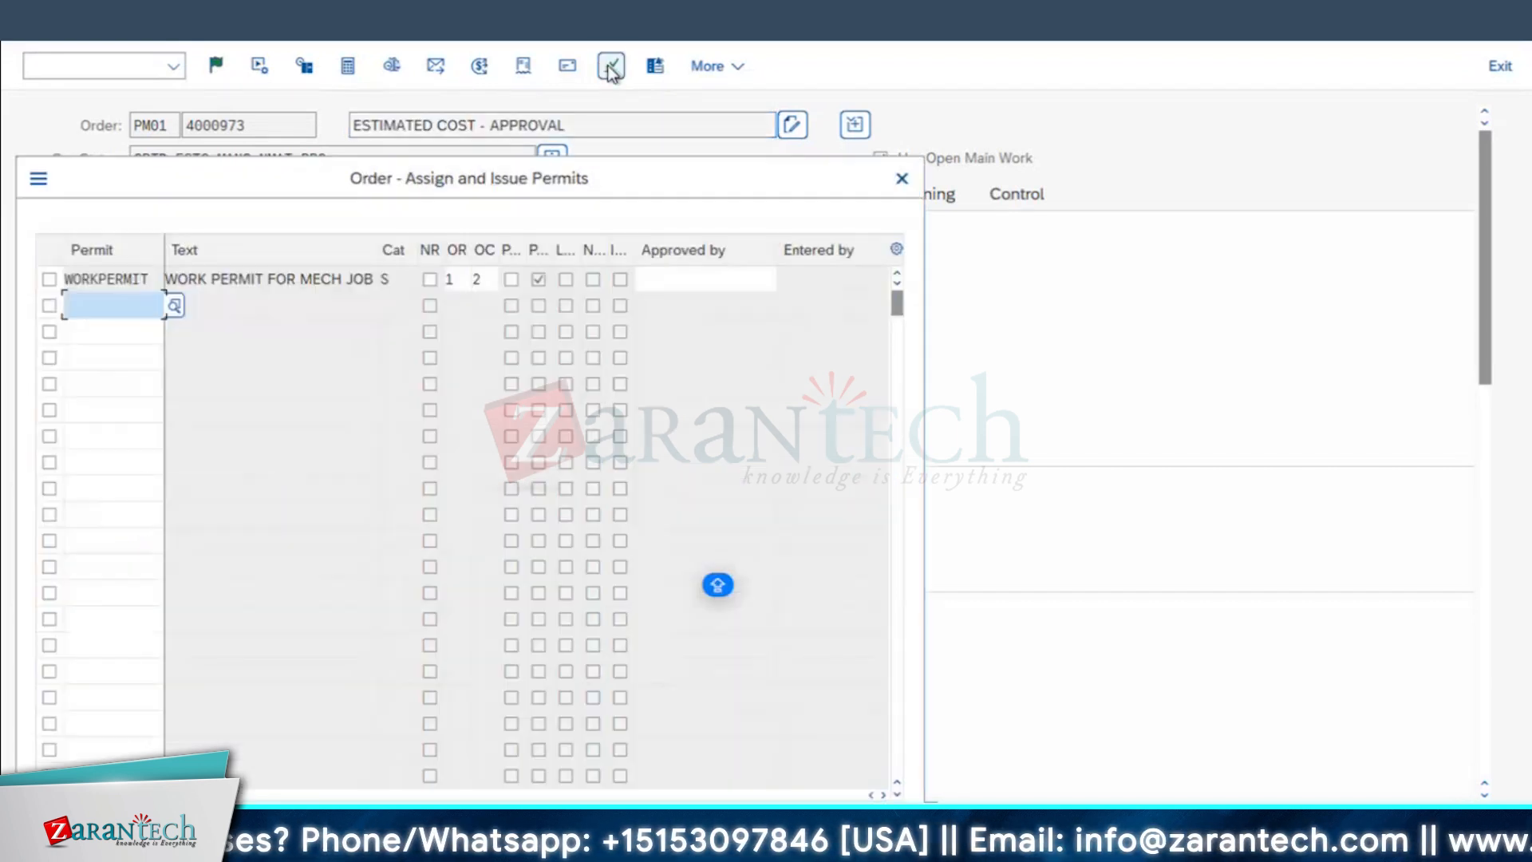
pyautogui.click(141, 280)
pyautogui.moveTo(154, 276); pyautogui.dragTo(6, 270)
pyautogui.click(901, 179)
pyautogui.click(763, 327)
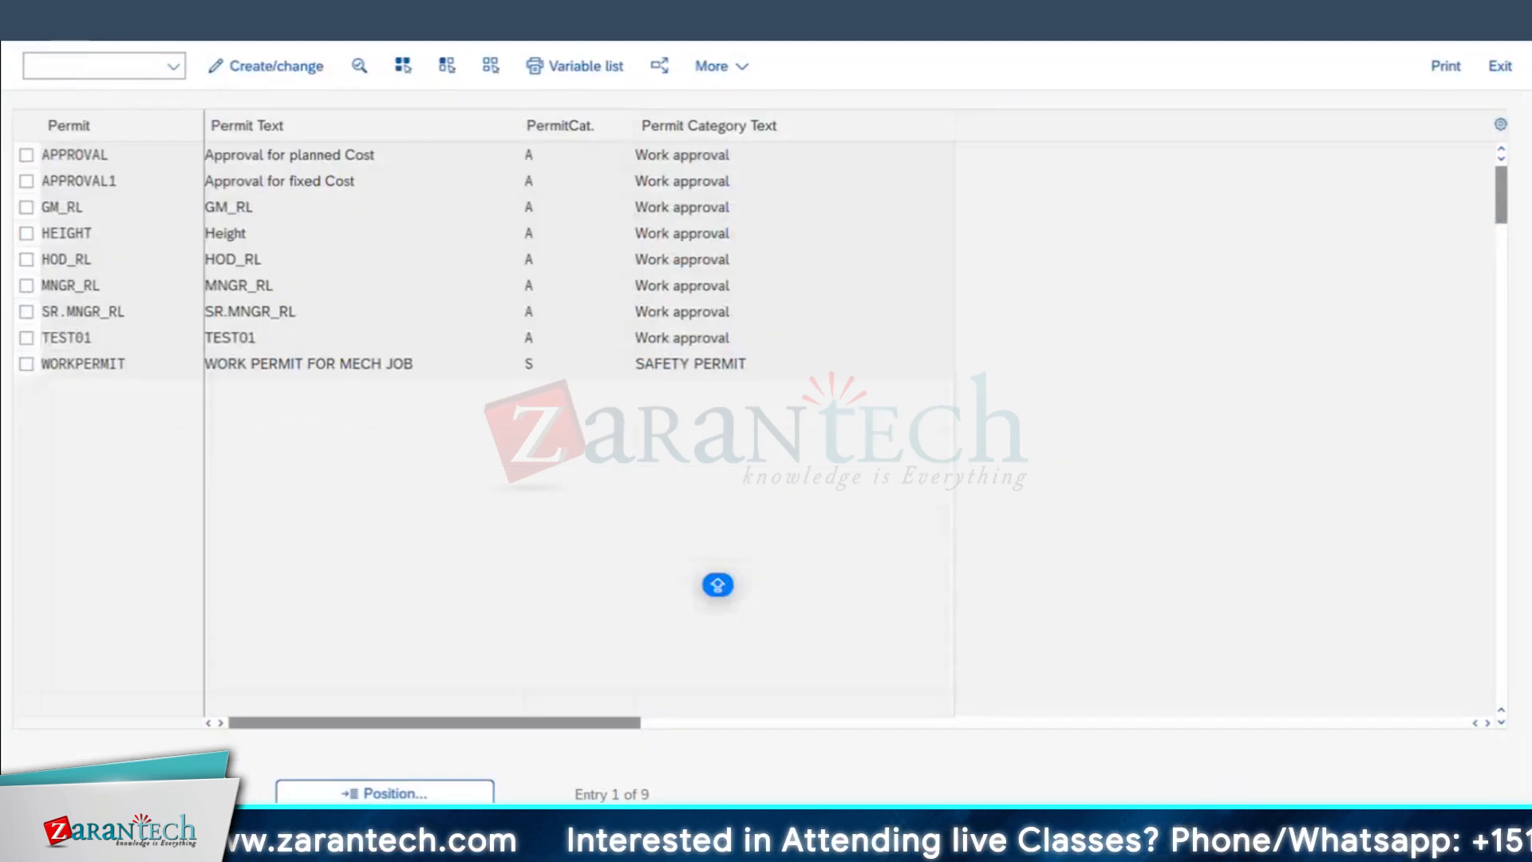
# Step: Leave the permit master list, open class ESTCOST_RL of type 049 in change mode with transaction CL02 and view its characteristics
pyautogui.press('F3')
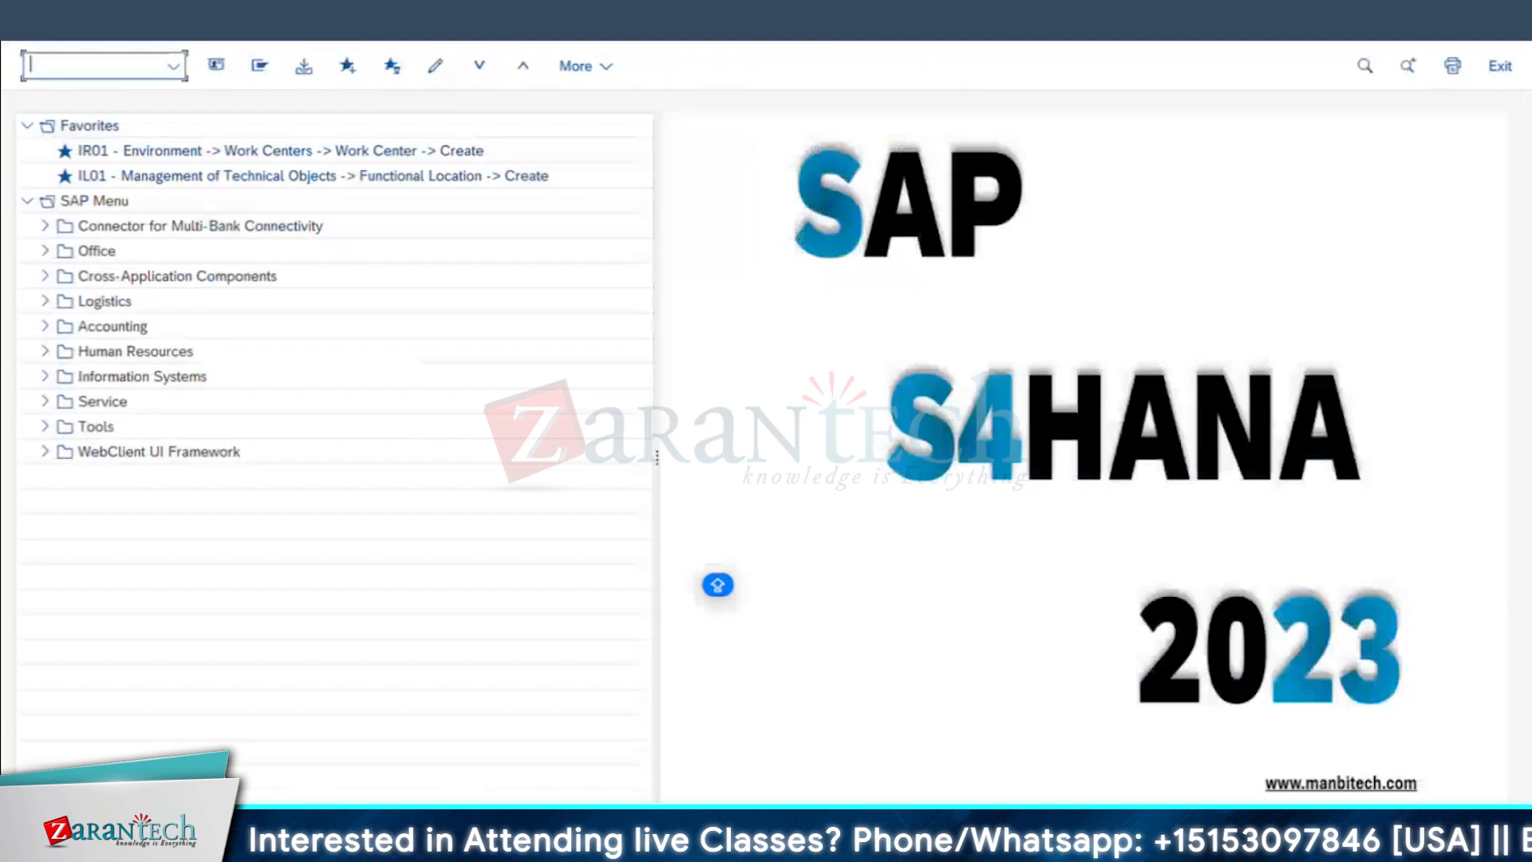
pyautogui.write('CL02')
pyautogui.press('Return')
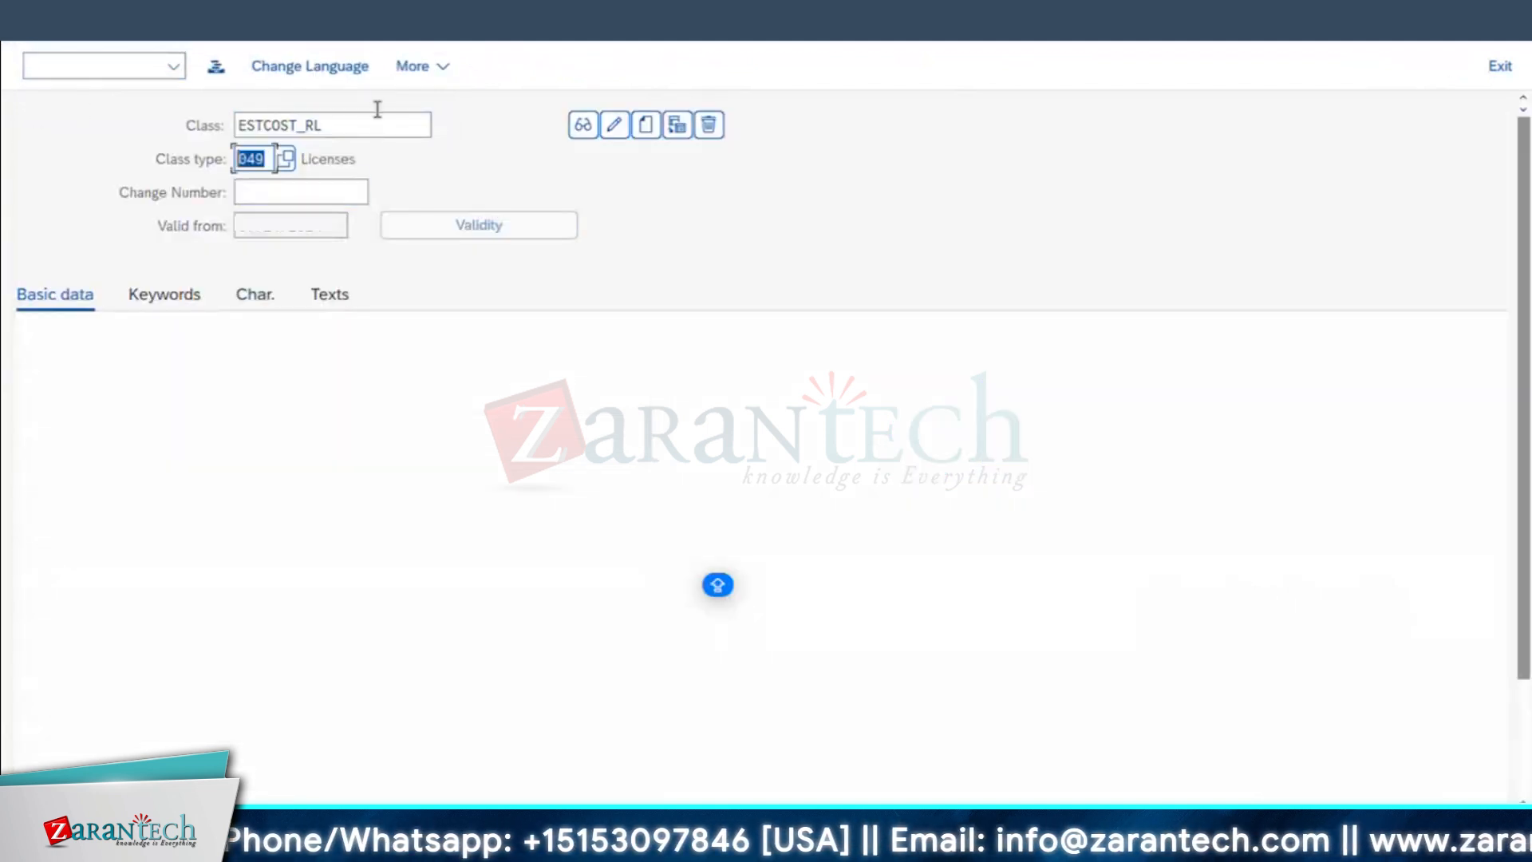
pyautogui.click(615, 123)
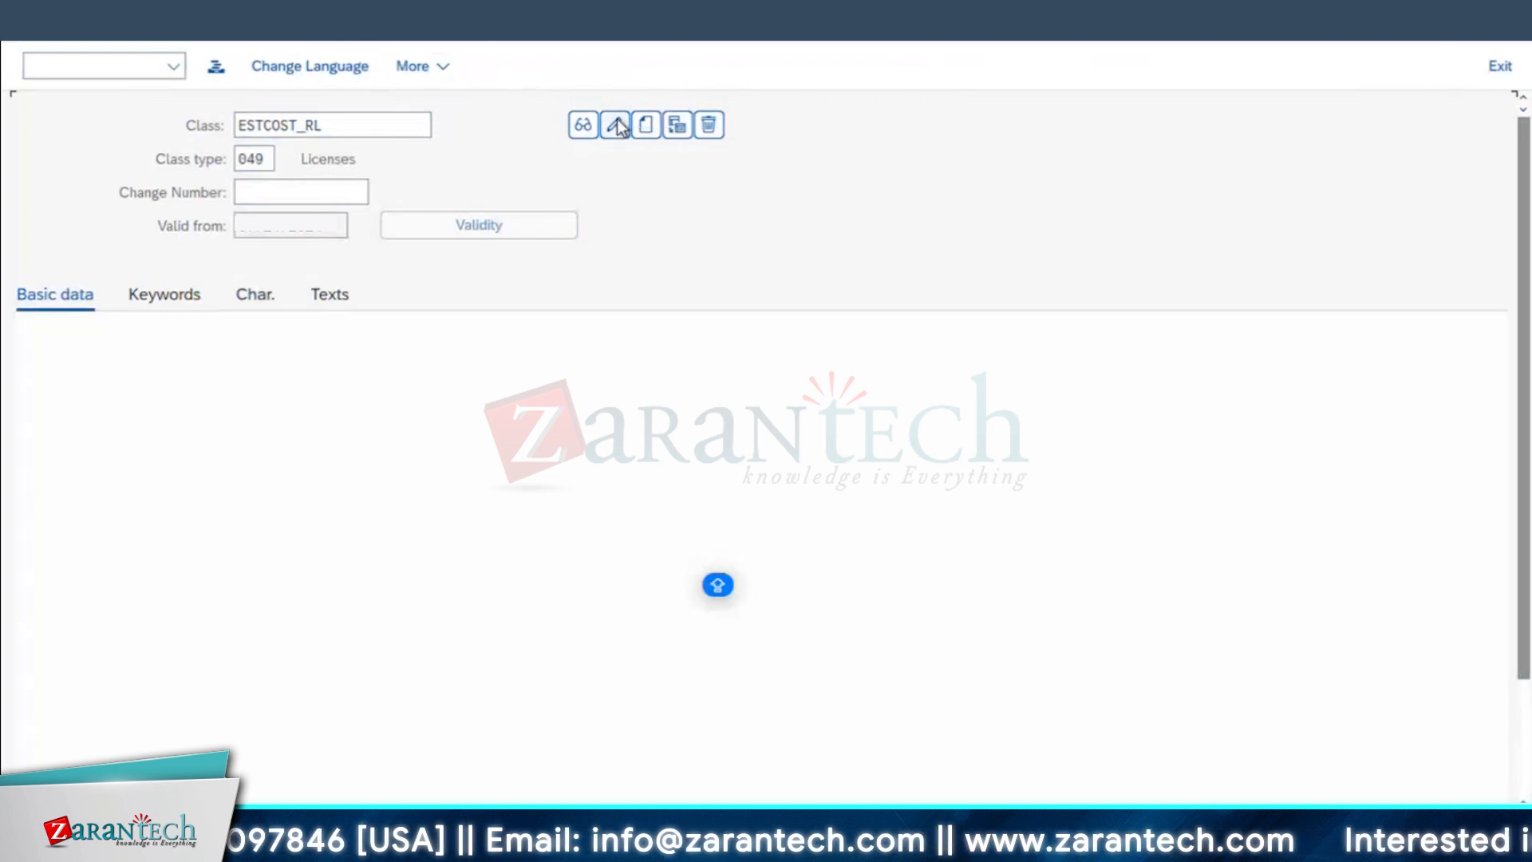
pyautogui.click(256, 297)
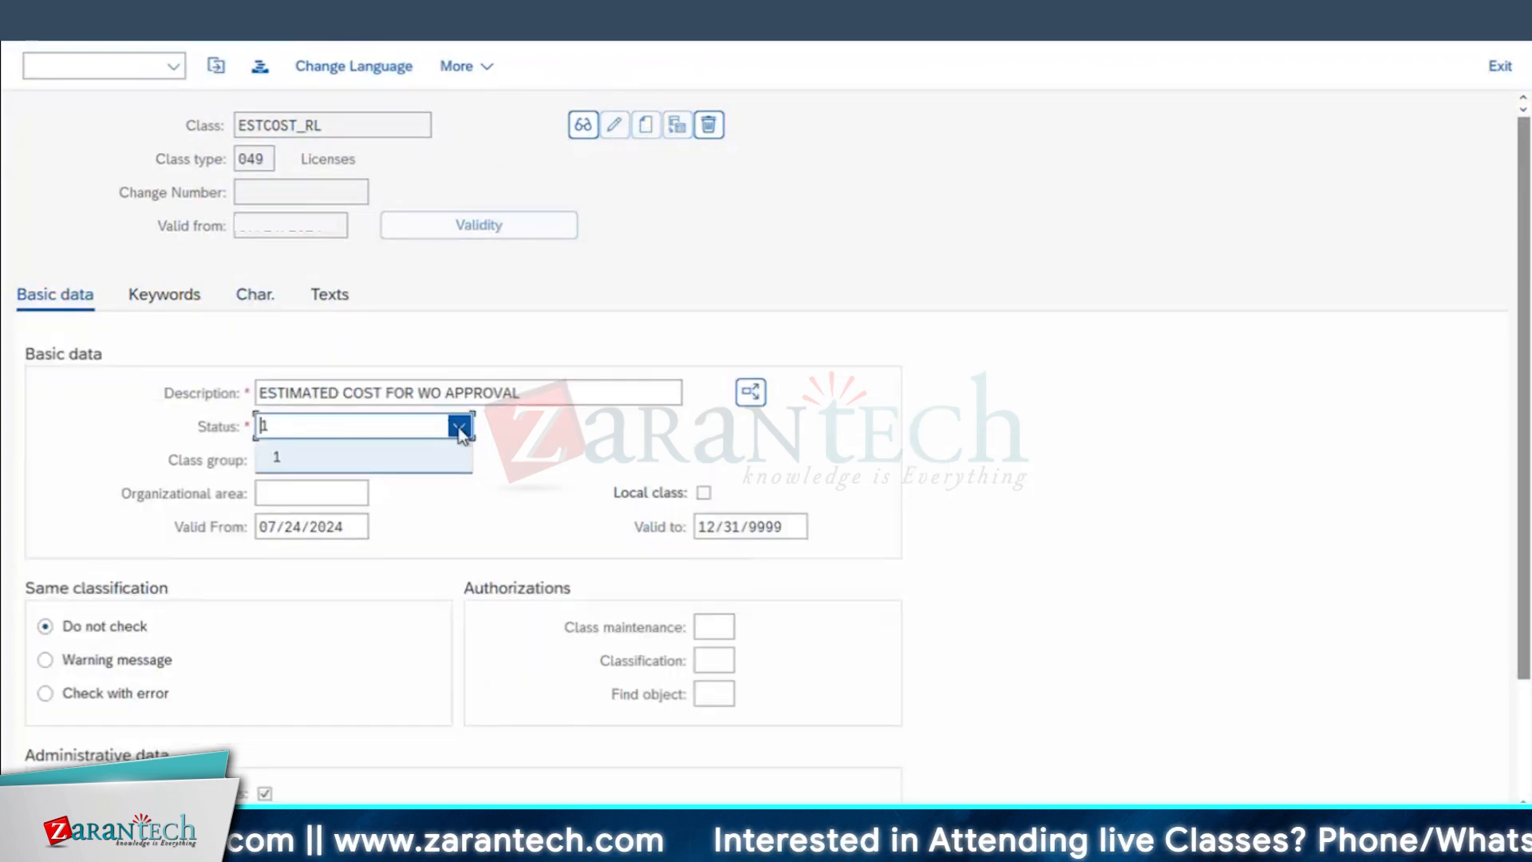
# Step: Review the class's basic data and characteristic ESTIMATEDCOST_RL, and return to the start menu
pyautogui.click(459, 431)
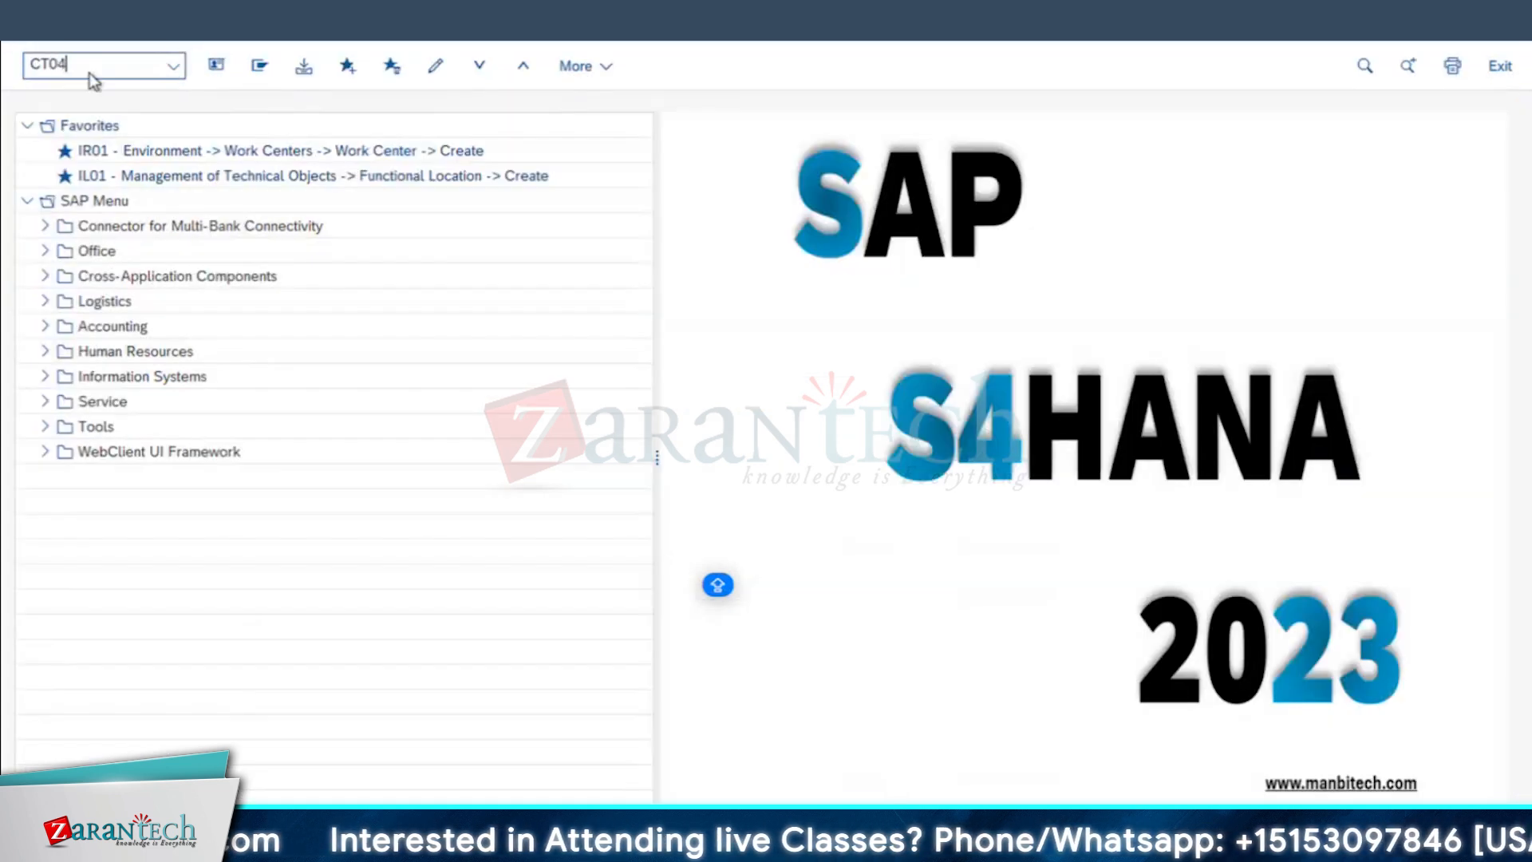
pyautogui.press('Return')
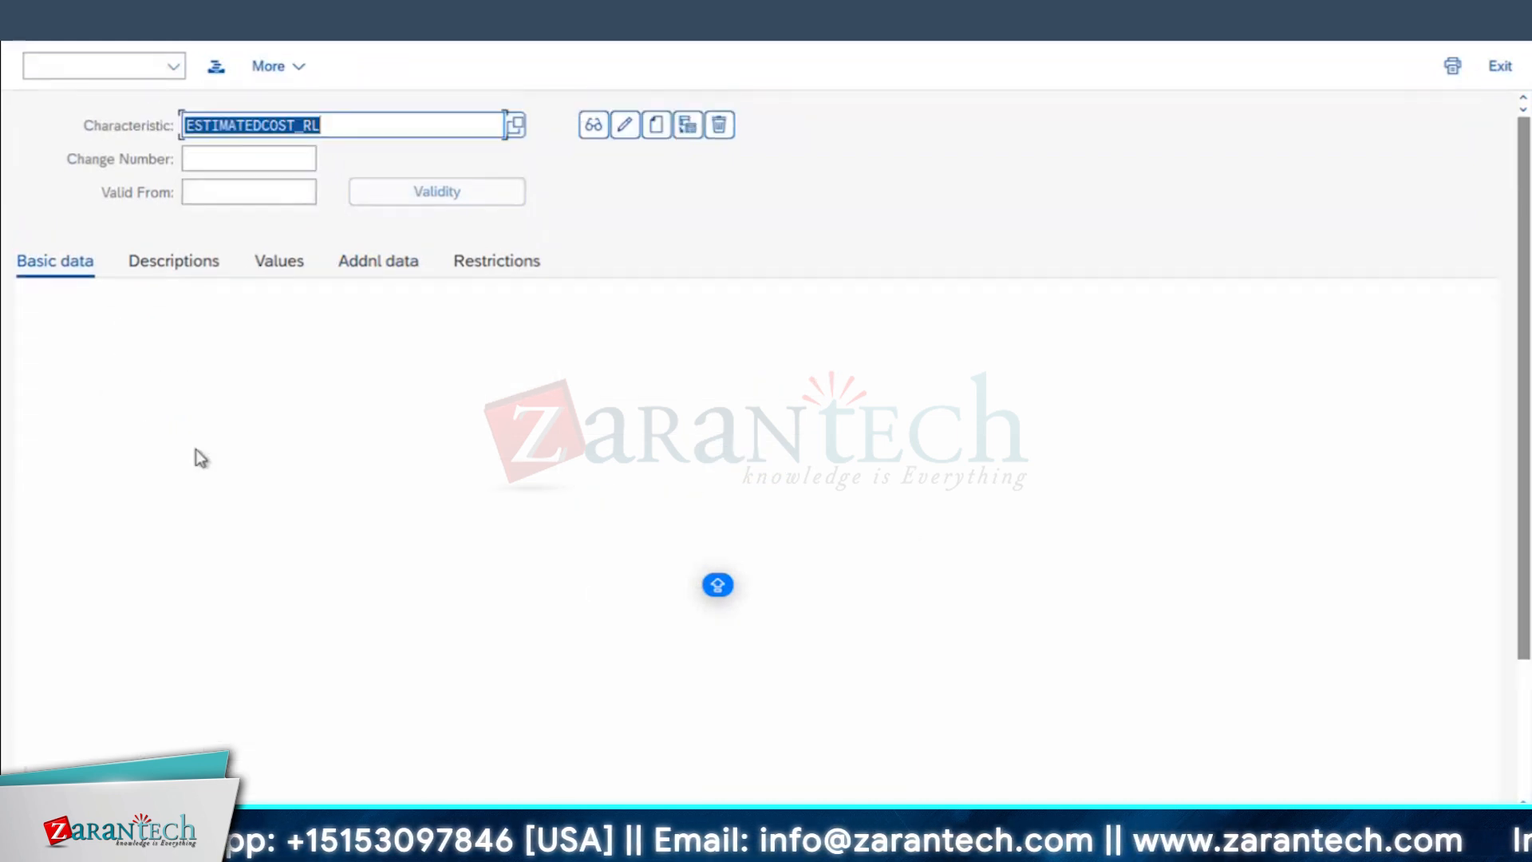
pyautogui.click(25, 24)
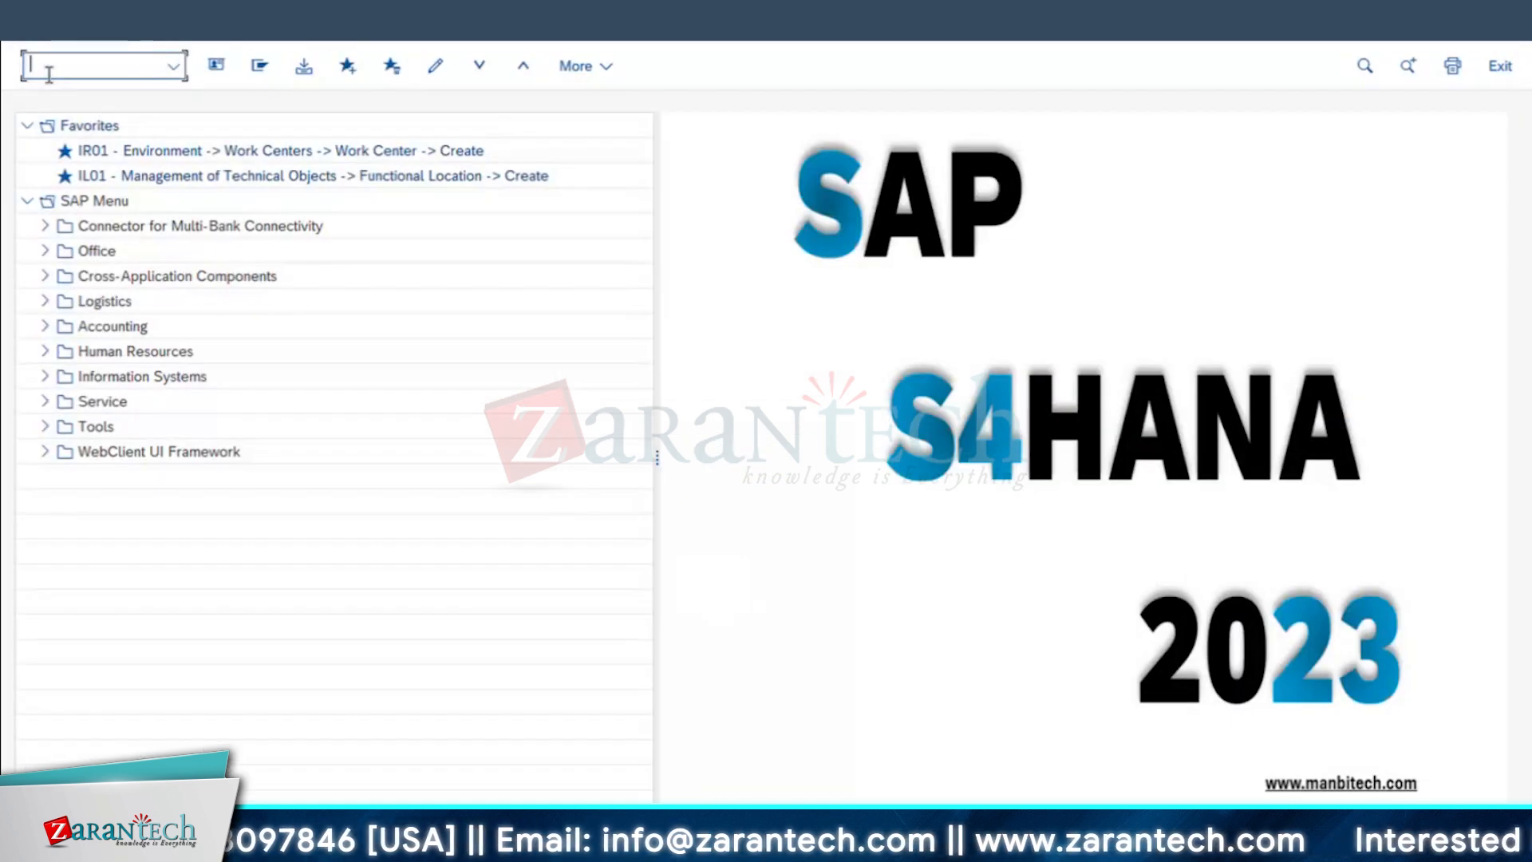
# Step: Reopen the test work order in change mode with transaction IW32
pyautogui.write('IW')
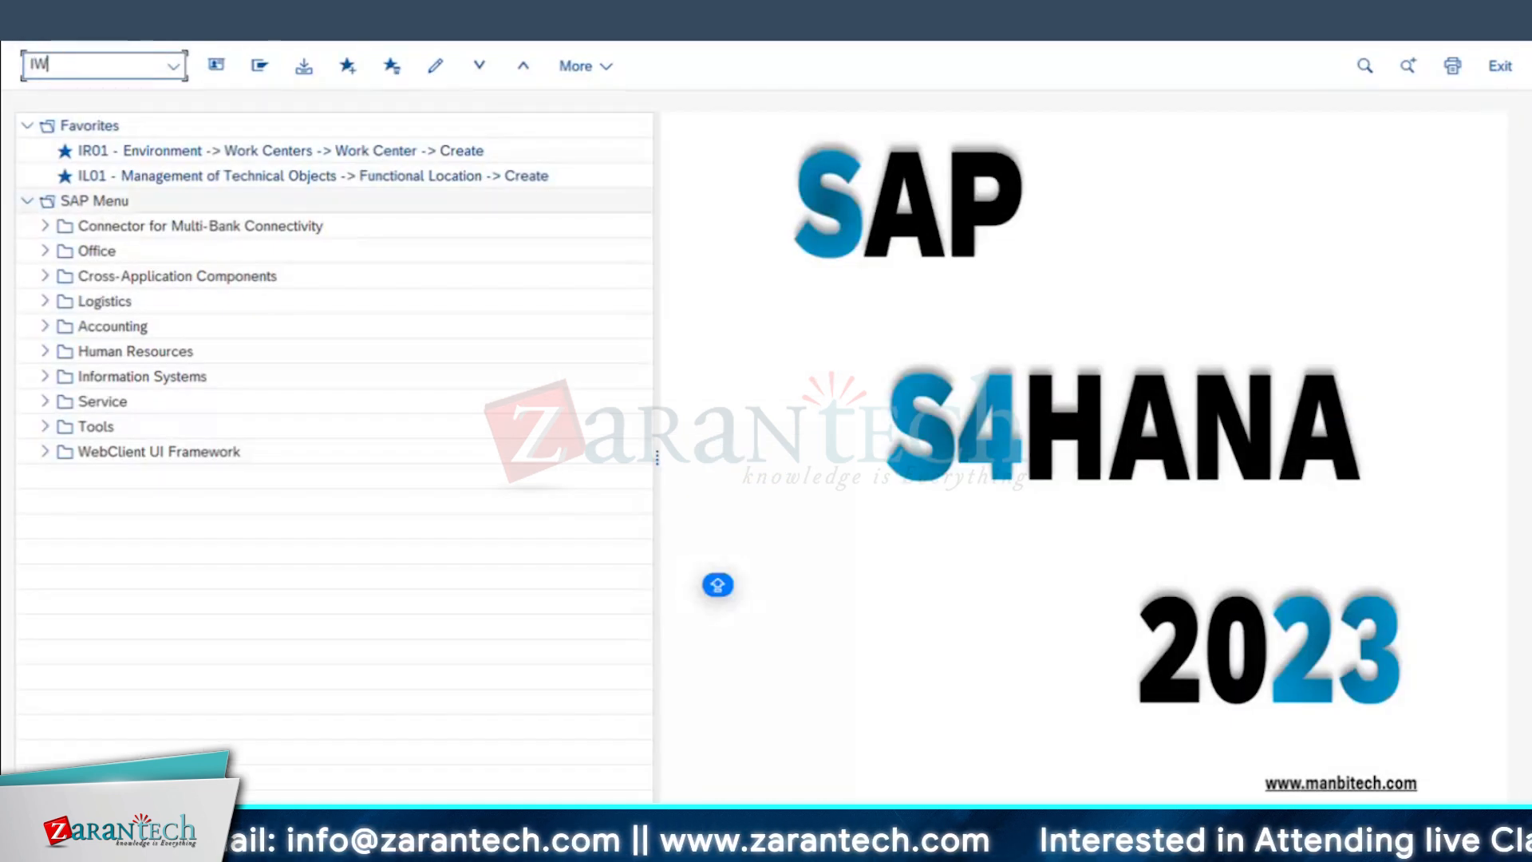
pyautogui.write('32')
pyautogui.press('Return')
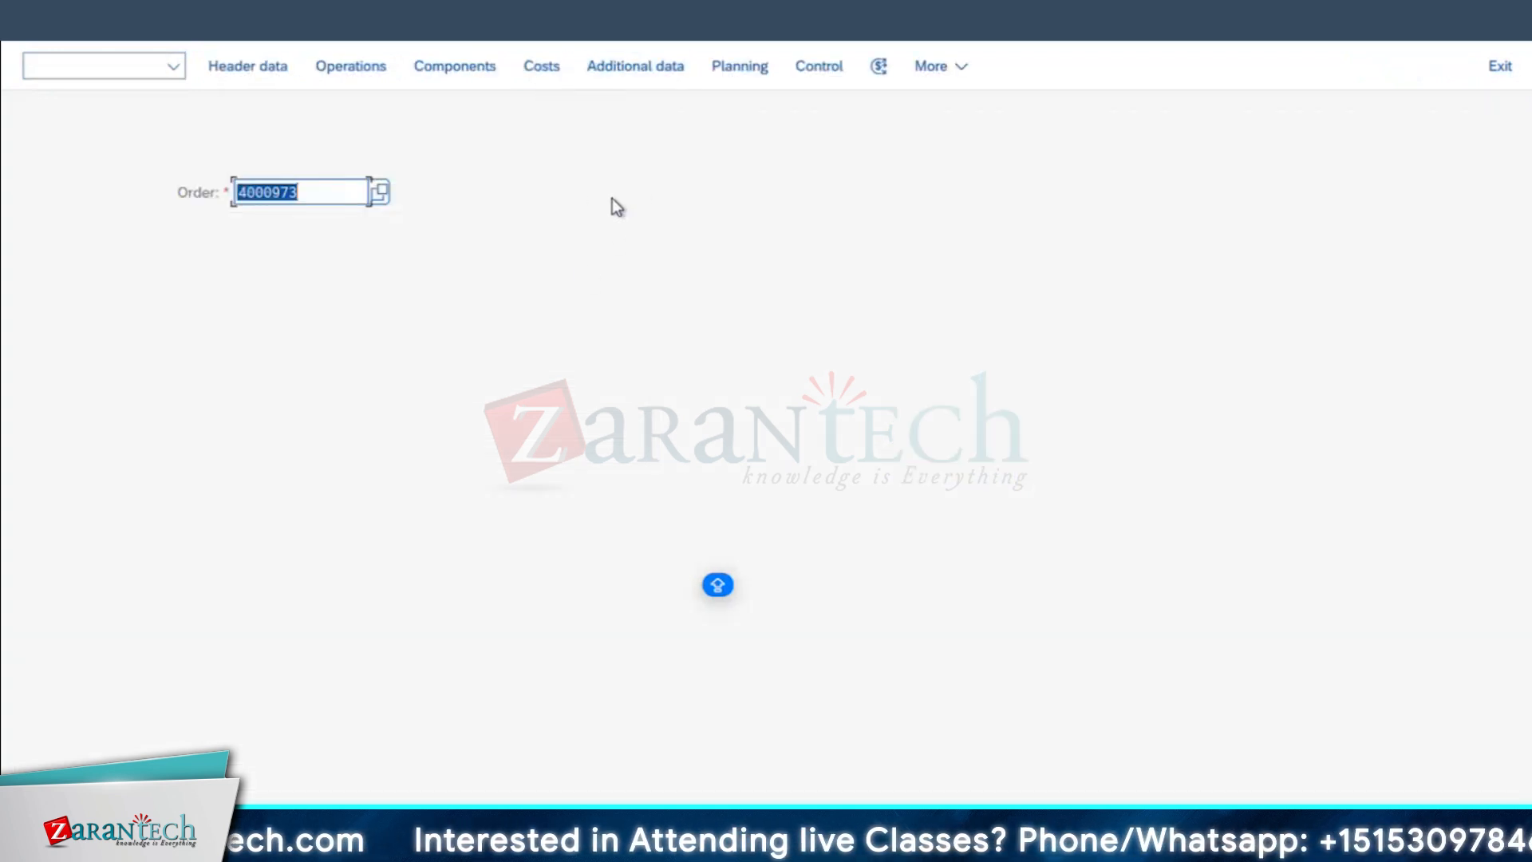
pyautogui.press('Return')
pyautogui.click(538, 507)
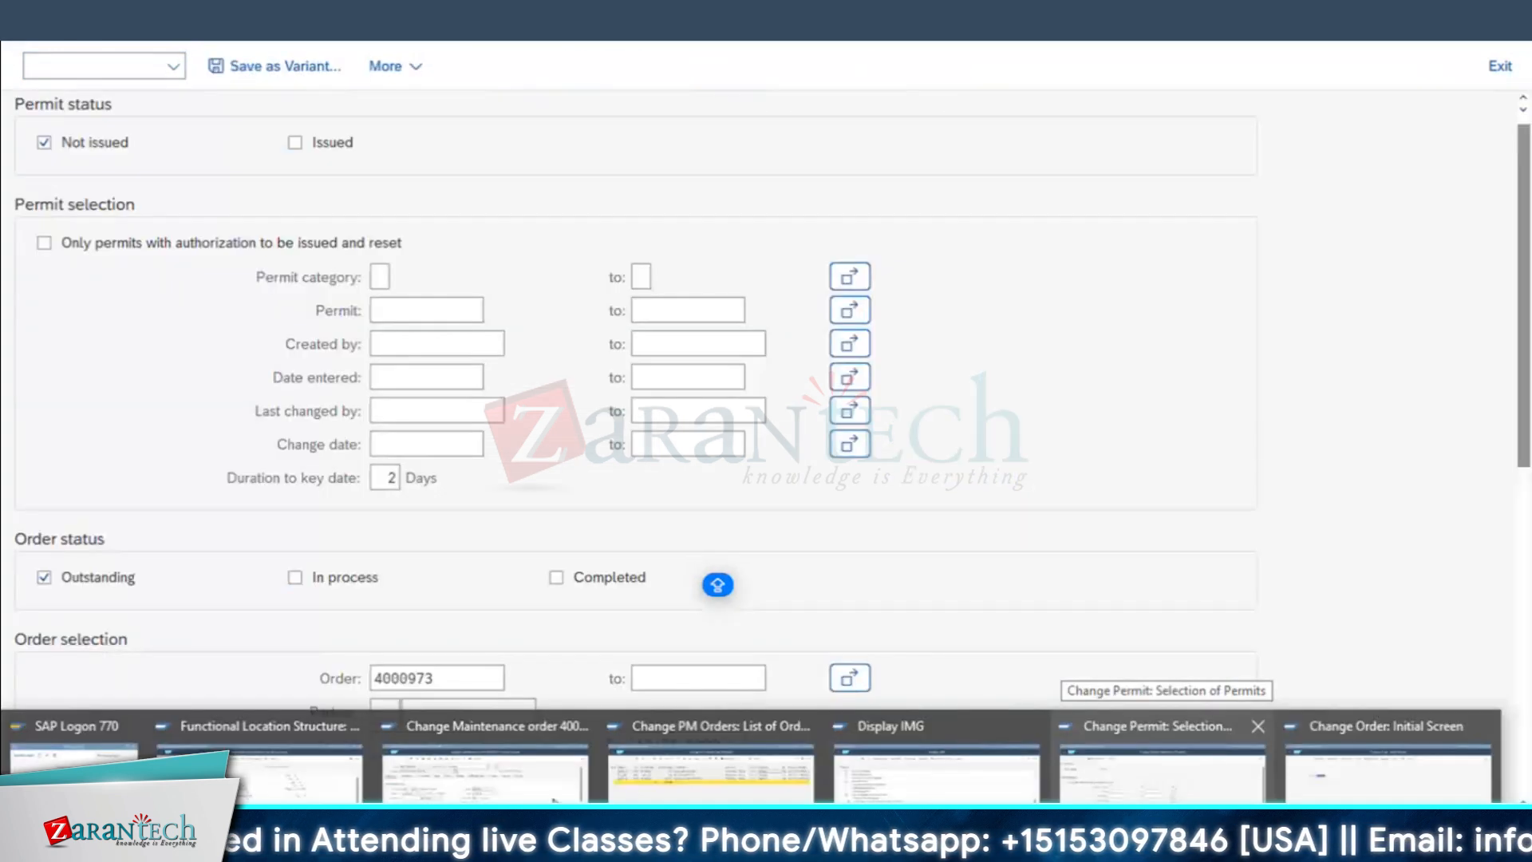
pyautogui.click(37, 24)
pyautogui.click(306, 191)
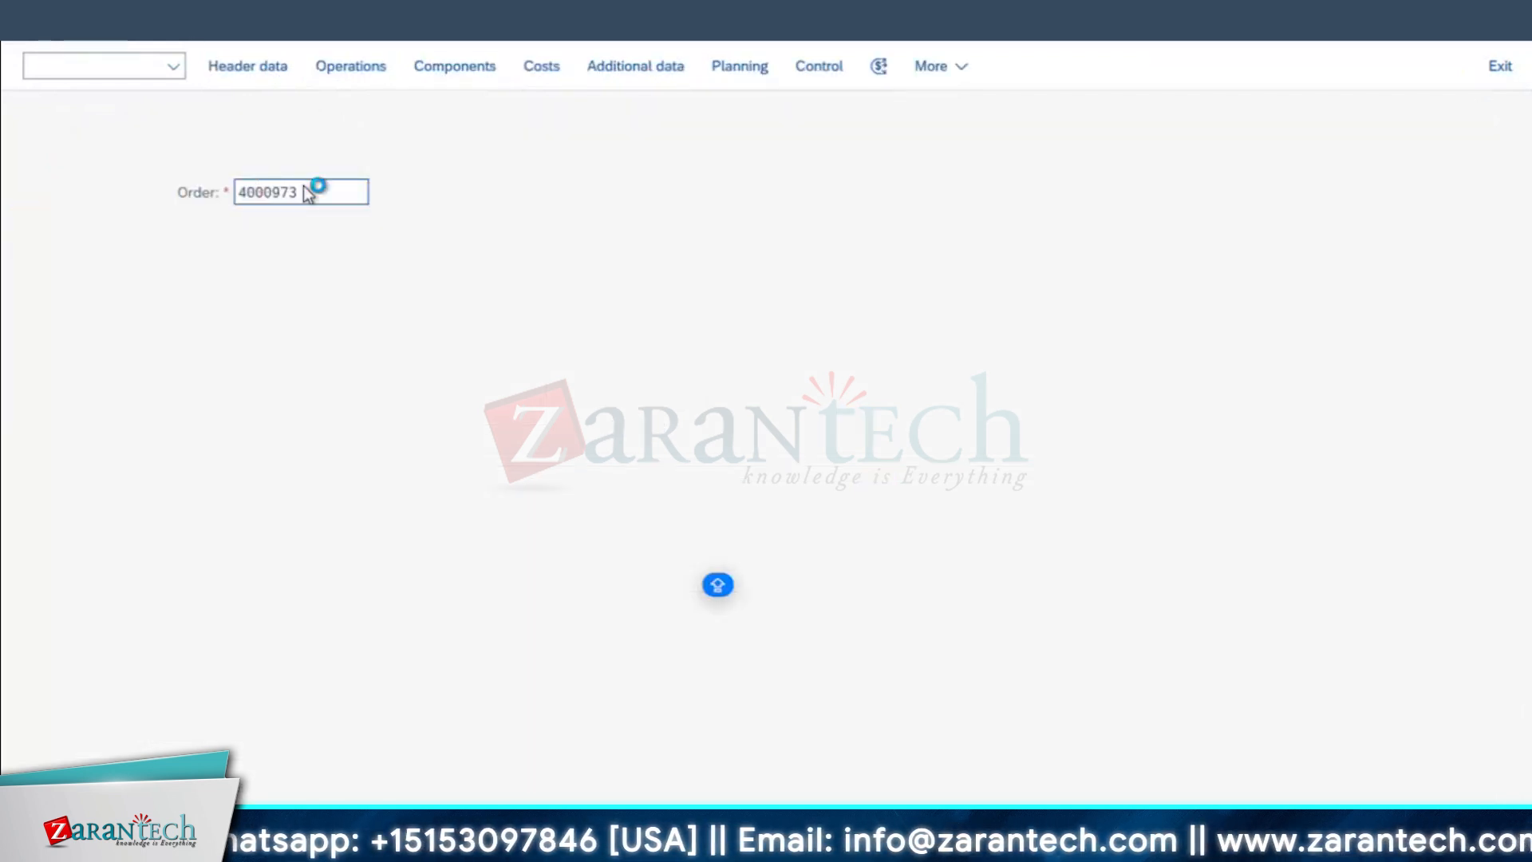
pyautogui.press('Return')
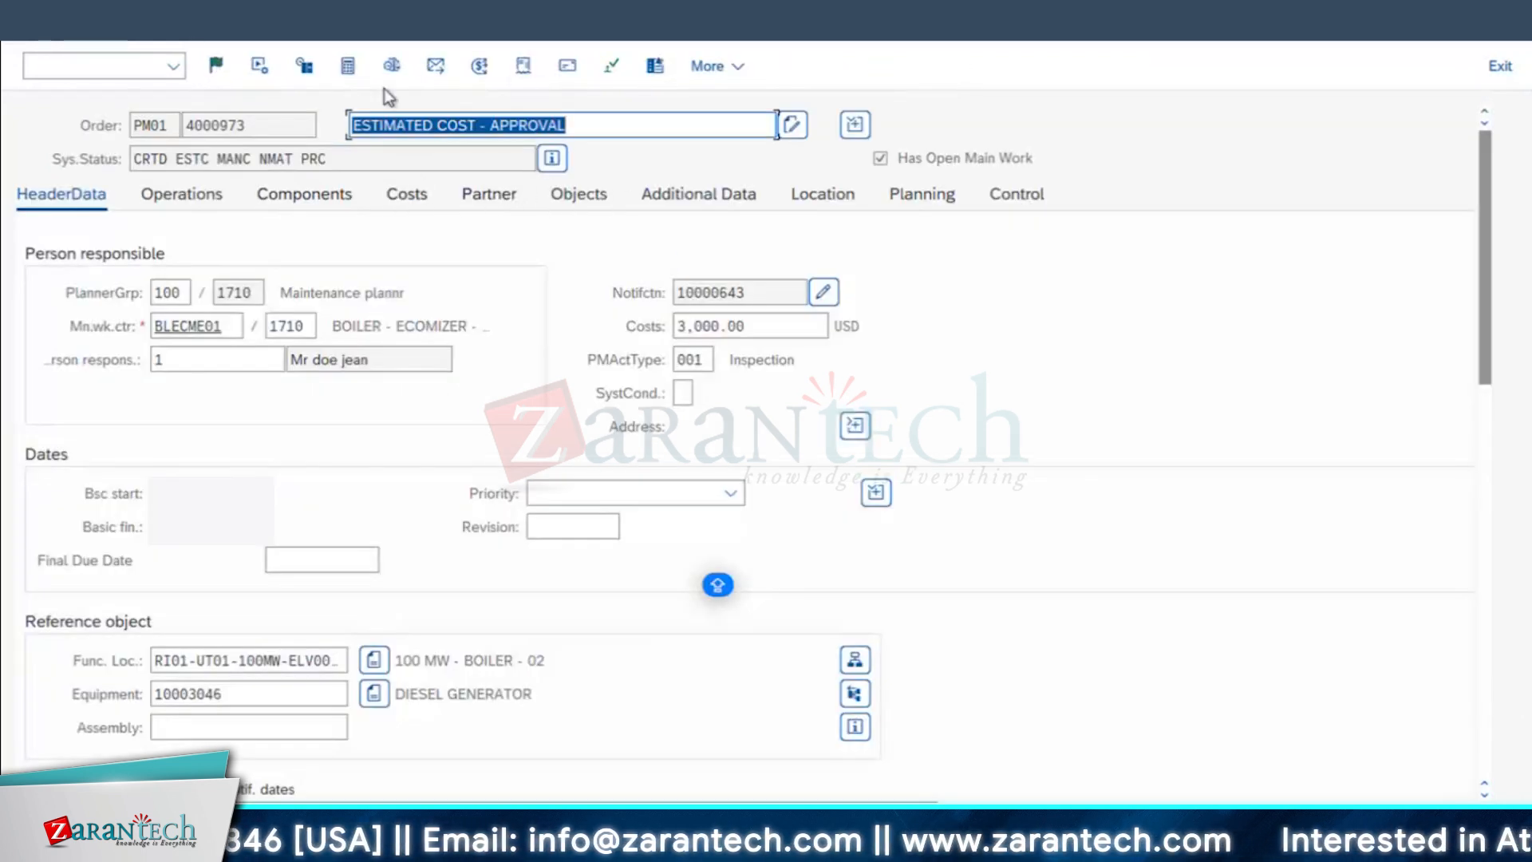
# Step: Recheck the permits assigned to the reopened work order, and return to the order entry screen
pyautogui.click(611, 71)
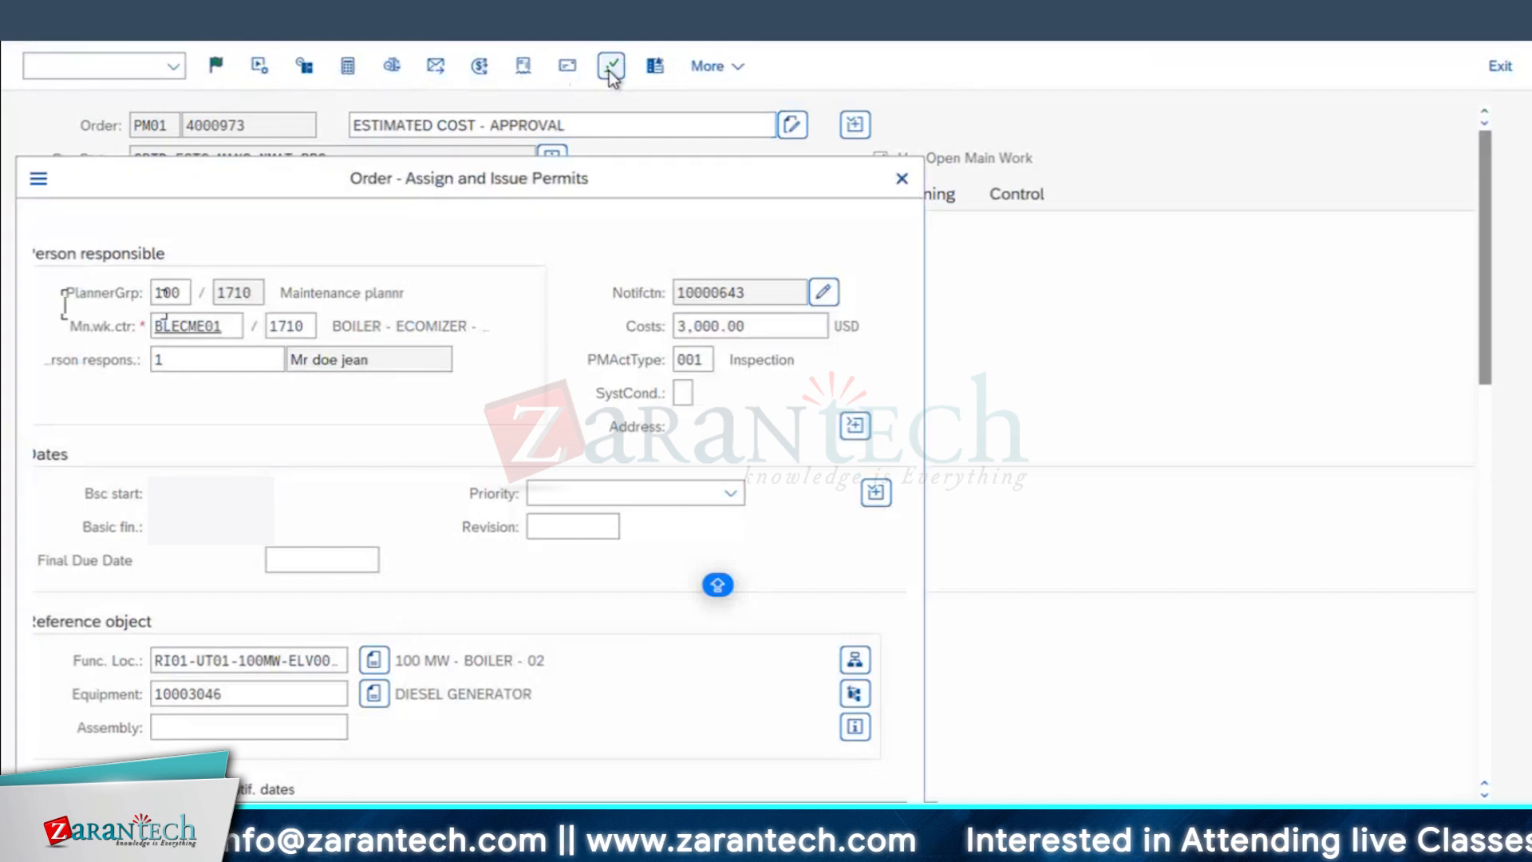
pyautogui.click(687, 310)
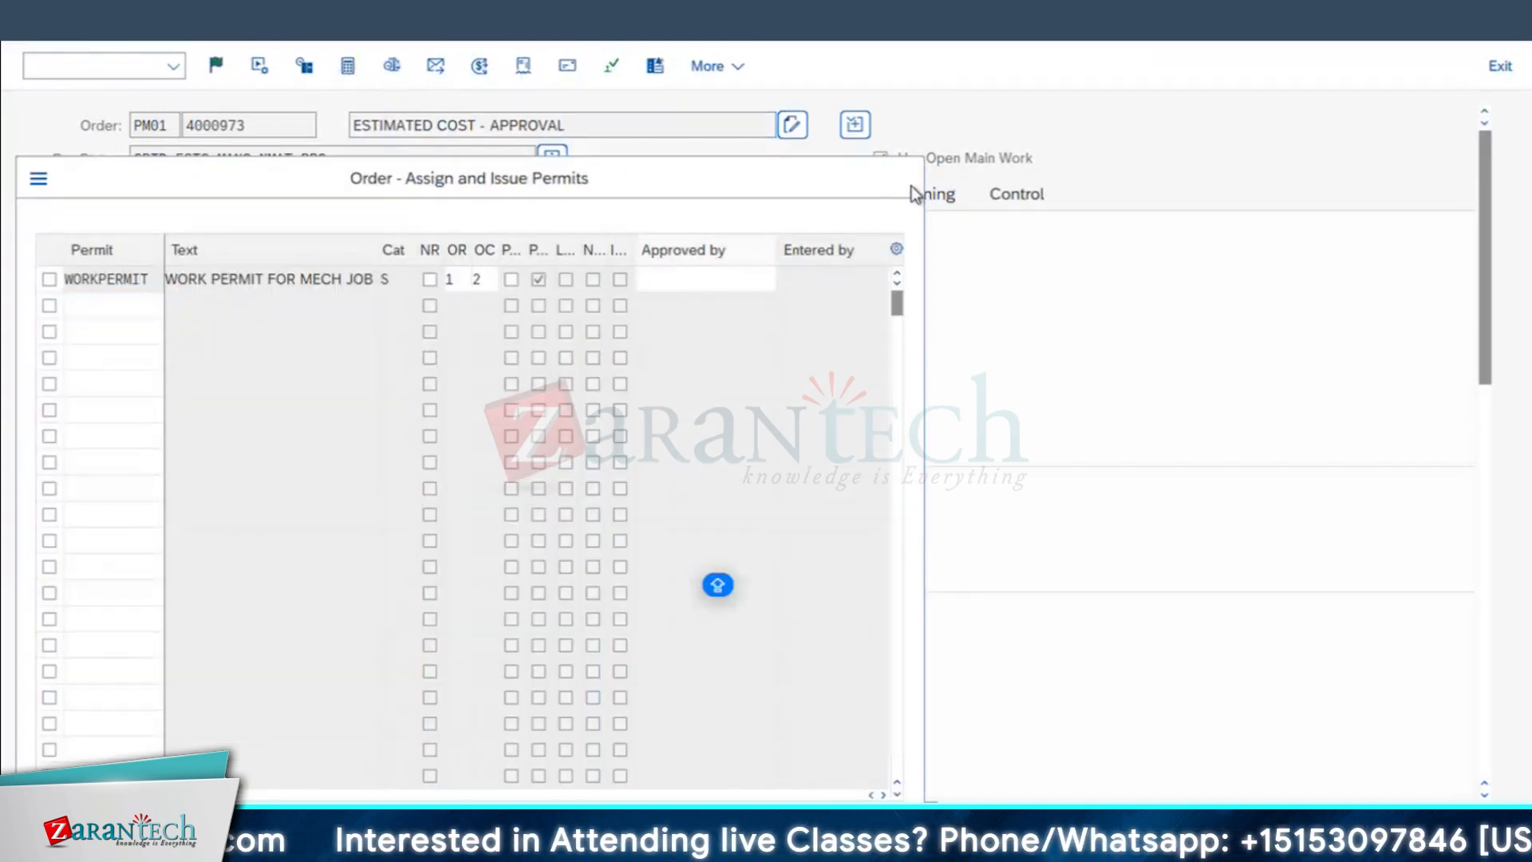
pyautogui.click(910, 183)
pyautogui.click(476, 549)
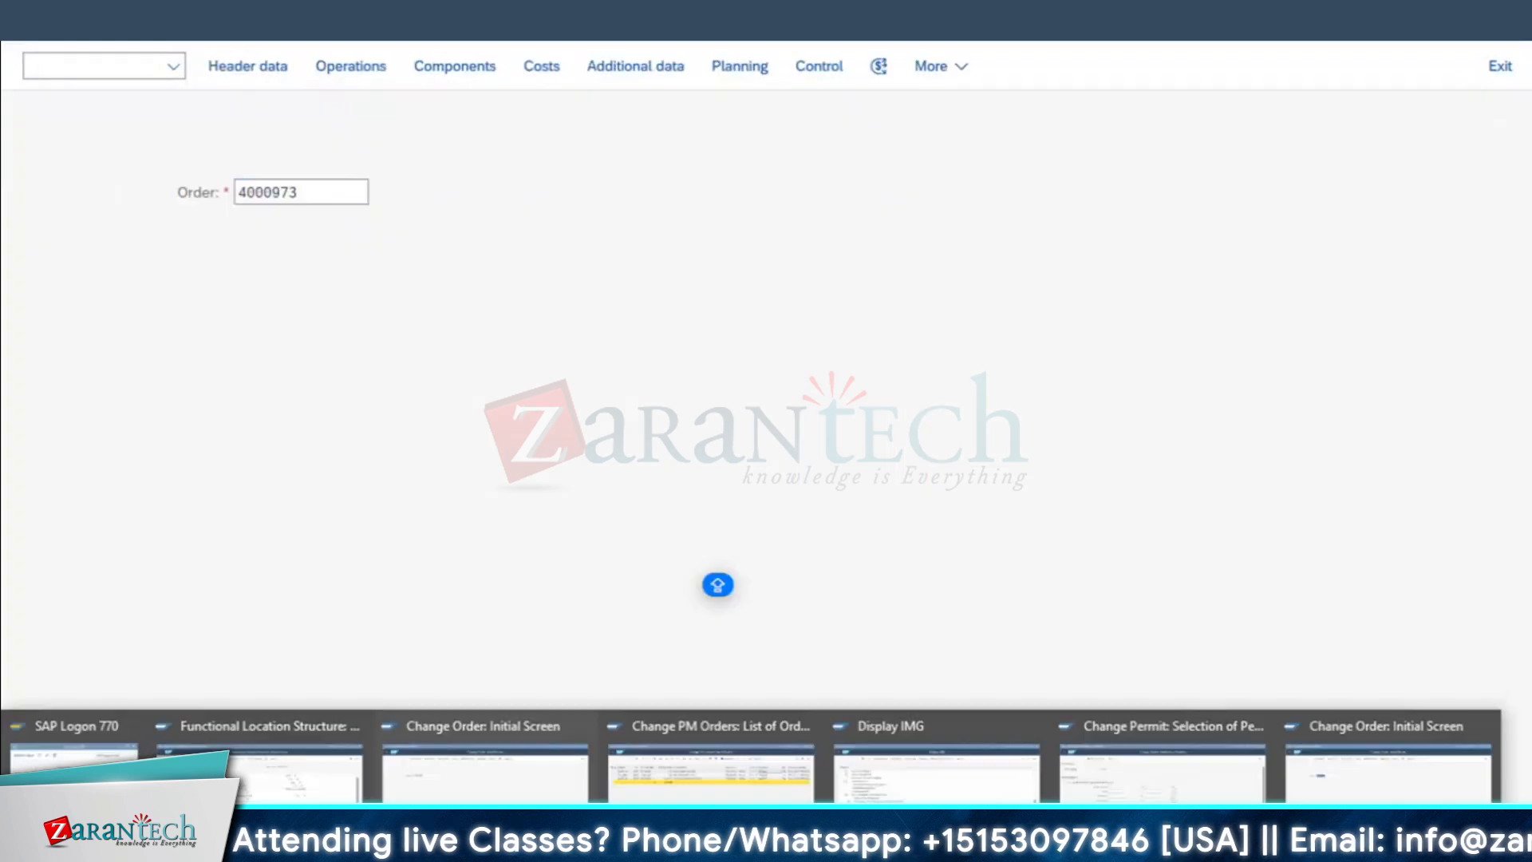
# Step: In the other order session, restart transaction CL02 and look for 049 Licenses in the list of class types, then close the list
pyautogui.click(1387, 773)
pyautogui.click(29, 30)
pyautogui.click(54, 67)
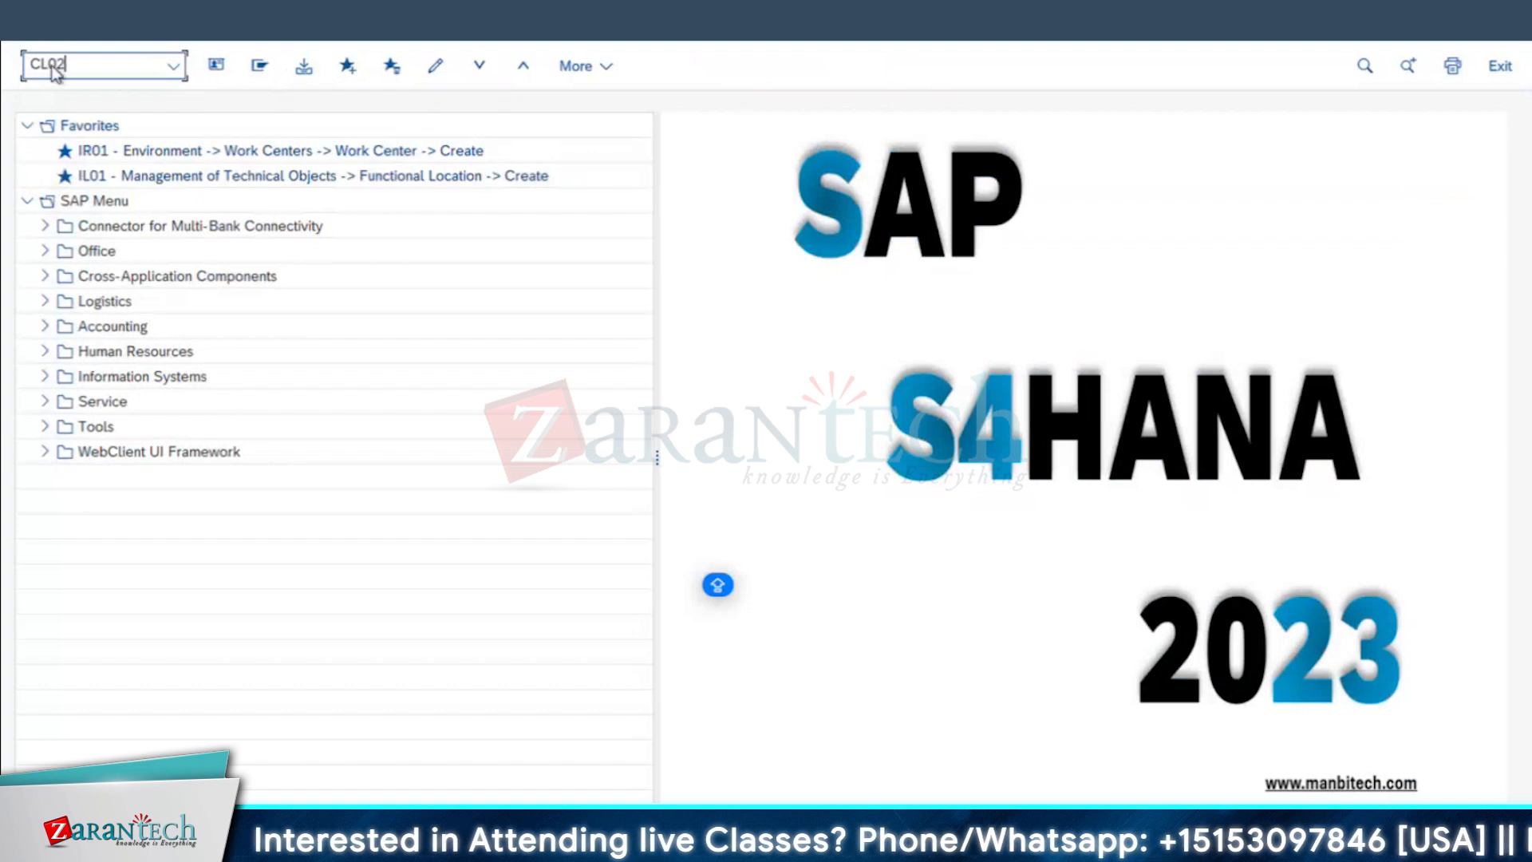
pyautogui.press('Return')
pyautogui.click(270, 159)
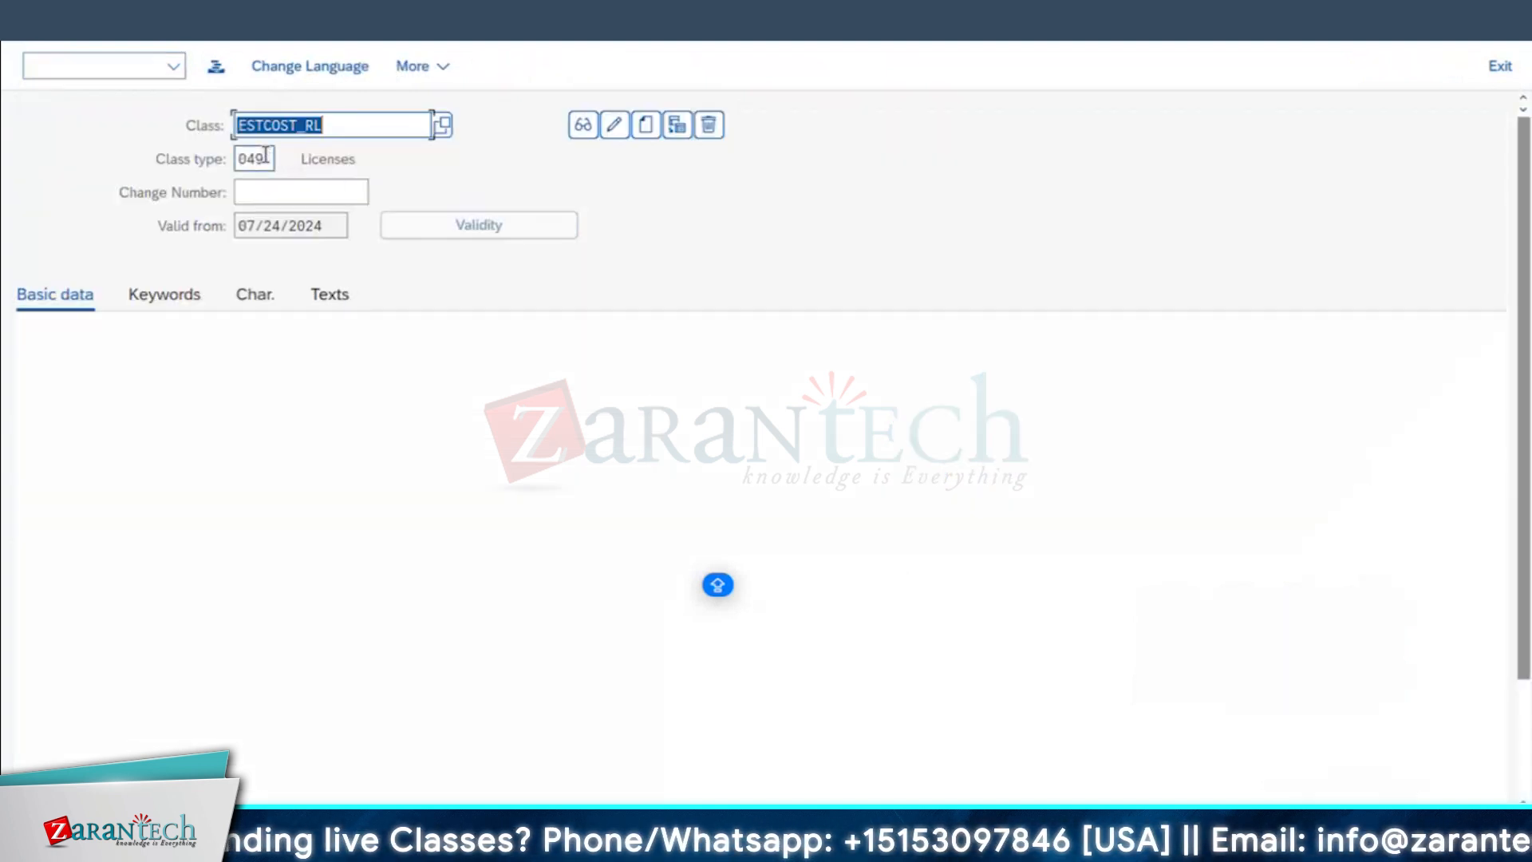
pyautogui.click(285, 160)
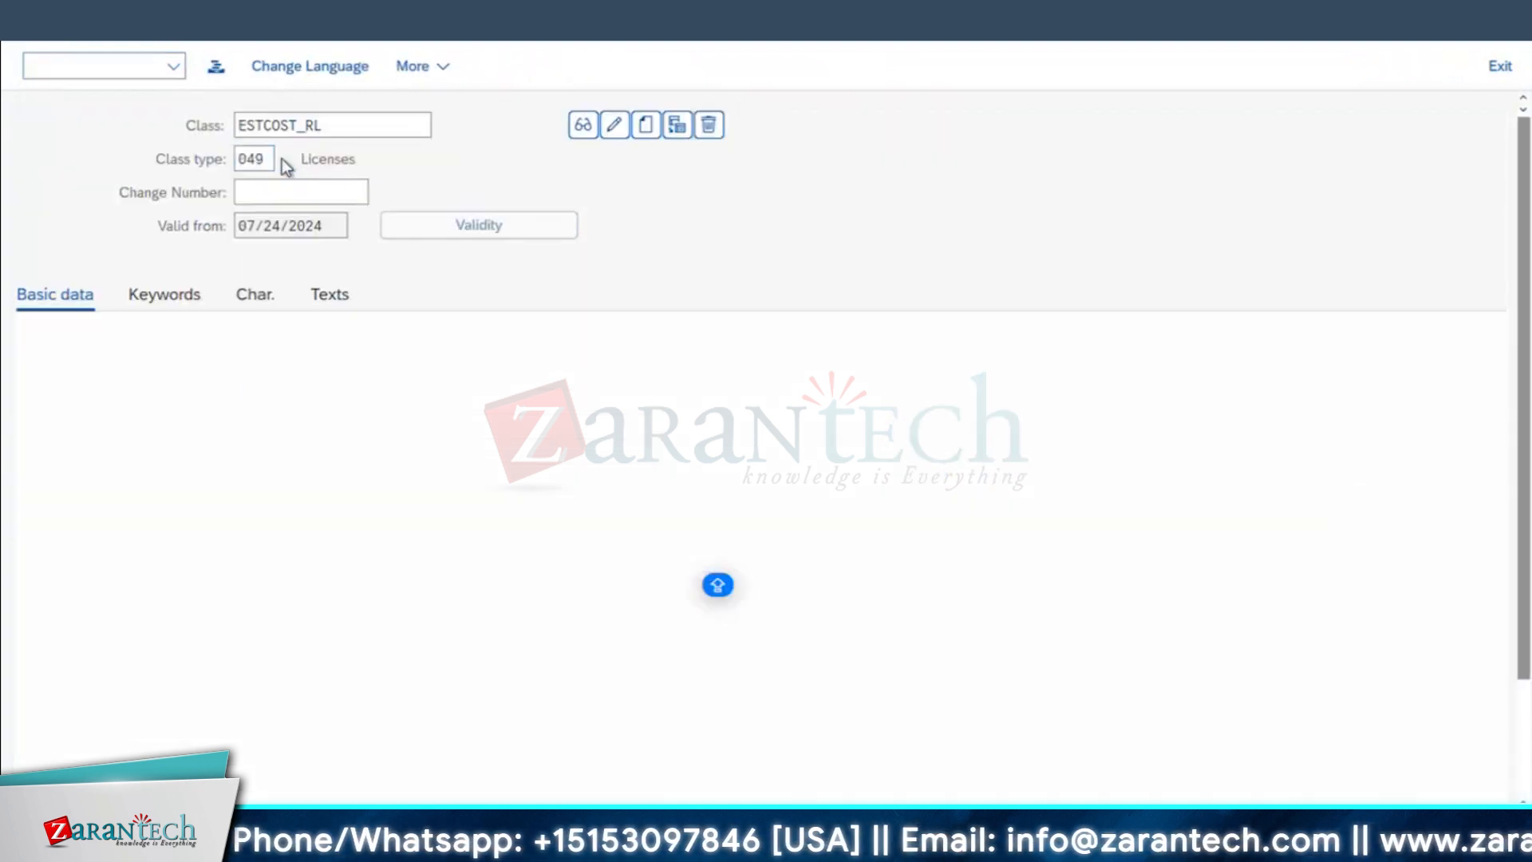
pyautogui.scroll(-5, 333, 492)
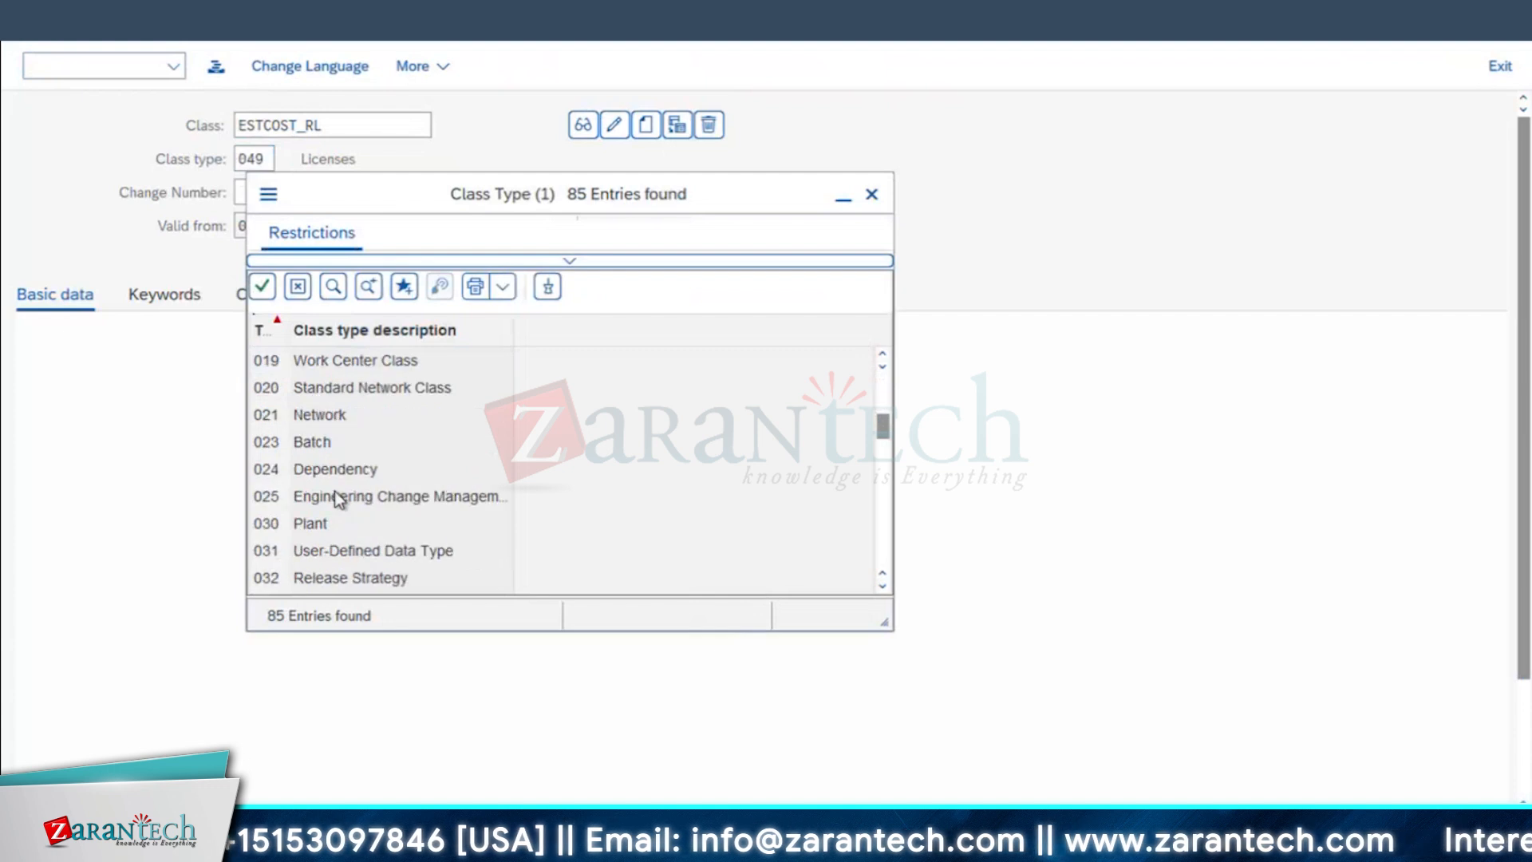
pyautogui.scroll(-1, 335, 495)
pyautogui.scroll(-5, 335, 495)
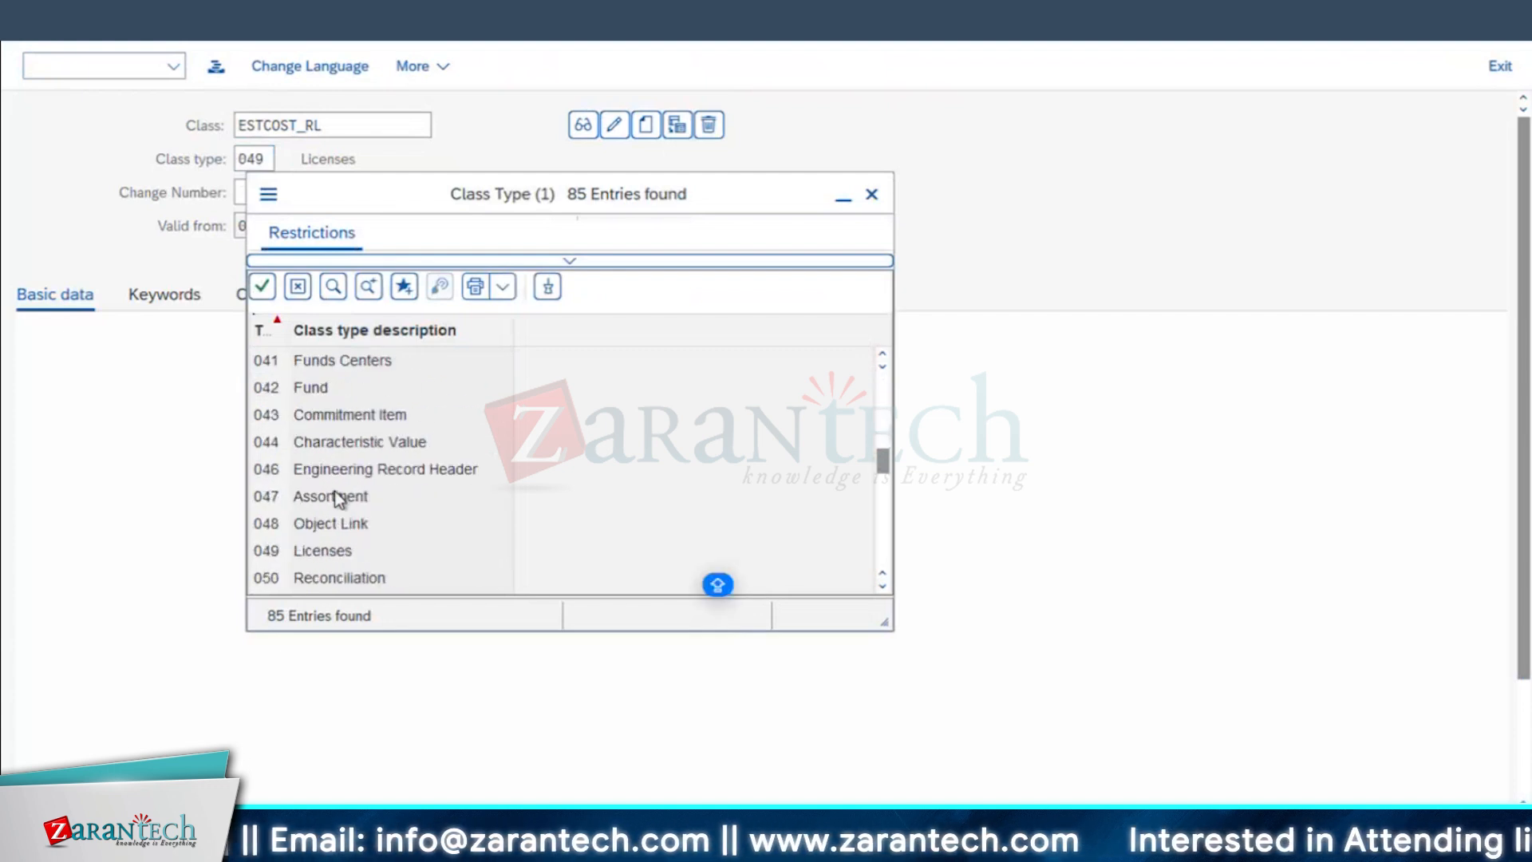
pyautogui.click(872, 194)
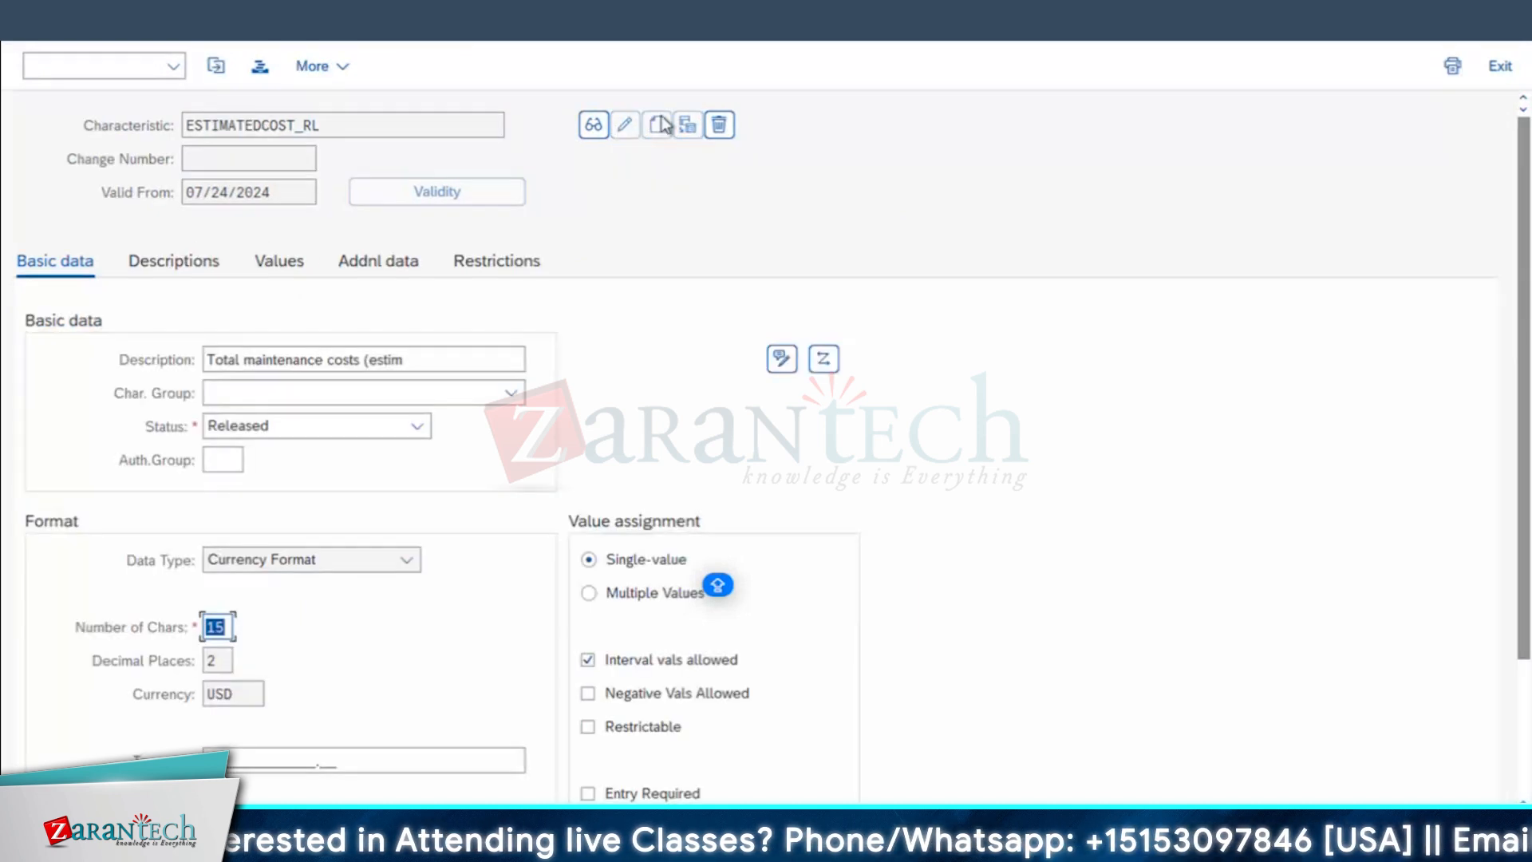
# Step: Pick class ESTCOST_RL from the class list and check the permit class in MNGR_RL's details
pyautogui.click(587, 793)
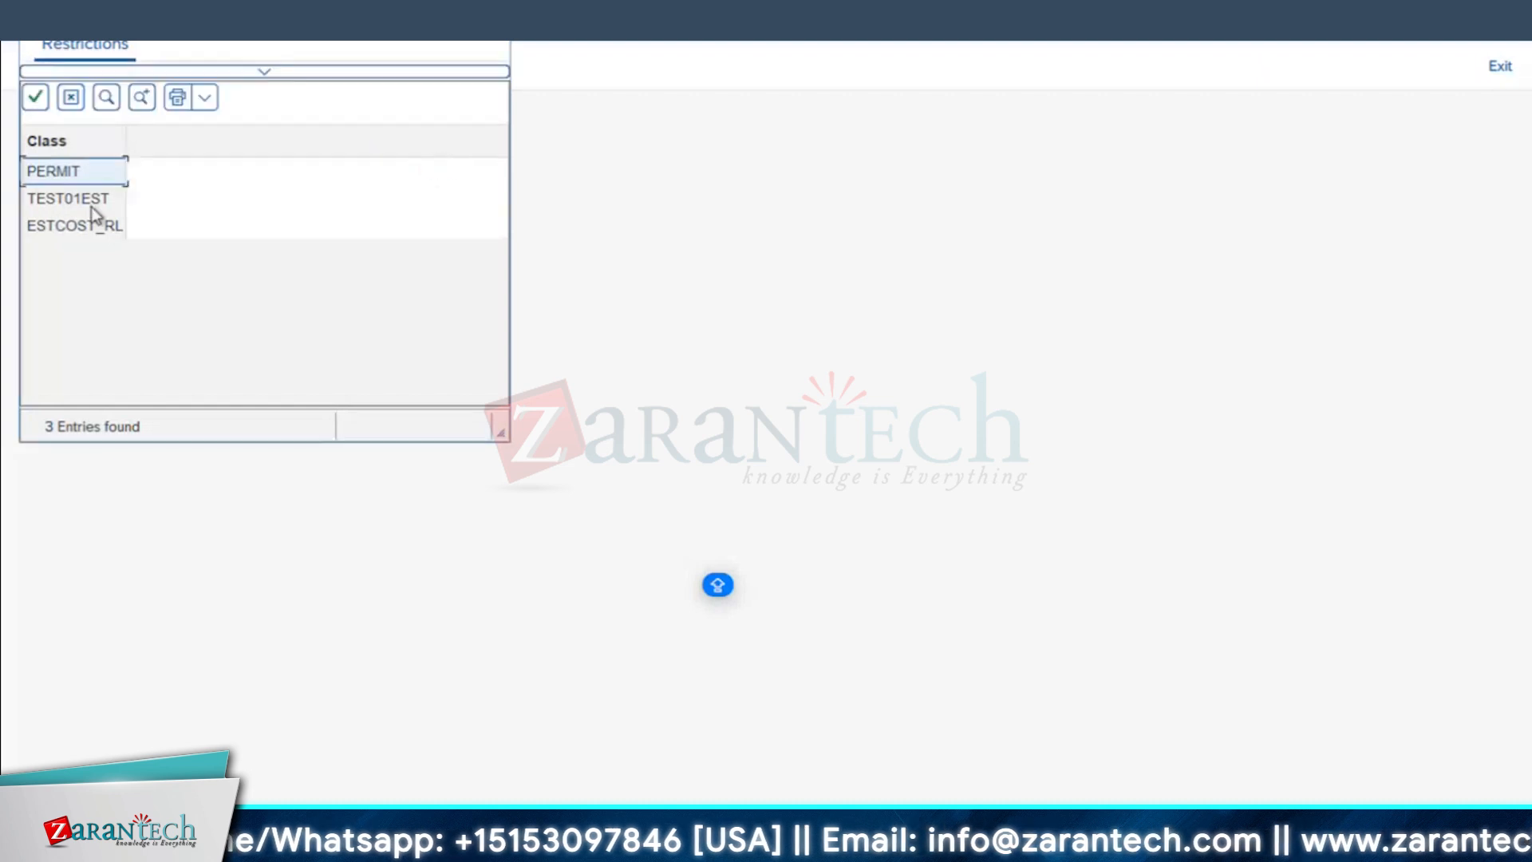
pyautogui.doubleClick(63, 227)
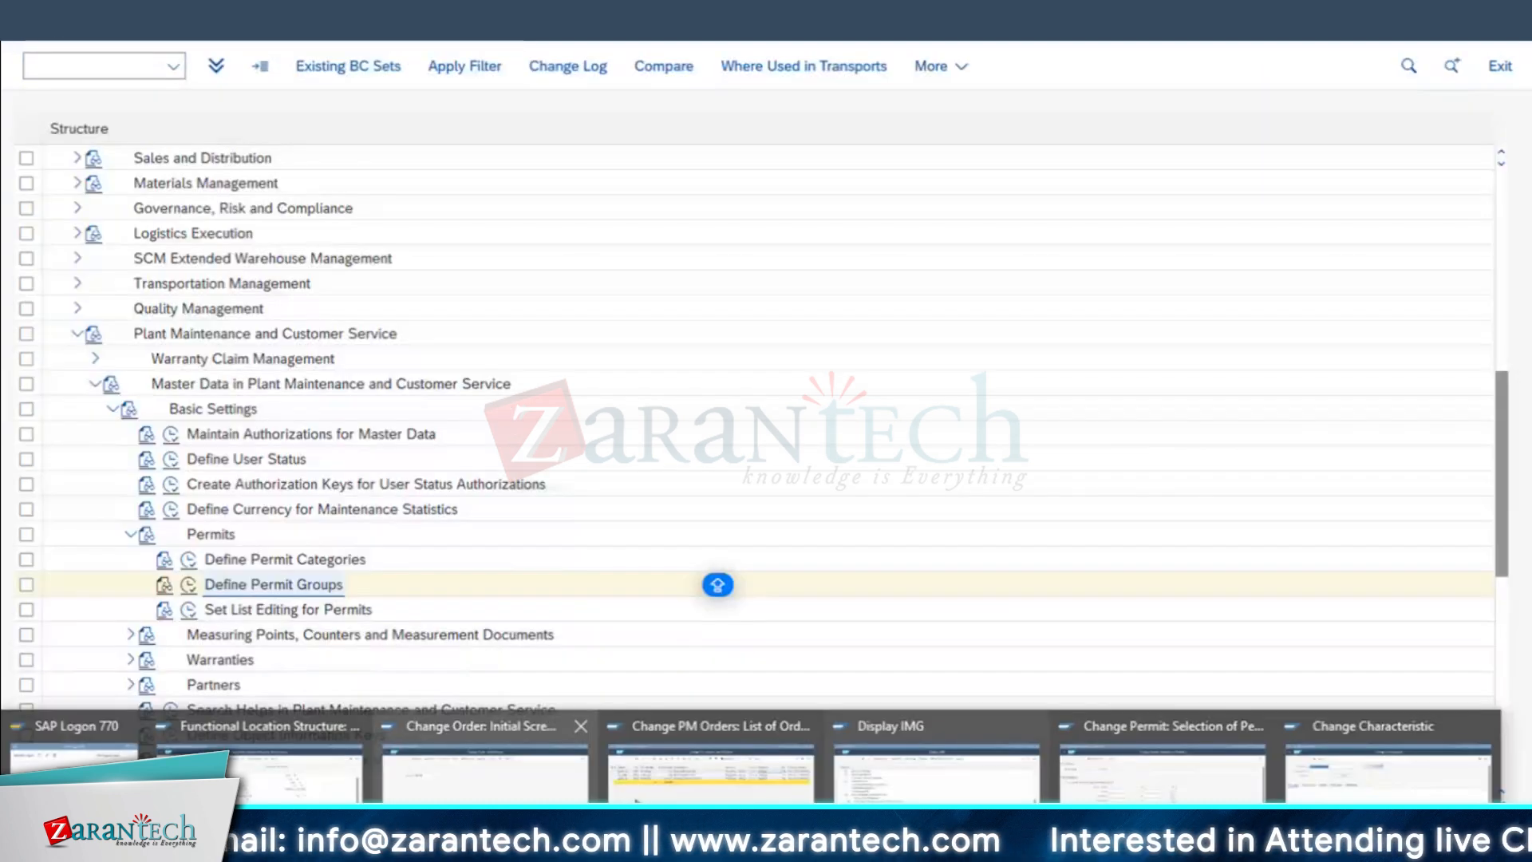
pyautogui.click(1191, 798)
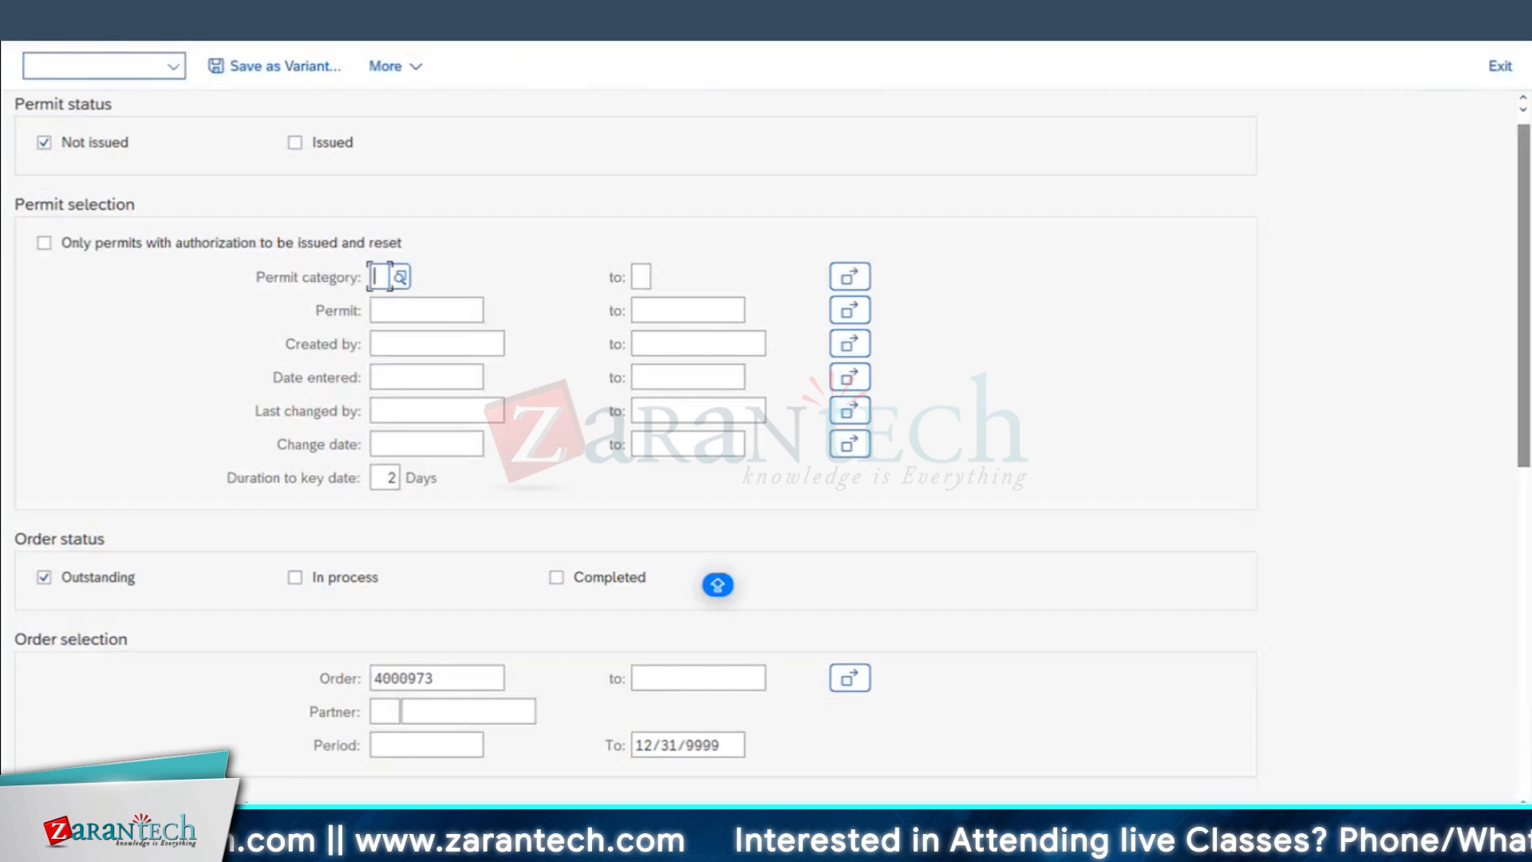
pyautogui.click(75, 68)
pyautogui.press('F3')
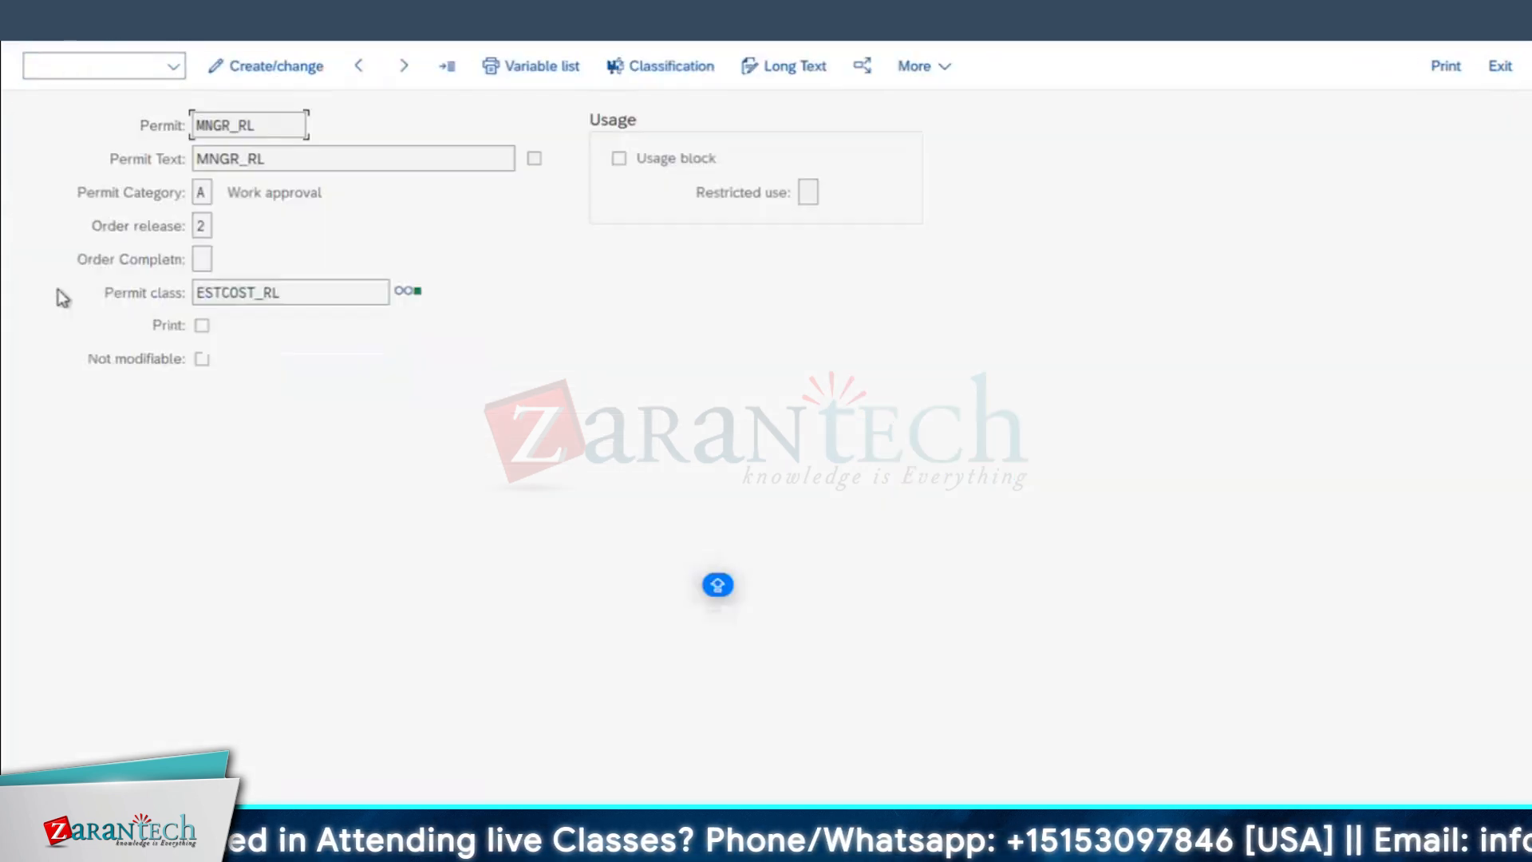
pyautogui.click(104, 288)
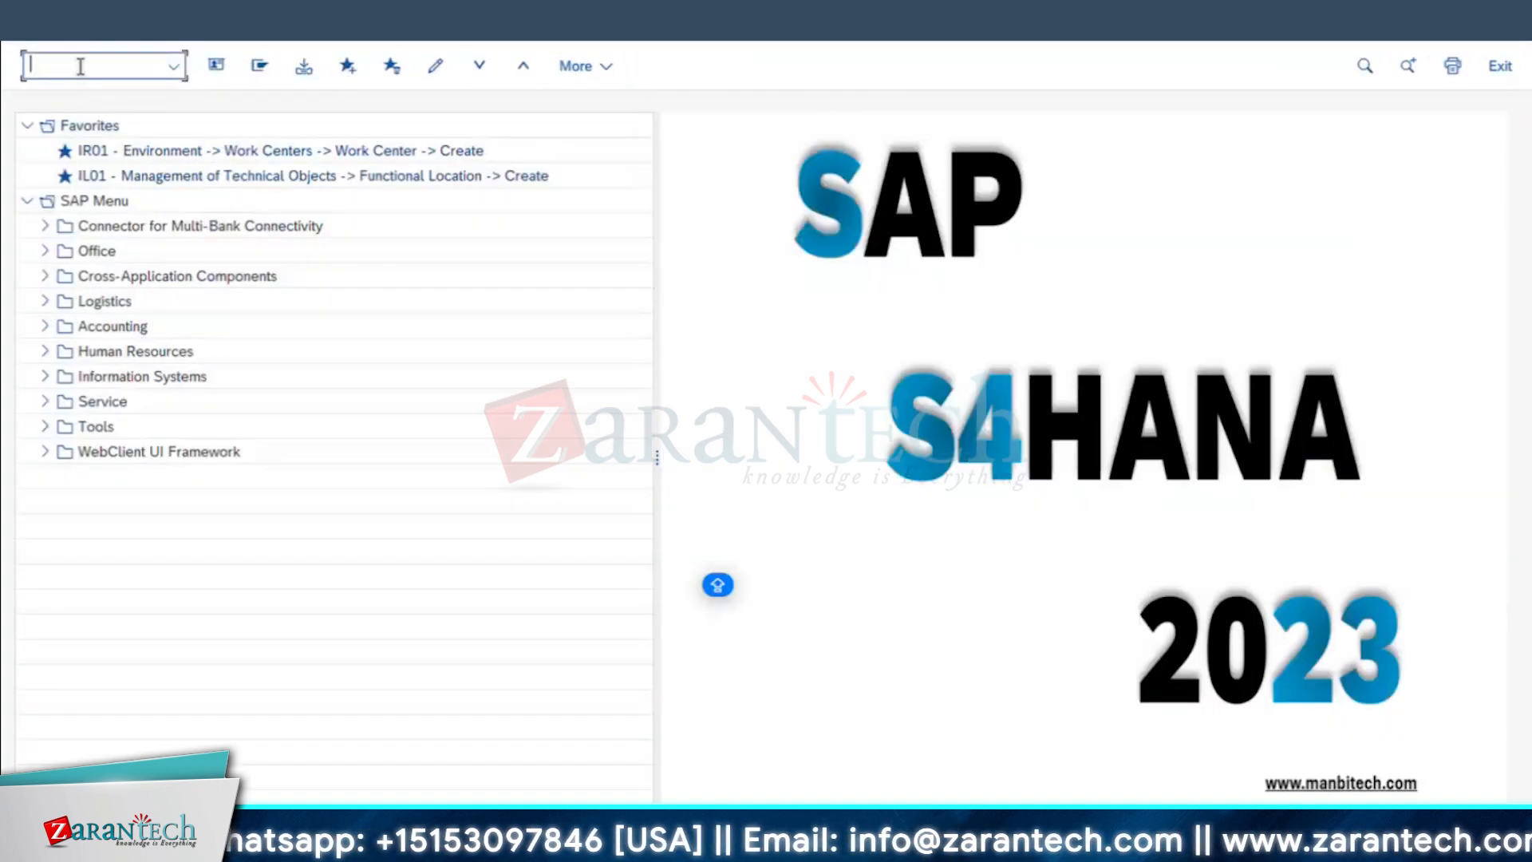
# Step: Try to display the entries of CSEVPERMIT for order type PM01 with transaction SE16N
pyautogui.write('SE16N')
pyautogui.press('Return')
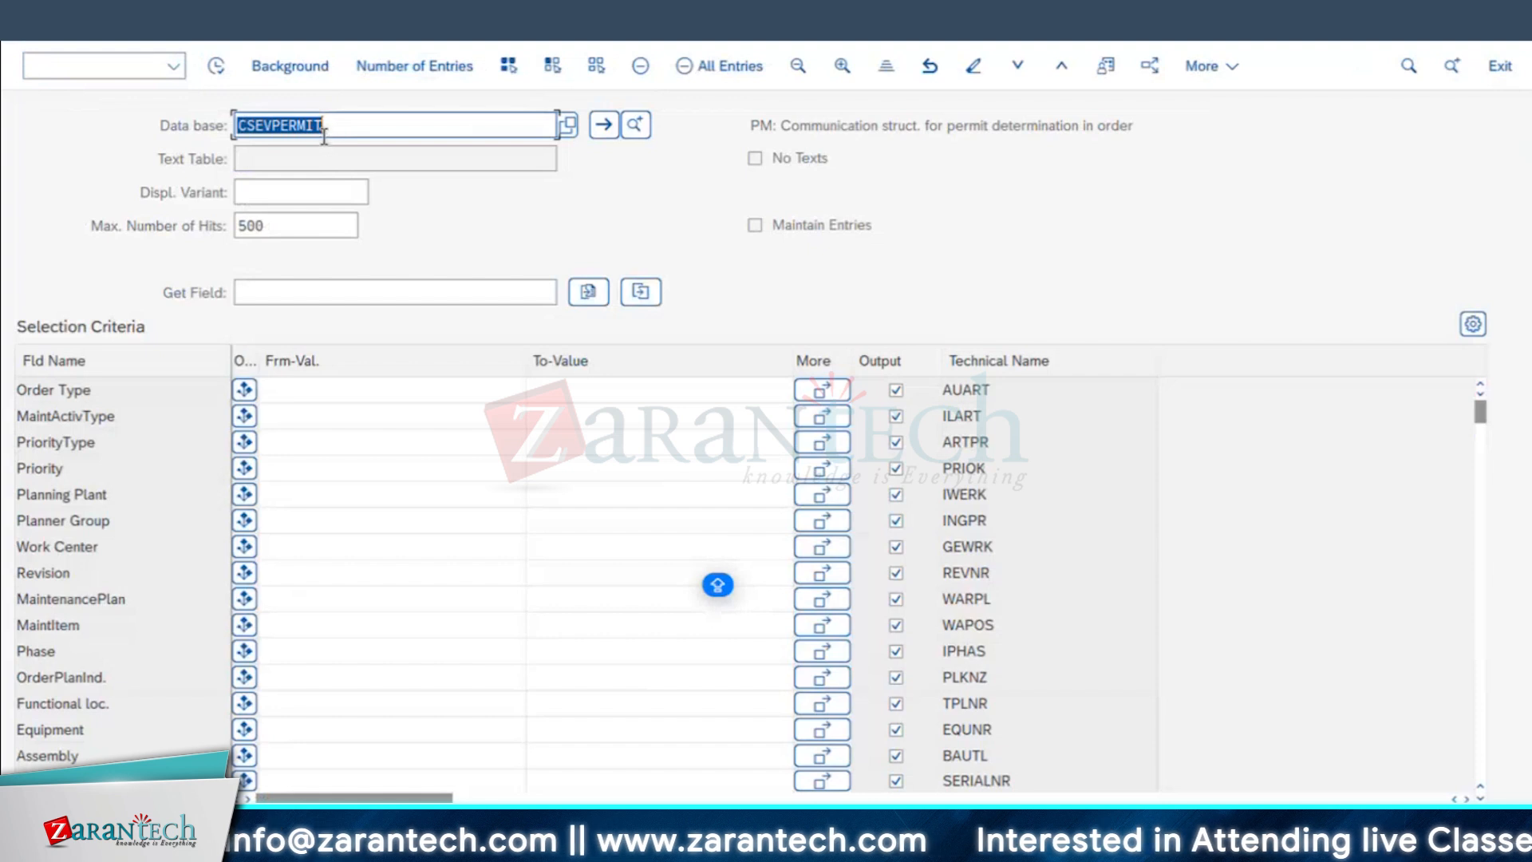
pyautogui.click(217, 68)
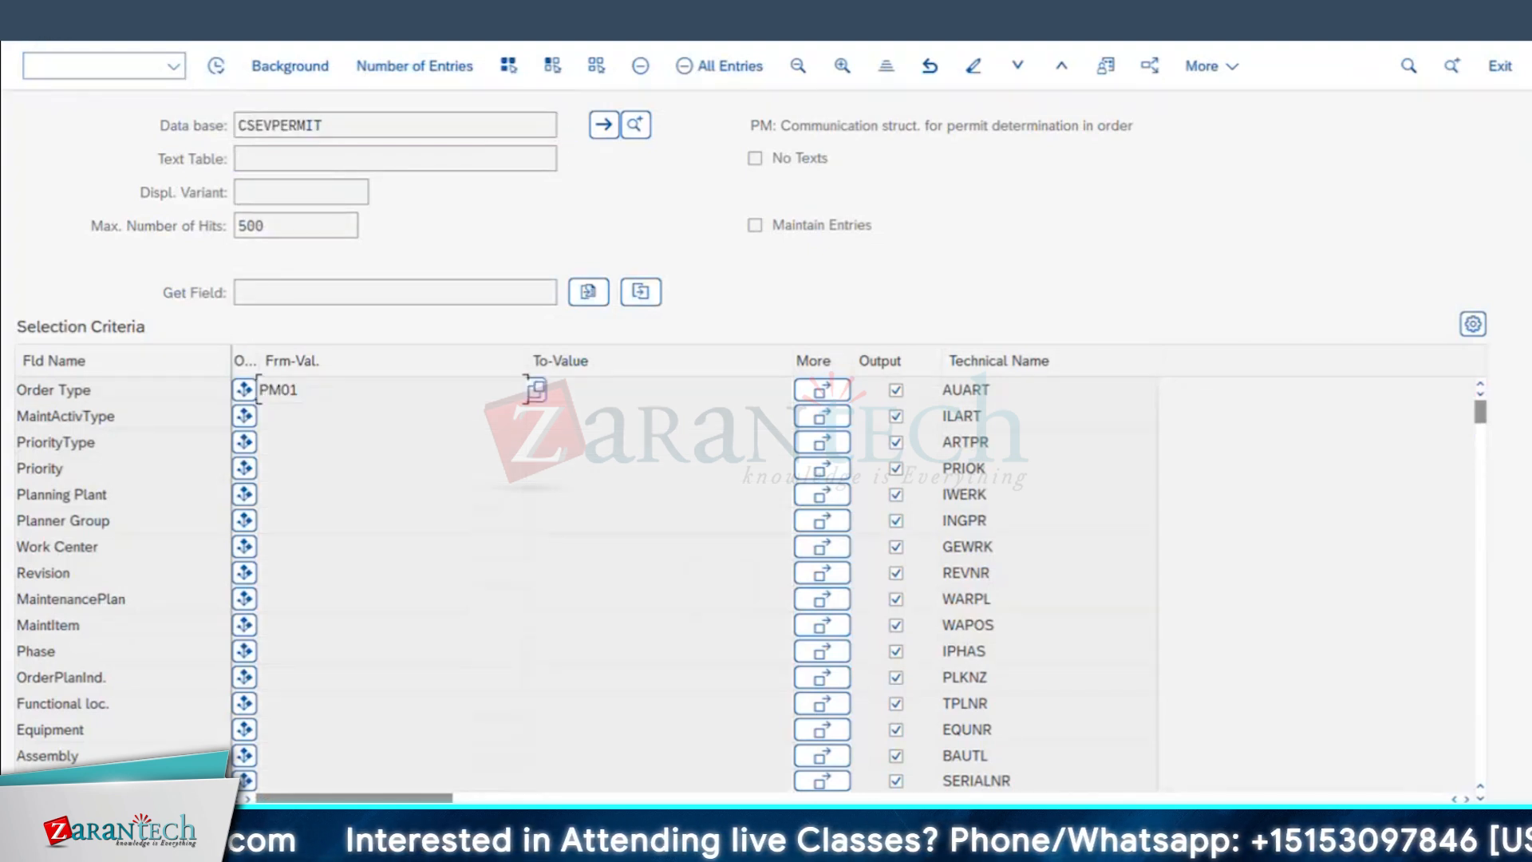
pyautogui.hotkey('alt', 'Tab')
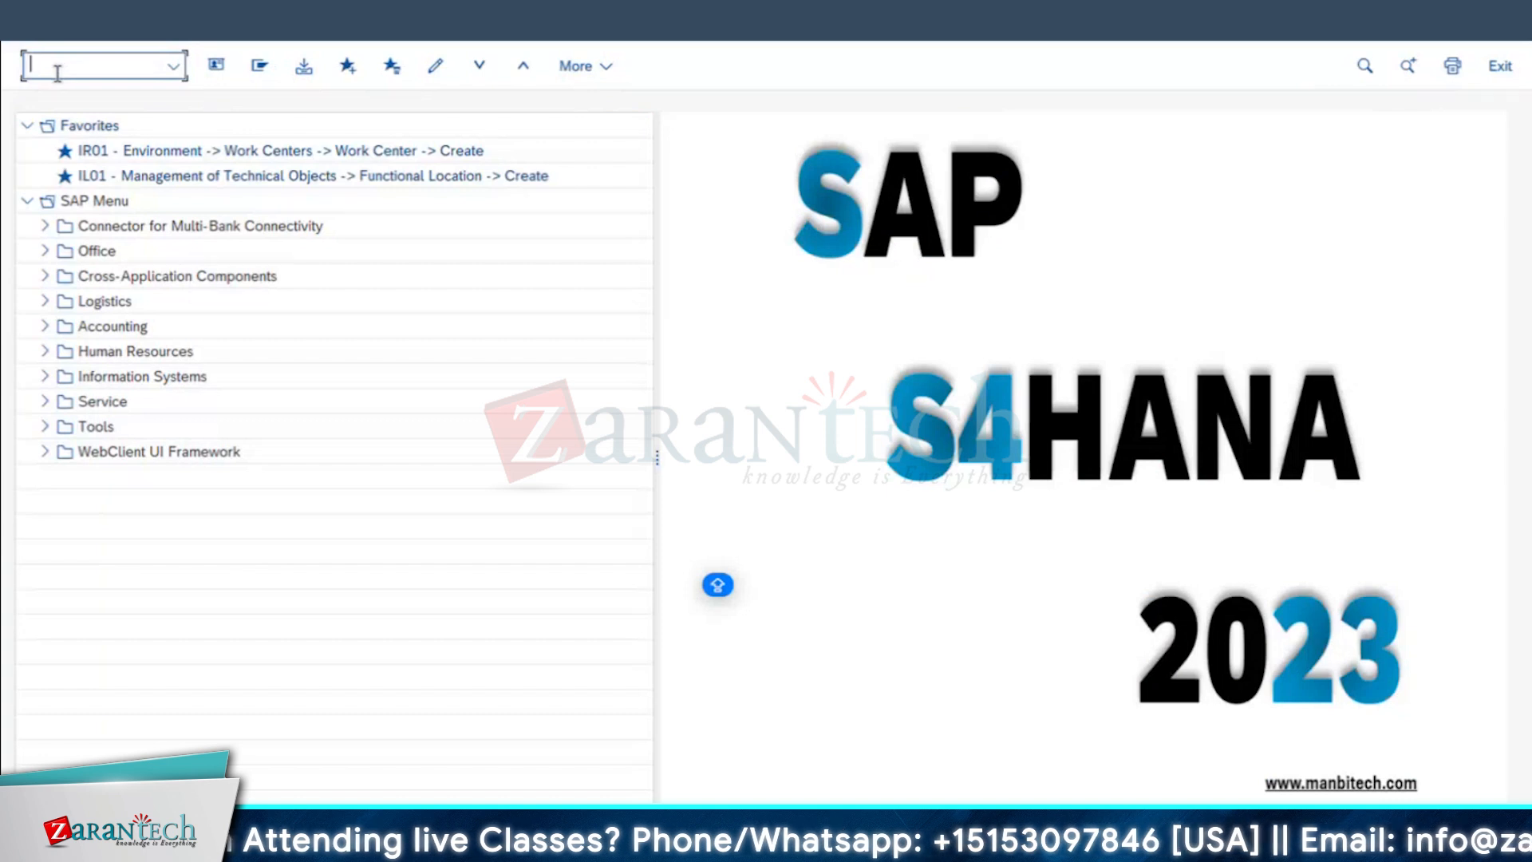
pyautogui.press('super+Tab')
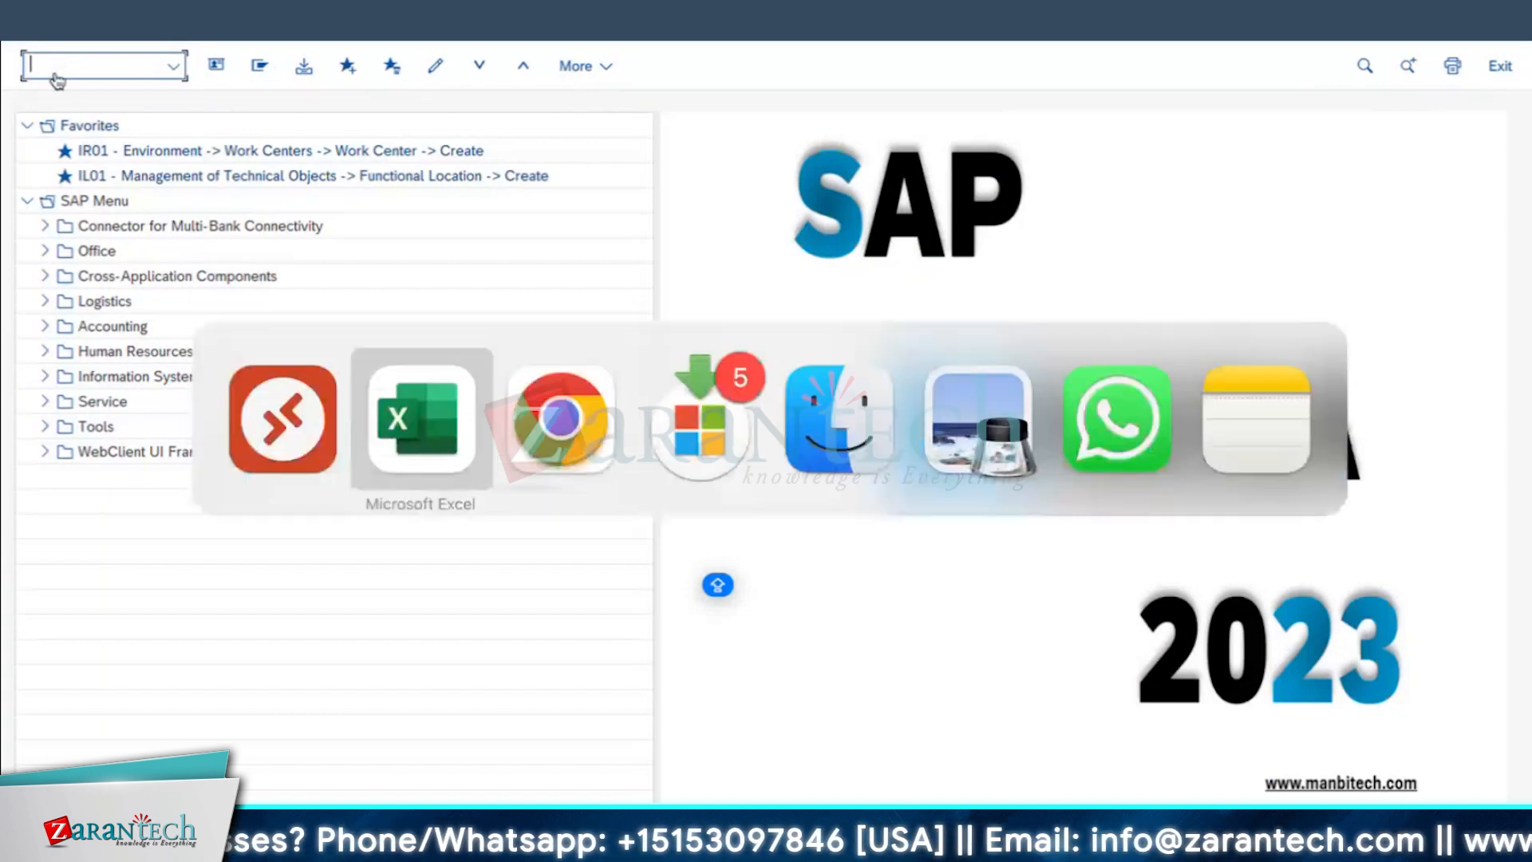
pyautogui.press('super+Tab')
pyautogui.press('super+shift+Tab')
pyautogui.press('super+shift+Tab')
pyautogui.press('super')
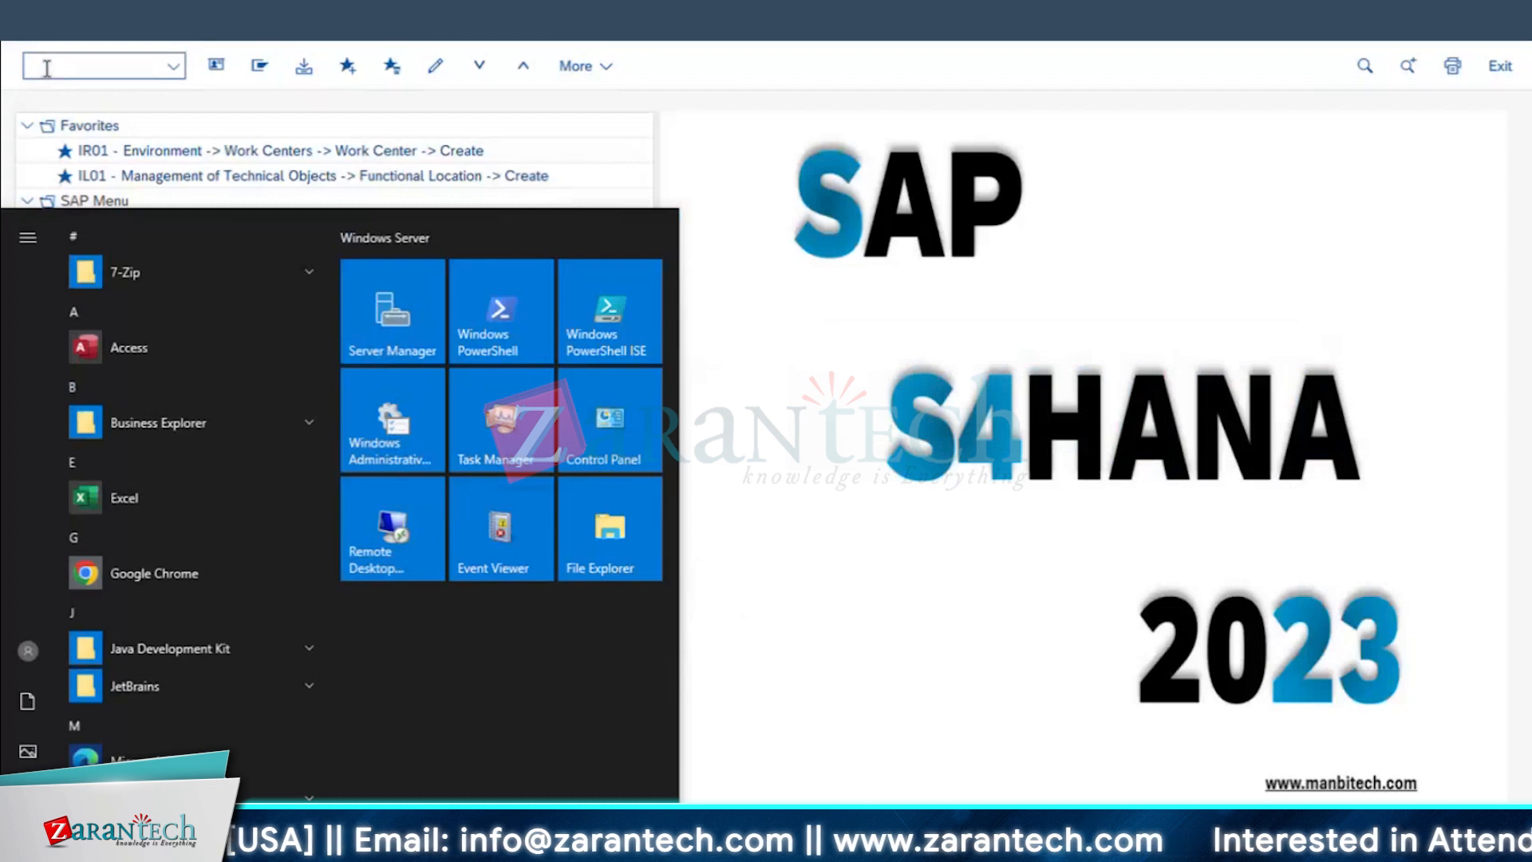
# Step: Open the SPRO customizing for Classification System classes and check the object table of class type 049 Licenses
pyautogui.click(71, 76)
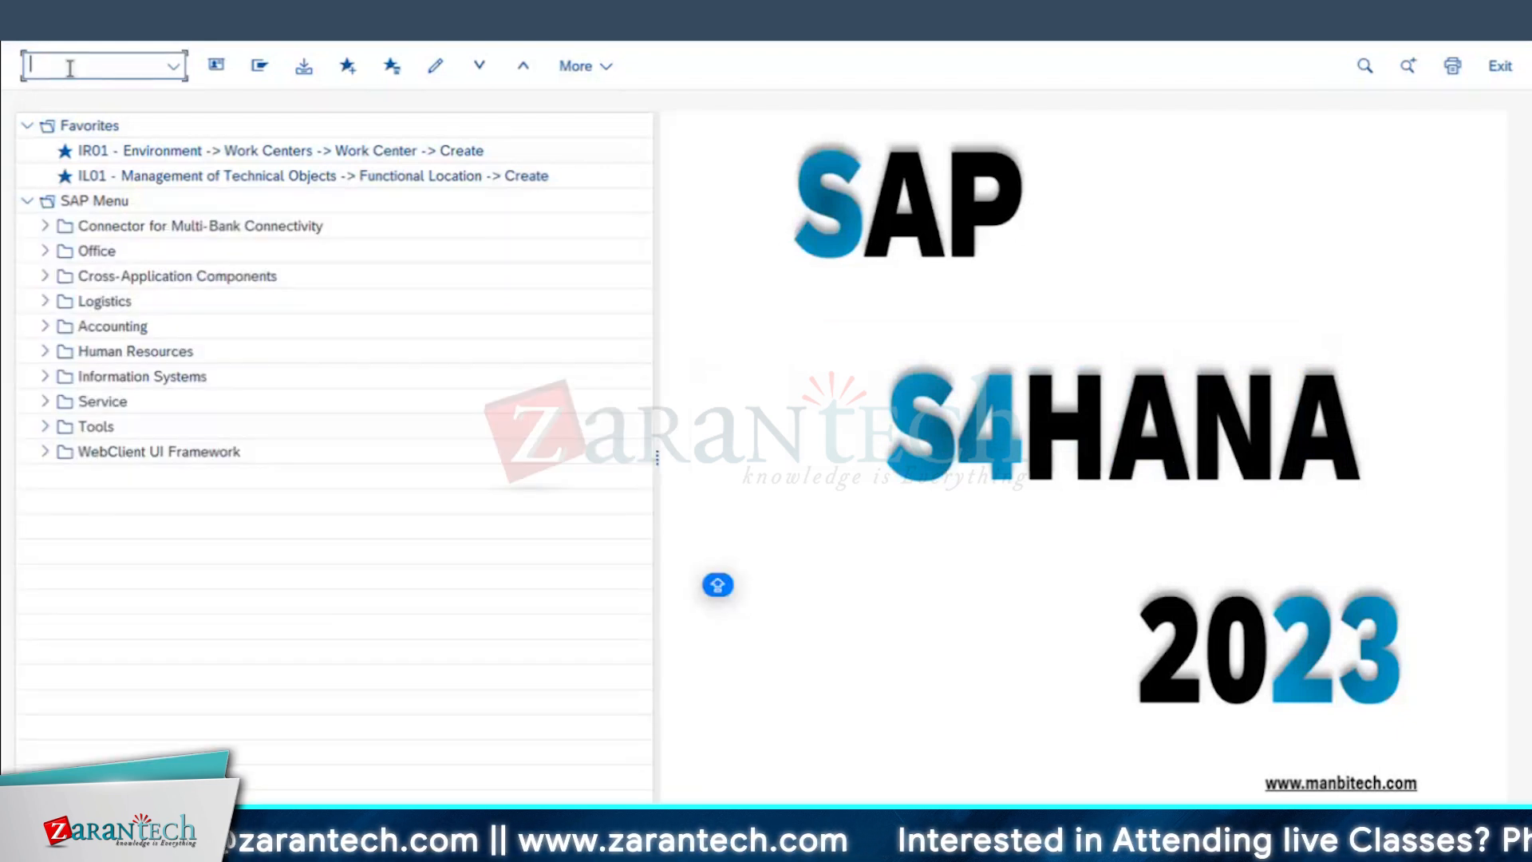
pyautogui.write('SPRO')
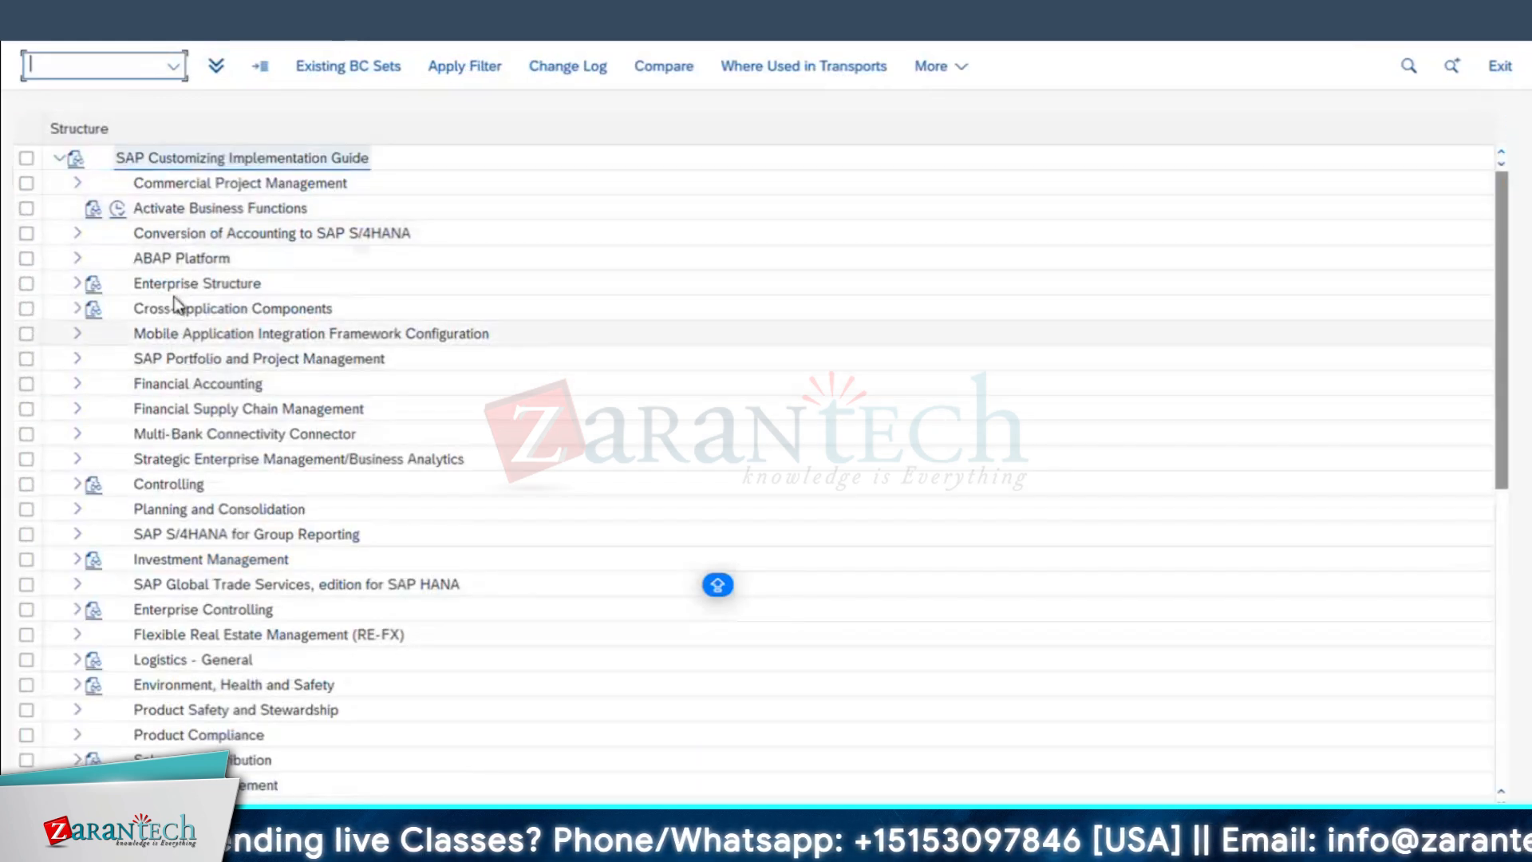
pyautogui.click(77, 309)
pyautogui.click(95, 409)
pyautogui.click(113, 460)
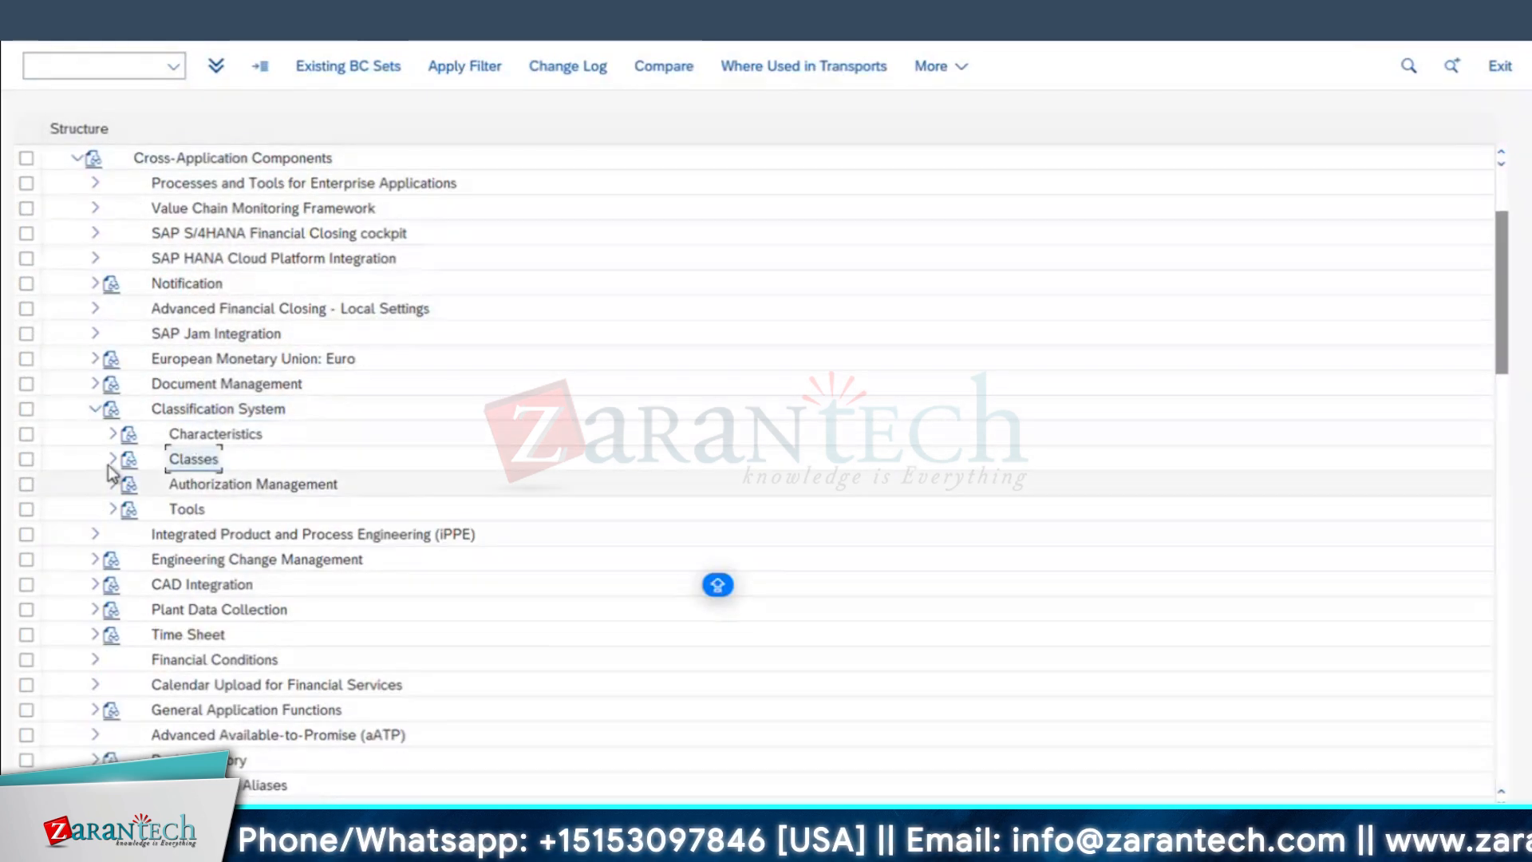
pyautogui.click(171, 509)
pyautogui.scroll(-10, 391, 558)
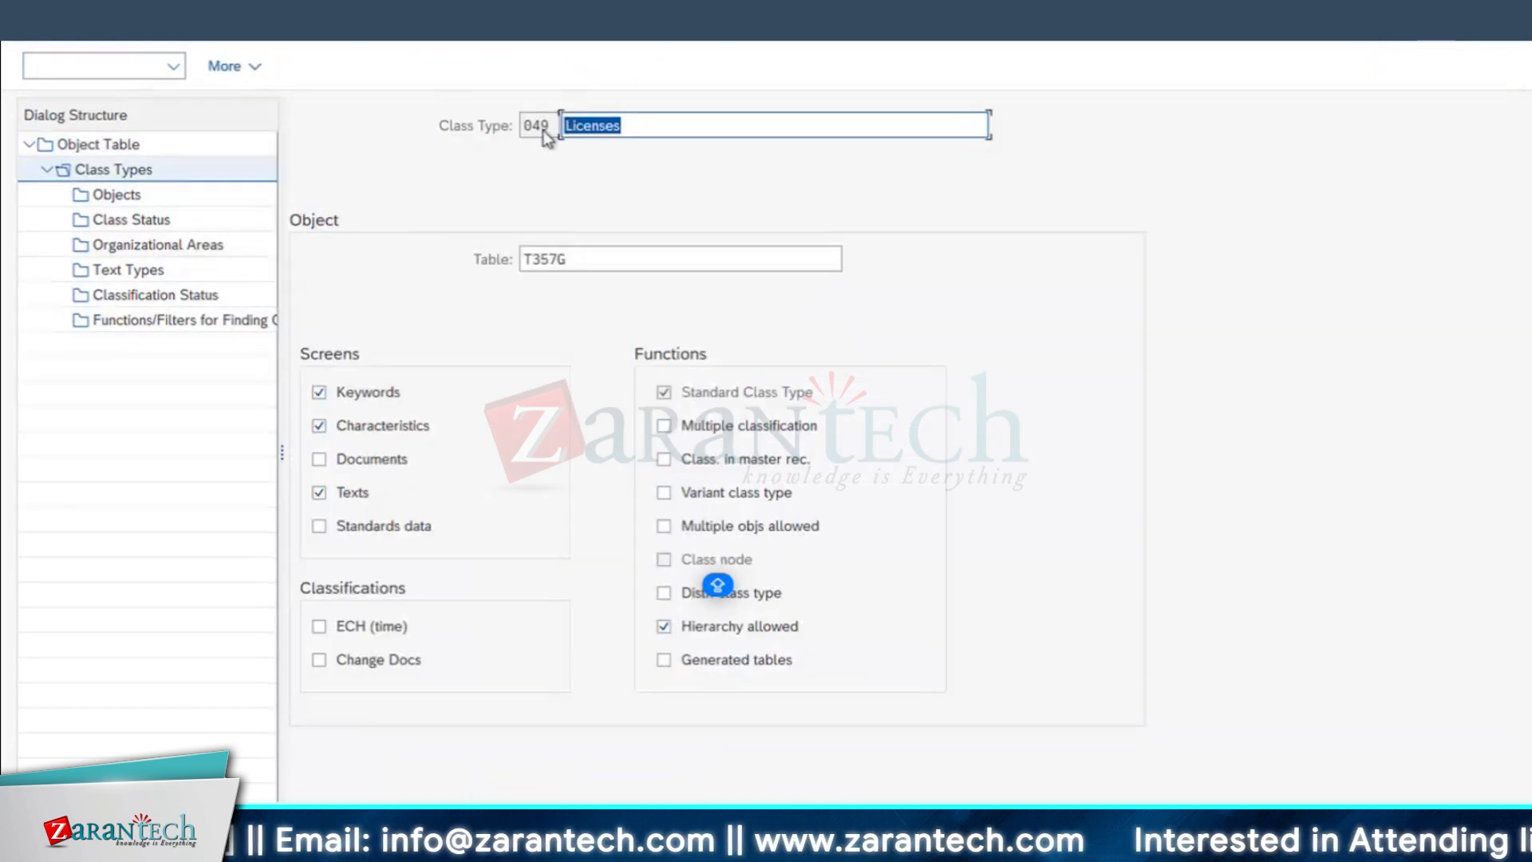
pyautogui.click(546, 132)
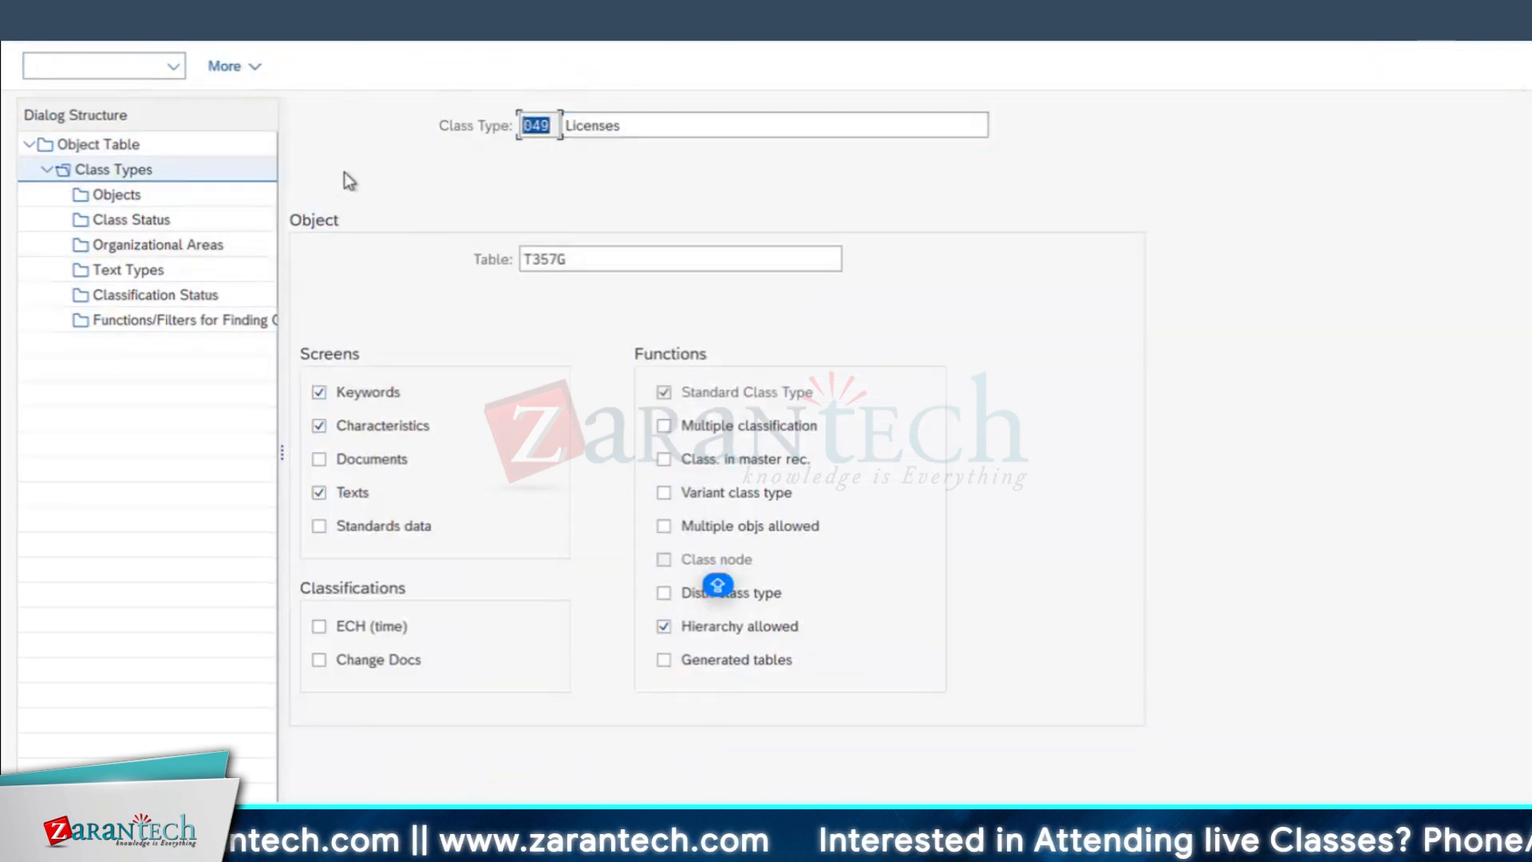
pyautogui.click(563, 259)
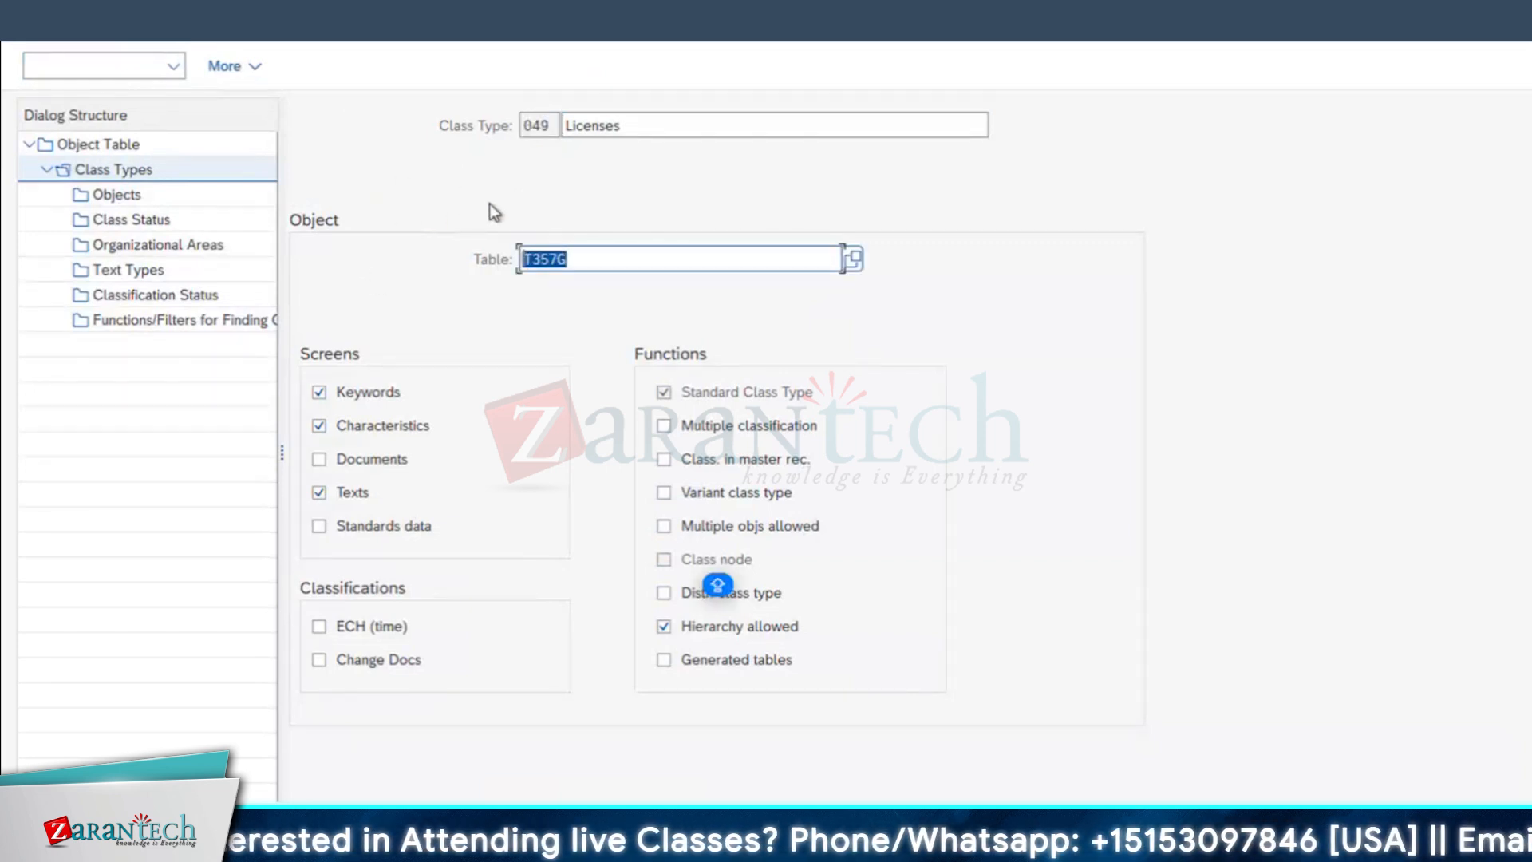
# Step: In the Change Characteristic session, load table T357G in transaction SE16N, check its fields, and return to the start screen
pyautogui.click(754, 849)
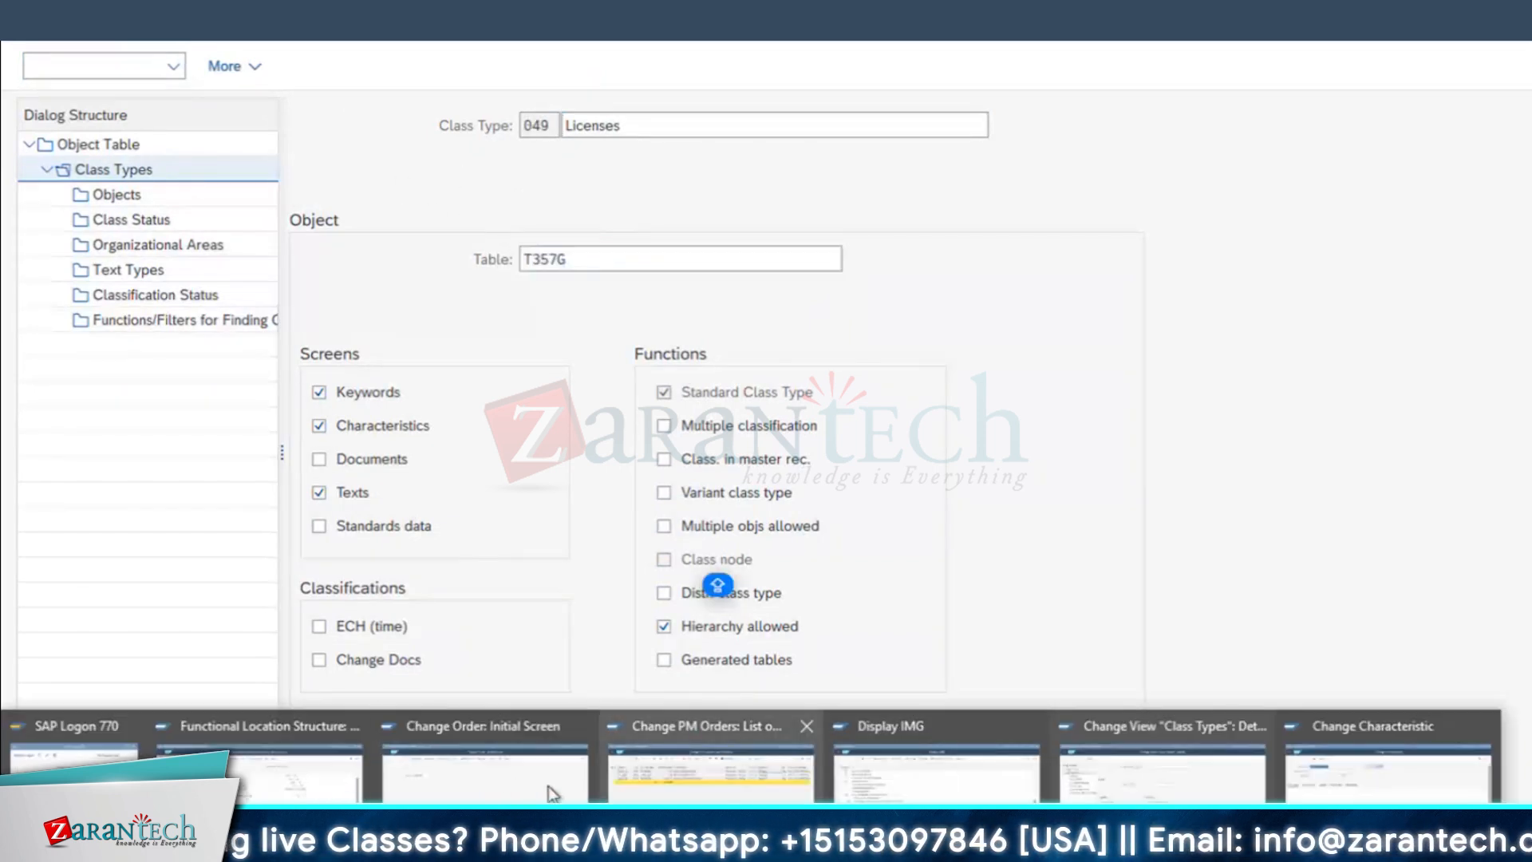
pyautogui.click(1389, 766)
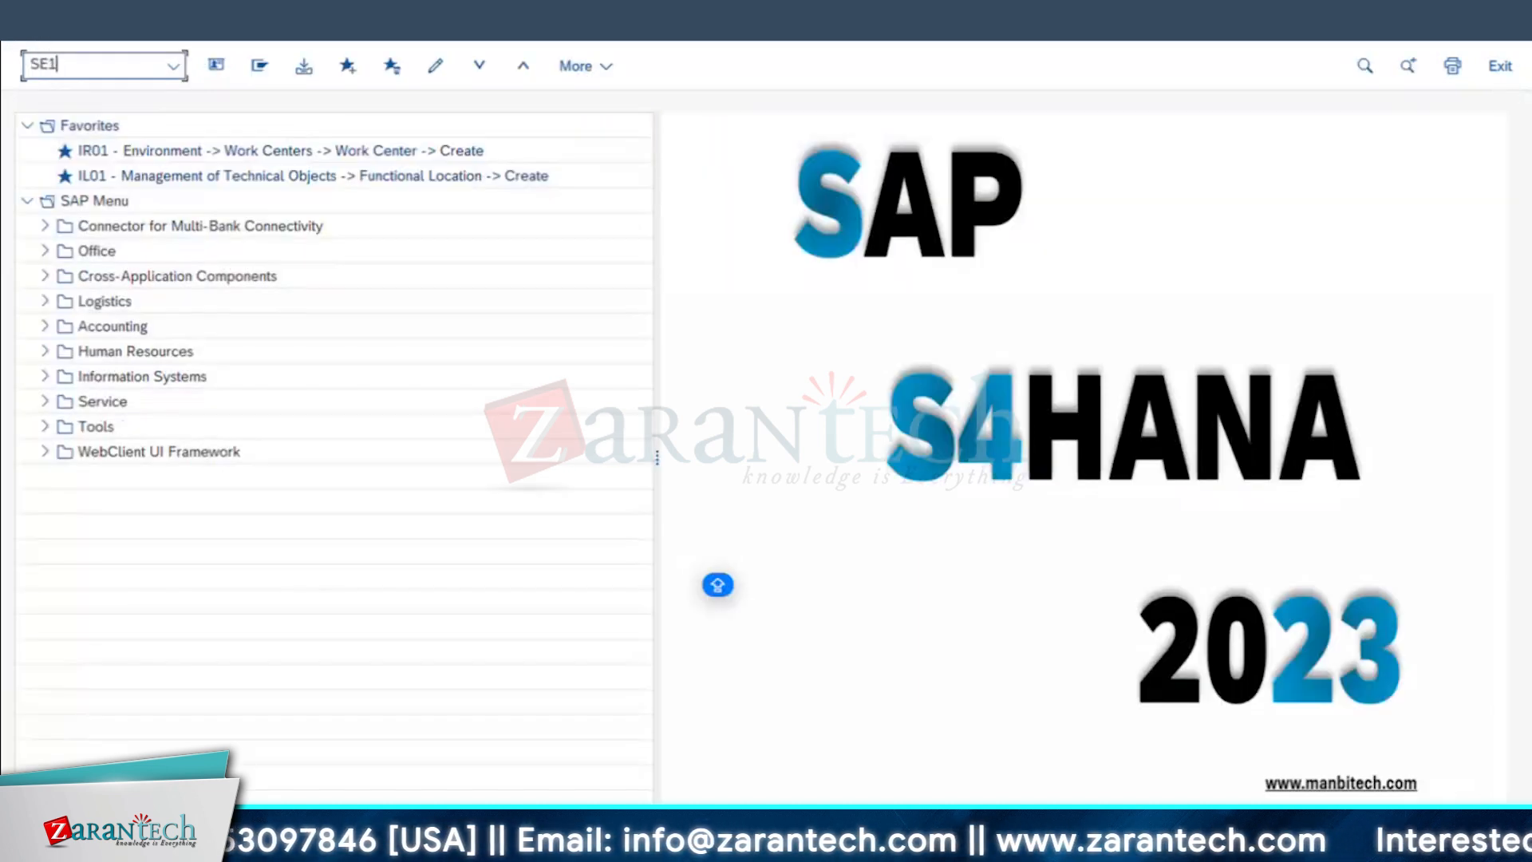
pyautogui.press('Return')
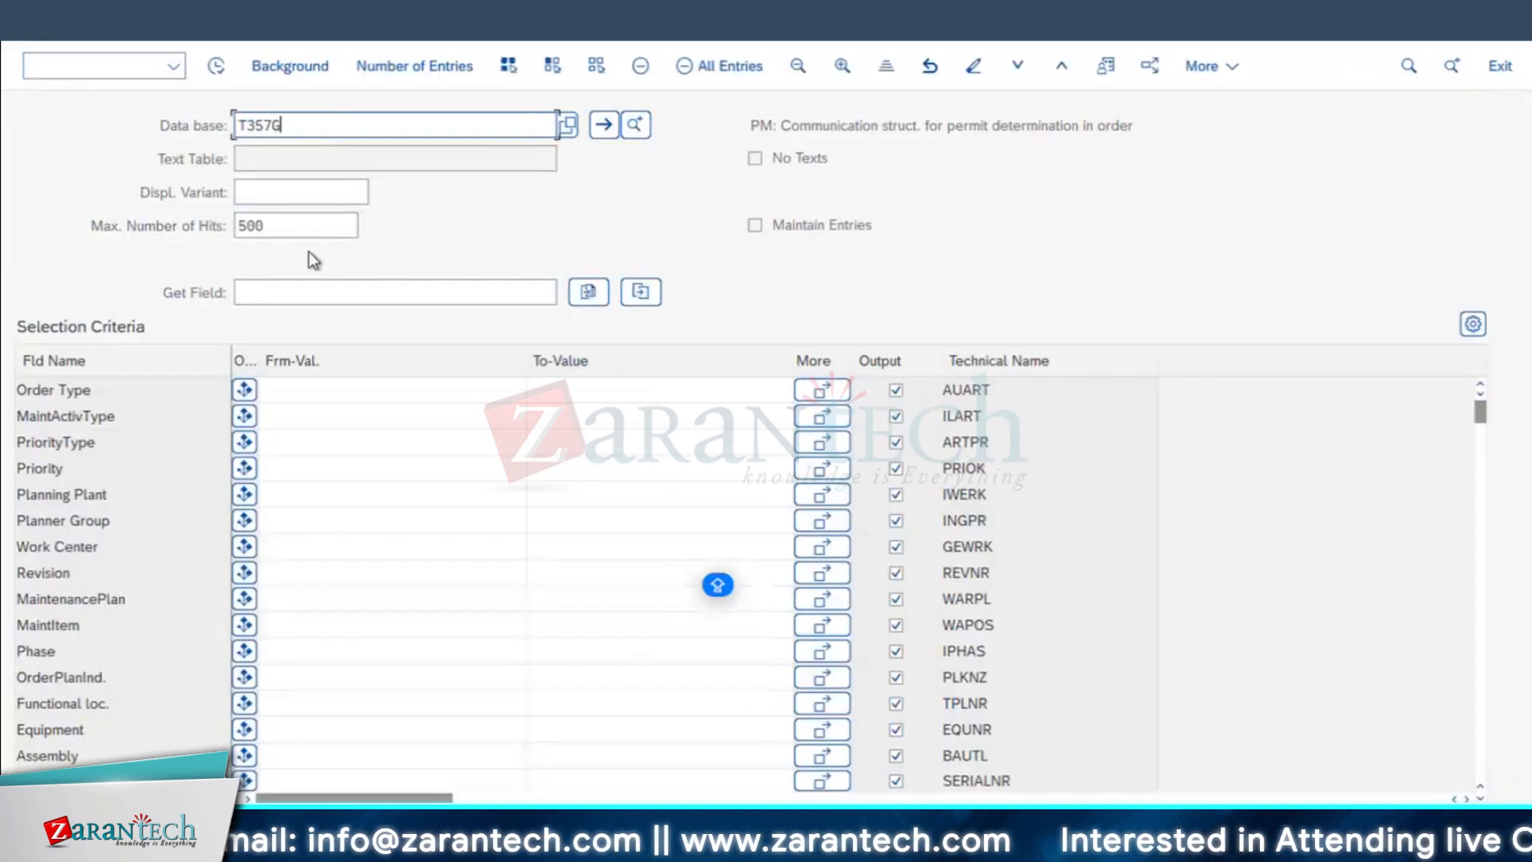
pyautogui.press('Return')
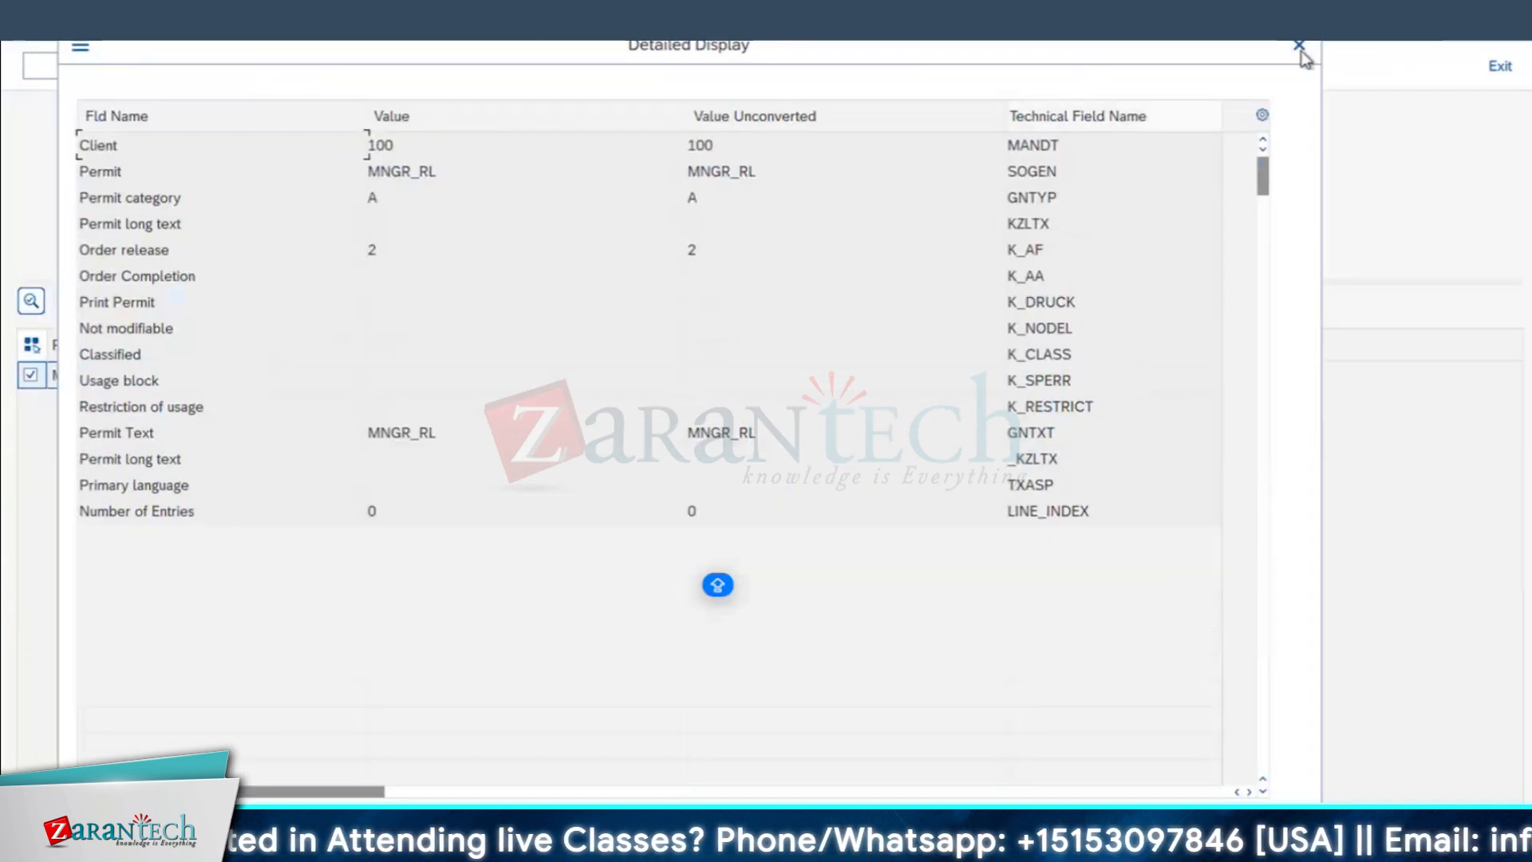
pyautogui.click(1299, 49)
pyautogui.click(33, 32)
pyautogui.click(285, 129)
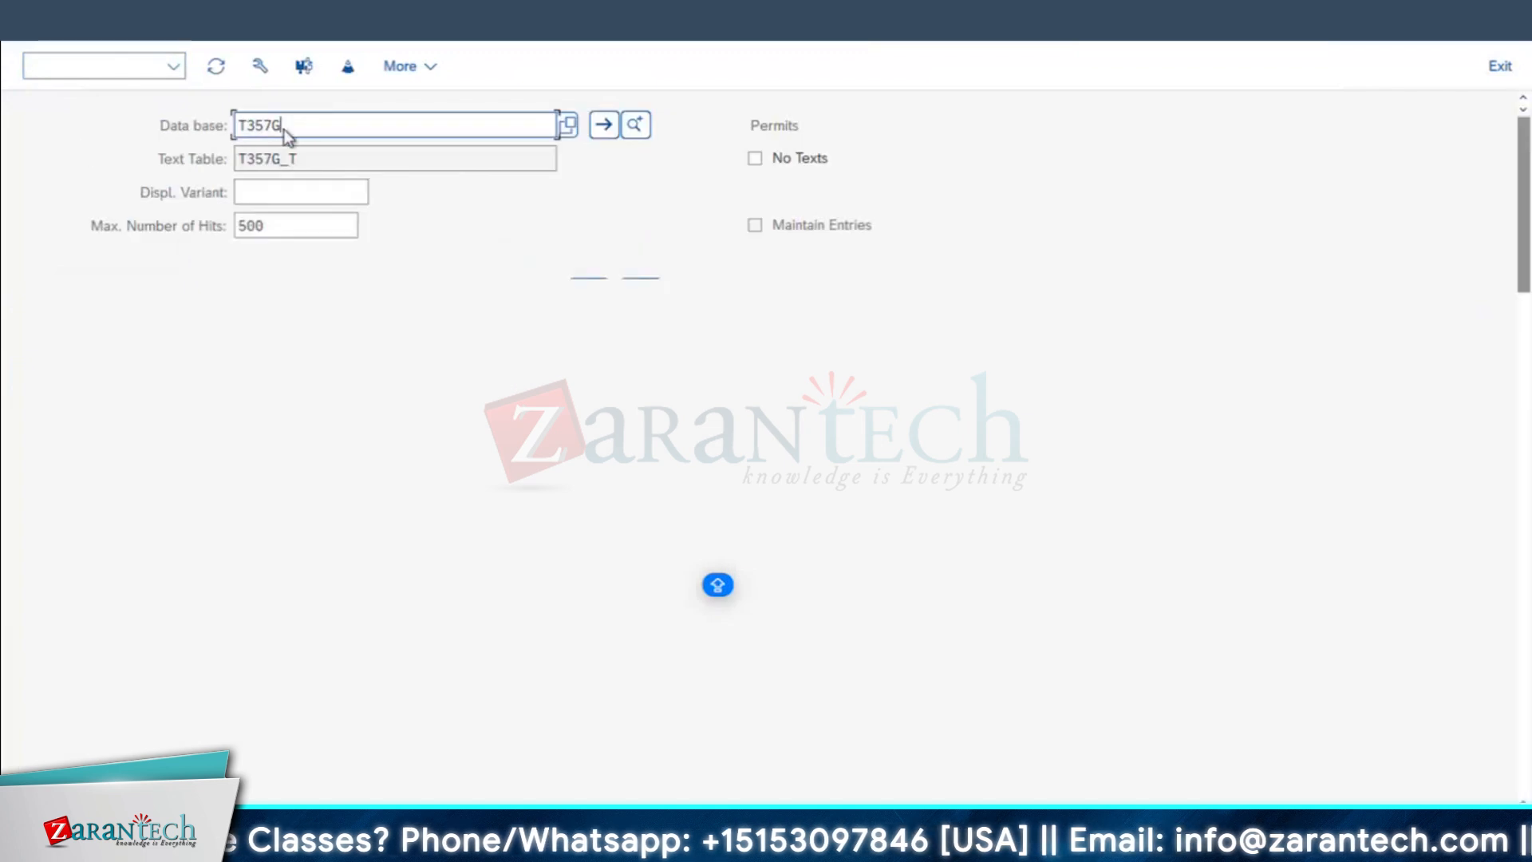
pyautogui.click(34, 32)
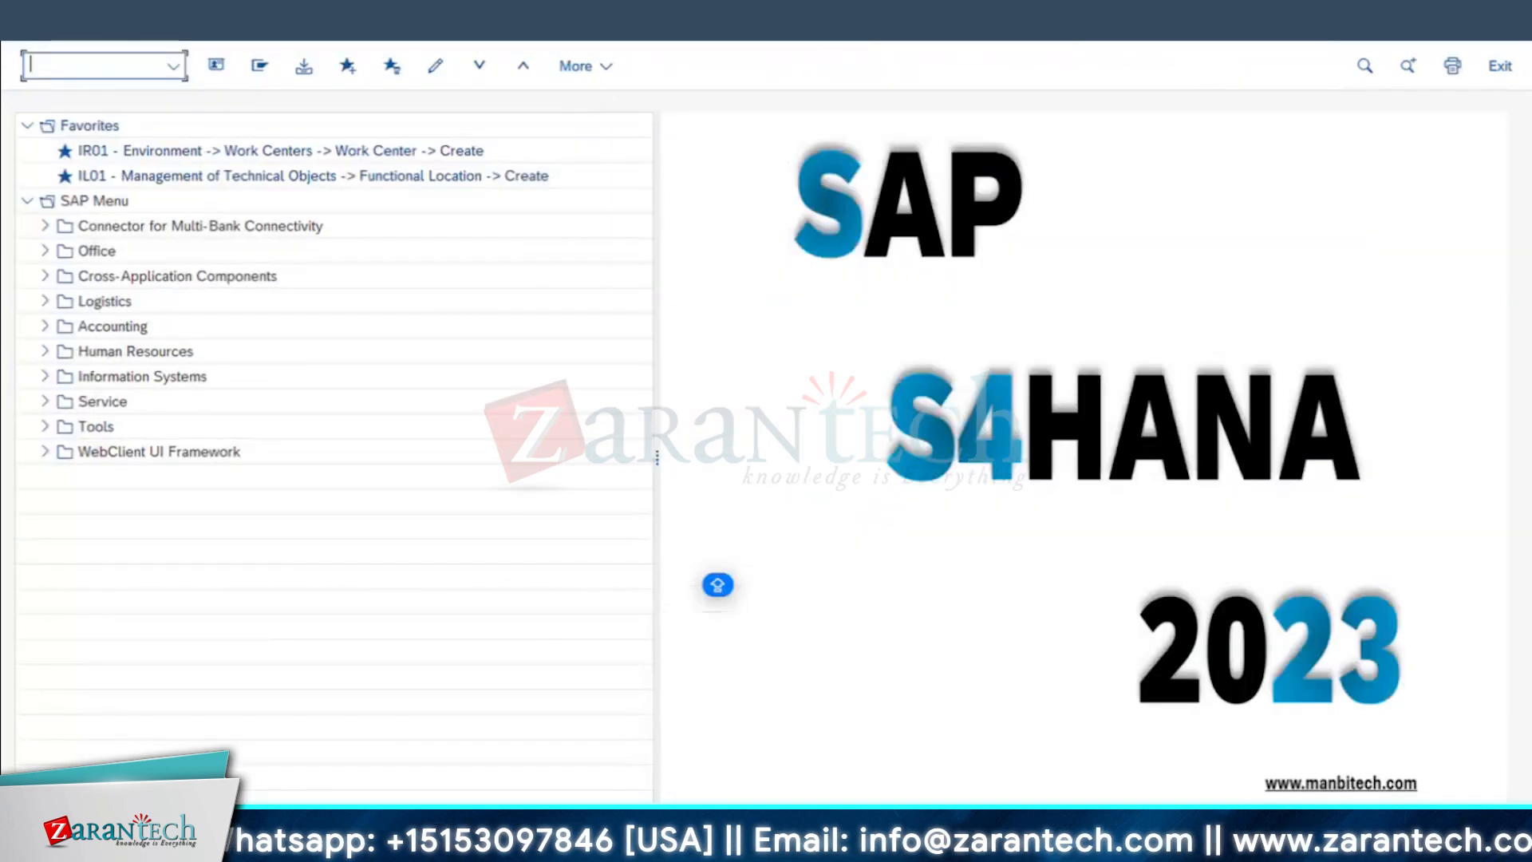
# Step: In the order session, reopen the ESTIMATED COST - APPROVAL work order and check its costs value
pyautogui.click(559, 837)
pyautogui.click(454, 762)
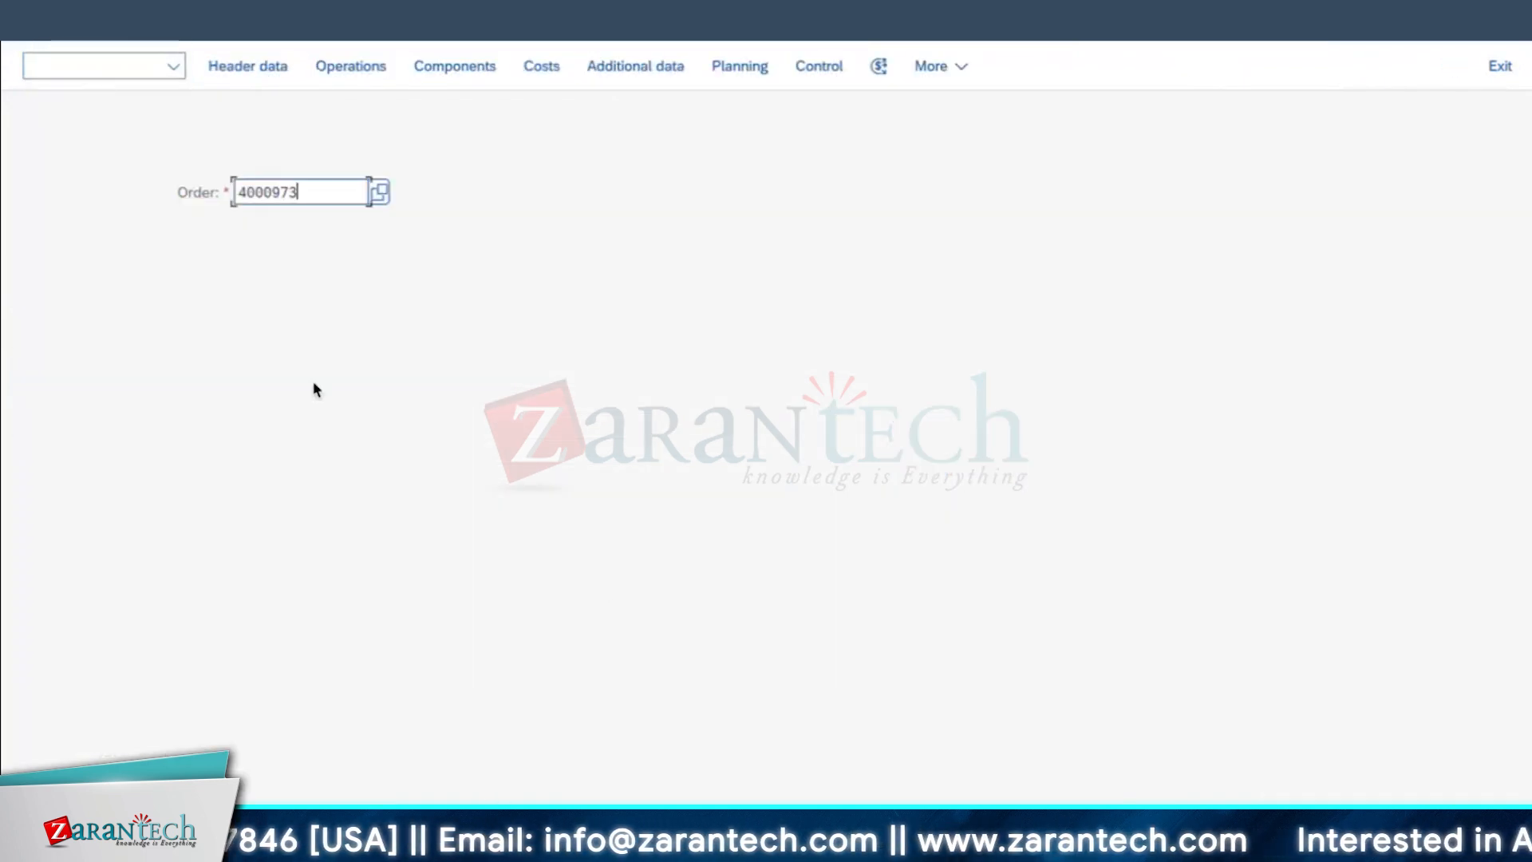
pyautogui.press('Return')
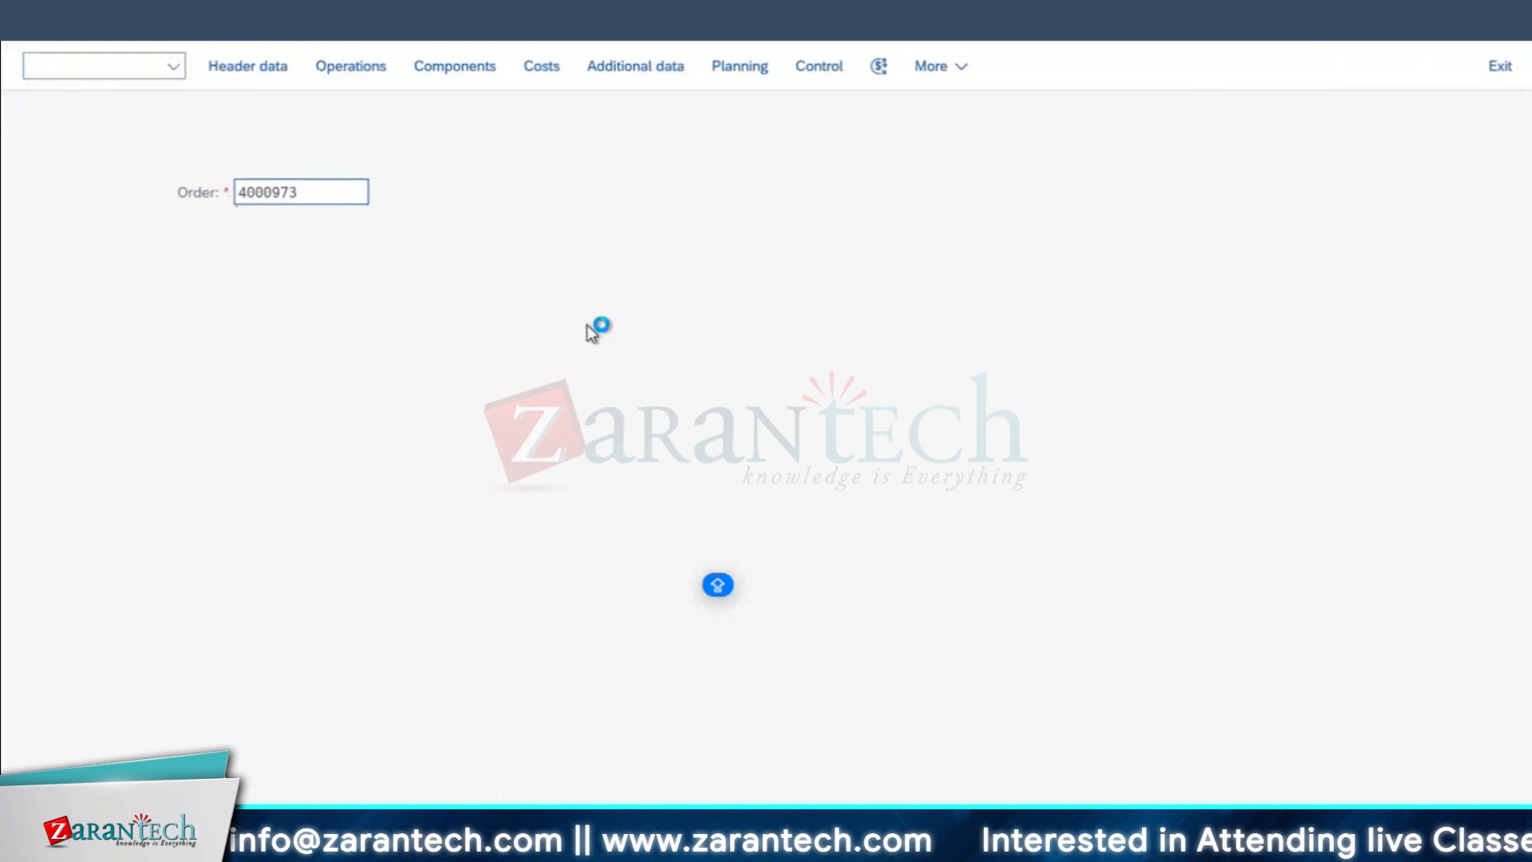
pyautogui.moveTo(746, 336); pyautogui.dragTo(2, 448)
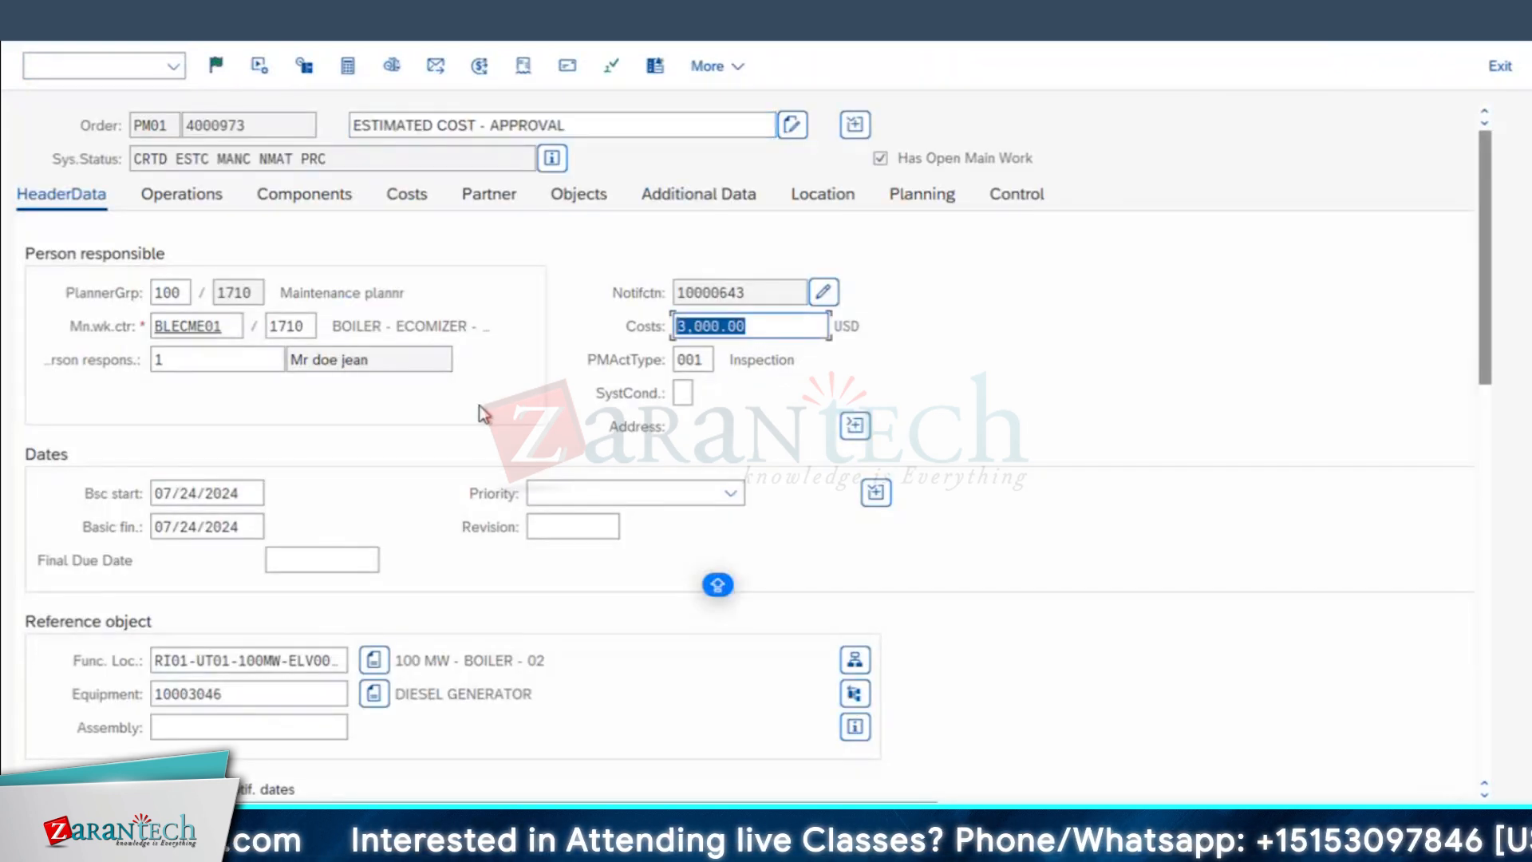
# Step: Check the permits assigned to the work order and its components, and return to the header data
pyautogui.click(612, 66)
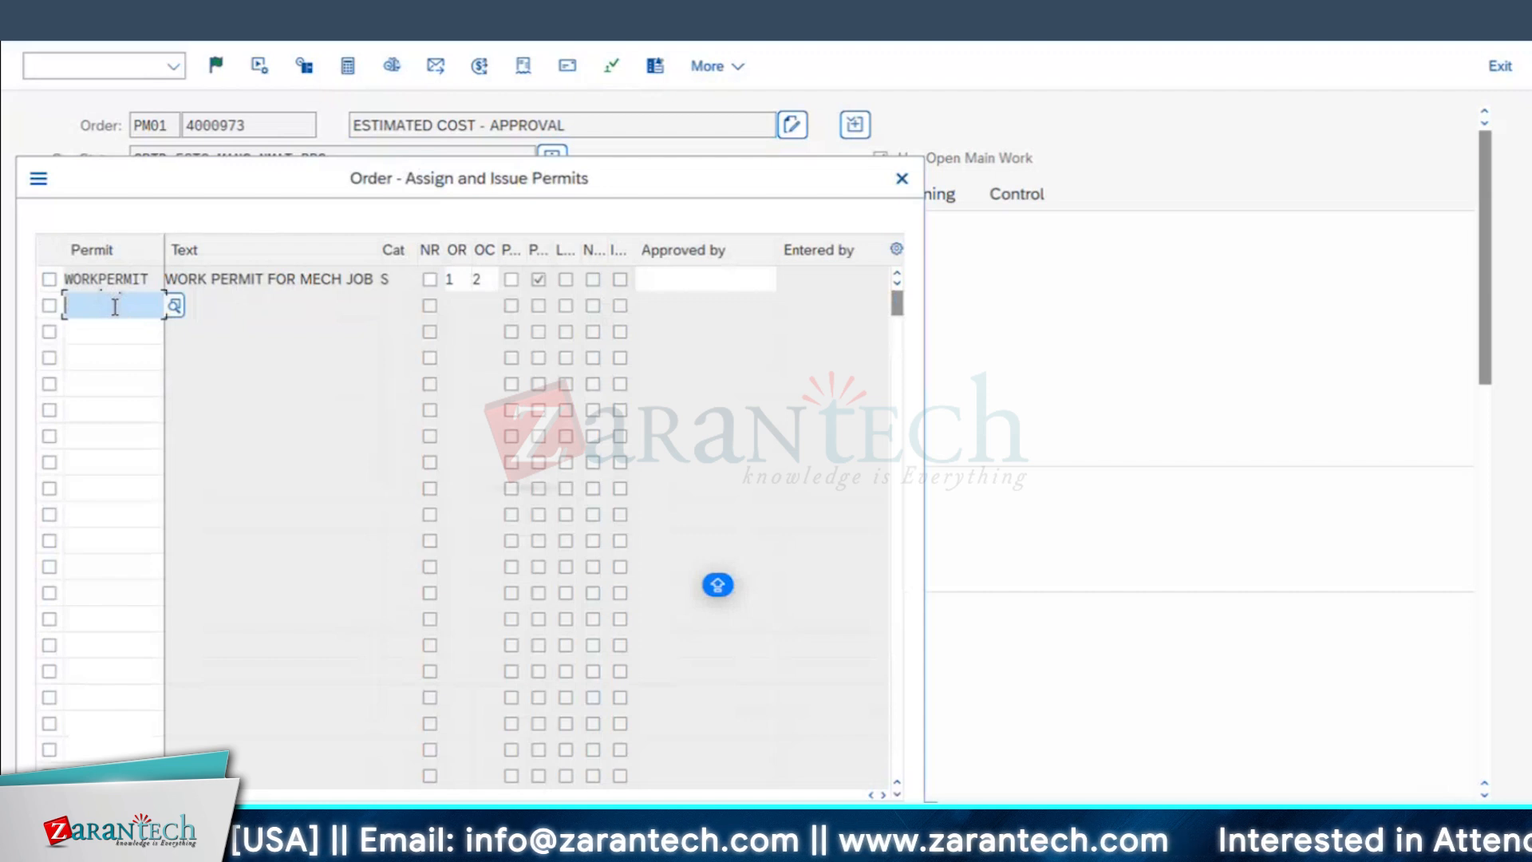
pyautogui.click(648, 318)
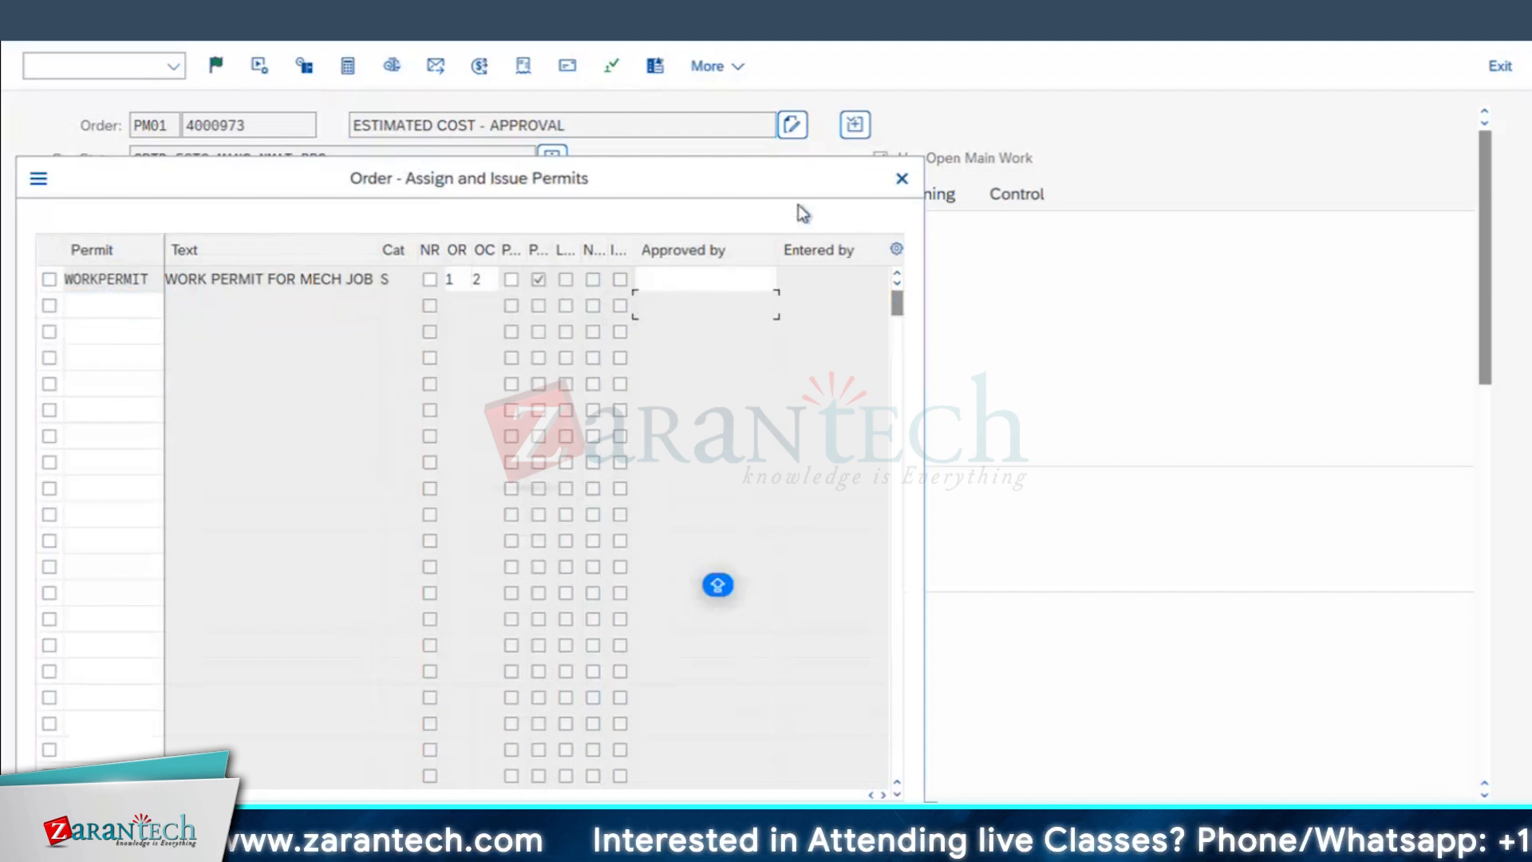
pyautogui.click(902, 181)
pyautogui.click(444, 548)
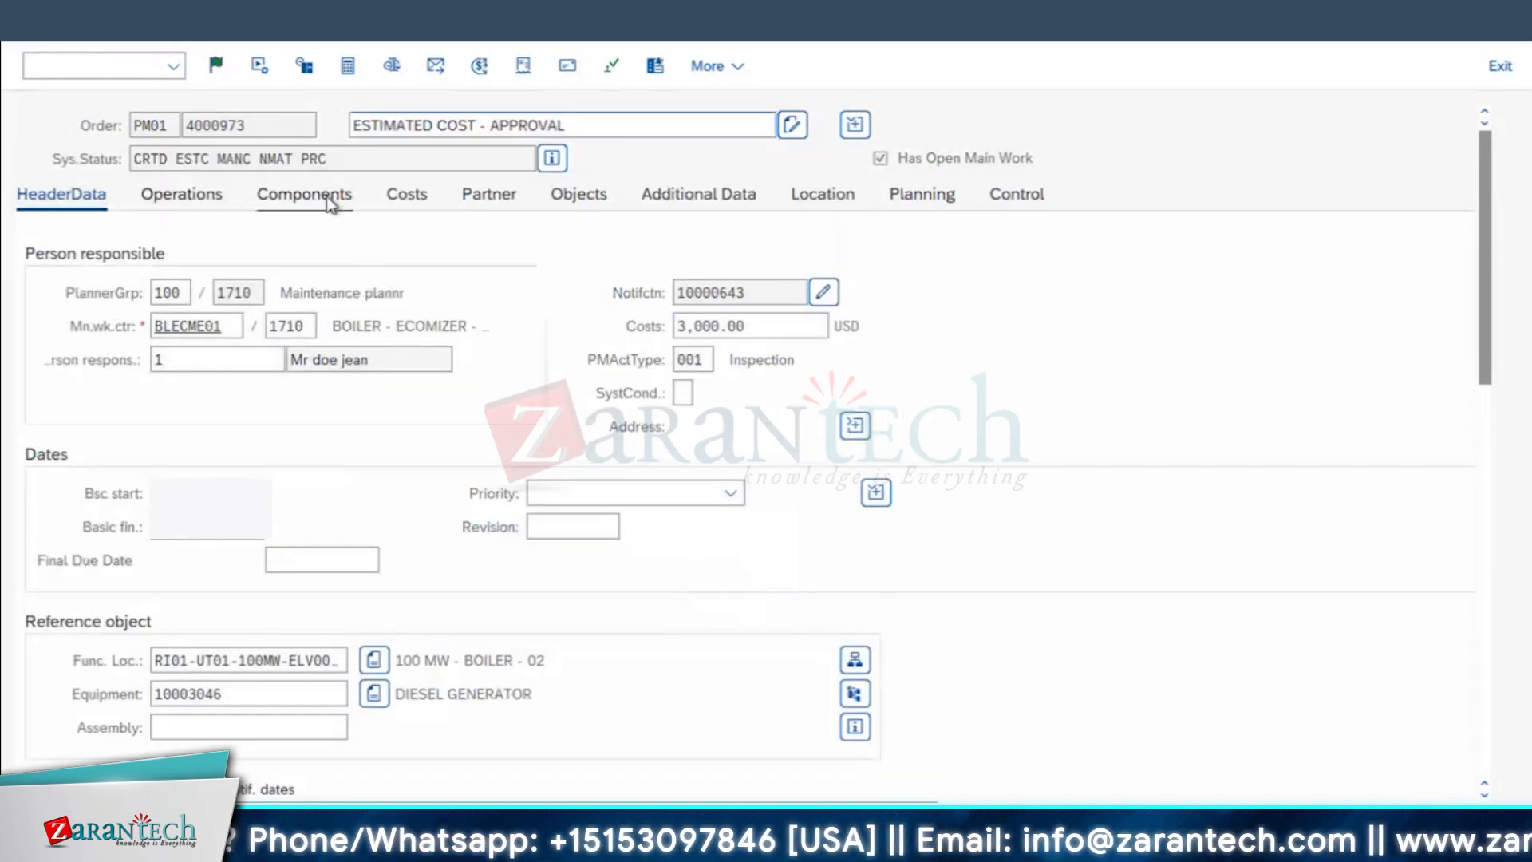
pyautogui.click(327, 197)
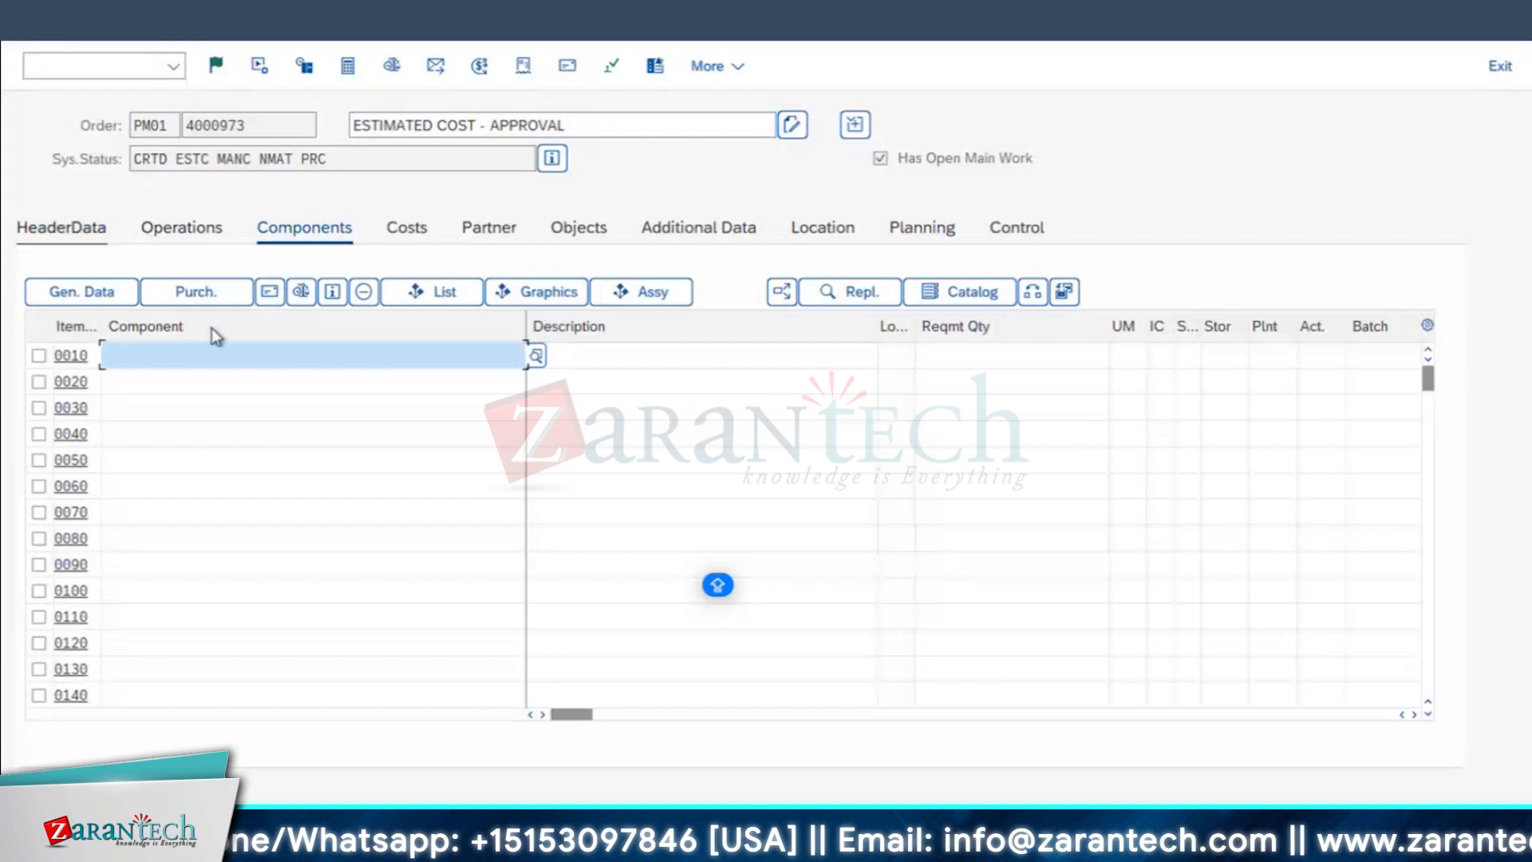
pyautogui.click(75, 234)
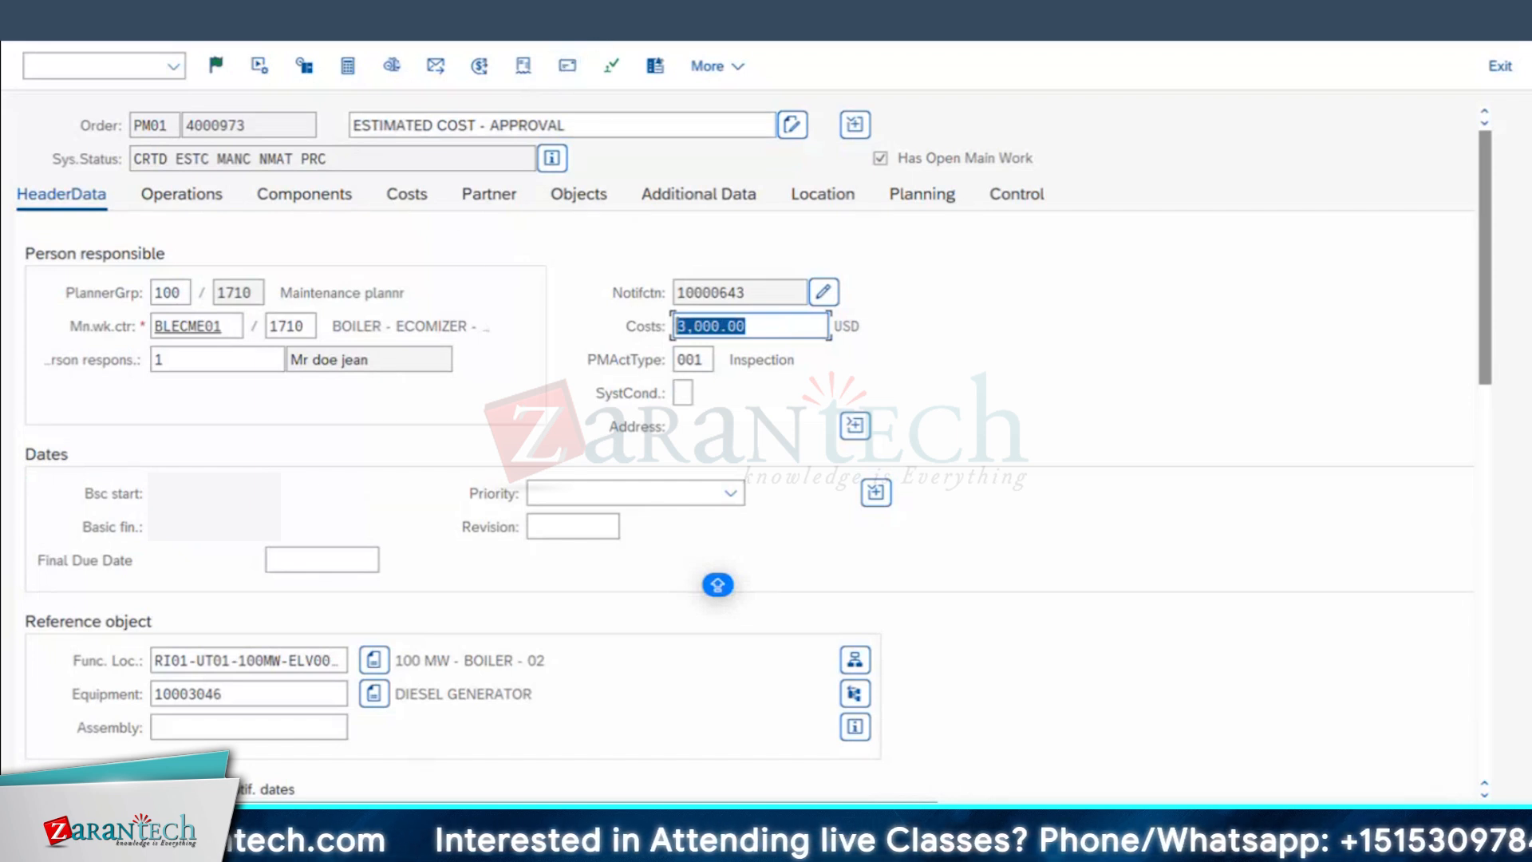
# Step: Switch to the Excel notes and review the permit classification transactions, the table and field entries, and the approval cost ranges
pyautogui.press('super+Tab')
pyautogui.click(684, 679)
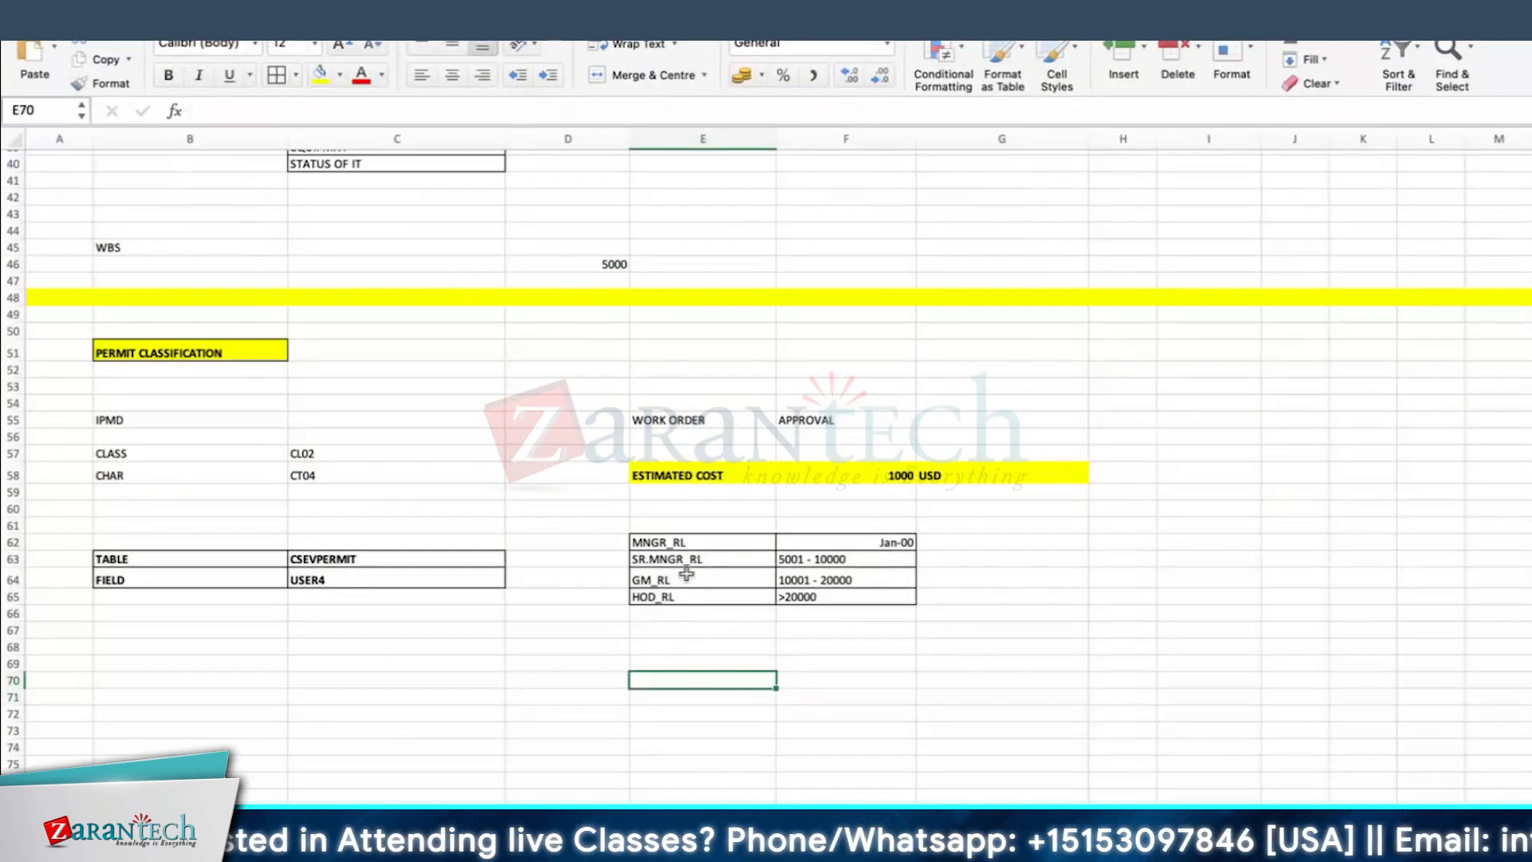
pyautogui.click(129, 454)
pyautogui.click(127, 476)
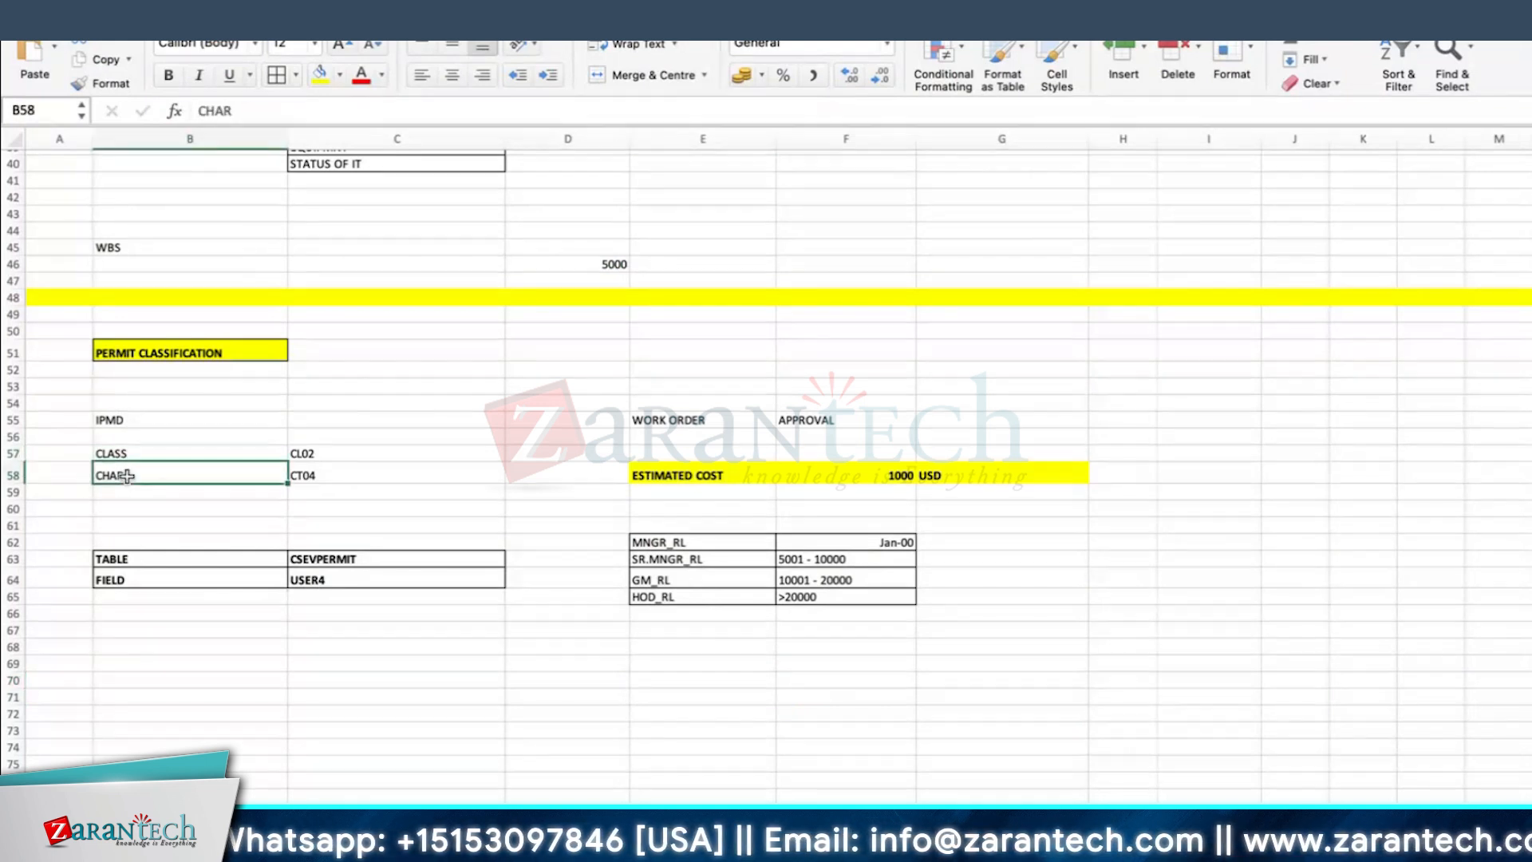
pyautogui.click(317, 479)
pyautogui.click(155, 558)
pyautogui.click(142, 576)
pyautogui.click(315, 579)
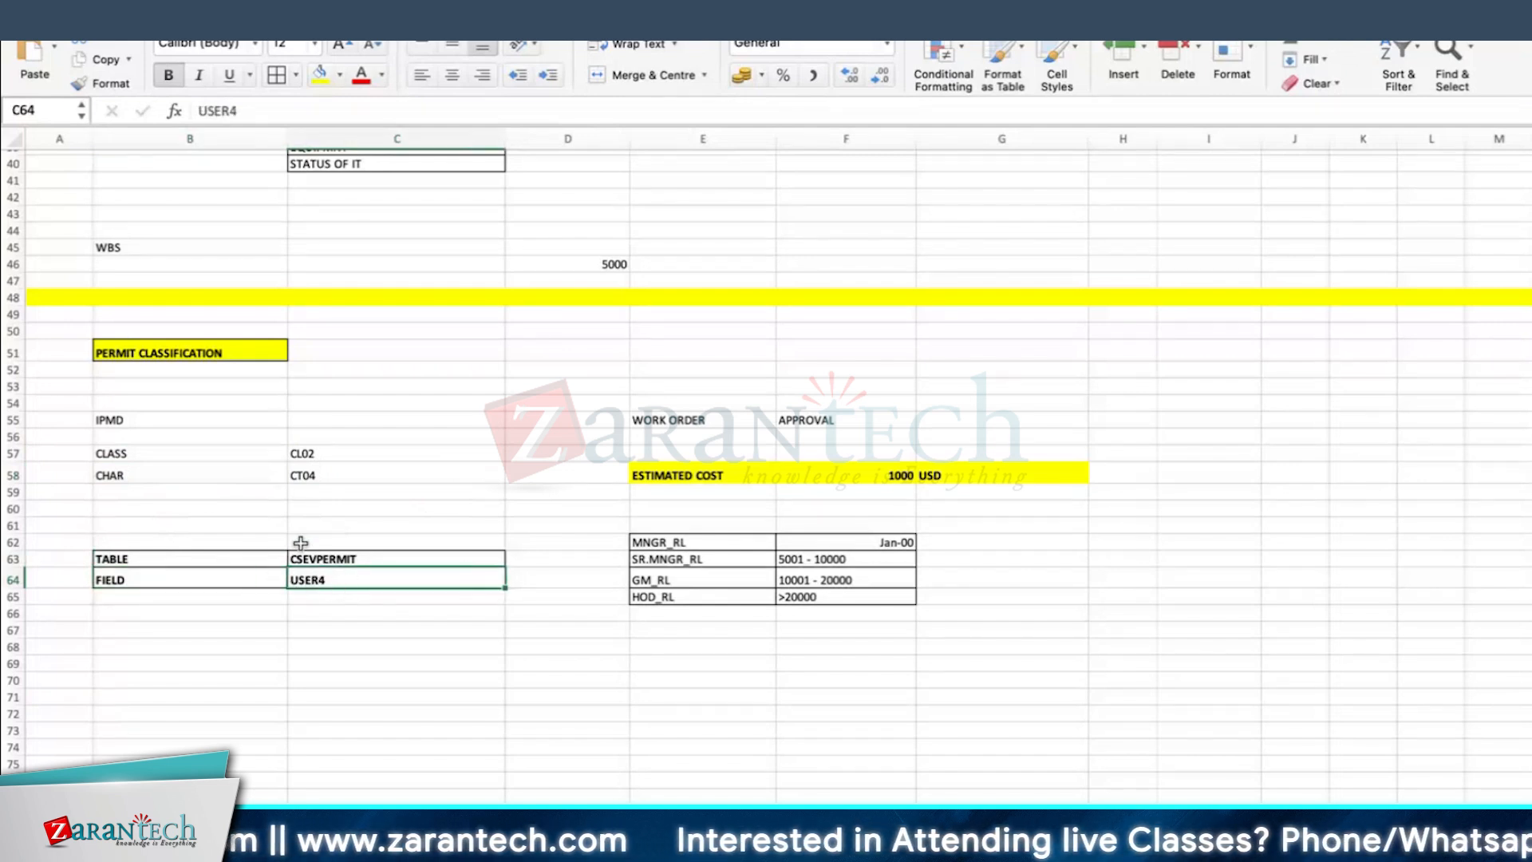
pyautogui.click(158, 417)
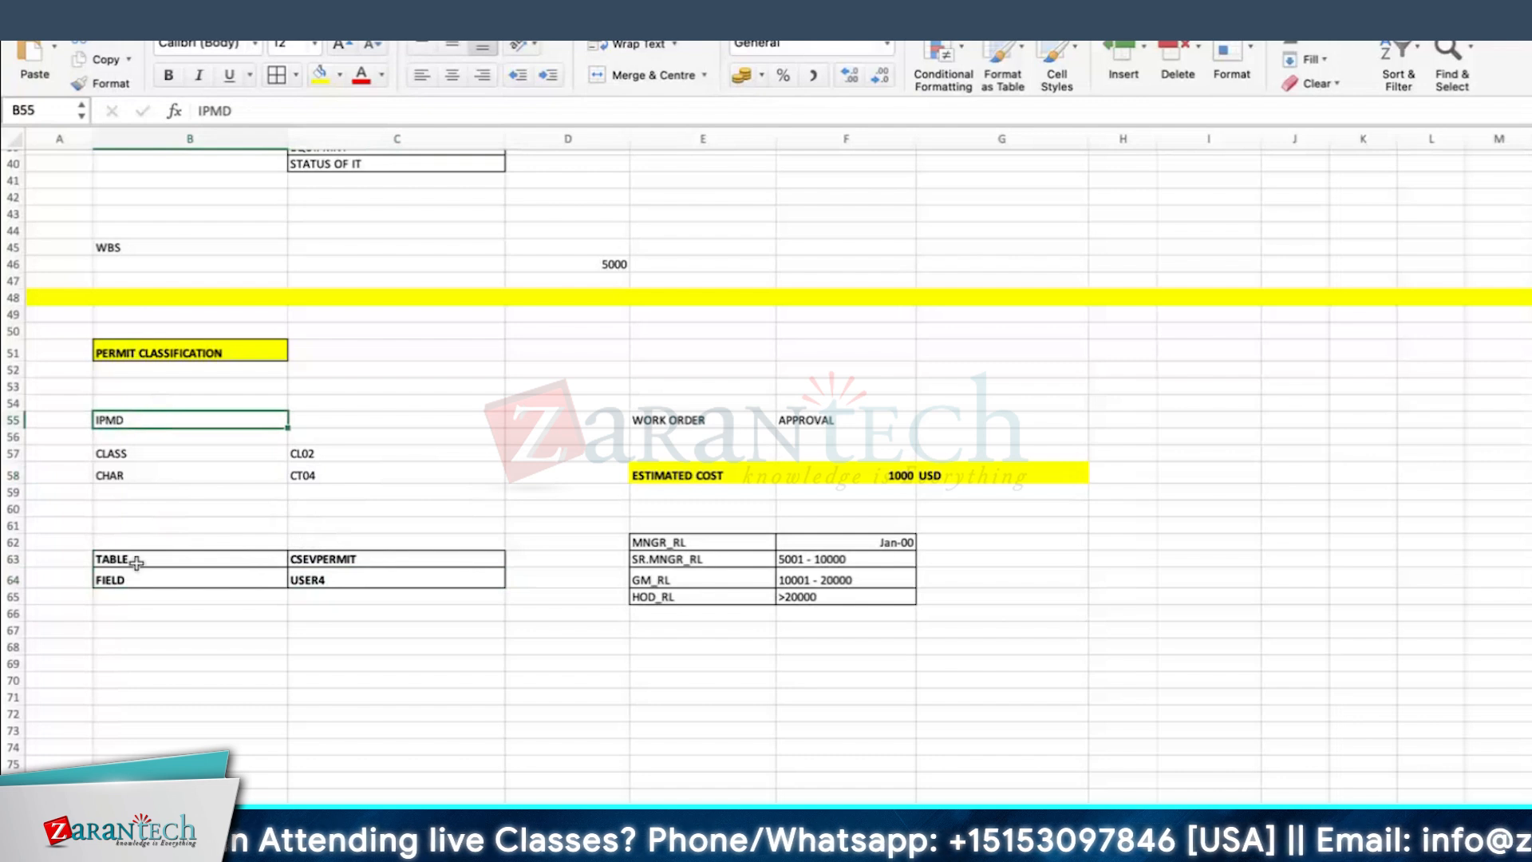
pyautogui.click(132, 451)
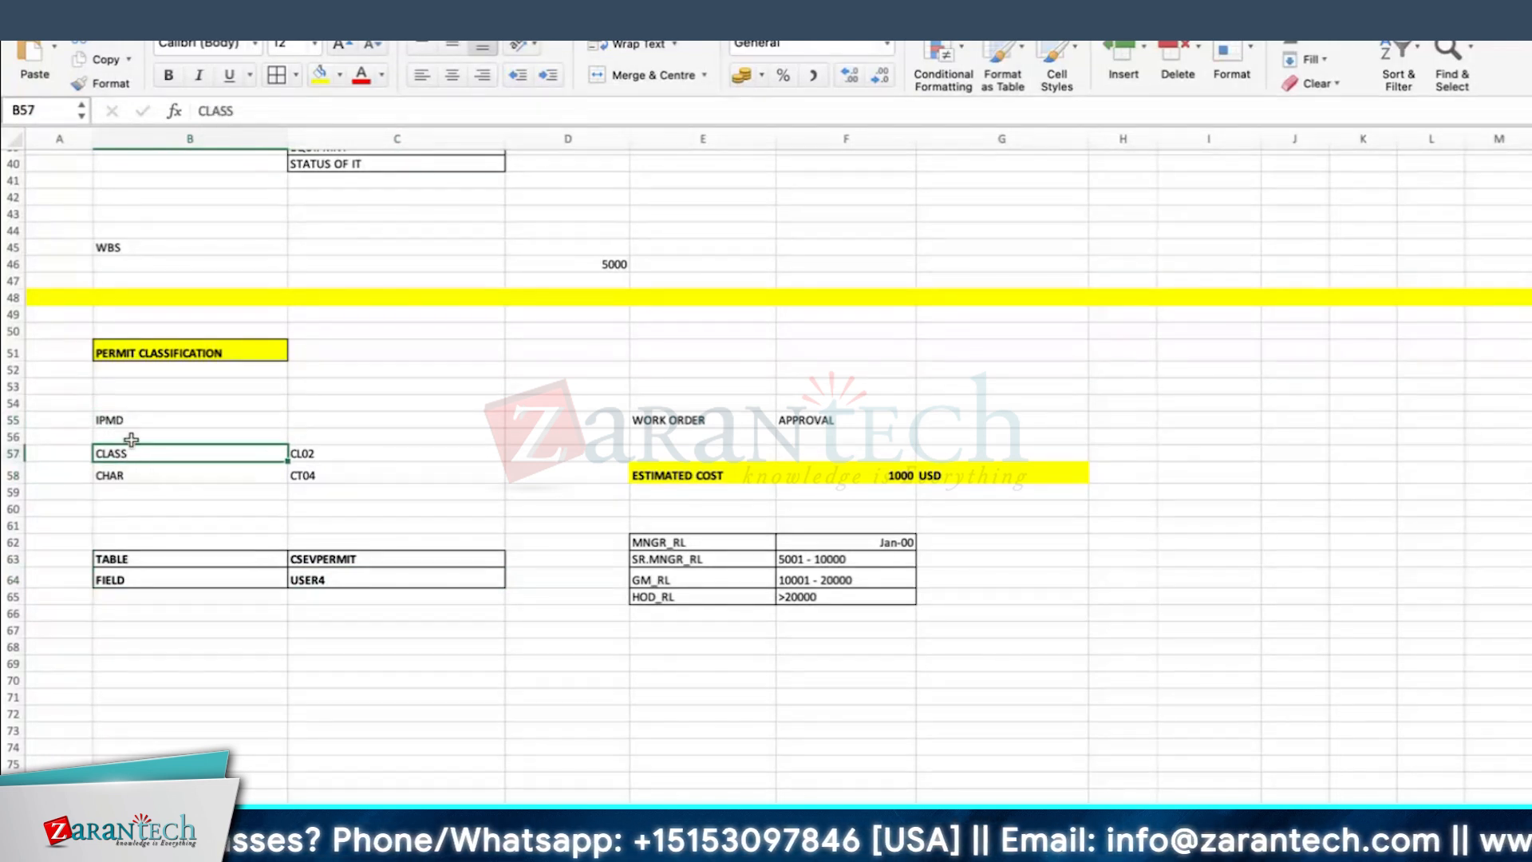
pyautogui.click(363, 503)
pyautogui.click(382, 423)
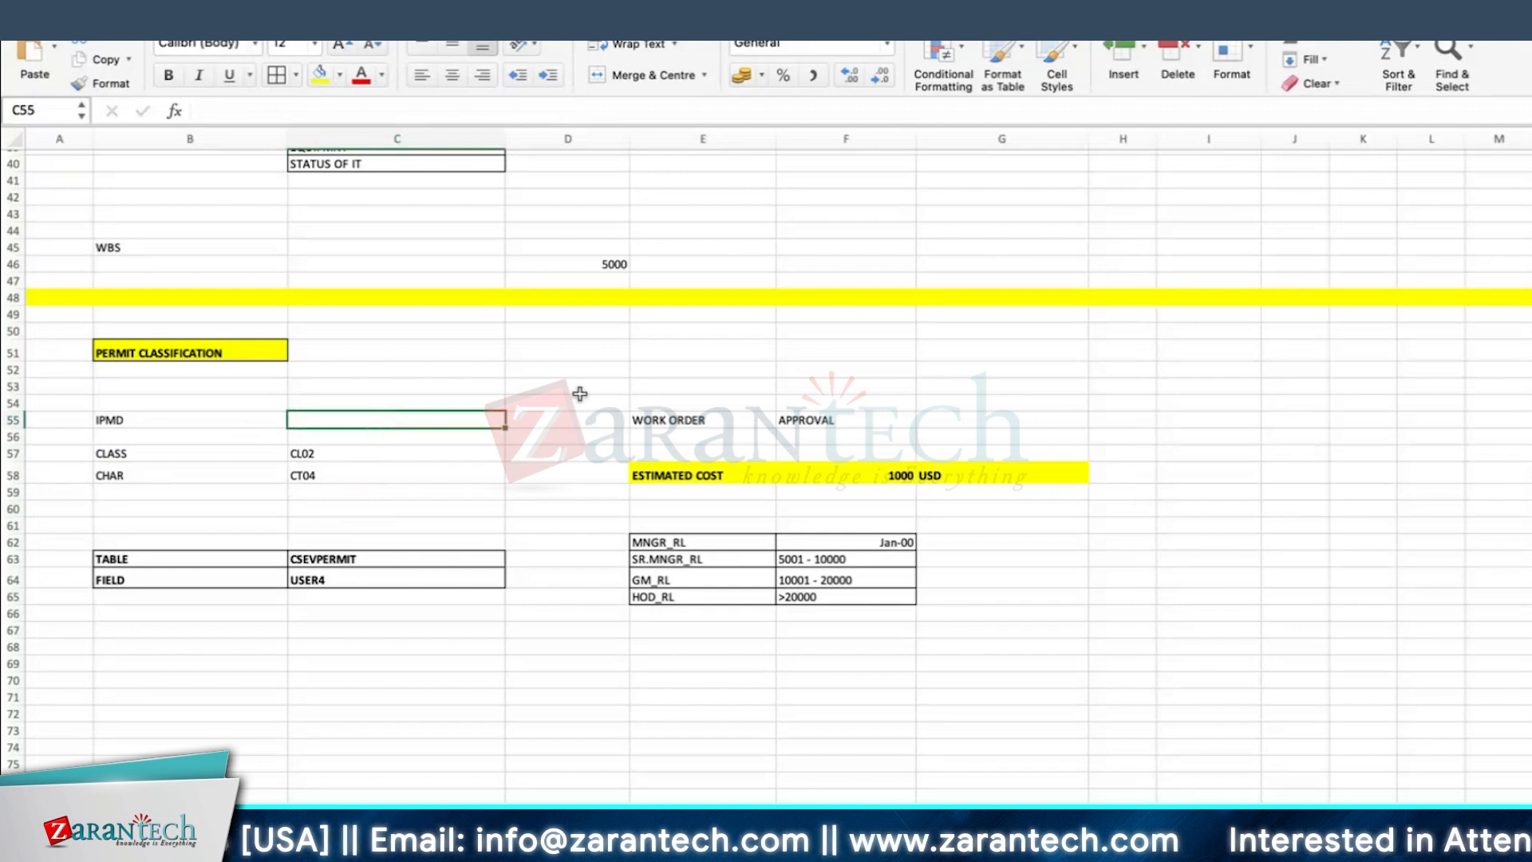
pyautogui.click(711, 542)
pyautogui.click(971, 568)
pyautogui.click(666, 546)
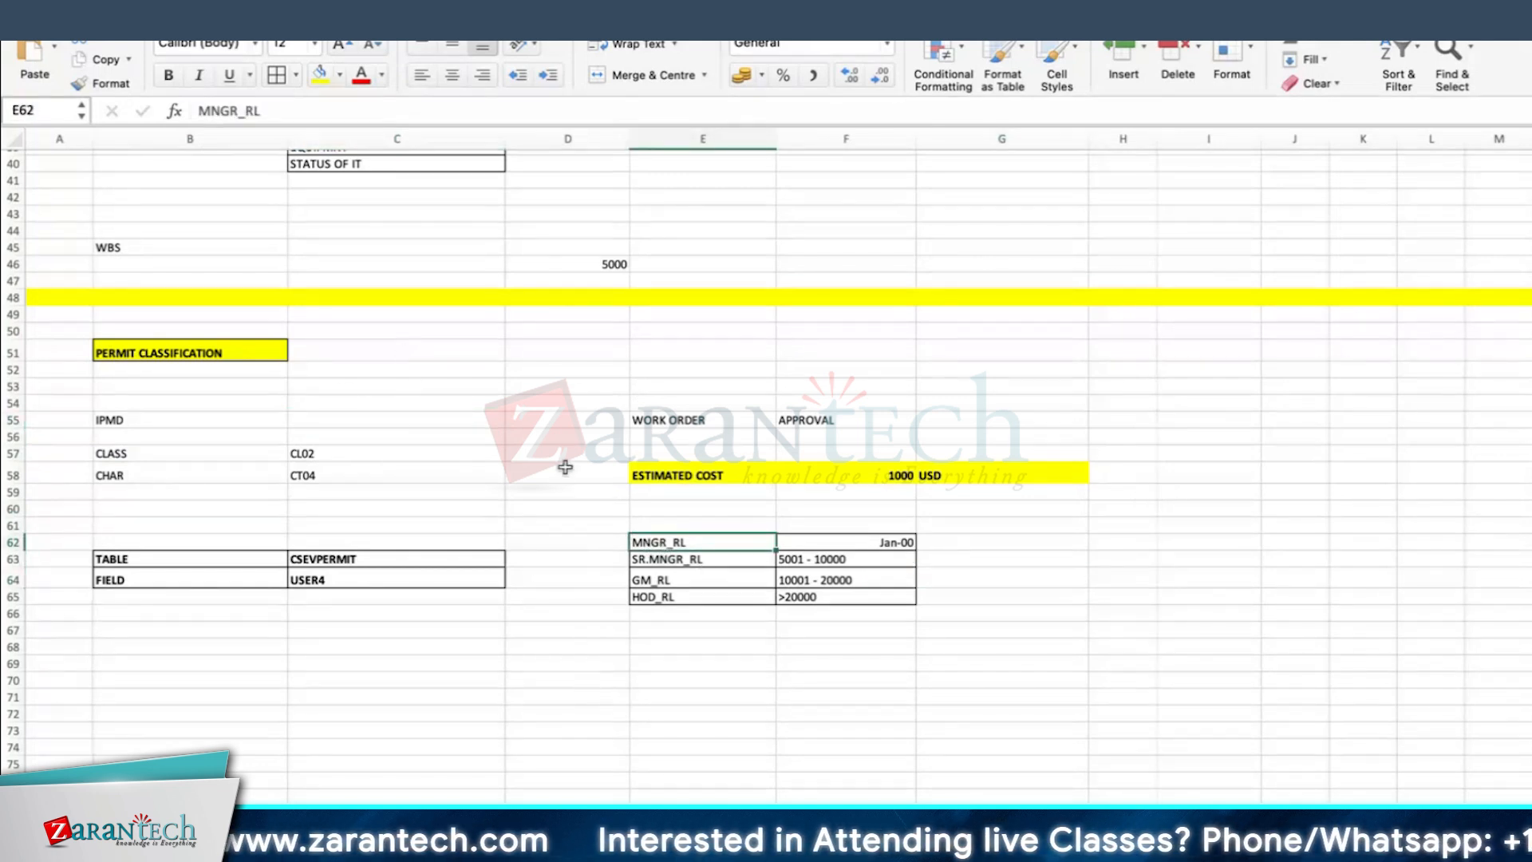
# Step: Enter 49 and LICENSE in B68:C68 with the heading CLASS TYPE in B67
pyautogui.click(225, 643)
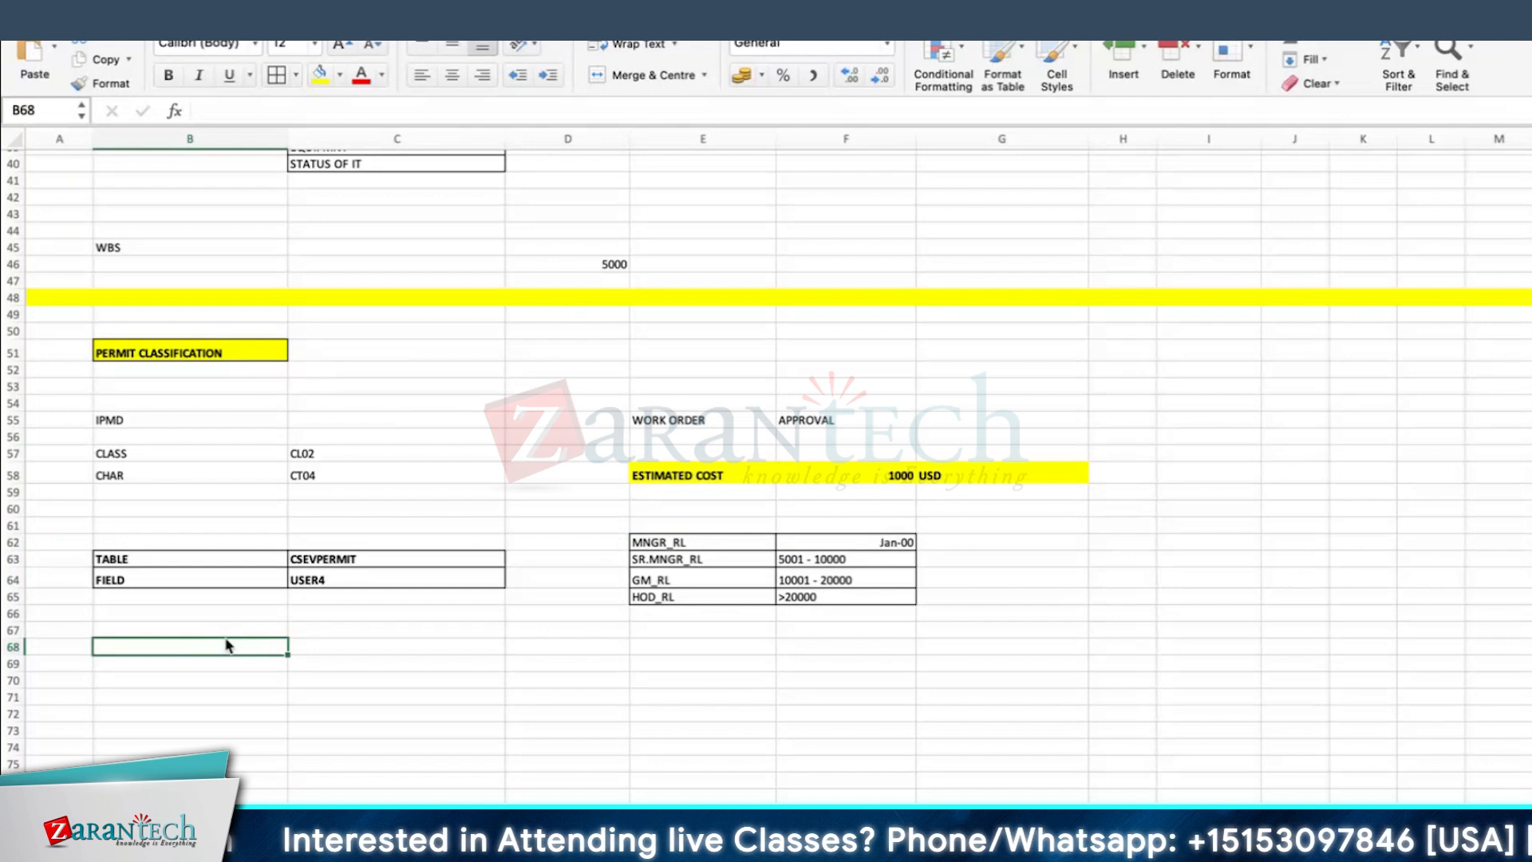
pyautogui.write('49')
pyautogui.press('Tab')
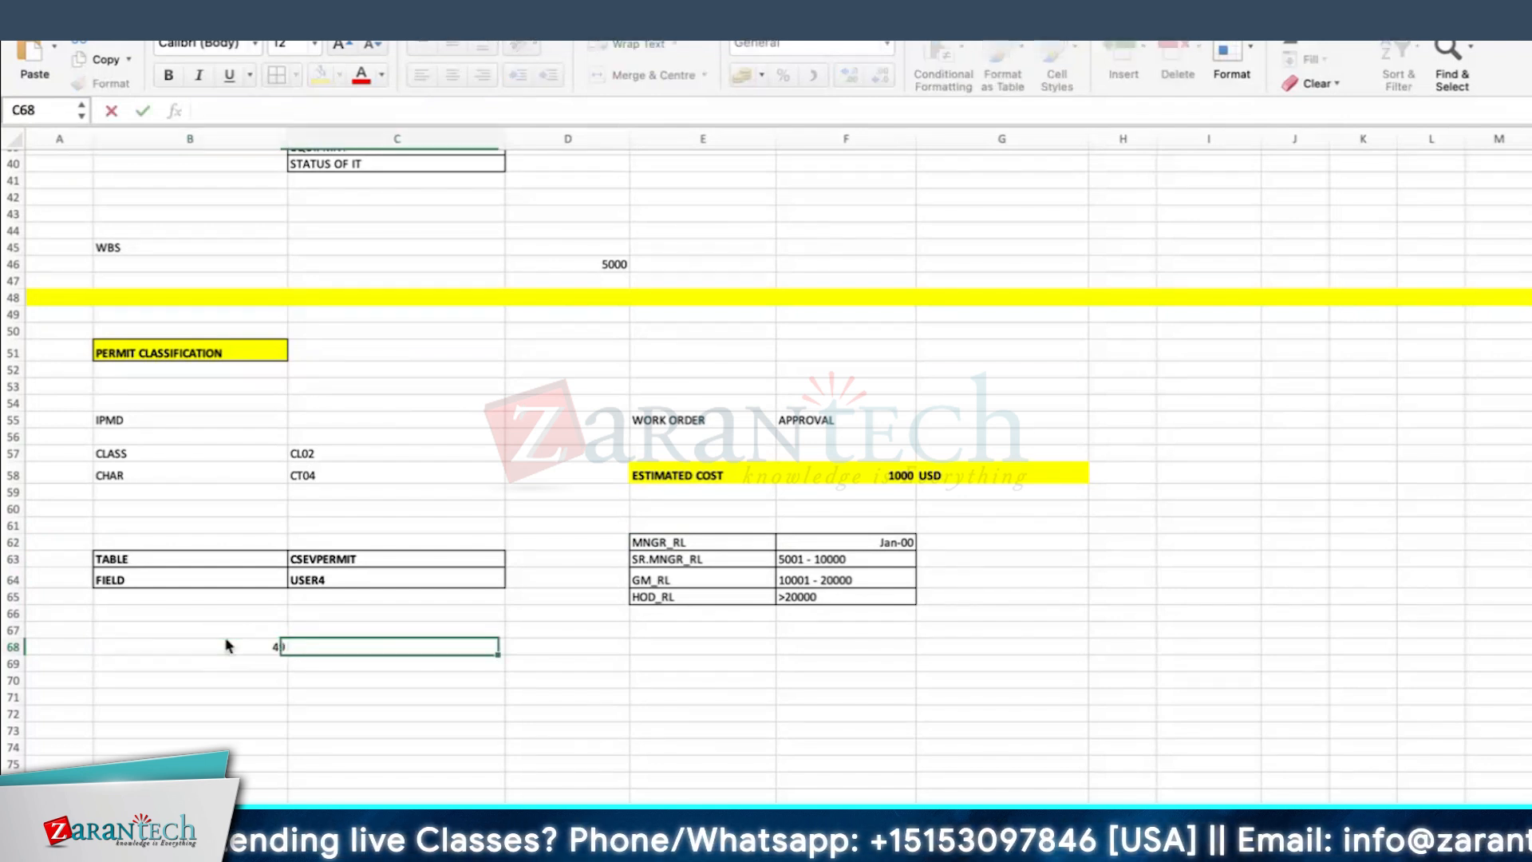
pyautogui.write('LICENSE')
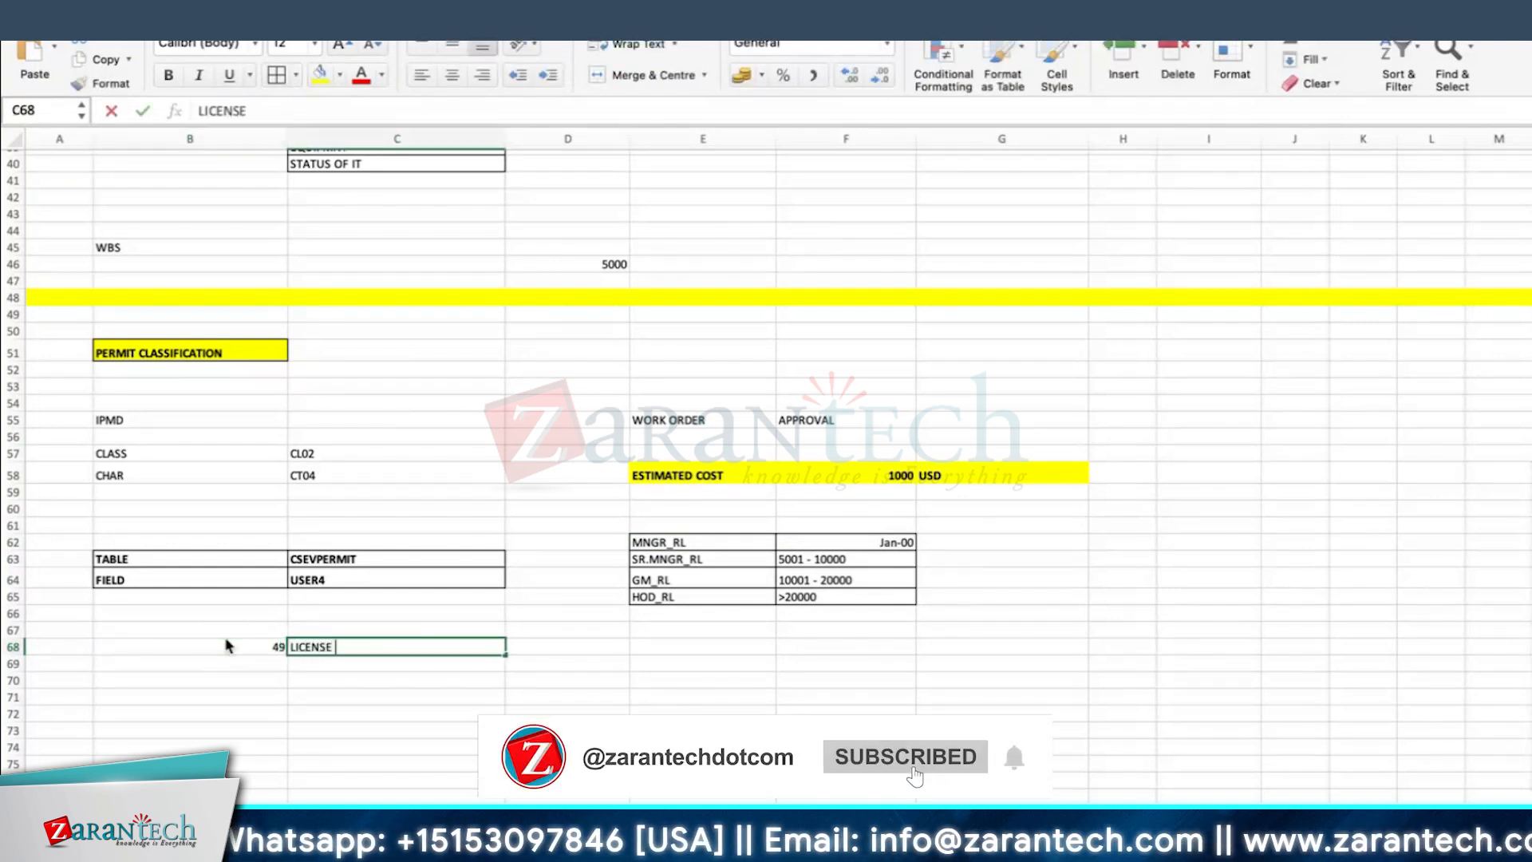
pyautogui.click(228, 634)
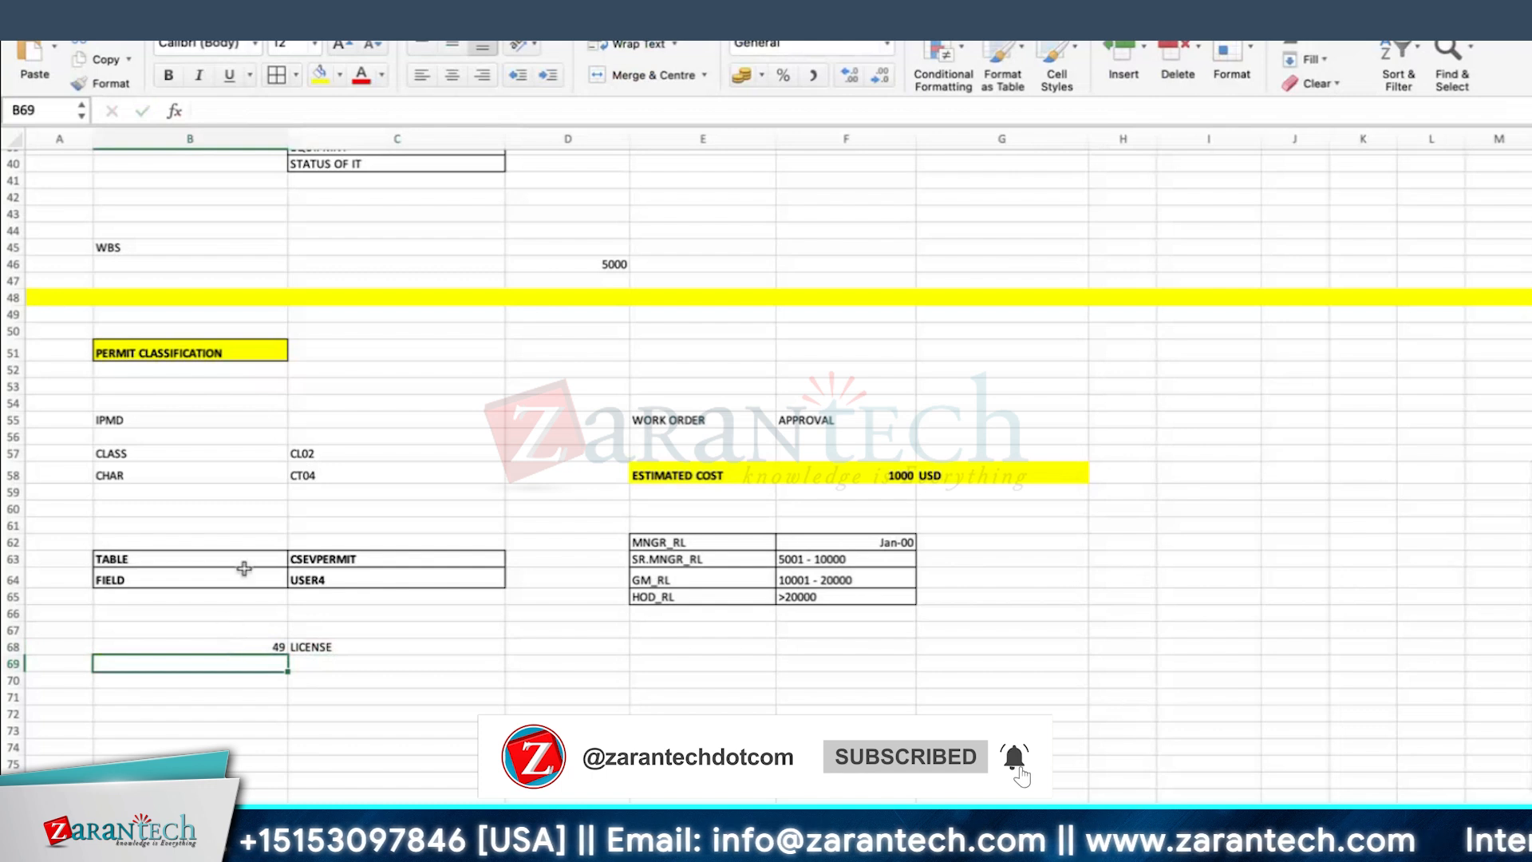
pyautogui.write('CLASS TYPE')
pyautogui.press('Return')
# Step: Format B67:C68 with cell borders, yellow fill and bold text, and make row 68 slightly taller
pyautogui.moveTo(247, 630); pyautogui.dragTo(312, 647)
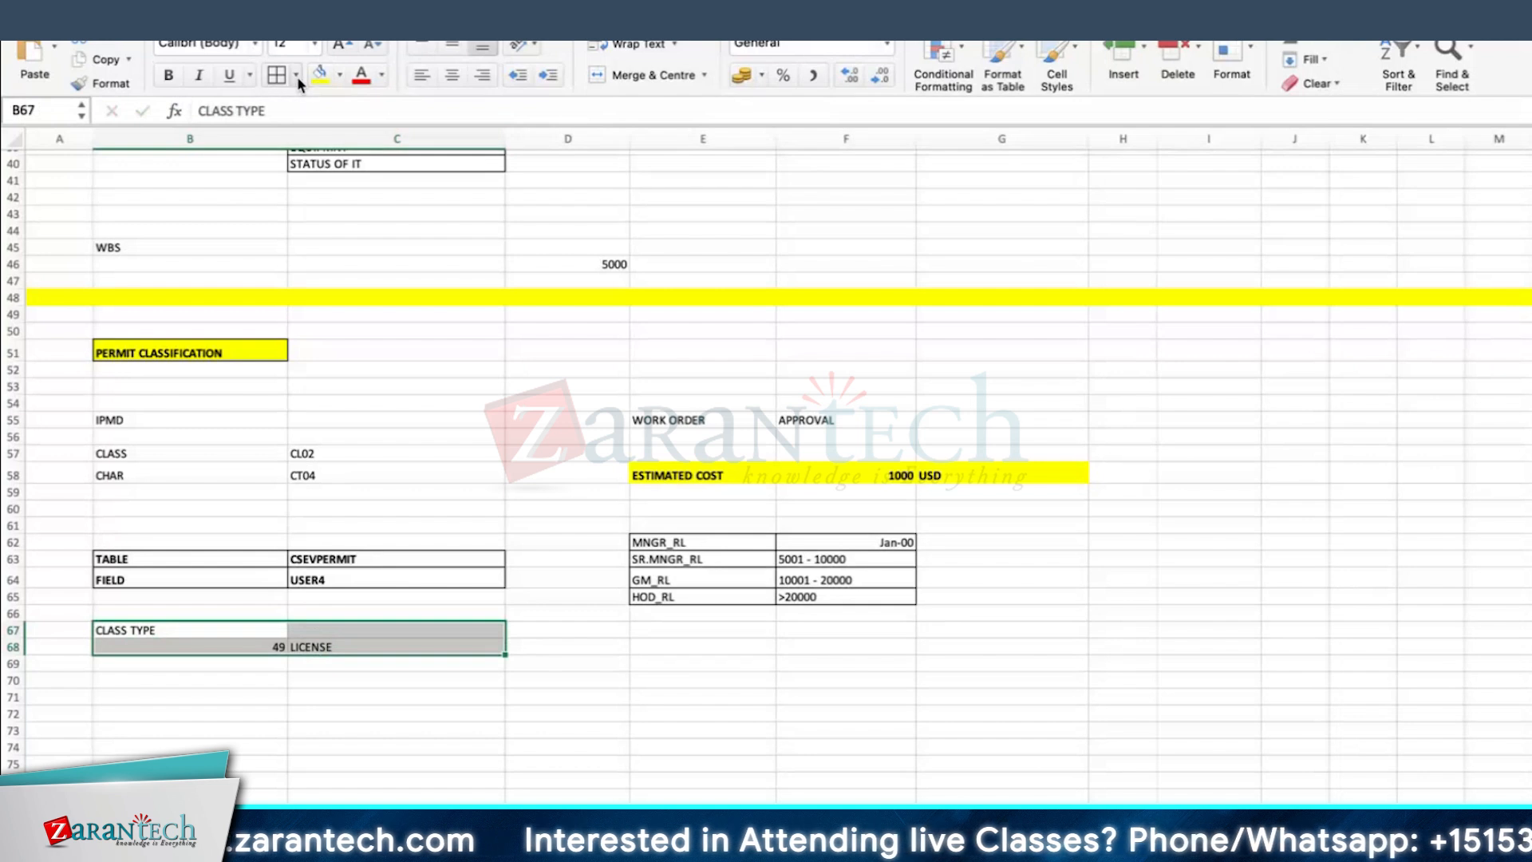
pyautogui.click(296, 76)
pyautogui.click(320, 75)
pyautogui.click(168, 75)
pyautogui.moveTo(16, 655); pyautogui.dragTo(16, 662)
pyautogui.click(283, 70)
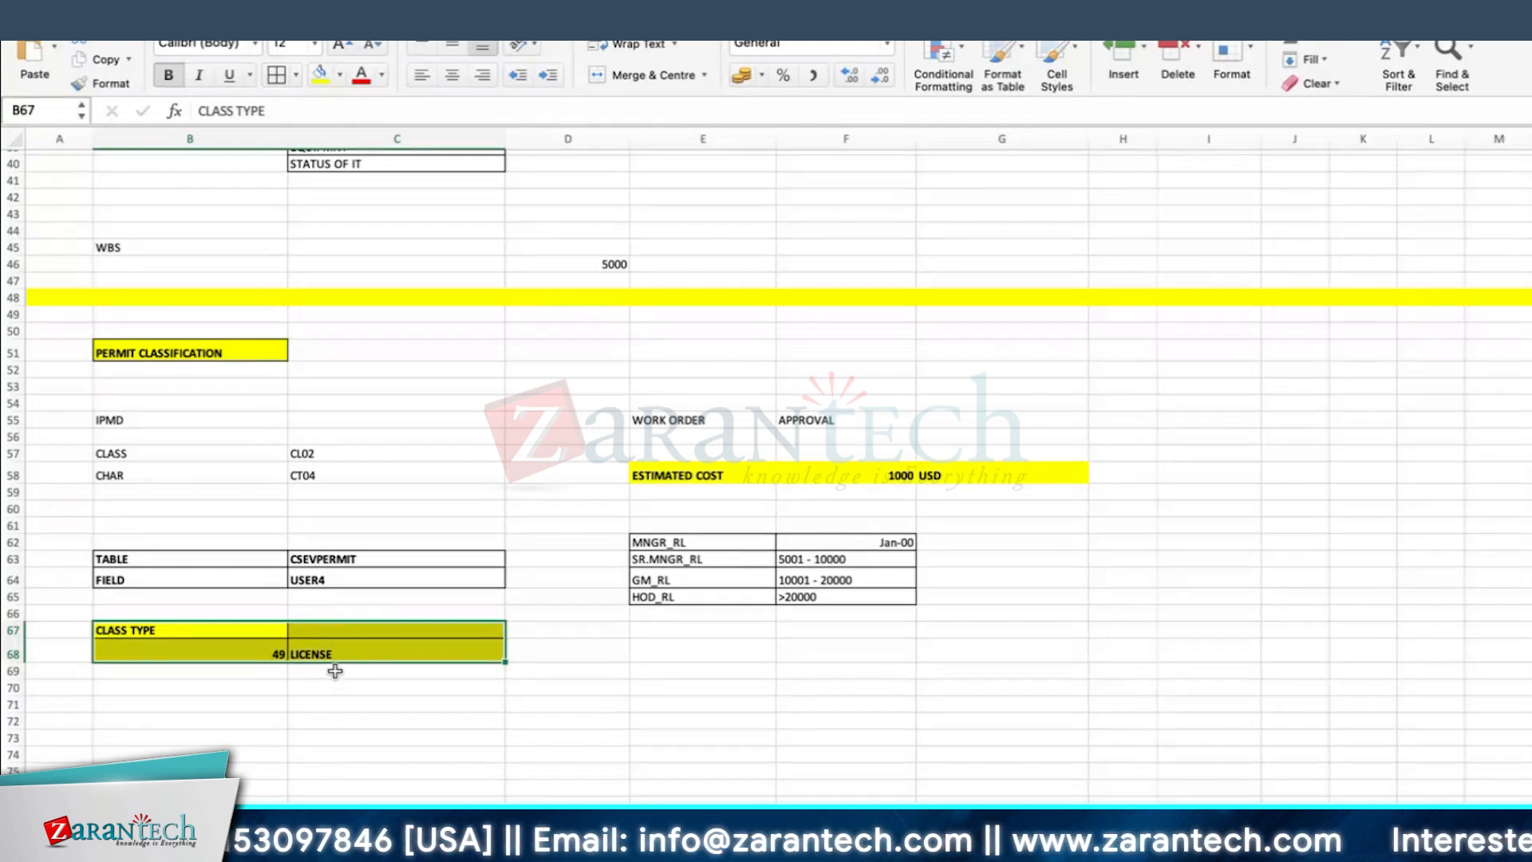
pyautogui.click(270, 653)
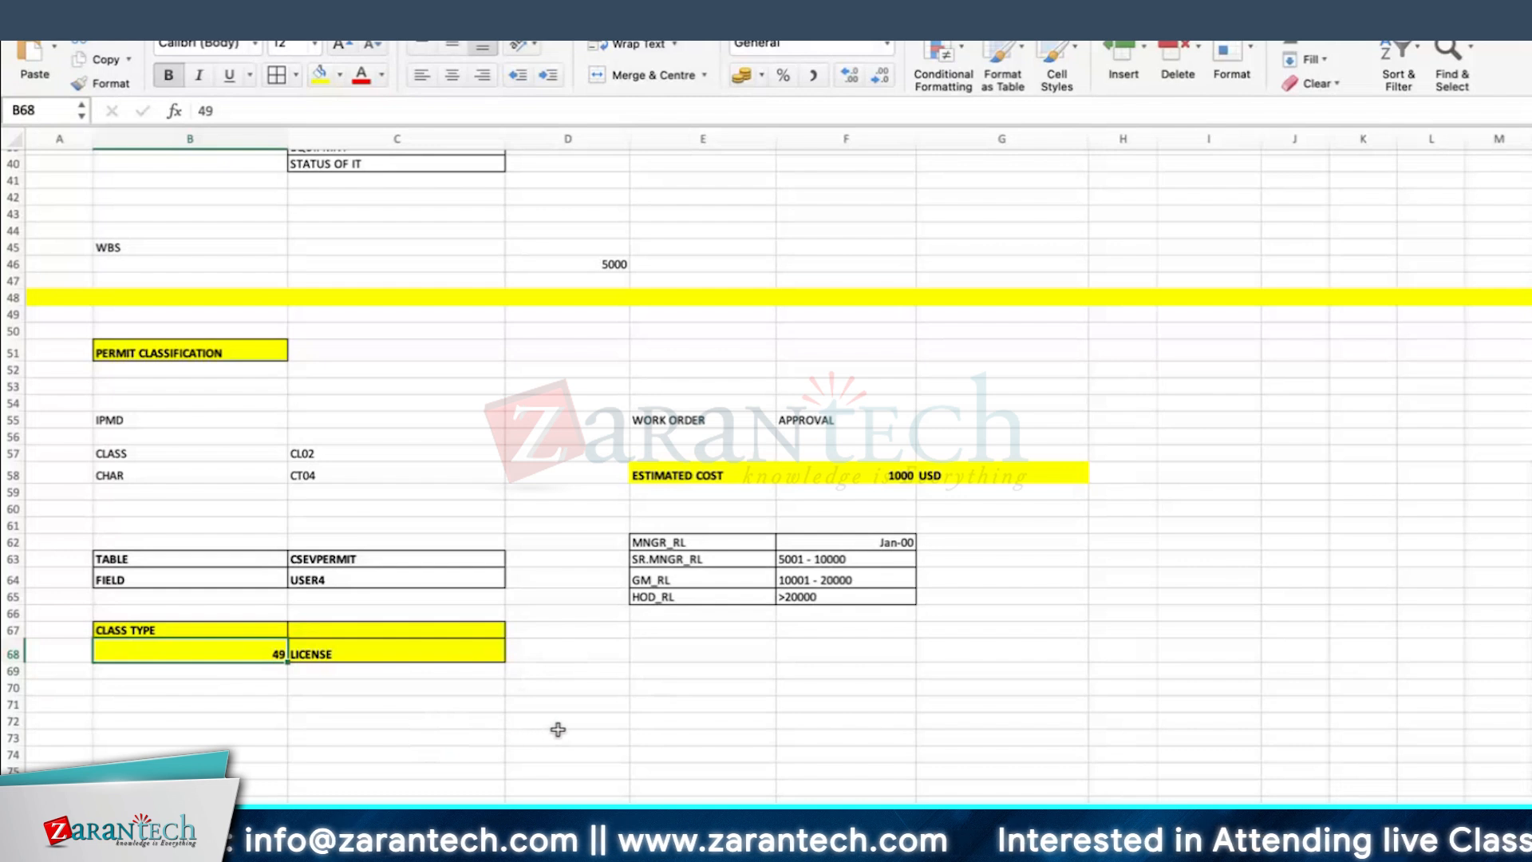
pyautogui.click(734, 691)
pyautogui.click(215, 644)
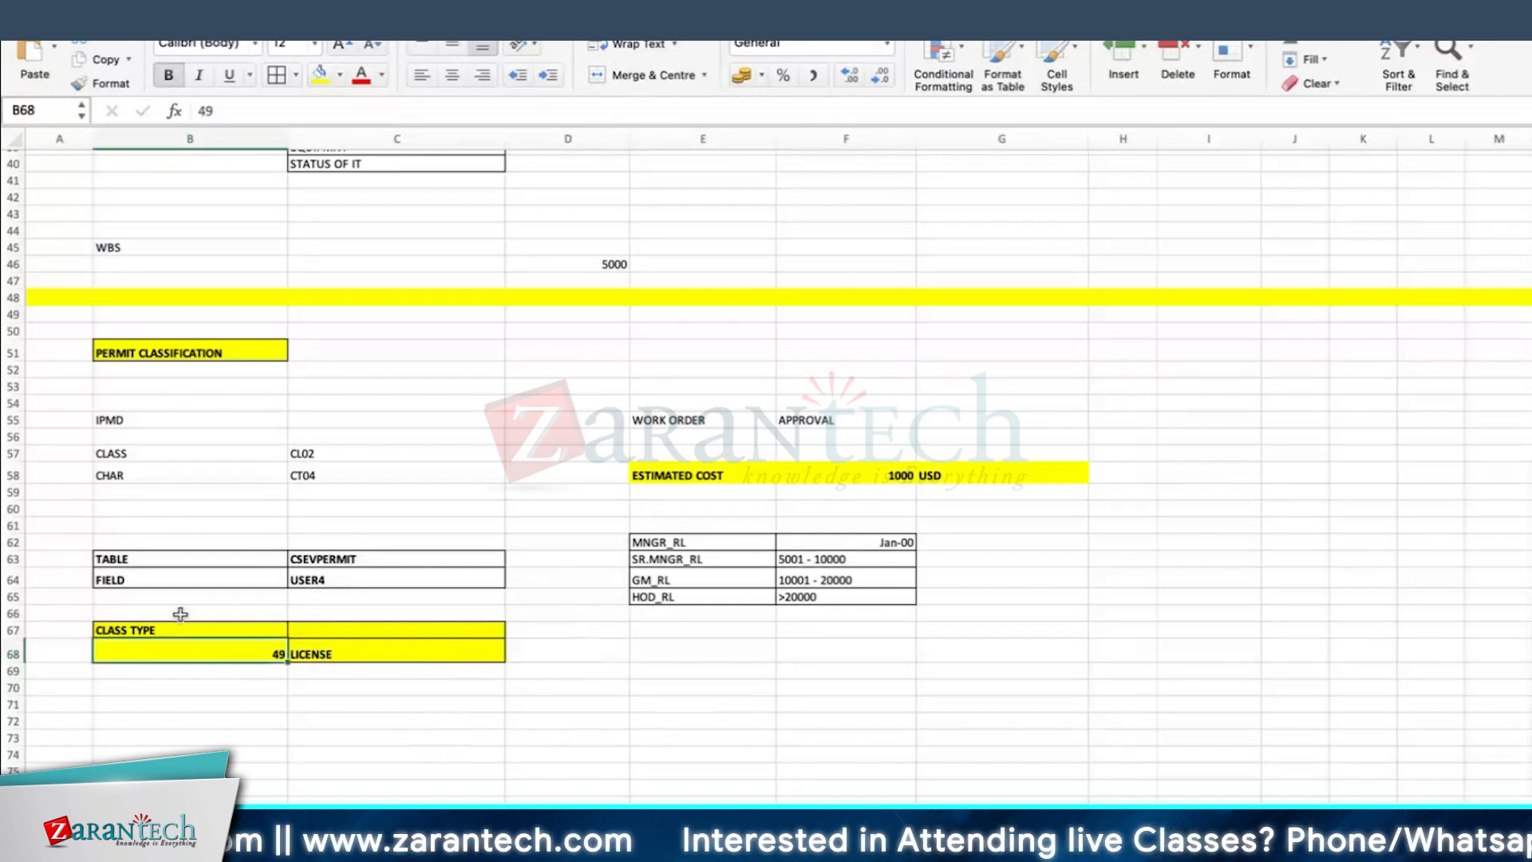
# Step: Make row 67, which holds the CLASS TYPE heading, slightly taller
pyautogui.moveTo(12, 637); pyautogui.dragTo(12, 644)
pyautogui.click(769, 639)
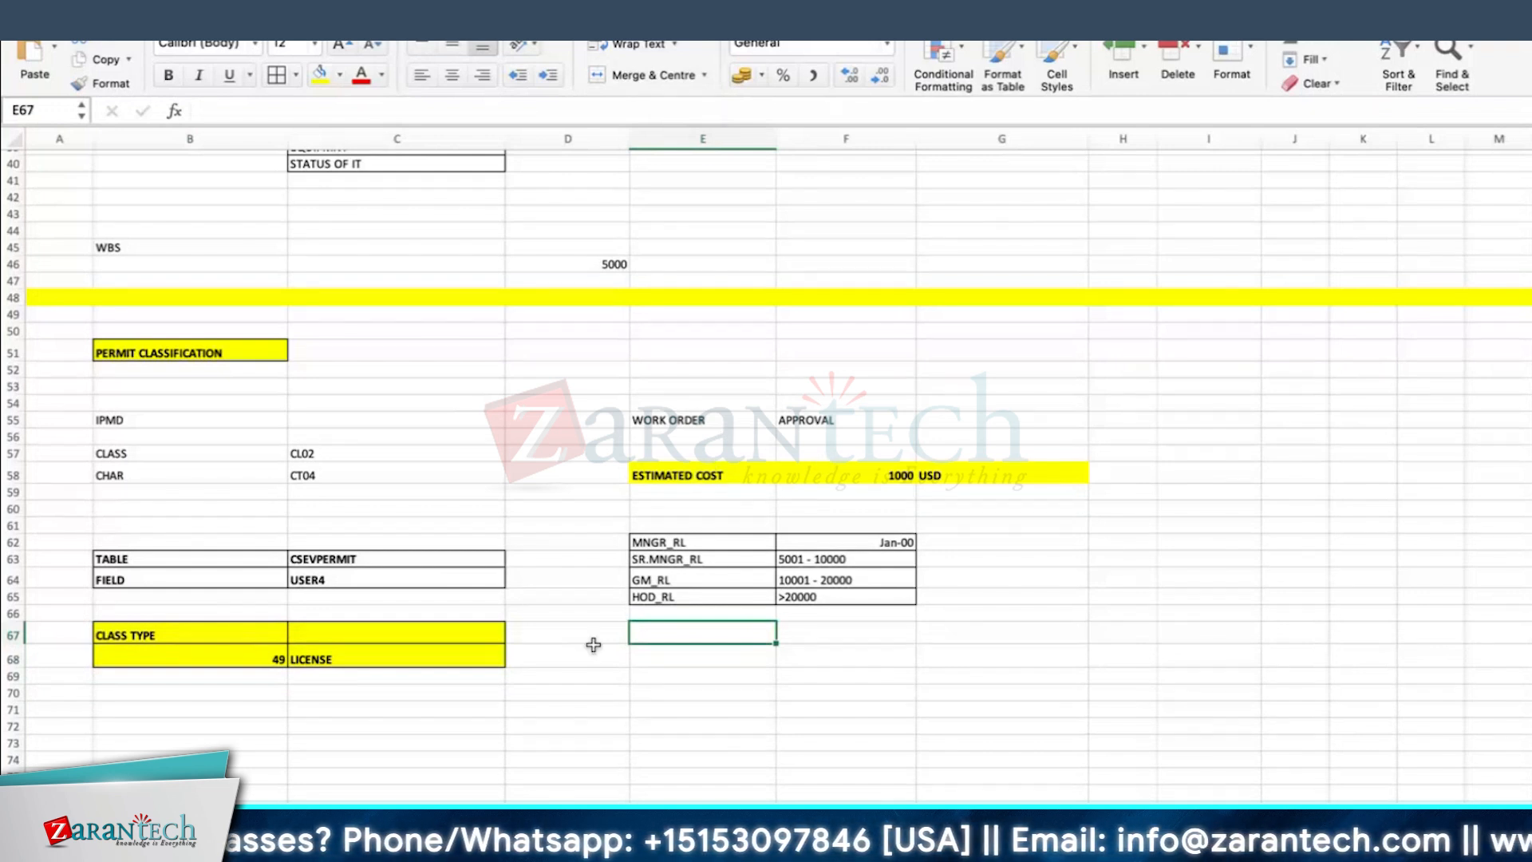
# Step: Review the class type and permit classification notes, and compare the estimated cost with the GM_RL approval range
pyautogui.click(212, 691)
pyautogui.click(326, 661)
pyautogui.click(399, 709)
pyautogui.click(643, 639)
pyautogui.click(335, 718)
pyautogui.click(213, 353)
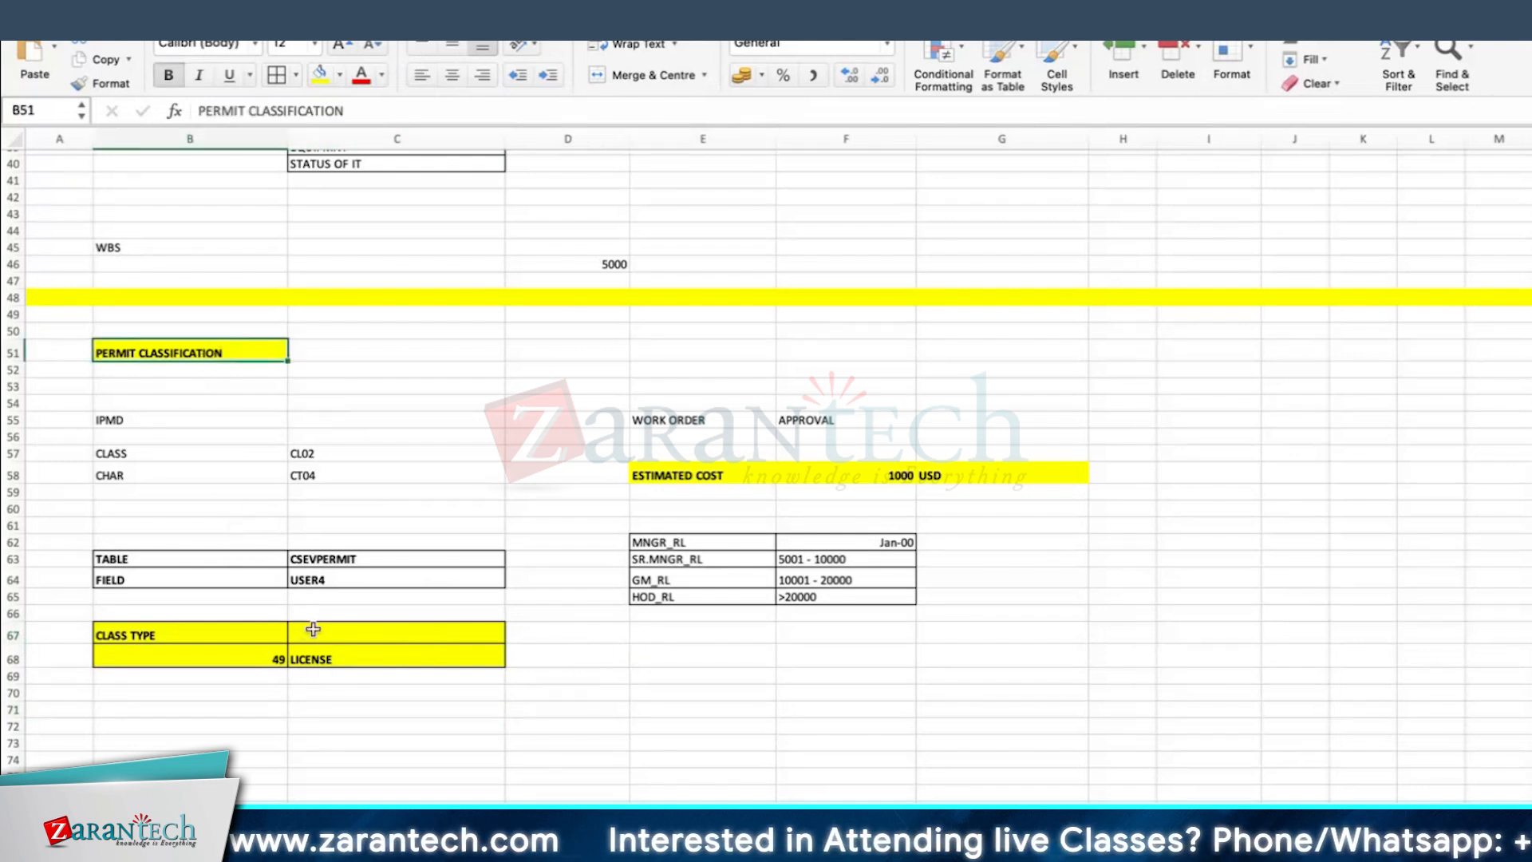
pyautogui.click(697, 575)
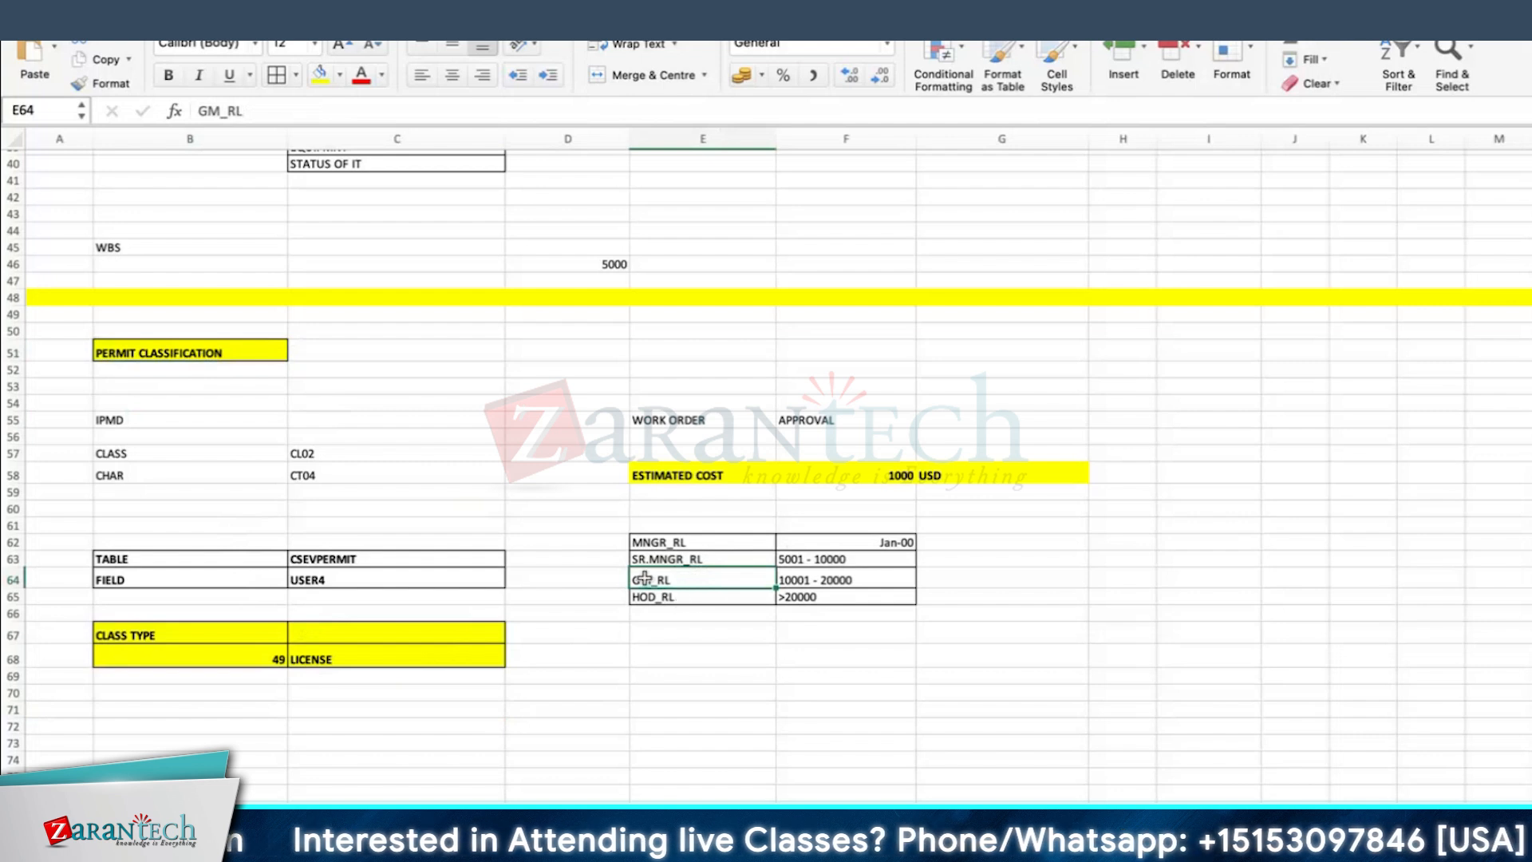
pyautogui.click(850, 580)
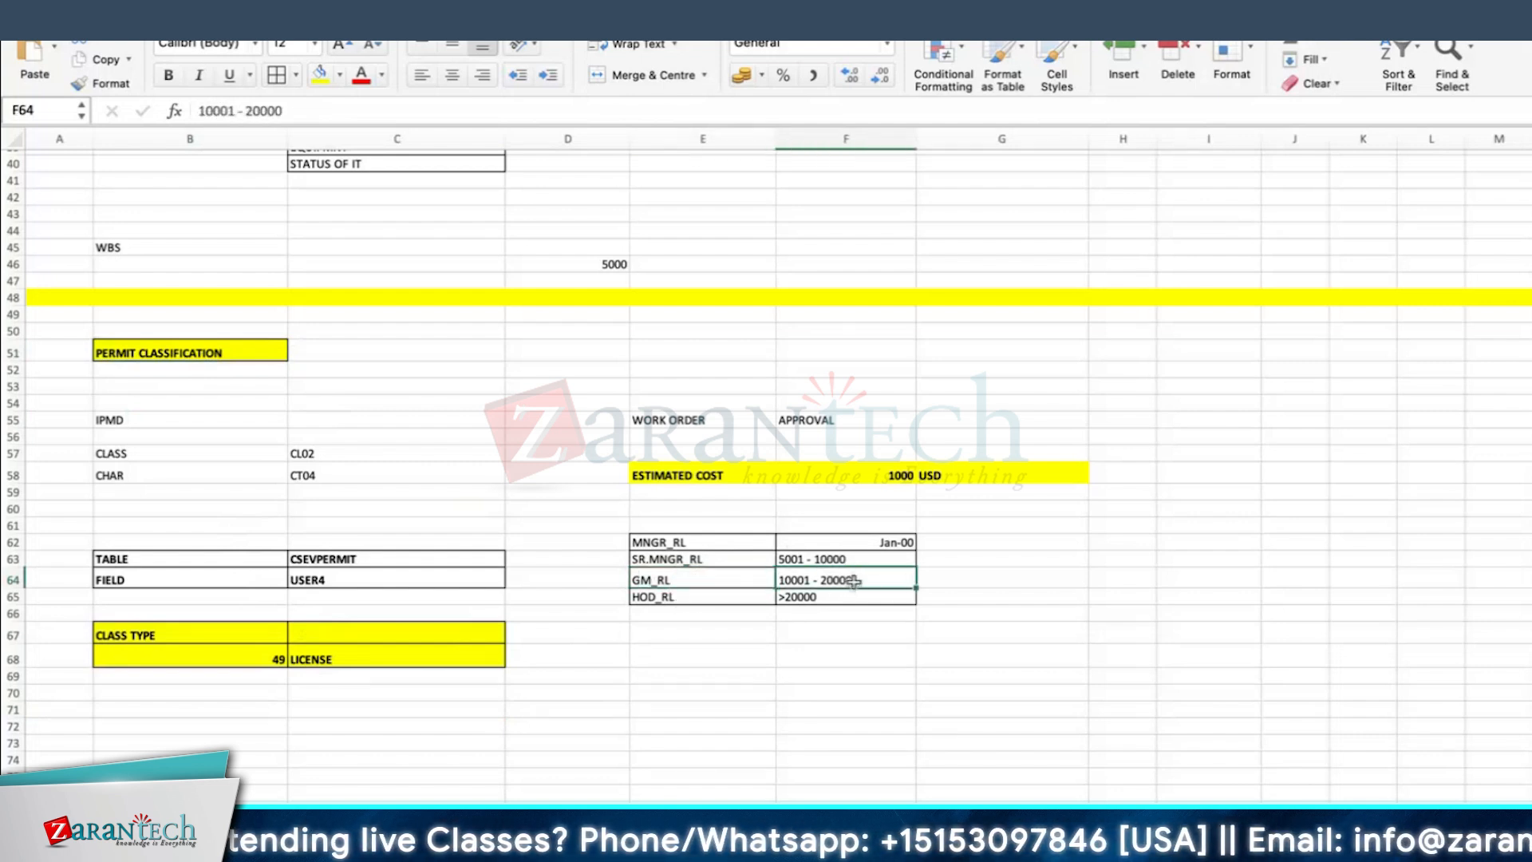
pyautogui.click(1066, 580)
pyautogui.click(844, 477)
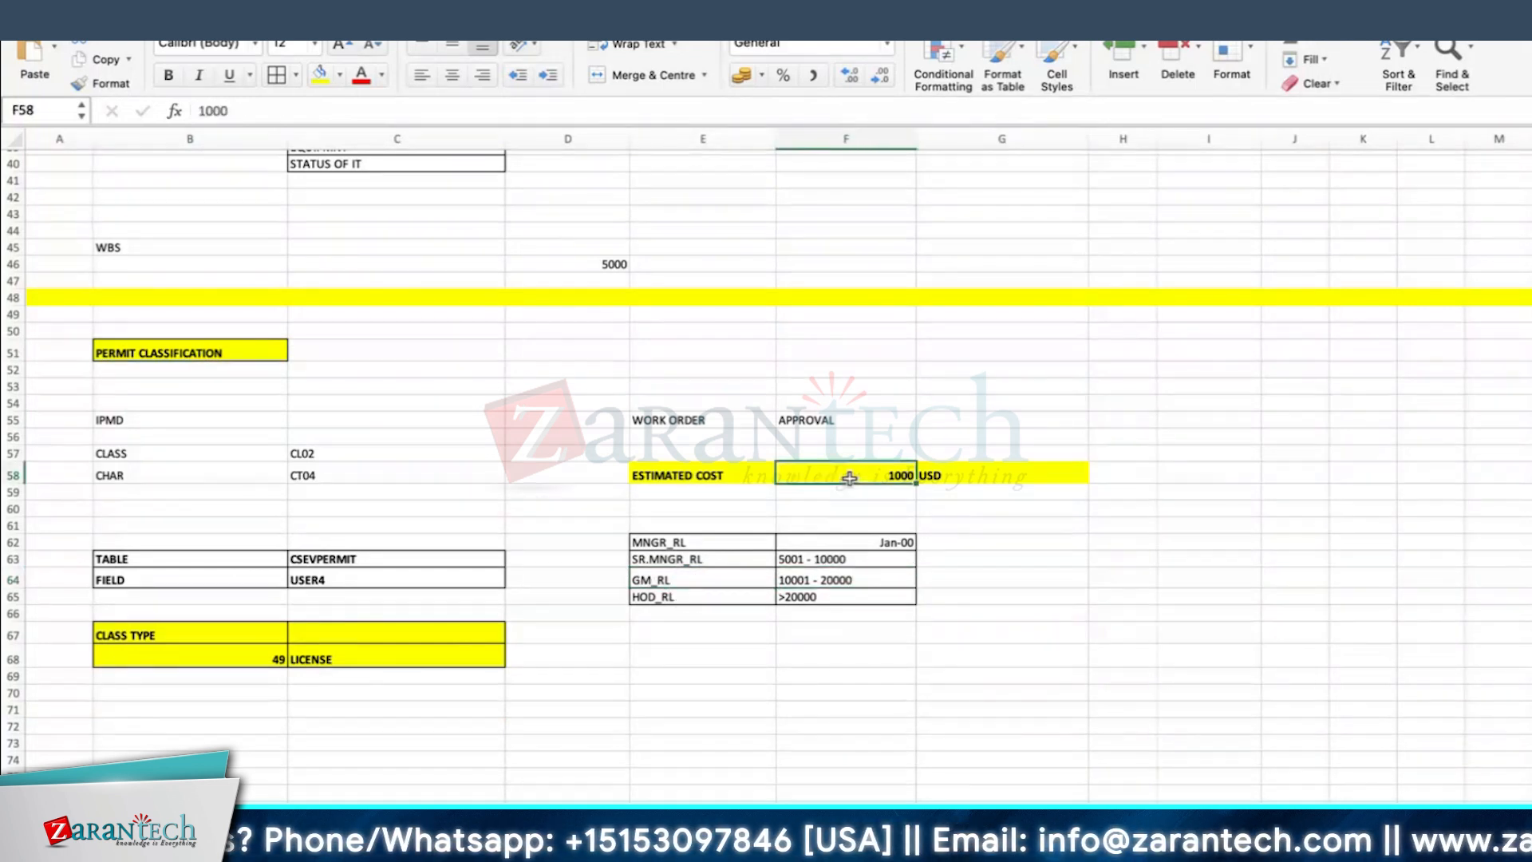
pyautogui.click(646, 583)
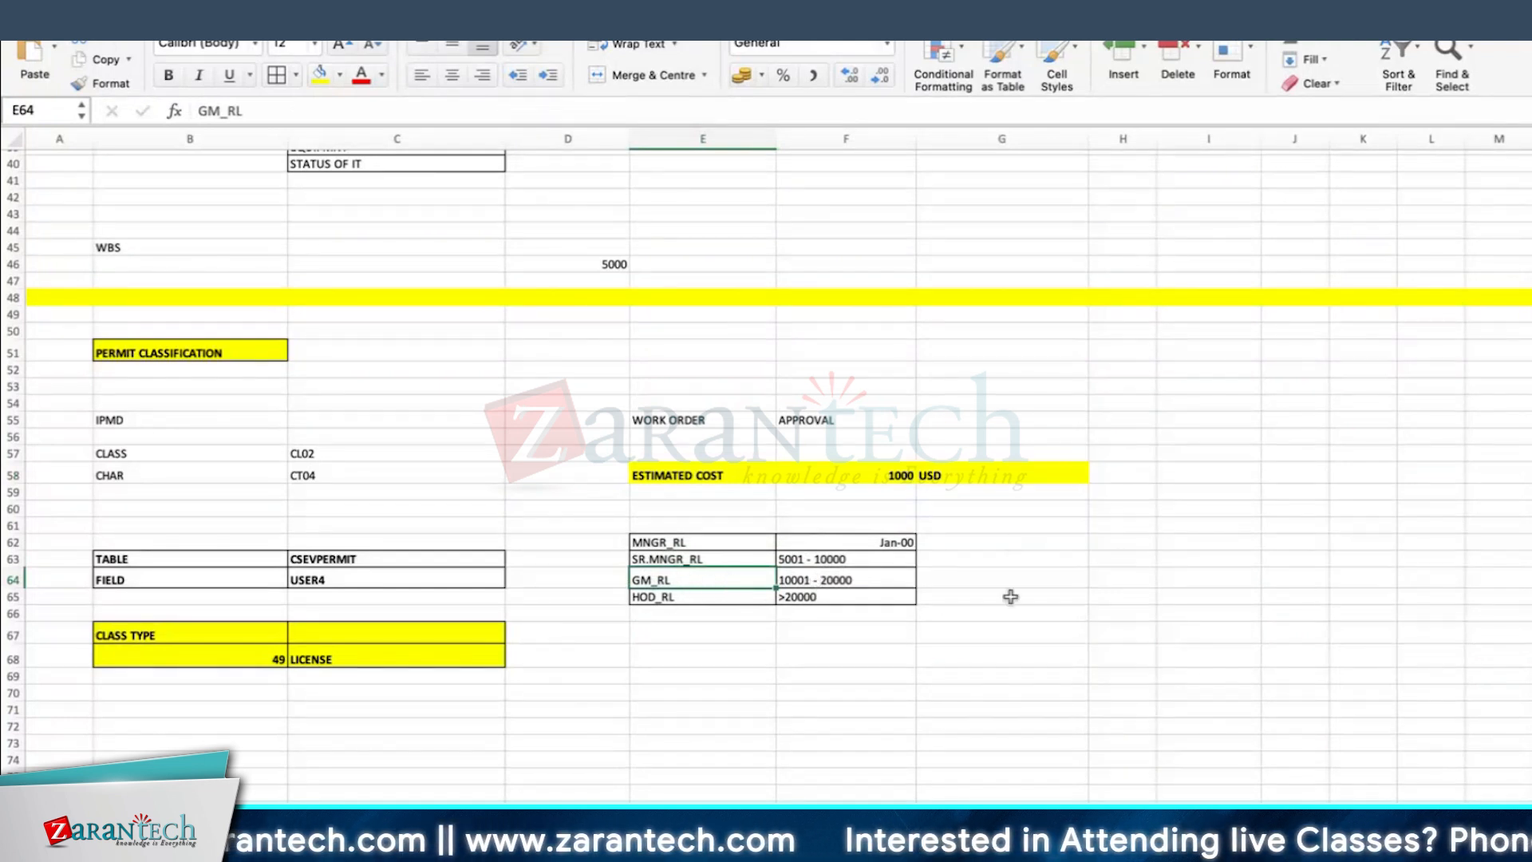
pyautogui.click(844, 582)
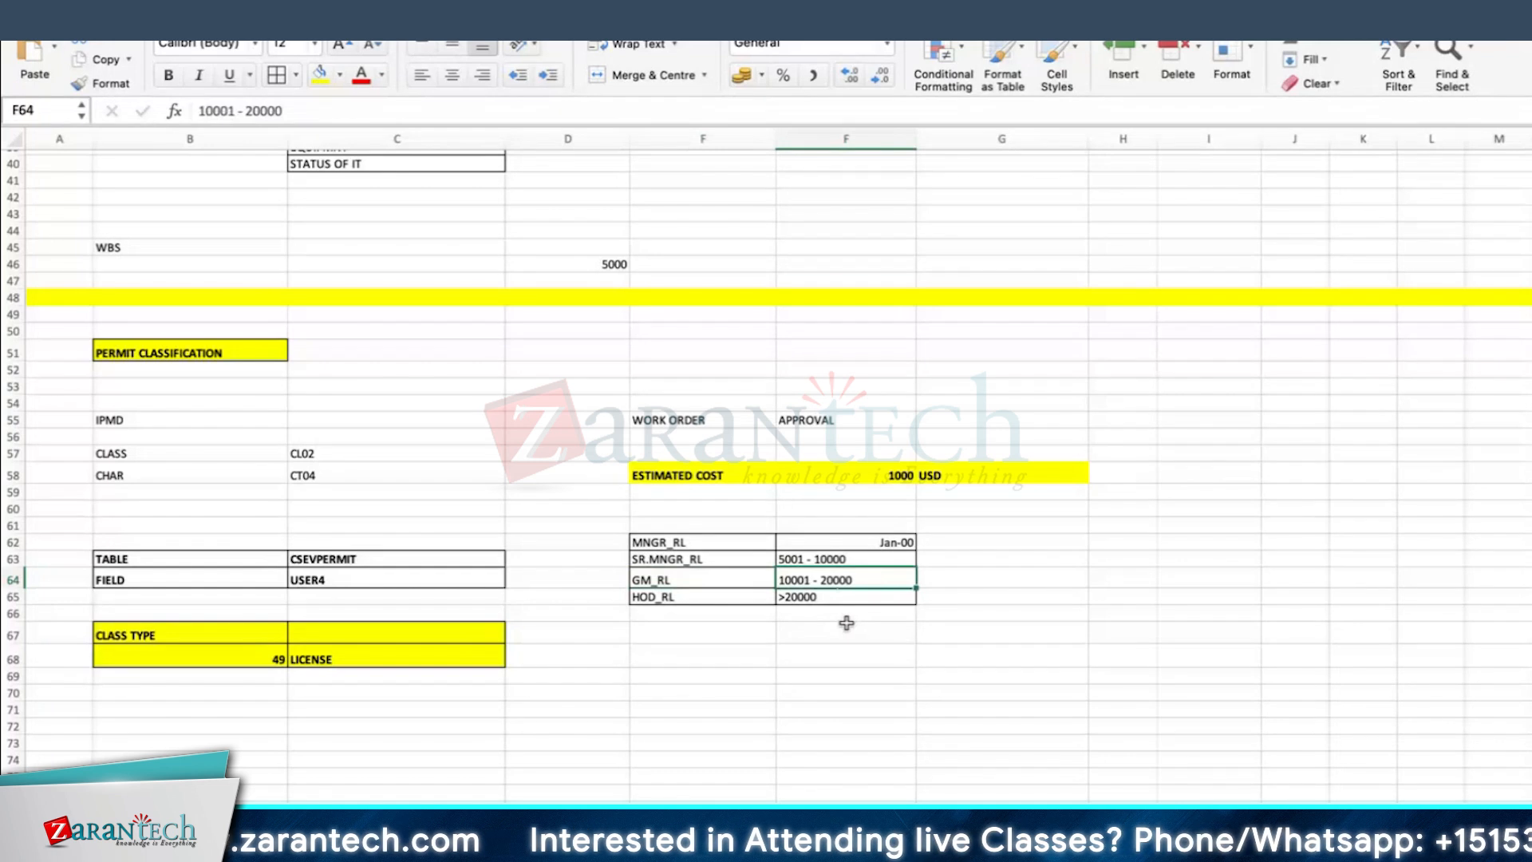
pyautogui.click(983, 595)
# Step: Switch to SAP and go from the work order to the SAP Easy Access screen, ready for a transaction code
pyautogui.press('Down')
pyautogui.press('Down')
pyautogui.press('Down')
pyautogui.press('Down')
pyautogui.press('Down')
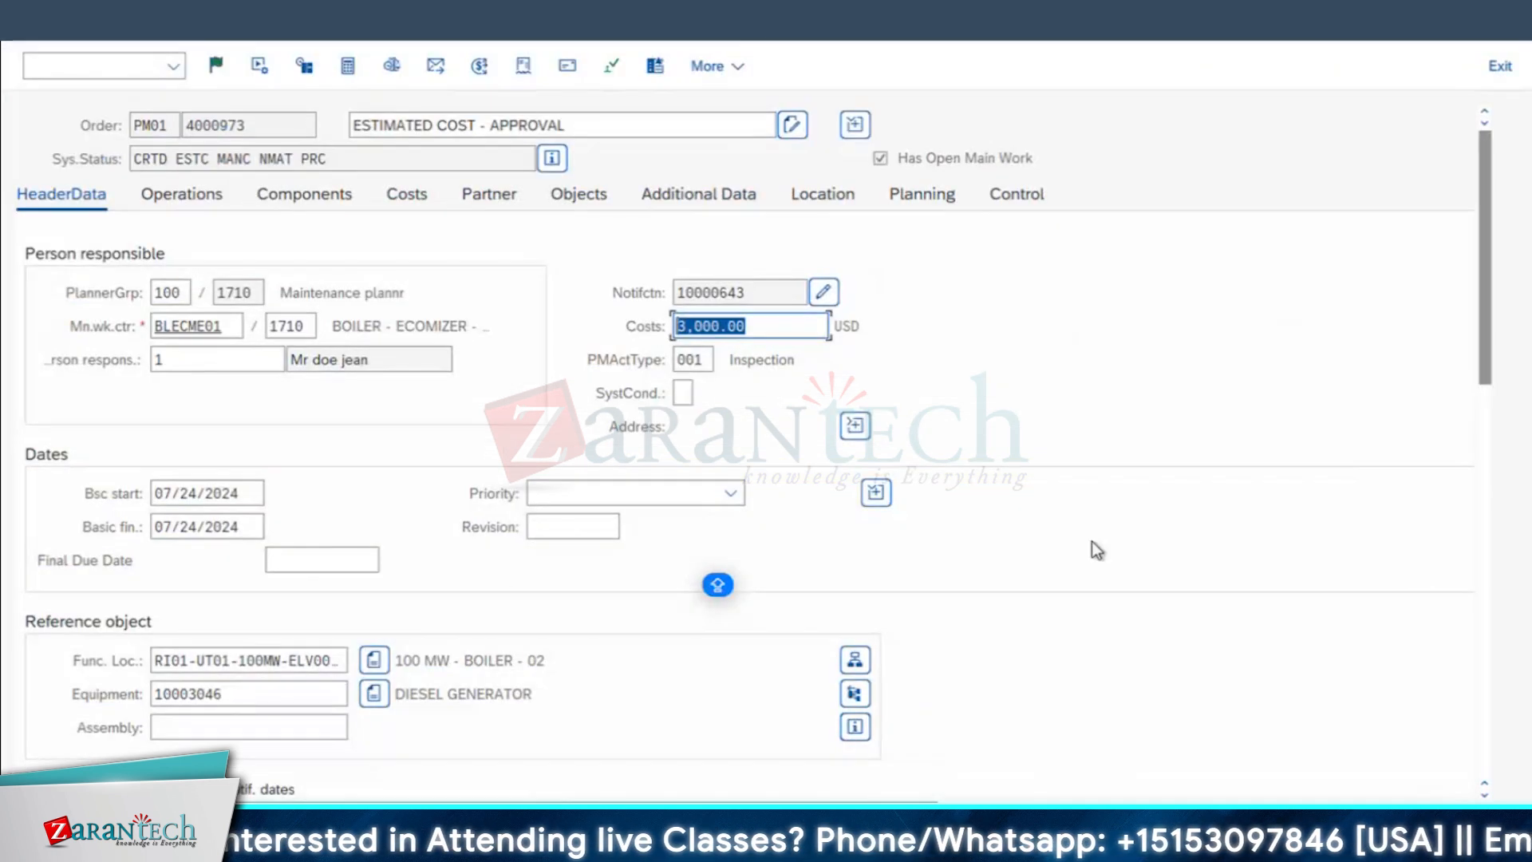
pyautogui.click(23, 28)
pyautogui.click(23, 28)
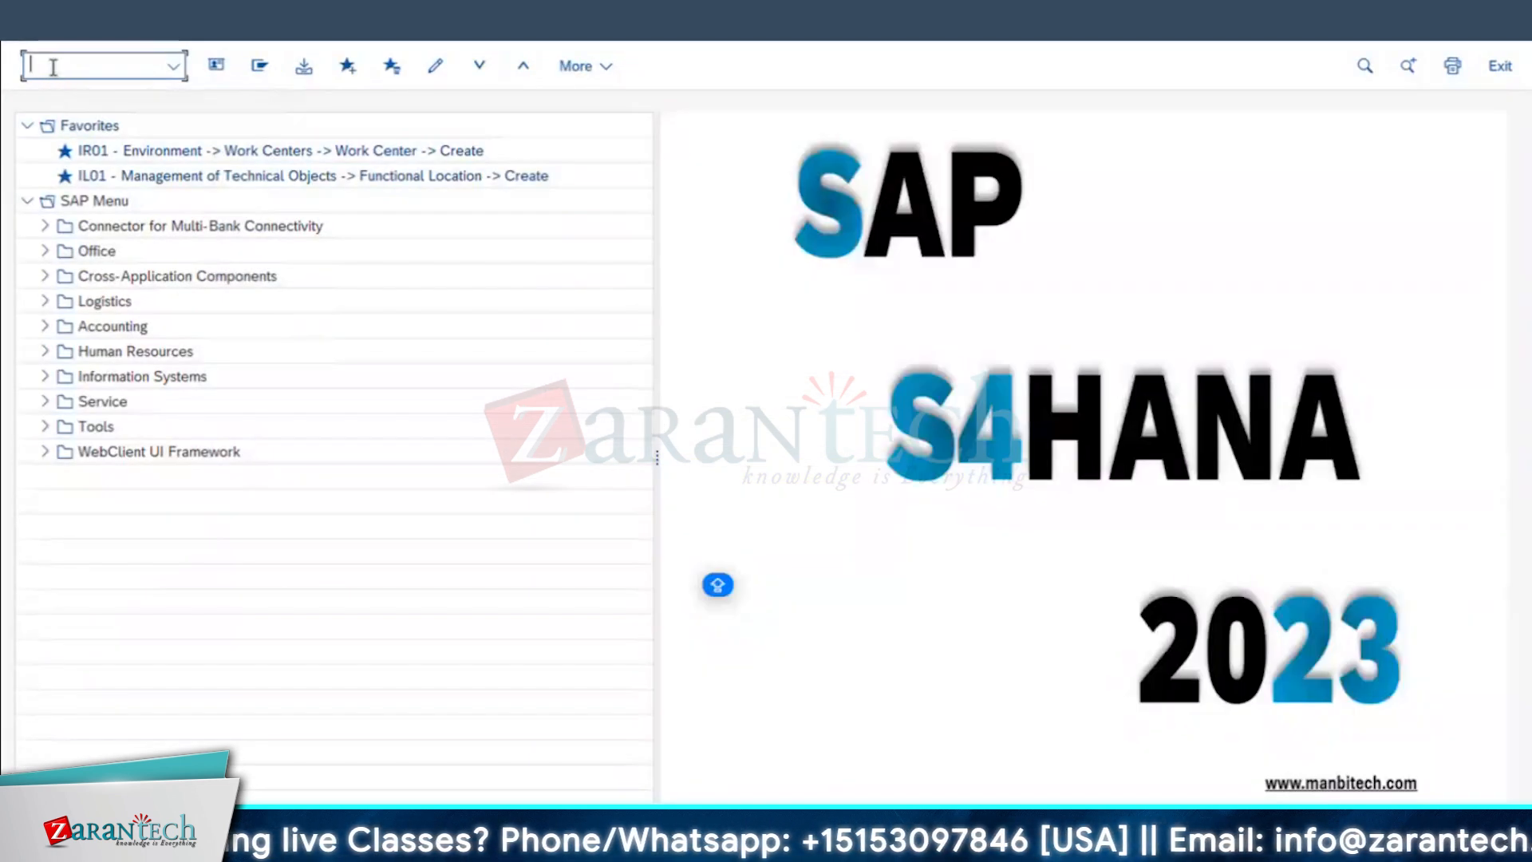
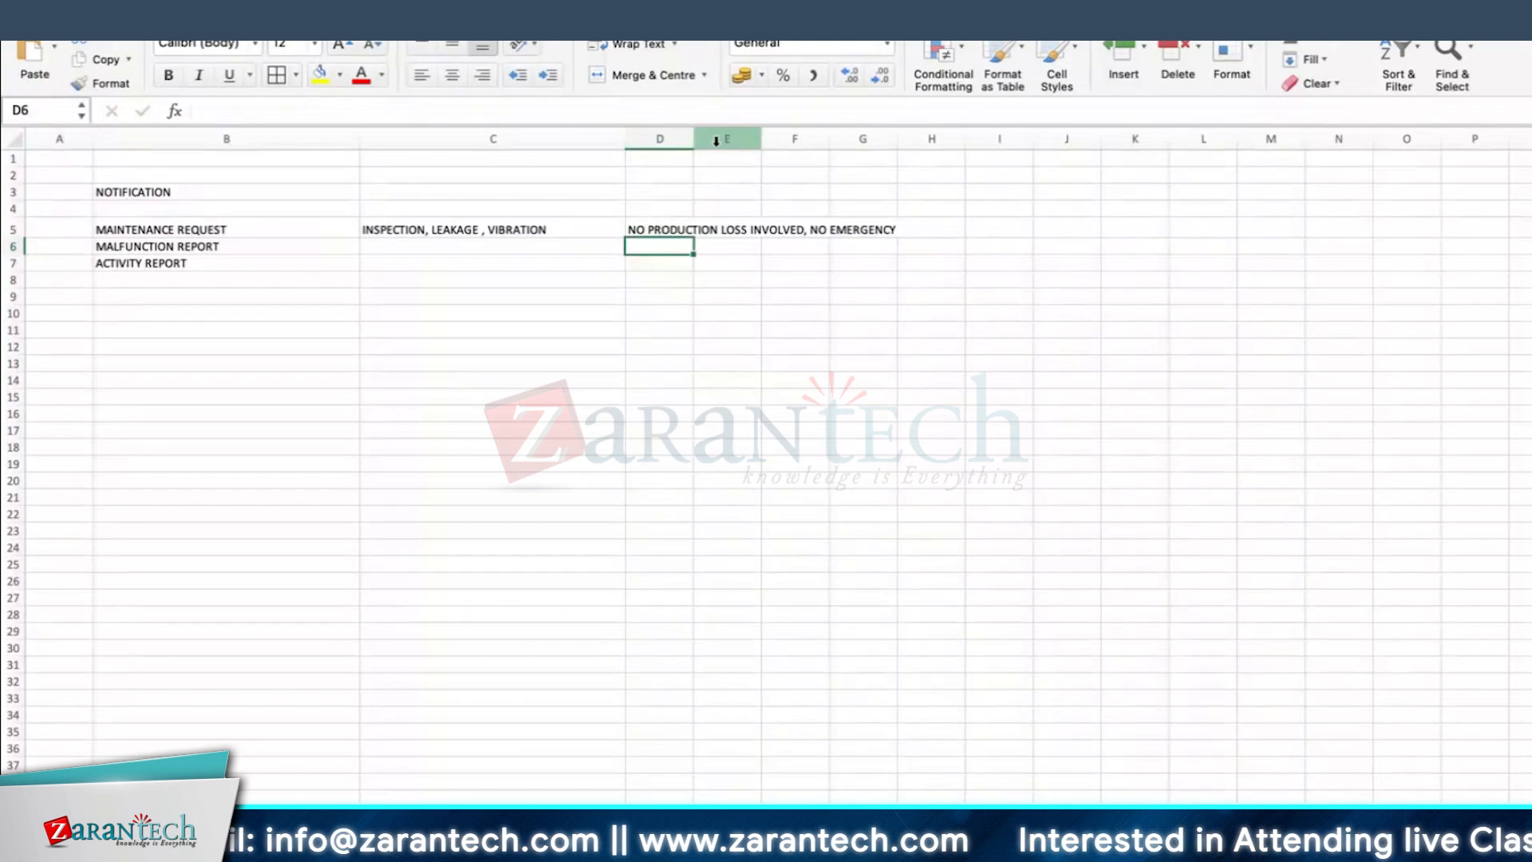
# Step: Widen column D so the production loss note in row 5 fits inside its cell
pyautogui.moveTo(694, 138); pyautogui.dragTo(910, 137)
pyautogui.click(387, 233)
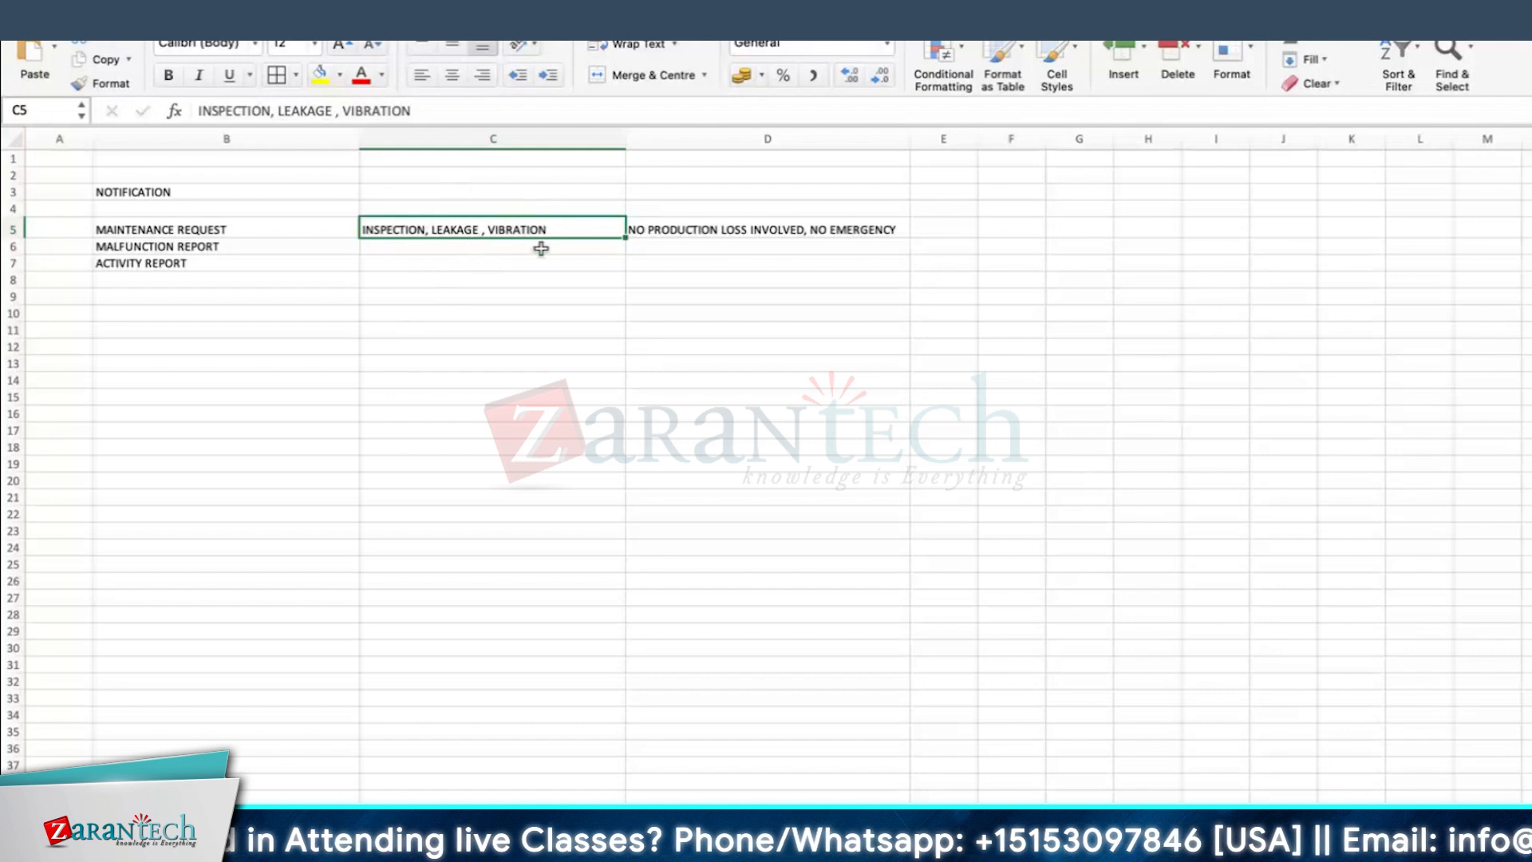
pyautogui.click(780, 227)
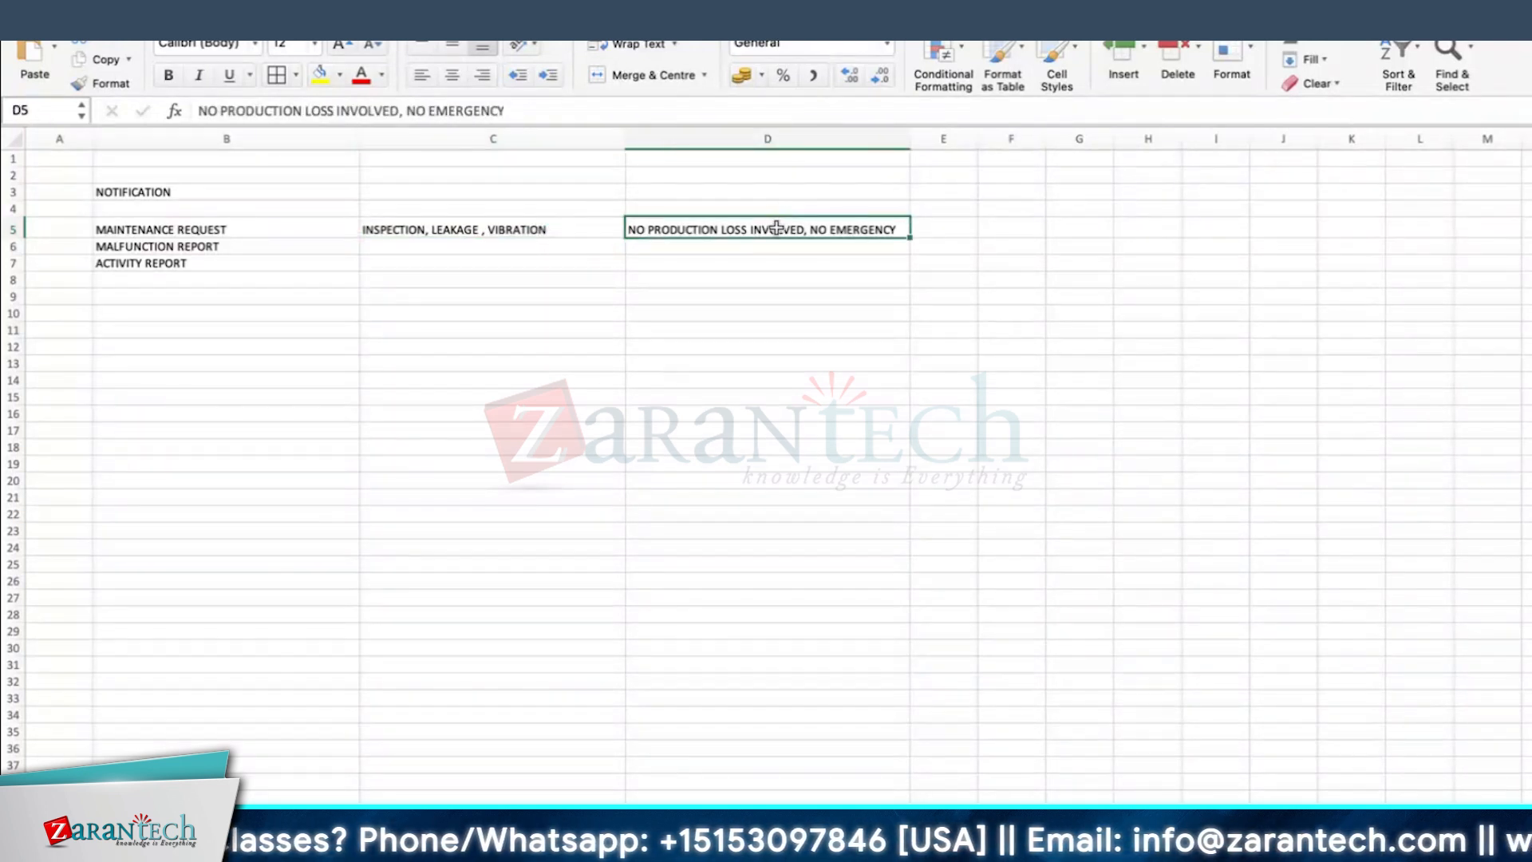
pyautogui.click(1006, 226)
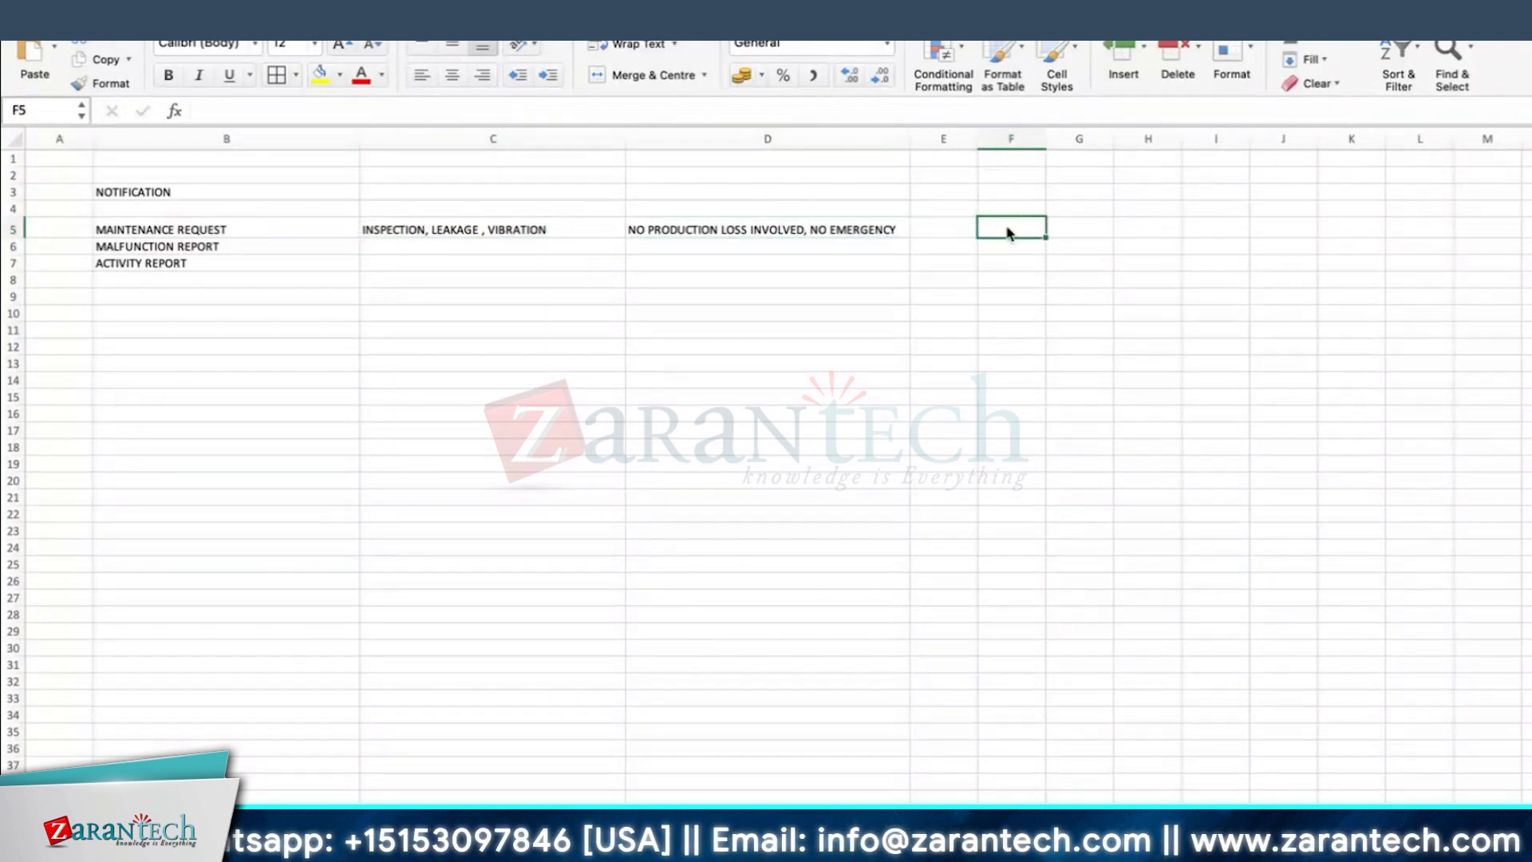
pyautogui.click(772, 230)
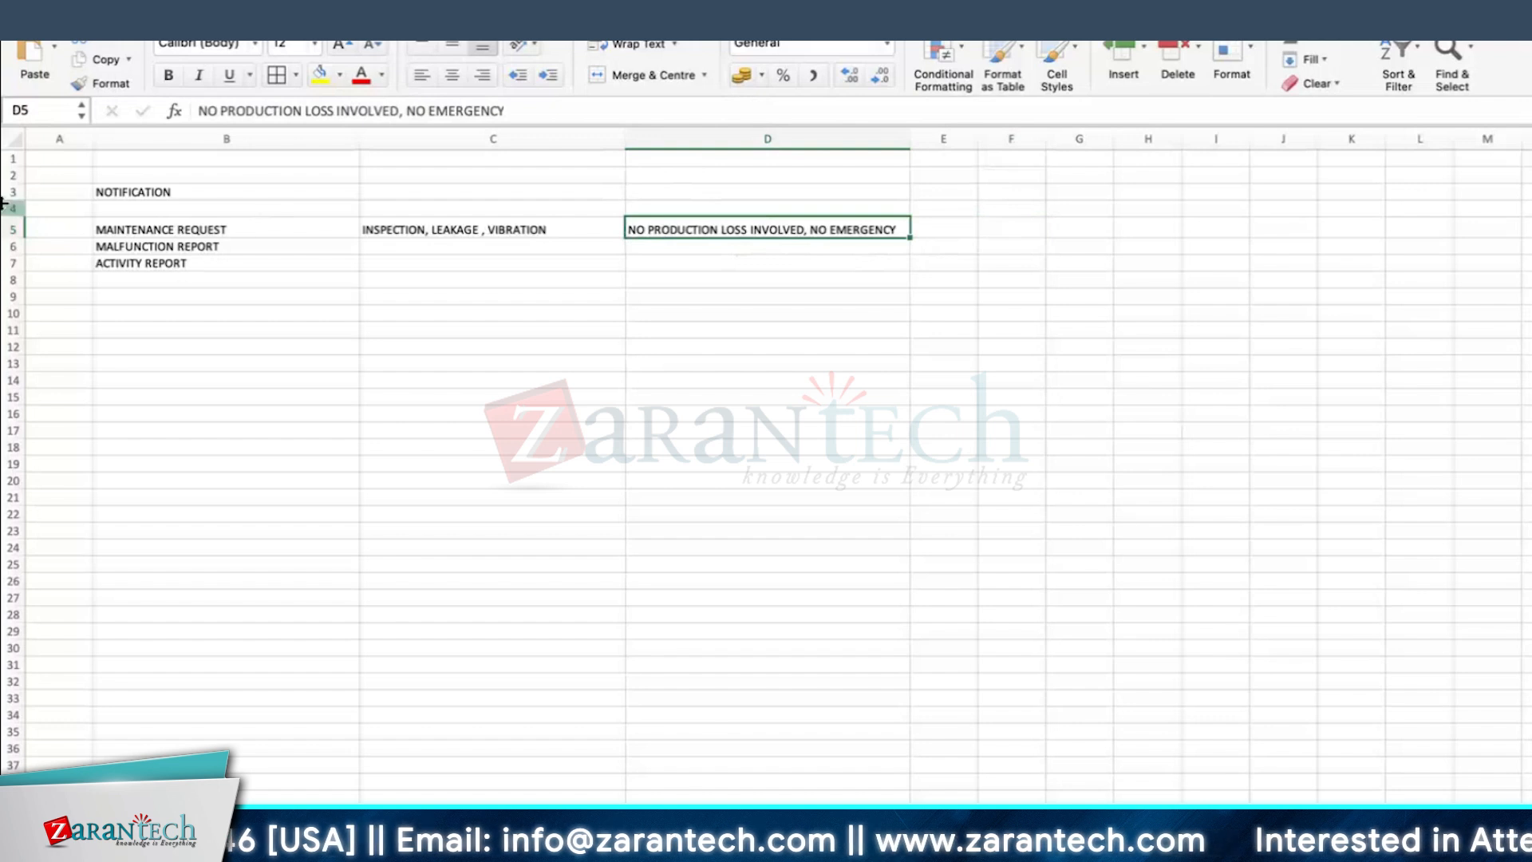
# Step: Increase the heights of rows 5 to 7, which list the three notification types
pyautogui.moveTo(17, 232); pyautogui.dragTo(13, 300)
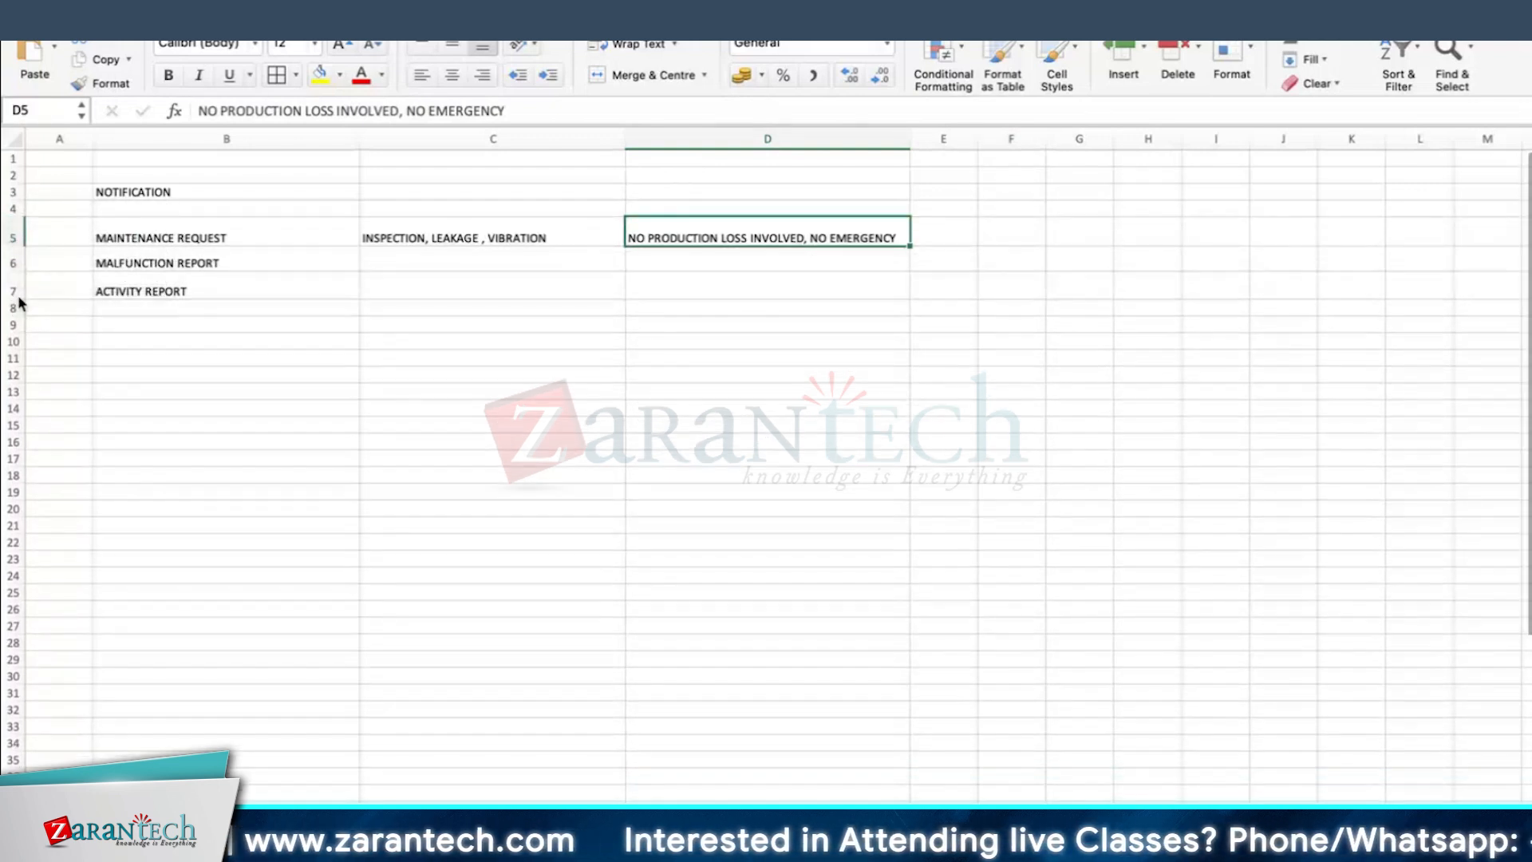
pyautogui.click(143, 287)
pyautogui.click(237, 260)
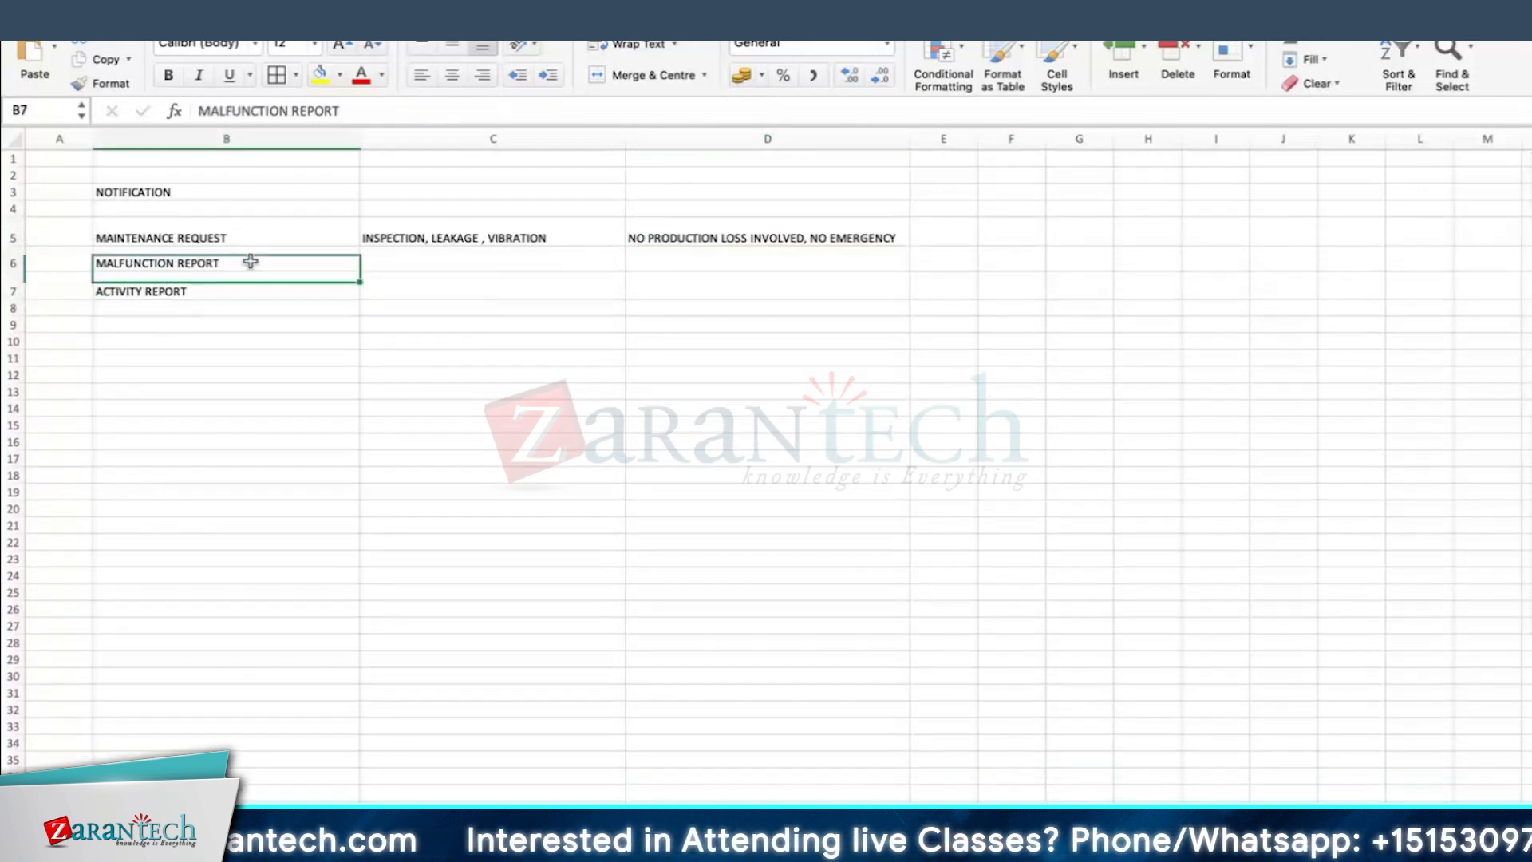
# Step: For the malfunction report, enter BREAKDOWN in C6 and PRODUCTION LOSS INVOLVED OR MAY NOT BE in D6
pyautogui.click(431, 256)
pyautogui.write('BREAKDOWN')
pyautogui.press('Tab')
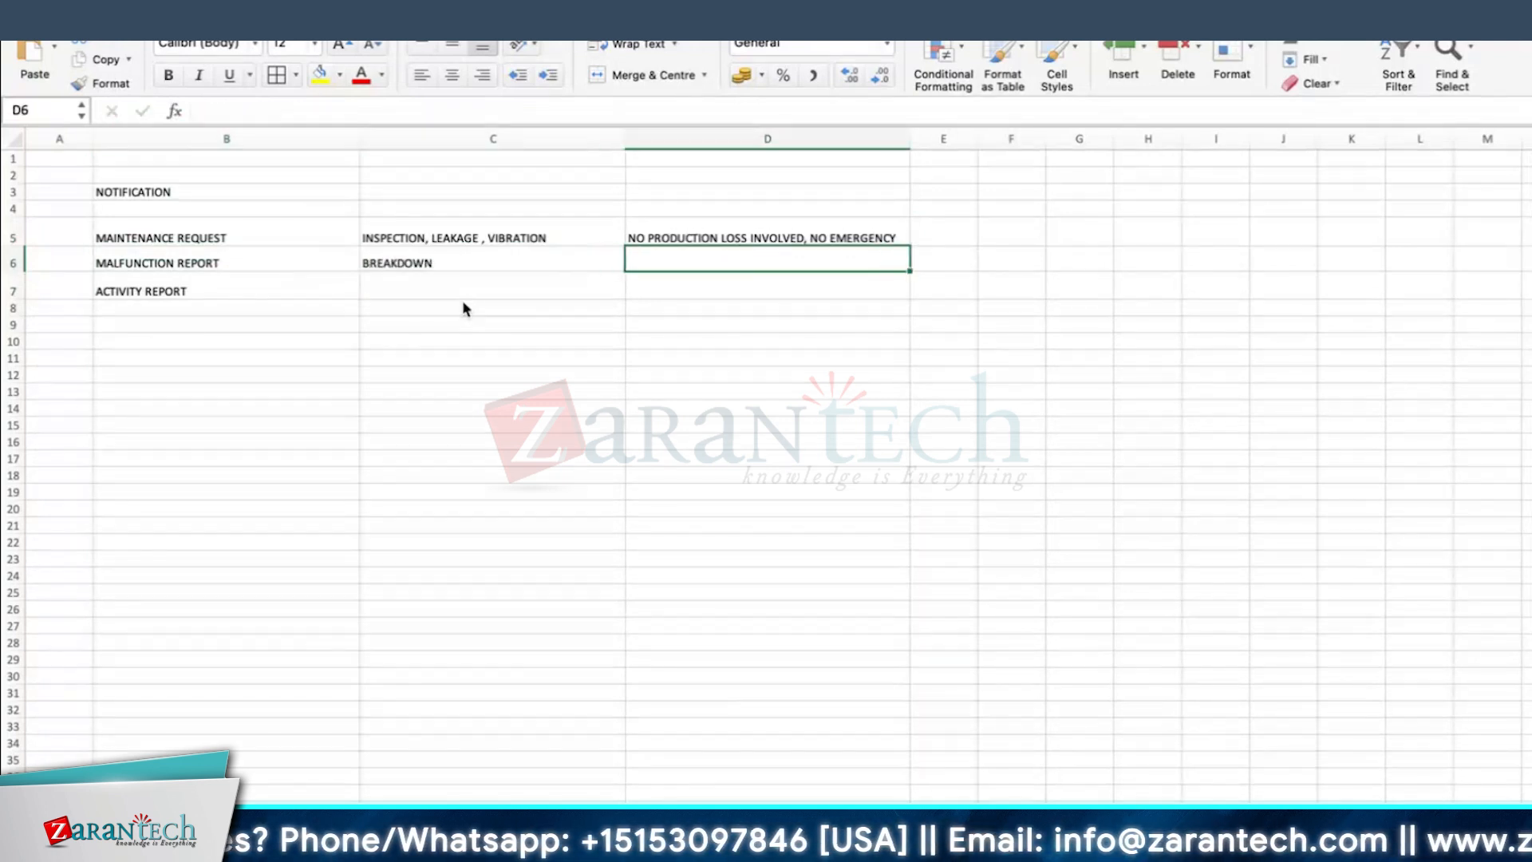
pyautogui.write('PRO')
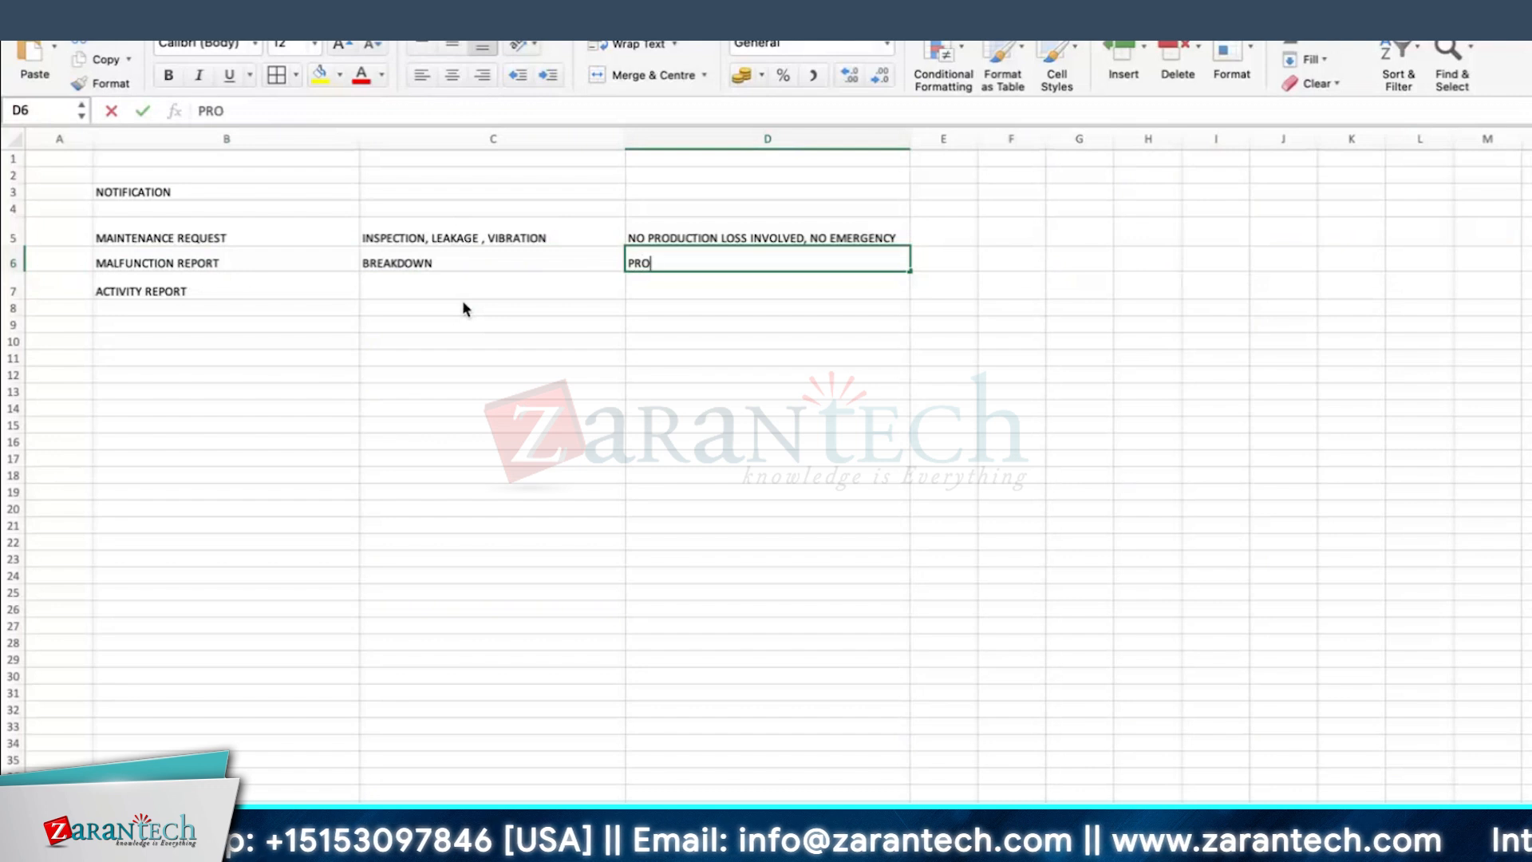
pyautogui.write('DUCTION LOS')
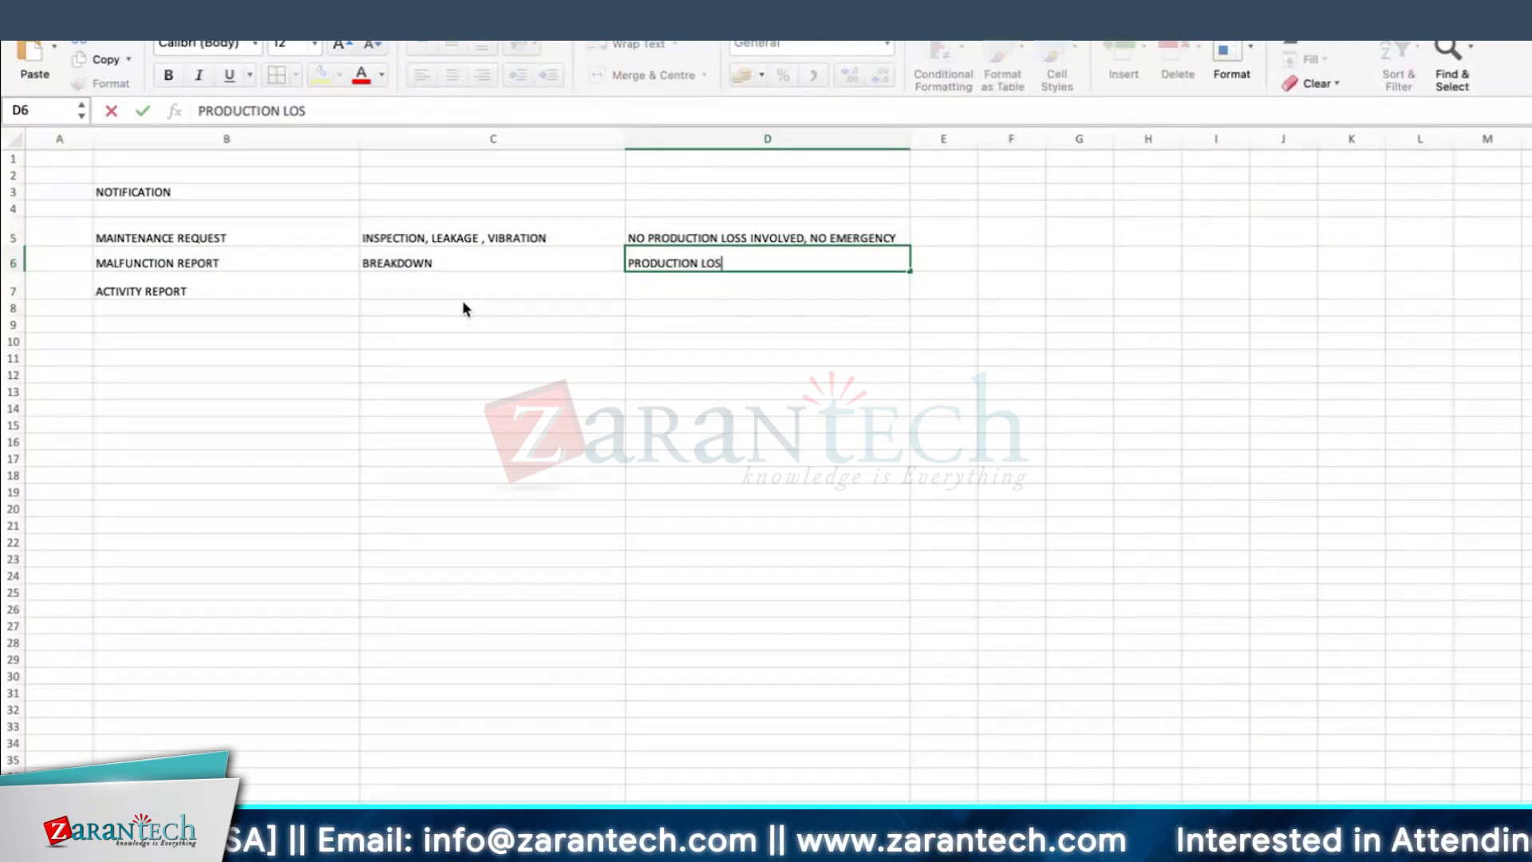
pyautogui.write('S INVOLVED O')
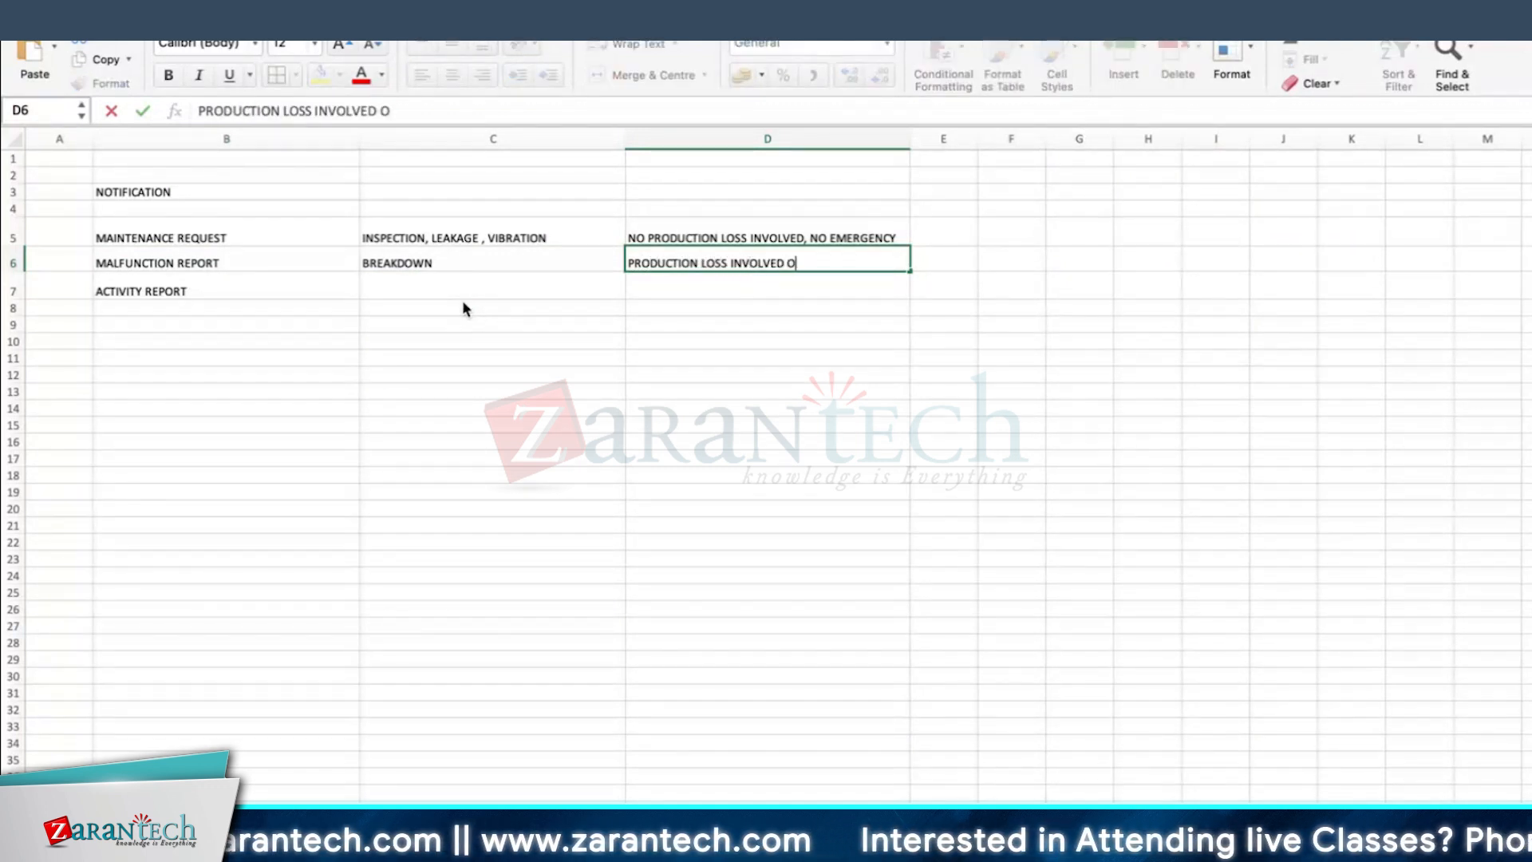
pyautogui.write('R MAY NOT BE')
pyautogui.click(463, 302)
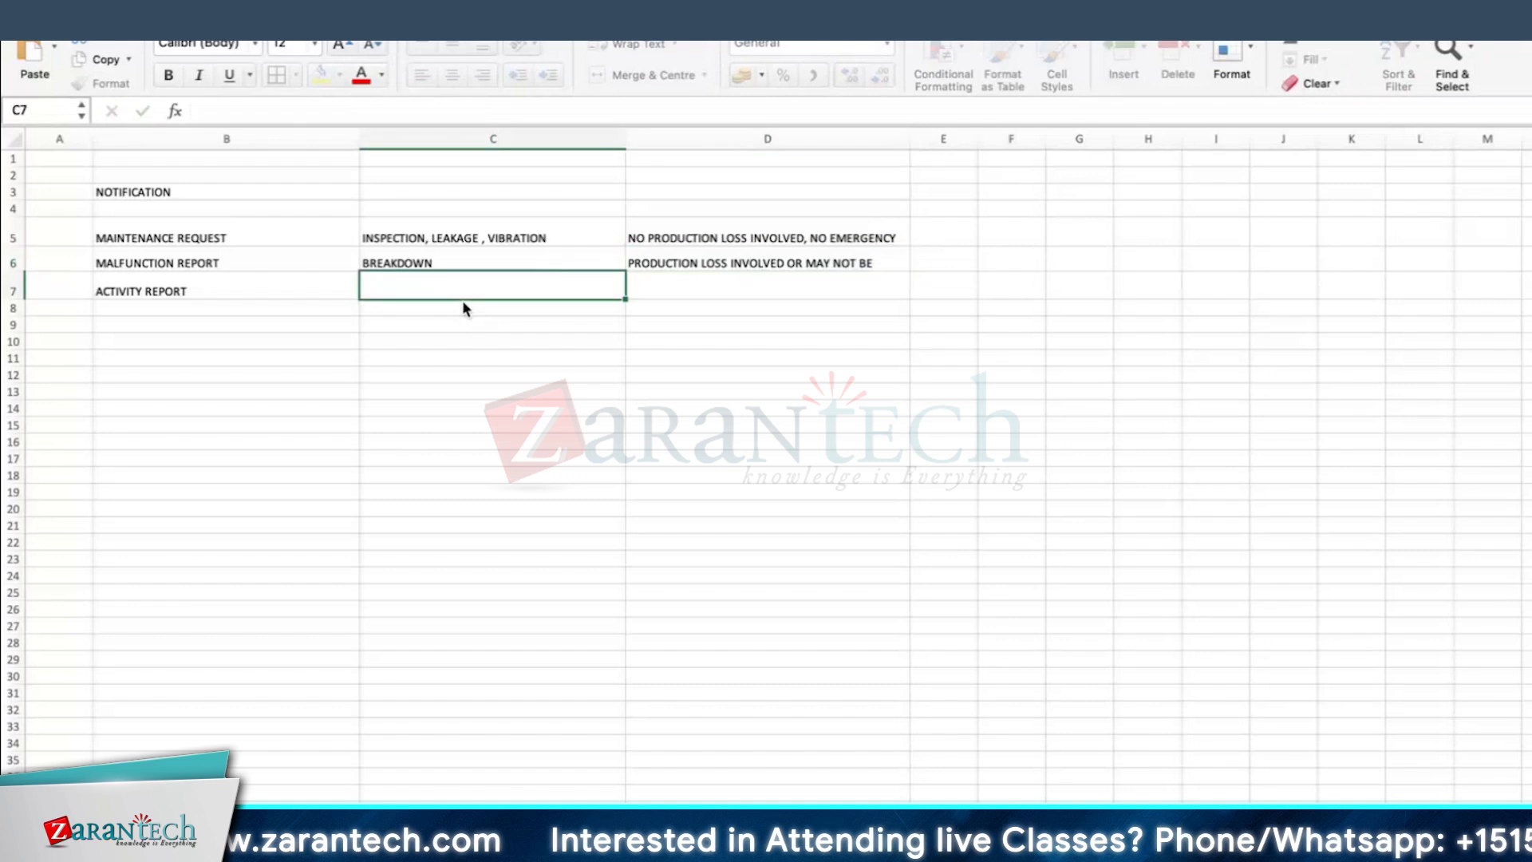
# Step: Enter 4 in cell E6 beside the malfunction report's production loss note
pyautogui.click(934, 264)
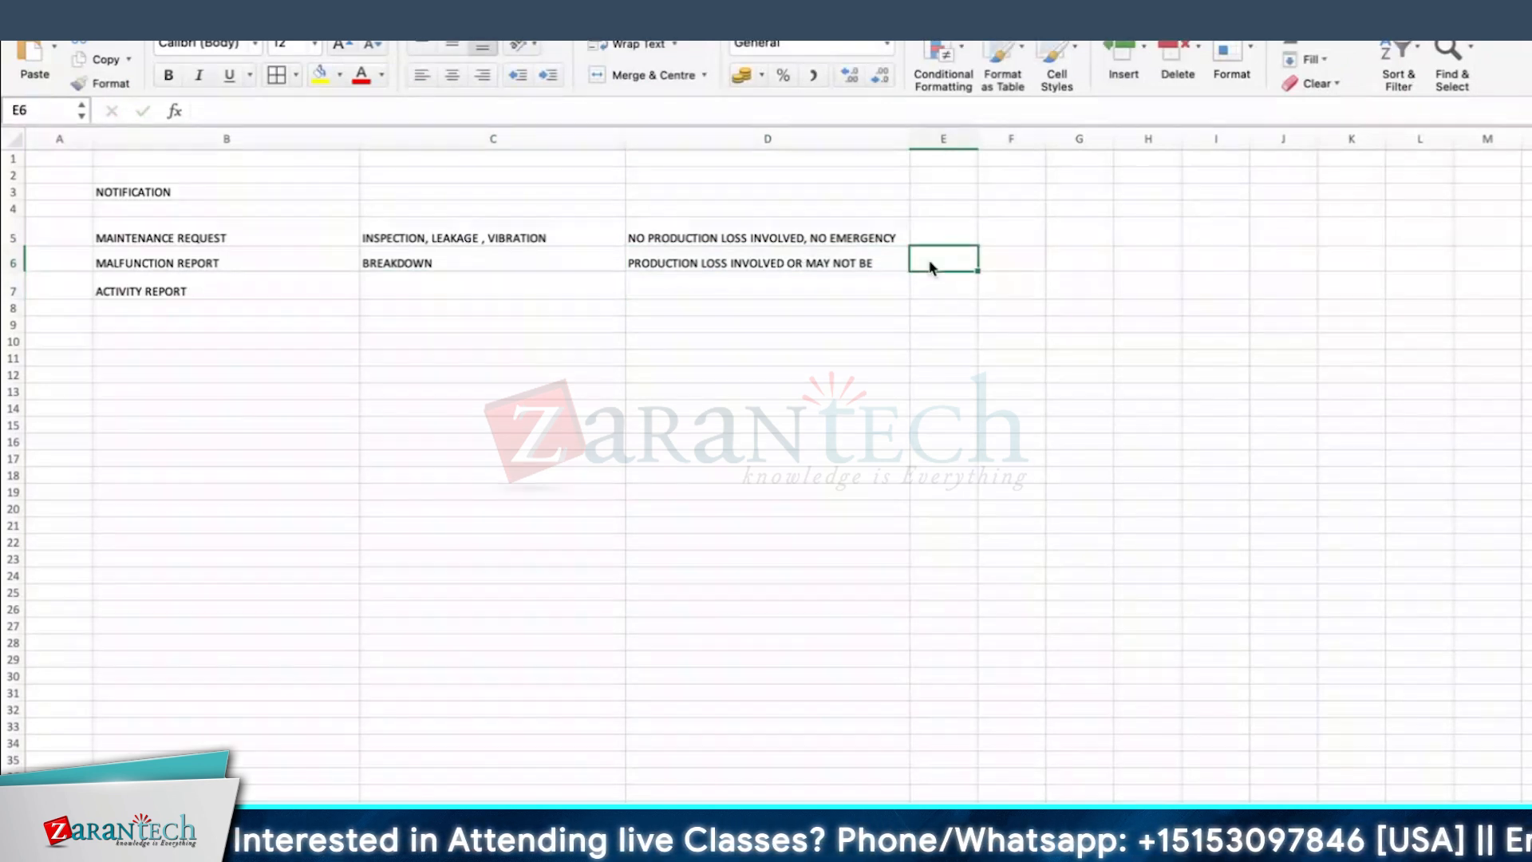
pyautogui.write('4')
pyautogui.press('Tab')
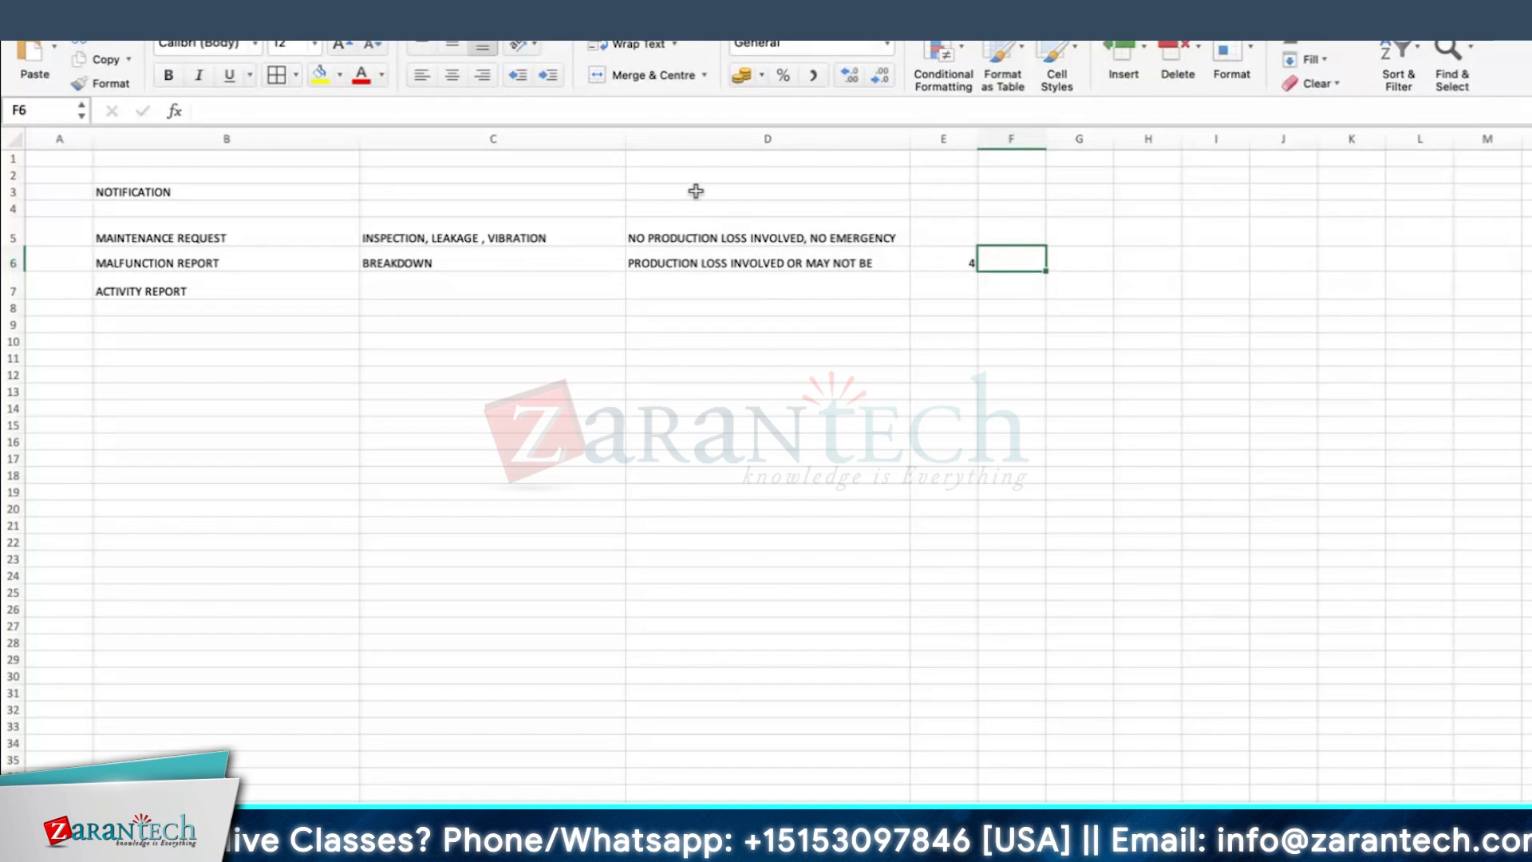
# Step: Append ", EMERGENCY" to the malfunction report's production loss note in D6
pyautogui.click(175, 260)
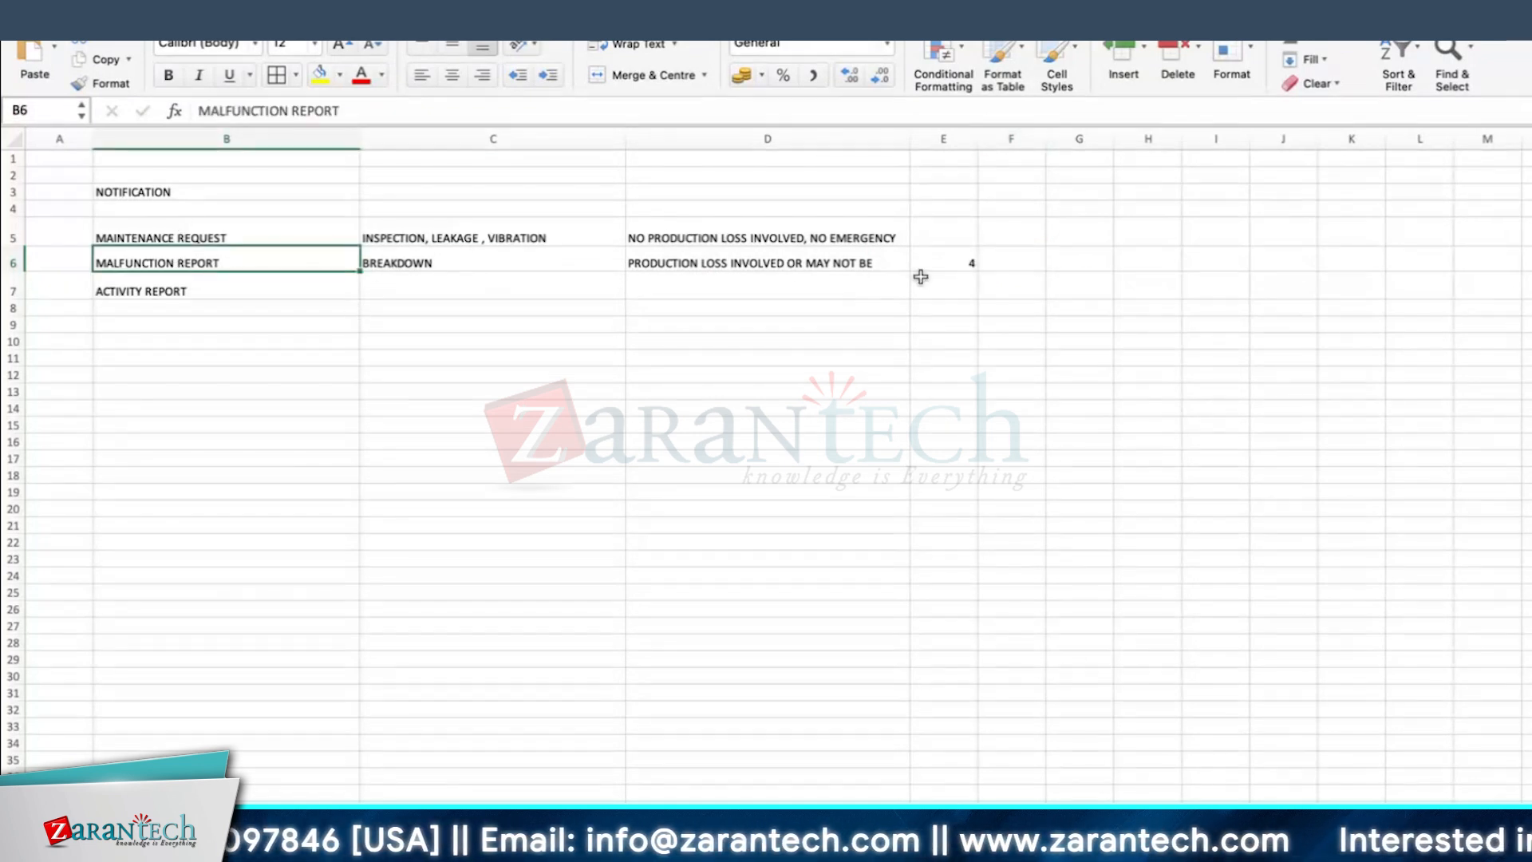
pyautogui.click(535, 260)
pyautogui.doubleClick(876, 263)
pyautogui.write(', EMERGENCY')
pyautogui.press('Return')
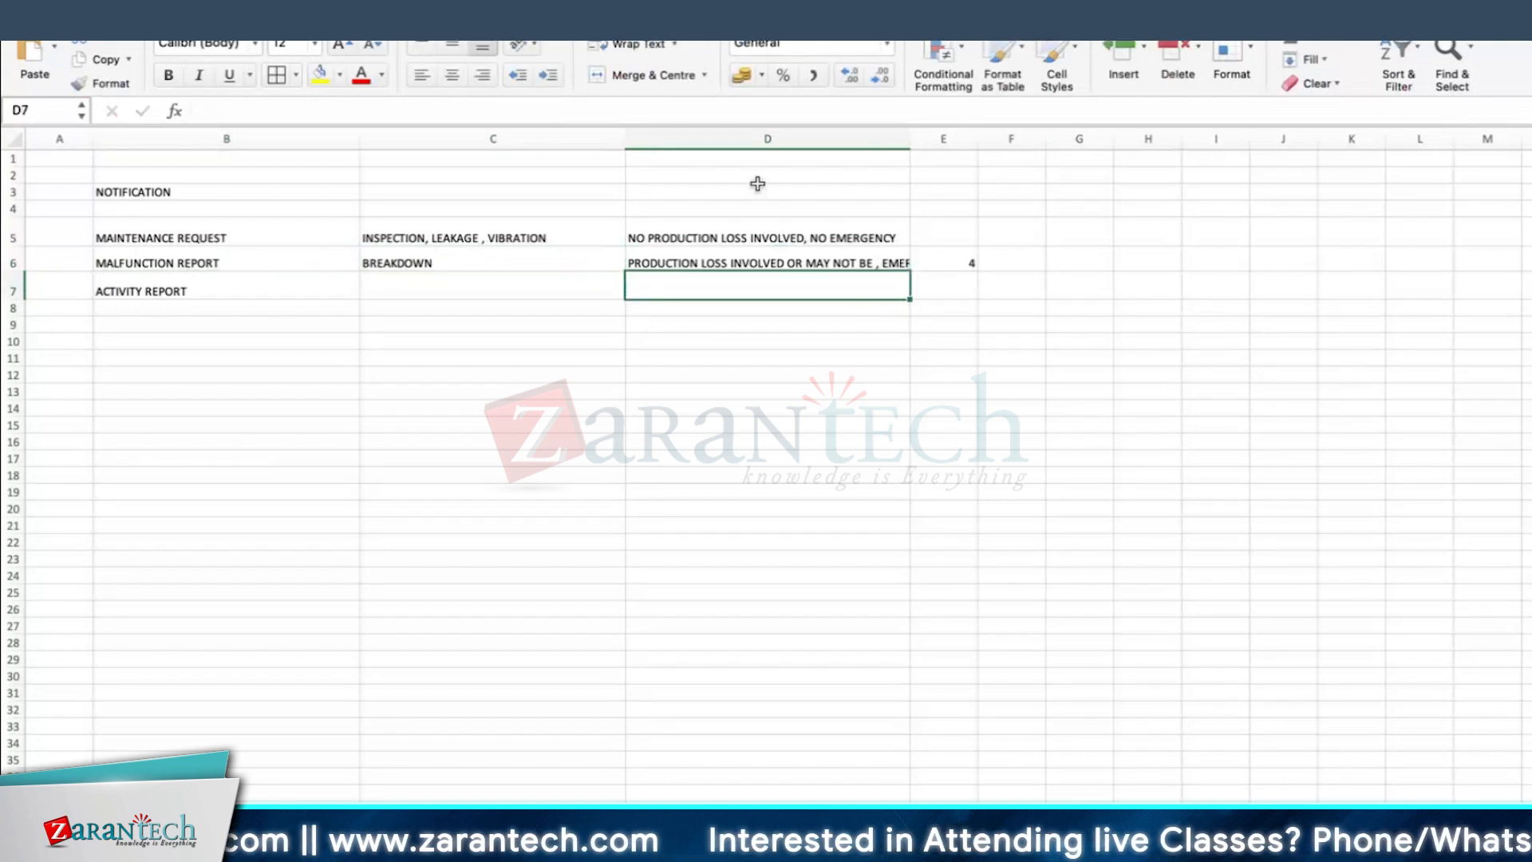
# Step: Wrap the text in D6 and make row 7 slightly taller
pyautogui.press('Up')
pyautogui.click(634, 44)
pyautogui.moveTo(13, 272); pyautogui.dragTo(12, 321)
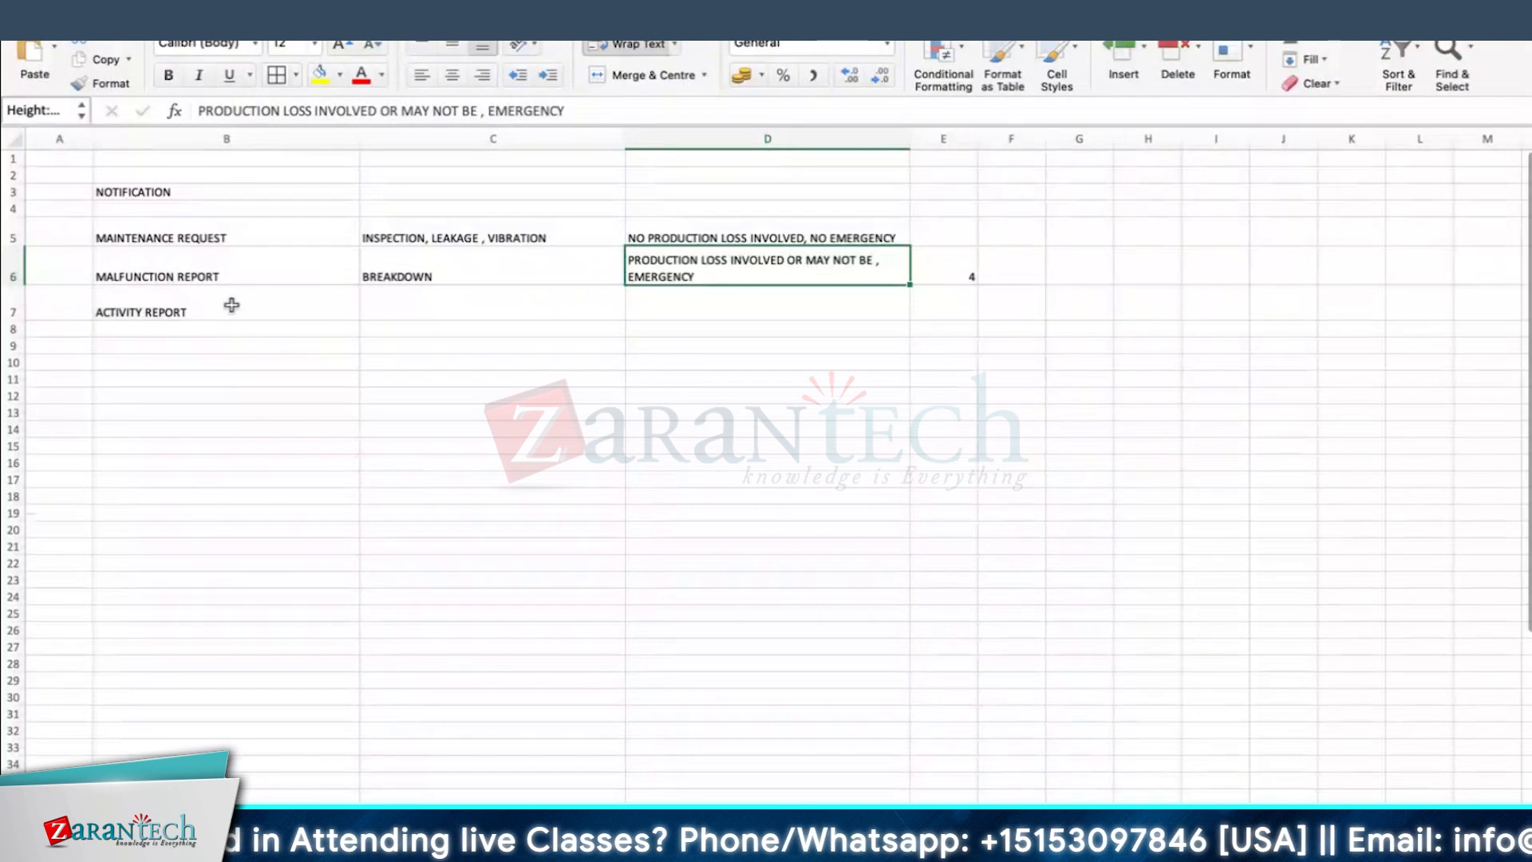
# Step: Describe the activity report in C7 as "ACTIVITY HAS BEEN COMPLETED , ACCOUNT THAT JOB -"
pyautogui.click(220, 305)
pyautogui.click(467, 316)
pyautogui.write('A')
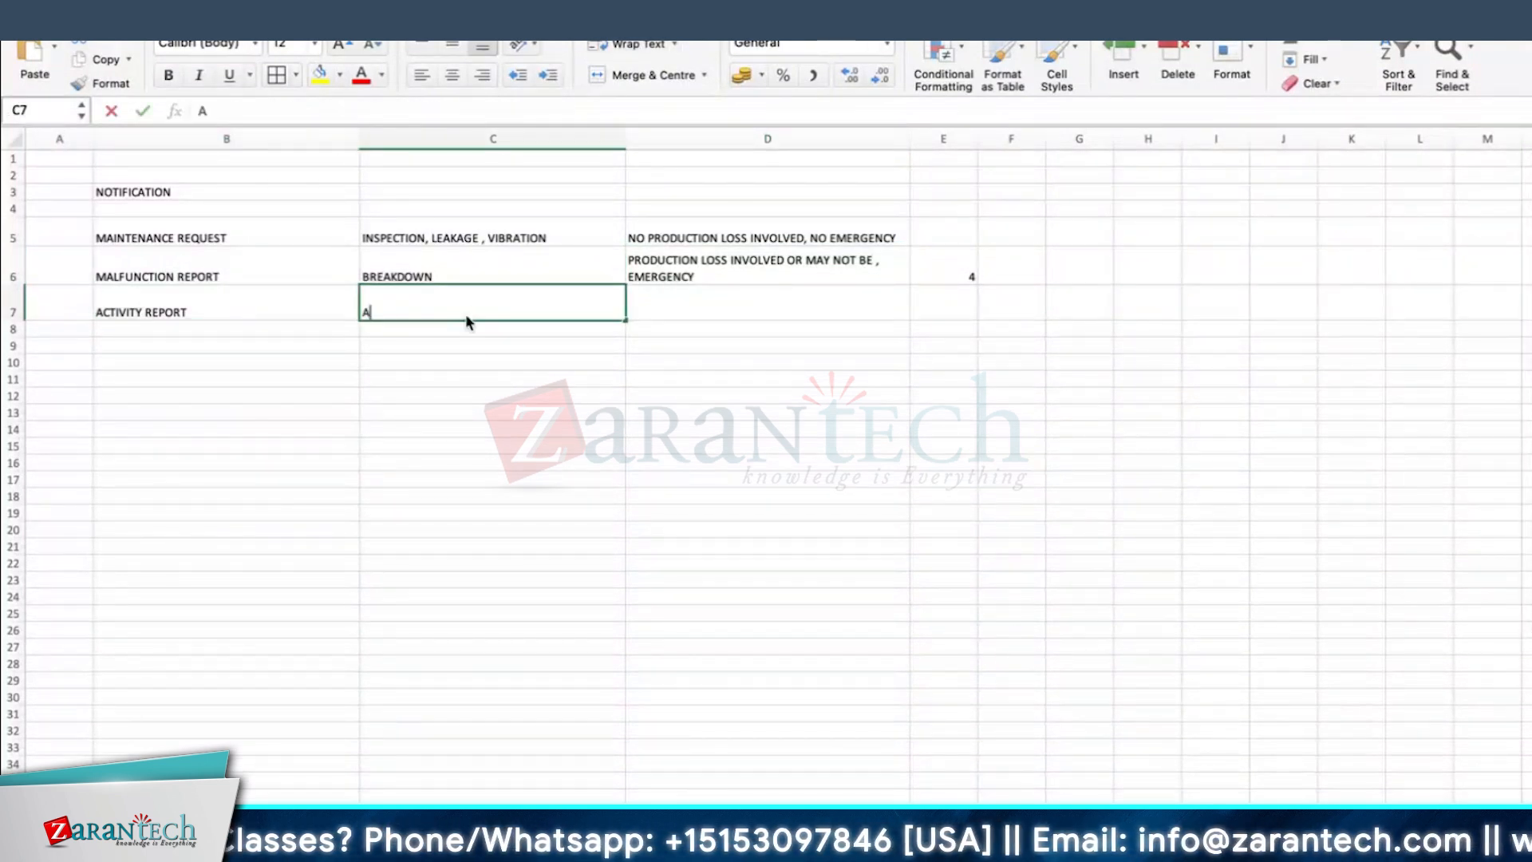
pyautogui.write('CTIVITY HAS BE')
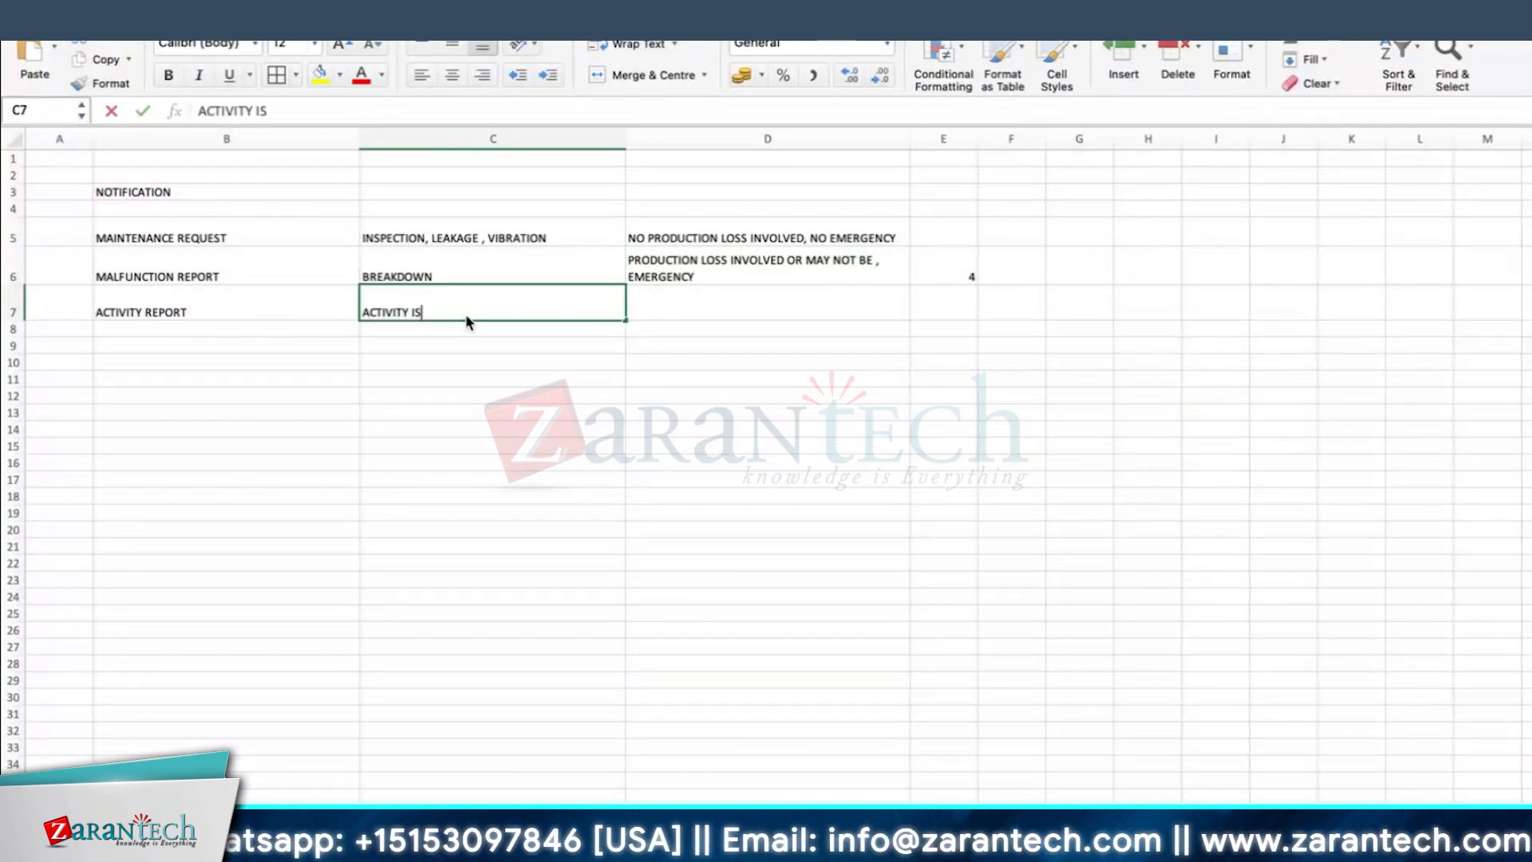
pyautogui.write('EN COMPLE')
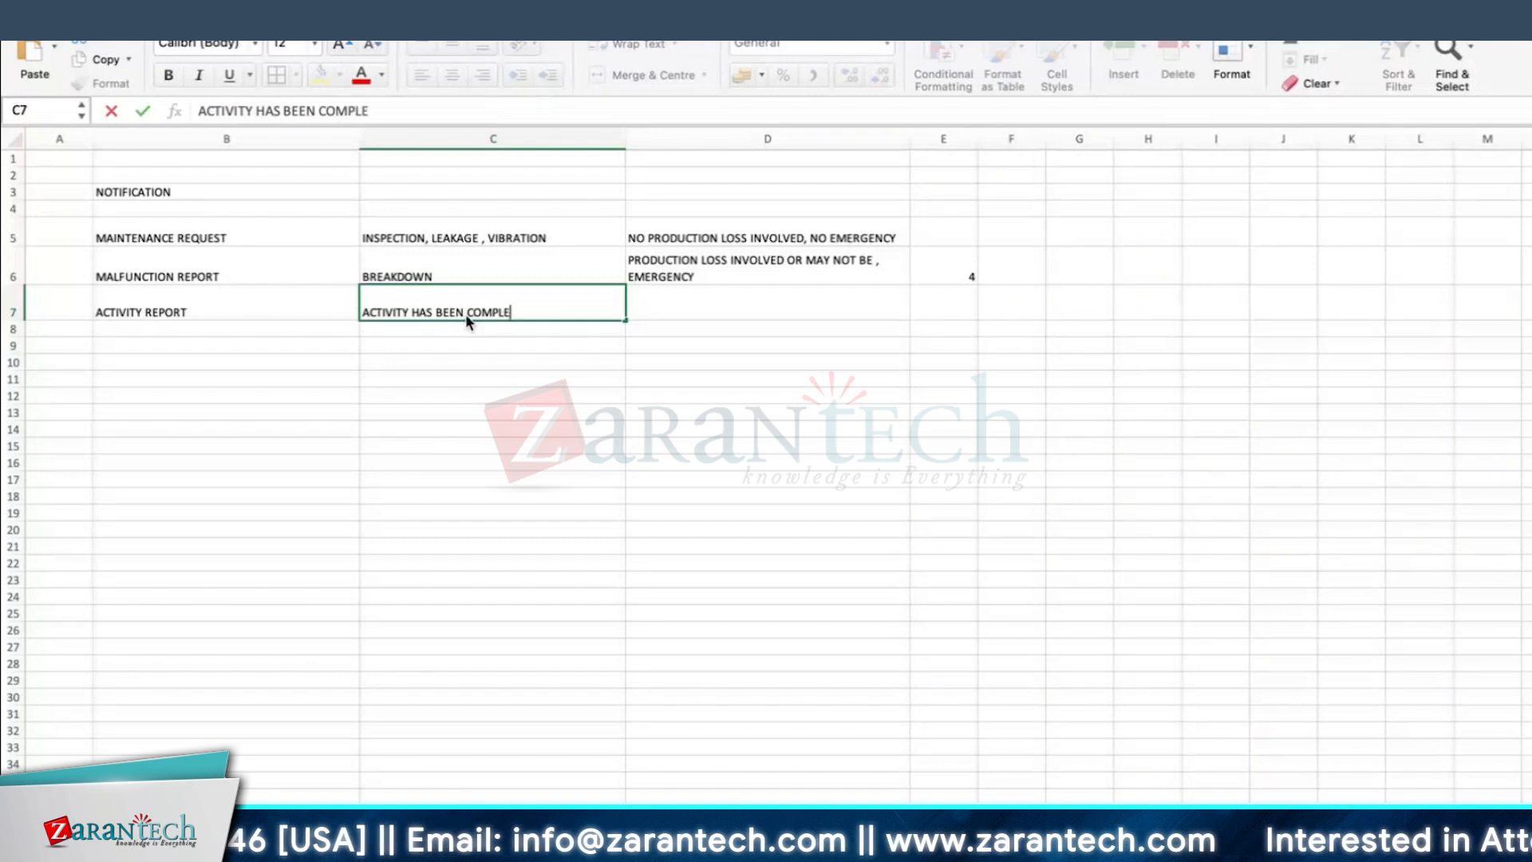
pyautogui.write('TED ,')
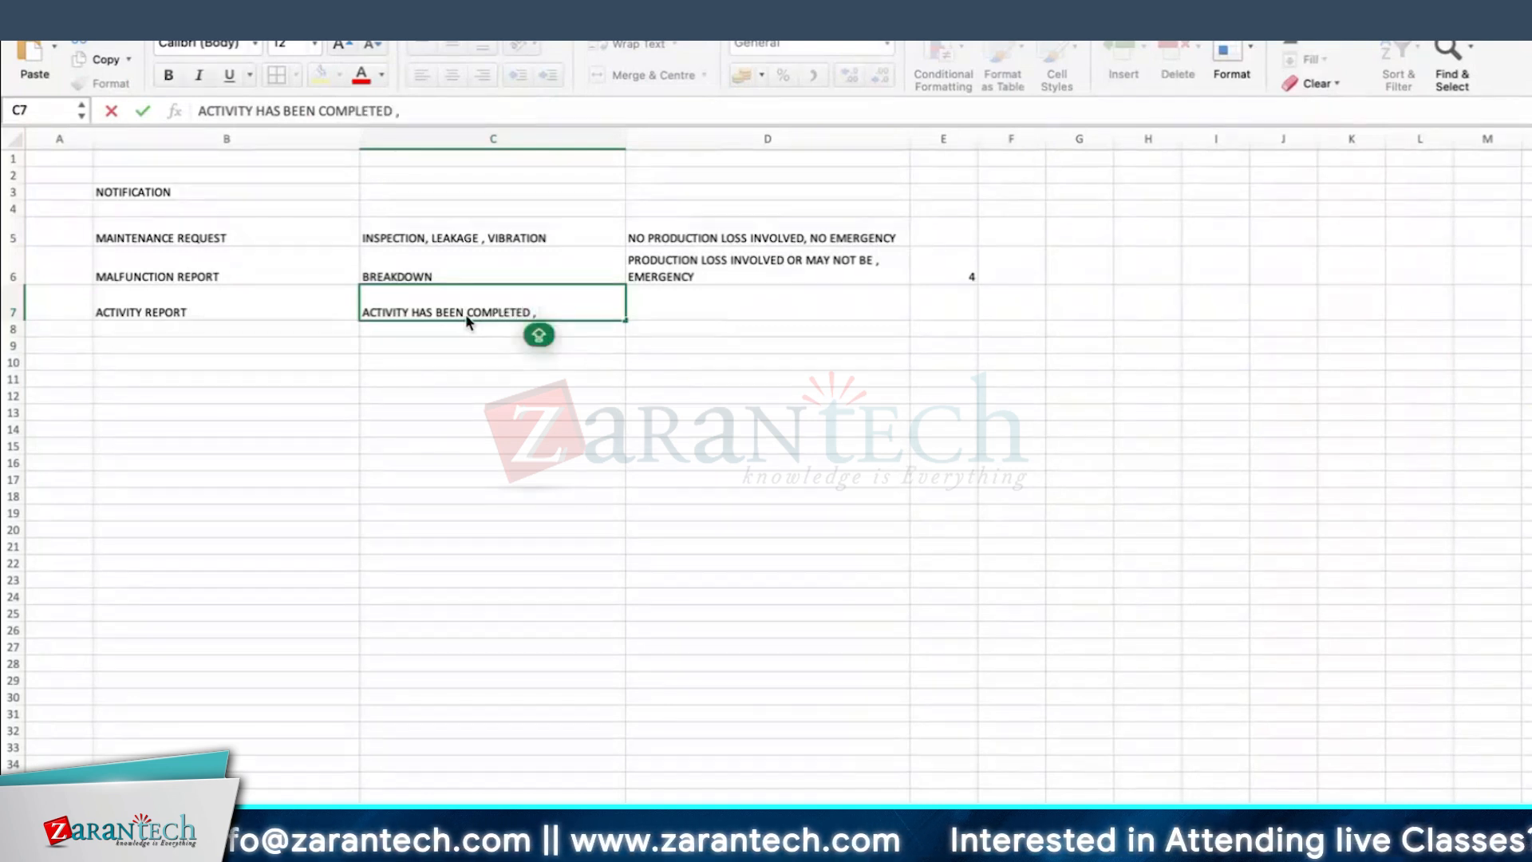
pyautogui.write(' A')
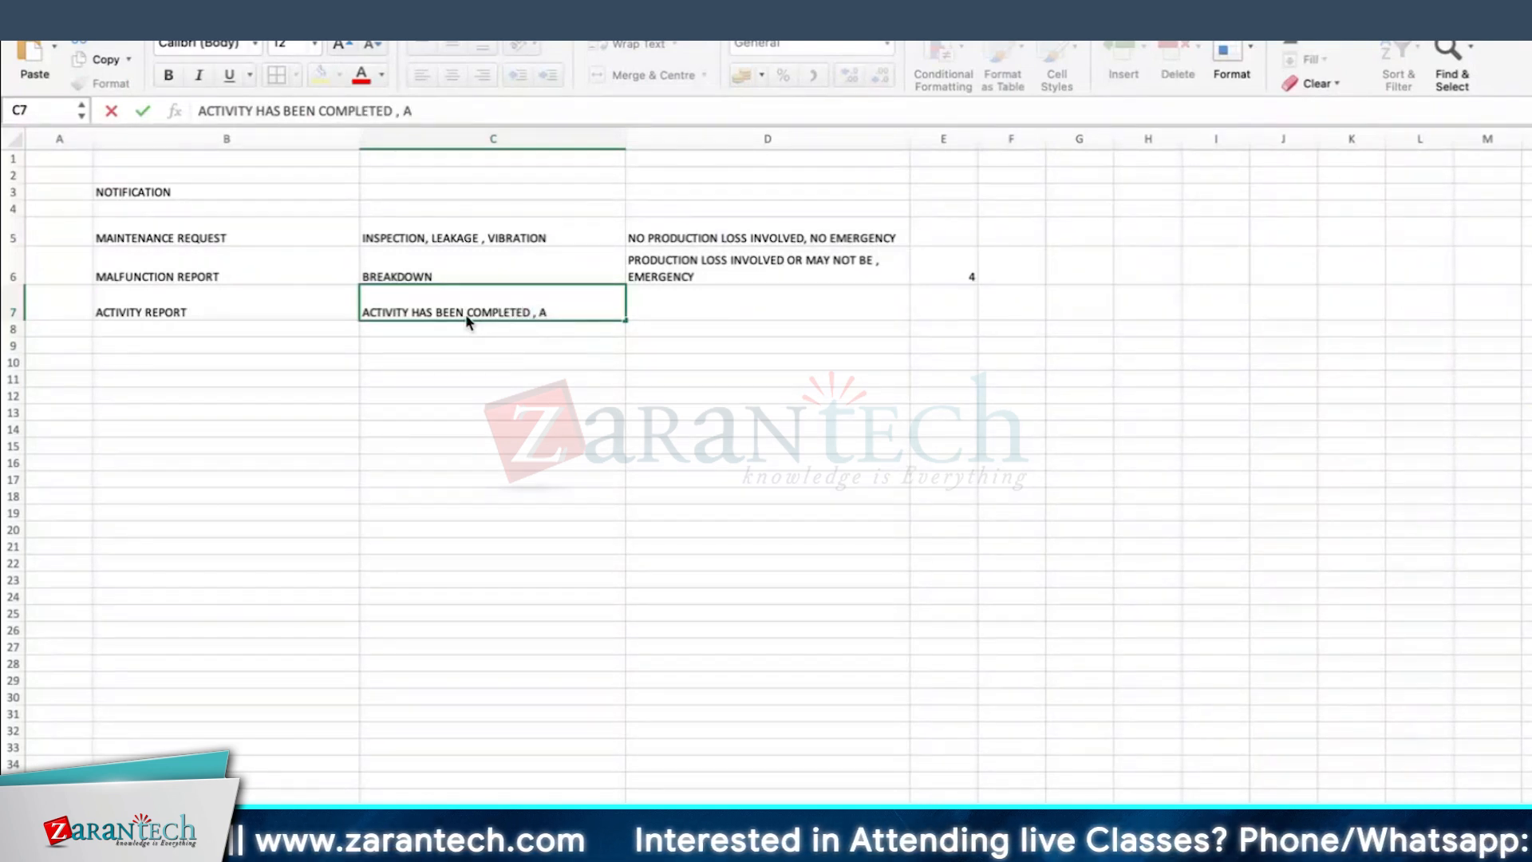
pyautogui.write('CCOUNT THAT JOB -')
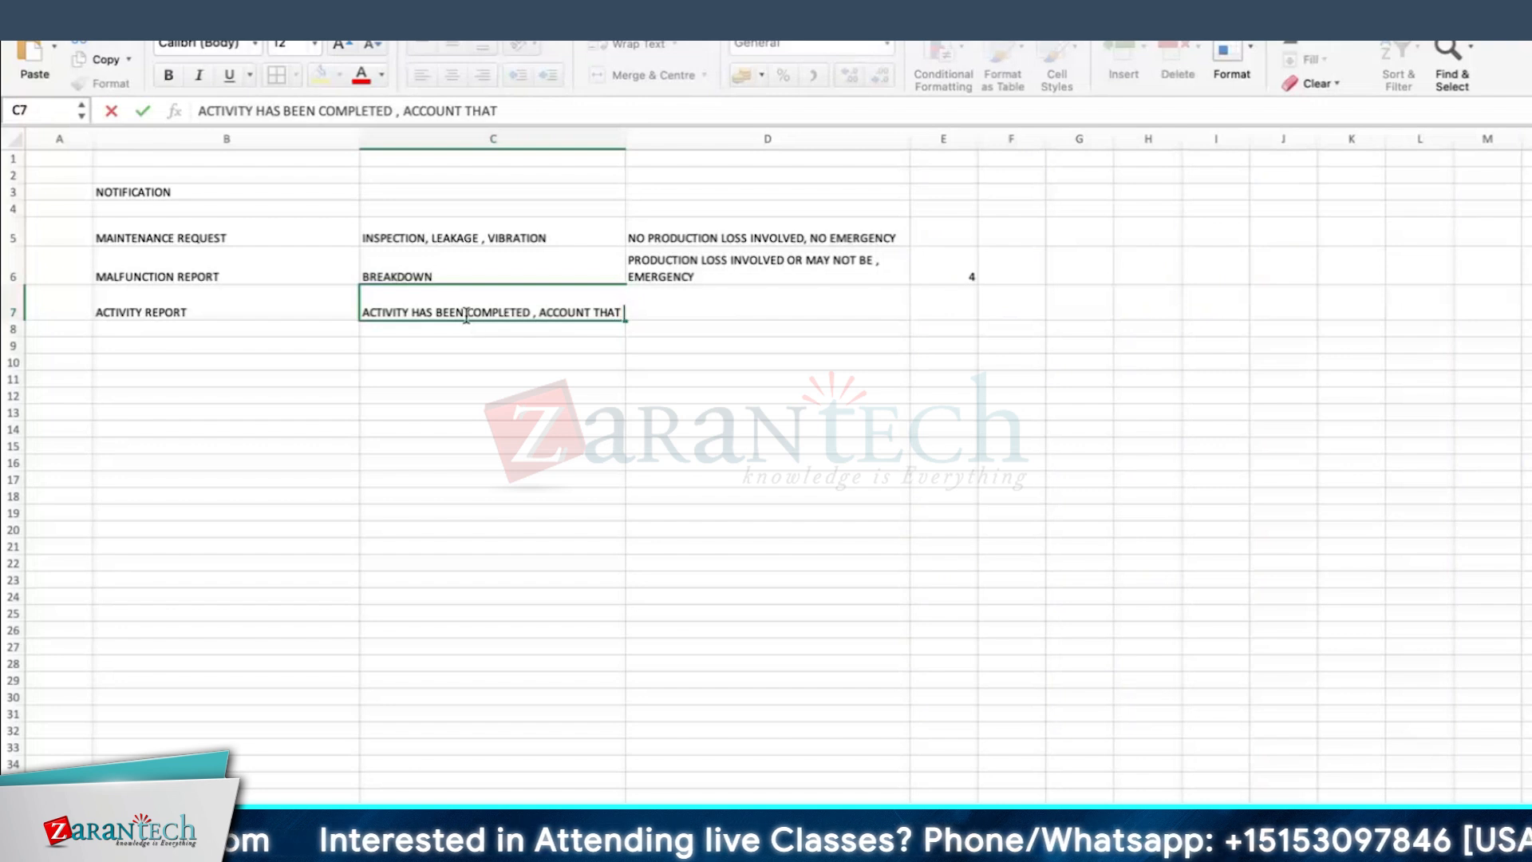
pyautogui.press('Return')
# Step: Wrap the activity report description in C7 and increase the height of its row
pyautogui.click(168, 296)
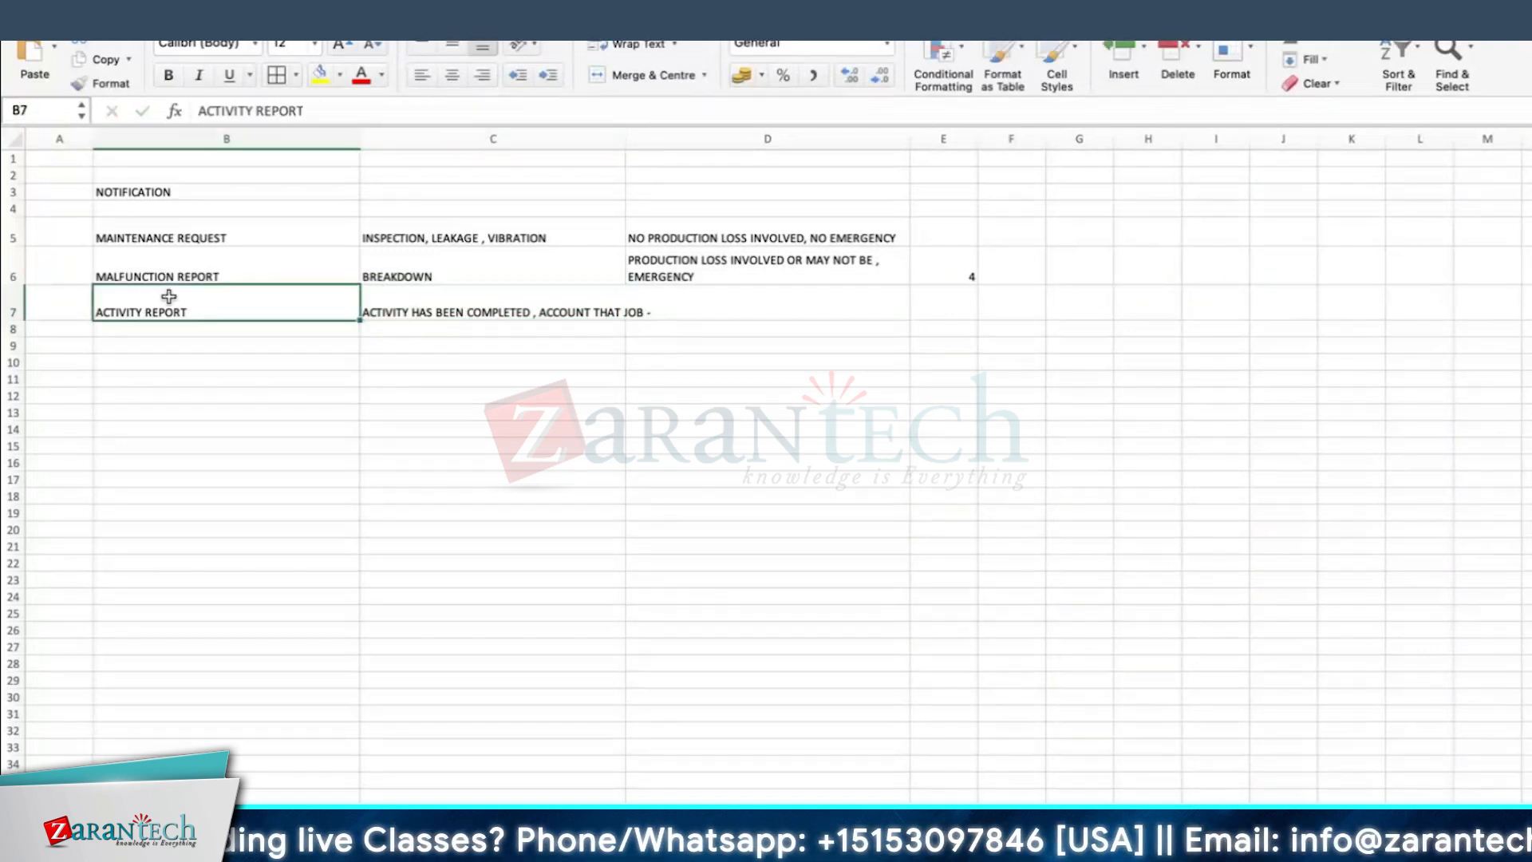
pyautogui.click(548, 300)
pyautogui.click(635, 44)
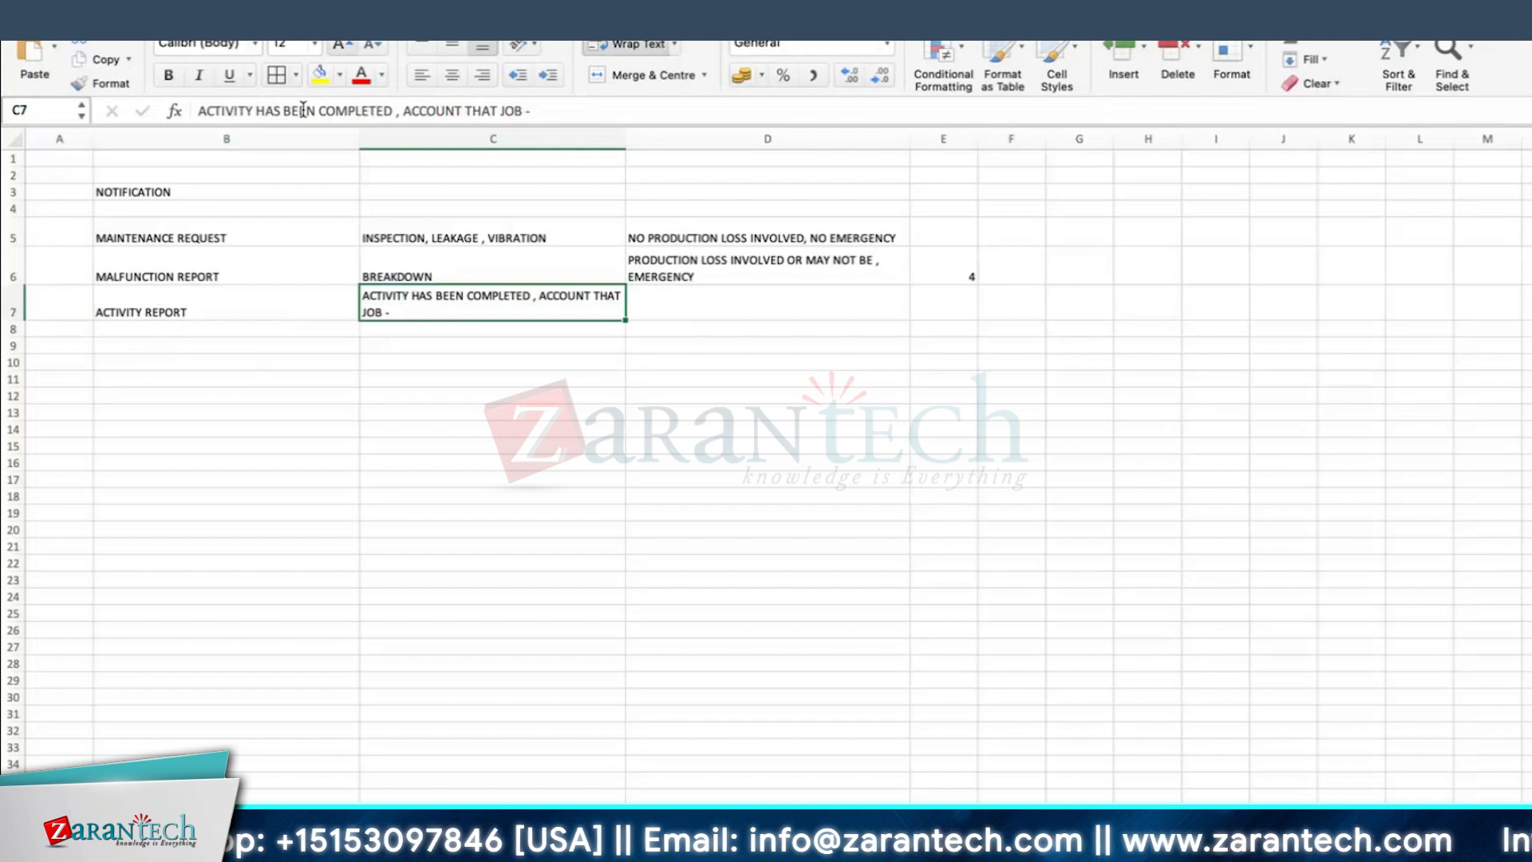
pyautogui.moveTo(17, 325); pyautogui.dragTo(17, 340)
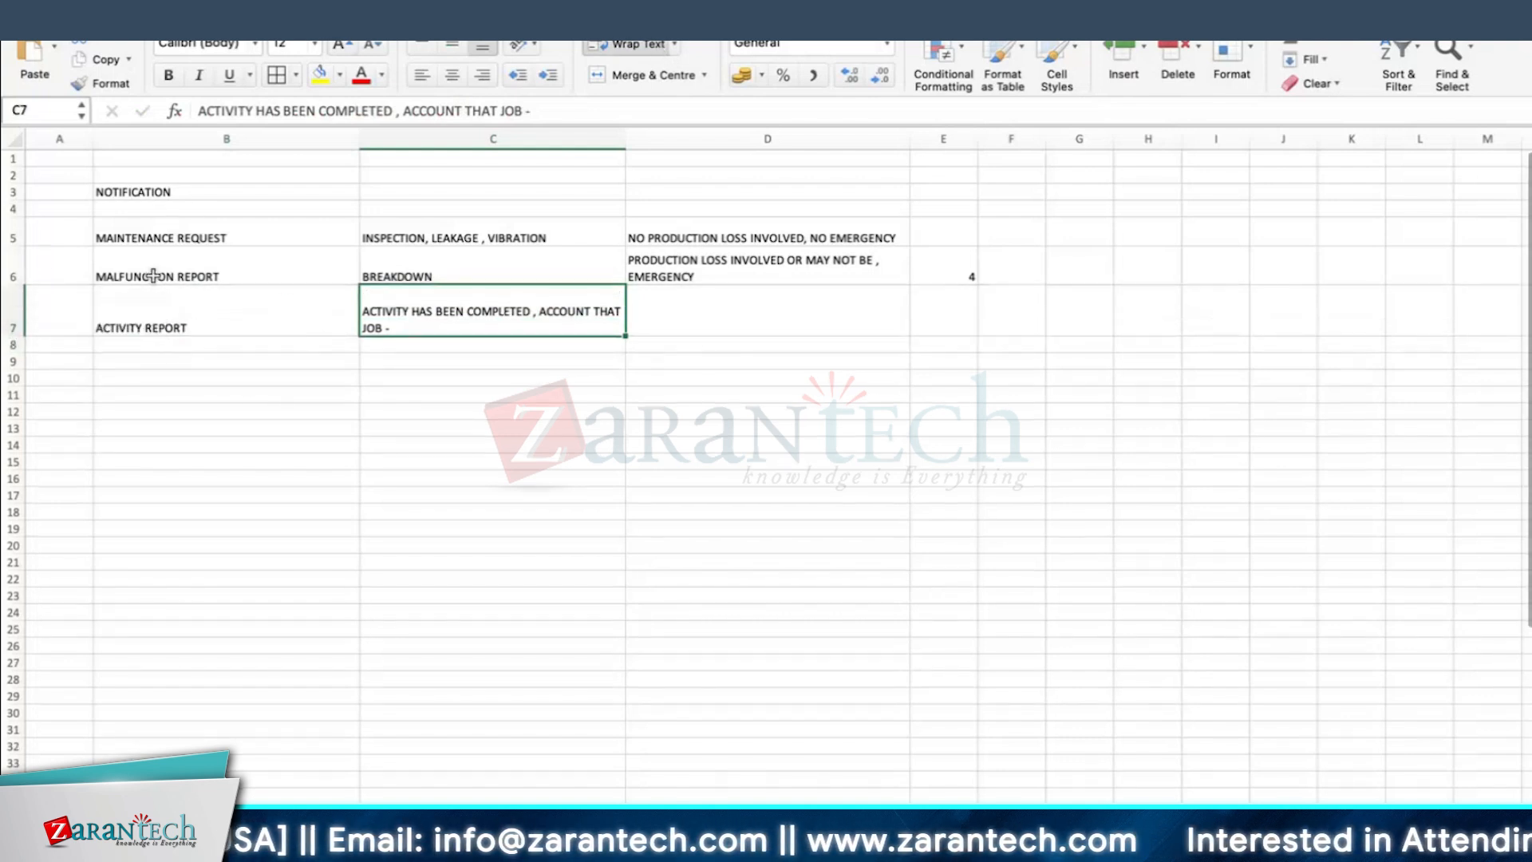
pyautogui.click(182, 311)
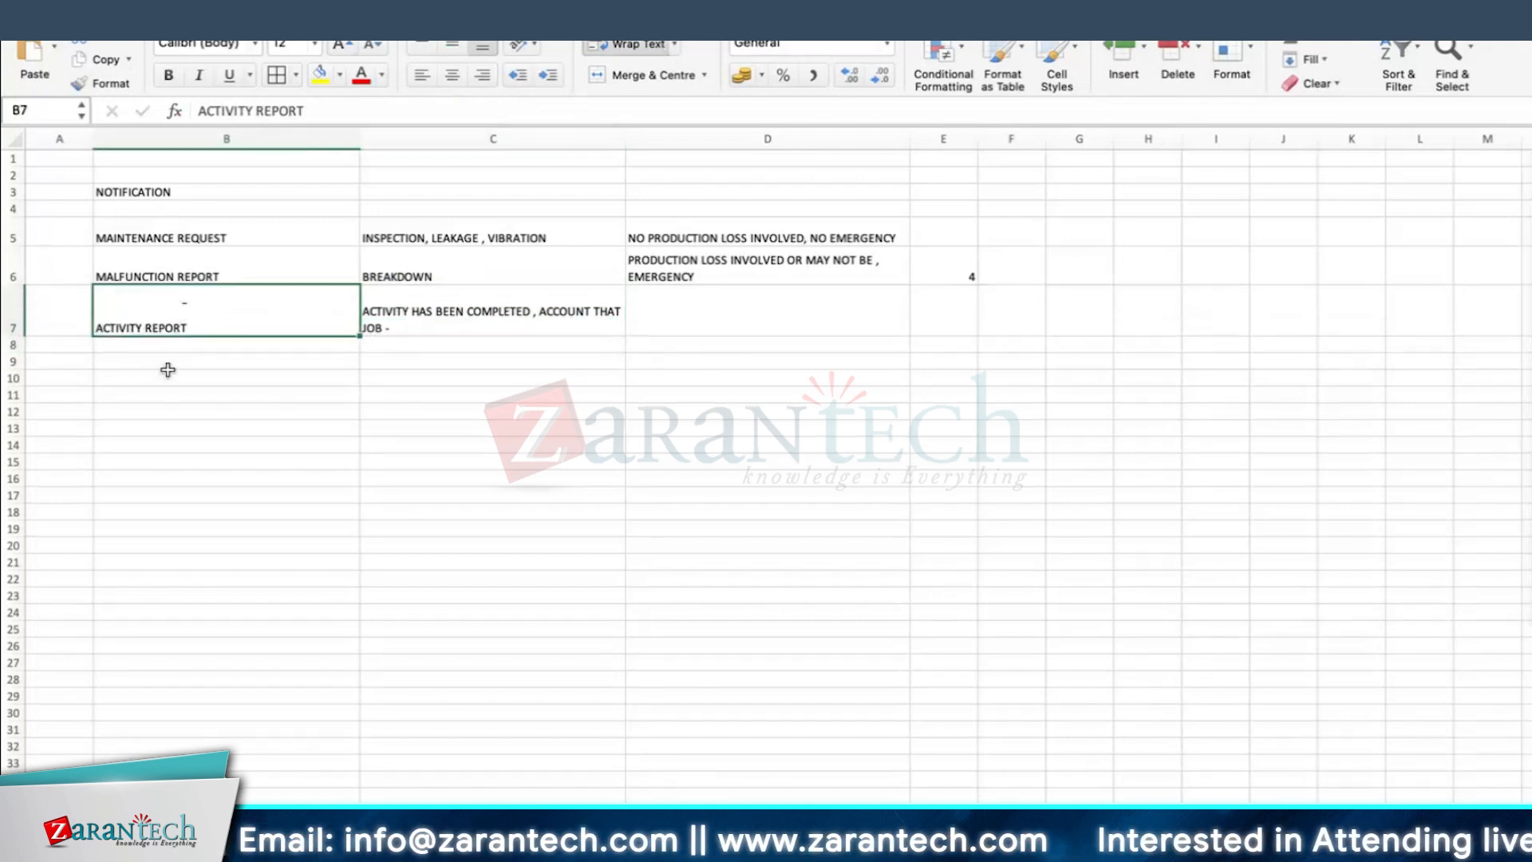
pyautogui.click(506, 329)
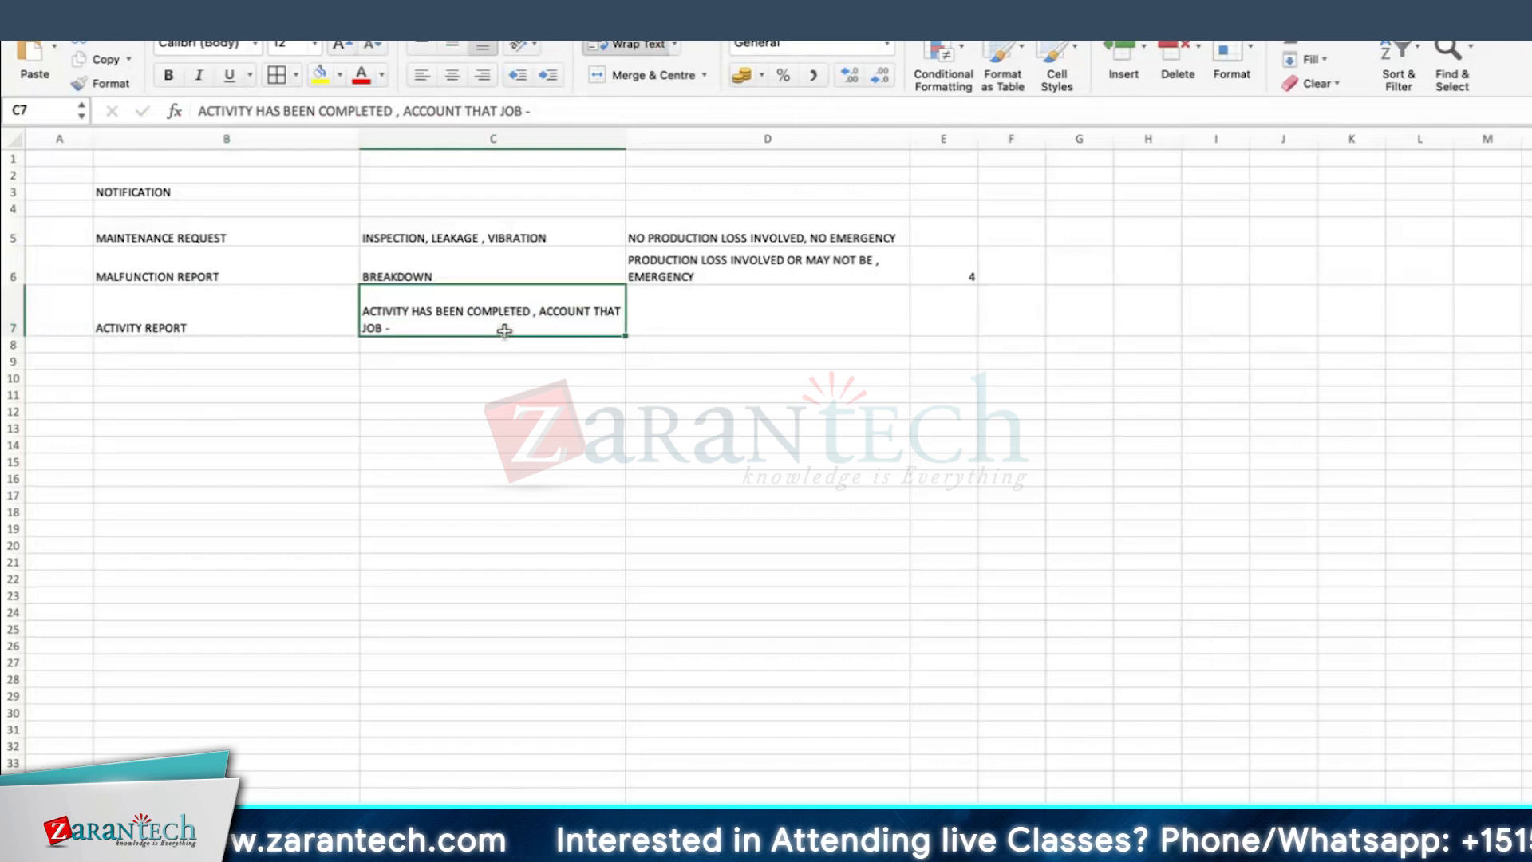
pyautogui.click(168, 319)
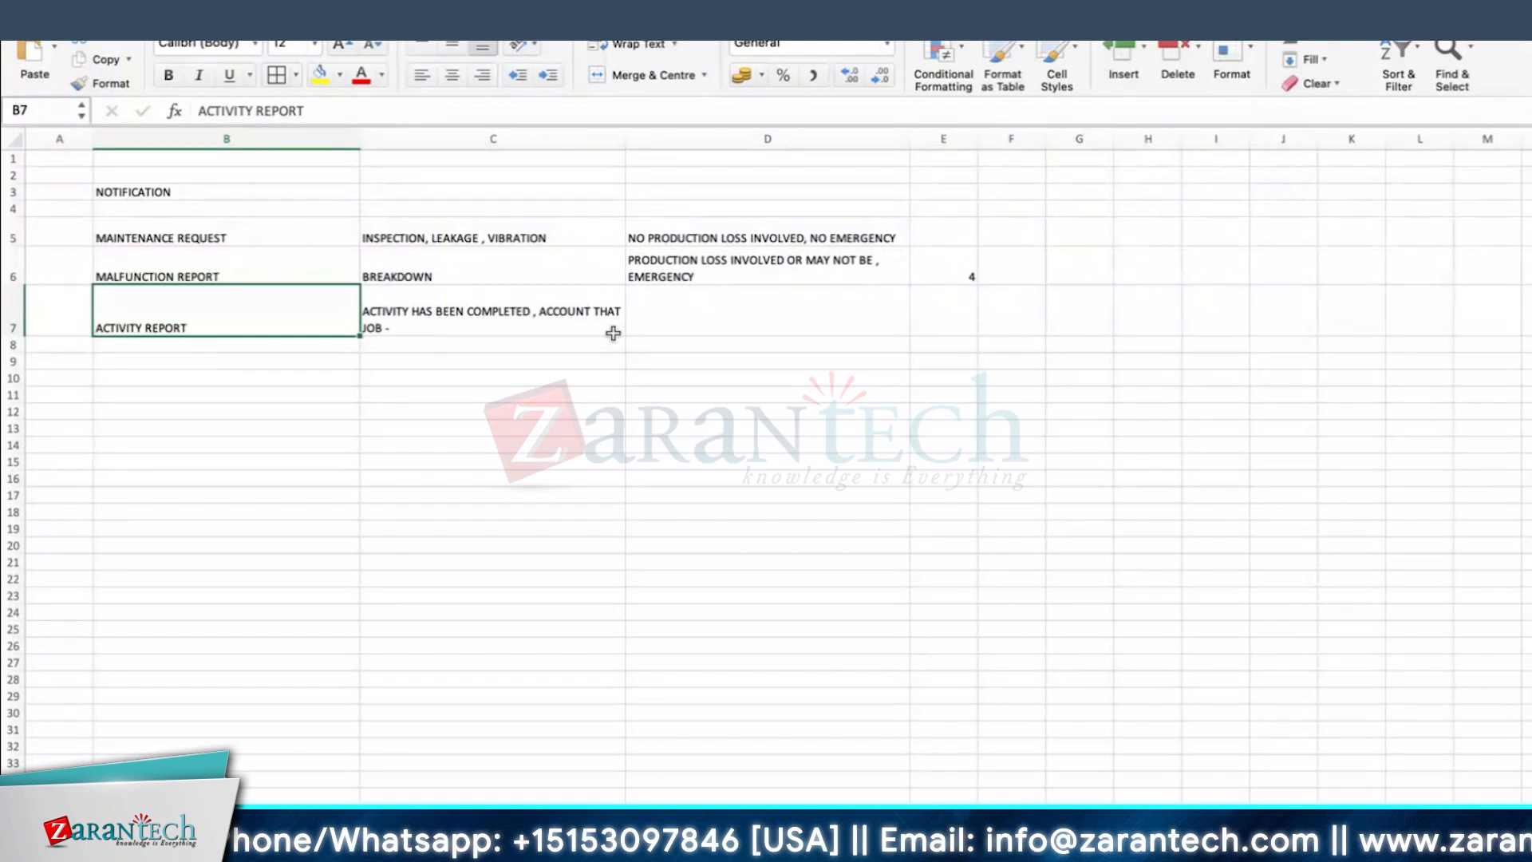
# Step: Add borders to all cells of the notification table B5:D7 and widen column A
pyautogui.moveTo(165, 229); pyautogui.dragTo(807, 325)
pyautogui.click(276, 76)
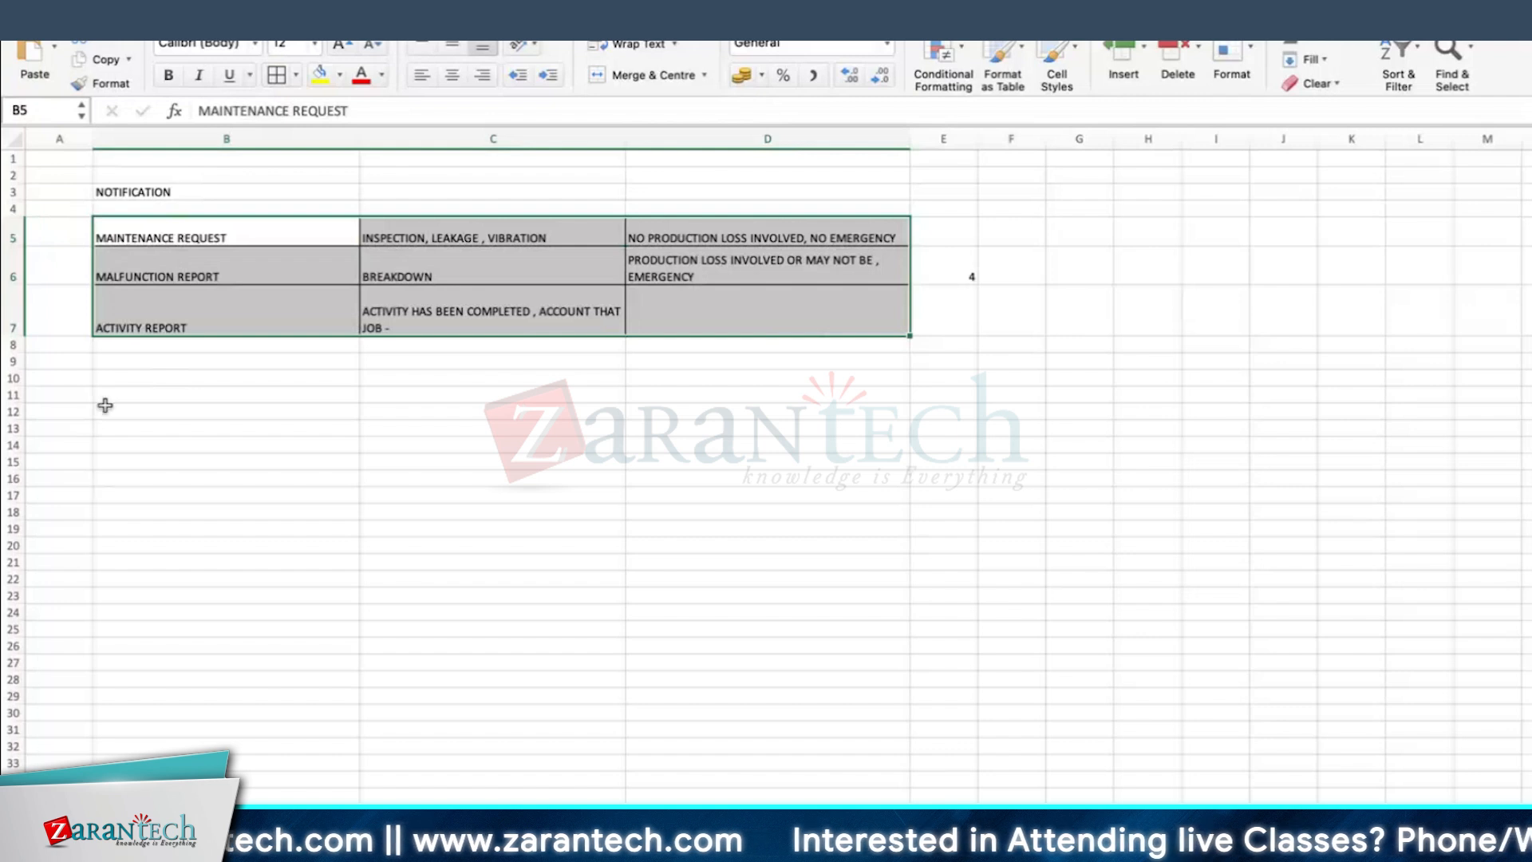
pyautogui.moveTo(93, 143); pyautogui.dragTo(228, 142)
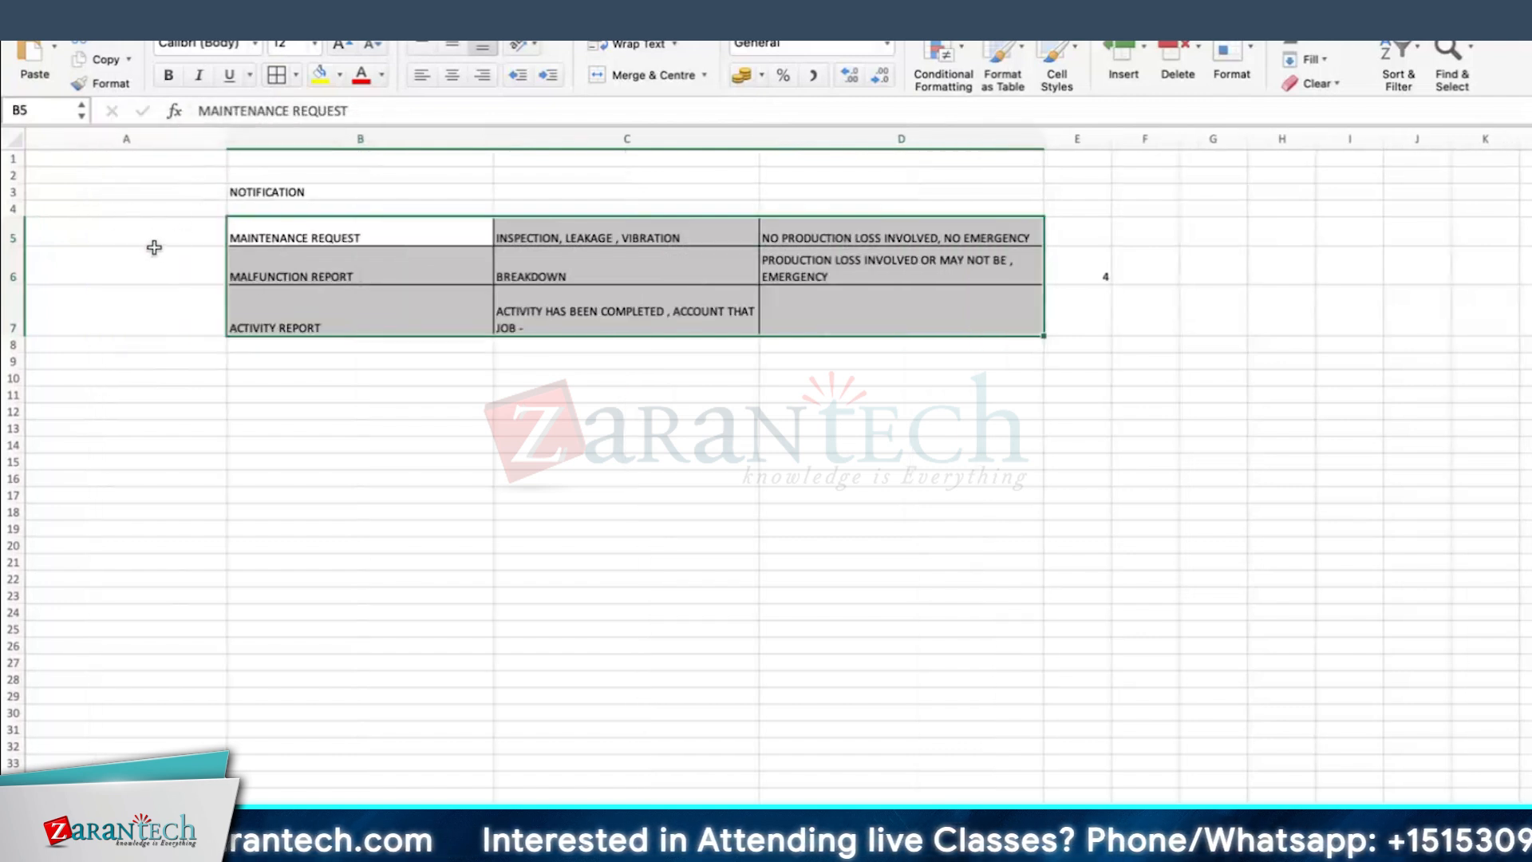
# Step: Enter the notification type codes M1,Z1,R1 in A5 beside MAINTENANCE REQUEST, and select the malfunction report's cell A6
pyautogui.click(156, 244)
pyautogui.write('M1')
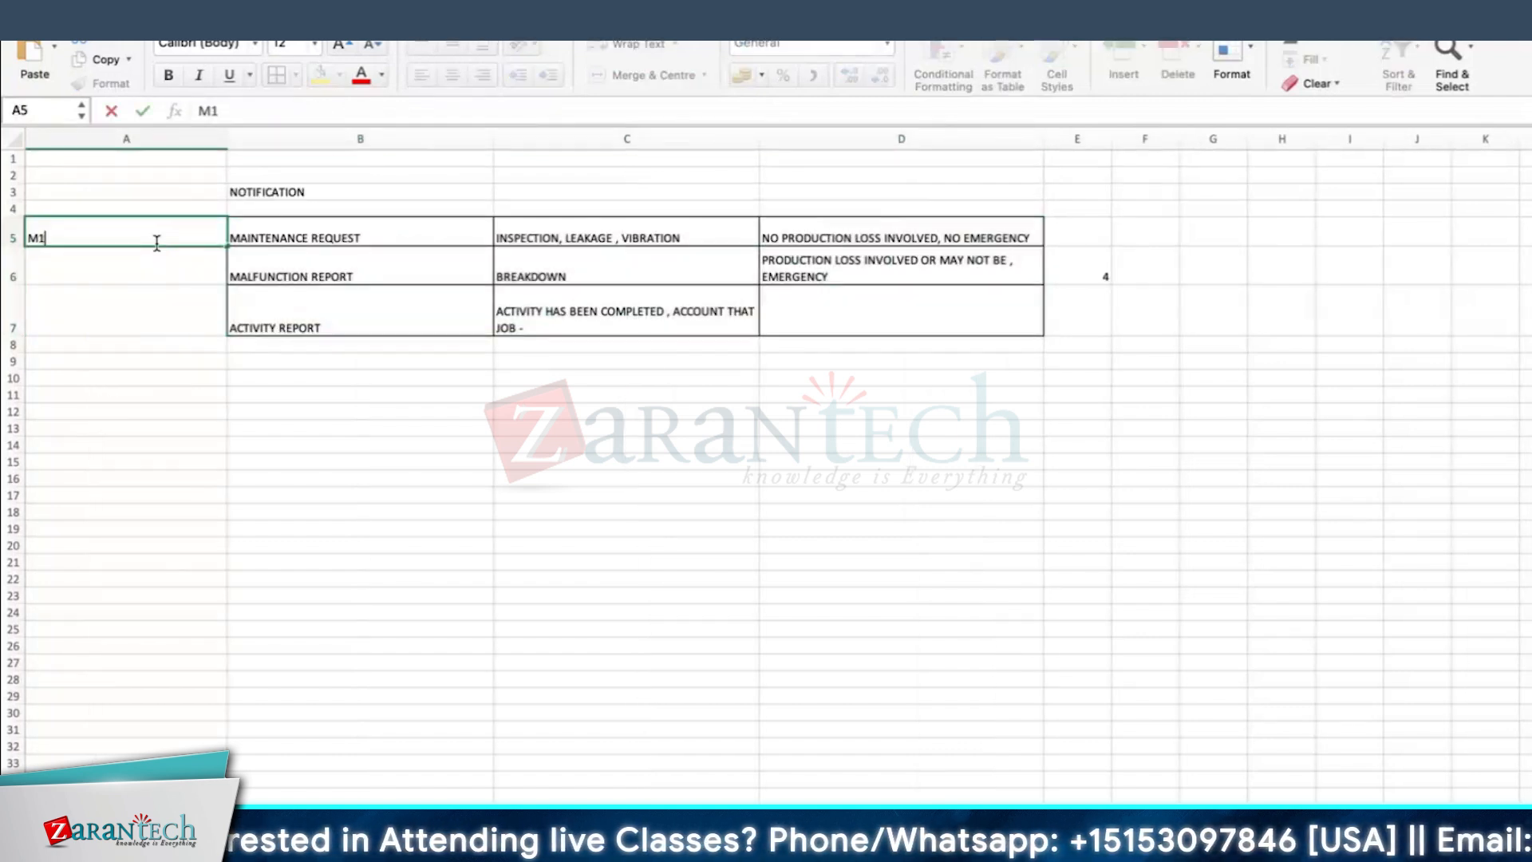
pyautogui.write(',')
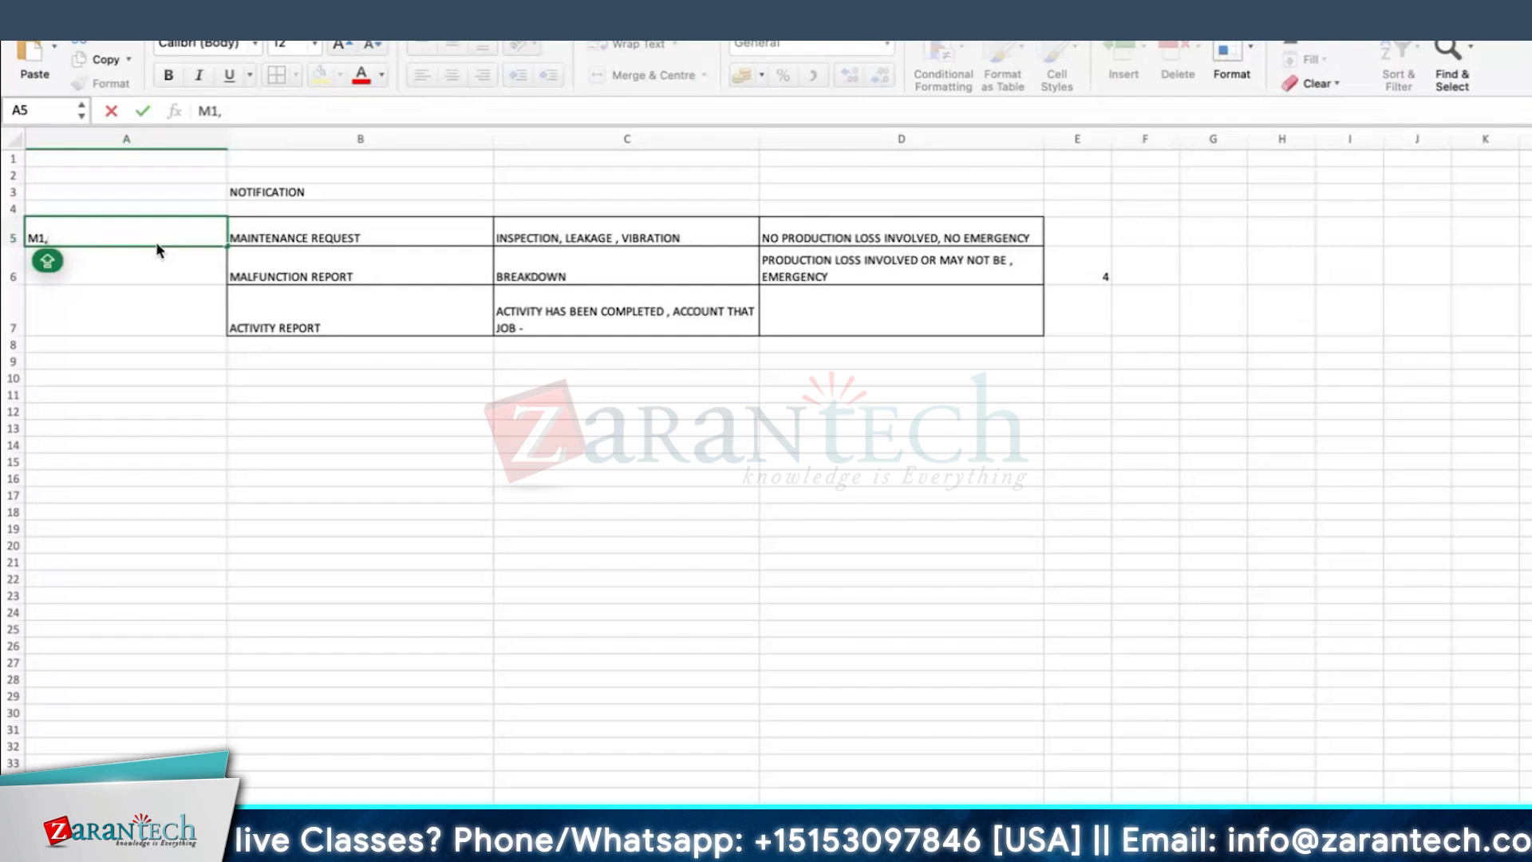
pyautogui.write('Z1')
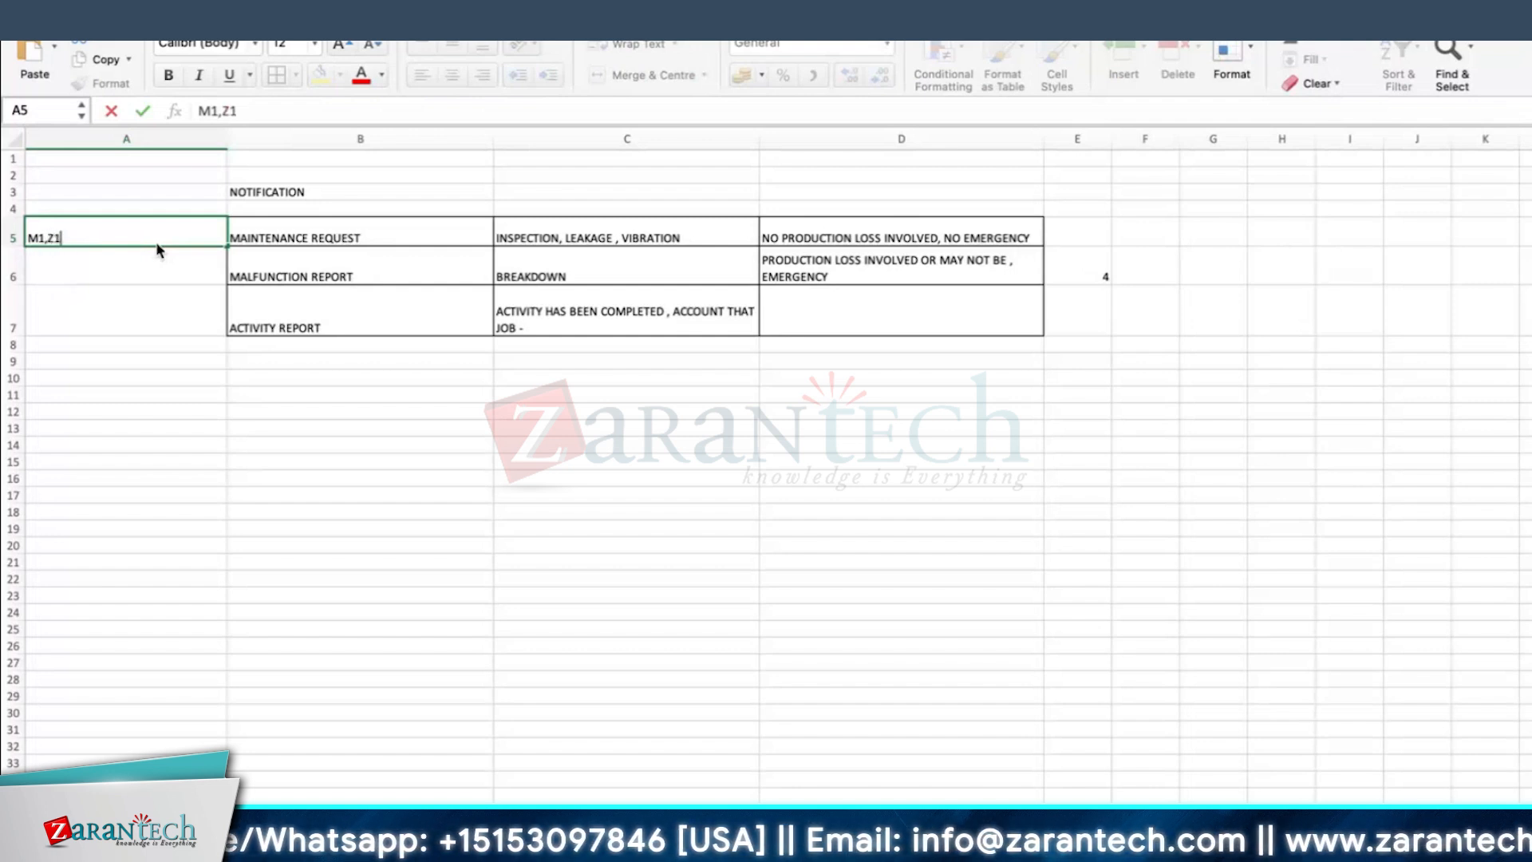
pyautogui.write(',R1')
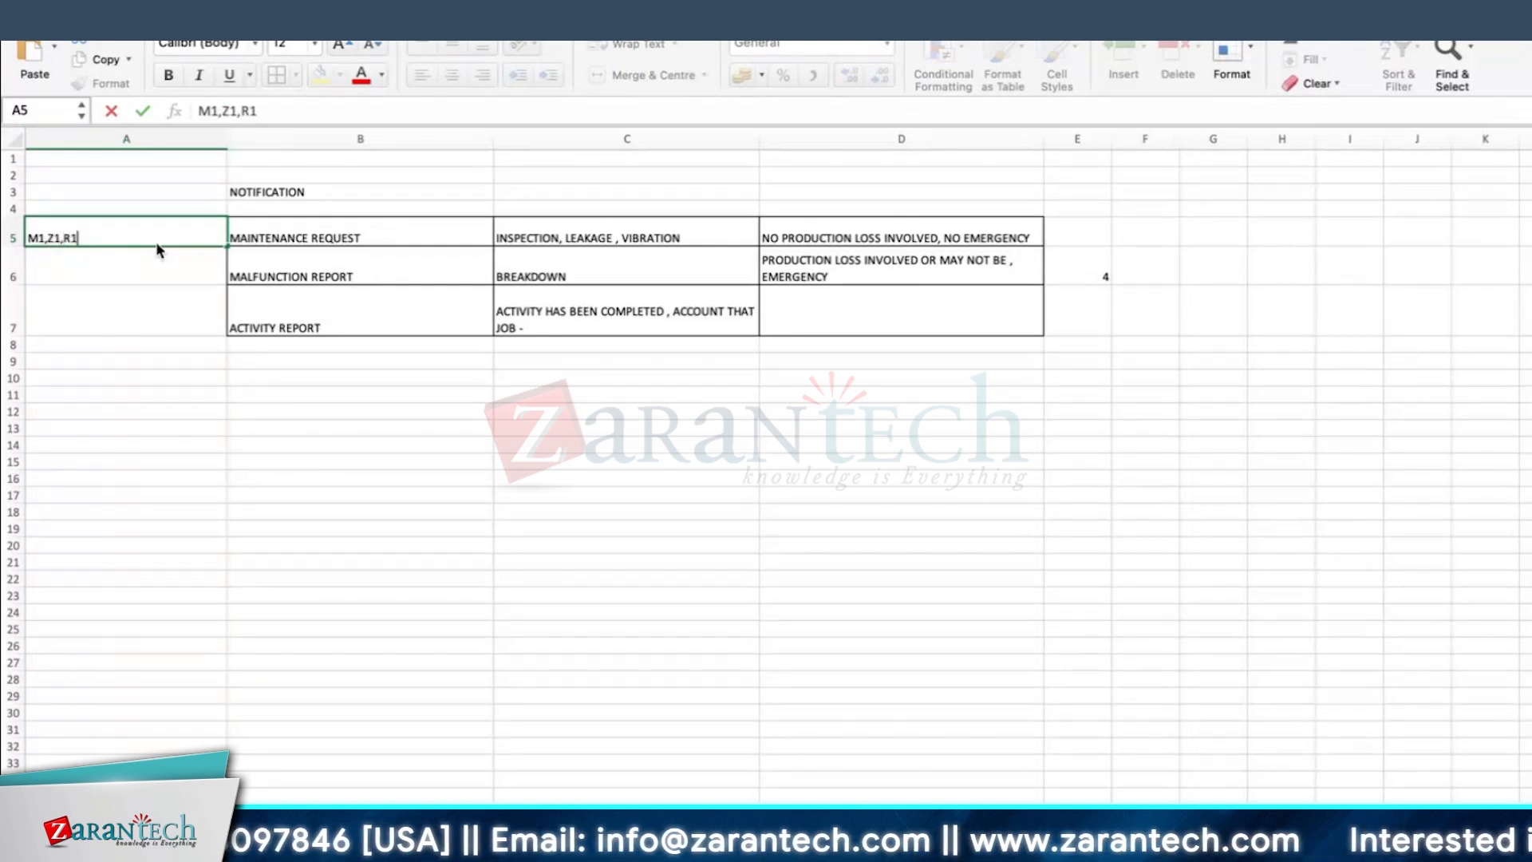
pyautogui.press('Return')
pyautogui.click(40, 239)
pyautogui.click(73, 265)
pyautogui.click(73, 270)
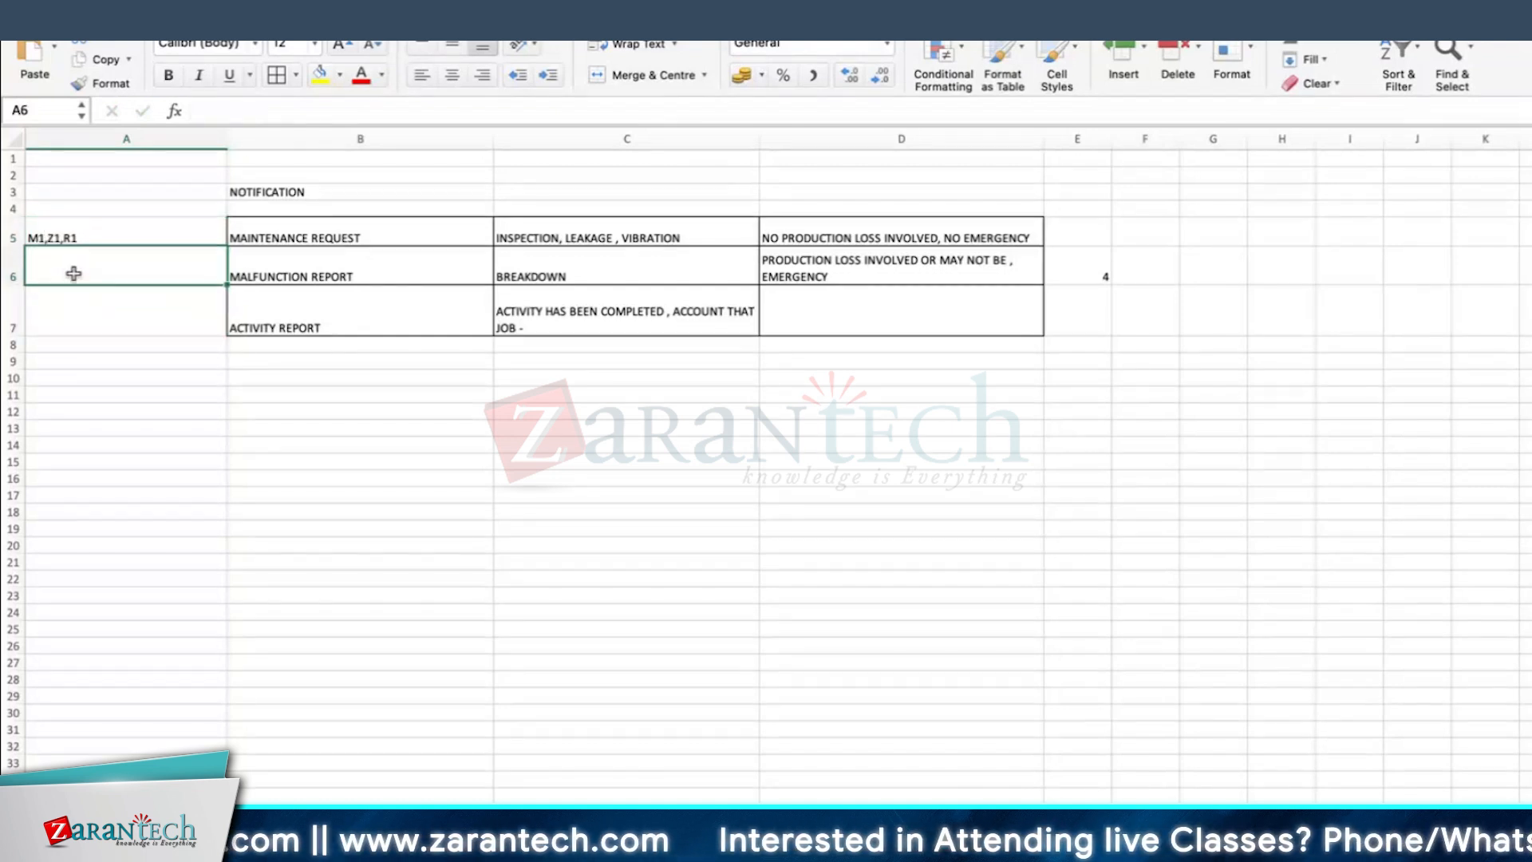
# Step: Enter the type codes M2 in A6 for the malfunction report and M3 in A7 for the activity report
pyautogui.write('M2')
pyautogui.press('Return')
pyautogui.write('M3')
pyautogui.press('Return')
pyautogui.click(161, 378)
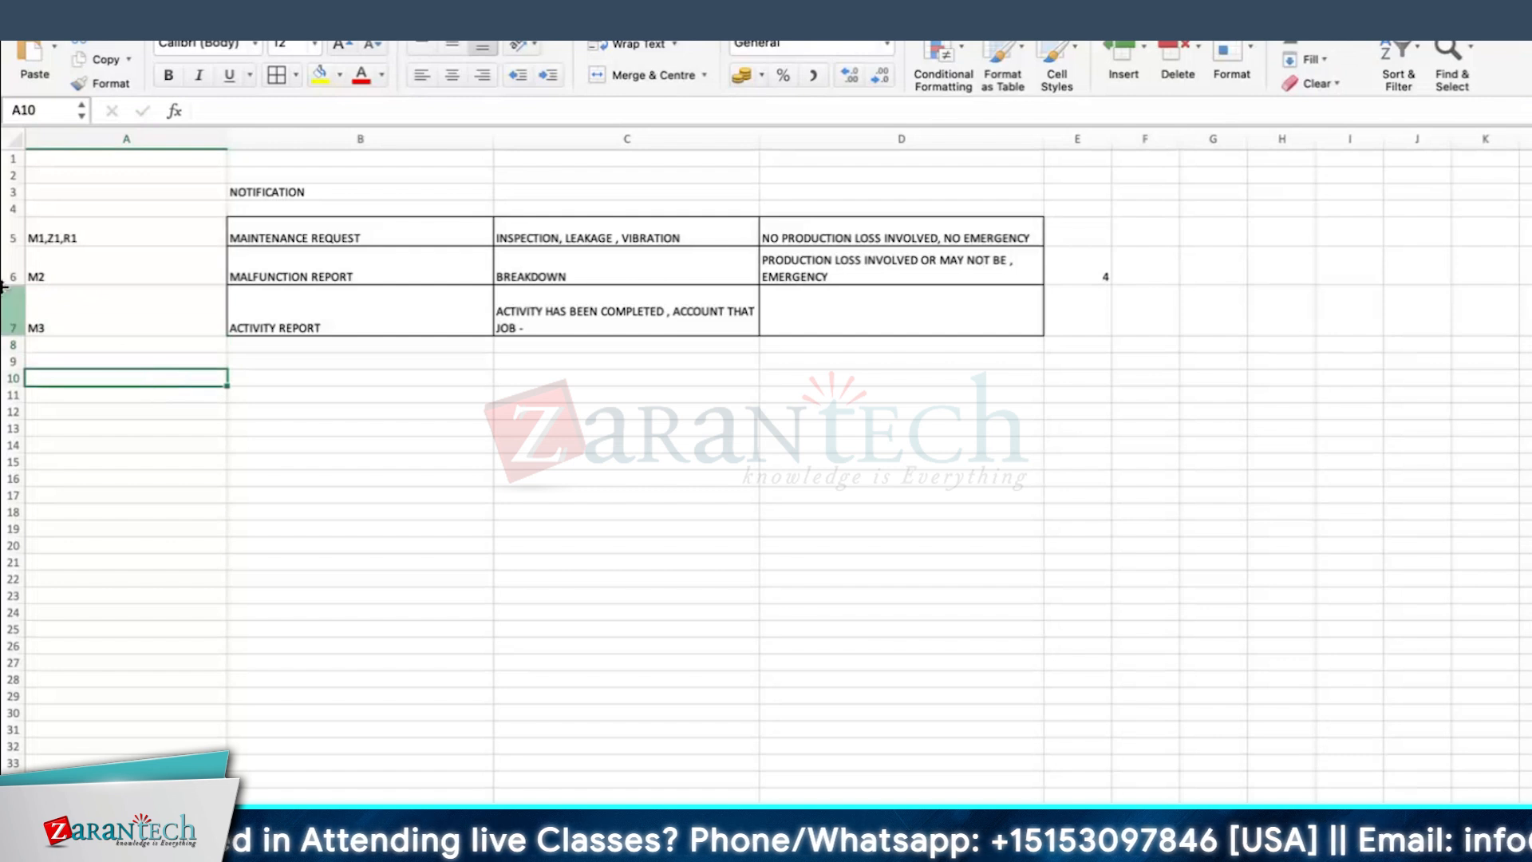
pyautogui.moveTo(309, 239); pyautogui.dragTo(308, 314)
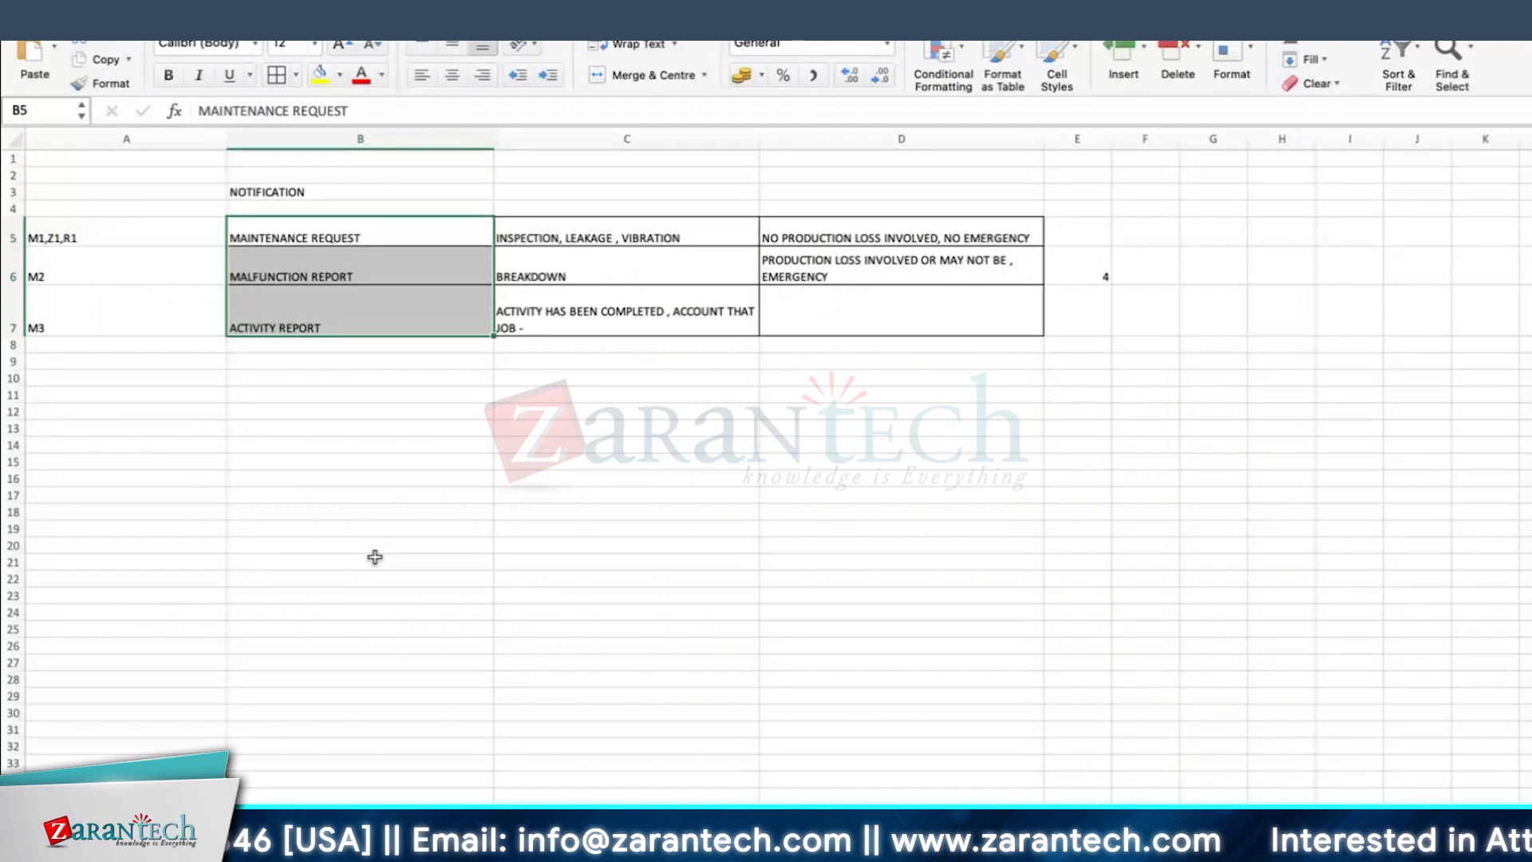
pyautogui.click(306, 282)
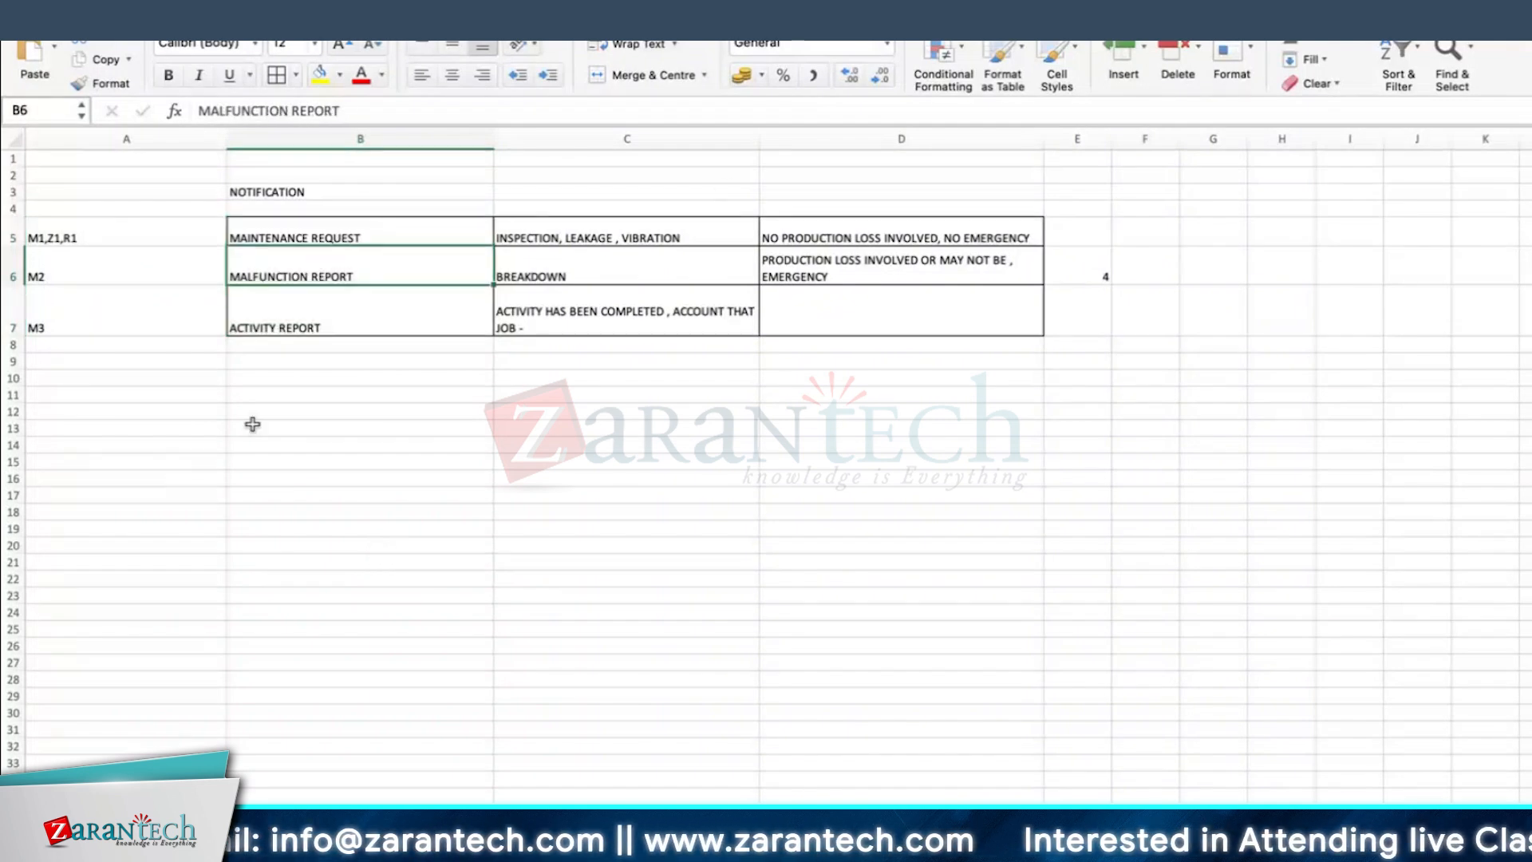
# Step: List the transaction codes IW21, IW22 and IW23 across cells A13 to C13
pyautogui.click(206, 429)
pyautogui.write('IW21')
pyautogui.press('Tab')
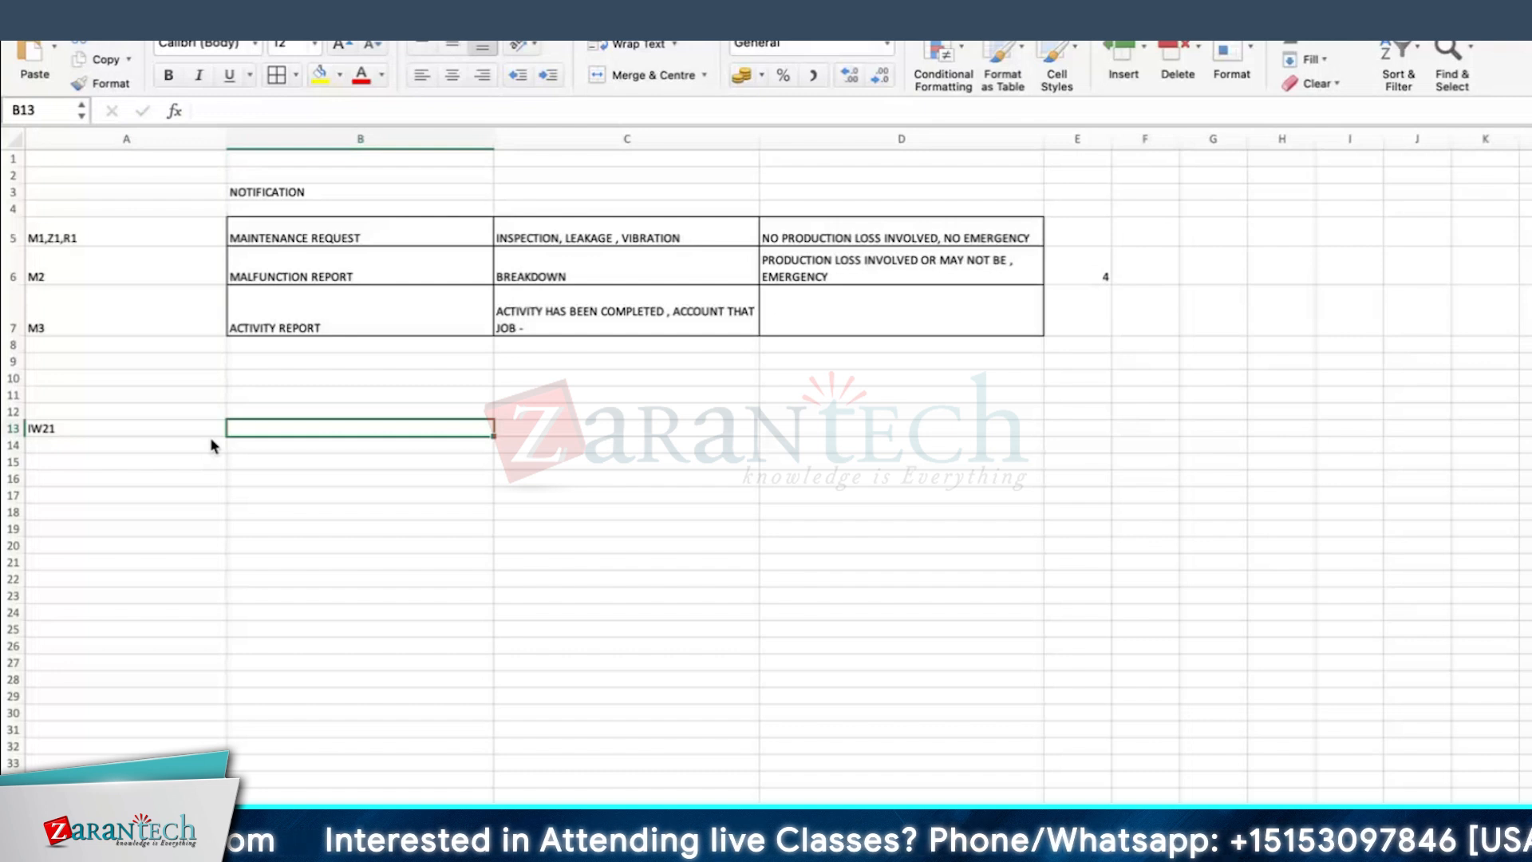
pyautogui.write('IW22')
pyautogui.press('Tab')
pyautogui.write('I')
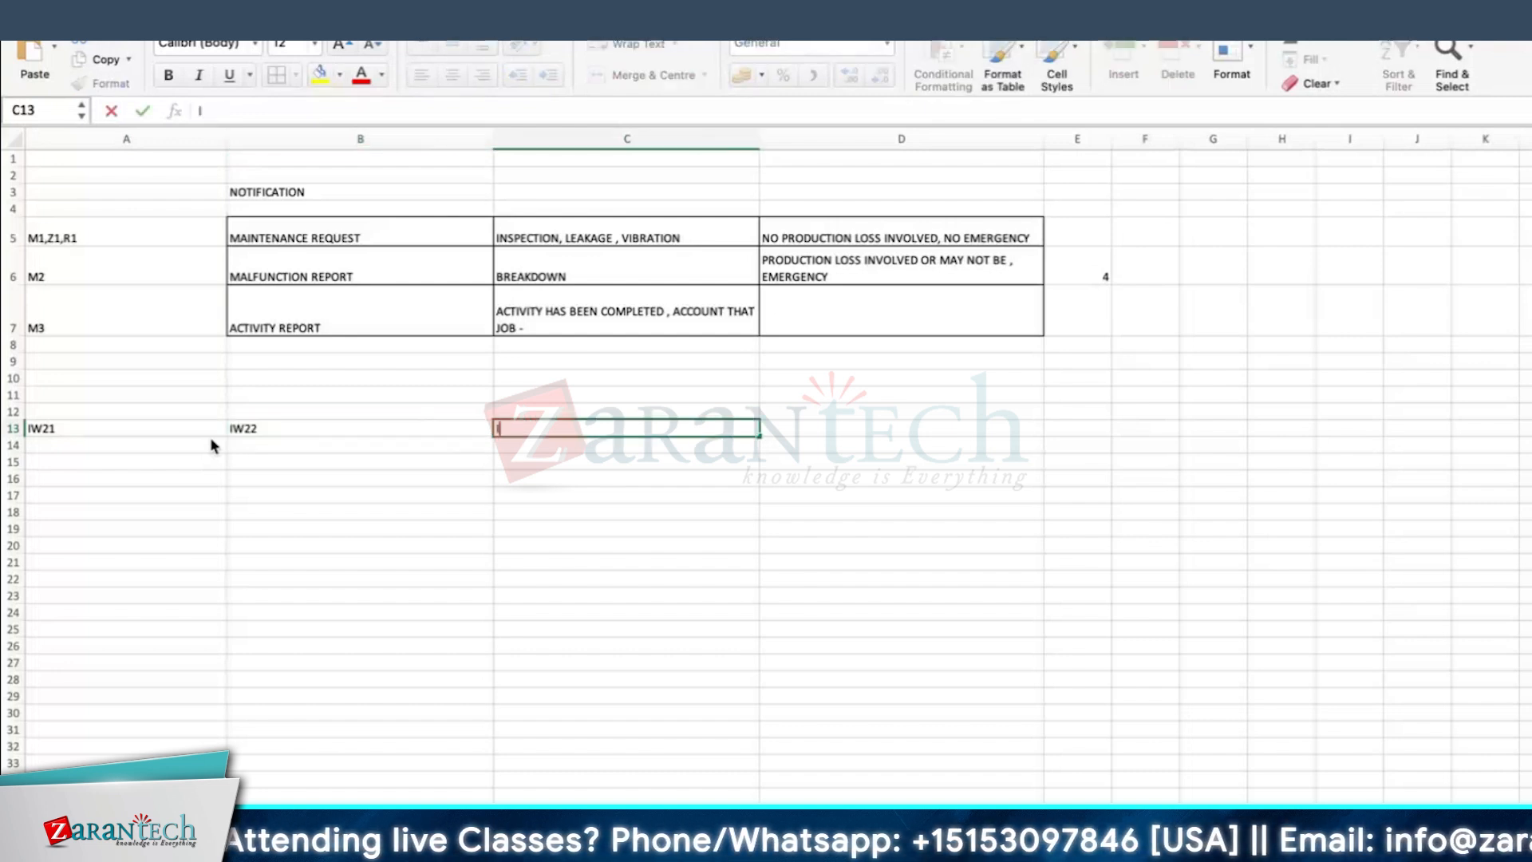
pyautogui.write('W24')
pyautogui.press('Return')
pyautogui.press('Up')
pyautogui.press('Right')
pyautogui.press('Right')
pyautogui.write('IW23')
pyautogui.press('Return')
# Step: Add borders to all cells of the transaction code row A13:C13 and select A17
pyautogui.moveTo(170, 428); pyautogui.dragTo(527, 438)
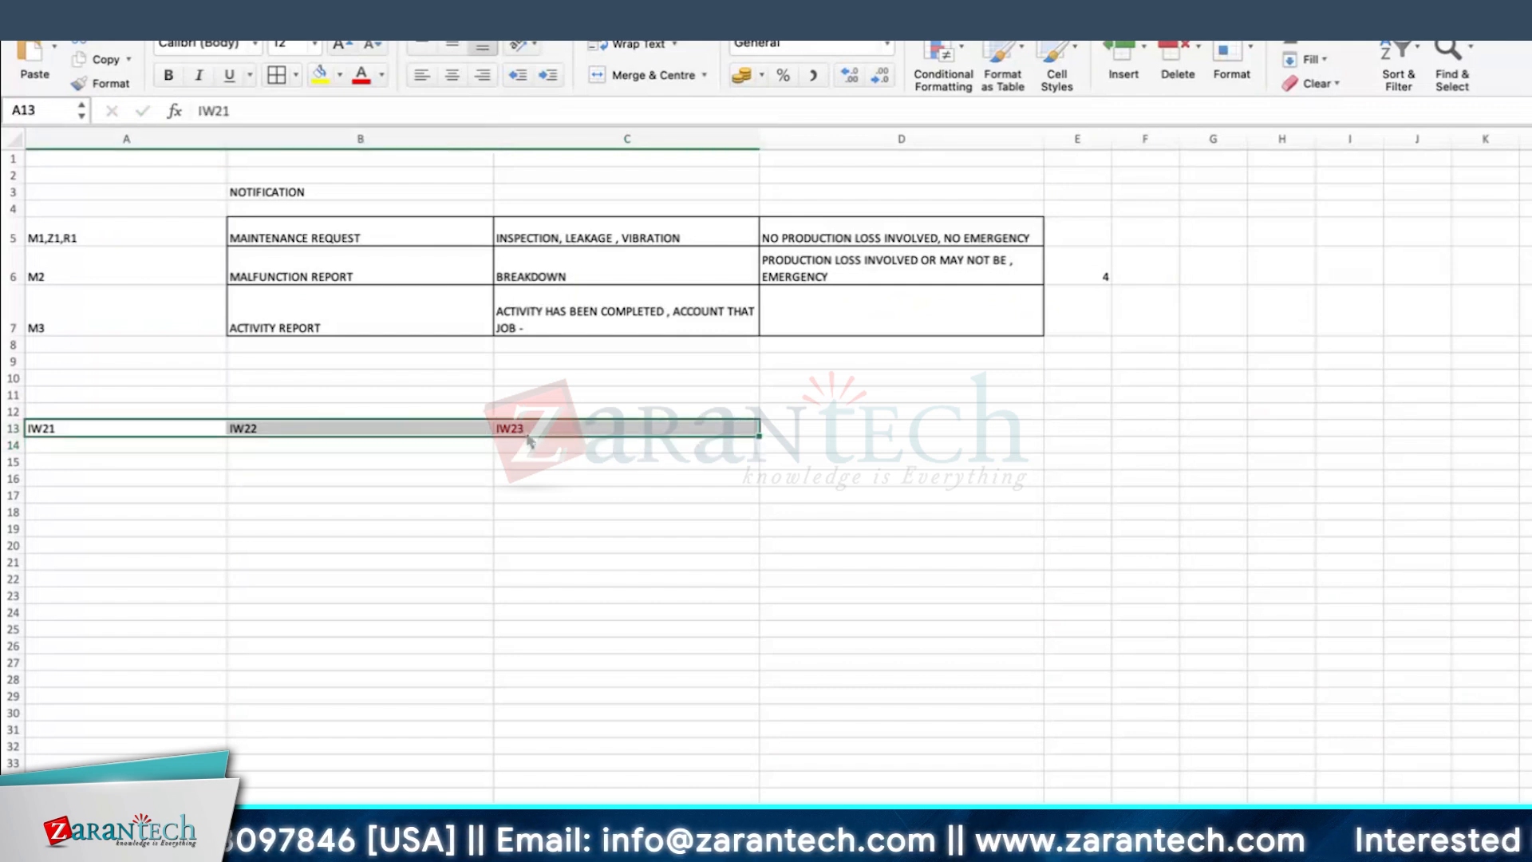
pyautogui.click(283, 237)
pyautogui.click(118, 492)
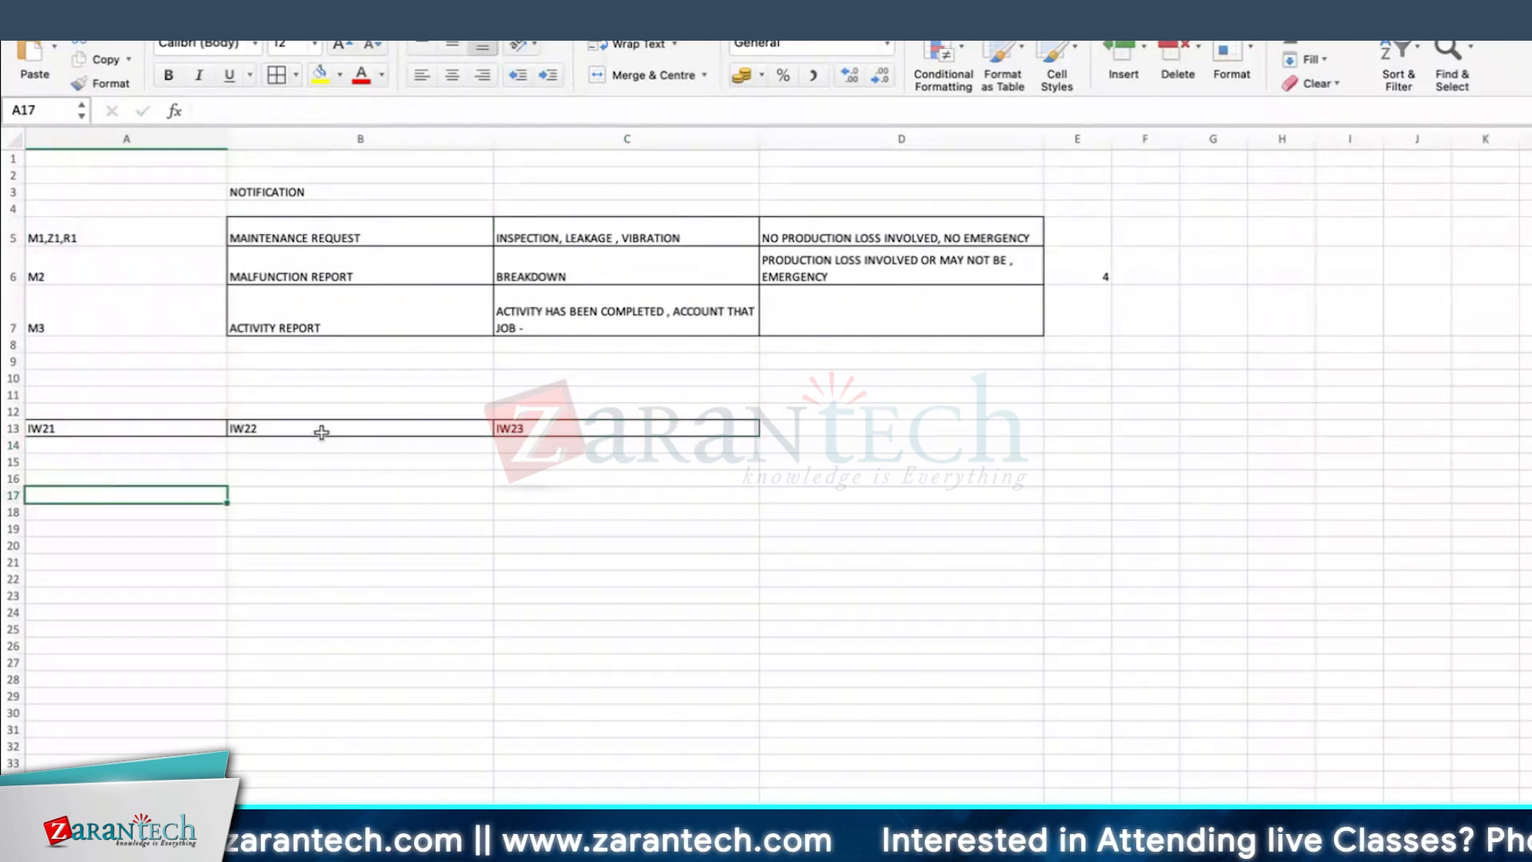
# Step: Switch to SAP in Microsoft Remote Desktop, open transaction IW21 and look up notification type M1 in the list of available types
pyautogui.press('super+Tab')
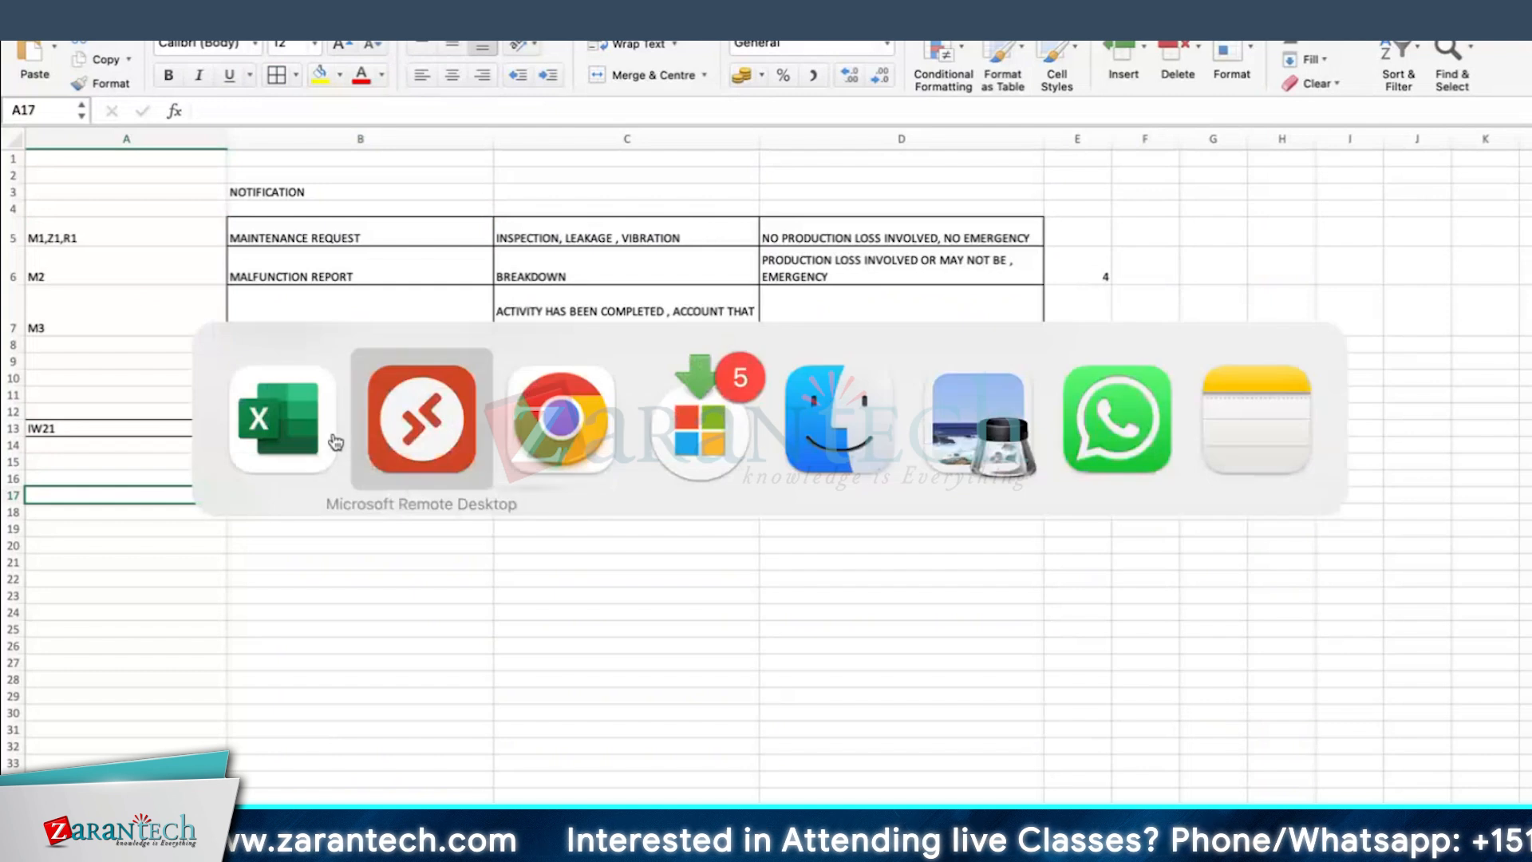
pyautogui.click(83, 65)
pyautogui.write('/NIW21')
pyautogui.press('Return')
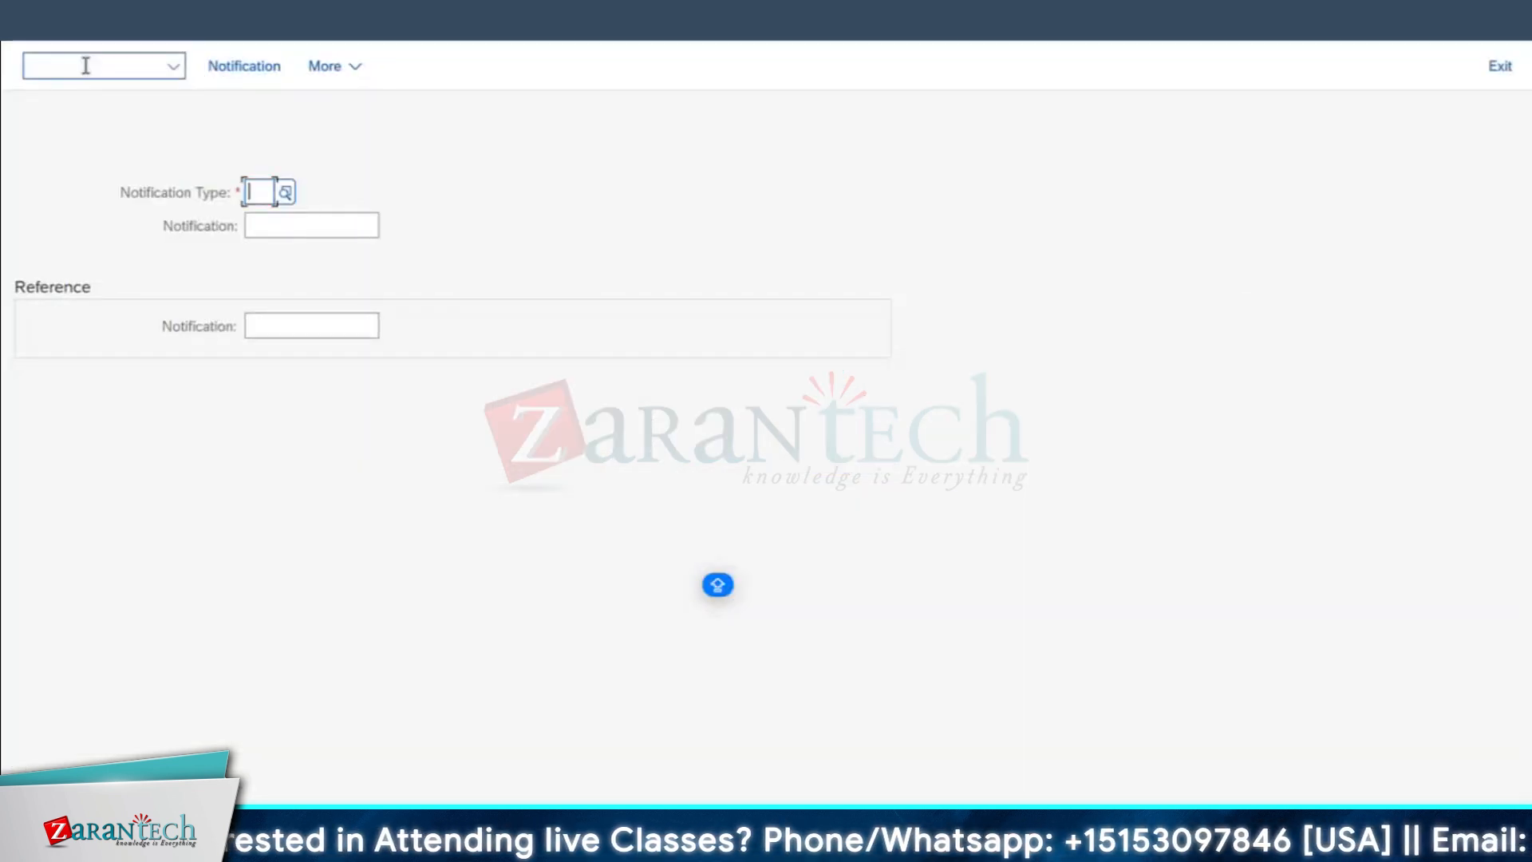
pyautogui.click(288, 192)
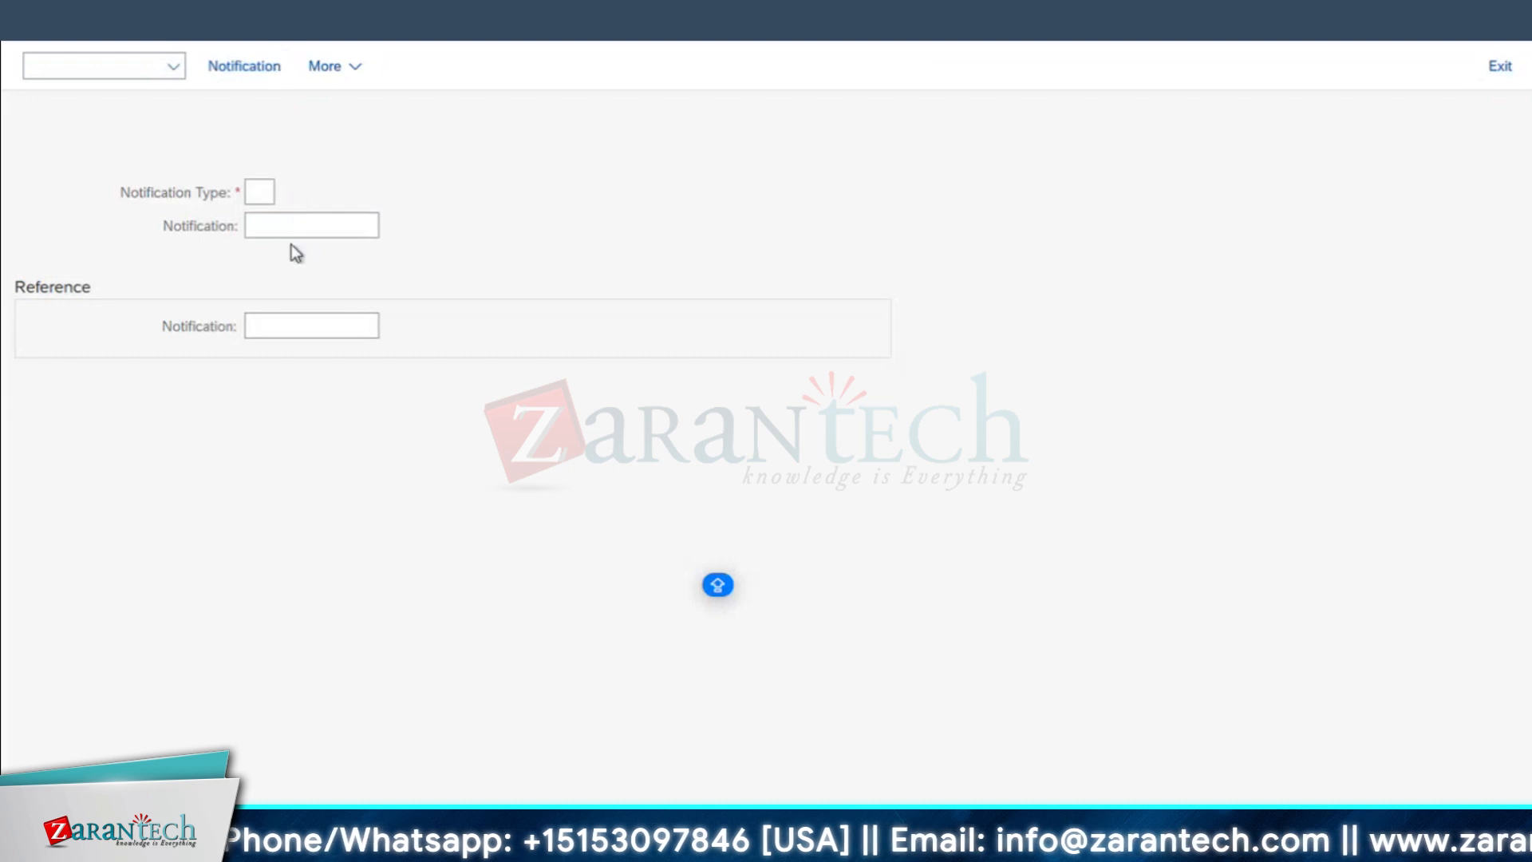
pyautogui.doubleClick(91, 238)
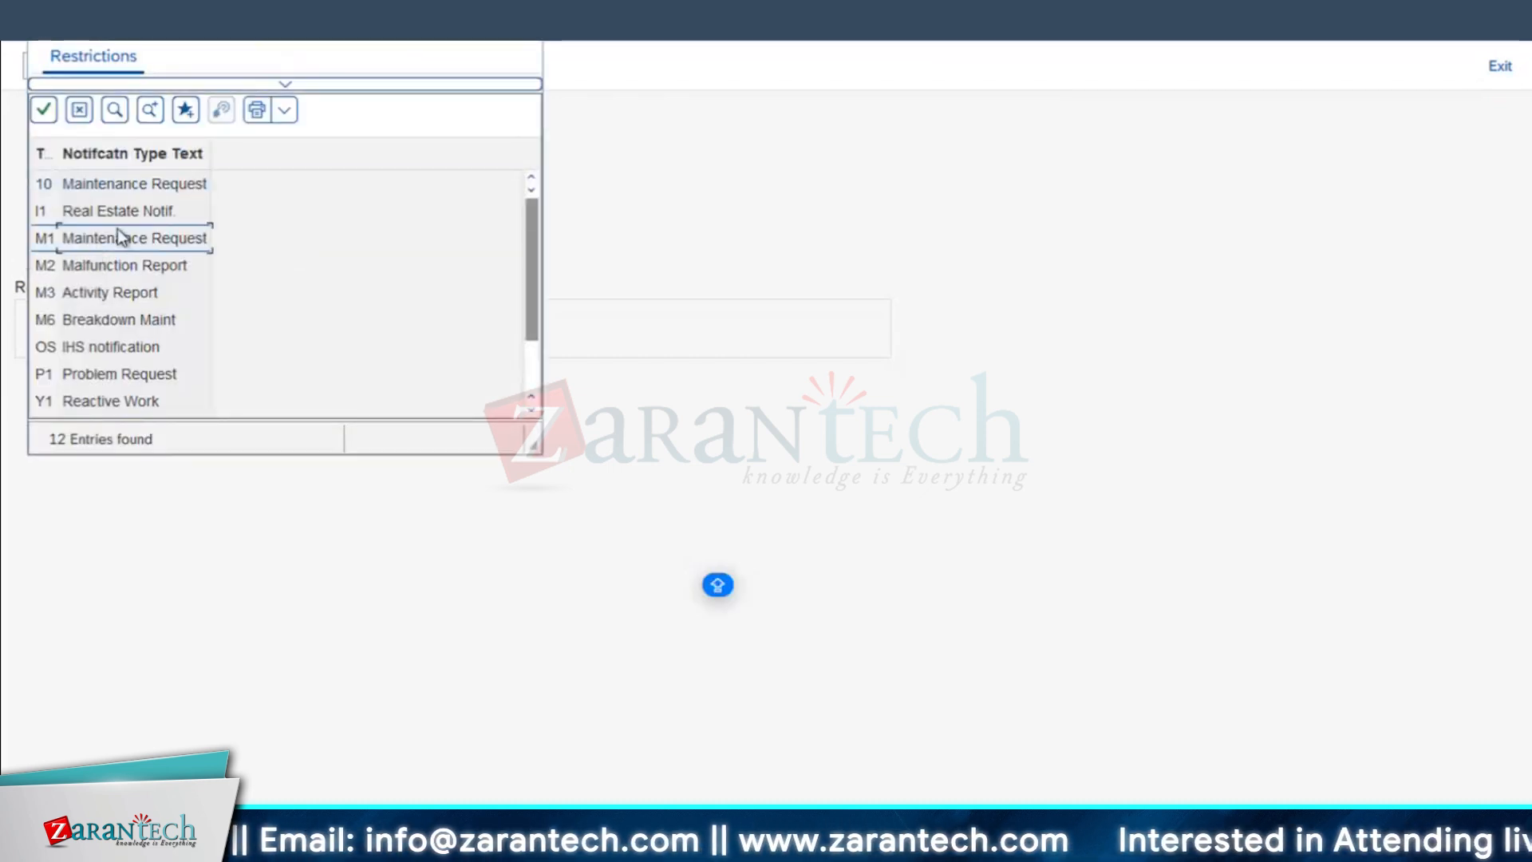
# Step: Open transaction IW26 for a new maintenance request and highlight its preset notification type M1
pyautogui.click(92, 65)
pyautogui.write('/OIW26')
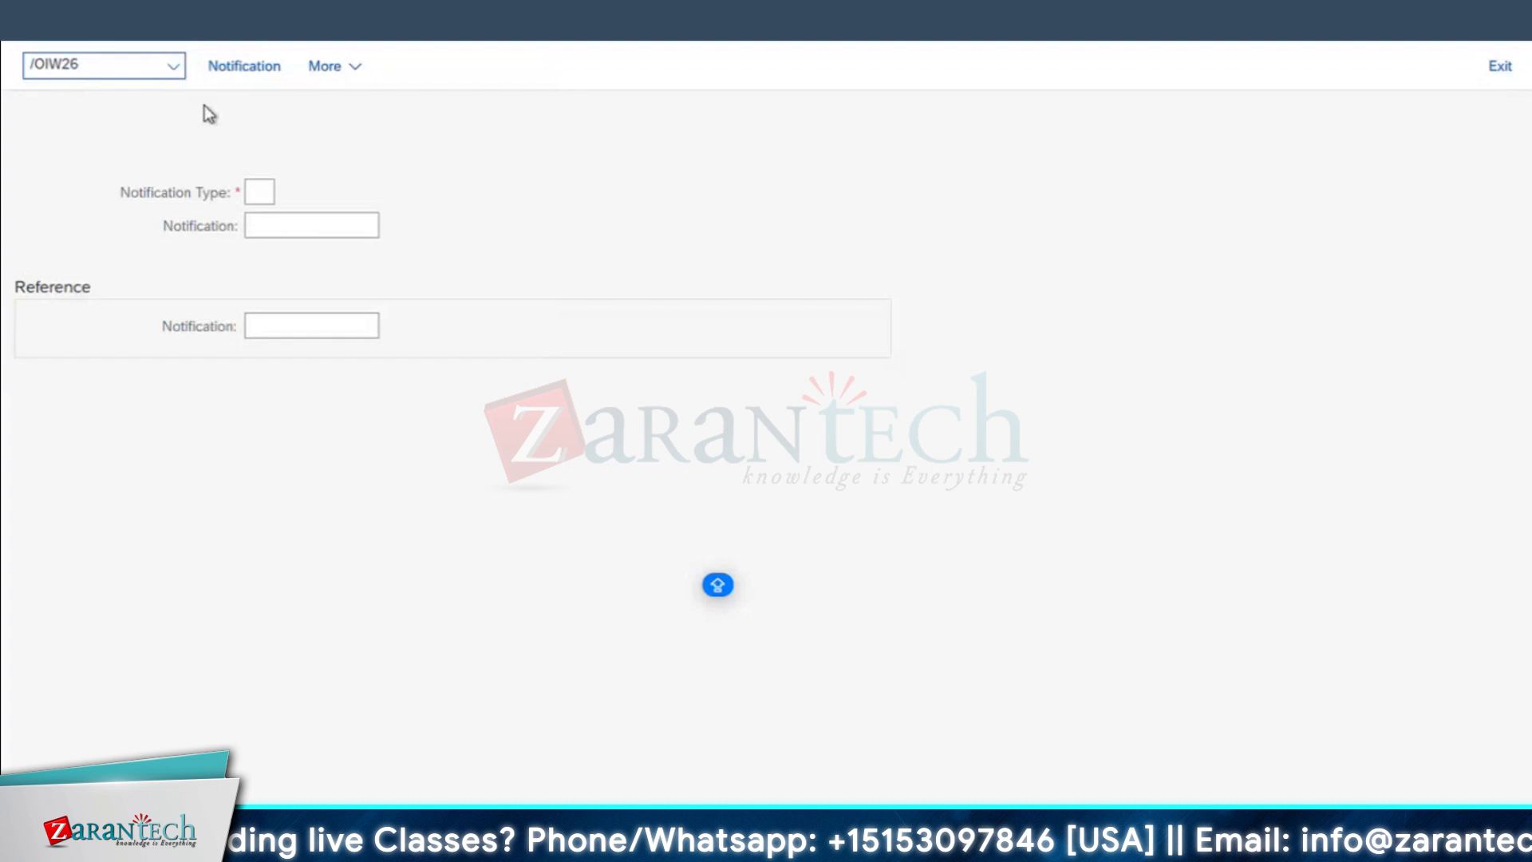
pyautogui.press('Return')
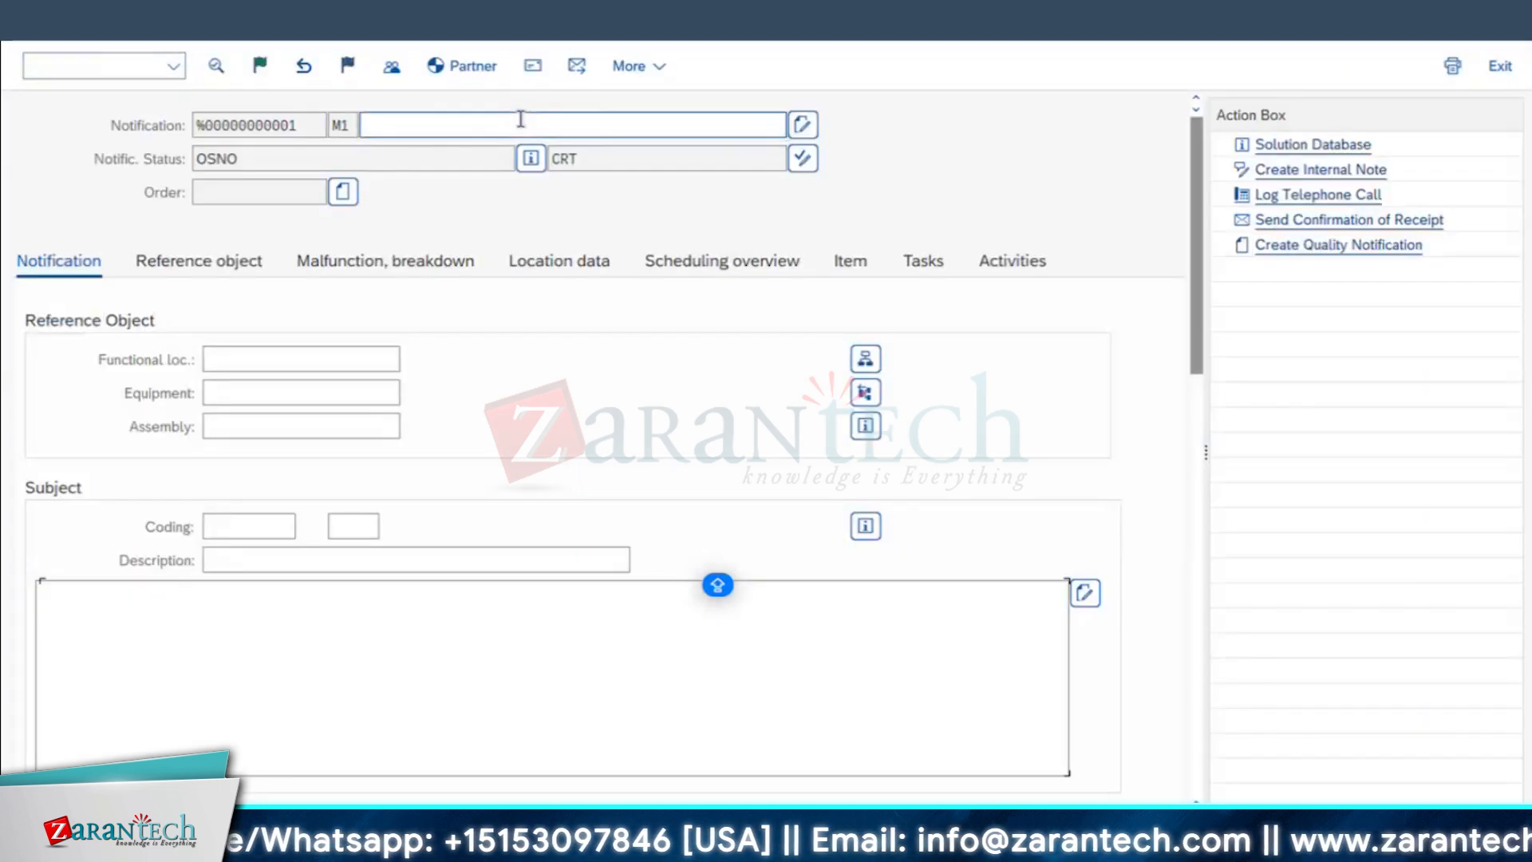
pyautogui.click(359, 126)
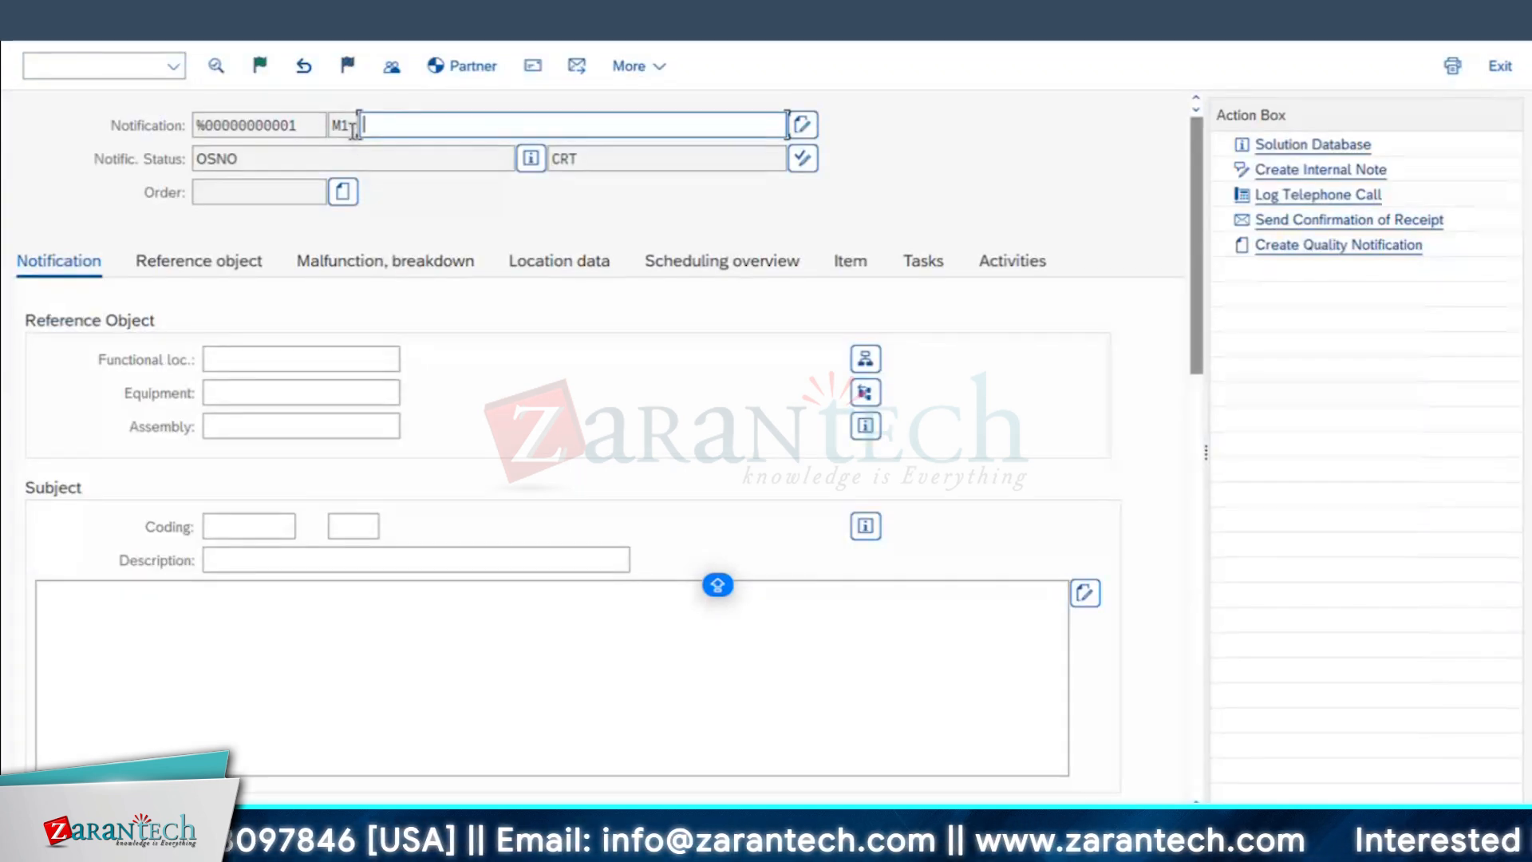
pyautogui.hotkey('shift', 'Tab')
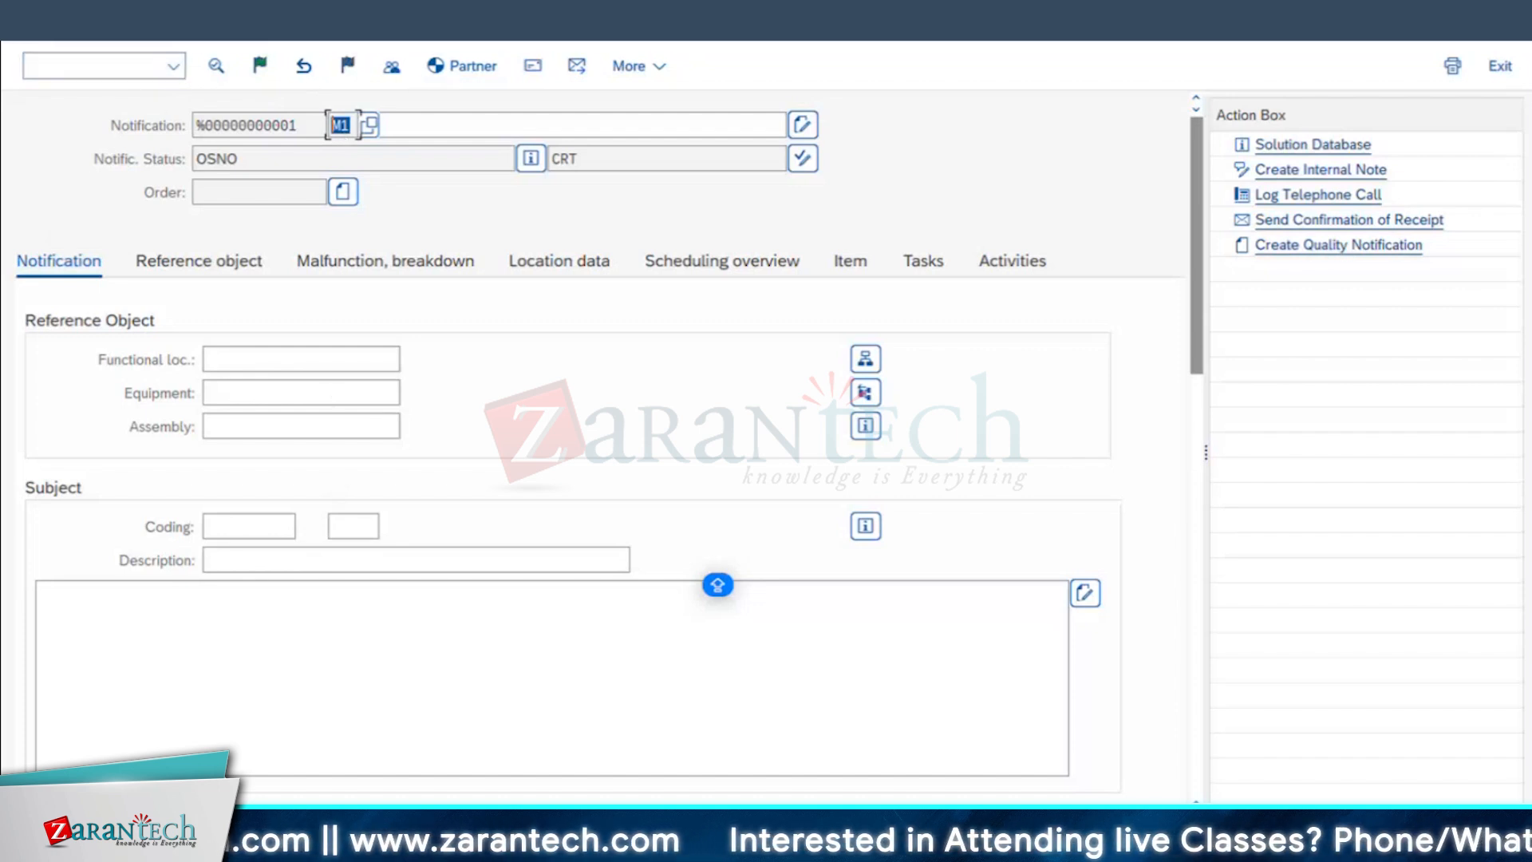
# Step: Switch back to Excel and enter IW26 in A17 with its notification type M1 in B17
pyautogui.press('super+Tab')
pyautogui.write('IW26')
pyautogui.press('Tab')
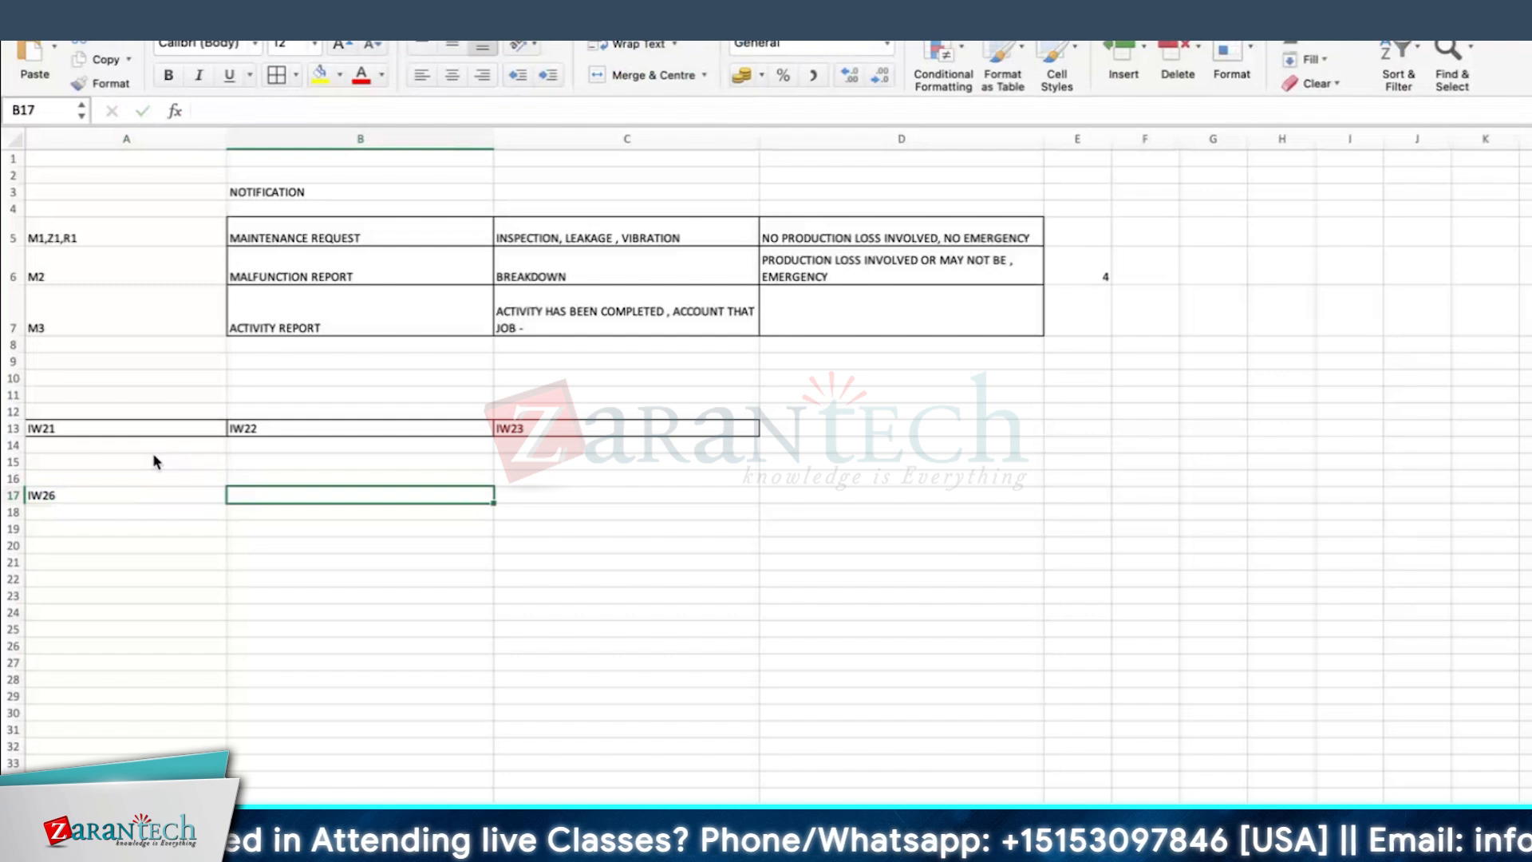
pyautogui.write('M1')
pyautogui.press('Return')
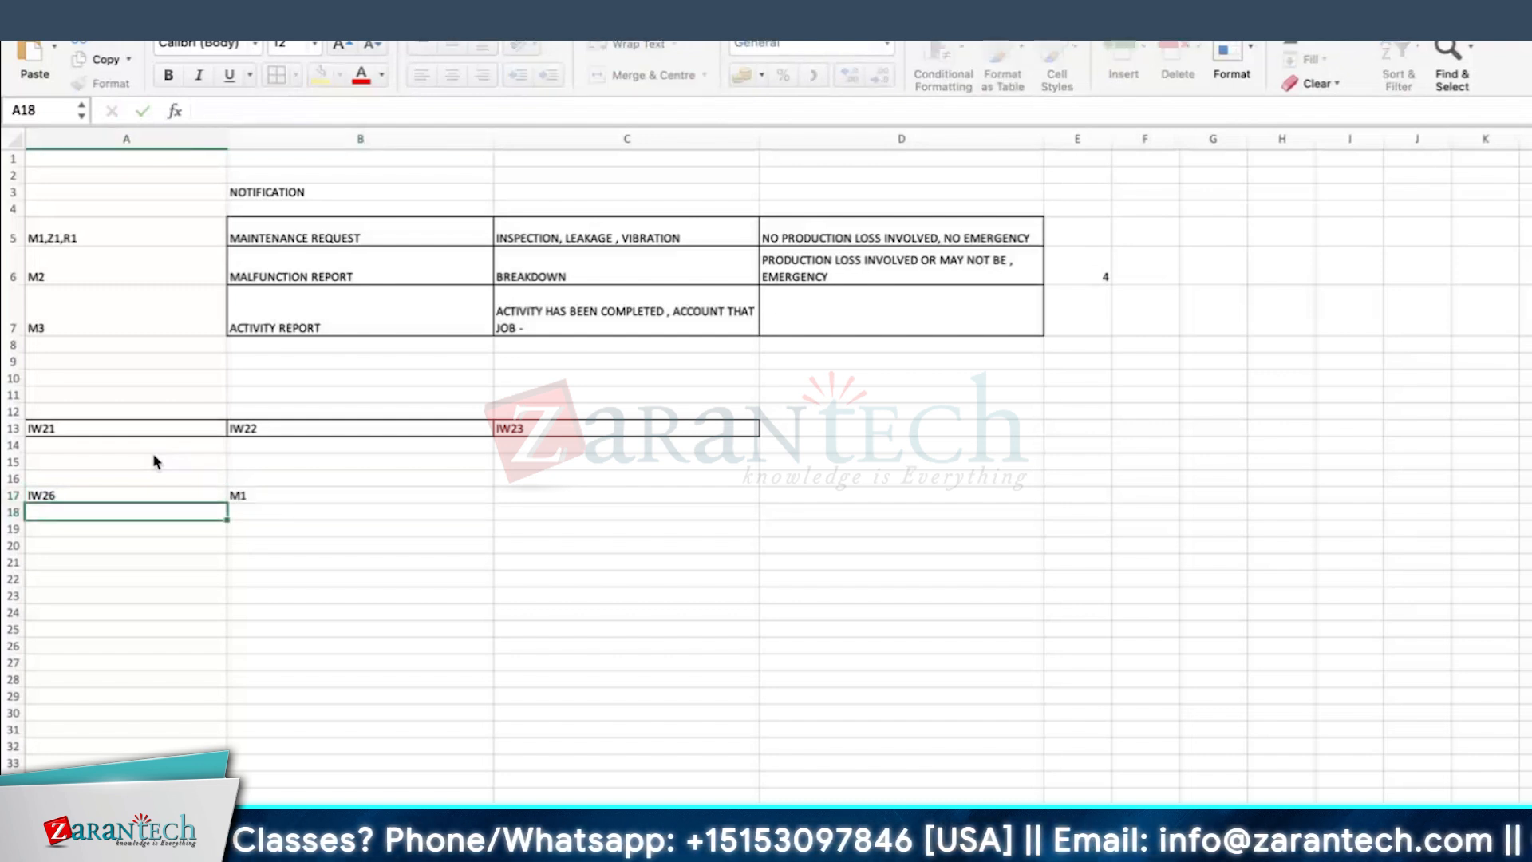
pyautogui.press('Up')
pyautogui.press('Right')
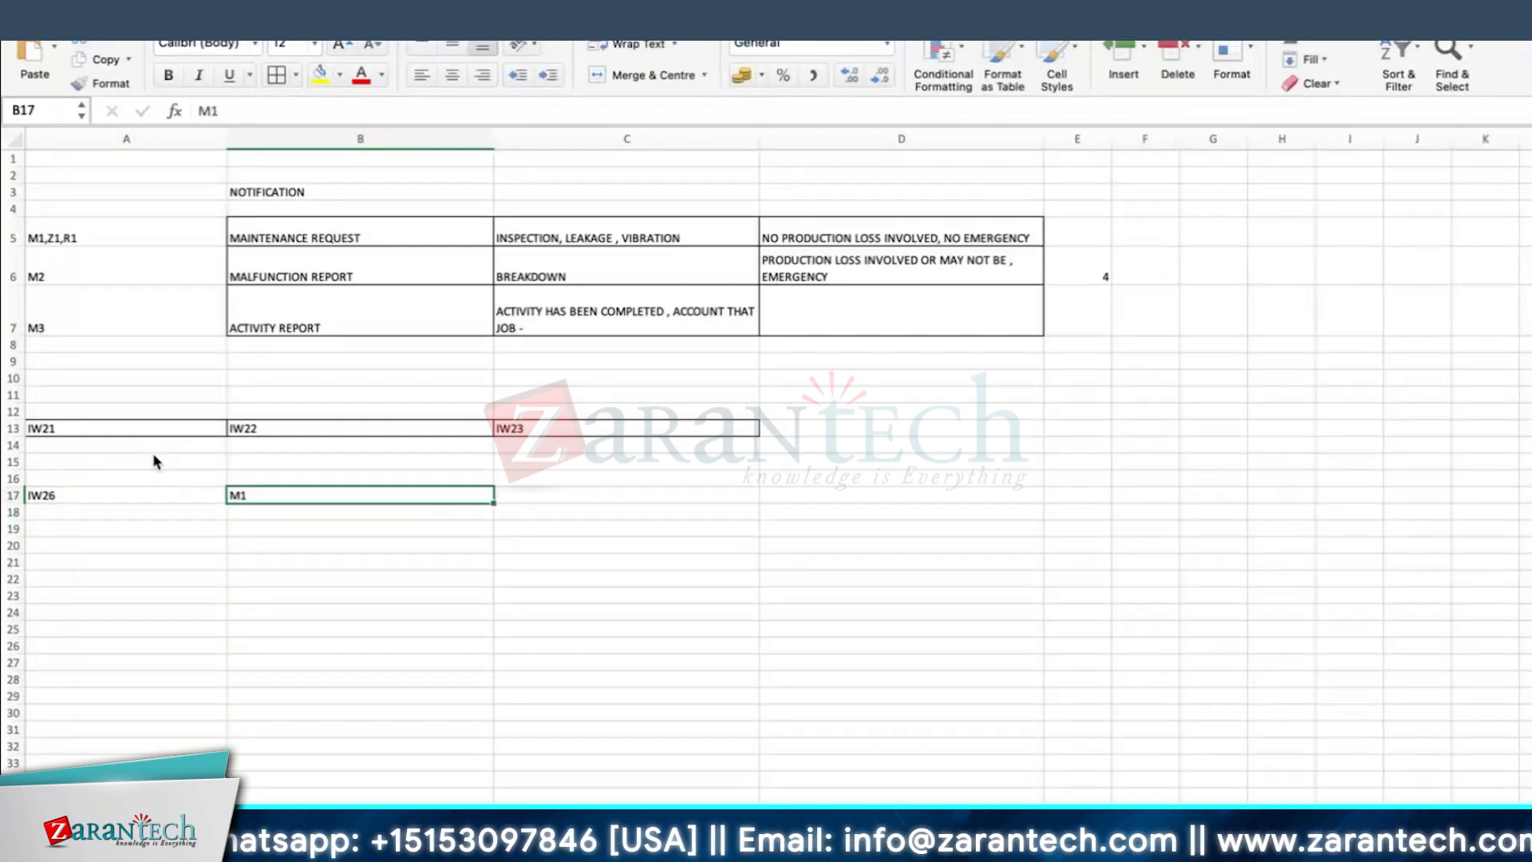
# Step: Enter the notification types Z1, R1 and M2 in cells B18 to B20 below M1
pyautogui.click(256, 514)
pyautogui.write('Z1')
pyautogui.press('Return')
pyautogui.write('R1')
pyautogui.press('Return')
pyautogui.write('M2')
pyautogui.press('Return')
# Step: Delete M2 from B20 and select the IW26 block A17:B19
pyautogui.click(96, 493)
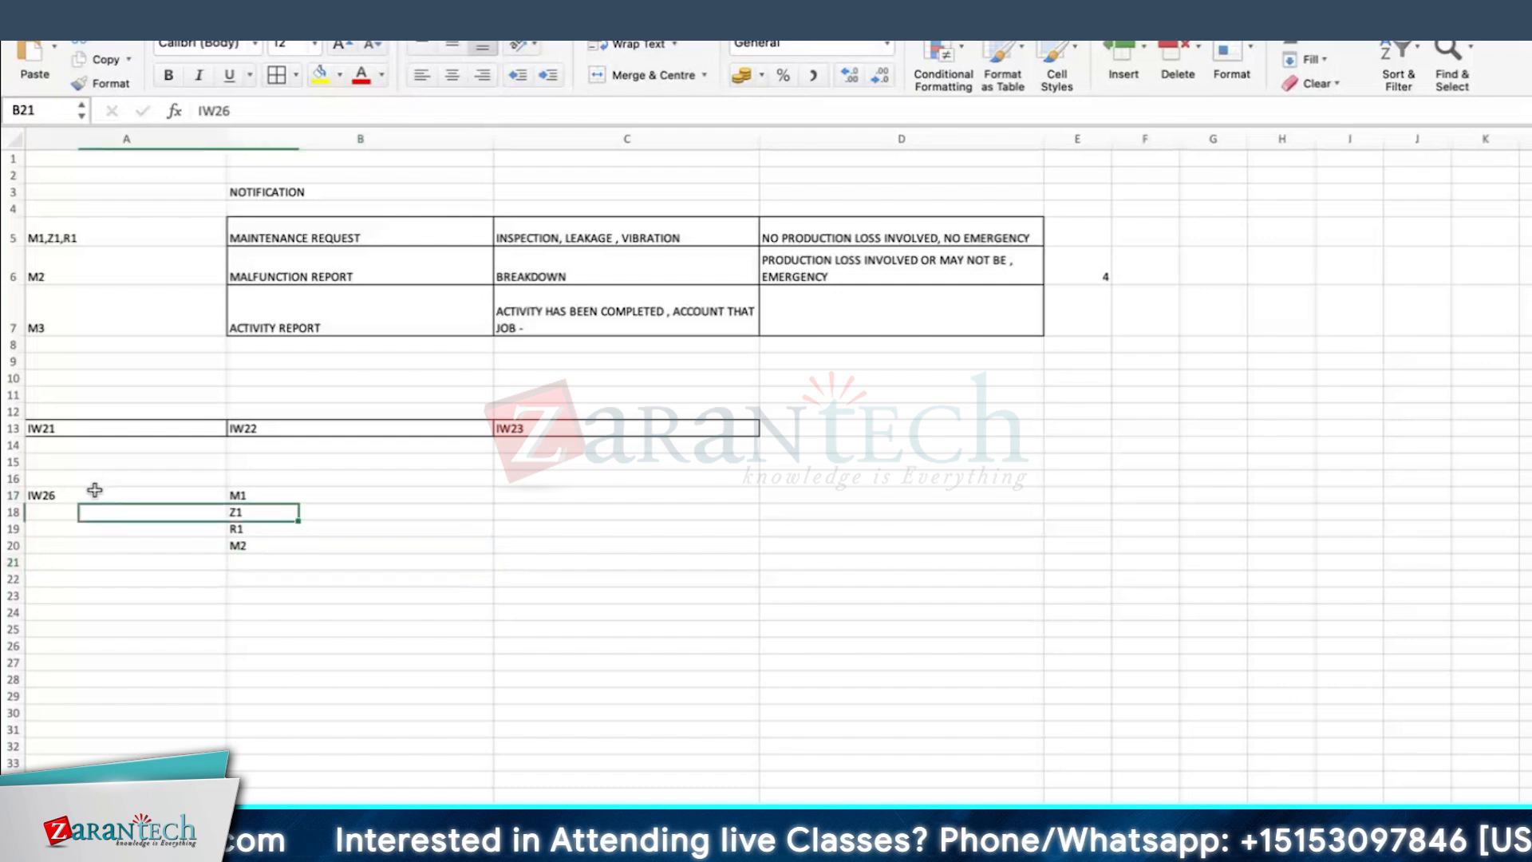
pyautogui.click(271, 493)
pyautogui.click(251, 547)
pyautogui.press('Delete')
pyautogui.click(268, 514)
pyautogui.click(262, 529)
pyautogui.click(262, 550)
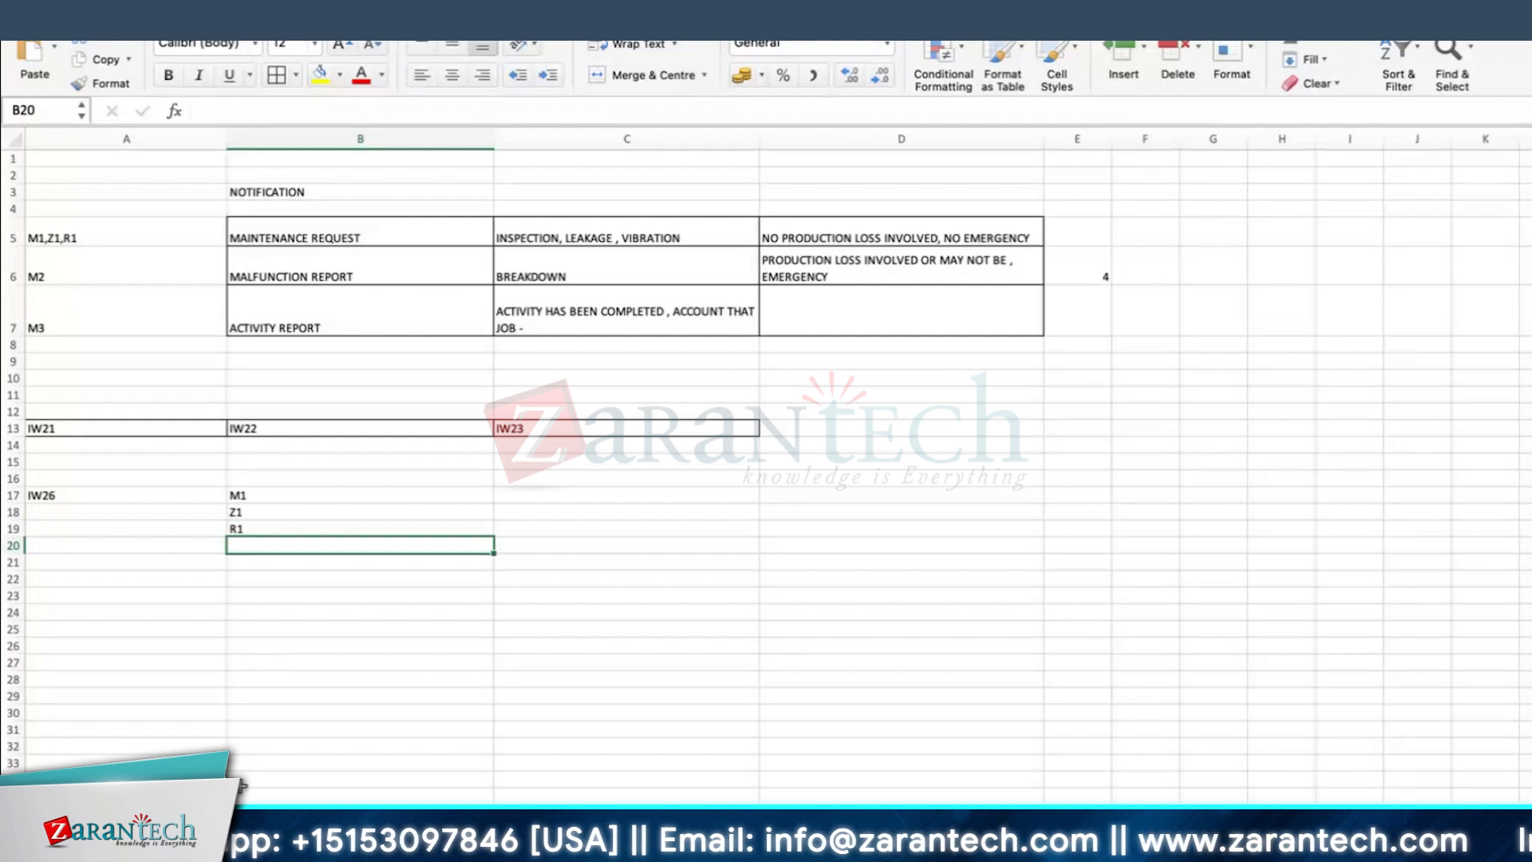
pyautogui.moveTo(70, 494); pyautogui.dragTo(249, 527)
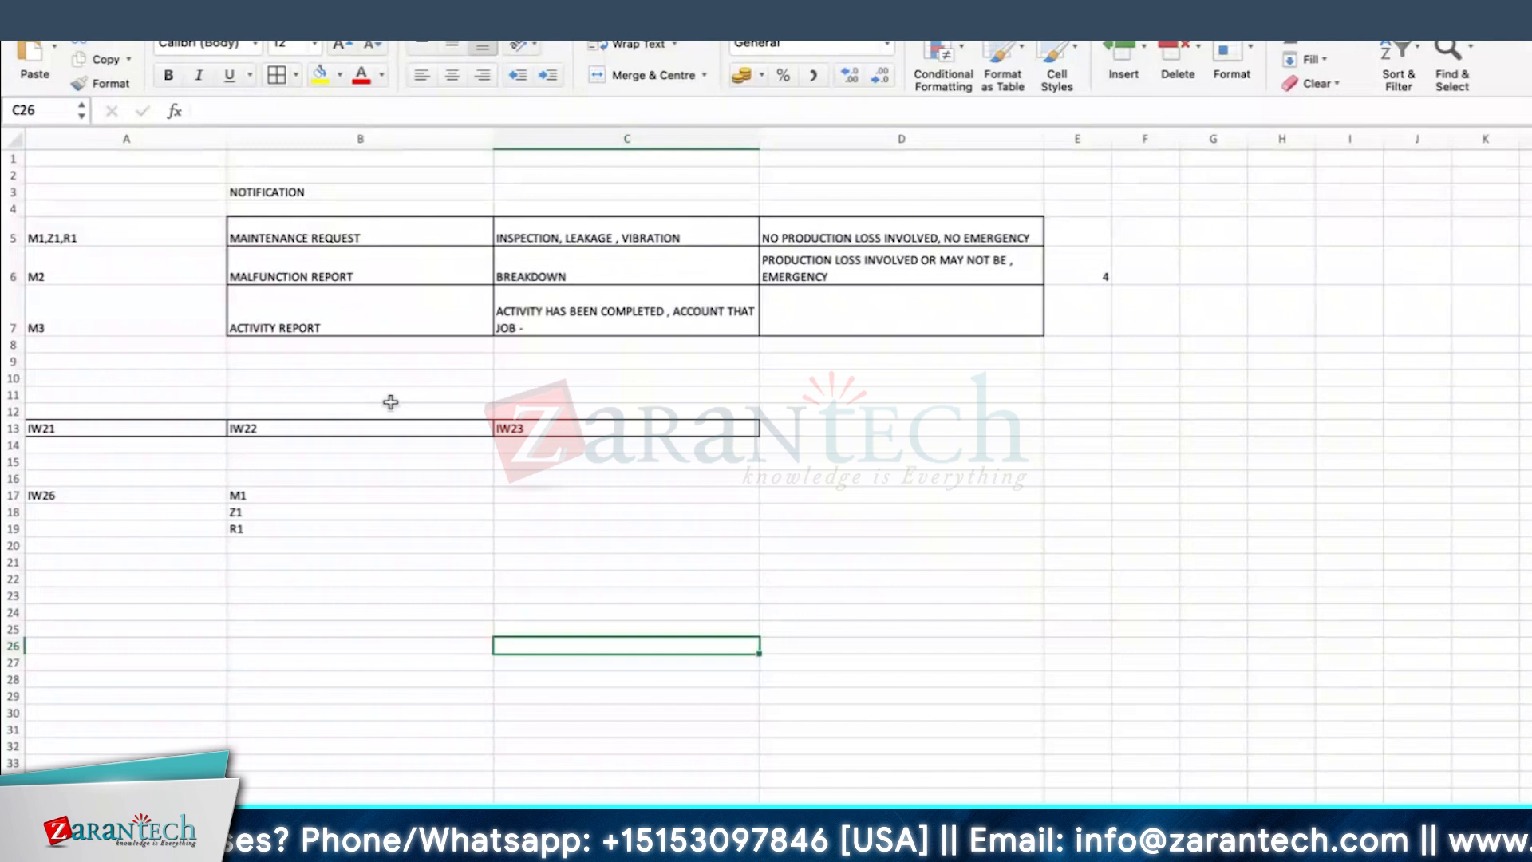
# Step: Switch to SAP in Microsoft Remote Desktop, describe the M1 notification as MAINTENANCE OF DG and assign equipment 10003046
pyautogui.press('super+Tab')
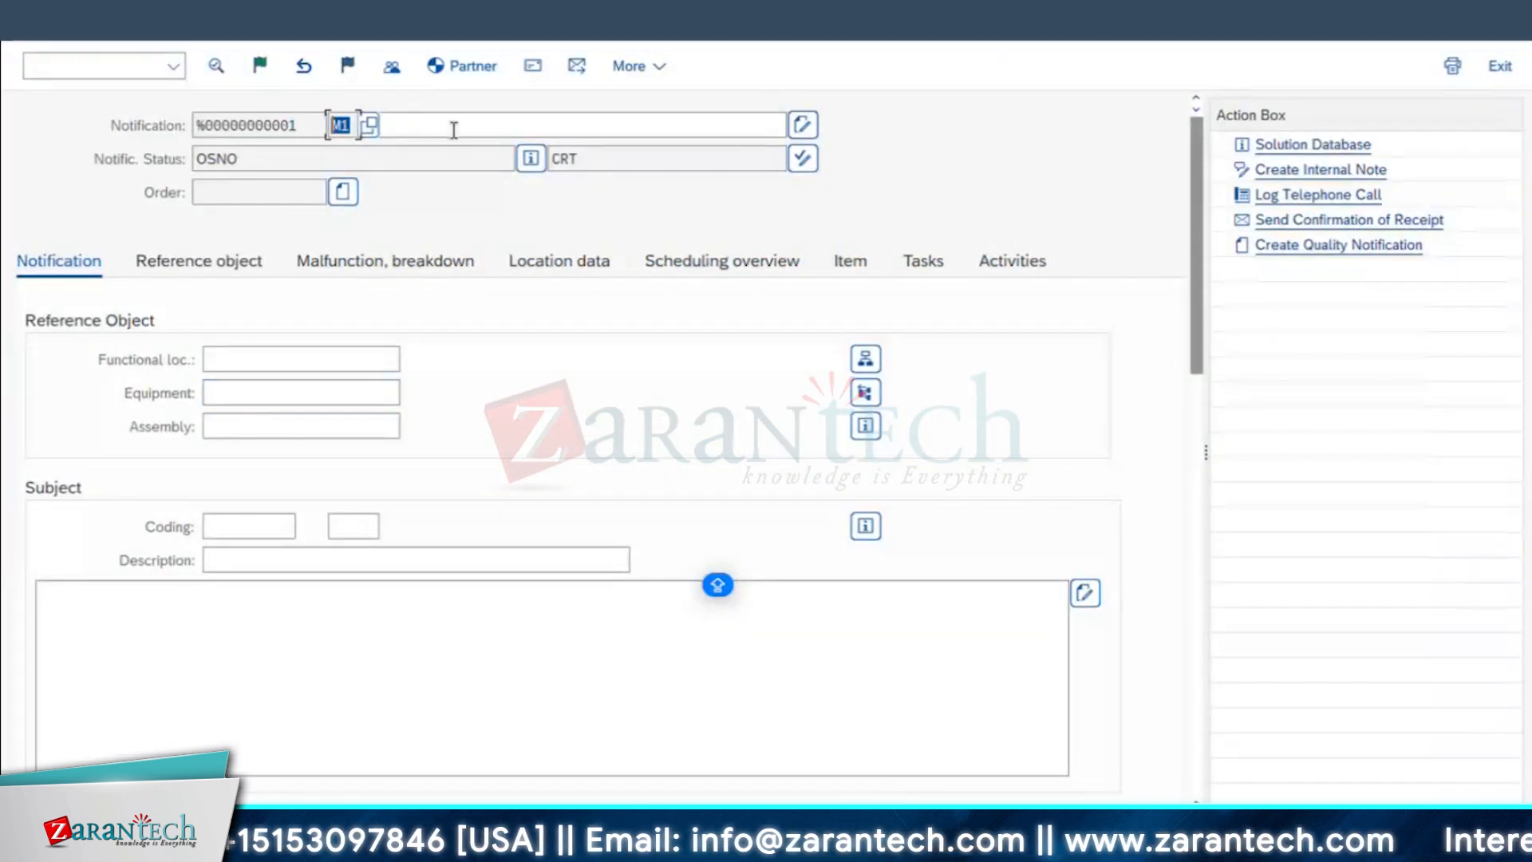
pyautogui.click(453, 127)
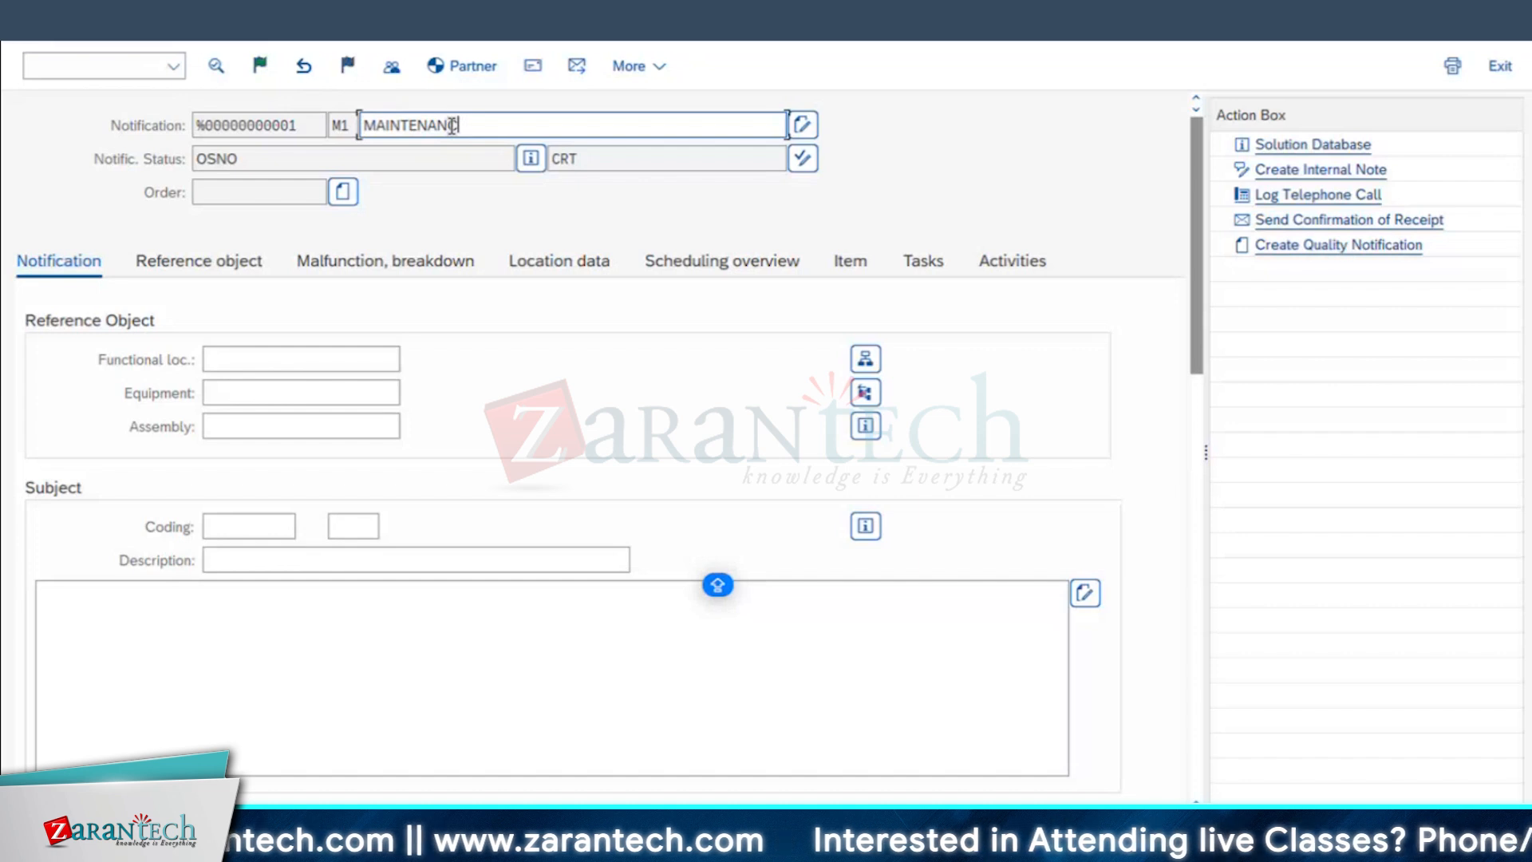
pyautogui.write('MAINTENANCE OF DG')
pyautogui.click(276, 394)
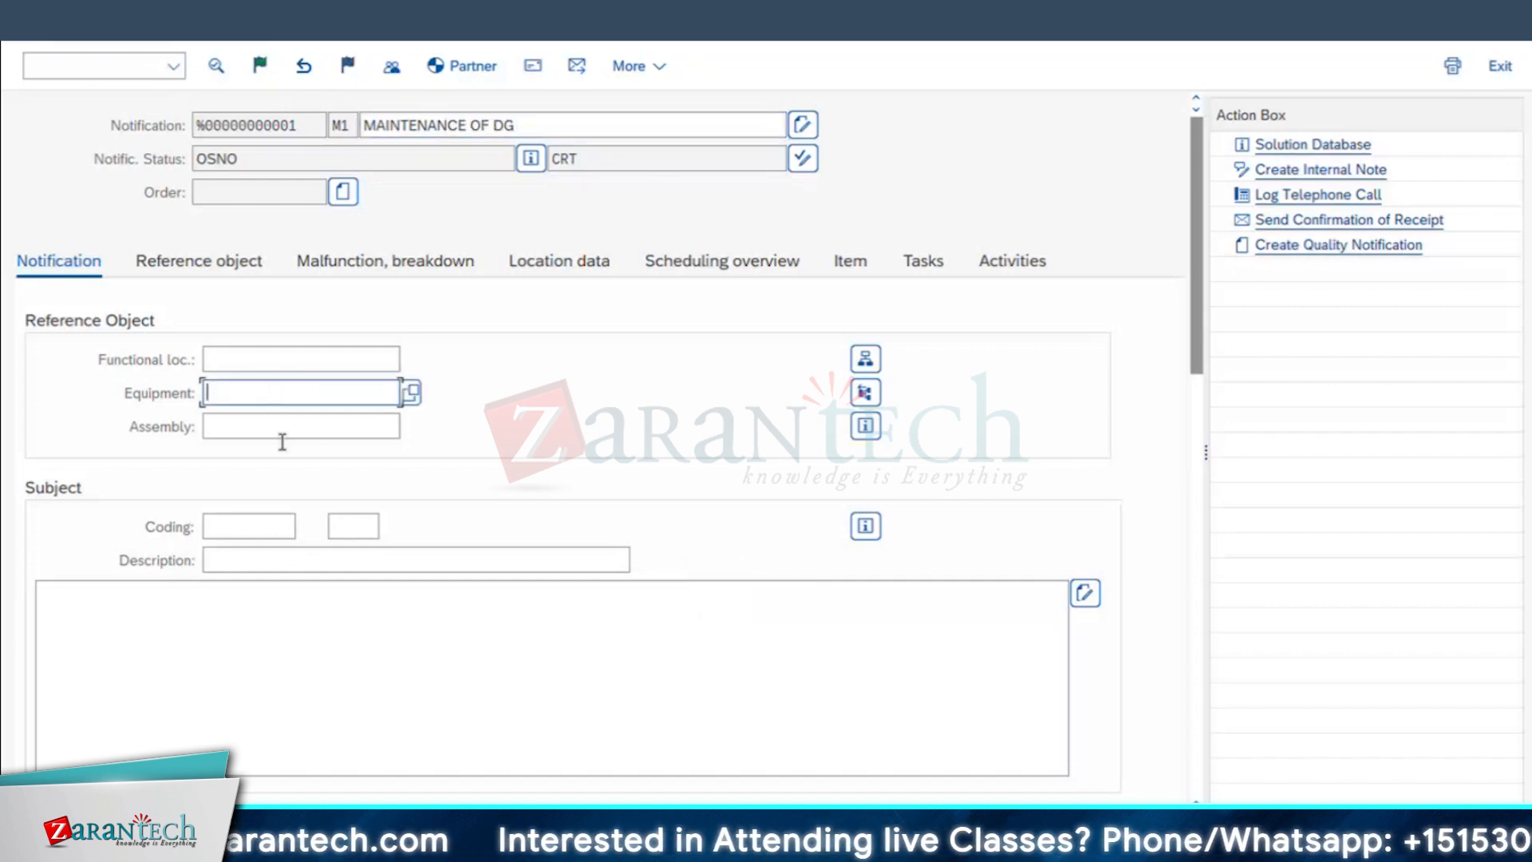
pyautogui.click(254, 423)
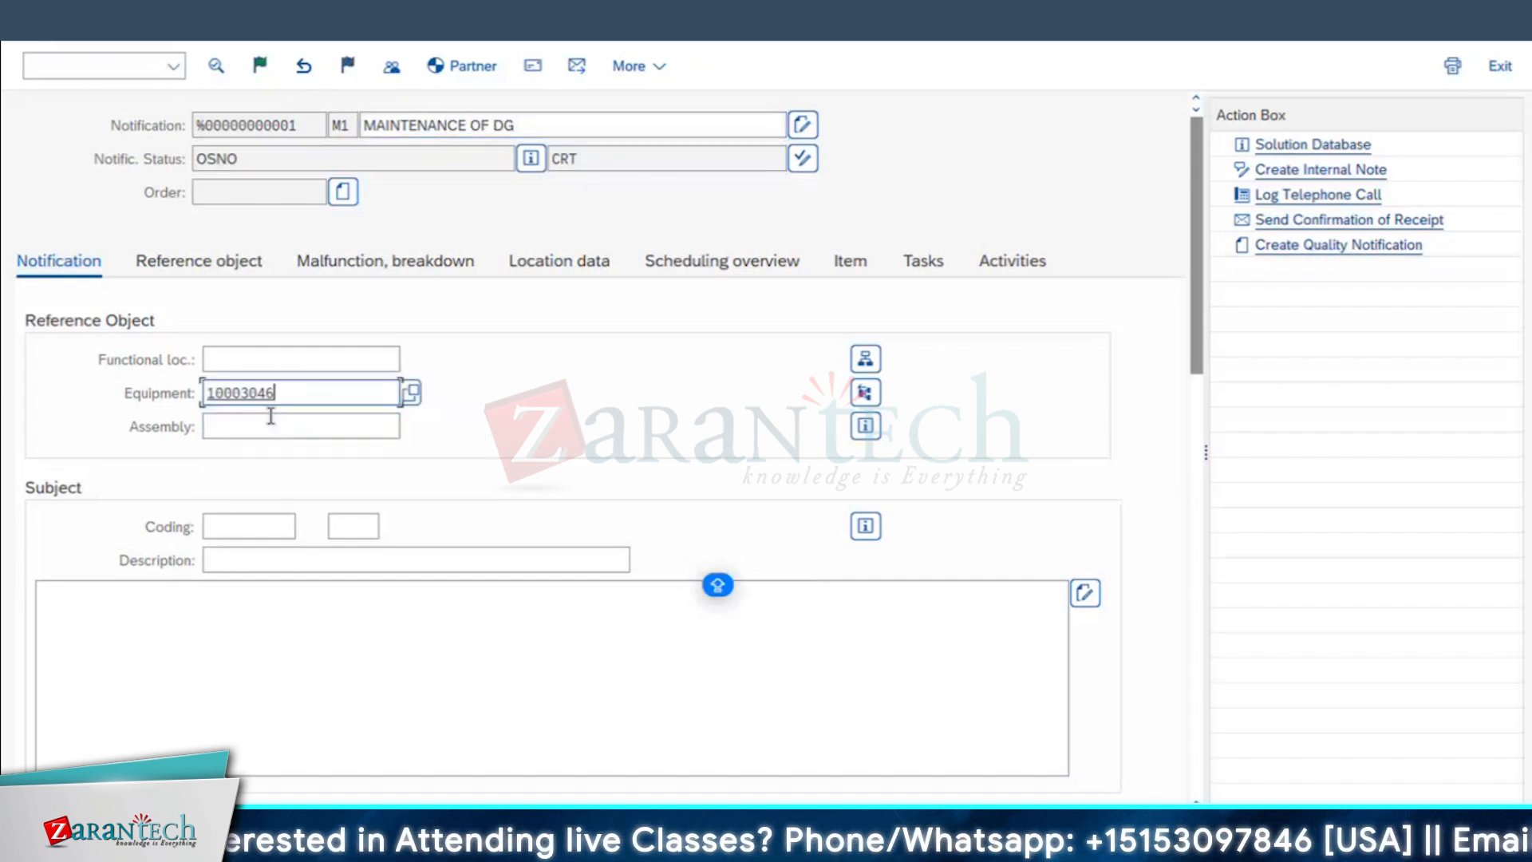
pyautogui.press('Return')
pyautogui.press('Return')
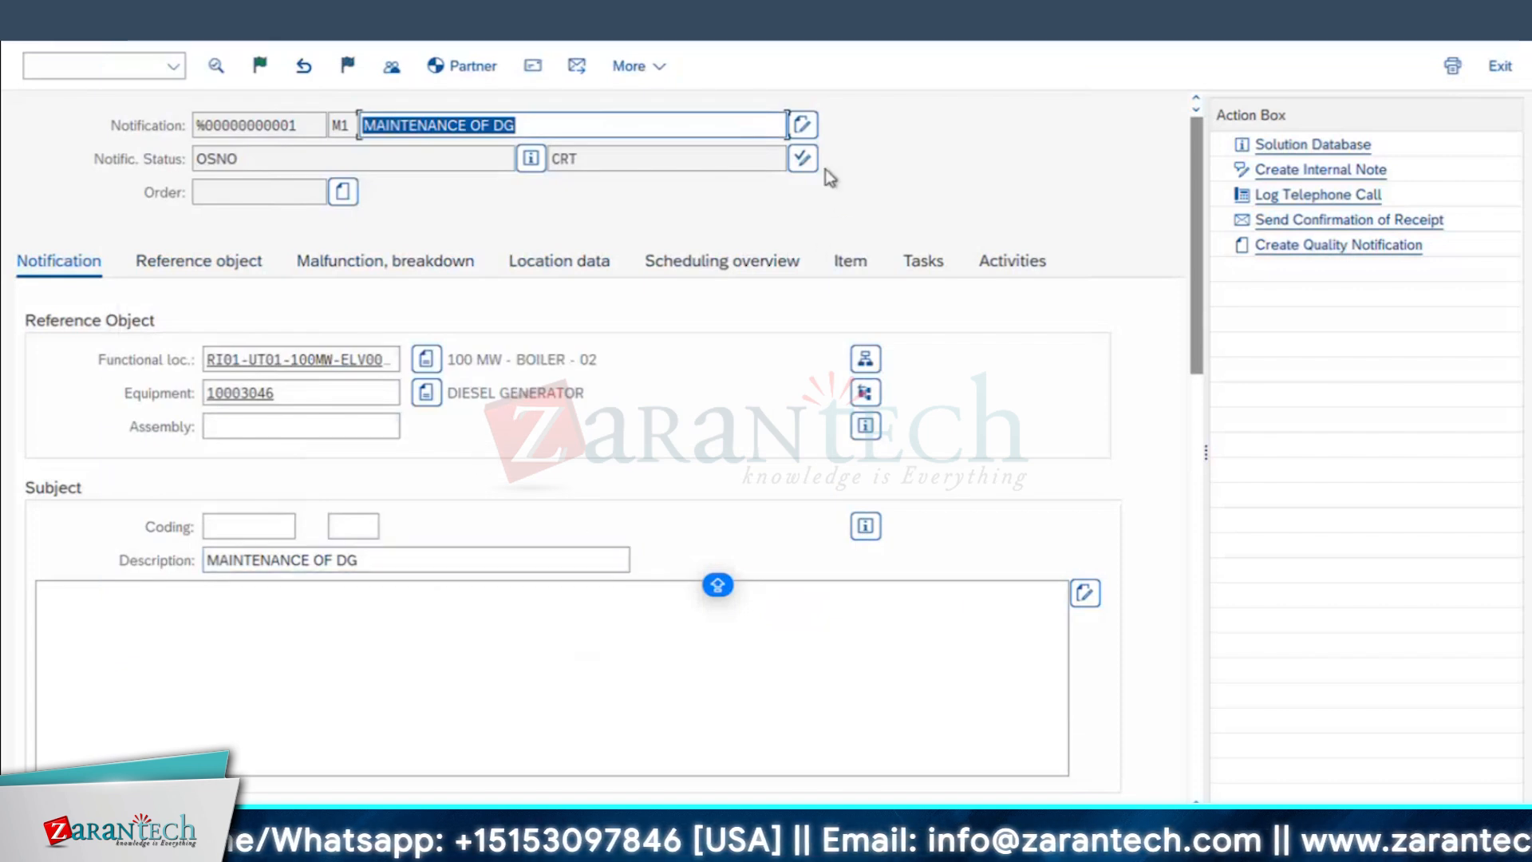
# Step: Review the user statuses available for the notification, close the list and highlight the CRT status
pyautogui.click(802, 159)
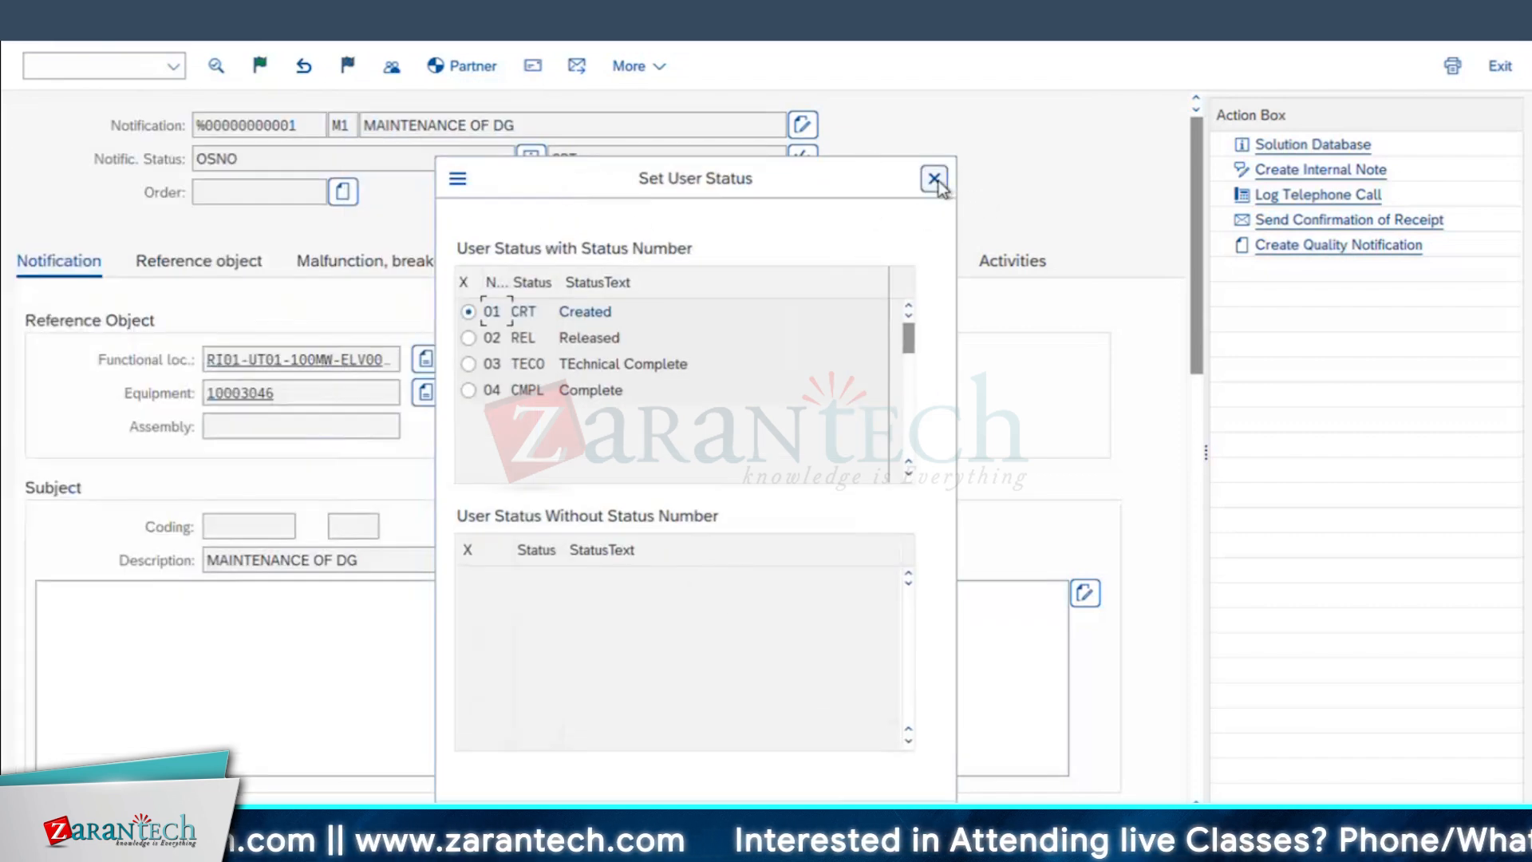
pyautogui.click(942, 186)
pyautogui.click(584, 163)
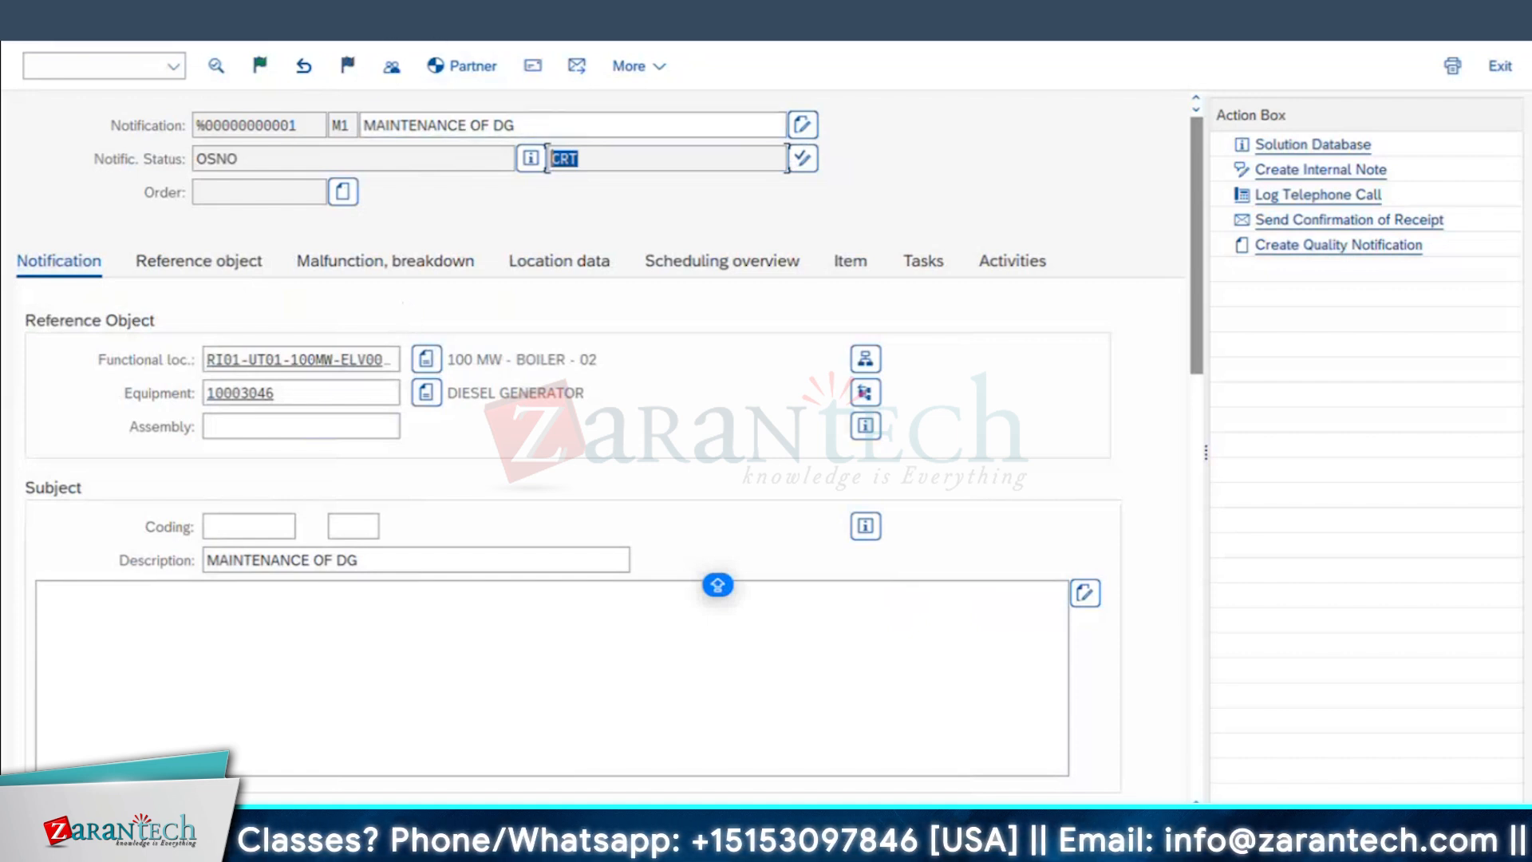
# Step: Switch to the SAP Easy Access session, run SPRO and open the SAP Reference IMG
pyautogui.click(518, 10)
pyautogui.click(523, 10)
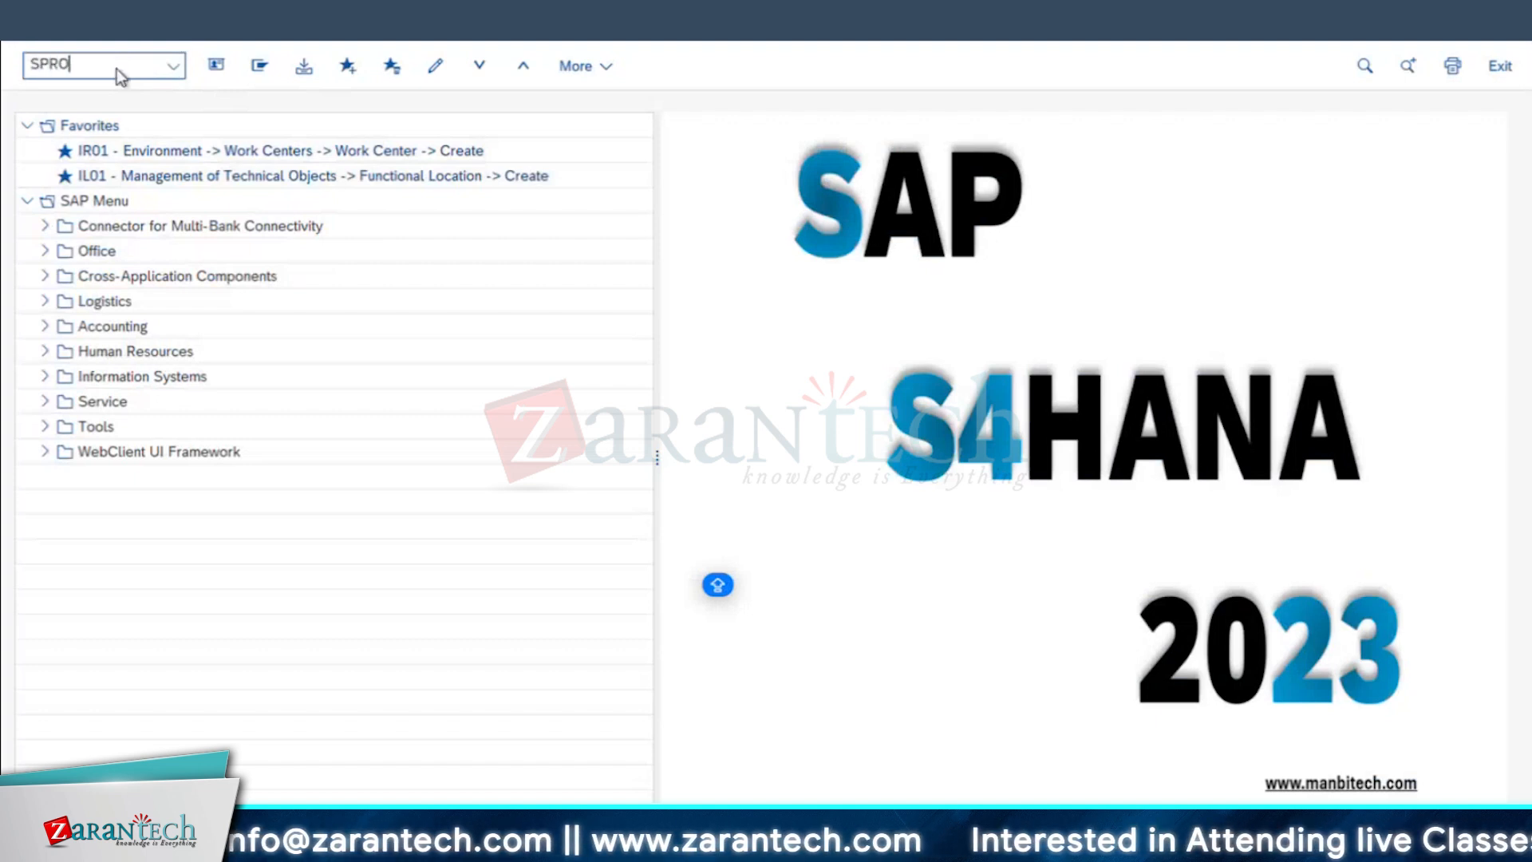
pyautogui.press('Return')
pyautogui.click(317, 69)
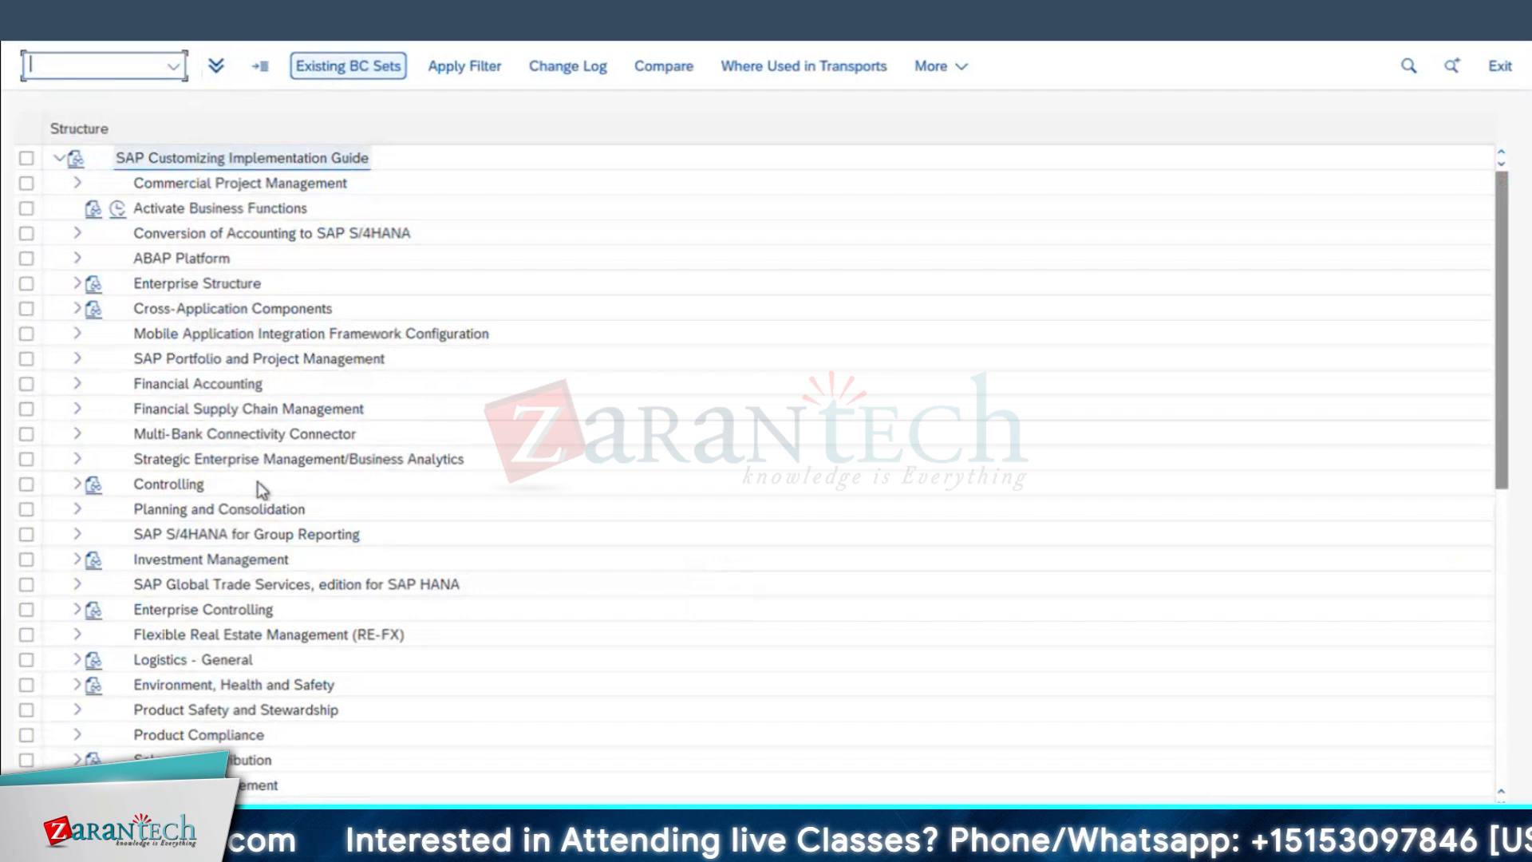
# Step: Expand Plant Maintenance and Customer Service, Maintenance and Service Processing, Maintenance and Service Notifications, and Notification Processing in the customizing structure
pyautogui.scroll(-7, 257, 482)
pyautogui.scroll(2, 324, 623)
pyautogui.click(77, 510)
pyautogui.click(96, 610)
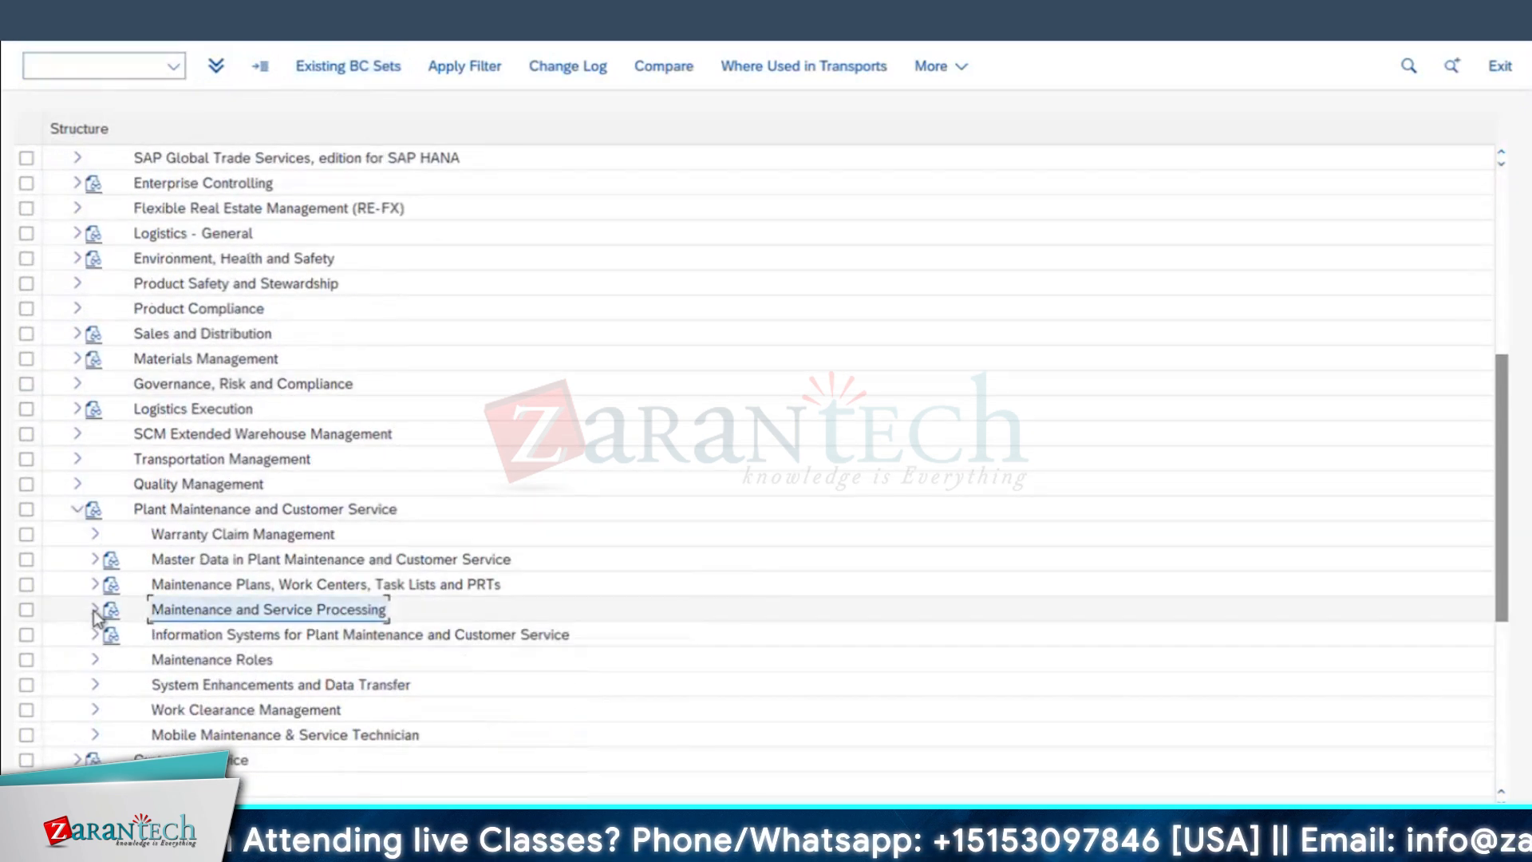
pyautogui.scroll(-3, 127, 536)
pyautogui.click(112, 434)
pyautogui.scroll(-1, 439, 510)
pyautogui.scroll(-2, 439, 514)
pyautogui.click(264, 409)
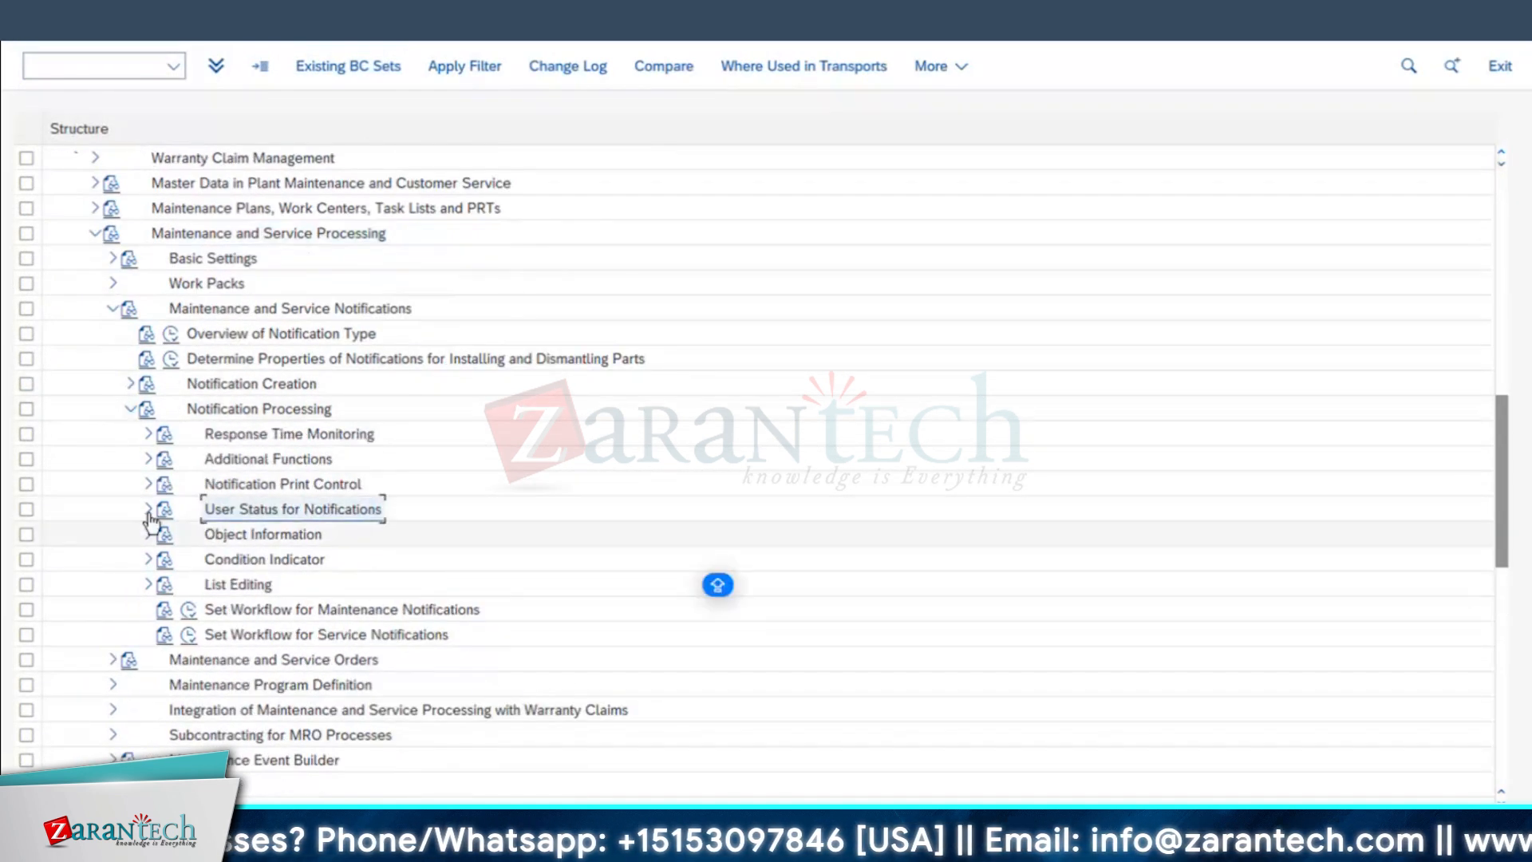
# Step: Open the Assign User Status to Notification Types activity of Define Status Profile under User Status for Notifications
pyautogui.click(294, 513)
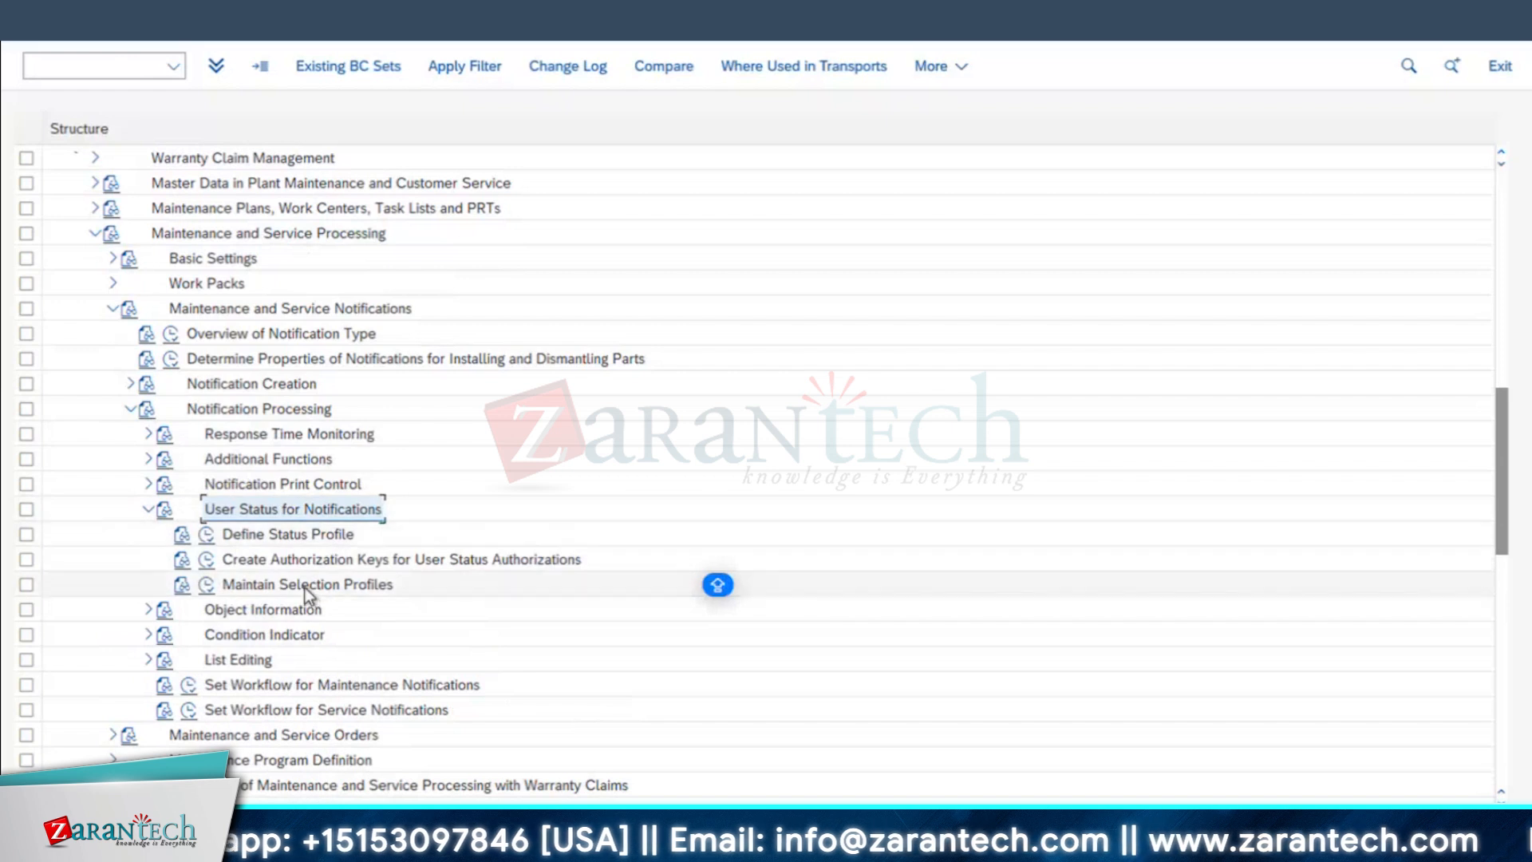
pyautogui.doubleClick(273, 536)
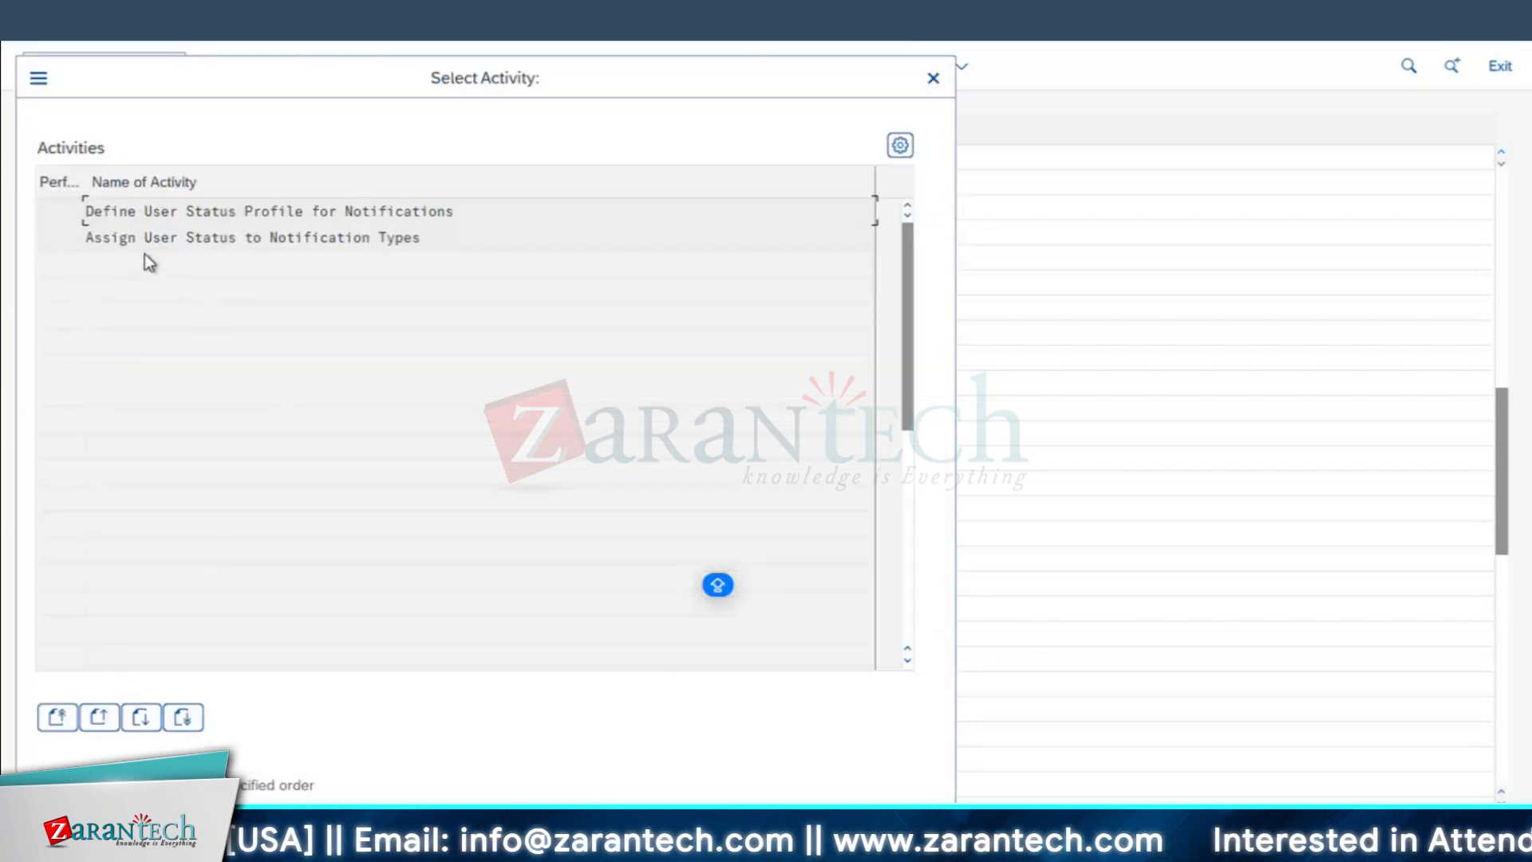
pyautogui.doubleClick(212, 241)
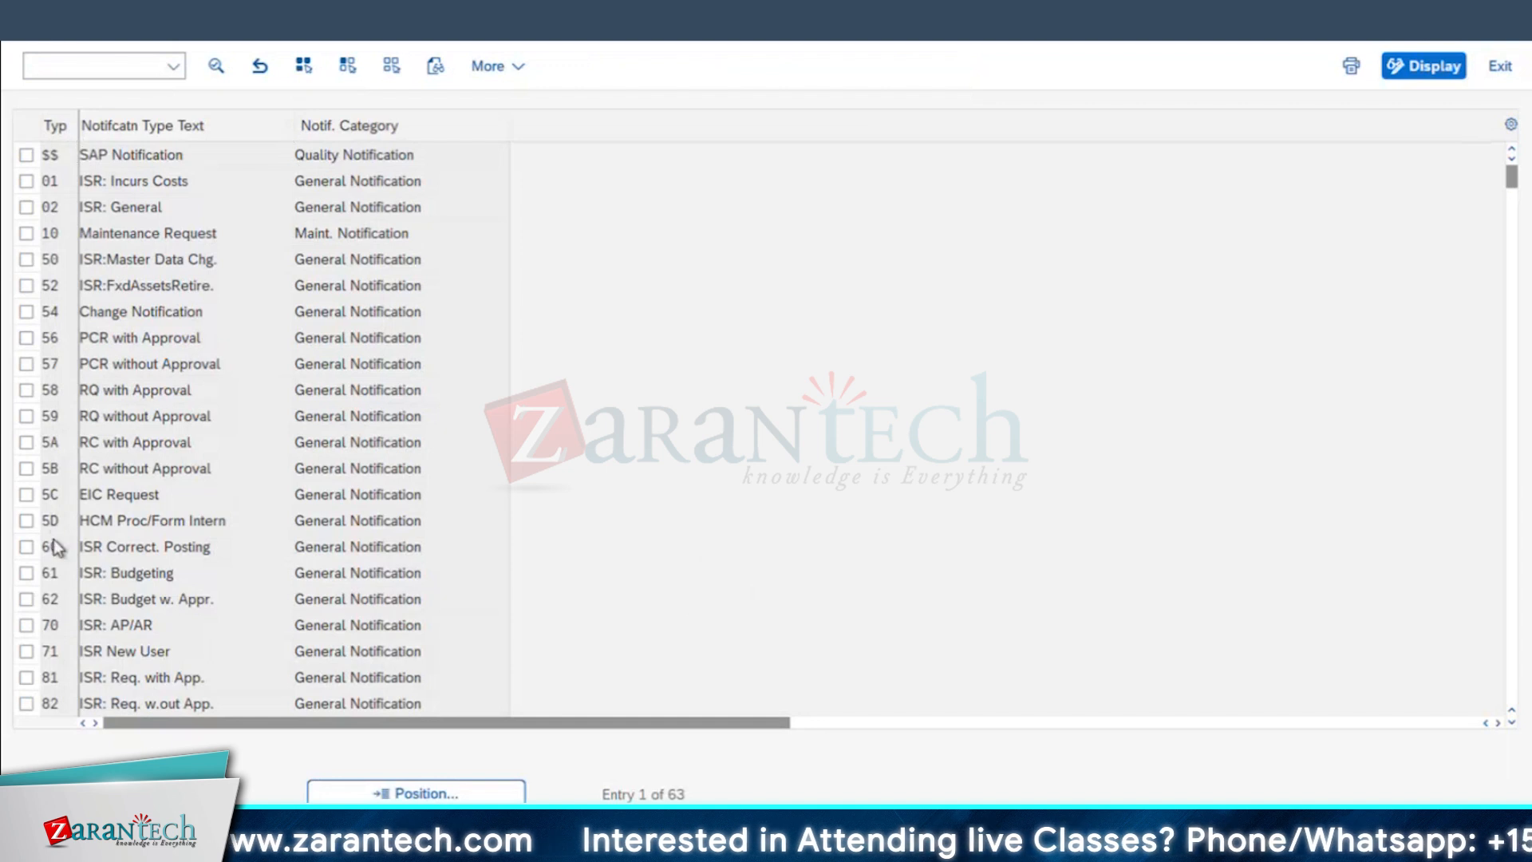
# Step: Open the details of notification type M1 Maintenance Request and highlight the description of its status profile for notifications
pyautogui.scroll(-2, 55, 539)
pyautogui.scroll(-2, 55, 539)
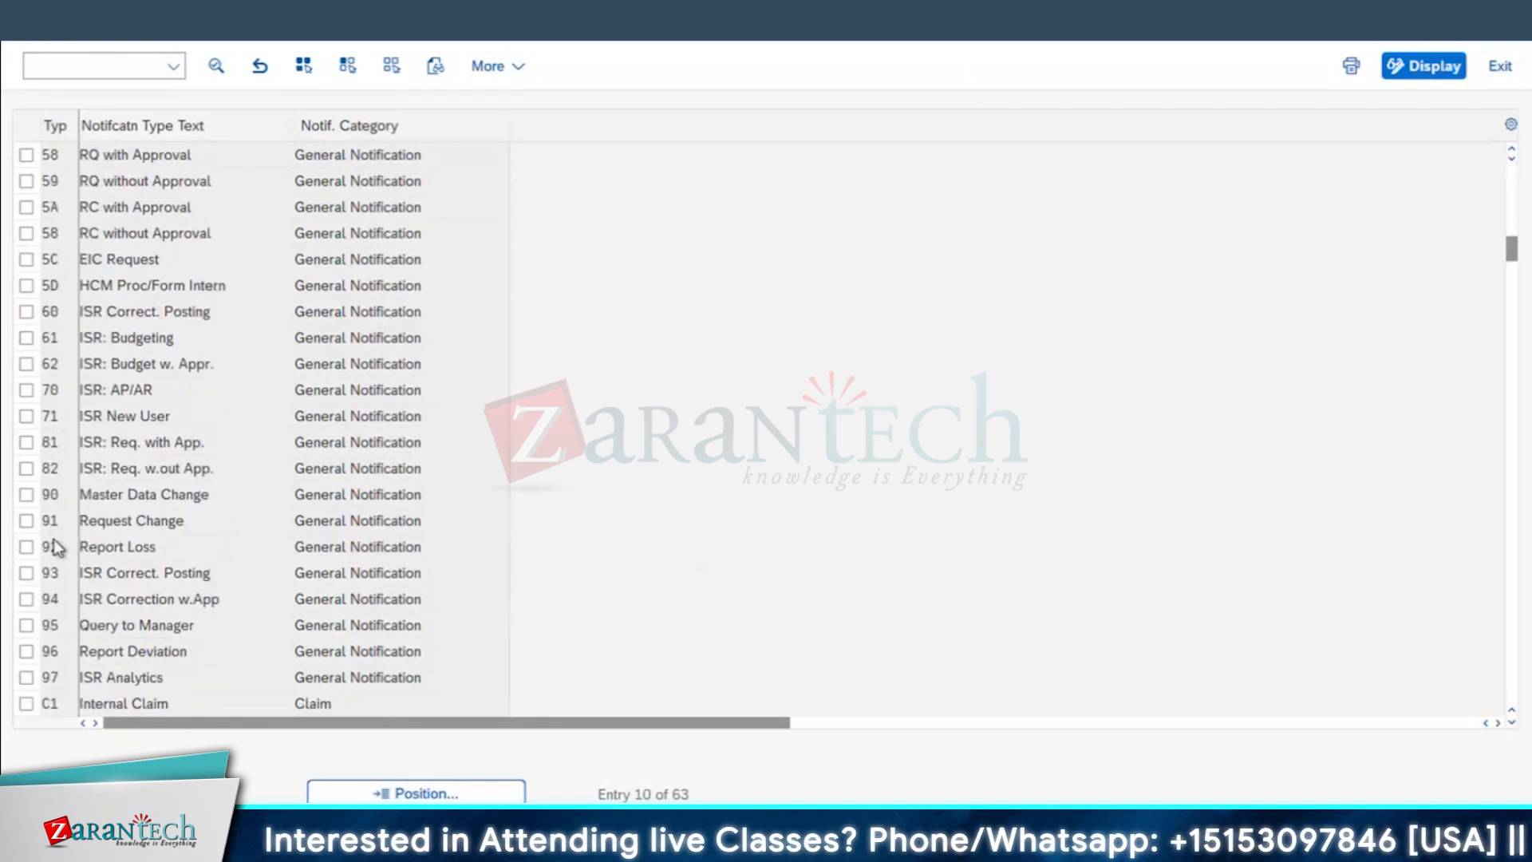
pyautogui.scroll(-3, 55, 539)
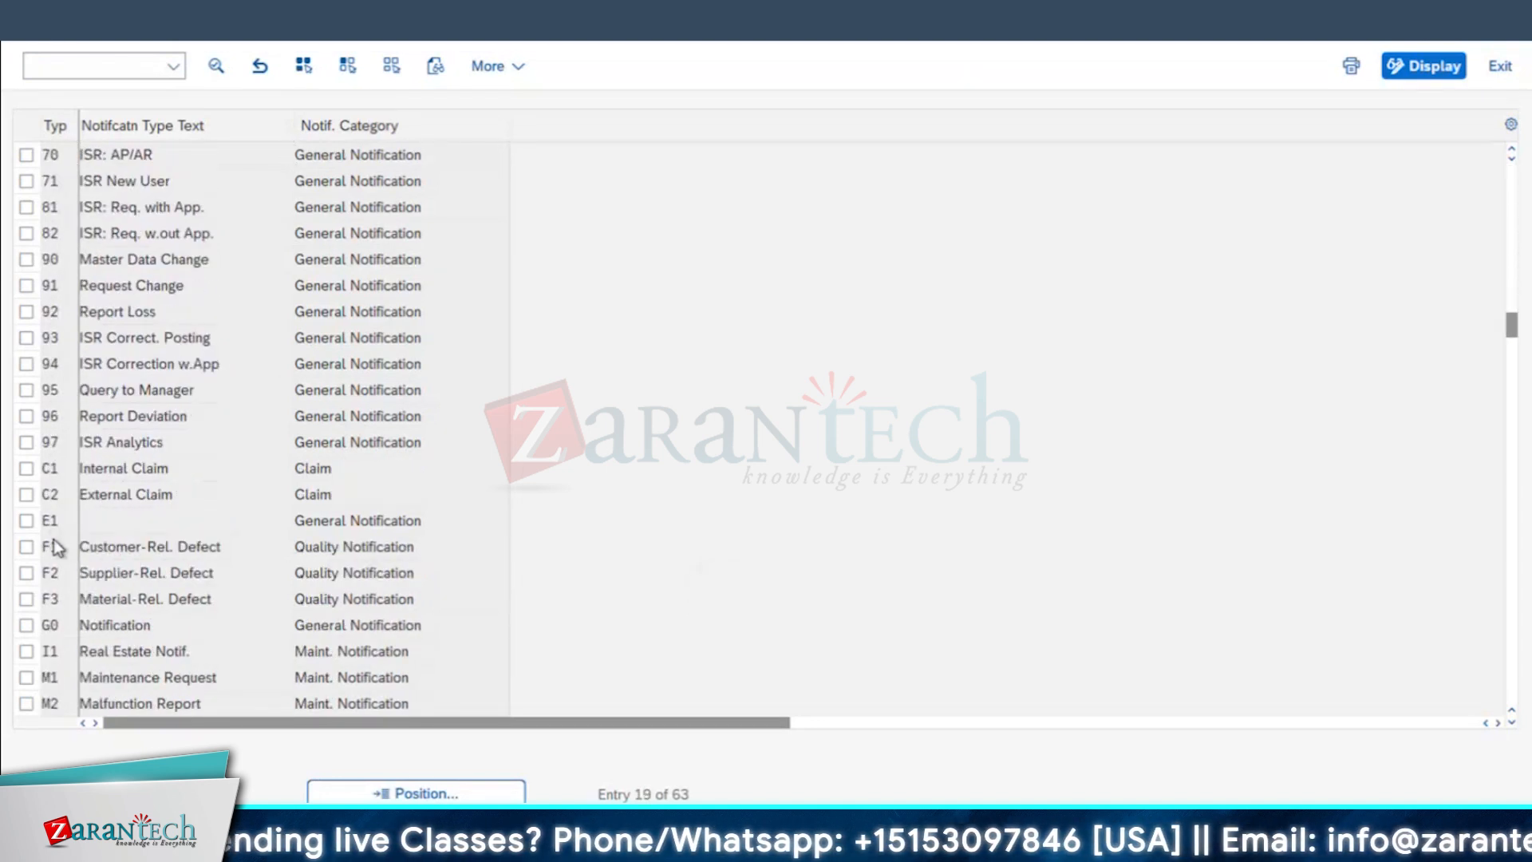
pyautogui.click(26, 600)
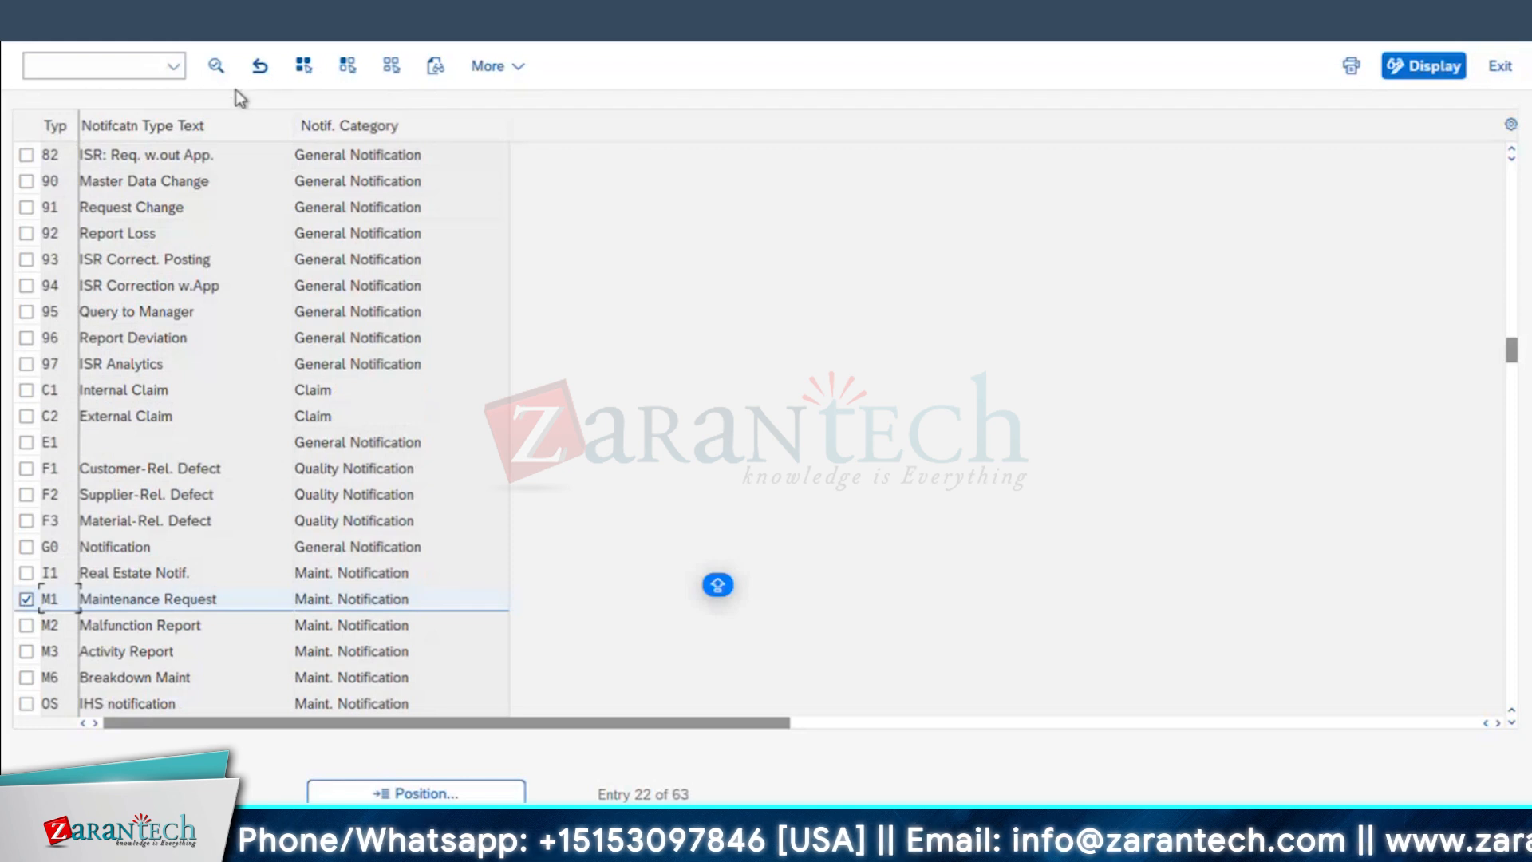
pyautogui.click(218, 72)
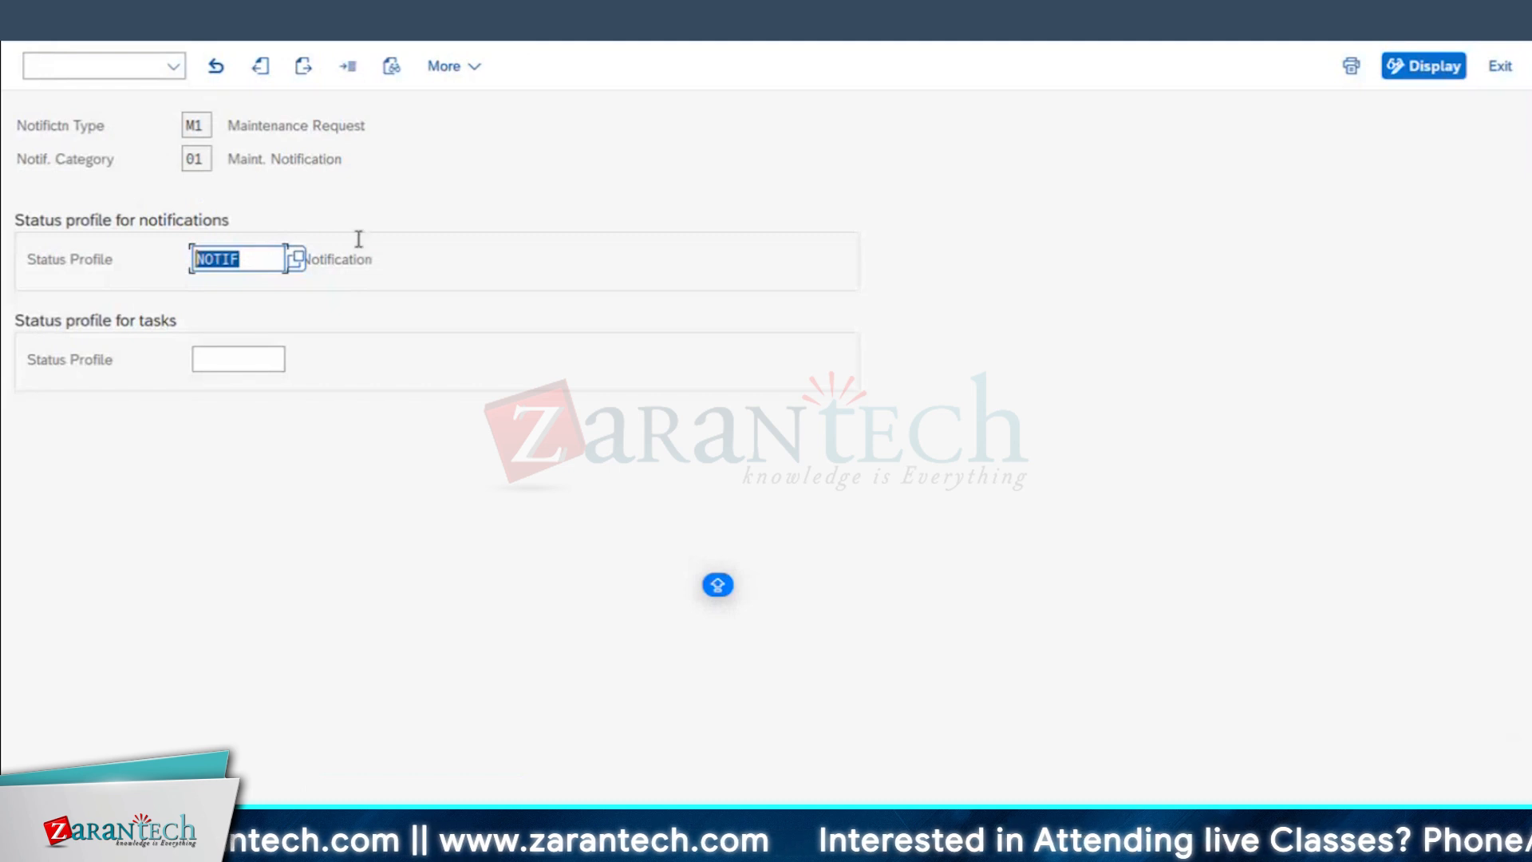
pyautogui.moveTo(375, 258); pyautogui.dragTo(128, 225)
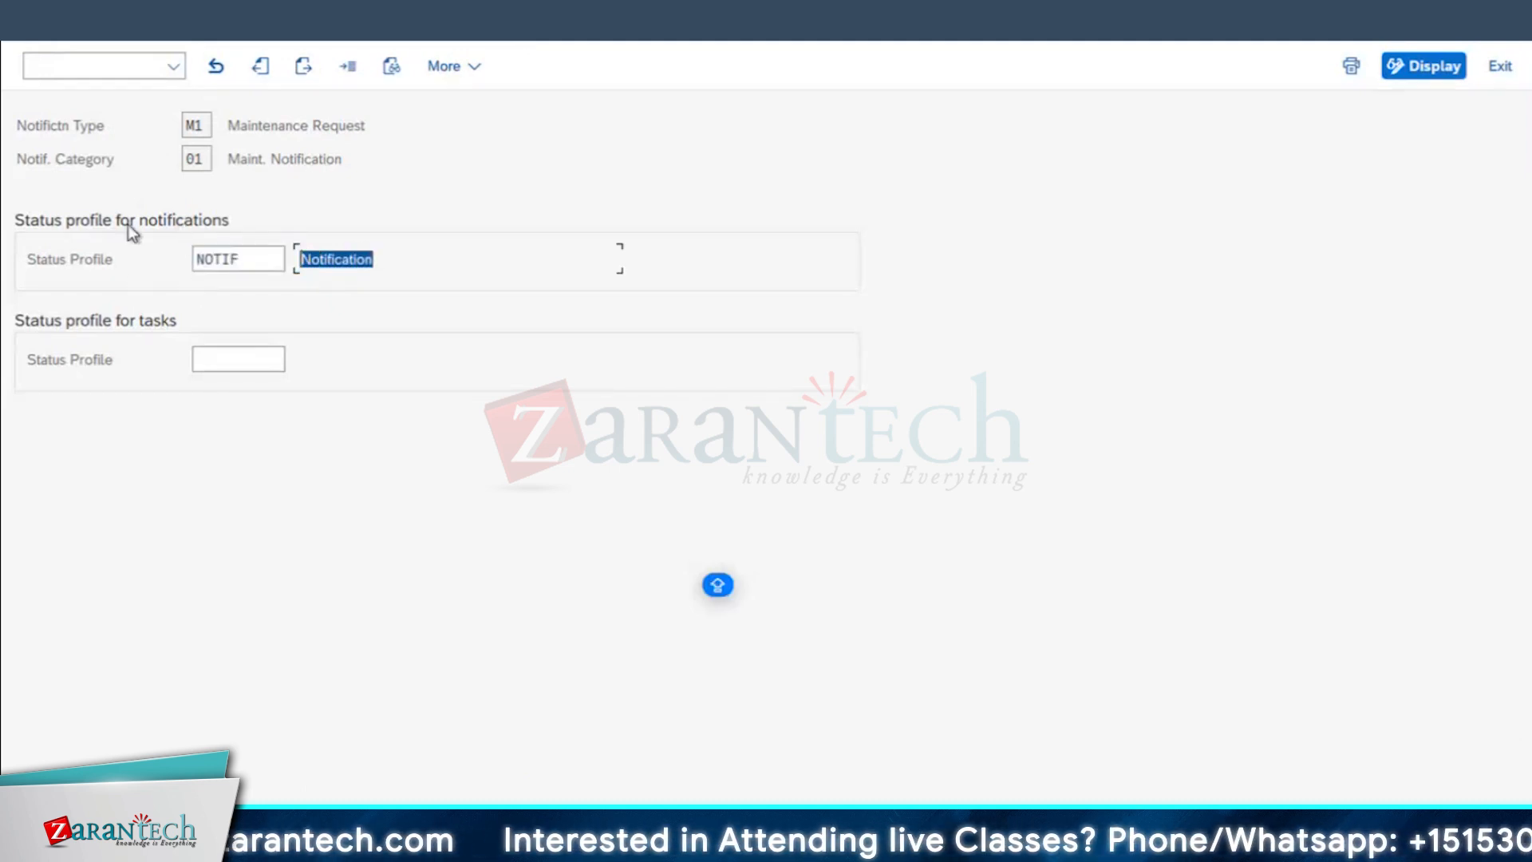
# Step: Switch to the MAINTENANCE OF DG notification session, review the selectable user statuses and close the list
pyautogui.moveTo(447, 846)
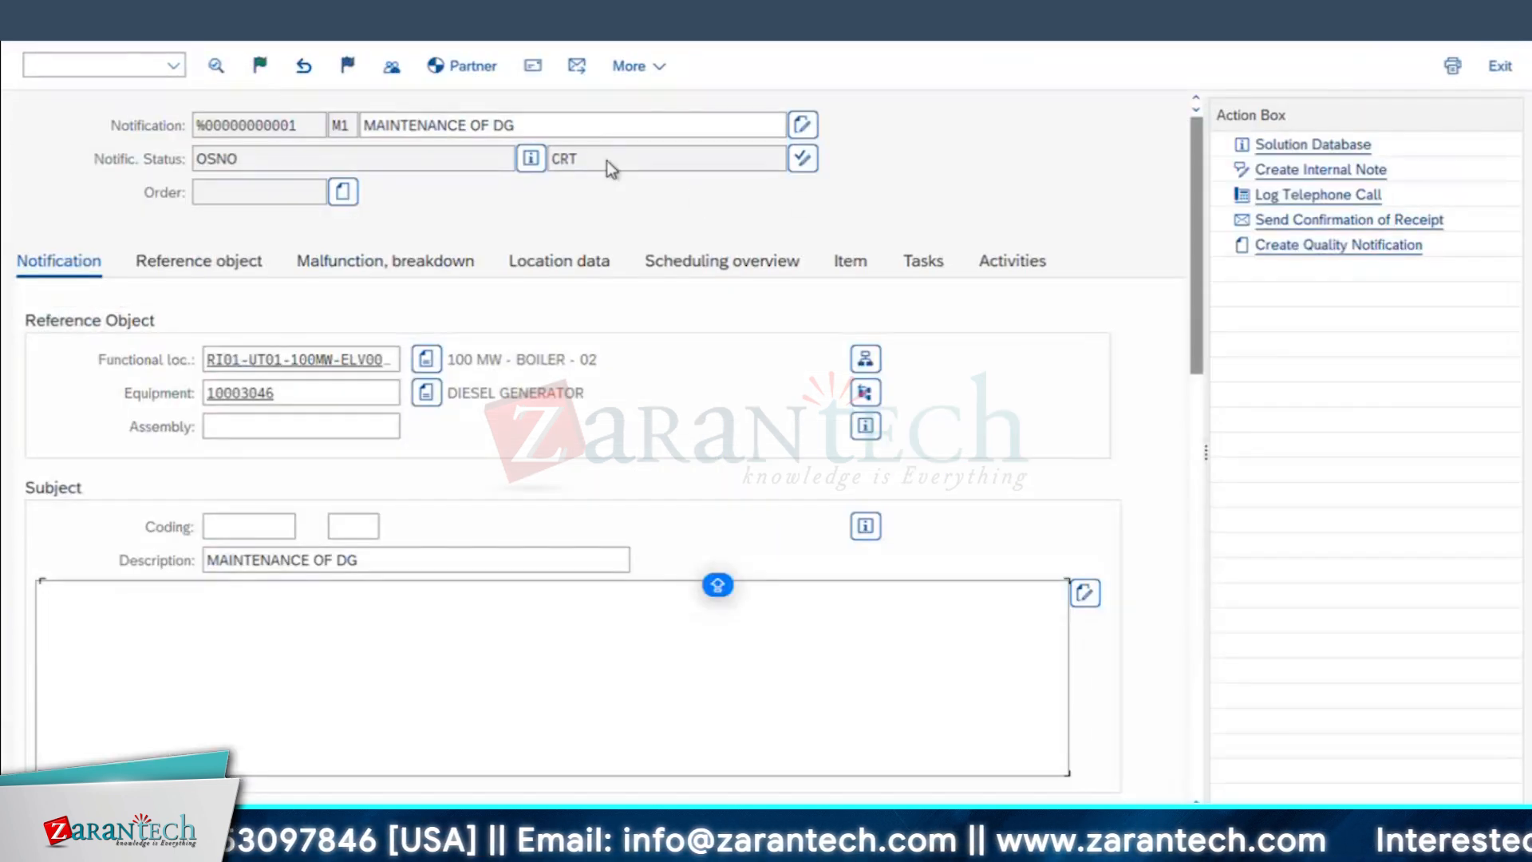
pyautogui.moveTo(551, 156); pyautogui.dragTo(840, 184)
pyautogui.click(787, 158)
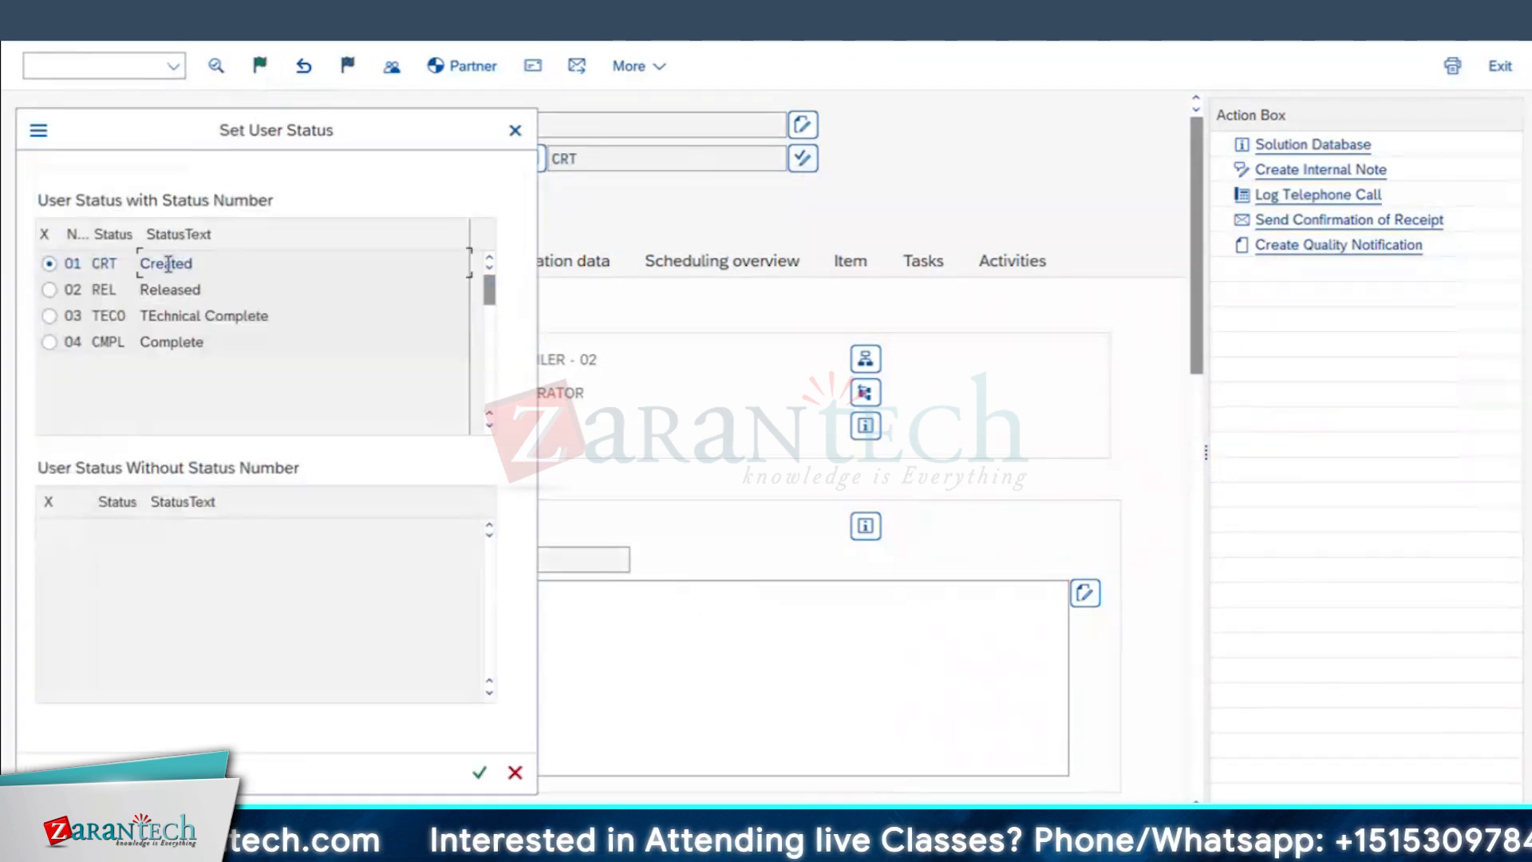
pyautogui.click(164, 289)
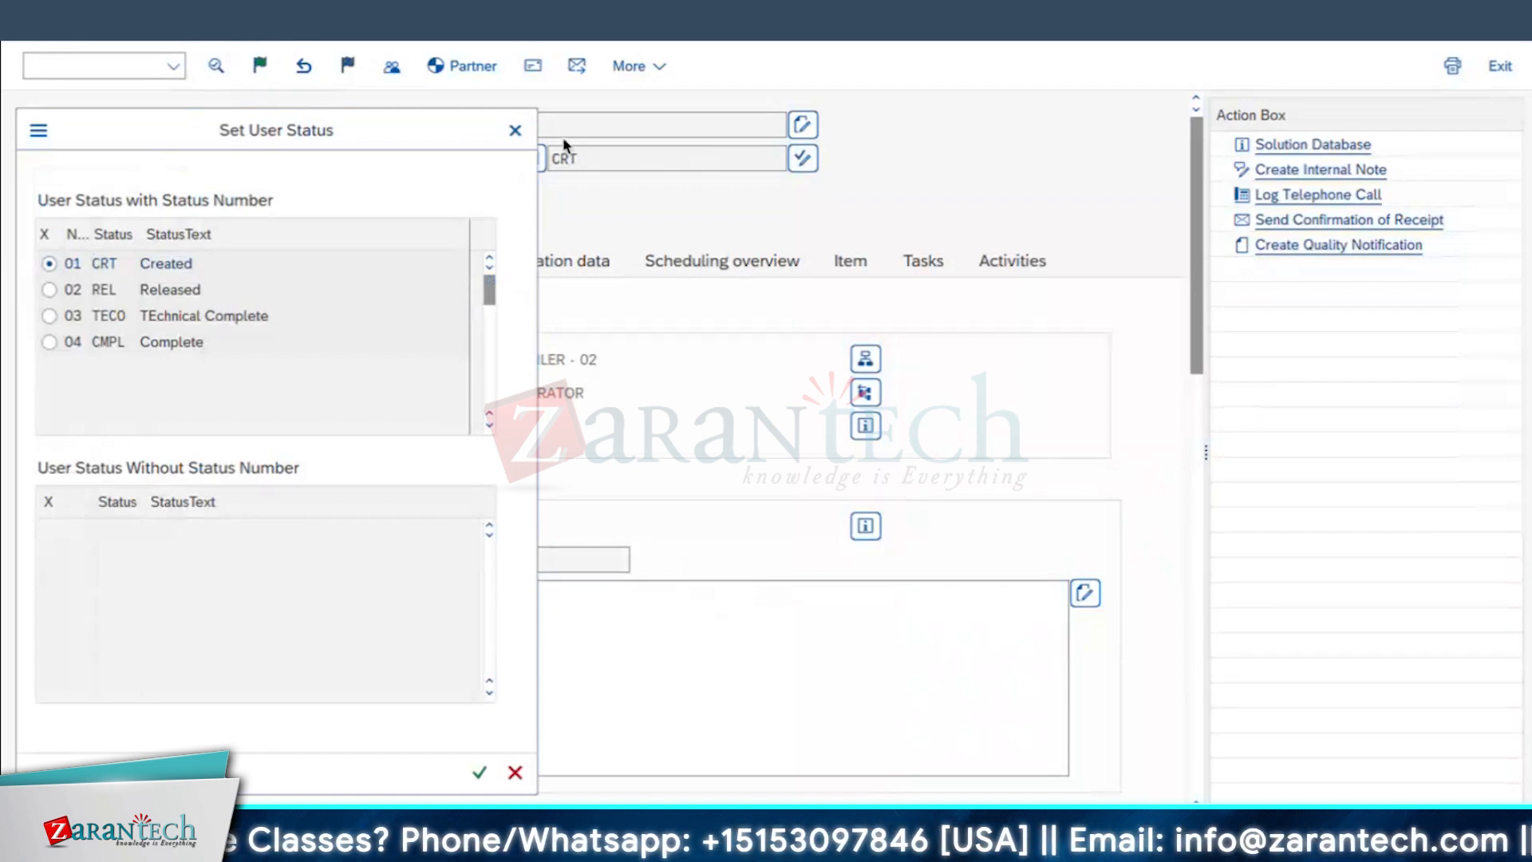
pyautogui.moveTo(563, 145); pyautogui.dragTo(638, 147)
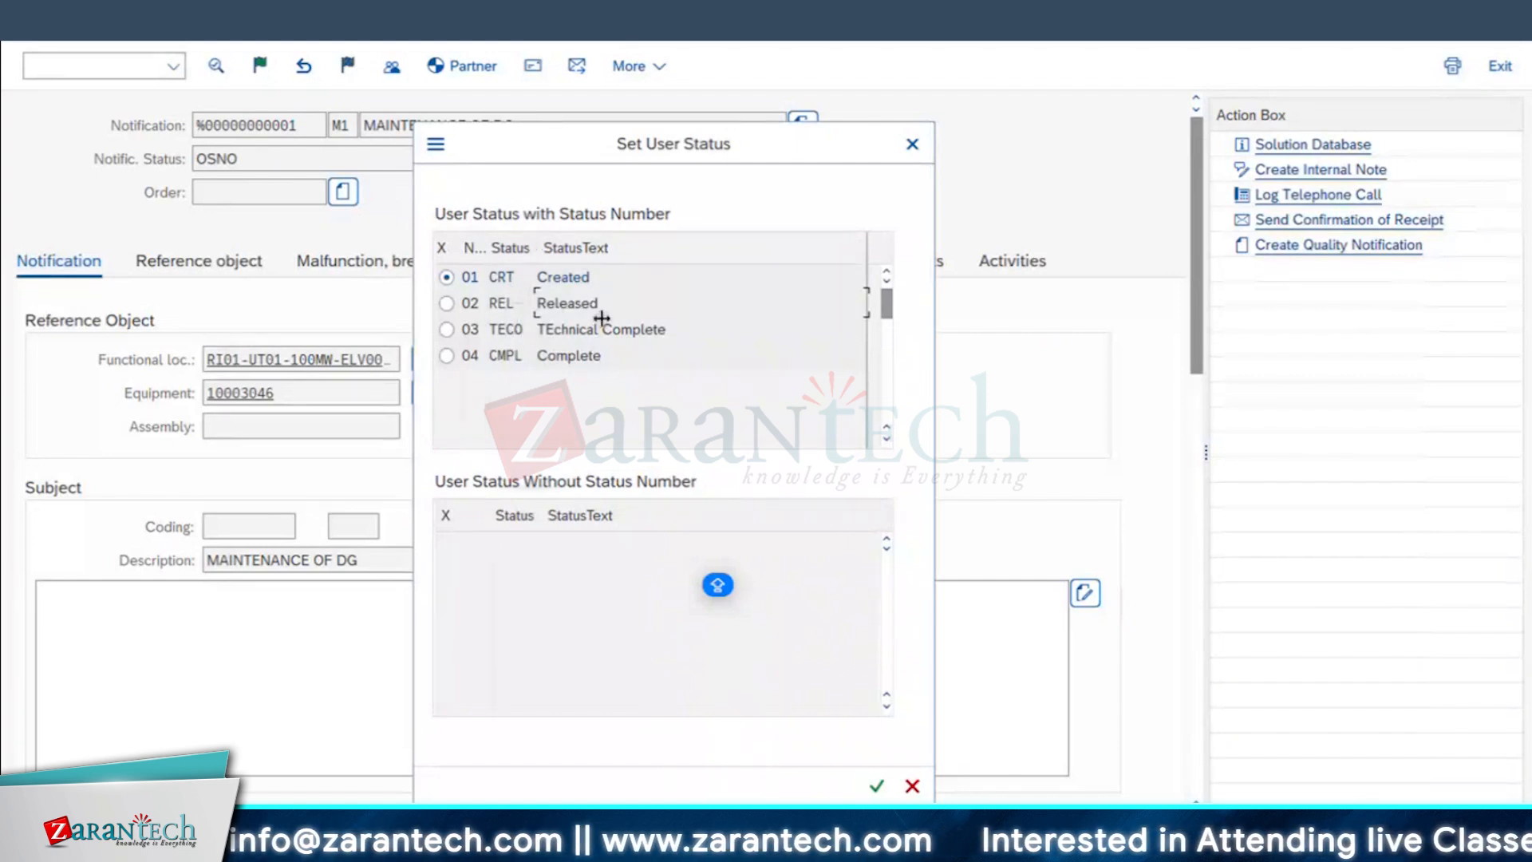
pyautogui.click(914, 146)
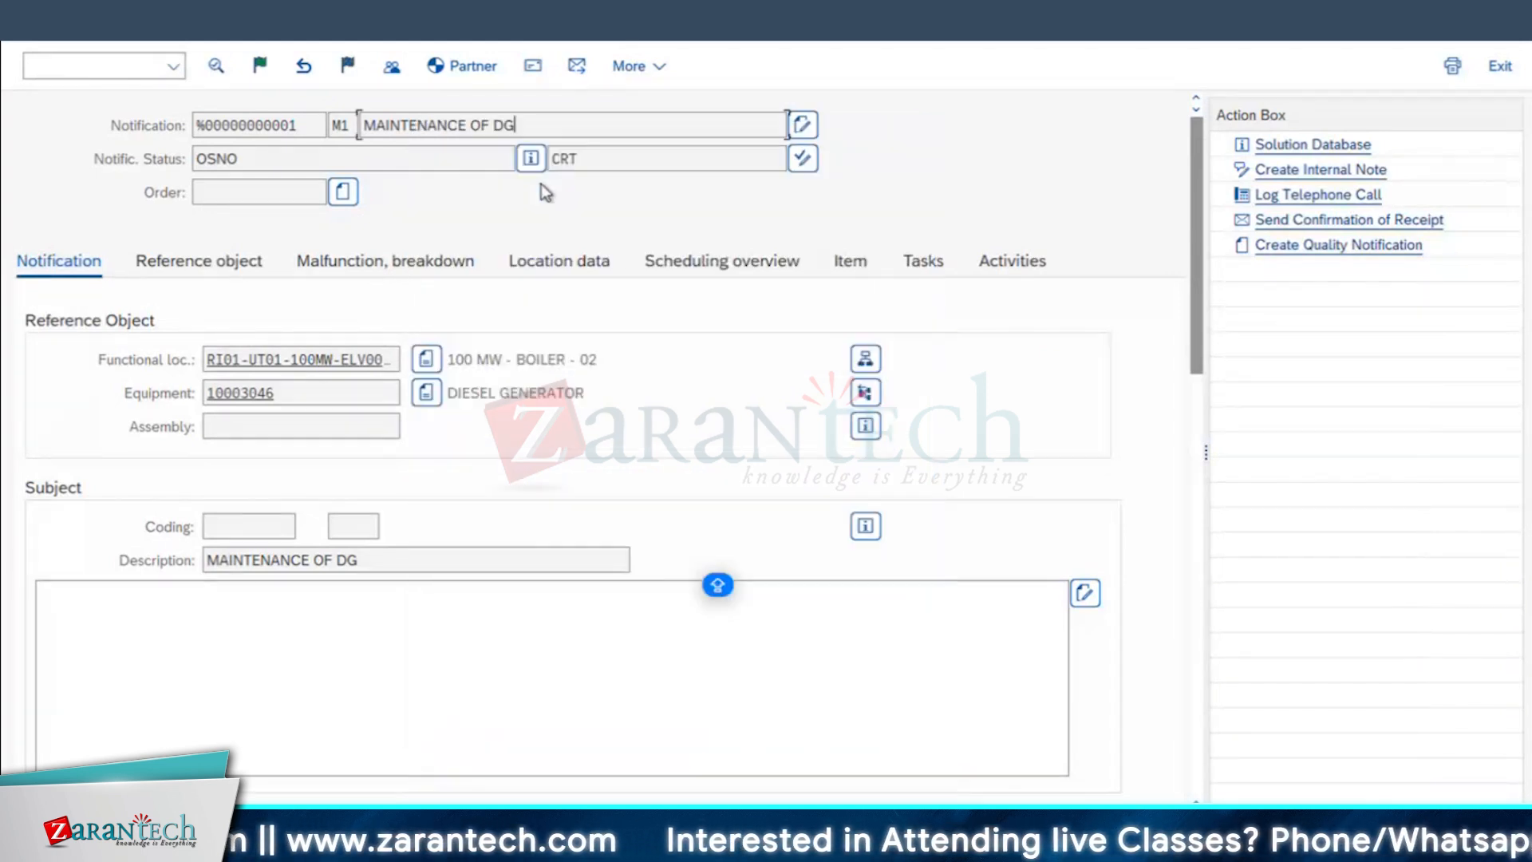
# Step: Return to the M1 status profile assignment, clear the notification status profile, save it in customizing request S4HK902964 and go back to the list
pyautogui.press('super+Tab')
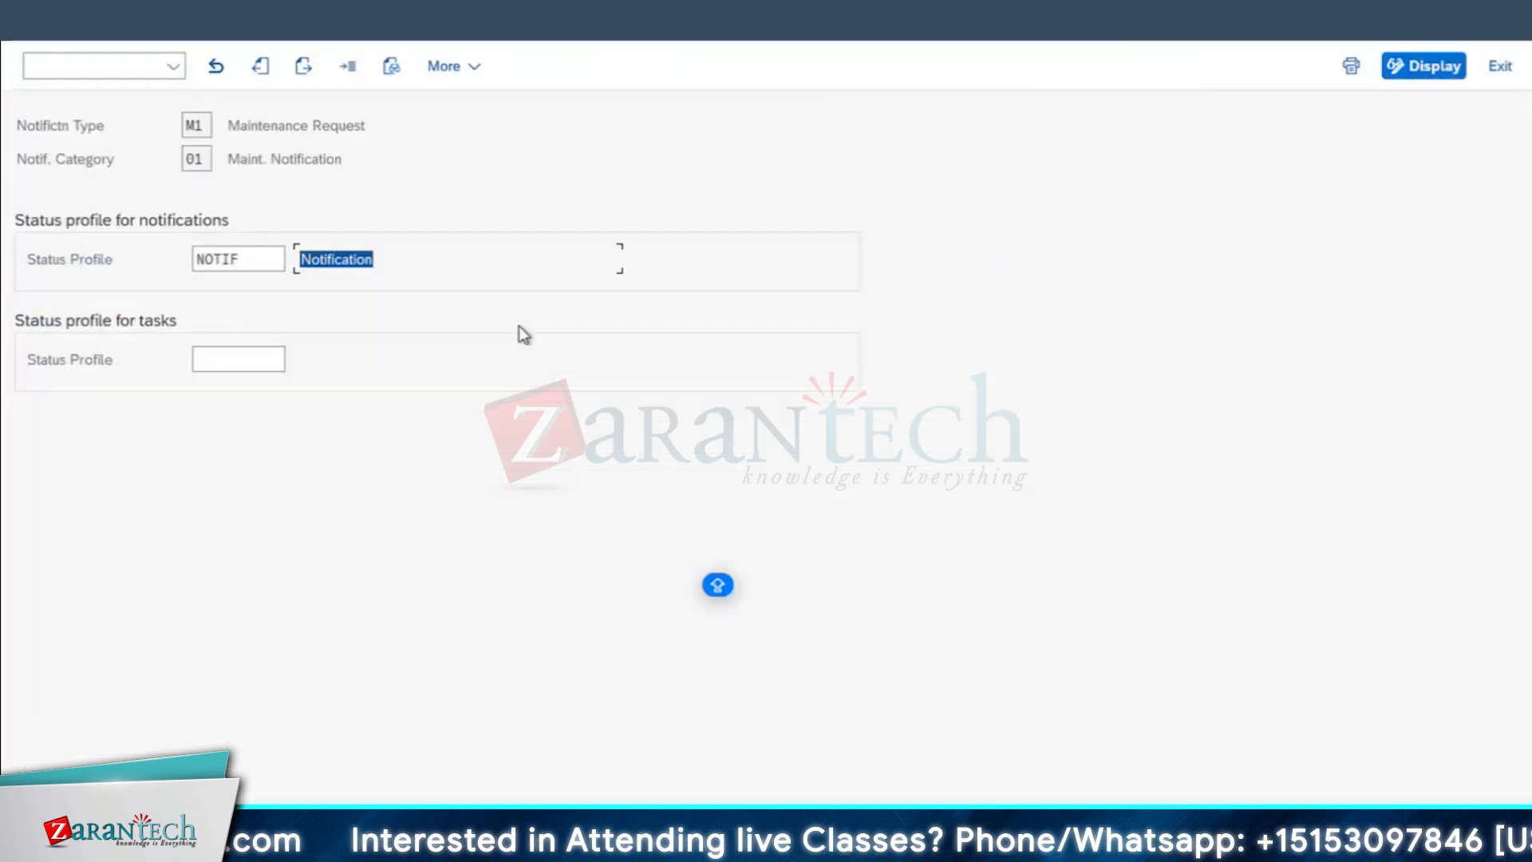
pyautogui.hotkey('shift', 'Tab')
pyautogui.press('Delete')
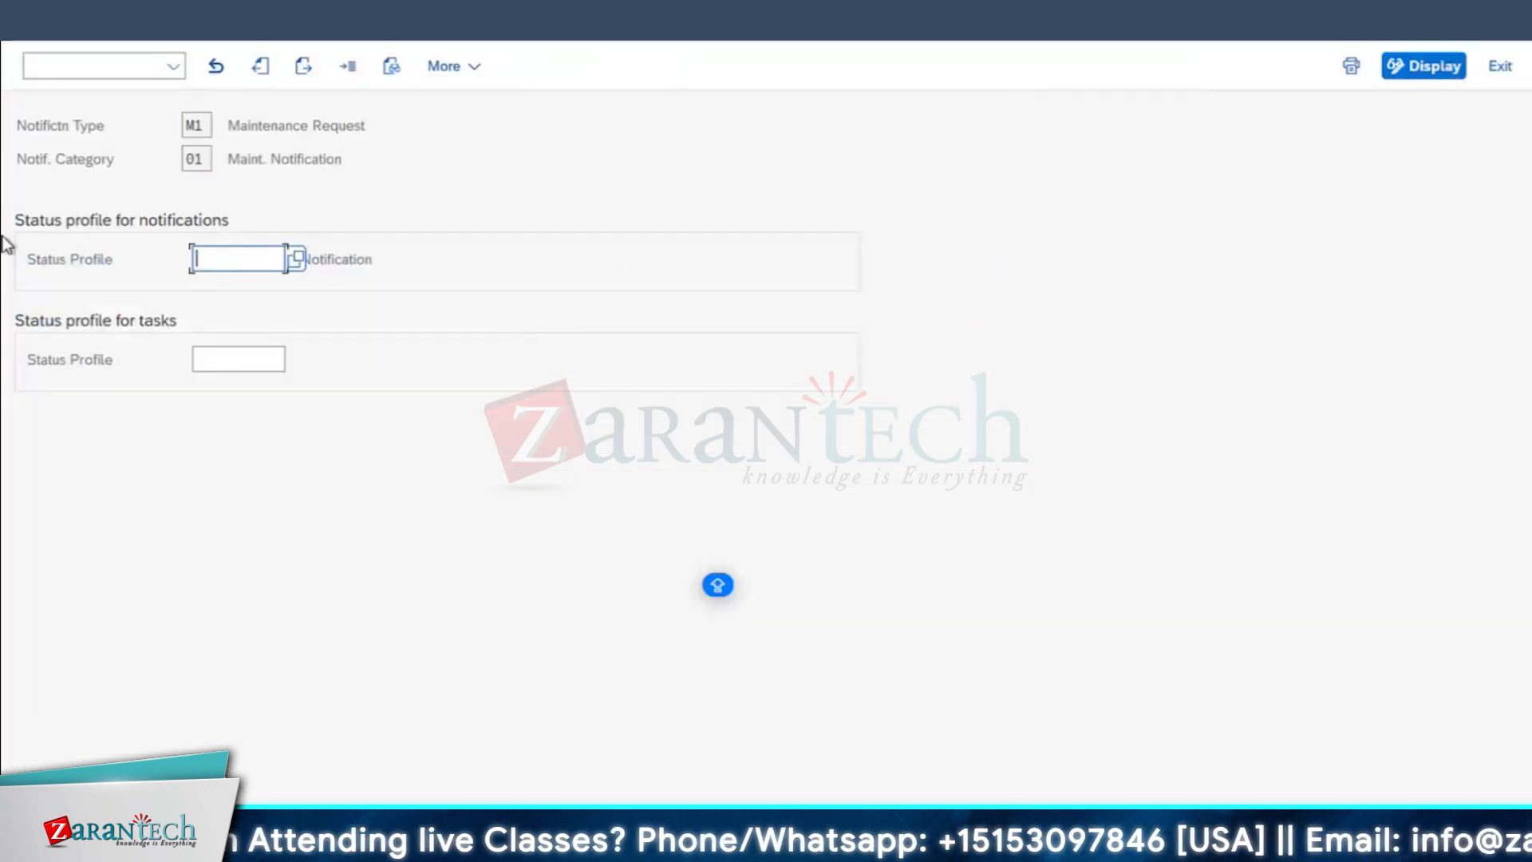
pyautogui.hotkey('ctrl', 's')
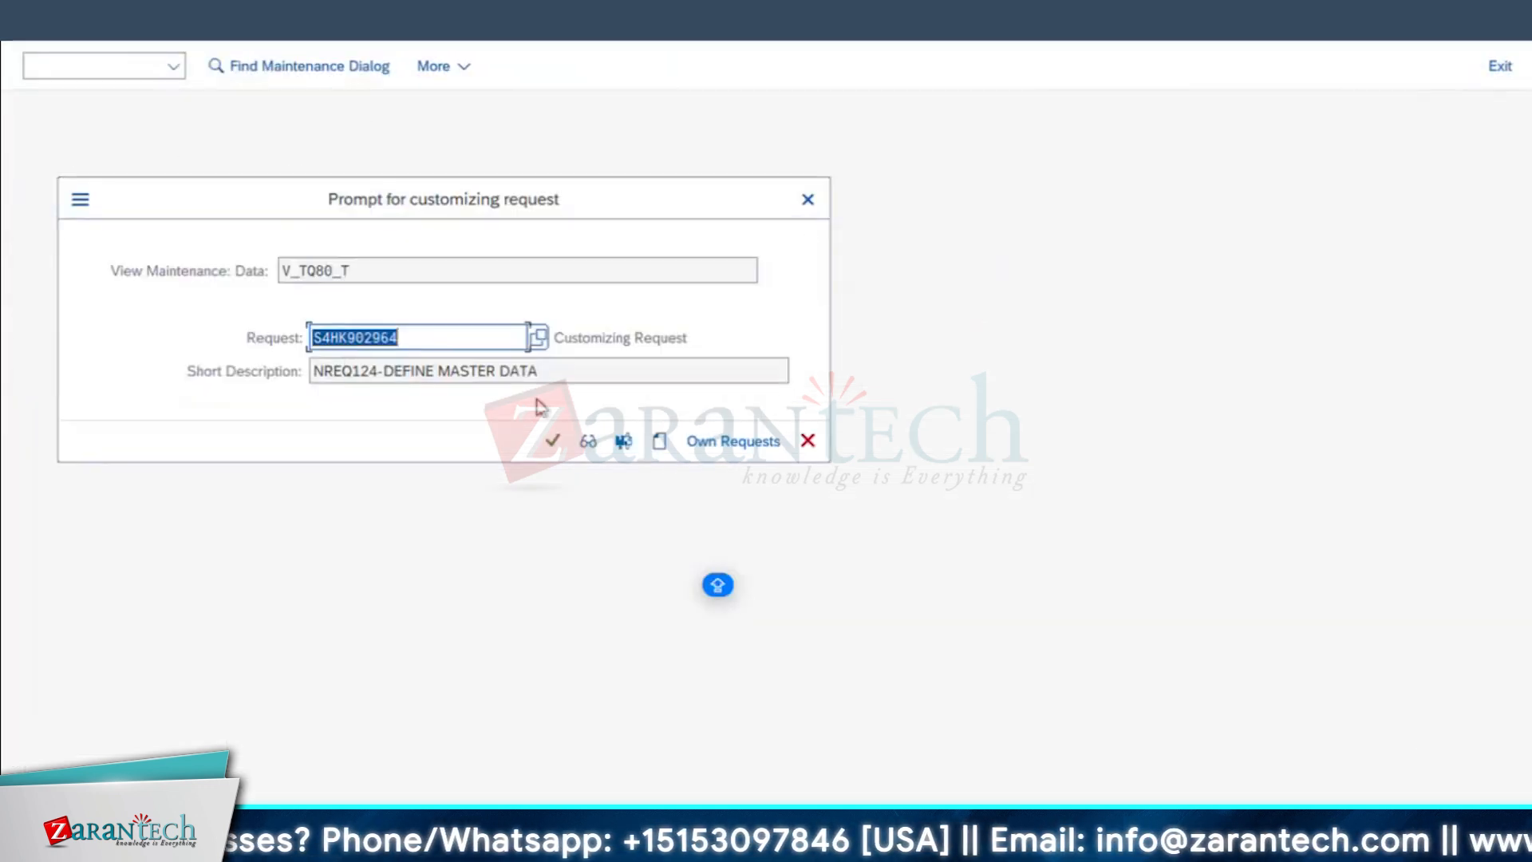
pyautogui.click(552, 441)
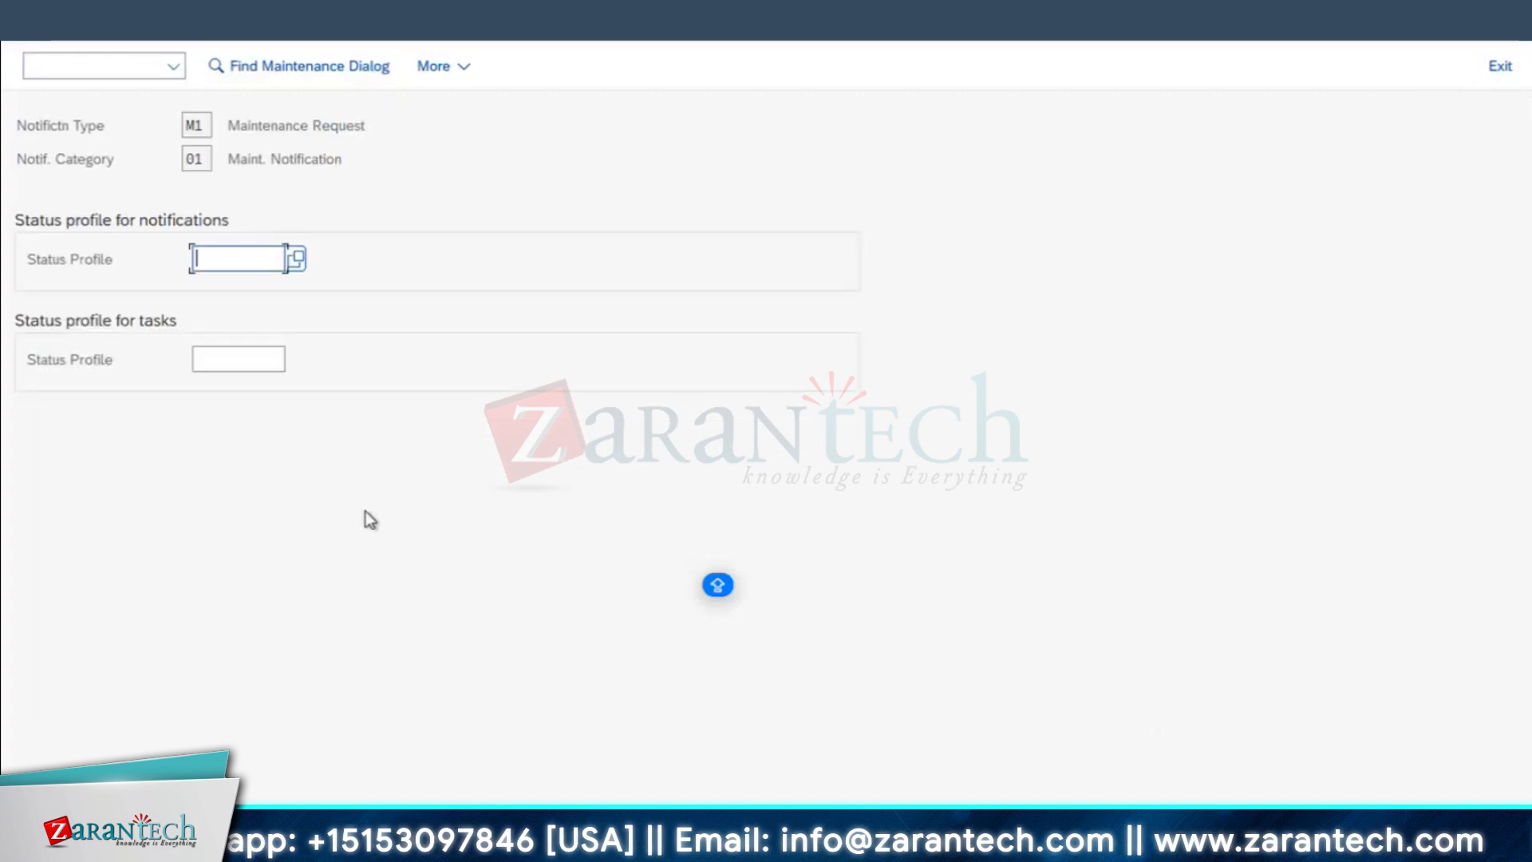
pyautogui.press('F3')
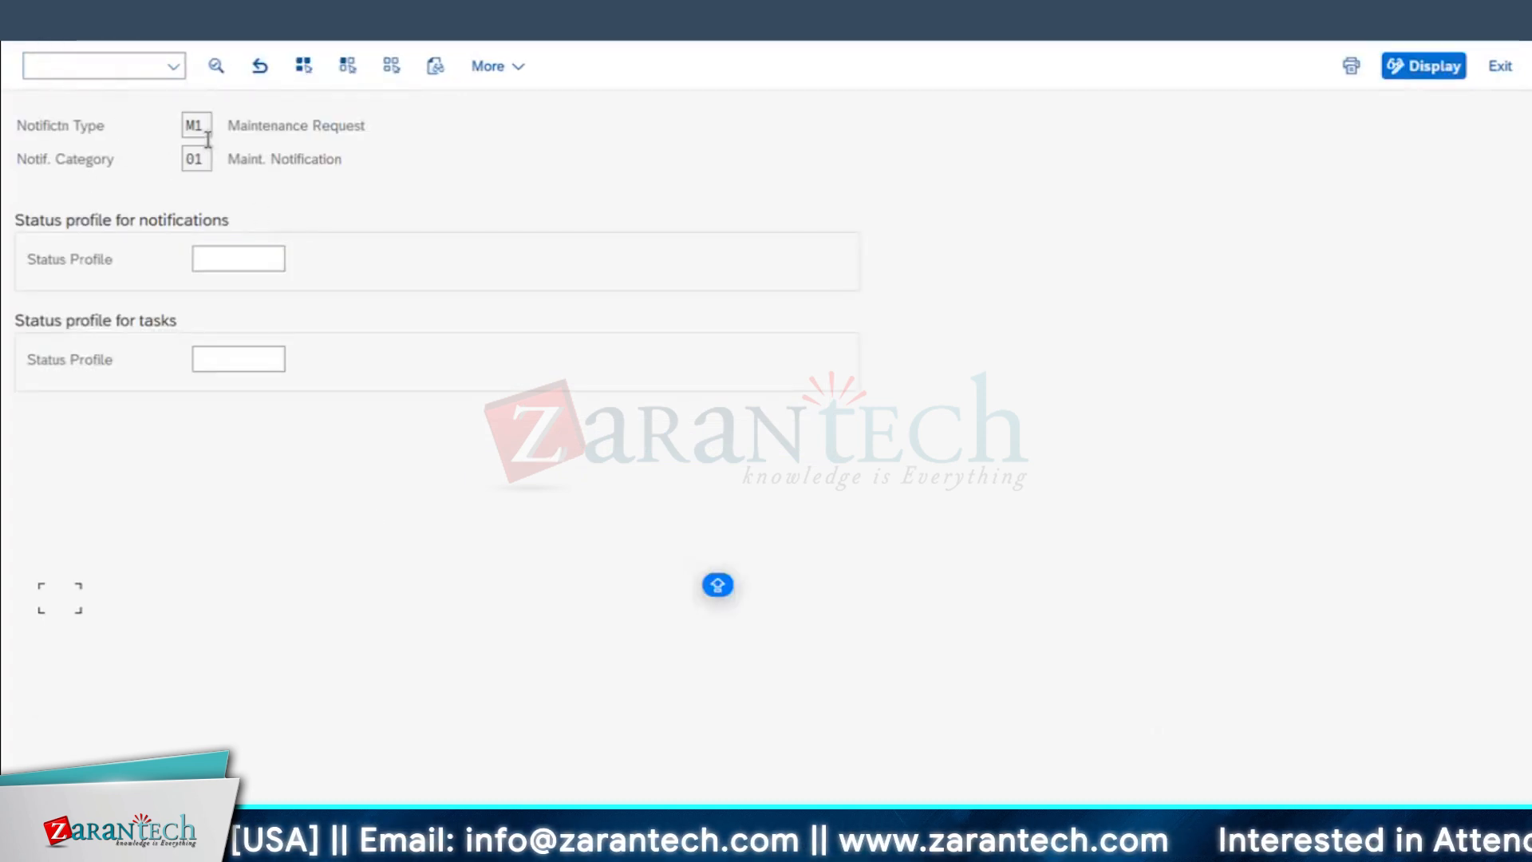
# Step: Switch to the notification session, leave the unsaved notification and start creating a new M1 notification
pyautogui.moveTo(766, 847)
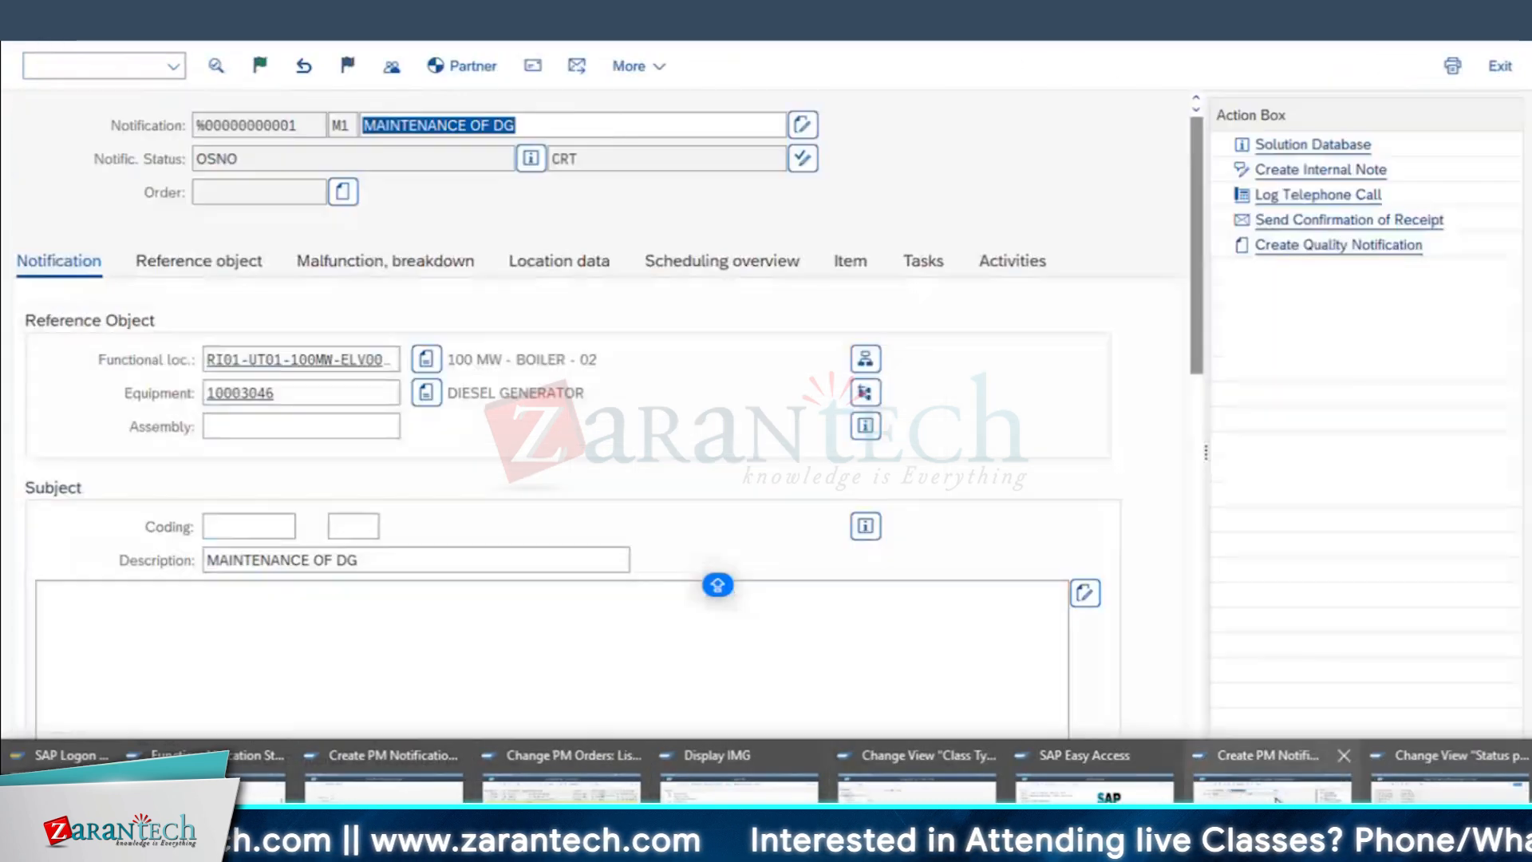
pyautogui.click(1272, 789)
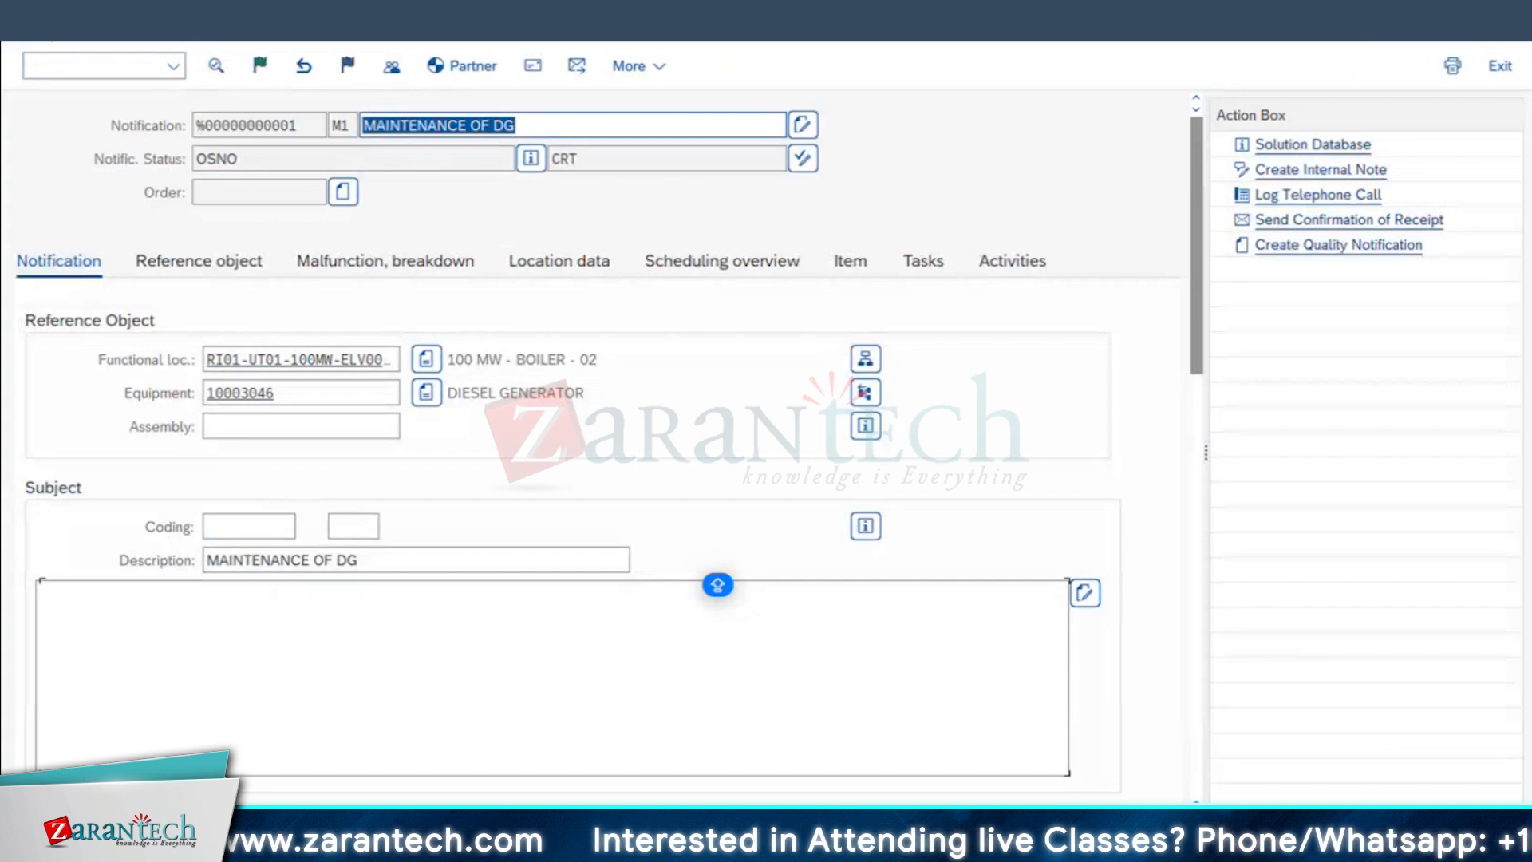
pyautogui.press('F3')
pyautogui.click(545, 474)
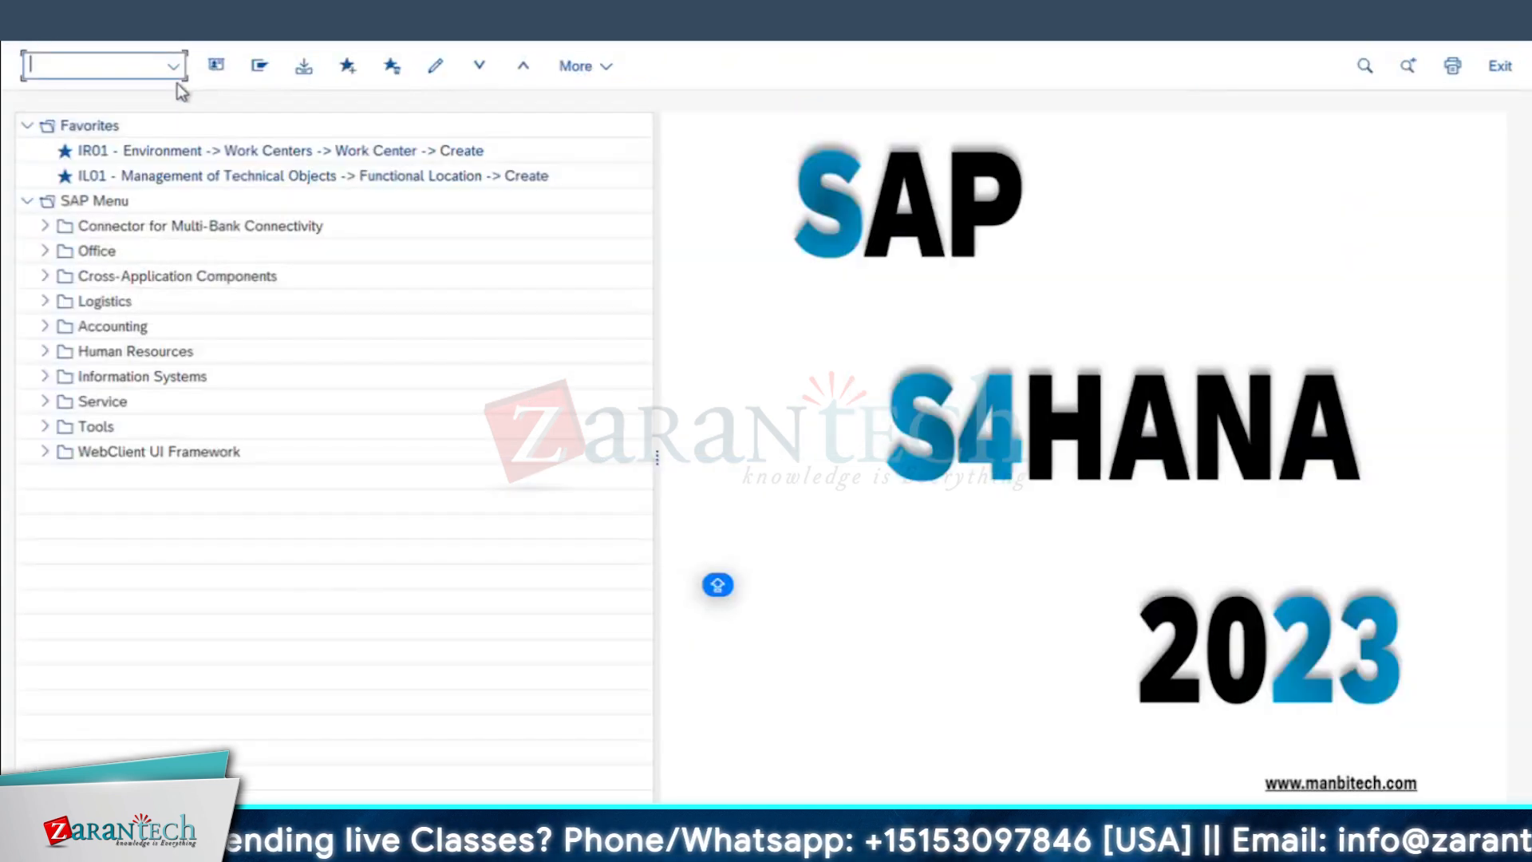
pyautogui.write('IW26')
pyautogui.press('Return')
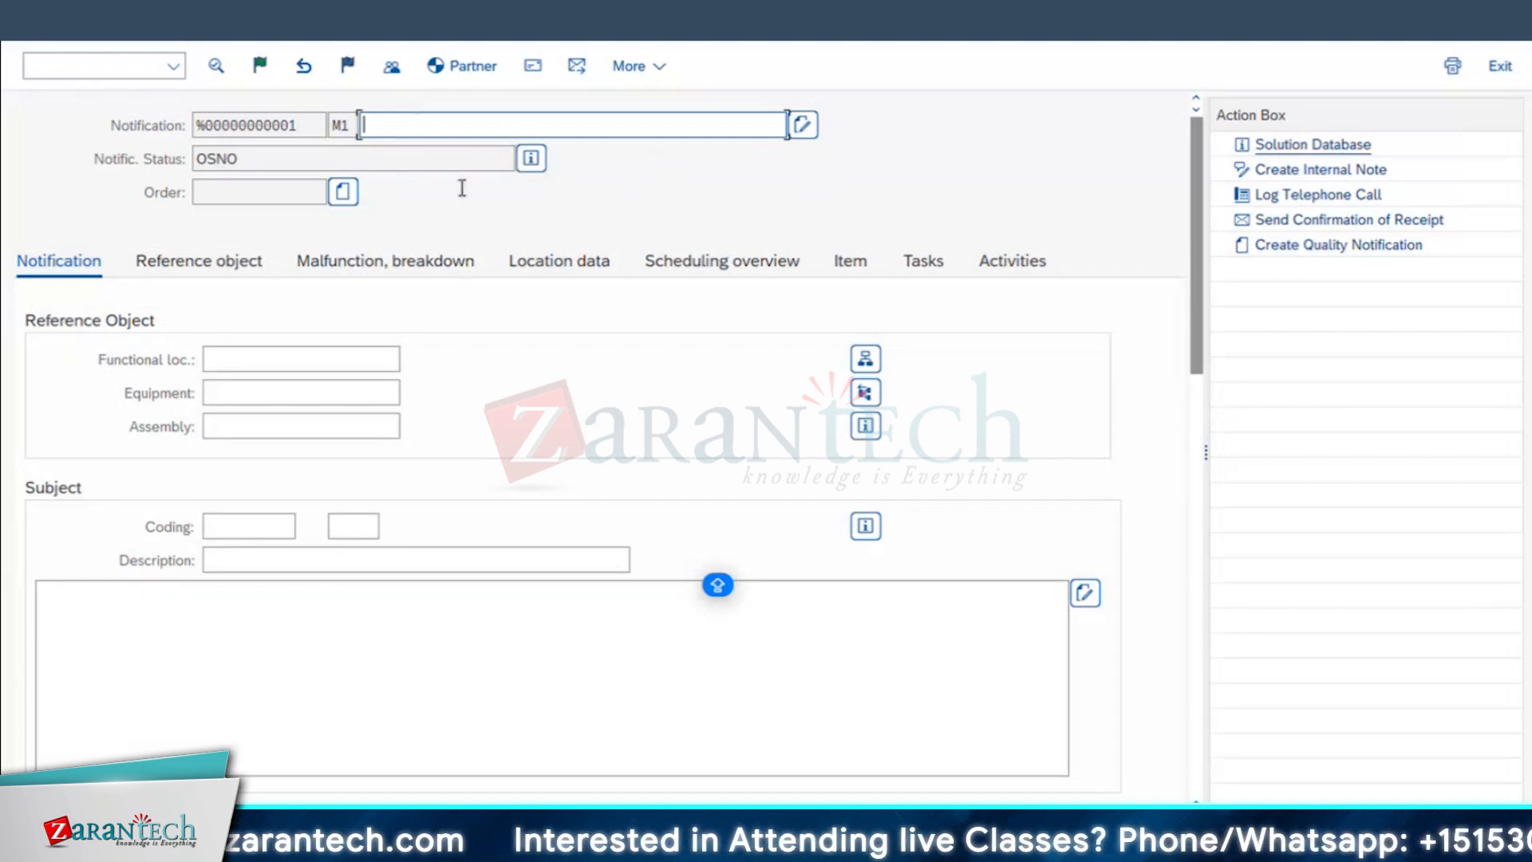
# Step: Enter the short text MAINTENANCE OF DG and equipment 10003046, and dismiss the object information
pyautogui.click(453, 155)
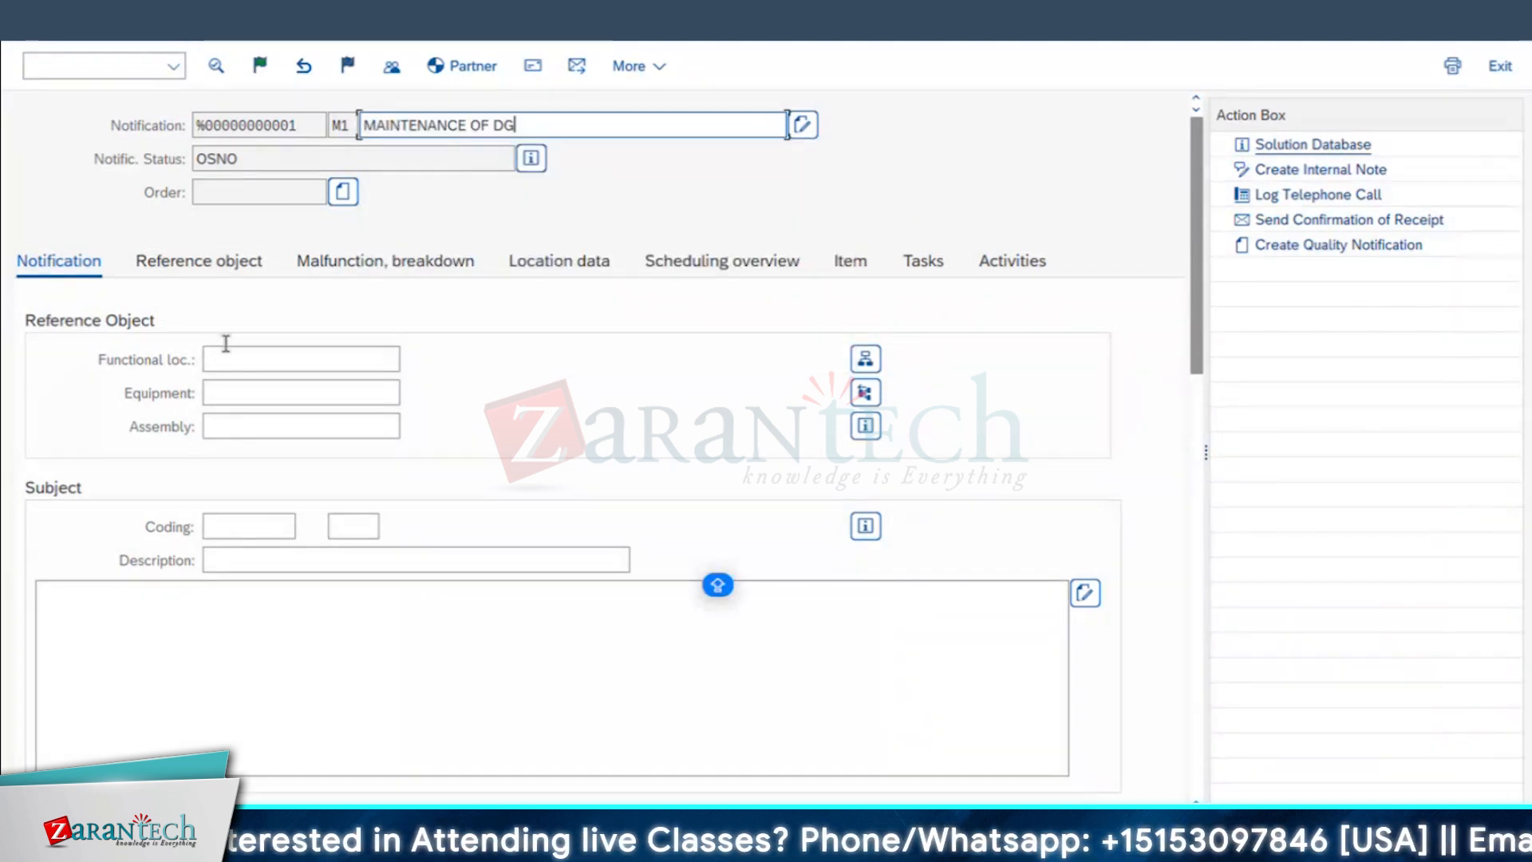
pyautogui.click(240, 392)
pyautogui.click(254, 424)
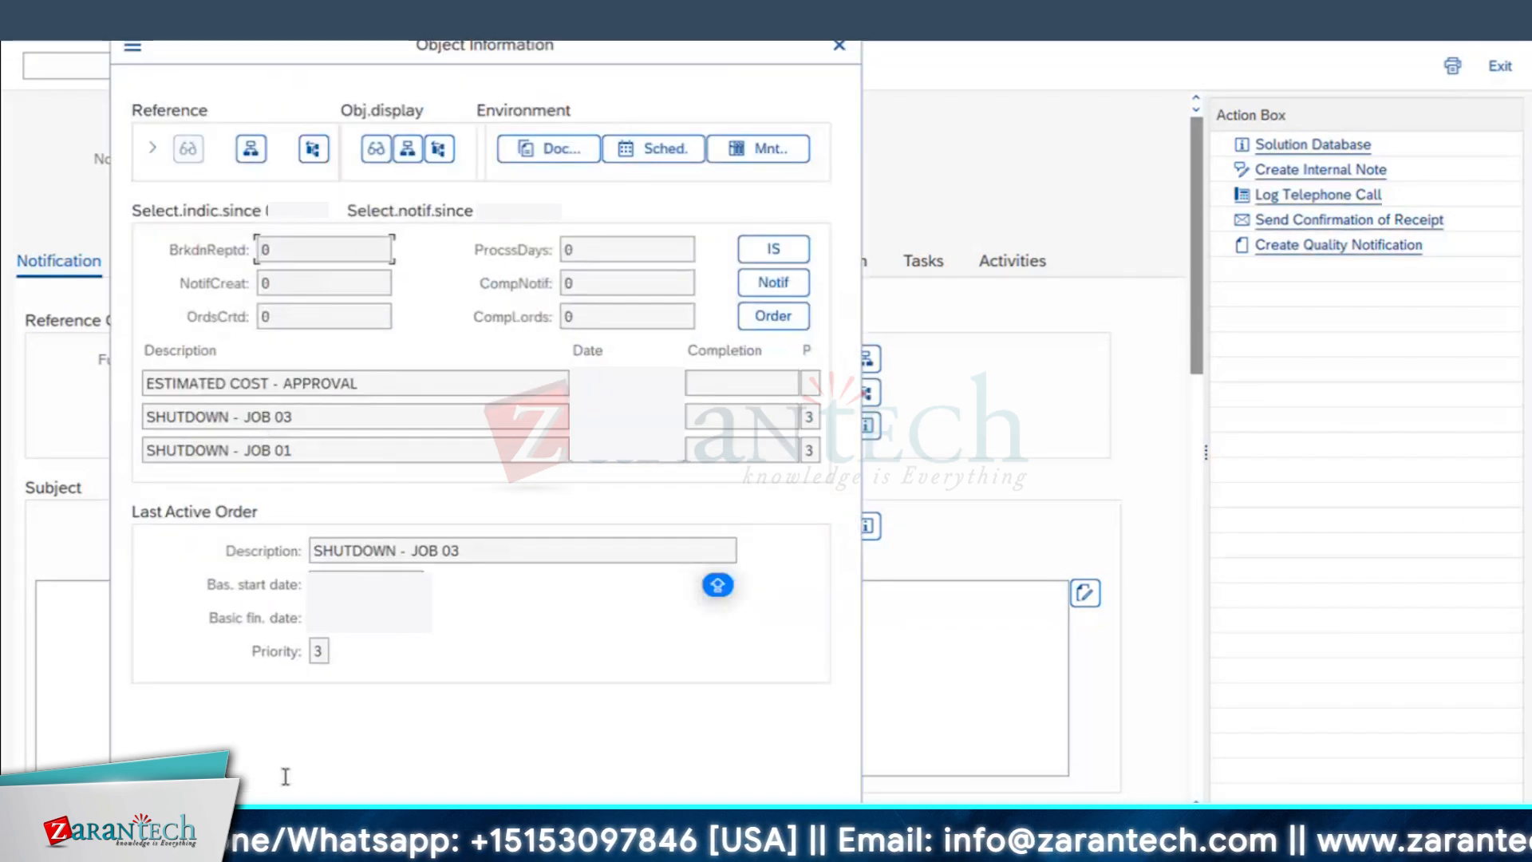
pyautogui.press('Return')
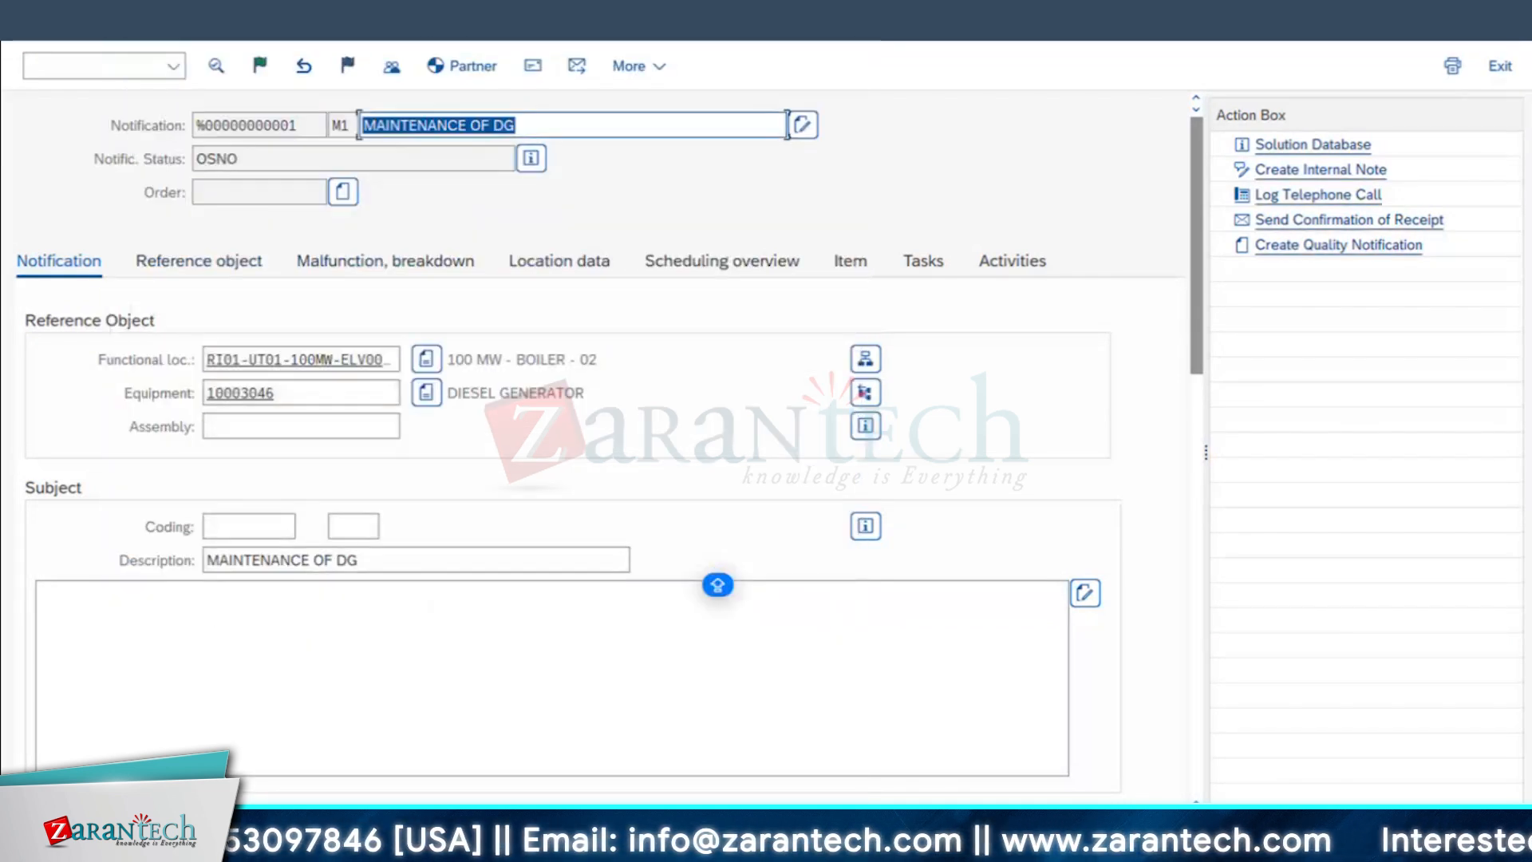
# Step: Open the notification's status details, highlight the system status text and return to the notification
pyautogui.click(532, 159)
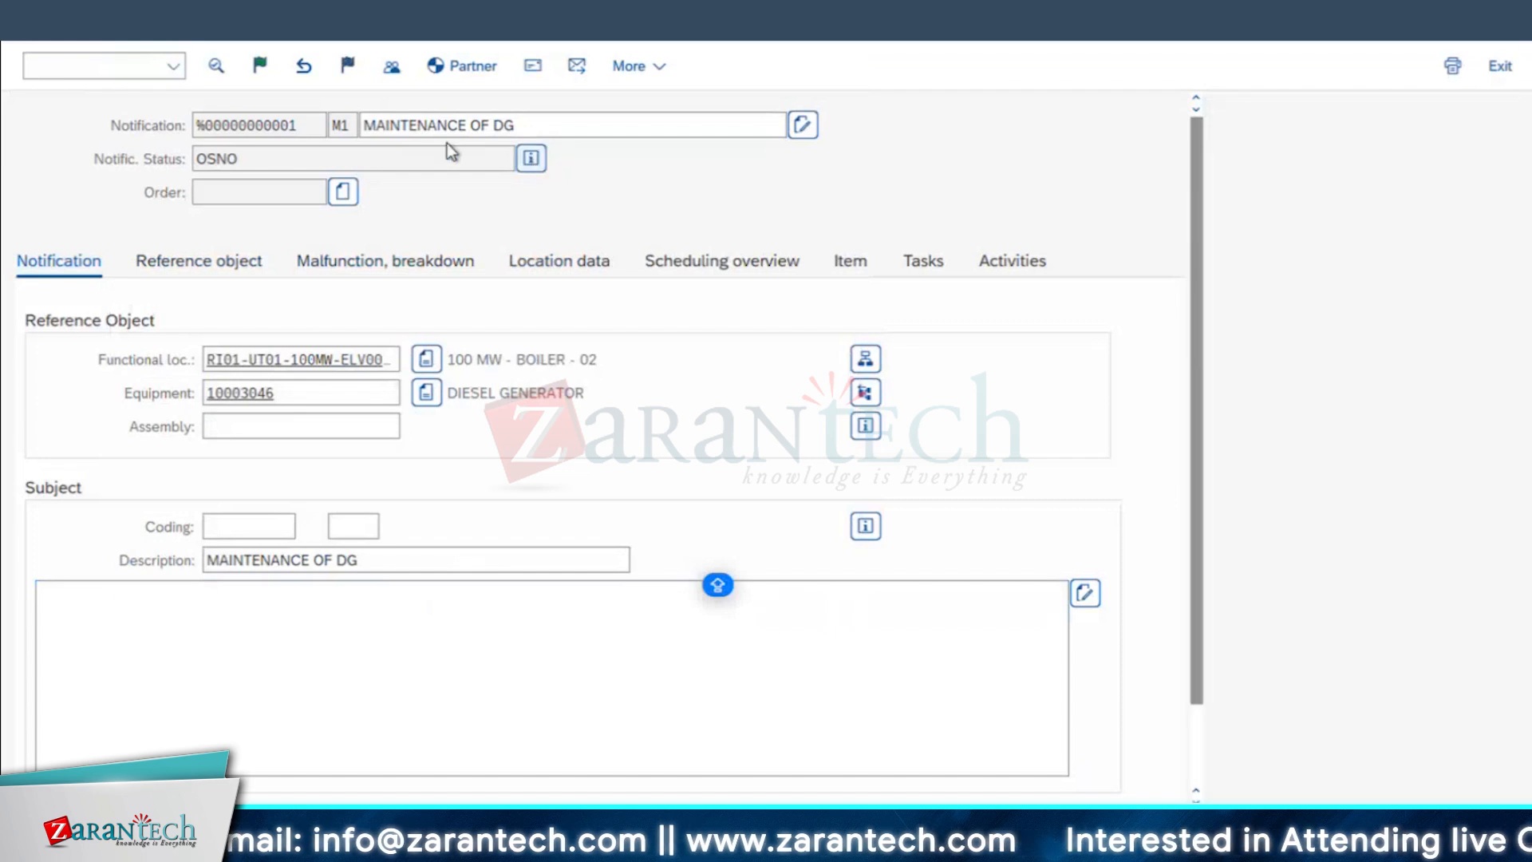
pyautogui.click(179, 306)
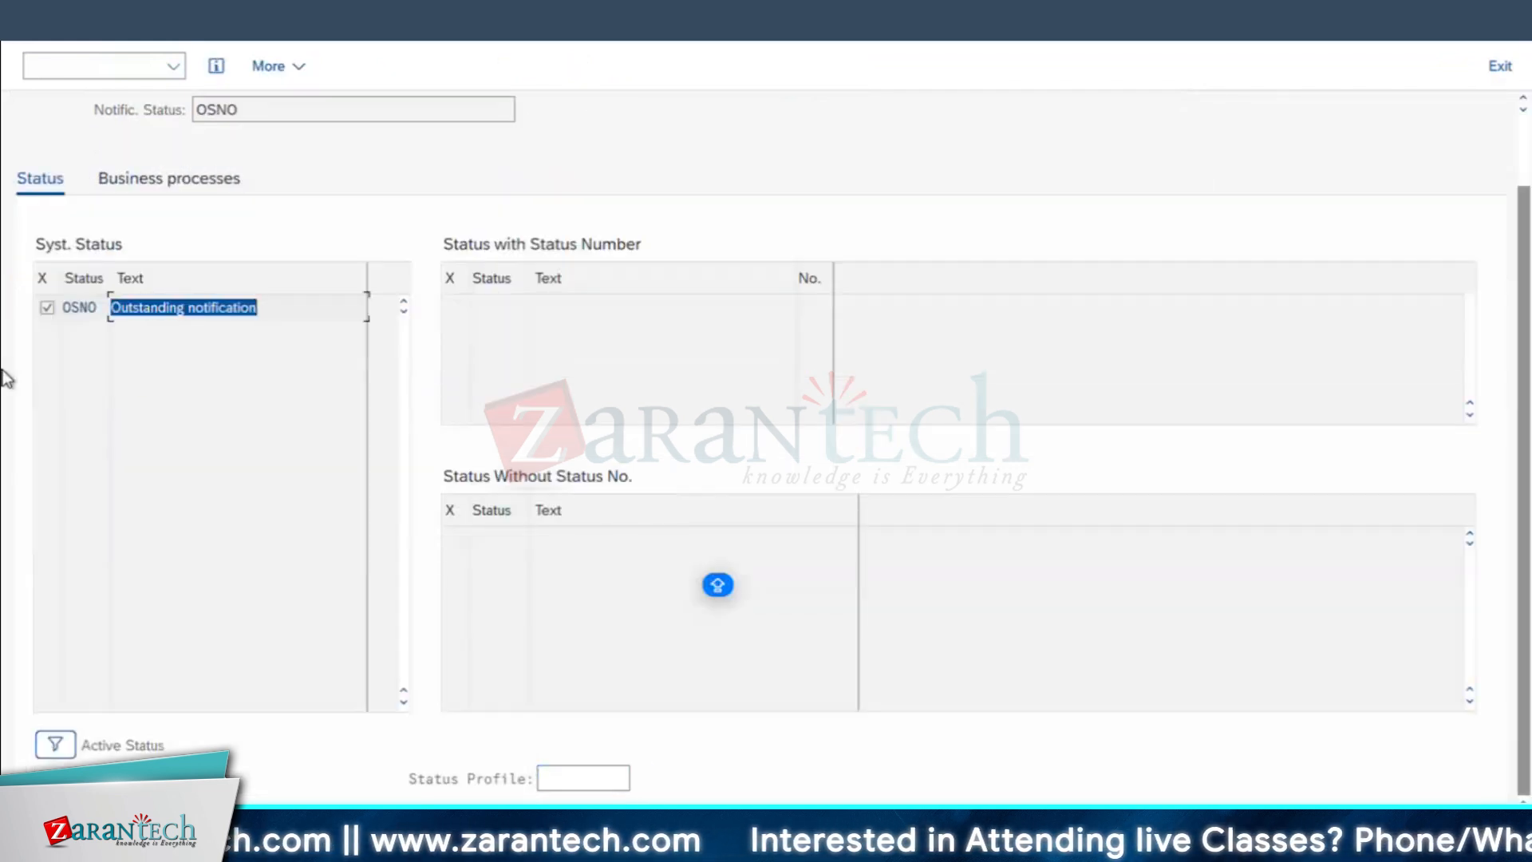
pyautogui.click(45, 24)
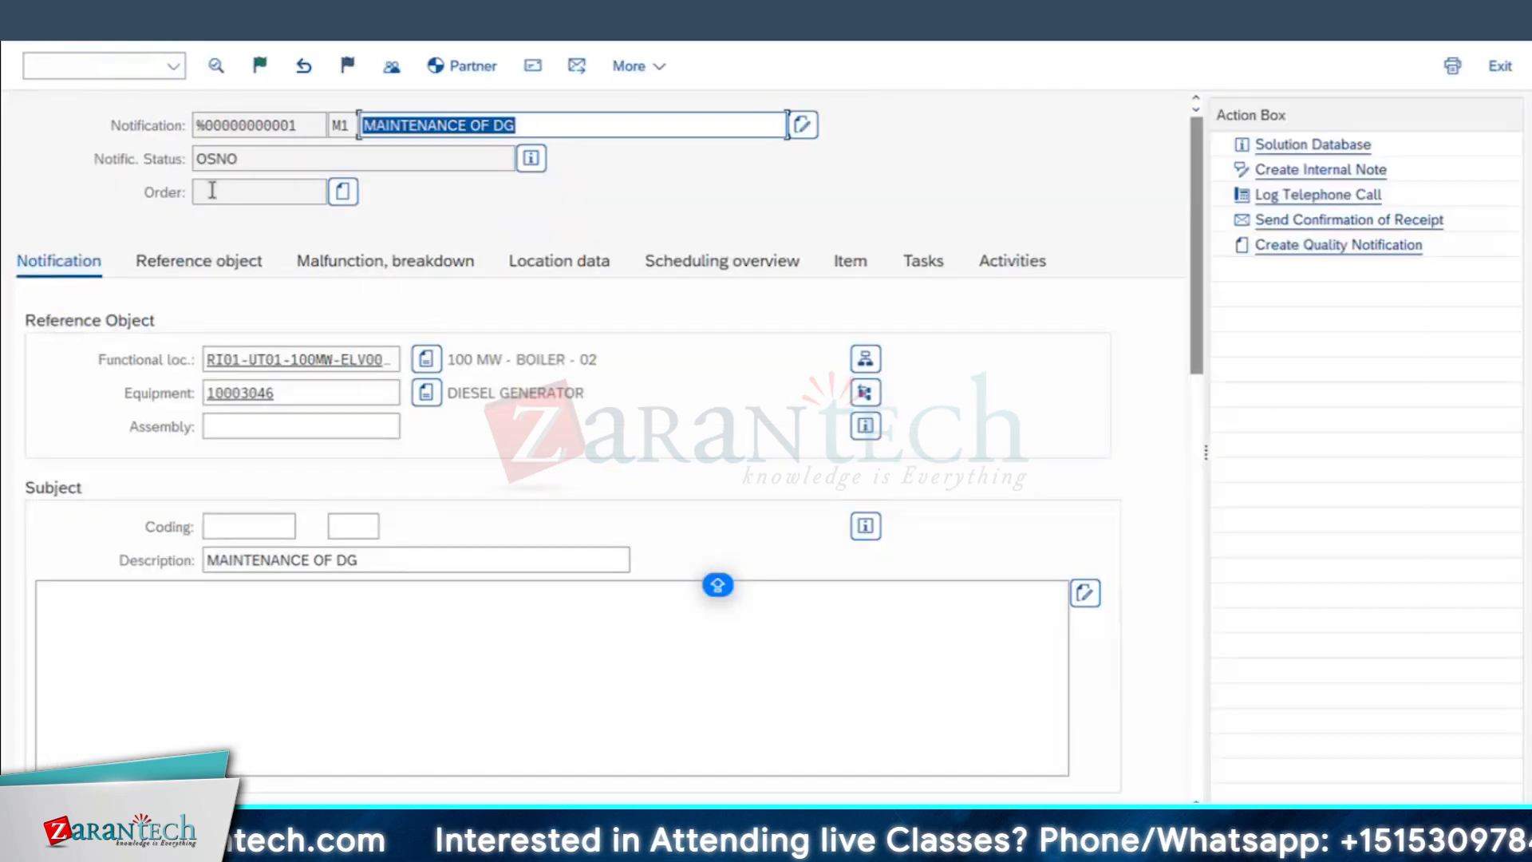
# Step: Add two tasks to the notification with the task texts CLEAN THE ENGINE and CLEAN THE FILTER
pyautogui.moveTo(1200, 304); pyautogui.dragTo(1210, 694)
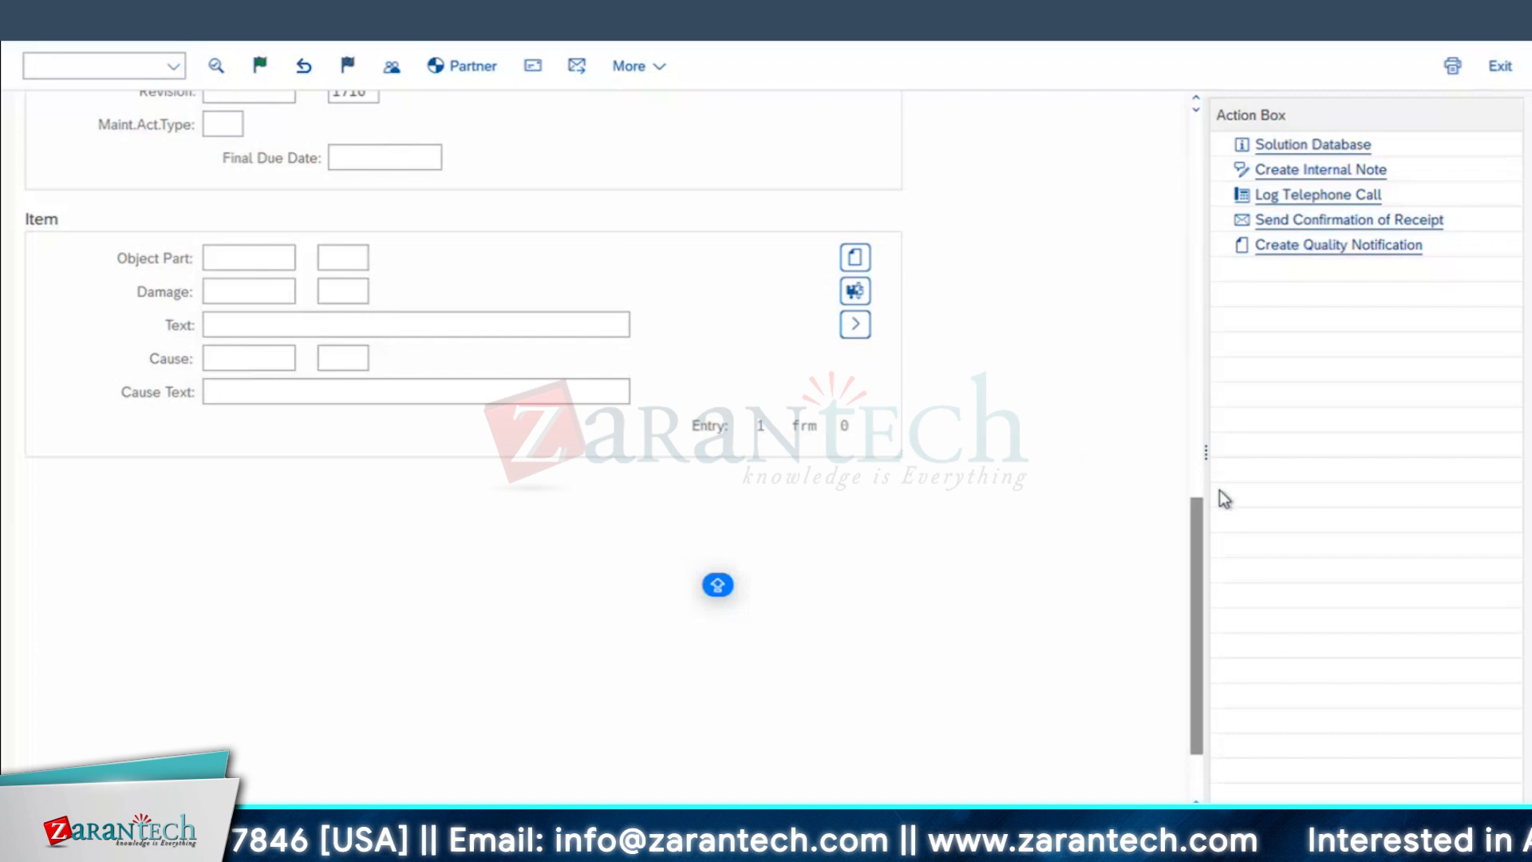
pyautogui.moveTo(1198, 504); pyautogui.dragTo(1203, 141)
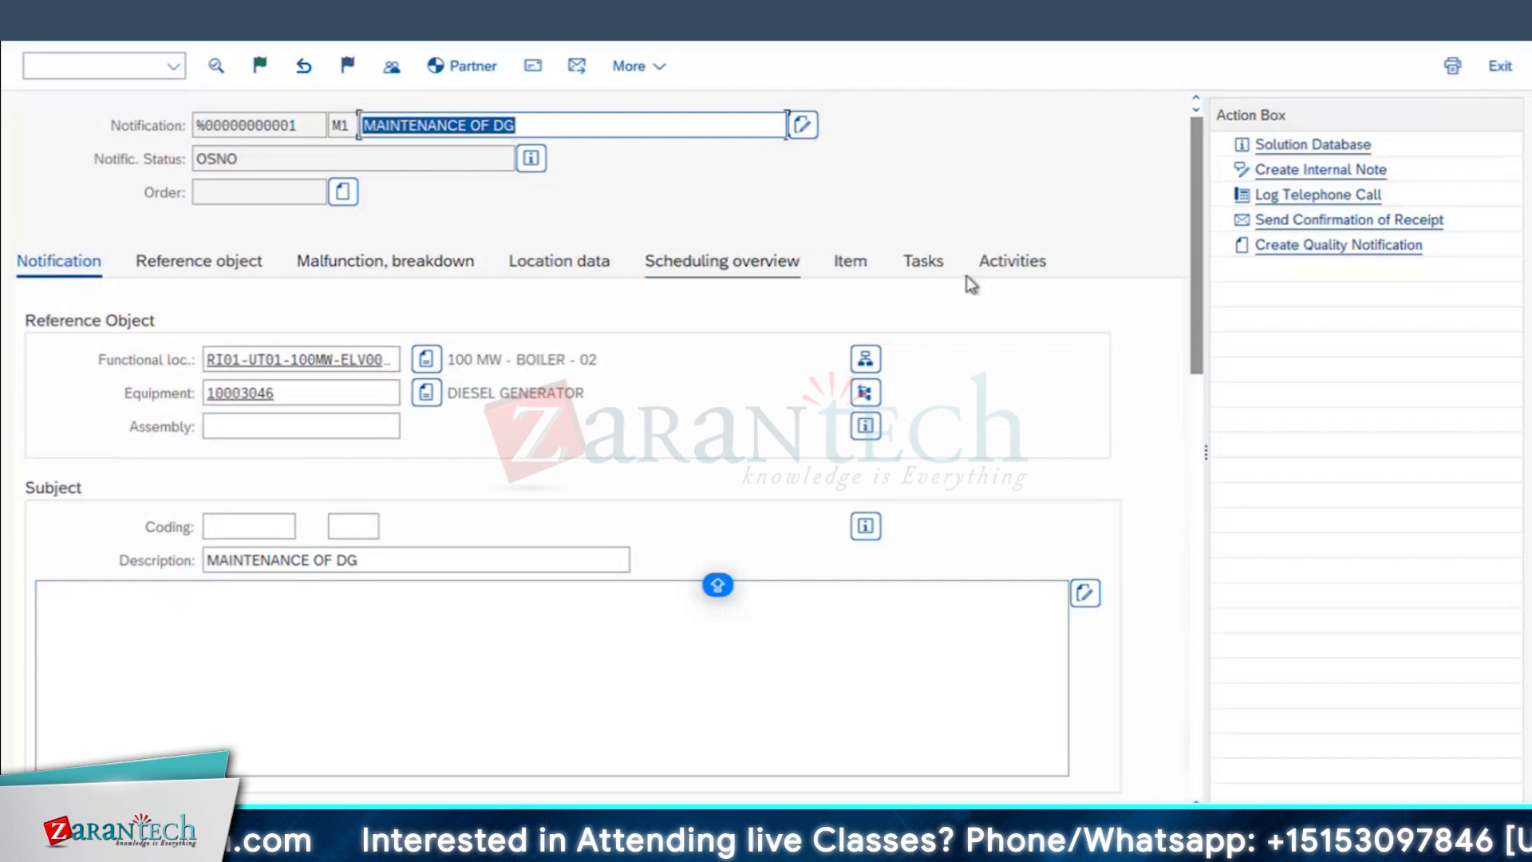
pyautogui.click(916, 265)
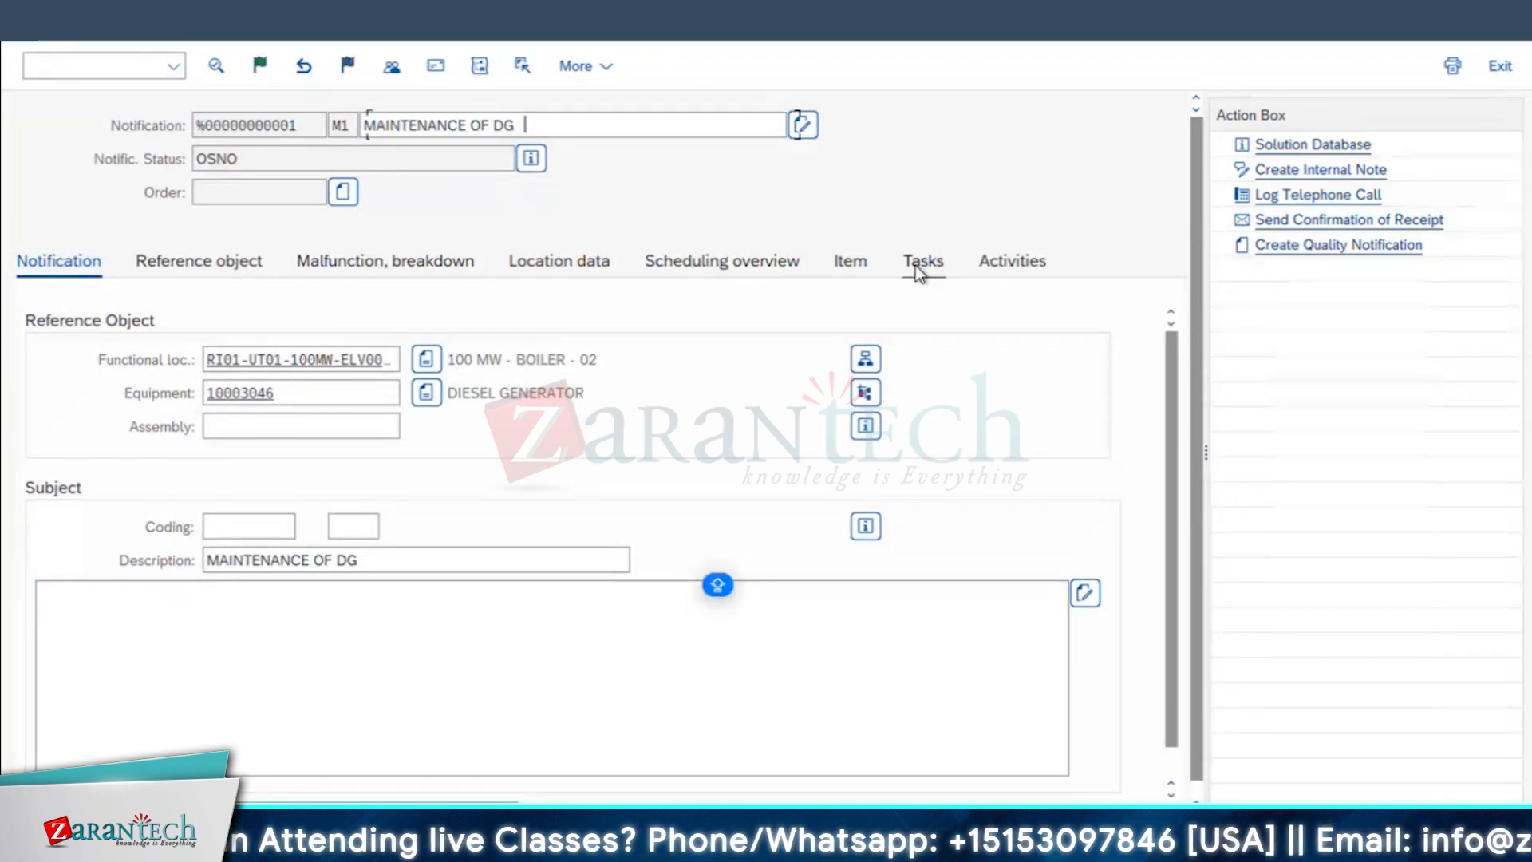
pyautogui.click(137, 356)
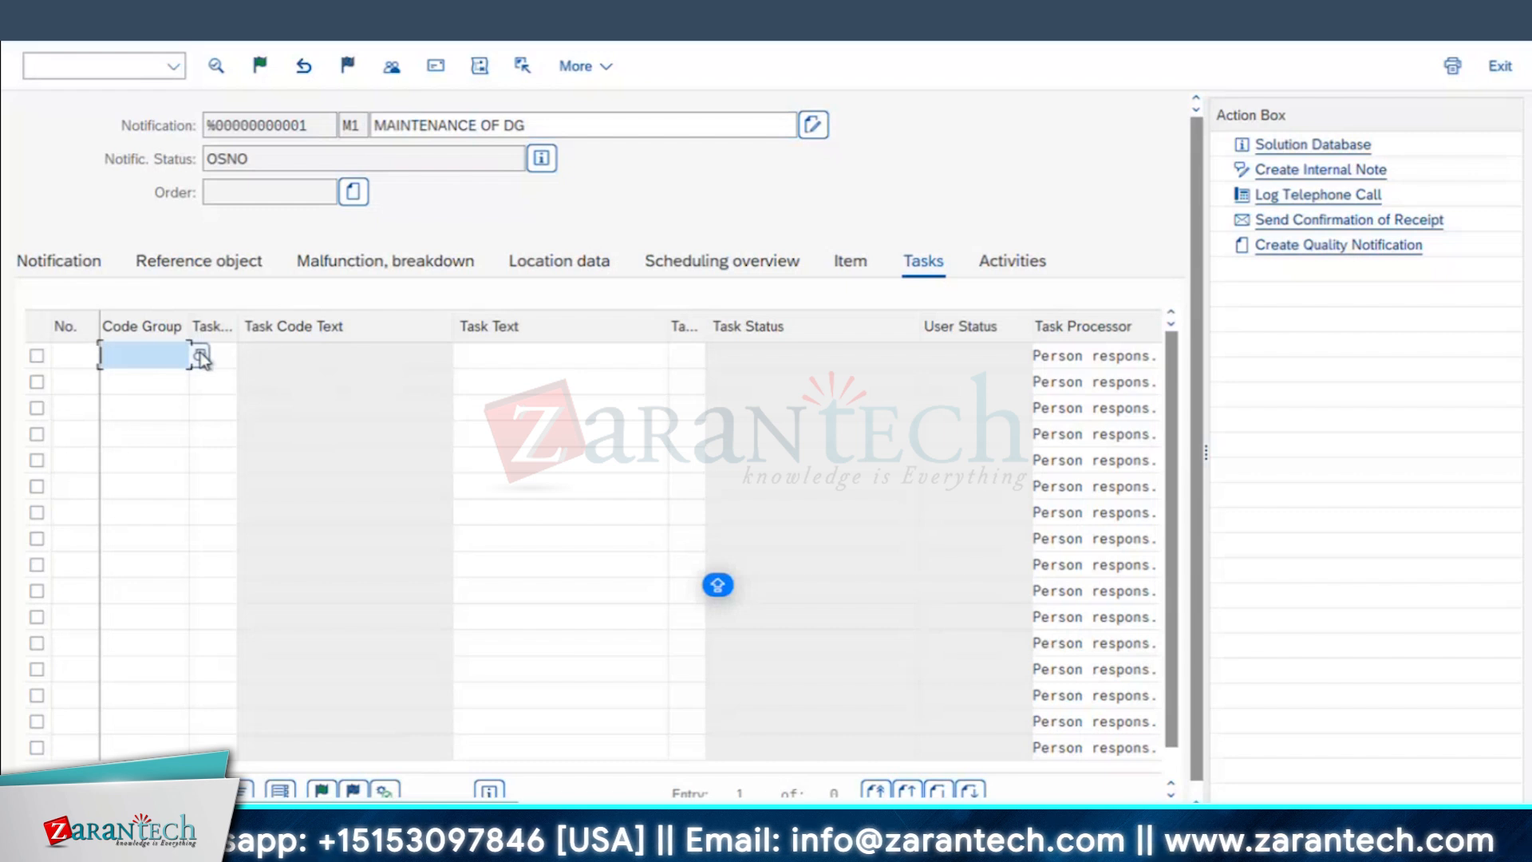
pyautogui.click(523, 356)
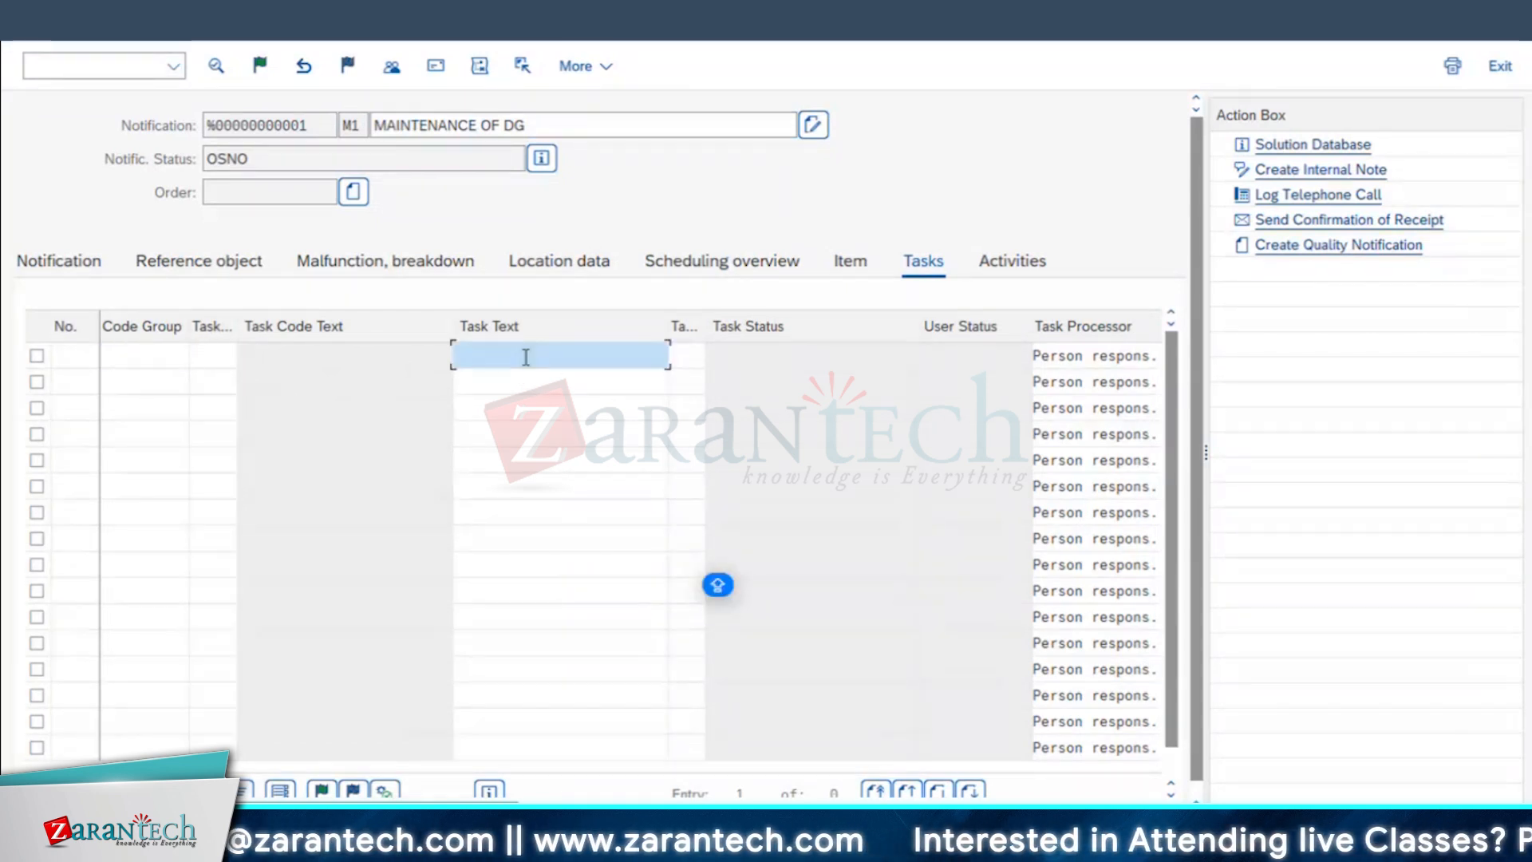
pyautogui.write('CLEAN THE ENGINE')
pyautogui.press('Down')
pyautogui.write('CLE')
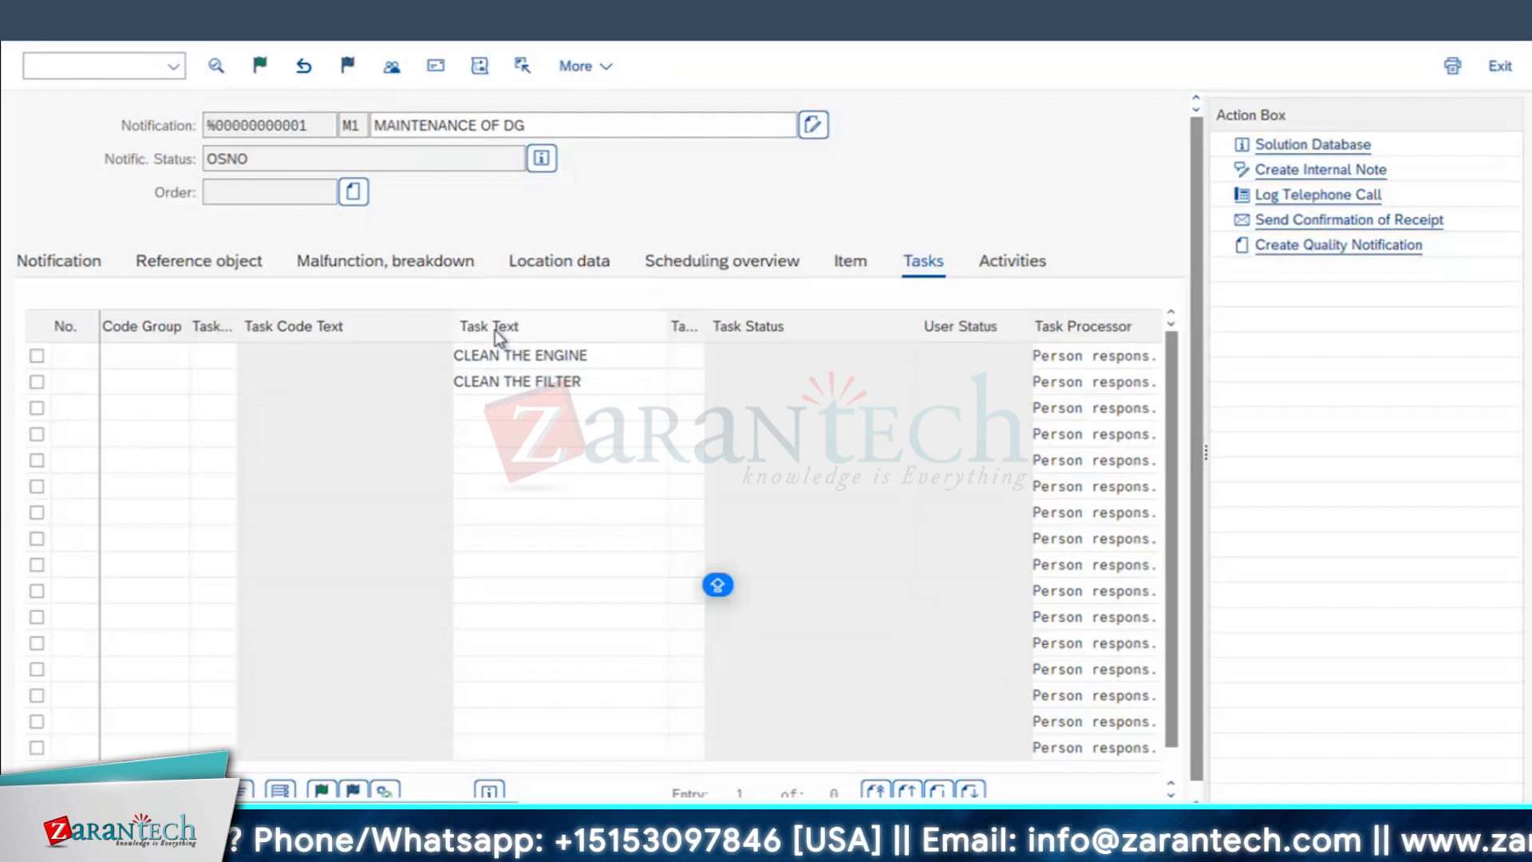
pyautogui.press('Return')
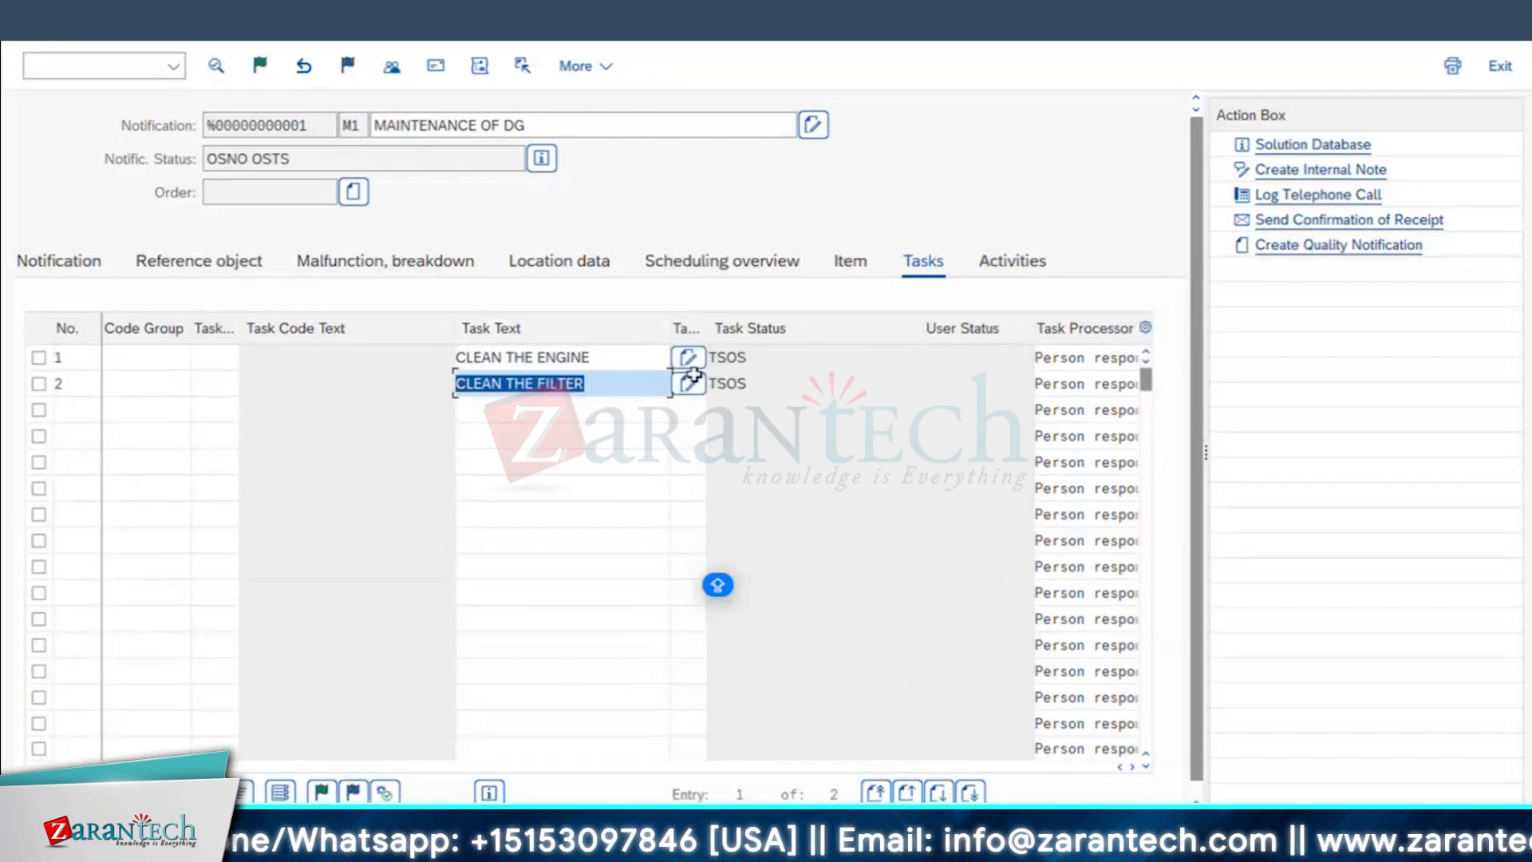
# Step: Put the notification in process, review its system statuses in the status details and return to the tasks
pyautogui.click(261, 67)
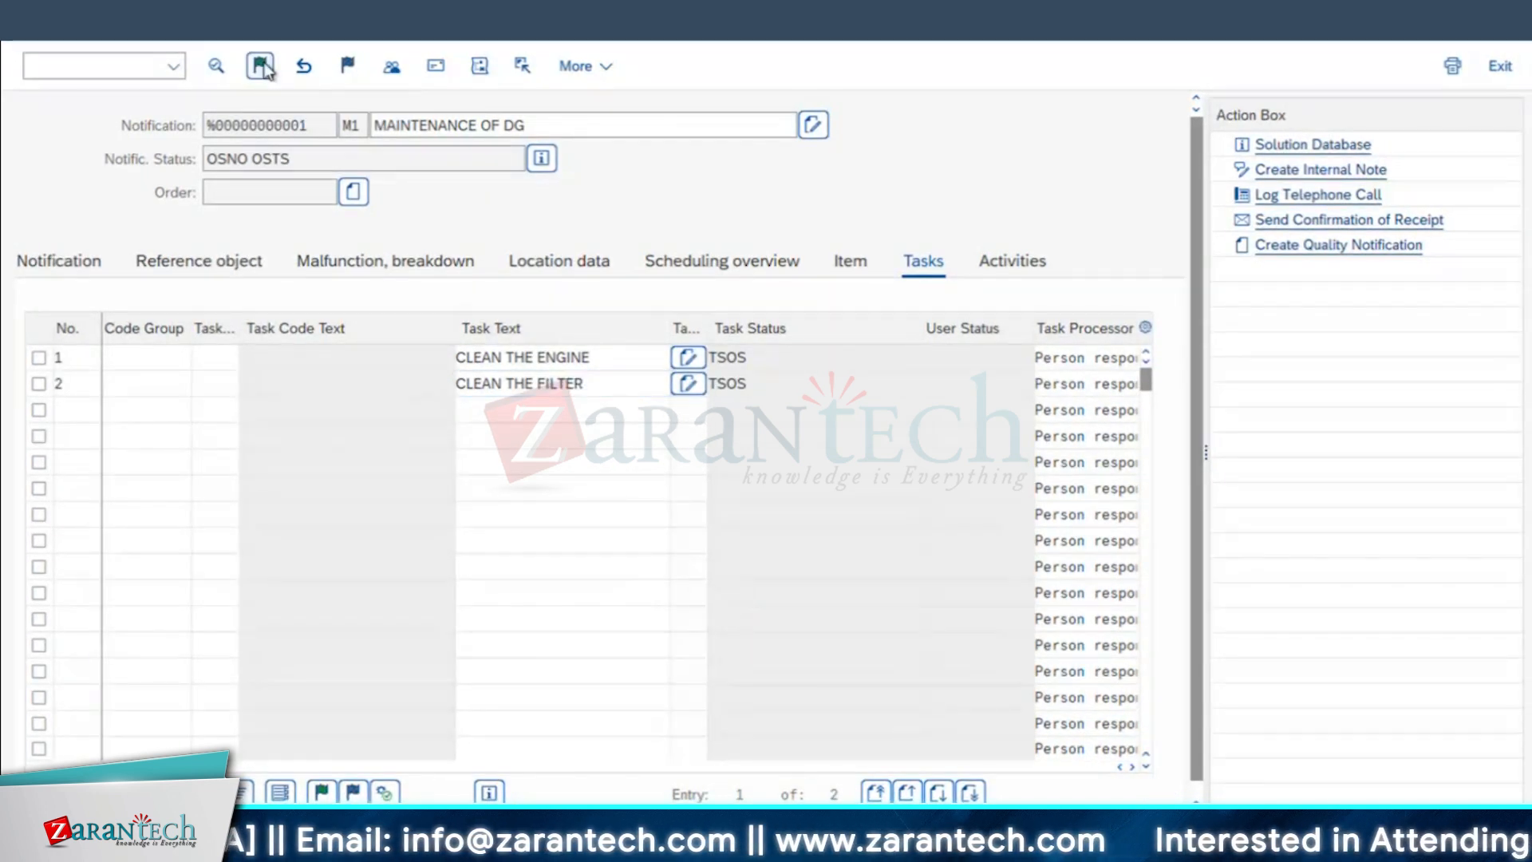
pyautogui.click(542, 157)
pyautogui.moveTo(312, 341); pyautogui.dragTo(6, 378)
pyautogui.moveTo(225, 300); pyautogui.dragTo(49, 353)
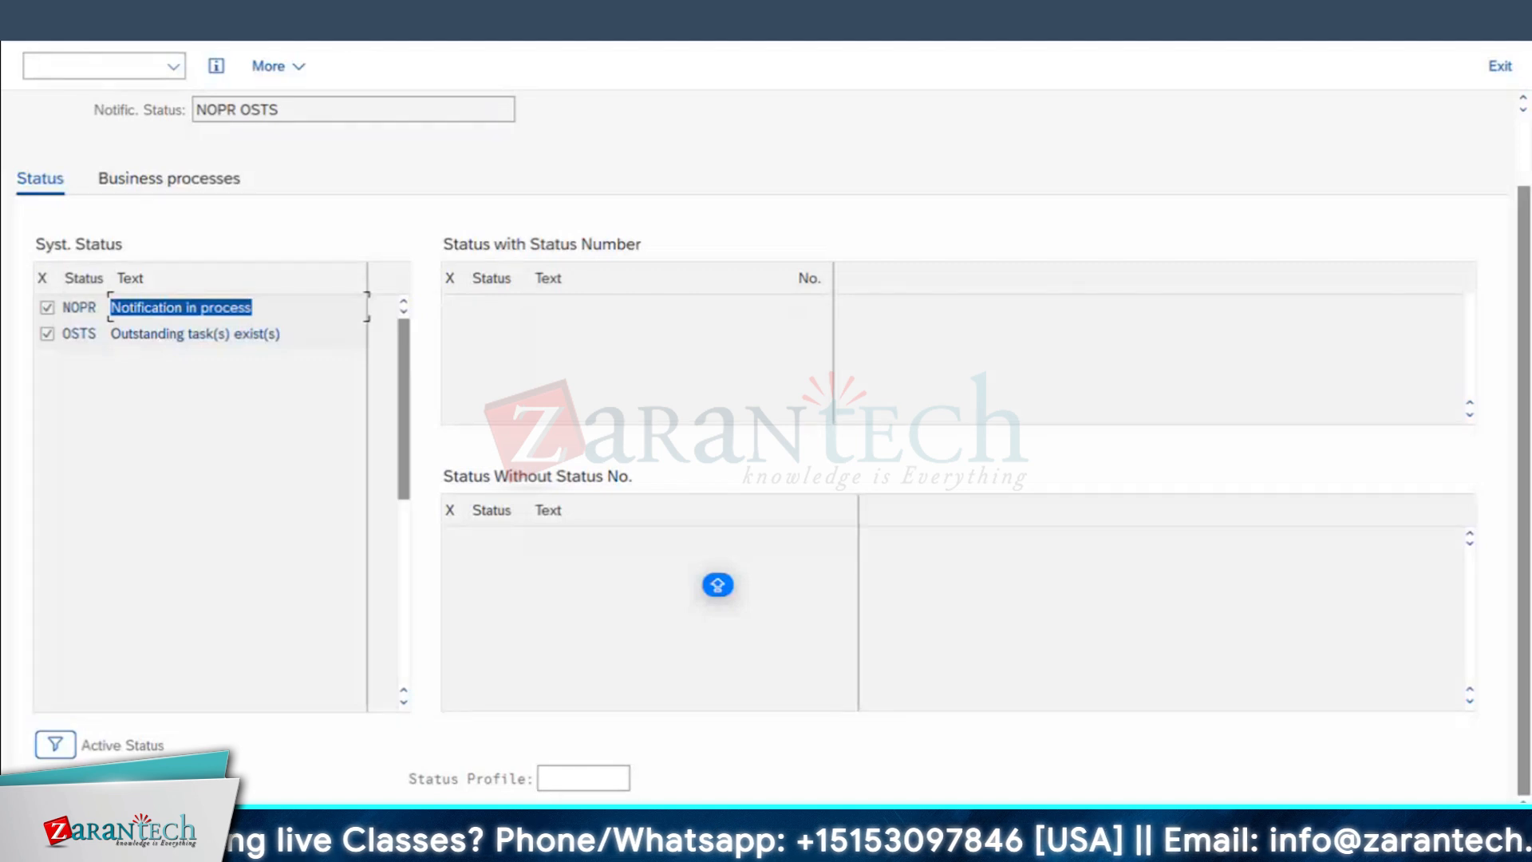
pyautogui.click(718, 585)
pyautogui.press('F3')
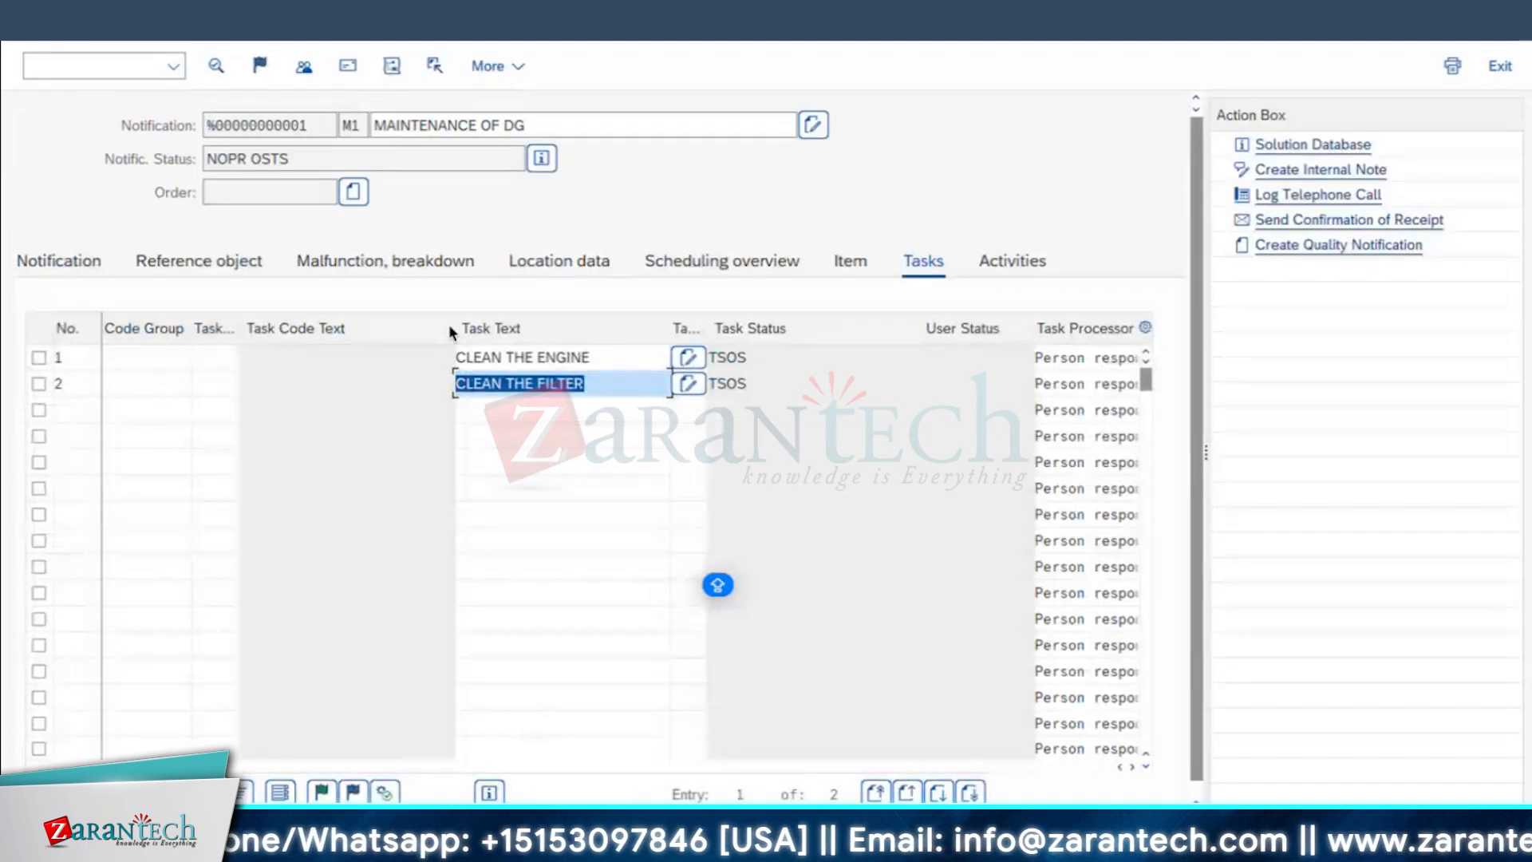
# Step: Release the tasks CLEAN THE ENGINE and CLEAN THE FILTER, and save the notification
pyautogui.click(38, 357)
pyautogui.click(39, 383)
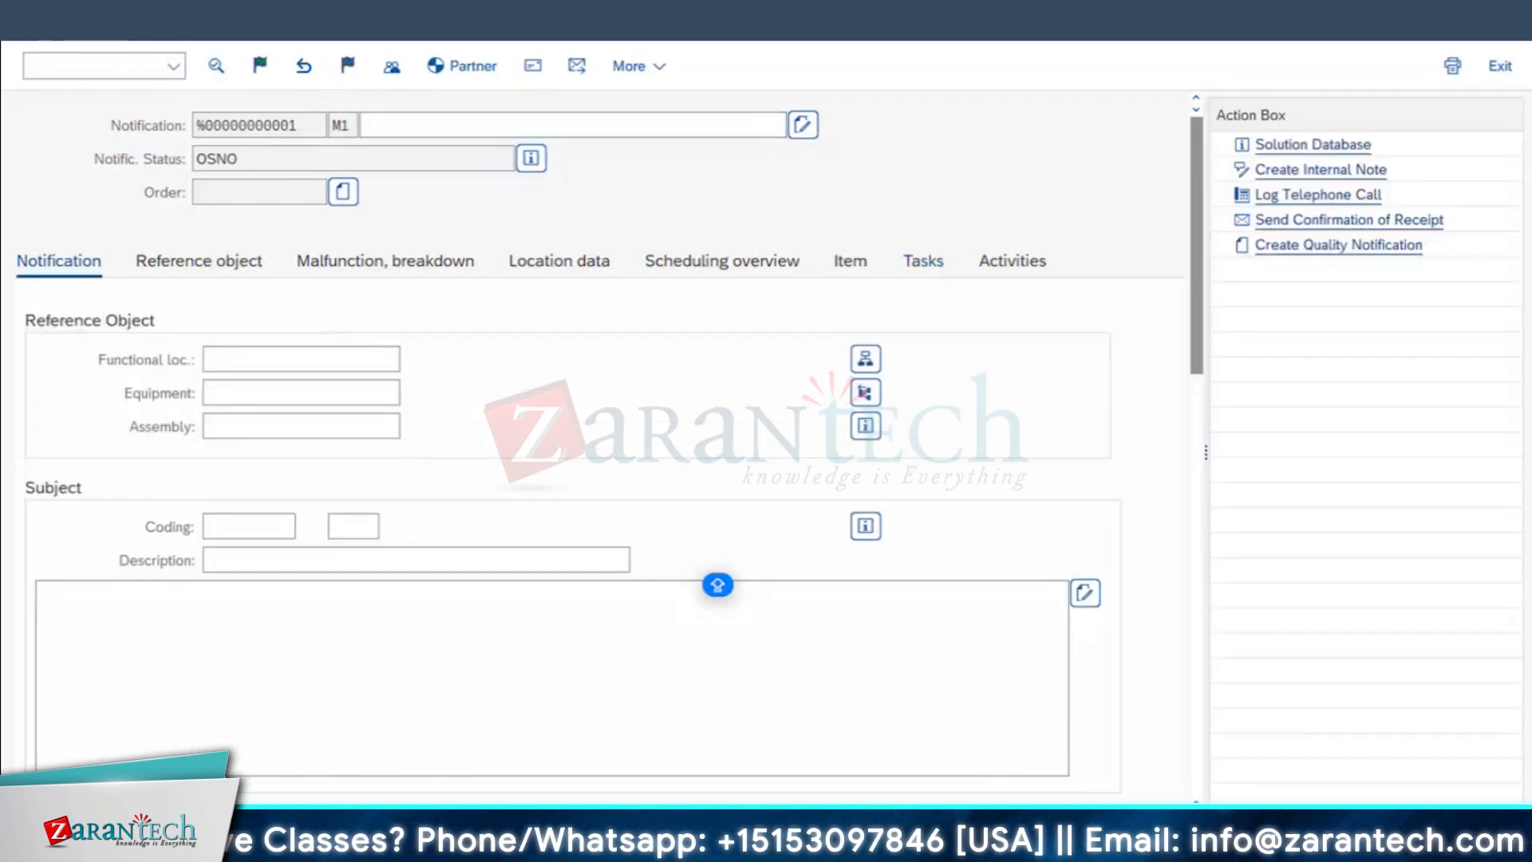
# Step: Leave notification creation and reopen the saved notification for change with transaction IW22
pyautogui.press('F3')
pyautogui.click(488, 472)
pyautogui.click(89, 68)
pyautogui.write('IW22')
pyautogui.press('Return')
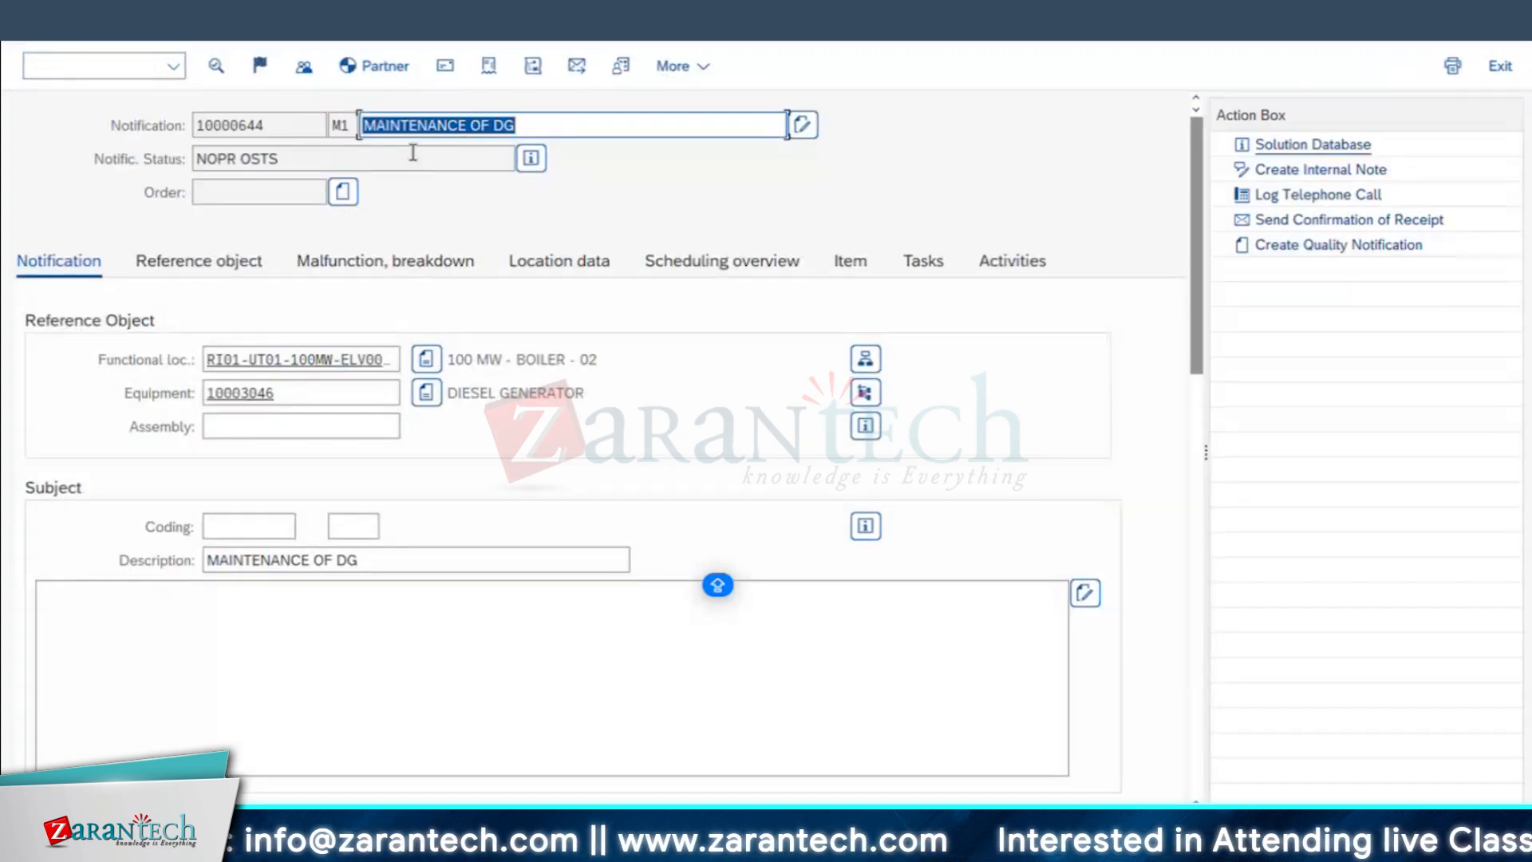
# Step: Review the notification's system status and the task statuses, and return to the notification's main data
pyautogui.click(412, 153)
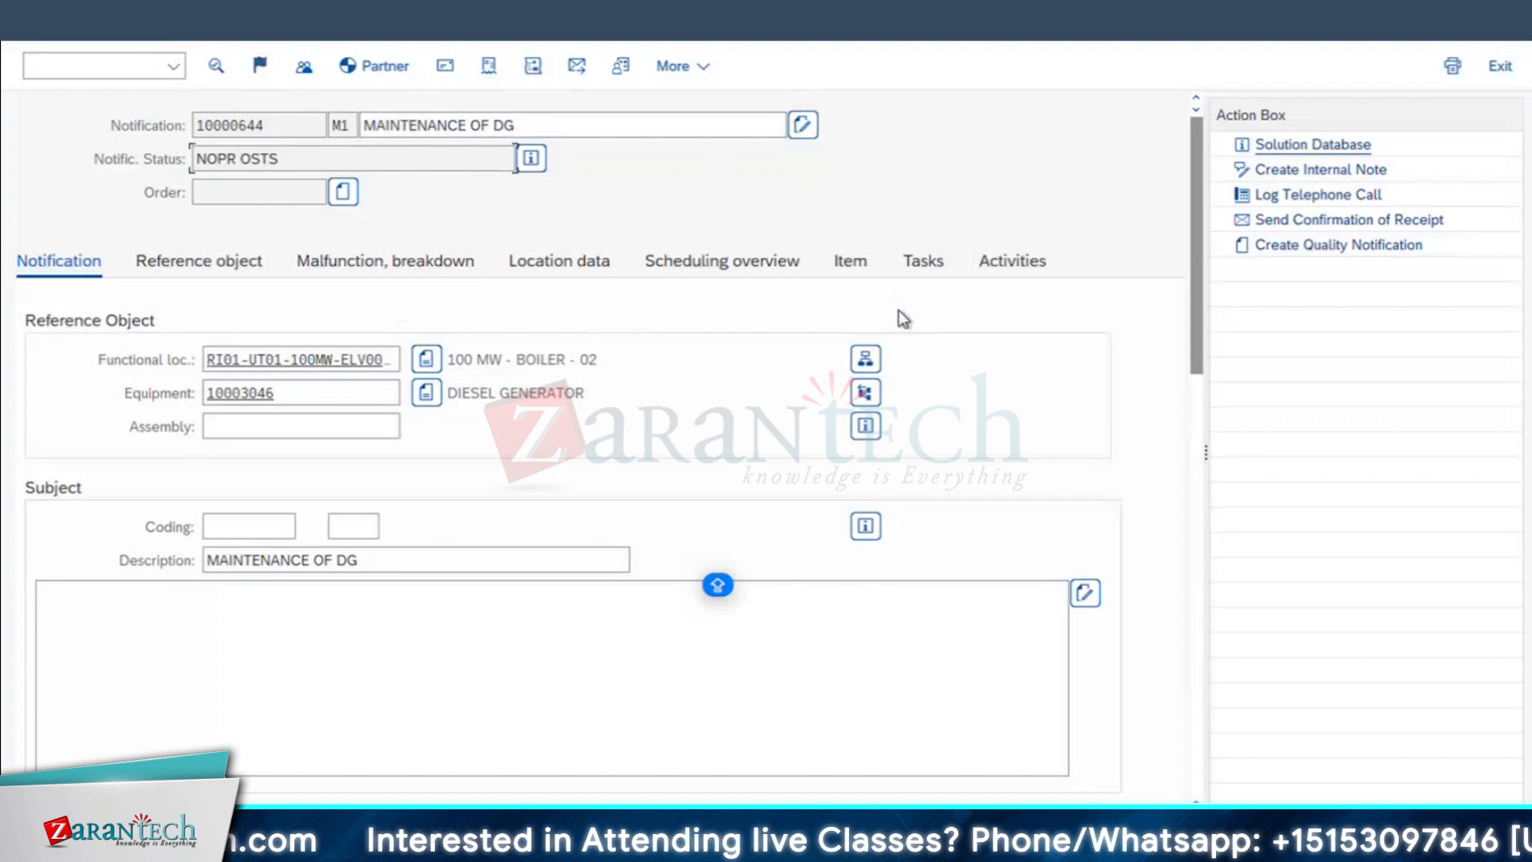
pyautogui.click(925, 263)
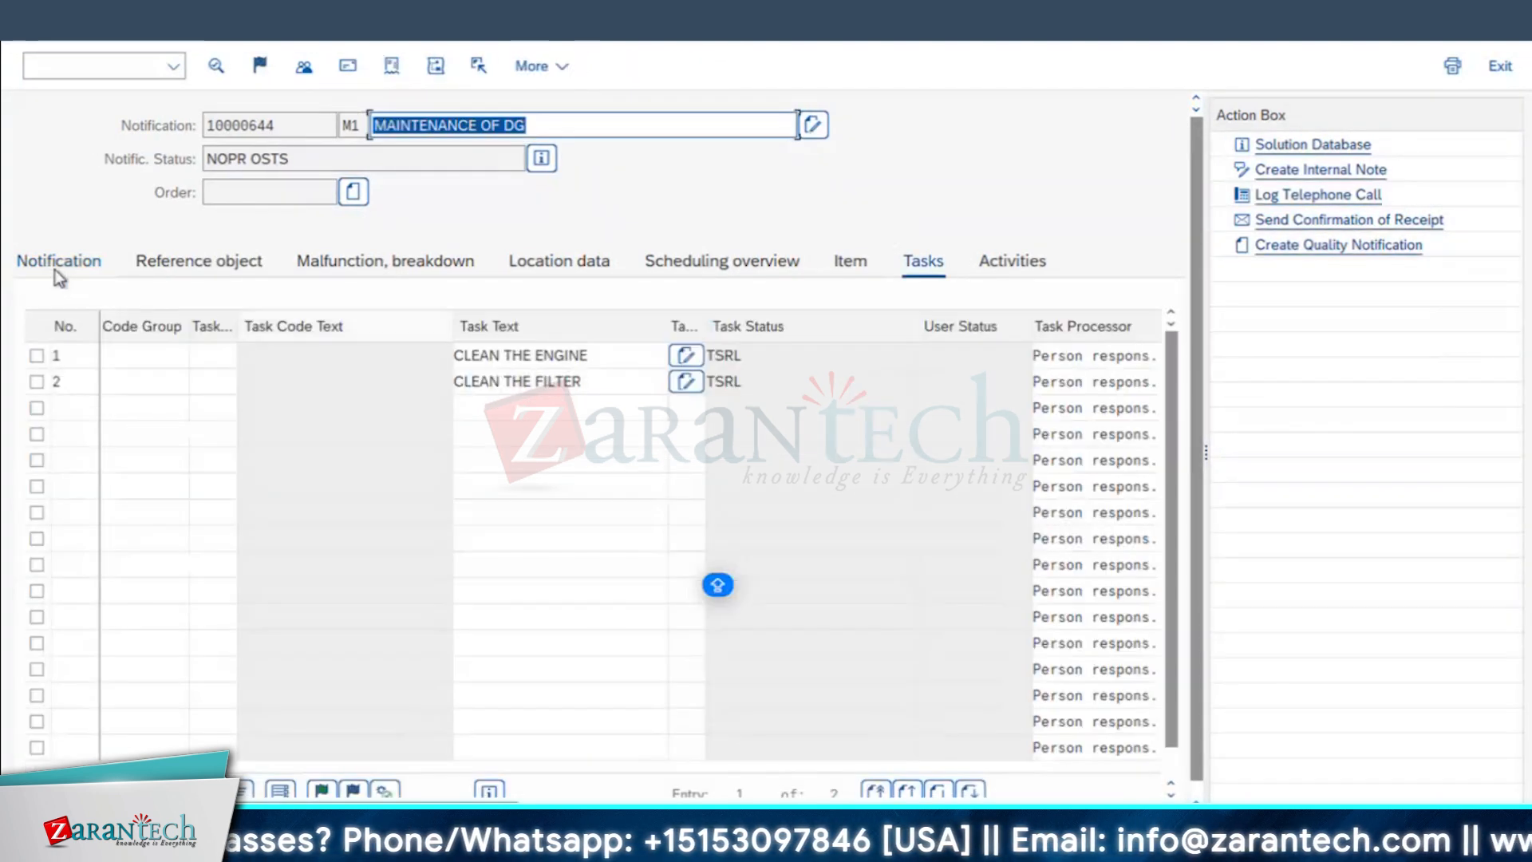
pyautogui.click(58, 261)
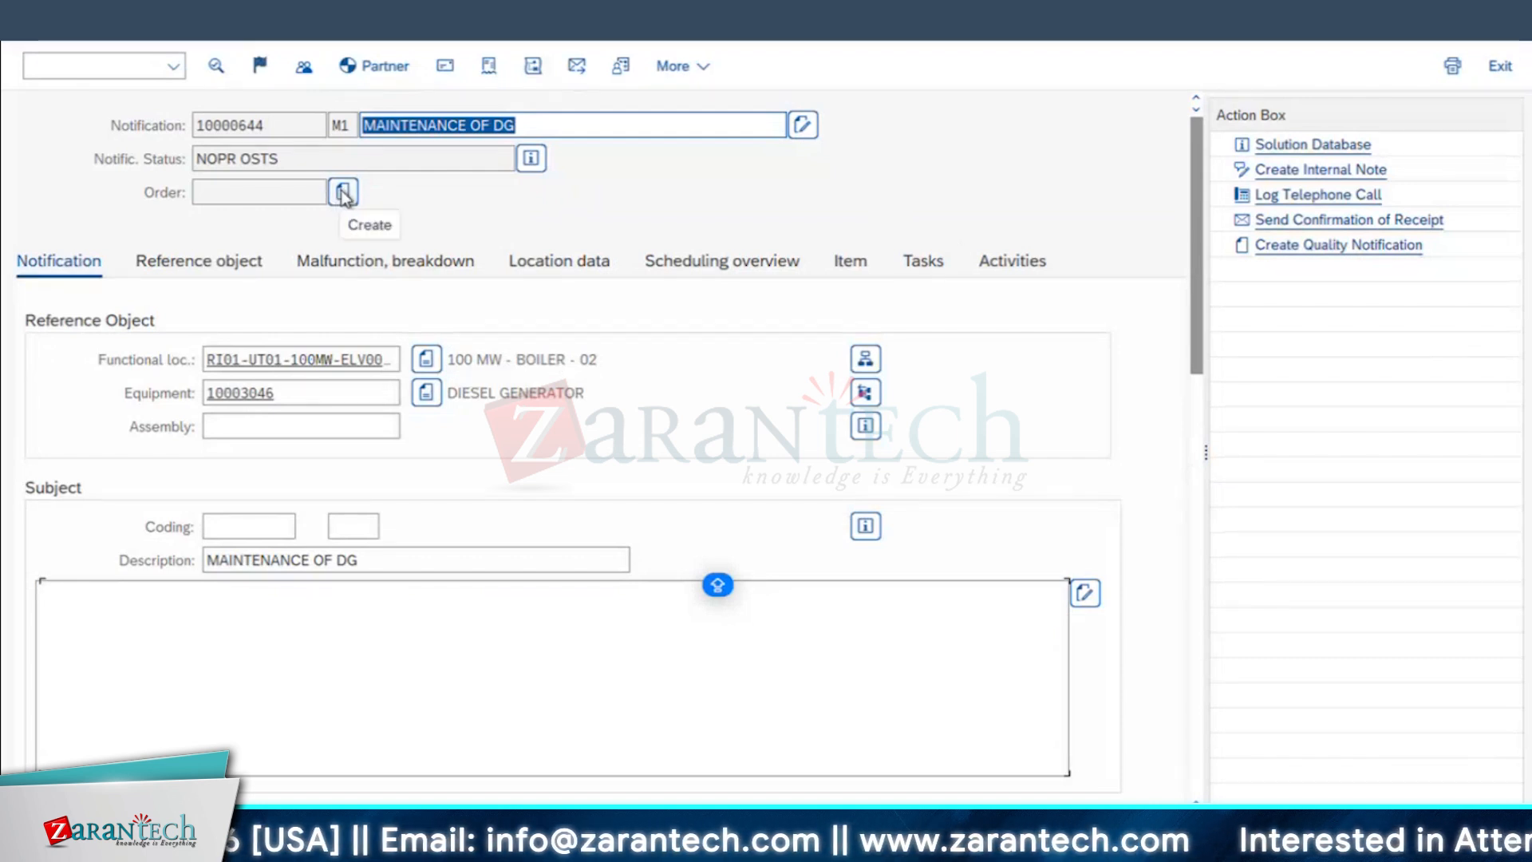
# Step: Create a maintenance order from the notification with order type PM01, planning plant 1710 and main work center BLECME01, and dismiss the object information
pyautogui.click(343, 194)
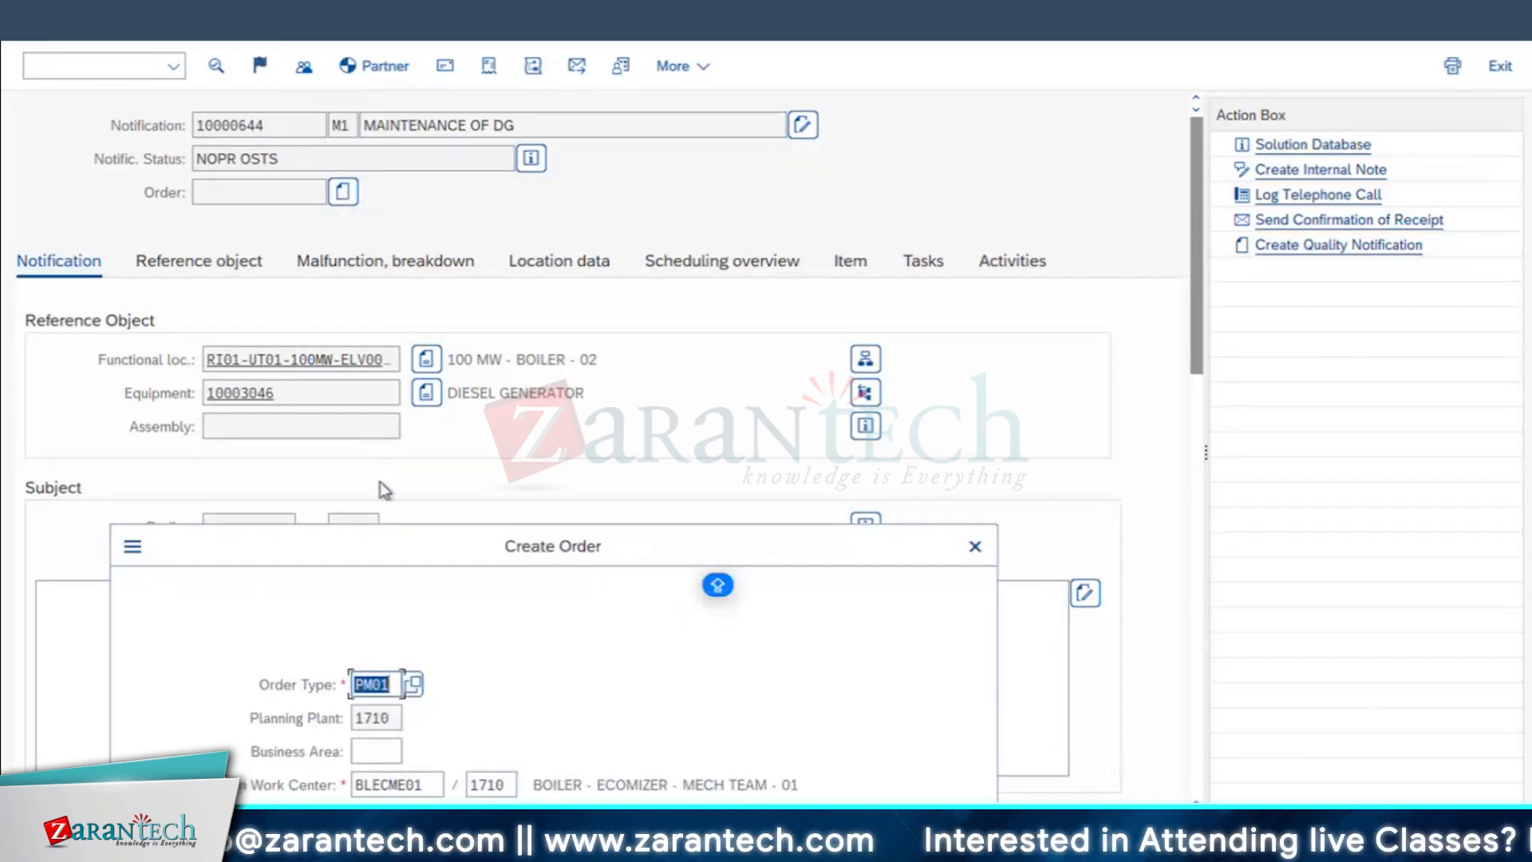
pyautogui.moveTo(397, 549); pyautogui.dragTo(635, 278)
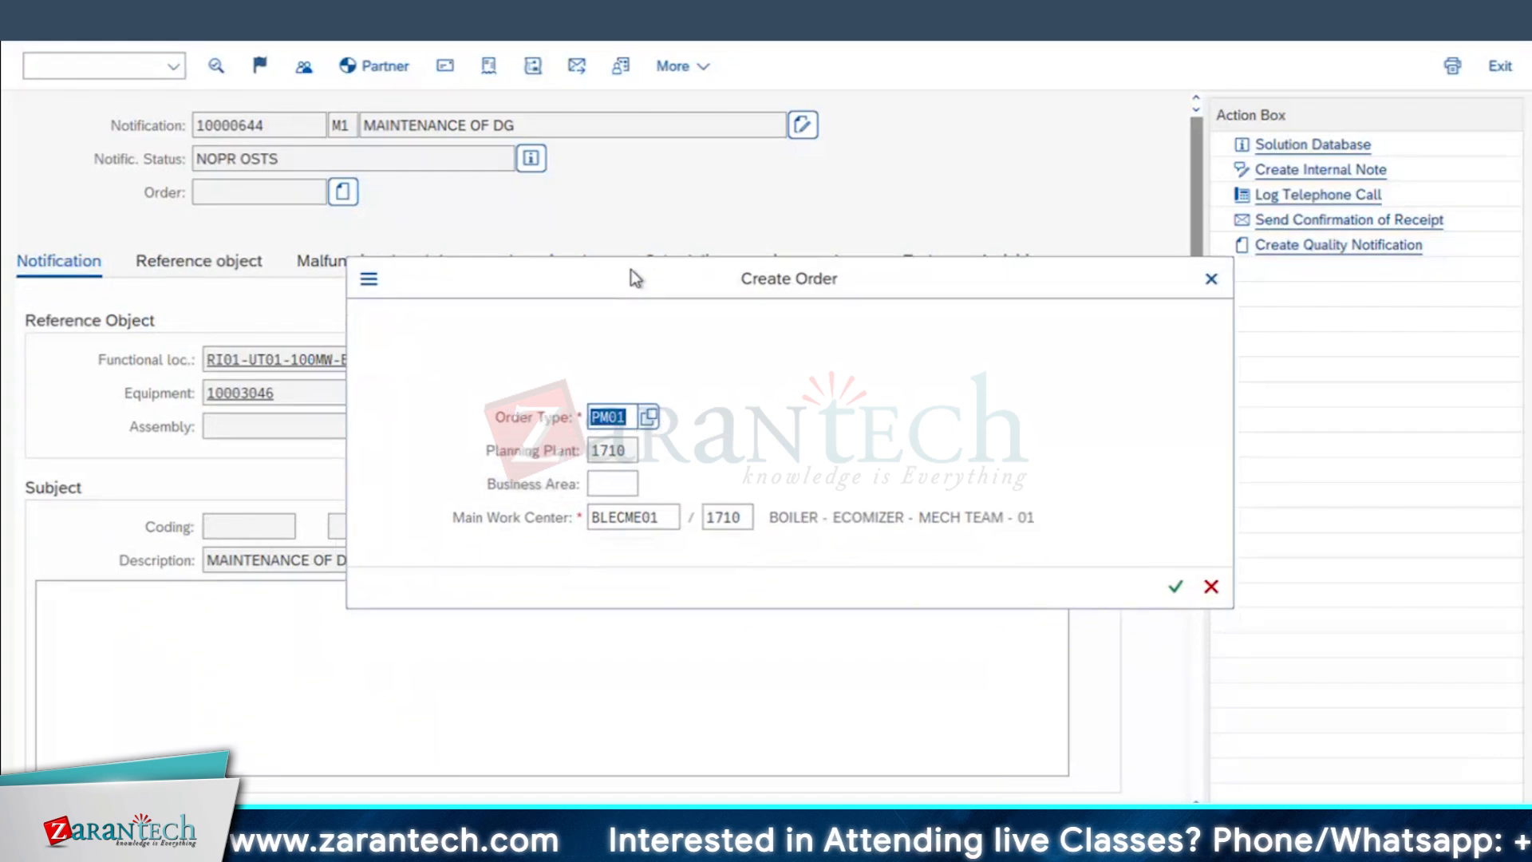
pyautogui.click(649, 414)
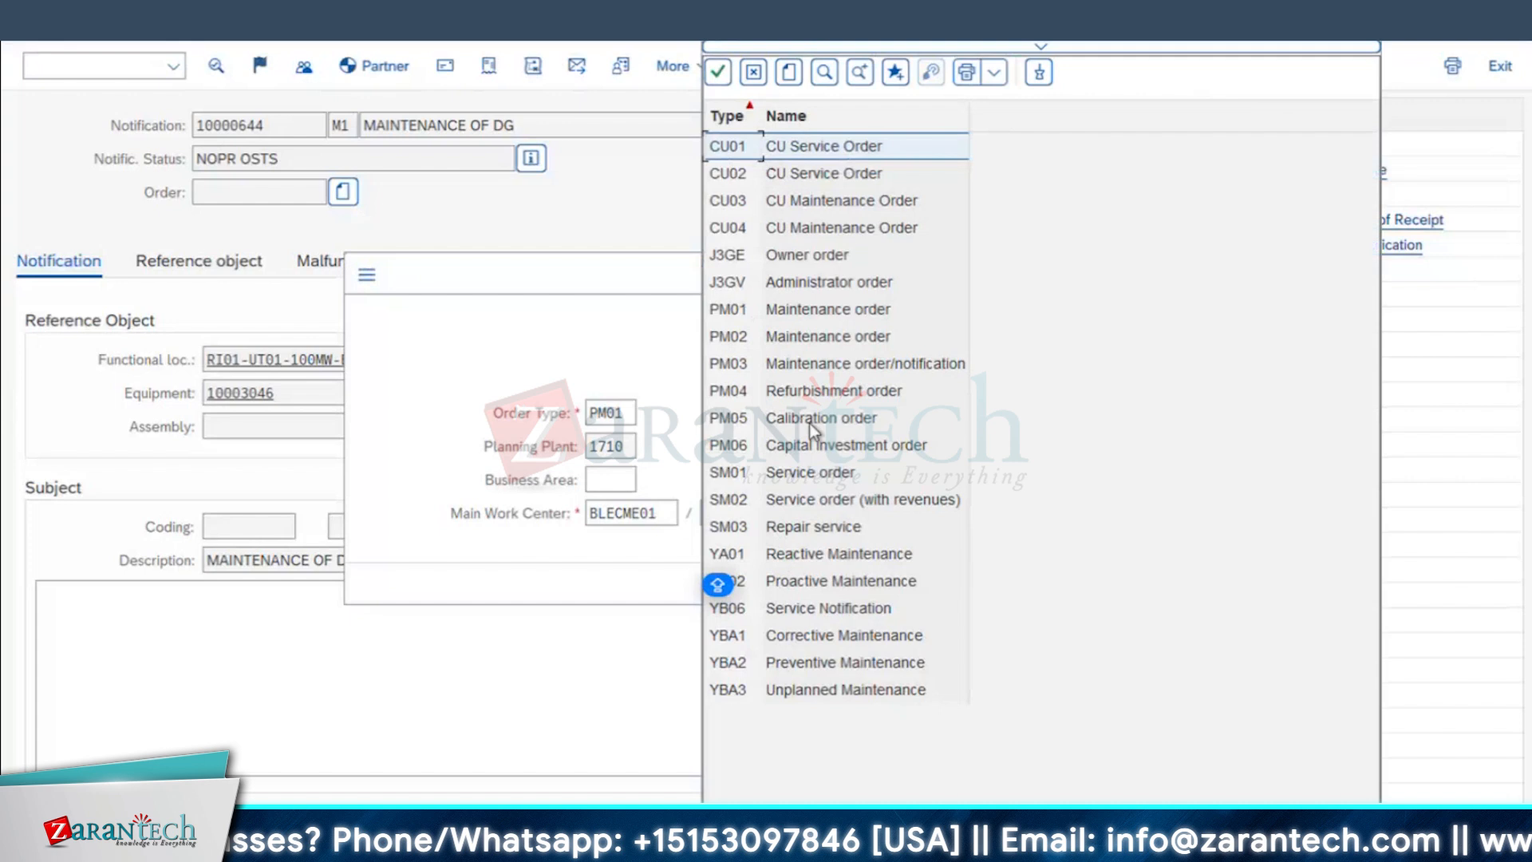
pyautogui.click(786, 311)
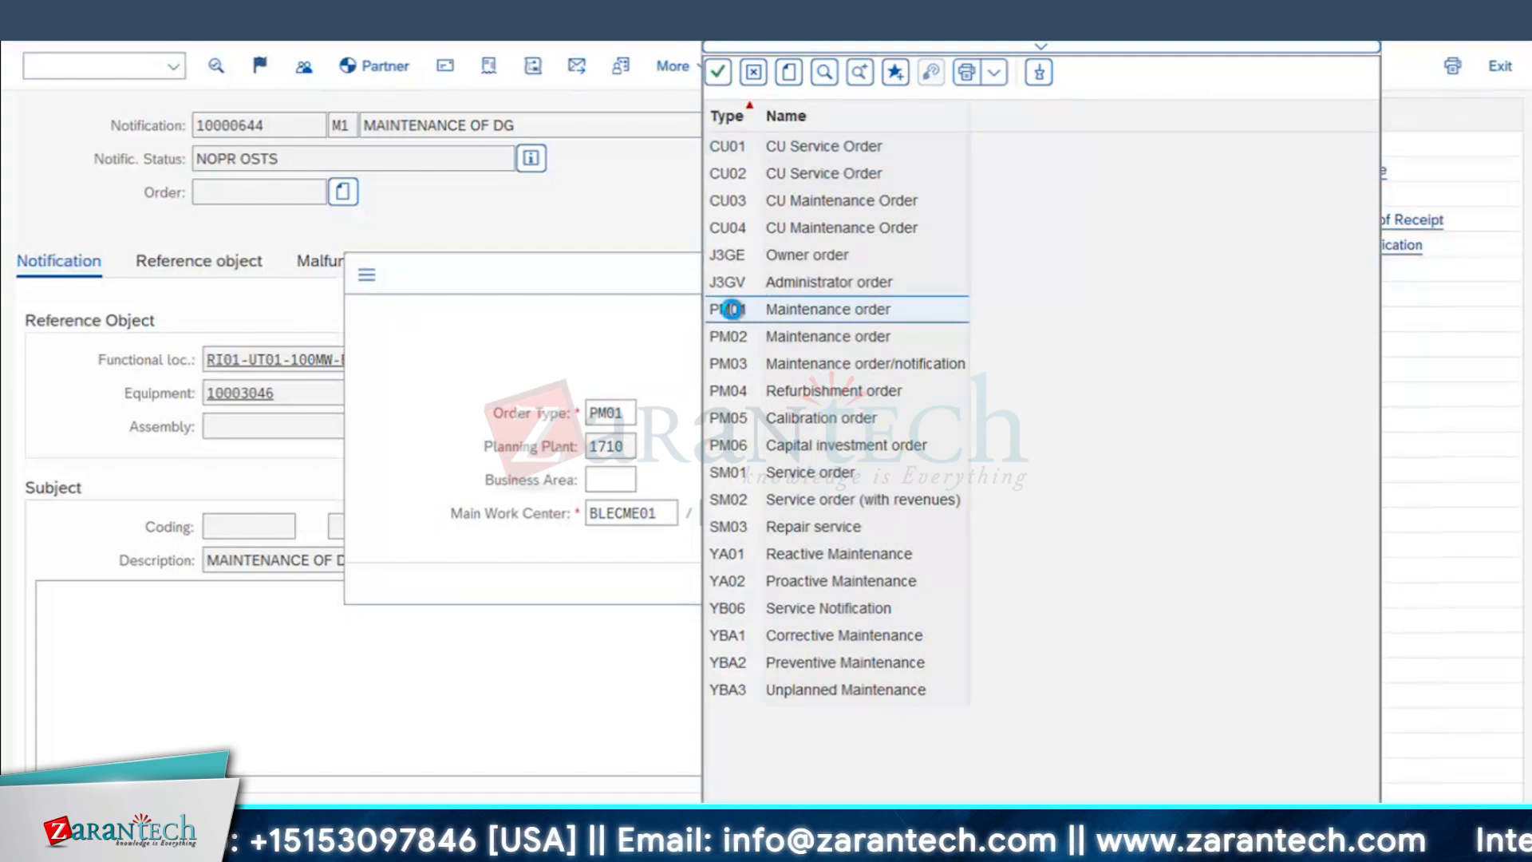
pyautogui.doubleClick(735, 317)
pyautogui.doubleClick(609, 413)
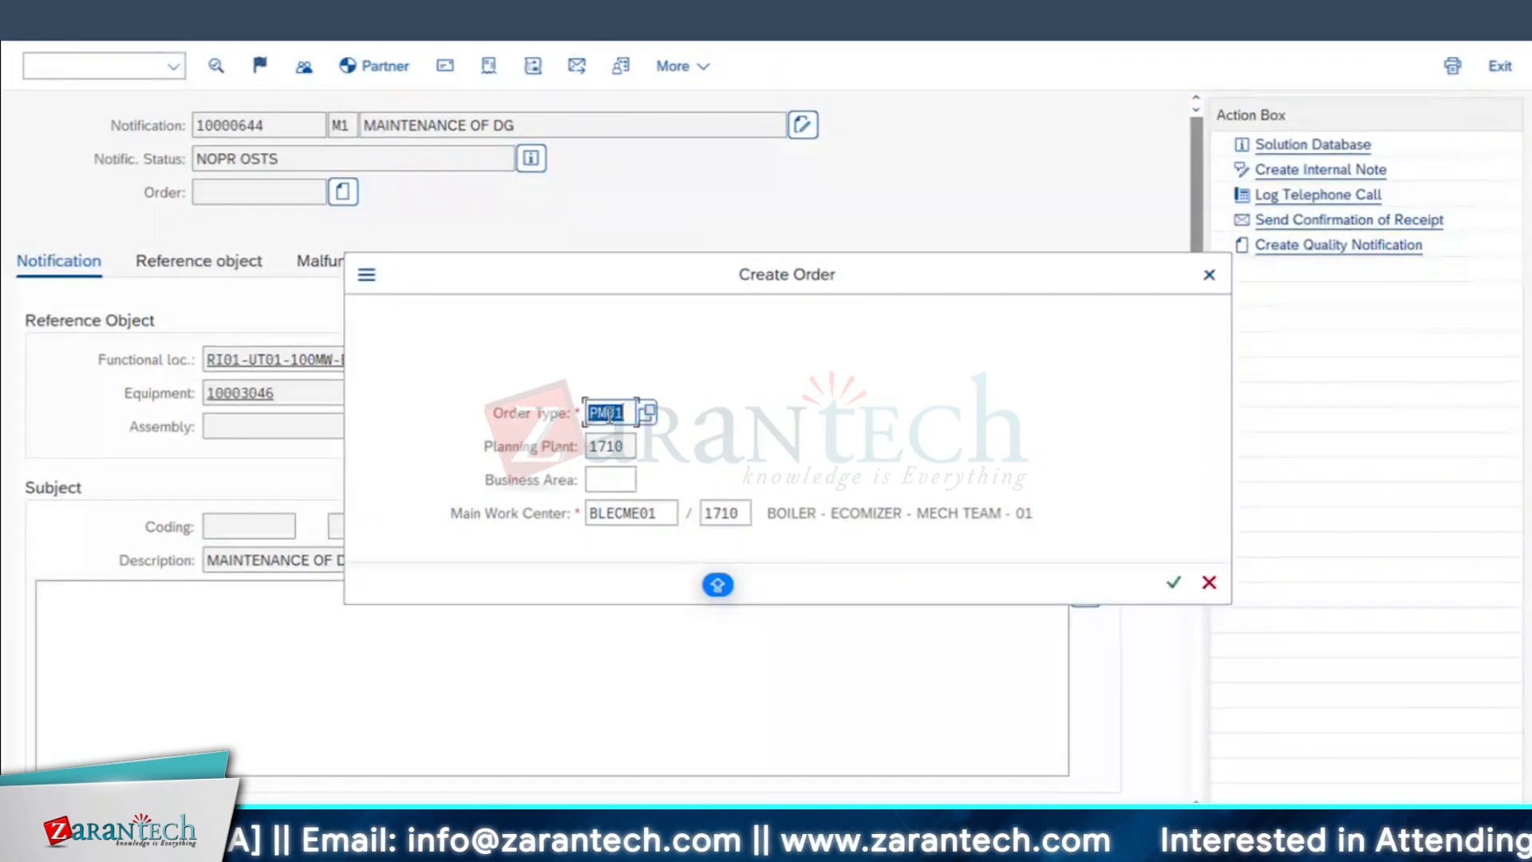
pyautogui.click(611, 449)
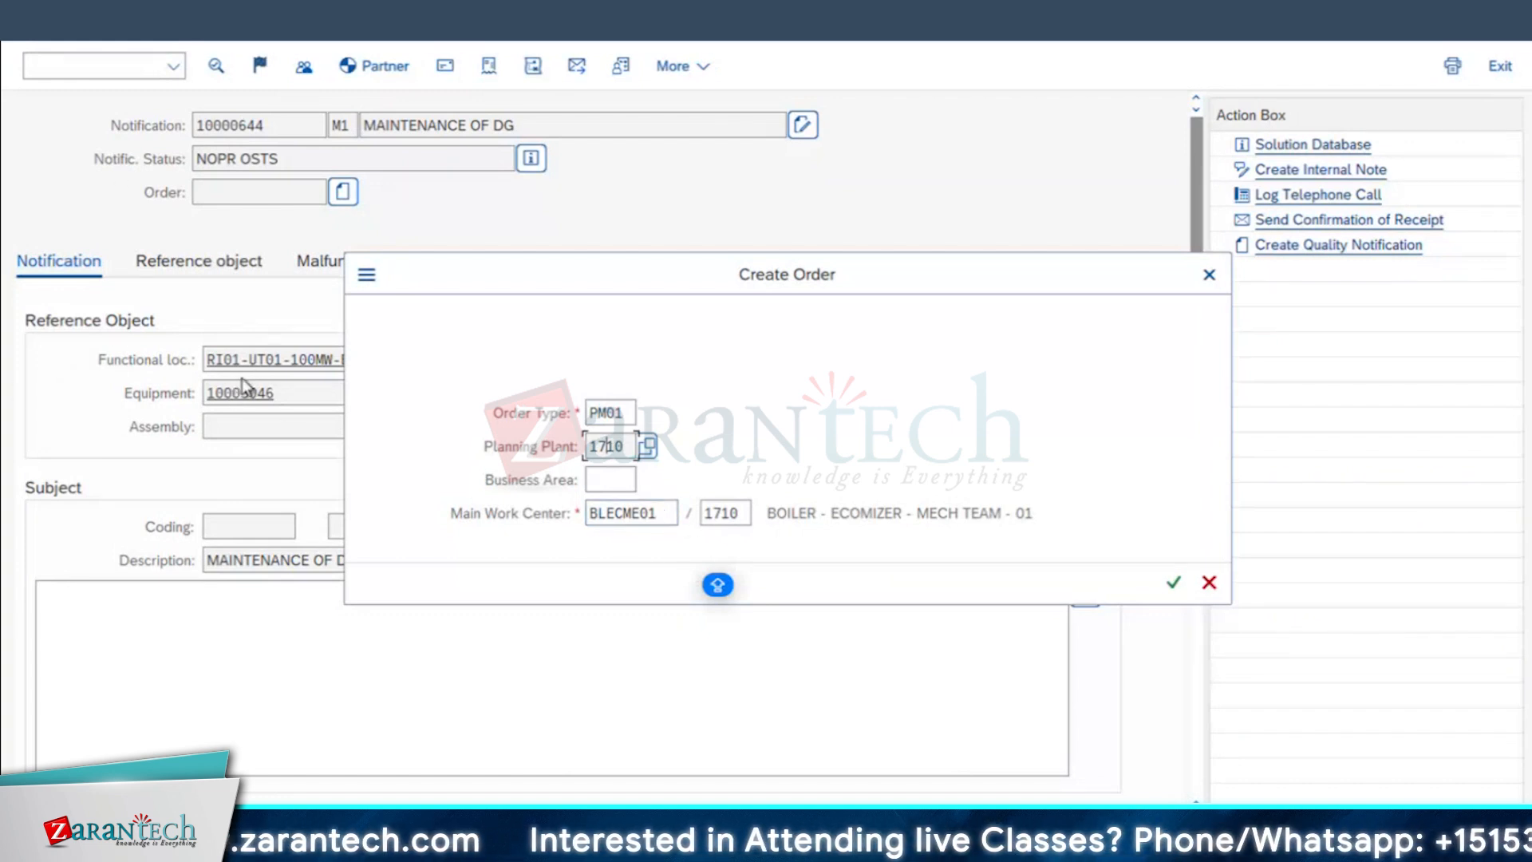
pyautogui.click(1177, 595)
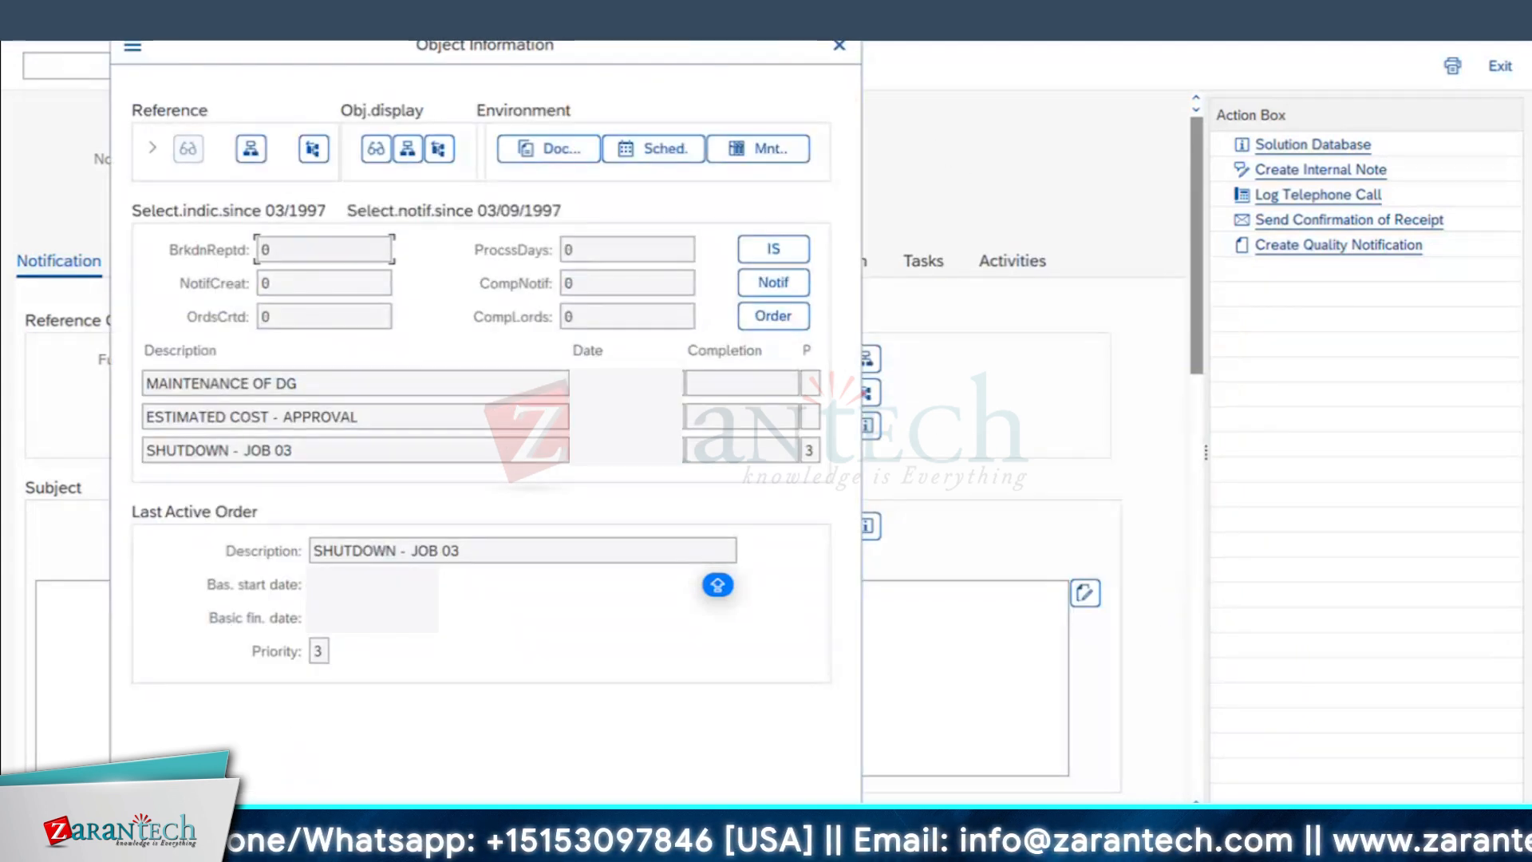
pyautogui.press('Return')
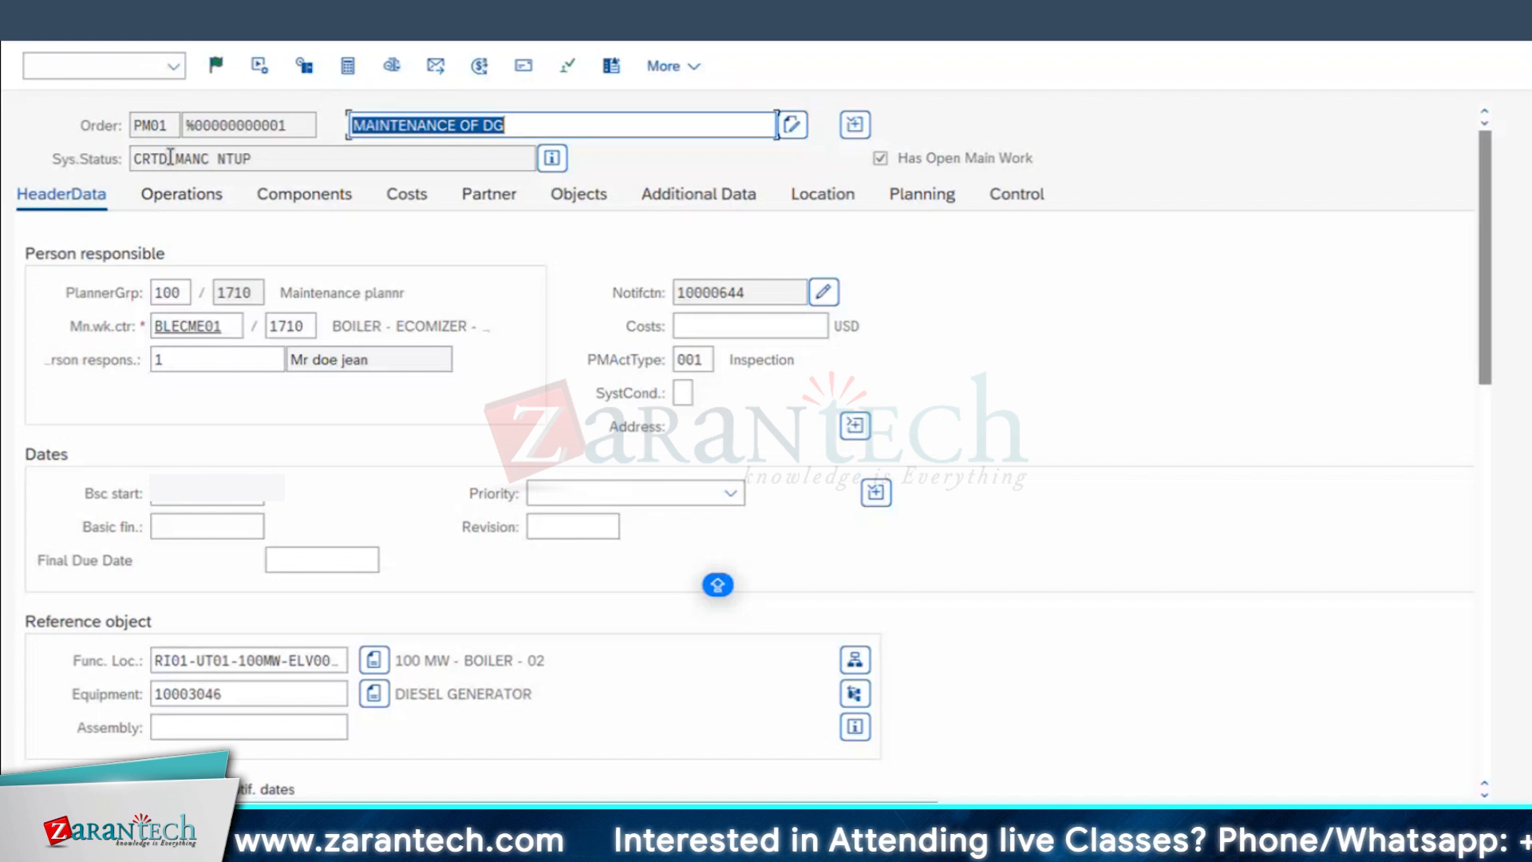
# Step: Highlight the CRTD system status of the order and enter estimated costs of 1000 USD
pyautogui.doubleClick(151, 158)
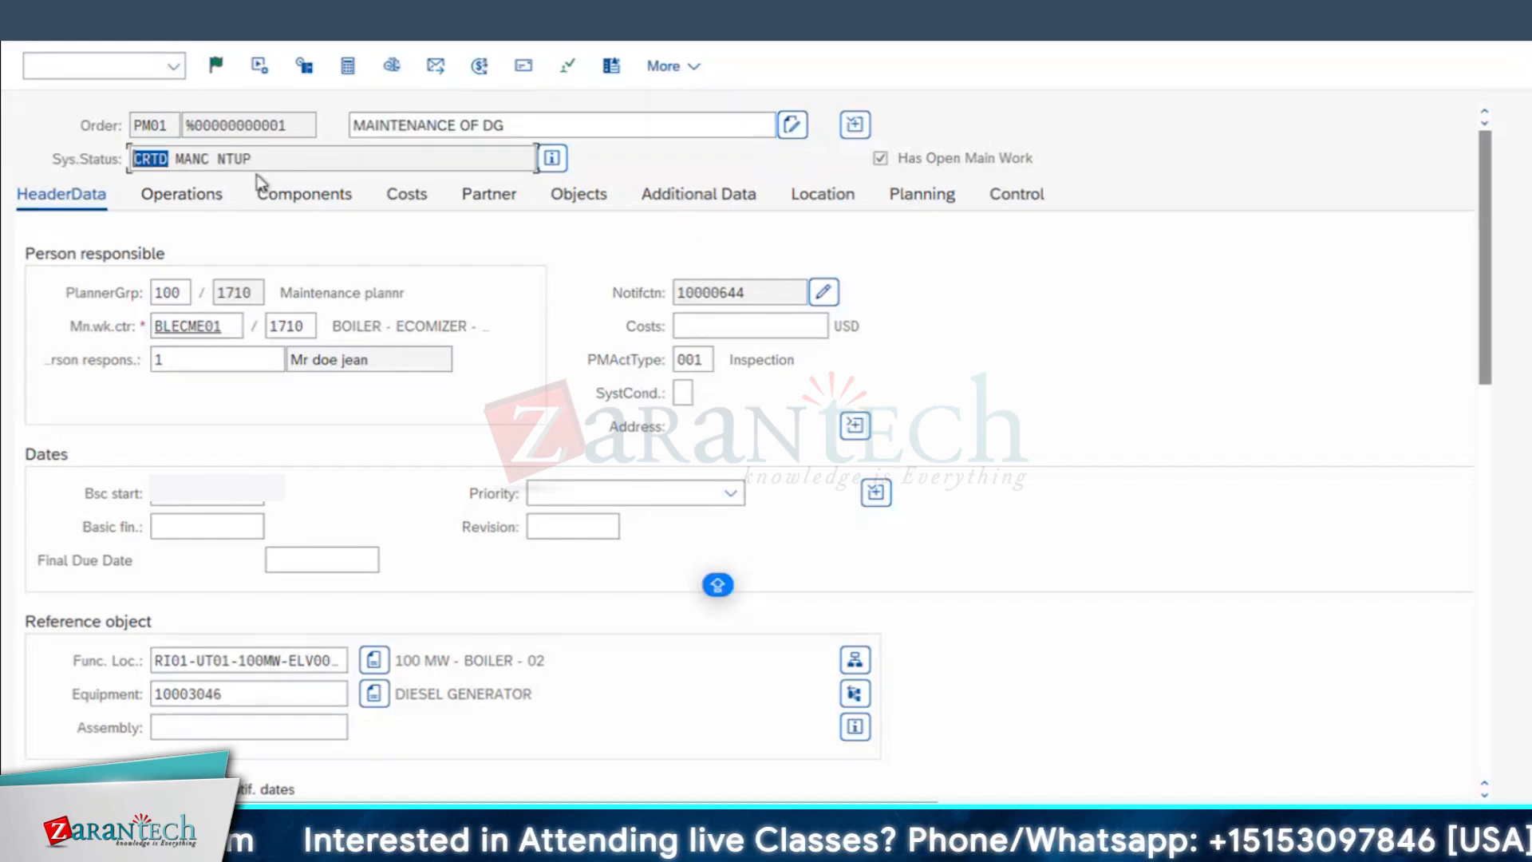
pyautogui.click(727, 323)
pyautogui.write('1000')
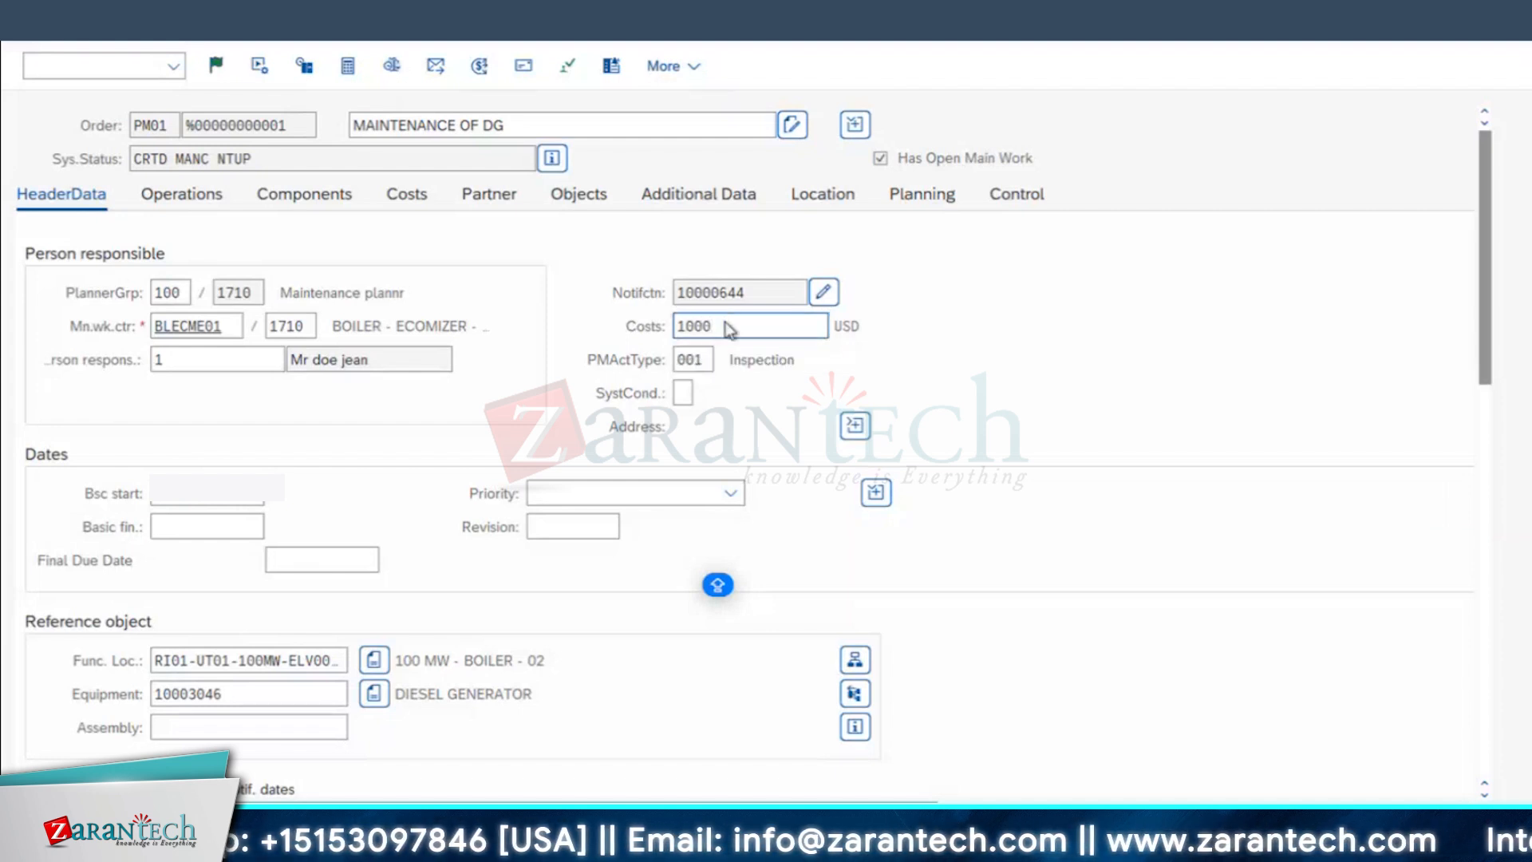
pyautogui.press('Return')
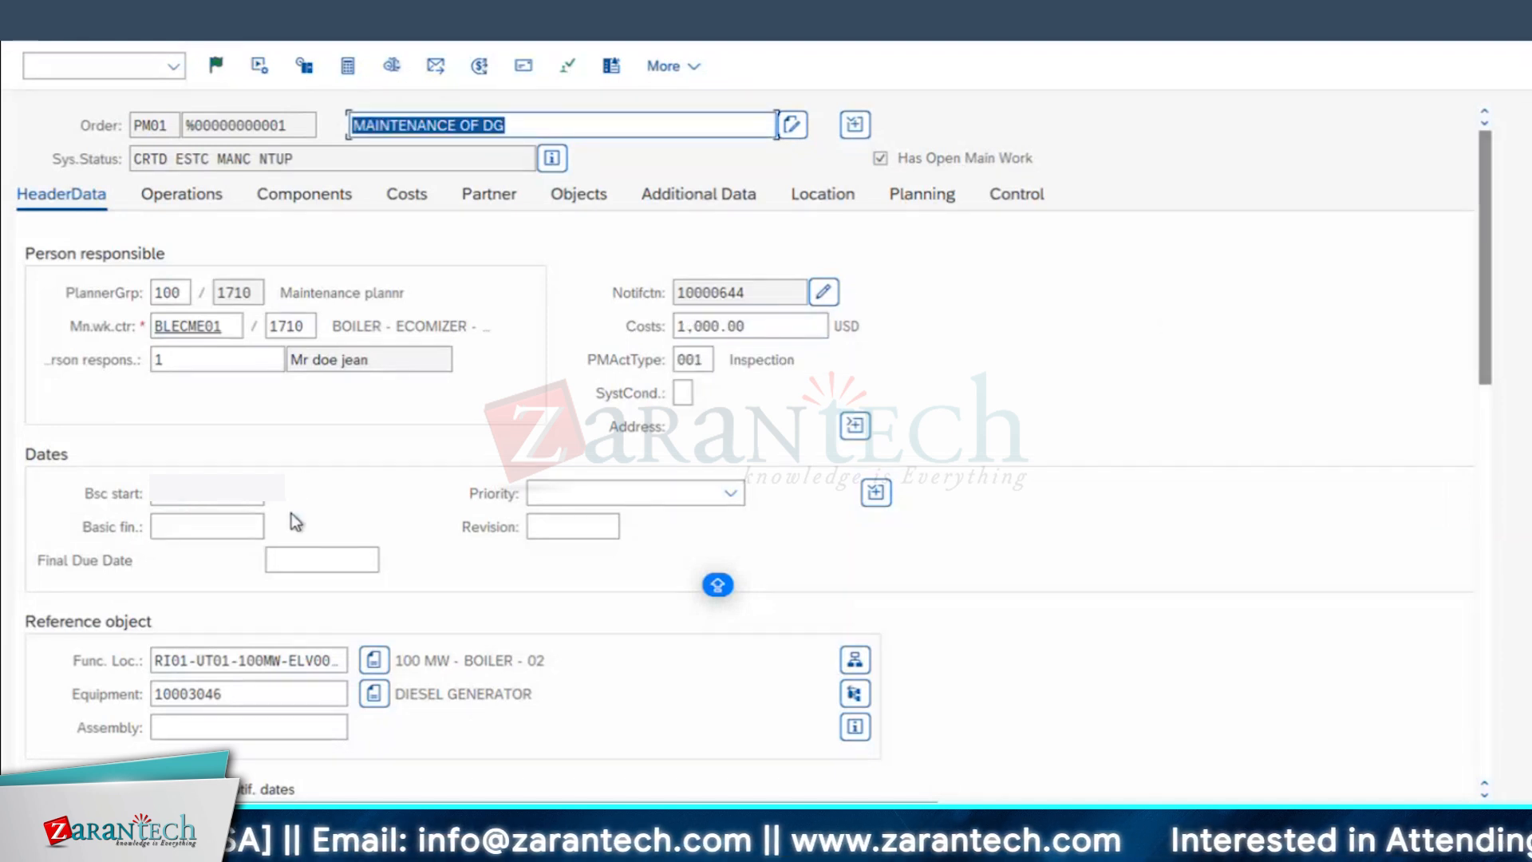
# Step: Set the order's priority to Medium and look over the remaining header data
pyautogui.click(730, 493)
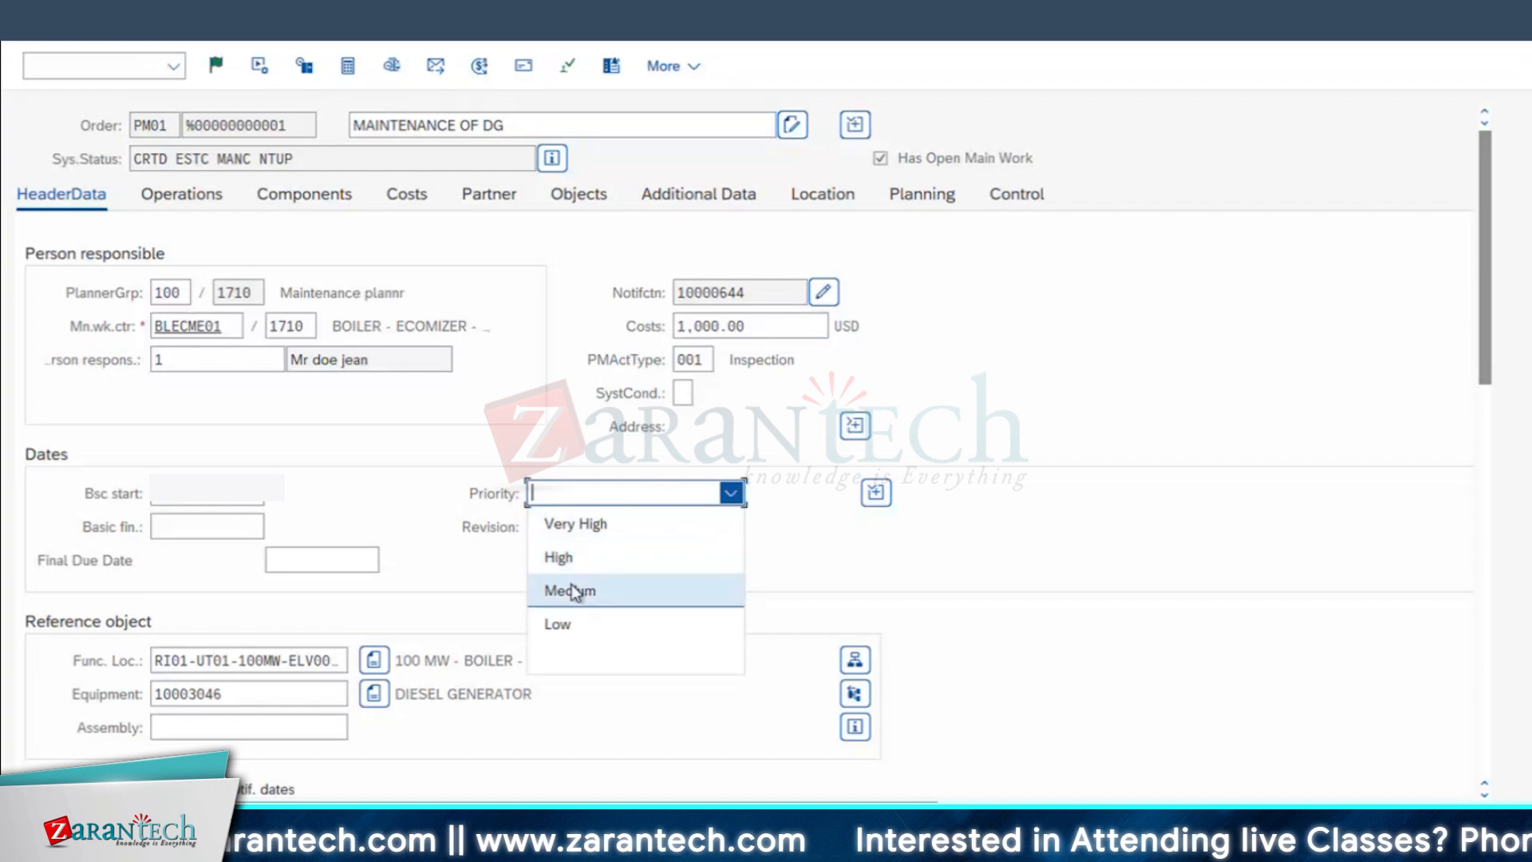
pyautogui.click(571, 590)
pyautogui.click(579, 525)
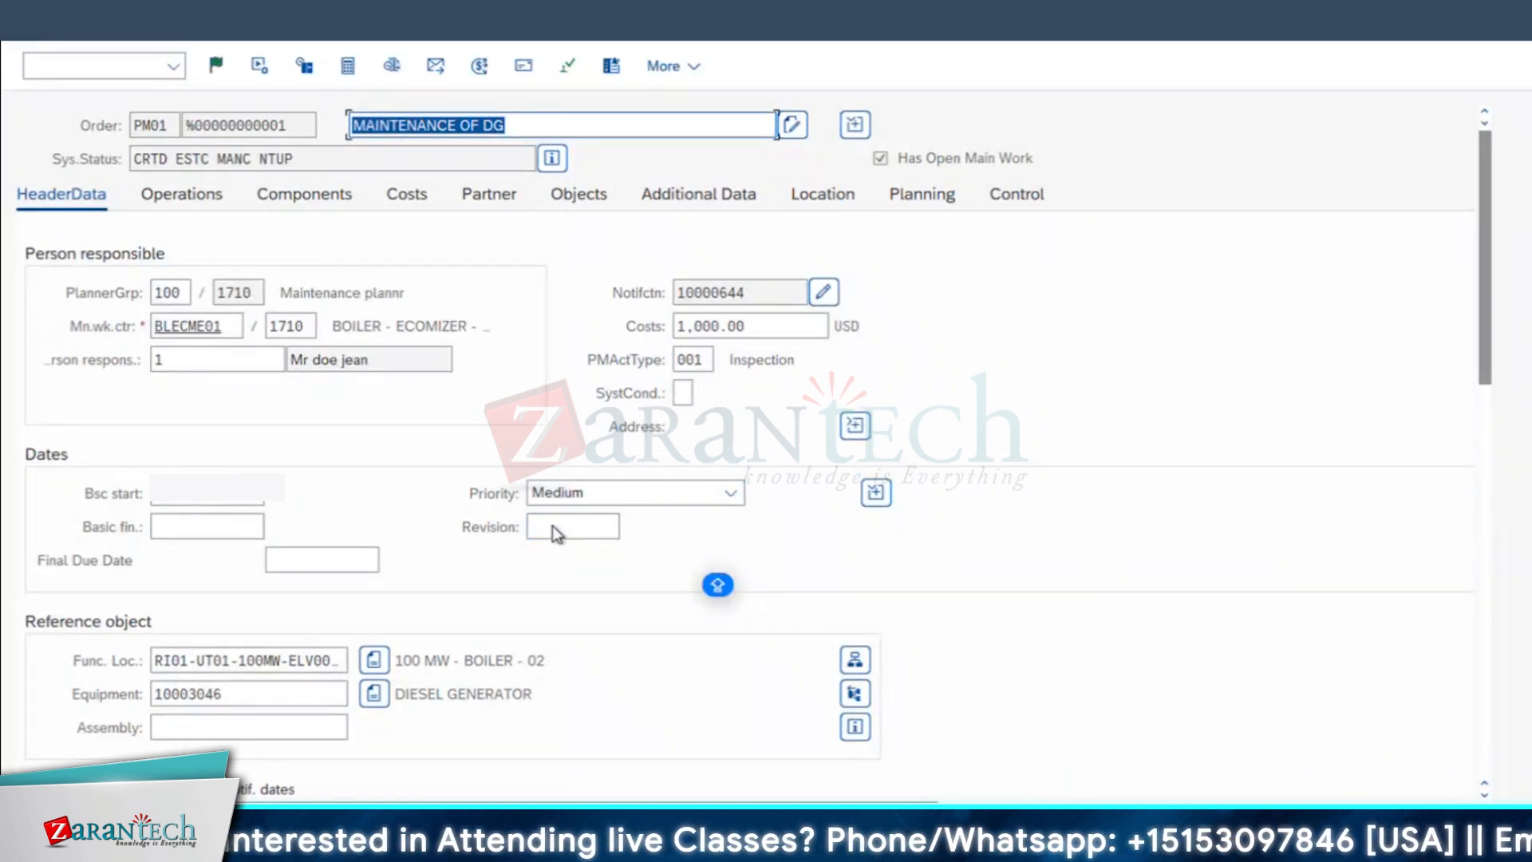
pyautogui.click(559, 526)
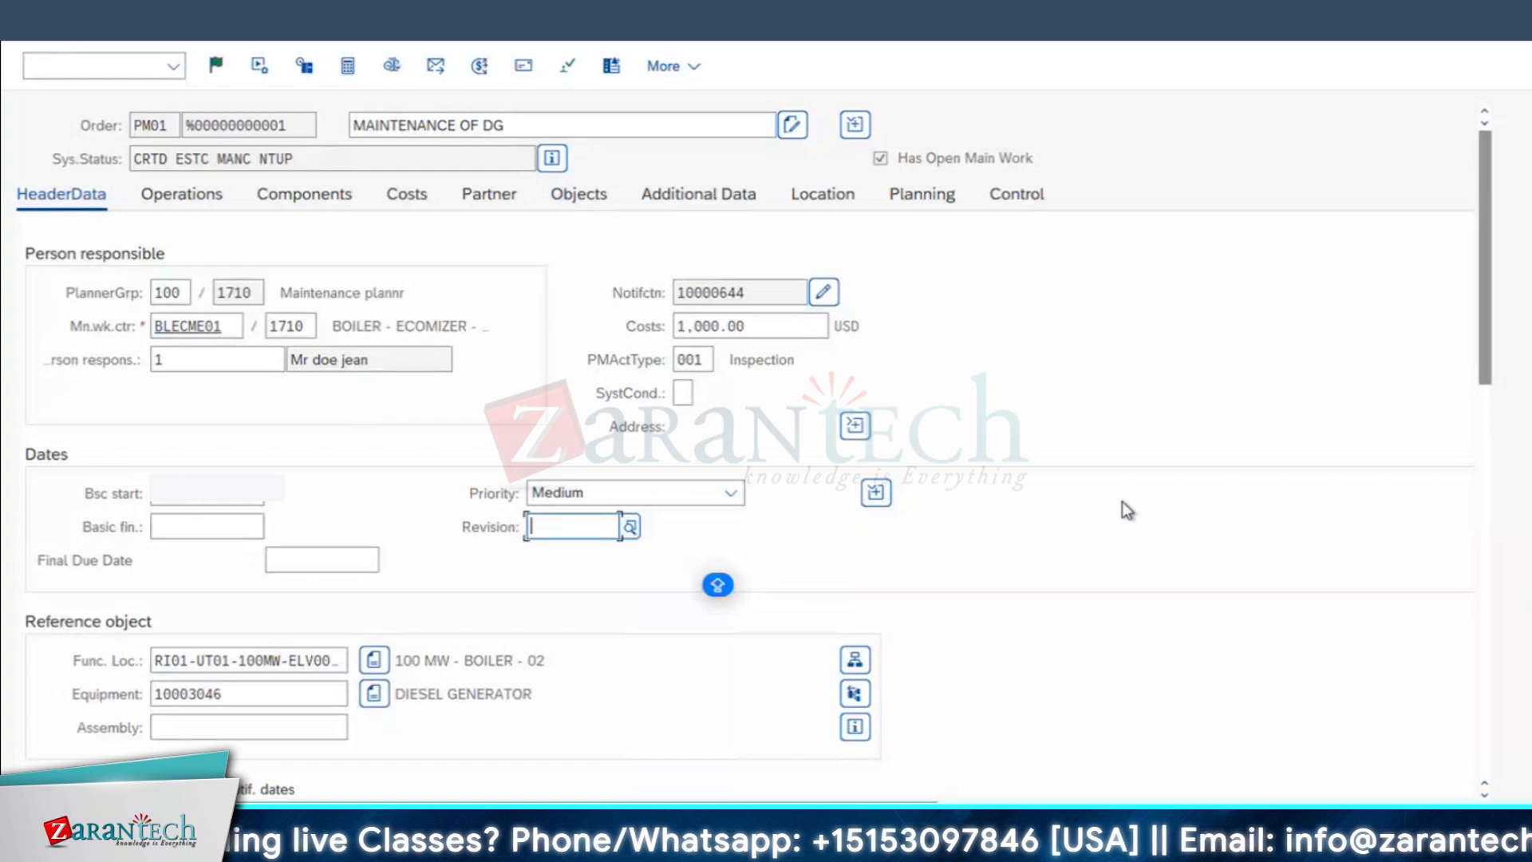
pyautogui.scroll(-2, 352, 450)
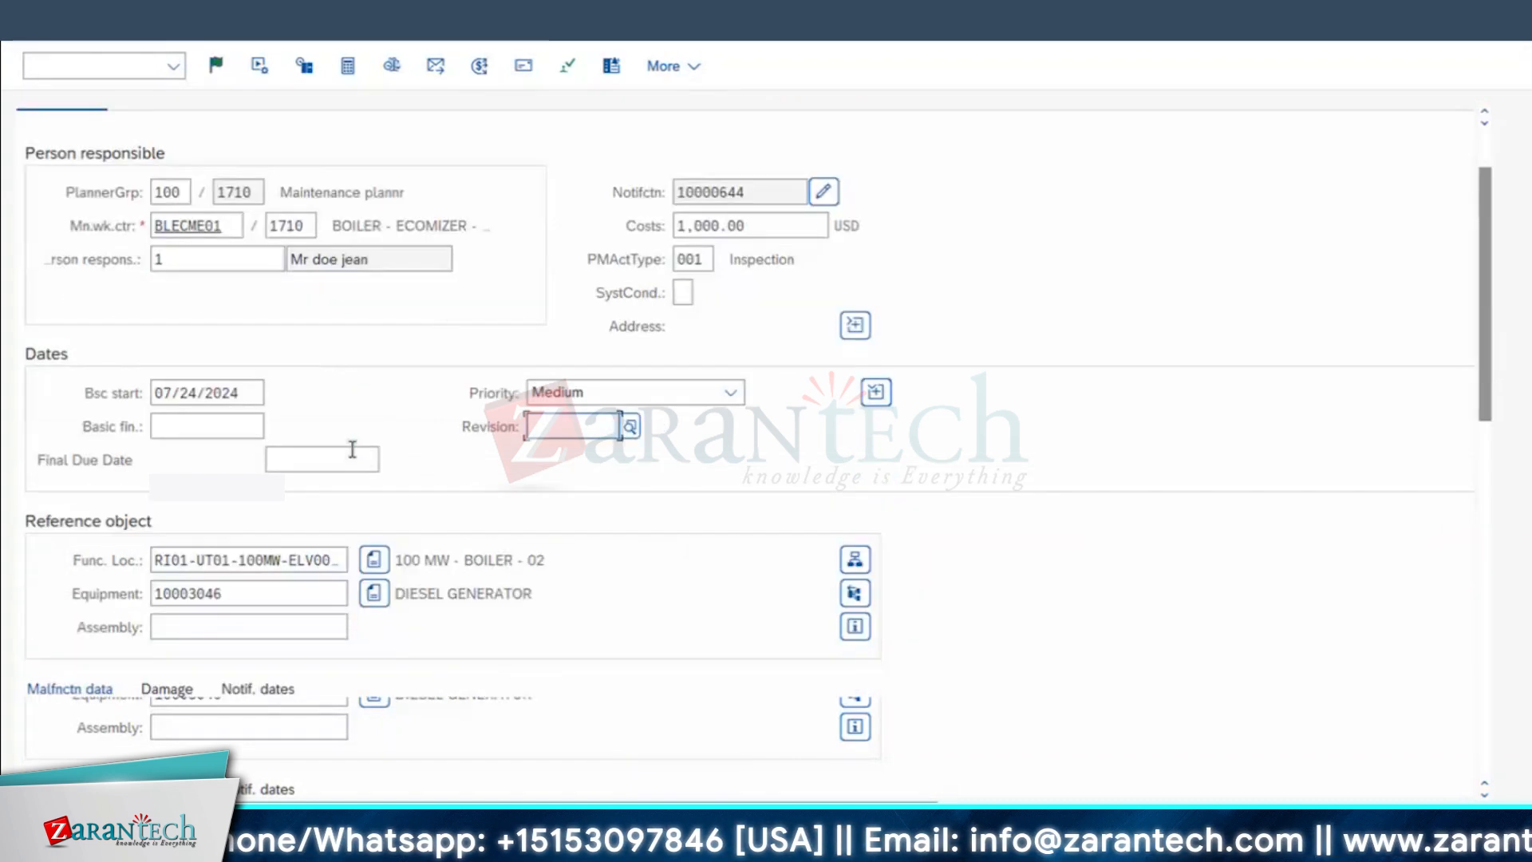
pyautogui.scroll(-5, 352, 450)
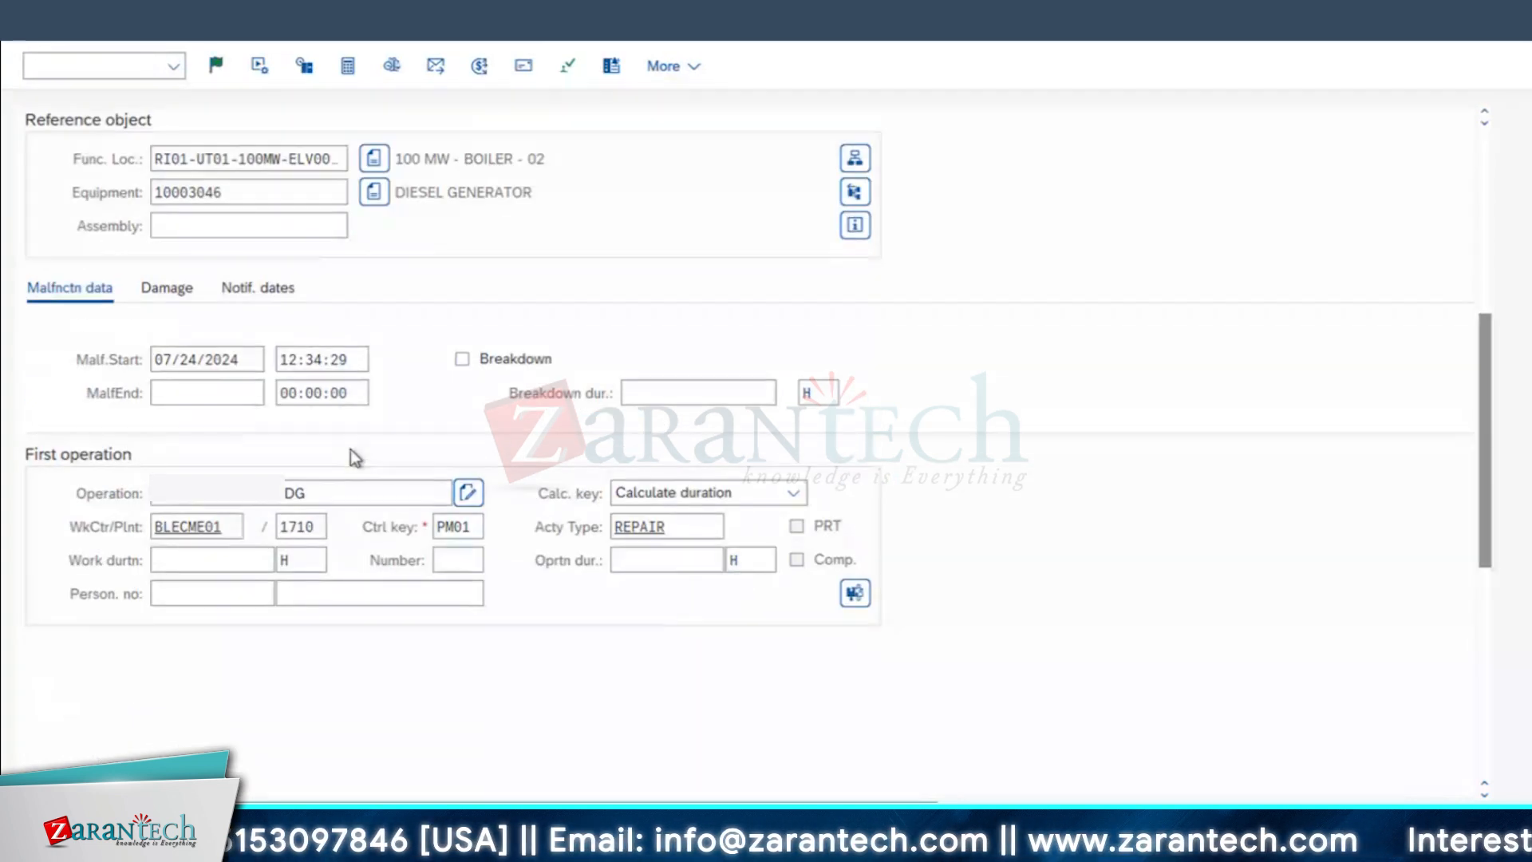
pyautogui.scroll(6, 351, 448)
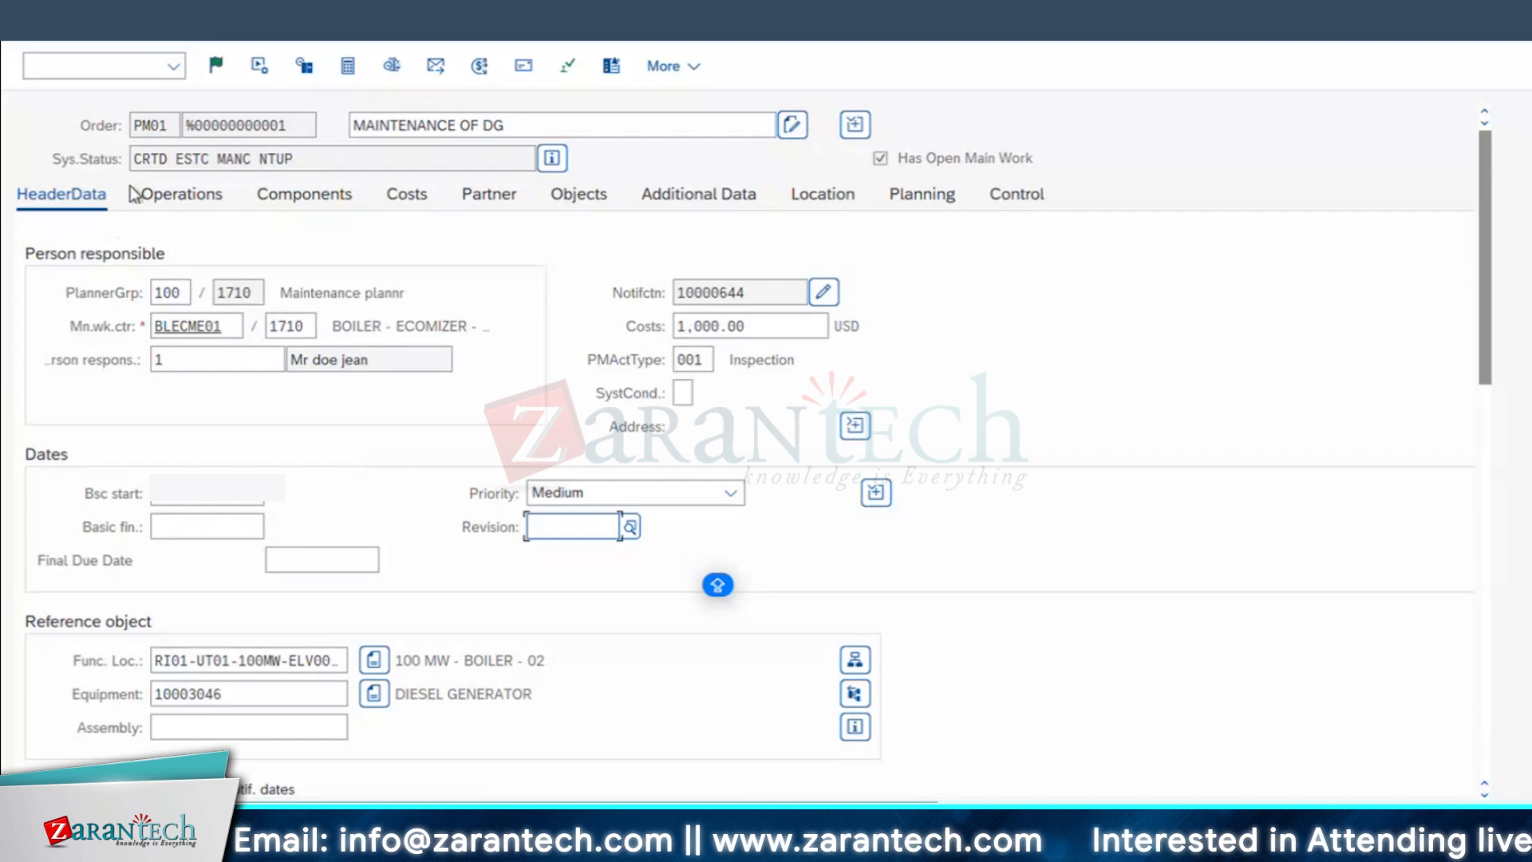
# Step: Enter CLEAN THE ENGINE as the short text of operation 0010 and CLEAN THE FILTER for operation 0020
pyautogui.click(171, 199)
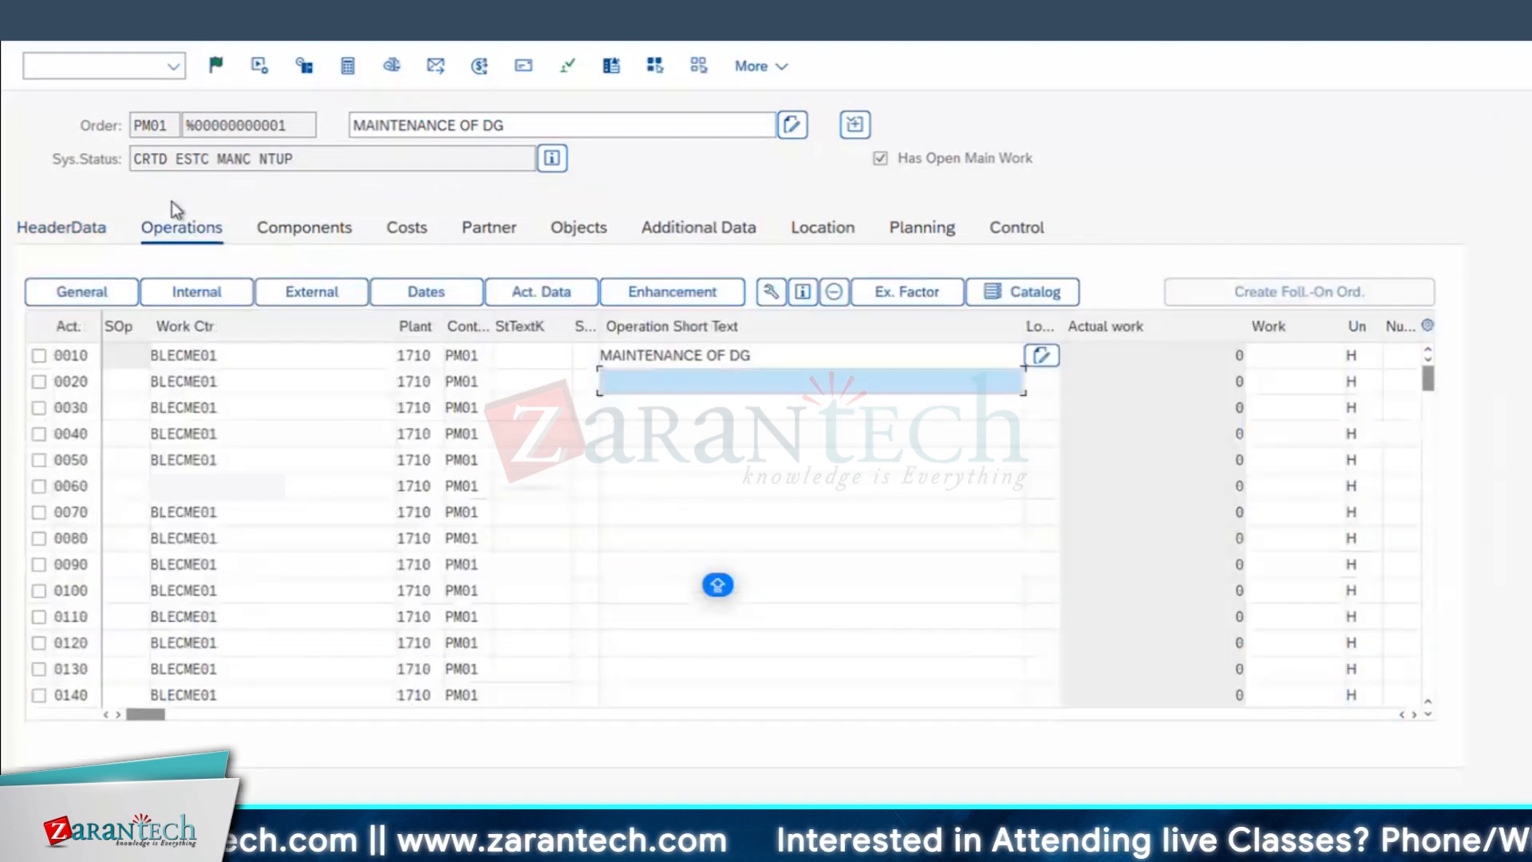
pyautogui.click(636, 356)
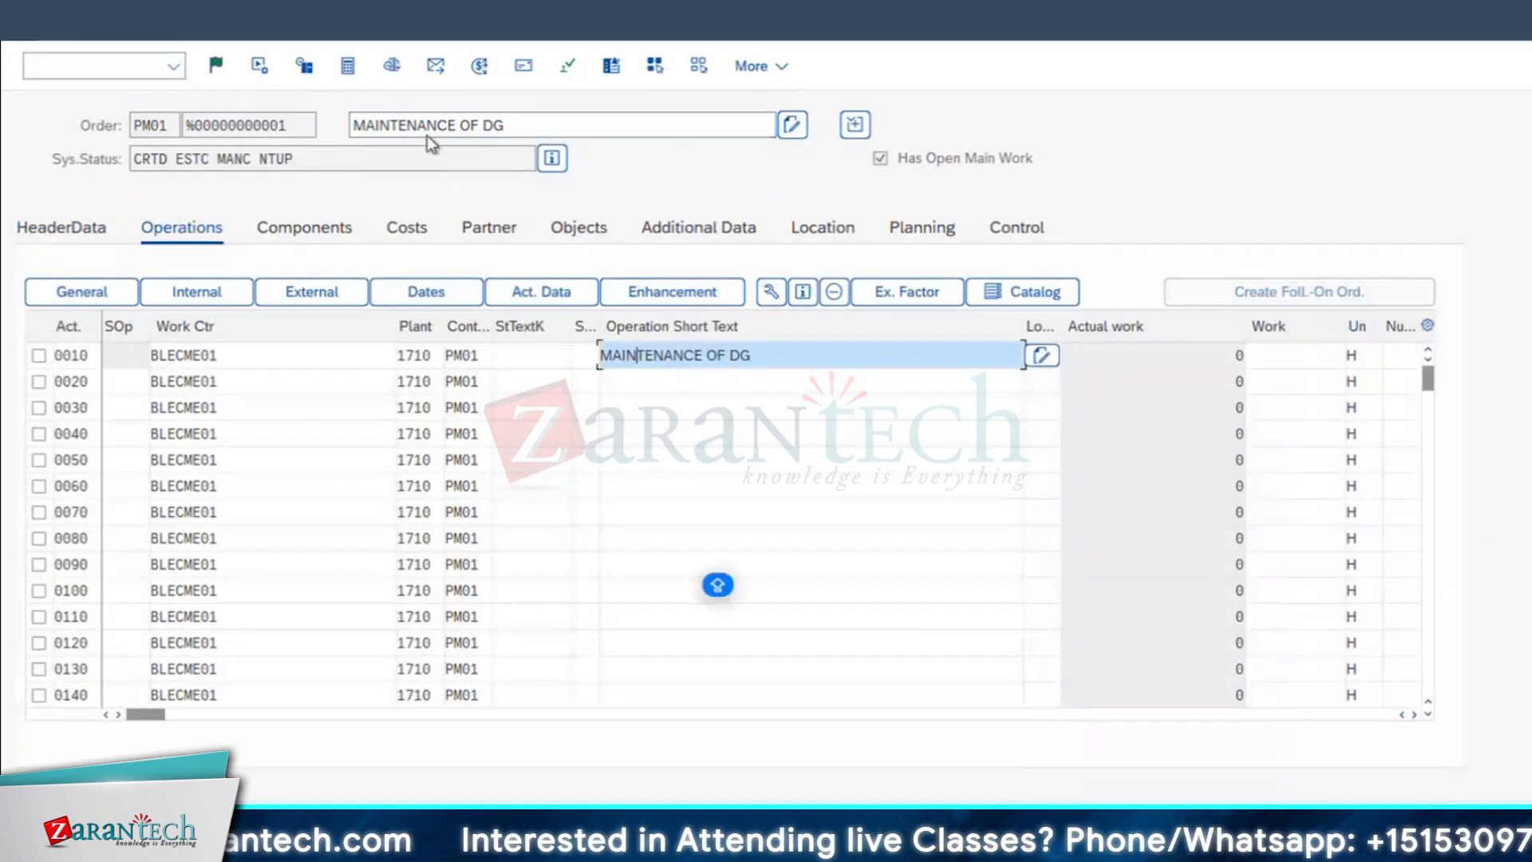
pyautogui.moveTo(772, 352); pyautogui.dragTo(330, 443)
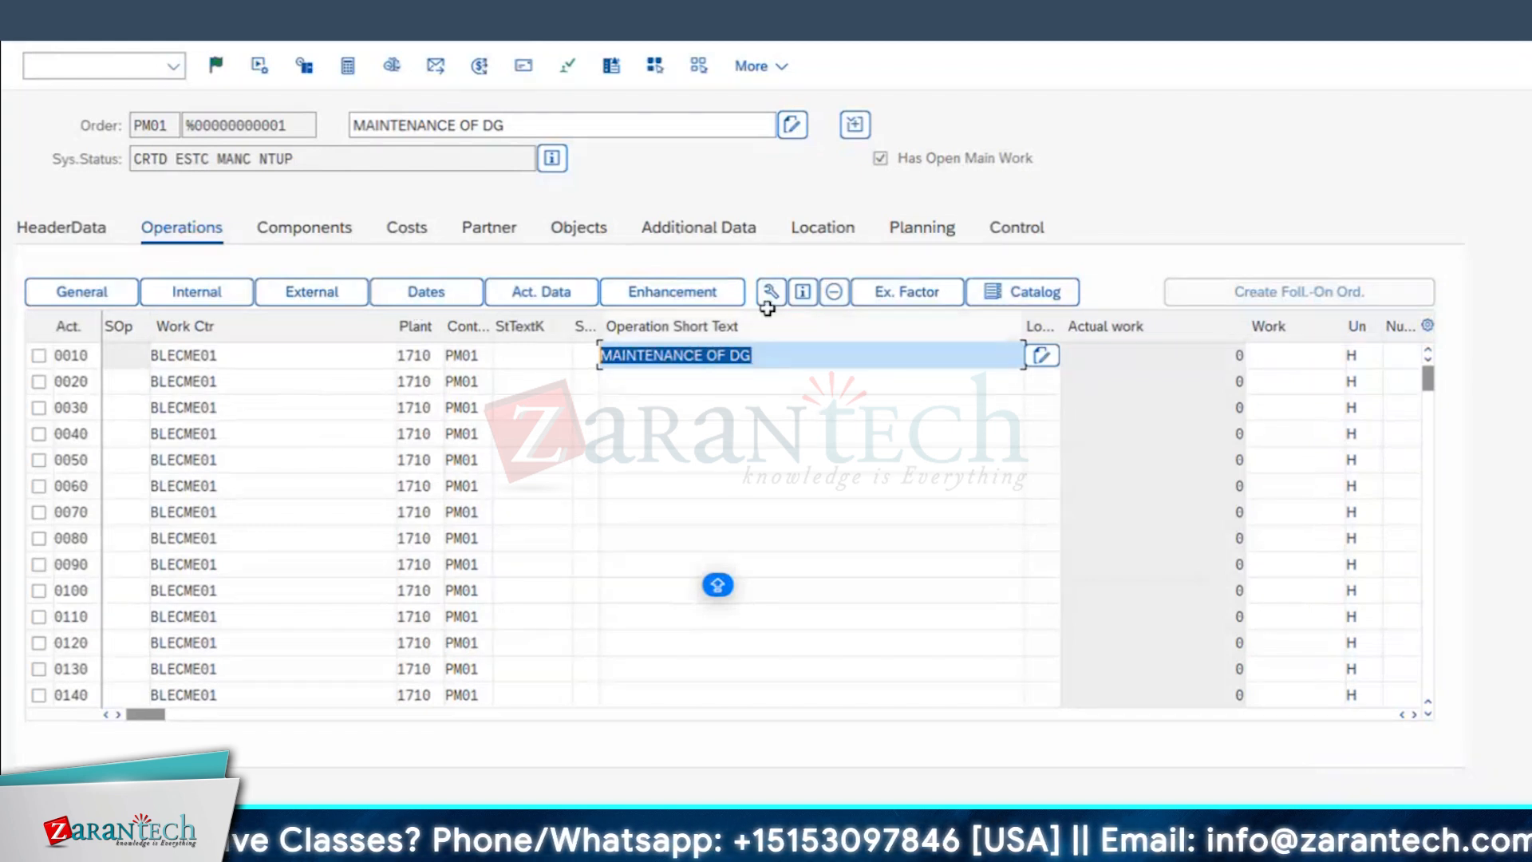
pyautogui.write('CLEAN')
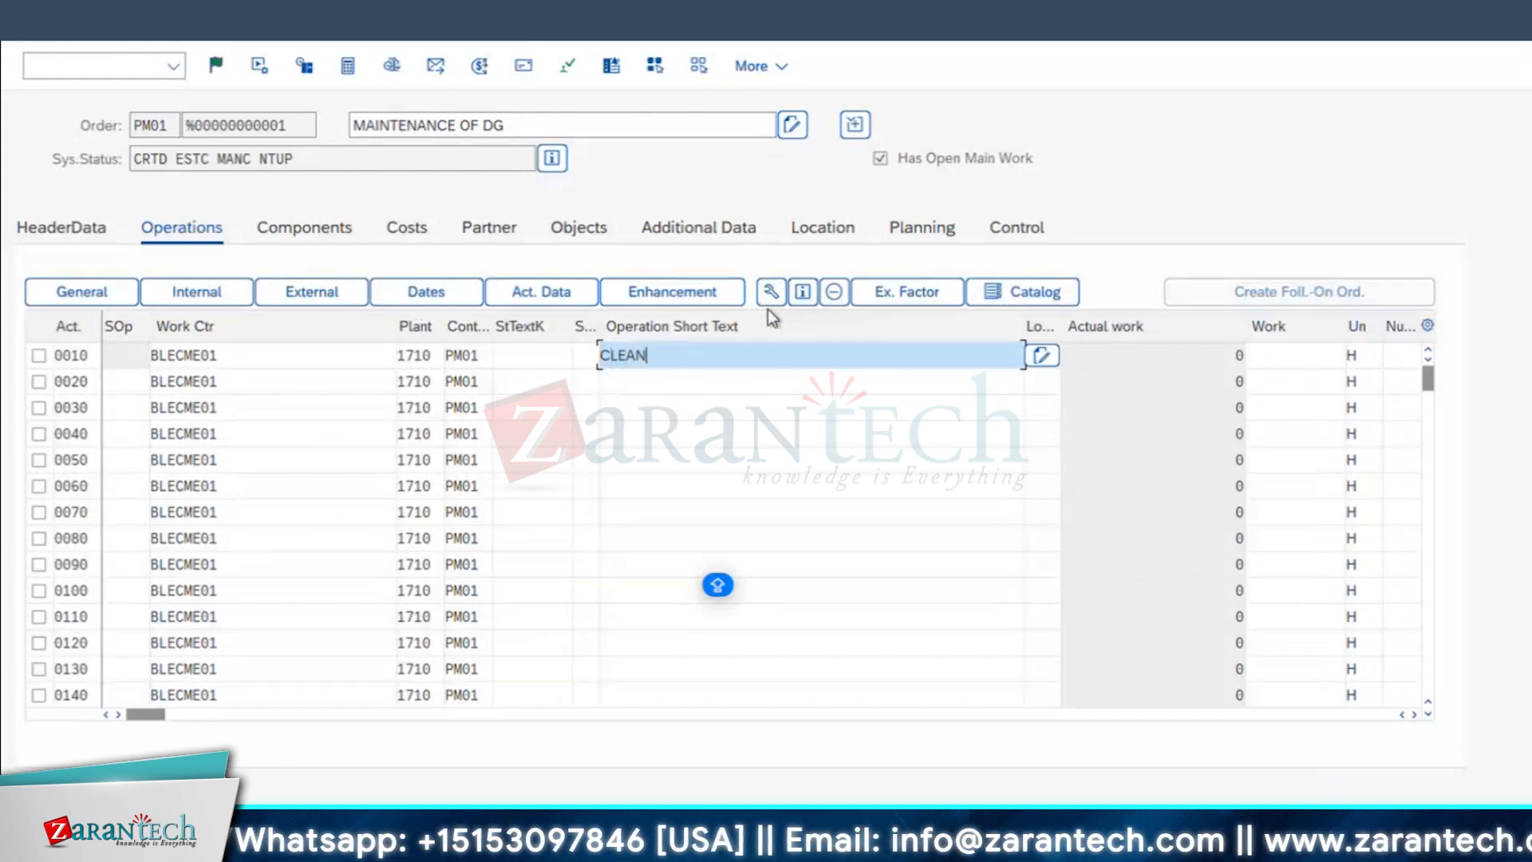
pyautogui.write(' THE DG')
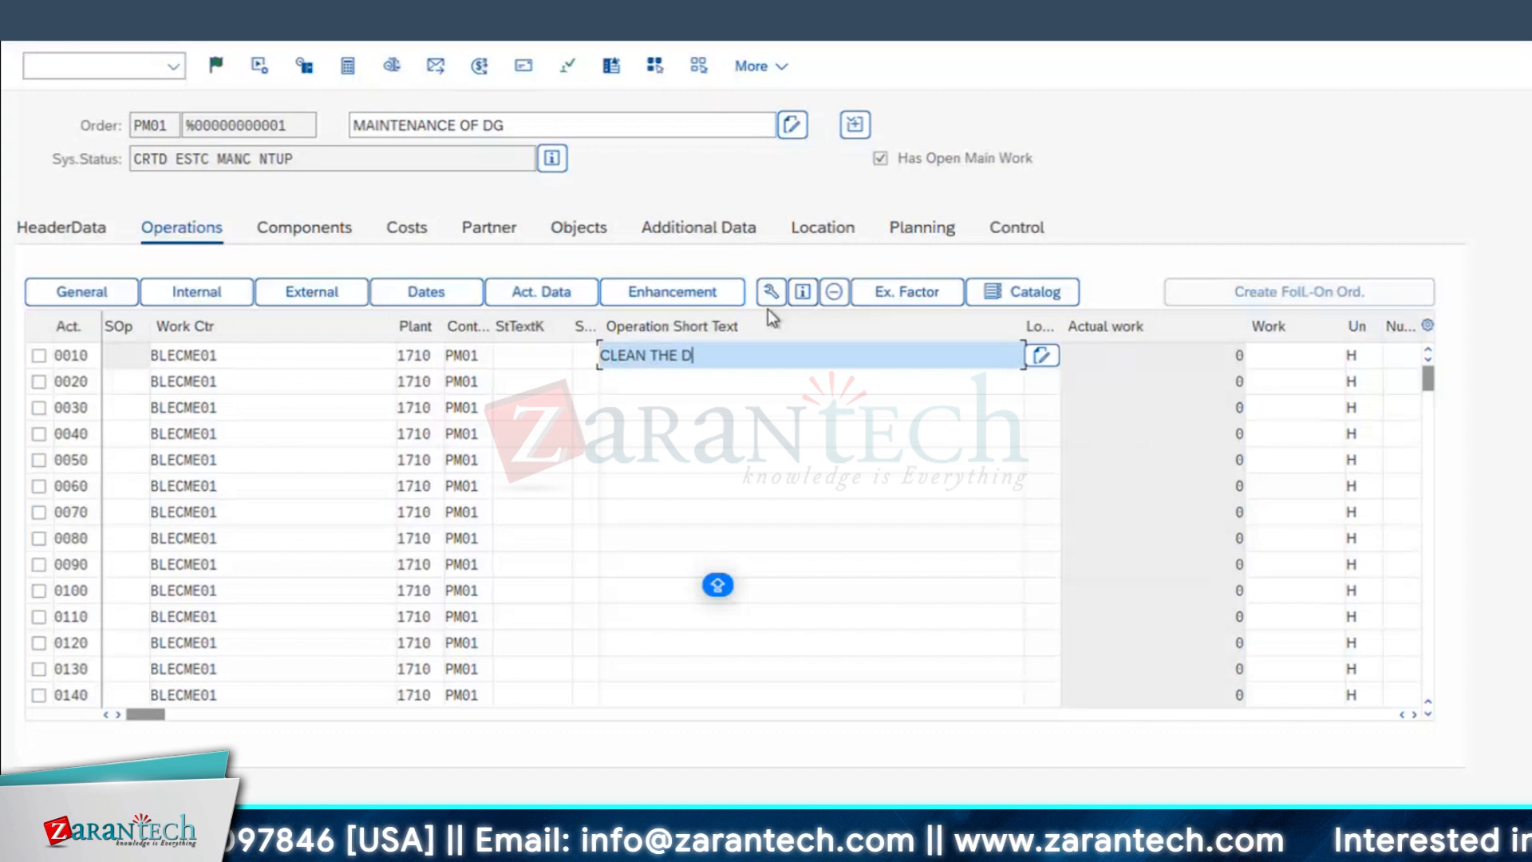
pyautogui.press('Return')
pyautogui.write('CLEAN THE FILTER')
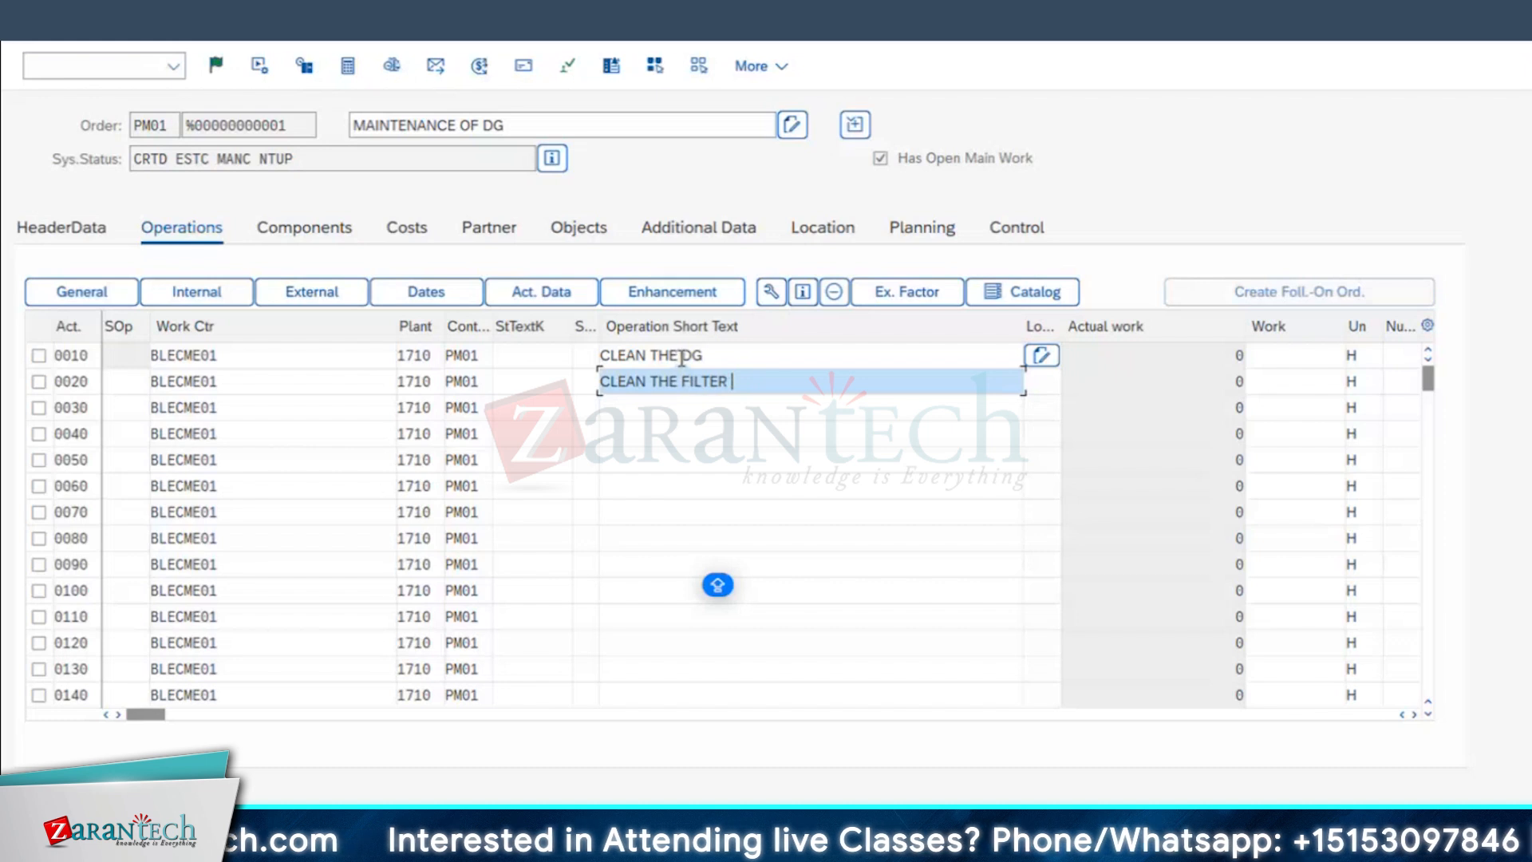
pyautogui.doubleClick(684, 356)
pyautogui.write('ENGINE')
# Step: Set the calculation key to Calculate work for operation 0010 and to Calculate duration for operation 0020
pyautogui.moveTo(1025, 319); pyautogui.dragTo(814, 311)
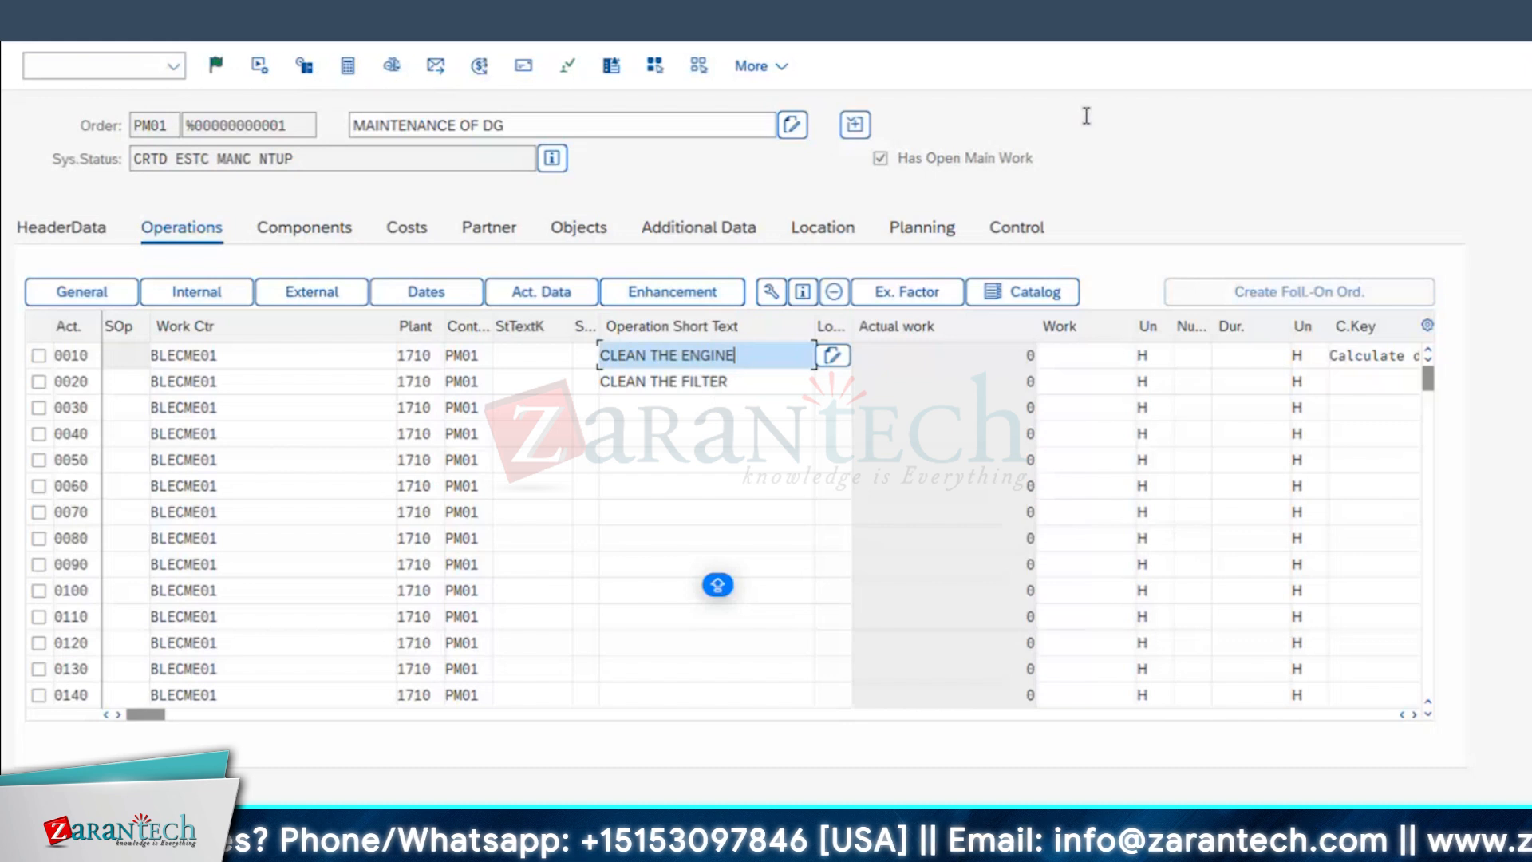
pyautogui.click(1192, 353)
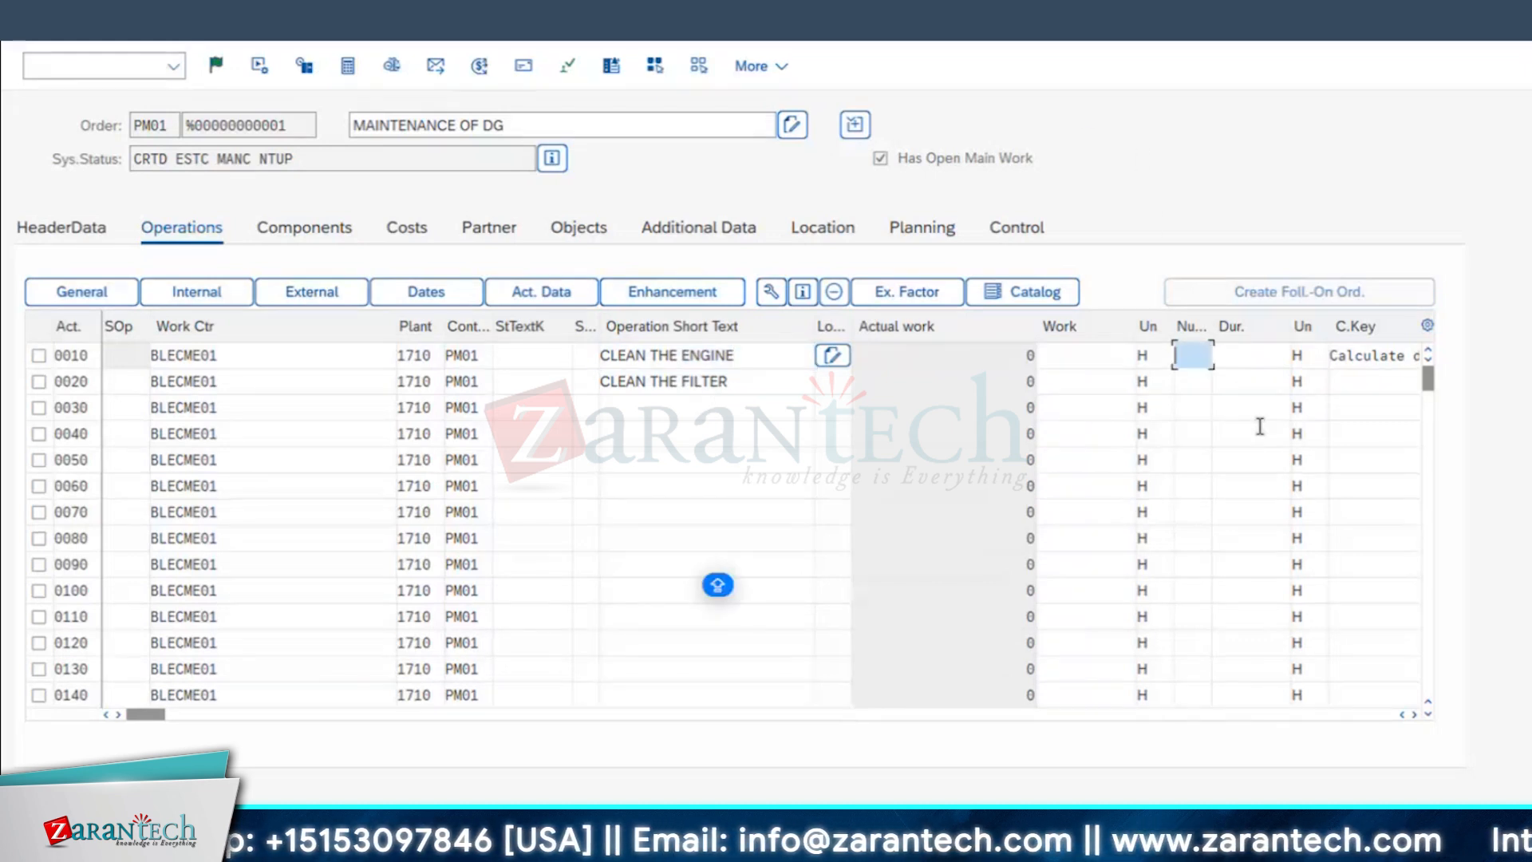
pyautogui.moveTo(1290, 324); pyautogui.dragTo(1270, 323)
pyautogui.click(1387, 361)
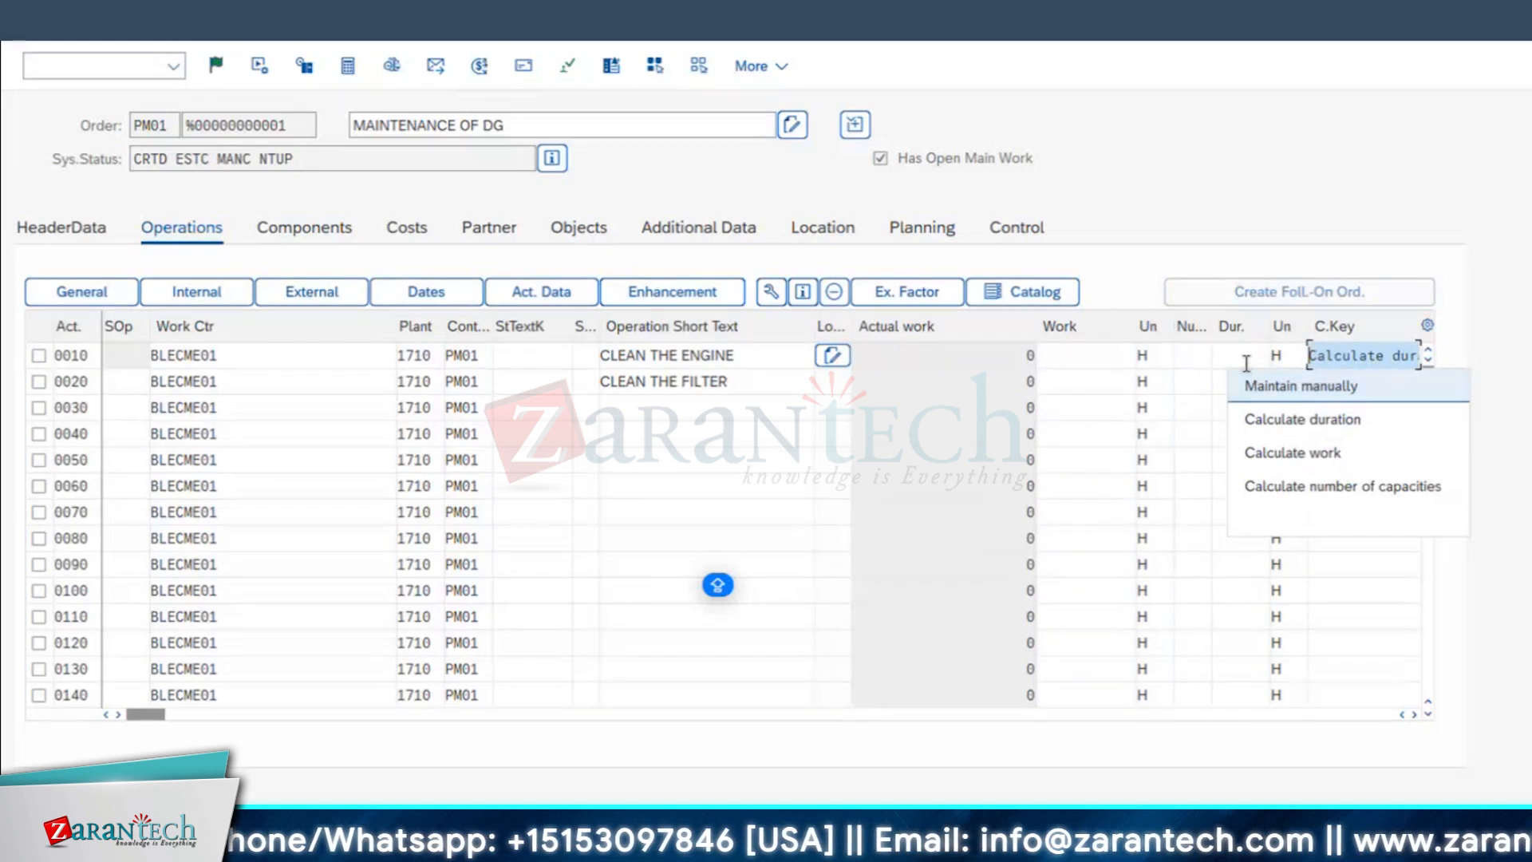
pyautogui.click(1294, 452)
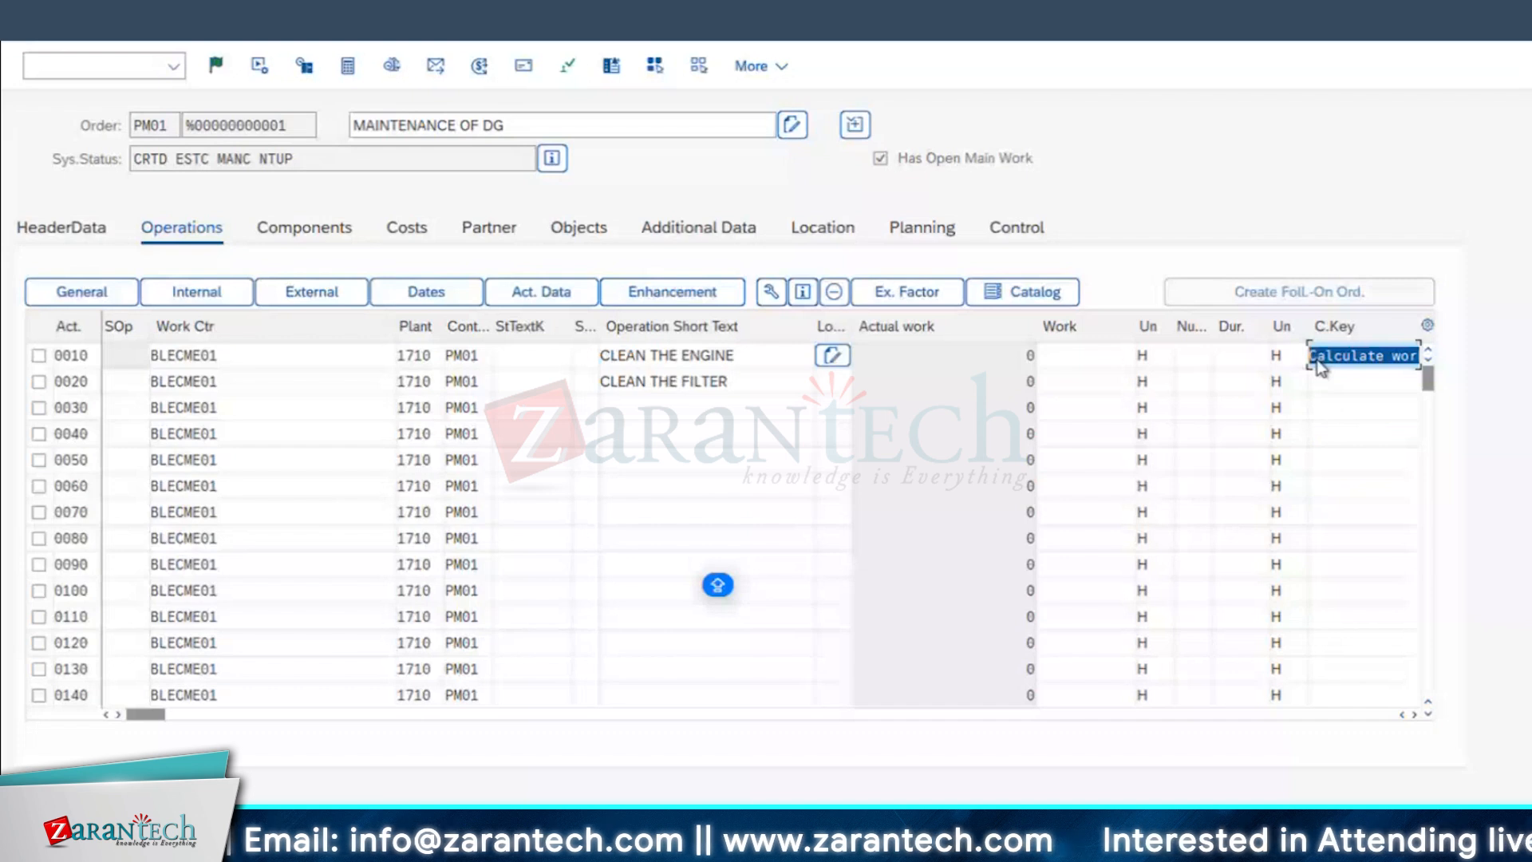
pyautogui.click(1351, 383)
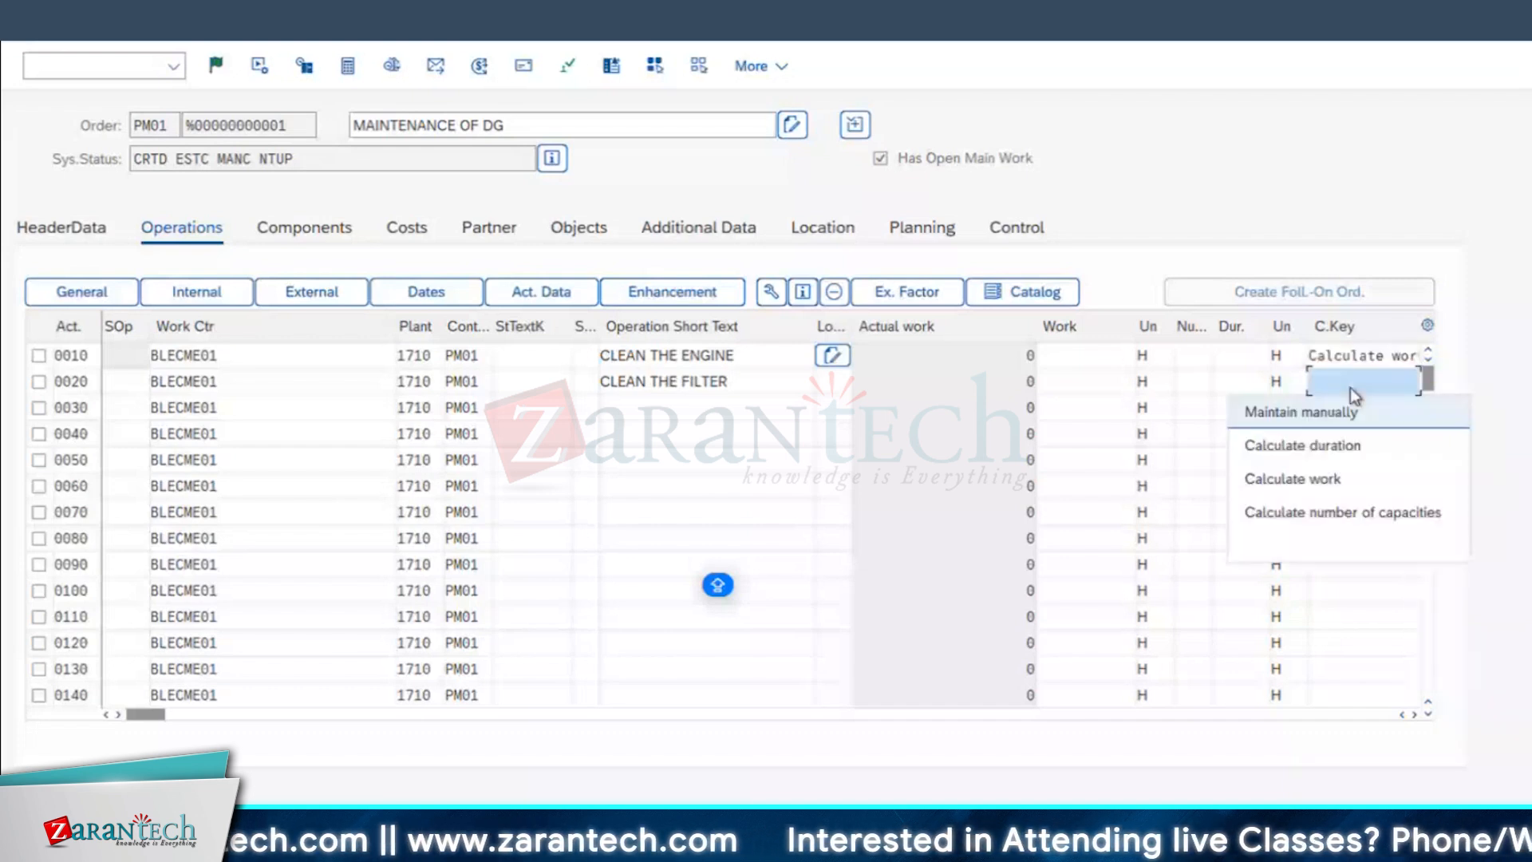
pyautogui.click(1316, 446)
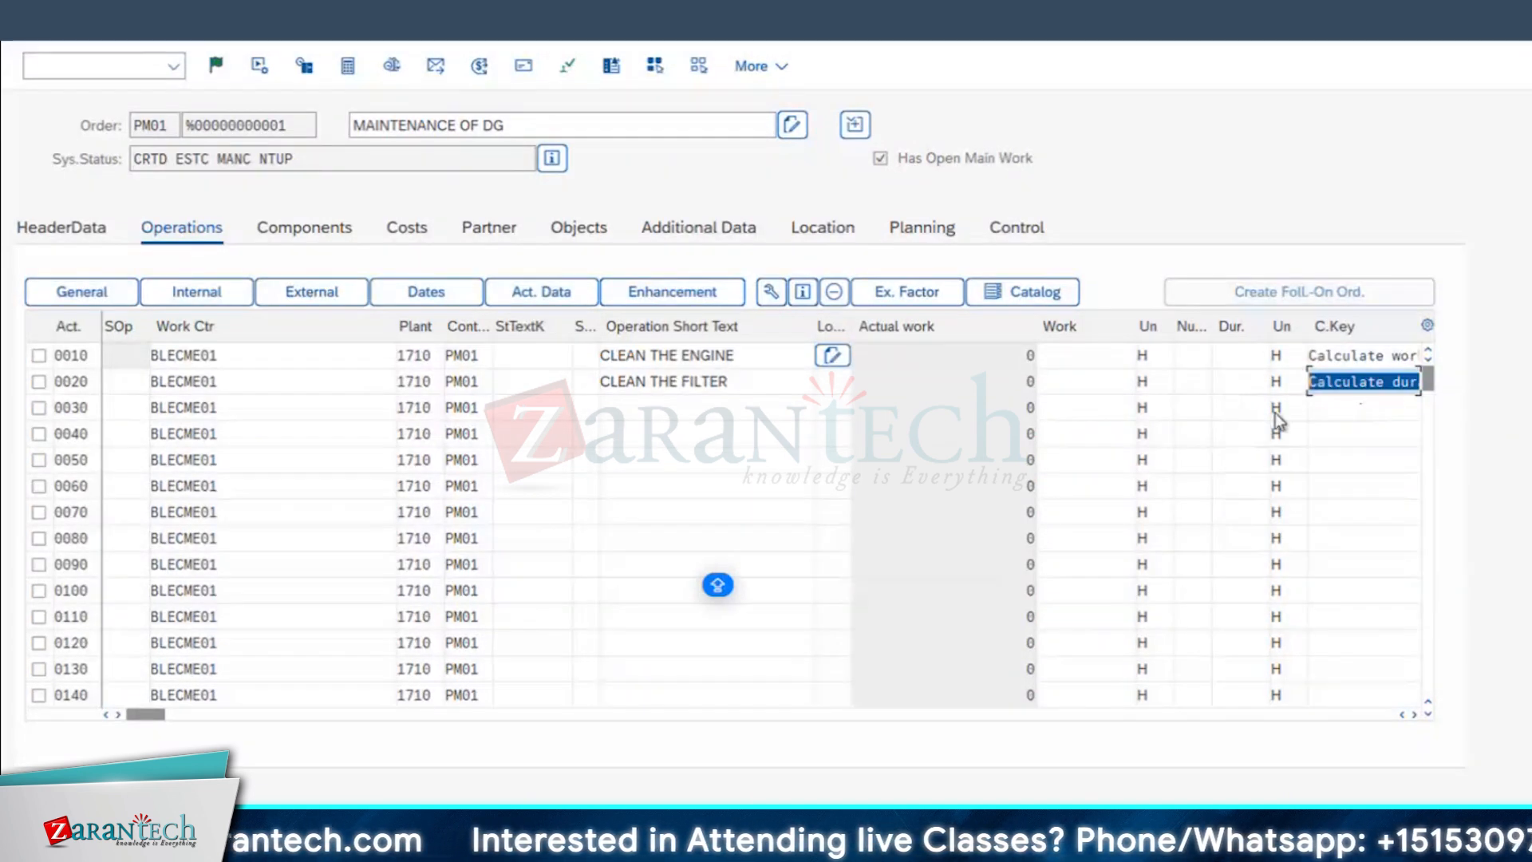
# Step: Give operation 0030 the calculation key Calculate number of capacities and the short text INSPECTION OF DG
pyautogui.click(1358, 407)
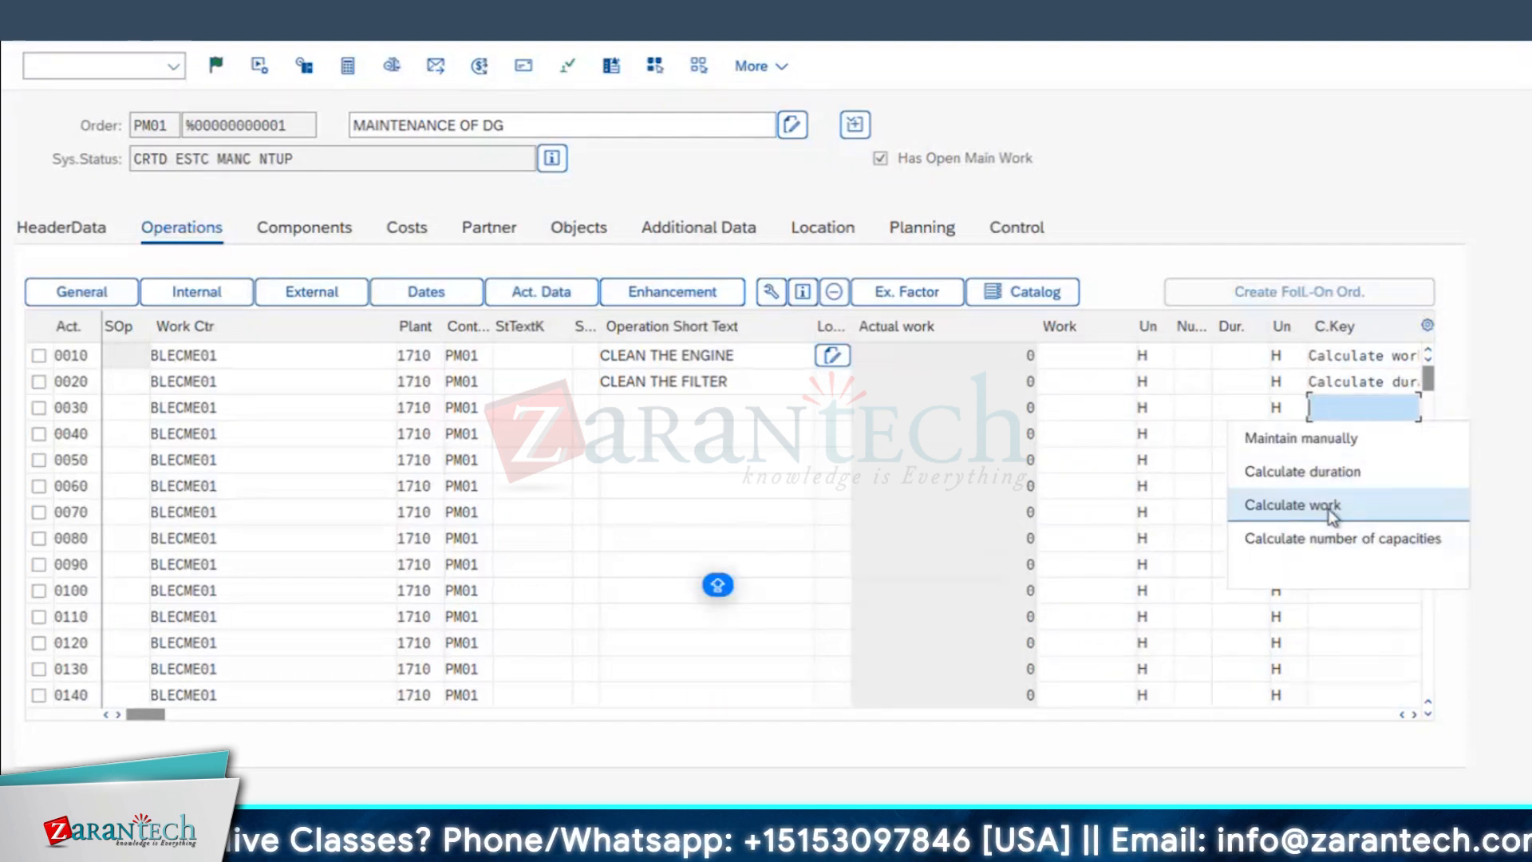
pyautogui.click(1331, 508)
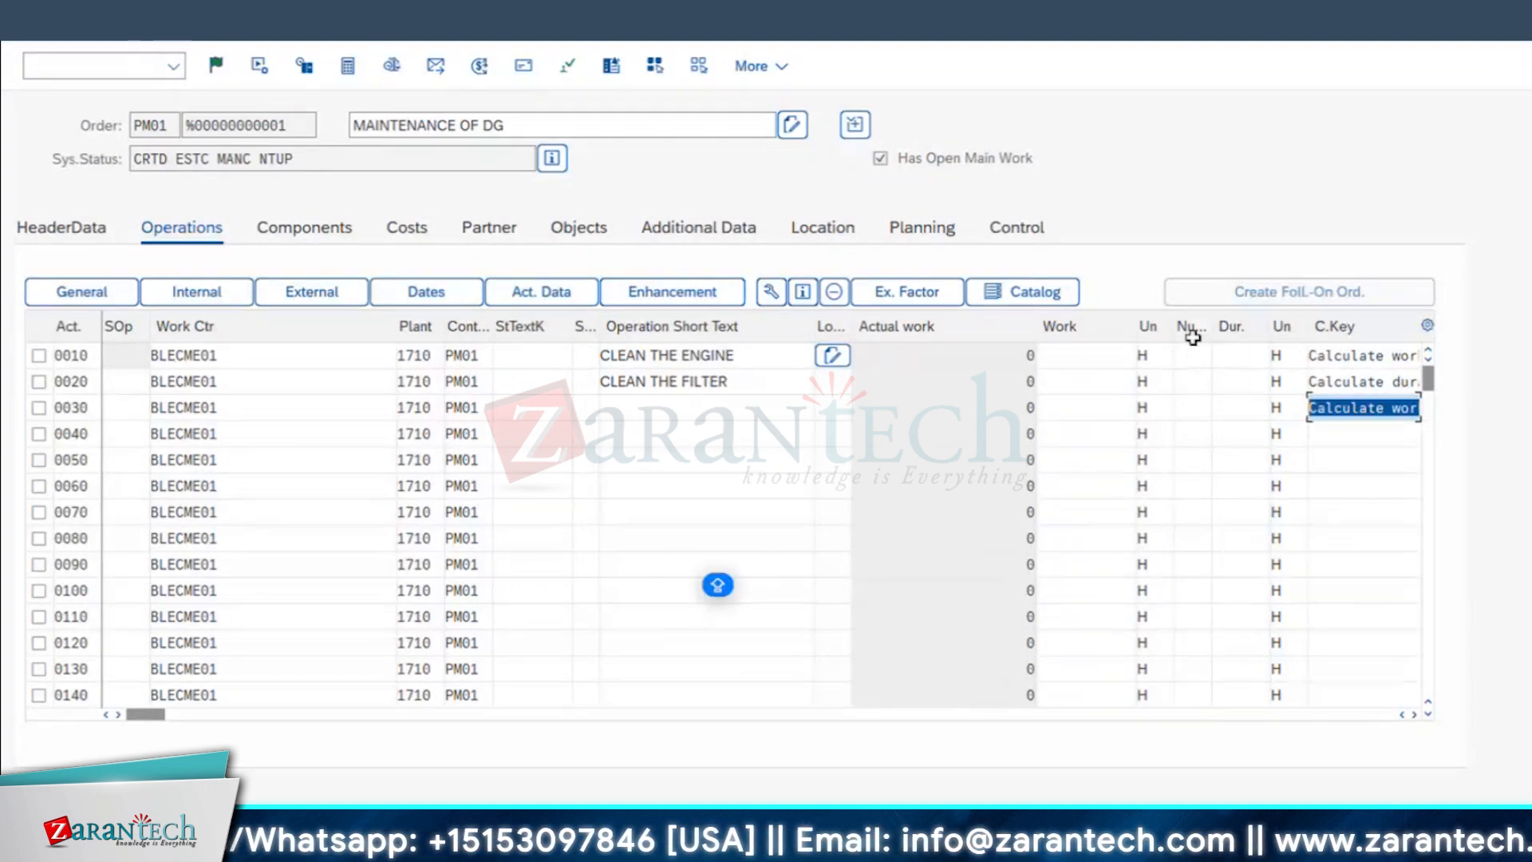
pyautogui.click(1363, 416)
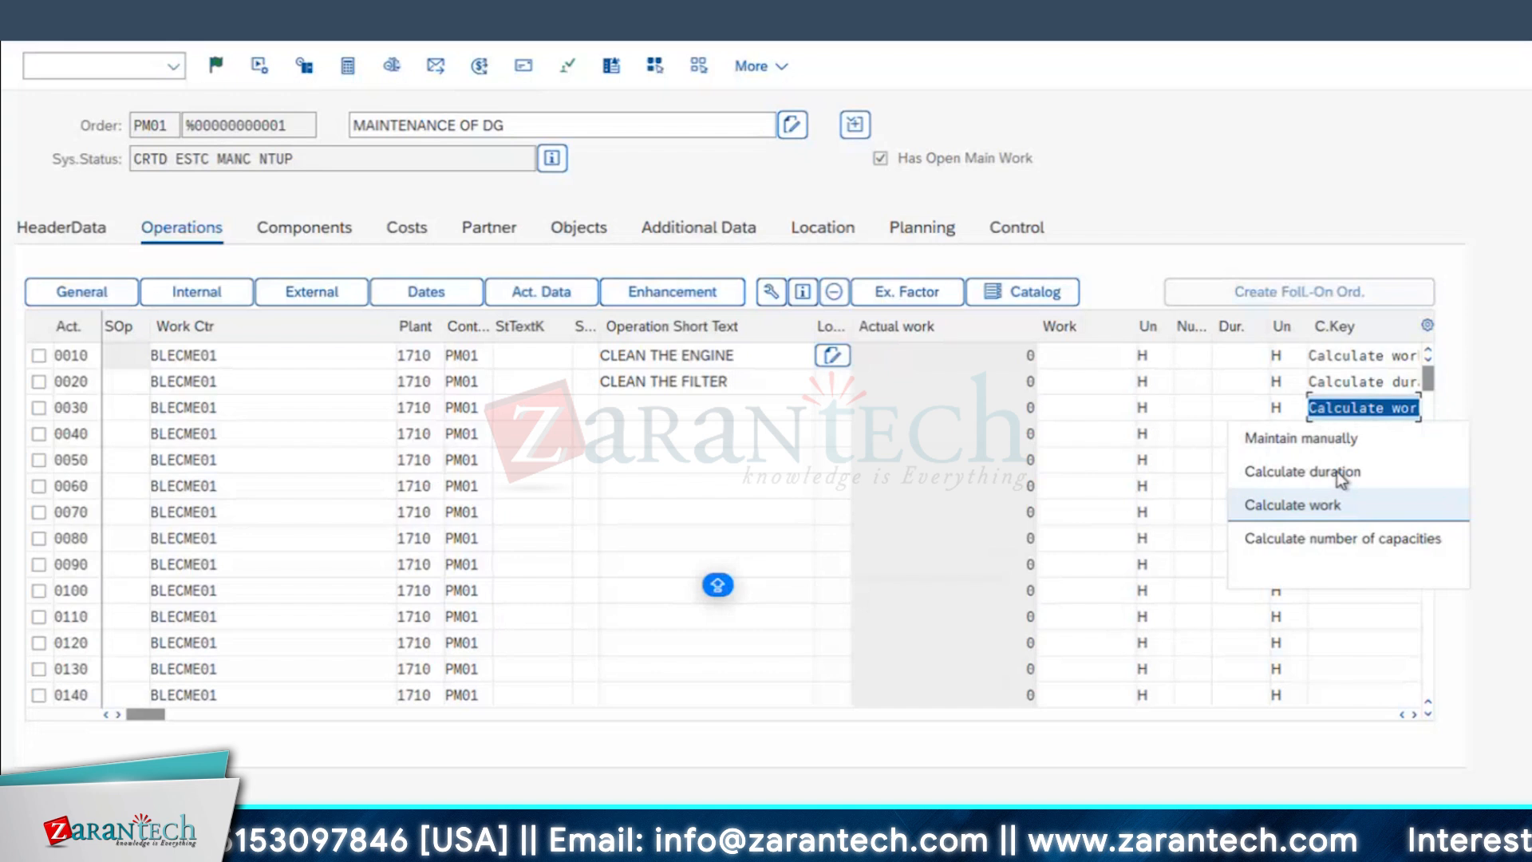
pyautogui.click(1341, 539)
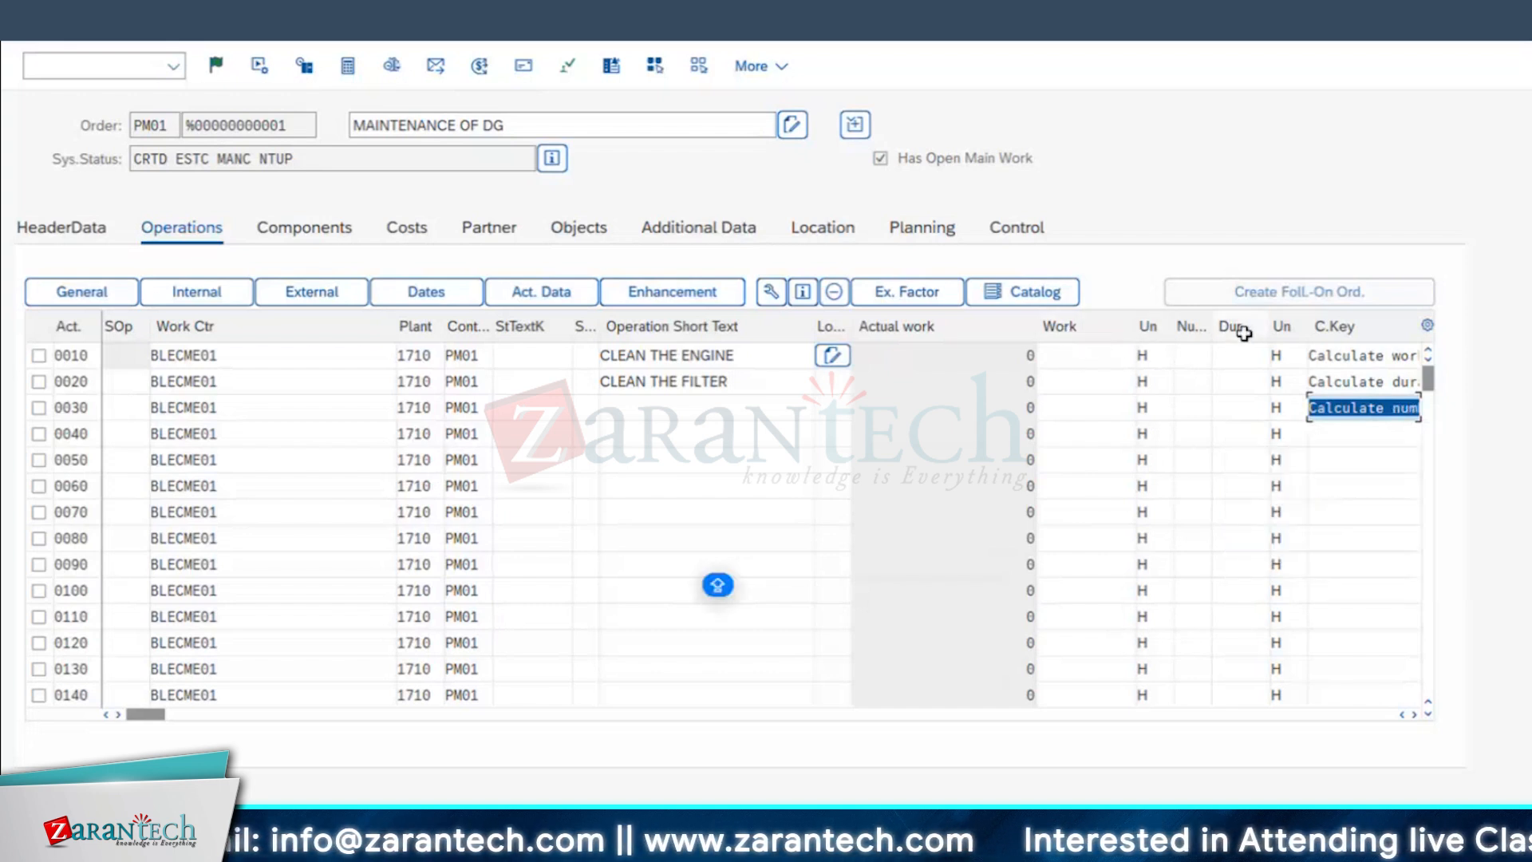
pyautogui.click(657, 409)
pyautogui.write('INSPECTION O')
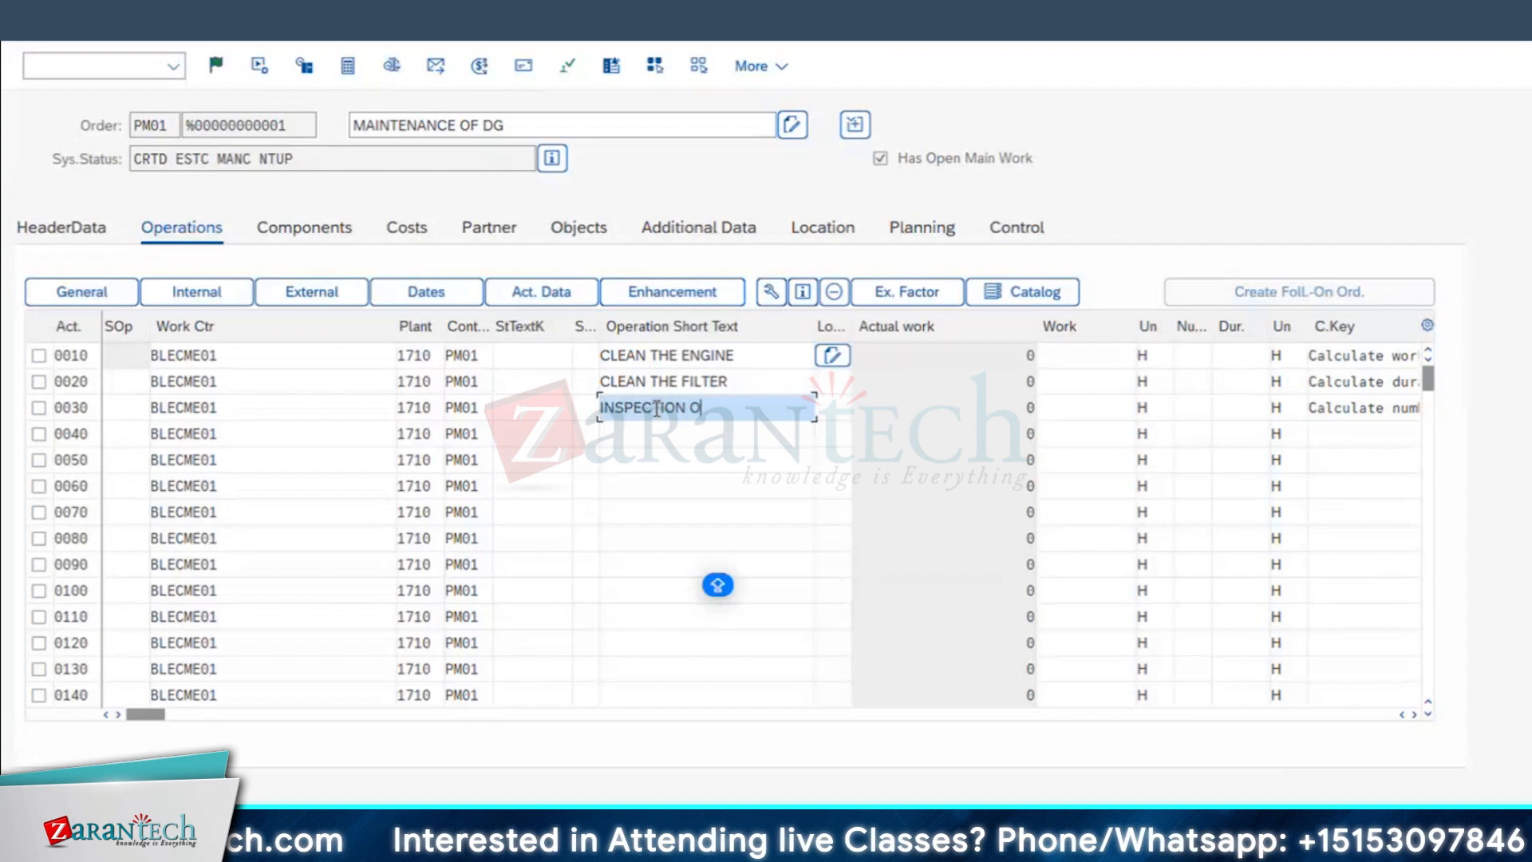
pyautogui.write('F DG')
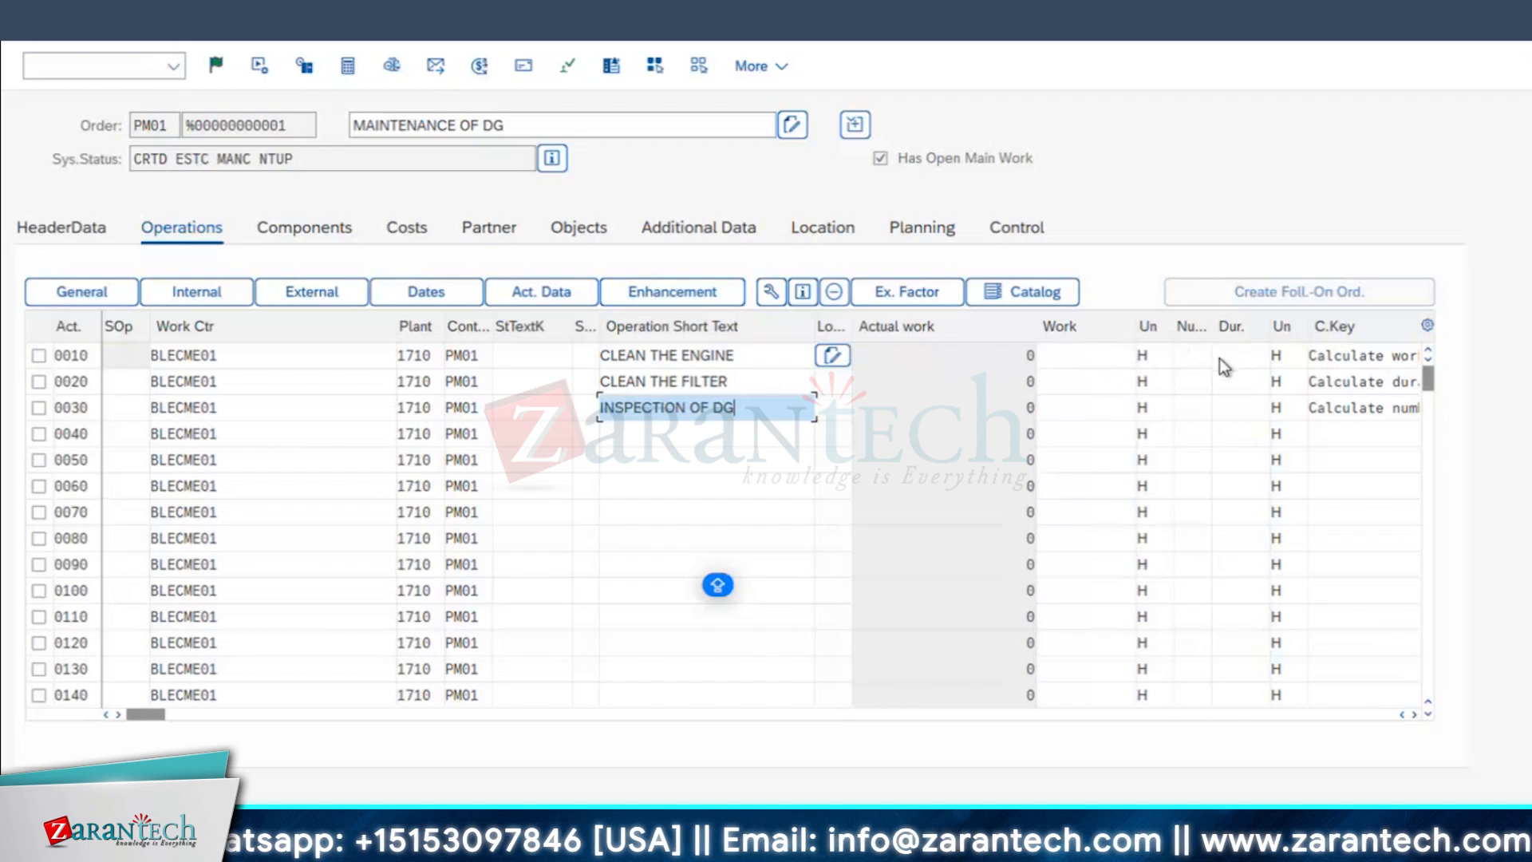
# Step: Enter number 2 and duration 5 H for operation 0010, and work 10 H with number 5 for operation 0020
pyautogui.click(1188, 358)
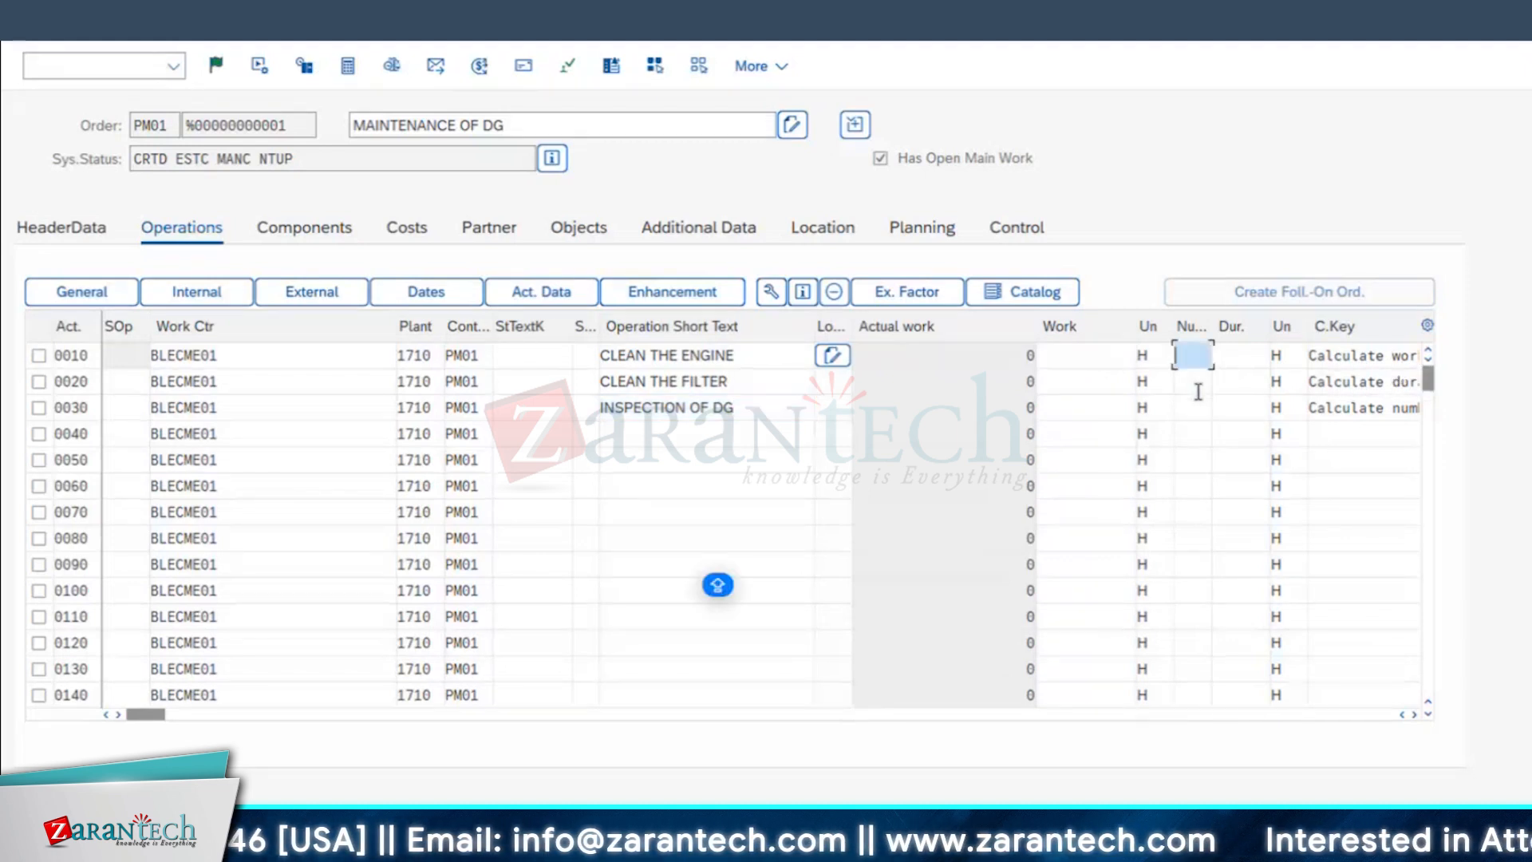
pyautogui.press('Tab')
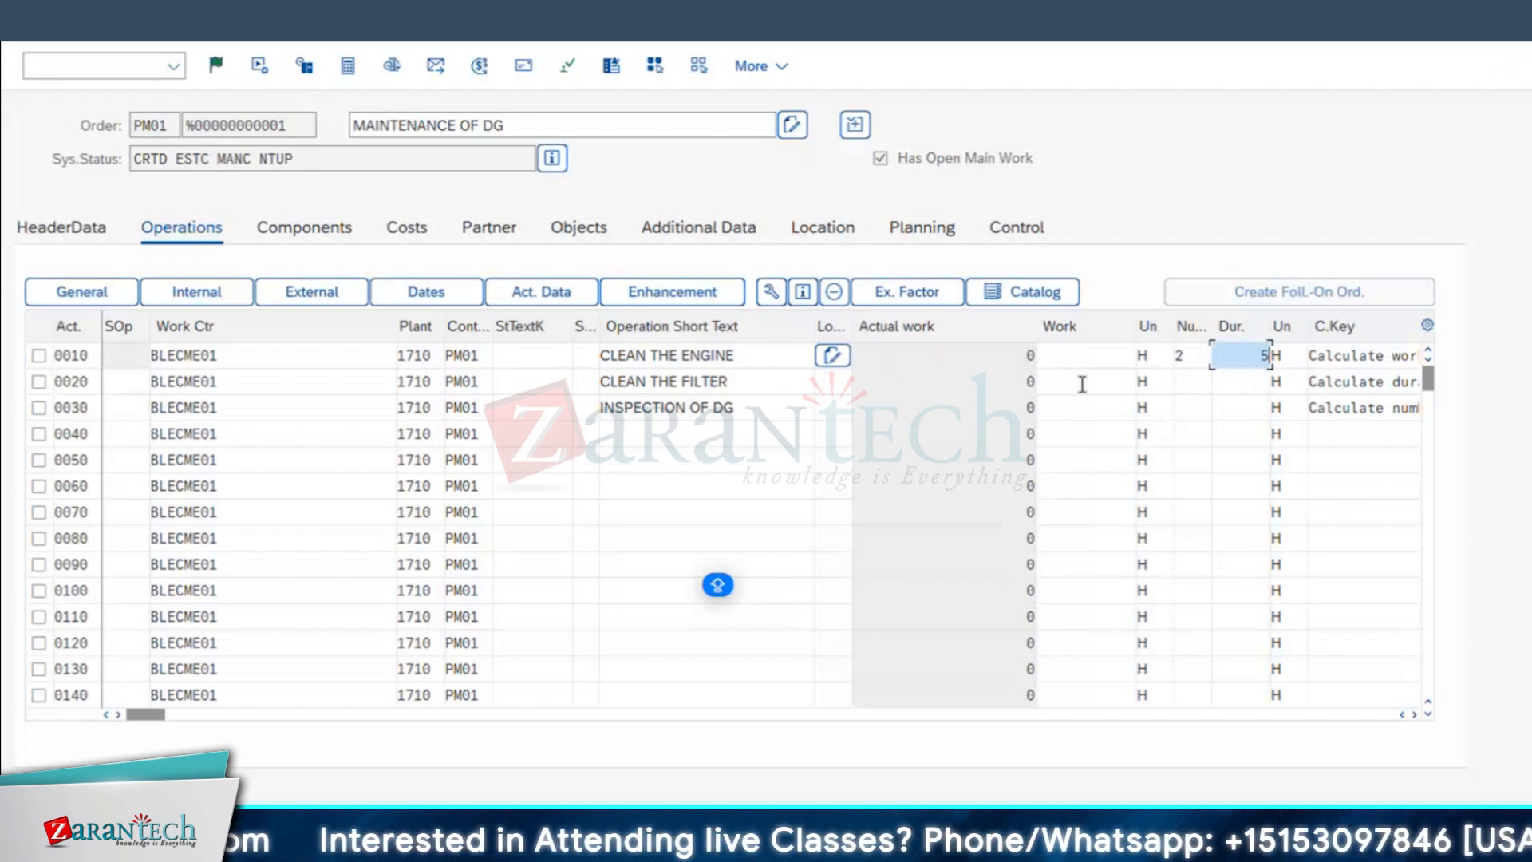
pyautogui.click(1082, 384)
pyautogui.write('10')
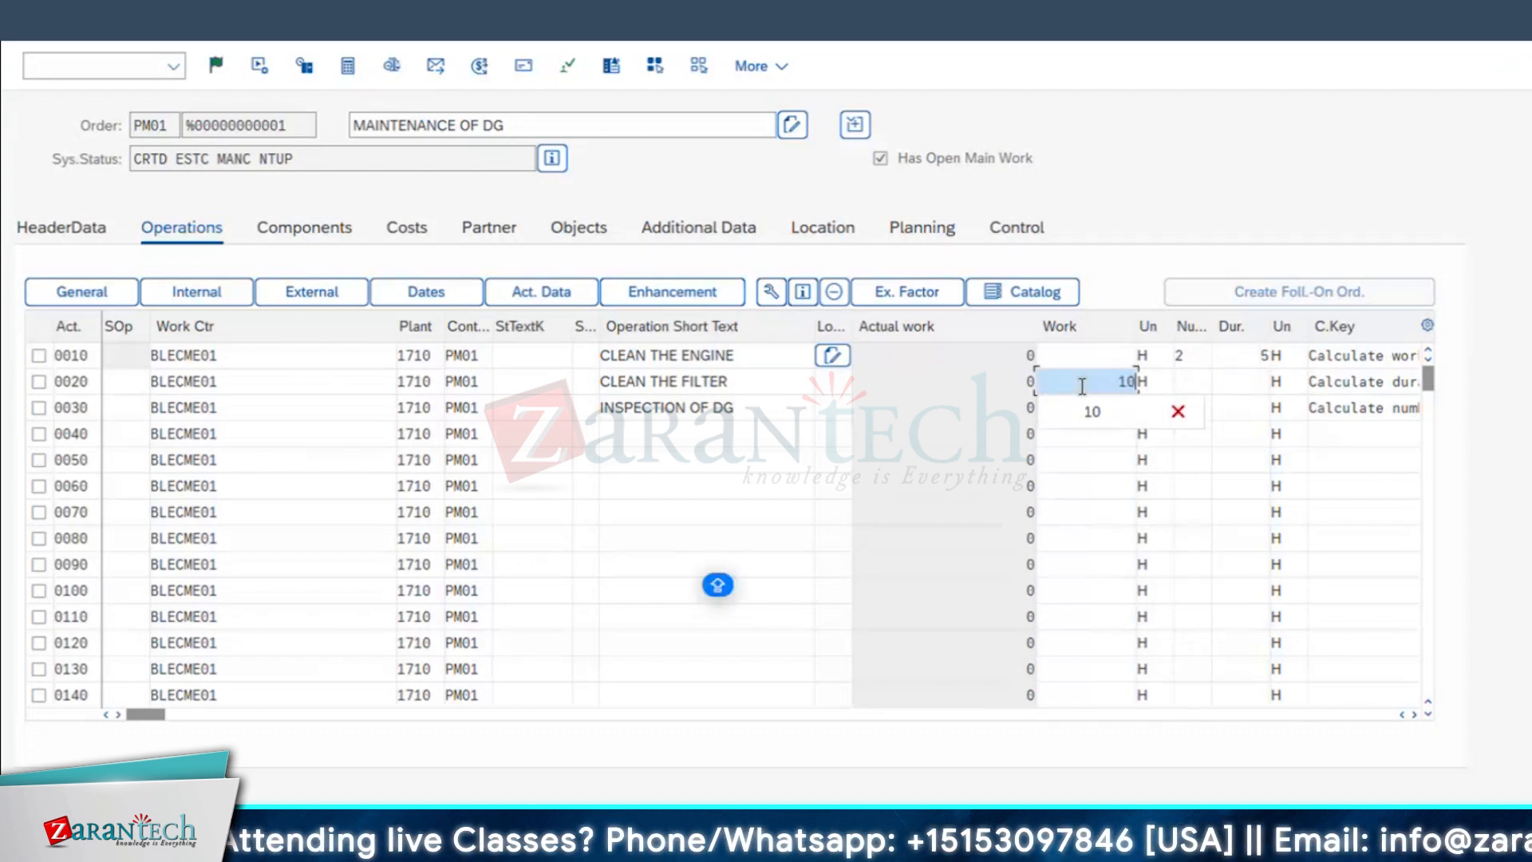
pyautogui.press('Tab')
pyautogui.press('Tab')
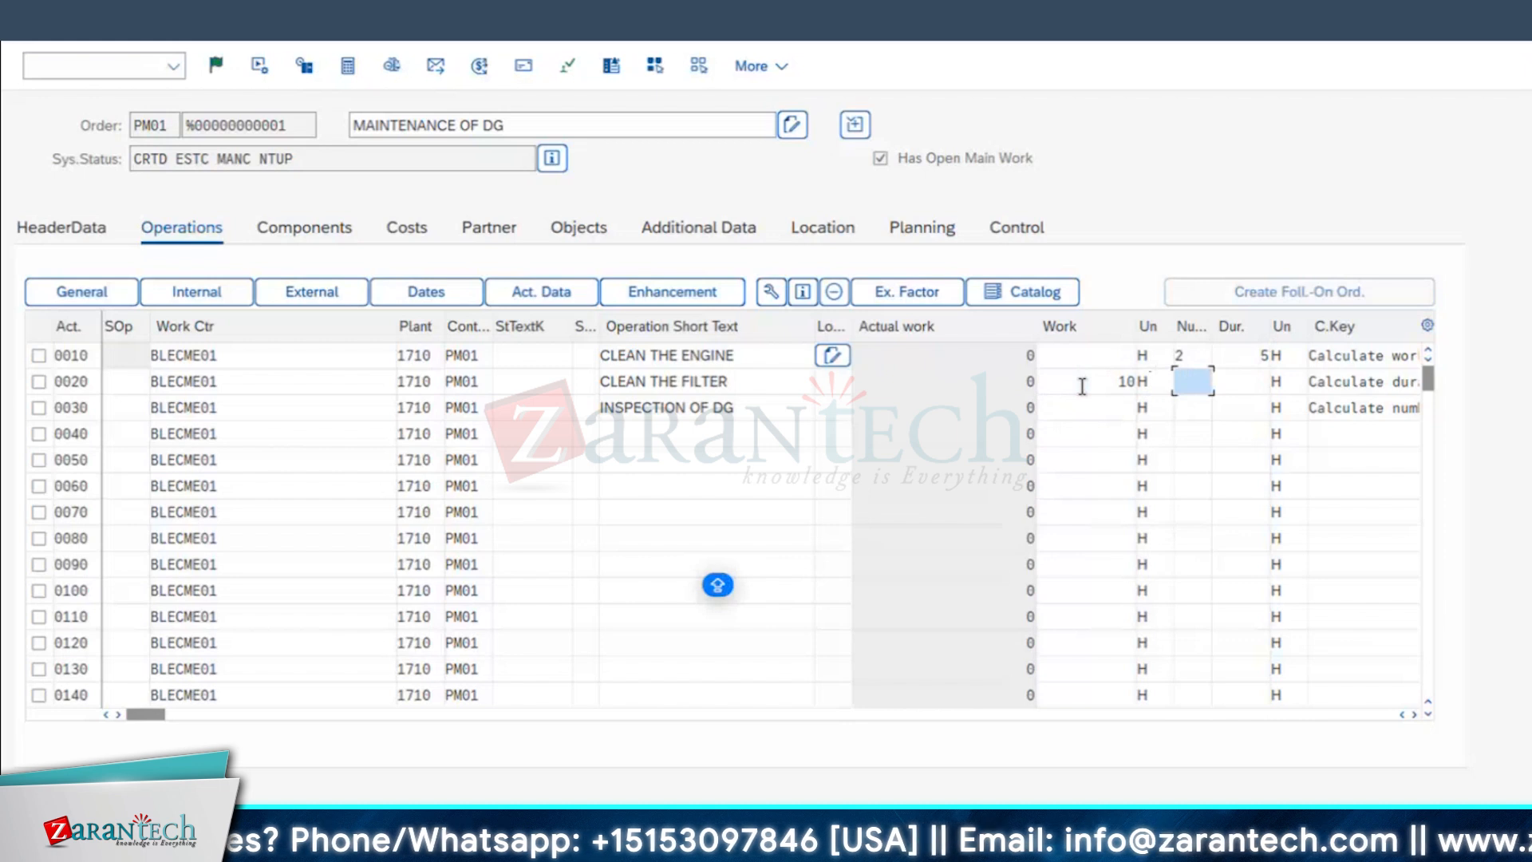
pyautogui.write('5')
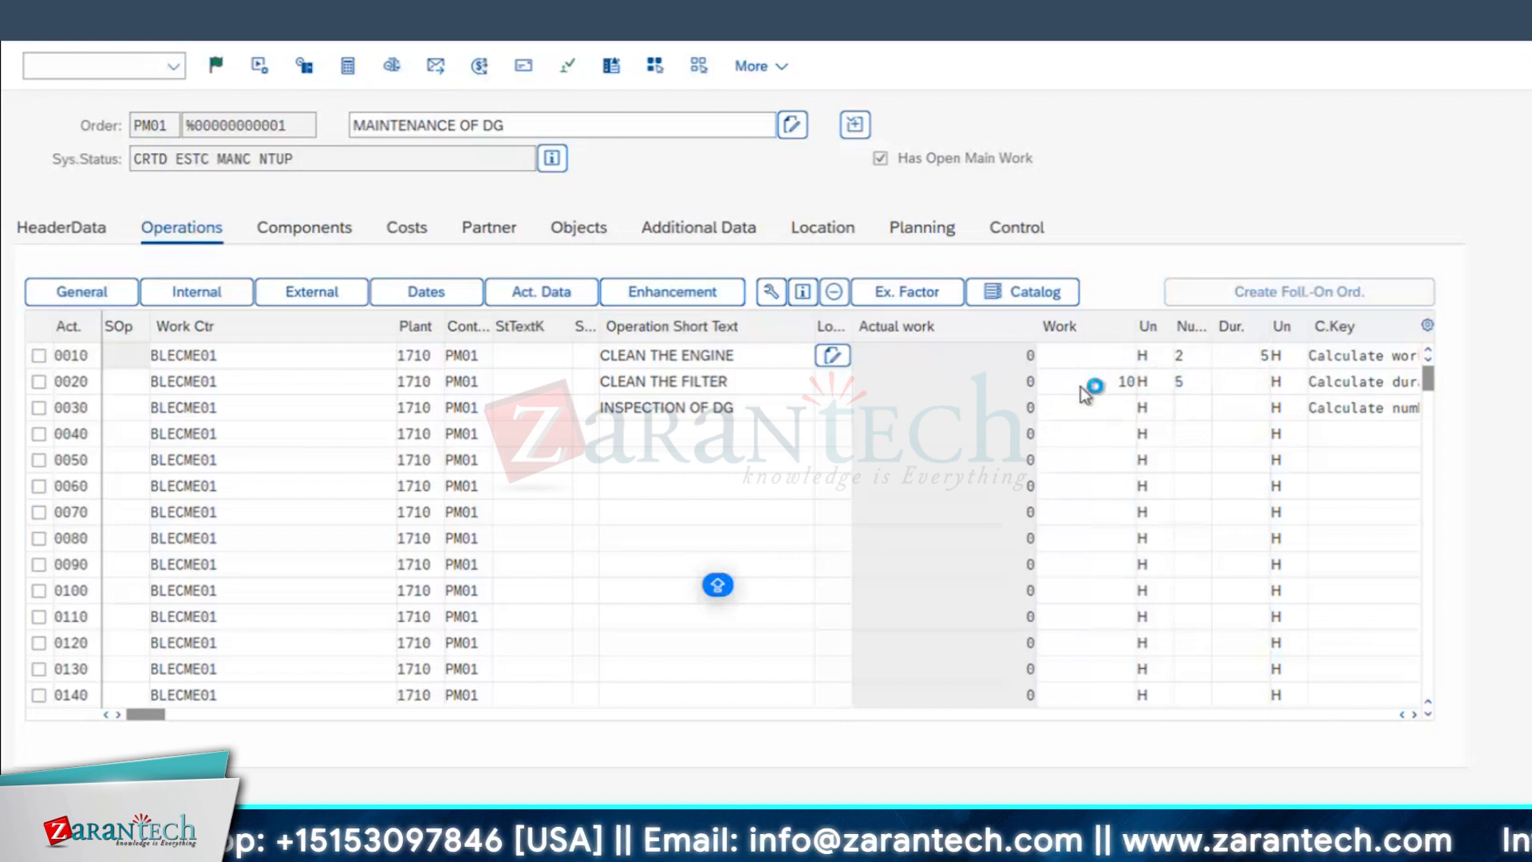
pyautogui.press('Return')
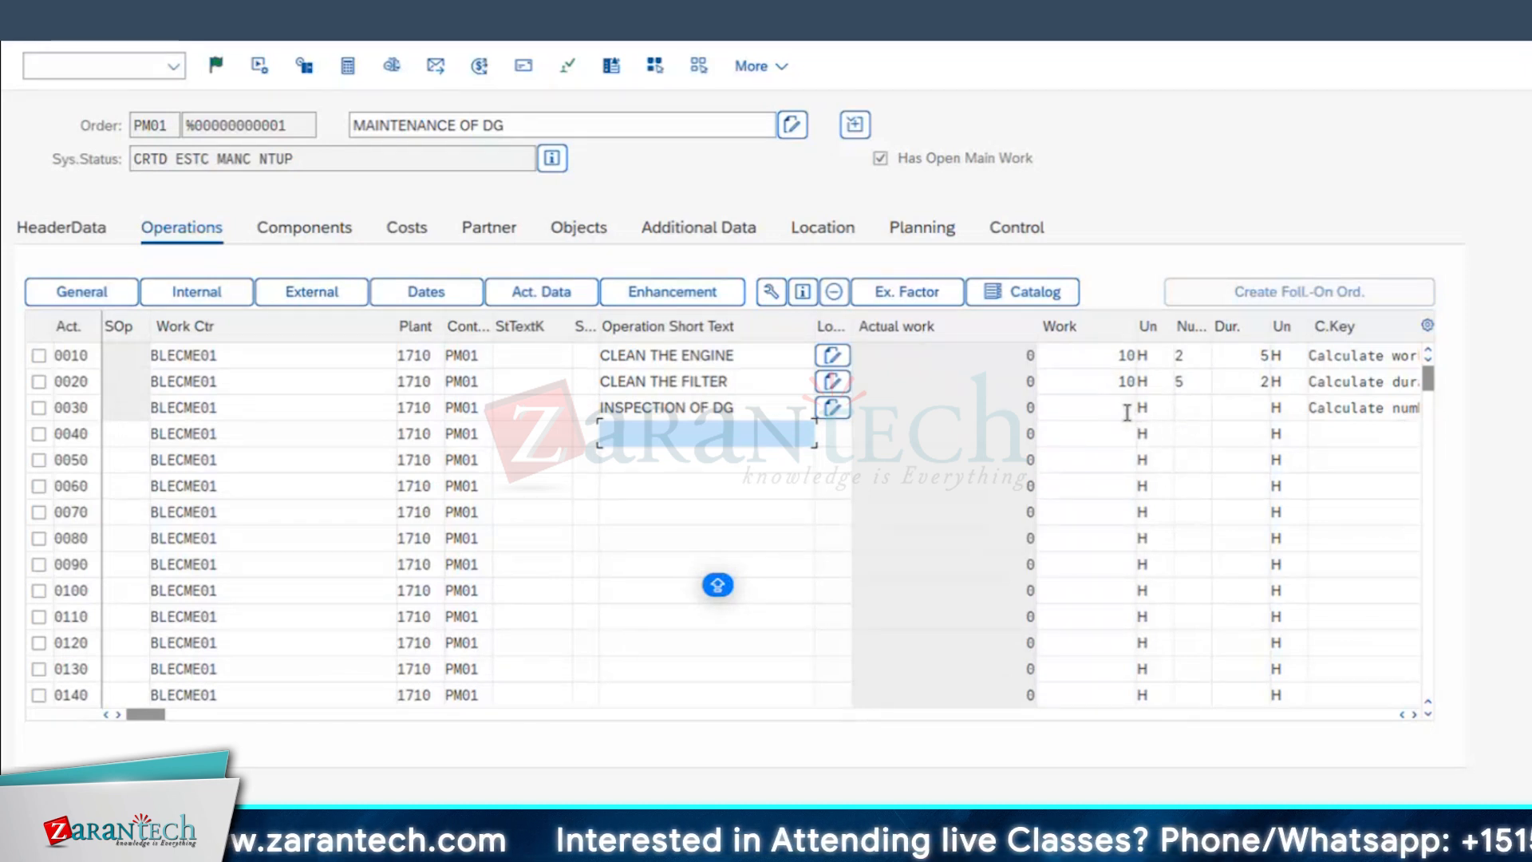
# Step: Enter work 8 H, duration 4 H and number 2 for operation 0030, and narrow the Actual work column
pyautogui.click(1126, 410)
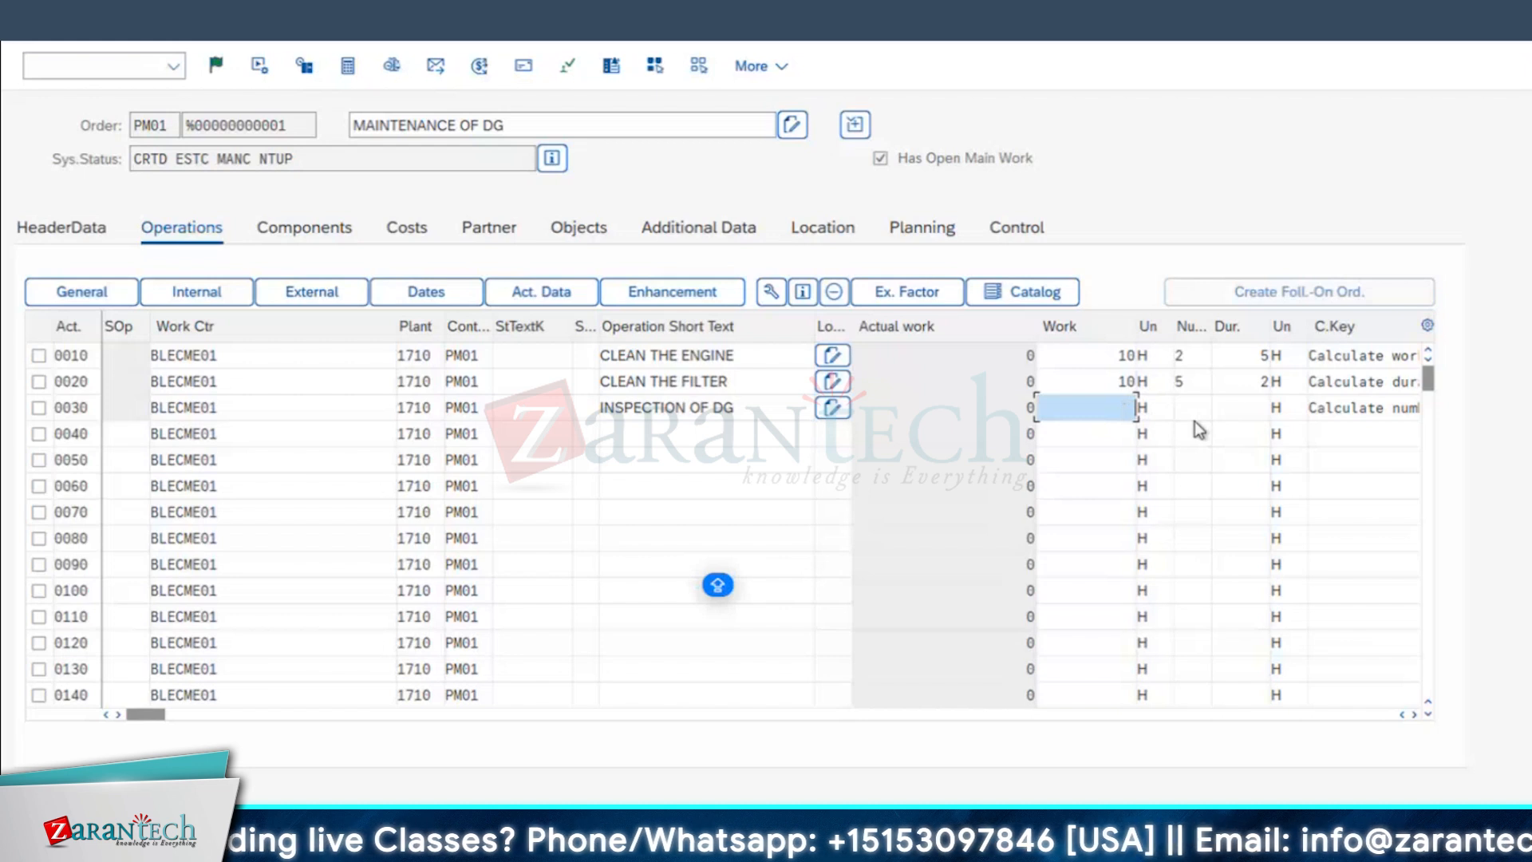
pyautogui.write('8')
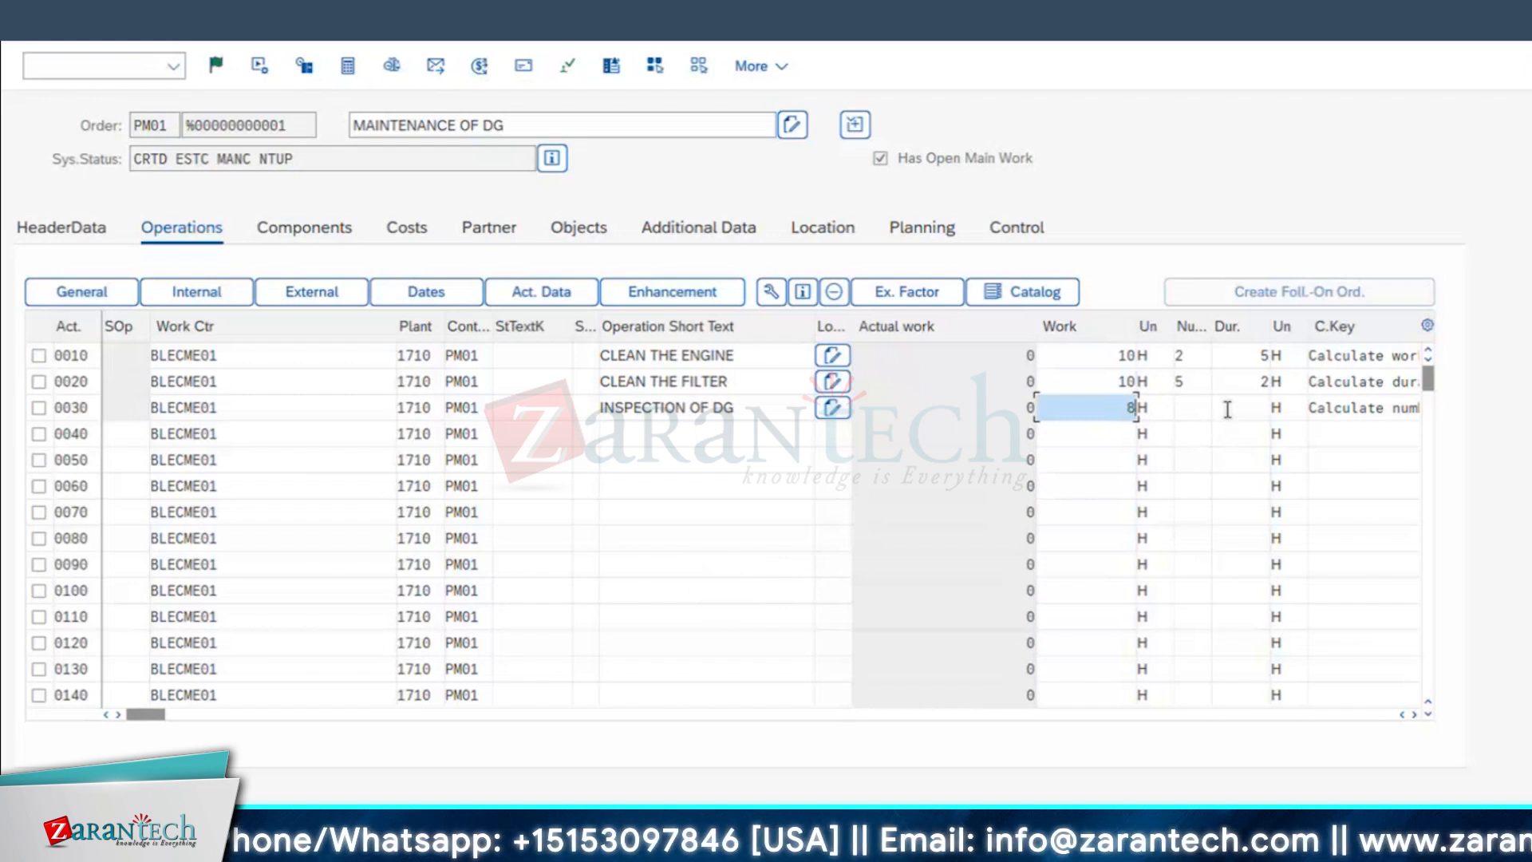
pyautogui.click(1227, 407)
pyautogui.write('4')
pyautogui.click(1195, 408)
pyautogui.write('2')
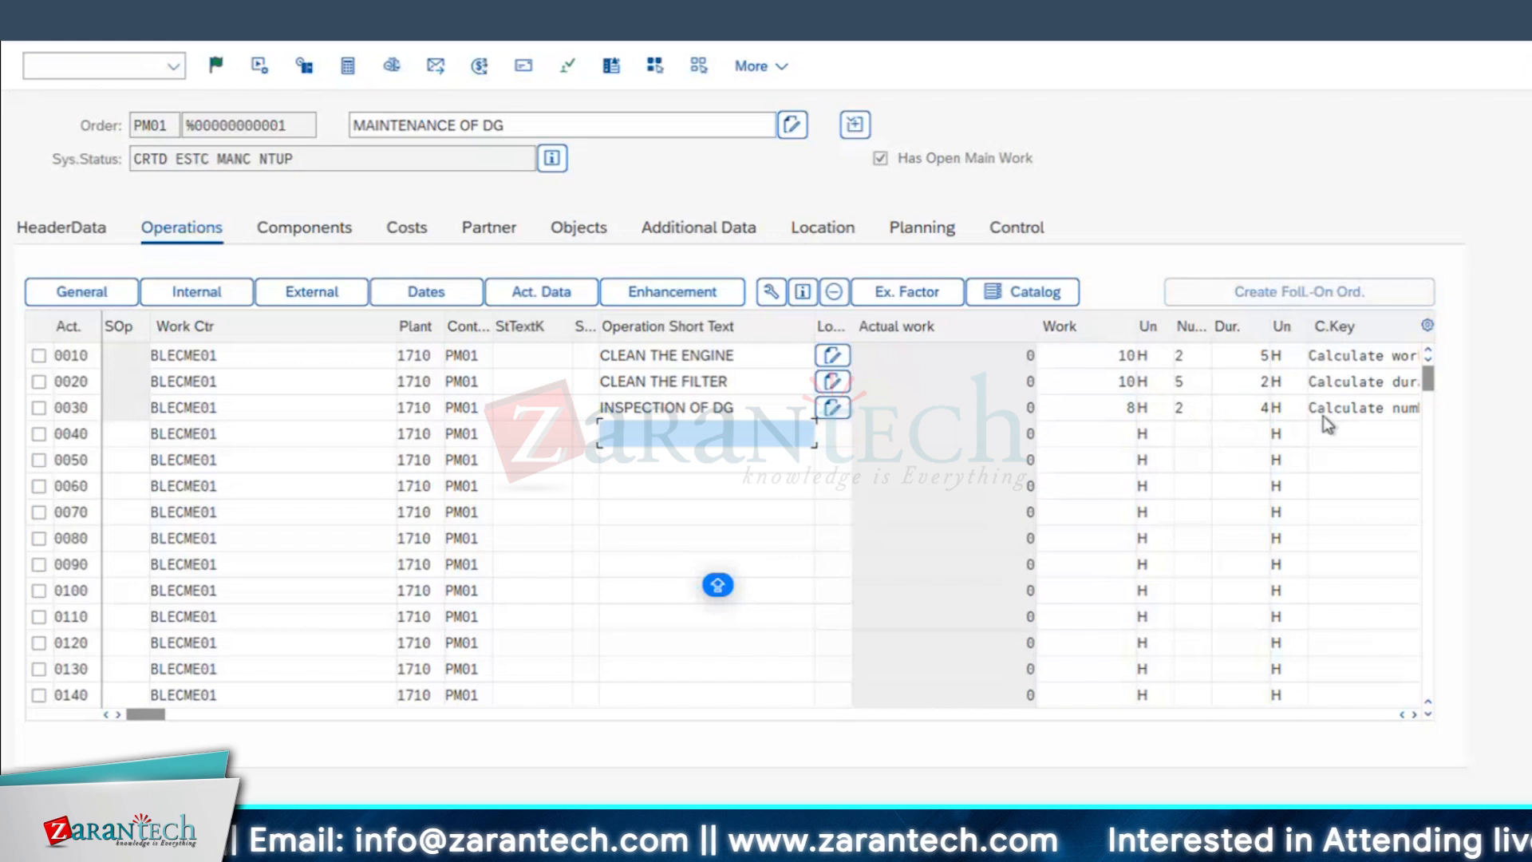
pyautogui.moveTo(1042, 326); pyautogui.dragTo(944, 328)
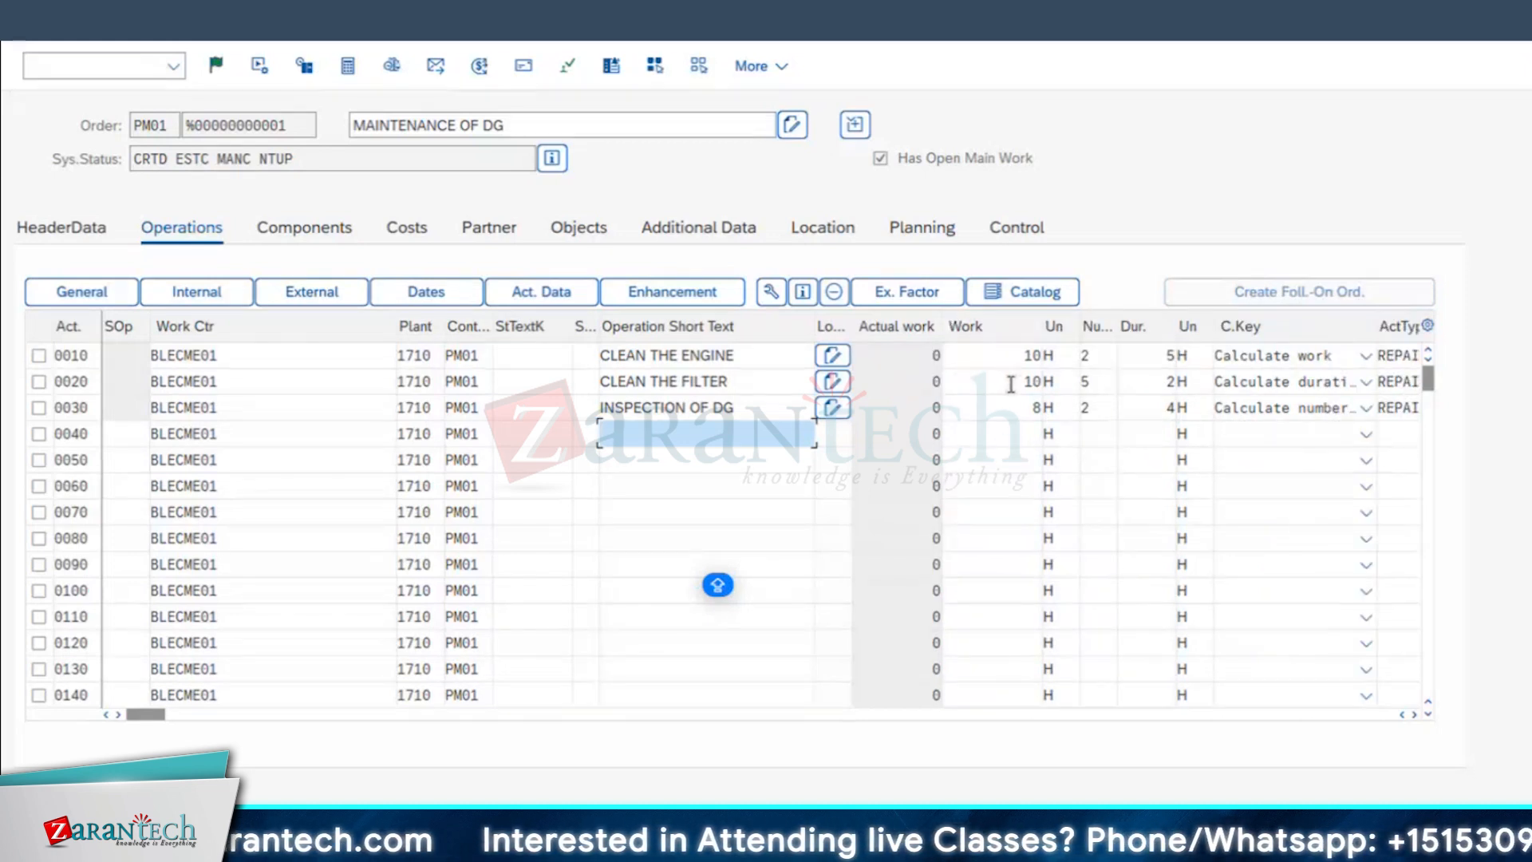
# Step: Display the costing data of work center BLECME01 from operation 0010, check its cost center and activity types, and return to the order
pyautogui.click(179, 353)
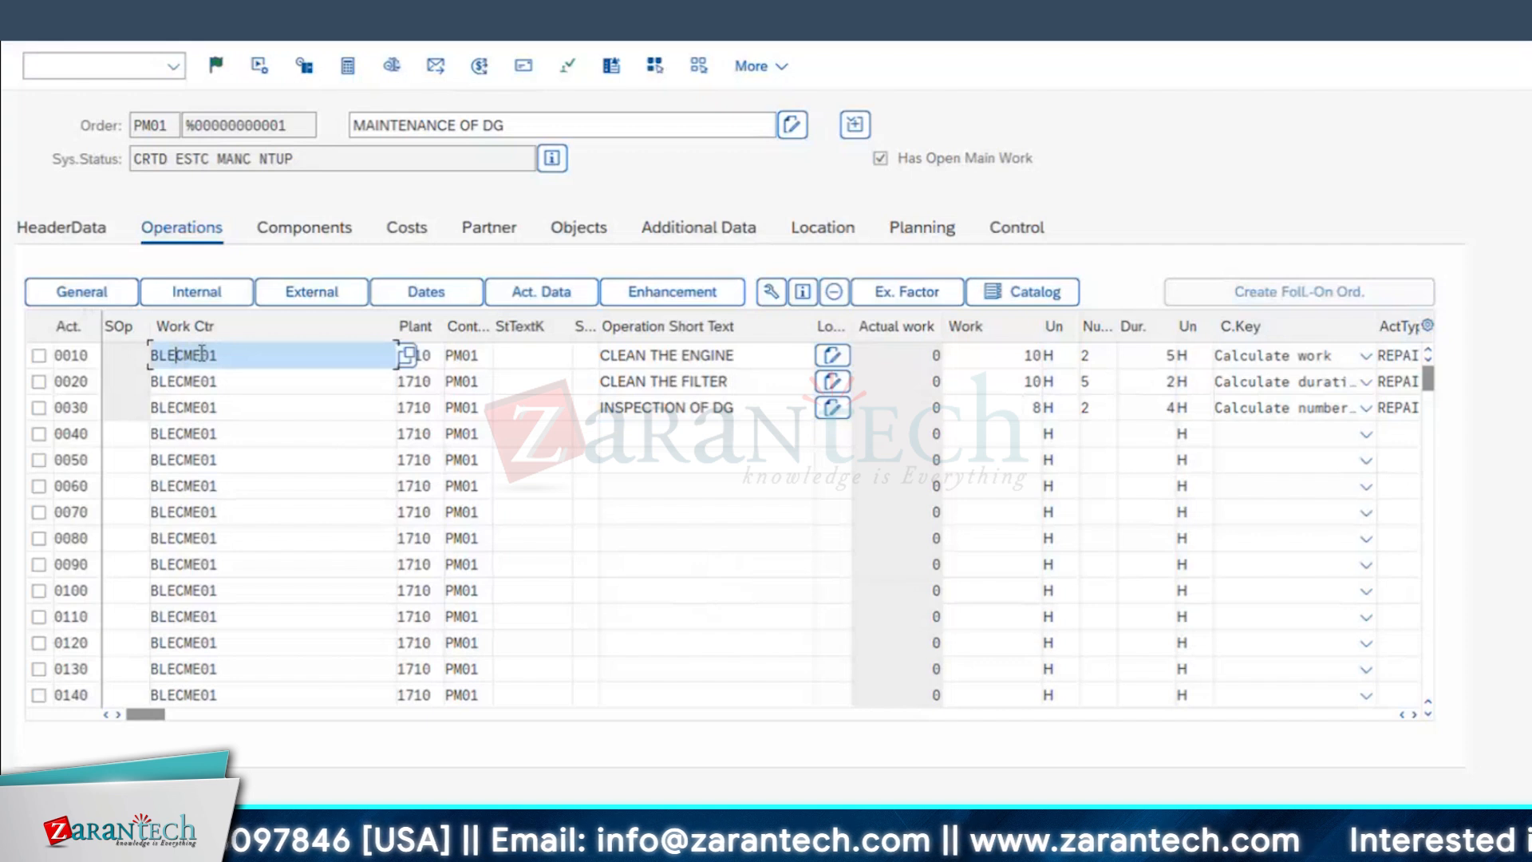
pyautogui.click(248, 125)
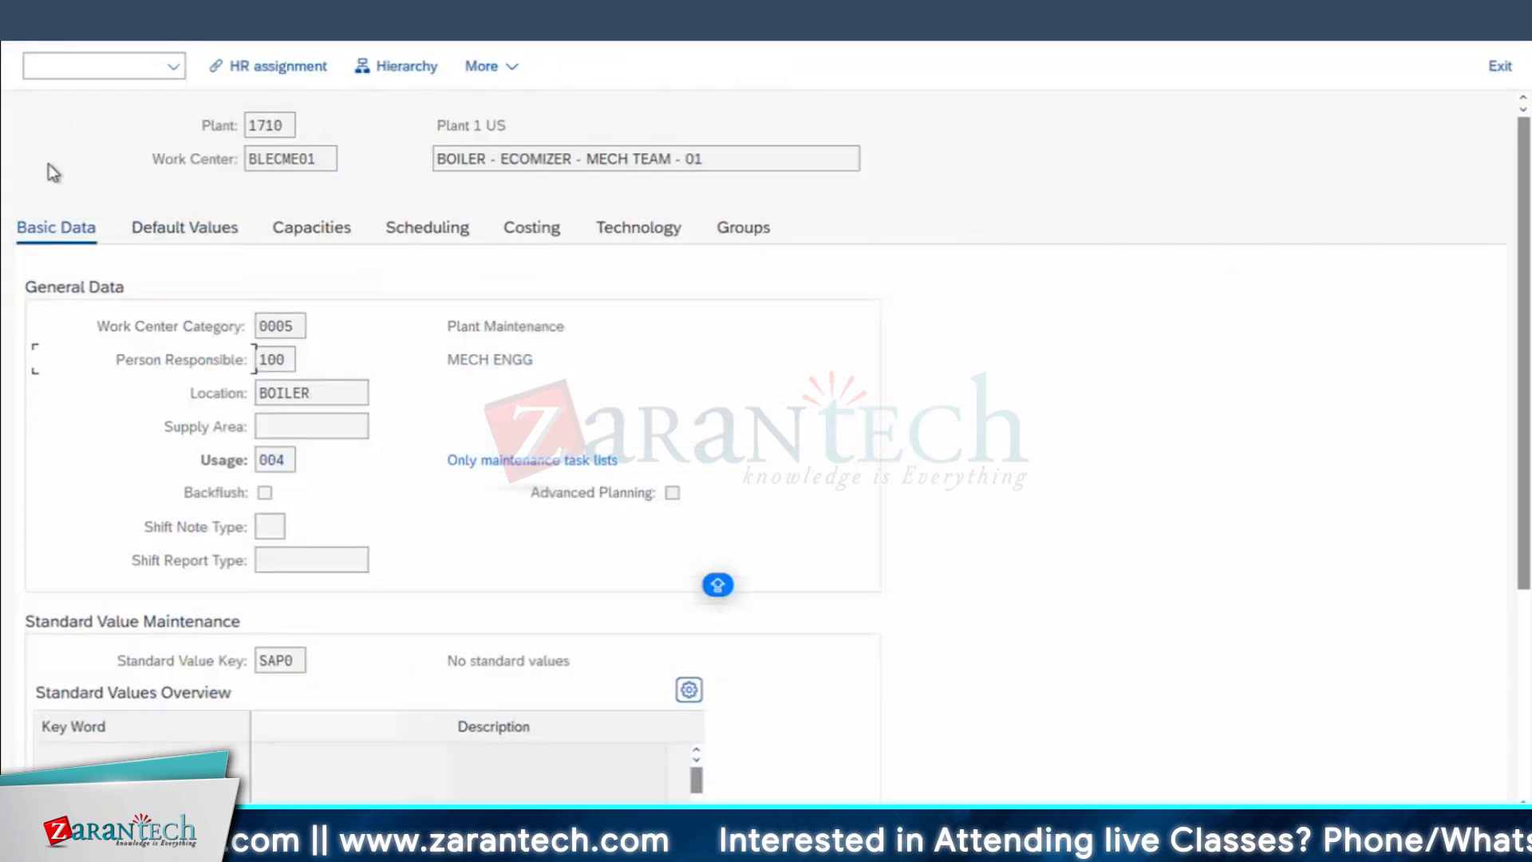
pyautogui.click(532, 230)
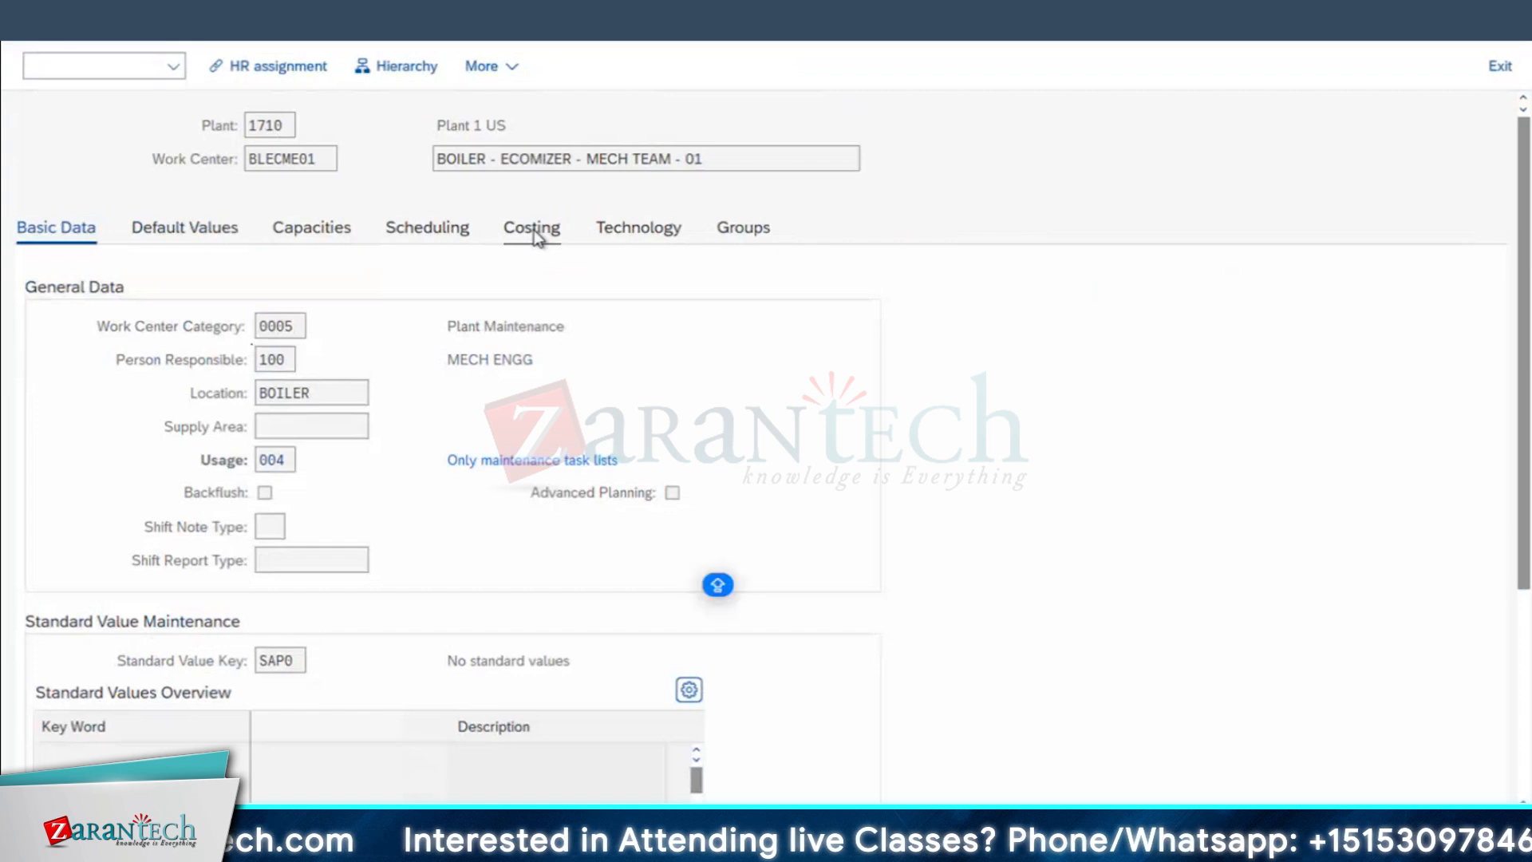
pyautogui.doubleClick(289, 460)
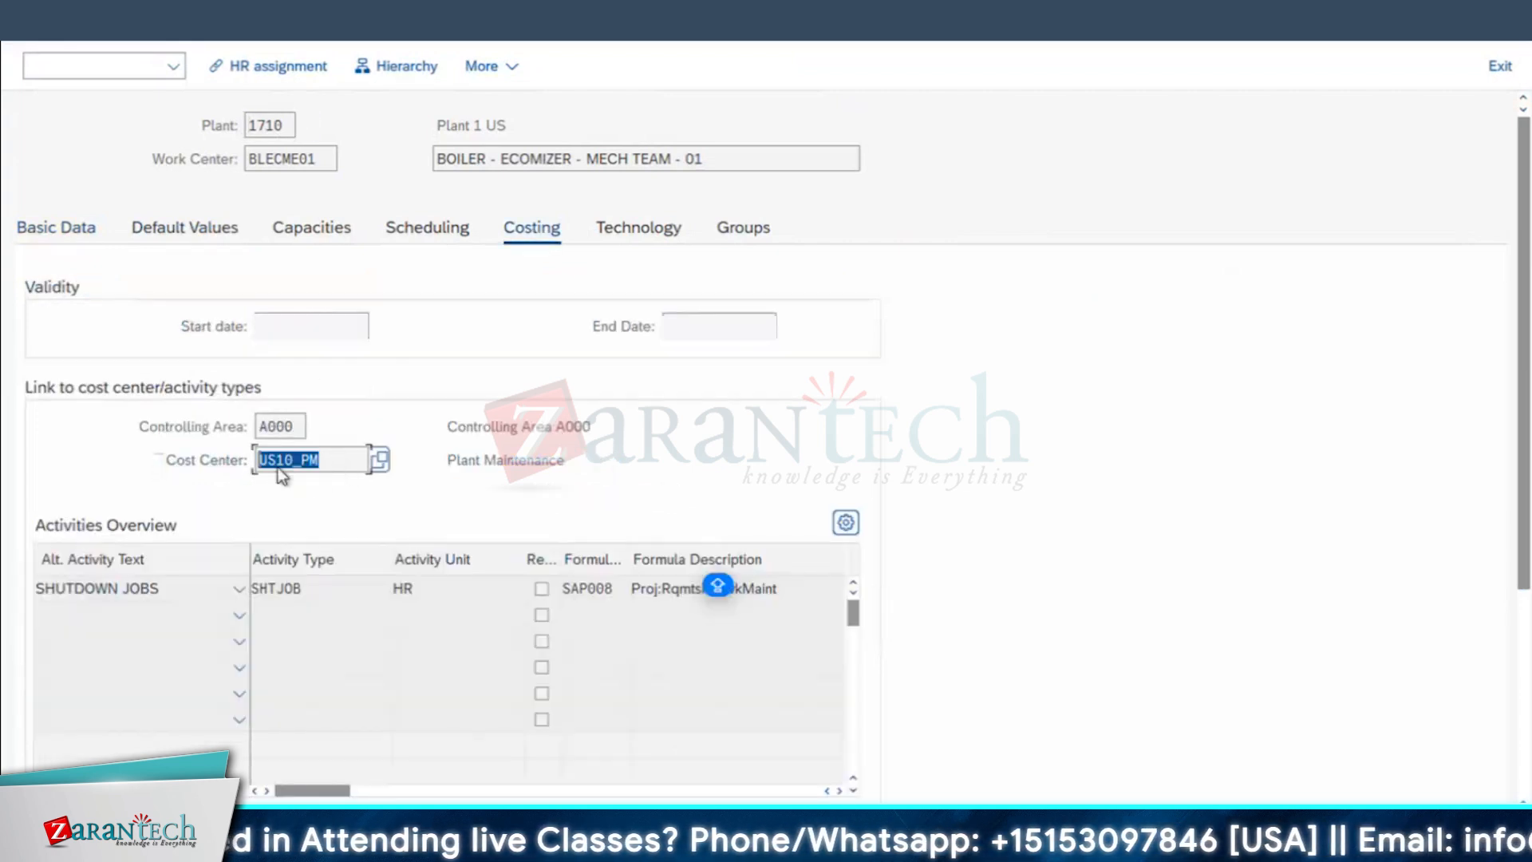
pyautogui.moveTo(1524, 375); pyautogui.dragTo(1525, 465)
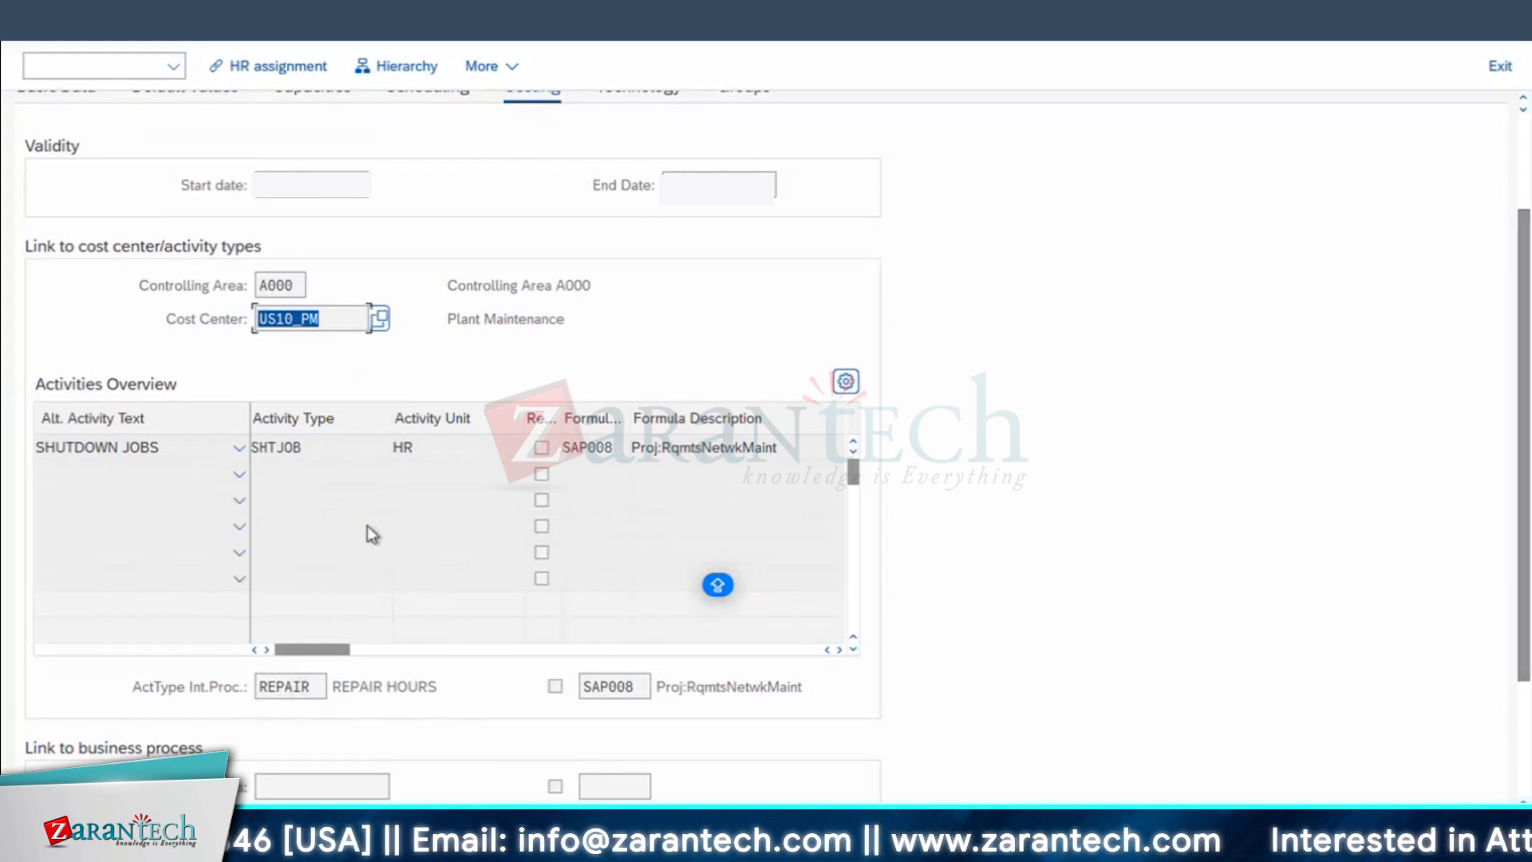
pyautogui.click(37, 26)
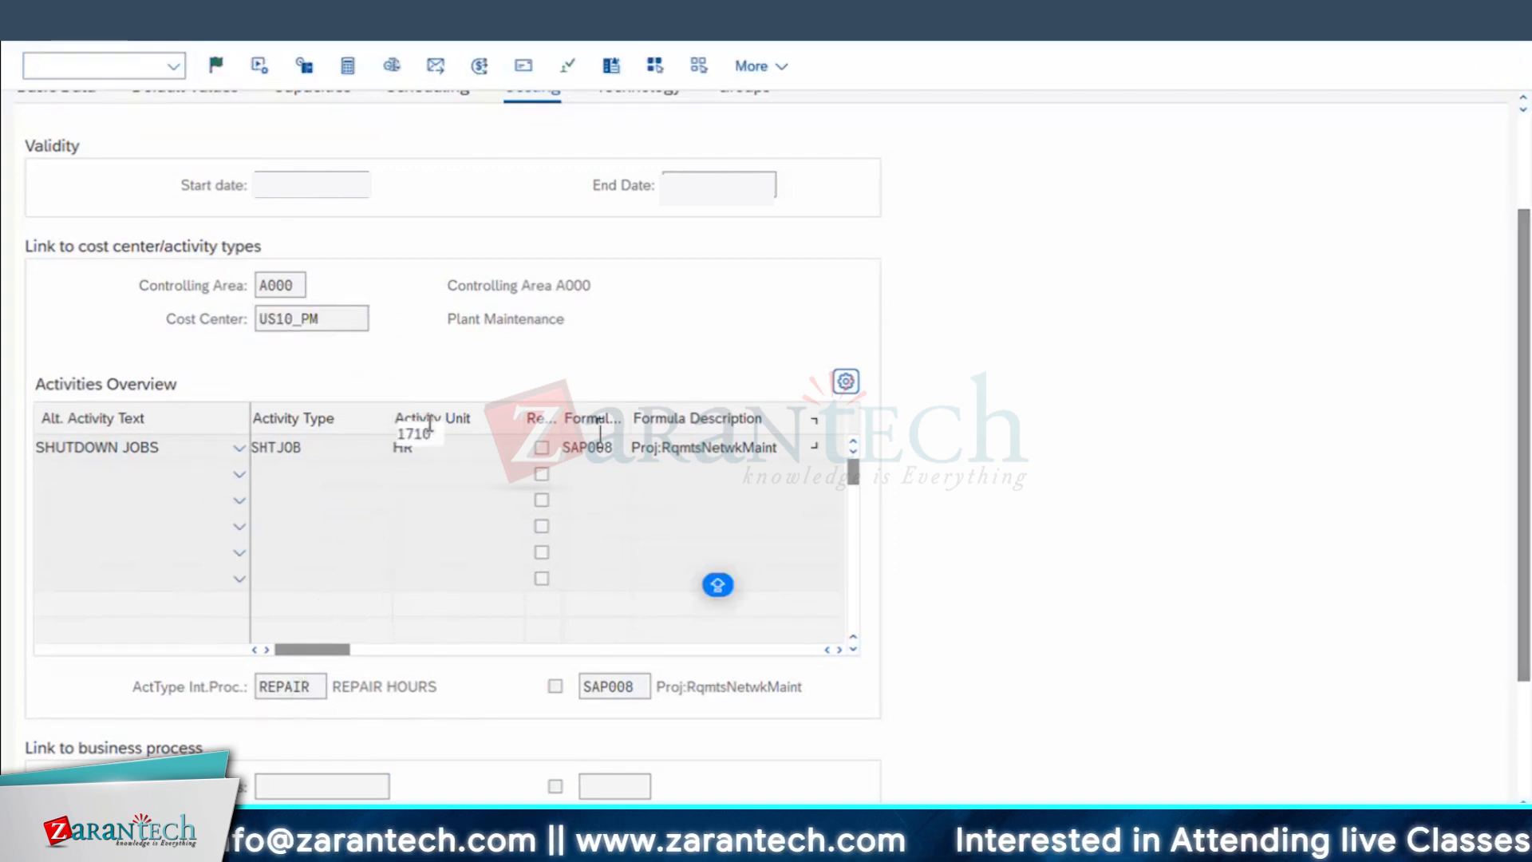
# Step: Switch to the Excel workbook, calculate =28*250 in cell C20, and return to the SAP order
pyautogui.press('super+Tab')
pyautogui.click(550, 546)
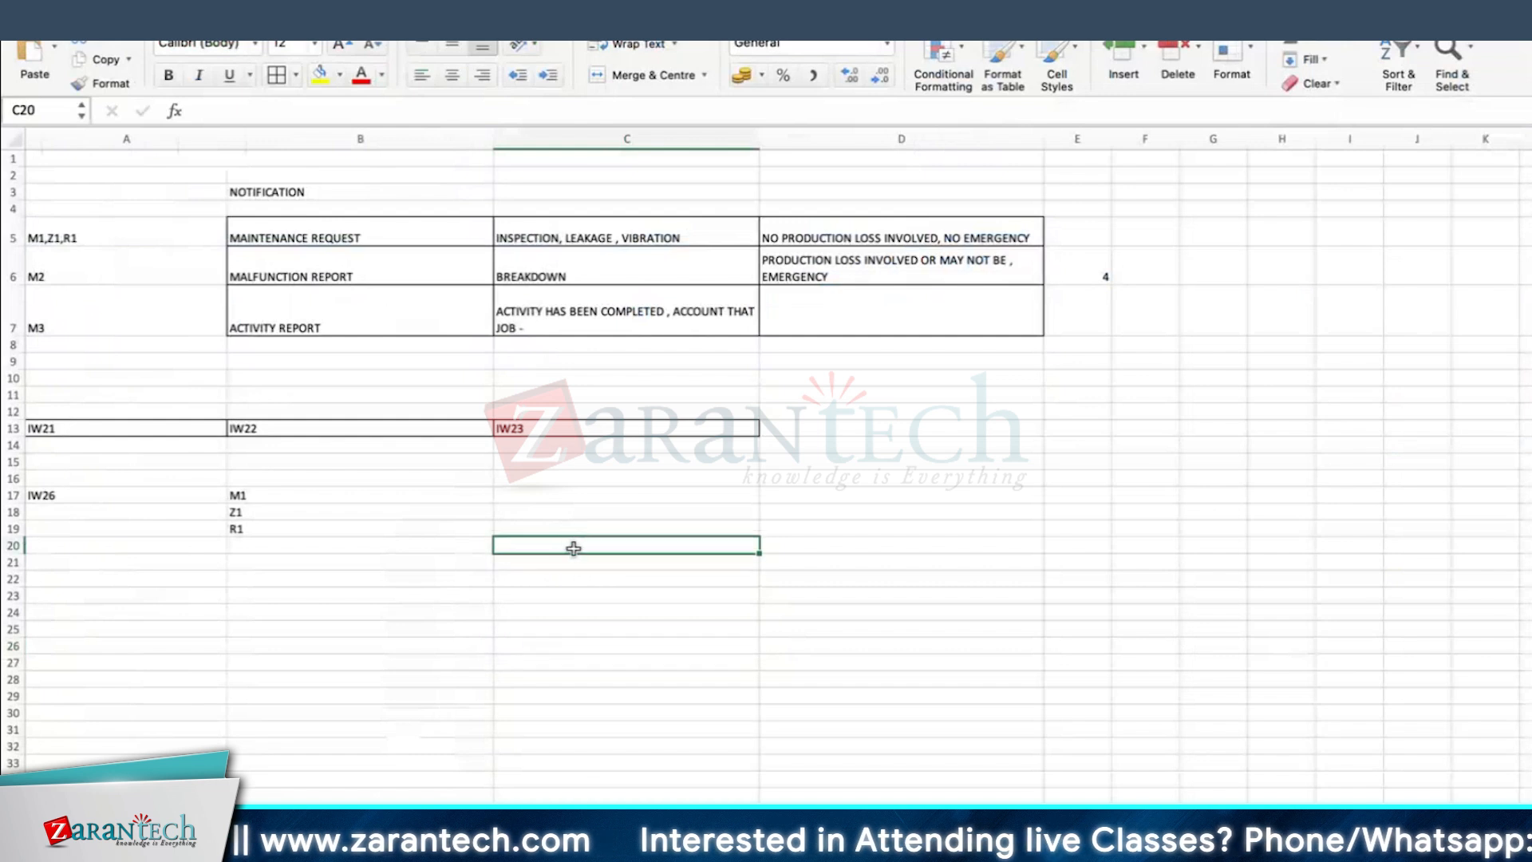
pyautogui.write('=28*')
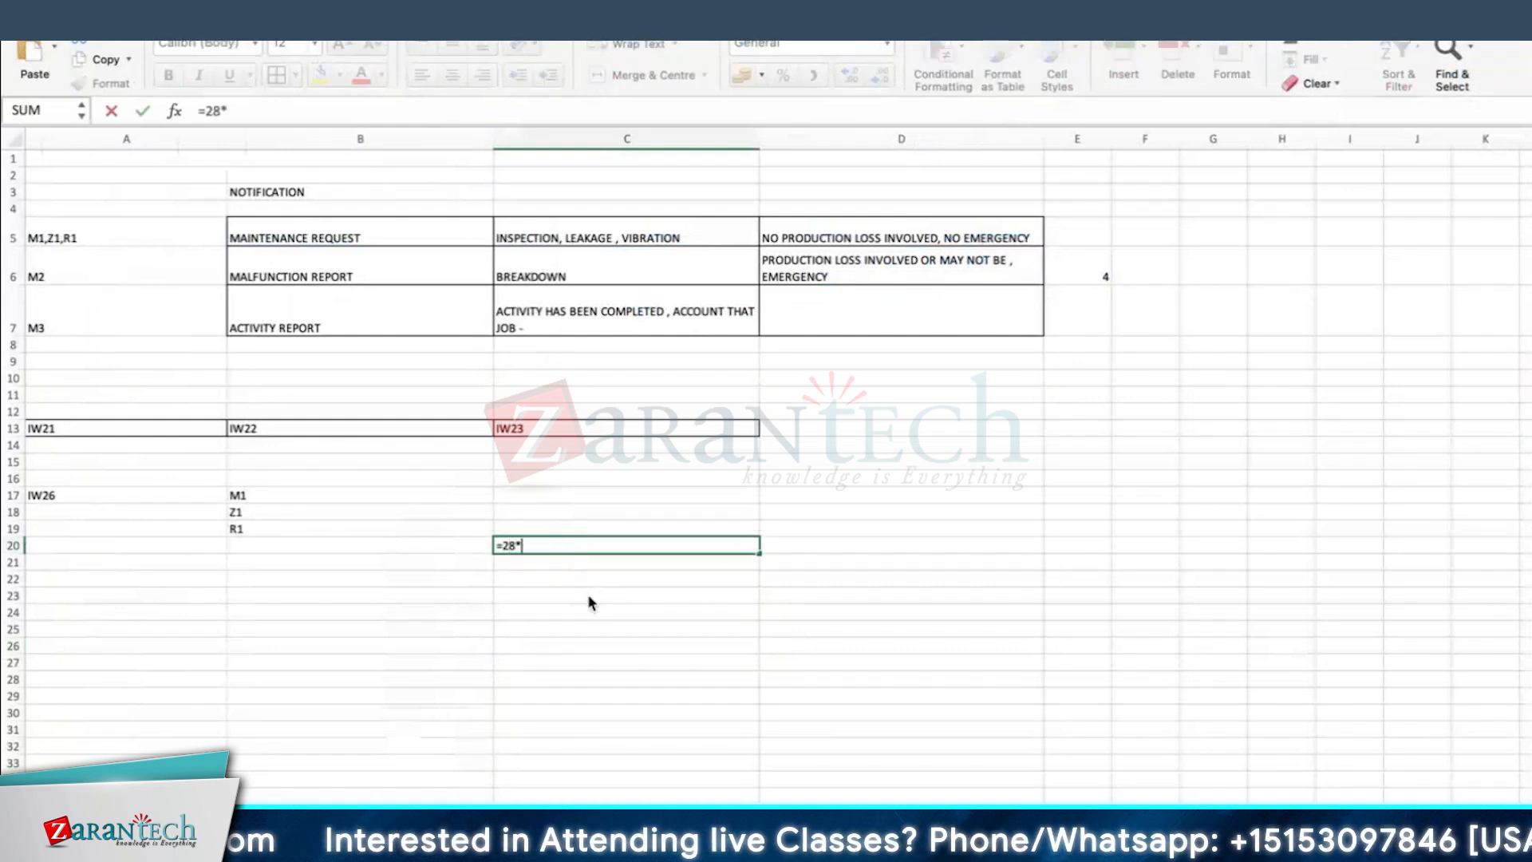
pyautogui.write('250')
pyautogui.press('Return')
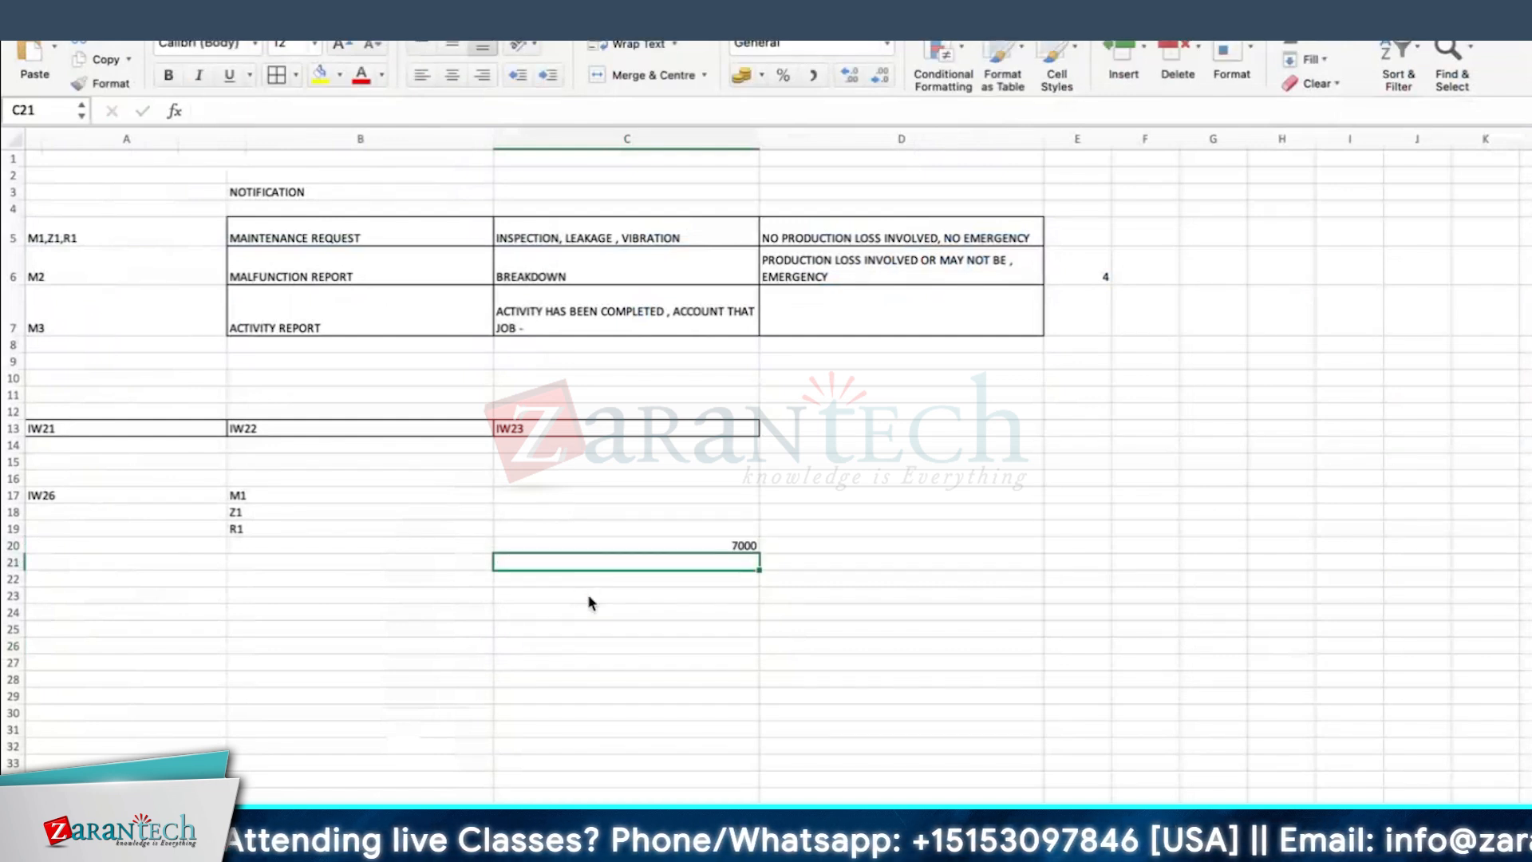
pyautogui.press('super+Tab')
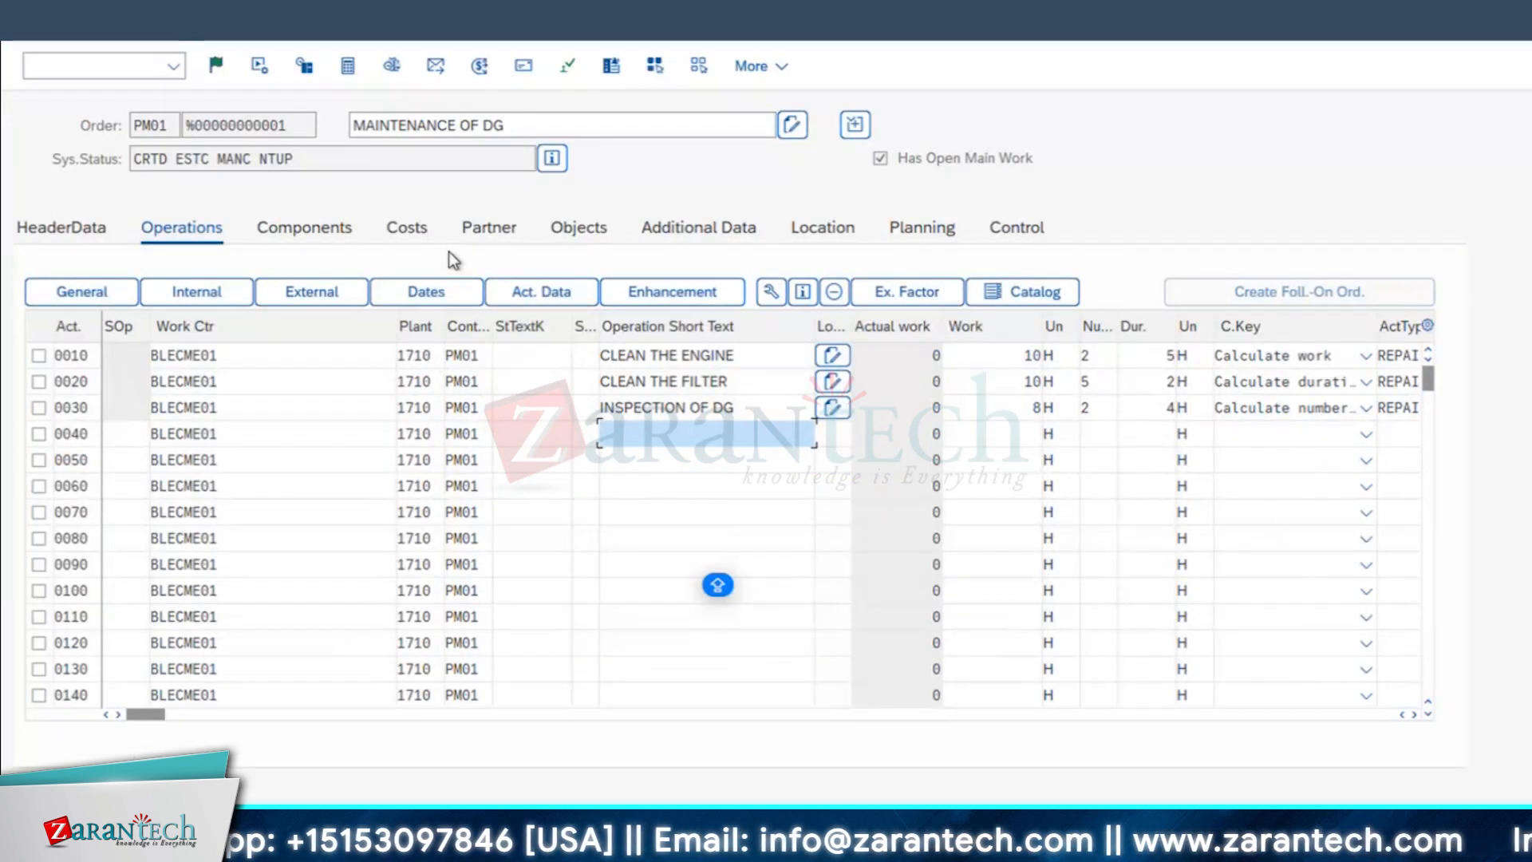
# Step: Leave the notification transaction and open the saved MAINTENANCE OF DG order for change with transaction IW32
pyautogui.click(308, 225)
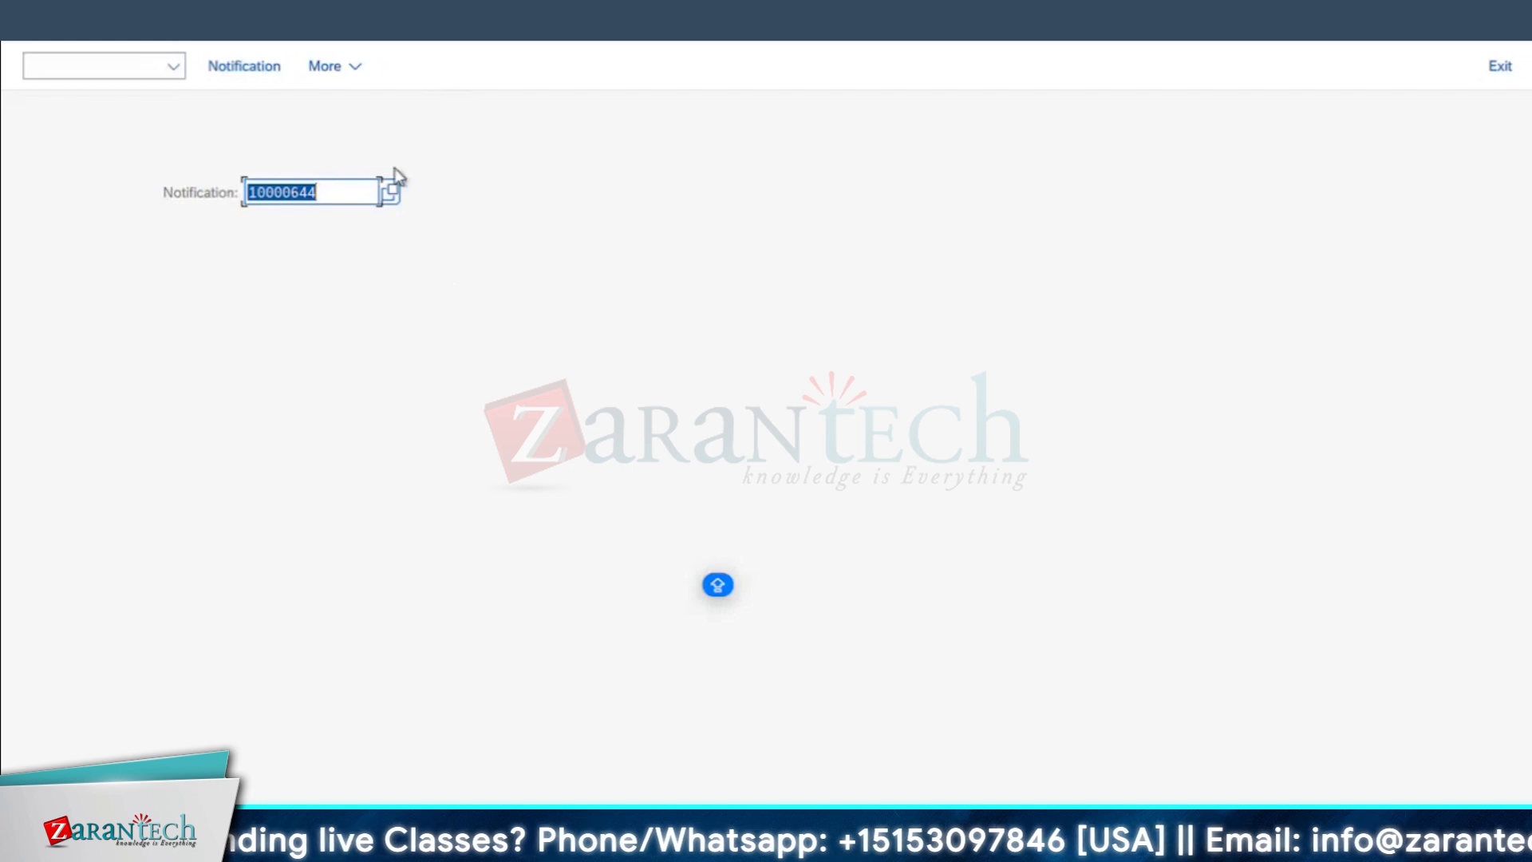
pyautogui.click(46, 24)
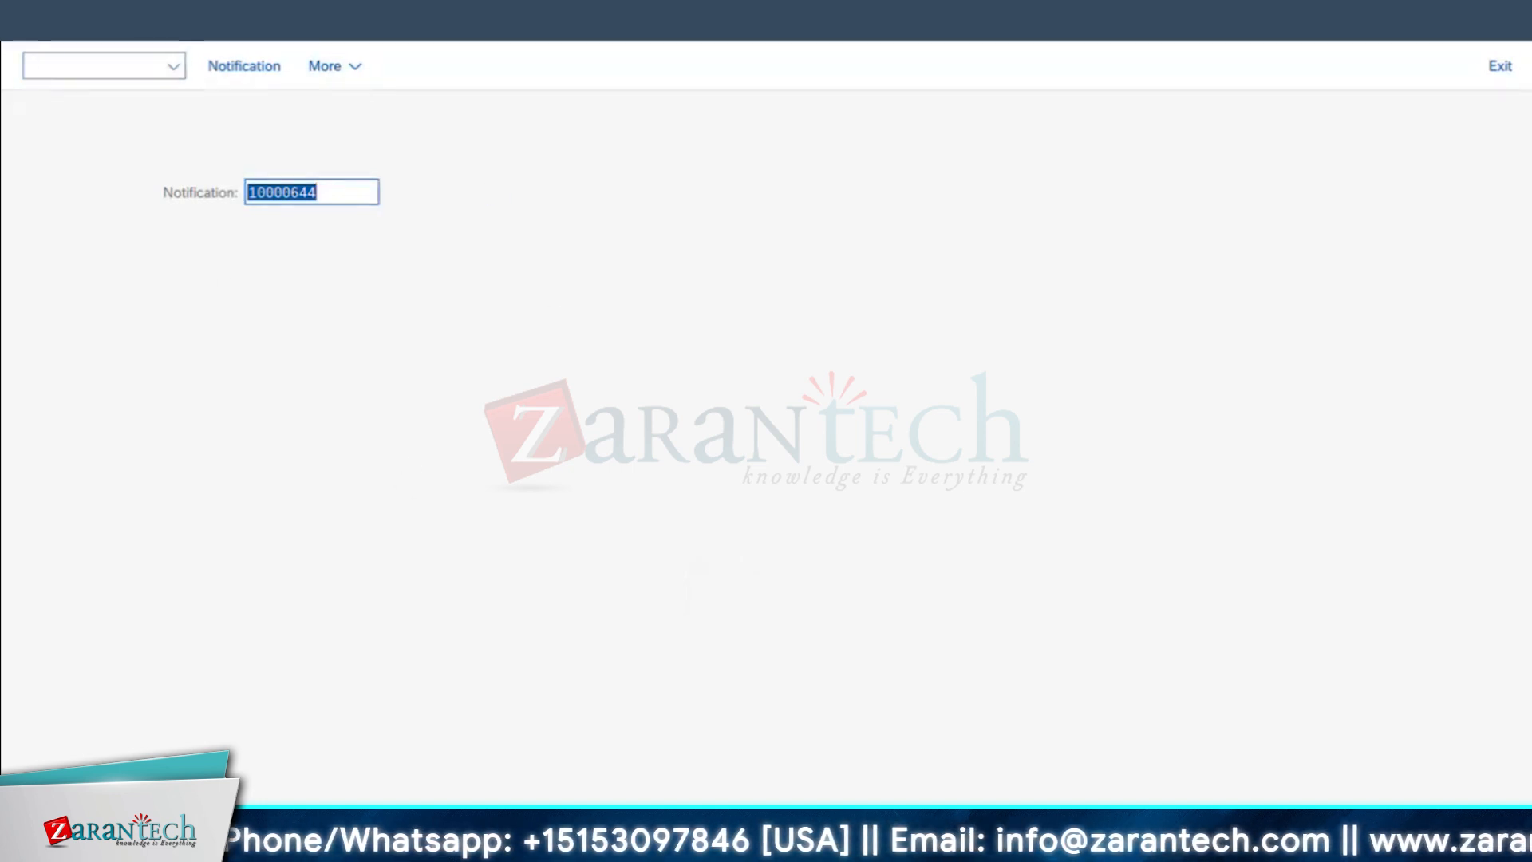
pyautogui.write('IW32')
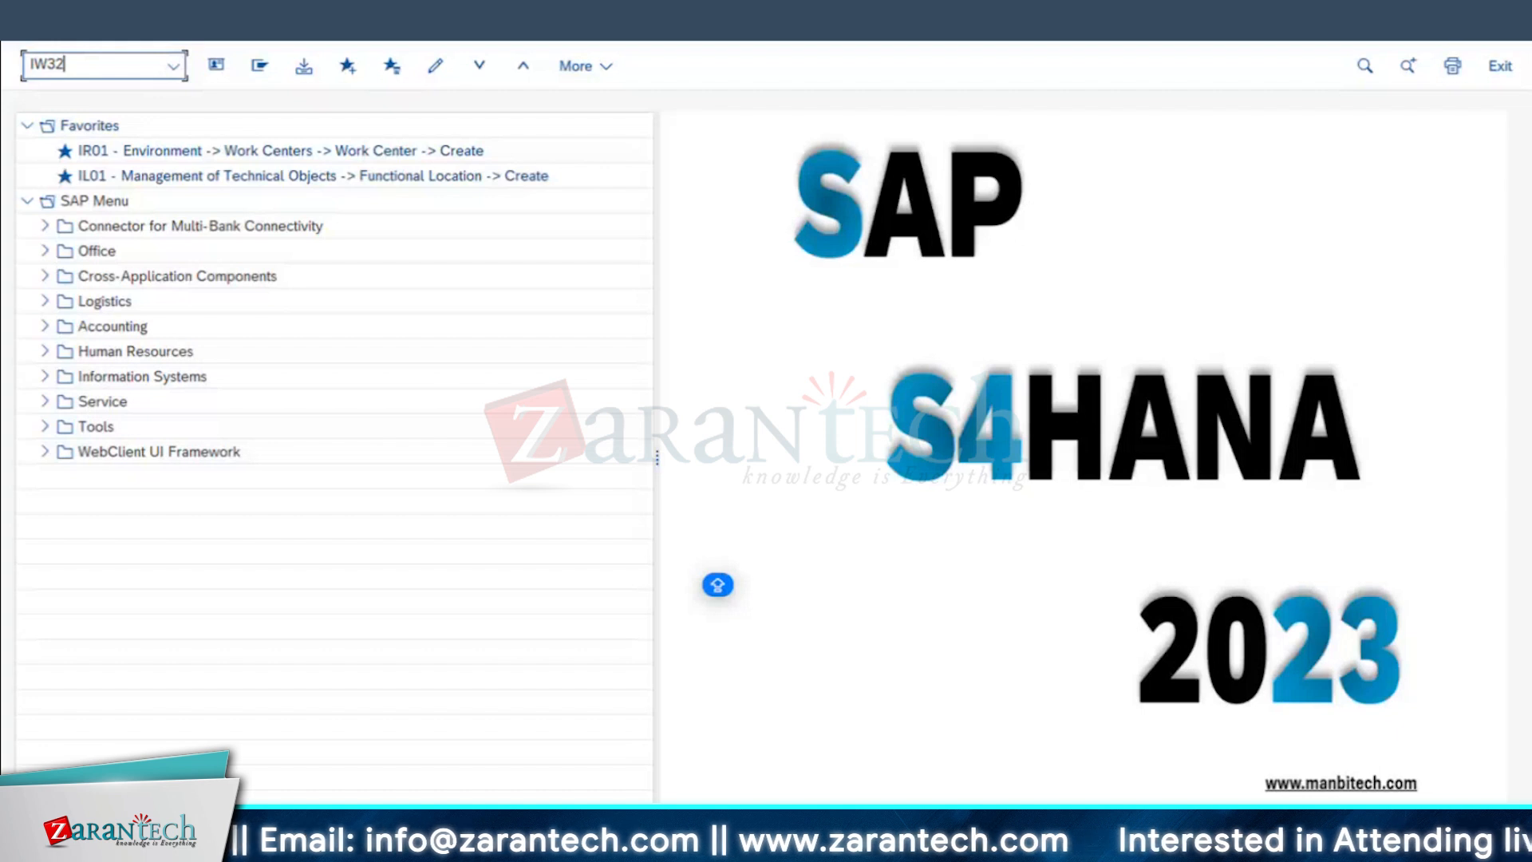
pyautogui.press('Return')
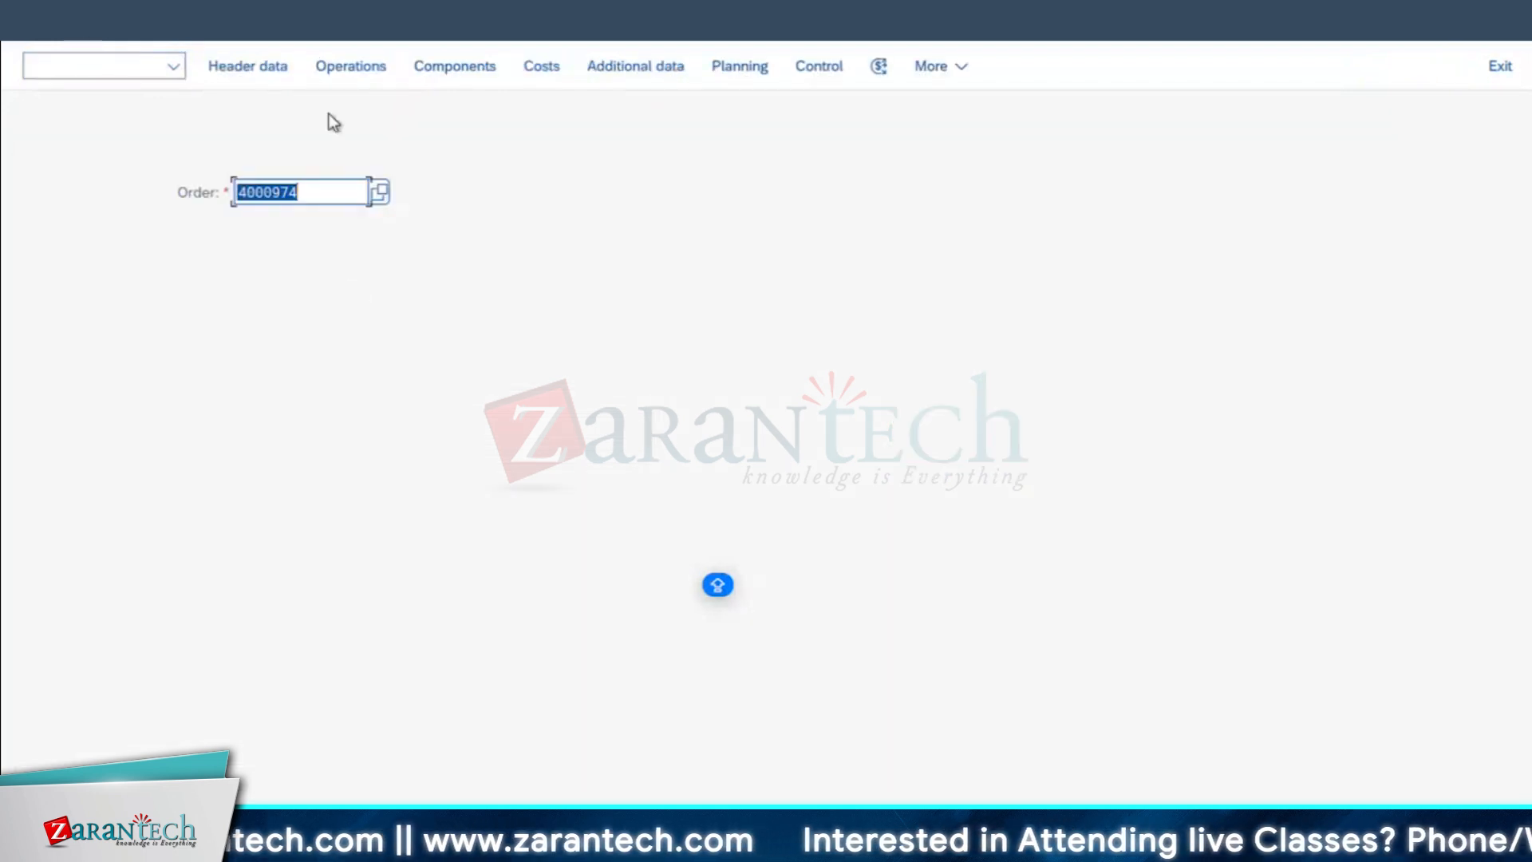
pyautogui.press('Return')
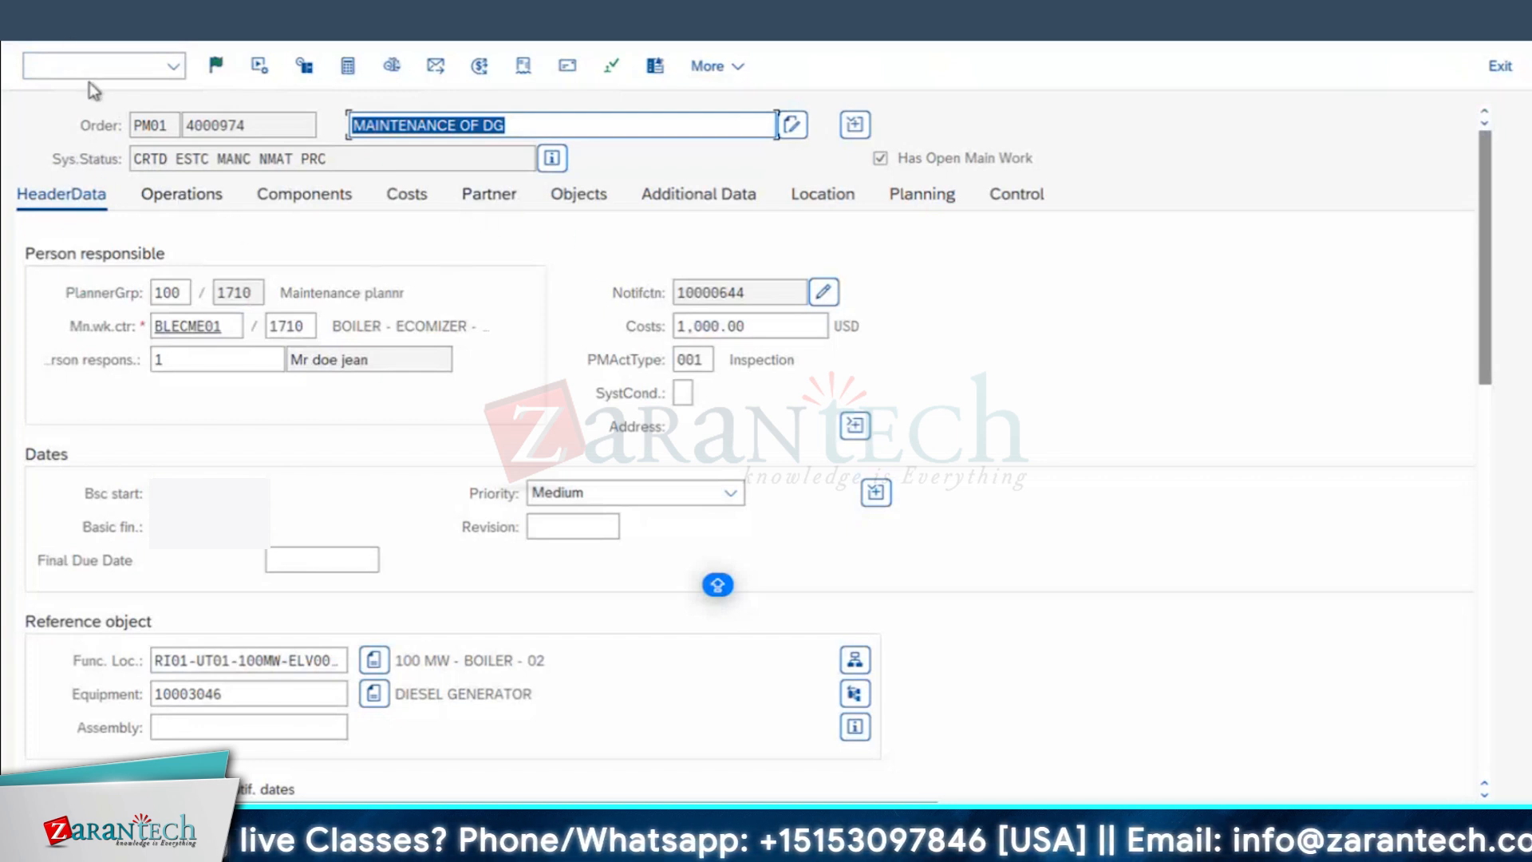
# Step: Open the notification linked in the order header, check its assigned order, and return to the order to check its system status
pyautogui.click(825, 297)
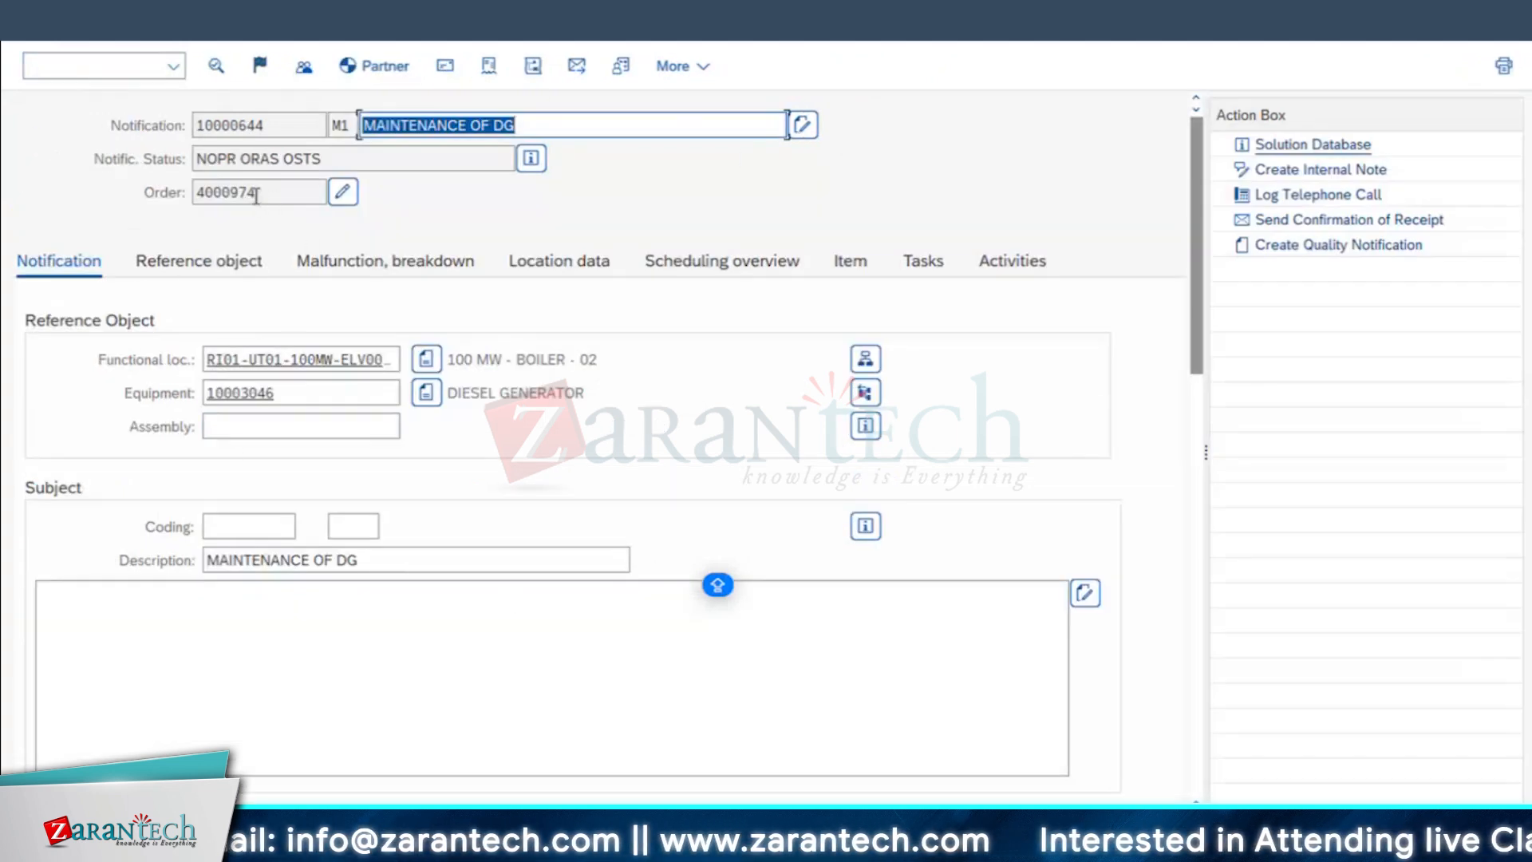
pyautogui.moveTo(137, 188); pyautogui.dragTo(320, 194)
pyautogui.click(344, 192)
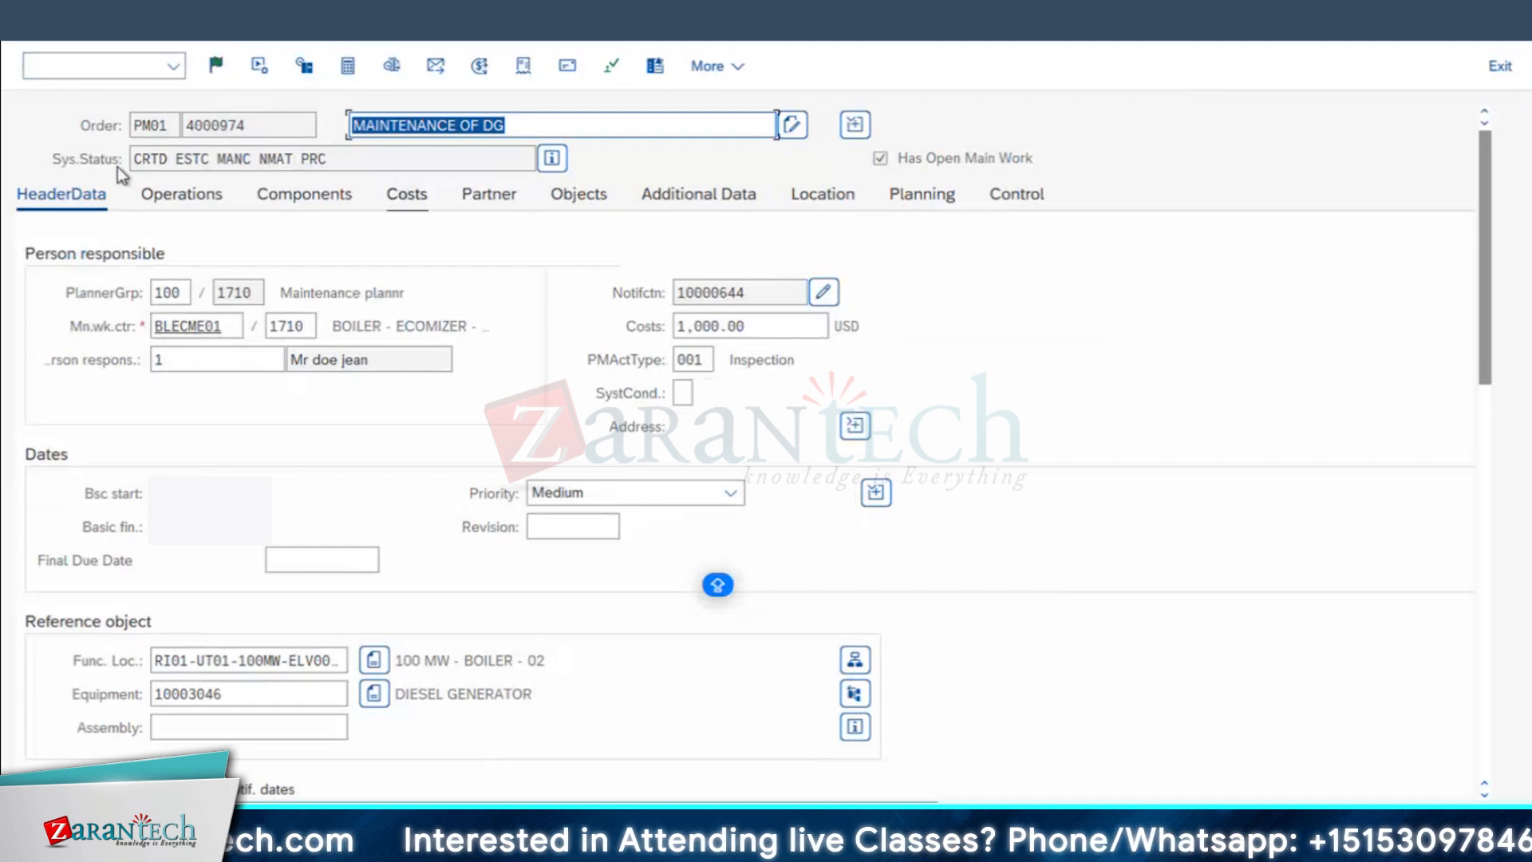
pyautogui.doubleClick(160, 158)
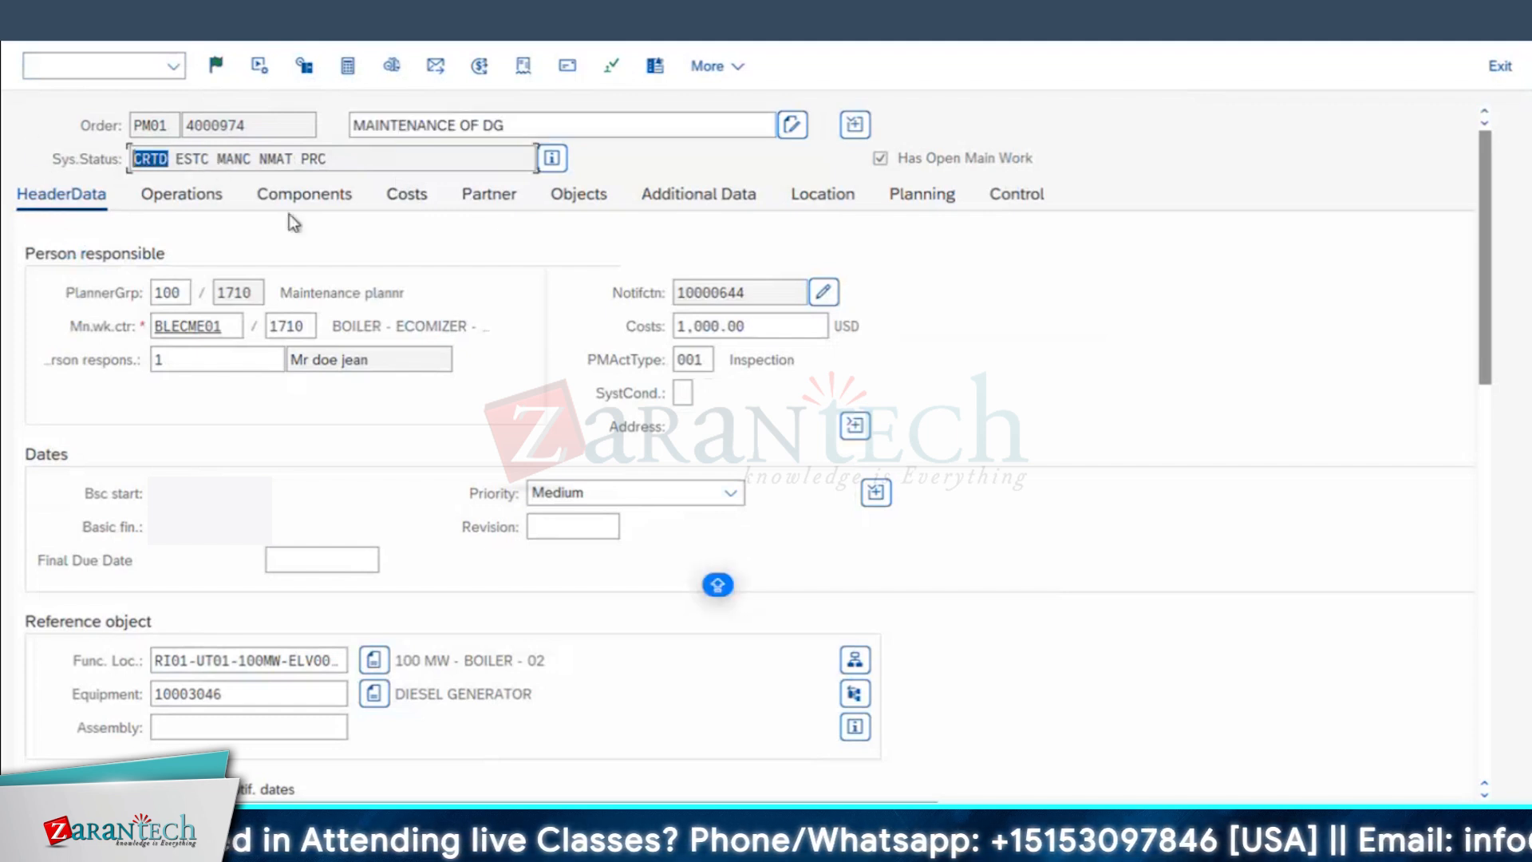
# Step: Review the order's cost overview, check the total plan costs in the plan/actual report, and return to the order
pyautogui.click(409, 196)
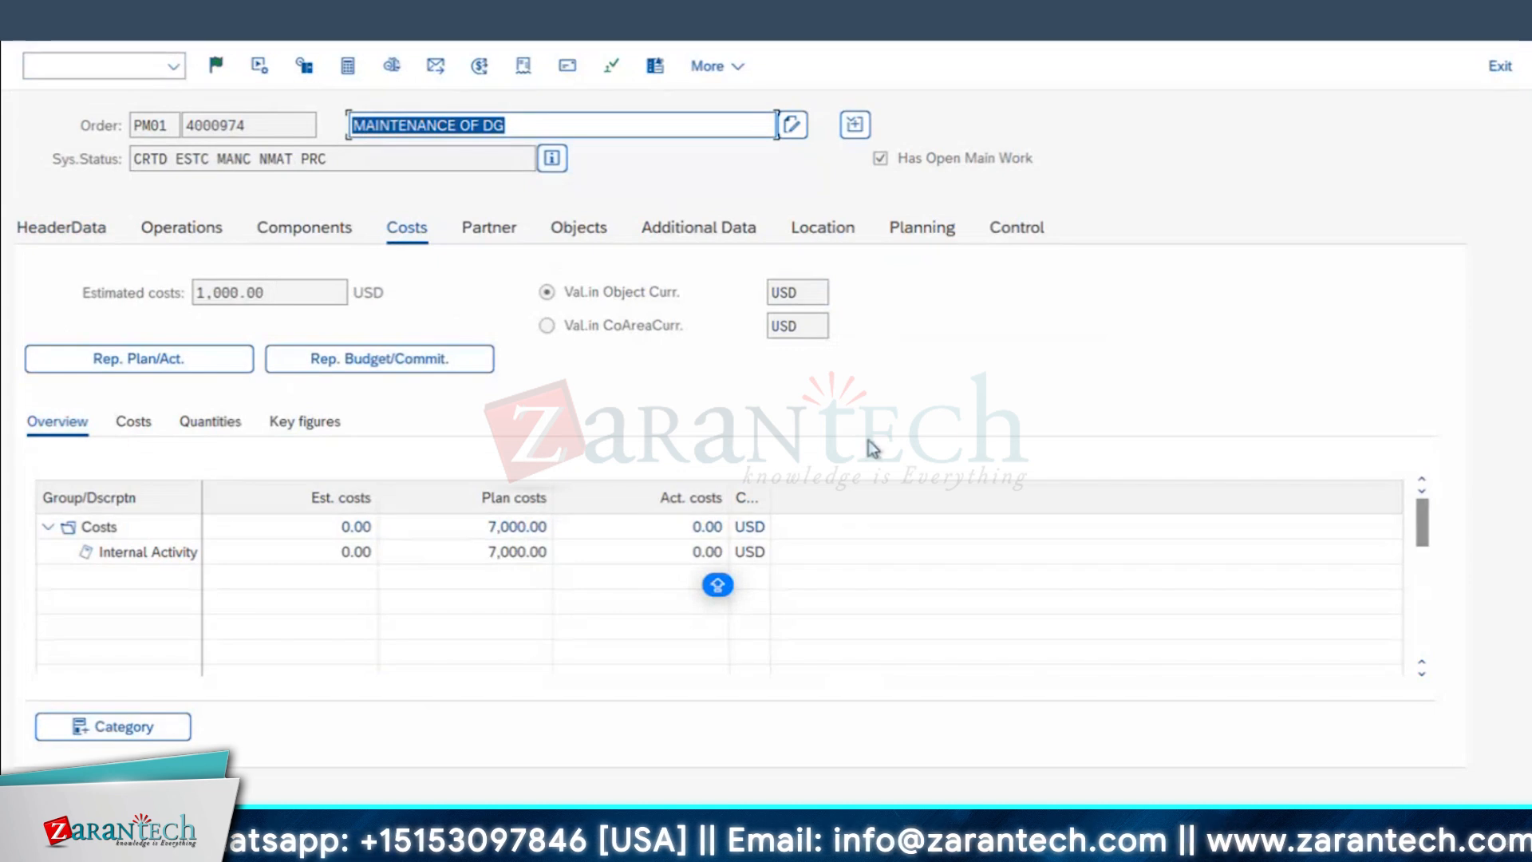
pyautogui.click(191, 365)
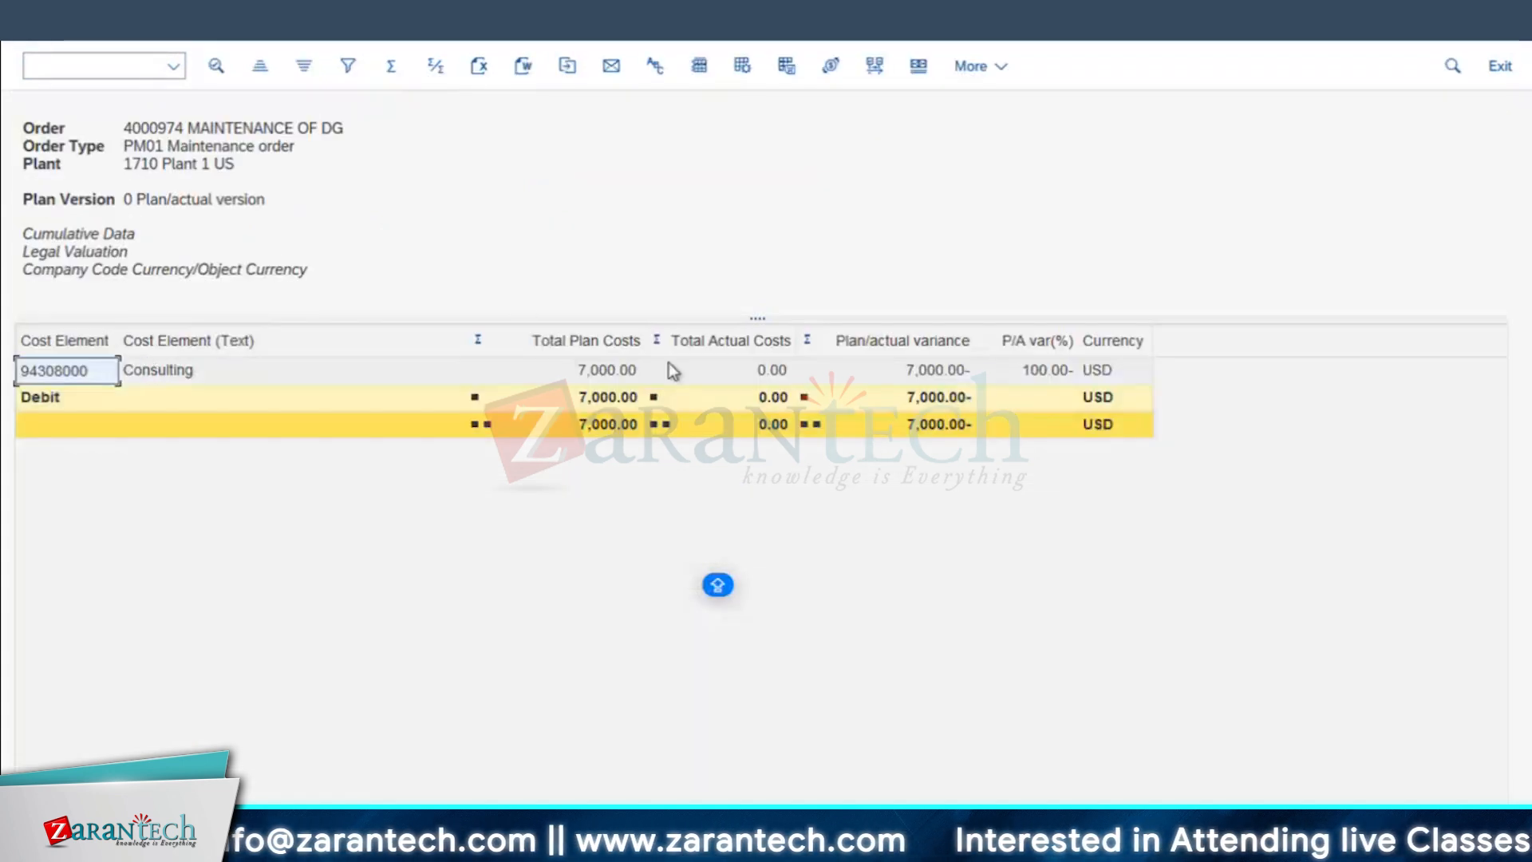
pyautogui.click(592, 396)
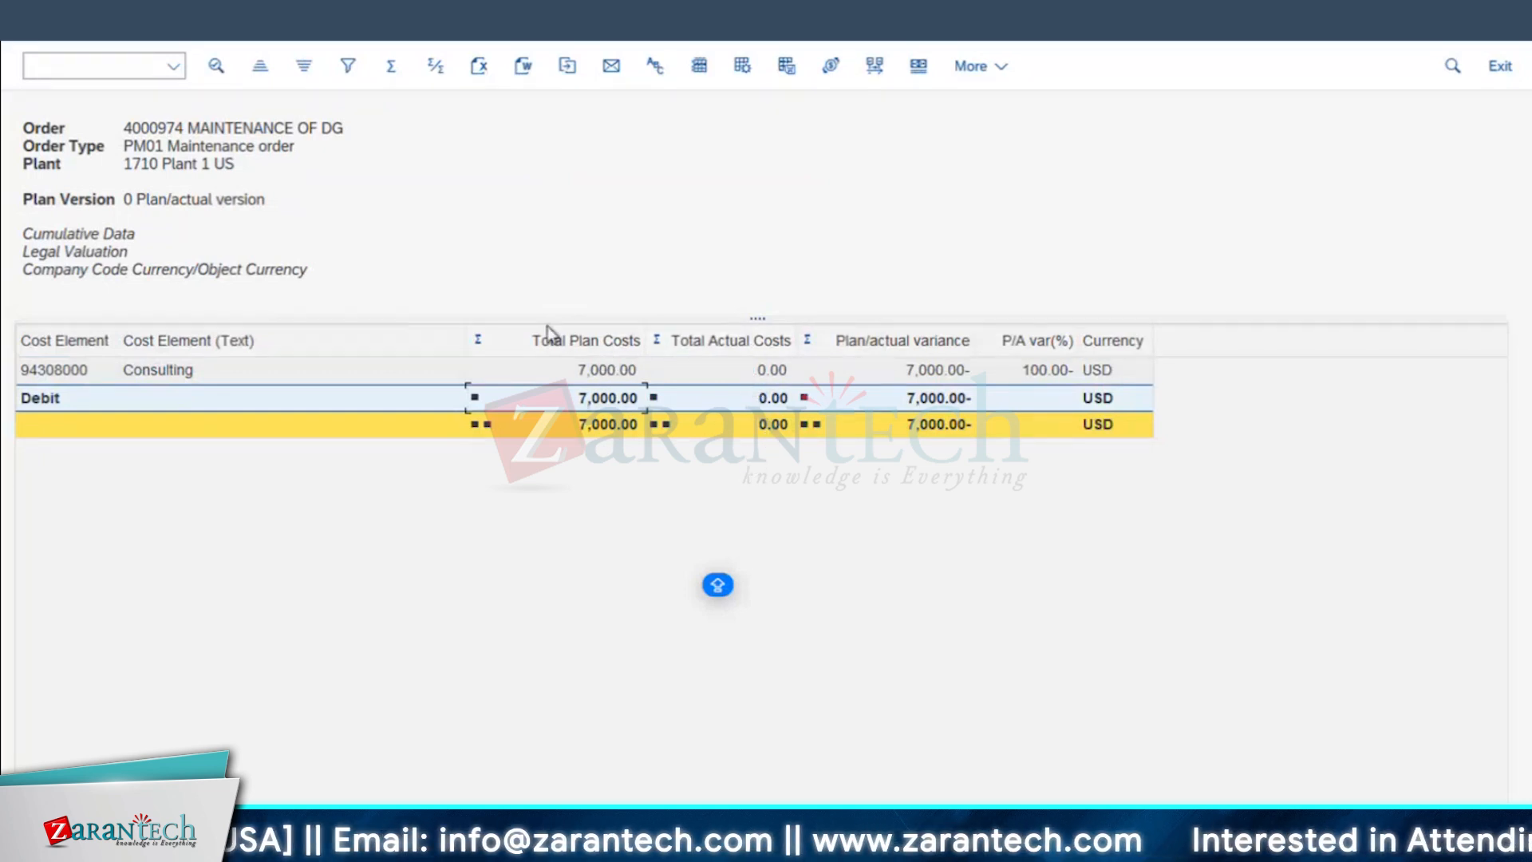
pyautogui.click(39, 24)
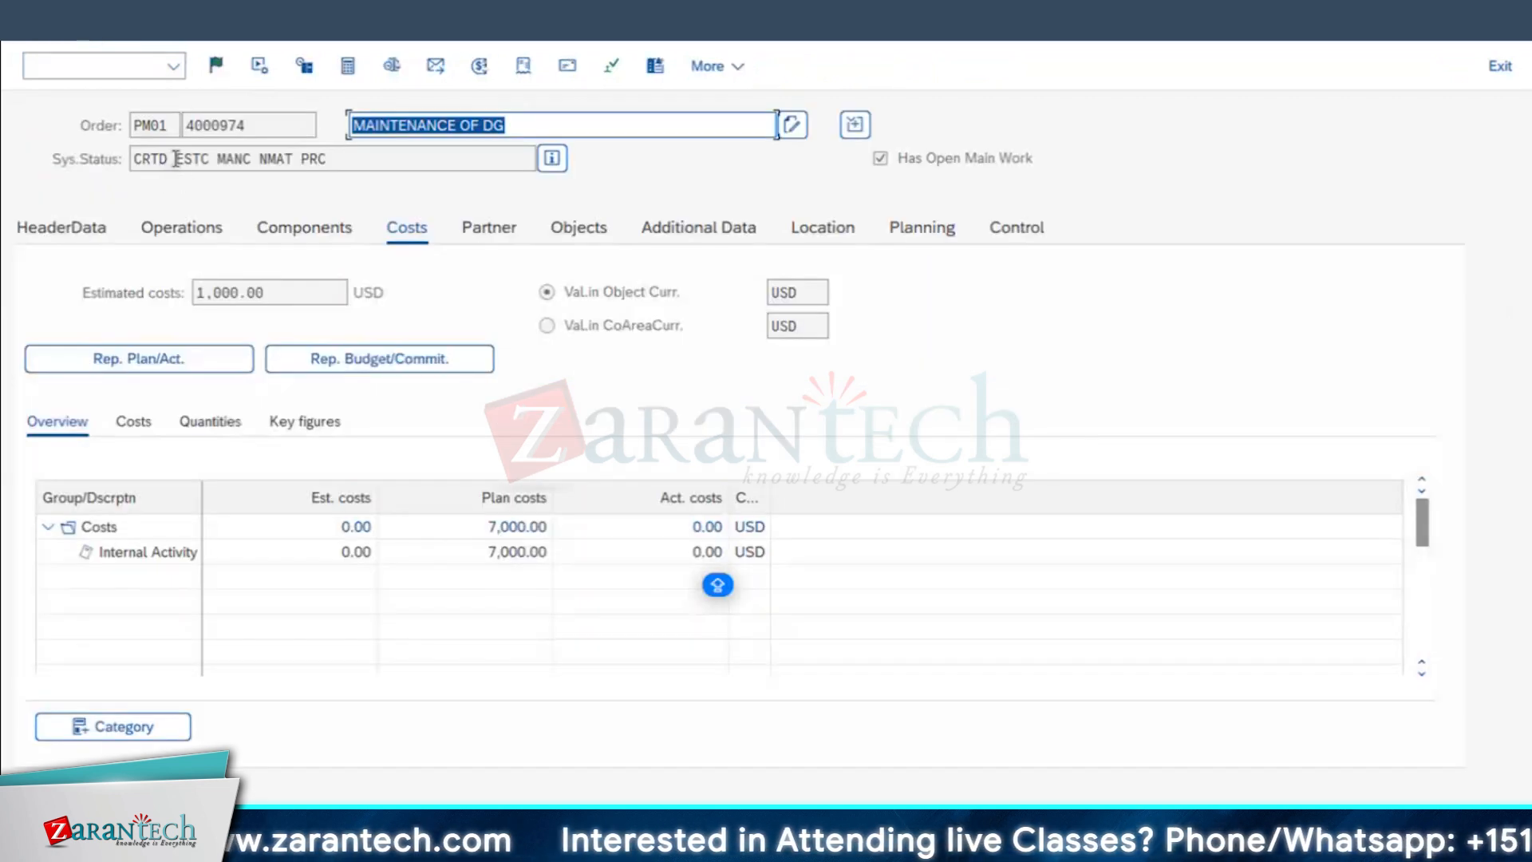
# Step: Try to release the order, and display its assigned permits WORKPERMIT and MNGR_RL
pyautogui.click(215, 66)
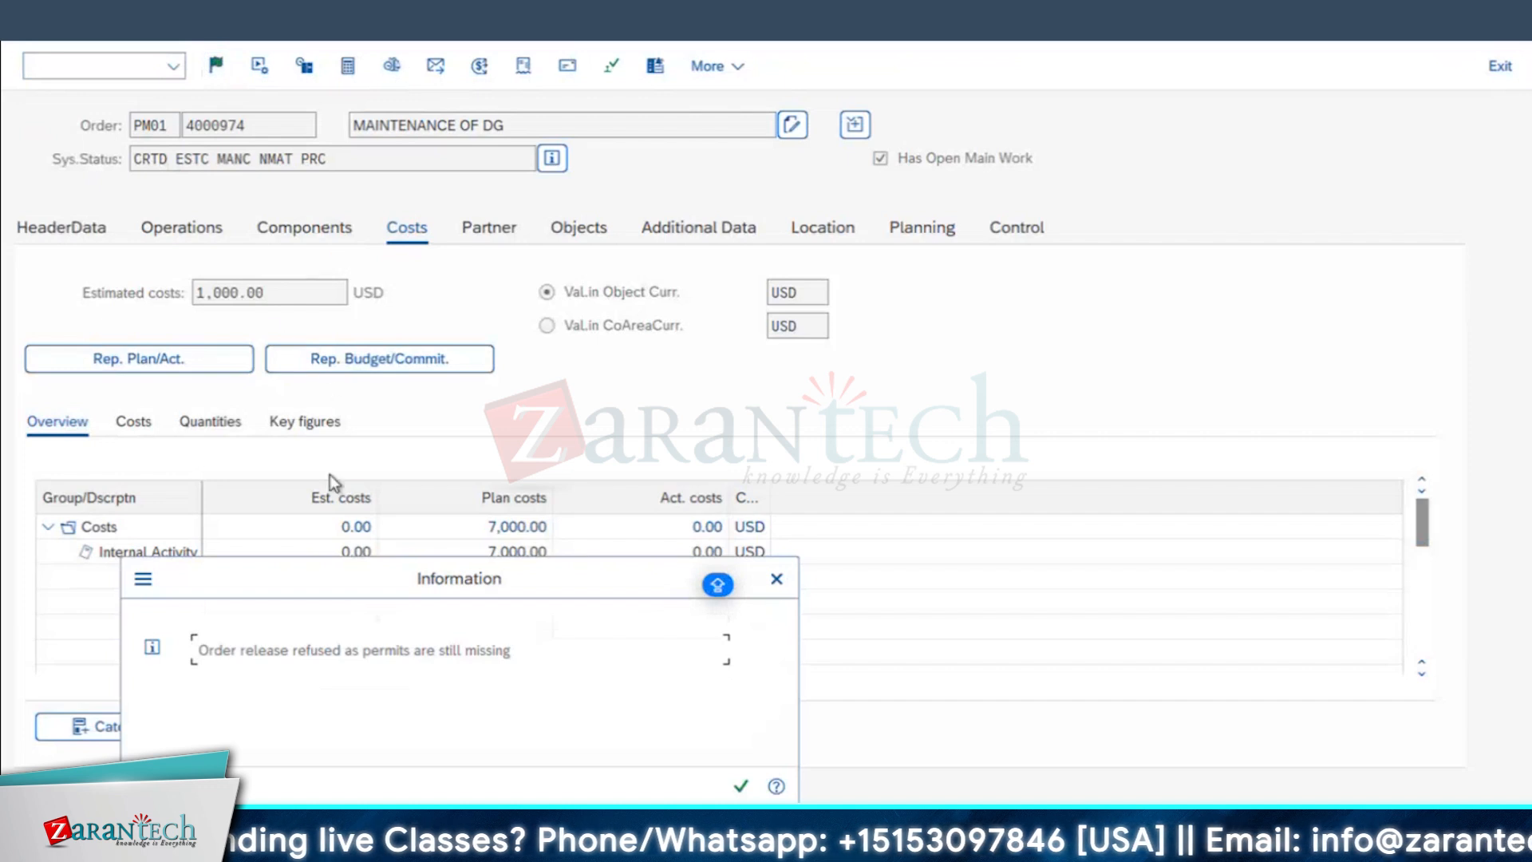
pyautogui.click(741, 789)
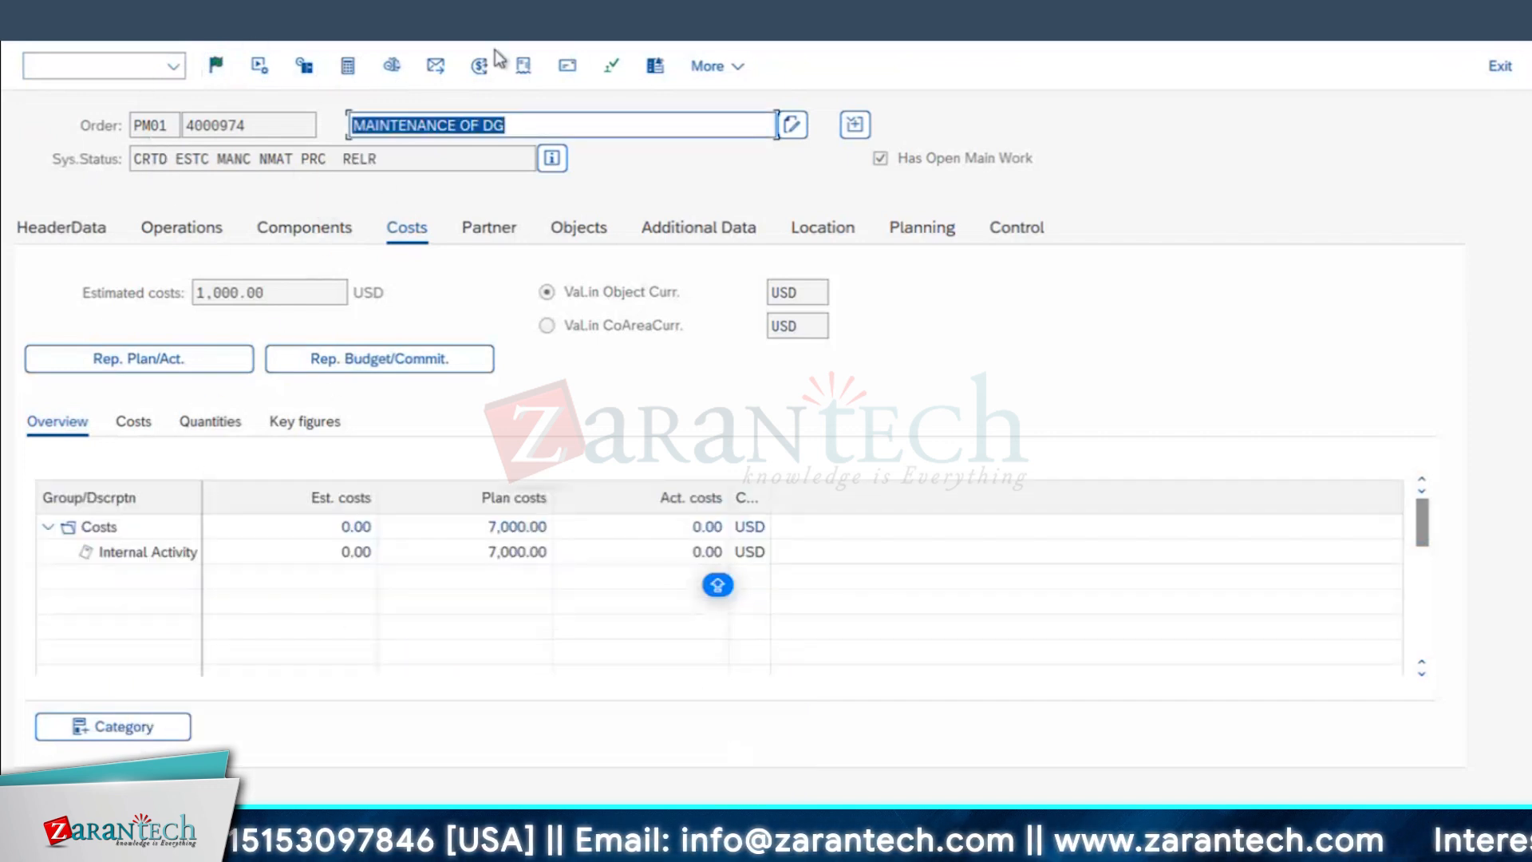
pyautogui.click(614, 69)
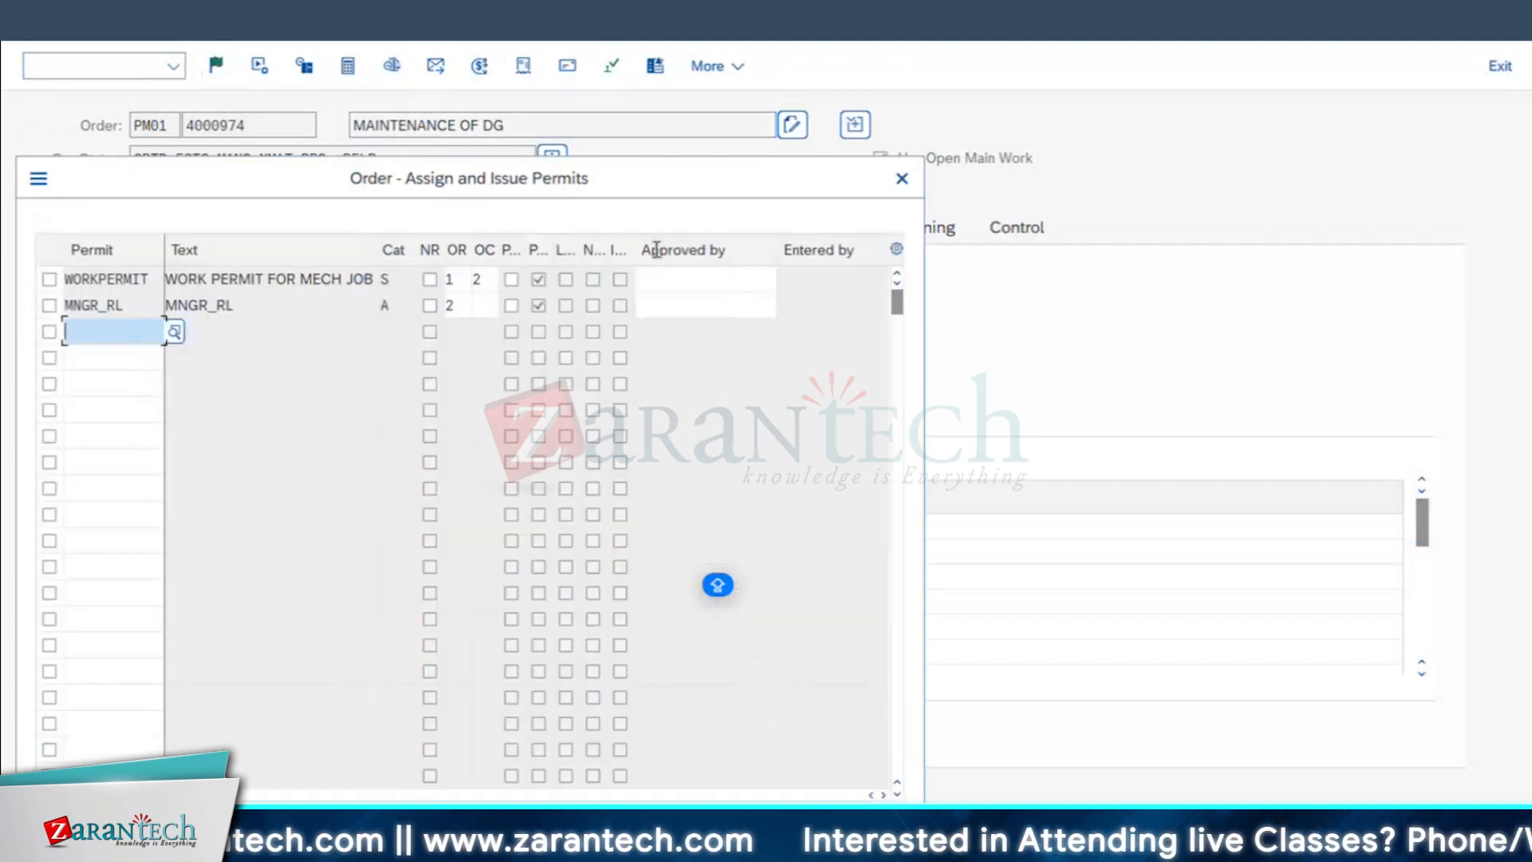
pyautogui.moveTo(545, 181); pyautogui.dragTo(743, 284)
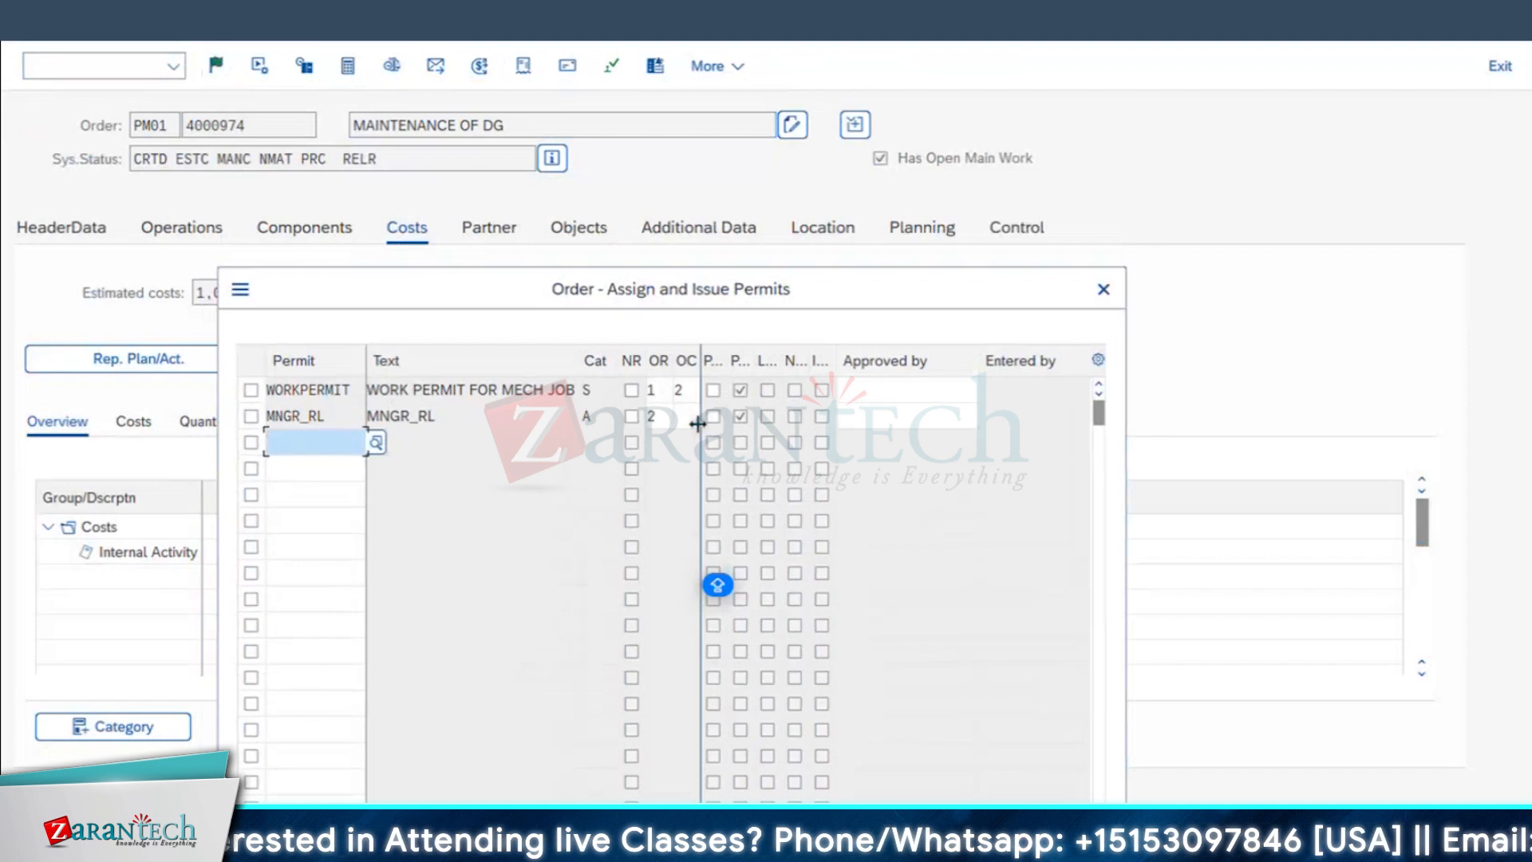
pyautogui.click(431, 416)
pyautogui.moveTo(561, 292); pyautogui.dragTo(559, 350)
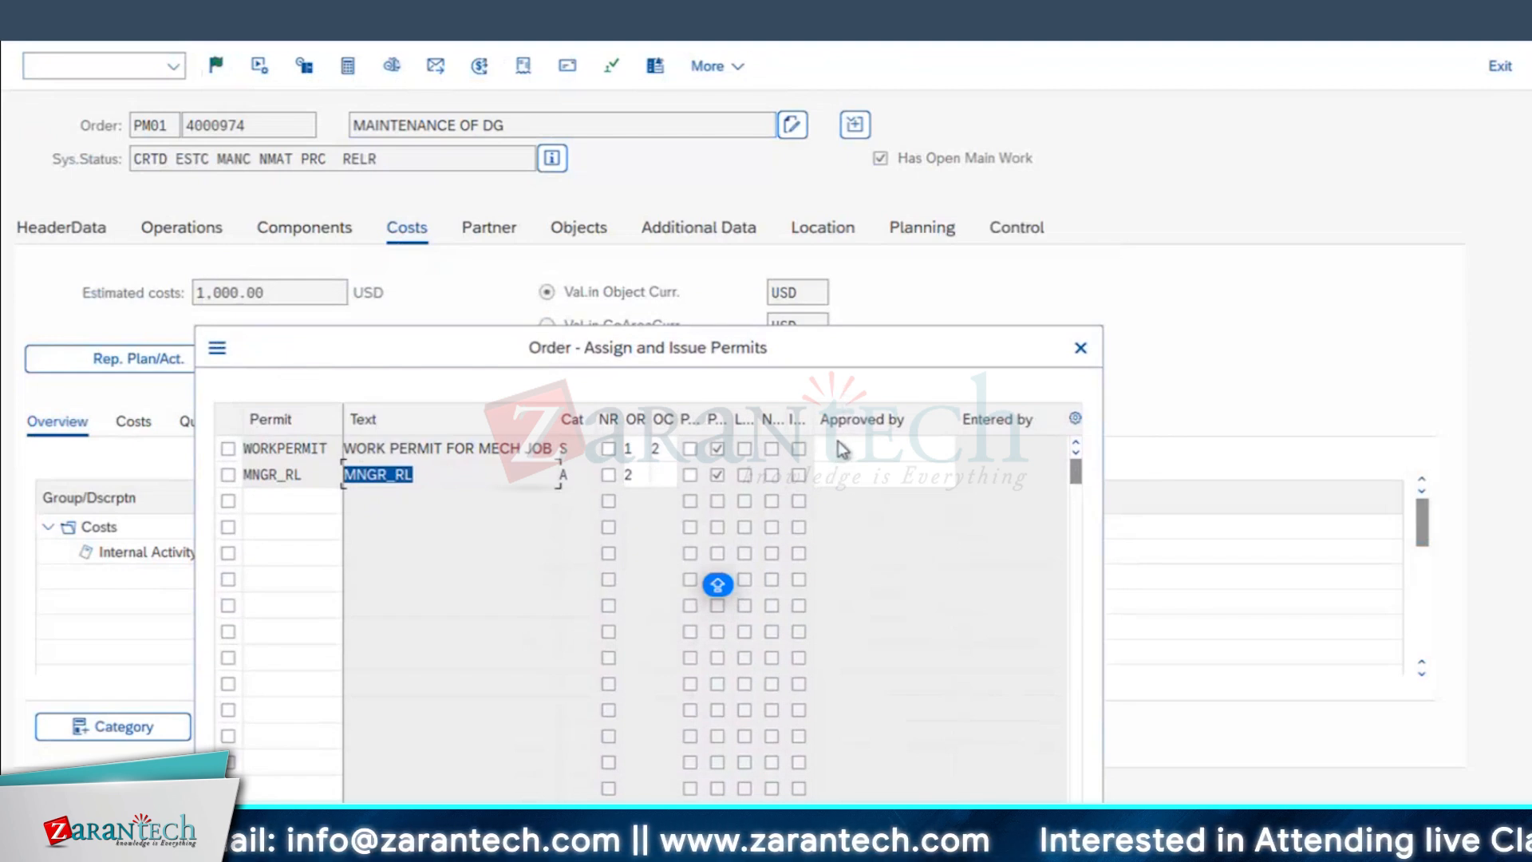
pyautogui.moveTo(707, 355); pyautogui.dragTo(782, 429)
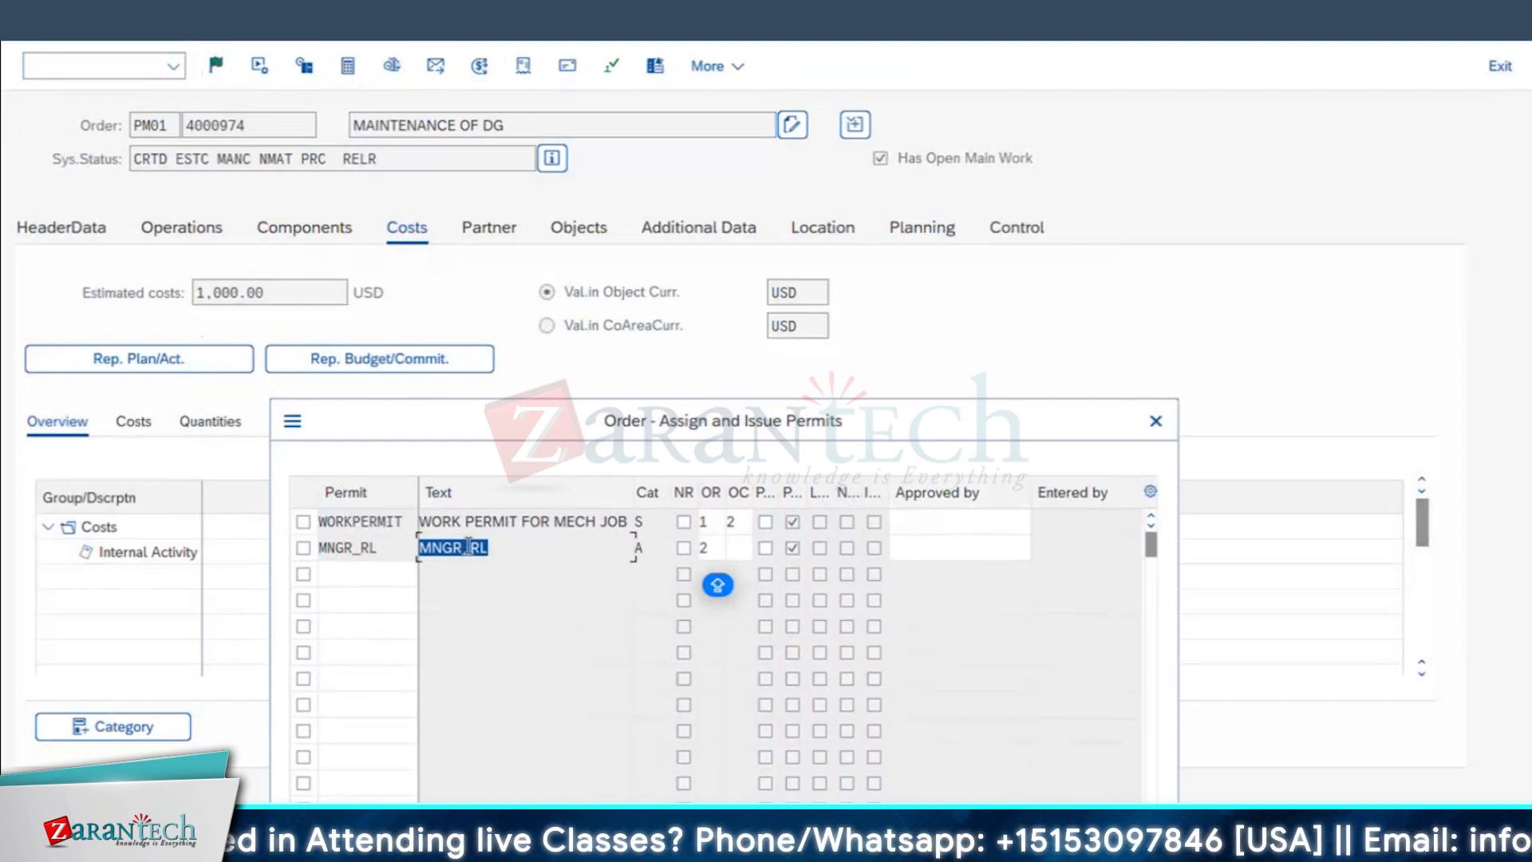
# Step: Issue the order's permits with approver USERA for WORKPERMIT and USERB for MNGR_RL
pyautogui.click(922, 521)
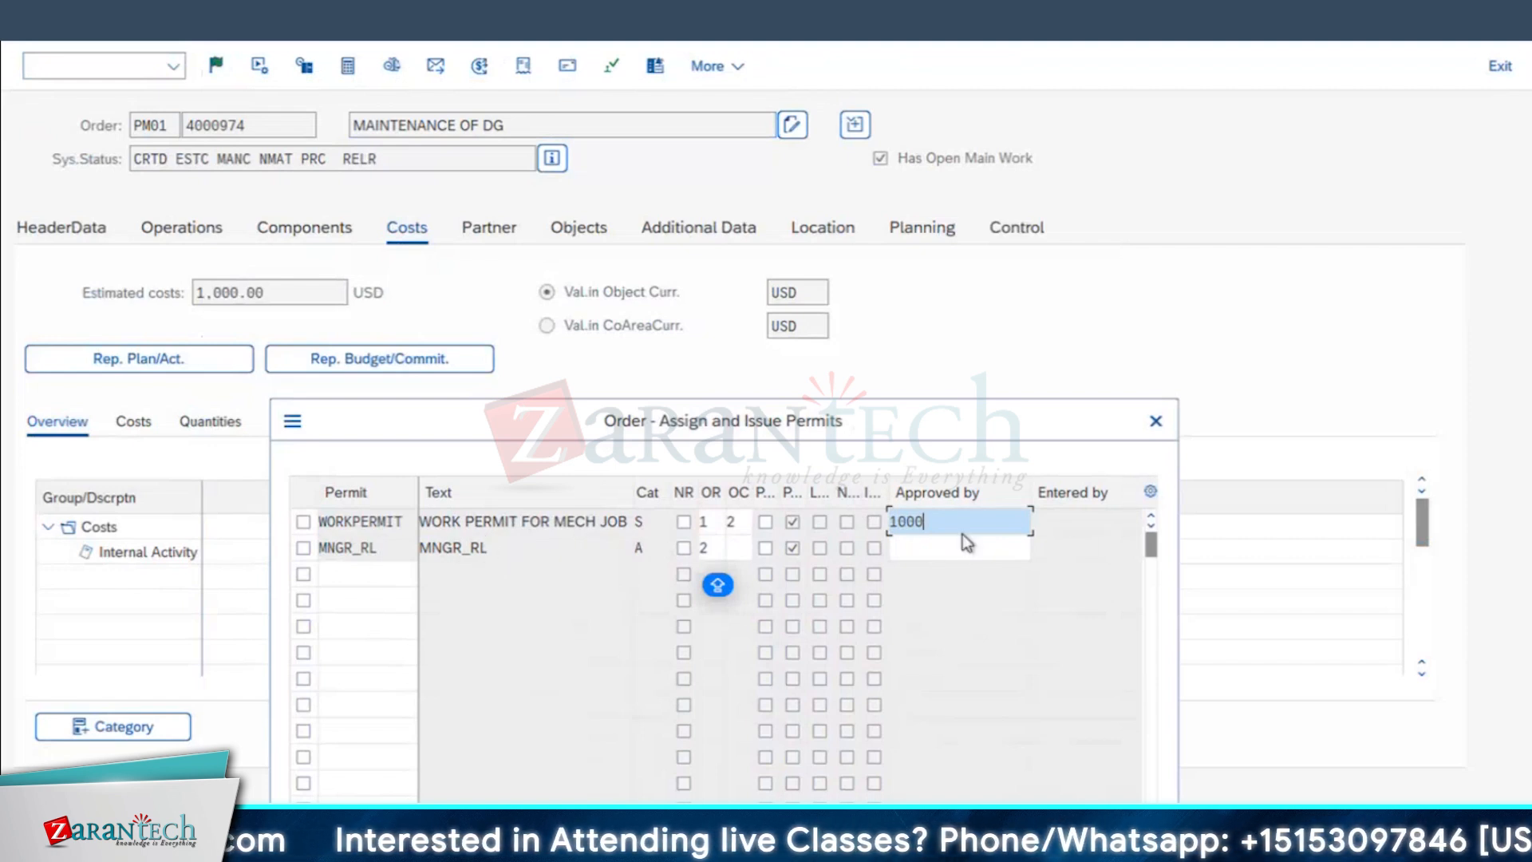
pyautogui.click(934, 543)
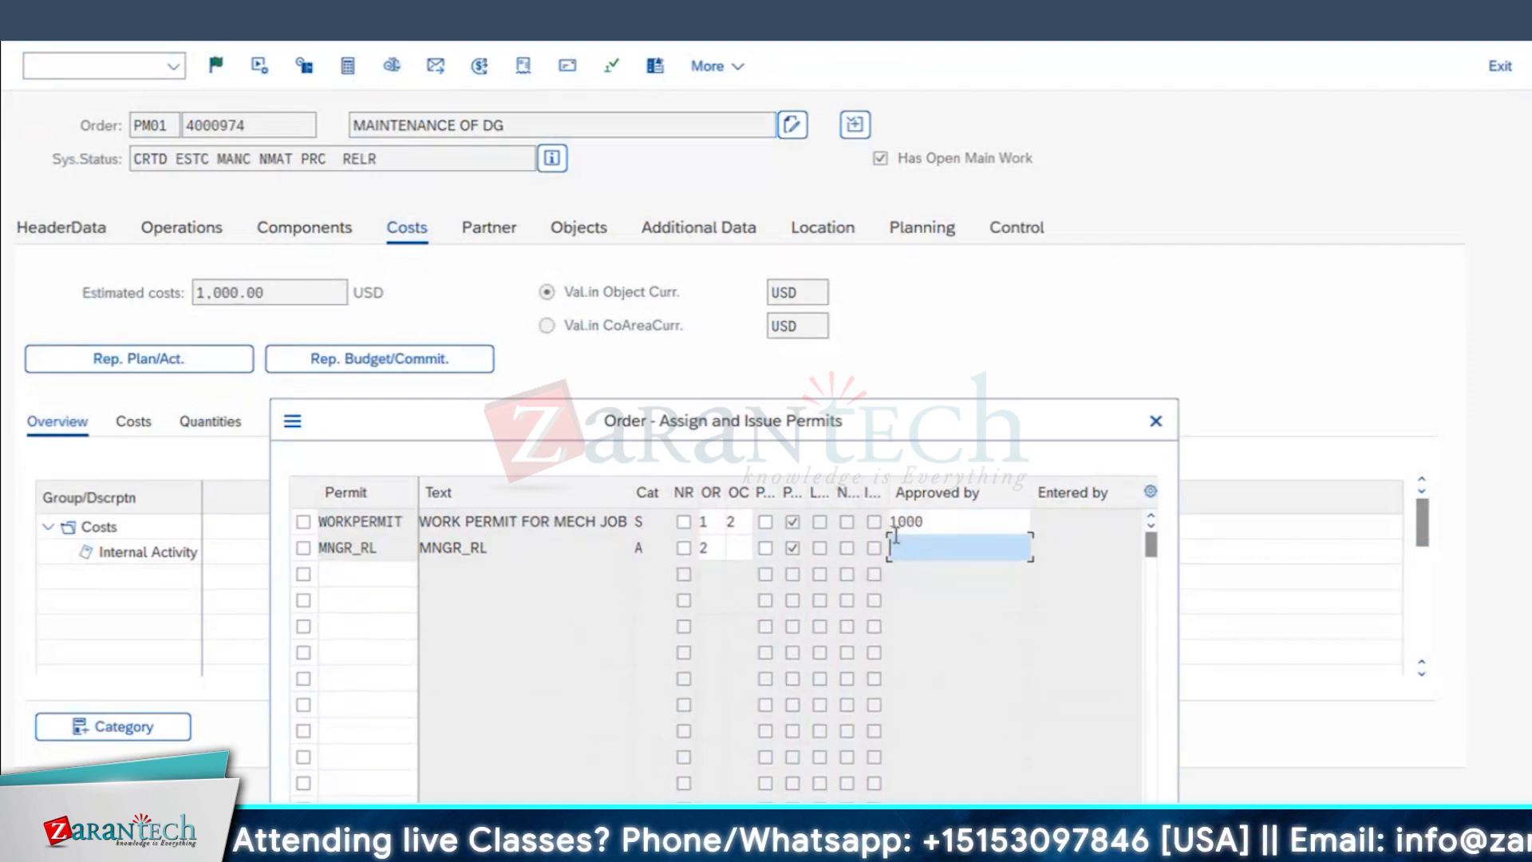
pyautogui.click(940, 523)
pyautogui.write('USERA')
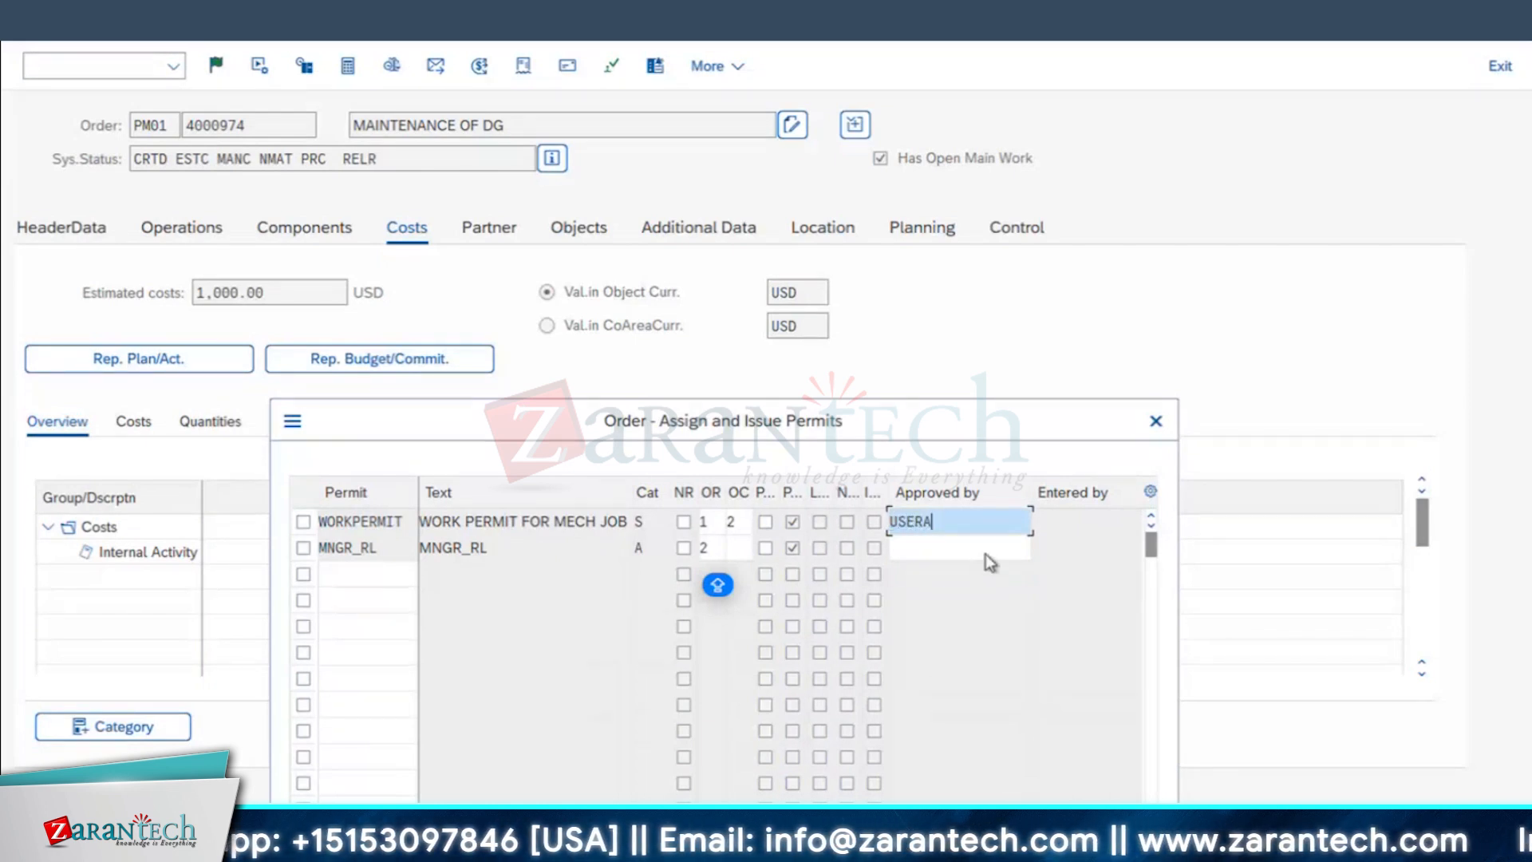
pyautogui.click(891, 549)
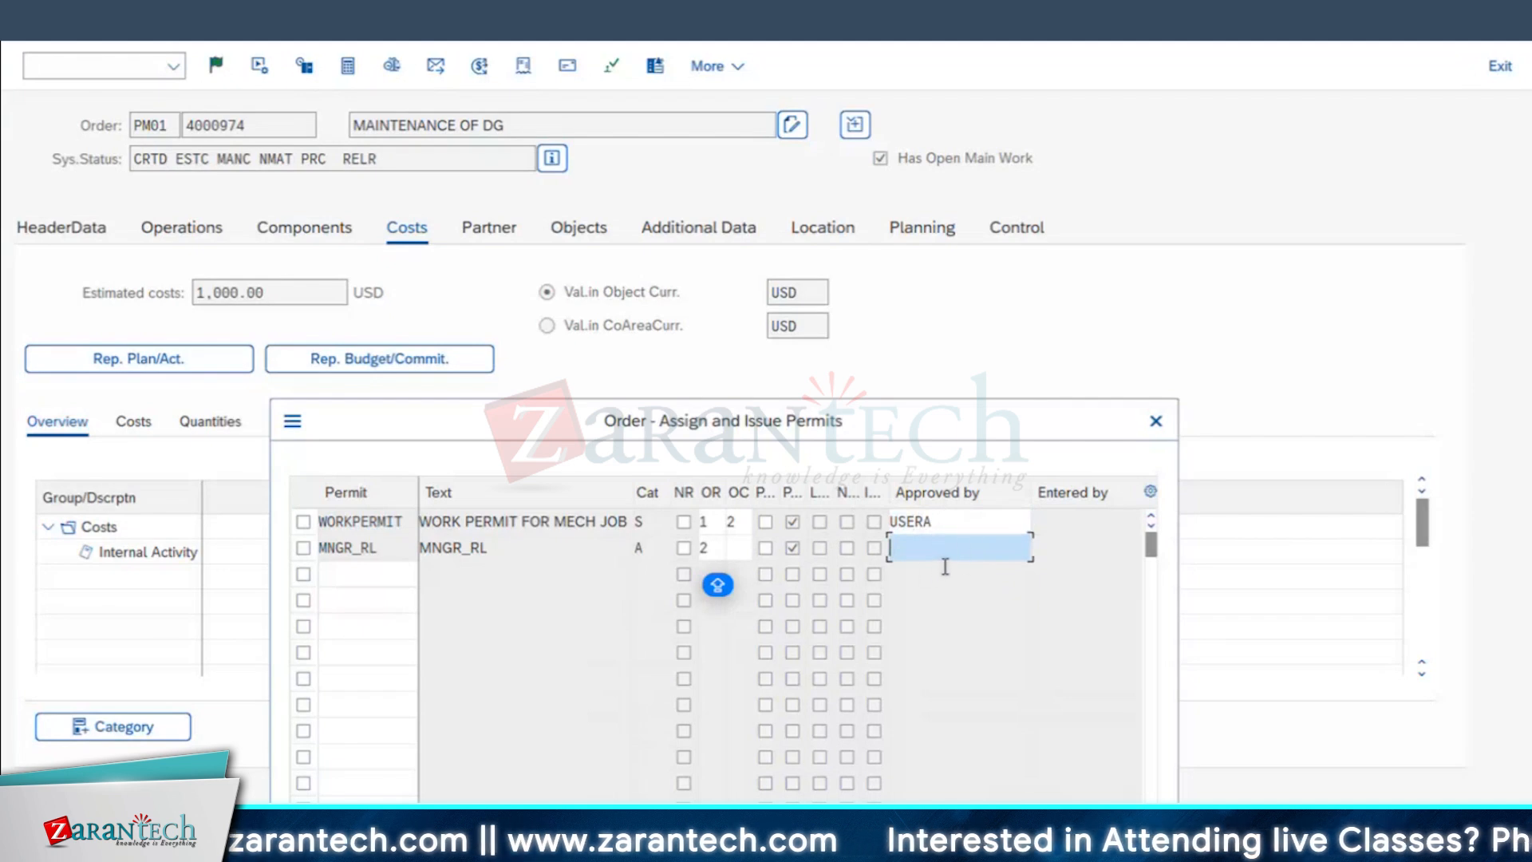
pyautogui.write('USERB')
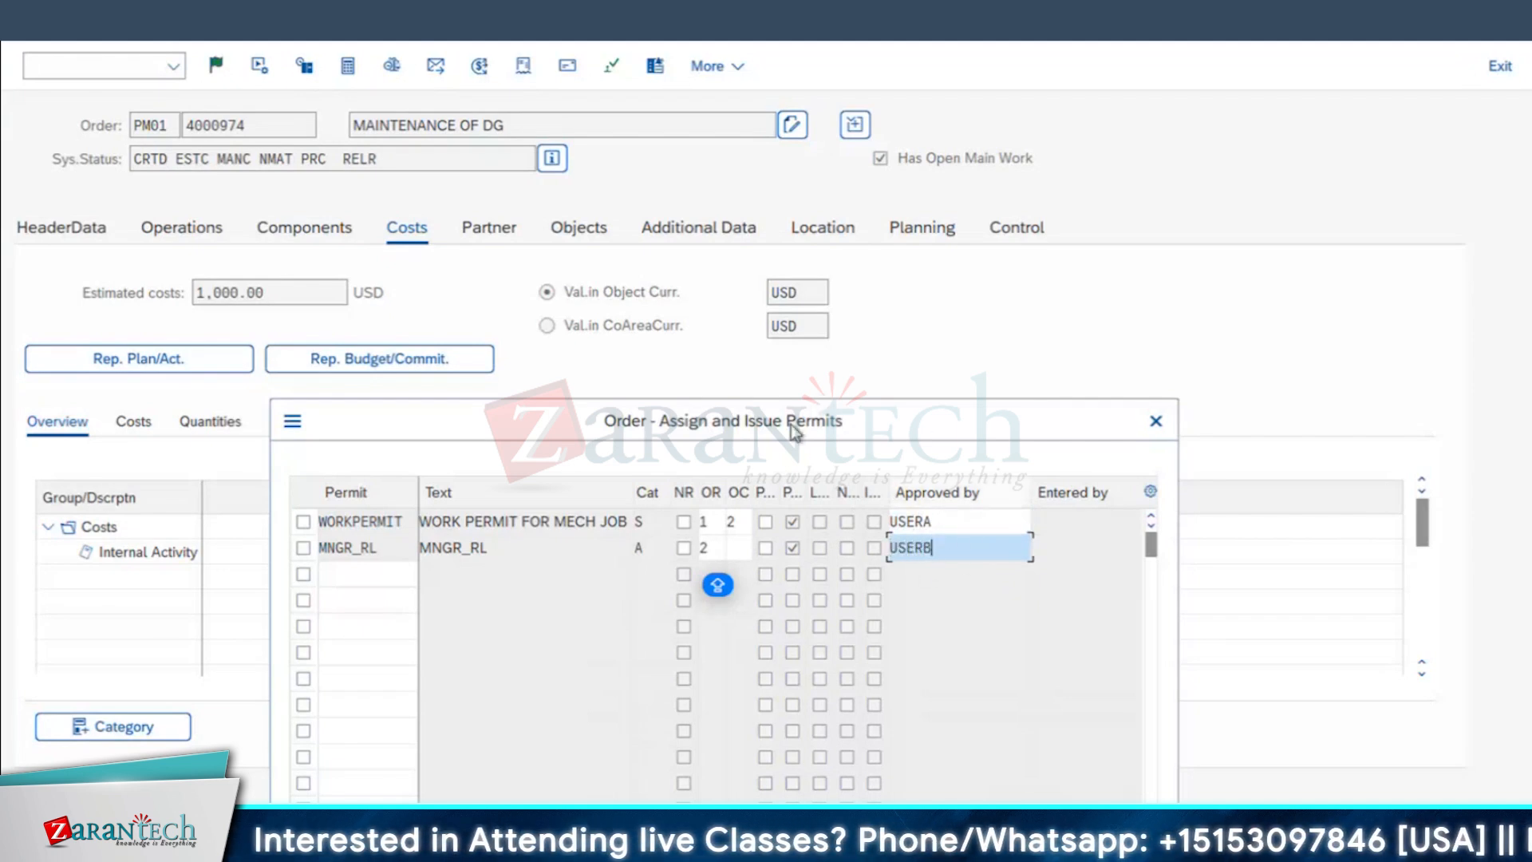
pyautogui.moveTo(793, 421); pyautogui.dragTo(896, 197)
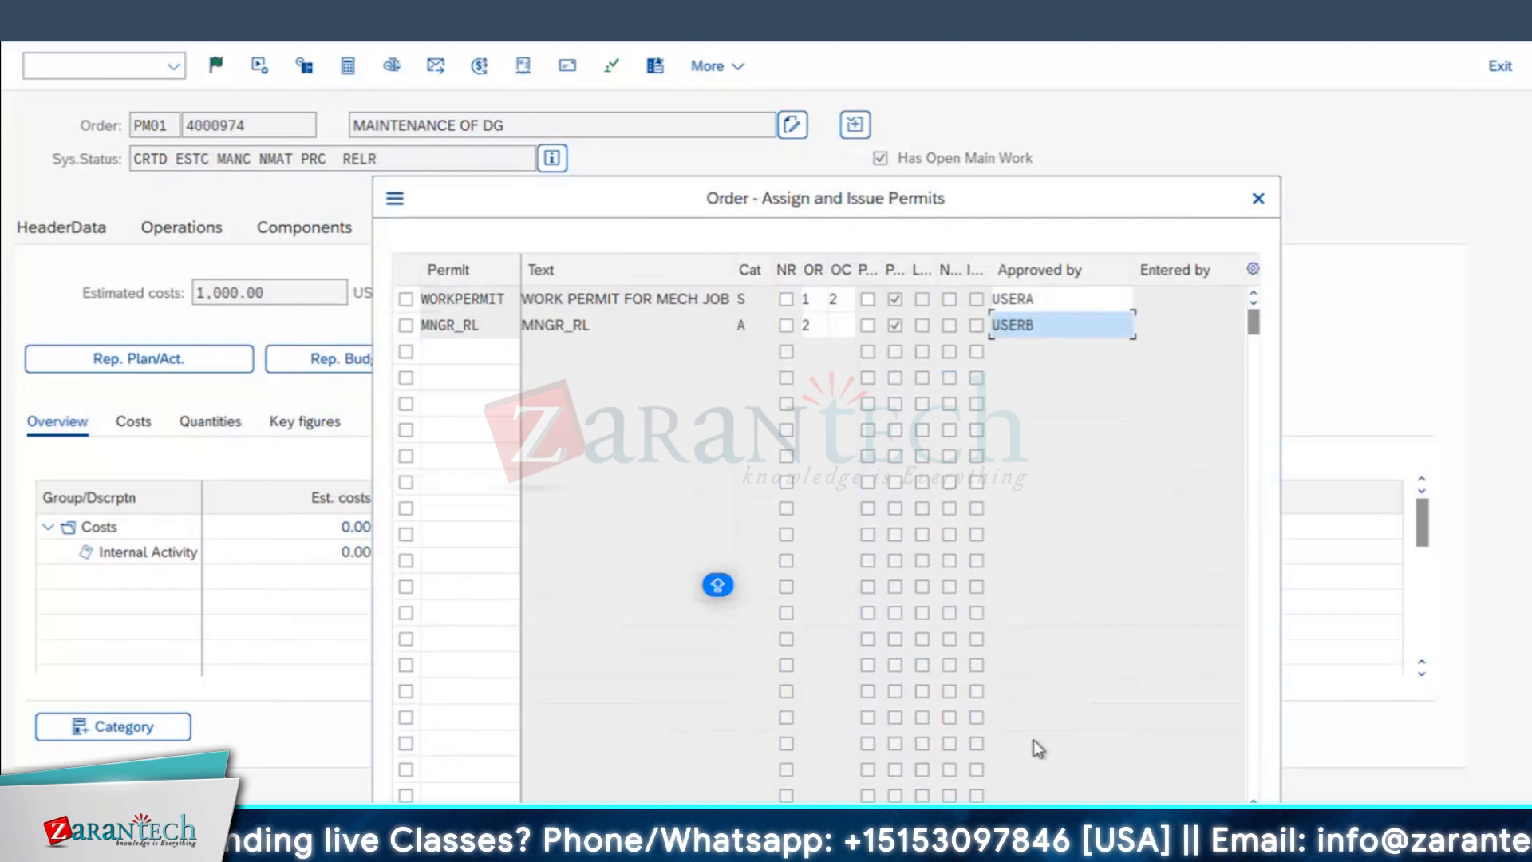
pyautogui.press('Return')
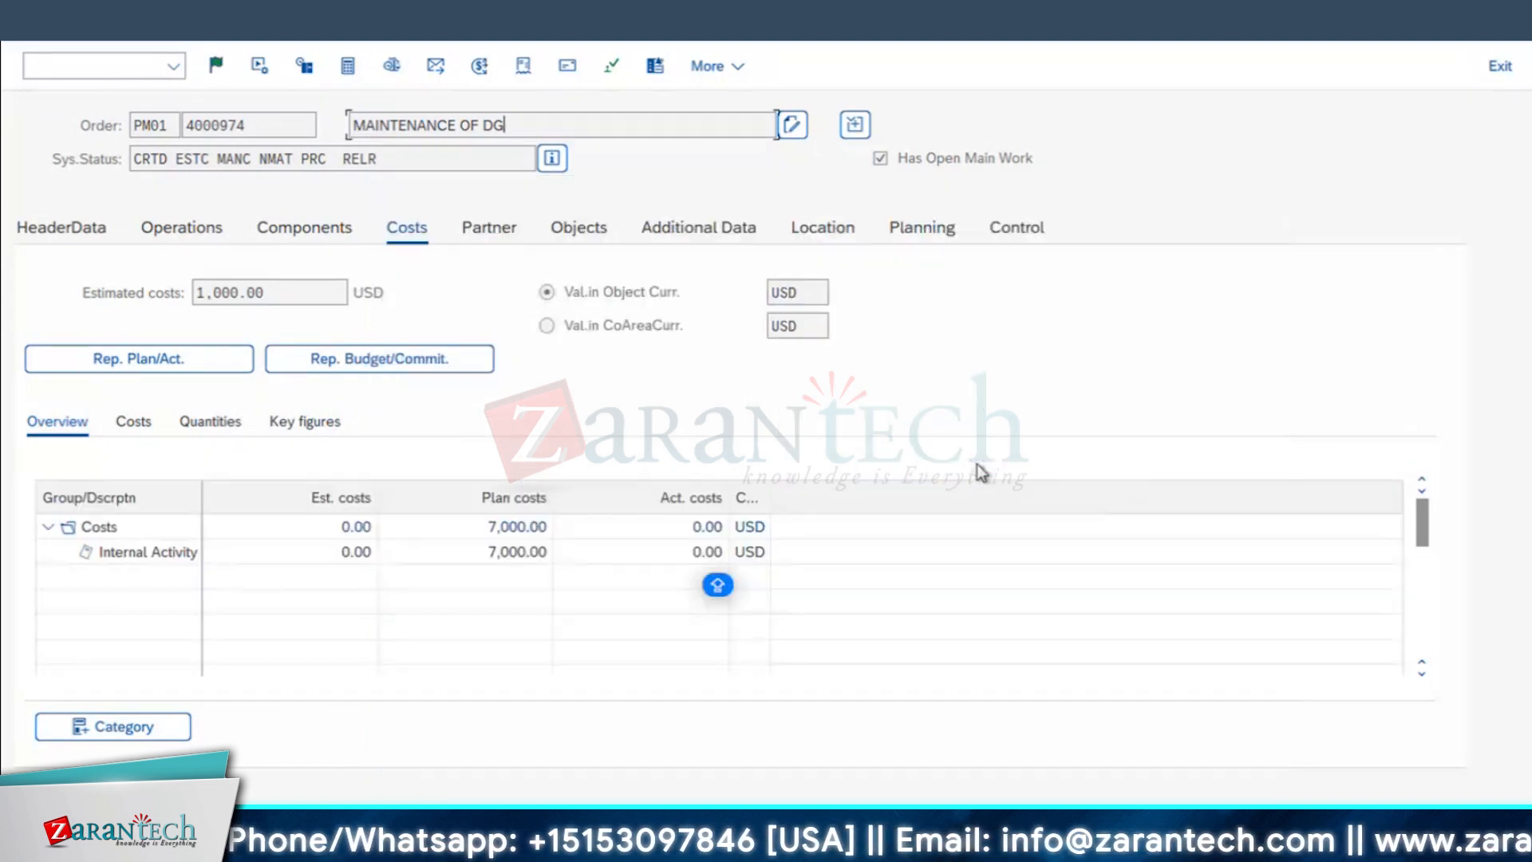
# Step: Recheck the issued permits from the order's header data, close the permit list and leave the order
pyautogui.click(96, 229)
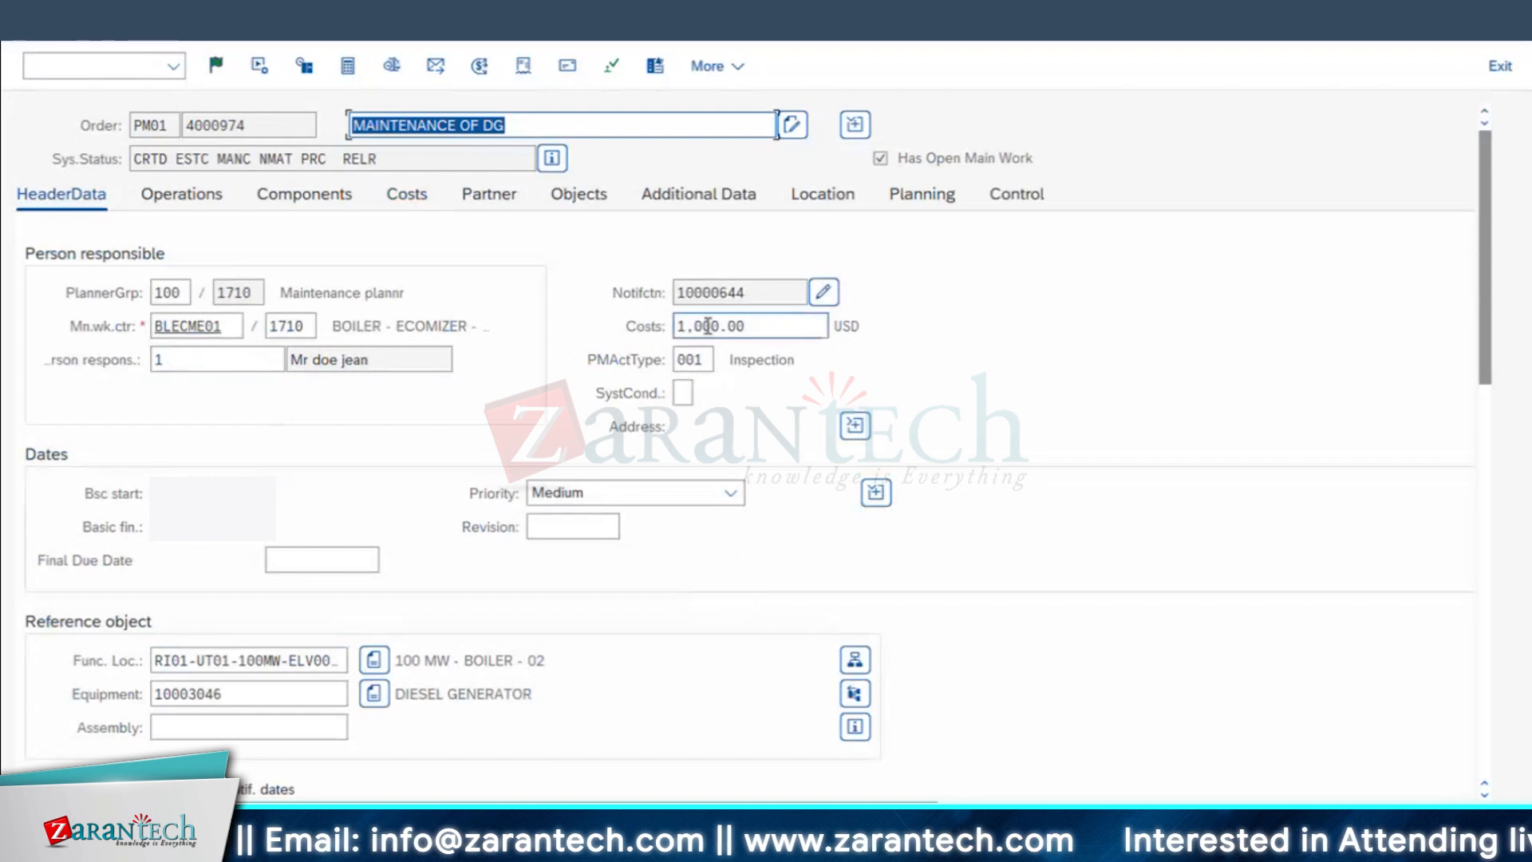
pyautogui.click(612, 67)
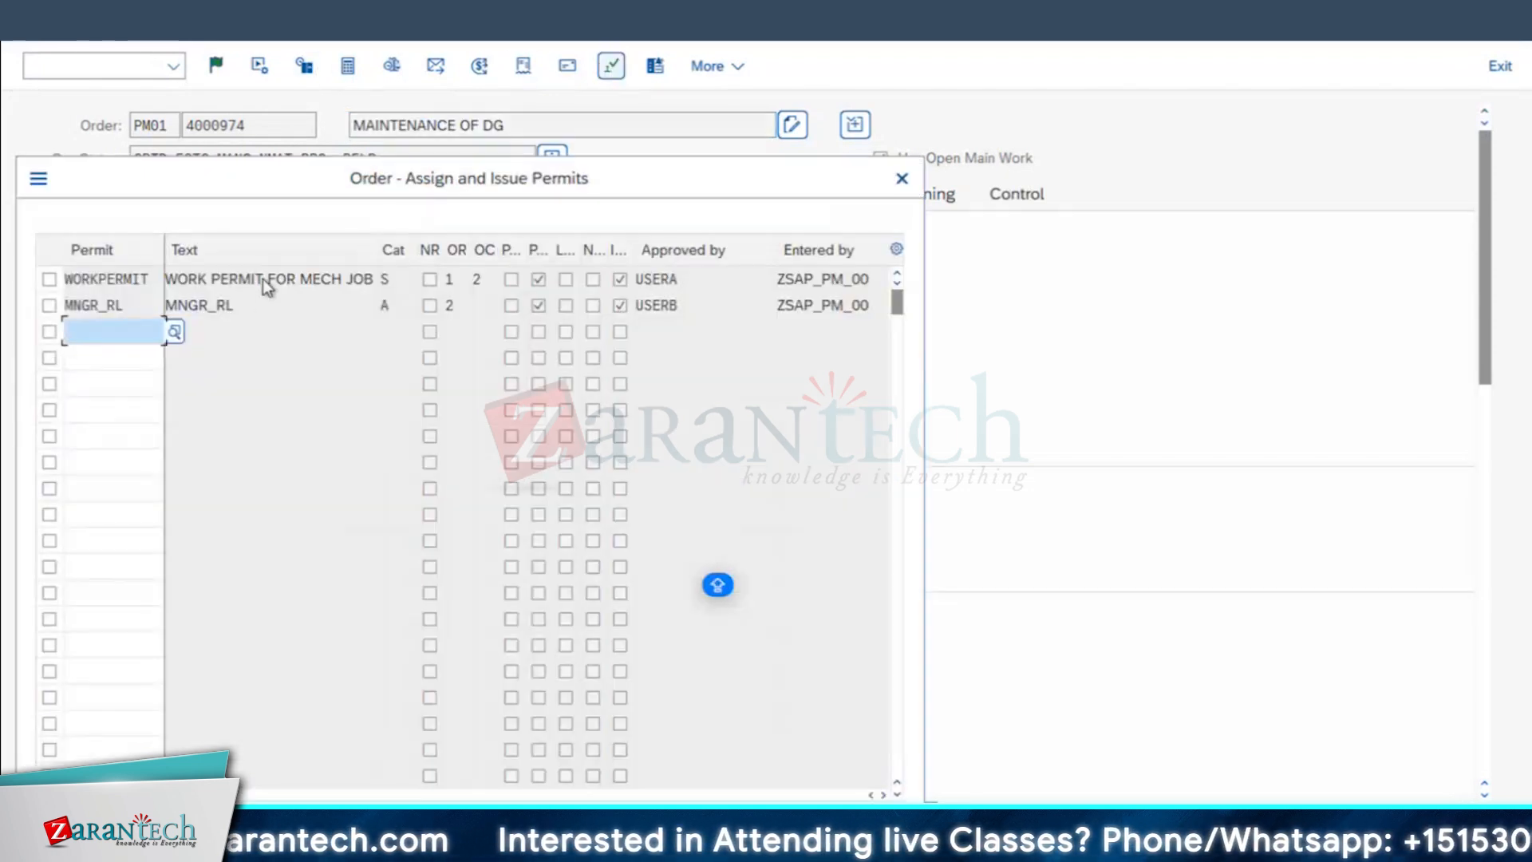
pyautogui.click(758, 828)
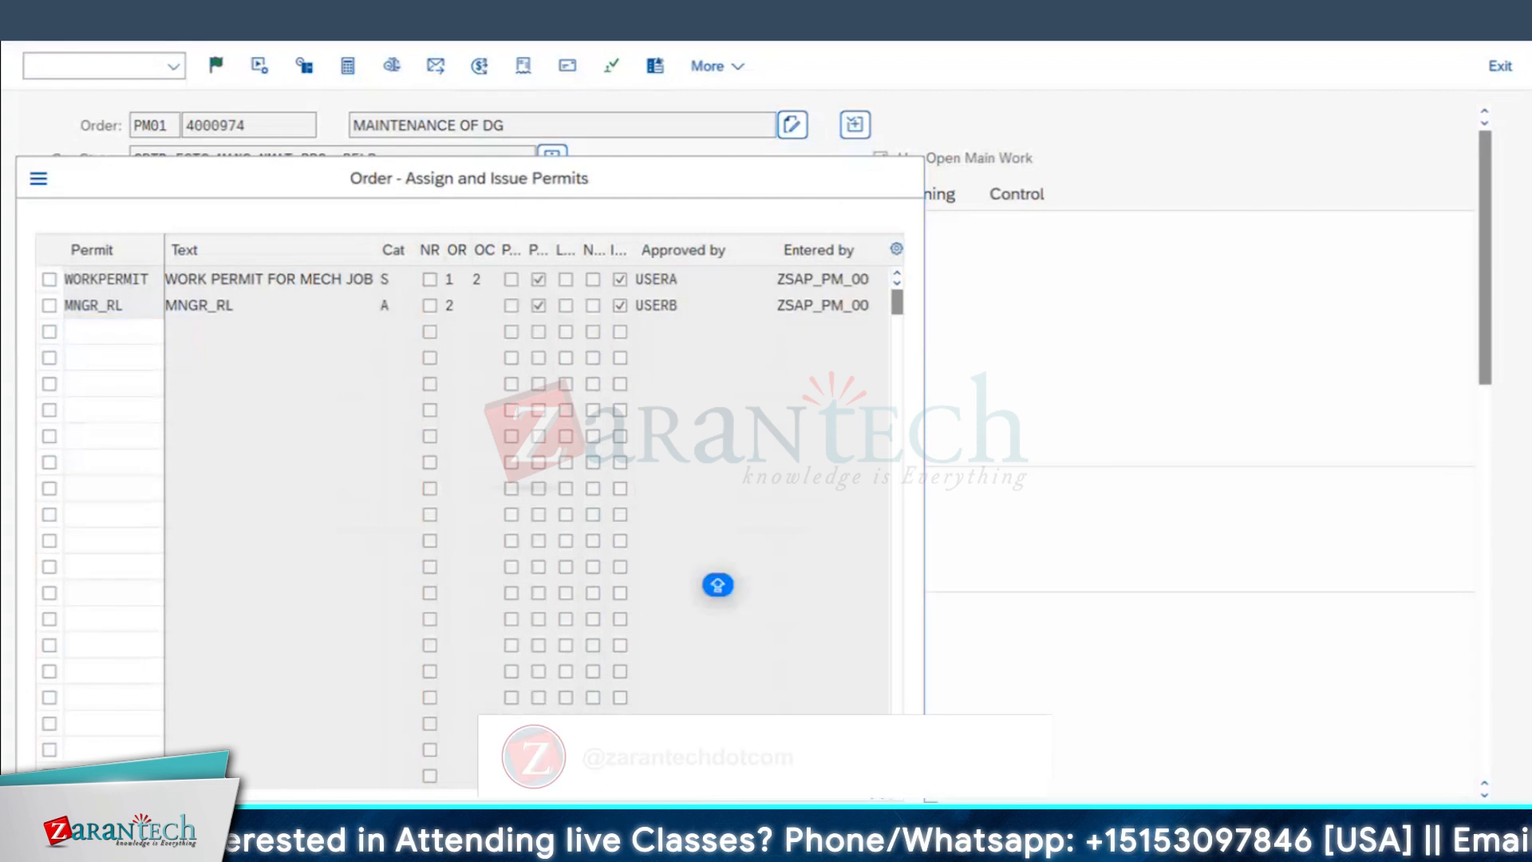
pyautogui.press('F3')
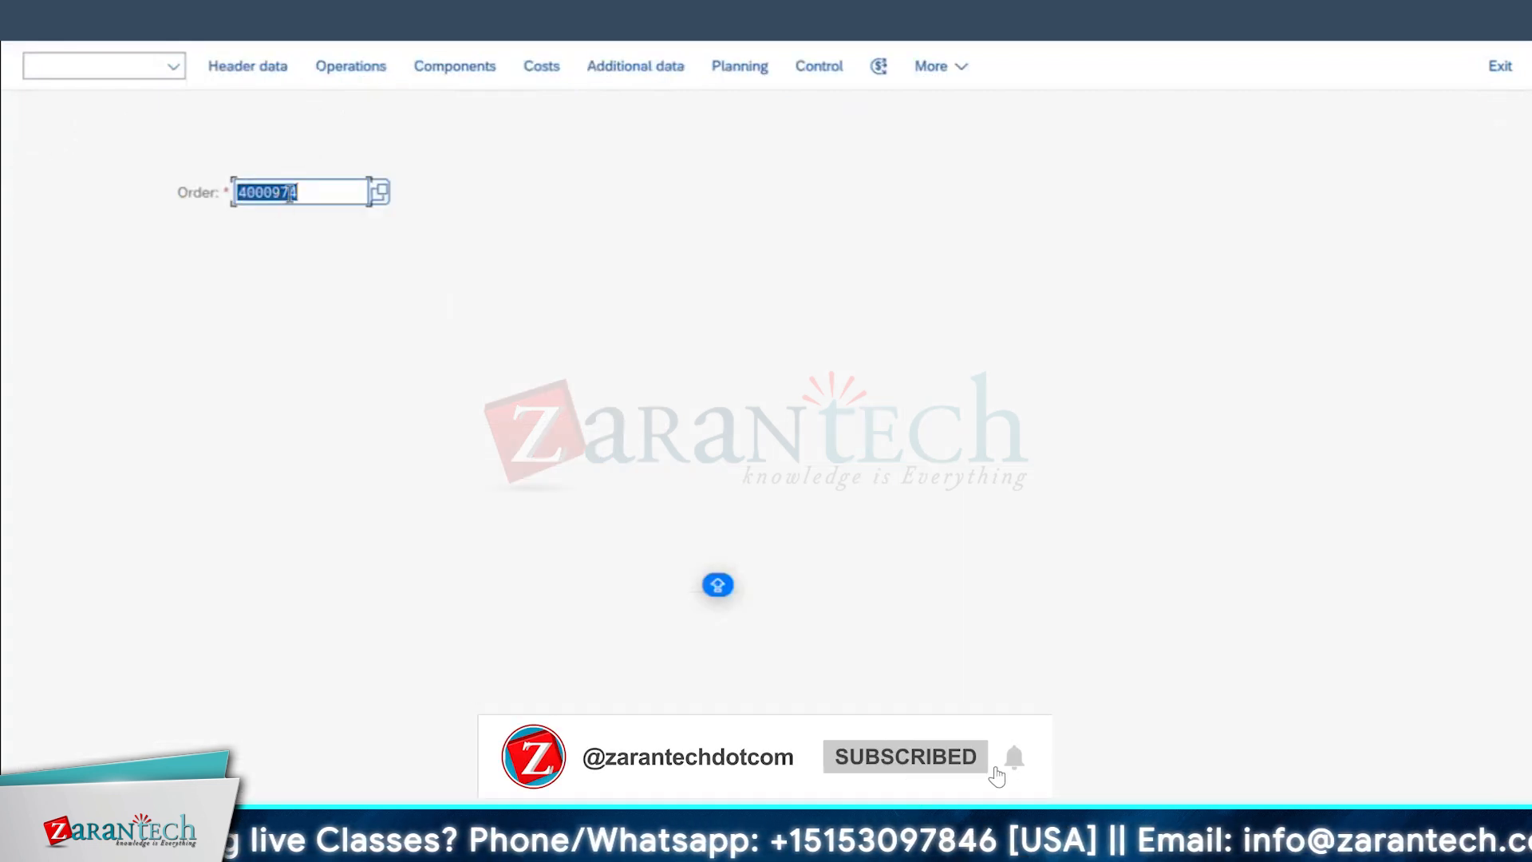
# Step: Reopen the MAINTENANCE OF DG order, release it, and return to the order entry screen
pyautogui.press('Return')
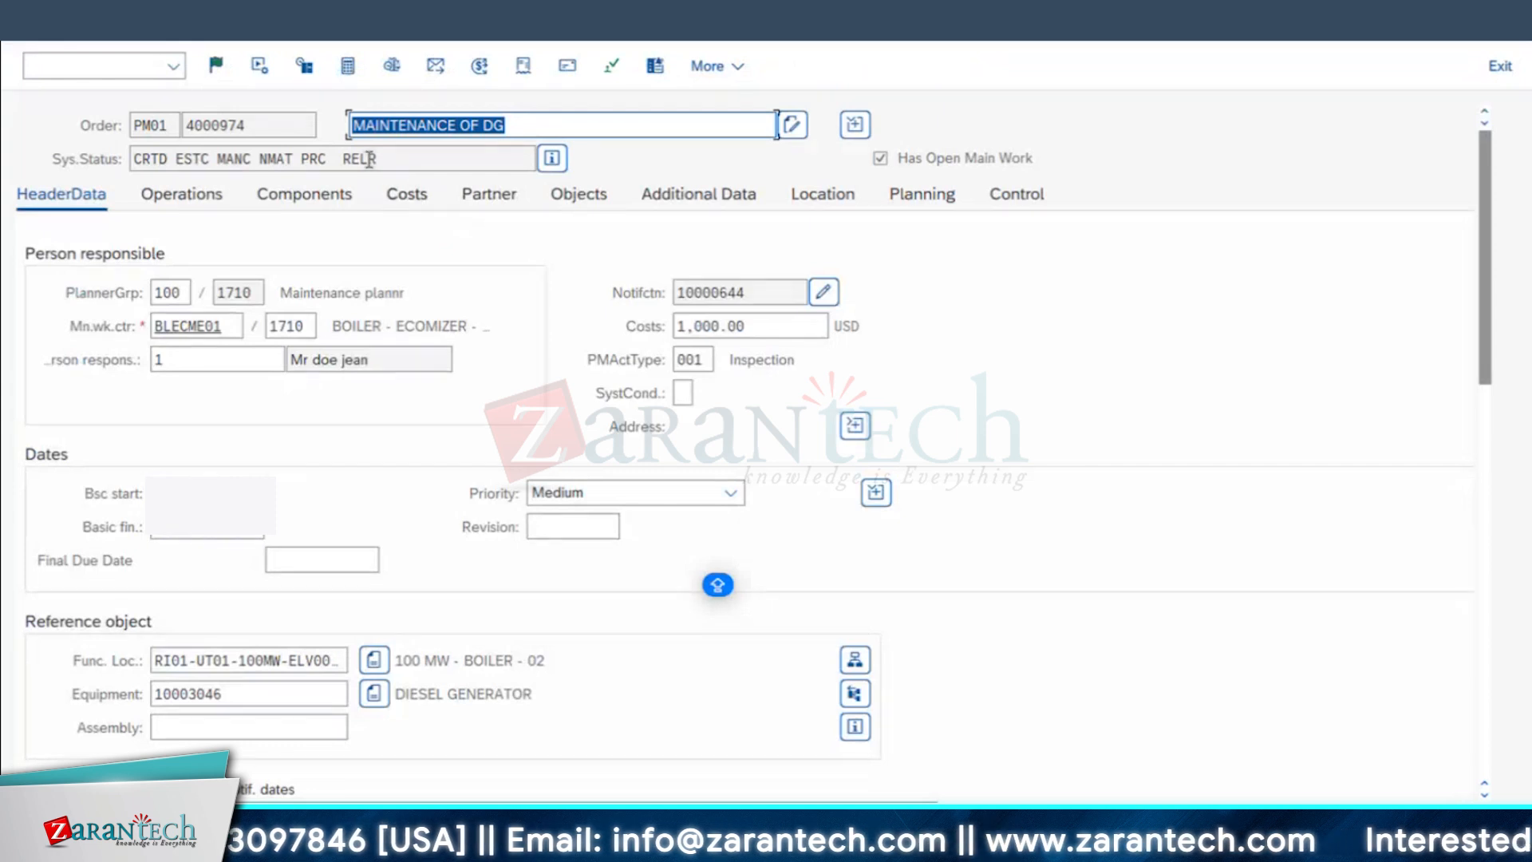
pyautogui.doubleClick(355, 162)
pyautogui.click(216, 70)
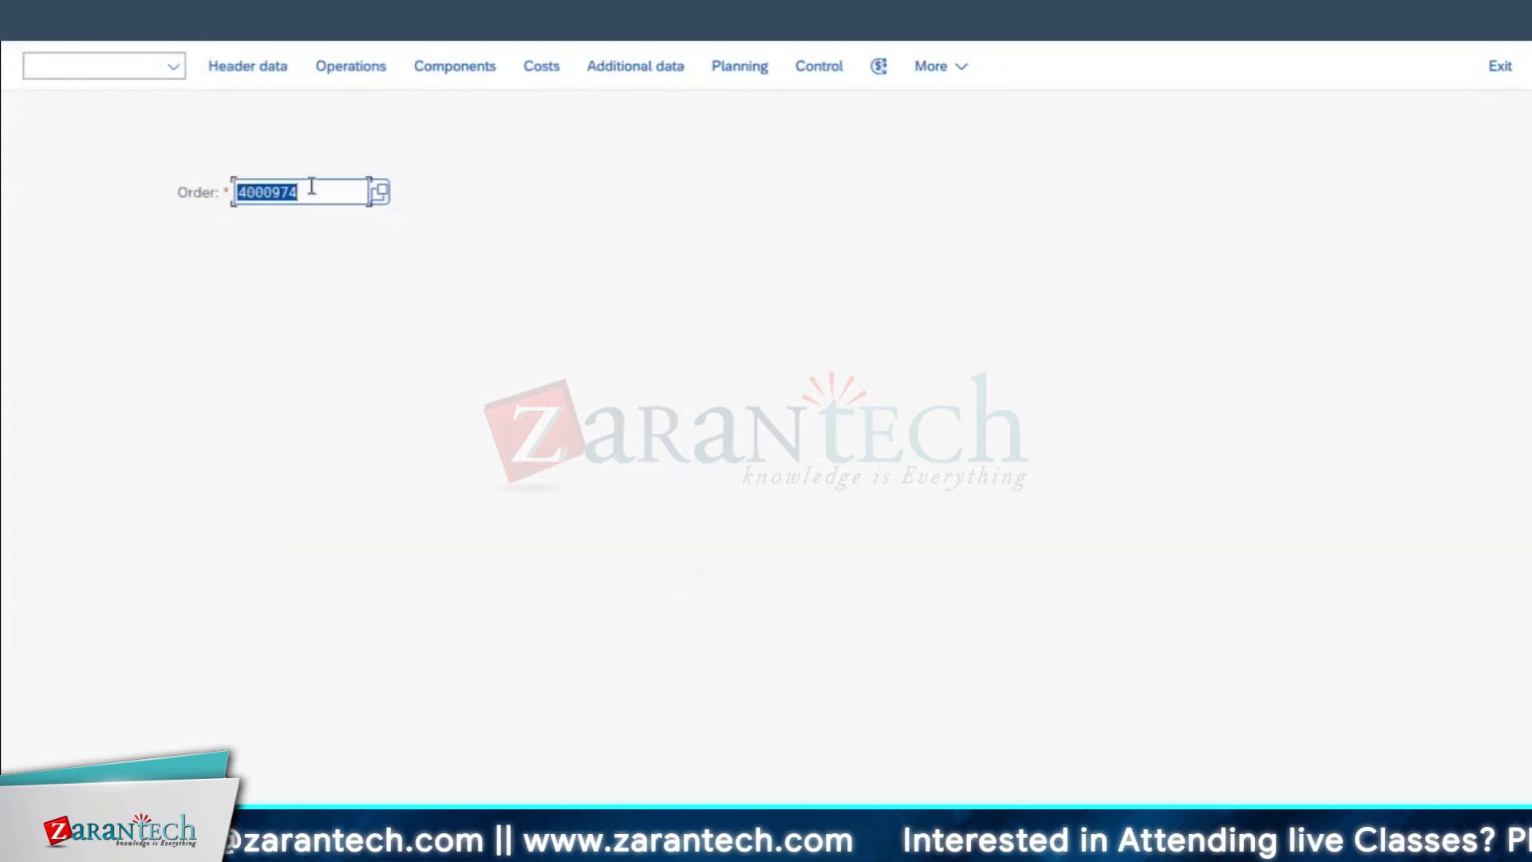
pyautogui.press('Return')
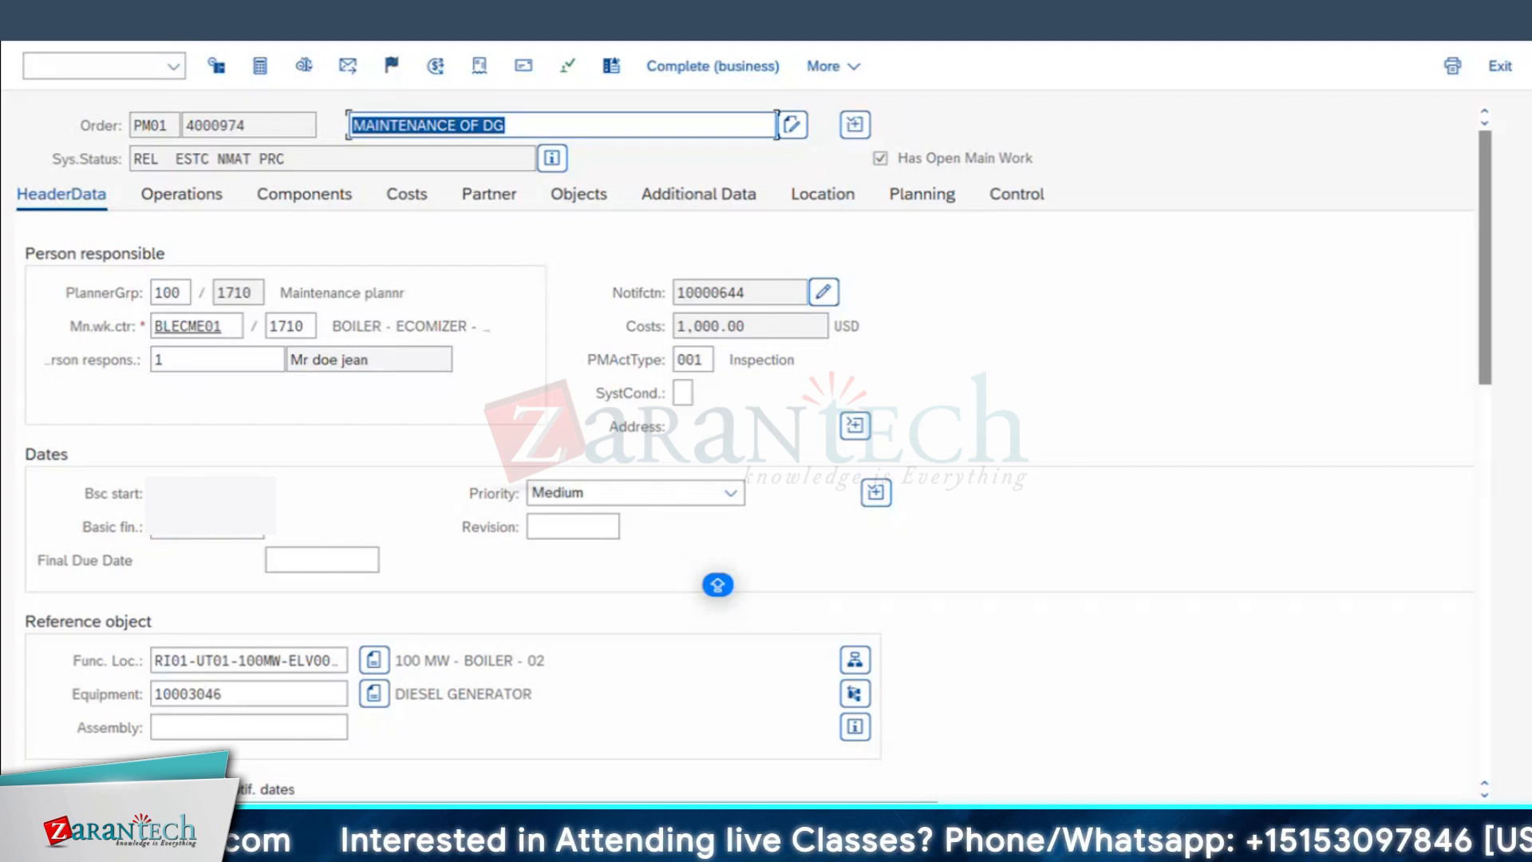
pyautogui.click(41, 32)
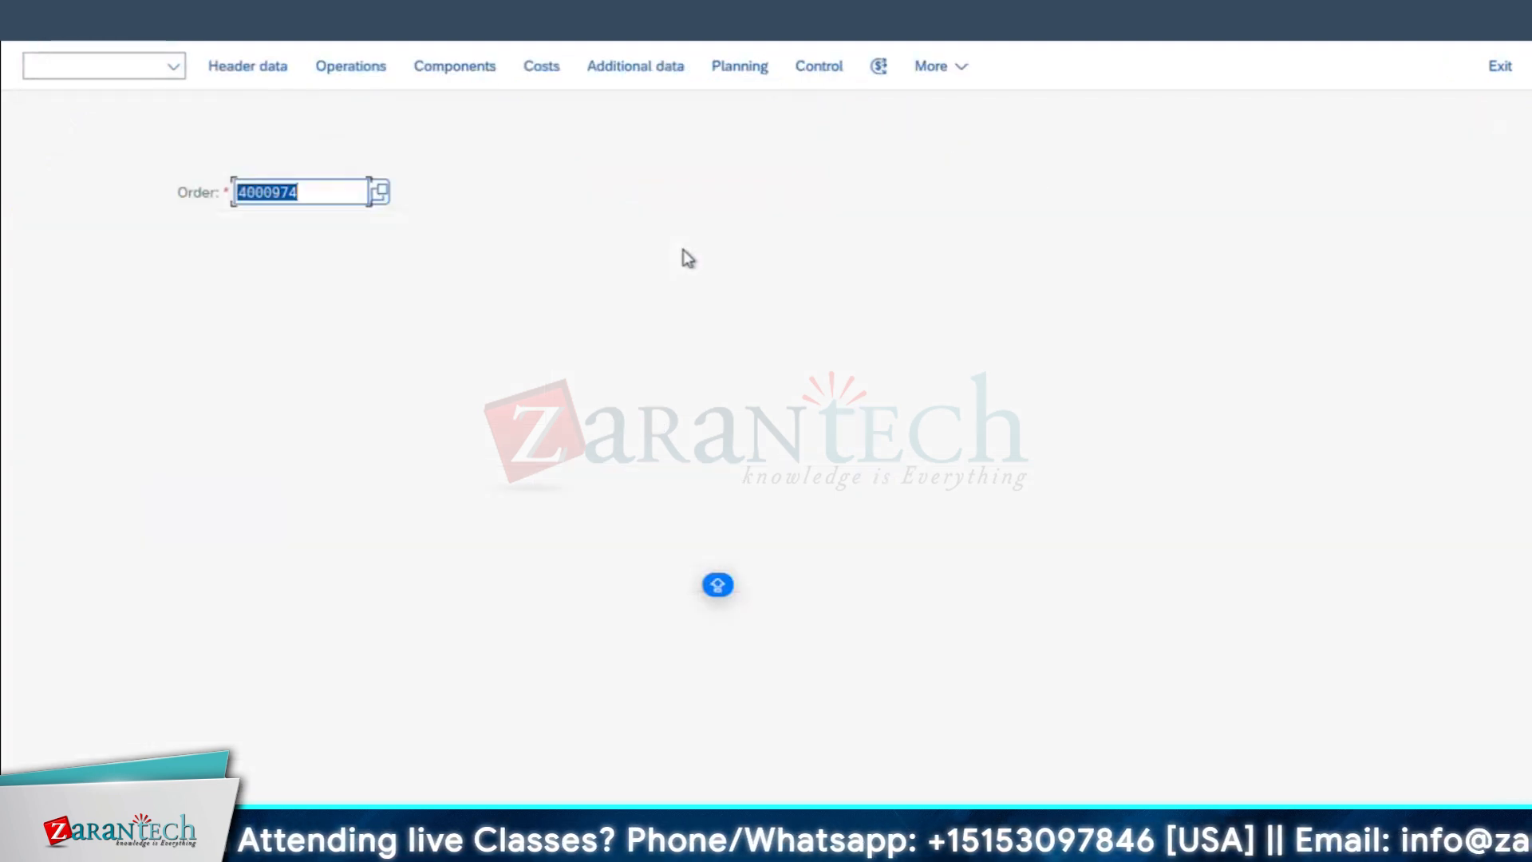
# Step: Switch to the Excel workbook, apply all borders to cells A17:C20, and select cell A23
pyautogui.press('super+Tab')
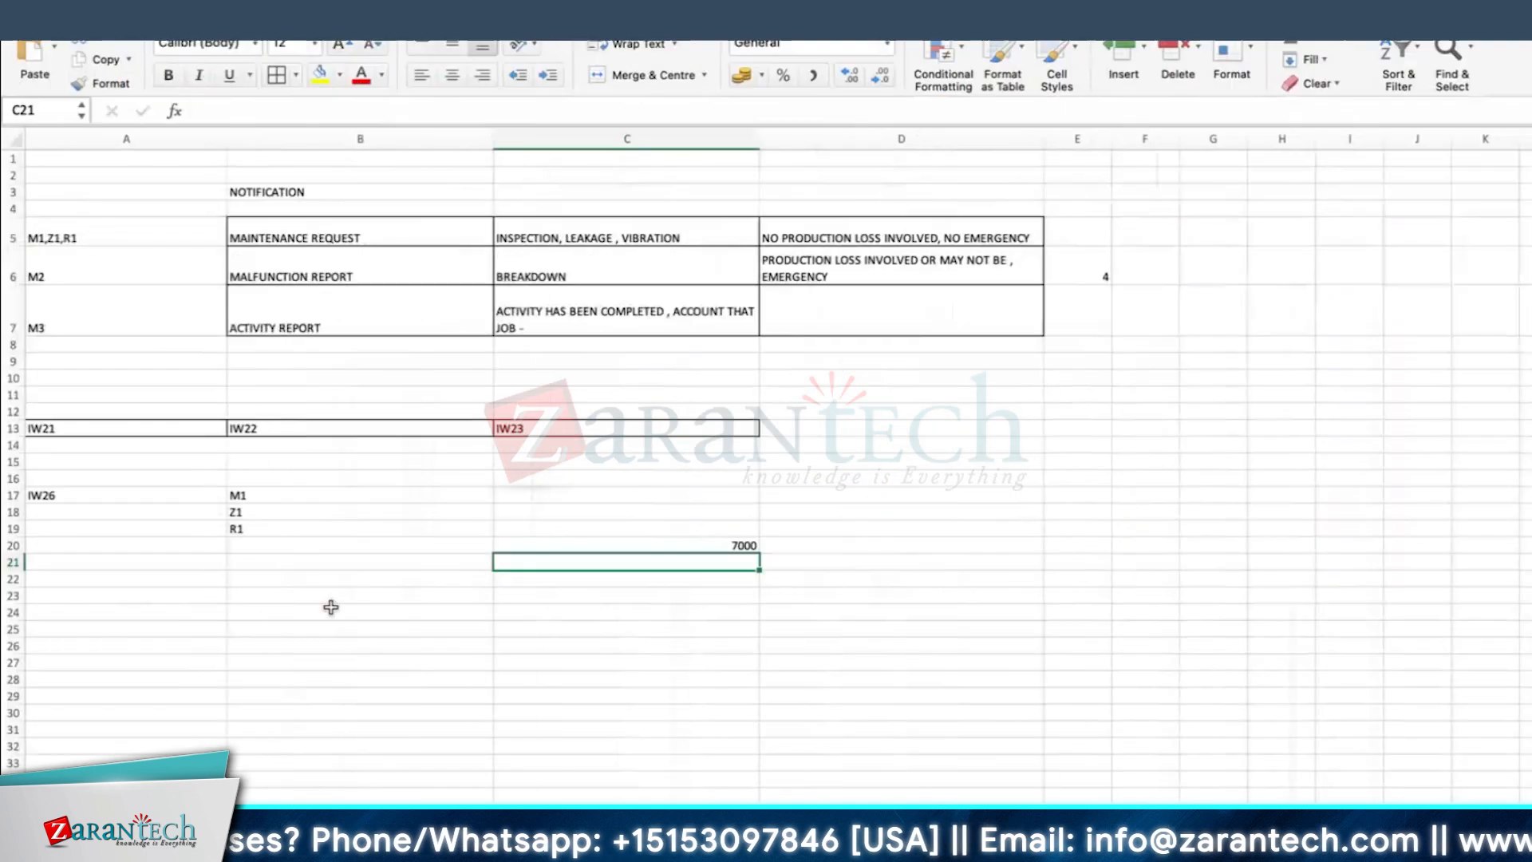
pyautogui.moveTo(48, 495); pyautogui.dragTo(687, 542)
pyautogui.click(275, 73)
pyautogui.click(1149, 461)
pyautogui.scroll(-2, 715, 519)
pyautogui.scroll(-1, 717, 521)
pyautogui.click(139, 516)
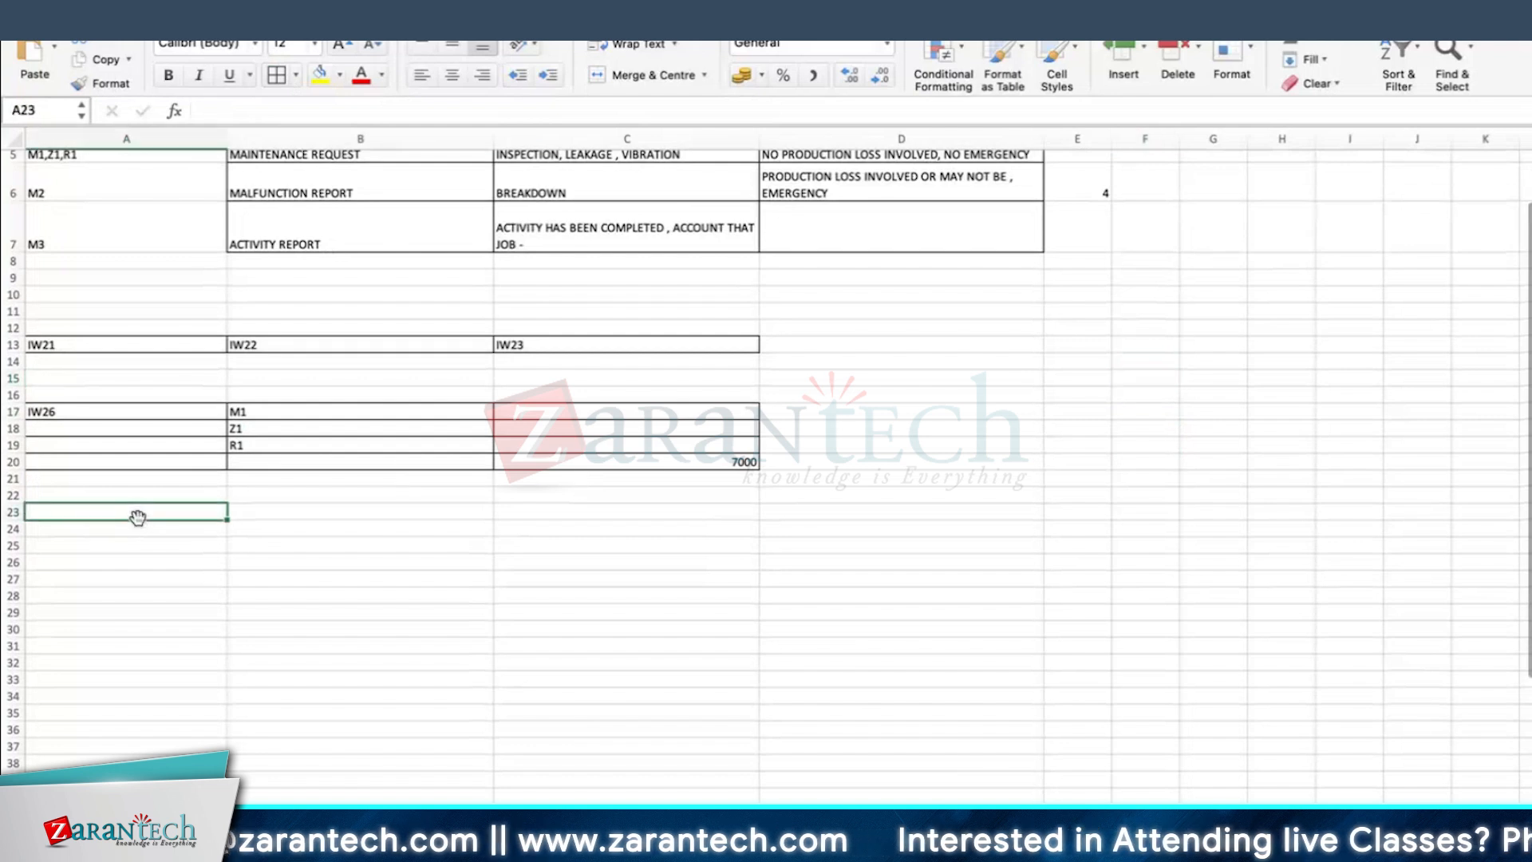
# Step: Enter NOTIFICATION in cell A23 and PUNT IN PROCESS beside it in B23
pyautogui.write('NOTIFICATION')
pyautogui.press('Return')
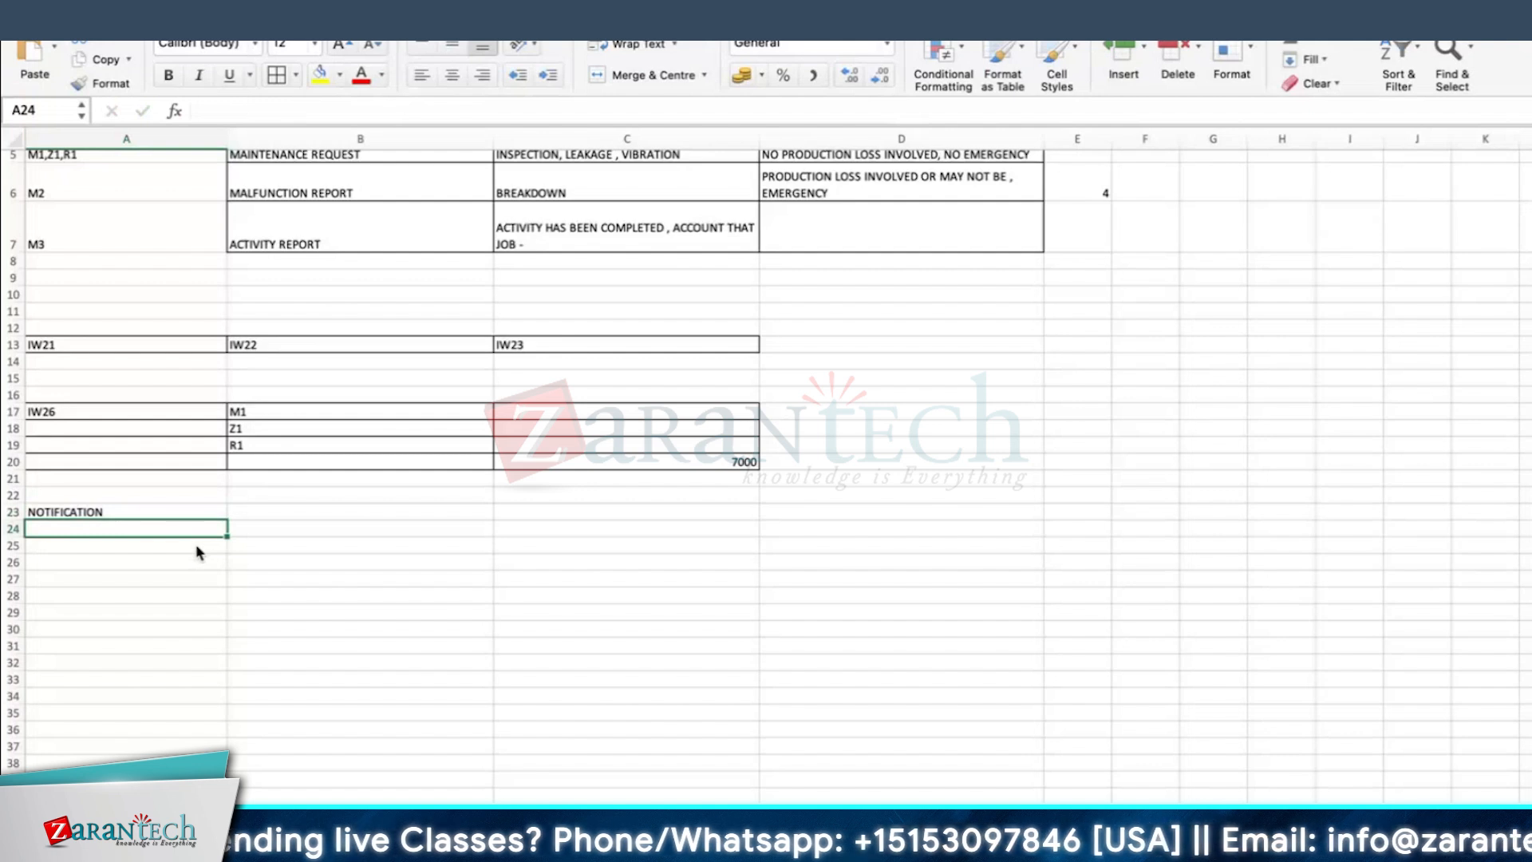
pyautogui.press('Up')
pyautogui.press('Right')
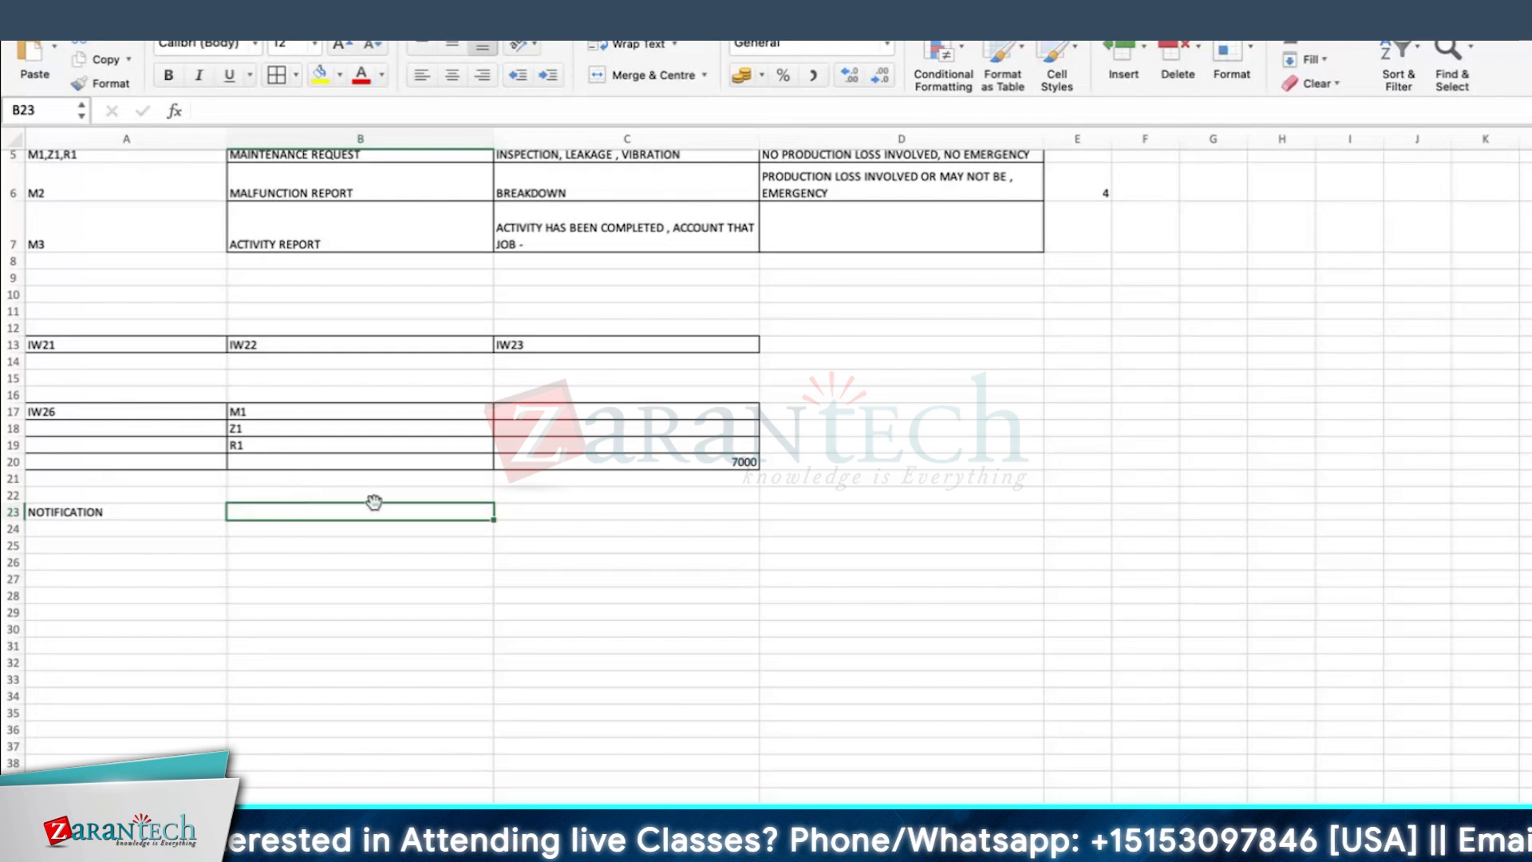
pyautogui.write('PUNT IN PROCES')
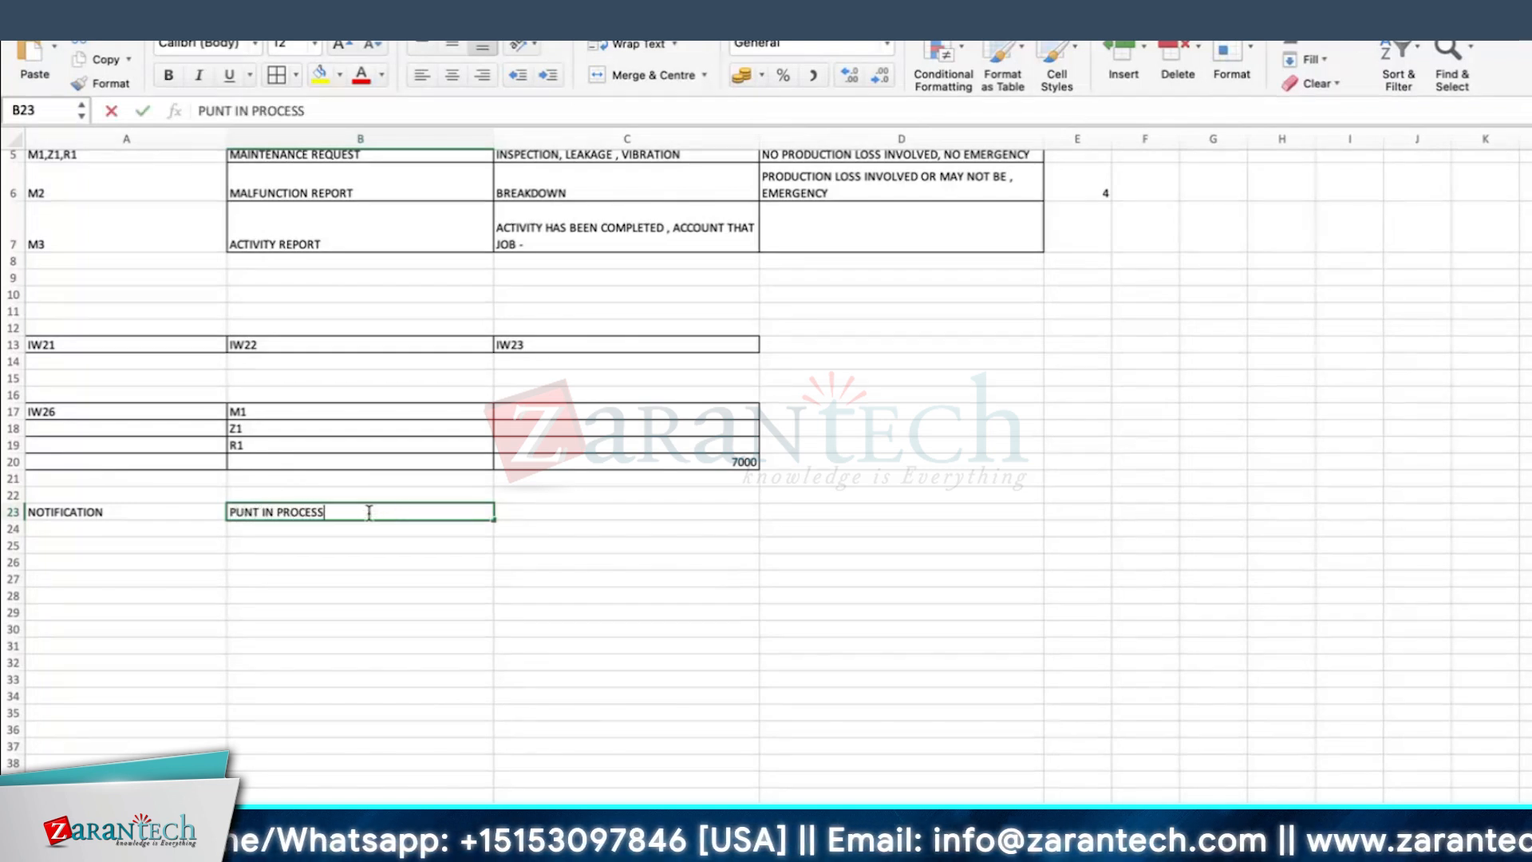
pyautogui.write('S')
pyautogui.press('Return')
# Step: List TASKS RELEASED, ORDER CRTD and ORDER REL in cells B24 to B26
pyautogui.write('TASKS RELEASED')
pyautogui.press('Return')
pyautogui.write('ORDER C')
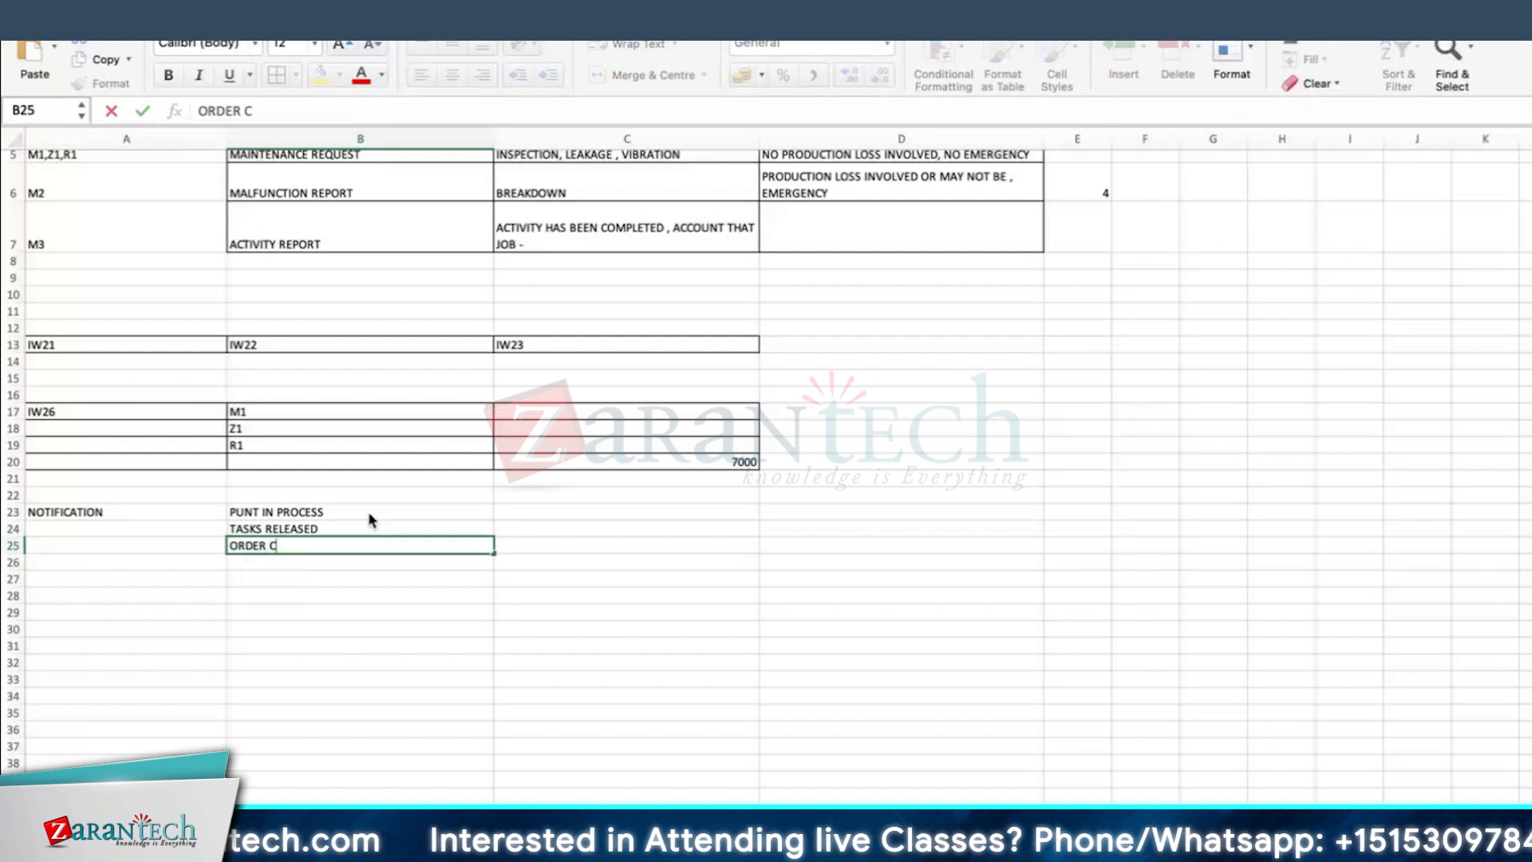
pyautogui.write('RTD')
pyautogui.press('Return')
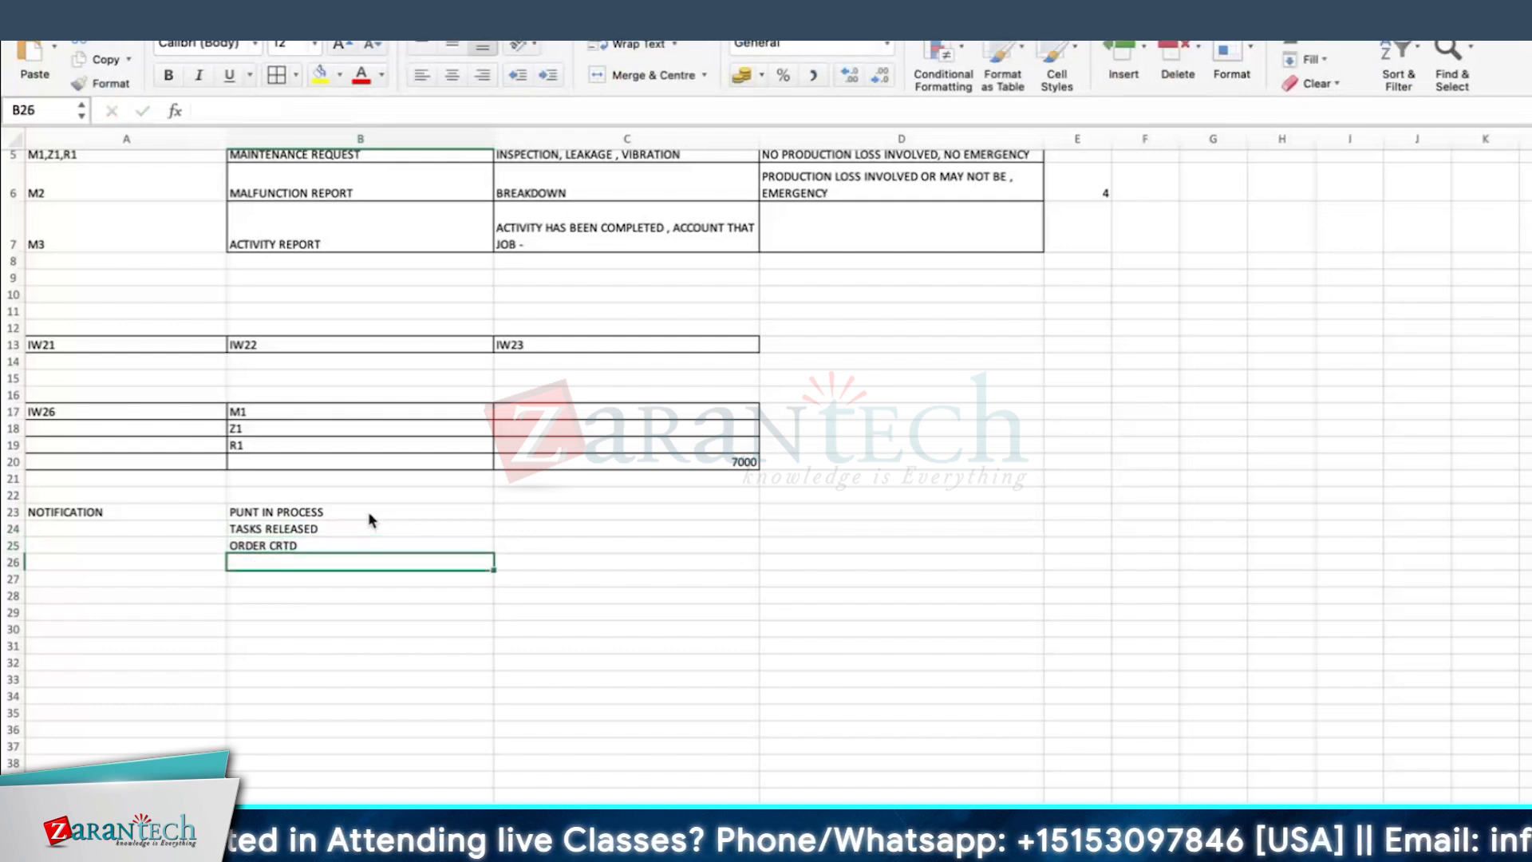
pyautogui.write('ORDER R')
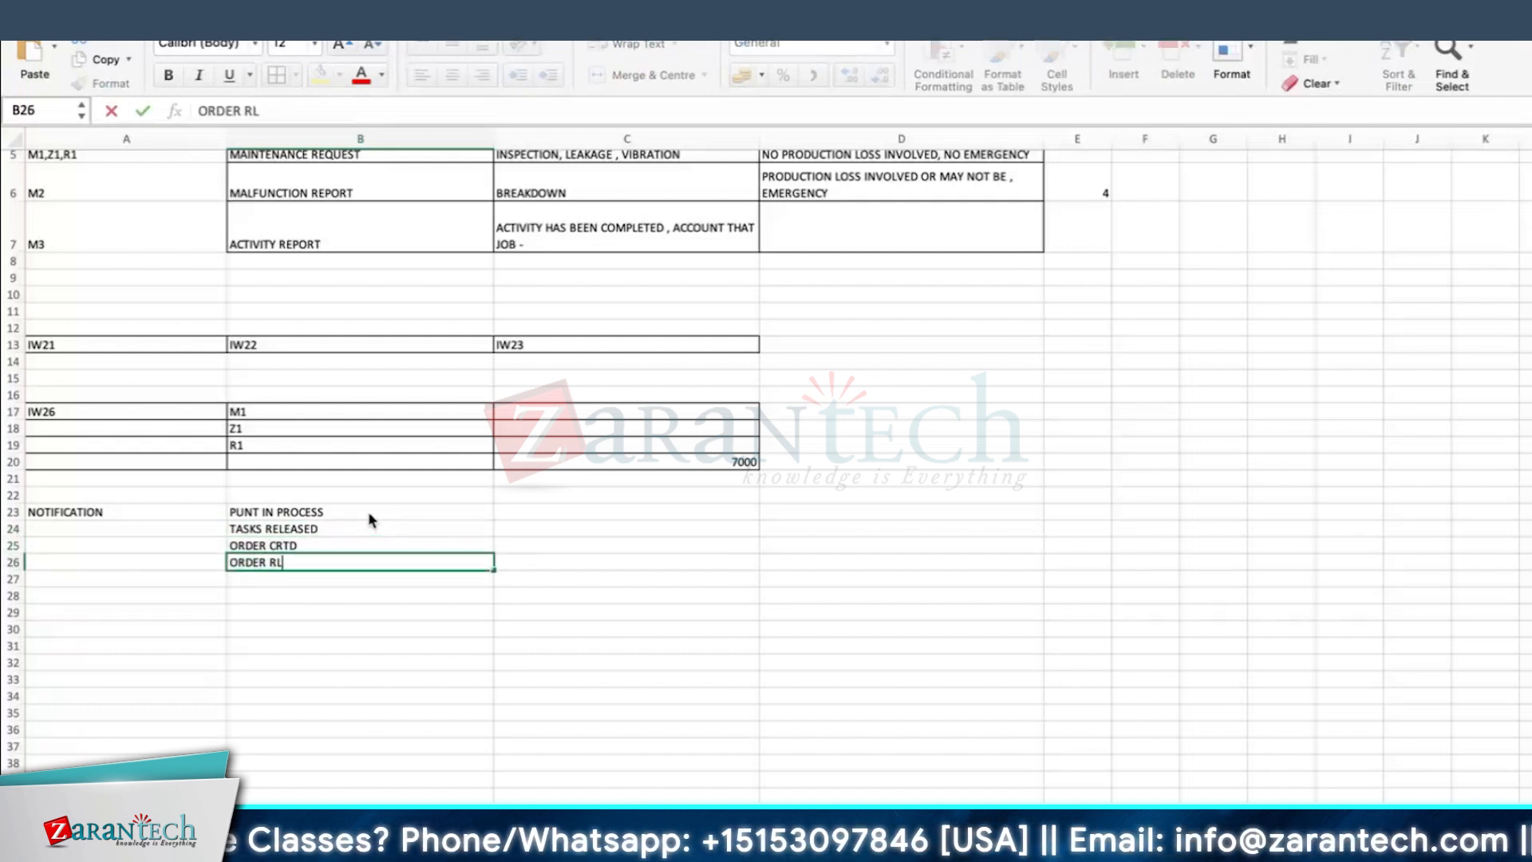
pyautogui.write('EL')
pyautogui.press('Return')
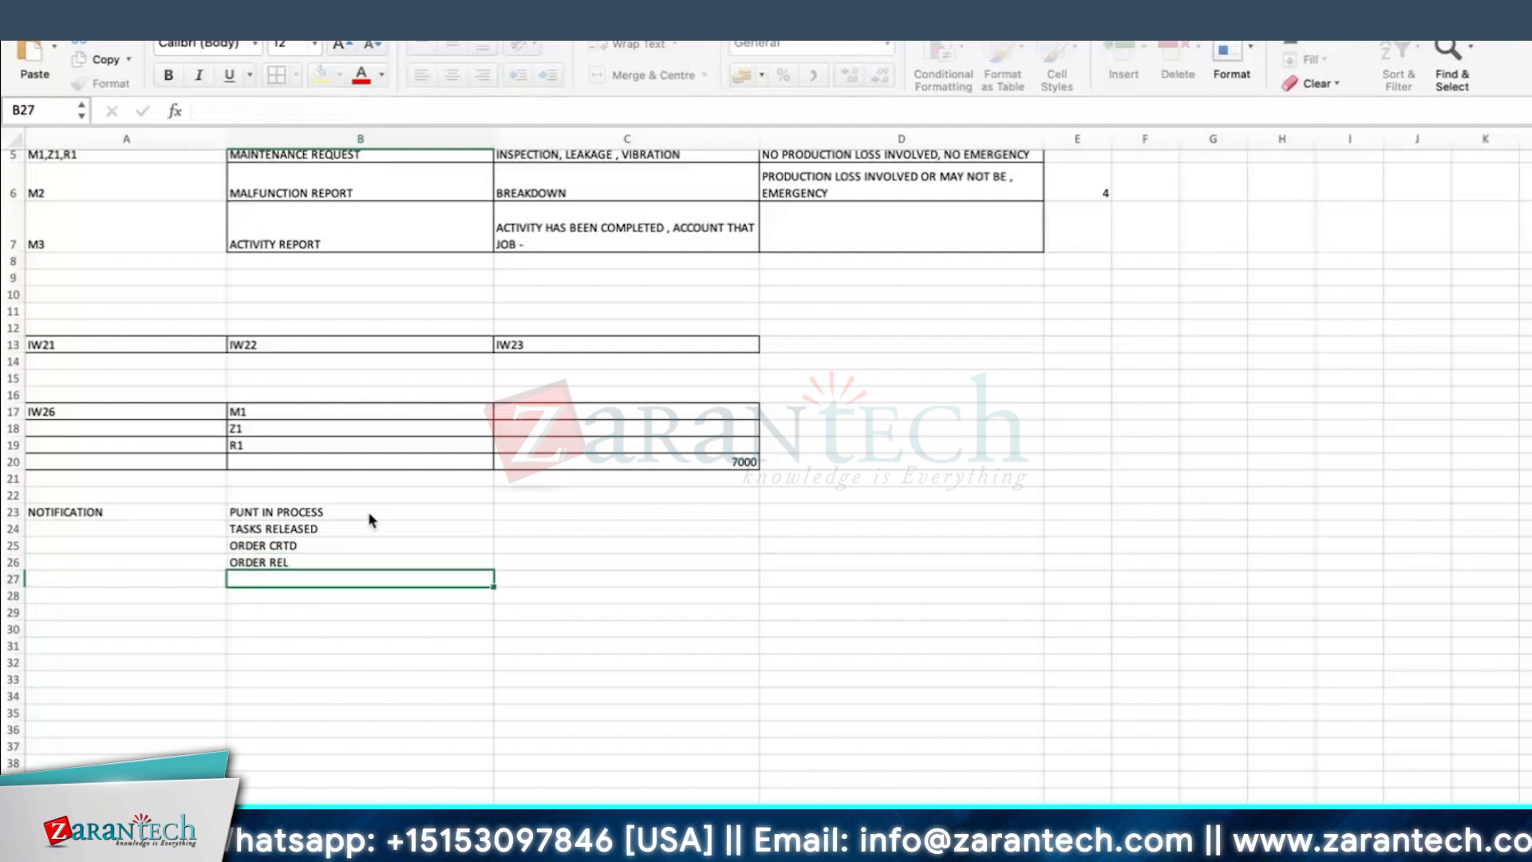
# Step: Enter ISSUE PERMIT in cell C26 and ESTD COST APPROVAL in C27
pyautogui.press('Up')
pyautogui.press('Right')
pyautogui.write('ISSUE PERMI')
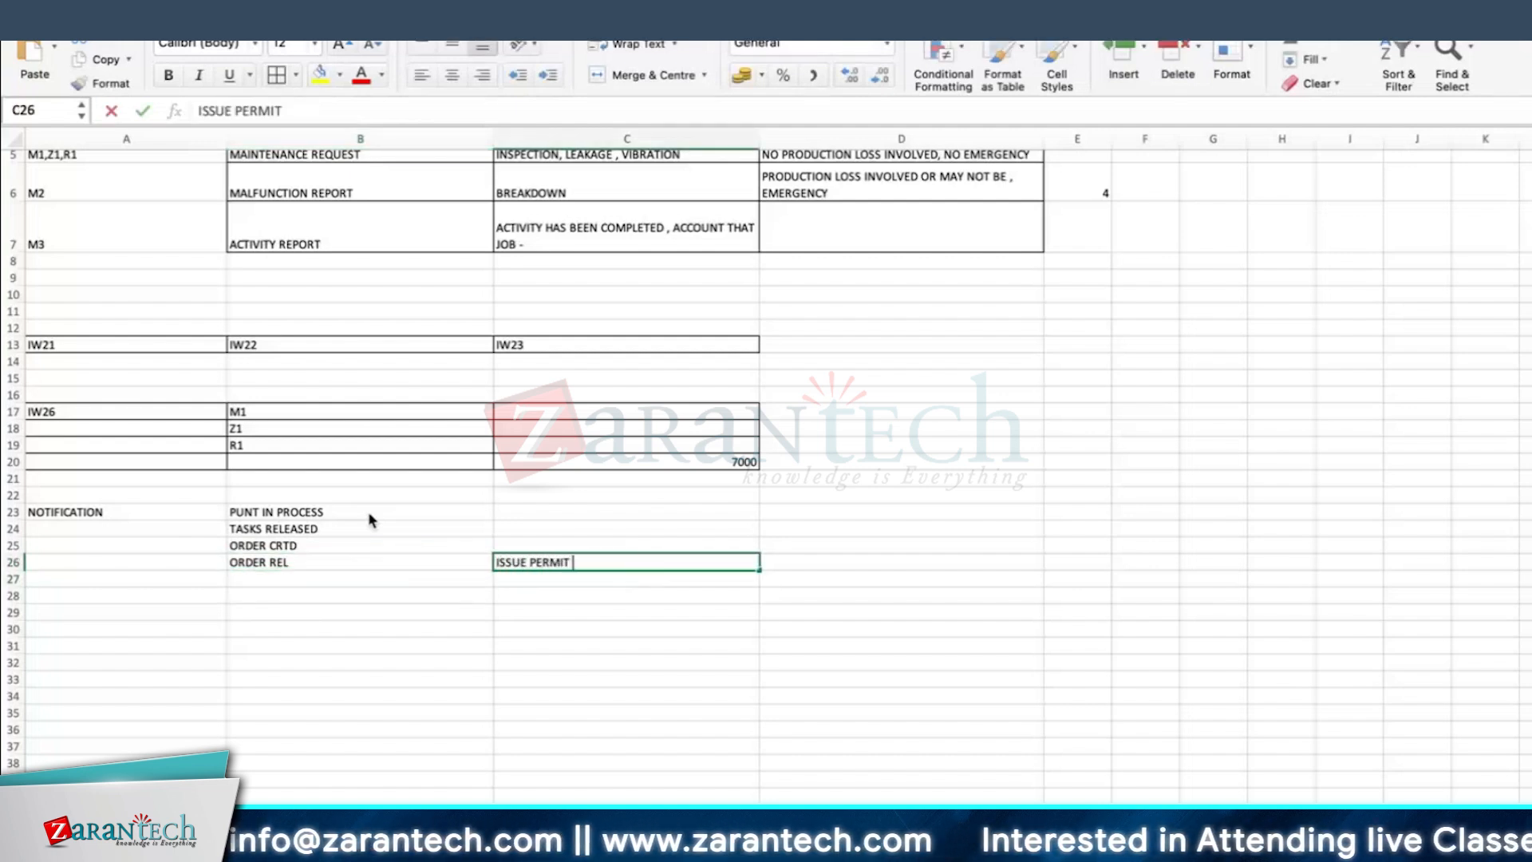
pyautogui.press('Return')
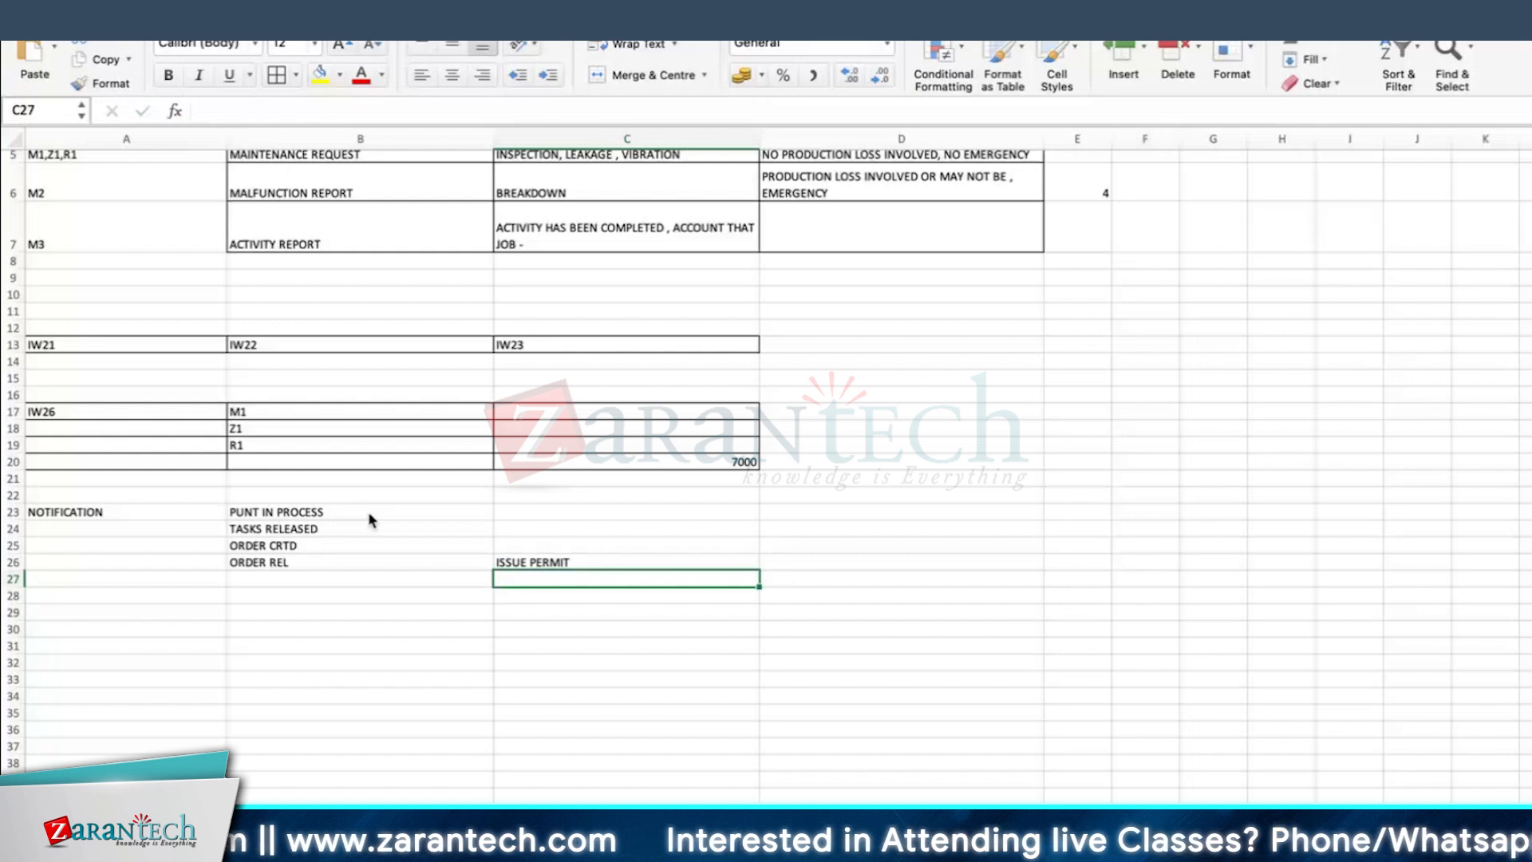
pyautogui.write('ESTD COST APPROVA')
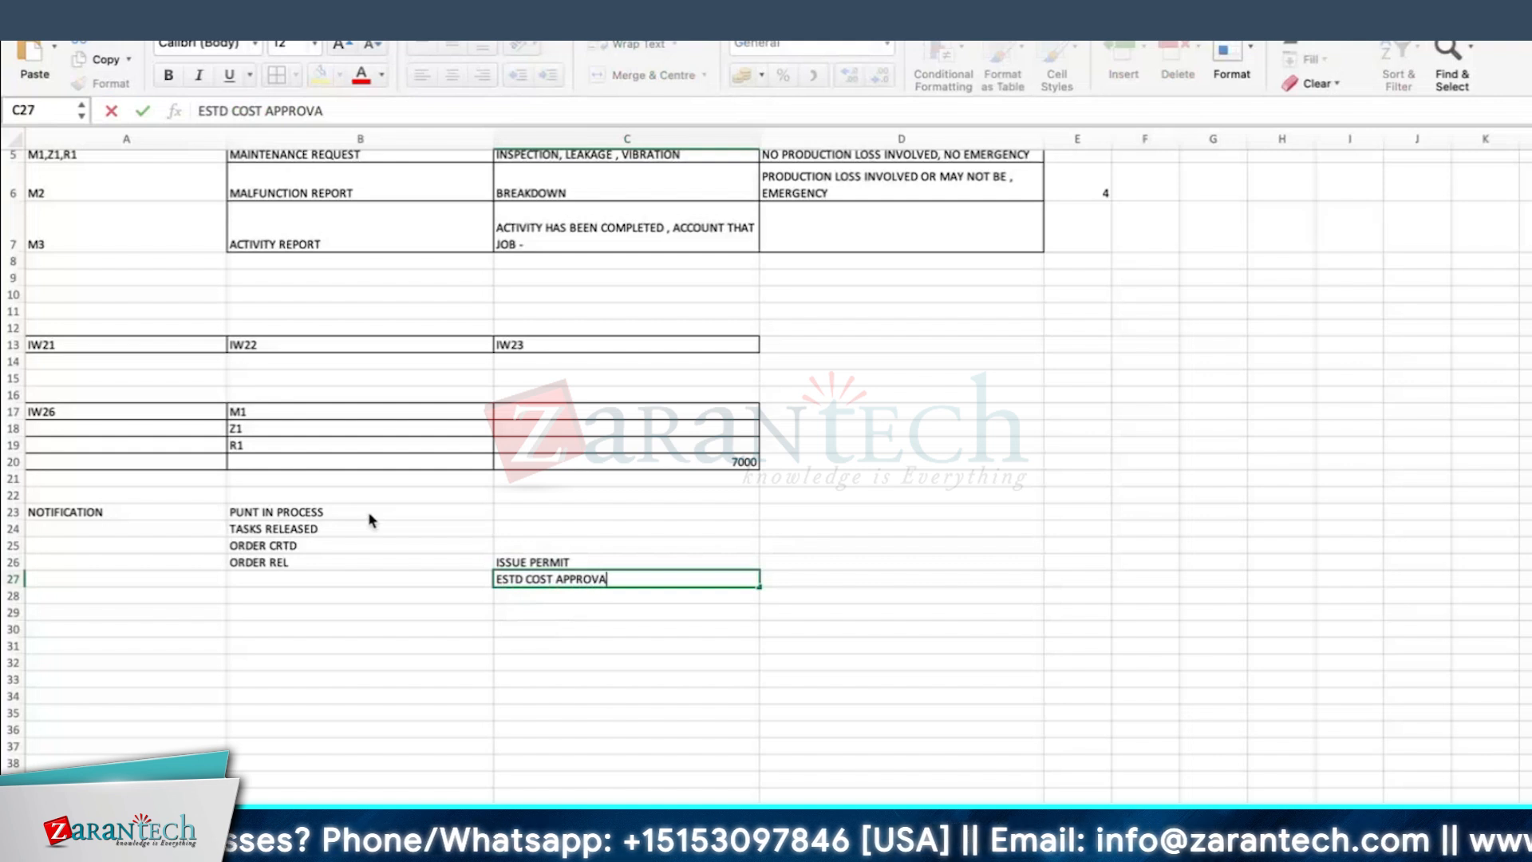
pyautogui.write('L')
pyautogui.press('Return')
# Step: Apply all borders to the notification block in cells A23:C27
pyautogui.scroll(-1, 369, 519)
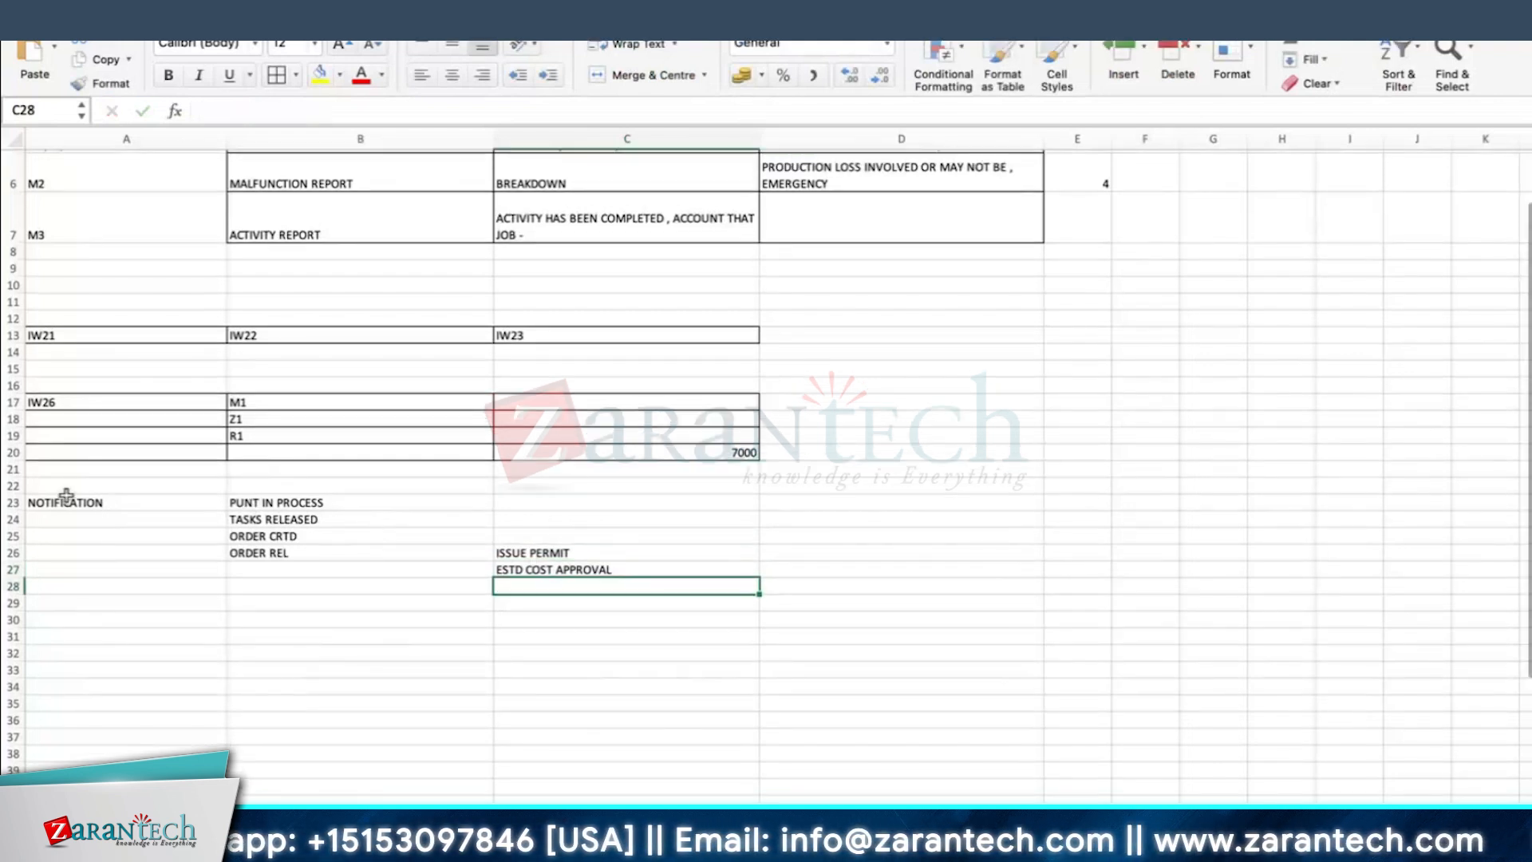
pyautogui.moveTo(65, 496); pyautogui.dragTo(564, 581)
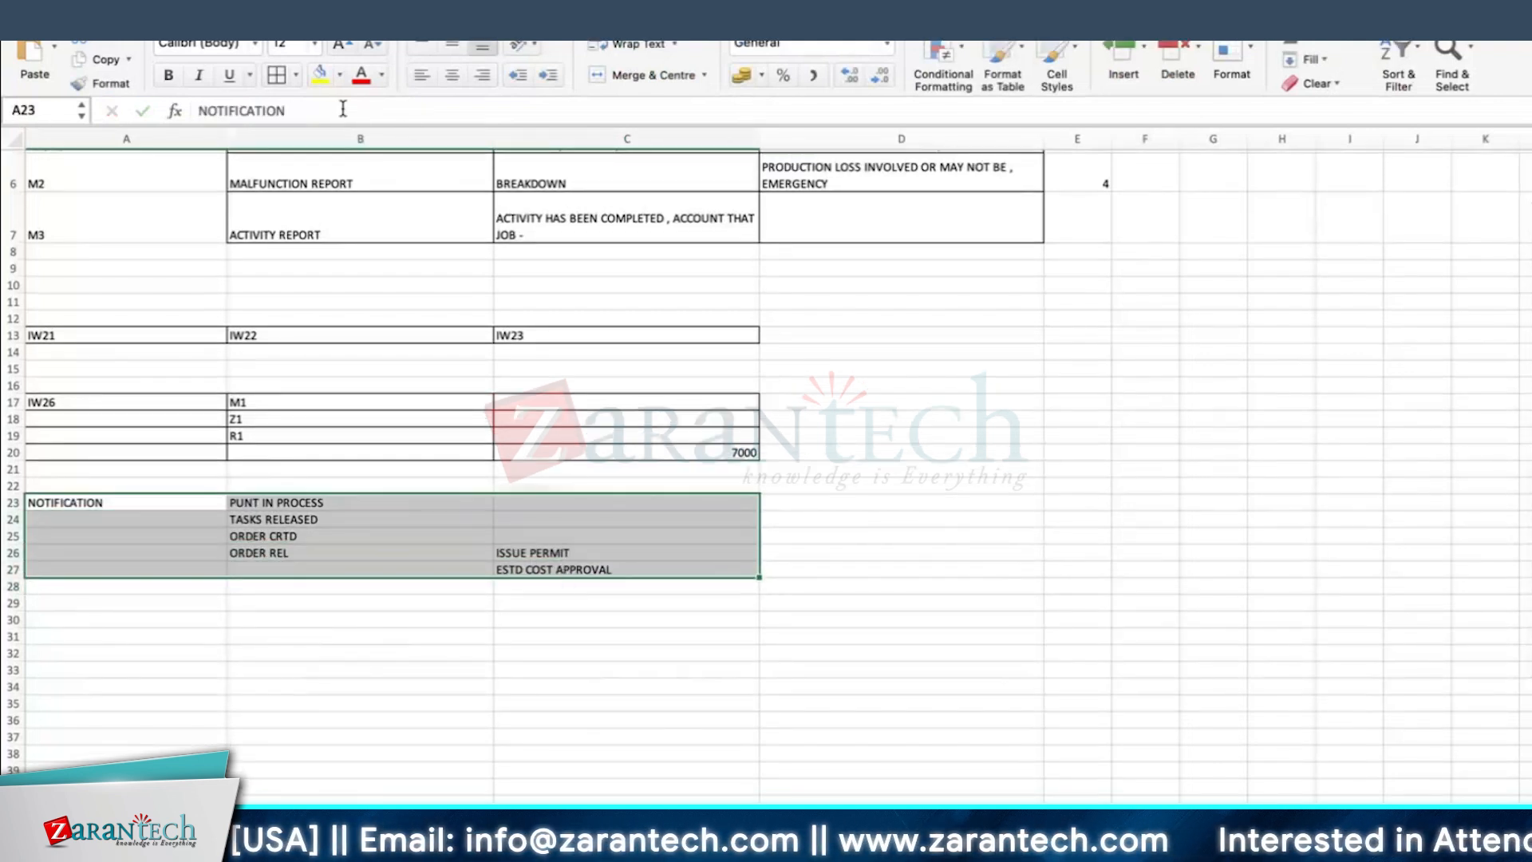
pyautogui.click(277, 75)
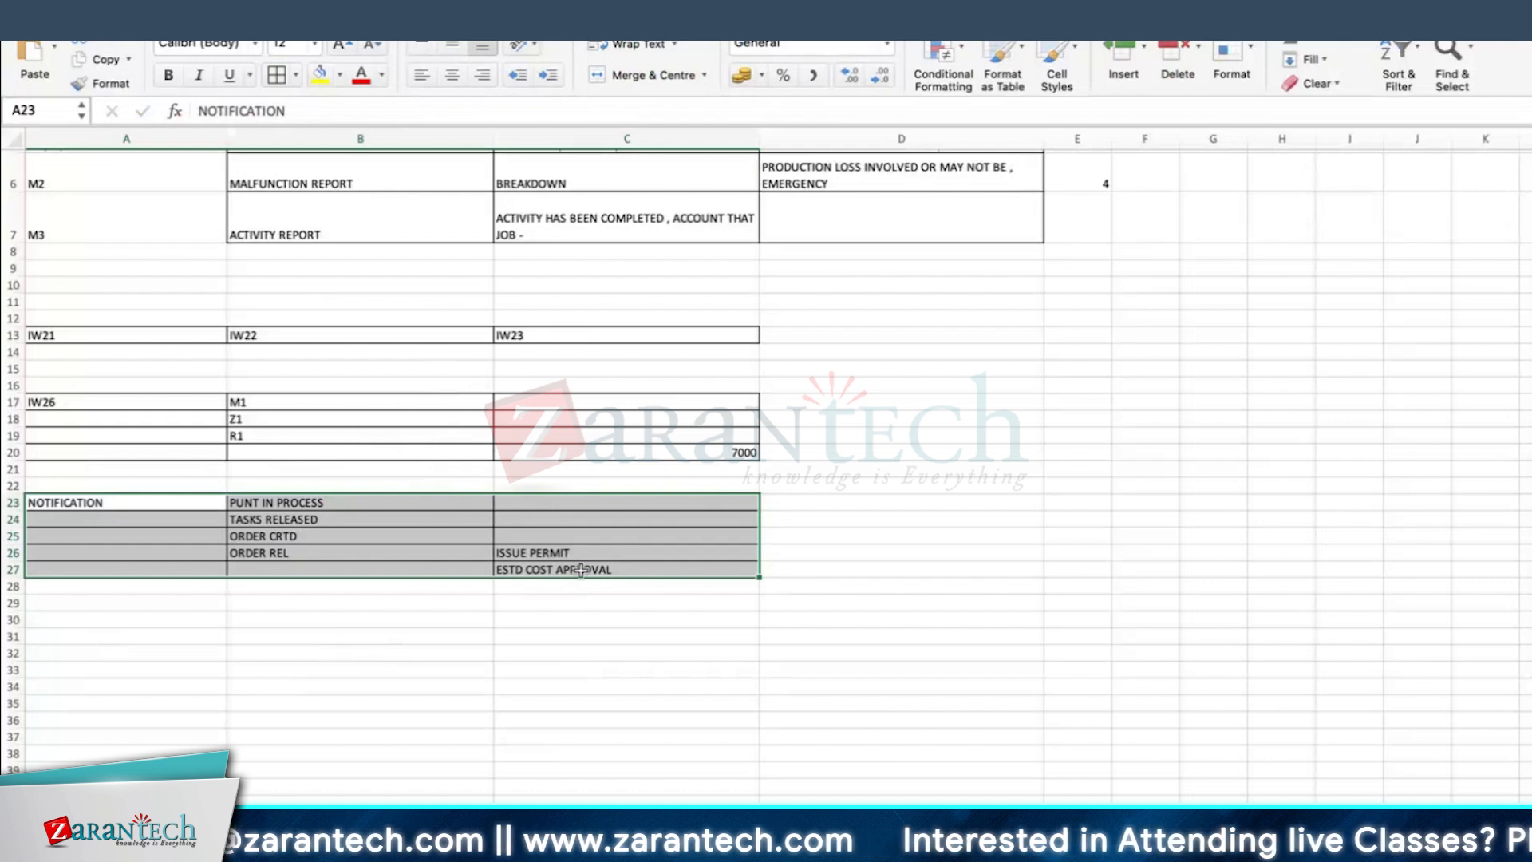
pyautogui.scroll(-3, 581, 570)
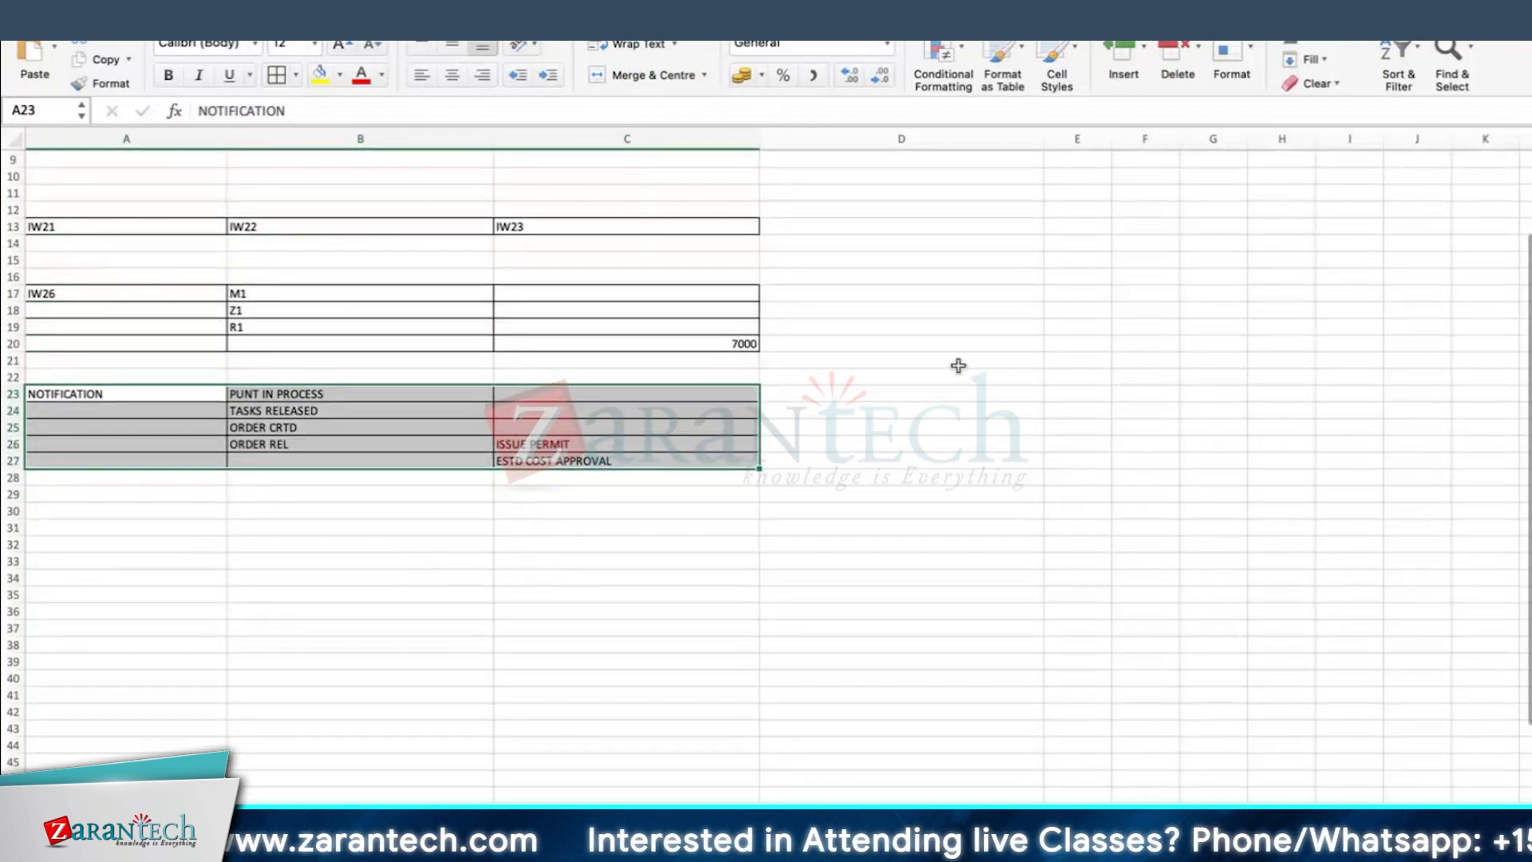
pyautogui.click(1126, 461)
# Step: Enter ORDER in cell A25 as the label beside ORDER CRTD
pyautogui.click(152, 507)
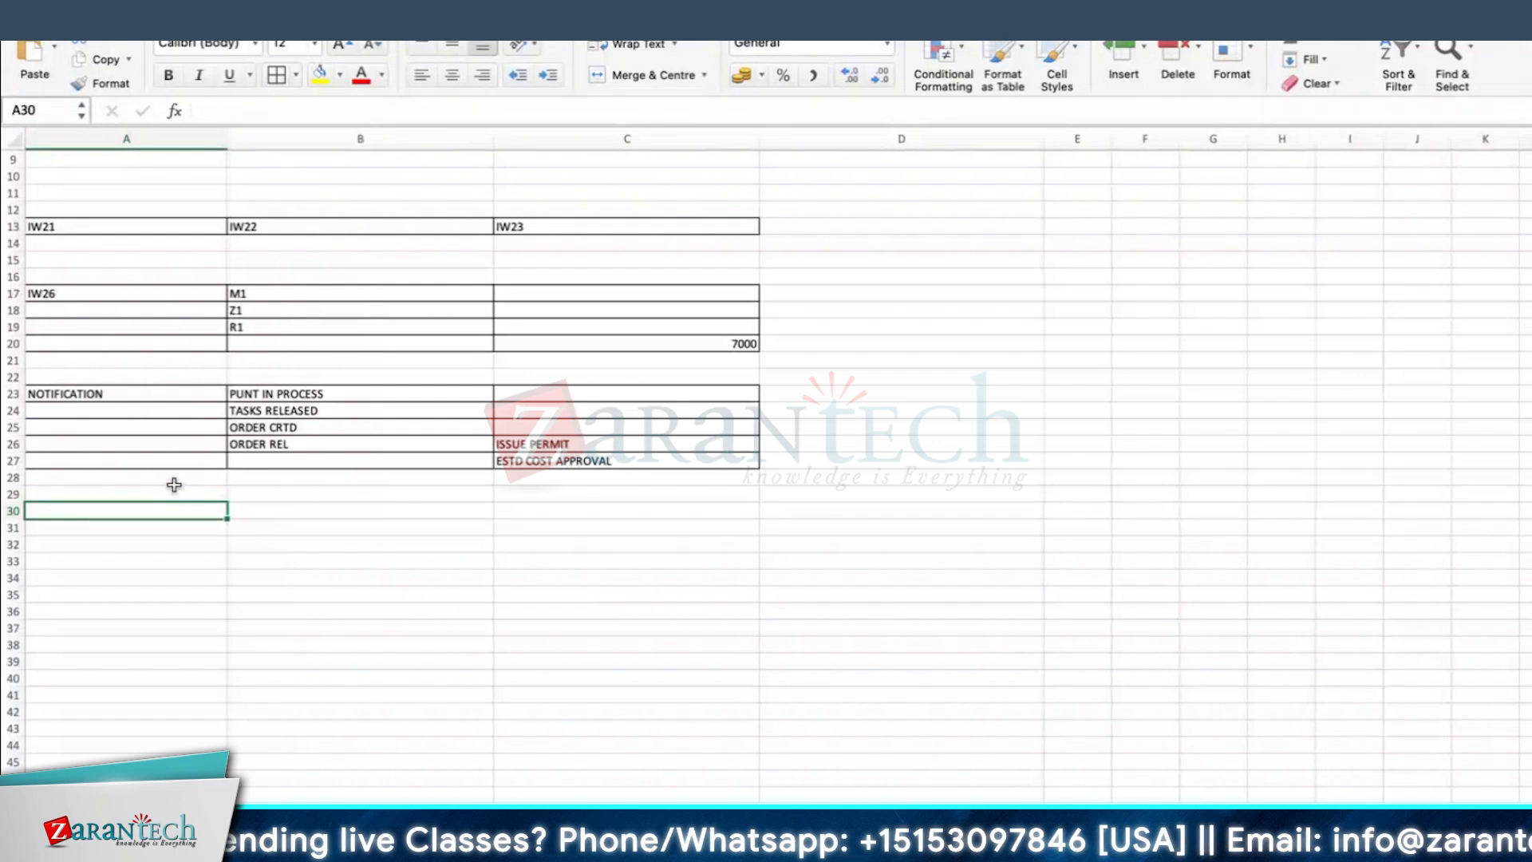
pyautogui.click(253, 496)
pyautogui.click(154, 426)
pyautogui.write('ORDER')
pyautogui.press('Return')
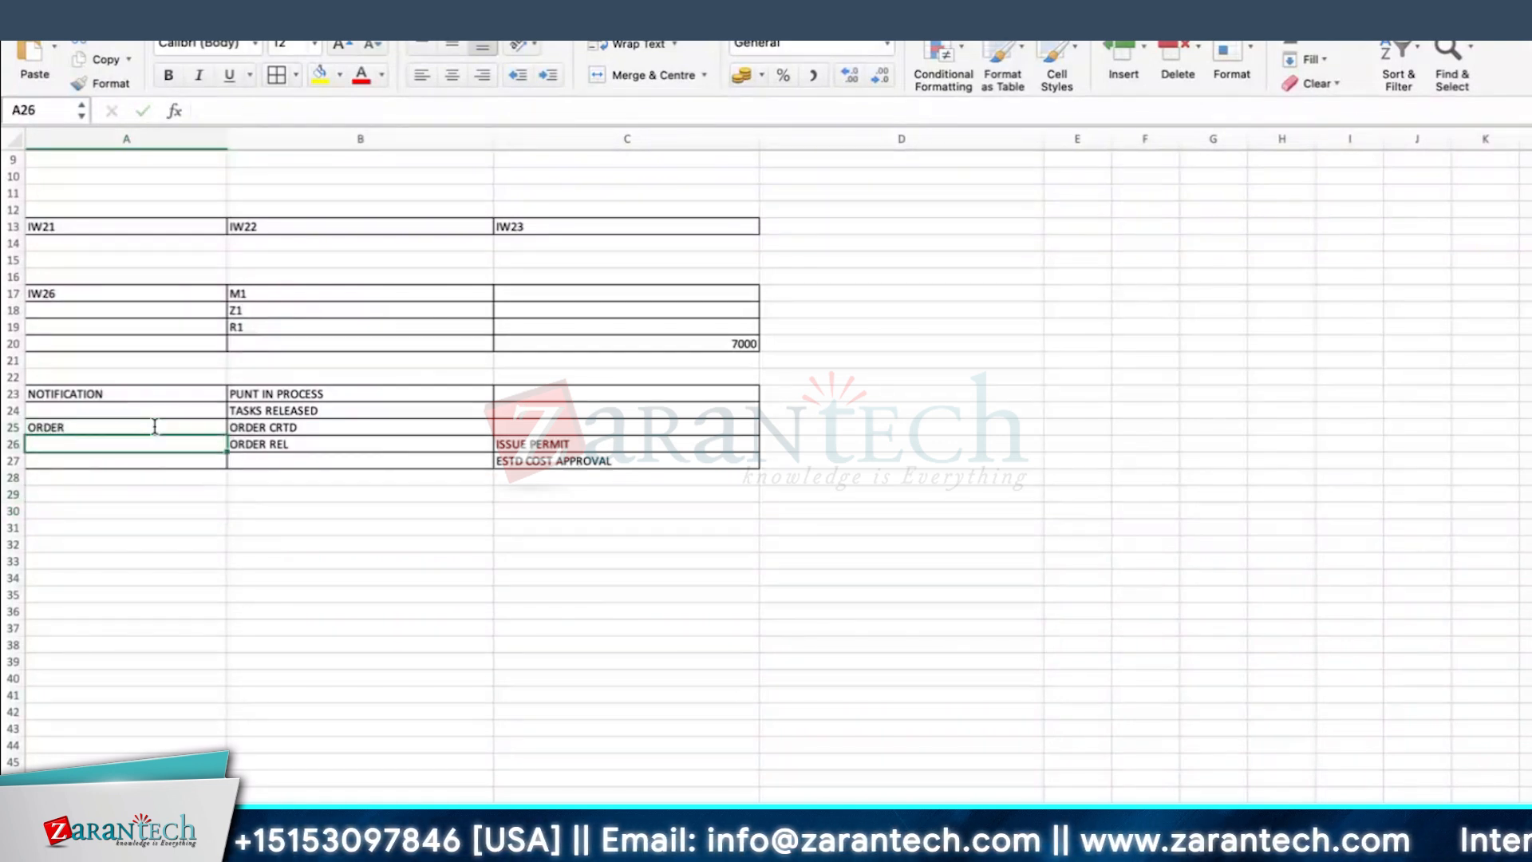
# Step: Enter PERFORM THE JOB AT SITE - TECHNICIAN in cell A29
pyautogui.click(197, 499)
pyautogui.write('PERFORM THE ')
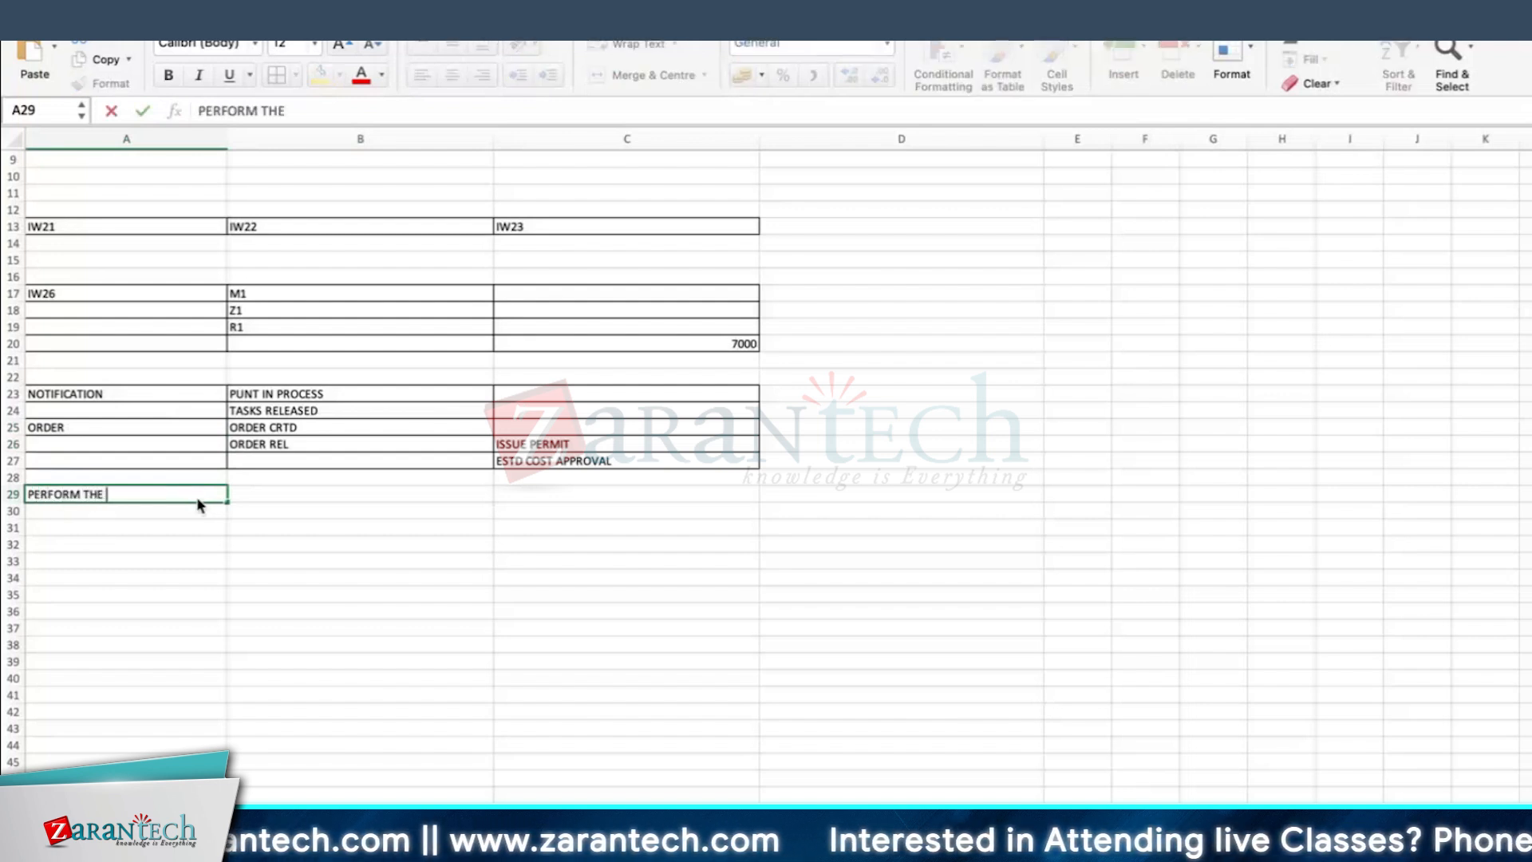
pyautogui.write('JOB A')
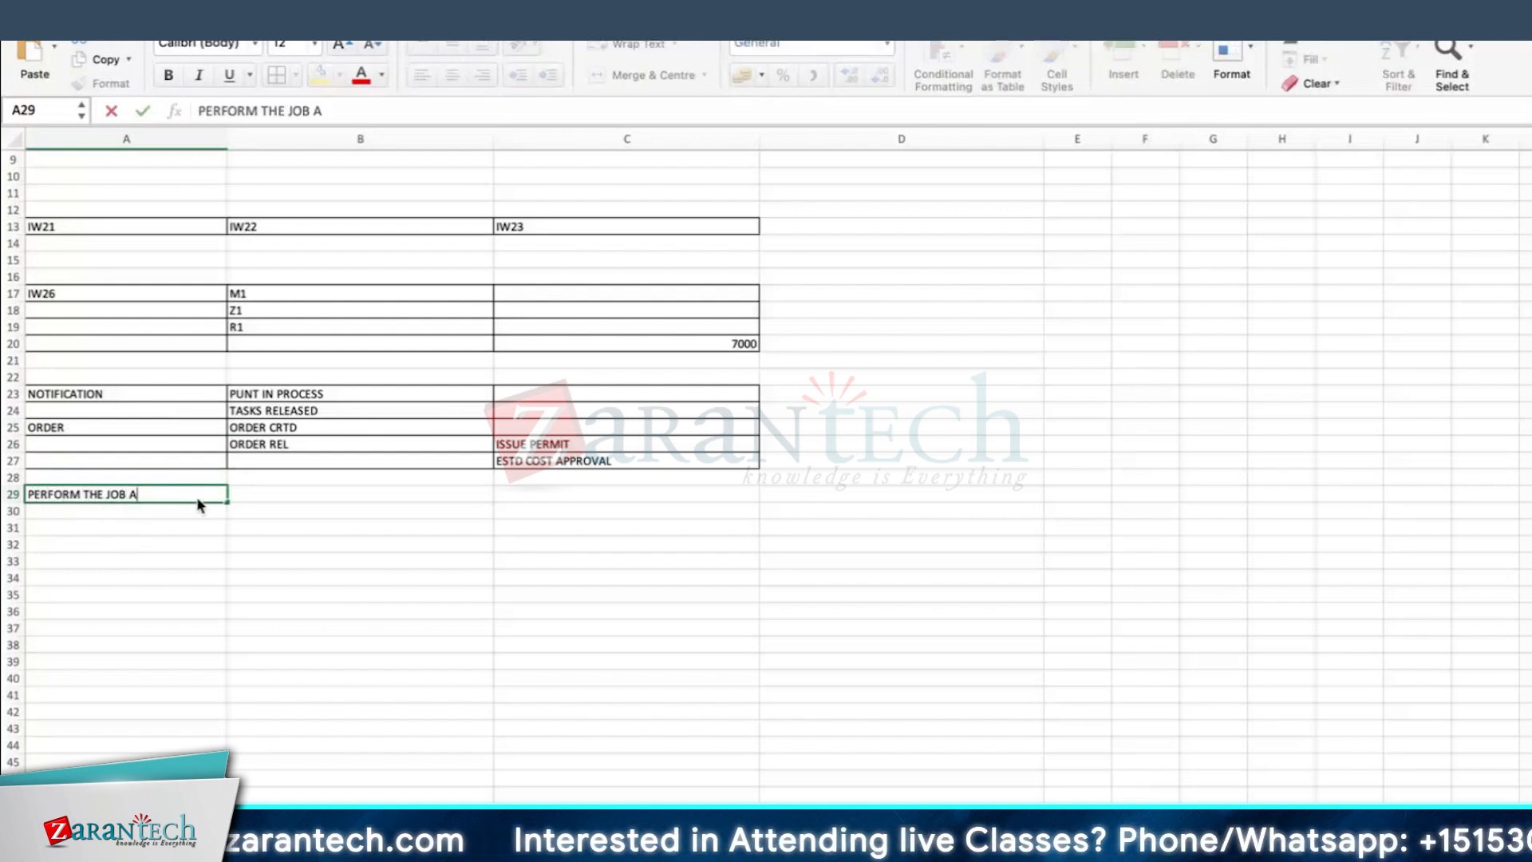
pyautogui.write('T SITE - TECHNICAIN')
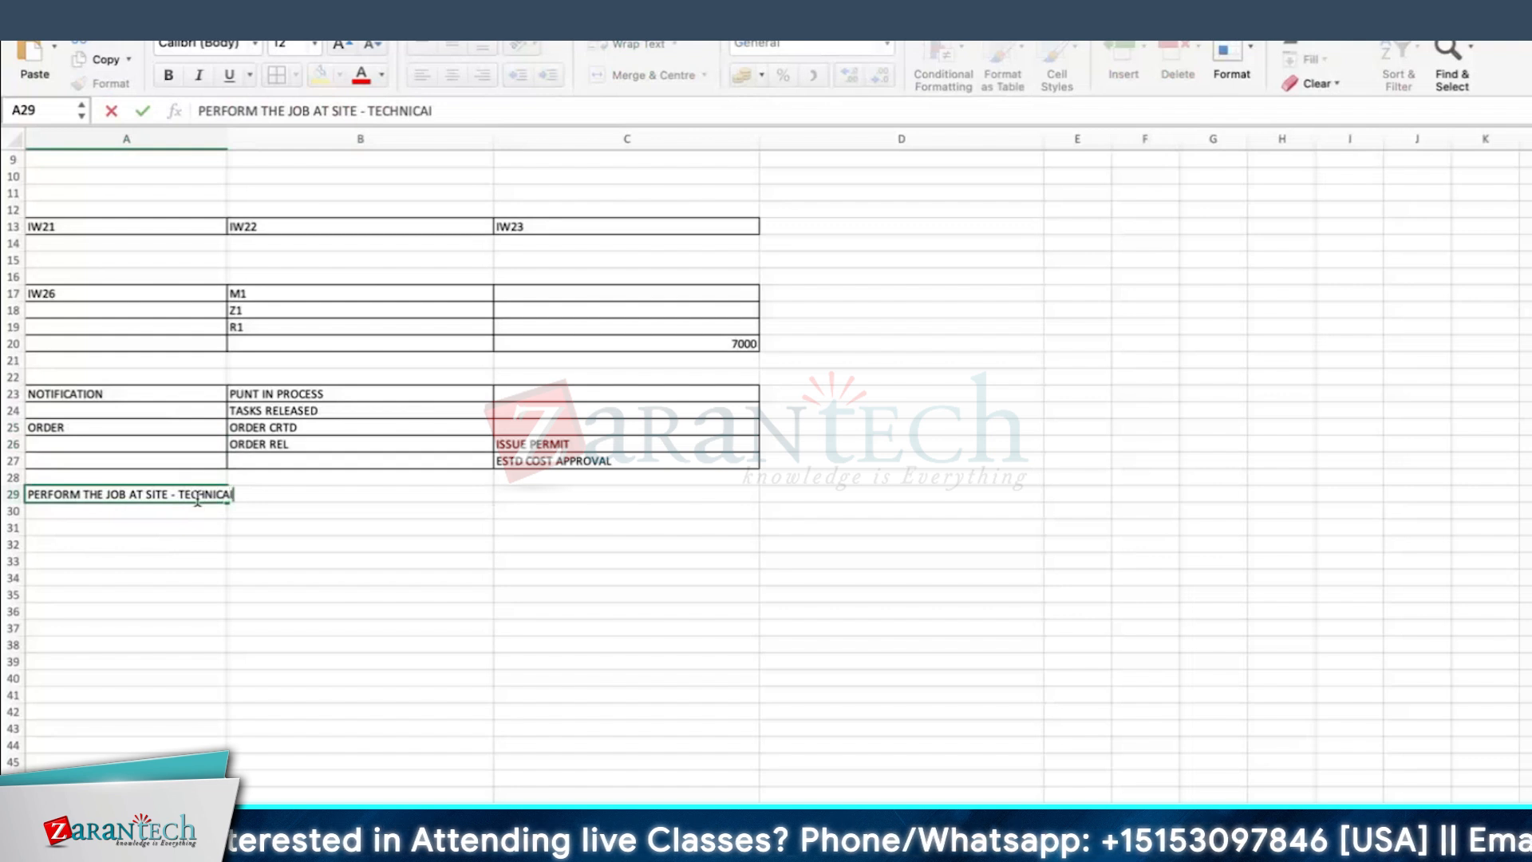
pyautogui.press('BackSpace')
pyautogui.press('BackSpace')
pyautogui.write('IAN')
pyautogui.press('Return')
# Step: Enter CONFIRMATION in cell A32, below the technician's job line
pyautogui.scroll(-1, 230, 526)
pyautogui.click(230, 527)
pyautogui.click(196, 539)
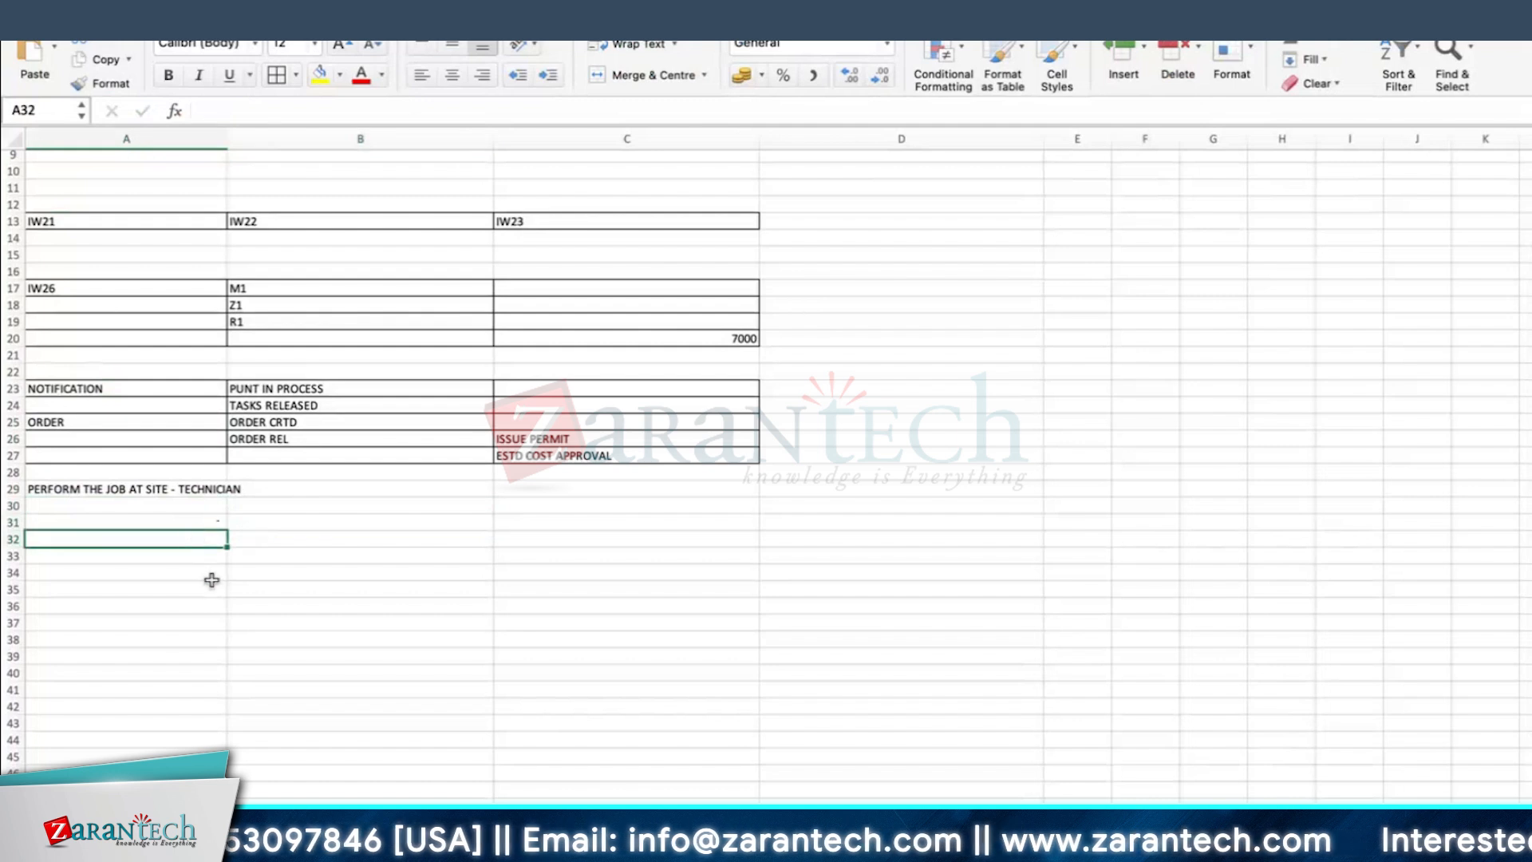
pyautogui.write('CONFIRMAIT')
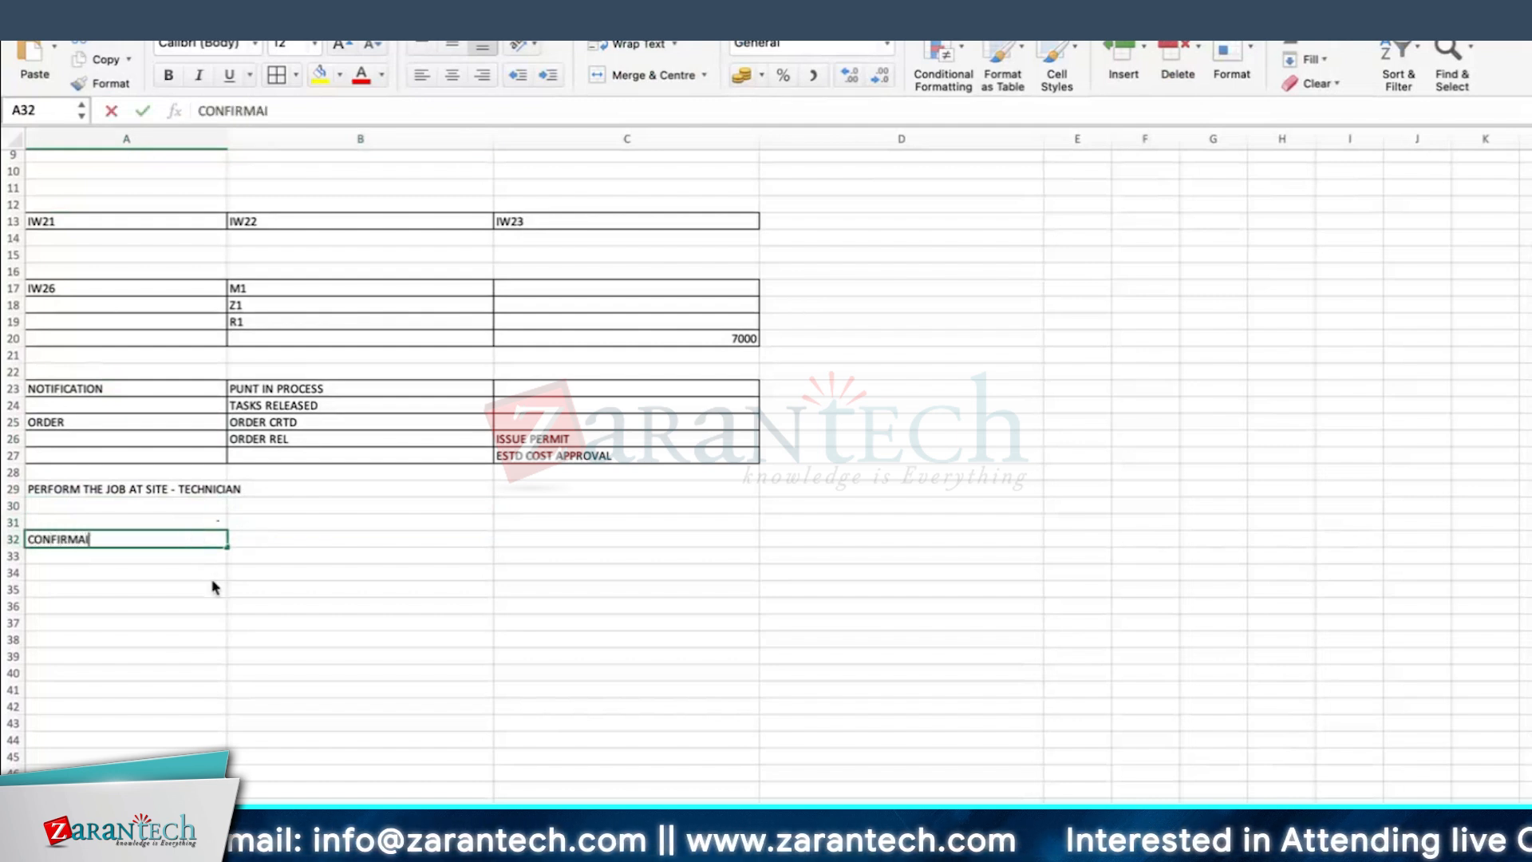
pyautogui.press('BackSpace')
pyautogui.press('BackSpace')
pyautogui.write('TION')
pyautogui.press('Tab')
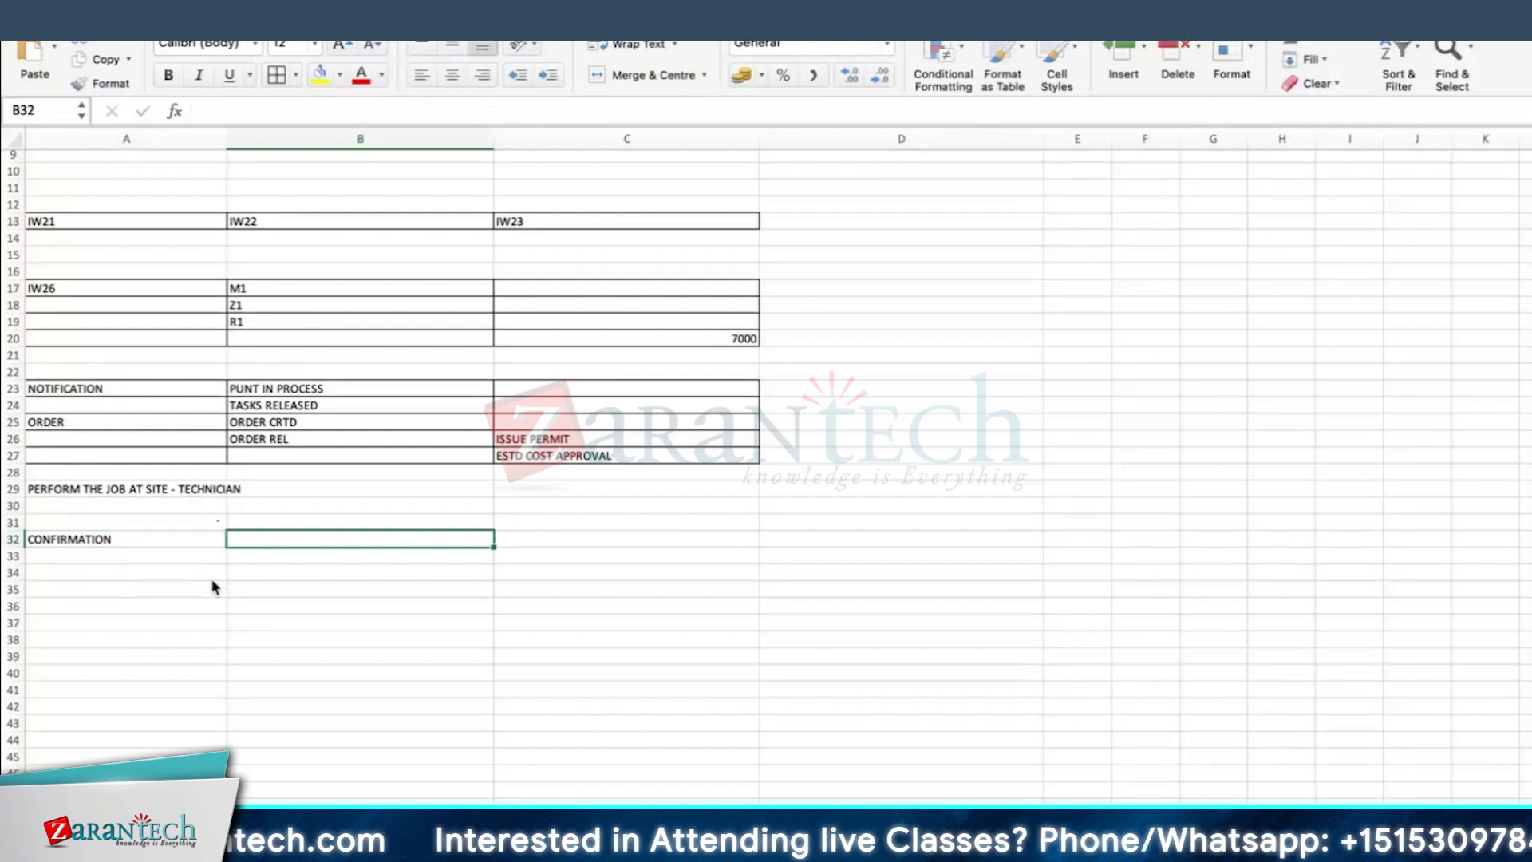
# Step: Enter T CODE : IW41 in cell B32 and put borders around A32:B32
pyautogui.write('T CODE ')
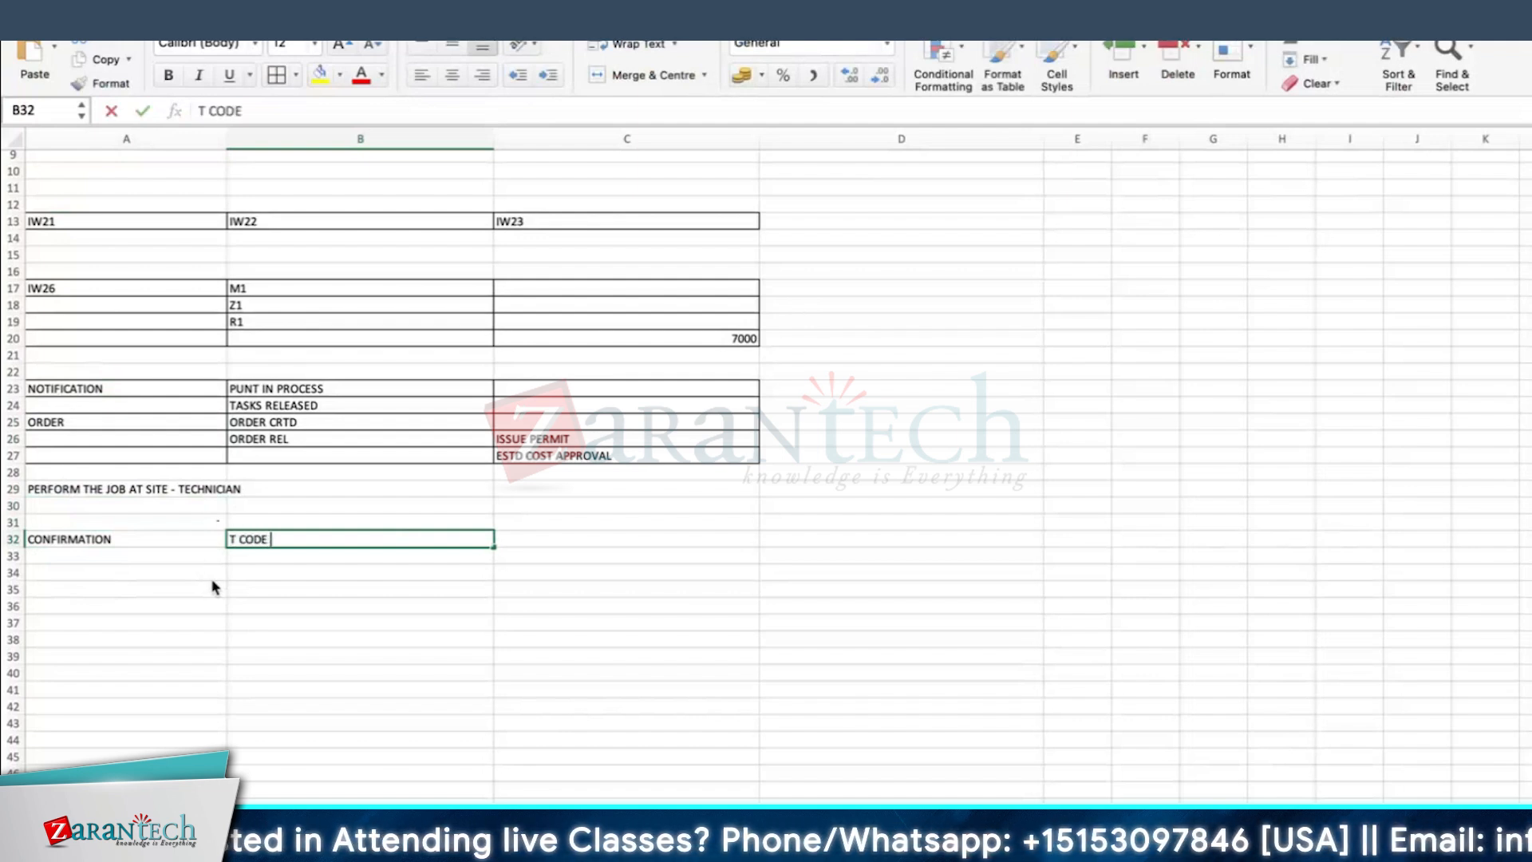
pyautogui.write(': IW41')
pyautogui.press('Return')
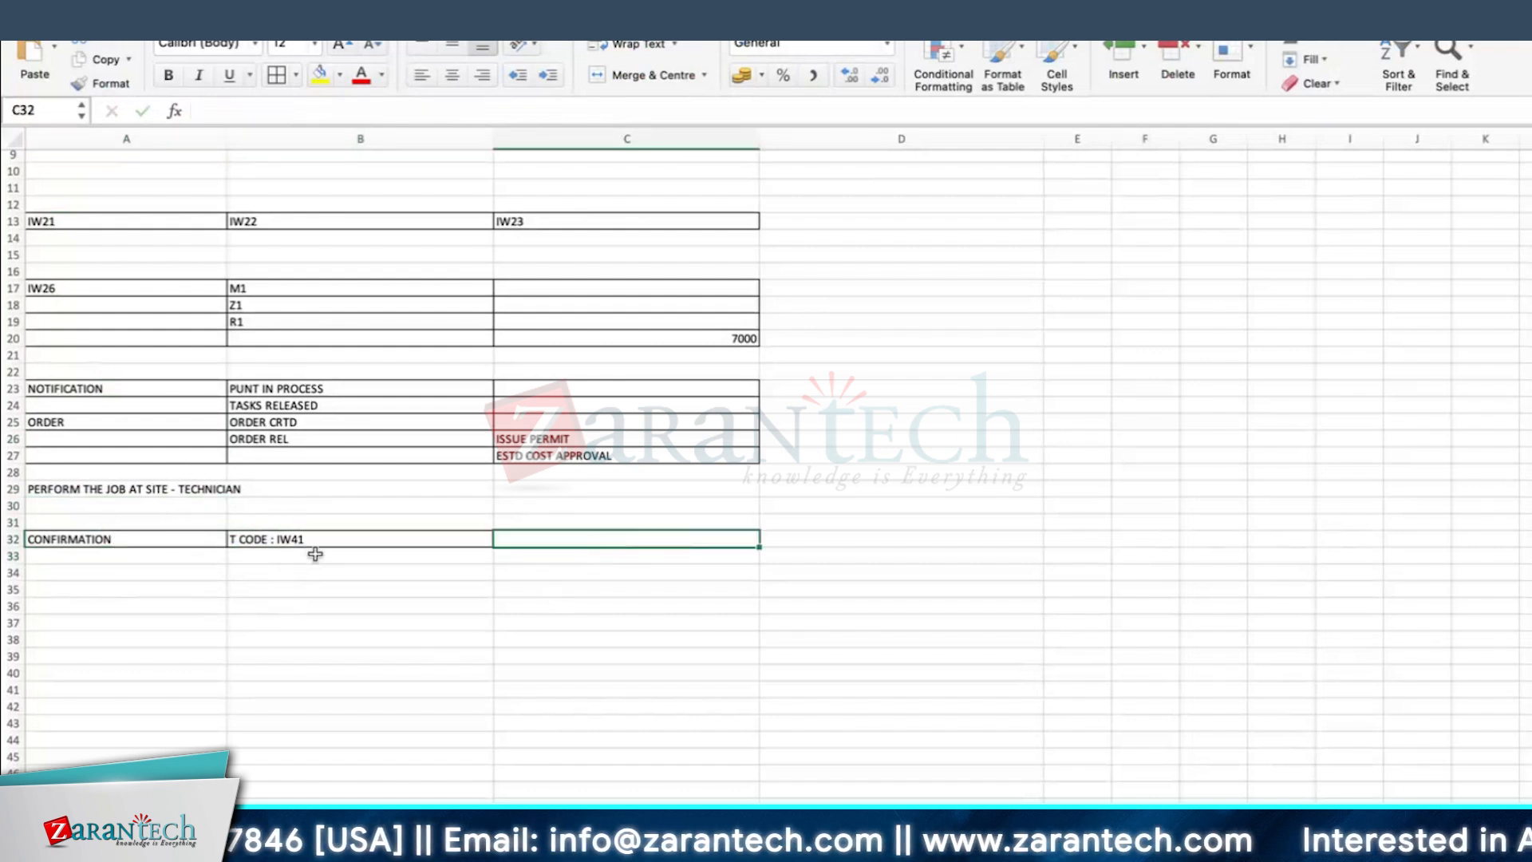
pyautogui.click(651, 568)
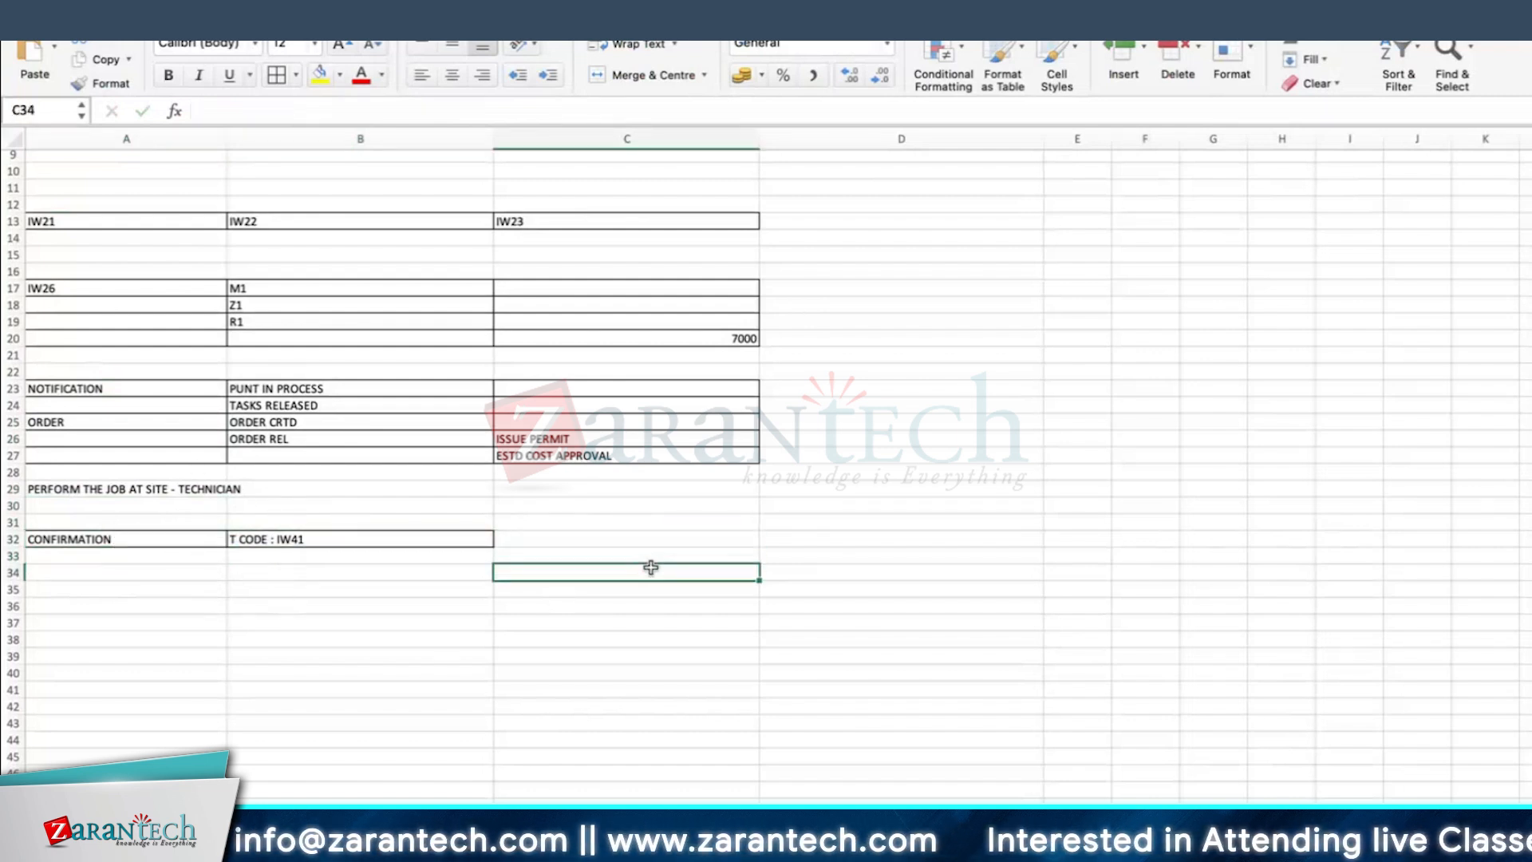
pyautogui.click(573, 533)
# Step: Enter ACTUAL WORK in cell D32 on the confirmation row
pyautogui.click(831, 539)
pyautogui.write('AC')
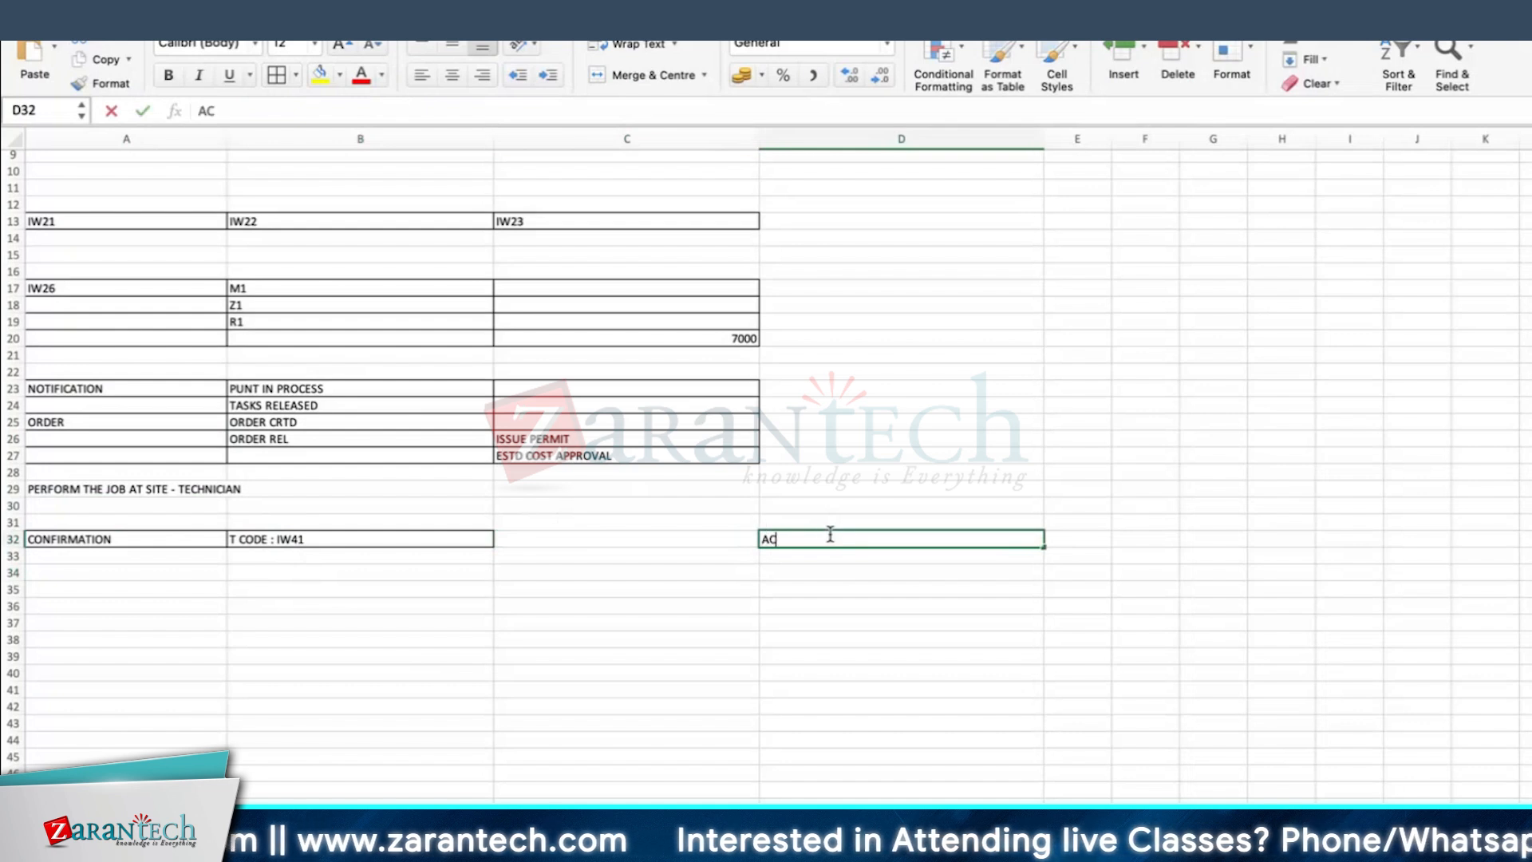
pyautogui.write('TUAL WO')
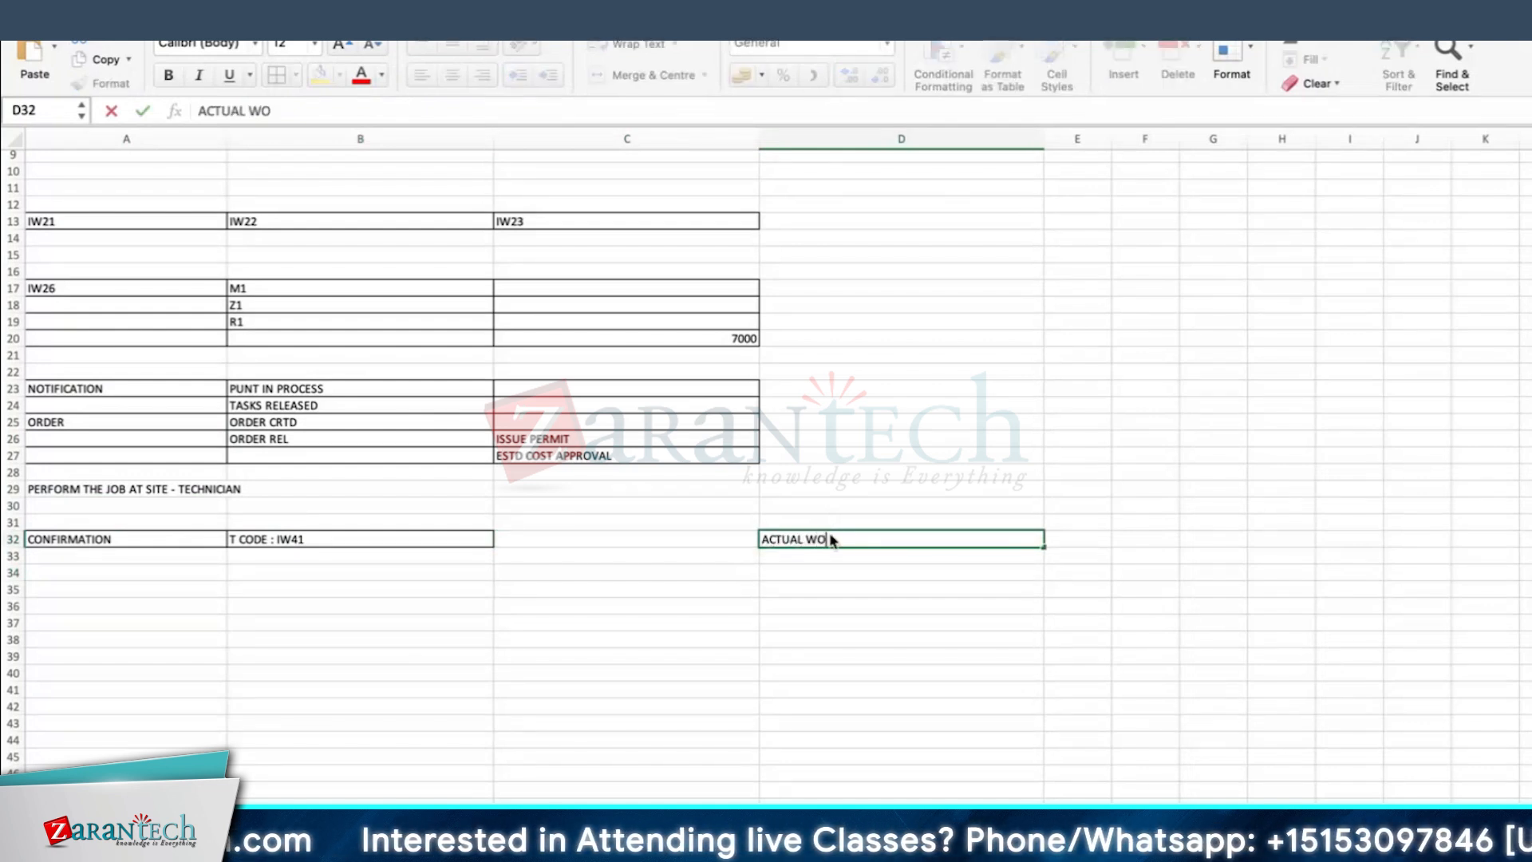
pyautogui.write('RK')
pyautogui.press('Return')
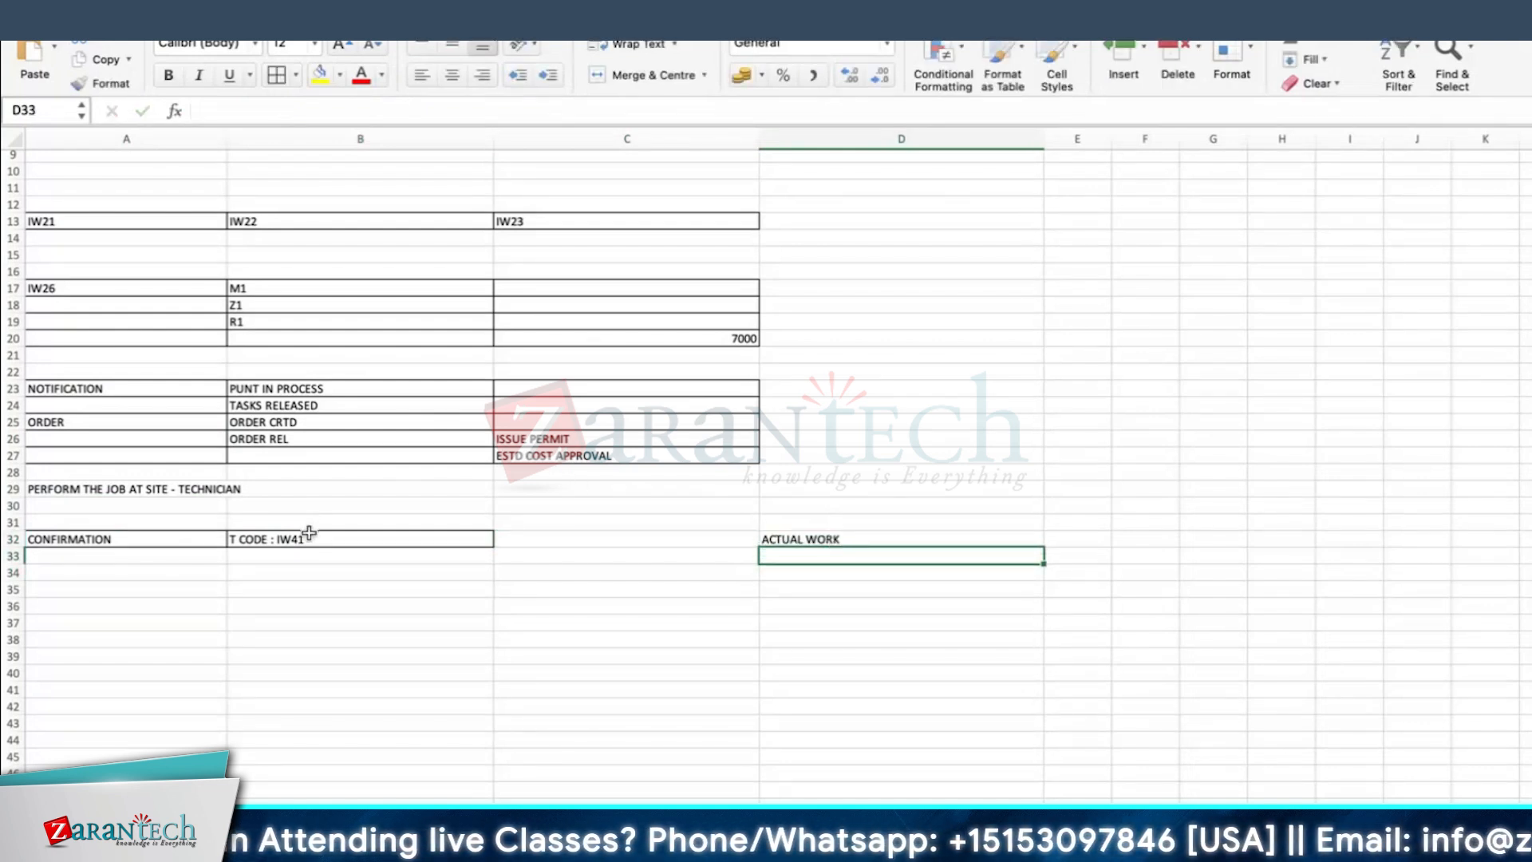
# Step: Slightly increase the height of row 32
pyautogui.click(251, 536)
pyautogui.moveTo(12, 547); pyautogui.dragTo(12, 552)
pyautogui.click(99, 611)
# Step: Enter SAP ASSET MANAGER in cell E17 and autofit column E to the text
pyautogui.moveTo(1038, 287); pyautogui.dragTo(1078, 300)
pyautogui.click(1098, 285)
pyautogui.write('SAP ASSET MANAGER')
pyautogui.press('Return')
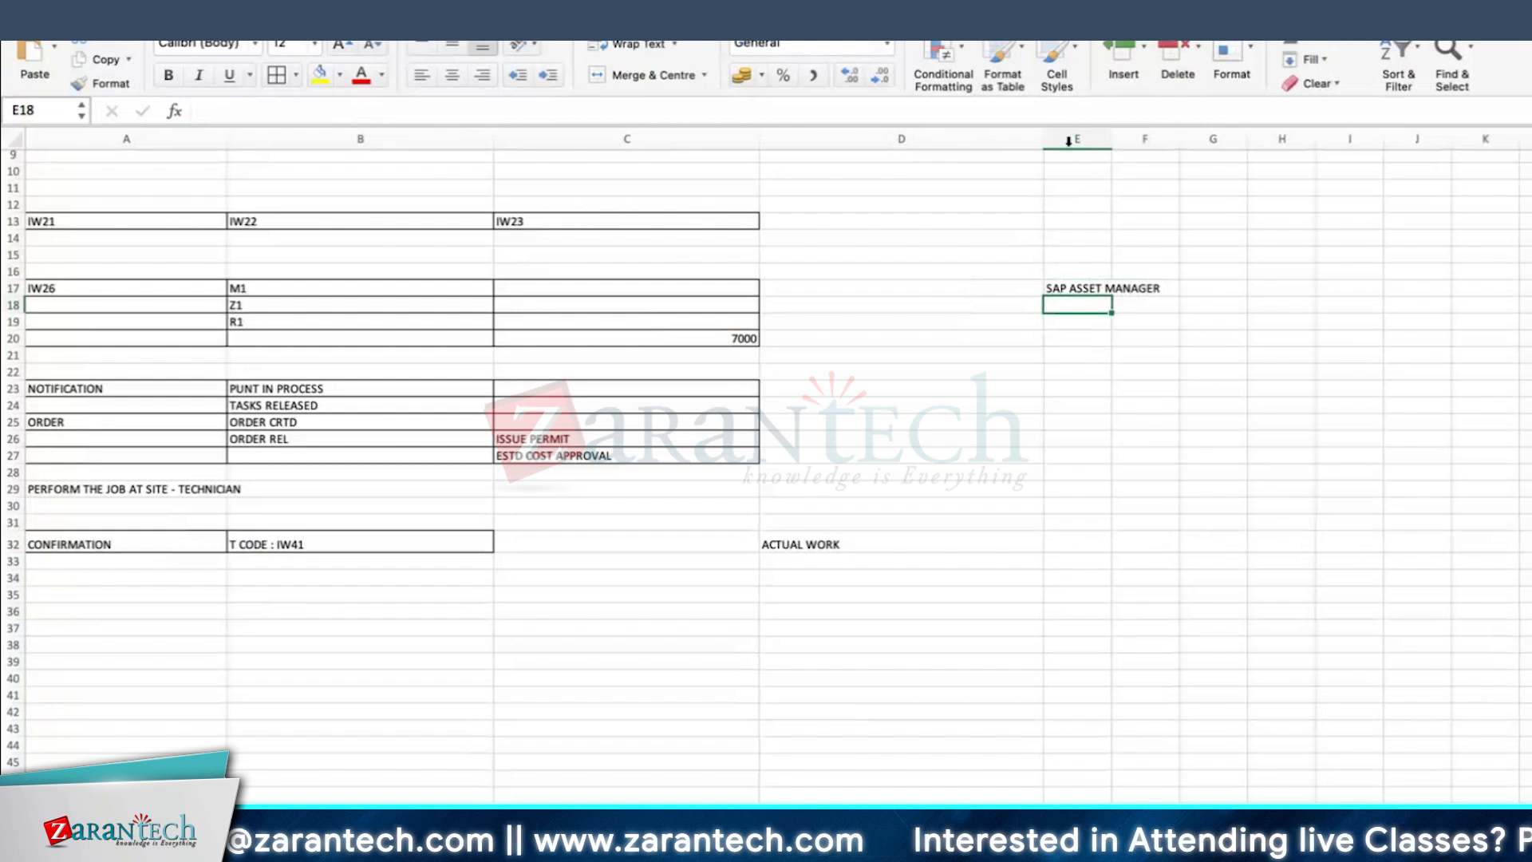
pyautogui.doubleClick(1111, 139)
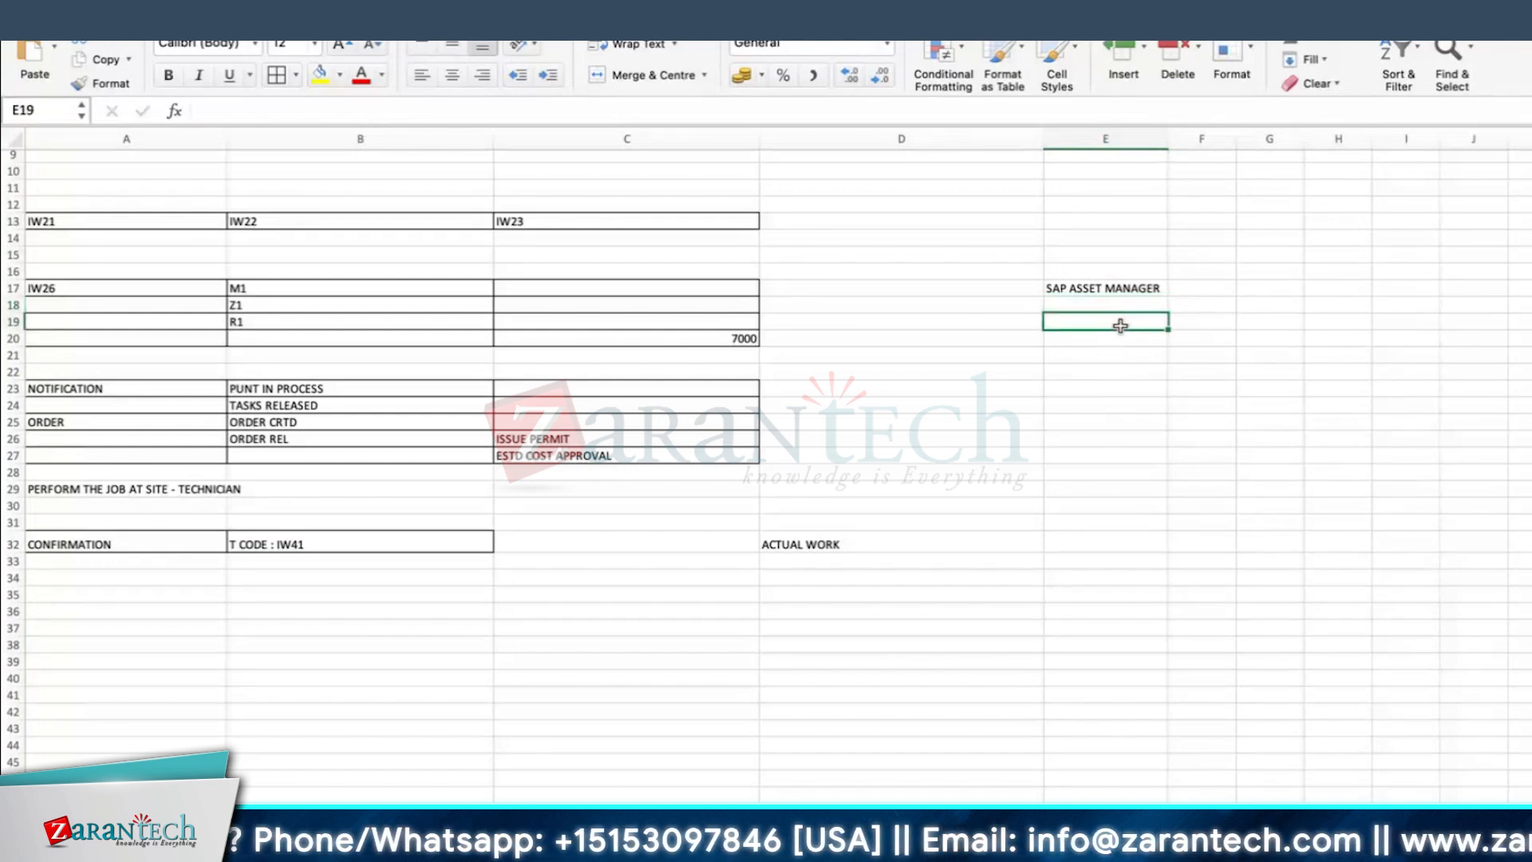
# Step: Format the SAP ASSET MANAGER cell with yellow fill, bold text and borders, and make row 17 taller
pyautogui.click(1120, 284)
pyautogui.click(319, 76)
pyautogui.click(168, 75)
pyautogui.click(1153, 341)
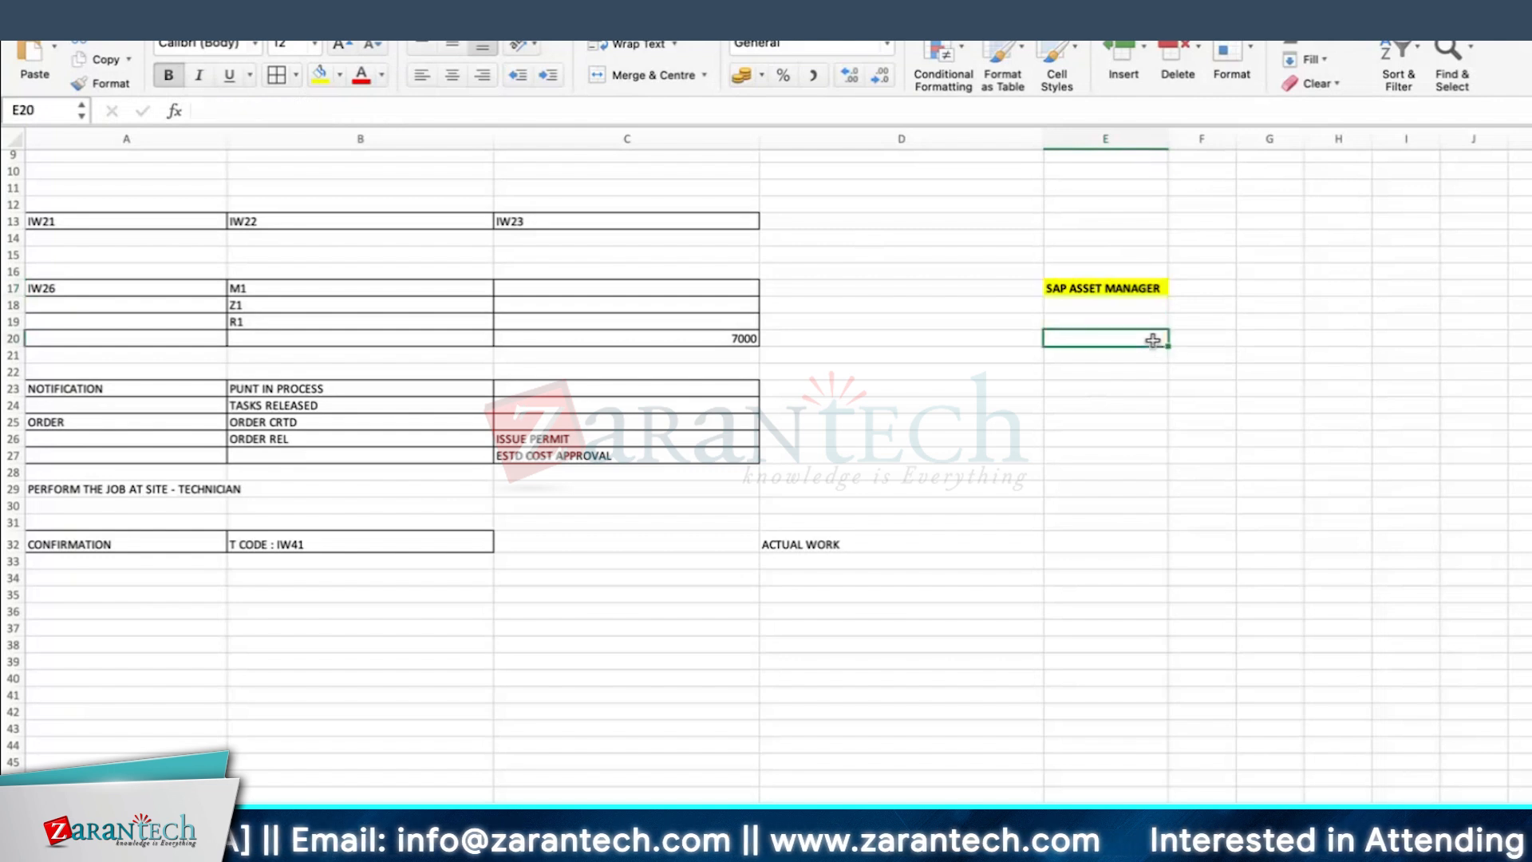
# Step: Enter PLAY STORE in cell E15 and BTP in cell E22
pyautogui.click(1100, 246)
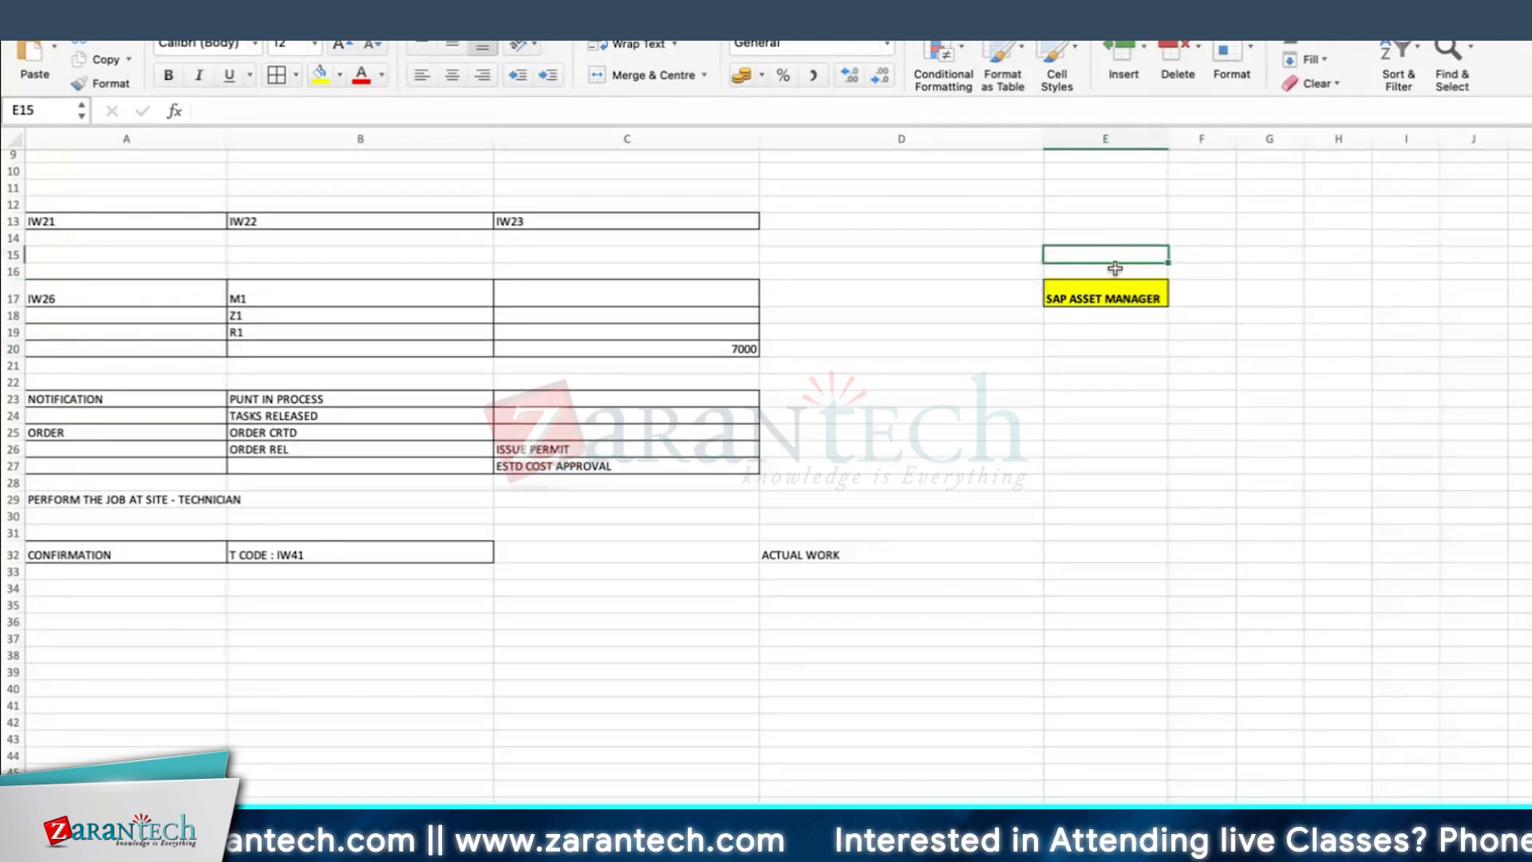
pyautogui.write('PLAY STORE')
pyautogui.press('Return')
pyautogui.click(1066, 351)
pyautogui.click(1065, 385)
pyautogui.write('BTG')
pyautogui.press('BackSpace')
pyautogui.write('P')
pyautogui.press('Tab')
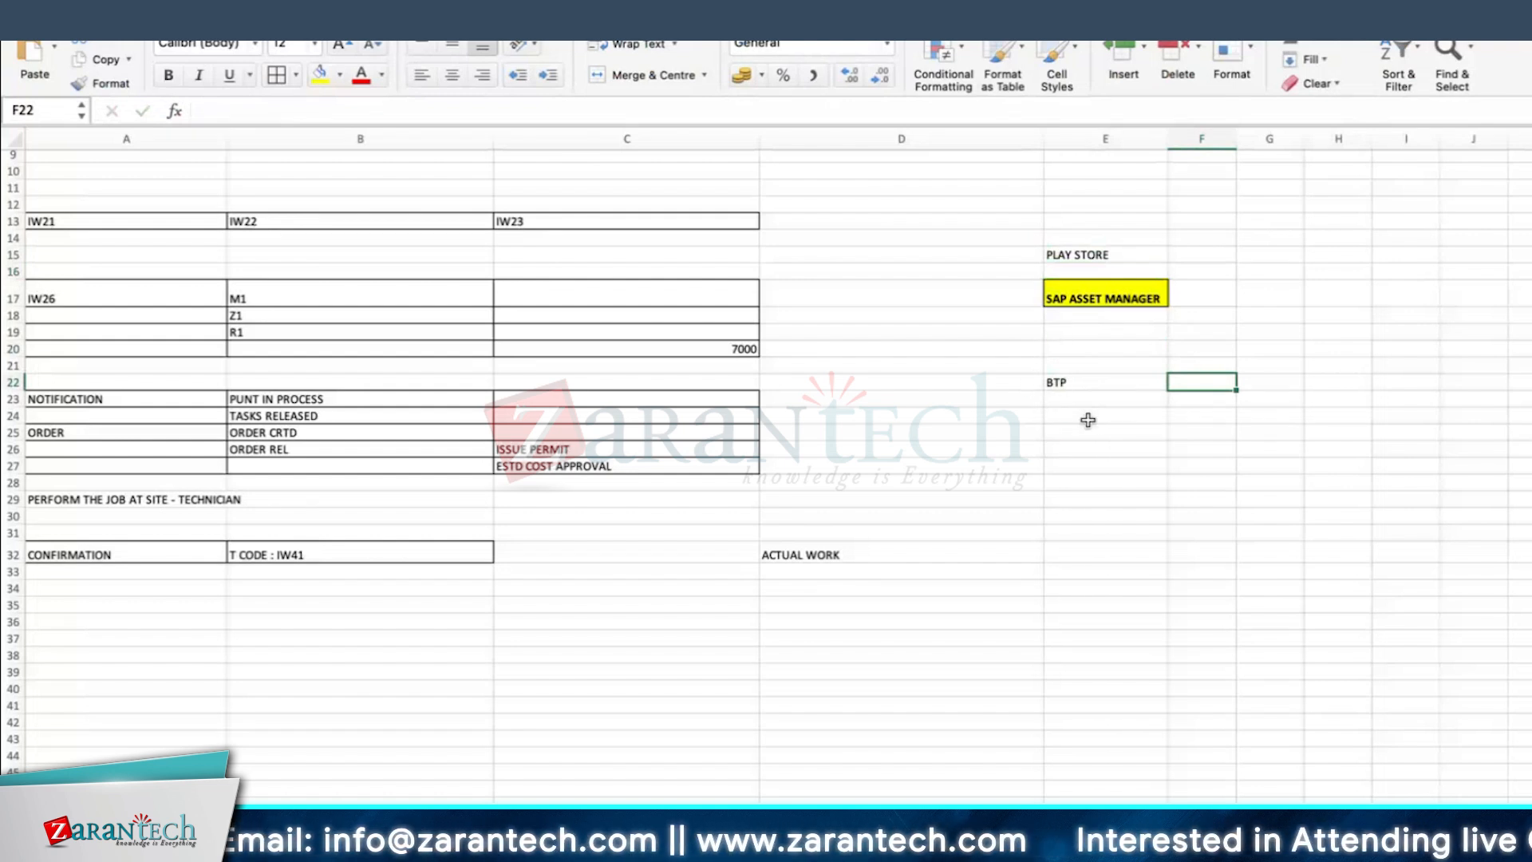
pyautogui.click(1082, 384)
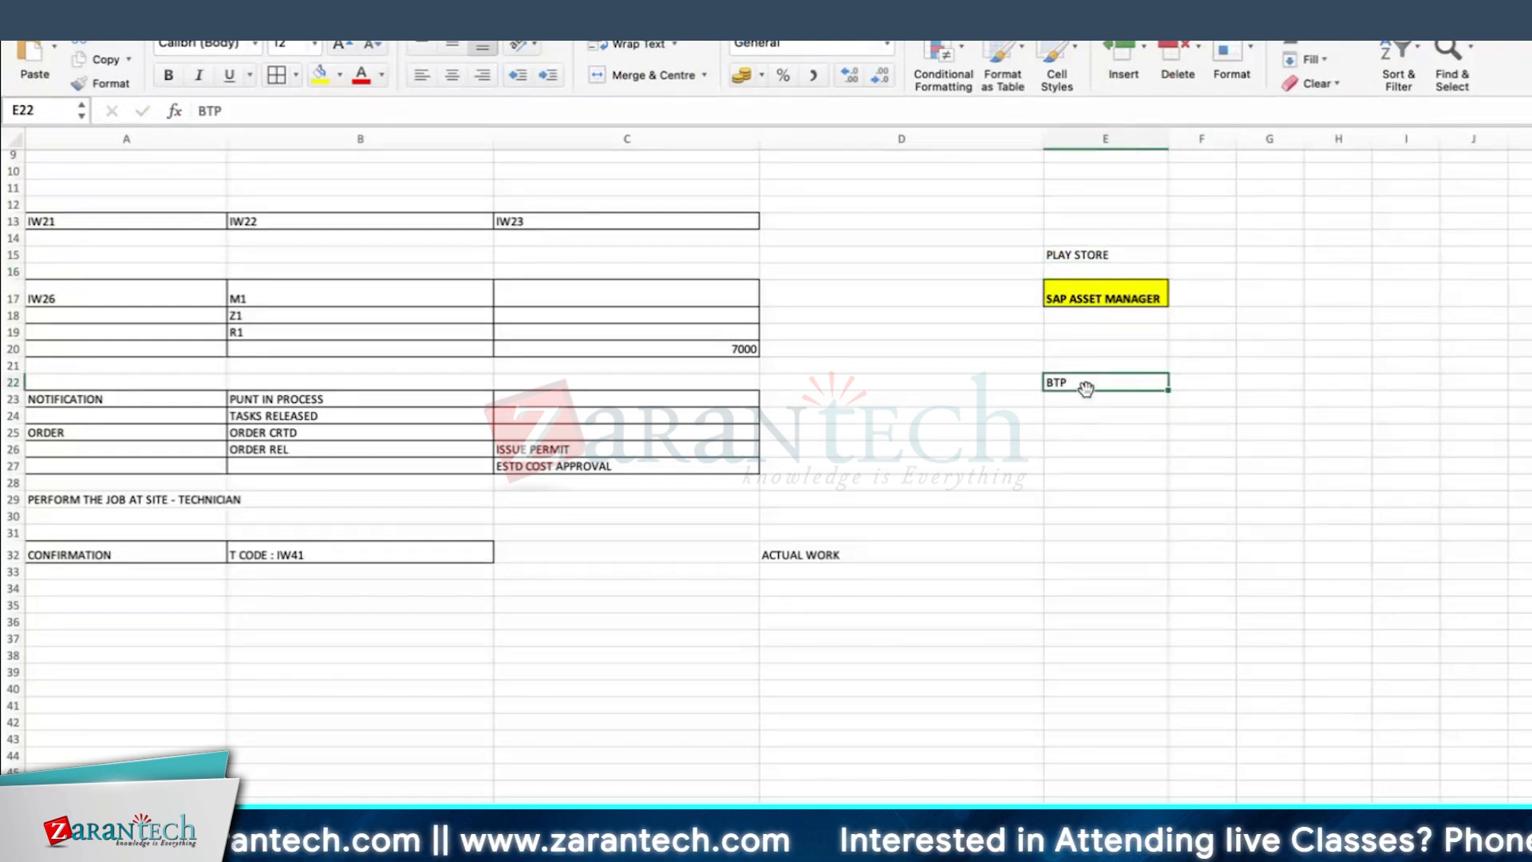
pyautogui.click(1099, 296)
pyautogui.click(1034, 430)
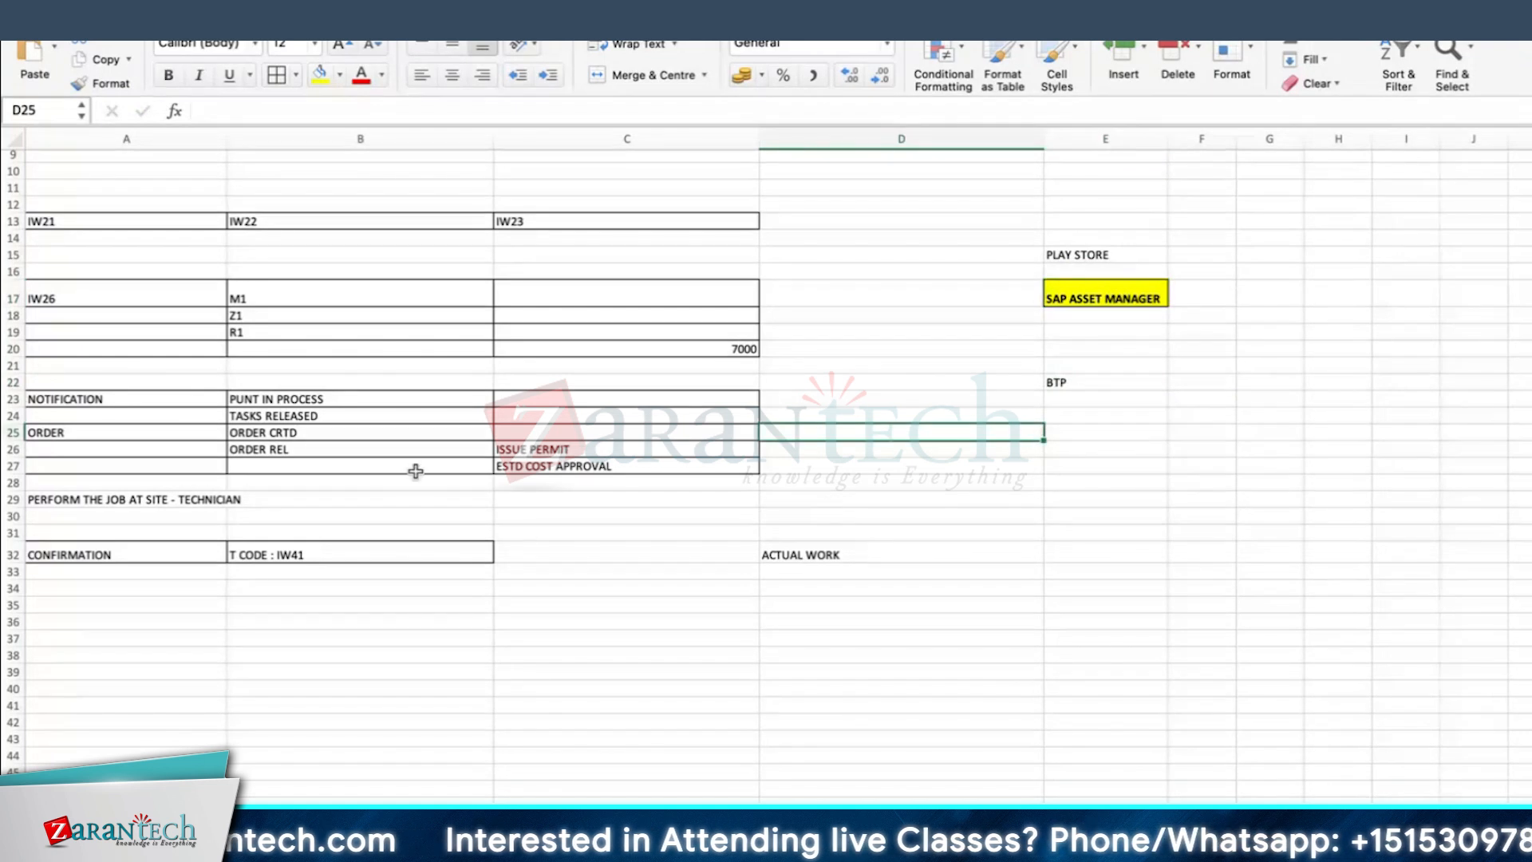
# Step: Enter SSAM in cell G17, in the same row as SAP ASSET MANAGER
pyautogui.click(1133, 299)
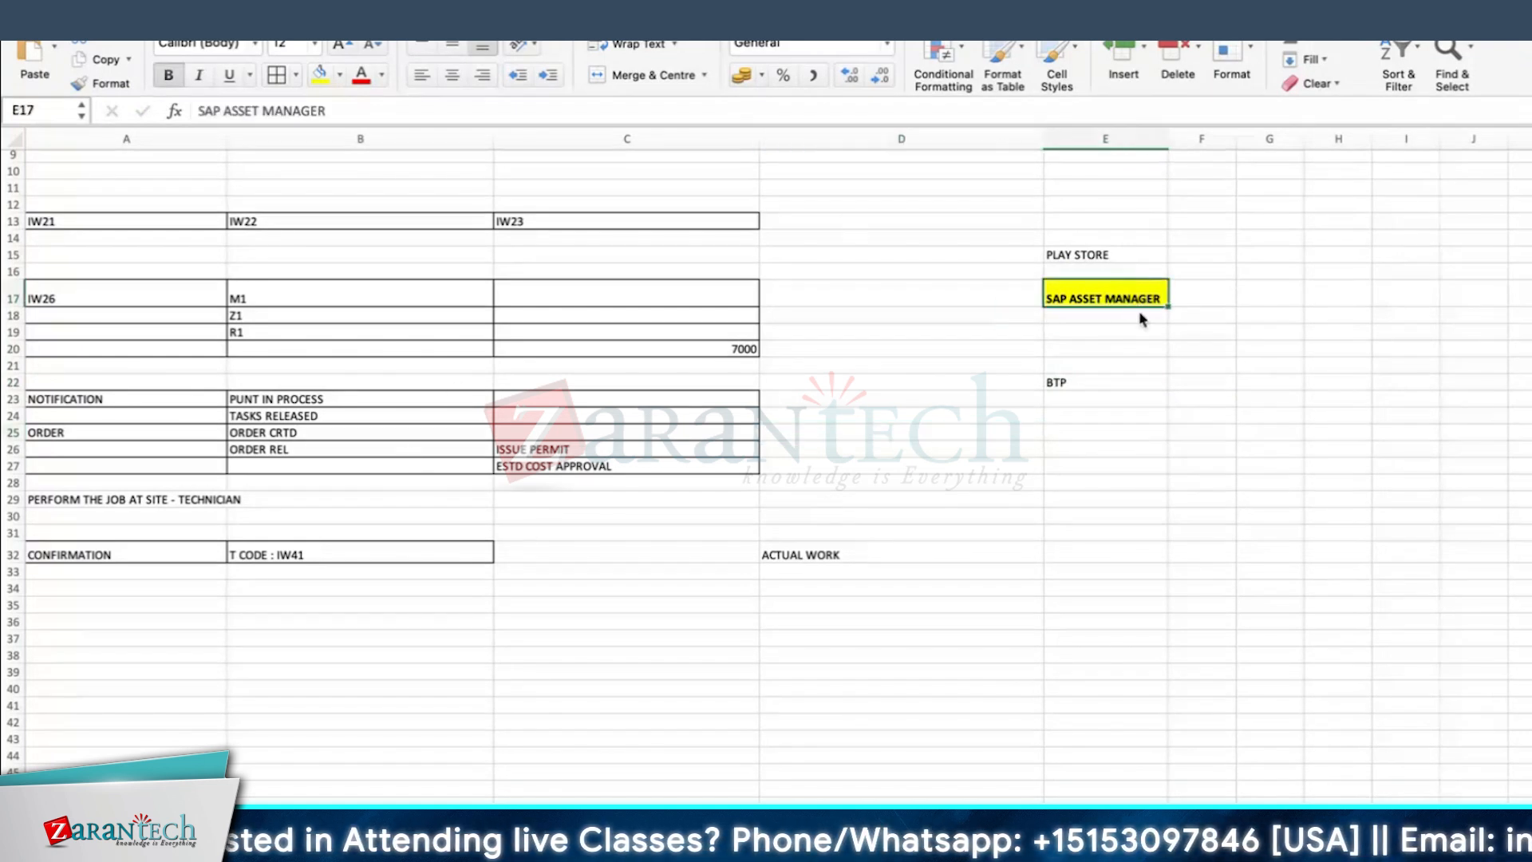
pyautogui.click(1151, 418)
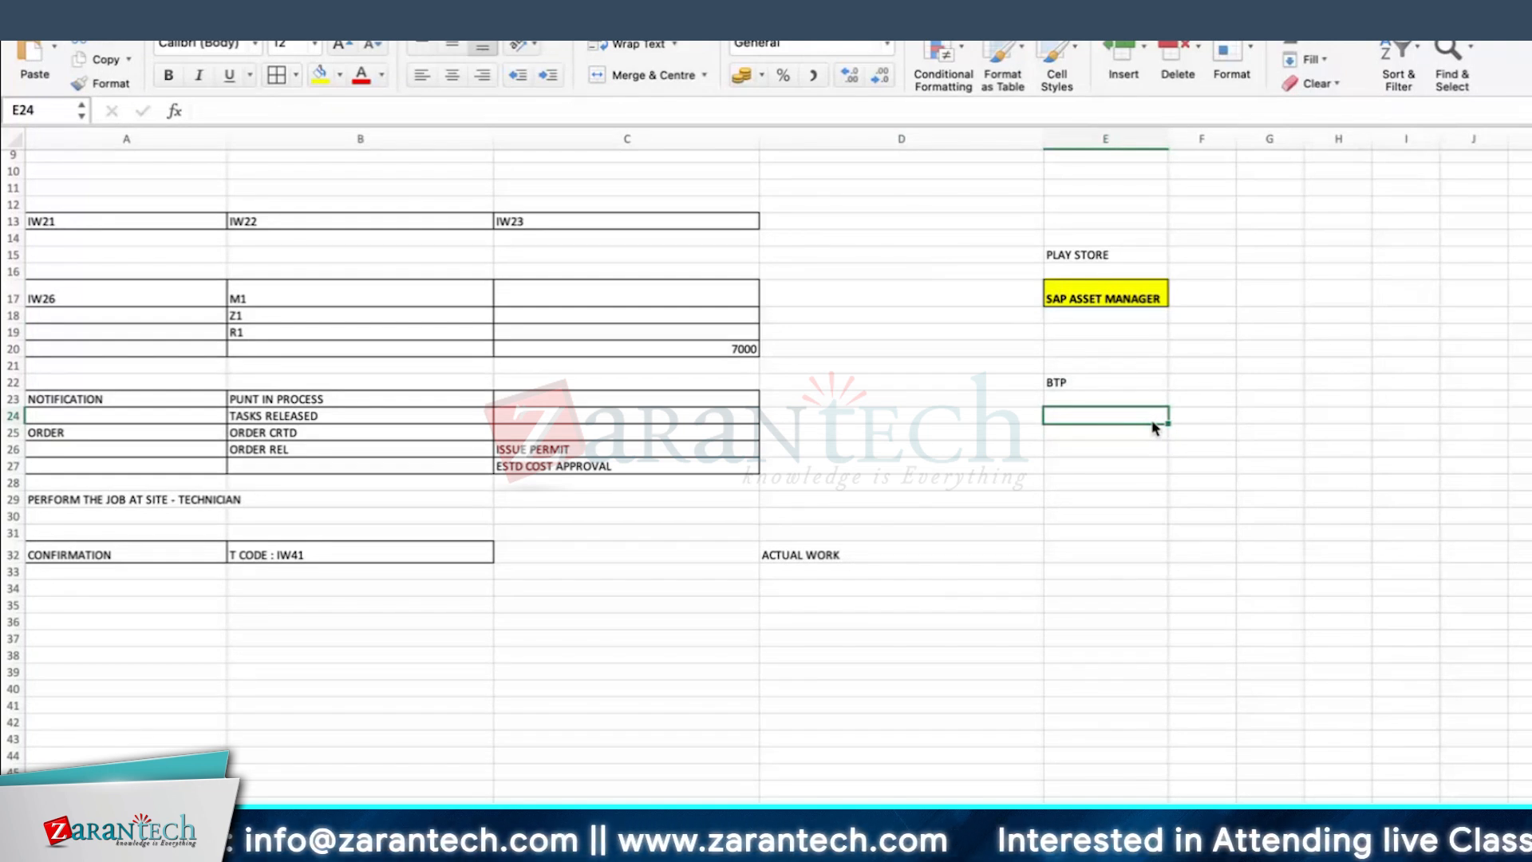
pyautogui.click(1125, 347)
pyautogui.click(1098, 296)
pyautogui.click(1276, 301)
pyautogui.write('SSAM')
pyautogui.press('Return')
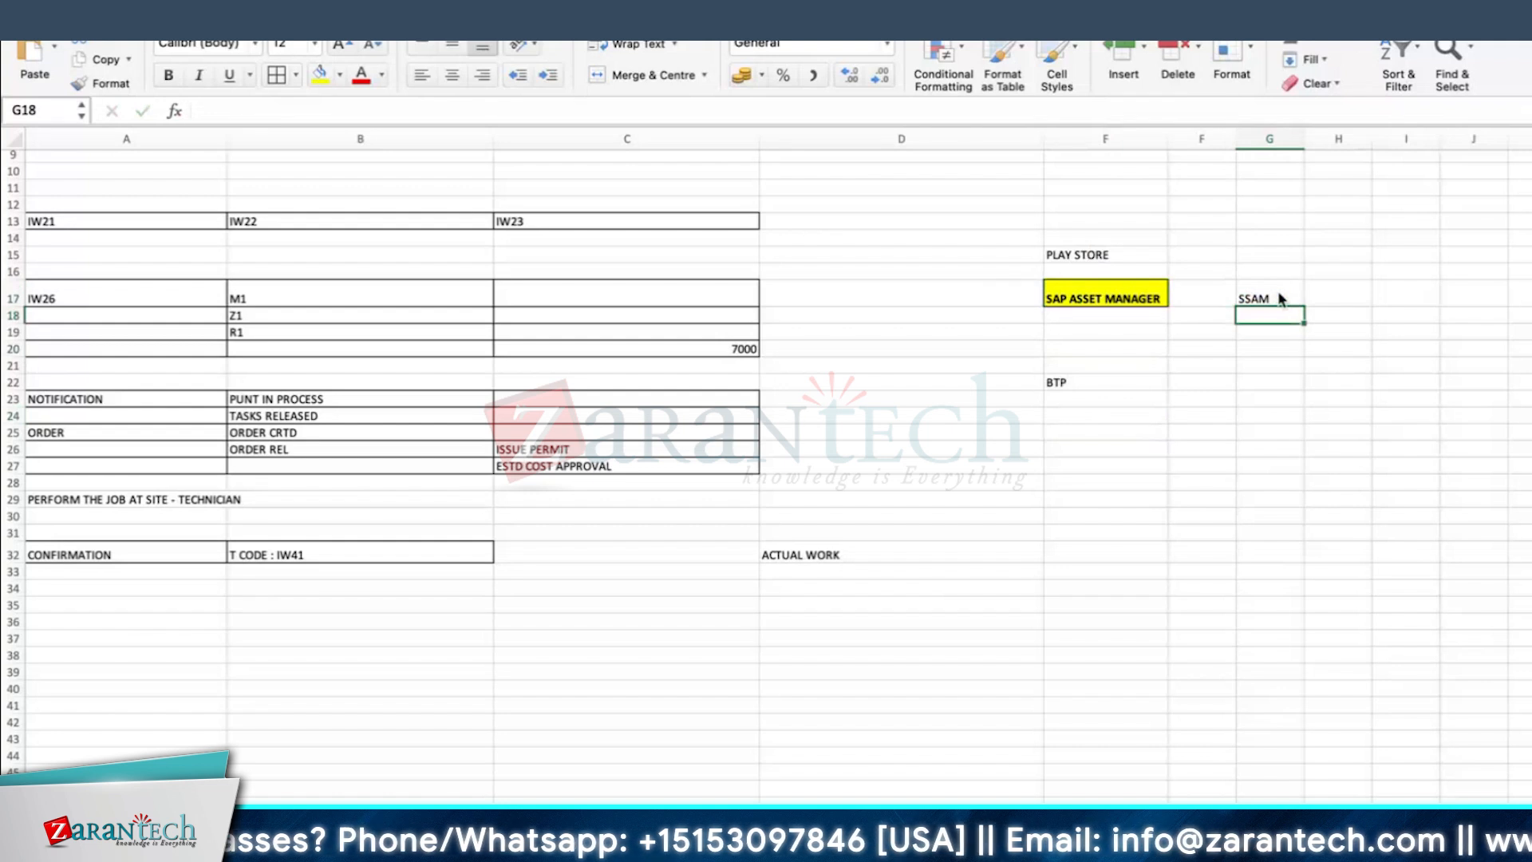
pyautogui.scroll(-2, 718, 615)
pyautogui.click(316, 542)
pyautogui.click(695, 513)
pyautogui.click(377, 554)
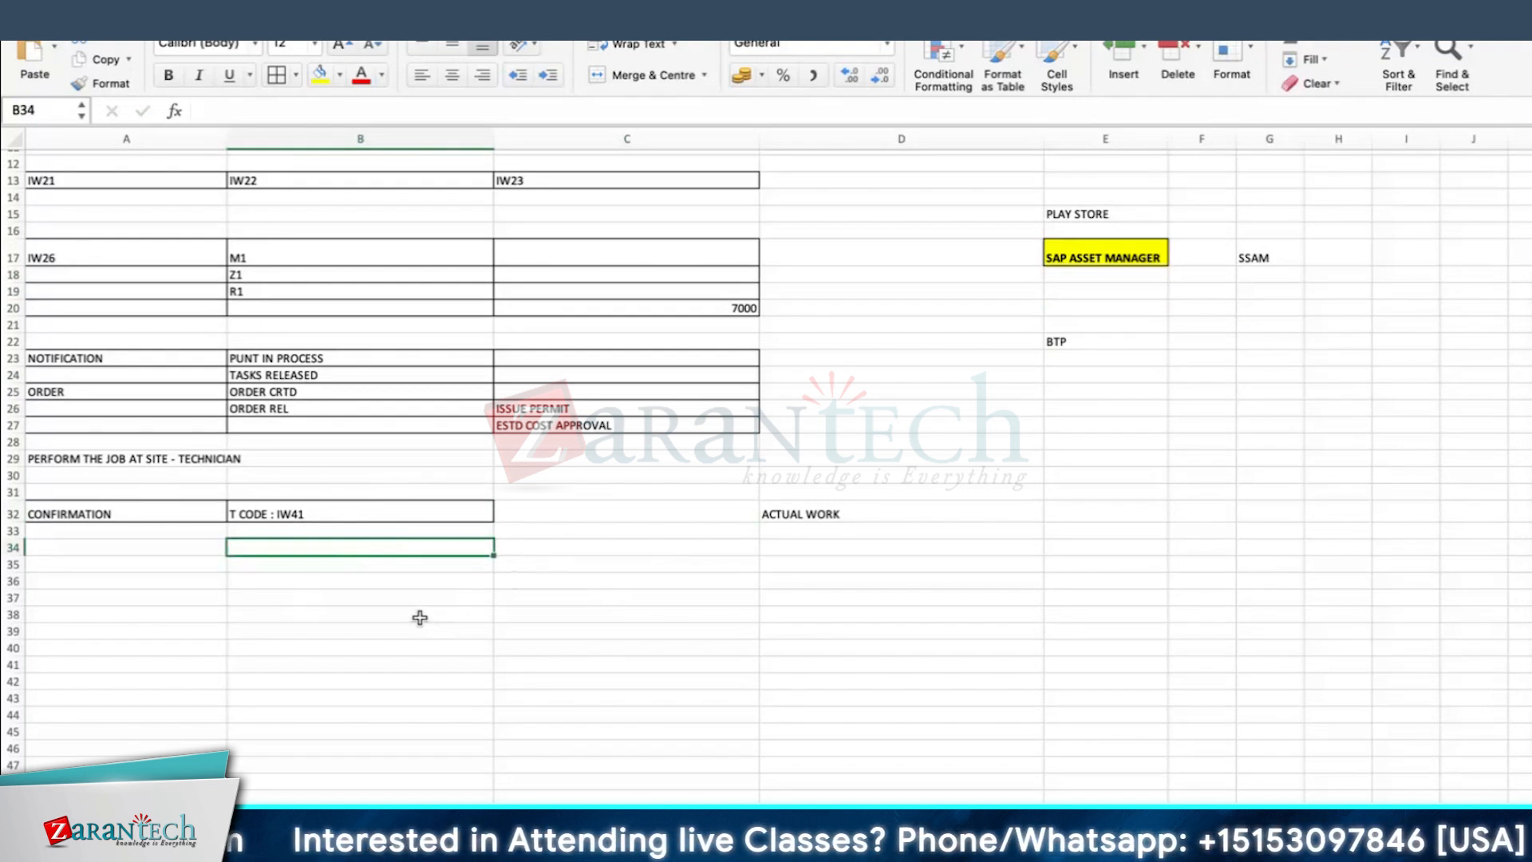
# Step: Switch to SAP in Microsoft Remote Desktop, start transaction IW41 from the Create PM Notification session and load the proposed order's operations
pyautogui.press('super+Tab')
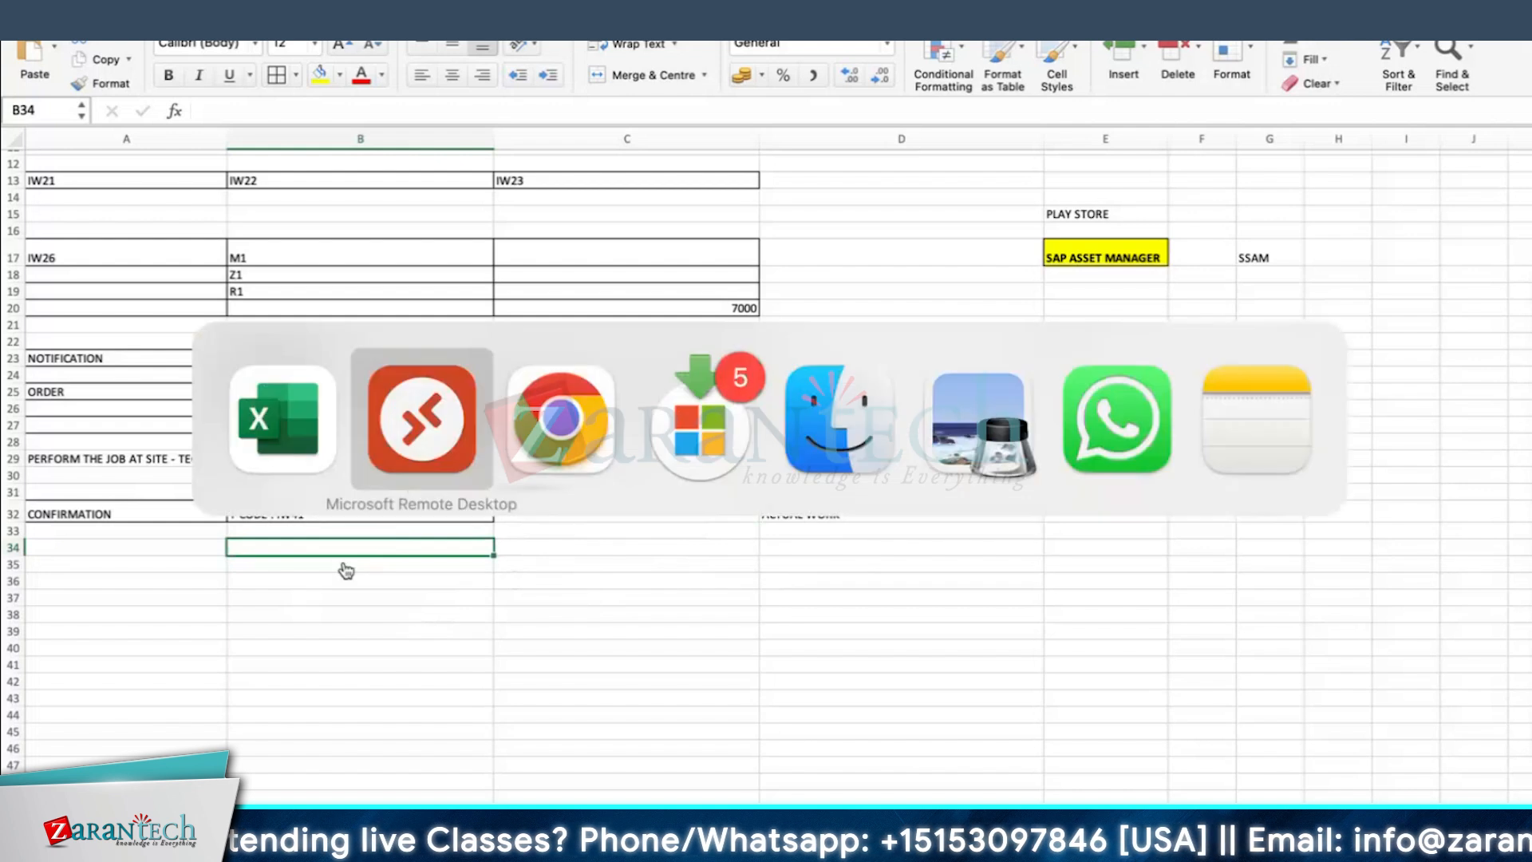
pyautogui.click(722, 846)
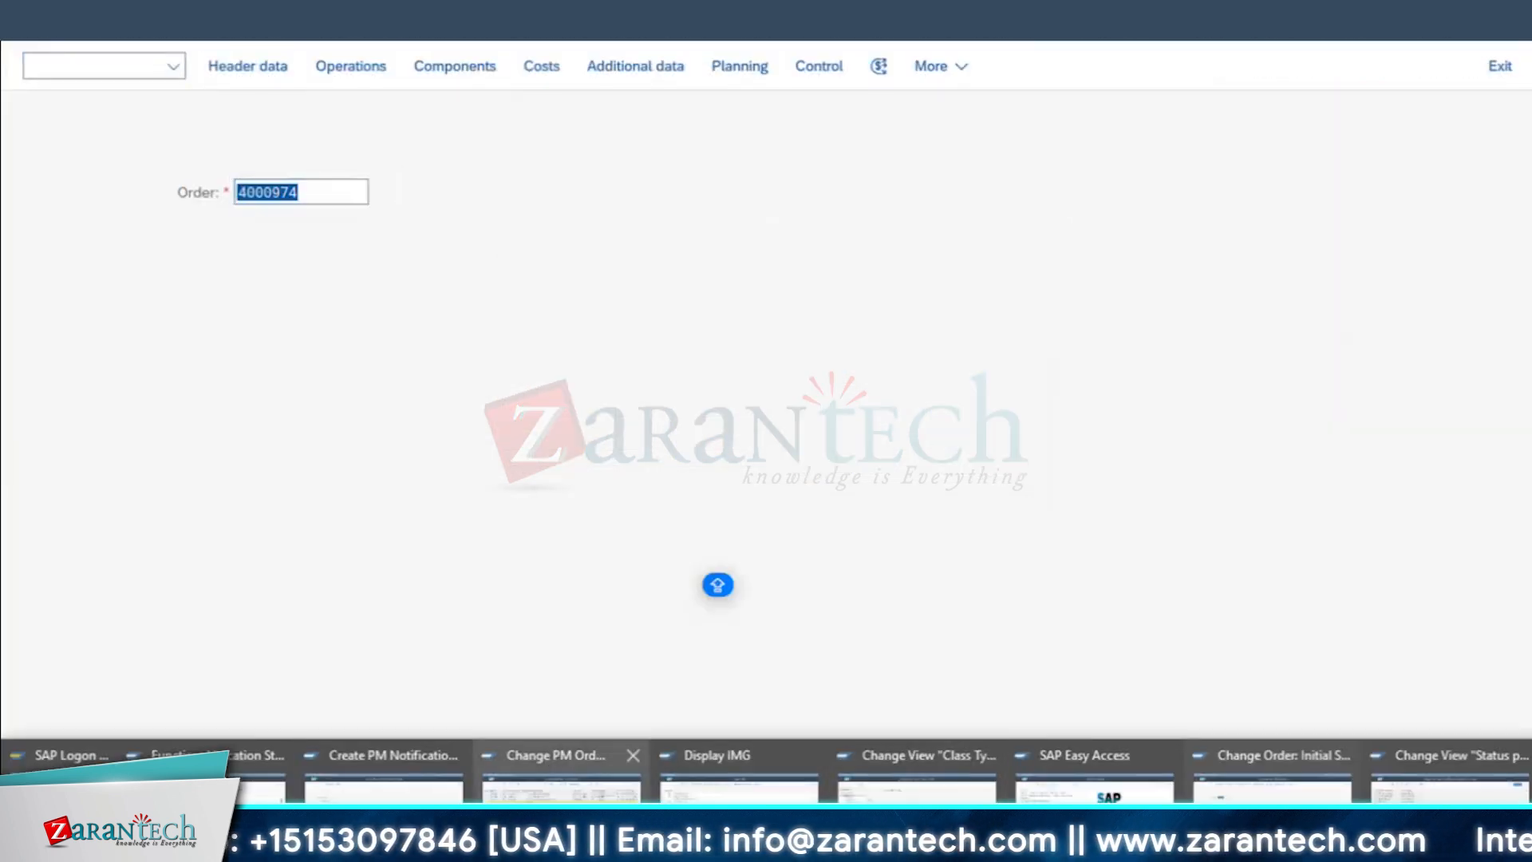
pyautogui.click(383, 766)
pyautogui.click(86, 67)
pyautogui.write('/NI')
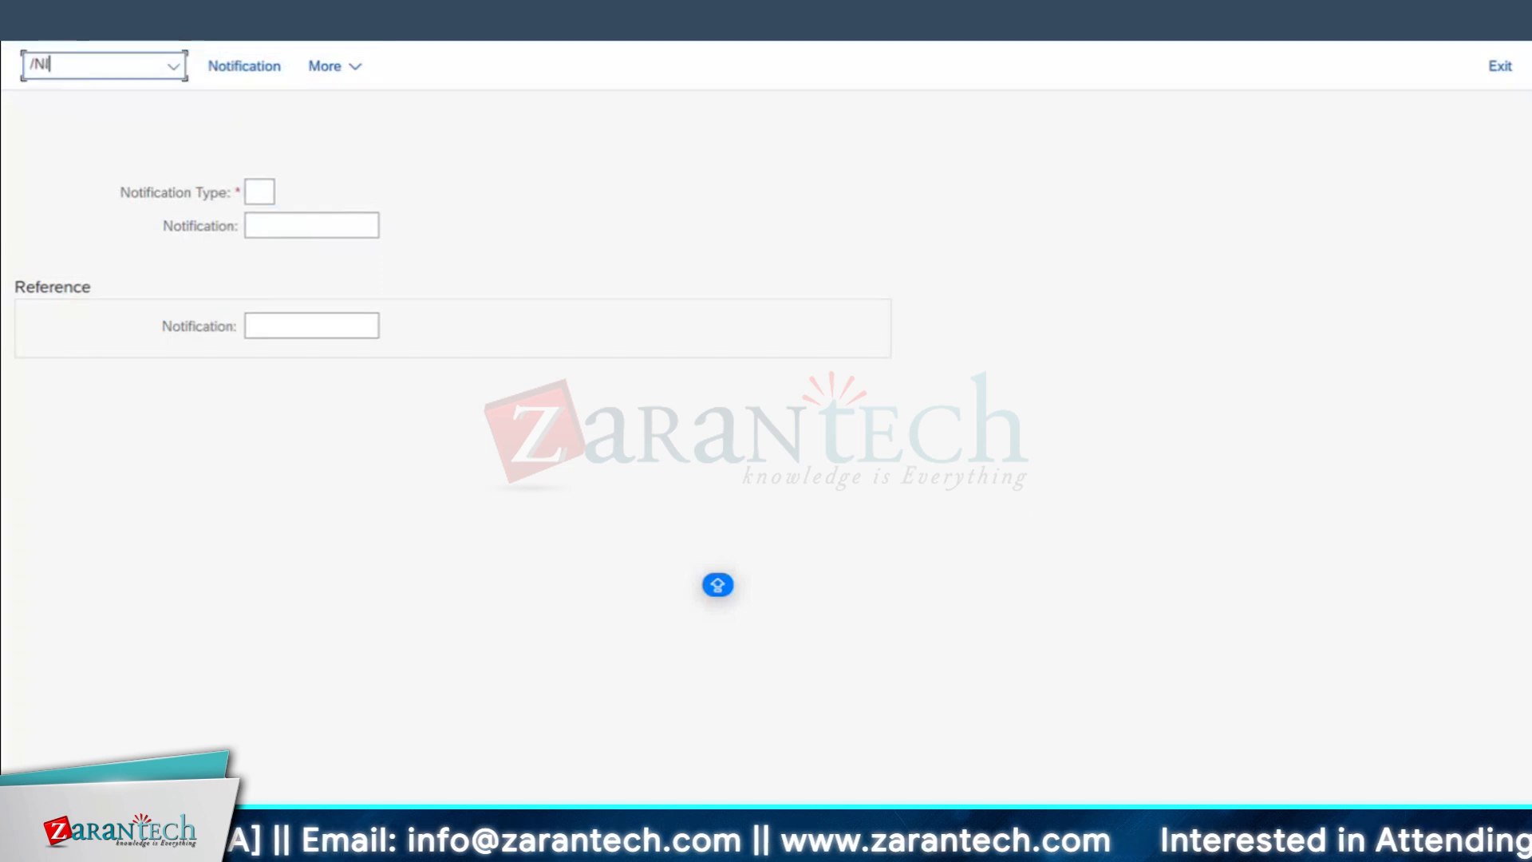
pyautogui.write('W41')
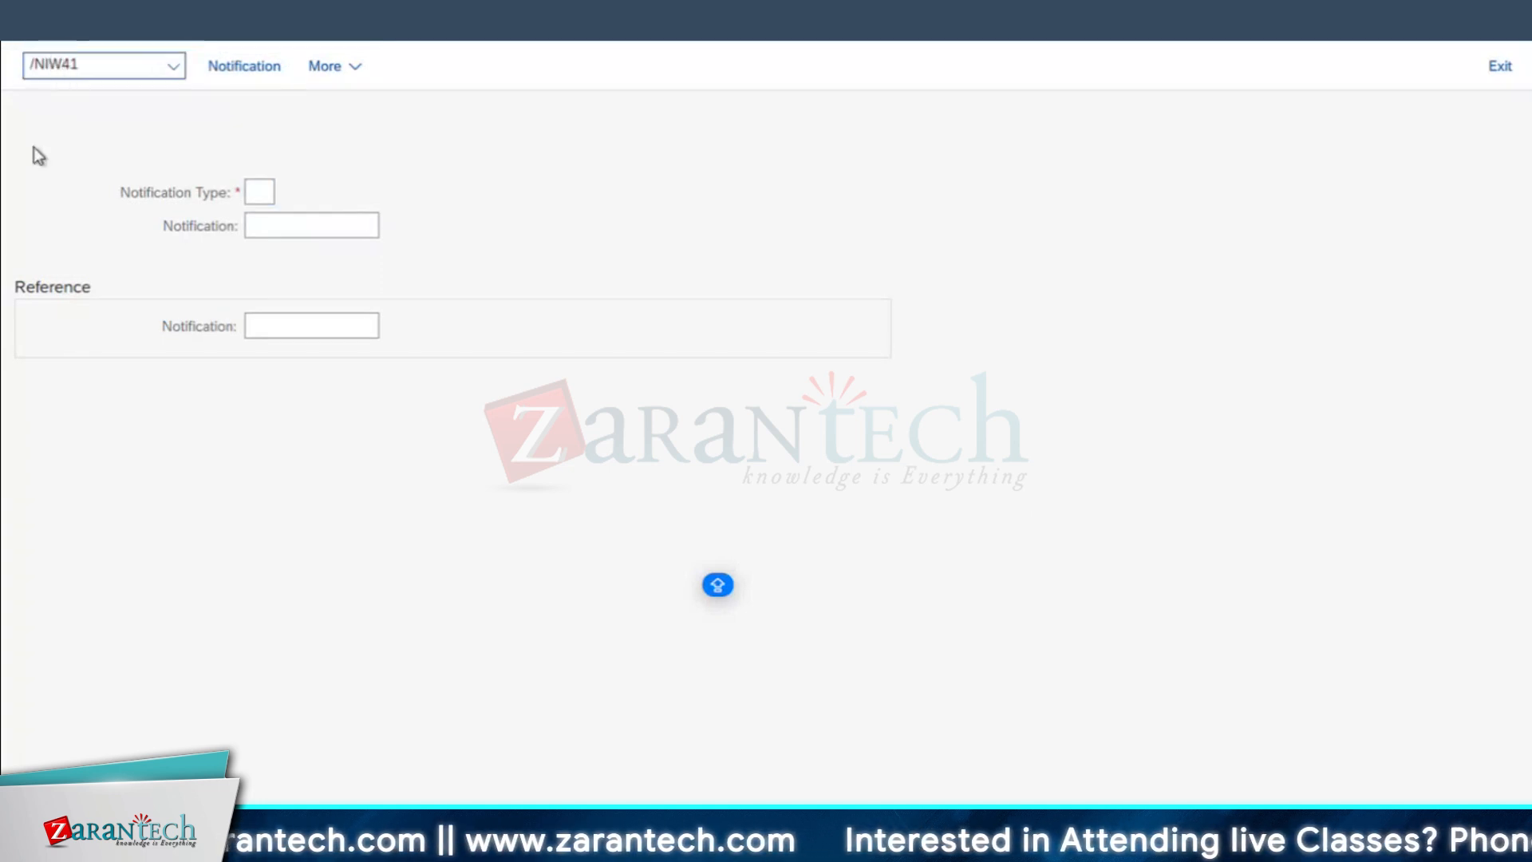
pyautogui.press('Return')
pyautogui.click(272, 266)
pyautogui.press('Return')
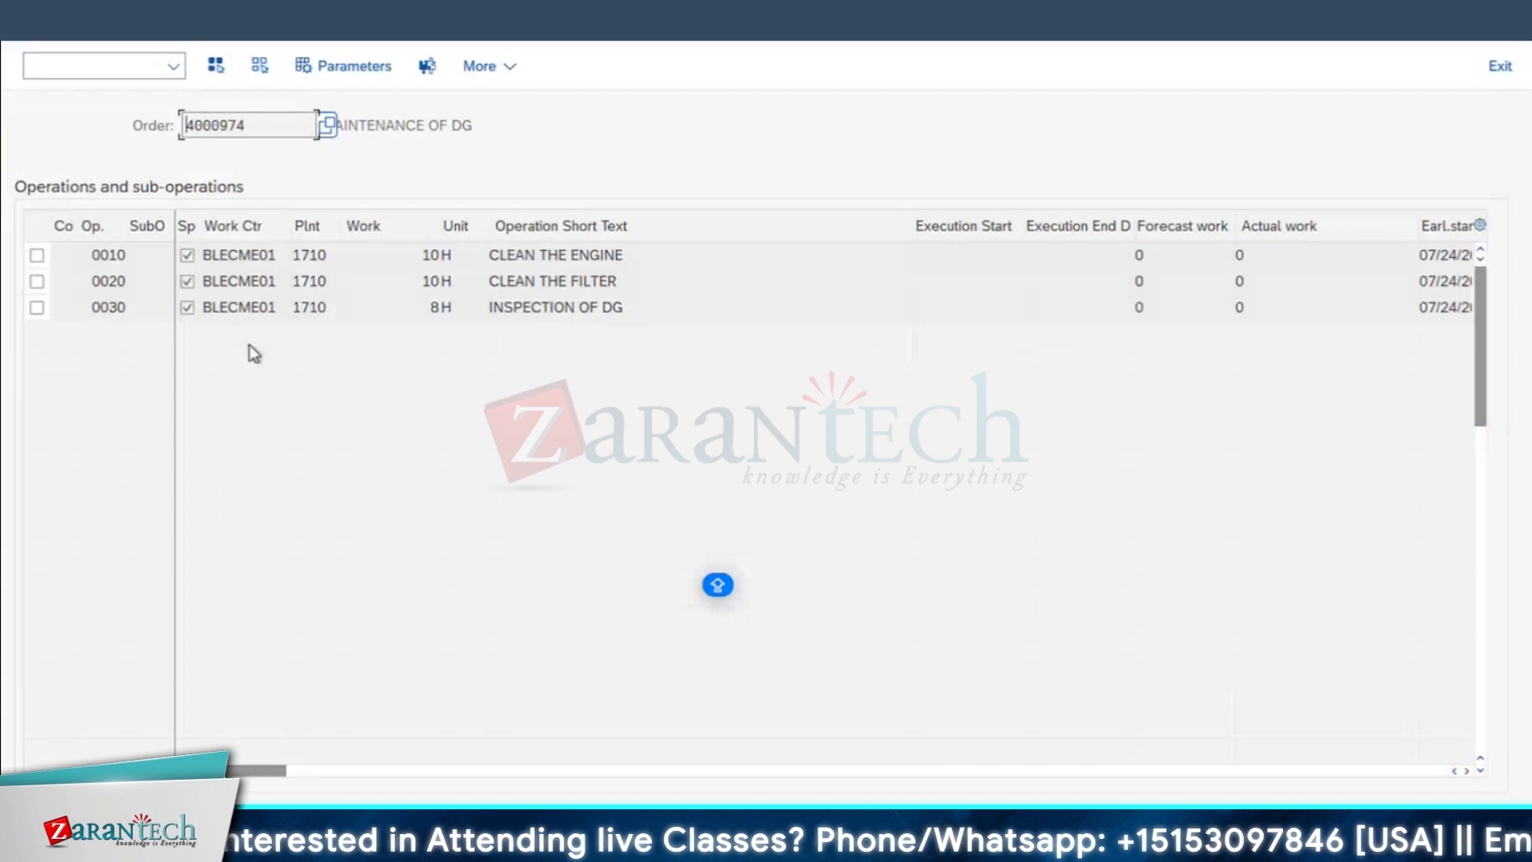
# Step: Select operation 0010 CLEAN THE ENGINE and open its actual data for confirmation
pyautogui.click(646, 256)
pyautogui.click(37, 256)
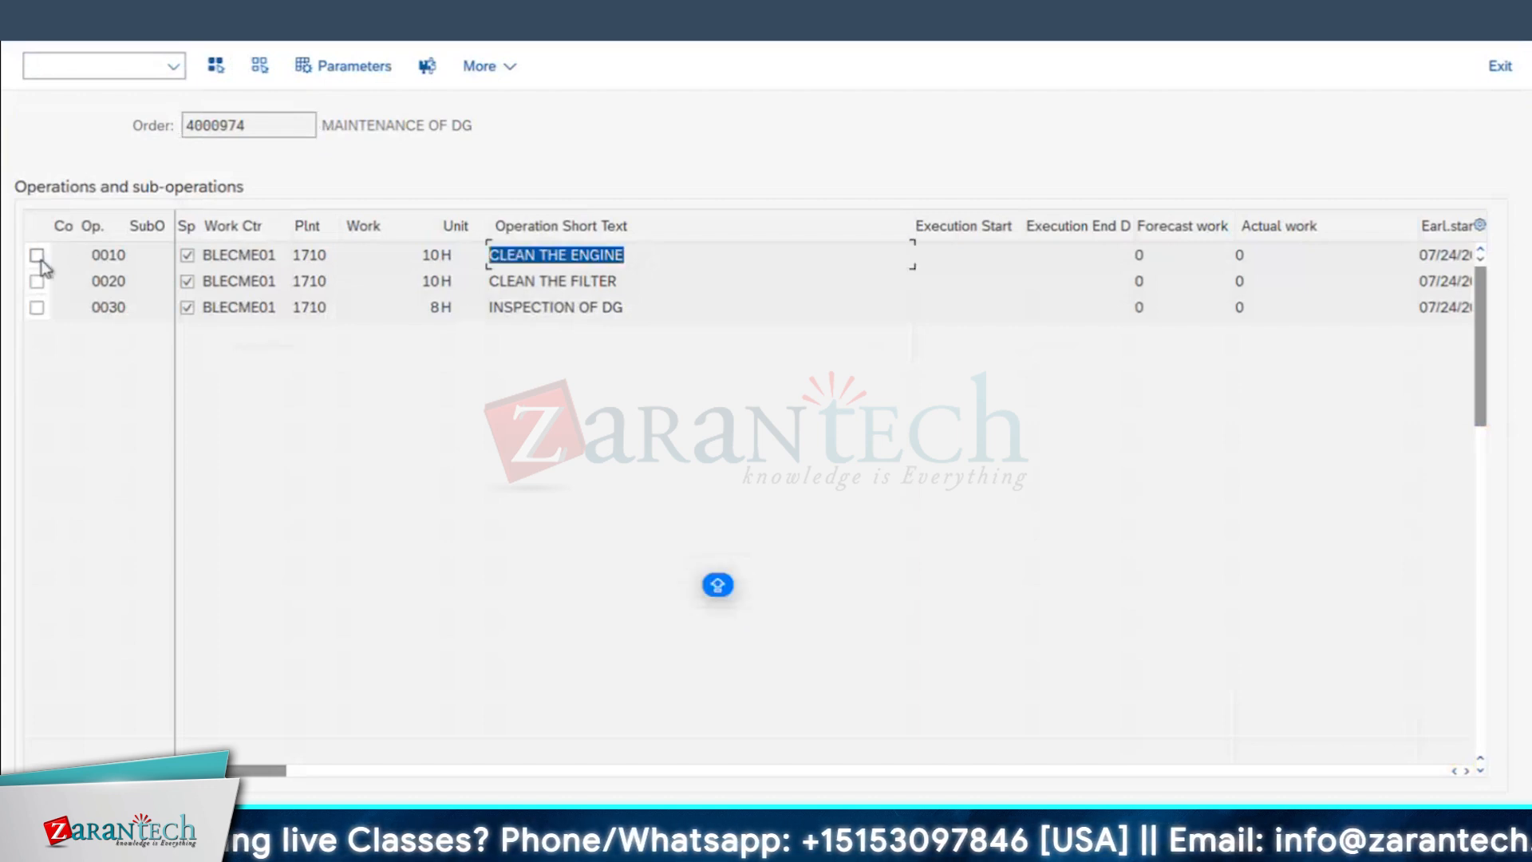
pyautogui.click(429, 67)
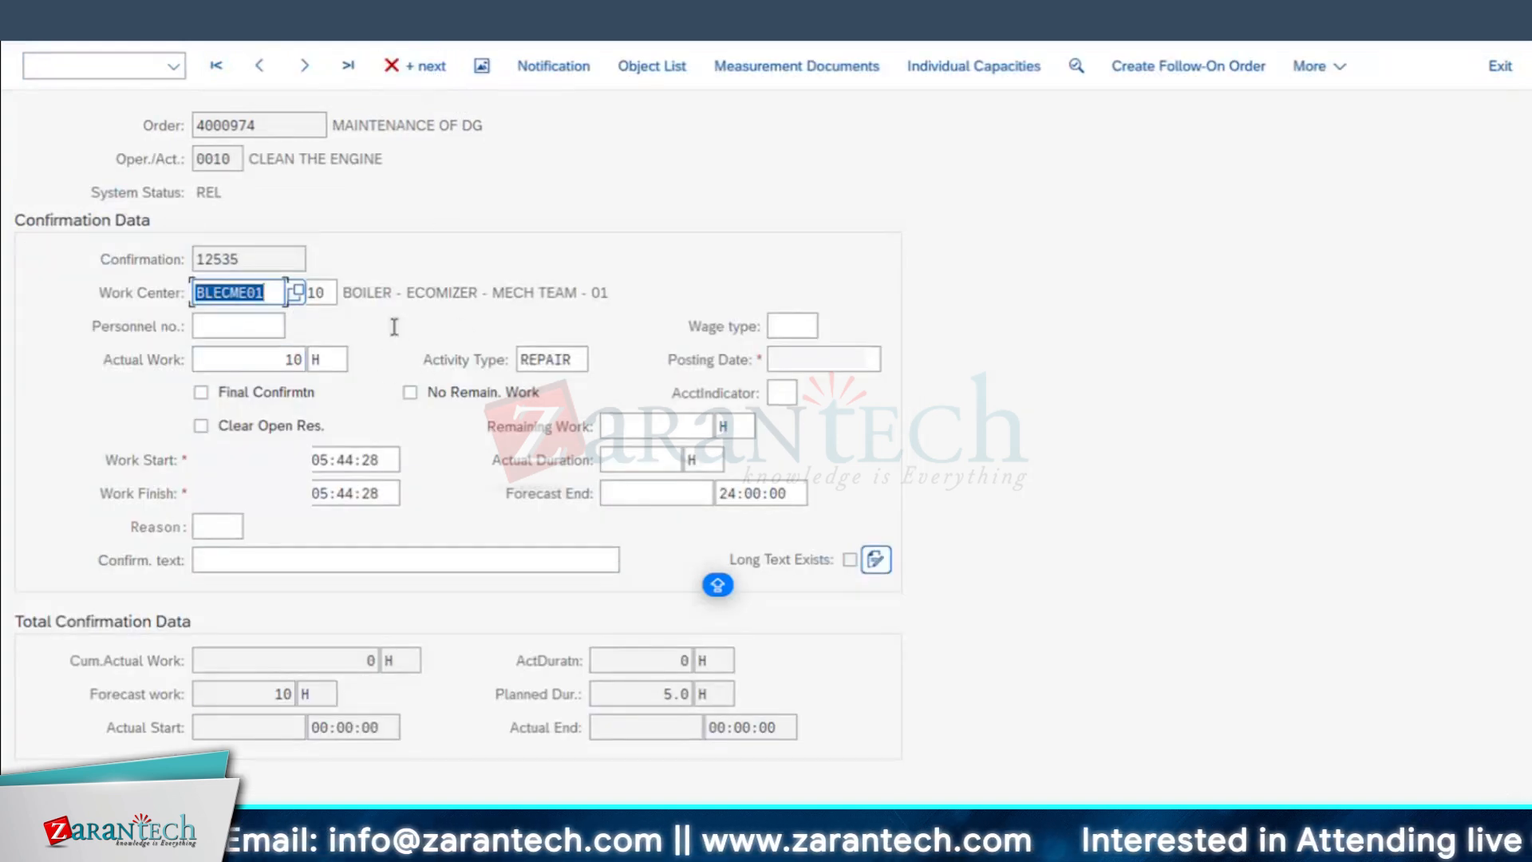
# Step: Set the operation's actual work to 8 H, recalculate the confirmation and check the remaining work against it
pyautogui.click(293, 360)
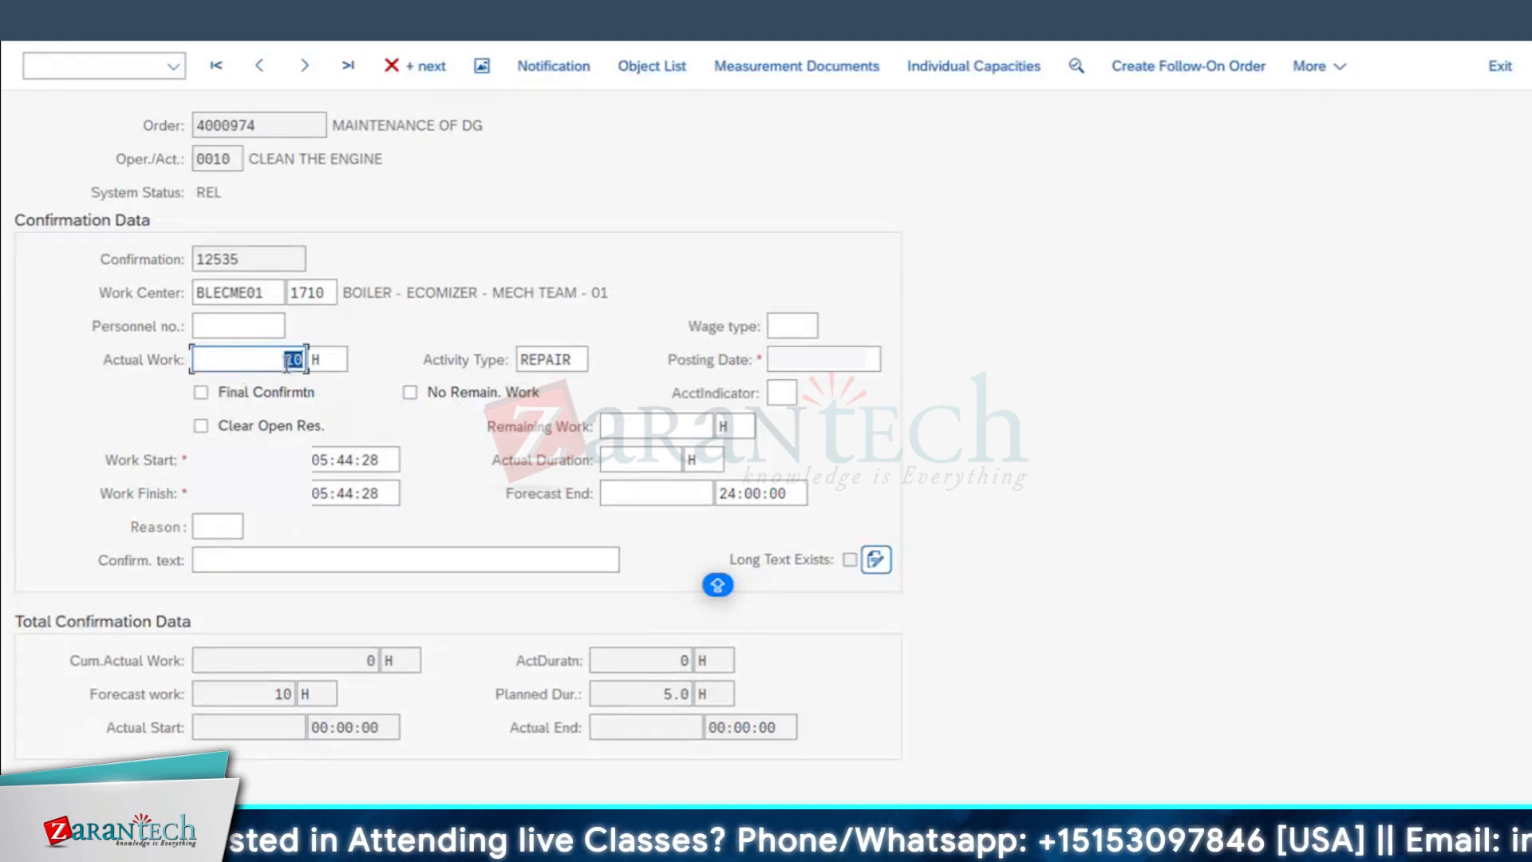
pyautogui.write('8')
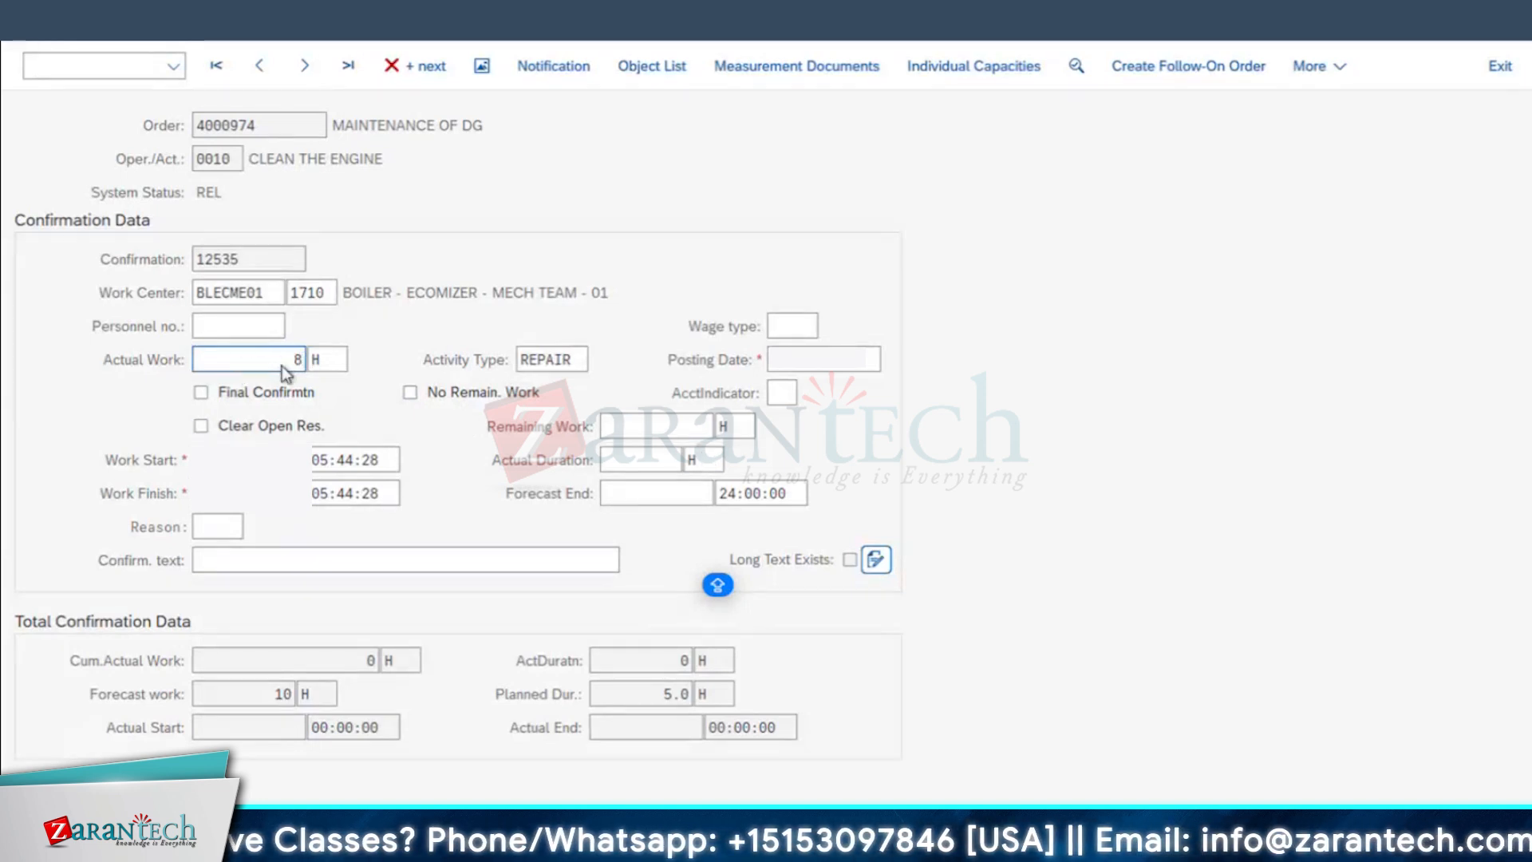
pyautogui.press('Return')
pyautogui.doubleClick(703, 425)
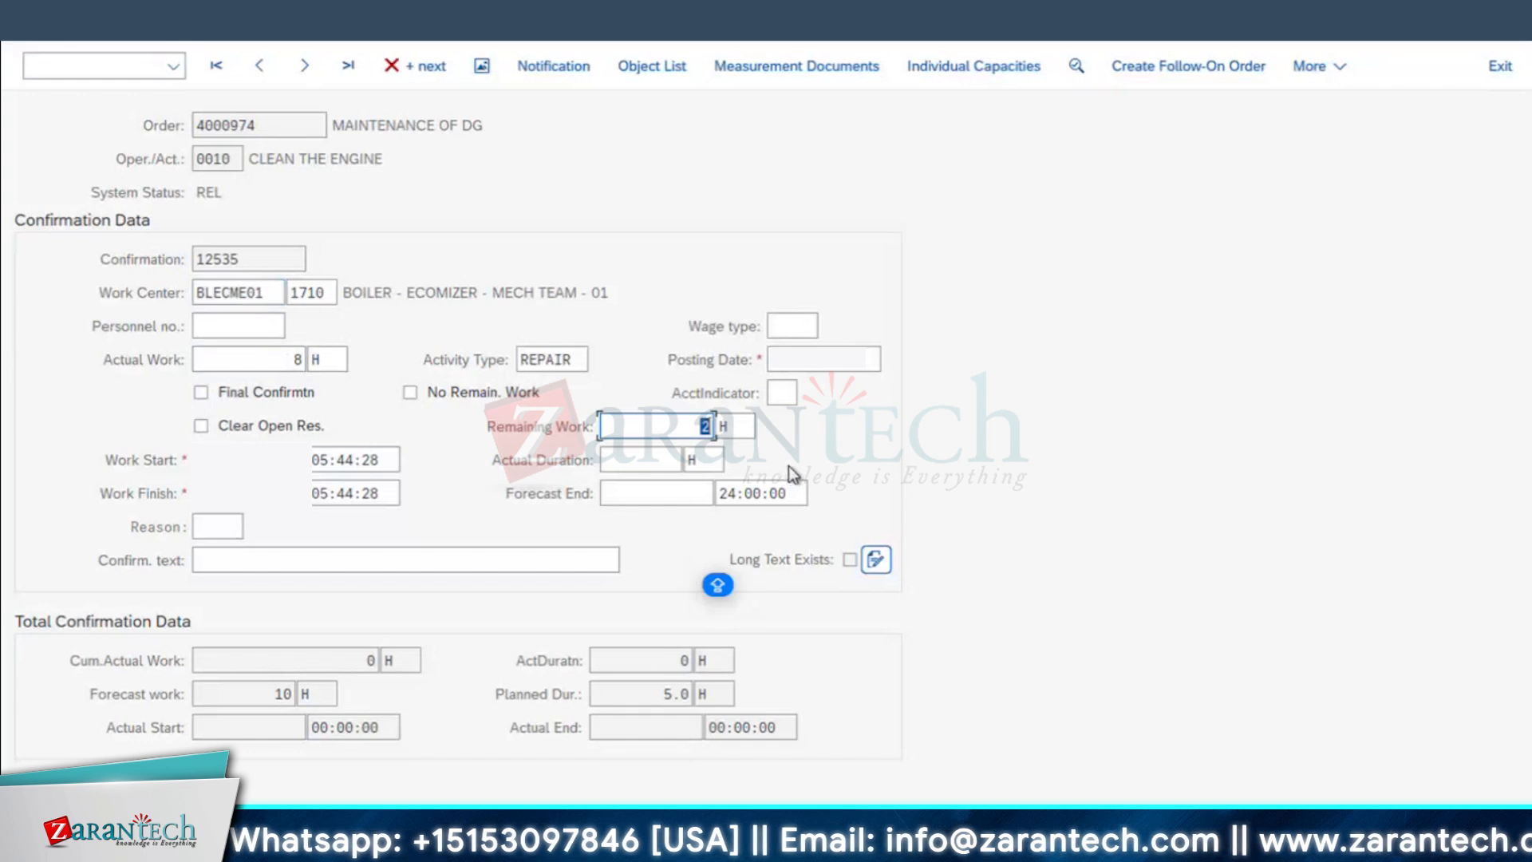
pyautogui.click(704, 426)
pyautogui.doubleClick(715, 426)
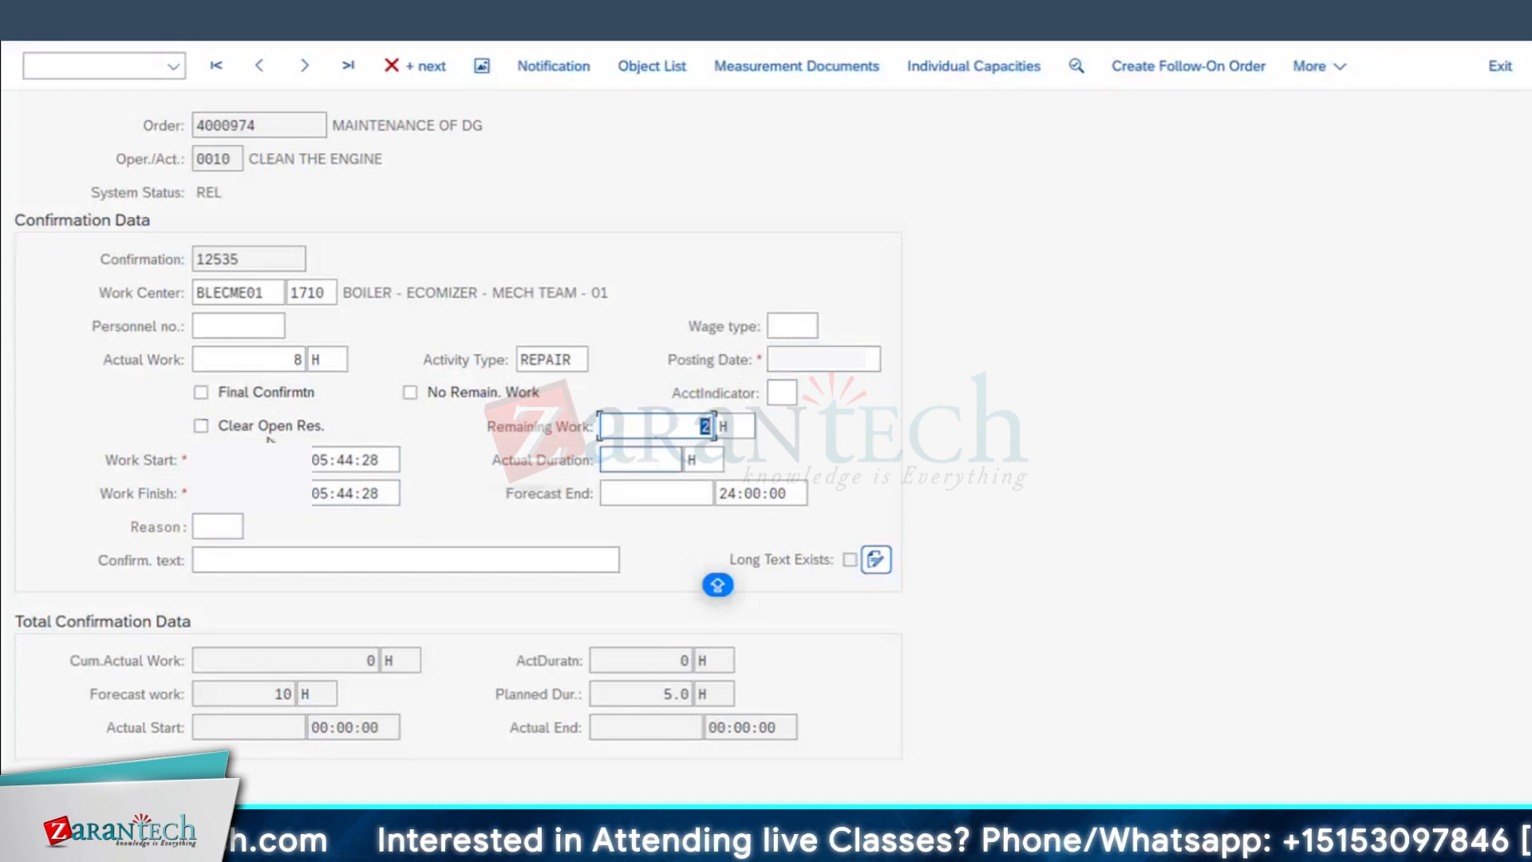
pyautogui.doubleClick(296, 358)
pyautogui.press('BackSpace')
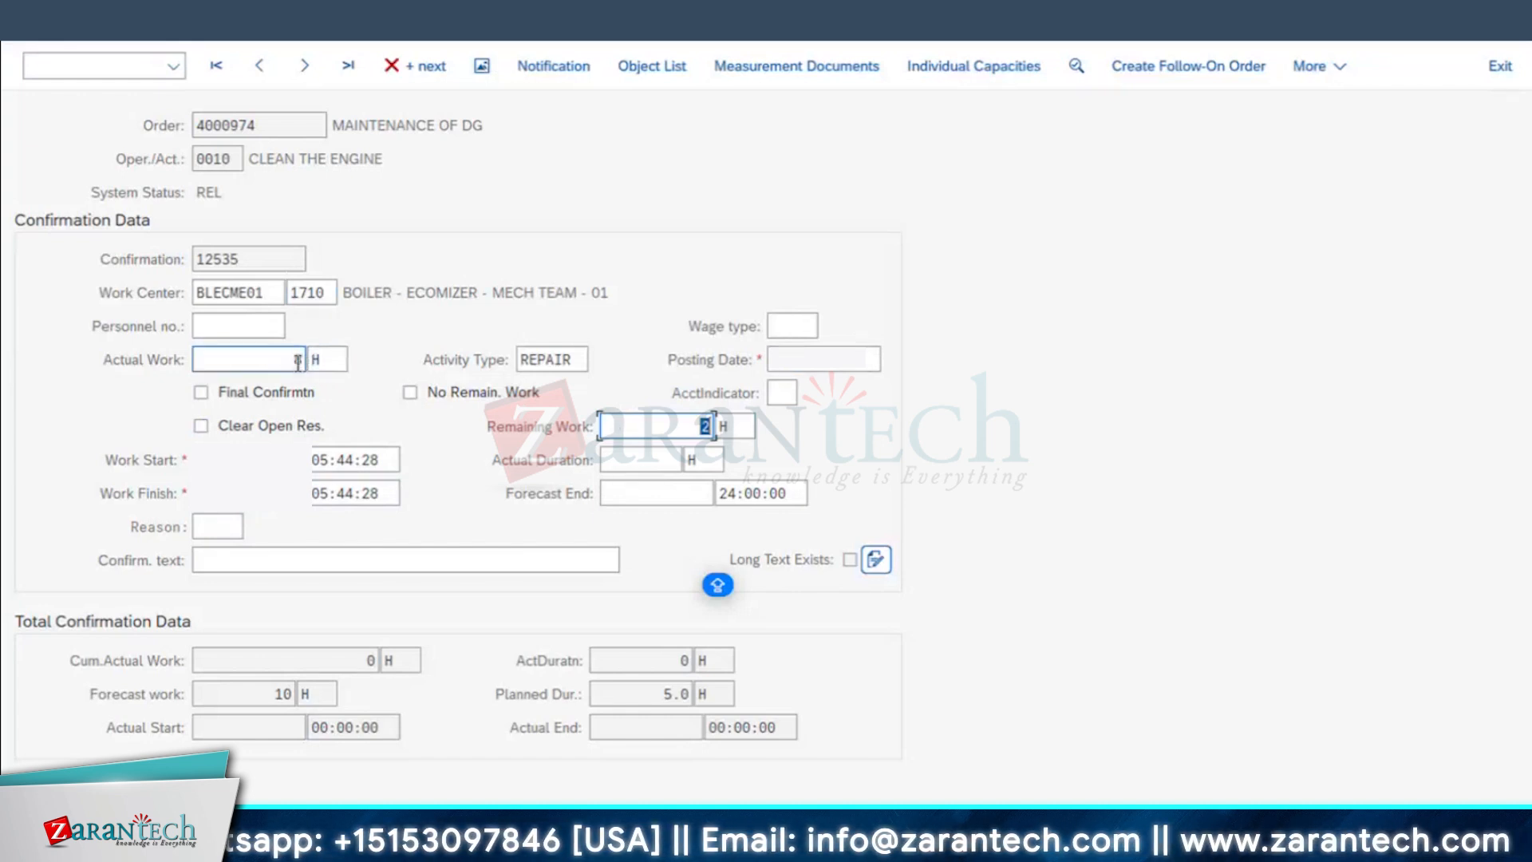
# Step: Mark the operation as final confirmation with no remaining work and cleared open reservations, validate it and move the information dialog aside
pyautogui.click(241, 393)
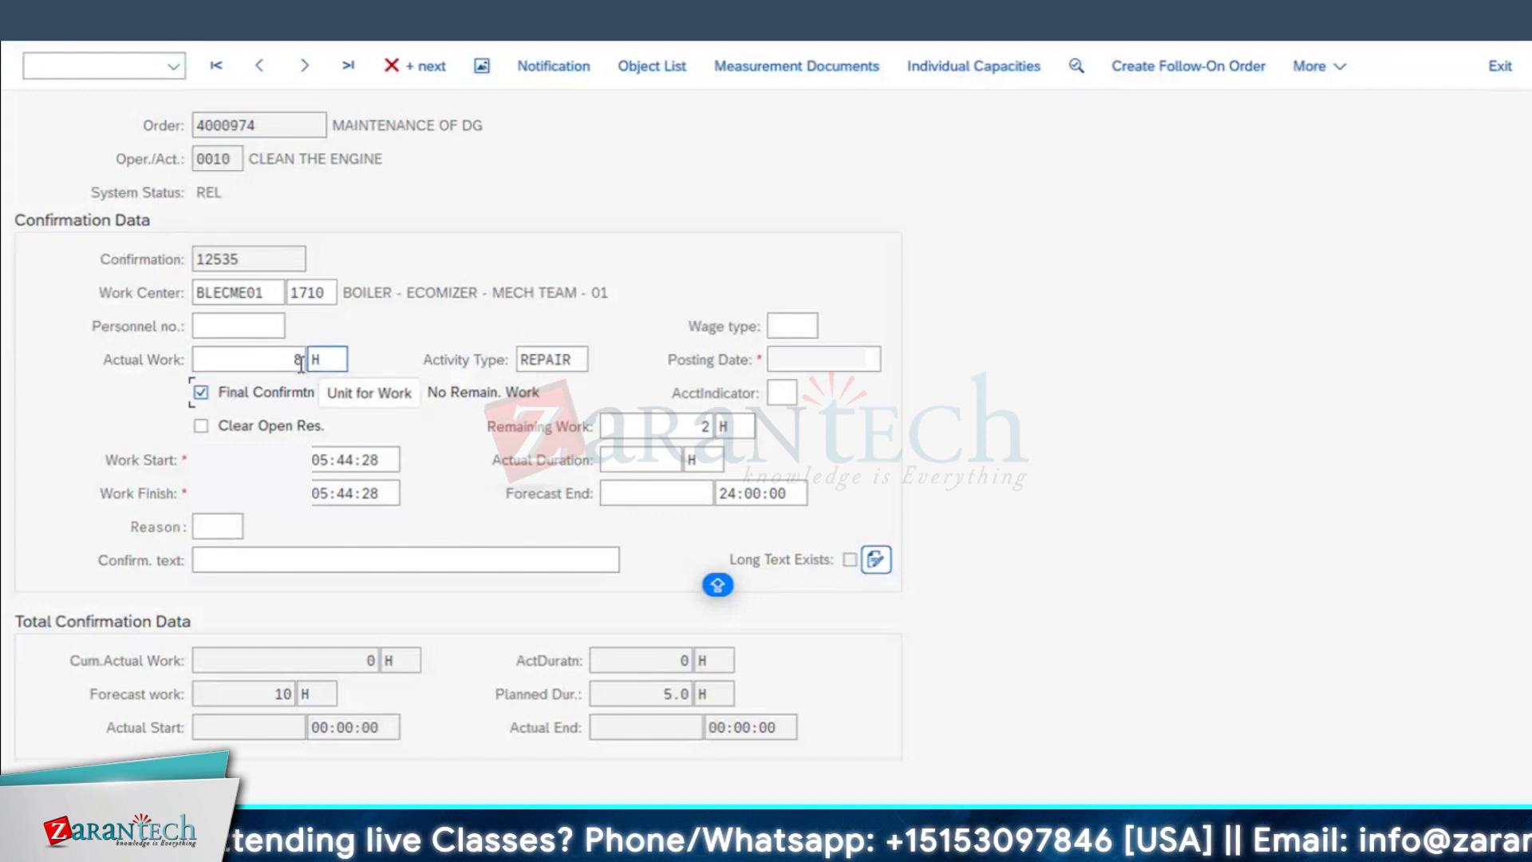
pyautogui.click(410, 395)
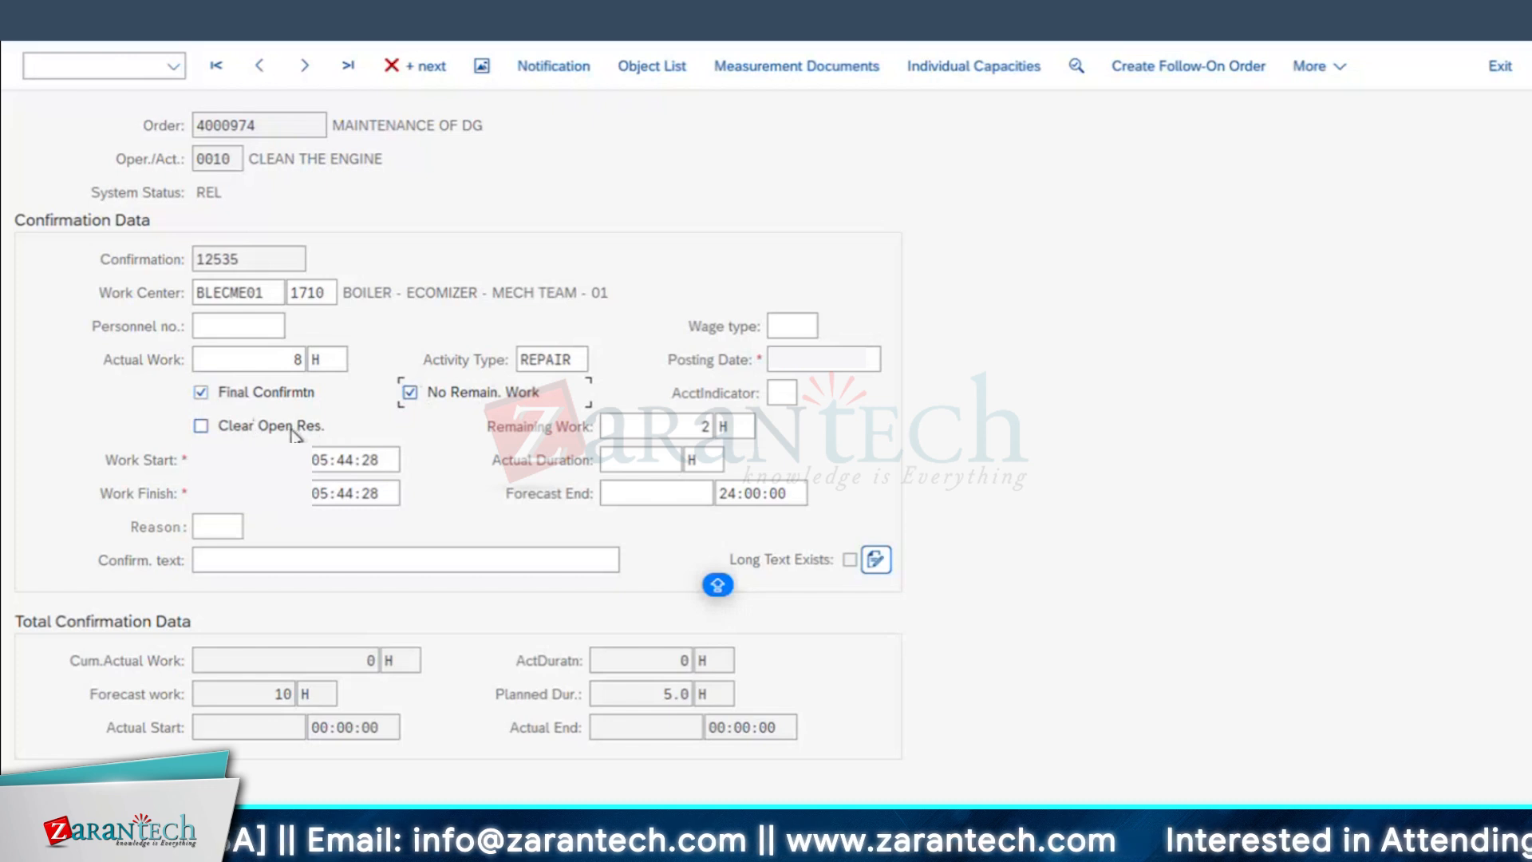
pyautogui.click(201, 426)
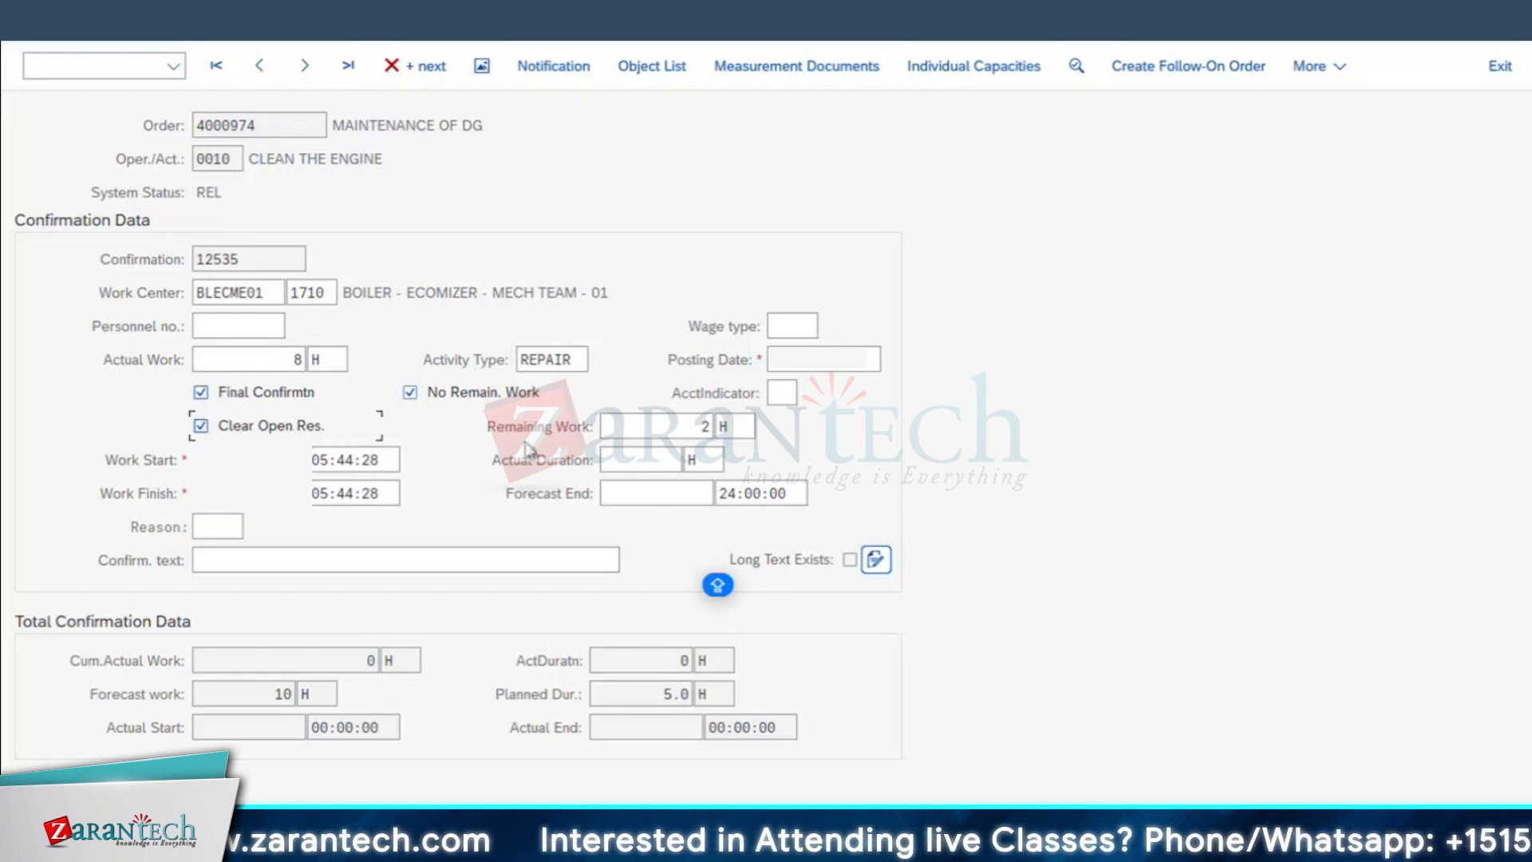
pyautogui.press('Return')
pyautogui.moveTo(367, 581); pyautogui.dragTo(823, 536)
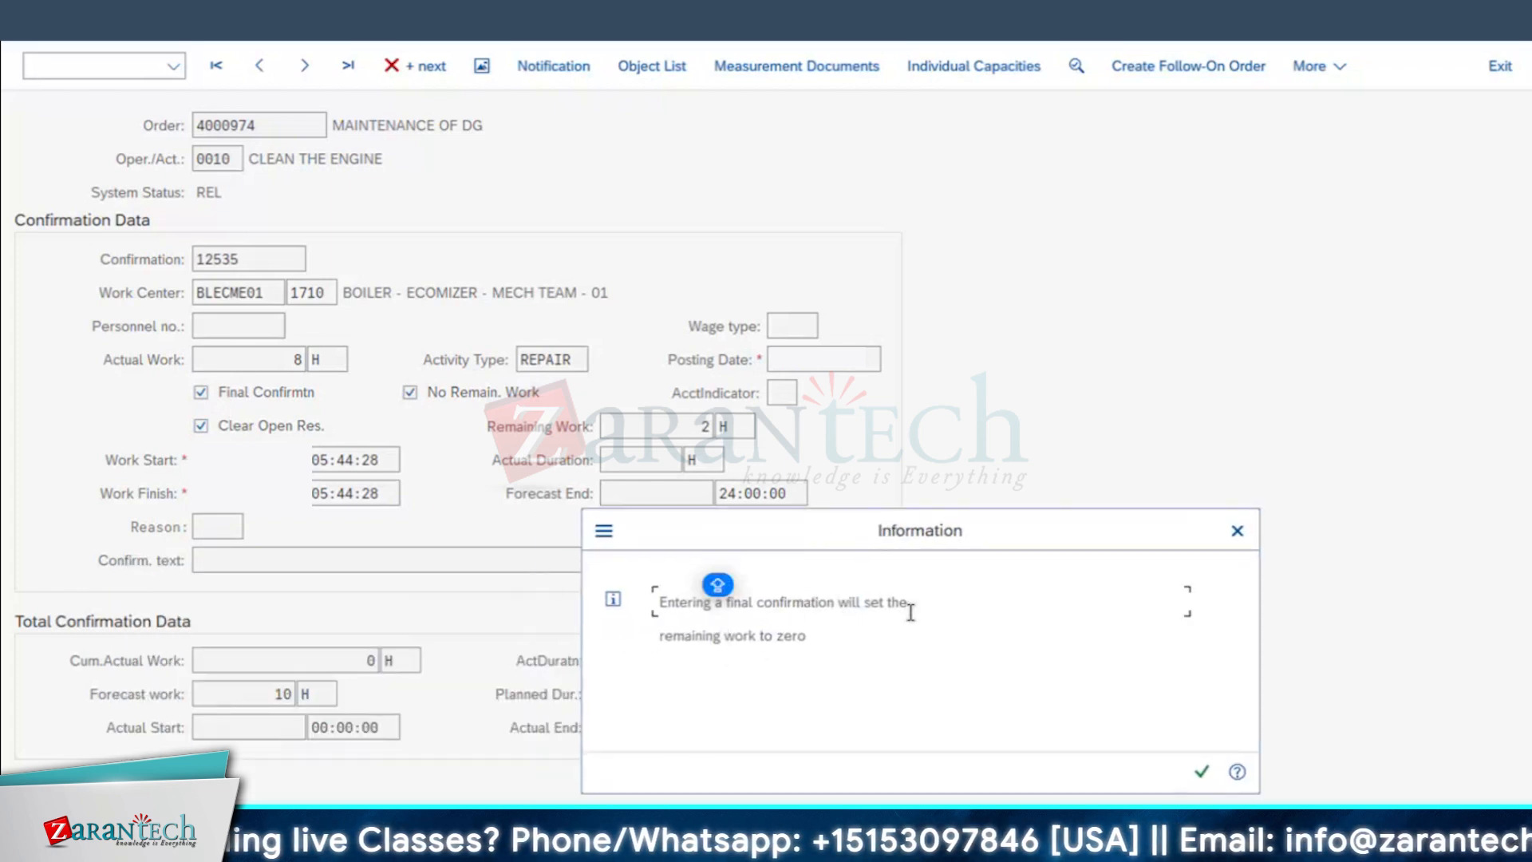
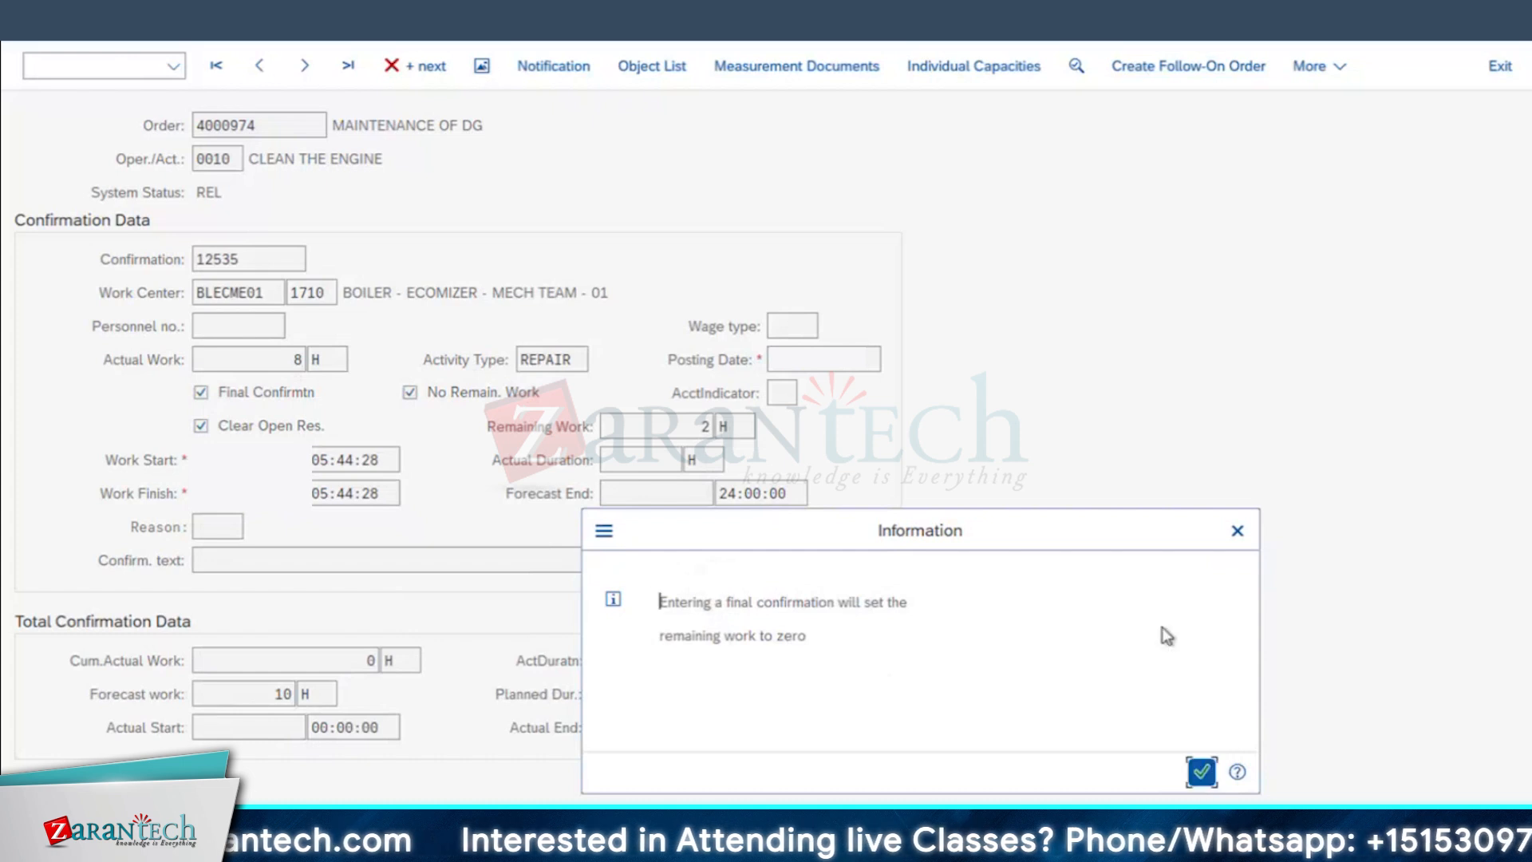
# Step: Accept that the final confirmation sets remaining work to zero and save the confirmation of operation 0010, CLEAN THE ENGINE
pyautogui.click(1202, 773)
pyautogui.click(1200, 743)
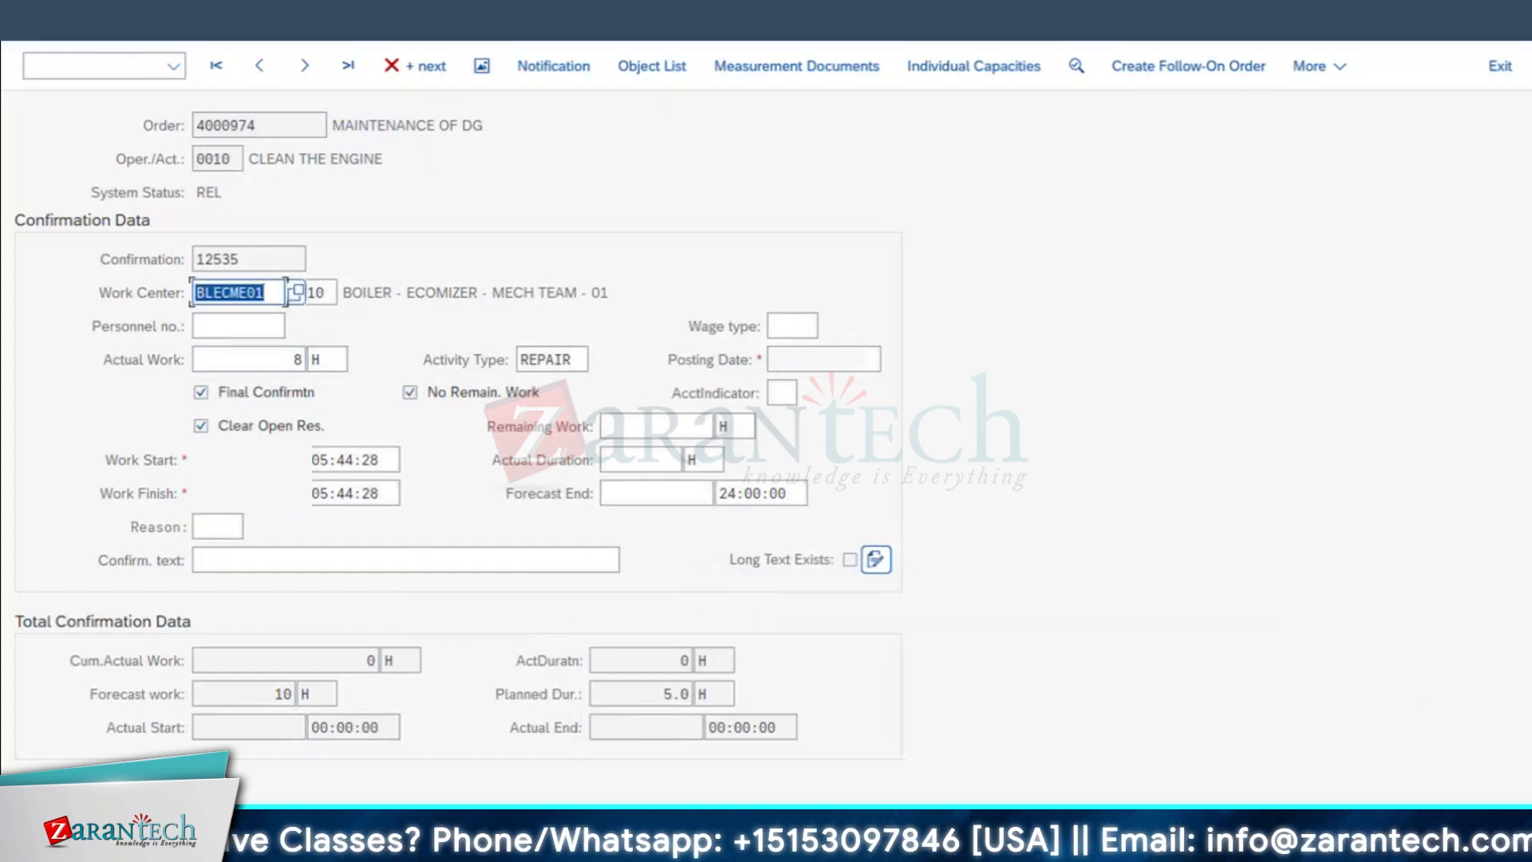
pyautogui.click(239, 294)
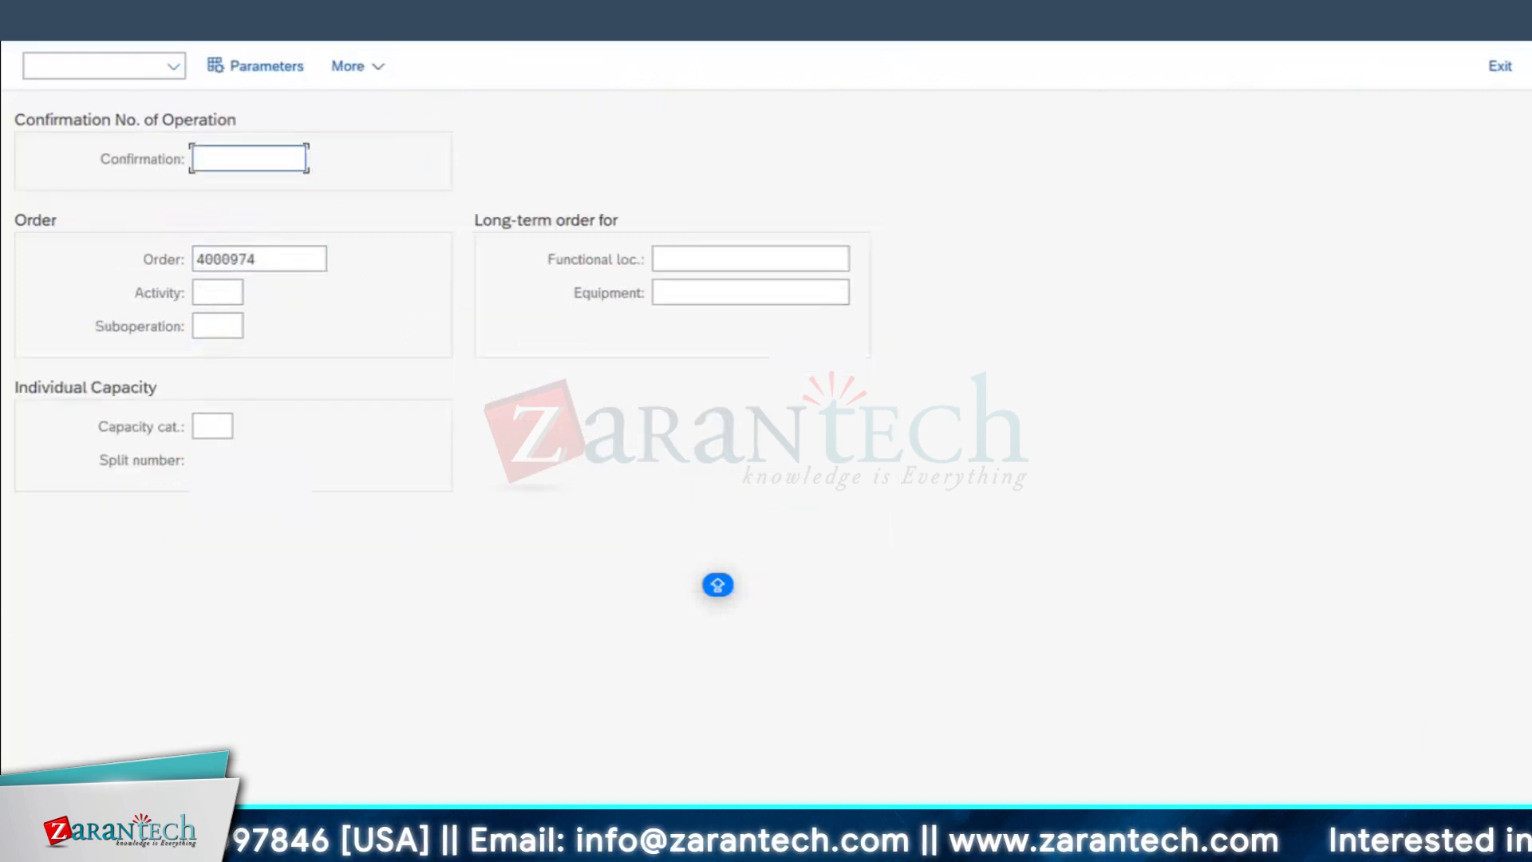
# Step: Switch to the Change Order session, open the maintenance order's header data and check its detailed system statuses
pyautogui.moveTo(352, 732)
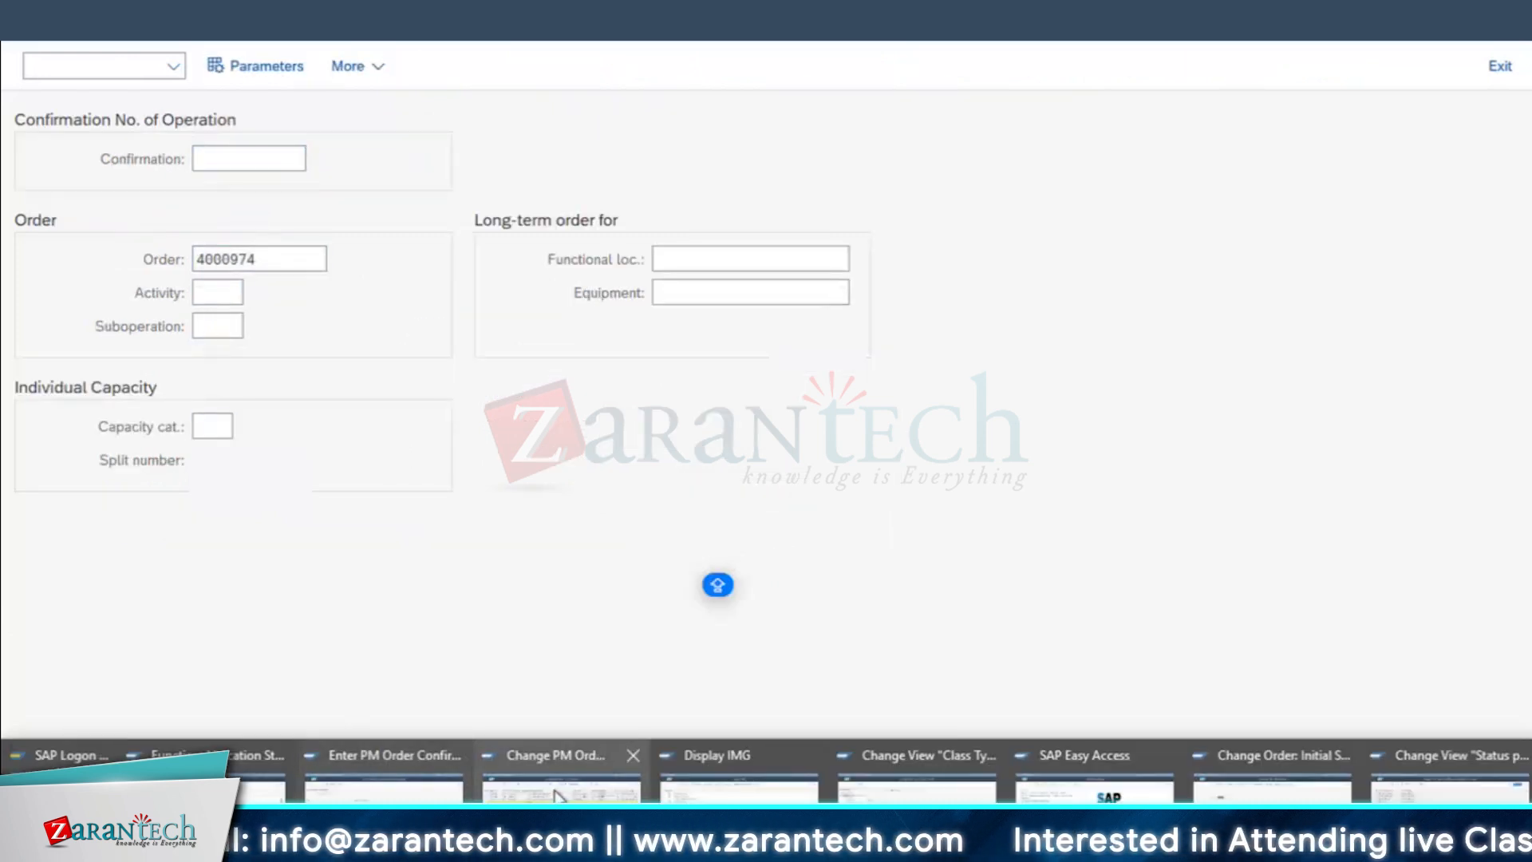
pyautogui.click(1273, 786)
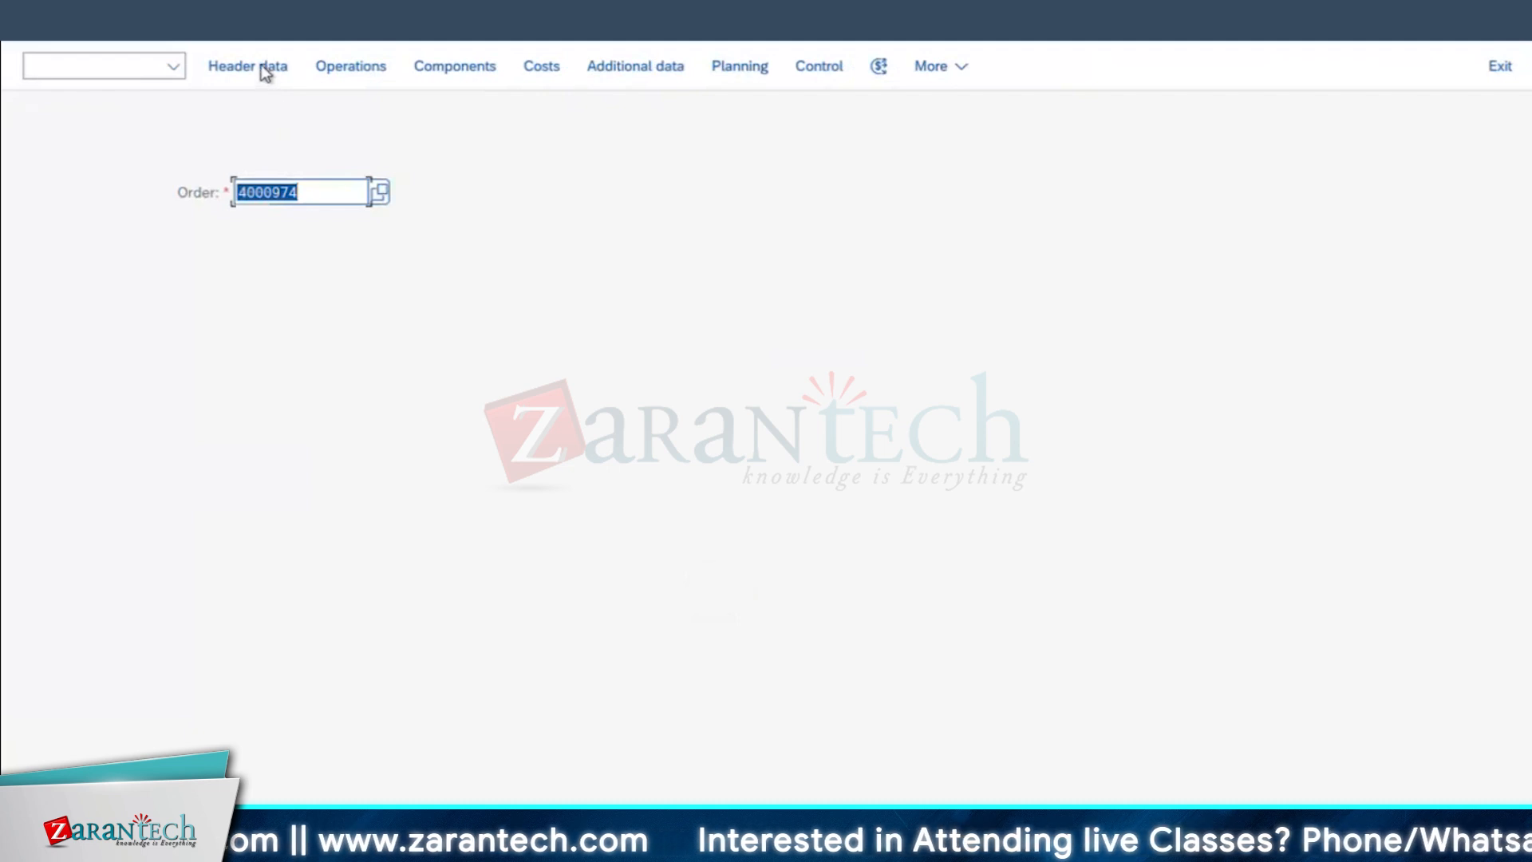
pyautogui.click(264, 68)
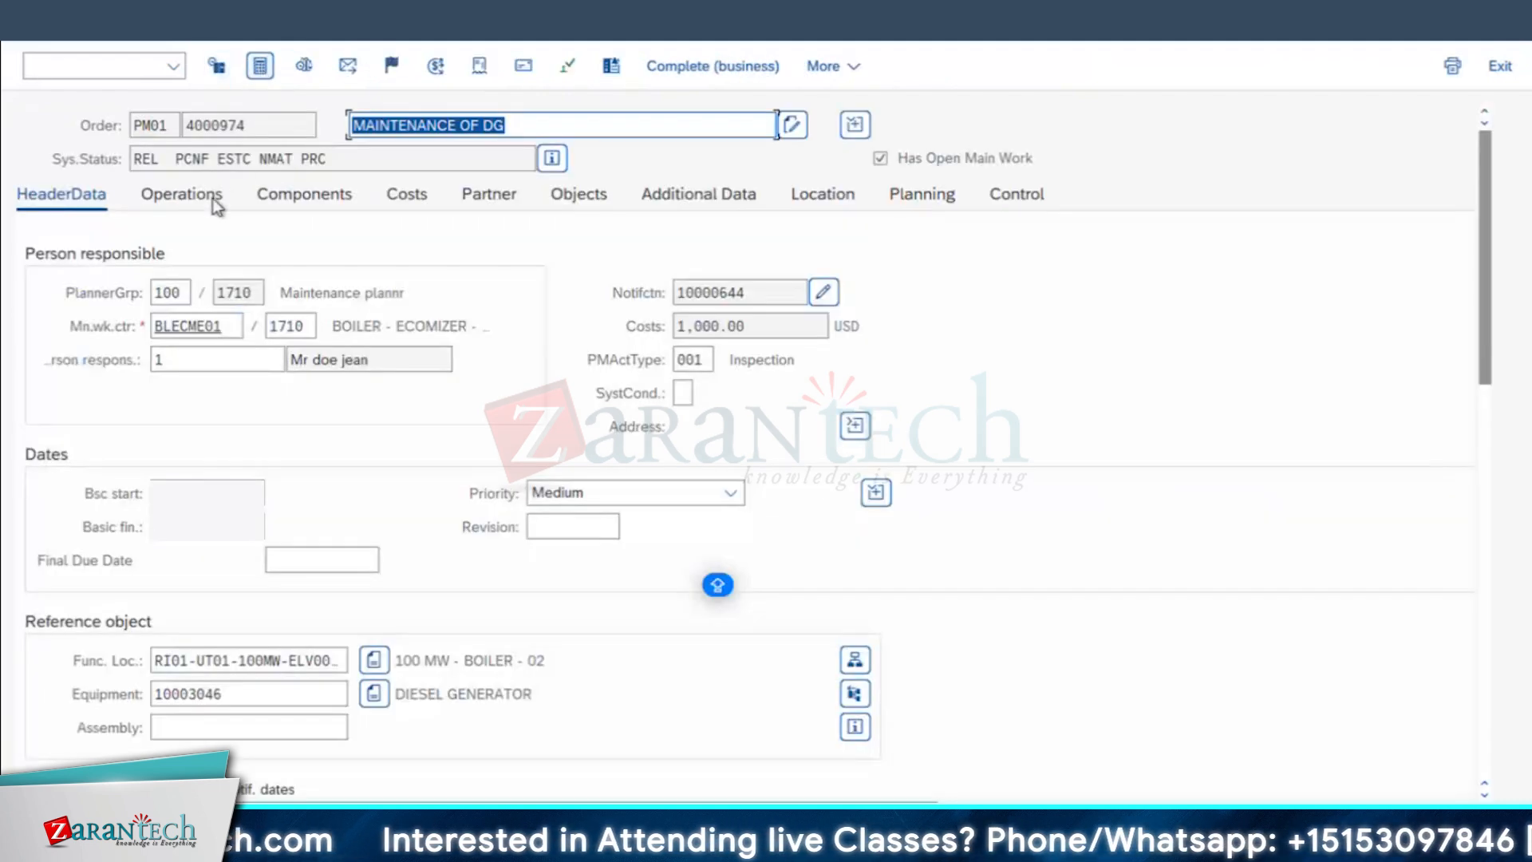
pyautogui.click(551, 158)
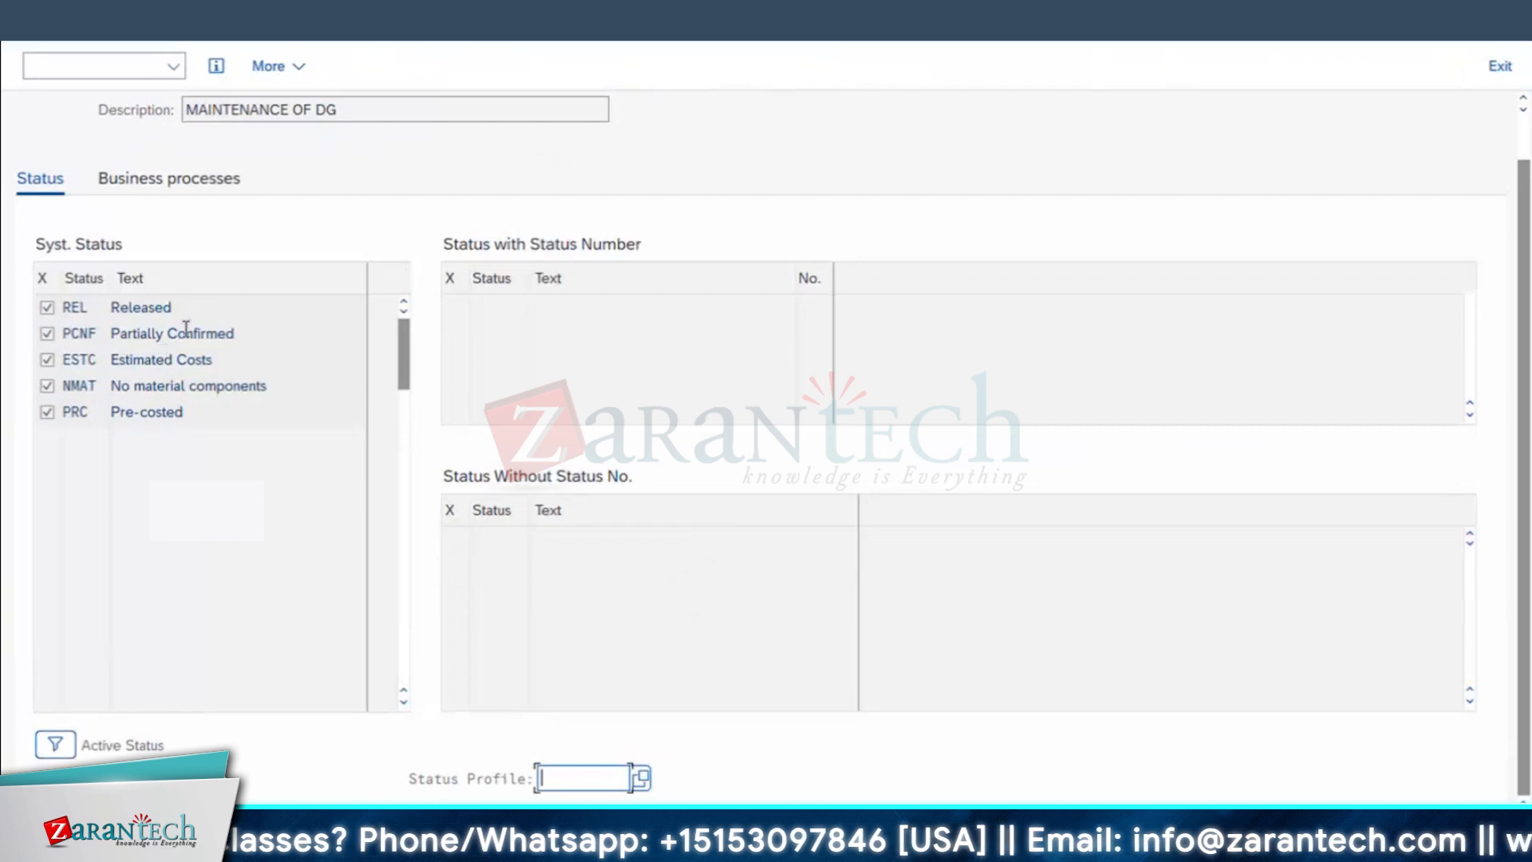
pyautogui.click(186, 333)
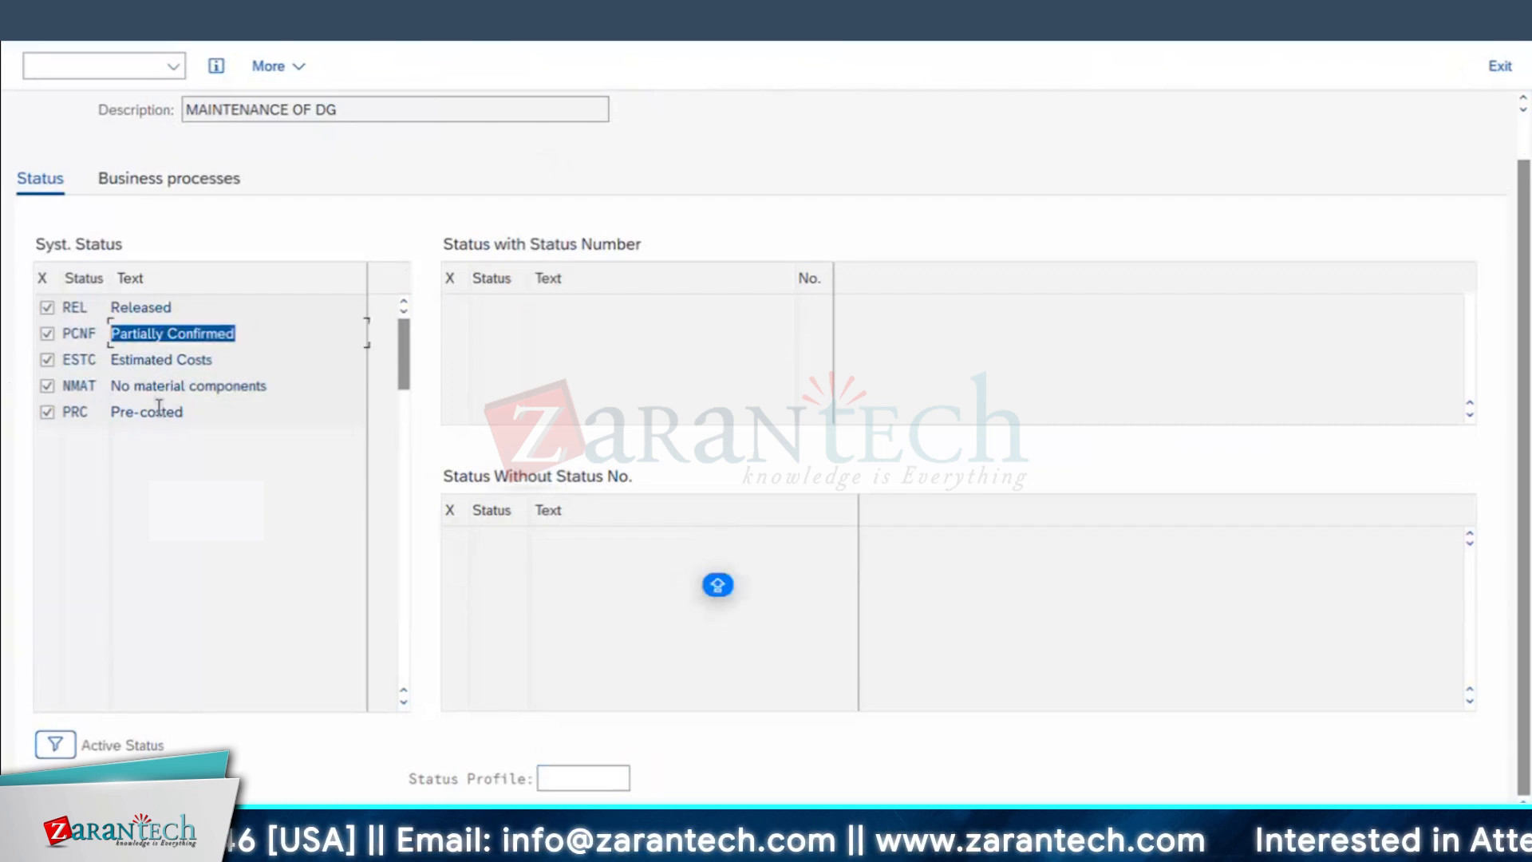
pyautogui.click(89, 336)
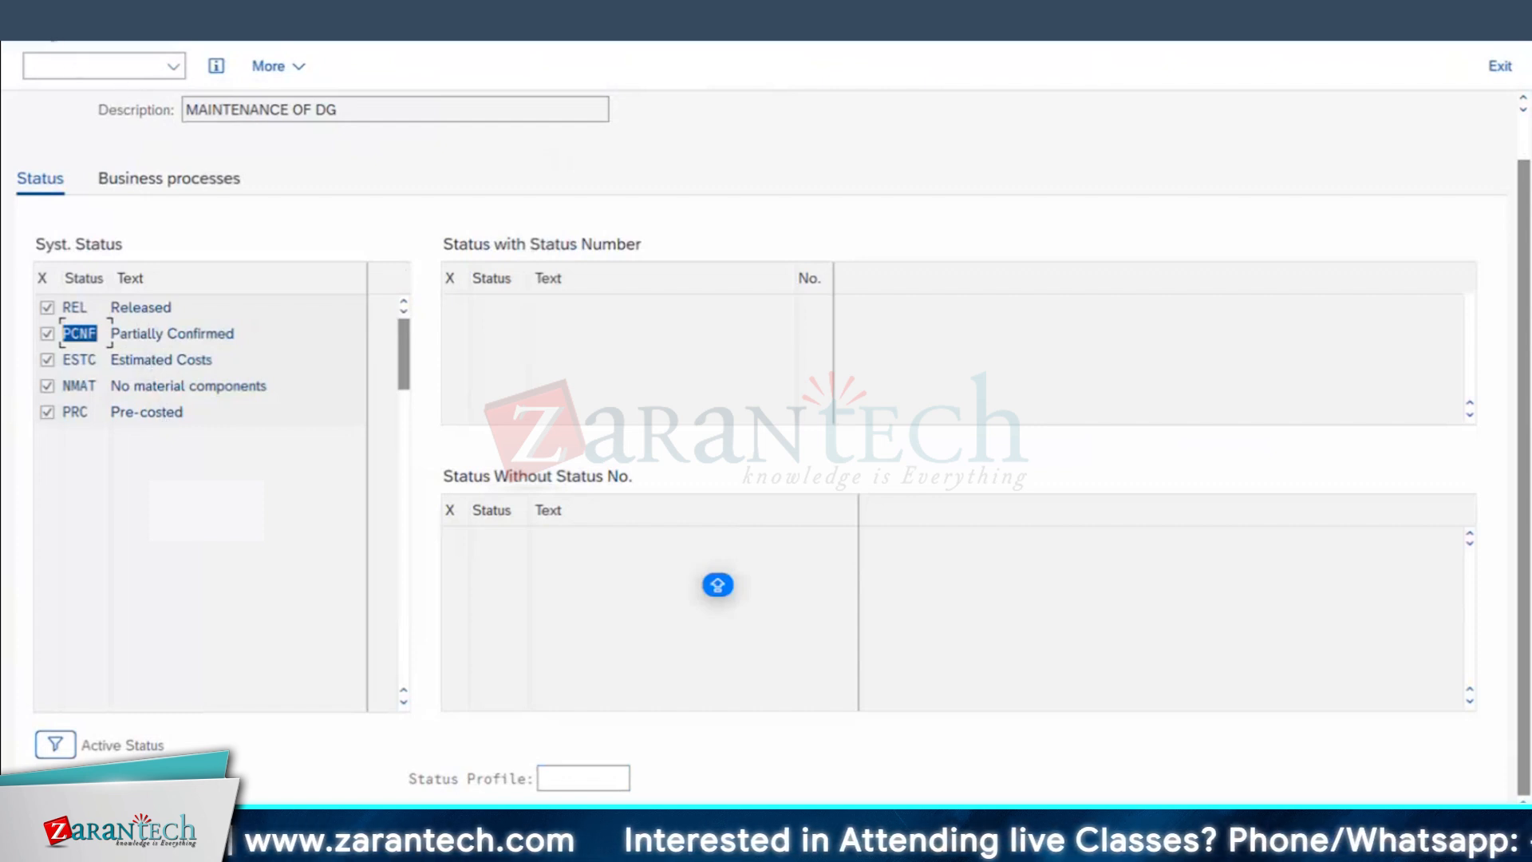
pyautogui.press('F3')
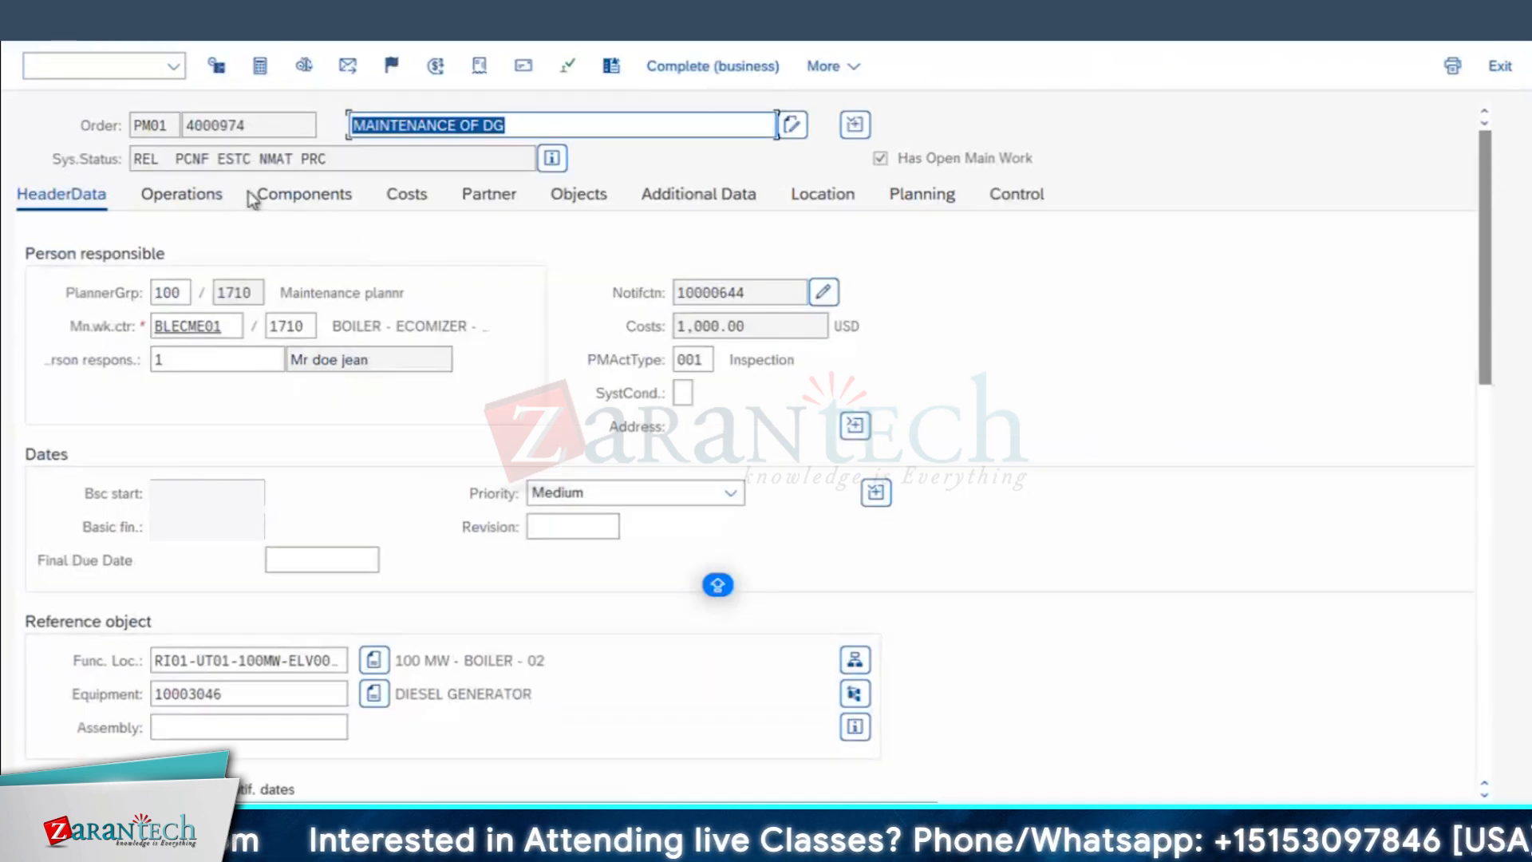
# Step: Examine the planned versus actual cost report of the MAINTENANCE OF DG order and return to the order
pyautogui.click(405, 195)
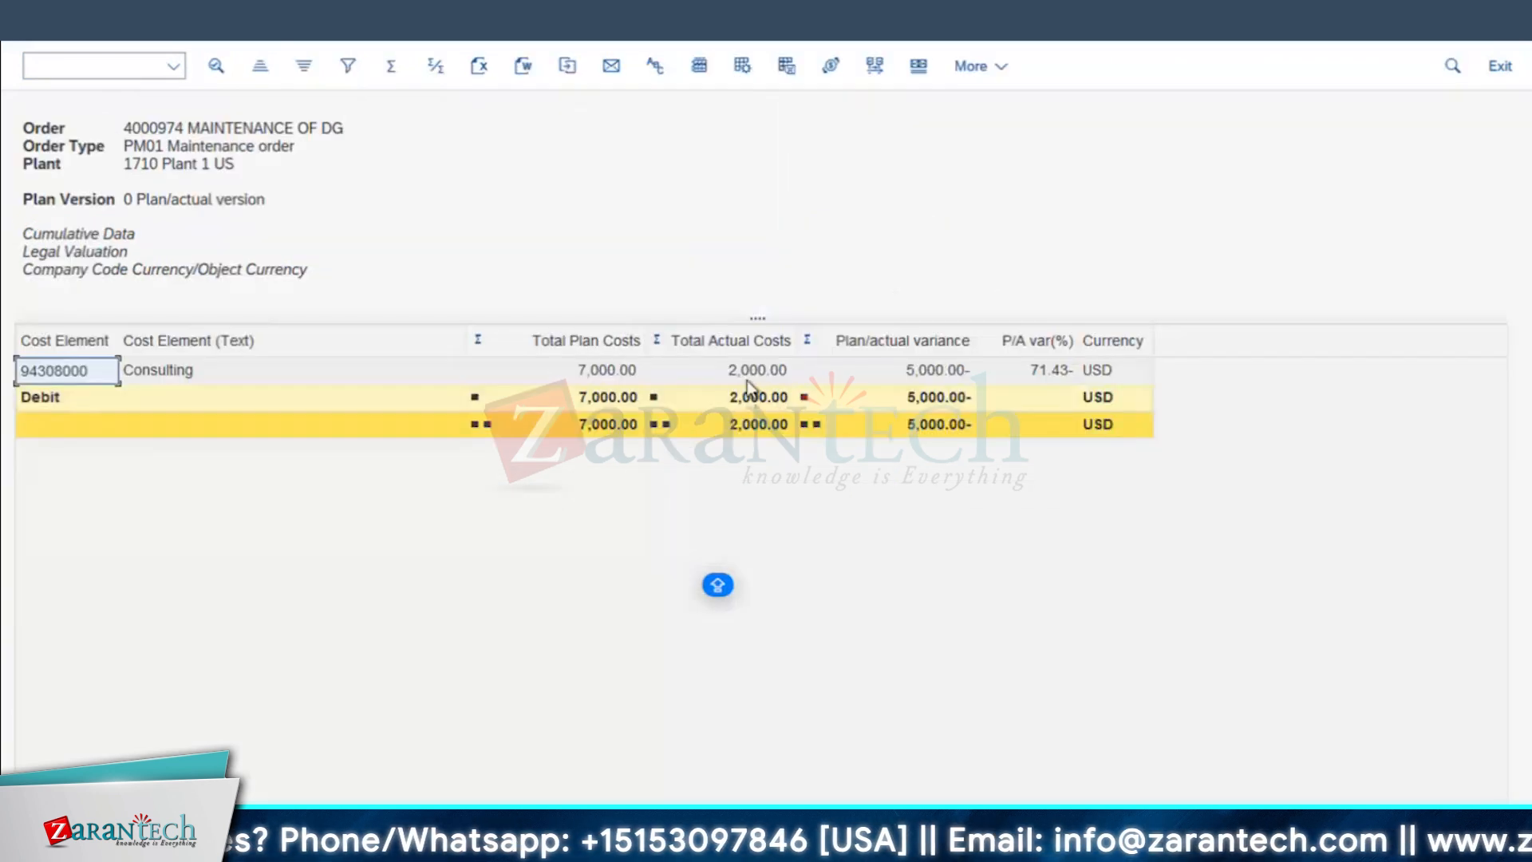
pyautogui.click(747, 375)
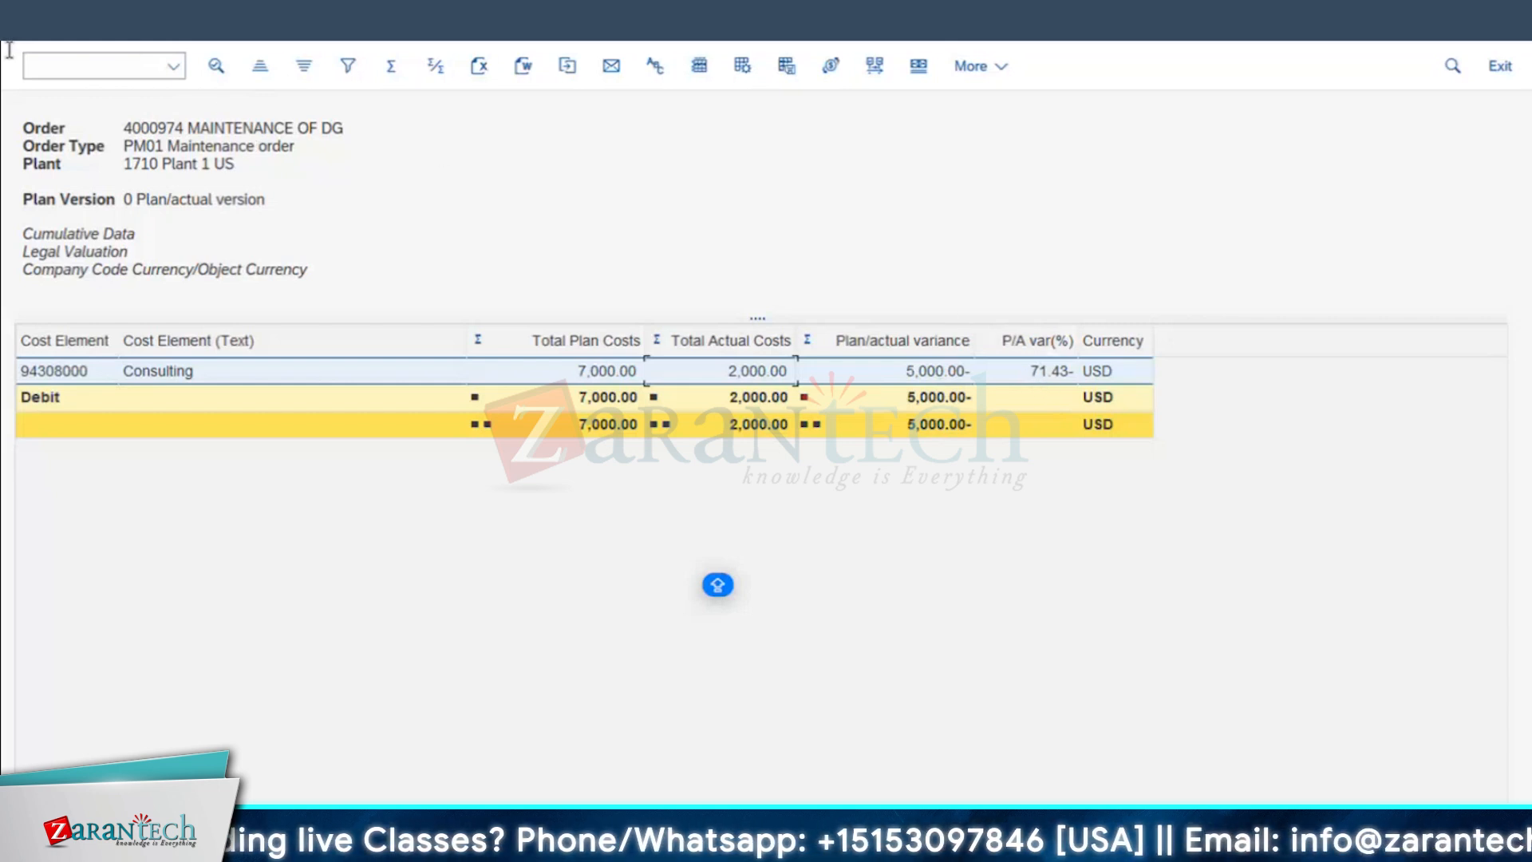
pyautogui.click(26, 22)
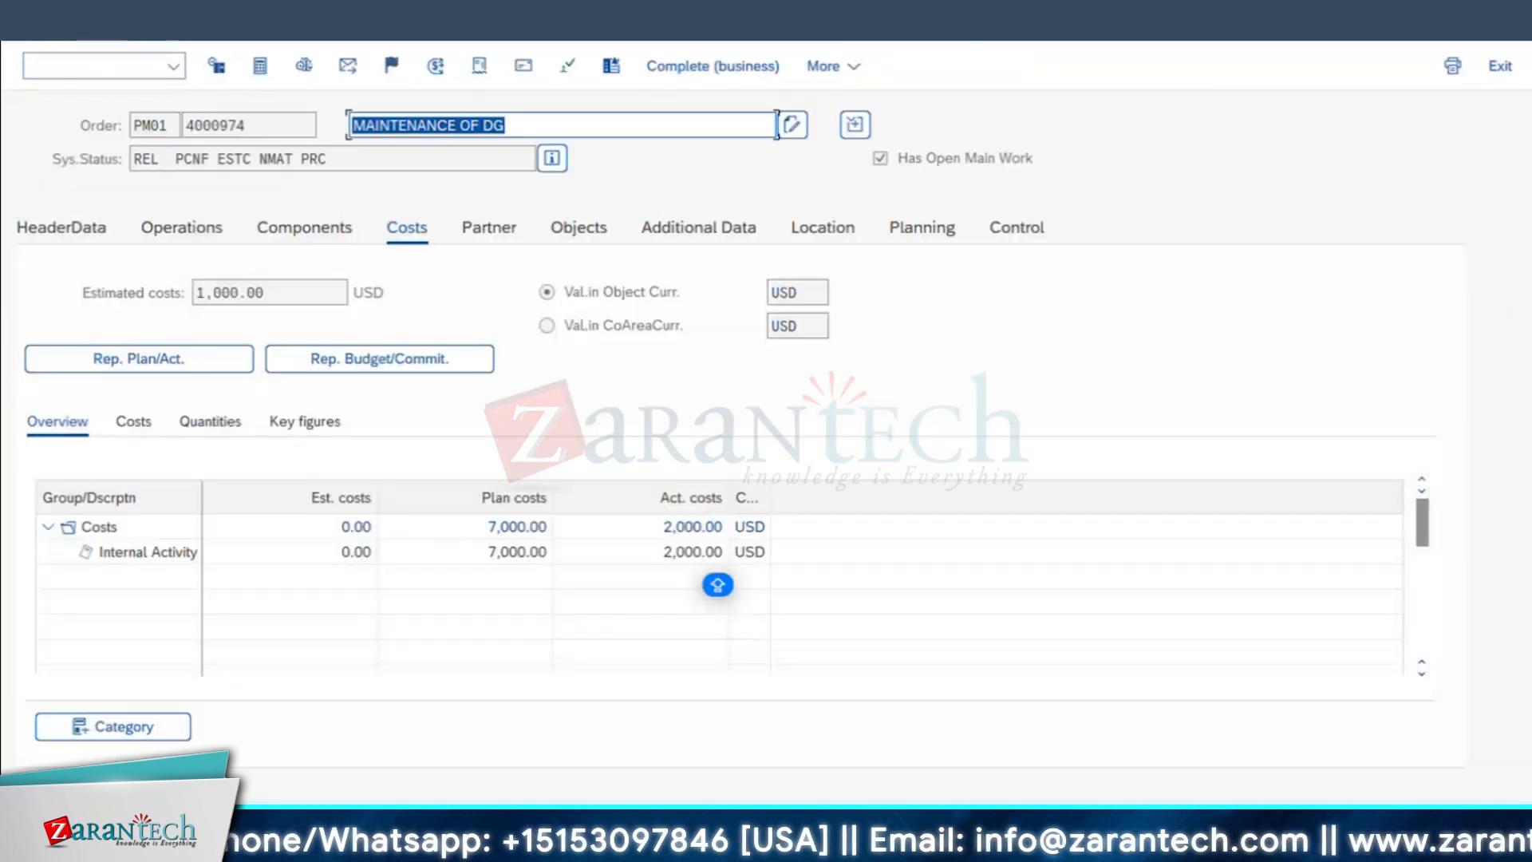
# Step: Compare actual work with planned work for operations 0010 to 0030, adjusting column widths as needed, and save the order
pyautogui.click(174, 226)
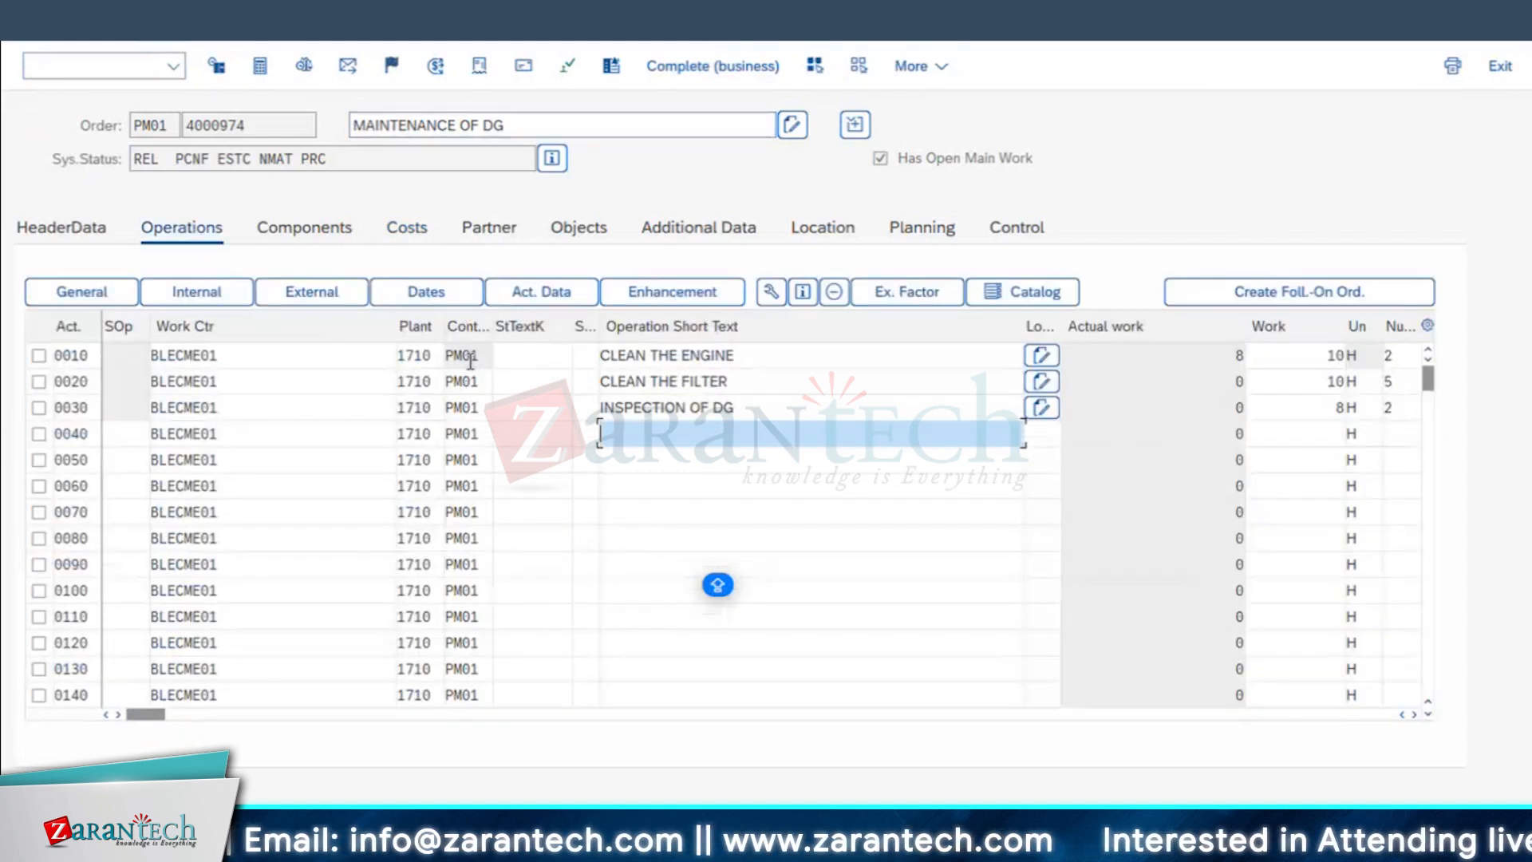
pyautogui.moveTo(492, 326); pyautogui.dragTo(524, 326)
pyautogui.doubleClick(487, 360)
pyautogui.click(520, 357)
pyautogui.moveTo(1054, 325); pyautogui.dragTo(814, 326)
pyautogui.doubleClick(1030, 355)
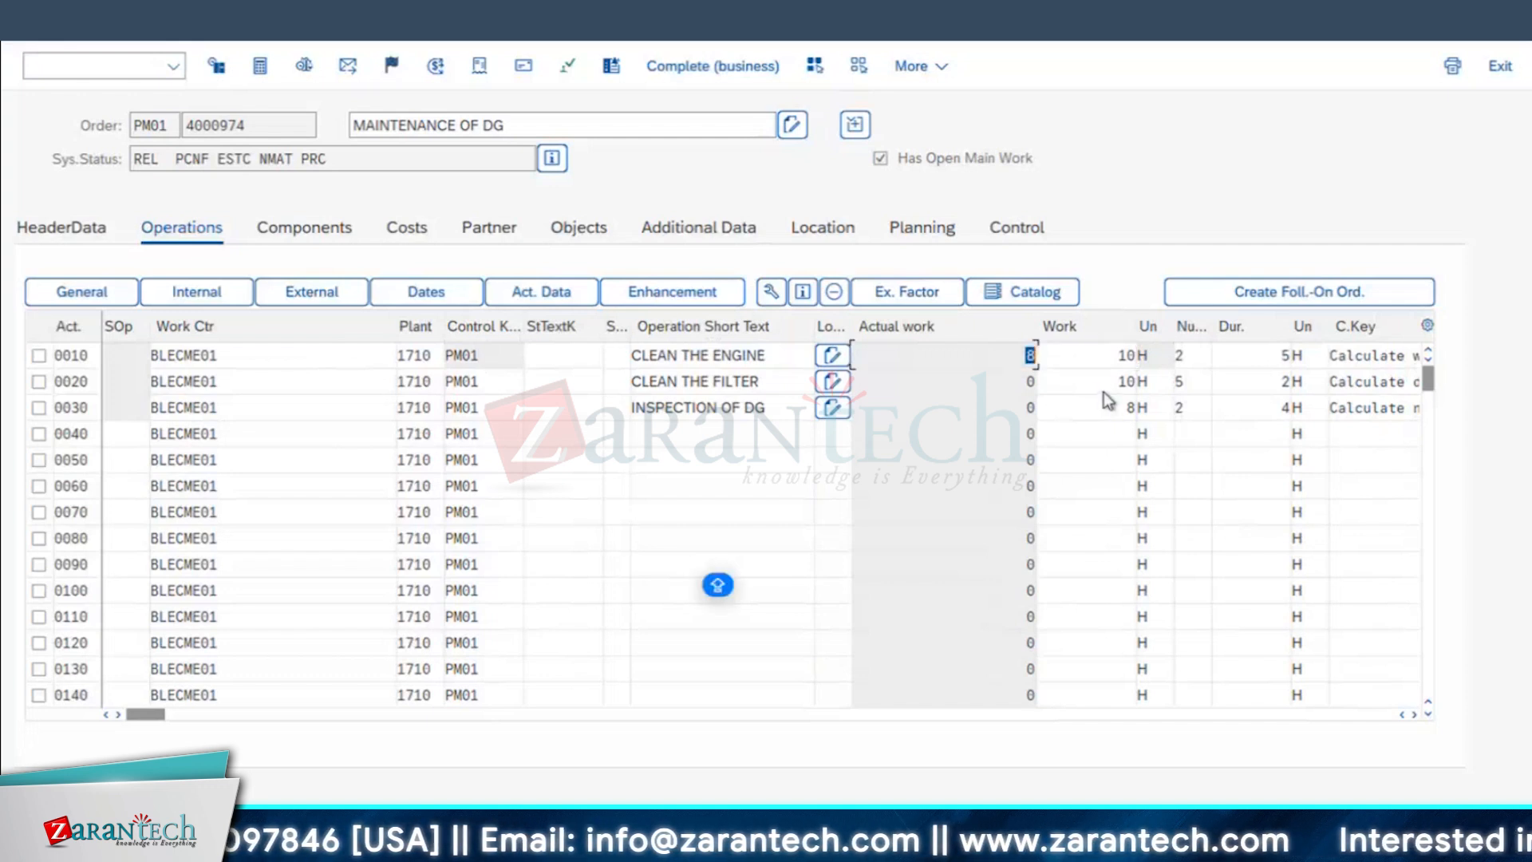
pyautogui.click(1029, 407)
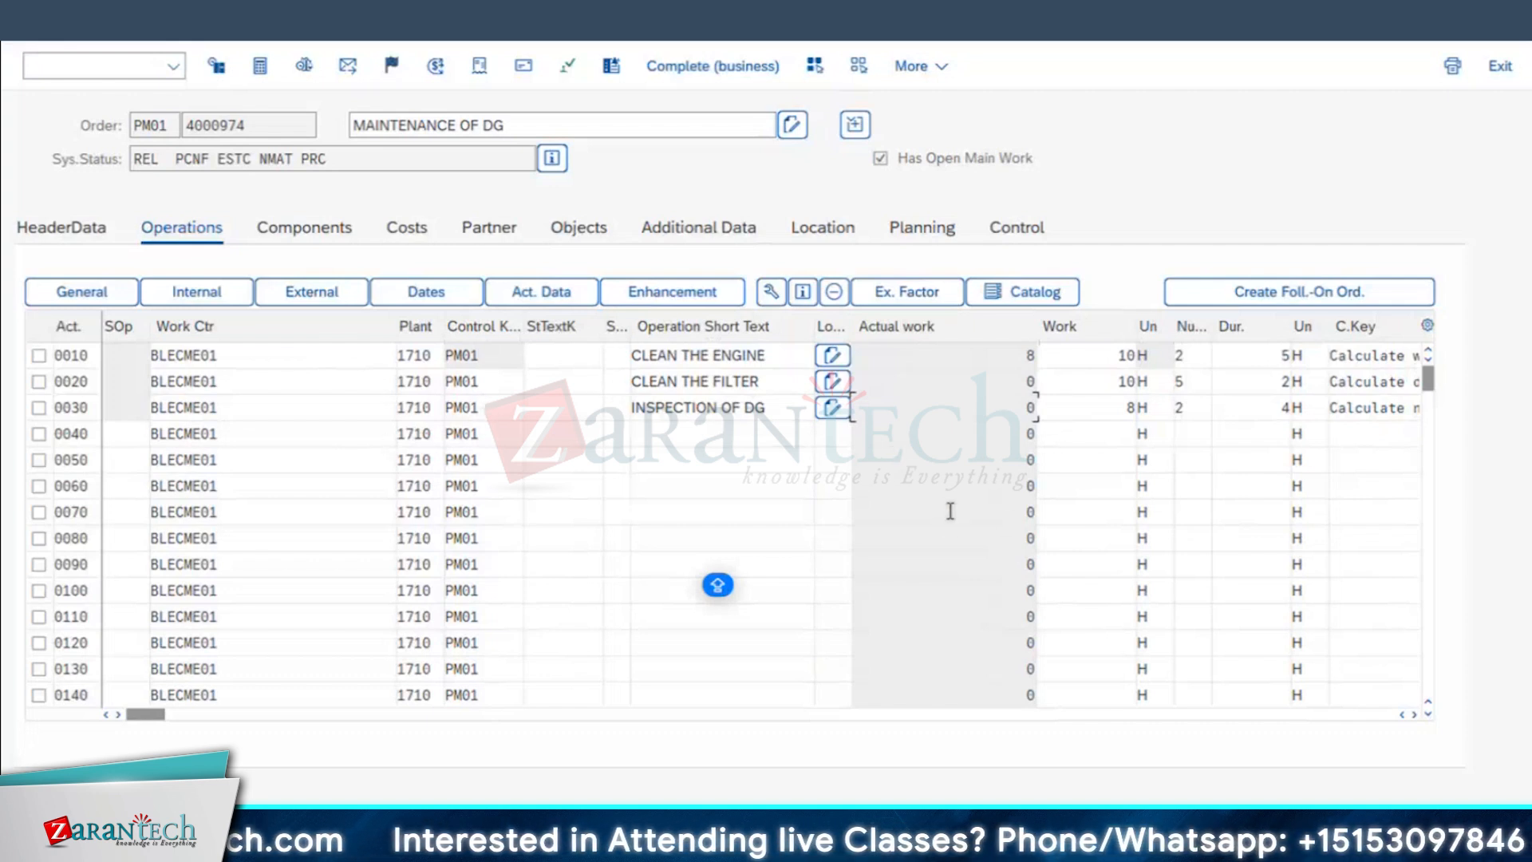
pyautogui.click(311, 524)
pyautogui.hotkey('ctrl', 's')
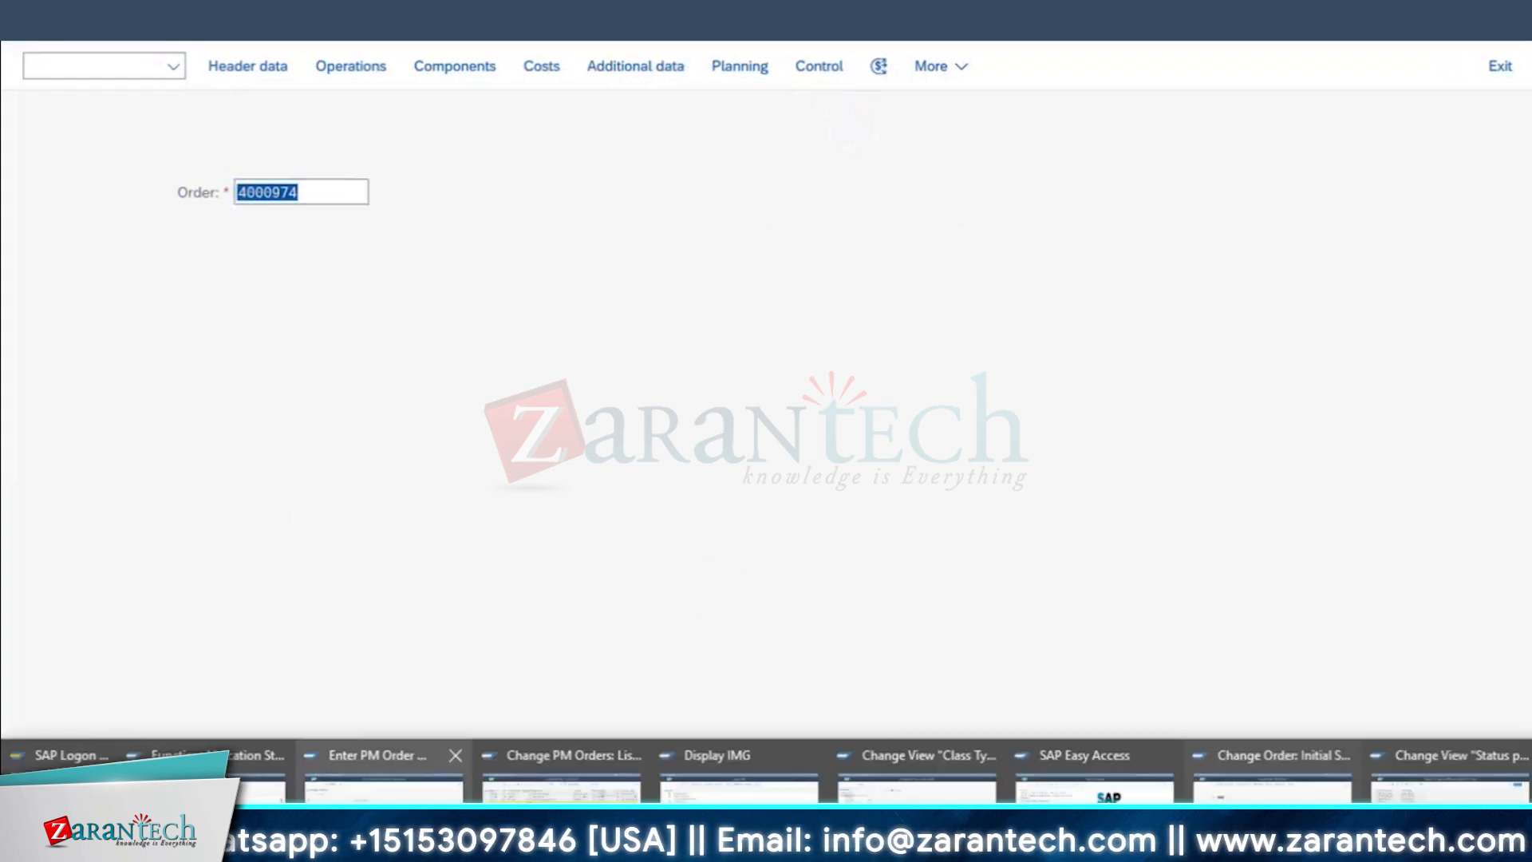
# Step: Return to the order confirmation session and open operations 0020 and 0030 of the order for confirmation
pyautogui.click(383, 750)
pyautogui.press('Return')
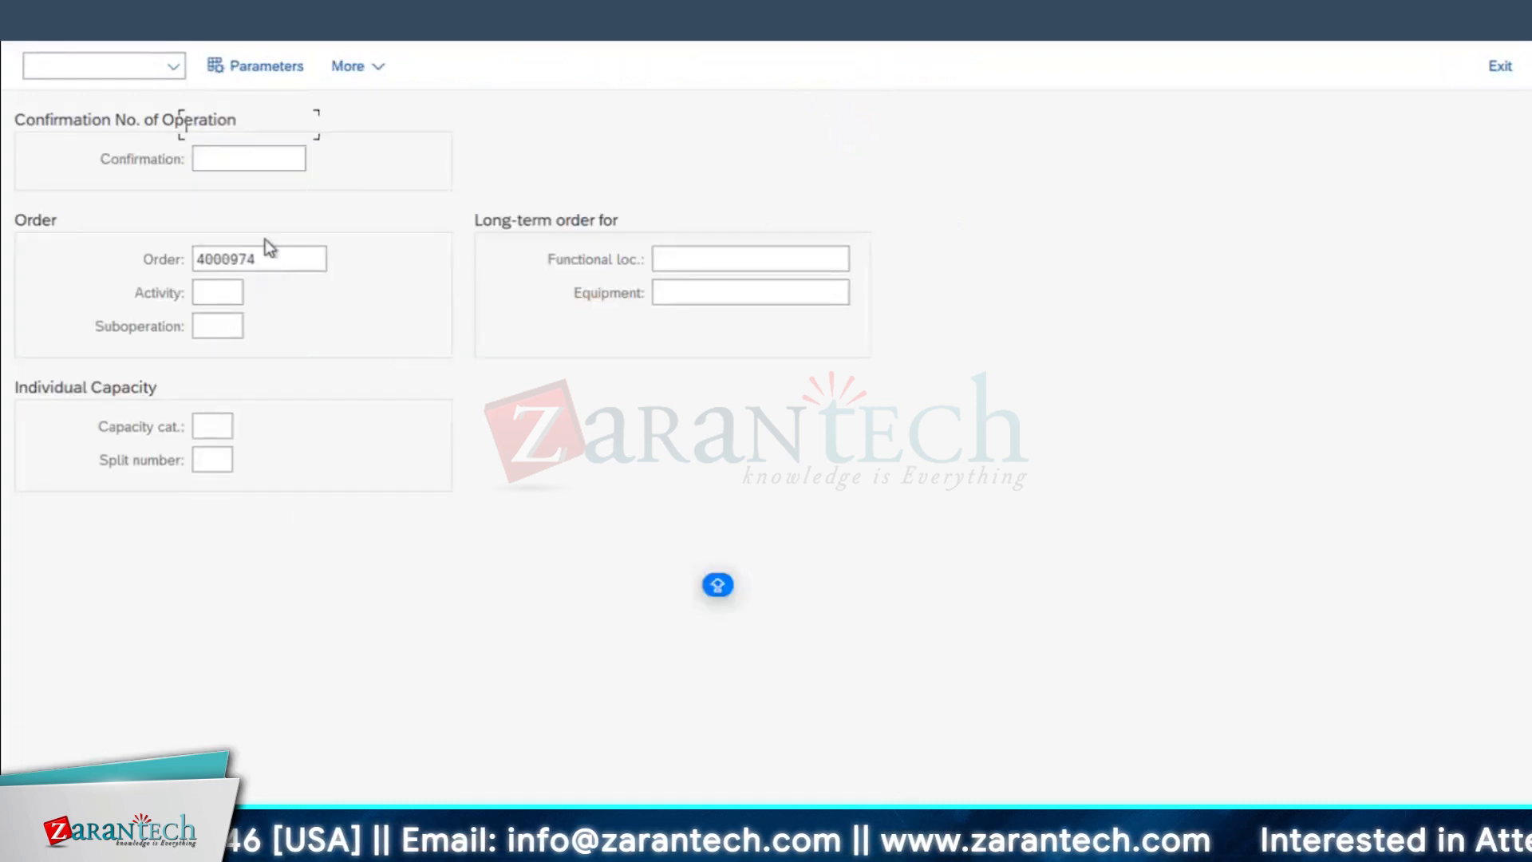
pyautogui.click(37, 255)
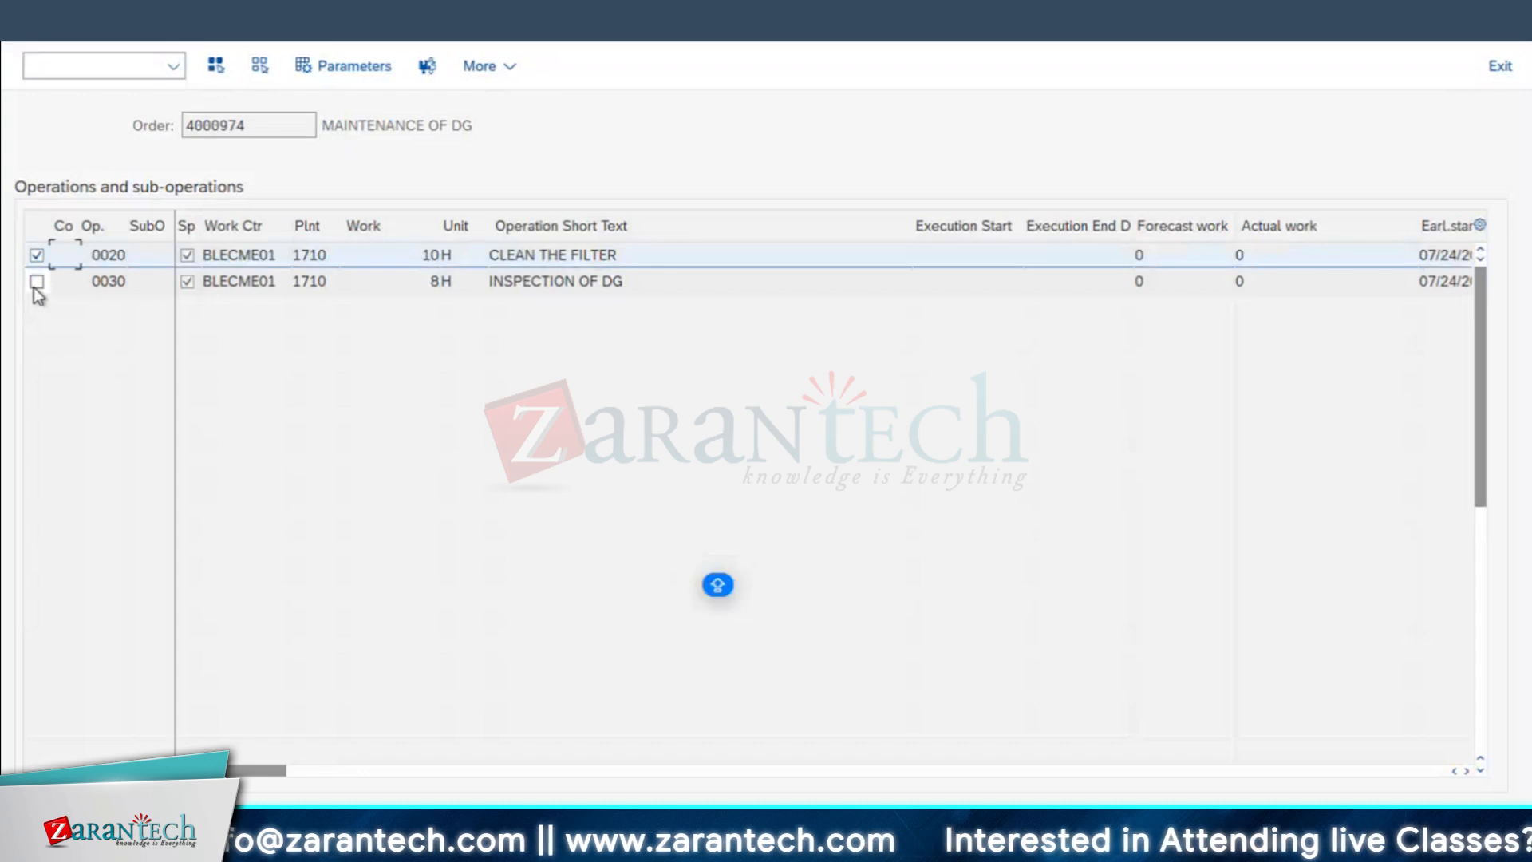
pyautogui.click(36, 281)
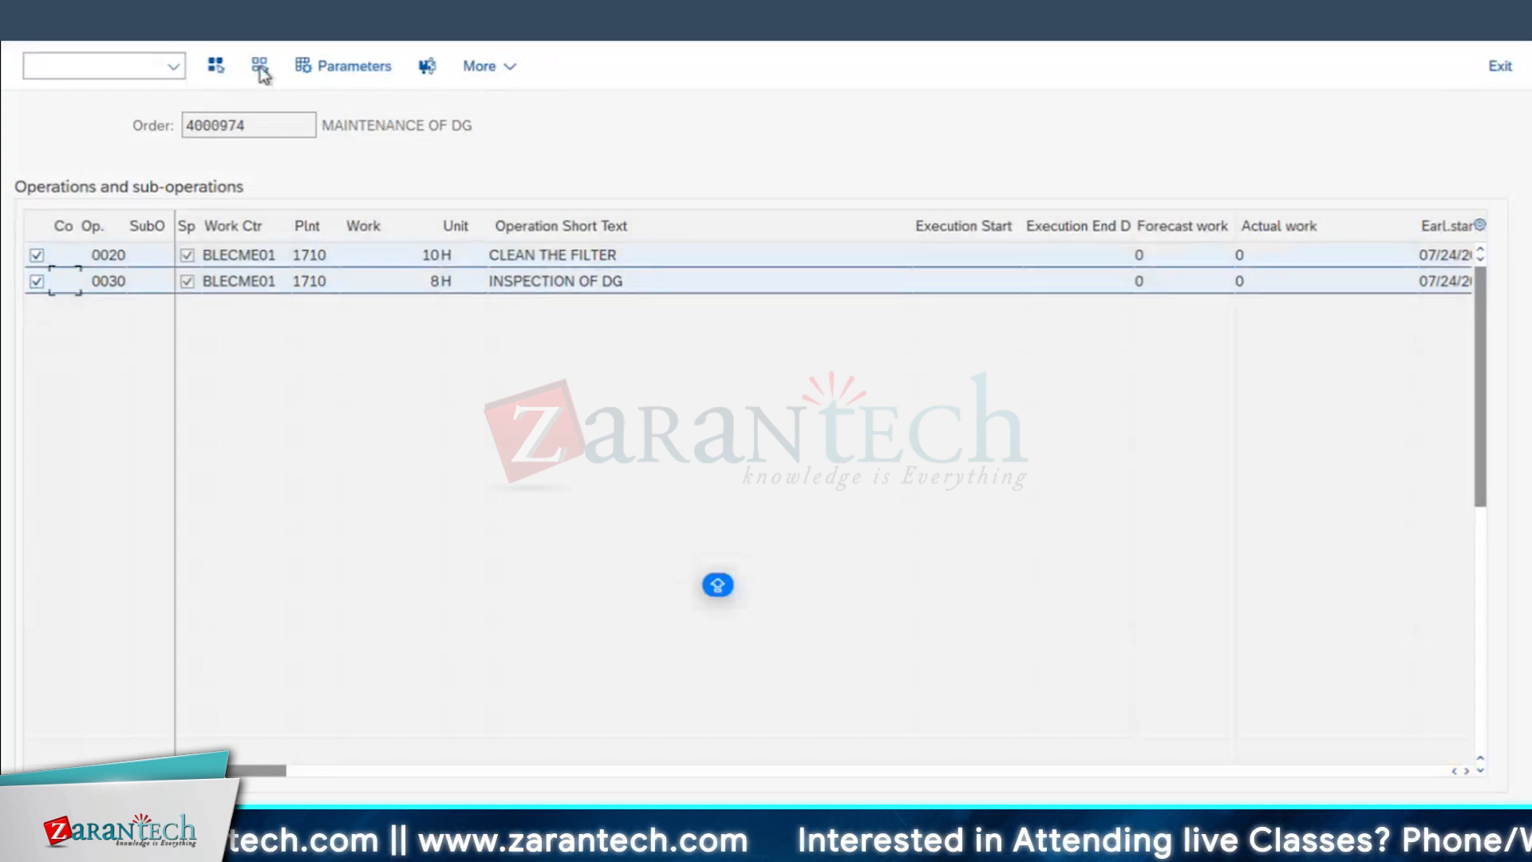
pyautogui.click(428, 65)
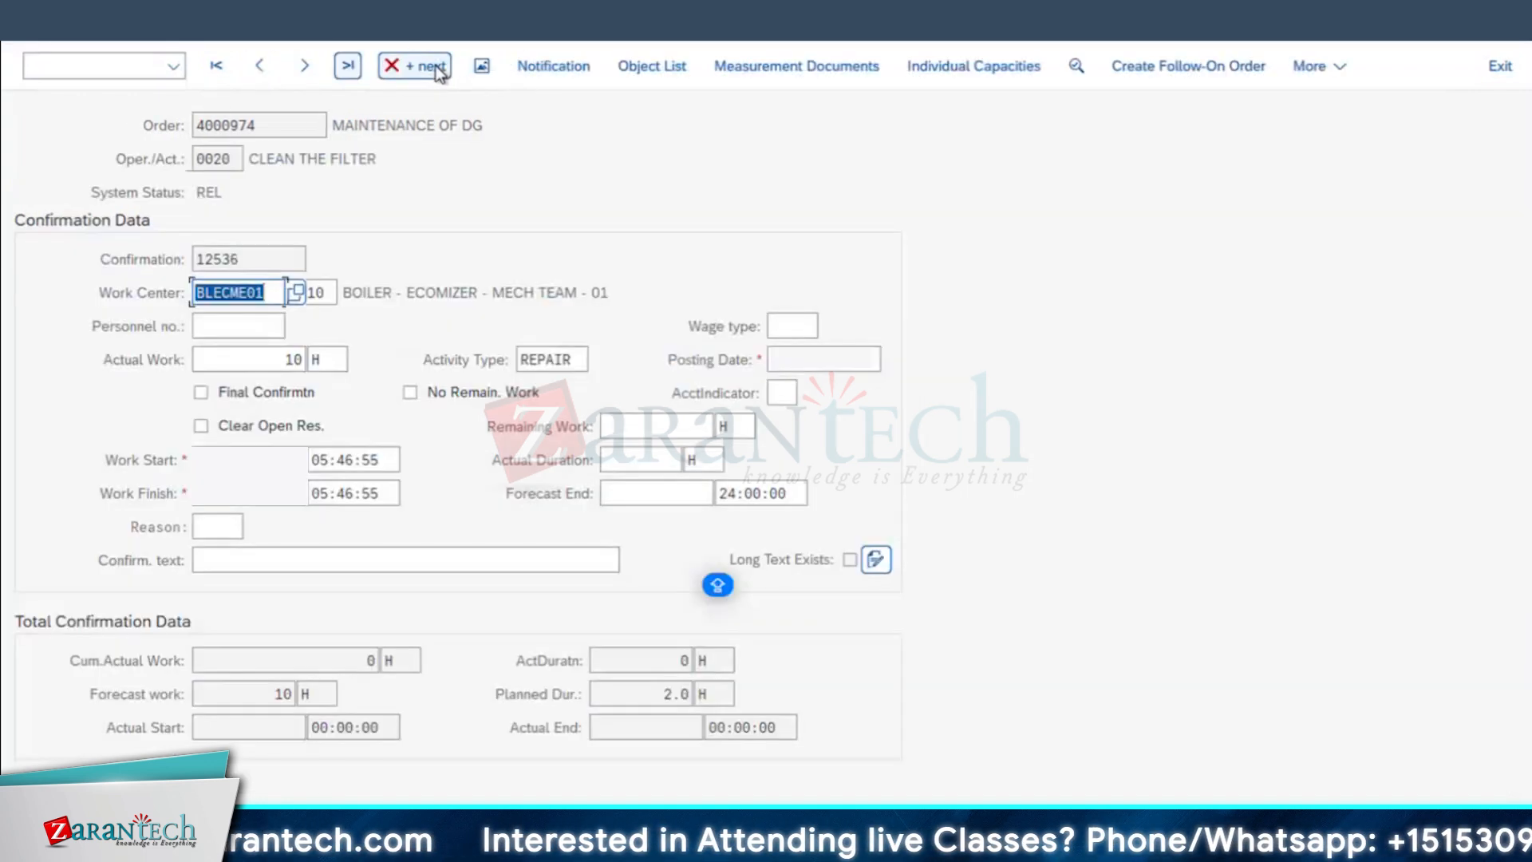
# Step: Assign the first person listed for work center BLECME01 as the personnel number for operation 0020
pyautogui.click(216, 325)
pyautogui.click(299, 326)
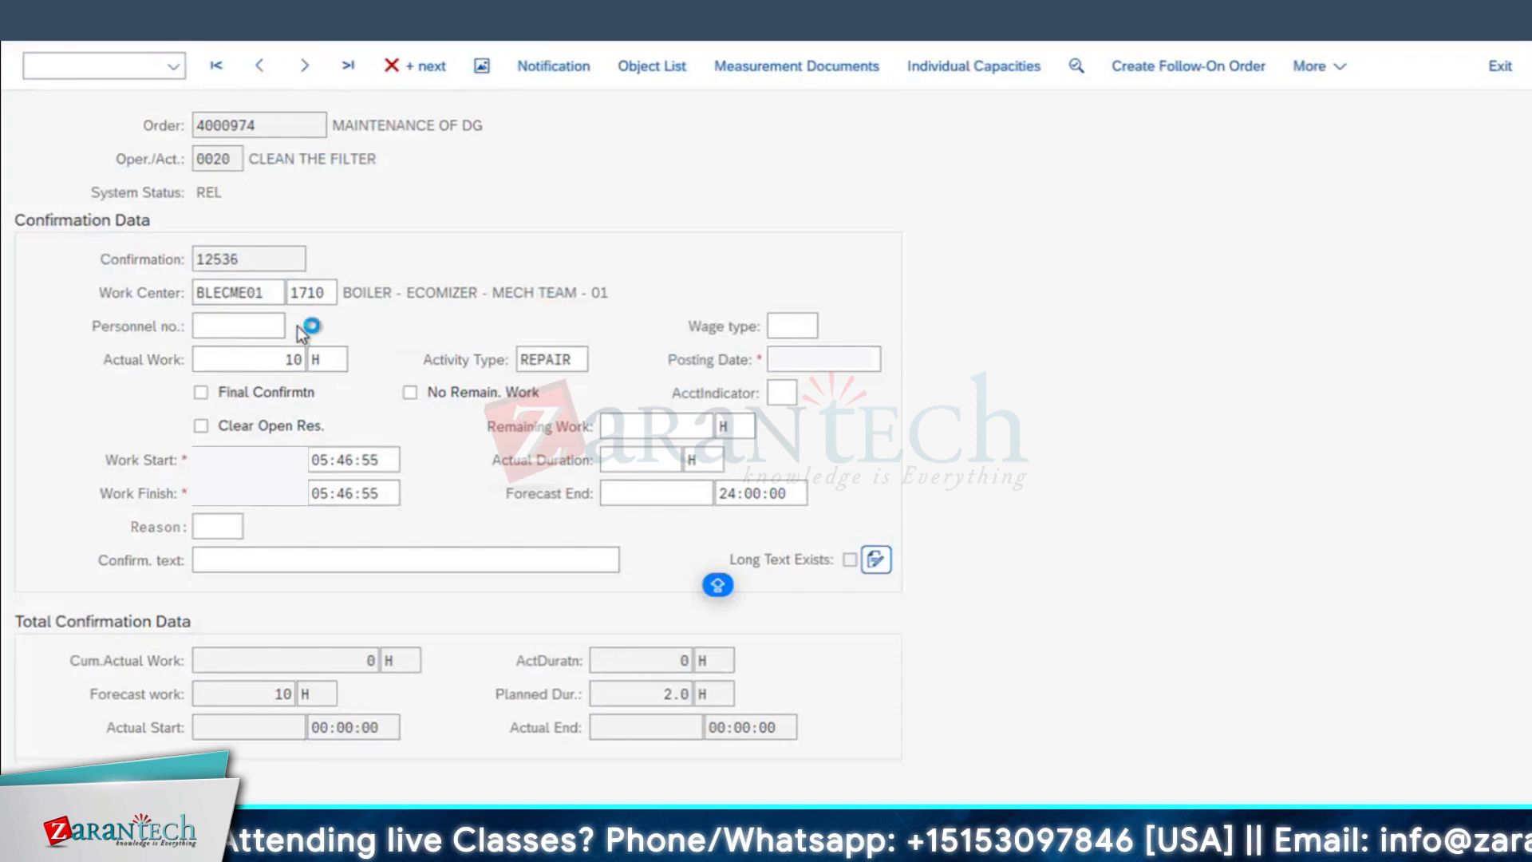
pyautogui.click(718, 576)
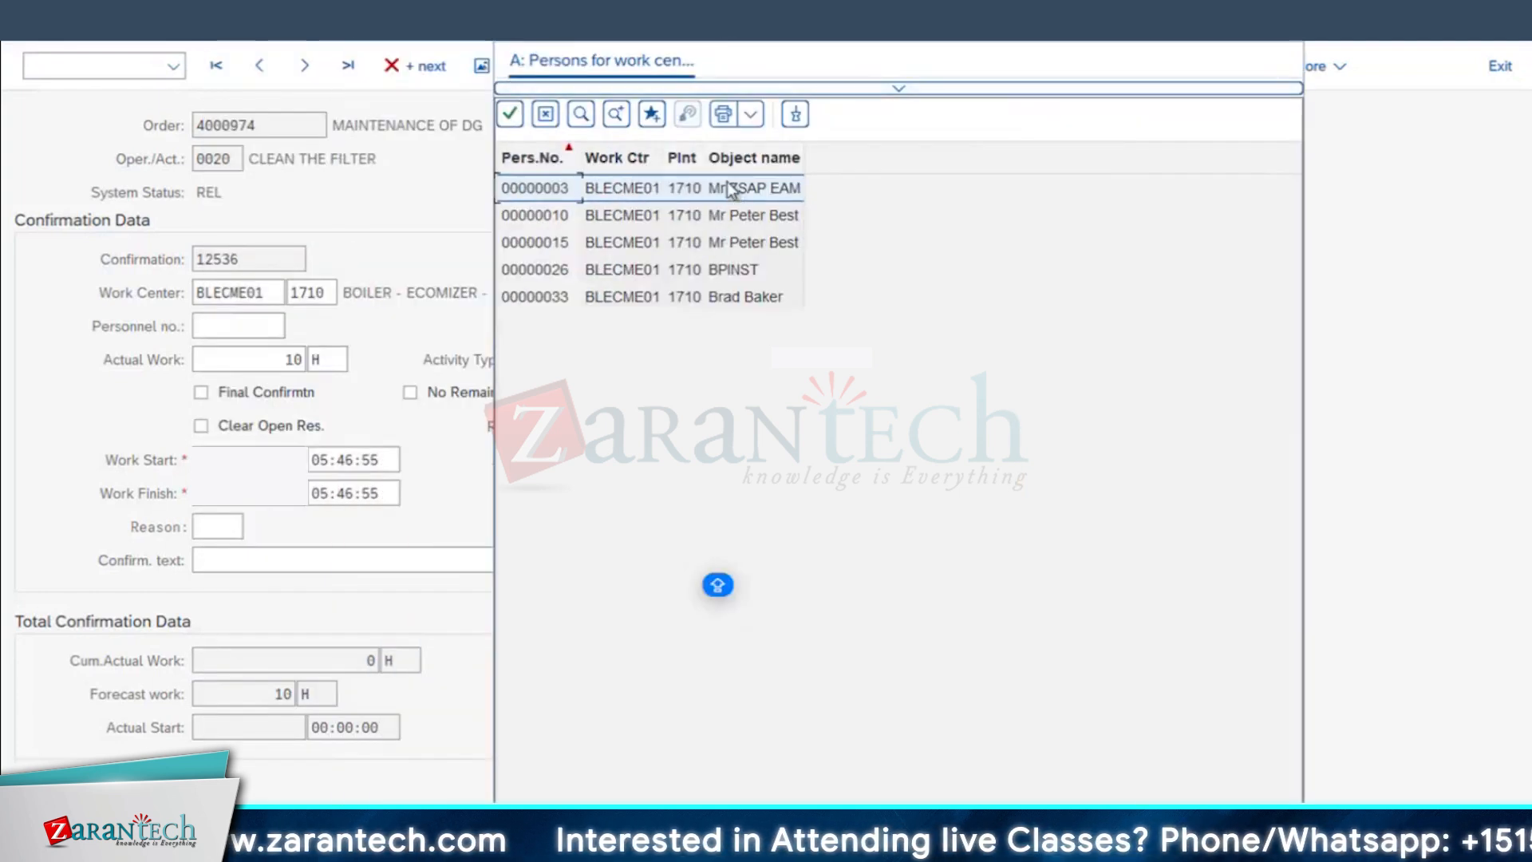
pyautogui.moveTo(704, 158); pyautogui.dragTo(649, 249)
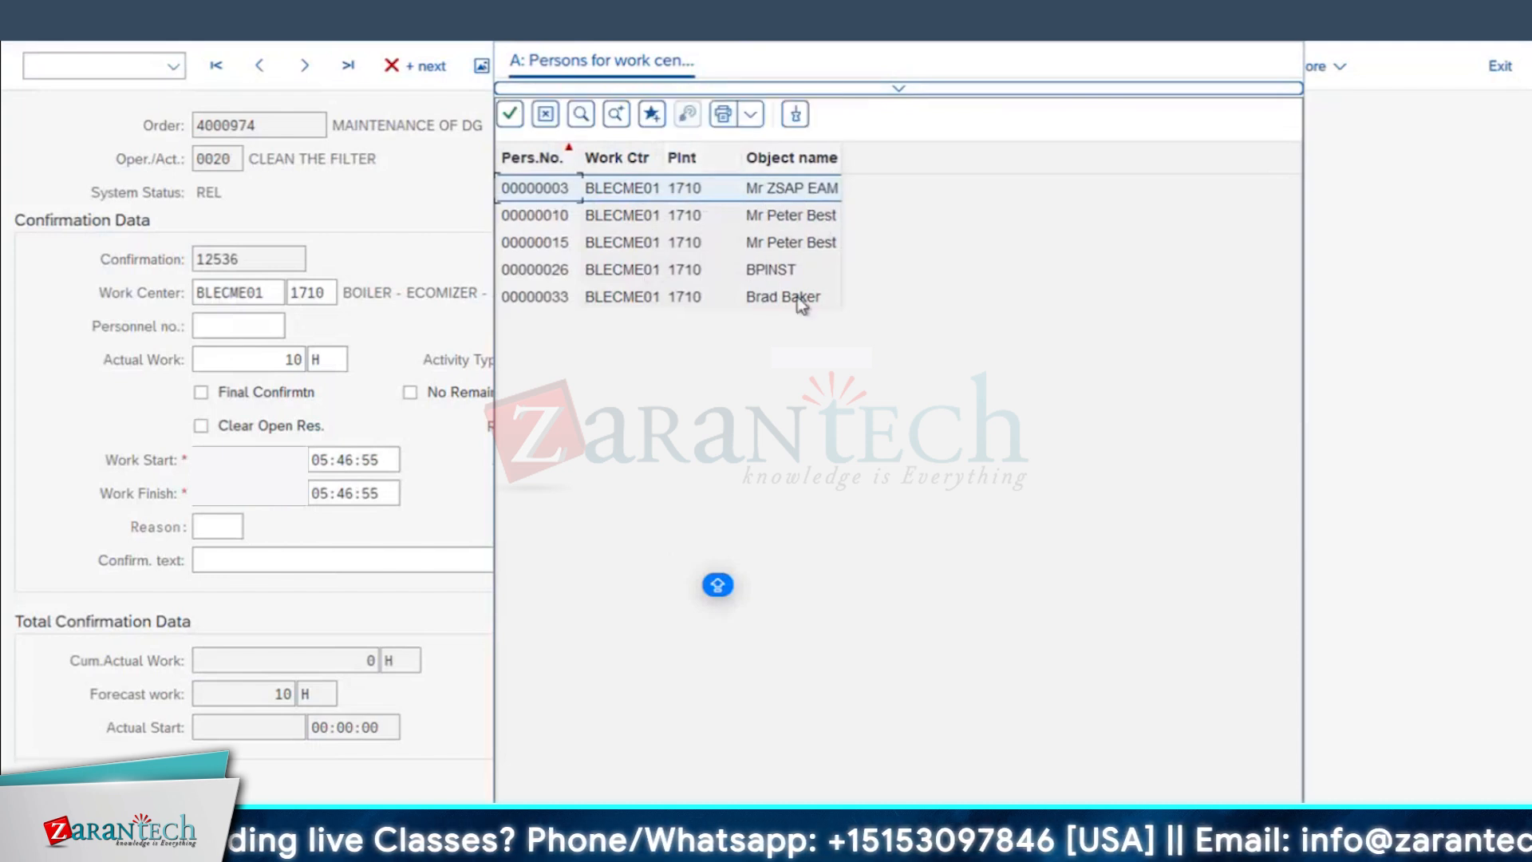
pyautogui.moveTo(843, 156); pyautogui.dragTo(870, 152)
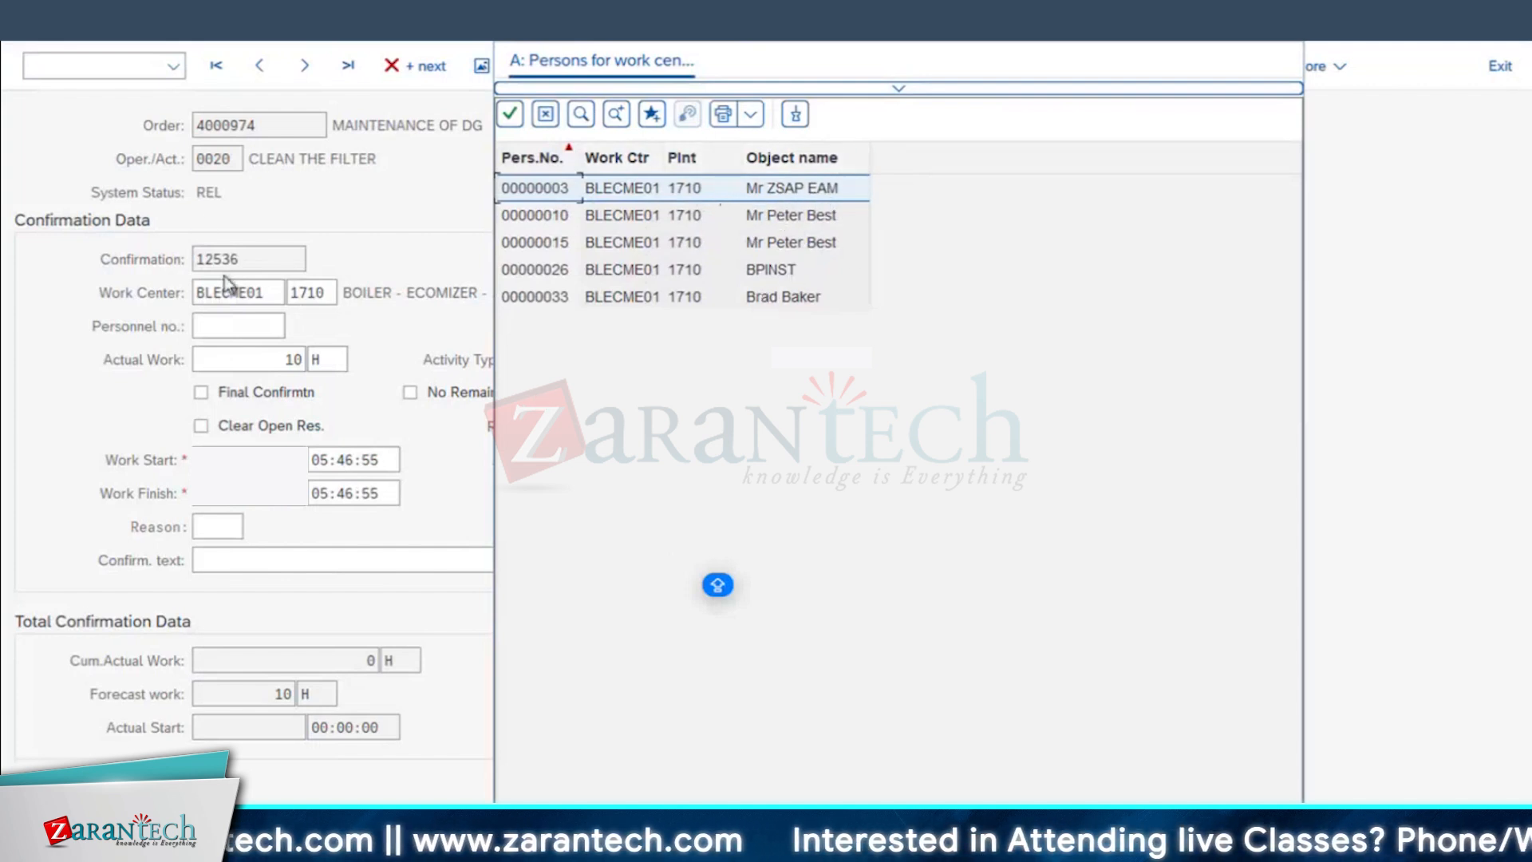
pyautogui.doubleClick(795, 190)
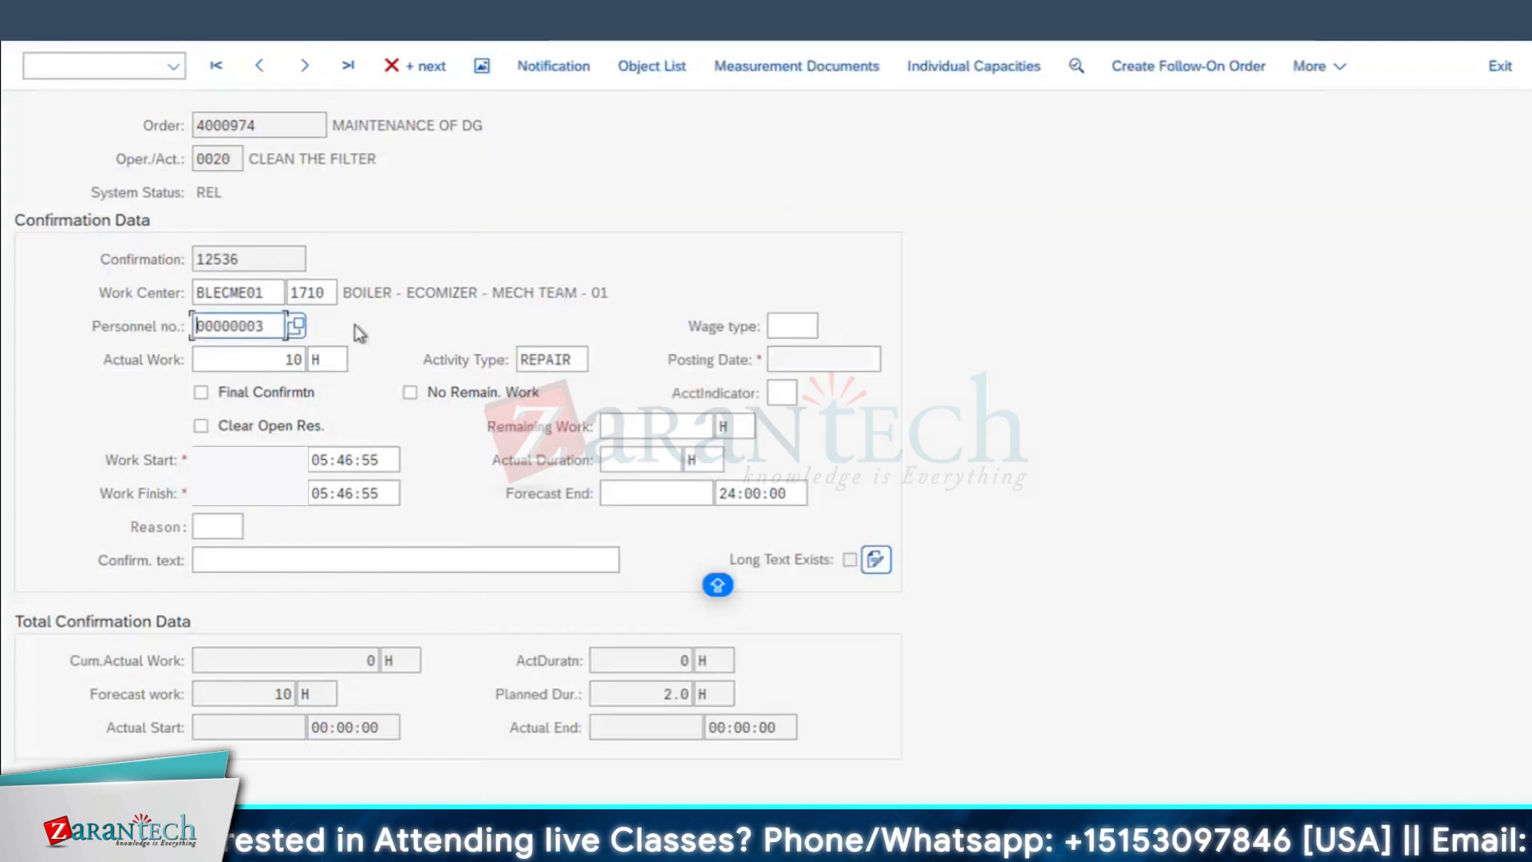
pyautogui.press('Return')
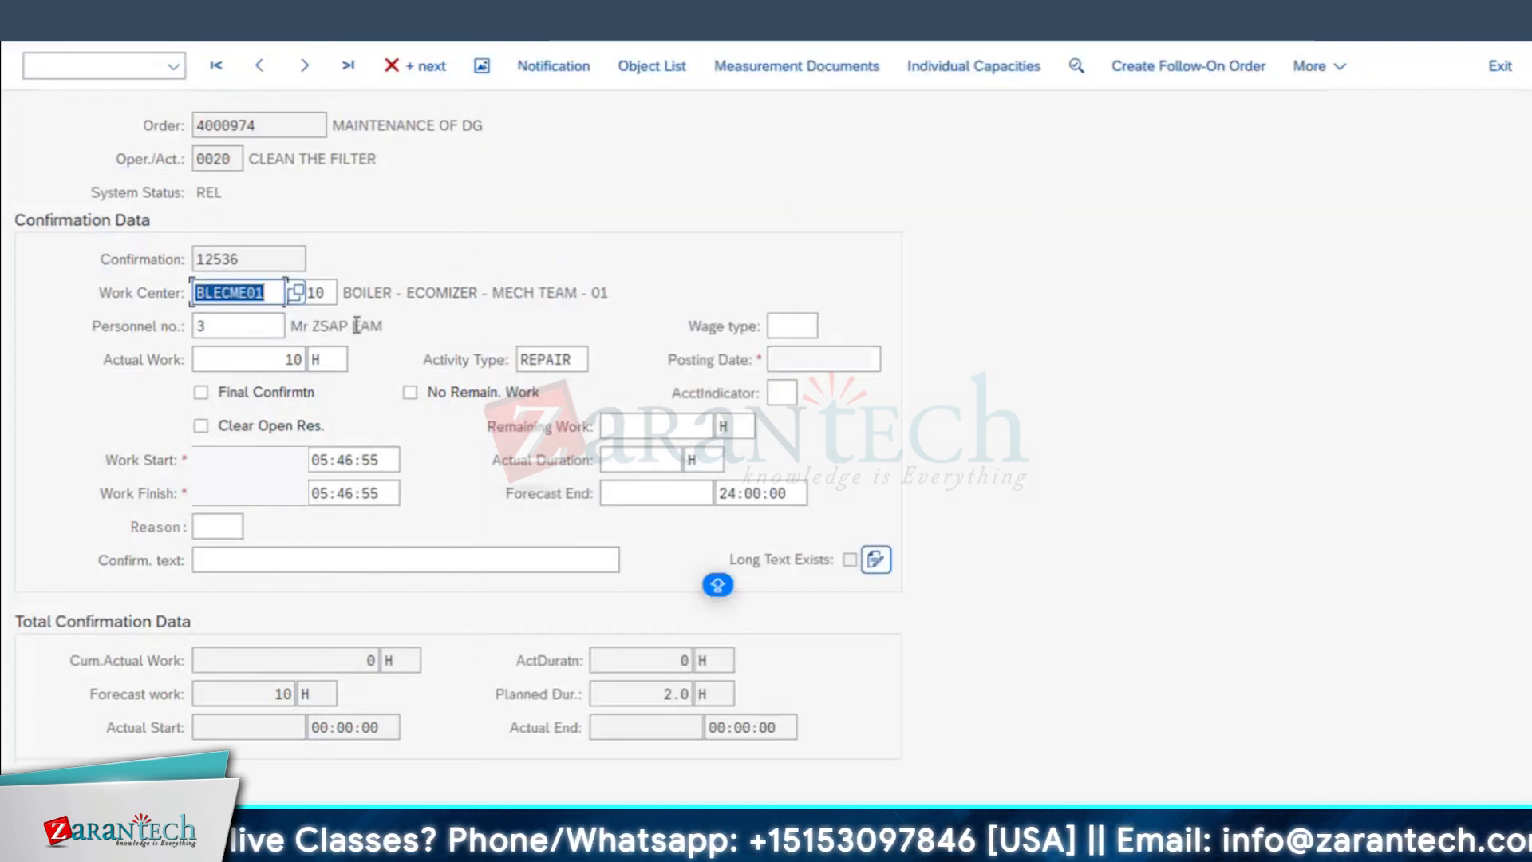
pyautogui.click(403, 326)
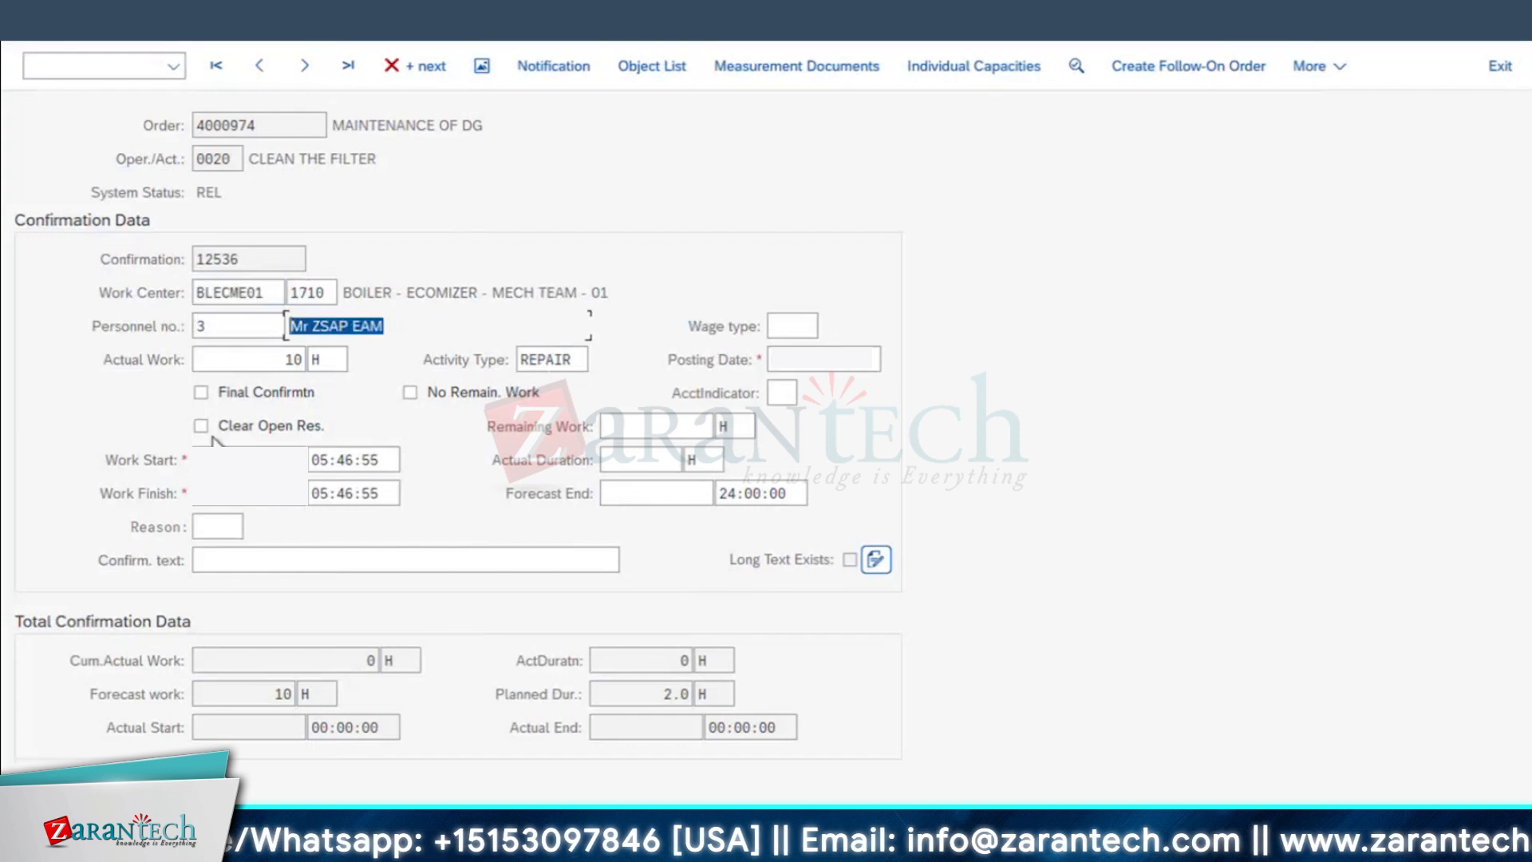
# Step: Mark operation 0020 as finally confirmed with no remaining work and open reservations cleared, and save the confirmation
pyautogui.click(246, 395)
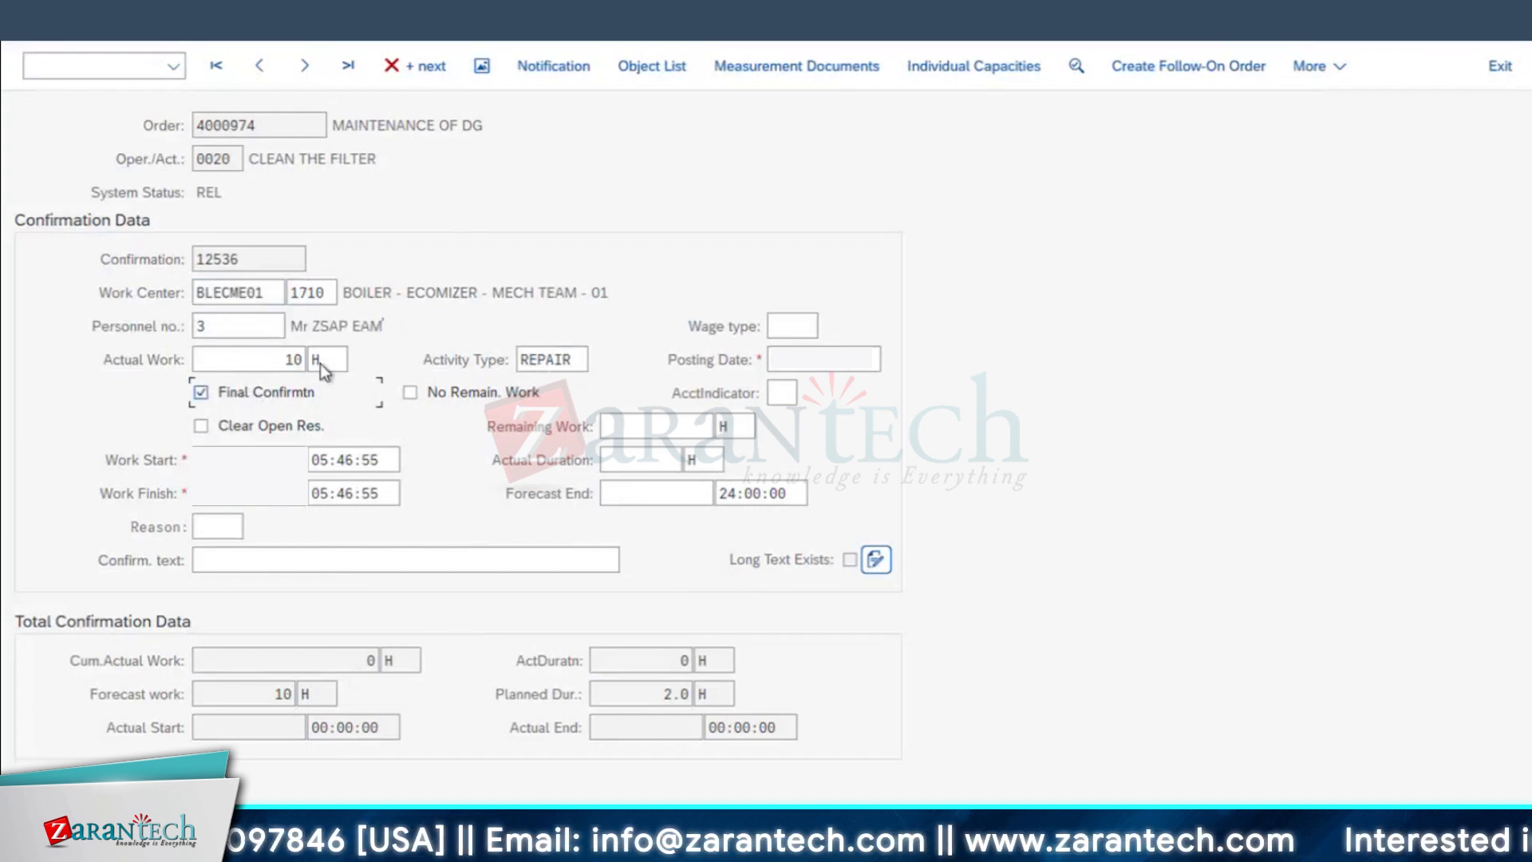
pyautogui.click(409, 393)
pyautogui.click(267, 428)
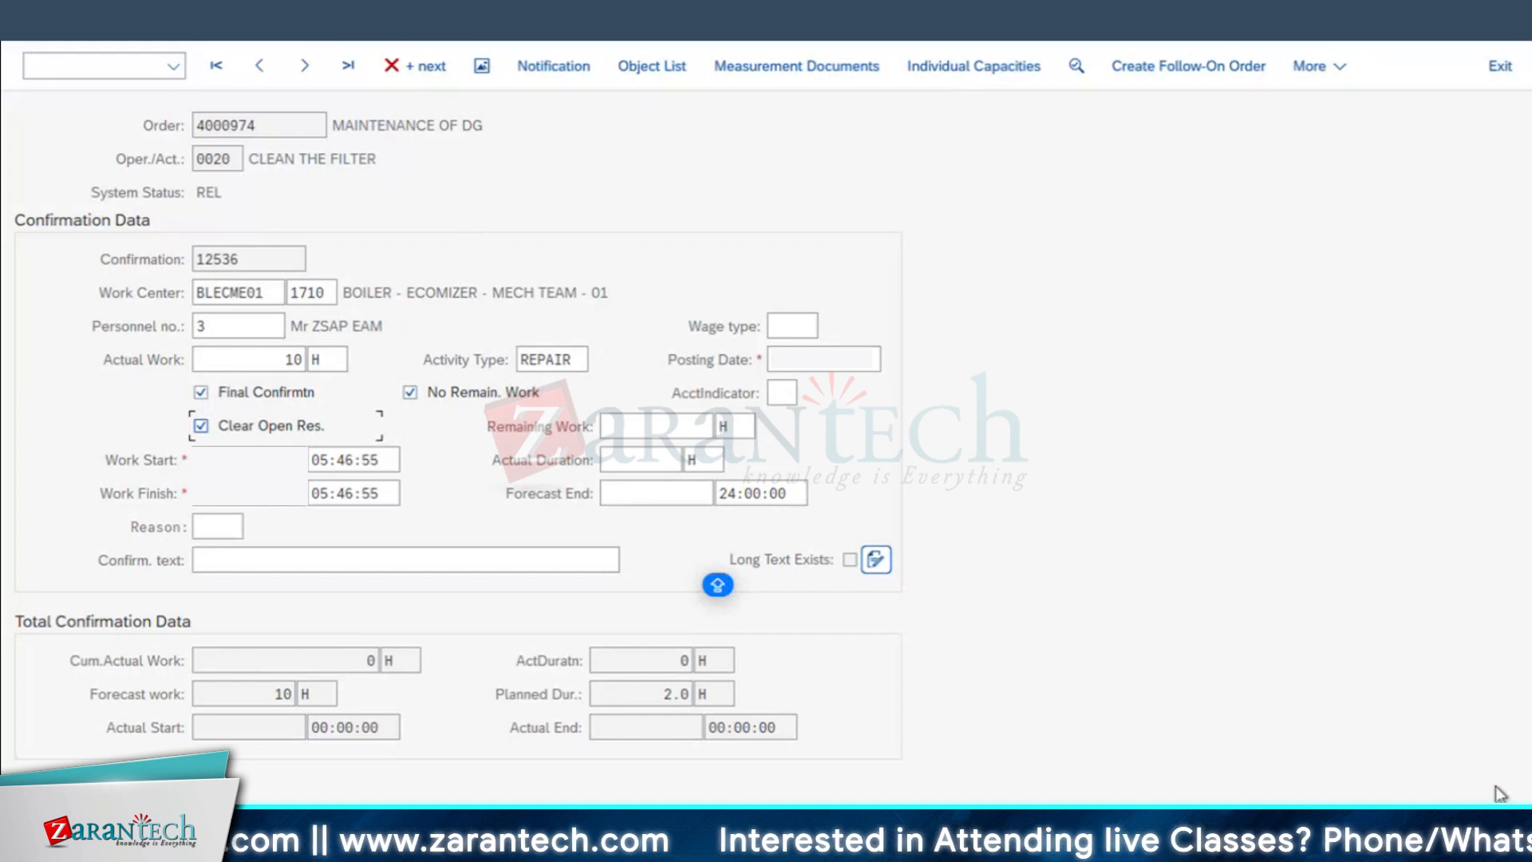
pyautogui.hotkey('ctrl', 's')
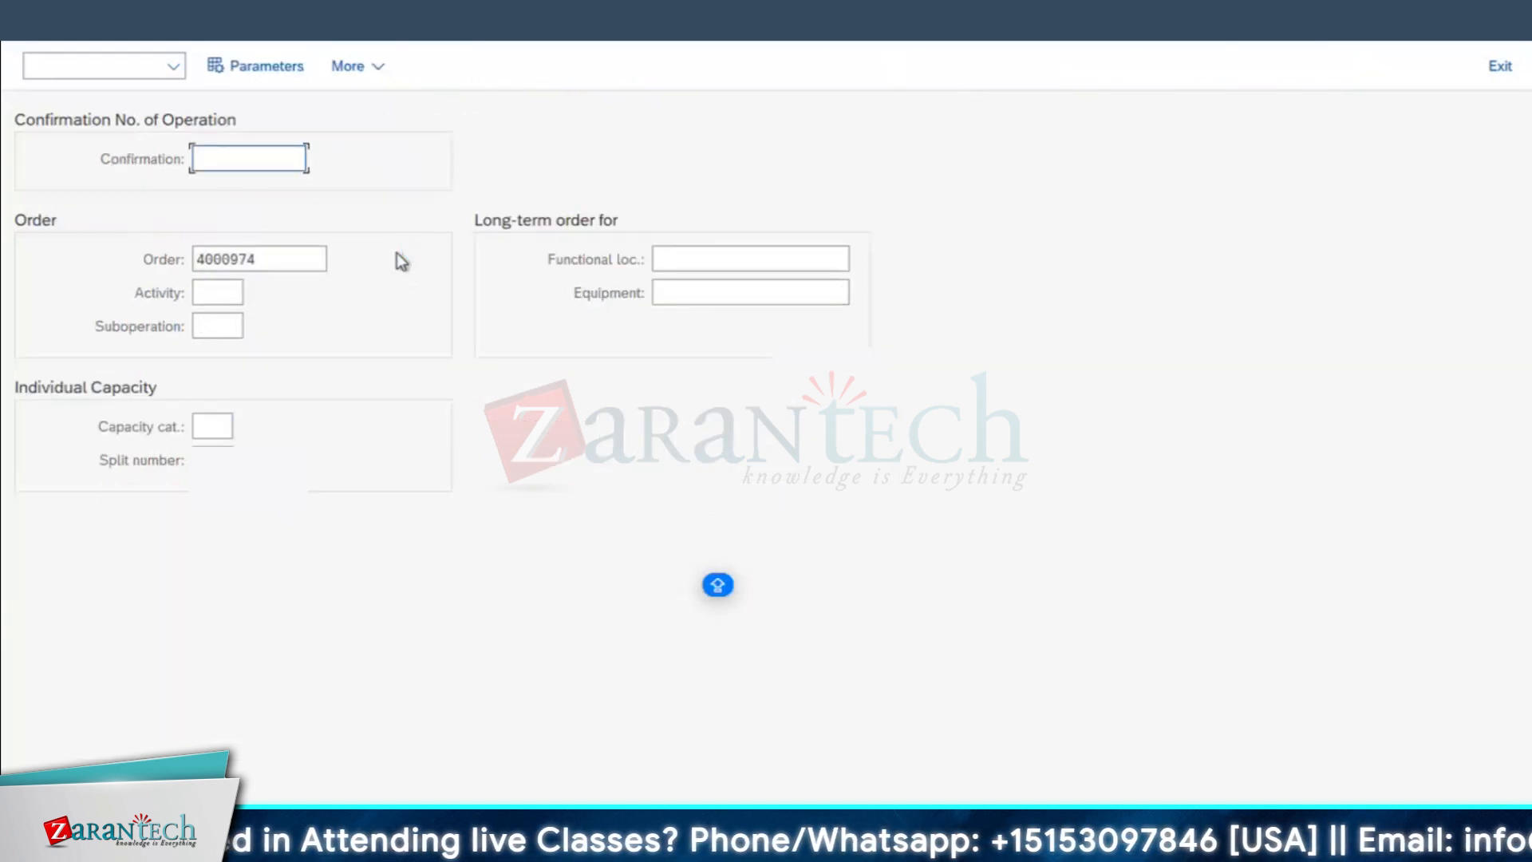
# Step: Open the same order's remaining operation 0030, INSPECTION OF DG, for confirmation and set its actual work to 10 H
pyautogui.click(294, 264)
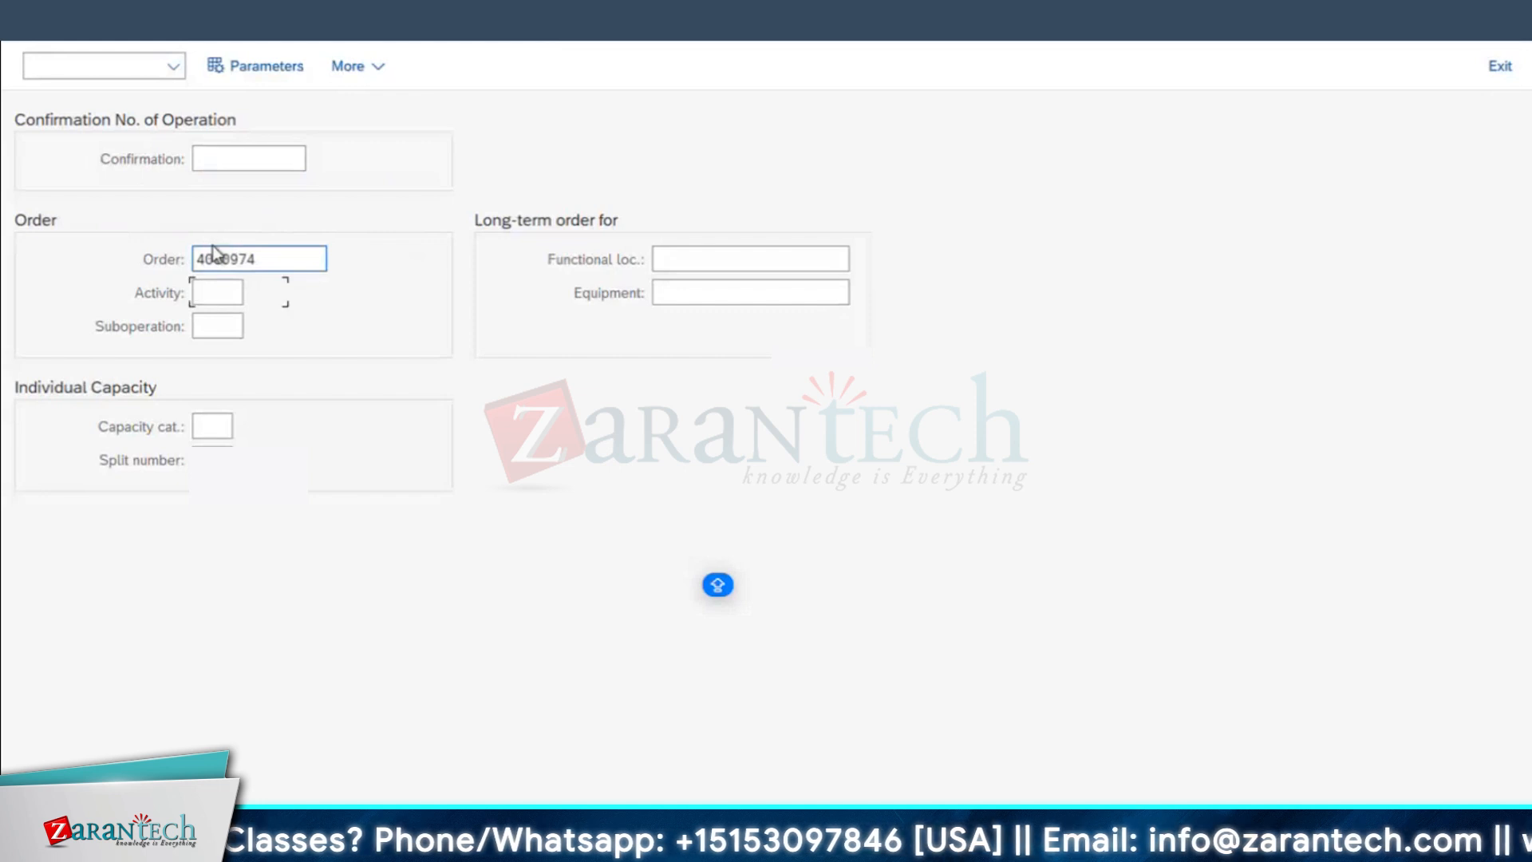
pyautogui.press('Return')
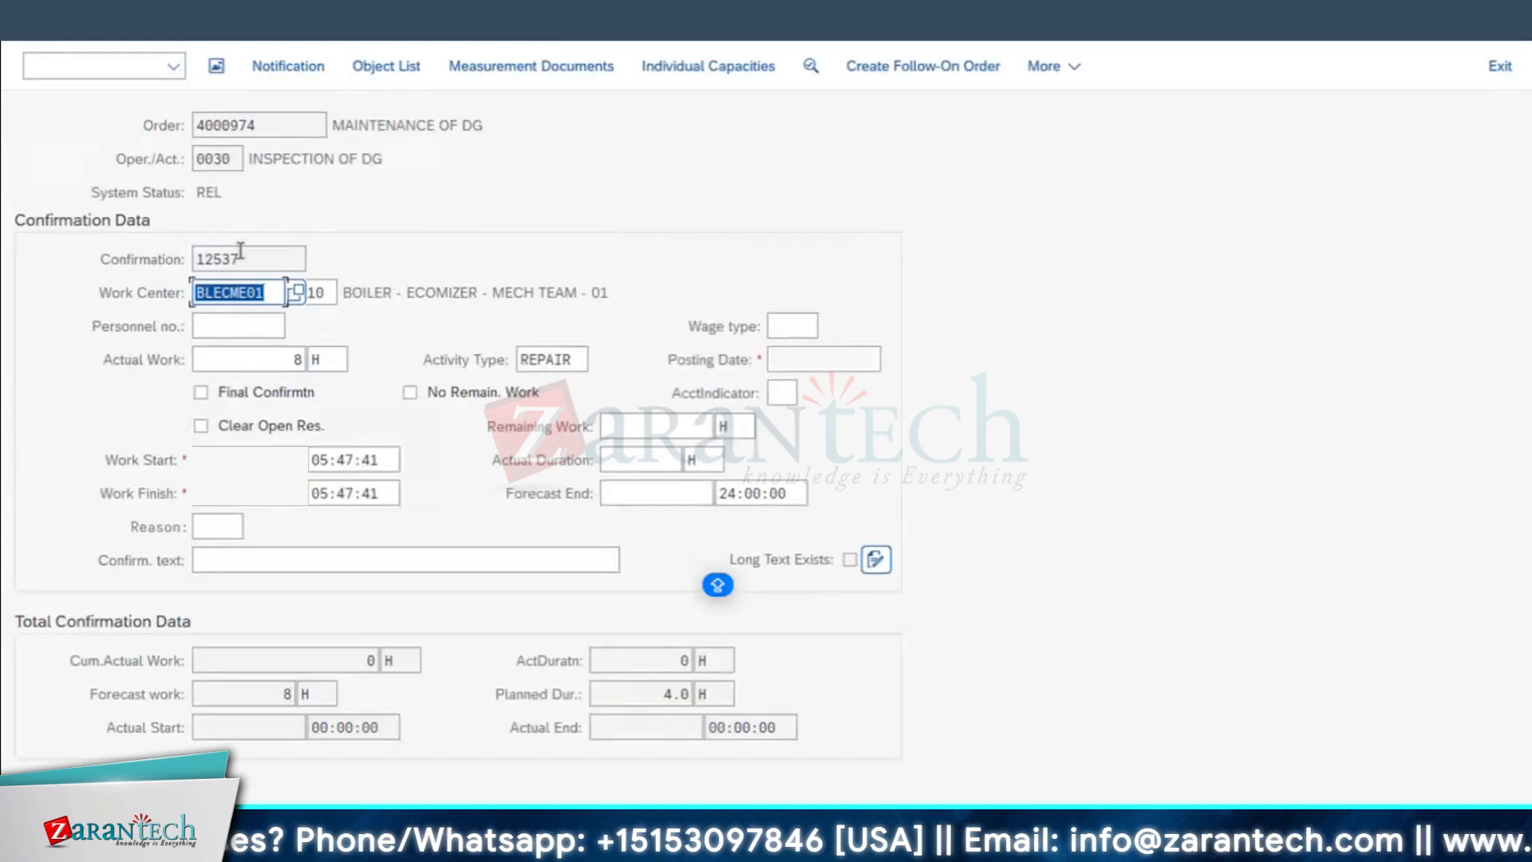
pyautogui.click(222, 158)
pyautogui.click(292, 354)
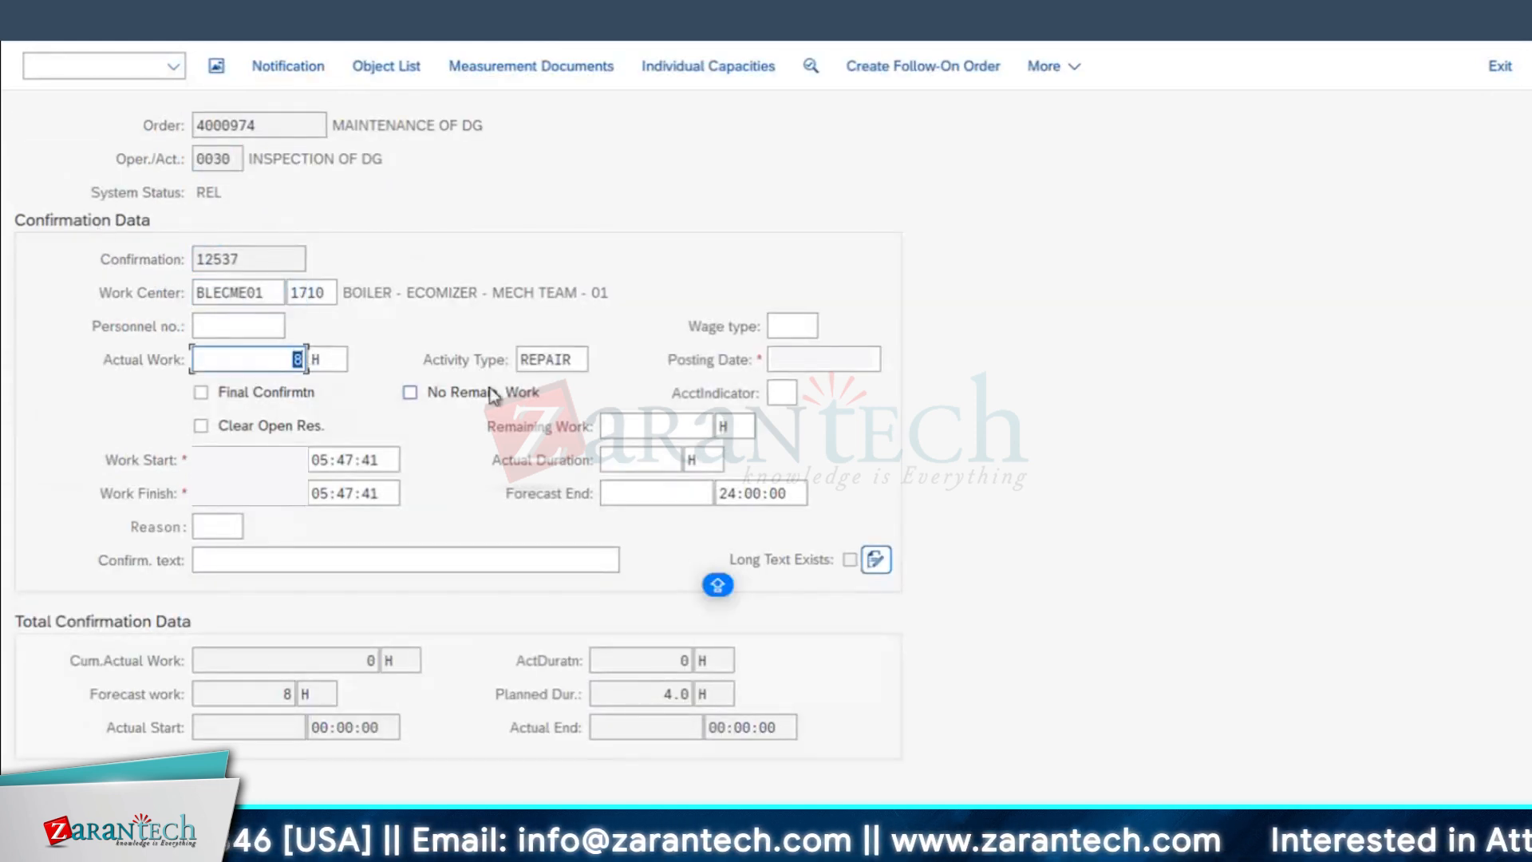
pyautogui.write('10')
pyautogui.press('Return')
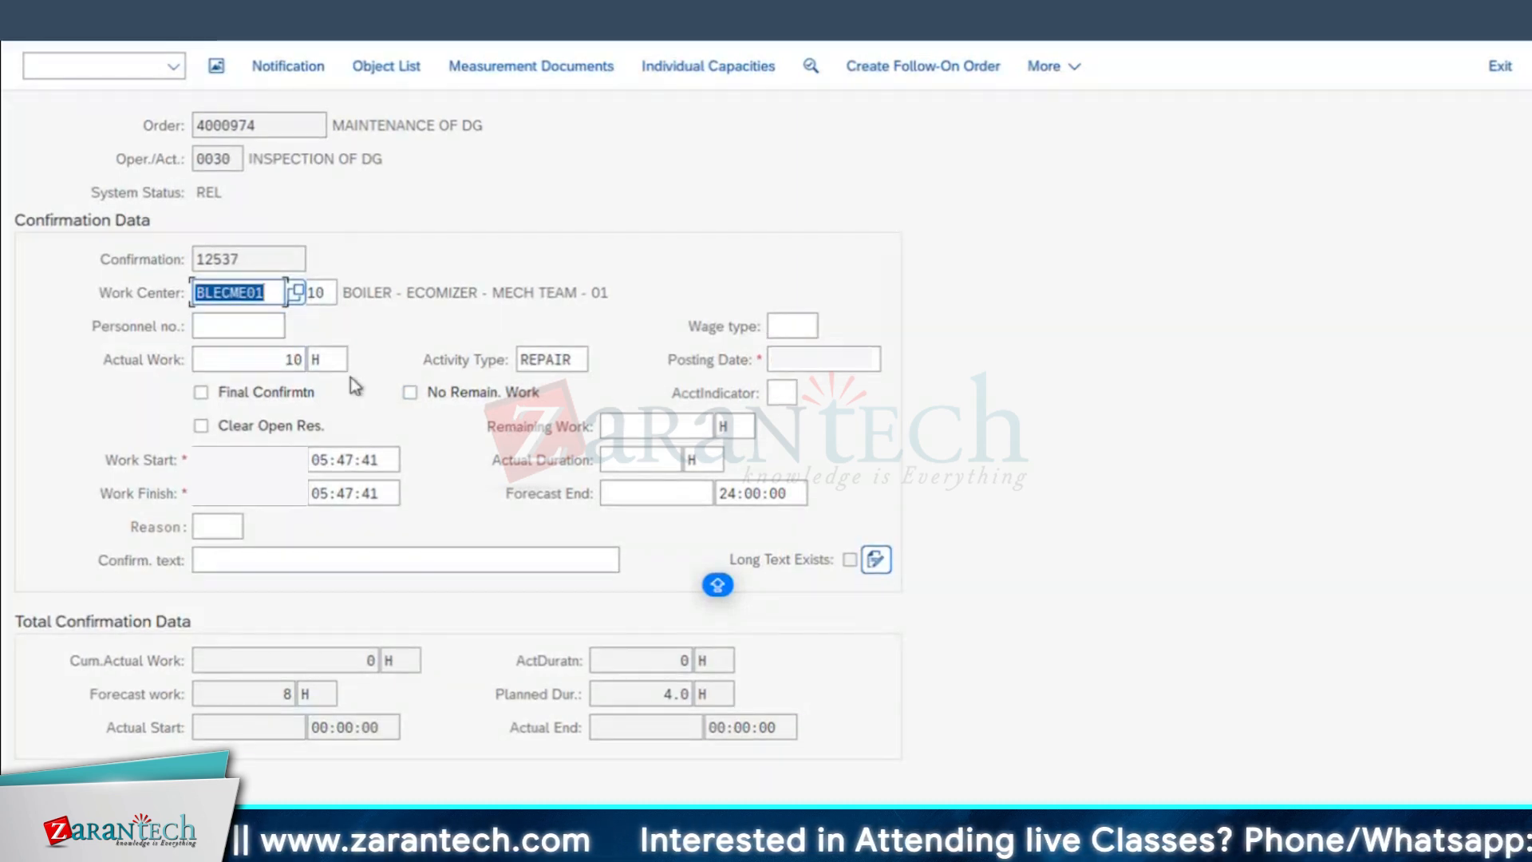
# Step: Flag operation 0030 as a final confirmation with no remaining work and open reservations cleared
pyautogui.click(247, 392)
pyautogui.click(466, 394)
pyautogui.click(261, 428)
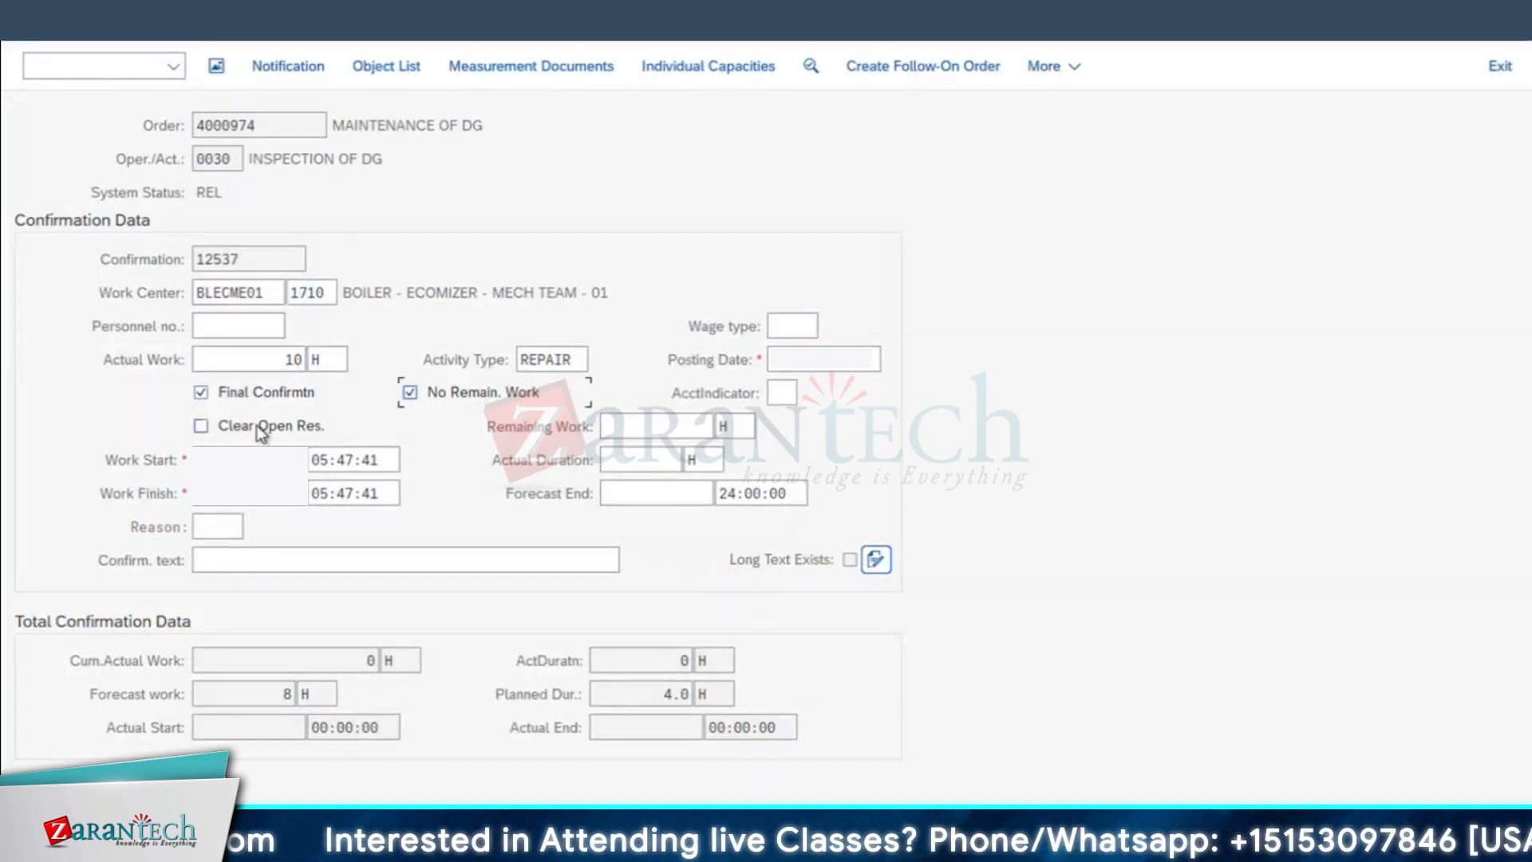
# Step: Save the final confirmation of operation 0030 and open the MAINTENANCE OF DG order for changes
pyautogui.click(279, 358)
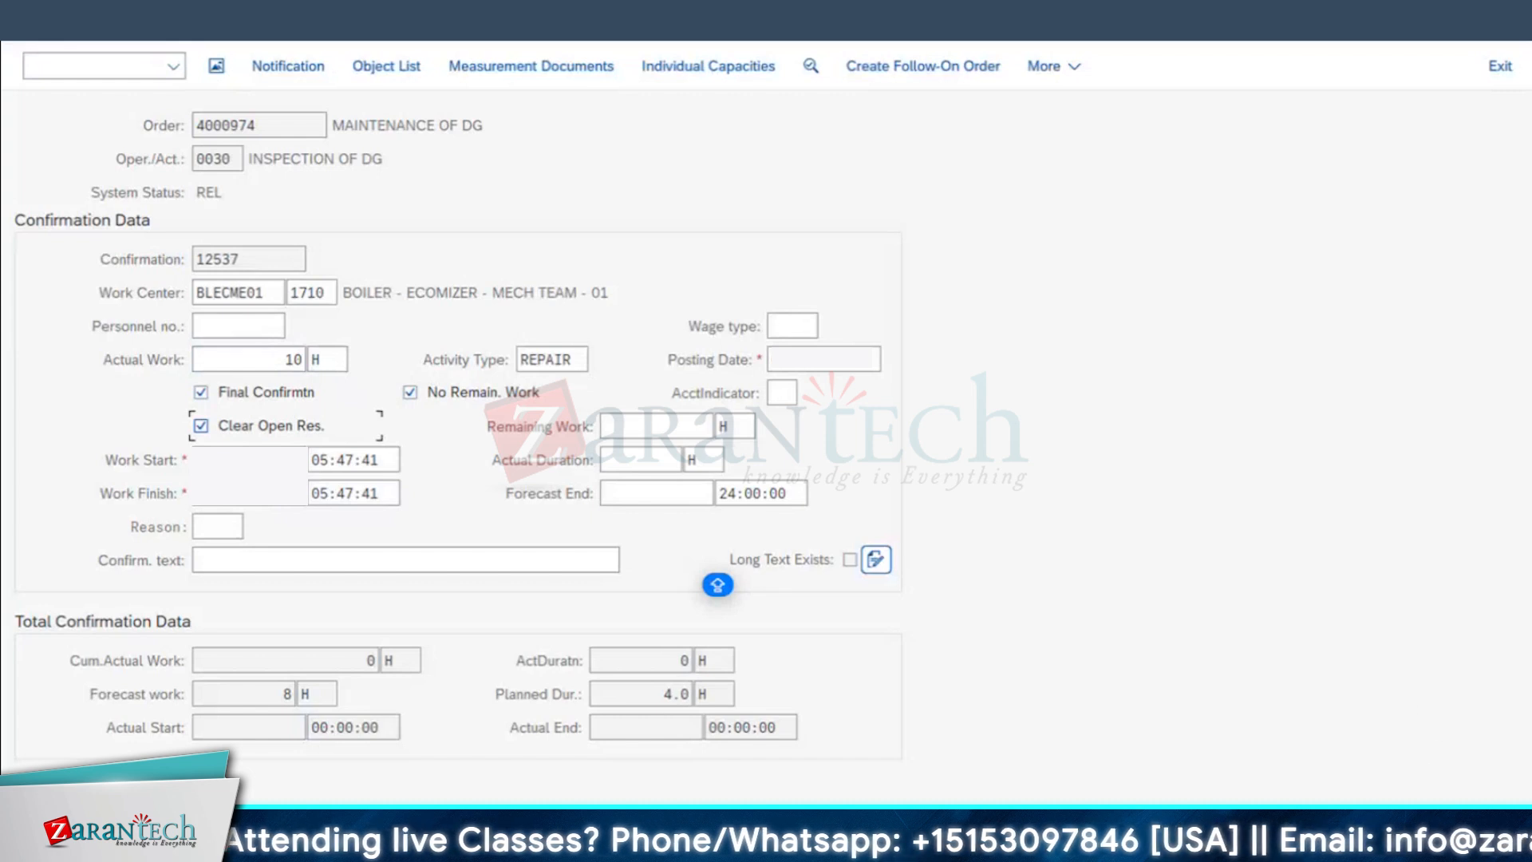
pyautogui.hotkey('ctrl', 's')
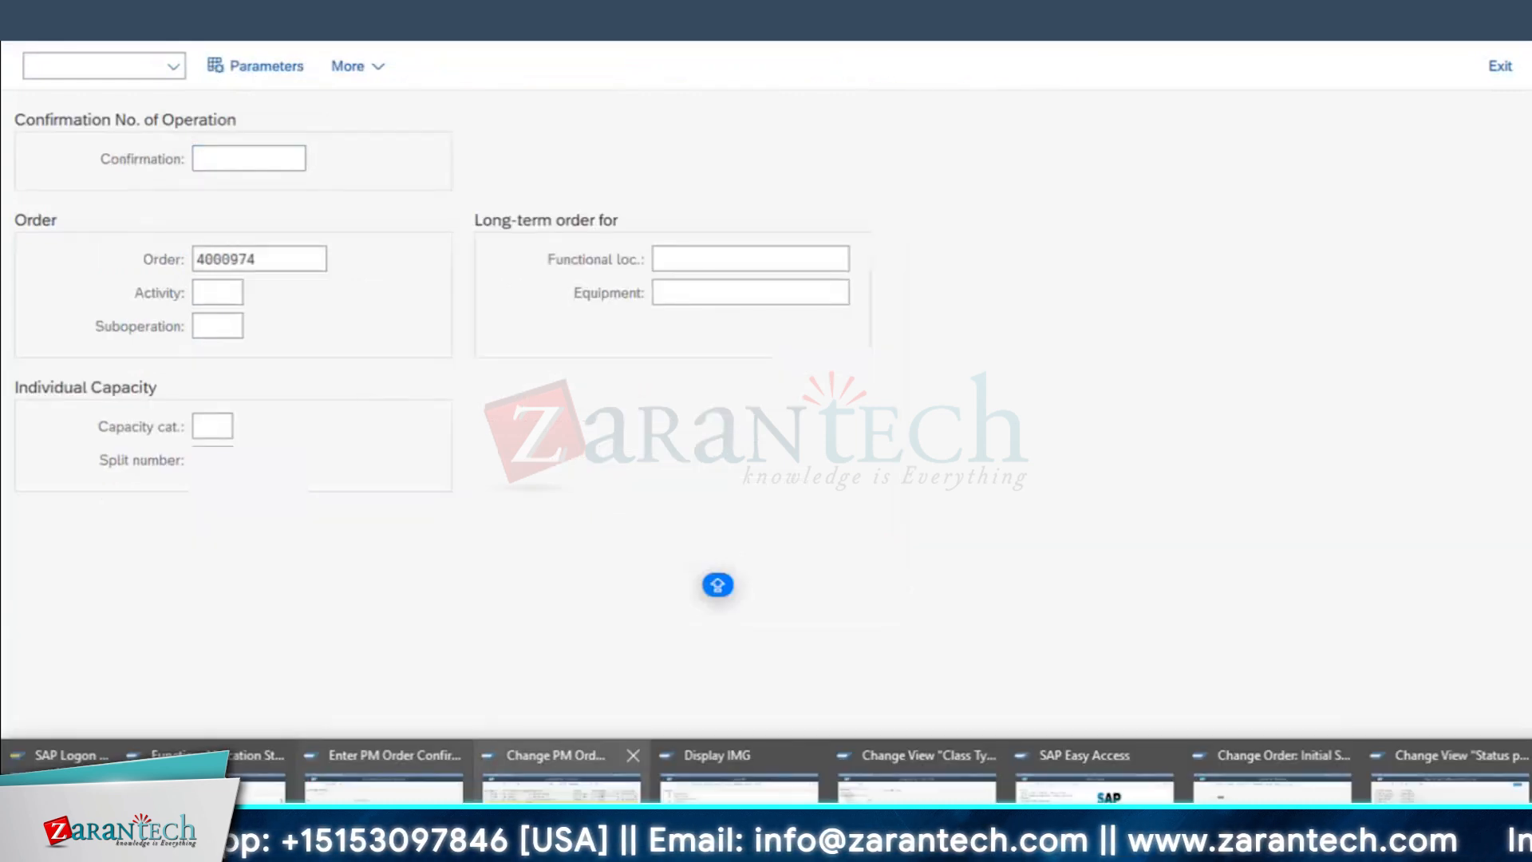
pyautogui.click(1272, 792)
pyautogui.press('Return')
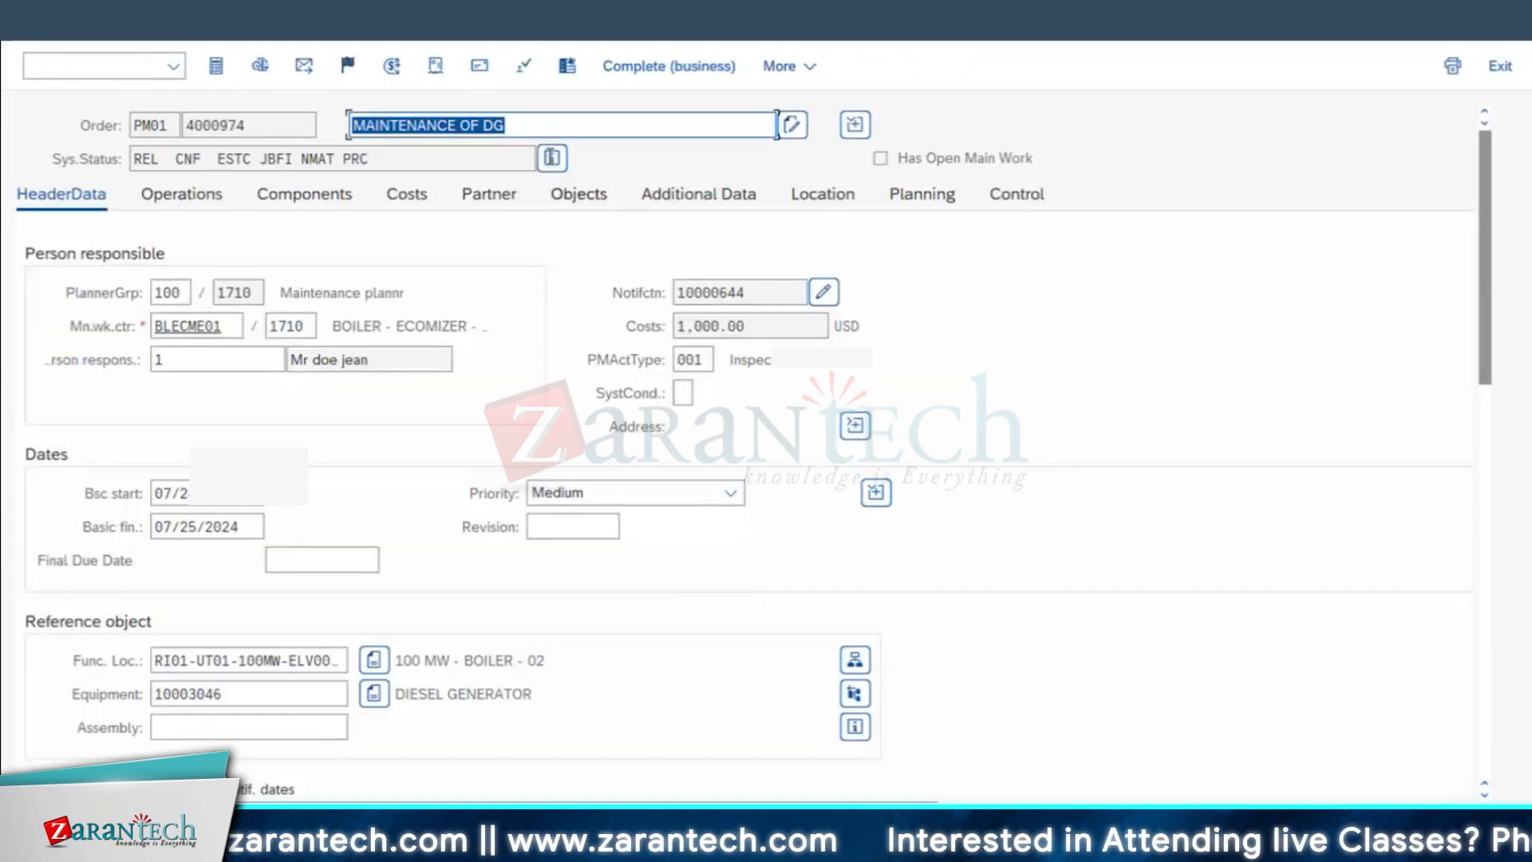
# Step: Examine the order's active system statuses and the full status list, including Partially Confirmed, Confirmed and Job Finished
pyautogui.click(552, 157)
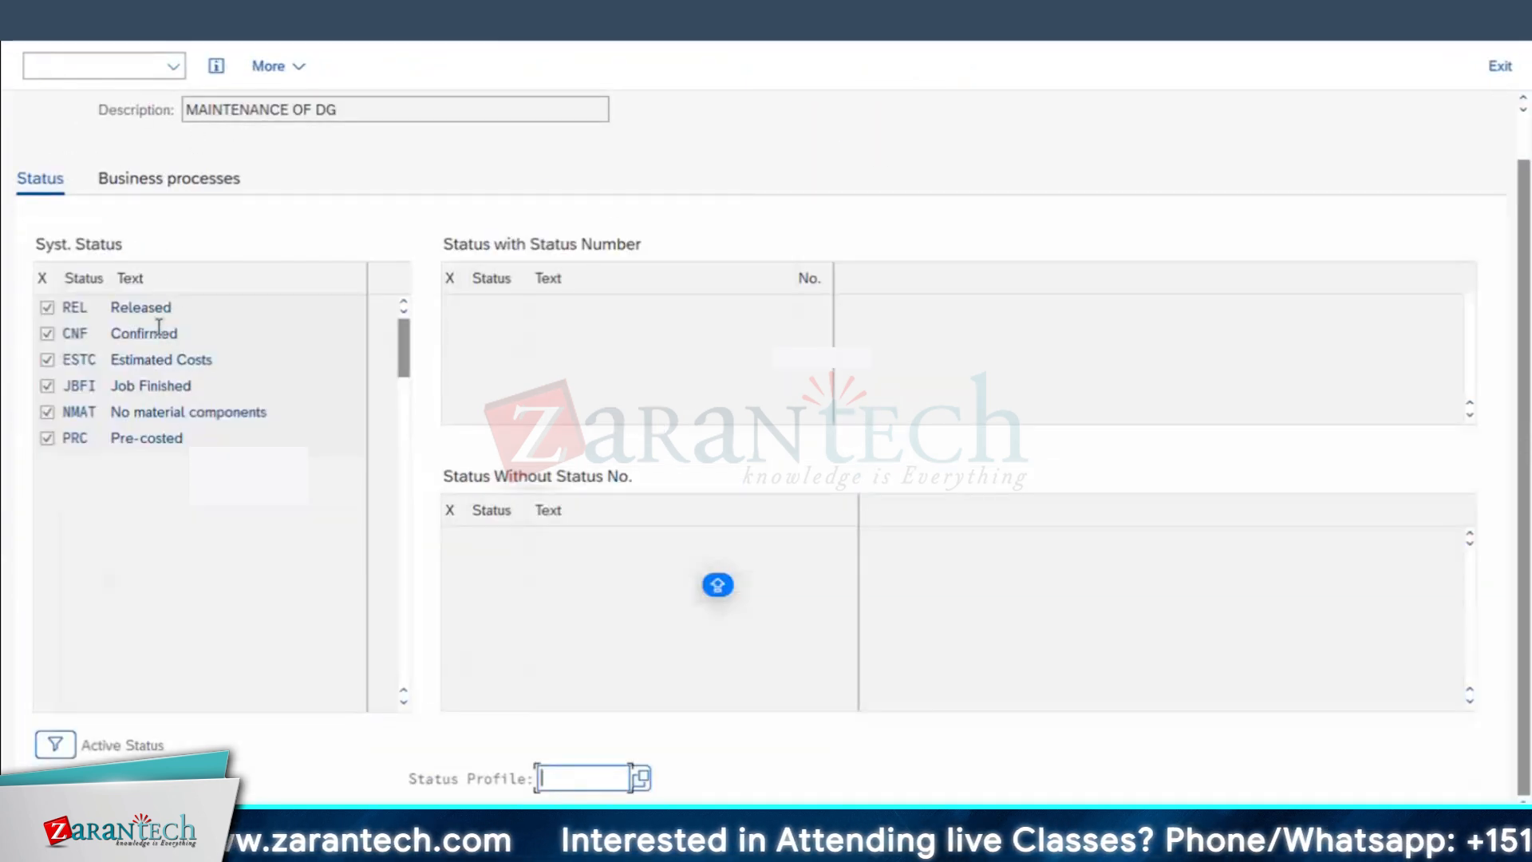
pyautogui.doubleClick(159, 333)
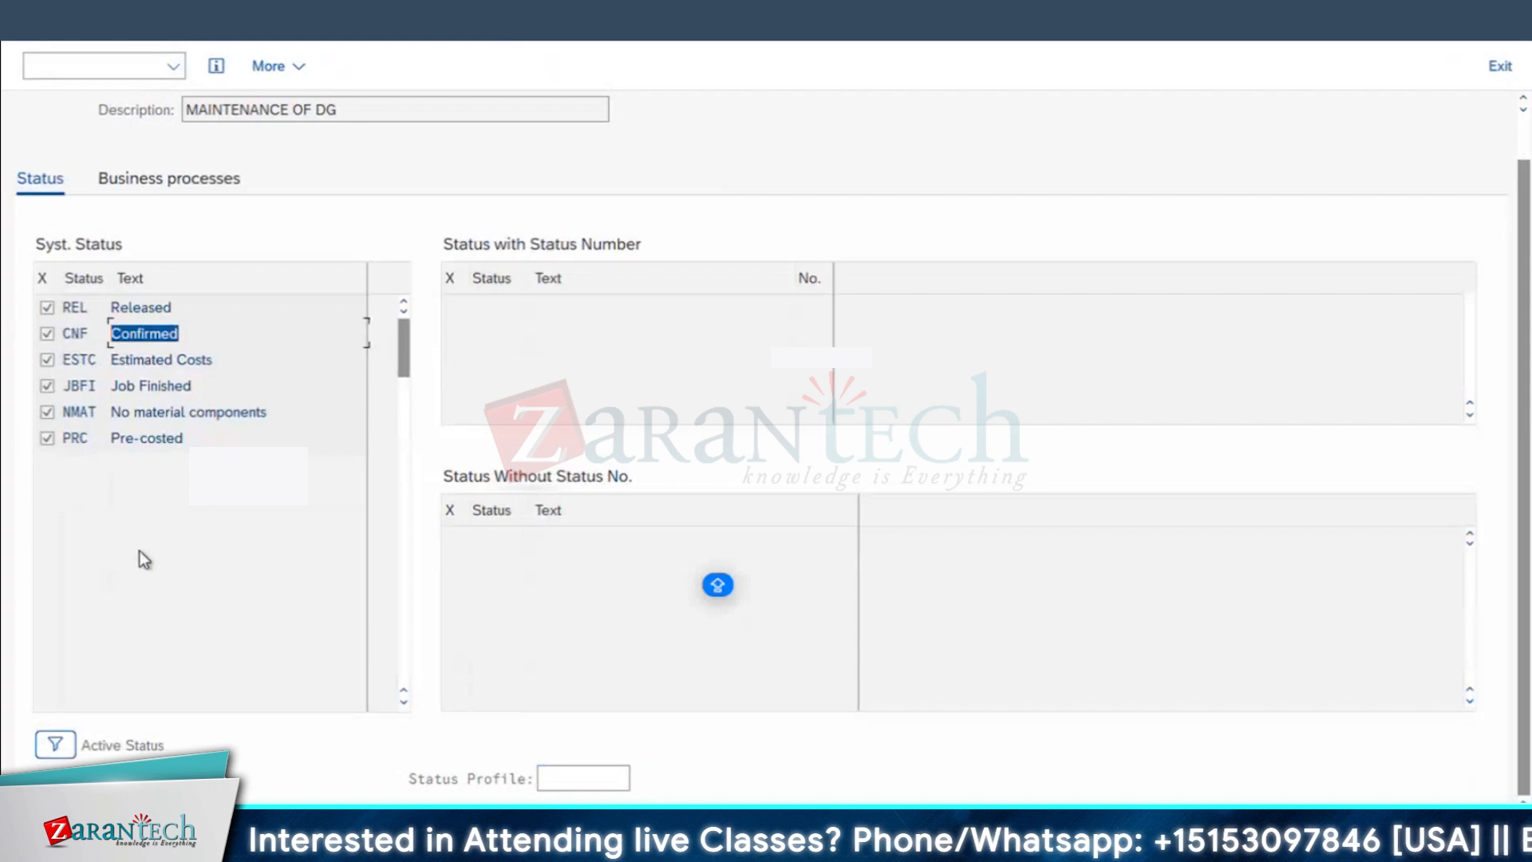
pyautogui.click(55, 744)
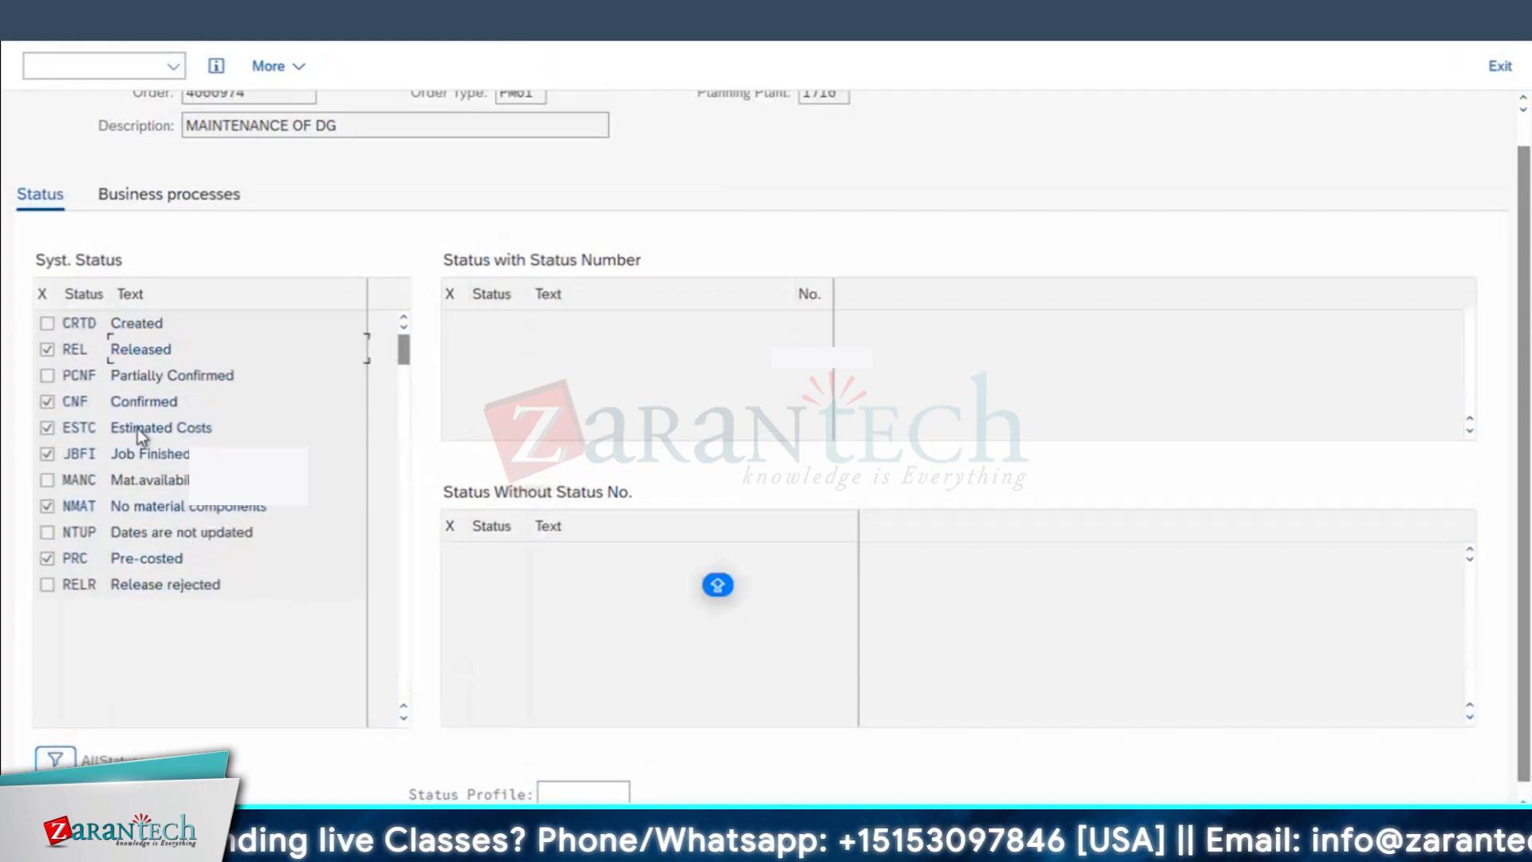
pyautogui.doubleClick(94, 376)
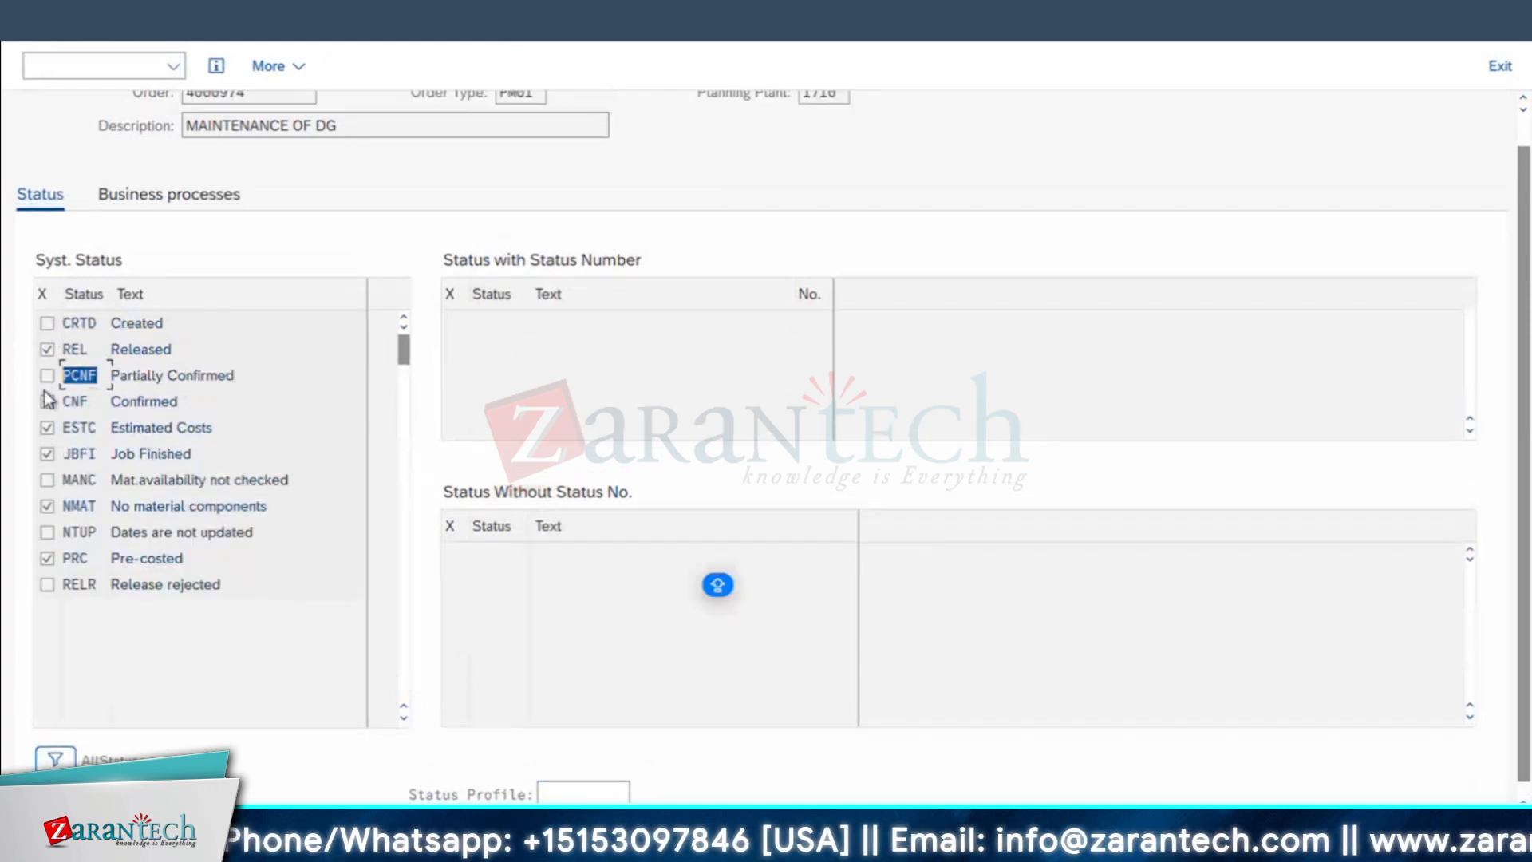
pyautogui.doubleClick(80, 399)
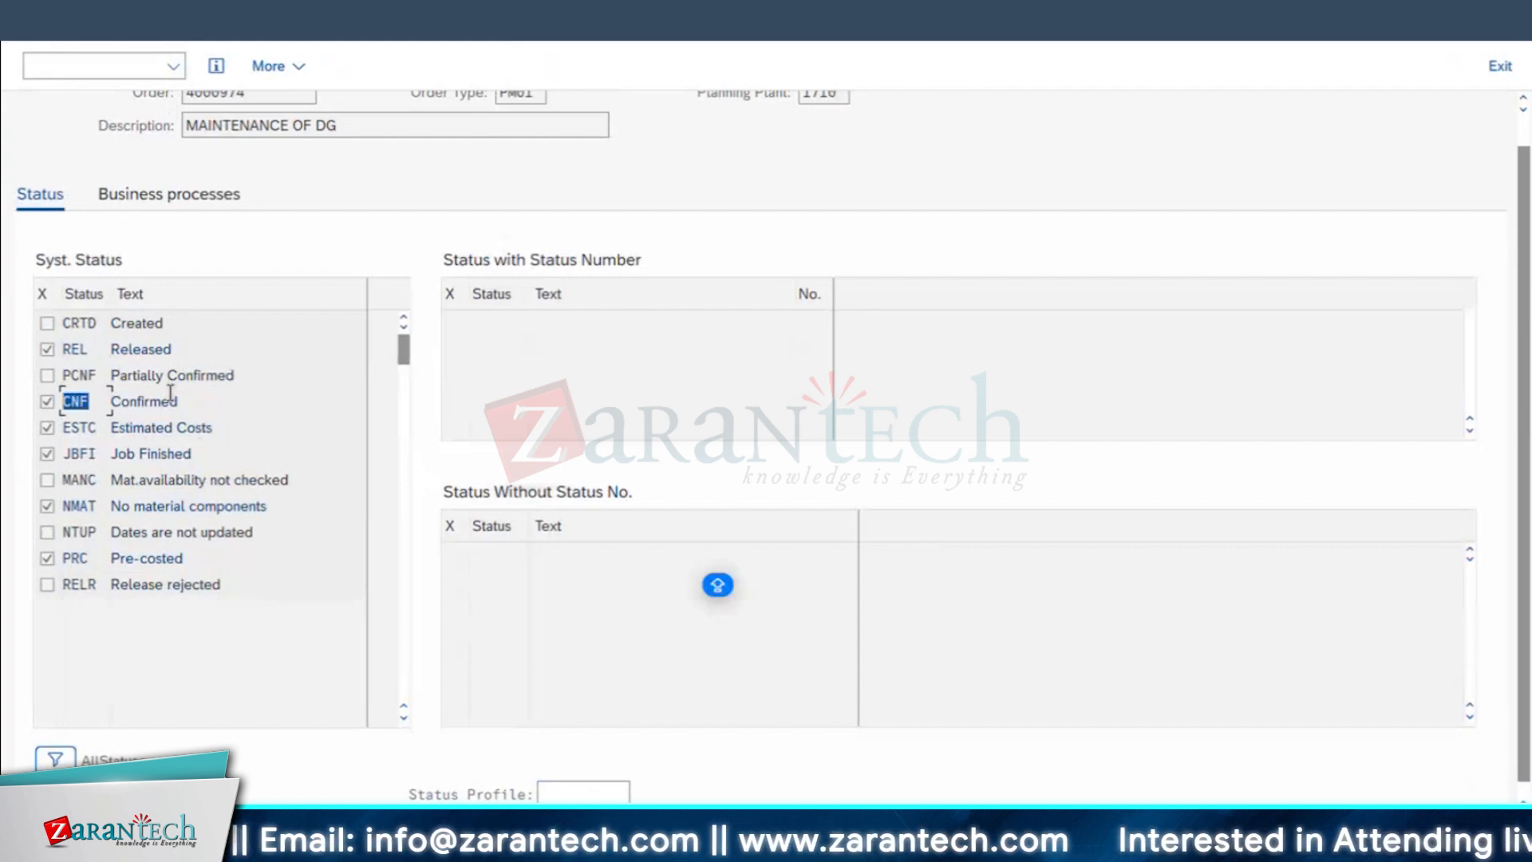
pyautogui.click(132, 326)
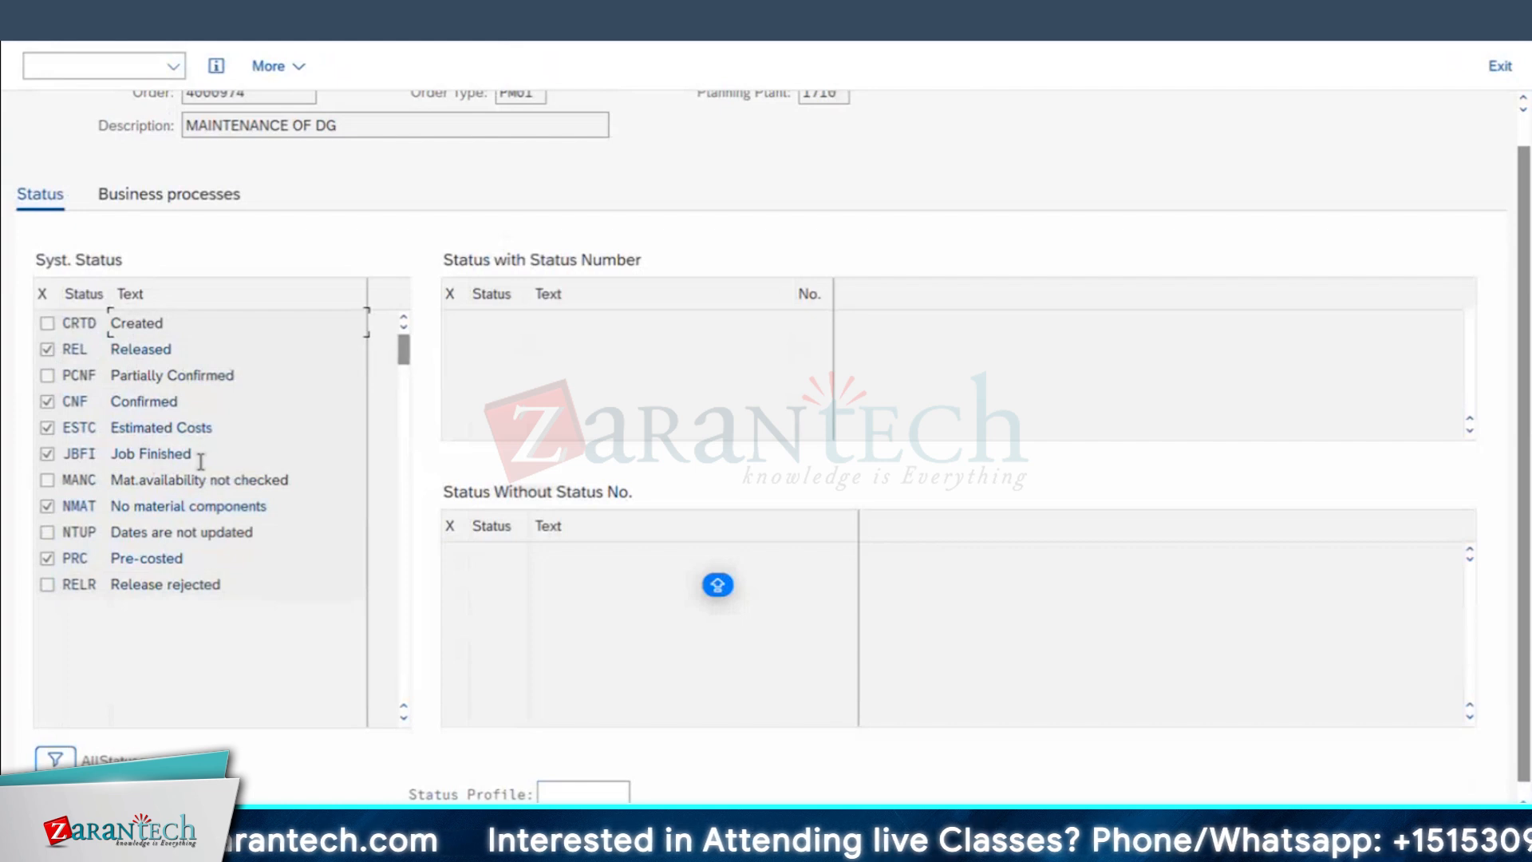
pyautogui.doubleClick(160, 454)
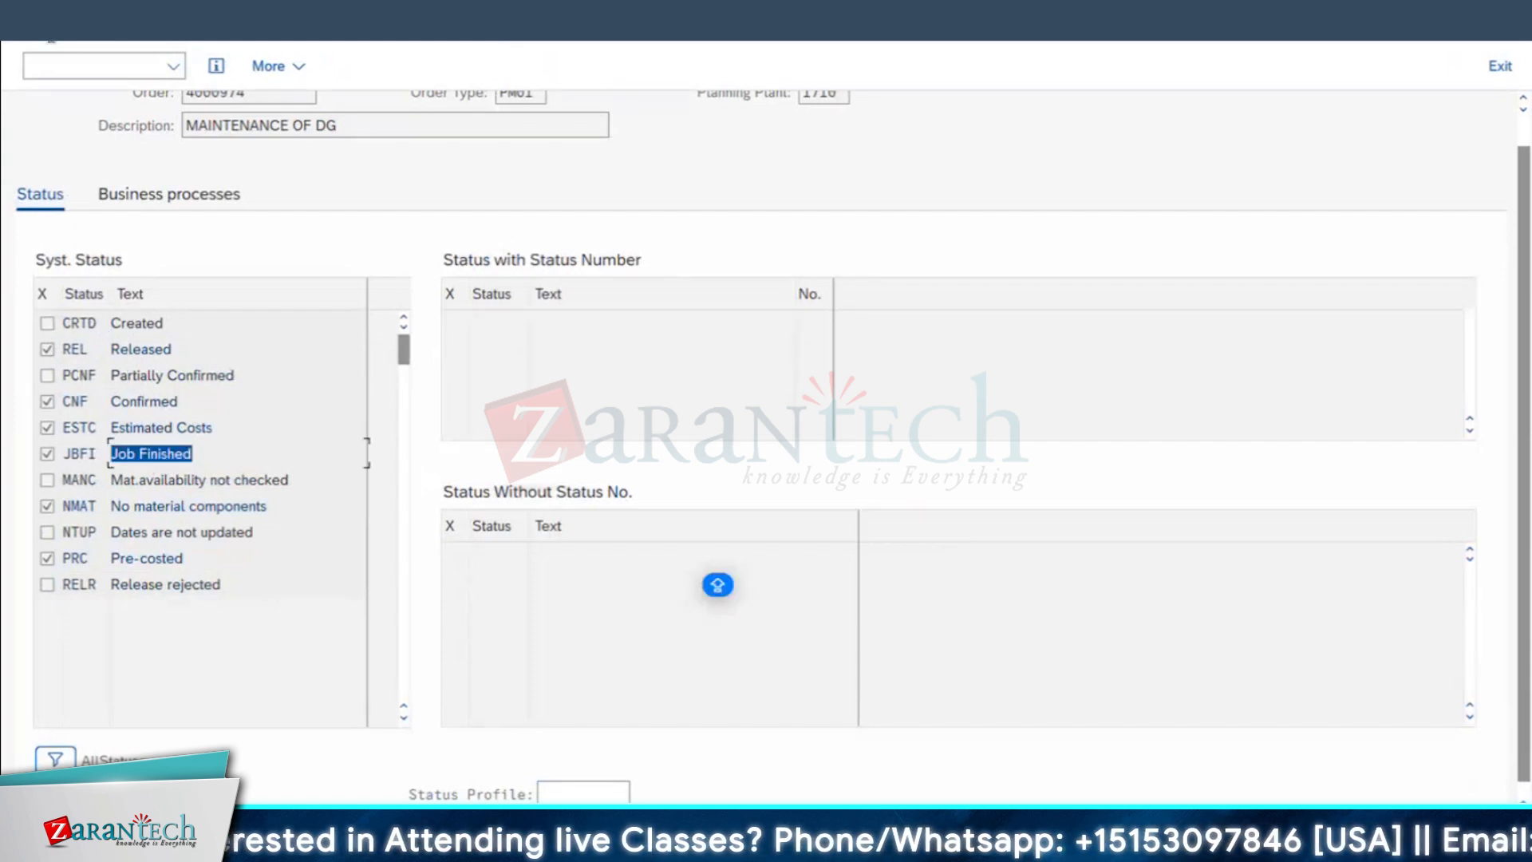
pyautogui.click(32, 22)
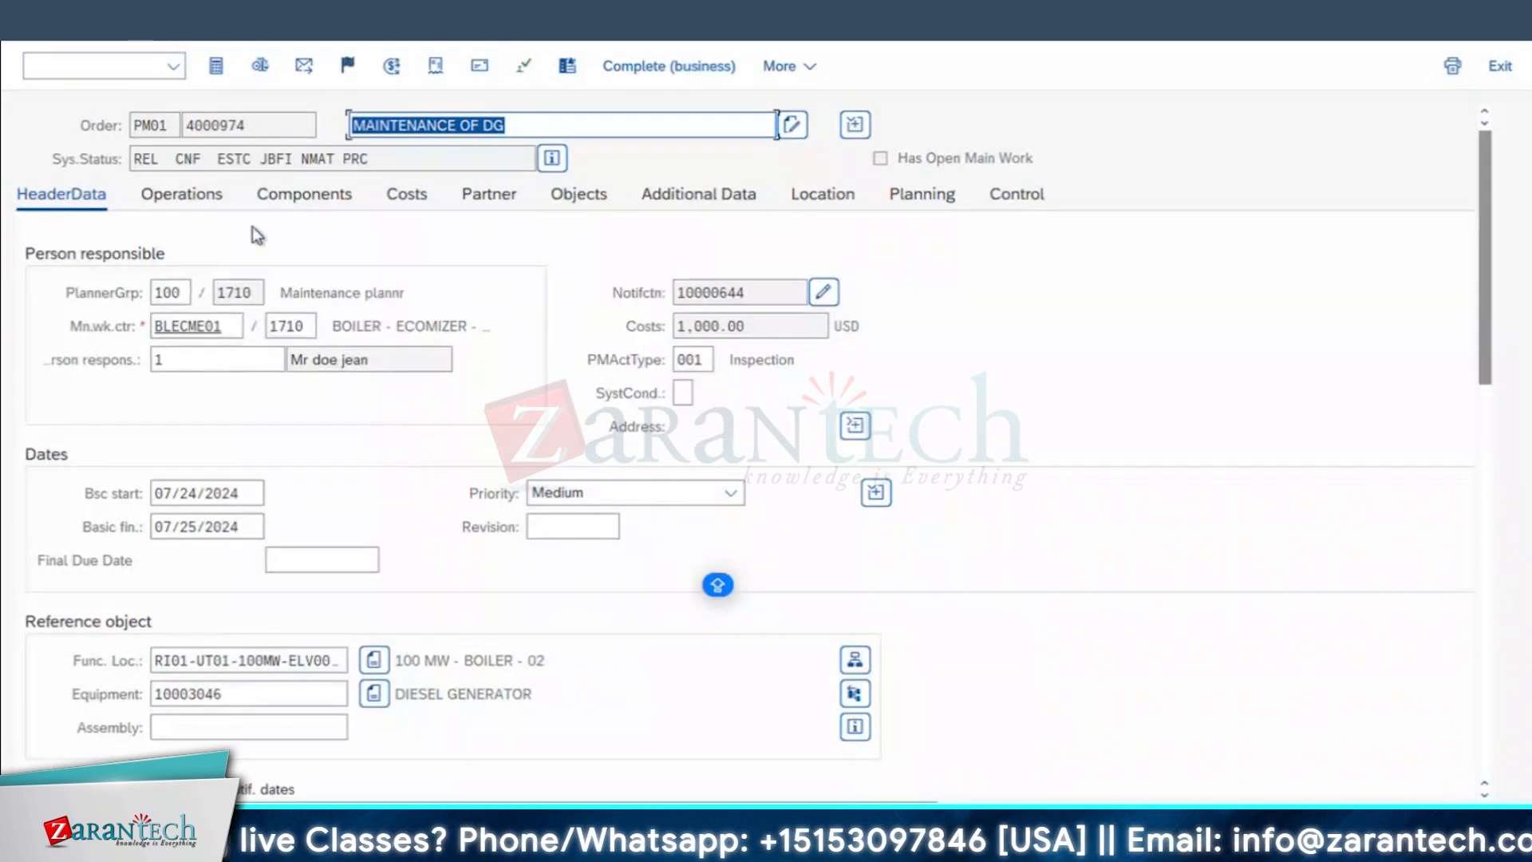
pyautogui.click(553, 160)
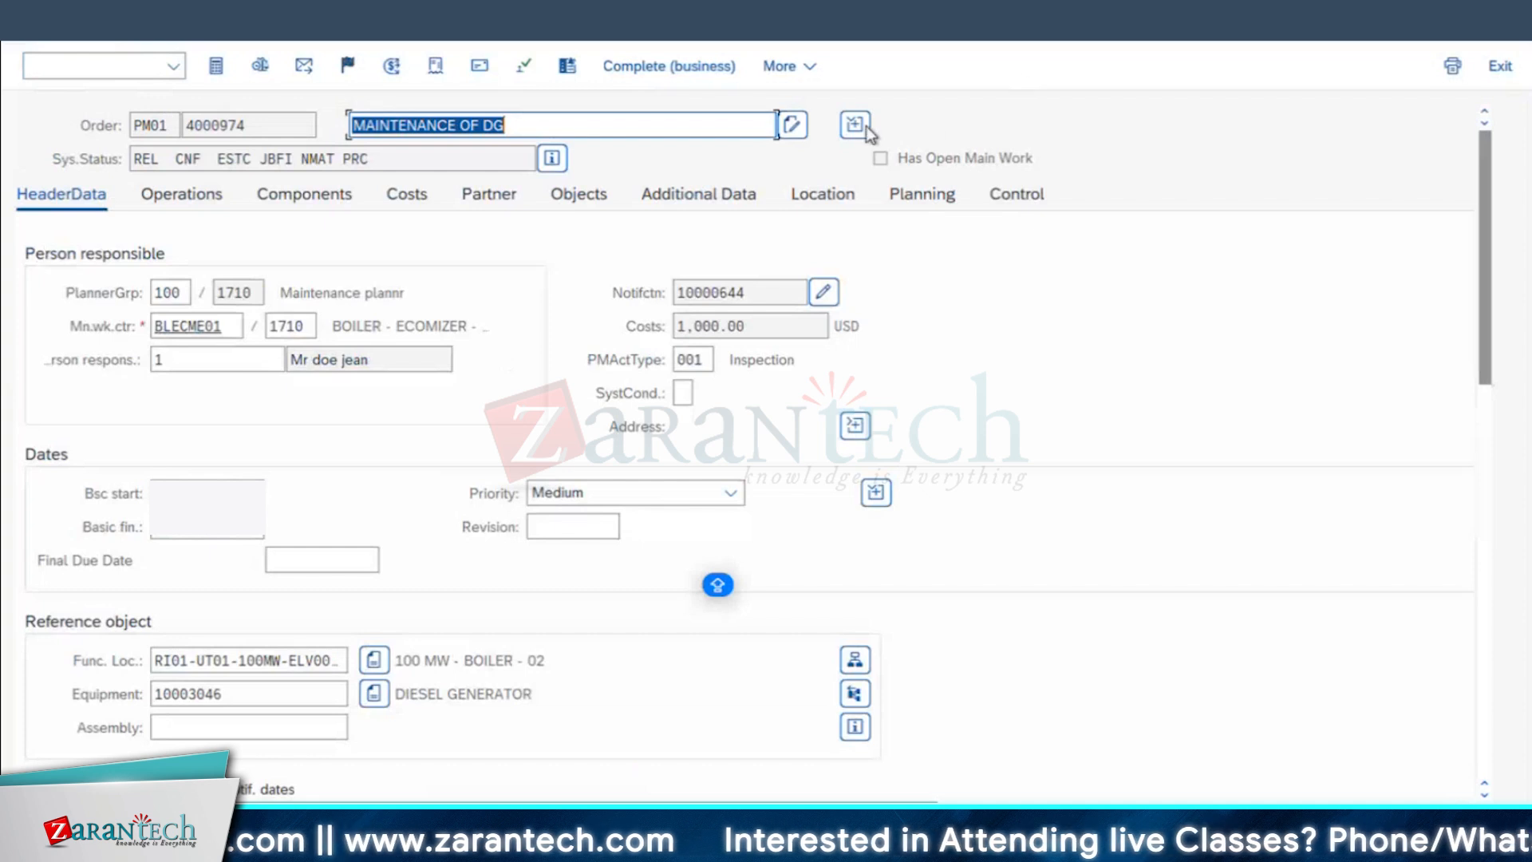
# Step: Compare the order's total plan and actual costs in the plan/actual cost report
pyautogui.click(407, 194)
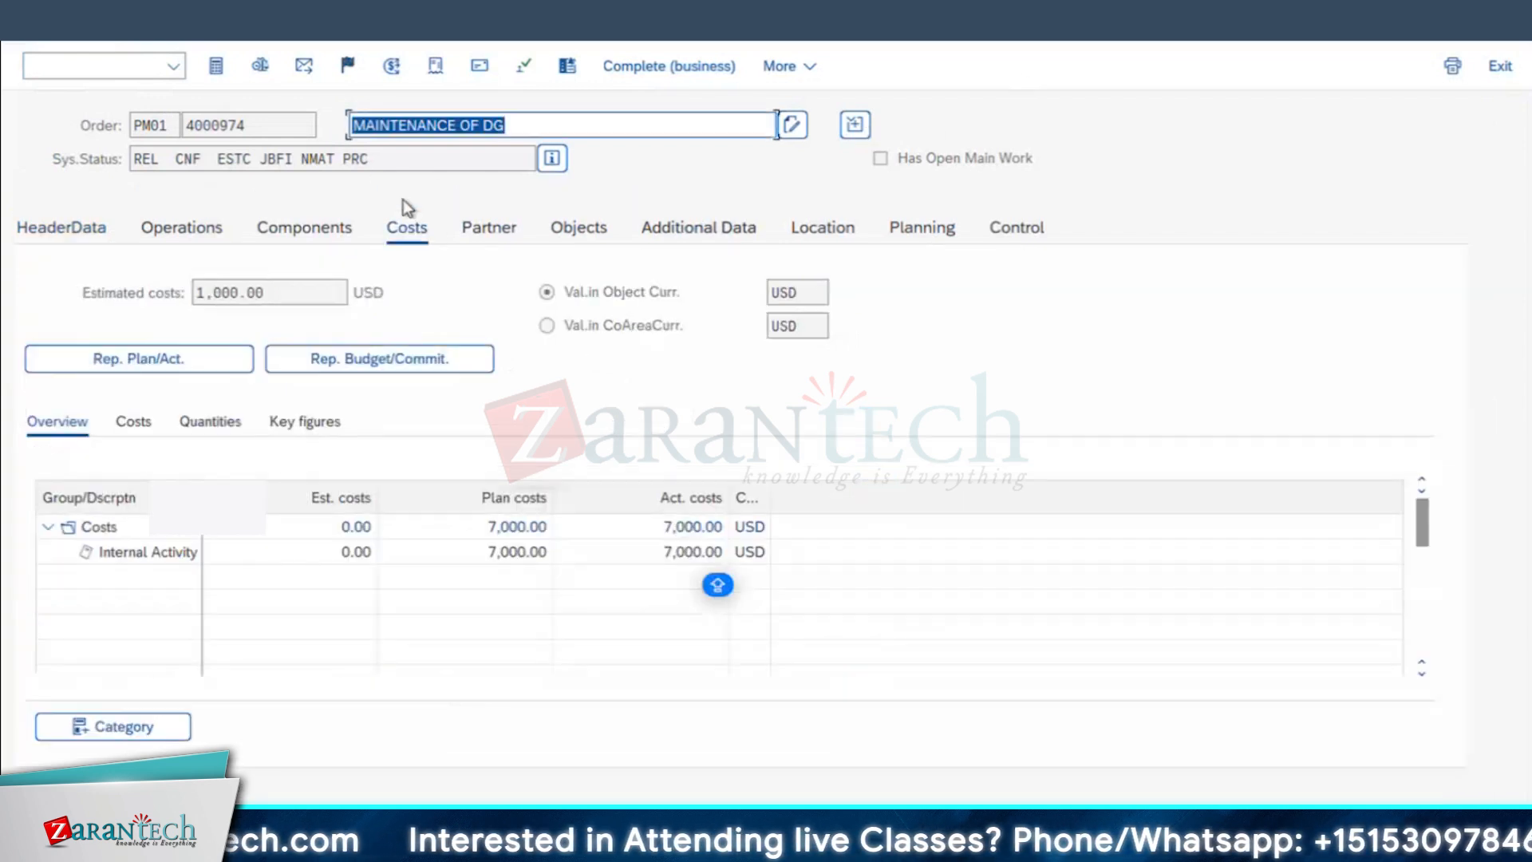
pyautogui.click(164, 359)
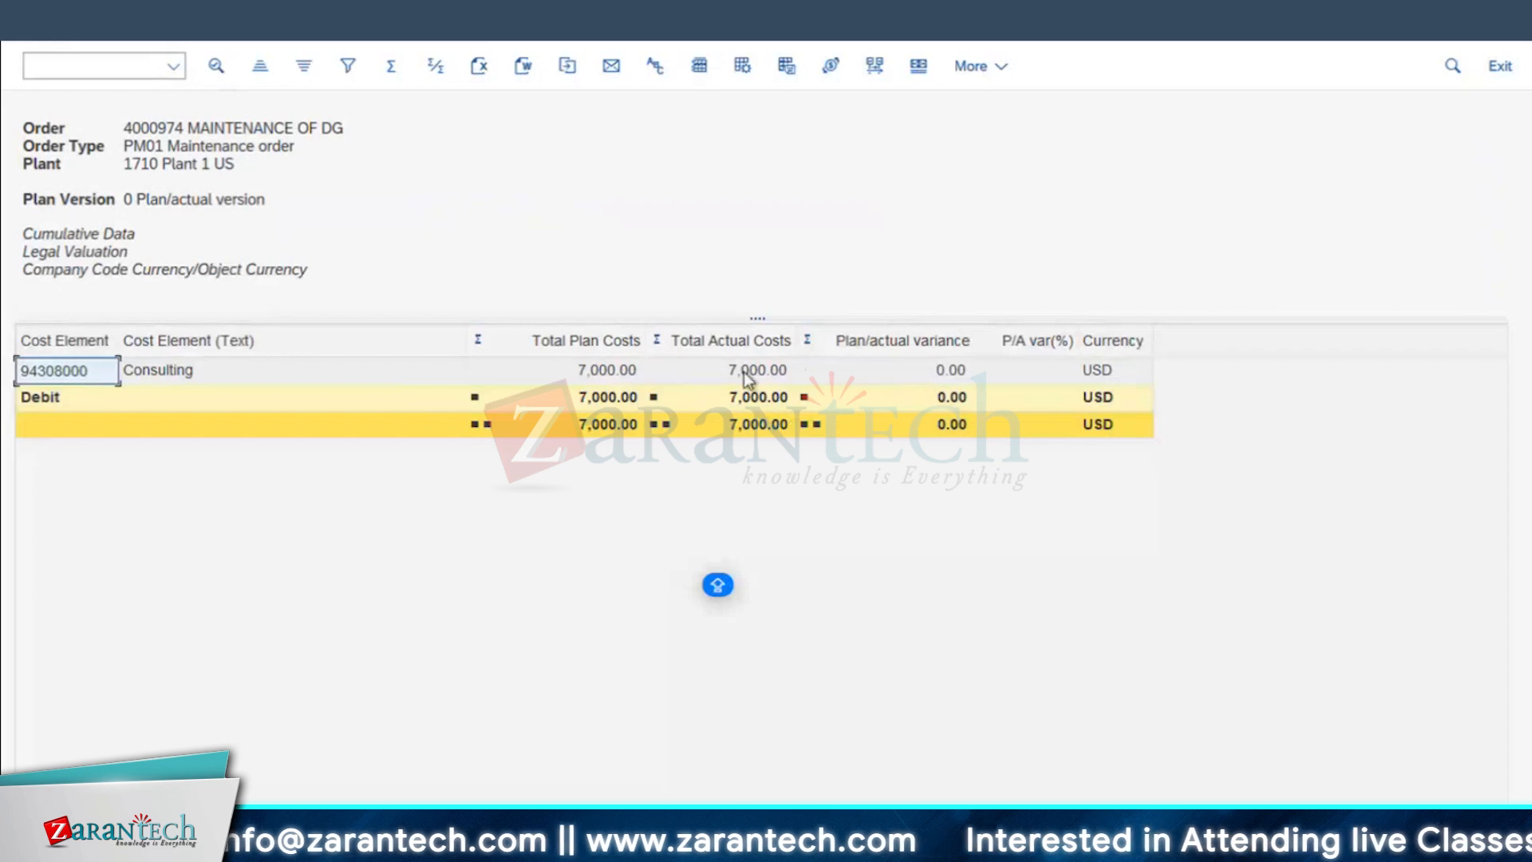
pyautogui.click(592, 376)
pyautogui.click(760, 372)
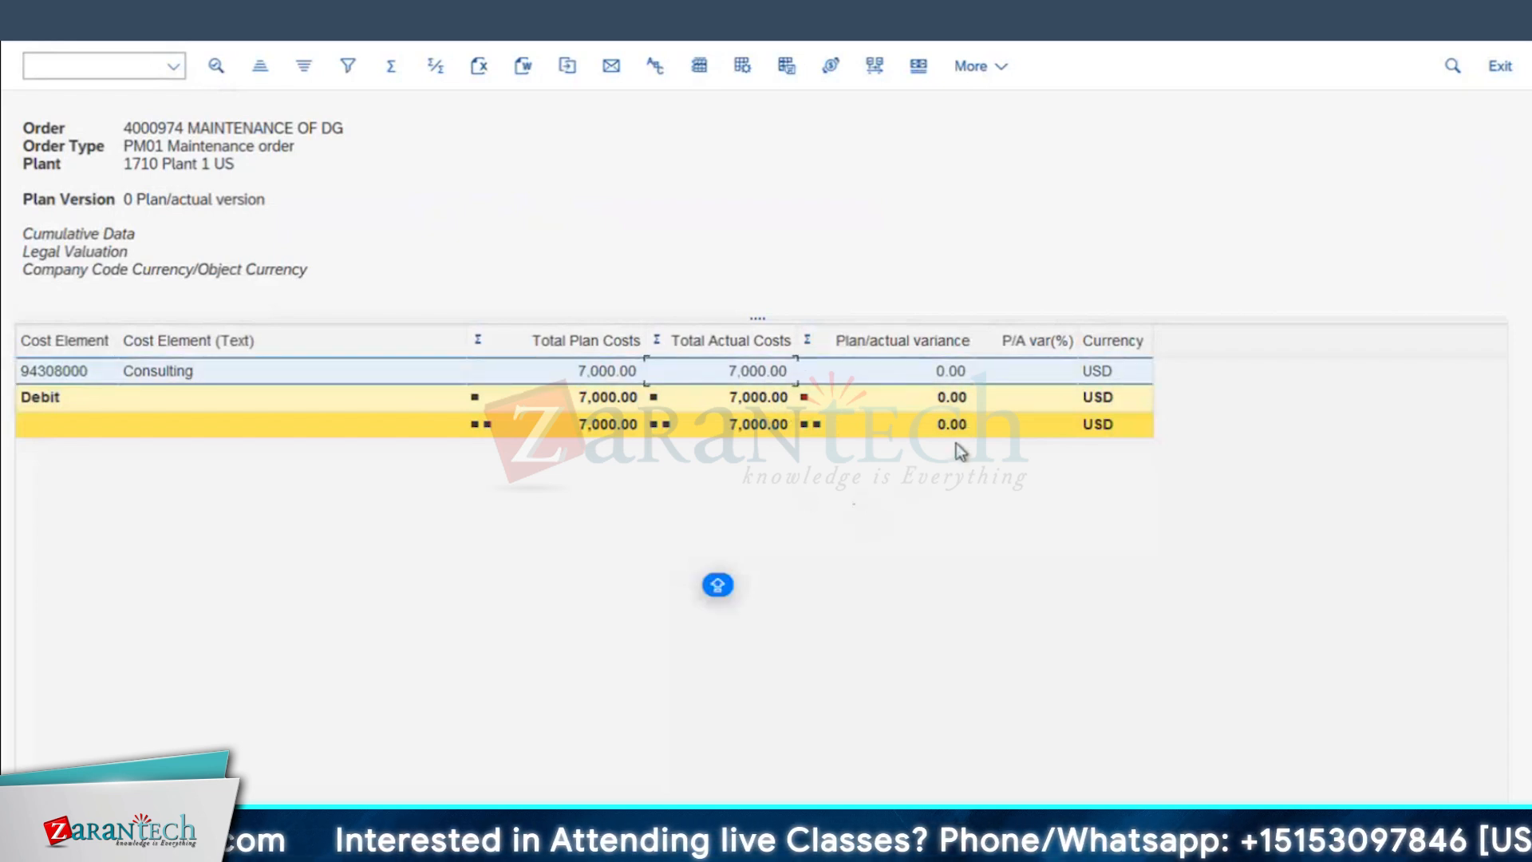
pyautogui.click(32, 22)
# Step: Compare the actual work with the planned work of the order's operations, and leave the order
pyautogui.click(189, 225)
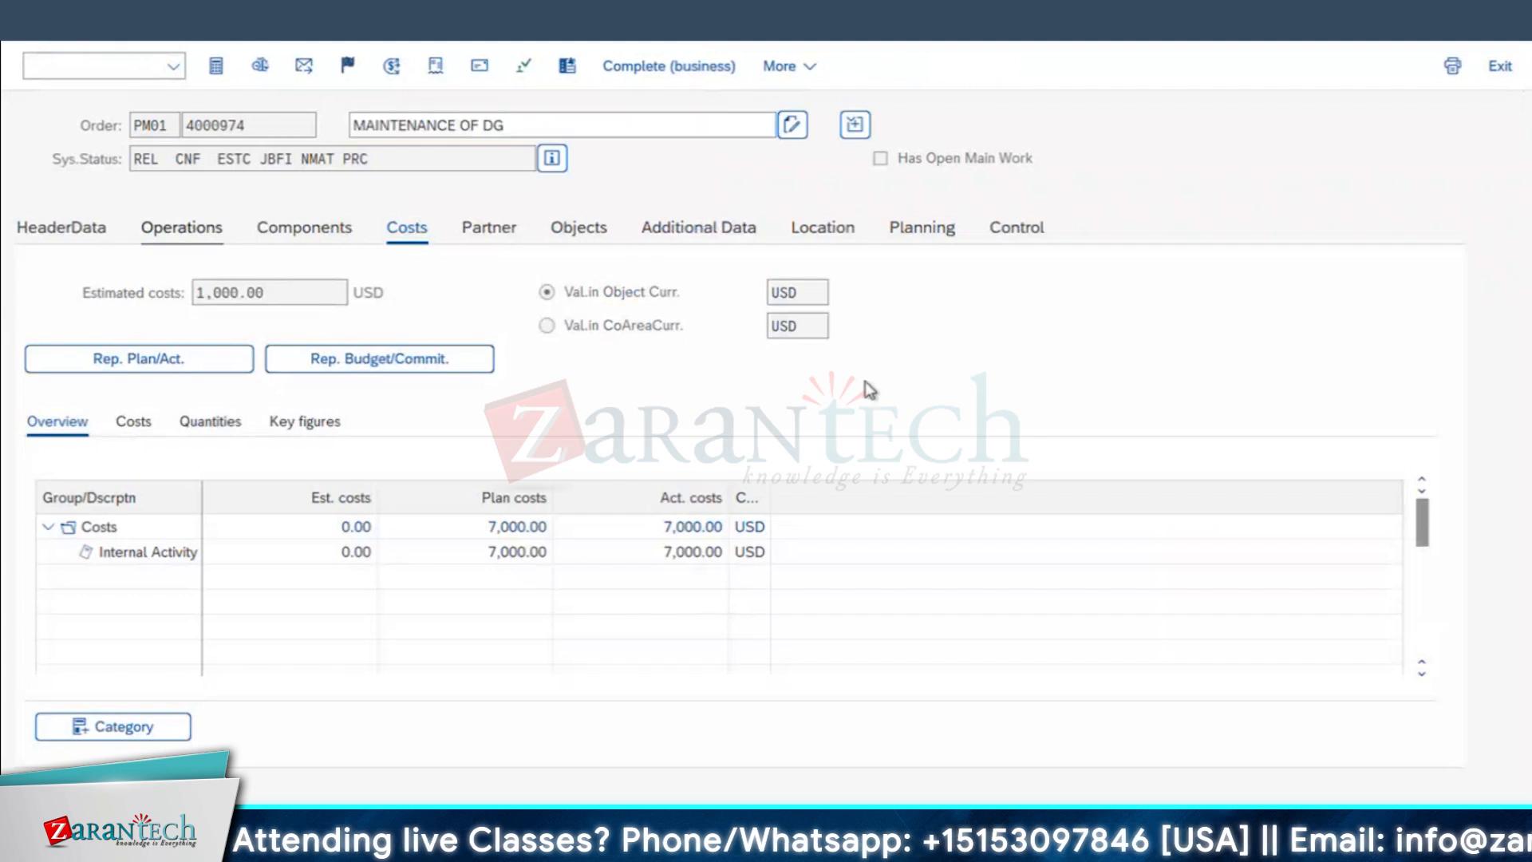
pyautogui.click(1209, 355)
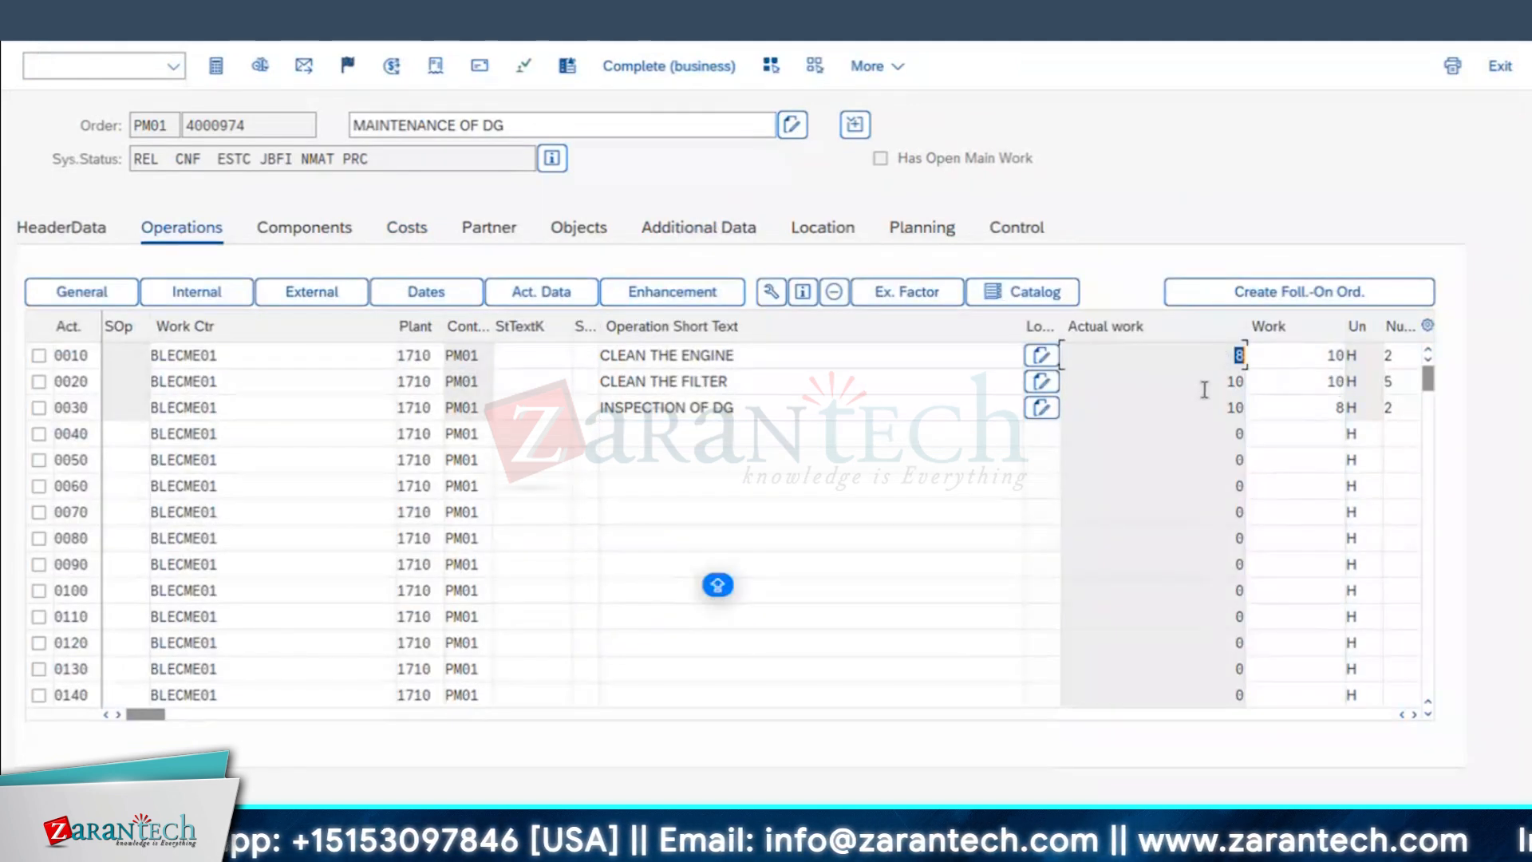
pyautogui.click(1186, 463)
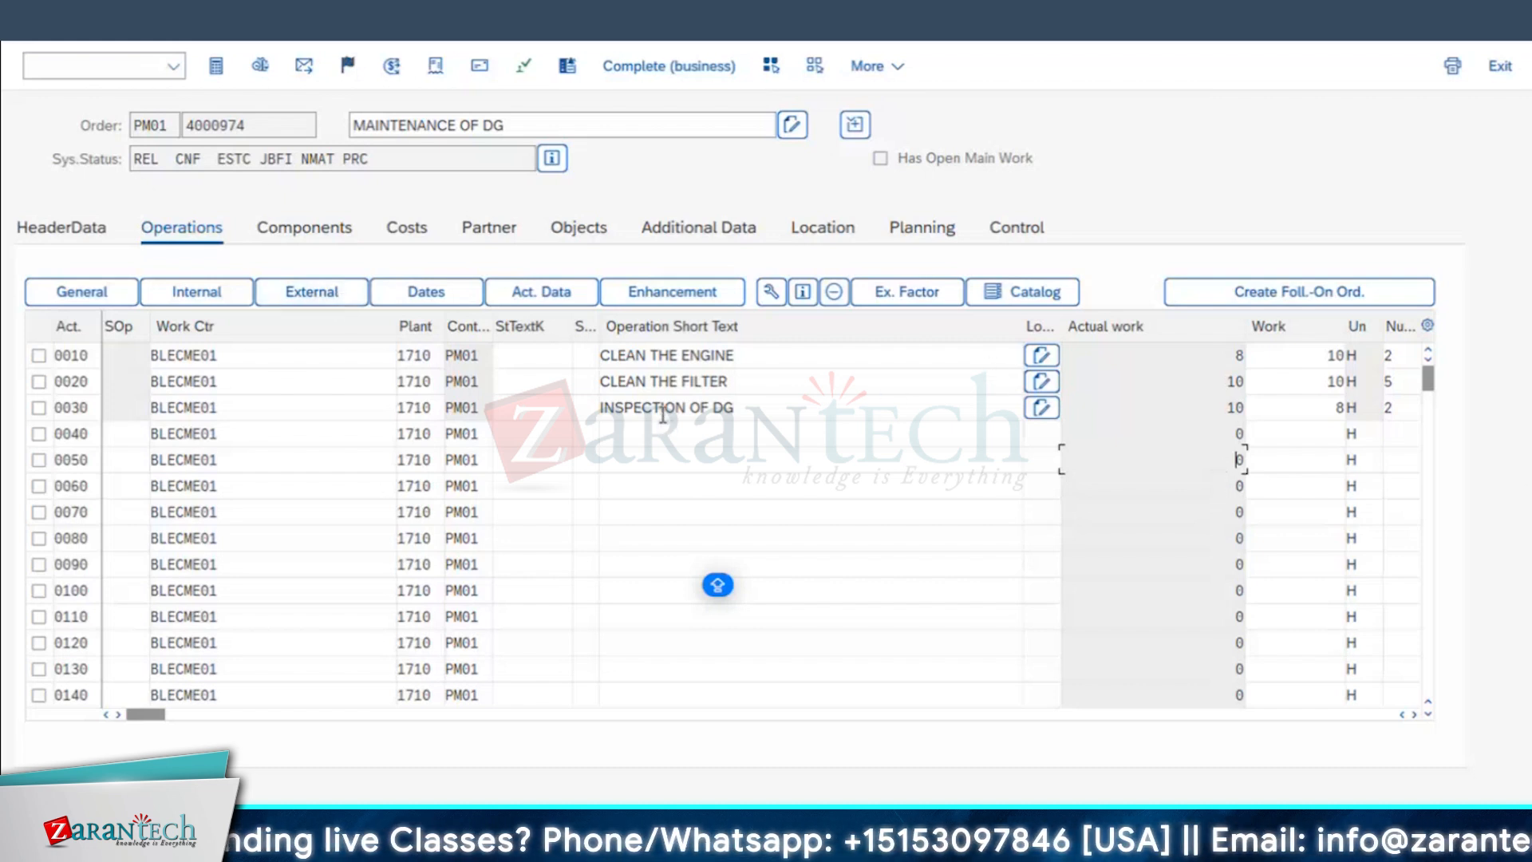
pyautogui.click(33, 24)
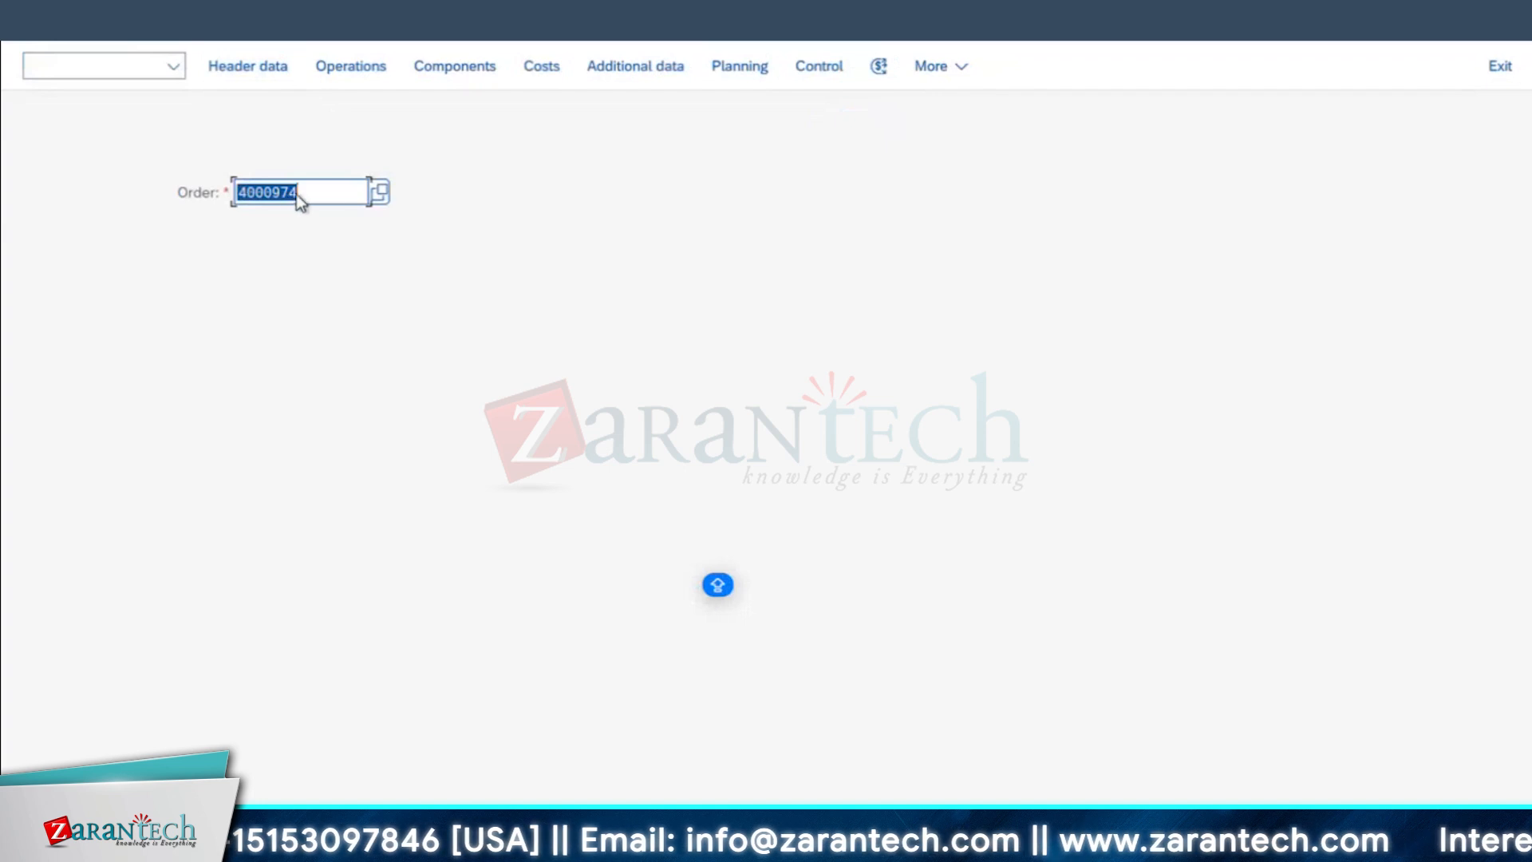
# Step: Reopen the order, go to its notification and complete the tasks CLEAN THE ENGINE and CLEAN THE FILTER
pyautogui.press('Return')
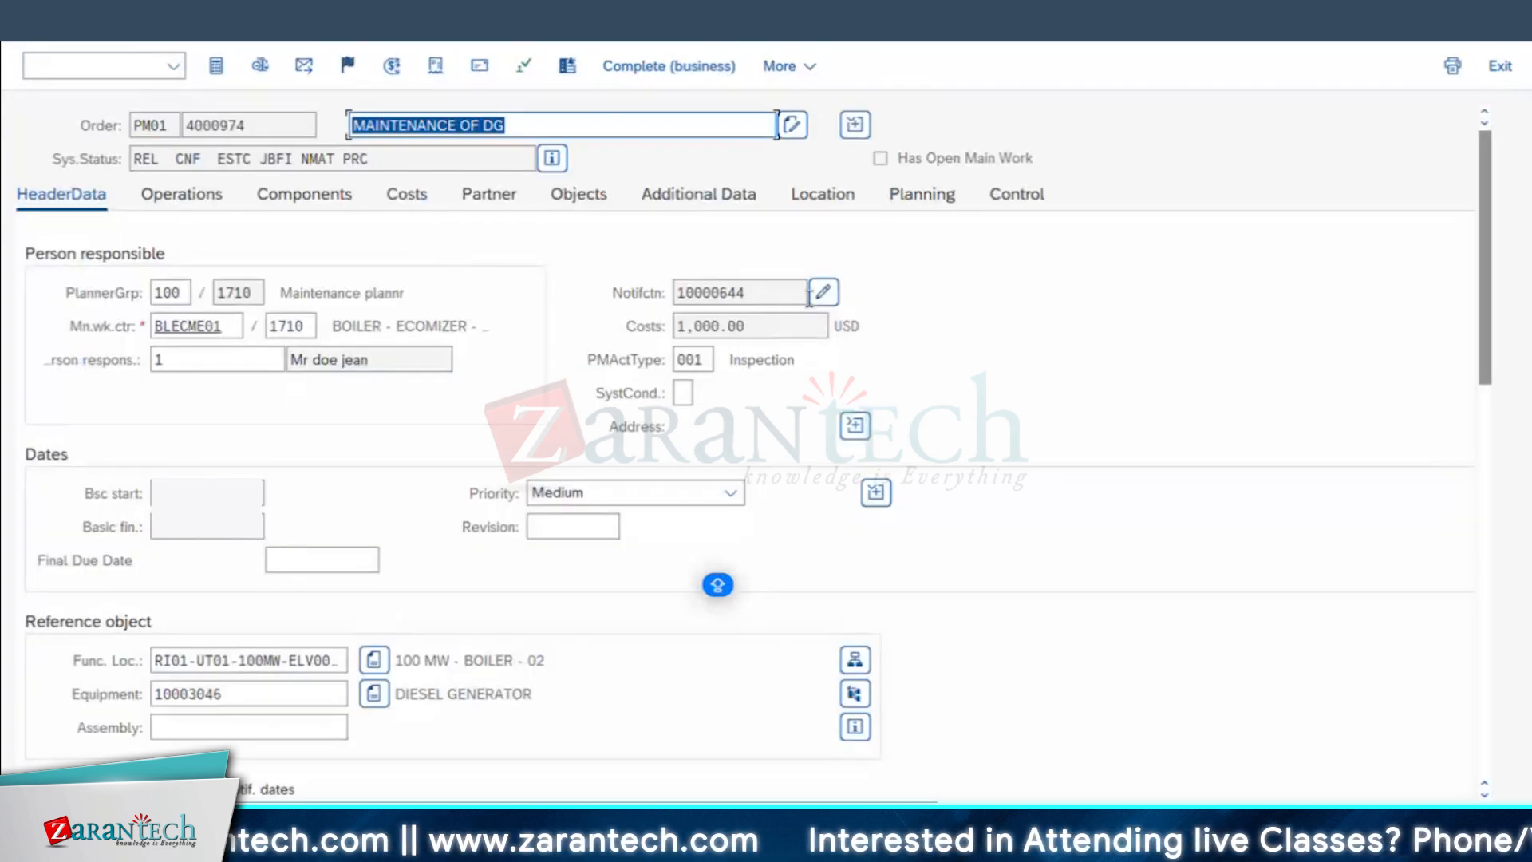
pyautogui.click(825, 296)
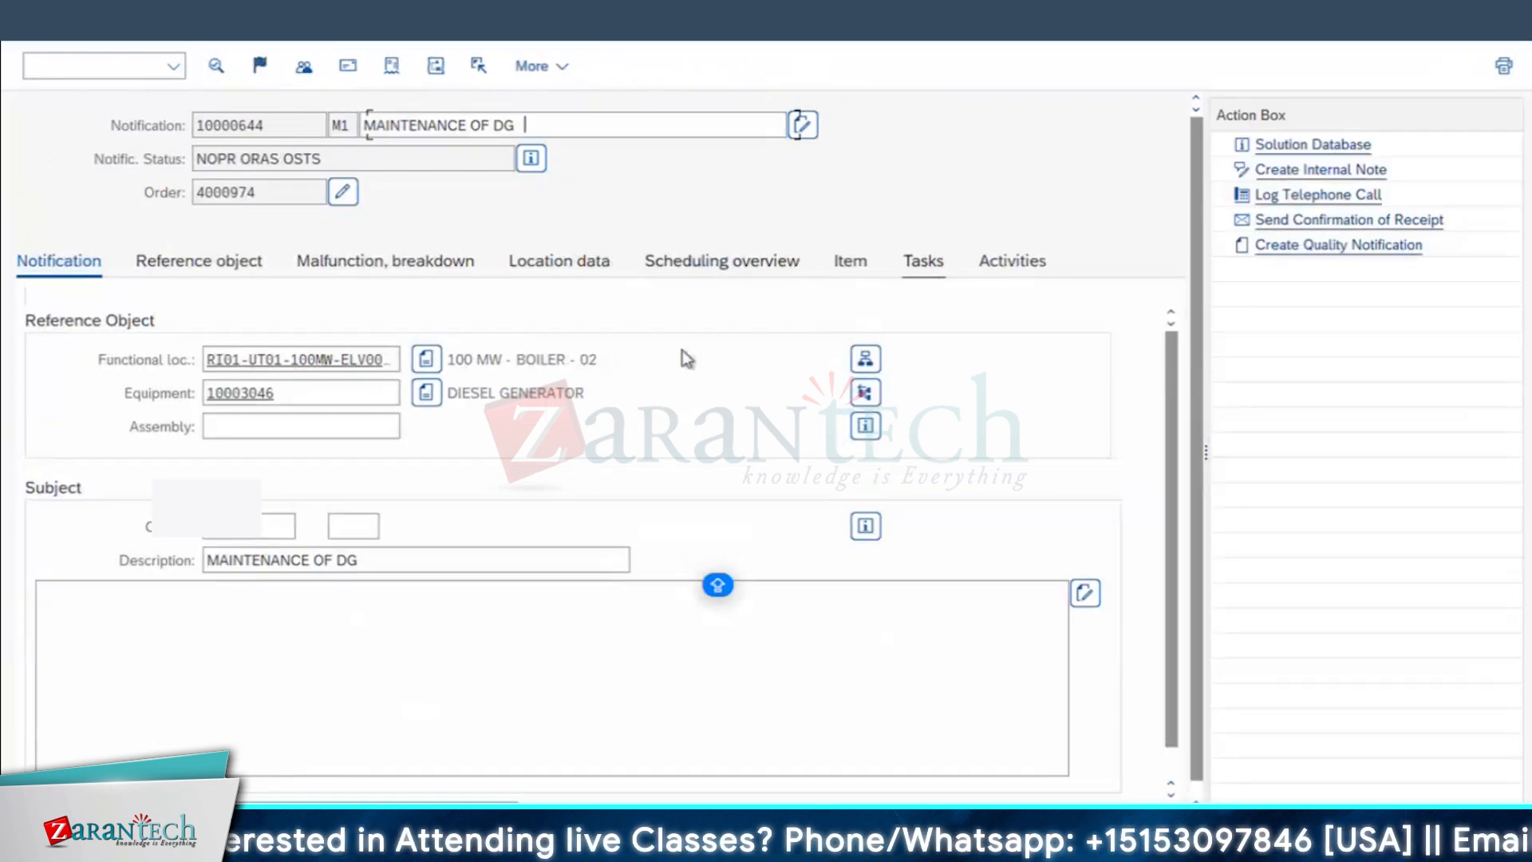
pyautogui.click(36, 355)
pyautogui.click(37, 382)
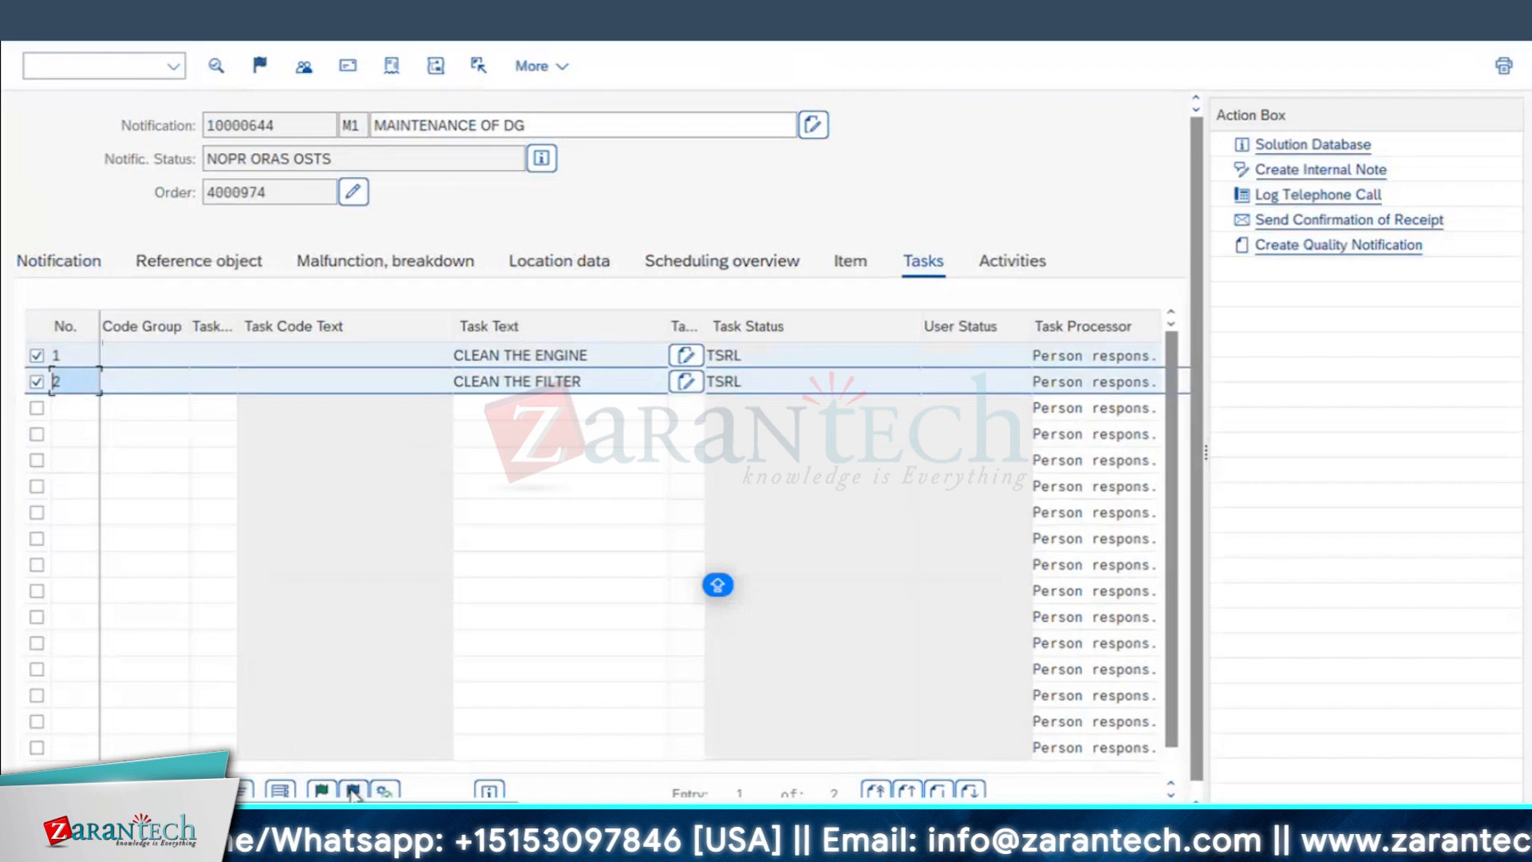
pyautogui.click(352, 792)
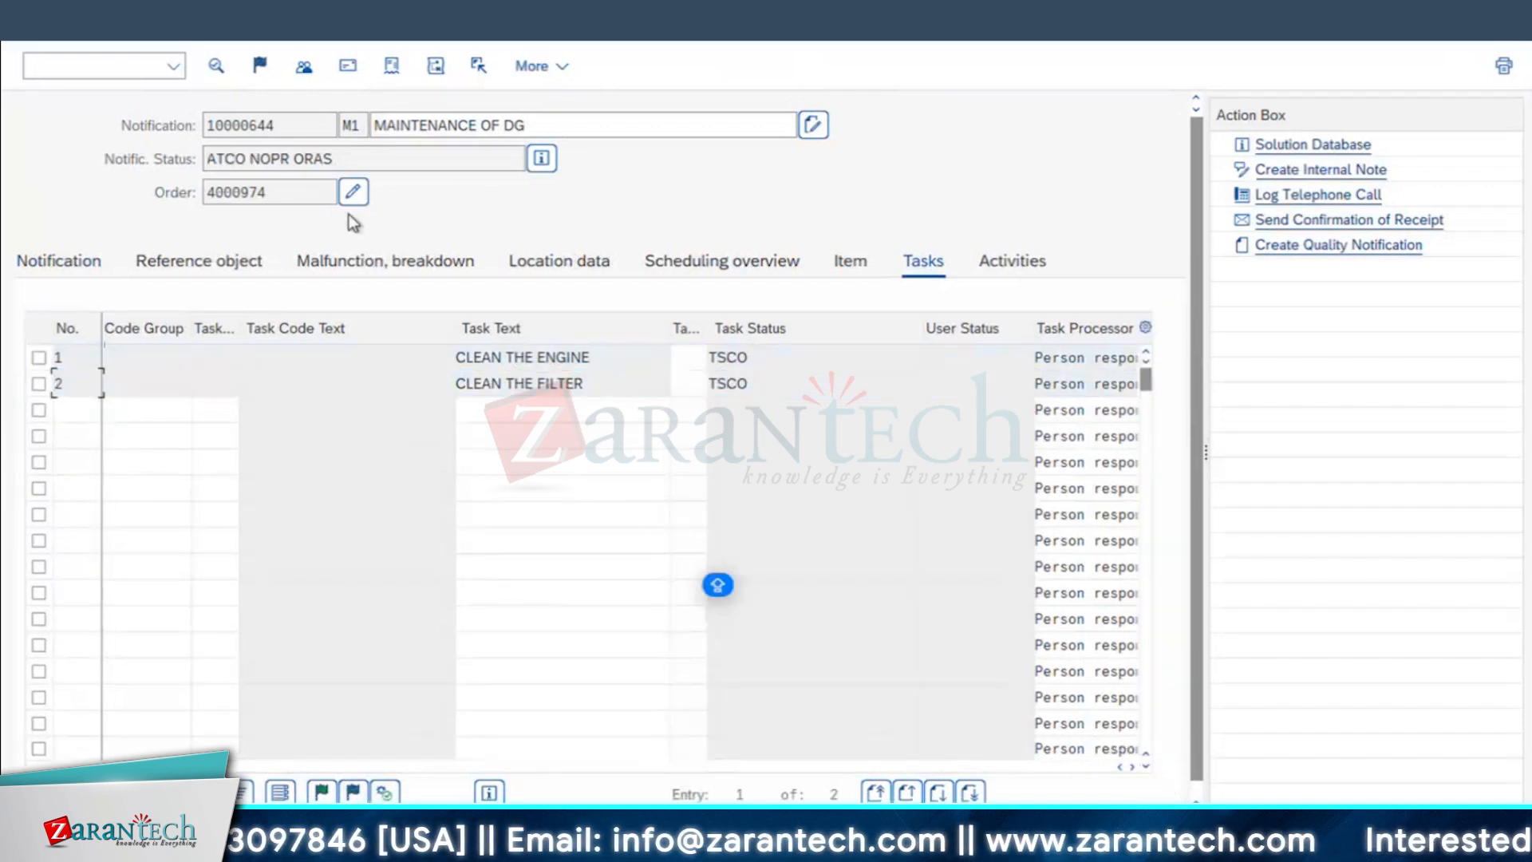
# Step: Review the notification's status and activity list, and return to the order to view its operations
pyautogui.doubleClick(239, 158)
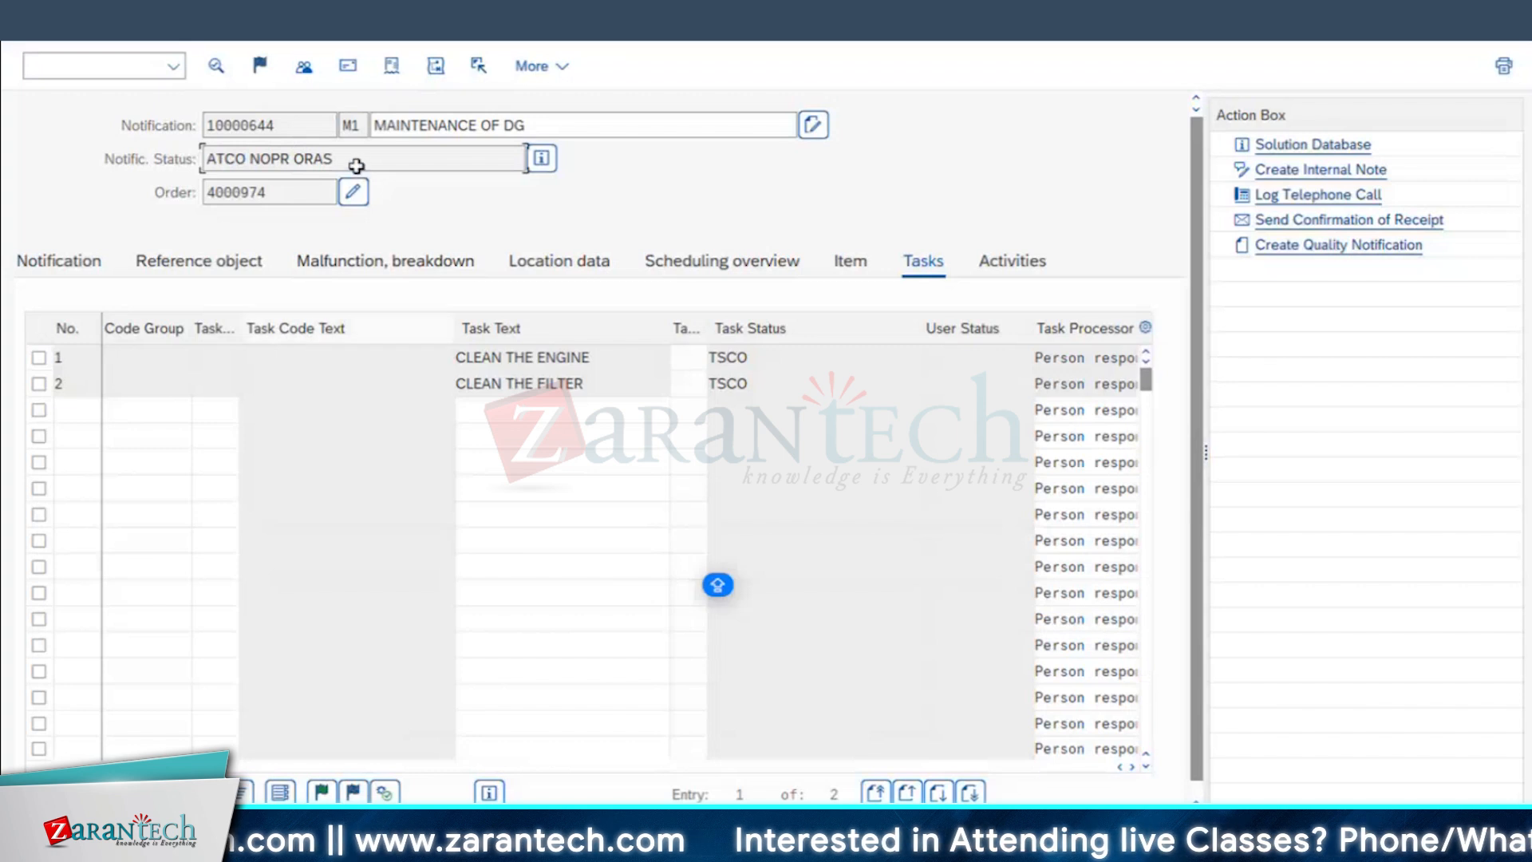
pyautogui.moveTo(346, 157); pyautogui.dragTo(280, 158)
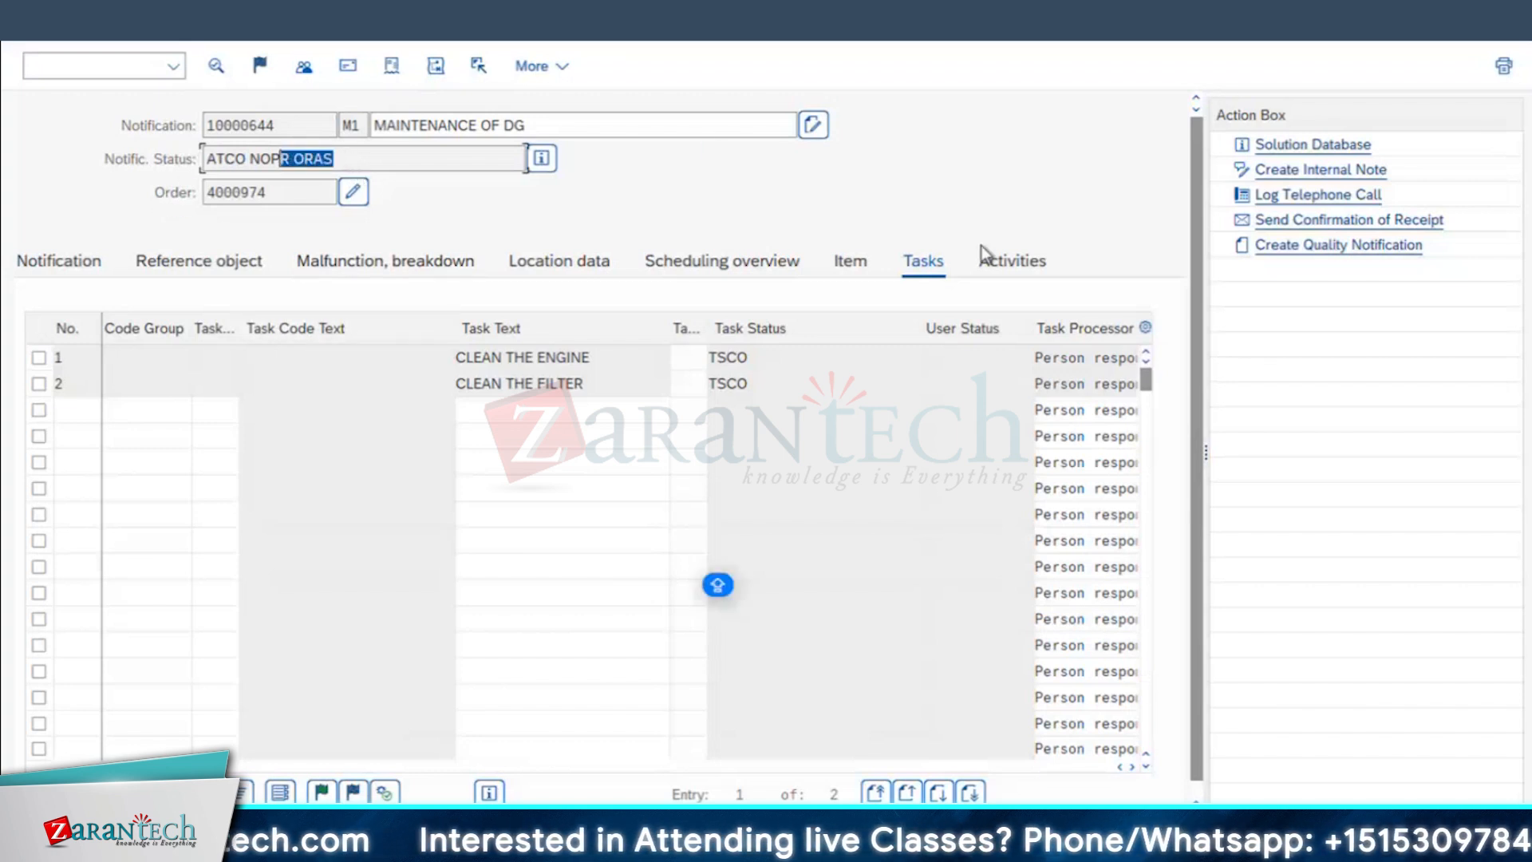
pyautogui.click(1029, 268)
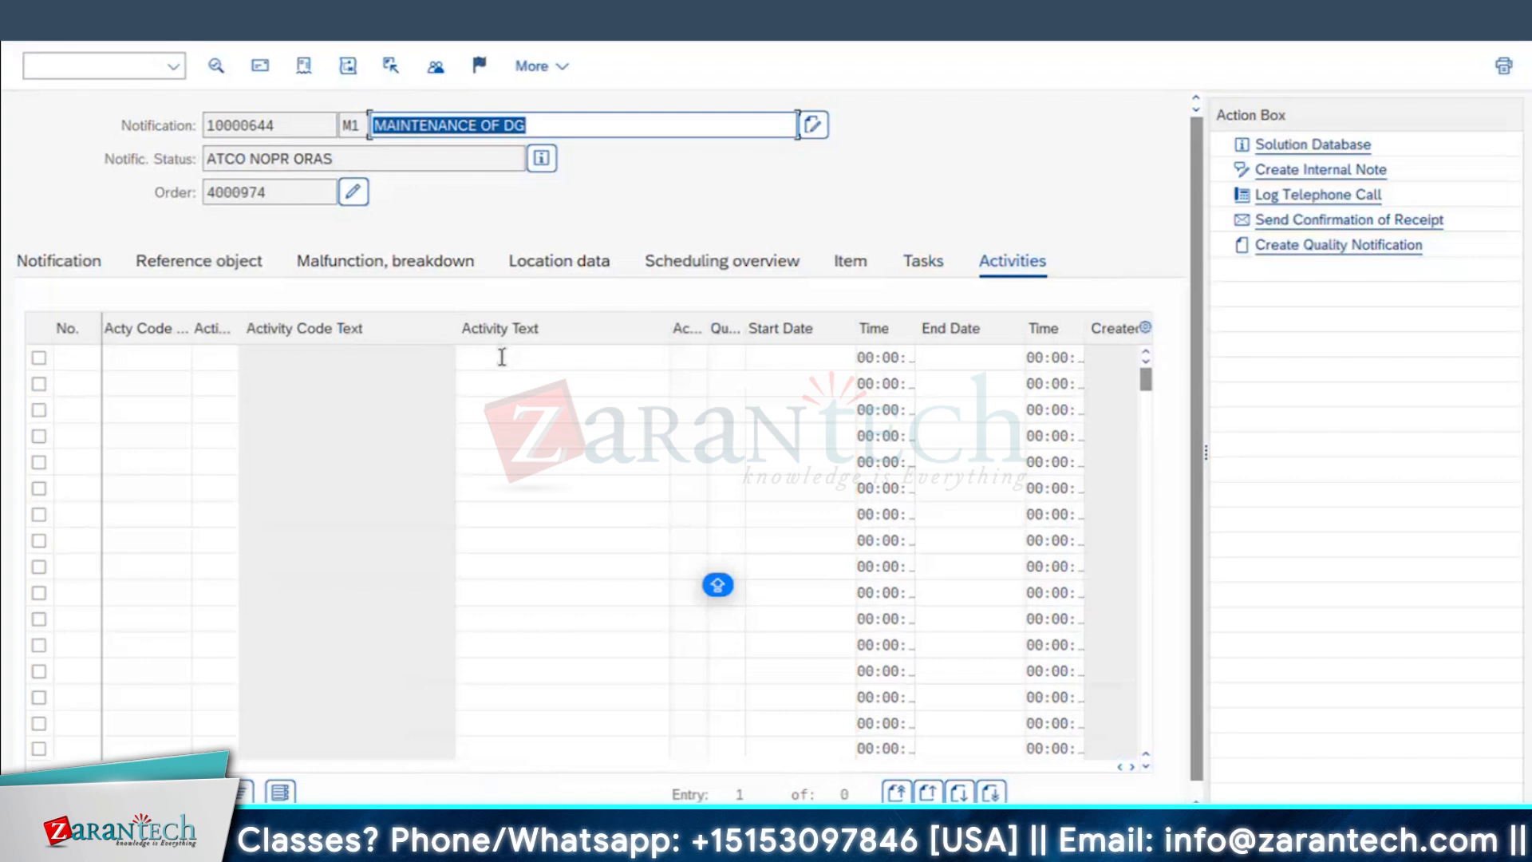
pyautogui.click(353, 194)
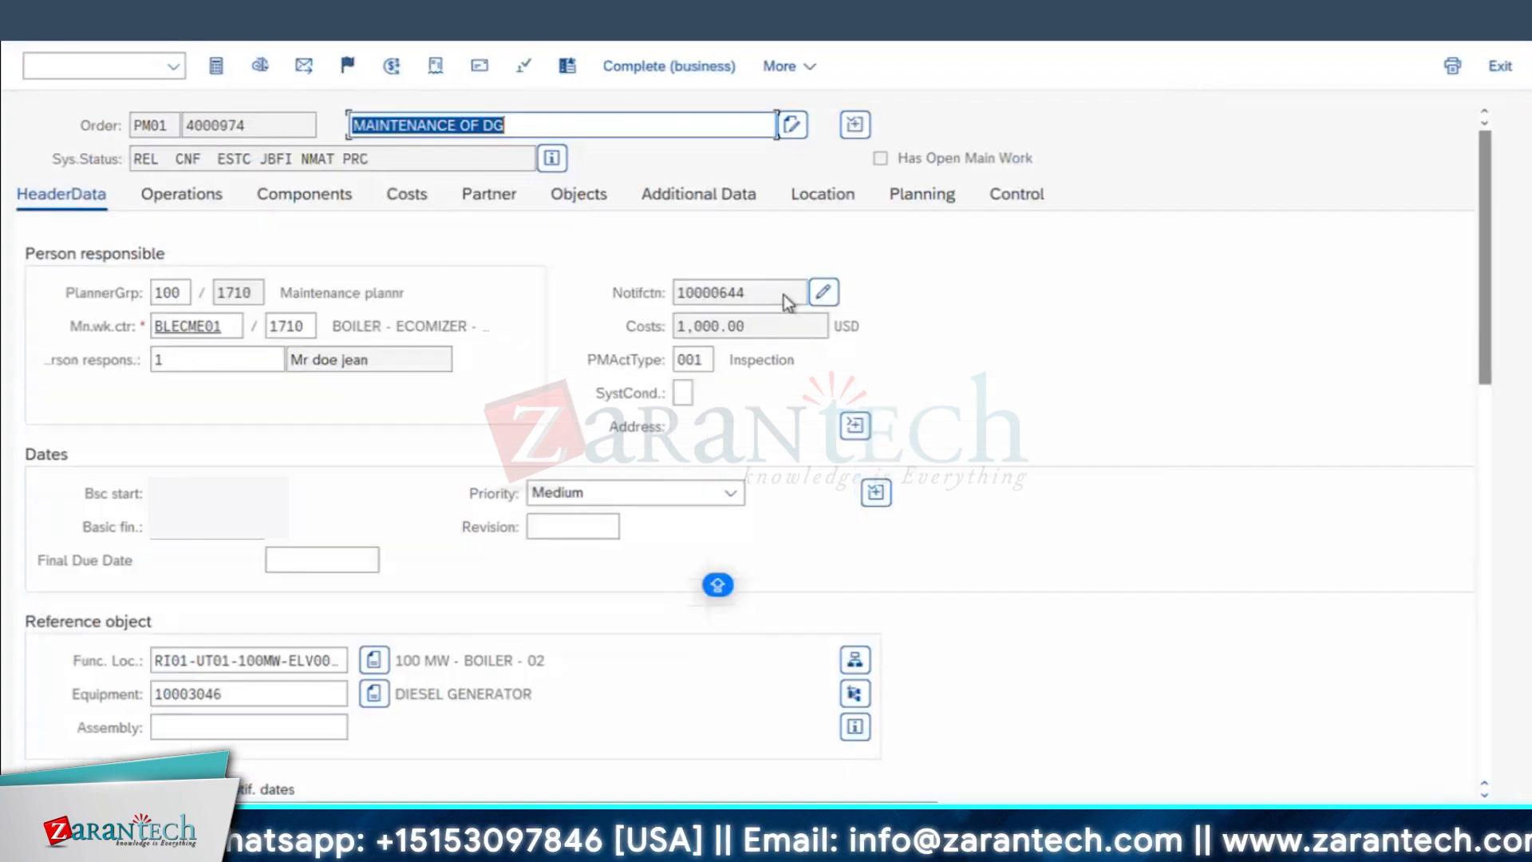
pyautogui.click(194, 200)
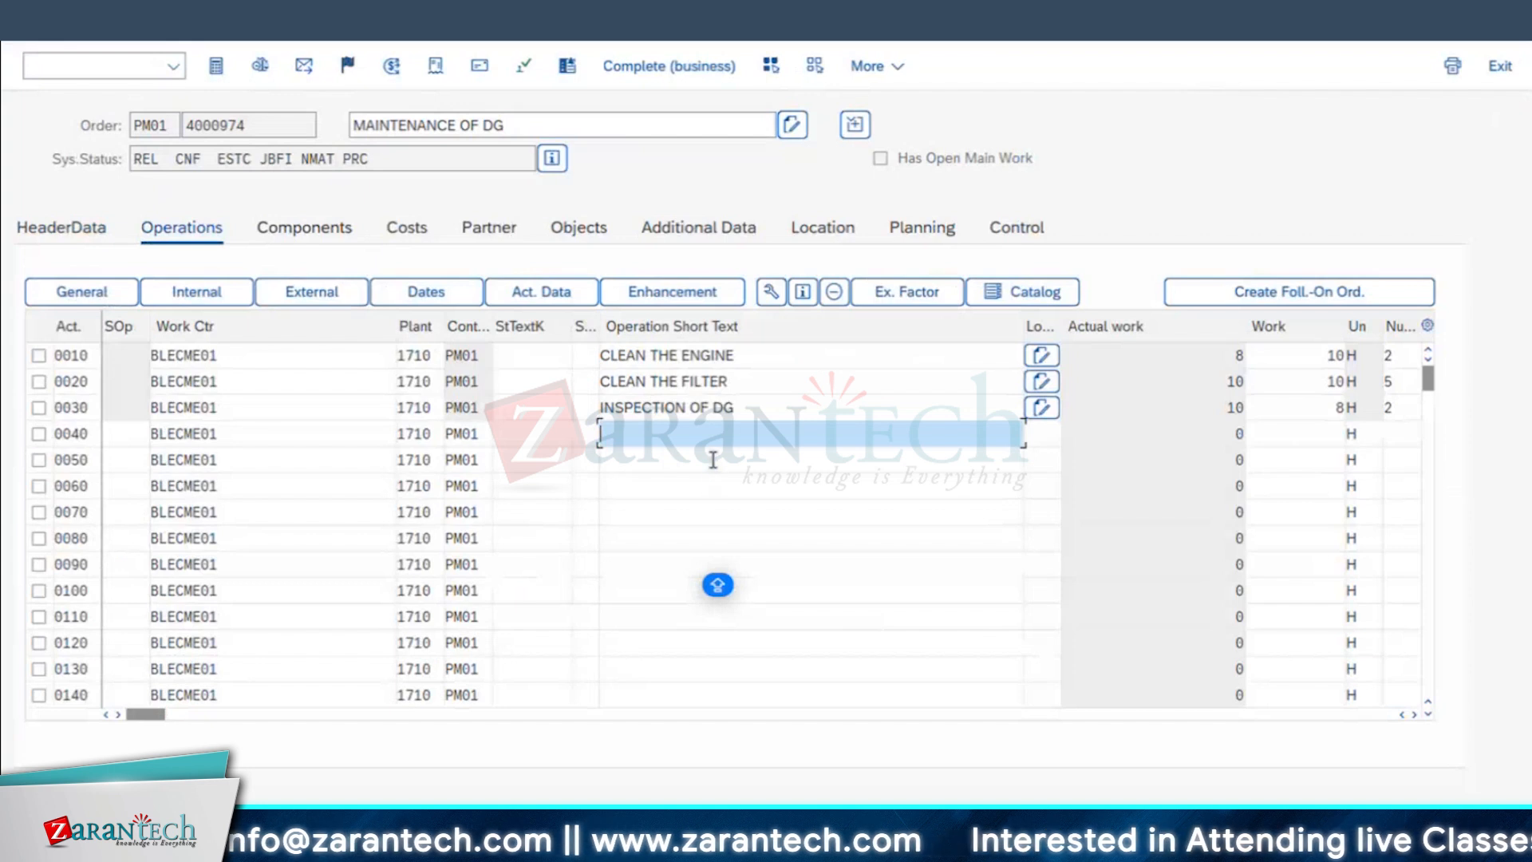
pyautogui.write('Y')
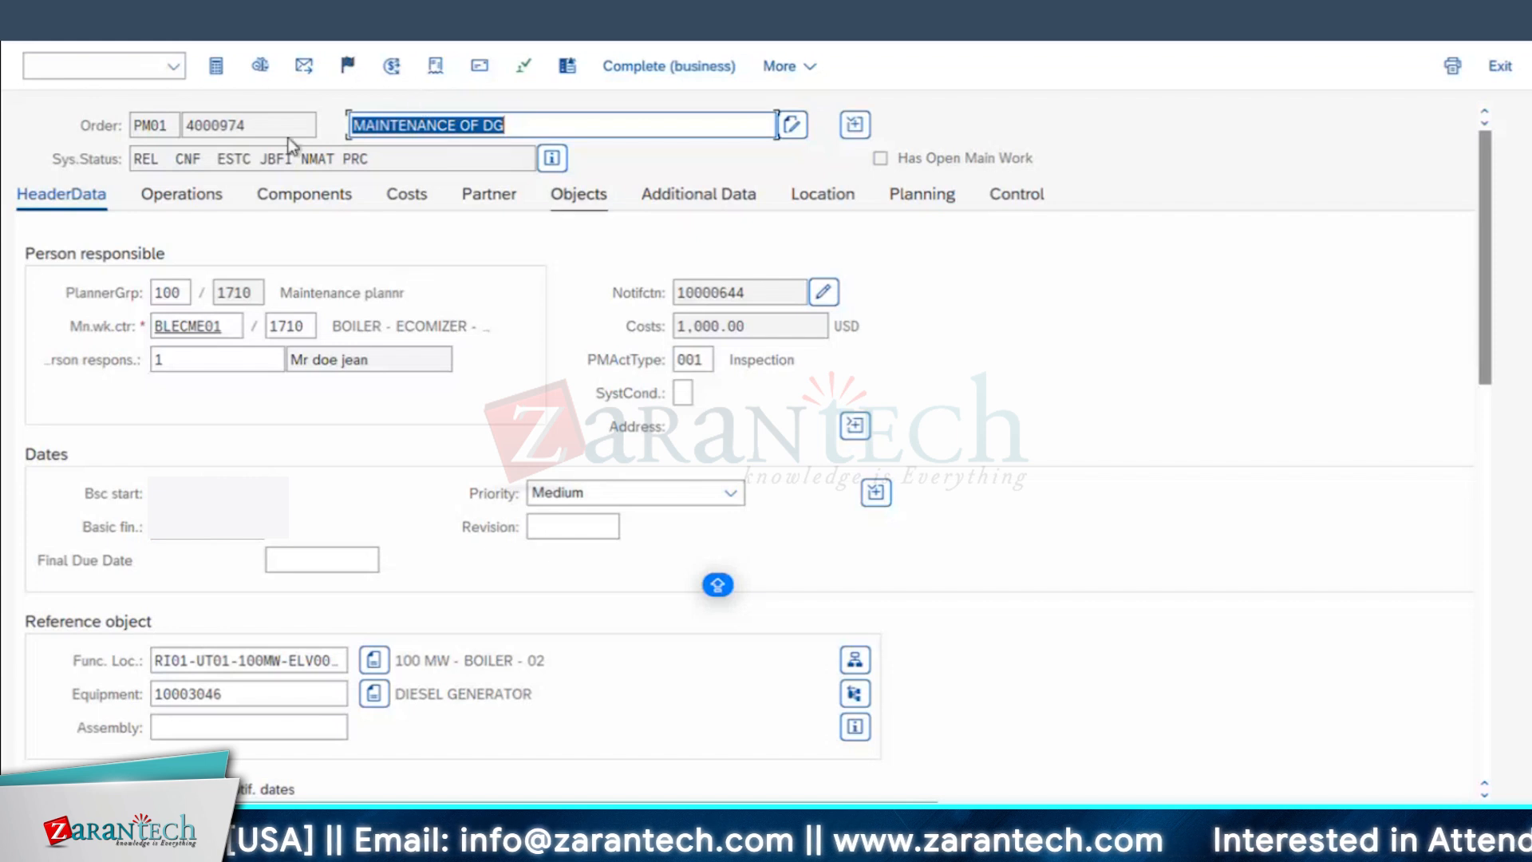
# Step: Add the activities CLEAN THE DG, CLEAN THE FILTER and INSPECTION TO BE DONE to the order's notification, and return to the order
pyautogui.click(824, 294)
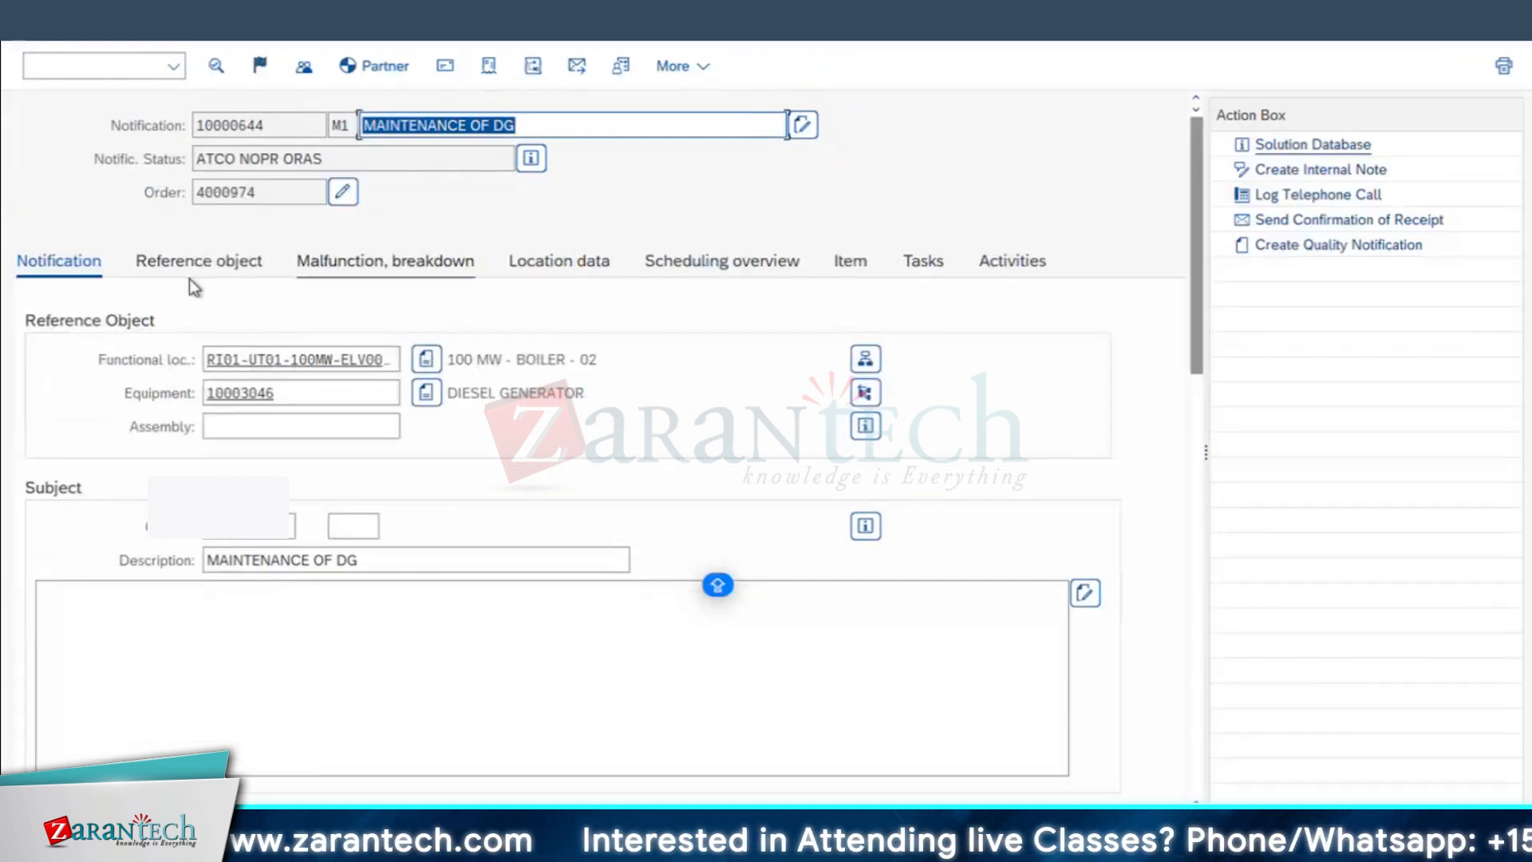
pyautogui.click(1014, 257)
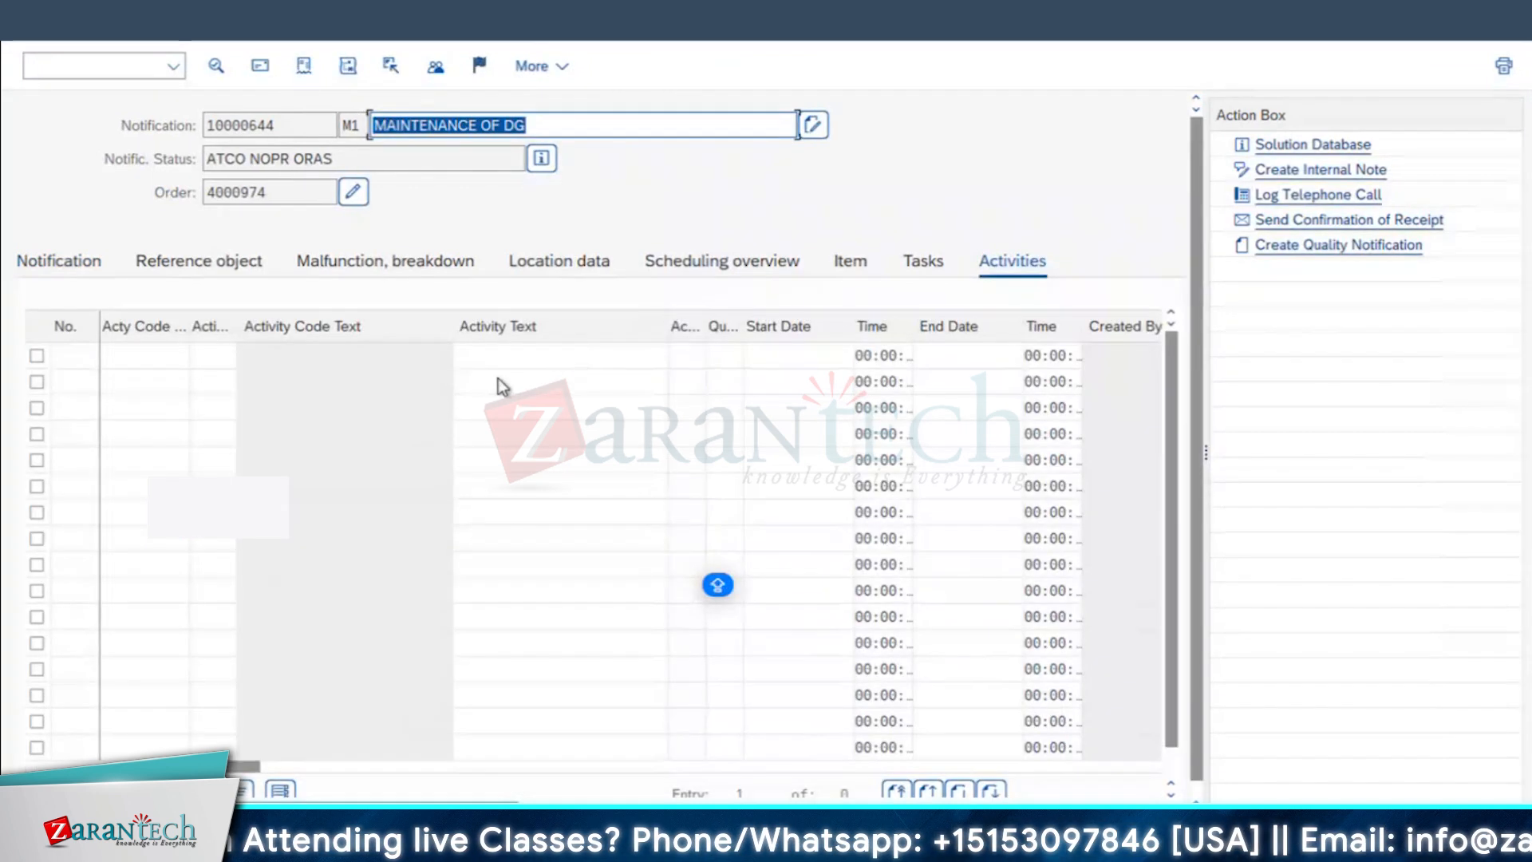
pyautogui.click(549, 365)
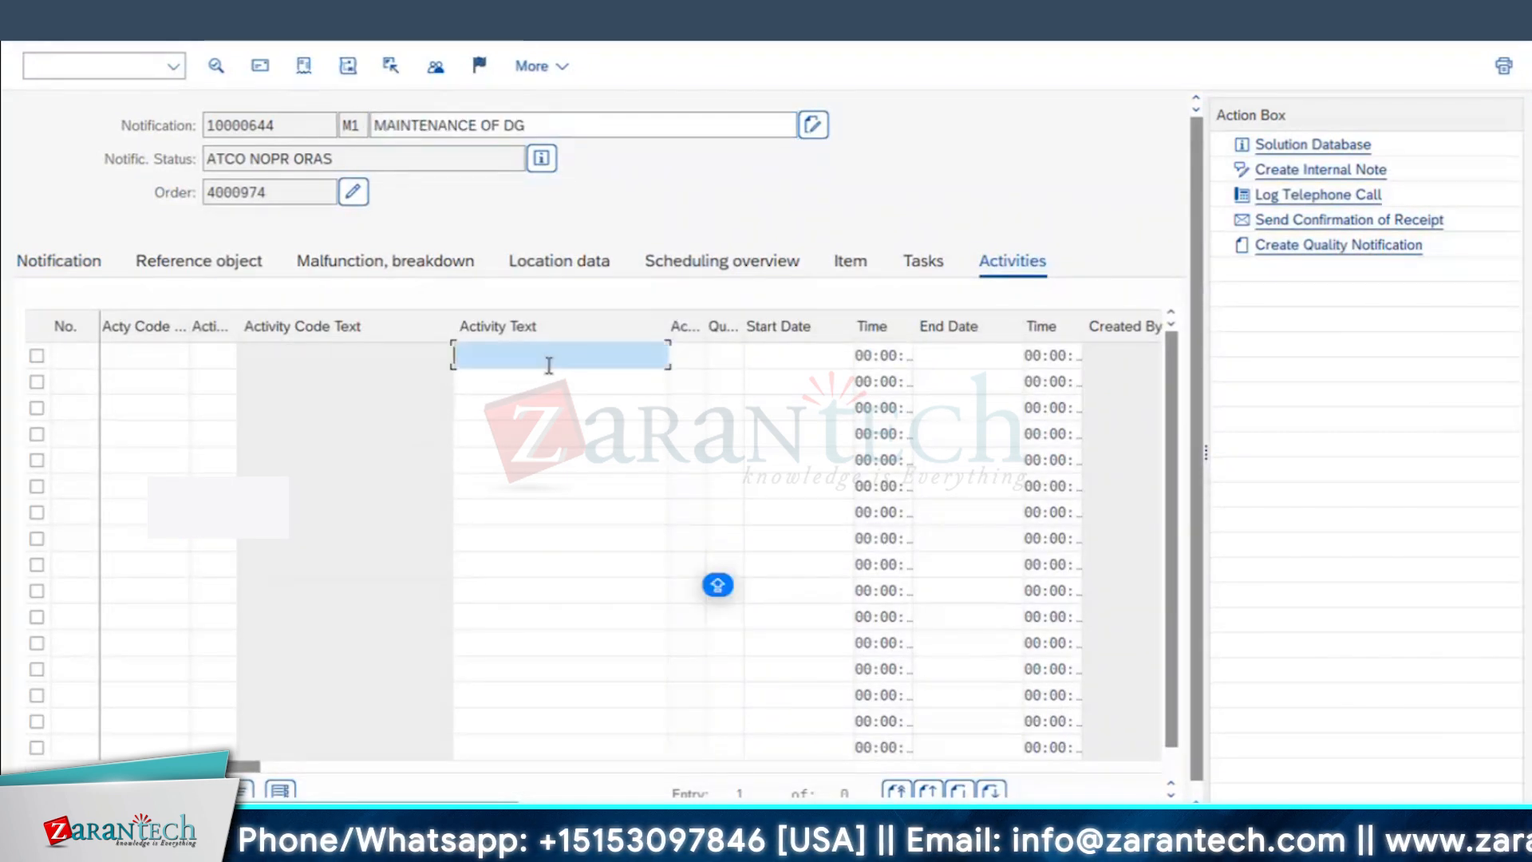
pyautogui.write('CLEAN THE')
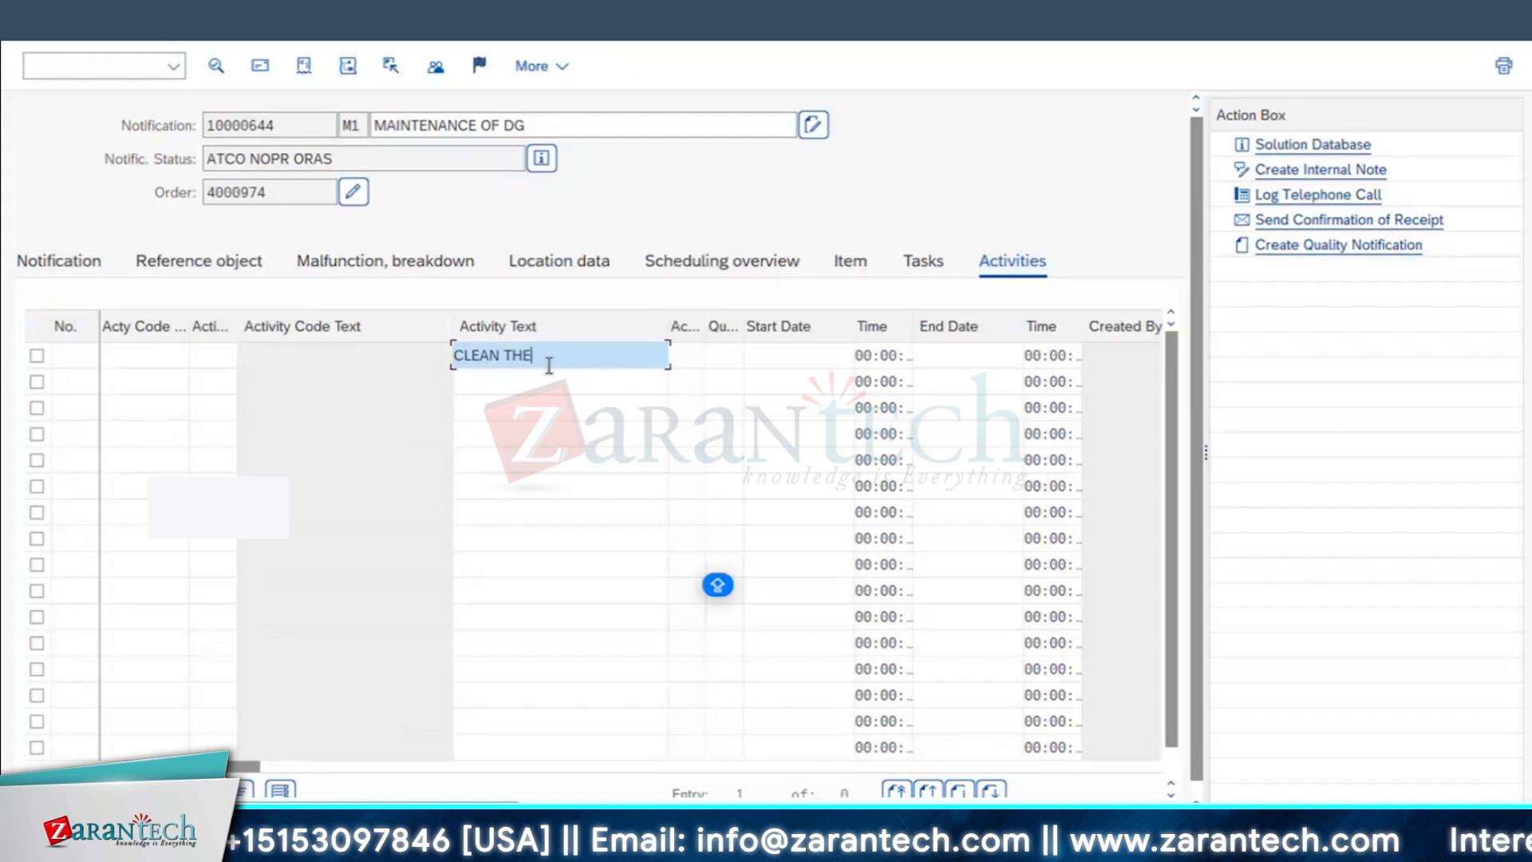
pyautogui.write(' DG')
pyautogui.press('Down')
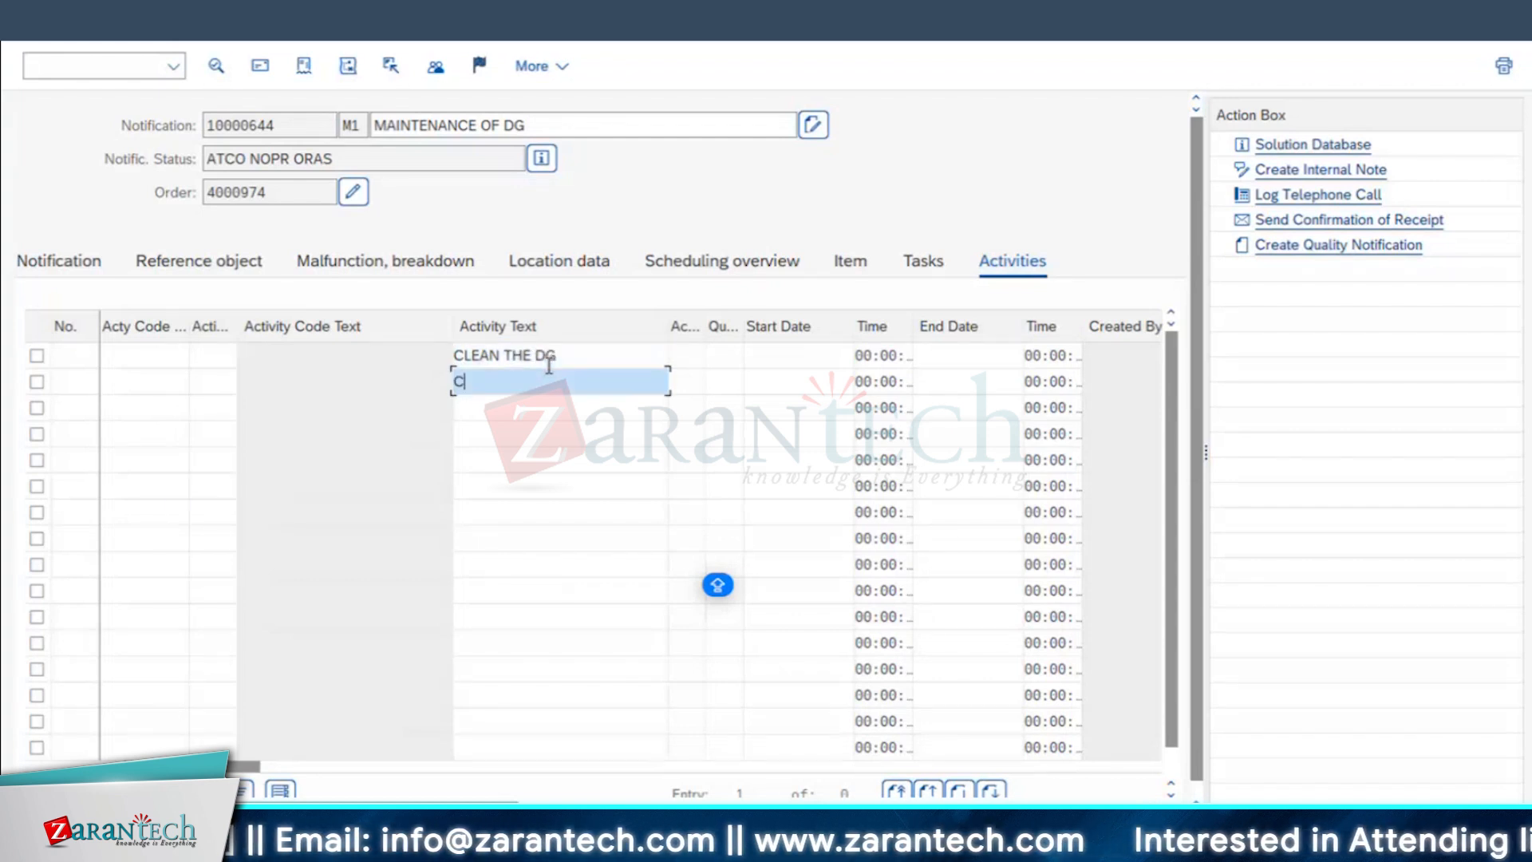
pyautogui.write('CLEAN THE FILTER')
pyautogui.press('Down')
pyautogui.write('INSPECTION TO ')
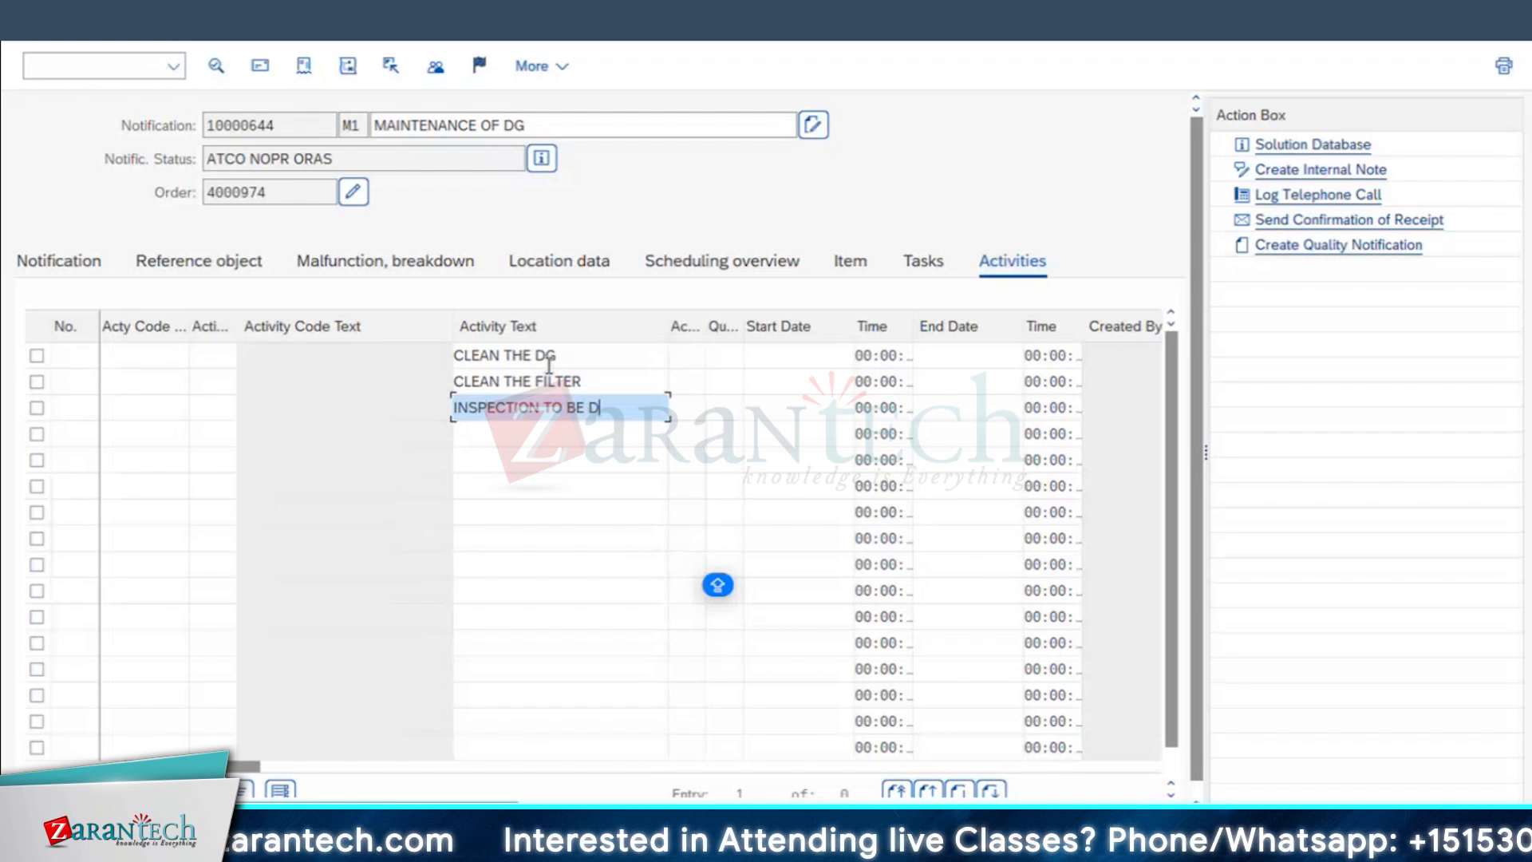
pyautogui.write('BE DONE')
pyautogui.press('Return')
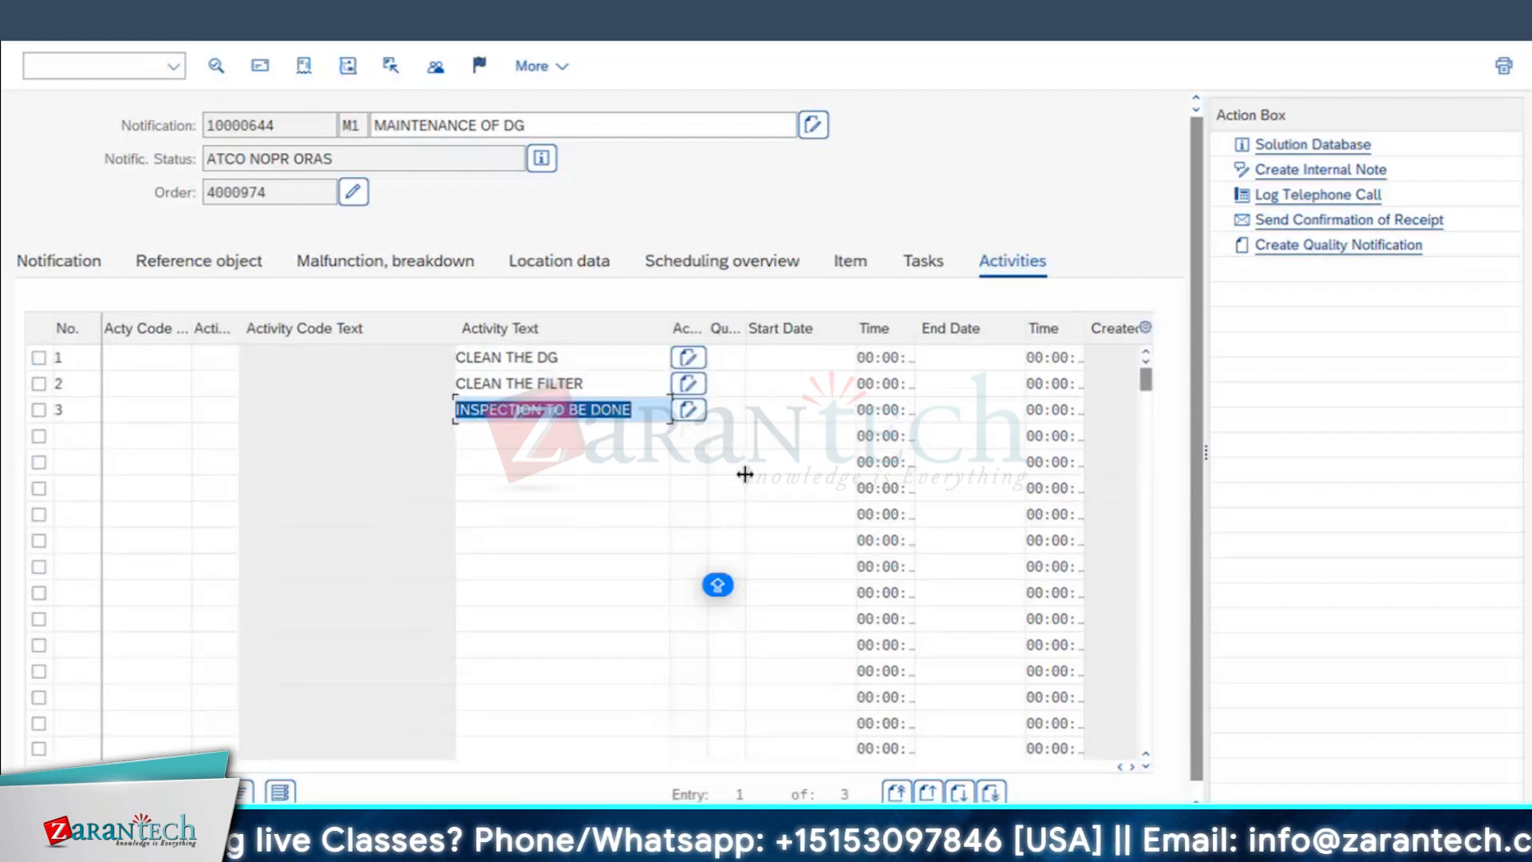
pyautogui.click(59, 261)
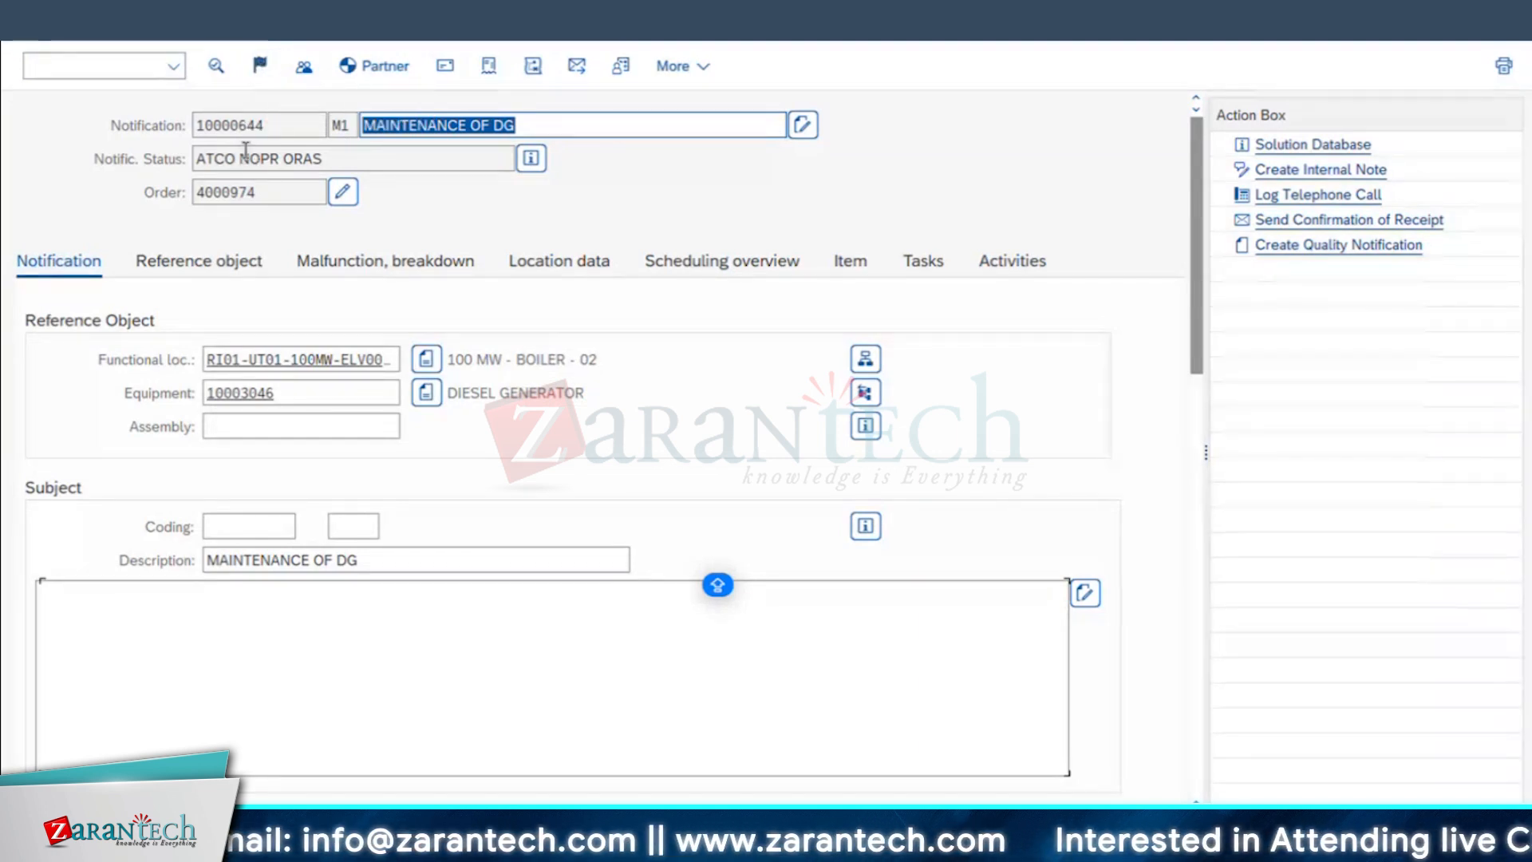
pyautogui.click(344, 193)
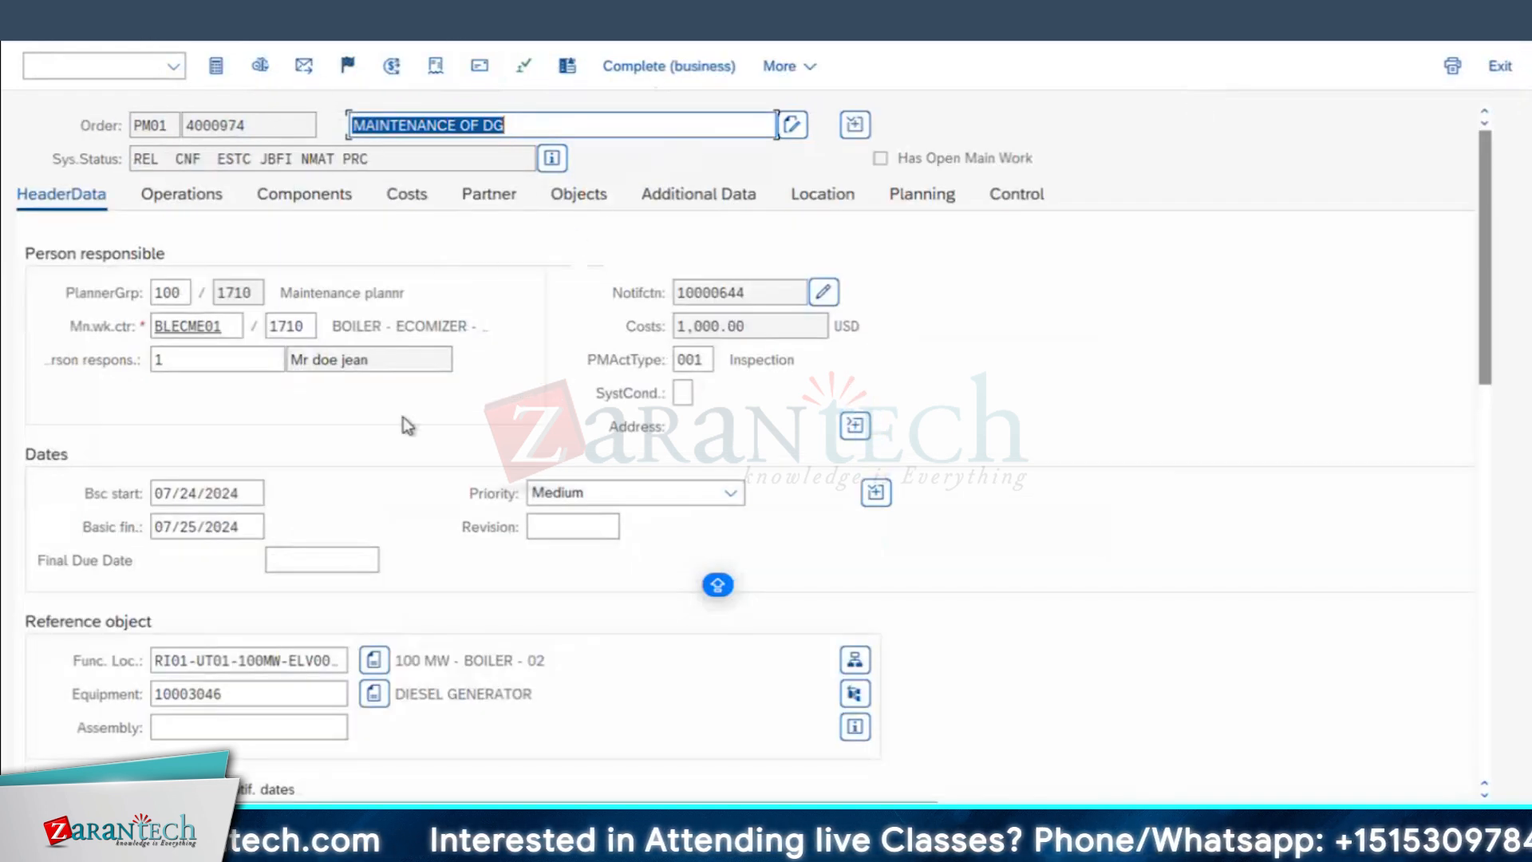
# Step: Switch to the Excel notes and review the system status table covering created, release and technical completion
pyautogui.press('super+Tab')
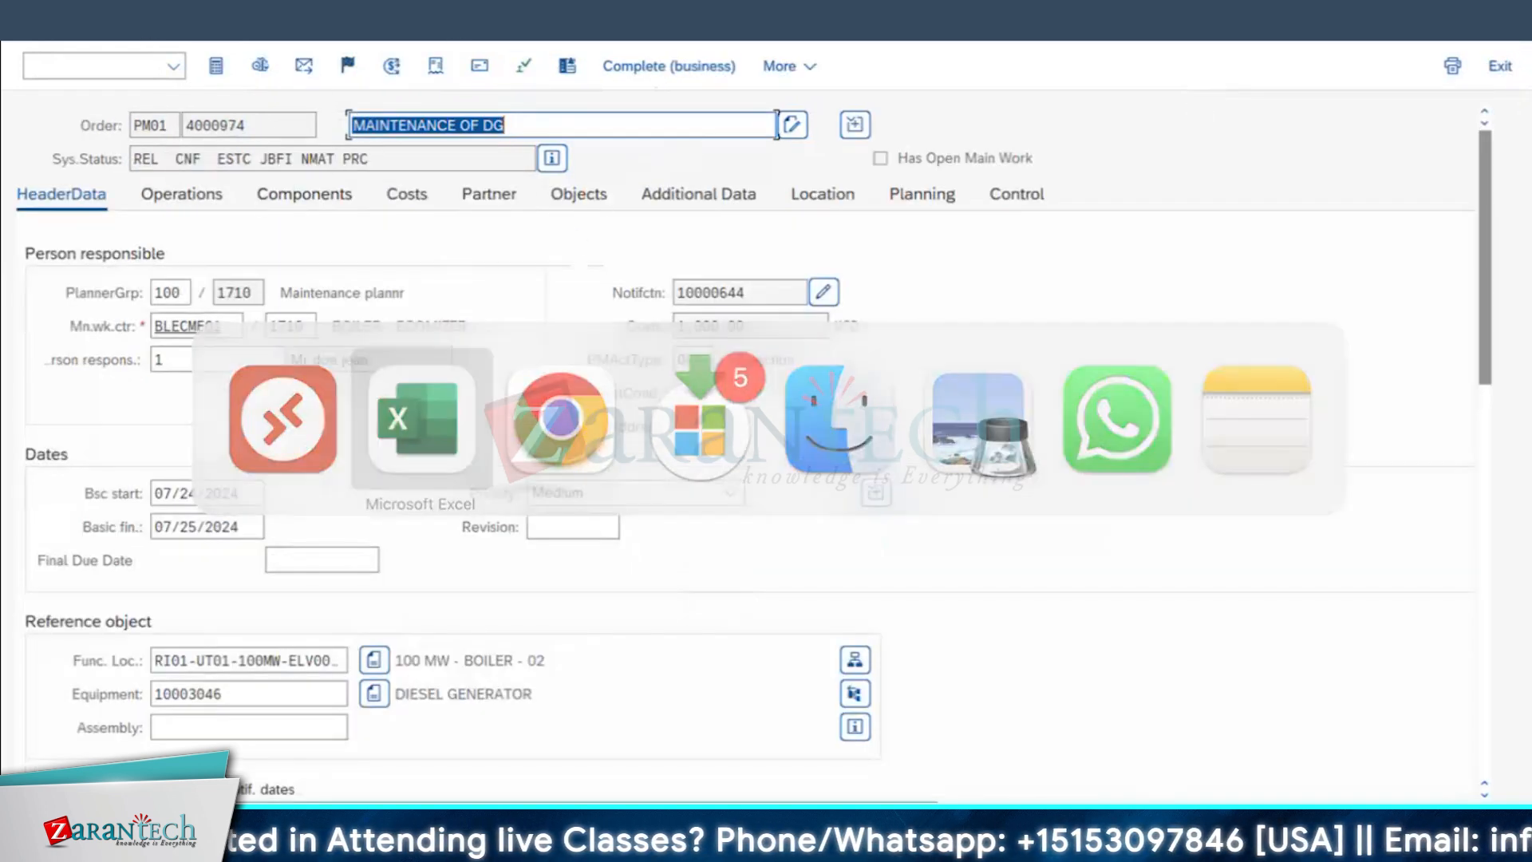
pyautogui.click(679, 815)
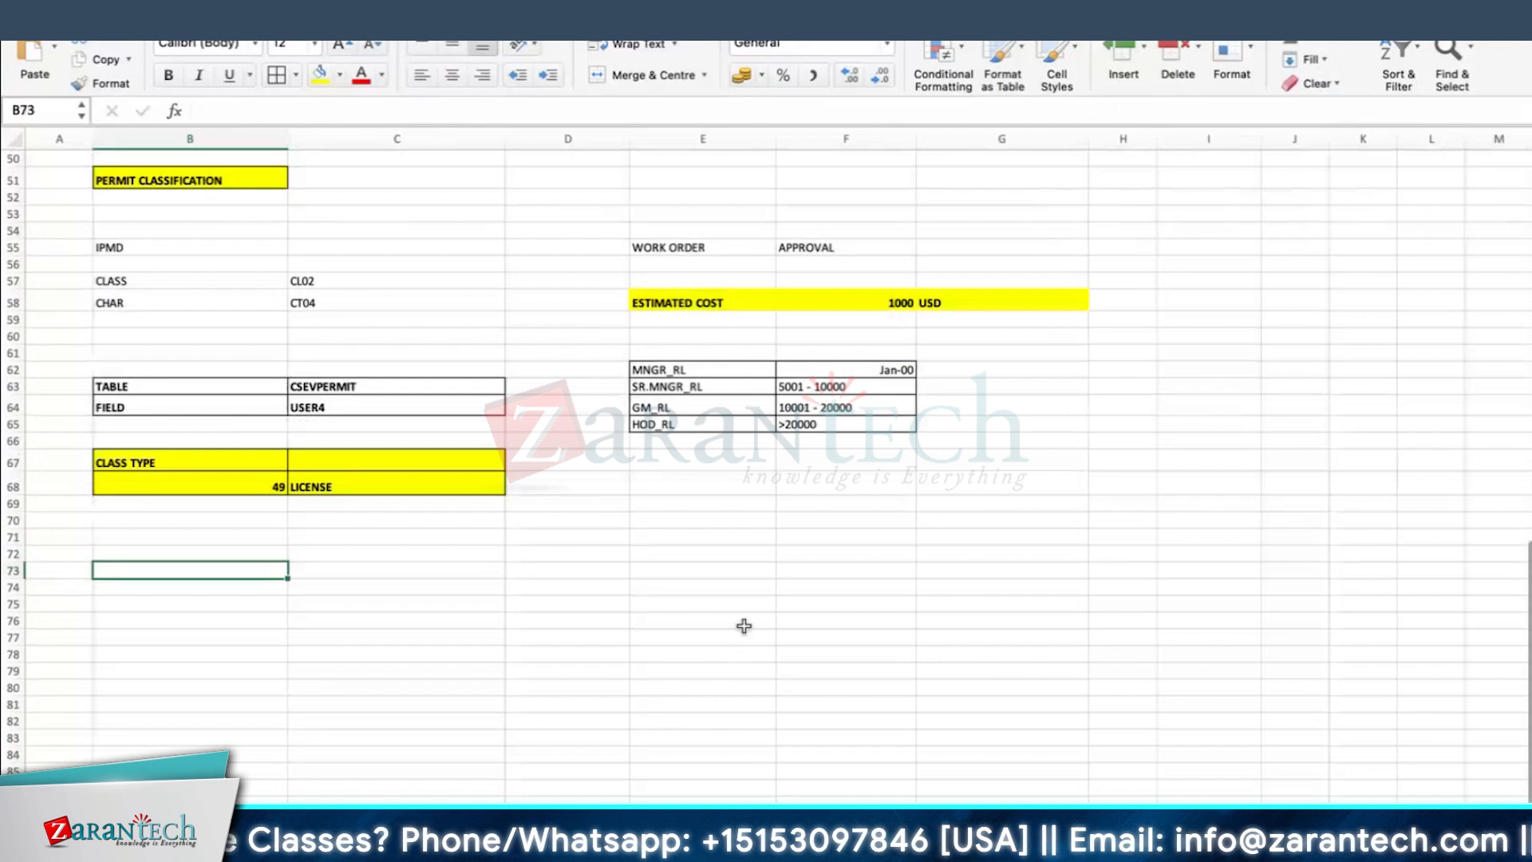
pyautogui.scroll(12, 835, 413)
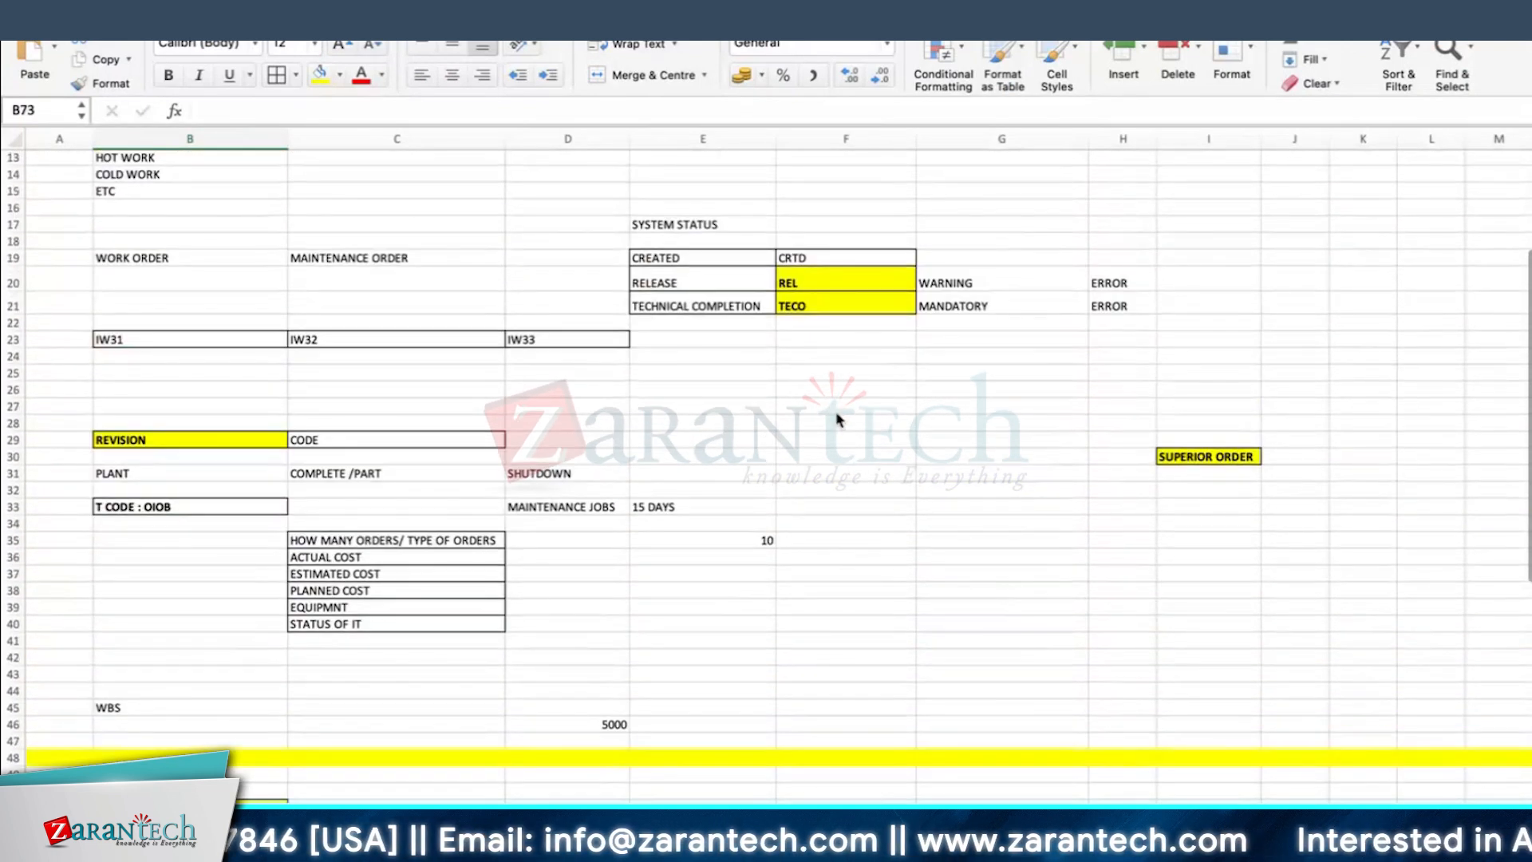
pyautogui.scroll(2, 838, 419)
pyautogui.click(686, 375)
pyautogui.click(689, 395)
pyautogui.click(703, 424)
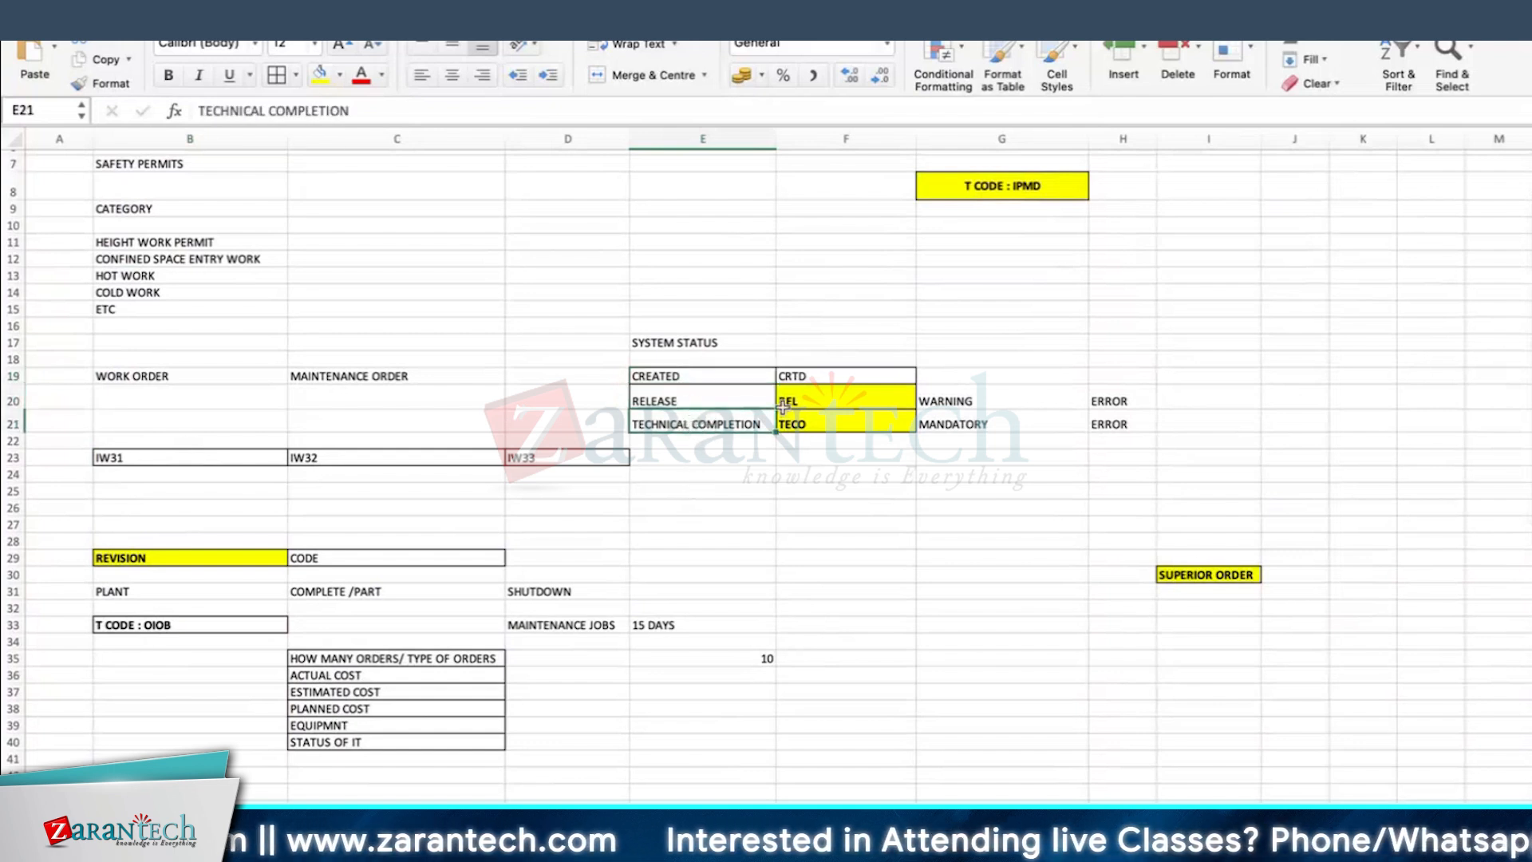
pyautogui.click(848, 403)
pyautogui.click(1208, 420)
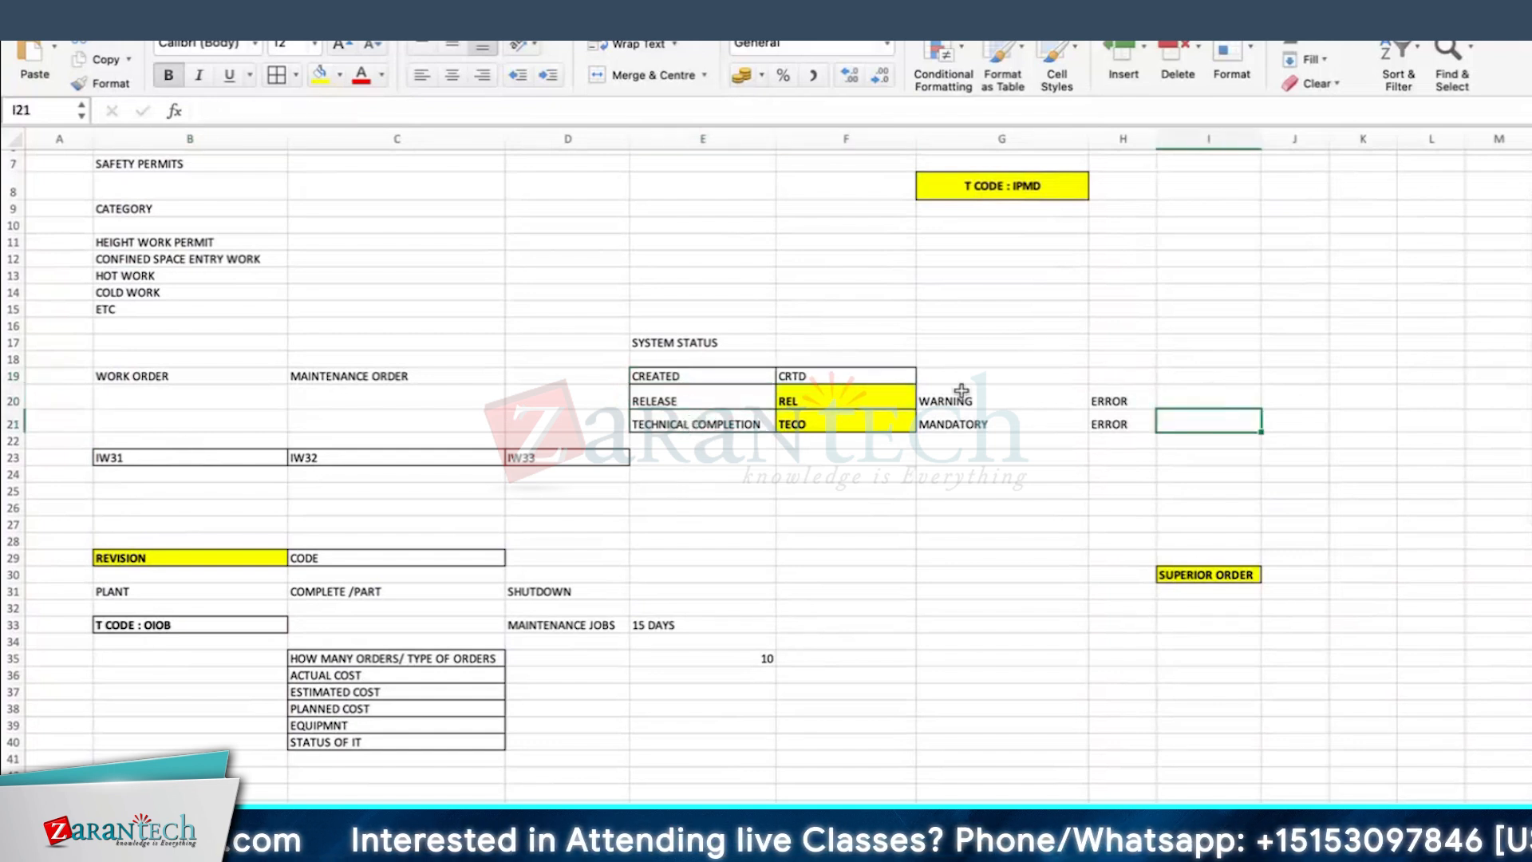
pyautogui.click(702, 424)
pyautogui.click(807, 423)
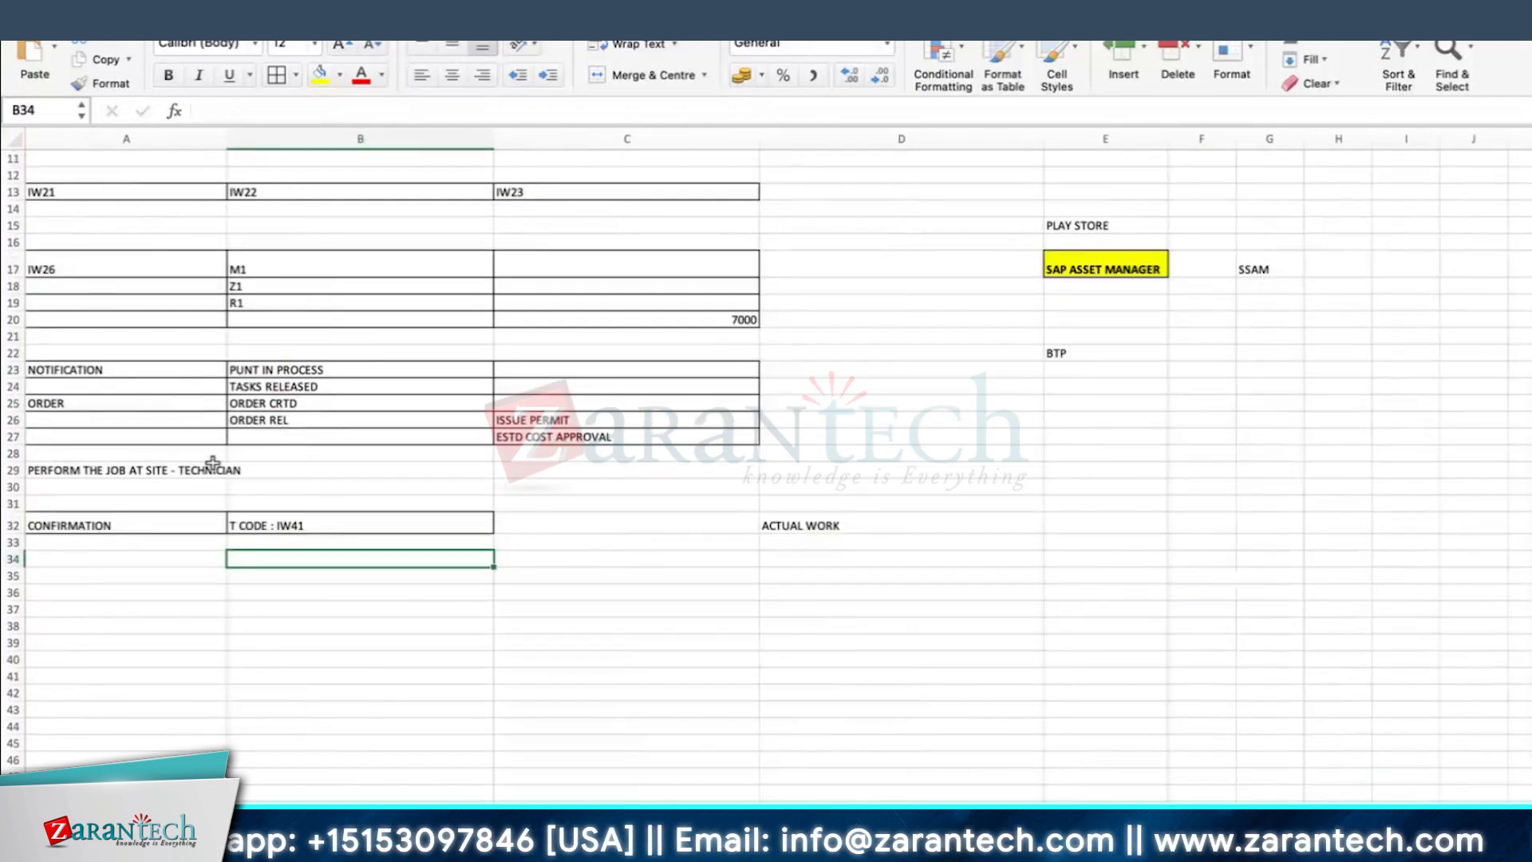
# Step: Enter COMPLETE THE TASKS in A34 and CLOSE THE NOTIFICATION in A35, below the CONFIRMATION row of the process notes
pyautogui.click(141, 469)
pyautogui.click(77, 563)
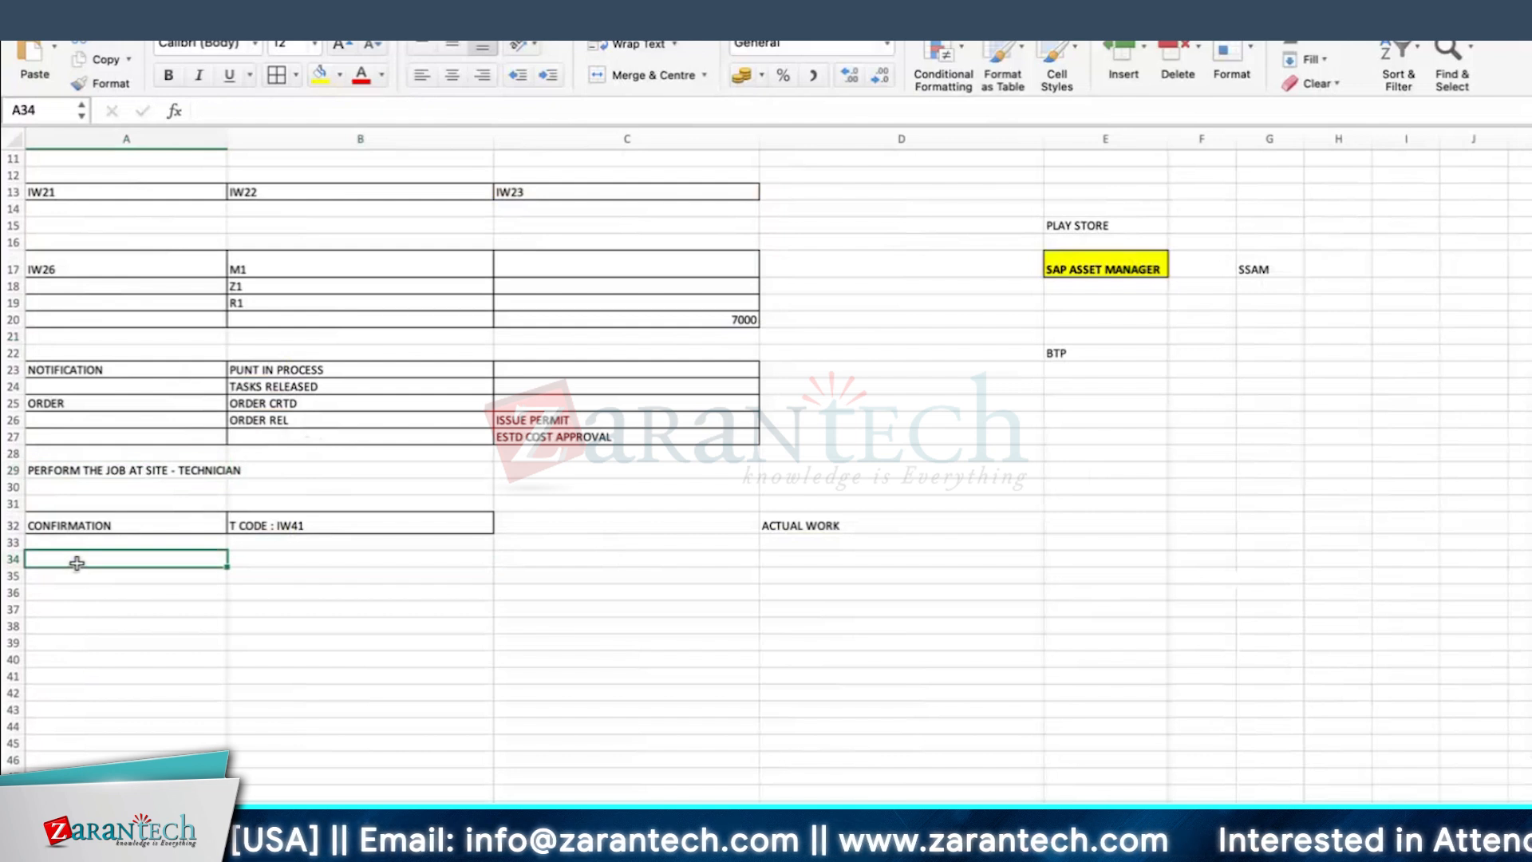
pyautogui.write('CLO')
pyautogui.press('BackSpace')
pyautogui.press('BackSpace')
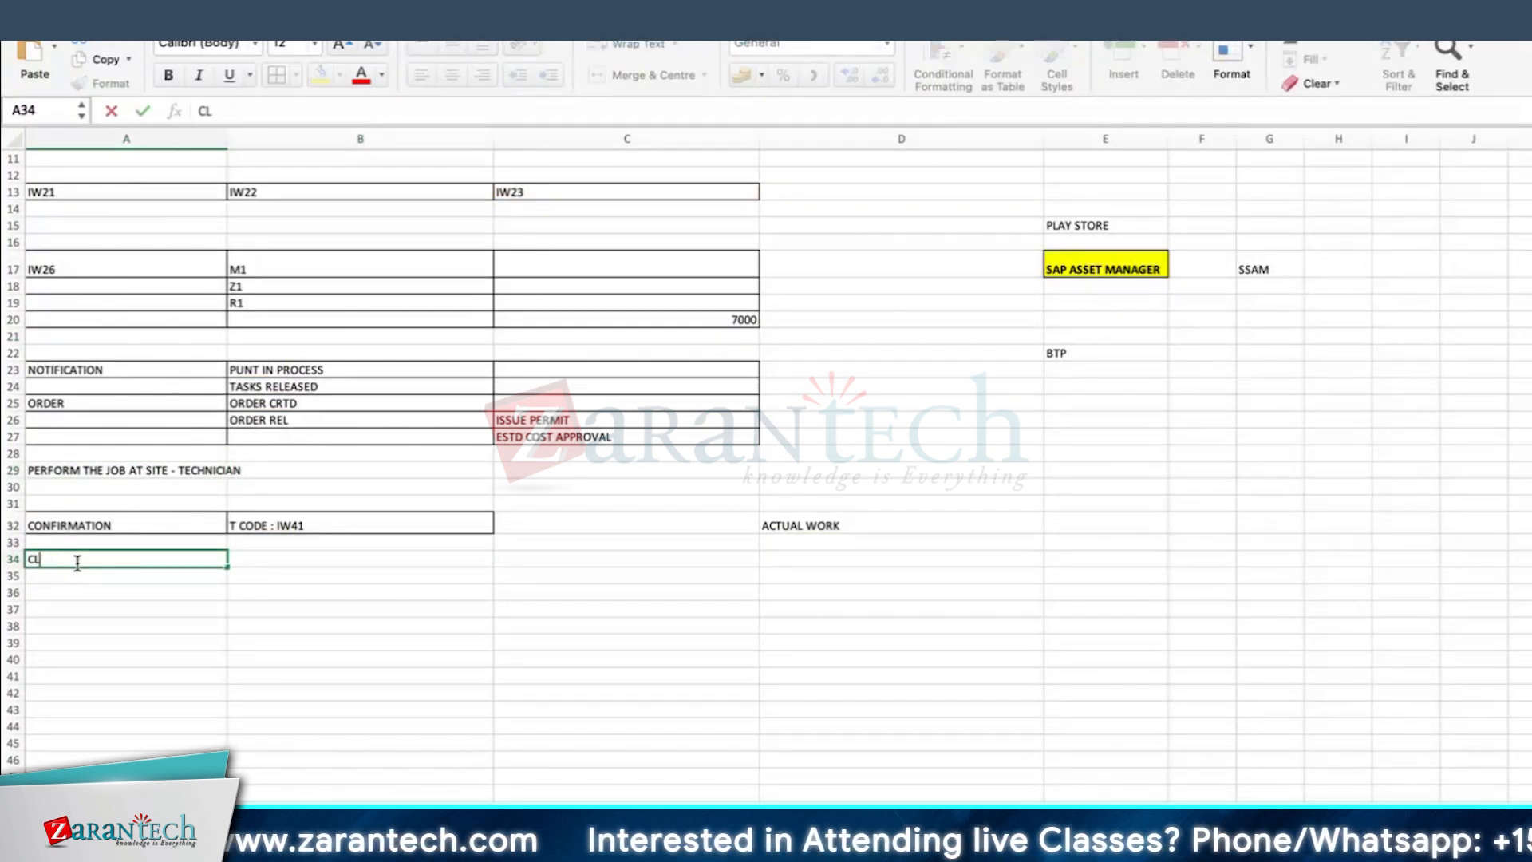
pyautogui.write('MPLETE')
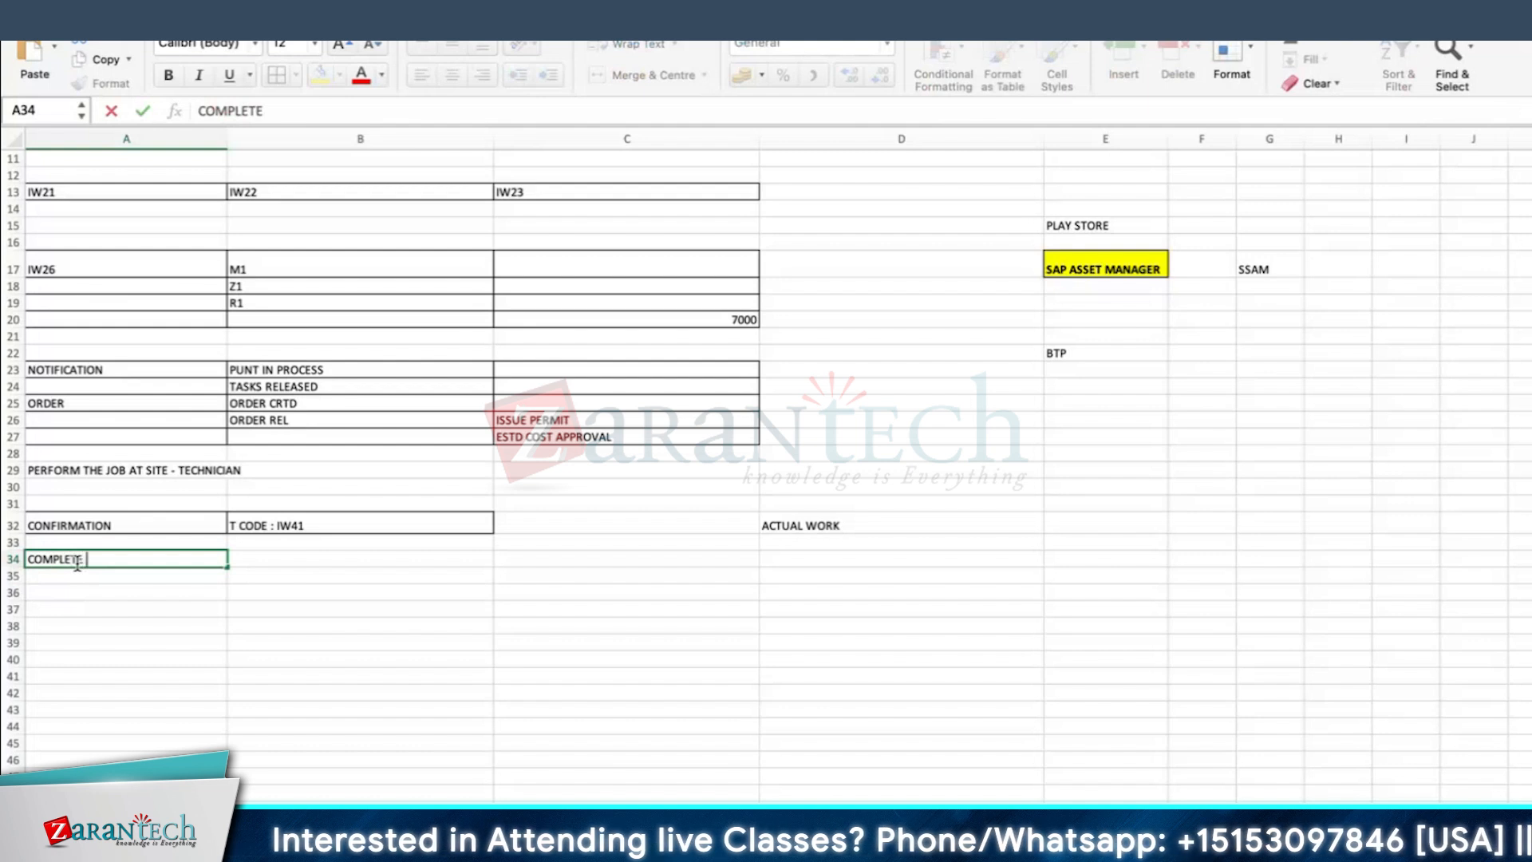
pyautogui.write(' THE TASKS')
pyautogui.press('Return')
pyautogui.write('CLOSE THE NO')
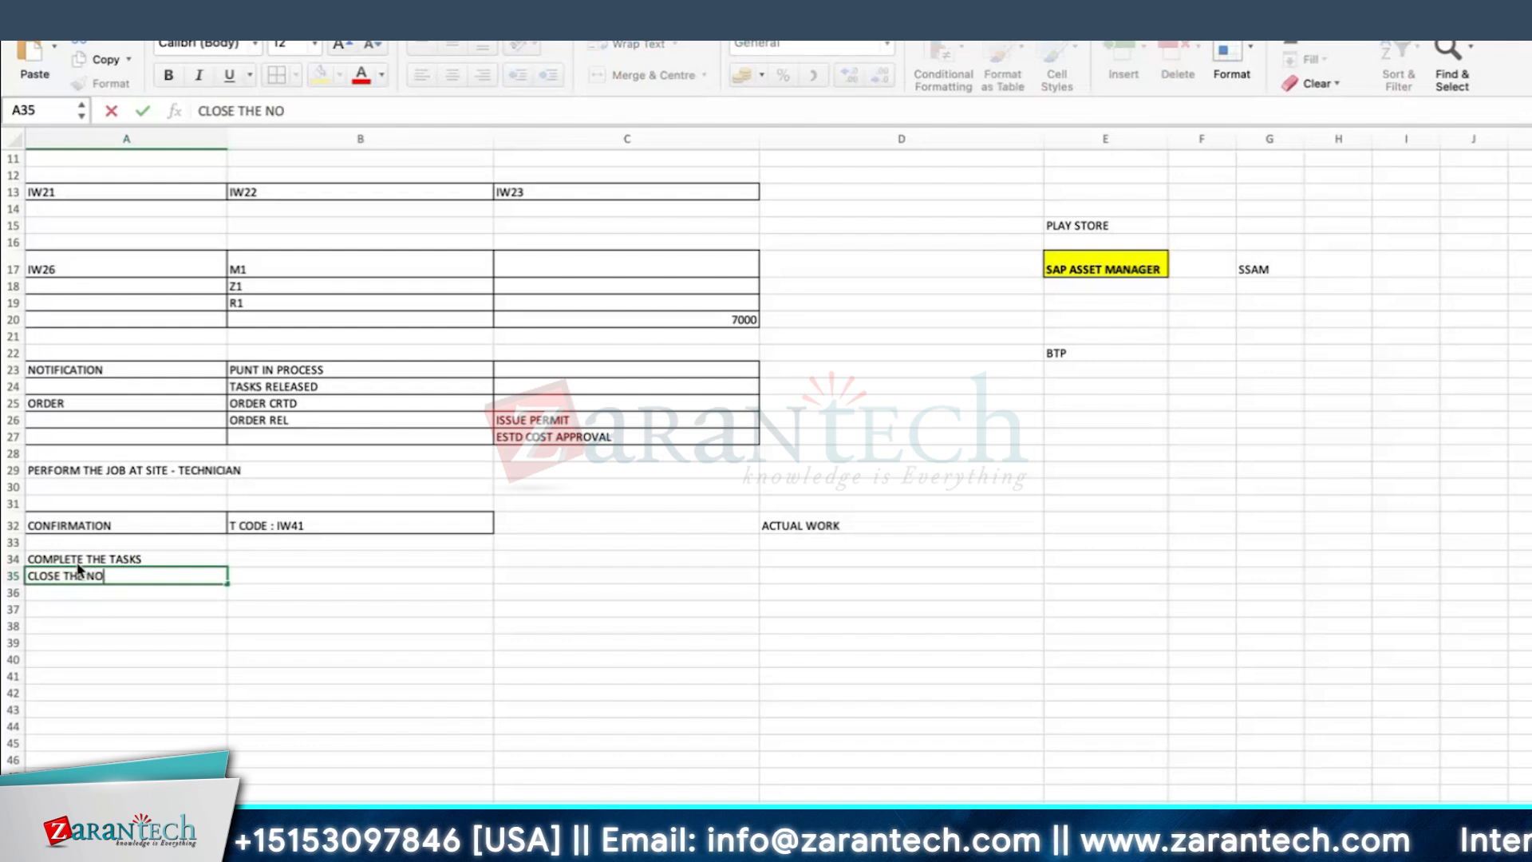
pyautogui.write('TIFICATION')
pyautogui.press('Return')
pyautogui.press('Return')
# Step: Enter TECO in A37 of the notes with its meaning, technically complete, in B37
pyautogui.write('TECO')
pyautogui.press('Tab')
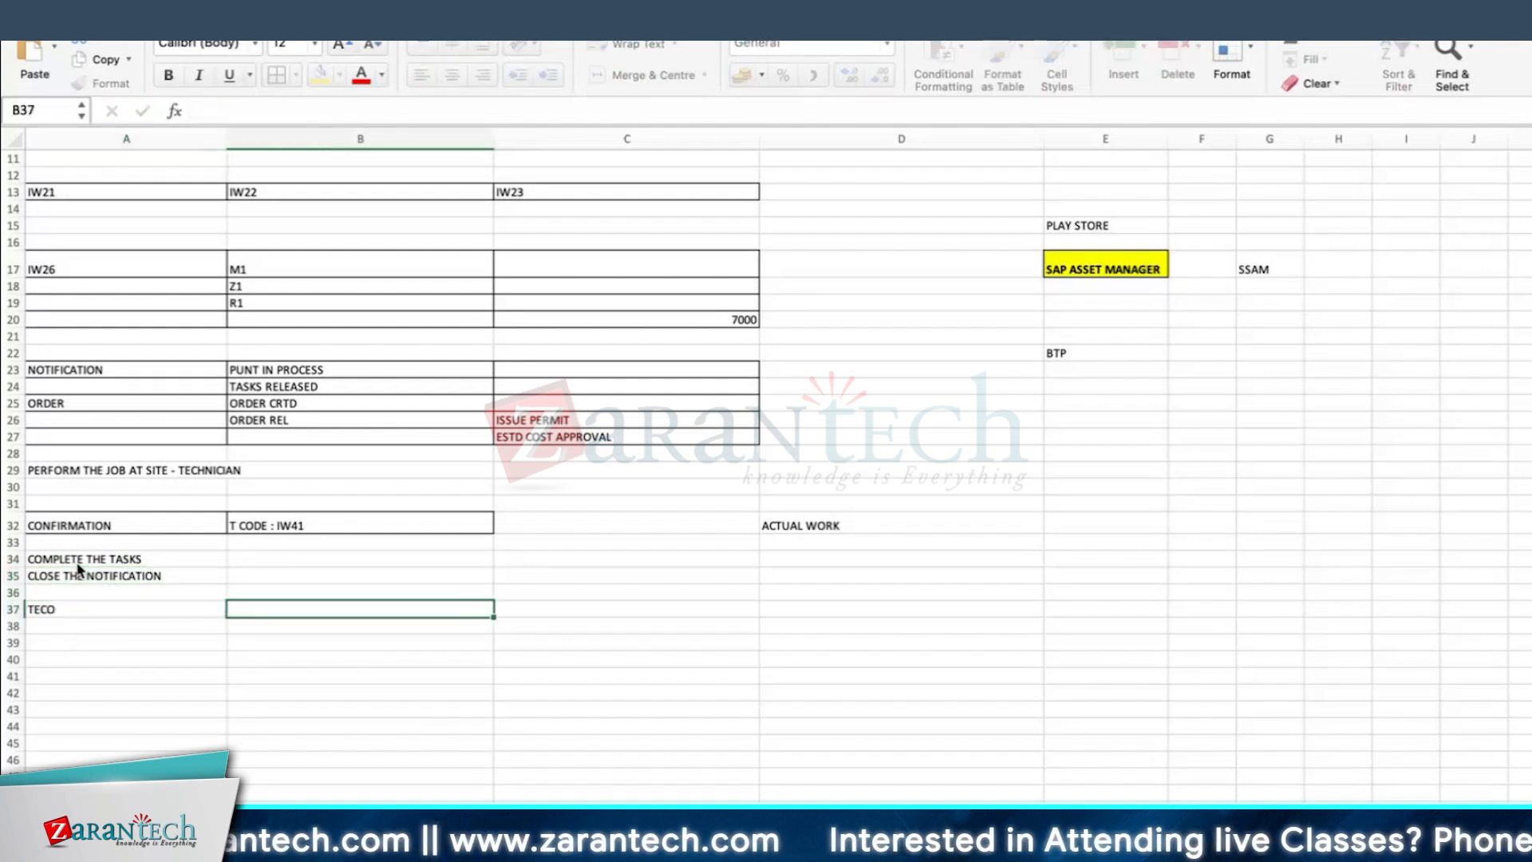
pyautogui.write('TECHNICALLY COMPLETION')
pyautogui.press('Return')
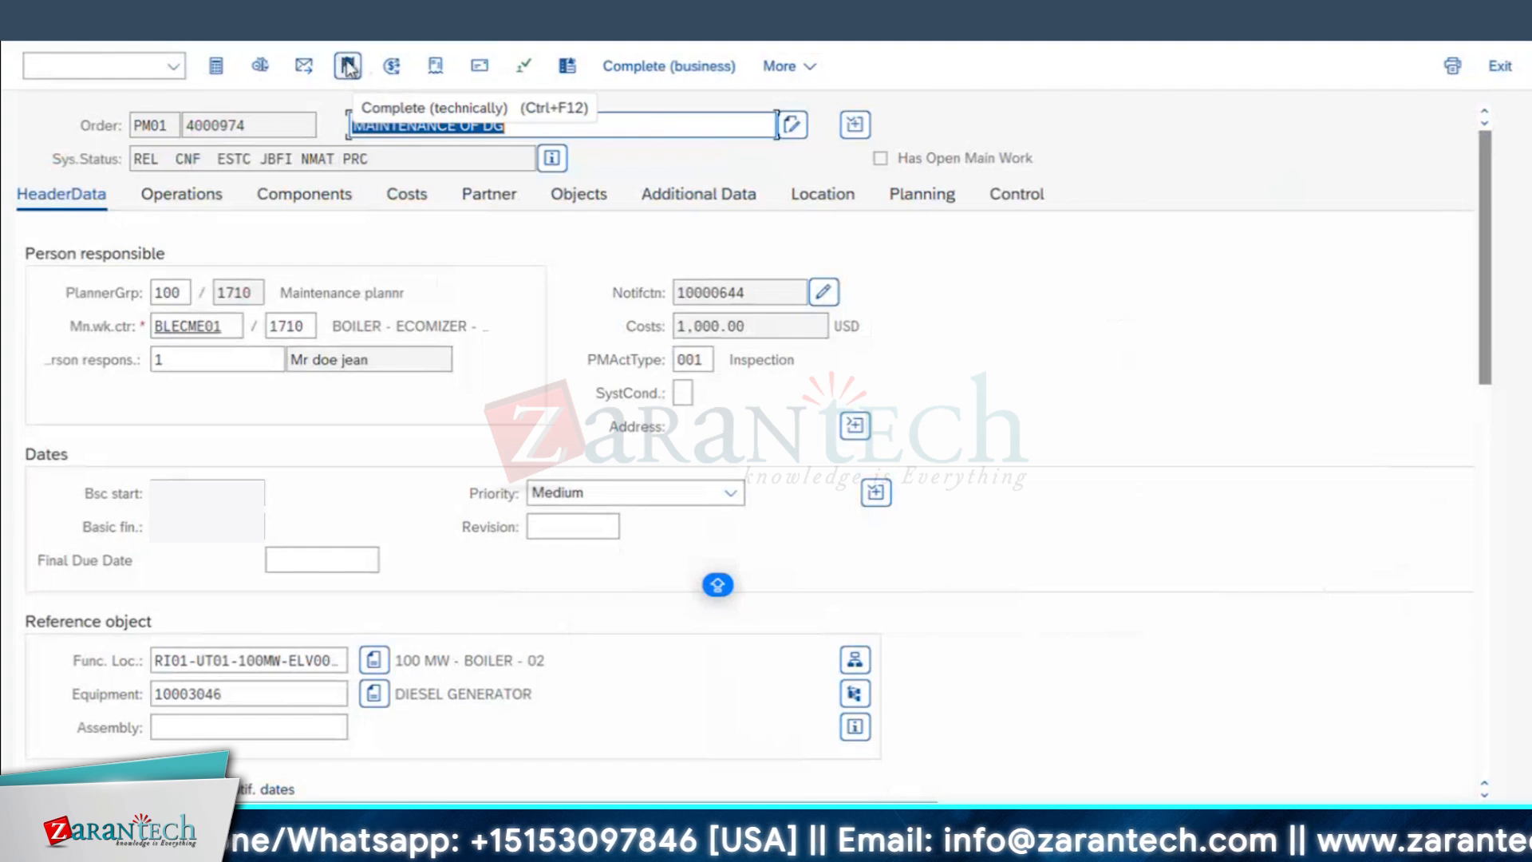
# Step: In the SAP order, look at the technical completion dialog without completing, and check the notification assigned in the order's object list
pyautogui.click(349, 68)
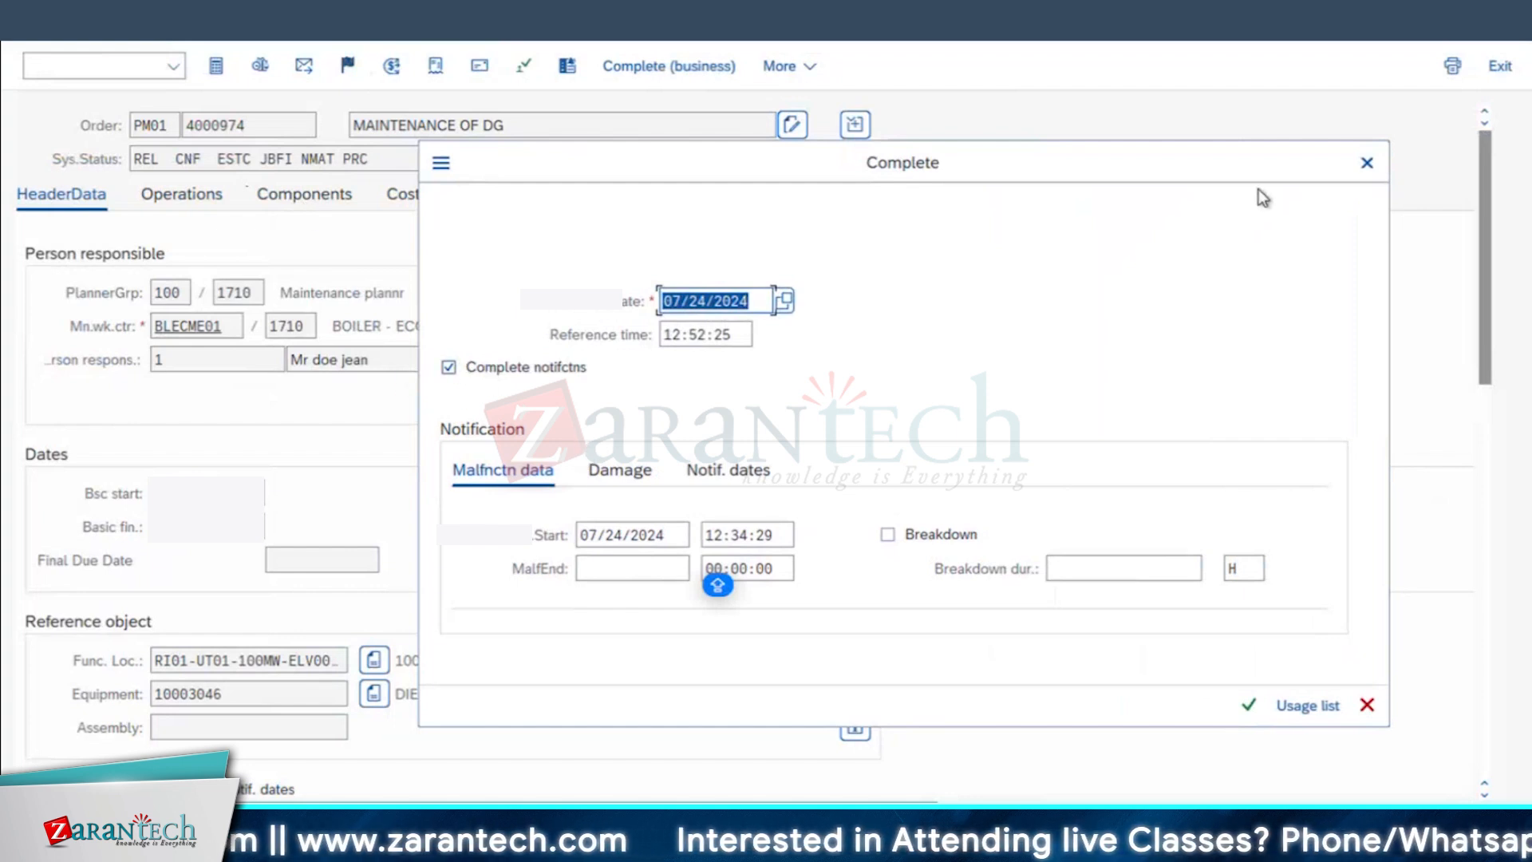
pyautogui.click(1368, 163)
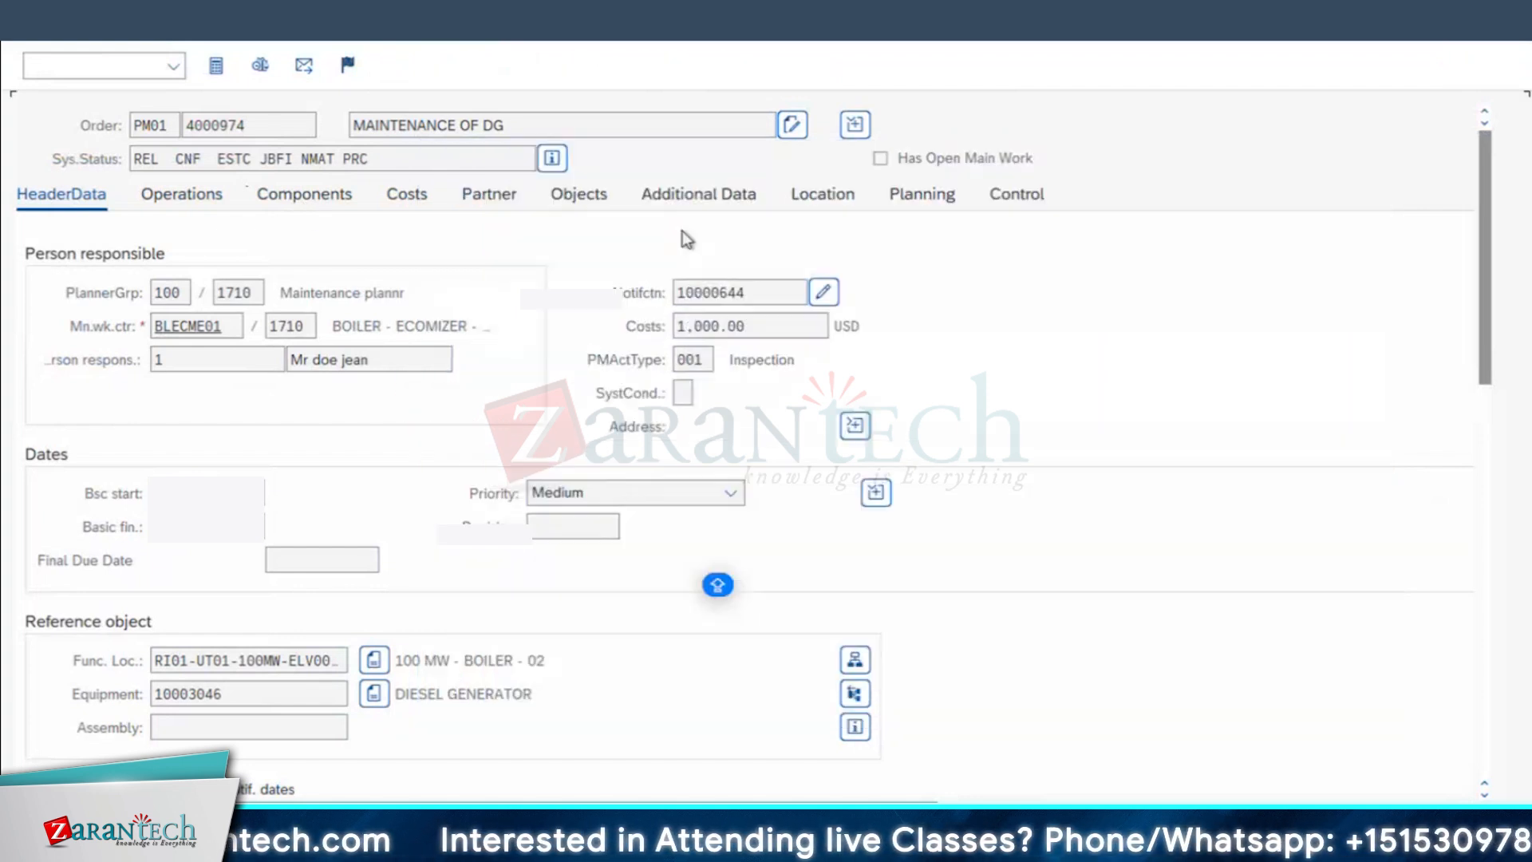
pyautogui.click(580, 197)
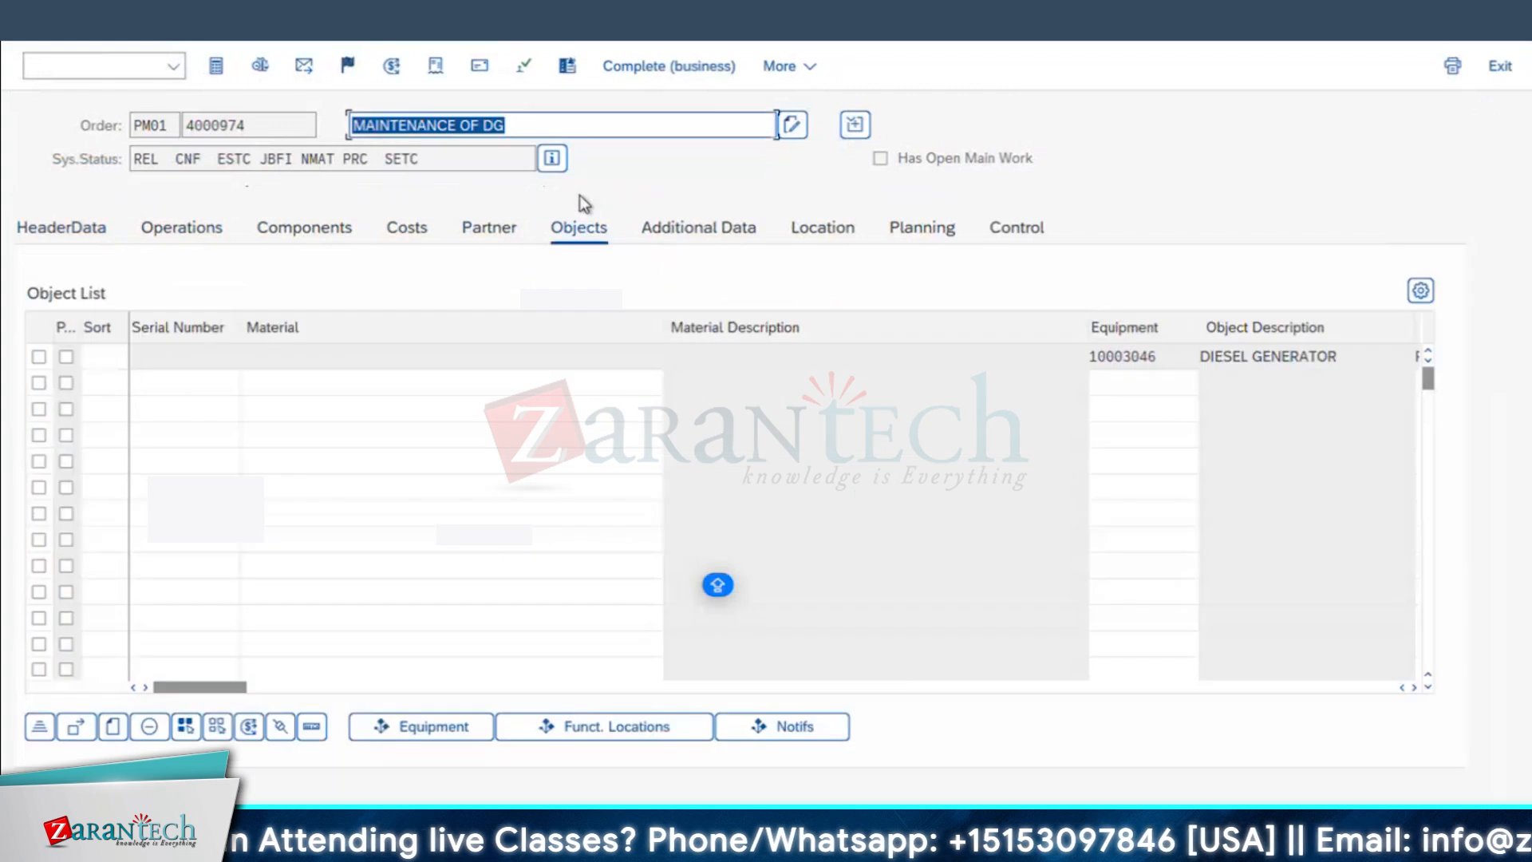
pyautogui.click(1414, 687)
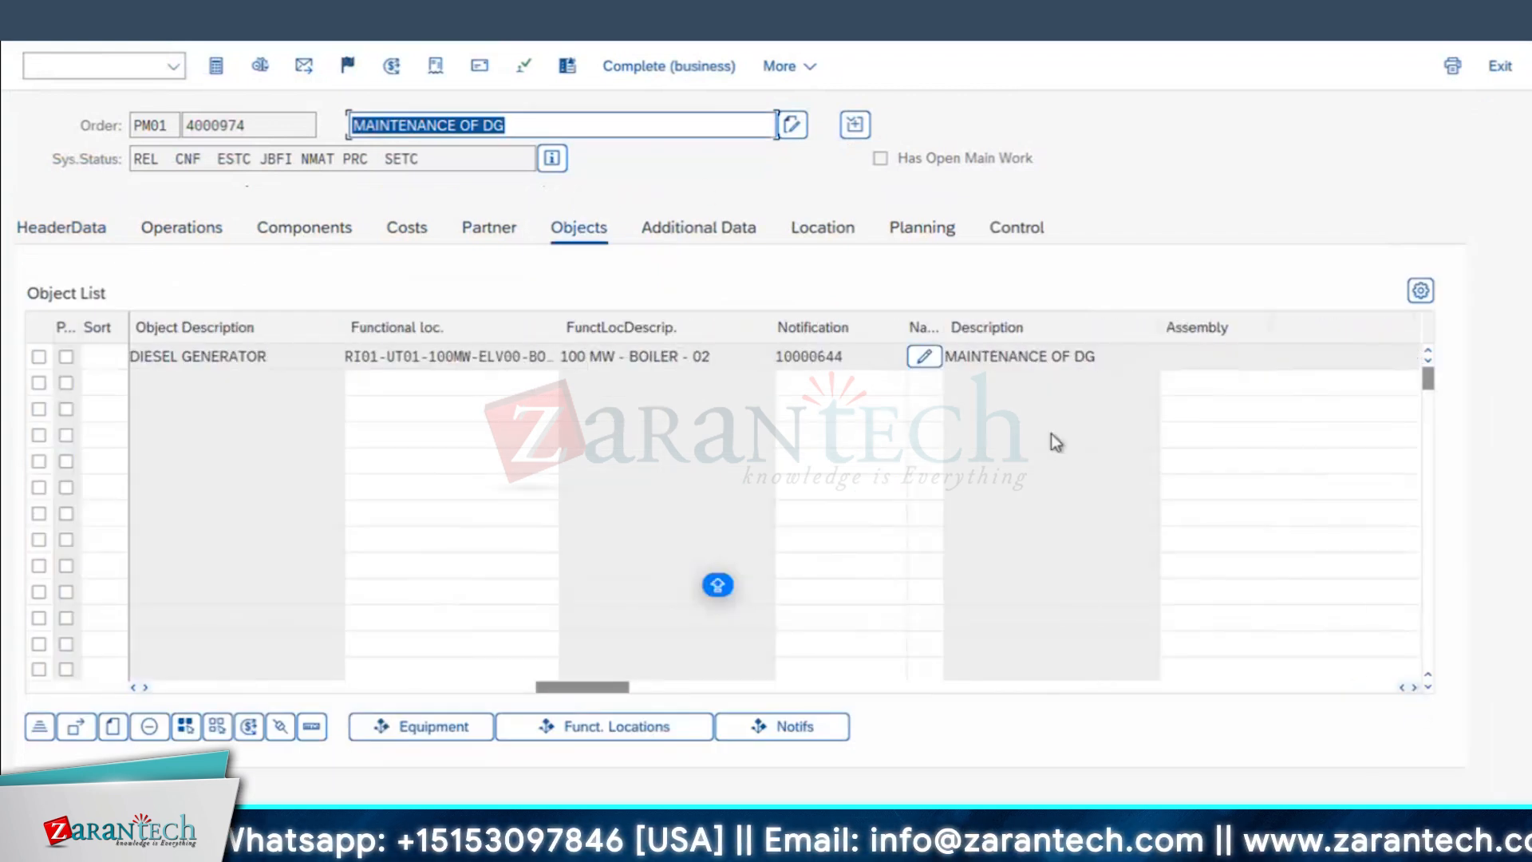
pyautogui.click(790, 406)
pyautogui.click(792, 438)
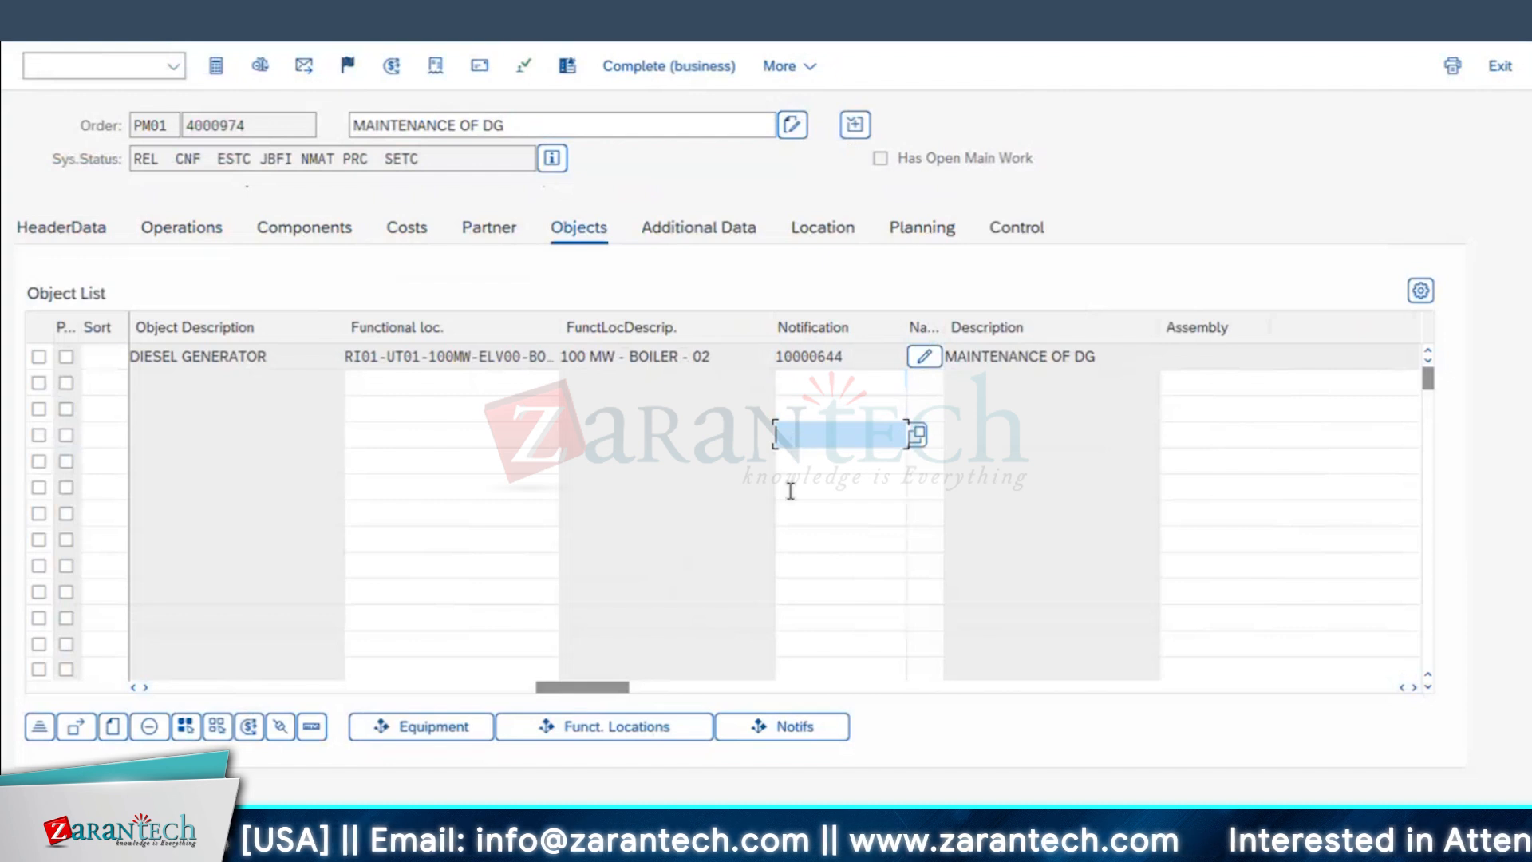
pyautogui.click(802, 374)
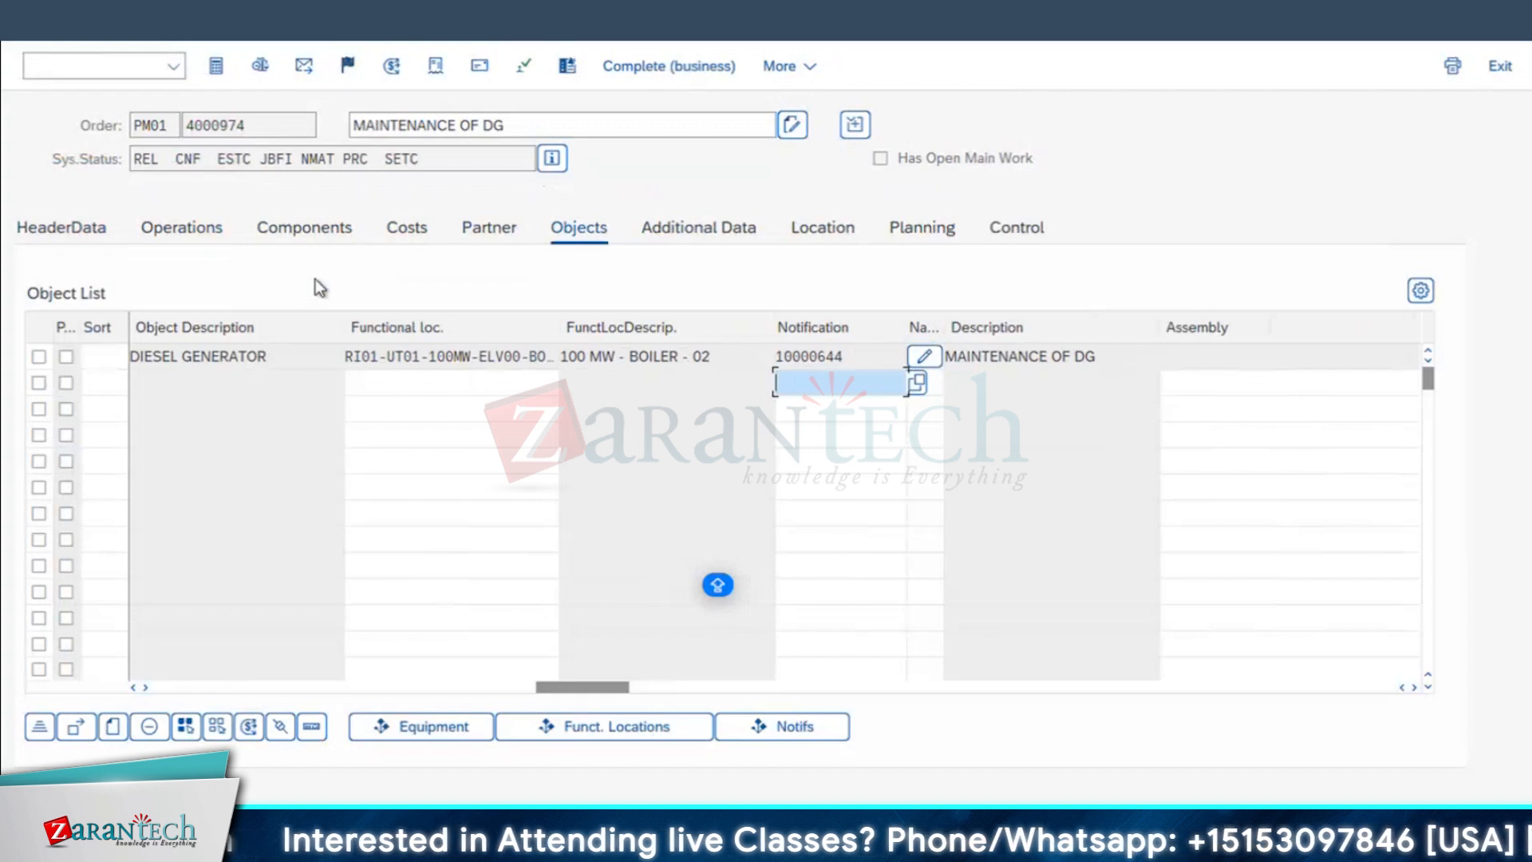
# Step: Technically complete the MAINTENANCE OF DG order together with its notification, and reopen the order
pyautogui.click(348, 66)
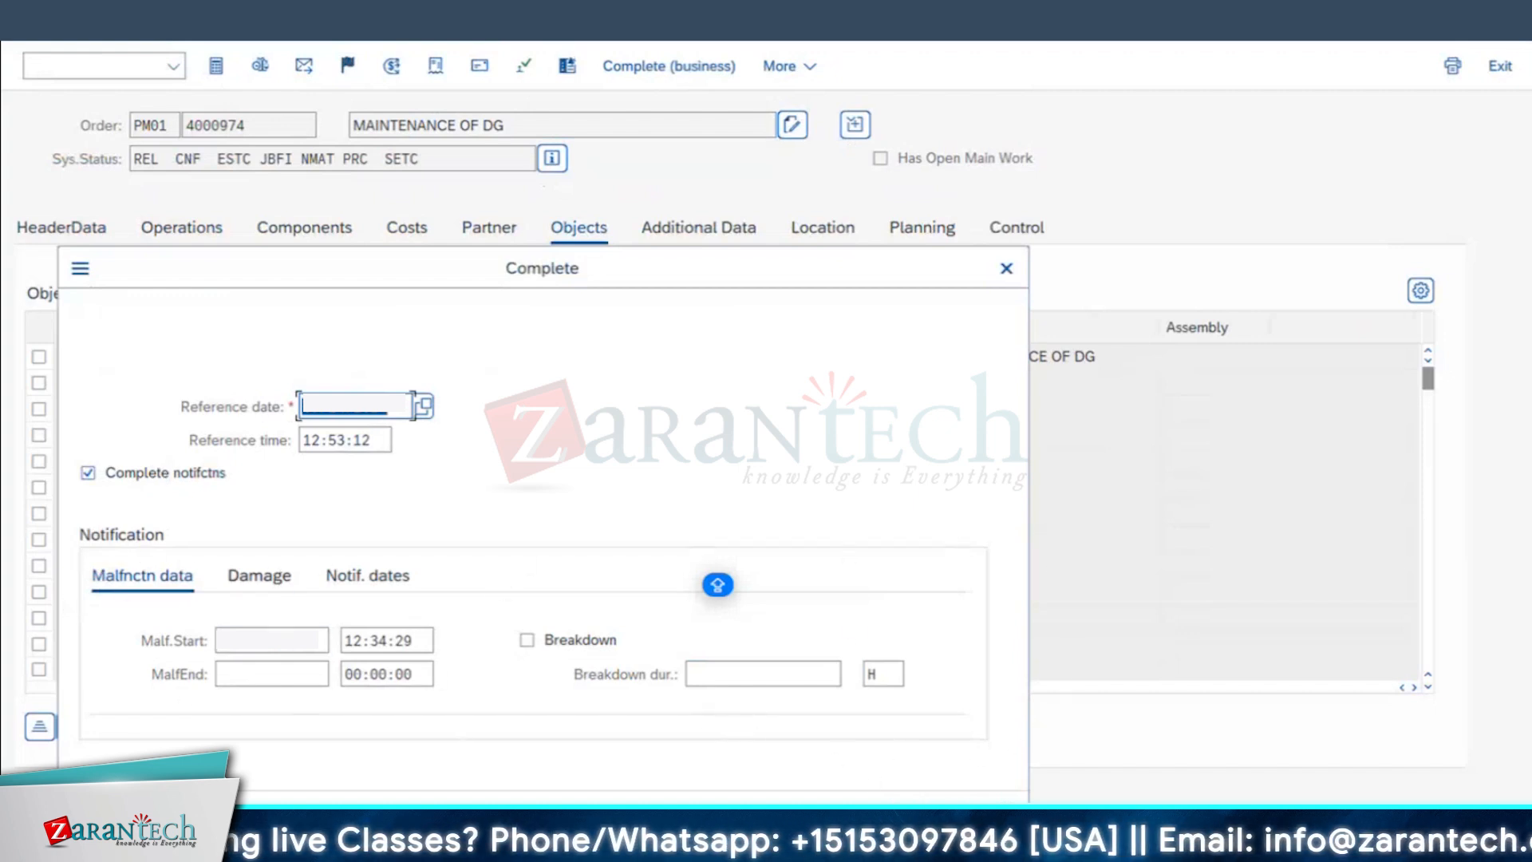
pyautogui.click(888, 810)
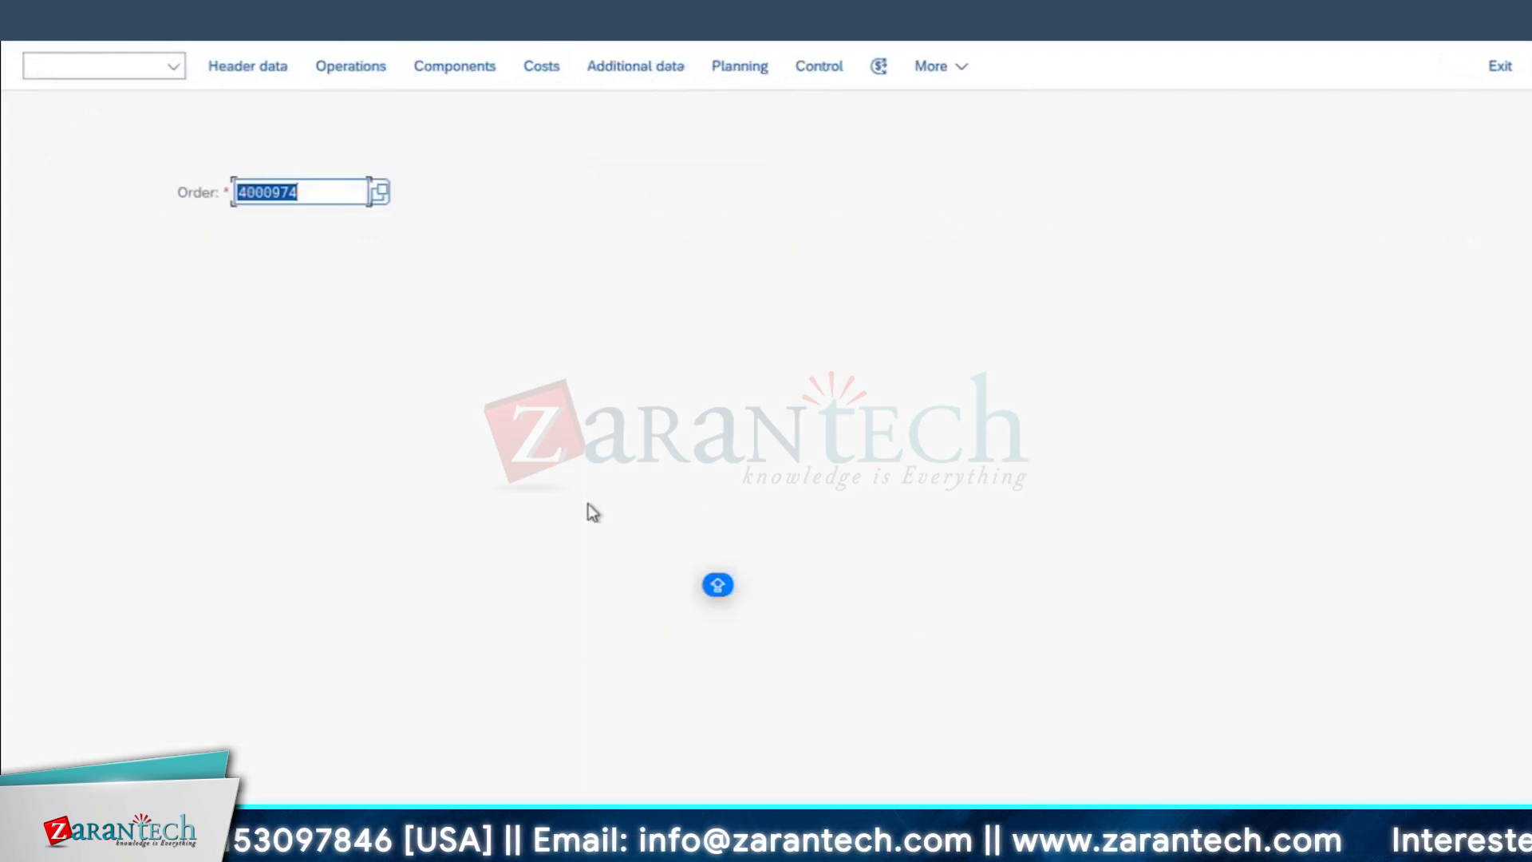
pyautogui.press('Return')
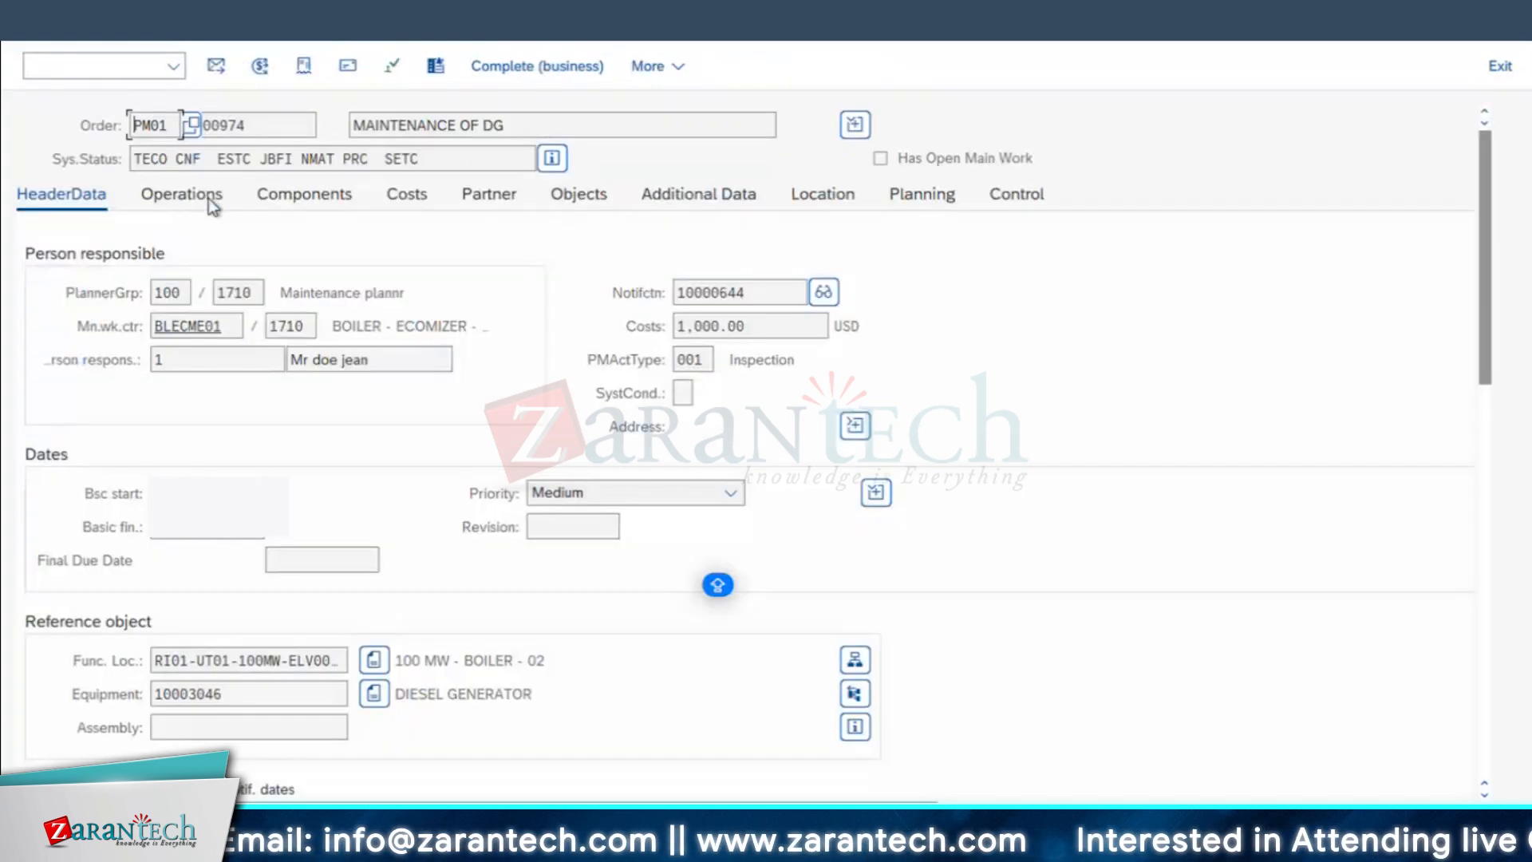
# Step: Open the order's status details, list all system statuses and examine the created, released, technically completed and confirmed entries
pyautogui.click(557, 157)
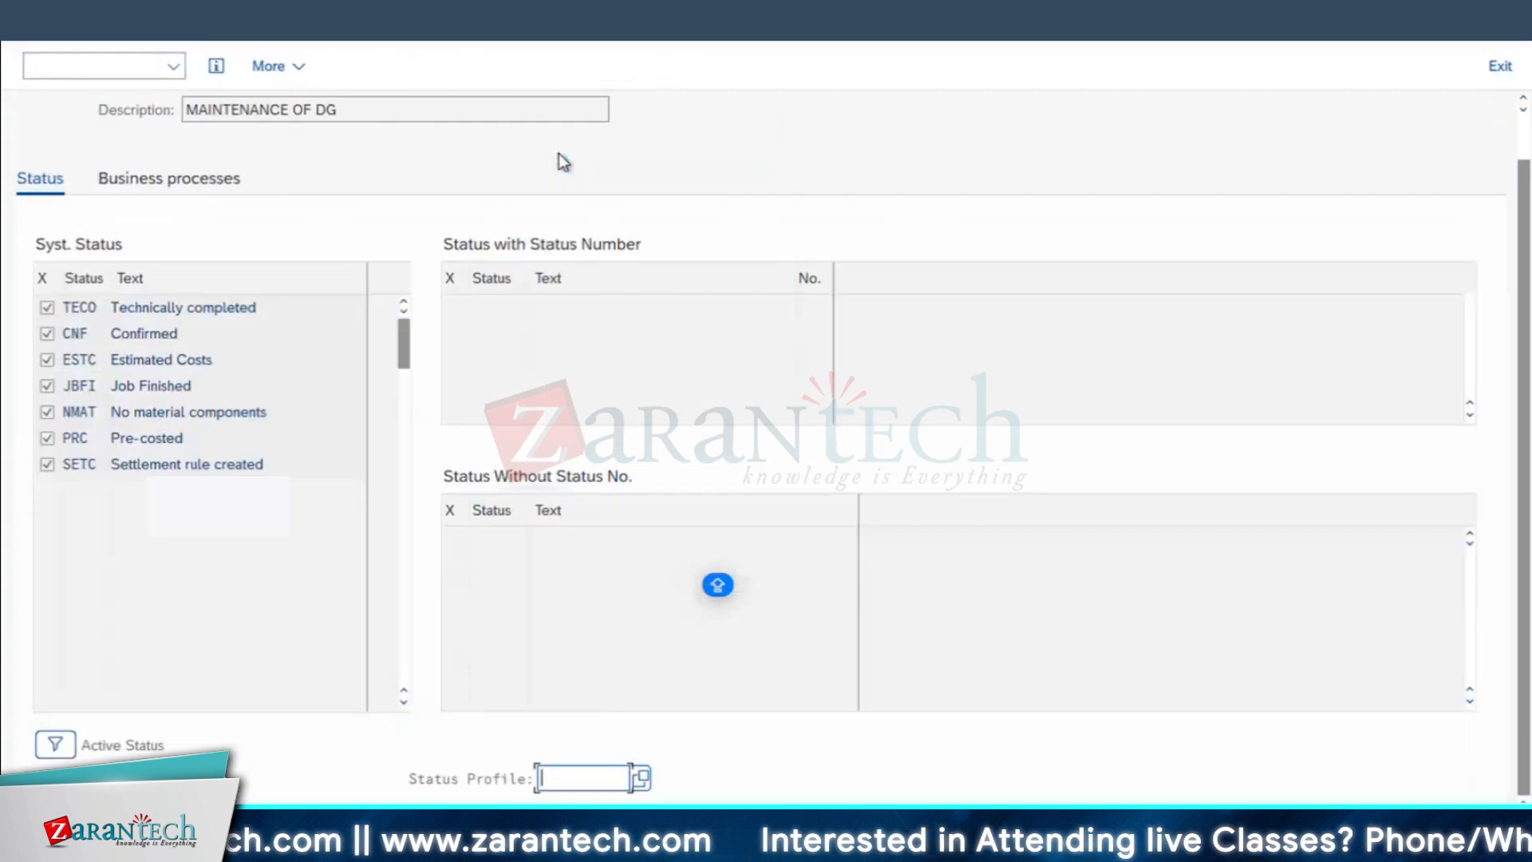
pyautogui.click(55, 745)
pyautogui.click(47, 327)
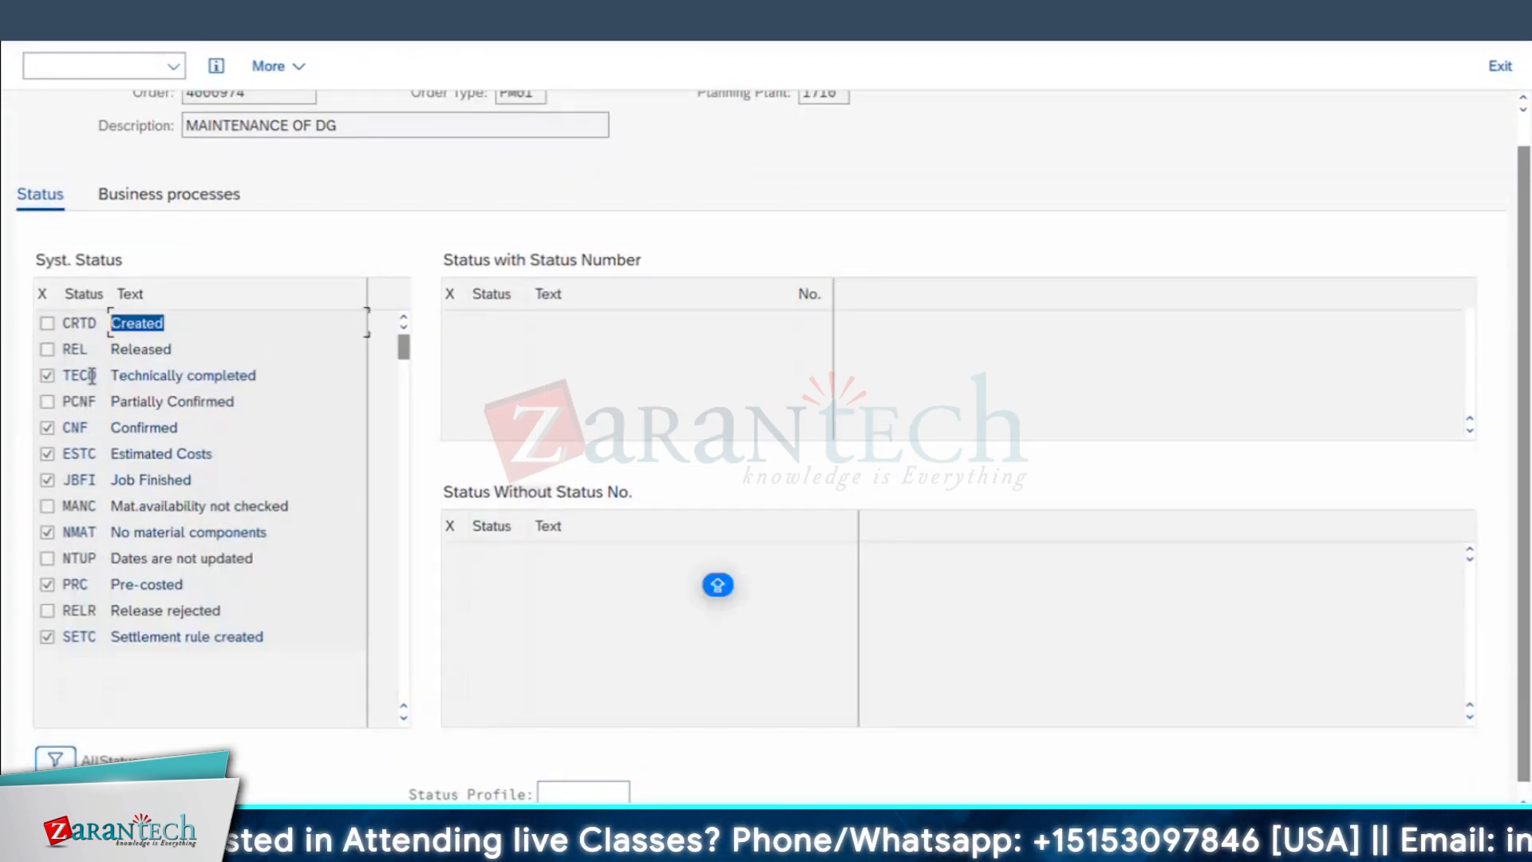
pyautogui.moveTo(185, 353); pyautogui.dragTo(4, 395)
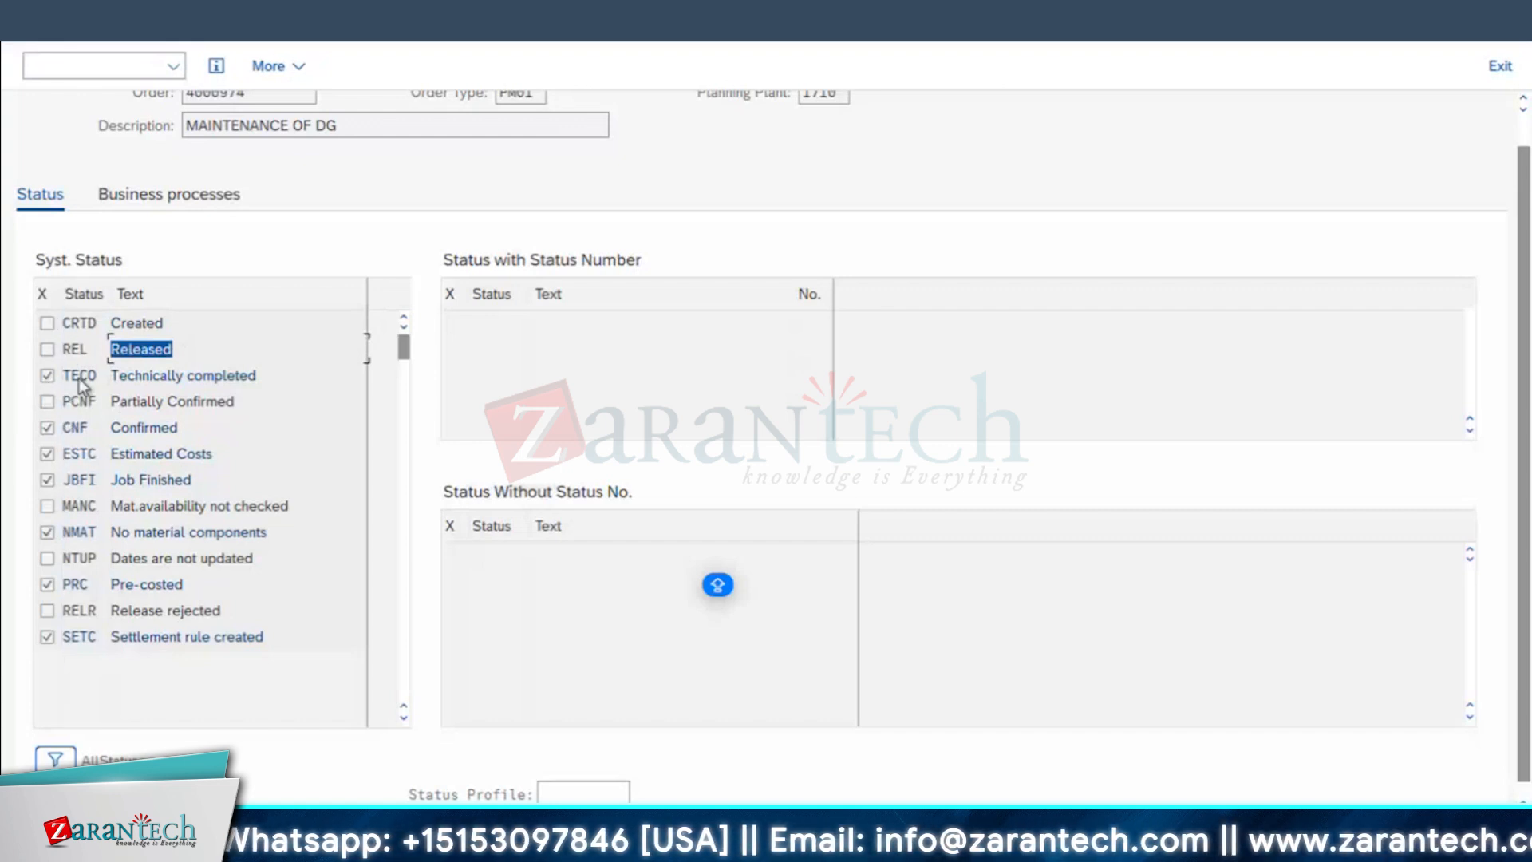
pyautogui.moveTo(95, 376); pyautogui.dragTo(7, 457)
pyautogui.click(86, 426)
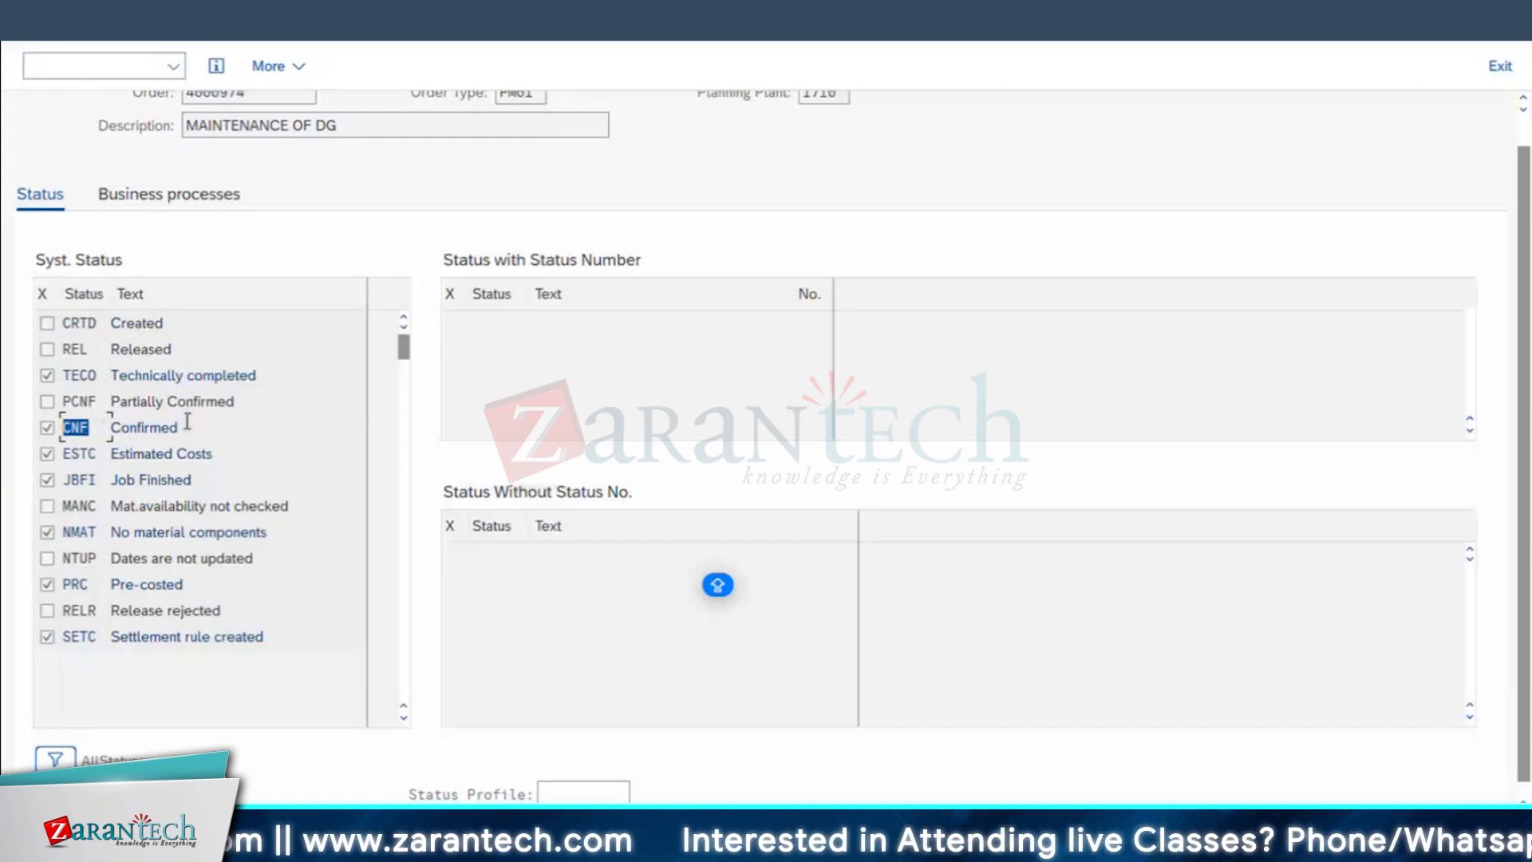
pyautogui.moveTo(188, 425); pyautogui.dragTo(50, 433)
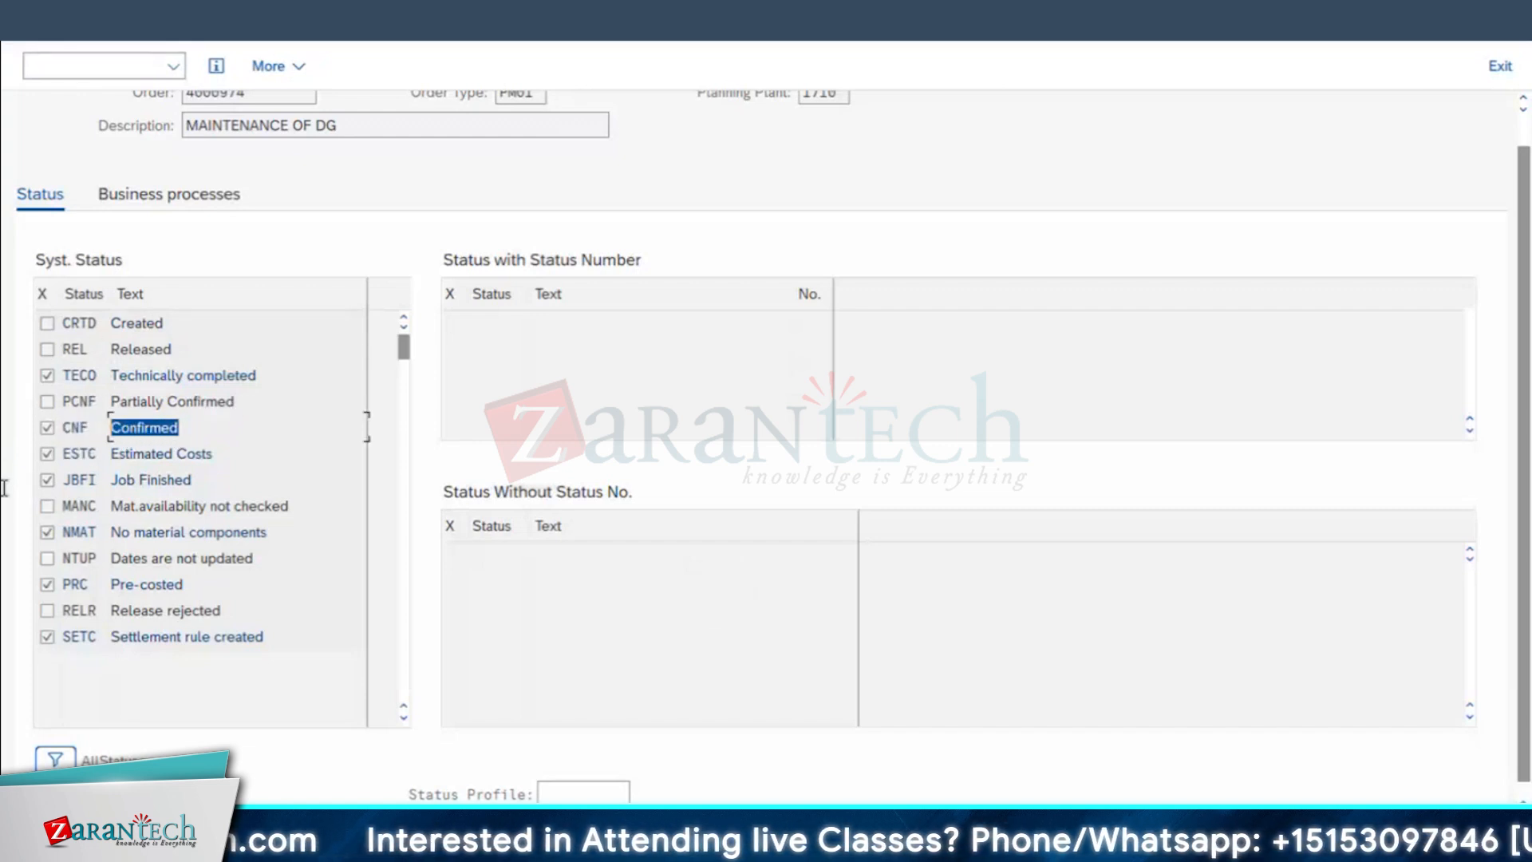
# Step: Examine the order's partially confirmed, job finished, release rejected and settlement rule created statuses, and return to the order
pyautogui.click(233, 402)
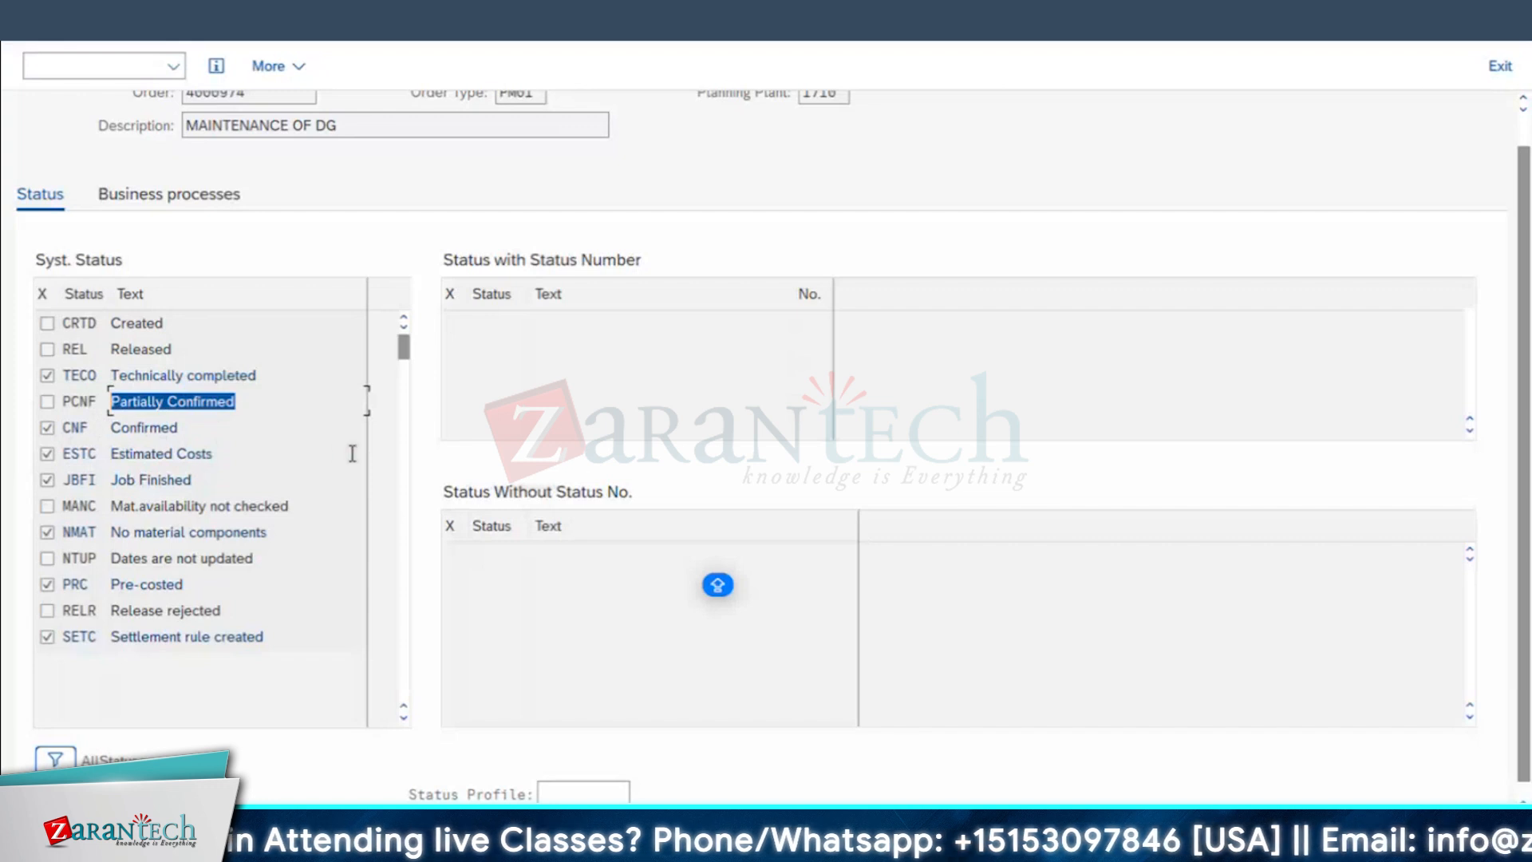
pyautogui.moveTo(175, 481); pyautogui.dragTo(87, 479)
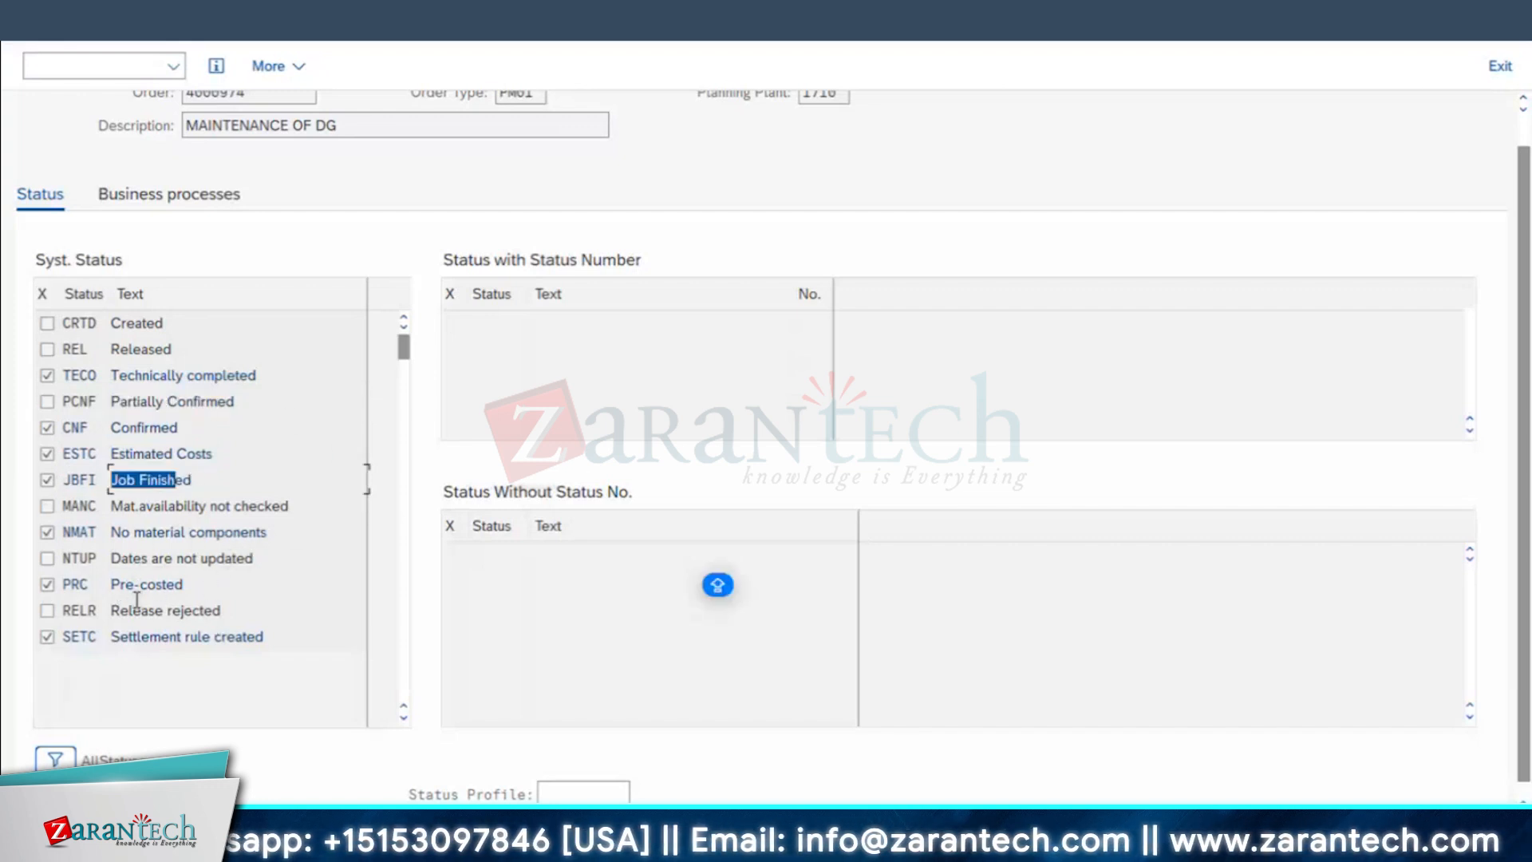
pyautogui.moveTo(228, 610); pyautogui.dragTo(14, 637)
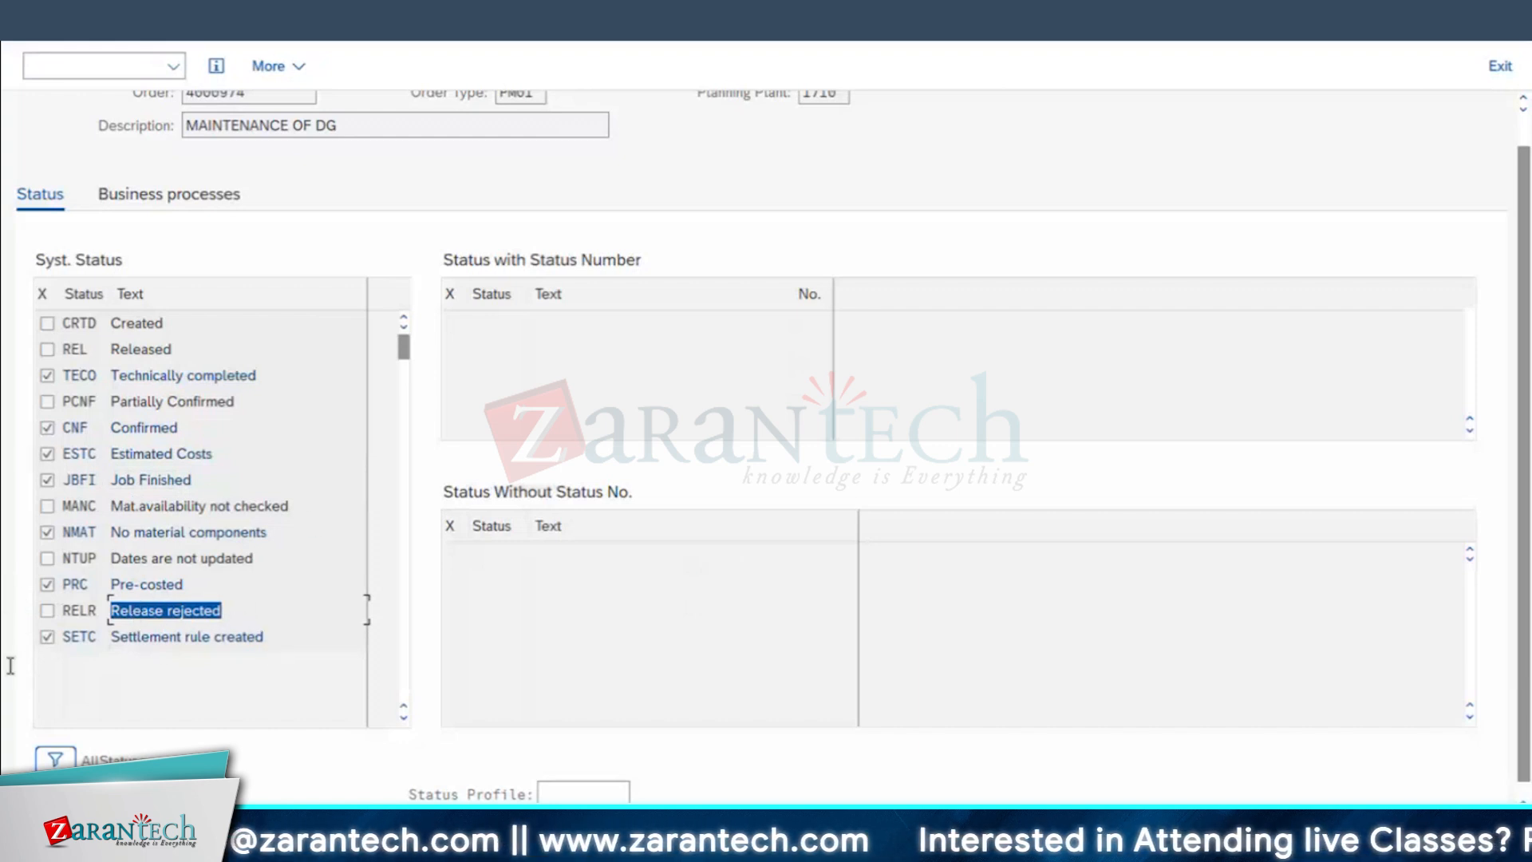
pyautogui.moveTo(266, 639); pyautogui.dragTo(110, 638)
pyautogui.click(28, 20)
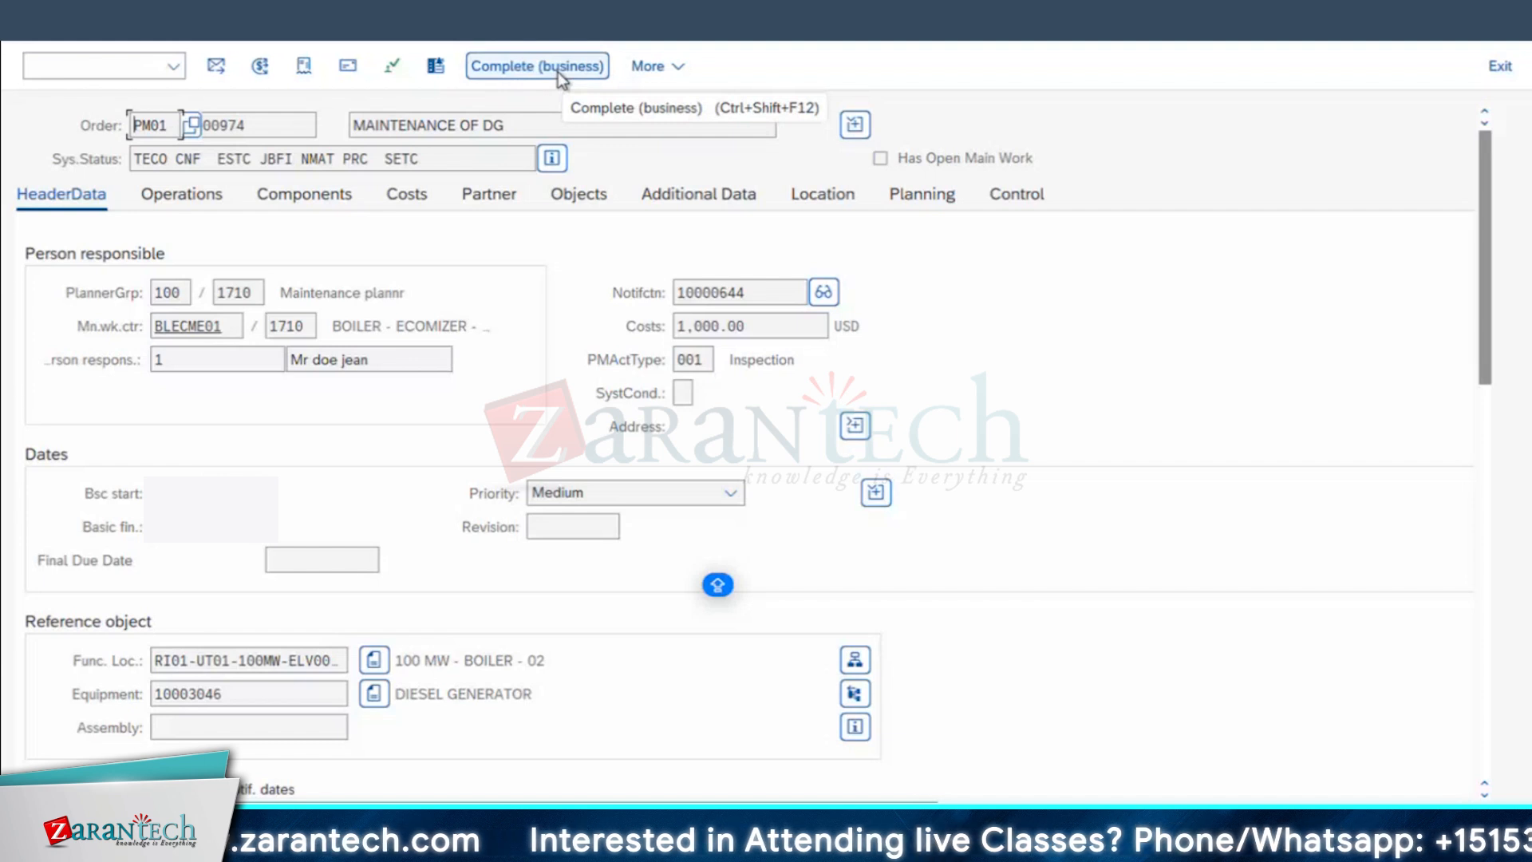
# Step: Check the planned and actual costs of the MAINTENANCE OF DG order, and reopen the order
pyautogui.click(395, 206)
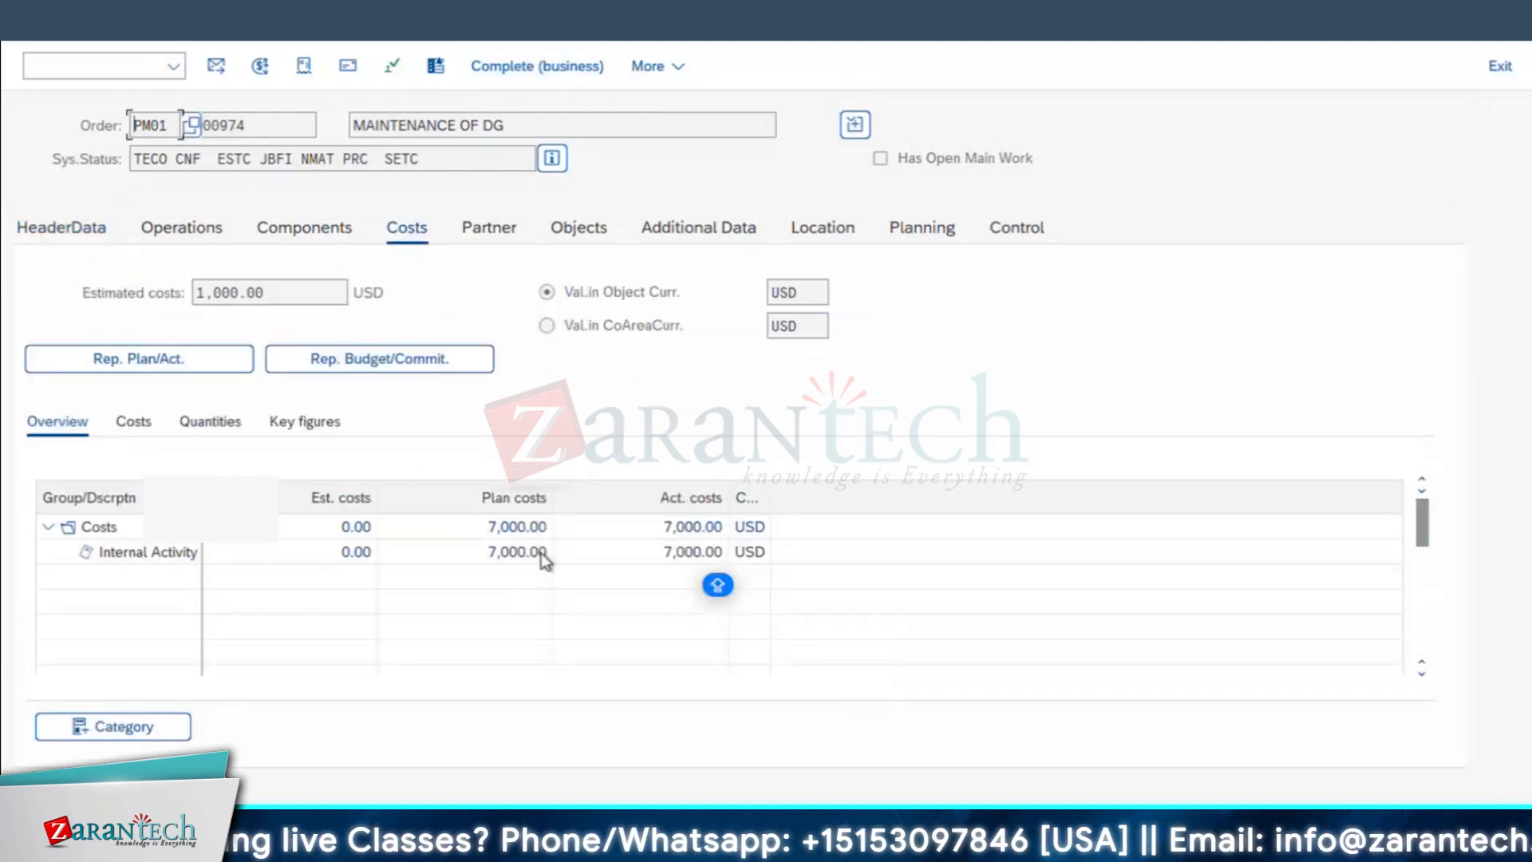
pyautogui.click(32, 23)
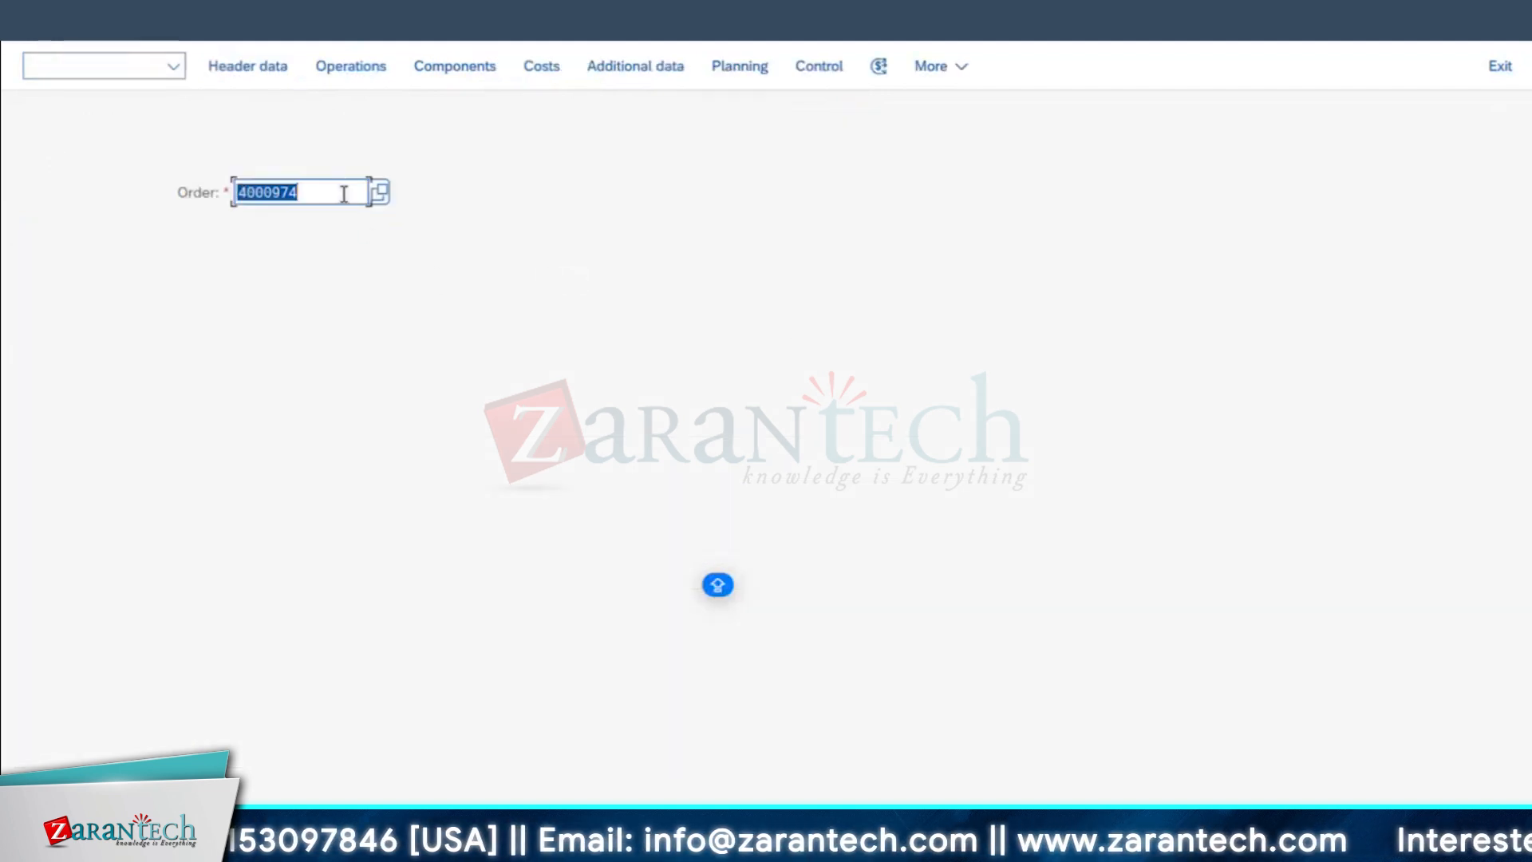
pyautogui.click(344, 194)
pyautogui.press('Return')
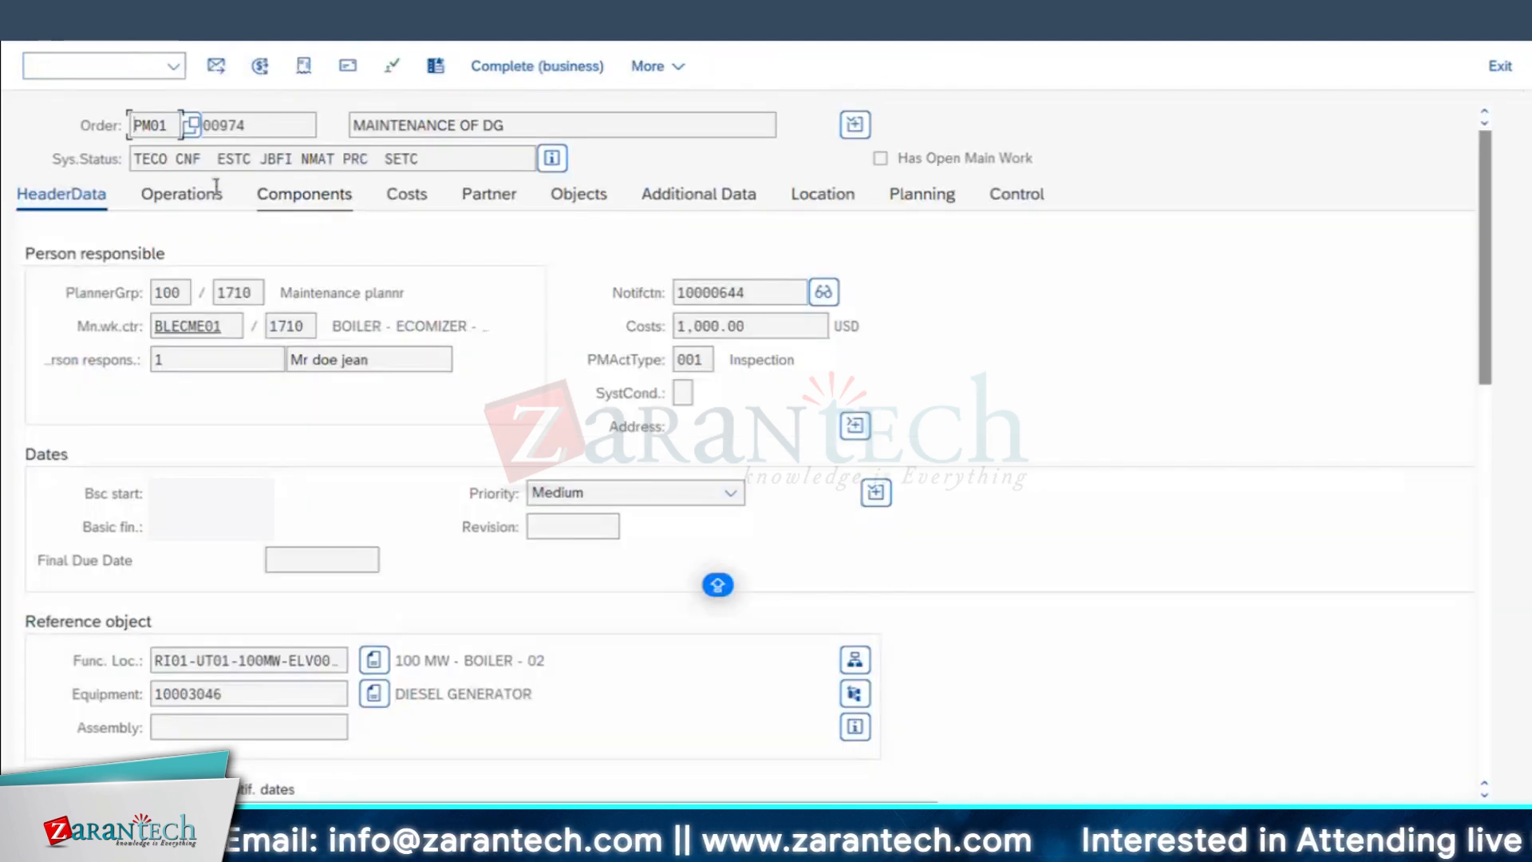
# Step: Open the order's settlement rule and examine the category, settlement receiver and receiver short text of the first distribution rule
pyautogui.click(259, 68)
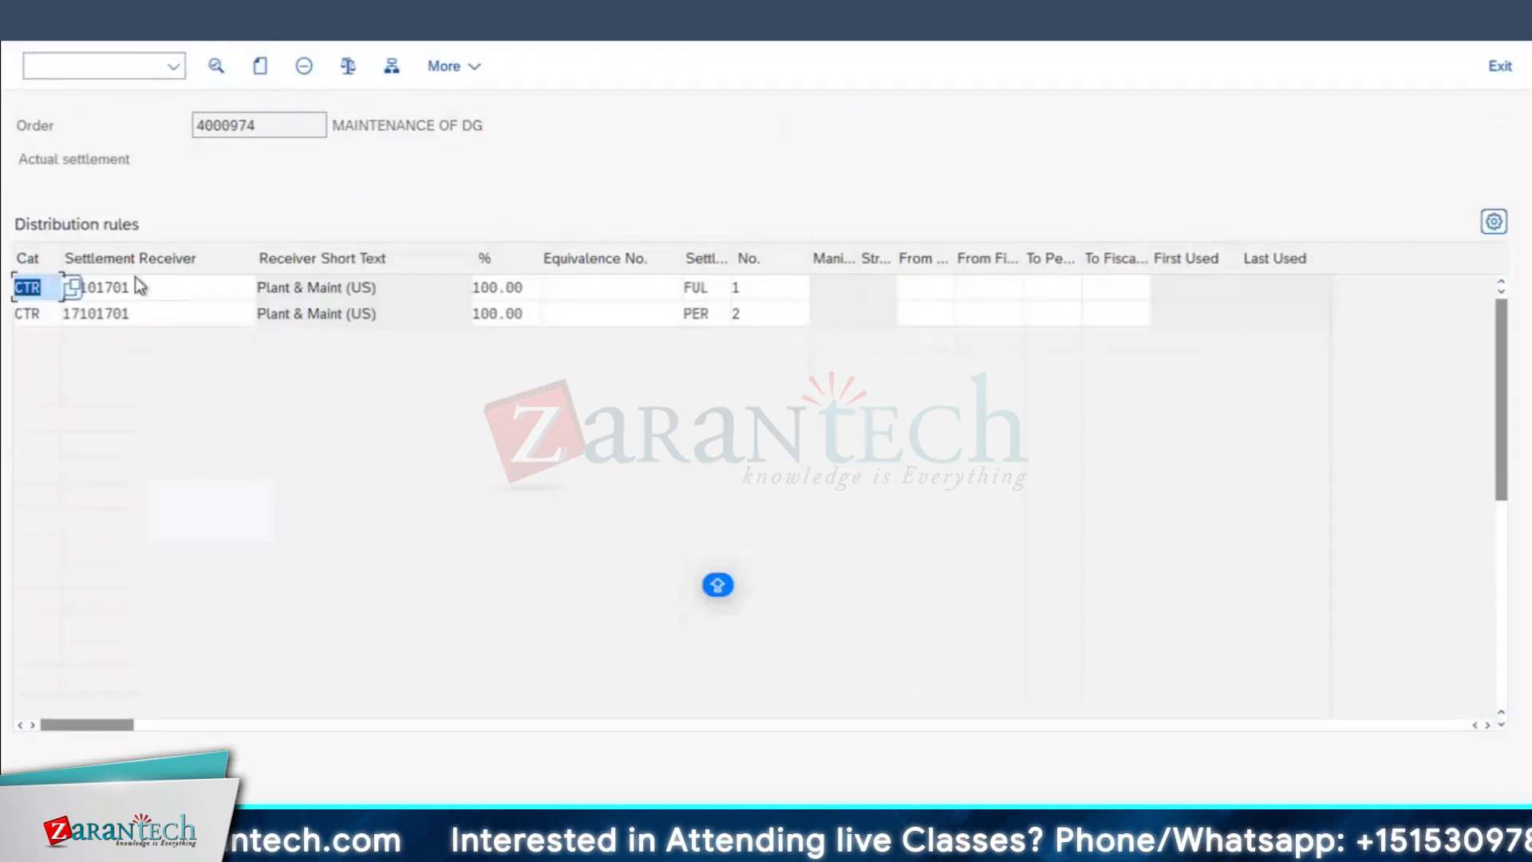
pyautogui.click(110, 287)
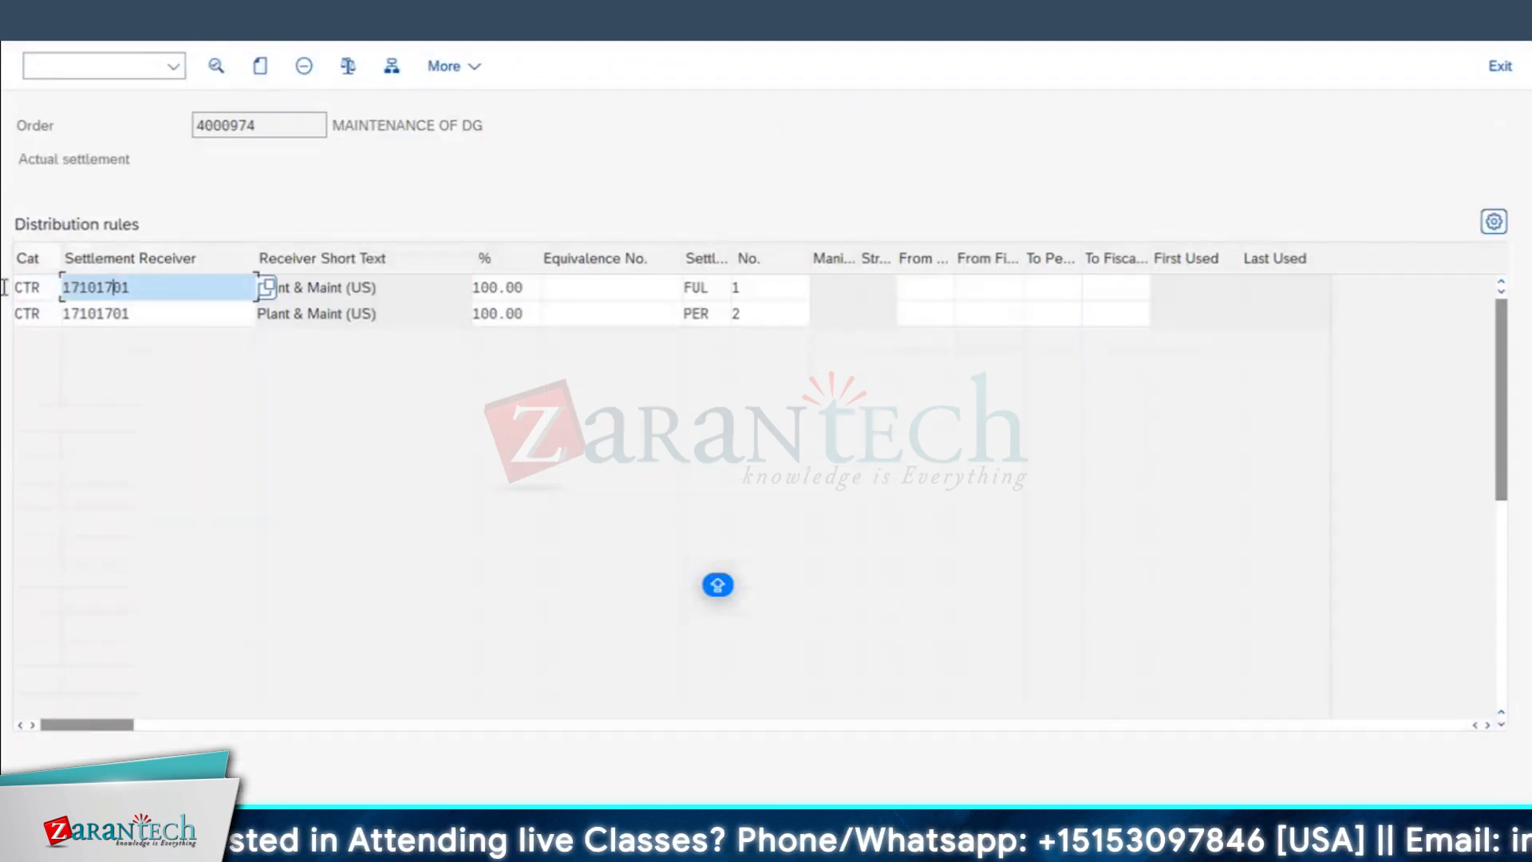
pyautogui.moveTo(41, 289); pyautogui.dragTo(5, 320)
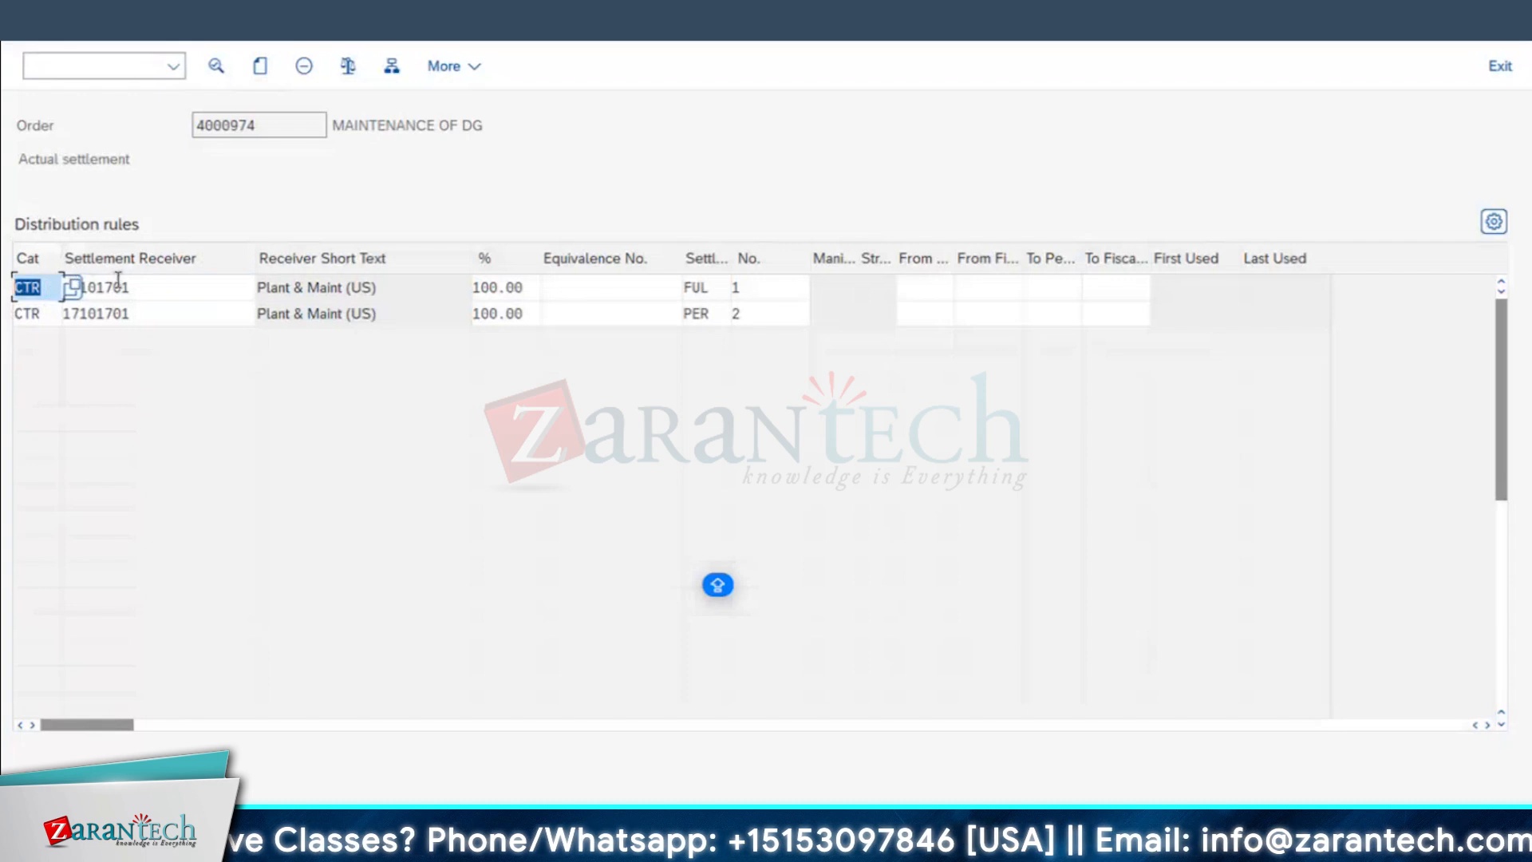
pyautogui.moveTo(134, 287); pyautogui.dragTo(4, 276)
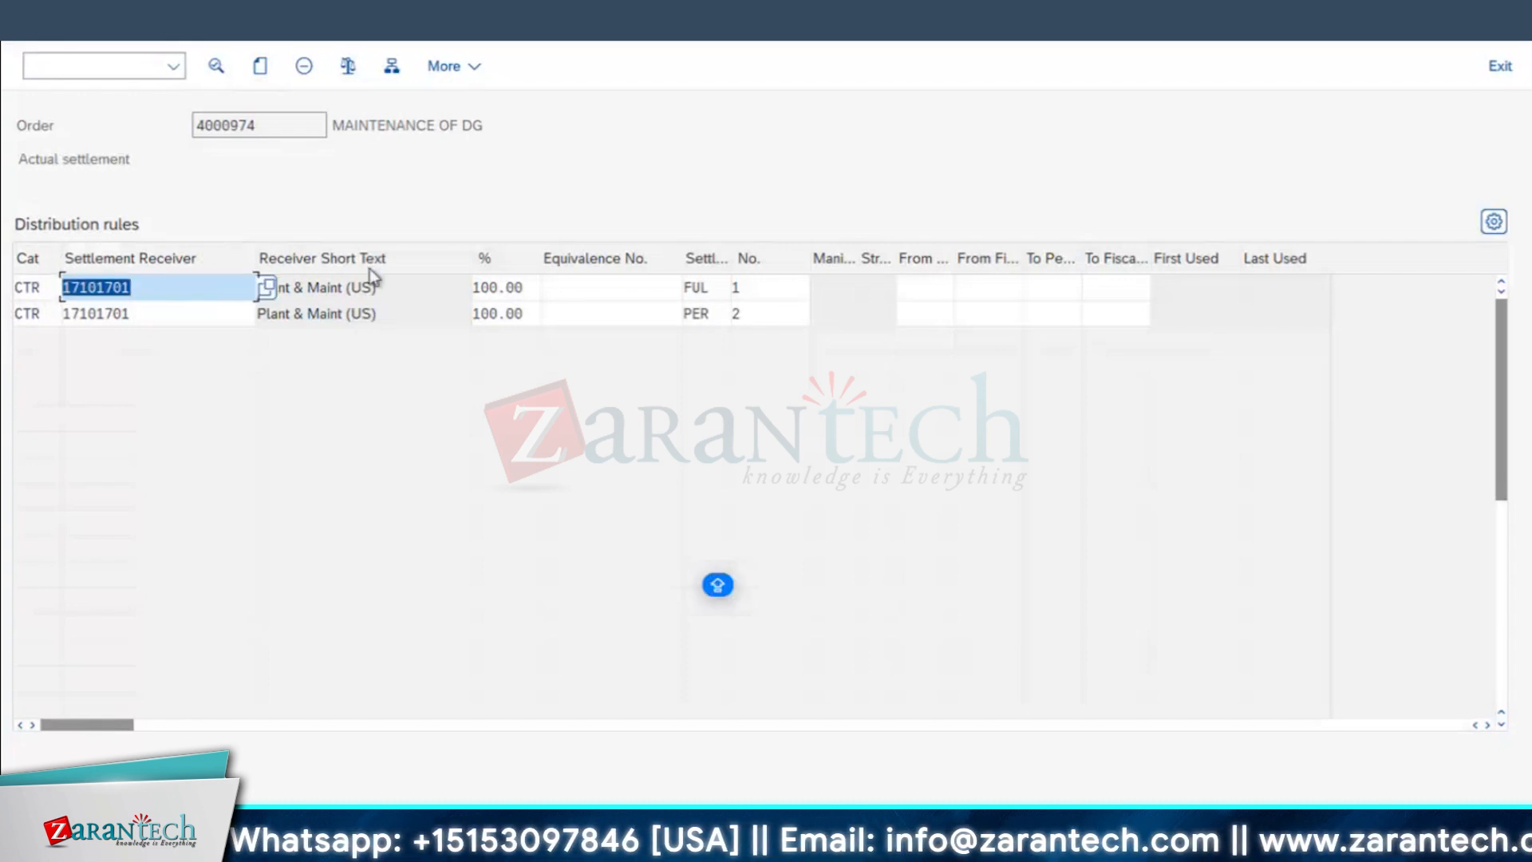
pyautogui.moveTo(386, 287); pyautogui.dragTo(19, 271)
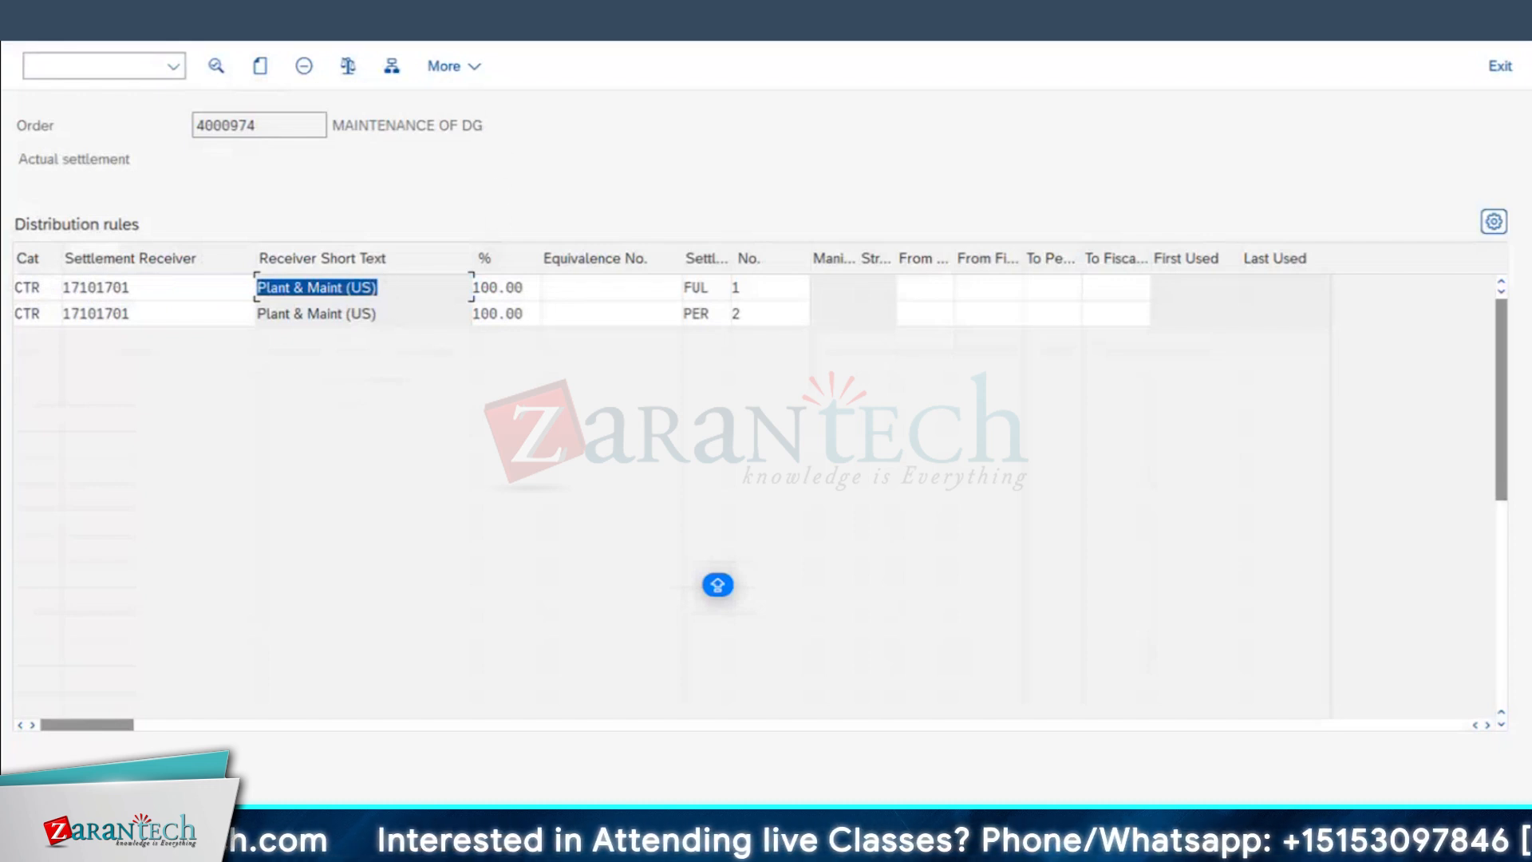
pyautogui.moveTo(766, 844)
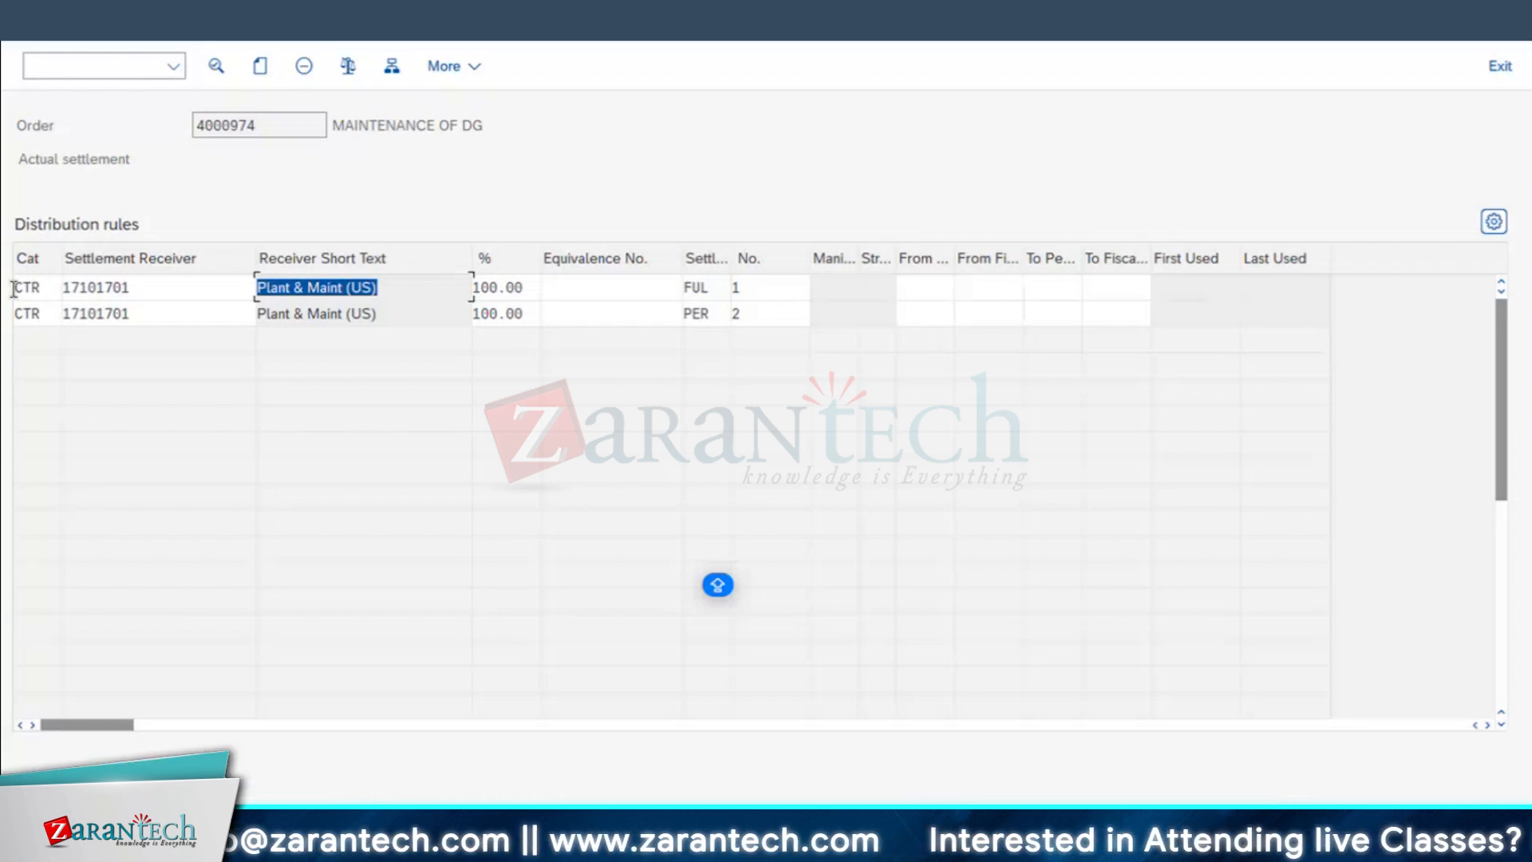
# Step: List the account assignment categories for the first distribution rule, keep CTR Cost Center, and check the rule's receiver and short text
pyautogui.click(53, 287)
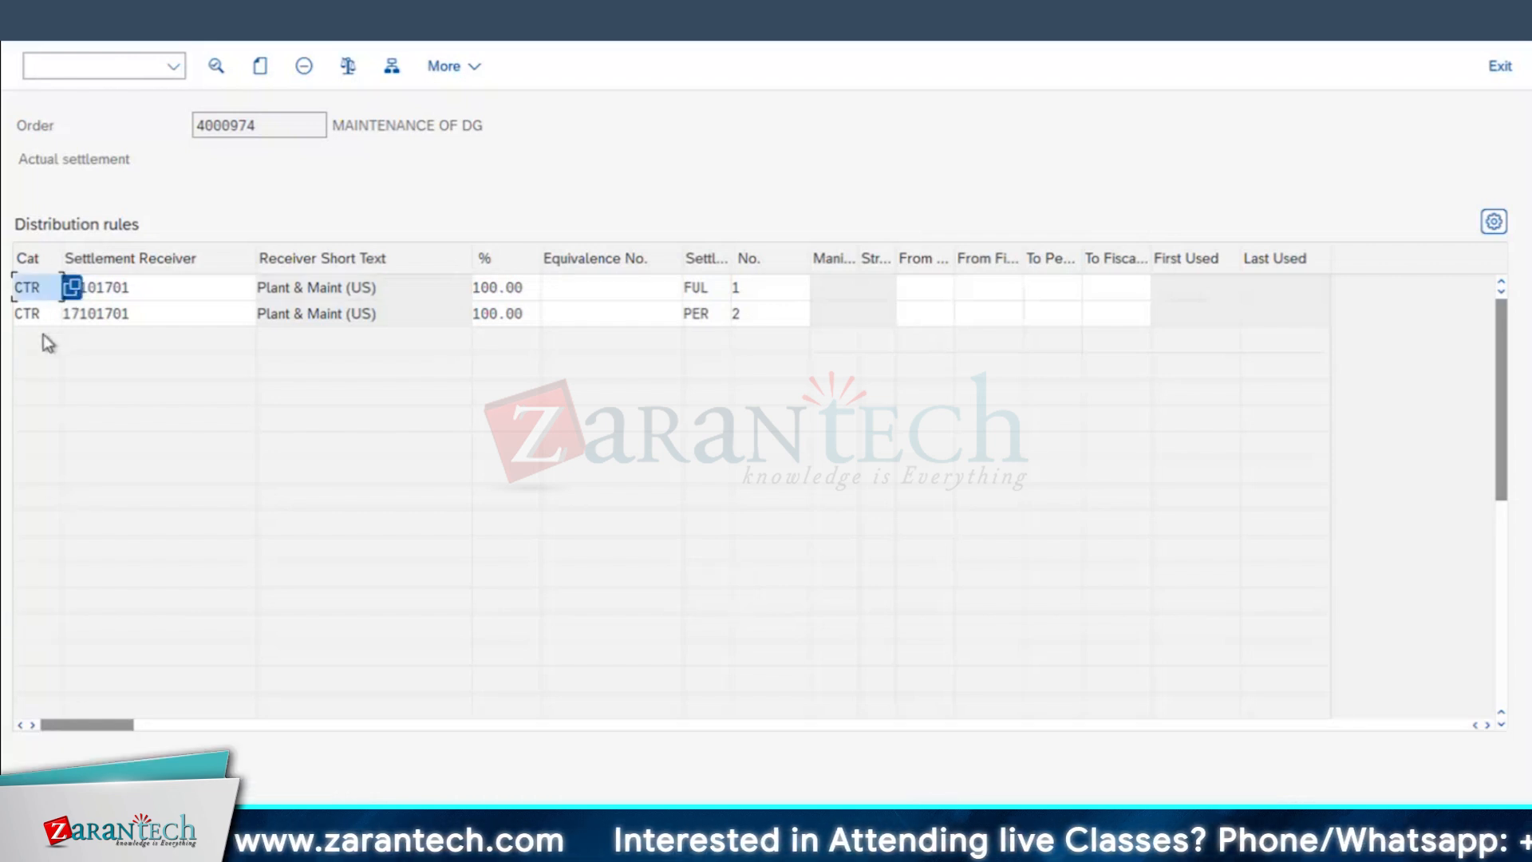
pyautogui.press('F4')
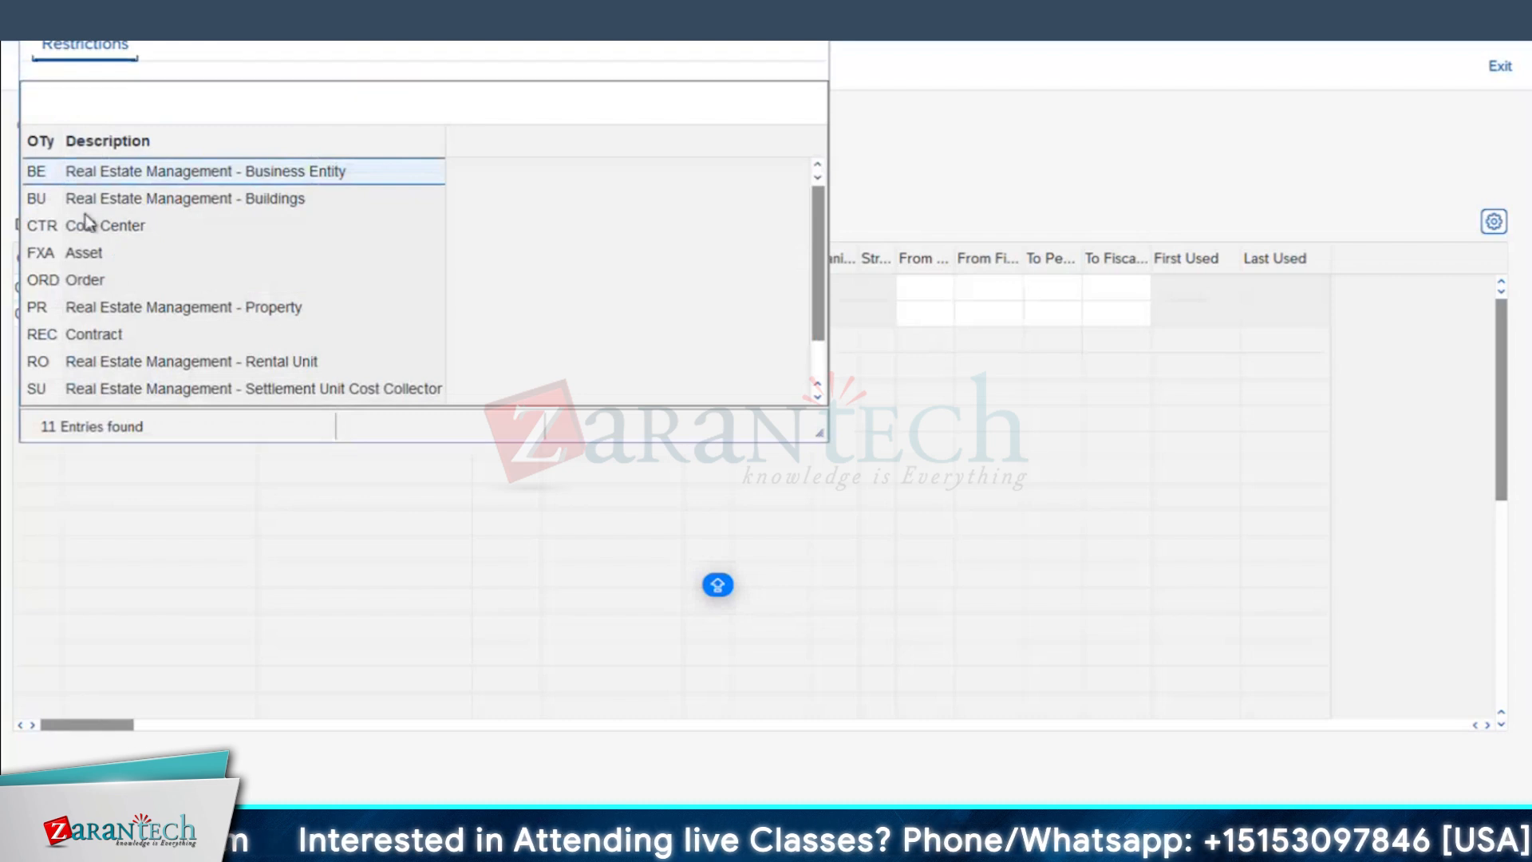
pyautogui.scroll(-1, 97, 283)
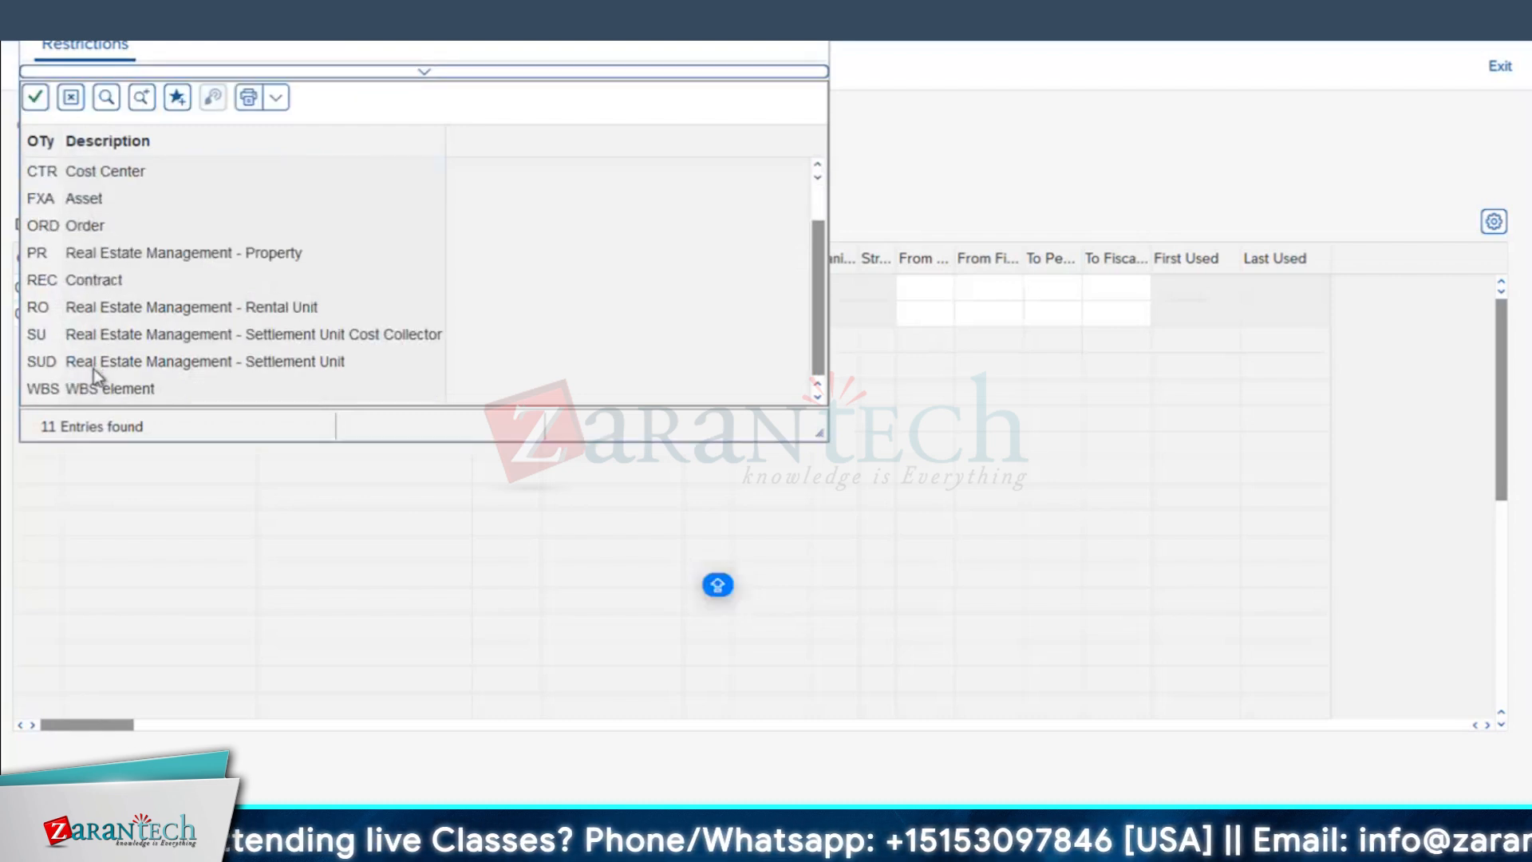
pyautogui.click(87, 391)
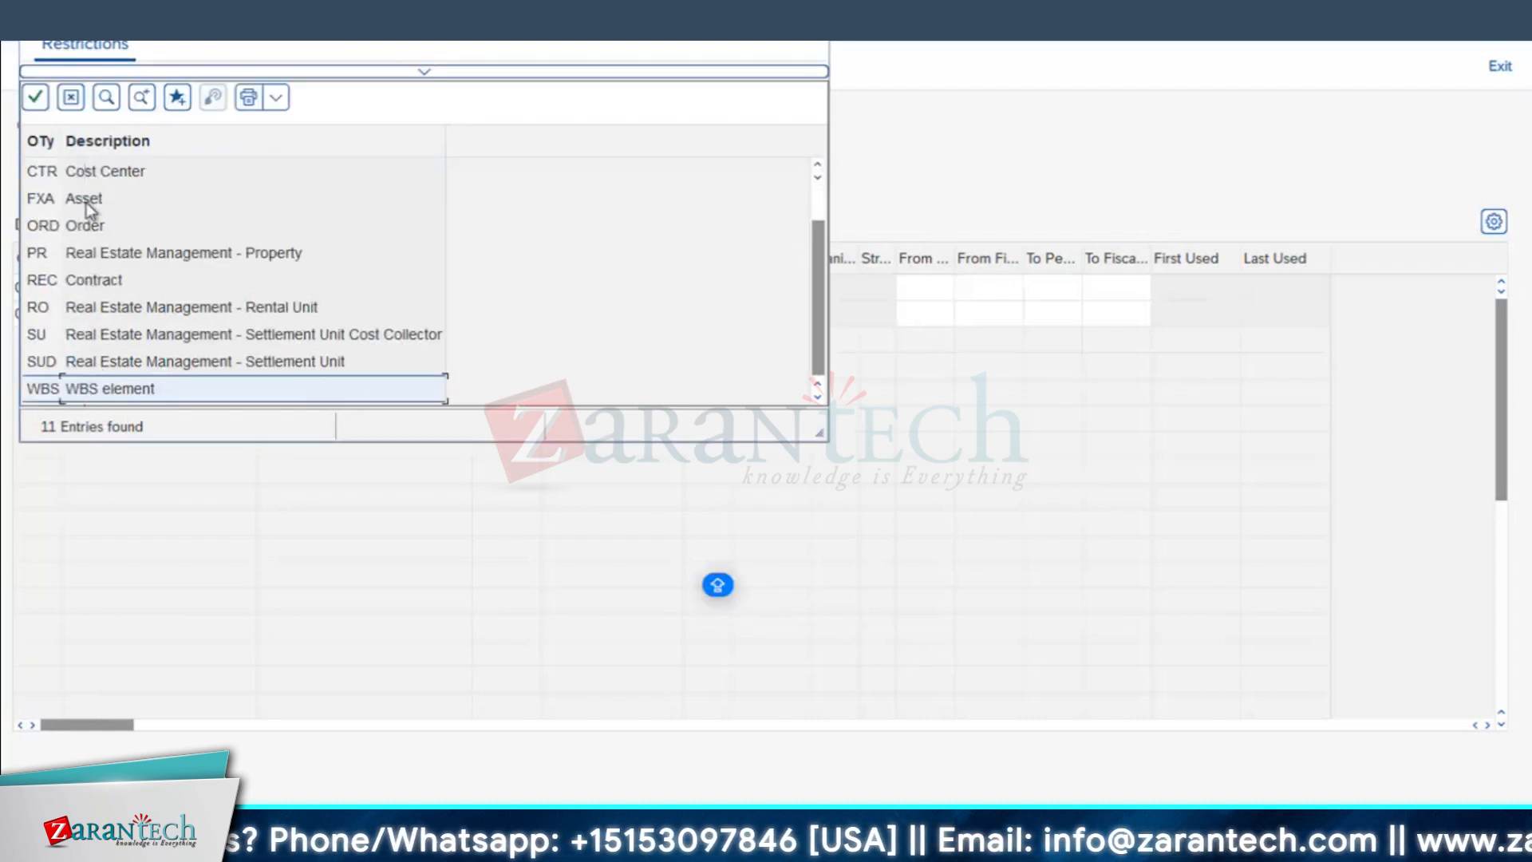
pyautogui.scroll(1, 86, 202)
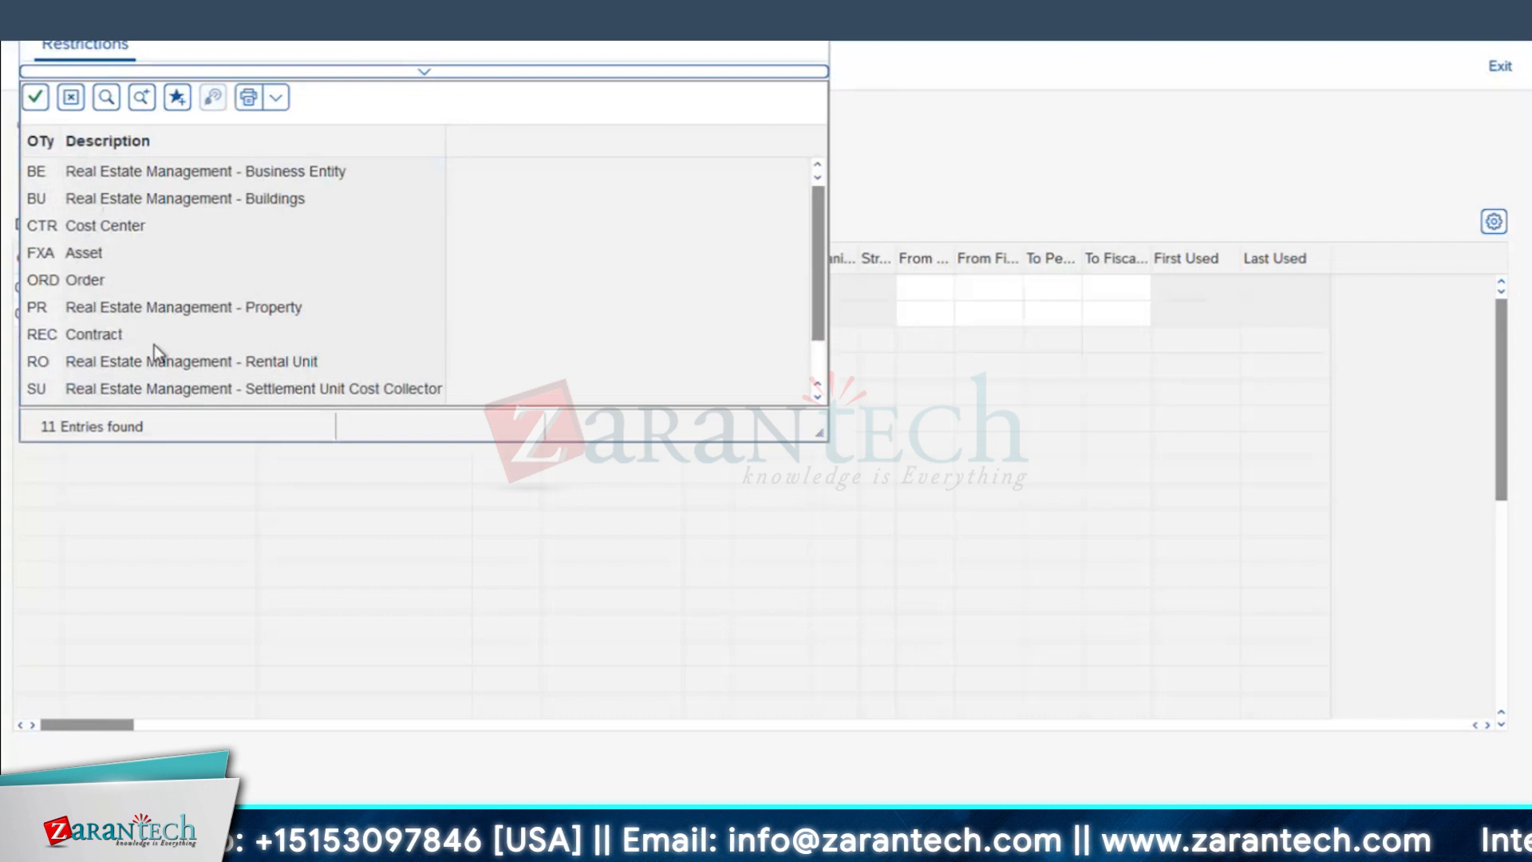
pyautogui.scroll(-1, 128, 381)
pyautogui.scroll(1, 136, 273)
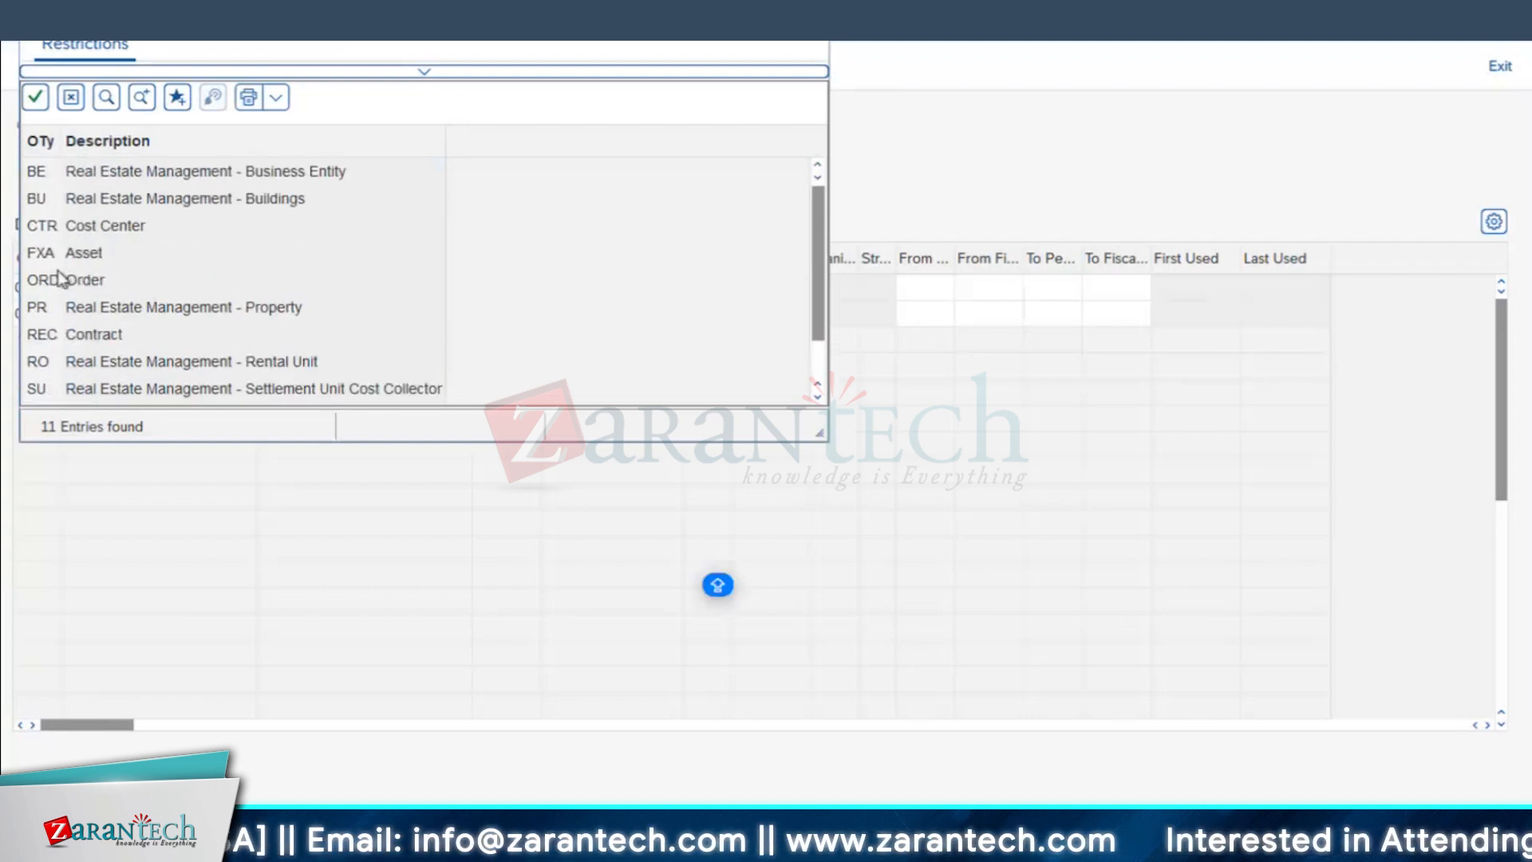
pyautogui.click(107, 230)
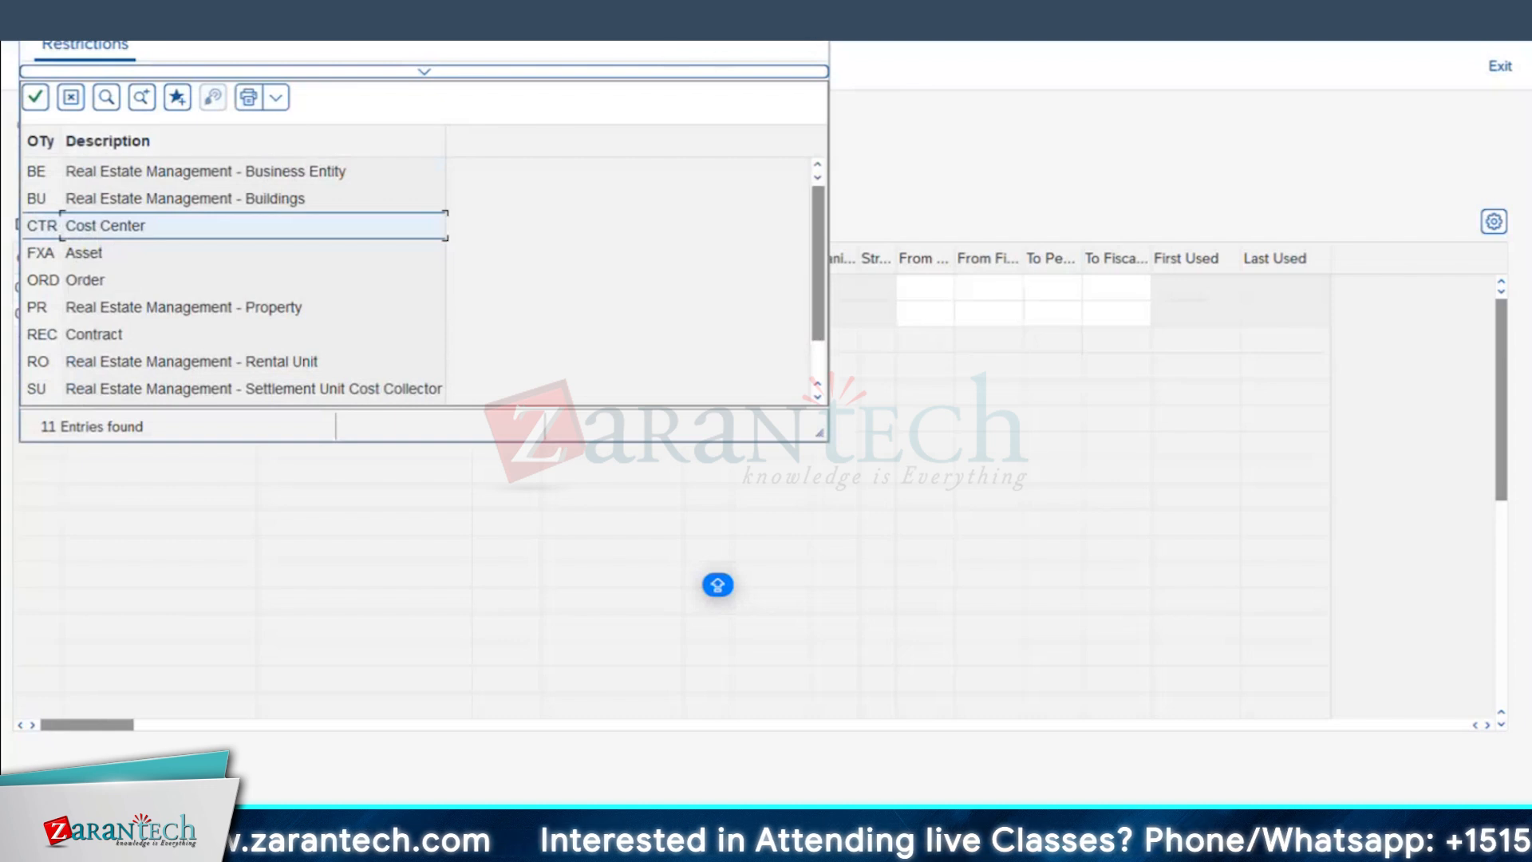
pyautogui.press('Return')
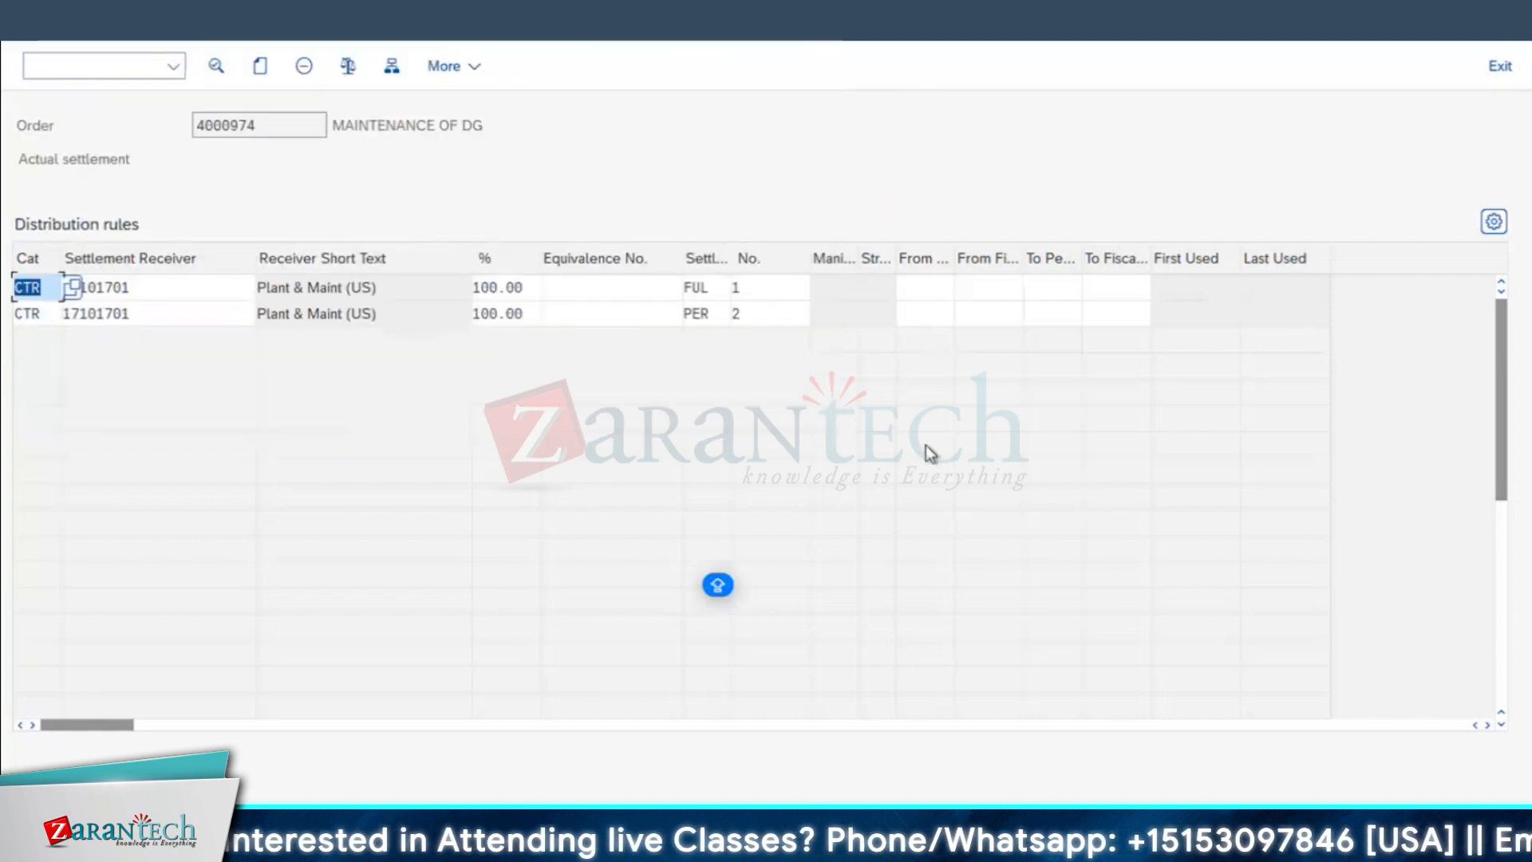
pyautogui.doubleClick(115, 286)
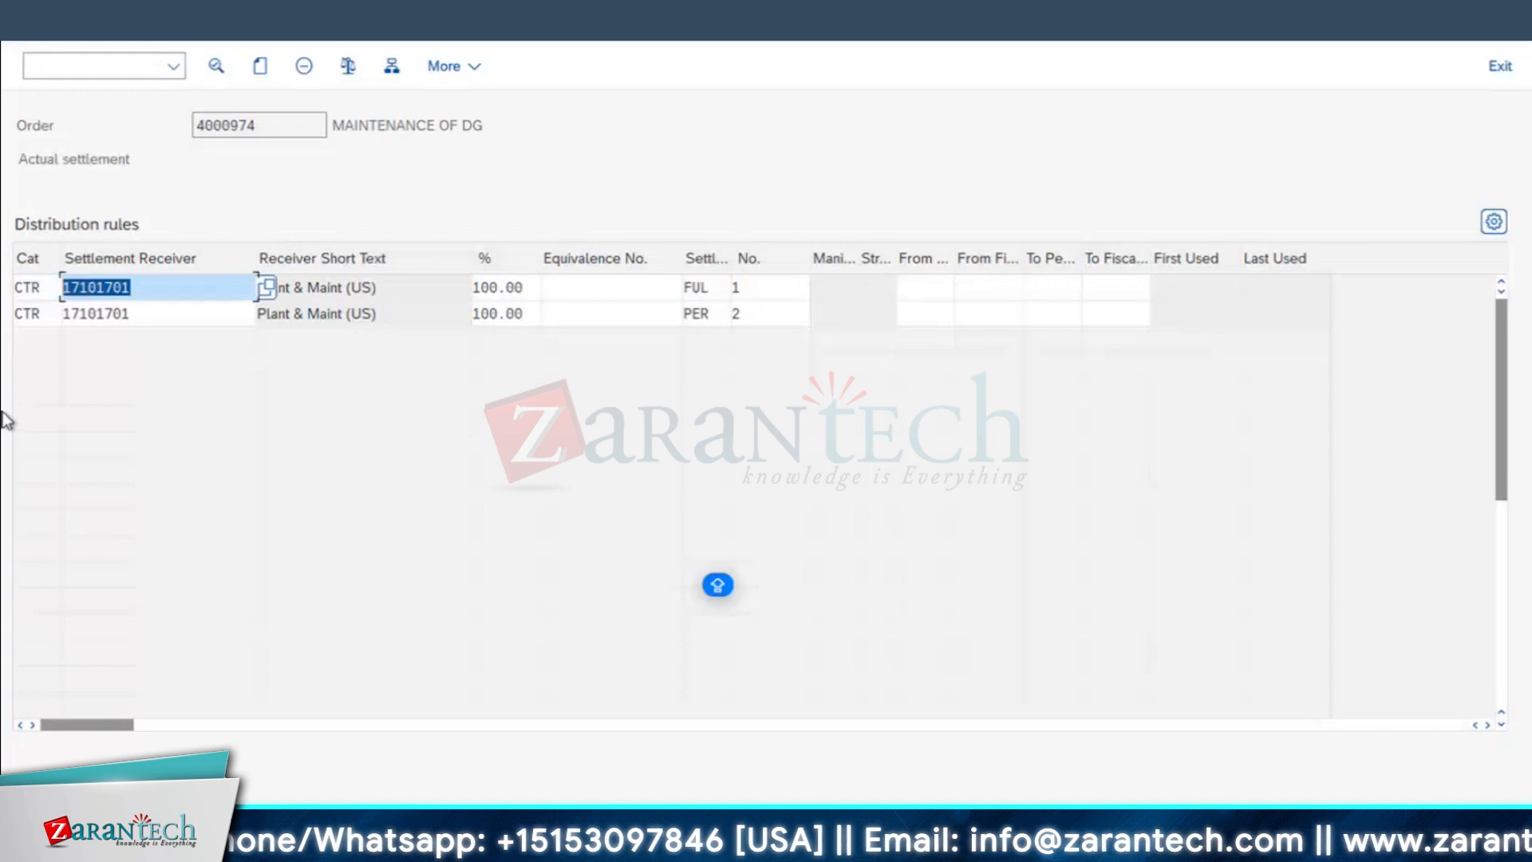
pyautogui.click(375, 285)
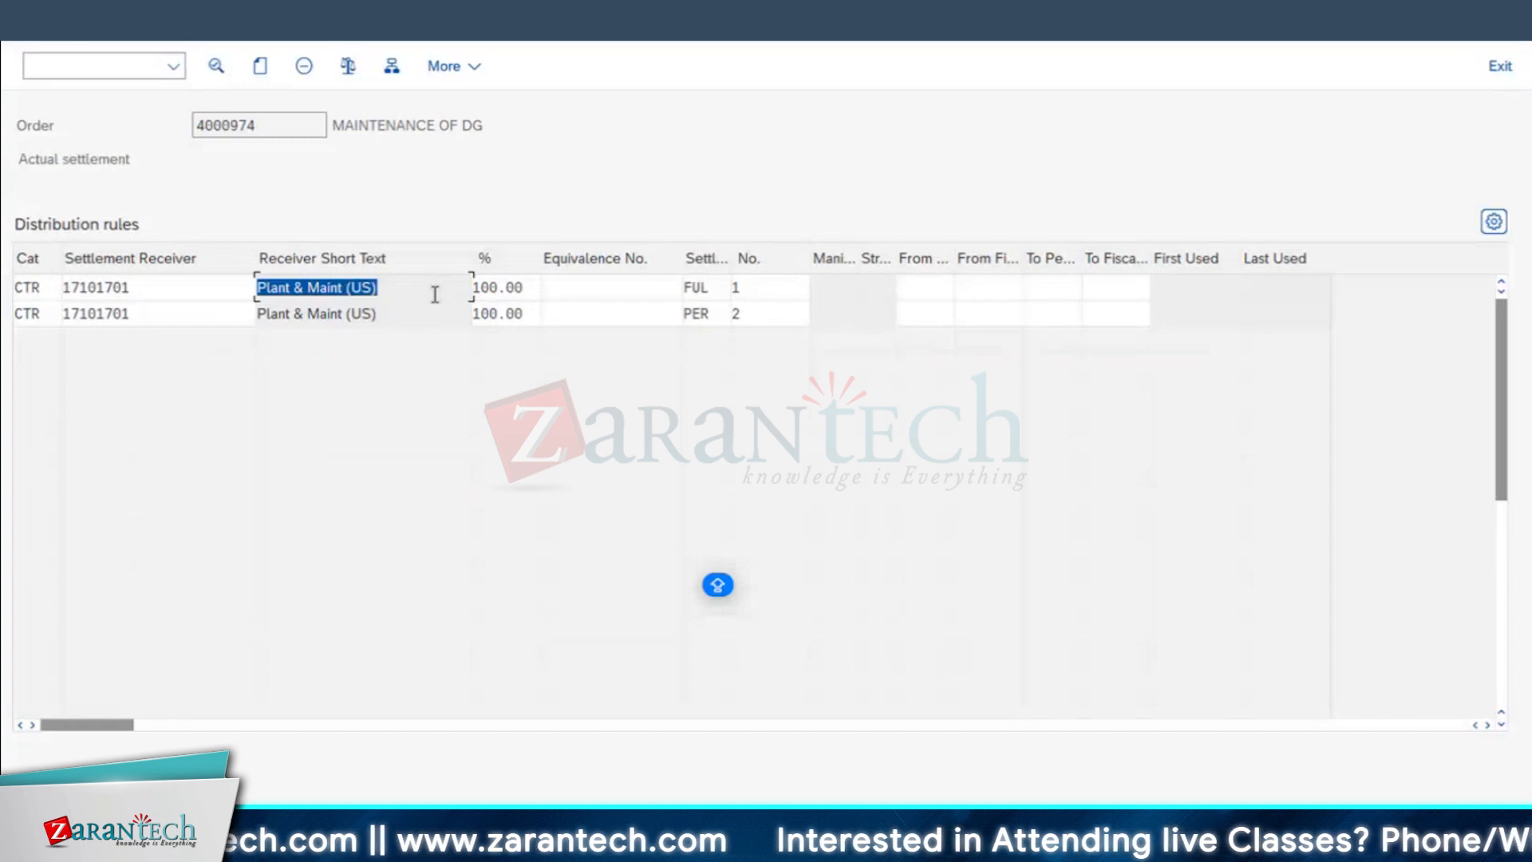
# Step: List the account assignment categories again, widen the code column, and examine the Cost Center, Asset, Order and WBS element entries
pyautogui.press('F4')
pyautogui.moveTo(281, 15); pyautogui.dragTo(650, 59)
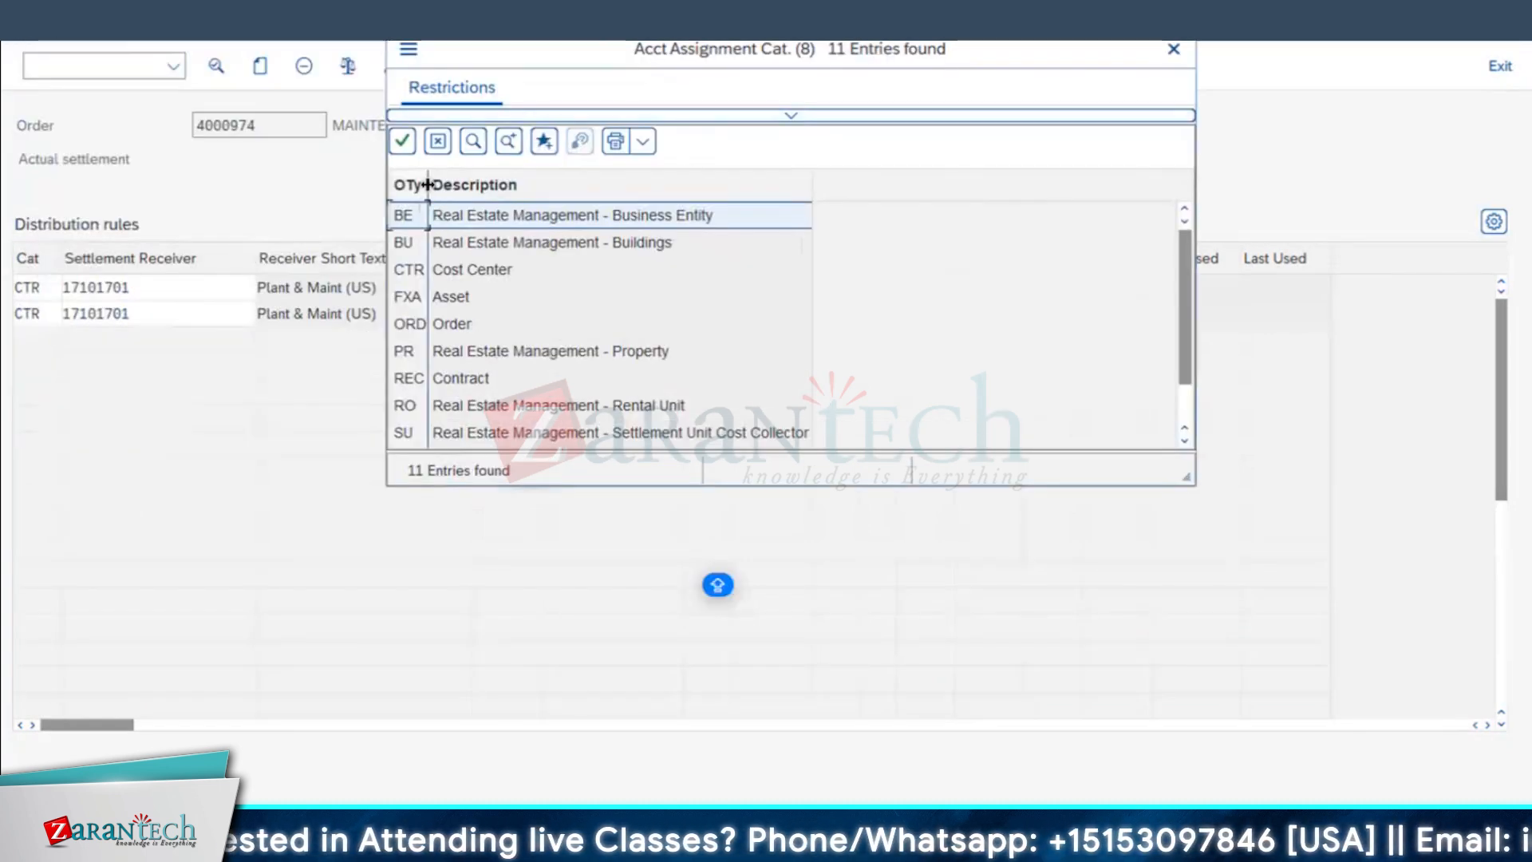
pyautogui.moveTo(428, 185); pyautogui.dragTo(452, 184)
pyautogui.click(423, 275)
pyautogui.scroll(-1, 471, 323)
pyautogui.click(475, 249)
pyautogui.click(473, 274)
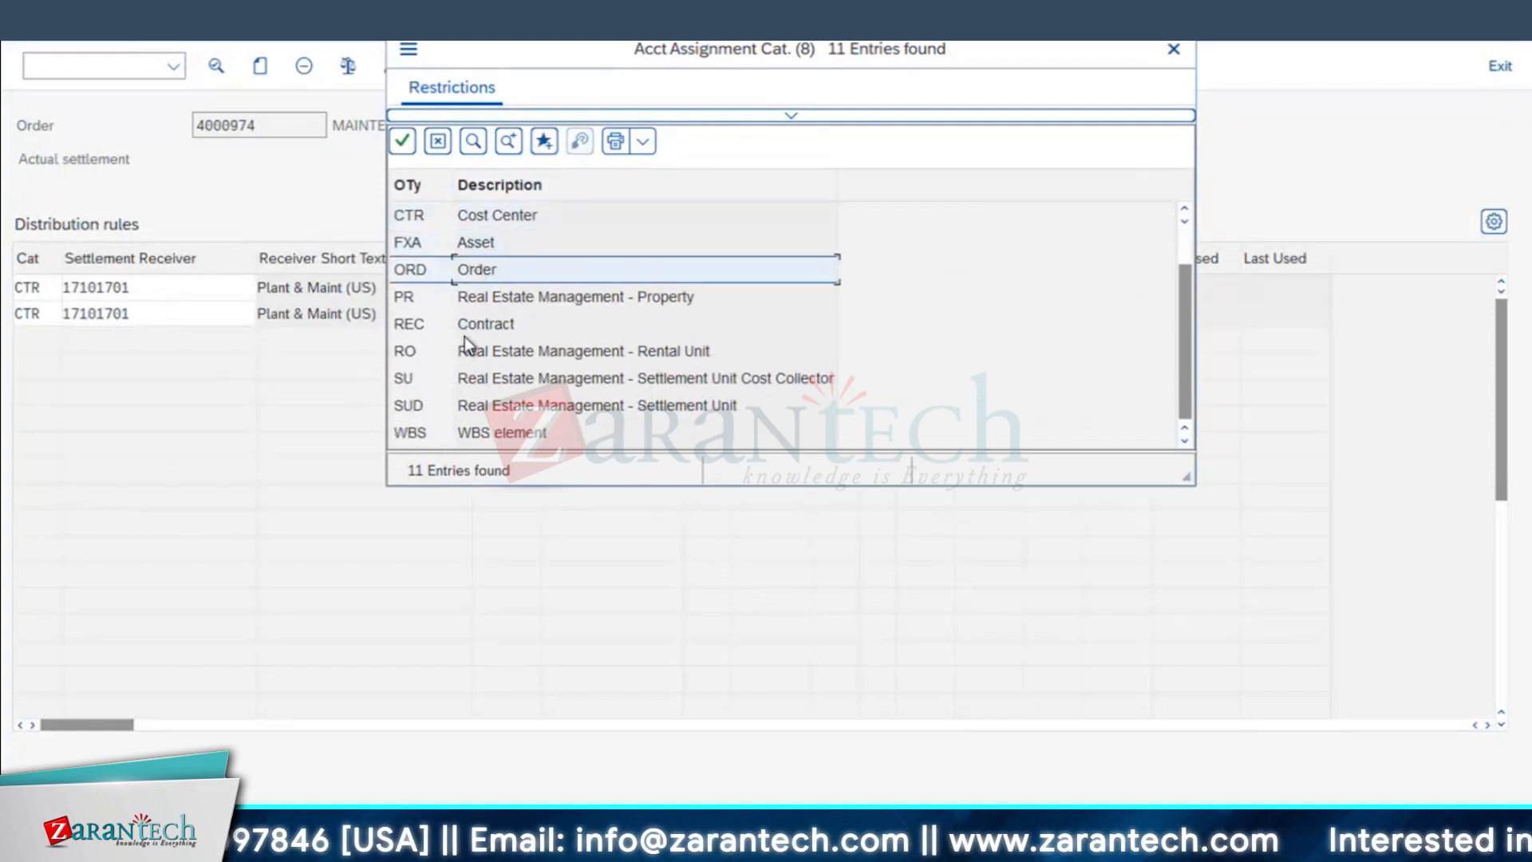
pyautogui.click(483, 435)
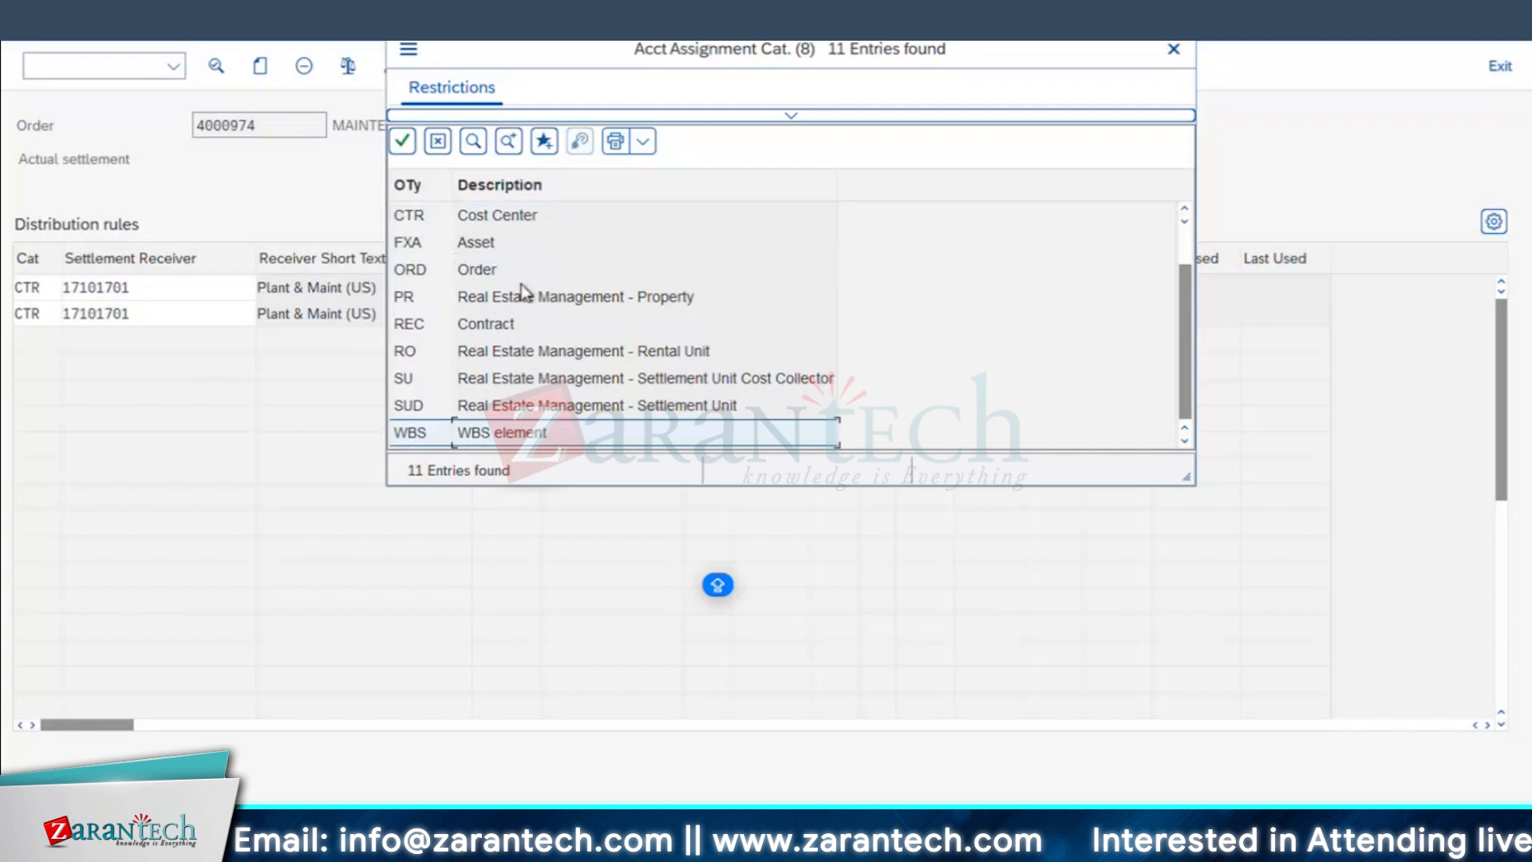
pyautogui.click(467, 217)
pyautogui.click(476, 432)
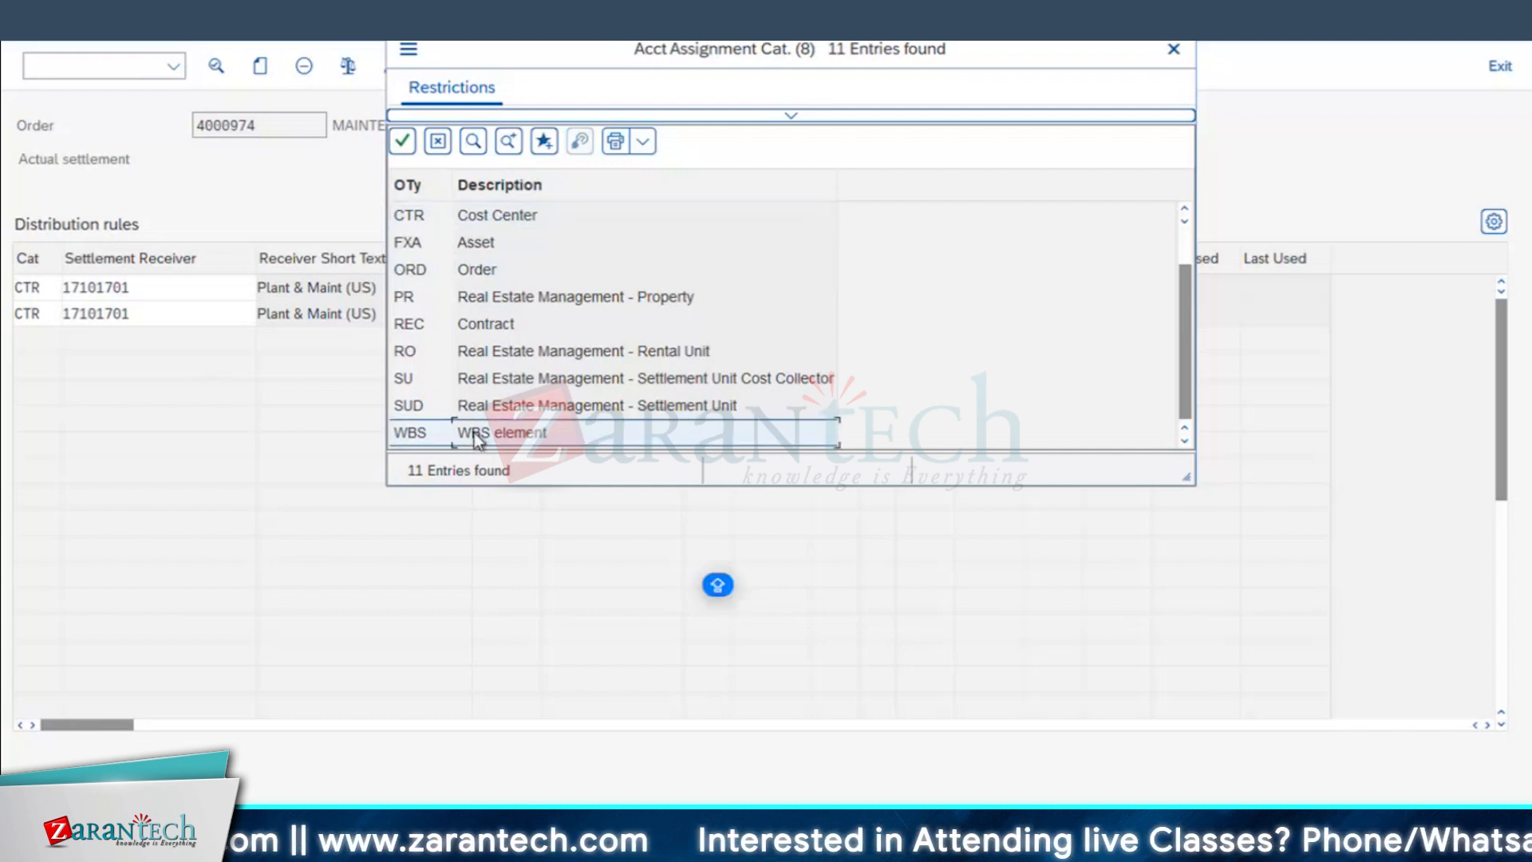
pyautogui.click(465, 275)
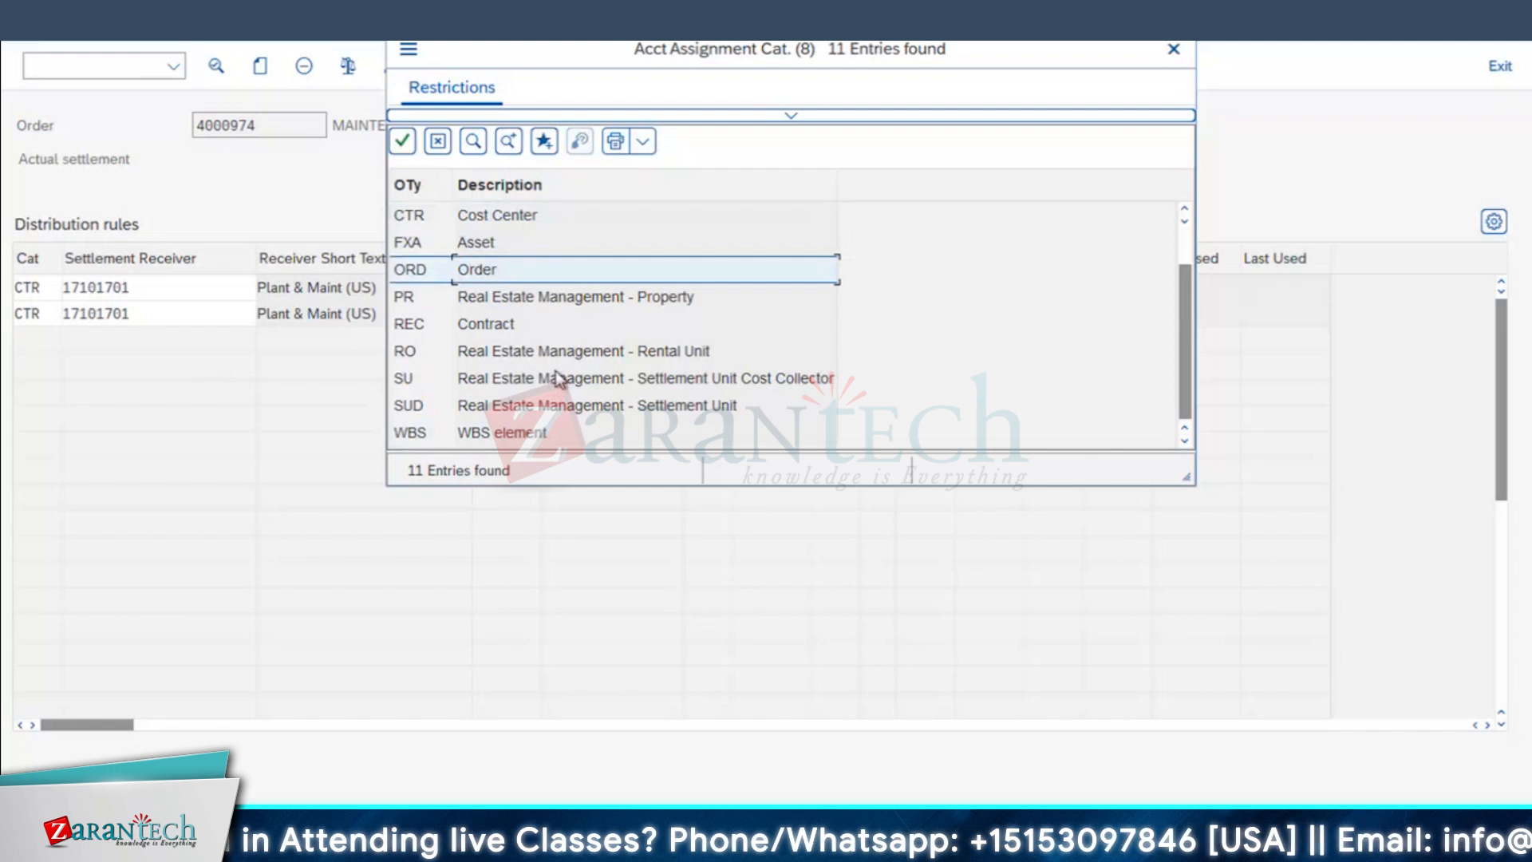
pyautogui.scroll(1, 553, 379)
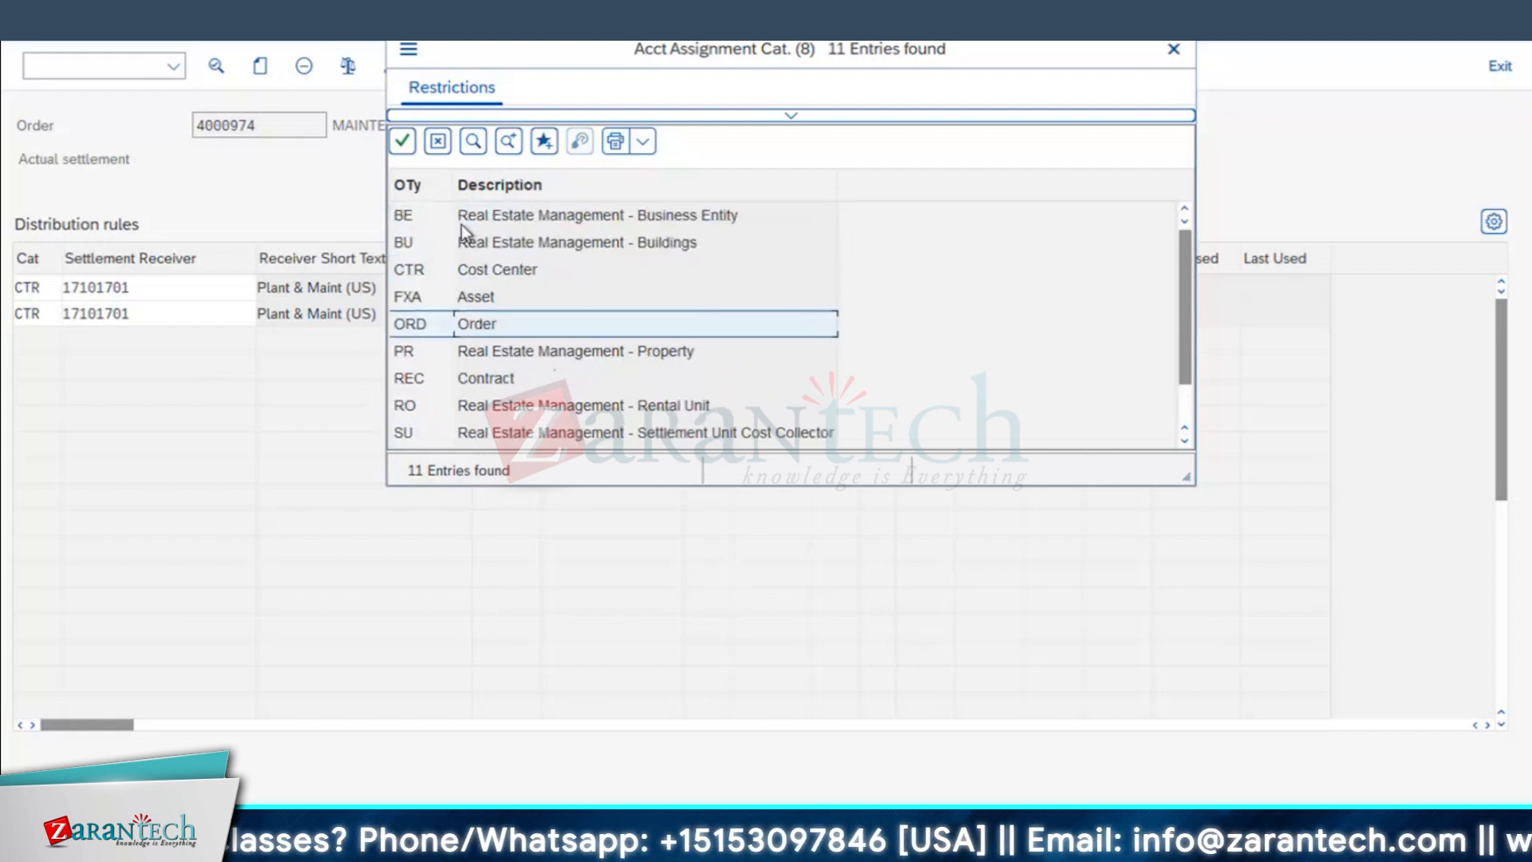
pyautogui.scroll(-1, 459, 228)
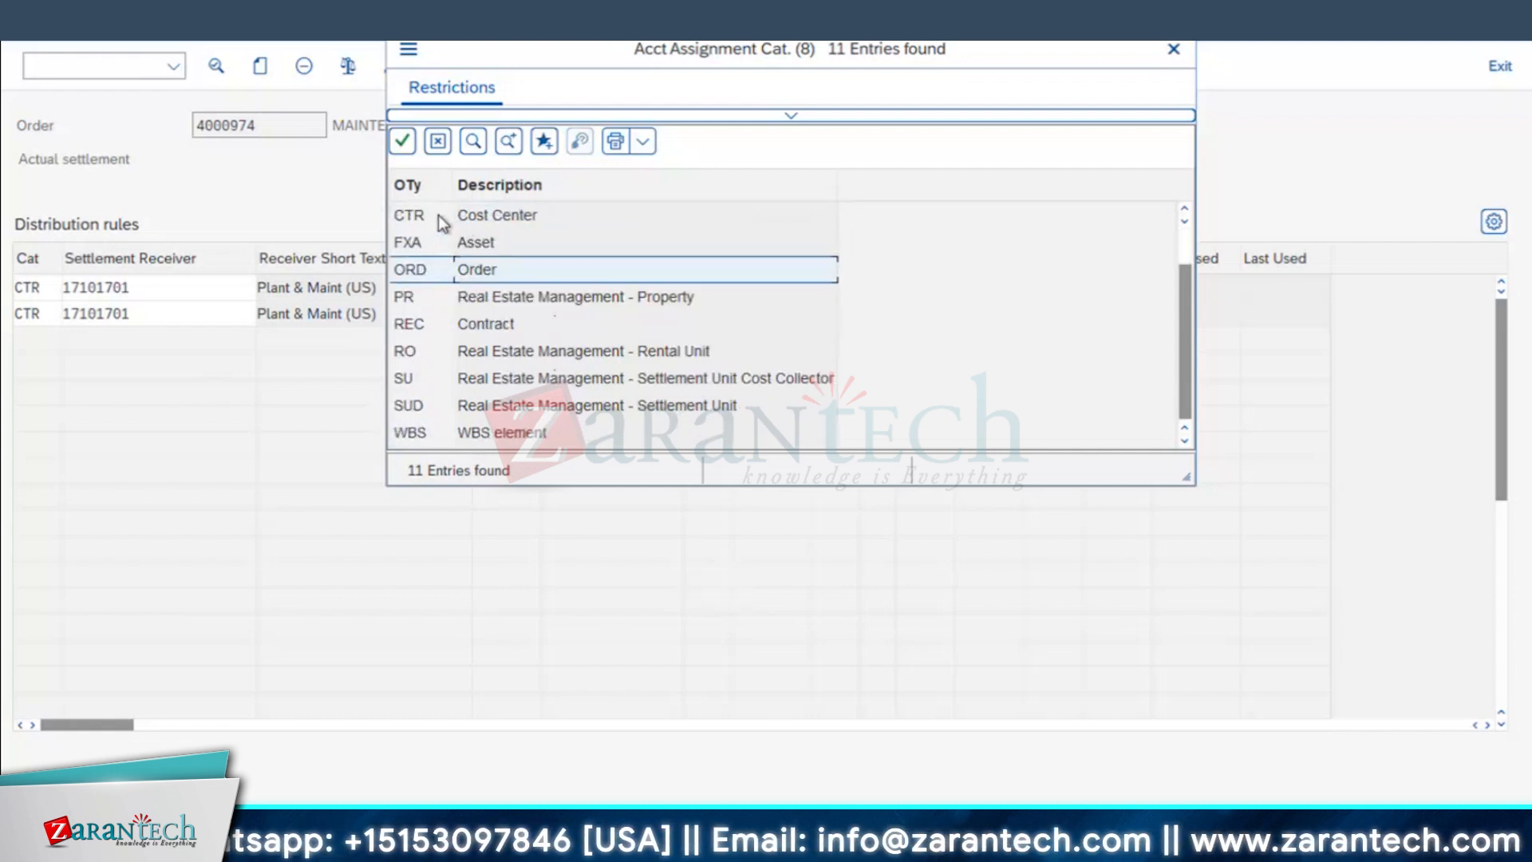
pyautogui.scroll(1, 474, 330)
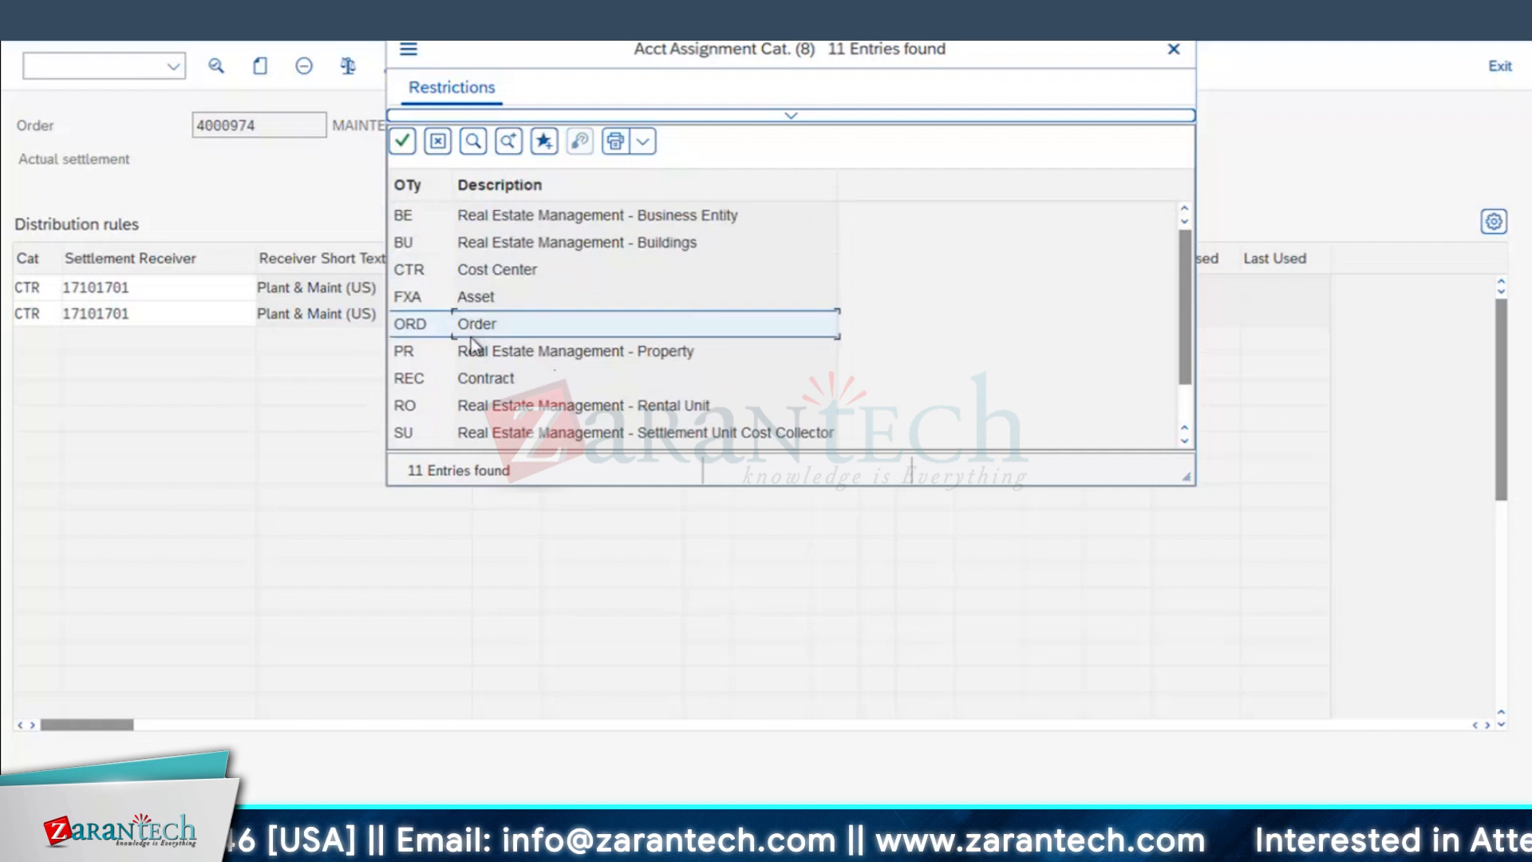
pyautogui.scroll(-1, 471, 356)
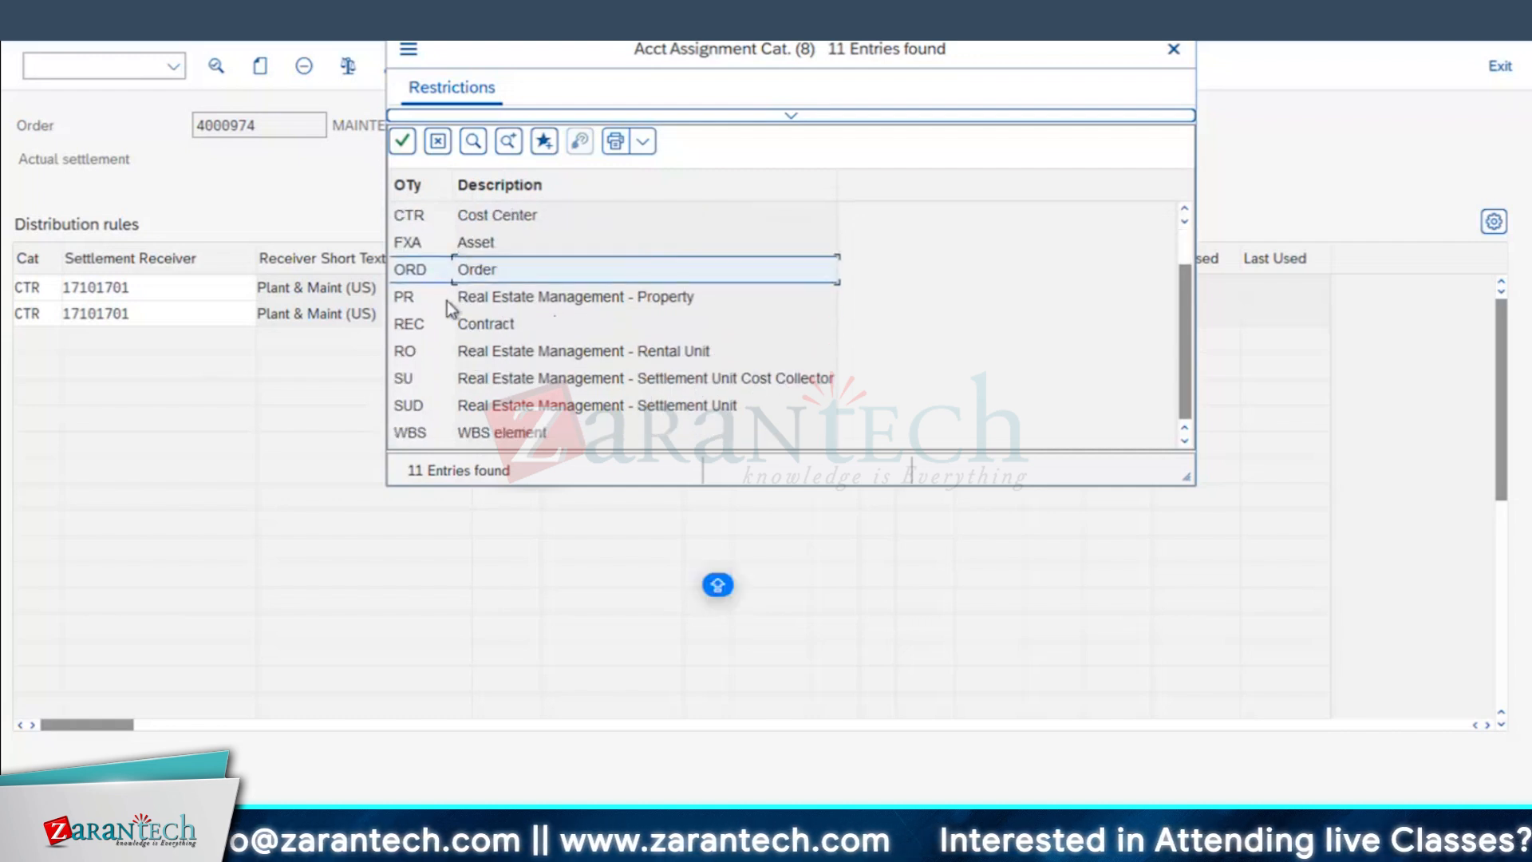
pyautogui.doubleClick(476, 432)
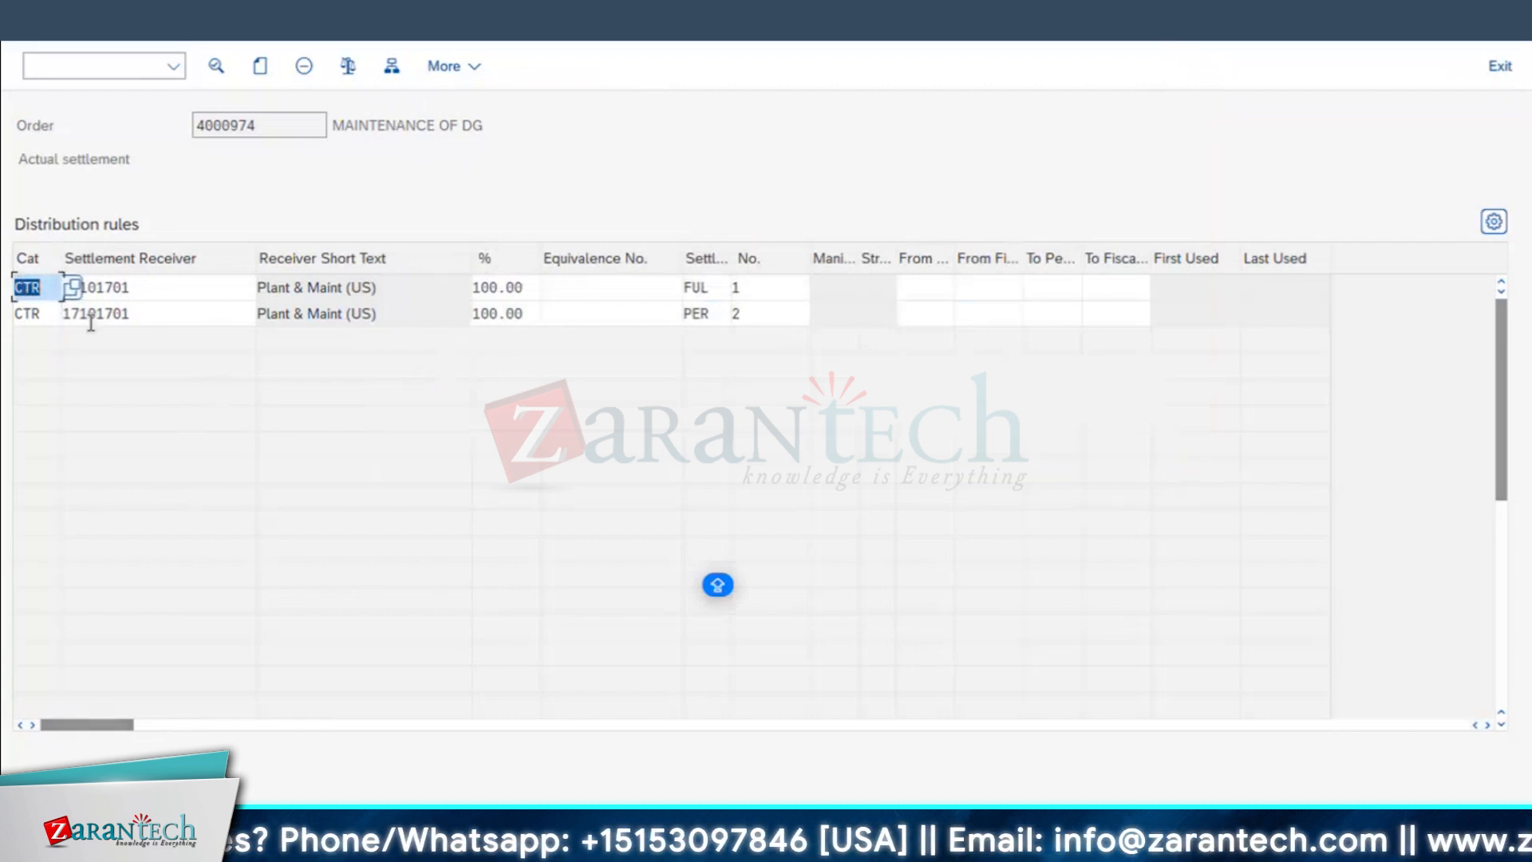
# Step: Examine the order number and the first settlement receiver in the distribution rules, and return to the MAINTENANCE OF DG order header
pyautogui.click(265, 128)
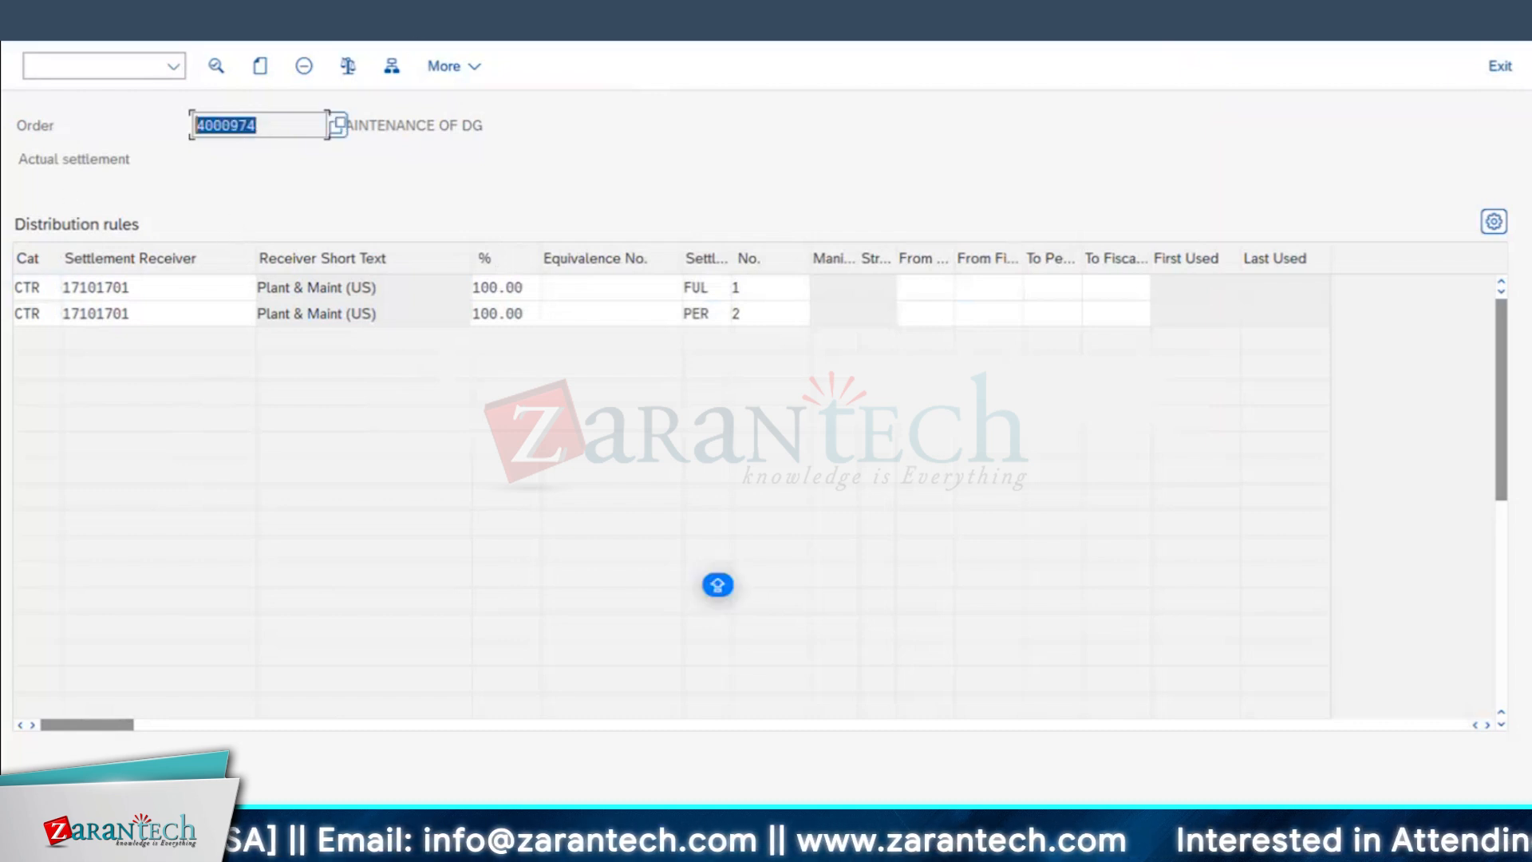
pyautogui.click(289, 21)
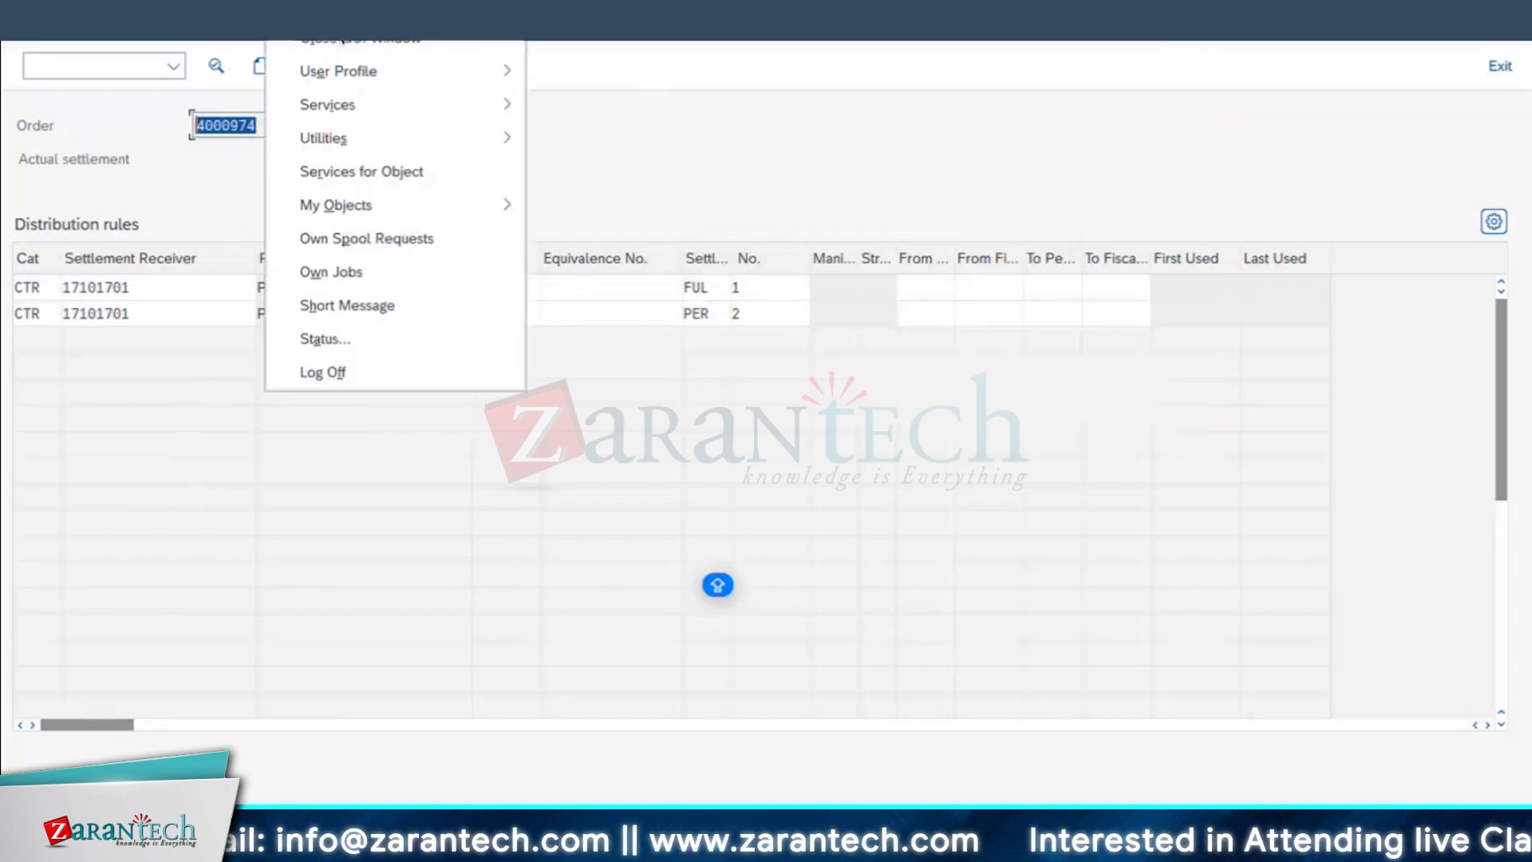
pyautogui.click(132, 279)
pyautogui.click(99, 288)
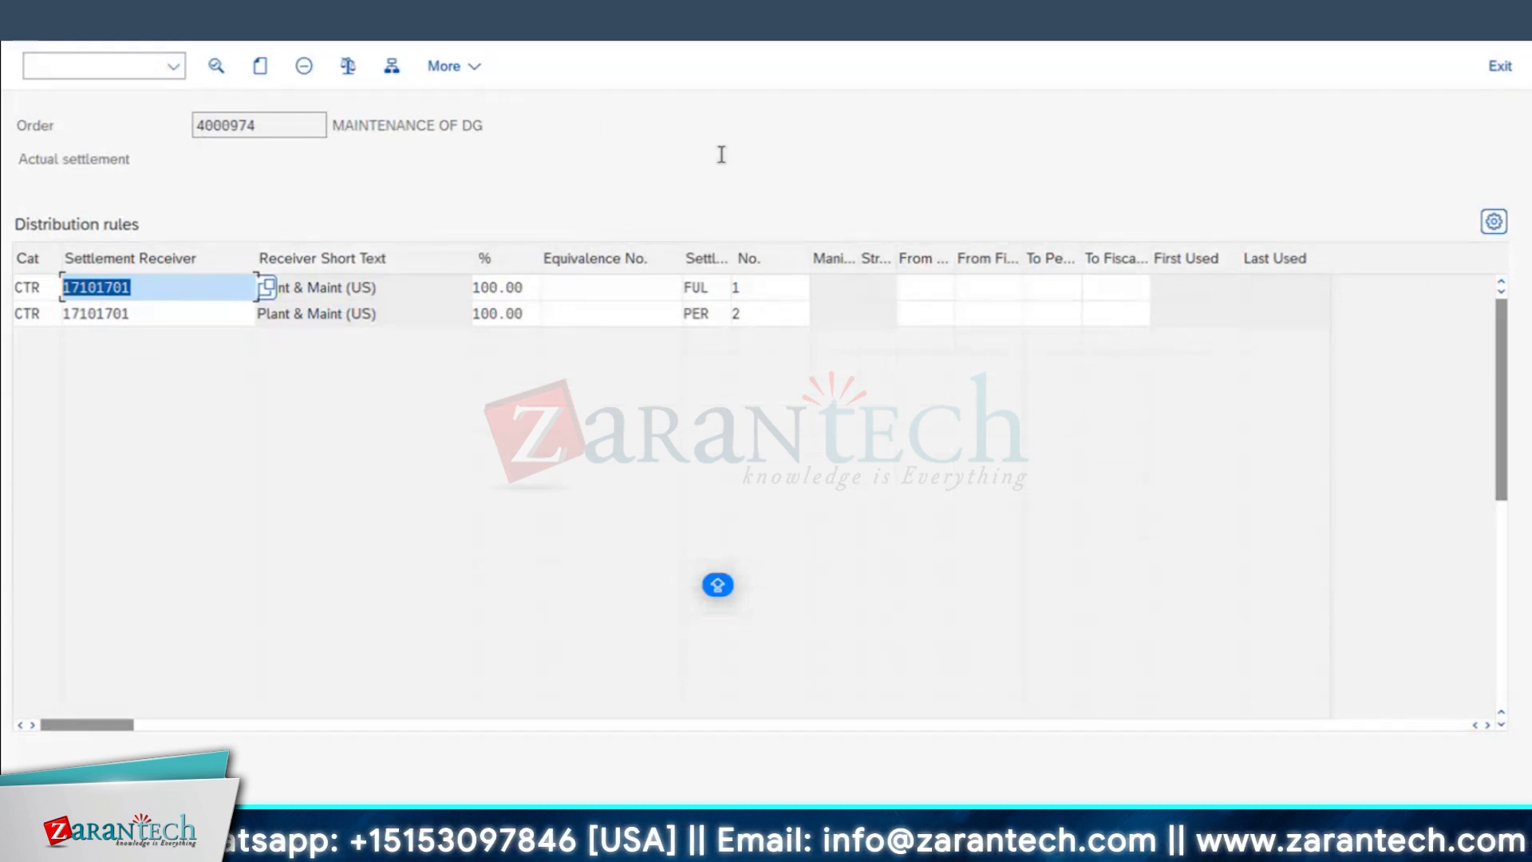
pyautogui.press('F3')
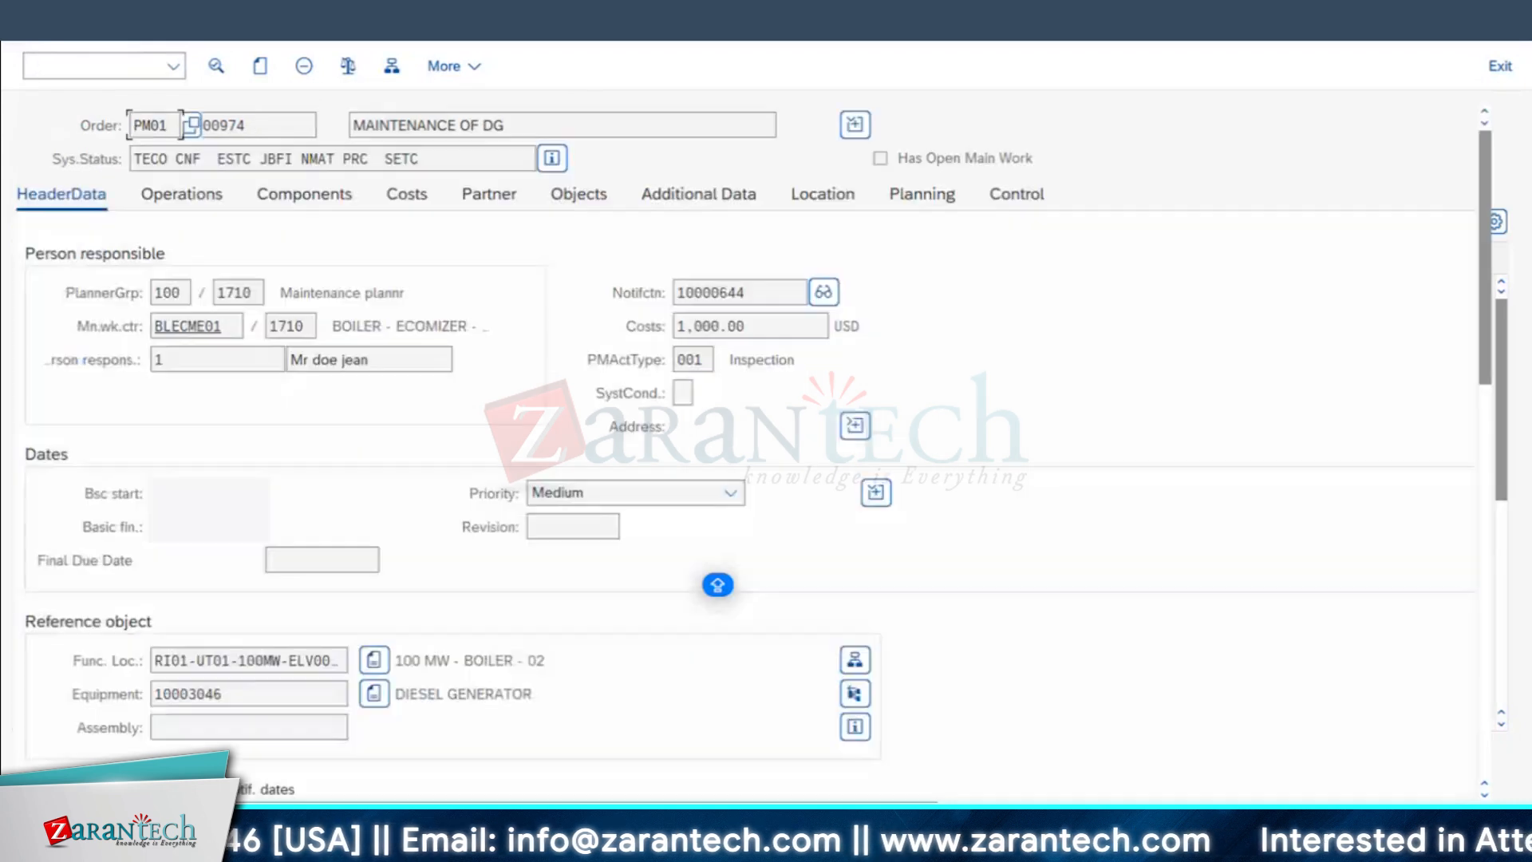
# Step: Switch to the Excel process notes and review the notification, task, order creation, order release and on-site job entries
pyautogui.press('super+Tab')
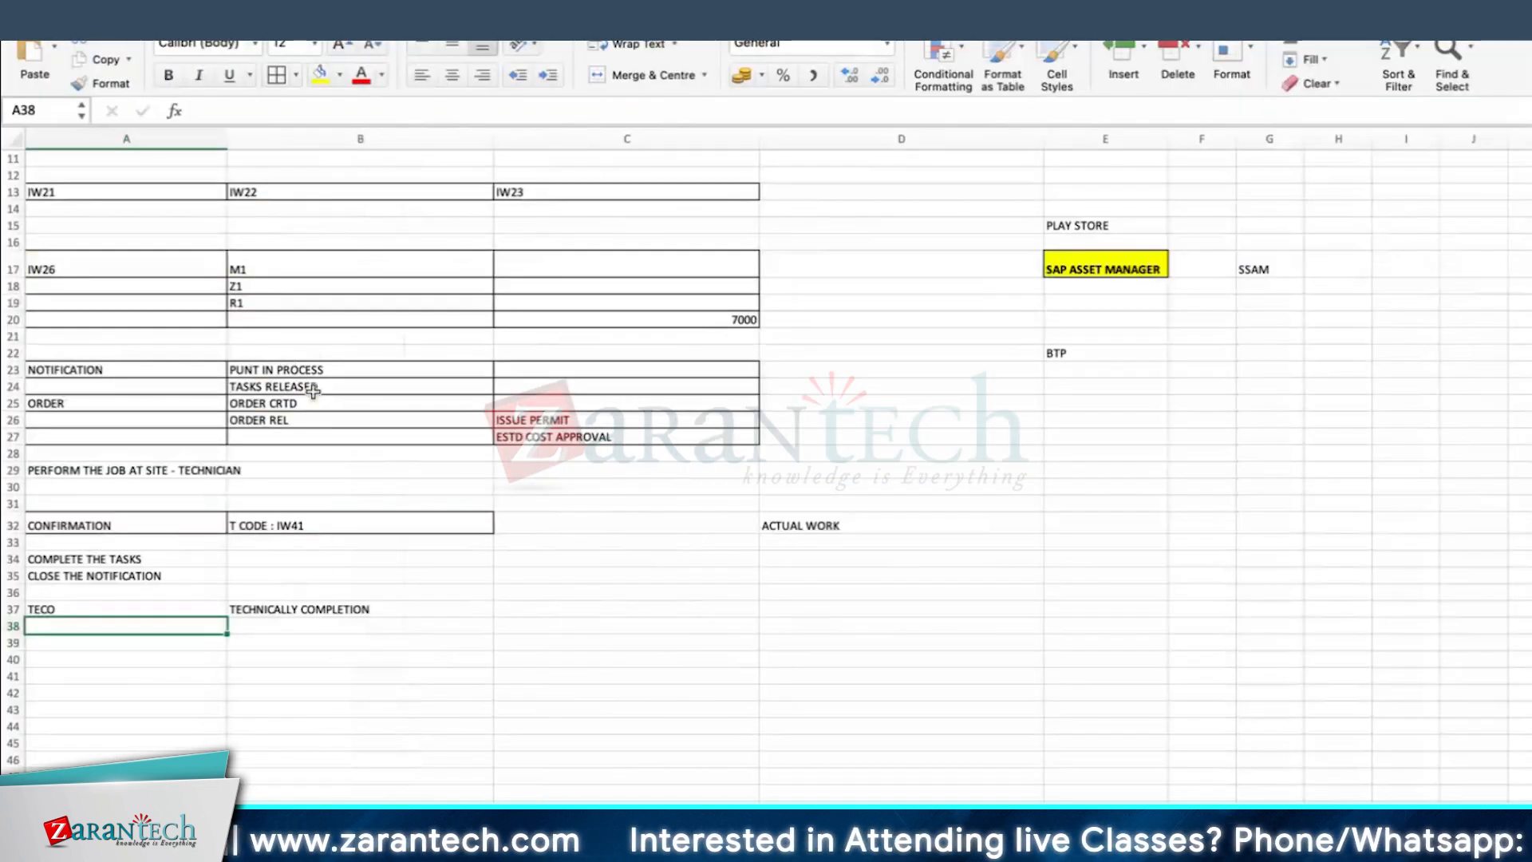
pyautogui.click(315, 371)
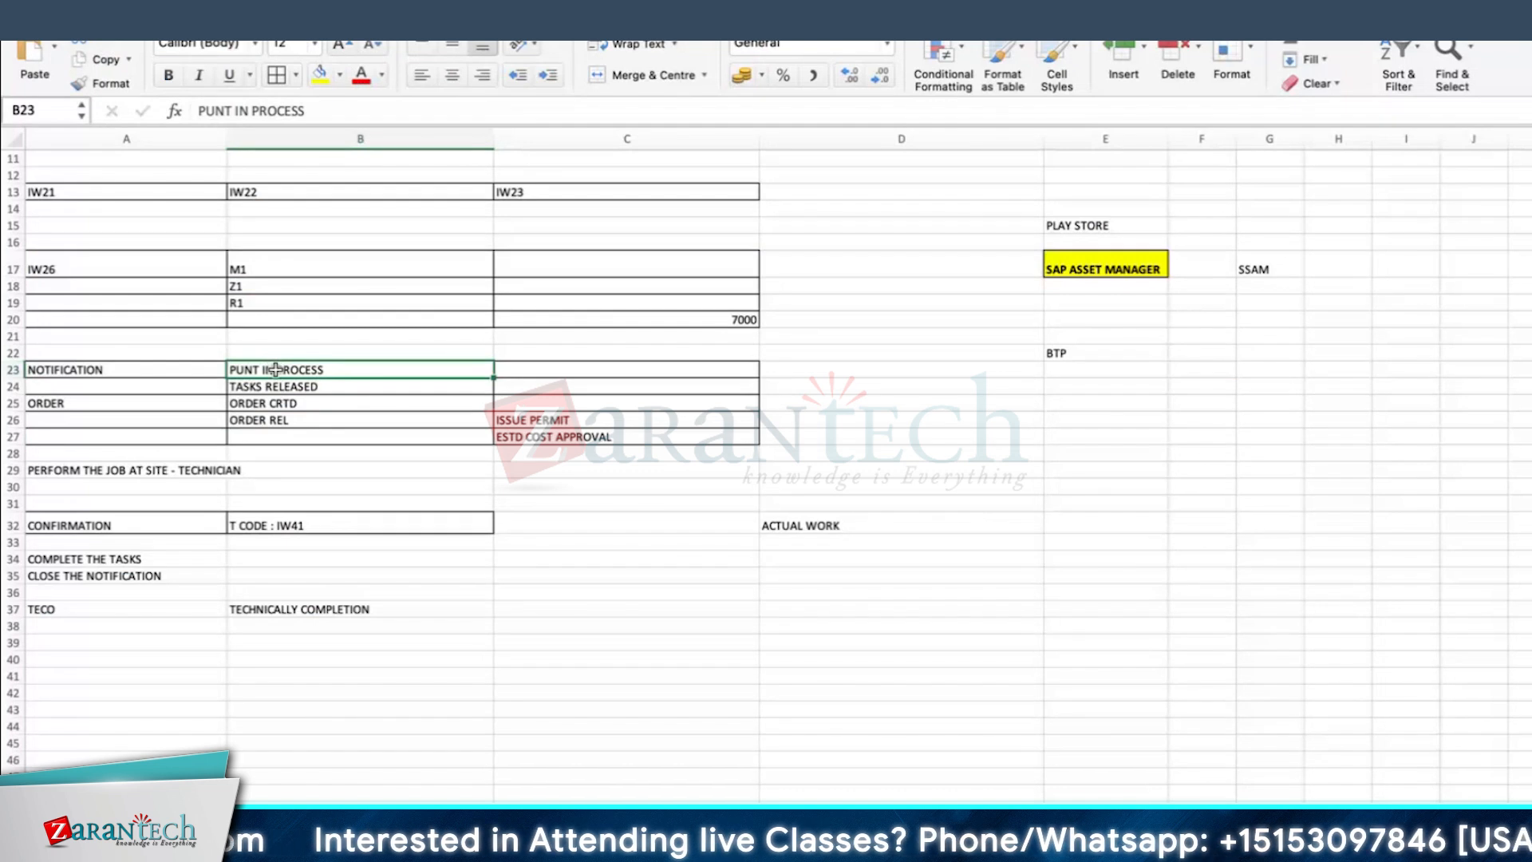
pyautogui.click(311, 385)
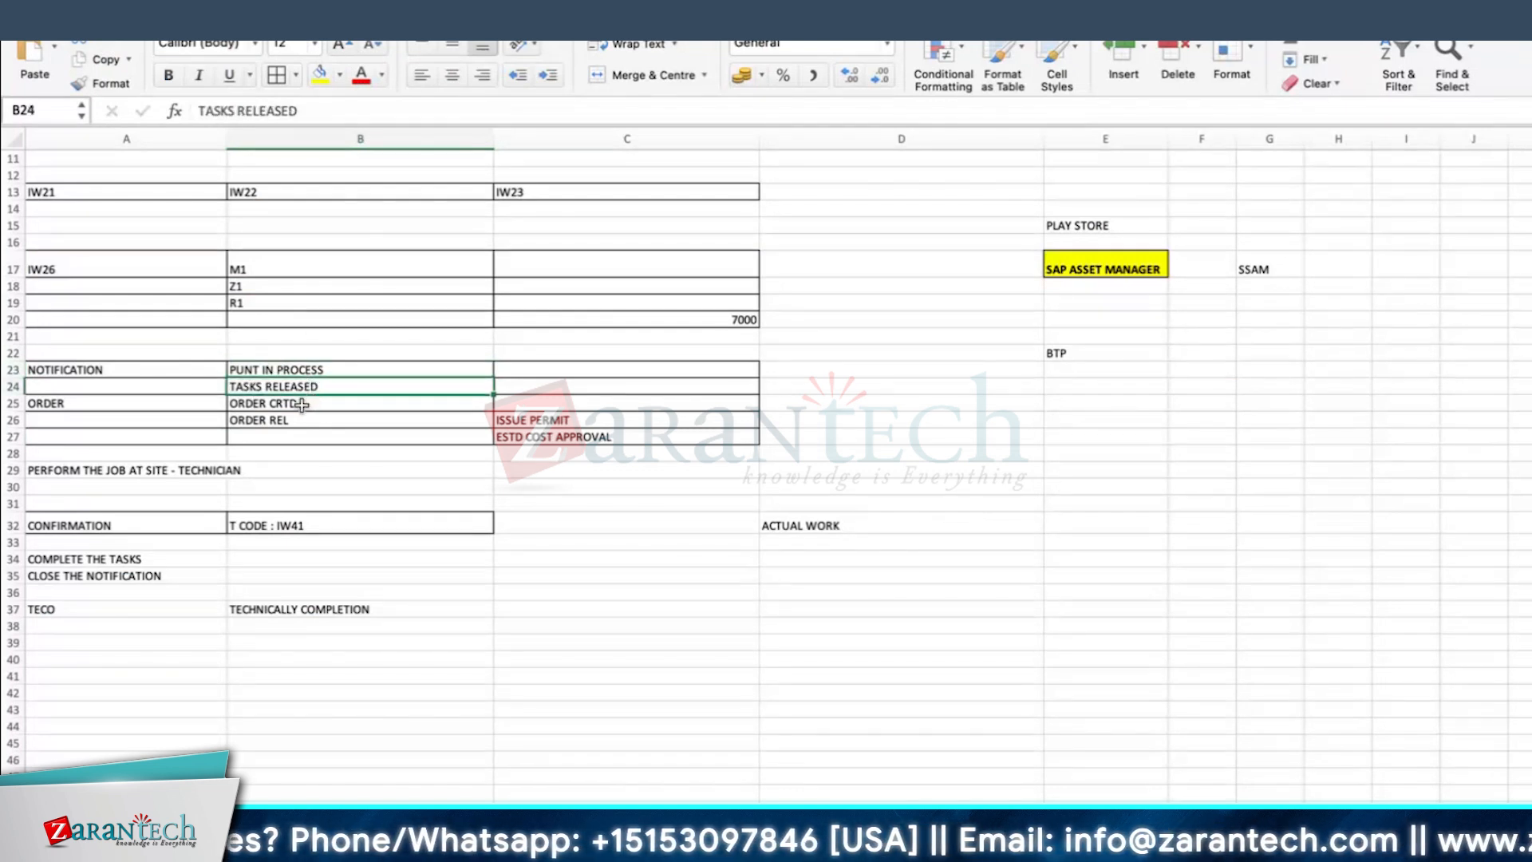
pyautogui.click(302, 404)
pyautogui.click(305, 420)
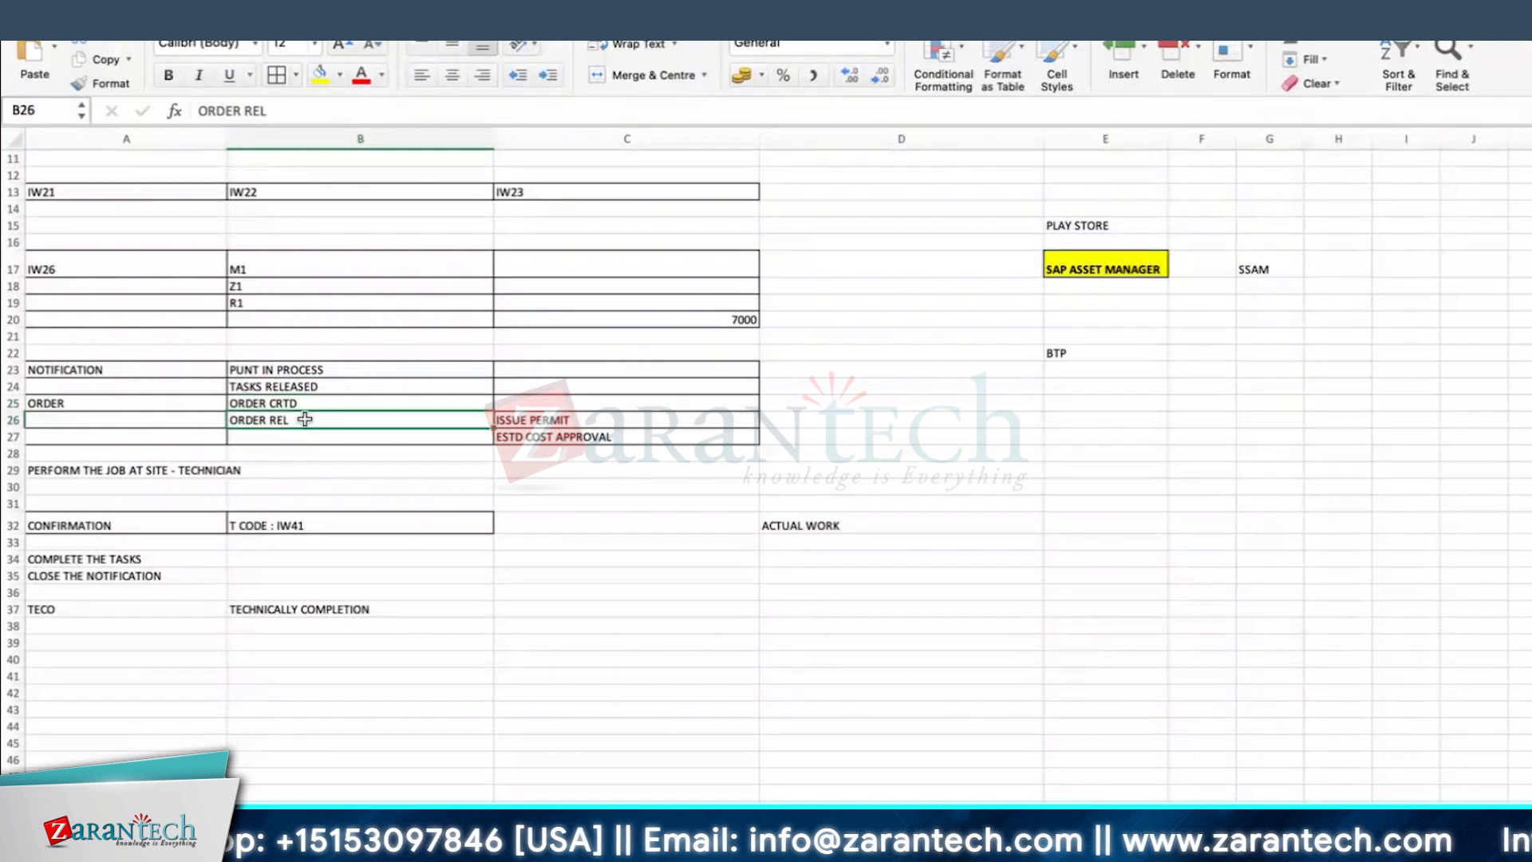
pyautogui.click(126, 474)
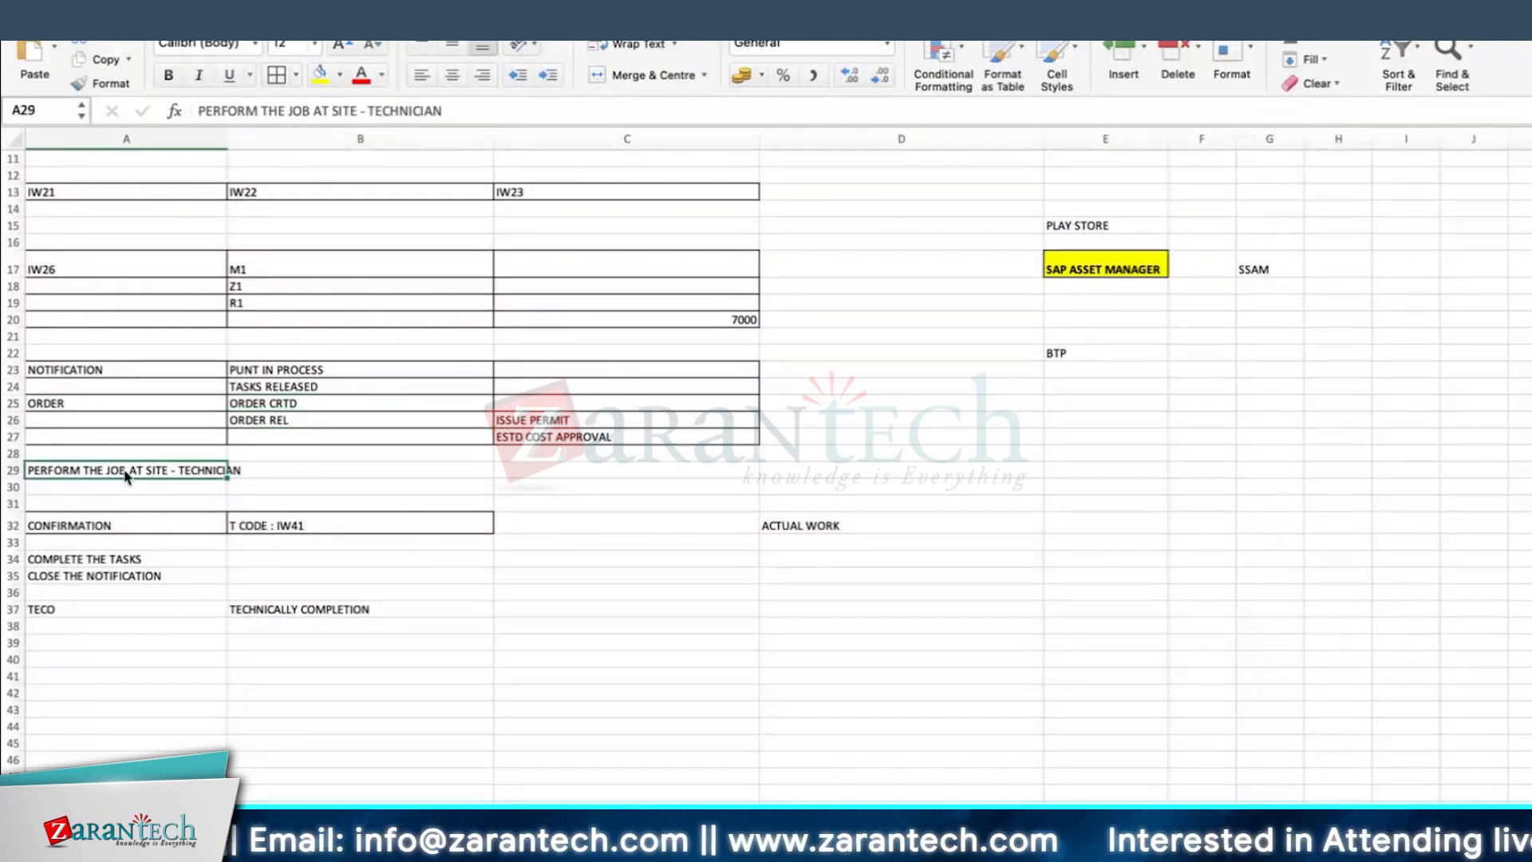
# Step: Enter LABOUR in cell C29, in the row of the technician's on-site job
pyautogui.click(594, 468)
pyautogui.write('LABOUR')
pyautogui.press('Return')
pyautogui.click(541, 466)
pyautogui.click(119, 522)
pyautogui.click(593, 468)
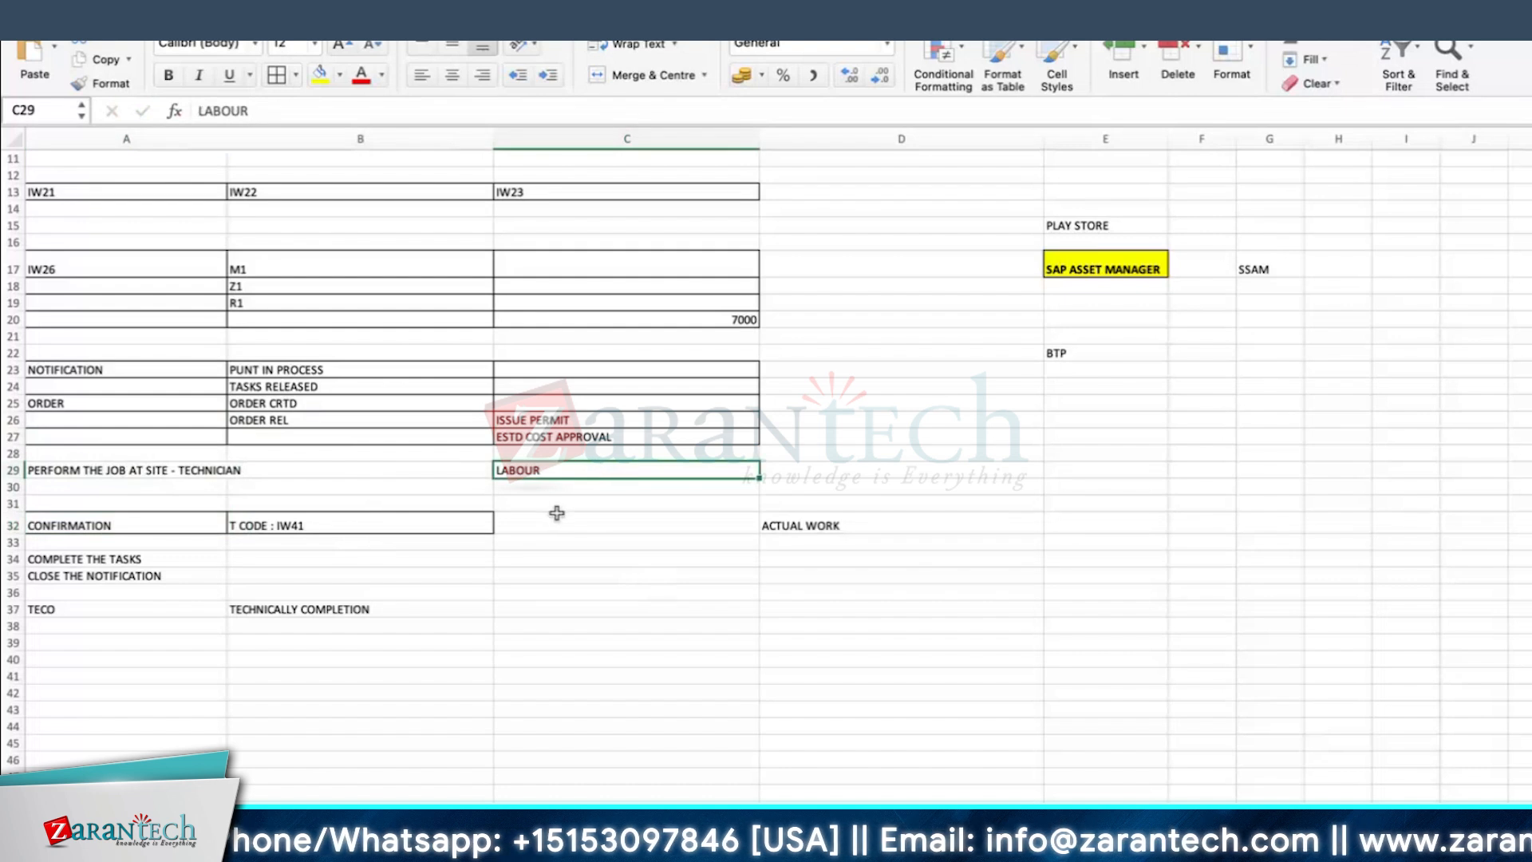
# Step: Review the notes on actual work, completing the tasks, closing the notification and technical completion (TECO)
pyautogui.click(830, 525)
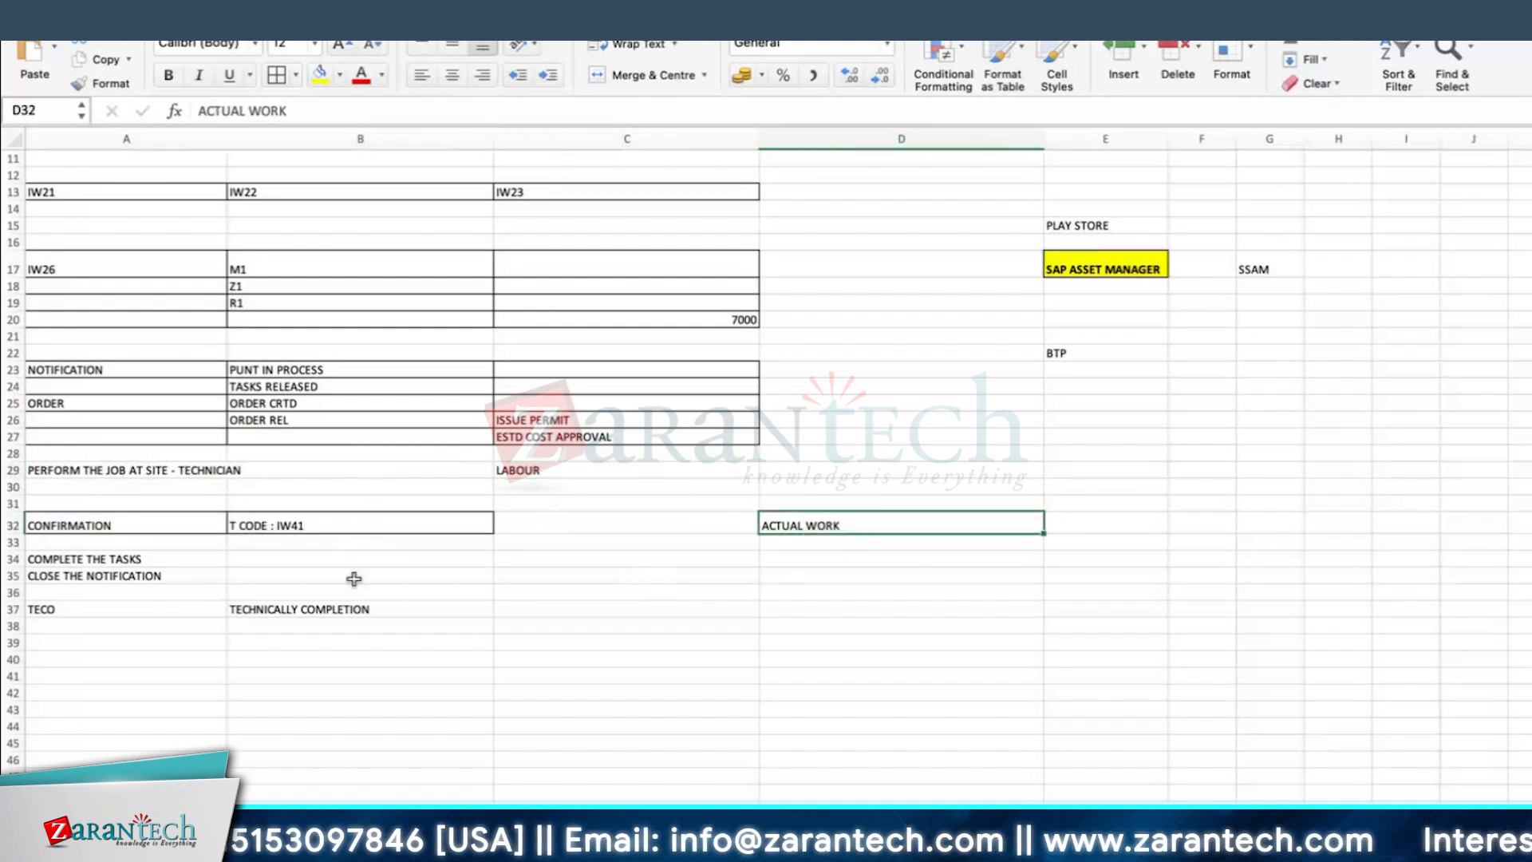
pyautogui.click(116, 557)
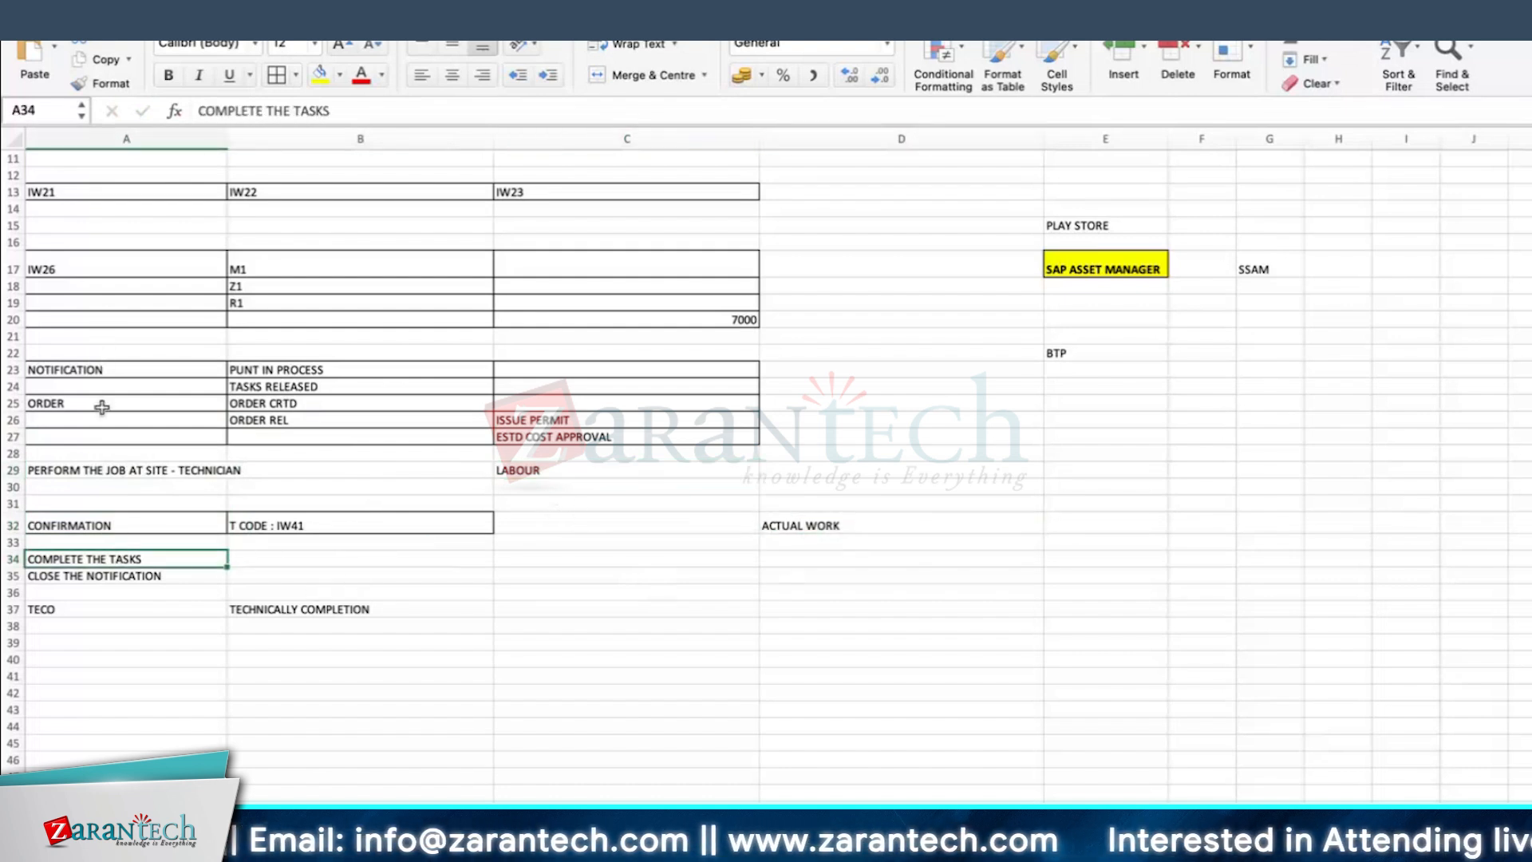
pyautogui.click(77, 578)
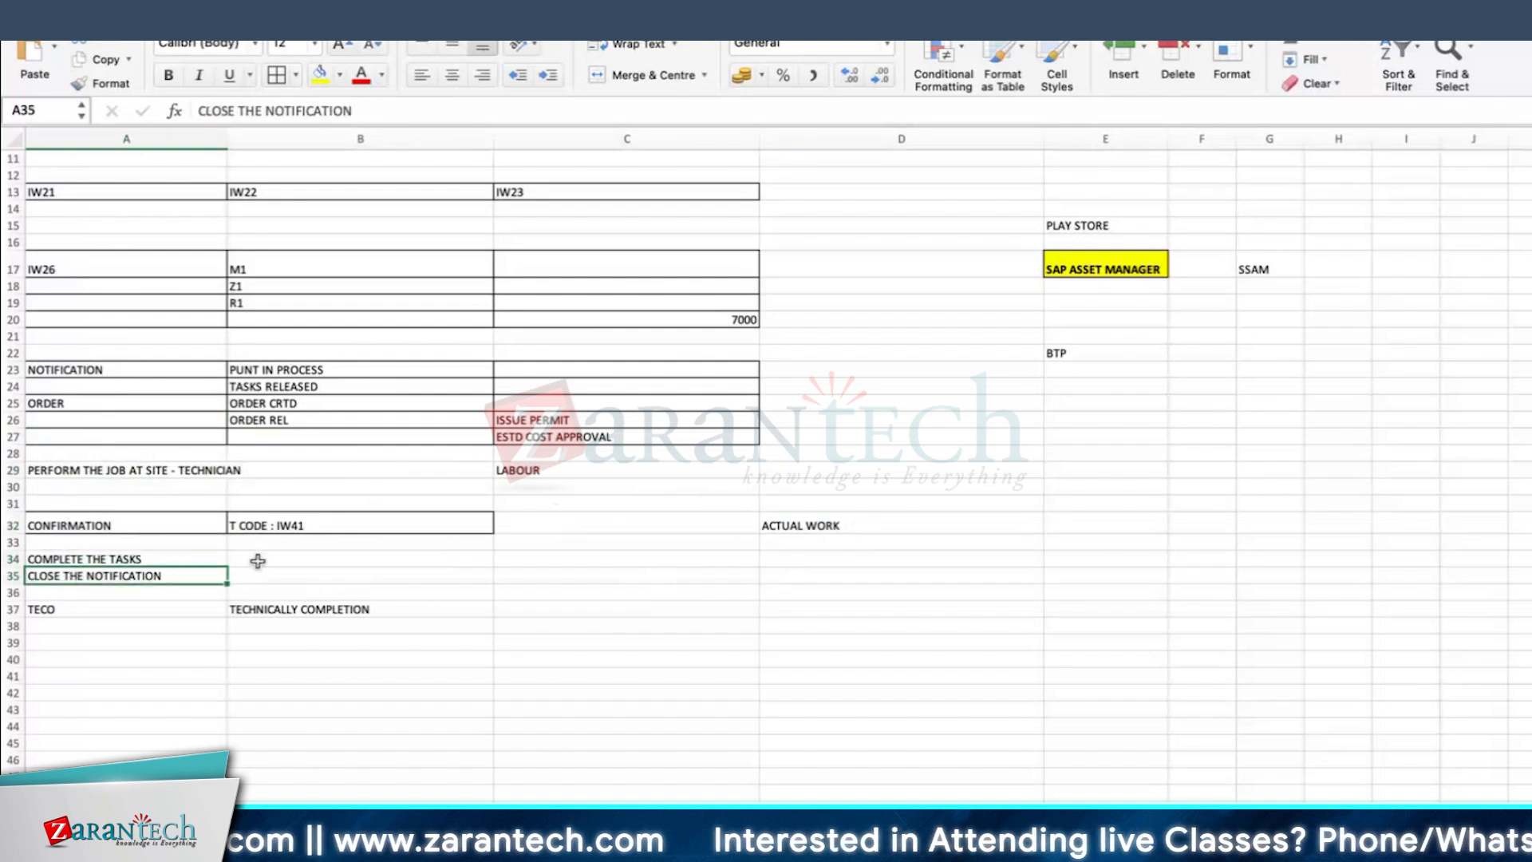
pyautogui.click(79, 608)
pyautogui.click(133, 581)
pyautogui.click(78, 608)
pyautogui.click(383, 611)
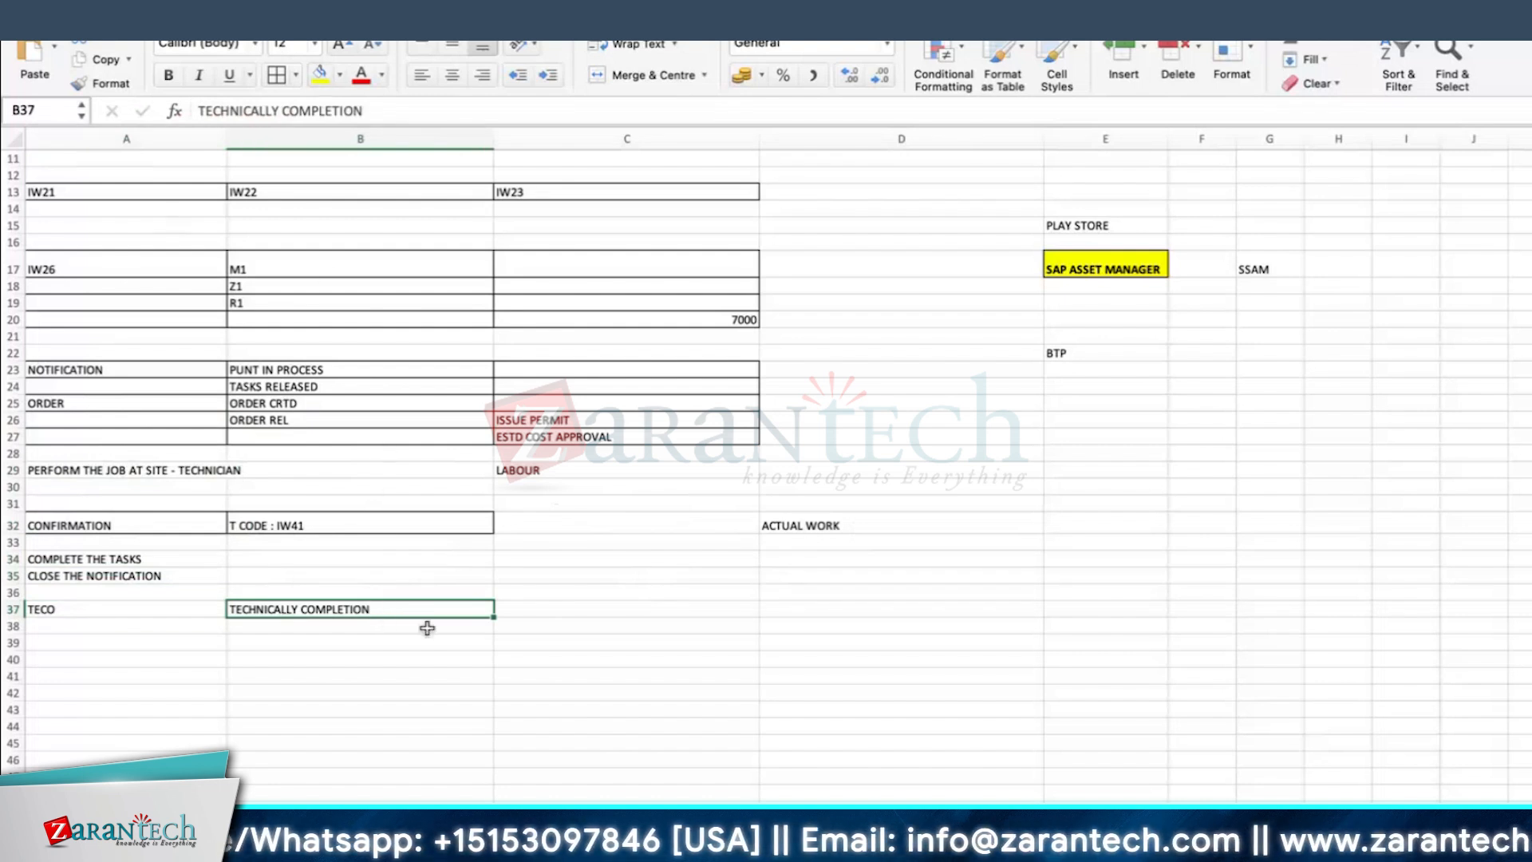
# Step: Switch to SAP, check the planned and actual work of the order's operations, and return to the Excel notes
pyautogui.press('super+Tab')
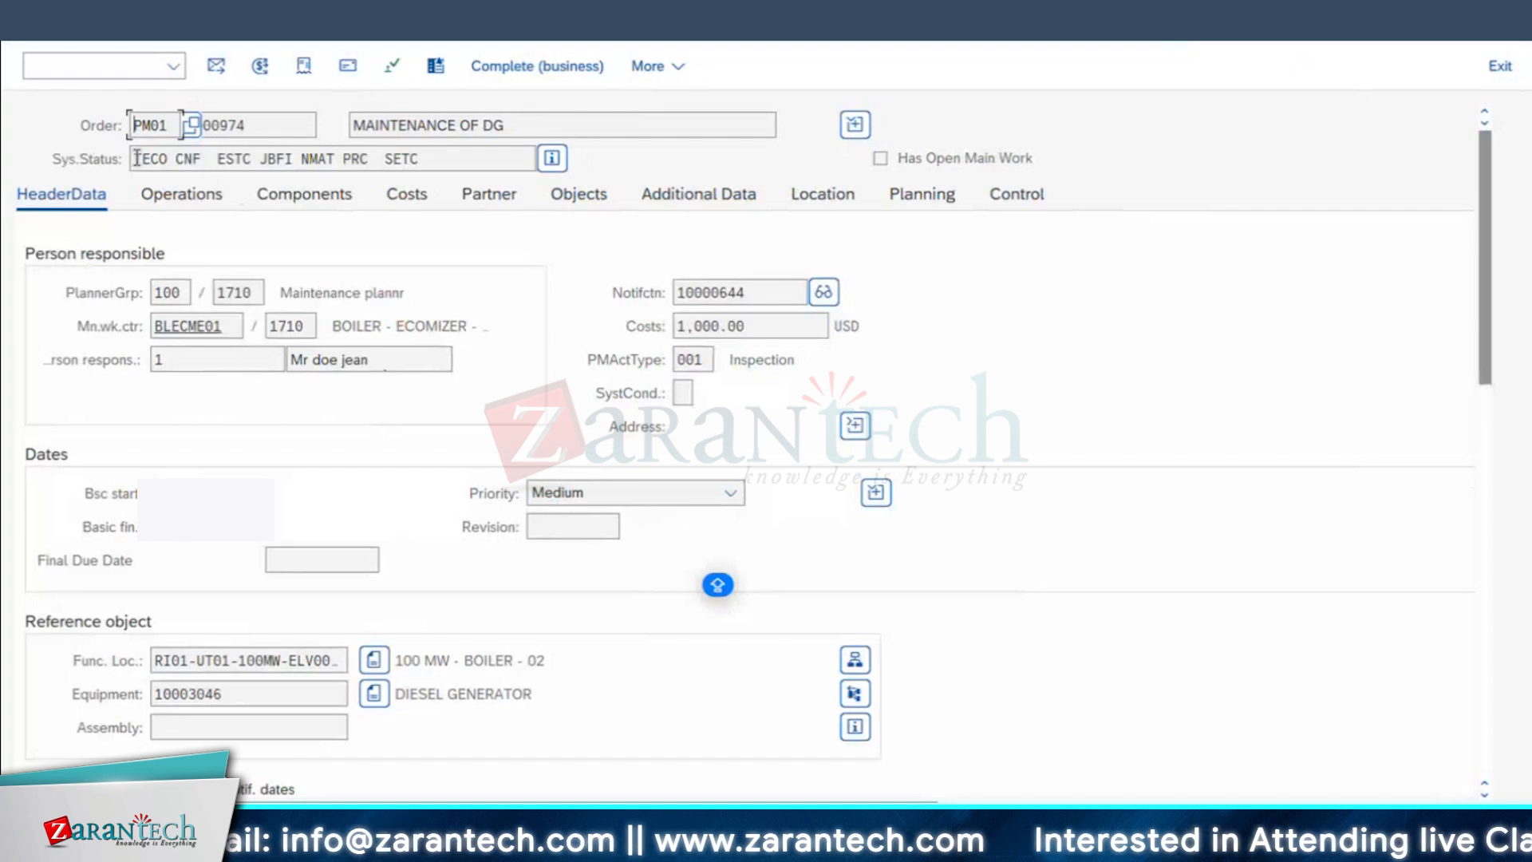
pyautogui.click(190, 204)
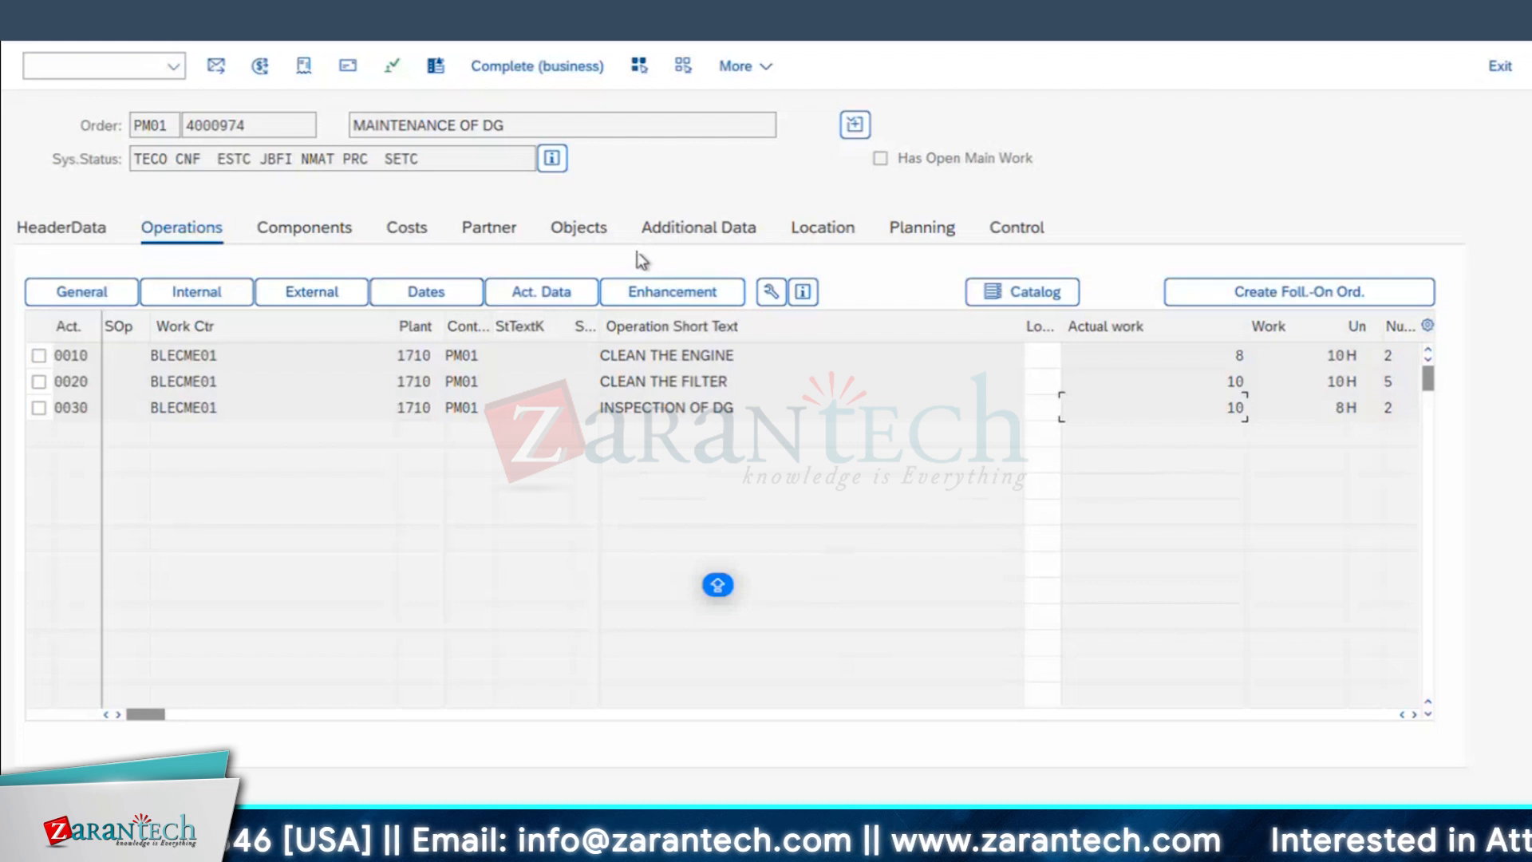
pyautogui.press('super+Tab')
# Step: Enter LABOUR in cells B43 and B44, and COMPONENTS - STOCK in C44
pyautogui.write('LABOUR')
pyautogui.press('Return')
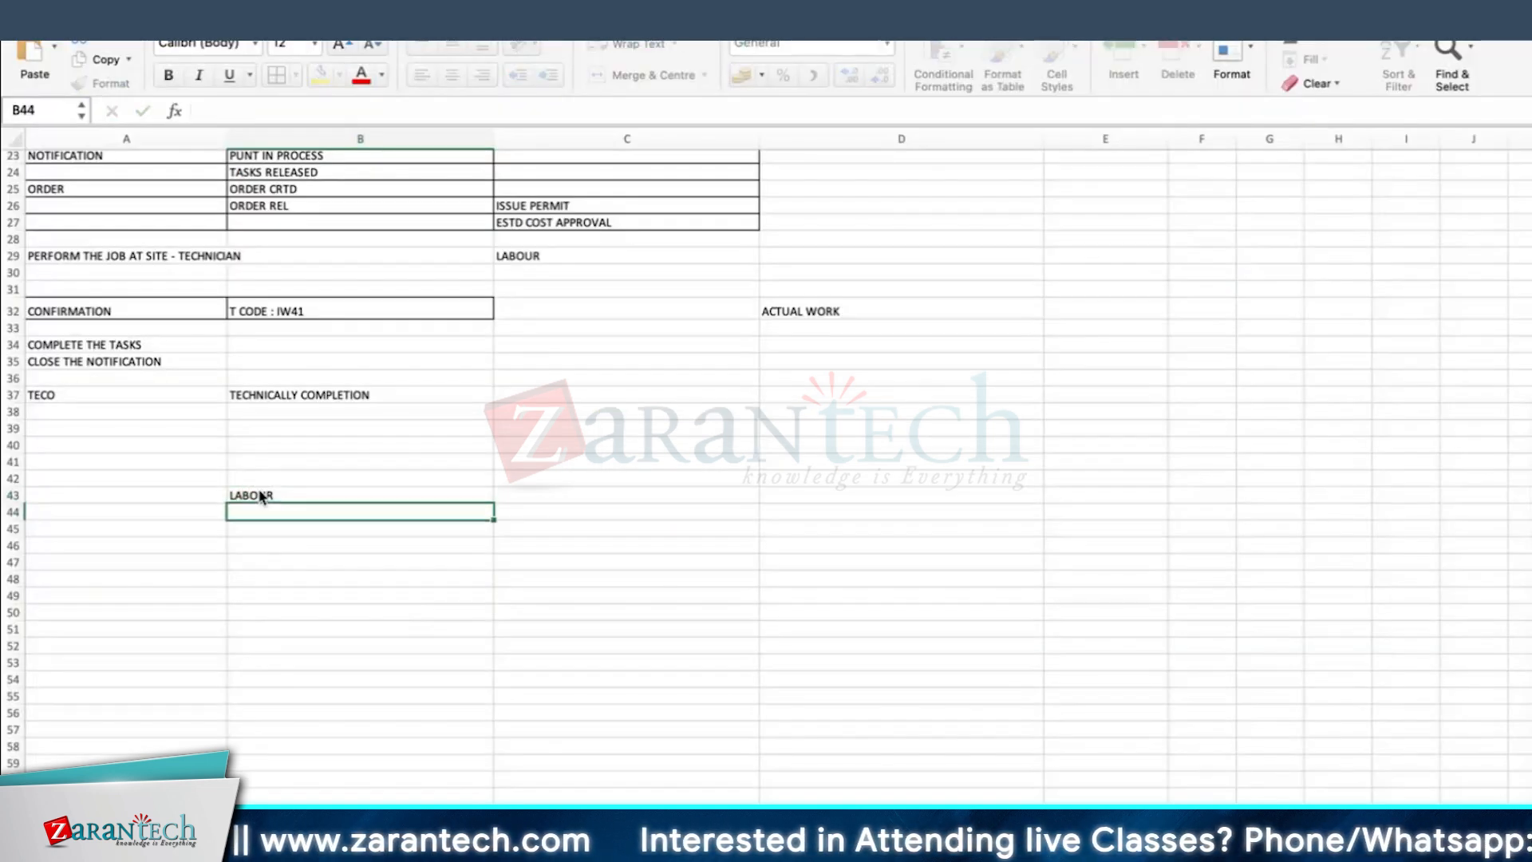
pyautogui.write('LABOUR')
pyautogui.press('Tab')
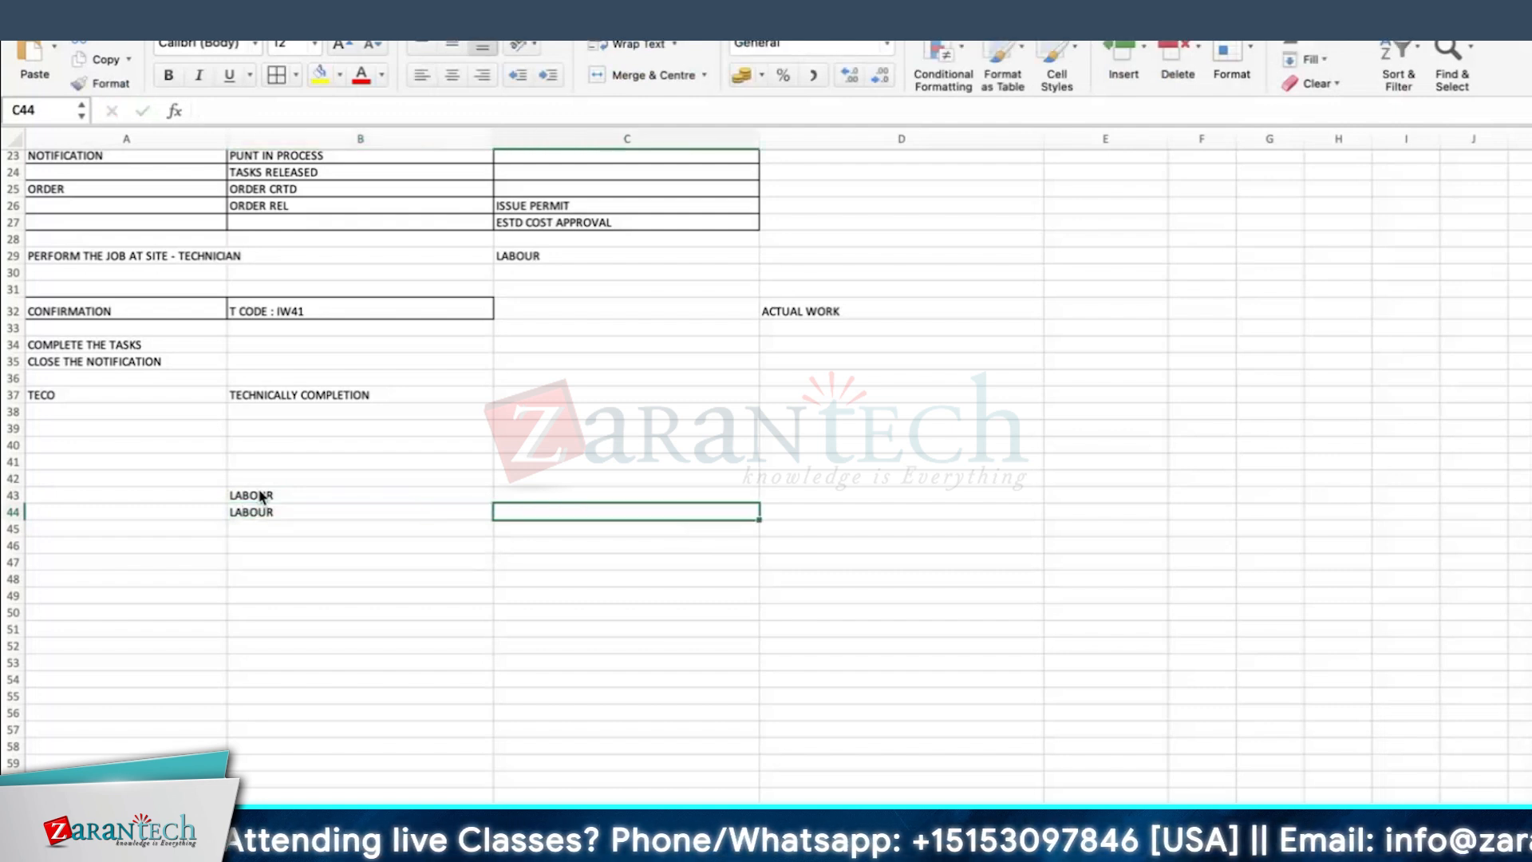
pyautogui.write('COMPONENTS - STOCK')
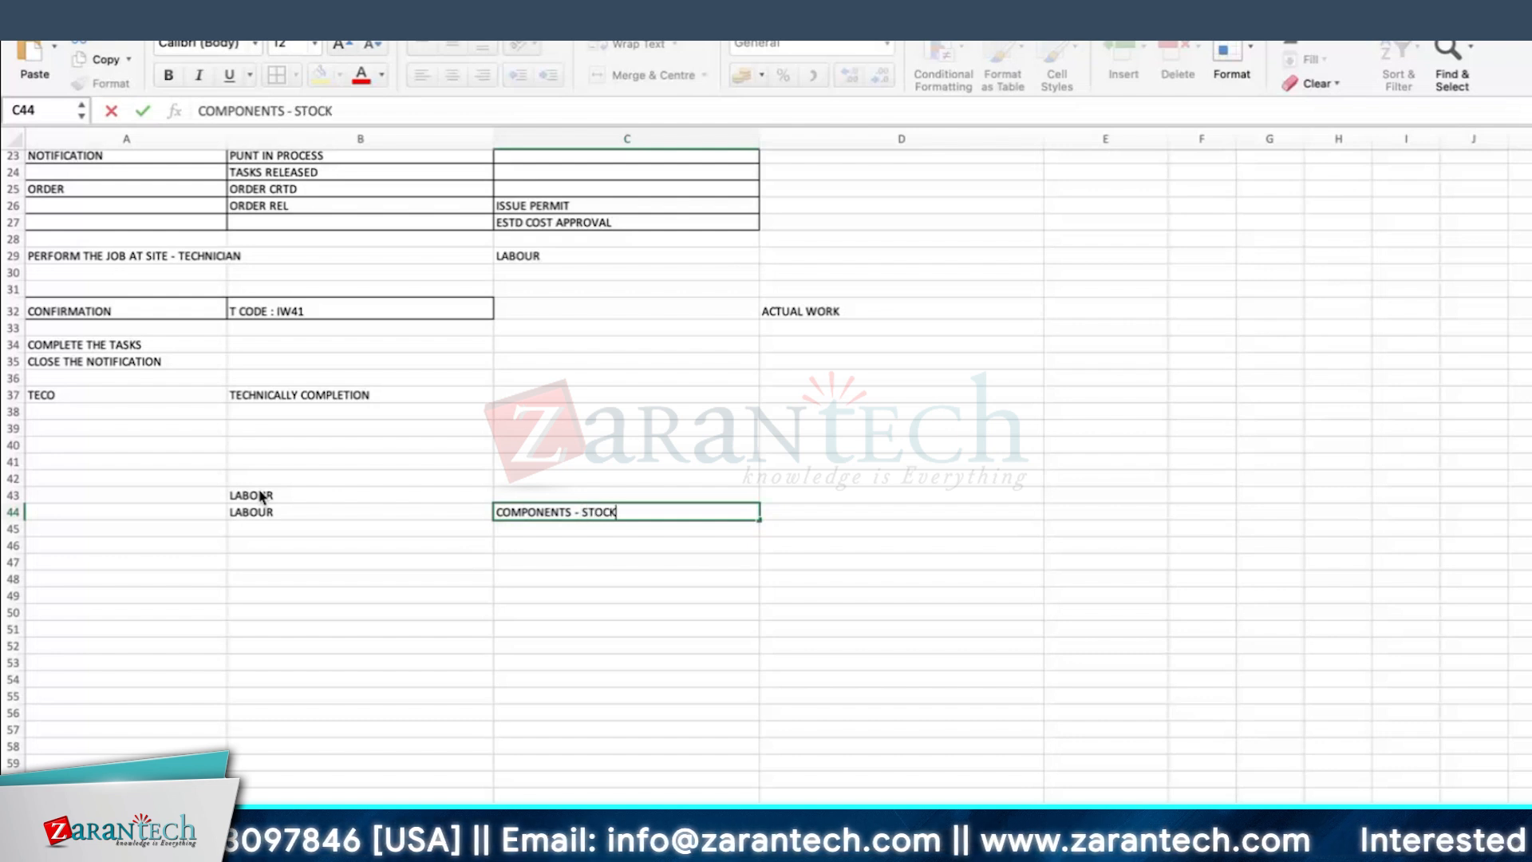
pyautogui.press('Return')
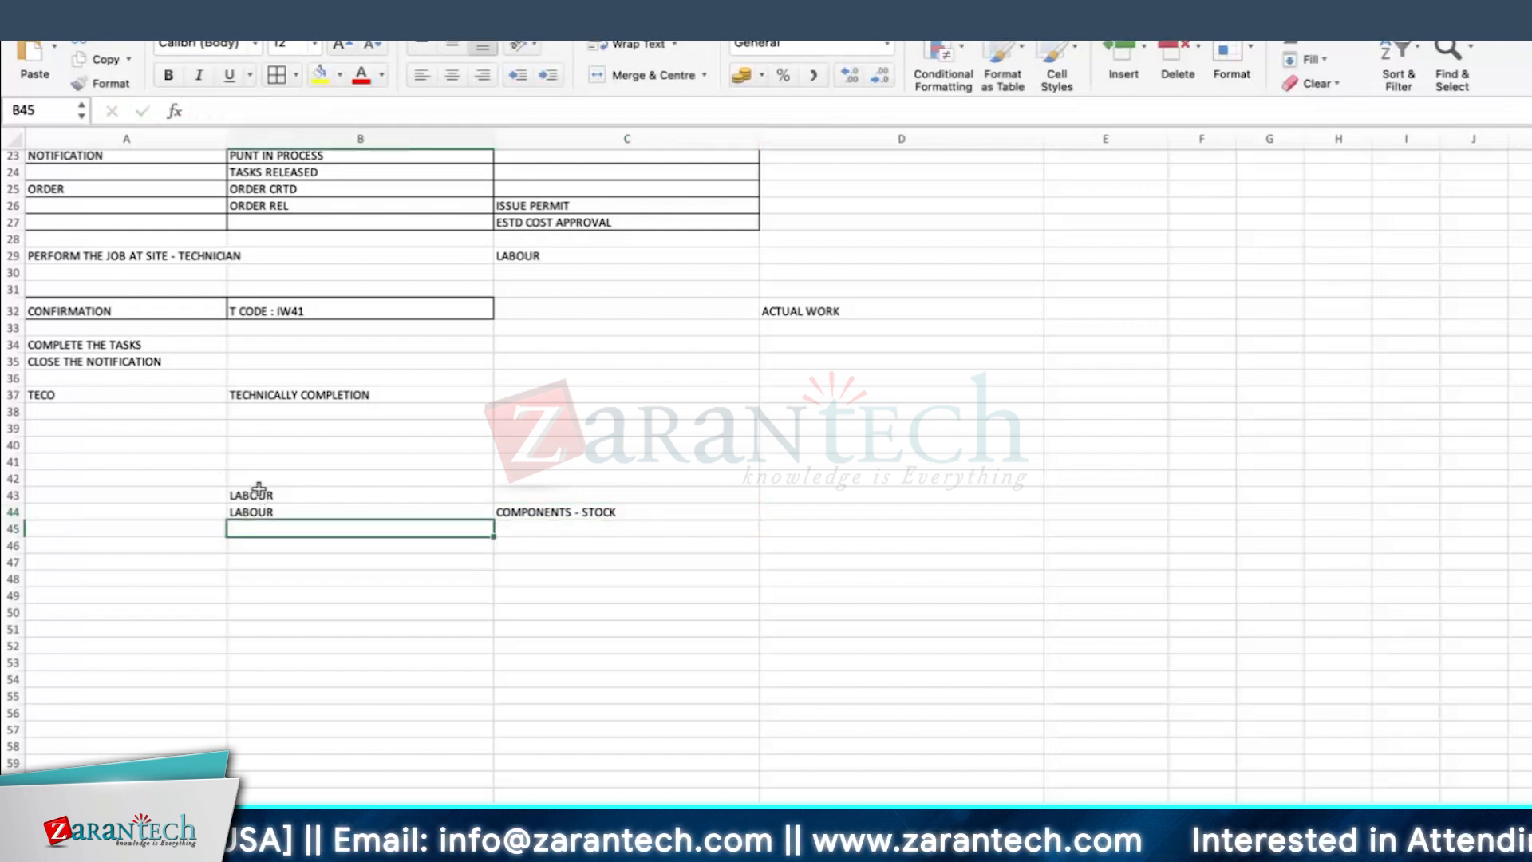
# Step: Copy cells B43:C44 to B45:C46, and add COMPONENTS - NON STOCK in D46
pyautogui.moveTo(271, 494); pyautogui.dragTo(545, 512)
pyautogui.hotkey('ctrl', 'c')
pyautogui.click(376, 531)
pyautogui.hotkey('ctrl', 'v')
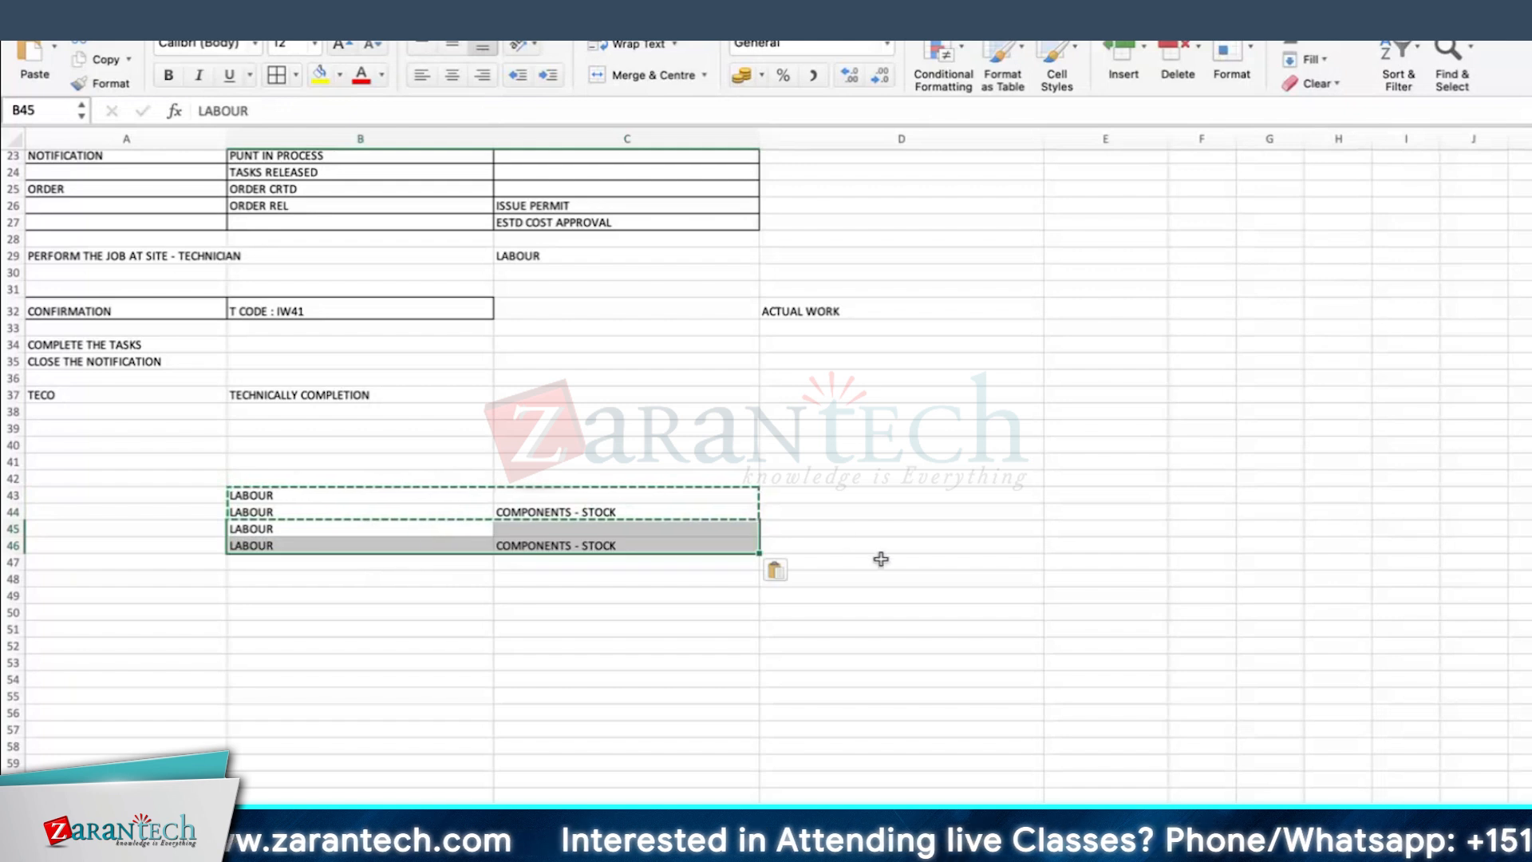
pyautogui.click(708, 546)
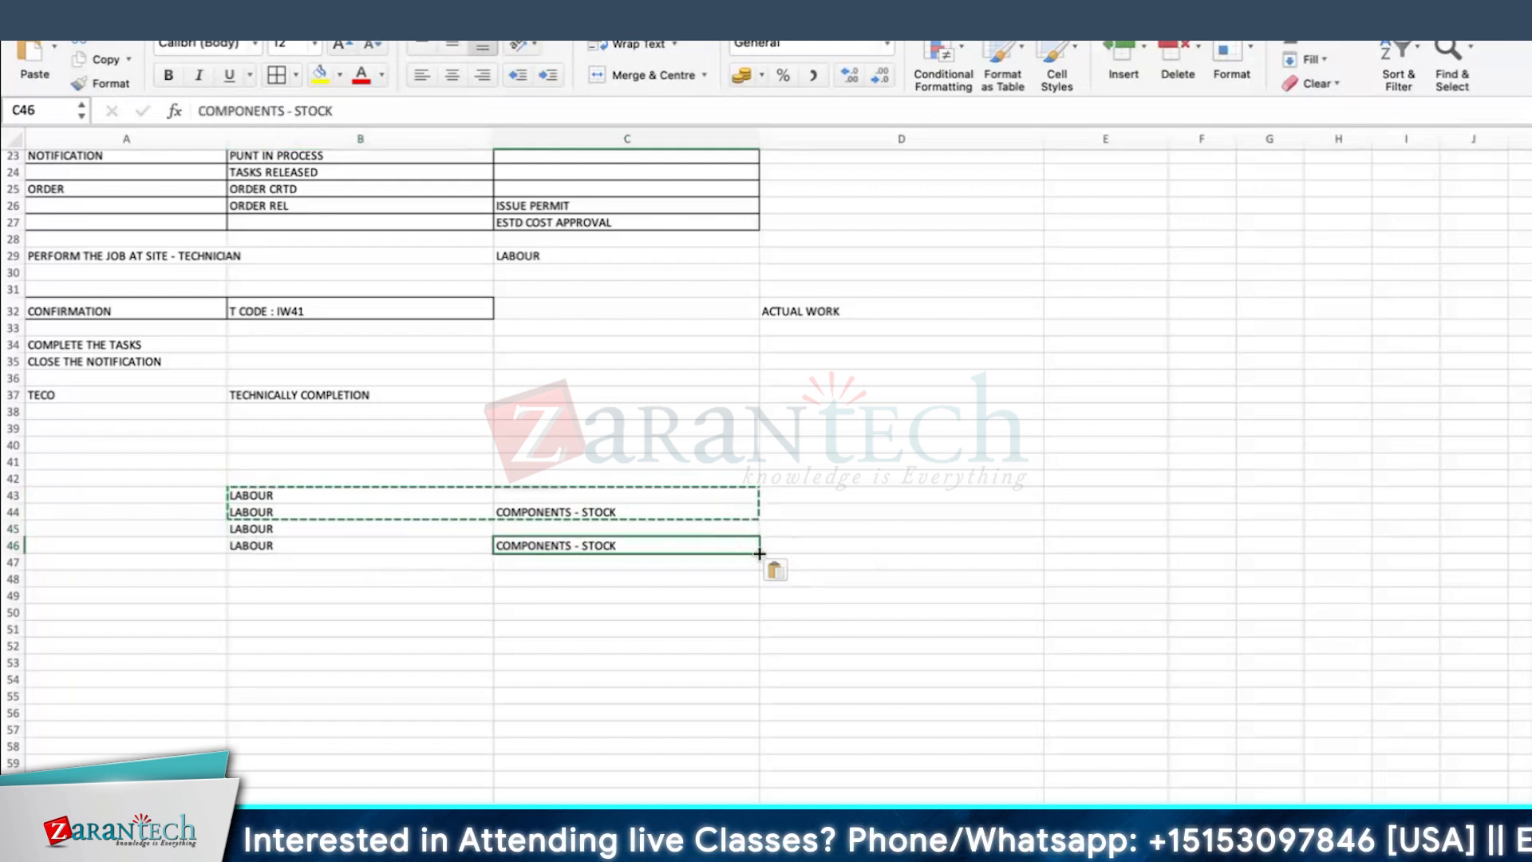
pyautogui.press('Escape')
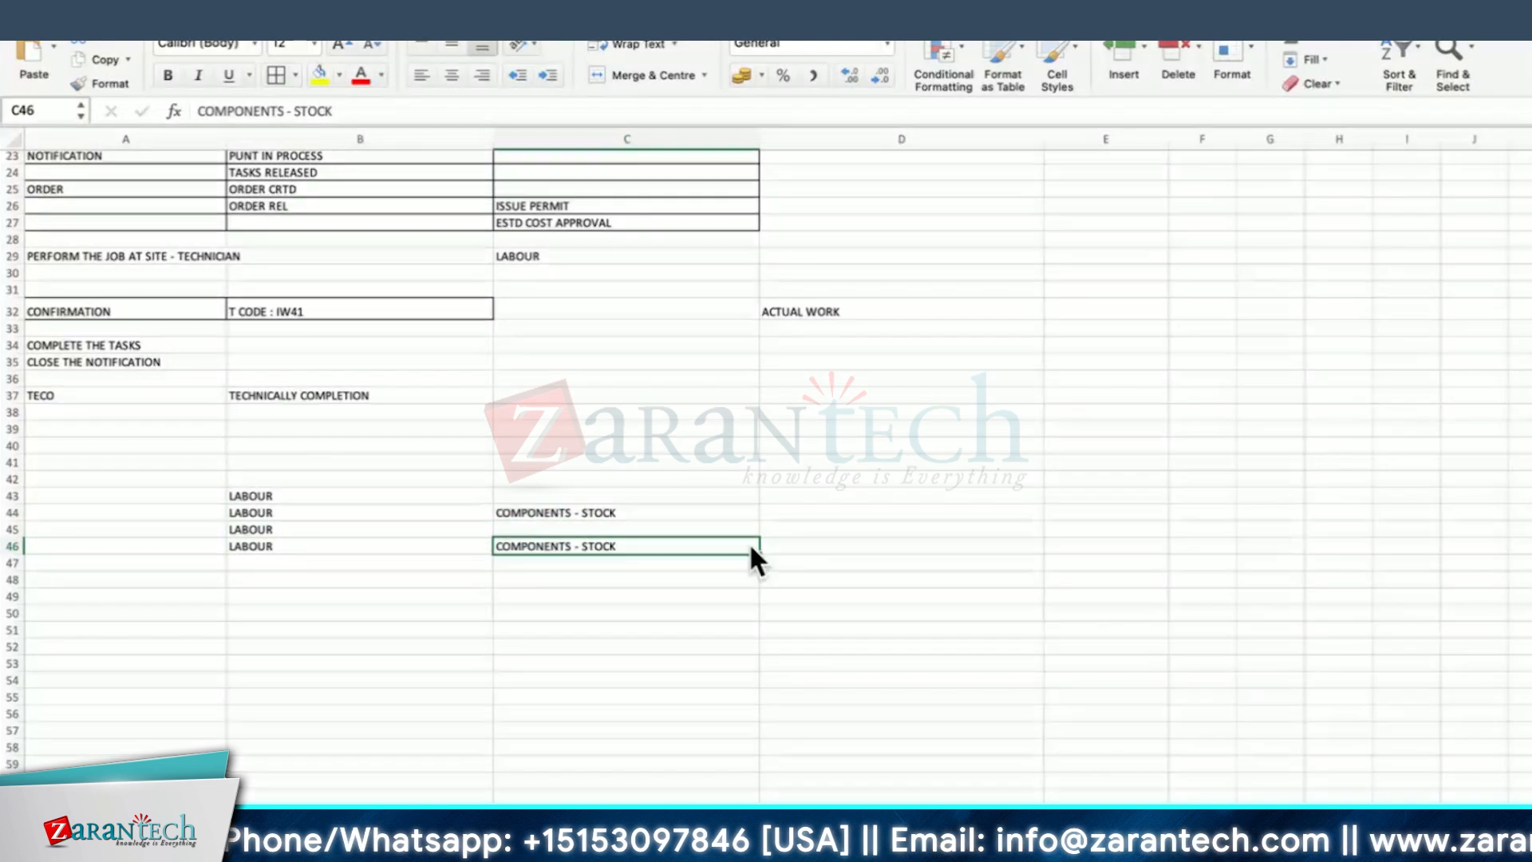
pyautogui.click(810, 541)
pyautogui.hotkey('ctrl', 'v')
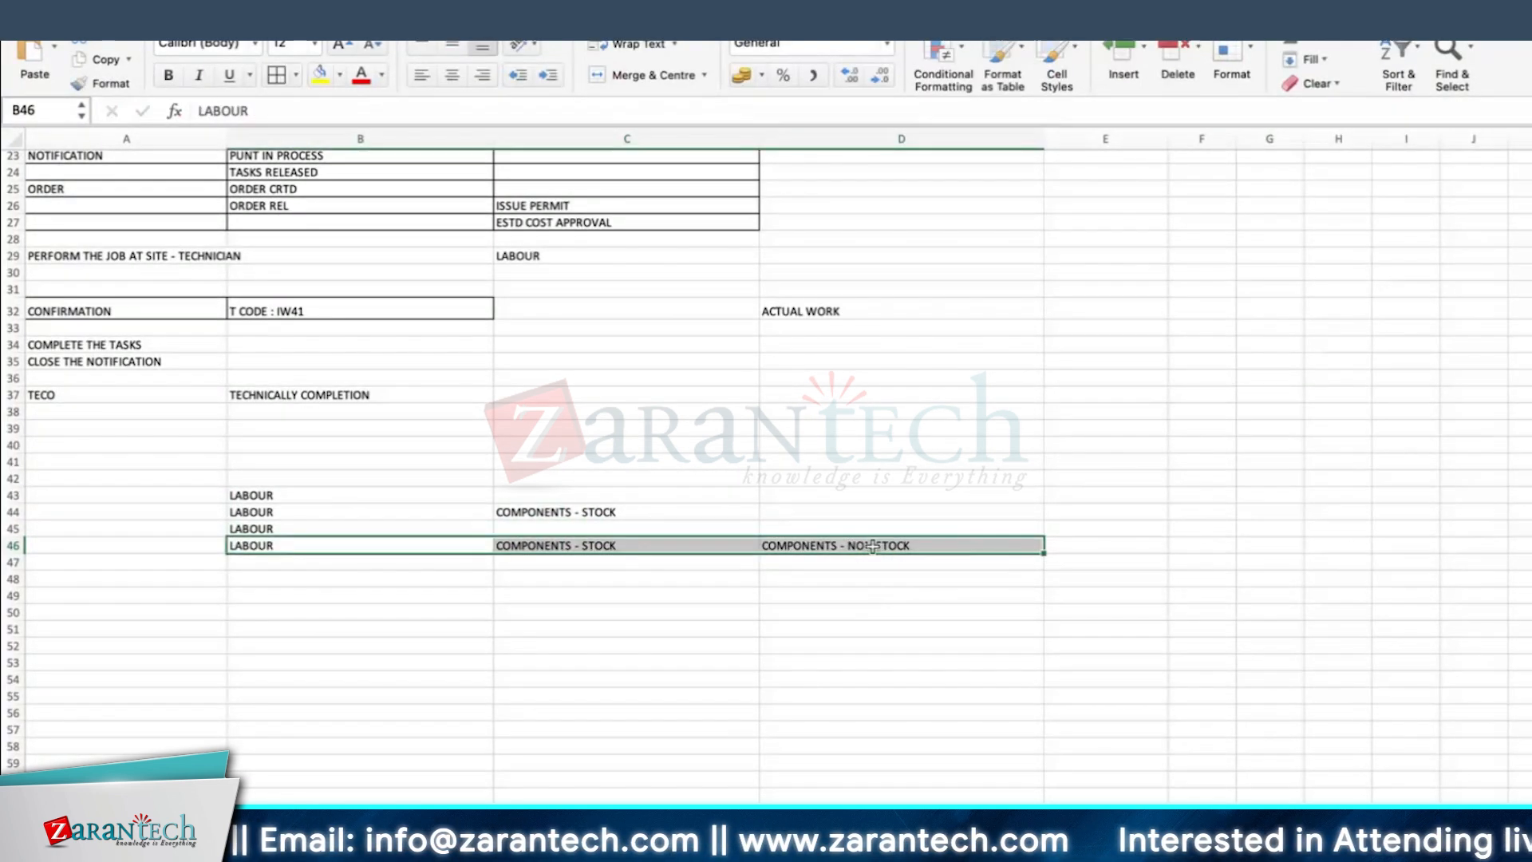
# Step: Copy the row 46 cost entries to row 47, and enter EXTERNAL LABOUR in E47
pyautogui.click(359, 565)
pyautogui.hotkey('ctrl', 'v')
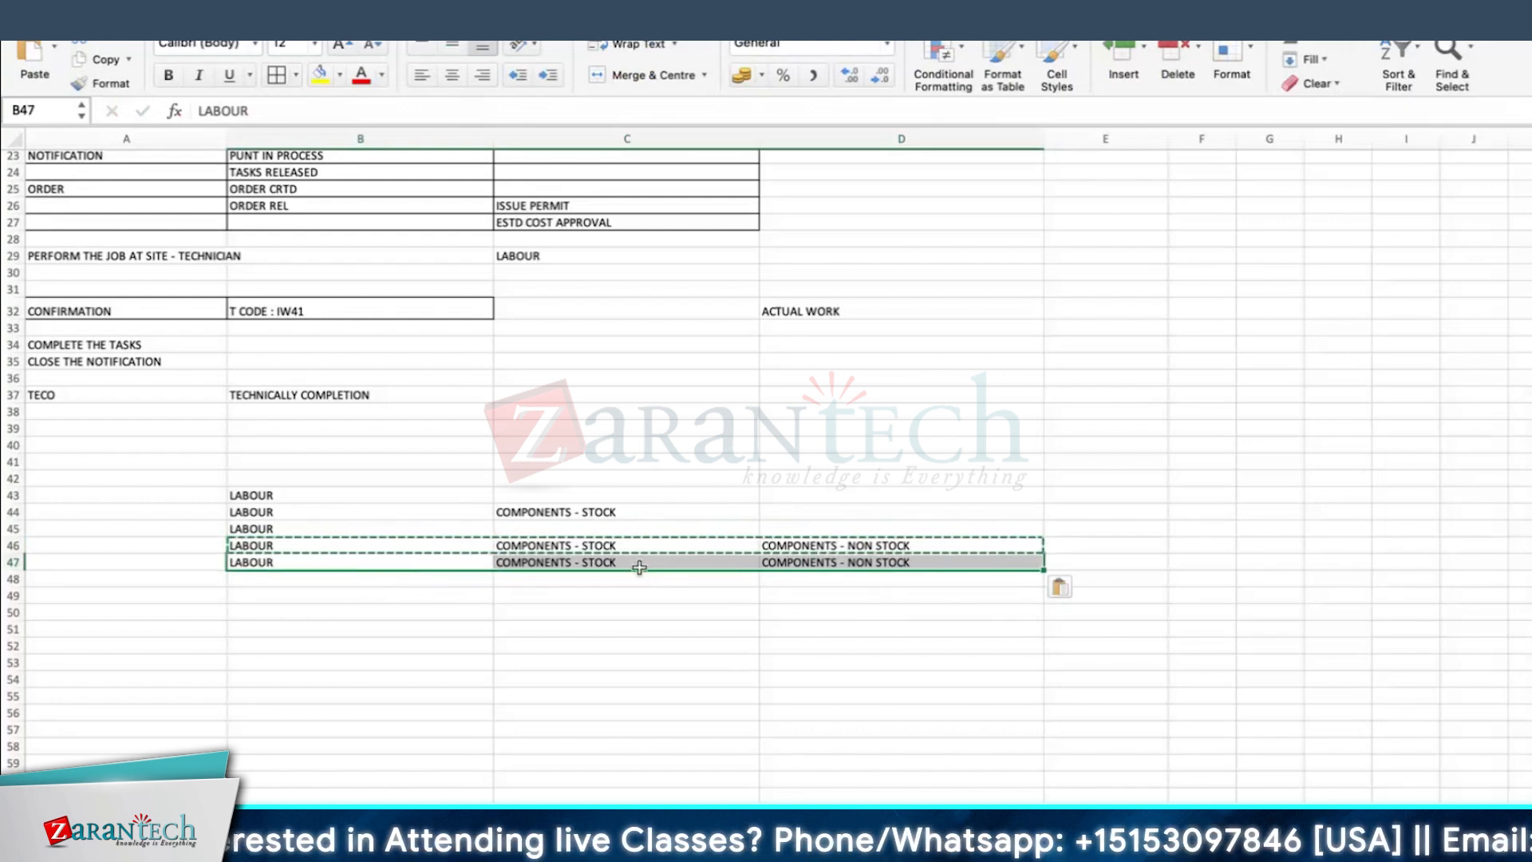
pyautogui.click(1092, 562)
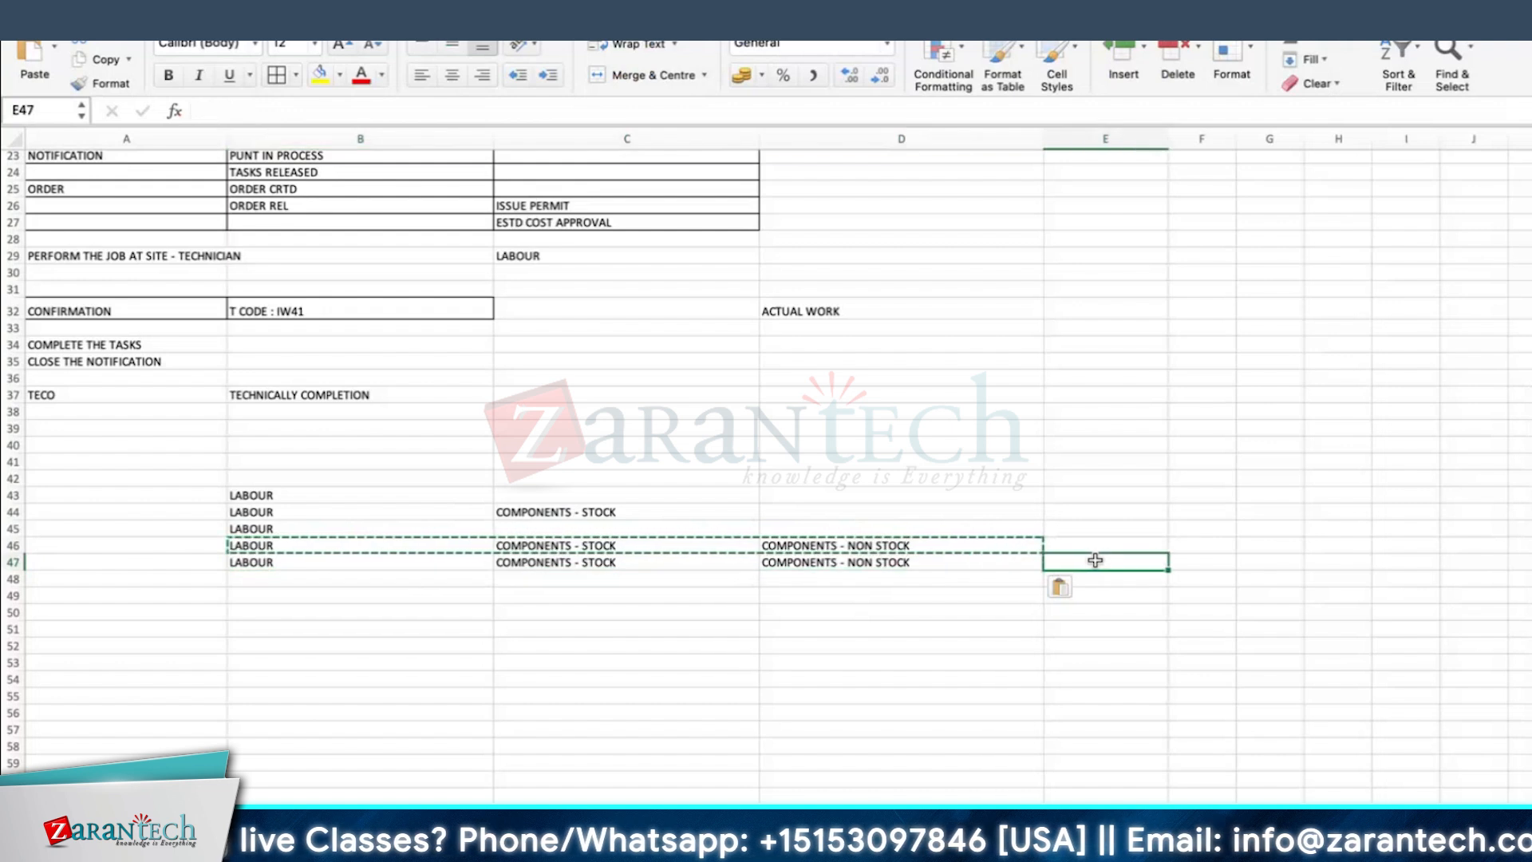
pyautogui.write('EXTER')
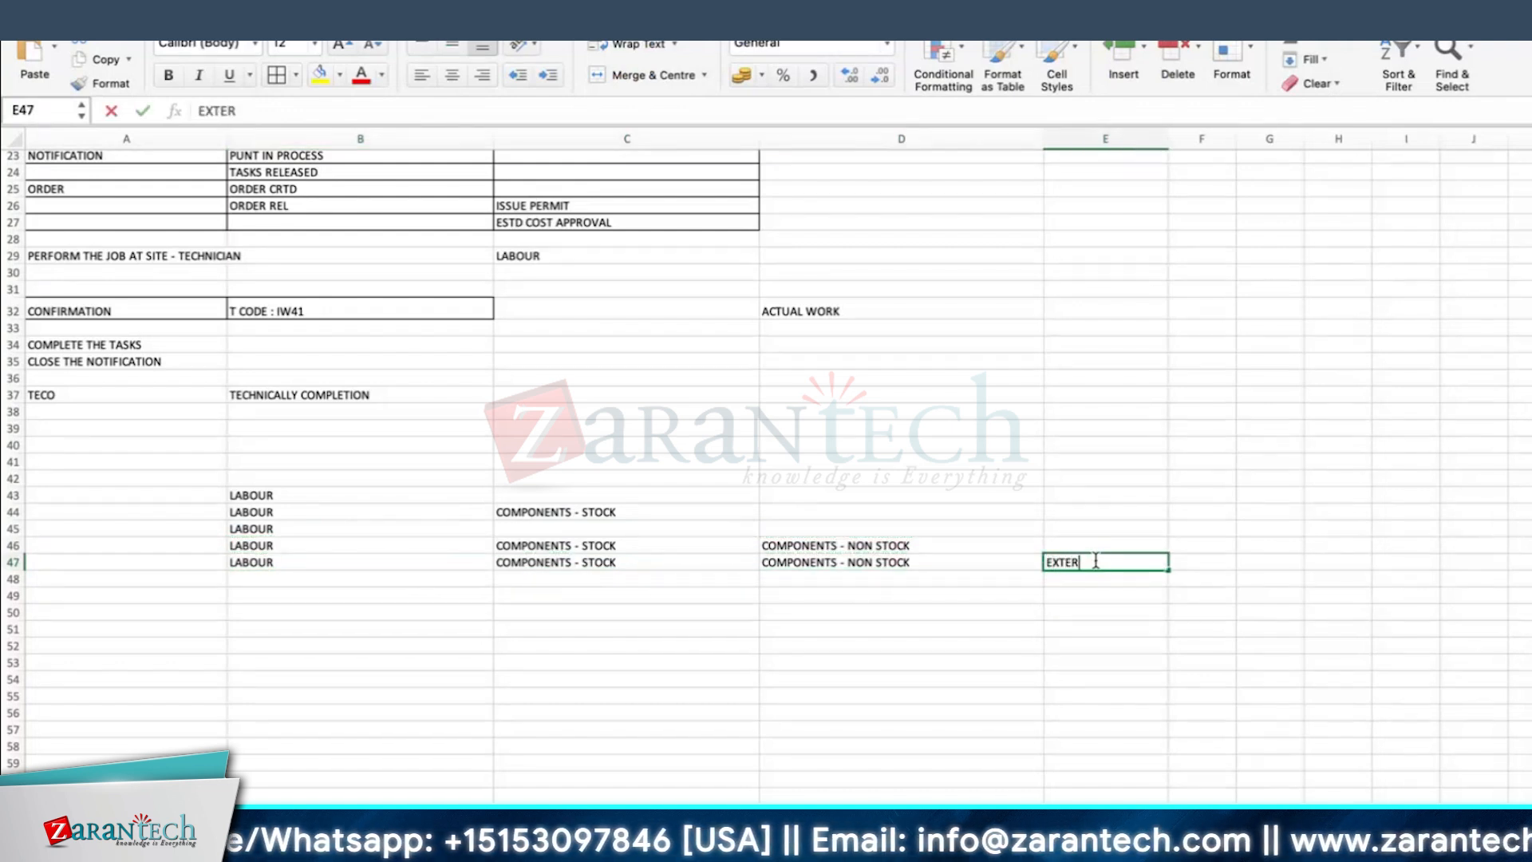
pyautogui.write('NAL LABOUR')
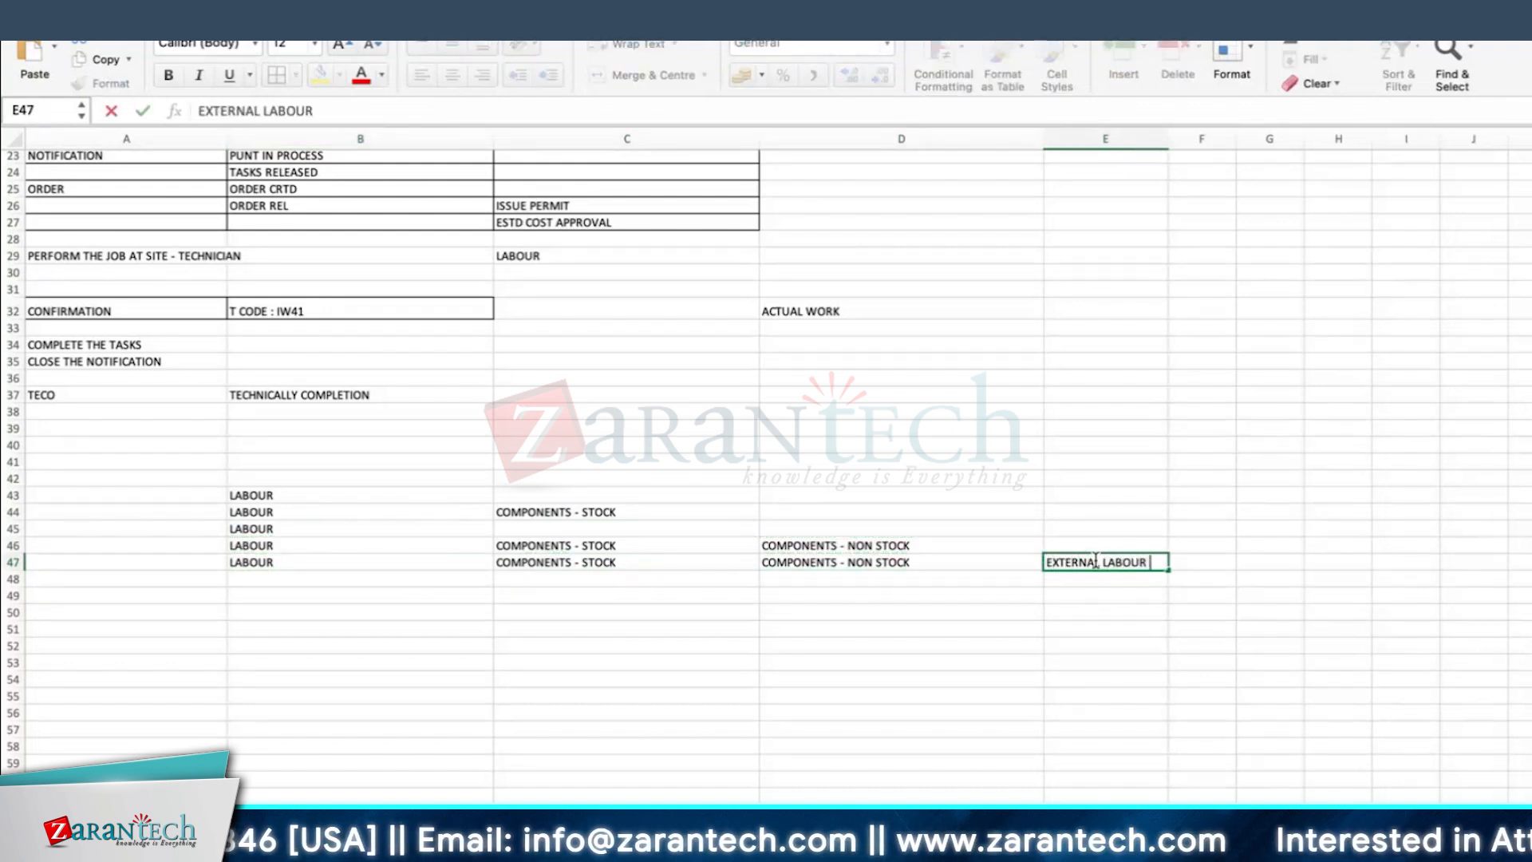
pyautogui.press('Return')
# Step: Copy the row 47 entries to row 48, enter EXTERNAL SERVICES in F48, and widen column F to fit the text
pyautogui.moveTo(342, 565); pyautogui.dragTo(1111, 561)
pyautogui.press('super+c')
pyautogui.click(463, 582)
pyautogui.press('super+v')
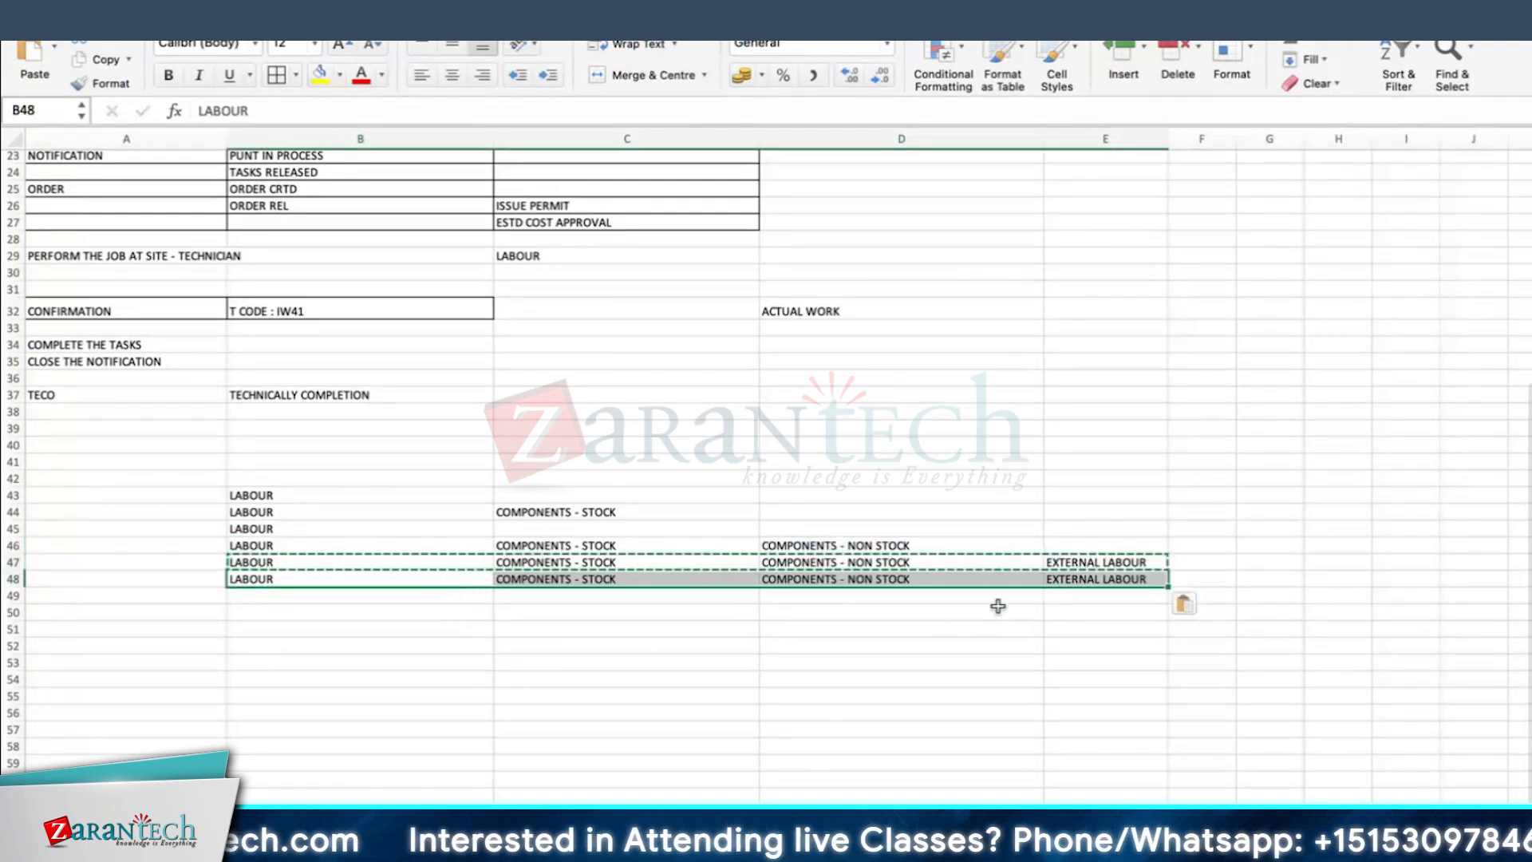
pyautogui.click(1189, 577)
pyautogui.write('EXTERNAL SERVICES')
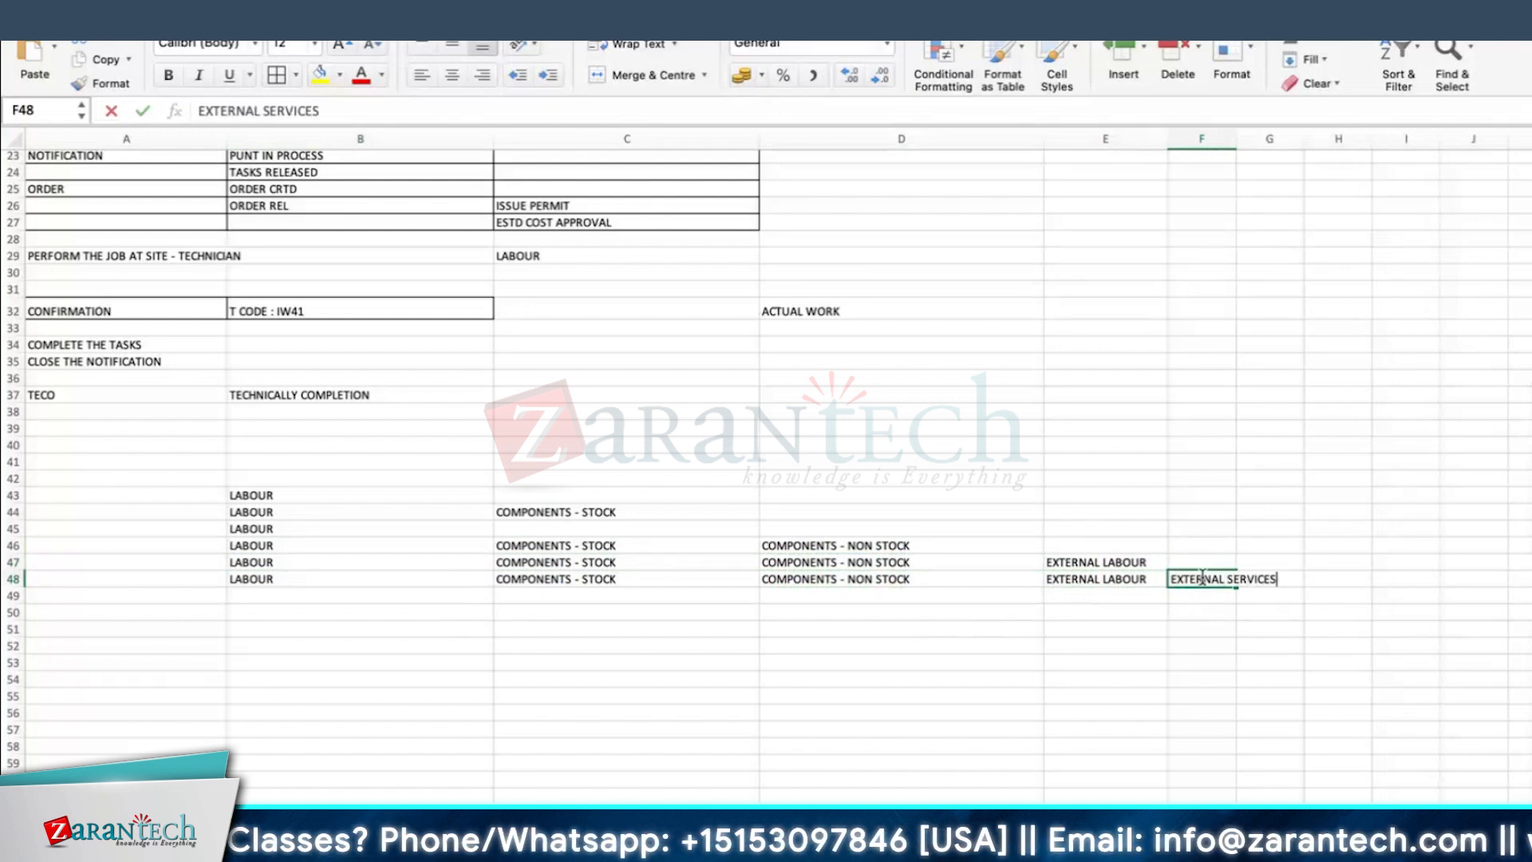
pyautogui.press('Return')
pyautogui.moveTo(1237, 139); pyautogui.dragTo(1286, 139)
pyautogui.click(1259, 573)
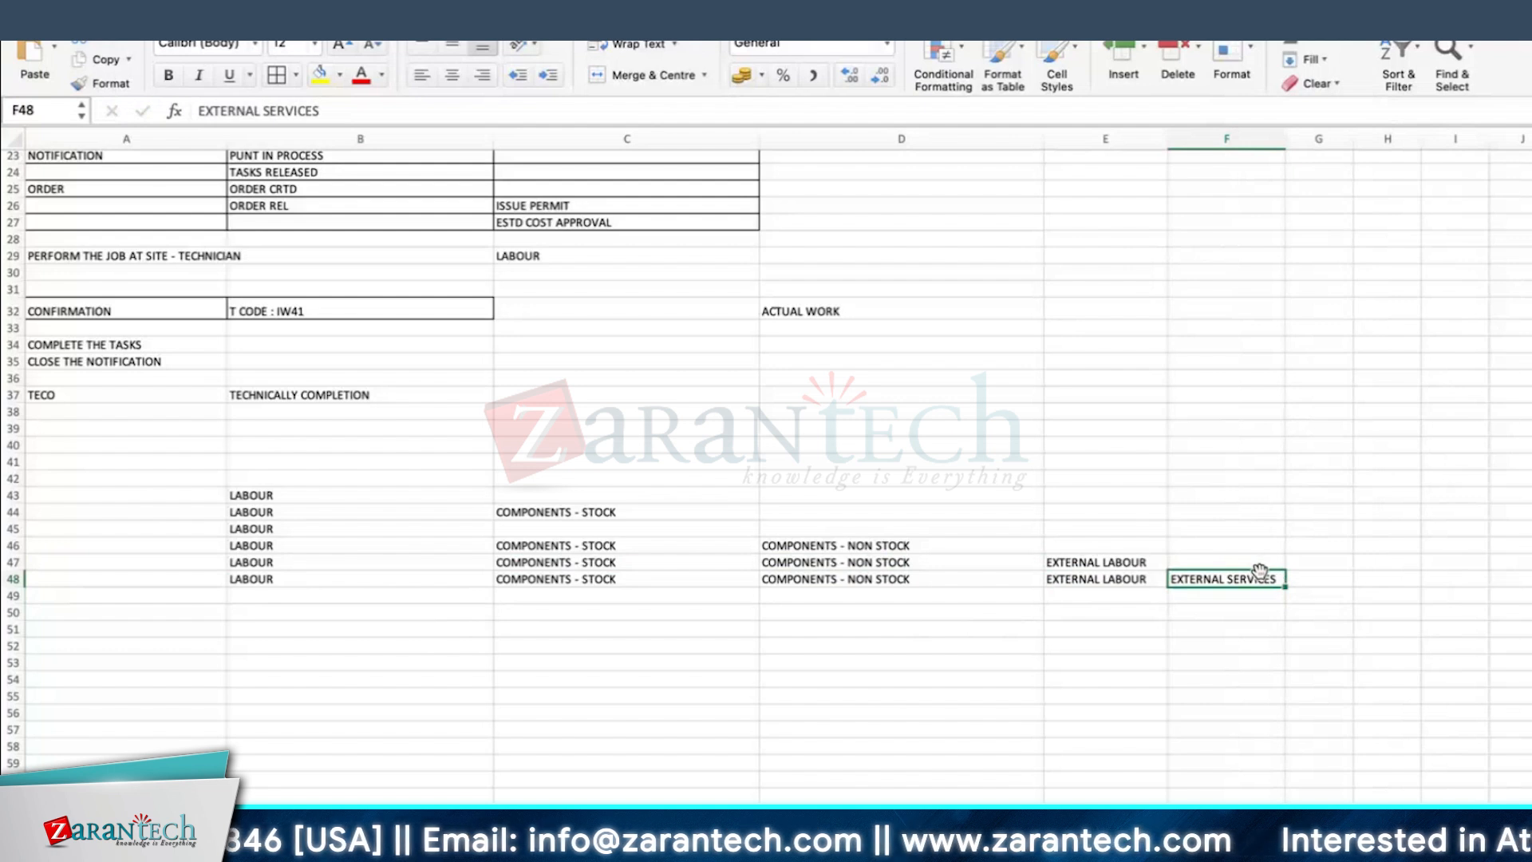
# Step: Clear LABOUR from B45 and B43, move the labour and stock components entries from row 44 to row 45, and enter LABOUR in B44
pyautogui.click(280, 526)
pyautogui.press('Delete')
pyautogui.click(447, 495)
pyautogui.press('Delete')
pyautogui.moveTo(447, 512); pyautogui.dragTo(511, 525)
pyautogui.moveTo(387, 500); pyautogui.dragTo(376, 506)
pyautogui.click(375, 506)
pyautogui.write('L')
pyautogui.press('Return')
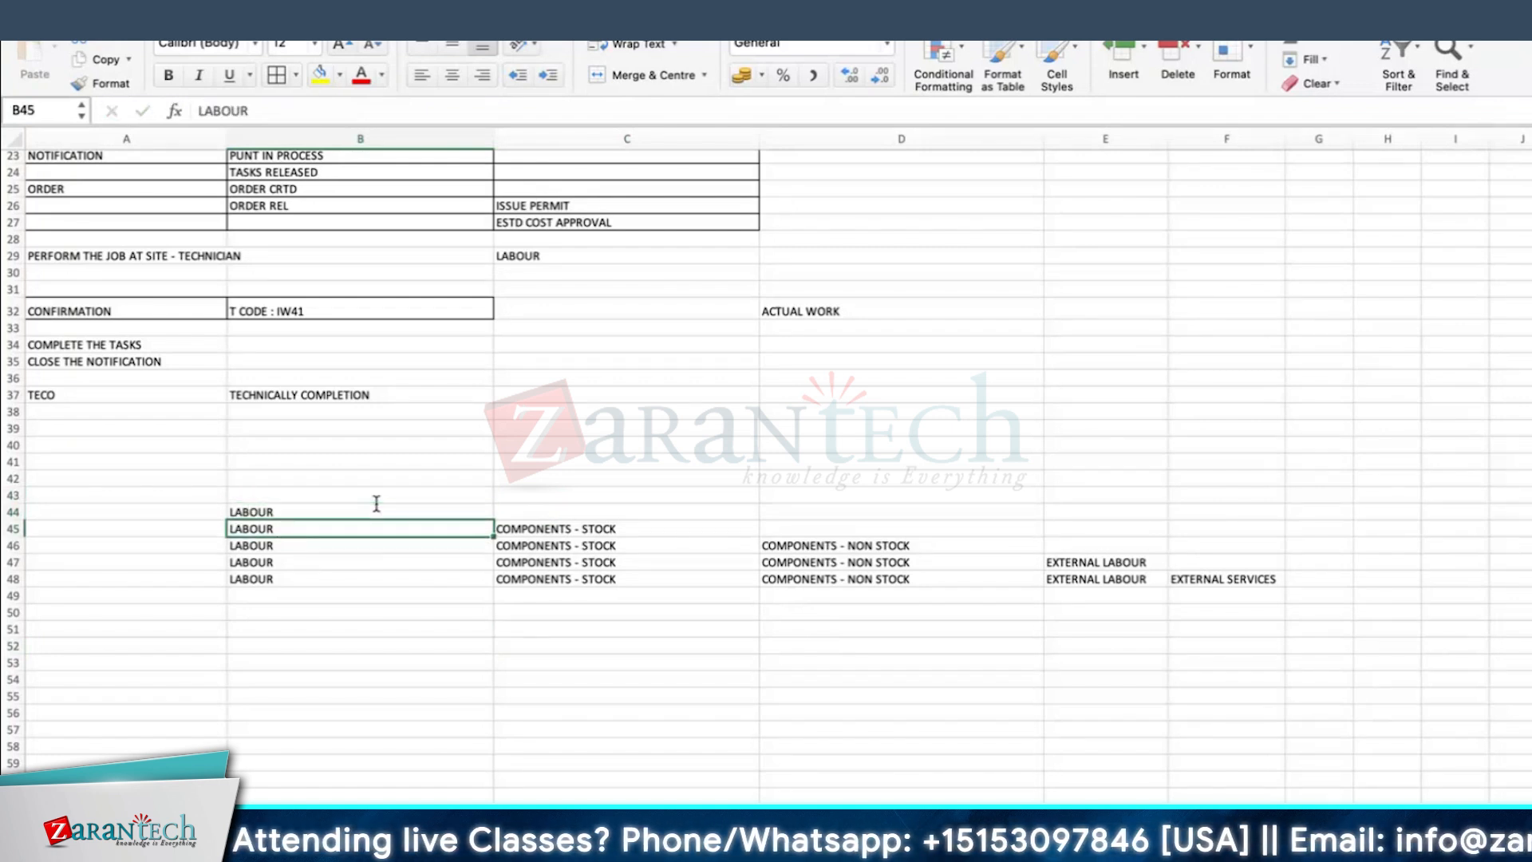
# Step: Enter the heading ACTUAL COST - IW41 in cell B43, above the list of cost combinations
pyautogui.scroll(3, 315, 256)
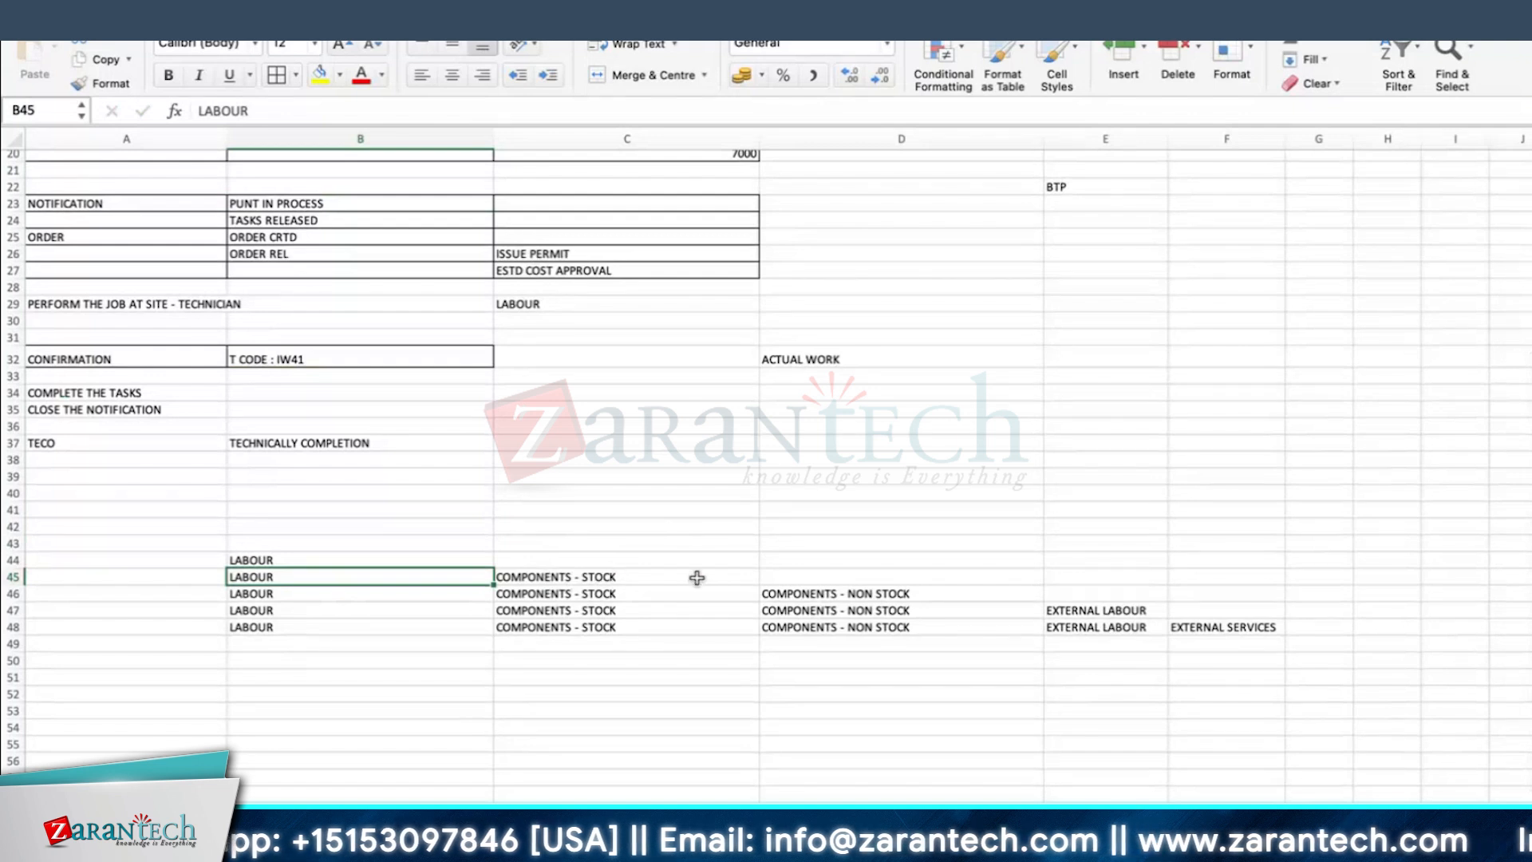
pyautogui.click(1274, 643)
pyautogui.click(319, 544)
pyautogui.write('ACTUAL COS')
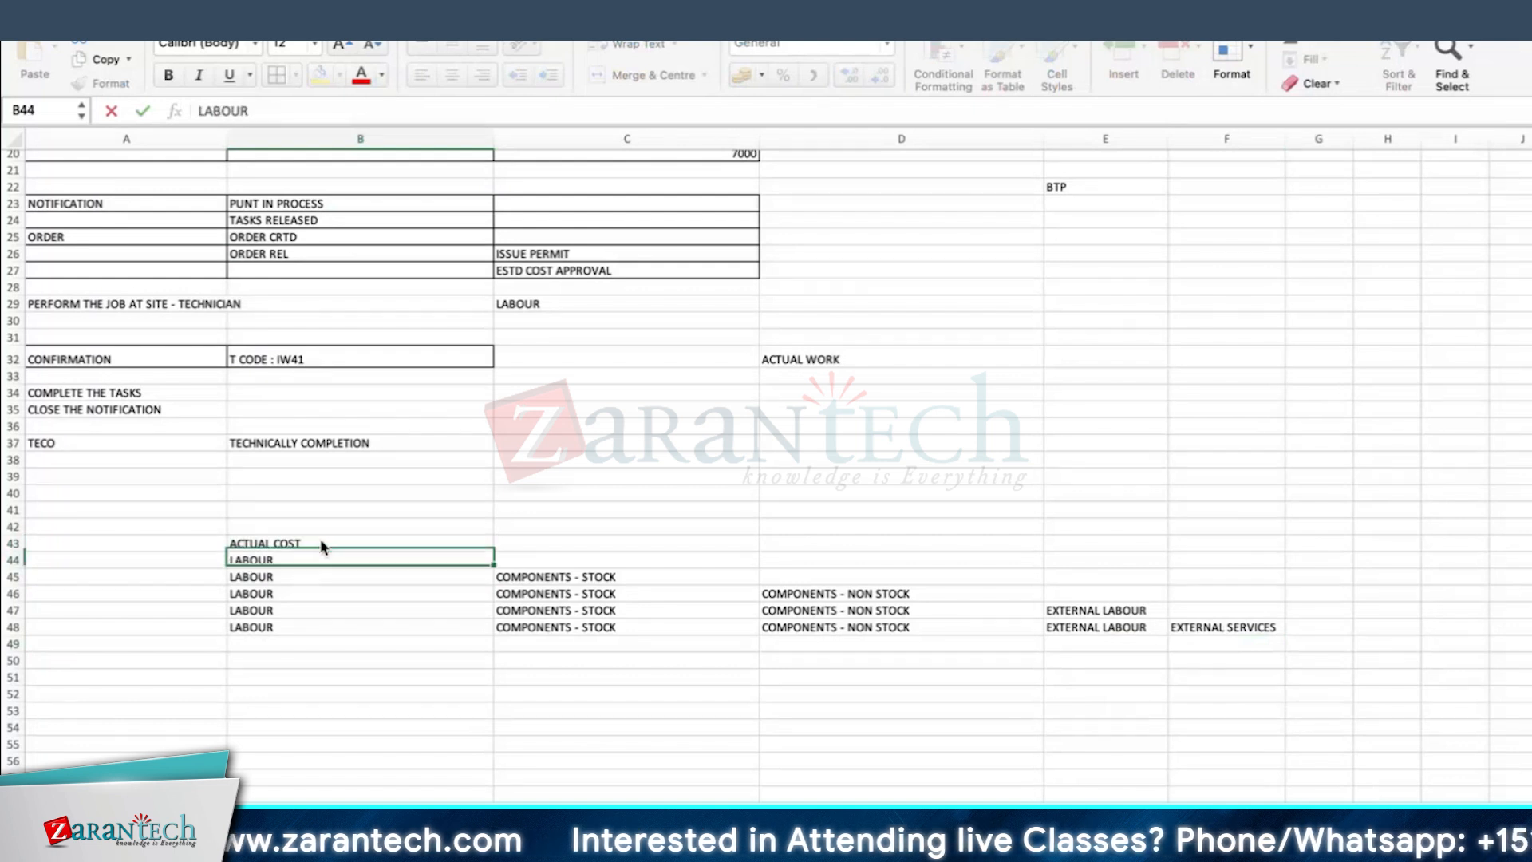
pyautogui.write('T')
pyautogui.press('Return')
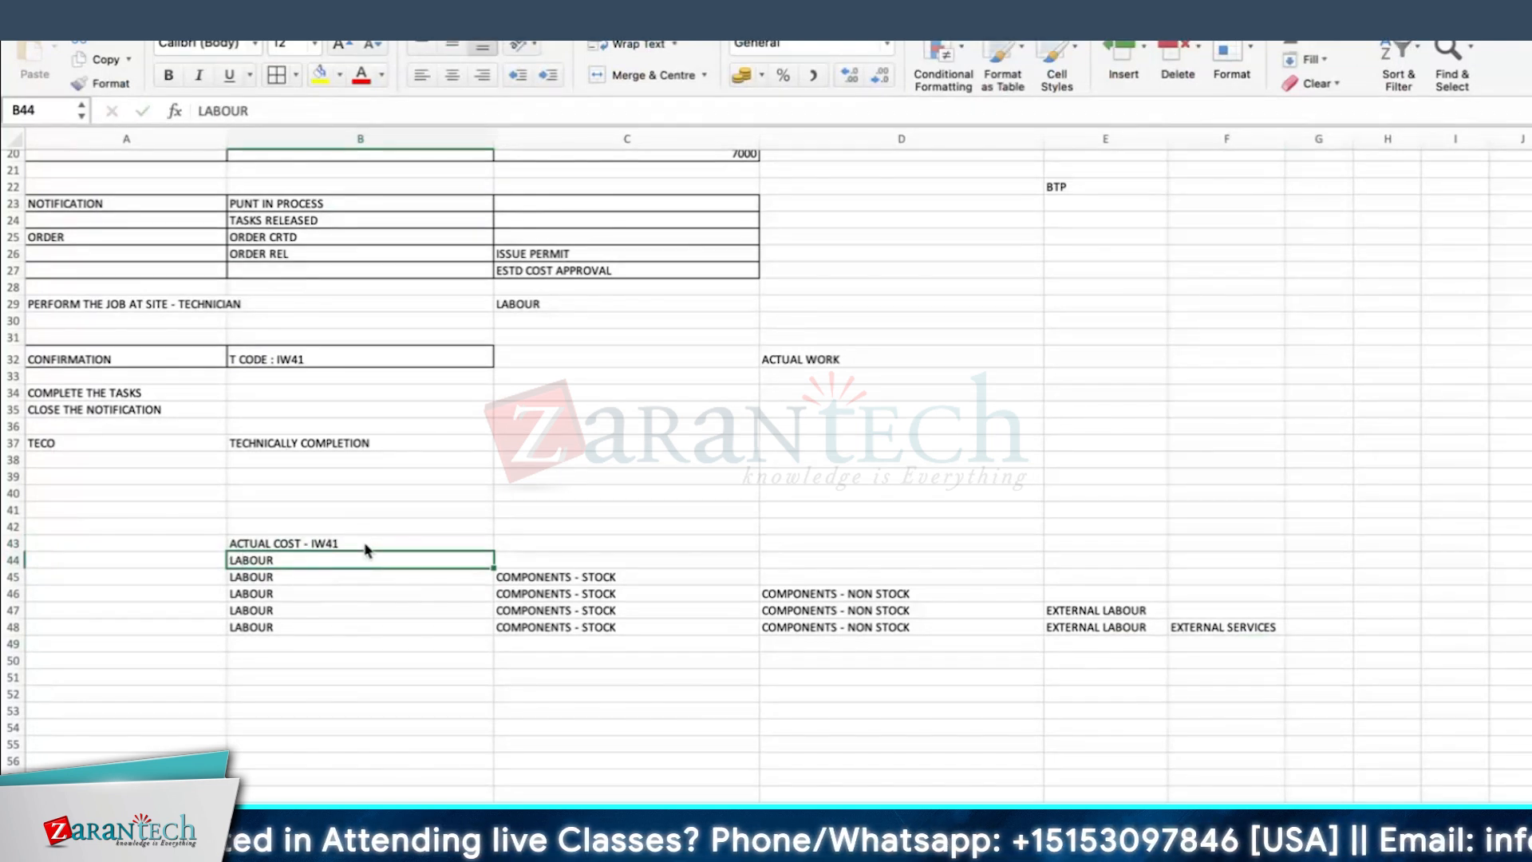
# Step: Extend the heading in B43 with the cost-rate transaction so it reads ACTUAL COST - IW41 - KP26
pyautogui.click(343, 543)
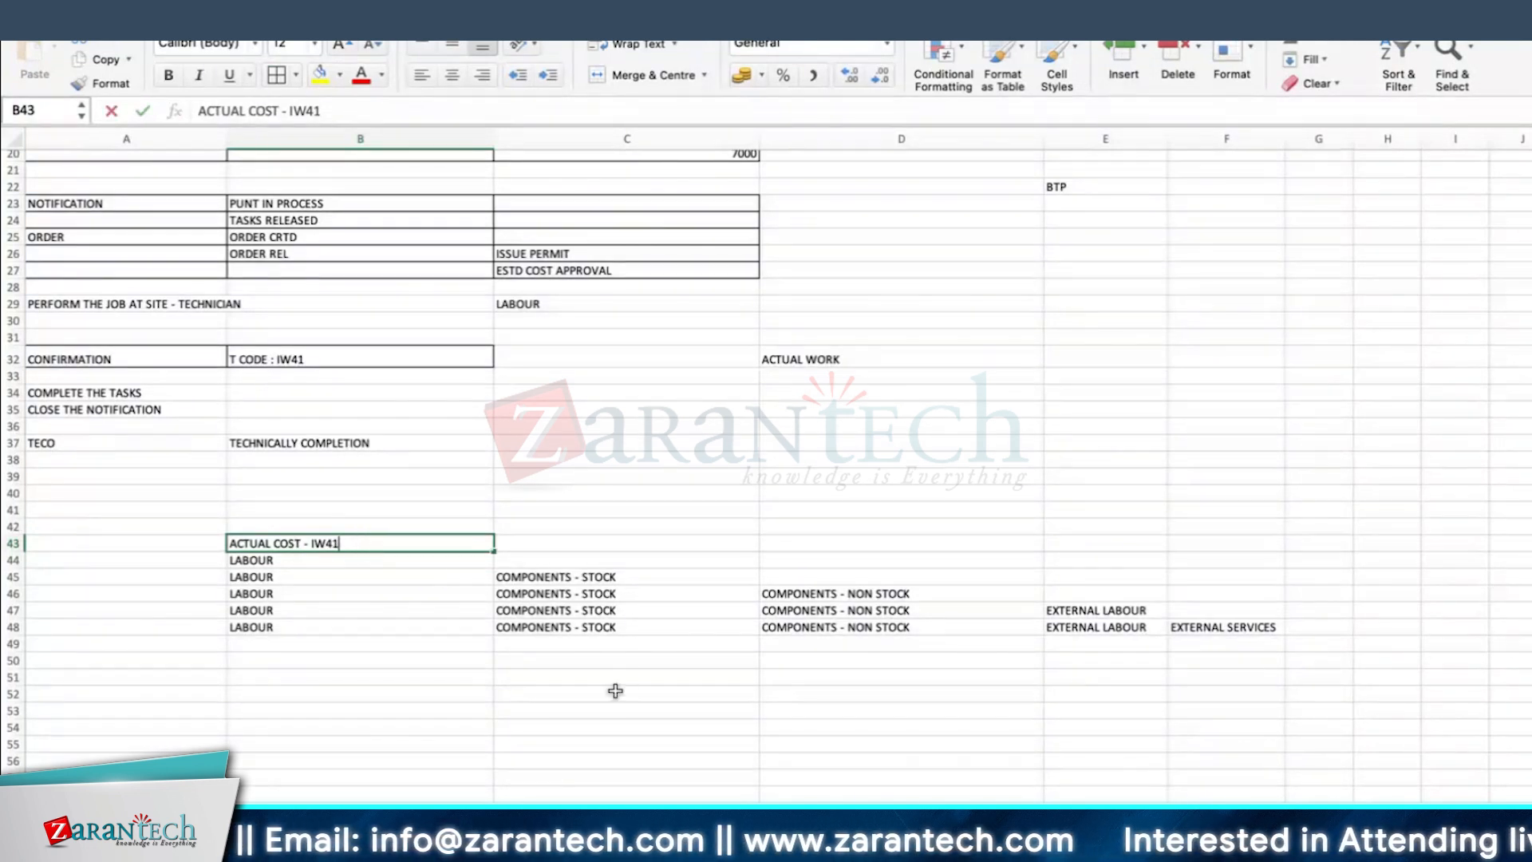
pyautogui.press('F2')
pyautogui.write('- KP2')
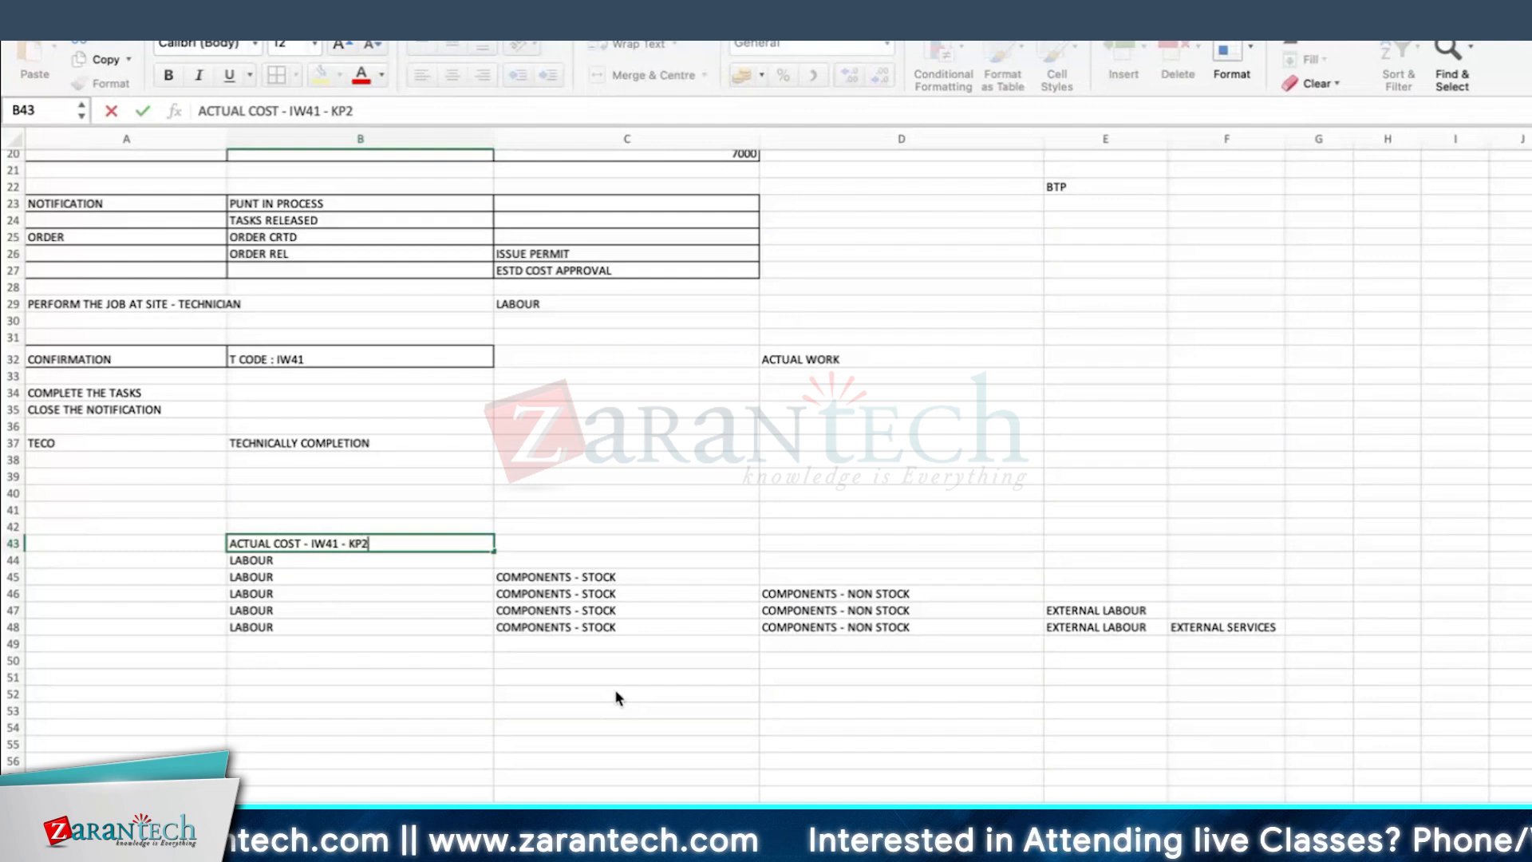
pyautogui.write('6')
pyautogui.press('Return')
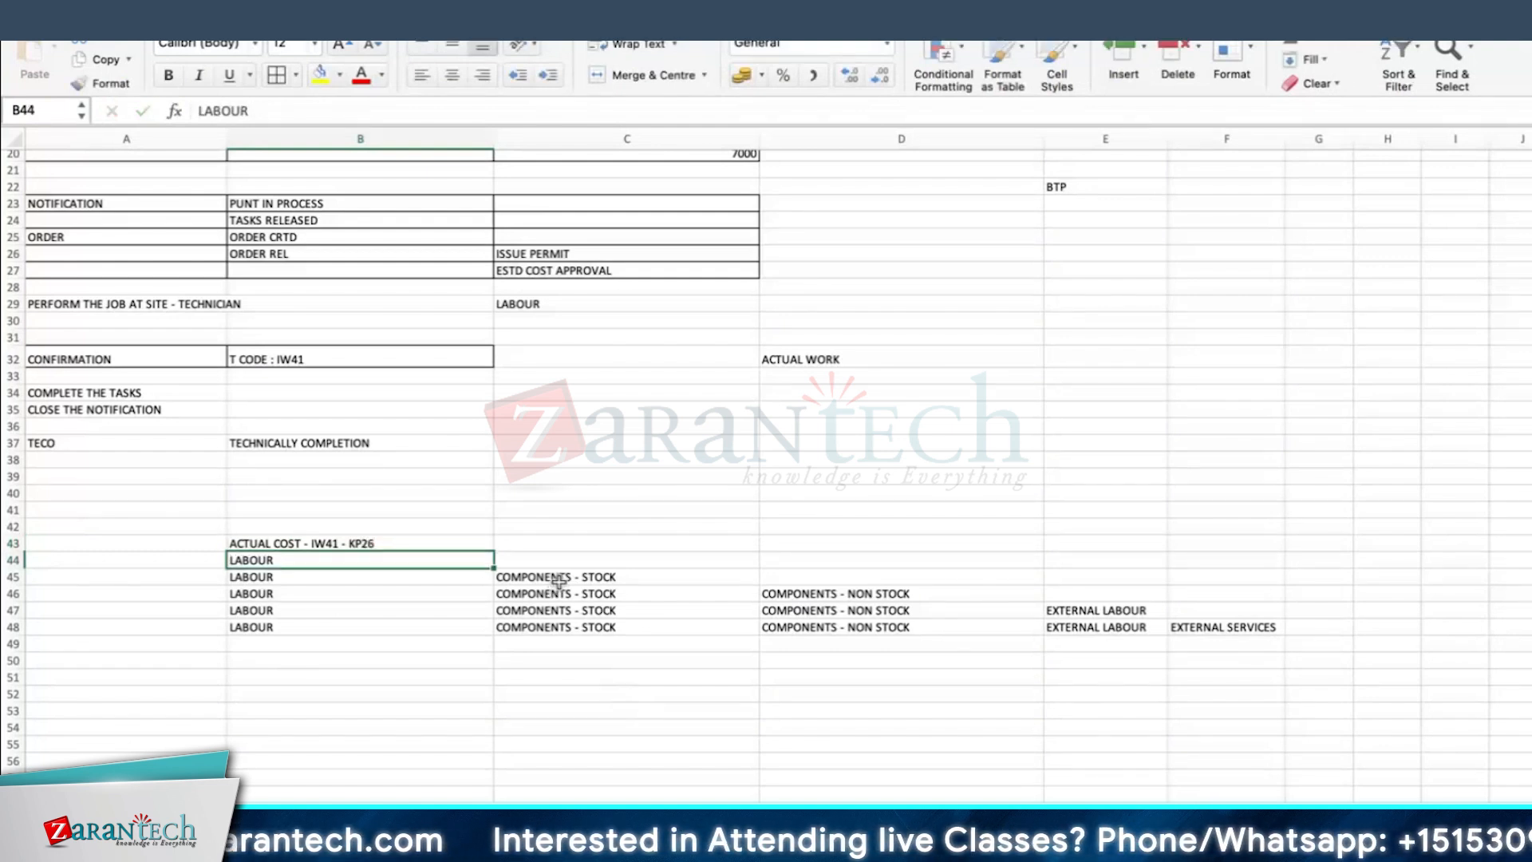
# Step: Highlight the whole block of actual-cost combinations, B44:F48, with a yellow fill
pyautogui.click(559, 580)
pyautogui.click(835, 607)
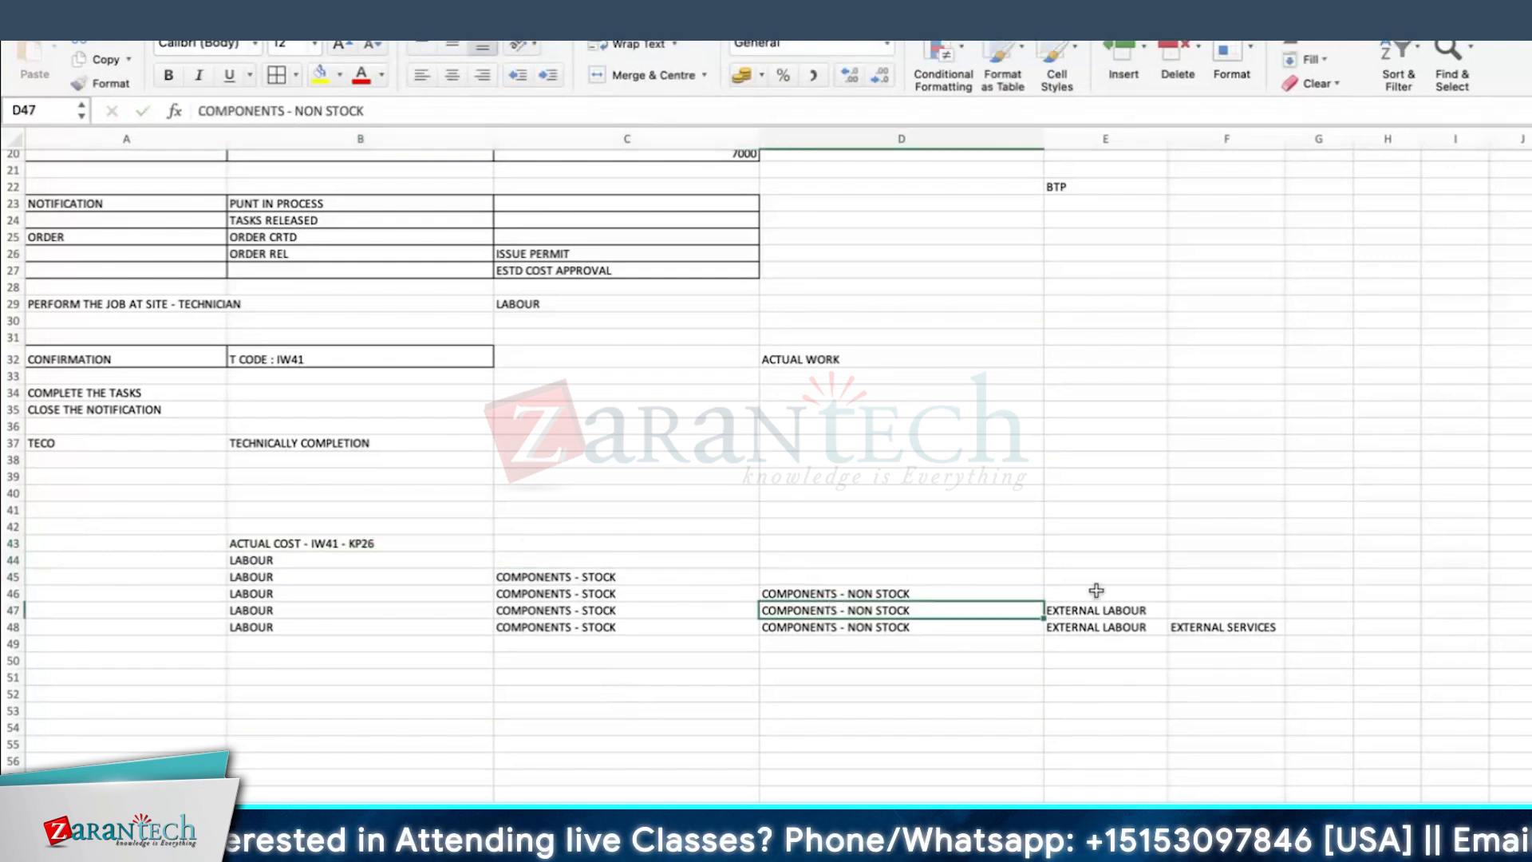
pyautogui.click(1236, 672)
pyautogui.moveTo(284, 563)
pyautogui.mouseDown()
pyautogui.moveTo(917, 602)
pyautogui.moveTo(1236, 644)
pyautogui.mouseUp()
pyautogui.click(1236, 645)
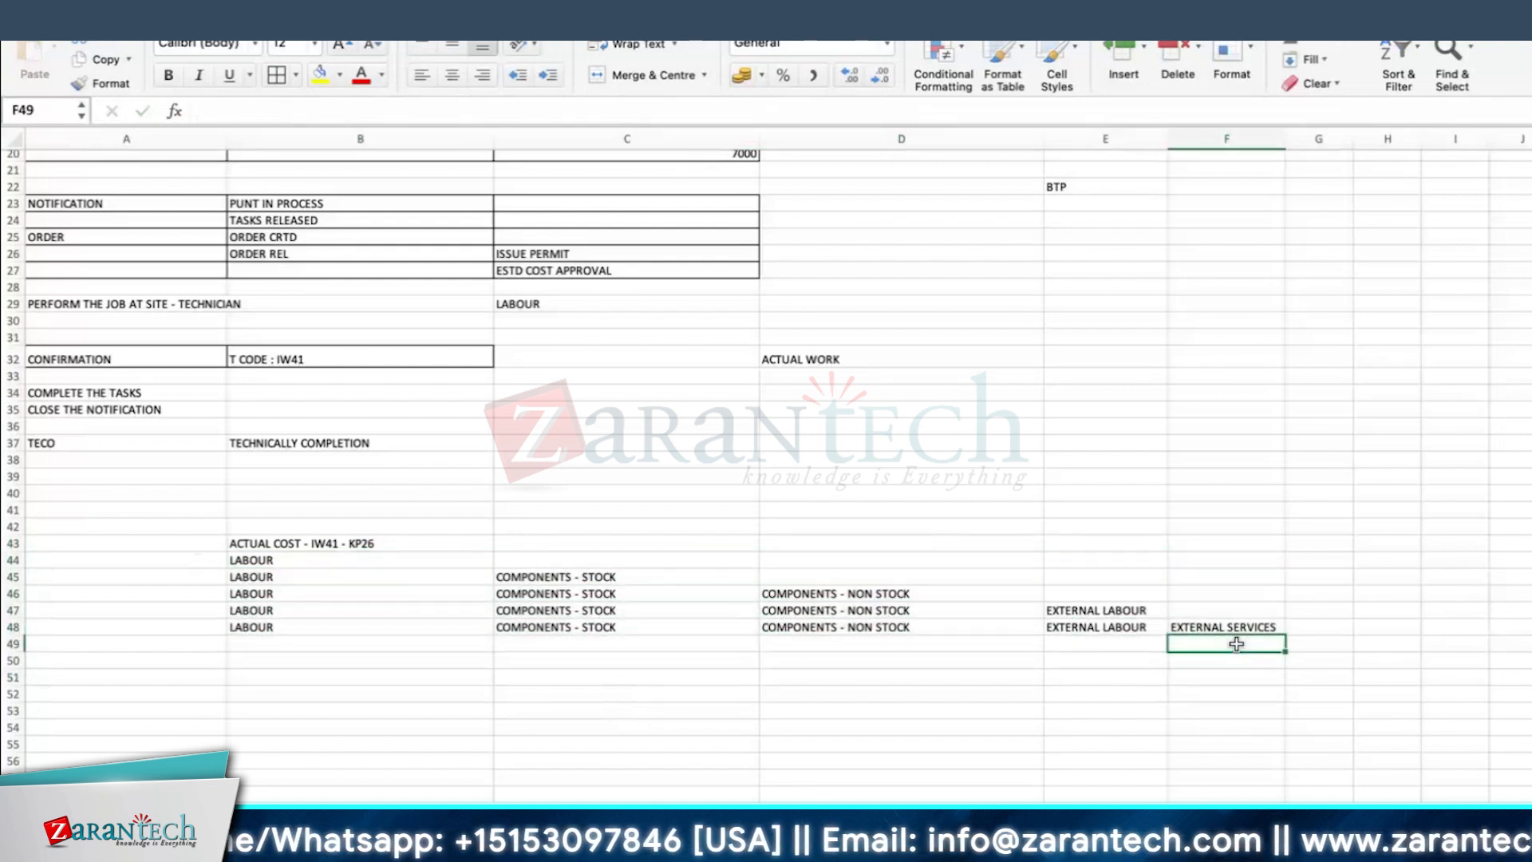
pyautogui.moveTo(244, 563)
pyautogui.mouseDown()
pyautogui.moveTo(1117, 610)
pyautogui.moveTo(1179, 631)
pyautogui.mouseUp()
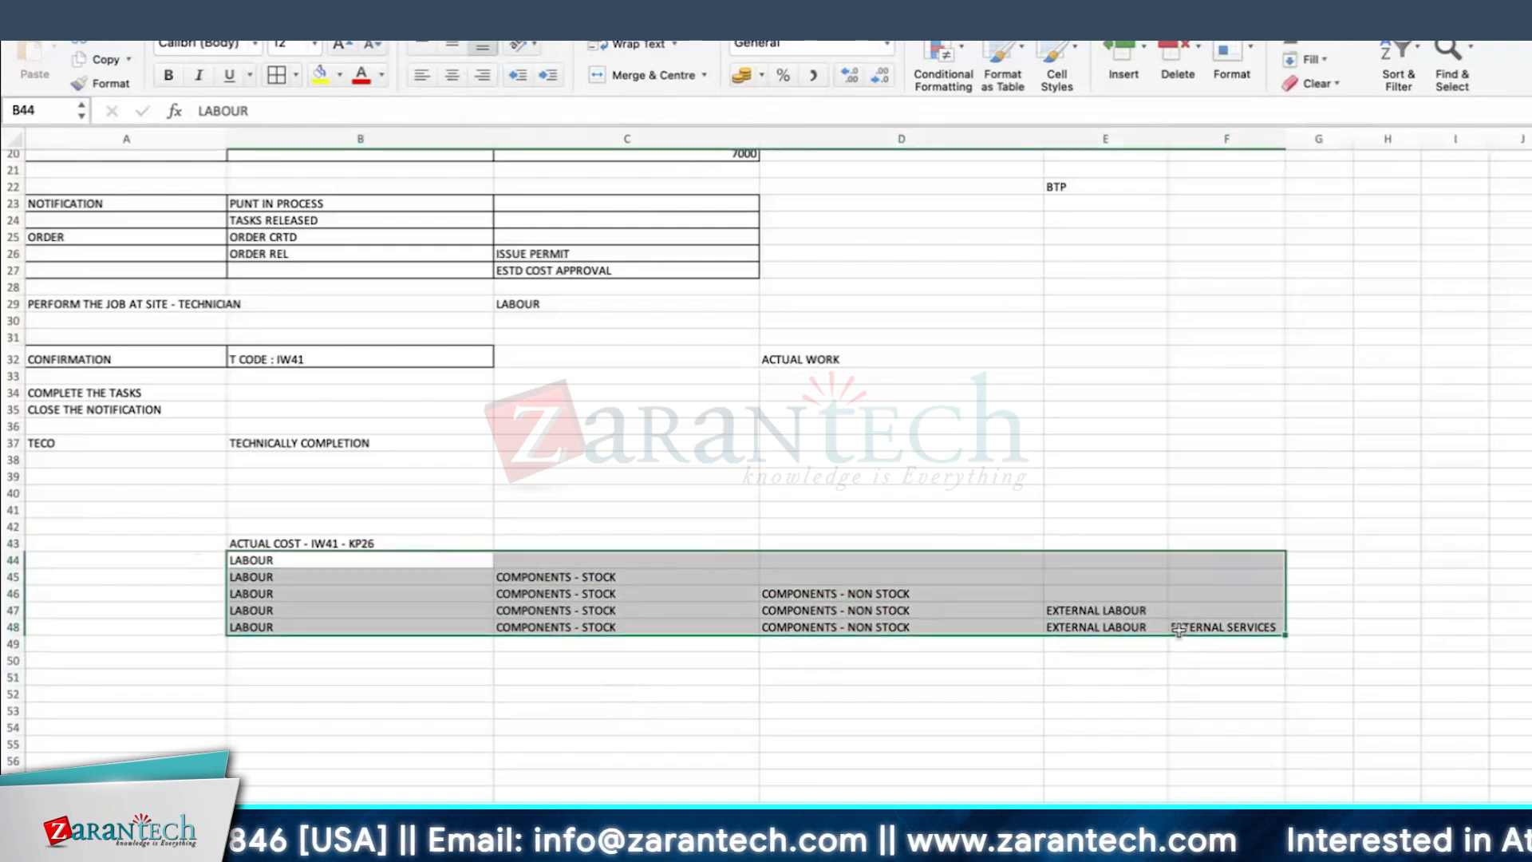
pyautogui.click(320, 74)
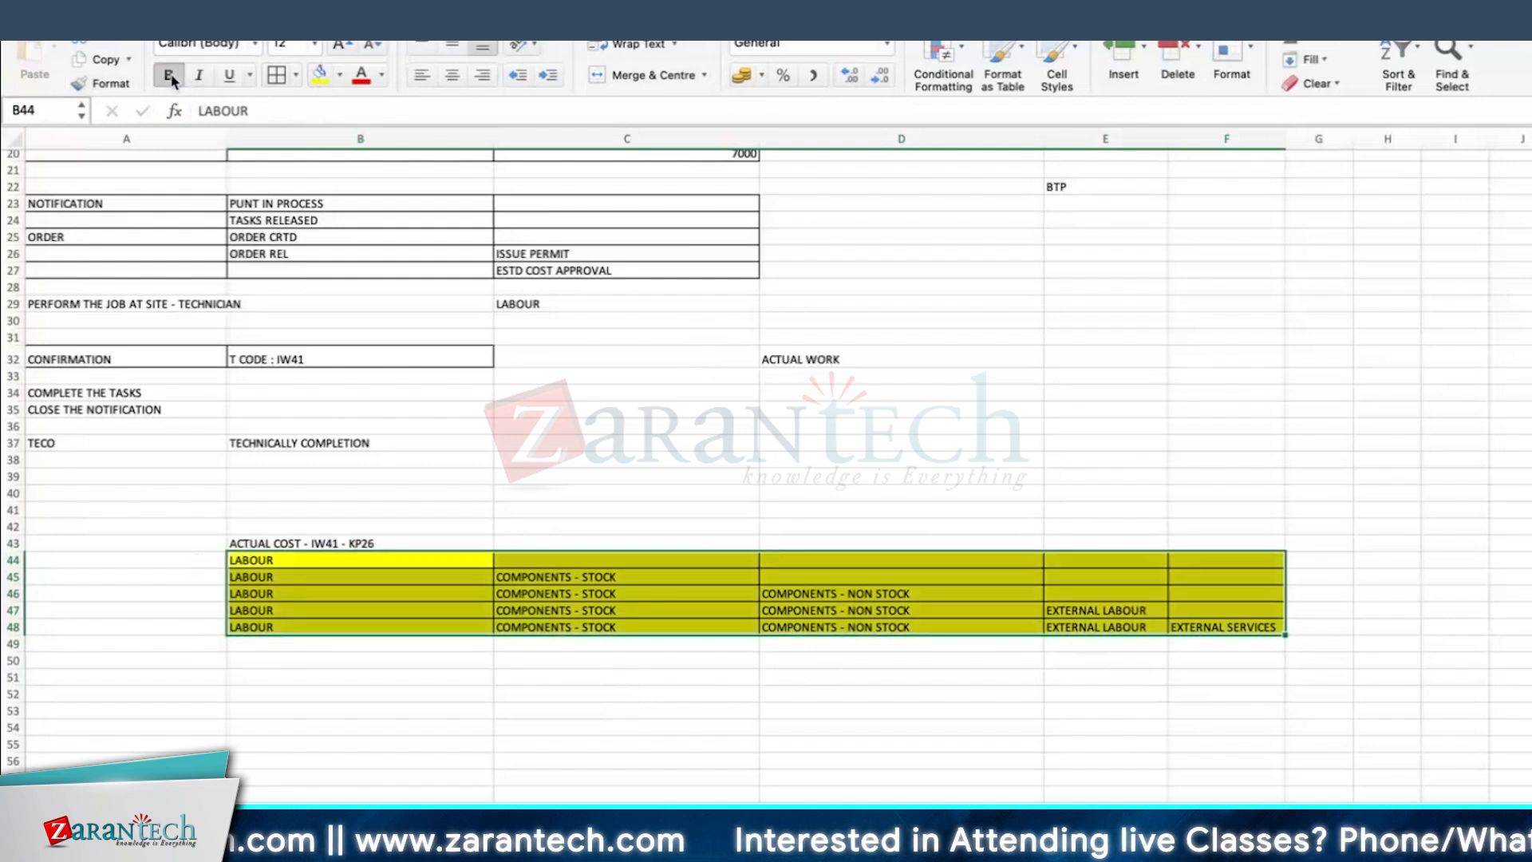